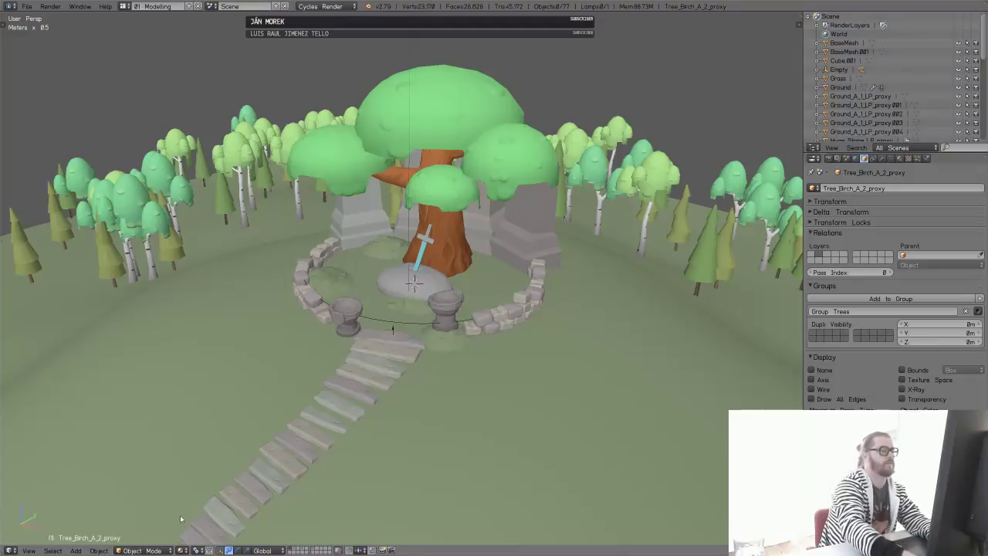
- Examine the ground patches around the sword stone, wall and pots, selecting them one at a time
{"action": "middle_click_drag", "start_coordinate": [442, 332], "coordinate": [511, 242]}
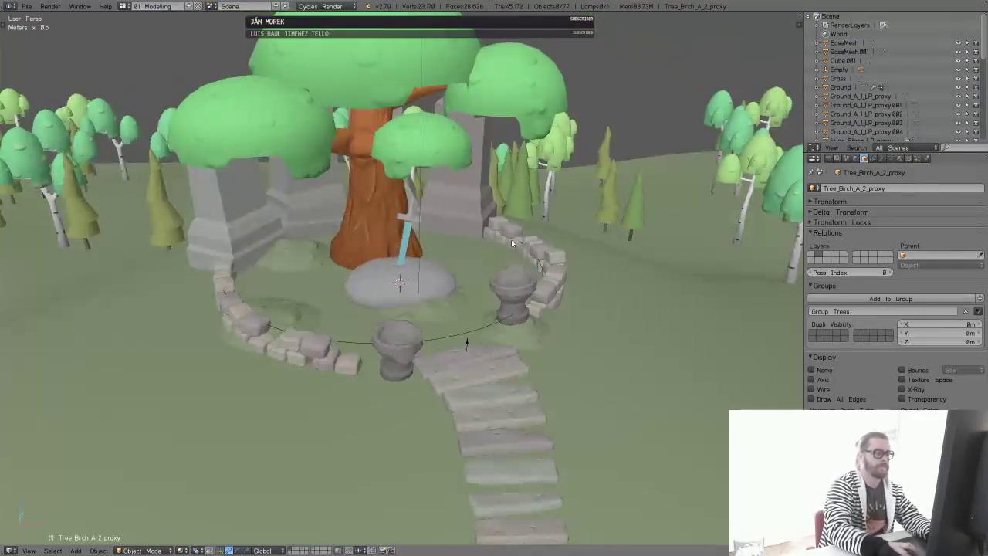
{"action": "scroll", "coordinate": [432, 304], "scroll_direction": "up", "scroll_amount": 2}
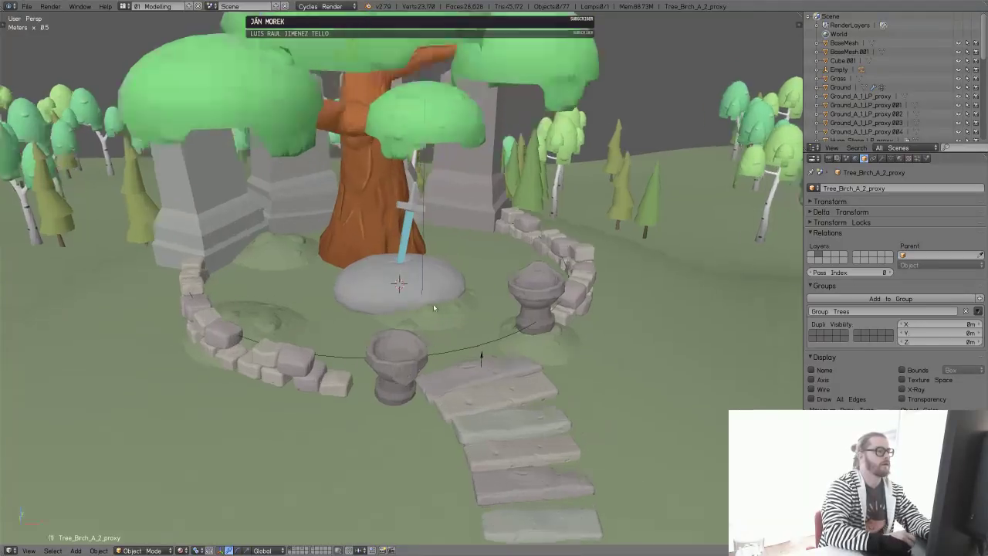
{"action": "mouse_move", "coordinate": [465, 293]}
{"action": "middle_mouse_down"}
{"action": "mouse_move", "coordinate": [423, 253]}
{"action": "mouse_move", "coordinate": [417, 298]}
{"action": "mouse_move", "coordinate": [456, 276]}
{"action": "middle_mouse_up"}
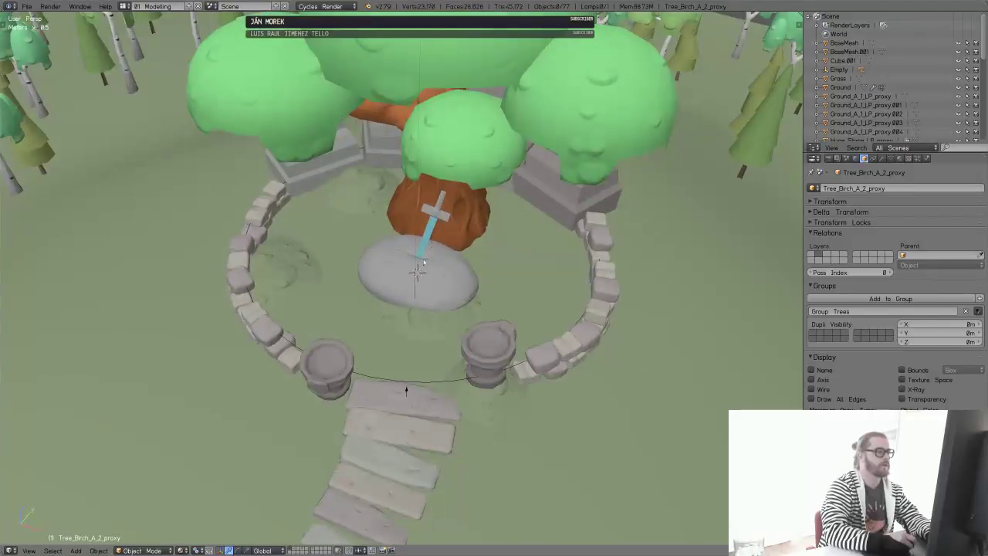
{"action": "right_click", "coordinate": [412, 316]}
{"action": "key", "text": "a"}
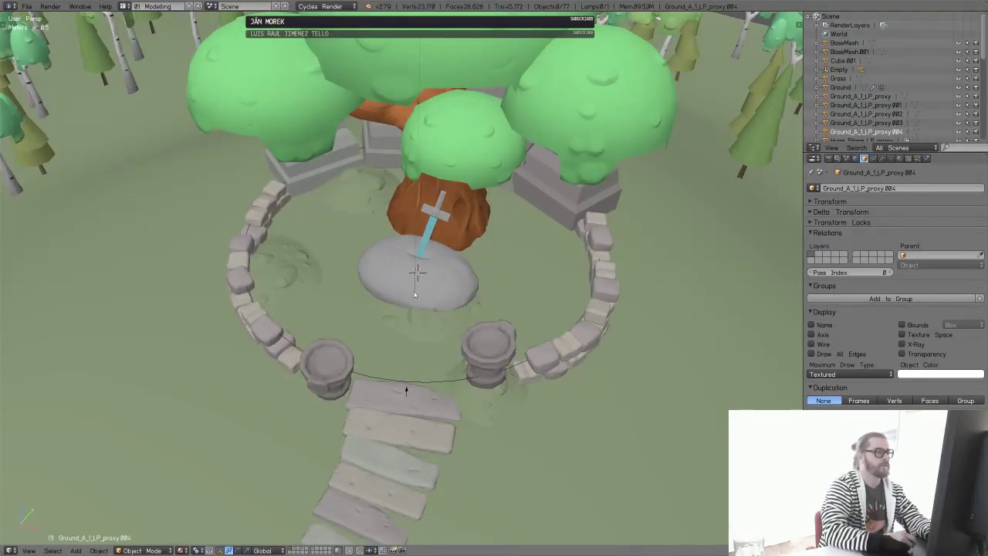
{"action": "right_click", "coordinate": [495, 413]}
{"action": "right_click", "coordinate": [269, 276]}
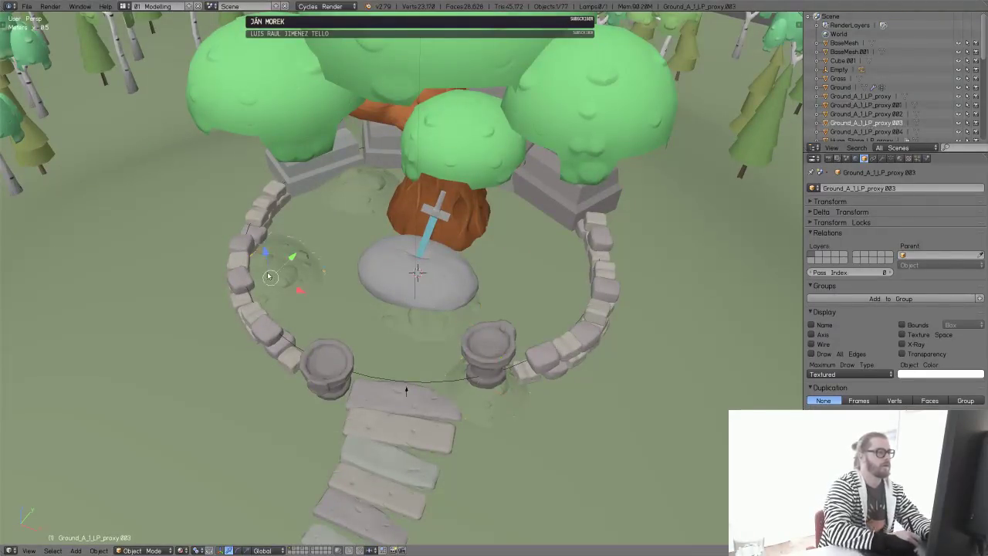
{"action": "right_click", "coordinate": [358, 199]}
{"action": "right_click", "coordinate": [312, 280]}
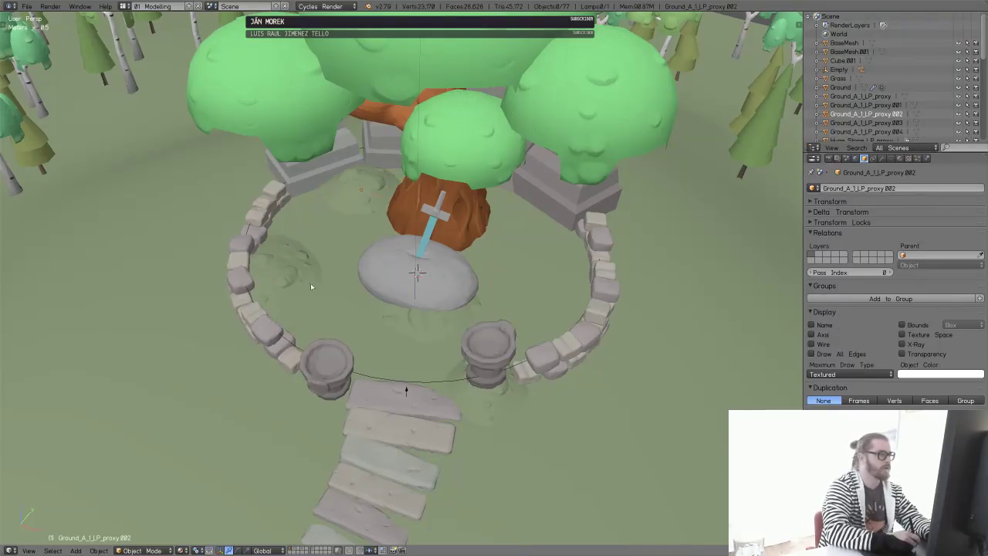
{"action": "right_click", "coordinate": [496, 416]}
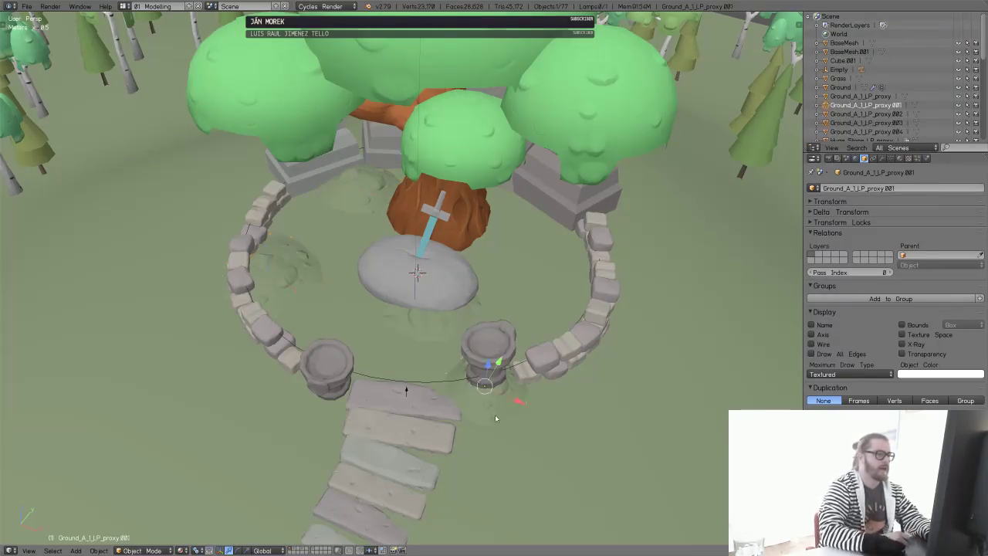
{"action": "right_click", "coordinate": [434, 335]}
- Check the mounds near the tree, the stone wall and the sword stone again from several angles, selecting each
{"action": "middle_click_drag", "start_coordinate": [439, 398], "coordinate": [483, 236]}
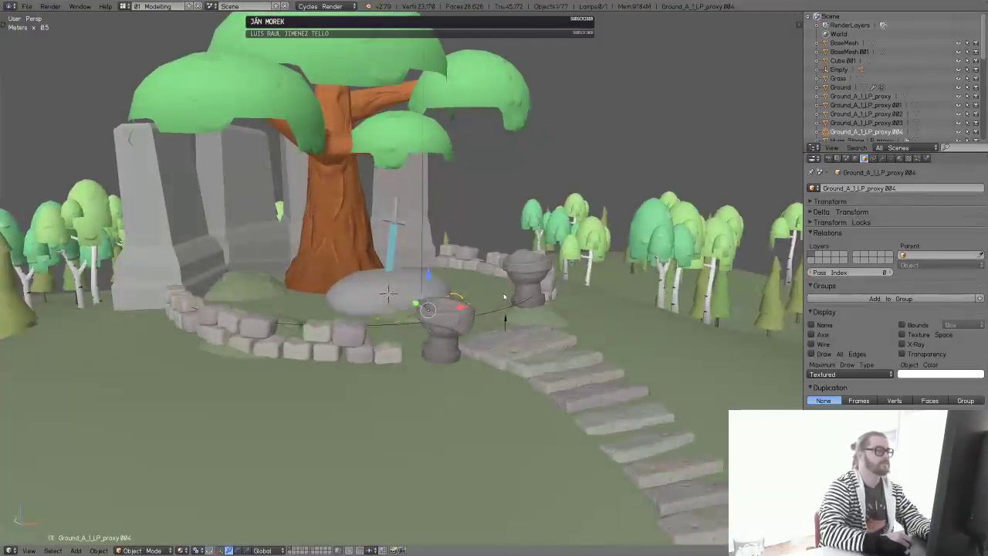
{"action": "middle_click_drag", "start_coordinate": [550, 285], "coordinate": [539, 245]}
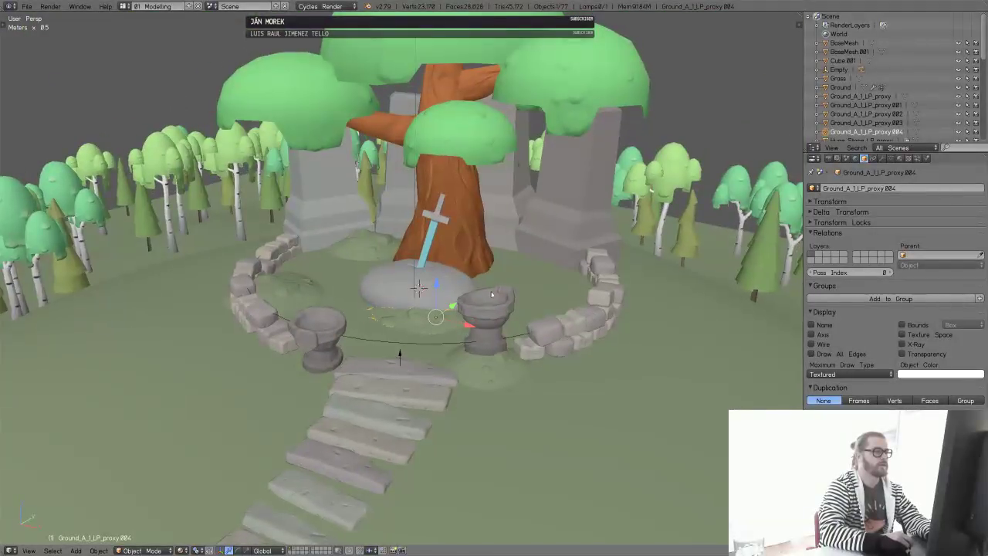
{"action": "middle_click_drag", "start_coordinate": [491, 294], "coordinate": [290, 229]}
{"action": "right_click", "coordinate": [302, 232]}
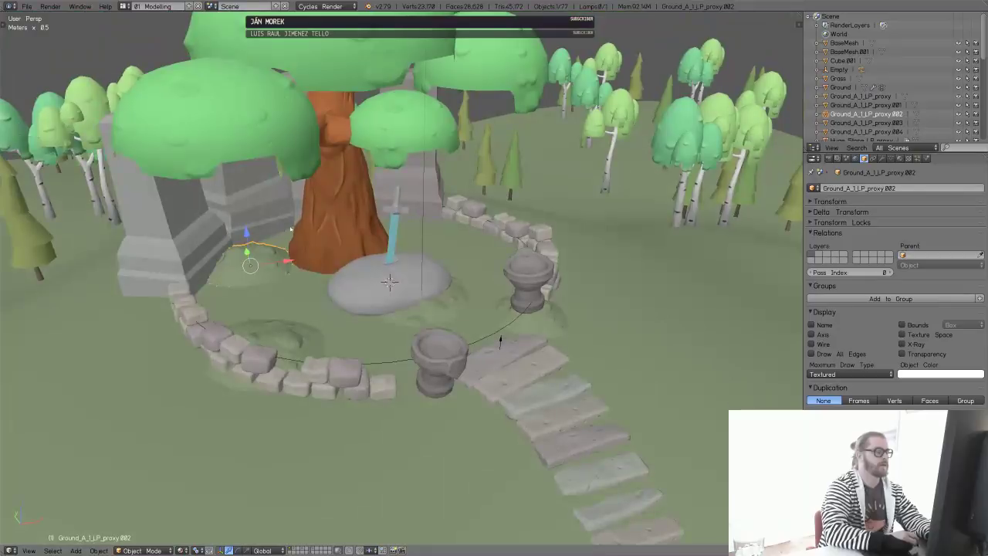
{"action": "right_click", "coordinate": [308, 336]}
{"action": "middle_click_drag", "start_coordinate": [308, 335], "coordinate": [352, 345]}
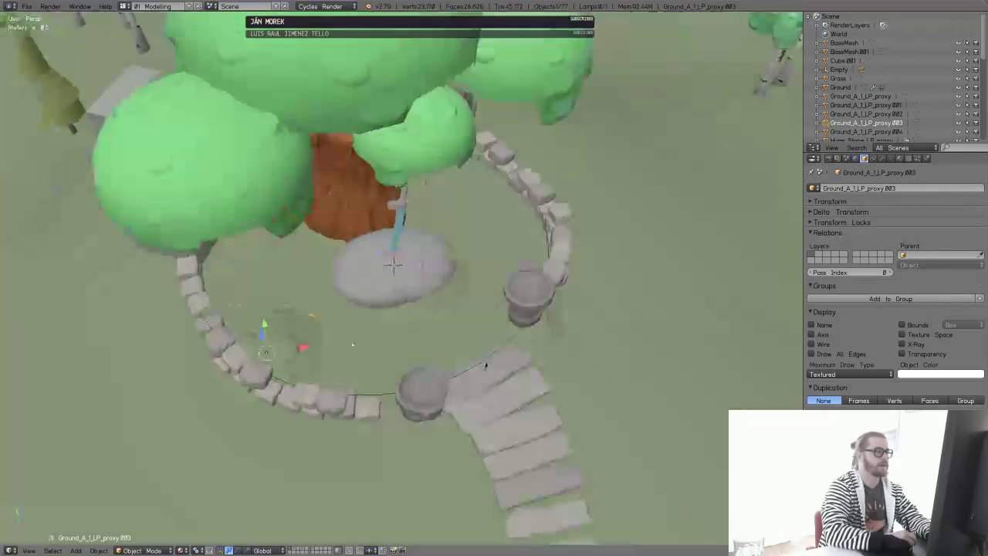
{"action": "right_click", "coordinate": [446, 323]}
{"action": "middle_click_drag", "start_coordinate": [446, 322], "coordinate": [497, 316]}
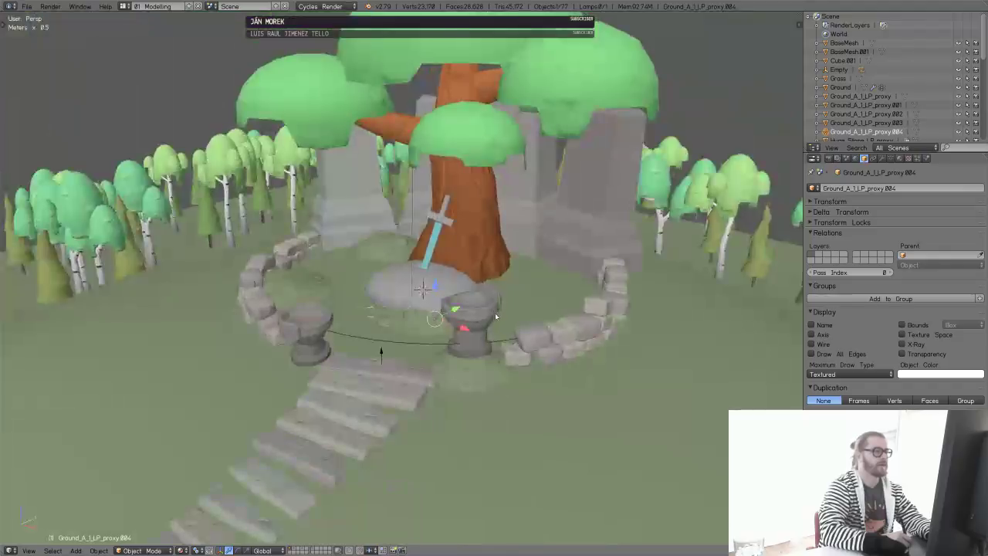
- View the asset models on layer 2 from the top, select the huge stone there, and return to layer 1
{"action": "key", "text": "2"}
{"action": "key", "text": "KP_7"}
{"action": "scroll", "coordinate": [639, 301], "scroll_direction": "down", "scroll_amount": 2}
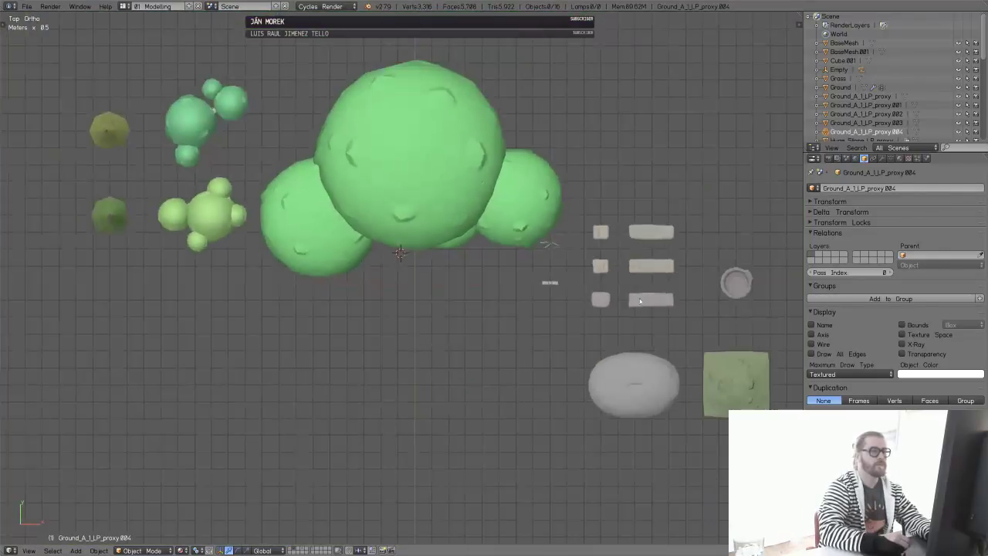
{"action": "middle_click_drag", "start_coordinate": [640, 301], "coordinate": [557, 336]}
{"action": "right_click", "coordinate": [521, 291]}
{"action": "key", "text": "1"}
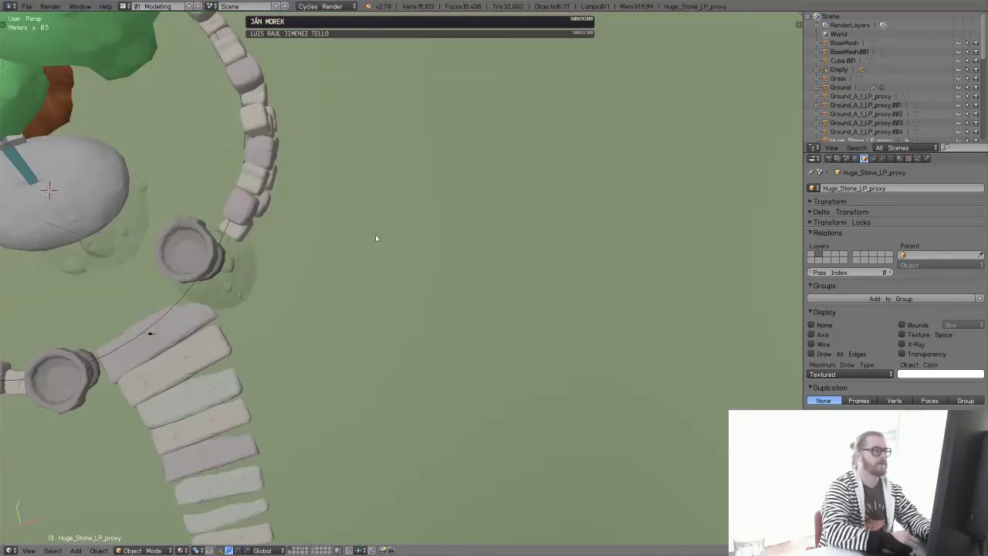
- Examine the huge stone with the sword up close in the clearing, select it, and show layer 2
{"action": "middle_click_drag", "start_coordinate": [375, 235], "coordinate": [608, 367]}
{"action": "scroll", "coordinate": [399, 271], "scroll_direction": "up", "scroll_amount": 3}
{"action": "middle_click_drag", "start_coordinate": [464, 244], "coordinate": [595, 305], "text": "shift"}
{"action": "middle_click_drag", "start_coordinate": [463, 285], "coordinate": [486, 297]}
{"action": "scroll", "coordinate": [508, 333], "scroll_direction": "down", "scroll_amount": 1}
{"action": "middle_click_drag", "start_coordinate": [509, 333], "coordinate": [503, 295]}
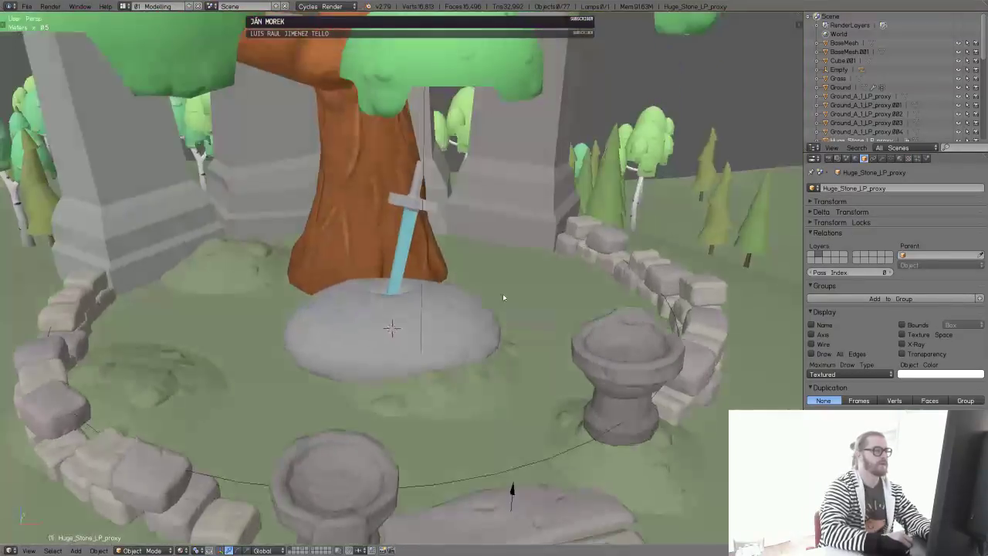
{"action": "scroll", "coordinate": [466, 346], "scroll_direction": "down", "scroll_amount": 2}
{"action": "middle_click_drag", "start_coordinate": [475, 332], "coordinate": [497, 308]}
{"action": "right_click", "coordinate": [439, 305]}
{"action": "key", "text": "2"}
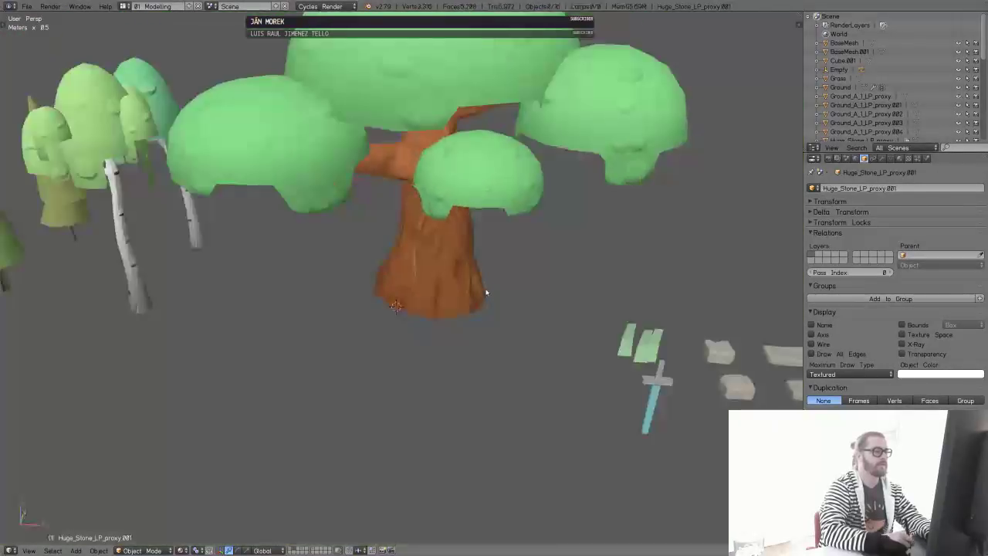
- Open the huge stone's source blend file from the 3_Modeling/Assets/Huge_Stone folder
{"action": "key", "text": "ctrl+o"}
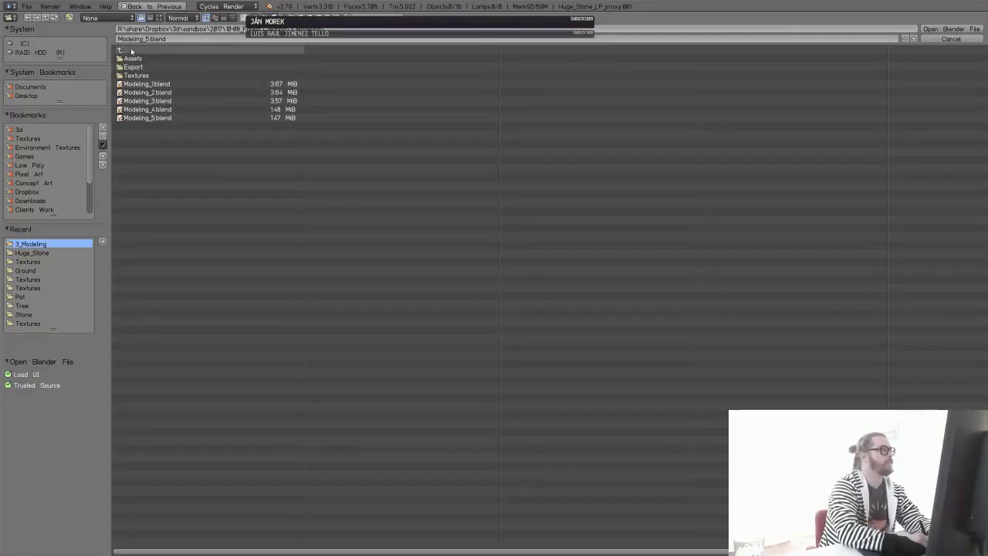
{"action": "left_click", "coordinate": [132, 53]}
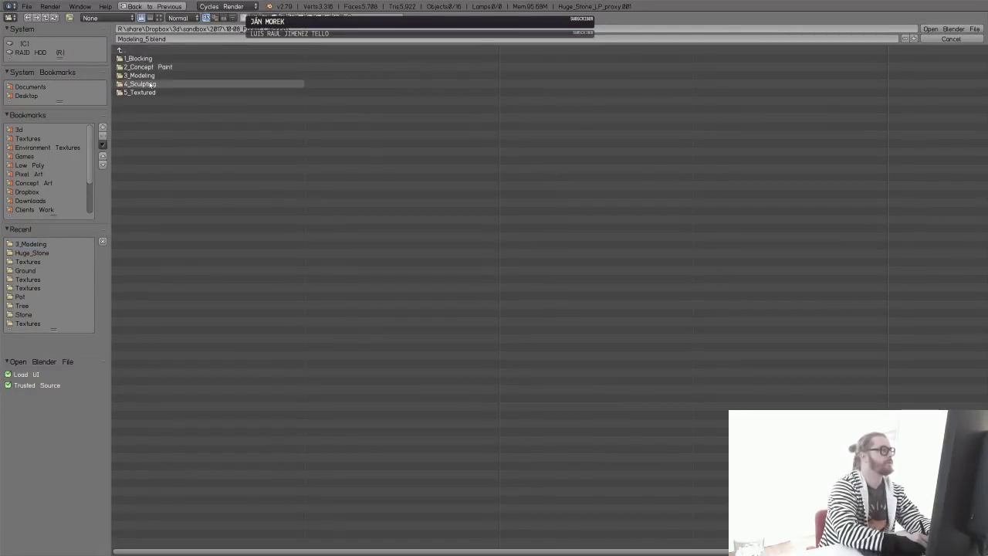
{"action": "left_click", "coordinate": [153, 77]}
{"action": "left_click", "coordinate": [143, 60]}
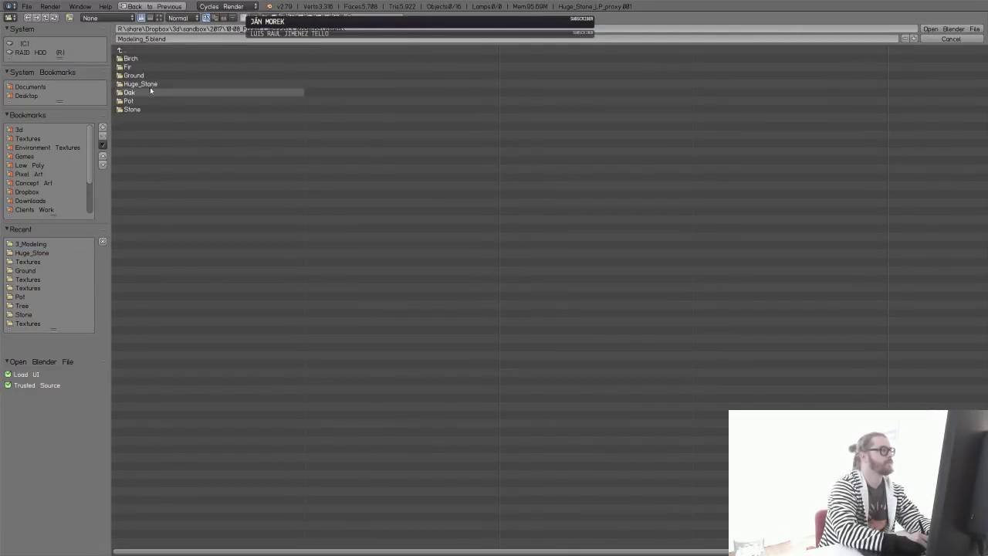
{"action": "left_click", "coordinate": [139, 108]}
{"action": "left_click", "coordinate": [122, 50]}
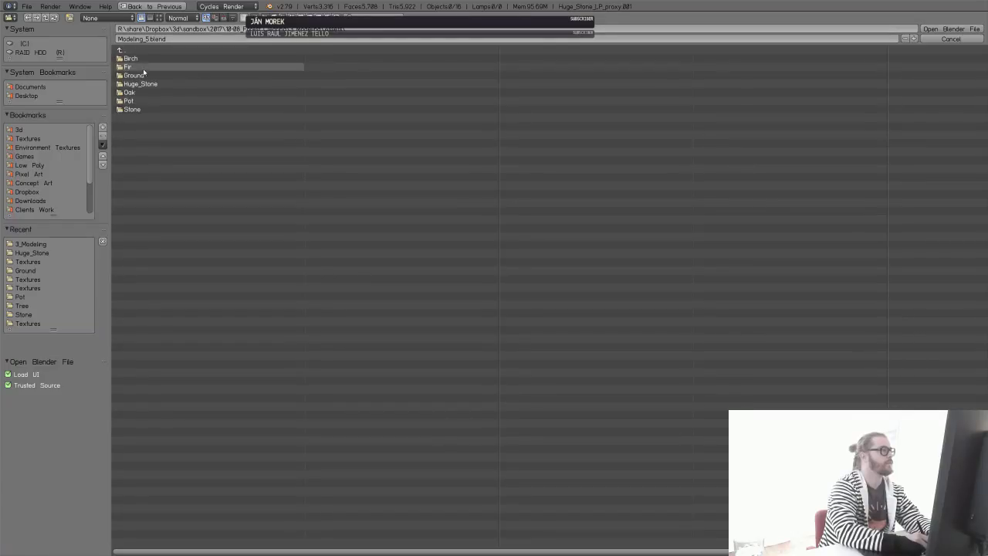
{"action": "left_click", "coordinate": [143, 84]}
{"action": "left_click", "coordinate": [172, 68]}
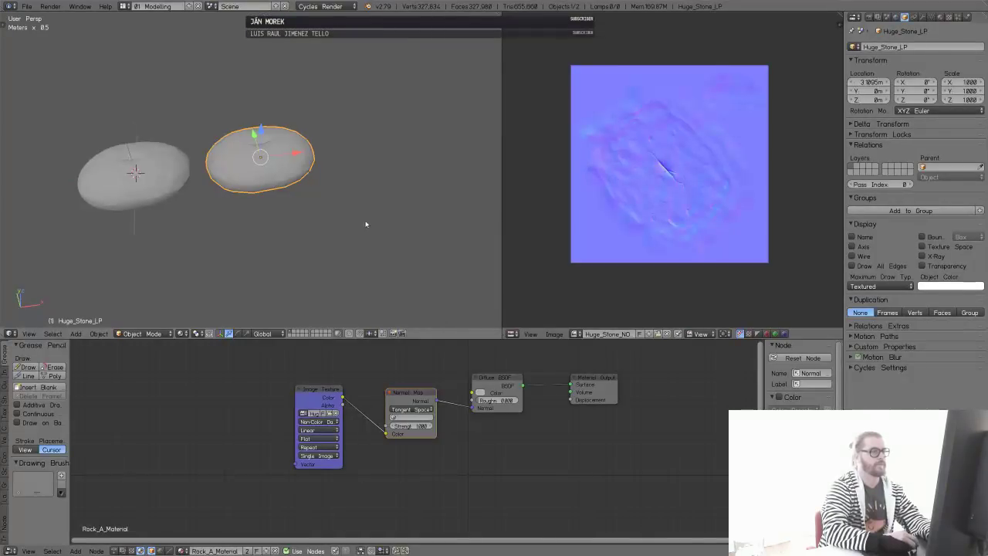
- Enlarge the 3D view at the expense of the image and node editors and frame both stones
{"action": "middle_click_drag", "start_coordinate": [264, 202], "coordinate": [401, 245], "text": "shift"}
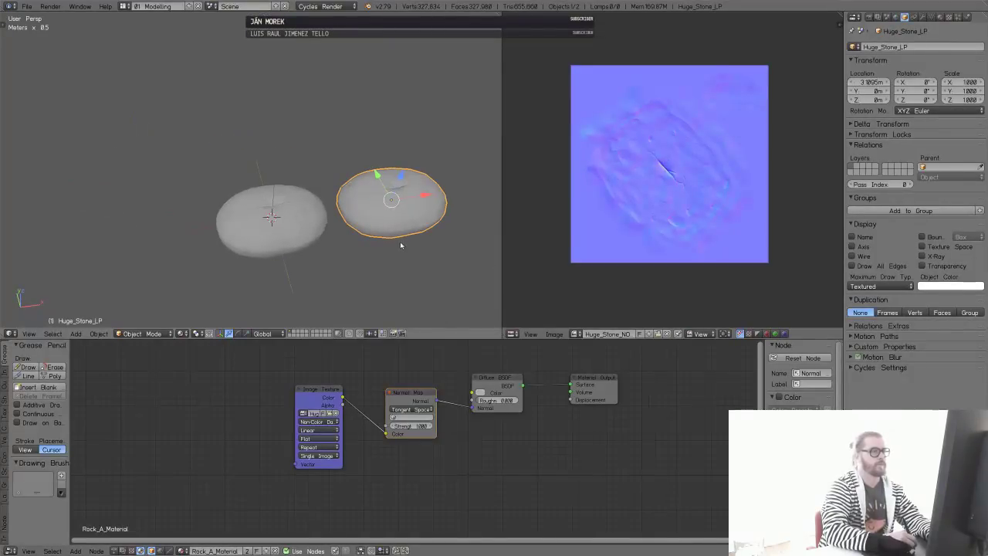
{"action": "scroll", "coordinate": [417, 246], "scroll_direction": "up", "scroll_amount": 5}
{"action": "middle_click_drag", "start_coordinate": [415, 278], "coordinate": [393, 189], "text": "shift"}
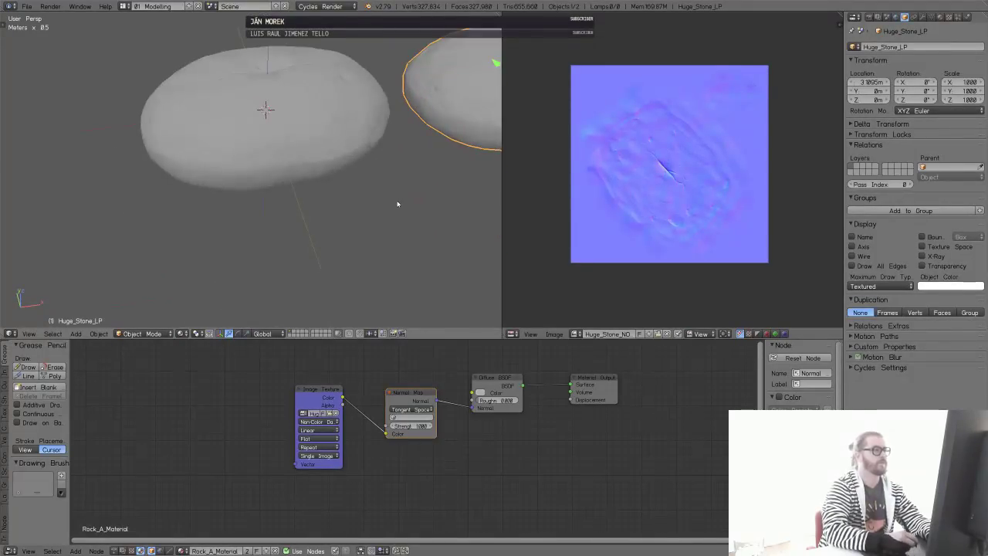
{"action": "left_click_drag", "start_coordinate": [501, 289], "coordinate": [645, 288]}
{"action": "left_click_drag", "start_coordinate": [456, 338], "coordinate": [457, 469]}
{"action": "scroll", "coordinate": [459, 301], "scroll_direction": "down", "scroll_amount": 3}
{"action": "middle_click_drag", "start_coordinate": [526, 280], "coordinate": [445, 324], "text": "shift"}
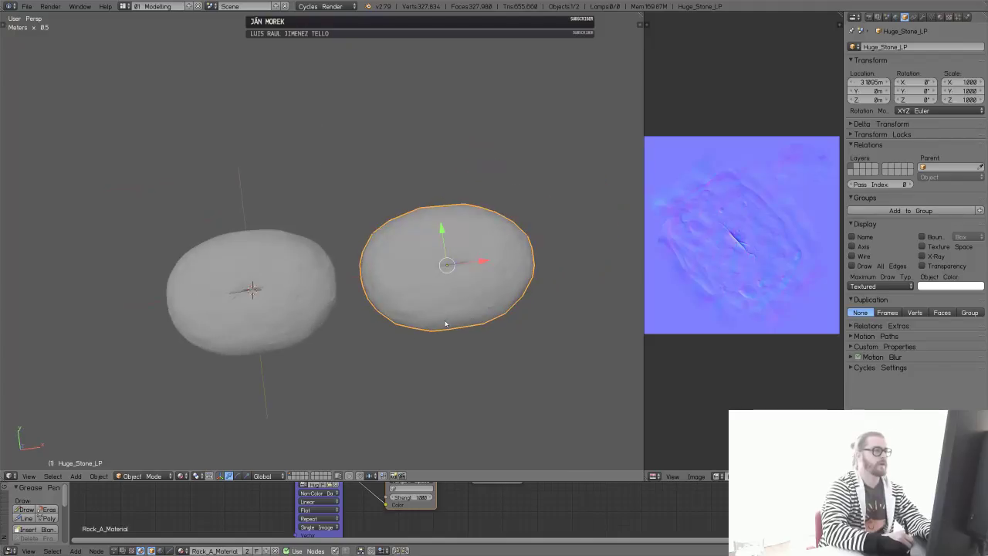
- Compare the high-poly and low-poly stones from different angles, selecting each one
{"action": "scroll", "coordinate": [456, 323], "scroll_direction": "down", "scroll_amount": 2}
{"action": "key", "text": "a"}
{"action": "middle_click_drag", "start_coordinate": [427, 292], "coordinate": [435, 244]}
{"action": "mouse_move", "coordinate": [458, 284]}
{"action": "middle_mouse_down"}
{"action": "mouse_move", "coordinate": [480, 269]}
{"action": "mouse_move", "coordinate": [481, 282]}
{"action": "mouse_move", "coordinate": [456, 280]}
{"action": "middle_mouse_up"}
{"action": "right_click", "coordinate": [375, 266]}
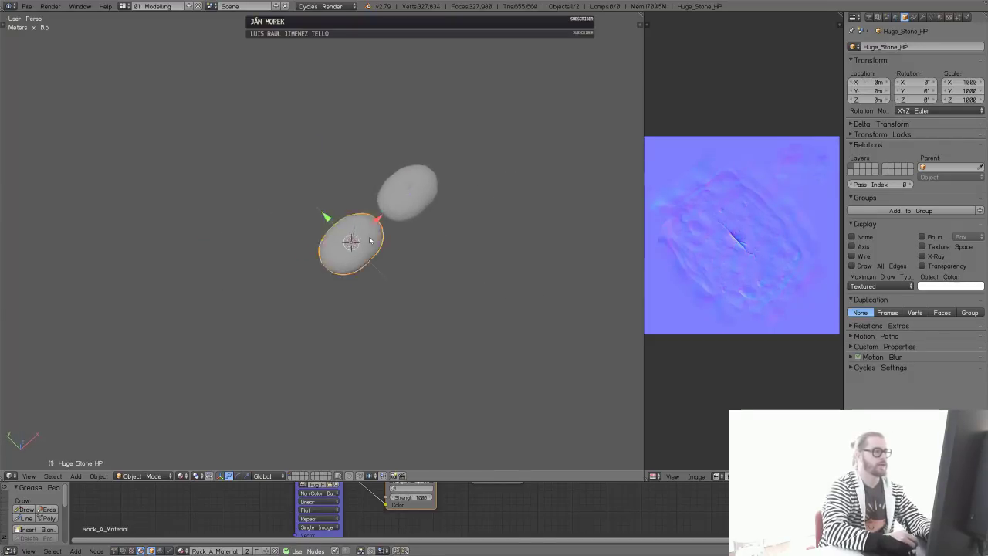
{"action": "key", "text": "n"}
{"action": "right_click", "coordinate": [418, 194]}
{"action": "key", "text": "n"}
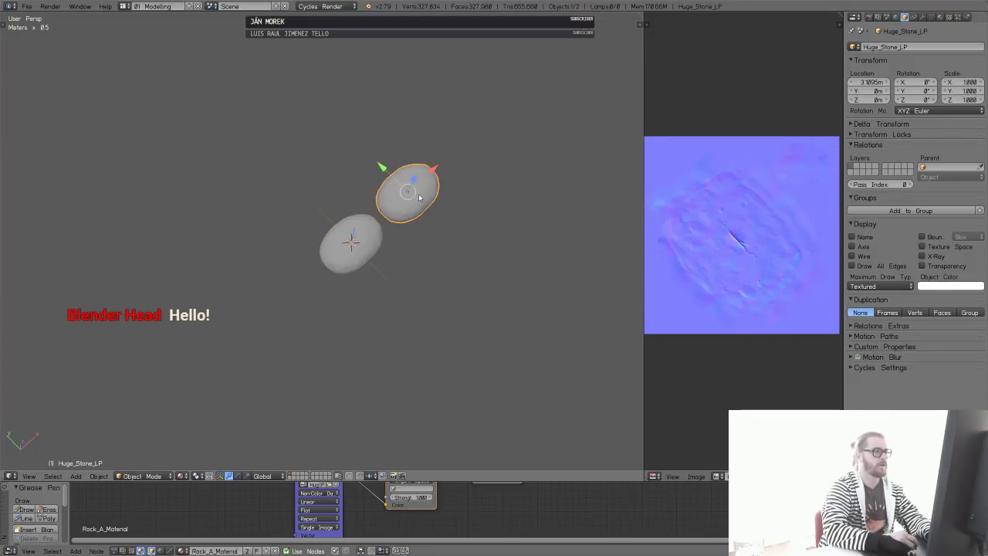
- Inspect the low-poly stone's mesh and UV layout in Edit Mode, and return to Object Mode
{"action": "key", "text": "n"}
{"action": "key", "text": "Tab"}
{"action": "left_click", "coordinate": [502, 211]}
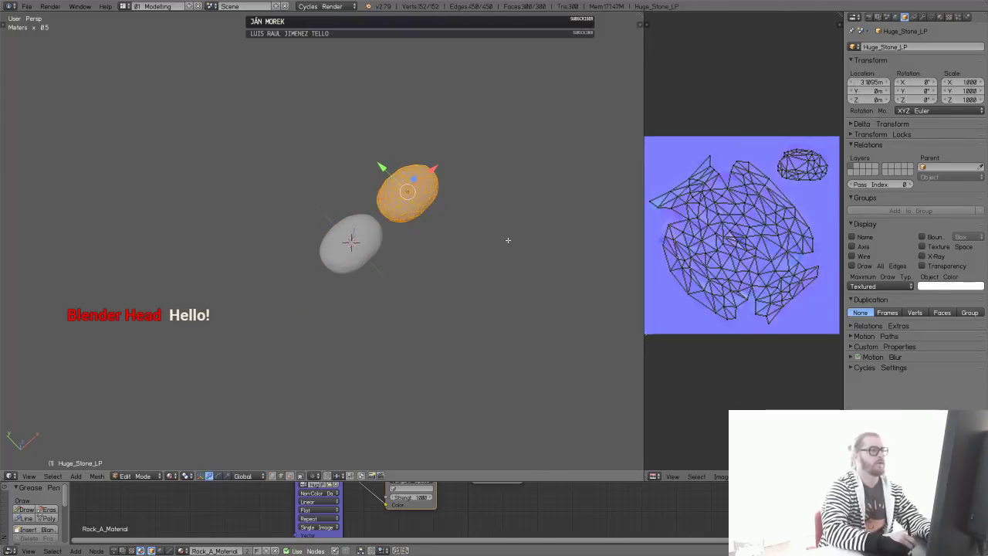
{"action": "key", "text": "Tab"}
{"action": "left_click", "coordinate": [351, 261]}
- Inspect the high-poly stone's base mesh in Edit Mode, and return to Object Mode
{"action": "right_click", "coordinate": [371, 243]}
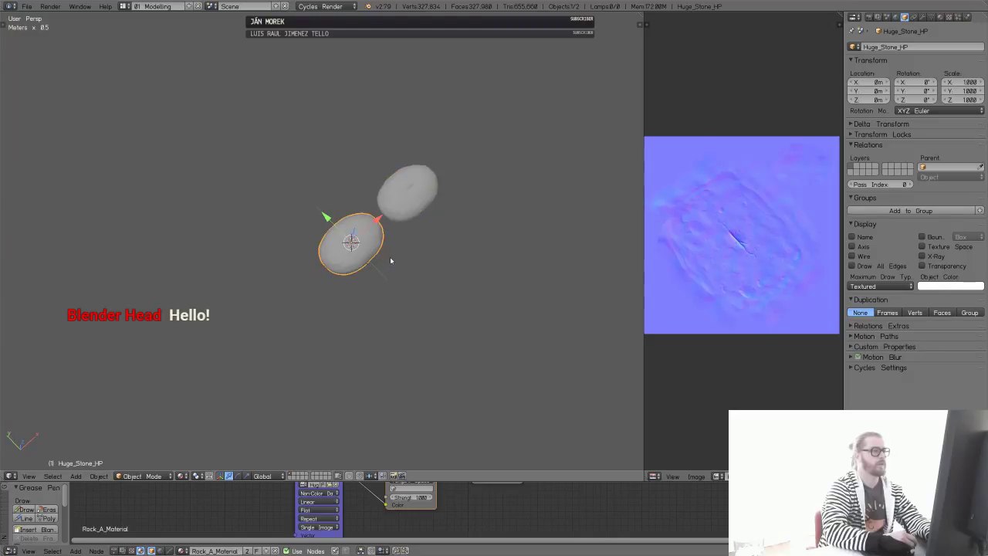
{"action": "middle_click_drag", "start_coordinate": [466, 254], "coordinate": [436, 233]}
{"action": "key", "text": "Tab"}
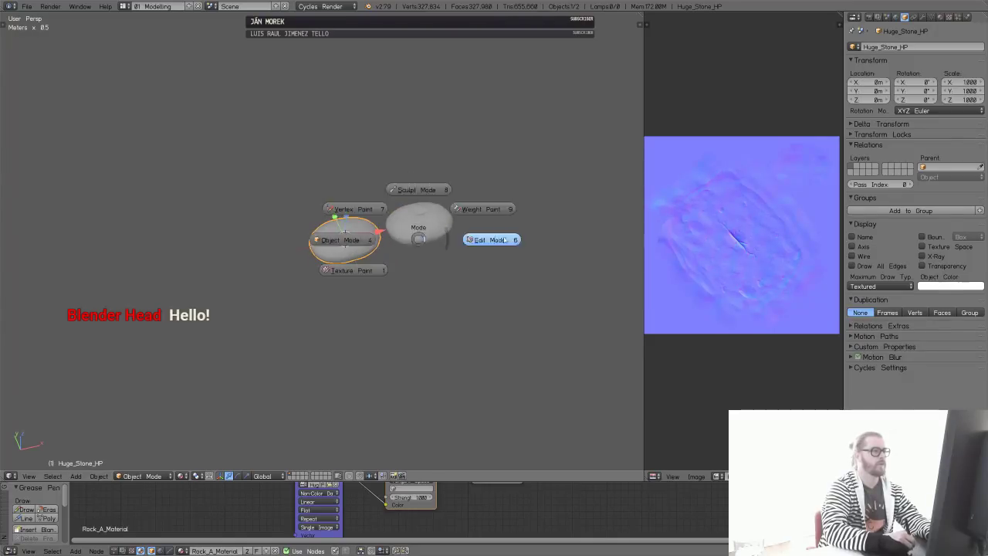
{"action": "left_click", "coordinate": [502, 240]}
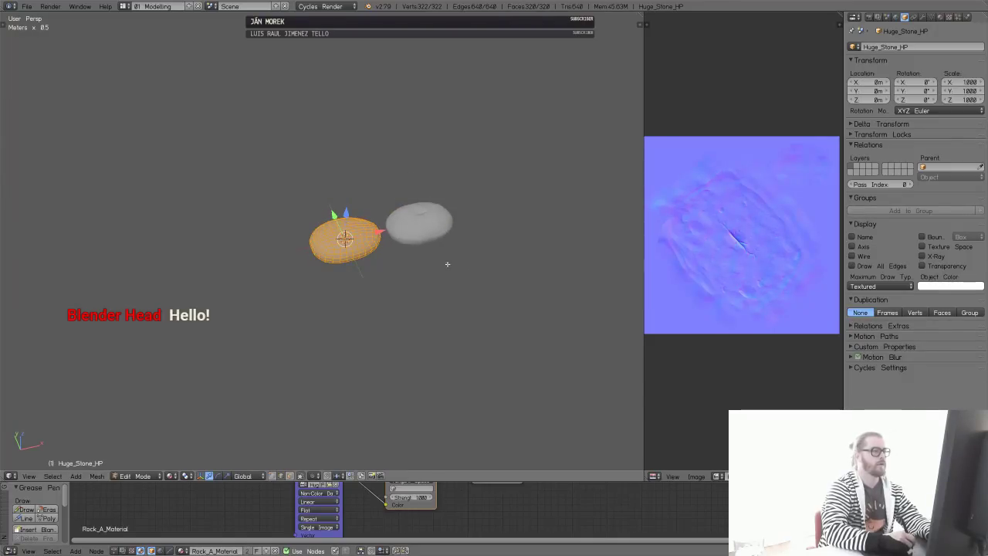
{"action": "key", "text": "Tab"}
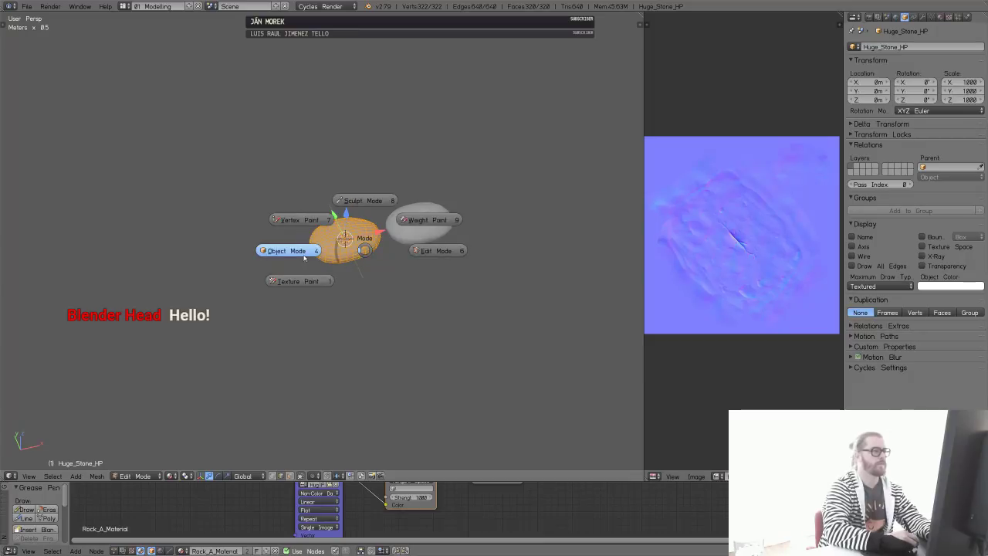
{"action": "left_click", "coordinate": [292, 259]}
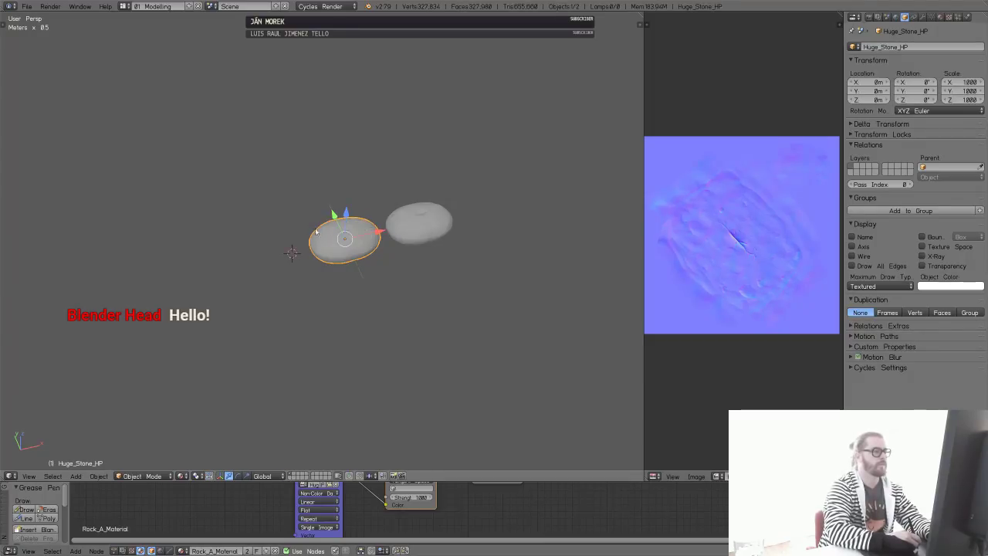
{"action": "scroll", "coordinate": [369, 248], "scroll_direction": "up", "scroll_amount": 4}
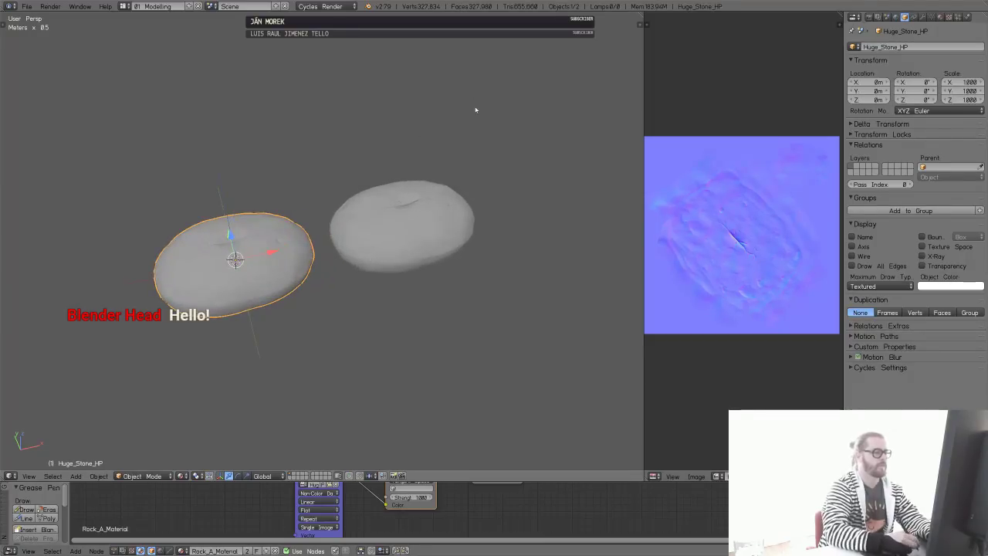
- Reopen the forest clearing scene Modeling_5.blend from the 3_Modeling folder
{"action": "key", "text": "ctrl+o"}
{"action": "left_click", "coordinate": [113, 50]}
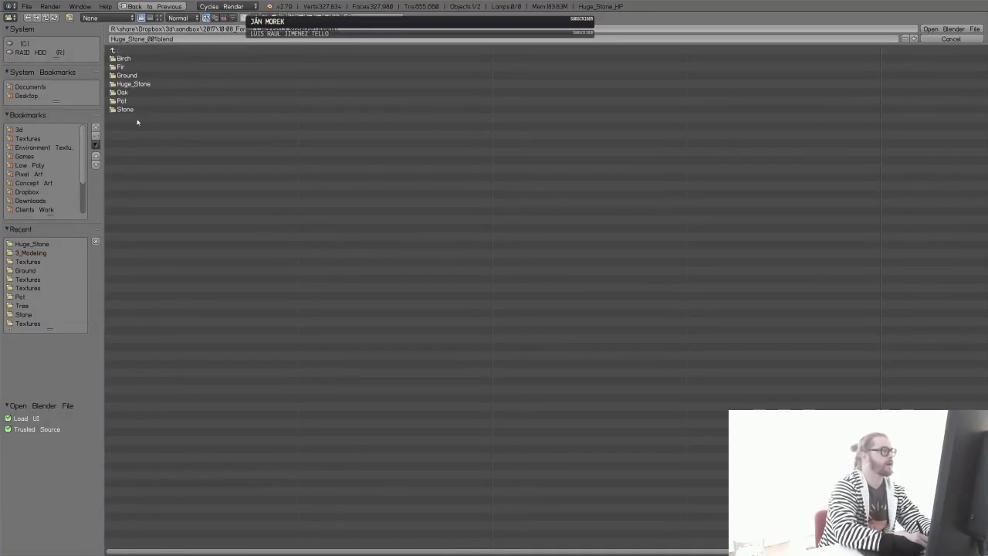
{"action": "left_click", "coordinate": [31, 252]}
{"action": "left_click", "coordinate": [153, 119]}
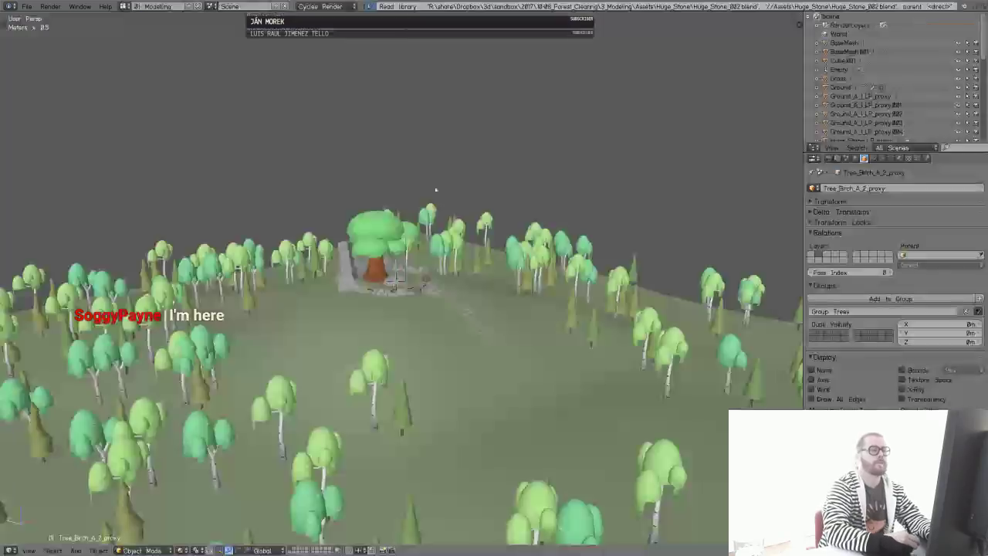
- Show only the asset objects on layer 2 and add a cube at the huge stone proxy's position
{"action": "key", "text": "2"}
{"action": "middle_click_drag", "start_coordinate": [493, 264], "coordinate": [497, 280]}
{"action": "right_click", "coordinate": [480, 292]}
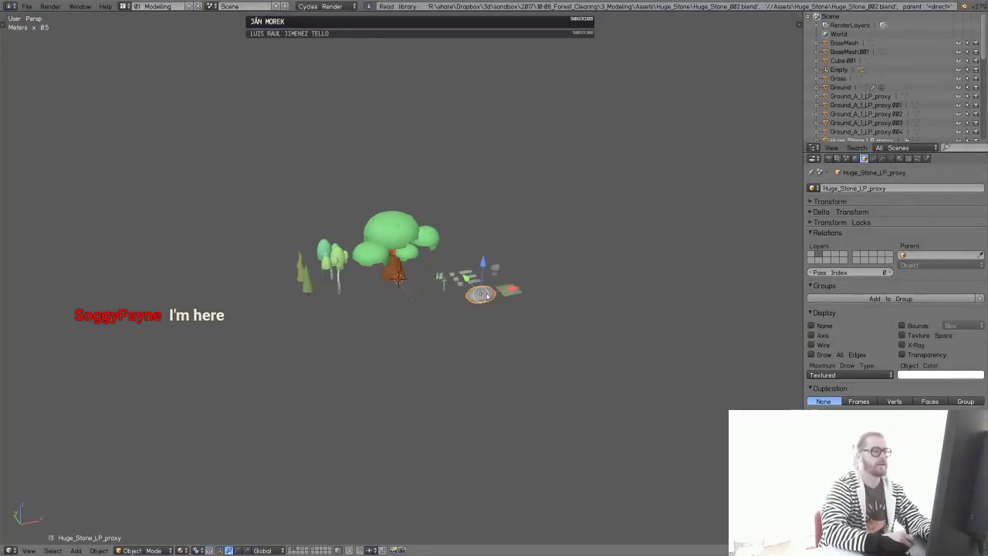
{"action": "key", "text": "shift+a"}
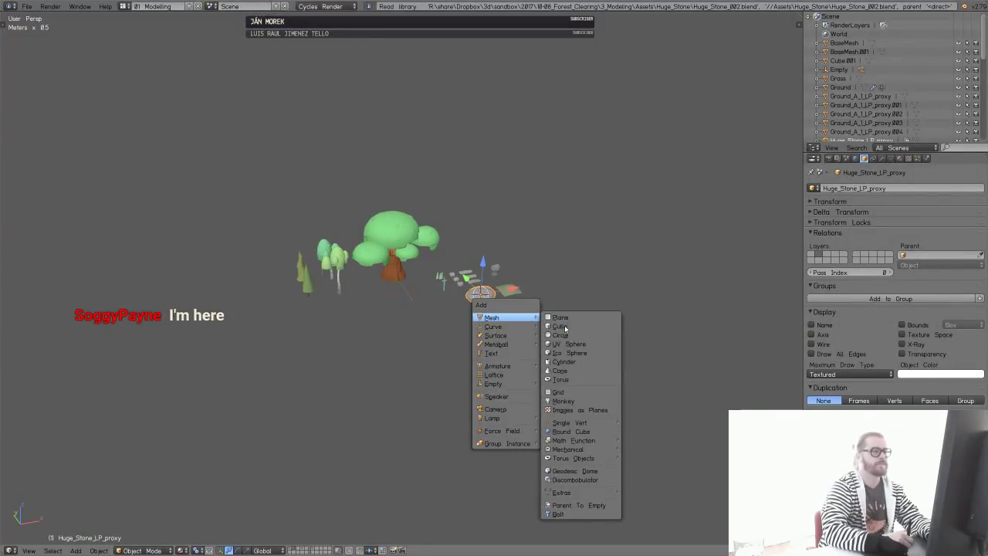
{"action": "left_click", "coordinate": [563, 328]}
{"action": "key", "text": "KP_Decimal"}
{"action": "scroll", "coordinate": [599, 203], "scroll_direction": "down", "scroll_amount": 9}
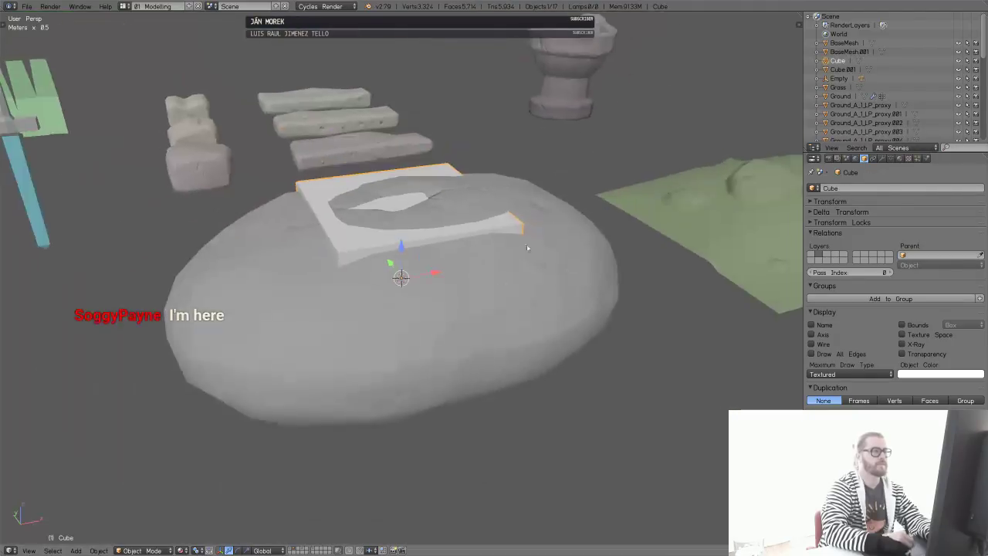
- Enlarge the cube in place over the huge stone and stretch it by about 1.36 along the global Y axis
{"action": "left_click_drag", "start_coordinate": [434, 270], "coordinate": [247, 299]}
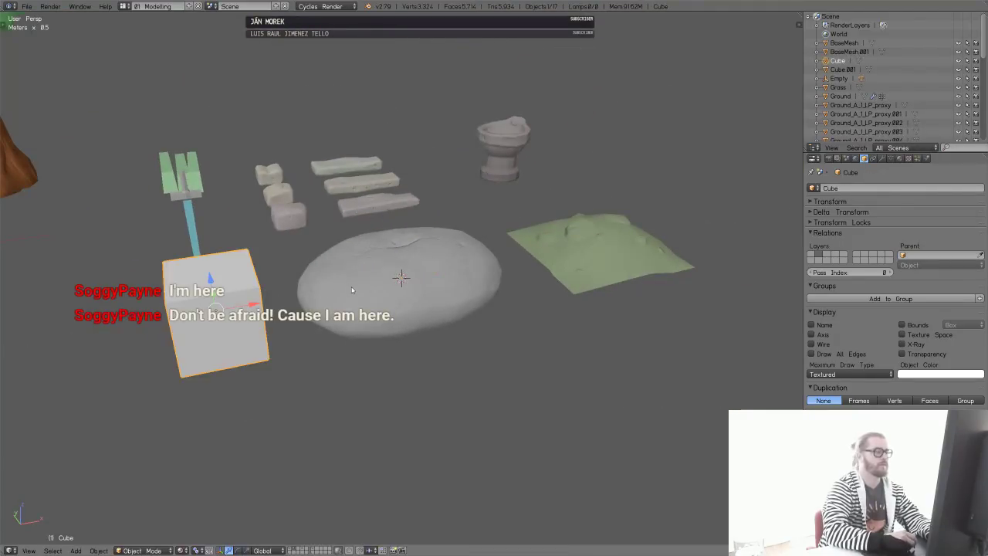
{"action": "key", "text": "ctrl+z"}
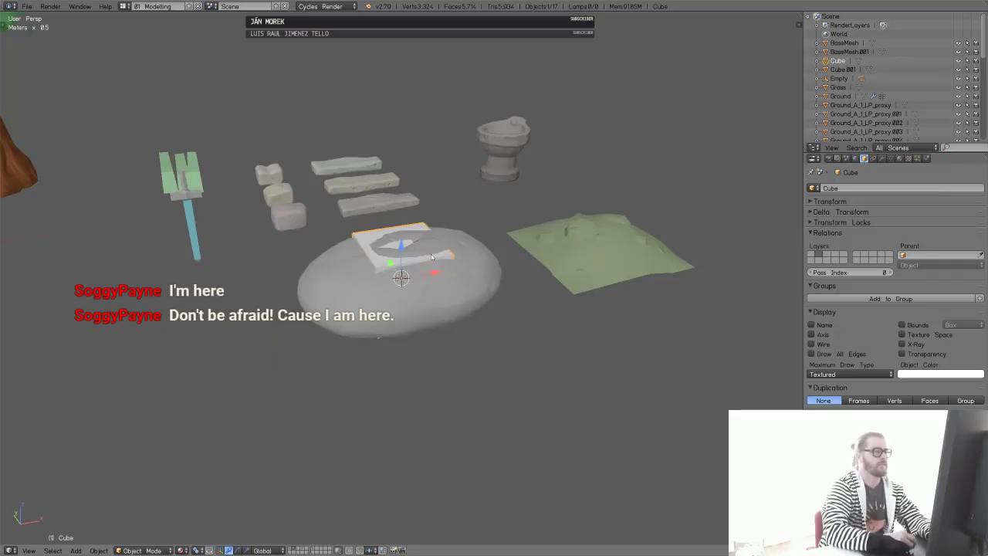
{"action": "key", "text": "s"}
{"action": "key", "text": "y"}
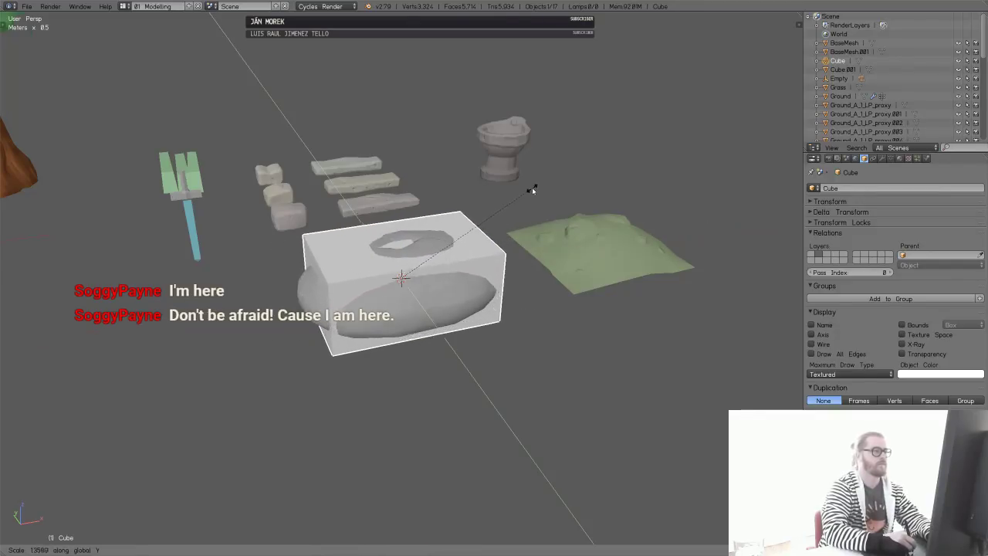
{"action": "left_click", "coordinate": [532, 189]}
{"action": "middle_click_drag", "start_coordinate": [532, 189], "coordinate": [467, 261]}
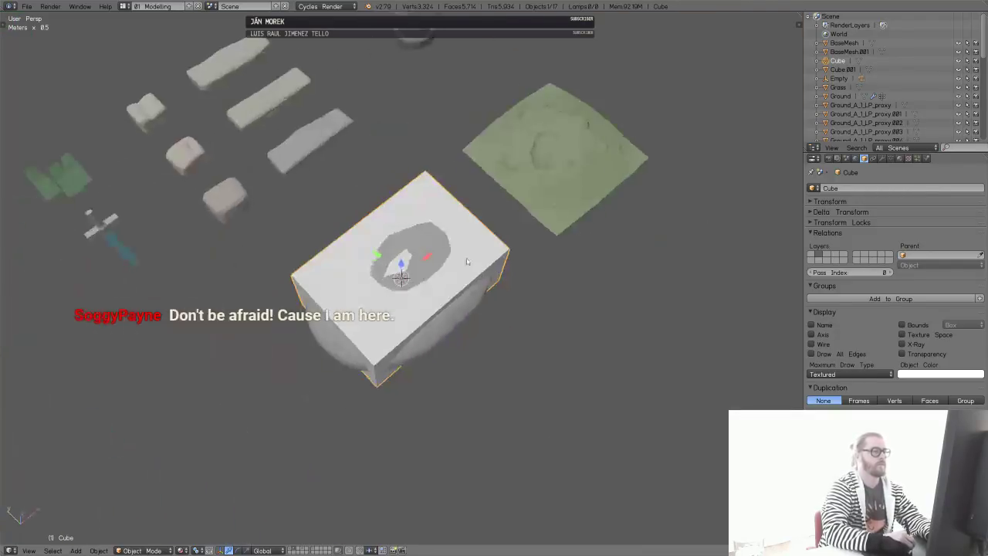
- Move the box clear of the huge stone into the empty area beside it and apply its scale
{"action": "left_click_drag", "start_coordinate": [429, 256], "coordinate": [269, 383]}
{"action": "scroll", "coordinate": [423, 289], "scroll_direction": "down", "scroll_amount": 2}
{"action": "middle_click_drag", "start_coordinate": [359, 379], "coordinate": [404, 303]}
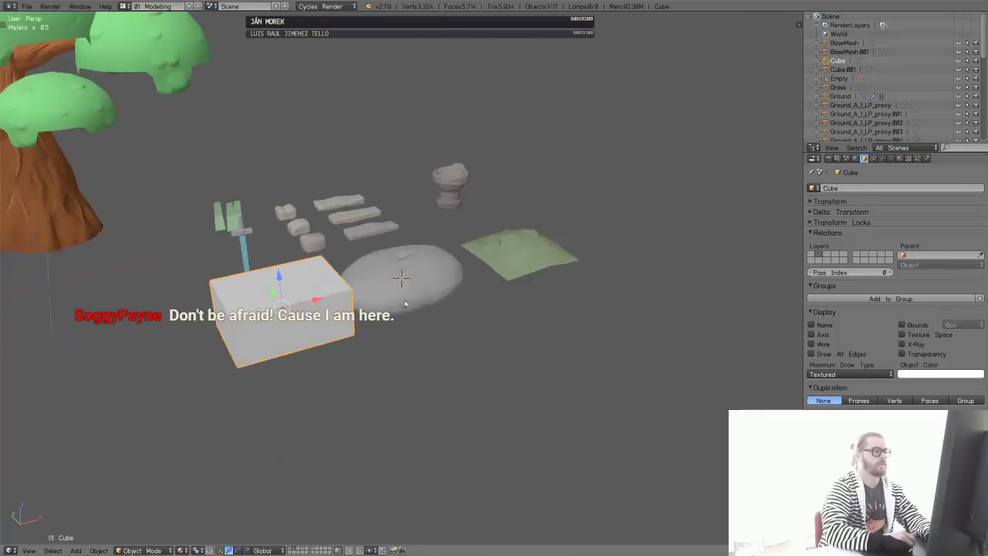
{"action": "middle_click_drag", "start_coordinate": [335, 304], "coordinate": [501, 210], "text": "shift"}
{"action": "left_click_drag", "start_coordinate": [497, 199], "coordinate": [424, 213]}
{"action": "key", "text": "ctrl+a"}
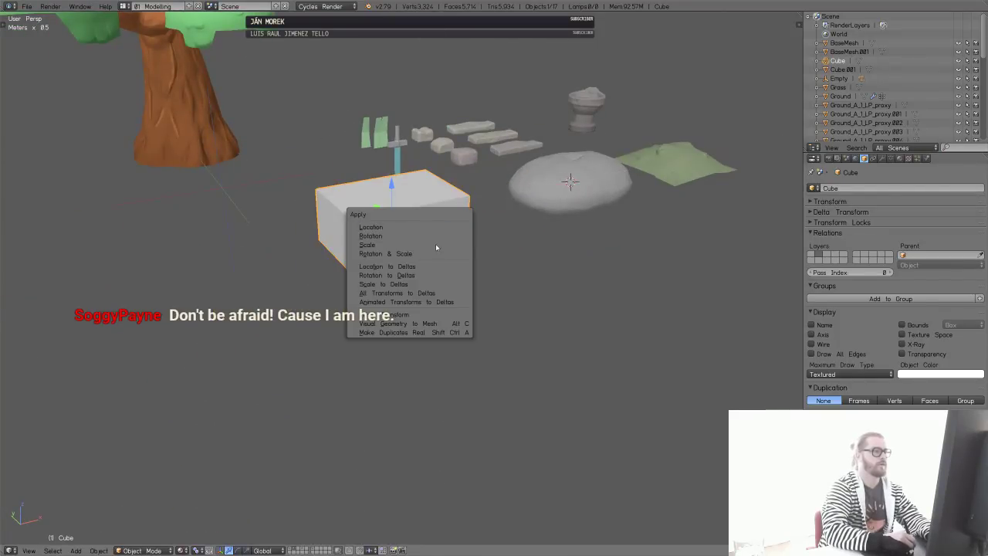
{"action": "left_click", "coordinate": [438, 247]}
- Rename the box Huge_Rock_B
{"action": "left_click", "coordinate": [849, 187]}
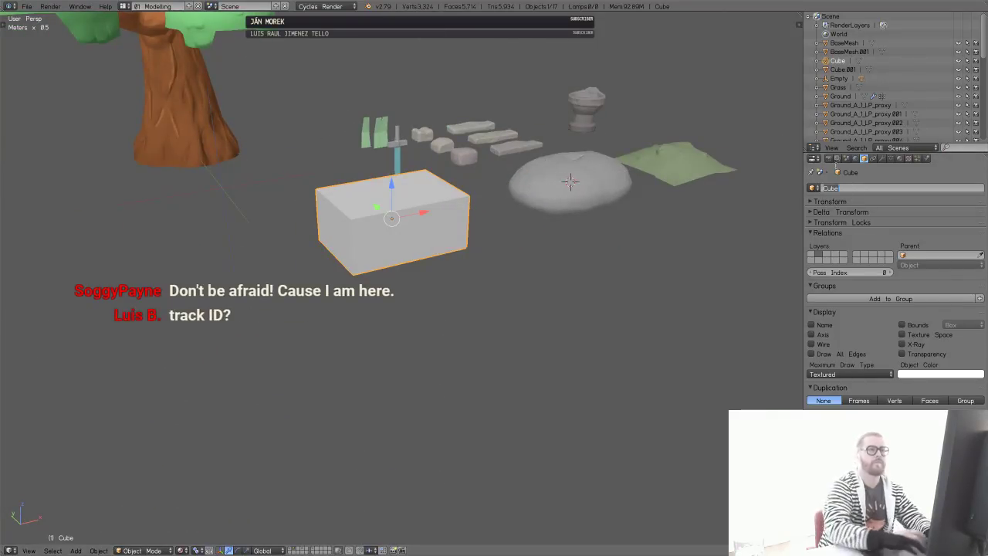
{"action": "type", "text": "Huge_Ro"}
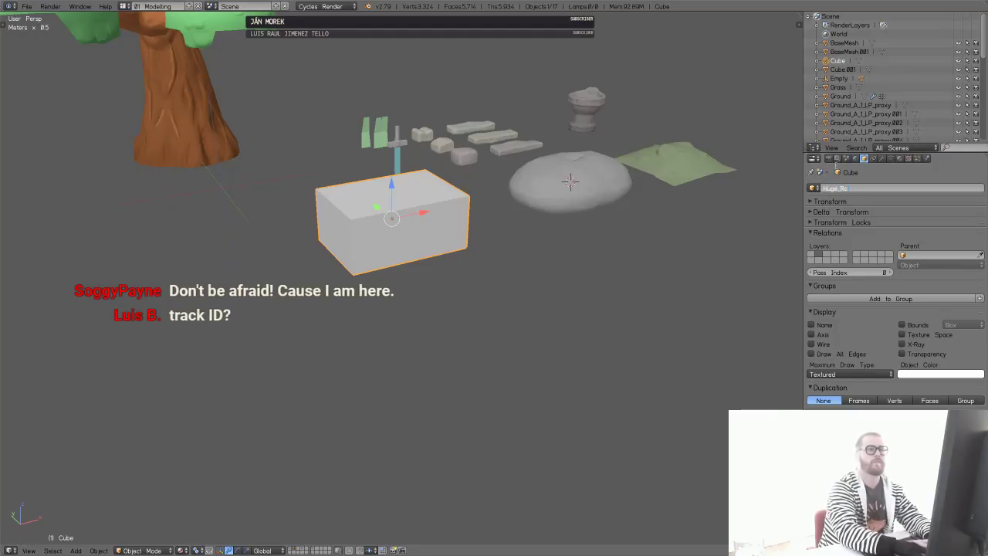
{"action": "type", "text": "ck_2"}
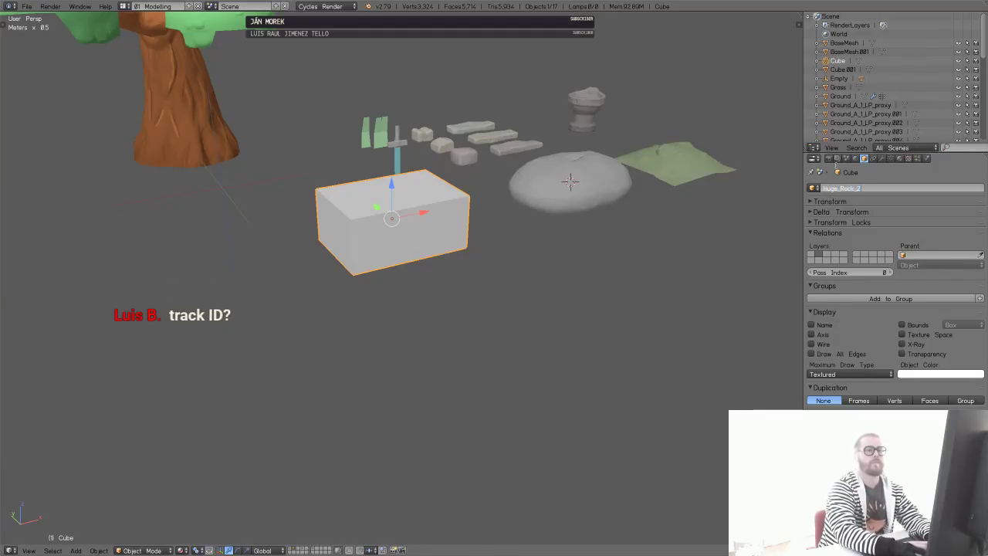
{"action": "key", "text": "Return"}
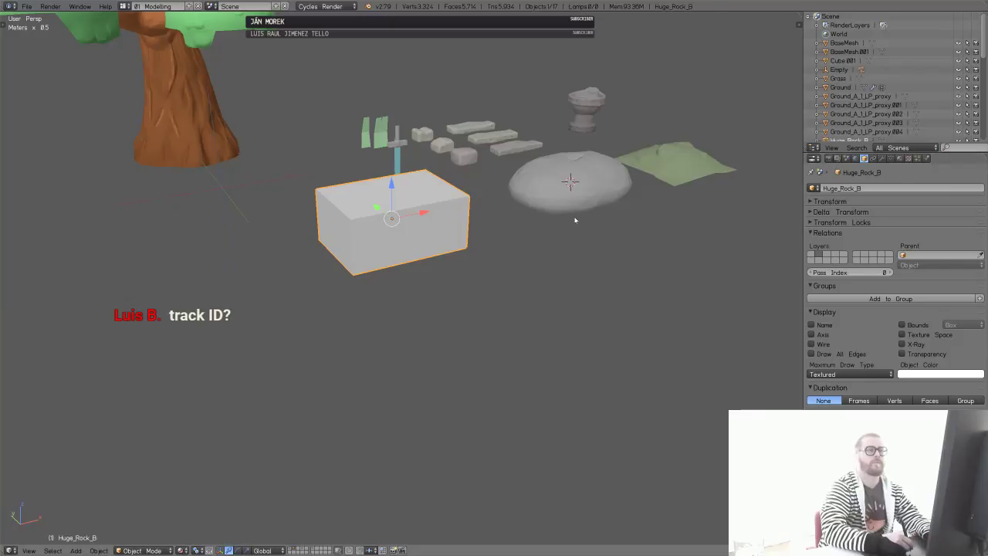
- Check the existing huge stone's name, rename the box Huge_Stone_B to match, and save the scene
{"action": "right_click", "coordinate": [571, 185]}
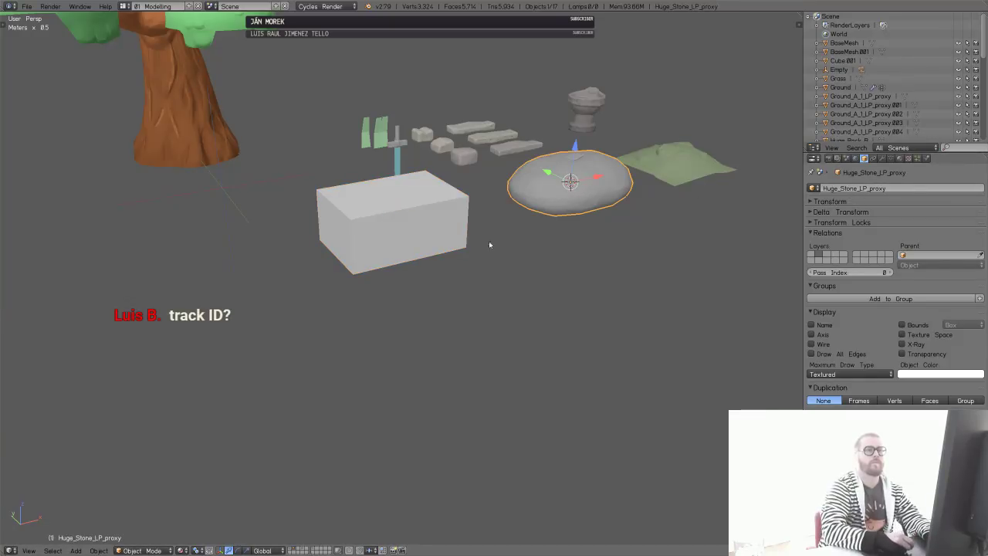
{"action": "right_click", "coordinate": [446, 252]}
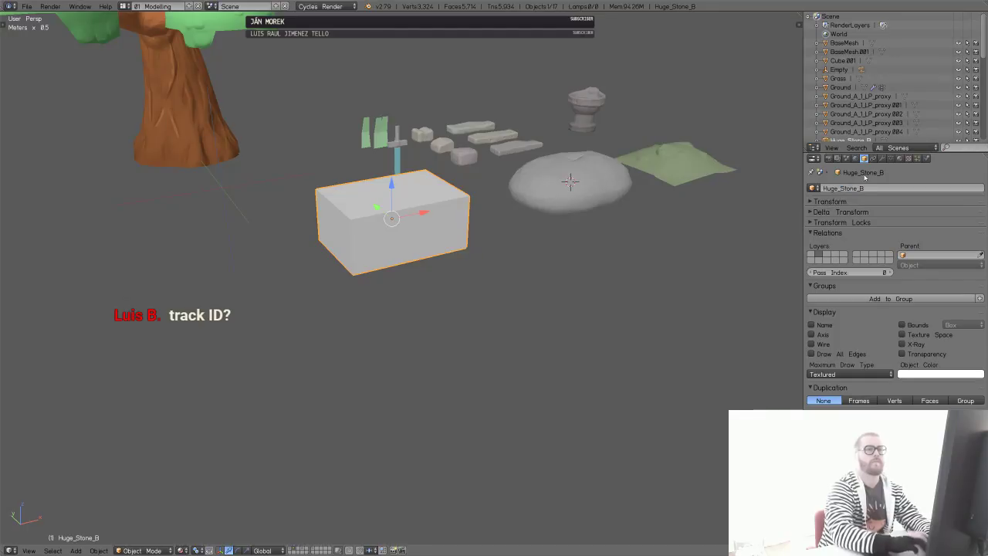
{"action": "key", "text": "ctrl+s"}
{"action": "left_click", "coordinate": [432, 247]}
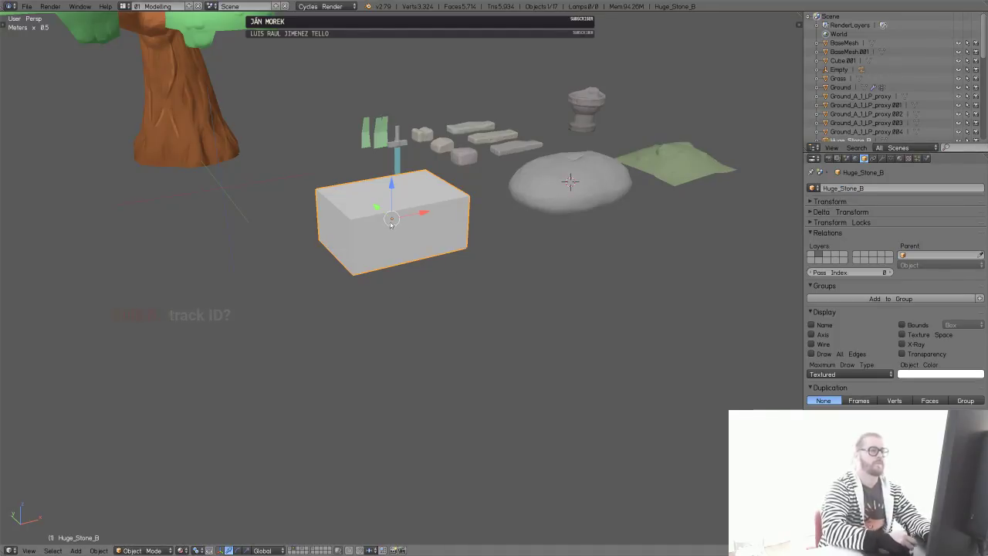
- Start a new file from the startup scene and delete its default cube
{"action": "key", "text": "ctrl+n"}
{"action": "left_click", "coordinate": [413, 246]}
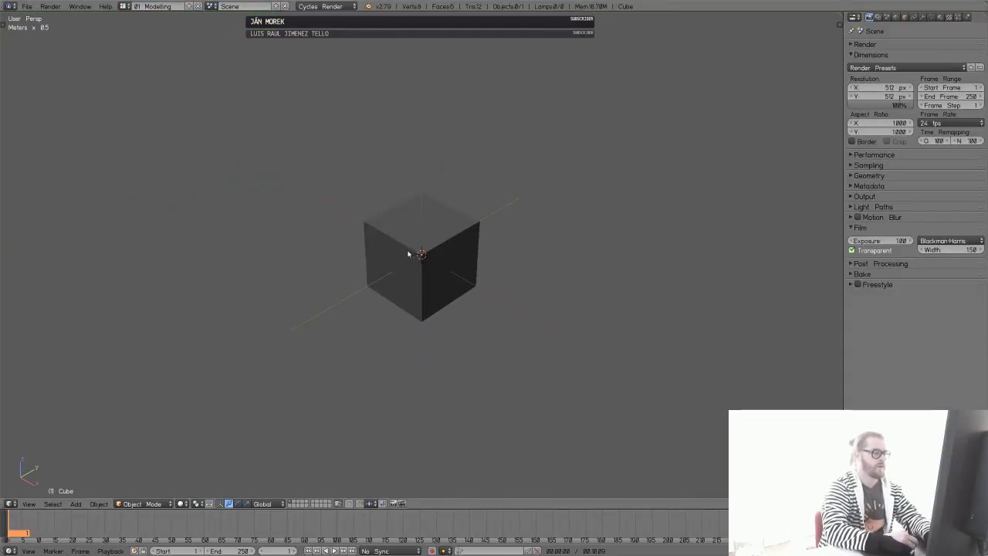
{"action": "right_click", "coordinate": [405, 241]}
{"action": "key", "text": "Delete"}
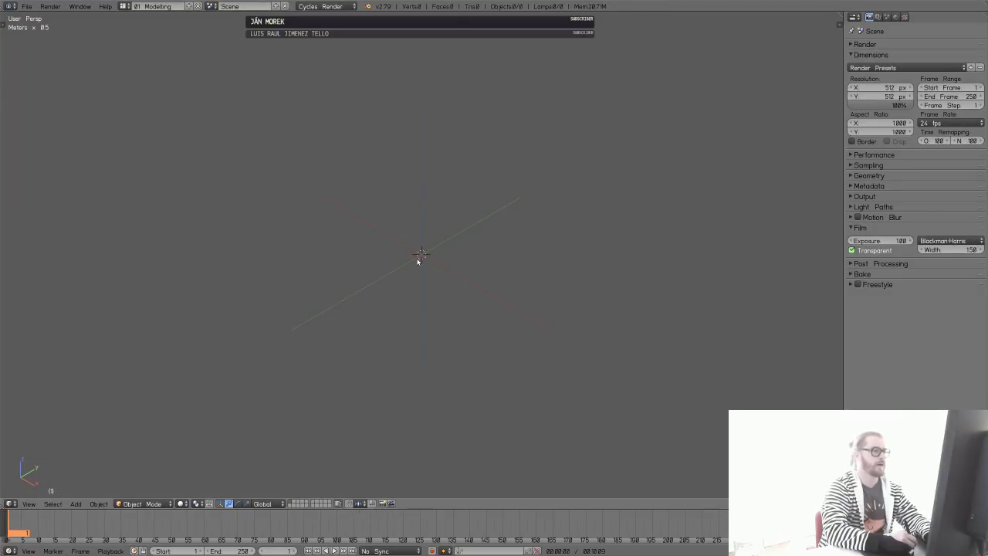
- Append the Huge_Stone_B object from Modeling_5.blend in the 3_Modeling folder and reset its location to the origin
{"action": "key", "text": "shift+F1"}
{"action": "left_click", "coordinate": [122, 49]}
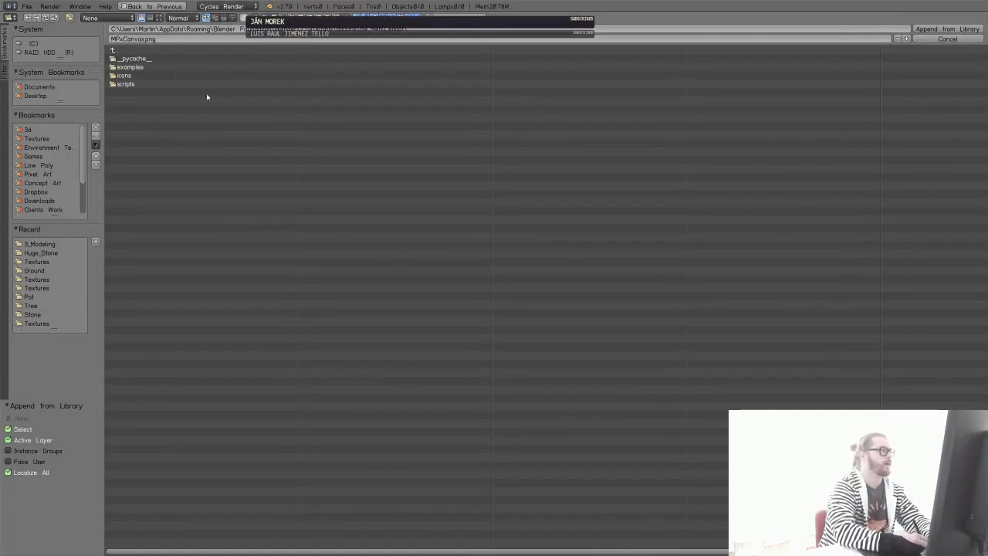
{"action": "left_click", "coordinate": [40, 244]}
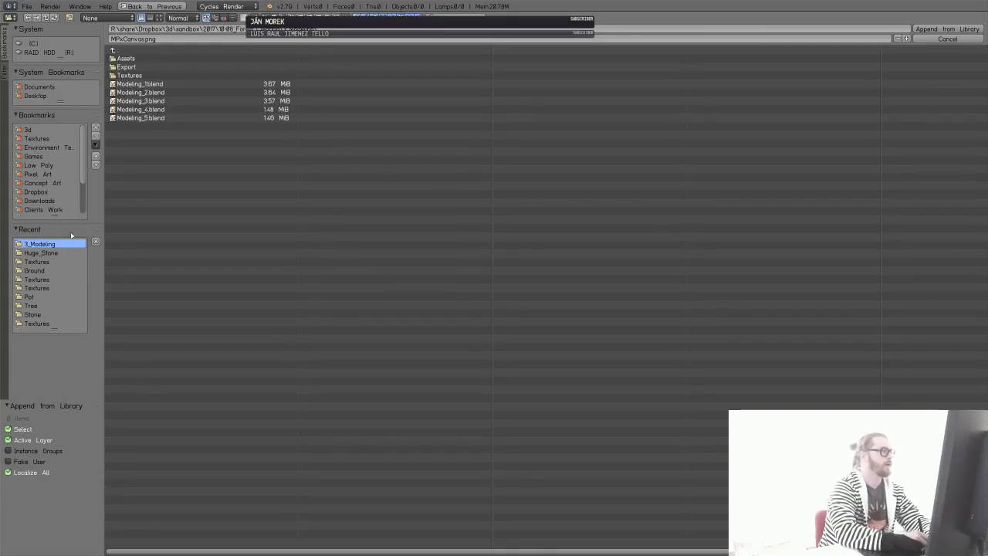
{"action": "double_click", "coordinate": [143, 117]}
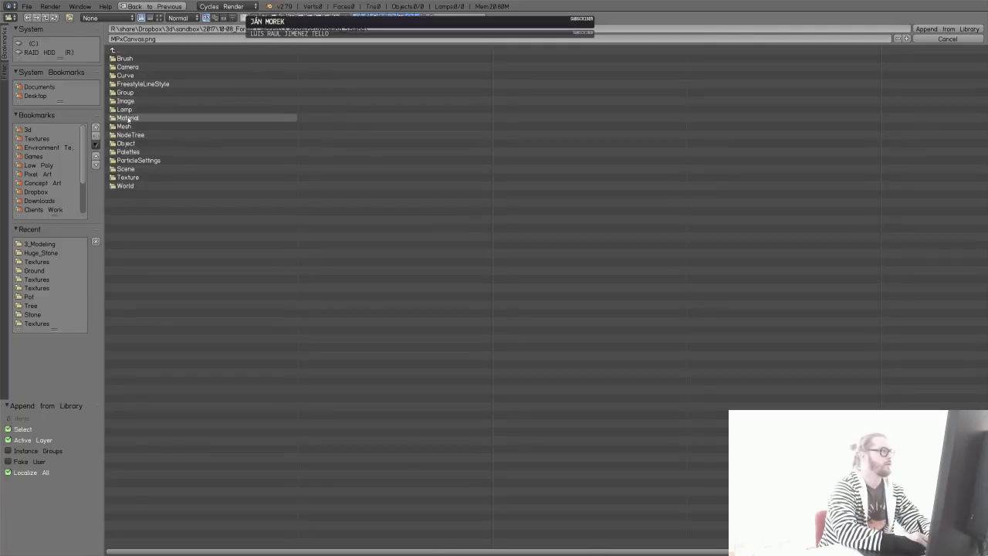
{"action": "left_click", "coordinate": [132, 143]}
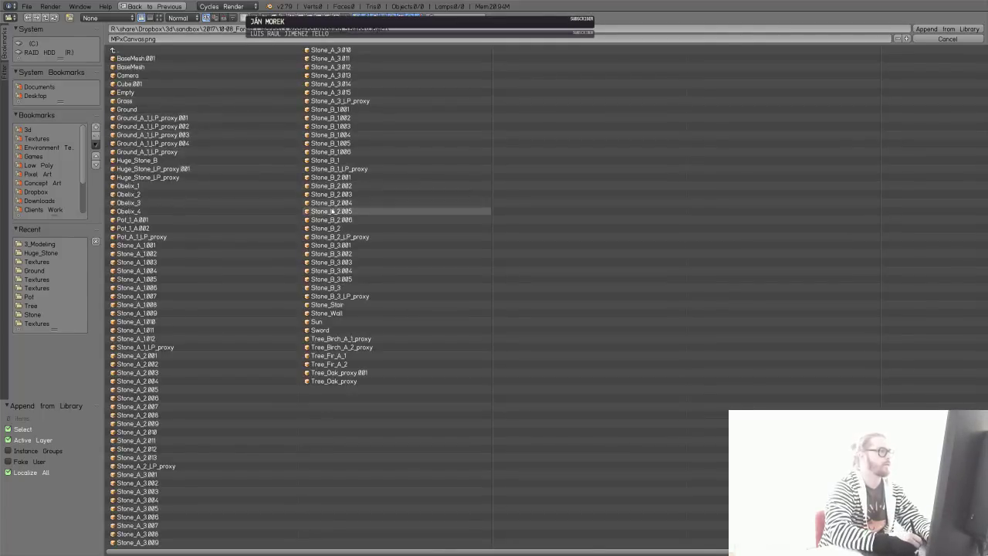
{"action": "left_click", "coordinate": [135, 160]}
{"action": "left_click", "coordinate": [948, 28]}
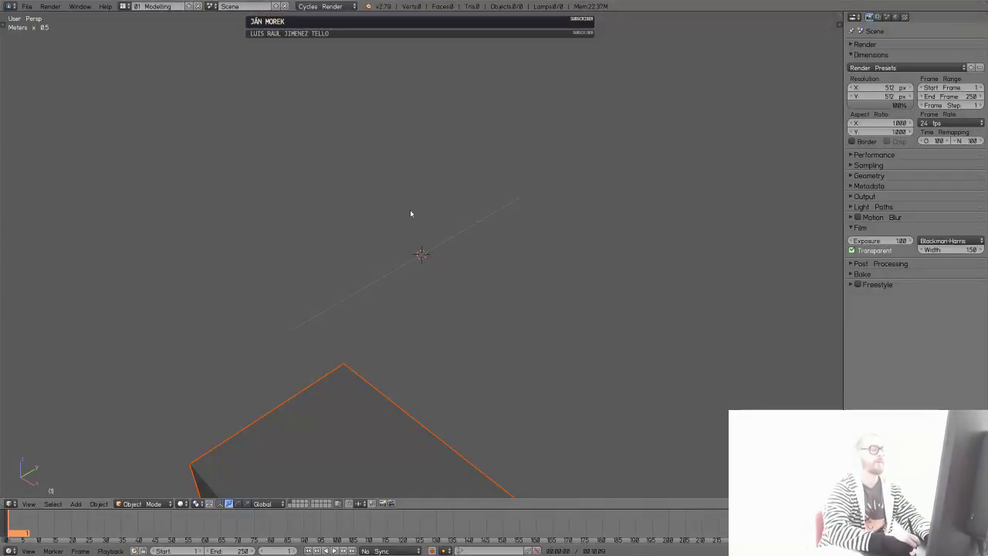
{"action": "key", "text": "alt+g"}
{"action": "middle_click_drag", "start_coordinate": [461, 273], "coordinate": [492, 265]}
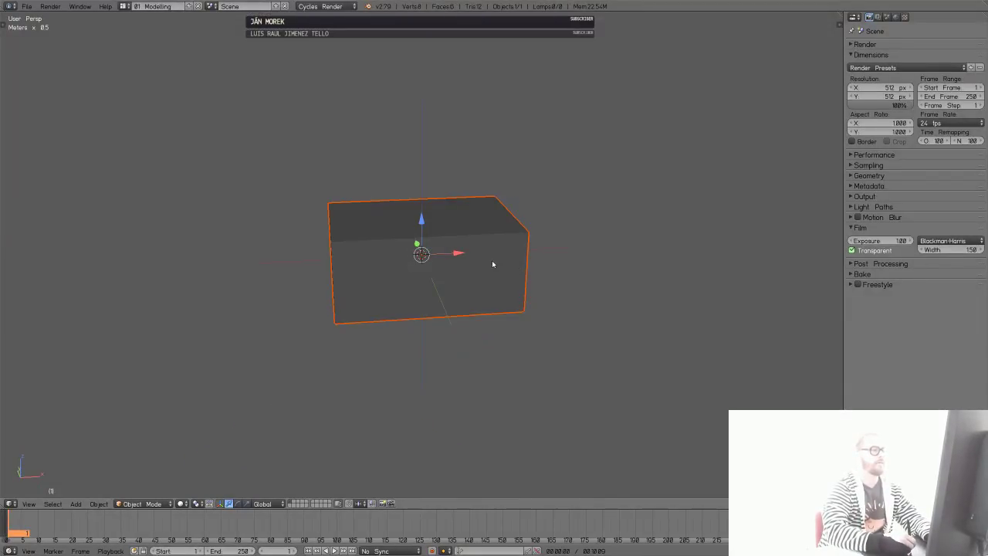
- Save the file as Huge_Stone_B.blend in the Assets/Huge_Stone folder
{"action": "key", "text": "ctrl+s"}
{"action": "left_click", "coordinate": [128, 60]}
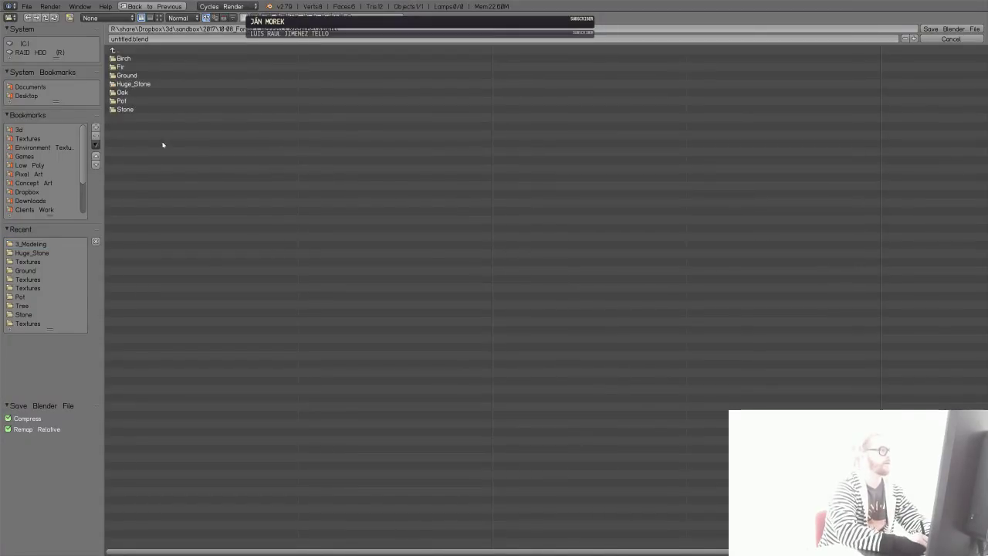
{"action": "left_click", "coordinate": [131, 83]}
{"action": "key", "text": "BackSpace"}
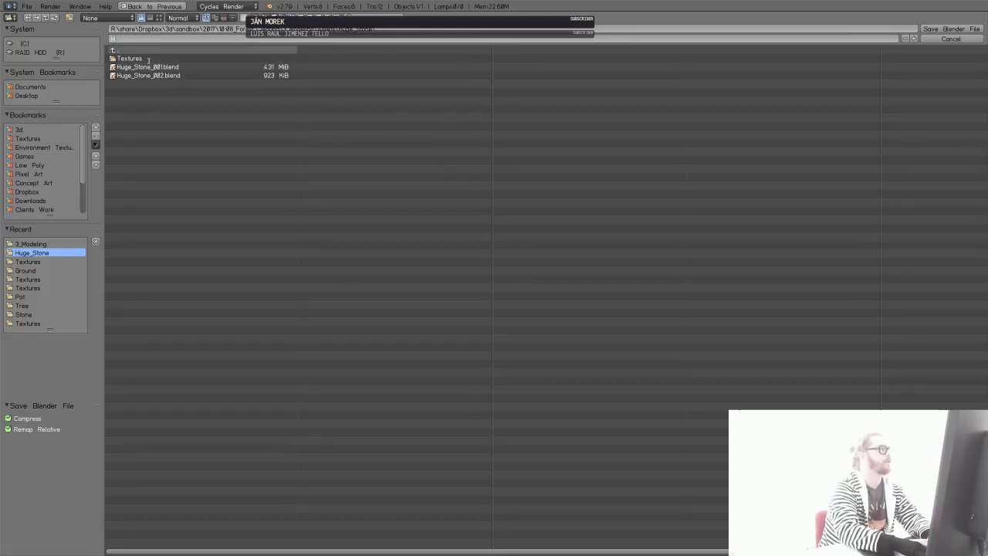
{"action": "type", "text": "Huge_Stone_0"}
{"action": "key", "text": "Return"}
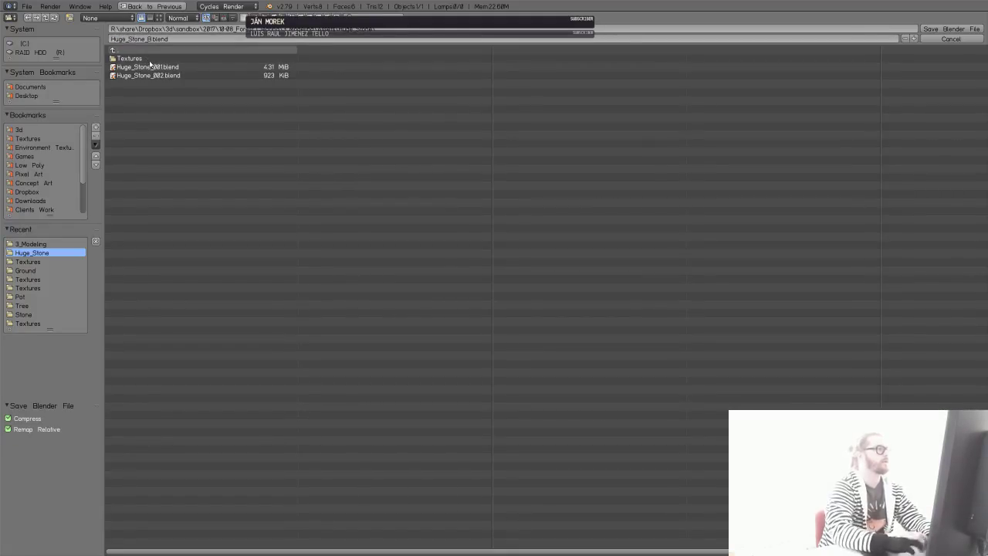
{"action": "left_click", "coordinate": [935, 29]}
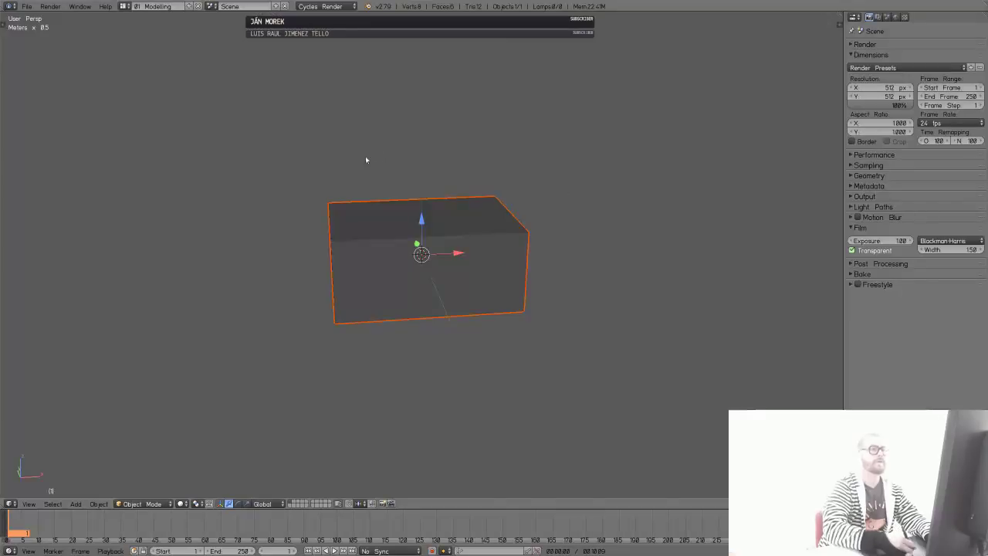
- Subdivide the whole box once in Edit Mode
{"action": "middle_click_drag", "start_coordinate": [458, 288], "coordinate": [505, 266]}
{"action": "key", "text": "Tab"}
{"action": "key", "text": "w"}
{"action": "left_click", "coordinate": [474, 255]}
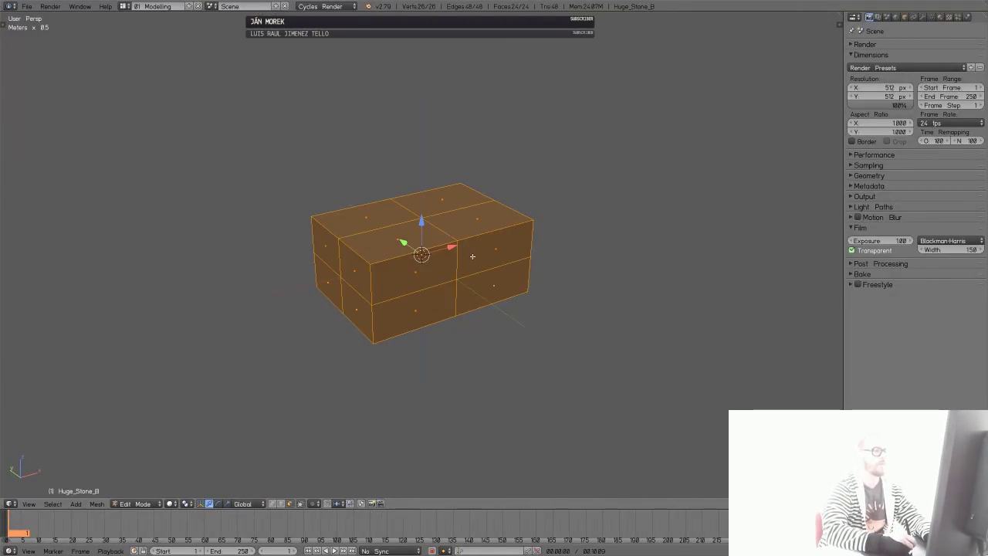
- Add a centred loop cut in each half of the box's length, dividing it into four segments
{"action": "key", "text": "a"}
{"action": "key", "text": "ctrl+r"}
{"action": "left_click", "coordinate": [419, 262]}
{"action": "right_click", "coordinate": [418, 262]}
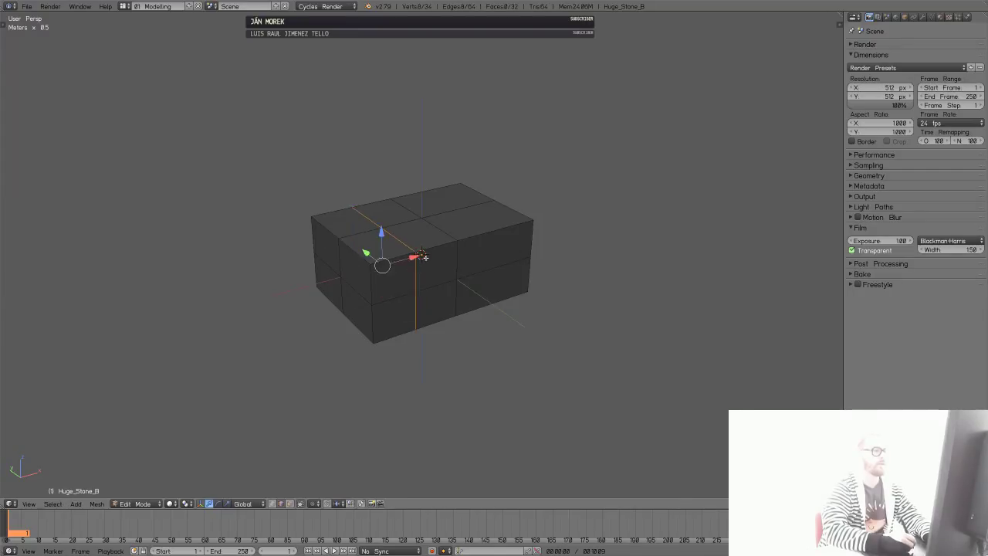
{"action": "key", "text": "ctrl+r"}
{"action": "left_click", "coordinate": [495, 239]}
{"action": "right_click", "coordinate": [465, 254]}
- Add a centred loop cut in each half of the box's depth, dividing it into four segments
{"action": "mouse_move", "coordinate": [465, 260]}
{"action": "middle_mouse_down"}
{"action": "mouse_move", "coordinate": [487, 277]}
{"action": "mouse_move", "coordinate": [465, 276]}
{"action": "middle_mouse_up"}
{"action": "key", "text": "ctrl+r"}
{"action": "left_click", "coordinate": [449, 269]}
{"action": "right_click", "coordinate": [453, 256]}
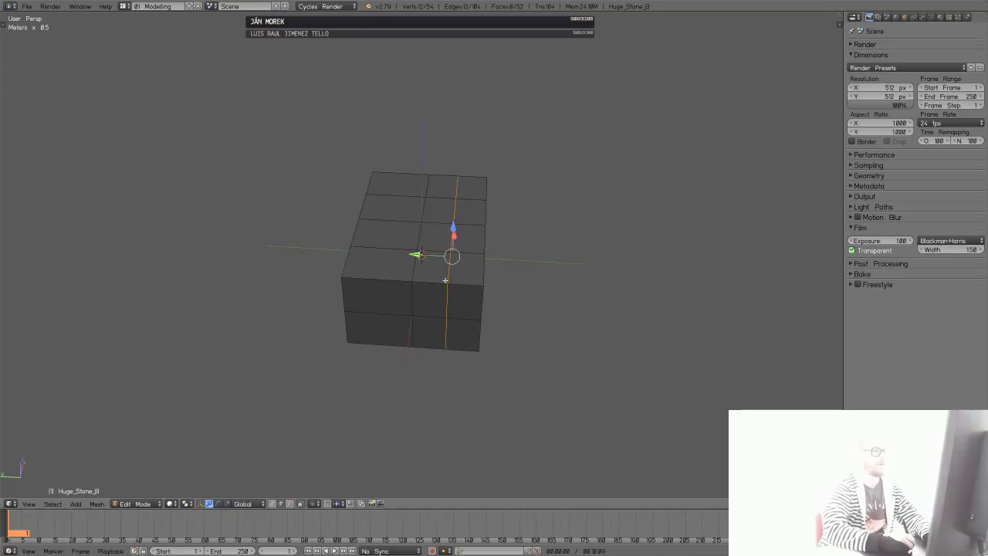
{"action": "key", "text": "ctrl+r"}
{"action": "left_click", "coordinate": [378, 273]}
{"action": "right_click", "coordinate": [378, 273]}
- Add a centred loop cut in the upper and lower halves of the box's height, and deselect everything
{"action": "middle_click_drag", "start_coordinate": [378, 272], "coordinate": [382, 256]}
{"action": "key", "text": "ctrl+r"}
{"action": "left_click", "coordinate": [423, 239]}
{"action": "right_click", "coordinate": [426, 239]}
{"action": "key", "text": "ctrl+r"}
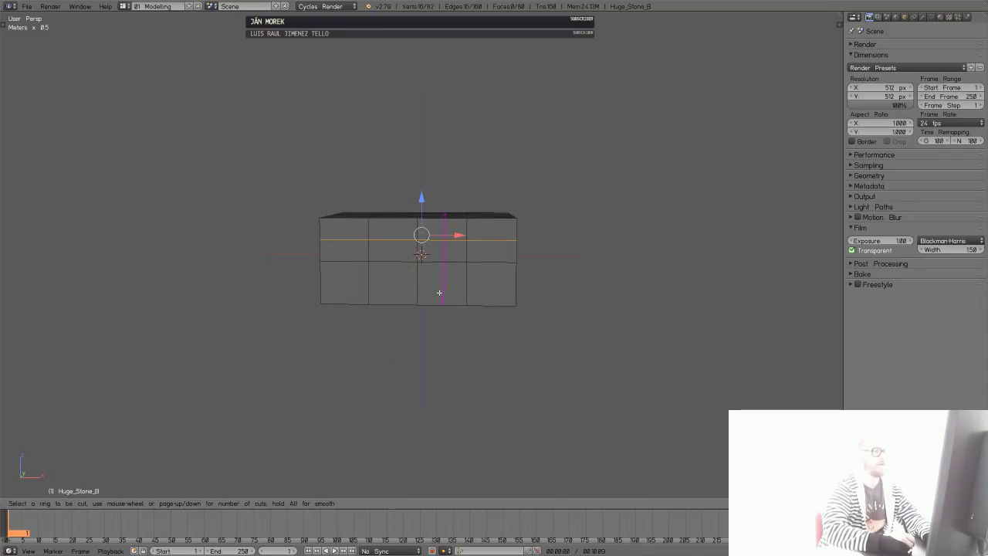
{"action": "left_click", "coordinate": [321, 282]}
{"action": "right_click", "coordinate": [333, 285]}
{"action": "key", "text": "a"}
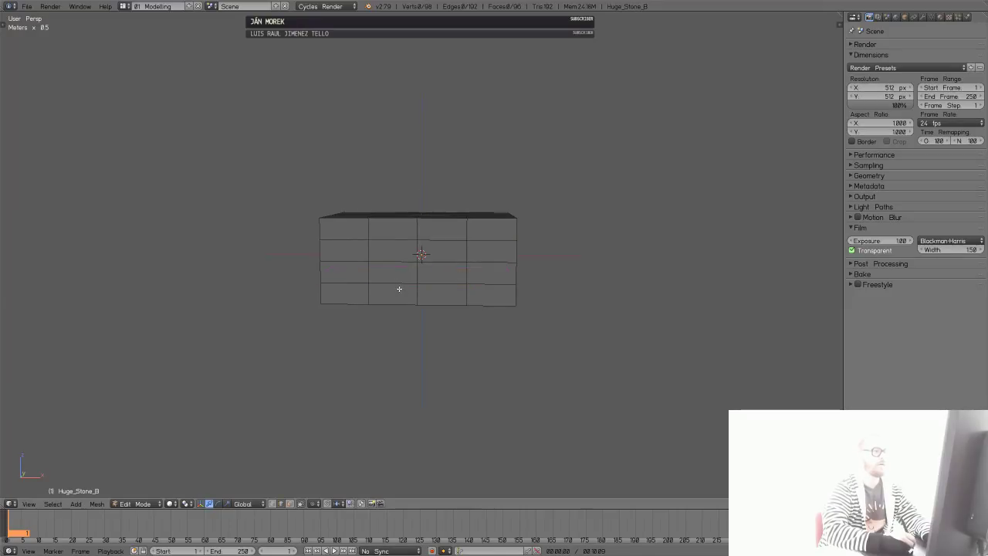
{"action": "middle_click_drag", "start_coordinate": [399, 289], "coordinate": [403, 319]}
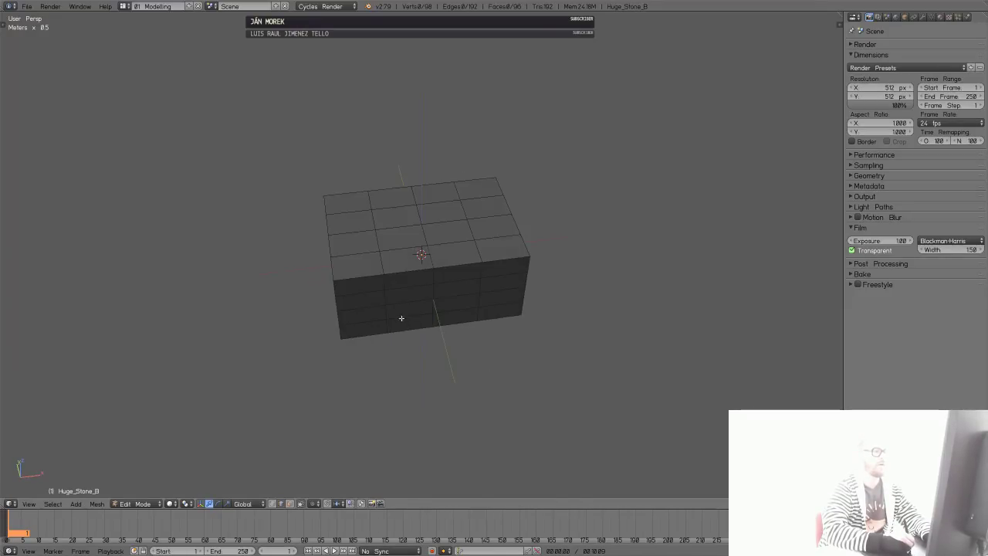
- Add a centred loop cut in each of the box's four length segments, dividing it into eight, and deselect everything
{"action": "key", "text": "ctrl+r"}
{"action": "left_click", "coordinate": [360, 269]}
{"action": "right_click", "coordinate": [368, 269]}
{"action": "key", "text": "ctrl+r"}
{"action": "left_click", "coordinate": [413, 262]}
{"action": "right_click", "coordinate": [419, 261]}
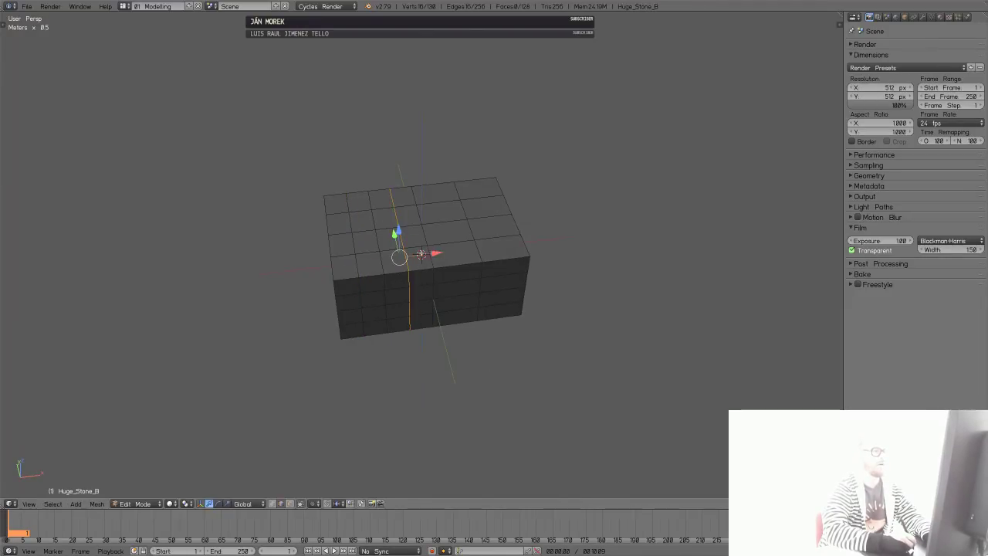
{"action": "key", "text": "ctrl+r"}
{"action": "left_click", "coordinate": [464, 246]}
{"action": "right_click", "coordinate": [486, 250]}
{"action": "key", "text": "ctrl+r"}
{"action": "left_click", "coordinate": [505, 244]}
{"action": "right_click", "coordinate": [541, 243]}
{"action": "key", "text": "a"}
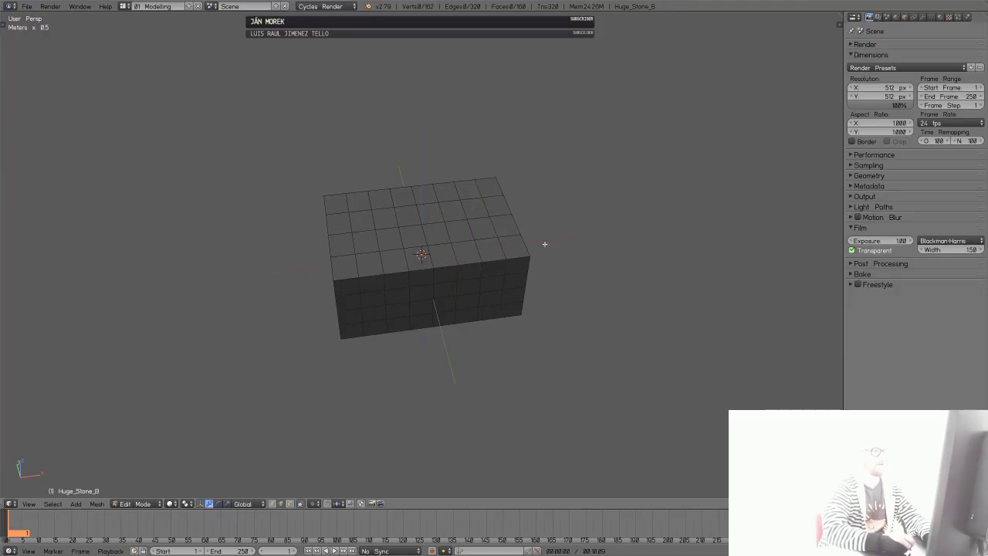
- Select a single face on the top near one narrow end and enable proportional editing
{"action": "mouse_move", "coordinate": [545, 243]}
{"action": "middle_mouse_down"}
{"action": "mouse_move", "coordinate": [520, 193]}
{"action": "mouse_move", "coordinate": [446, 195]}
{"action": "mouse_move", "coordinate": [406, 152]}
{"action": "mouse_move", "coordinate": [410, 232]}
{"action": "mouse_move", "coordinate": [451, 277]}
{"action": "mouse_move", "coordinate": [548, 234]}
{"action": "middle_mouse_up"}
{"action": "scroll", "coordinate": [451, 276], "scroll_direction": "up", "scroll_amount": 3}
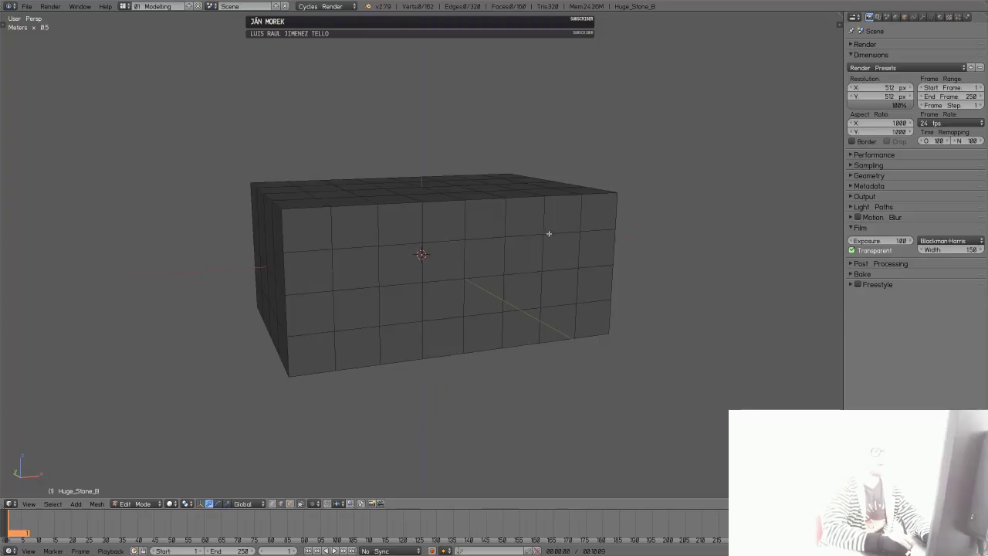
{"action": "scroll", "coordinate": [549, 234], "scroll_direction": "down", "scroll_amount": 3}
{"action": "mouse_move", "coordinate": [490, 215]}
{"action": "middle_mouse_down"}
{"action": "mouse_move", "coordinate": [547, 254]}
{"action": "mouse_move", "coordinate": [578, 202]}
{"action": "mouse_move", "coordinate": [480, 222]}
{"action": "mouse_move", "coordinate": [432, 219]}
{"action": "mouse_move", "coordinate": [540, 302]}
{"action": "mouse_move", "coordinate": [591, 321]}
{"action": "mouse_move", "coordinate": [658, 278]}
{"action": "mouse_move", "coordinate": [556, 247]}
{"action": "mouse_move", "coordinate": [588, 227]}
{"action": "mouse_move", "coordinate": [525, 260]}
{"action": "mouse_move", "coordinate": [514, 341]}
{"action": "mouse_move", "coordinate": [503, 214]}
{"action": "middle_mouse_up"}
{"action": "key", "text": "t"}
{"action": "right_click", "coordinate": [504, 217]}
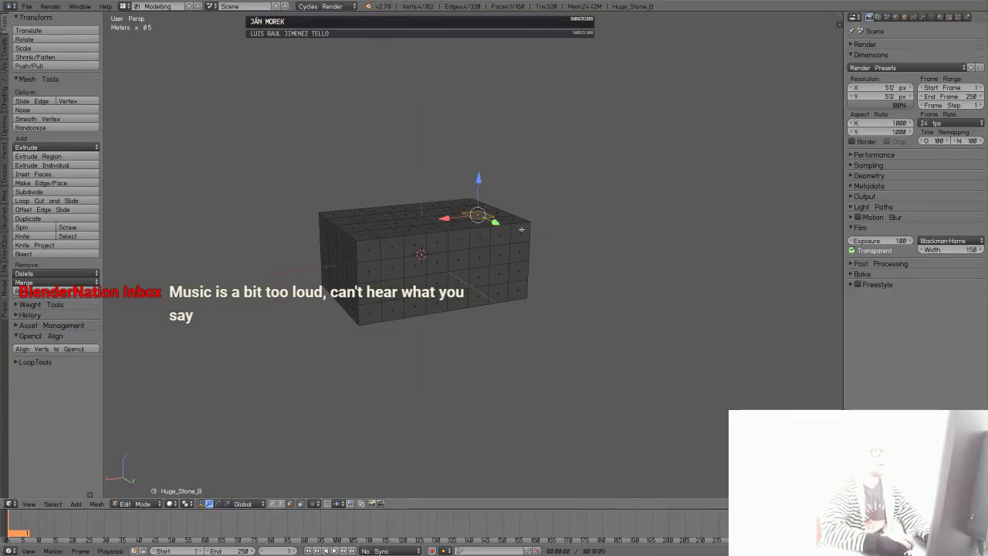
{"action": "key", "text": "o"}
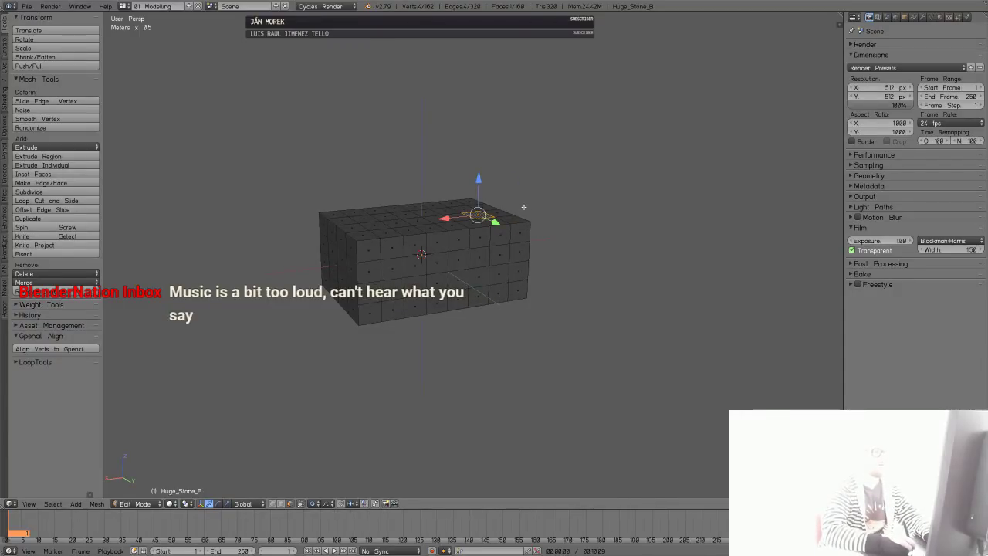
{"action": "key", "text": "t"}
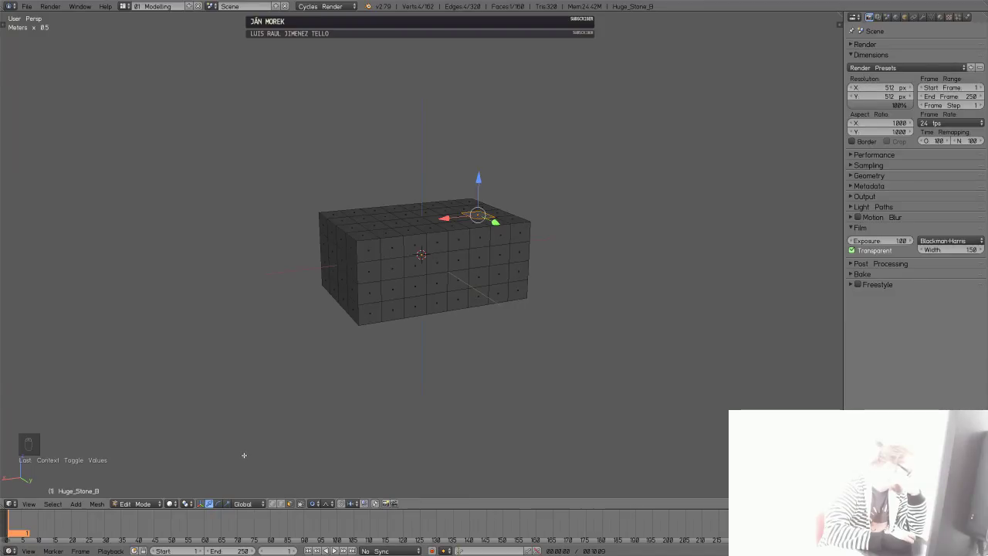
{"action": "key", "text": "alt+Tab"}
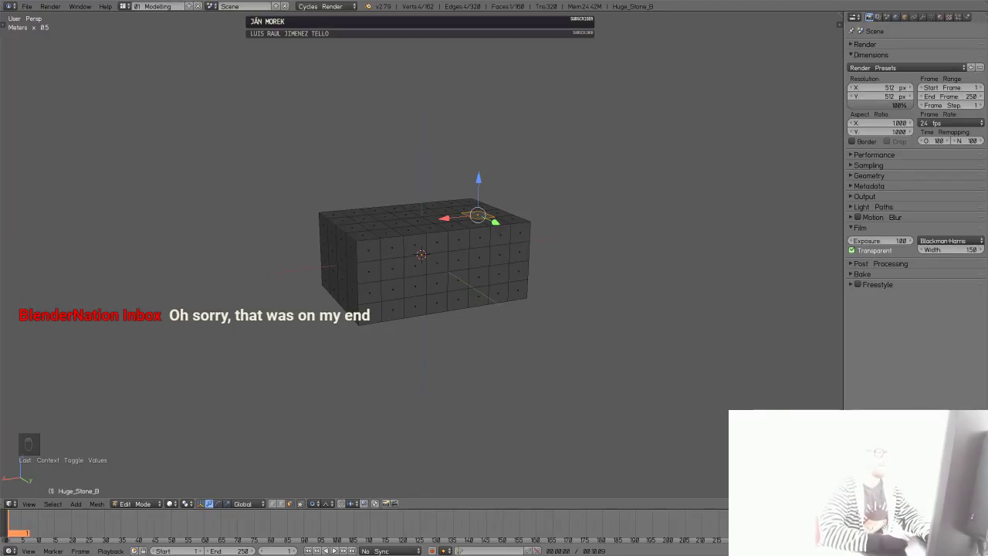
- Raise the selected top face along Z, then move it higher with the proportional radius enlarged to about 117
{"action": "middle_click_drag", "start_coordinate": [474, 276], "coordinate": [486, 194]}
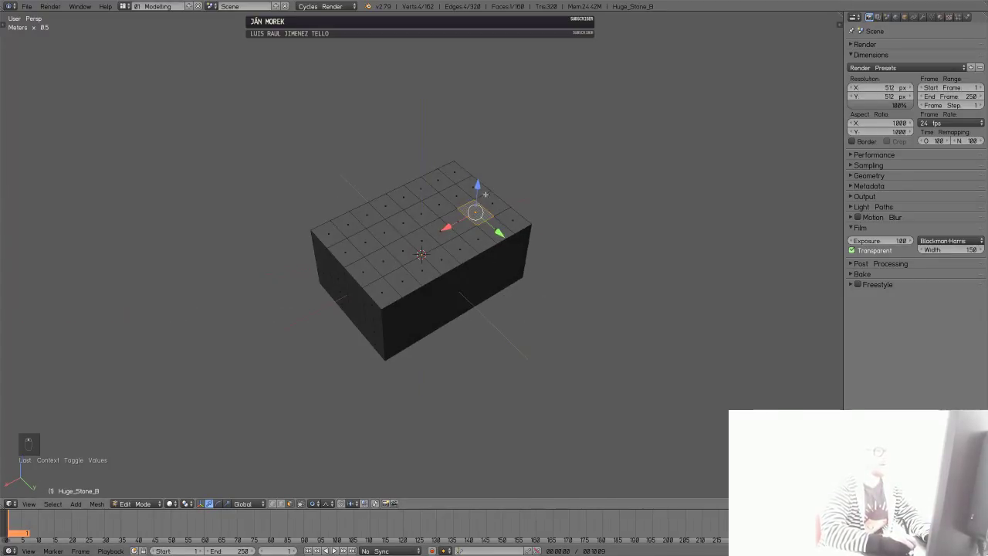
{"action": "key", "text": "g"}
{"action": "key", "text": "z"}
{"action": "left_click", "coordinate": [524, 202]}
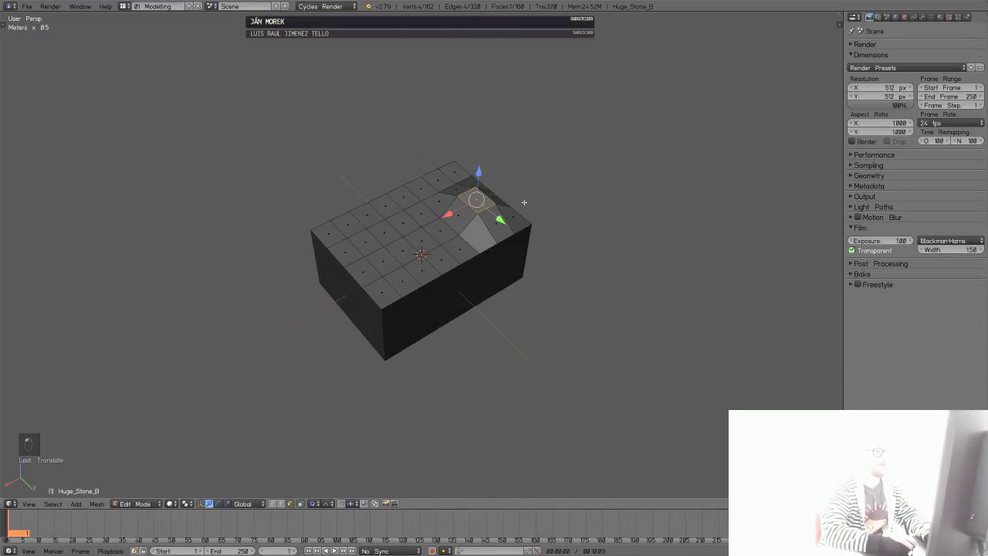
{"action": "key", "text": "g"}
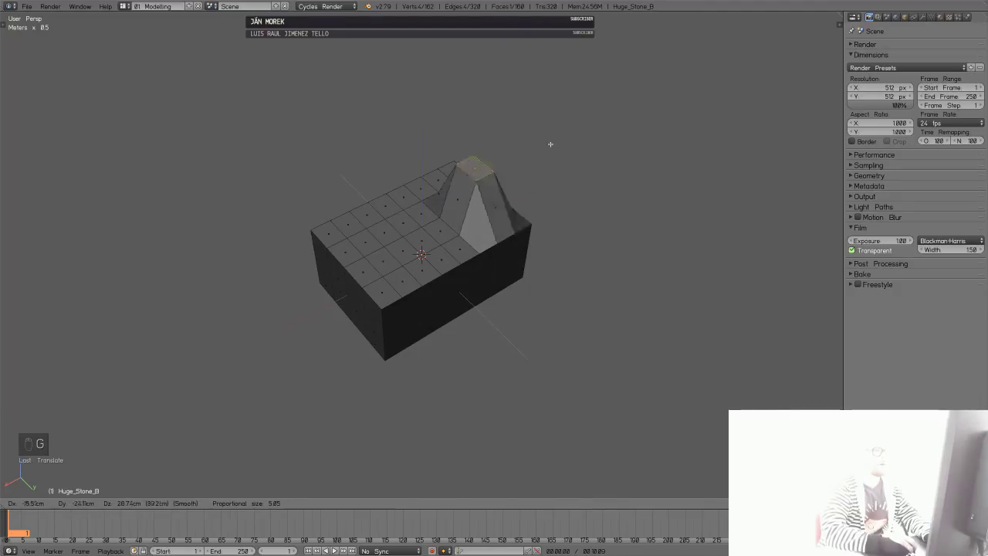
{"action": "scroll", "coordinate": [538, 221], "scroll_direction": "down", "scroll_amount": 20}
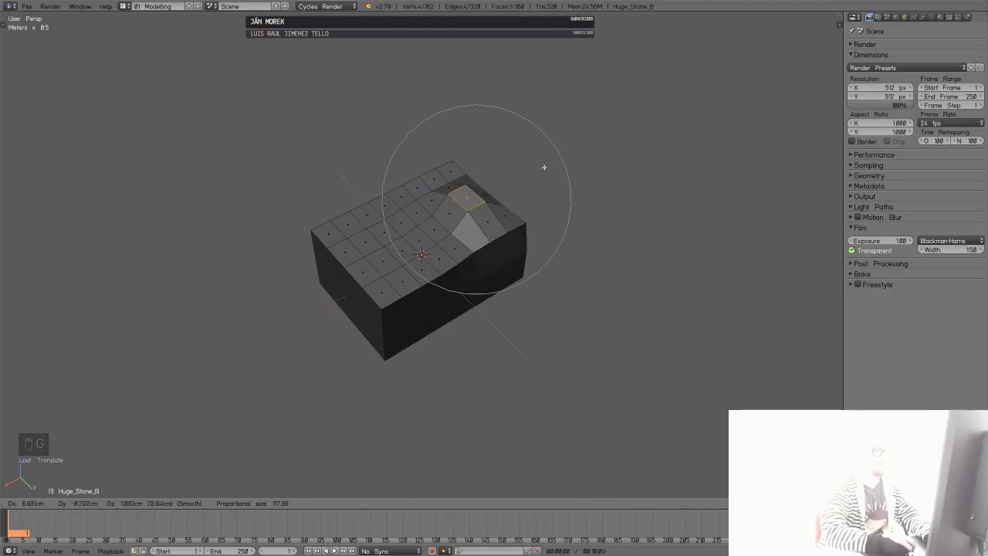
{"action": "left_click", "coordinate": [548, 155]}
{"action": "middle_click_drag", "start_coordinate": [529, 221], "coordinate": [432, 193]}
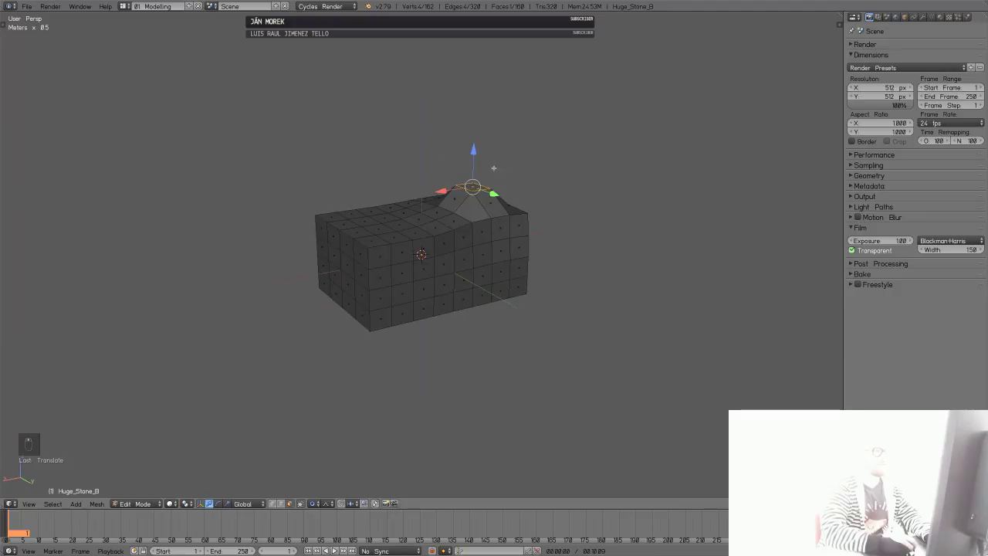
- Pull a face in the middle of the near narrow end outward along X with proportional falloff
{"action": "right_click", "coordinate": [354, 279]}
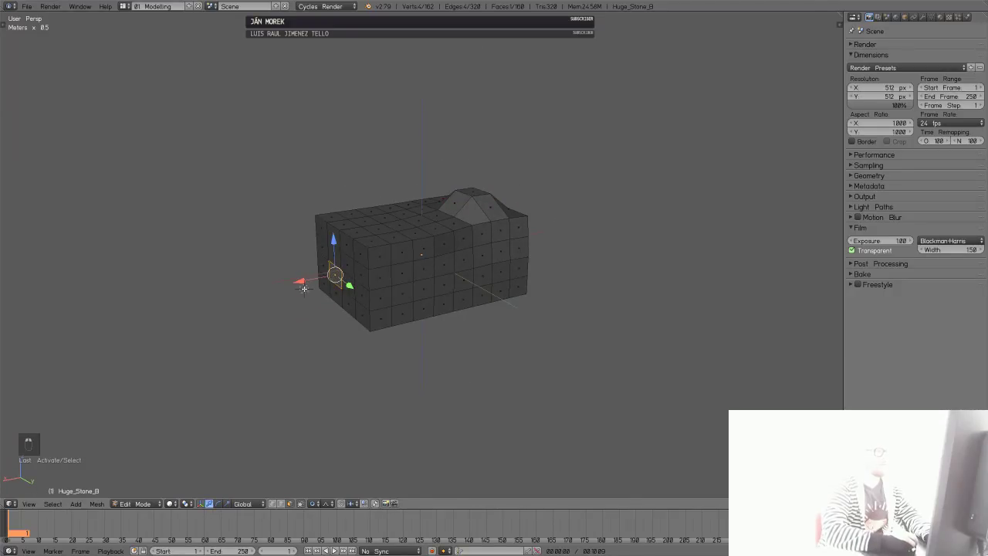
{"action": "key", "text": "g"}
{"action": "key", "text": "x"}
{"action": "left_click", "coordinate": [453, 269]}
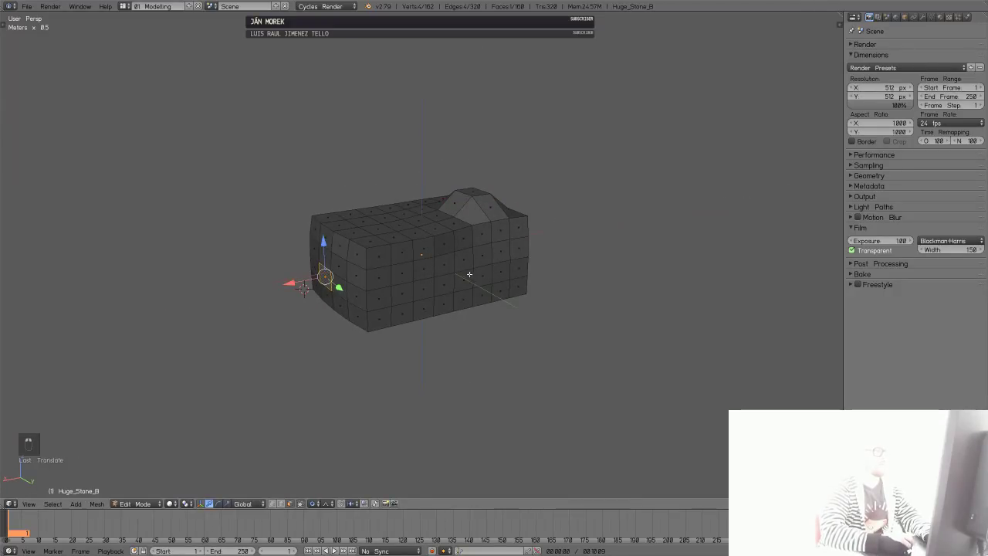
- Pull a face on the long side outward along Y so that side bulges
{"action": "right_click_drag", "start_coordinate": [467, 275], "coordinate": [463, 279]}
{"action": "right_click", "coordinate": [463, 279]}
{"action": "middle_click_drag", "start_coordinate": [463, 280], "coordinate": [513, 272]}
{"action": "left_click_drag", "start_coordinate": [513, 272], "coordinate": [529, 275]}
{"action": "middle_click_drag", "start_coordinate": [494, 254], "coordinate": [425, 287]}
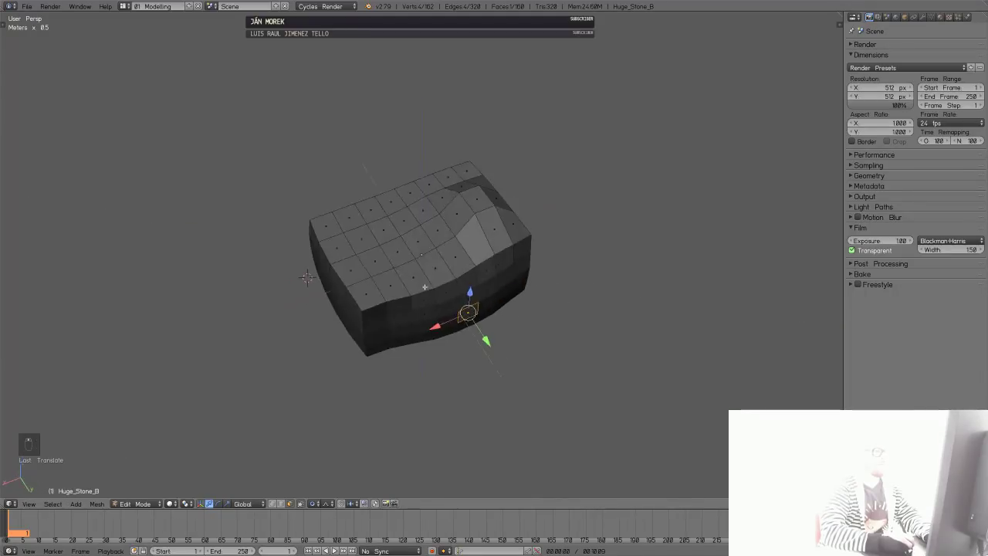
- Select three top faces along the edges around the raised bump and move them together with proportional falloff
{"action": "right_click", "coordinate": [430, 184]}
{"action": "right_click", "coordinate": [467, 170], "text": "shift"}
{"action": "right_click", "coordinate": [516, 244], "text": "shift"}
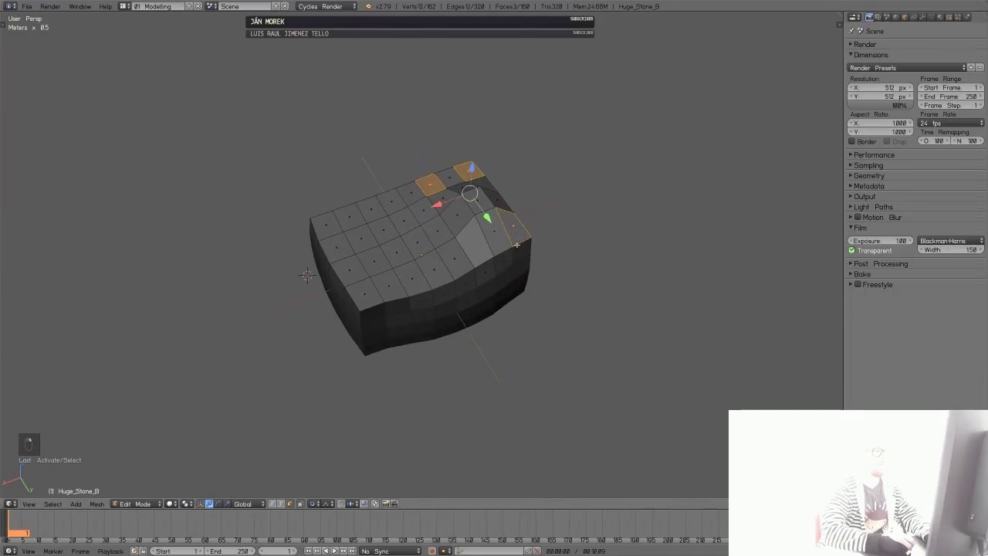
{"action": "middle_click_drag", "start_coordinate": [516, 244], "coordinate": [545, 196]}
{"action": "key", "text": "g"}
{"action": "left_click", "coordinate": [541, 194]}
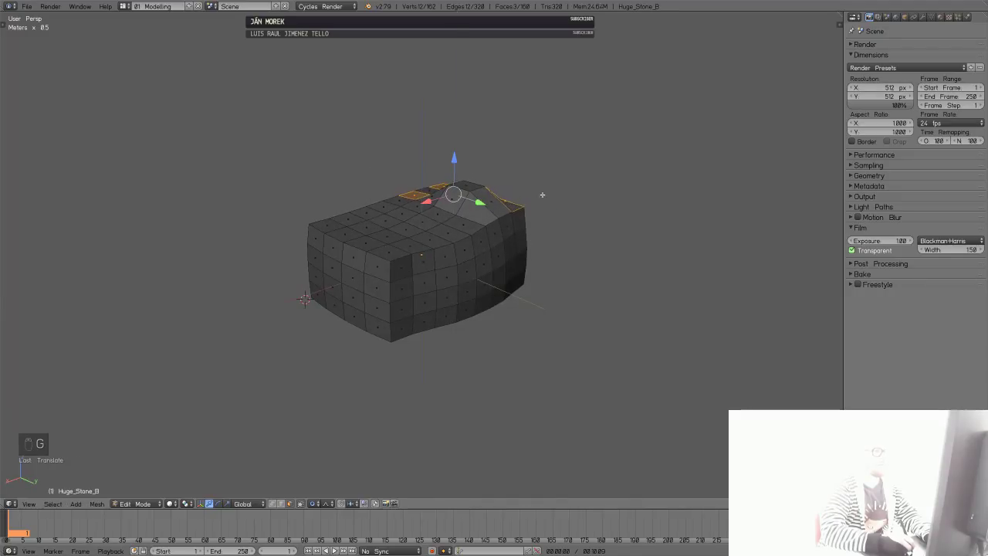
- Switch proportional editing to its connected-only mode
{"action": "key", "text": "o"}
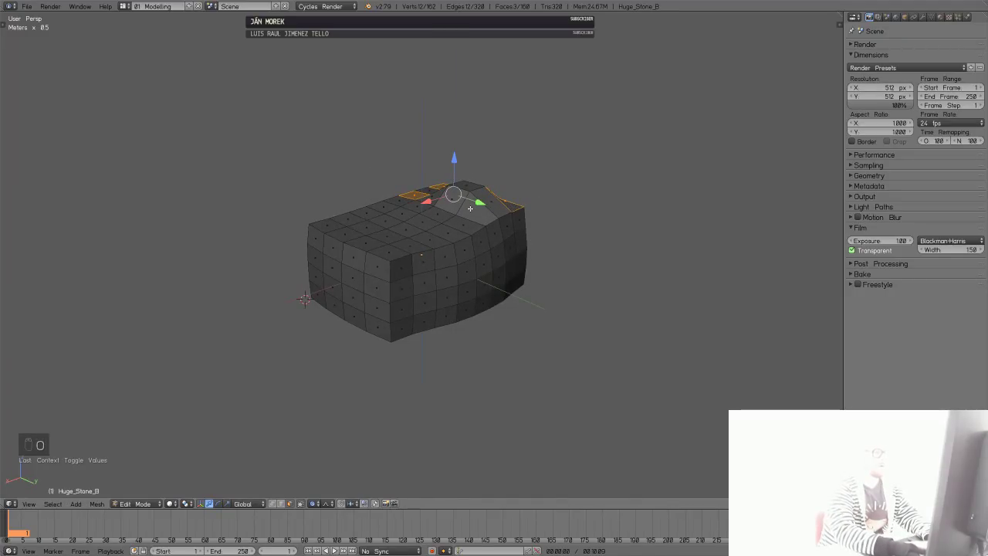
{"action": "key", "text": "o"}
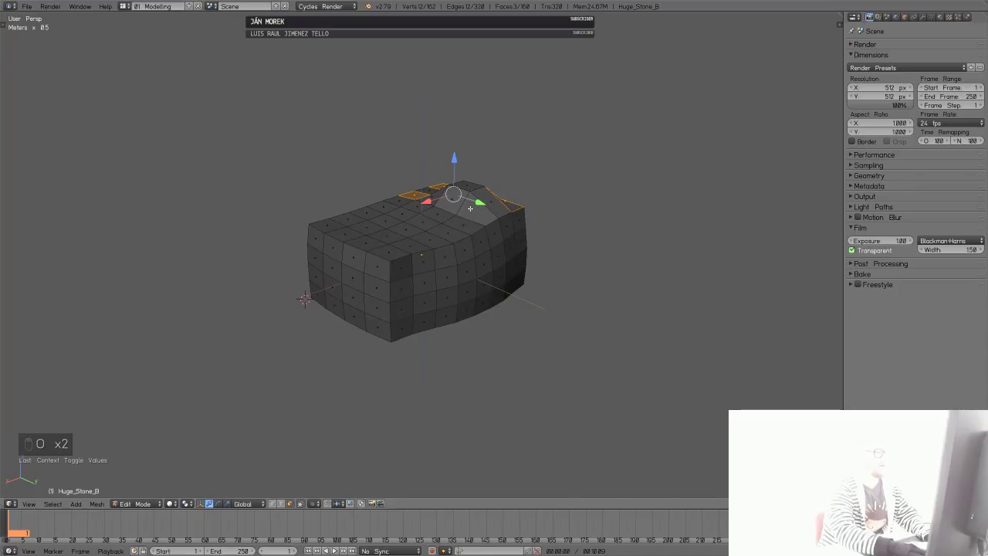
{"action": "key", "text": "alt+o"}
- Pull a face in the middle of the opposite narrow end outward along X
{"action": "middle_click_drag", "start_coordinate": [470, 208], "coordinate": [482, 265]}
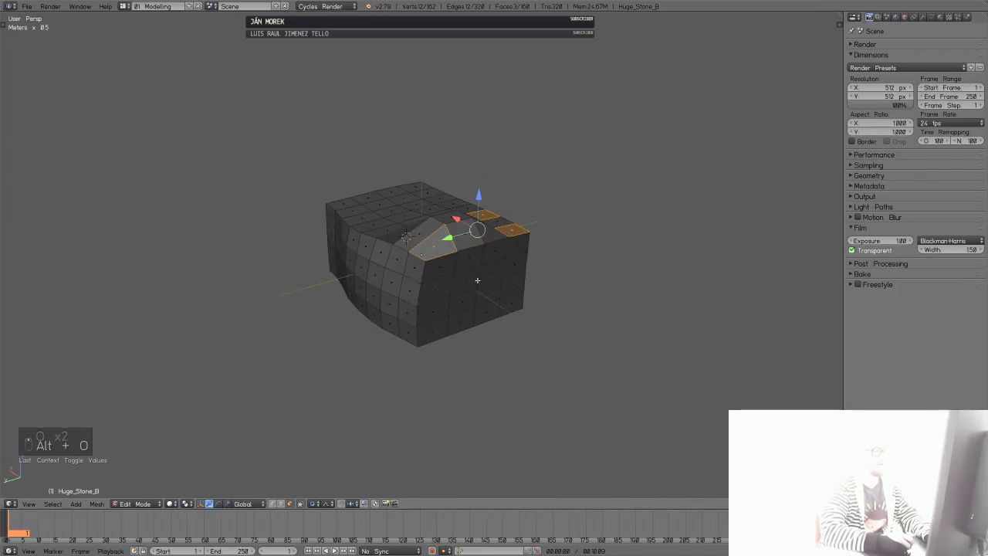
{"action": "right_click", "coordinate": [478, 280]}
{"action": "left_click_drag", "start_coordinate": [443, 265], "coordinate": [463, 277]}
{"action": "middle_click_drag", "start_coordinate": [579, 293], "coordinate": [455, 297]}
- Move a face at the stone's bottom and an upper face near its end freely to make the outline irregular
{"action": "right_click", "coordinate": [430, 285]}
{"action": "key", "text": "g"}
{"action": "left_click", "coordinate": [518, 313]}
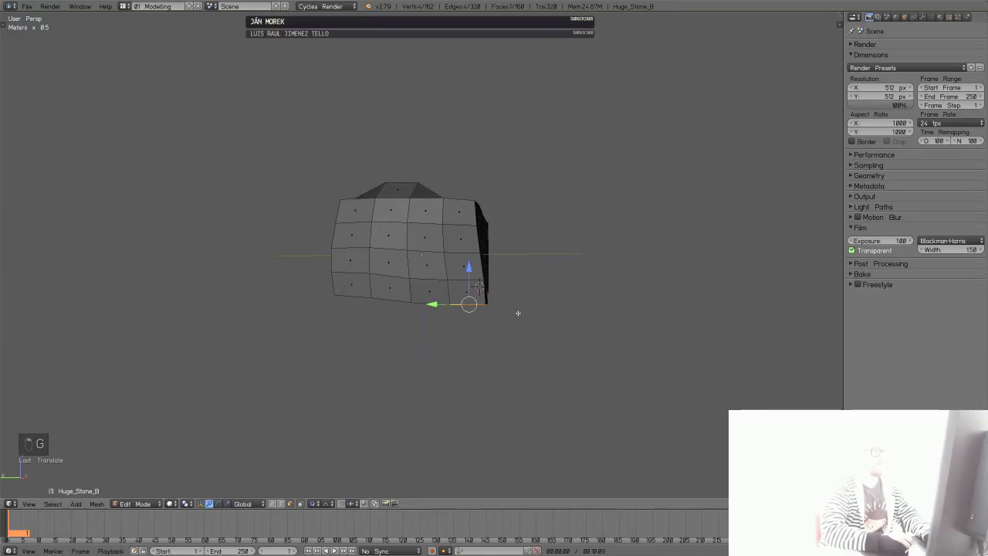
{"action": "middle_click_drag", "start_coordinate": [518, 313], "coordinate": [610, 313]}
{"action": "right_click", "coordinate": [476, 229]}
{"action": "key", "text": "g"}
{"action": "left_click", "coordinate": [485, 227]}
{"action": "middle_click_drag", "start_coordinate": [484, 273], "coordinate": [535, 269]}
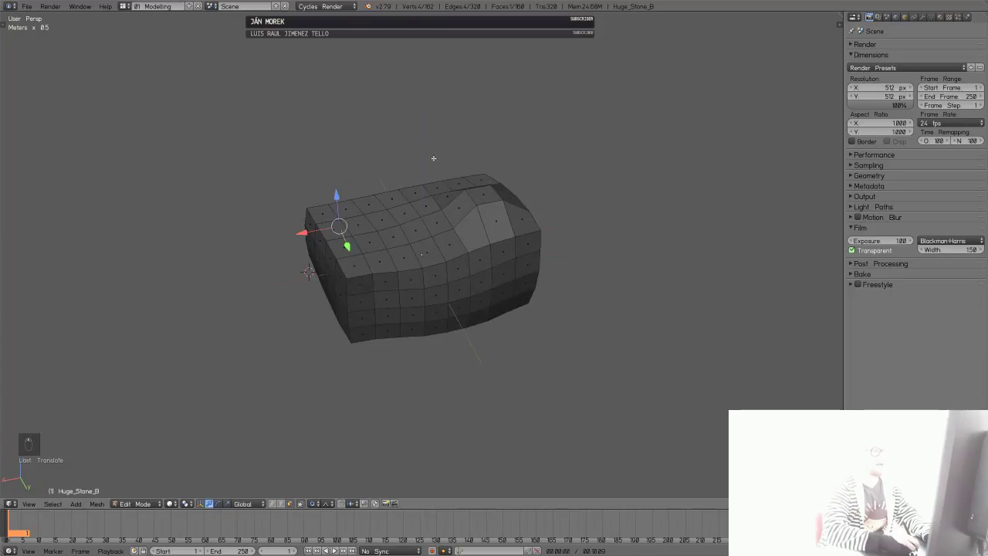
- Raise two adjacent top faces along the rear edge beside the bump slightly along Z
{"action": "right_click", "coordinate": [435, 185]}
{"action": "right_click", "coordinate": [458, 183], "text": "shift"}
{"action": "middle_click_drag", "start_coordinate": [458, 186], "coordinate": [514, 174]}
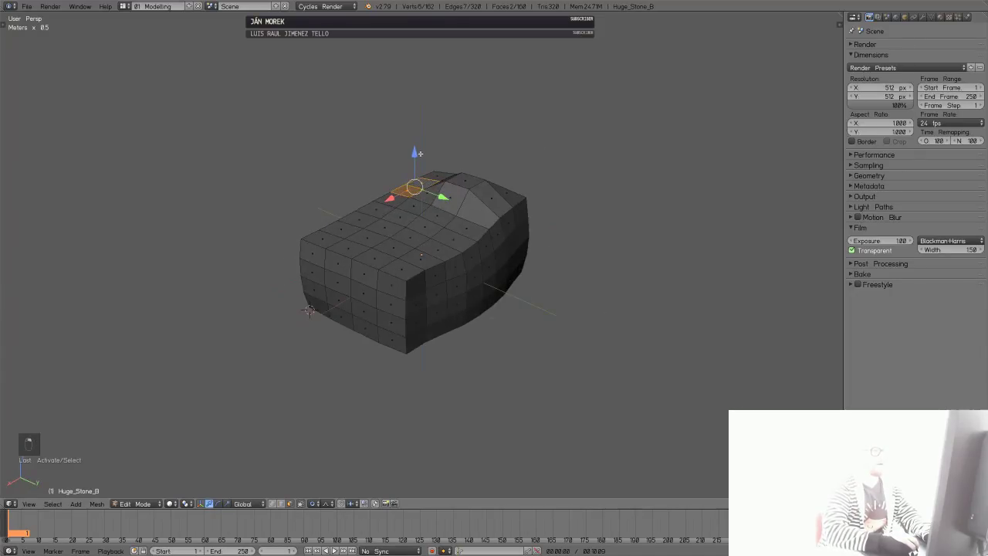
{"action": "left_click_drag", "start_coordinate": [420, 153], "coordinate": [421, 145]}
{"action": "middle_click_drag", "start_coordinate": [425, 245], "coordinate": [514, 240]}
- Reshape the stone's sides by shifting two separate side faces, one after the other
{"action": "mouse_move", "coordinate": [378, 287]}
{"action": "middle_mouse_down"}
{"action": "mouse_move", "coordinate": [480, 256]}
{"action": "mouse_move", "coordinate": [392, 290]}
{"action": "middle_mouse_up"}
{"action": "right_click", "coordinate": [455, 255]}
{"action": "left_click_drag", "start_coordinate": [429, 293], "coordinate": [409, 294]}
{"action": "middle_click_drag", "start_coordinate": [409, 294], "coordinate": [532, 302]}
{"action": "right_click", "coordinate": [503, 270]}
{"action": "left_click_drag", "start_coordinate": [551, 271], "coordinate": [562, 271]}
- Select three separate top faces in the middle and near the bump's end and raise them along Z
{"action": "middle_click_drag", "start_coordinate": [563, 271], "coordinate": [444, 235]}
{"action": "right_click", "coordinate": [441, 235]}
{"action": "right_click", "coordinate": [439, 195], "text": "shift"}
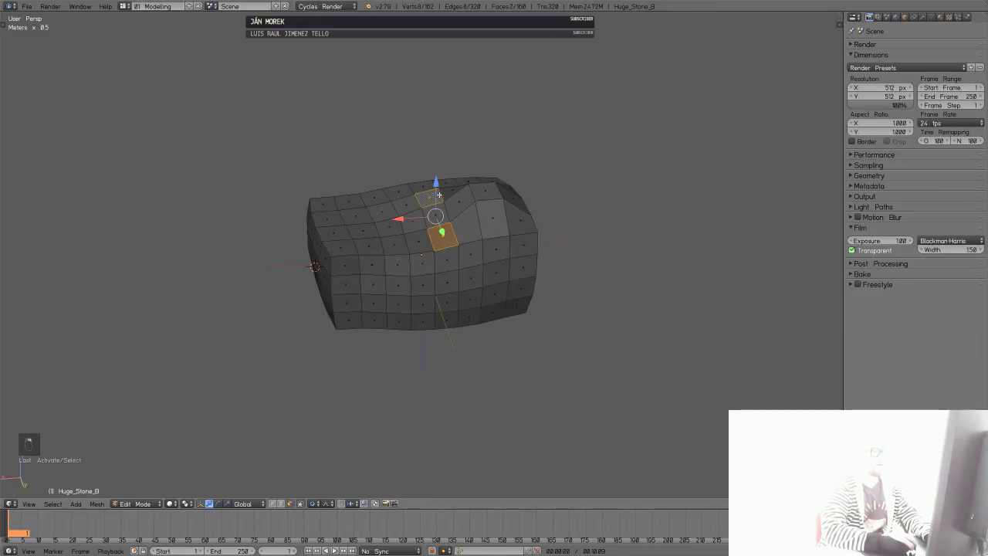
{"action": "middle_click_drag", "start_coordinate": [439, 194], "coordinate": [347, 202]}
{"action": "right_click", "coordinate": [506, 235], "text": "shift"}
{"action": "middle_click_drag", "start_coordinate": [496, 259], "coordinate": [567, 220]}
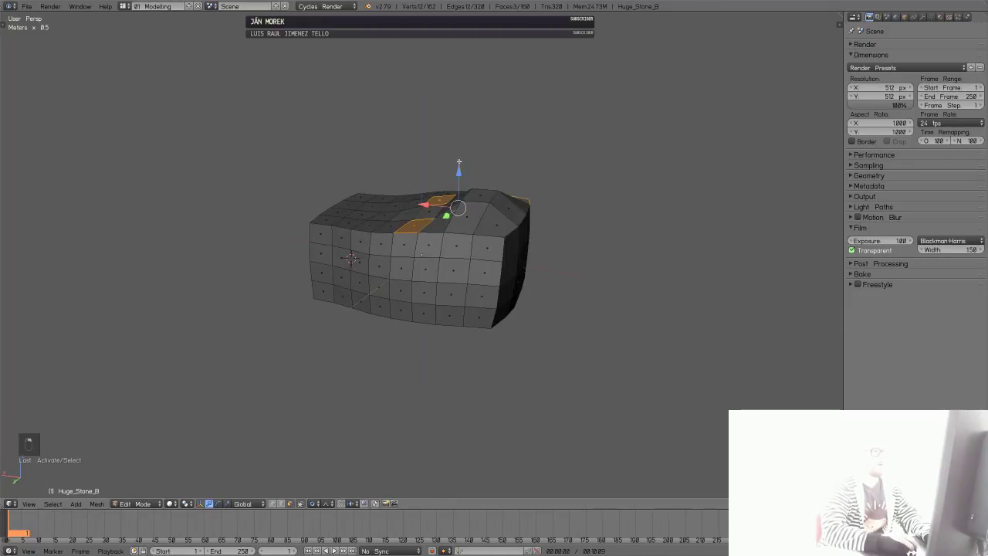
{"action": "left_click_drag", "start_coordinate": [459, 166], "coordinate": [460, 153]}
- Lower the face on top of the bump by about 4 cm with the proportional radius reduced to about 80
{"action": "right_click", "coordinate": [466, 209]}
{"action": "right_click", "coordinate": [481, 182]}
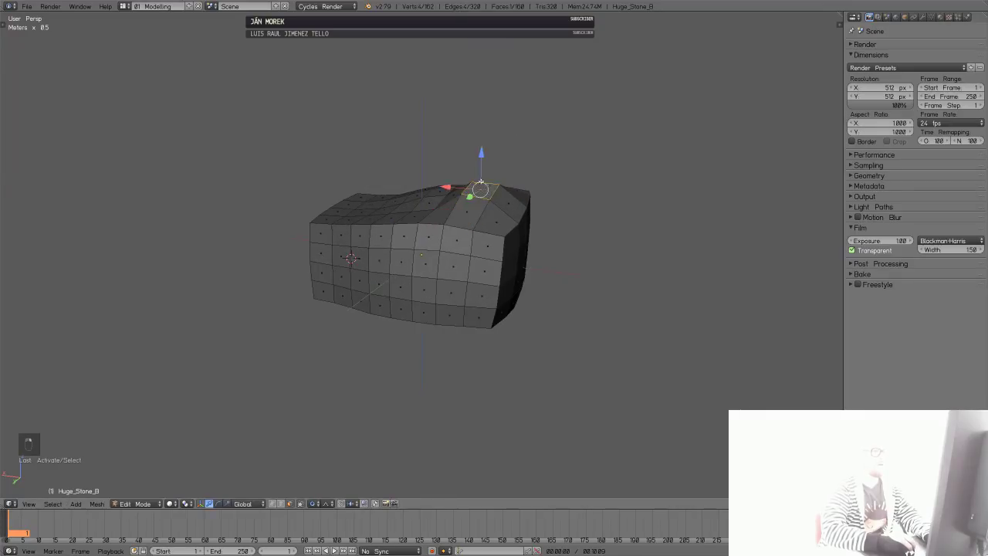
{"action": "key", "text": "g"}
{"action": "scroll", "coordinate": [485, 183], "scroll_direction": "up", "scroll_amount": 4}
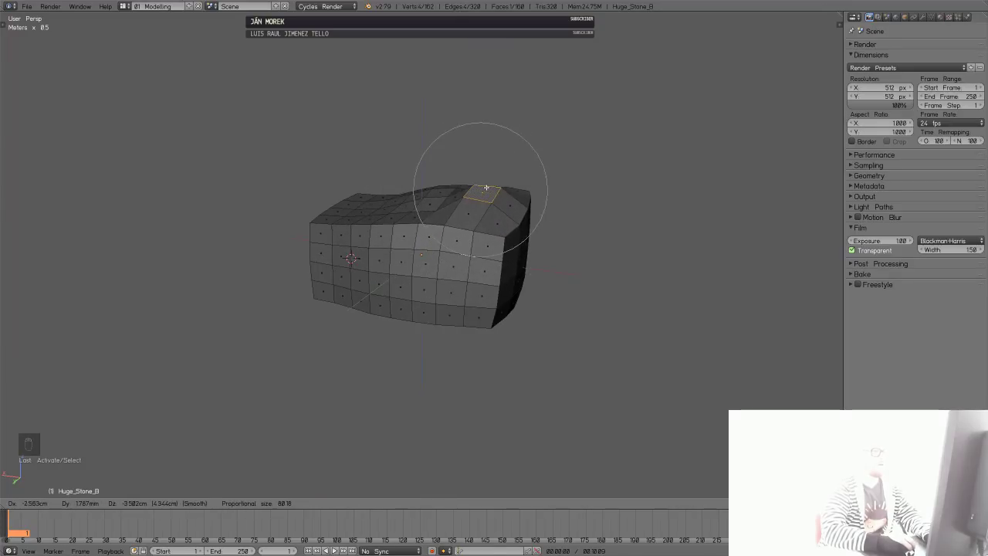
{"action": "left_click", "coordinate": [486, 187]}
{"action": "middle_click_drag", "start_coordinate": [486, 188], "coordinate": [468, 220]}
- Select two faces in the middle of the top and lower them along Z to form a dip
{"action": "middle_click_drag", "start_coordinate": [488, 267], "coordinate": [525, 271]}
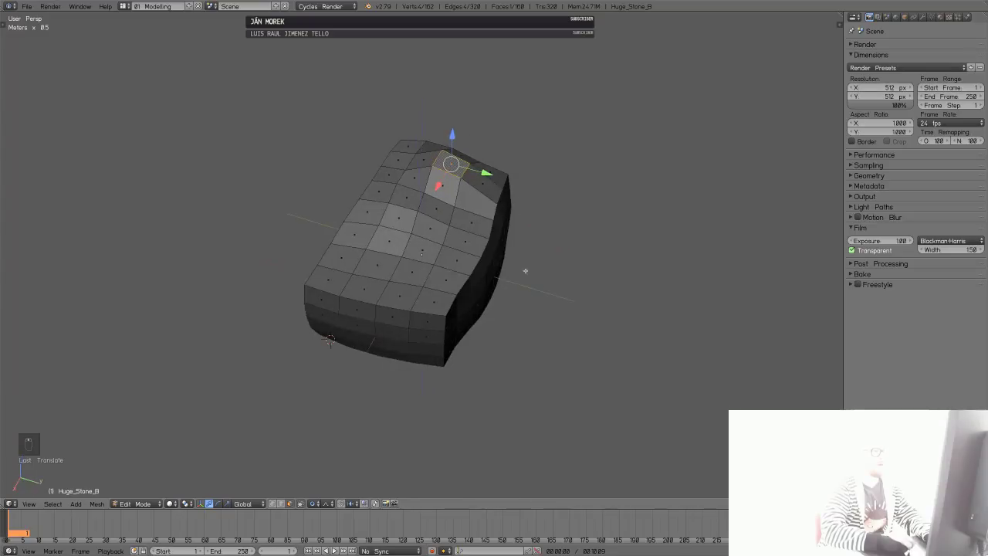
{"action": "right_click", "coordinate": [419, 250]}
{"action": "right_click", "coordinate": [427, 205], "text": "shift"}
{"action": "middle_click_drag", "start_coordinate": [441, 263], "coordinate": [504, 196]}
{"action": "key", "text": "g"}
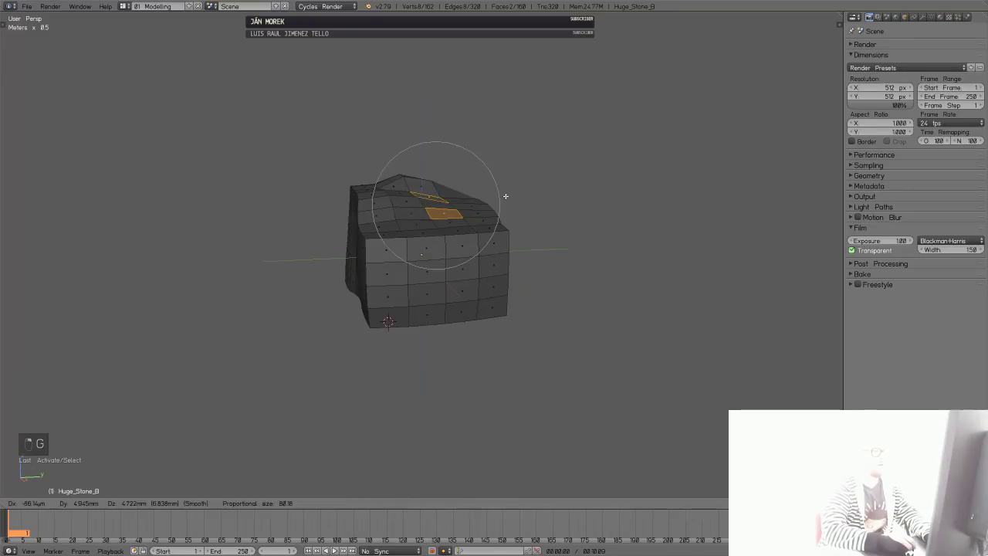
{"action": "key", "text": "z"}
{"action": "left_click", "coordinate": [503, 206]}
{"action": "key", "text": "alt+Tab"}
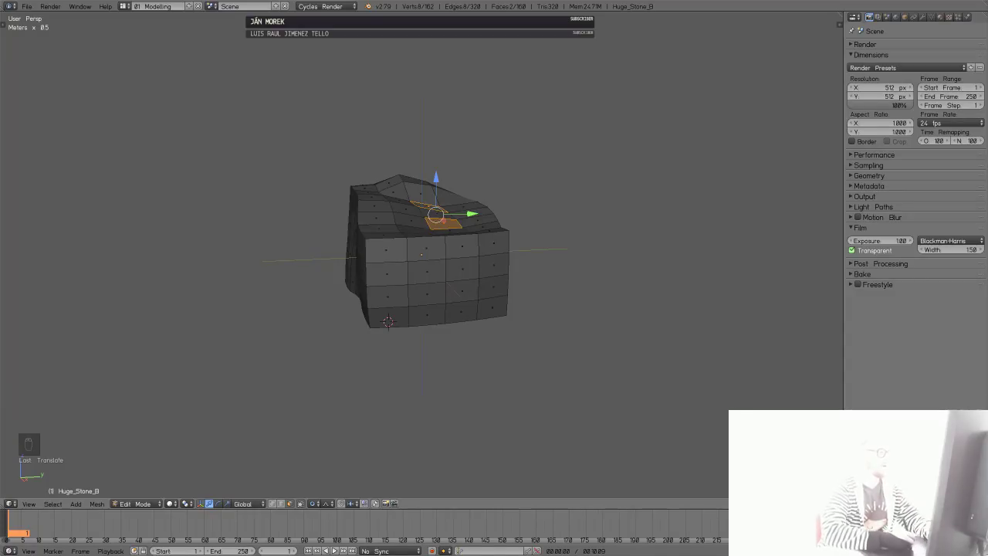
{"action": "middle_click_drag", "start_coordinate": [410, 408], "coordinate": [490, 325]}
{"action": "key", "text": "alt+Tab"}
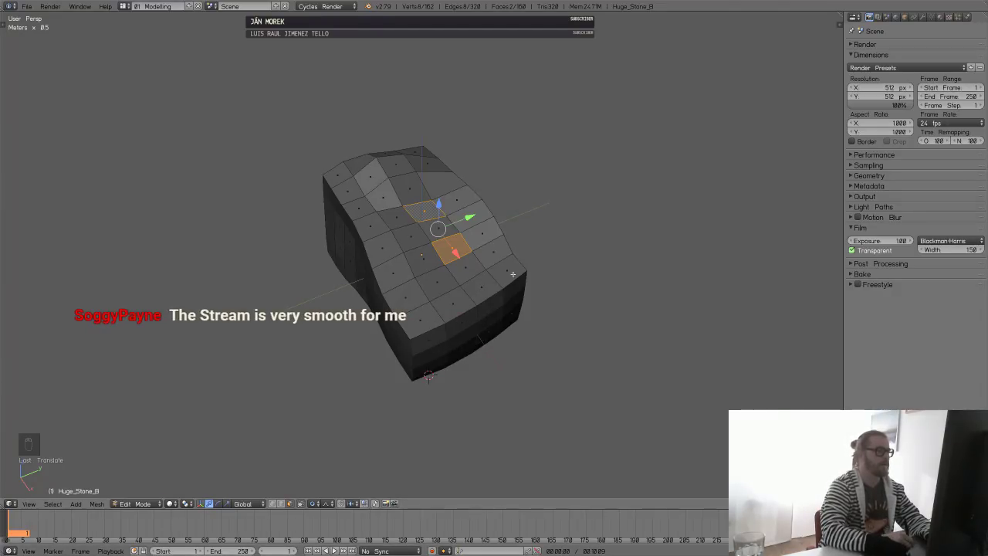
- Pull two separate faces on the indented long side outward along Y, and deselect everything
{"action": "middle_click_drag", "start_coordinate": [513, 274], "coordinate": [542, 227]}
{"action": "middle_click_drag", "start_coordinate": [464, 245], "coordinate": [458, 267]}
{"action": "key", "text": "a"}
{"action": "right_click", "coordinate": [459, 272]}
{"action": "right_click", "coordinate": [387, 261], "text": "shift"}
{"action": "middle_click_drag", "start_coordinate": [387, 262], "coordinate": [466, 294]}
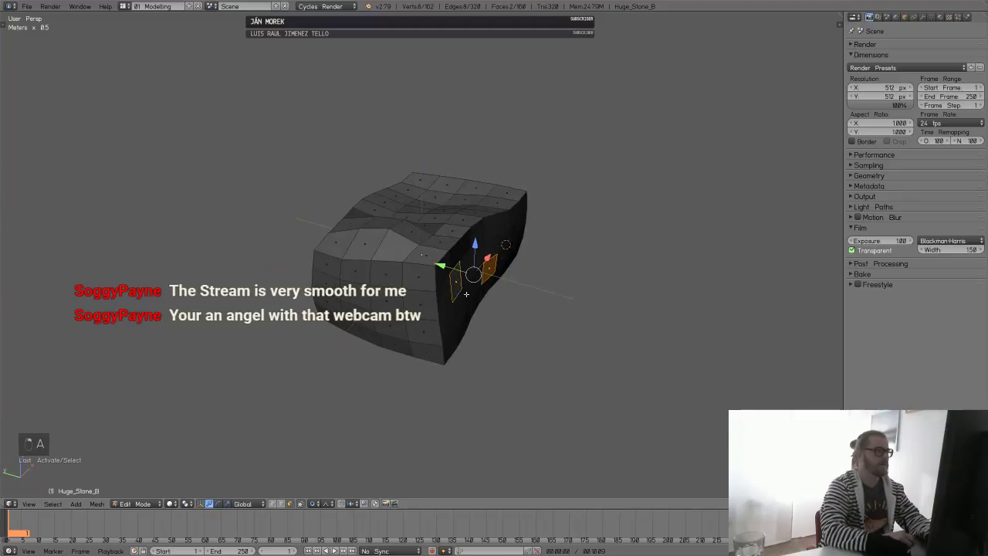
{"action": "left_click_drag", "start_coordinate": [438, 265], "coordinate": [463, 272]}
{"action": "middle_click_drag", "start_coordinate": [432, 308], "coordinate": [468, 220]}
{"action": "key", "text": "a"}
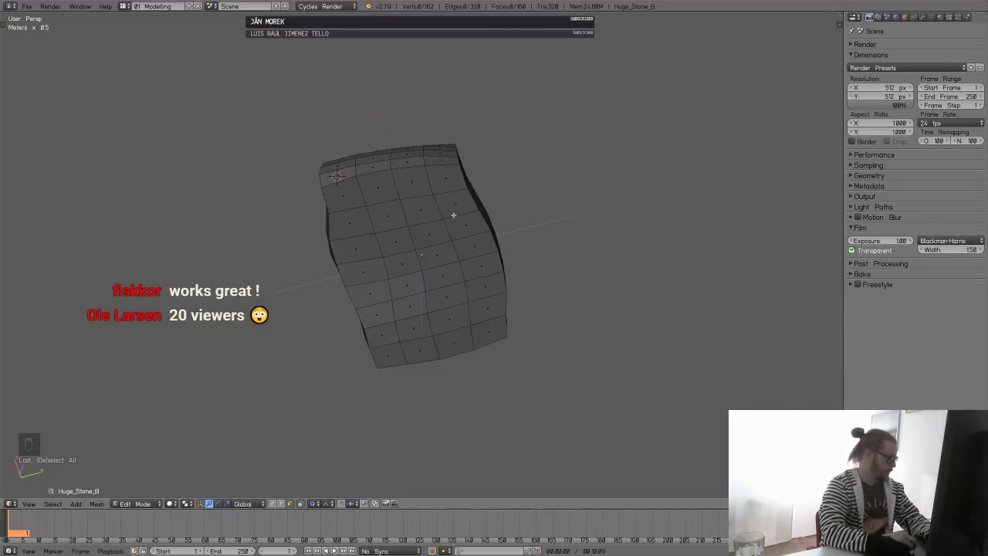
- Select a face on the stone's underside and pull it downward along Z
{"action": "middle_click_drag", "start_coordinate": [452, 219], "coordinate": [478, 243]}
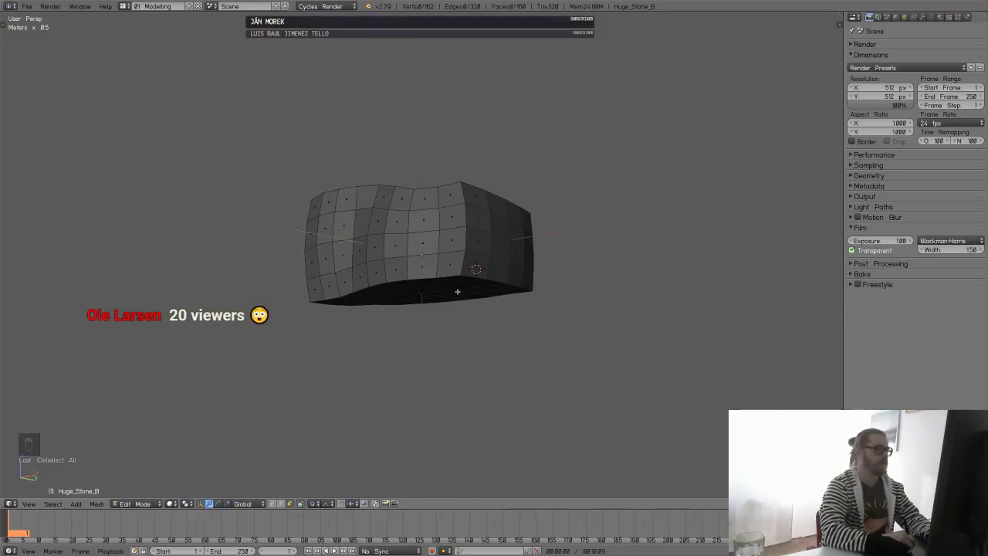
{"action": "middle_click_drag", "start_coordinate": [457, 292], "coordinate": [474, 308]}
{"action": "right_click", "coordinate": [481, 260]}
{"action": "left_click_drag", "start_coordinate": [474, 308], "coordinate": [474, 313]}
{"action": "middle_click_drag", "start_coordinate": [487, 315], "coordinate": [549, 370]}
{"action": "left_click_drag", "start_coordinate": [463, 269], "coordinate": [468, 291]}
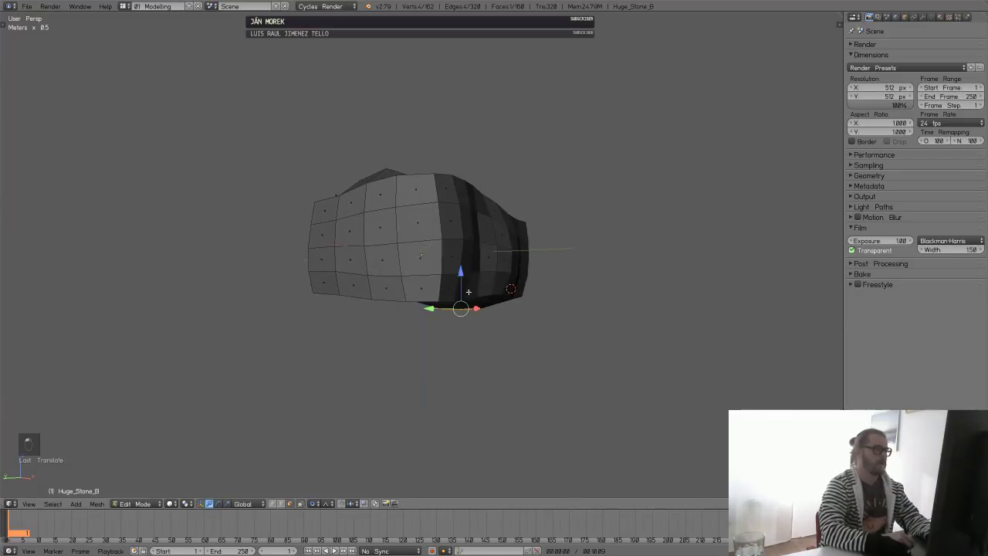
- Leave mesh editing and set the whole stone to smooth shading
{"action": "middle_click_drag", "start_coordinate": [468, 292], "coordinate": [517, 221]}
{"action": "key", "text": "Tab"}
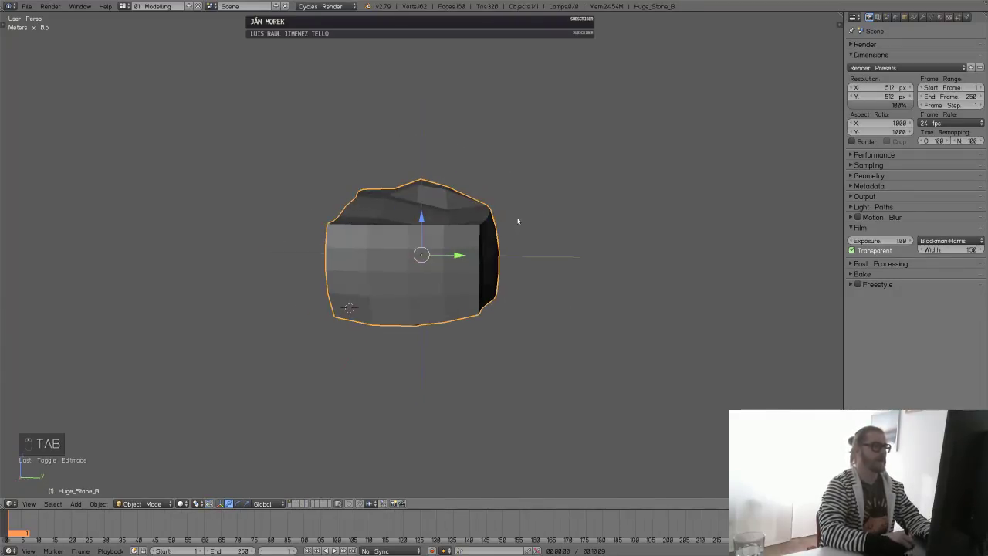
{"action": "key", "text": "z"}
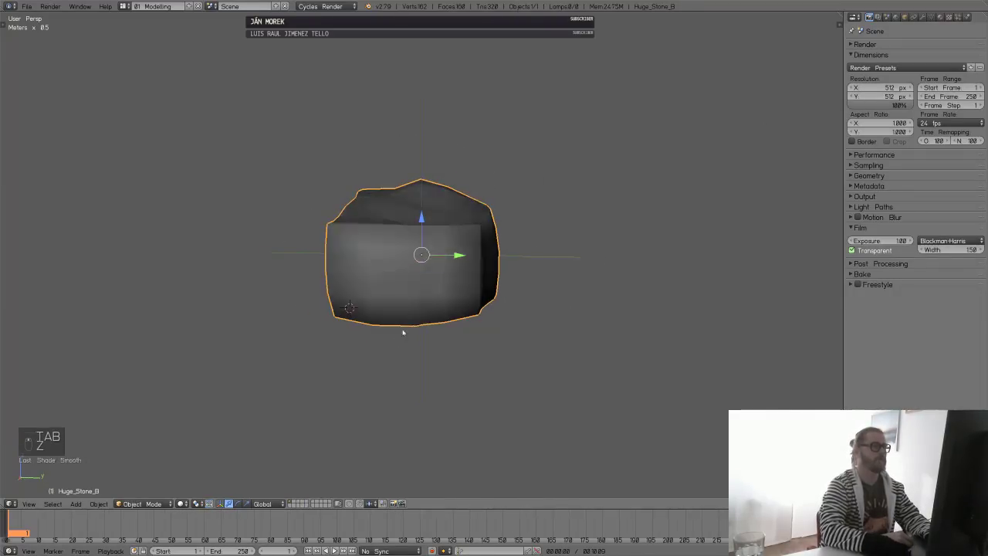
- Rename the stone object to Huge_Stone_B_HP
{"action": "left_click", "coordinate": [905, 18]}
{"action": "left_click", "coordinate": [915, 47]}
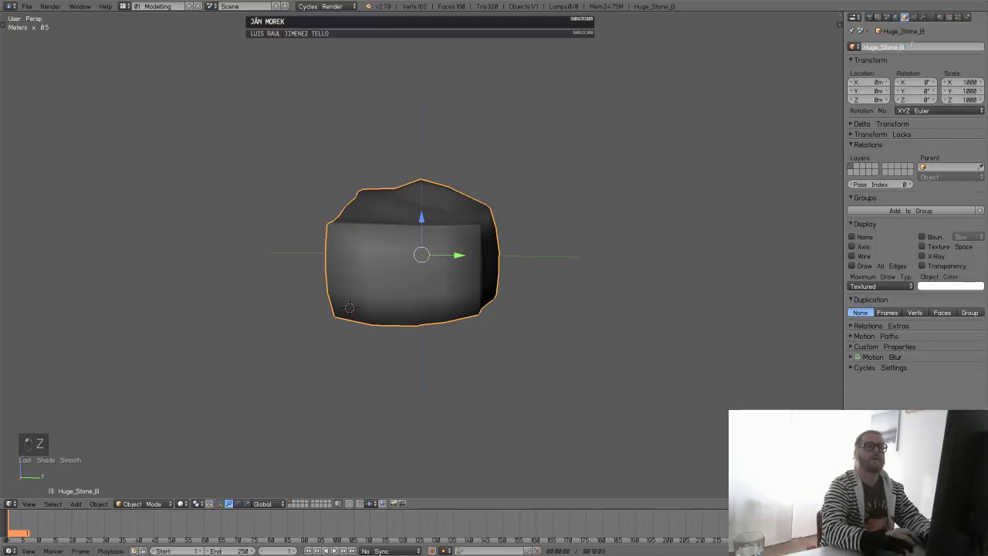
{"action": "type", "text": "_HP"}
{"action": "key", "text": "Return"}
- Turn on Matcap shading for the viewport and choose the pinkish-red clay matcap
{"action": "key", "text": "n"}
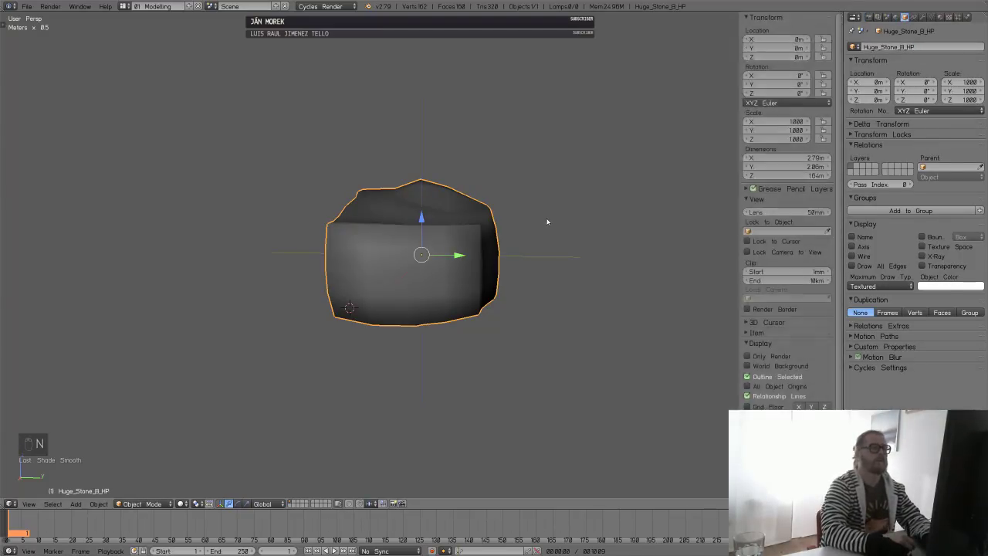
{"action": "left_click", "coordinate": [760, 342], "text": "ctrl"}
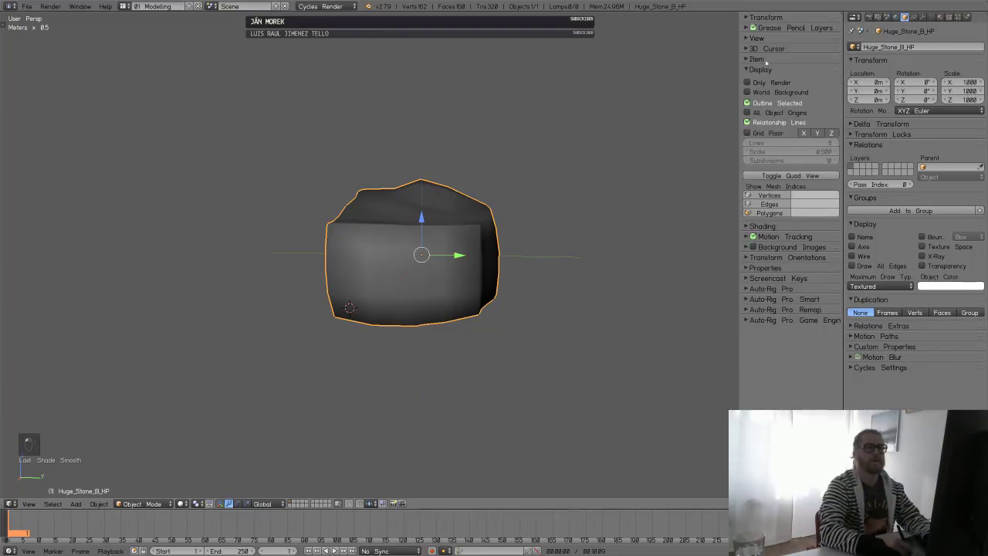
{"action": "left_click", "coordinate": [762, 69]}
{"action": "left_click", "coordinate": [770, 81]}
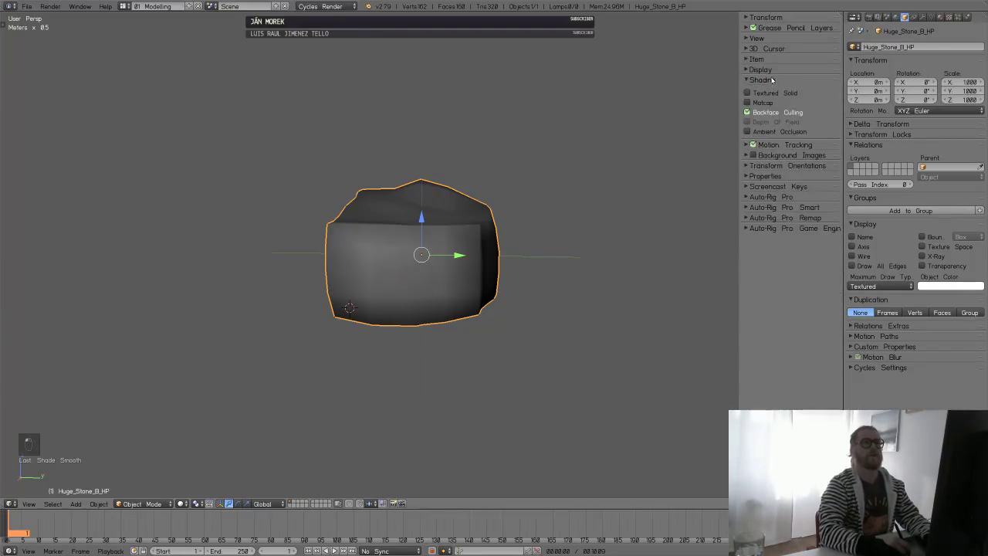
{"action": "left_click", "coordinate": [769, 103]}
{"action": "left_click", "coordinate": [790, 133]}
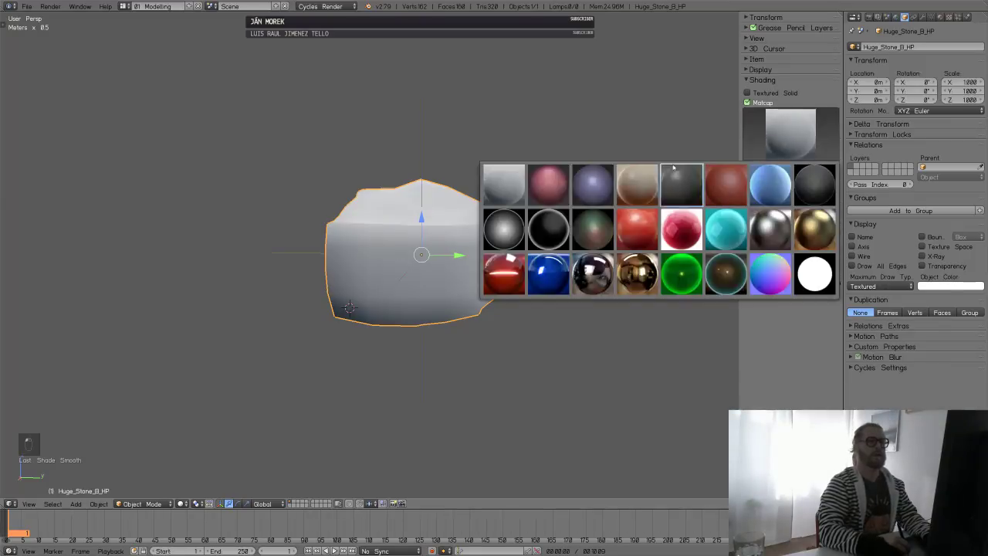
{"action": "left_click", "coordinate": [549, 180]}
{"action": "middle_click_drag", "start_coordinate": [430, 201], "coordinate": [510, 250]}
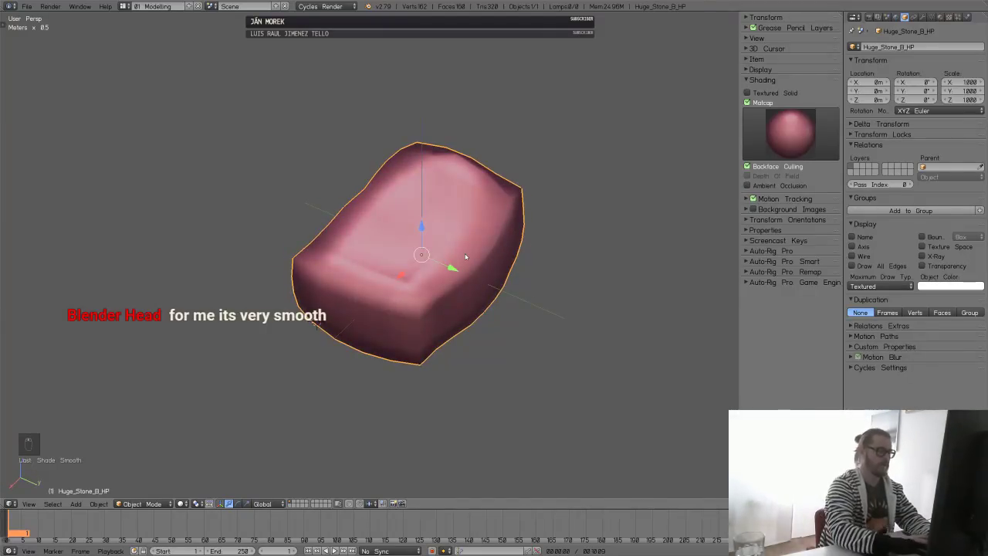
- Add a Multires modifier to the stone, subdivide it up to level 6, and save the file
{"action": "key", "text": "alt+shift+m"}
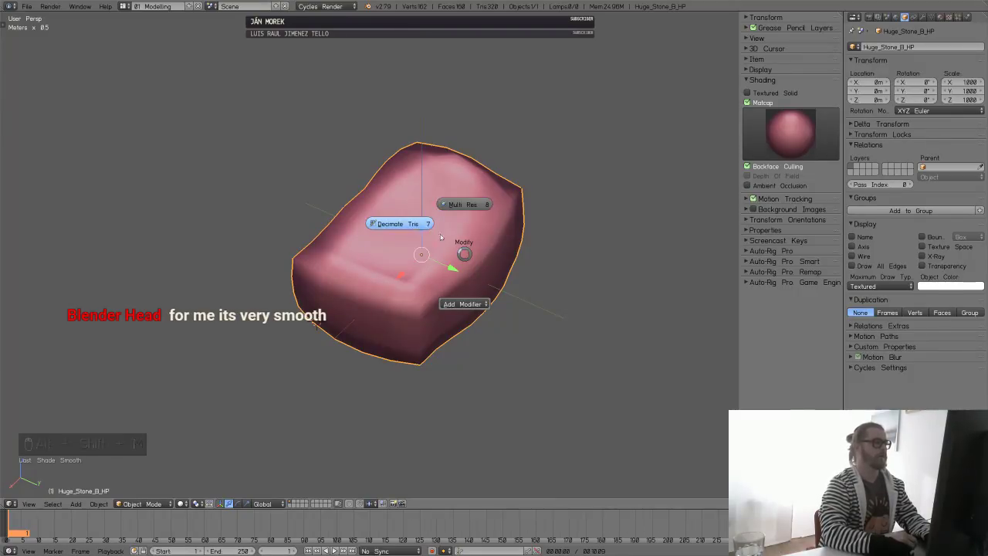
{"action": "left_click", "coordinate": [471, 205]}
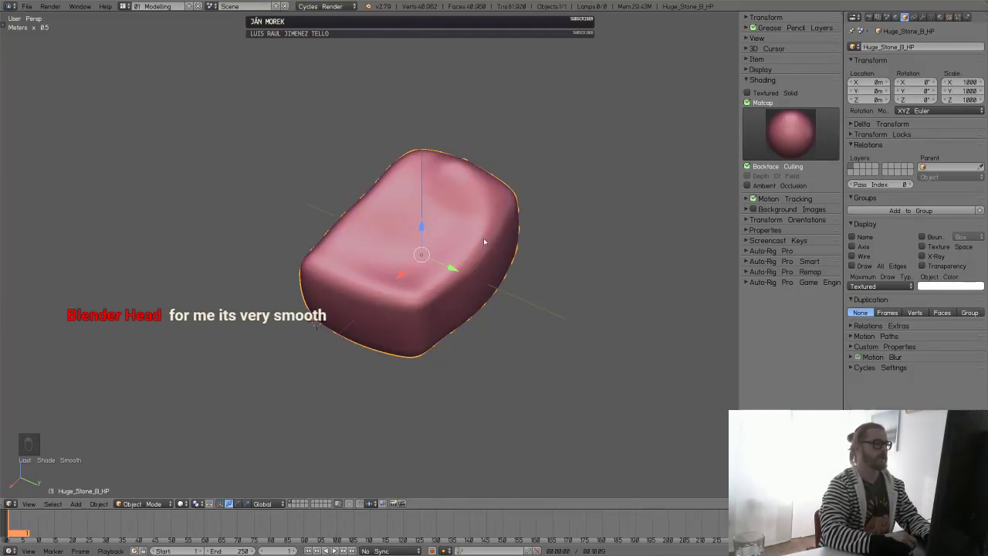
{"action": "left_click", "coordinate": [921, 17]}
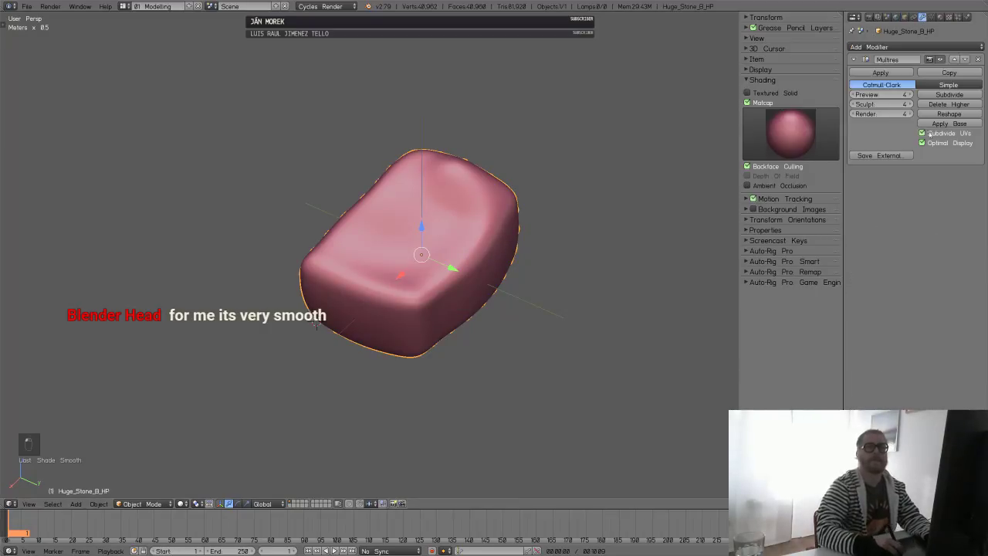
{"action": "left_click", "coordinate": [949, 94]}
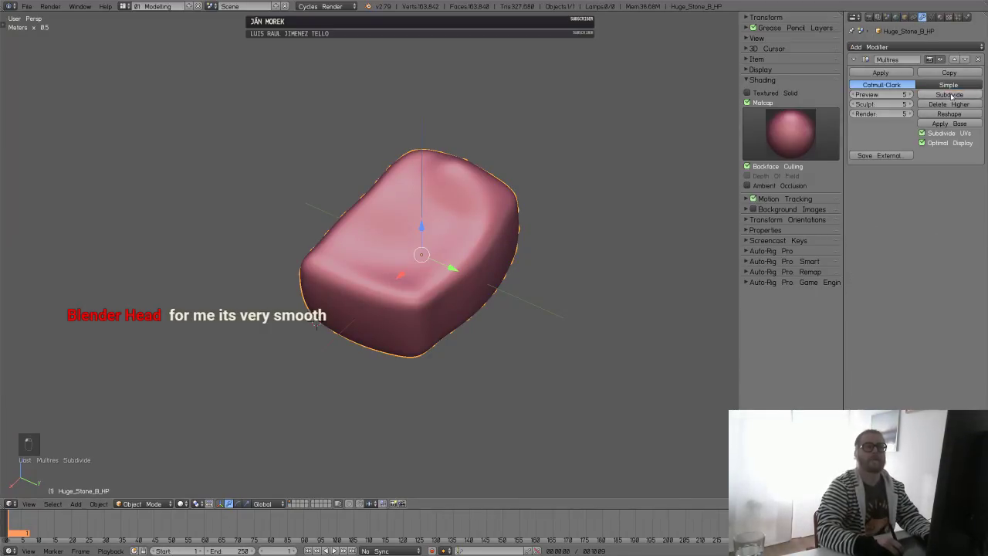
{"action": "left_click", "coordinate": [950, 94]}
{"action": "mouse_move", "coordinate": [471, 257]}
{"action": "middle_mouse_down"}
{"action": "mouse_move", "coordinate": [519, 226]}
{"action": "mouse_move", "coordinate": [479, 245]}
{"action": "middle_mouse_up"}
{"action": "key", "text": "ctrl+s"}
{"action": "left_click", "coordinate": [479, 252]}
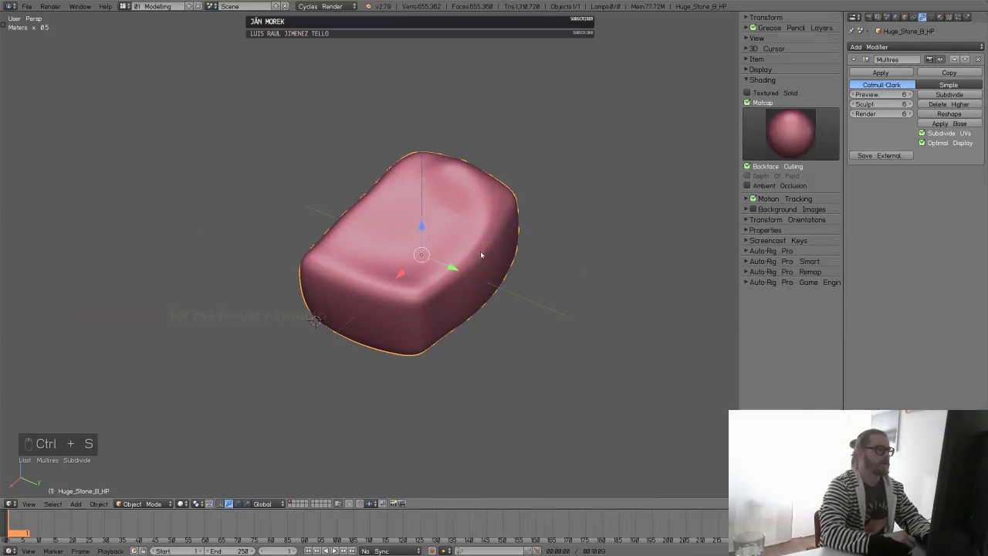
- Switch to Sculpt Mode, reduce the brush radius, and flatten the upper edge along the stone's outward-bulging long side
{"action": "key", "text": "Tab"}
{"action": "left_click", "coordinate": [467, 230]}
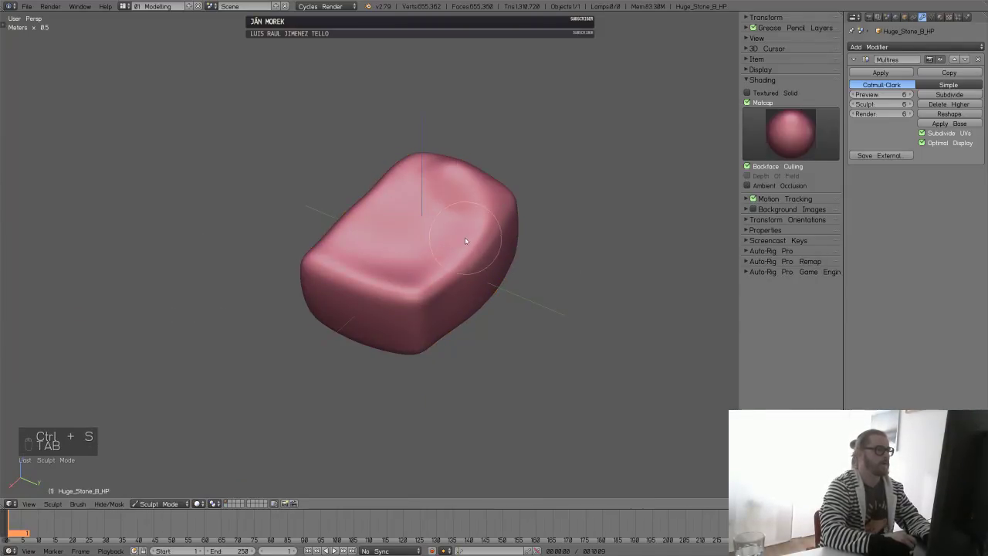
{"action": "key", "text": "f"}
{"action": "left_click", "coordinate": [447, 305]}
{"action": "scroll", "coordinate": [480, 266], "scroll_direction": "up", "scroll_amount": 3}
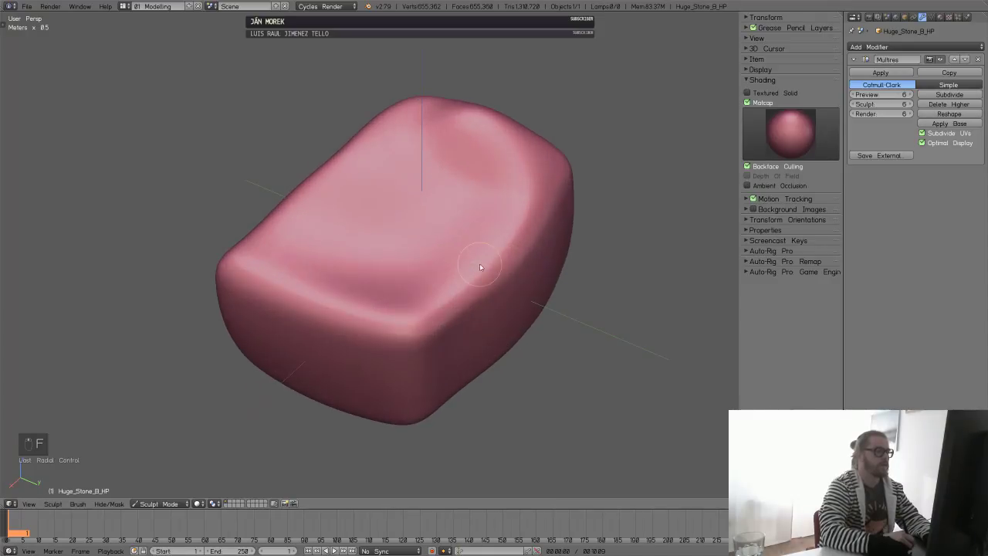
{"action": "left_click_drag", "start_coordinate": [413, 321], "coordinate": [480, 272]}
{"action": "middle_click_drag", "start_coordinate": [526, 263], "coordinate": [476, 274]}
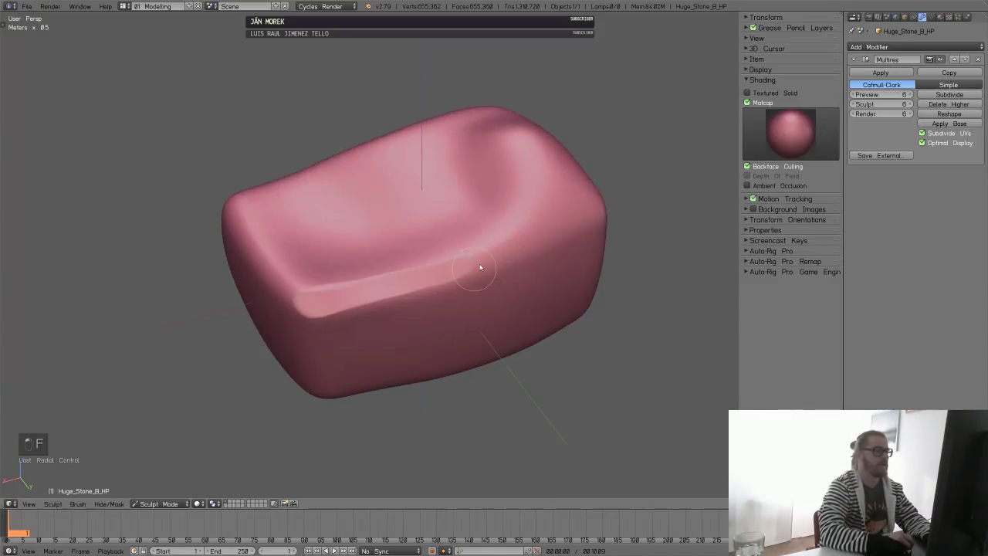
{"action": "mouse_move", "coordinate": [542, 227]}
{"action": "middle_mouse_down"}
{"action": "mouse_move", "coordinate": [535, 244]}
{"action": "mouse_move", "coordinate": [458, 287]}
{"action": "middle_mouse_up"}
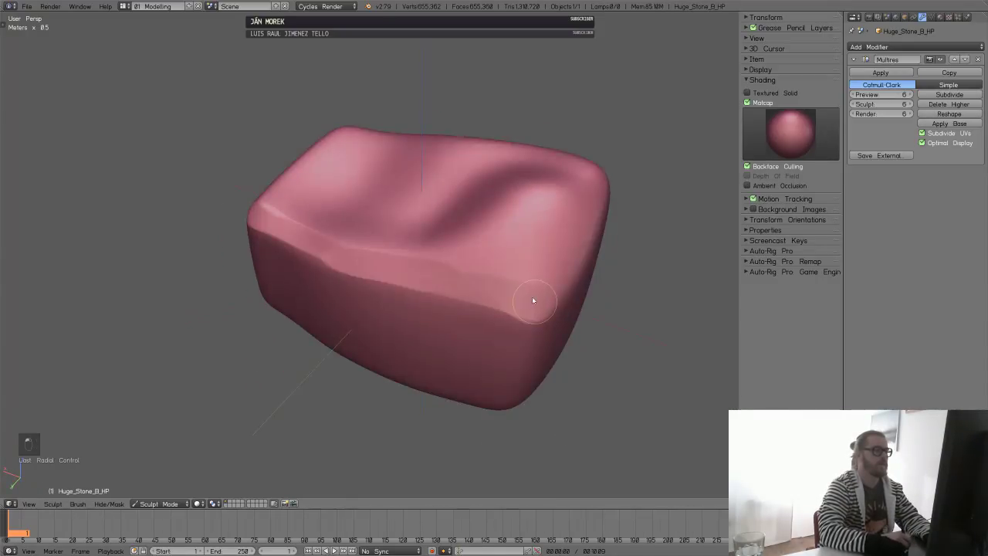
{"action": "middle_click_drag", "start_coordinate": [533, 298], "coordinate": [524, 282]}
- Flatten the vertical corner beside the higher end and the lower edge of the same long side
{"action": "middle_click_drag", "start_coordinate": [474, 255], "coordinate": [453, 253]}
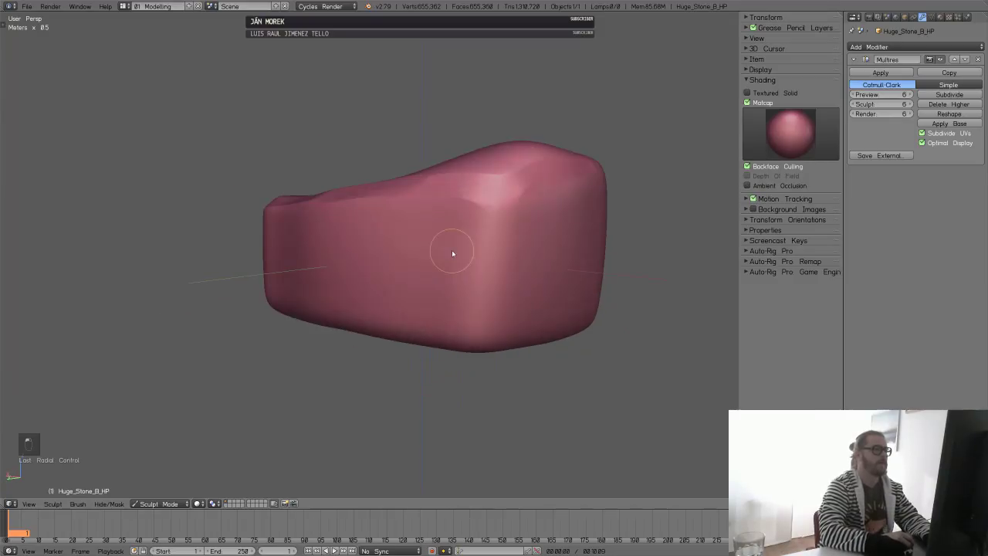
{"action": "middle_click_drag", "start_coordinate": [502, 308], "coordinate": [502, 170]}
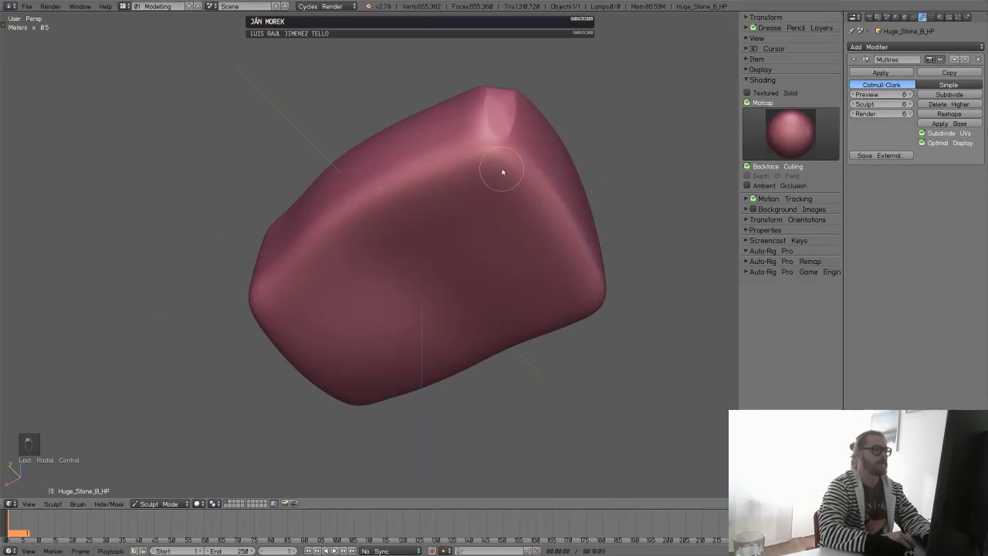
{"action": "middle_click_drag", "start_coordinate": [546, 206], "coordinate": [504, 267]}
{"action": "left_click_drag", "start_coordinate": [504, 267], "coordinate": [342, 259]}
- Flatten the vertical corner at the other end of that long side, including the top corner and adjoining upper edge
{"action": "middle_click_drag", "start_coordinate": [374, 261], "coordinate": [514, 270]}
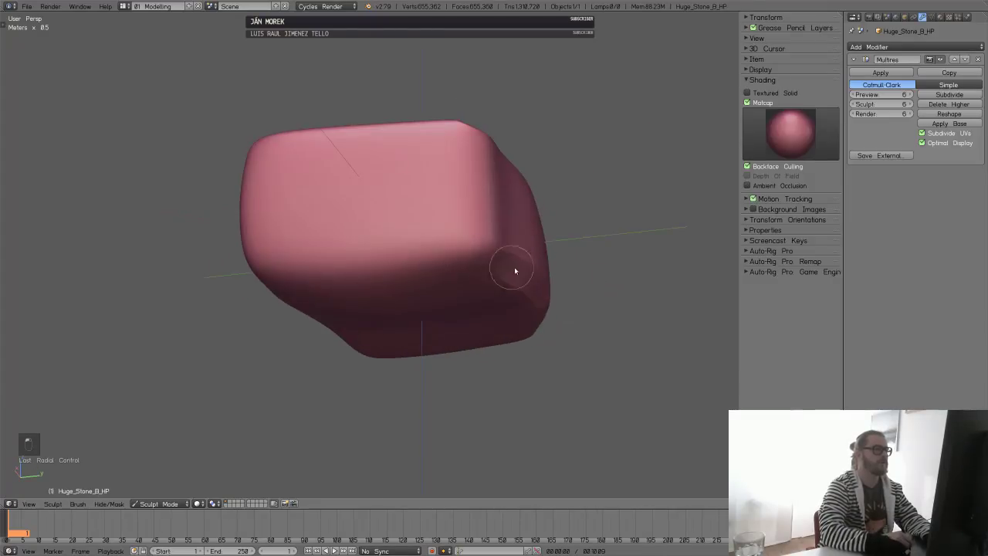
{"action": "middle_click_drag", "start_coordinate": [465, 239], "coordinate": [467, 254]}
{"action": "left_click_drag", "start_coordinate": [398, 228], "coordinate": [391, 273]}
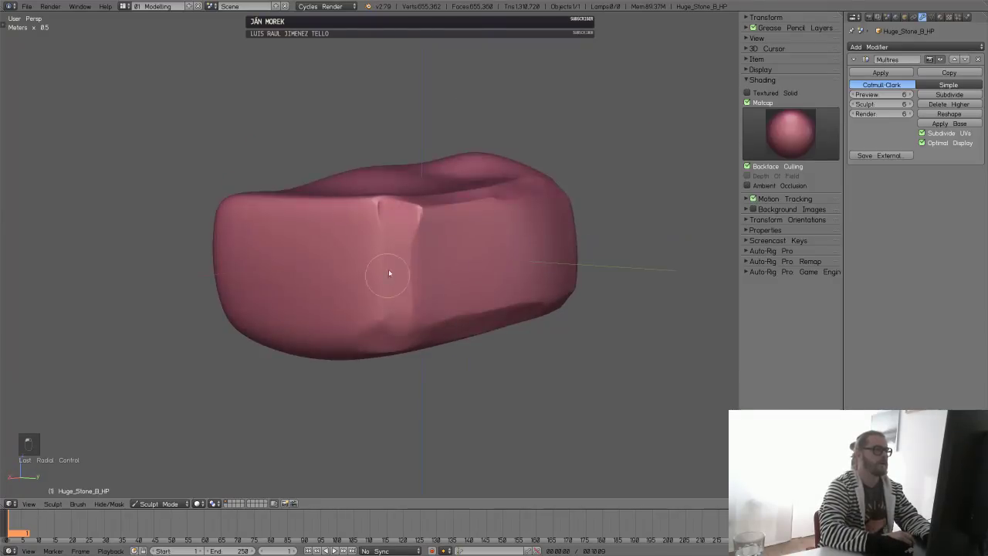
{"action": "middle_click_drag", "start_coordinate": [402, 262], "coordinate": [410, 316]}
{"action": "left_click_drag", "start_coordinate": [355, 271], "coordinate": [403, 290]}
- Flatten the vertical corner between the lower short end and the indented long side down to the underside
{"action": "middle_click_drag", "start_coordinate": [403, 292], "coordinate": [452, 293]}
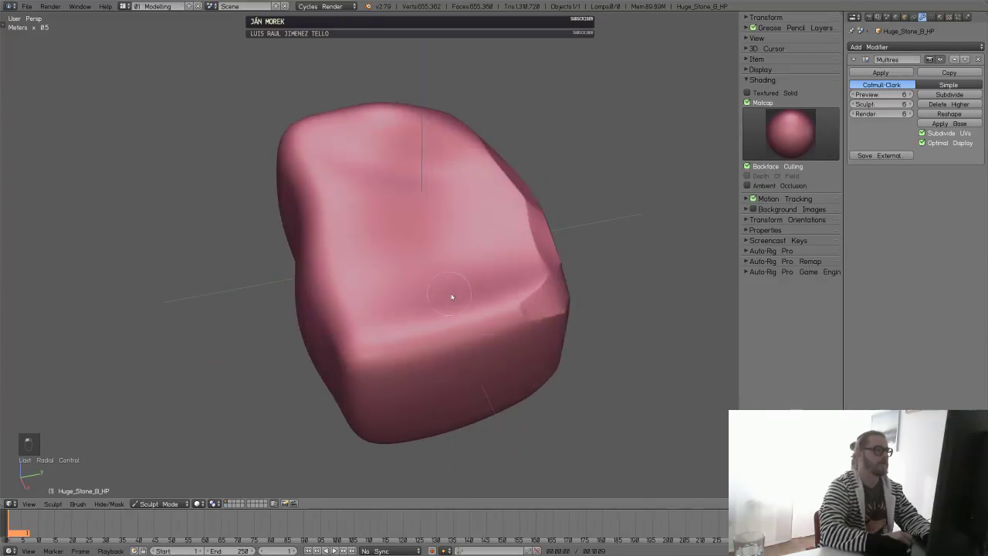
{"action": "middle_click_drag", "start_coordinate": [392, 346], "coordinate": [497, 311]}
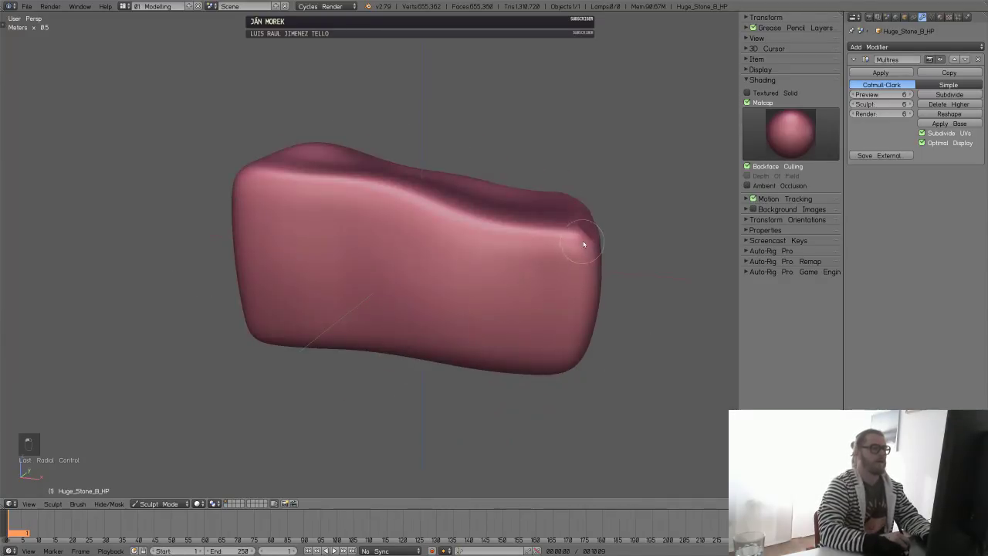
{"action": "middle_click_drag", "start_coordinate": [578, 294], "coordinate": [554, 278]}
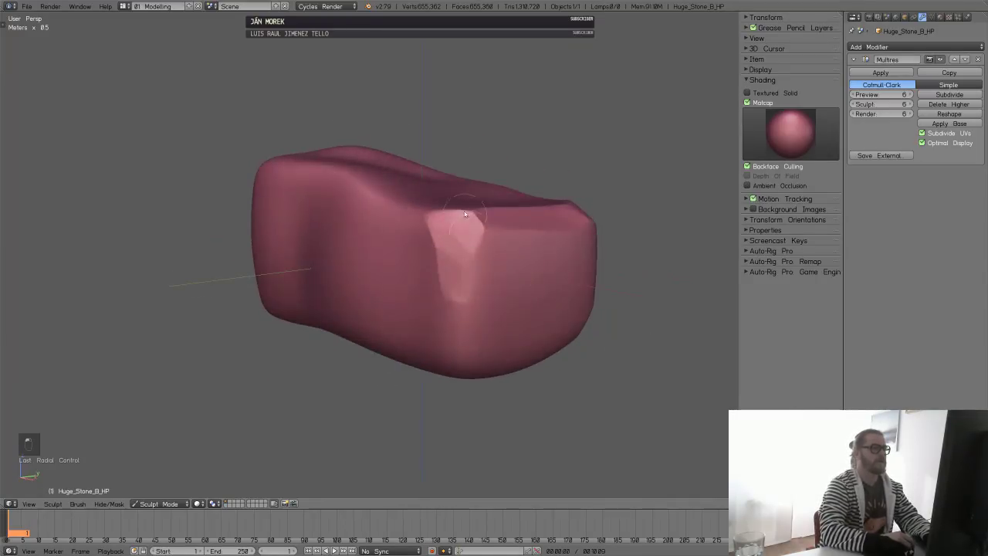
{"action": "mouse_move", "coordinate": [465, 213]}
{"action": "left_mouse_down"}
{"action": "mouse_move", "coordinate": [481, 280]}
{"action": "mouse_move", "coordinate": [461, 349]}
{"action": "left_mouse_up"}
{"action": "middle_click_drag", "start_coordinate": [465, 333], "coordinate": [481, 236]}
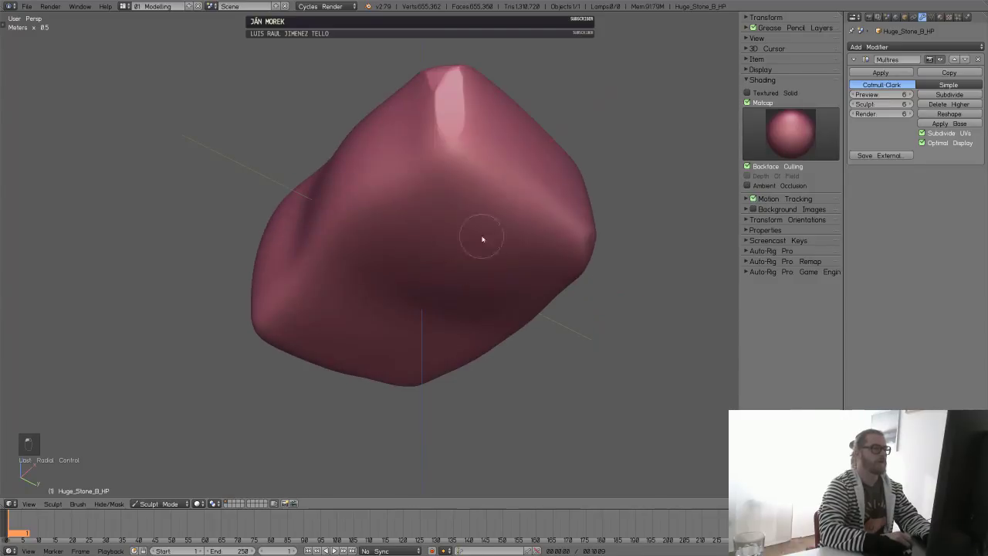
- Flatten the bottom edges along the indented long side and the adjoining short end, including the corner between them
{"action": "middle_click_drag", "start_coordinate": [537, 206], "coordinate": [549, 227]}
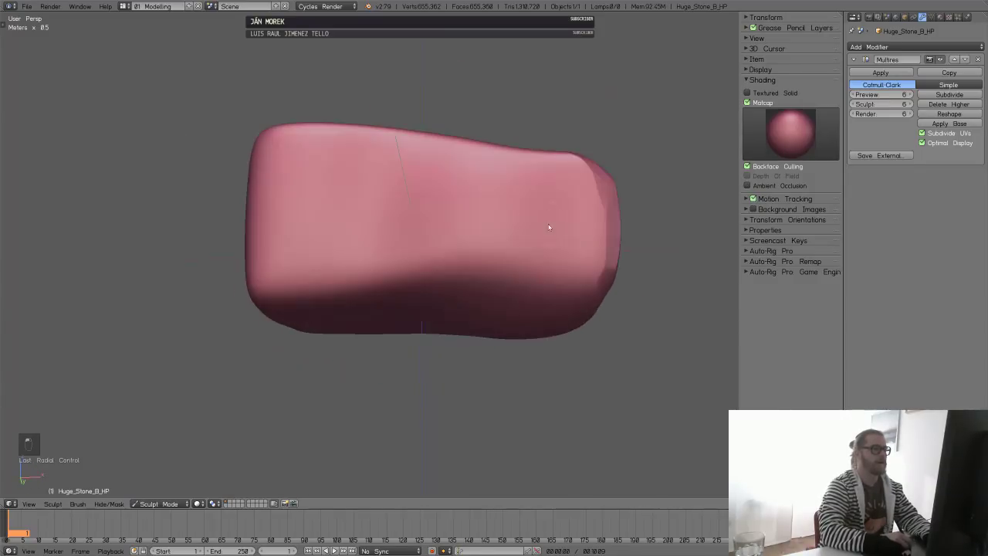
{"action": "mouse_move", "coordinate": [603, 287]}
{"action": "left_mouse_down"}
{"action": "mouse_move", "coordinate": [422, 269]}
{"action": "mouse_move", "coordinate": [376, 277]}
{"action": "left_mouse_up"}
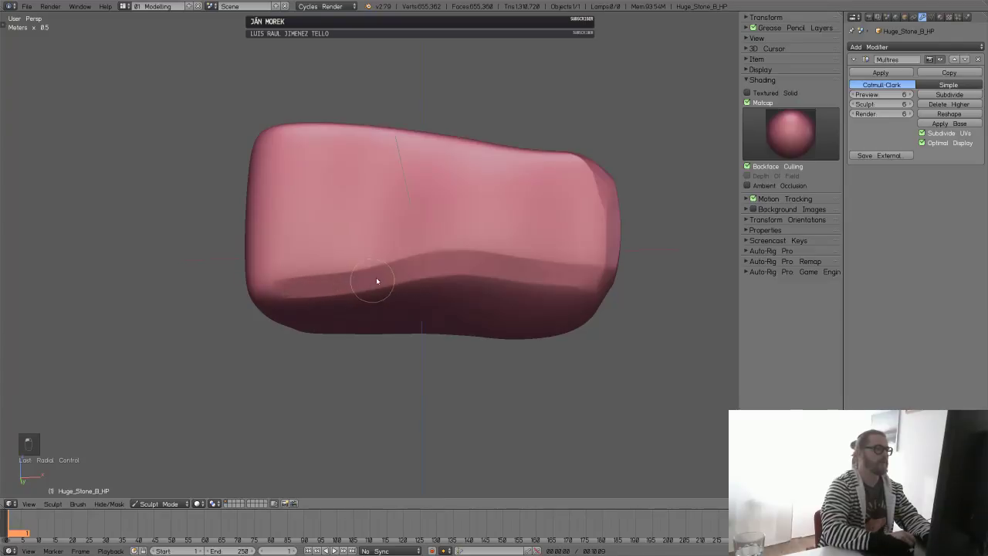
{"action": "middle_click_drag", "start_coordinate": [376, 277], "coordinate": [348, 262]}
{"action": "left_click_drag", "start_coordinate": [348, 263], "coordinate": [319, 246]}
{"action": "middle_click_drag", "start_coordinate": [376, 256], "coordinate": [413, 236]}
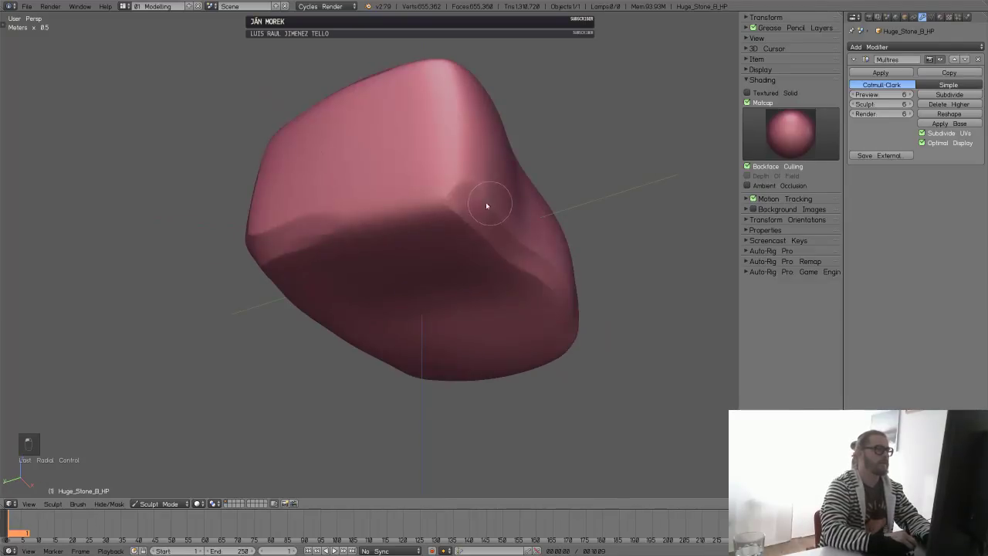
{"action": "mouse_move", "coordinate": [438, 199]}
{"action": "left_mouse_down"}
{"action": "mouse_move", "coordinate": [465, 183]}
{"action": "mouse_move", "coordinate": [450, 205]}
{"action": "left_mouse_up"}
{"action": "mouse_move", "coordinate": [395, 218]}
{"action": "left_mouse_down"}
{"action": "mouse_move", "coordinate": [338, 235]}
{"action": "mouse_move", "coordinate": [409, 220]}
{"action": "left_mouse_up"}
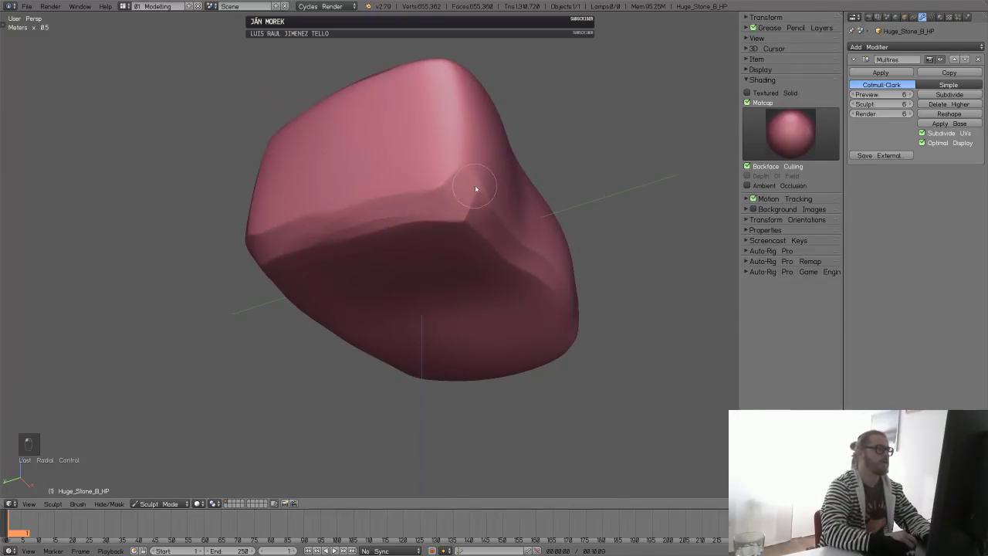
- Flatten the upper edge along the indented long side into irregular bevels
{"action": "middle_click_drag", "start_coordinate": [409, 220], "coordinate": [410, 298]}
{"action": "middle_click_drag", "start_coordinate": [378, 242], "coordinate": [413, 275]}
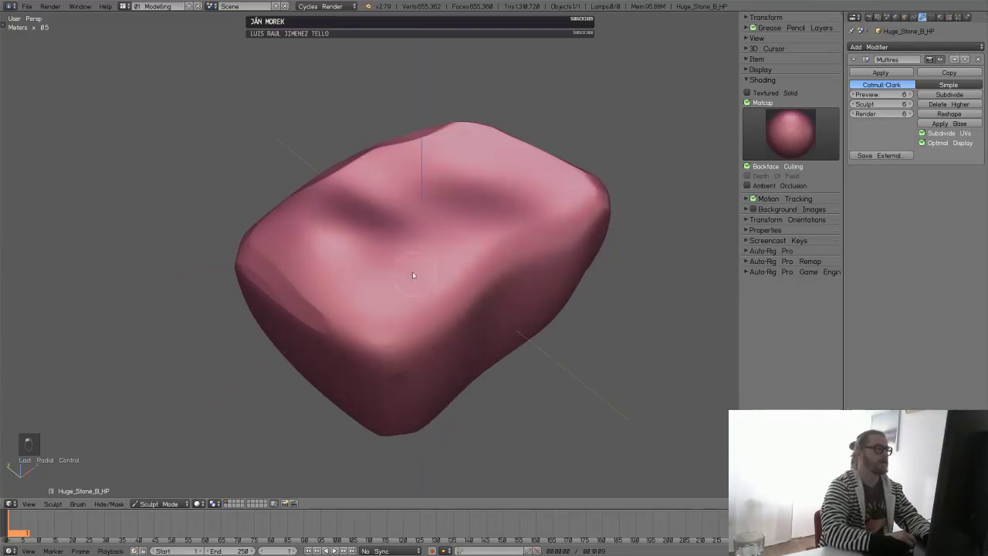
{"action": "left_click_drag", "start_coordinate": [405, 346], "coordinate": [452, 298]}
{"action": "middle_click_drag", "start_coordinate": [452, 298], "coordinate": [412, 269]}
{"action": "mouse_move", "coordinate": [463, 305]}
{"action": "left_mouse_down"}
{"action": "mouse_move", "coordinate": [377, 279]}
{"action": "mouse_move", "coordinate": [449, 290]}
{"action": "left_mouse_up"}
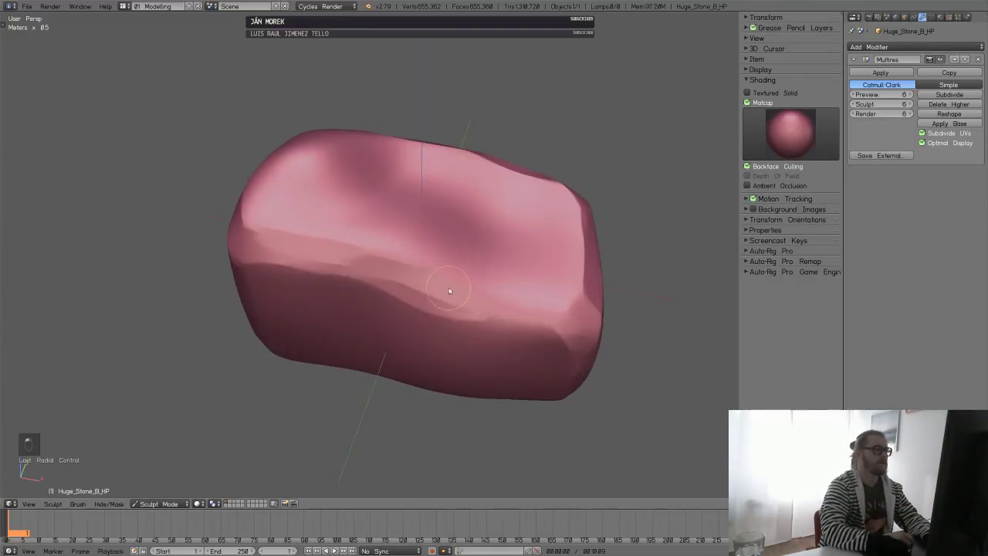
- Flatten the upper edge of the lower short end with repeated strokes across it
{"action": "middle_click_drag", "start_coordinate": [582, 308], "coordinate": [398, 307]}
{"action": "left_click_drag", "start_coordinate": [370, 307], "coordinate": [481, 285]}
{"action": "left_click_drag", "start_coordinate": [353, 331], "coordinate": [494, 292]}
- Build up one lengthwise and one crosswise strip of clay on the top face with Orb_ClayTubes_Smooth
{"action": "middle_click_drag", "start_coordinate": [494, 291], "coordinate": [512, 128]}
{"action": "middle_click_drag", "start_coordinate": [506, 186], "coordinate": [530, 205]}
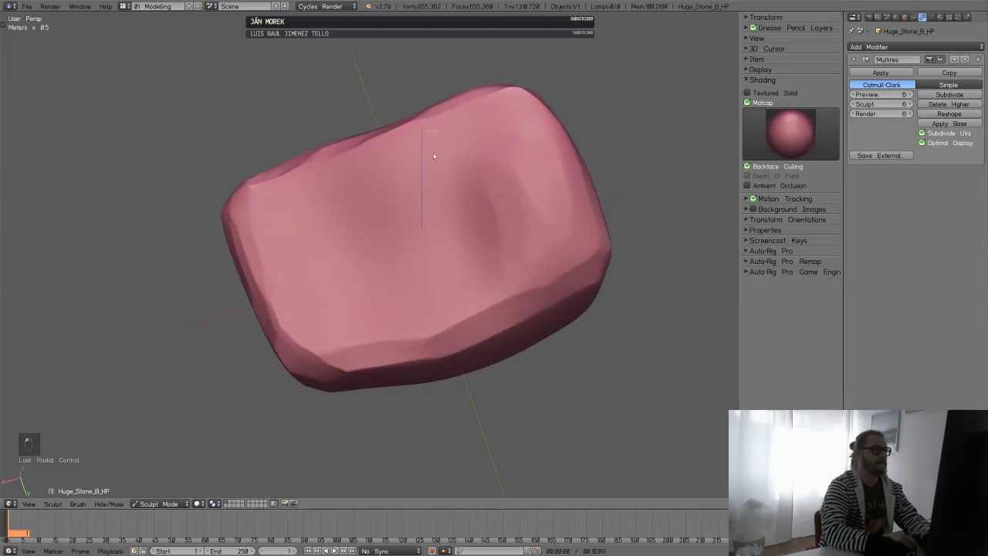
{"action": "middle_click_drag", "start_coordinate": [433, 156], "coordinate": [371, 200]}
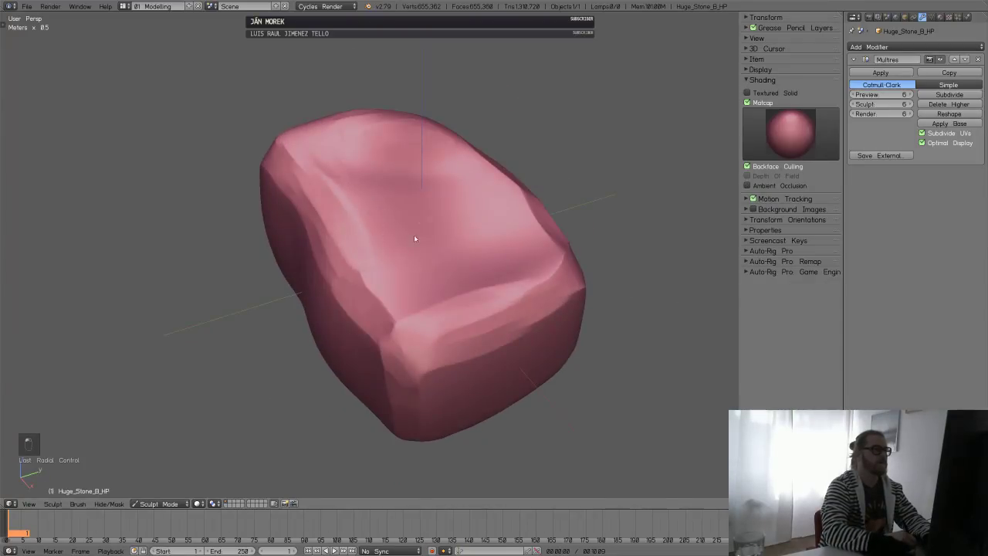
{"action": "middle_click_drag", "start_coordinate": [415, 238], "coordinate": [399, 225]}
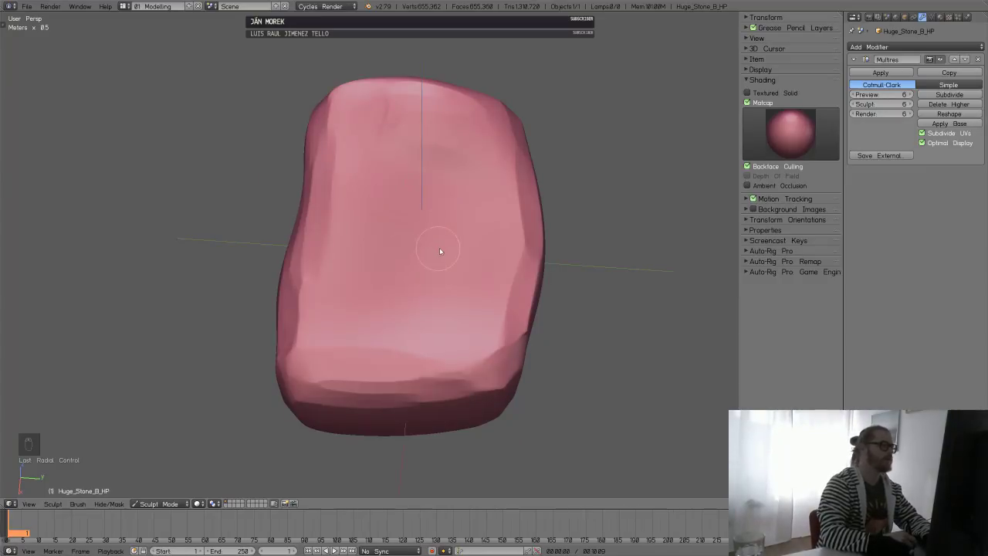
{"action": "middle_click_drag", "start_coordinate": [440, 251], "coordinate": [425, 194]}
{"action": "key", "text": "b"}
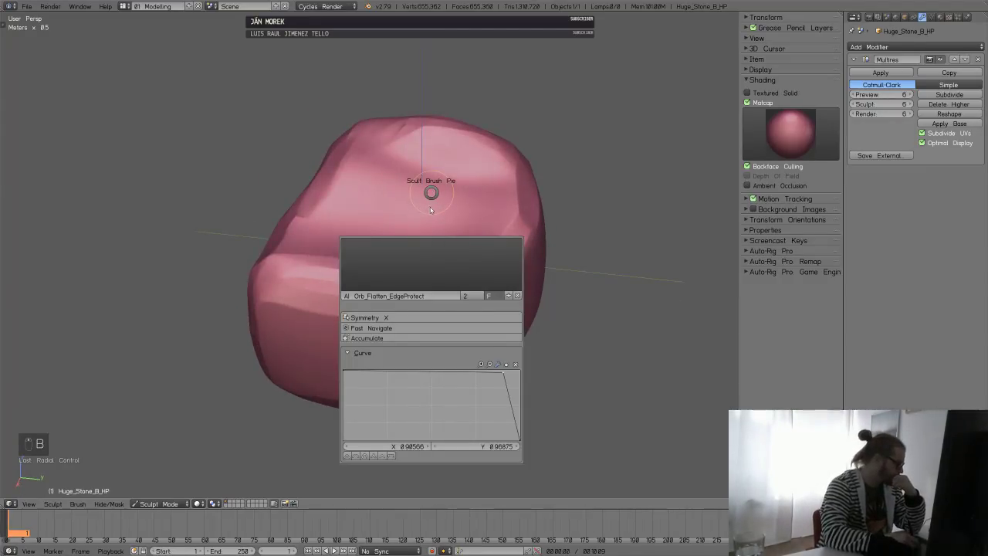
{"action": "left_click", "coordinate": [436, 123]}
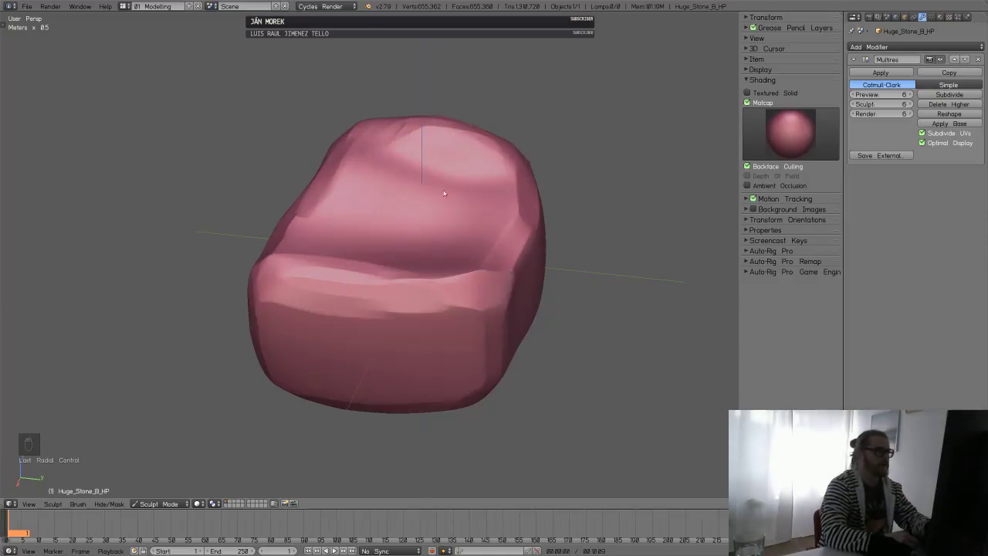
{"action": "middle_click_drag", "start_coordinate": [460, 177], "coordinate": [419, 266]}
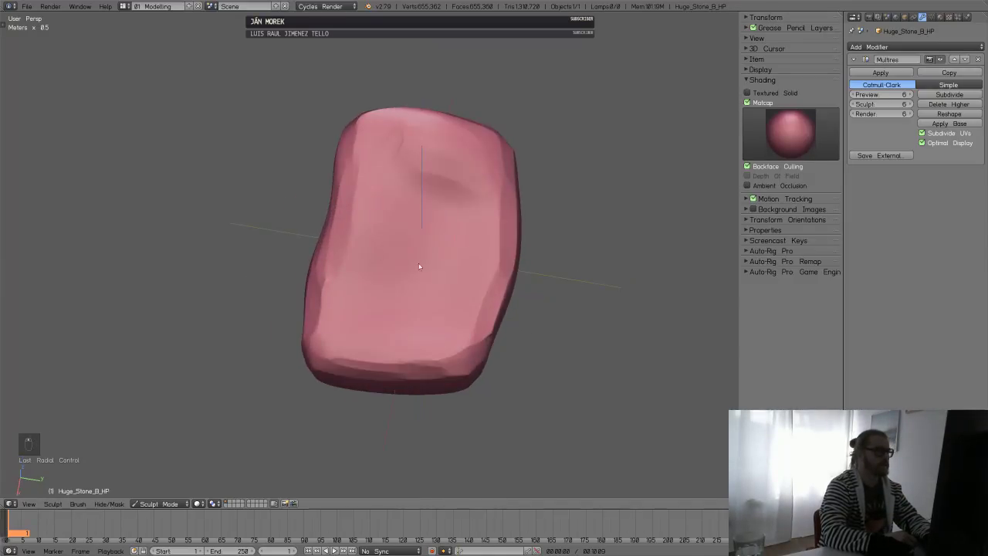
{"action": "left_click_drag", "start_coordinate": [415, 275], "coordinate": [422, 234]}
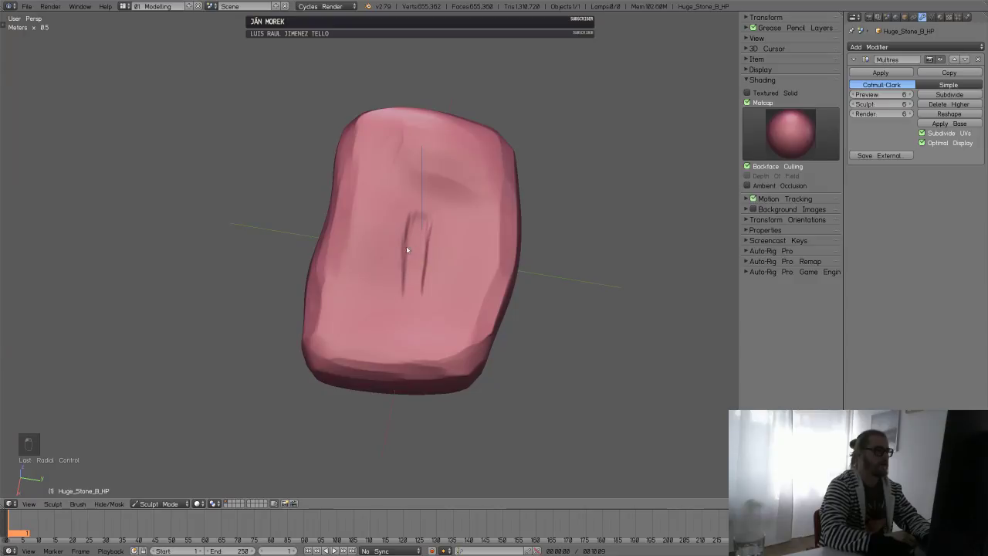
{"action": "left_click_drag", "start_coordinate": [383, 170], "coordinate": [462, 175]}
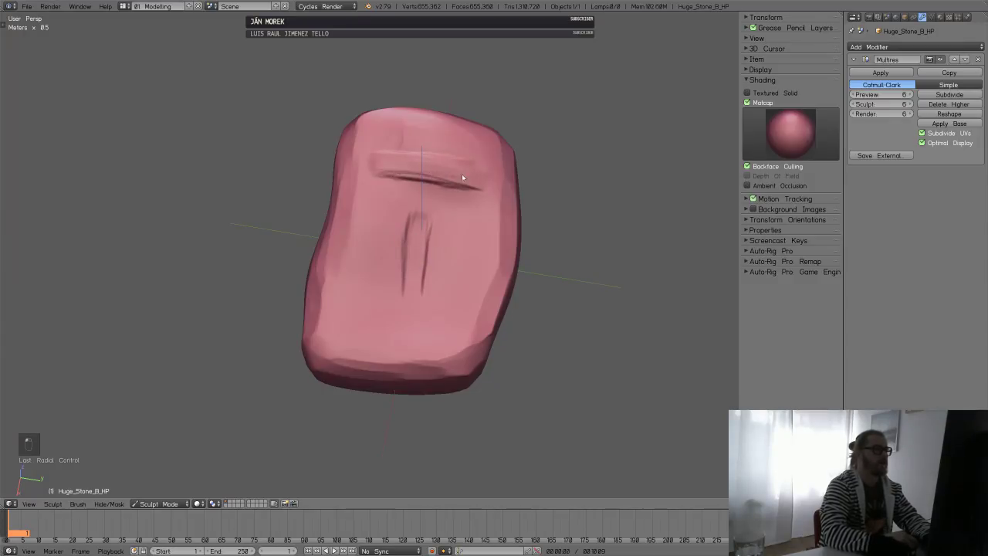
- Add overlapping clay strokes on the top face between the crosswise strip and the higher short end
{"action": "middle_click_drag", "start_coordinate": [461, 175], "coordinate": [413, 207]}
{"action": "mouse_move", "coordinate": [490, 181]}
{"action": "left_mouse_down"}
{"action": "mouse_move", "coordinate": [510, 231]}
{"action": "mouse_move", "coordinate": [533, 193]}
{"action": "mouse_move", "coordinate": [517, 216]}
{"action": "left_mouse_up"}
{"action": "mouse_move", "coordinate": [508, 246]}
{"action": "middle_mouse_down"}
{"action": "mouse_move", "coordinate": [473, 210]}
{"action": "mouse_move", "coordinate": [475, 303]}
{"action": "middle_mouse_up"}
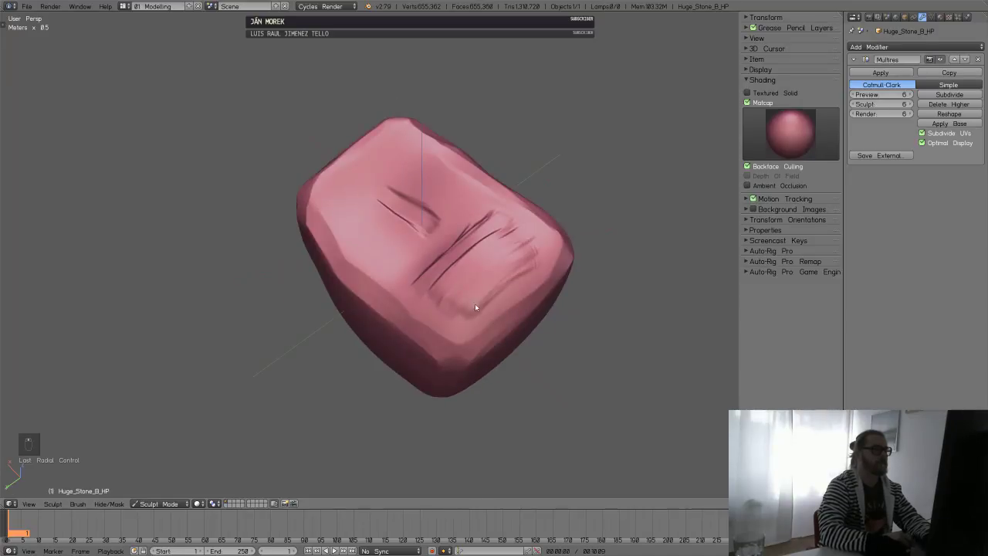
{"action": "mouse_move", "coordinate": [475, 303]}
{"action": "left_mouse_down"}
{"action": "mouse_move", "coordinate": [525, 265]}
{"action": "mouse_move", "coordinate": [469, 305]}
{"action": "left_mouse_up"}
{"action": "mouse_move", "coordinate": [469, 305]}
{"action": "middle_mouse_down"}
{"action": "mouse_move", "coordinate": [507, 240]}
{"action": "mouse_move", "coordinate": [496, 254]}
{"action": "middle_mouse_up"}
- Extend the clay build-up with irregular strokes over the top face at the lower short end
{"action": "mouse_move", "coordinate": [446, 316]}
{"action": "left_mouse_down"}
{"action": "mouse_move", "coordinate": [488, 253]}
{"action": "mouse_move", "coordinate": [441, 290]}
{"action": "left_mouse_up"}
{"action": "middle_click_drag", "start_coordinate": [524, 307], "coordinate": [415, 292]}
{"action": "mouse_move", "coordinate": [402, 320]}
{"action": "left_mouse_down"}
{"action": "mouse_move", "coordinate": [463, 322]}
{"action": "mouse_move", "coordinate": [459, 290]}
{"action": "left_mouse_up"}
{"action": "mouse_move", "coordinate": [478, 294]}
{"action": "middle_mouse_down"}
{"action": "mouse_move", "coordinate": [397, 260]}
{"action": "mouse_move", "coordinate": [392, 313]}
{"action": "mouse_move", "coordinate": [370, 293]}
{"action": "mouse_move", "coordinate": [447, 295]}
{"action": "mouse_move", "coordinate": [459, 312]}
{"action": "mouse_move", "coordinate": [483, 308]}
{"action": "middle_mouse_up"}
{"action": "mouse_move", "coordinate": [483, 308]}
{"action": "left_mouse_down"}
{"action": "mouse_move", "coordinate": [496, 287]}
{"action": "mouse_move", "coordinate": [499, 333]}
{"action": "mouse_move", "coordinate": [503, 278]}
{"action": "mouse_move", "coordinate": [532, 255]}
{"action": "left_mouse_up"}
{"action": "mouse_move", "coordinate": [532, 254]}
{"action": "middle_mouse_down"}
{"action": "mouse_move", "coordinate": [514, 250]}
{"action": "mouse_move", "coordinate": [540, 266]}
{"action": "mouse_move", "coordinate": [471, 232]}
{"action": "mouse_move", "coordinate": [501, 260]}
{"action": "mouse_move", "coordinate": [486, 213]}
{"action": "middle_mouse_up"}
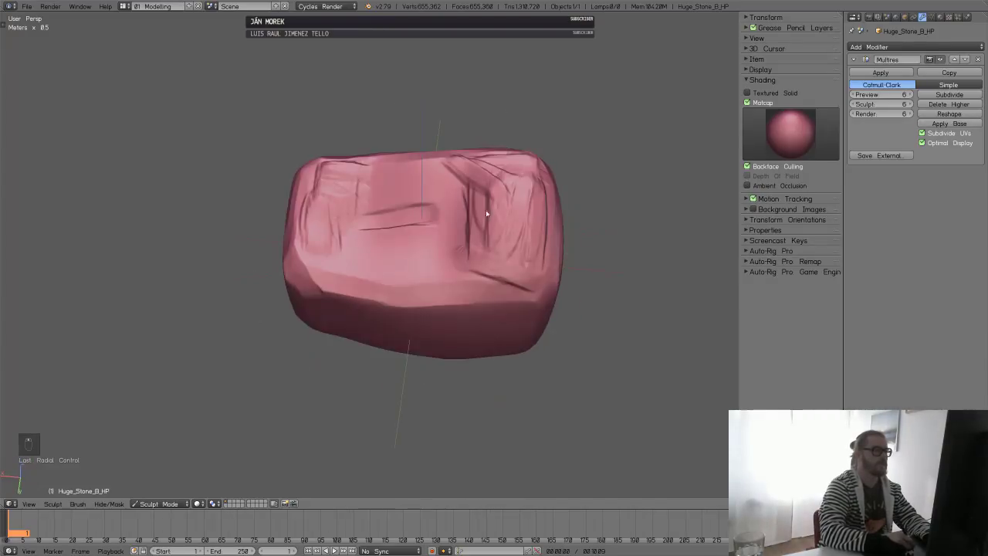
- Flatten the clay build-up at the higher end with Orb_Flatten_EdgeProtect and display the brush settings
{"action": "key", "text": "b"}
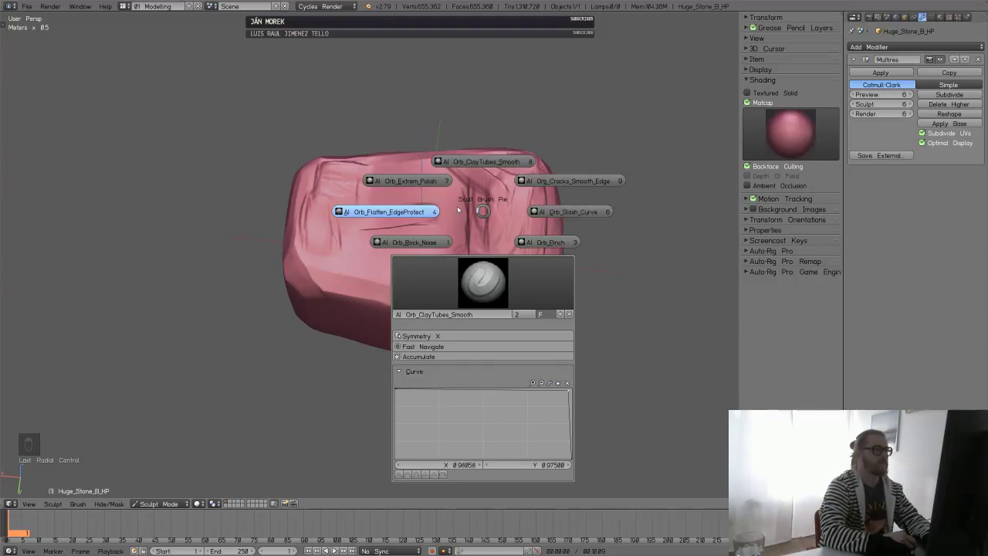
{"action": "left_click", "coordinate": [456, 209]}
{"action": "mouse_move", "coordinate": [499, 189]}
{"action": "left_mouse_down"}
{"action": "mouse_move", "coordinate": [476, 221]}
{"action": "mouse_move", "coordinate": [533, 231]}
{"action": "mouse_move", "coordinate": [524, 214]}
{"action": "left_mouse_up"}
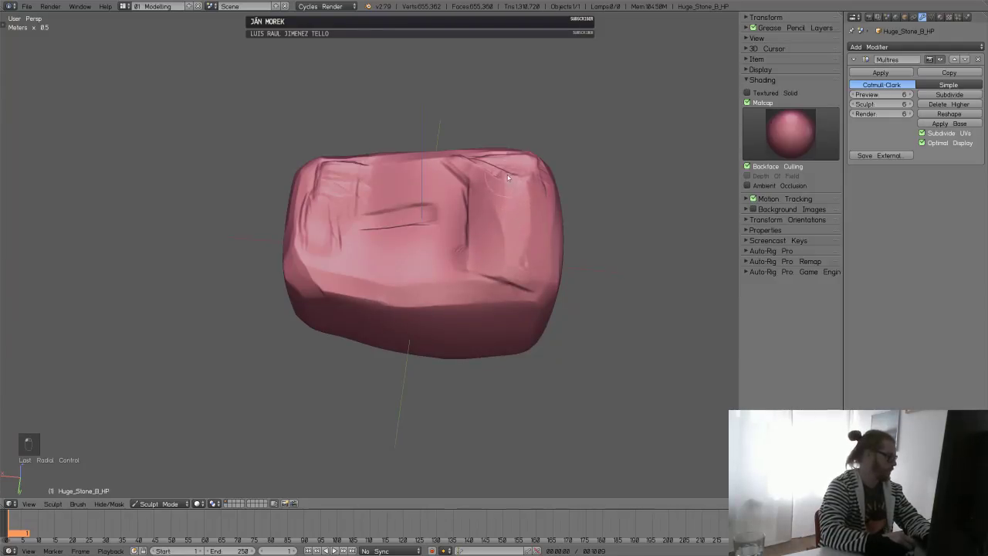
{"action": "key", "text": "t"}
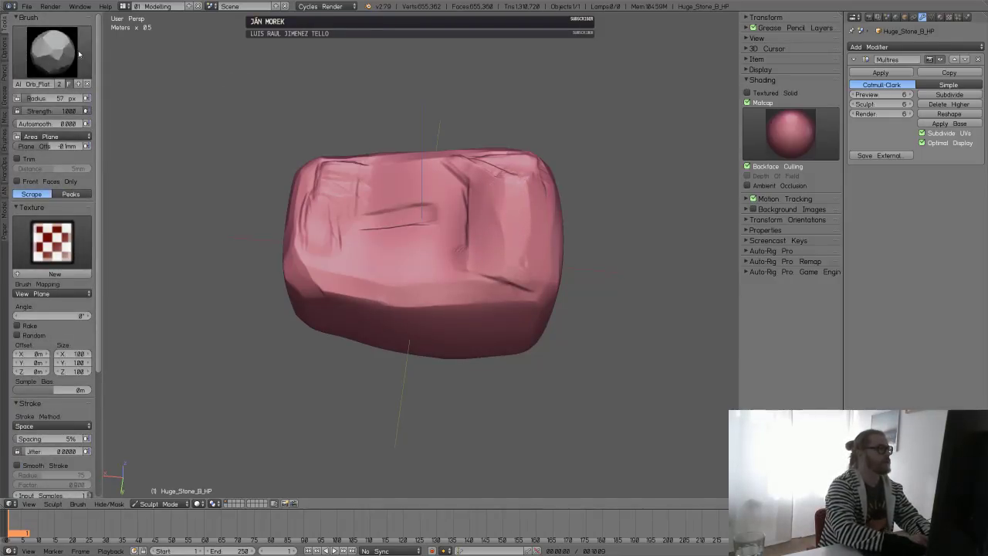
- Smooth and flatten the remaining clay ridges at both ends of the top face into soft, irregular planes
{"action": "middle_click_drag", "start_coordinate": [413, 237], "coordinate": [500, 288]}
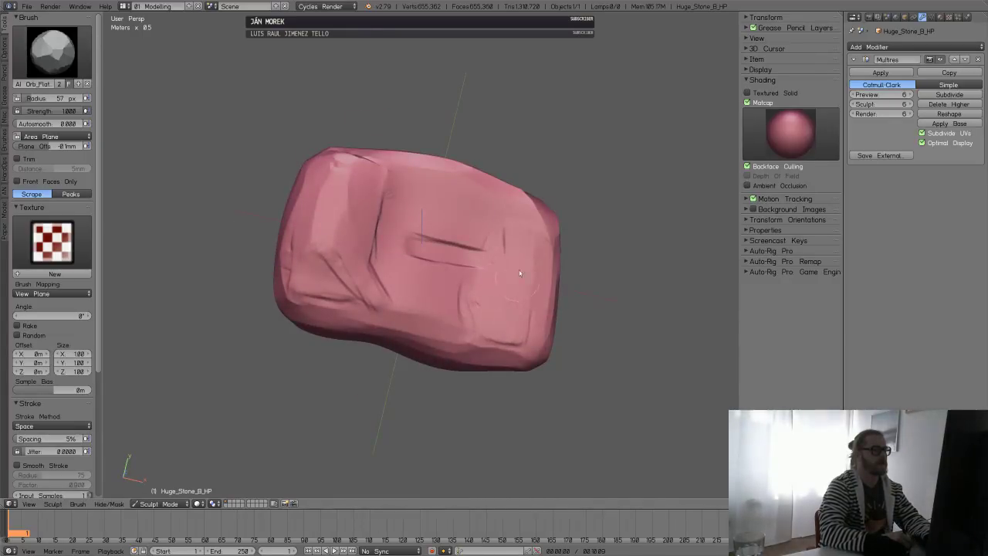
{"action": "mouse_move", "coordinate": [475, 304]}
{"action": "left_mouse_down", "text": "shift"}
{"action": "mouse_move", "coordinate": [468, 287]}
{"action": "mouse_move", "coordinate": [448, 300]}
{"action": "left_mouse_up", "text": "shift"}
{"action": "mouse_move", "coordinate": [329, 248]}
{"action": "left_mouse_down"}
{"action": "mouse_move", "coordinate": [377, 298]}
{"action": "mouse_move", "coordinate": [356, 284]}
{"action": "left_mouse_up"}
{"action": "mouse_move", "coordinate": [377, 244]}
{"action": "left_mouse_down", "text": "shift"}
{"action": "mouse_move", "coordinate": [381, 221]}
{"action": "mouse_move", "coordinate": [379, 283]}
{"action": "left_mouse_up", "text": "shift"}
{"action": "middle_click_drag", "start_coordinate": [312, 203], "coordinate": [348, 231]}
{"action": "left_click_drag", "start_coordinate": [348, 231], "coordinate": [335, 348]}
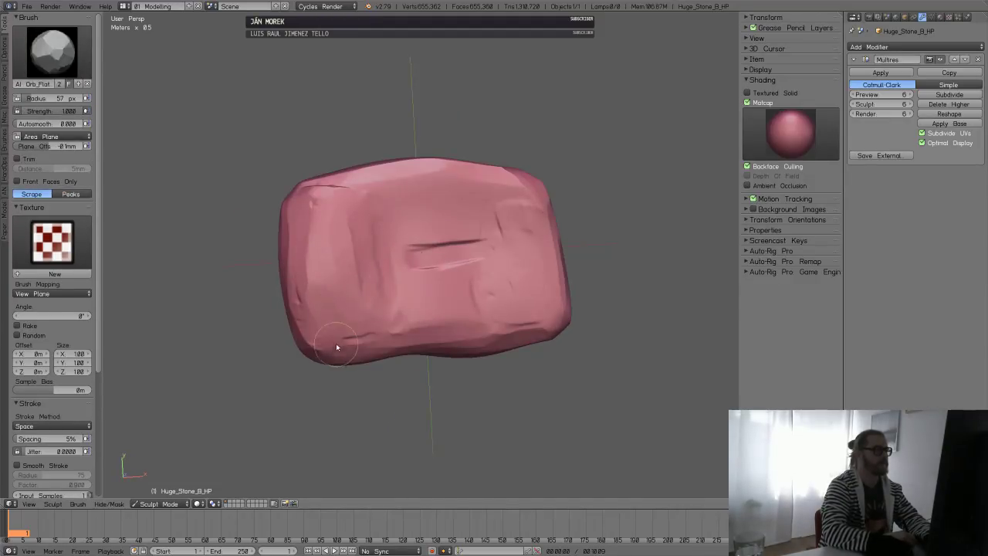
{"action": "middle_click_drag", "start_coordinate": [365, 330], "coordinate": [519, 294]}
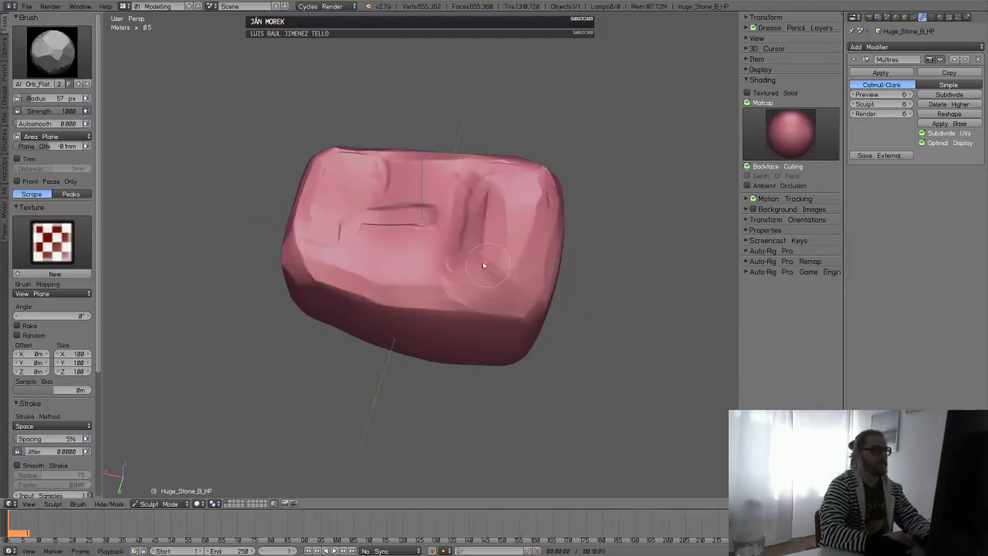
{"action": "mouse_move", "coordinate": [483, 265]}
{"action": "middle_mouse_down"}
{"action": "mouse_move", "coordinate": [551, 232]}
{"action": "mouse_move", "coordinate": [464, 262]}
{"action": "mouse_move", "coordinate": [446, 310]}
{"action": "mouse_move", "coordinate": [432, 228]}
{"action": "middle_mouse_up"}
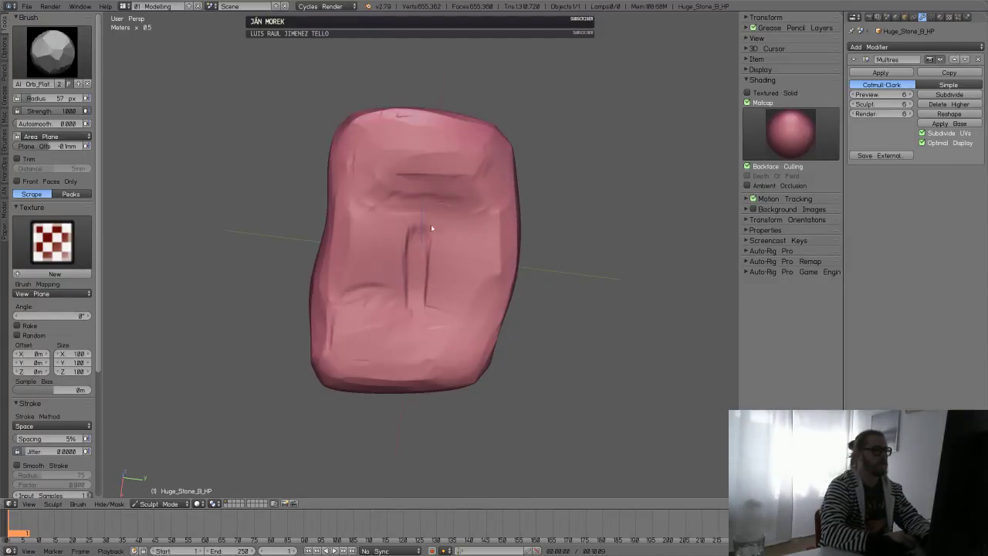
- Pinch the lengthwise strip in the middle of the top face with the Orb_Pinch brush at strength 0.472
{"action": "left_click", "coordinate": [52, 50]}
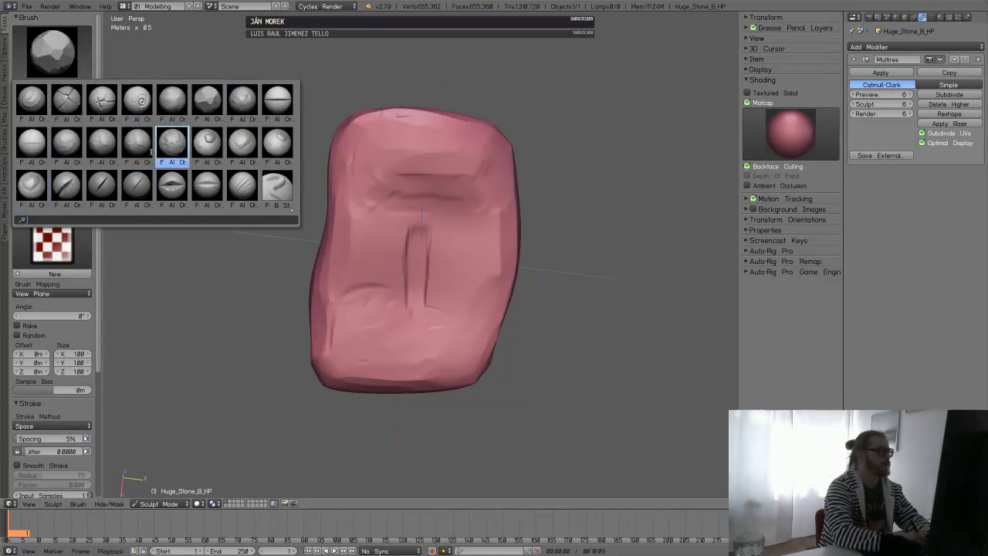
{"action": "left_click", "coordinate": [68, 142]}
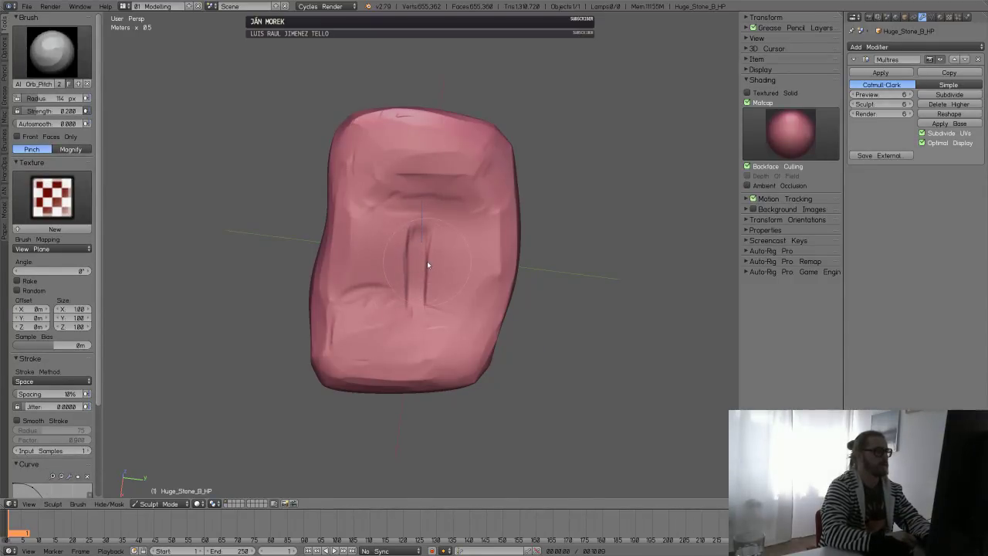
{"action": "key", "text": "shift+f"}
{"action": "left_click", "coordinate": [416, 299]}
{"action": "left_click_drag", "start_coordinate": [415, 243], "coordinate": [421, 237]}
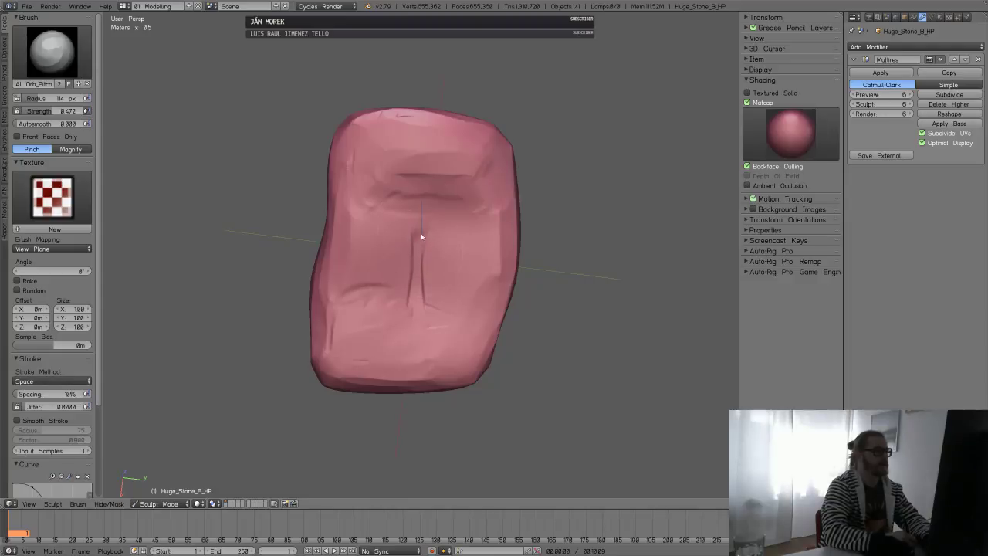
{"action": "left_click_drag", "start_coordinate": [414, 309], "coordinate": [417, 237]}
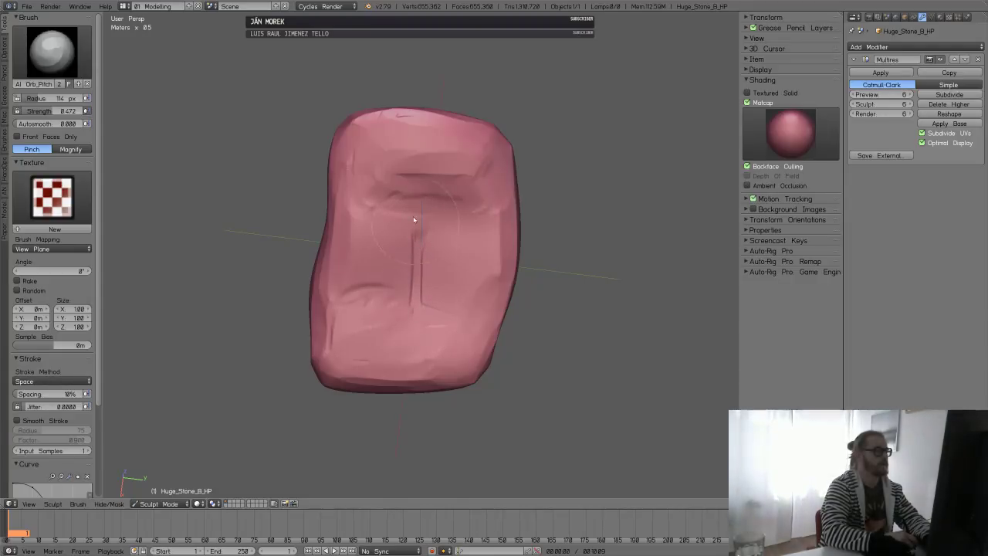
- Stamp an Orb_Slash_04 gash over the pinched lengthwise strip and smooth the ridge inside it
{"action": "left_click", "coordinate": [52, 39]}
{"action": "left_click", "coordinate": [185, 193]}
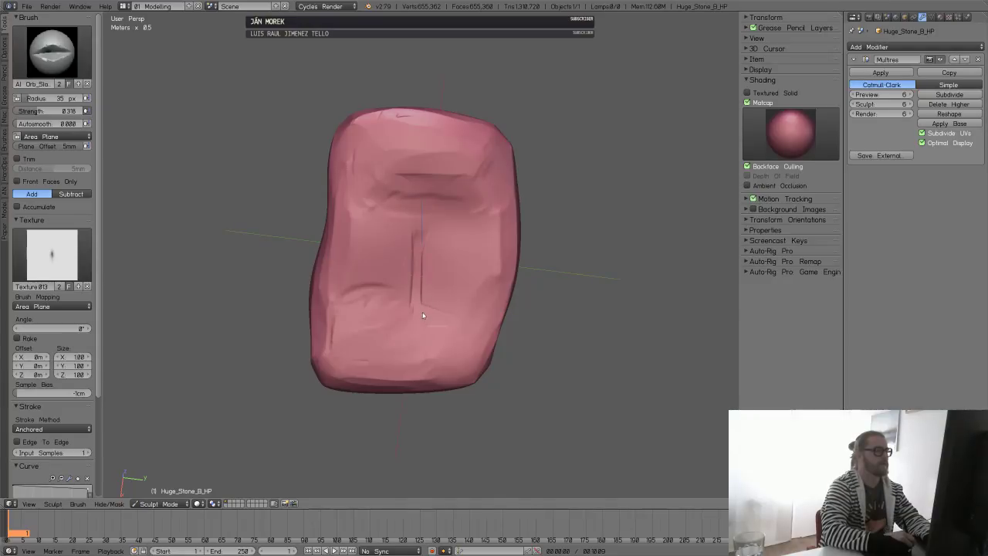
{"action": "mouse_move", "coordinate": [426, 268]}
{"action": "left_mouse_down"}
{"action": "mouse_move", "coordinate": [415, 413]}
{"action": "mouse_move", "coordinate": [412, 393]}
{"action": "left_mouse_up"}
{"action": "scroll", "coordinate": [455, 265], "scroll_direction": "up", "scroll_amount": 5}
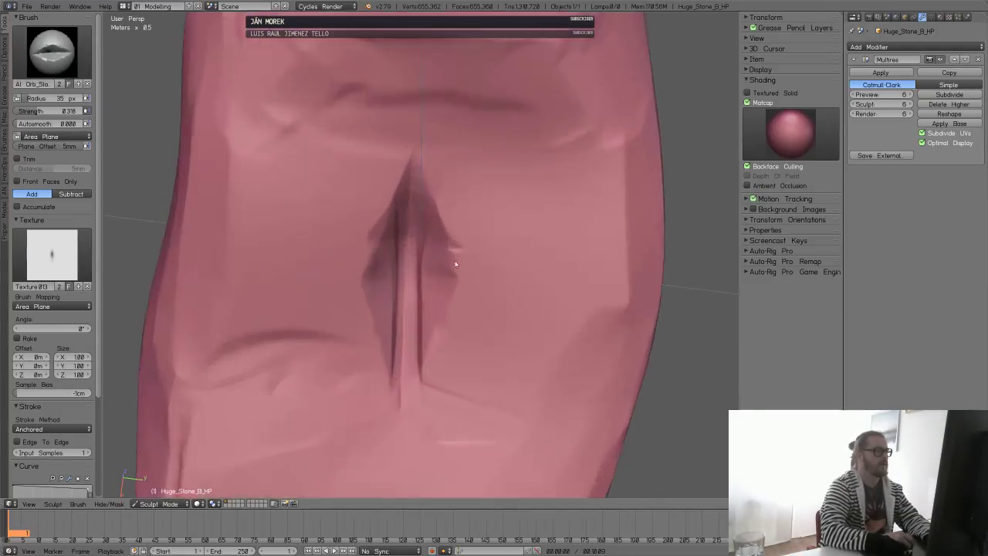
{"action": "key", "text": "s"}
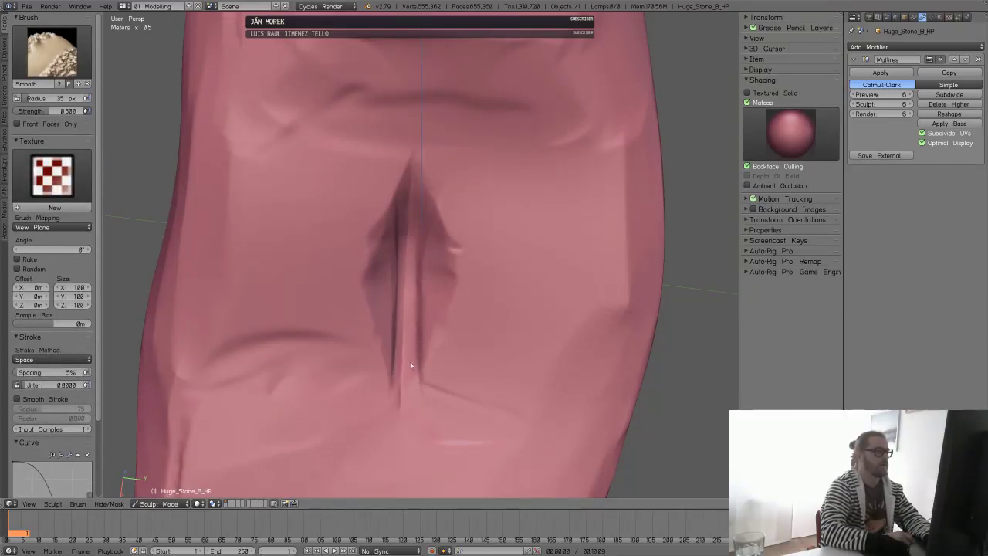
{"action": "mouse_move", "coordinate": [400, 288]}
{"action": "left_mouse_down", "text": "shift"}
{"action": "mouse_move", "coordinate": [403, 302]}
{"action": "mouse_move", "coordinate": [400, 210]}
{"action": "left_mouse_up", "text": "shift"}
{"action": "mouse_move", "coordinate": [431, 307]}
{"action": "middle_mouse_down"}
{"action": "mouse_move", "coordinate": [461, 281]}
{"action": "mouse_move", "coordinate": [466, 236]}
{"action": "middle_mouse_up"}
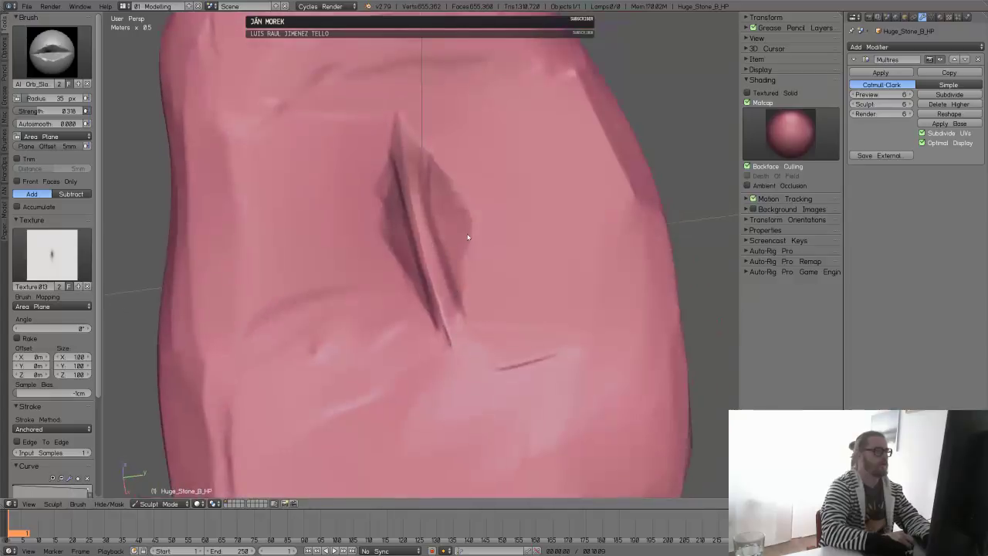
- Flatten the sloping flank of the central gash with Orb_Flatten_EdgeProtect
{"action": "right_click", "coordinate": [467, 234]}
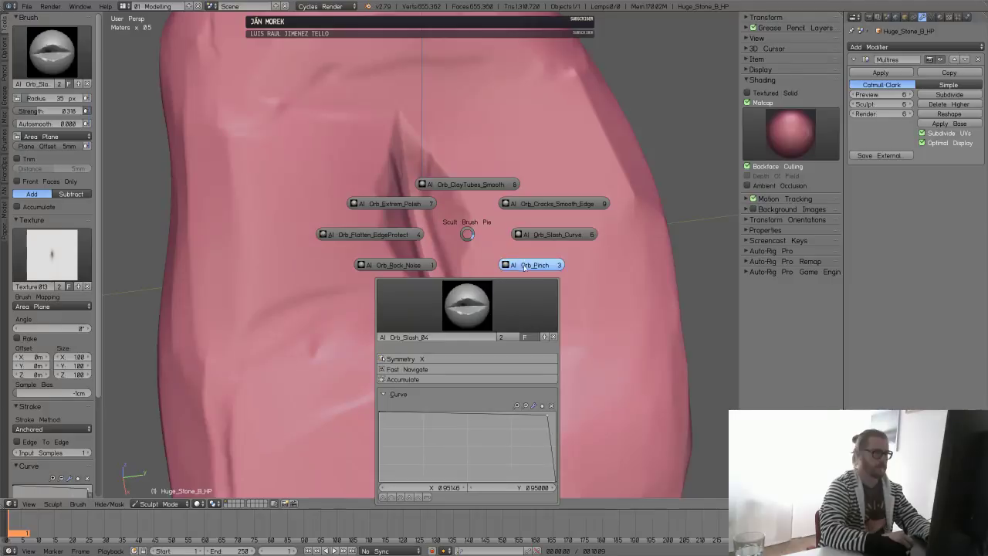
{"action": "left_click", "coordinate": [524, 266]}
{"action": "scroll", "coordinate": [476, 280], "scroll_direction": "down", "scroll_amount": 5}
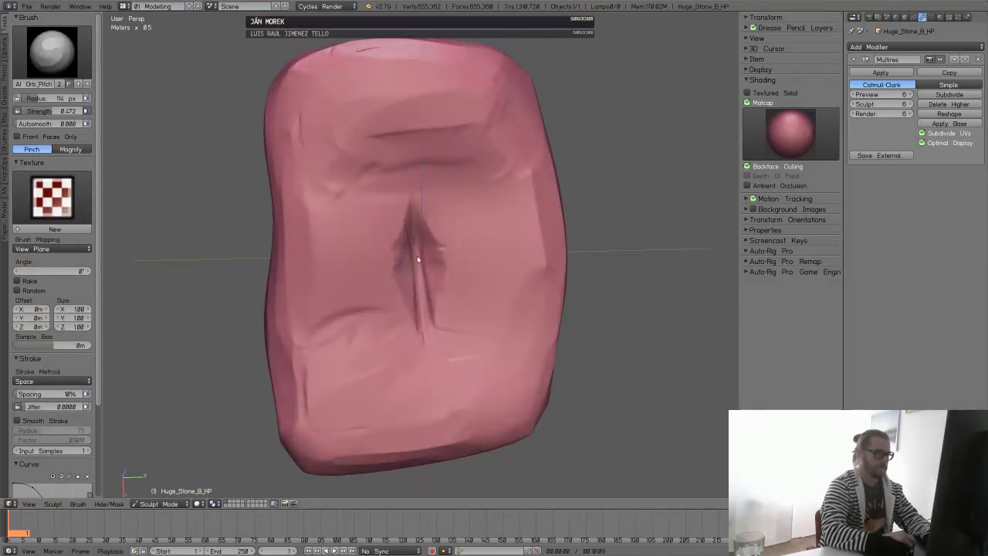
{"action": "left_click", "coordinate": [52, 51]}
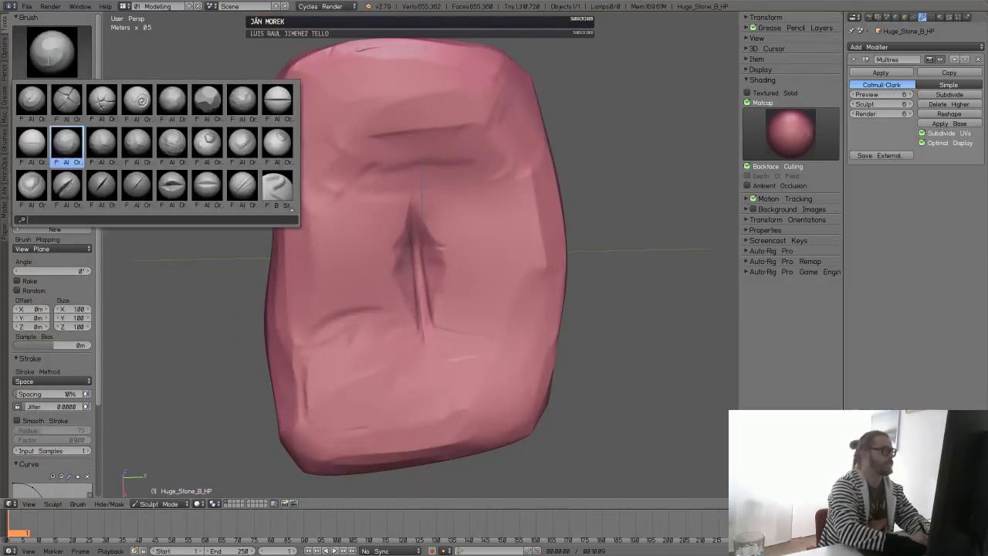
{"action": "left_click", "coordinate": [207, 98]}
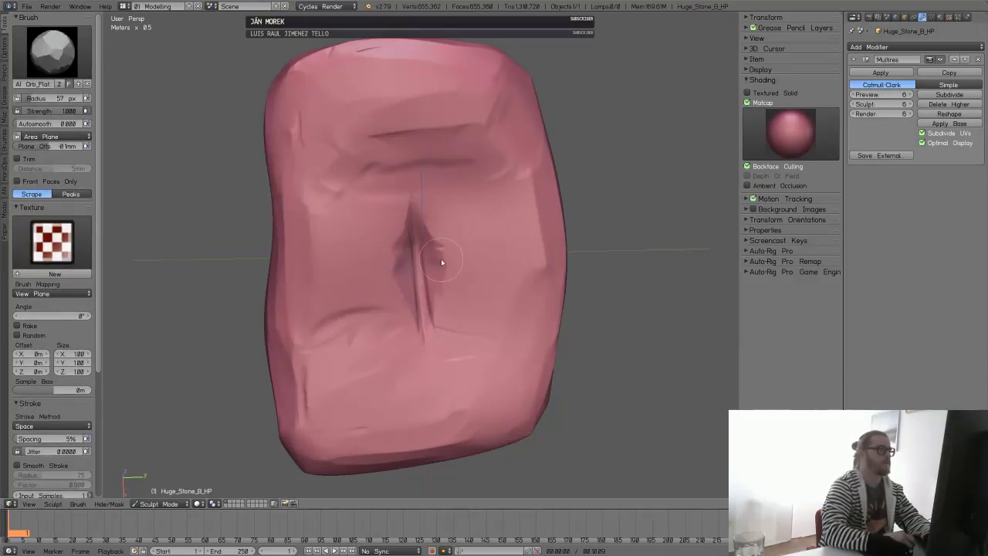
{"action": "middle_click_drag", "start_coordinate": [441, 259], "coordinate": [488, 261]}
{"action": "scroll", "coordinate": [489, 261], "scroll_direction": "up", "scroll_amount": 5}
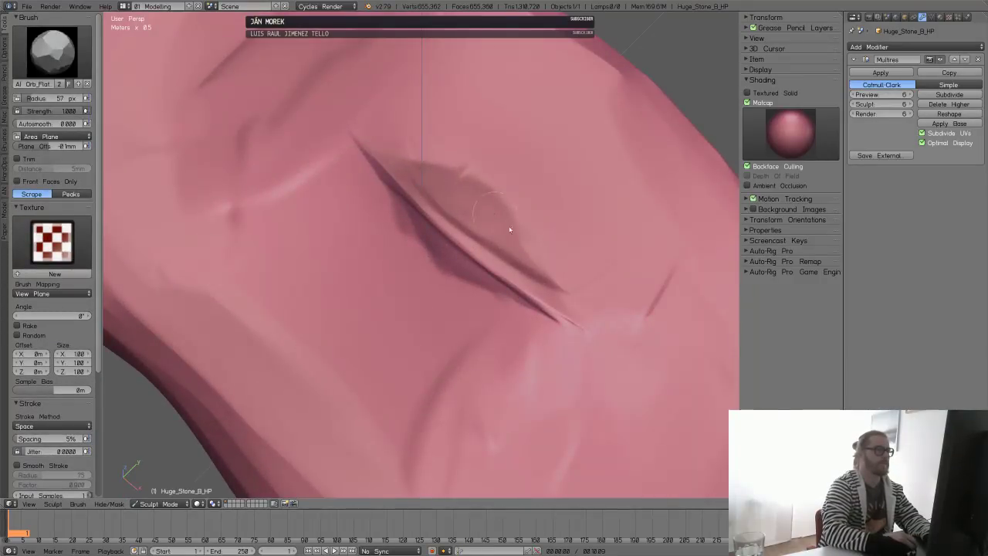
{"action": "mouse_move", "coordinate": [463, 183]}
{"action": "left_mouse_down"}
{"action": "mouse_move", "coordinate": [468, 177]}
{"action": "mouse_move", "coordinate": [542, 249]}
{"action": "mouse_move", "coordinate": [547, 281]}
{"action": "left_mouse_up"}
{"action": "scroll", "coordinate": [547, 281], "scroll_direction": "down", "scroll_amount": 5}
- Stamp an Orb_Slash_04 notch into the upper edge of the long side opposite the indented one
{"action": "middle_click_drag", "start_coordinate": [492, 314], "coordinate": [396, 216]}
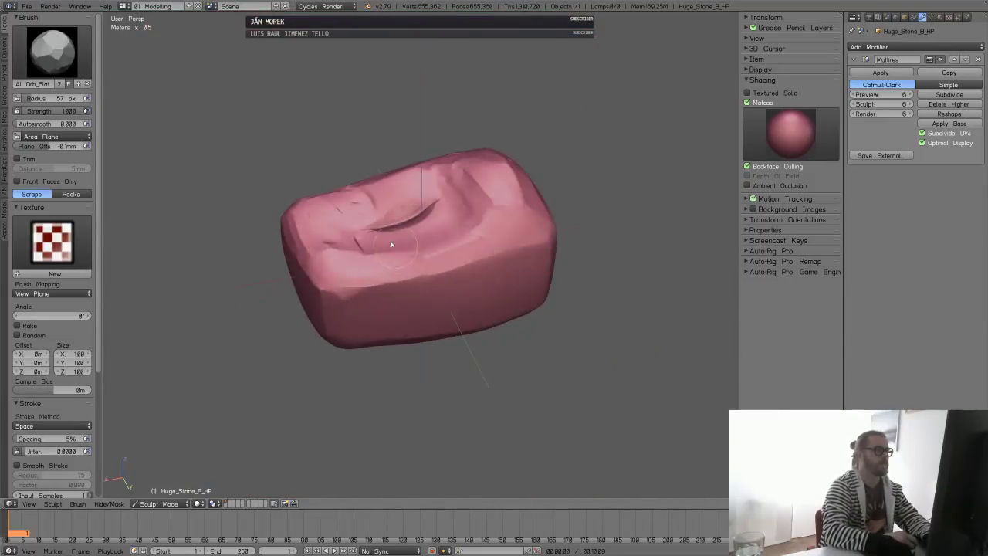
{"action": "left_click", "coordinate": [52, 51]}
{"action": "left_click", "coordinate": [173, 187]}
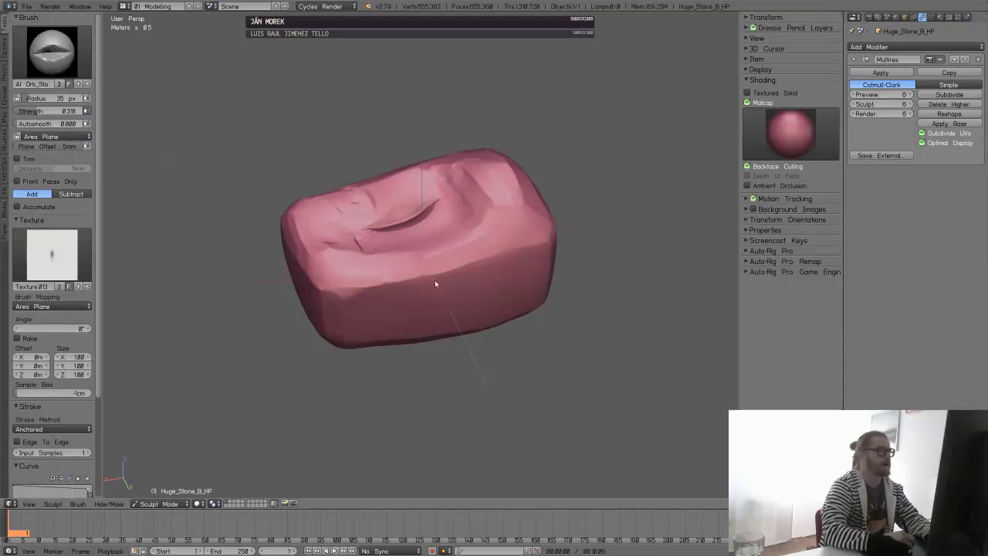
{"action": "scroll", "coordinate": [435, 284], "scroll_direction": "up", "scroll_amount": 4}
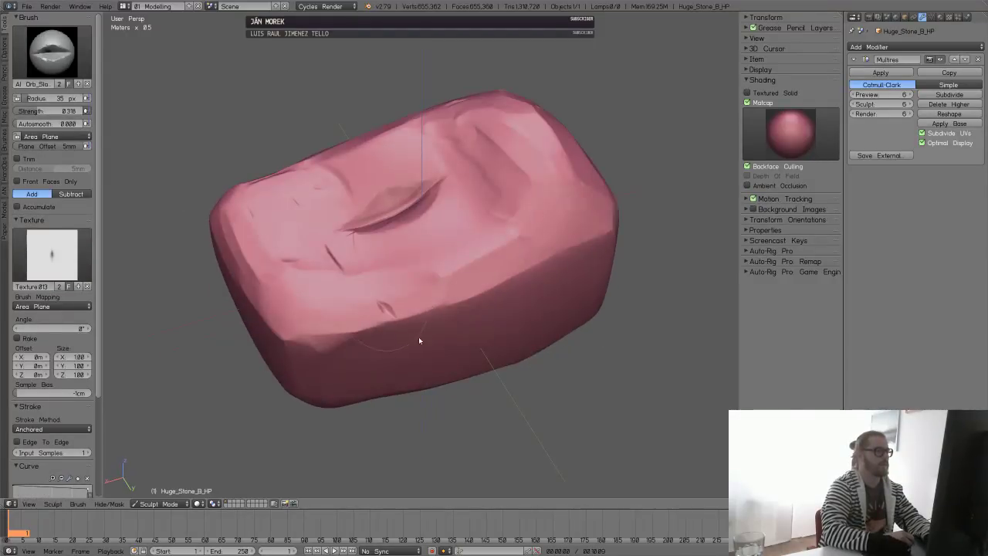
{"action": "middle_click_drag", "start_coordinate": [527, 324], "coordinate": [485, 208]}
- Stamp further Orb_Slash_04 notches across the upper edges of the higher short end and the indented long side
{"action": "left_click_drag", "start_coordinate": [447, 191], "coordinate": [531, 278]}
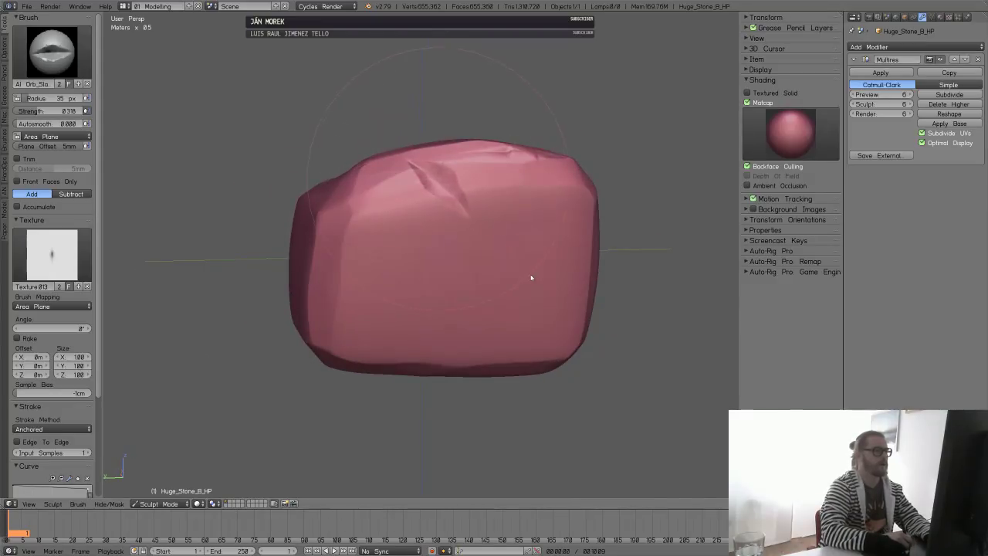
{"action": "middle_click_drag", "start_coordinate": [531, 278], "coordinate": [437, 273]}
{"action": "left_click_drag", "start_coordinate": [427, 218], "coordinate": [386, 267]}
{"action": "middle_click_drag", "start_coordinate": [386, 267], "coordinate": [479, 250]}
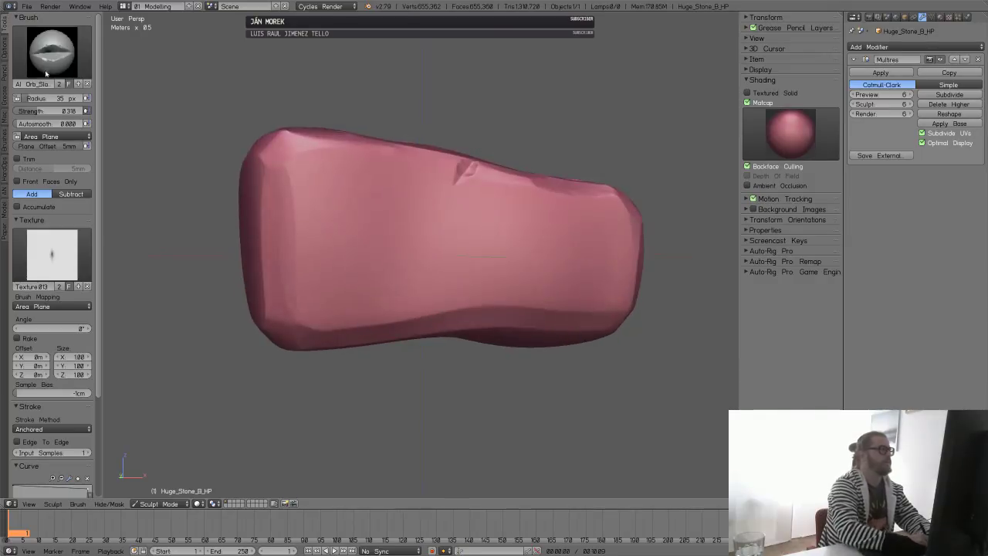
- Stamp narrow cuts with another Orb_Slash brush at strength 0.290 across the lower short end's upper edge and the stone's vertical corners
{"action": "left_click", "coordinate": [51, 52]}
{"action": "left_click", "coordinate": [66, 185]}
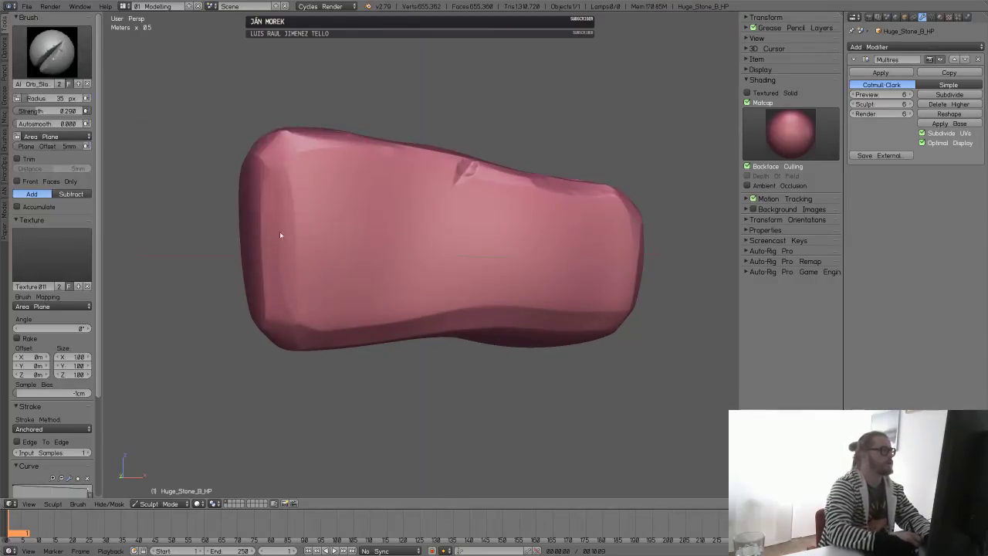
{"action": "mouse_move", "coordinate": [279, 234]}
{"action": "middle_mouse_down"}
{"action": "mouse_move", "coordinate": [448, 270]}
{"action": "mouse_move", "coordinate": [384, 285]}
{"action": "middle_mouse_up"}
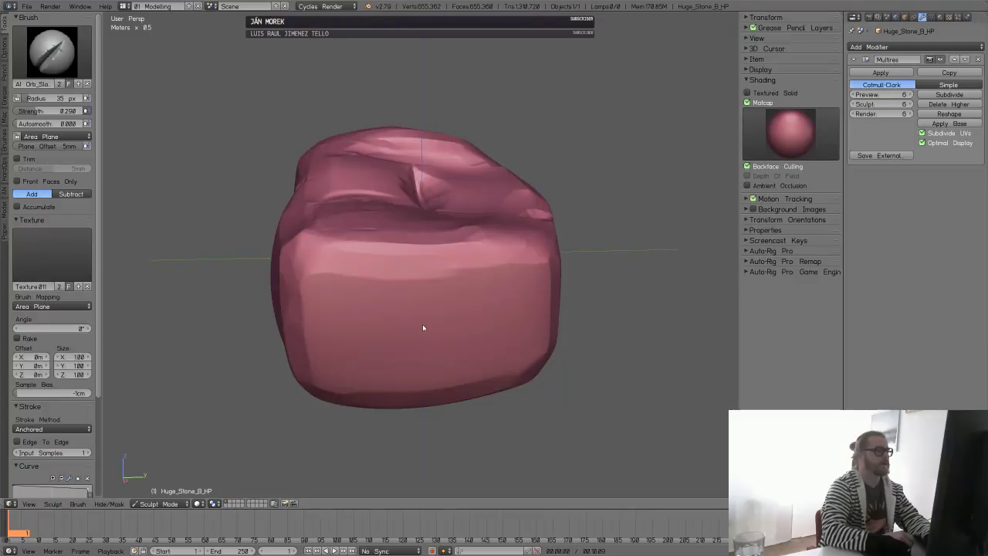
{"action": "mouse_move", "coordinate": [390, 275]}
{"action": "left_mouse_down"}
{"action": "mouse_move", "coordinate": [410, 309]}
{"action": "mouse_move", "coordinate": [404, 328]}
{"action": "left_mouse_up"}
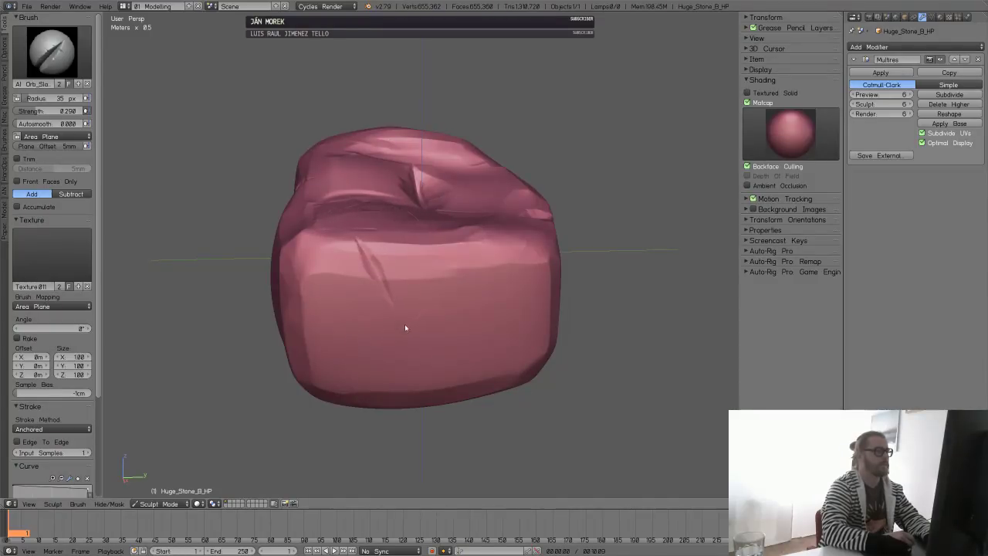
{"action": "middle_click_drag", "start_coordinate": [409, 331], "coordinate": [365, 240]}
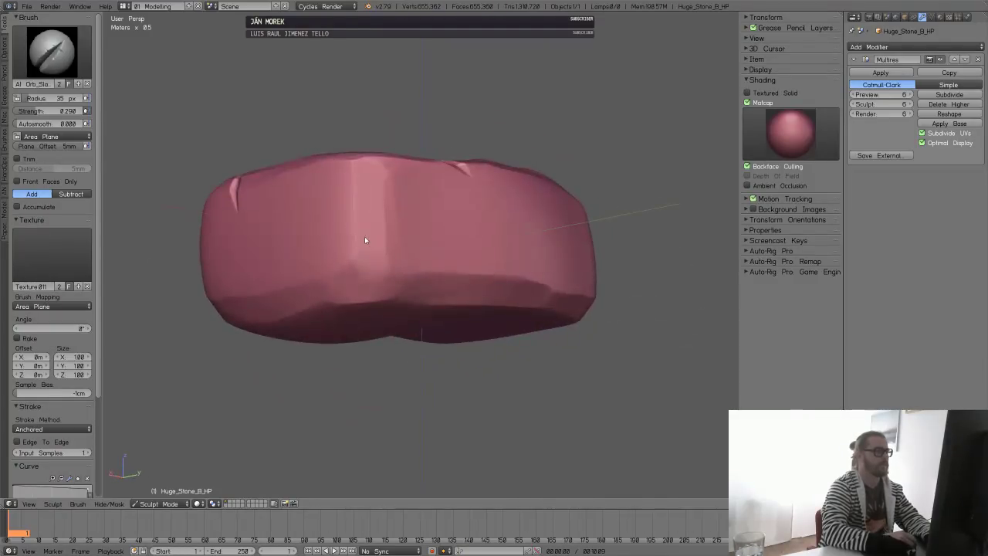
{"action": "mouse_move", "coordinate": [425, 267]}
{"action": "middle_mouse_down"}
{"action": "mouse_move", "coordinate": [450, 227]}
{"action": "mouse_move", "coordinate": [445, 265]}
{"action": "middle_mouse_up"}
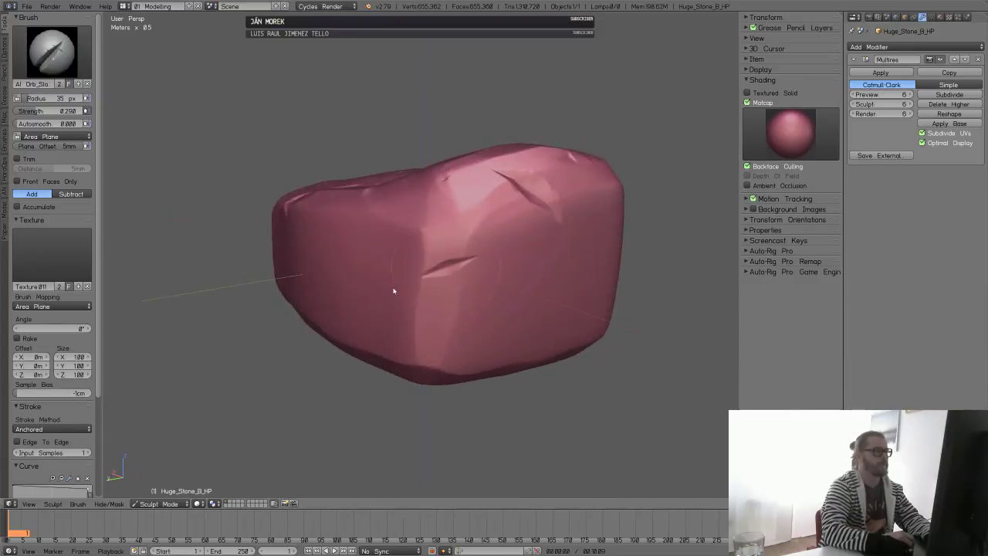
{"action": "middle_click_drag", "start_coordinate": [393, 291], "coordinate": [374, 249]}
- Maximize the viewport with its properties shelf hidden and carve a branching crack from the notch down the long side with the Orb crack brush
{"action": "left_click", "coordinate": [51, 51]}
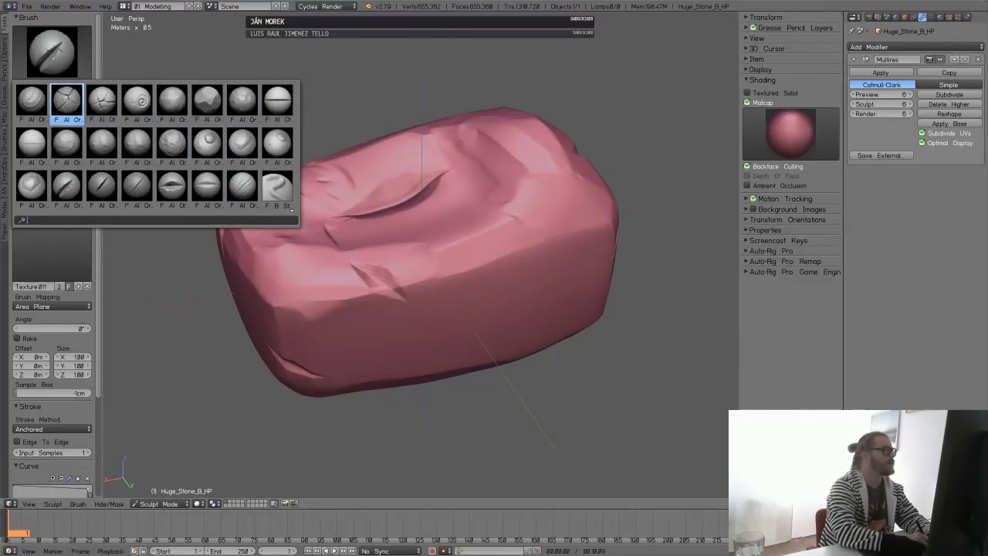
{"action": "left_click", "coordinate": [102, 101]}
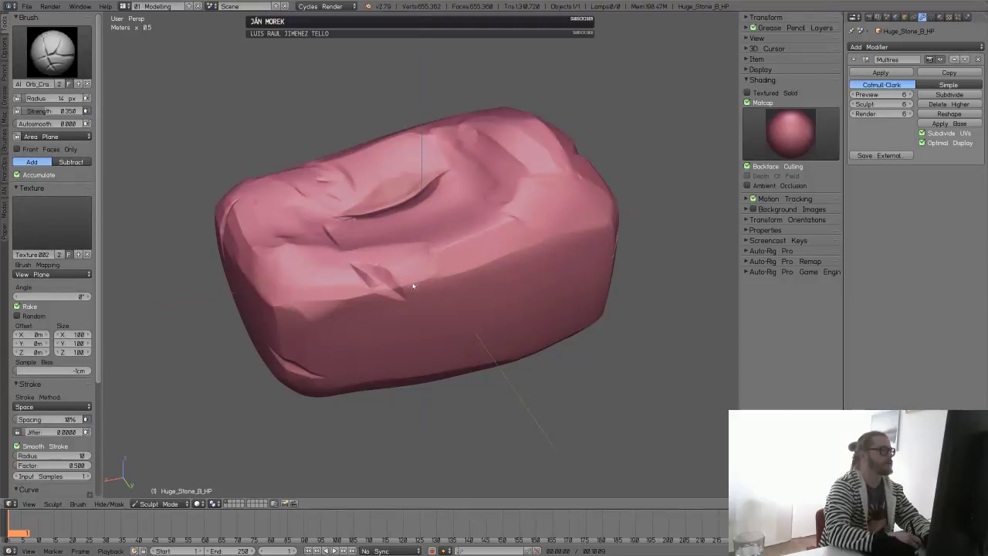
{"action": "scroll", "coordinate": [413, 286], "scroll_direction": "up", "scroll_amount": 5}
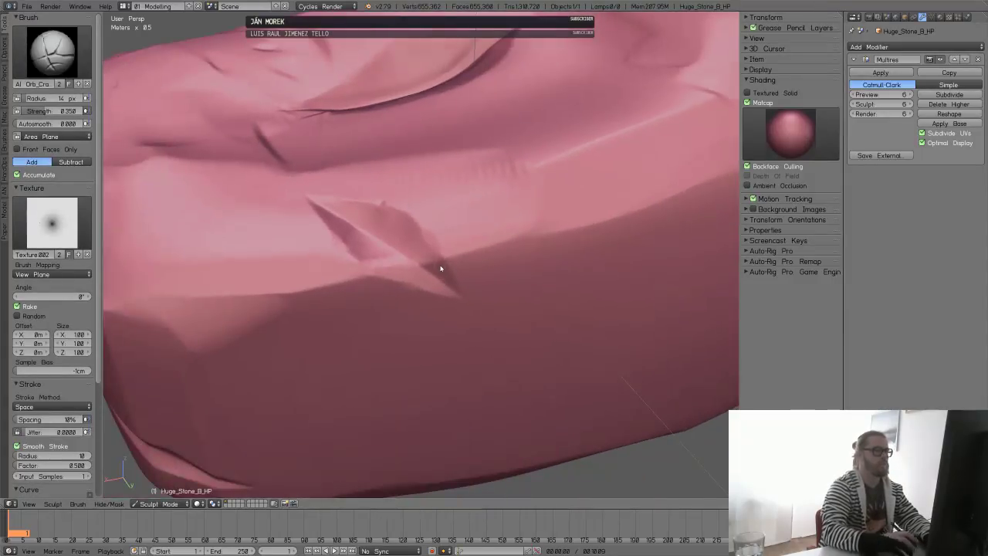
{"action": "key", "text": "ctrl+Up"}
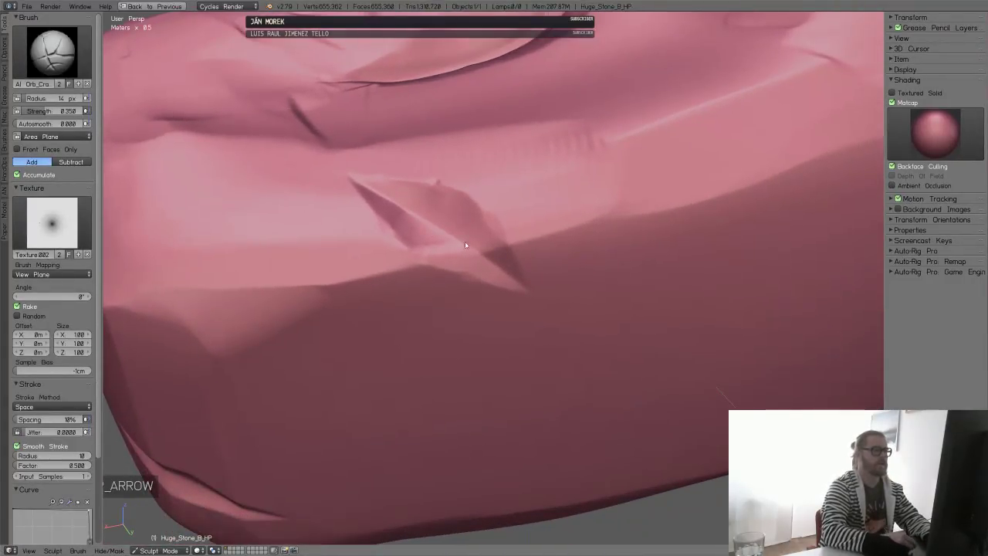
{"action": "key", "text": "n"}
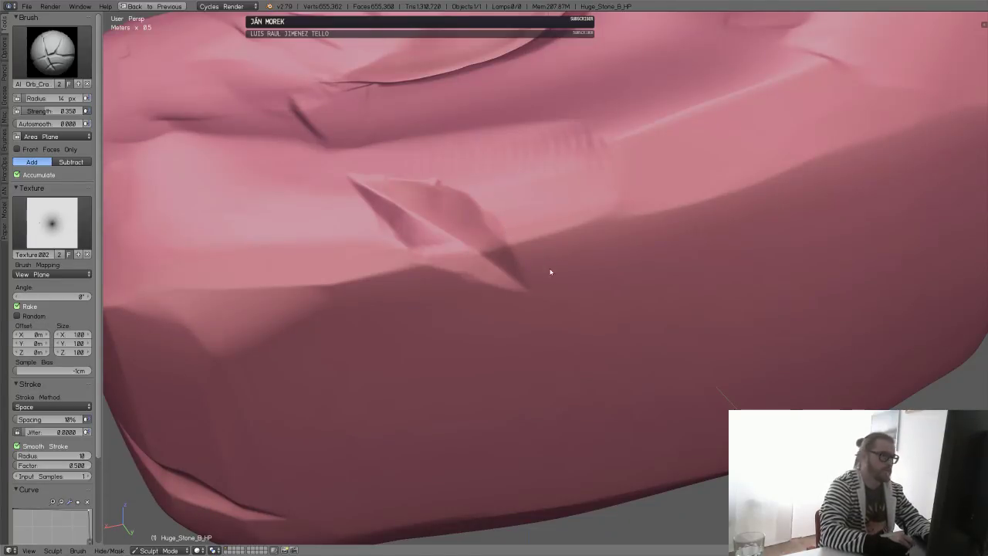
{"action": "middle_click_drag", "start_coordinate": [550, 272], "coordinate": [507, 248]}
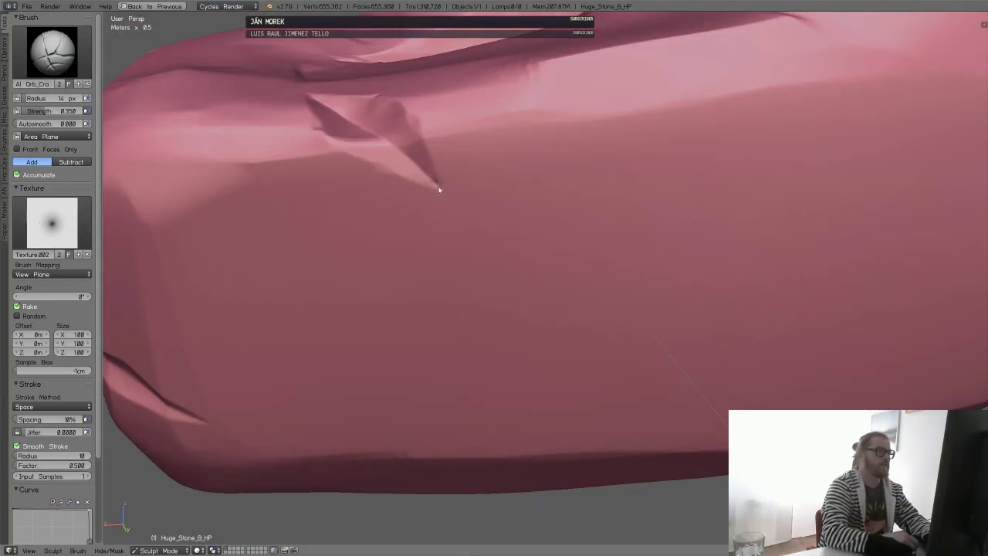
{"action": "mouse_move", "coordinate": [461, 220]}
{"action": "left_mouse_down"}
{"action": "mouse_move", "coordinate": [441, 251]}
{"action": "mouse_move", "coordinate": [465, 274]}
{"action": "left_mouse_up"}
{"action": "mouse_move", "coordinate": [463, 219]}
{"action": "left_mouse_down"}
{"action": "mouse_move", "coordinate": [517, 227]}
{"action": "mouse_move", "coordinate": [531, 261]}
{"action": "left_mouse_up"}
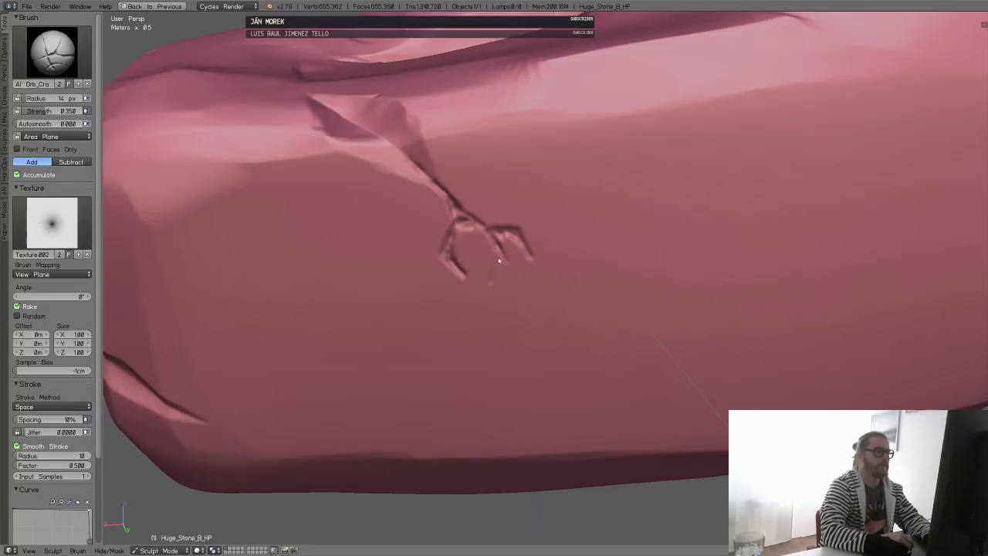
{"action": "left_click_drag", "start_coordinate": [489, 298], "coordinate": [488, 283]}
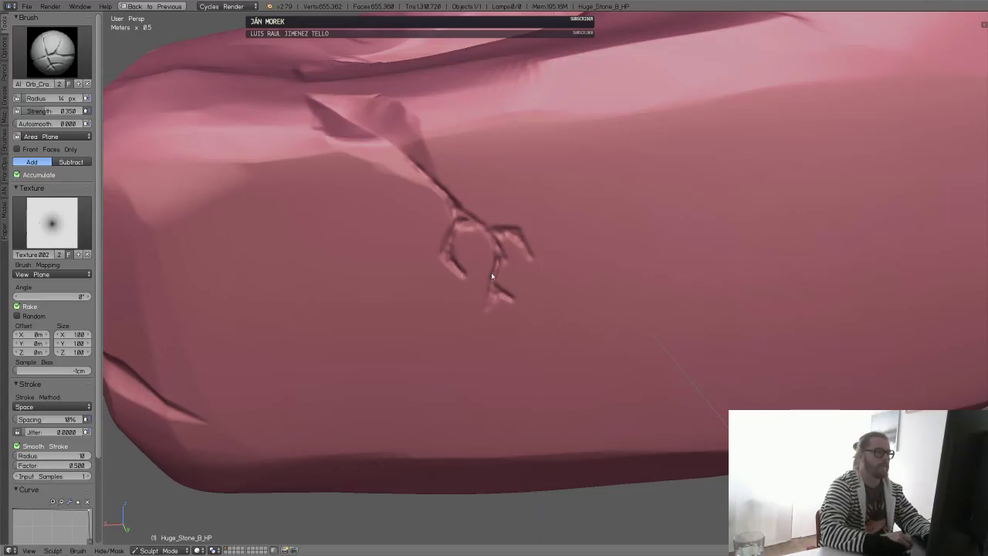
- Smooth the branching crack and its side arms so they fade softly into the long side
{"action": "key", "text": "s"}
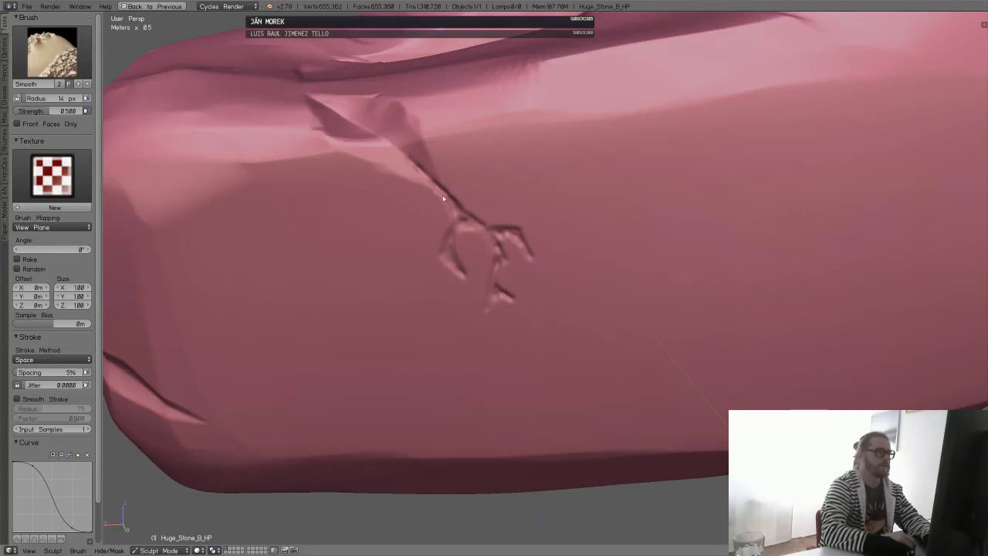
{"action": "mouse_move", "coordinate": [406, 156]}
{"action": "left_mouse_down", "text": "shift"}
{"action": "mouse_move", "coordinate": [536, 269]}
{"action": "mouse_move", "coordinate": [492, 309]}
{"action": "mouse_move", "coordinate": [501, 298]}
{"action": "mouse_move", "coordinate": [486, 291]}
{"action": "left_mouse_up", "text": "shift"}
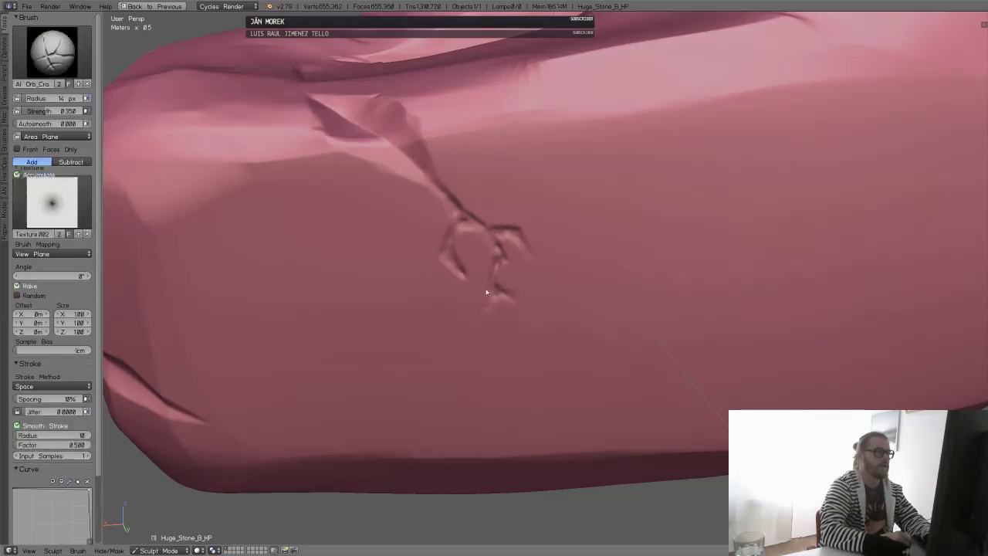
{"action": "left_click_drag", "start_coordinate": [453, 240], "coordinate": [462, 274], "text": "shift"}
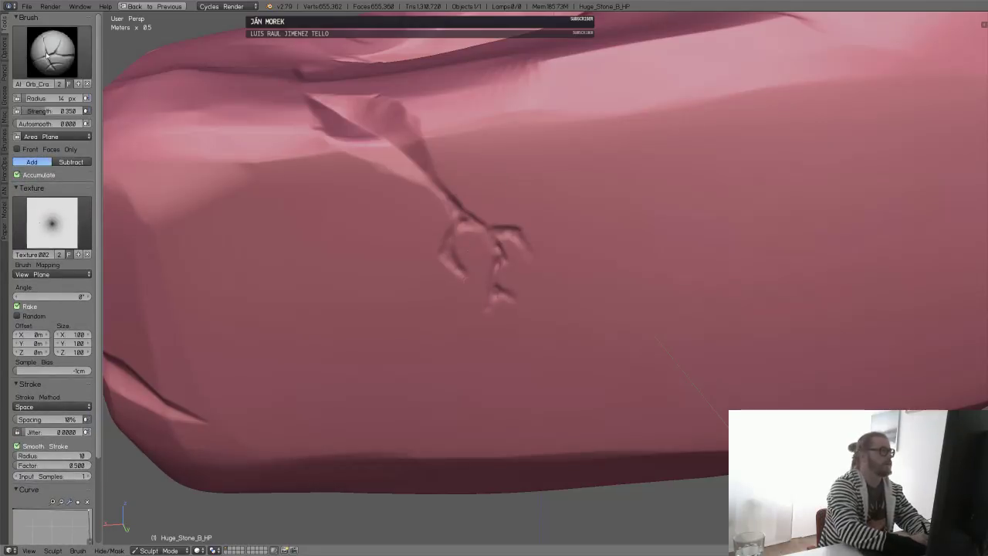
- Sharpen the crack's branches with the Orb_Pitch pinch brush, reducing the brush radius to 66 px for the fine parts
{"action": "left_click", "coordinate": [51, 51]}
{"action": "left_click", "coordinate": [102, 141]}
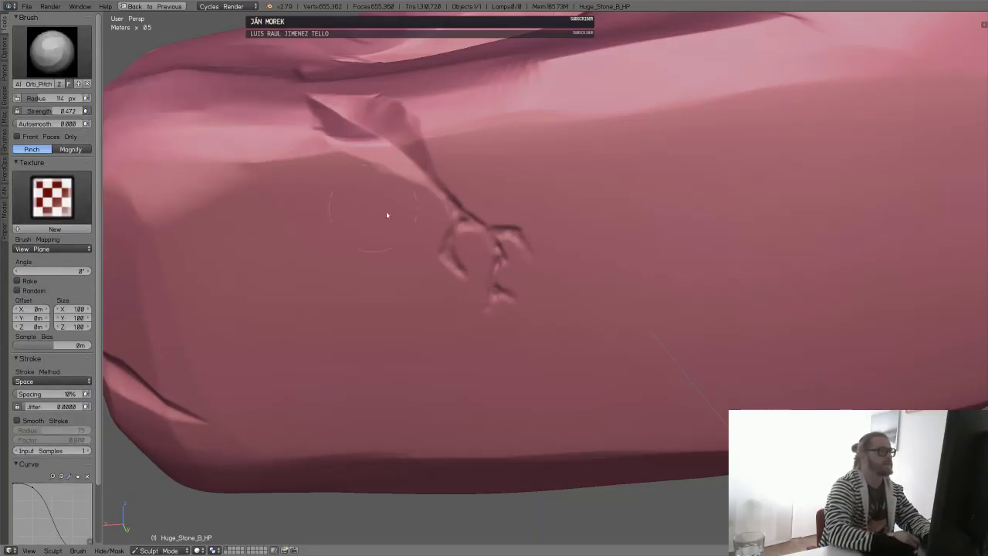
{"action": "mouse_move", "coordinate": [449, 261]}
{"action": "left_mouse_down"}
{"action": "mouse_move", "coordinate": [463, 273]}
{"action": "mouse_move", "coordinate": [450, 238]}
{"action": "left_mouse_up"}
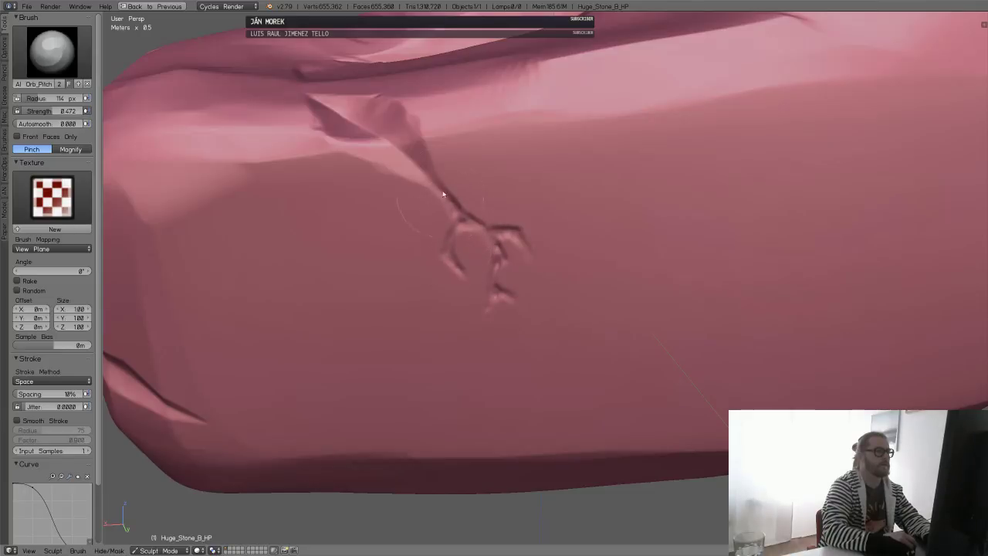
{"action": "mouse_move", "coordinate": [510, 243]}
{"action": "left_mouse_down"}
{"action": "mouse_move", "coordinate": [538, 249]}
{"action": "mouse_move", "coordinate": [521, 281]}
{"action": "left_mouse_up"}
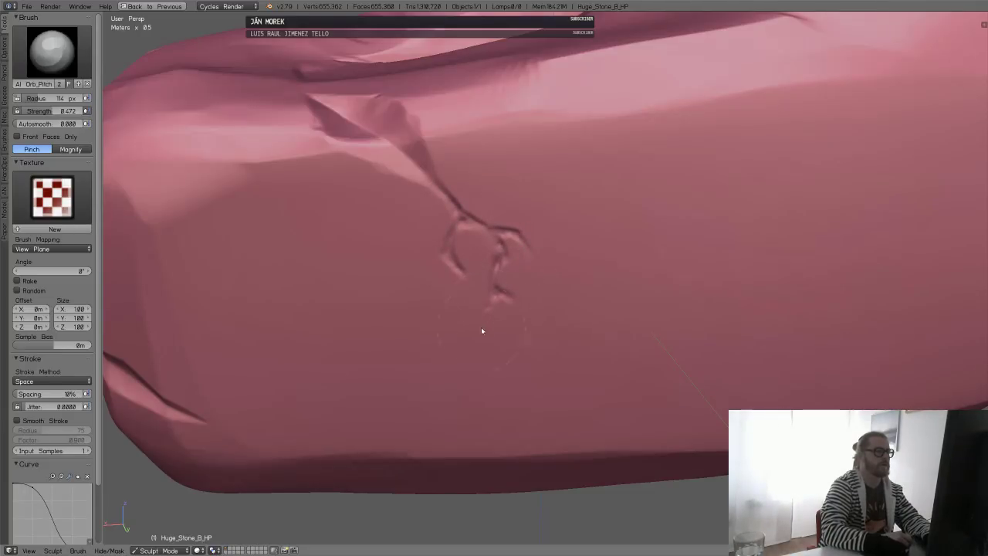
{"action": "key", "text": "f"}
{"action": "left_click", "coordinate": [484, 293]}
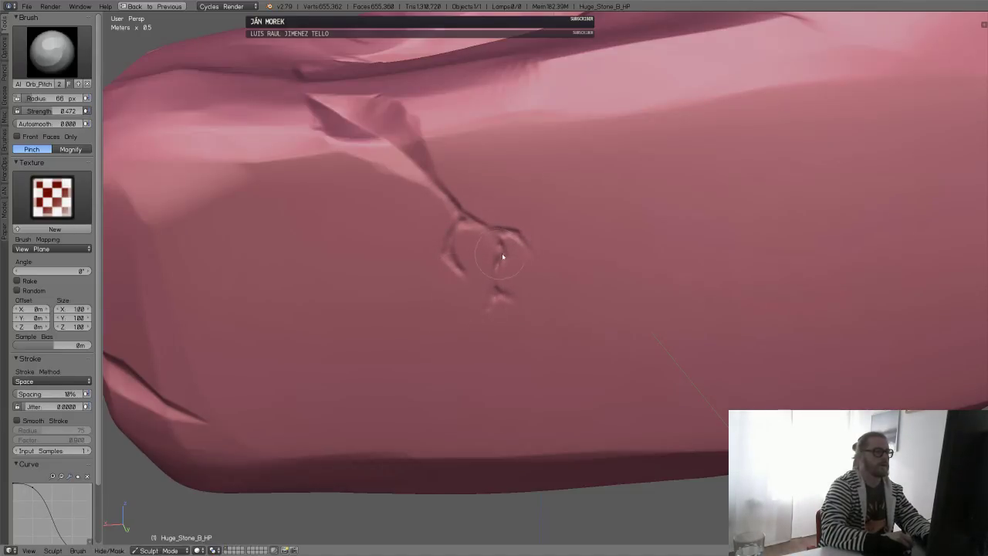
- Choose the Orb rock-texture brush with strength 0.230 and save the file over Huge_Stone_B.blend
{"action": "scroll", "coordinate": [521, 247], "scroll_direction": "down", "scroll_amount": 6}
{"action": "middle_click_drag", "start_coordinate": [622, 258], "coordinate": [397, 232]}
{"action": "left_click", "coordinate": [51, 52]}
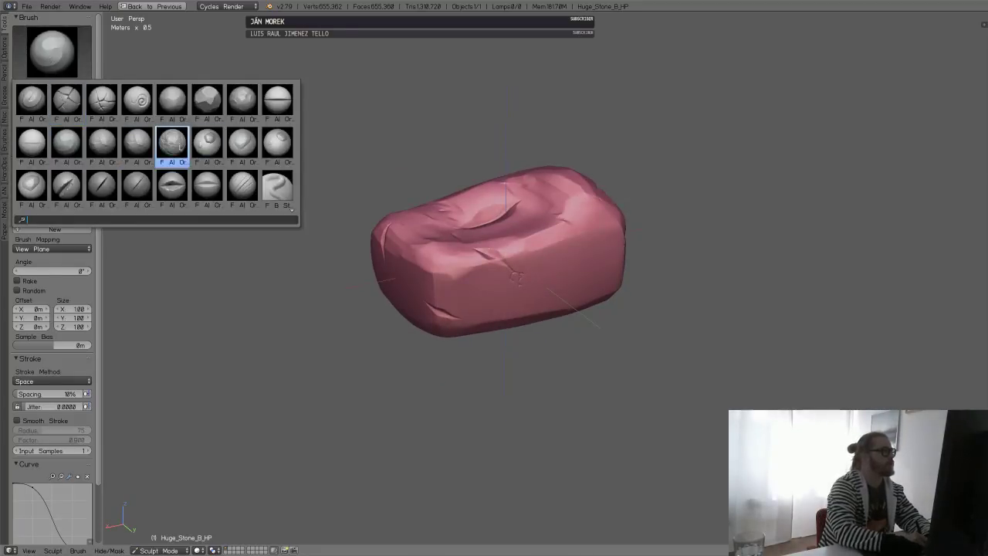
{"action": "left_click", "coordinate": [170, 147]}
{"action": "middle_click_drag", "start_coordinate": [520, 242], "coordinate": [563, 252]}
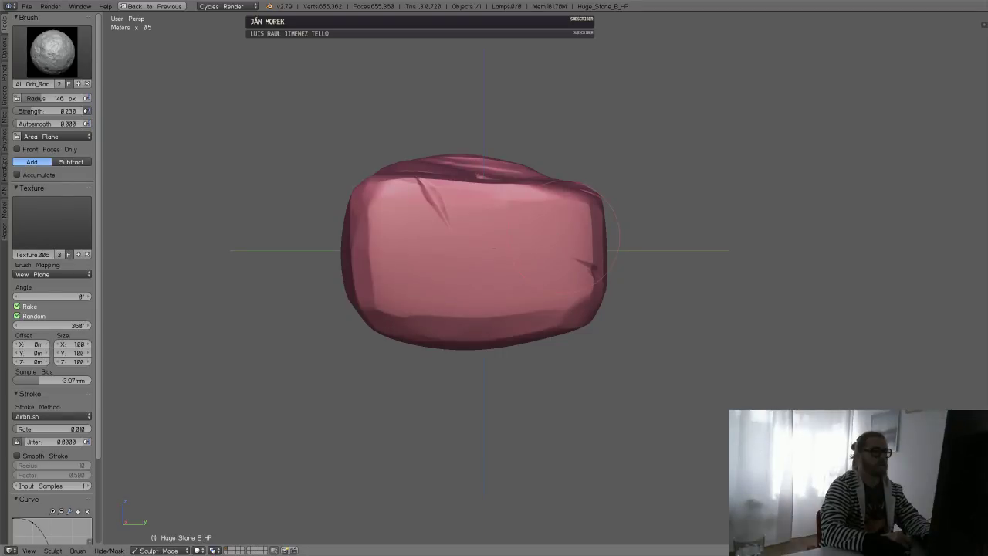
{"action": "key", "text": "ctrl+s"}
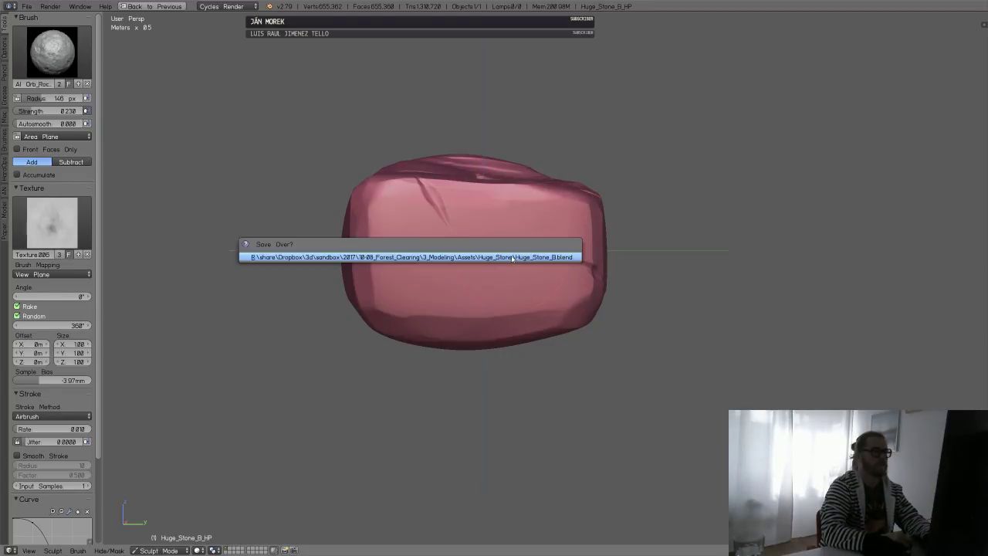
{"action": "left_click", "coordinate": [516, 258]}
- Airbrush rock surface texture over the indented long side, the top face and the cracked long side at a 146 px radius
{"action": "middle_click_drag", "start_coordinate": [505, 260], "coordinate": [463, 306]}
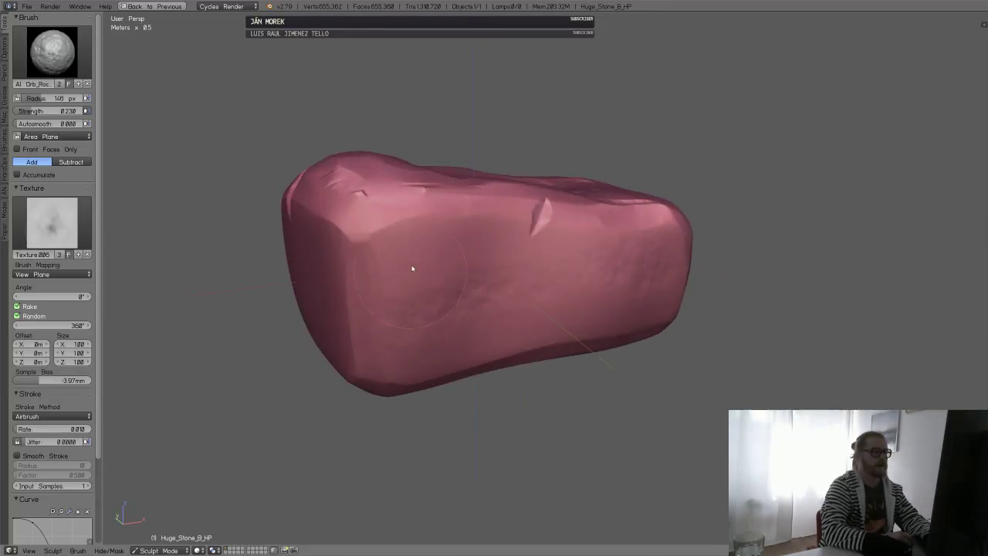
{"action": "middle_click_drag", "start_coordinate": [579, 311], "coordinate": [504, 287]}
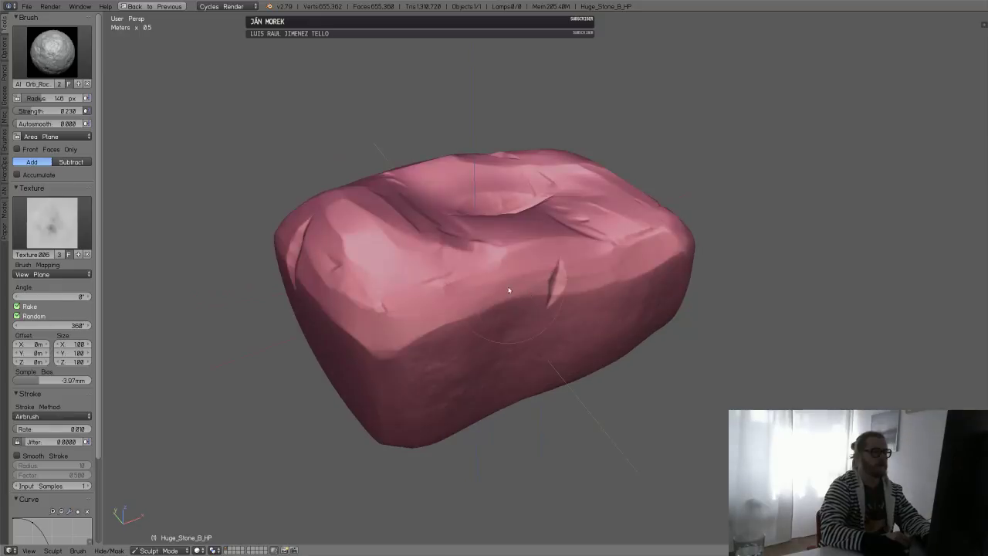
{"action": "middle_click_drag", "start_coordinate": [469, 258], "coordinate": [406, 307]}
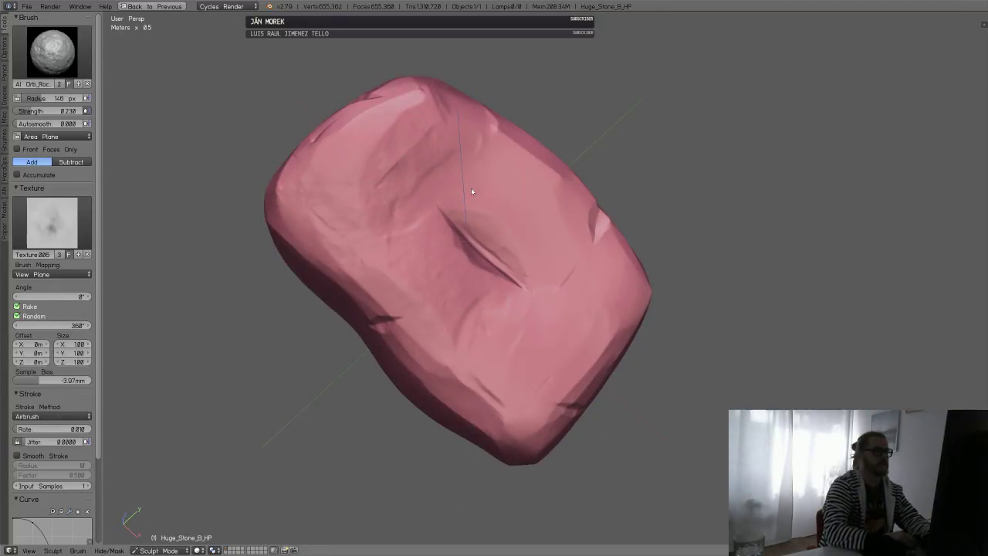
{"action": "middle_click_drag", "start_coordinate": [471, 188], "coordinate": [479, 230]}
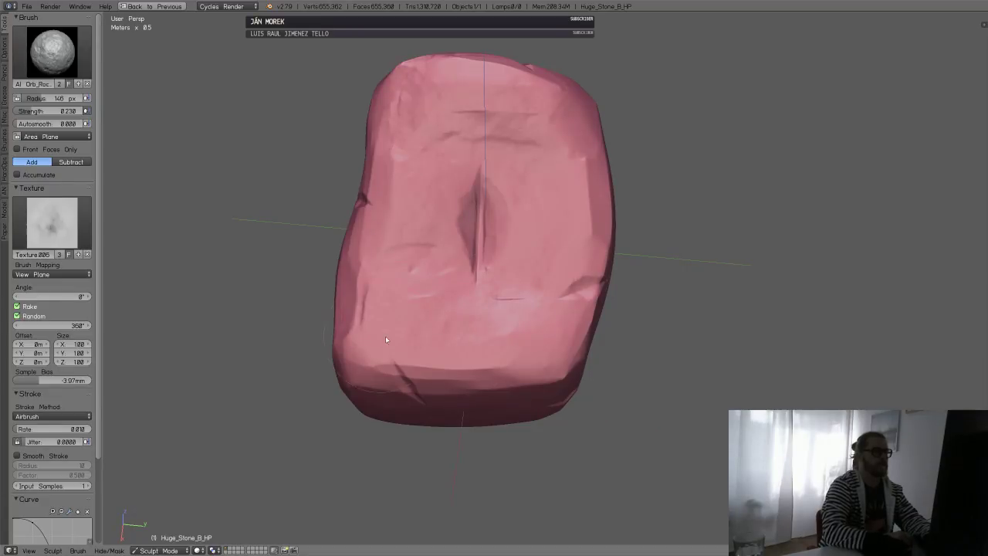
{"action": "middle_click_drag", "start_coordinate": [386, 340], "coordinate": [517, 301]}
{"action": "middle_click_drag", "start_coordinate": [578, 282], "coordinate": [436, 264]}
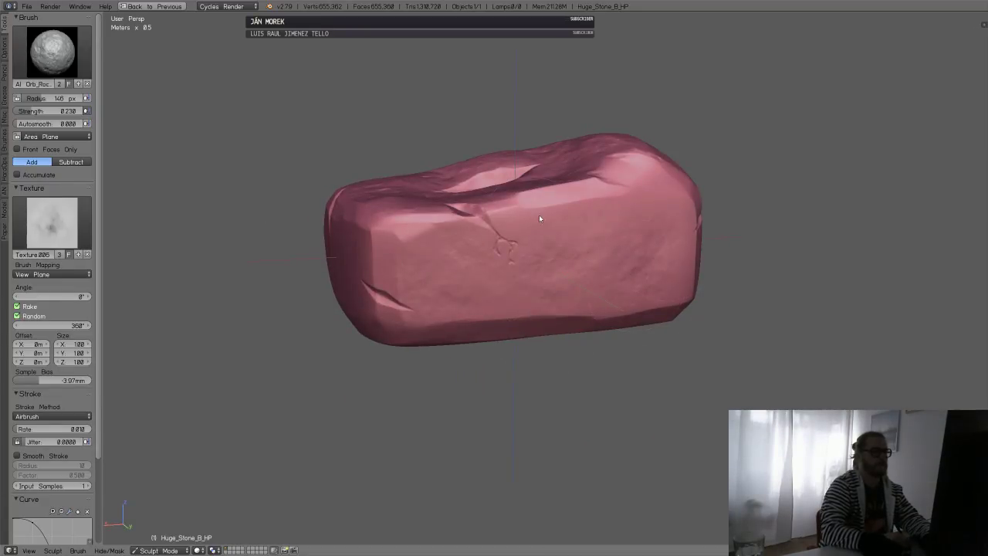
- Airbrush the same rock texture over the higher and lower short ends of the stone, checking all faces for coverage
{"action": "mouse_move", "coordinate": [641, 209]}
{"action": "middle_mouse_down"}
{"action": "mouse_move", "coordinate": [605, 290]}
{"action": "mouse_move", "coordinate": [606, 260]}
{"action": "middle_mouse_up"}
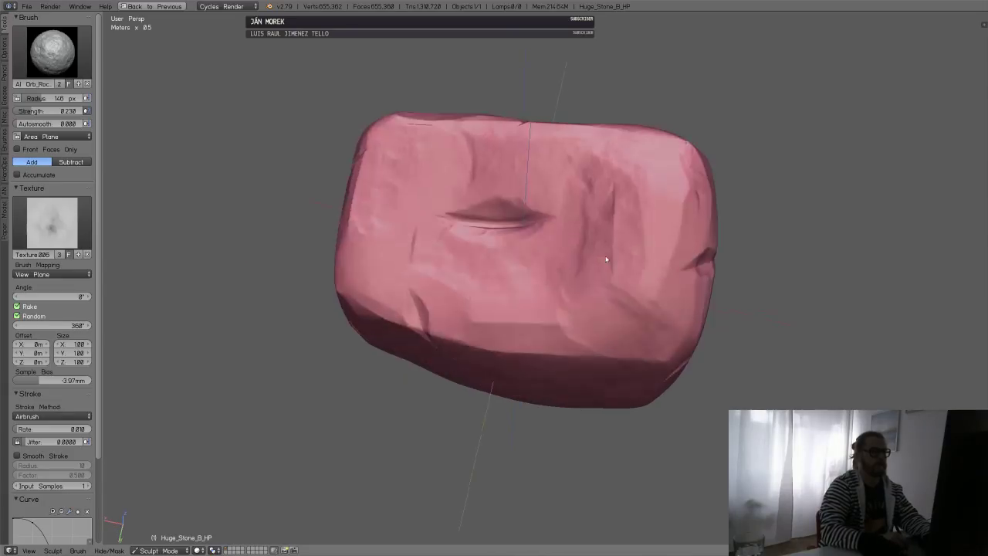
{"action": "mouse_move", "coordinate": [690, 275]}
{"action": "middle_mouse_down"}
{"action": "mouse_move", "coordinate": [578, 310]}
{"action": "mouse_move", "coordinate": [510, 152]}
{"action": "middle_mouse_up"}
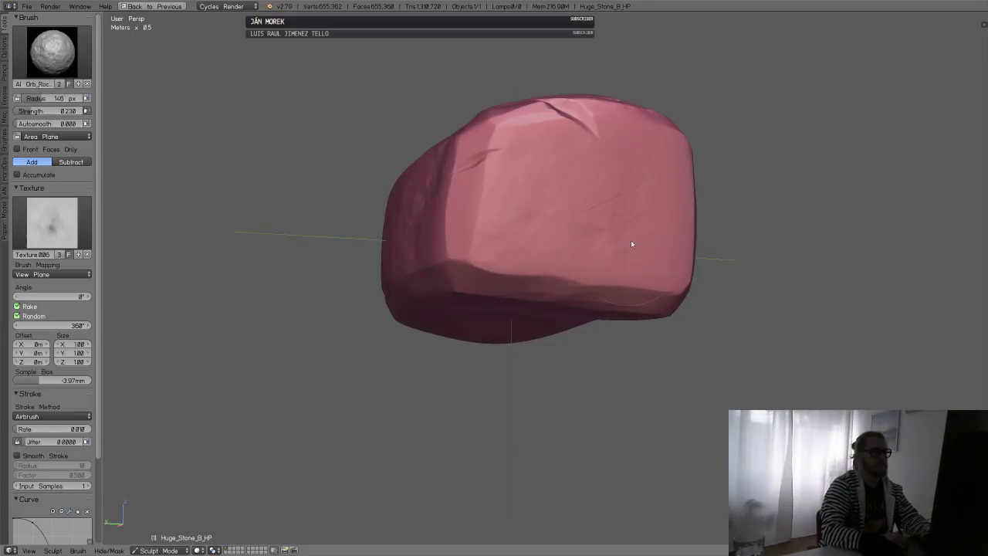
{"action": "middle_click_drag", "start_coordinate": [631, 244], "coordinate": [572, 271]}
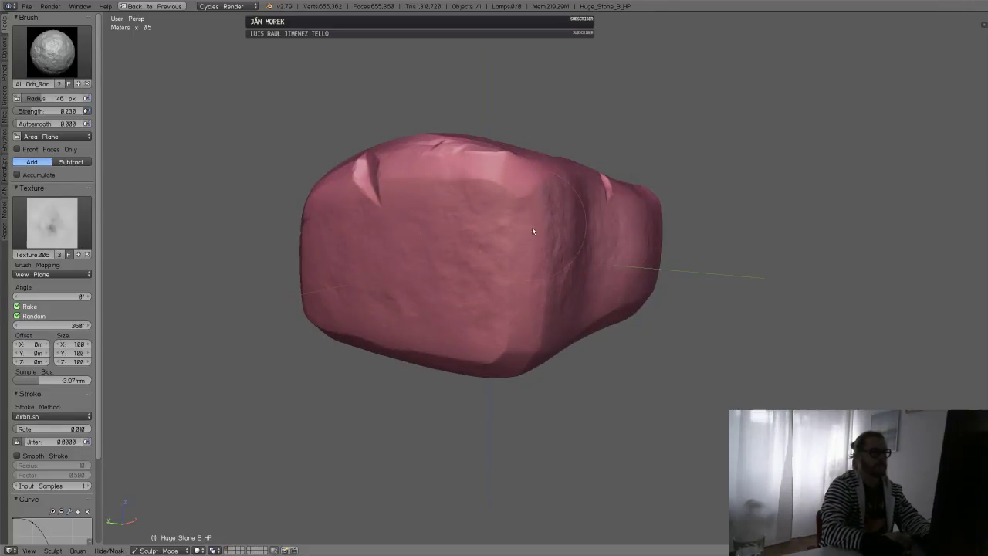
{"action": "mouse_move", "coordinate": [532, 227]}
{"action": "middle_mouse_down"}
{"action": "mouse_move", "coordinate": [378, 266]}
{"action": "mouse_move", "coordinate": [448, 269]}
{"action": "mouse_move", "coordinate": [469, 221]}
{"action": "mouse_move", "coordinate": [465, 240]}
{"action": "mouse_move", "coordinate": [444, 219]}
{"action": "mouse_move", "coordinate": [464, 223]}
{"action": "middle_mouse_up"}
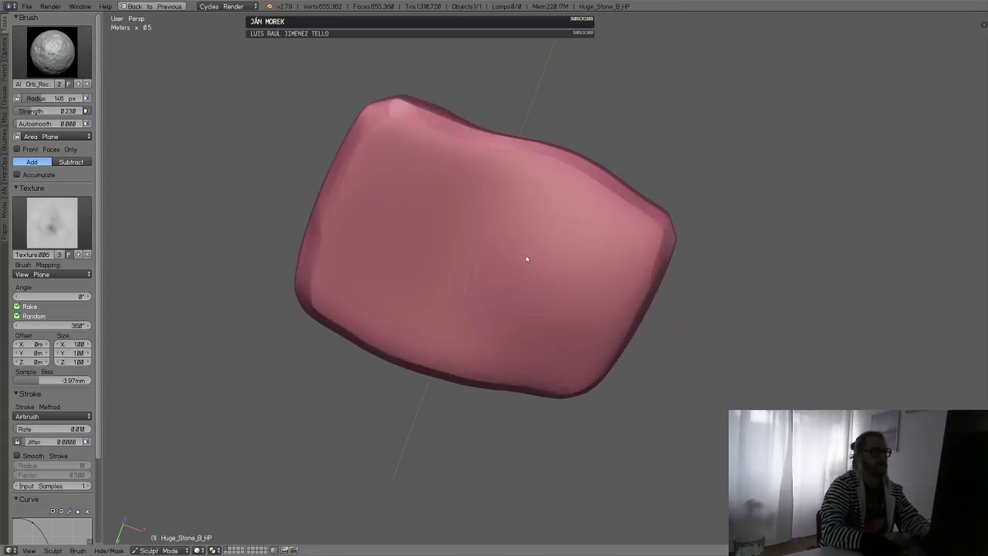
{"action": "mouse_move", "coordinate": [526, 258]}
{"action": "middle_mouse_down"}
{"action": "mouse_move", "coordinate": [437, 267]}
{"action": "mouse_move", "coordinate": [513, 312]}
{"action": "middle_mouse_up"}
{"action": "middle_click_drag", "start_coordinate": [540, 214], "coordinate": [504, 417]}
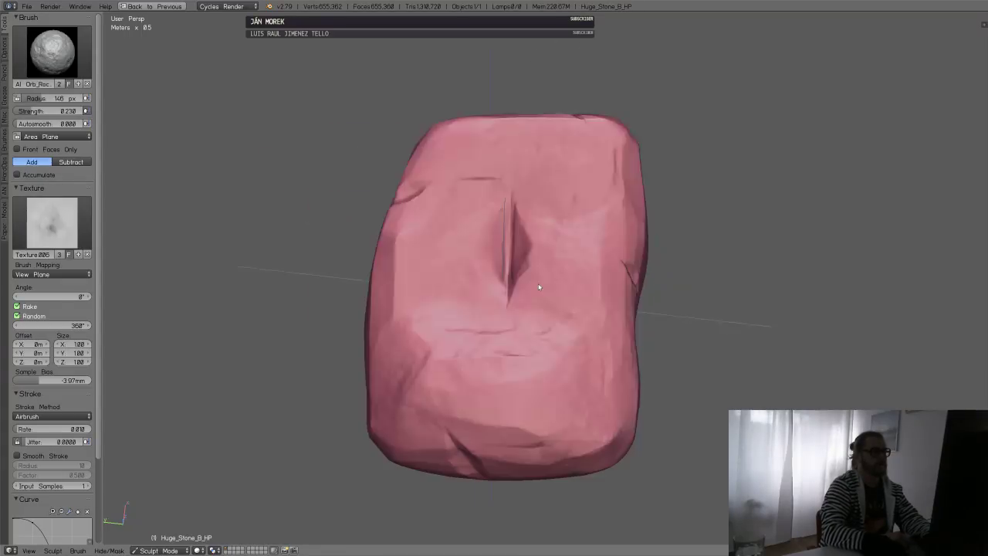
{"action": "middle_click_drag", "start_coordinate": [514, 362], "coordinate": [574, 286]}
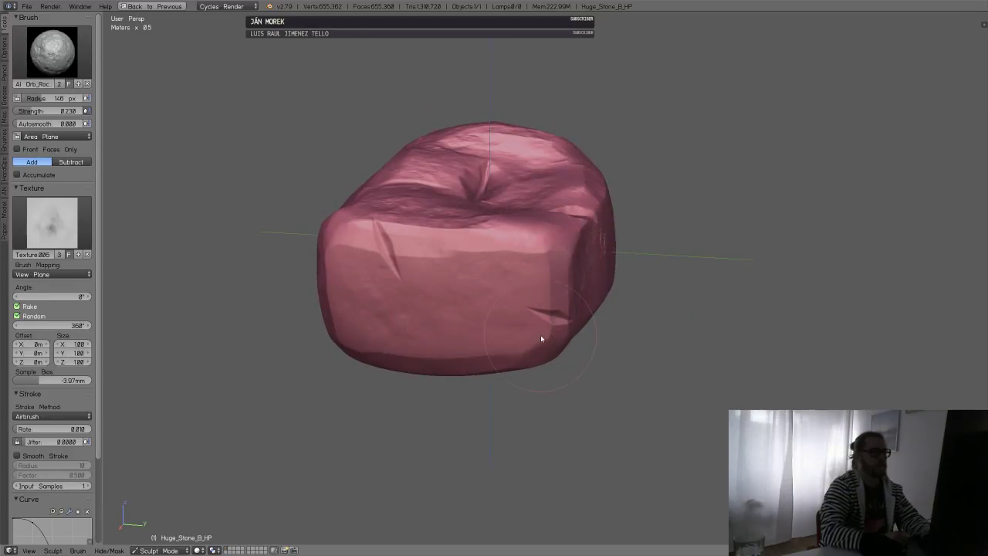
{"action": "mouse_move", "coordinate": [547, 275]}
{"action": "middle_mouse_down"}
{"action": "mouse_move", "coordinate": [510, 266]}
{"action": "mouse_move", "coordinate": [531, 301]}
{"action": "mouse_move", "coordinate": [547, 258]}
{"action": "mouse_move", "coordinate": [572, 239]}
{"action": "mouse_move", "coordinate": [556, 232]}
{"action": "middle_mouse_up"}
- Choose the Orb crack brush, set its radius to 19 px, and extend the slash notch downward with a crack on the lower short end
{"action": "left_click", "coordinate": [67, 54]}
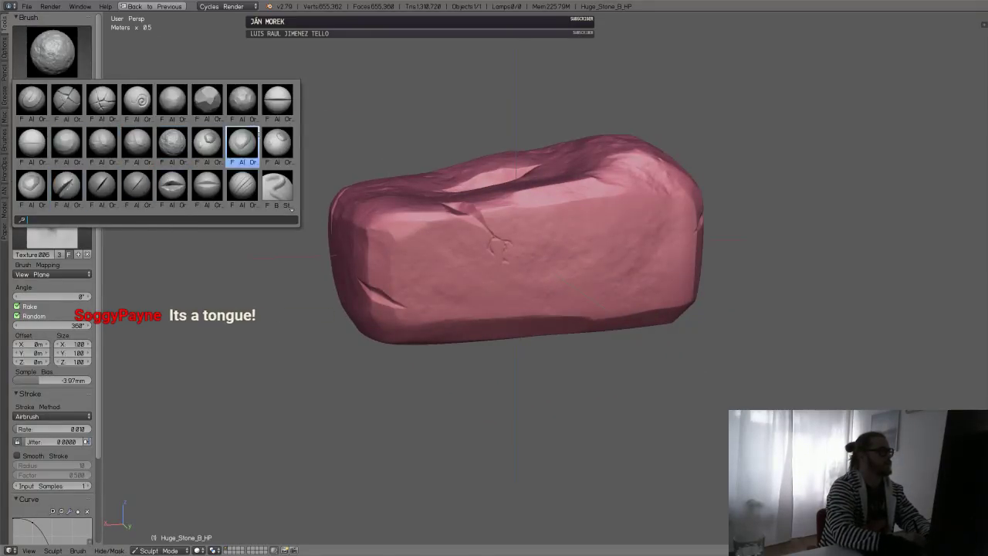
{"action": "left_click", "coordinate": [101, 99]}
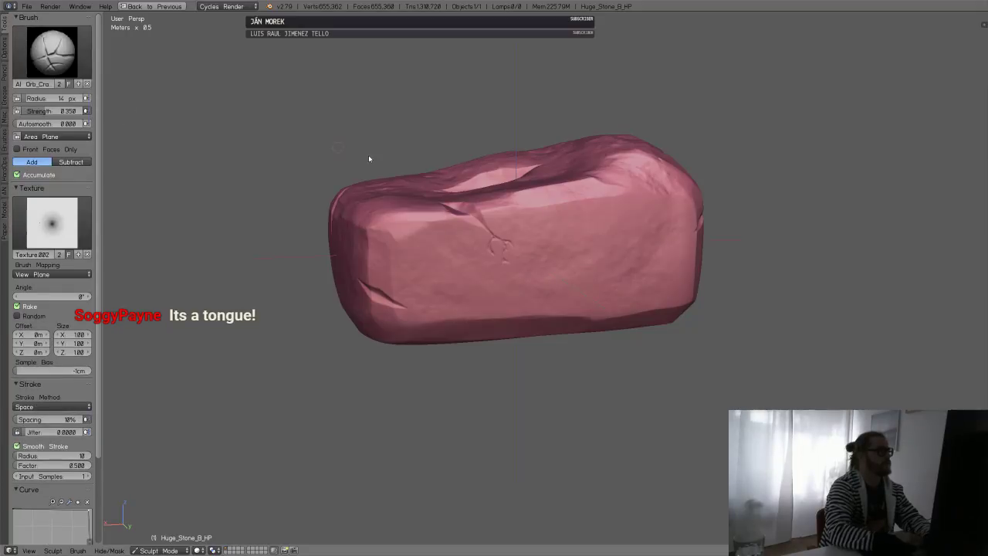
{"action": "mouse_move", "coordinate": [368, 155]}
{"action": "middle_mouse_down"}
{"action": "mouse_move", "coordinate": [579, 231]}
{"action": "mouse_move", "coordinate": [556, 225]}
{"action": "mouse_move", "coordinate": [529, 239]}
{"action": "middle_mouse_up"}
{"action": "scroll", "coordinate": [571, 175], "scroll_direction": "up", "scroll_amount": 6}
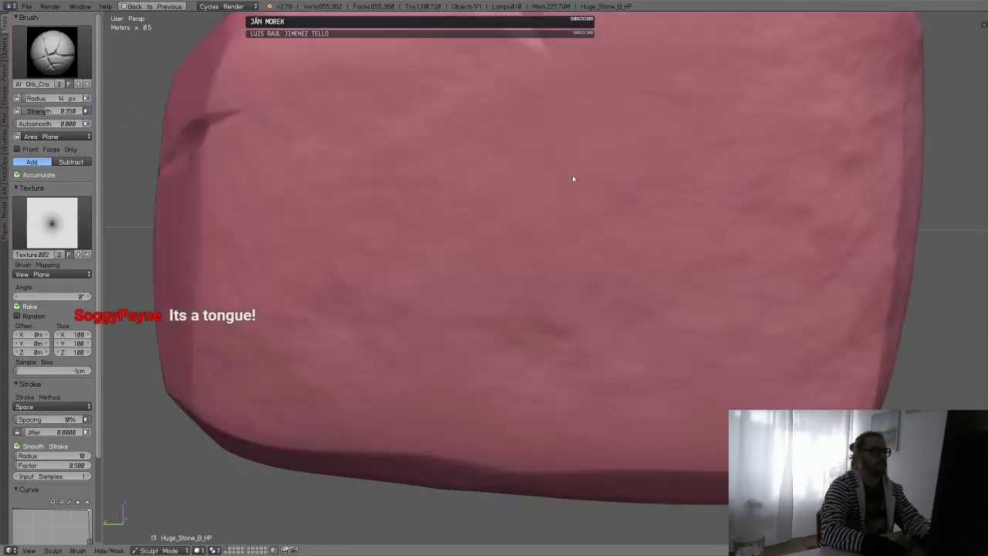
{"action": "middle_click_drag", "start_coordinate": [573, 178], "coordinate": [510, 263]}
{"action": "scroll", "coordinate": [495, 281], "scroll_direction": "down", "scroll_amount": 2}
{"action": "key", "text": "f"}
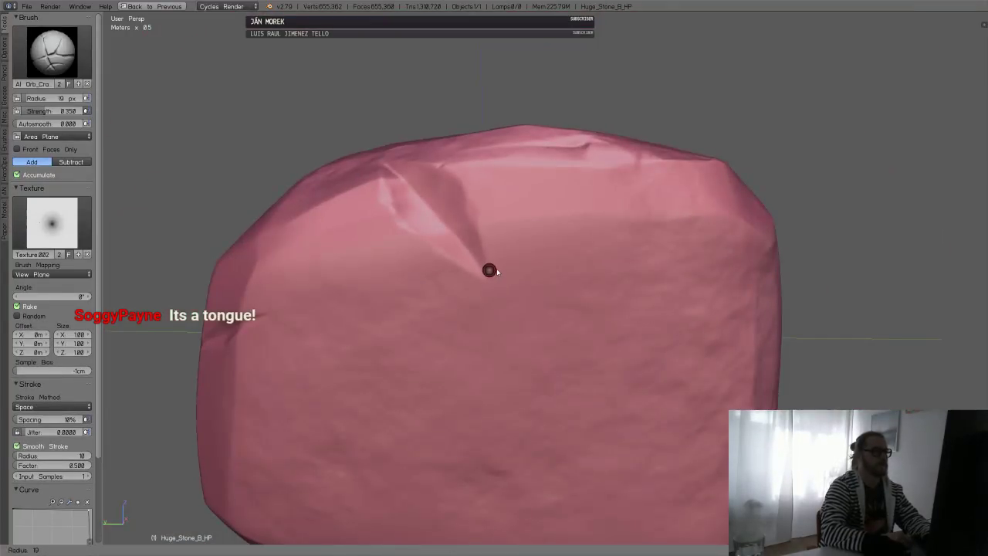
{"action": "left_click", "coordinate": [502, 270]}
{"action": "left_click_drag", "start_coordinate": [491, 288], "coordinate": [536, 351]}
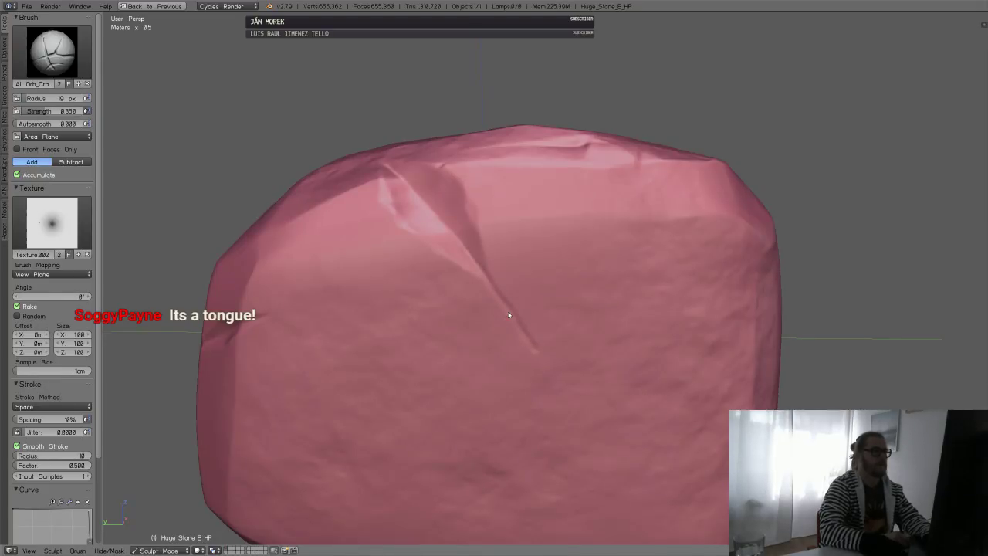
- Carve angular side branches off the new crack, forking to both sides with a vertical branch below the horizontal one
{"action": "mouse_move", "coordinate": [510, 312]}
{"action": "left_mouse_down"}
{"action": "mouse_move", "coordinate": [446, 391]}
{"action": "mouse_move", "coordinate": [520, 399]}
{"action": "left_mouse_up"}
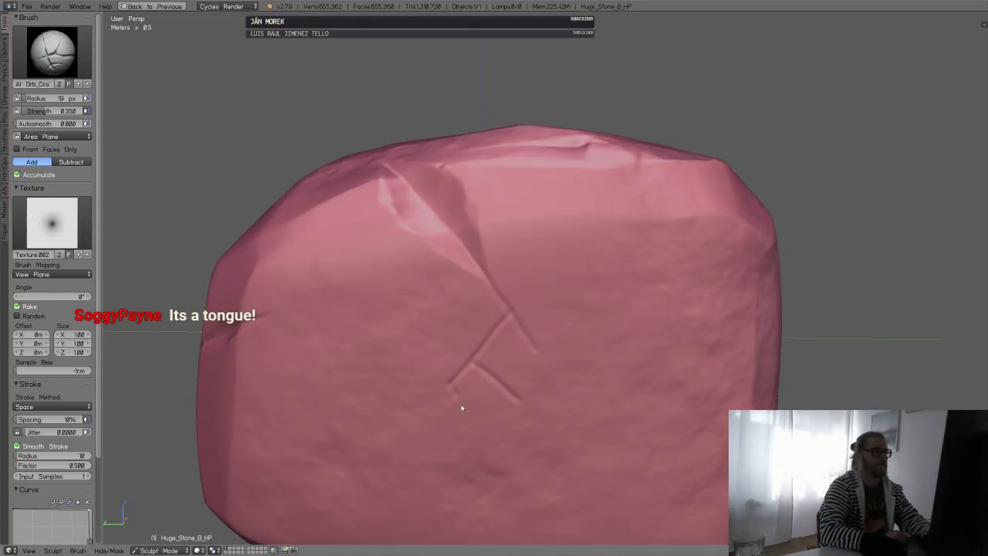
{"action": "left_click_drag", "start_coordinate": [462, 407], "coordinate": [471, 419]}
{"action": "mouse_move", "coordinate": [525, 330]}
{"action": "left_mouse_down"}
{"action": "mouse_move", "coordinate": [573, 326]}
{"action": "mouse_move", "coordinate": [600, 345]}
{"action": "left_mouse_up"}
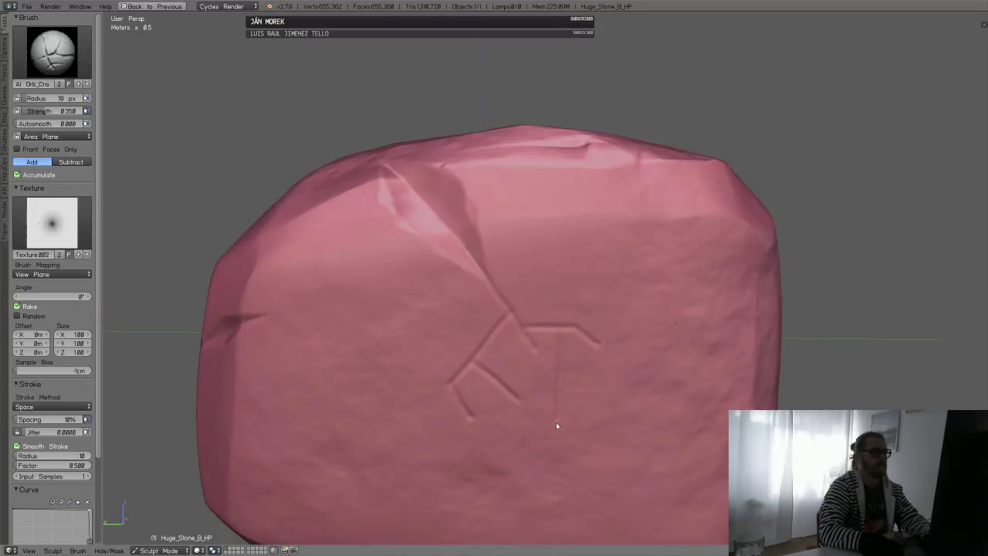
{"action": "left_click_drag", "start_coordinate": [560, 346], "coordinate": [558, 333]}
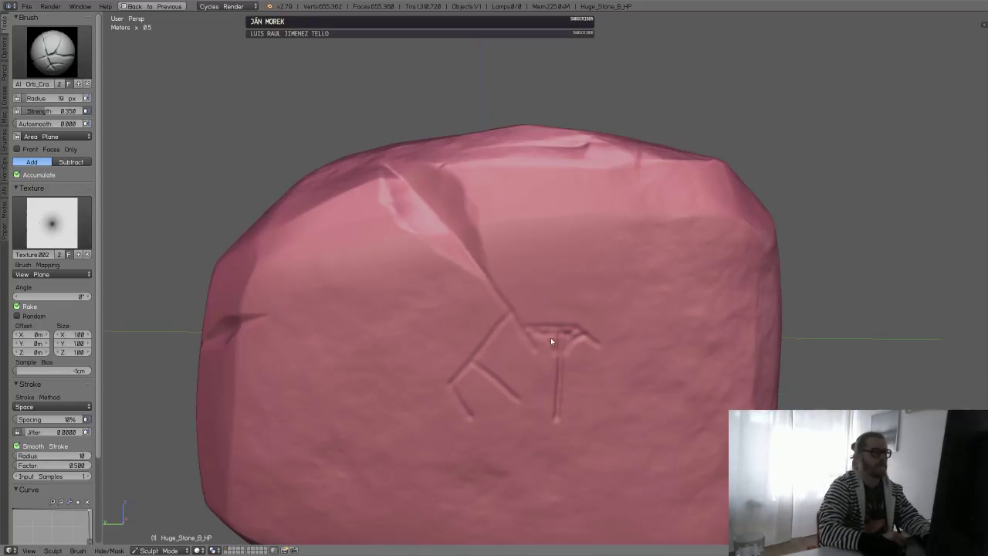
- Deepen and widen the crack's forks and junctions with further crack-brush strokes from the horizontal branch to the lower fork
{"action": "left_click_drag", "start_coordinate": [567, 332], "coordinate": [504, 330]}
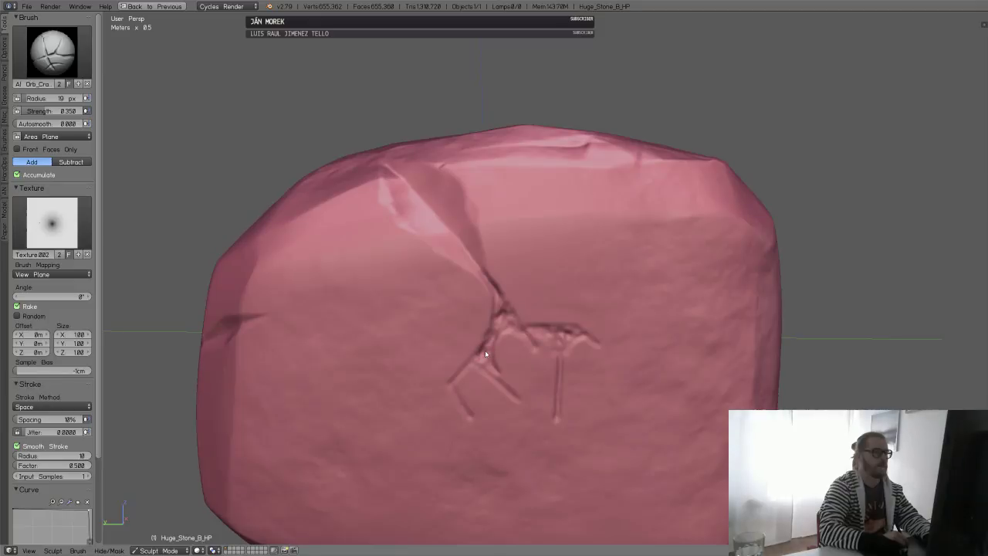
{"action": "left_click_drag", "start_coordinate": [482, 356], "coordinate": [457, 383]}
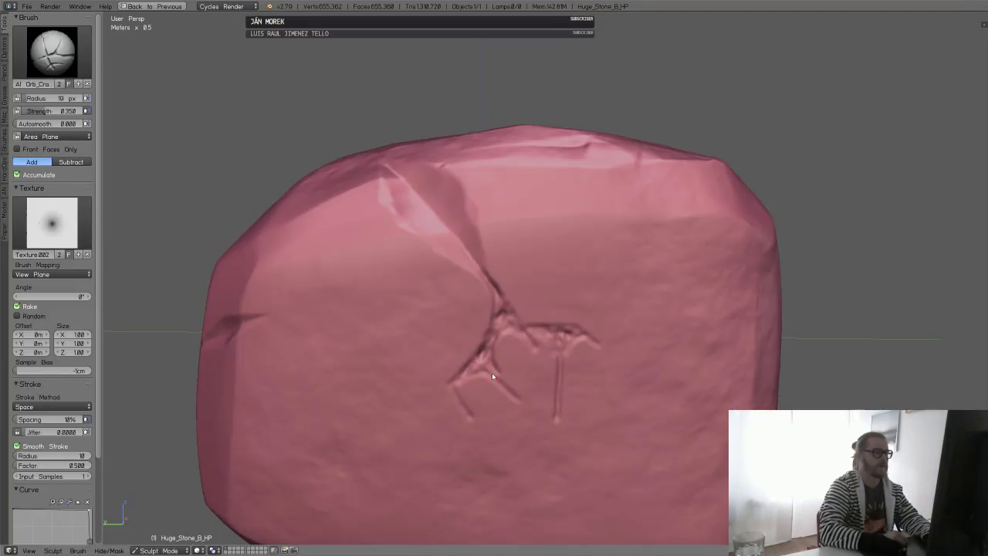
{"action": "mouse_move", "coordinate": [458, 386]}
{"action": "left_mouse_down"}
{"action": "mouse_move", "coordinate": [473, 419]}
{"action": "mouse_move", "coordinate": [462, 386]}
{"action": "left_mouse_up"}
- Smooth the harsh edges along the crack's trunk, horizontal branch and vertical branch with the Smooth brush at 0.500 strength
{"action": "key", "text": "s"}
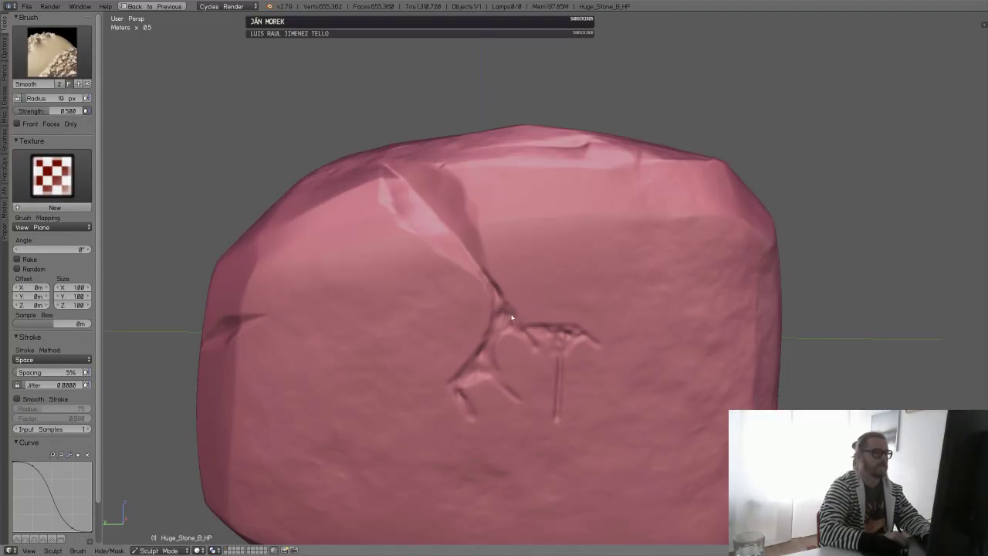
{"action": "left_click_drag", "start_coordinate": [511, 317], "coordinate": [484, 271]}
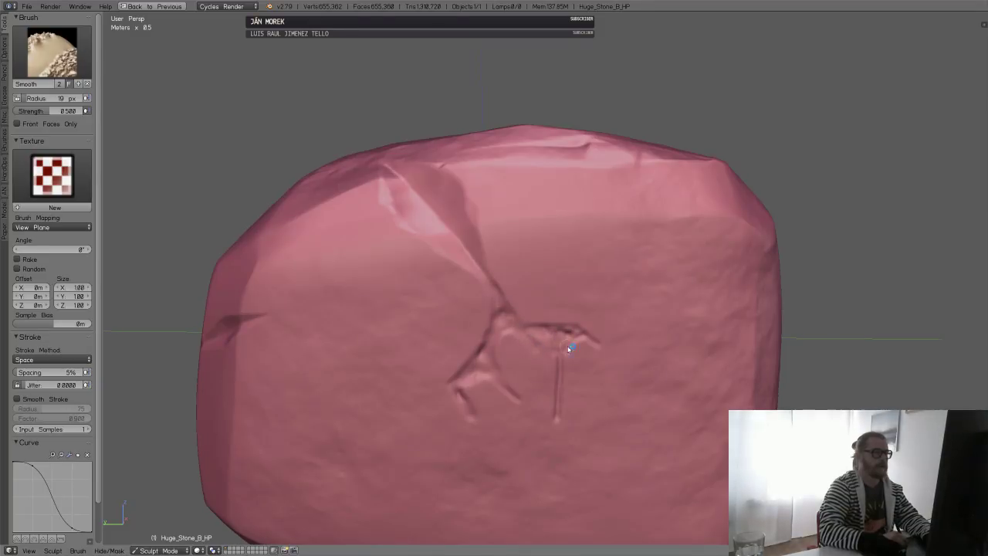
{"action": "mouse_move", "coordinate": [572, 342]}
{"action": "left_mouse_down", "text": "shift"}
{"action": "mouse_move", "coordinate": [565, 335]}
{"action": "mouse_move", "coordinate": [558, 417]}
{"action": "mouse_move", "coordinate": [558, 369]}
{"action": "left_mouse_up", "text": "shift"}
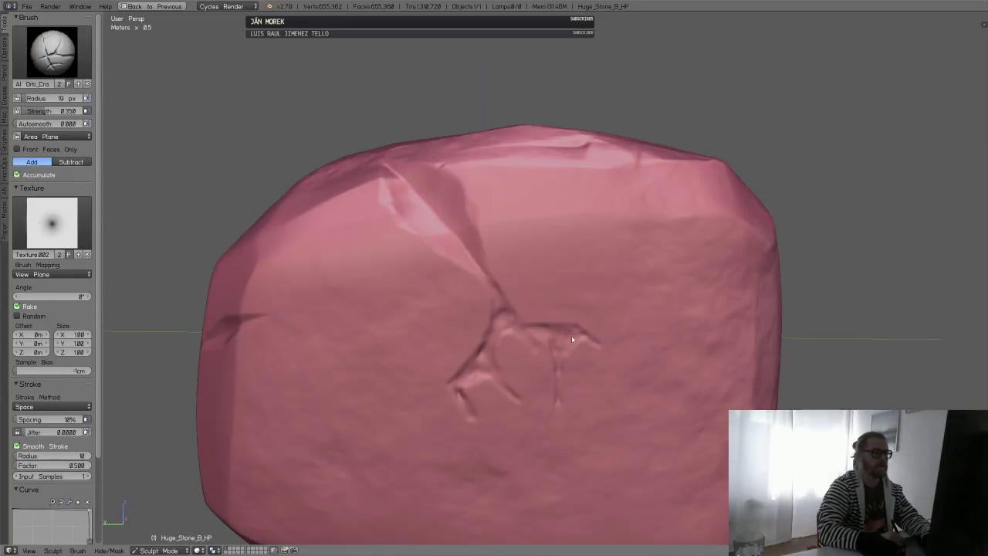
{"action": "left_click_drag", "start_coordinate": [546, 352], "coordinate": [548, 341], "text": "shift"}
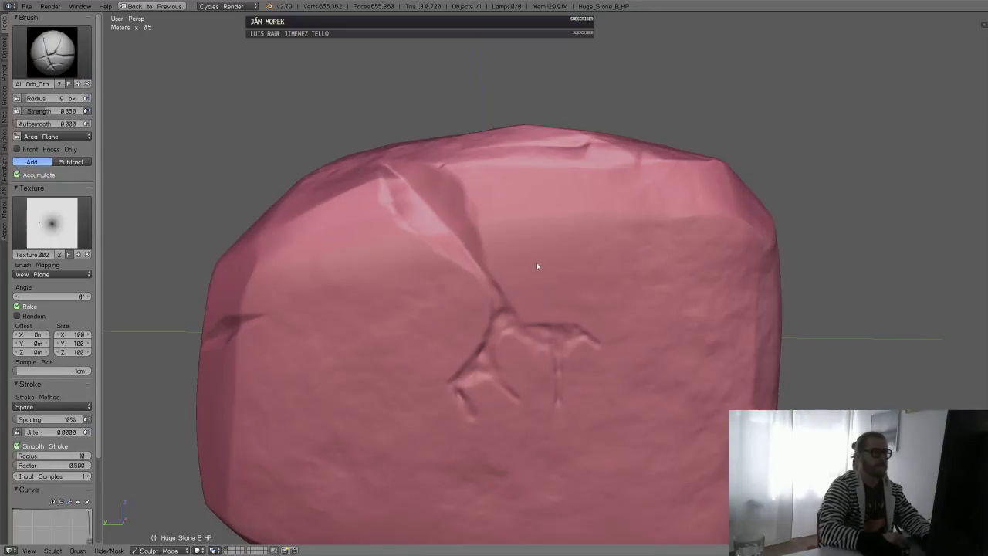
- Sharpen the short end's crack and its branches with the Orb_Pitch pinch brush at a 66 px radius and 0.472 strength
{"action": "scroll", "coordinate": [543, 313], "scroll_direction": "down", "scroll_amount": 4}
{"action": "mouse_move", "coordinate": [543, 314]}
{"action": "middle_mouse_down"}
{"action": "mouse_move", "coordinate": [576, 316]}
{"action": "mouse_move", "coordinate": [569, 298]}
{"action": "mouse_move", "coordinate": [499, 271]}
{"action": "middle_mouse_up"}
{"action": "scroll", "coordinate": [569, 298], "scroll_direction": "up", "scroll_amount": 3}
{"action": "middle_click_drag", "start_coordinate": [586, 369], "coordinate": [576, 319]}
{"action": "scroll", "coordinate": [575, 320], "scroll_direction": "up", "scroll_amount": 3}
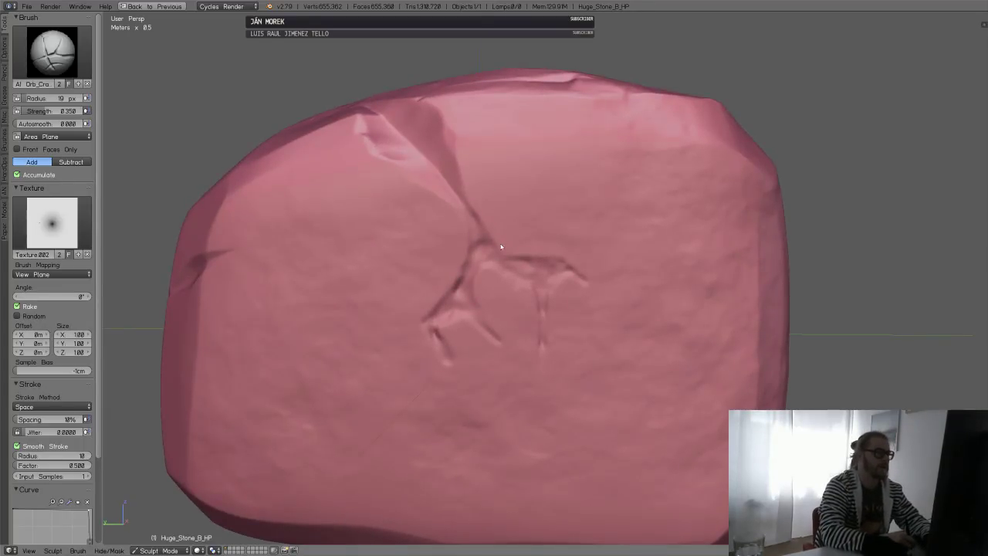
{"action": "scroll", "coordinate": [554, 243], "scroll_direction": "down", "scroll_amount": 2}
{"action": "middle_click_drag", "start_coordinate": [554, 242], "coordinate": [554, 301]}
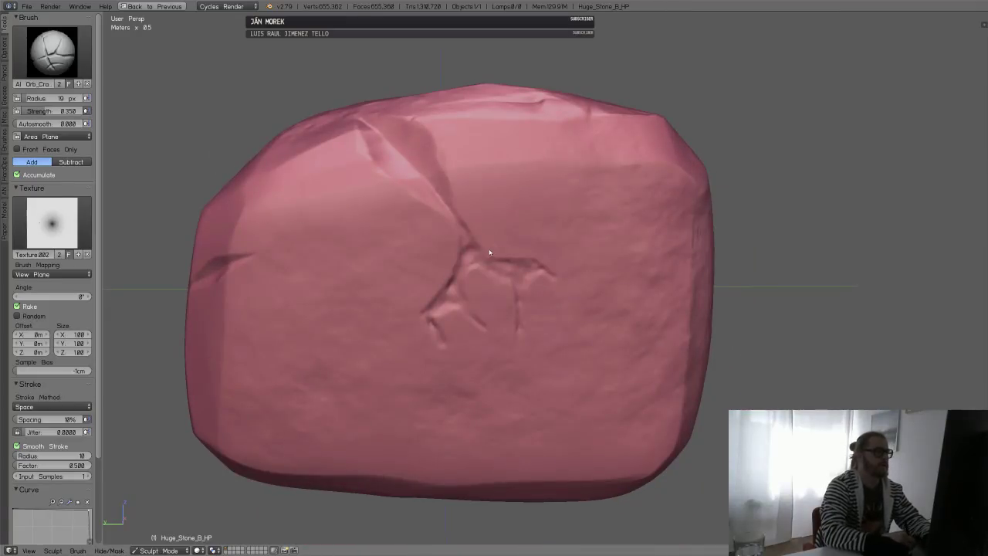
{"action": "left_click", "coordinate": [52, 51]}
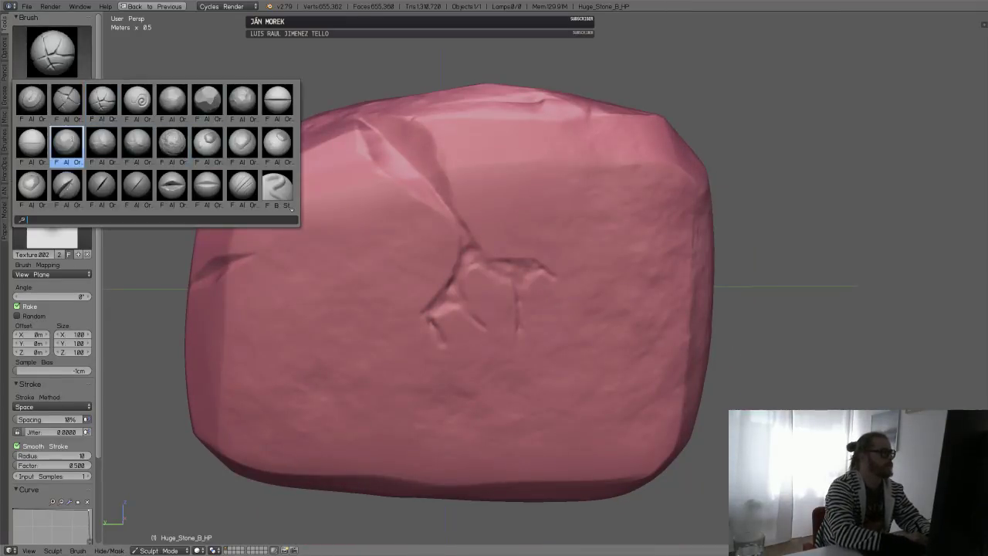
{"action": "left_click", "coordinate": [67, 141]}
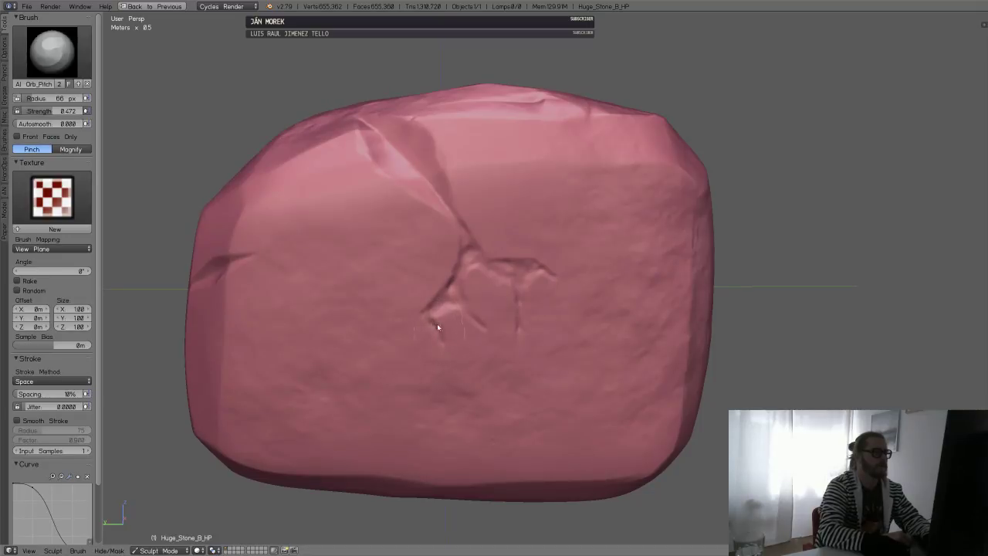
{"action": "left_click_drag", "start_coordinate": [437, 324], "coordinate": [455, 279]}
{"action": "left_click_drag", "start_coordinate": [483, 329], "coordinate": [459, 260]}
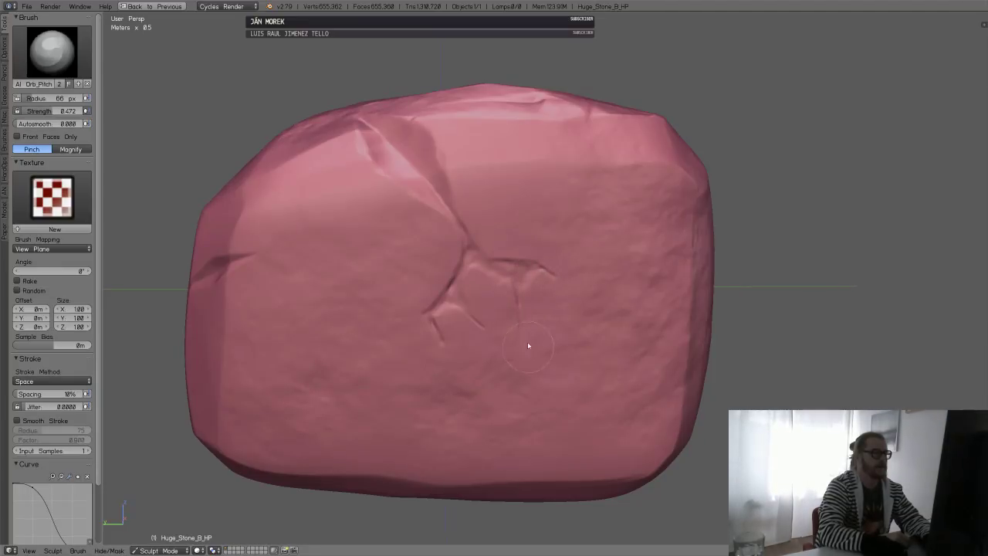
- Switch to the Orb_Flat scrape brush at a 57 px radius and examine the cracked short end and the surrounding faces
{"action": "scroll", "coordinate": [525, 267], "scroll_direction": "down", "scroll_amount": 2}
{"action": "middle_click_drag", "start_coordinate": [526, 264], "coordinate": [566, 255]}
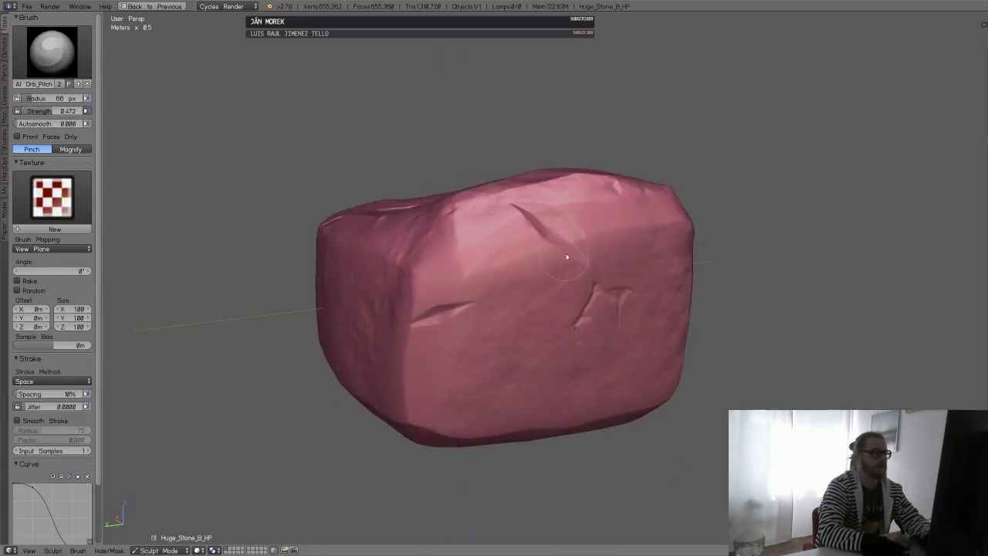
{"action": "scroll", "coordinate": [506, 270], "scroll_direction": "down", "scroll_amount": 2}
{"action": "mouse_move", "coordinate": [507, 277]}
{"action": "middle_mouse_down"}
{"action": "mouse_move", "coordinate": [494, 273]}
{"action": "mouse_move", "coordinate": [525, 272]}
{"action": "middle_mouse_up"}
{"action": "scroll", "coordinate": [525, 272], "scroll_direction": "up", "scroll_amount": 4}
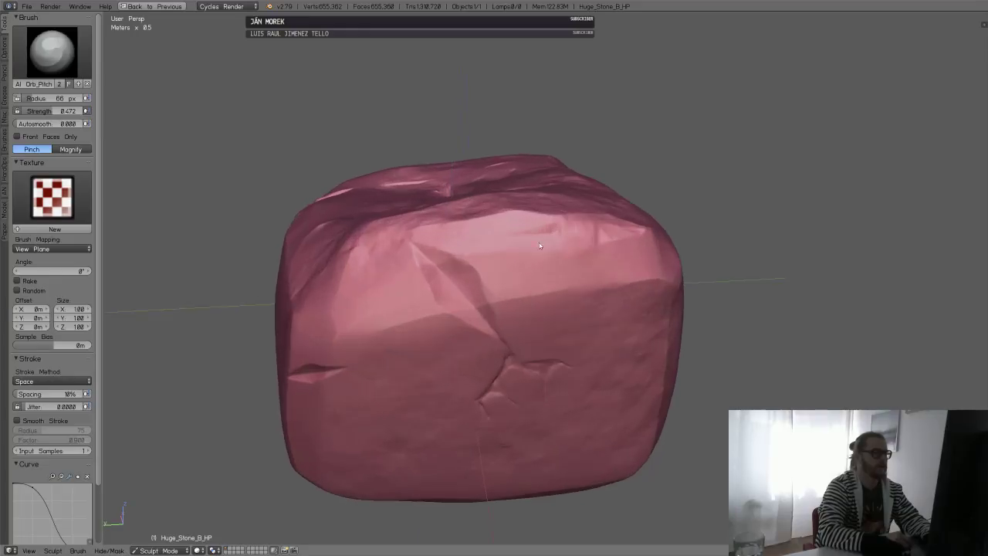
{"action": "left_click", "coordinate": [52, 52]}
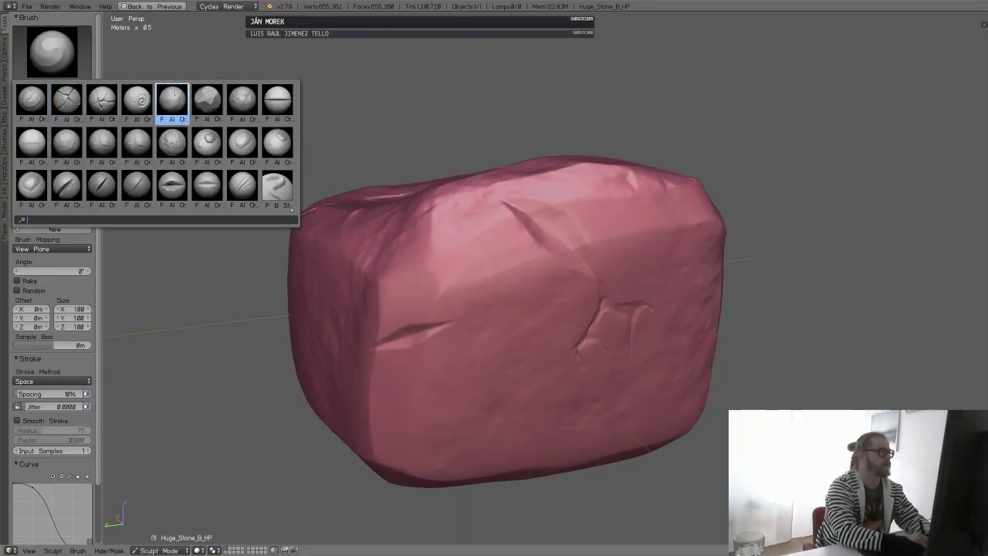
{"action": "left_click", "coordinate": [221, 107]}
{"action": "scroll", "coordinate": [598, 243], "scroll_direction": "up", "scroll_amount": 1}
{"action": "middle_click_drag", "start_coordinate": [624, 226], "coordinate": [598, 241]}
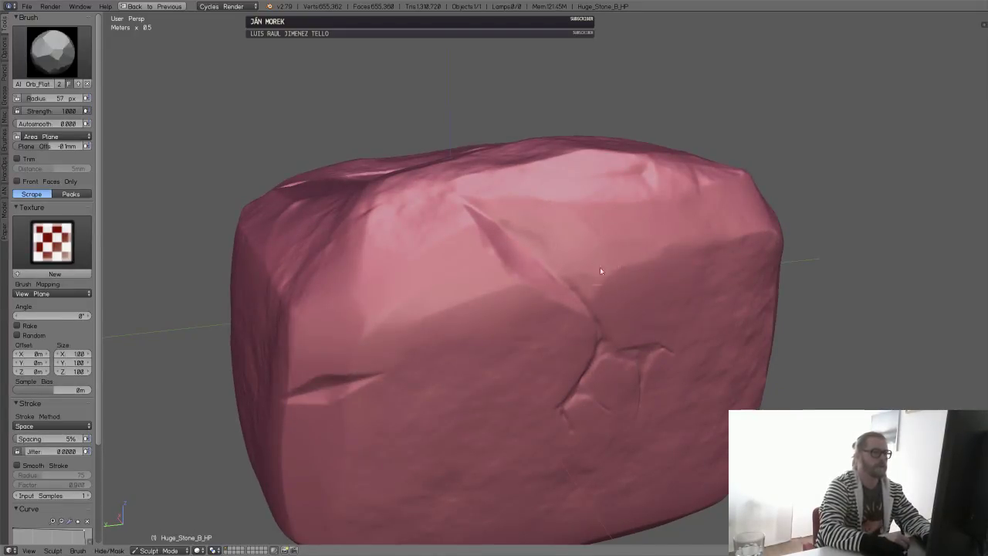
{"action": "scroll", "coordinate": [600, 289], "scroll_direction": "down", "scroll_amount": 2}
{"action": "middle_click_drag", "start_coordinate": [600, 296], "coordinate": [584, 290]}
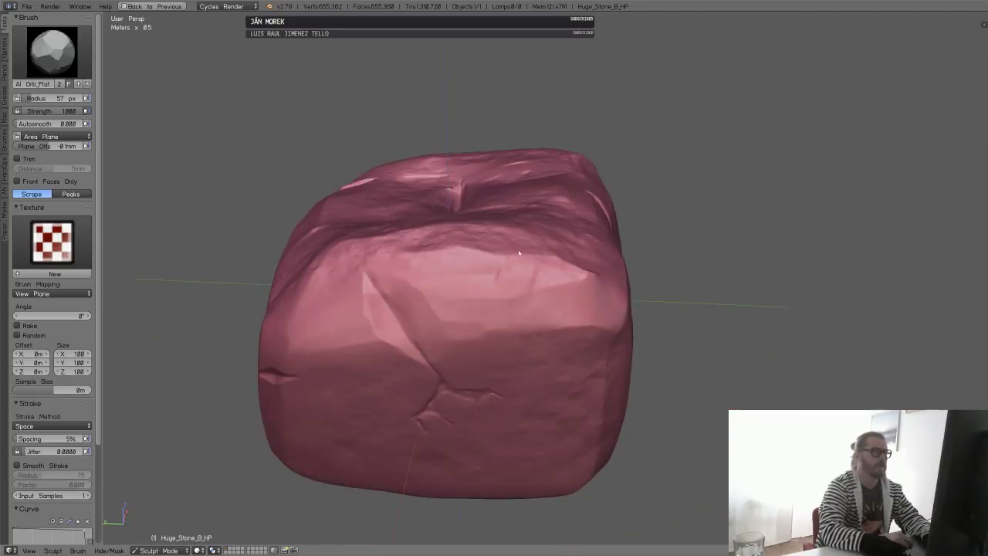
{"action": "middle_click_drag", "start_coordinate": [501, 261], "coordinate": [451, 256]}
{"action": "middle_click_drag", "start_coordinate": [471, 311], "coordinate": [203, 151]}
- Choose the first Orb rubble brush with strength 0.520 and stamp a large and a small lump on the indented long side
{"action": "left_click", "coordinate": [52, 52]}
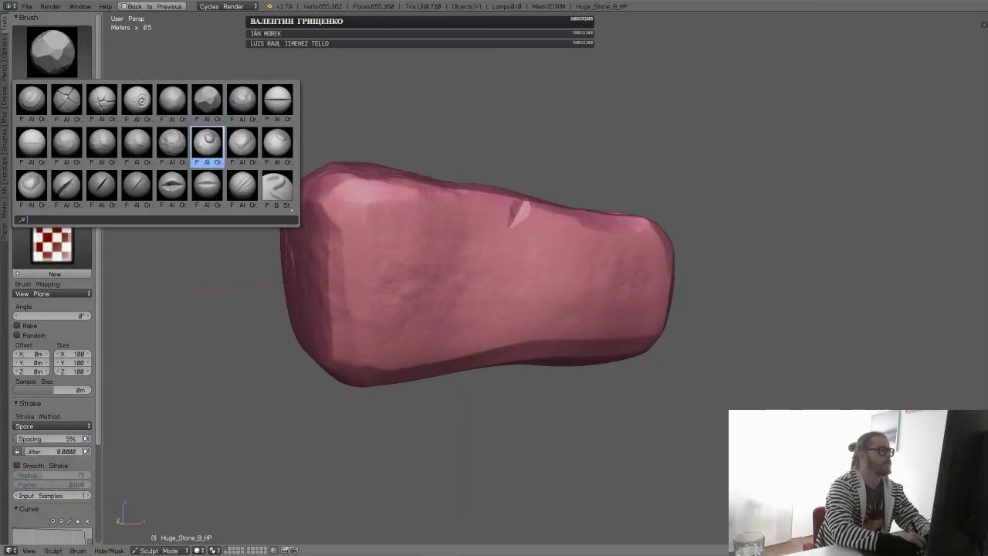
{"action": "left_click", "coordinate": [210, 139]}
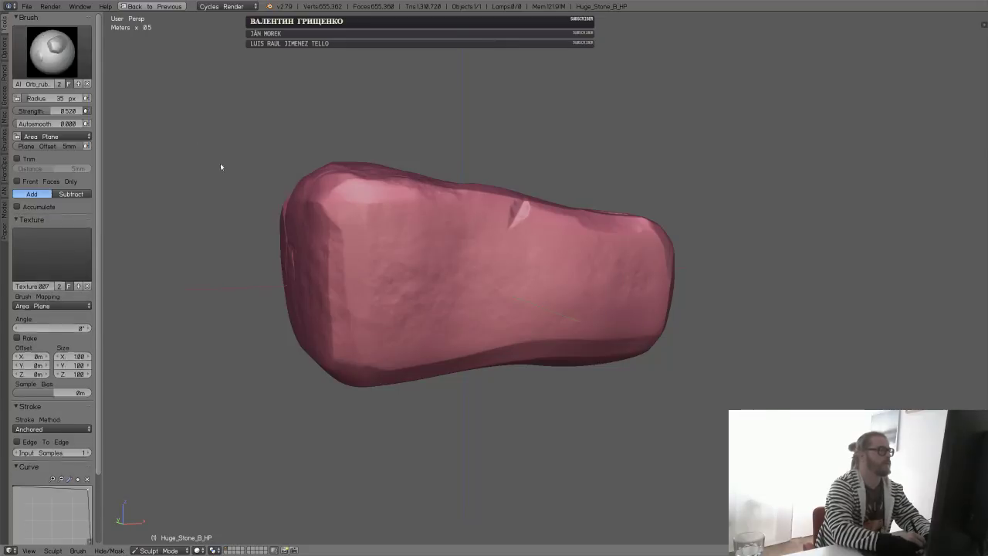
{"action": "middle_click_drag", "start_coordinate": [430, 249], "coordinate": [428, 285]}
{"action": "scroll", "coordinate": [362, 275], "scroll_direction": "up", "scroll_amount": 2}
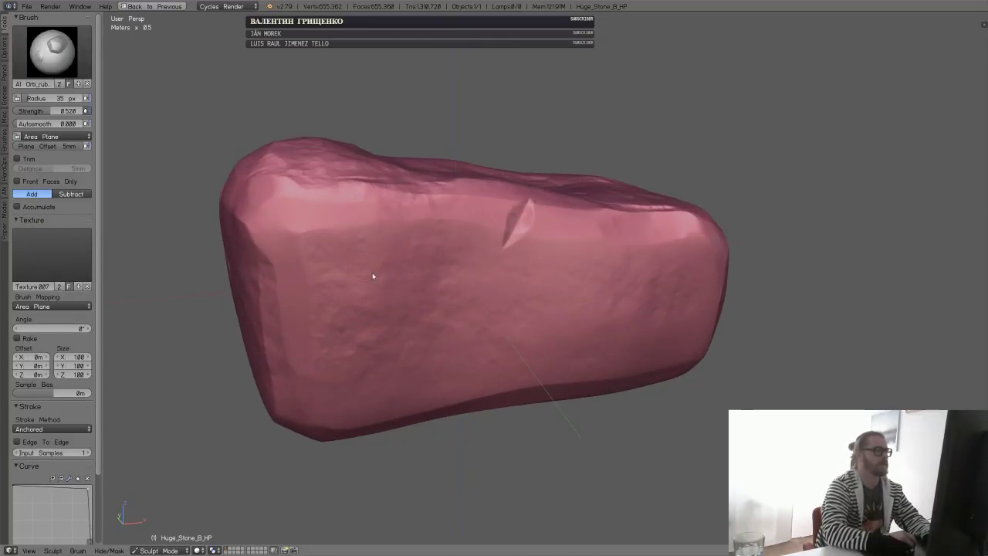
{"action": "mouse_move", "coordinate": [387, 289]}
{"action": "left_mouse_down"}
{"action": "mouse_move", "coordinate": [405, 286]}
{"action": "mouse_move", "coordinate": [401, 270]}
{"action": "left_mouse_up"}
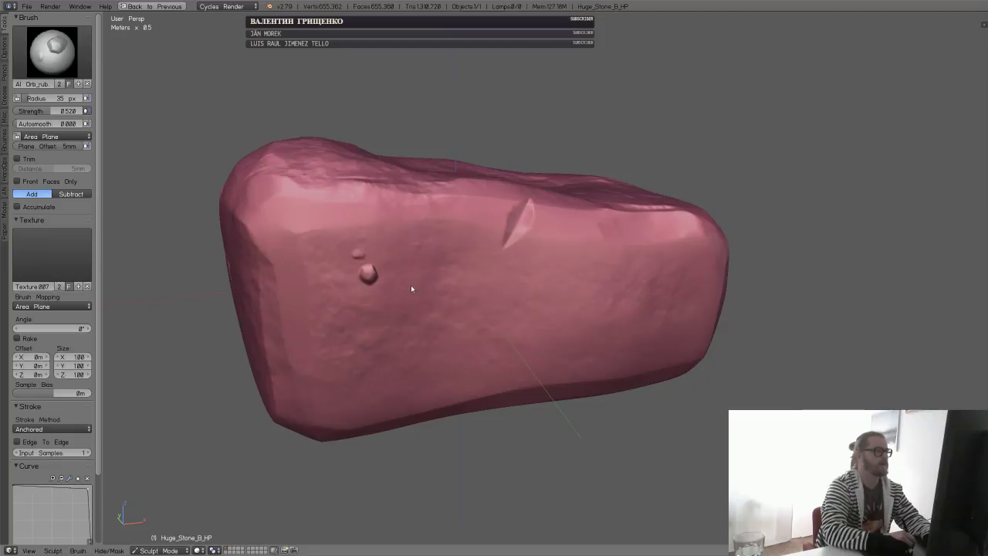
- Stamp more rubble lumps with the same brush on the top face and beside the crack on the other long side
{"action": "mouse_move", "coordinate": [411, 287]}
{"action": "middle_mouse_down"}
{"action": "mouse_move", "coordinate": [367, 273]}
{"action": "mouse_move", "coordinate": [375, 294]}
{"action": "mouse_move", "coordinate": [409, 279]}
{"action": "middle_mouse_up"}
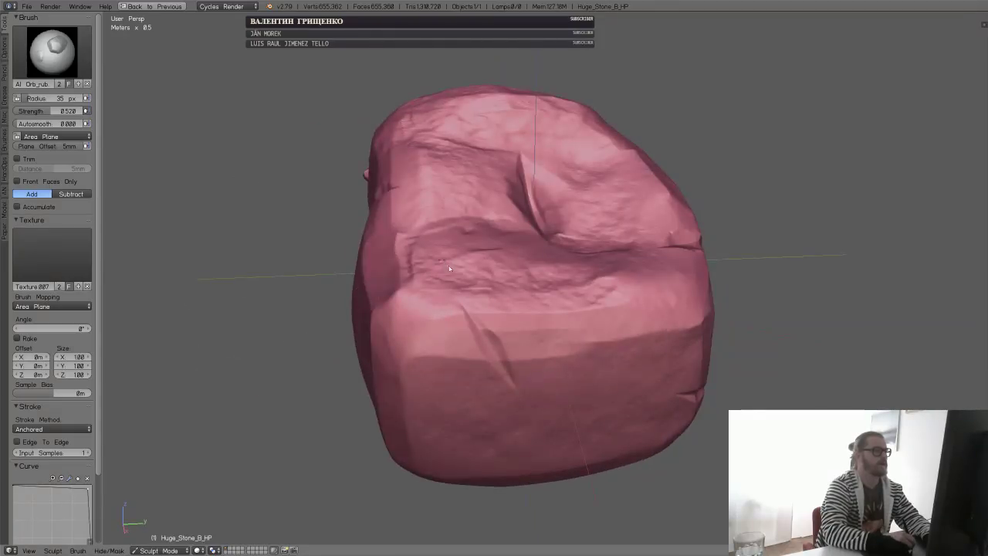
{"action": "left_click_drag", "start_coordinate": [446, 264], "coordinate": [497, 264]}
{"action": "mouse_move", "coordinate": [497, 265]}
{"action": "middle_mouse_down"}
{"action": "mouse_move", "coordinate": [462, 311]}
{"action": "mouse_move", "coordinate": [571, 349]}
{"action": "middle_mouse_up"}
{"action": "left_click_drag", "start_coordinate": [579, 340], "coordinate": [607, 318]}
{"action": "key", "text": "t"}
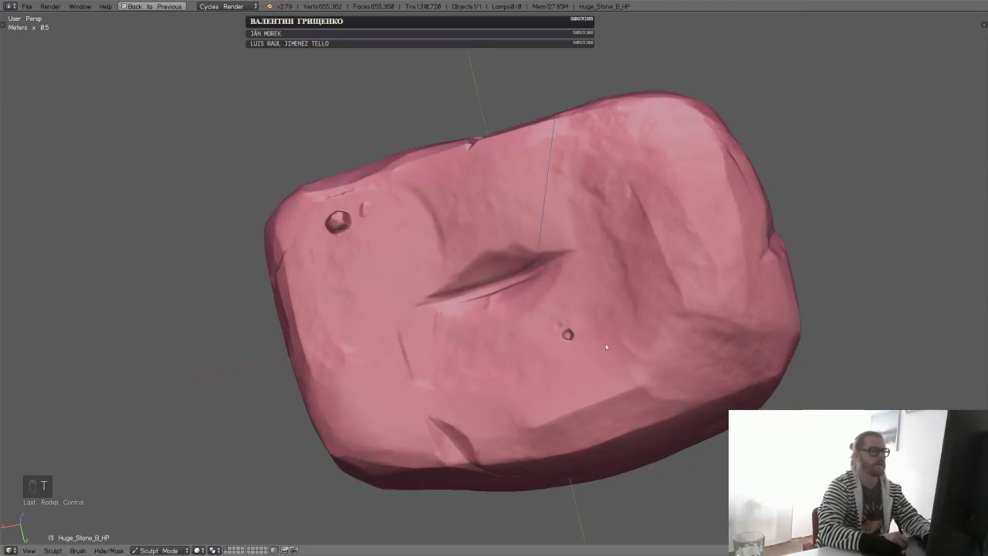
{"action": "middle_click_drag", "start_coordinate": [588, 310], "coordinate": [598, 275]}
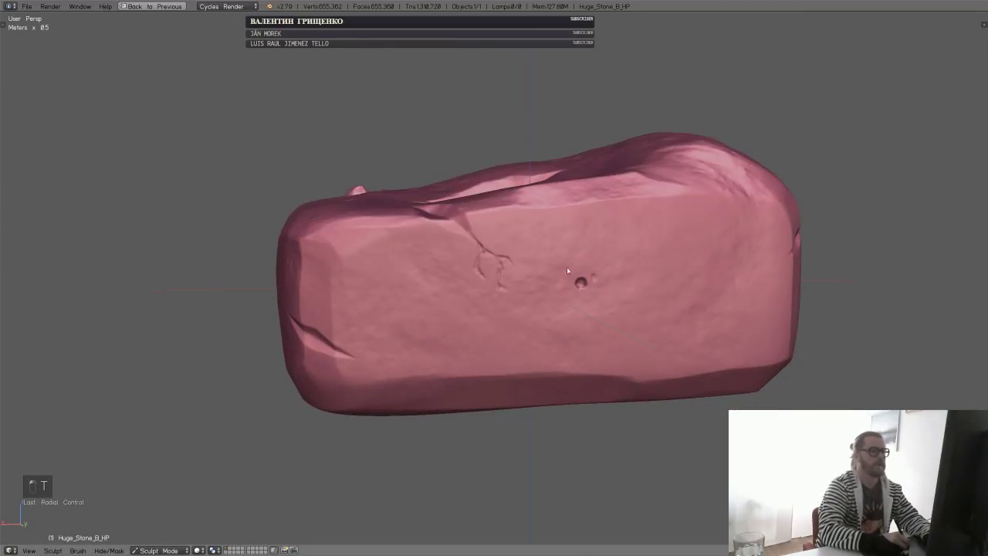
- Switch to the second Orb rubble brush using Texture.008 and stamp small chips on the short end, top face and indented long side
{"action": "key", "text": "t"}
{"action": "left_click", "coordinate": [60, 74]}
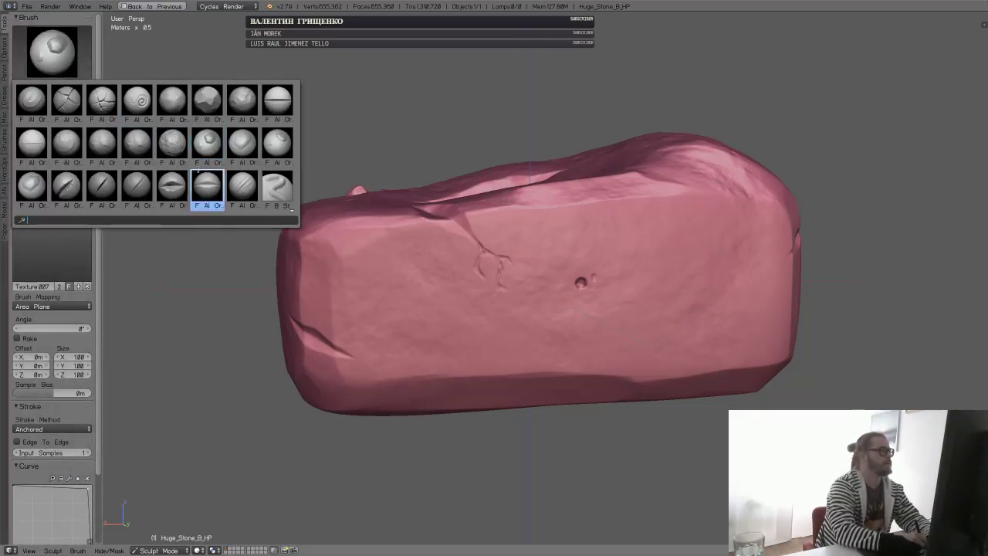
{"action": "left_click", "coordinate": [241, 142]}
{"action": "middle_click_drag", "start_coordinate": [571, 191], "coordinate": [489, 275]}
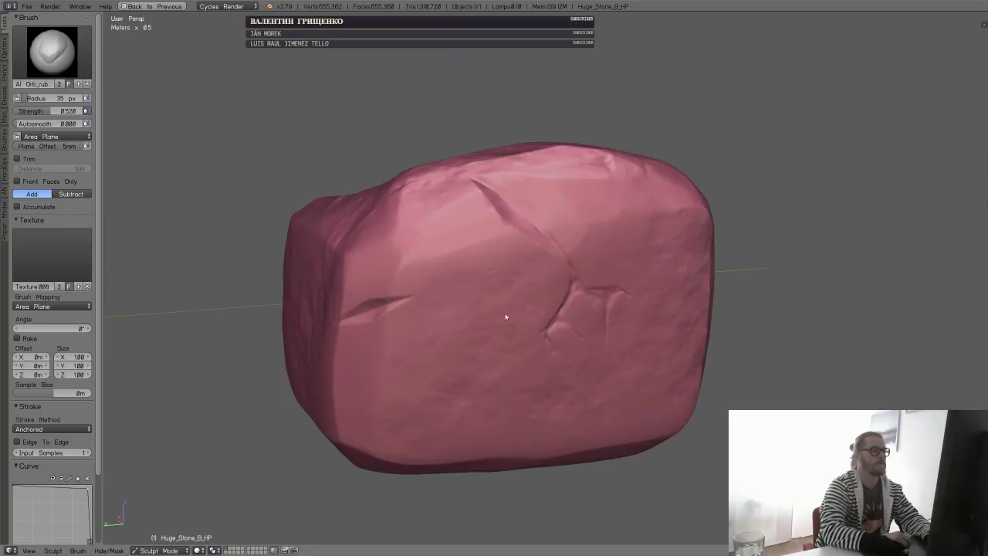
{"action": "middle_click_drag", "start_coordinate": [448, 340], "coordinate": [434, 311]}
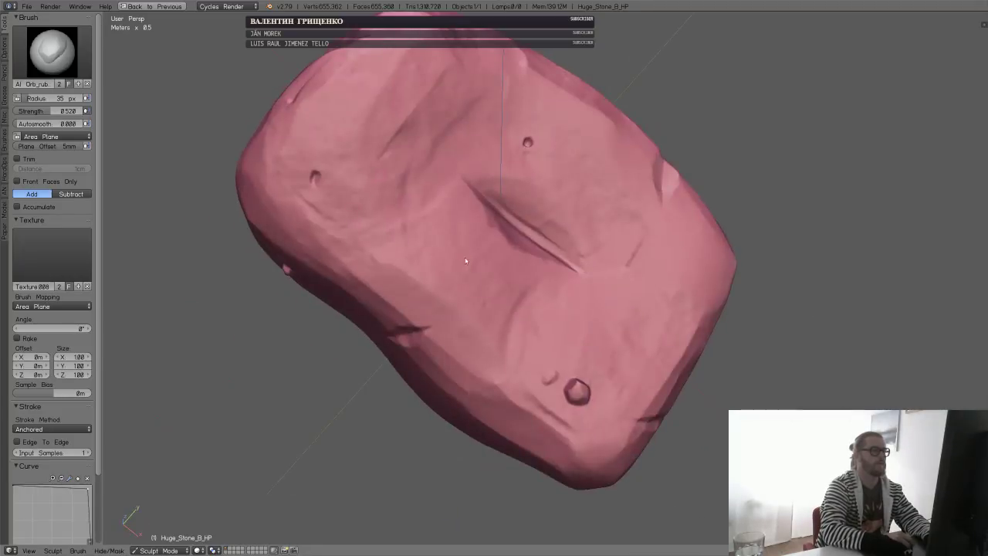
{"action": "middle_click_drag", "start_coordinate": [466, 261], "coordinate": [551, 256]}
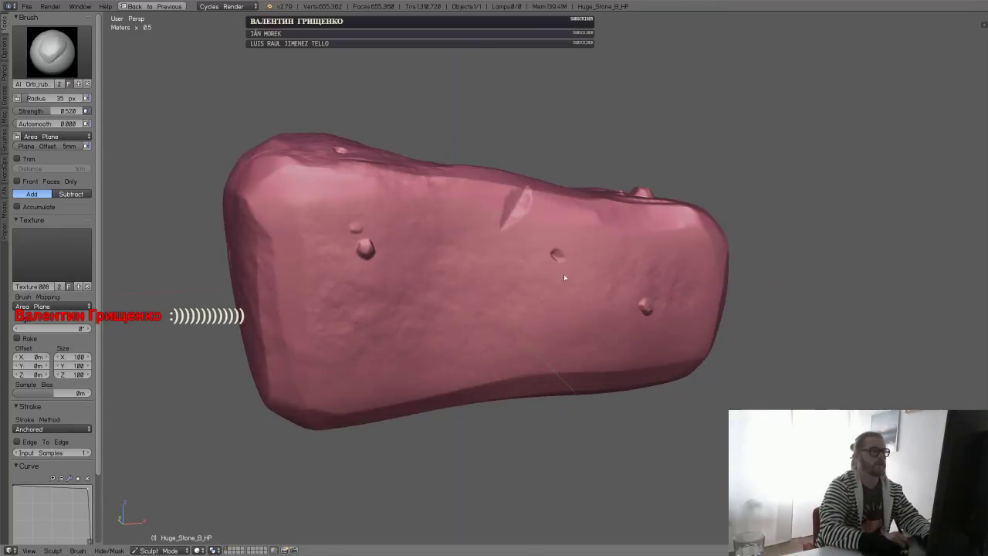
- Stamp more small chips with the second Orb rubble brush on the cracked short end and the raised part of the top face
{"action": "middle_click_drag", "start_coordinate": [409, 353], "coordinate": [517, 302]}
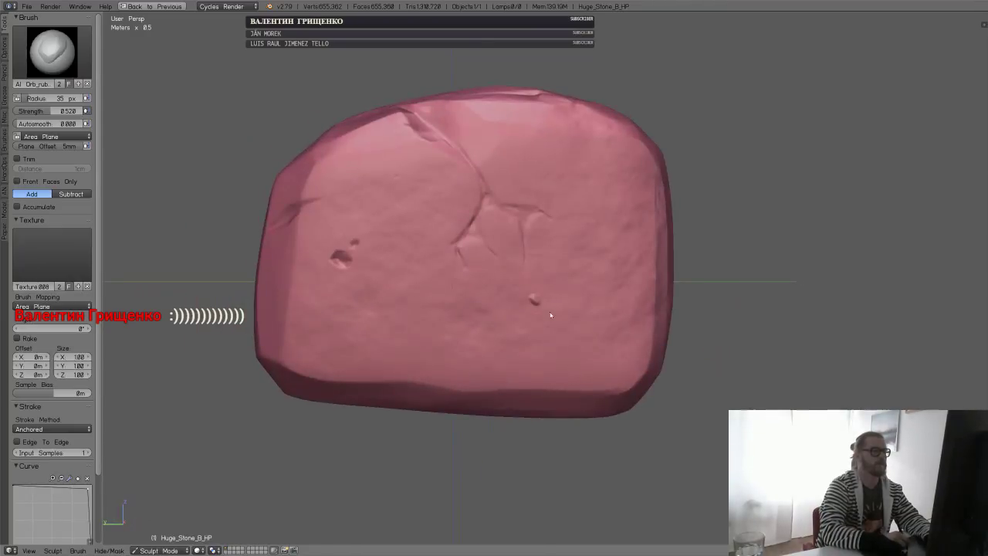
{"action": "left_click_drag", "start_coordinate": [550, 315], "coordinate": [553, 317]}
{"action": "left_click_drag", "start_coordinate": [532, 163], "coordinate": [546, 178]}
{"action": "middle_click_drag", "start_coordinate": [455, 212], "coordinate": [610, 258]}
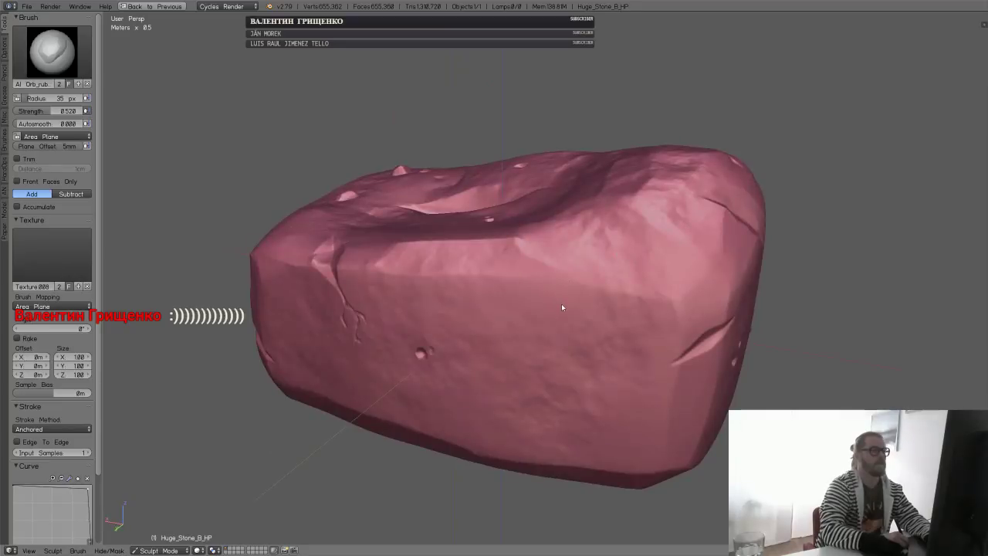
{"action": "middle_click_drag", "start_coordinate": [561, 307], "coordinate": [661, 267]}
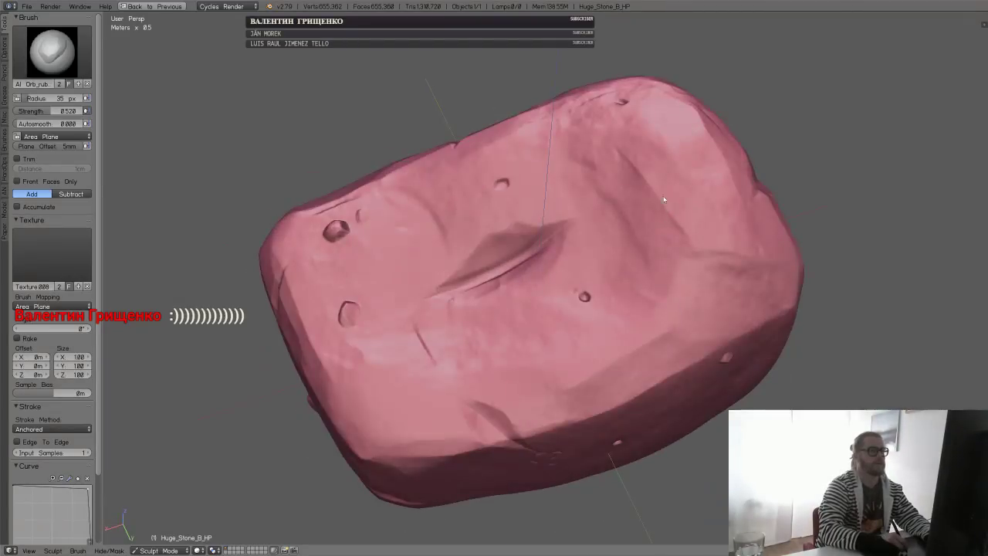
{"action": "left_click_drag", "start_coordinate": [648, 168], "coordinate": [671, 183]}
- Lower the rubble brush strength to 0.258 and stamp subtler chips along the top face's edges and on the indented long side
{"action": "key", "text": "shift+f"}
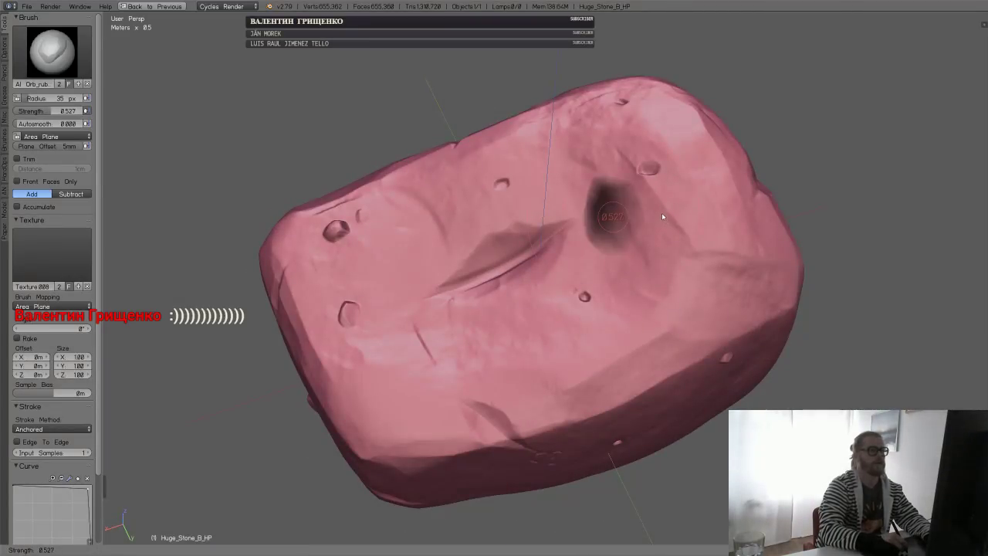
{"action": "left_click", "coordinate": [691, 210]}
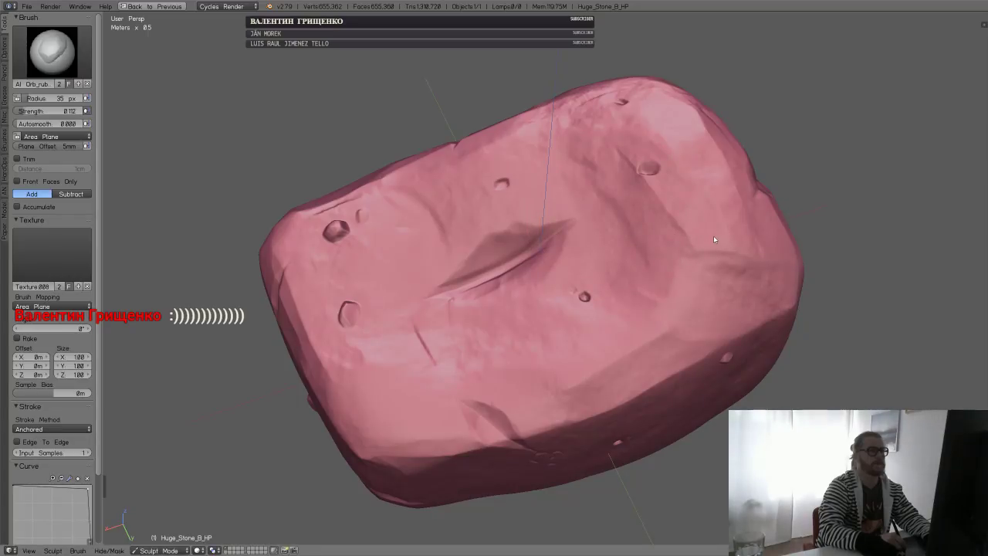
{"action": "key", "text": "shift+f"}
{"action": "left_click", "coordinate": [683, 237]}
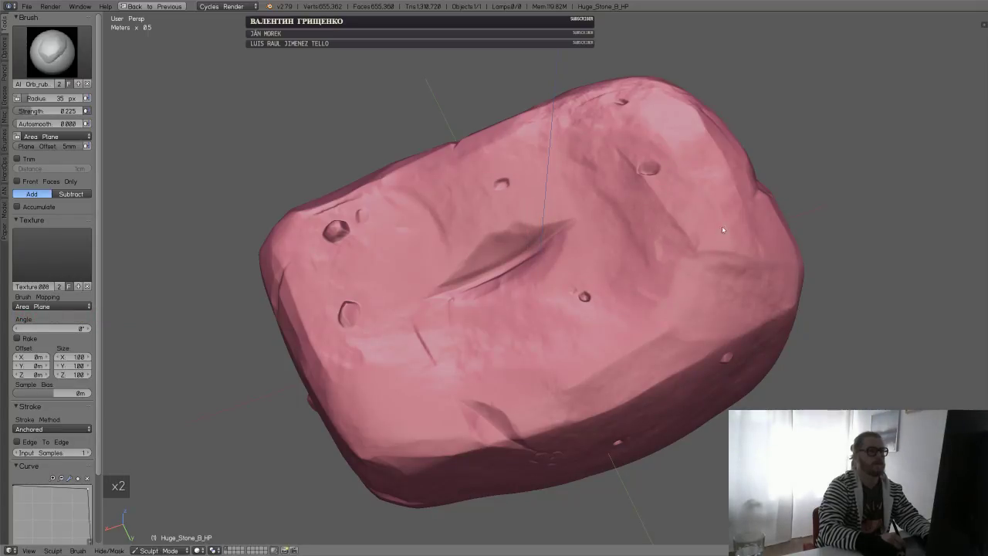
{"action": "middle_click_drag", "start_coordinate": [723, 229], "coordinate": [615, 319]}
{"action": "key", "text": "shift+f"}
{"action": "left_click", "coordinate": [615, 316]}
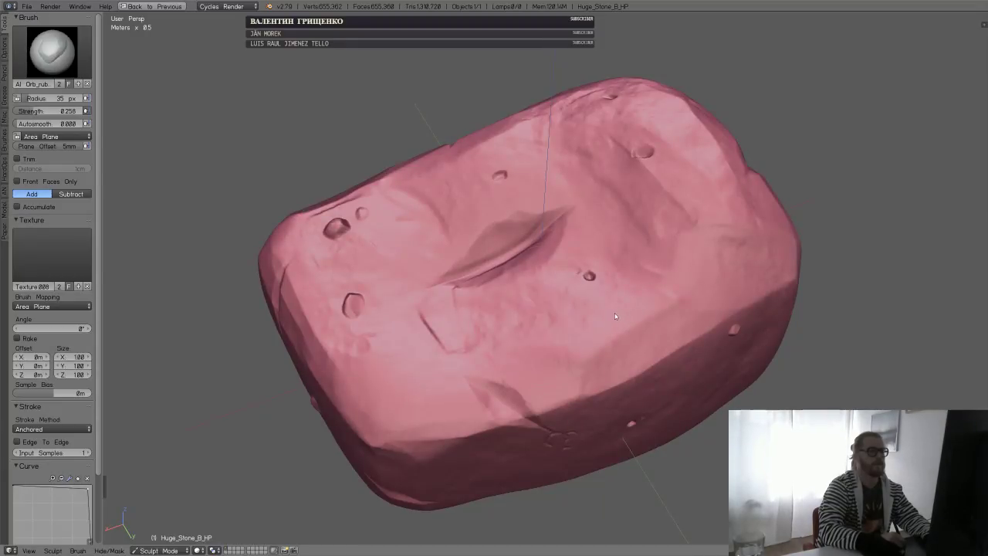
{"action": "mouse_move", "coordinate": [657, 311]}
{"action": "middle_mouse_down"}
{"action": "mouse_move", "coordinate": [593, 348]}
{"action": "mouse_move", "coordinate": [642, 298]}
{"action": "middle_mouse_up"}
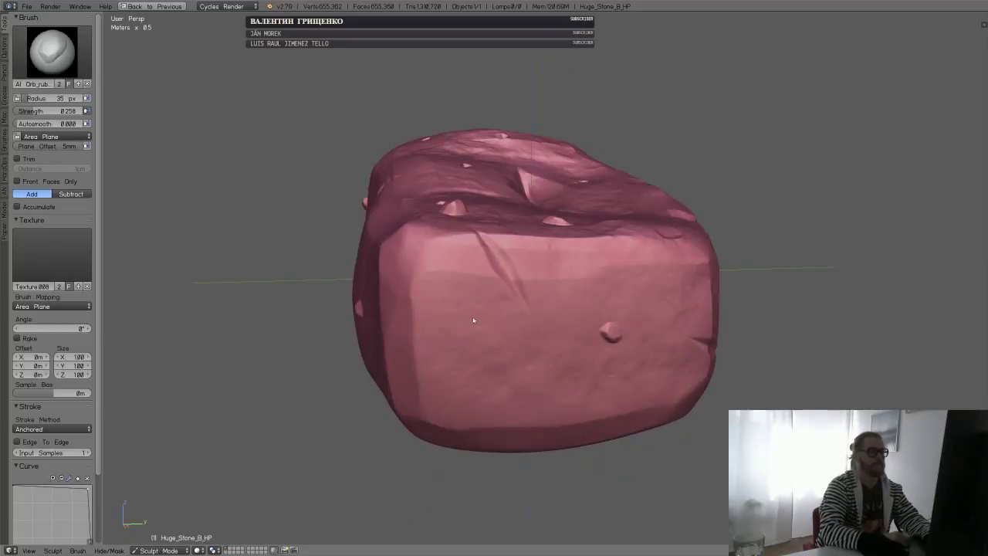
{"action": "mouse_move", "coordinate": [474, 319]}
{"action": "middle_mouse_down"}
{"action": "mouse_move", "coordinate": [591, 355]}
{"action": "mouse_move", "coordinate": [532, 309]}
{"action": "middle_mouse_up"}
- Switch to the Orb_Flat scrape brush and smooth down the stamped lumps on the indented long side and the top face
{"action": "left_click", "coordinate": [51, 51]}
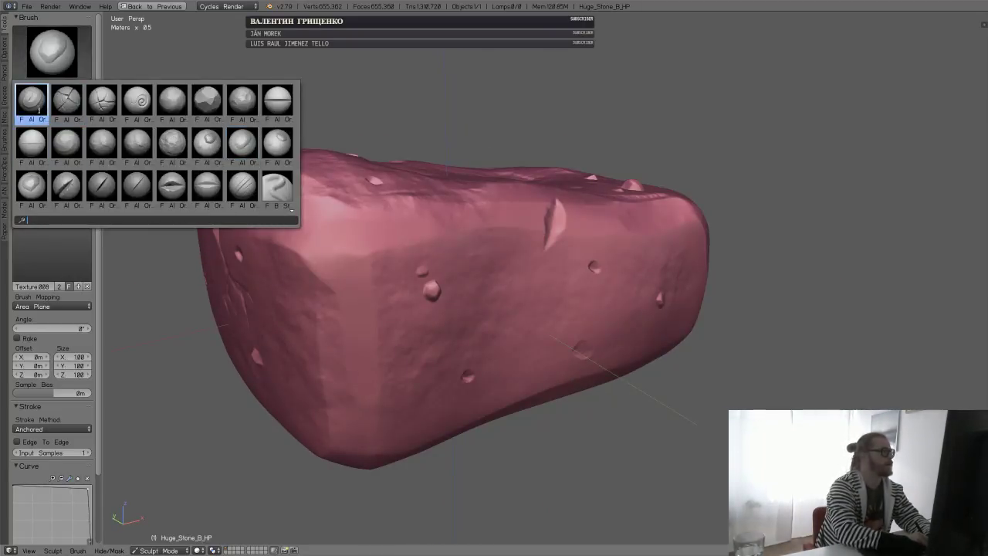
{"action": "left_click", "coordinate": [207, 99]}
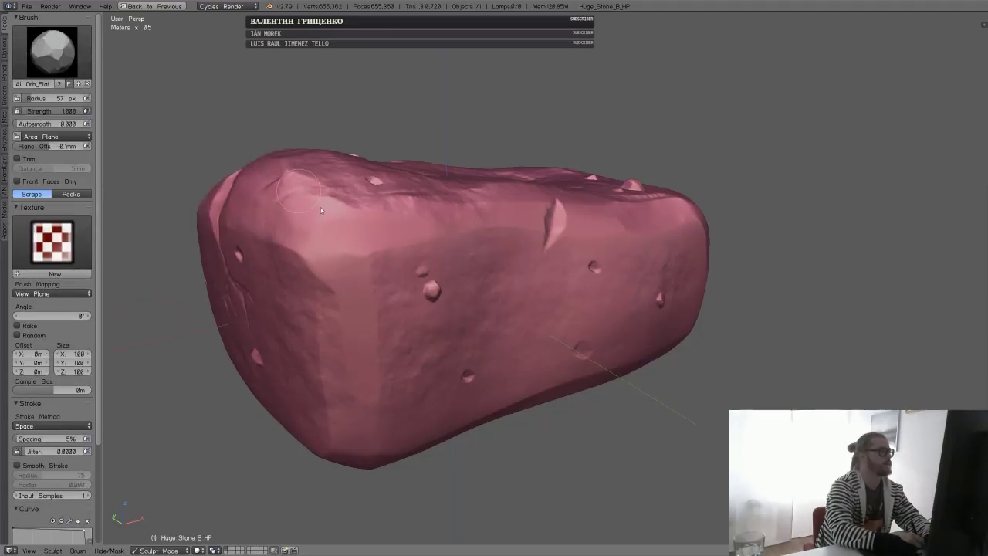
{"action": "middle_click_drag", "start_coordinate": [467, 323], "coordinate": [448, 312]}
{"action": "scroll", "coordinate": [432, 240], "scroll_direction": "up", "scroll_amount": 2}
{"action": "middle_click_drag", "start_coordinate": [373, 256], "coordinate": [489, 276], "text": "shift"}
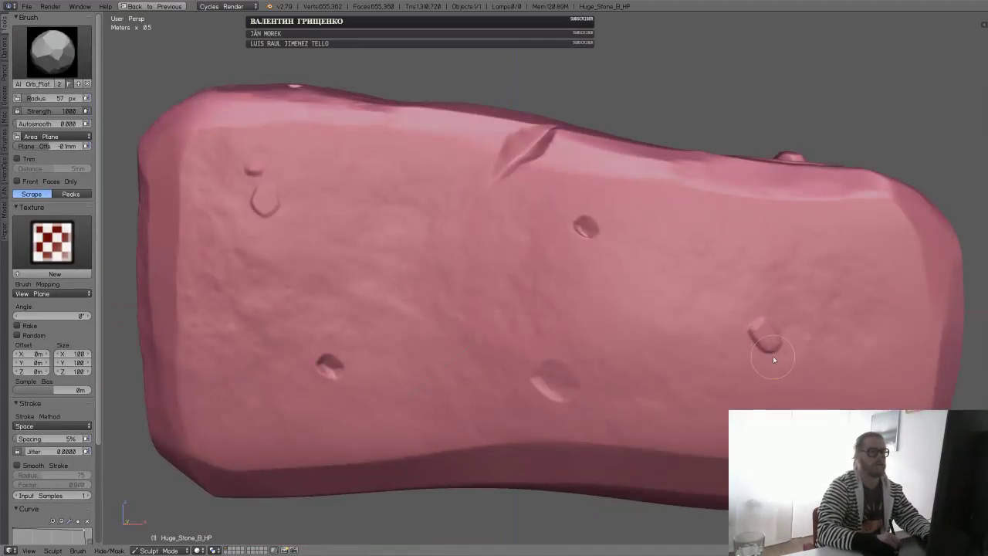
{"action": "mouse_move", "coordinate": [772, 356]}
{"action": "left_mouse_down", "text": "shift"}
{"action": "mouse_move", "coordinate": [779, 332]}
{"action": "mouse_move", "coordinate": [752, 337]}
{"action": "mouse_move", "coordinate": [764, 340]}
{"action": "left_mouse_up", "text": "shift"}
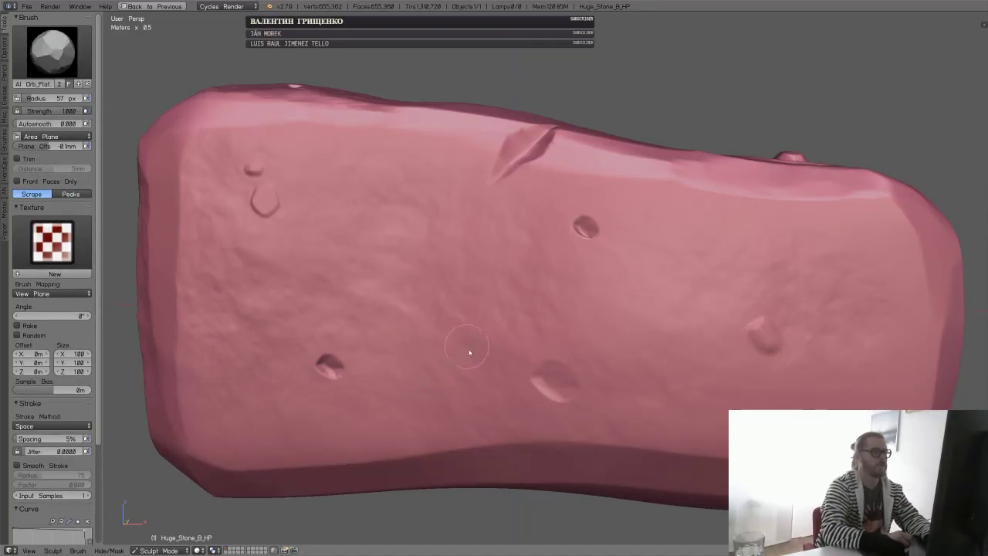
{"action": "mouse_move", "coordinate": [321, 368]}
{"action": "middle_mouse_down"}
{"action": "mouse_move", "coordinate": [560, 286]}
{"action": "mouse_move", "coordinate": [560, 315]}
{"action": "mouse_move", "coordinate": [420, 459]}
{"action": "middle_mouse_up"}
{"action": "left_click_drag", "start_coordinate": [415, 464], "coordinate": [420, 465], "text": "shift"}
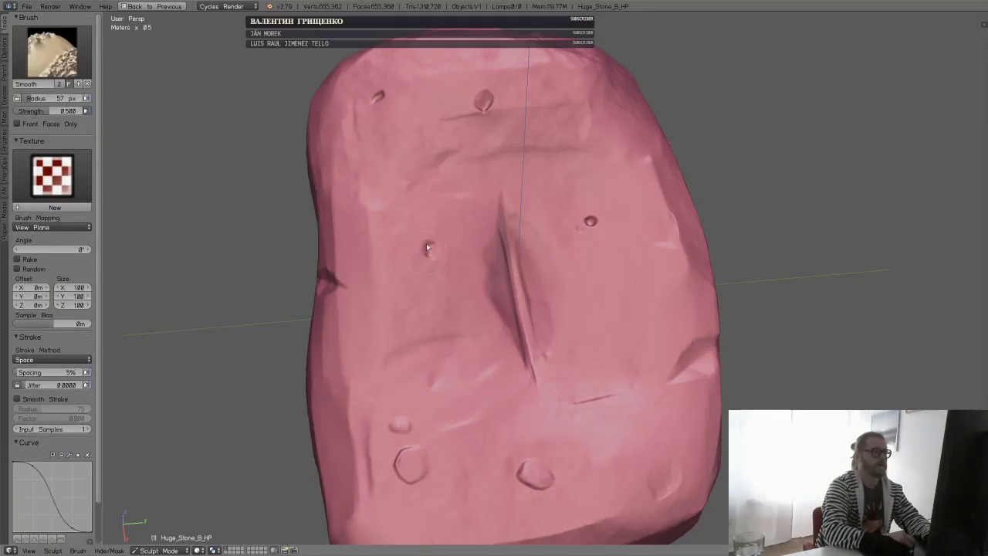
{"action": "middle_click_drag", "start_coordinate": [427, 247], "coordinate": [529, 334]}
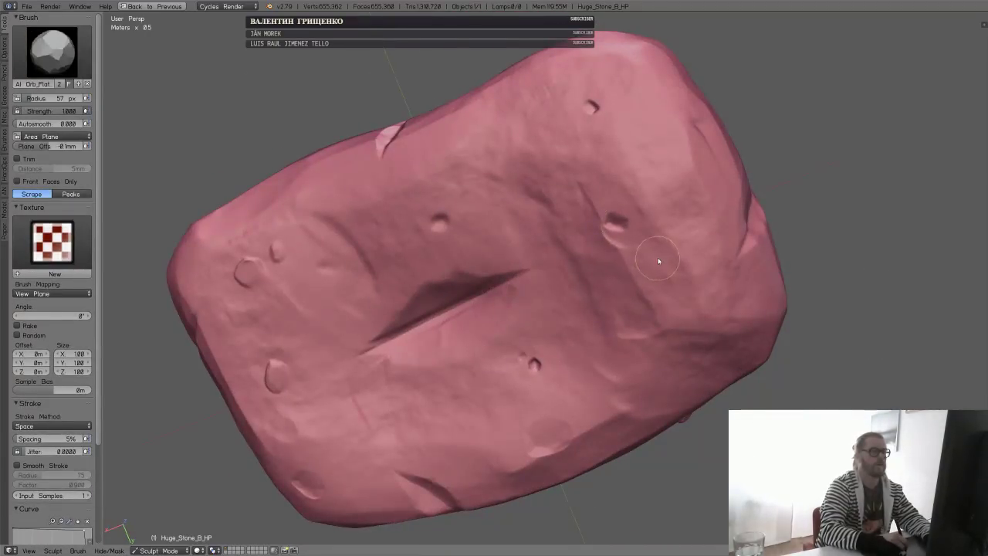
- Scrape the corner edge between the long side and the cracked short end flatter, above and around the slash notch
{"action": "middle_click_drag", "start_coordinate": [655, 258], "coordinate": [619, 227]}
{"action": "middle_click_drag", "start_coordinate": [672, 282], "coordinate": [654, 335]}
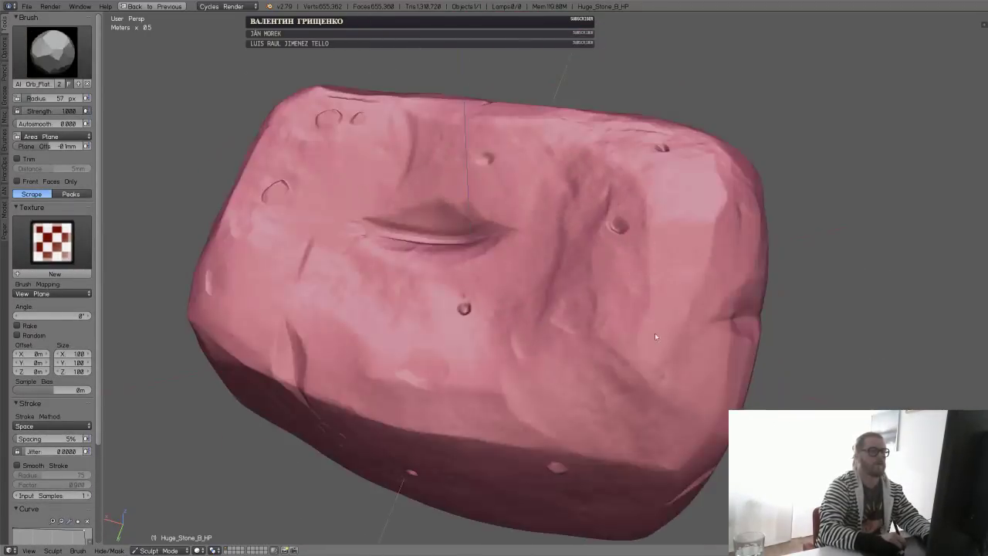
{"action": "middle_click_drag", "start_coordinate": [654, 299], "coordinate": [623, 309]}
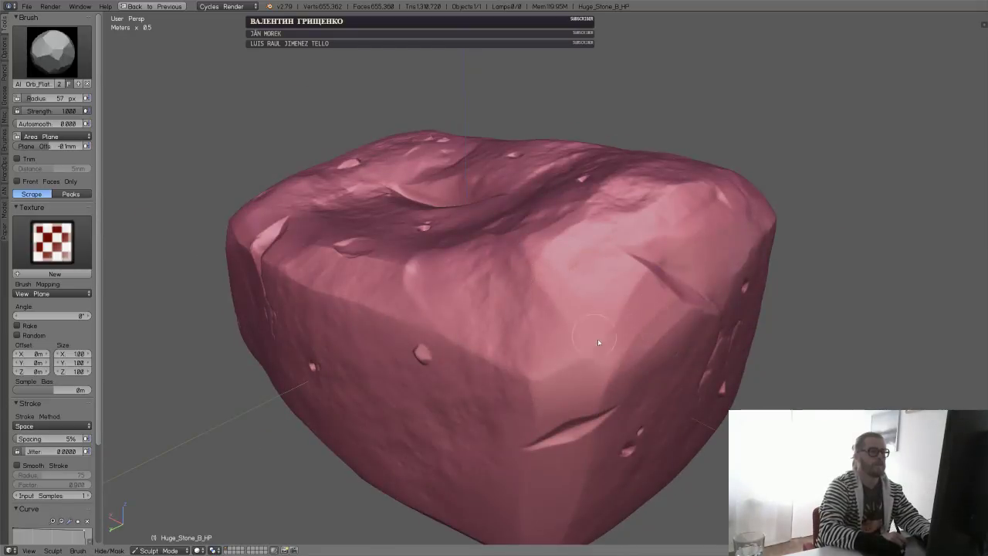
{"action": "left_click_drag", "start_coordinate": [622, 312], "coordinate": [646, 281]}
{"action": "middle_click_drag", "start_coordinate": [515, 379], "coordinate": [561, 363]}
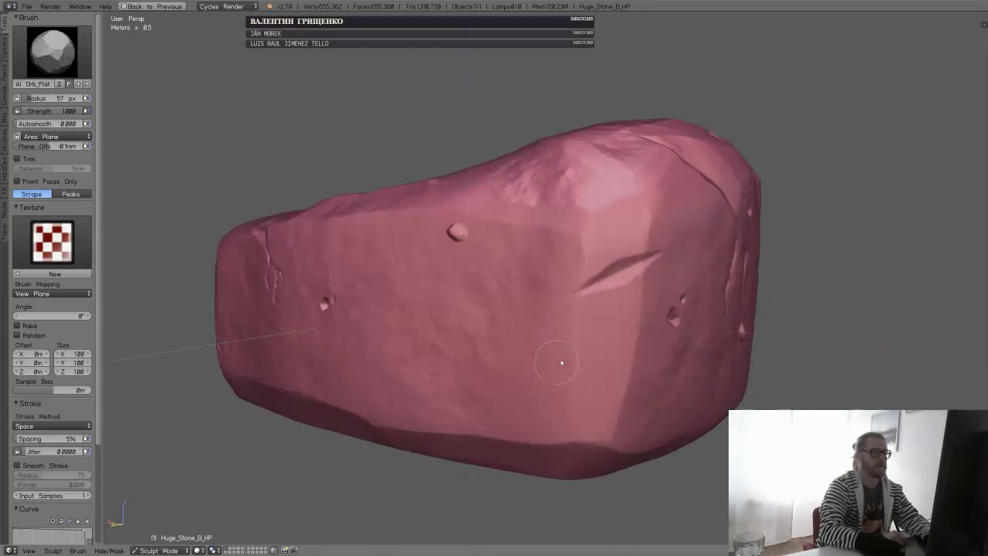
{"action": "left_click_drag", "start_coordinate": [575, 237], "coordinate": [582, 276]}
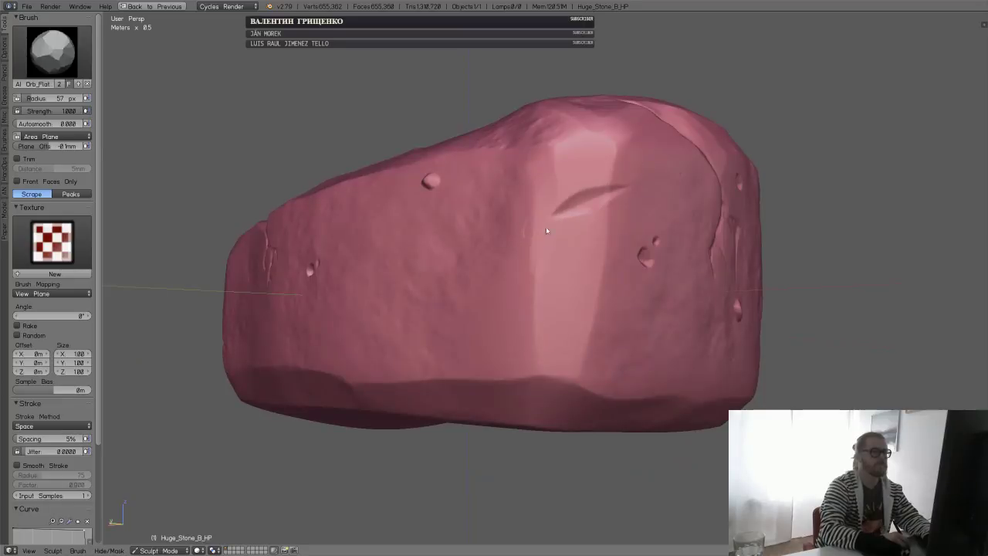
- Smooth the stamped chip on the cracked short end and save over Huge_Stone_B.blend
{"action": "middle_click_drag", "start_coordinate": [627, 283], "coordinate": [370, 273]}
{"action": "key", "text": "shift+s"}
{"action": "left_click_drag", "start_coordinate": [357, 295], "coordinate": [369, 288], "text": "shift"}
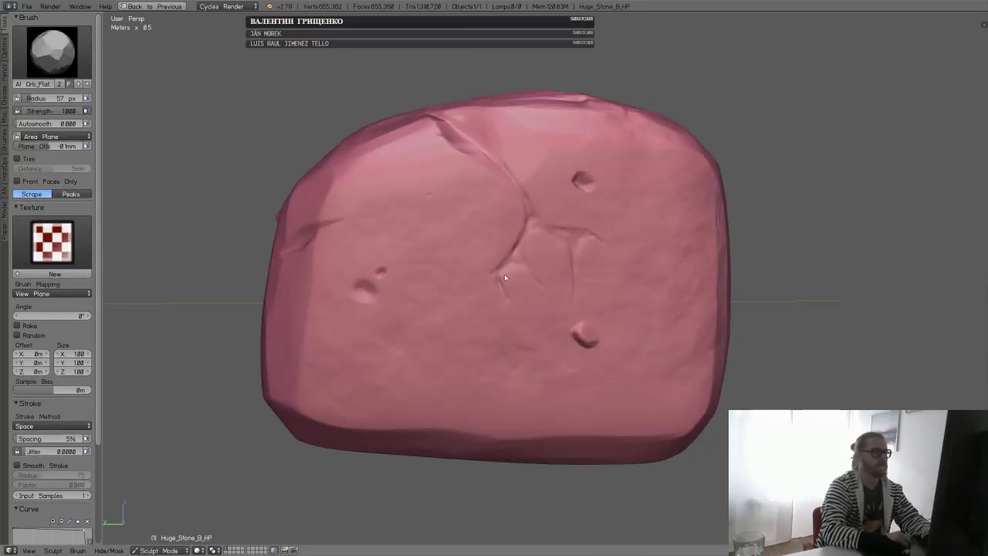
{"action": "key", "text": "ctrl+s"}
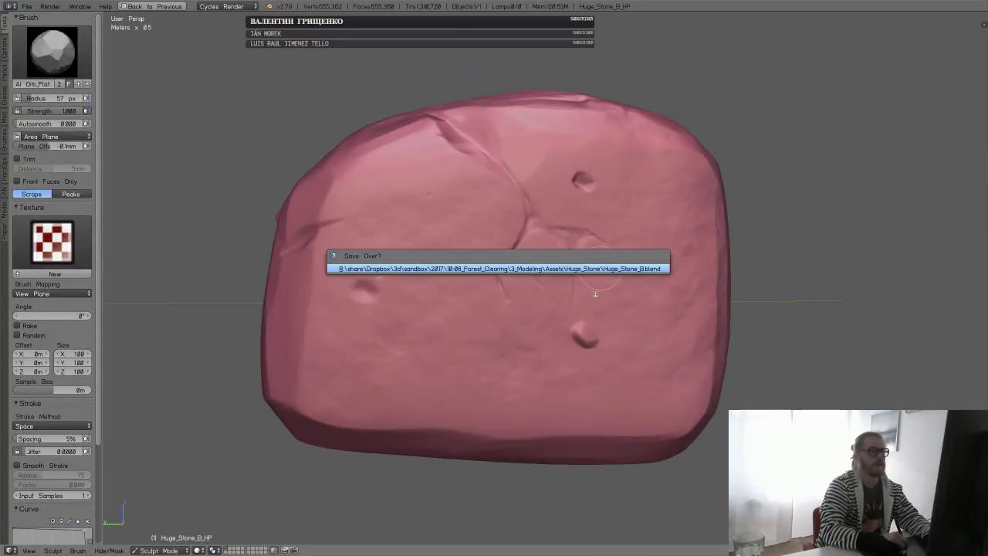
{"action": "key", "text": "Return"}
- Switch to Object Mode, deselect the stone and hide the tool shelf to view the whole sculpt
{"action": "mouse_move", "coordinate": [585, 330]}
{"action": "middle_mouse_down"}
{"action": "mouse_move", "coordinate": [602, 287]}
{"action": "mouse_move", "coordinate": [630, 329]}
{"action": "mouse_move", "coordinate": [609, 307]}
{"action": "middle_mouse_up"}
{"action": "key", "text": "Tab"}
{"action": "left_click", "coordinate": [577, 251]}
{"action": "key", "text": "a"}
{"action": "mouse_move", "coordinate": [469, 270]}
{"action": "middle_mouse_down"}
{"action": "mouse_move", "coordinate": [584, 273]}
{"action": "mouse_move", "coordinate": [661, 244]}
{"action": "mouse_move", "coordinate": [783, 270]}
{"action": "mouse_move", "coordinate": [612, 254]}
{"action": "middle_mouse_up"}
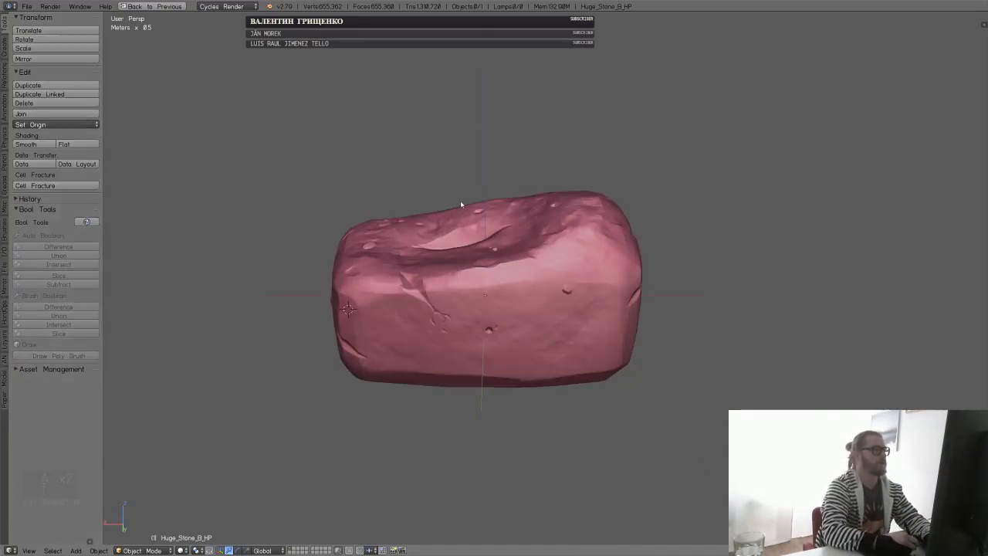
{"action": "key", "text": "t"}
{"action": "middle_click_drag", "start_coordinate": [460, 204], "coordinate": [573, 259]}
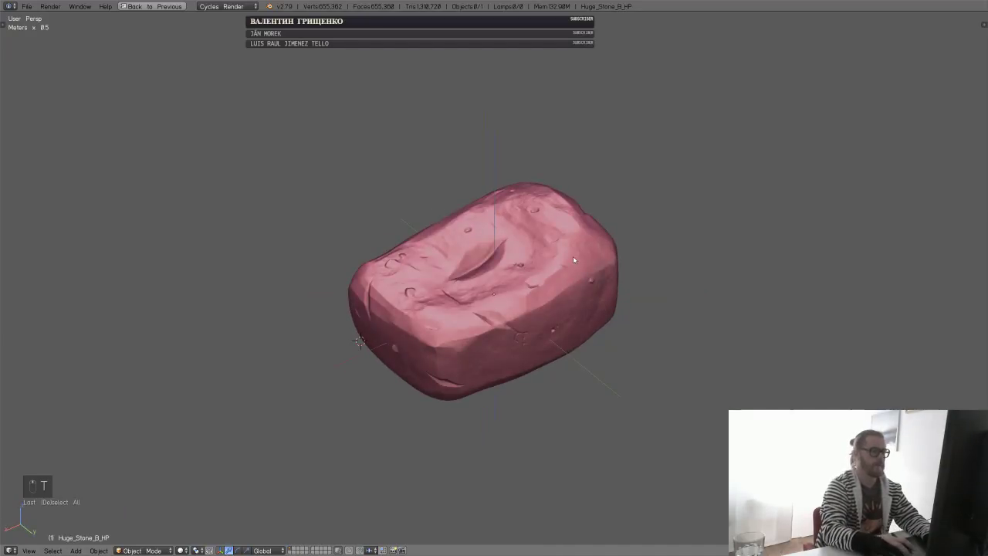
- Restore the multi-editor layout, select Huge_Stone_B_HP and save over Huge_Stone_B.blend
{"action": "key", "text": "ctrl+Down"}
{"action": "right_click", "coordinate": [487, 275]}
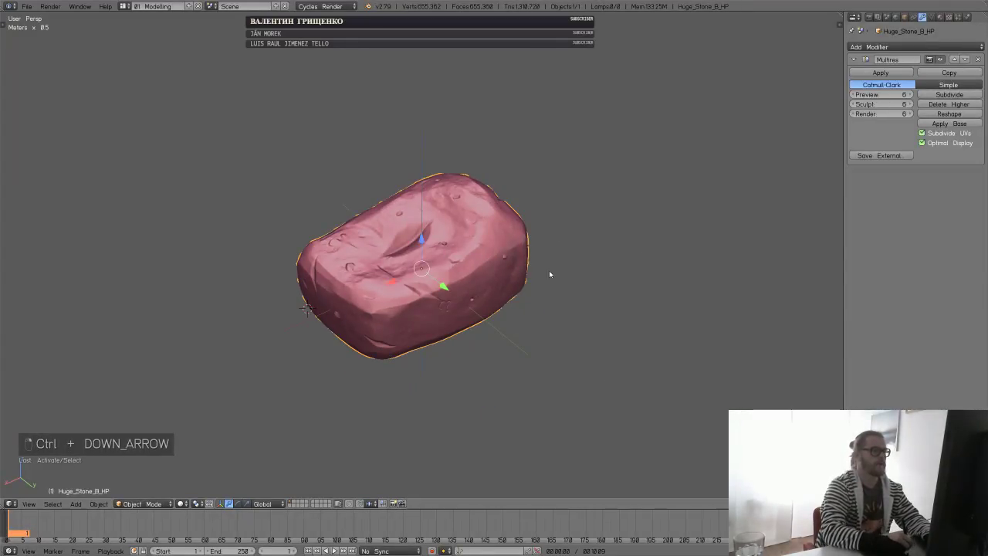
{"action": "middle_click_drag", "start_coordinate": [550, 274], "coordinate": [523, 269]}
{"action": "key", "text": "ctrl+s"}
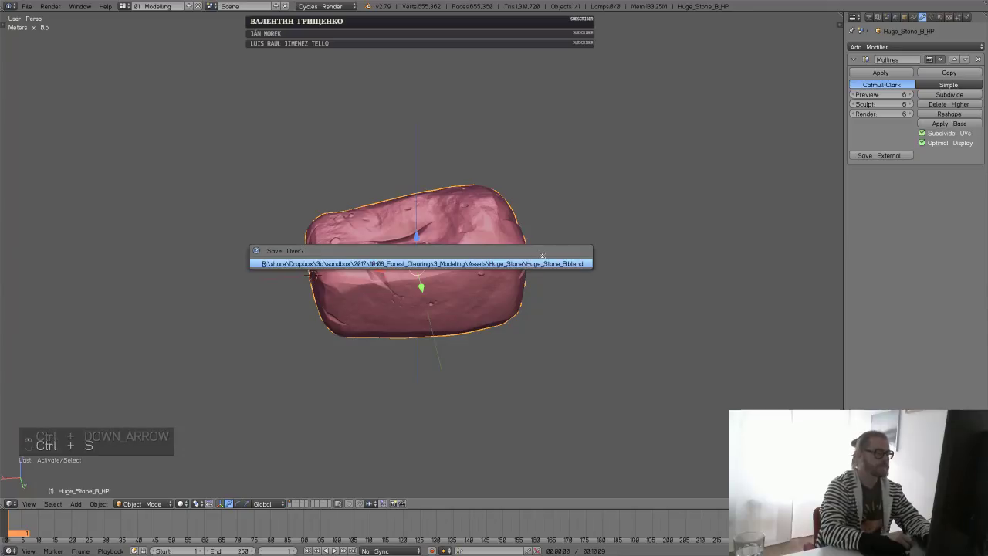
{"action": "left_click", "coordinate": [534, 263]}
{"action": "key", "text": "shift+d"}
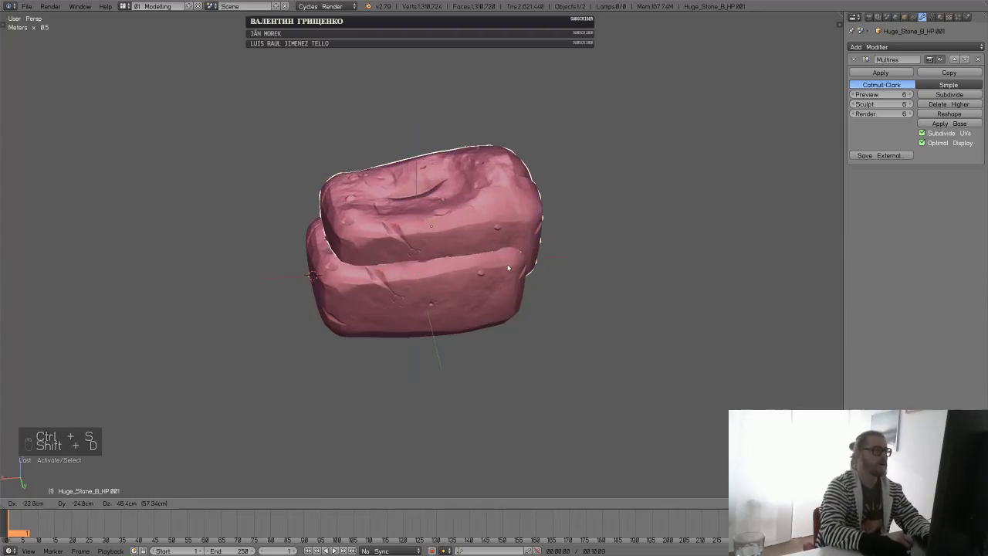
{"action": "key", "text": "x"}
{"action": "left_click", "coordinate": [564, 304]}
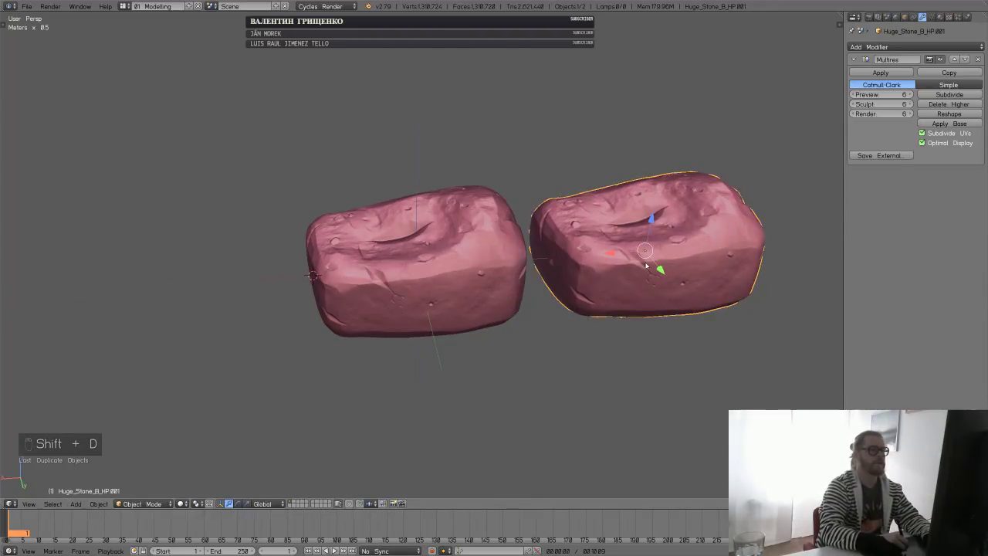
{"action": "key", "text": "x"}
{"action": "left_click", "coordinate": [648, 272]}
- Select Huge_Stone_B_HP, apply the base of its Multires modifier and enter Sculpt Mode
{"action": "right_click", "coordinate": [516, 270]}
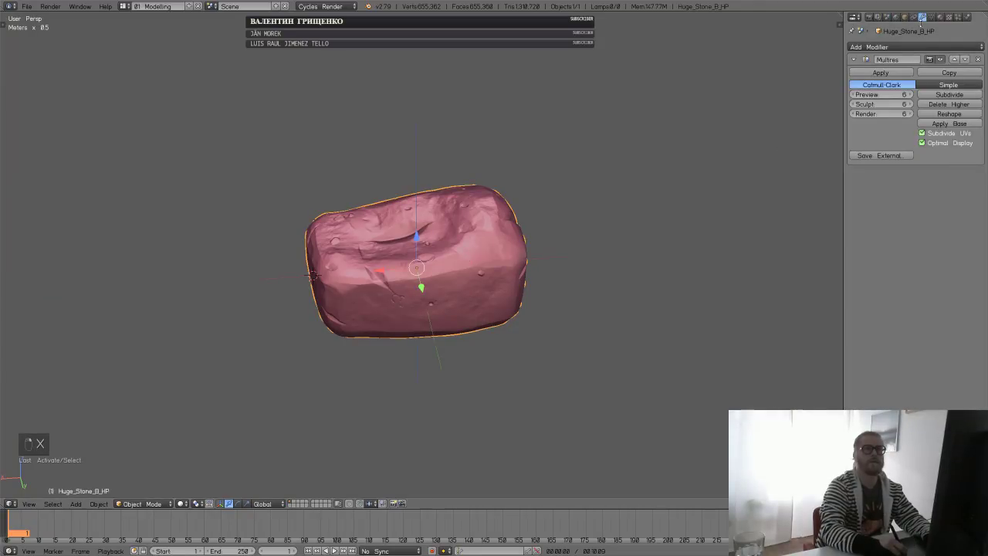
{"action": "left_click", "coordinate": [949, 124]}
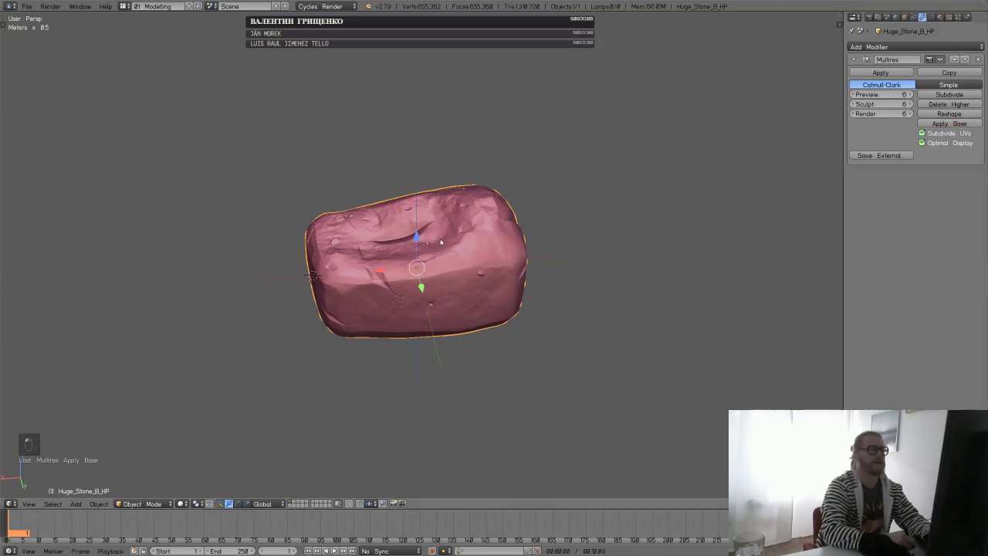
{"action": "mouse_move", "coordinate": [511, 296]}
{"action": "middle_mouse_down"}
{"action": "mouse_move", "coordinate": [578, 269]}
{"action": "mouse_move", "coordinate": [536, 302]}
{"action": "mouse_move", "coordinate": [523, 257]}
{"action": "middle_mouse_up"}
{"action": "key", "text": "Tab"}
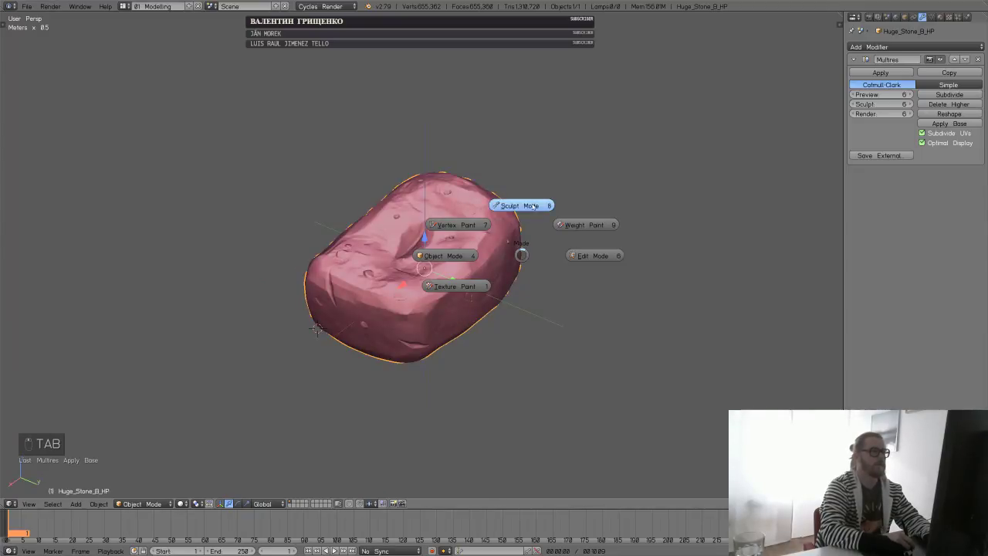
{"action": "left_click", "coordinate": [523, 227]}
- Activate the Grab brush with a large radius and reshape the stone's overall silhouette from several sides
{"action": "key", "text": "g"}
{"action": "key", "text": "f"}
{"action": "left_click", "coordinate": [548, 214]}
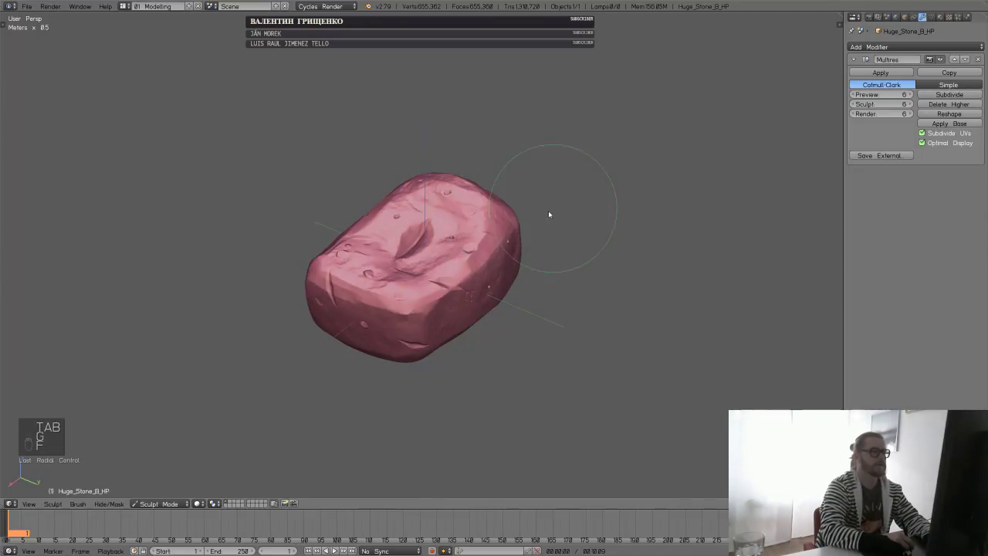
{"action": "left_click_drag", "start_coordinate": [512, 221], "coordinate": [516, 214]}
{"action": "mouse_move", "coordinate": [433, 311]}
{"action": "middle_mouse_down"}
{"action": "mouse_move", "coordinate": [450, 310]}
{"action": "mouse_move", "coordinate": [507, 245]}
{"action": "mouse_move", "coordinate": [540, 267]}
{"action": "mouse_move", "coordinate": [378, 260]}
{"action": "mouse_move", "coordinate": [434, 296]}
{"action": "middle_mouse_up"}
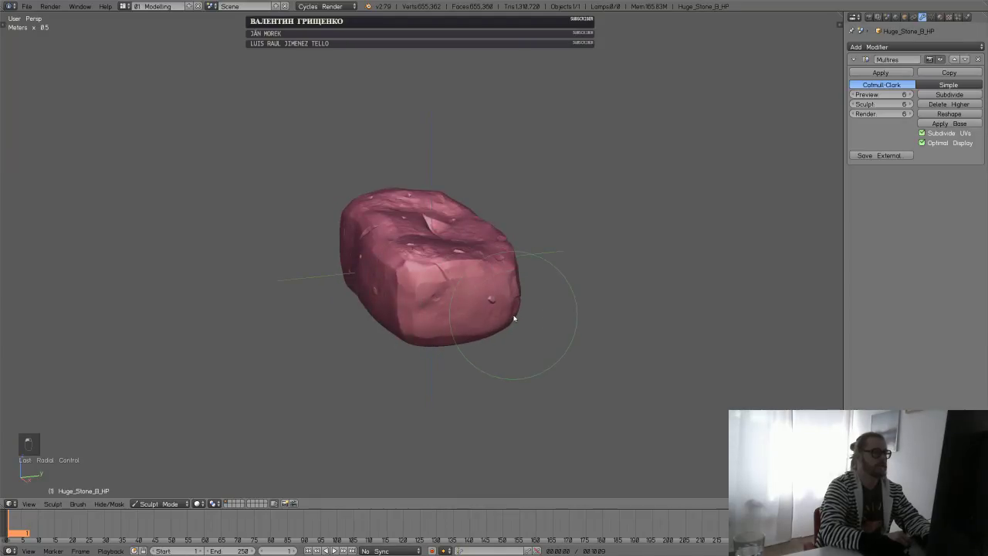
{"action": "middle_click_drag", "start_coordinate": [531, 309], "coordinate": [469, 264]}
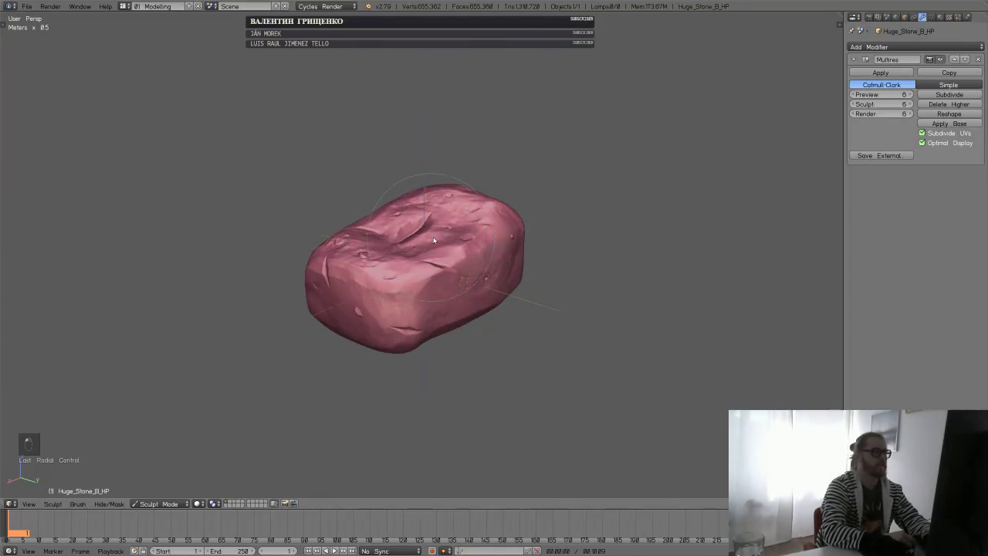
{"action": "mouse_move", "coordinate": [432, 247]}
{"action": "middle_mouse_down"}
{"action": "mouse_move", "coordinate": [474, 209]}
{"action": "mouse_move", "coordinate": [430, 221]}
{"action": "mouse_move", "coordinate": [508, 214]}
{"action": "middle_mouse_up"}
- Return to Object Mode and reapply the Multires base to match the reshaped stone
{"action": "key", "text": "Tab"}
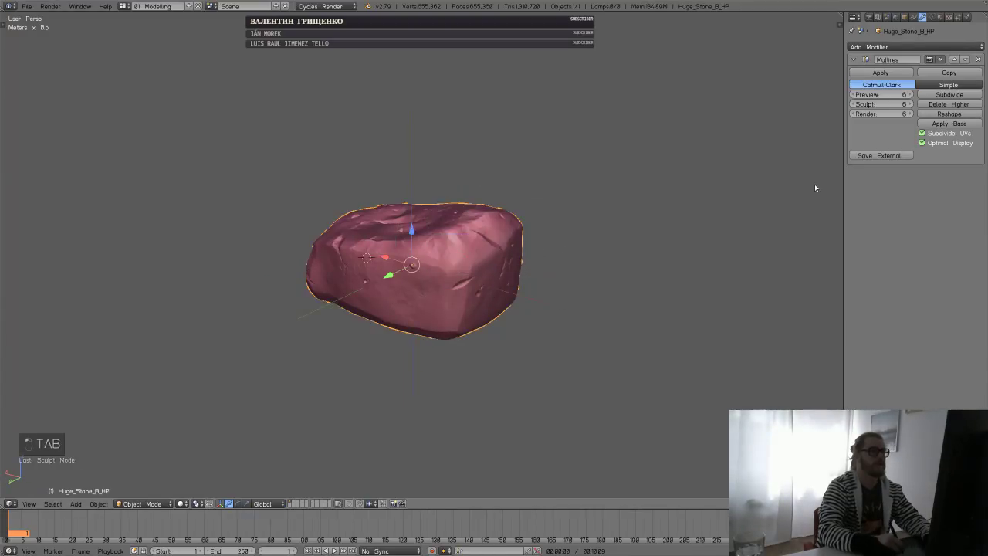
{"action": "left_click", "coordinate": [955, 124]}
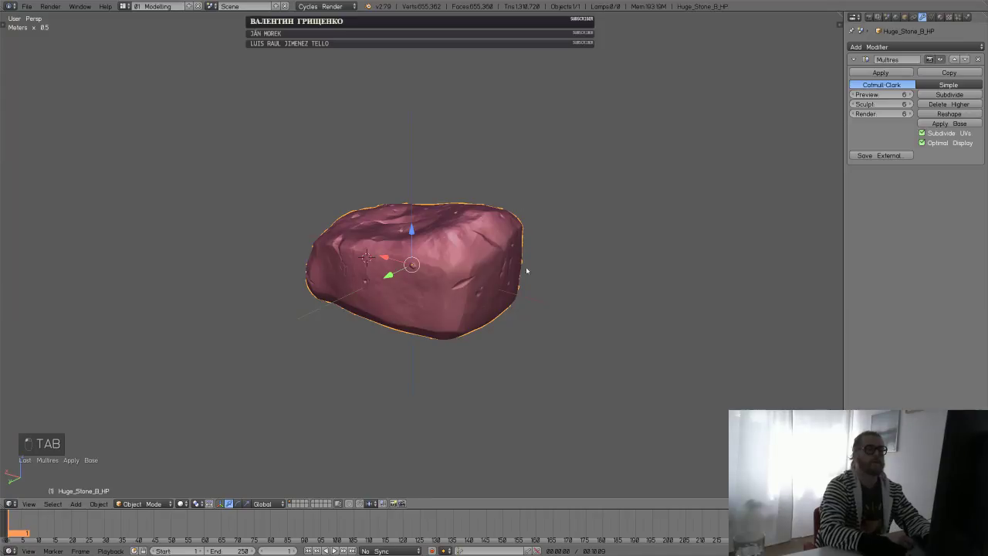
- Duplicate Huge_Stone_B_HP and place the copy about 3.22 m from the original in the negative X direction
{"action": "middle_click_drag", "start_coordinate": [526, 270], "coordinate": [540, 247]}
{"action": "key", "text": "shift+d"}
{"action": "key", "text": "x"}
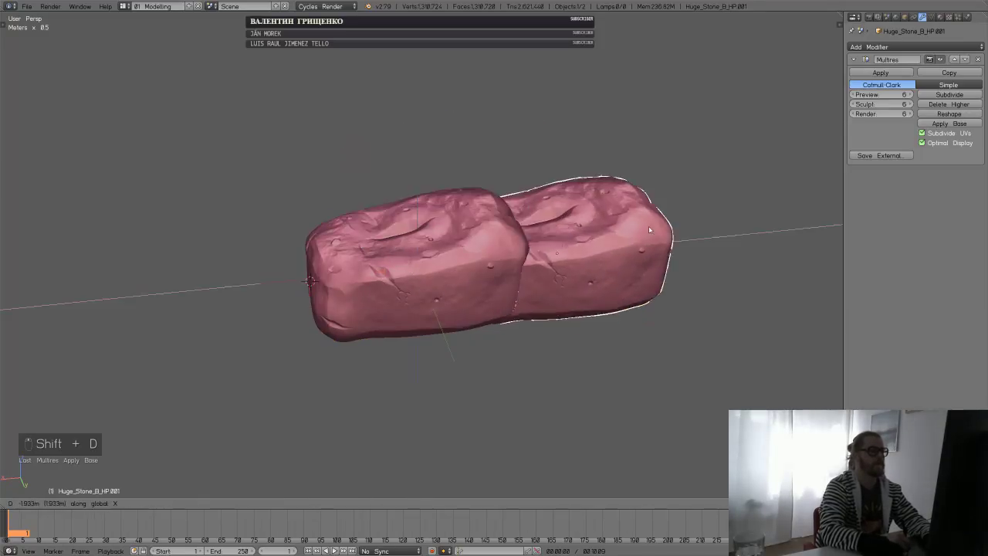
{"action": "left_click", "coordinate": [736, 226]}
{"action": "middle_click_drag", "start_coordinate": [736, 283], "coordinate": [585, 311], "text": "shift"}
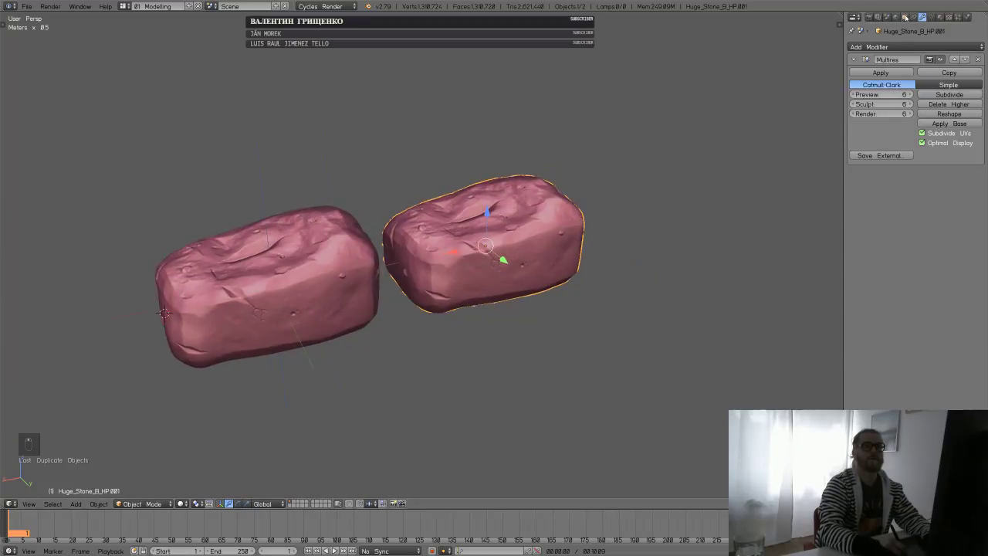
- Rename the duplicated stone object as Huge_Stone_B_LP
{"action": "left_click", "coordinate": [905, 17]}
{"action": "double_click", "coordinate": [930, 48]}
{"action": "key", "text": "BackSpace"}
{"action": "key", "text": "BackSpace"}
{"action": "key", "text": "BackSpace"}
{"action": "key", "text": "BackSpace"}
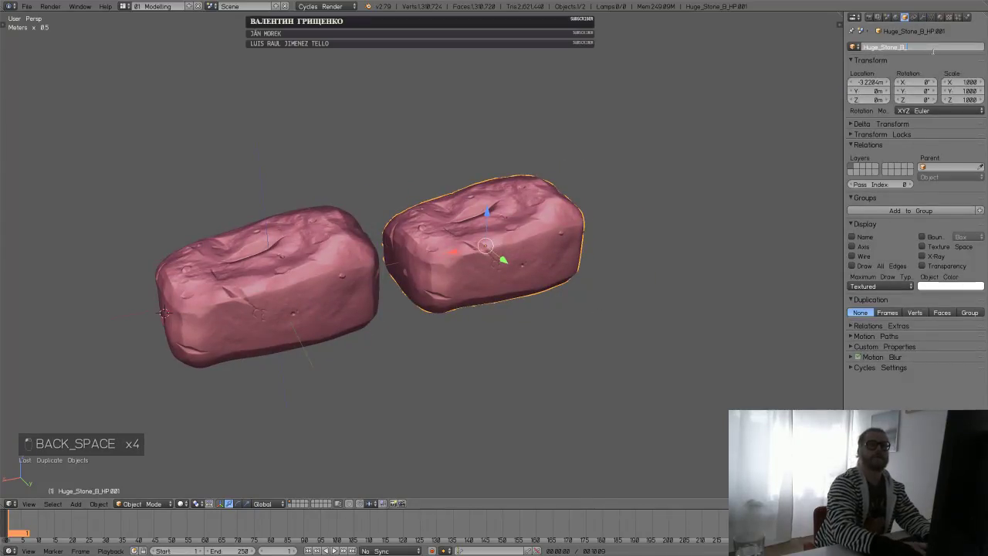
{"action": "type", "text": "LP"}
{"action": "key", "text": "Return"}
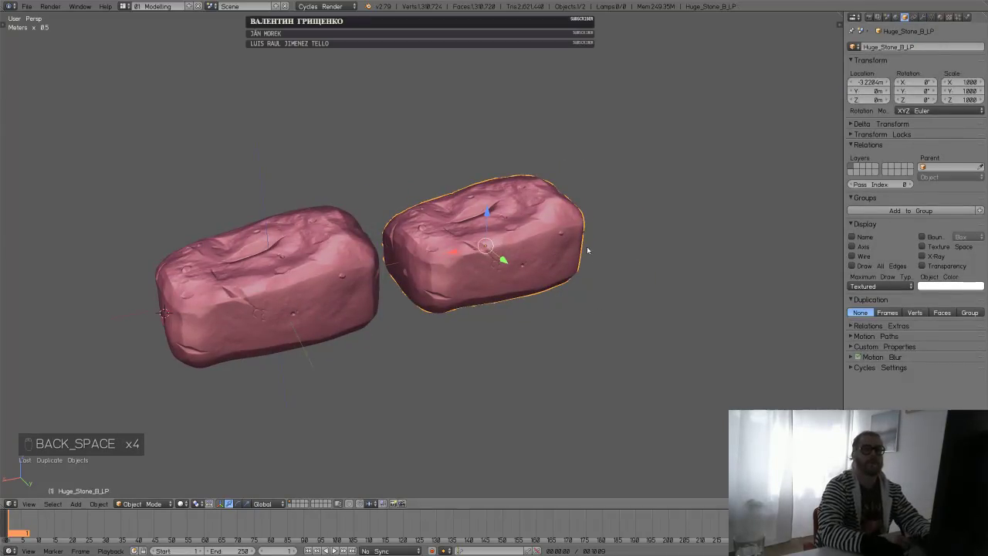
- Add a Decimate modifier to Huge_Stone_B_LP and keep that stone selected
{"action": "key", "text": "a"}
{"action": "right_click", "coordinate": [518, 268]}
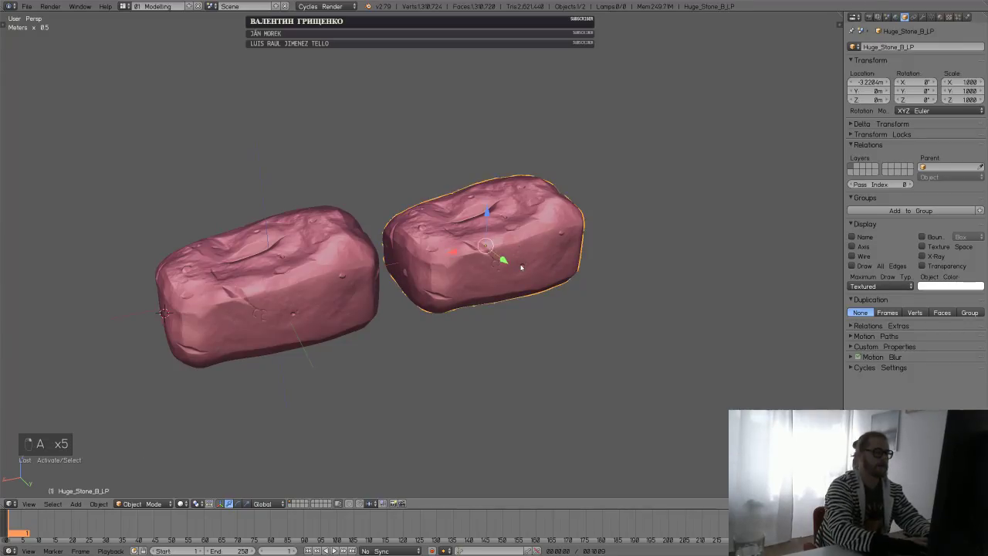
{"action": "key", "text": "alt+shift+m"}
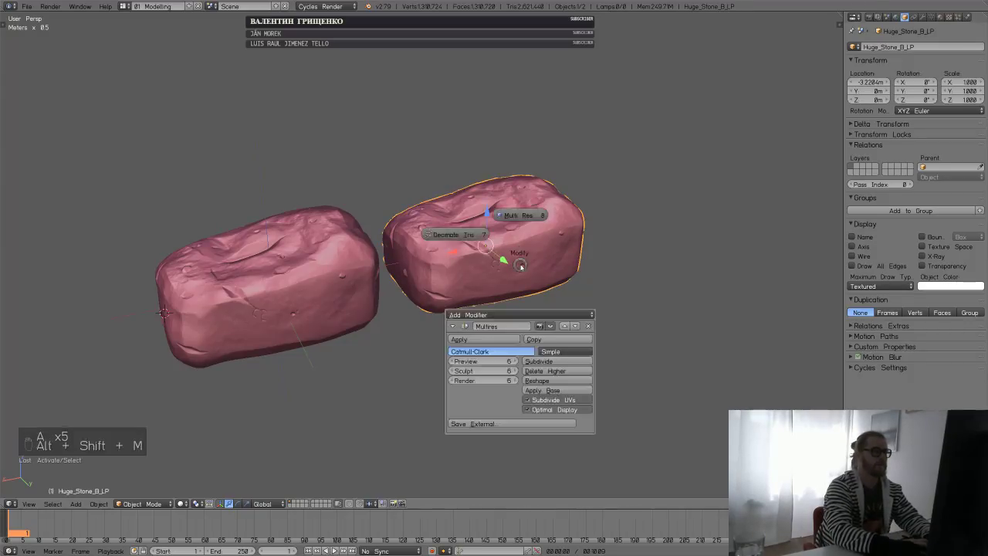
{"action": "left_click", "coordinate": [454, 236]}
{"action": "middle_click_drag", "start_coordinate": [565, 270], "coordinate": [567, 311]}
{"action": "key", "text": "a"}
{"action": "right_click", "coordinate": [530, 286]}
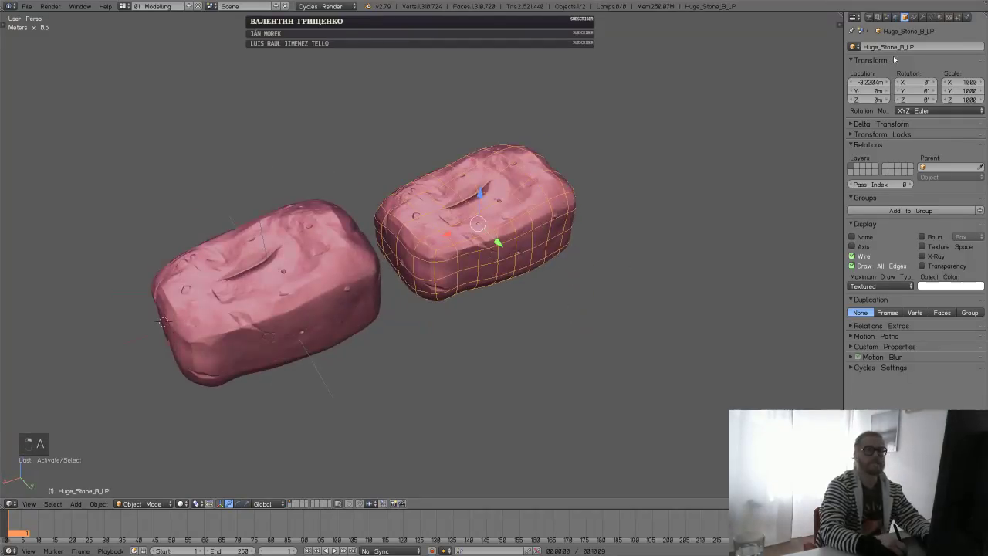
- Set the Decimate ratio of Huge_Stone_B_LP to 0.0006 and save over Huge_Stone_B.blend
{"action": "left_click", "coordinate": [922, 16]}
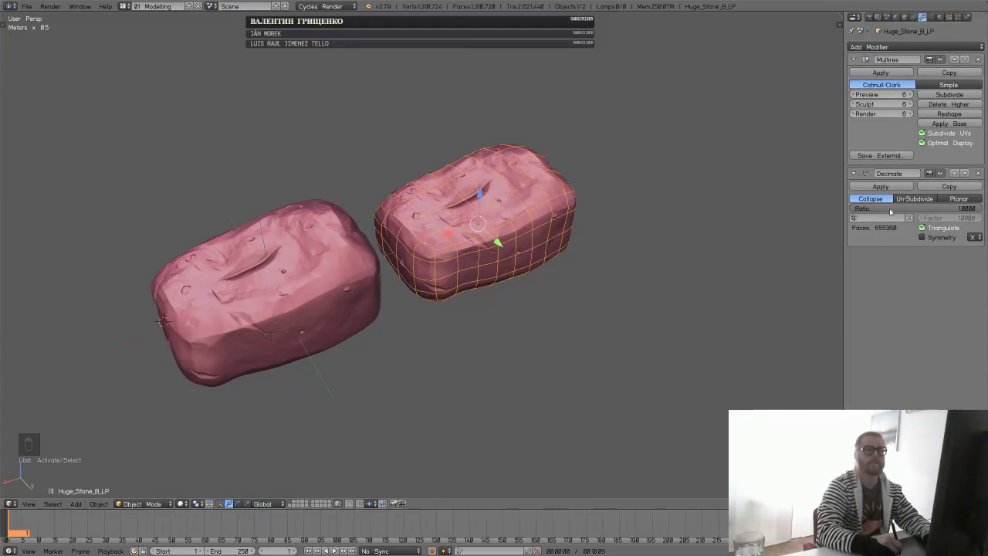
{"action": "left_click", "coordinate": [889, 210]}
{"action": "type", "text": "00"}
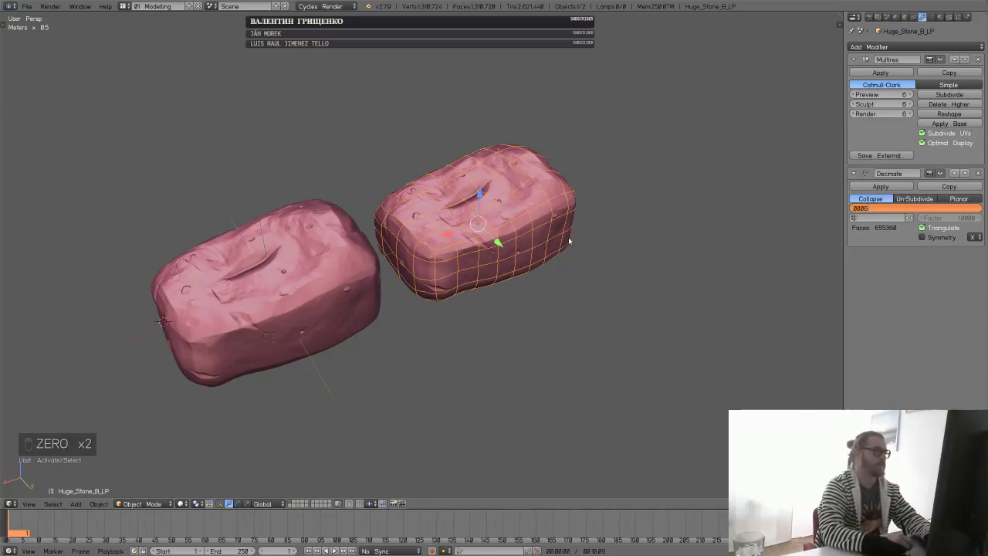
{"action": "key", "text": "Return"}
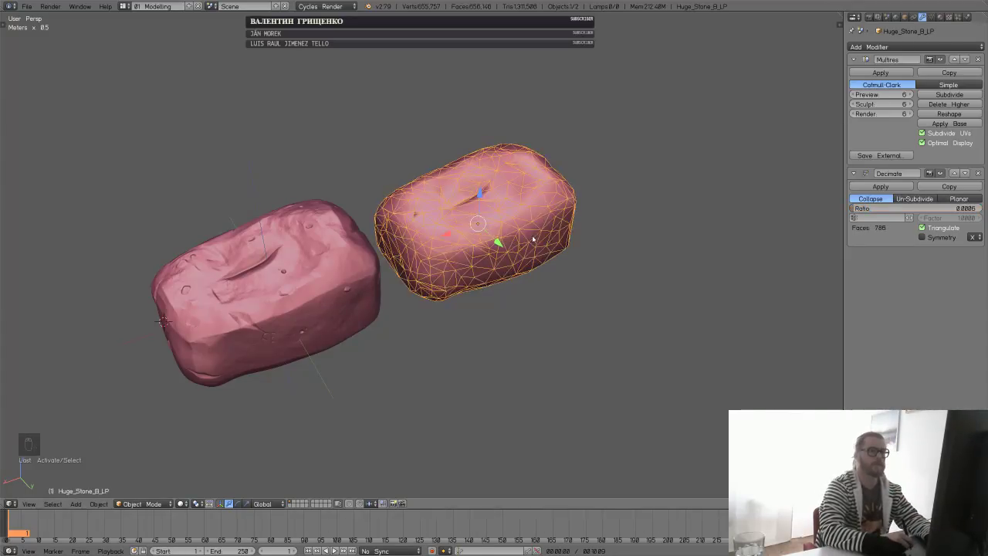
{"action": "scroll", "coordinate": [572, 250], "scroll_direction": "up", "scroll_amount": 2}
{"action": "middle_click_drag", "start_coordinate": [572, 250], "coordinate": [544, 242]}
{"action": "key", "text": "ctrl+s"}
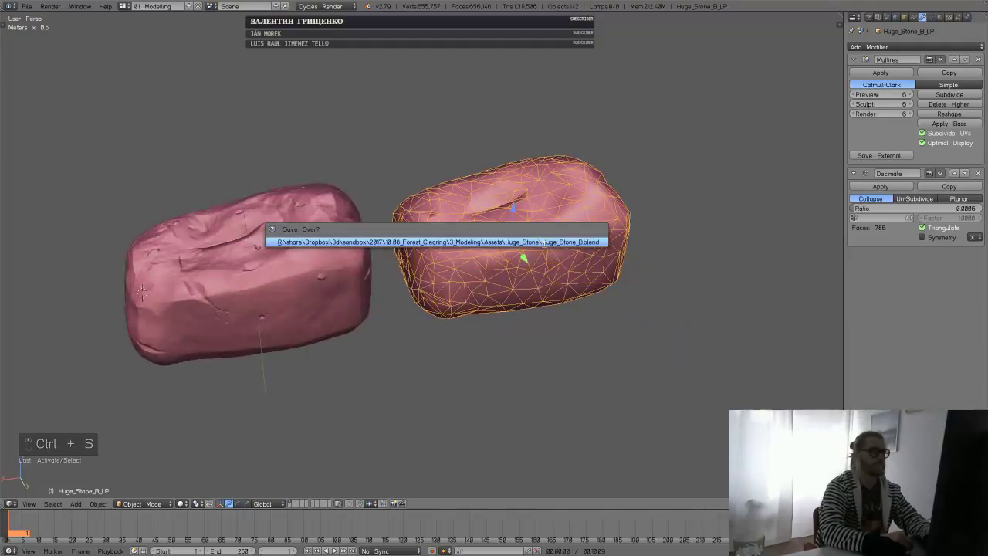
{"action": "left_click", "coordinate": [544, 241]}
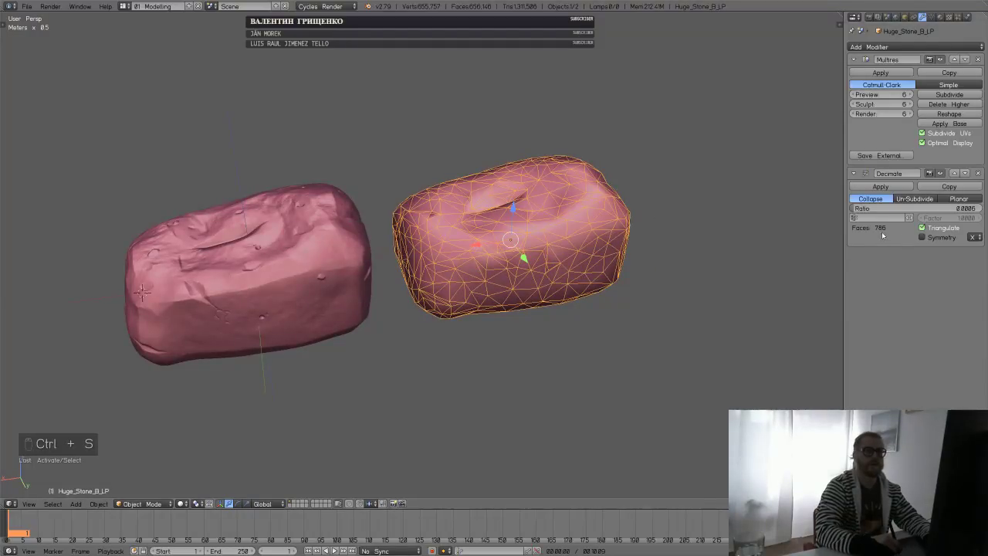
- Set the Decimate ratio of Huge_Stone_B_LP to 0.0003 and view the reduced stone from another side
{"action": "left_click", "coordinate": [887, 209]}
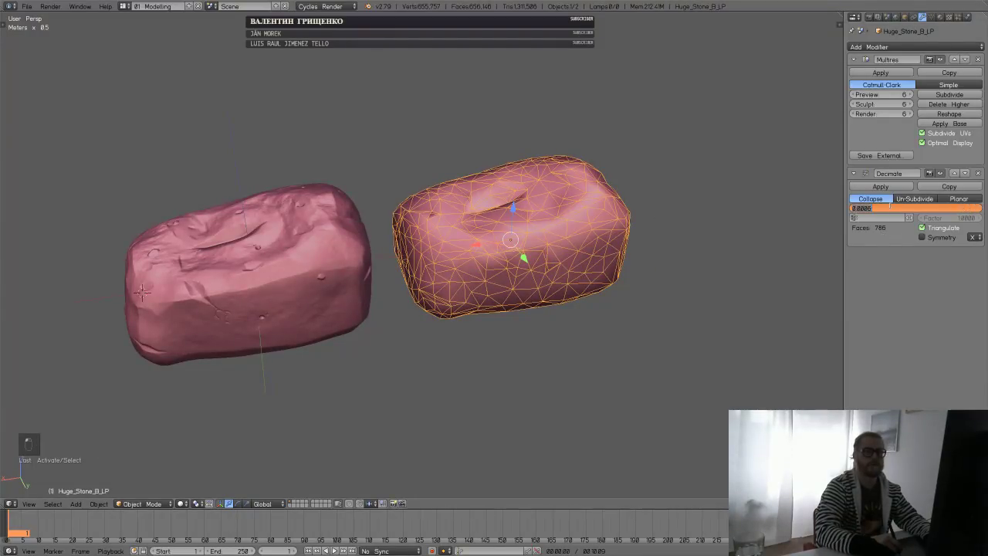
{"action": "type", "text": "0.000"}
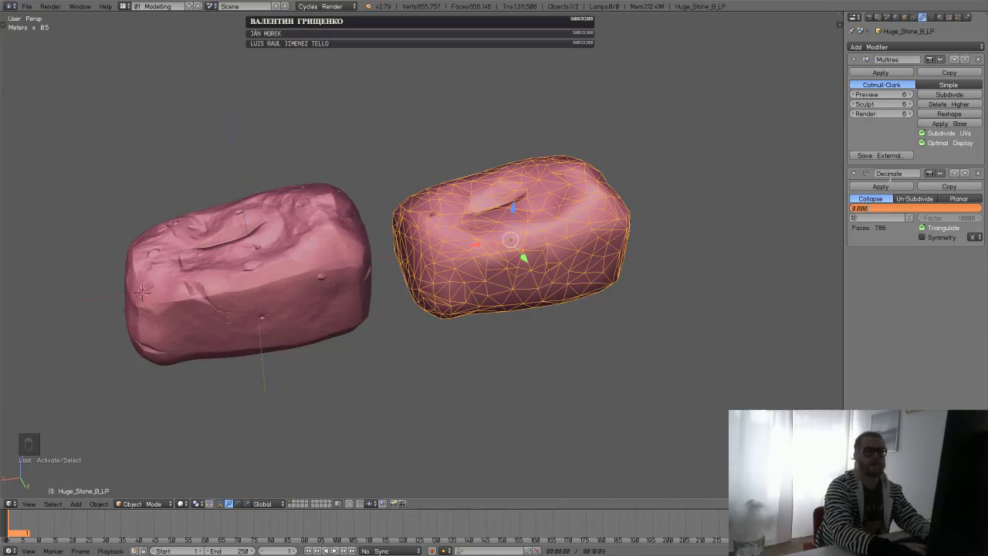
{"action": "type", "text": "3"}
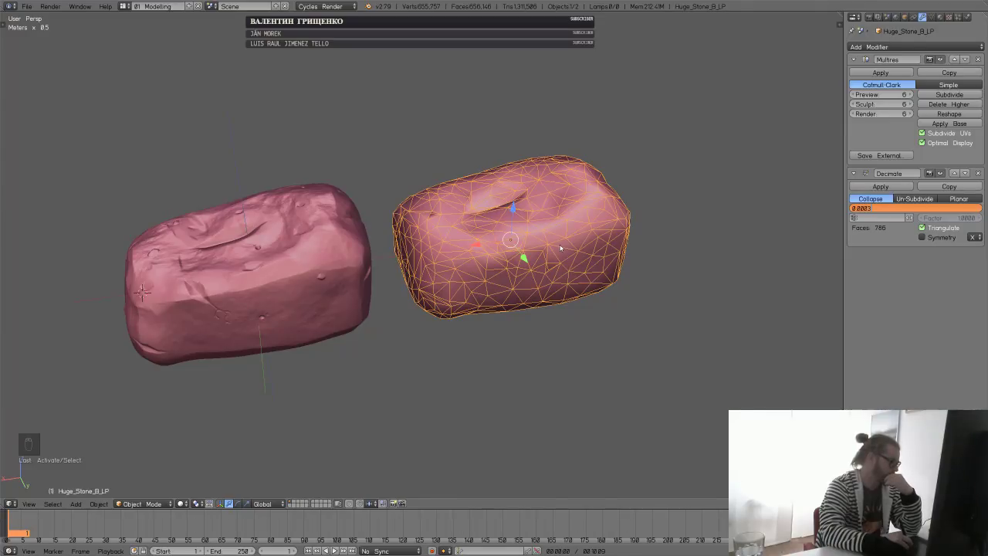
{"action": "key", "text": "Return"}
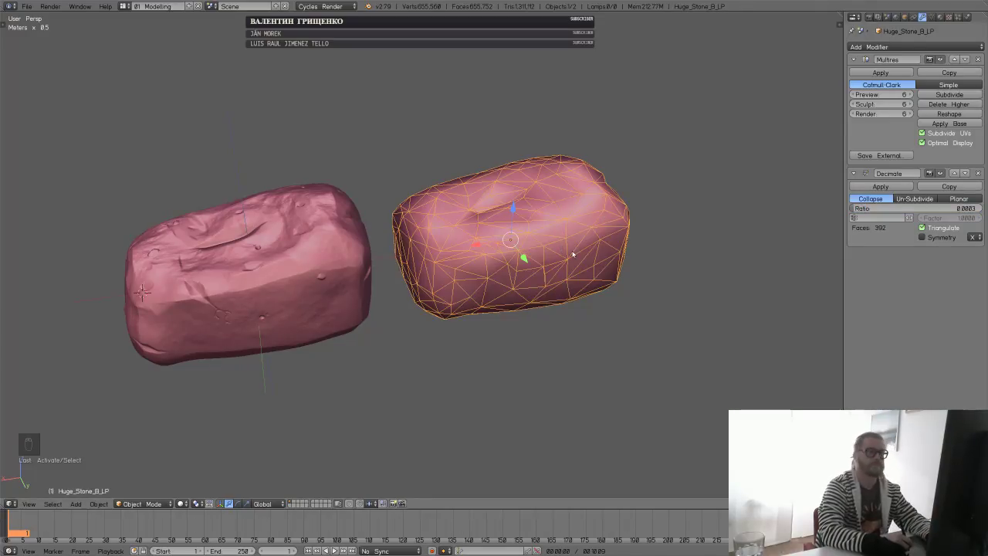
{"action": "key", "text": "a"}
{"action": "middle_click_drag", "start_coordinate": [547, 306], "coordinate": [575, 260]}
{"action": "right_click", "coordinate": [560, 264]}
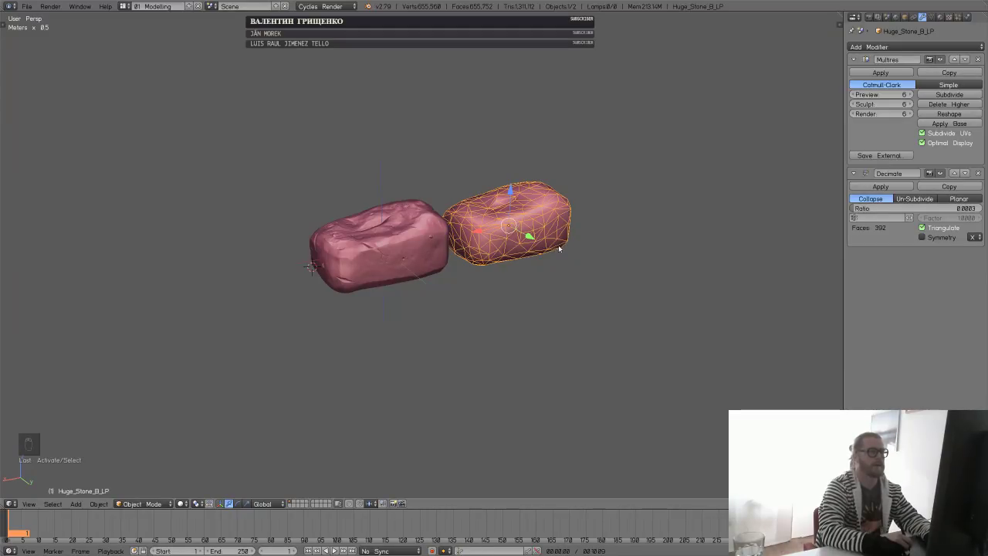
- Clear the location of Huge_Stone_B_LP to compare it with the high-poly stone, and move it to about -3.64 m on X
{"action": "key", "text": "alt+g"}
{"action": "middle_click_drag", "start_coordinate": [505, 283], "coordinate": [429, 251]}
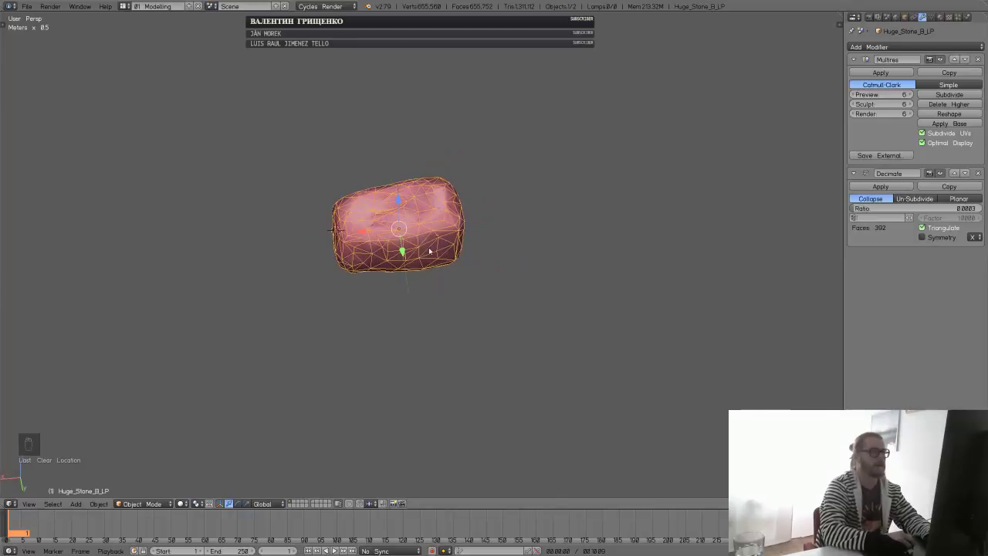
{"action": "key", "text": "g"}
{"action": "key", "text": "x"}
{"action": "left_click", "coordinate": [624, 255]}
{"action": "key", "text": "a"}
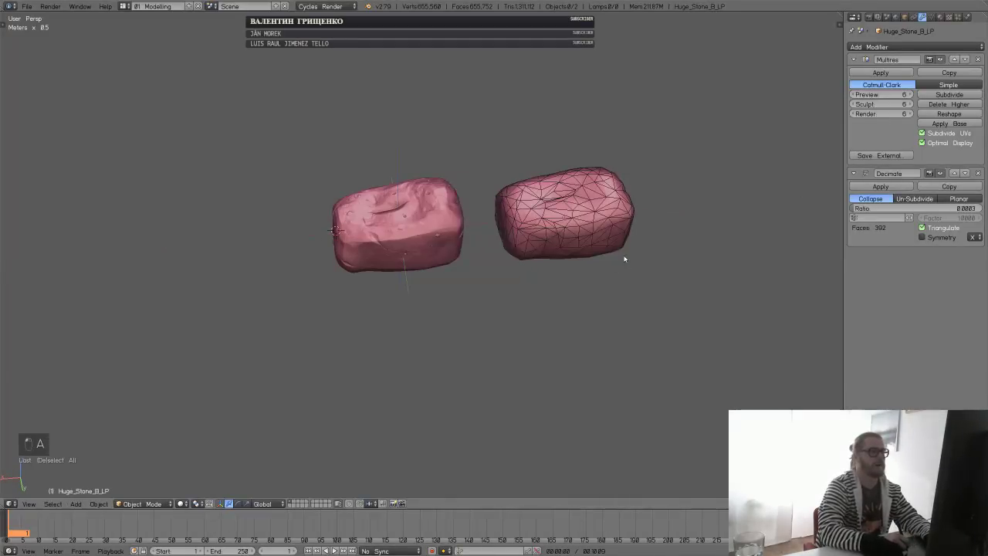
- Turn off the Wire and Draw All Edges display options for Huge_Stone_B_LP
{"action": "right_click", "coordinate": [625, 233]}
{"action": "left_click", "coordinate": [904, 16]}
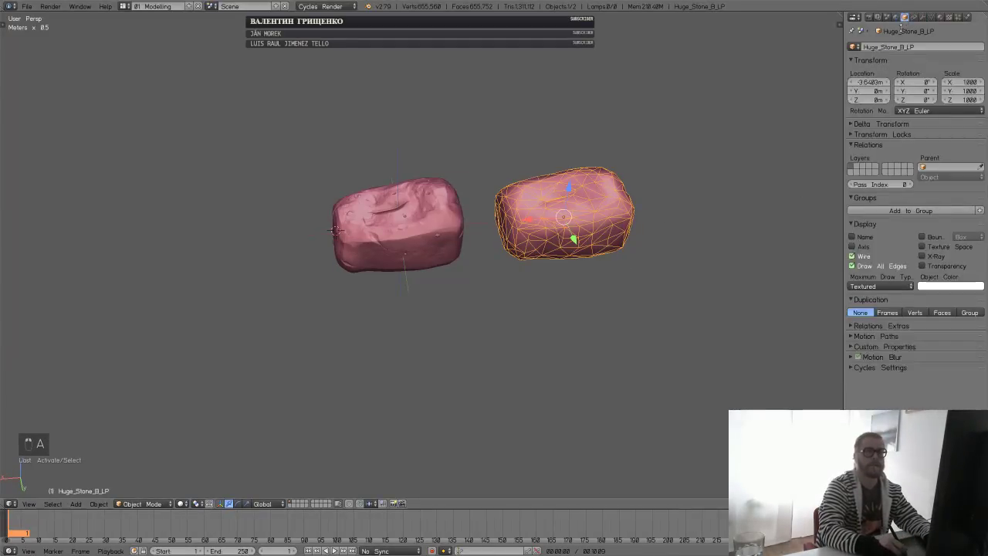
{"action": "left_click", "coordinate": [852, 256]}
{"action": "left_click", "coordinate": [852, 266]}
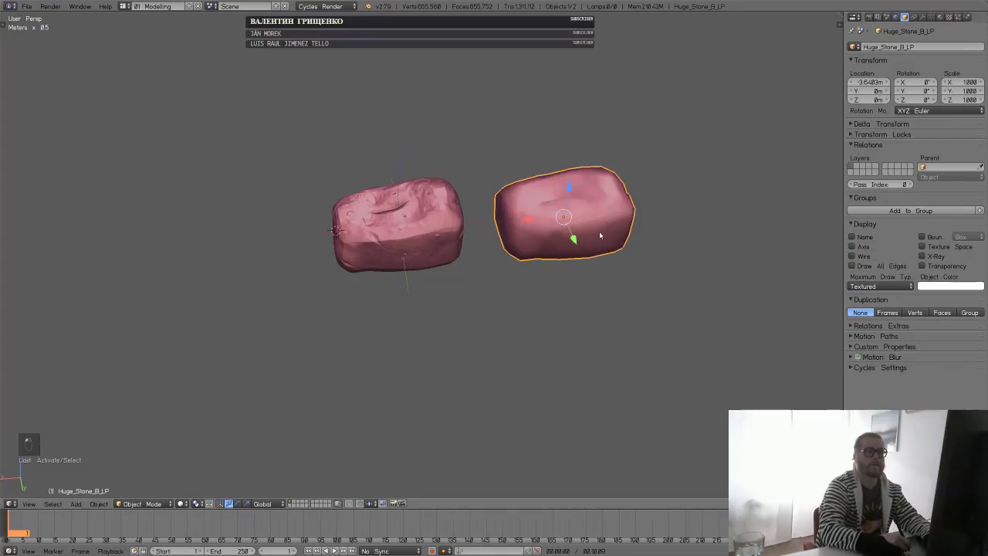
- Apply the Multires modifier and the Decimate modifier on Huge_Stone_B_LP
{"action": "left_click", "coordinate": [922, 16]}
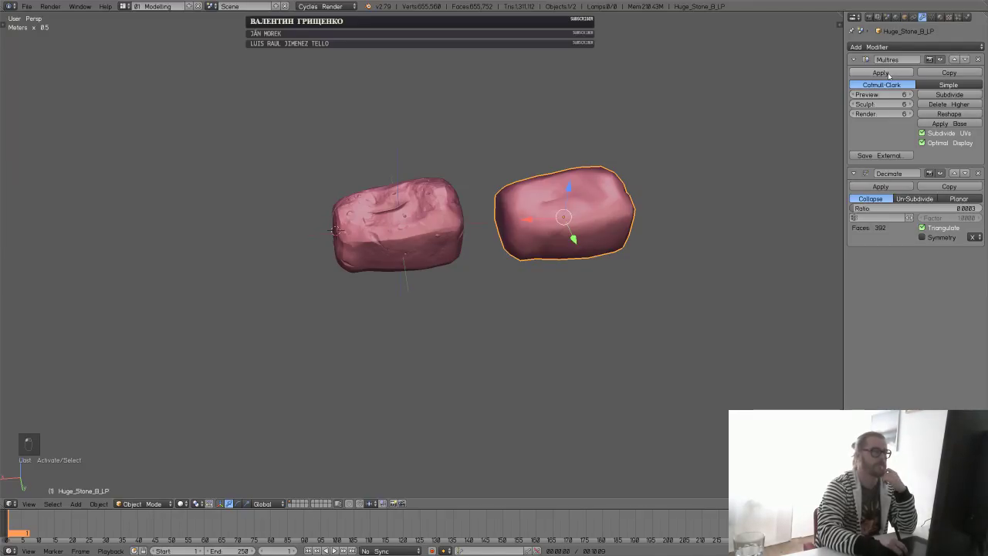
{"action": "left_click", "coordinate": [888, 75]}
{"action": "left_click", "coordinate": [882, 76]}
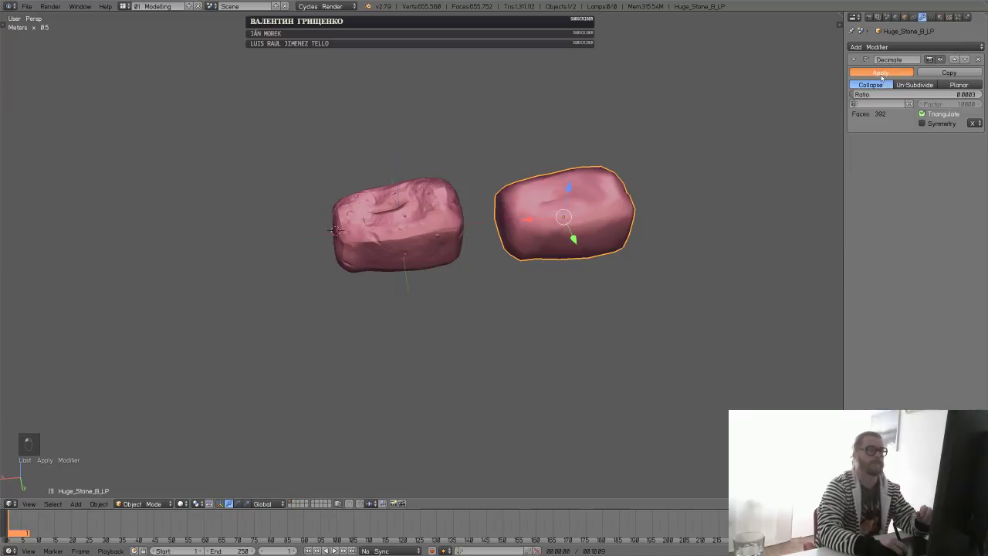
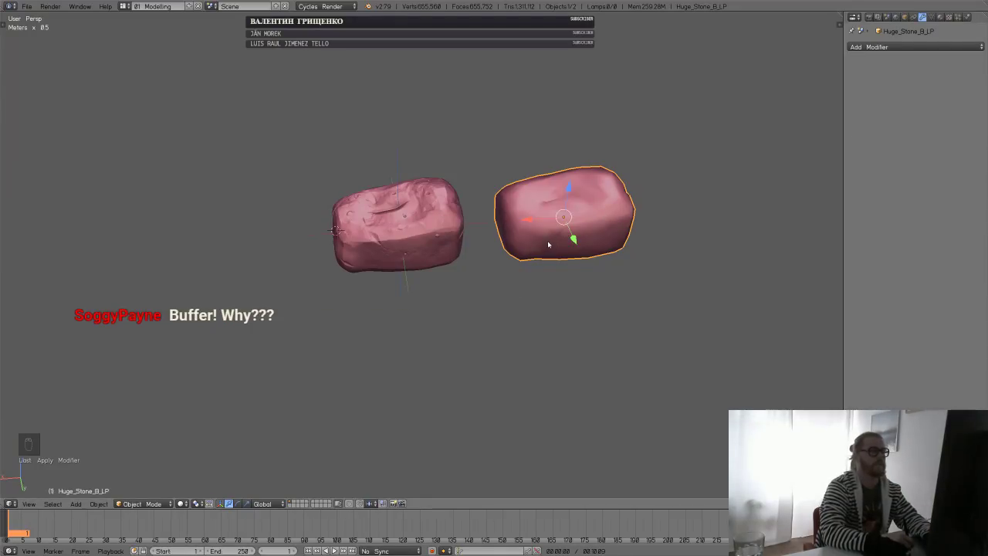
- Save the scene over the existing Huge_Stone_B.blend file
{"action": "key", "text": "ctrl+shift+s"}
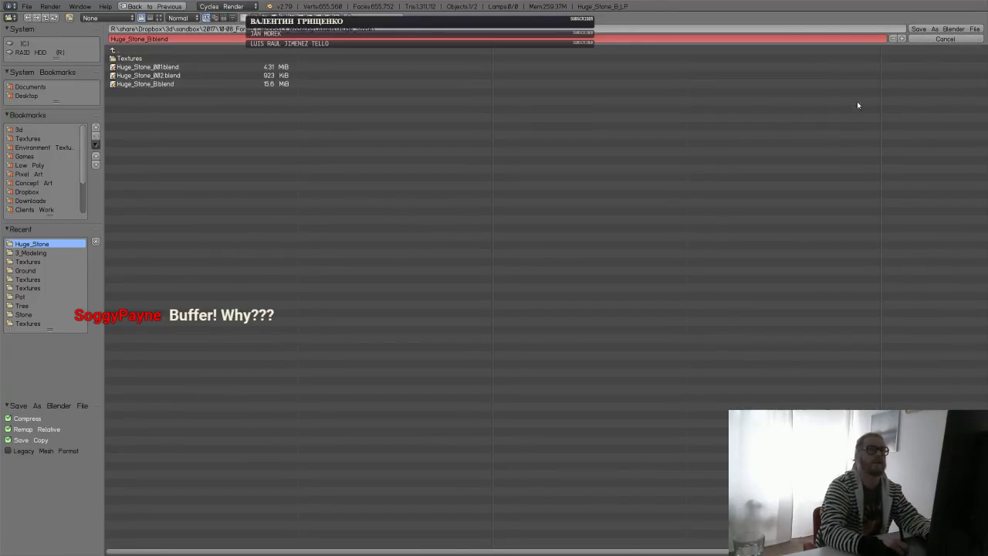
{"action": "left_click", "coordinate": [944, 38]}
{"action": "key", "text": "ctrl+s"}
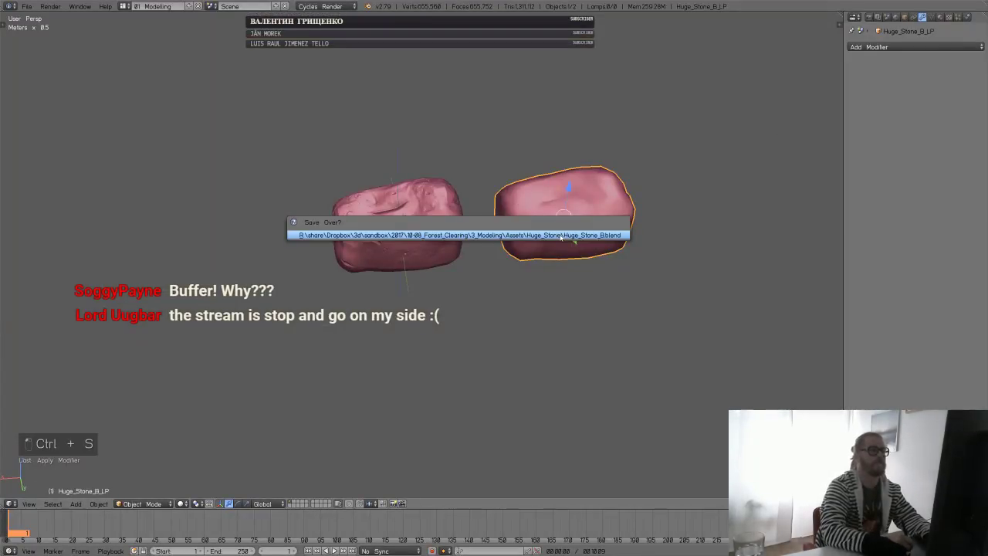
{"action": "left_click", "coordinate": [561, 235]}
- Reset the 3D cursor to the world origin, frame both stones and reselect Huge_Stone_B_LP
{"action": "key", "text": "shift+c"}
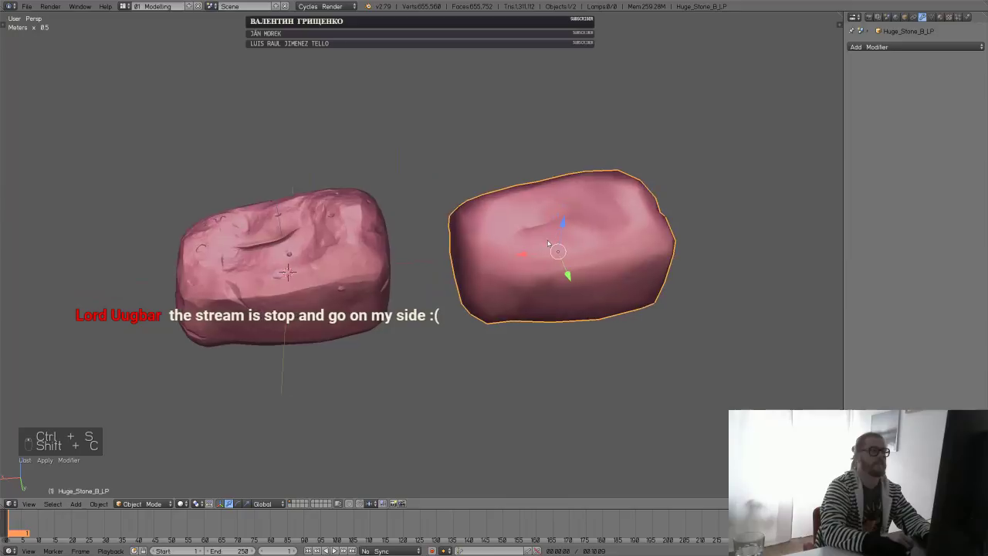
{"action": "middle_click_drag", "start_coordinate": [561, 240], "coordinate": [587, 241]}
{"action": "key", "text": "a"}
{"action": "right_click", "coordinate": [548, 248]}
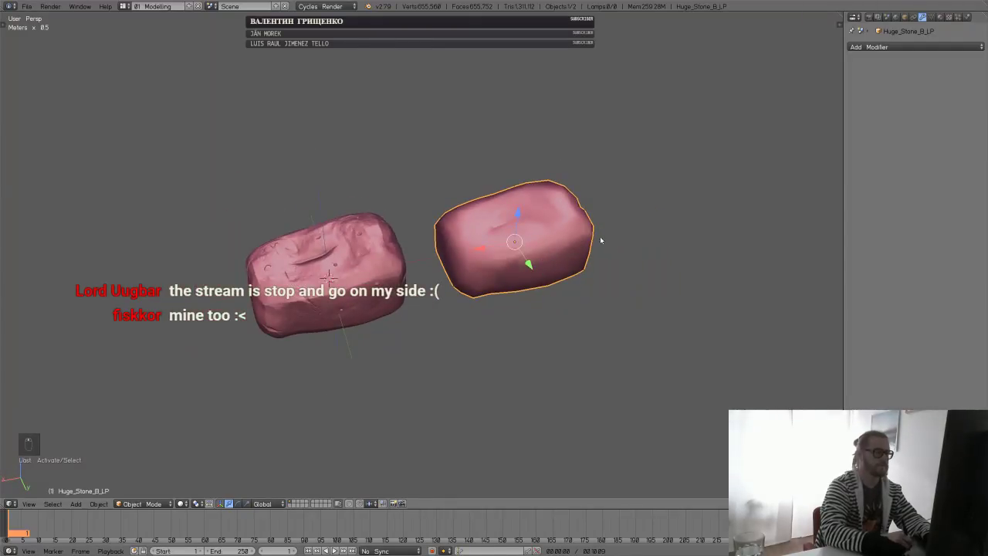
- Split the 3D view into two side-by-side views, and enlarge the timeline area and turn it into a Node Editor
{"action": "left_click_drag", "start_coordinate": [841, 17], "coordinate": [497, 247]}
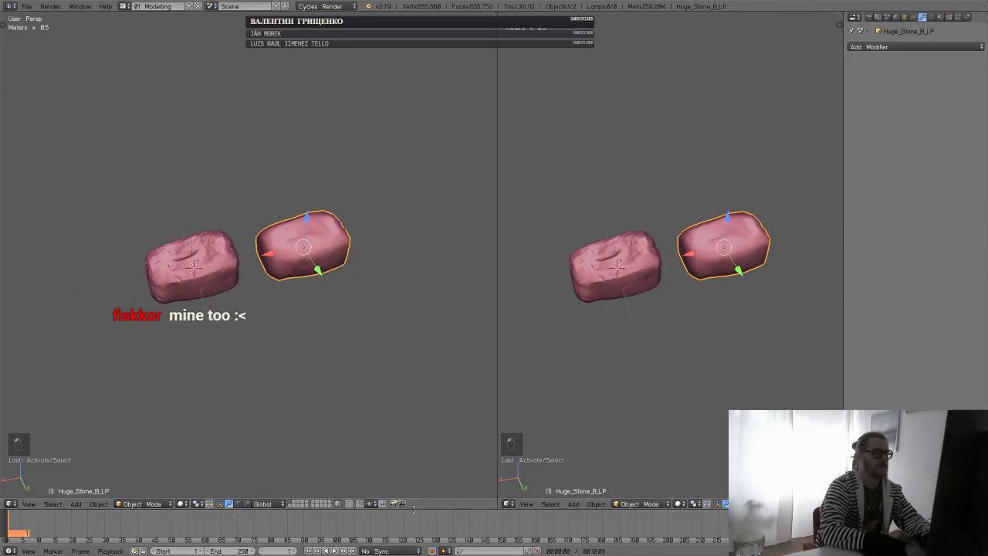
{"action": "left_click_drag", "start_coordinate": [414, 509], "coordinate": [414, 301]}
{"action": "key", "text": "shift+v"}
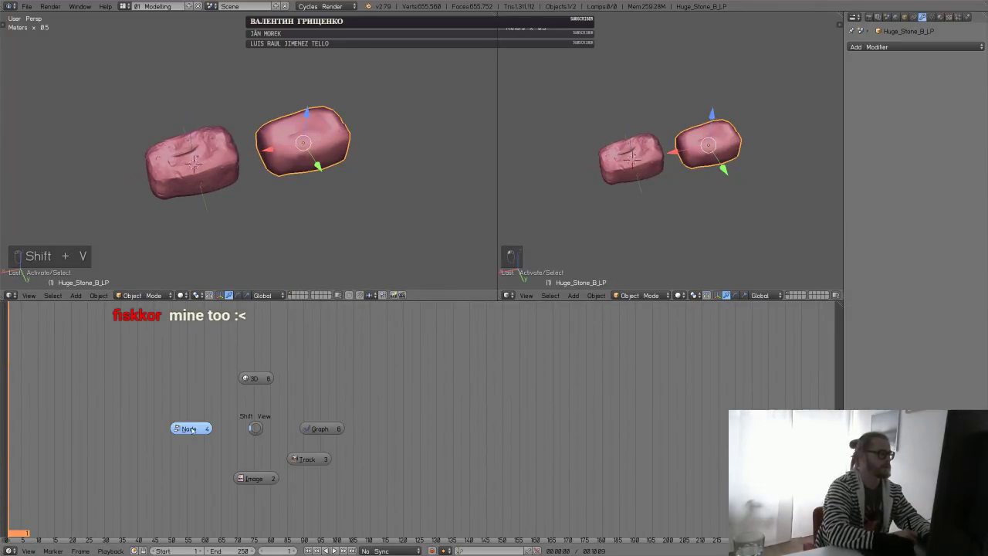
{"action": "left_click", "coordinate": [192, 427]}
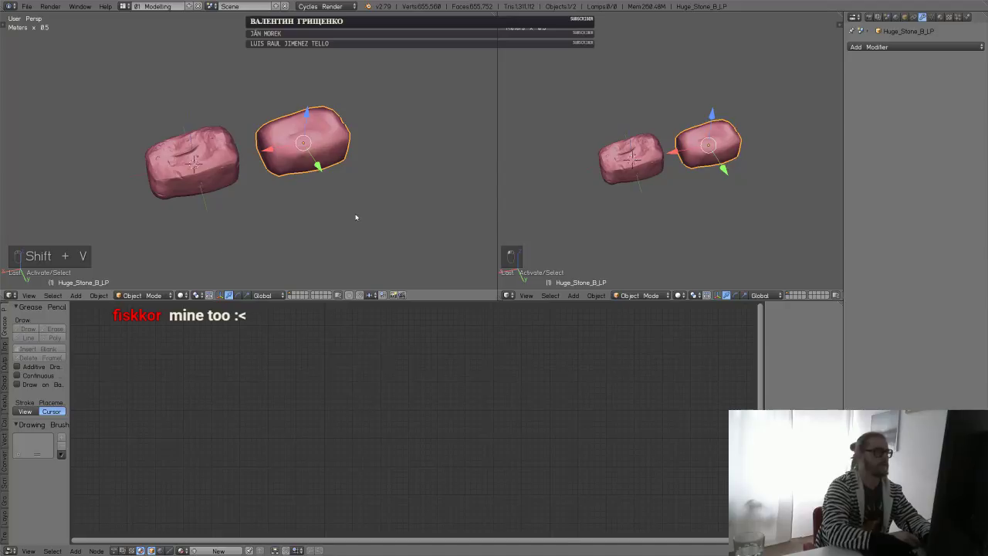
- Create a new material on Huge_Stone_B_LP and name it Huge_Stone_B
{"action": "left_click", "coordinate": [939, 16]}
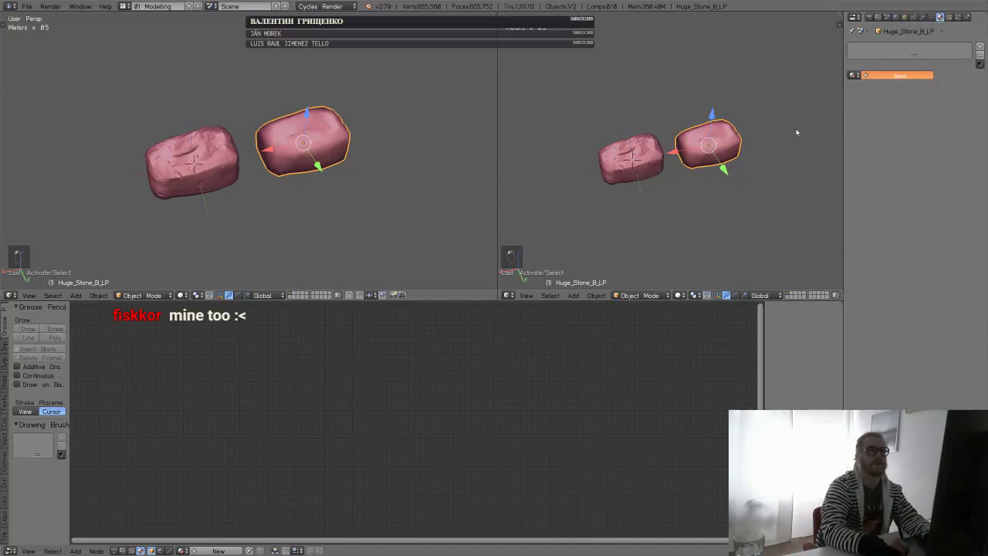
{"action": "left_click", "coordinate": [899, 75]}
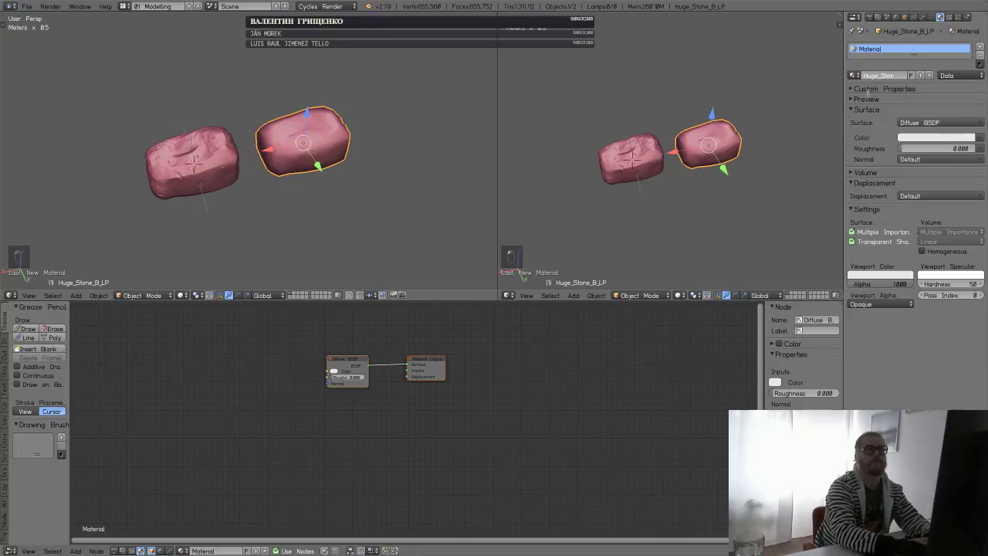
{"action": "key", "text": "Return"}
- Edit the Huge_Stone_B_LP mesh in edge select mode in a maximized 3D view, with matcap shading turned off
{"action": "key", "text": "Tab"}
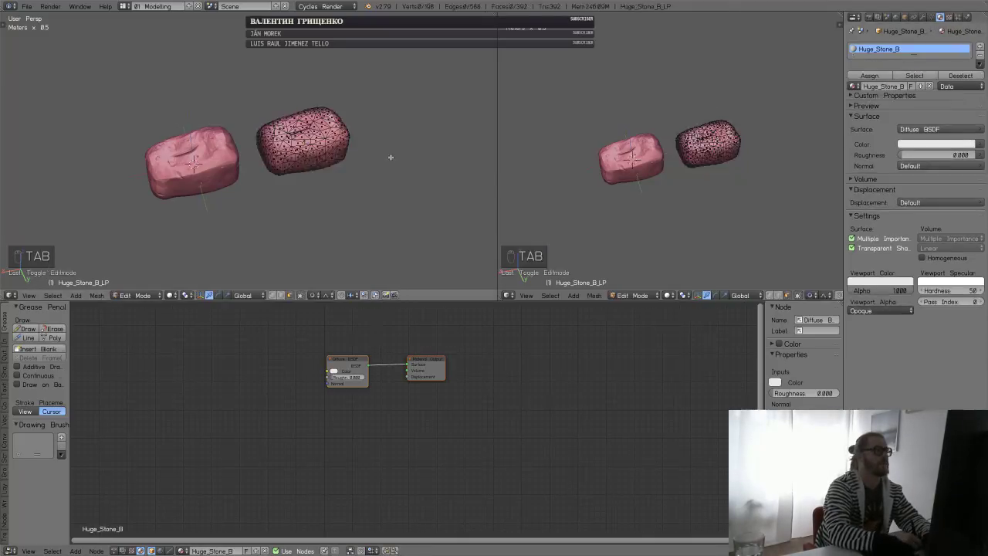
{"action": "key", "text": "2"}
{"action": "key", "text": "ctrl+Up"}
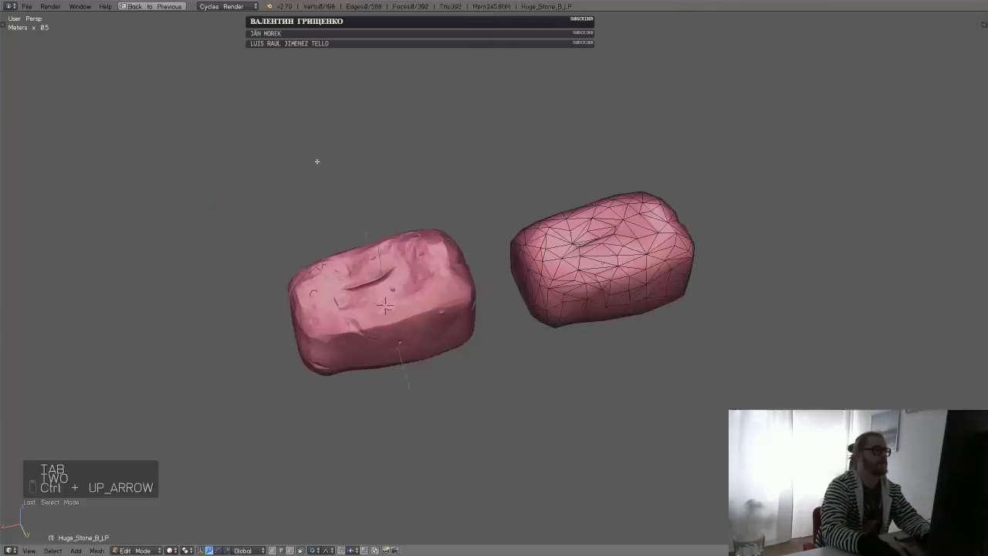
{"action": "key", "text": "n"}
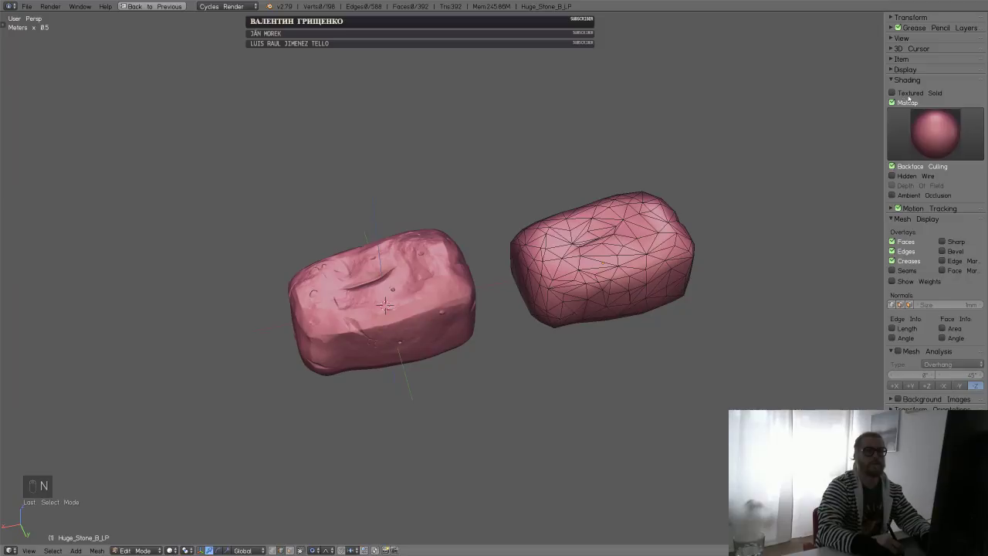
{"action": "left_click", "coordinate": [900, 104]}
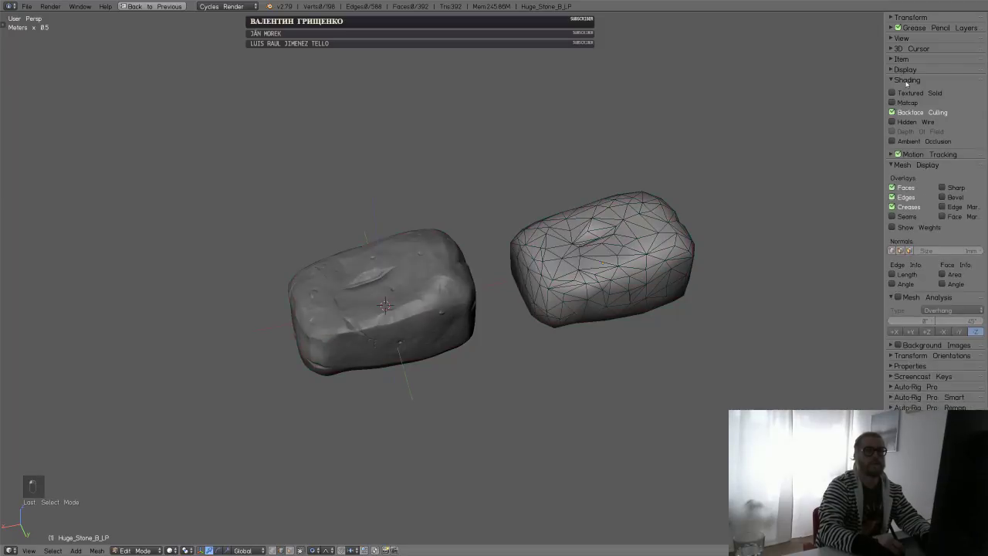
{"action": "left_click", "coordinate": [904, 82]}
{"action": "key", "text": "n"}
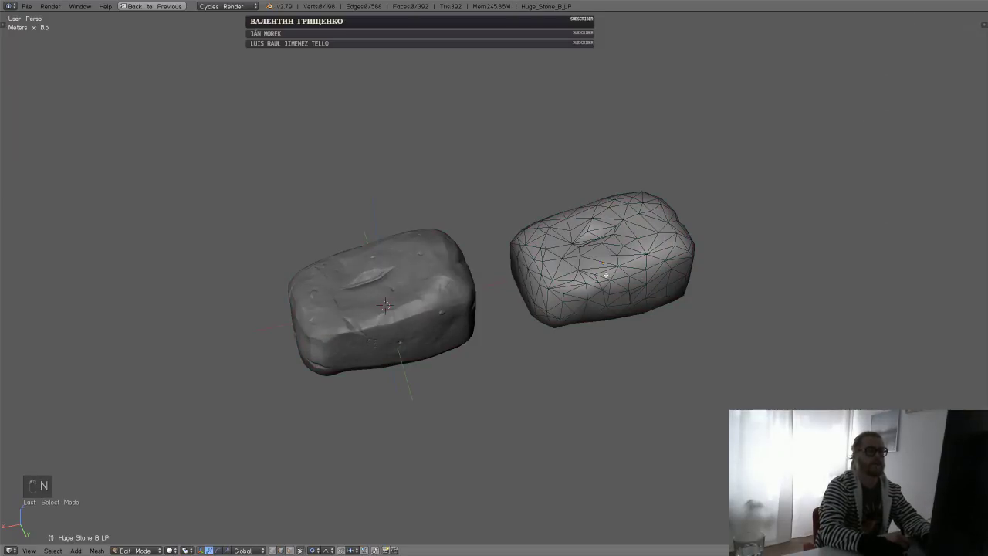
- Hide every object except Huge_Stone_B_LP and return to editing its mesh
{"action": "key", "text": "a"}
{"action": "middle_click_drag", "start_coordinate": [606, 275], "coordinate": [637, 271]}
{"action": "scroll", "coordinate": [637, 242], "scroll_direction": "up", "scroll_amount": 3}
{"action": "key", "text": "Tab"}
{"action": "key", "text": "shift+h"}
{"action": "key", "text": "Tab"}
- Start the seam path by selecting edges down one corner of the low-poly stone and along its adjoining bottom rim
{"action": "key", "text": "a"}
{"action": "right_click", "coordinate": [596, 281]}
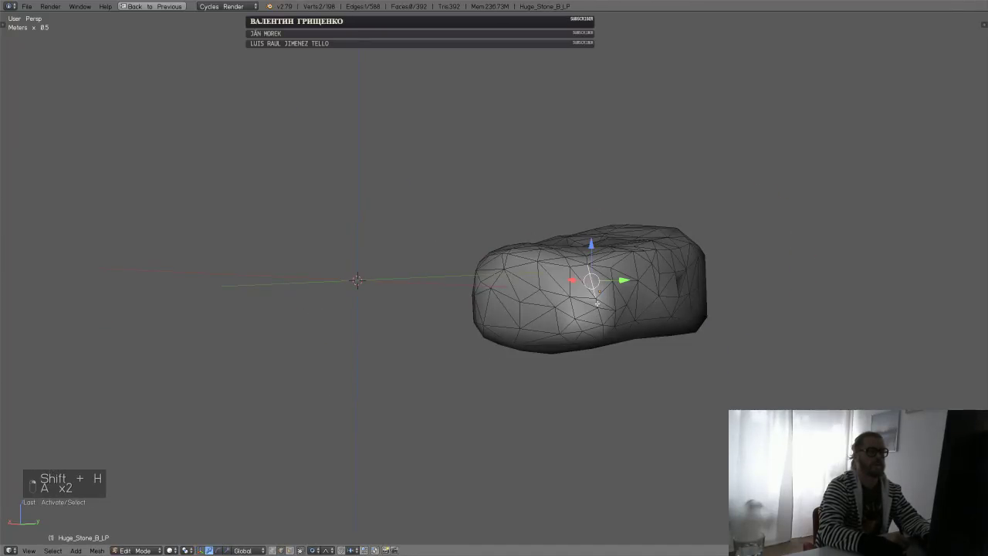
{"action": "right_click", "coordinate": [597, 304], "text": "shift"}
{"action": "right_click", "coordinate": [599, 317], "text": "shift"}
{"action": "right_click", "coordinate": [604, 332], "text": "shift"}
{"action": "middle_click_drag", "start_coordinate": [615, 327], "coordinate": [622, 263]}
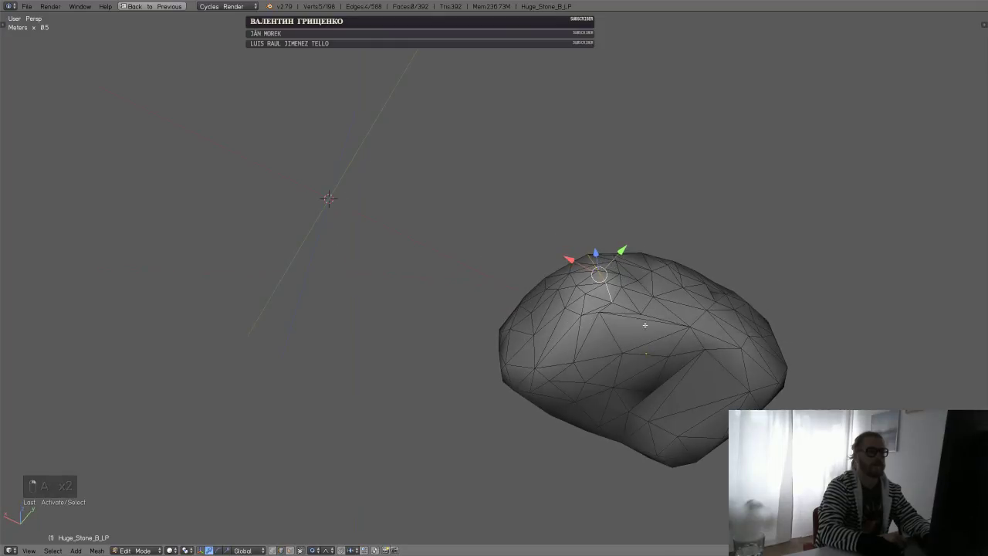
{"action": "right_click", "coordinate": [627, 308], "text": "shift"}
{"action": "right_click", "coordinate": [658, 317], "text": "shift"}
{"action": "right_click", "coordinate": [714, 337], "text": "shift"}
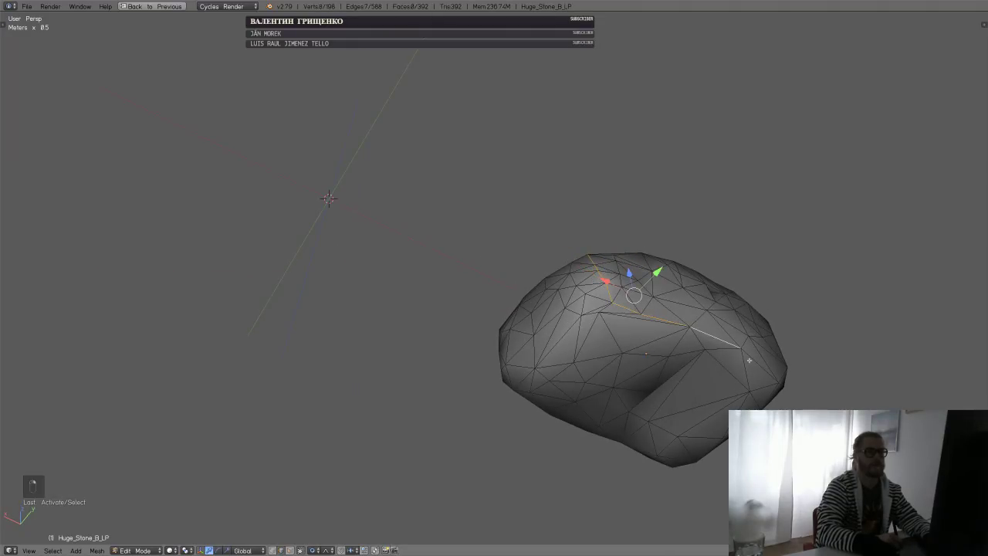
{"action": "right_click", "coordinate": [753, 363], "text": "shift"}
- Extend the edge selection up the next corner of the stone and across the top rim of its far end
{"action": "middle_click_drag", "start_coordinate": [764, 364], "coordinate": [771, 238]}
{"action": "right_click", "coordinate": [777, 218], "text": "shift"}
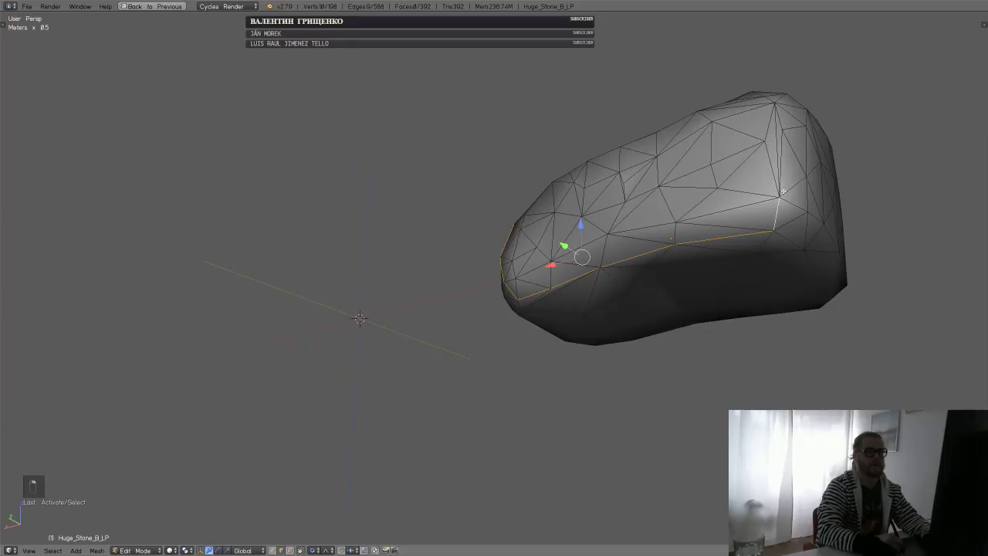
{"action": "right_click", "coordinate": [779, 166], "text": "shift"}
{"action": "right_click", "coordinate": [779, 123], "text": "shift"}
{"action": "middle_click_drag", "start_coordinate": [780, 117], "coordinate": [679, 324]}
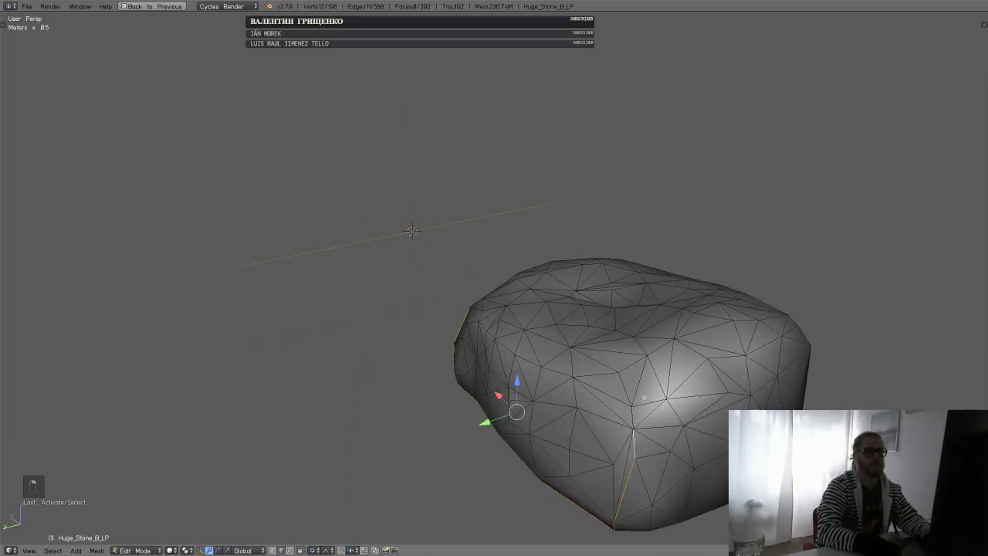
{"action": "right_click", "coordinate": [648, 415], "text": "shift"}
{"action": "right_click", "coordinate": [695, 371], "text": "shift"}
{"action": "right_click", "coordinate": [726, 357], "text": "shift"}
{"action": "right_click", "coordinate": [764, 344], "text": "shift"}
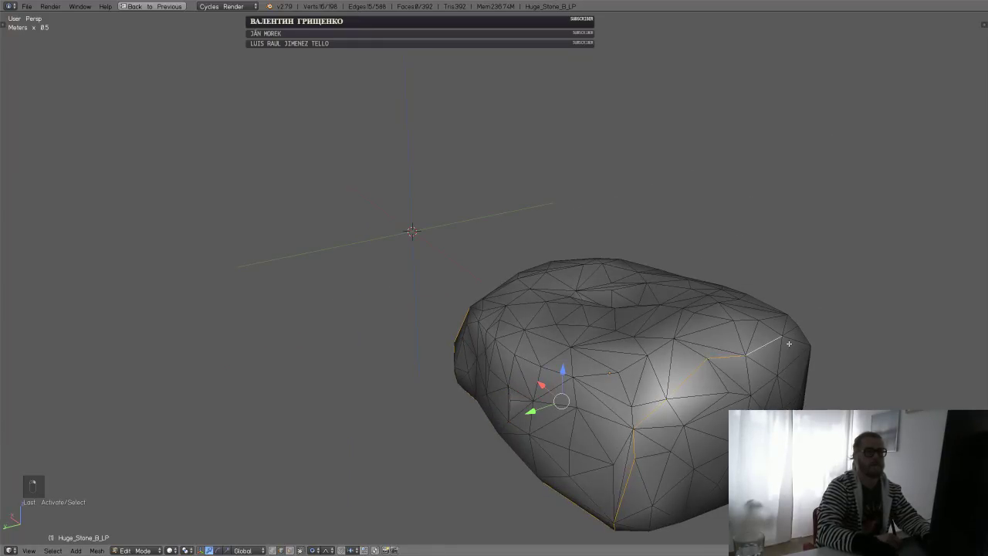
{"action": "right_click", "coordinate": [798, 341], "text": "shift"}
- Continue the edge selection down the opposite corner of the far end and along the stone's other long bottom rim
{"action": "middle_click_drag", "start_coordinate": [800, 342], "coordinate": [698, 319]}
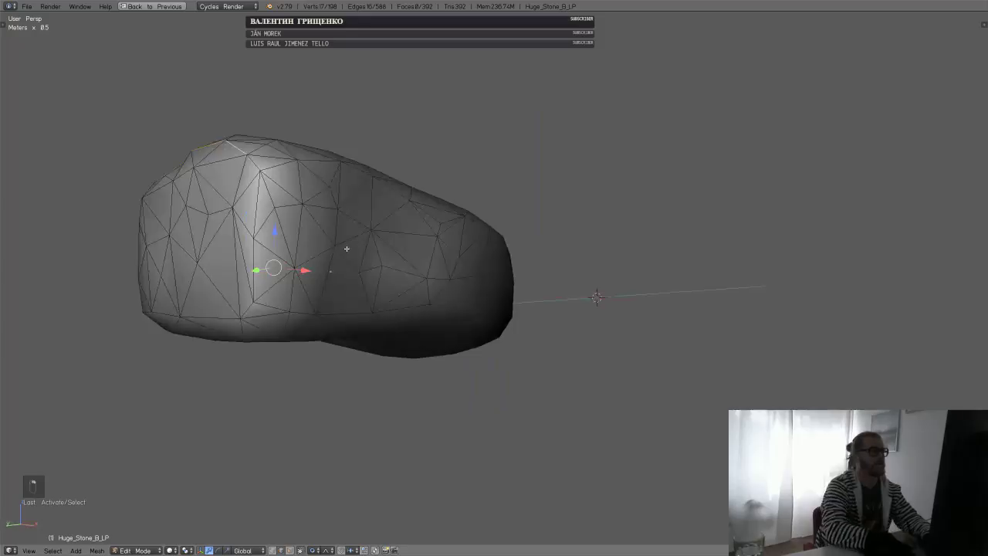
{"action": "right_click", "coordinate": [241, 187], "text": "shift"}
{"action": "right_click", "coordinate": [234, 282], "text": "shift"}
{"action": "right_click", "coordinate": [255, 317], "text": "shift"}
{"action": "middle_click_drag", "start_coordinate": [255, 316], "coordinate": [331, 286]}
{"action": "right_click", "coordinate": [294, 171], "text": "shift"}
{"action": "right_click", "coordinate": [359, 190], "text": "shift"}
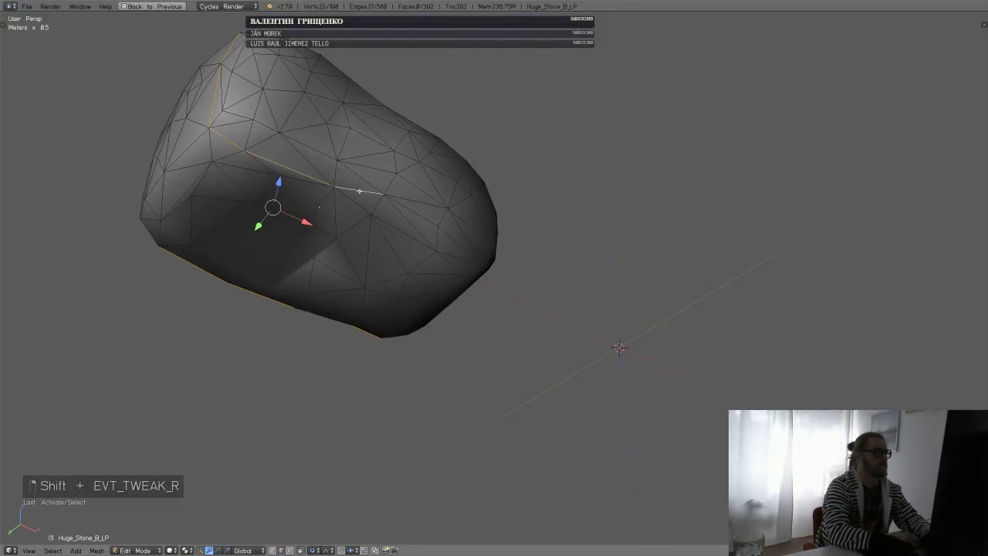
{"action": "right_click", "coordinate": [425, 221], "text": "shift"}
- Close the edge path along the near end's bottom rim and up its corner, mark all selected edges as a seam, and deselect them
{"action": "middle_click_drag", "start_coordinate": [425, 221], "coordinate": [416, 341]}
{"action": "right_click", "coordinate": [374, 304], "text": "shift"}
{"action": "right_click", "coordinate": [489, 373], "text": "shift"}
{"action": "right_click", "coordinate": [528, 379], "text": "shift"}
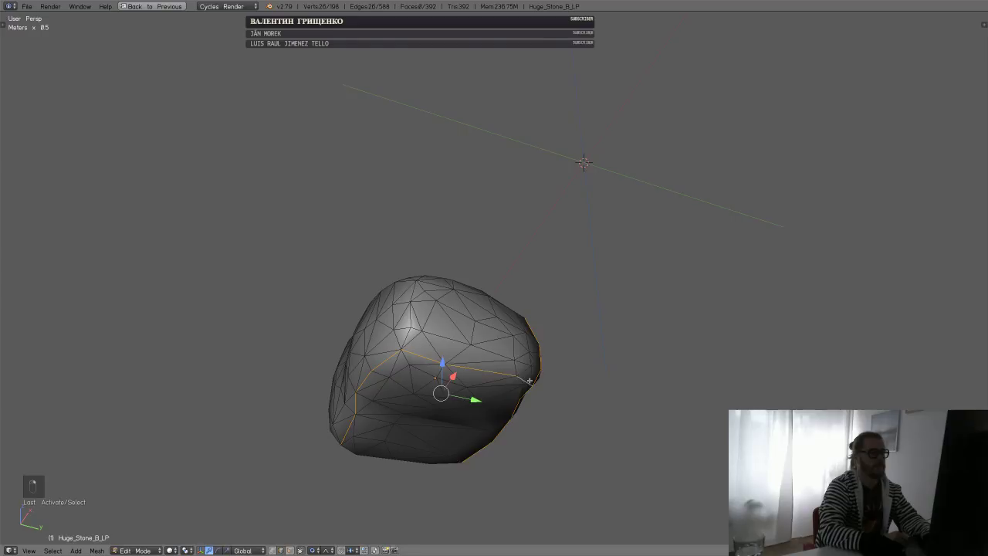
{"action": "middle_click_drag", "start_coordinate": [352, 288], "coordinate": [391, 314]}
{"action": "right_click", "coordinate": [398, 323], "text": "shift"}
{"action": "right_click", "coordinate": [409, 300], "text": "shift"}
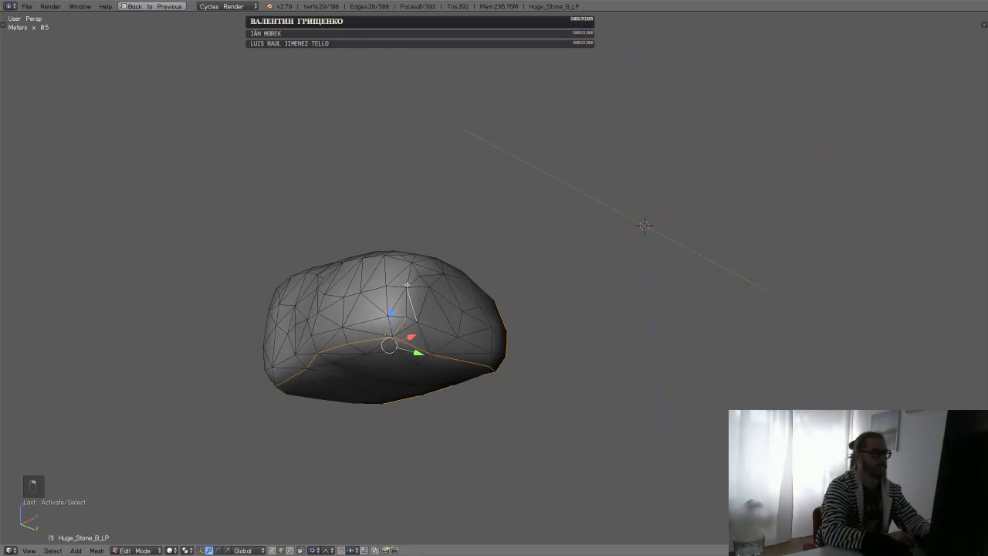
{"action": "right_click", "coordinate": [415, 309], "text": "shift"}
{"action": "middle_click_drag", "start_coordinate": [415, 308], "coordinate": [455, 307]}
{"action": "key", "text": "ctrl+e"}
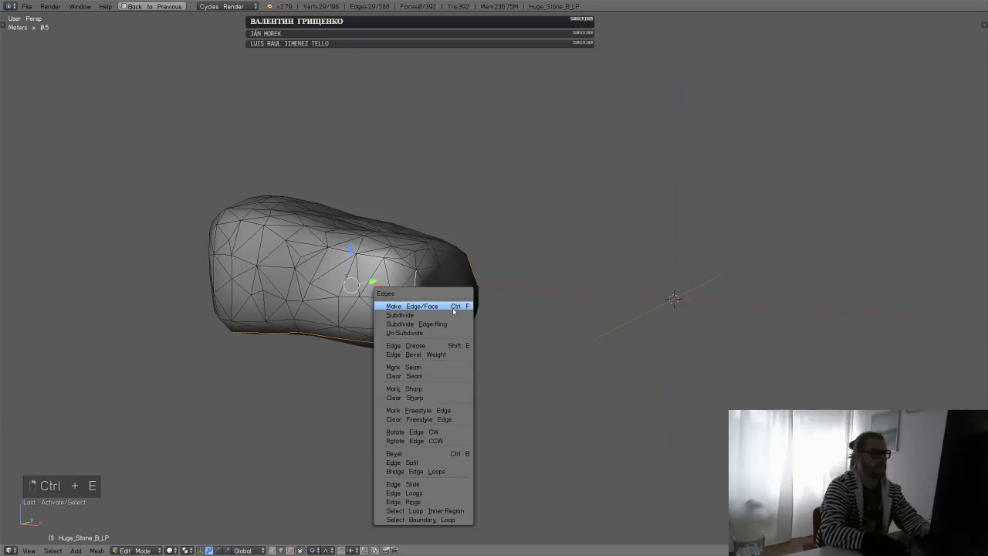
{"action": "left_click", "coordinate": [452, 366]}
{"action": "key", "text": "a"}
- Clear the seam from the three edges along the bottom rim of the stone's end facing the world origin
{"action": "middle_click_drag", "start_coordinate": [445, 342], "coordinate": [553, 183]}
{"action": "right_click", "coordinate": [548, 187]}
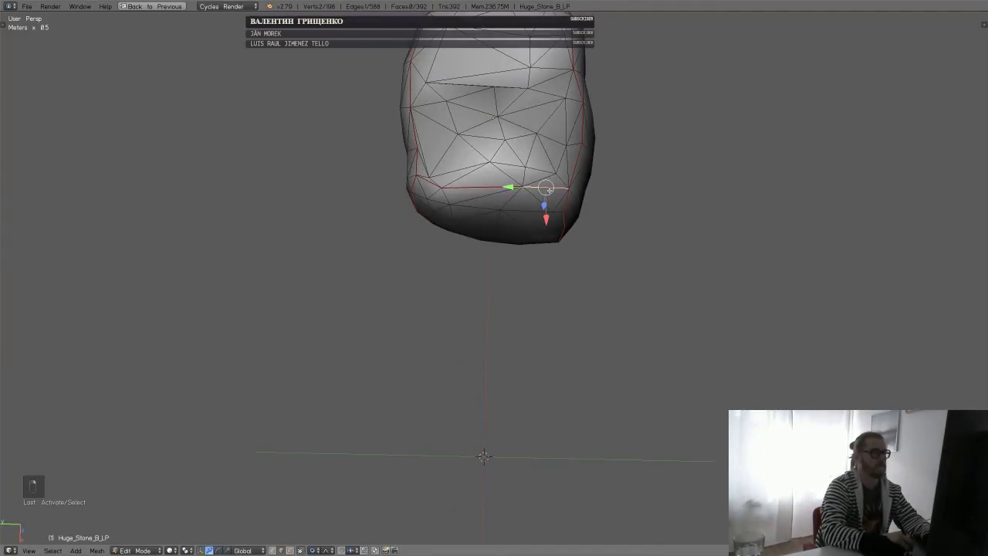
{"action": "right_click", "coordinate": [460, 186], "text": "shift"}
{"action": "right_click", "coordinate": [431, 180], "text": "shift"}
{"action": "key", "text": "ctrl+e"}
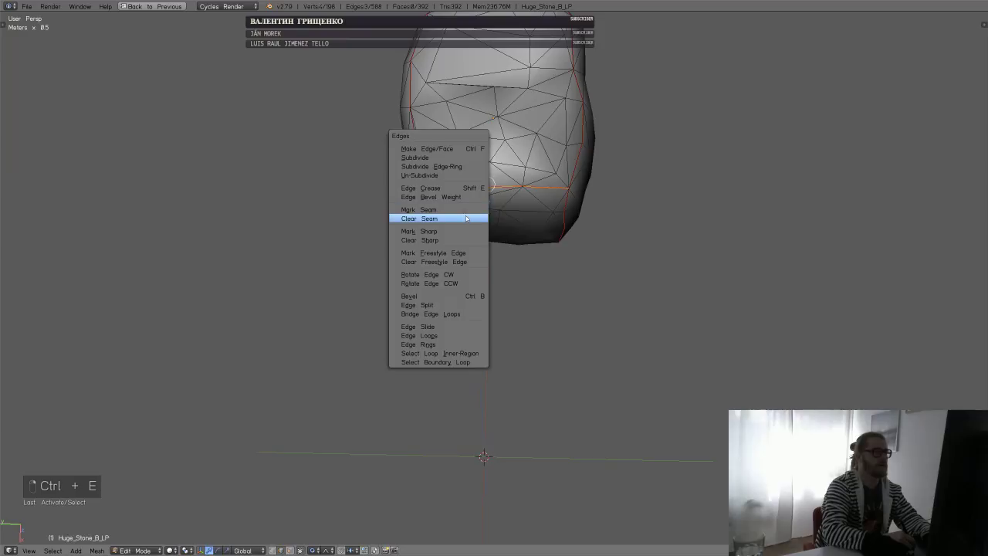
{"action": "left_click", "coordinate": [467, 219]}
{"action": "key", "text": "a"}
- Leave mesh editing, restore the split layout, and change the second 3D view into a UV/Image Editor
{"action": "middle_click_drag", "start_coordinate": [498, 219], "coordinate": [546, 296]}
{"action": "scroll", "coordinate": [545, 297], "scroll_direction": "down", "scroll_amount": 4}
{"action": "middle_click_drag", "start_coordinate": [483, 337], "coordinate": [533, 286]}
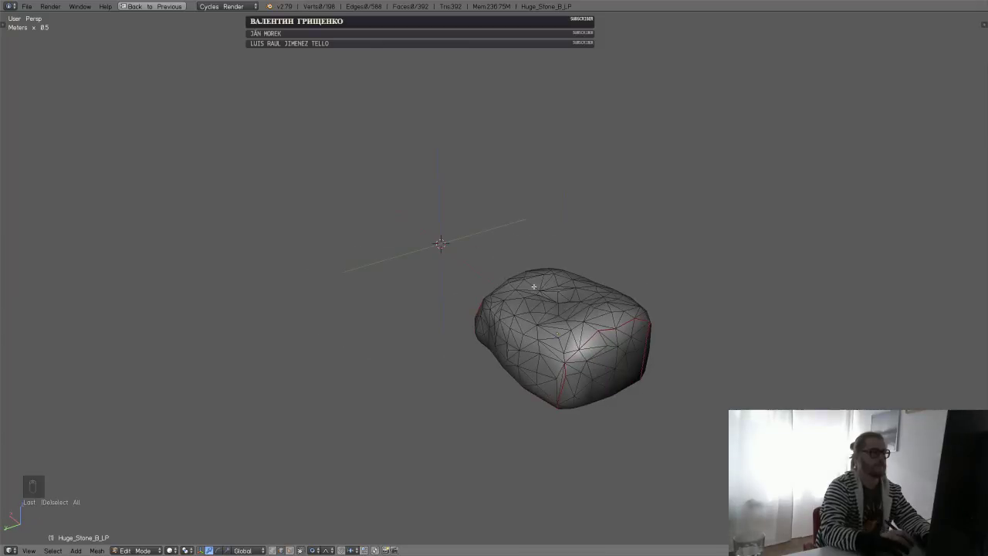
{"action": "key", "text": "Tab"}
{"action": "key", "text": "ctrl+Down"}
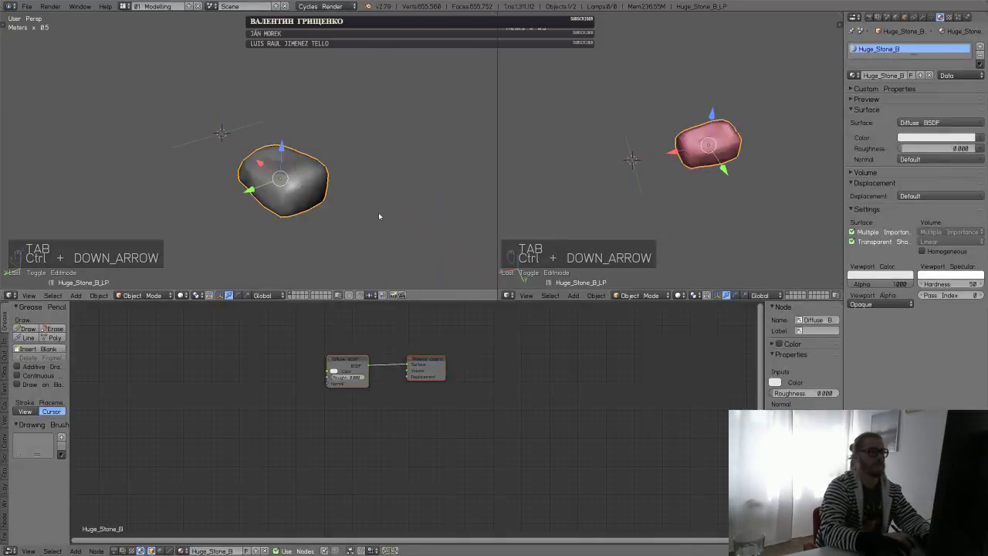
{"action": "key", "text": "shift+v"}
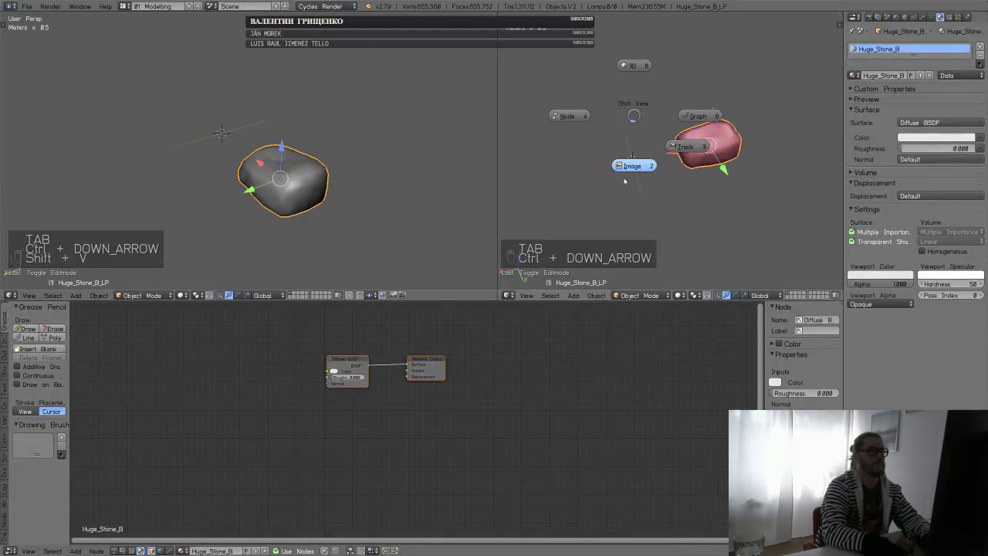
- Select the entire low-poly stone mesh in edit mode and unwrap it along its seams
{"action": "key", "text": "Tab"}
{"action": "key", "text": "a"}
{"action": "key", "text": "a"}
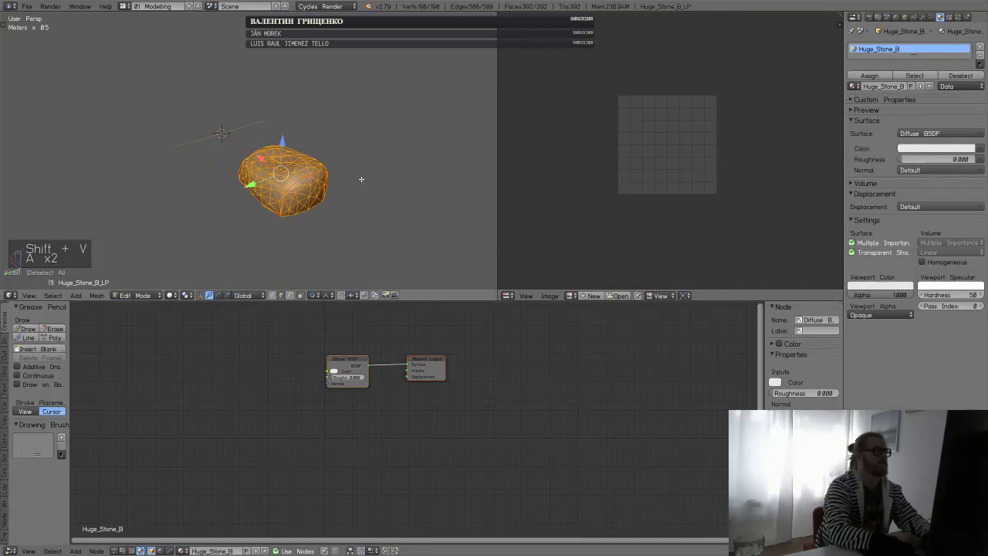
{"action": "key", "text": "u"}
{"action": "left_click", "coordinate": [363, 180]}
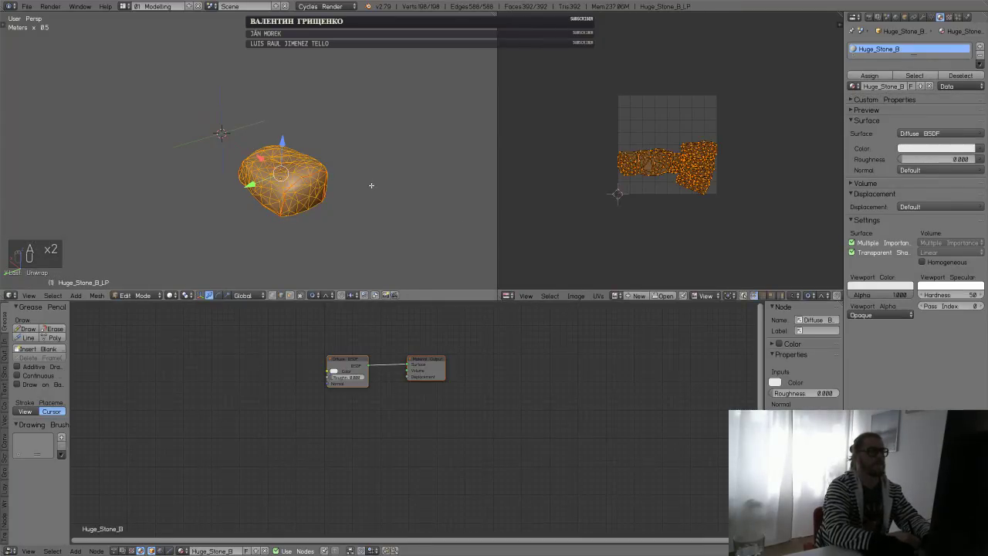
- Mark four edges across the upper part of the stone's origin-facing end as a seam joining the two corner seams
{"action": "middle_click_drag", "start_coordinate": [327, 206], "coordinate": [376, 194]}
{"action": "key", "text": "a"}
{"action": "right_click", "coordinate": [264, 187]}
{"action": "right_click", "coordinate": [301, 174], "text": "shift"}
{"action": "right_click", "coordinate": [327, 163], "text": "shift"}
{"action": "right_click", "coordinate": [376, 196], "text": "shift"}
{"action": "key", "text": "ctrl+e"}
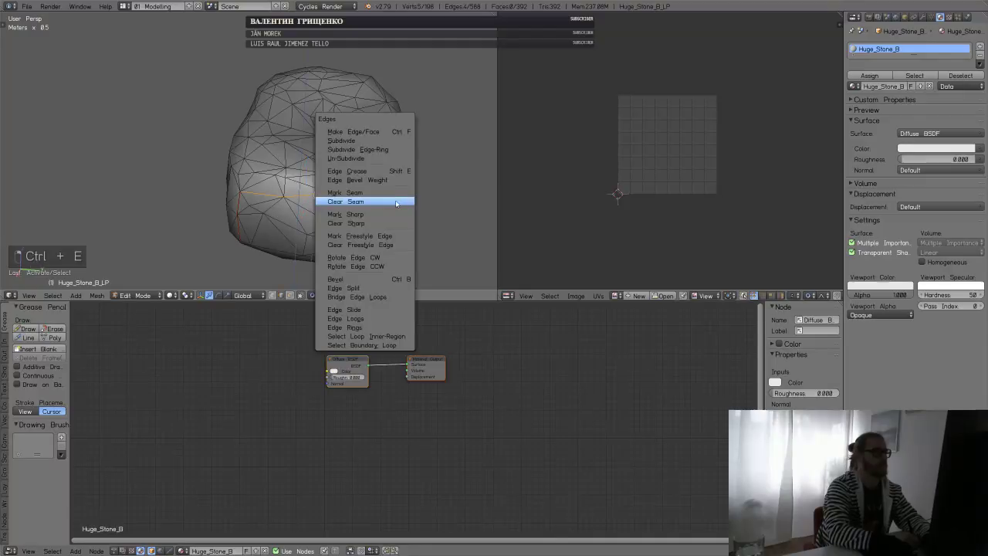
{"action": "left_click", "coordinate": [394, 193]}
- Unwrap the whole stone mesh again using the added end seam
{"action": "key", "text": "a"}
{"action": "key", "text": "a"}
{"action": "key", "text": "a"}
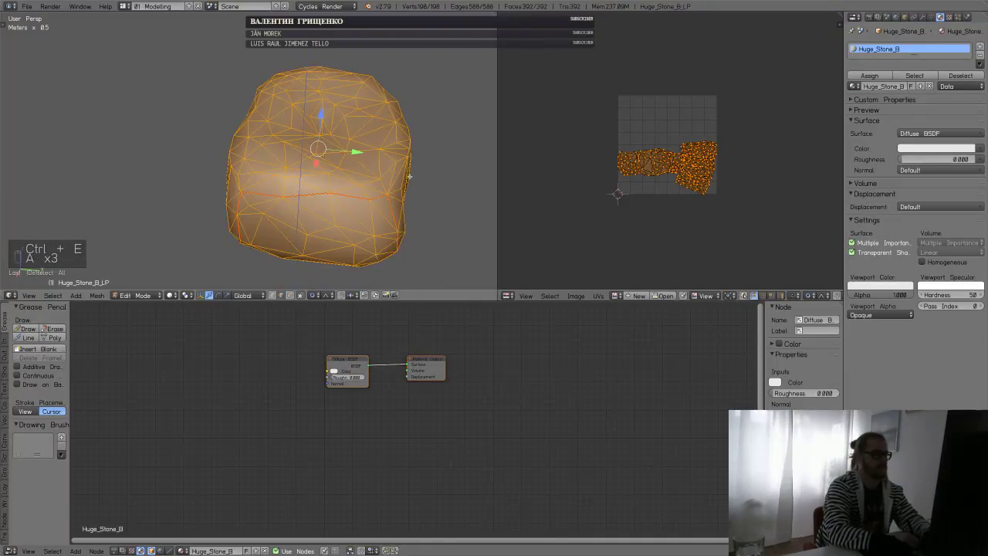
{"action": "key", "text": "u"}
{"action": "left_click", "coordinate": [410, 179]}
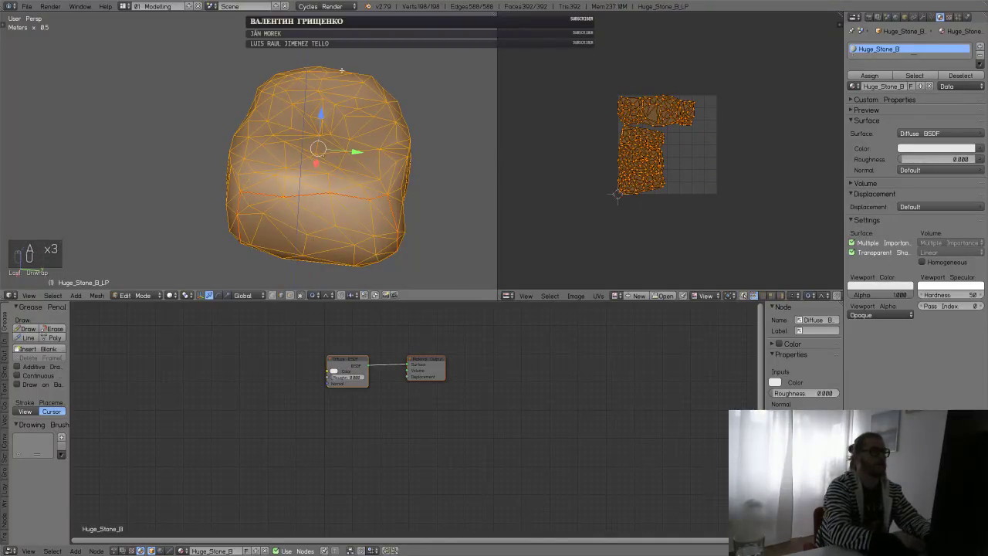
- Try a Smart UV Project on the whole stone with a 66 degree angle limit and an island margin of 0
{"action": "key", "text": "u"}
{"action": "key", "text": "u"}
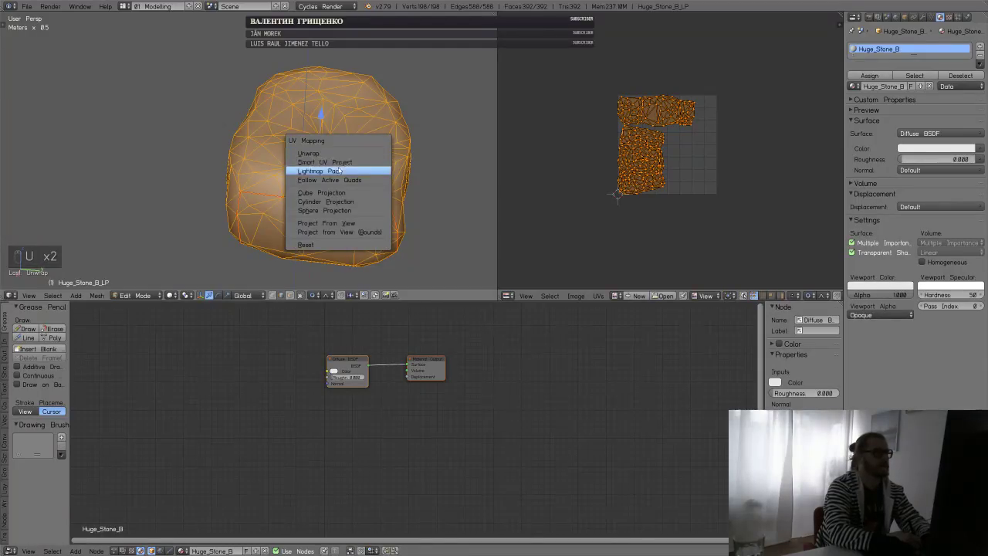
{"action": "left_click", "coordinate": [342, 163]}
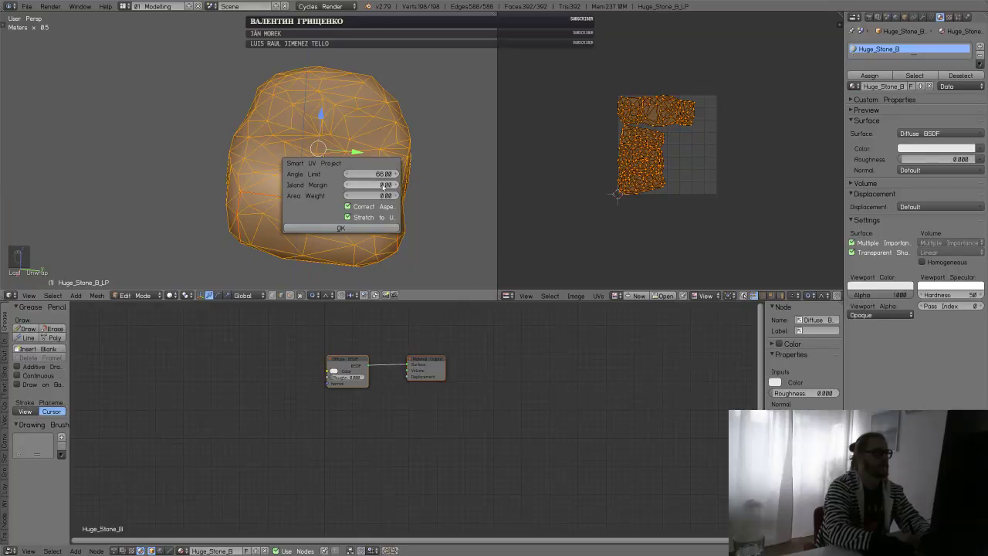
{"action": "left_click", "coordinate": [381, 229]}
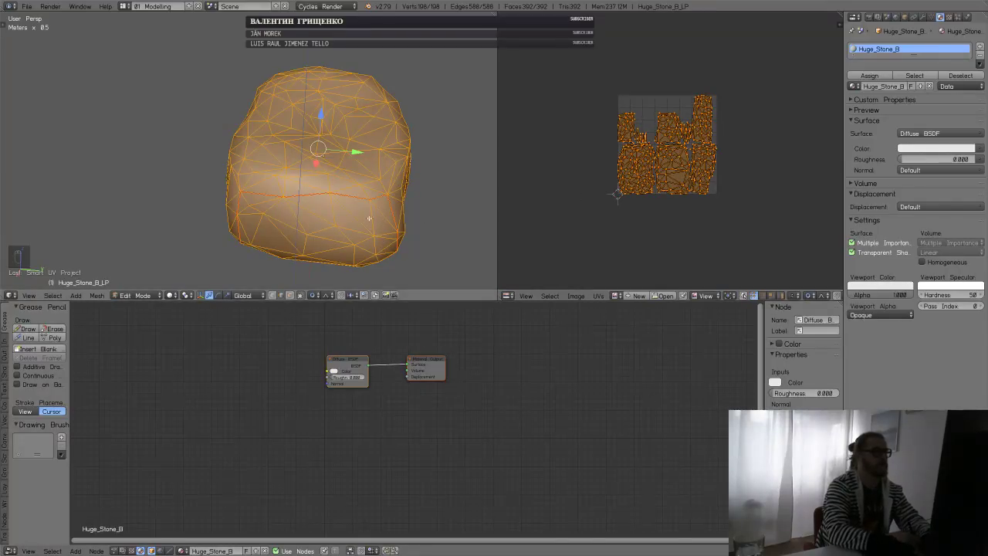
- Replace the smart projection with a regular seam-based unwrap of the whole stone
{"action": "middle_click_drag", "start_coordinate": [302, 218], "coordinate": [353, 222]}
{"action": "middle_click_drag", "start_coordinate": [390, 164], "coordinate": [364, 182], "text": "shift"}
{"action": "scroll", "coordinate": [383, 168], "scroll_direction": "down", "scroll_amount": 2}
{"action": "key", "text": "u"}
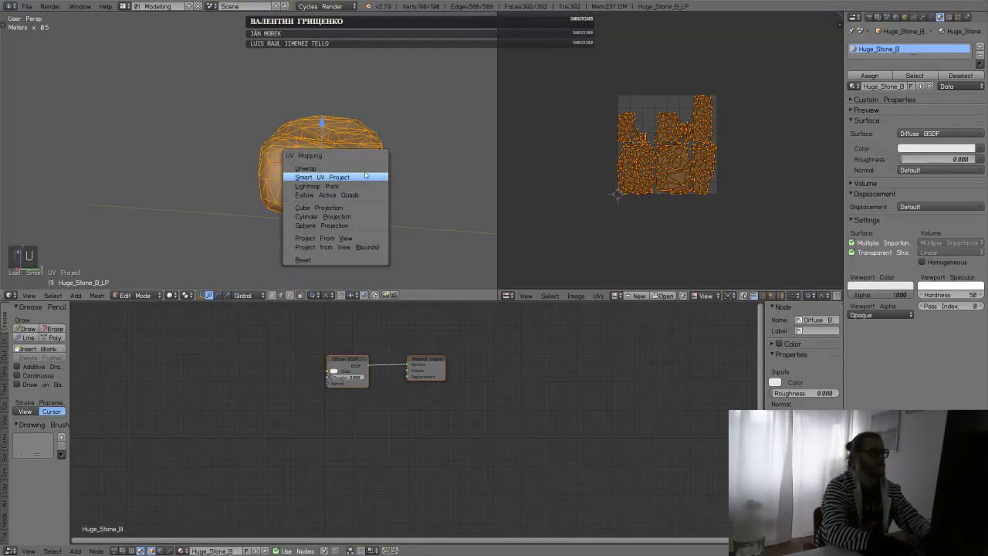
{"action": "left_click", "coordinate": [361, 166]}
- Rotate the larger UV island by -90 degrees and place it in the lower half of the UV square
{"action": "key", "text": "a"}
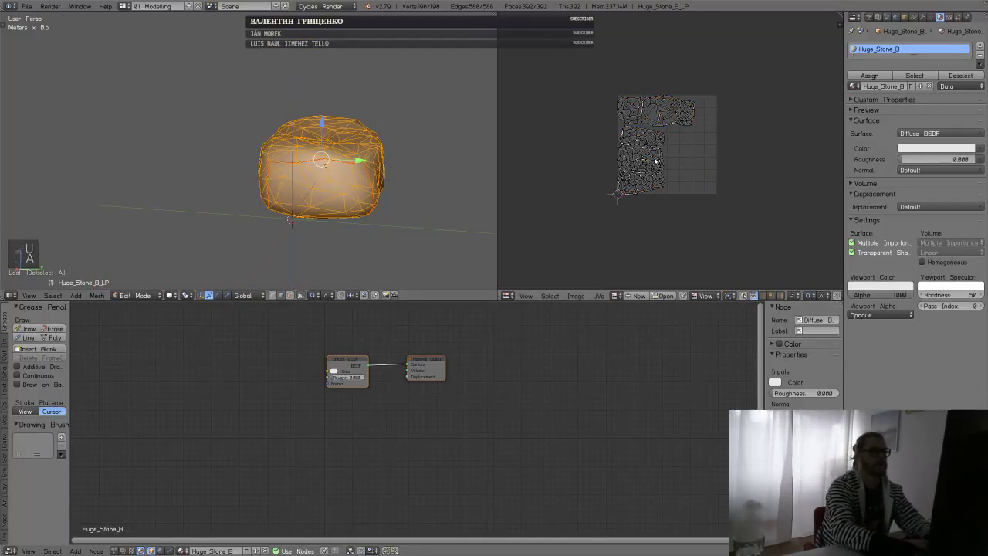
{"action": "key", "text": "l"}
{"action": "key", "text": "r"}
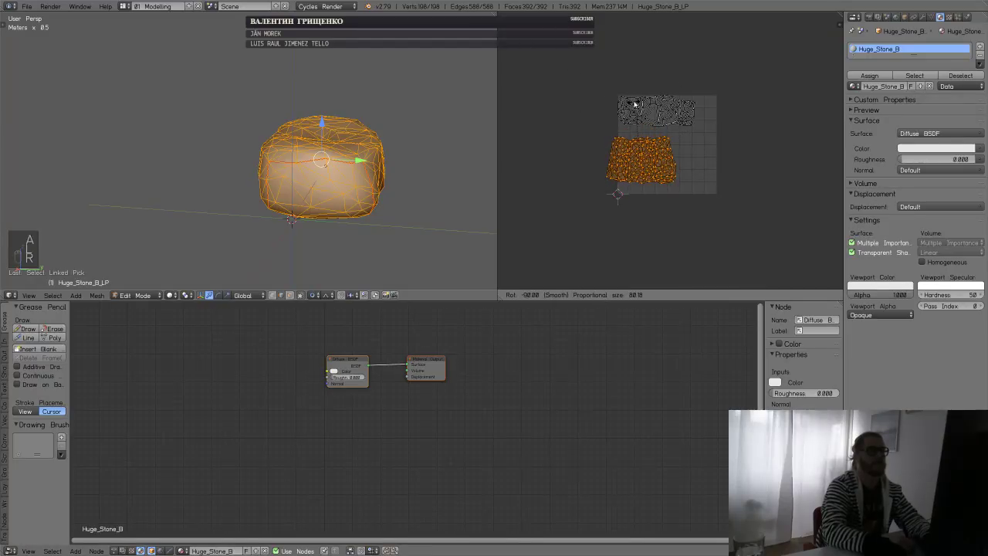
{"action": "left_click", "coordinate": [635, 101]}
{"action": "key", "text": "g"}
{"action": "left_click", "coordinate": [710, 185]}
- Select the other UV island and center it in the upper part of the UV square, above the rotated island
{"action": "key", "text": "a"}
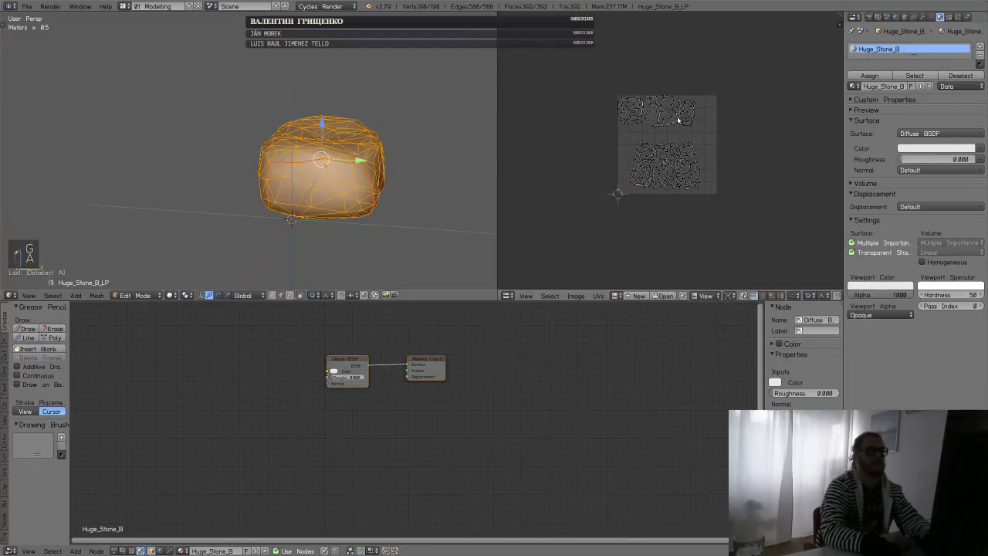
{"action": "key", "text": "l"}
{"action": "key", "text": "g"}
{"action": "left_click", "coordinate": [737, 192]}
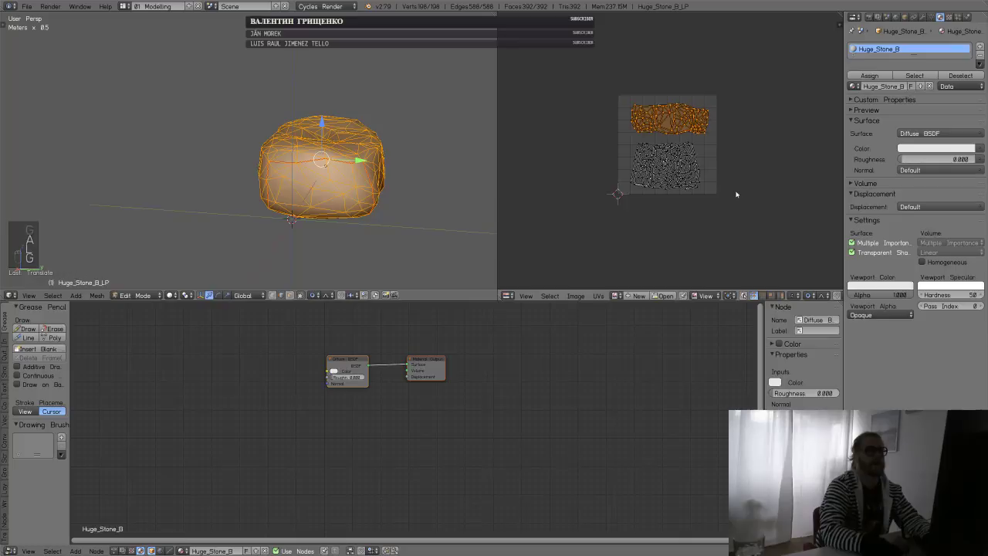
- Scale up, rotate and reposition both UV islands together over the UV square, then deselect them
{"action": "key", "text": "a"}
{"action": "key", "text": "a"}
{"action": "key", "text": "s"}
{"action": "left_click", "coordinate": [763, 126]}
{"action": "key", "text": "s"}
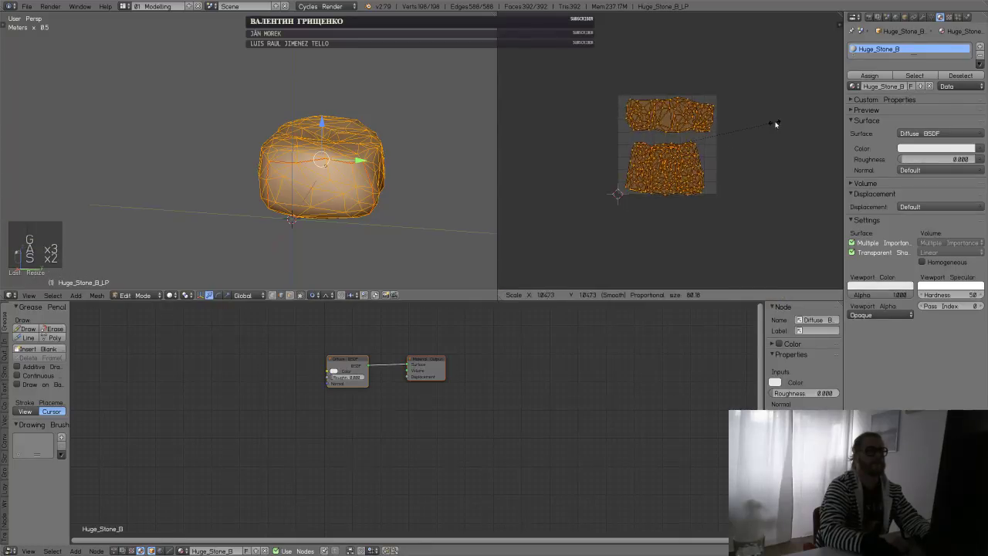
{"action": "left_click", "coordinate": [775, 123]}
{"action": "key", "text": "r"}
{"action": "left_click", "coordinate": [777, 125]}
{"action": "key", "text": "g"}
{"action": "left_click", "coordinate": [774, 128]}
{"action": "key", "text": "a"}
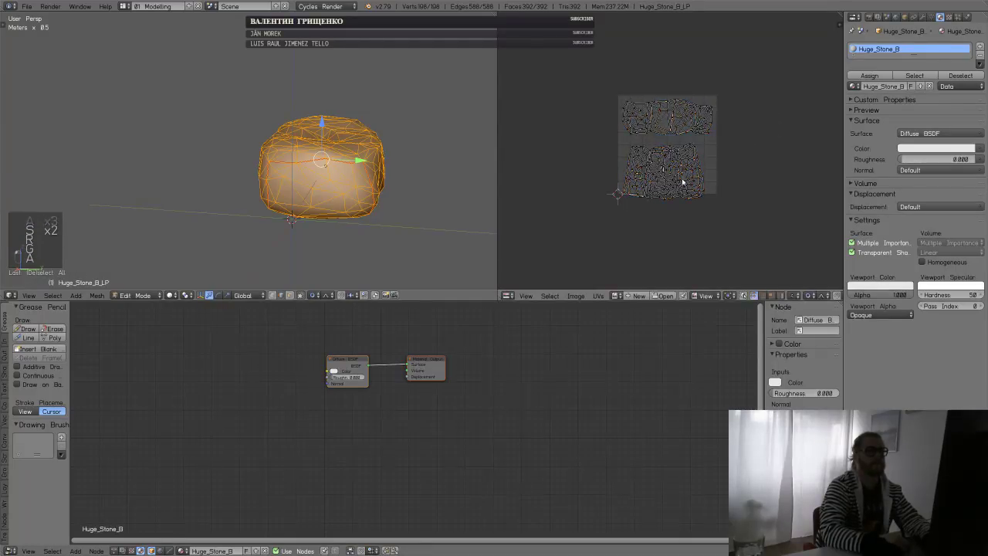
- Move the lower UV island up inside the UV square and leave Edit Mode
{"action": "key", "text": "l"}
{"action": "key", "text": "g"}
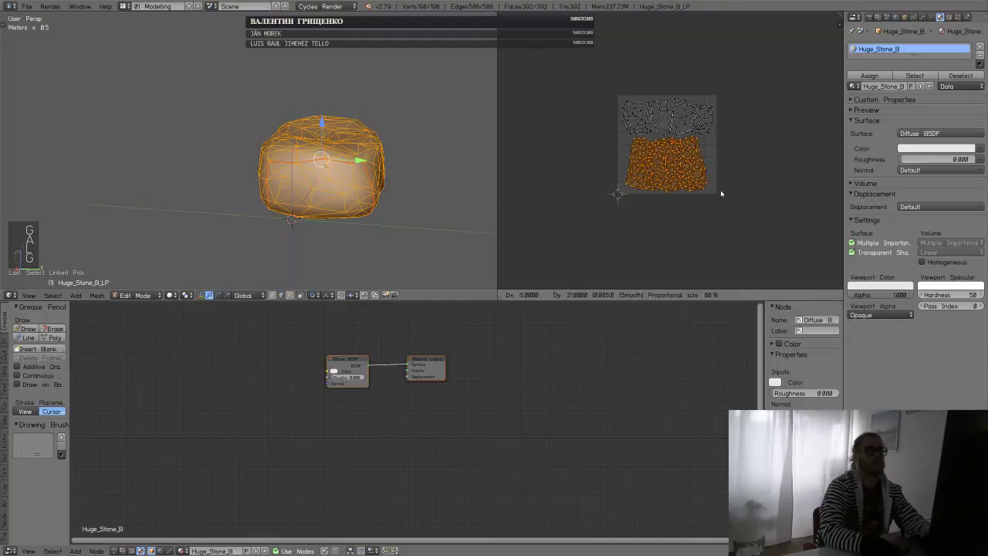
{"action": "left_click", "coordinate": [721, 192]}
{"action": "key", "text": "s"}
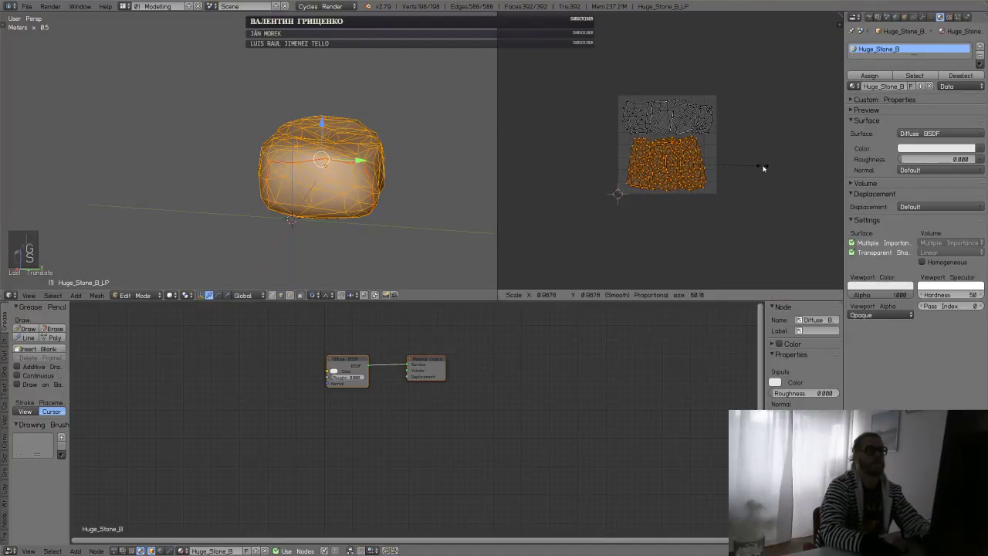
{"action": "right_click", "coordinate": [763, 167]}
{"action": "key", "text": "Tab"}
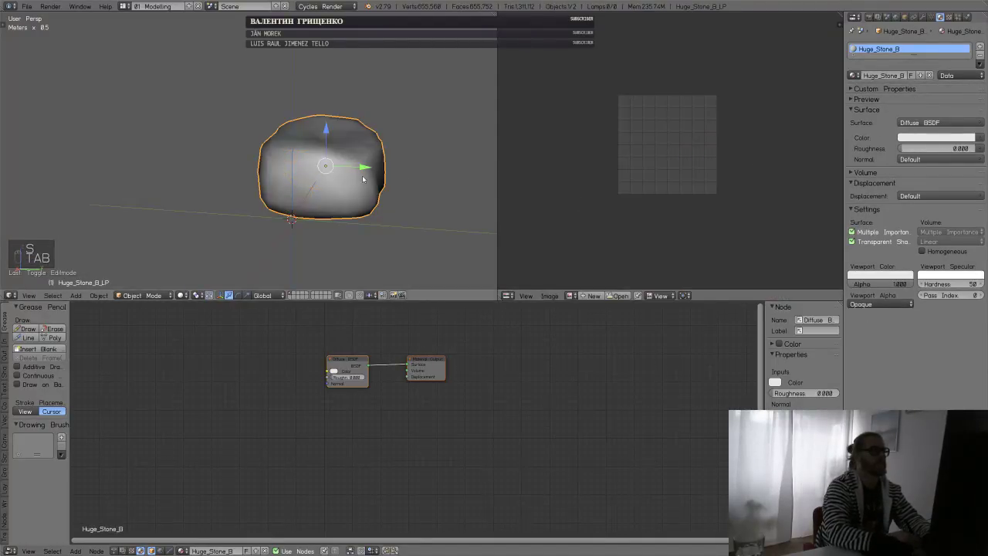
- Unhide the high-poly stone, make the low-poly stone the only selected object, and save the file
{"action": "key", "text": "alt+h"}
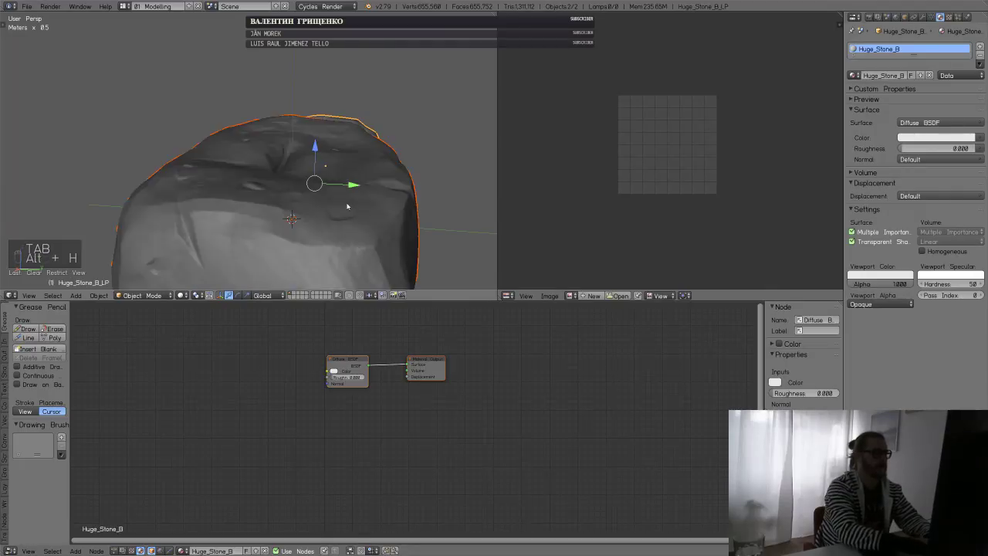
{"action": "key", "text": "a"}
{"action": "middle_click_drag", "start_coordinate": [416, 208], "coordinate": [346, 193]}
{"action": "scroll", "coordinate": [348, 229], "scroll_direction": "down", "scroll_amount": 4}
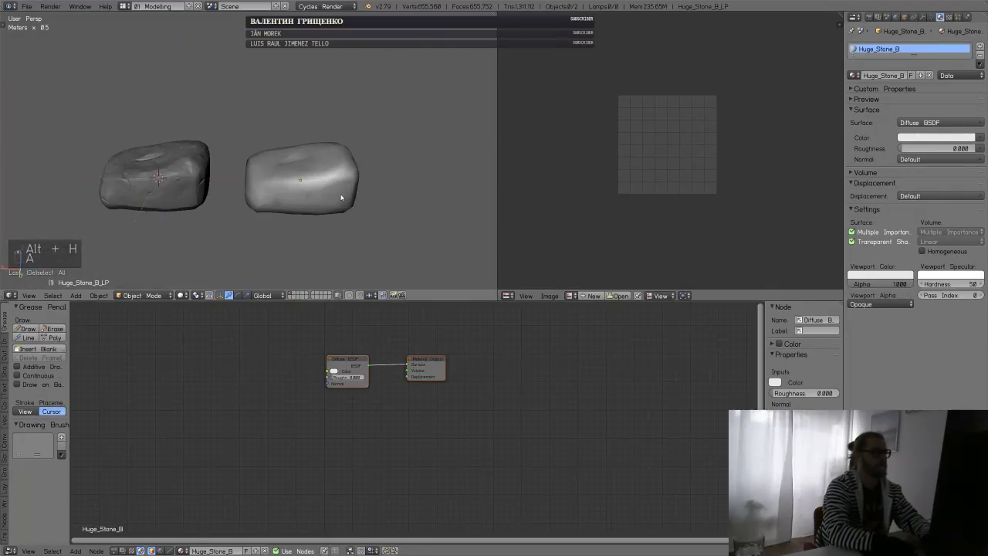
{"action": "right_click", "coordinate": [347, 194]}
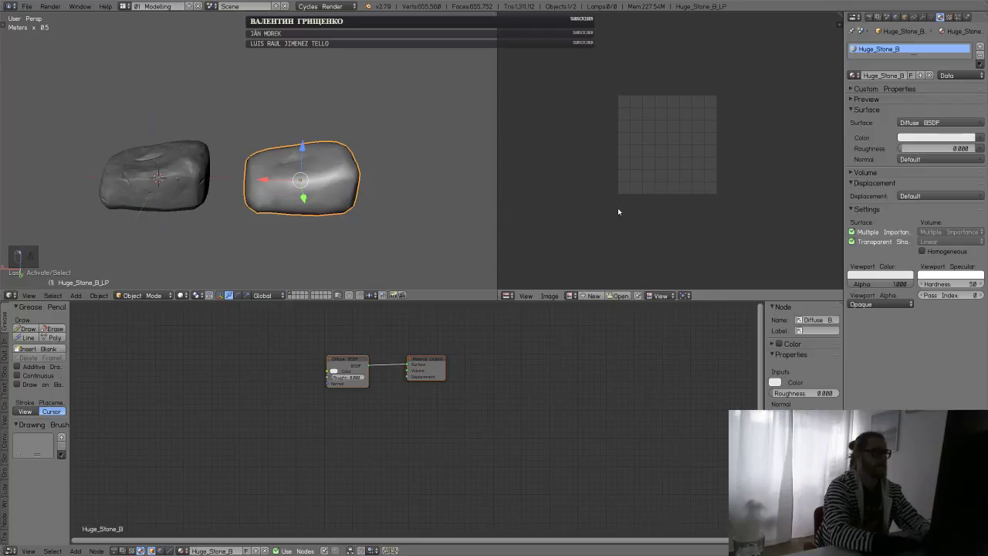
{"action": "key", "text": "ctrl+s"}
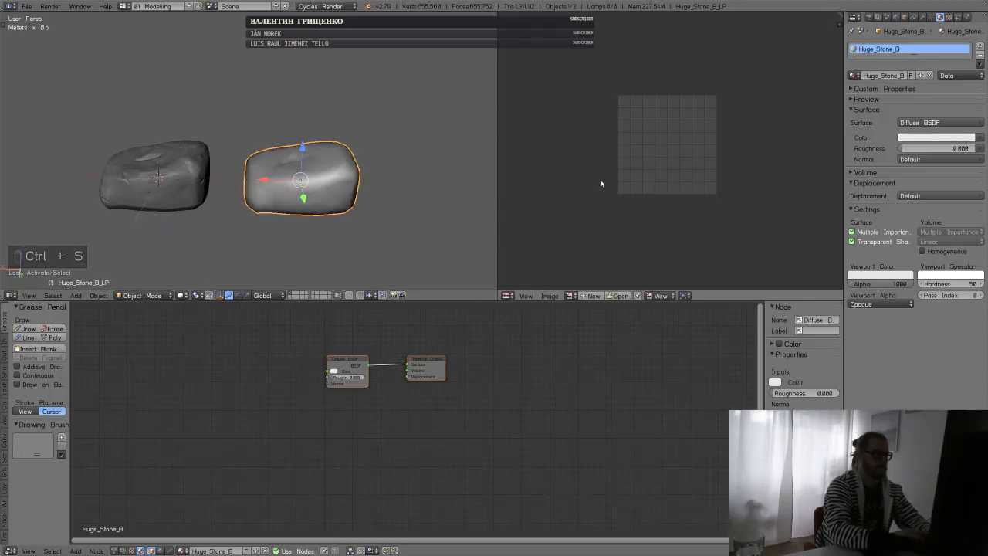
- Create a blank 512 × 512 px image named Huge_Stone_B_NORMAL
{"action": "key", "text": "alt+n"}
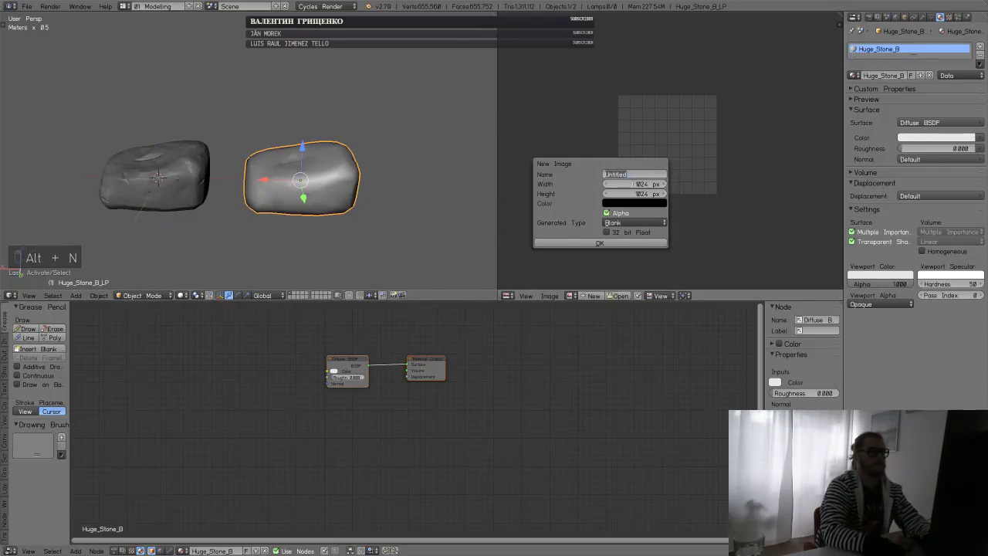
{"action": "type", "text": "Huge_Stone_B"}
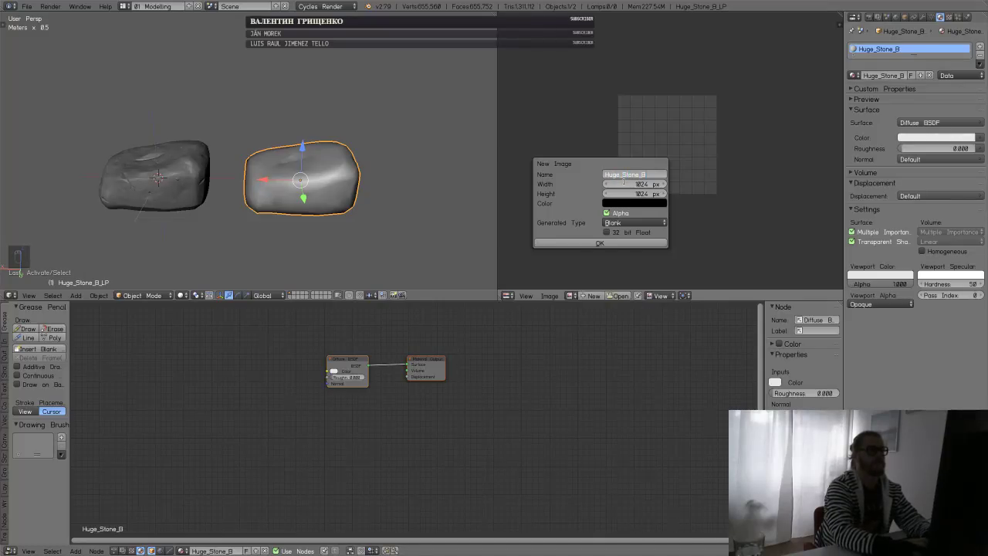
{"action": "type", "text": "_NORMAL"}
{"action": "key", "text": "Tab"}
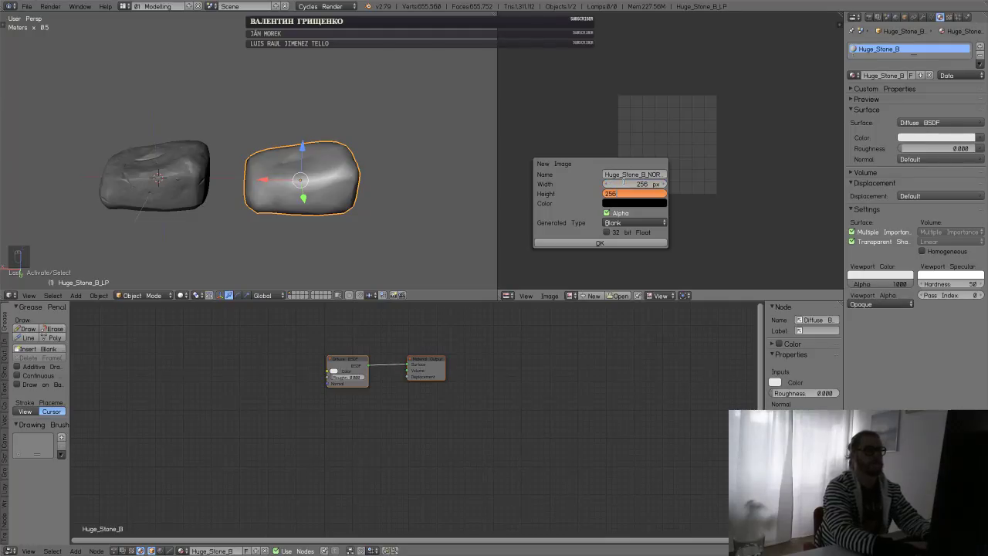
{"action": "key", "text": "Tab"}
{"action": "key", "text": "Tab"}
{"action": "type", "text": "5"}
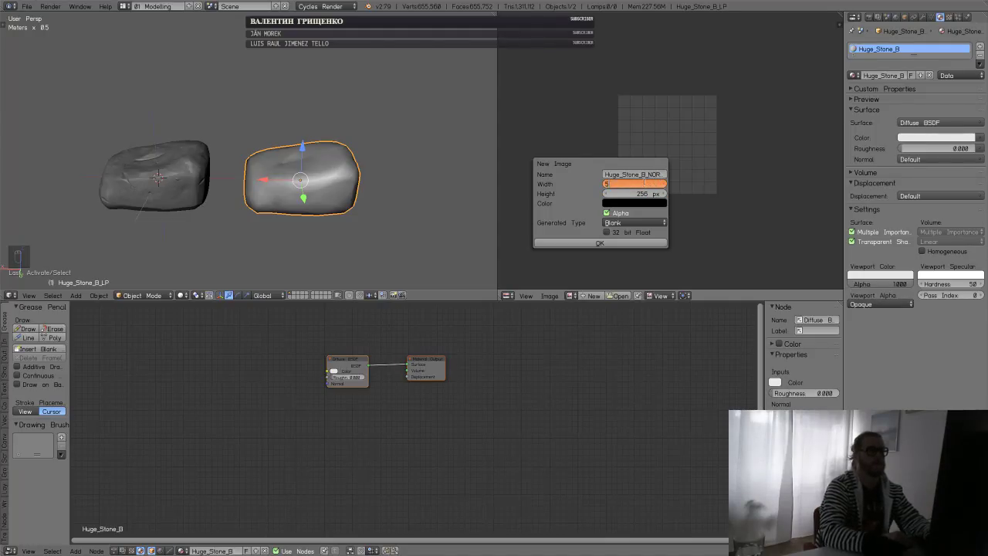
{"action": "key", "text": "BackSpace"}
{"action": "key", "text": "BackSpace"}
{"action": "key", "text": "BackSpace"}
{"action": "type", "text": "12"}
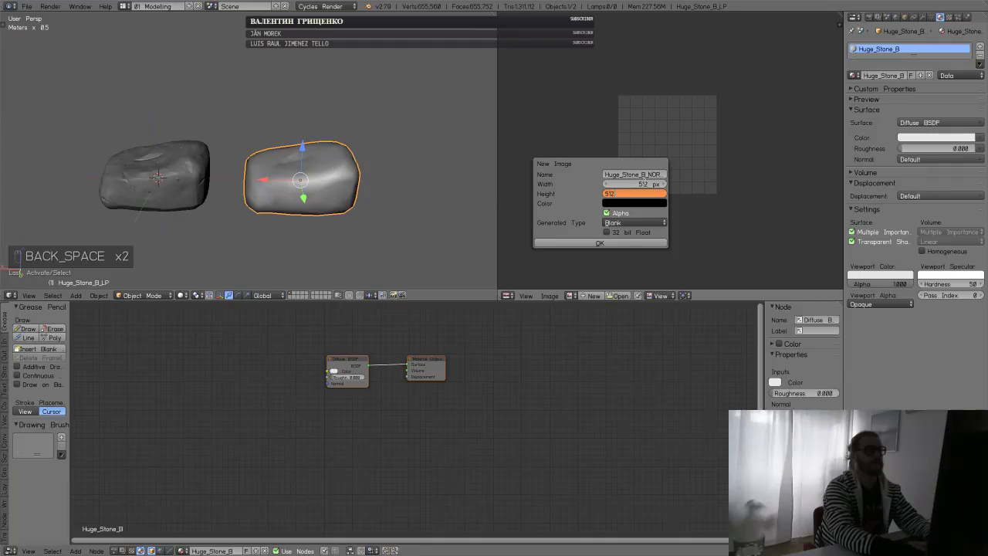
{"action": "key", "text": "Return"}
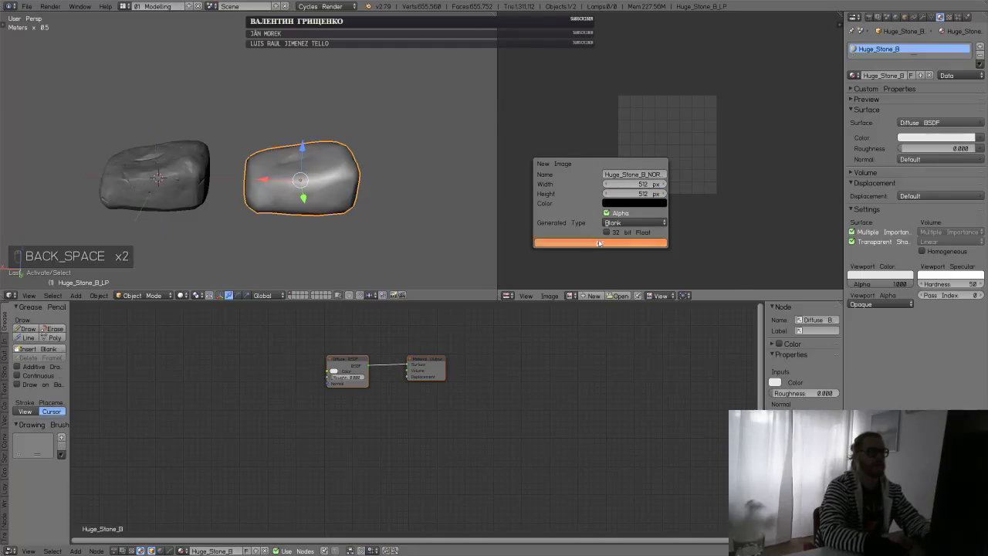
{"action": "left_click", "coordinate": [591, 243]}
- Save the new image as Huge_Stone_B_NORMAL.png in the Textures folder inside Huge_Stone
{"action": "key", "text": "F3"}
{"action": "left_click", "coordinate": [141, 82]}
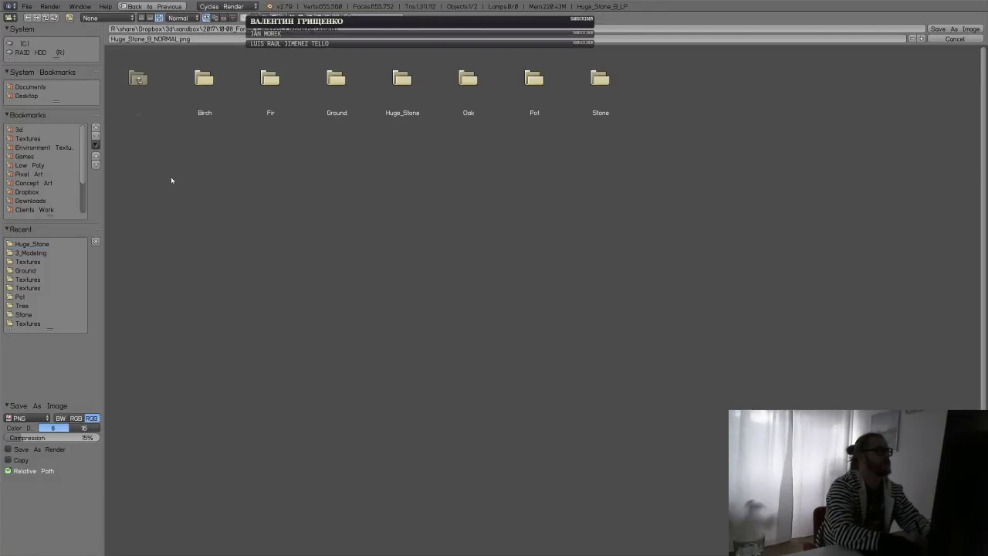
{"action": "left_click", "coordinate": [409, 93]}
{"action": "left_click", "coordinate": [185, 89]}
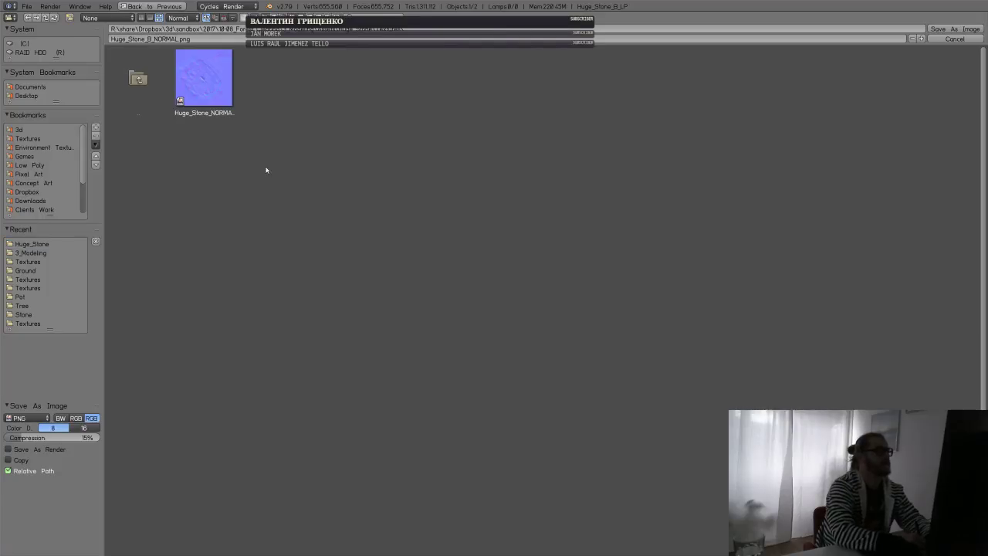
{"action": "left_click", "coordinate": [955, 29]}
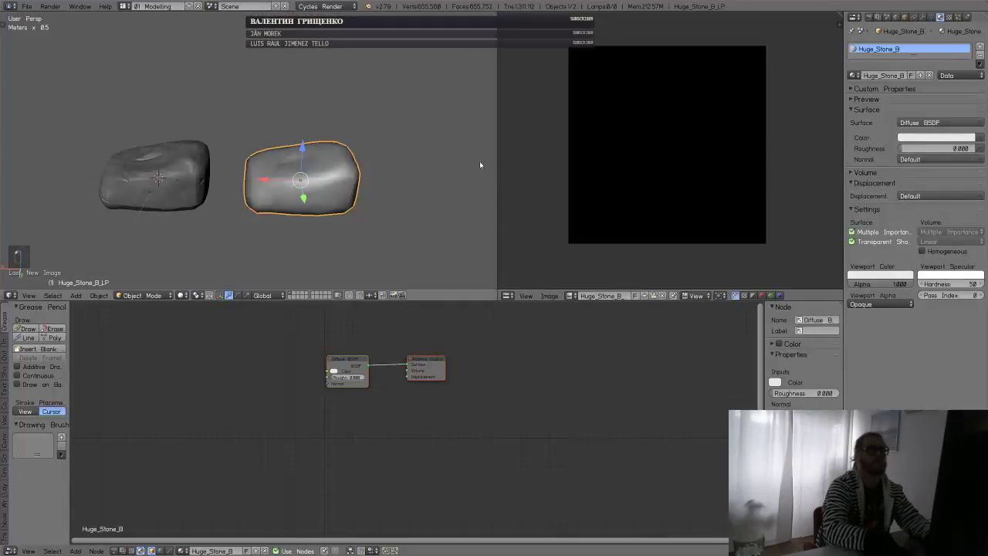
- Add an Image Texture node before the Diffuse BSDF in the Huge_Stone_B material and label it NORMAL
{"action": "key", "text": "a"}
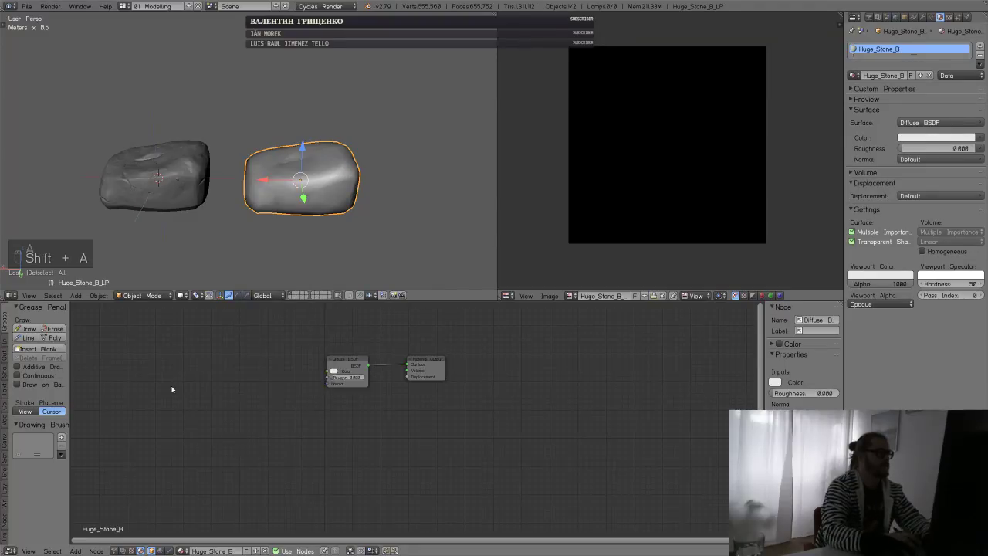
{"action": "key", "text": "ctrl+Up"}
{"action": "scroll", "coordinate": [445, 254], "scroll_direction": "up", "scroll_amount": 1}
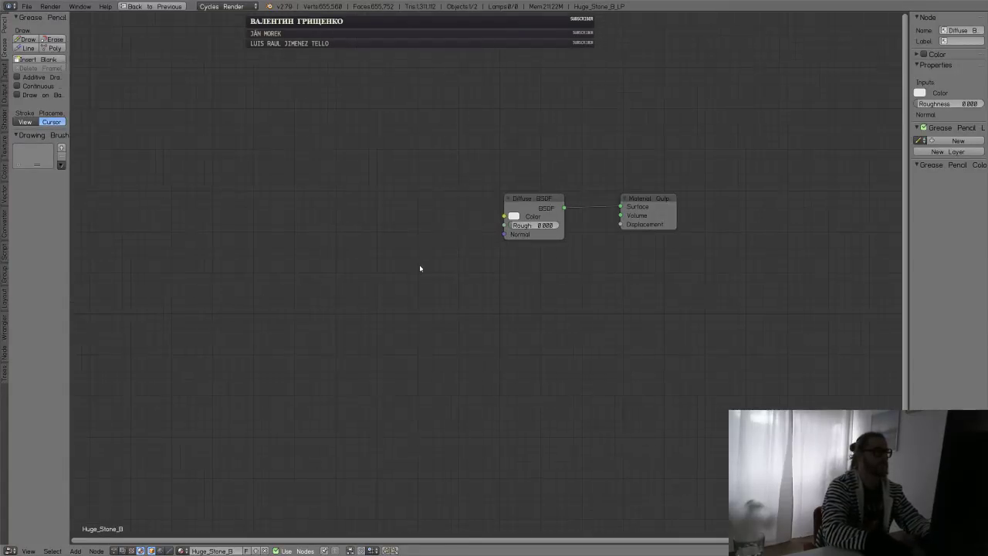
{"action": "key", "text": "shift+a"}
{"action": "mouse_move", "coordinate": [287, 285]}
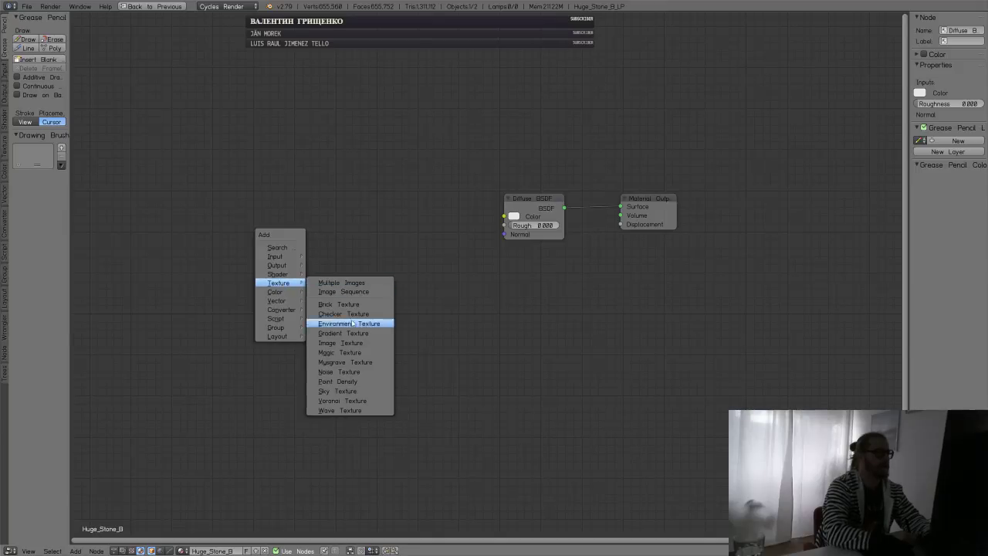
{"action": "left_click", "coordinate": [339, 343]}
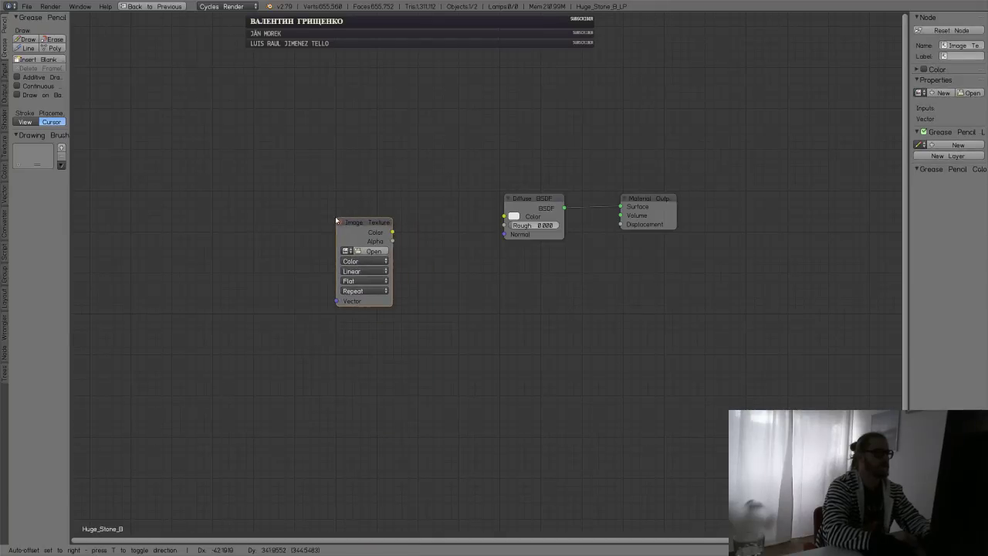
{"action": "left_click", "coordinate": [334, 216]}
{"action": "left_click", "coordinate": [960, 56]}
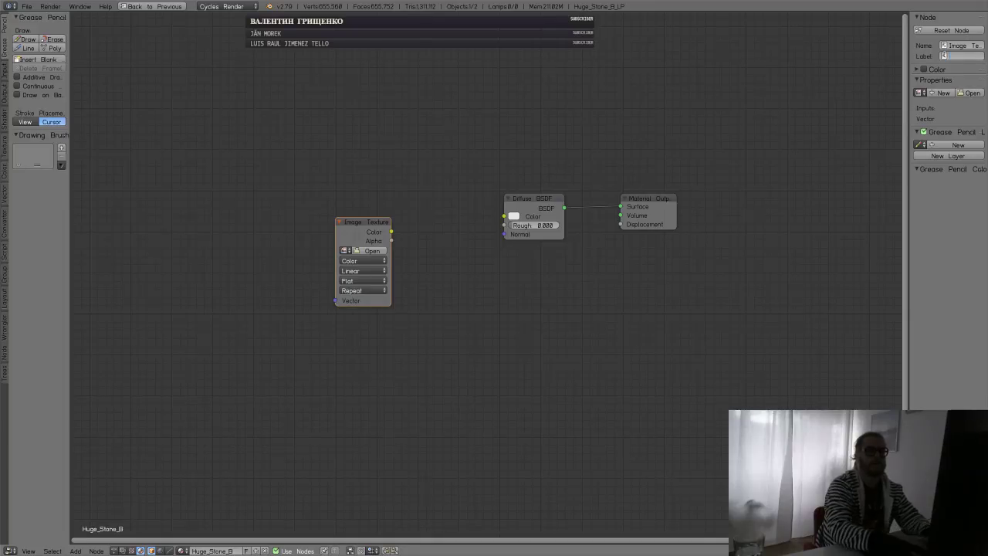
{"action": "type", "text": "NORMAL"}
{"action": "key", "text": "Return"}
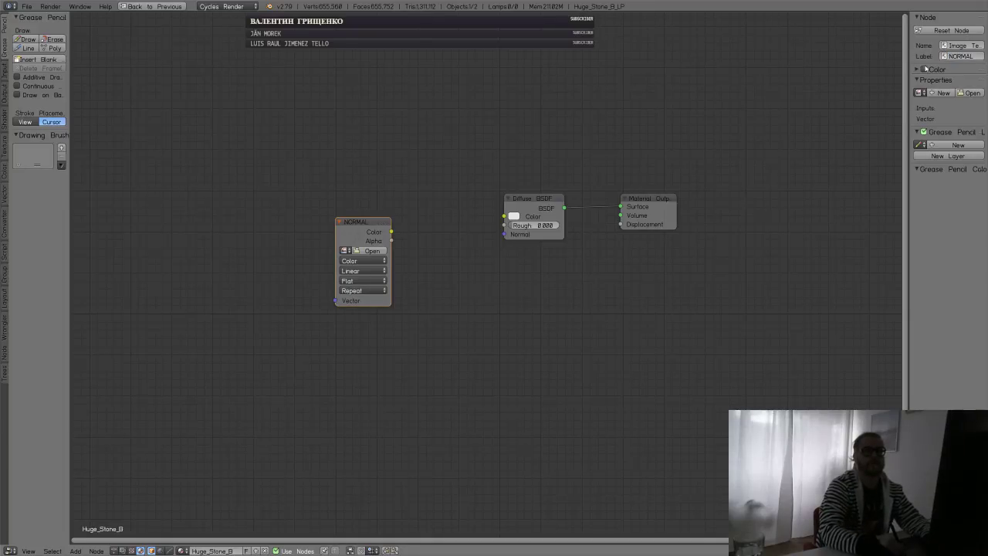
- Give the NORMAL node a custom colour of R 0.5, G 0.5, B 1
{"action": "left_click", "coordinate": [915, 69]}
{"action": "left_click", "coordinate": [935, 95]}
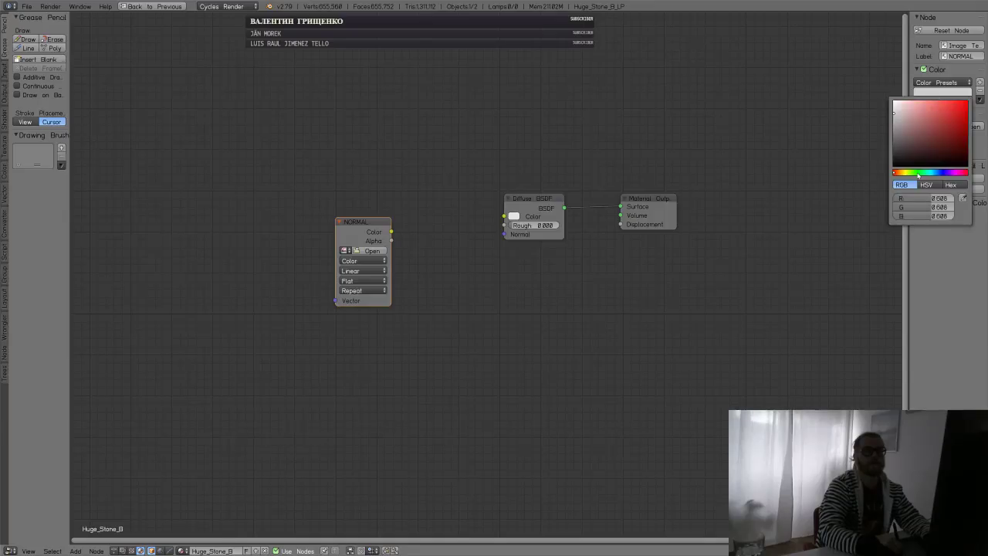
{"action": "left_click", "coordinate": [922, 198]}
{"action": "type", "text": ".5"}
{"action": "key", "text": "Tab"}
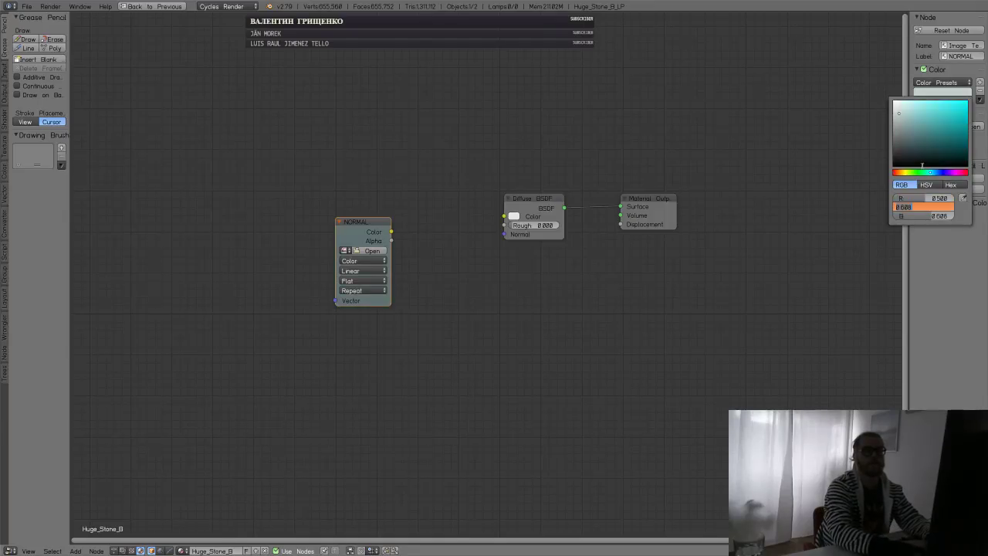
{"action": "type", "text": ".5"}
{"action": "key", "text": "Tab"}
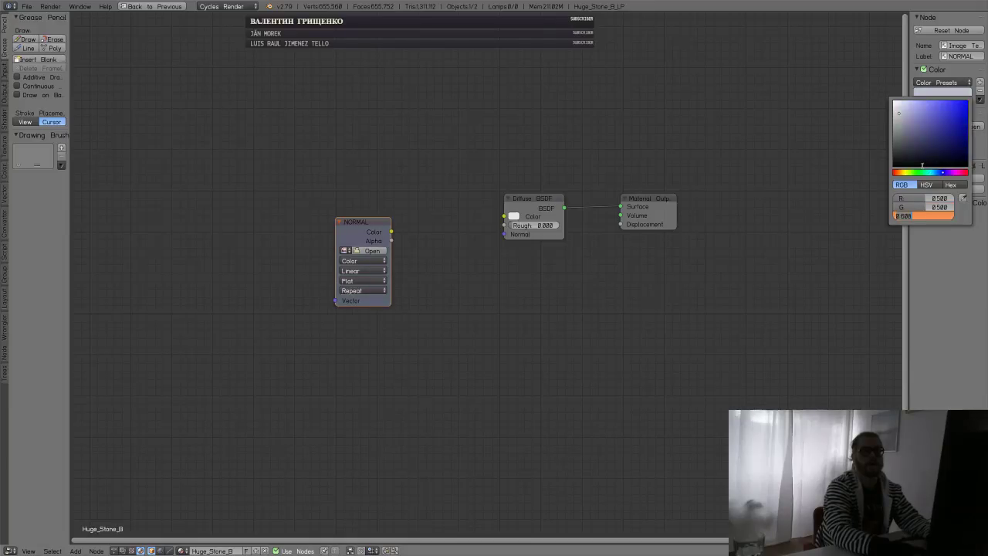
{"action": "type", "text": "1"}
{"action": "key", "text": "Return"}
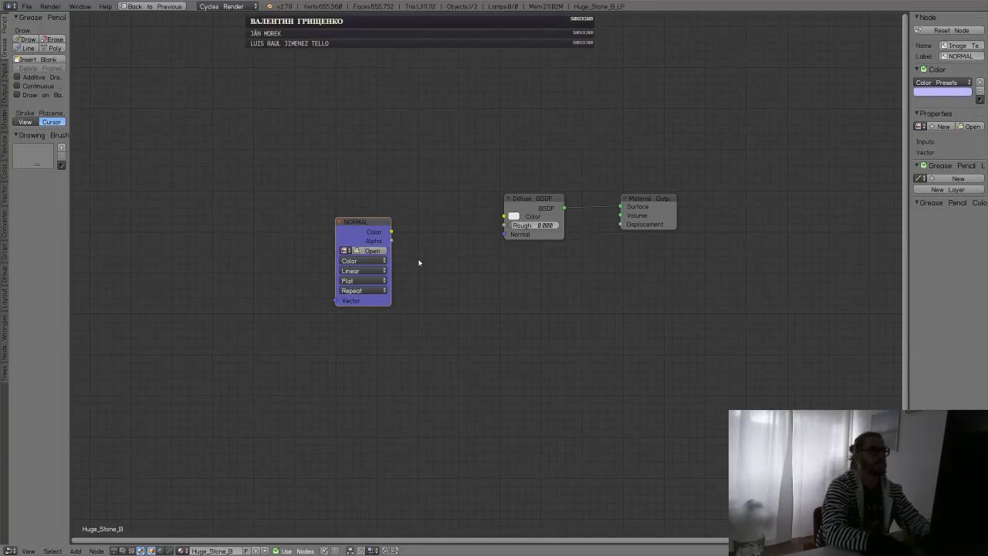
- Reposition the NORMAL node and assign the Huge_Stone_B_NORMAL image to it
{"action": "left_click_drag", "start_coordinate": [349, 236], "coordinate": [315, 246]}
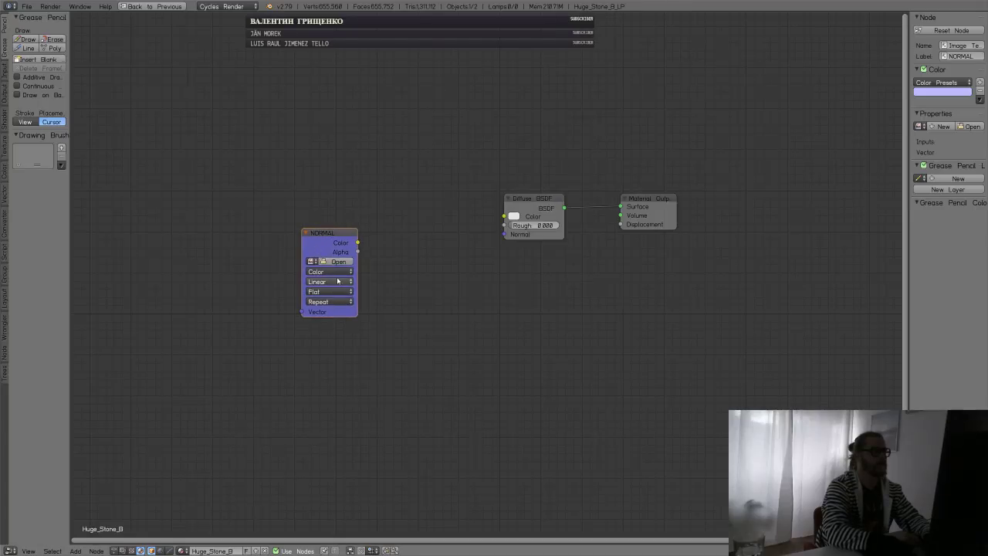
{"action": "left_click", "coordinate": [311, 261]}
{"action": "type", "text": "normal"}
{"action": "key", "text": "Return"}
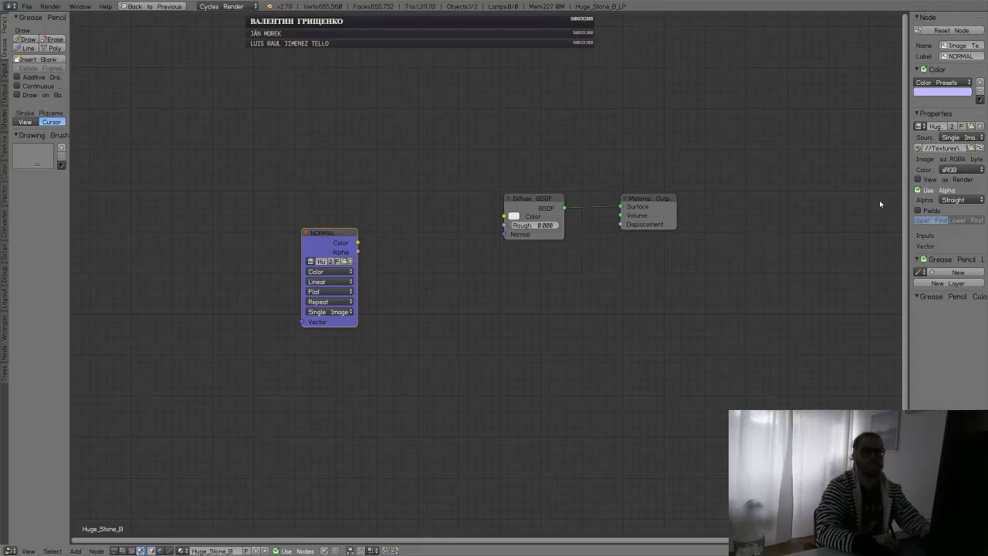
{"action": "left_click_drag", "start_coordinate": [313, 238], "coordinate": [318, 244]}
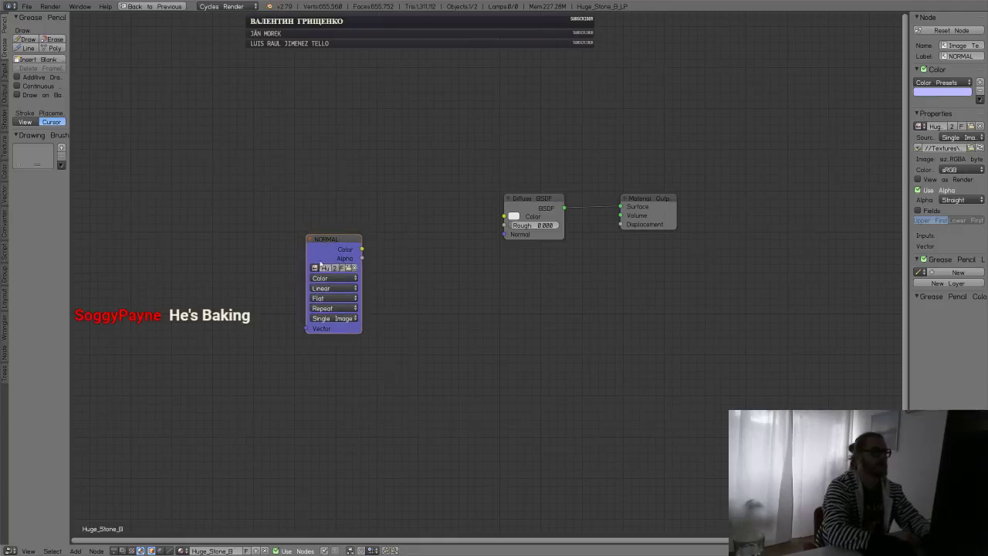
{"action": "left_click", "coordinate": [314, 268]}
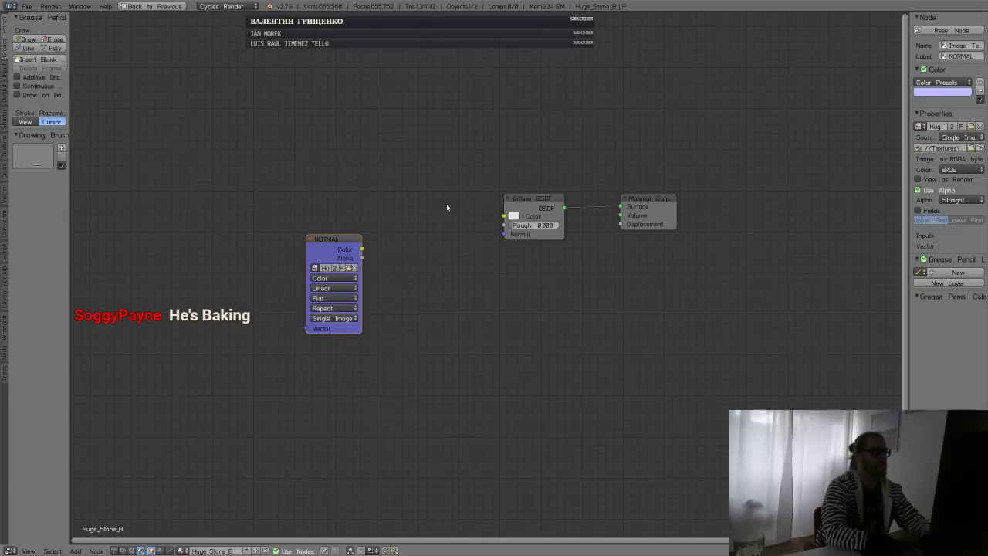
- Select the high-poly stone plus the low-poly stone as active, and clear their location so both overlap at the origin
{"action": "key", "text": "ctrl+Down"}
{"action": "middle_click_drag", "start_coordinate": [325, 190], "coordinate": [391, 179], "text": "shift"}
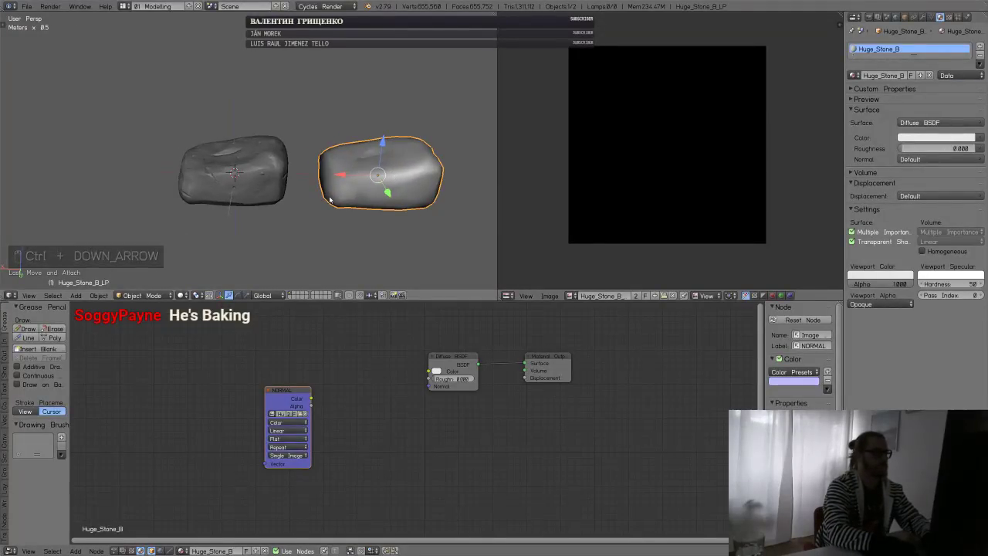
{"action": "right_click", "coordinate": [255, 173]}
{"action": "right_click", "coordinate": [400, 176]}
{"action": "right_click", "coordinate": [260, 176]}
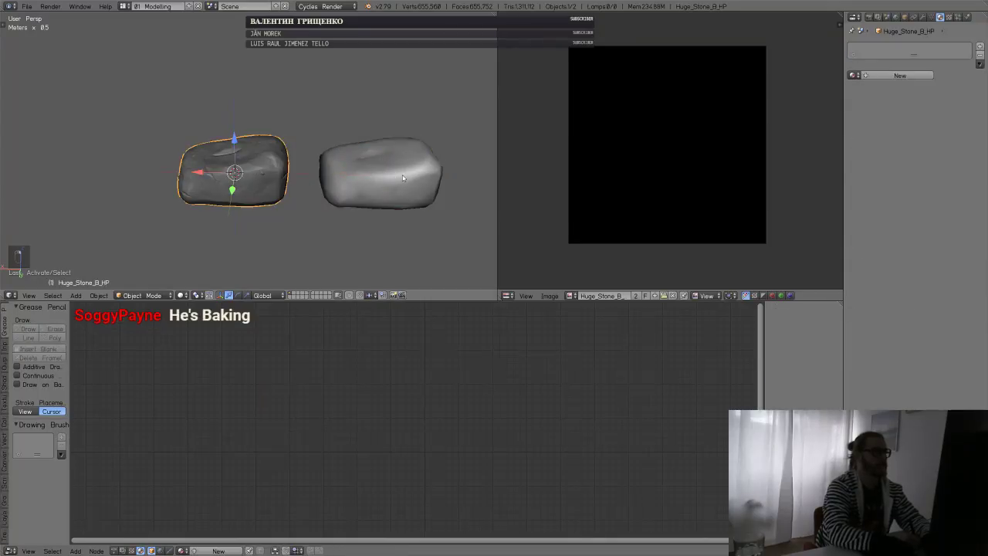
{"action": "right_click", "coordinate": [376, 189]}
{"action": "key", "text": "alt+g"}
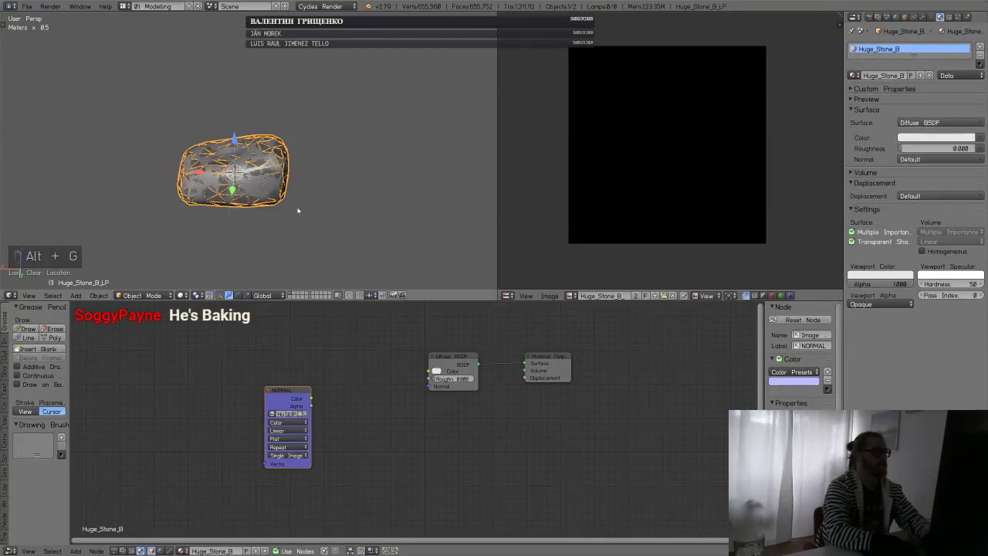
- Deselect everything, then reselect Huge_Stone_B_HP and add Huge_Stone_B_LP as the active object
{"action": "key", "text": "a"}
{"action": "middle_click_drag", "start_coordinate": [290, 175], "coordinate": [412, 185]}
{"action": "scroll", "coordinate": [332, 108], "scroll_direction": "up", "scroll_amount": 4}
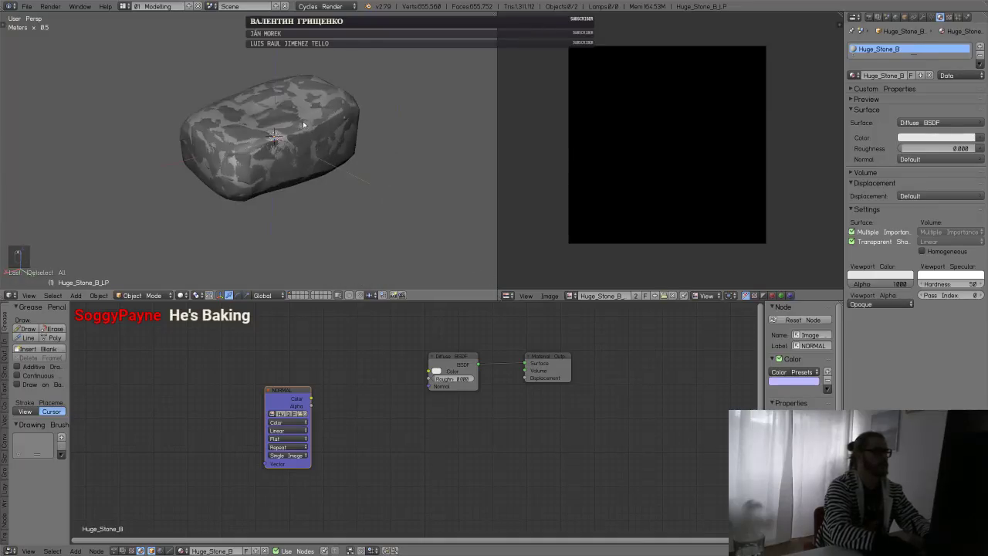
{"action": "right_click", "coordinate": [306, 123], "text": "alt"}
{"action": "left_click", "coordinate": [306, 123]}
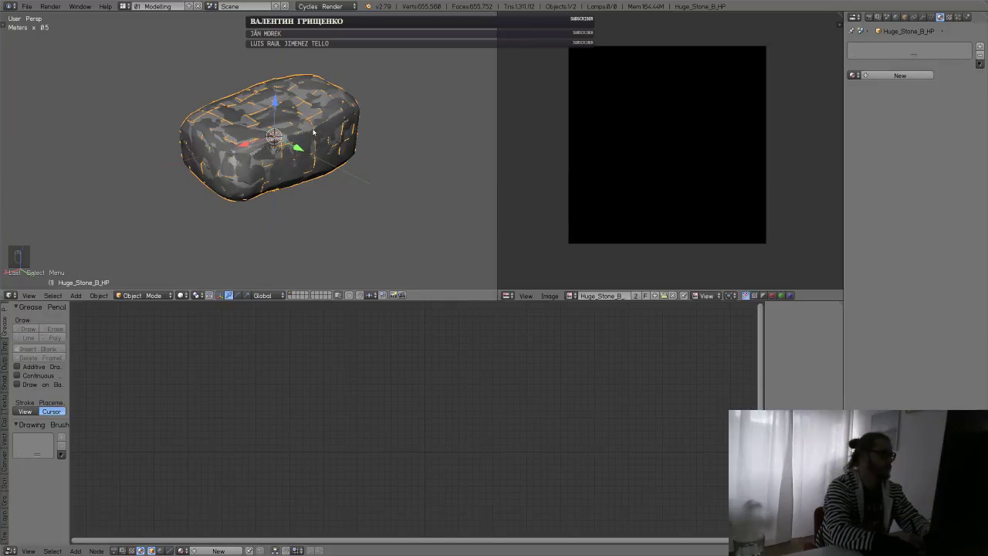
{"action": "right_click", "coordinate": [323, 135], "text": "alt"}
{"action": "left_click", "coordinate": [313, 140]}
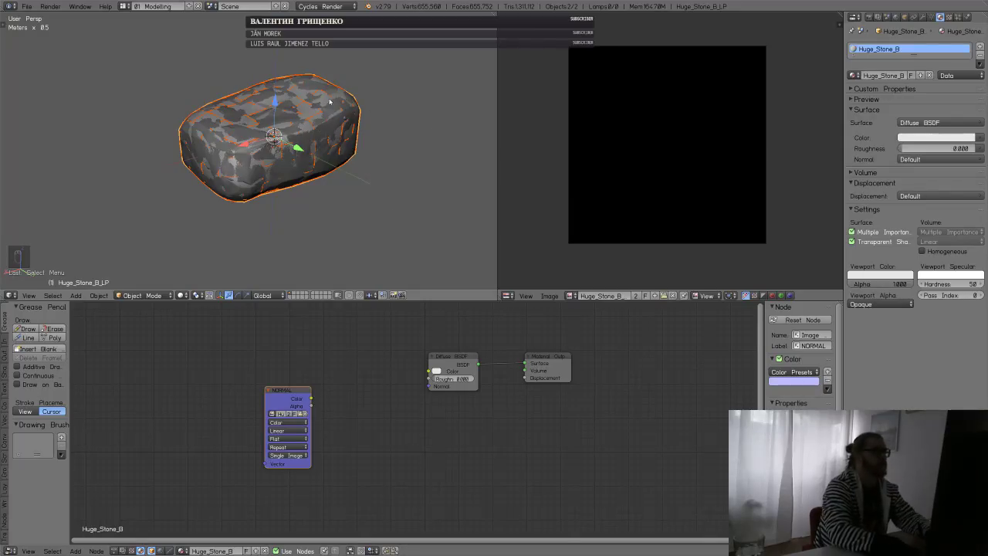
{"action": "middle_click_drag", "start_coordinate": [353, 177], "coordinate": [368, 199]}
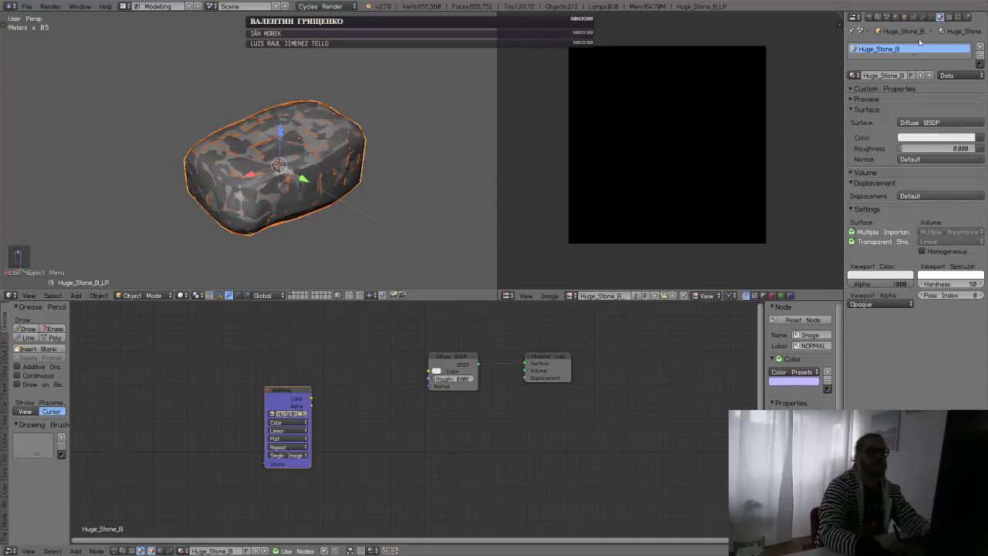
- Switch the properties to the scene's render settings and check the Sampling and Render sections
{"action": "left_click", "coordinate": [871, 17]}
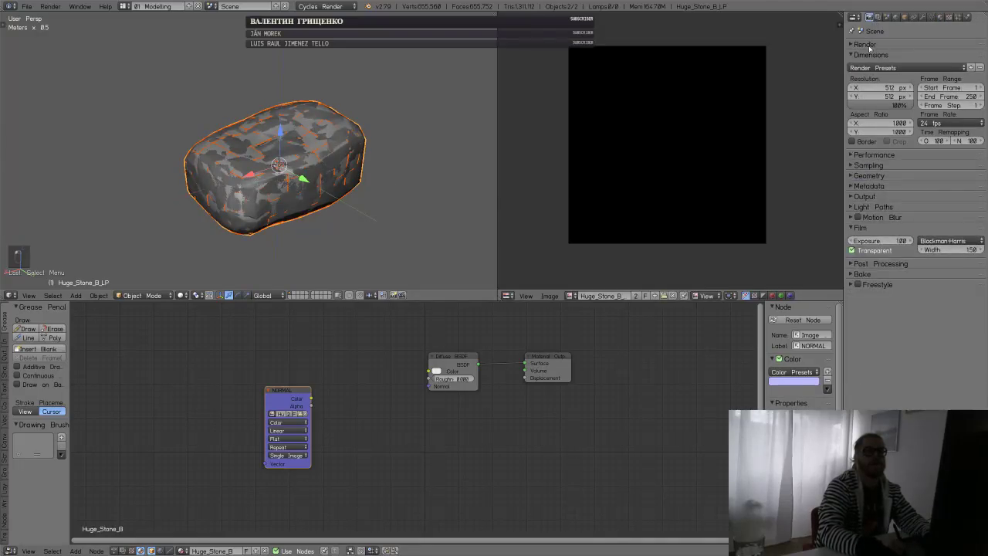
{"action": "left_click", "coordinate": [868, 165]}
{"action": "left_click", "coordinate": [869, 165]}
{"action": "left_click", "coordinate": [873, 44]}
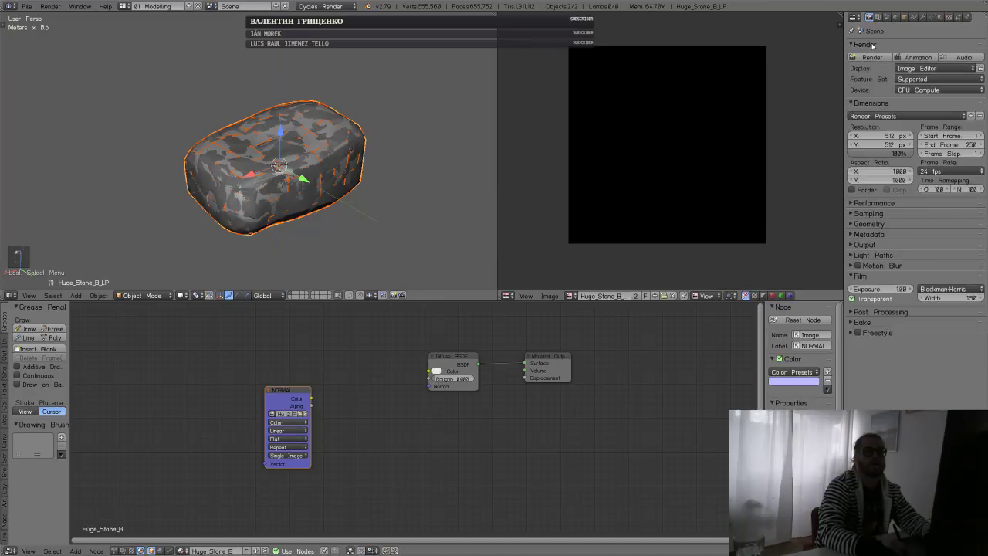
{"action": "left_click", "coordinate": [872, 44]}
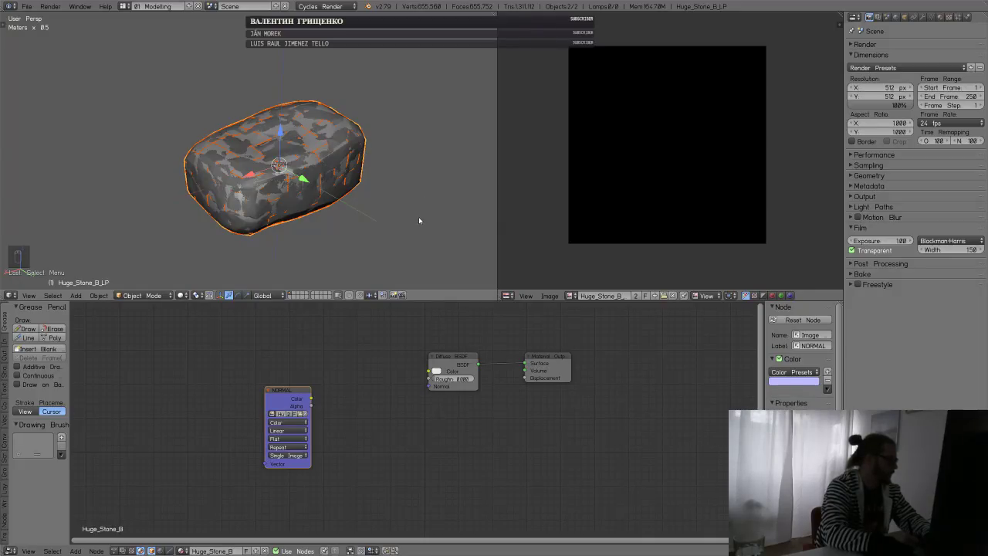
- Clear the selection and try to select Huge_Stone_B_HP together with Huge_Stone_B_LP as the active object
{"action": "mouse_move", "coordinate": [404, 212]}
{"action": "middle_mouse_down"}
{"action": "mouse_move", "coordinate": [419, 183]}
{"action": "mouse_move", "coordinate": [390, 201]}
{"action": "middle_mouse_up"}
{"action": "scroll", "coordinate": [386, 193], "scroll_direction": "up", "scroll_amount": 3}
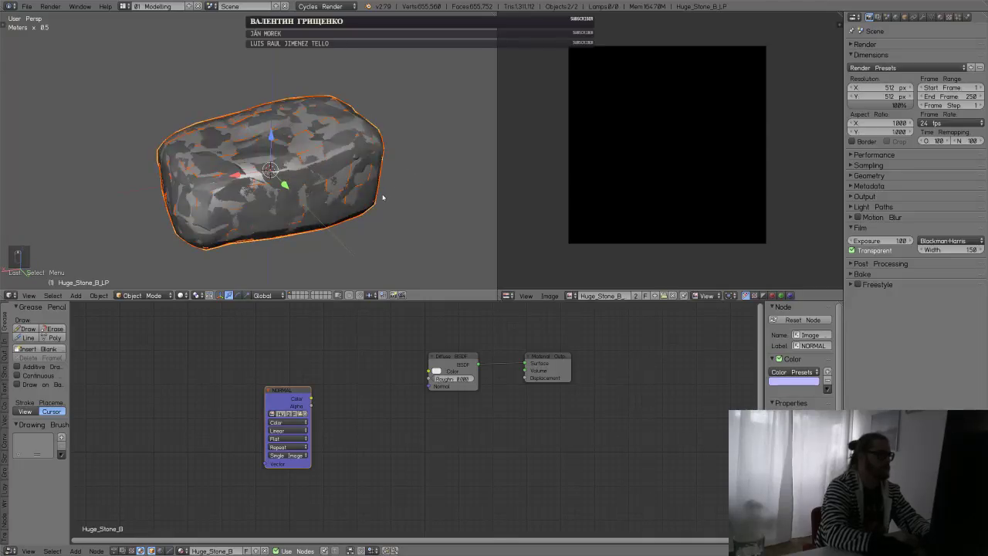
{"action": "key", "text": "a"}
{"action": "right_click", "coordinate": [287, 145], "text": "alt"}
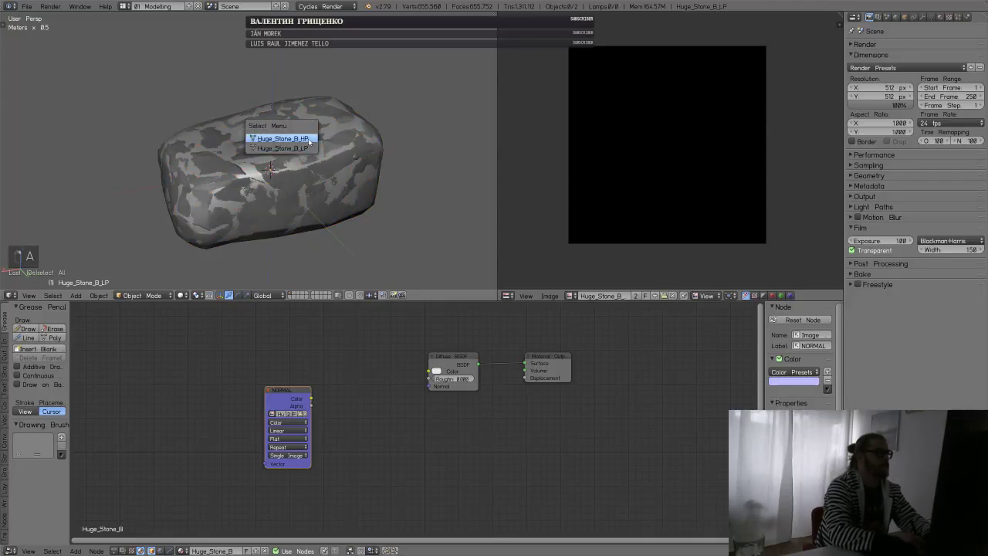
{"action": "left_click", "coordinate": [310, 139]}
{"action": "right_click", "coordinate": [318, 159], "text": "alt"}
{"action": "left_click", "coordinate": [317, 160]}
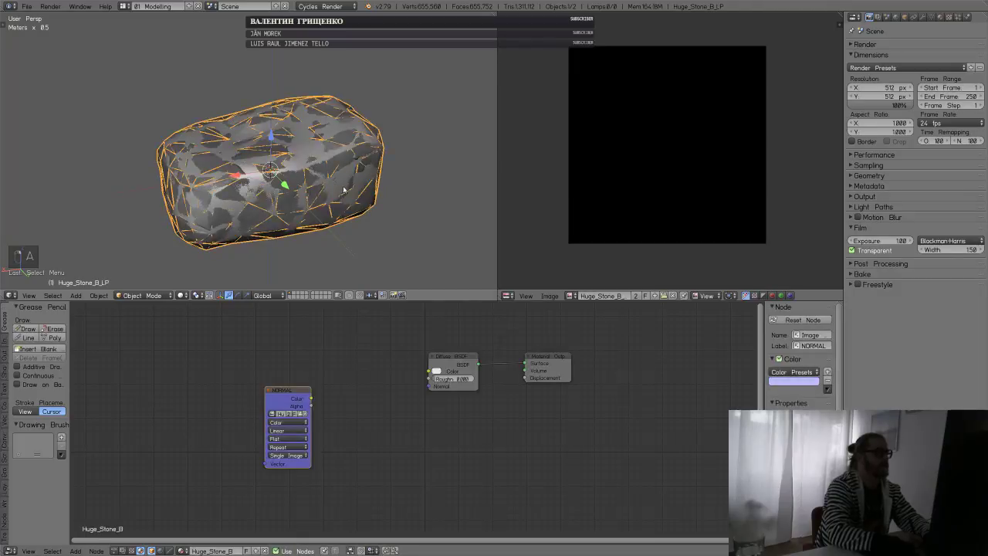
- Expand the Bake settings, move the NORMAL node closer to the Diffuse BSDF and try to bake the normal map
{"action": "left_click", "coordinate": [879, 274]}
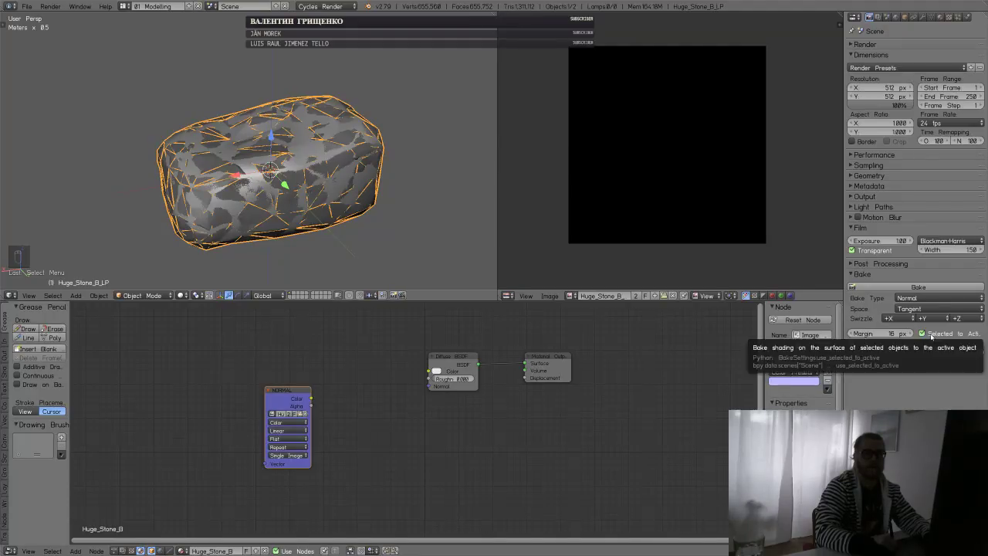
{"action": "left_click_drag", "start_coordinate": [288, 399], "coordinate": [342, 352]}
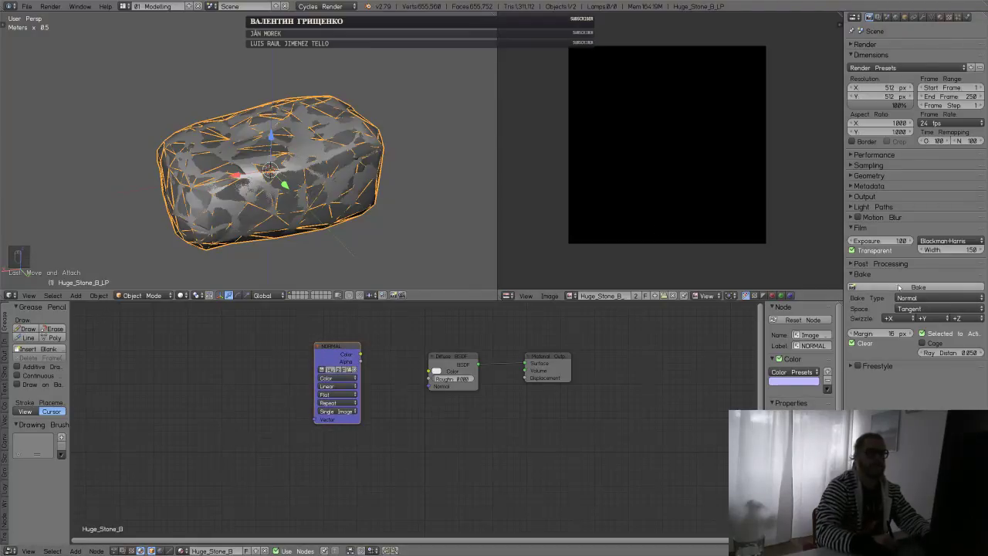
{"action": "left_click", "coordinate": [898, 288]}
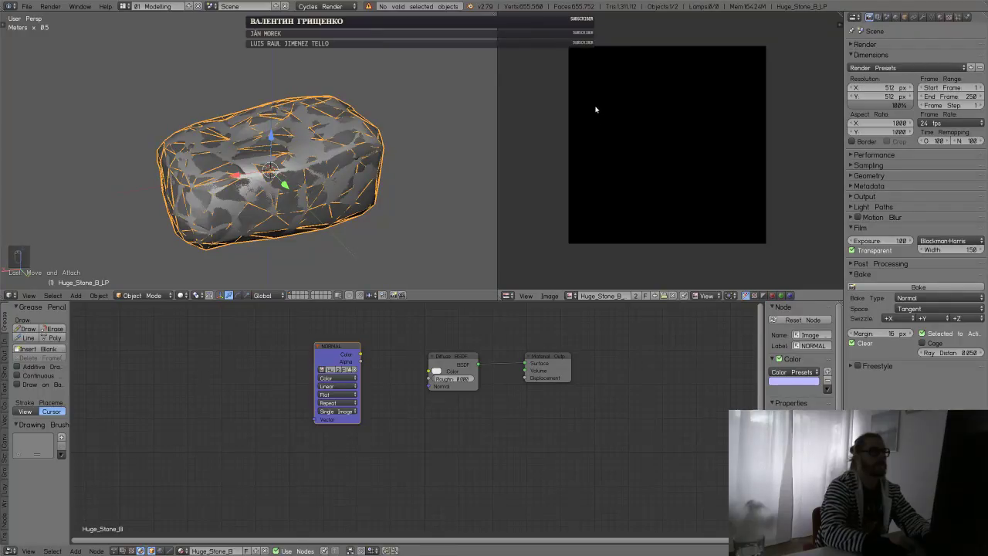
- Reselect the low-poly stone and check its UV layout in Edit Mode before returning to Object Mode
{"action": "key", "text": "a"}
{"action": "right_click", "coordinate": [347, 152], "text": "alt"}
{"action": "left_click", "coordinate": [347, 150]}
{"action": "key", "text": "Tab"}
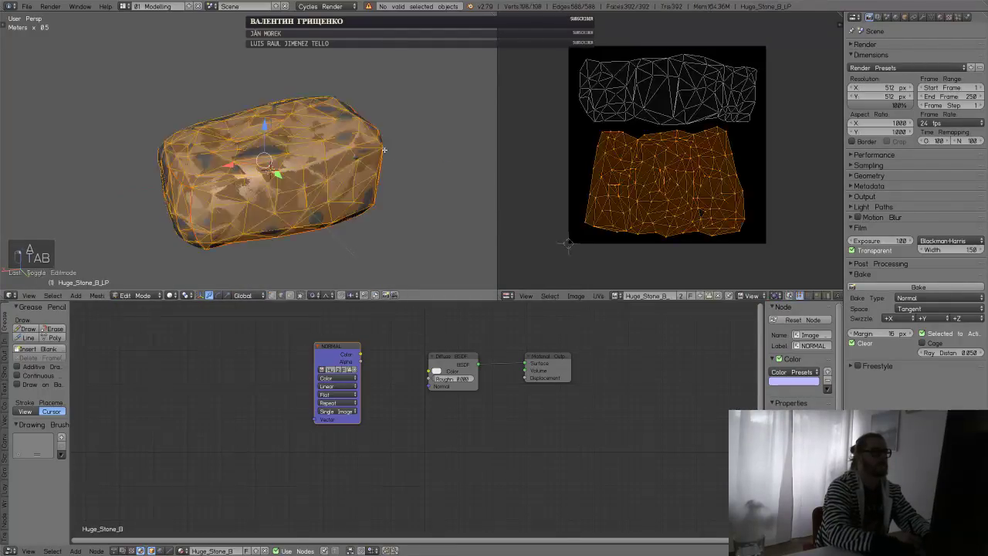
{"action": "key", "text": "Tab"}
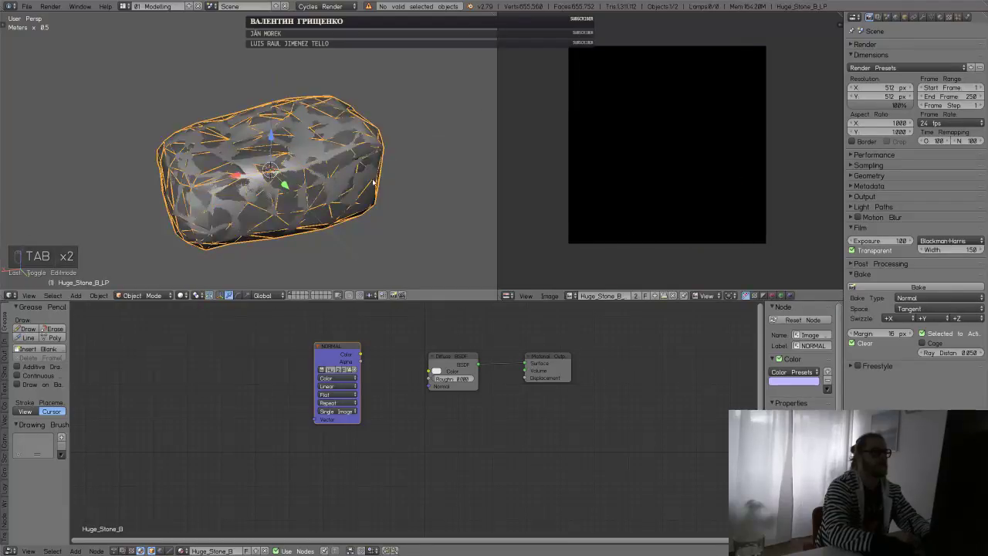
- Check the image assignment of the NORMAL node and reposition the node slightly further from the Diffuse BSDF
{"action": "left_click_drag", "start_coordinate": [340, 362], "coordinate": [346, 364]}
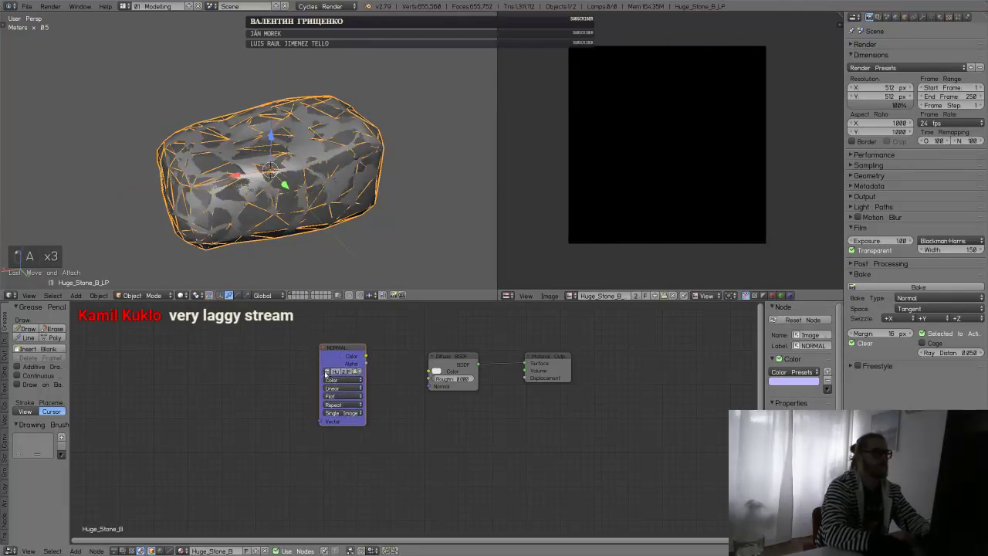
{"action": "left_click", "coordinate": [325, 372]}
{"action": "key", "text": "Down"}
{"action": "key", "text": "Up"}
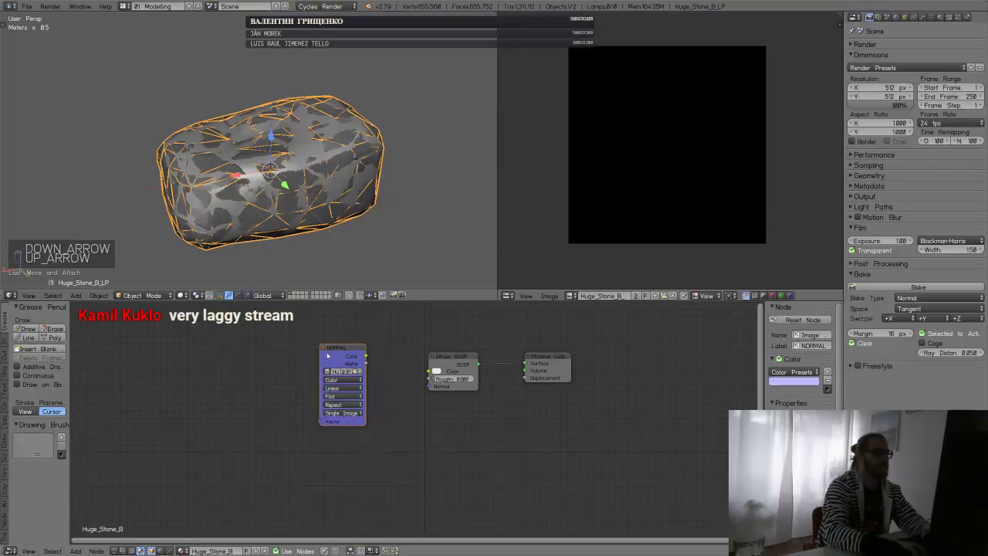
{"action": "left_click_drag", "start_coordinate": [338, 348], "coordinate": [317, 359]}
- Clear the selection, then select Huge_Stone_B_HP and add Huge_Stone_B_LP as the active object
{"action": "key", "text": "a"}
{"action": "key", "text": "a"}
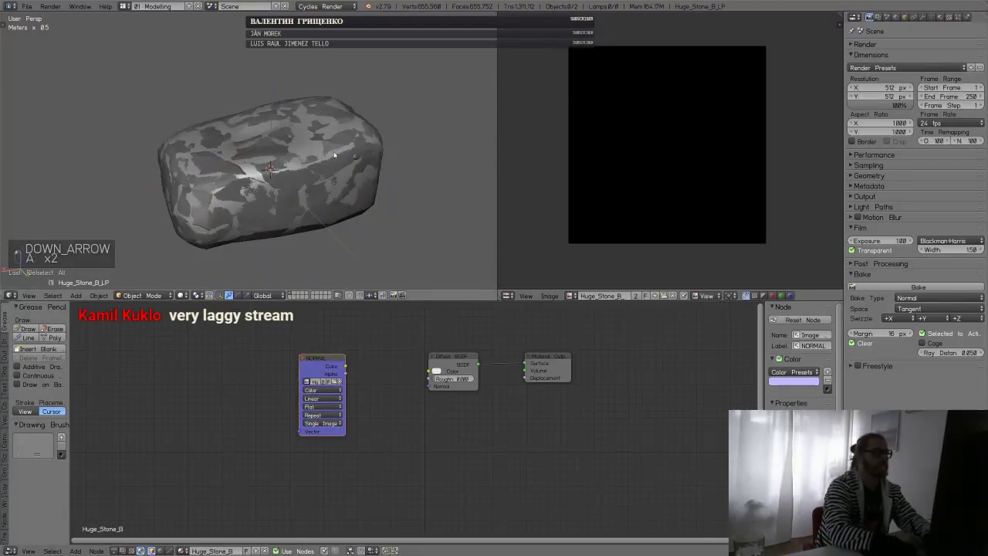
{"action": "right_click", "coordinate": [334, 155], "text": "alt"}
{"action": "left_click", "coordinate": [339, 146]}
{"action": "right_click", "coordinate": [344, 160], "text": "alt"}
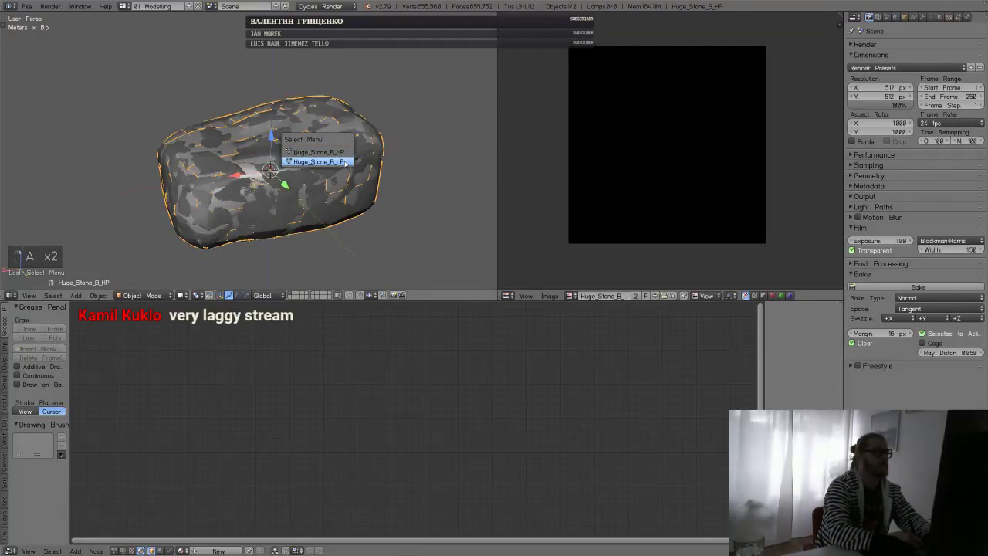
{"action": "left_click", "coordinate": [344, 161]}
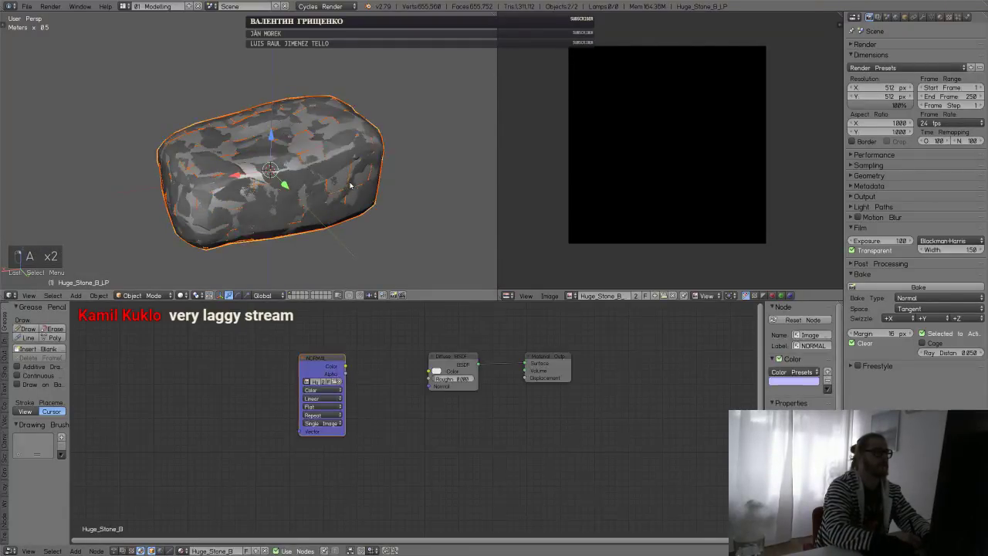
- Bake the tangent-space normal map with Selected to Active enabled
{"action": "left_click", "coordinate": [922, 335]}
{"action": "left_click", "coordinate": [921, 334]}
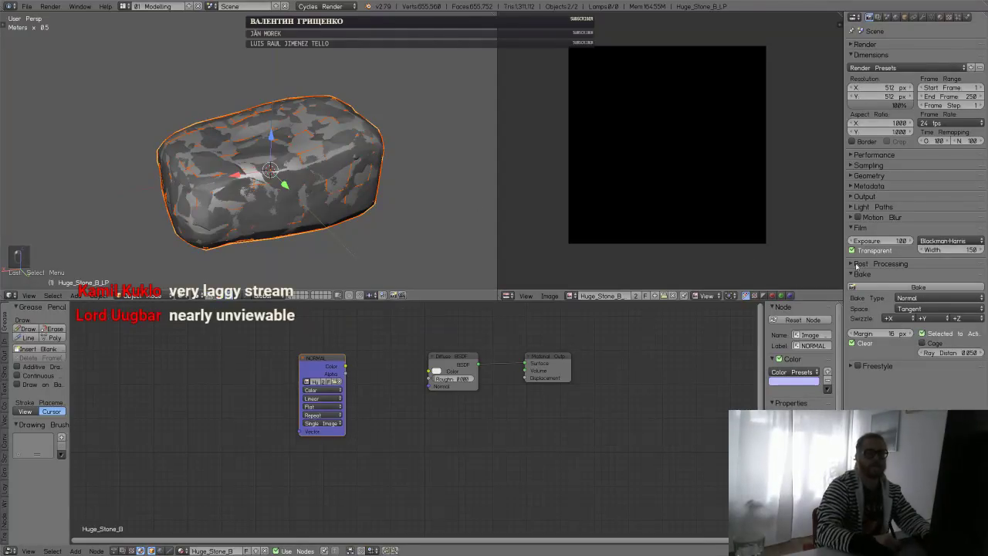
{"action": "left_click", "coordinate": [880, 287]}
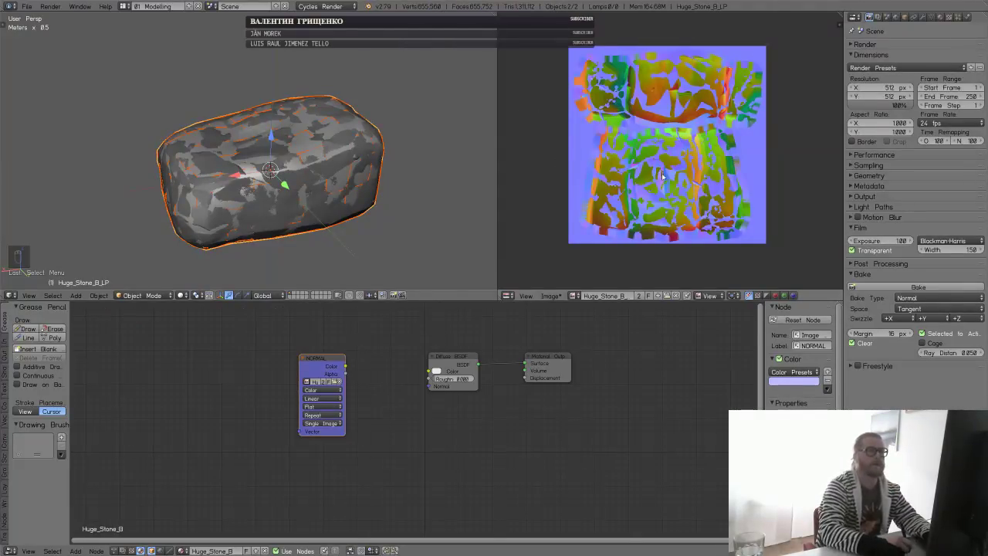
- Set the bake ray distance to 2 and bake the normal map again
{"action": "middle_click_drag", "start_coordinate": [662, 176], "coordinate": [718, 146], "text": "ctrl"}
{"action": "left_click", "coordinate": [950, 352]}
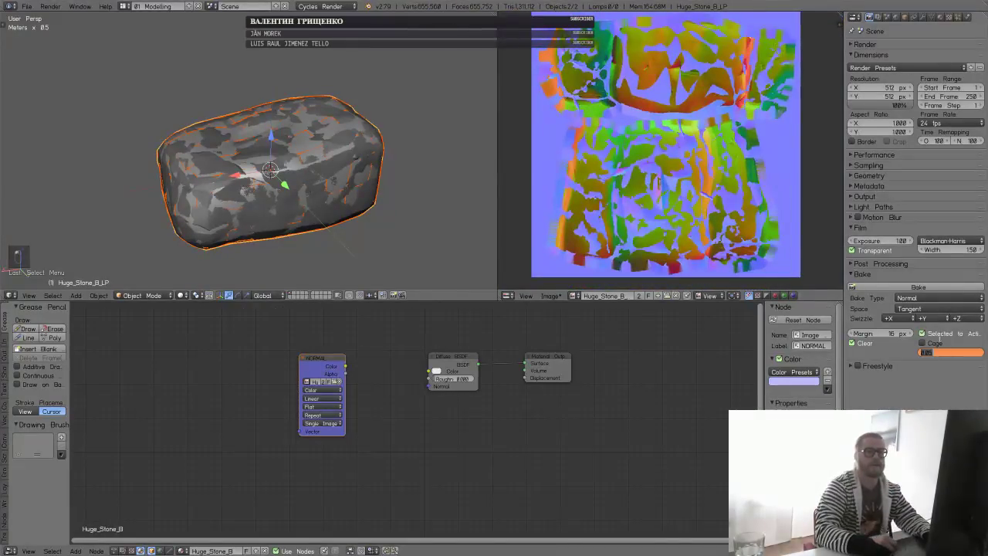
{"action": "type", "text": "2"}
{"action": "key", "text": "Return"}
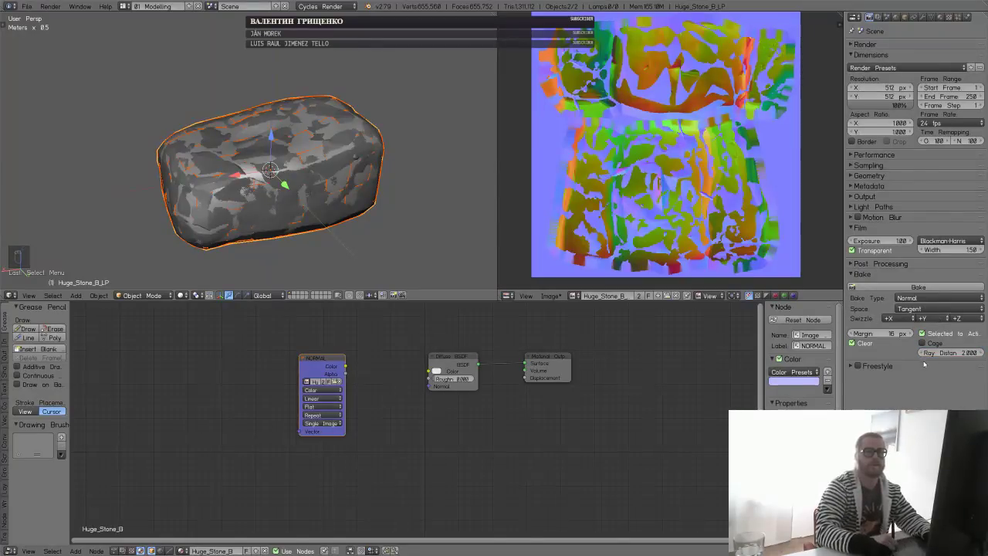
{"action": "left_click", "coordinate": [914, 287]}
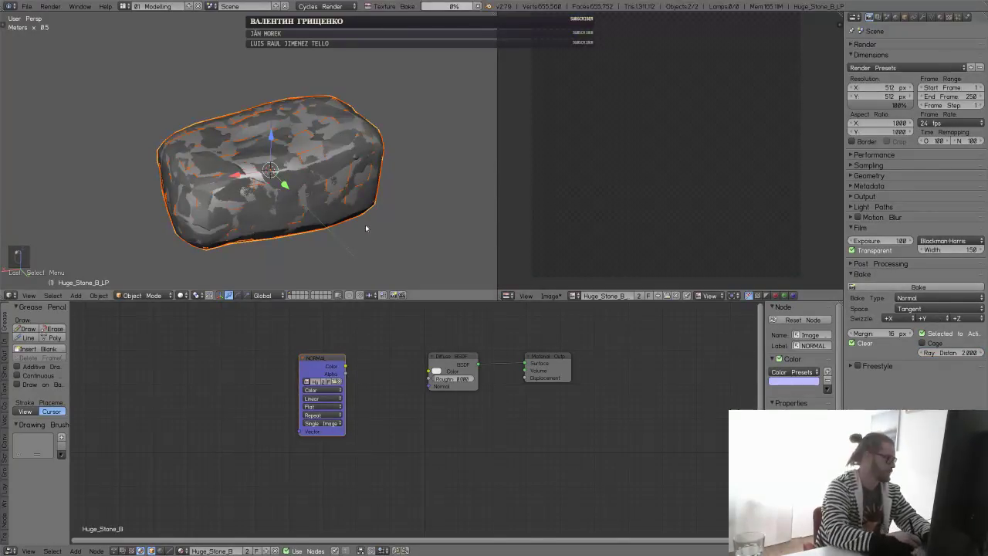
{"action": "key", "text": "alt+Tab"}
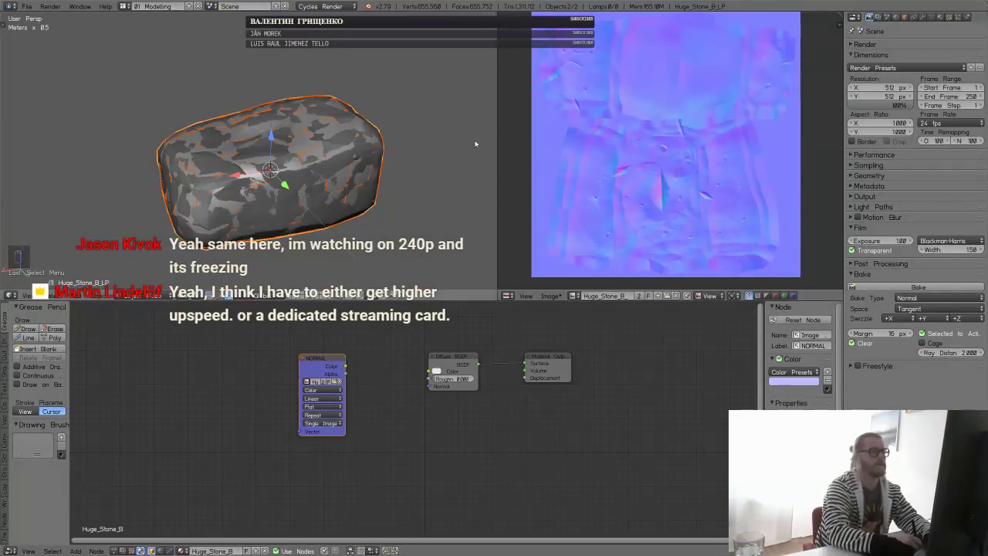
- Inspect the baked normal map in a maximized view and save the image to its file
{"action": "scroll", "coordinate": [669, 192], "scroll_direction": "up", "scroll_amount": 3}
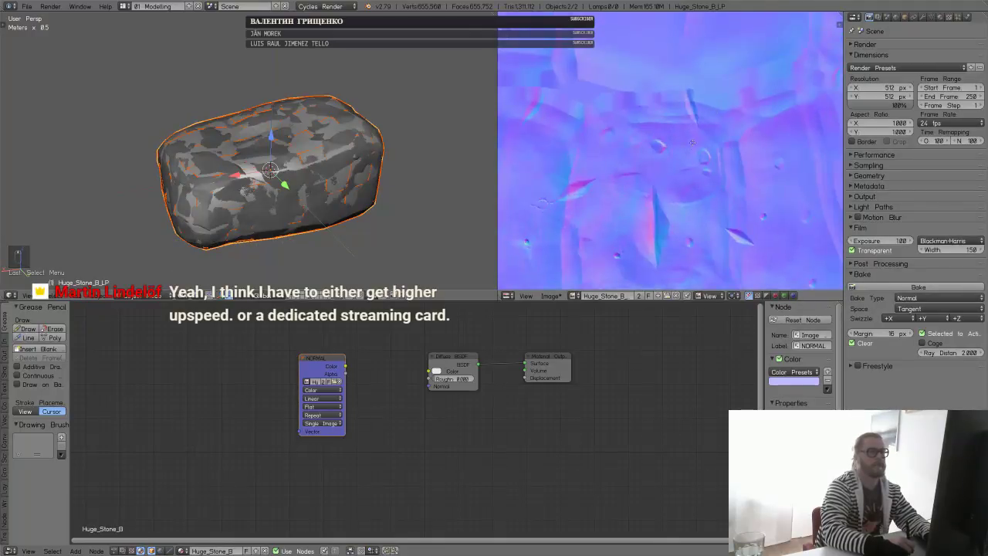
{"action": "key", "text": "Home"}
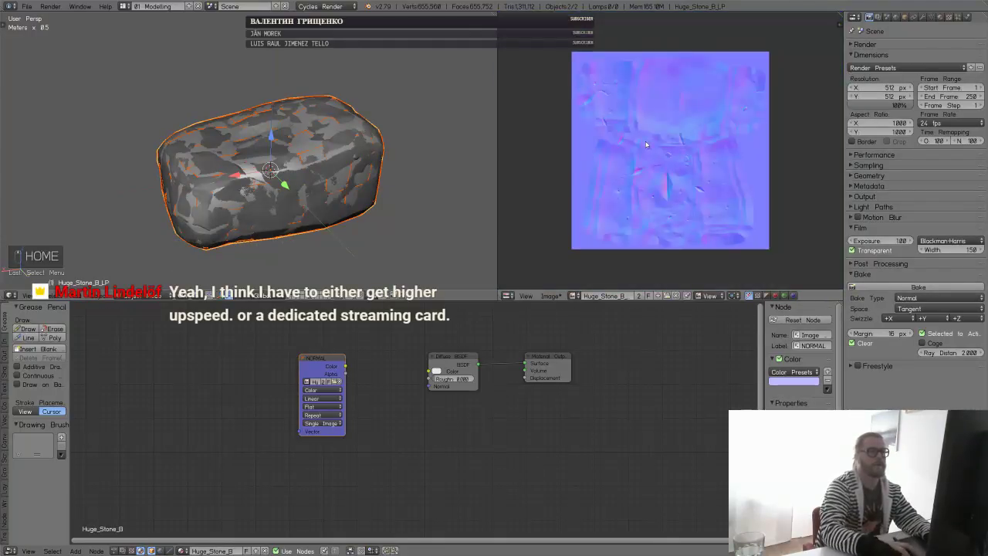
{"action": "key", "text": "shift+space"}
{"action": "middle_click_drag", "start_coordinate": [646, 144], "coordinate": [601, 232], "text": "ctrl"}
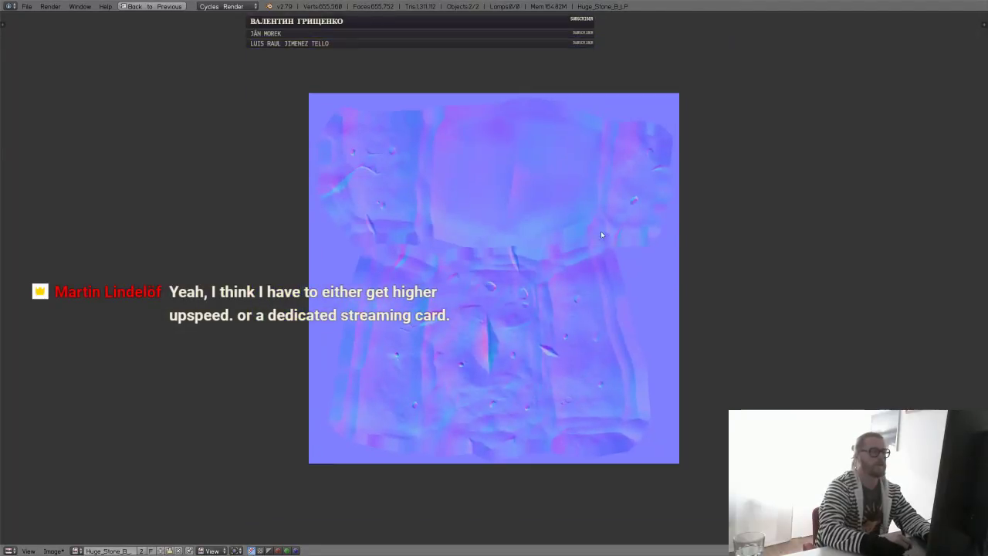
{"action": "key", "text": "alt+s"}
{"action": "key", "text": "ctrl+Down"}
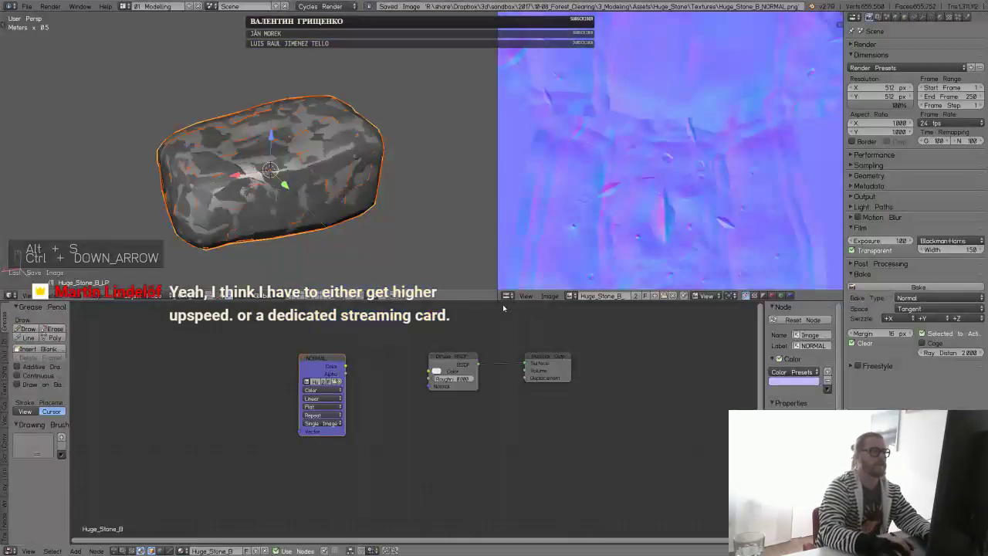
- Select only Huge_Stone_B_LP and move it along the X axis so it sits beside the high-poly stone
{"action": "key", "text": "a"}
{"action": "right_click", "coordinate": [352, 146], "text": "alt"}
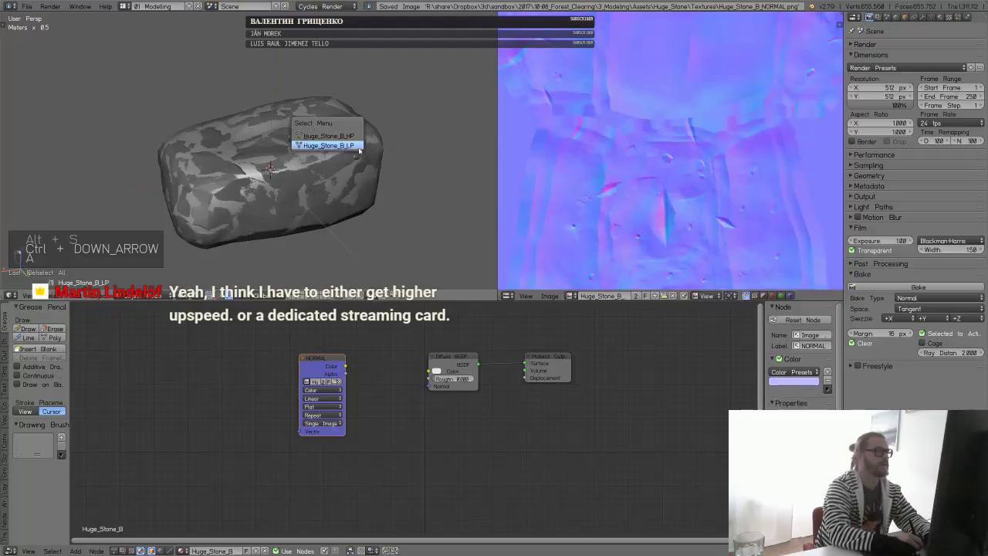
{"action": "left_click", "coordinate": [356, 146]}
{"action": "scroll", "coordinate": [358, 151], "scroll_direction": "down", "scroll_amount": 3}
{"action": "key", "text": "g"}
{"action": "key", "text": "x"}
{"action": "left_click", "coordinate": [346, 136]}
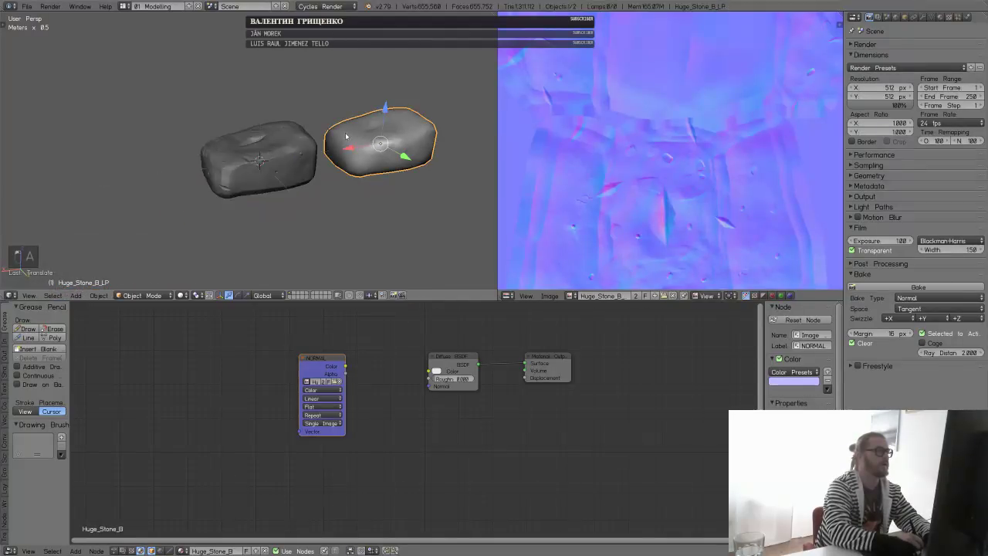
- Switch to the forest clearing scene and save its file
{"action": "key", "text": "alt+Tab"}
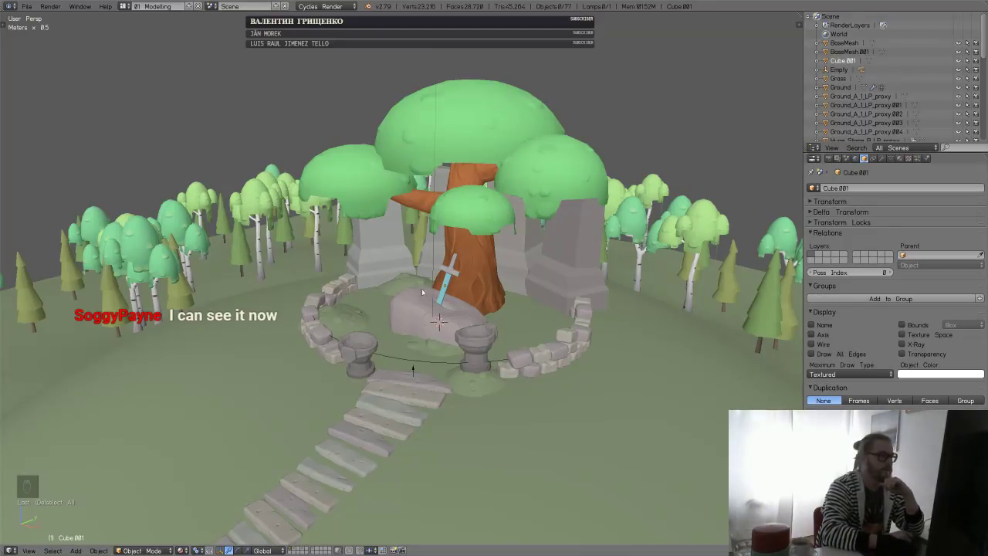
{"action": "key", "text": "ctrl+s"}
- Examine the clearing around the sword, stone and large tree from different angles and distances
{"action": "middle_click_drag", "start_coordinate": [506, 240], "coordinate": [389, 333]}
{"action": "mouse_move", "coordinate": [440, 301]}
{"action": "middle_mouse_down"}
{"action": "mouse_move", "coordinate": [496, 275]}
{"action": "mouse_move", "coordinate": [453, 291]}
{"action": "middle_mouse_up"}
{"action": "scroll", "coordinate": [453, 292], "scroll_direction": "up", "scroll_amount": 2}
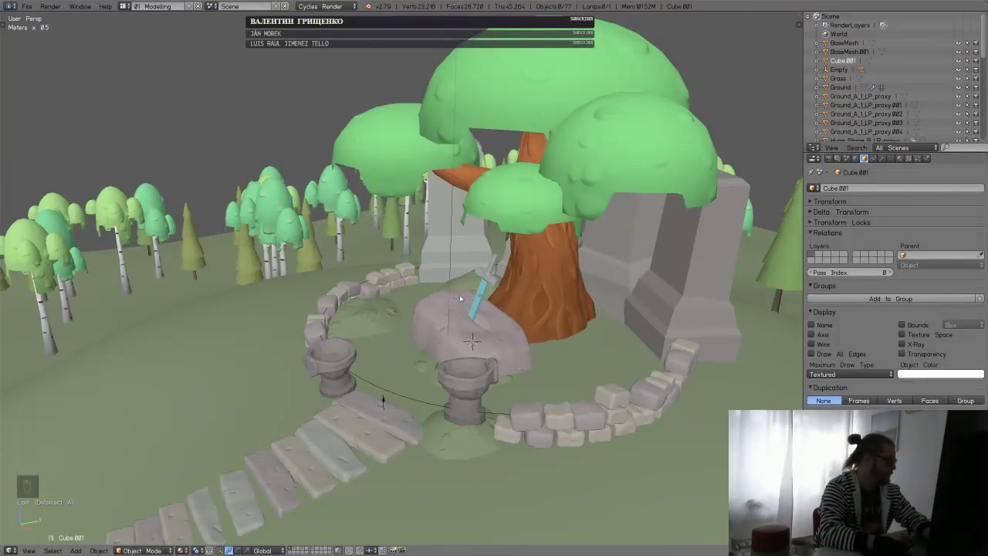
{"action": "middle_click_drag", "start_coordinate": [460, 298], "coordinate": [502, 272]}
{"action": "scroll", "coordinate": [523, 319], "scroll_direction": "down", "scroll_amount": 3}
{"action": "scroll", "coordinate": [439, 329], "scroll_direction": "down", "scroll_amount": 2}
{"action": "scroll", "coordinate": [522, 275], "scroll_direction": "up", "scroll_amount": 1}
{"action": "scroll", "coordinate": [471, 316], "scroll_direction": "up", "scroll_amount": 3}
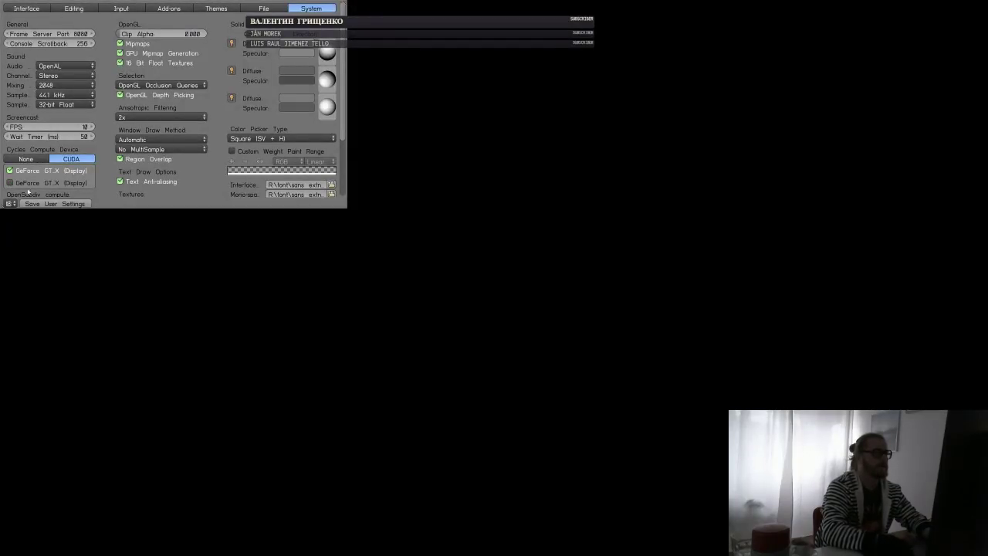
- Save the current user preferences as the default settings
{"action": "left_click", "coordinate": [73, 204]}
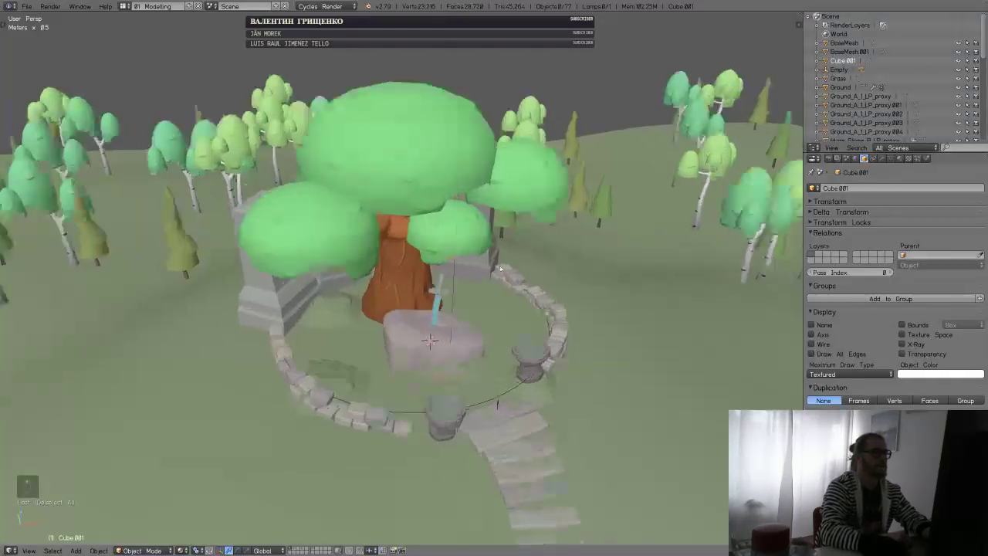
- Examine the clearing with the large tree, obelisks, stone ring and path from different angles and distances
{"action": "middle_click_drag", "start_coordinate": [500, 268], "coordinate": [494, 301]}
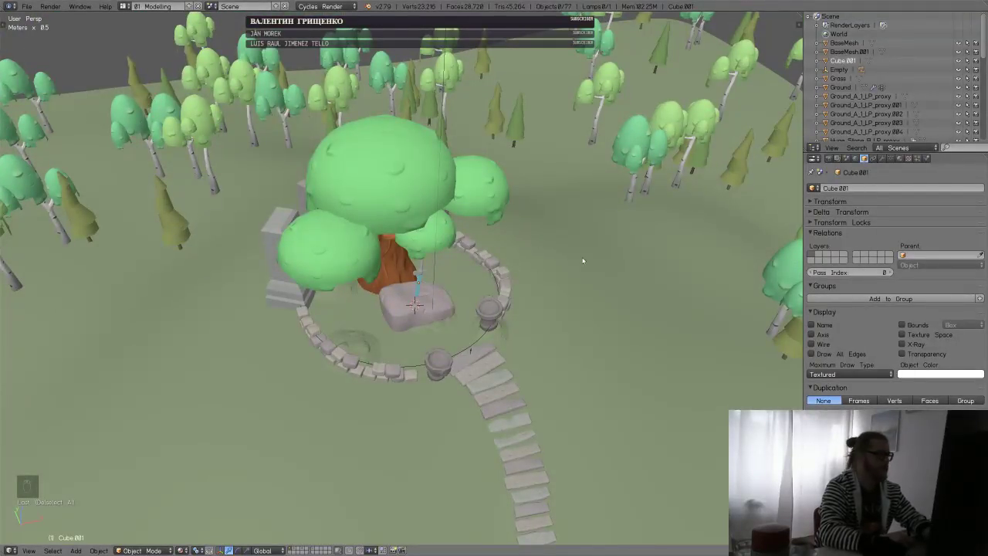
{"action": "middle_click_drag", "start_coordinate": [540, 254], "coordinate": [532, 291]}
{"action": "scroll", "coordinate": [534, 227], "scroll_direction": "up", "scroll_amount": 4}
{"action": "middle_click_drag", "start_coordinate": [535, 226], "coordinate": [531, 231]}
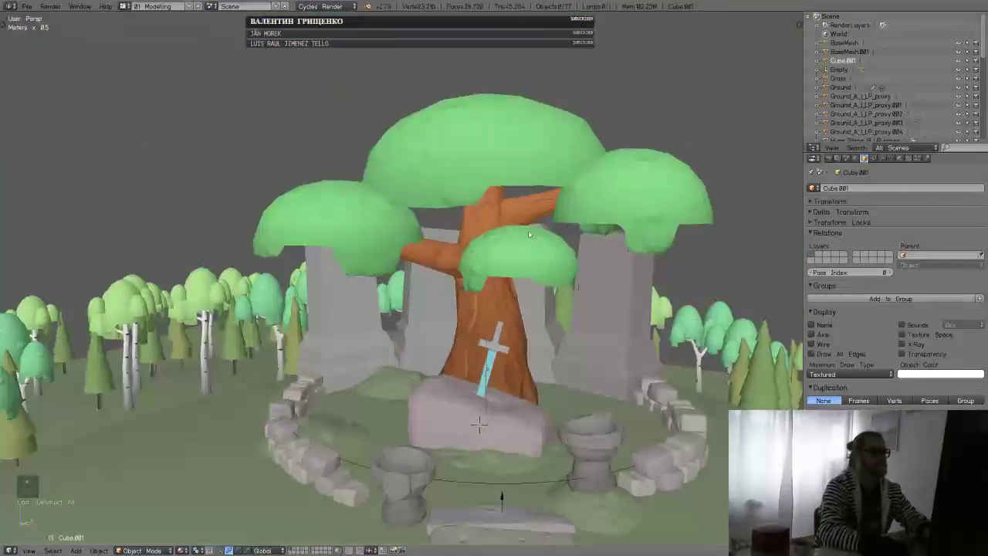
{"action": "scroll", "coordinate": [505, 289], "scroll_direction": "down", "scroll_amount": 4}
{"action": "middle_click_drag", "start_coordinate": [504, 289], "coordinate": [461, 262]}
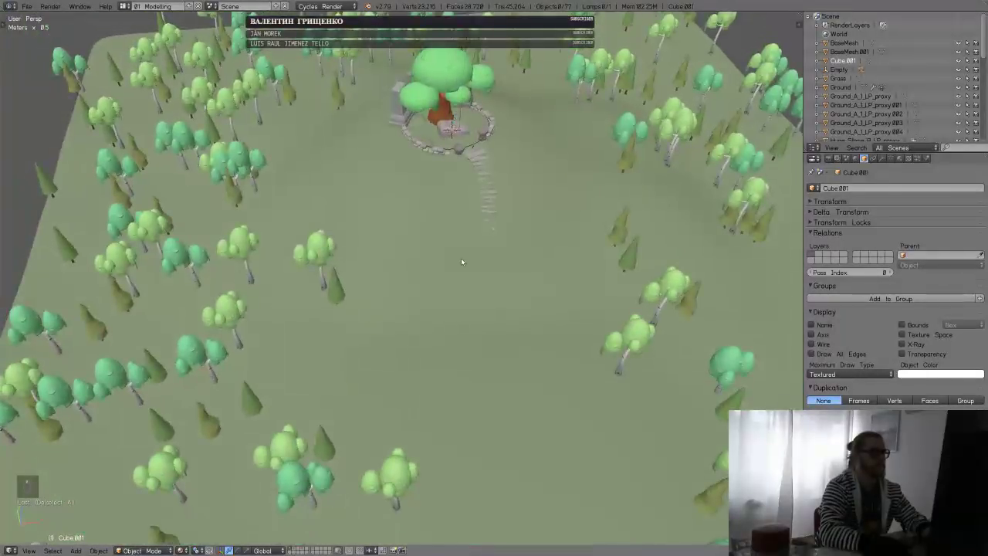
{"action": "middle_click_drag", "start_coordinate": [419, 135], "coordinate": [533, 268], "text": "shift"}
- Make a linked duplicate of Obelix_1, the obelisk behind the large tree, and place it above the forest
{"action": "right_click", "coordinate": [490, 333]}
{"action": "key", "text": "f"}
{"action": "scroll", "coordinate": [519, 281], "scroll_direction": "down", "scroll_amount": 10}
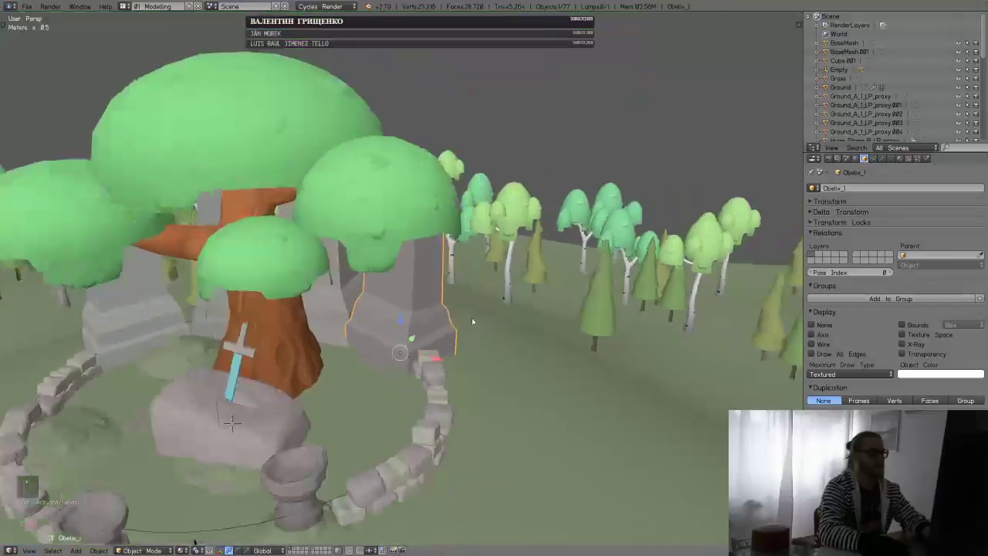
{"action": "key", "text": "2"}
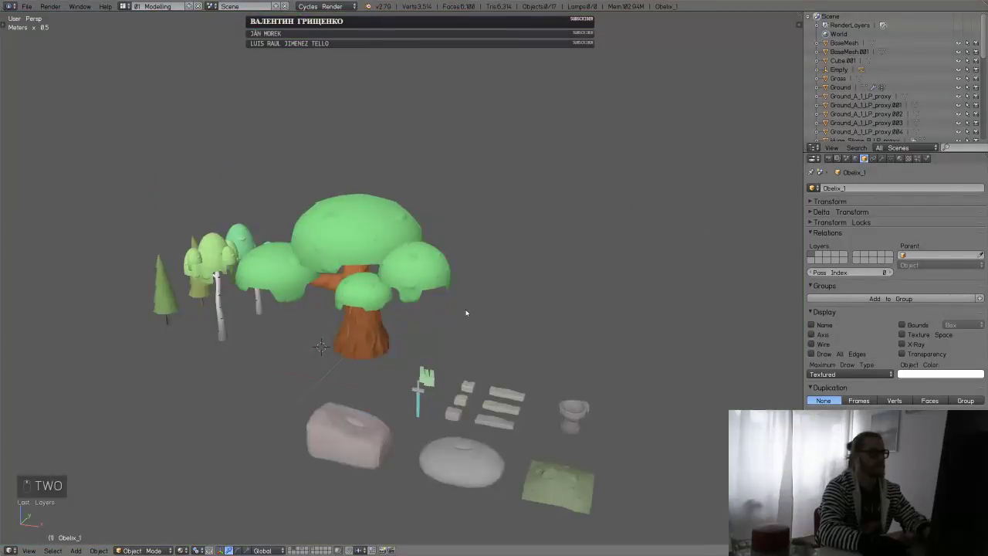
{"action": "key", "text": "1"}
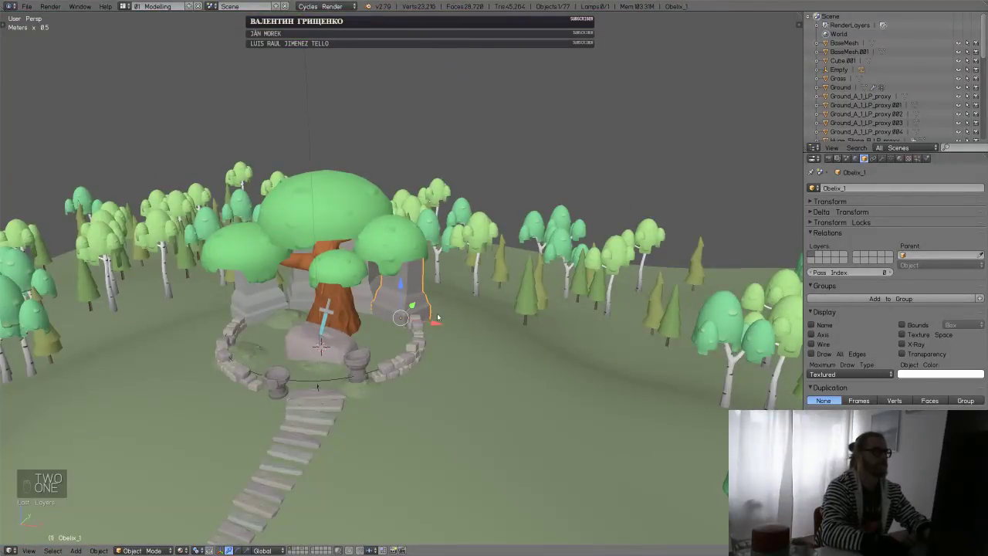
{"action": "key", "text": "alt+d"}
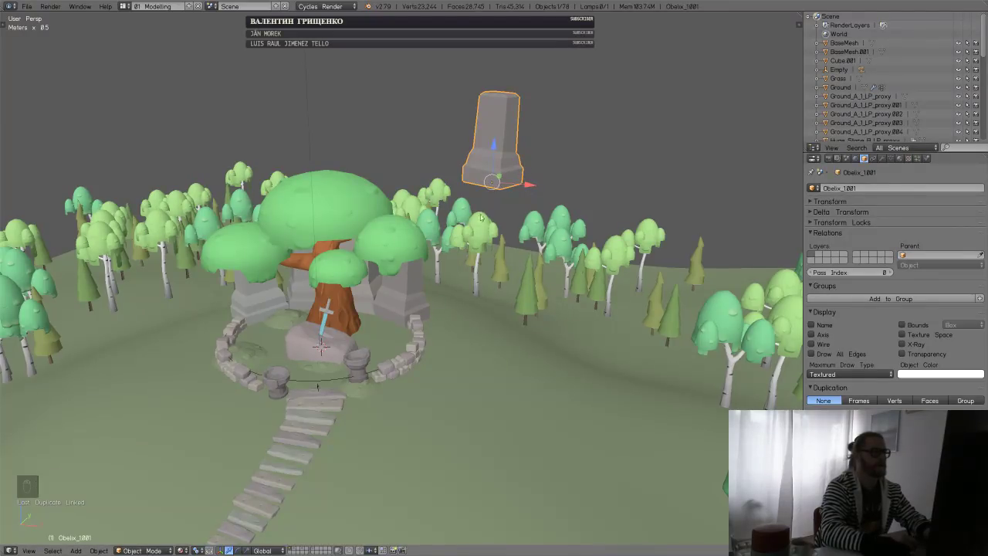
{"action": "key", "text": "Tab"}
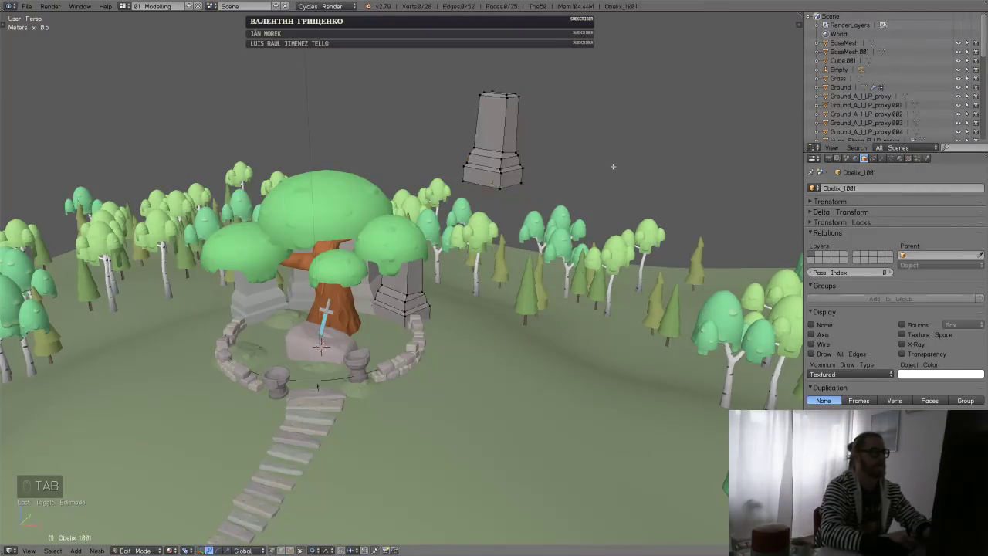
{"action": "key", "text": "a"}
{"action": "key", "text": "a"}
{"action": "key", "text": "c"}
{"action": "left_click", "coordinate": [512, 95]}
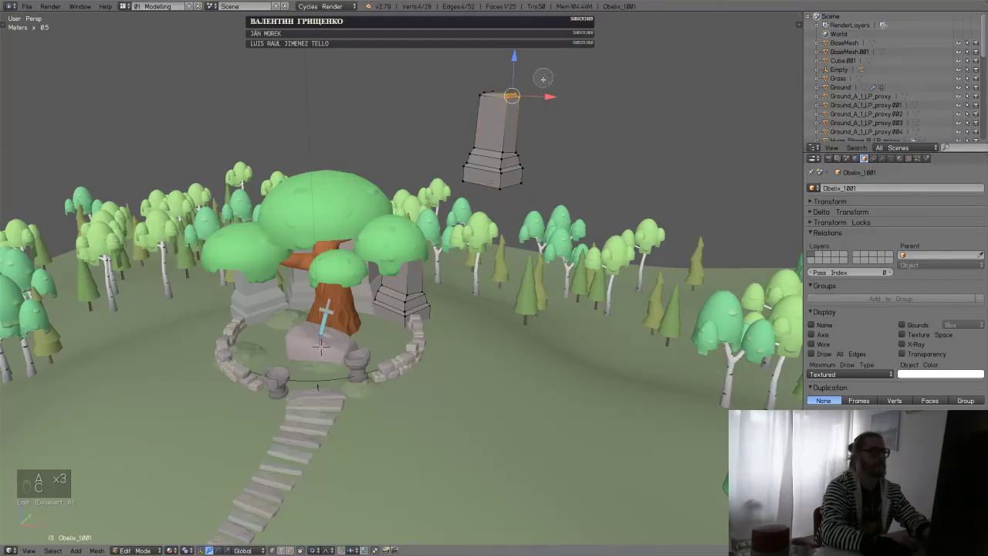
{"action": "key", "text": "g"}
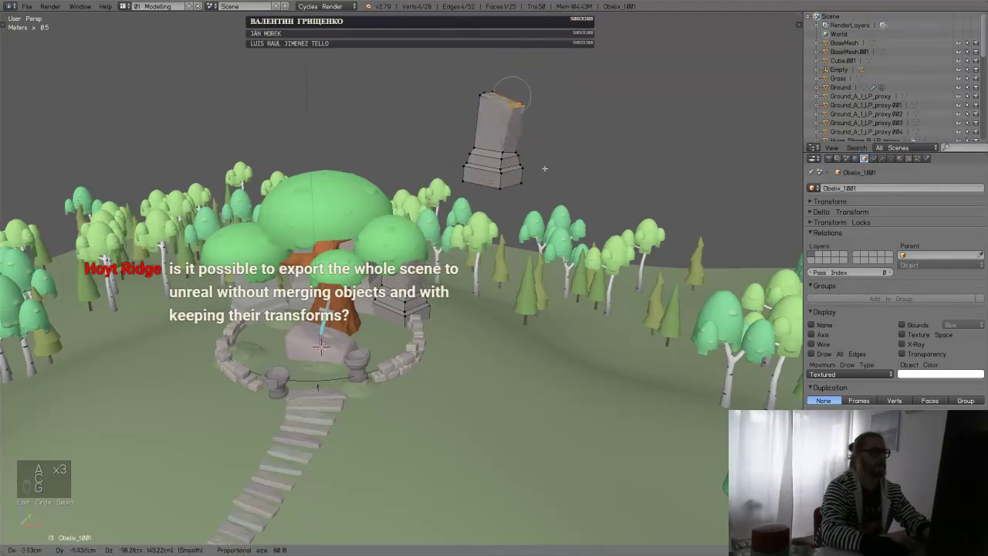
{"action": "right_click", "coordinate": [533, 99]}
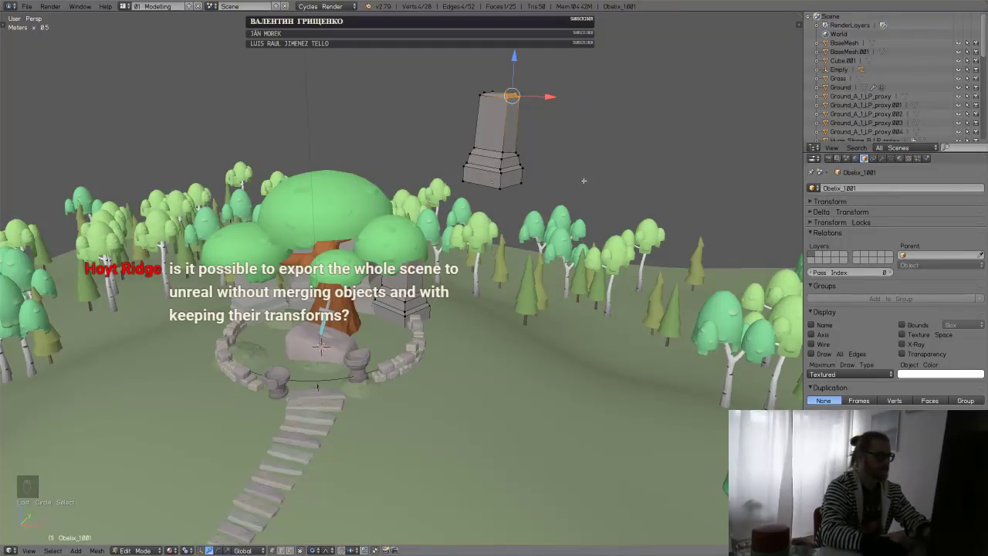
- Move the duplicated obelisk to layer 2 and clear its location and rotation, keeping its scale
{"action": "key", "text": "Tab"}
{"action": "key", "text": "m"}
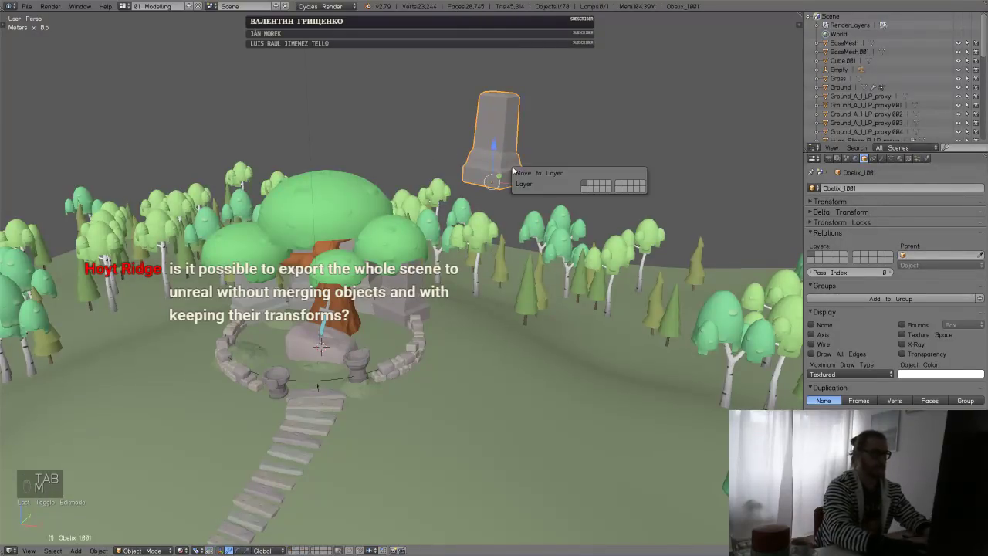
{"action": "key", "text": "2"}
{"action": "key", "text": "2"}
{"action": "key", "text": "alt+g"}
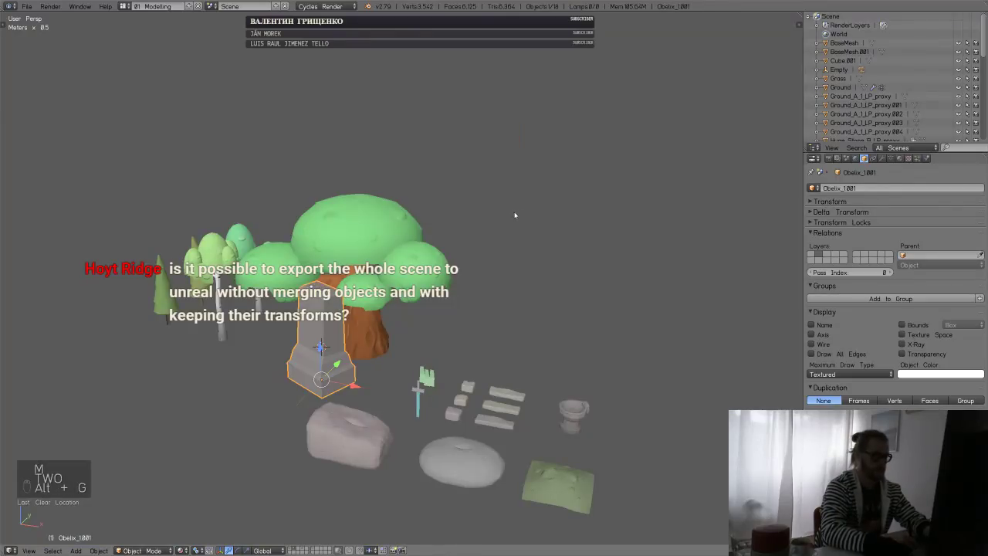
{"action": "key", "text": "alt+r"}
{"action": "key", "text": "alt+s"}
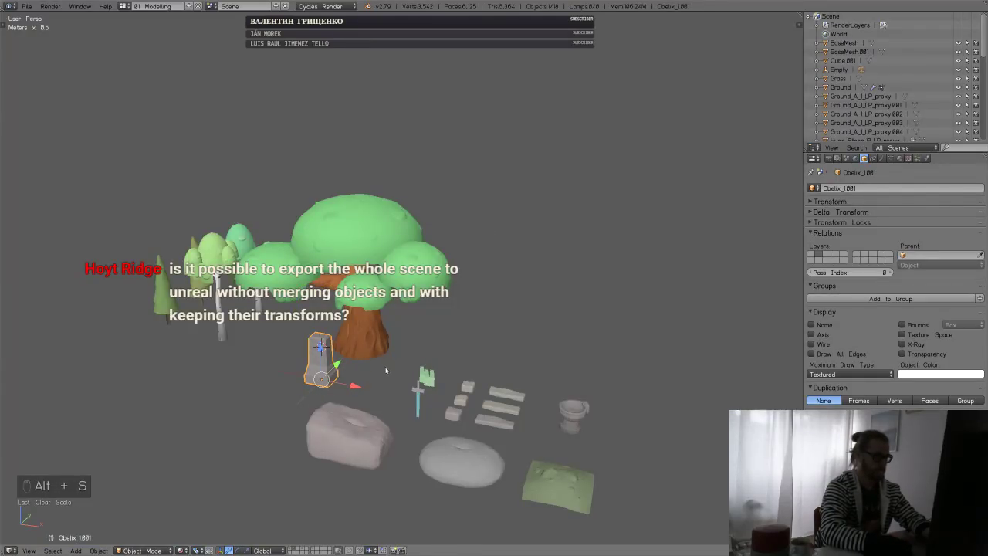
{"action": "key", "text": "ctrl+z"}
- Try to apply the scale of the duplicated obelisk, and delete the duplicate from layer 2
{"action": "key", "text": "ctrl+a"}
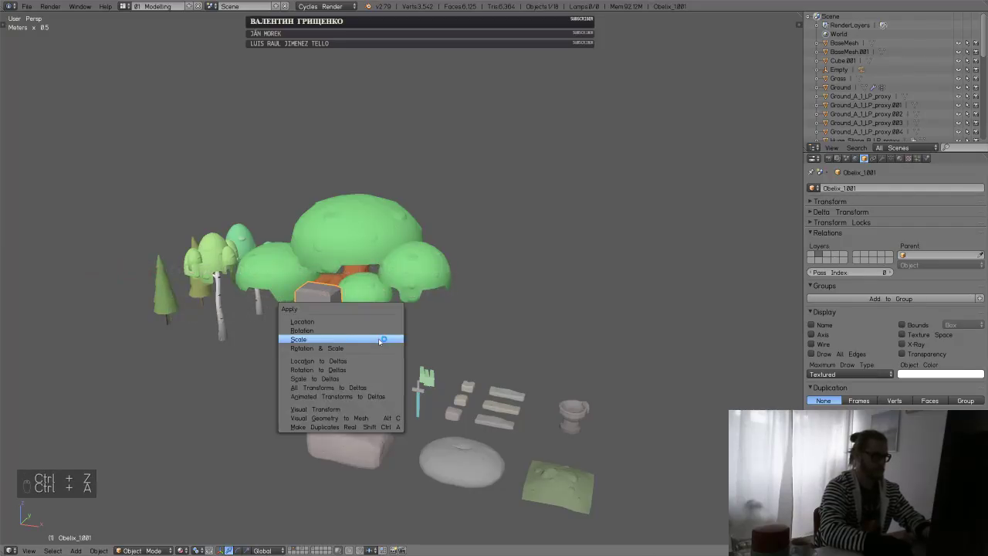
{"action": "left_click", "coordinate": [378, 340]}
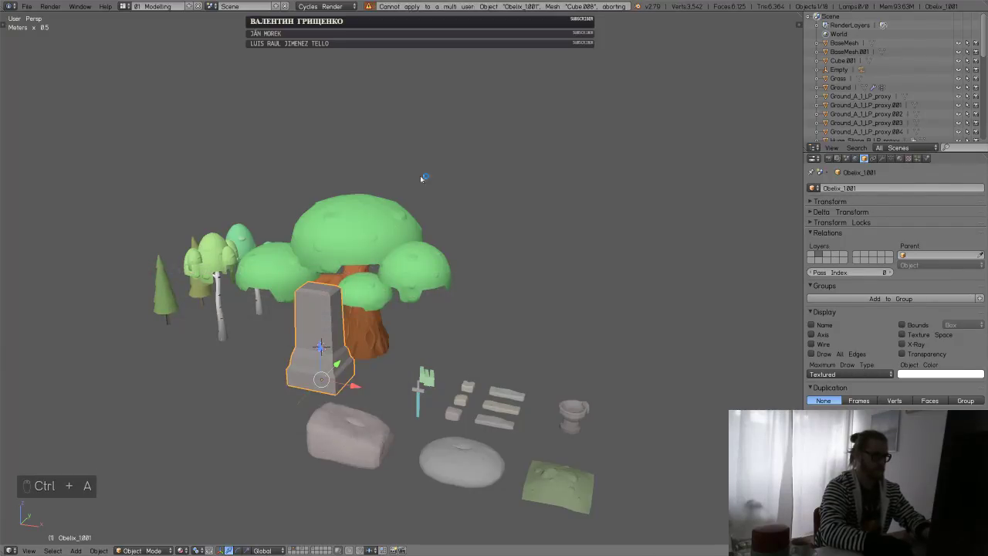
{"action": "key", "text": "x"}
{"action": "key", "text": "1"}
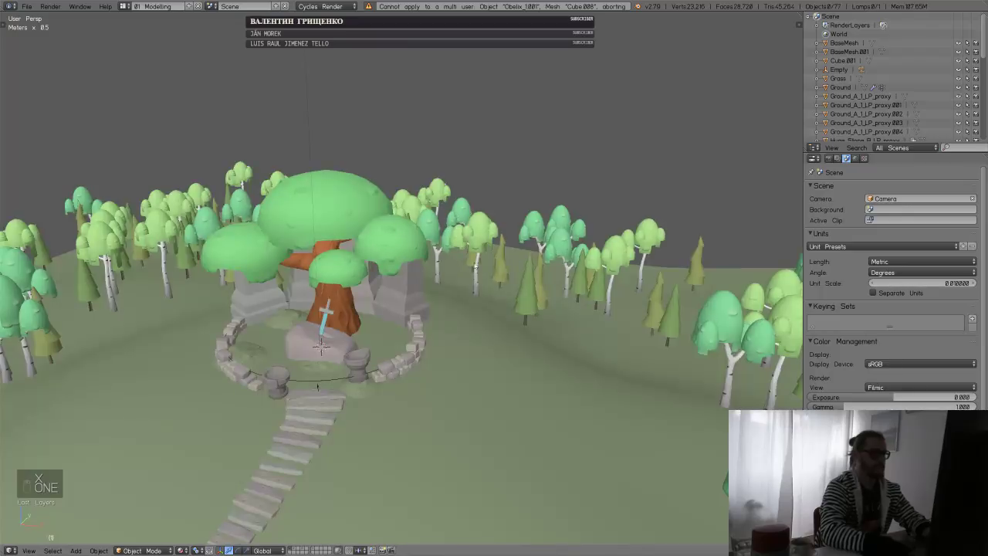
- Select all four obelisks behind the large tree and apply their scale
{"action": "right_click", "coordinate": [418, 297]}
{"action": "middle_click_drag", "start_coordinate": [419, 297], "coordinate": [454, 308]}
{"action": "right_click", "coordinate": [454, 307], "text": "shift"}
{"action": "right_click", "coordinate": [505, 289], "text": "shift"}
{"action": "right_click", "coordinate": [551, 284], "text": "shift"}
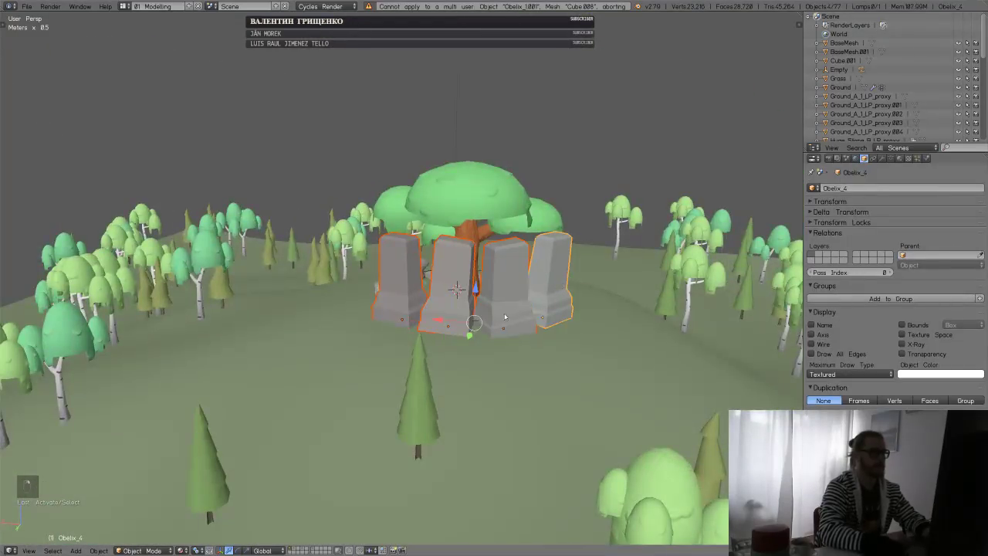
{"action": "middle_click_drag", "start_coordinate": [550, 284], "coordinate": [392, 289]}
{"action": "key", "text": "ctrl+a"}
{"action": "left_click", "coordinate": [472, 284]}
- Make a linked duplicate of Obelix_1 alone and move it to layer 2 with the other source assets
{"action": "key", "text": "a"}
{"action": "right_click", "coordinate": [416, 290]}
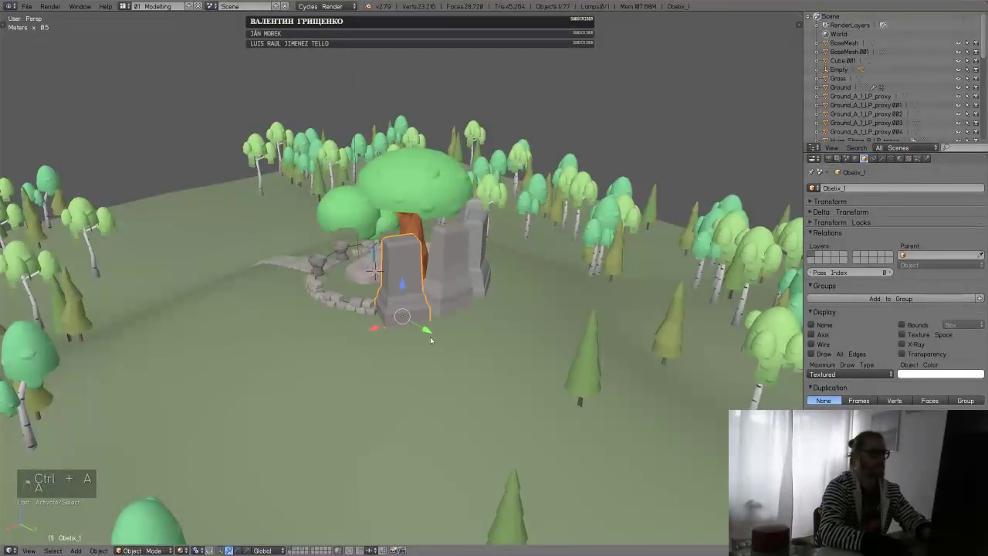
{"action": "key", "text": "alt+d"}
{"action": "left_click", "coordinate": [571, 137]}
{"action": "key", "text": "m"}
{"action": "left_click", "coordinate": [549, 192]}
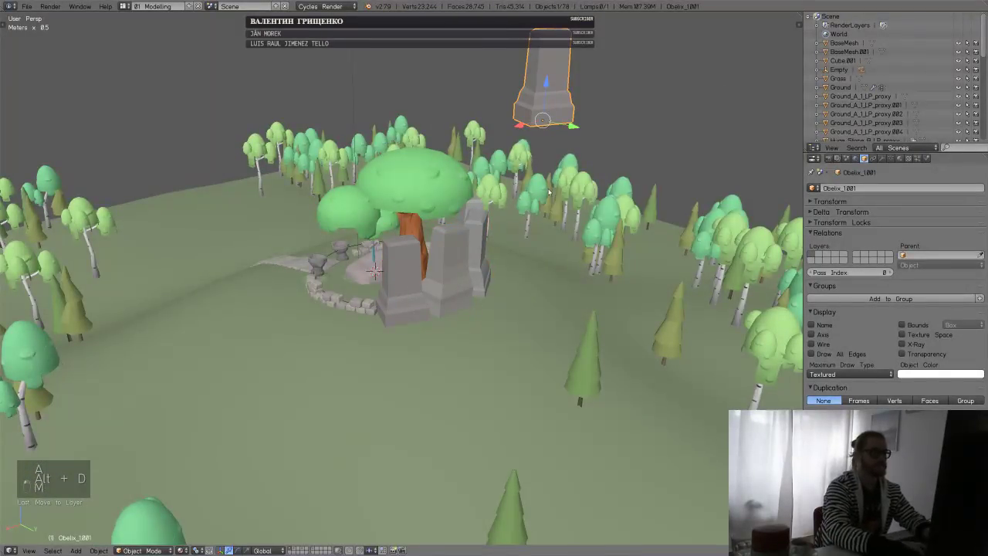
{"action": "key", "text": "m"}
{"action": "left_click", "coordinate": [555, 193]}
{"action": "key", "text": "2"}
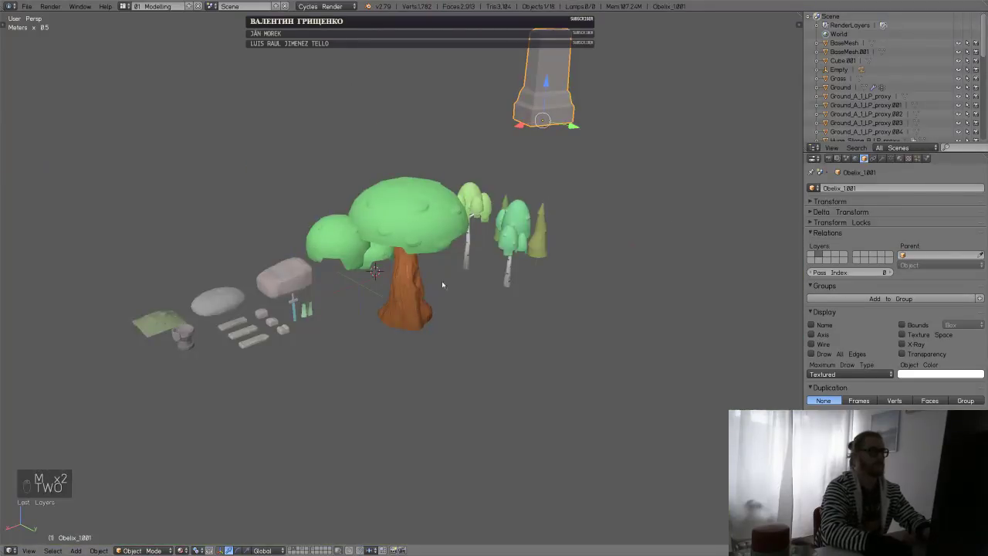
- Clear the rotation and location of the duplicated obelisk on layer 2
{"action": "key", "text": "alt+r"}
{"action": "key", "text": "alt+g"}
{"action": "key", "text": "KP_Decimal"}
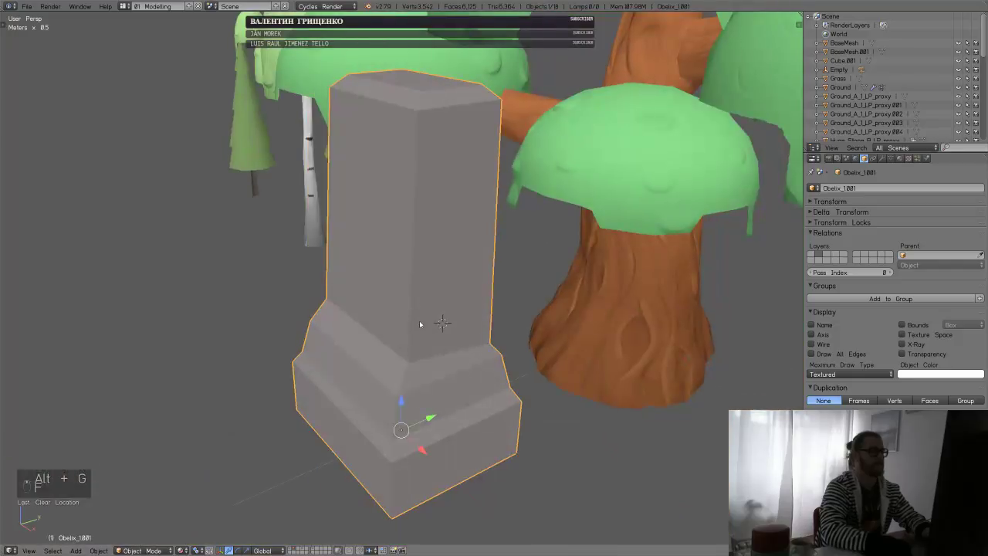
{"action": "scroll", "coordinate": [394, 313], "scroll_direction": "down", "scroll_amount": 8}
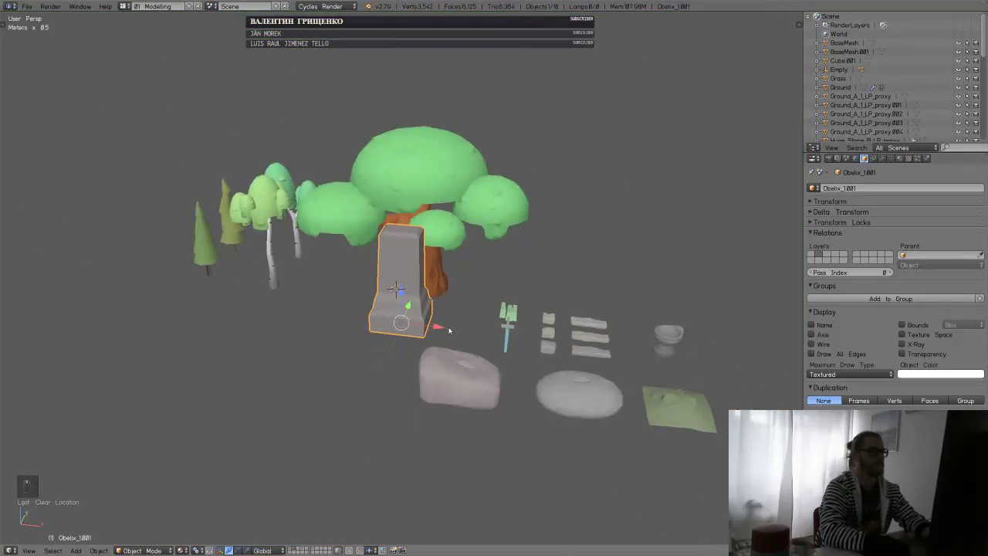
- In top view, place the duplicated obelisk 6 m along X and 4.5 m along Y from the origin, beside the large tree
{"action": "left_click_drag", "start_coordinate": [440, 327], "coordinate": [563, 340]}
{"action": "key", "text": "q"}
{"action": "left_click", "coordinate": [571, 247]}
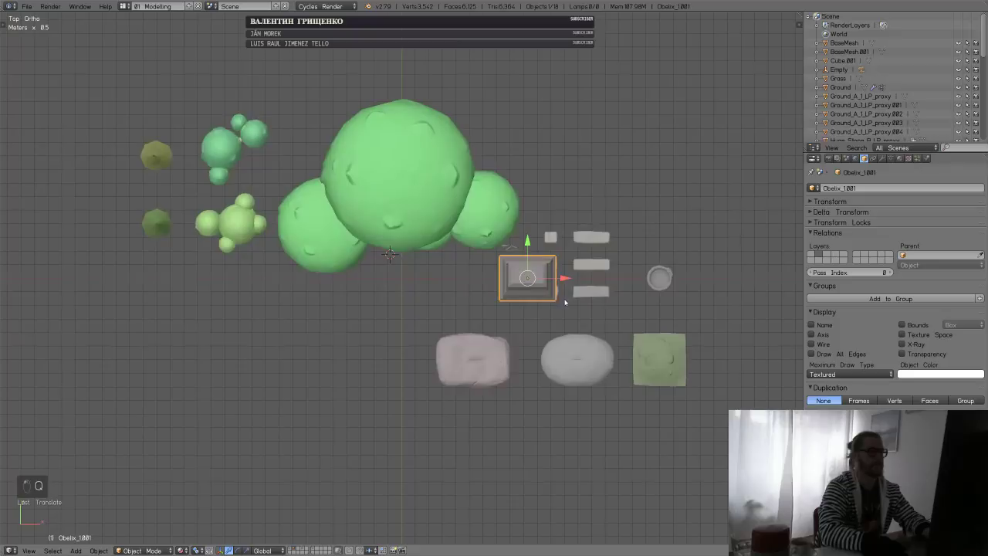
{"action": "key", "text": "alt+g"}
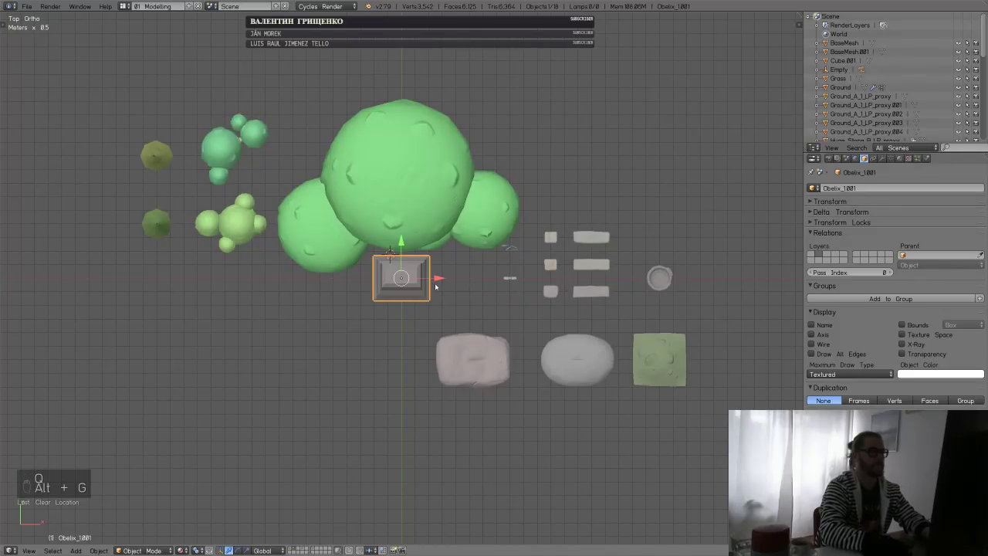
{"action": "key", "text": "g"}
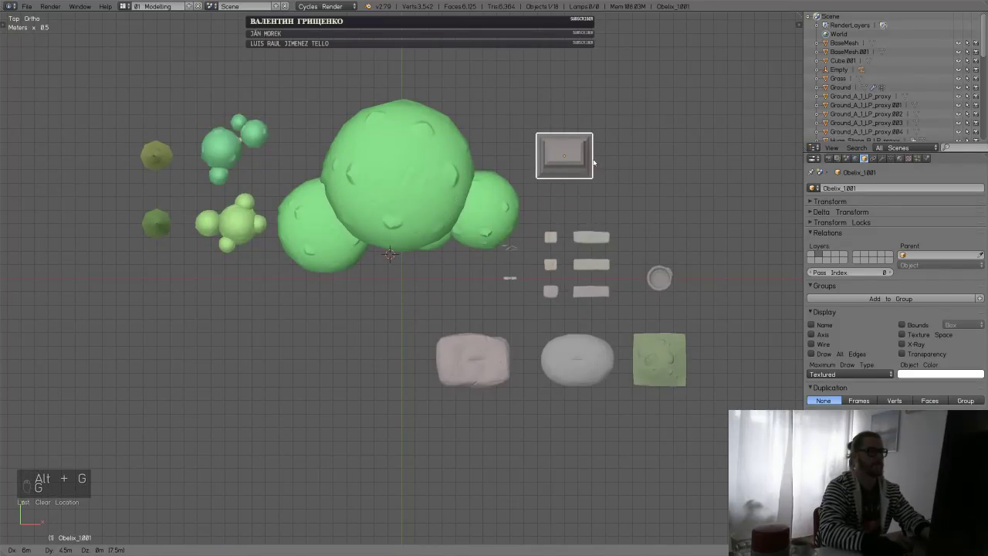
{"action": "left_click", "coordinate": [593, 162]}
- Isolate the duplicated obelisk in a maximized view and examine its shape from several sides
{"action": "middle_click_drag", "start_coordinate": [598, 230], "coordinate": [599, 184]}
{"action": "key", "text": "f"}
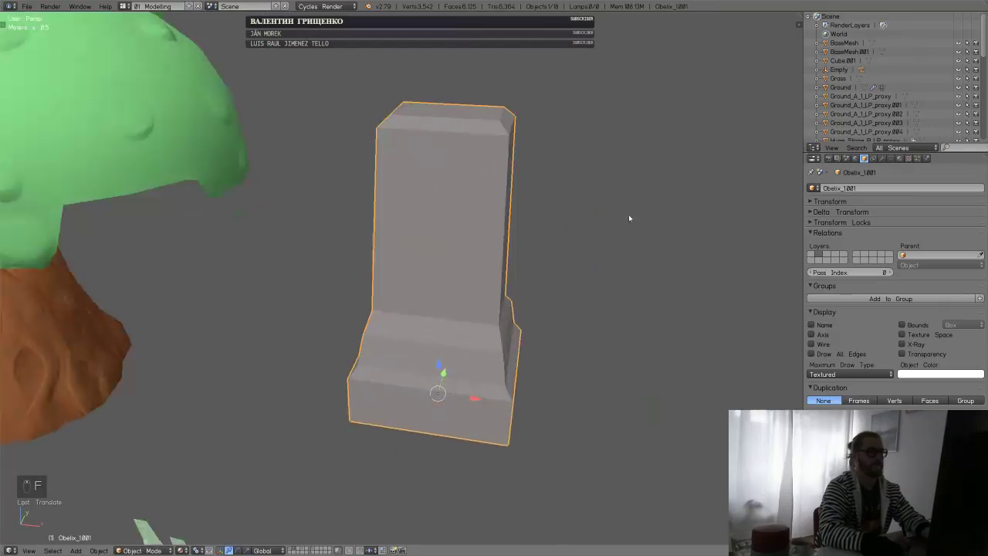
{"action": "key", "text": "shift+h"}
{"action": "key", "text": "ctrl+Up"}
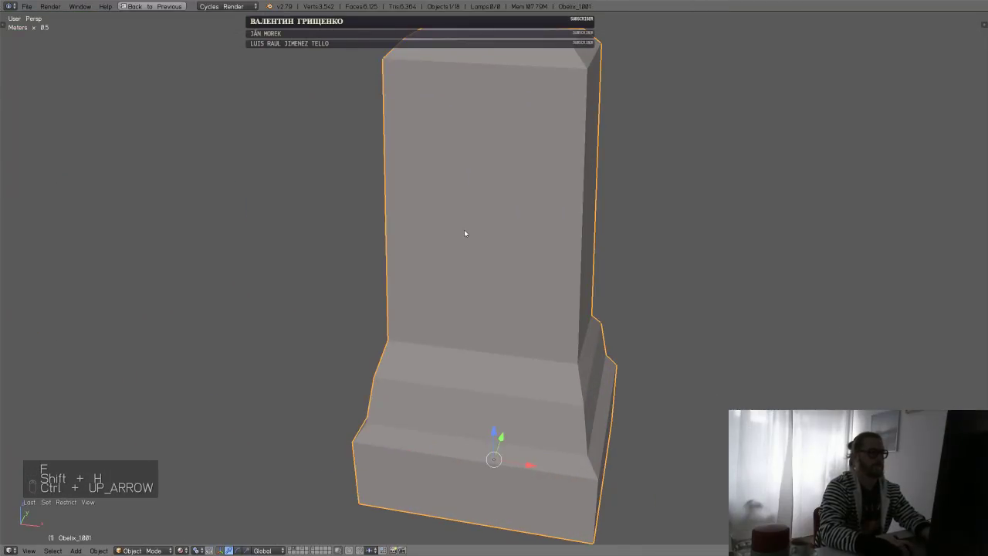
{"action": "middle_click_drag", "start_coordinate": [464, 233], "coordinate": [637, 258]}
{"action": "scroll", "coordinate": [577, 297], "scroll_direction": "down", "scroll_amount": 3}
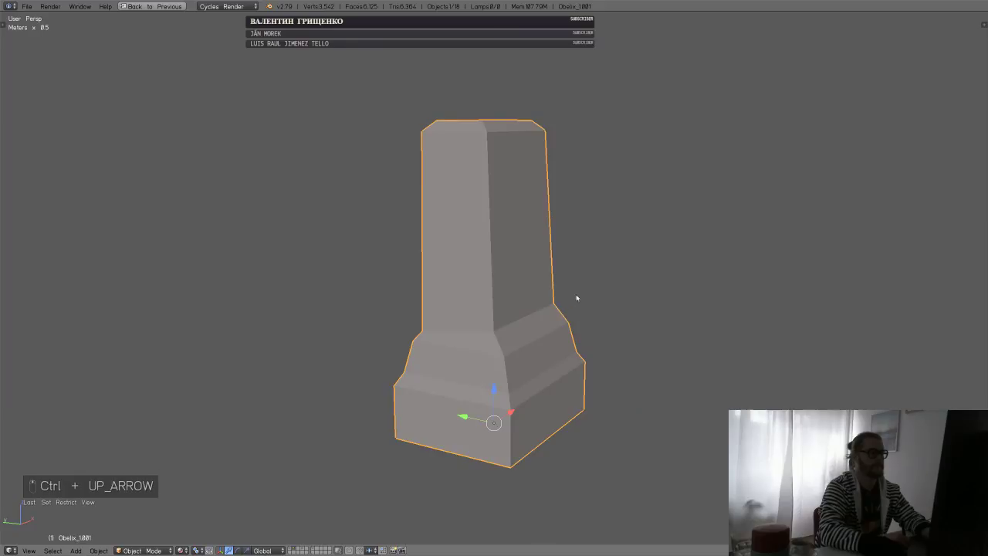
{"action": "mouse_move", "coordinate": [576, 298]}
{"action": "middle_mouse_down"}
{"action": "mouse_move", "coordinate": [548, 307]}
{"action": "mouse_move", "coordinate": [535, 331]}
{"action": "mouse_move", "coordinate": [576, 305]}
{"action": "middle_mouse_up"}
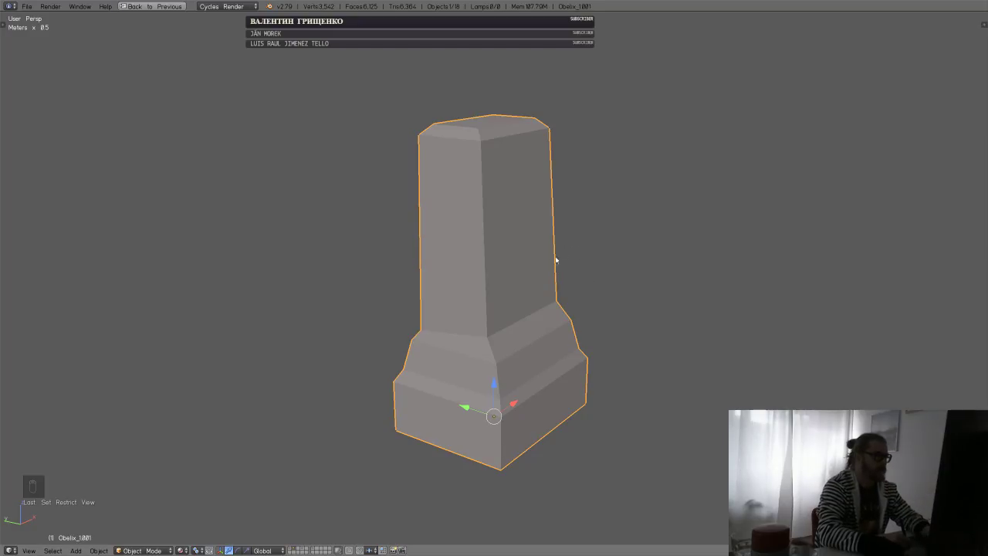
{"action": "scroll", "coordinate": [587, 285], "scroll_direction": "down", "scroll_amount": 2}
{"action": "scroll", "coordinate": [587, 286], "scroll_direction": "down", "scroll_amount": 2}
{"action": "middle_click_drag", "start_coordinate": [558, 302], "coordinate": [567, 283]}
- Unhide the other assets and save the scene file with the clearing on layer 1 displayed
{"action": "key", "text": "alt+h"}
{"action": "key", "text": "alt+1"}
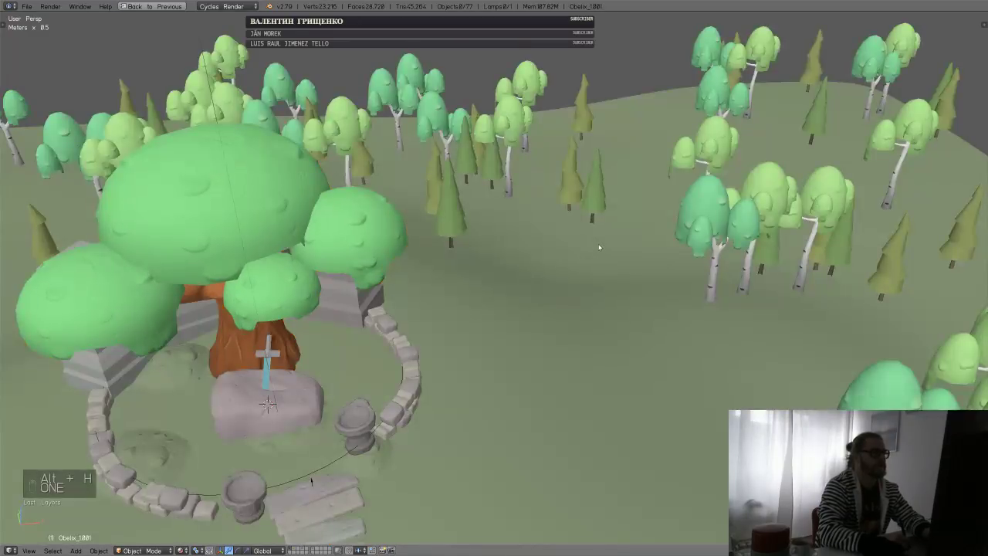
{"action": "scroll", "coordinate": [598, 247], "scroll_direction": "down", "scroll_amount": 5}
{"action": "scroll", "coordinate": [600, 236], "scroll_direction": "up", "scroll_amount": 1}
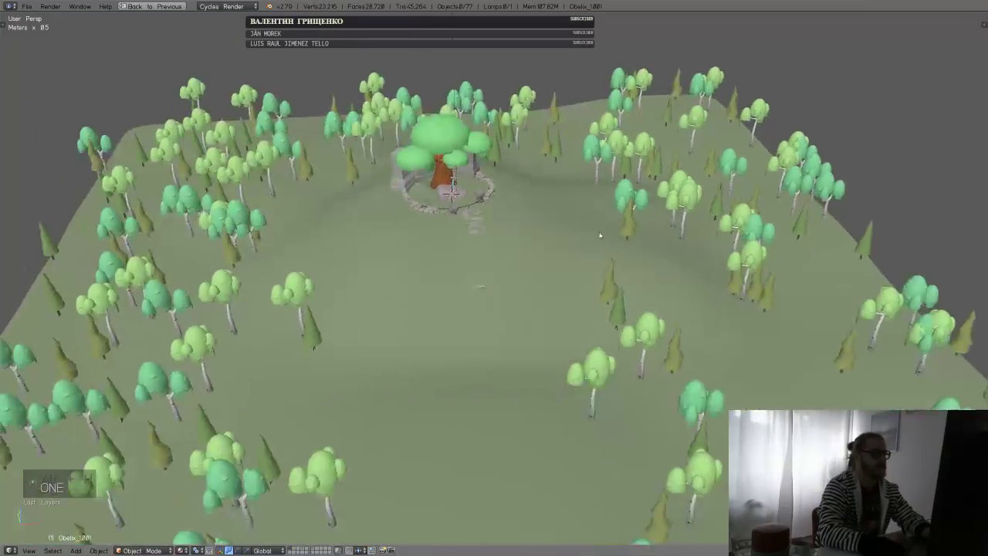
{"action": "scroll", "coordinate": [595, 235], "scroll_direction": "up", "scroll_amount": 3}
{"action": "key", "text": "ctrl+s"}
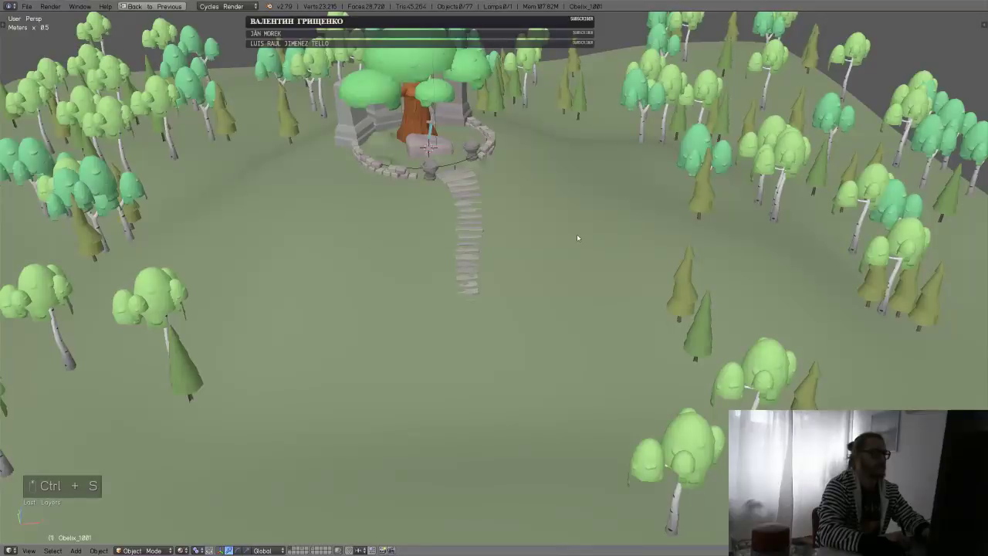
- Examine an upper stone of the low ring wall up close and the whole clearing from several sides
{"action": "middle_click_drag", "start_coordinate": [635, 236], "coordinate": [558, 231]}
{"action": "right_click", "coordinate": [538, 142]}
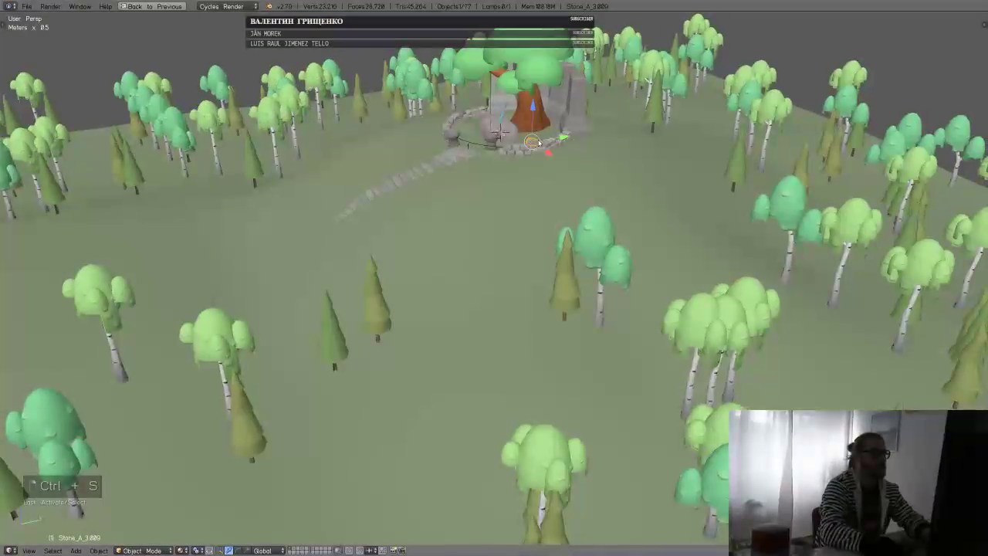
{"action": "key", "text": "f"}
{"action": "scroll", "coordinate": [600, 202], "scroll_direction": "down", "scroll_amount": 8}
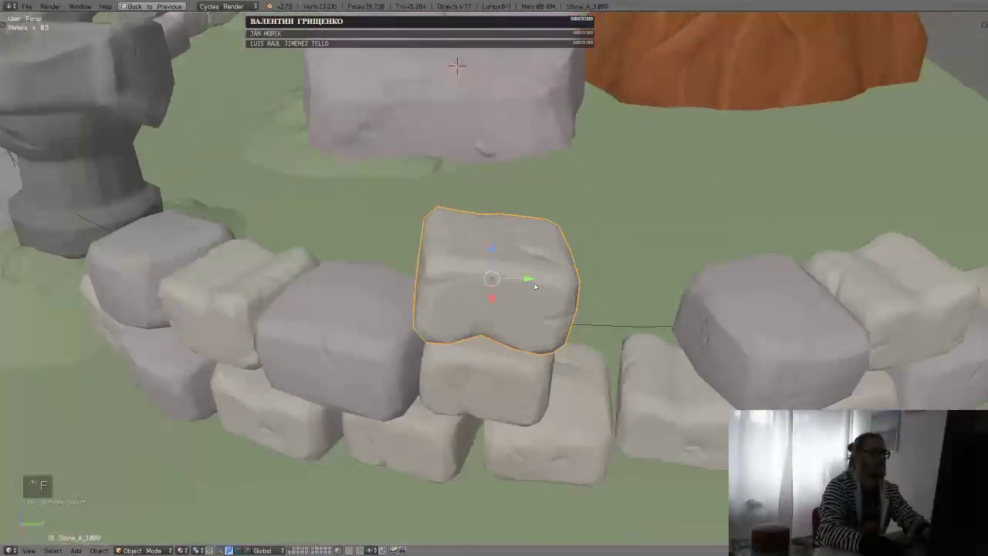
{"action": "middle_click_drag", "start_coordinate": [555, 234], "coordinate": [629, 213]}
{"action": "scroll", "coordinate": [536, 260], "scroll_direction": "down", "scroll_amount": 4}
{"action": "scroll", "coordinate": [536, 260], "scroll_direction": "down", "scroll_amount": 5}
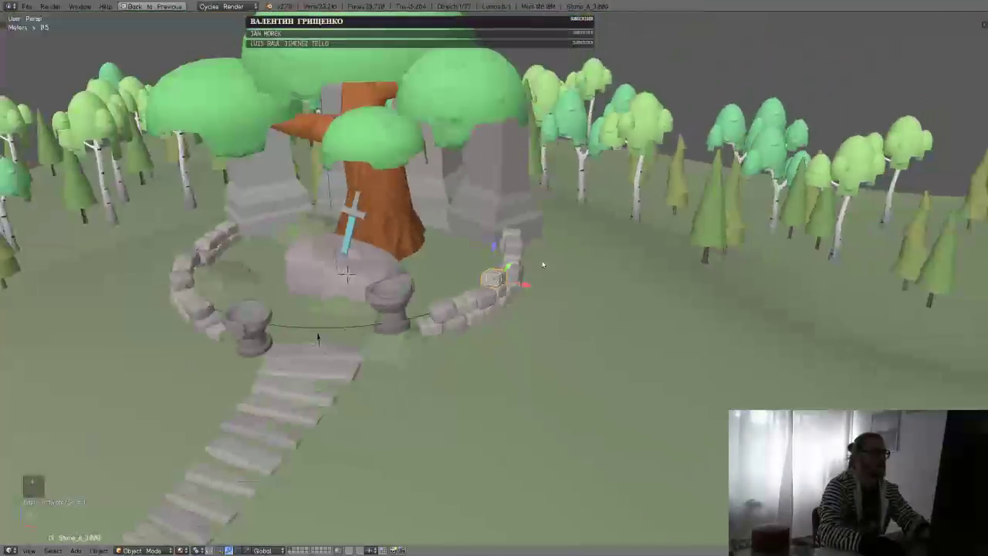
{"action": "middle_click_drag", "start_coordinate": [536, 260], "coordinate": [598, 291]}
{"action": "scroll", "coordinate": [598, 292], "scroll_direction": "down", "scroll_amount": 4}
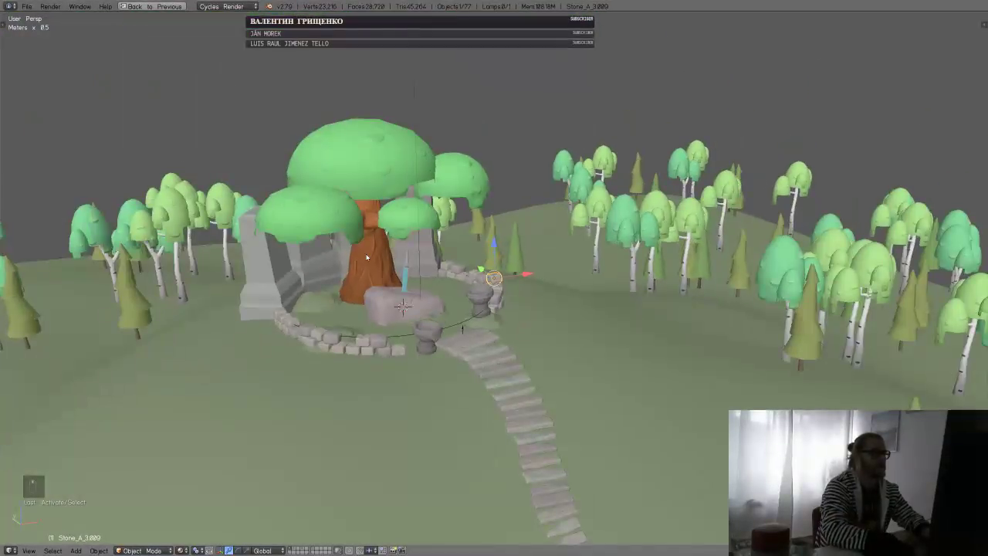
- Examine the large tree and the outer obelisk beside it within the clearing from several angles
{"action": "right_click", "coordinate": [367, 265]}
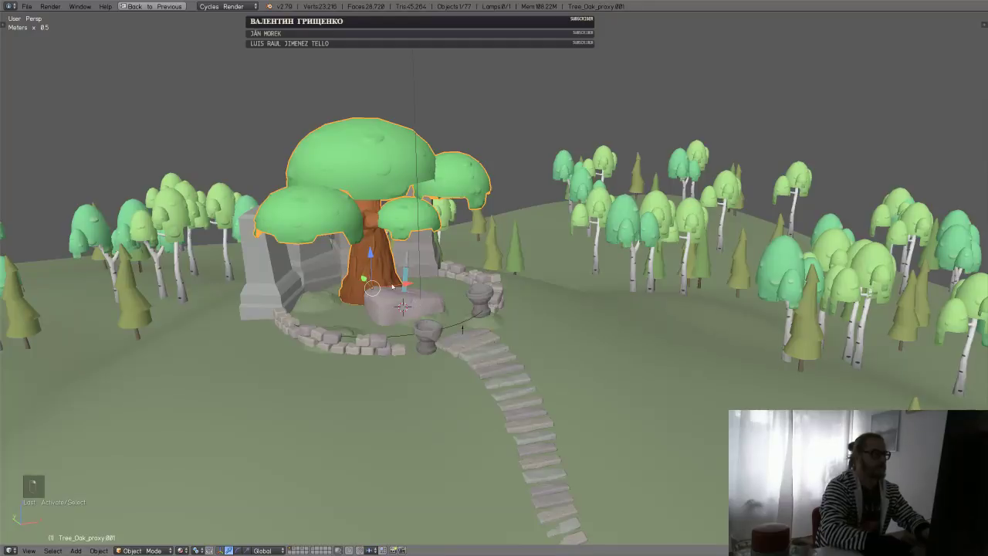
{"action": "middle_click_drag", "start_coordinate": [403, 311], "coordinate": [406, 330]}
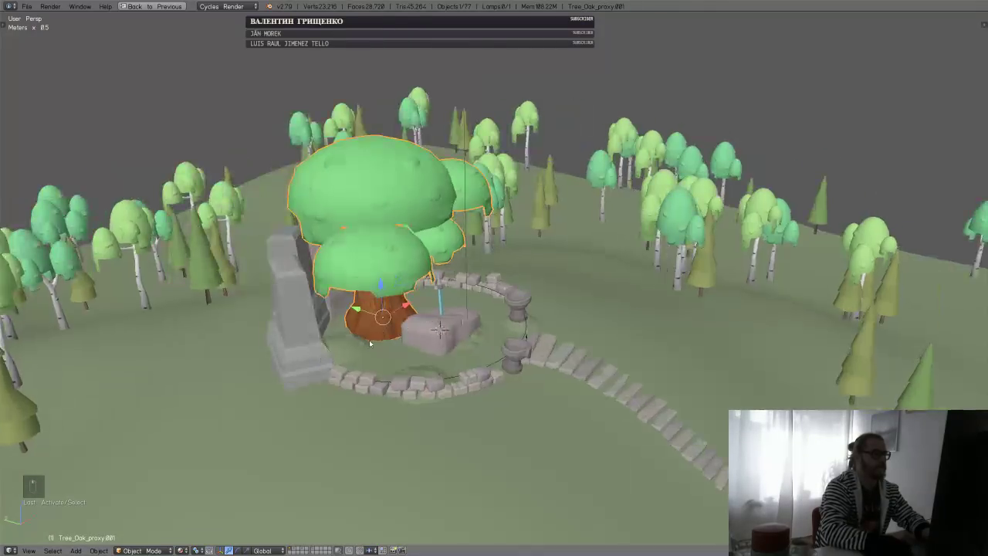
{"action": "right_click", "coordinate": [316, 357]}
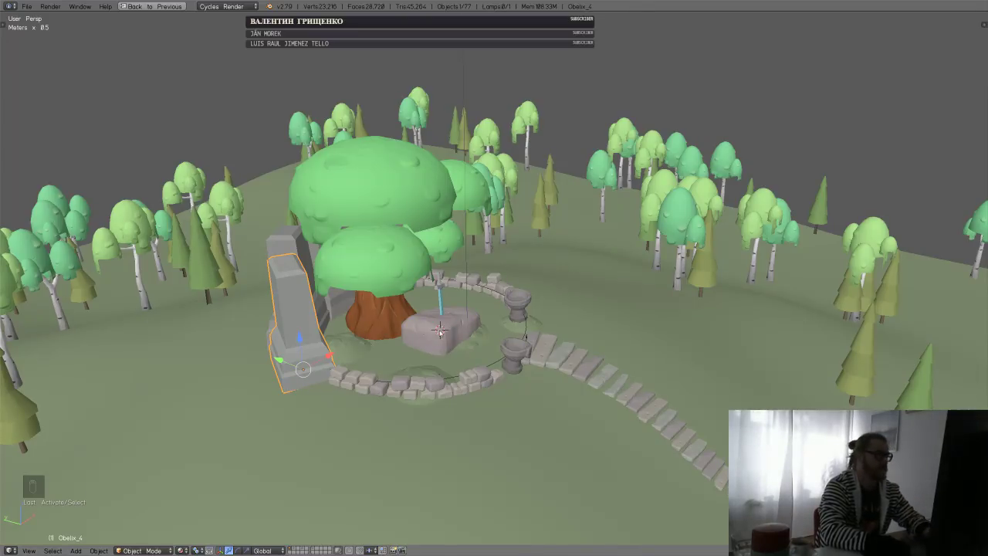
{"action": "scroll", "coordinate": [654, 258], "scroll_direction": "down", "scroll_amount": 3}
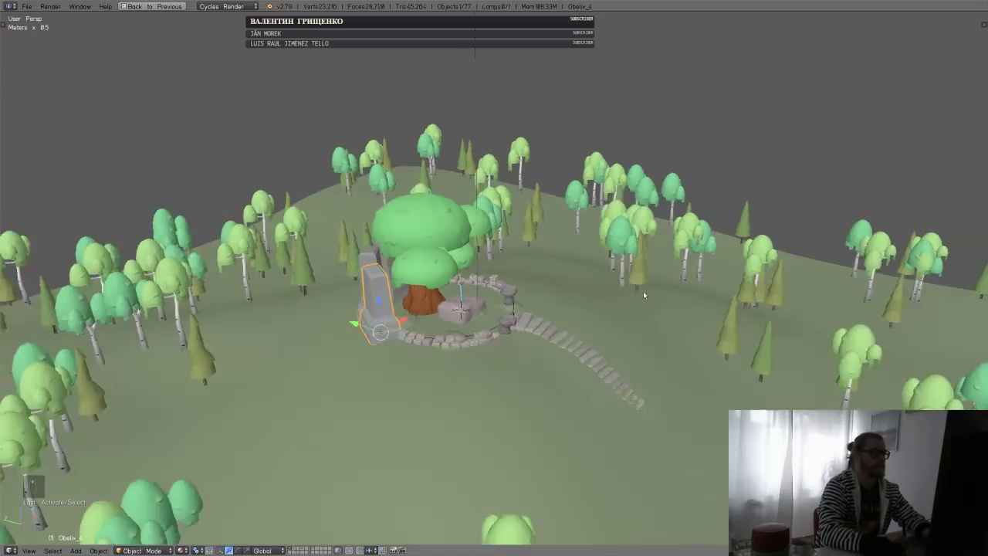
{"action": "middle_click_drag", "start_coordinate": [642, 290], "coordinate": [530, 340]}
{"action": "scroll", "coordinate": [563, 260], "scroll_direction": "up", "scroll_amount": 5}
{"action": "middle_click_drag", "start_coordinate": [563, 260], "coordinate": [622, 275]}
- Pick out stones on the ring wall's arc that ends at the obelisk and inspect their placement
{"action": "middle_click_drag", "start_coordinate": [506, 300], "coordinate": [484, 298]}
{"action": "scroll", "coordinate": [575, 274], "scroll_direction": "up", "scroll_amount": 1}
{"action": "right_click", "coordinate": [488, 316]}
{"action": "scroll", "coordinate": [517, 304], "scroll_direction": "up", "scroll_amount": 2}
{"action": "right_click", "coordinate": [488, 292]}
{"action": "right_click", "coordinate": [495, 280]}
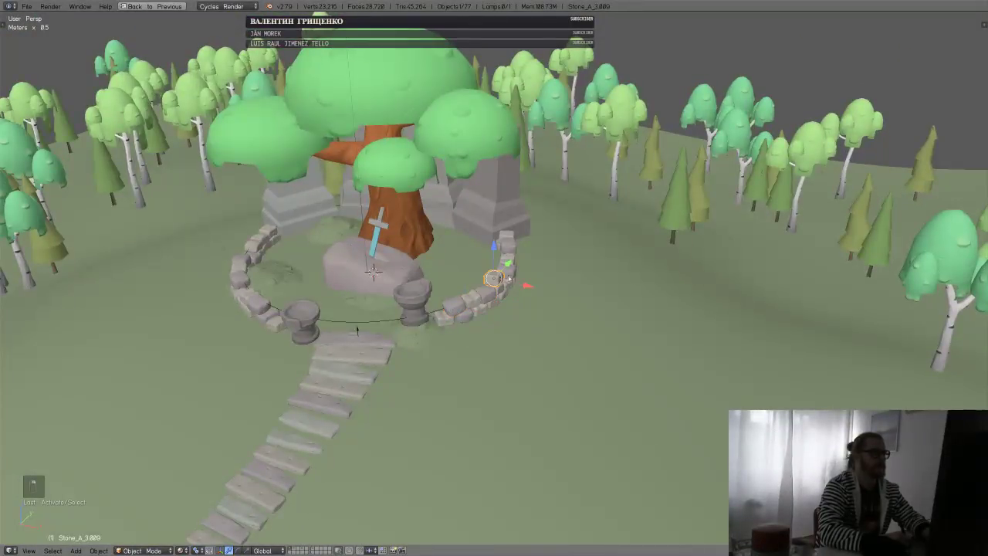
{"action": "right_click", "coordinate": [508, 272]}
{"action": "middle_click_drag", "start_coordinate": [555, 289], "coordinate": [642, 336]}
{"action": "middle_click_drag", "start_coordinate": [506, 355], "coordinate": [521, 329]}
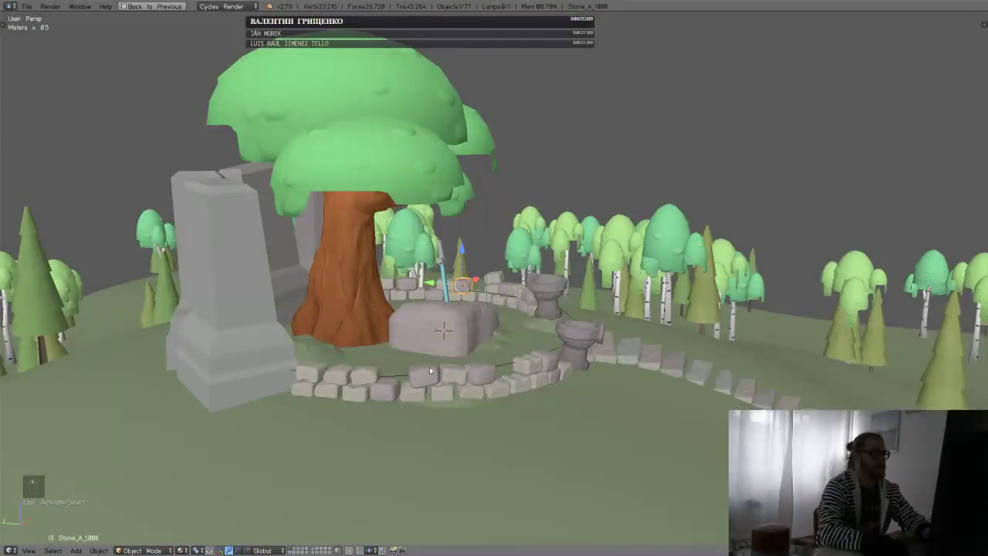
- Pick out individual stones along the opposite arc of the ring wall for inspection, leaving nothing selected
{"action": "right_click", "coordinate": [385, 387]}
{"action": "middle_click_drag", "start_coordinate": [558, 359], "coordinate": [525, 351]}
{"action": "right_click", "coordinate": [384, 391]}
{"action": "right_click", "coordinate": [359, 408]}
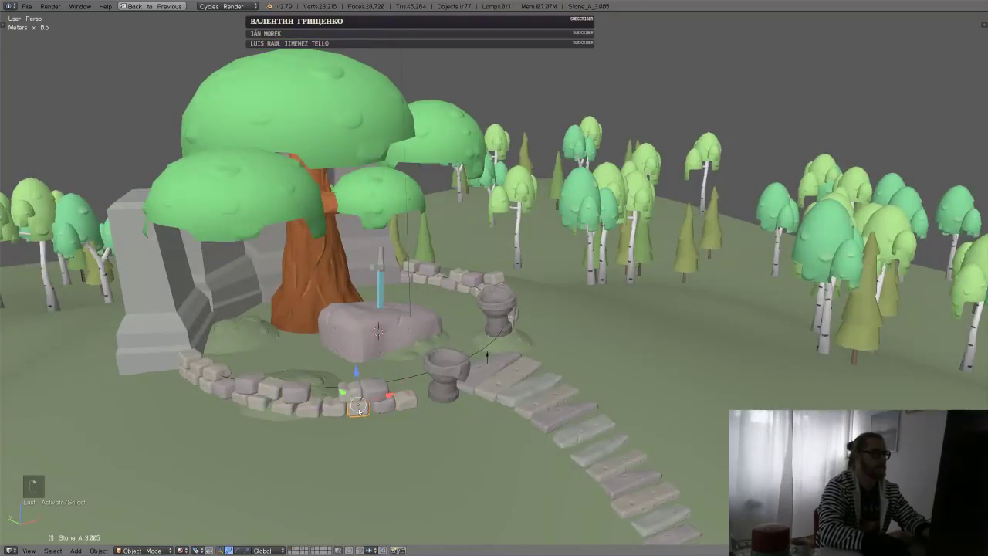
{"action": "right_click", "coordinate": [378, 388]}
{"action": "right_click", "coordinate": [381, 403]}
{"action": "right_click", "coordinate": [300, 394]}
{"action": "right_click", "coordinate": [249, 382]}
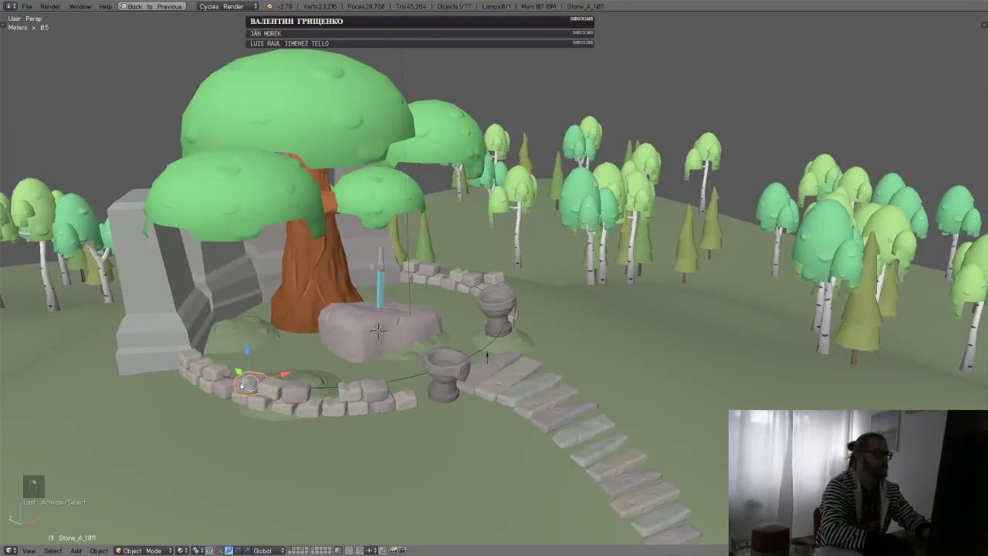
{"action": "key", "text": "a"}
- Examine the ring wall from above and from its side, picking out stones from the bowl pedestal to the obelisk, and clear the selection
{"action": "middle_click_drag", "start_coordinate": [494, 340], "coordinate": [456, 335]}
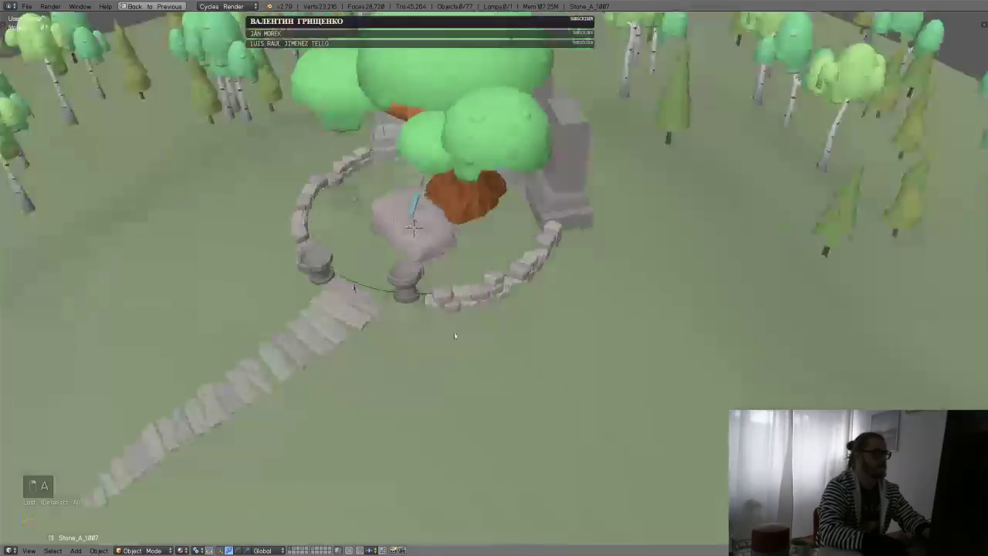
{"action": "middle_click_drag", "start_coordinate": [523, 287], "coordinate": [598, 335], "text": "shift"}
{"action": "middle_click_drag", "start_coordinate": [509, 352], "coordinate": [483, 298]}
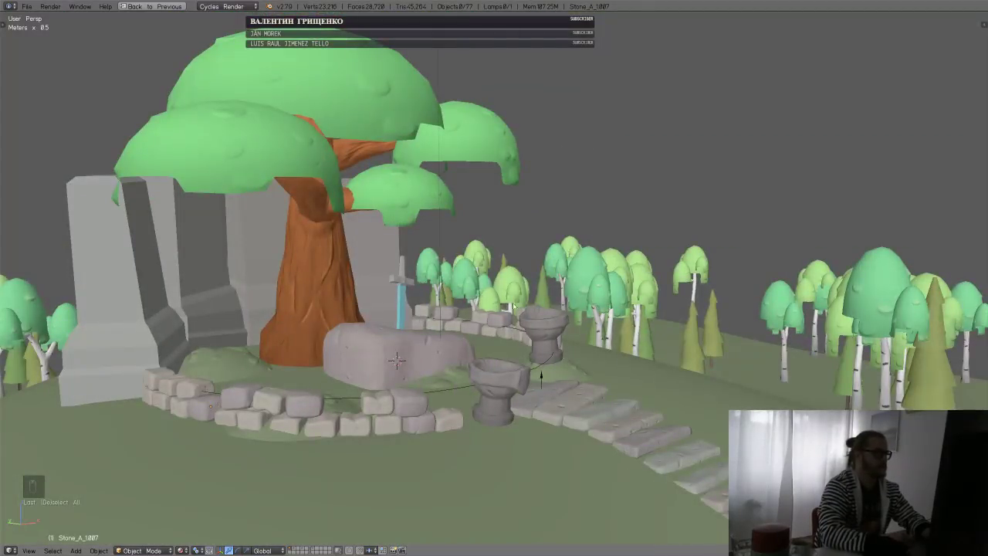
{"action": "middle_click_drag", "start_coordinate": [528, 276], "coordinate": [531, 373]}
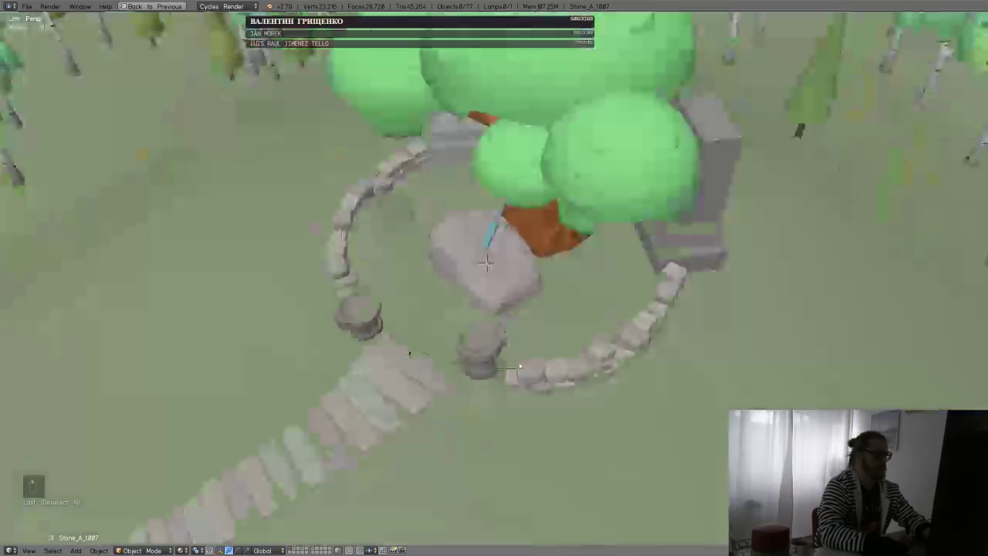
{"action": "right_click", "coordinate": [531, 374]}
{"action": "right_click", "coordinate": [545, 392]}
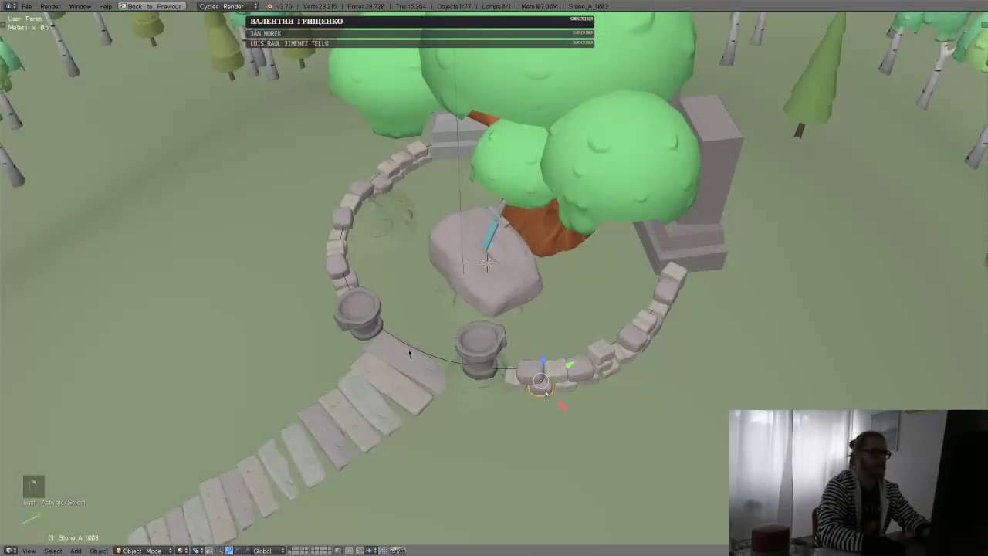
{"action": "right_click", "coordinate": [581, 375]}
{"action": "right_click", "coordinate": [605, 373]}
{"action": "right_click", "coordinate": [633, 339]}
{"action": "middle_click_drag", "start_coordinate": [633, 340], "coordinate": [629, 315]}
{"action": "right_click", "coordinate": [641, 400]}
{"action": "right_click", "coordinate": [680, 377]}
{"action": "right_click", "coordinate": [712, 388]}
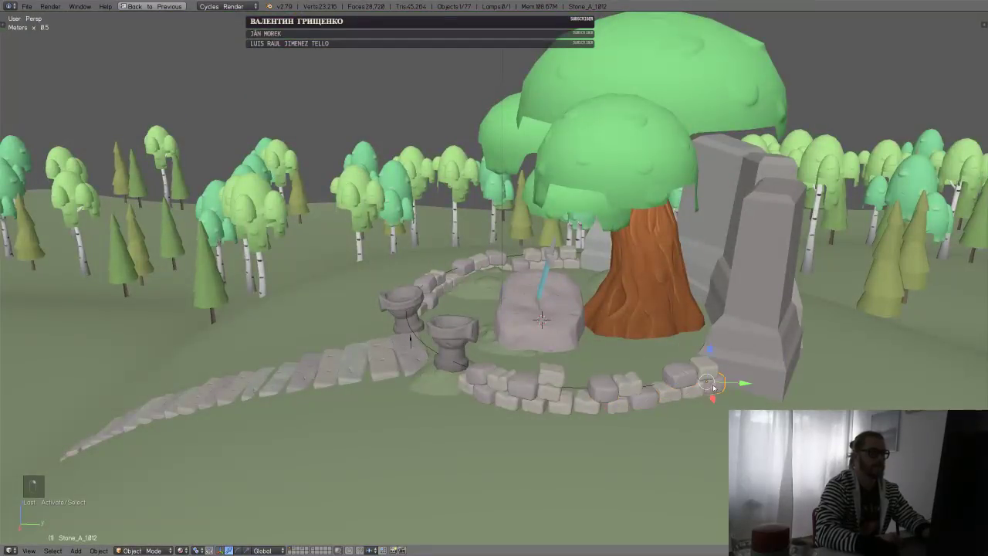
{"action": "key", "text": "a"}
{"action": "middle_click_drag", "start_coordinate": [712, 387], "coordinate": [562, 310]}
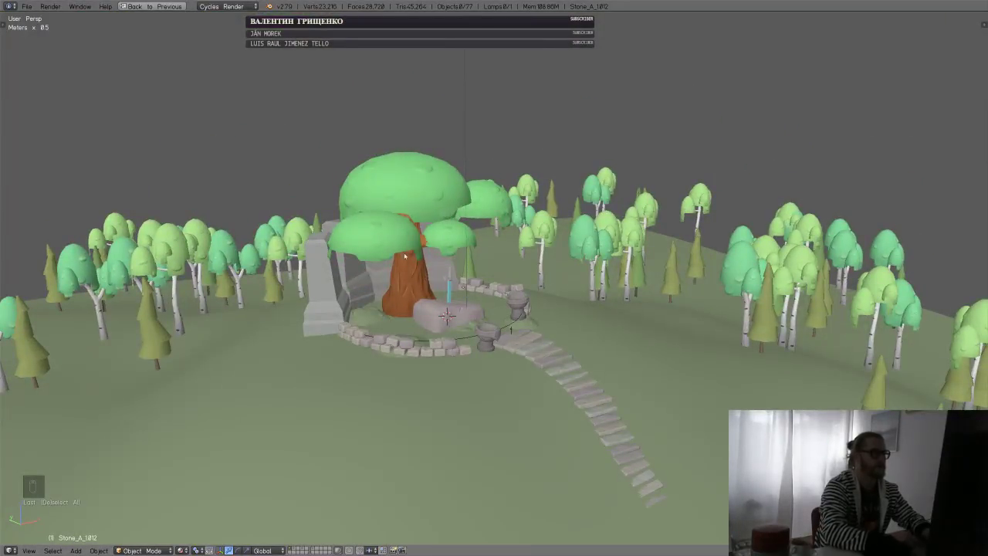
- Check further stones on the wall arc nearest the view, clear the selection, and look over the whole clearing
{"action": "right_click", "coordinate": [352, 332]}
{"action": "right_click", "coordinate": [363, 336]}
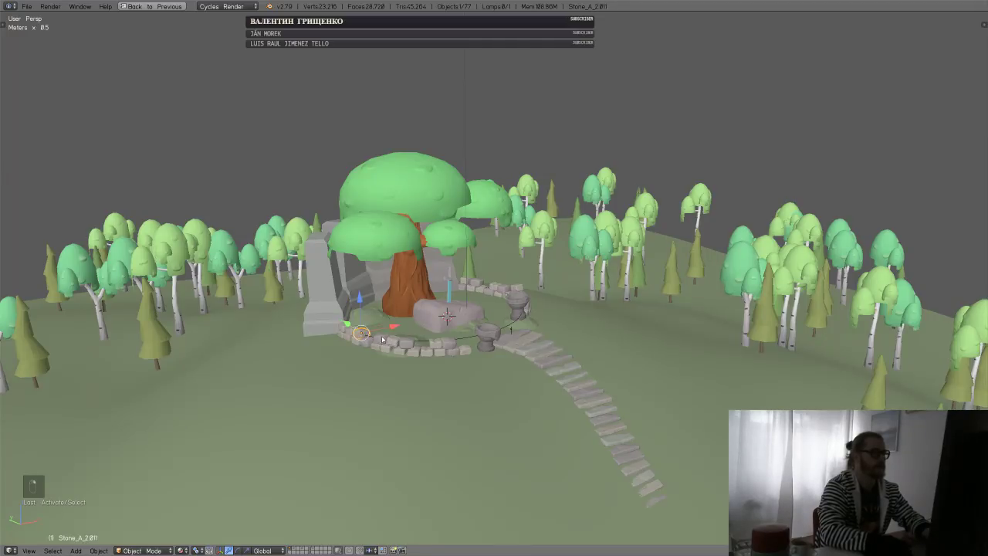
{"action": "right_click", "coordinate": [406, 344]}
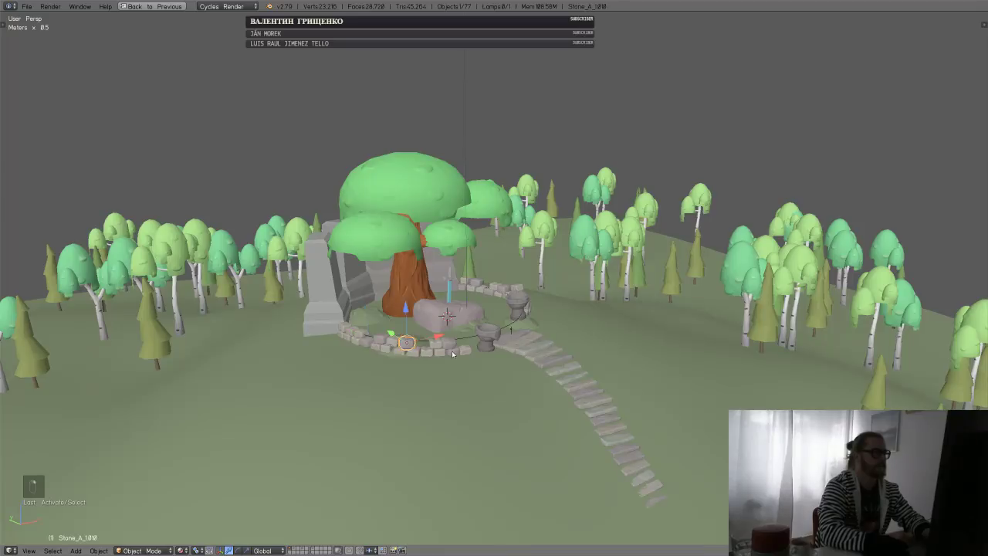
{"action": "key", "text": "a"}
{"action": "scroll", "coordinate": [458, 357], "scroll_direction": "up", "scroll_amount": 2}
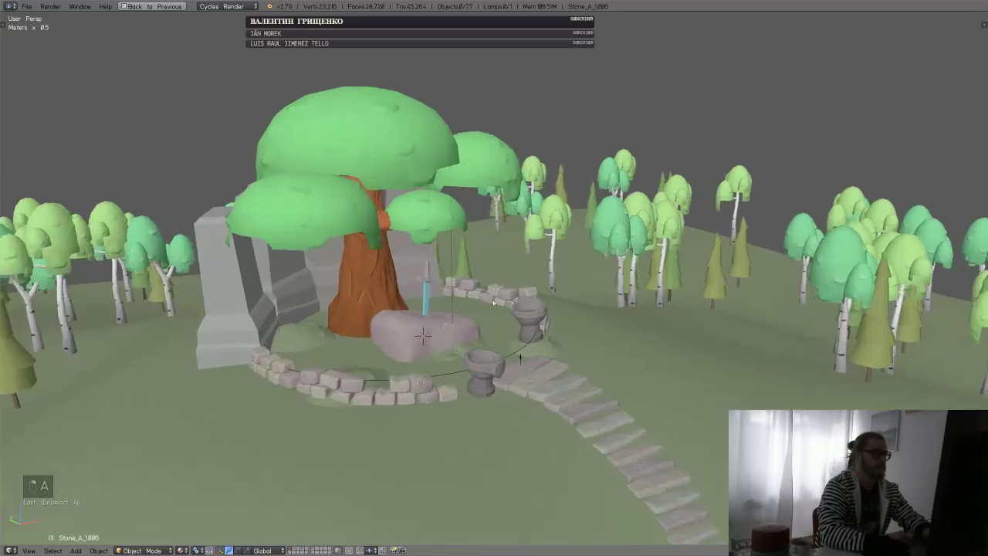
{"action": "middle_click_drag", "start_coordinate": [532, 255], "coordinate": [466, 337]}
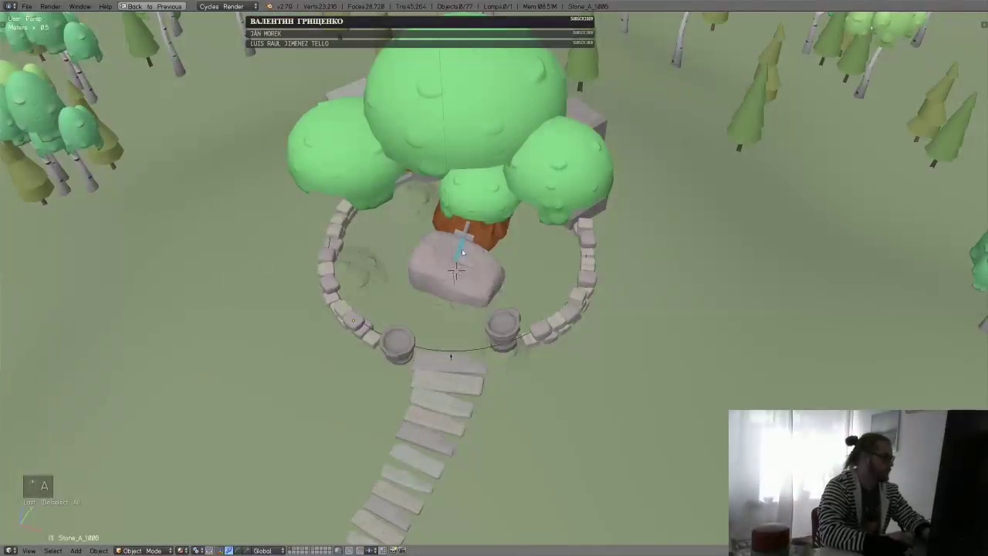
{"action": "middle_click_drag", "start_coordinate": [486, 309], "coordinate": [509, 276]}
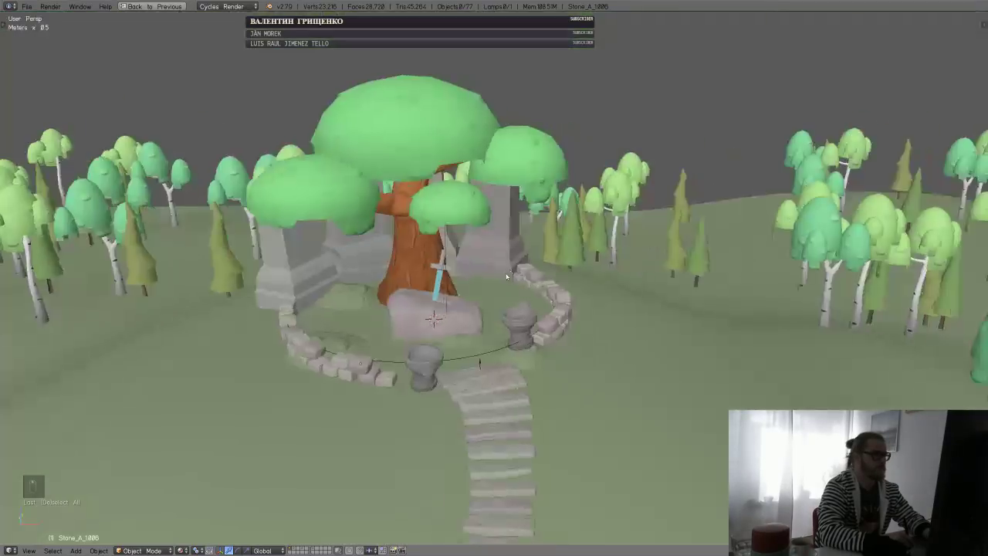
- Display the asset collection on layer 2 and inspect each of the two birch trees and two fir trees
{"action": "key", "text": "2"}
{"action": "scroll", "coordinate": [591, 275], "scroll_direction": "down", "scroll_amount": 3}
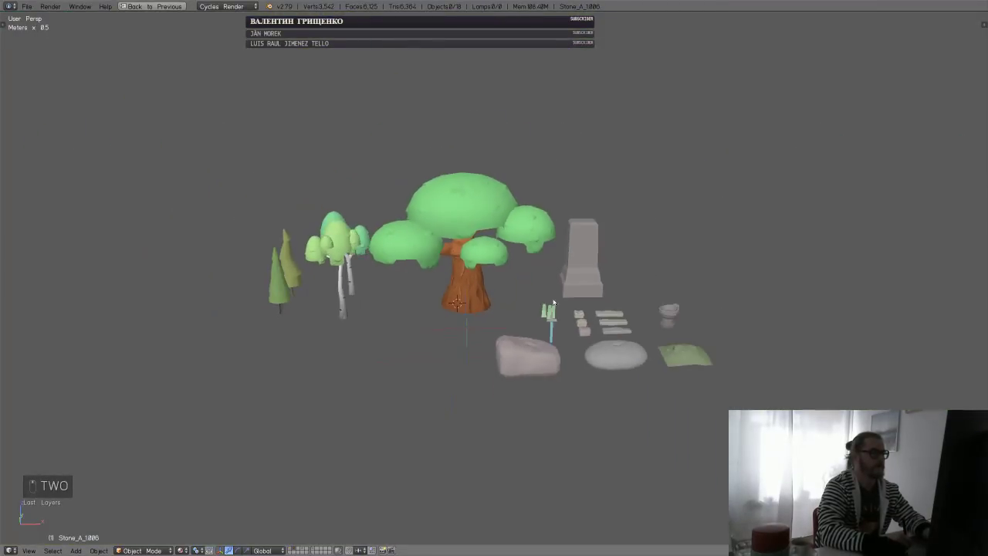
{"action": "middle_click_drag", "start_coordinate": [591, 275], "coordinate": [560, 297]}
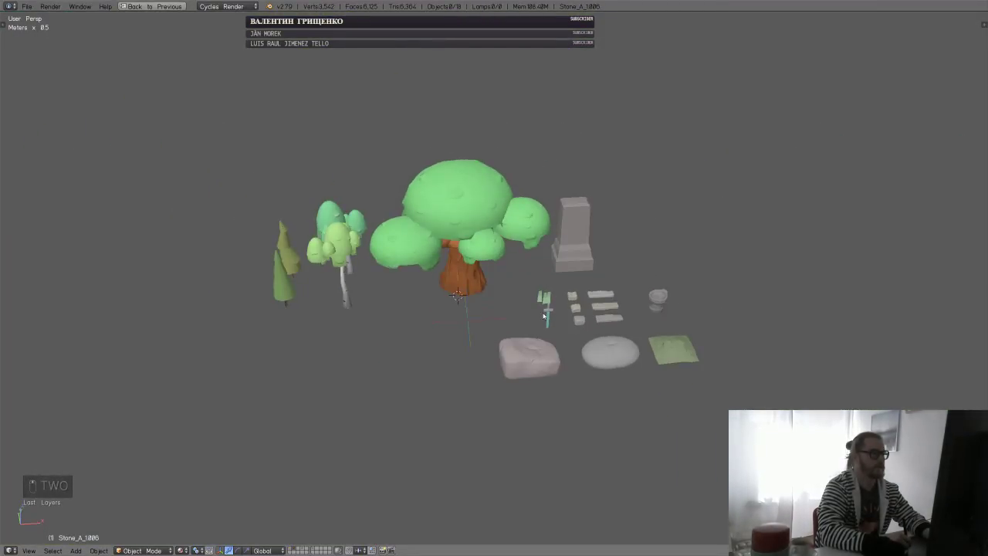
{"action": "middle_click_drag", "start_coordinate": [338, 283], "coordinate": [359, 318]}
{"action": "right_click", "coordinate": [334, 330]}
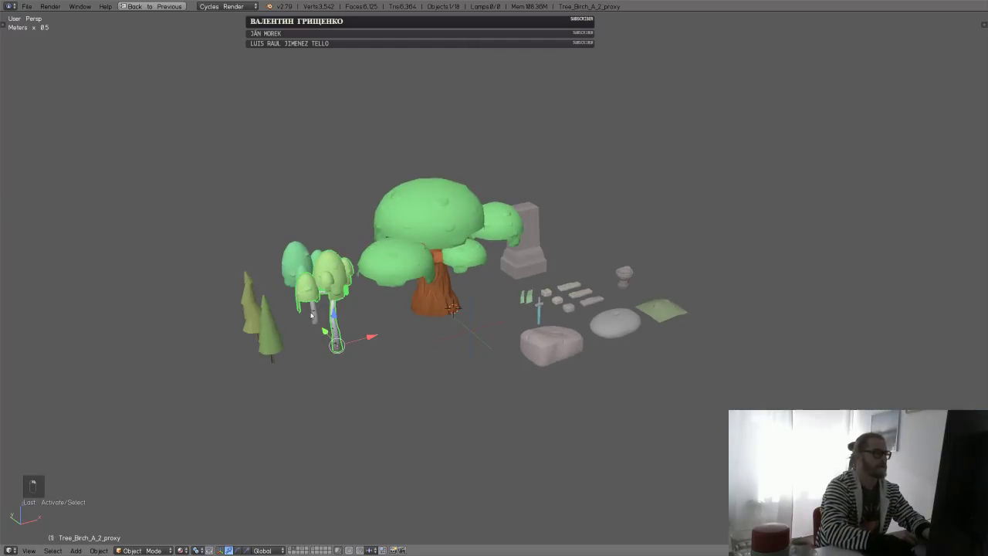
{"action": "right_click", "coordinate": [312, 314]}
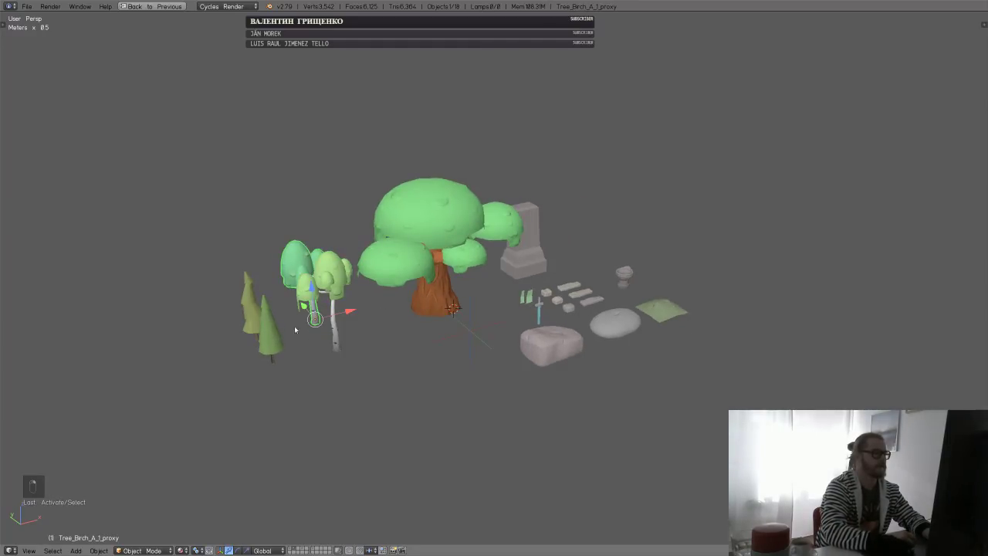
{"action": "right_click", "coordinate": [275, 354]}
{"action": "right_click", "coordinate": [255, 317]}
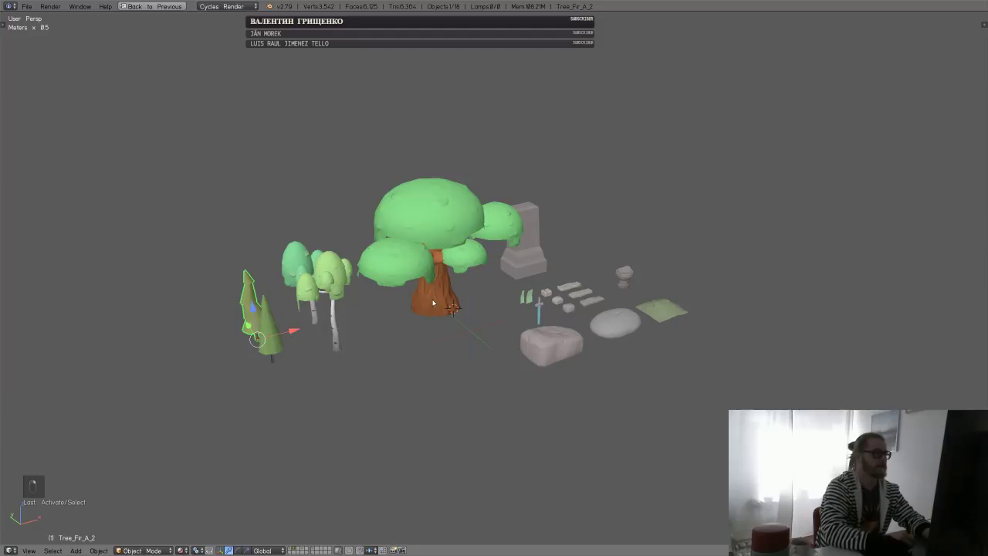
{"action": "middle_click_drag", "start_coordinate": [301, 357], "coordinate": [277, 350]}
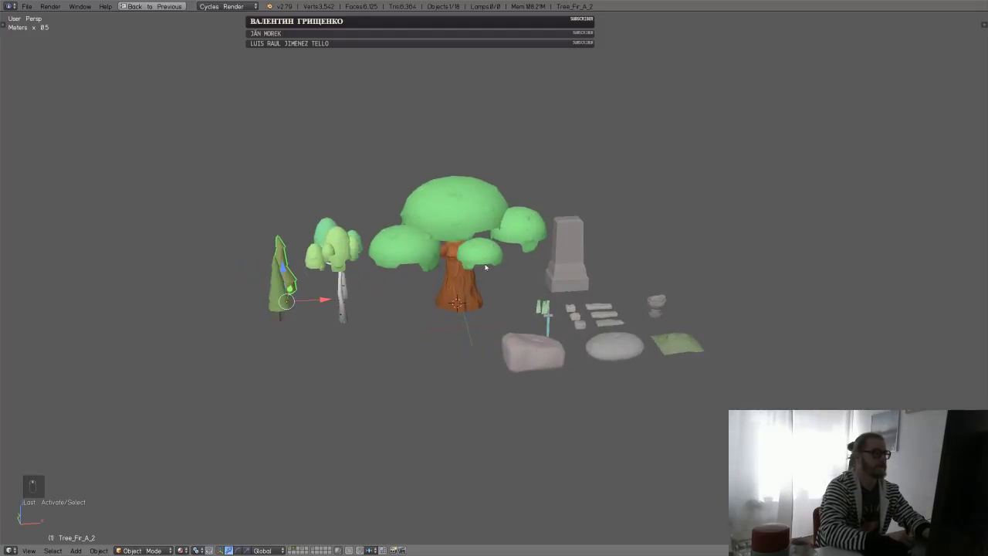
{"action": "middle_click_drag", "start_coordinate": [442, 309], "coordinate": [459, 310]}
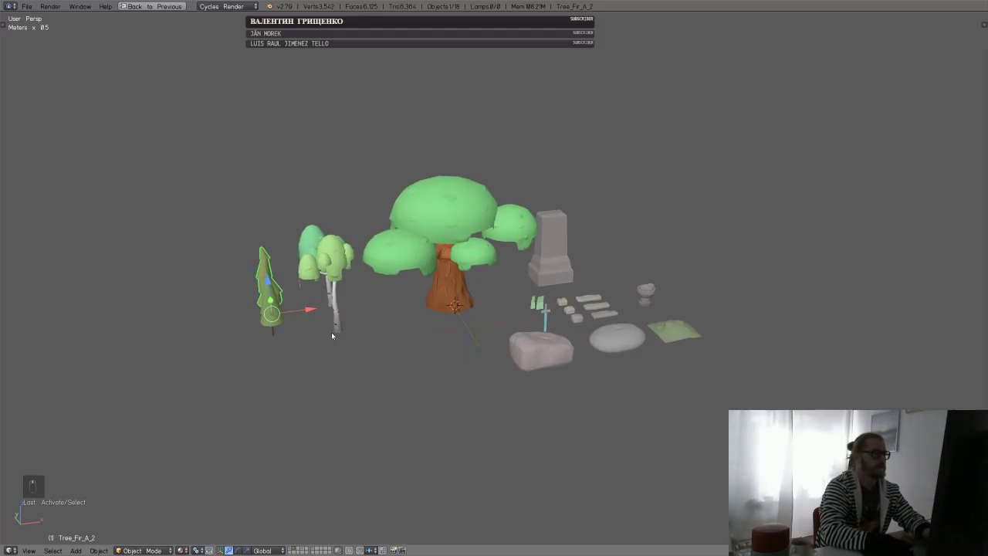
- Examine the tree assets up close and select both birch trees together with the large oak
{"action": "middle_click_drag", "start_coordinate": [317, 315], "coordinate": [489, 285]}
{"action": "scroll", "coordinate": [404, 362], "scroll_direction": "up", "scroll_amount": 3}
{"action": "scroll", "coordinate": [556, 251], "scroll_direction": "up", "scroll_amount": 2}
{"action": "middle_click_drag", "start_coordinate": [556, 251], "coordinate": [514, 267]}
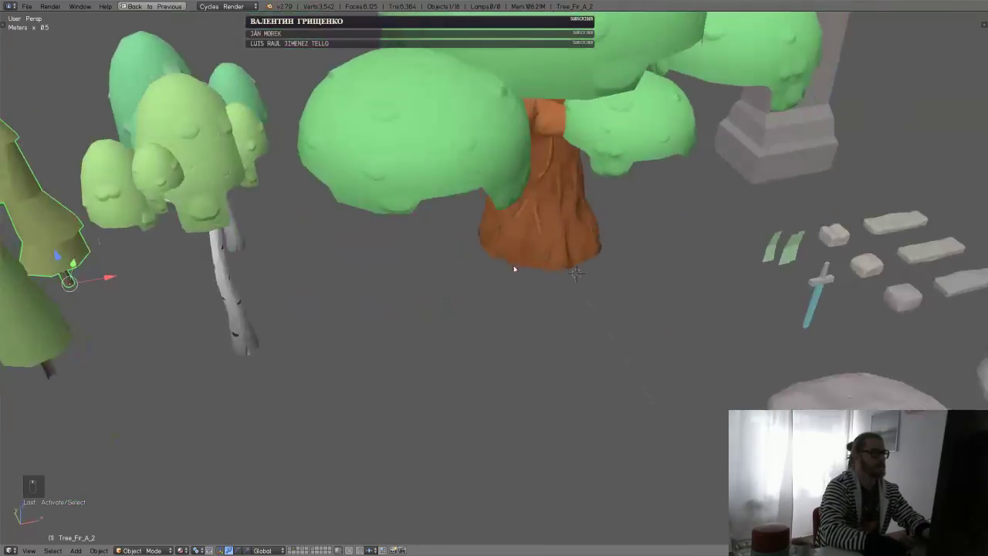
{"action": "scroll", "coordinate": [335, 297], "scroll_direction": "down", "scroll_amount": 3}
{"action": "right_click", "coordinate": [348, 297]}
{"action": "middle_click_drag", "start_coordinate": [348, 297], "coordinate": [400, 210]}
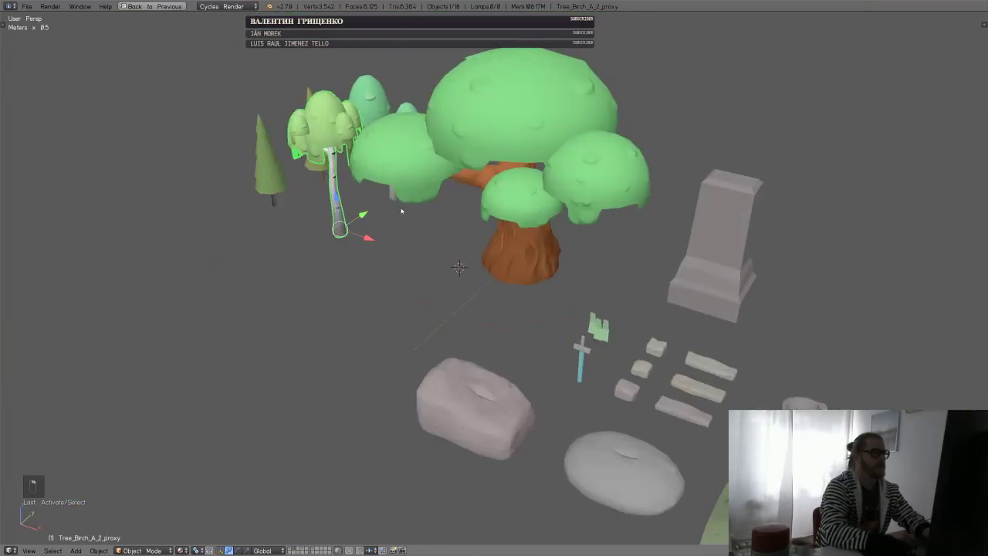
{"action": "right_click", "coordinate": [392, 201], "text": "shift"}
{"action": "right_click", "coordinate": [511, 275], "text": "shift"}
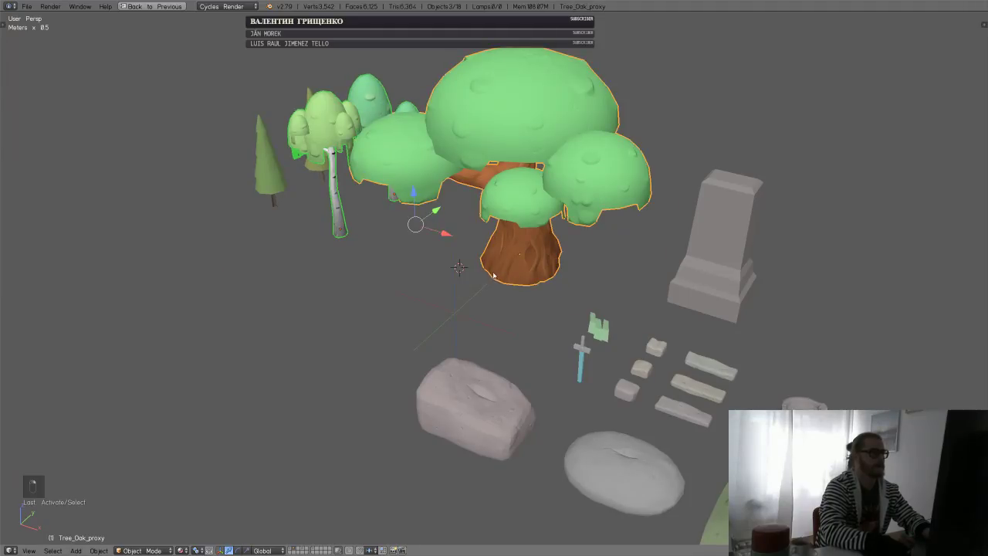
- Check the small wall stones individually, and circle-select the three flat step stones beside them
{"action": "right_click", "coordinate": [625, 389]}
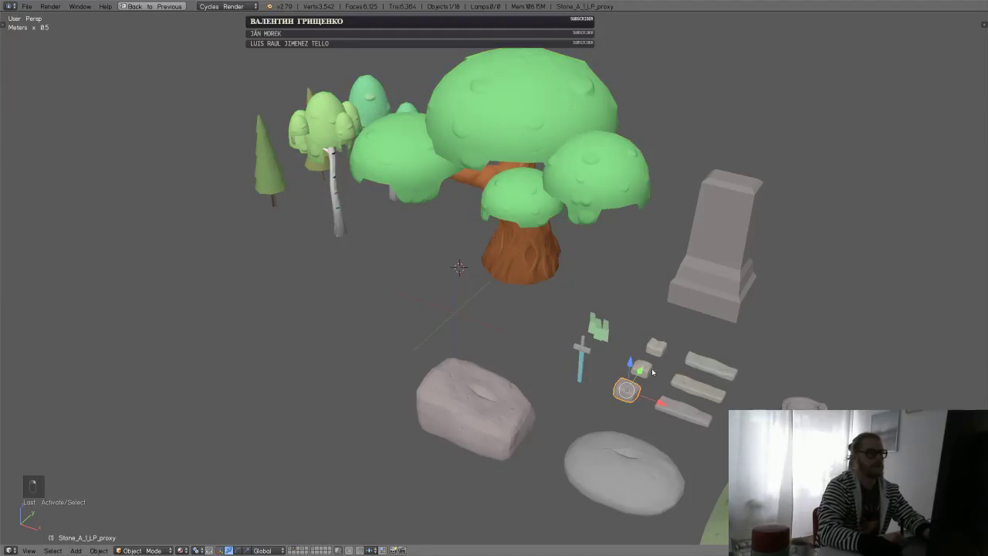
{"action": "right_click", "coordinate": [640, 368]}
{"action": "key", "text": "a"}
{"action": "key", "text": "c"}
{"action": "left_click_drag", "start_coordinate": [715, 361], "coordinate": [686, 395]}
{"action": "right_click", "coordinate": [661, 431]}
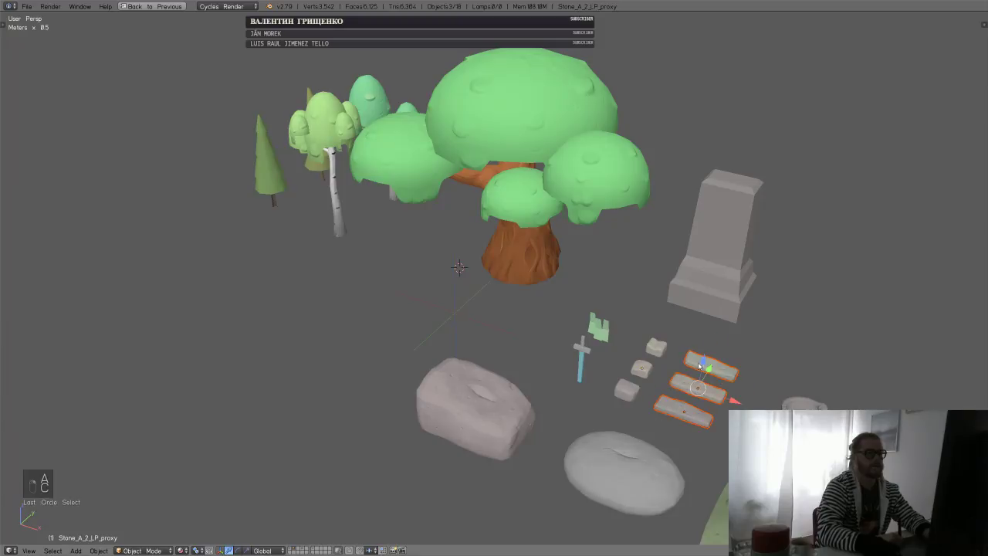
- Clear the selection, display the forest clearing on layer 1, and examine the shrine, stairs and surrounding trees from several distances
{"action": "key", "text": "a"}
{"action": "key", "text": "1"}
{"action": "scroll", "coordinate": [511, 284], "scroll_direction": "down", "scroll_amount": 3}
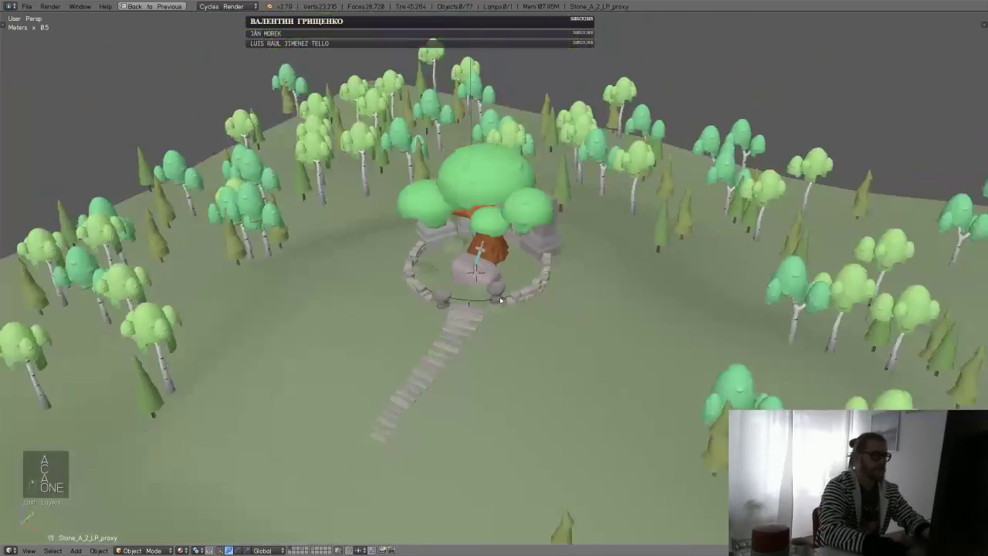
{"action": "middle_click_drag", "start_coordinate": [486, 320], "coordinate": [516, 292]}
{"action": "scroll", "coordinate": [582, 278], "scroll_direction": "down", "scroll_amount": 3}
{"action": "scroll", "coordinate": [533, 307], "scroll_direction": "up", "scroll_amount": 8}
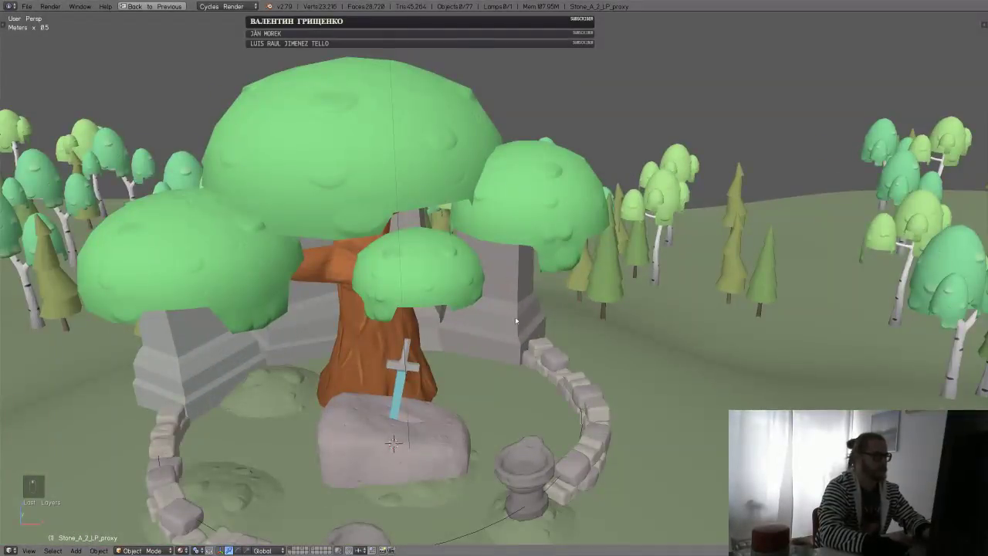
{"action": "middle_click_drag", "start_coordinate": [517, 320], "coordinate": [555, 242]}
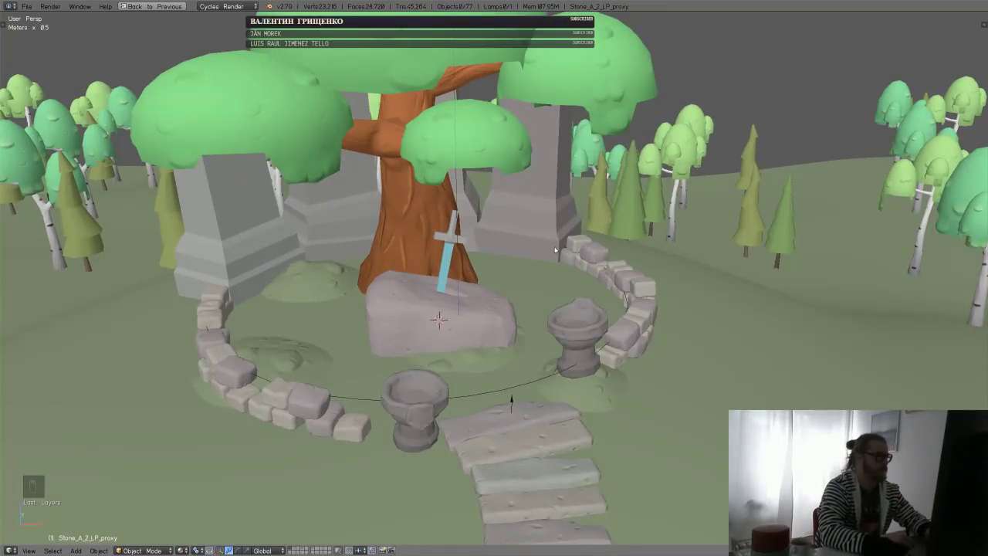
{"action": "scroll", "coordinate": [627, 210], "scroll_direction": "down", "scroll_amount": 4}
{"action": "mouse_move", "coordinate": [560, 255]}
{"action": "middle_mouse_down"}
{"action": "mouse_move", "coordinate": [595, 229]}
{"action": "mouse_move", "coordinate": [536, 300]}
{"action": "mouse_move", "coordinate": [564, 266]}
{"action": "middle_mouse_up"}
{"action": "scroll", "coordinate": [536, 300], "scroll_direction": "down", "scroll_amount": 3}
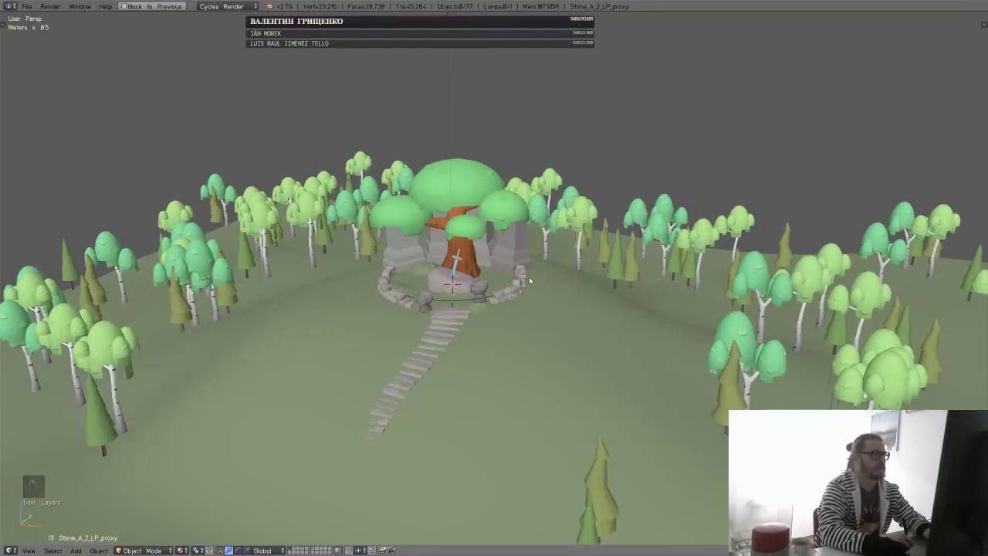
{"action": "scroll", "coordinate": [549, 275], "scroll_direction": "down", "scroll_amount": 3}
{"action": "middle_click_drag", "start_coordinate": [549, 273], "coordinate": [557, 278]}
{"action": "scroll", "coordinate": [593, 236], "scroll_direction": "up", "scroll_amount": 4}
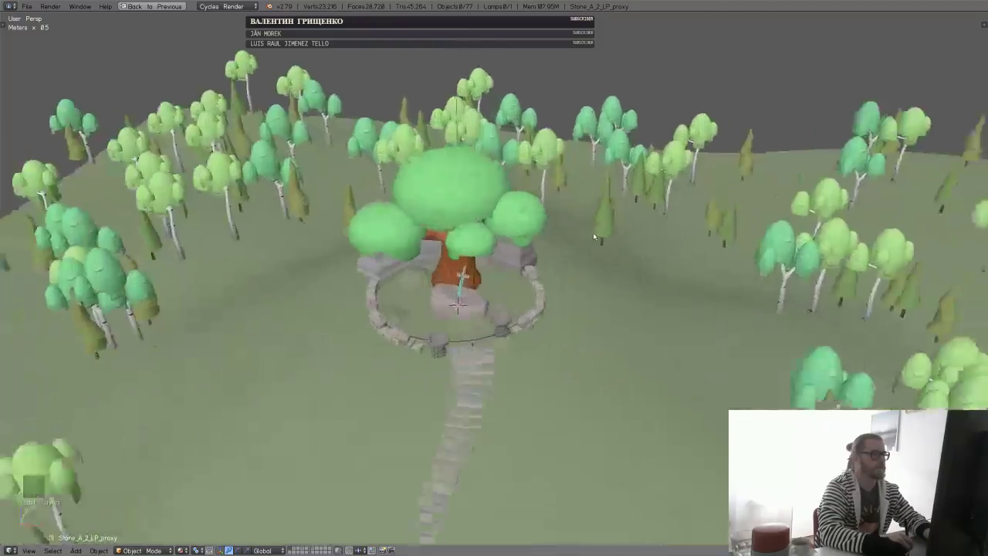
{"action": "scroll", "coordinate": [591, 233], "scroll_direction": "up", "scroll_amount": 2}
{"action": "scroll", "coordinate": [569, 259], "scroll_direction": "up", "scroll_amount": 5}
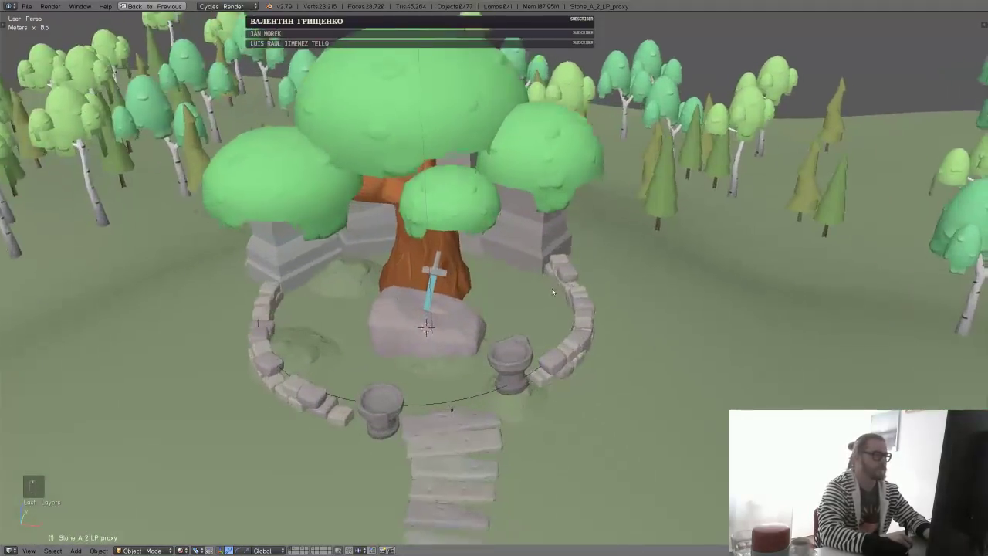
{"action": "mouse_move", "coordinate": [552, 292]}
{"action": "middle_mouse_down"}
{"action": "mouse_move", "coordinate": [566, 278]}
{"action": "mouse_move", "coordinate": [561, 293]}
{"action": "middle_mouse_up"}
- Compare the asset collection on layer 2 with the full scene on layer 1, and check the stone pot beside the stairs
{"action": "key", "text": "2"}
{"action": "scroll", "coordinate": [568, 279], "scroll_direction": "down", "scroll_amount": 3}
{"action": "middle_click_drag", "start_coordinate": [546, 356], "coordinate": [489, 320]}
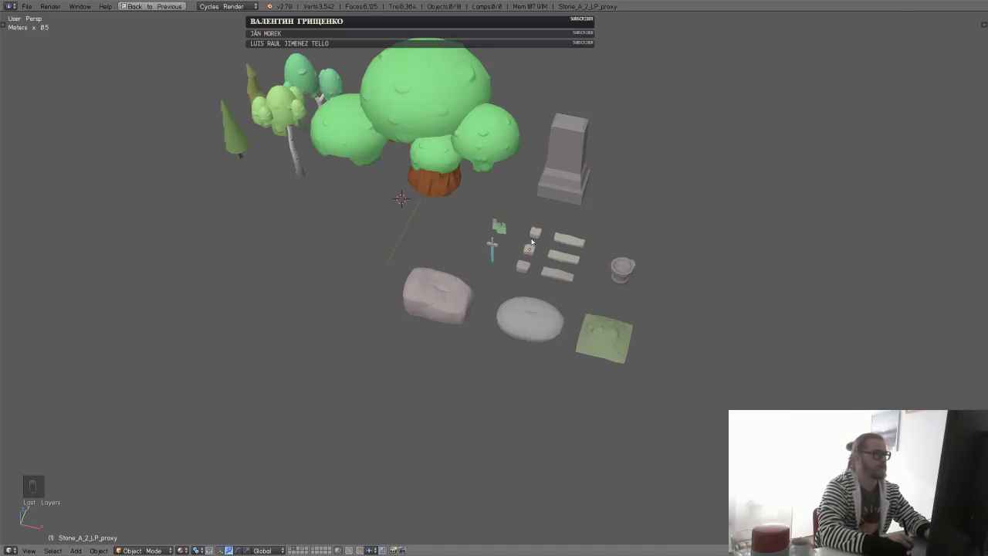
{"action": "key", "text": "1"}
{"action": "scroll", "coordinate": [512, 302], "scroll_direction": "down", "scroll_amount": 4}
{"action": "middle_click_drag", "start_coordinate": [512, 301], "coordinate": [543, 306]}
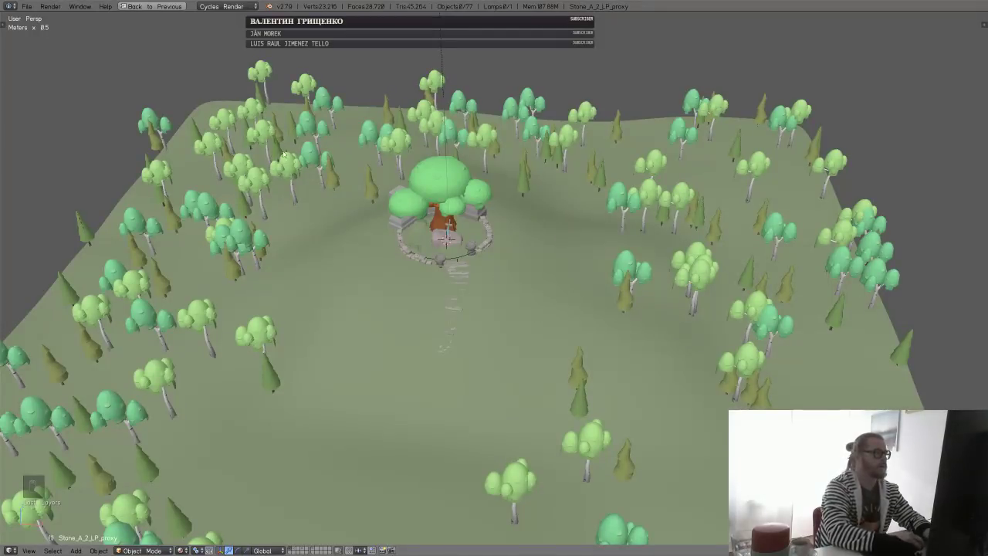
{"action": "middle_click_drag", "start_coordinate": [304, 283], "coordinate": [229, 221]}
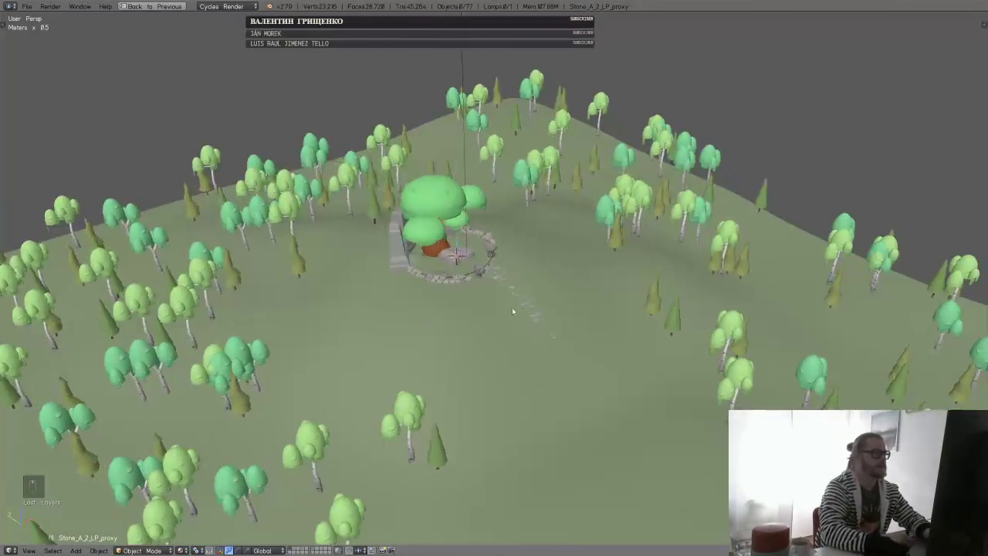
{"action": "middle_click_drag", "start_coordinate": [548, 295], "coordinate": [486, 276]}
{"action": "scroll", "coordinate": [526, 261], "scroll_direction": "up", "scroll_amount": 5}
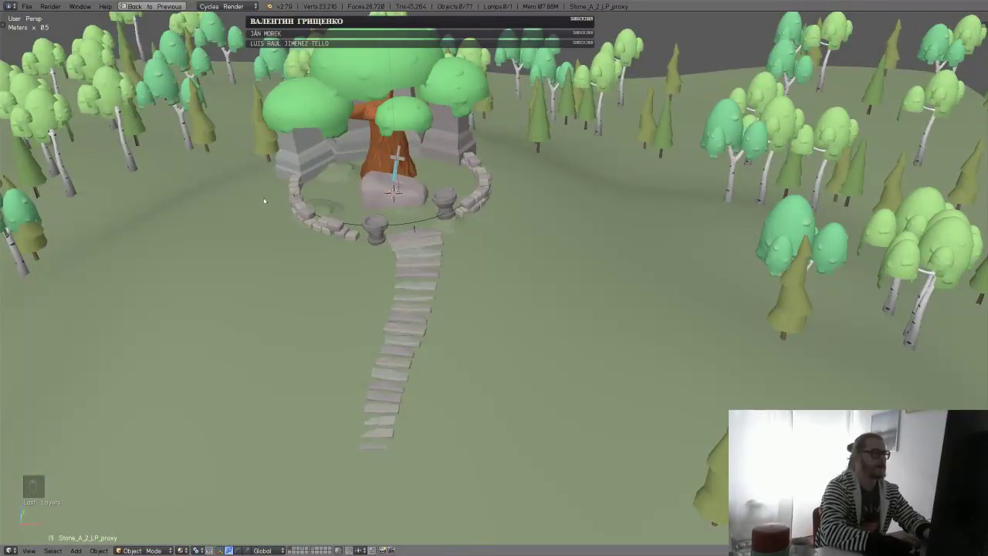
{"action": "middle_click_drag", "start_coordinate": [452, 289], "coordinate": [446, 266]}
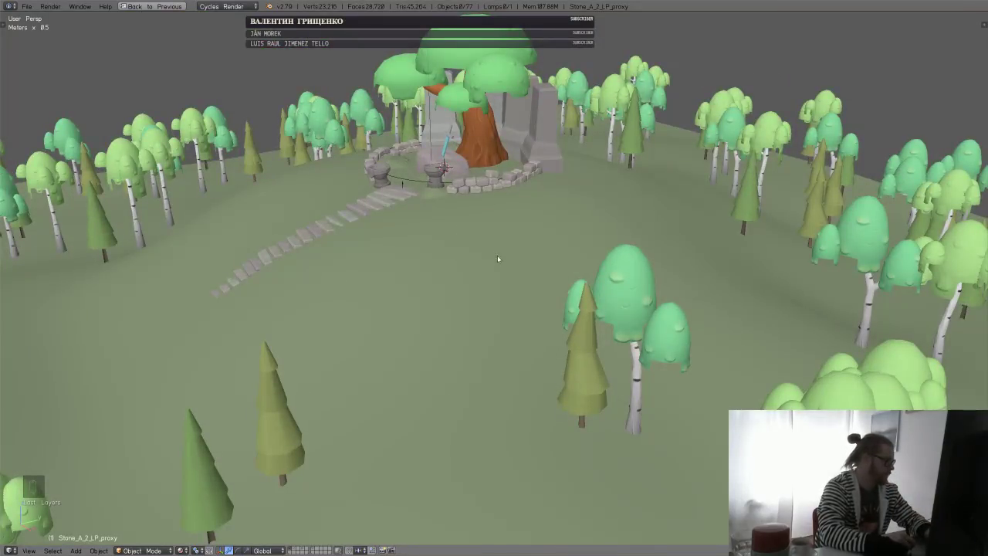
{"action": "middle_click_drag", "start_coordinate": [479, 228], "coordinate": [499, 271]}
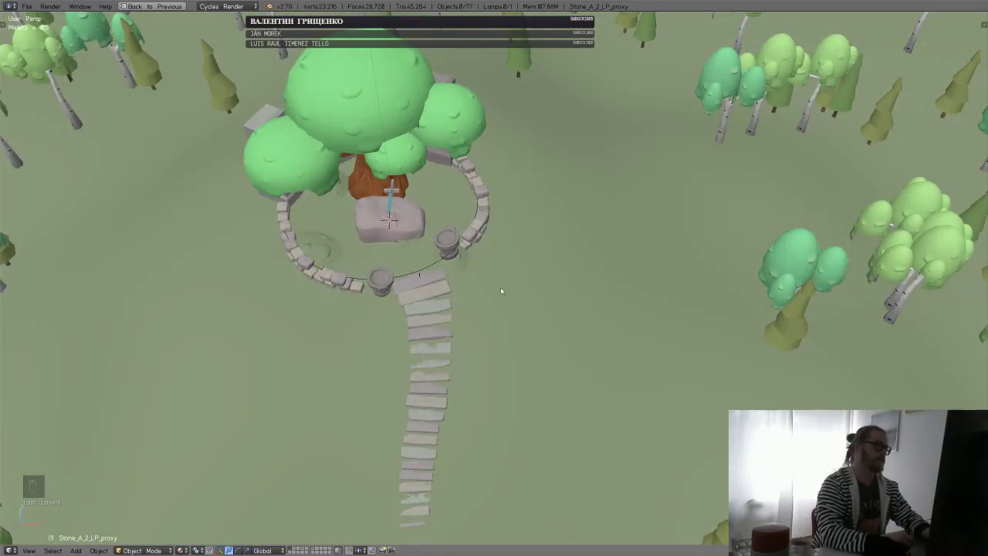
{"action": "middle_click_drag", "start_coordinate": [498, 313], "coordinate": [547, 298]}
{"action": "scroll", "coordinate": [534, 292], "scroll_direction": "down", "scroll_amount": 2}
{"action": "scroll", "coordinate": [547, 298], "scroll_direction": "up", "scroll_amount": 6}
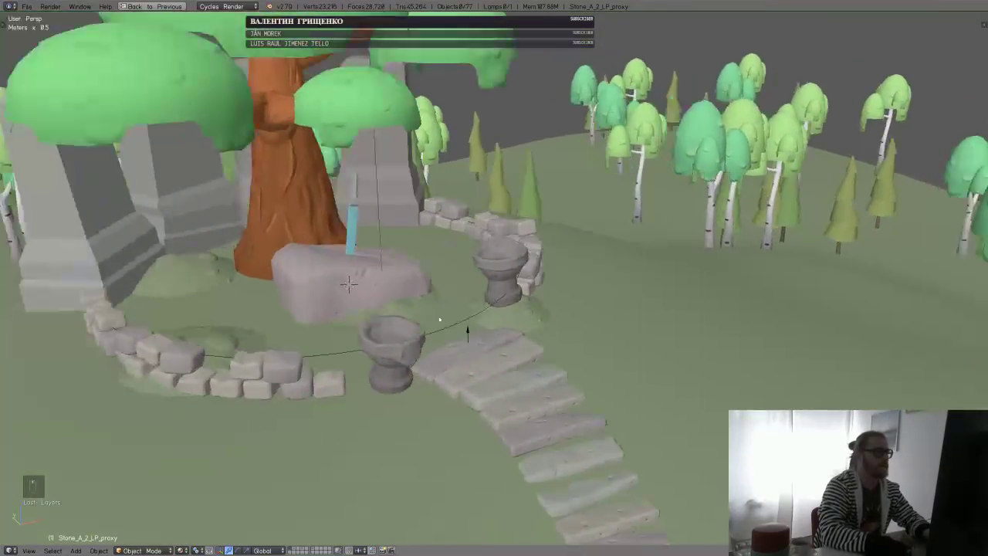
{"action": "right_click", "coordinate": [396, 347]}
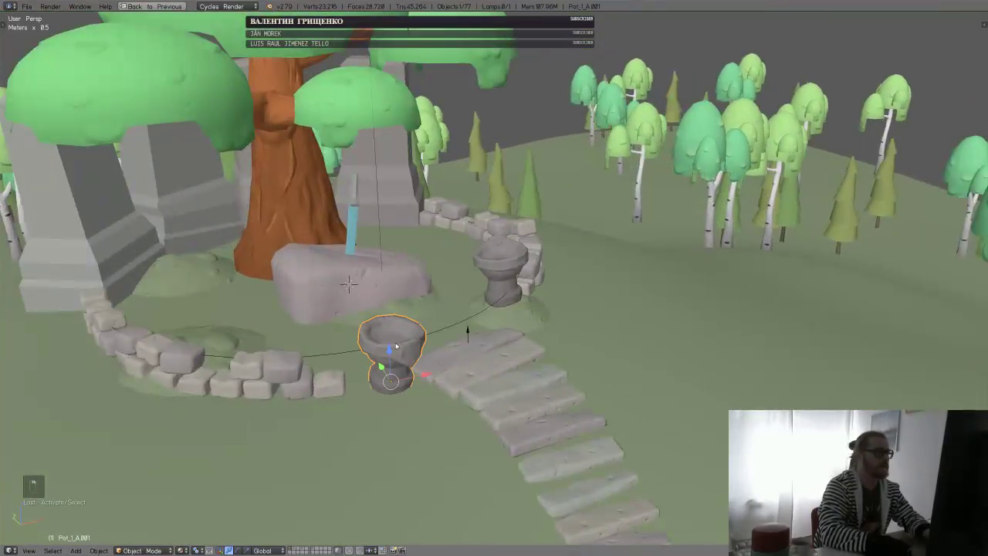
{"action": "middle_click_drag", "start_coordinate": [487, 333], "coordinate": [491, 310]}
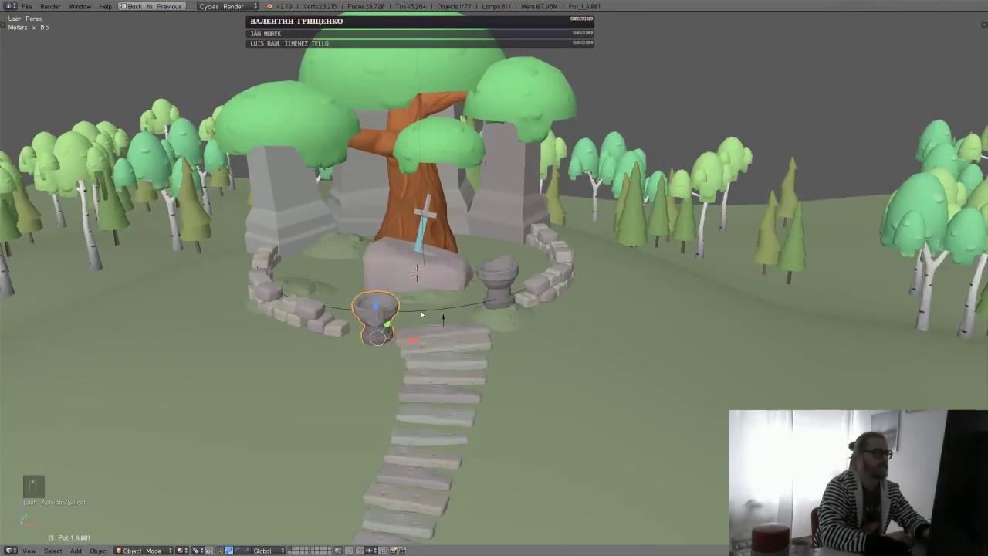
- Open the obelisk copy on layer 2 for mesh editing and select the large front face of its shaft
{"action": "key", "text": "2"}
{"action": "right_click", "coordinate": [666, 239]}
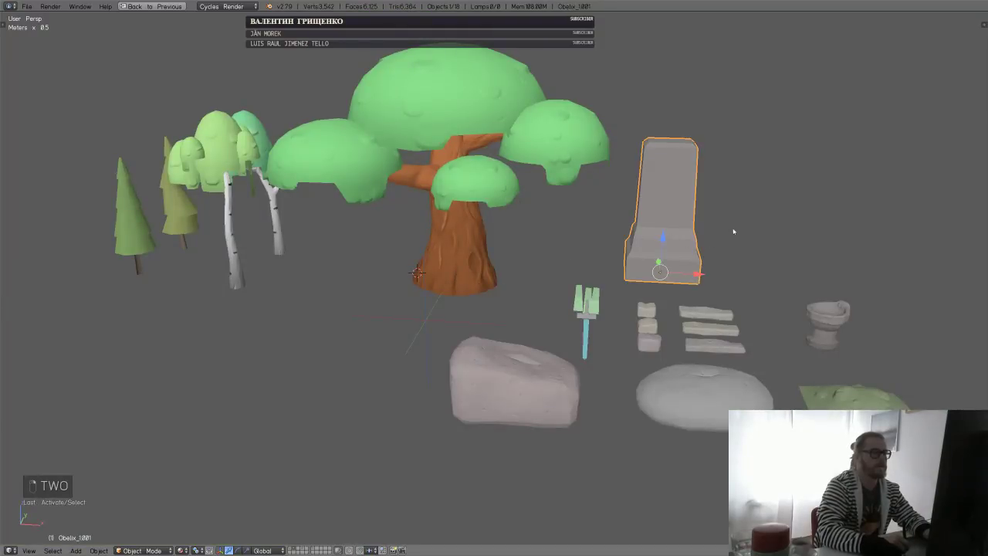
{"action": "middle_click_drag", "start_coordinate": [734, 232], "coordinate": [564, 305], "text": "shift"}
{"action": "scroll", "coordinate": [544, 289], "scroll_direction": "up", "scroll_amount": 6}
{"action": "key", "text": "Tab"}
{"action": "left_click", "coordinate": [641, 277]}
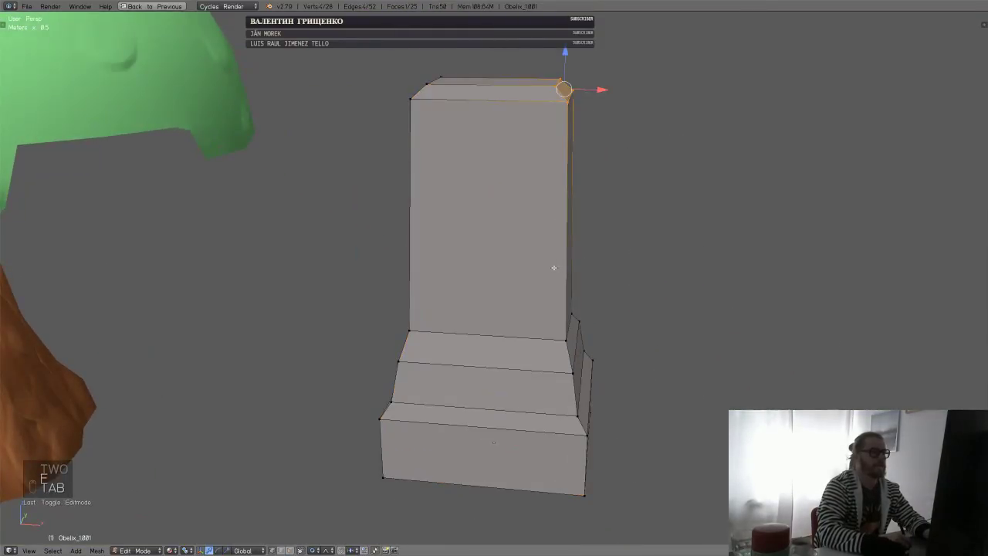
{"action": "key", "text": "a"}
{"action": "key", "text": "a"}
{"action": "key", "text": "3"}
{"action": "right_click", "coordinate": [518, 216]}
- Extrude the obelisk's front face in place, turn off proportional editing, and scale the face down to form a border
{"action": "key", "text": "e"}
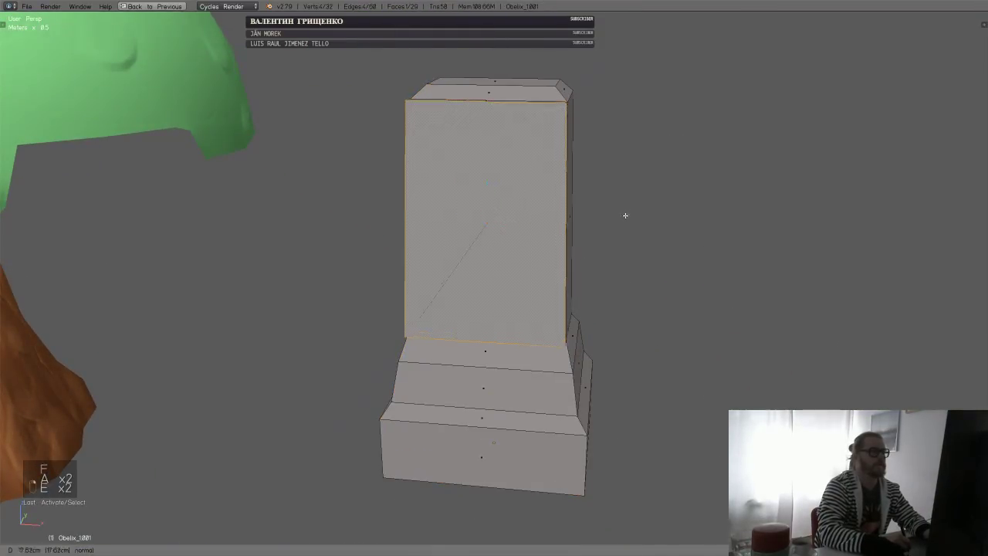
{"action": "right_click", "coordinate": [625, 215]}
{"action": "key", "text": "s"}
{"action": "right_click", "coordinate": [665, 162]}
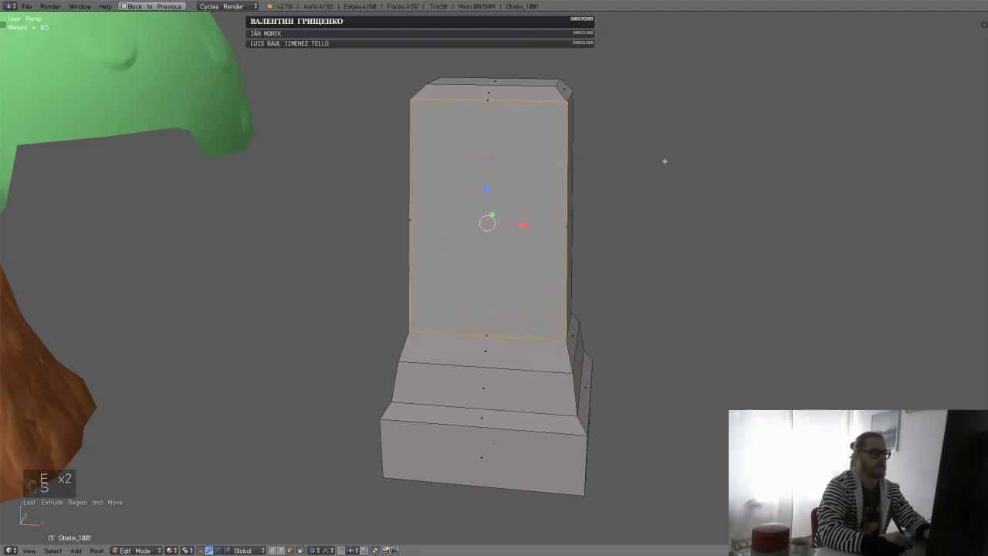
{"action": "key", "text": "alt+o"}
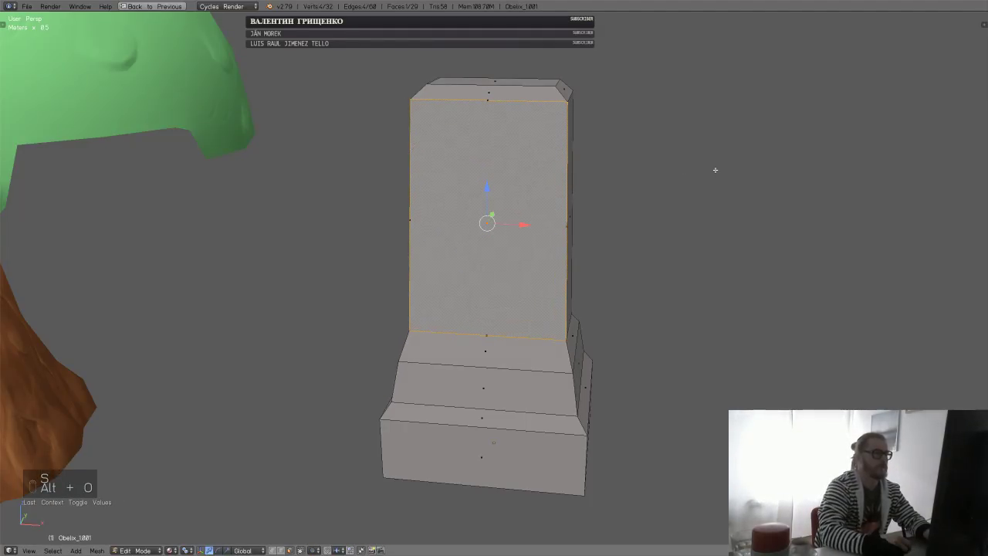
{"action": "key", "text": "s"}
{"action": "left_click", "coordinate": [677, 170]}
- Extrude the bordered front face into the obelisk and scale it down slightly to form a recess with bevelled sides
{"action": "middle_click_drag", "start_coordinate": [676, 170], "coordinate": [646, 214]}
{"action": "key", "text": "e"}
{"action": "left_click", "coordinate": [596, 235]}
{"action": "key", "text": "s"}
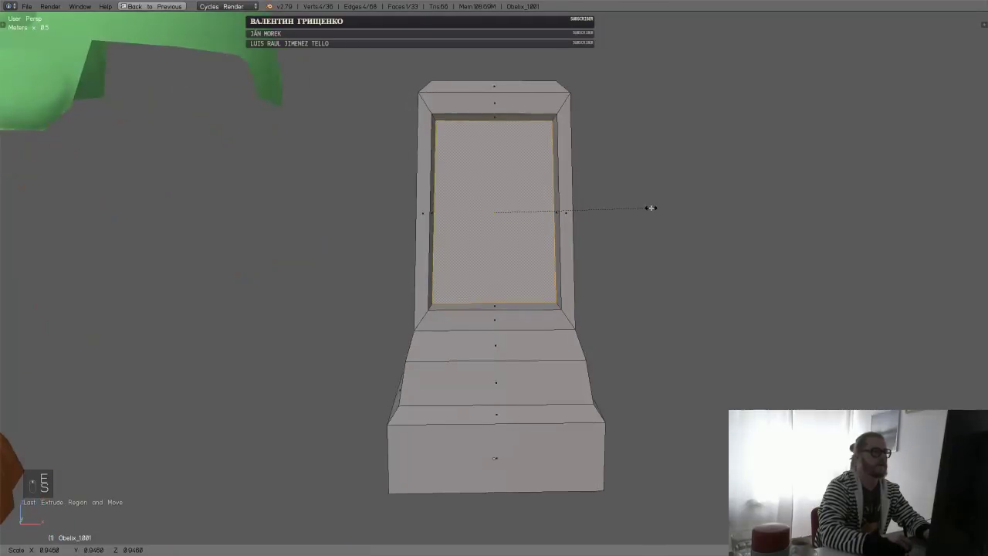
{"action": "left_click", "coordinate": [643, 210]}
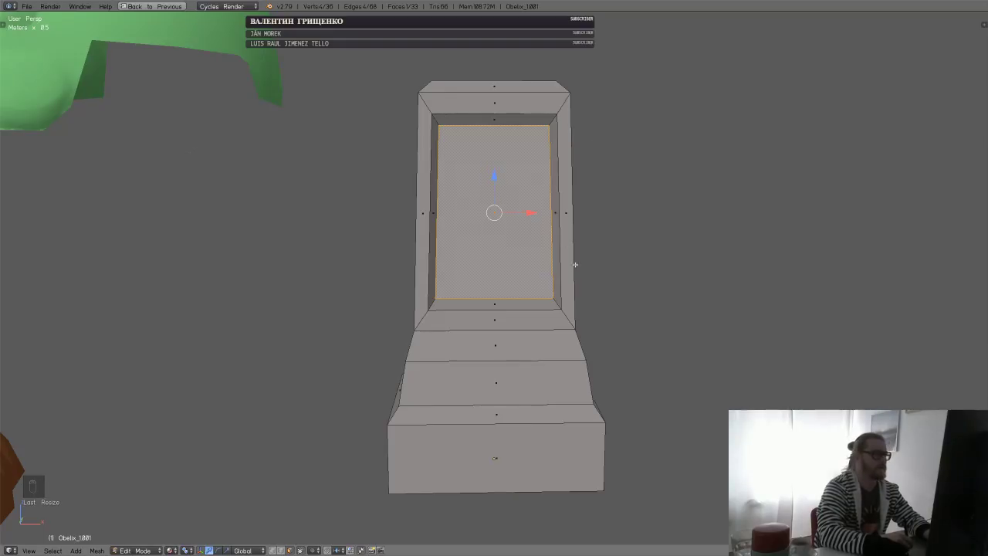
- Scale the two corner edges on one side of the recess together, and lower the upper one to slant the recess's top
{"action": "mouse_move", "coordinate": [575, 265]}
{"action": "middle_mouse_down"}
{"action": "mouse_move", "coordinate": [562, 298]}
{"action": "mouse_move", "coordinate": [576, 257]}
{"action": "middle_mouse_up"}
{"action": "right_click", "coordinate": [562, 297]}
{"action": "key", "text": "2"}
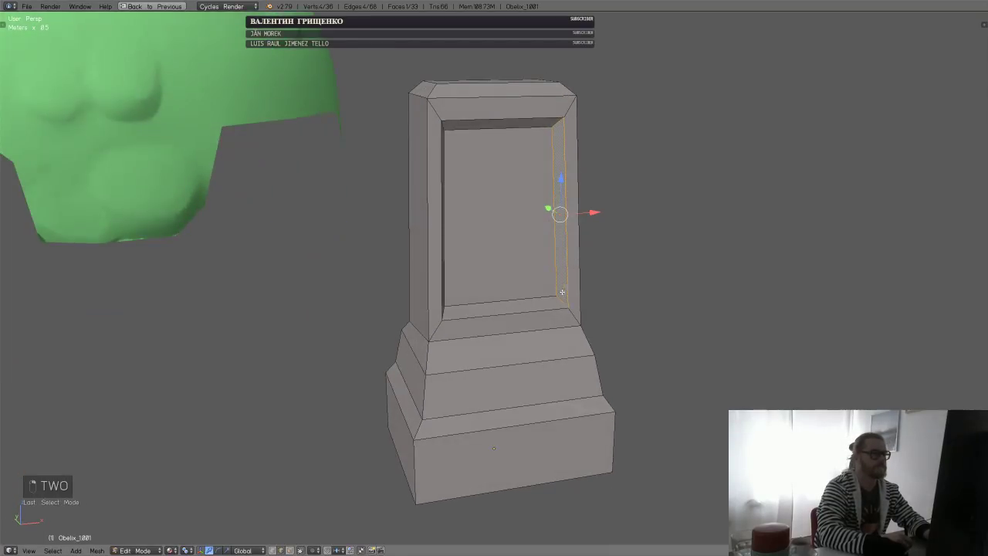
{"action": "right_click", "coordinate": [562, 292]}
{"action": "right_click", "coordinate": [553, 129], "text": "shift"}
{"action": "middle_click_drag", "start_coordinate": [553, 130], "coordinate": [657, 148]}
{"action": "key", "text": "s"}
{"action": "left_click", "coordinate": [652, 139]}
{"action": "right_click", "coordinate": [560, 129]}
{"action": "left_click_drag", "start_coordinate": [557, 82], "coordinate": [558, 94]}
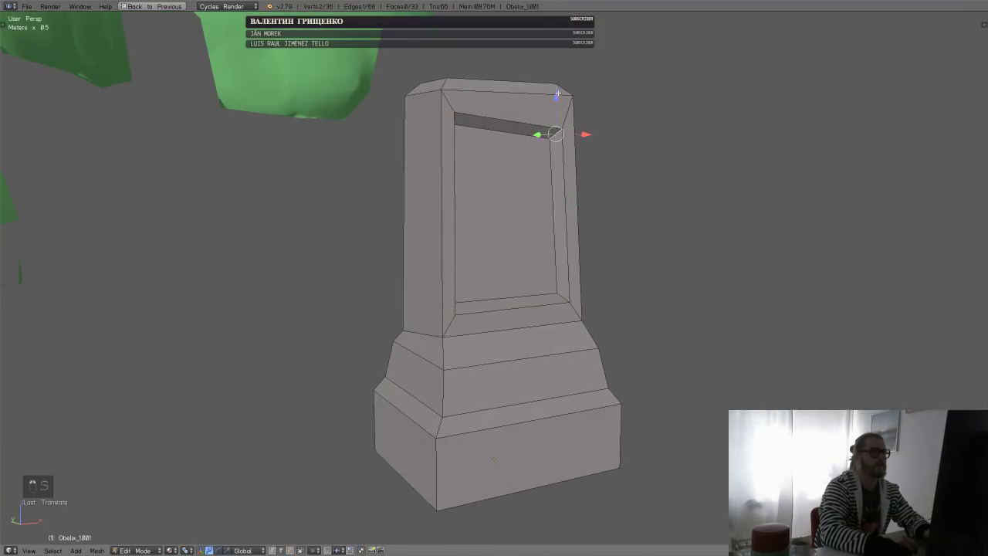
- Move the opposite upper corner edge of the recess slightly downward and clear the selection
{"action": "key", "text": "a"}
{"action": "middle_click_drag", "start_coordinate": [557, 93], "coordinate": [447, 129]}
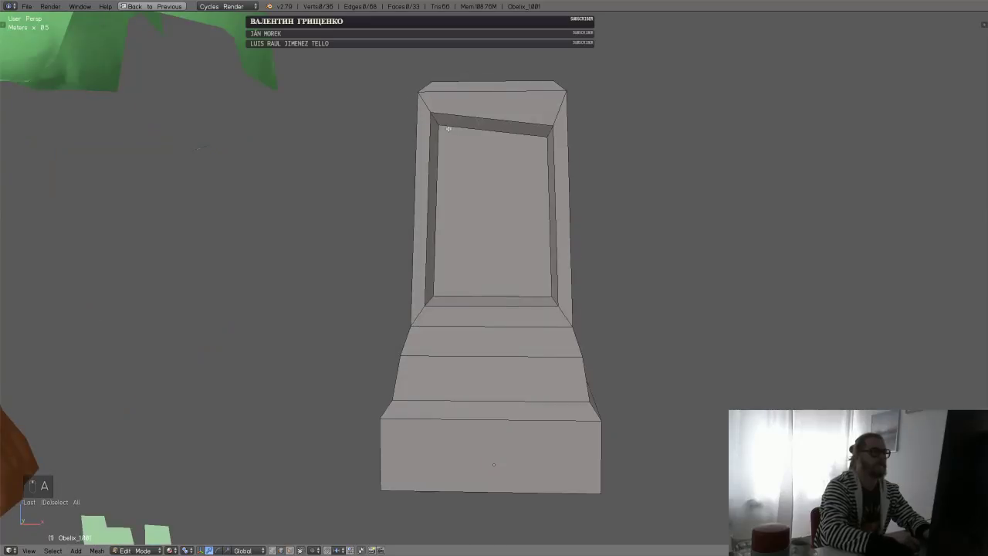
{"action": "right_click", "coordinate": [435, 119]}
{"action": "key", "text": "g"}
{"action": "left_click", "coordinate": [482, 165]}
{"action": "key", "text": "a"}
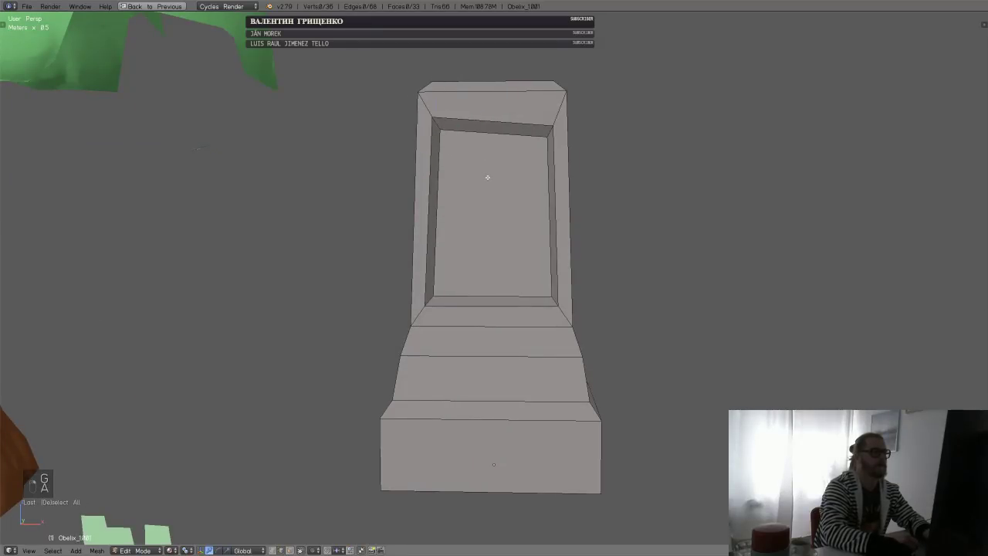
- On the obelisk's back, raise the lower edge of the shaft and slightly lower the base edge beneath it
{"action": "middle_click_drag", "start_coordinate": [487, 176], "coordinate": [478, 127]}
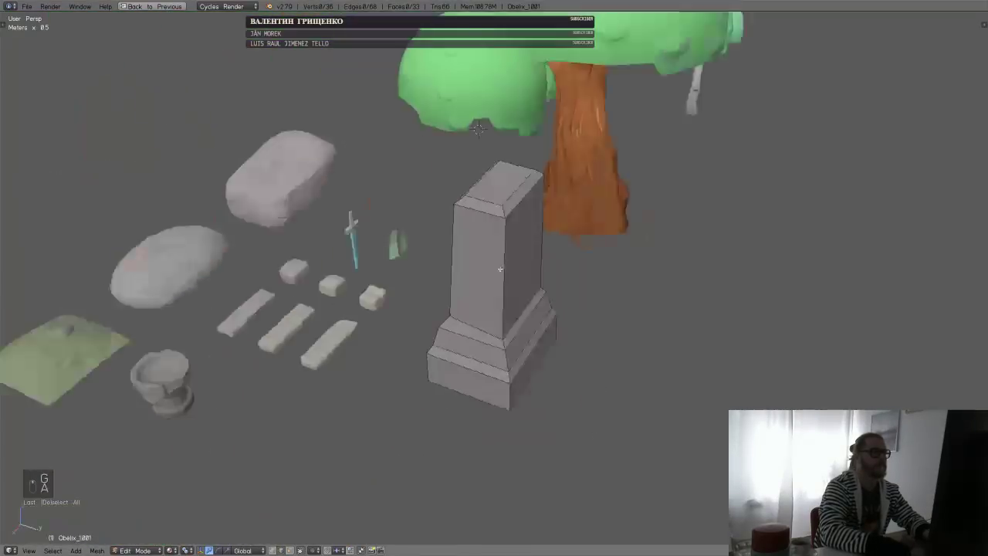
{"action": "middle_click_drag", "start_coordinate": [500, 268], "coordinate": [511, 261]}
{"action": "scroll", "coordinate": [544, 259], "scroll_direction": "up", "scroll_amount": 3}
{"action": "middle_click_drag", "start_coordinate": [598, 261], "coordinate": [494, 202]}
{"action": "right_click", "coordinate": [483, 342]}
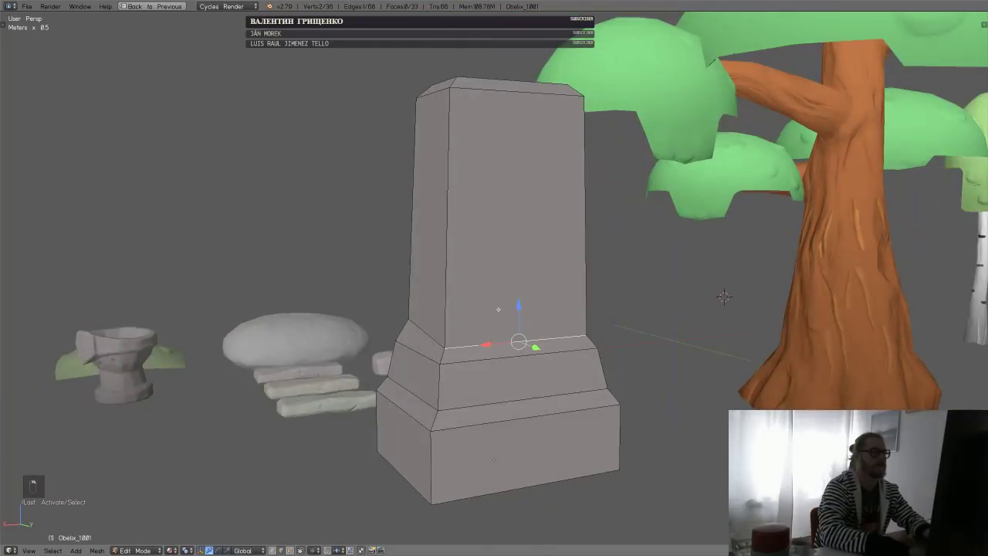
{"action": "mouse_move", "coordinate": [519, 306]}
{"action": "left_mouse_down"}
{"action": "mouse_move", "coordinate": [520, 279]}
{"action": "mouse_move", "coordinate": [522, 287]}
{"action": "left_mouse_up"}
{"action": "right_click", "coordinate": [491, 366]}
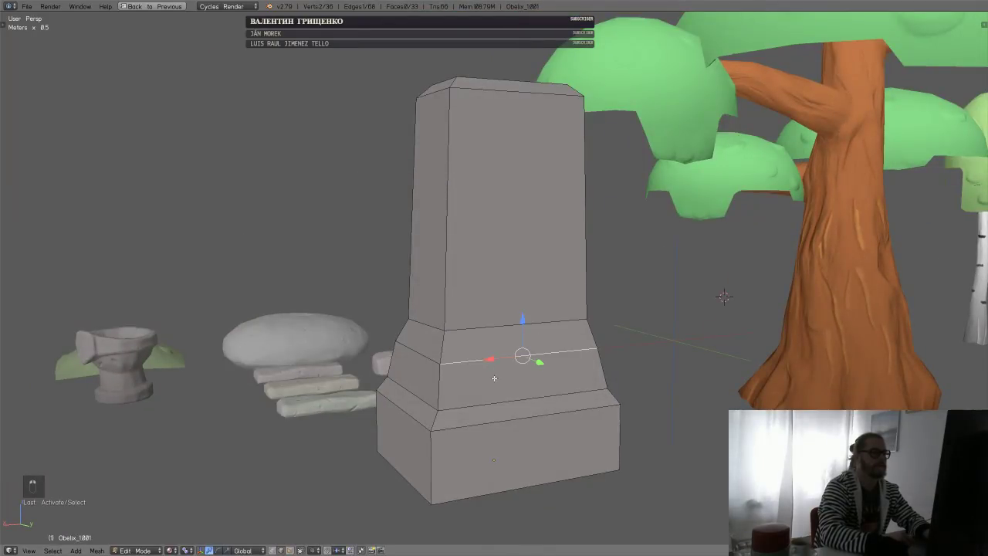
{"action": "middle_click_drag", "start_coordinate": [494, 378], "coordinate": [553, 365]}
{"action": "left_click_drag", "start_coordinate": [550, 317], "coordinate": [551, 324]}
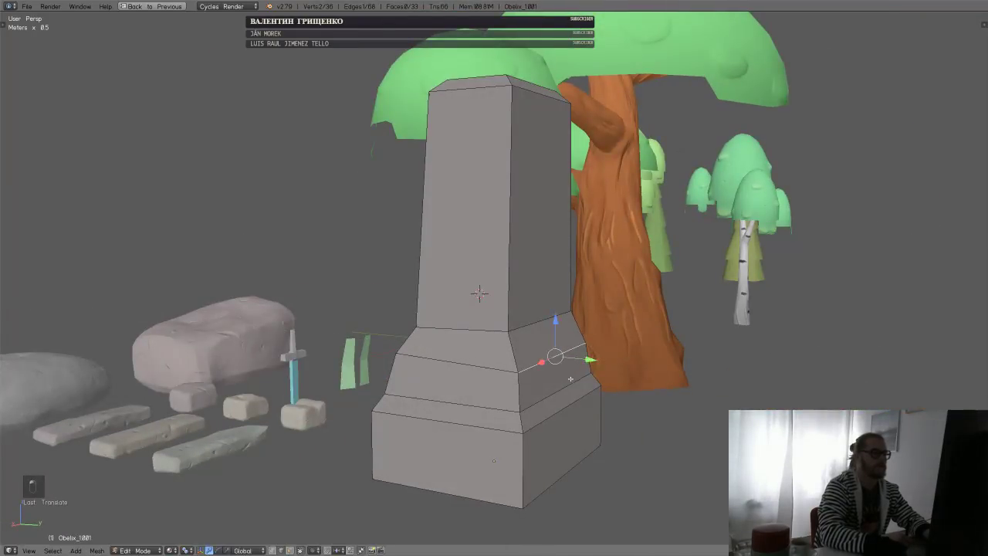
{"action": "key", "text": "a"}
- Shift the stepped base edges on the obelisk's side face upward and outward to make them uneven, and finish mesh editing
{"action": "middle_click_drag", "start_coordinate": [586, 358], "coordinate": [550, 322]}
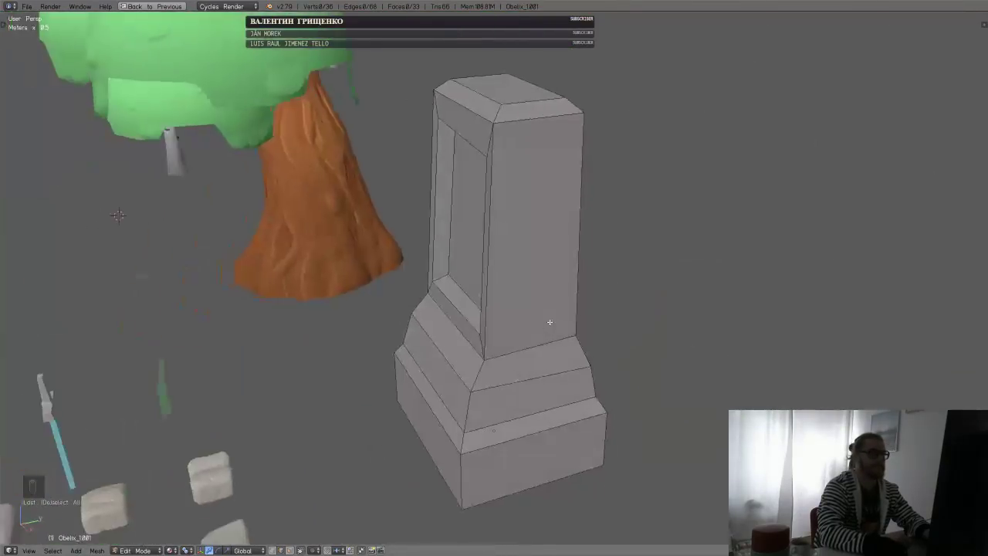
{"action": "middle_click_drag", "start_coordinate": [499, 425], "coordinate": [568, 395]}
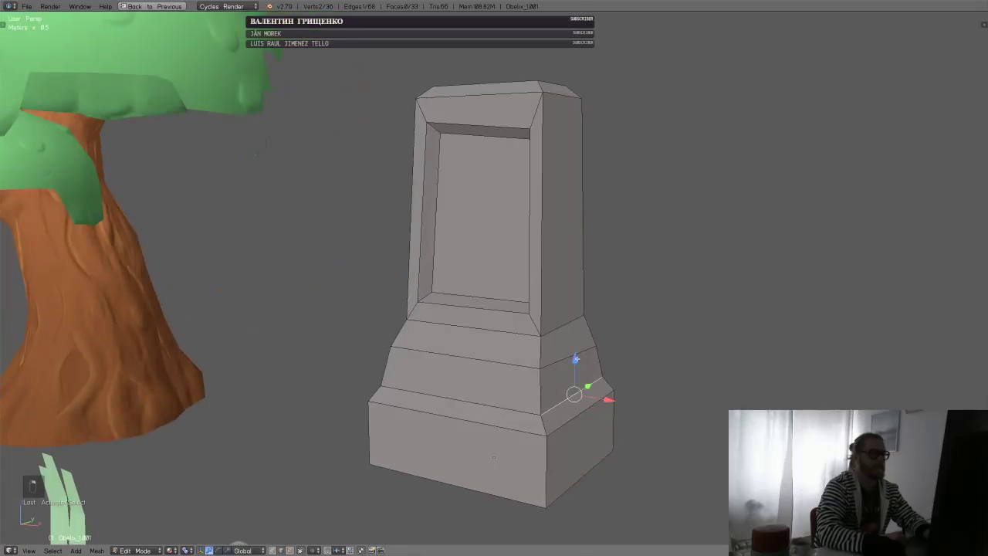
{"action": "left_click_drag", "start_coordinate": [578, 365], "coordinate": [579, 356]}
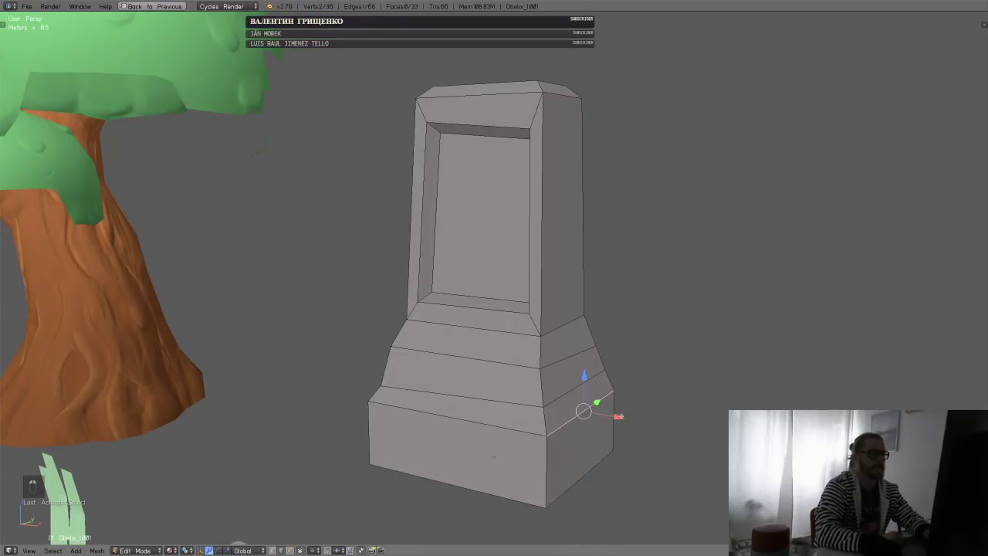
{"action": "left_click_drag", "start_coordinate": [620, 416], "coordinate": [626, 418]}
{"action": "right_click", "coordinate": [566, 356]}
{"action": "left_click_drag", "start_coordinate": [565, 330], "coordinate": [570, 329]}
{"action": "key", "text": "a"}
{"action": "scroll", "coordinate": [554, 379], "scroll_direction": "down", "scroll_amount": 3}
{"action": "middle_click_drag", "start_coordinate": [659, 340], "coordinate": [603, 282]}
{"action": "key", "text": "Tab"}
- Display the forest clearing on layer 1 and hide the large oak in front of the obelisks
{"action": "key", "text": "1"}
{"action": "scroll", "coordinate": [460, 272], "scroll_direction": "down", "scroll_amount": 4}
{"action": "middle_click_drag", "start_coordinate": [531, 243], "coordinate": [515, 313]}
{"action": "right_click", "coordinate": [496, 281]}
{"action": "key", "text": "h"}
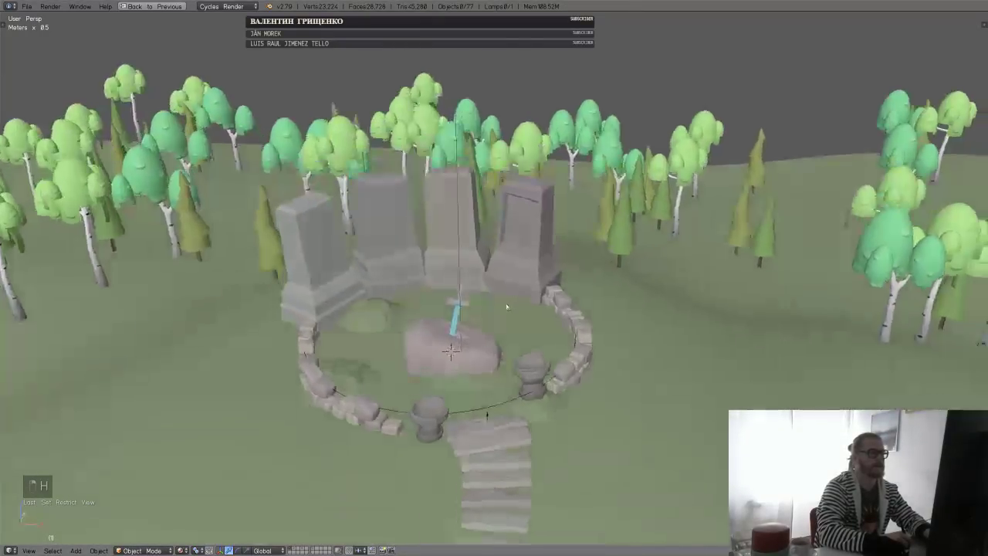
- Examine the four obelisks behind the sword stone up close and save the file
{"action": "scroll", "coordinate": [527, 260], "scroll_direction": "up", "scroll_amount": 2}
{"action": "scroll", "coordinate": [608, 295], "scroll_direction": "up", "scroll_amount": 3}
{"action": "middle_click_drag", "start_coordinate": [527, 260], "coordinate": [555, 286], "text": "shift"}
{"action": "key", "text": "ctrl+s"}
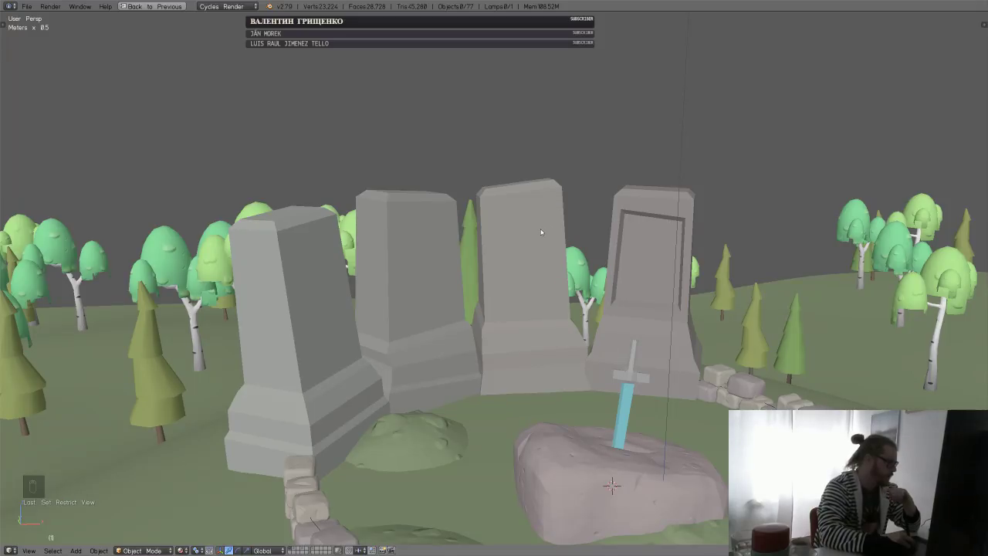
- In the top view, nudge the two middle obelisks slightly outward along the stone circle, deselect everything, and save the file
{"action": "right_click", "coordinate": [657, 287]}
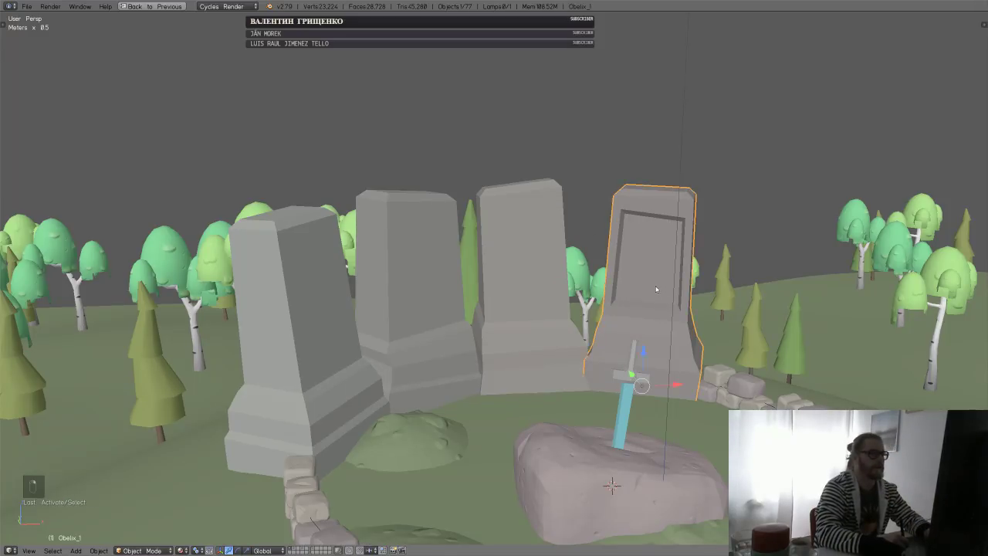
{"action": "scroll", "coordinate": [655, 289], "scroll_direction": "down", "scroll_amount": 3}
{"action": "middle_click_drag", "start_coordinate": [653, 290], "coordinate": [612, 354]}
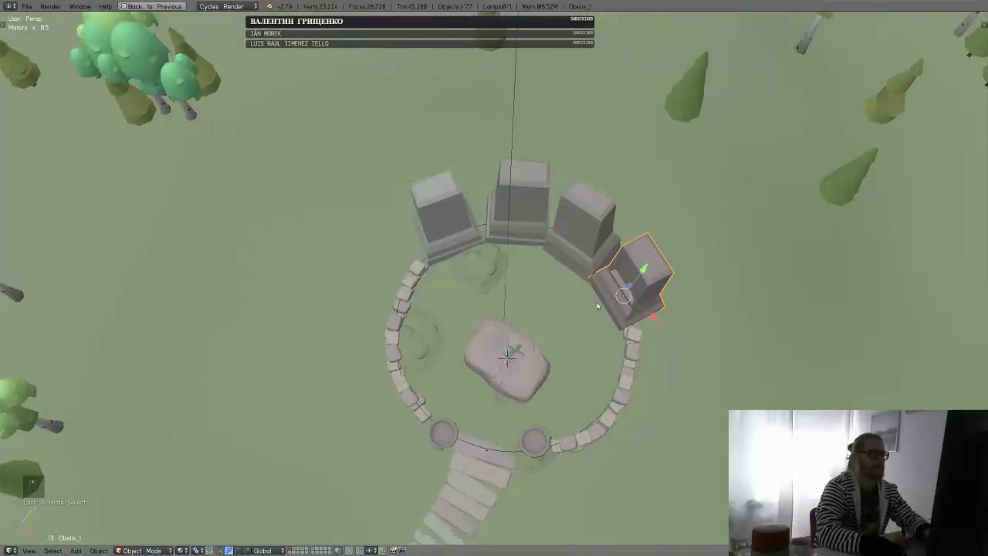
{"action": "key", "text": "q"}
{"action": "middle_click_drag", "start_coordinate": [526, 235], "coordinate": [545, 311], "text": "shift"}
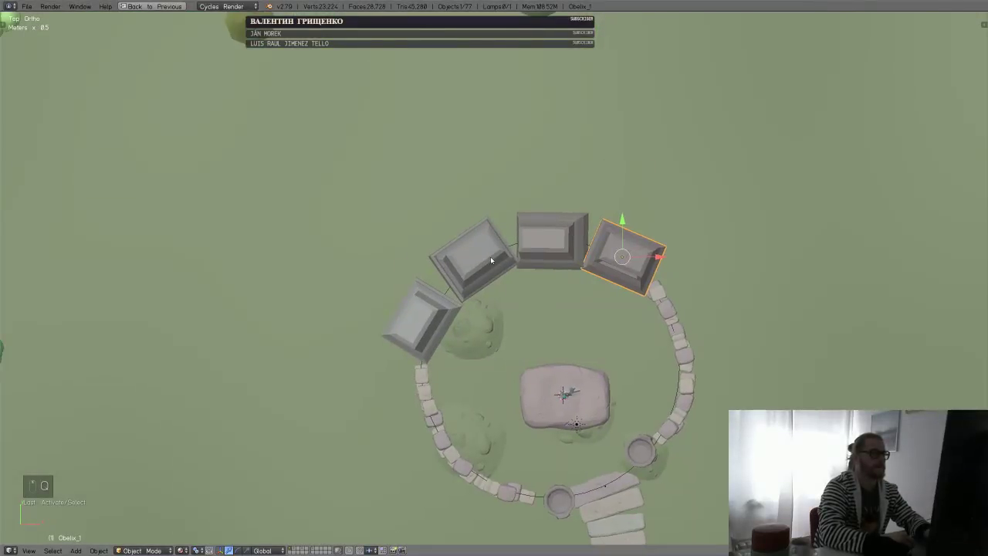
{"action": "key", "text": "g"}
{"action": "left_click", "coordinate": [545, 268]}
{"action": "key", "text": "g"}
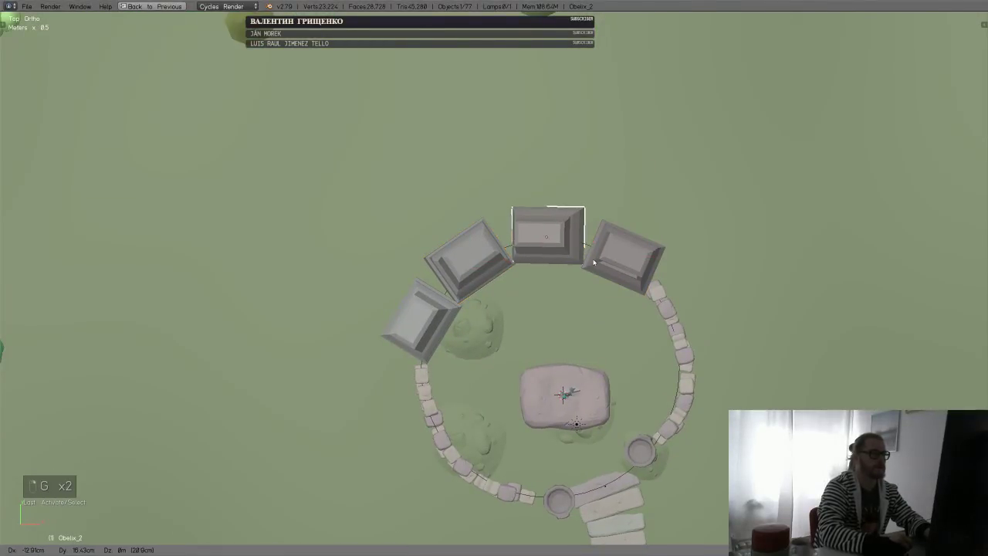
{"action": "left_click", "coordinate": [593, 269]}
{"action": "key", "text": "a"}
{"action": "middle_click_drag", "start_coordinate": [593, 271], "coordinate": [630, 272]}
{"action": "scroll", "coordinate": [607, 271], "scroll_direction": "up", "scroll_amount": 4}
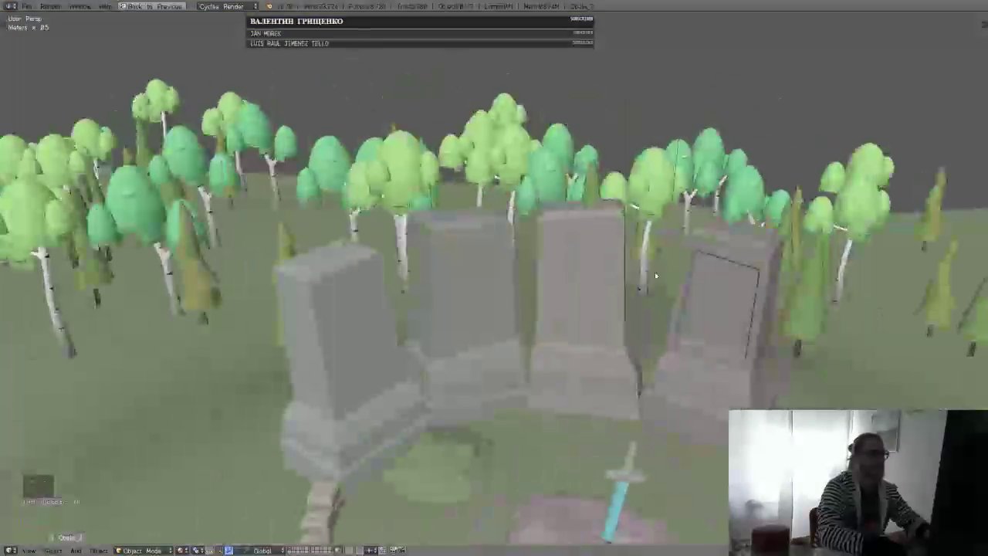
{"action": "key", "text": "ctrl+s"}
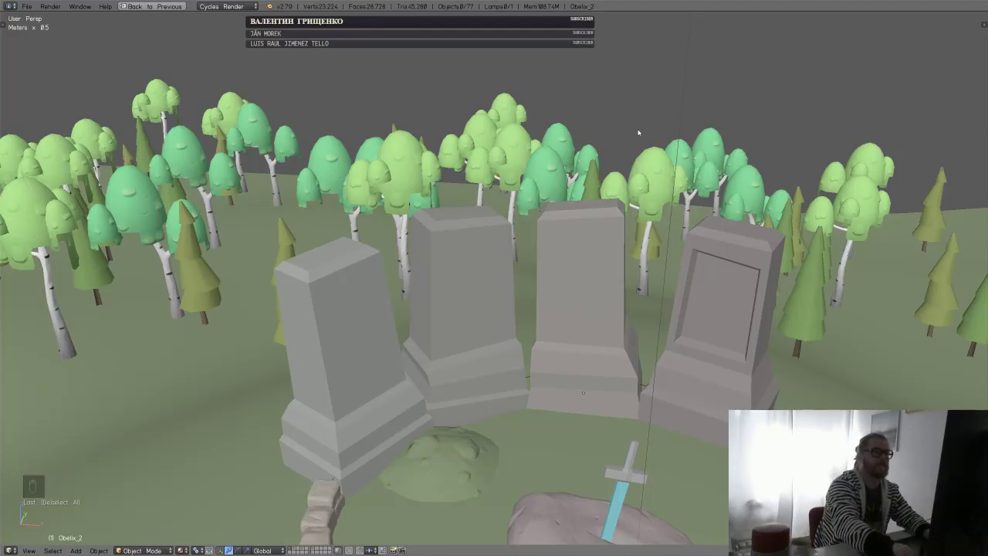
{"action": "right_click", "coordinate": [686, 316]}
{"action": "middle_click_drag", "start_coordinate": [686, 315], "coordinate": [416, 435]}
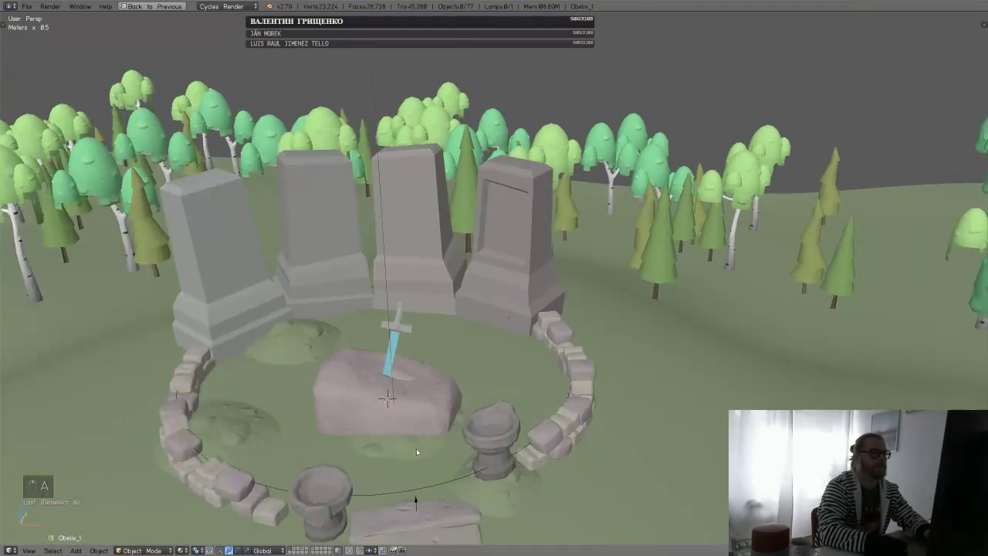
{"action": "key", "text": "g"}
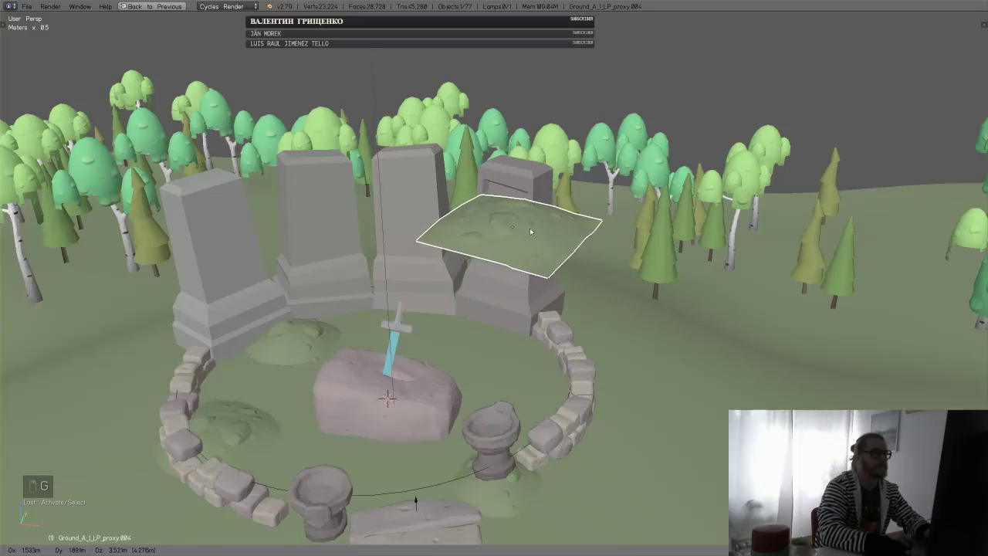
{"action": "right_click", "coordinate": [531, 231]}
{"action": "right_click", "coordinate": [529, 262]}
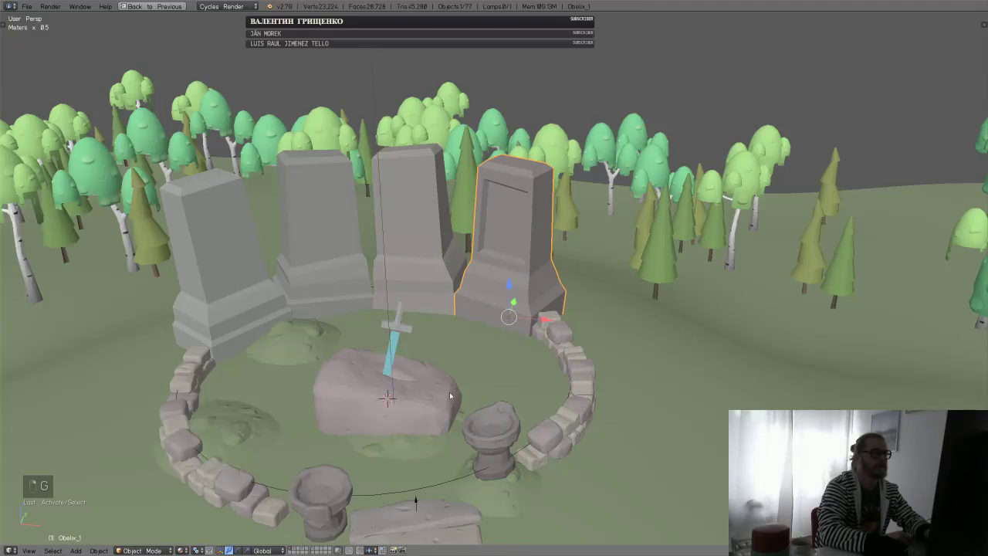
- Try placing a linked duplicate of the ground mound at the foot of the paneled obelisk
{"action": "right_click", "coordinate": [432, 416]}
{"action": "right_click", "coordinate": [425, 431]}
{"action": "middle_click_drag", "start_coordinate": [425, 431], "coordinate": [414, 391]}
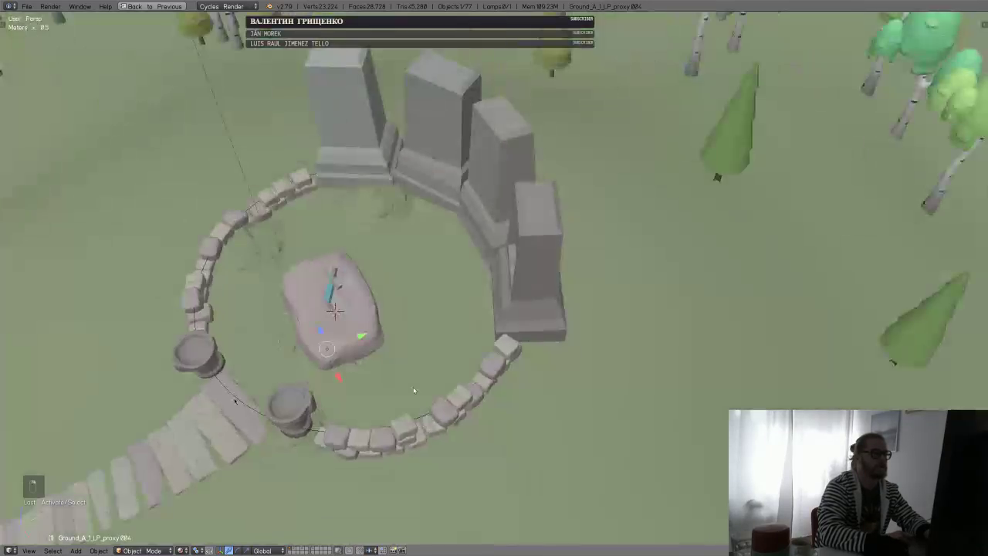
{"action": "key", "text": "q"}
{"action": "left_click", "coordinate": [428, 322]}
{"action": "key", "text": "alt+d"}
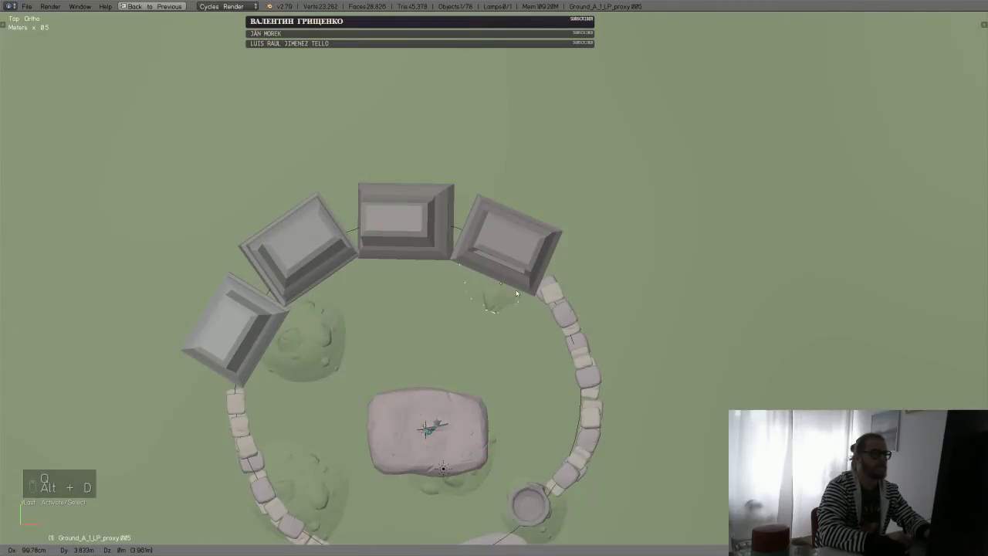
{"action": "left_click", "coordinate": [526, 275]}
- Resize and rotate the duplicated mound to fit the terrain around the paneled obelisk, and deselect it
{"action": "key", "text": "s"}
{"action": "left_click", "coordinate": [587, 262]}
{"action": "middle_click_drag", "start_coordinate": [587, 261], "coordinate": [668, 266]}
{"action": "key", "text": "r"}
{"action": "left_click", "coordinate": [617, 331]}
{"action": "middle_click_drag", "start_coordinate": [617, 330], "coordinate": [743, 307]}
{"action": "key", "text": "r"}
{"action": "left_click", "coordinate": [506, 304]}
{"action": "key", "text": "a"}
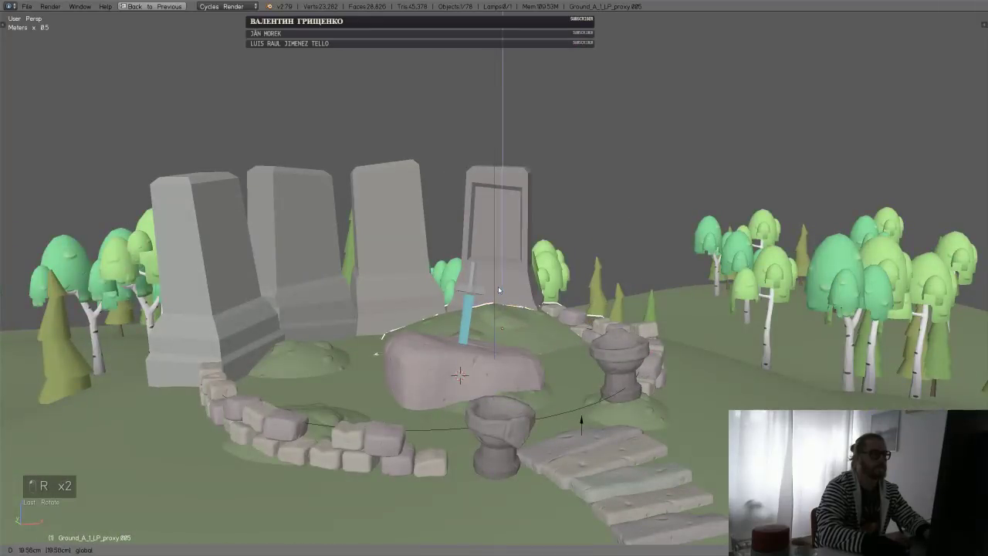
- Delete the duplicated mound by the paneled obelisk
{"action": "middle_click_drag", "start_coordinate": [507, 303], "coordinate": [487, 313]}
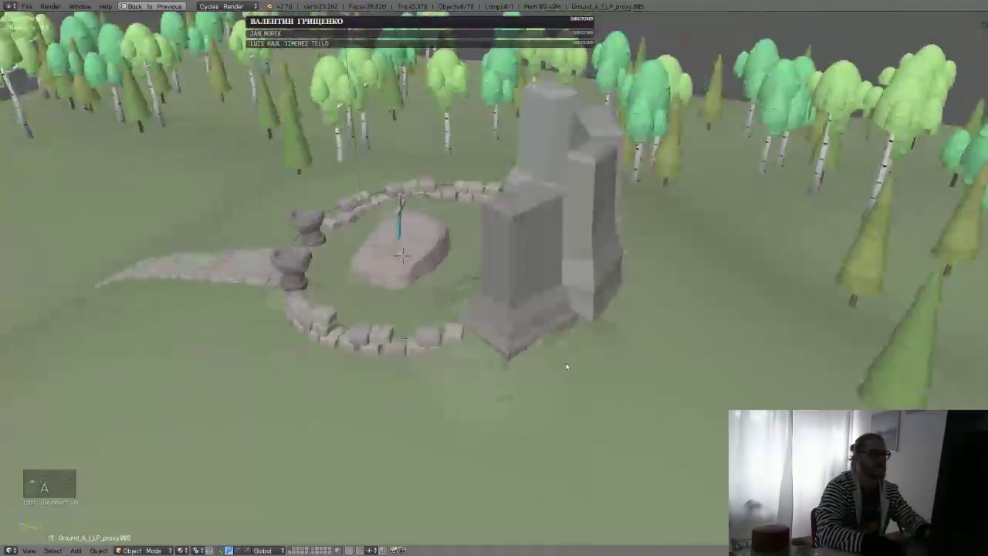
{"action": "right_click", "coordinate": [540, 356]}
{"action": "key", "text": "x"}
{"action": "left_click", "coordinate": [544, 359]}
- Examine the obelisk bases and the existing ground mound between the sword stone and the obelisks
{"action": "middle_click_drag", "start_coordinate": [544, 360], "coordinate": [328, 506]}
{"action": "middle_click_drag", "start_coordinate": [544, 332], "coordinate": [589, 286]}
{"action": "middle_click_drag", "start_coordinate": [586, 366], "coordinate": [411, 462]}
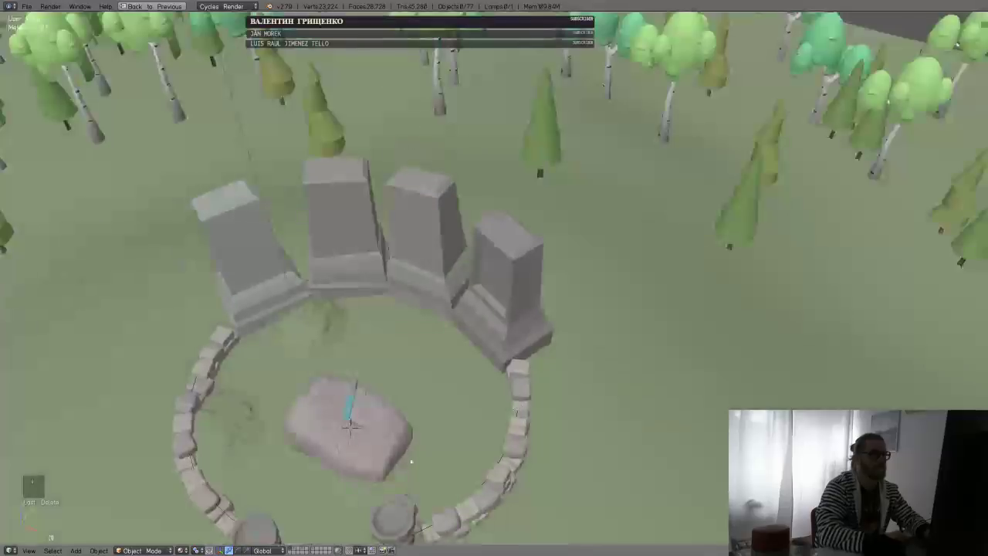
{"action": "right_click", "coordinate": [326, 324]}
{"action": "middle_click_drag", "start_coordinate": [370, 357], "coordinate": [510, 284], "text": "shift"}
{"action": "scroll", "coordinate": [522, 313], "scroll_direction": "up", "scroll_amount": 4}
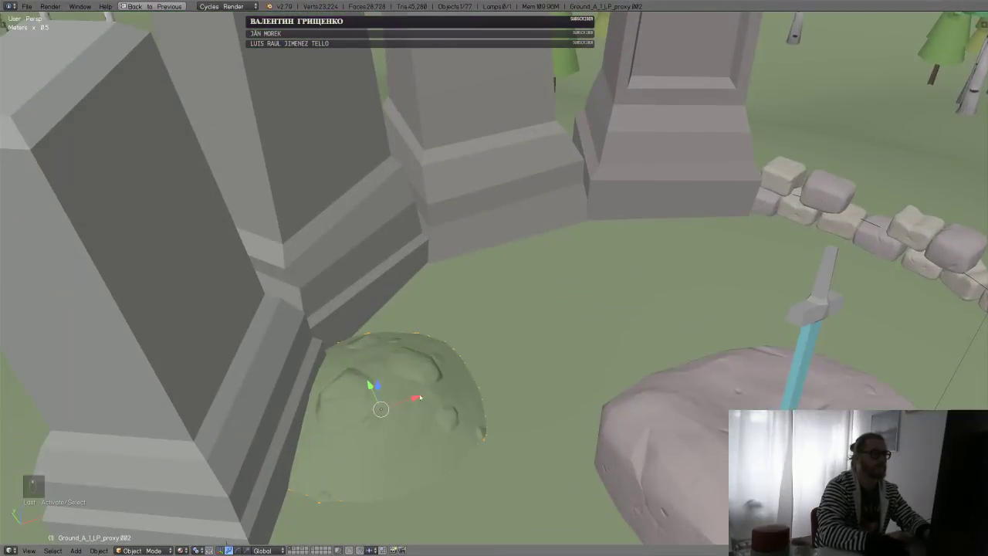
{"action": "scroll", "coordinate": [656, 250], "scroll_direction": "down", "scroll_amount": 5}
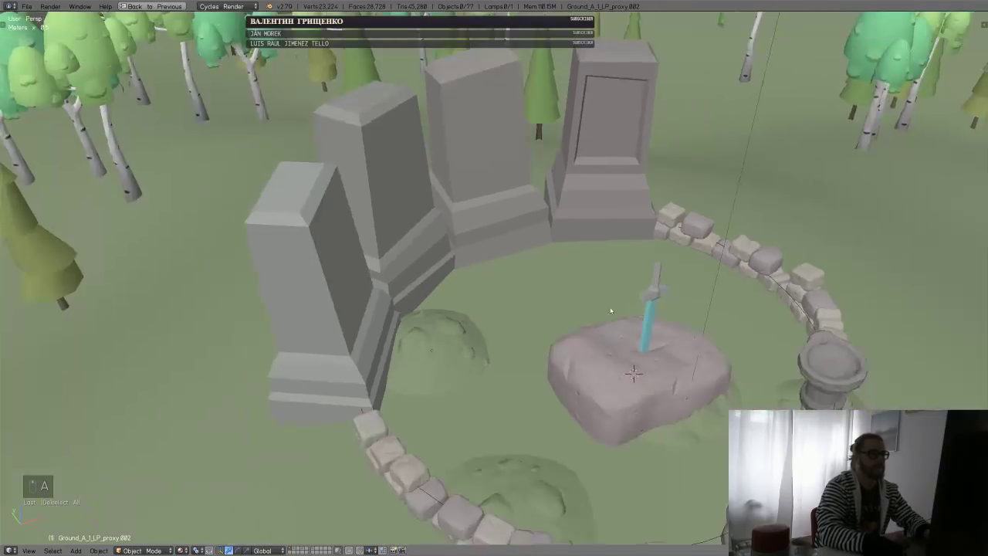
{"action": "middle_click_drag", "start_coordinate": [624, 315], "coordinate": [536, 334]}
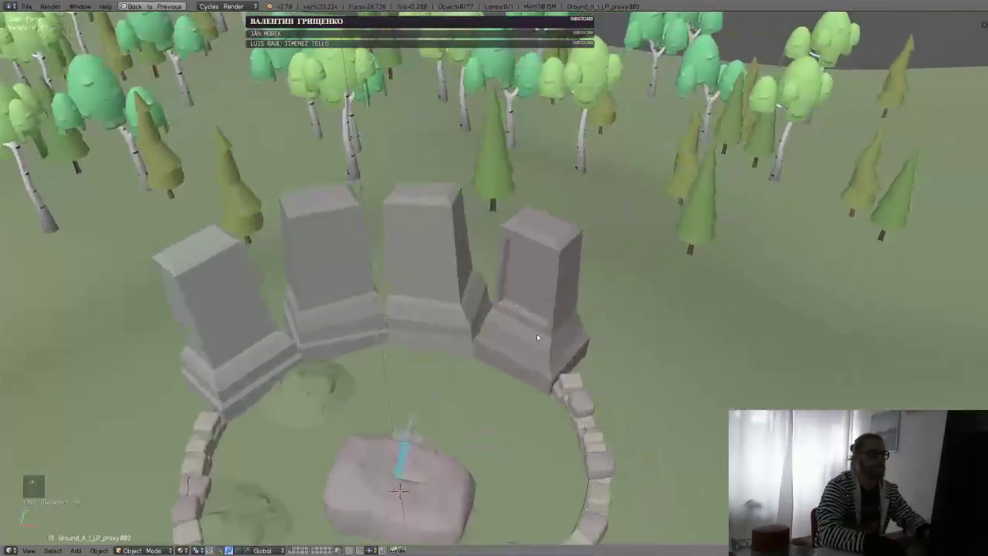
- Switch to the asset collection on layer 2 and isolate the paneled obelisk copy for a maximized close view
{"action": "right_click", "coordinate": [538, 331]}
{"action": "key", "text": "2"}
{"action": "right_click", "coordinate": [739, 337]}
{"action": "key", "text": "KP_Decimal"}
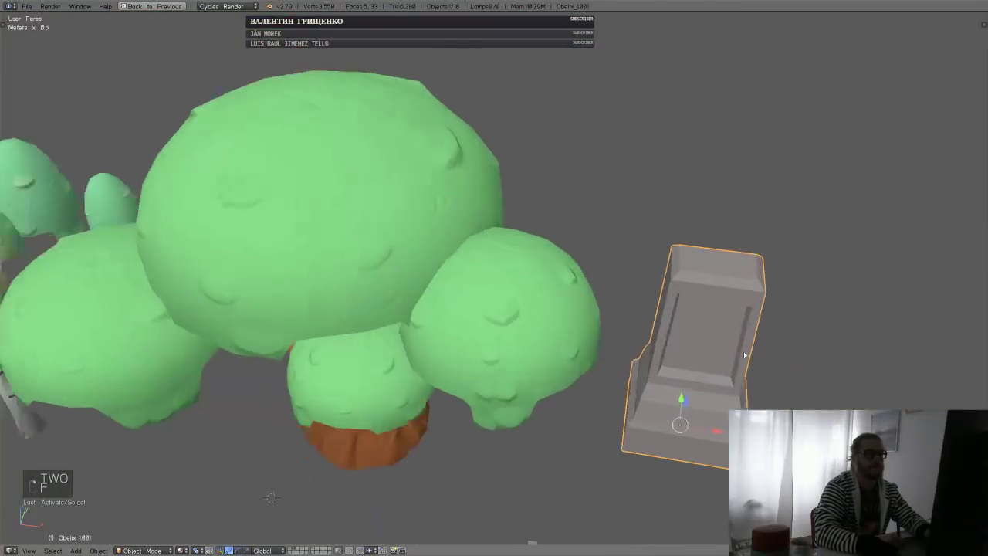
{"action": "key", "text": "shift+h"}
{"action": "key", "text": "ctrl+Up"}
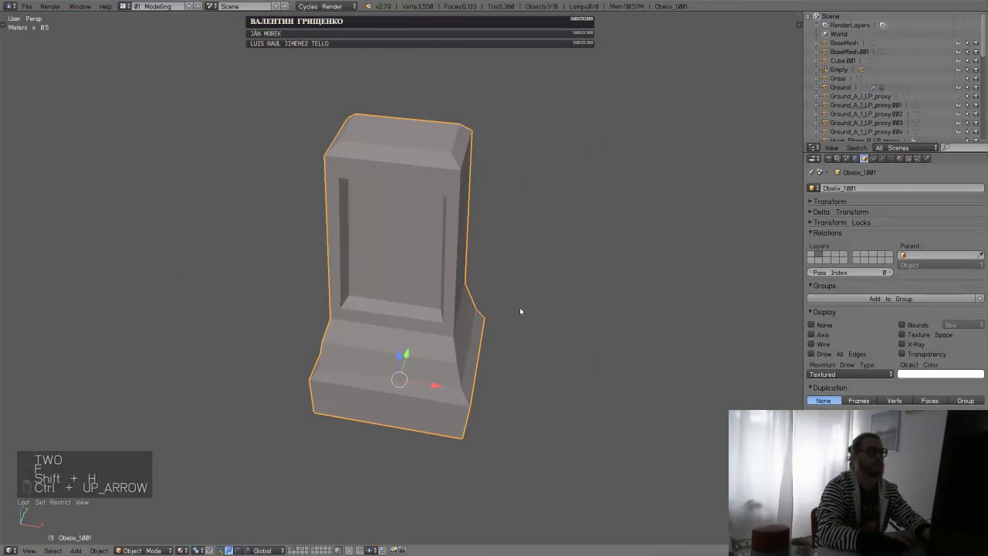
{"action": "key", "text": "ctrl+Up"}
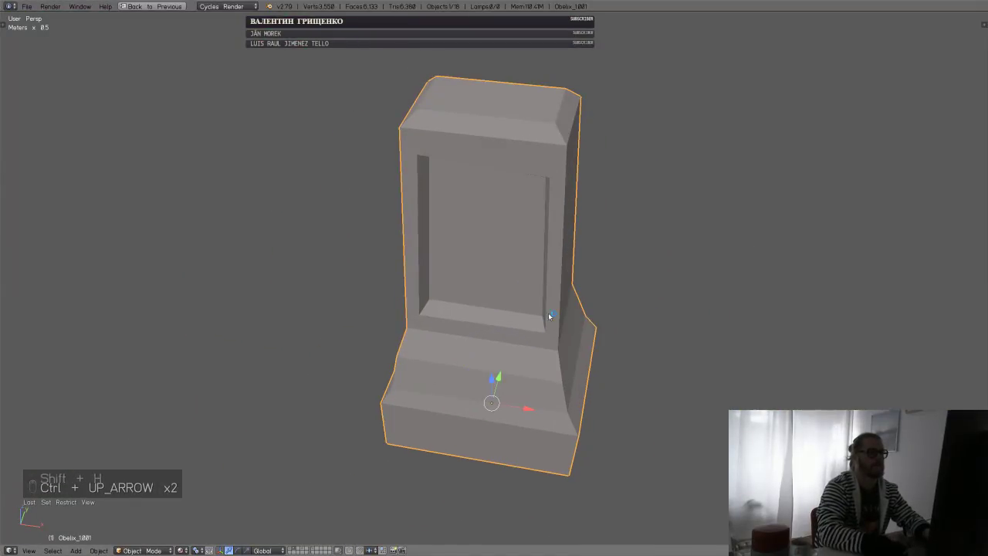
{"action": "mouse_move", "coordinate": [548, 312]}
{"action": "middle_mouse_down"}
{"action": "mouse_move", "coordinate": [598, 278]}
{"action": "mouse_move", "coordinate": [555, 281]}
{"action": "mouse_move", "coordinate": [556, 303]}
{"action": "middle_mouse_up"}
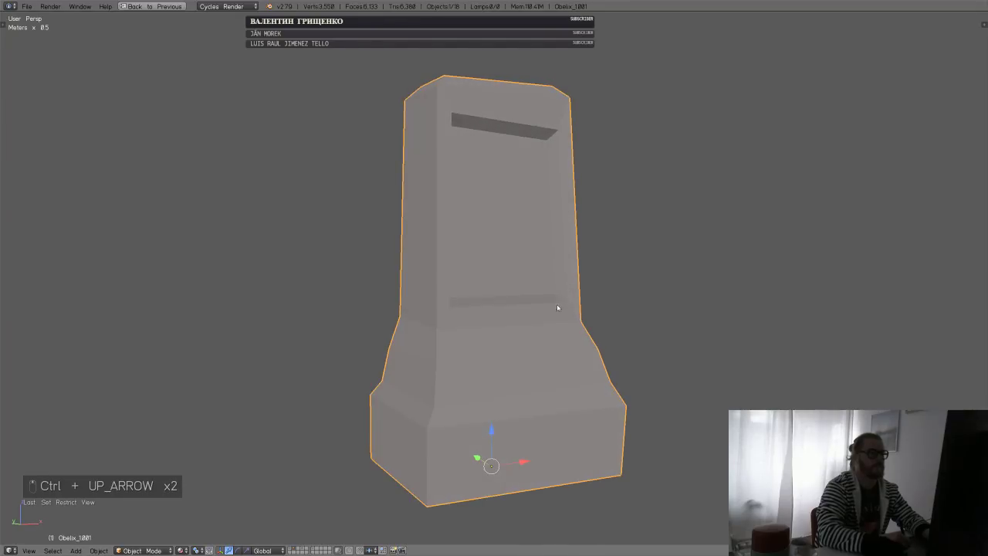
- Extrude the obelisk's bottom edge loop and scale it outward into a flat skirt around the base
{"action": "key", "text": "Tab"}
{"action": "key", "text": "2"}
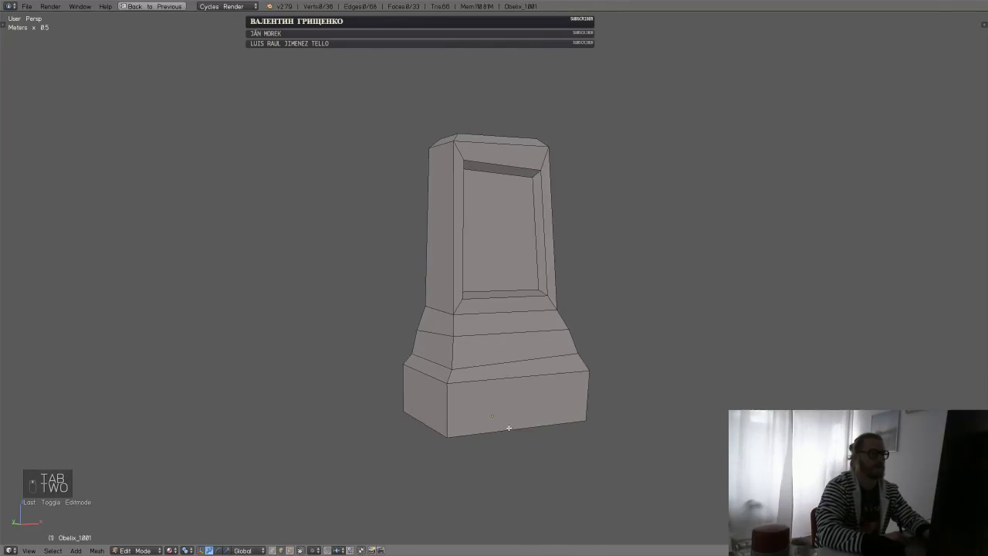
{"action": "left_click", "coordinate": [508, 427], "text": "alt"}
{"action": "middle_click_drag", "start_coordinate": [508, 428], "coordinate": [647, 311]}
{"action": "key", "text": "e"}
{"action": "key", "text": "s"}
{"action": "left_click", "coordinate": [657, 266]}
- Move the skirt's outer front edge outward along Y and raise the base's inner front edge slightly
{"action": "right_click", "coordinate": [525, 382]}
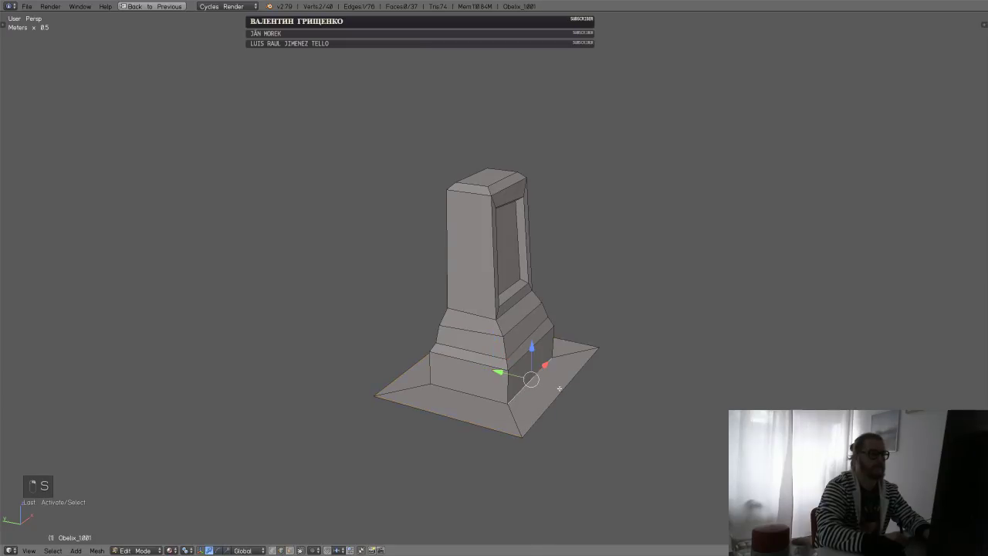
{"action": "key", "text": "g"}
{"action": "key", "text": "y"}
{"action": "key", "text": "Return"}
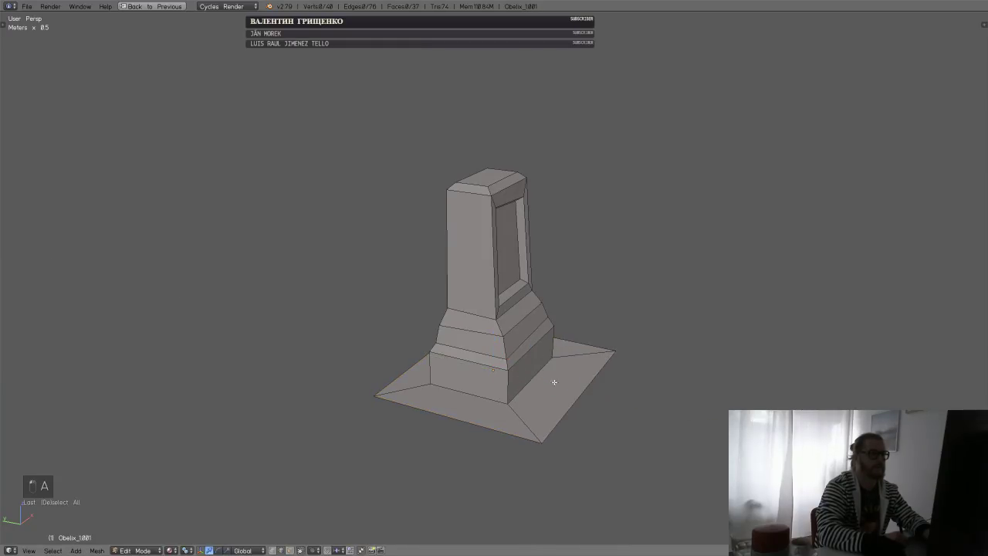
{"action": "left_click_drag", "start_coordinate": [532, 355], "coordinate": [534, 344]}
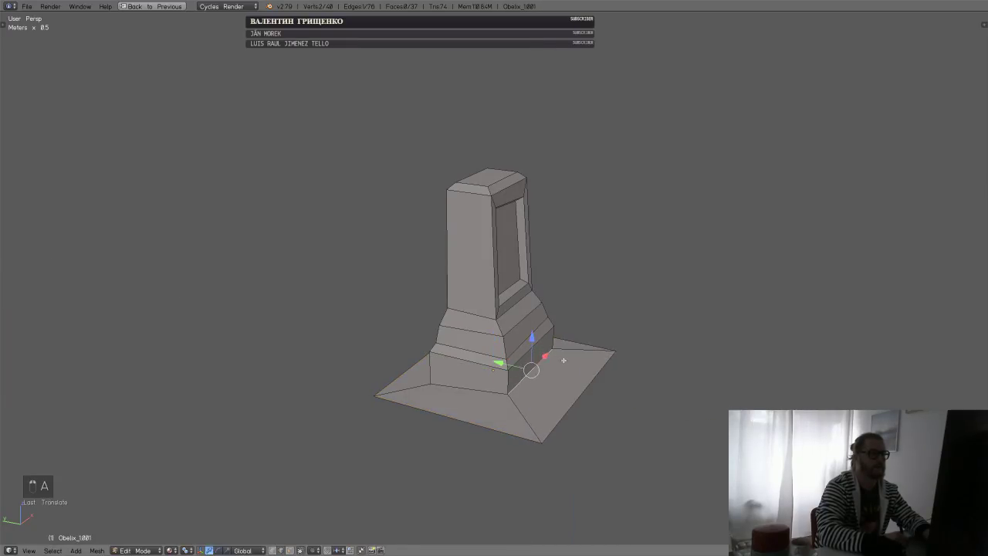
- Raise the vertex at the back bottom corner of the base slightly where it meets the skirt
{"action": "middle_click_drag", "start_coordinate": [562, 359], "coordinate": [504, 399]}
{"action": "middle_click_drag", "start_coordinate": [49, 405], "coordinate": [319, 268]}
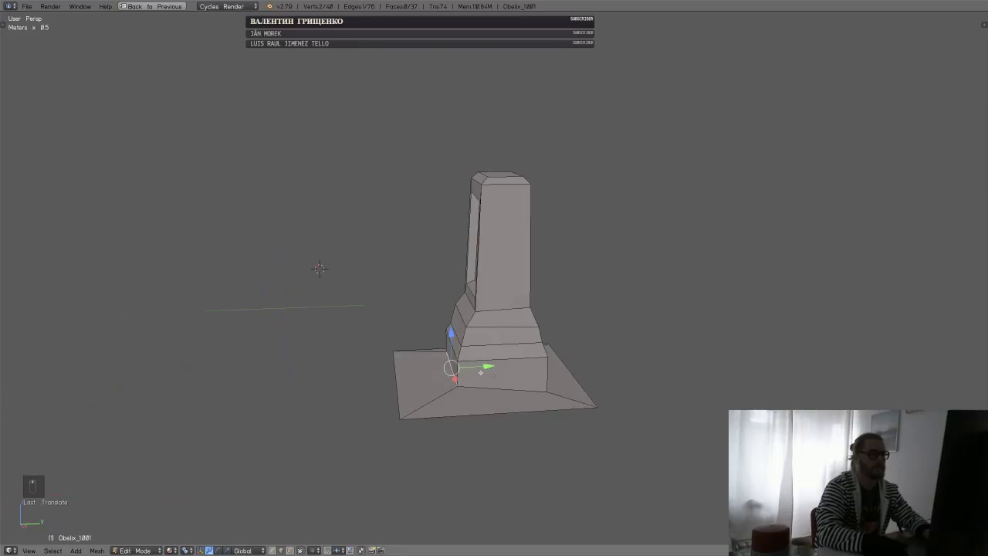
{"action": "middle_click_drag", "start_coordinate": [496, 384], "coordinate": [507, 363]}
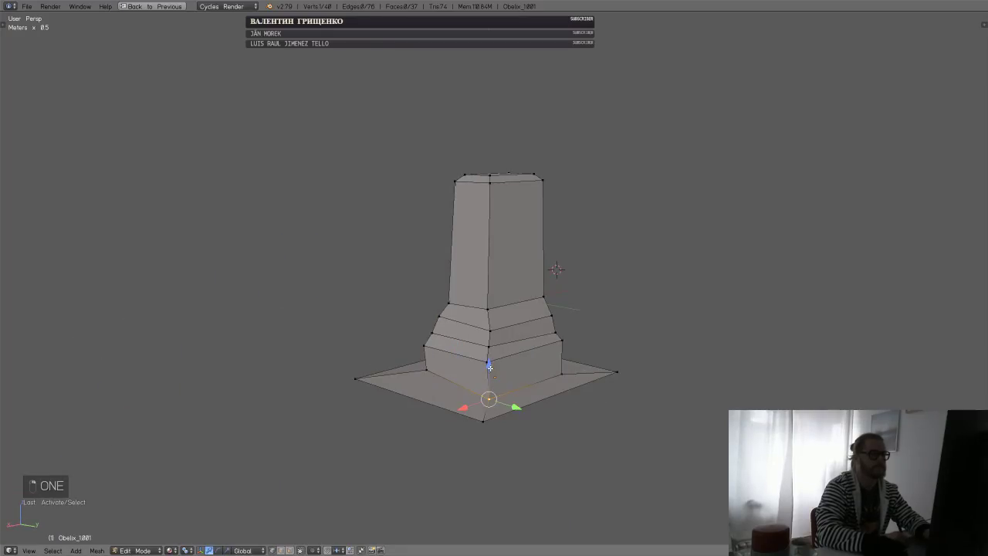
{"action": "left_click_drag", "start_coordinate": [489, 368], "coordinate": [489, 360]}
{"action": "middle_click_drag", "start_coordinate": [477, 383], "coordinate": [552, 420]}
- Scale the skirt's four outer corner vertices together, lower them along Z, and finish mesh editing
{"action": "right_click", "coordinate": [570, 428]}
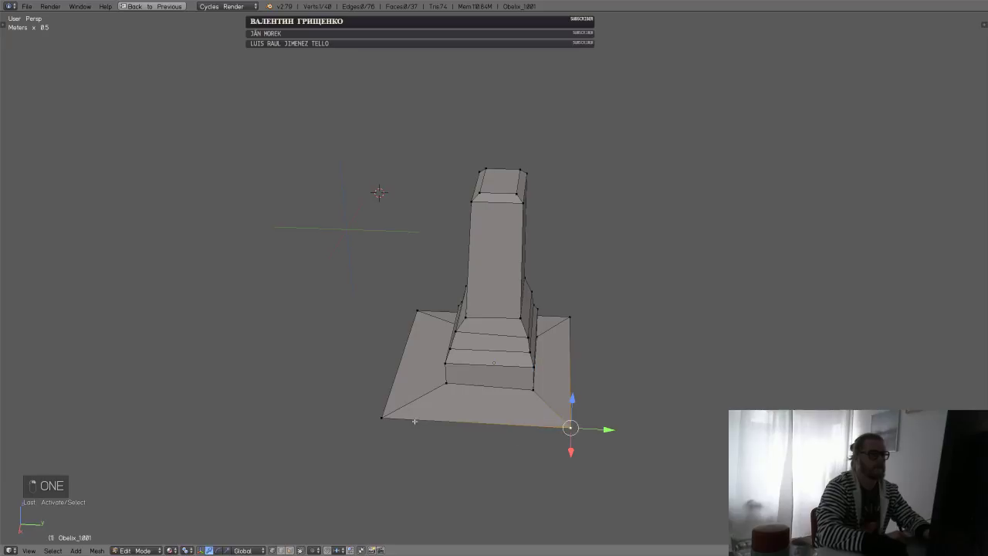
{"action": "right_click", "coordinate": [379, 418], "text": "shift"}
{"action": "right_click", "coordinate": [417, 310], "text": "shift"}
{"action": "right_click", "coordinate": [571, 317], "text": "shift"}
{"action": "middle_click_drag", "start_coordinate": [574, 317], "coordinate": [618, 306]}
{"action": "key", "text": "s"}
{"action": "left_click", "coordinate": [615, 304]}
{"action": "key", "text": "g"}
{"action": "key", "text": "z"}
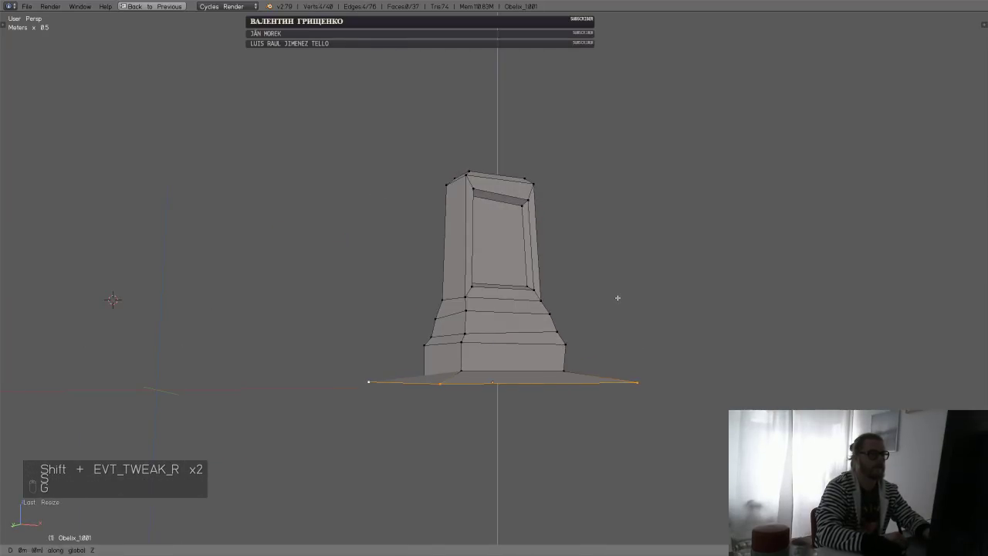
{"action": "left_click", "coordinate": [613, 320]}
{"action": "middle_click_drag", "start_coordinate": [591, 327], "coordinate": [342, 344]}
{"action": "key", "text": "Tab"}
- On layer 1, shift the paneled obelisk slightly and raise it so its skirt meets the terrain
{"action": "key", "text": "1"}
{"action": "right_click", "coordinate": [264, 296]}
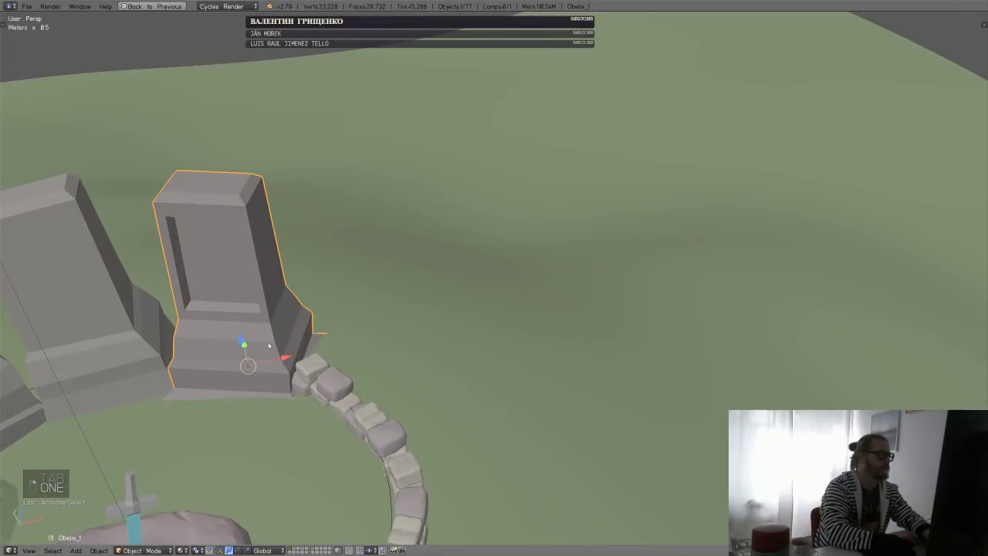
{"action": "middle_click_drag", "start_coordinate": [268, 346], "coordinate": [446, 309]}
{"action": "scroll", "coordinate": [339, 335], "scroll_direction": "down", "scroll_amount": 2}
{"action": "left_click_drag", "start_coordinate": [445, 309], "coordinate": [452, 302]}
{"action": "middle_click_drag", "start_coordinate": [452, 302], "coordinate": [525, 287]}
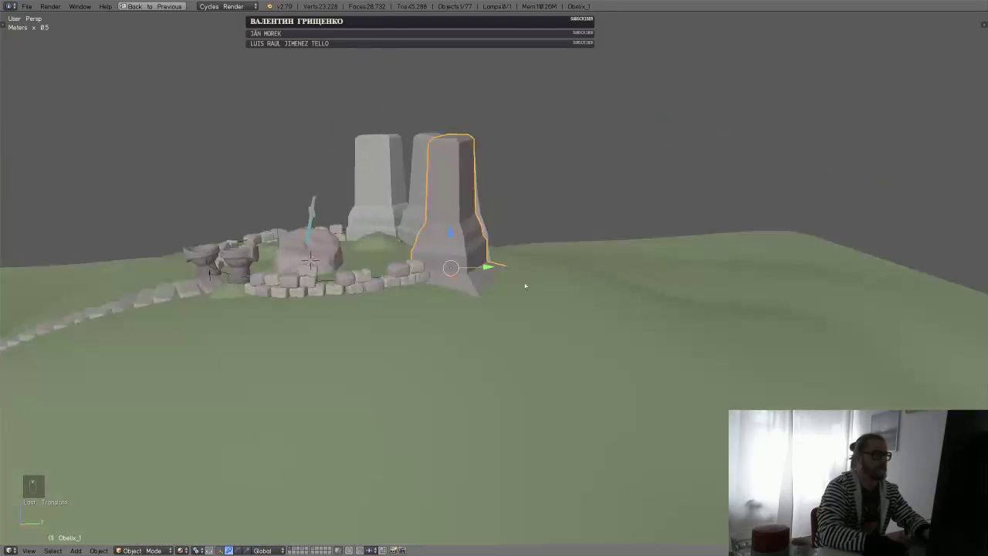
{"action": "left_click_drag", "start_coordinate": [449, 234], "coordinate": [449, 228]}
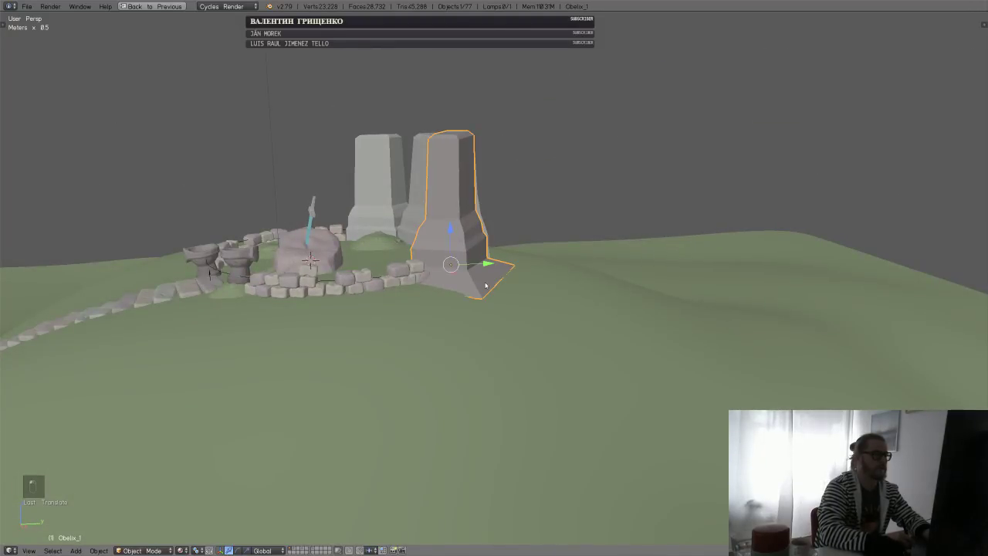
{"action": "middle_click_drag", "start_coordinate": [449, 228], "coordinate": [503, 282]}
- Move the skirt's outer back edge outward and lower it into the ground, finish mesh editing, and save the file
{"action": "key", "text": "Tab"}
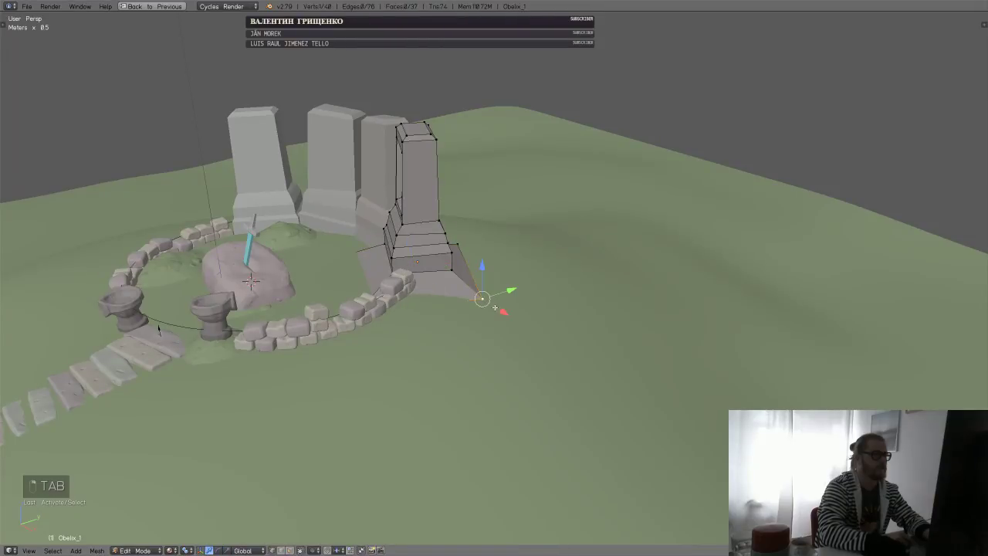
{"action": "left_click_drag", "start_coordinate": [469, 236], "coordinate": [489, 242]}
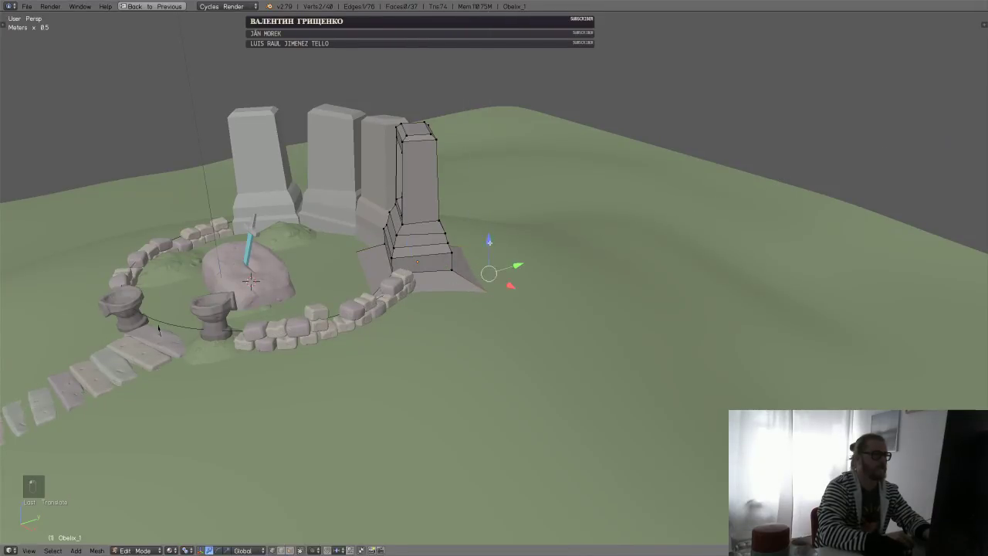
{"action": "key", "text": "Tab"}
{"action": "scroll", "coordinate": [520, 278], "scroll_direction": "down", "scroll_amount": 4}
{"action": "middle_click_drag", "start_coordinate": [520, 279], "coordinate": [615, 328]}
{"action": "key", "text": "ctrl+s"}
- Finish mesh editing, examine from several sides how the obelisks sit on the ground of the clearing, and save the file
{"action": "scroll", "coordinate": [615, 328], "scroll_direction": "down", "scroll_amount": 4}
{"action": "right_click", "coordinate": [517, 379]}
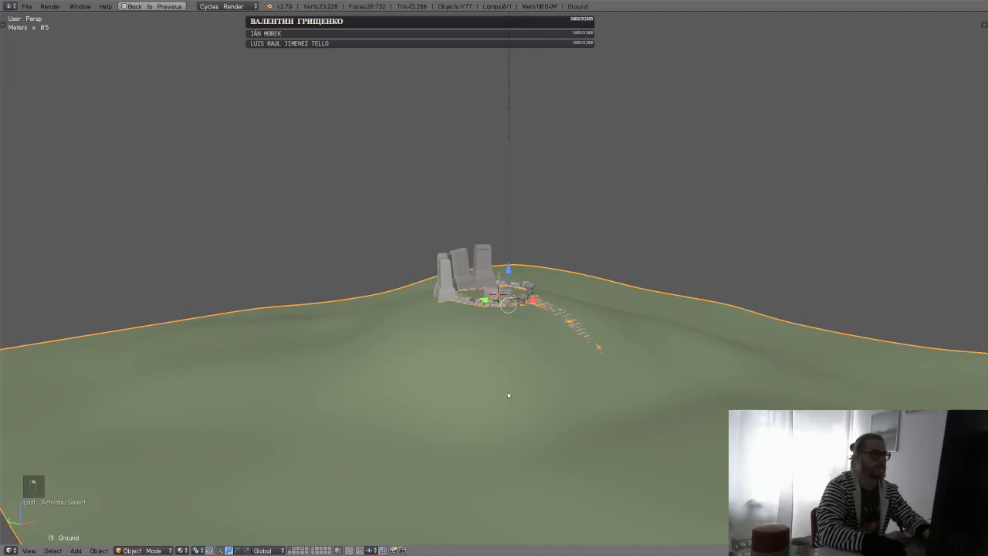
{"action": "mouse_move", "coordinate": [516, 379]}
{"action": "middle_mouse_down"}
{"action": "mouse_move", "coordinate": [574, 379]}
{"action": "mouse_move", "coordinate": [529, 434]}
{"action": "mouse_move", "coordinate": [568, 358]}
{"action": "mouse_move", "coordinate": [520, 362]}
{"action": "mouse_move", "coordinate": [516, 377]}
{"action": "middle_mouse_up"}
{"action": "scroll", "coordinate": [516, 377], "scroll_direction": "up", "scroll_amount": 5}
{"action": "middle_click_drag", "start_coordinate": [602, 281], "coordinate": [539, 328]}
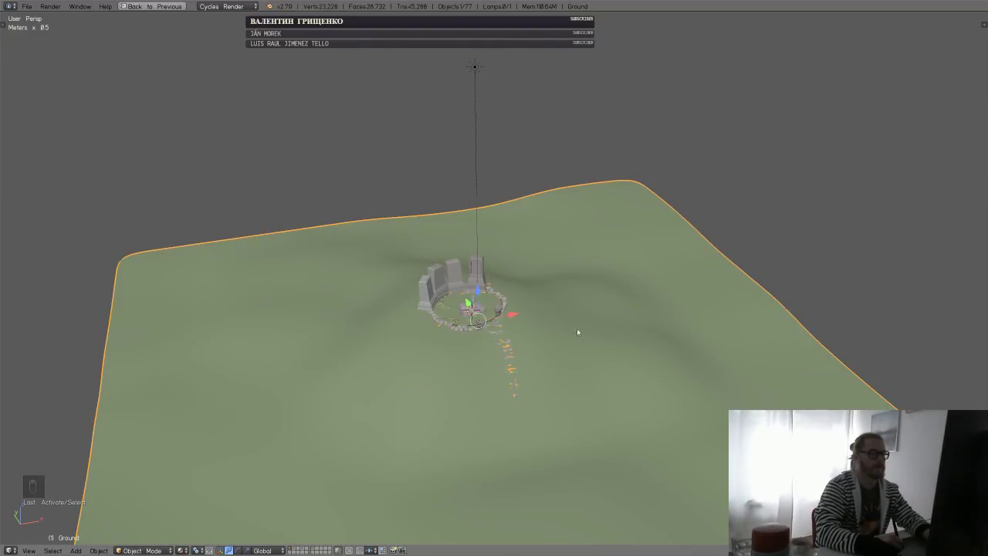
{"action": "middle_click_drag", "start_coordinate": [613, 280], "coordinate": [523, 375]}
{"action": "middle_click_drag", "start_coordinate": [595, 302], "coordinate": [527, 286]}
{"action": "scroll", "coordinate": [586, 285], "scroll_direction": "up", "scroll_amount": 5}
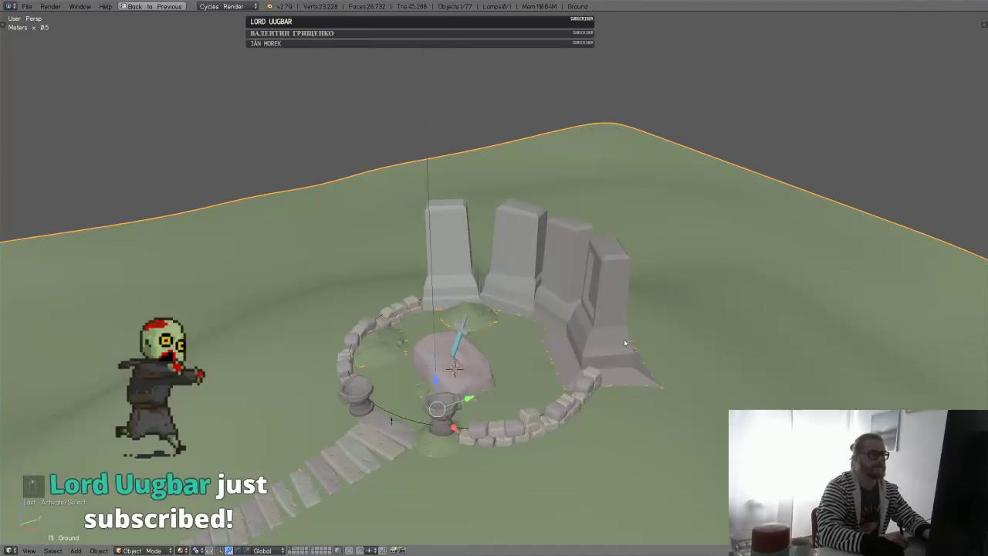
{"action": "key", "text": "ctrl+s"}
{"action": "scroll", "coordinate": [627, 309], "scroll_direction": "up", "scroll_amount": 4}
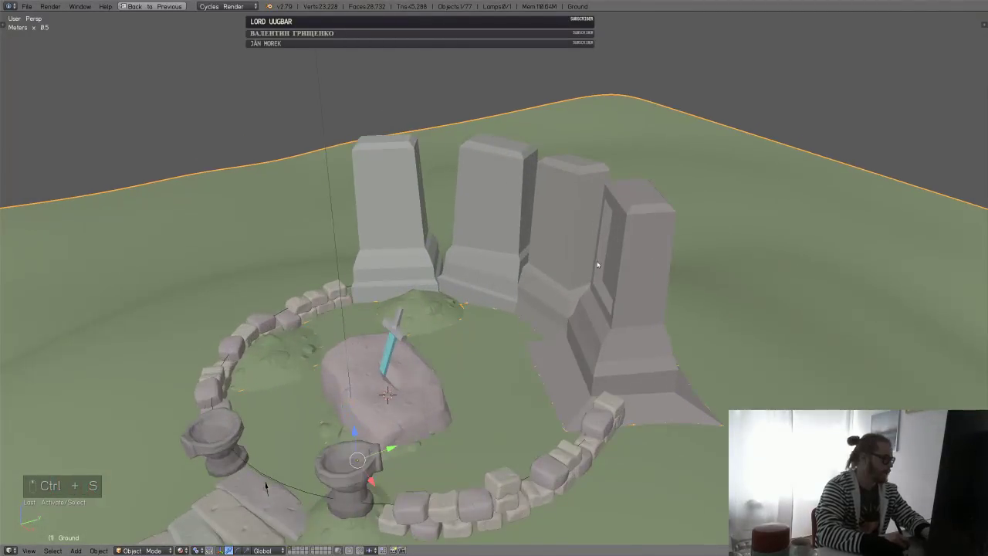
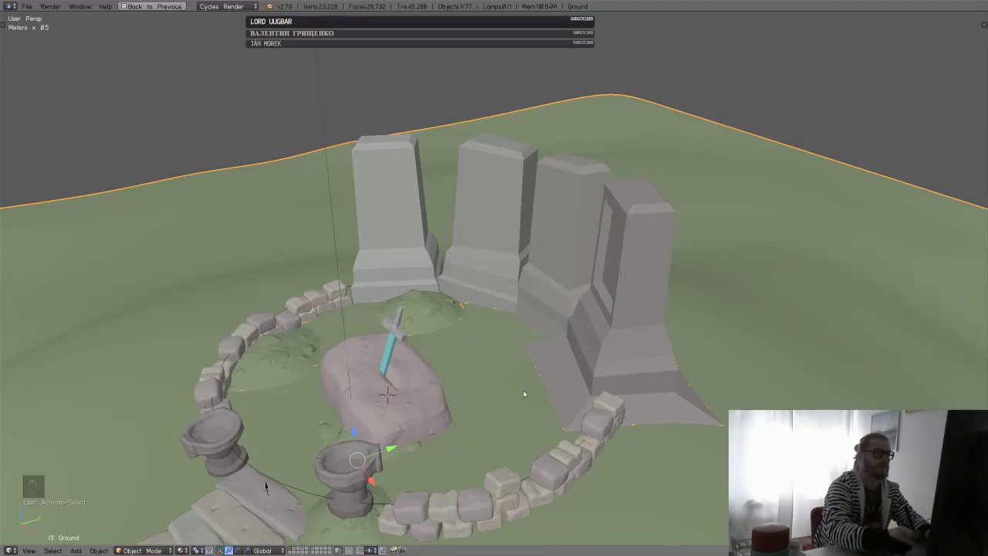
- Select the paneled obelisk in the clearing and compare it with its copy on layer 2
{"action": "key", "text": "a"}
{"action": "right_click", "coordinate": [622, 373]}
{"action": "middle_click_drag", "start_coordinate": [622, 373], "coordinate": [675, 386]}
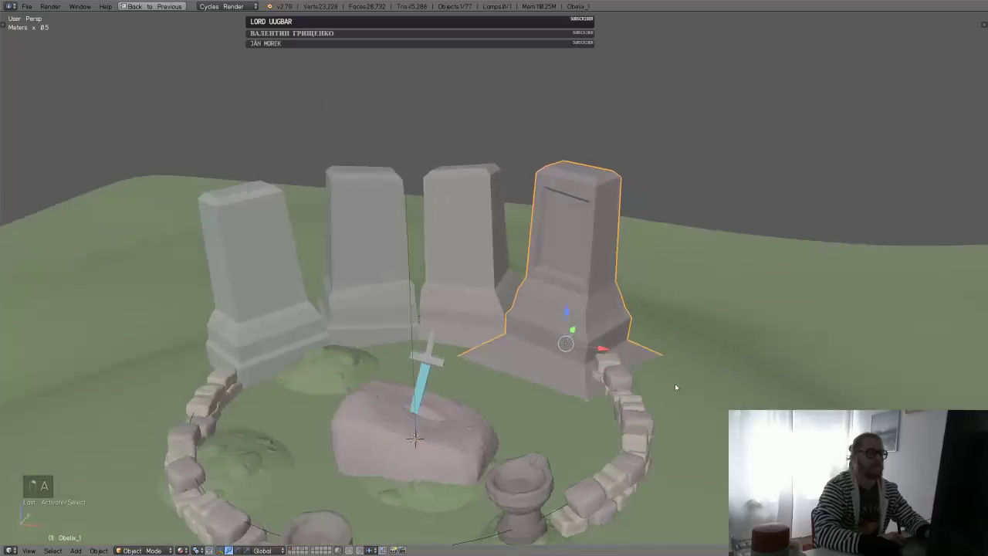
{"action": "scroll", "coordinate": [642, 382], "scroll_direction": "down", "scroll_amount": 6}
{"action": "key", "text": "2"}
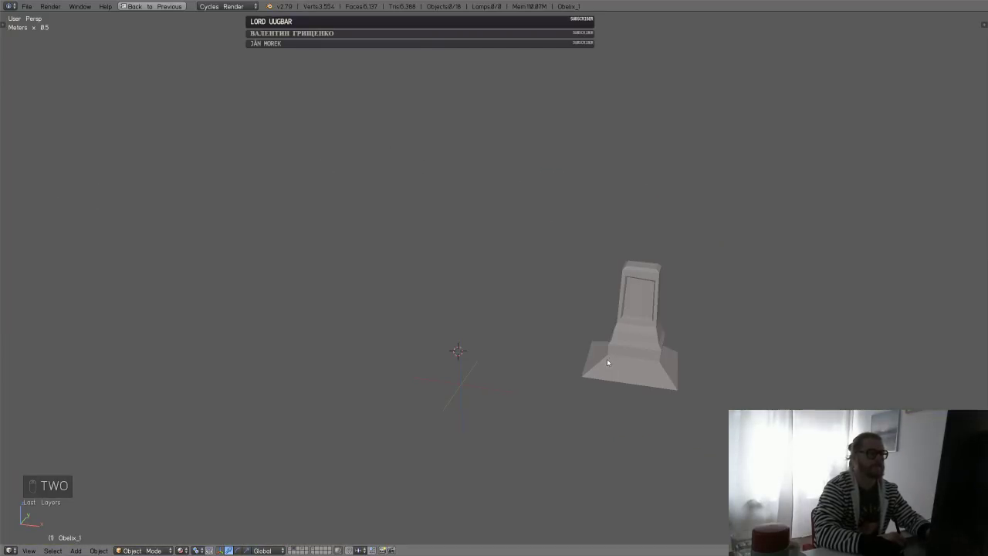
{"action": "key", "text": "1"}
{"action": "middle_click_drag", "start_coordinate": [576, 312], "coordinate": [546, 303]}
- Raise the bevel face at the stone-wall end of the paneled obelisk's top, shift it slightly outward along X, and save the file
{"action": "key", "text": "Tab"}
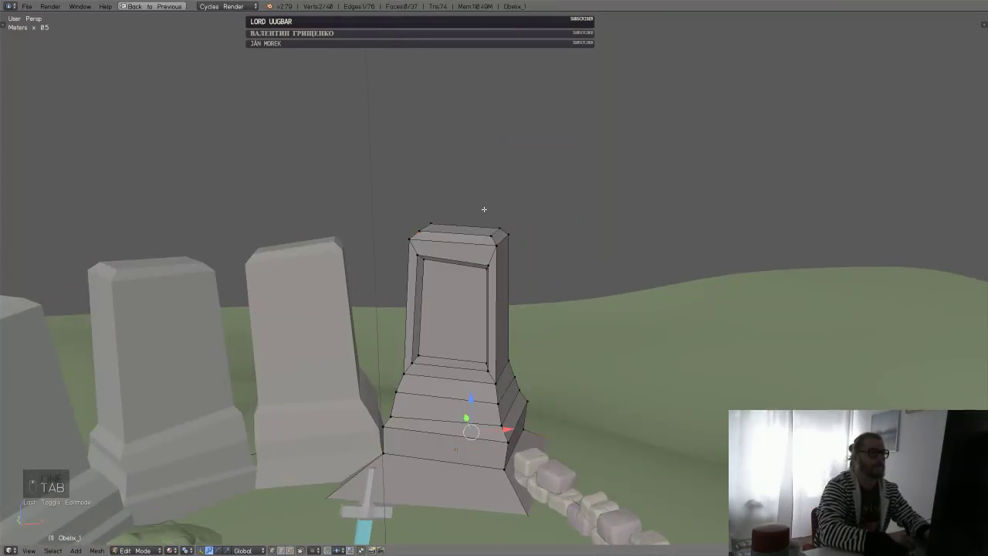
{"action": "right_click", "coordinate": [499, 233], "text": "shift"}
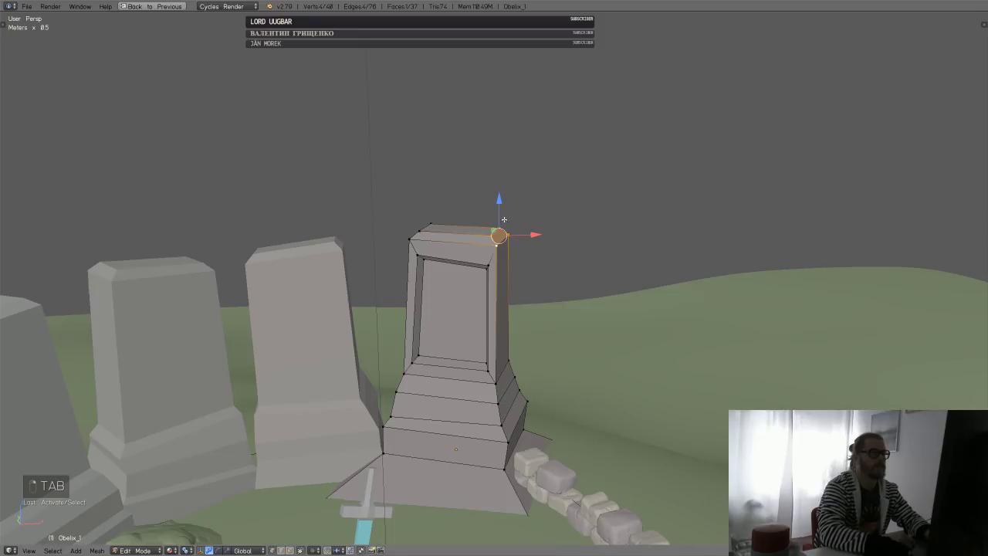
{"action": "key", "text": "g"}
{"action": "key", "text": "z"}
{"action": "left_click_drag", "start_coordinate": [502, 198], "coordinate": [501, 194]}
{"action": "left_click_drag", "start_coordinate": [532, 229], "coordinate": [541, 229]}
{"action": "key", "text": "a"}
{"action": "mouse_move", "coordinate": [520, 298]}
{"action": "middle_mouse_down"}
{"action": "mouse_move", "coordinate": [555, 282]}
{"action": "mouse_move", "coordinate": [470, 280]}
{"action": "mouse_move", "coordinate": [484, 342]}
{"action": "mouse_move", "coordinate": [461, 349]}
{"action": "mouse_move", "coordinate": [525, 308]}
{"action": "middle_mouse_up"}
{"action": "key", "text": "Tab"}
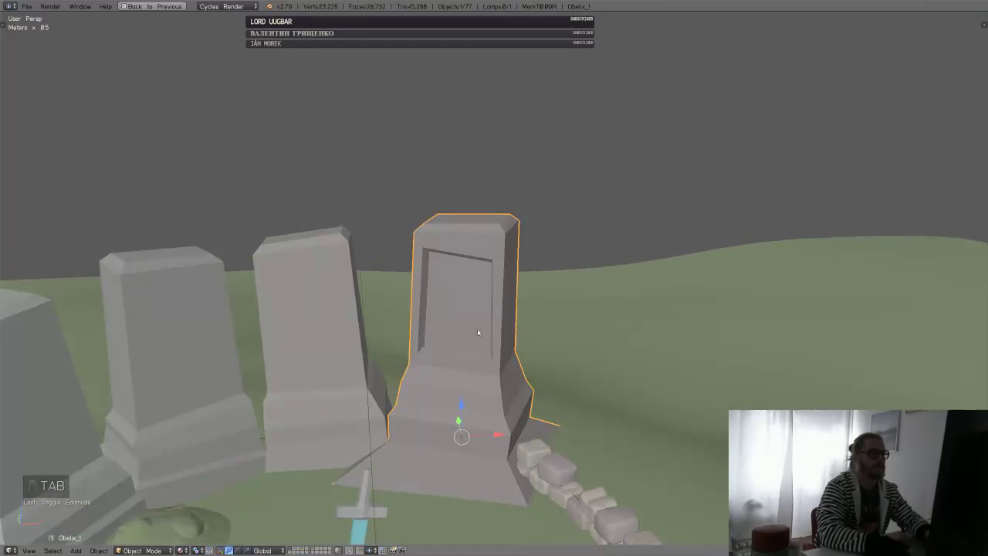
{"action": "key", "text": "ctrl+s"}
- On layer 2, select the obelisk copy, restore the full window layout, check its object name without editing it, and save
{"action": "key", "text": "2"}
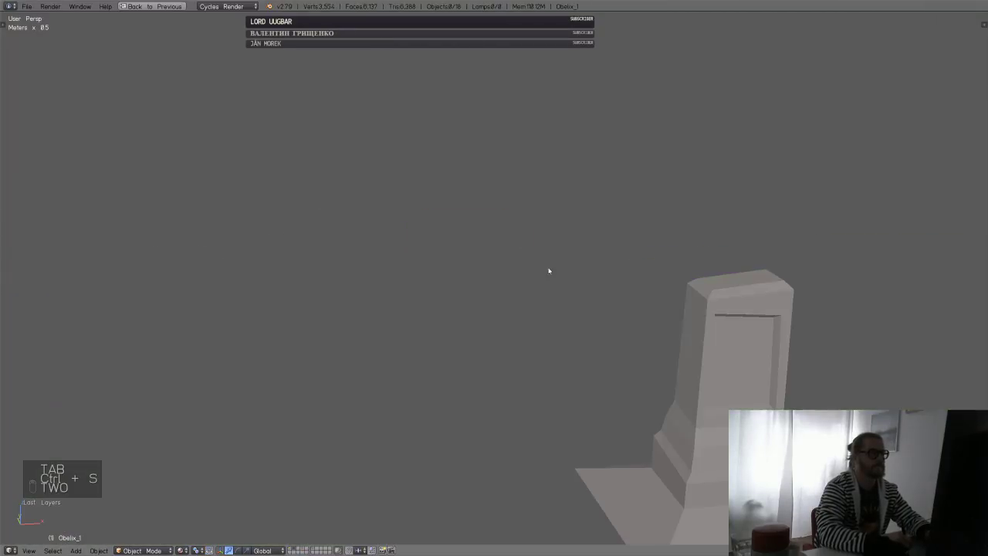
{"action": "right_click", "coordinate": [706, 321]}
{"action": "scroll", "coordinate": [579, 275], "scroll_direction": "down", "scroll_amount": 2}
{"action": "key", "text": "ctrl+Down"}
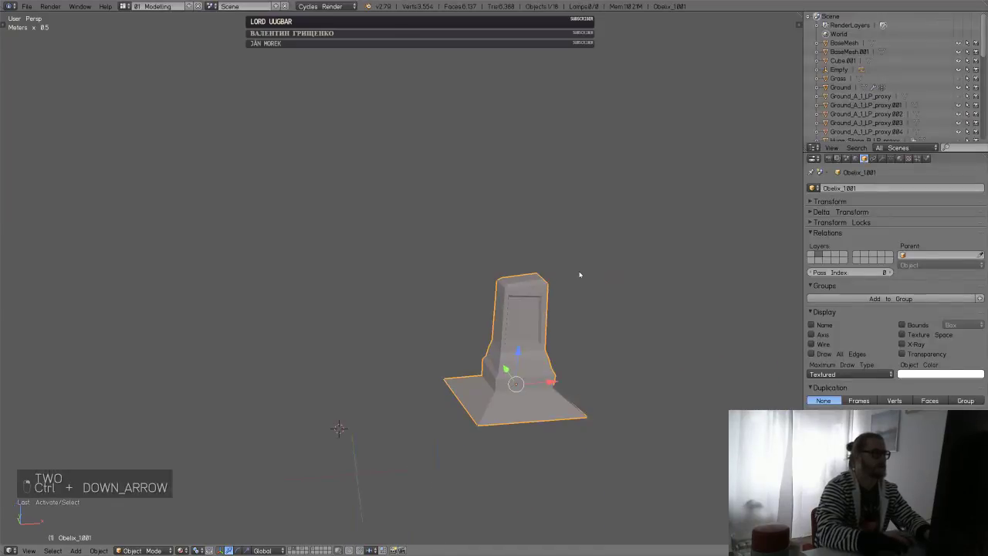
{"action": "left_click", "coordinate": [859, 189]}
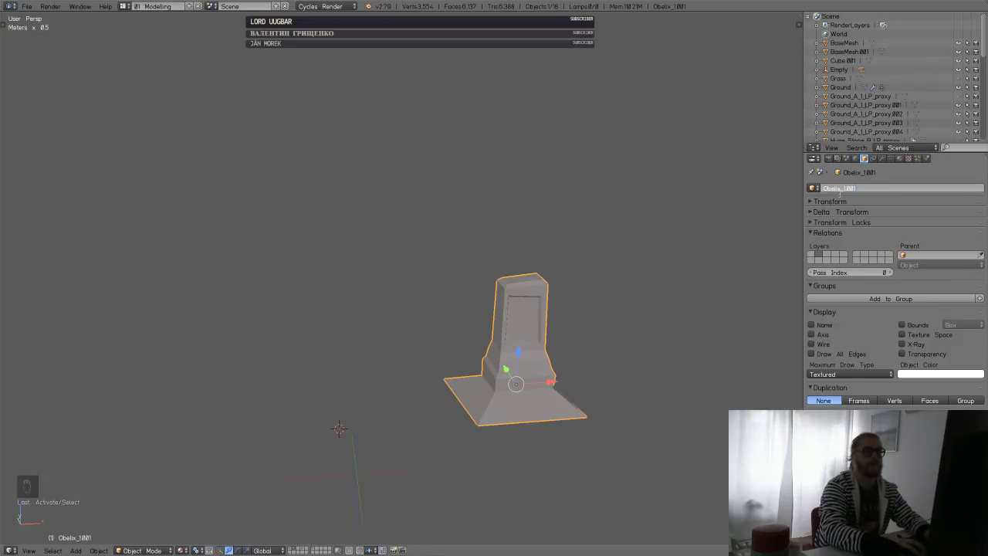
{"action": "key", "text": "Return"}
{"action": "key", "text": "ctrl+s"}
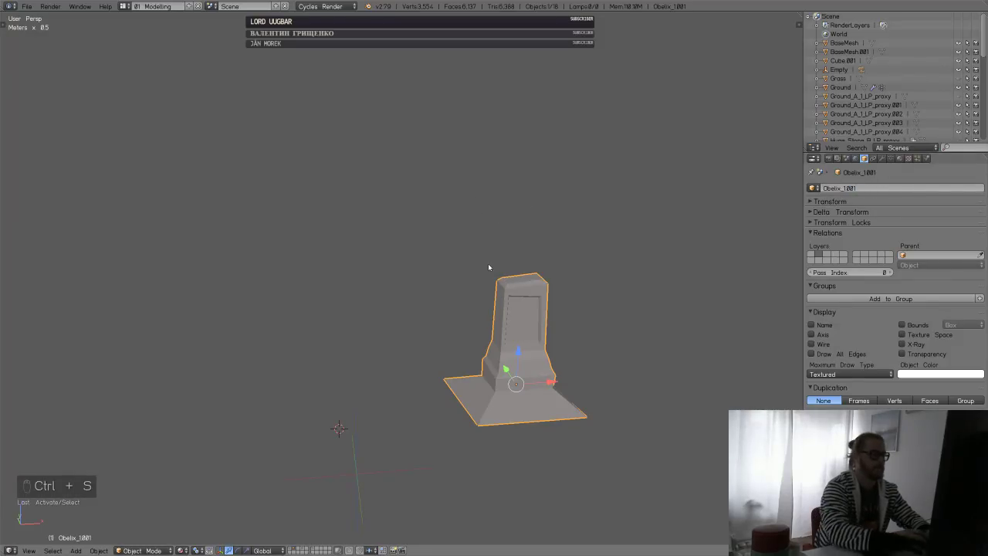
- Start a new file and delete the default cube
{"action": "key", "text": "ctrl+n"}
{"action": "left_click", "coordinate": [490, 265]}
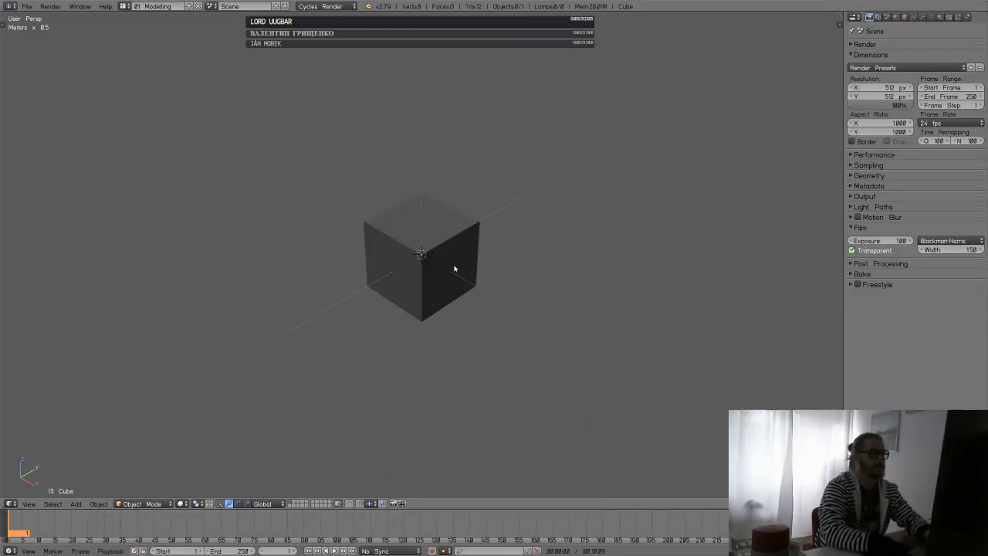
{"action": "right_click", "coordinate": [452, 270]}
{"action": "key", "text": "Delete"}
- Append the object Obelix_1 from Modeling_5.blend in the project's modeling folder
{"action": "key", "text": "shift+F1"}
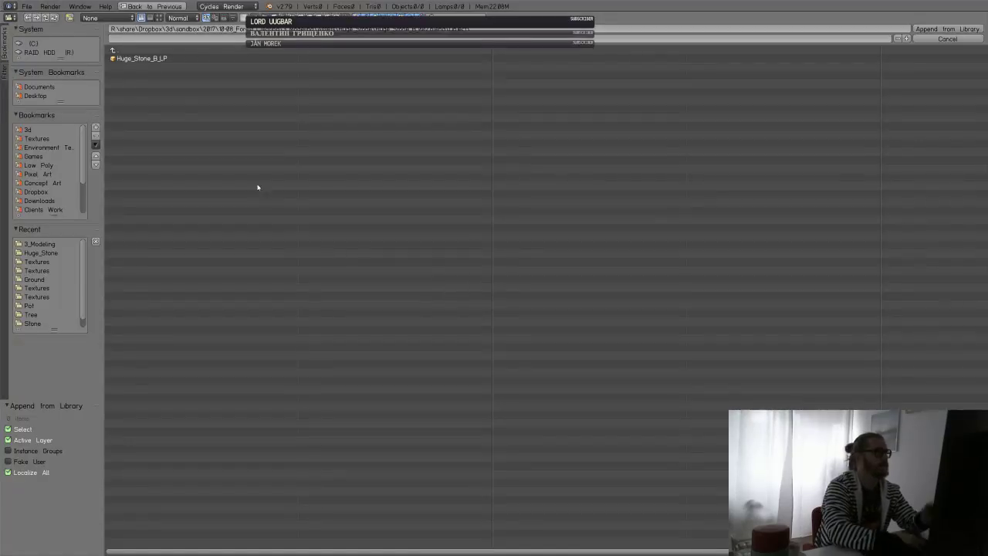
{"action": "double_click", "coordinate": [130, 54]}
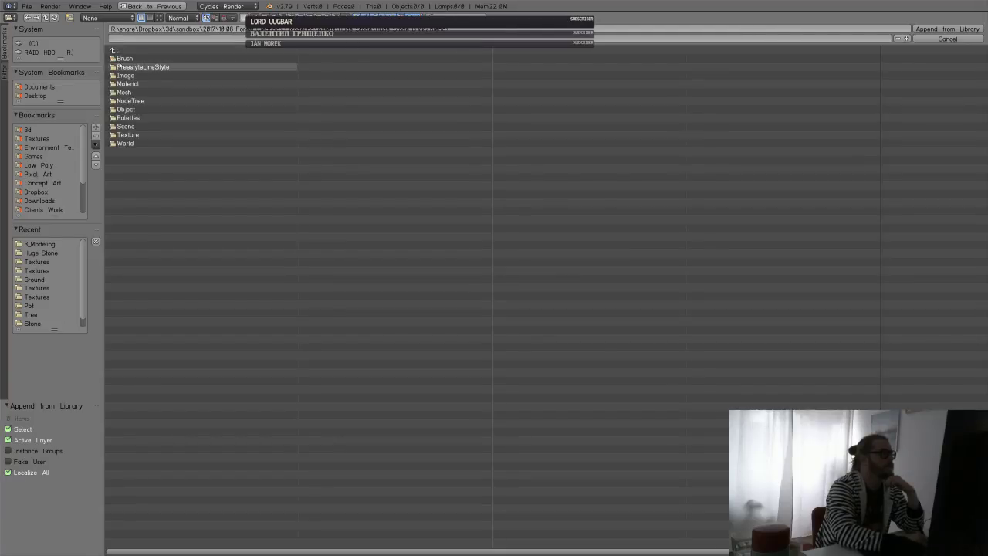
{"action": "double_click", "coordinate": [116, 49]}
{"action": "double_click", "coordinate": [135, 92]}
{"action": "double_click", "coordinate": [126, 51]}
{"action": "double_click", "coordinate": [126, 53]}
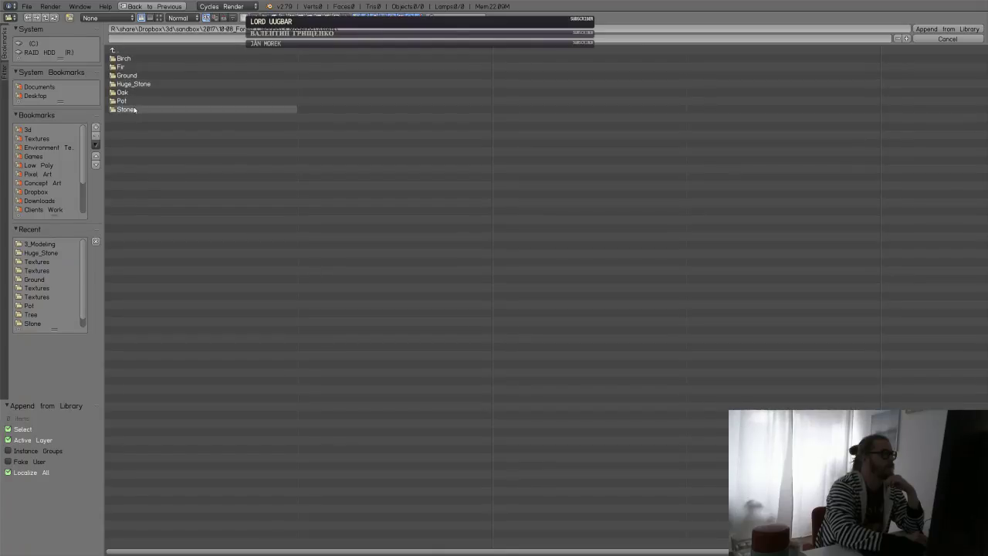
{"action": "double_click", "coordinate": [127, 52]}
{"action": "double_click", "coordinate": [143, 117]}
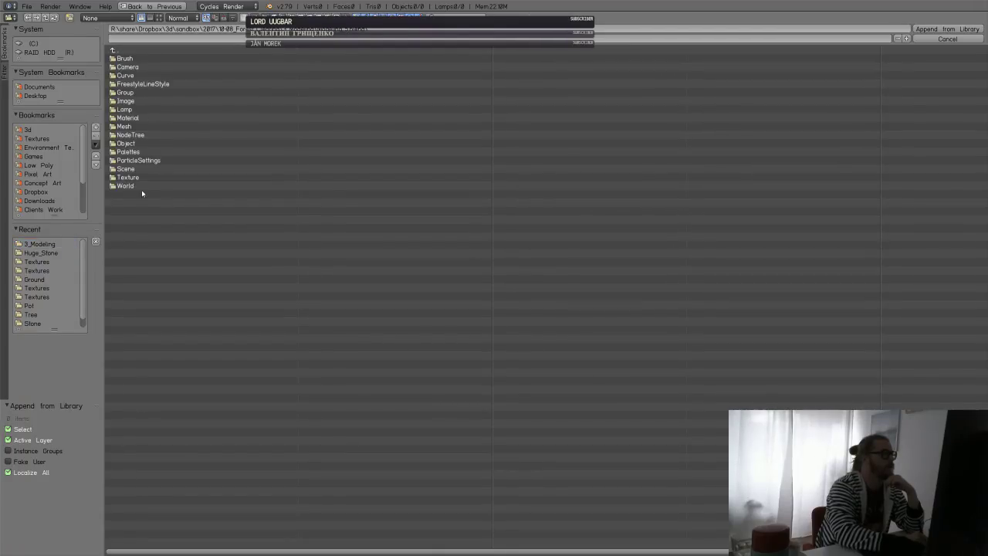
{"action": "double_click", "coordinate": [126, 144]}
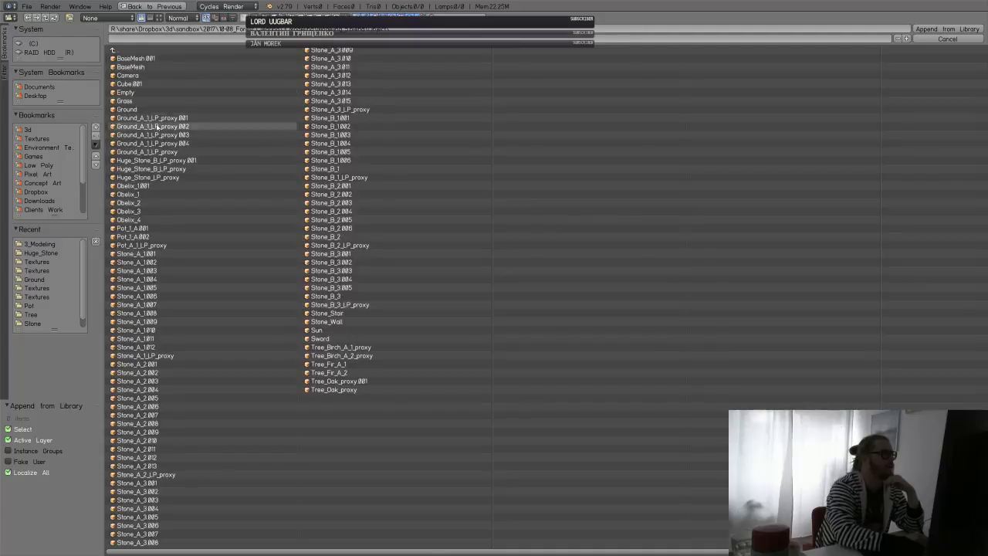
{"action": "left_click", "coordinate": [141, 195]}
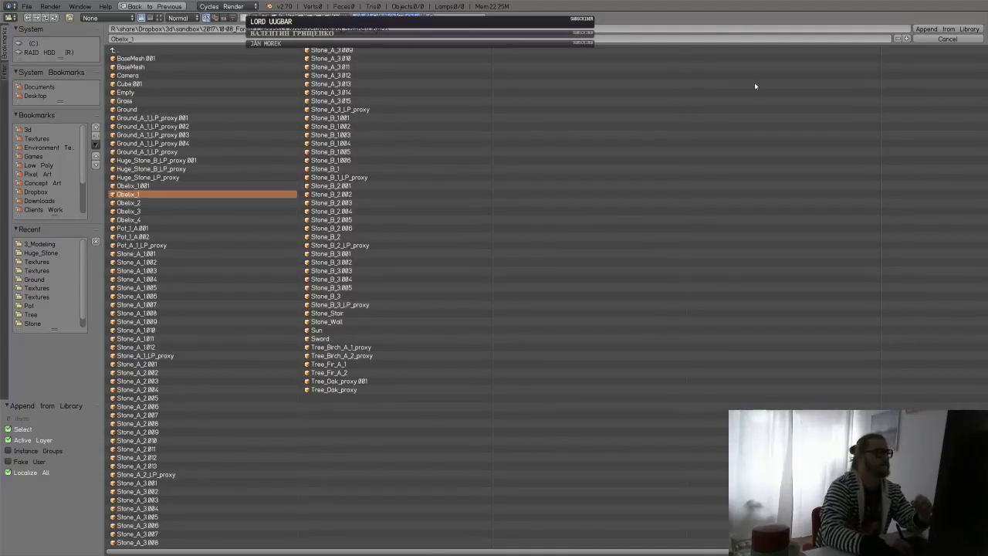
{"action": "left_click", "coordinate": [958, 31]}
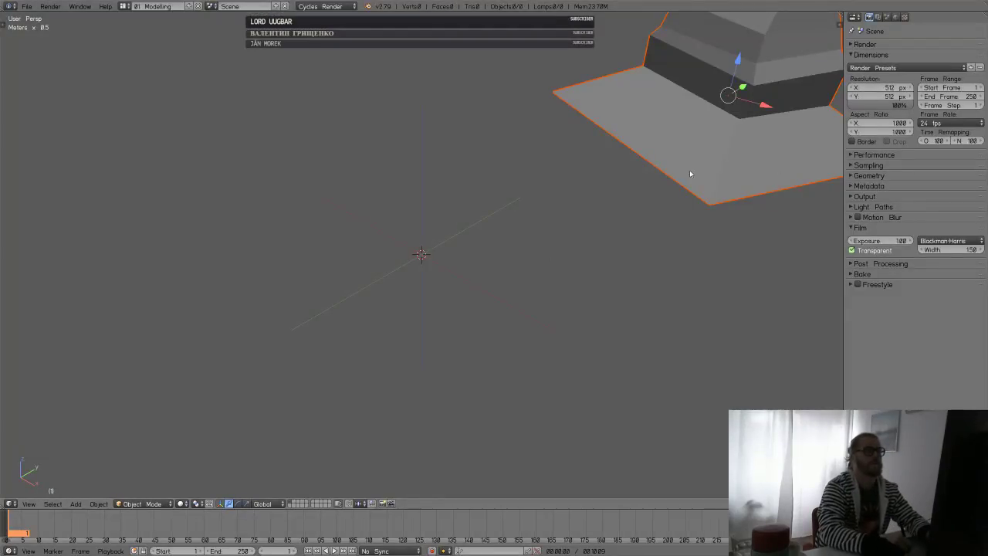
- Clear the appended obelisk's location and rotation so it sits at the origin, and deselect it
{"action": "middle_click_drag", "start_coordinate": [689, 174], "coordinate": [666, 189], "text": "shift"}
{"action": "scroll", "coordinate": [666, 189], "scroll_direction": "down", "scroll_amount": 4}
{"action": "key", "text": "alt+g"}
{"action": "key", "text": "alt+r"}
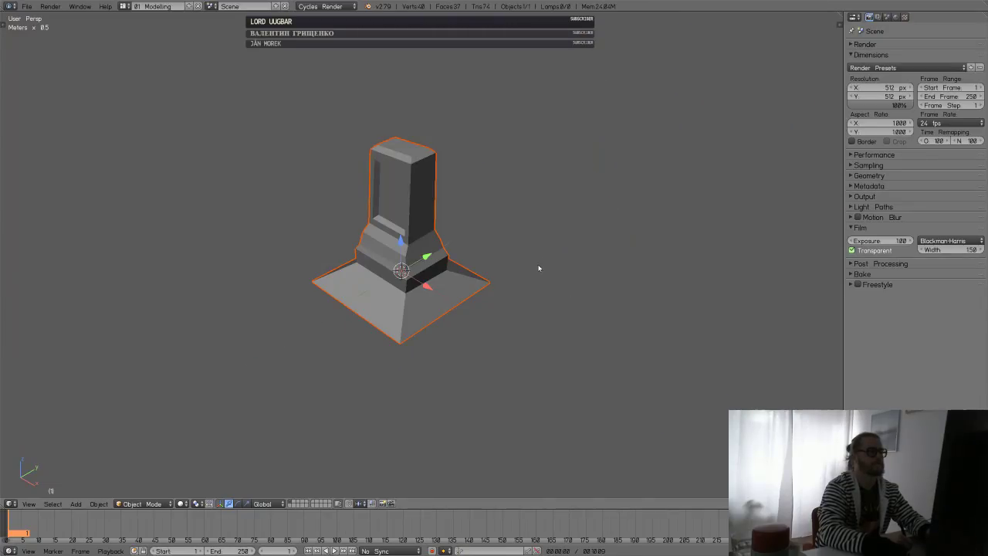
{"action": "middle_click_drag", "start_coordinate": [481, 268], "coordinate": [496, 287]}
{"action": "key", "text": "a"}
- Create an Obelix folder beside the other asset folders and save the file in it as Obelix_1_001.blend
{"action": "key", "text": "ctrl+s"}
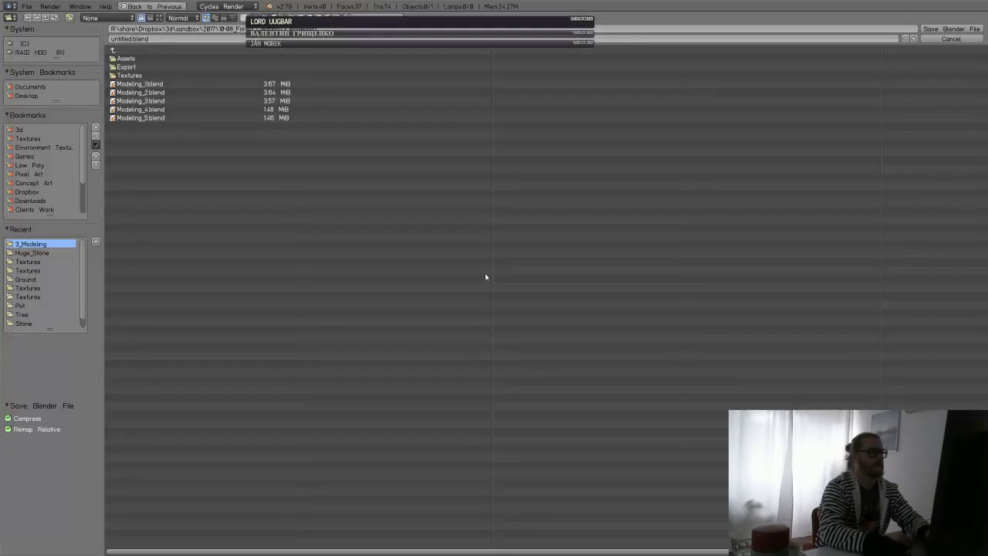
{"action": "left_click", "coordinate": [116, 49]}
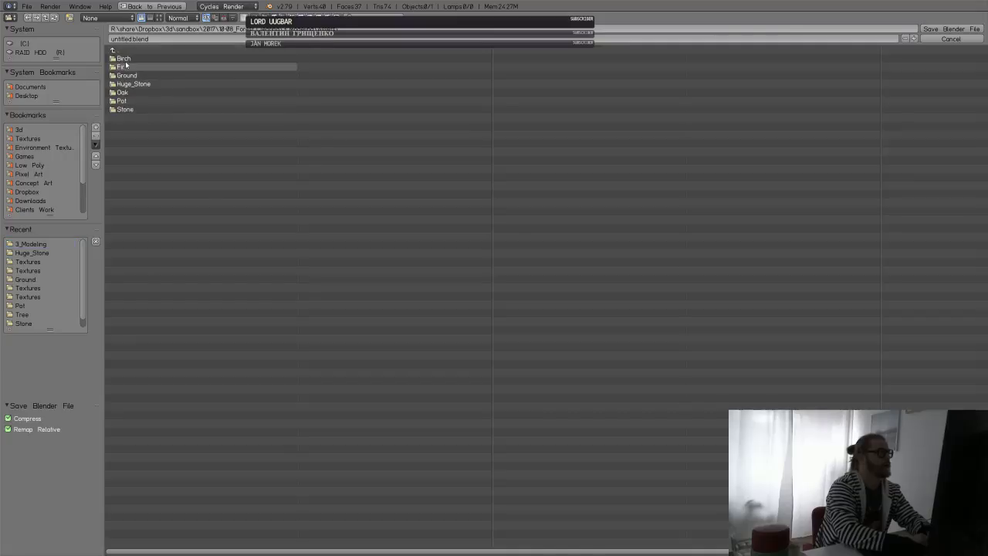
{"action": "key", "text": "i"}
{"action": "left_click", "coordinate": [205, 197]}
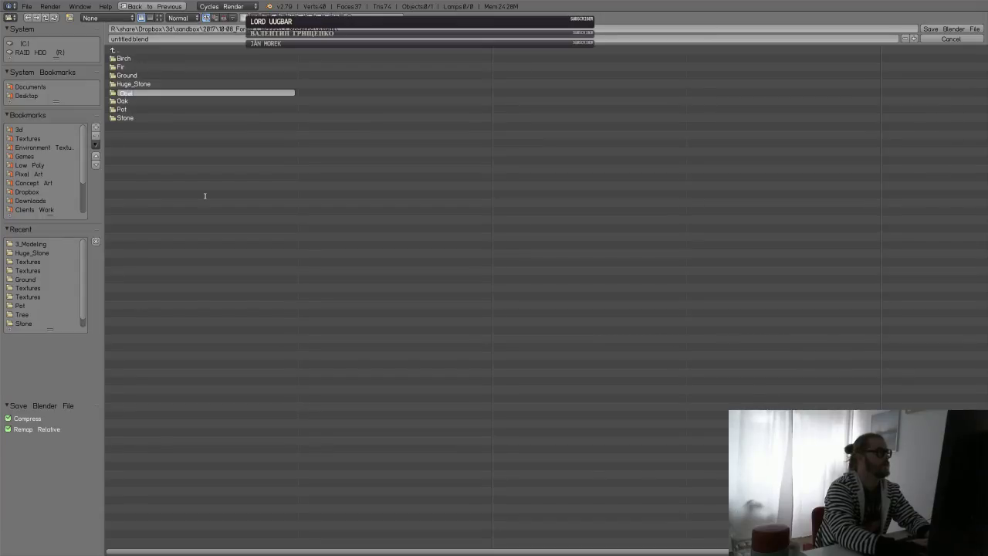
{"action": "key", "text": "Return"}
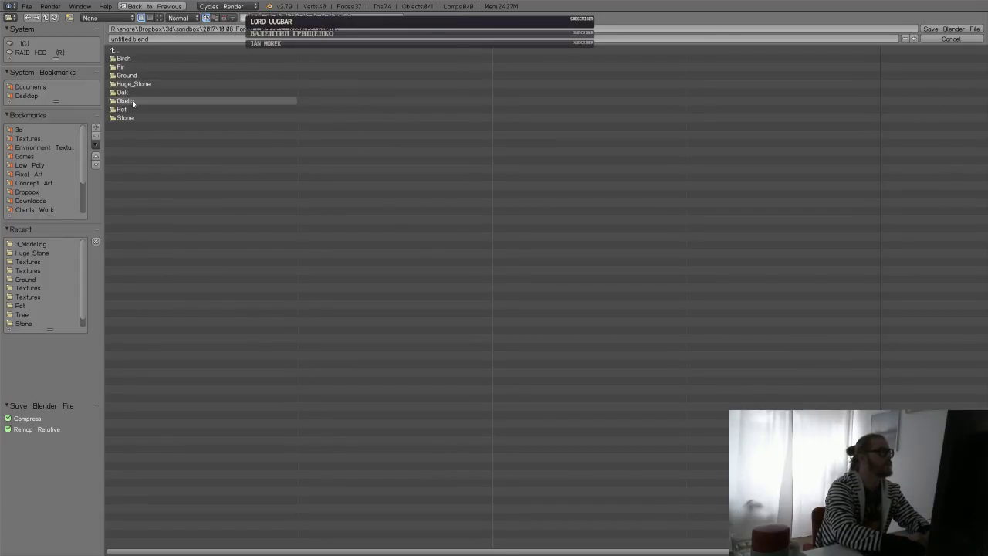
{"action": "left_click", "coordinate": [133, 101]}
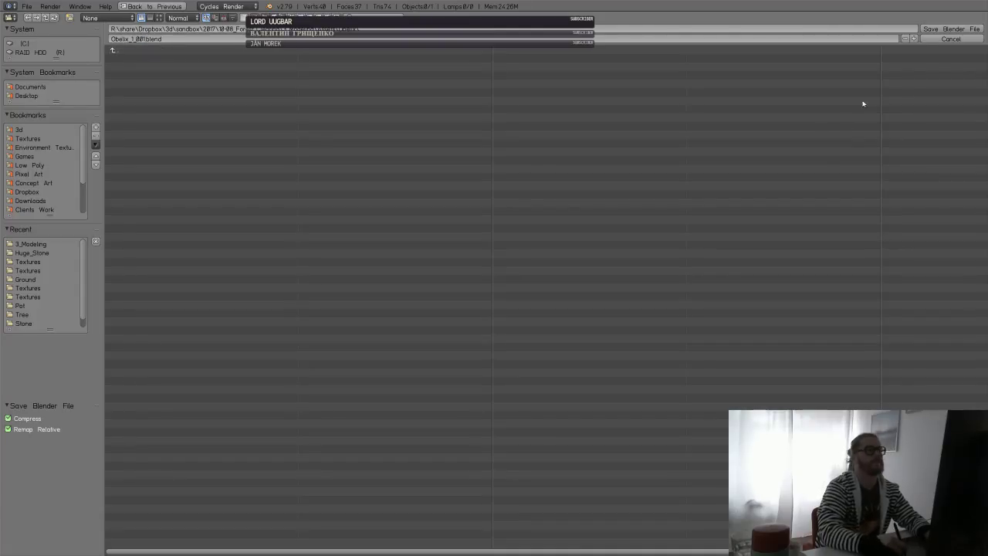
{"action": "left_click", "coordinate": [966, 29]}
- Select the obelisk and open its mesh for editing
{"action": "right_click", "coordinate": [471, 280]}
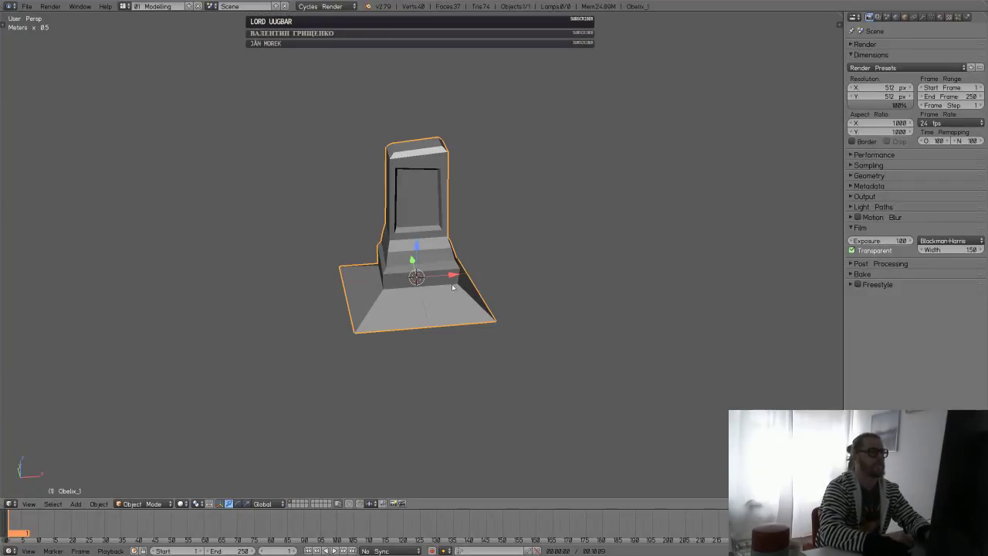
{"action": "key", "text": "Tab"}
{"action": "middle_click_drag", "start_coordinate": [514, 286], "coordinate": [556, 347]}
{"action": "scroll", "coordinate": [536, 286], "scroll_direction": "up", "scroll_amount": 2}
{"action": "scroll", "coordinate": [510, 371], "scroll_direction": "down", "scroll_amount": 2}
{"action": "key", "text": "ctrl+r"}
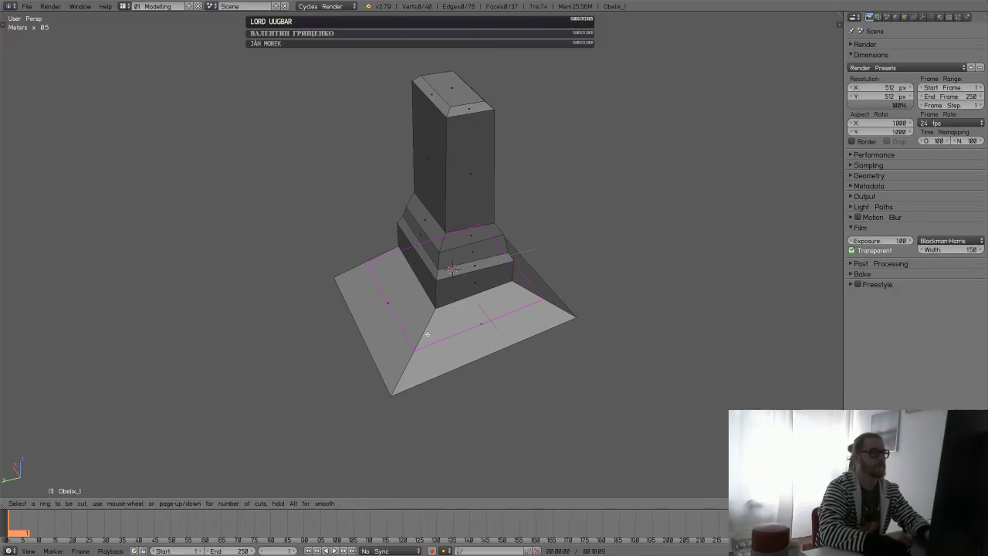
{"action": "scroll", "coordinate": [428, 333], "scroll_direction": "up", "scroll_amount": 2}
{"action": "right_click", "coordinate": [429, 332]}
- Select the four sloping skirt faces around the obelisk's base and subdivide them twice
{"action": "right_click", "coordinate": [392, 318]}
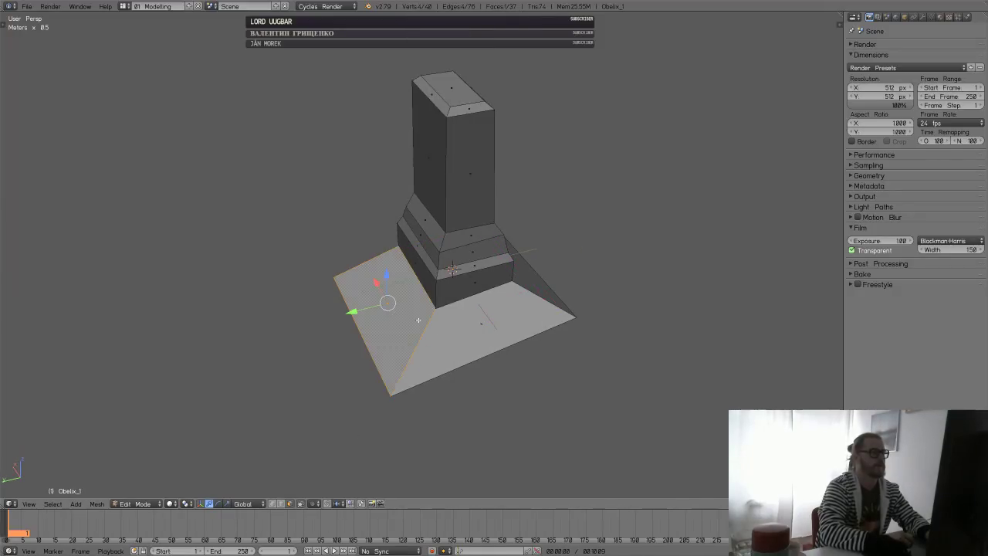
{"action": "right_click", "coordinate": [480, 331], "text": "shift"}
{"action": "middle_click_drag", "start_coordinate": [645, 289], "coordinate": [503, 310]}
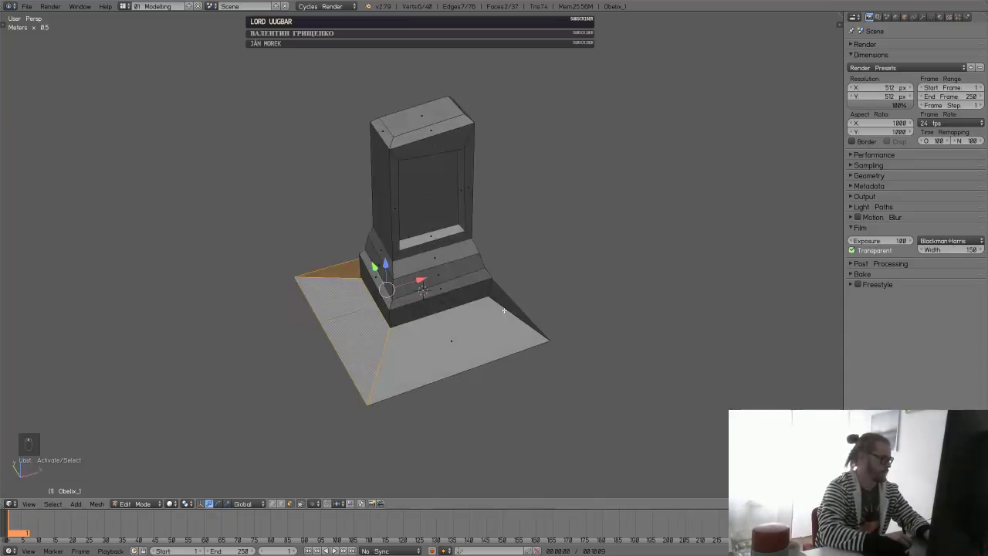
{"action": "right_click", "coordinate": [467, 332], "text": "shift"}
{"action": "middle_click_drag", "start_coordinate": [564, 302], "coordinate": [455, 319]}
{"action": "right_click", "coordinate": [455, 320], "text": "shift"}
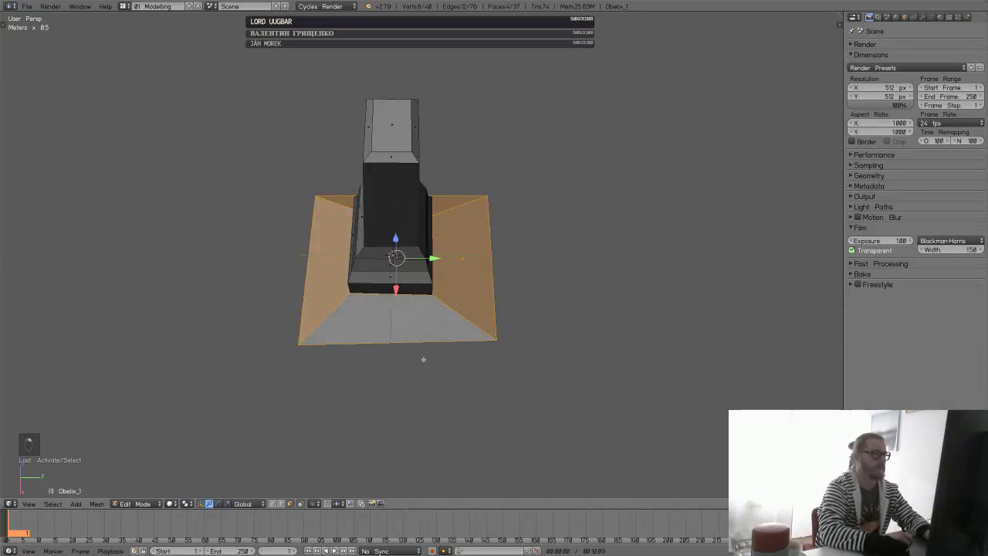
{"action": "middle_click_drag", "start_coordinate": [423, 359], "coordinate": [480, 289]}
{"action": "key", "text": "ctrl+d"}
{"action": "key", "text": "ctrl+d"}
- Invert the selection, subdivide the rest of the obelisk once, and deselect everything
{"action": "key", "text": "ctrl+i"}
{"action": "middle_click_drag", "start_coordinate": [557, 270], "coordinate": [540, 250]}
{"action": "key", "text": "ctrl+d"}
{"action": "key", "text": "a"}
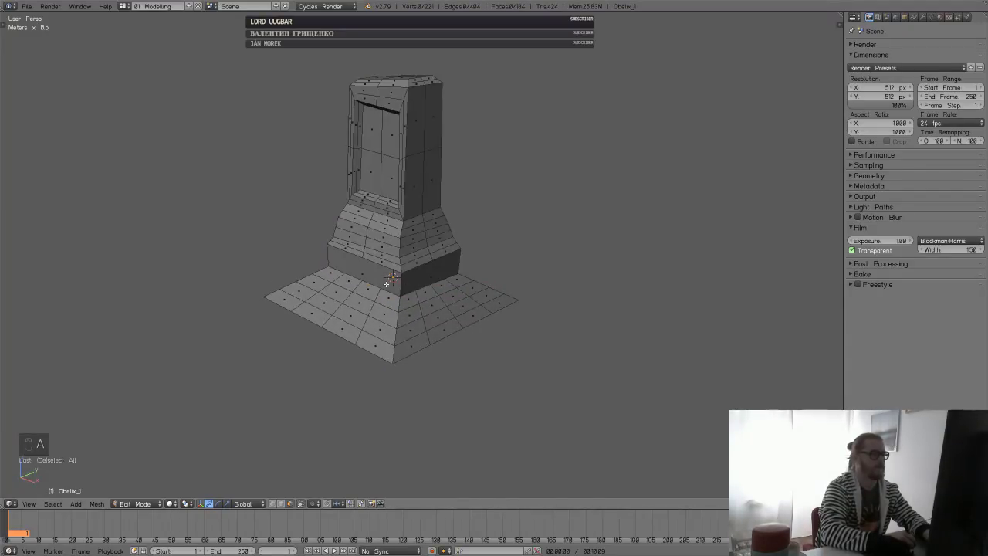
- Try to subdivide the plain side faces of the base directly above the skirt
{"action": "right_click", "coordinate": [385, 283]}
{"action": "right_click", "coordinate": [432, 276], "text": "shift"}
{"action": "middle_click_drag", "start_coordinate": [467, 274], "coordinate": [522, 272]}
{"action": "right_click", "coordinate": [395, 254], "text": "shift"}
{"action": "key", "text": "ctrl+d"}
- Undo the subdivision of the base's side faces and their selection
{"action": "key", "text": "ctrl+z"}
{"action": "key", "text": "ctrl+z"}
{"action": "key", "text": "ctrl+z"}
{"action": "key", "text": "ctrl+z"}
{"action": "key", "text": "ctrl+z"}
{"action": "key", "text": "ctrl+z"}
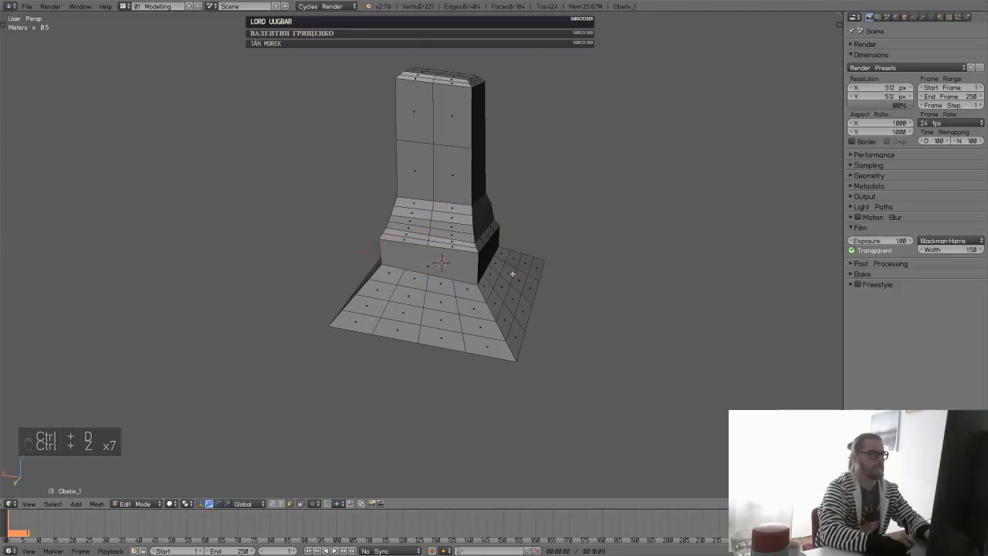
- Undo the earlier separate subdivisions of the skirt faces and the rest of the obelisk
{"action": "key", "text": "ctrl+z"}
{"action": "key", "text": "ctrl+z"}
{"action": "key", "text": "ctrl+z"}
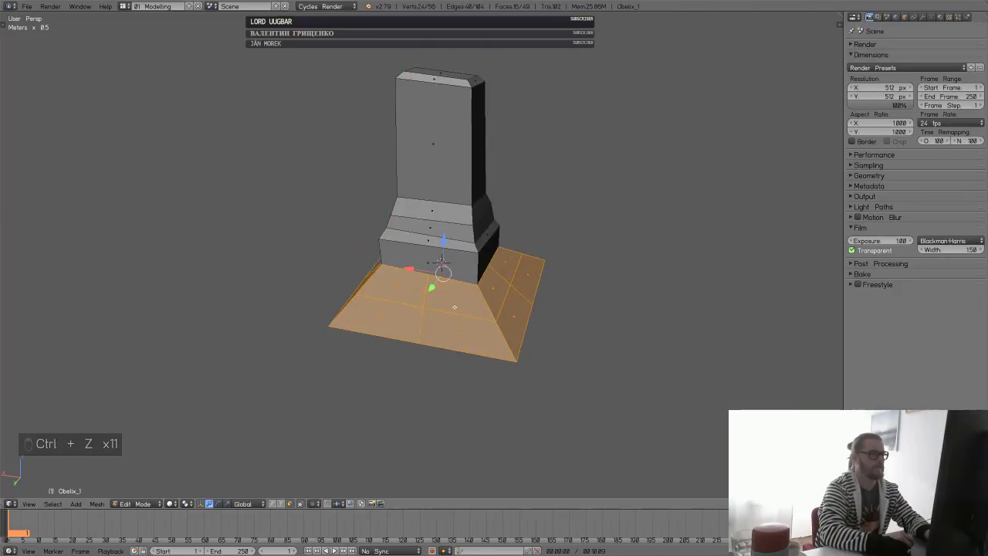
{"action": "key", "text": "ctrl+z"}
- Select the whole obelisk mesh, subdivide it twice, and deselect everything
{"action": "key", "text": "a"}
{"action": "key", "text": "a"}
{"action": "key", "text": "a"}
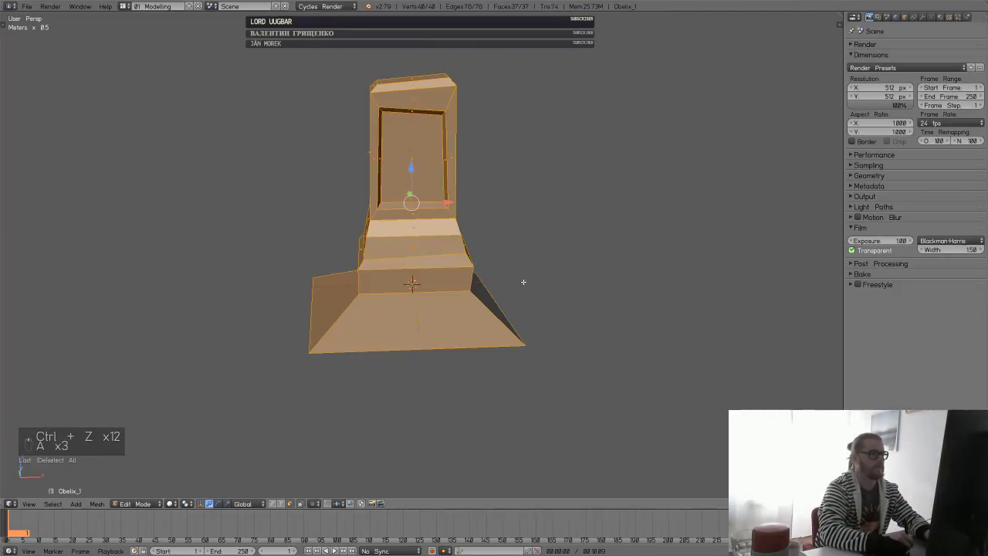
{"action": "key", "text": "ctrl+d"}
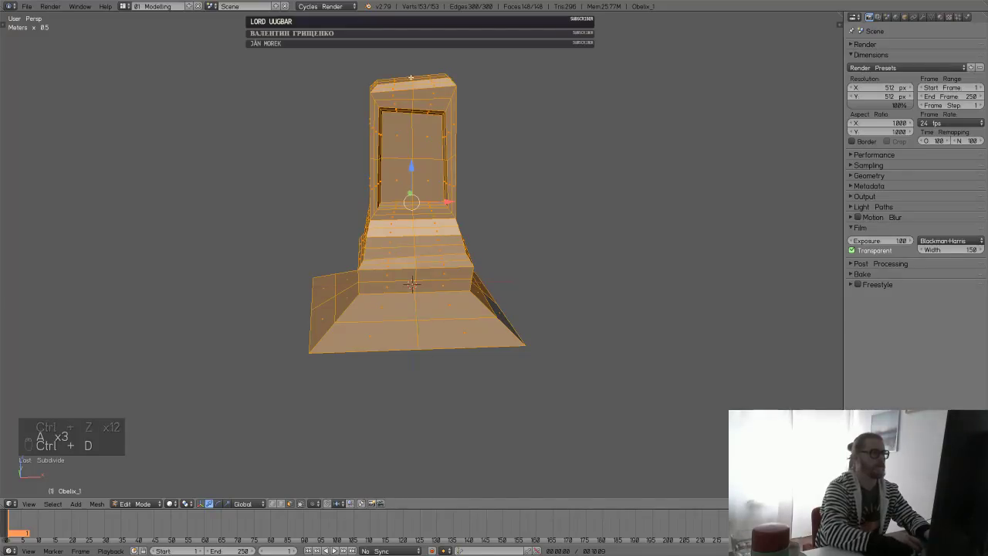
{"action": "middle_click_drag", "start_coordinate": [417, 351], "coordinate": [458, 341]}
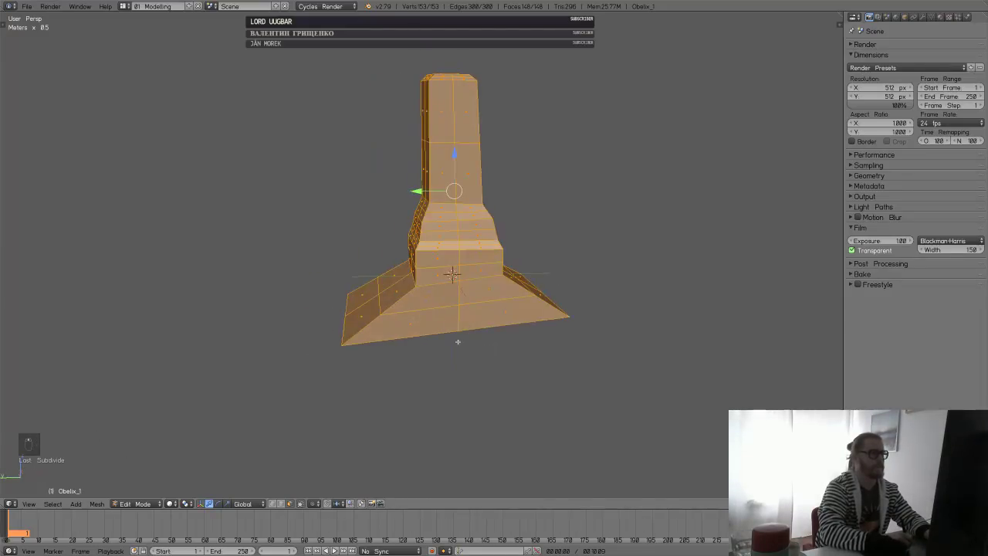
{"action": "middle_click_drag", "start_coordinate": [463, 106], "coordinate": [525, 280]}
{"action": "key", "text": "ctrl+d"}
{"action": "key", "text": "a"}
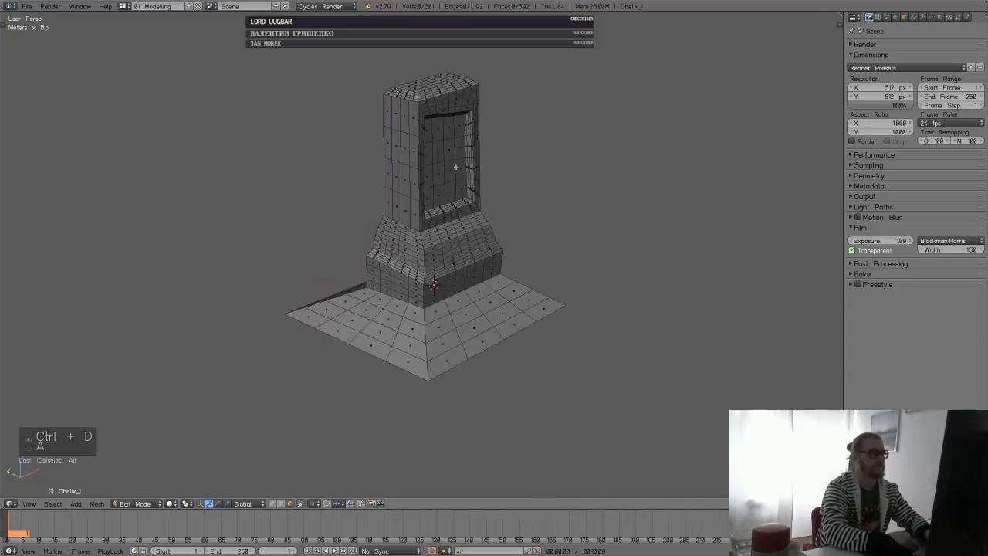
- Add two horizontal edge loops around the lower half of the obelisk's paneled shaft, centered between the existing loops
{"action": "middle_click_drag", "start_coordinate": [461, 221], "coordinate": [443, 199]}
{"action": "key", "text": "ctrl+r"}
{"action": "left_click", "coordinate": [447, 197]}
{"action": "right_click", "coordinate": [451, 197]}
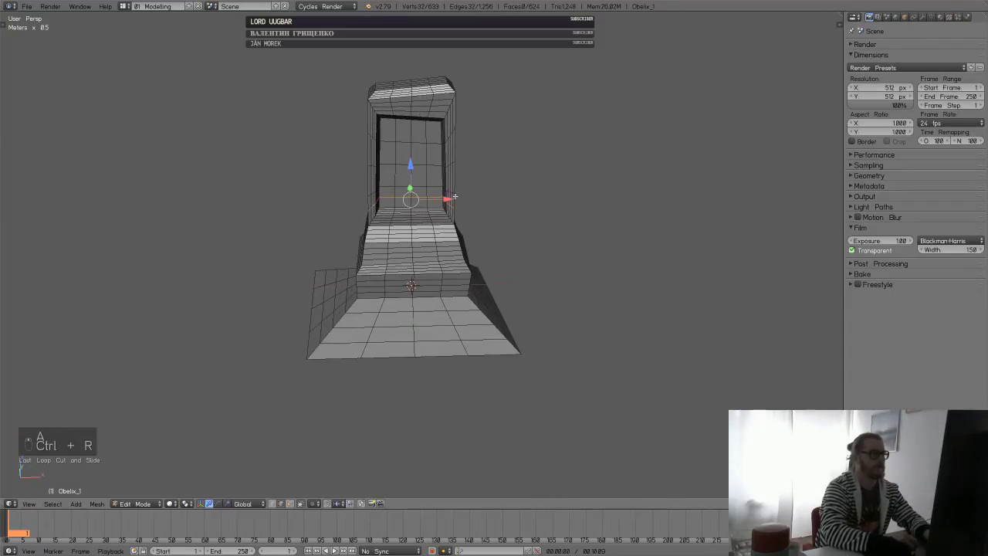
{"action": "key", "text": "ctrl+r"}
{"action": "left_click", "coordinate": [451, 177]}
{"action": "right_click", "coordinate": [452, 179]}
{"action": "right_click_drag", "start_coordinate": [452, 181], "coordinate": [454, 164]}
{"action": "right_click", "coordinate": [455, 163]}
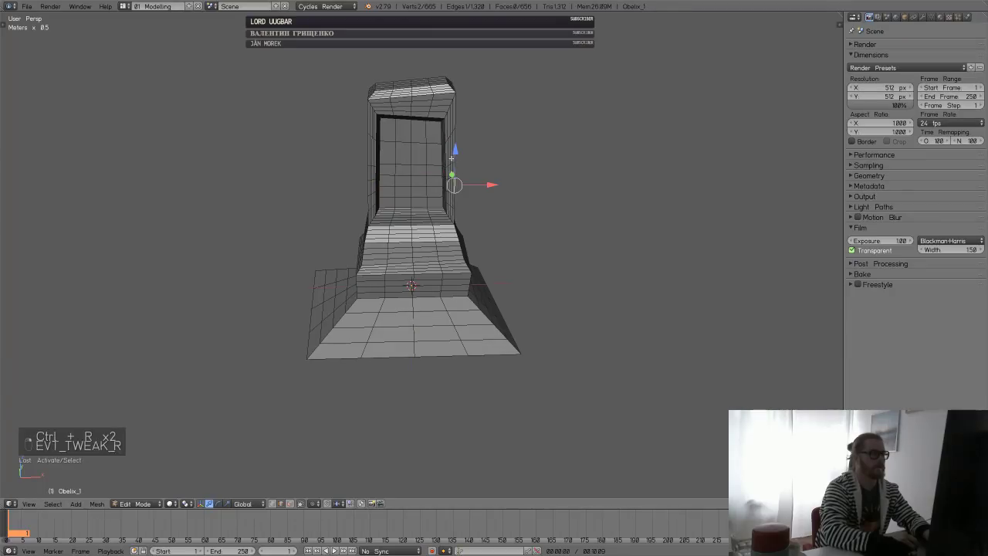
- Add two more horizontal edge loops around the upper half of the paneled shaft and deselect them
{"action": "key", "text": "a"}
{"action": "key", "text": "a"}
{"action": "key", "text": "ctrl+r"}
{"action": "left_click", "coordinate": [446, 151]}
{"action": "right_click", "coordinate": [448, 149]}
{"action": "key", "text": "a"}
{"action": "key", "text": "ctrl+r"}
{"action": "left_click", "coordinate": [449, 129]}
{"action": "right_click", "coordinate": [448, 129]}
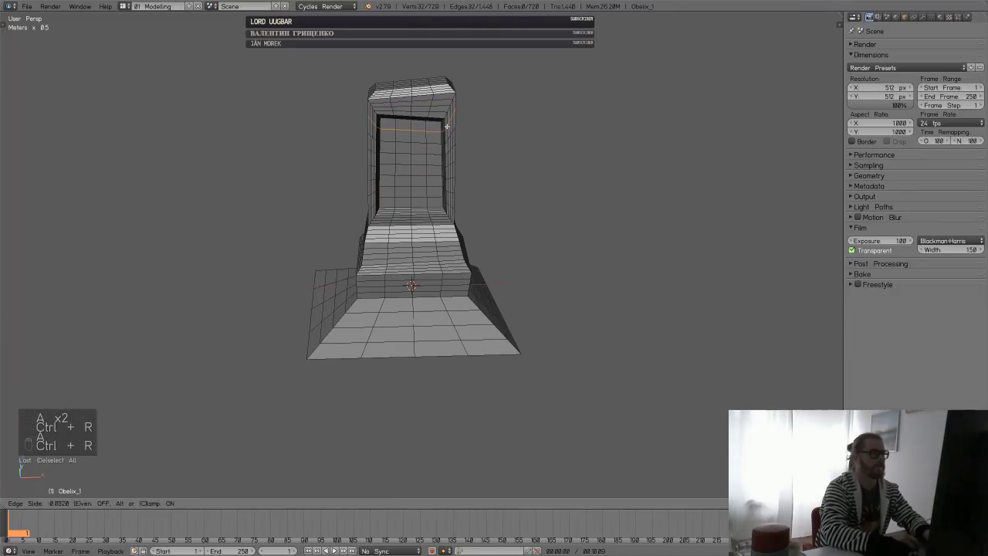
{"action": "key", "text": "a"}
- Return to Object Mode and save over the existing Obelix_1_001.blend file
{"action": "middle_click_drag", "start_coordinate": [448, 129], "coordinate": [547, 289]}
{"action": "key", "text": "Tab"}
{"action": "scroll", "coordinate": [587, 255], "scroll_direction": "down", "scroll_amount": 1}
{"action": "key", "text": "ctrl+s"}
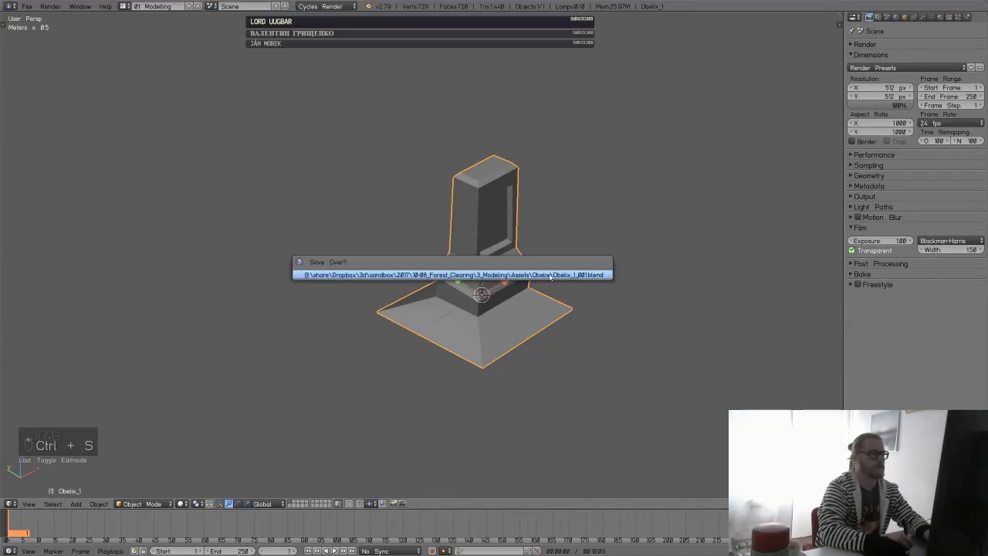
{"action": "left_click", "coordinate": [547, 272]}
- Turn on matcap shading for the viewport and try the dark green-red and light blue matcaps
{"action": "key", "text": "n"}
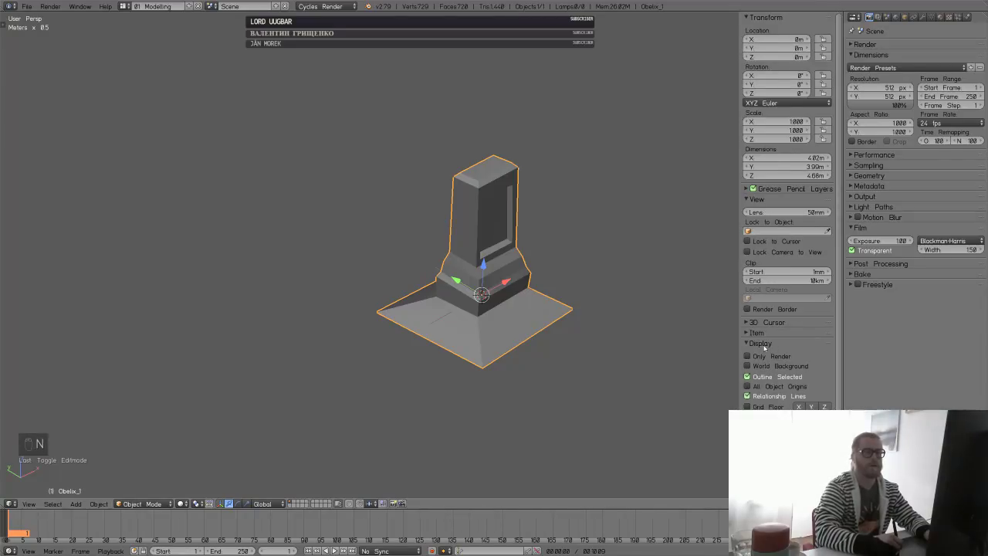
{"action": "left_click", "coordinate": [760, 344]}
{"action": "left_click", "coordinate": [766, 354]}
{"action": "left_click", "coordinate": [768, 376]}
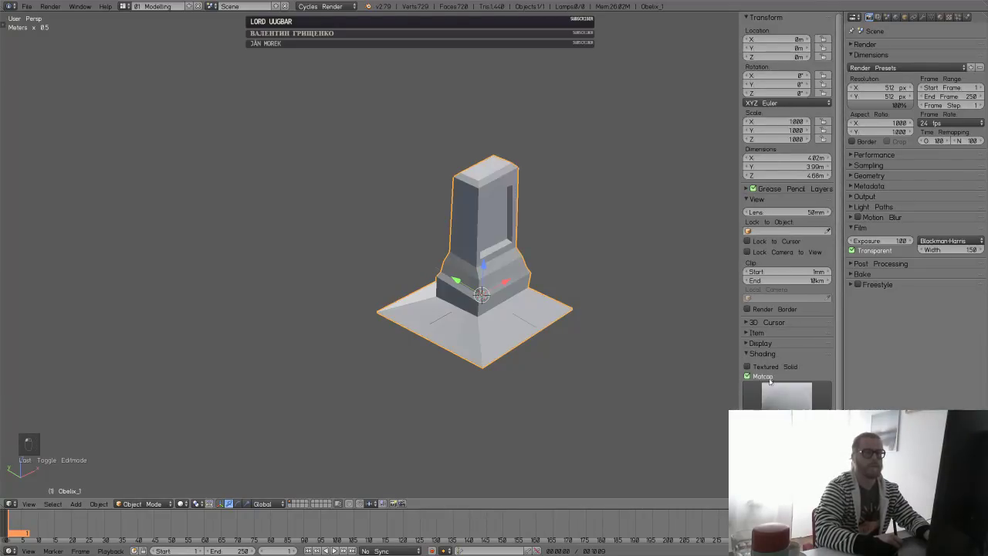
{"action": "left_click", "coordinate": [786, 395]}
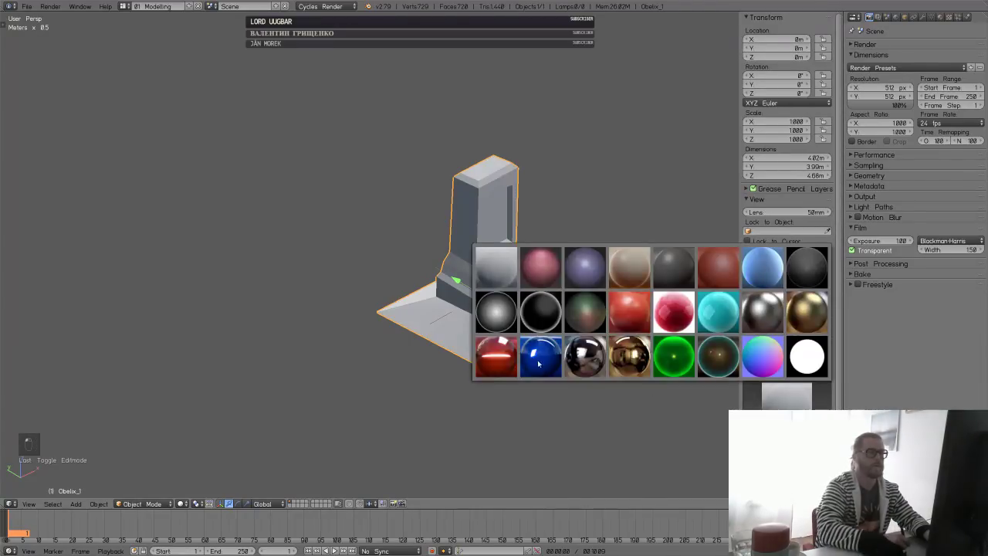
{"action": "left_click", "coordinate": [582, 318]}
{"action": "left_click", "coordinate": [804, 401]}
{"action": "left_click", "coordinate": [765, 272]}
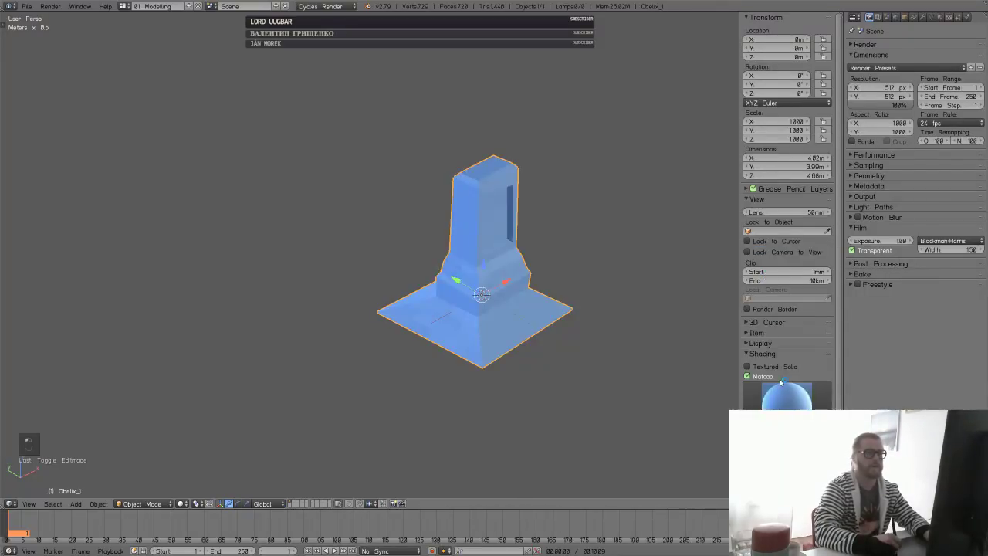
- Try the glossy red, rainbow normal-style and matte black matcaps on the obelisk
{"action": "left_click", "coordinate": [780, 406]}
{"action": "left_click", "coordinate": [635, 311]}
{"action": "left_click", "coordinate": [800, 407]}
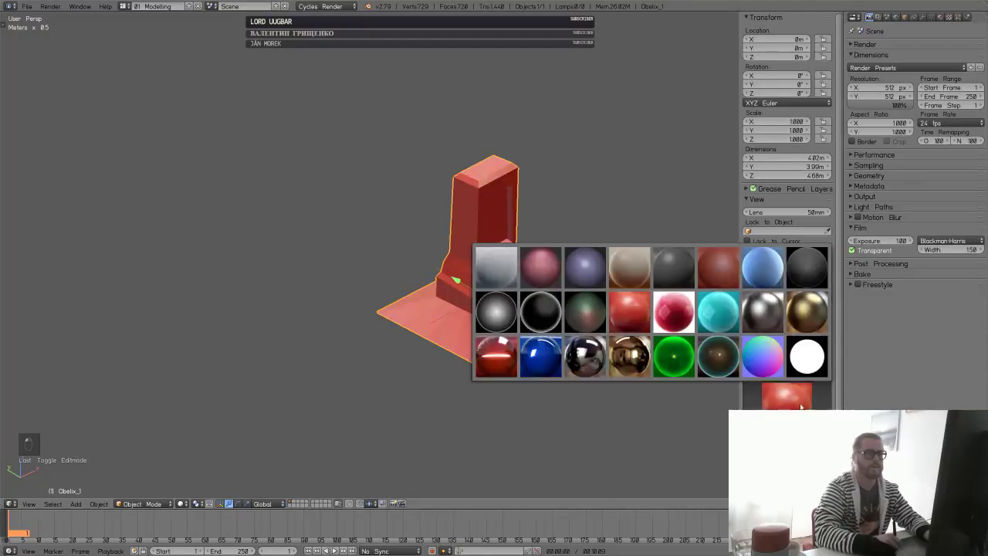
{"action": "left_click", "coordinate": [757, 355]}
{"action": "left_click", "coordinate": [786, 398]}
{"action": "left_click", "coordinate": [806, 266]}
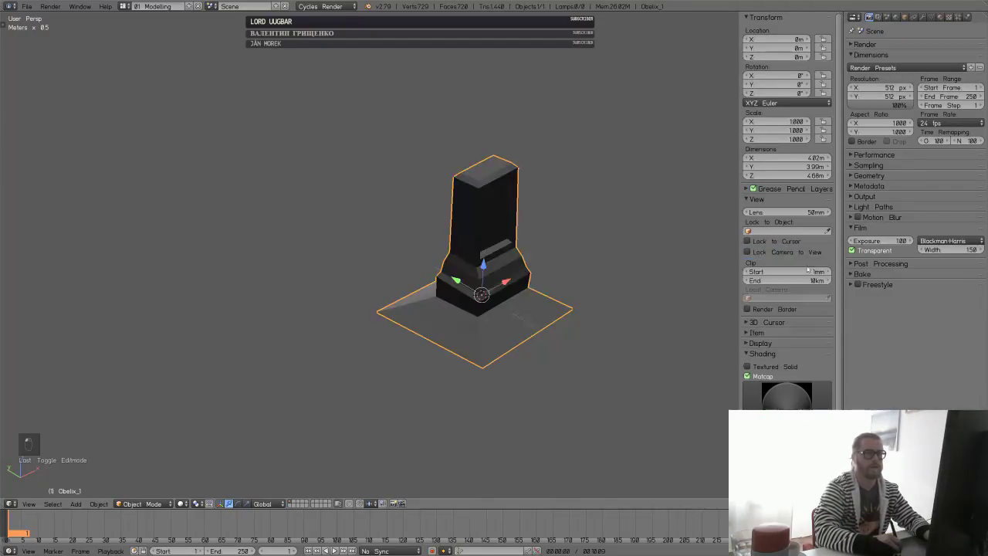
- Try the turquoise and clay-red matcaps, choose the pink one, and inspect the obelisk's shading with it
{"action": "left_click", "coordinate": [786, 402]}
{"action": "left_click", "coordinate": [717, 312]}
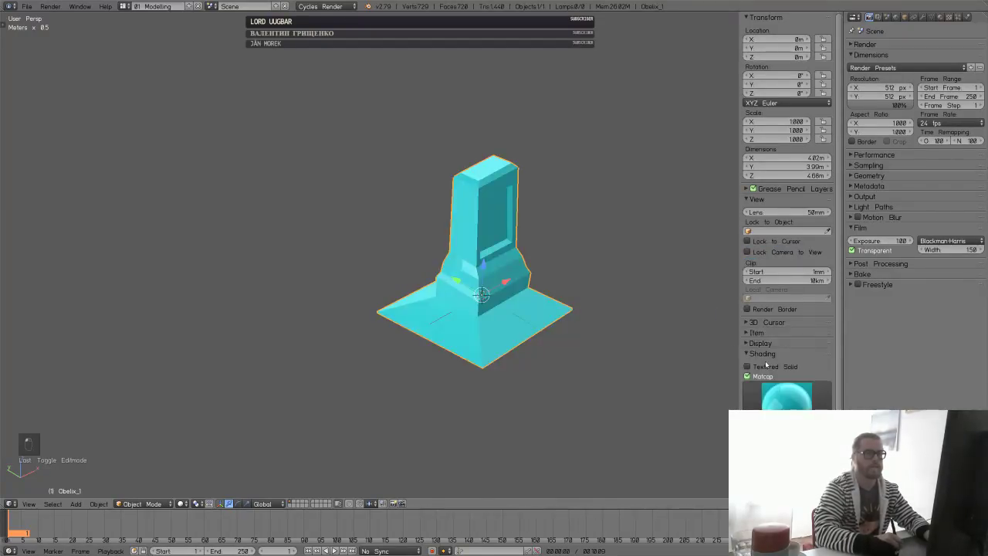
{"action": "left_click", "coordinate": [783, 402]}
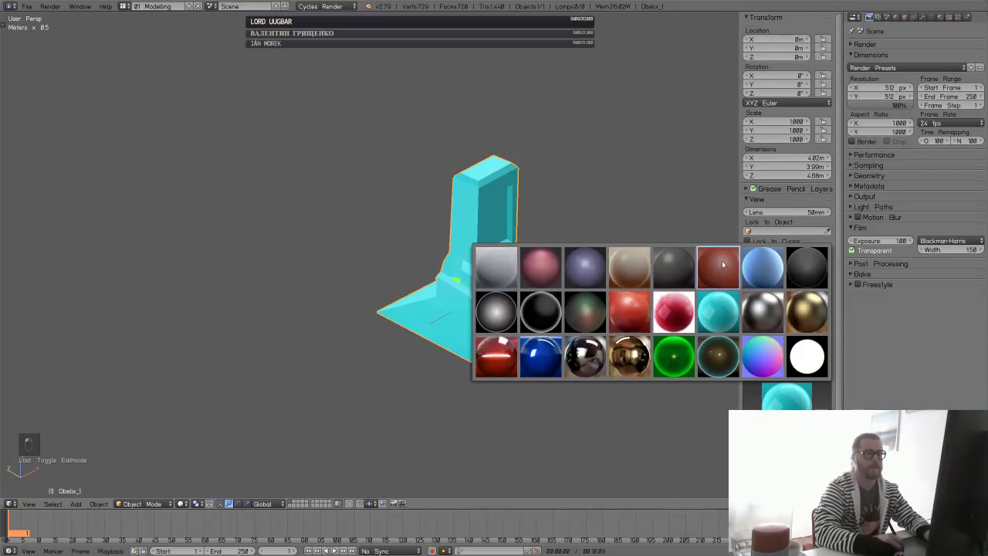
{"action": "left_click", "coordinate": [722, 262]}
{"action": "left_click", "coordinate": [787, 397]}
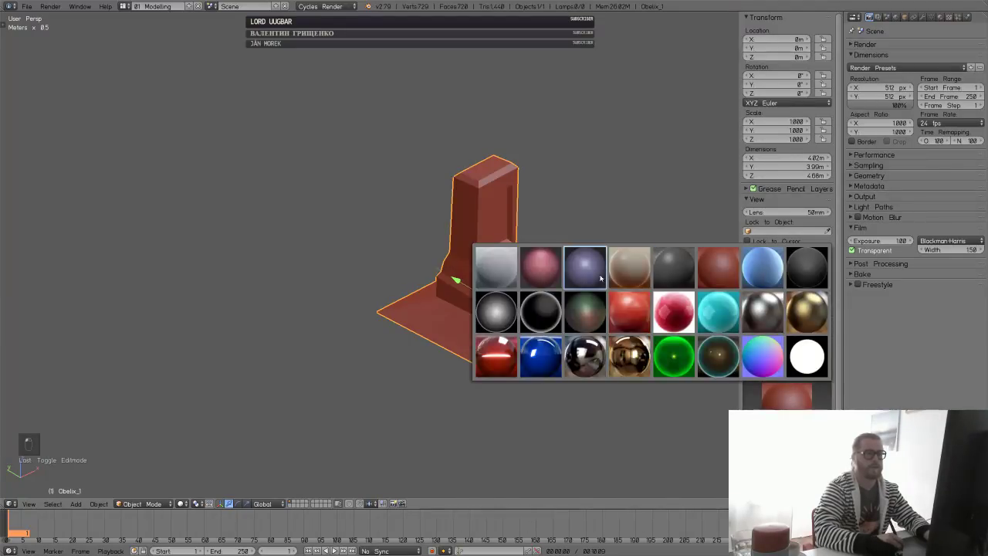
{"action": "left_click", "coordinate": [539, 266]}
{"action": "middle_click_drag", "start_coordinate": [494, 139], "coordinate": [520, 278]}
{"action": "scroll", "coordinate": [521, 278], "scroll_direction": "up", "scroll_amount": 5}
{"action": "scroll", "coordinate": [568, 243], "scroll_direction": "down", "scroll_amount": 5}
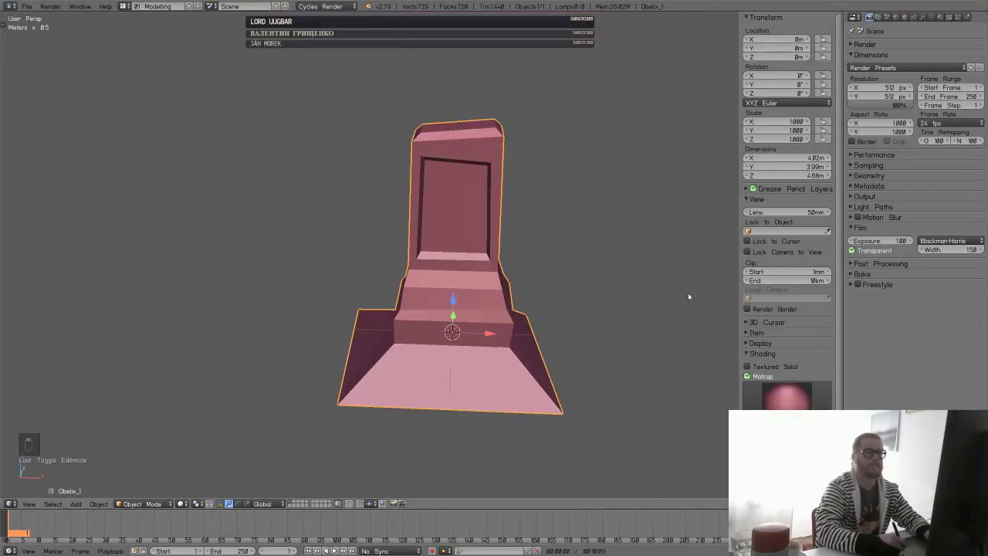
{"action": "key", "text": "n"}
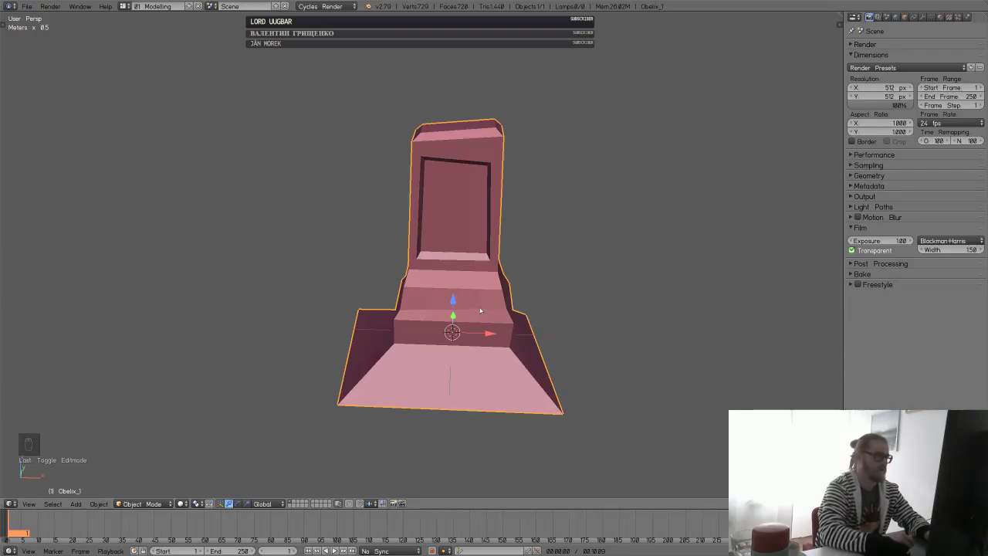
- In Edit Mode, select the edge loops along the obelisk's corners from skirt to shaft top, crease them, and deselect
{"action": "middle_click_drag", "start_coordinate": [475, 269], "coordinate": [452, 304]}
{"action": "key", "text": "Tab"}
{"action": "left_click", "coordinate": [428, 337], "text": "alt"}
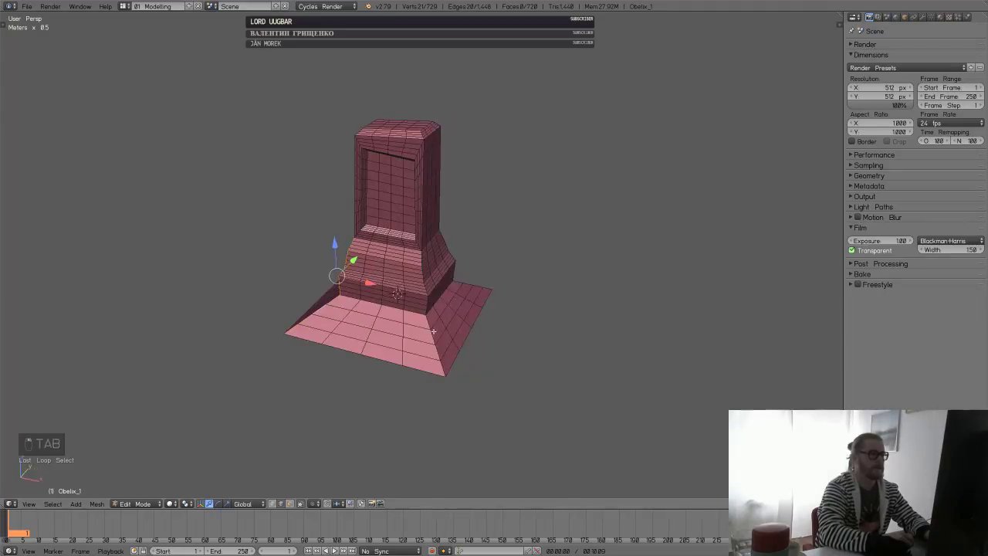
{"action": "right_click", "coordinate": [433, 331], "text": "alt+shift"}
{"action": "middle_click_drag", "start_coordinate": [510, 296], "coordinate": [435, 319]}
{"action": "right_click", "coordinate": [438, 319], "text": "alt+shift"}
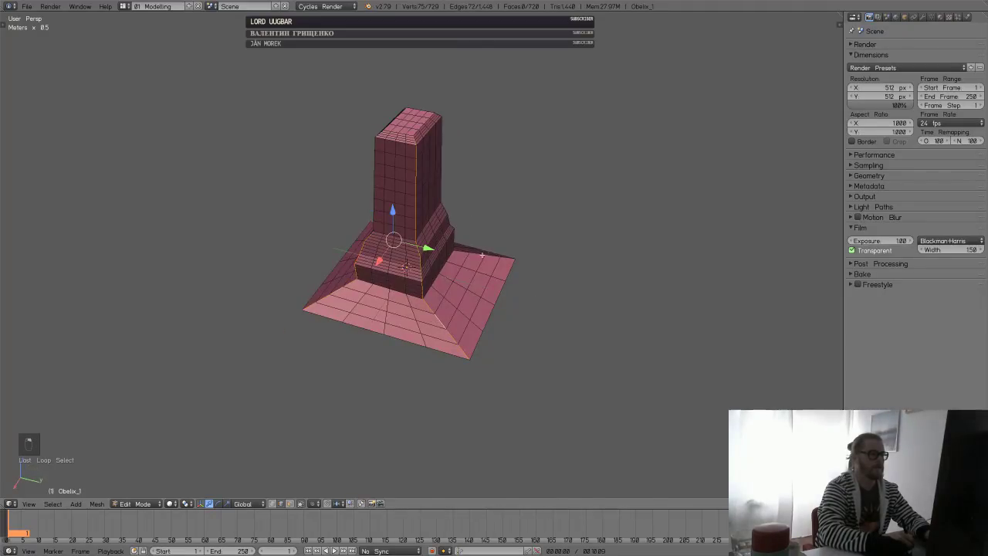
{"action": "middle_click_drag", "start_coordinate": [571, 293], "coordinate": [491, 290]}
{"action": "right_click", "coordinate": [491, 290], "text": "alt+shift"}
{"action": "middle_click_drag", "start_coordinate": [617, 302], "coordinate": [430, 231]}
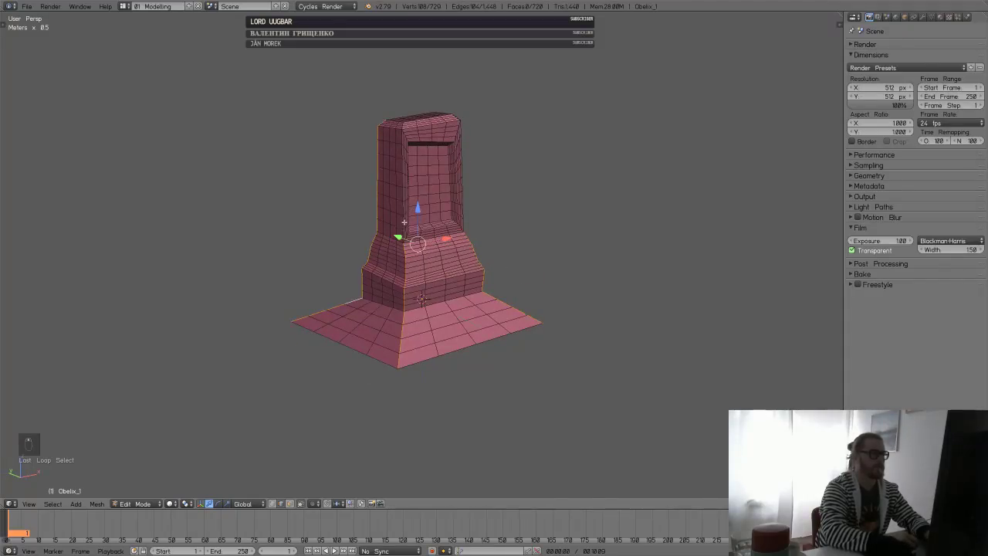
{"action": "right_click", "coordinate": [403, 206], "text": "alt+shift"}
{"action": "middle_click_drag", "start_coordinate": [476, 234], "coordinate": [421, 225]}
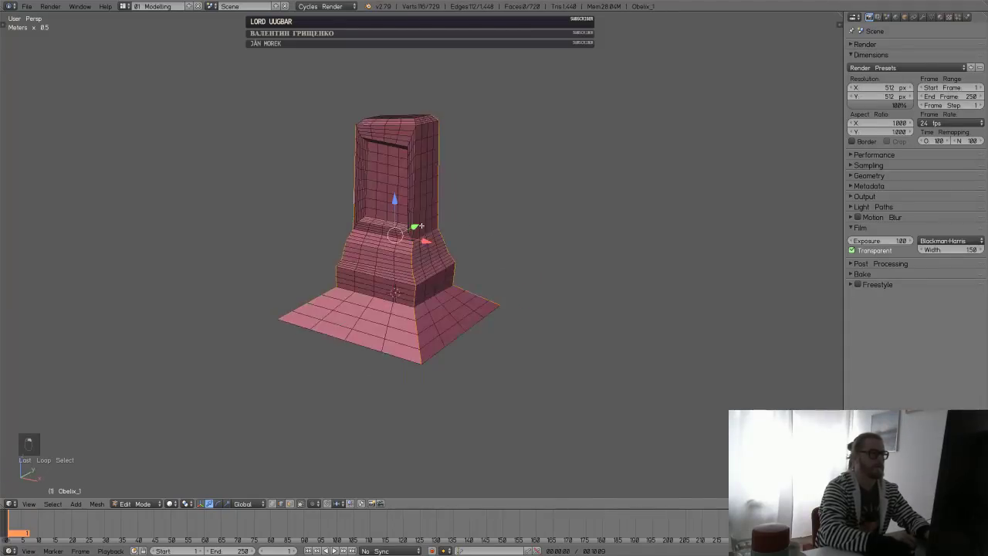
{"action": "right_click", "coordinate": [413, 218], "text": "alt+shift"}
{"action": "middle_click_drag", "start_coordinate": [464, 268], "coordinate": [530, 255]}
{"action": "key", "text": "shift+e"}
{"action": "left_click", "coordinate": [545, 241]}
{"action": "key", "text": "a"}
- Turn off matcap shading in the viewport
{"action": "key", "text": "n"}
{"action": "left_click", "coordinate": [747, 230]}
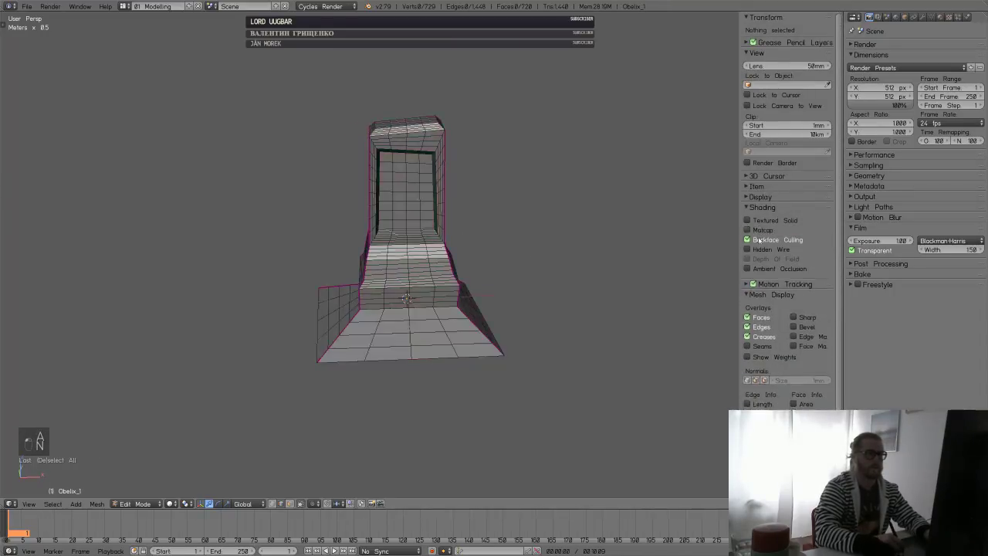
{"action": "key", "text": "n"}
- Select the edge loop where the sloping skirt meets the base and give it a crease of 1
{"action": "key", "text": "a"}
{"action": "middle_click_drag", "start_coordinate": [394, 322], "coordinate": [571, 294]}
{"action": "key", "text": "a"}
{"action": "right_click", "coordinate": [429, 313], "text": "alt"}
{"action": "key", "text": "shift+e"}
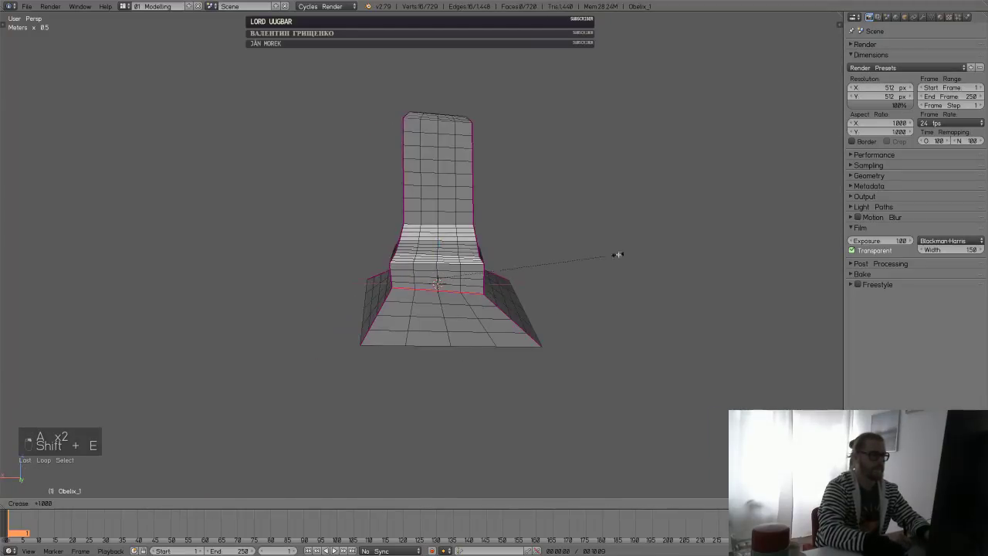
{"action": "left_click", "coordinate": [633, 241]}
- Crease the outer bottom edge loop of the skirt and deselect it
{"action": "middle_click_drag", "start_coordinate": [487, 300], "coordinate": [500, 351]}
{"action": "right_click", "coordinate": [496, 354], "text": "alt"}
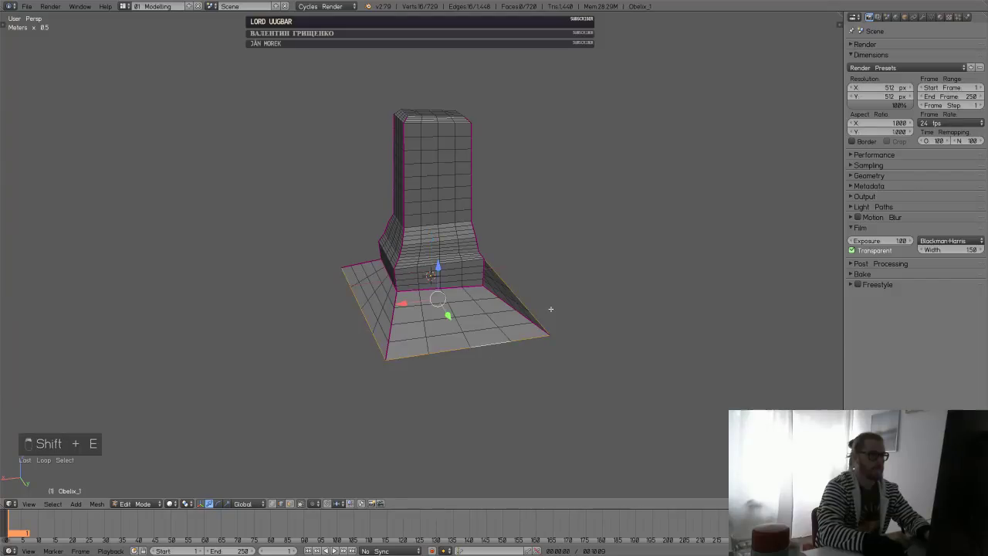
{"action": "key", "text": "shift+e"}
{"action": "left_click", "coordinate": [666, 265]}
{"action": "key", "text": "a"}
{"action": "middle_click_drag", "start_coordinate": [666, 265], "coordinate": [502, 240]}
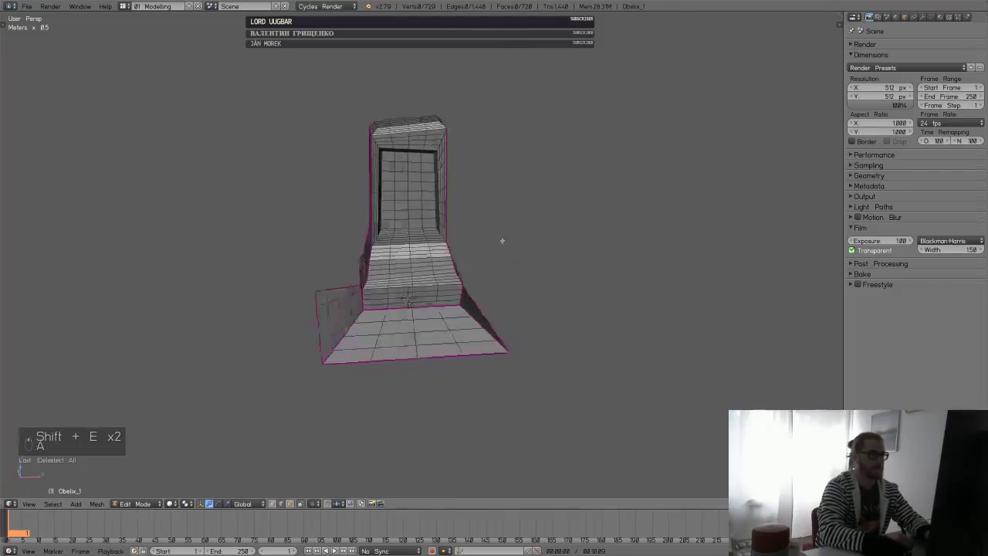
{"action": "key", "text": "Tab"}
{"action": "key", "text": "Tab"}
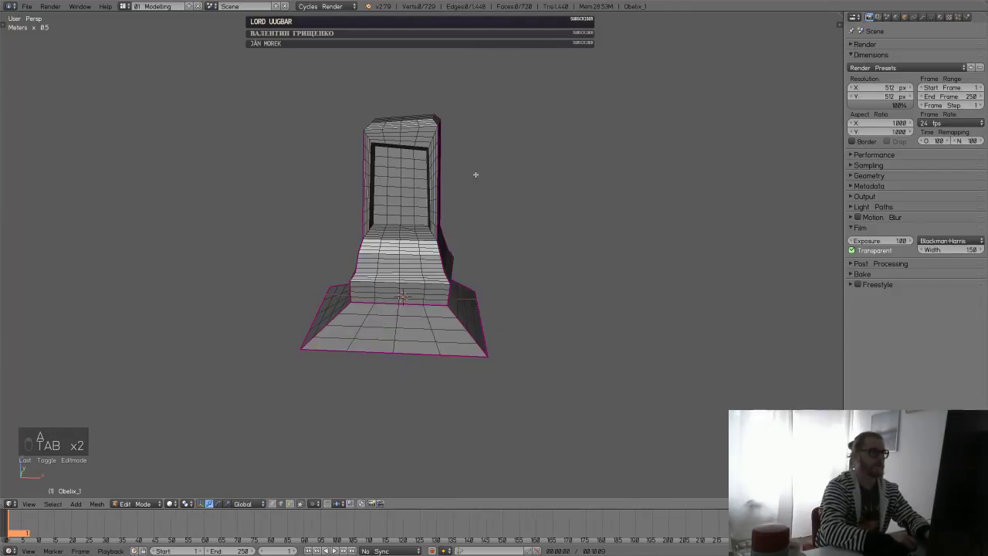
- Select the short bevel edges at one front corner of the obelisk's top, crease them, and deselect
{"action": "middle_click_drag", "start_coordinate": [474, 177], "coordinate": [486, 251]}
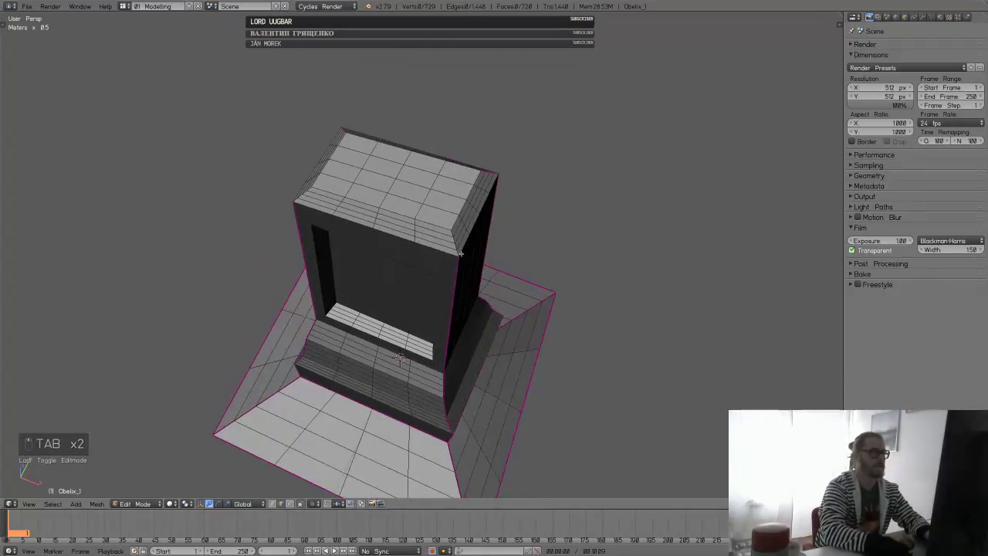
{"action": "right_click", "coordinate": [463, 245]}
{"action": "right_click", "coordinate": [417, 225], "text": "ctrl"}
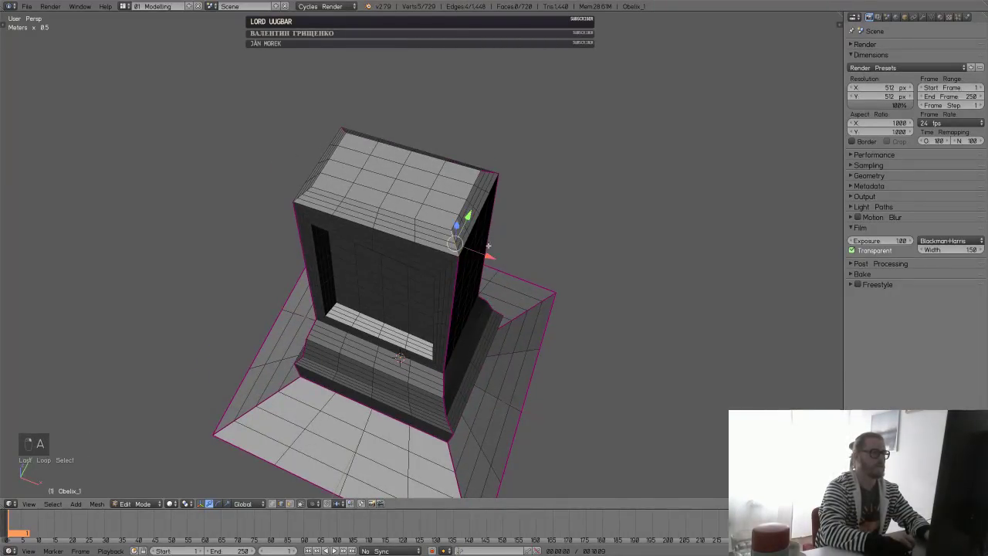
{"action": "middle_click_drag", "start_coordinate": [488, 246], "coordinate": [590, 201]}
{"action": "key", "text": "shift+e"}
{"action": "left_click", "coordinate": [597, 165]}
{"action": "key", "text": "a"}
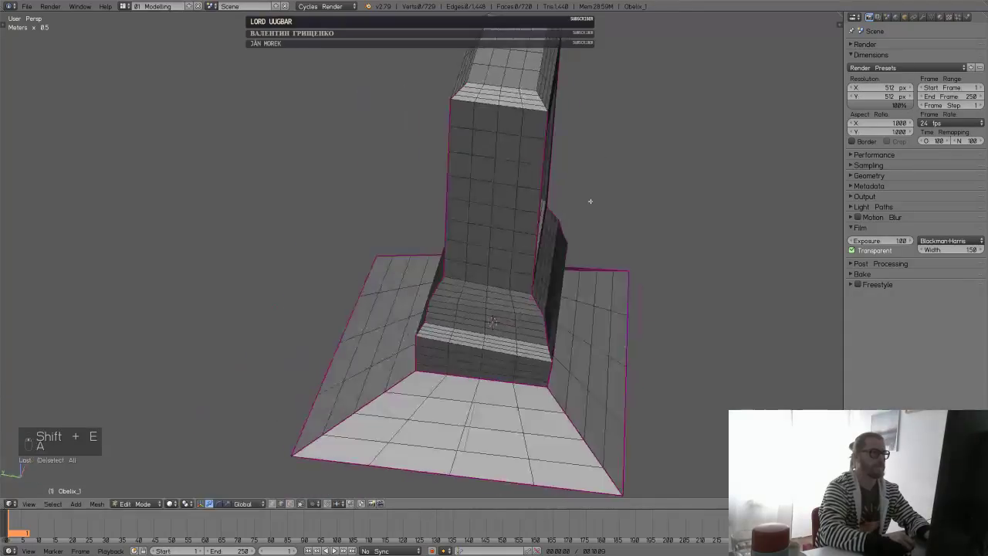
{"action": "key", "text": "a"}
{"action": "key", "text": "a"}
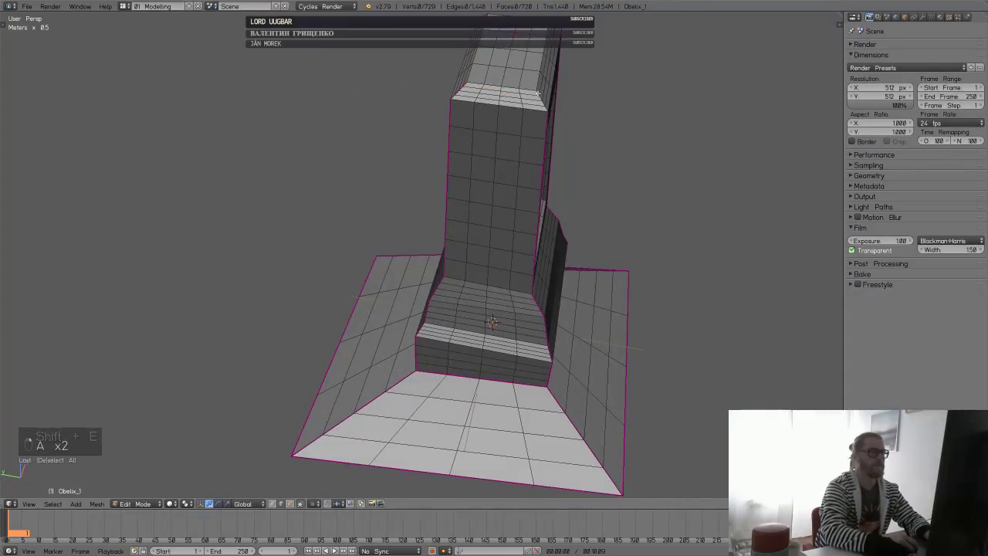
- Crease the short bevel edges at the other front corner of the obelisk's top
{"action": "right_click", "coordinate": [551, 97], "text": "alt"}
{"action": "middle_click_drag", "start_coordinate": [543, 94], "coordinate": [533, 255]}
{"action": "key", "text": "shift+e"}
{"action": "left_click", "coordinate": [633, 187]}
- Select the four edge runs bordering the obelisk's flat top face, crease them, and deselect
{"action": "middle_click_drag", "start_coordinate": [632, 187], "coordinate": [535, 272]}
{"action": "right_click", "coordinate": [535, 271], "text": "alt"}
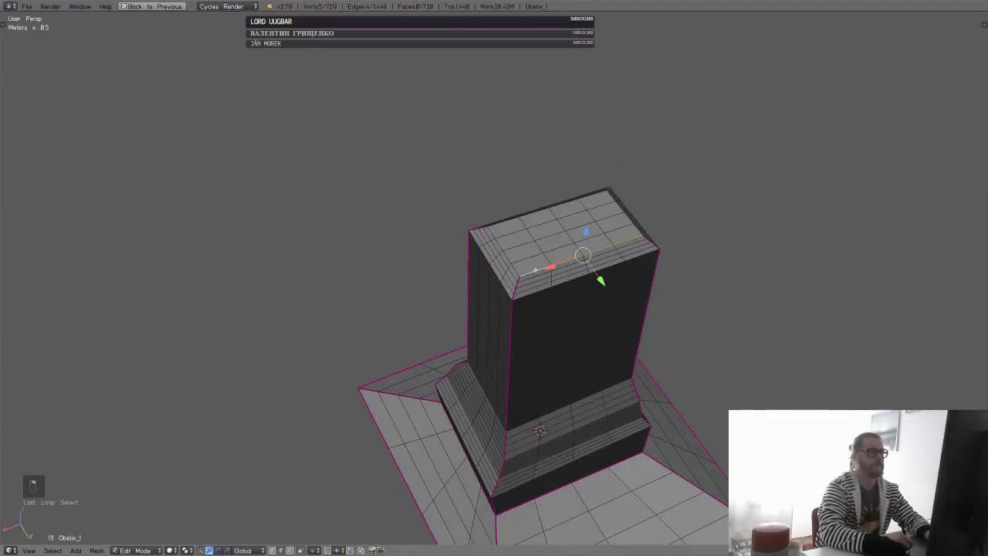
{"action": "right_click", "coordinate": [509, 258], "text": "alt+shift"}
{"action": "right_click", "coordinate": [534, 213], "text": "alt+shift"}
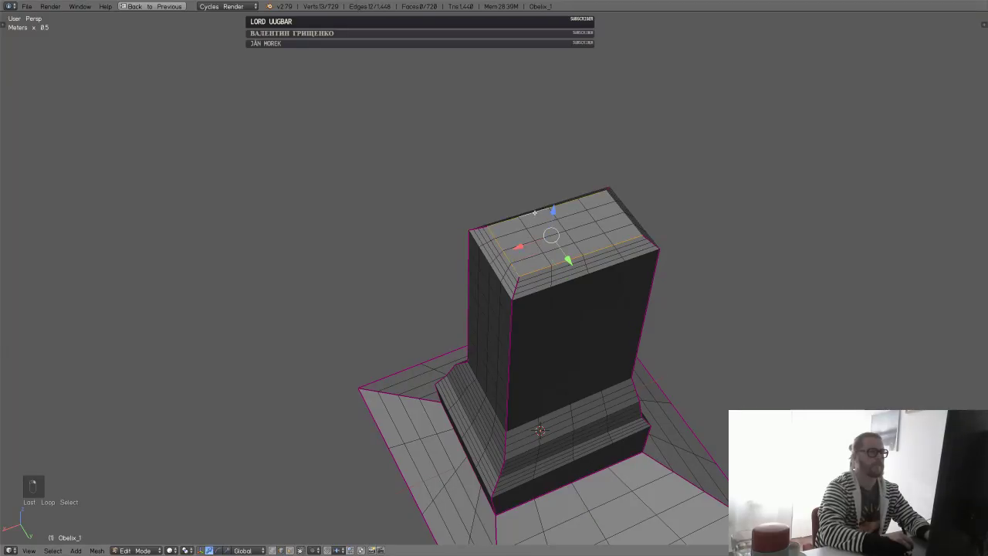
{"action": "right_click", "coordinate": [625, 203], "text": "alt+shift"}
{"action": "middle_click_drag", "start_coordinate": [657, 186], "coordinate": [607, 255]}
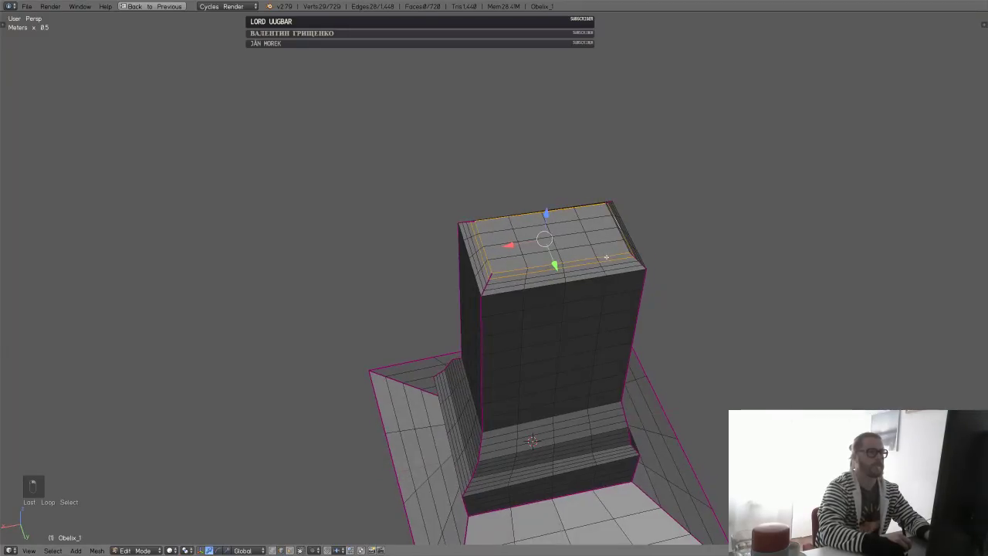
{"action": "right_click", "coordinate": [613, 256], "text": "alt+shift"}
{"action": "middle_click_drag", "start_coordinate": [679, 197], "coordinate": [521, 321]}
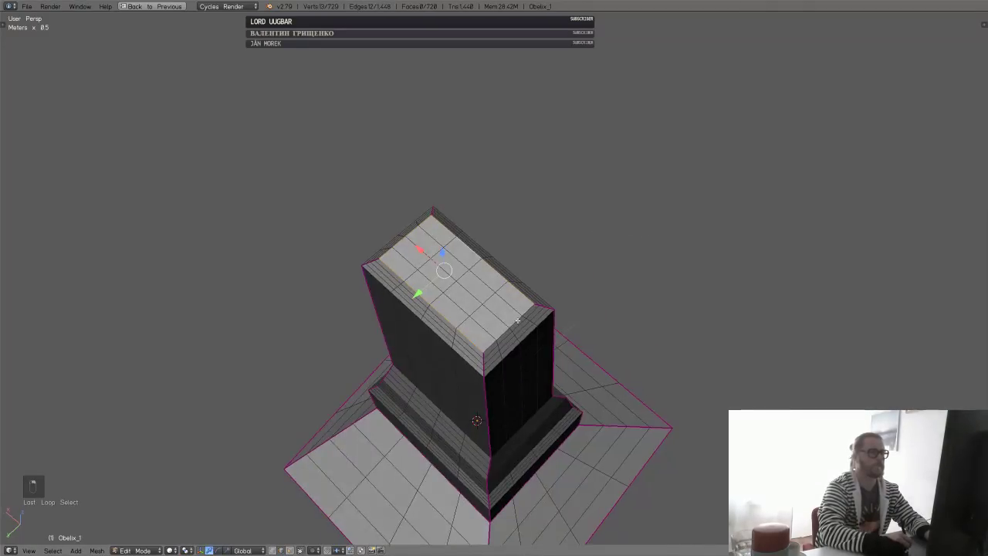
{"action": "right_click", "coordinate": [517, 319], "text": "alt"}
{"action": "key", "text": "shift+e"}
{"action": "left_click", "coordinate": [673, 213]}
{"action": "key", "text": "a"}
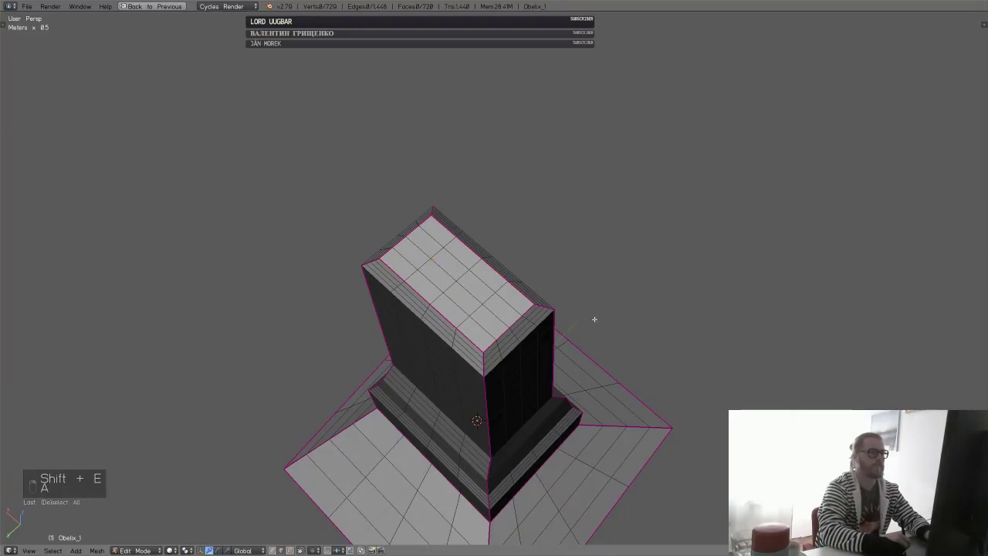
- Crease the edge loop around the neck where the upright shaft meets the flared base
{"action": "middle_click_drag", "start_coordinate": [593, 320], "coordinate": [446, 357], "text": "ctrl"}
{"action": "right_click", "coordinate": [524, 370], "text": "alt"}
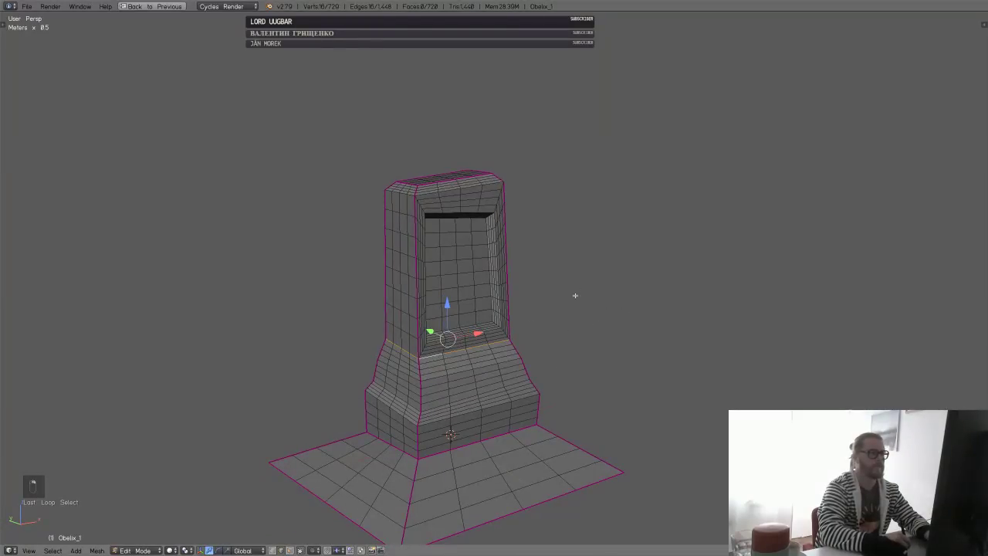
{"action": "key", "text": "shift+e"}
{"action": "left_click", "coordinate": [603, 299]}
- Return to Object Mode and add a multiresolution modifier to the obelisk
{"action": "key", "text": "Tab"}
{"action": "middle_click_drag", "start_coordinate": [478, 327], "coordinate": [515, 279], "text": "shift"}
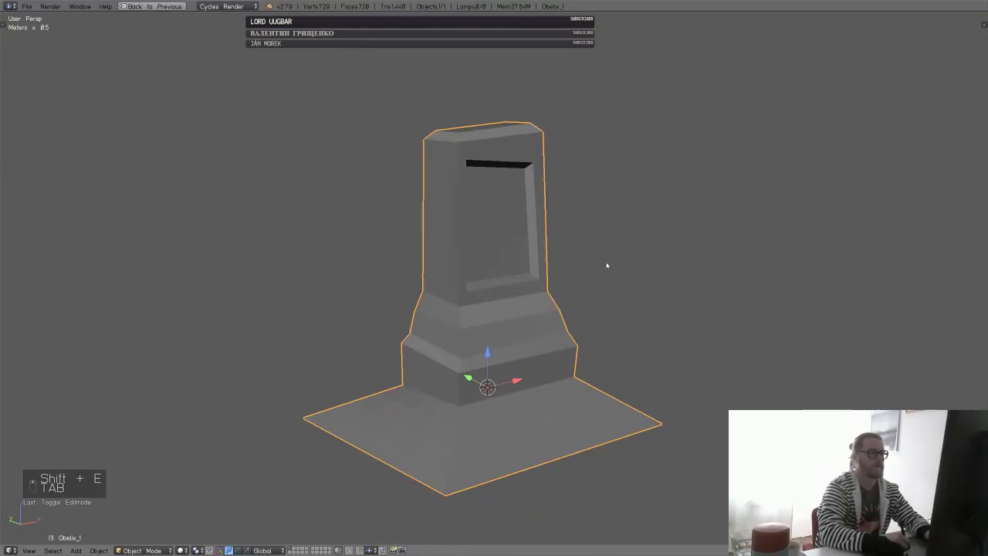
{"action": "key", "text": "alt+shift+m"}
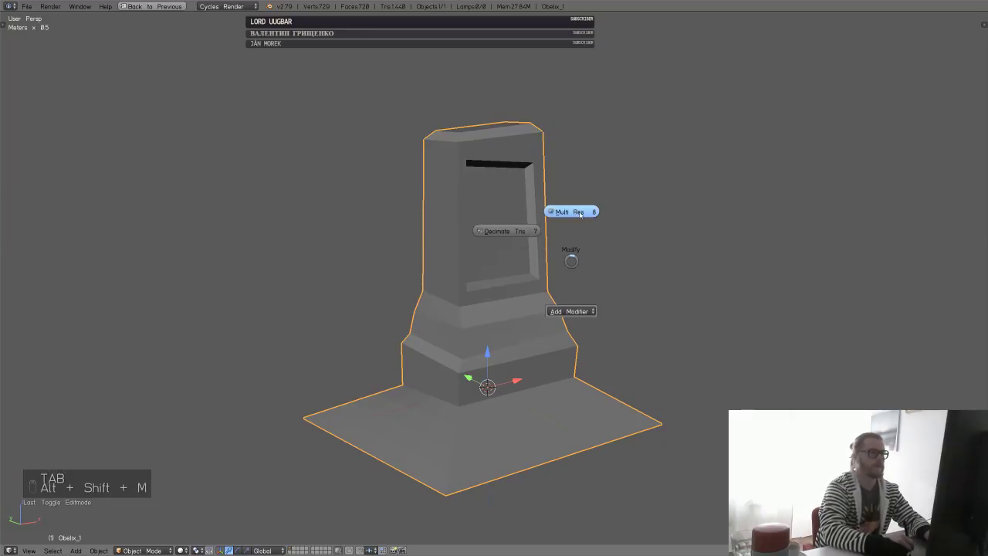
{"action": "left_click", "coordinate": [571, 249]}
{"action": "middle_click_drag", "start_coordinate": [581, 227], "coordinate": [536, 304]}
- Crease the edge loop around the upper edge of the base's lowest block
{"action": "key", "text": "Tab"}
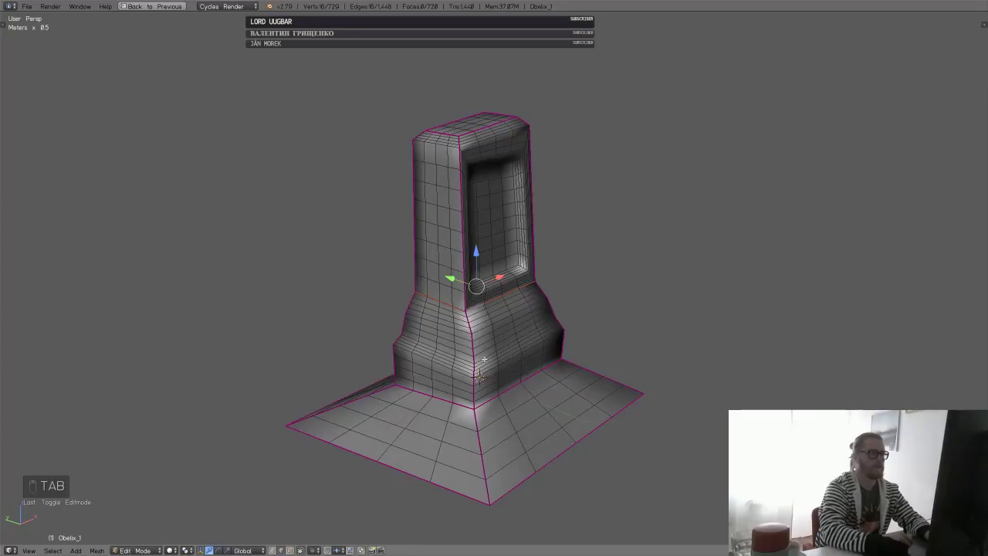
{"action": "right_click", "coordinate": [485, 358], "text": "alt"}
{"action": "key", "text": "shift+e"}
{"action": "left_click", "coordinate": [579, 301]}
- Select all four sides of the recessed panel's inner floor border and crease them
{"action": "middle_click_drag", "start_coordinate": [579, 301], "coordinate": [532, 301]}
{"action": "middle_click_drag", "start_coordinate": [532, 301], "coordinate": [501, 374], "text": "shift"}
{"action": "scroll", "coordinate": [546, 286], "scroll_direction": "up", "scroll_amount": 3}
{"action": "right_click", "coordinate": [510, 396], "text": "alt"}
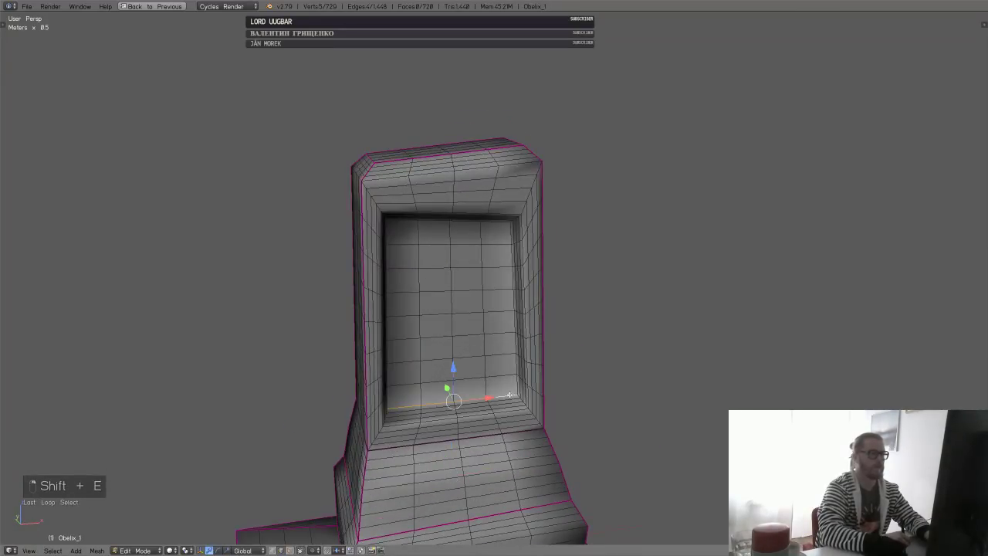
{"action": "right_click", "coordinate": [514, 381], "text": "alt+shift"}
{"action": "middle_click_drag", "start_coordinate": [489, 232], "coordinate": [421, 291]}
{"action": "right_click", "coordinate": [496, 239], "text": "alt+shift"}
{"action": "right_click", "coordinate": [431, 256], "text": "alt+shift"}
{"action": "middle_click_drag", "start_coordinate": [431, 256], "coordinate": [540, 239]}
{"action": "key", "text": "shift+e"}
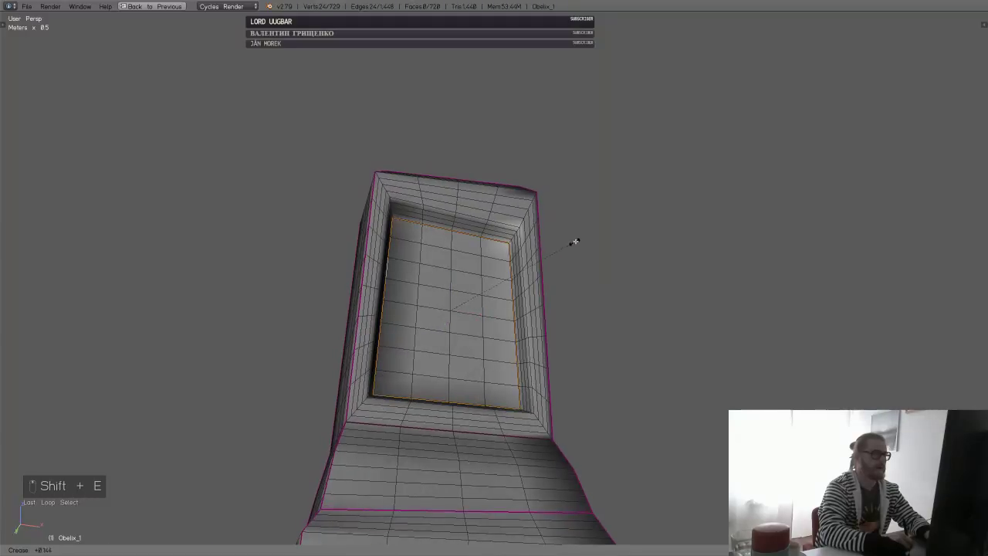
- Crease the edge loop around the outer rim of the panel recess and check the smoothed result in Object Mode
{"action": "right_click", "coordinate": [505, 219], "text": "alt"}
{"action": "key", "text": "shift+e"}
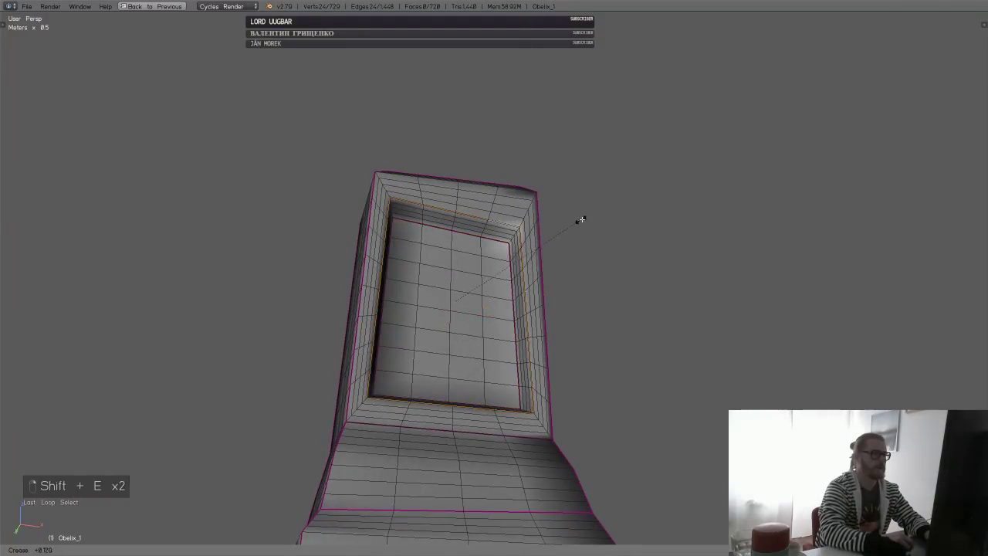
{"action": "left_click", "coordinate": [618, 202]}
{"action": "key", "text": "Tab"}
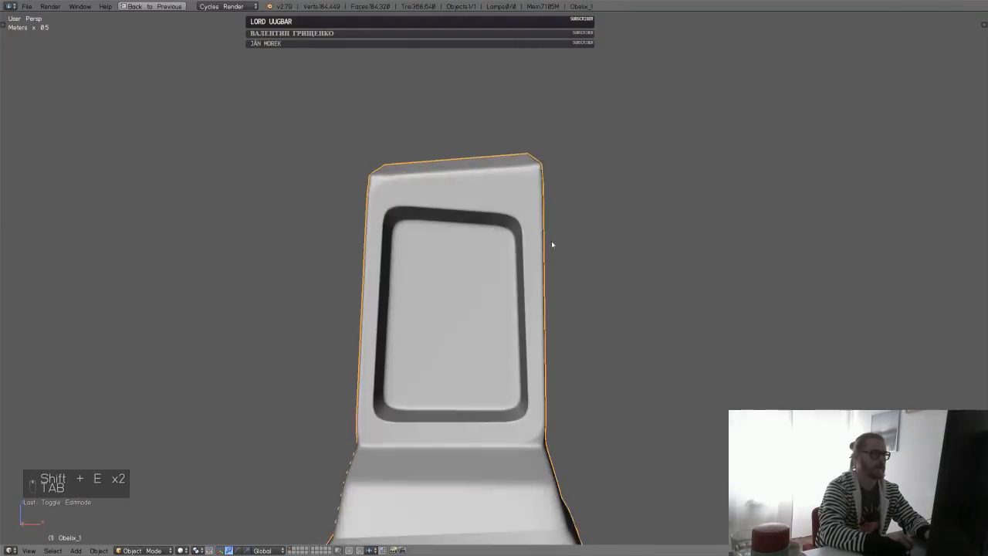
- Crease the diagonal edges at all four corners of the panel frame and return to Object Mode
{"action": "key", "text": "Tab"}
{"action": "middle_click_drag", "start_coordinate": [562, 217], "coordinate": [560, 203]}
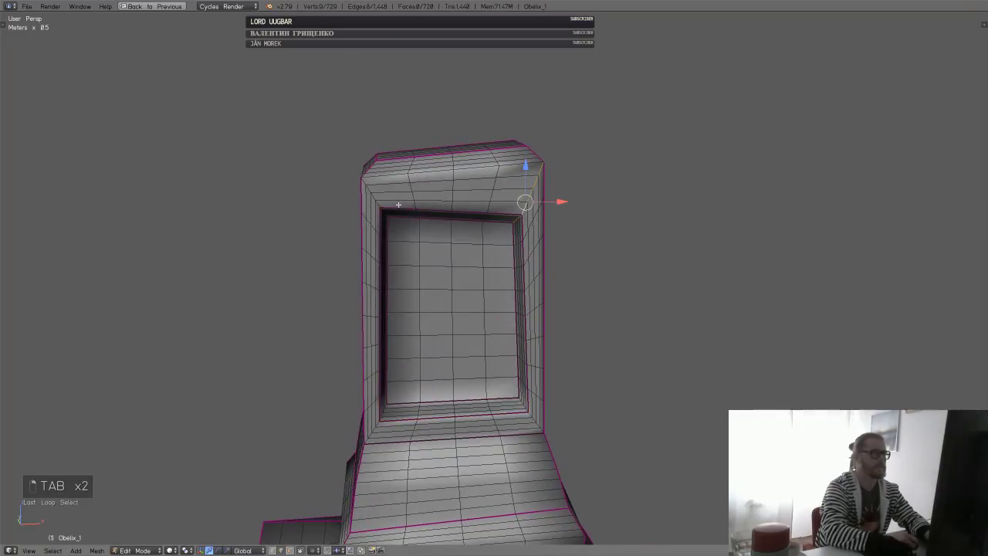
{"action": "right_click", "coordinate": [375, 203], "text": "alt"}
{"action": "key", "text": "a"}
{"action": "key", "text": "a"}
{"action": "key", "text": "a"}
{"action": "right_click", "coordinate": [368, 192], "text": "alt"}
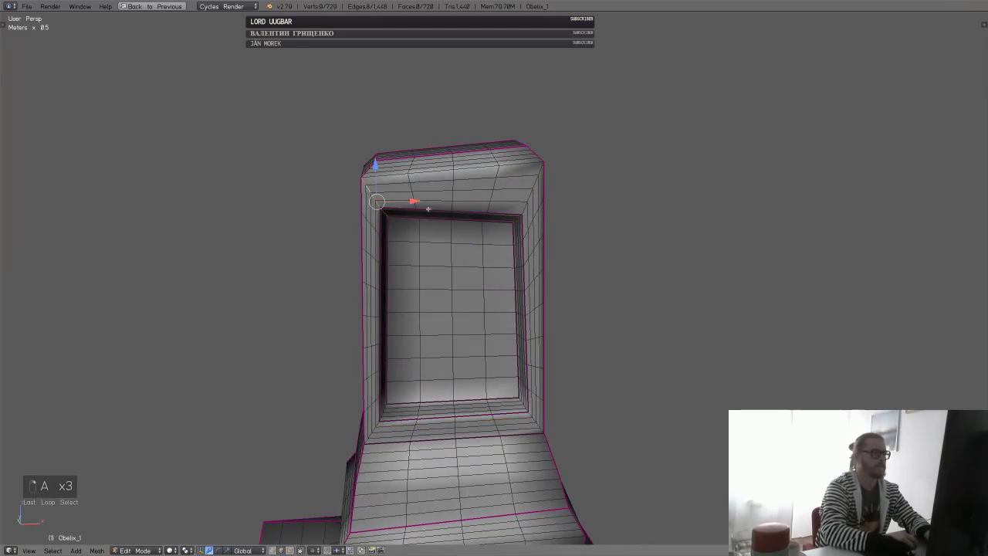
{"action": "right_click", "coordinate": [535, 183], "text": "alt+shift"}
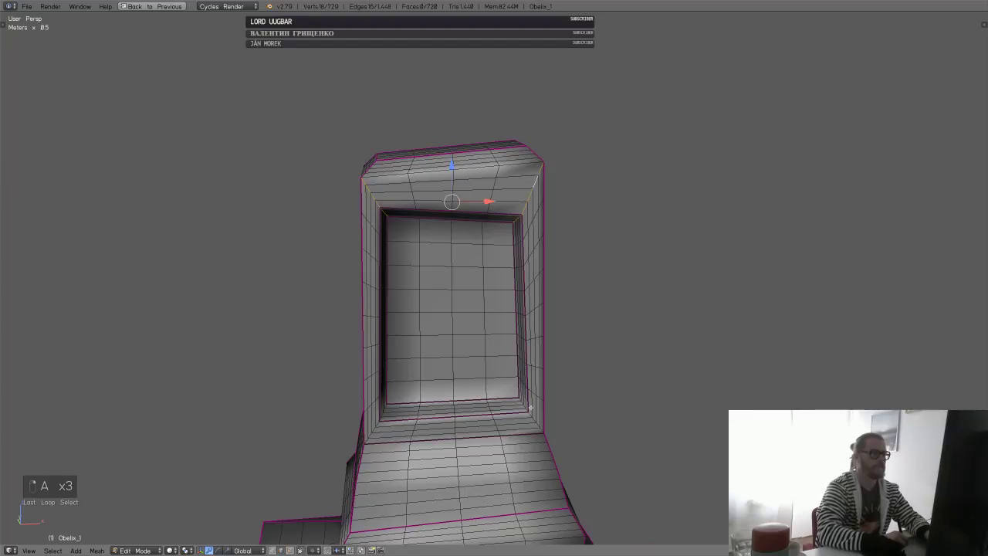
{"action": "right_click", "coordinate": [534, 419], "text": "alt+shift"}
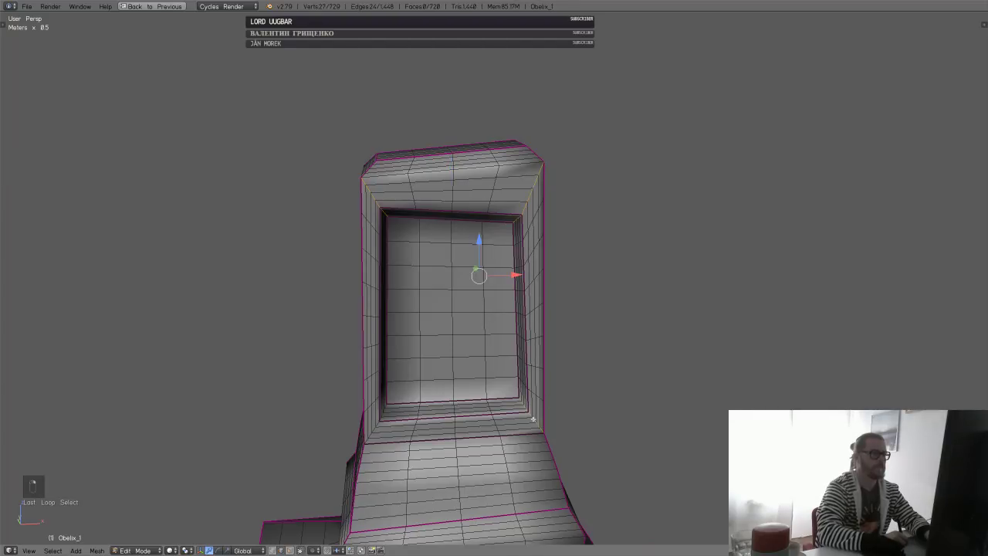
{"action": "right_click", "coordinate": [377, 423], "text": "alt+shift"}
{"action": "key", "text": "shift+e"}
{"action": "left_click", "coordinate": [579, 309]}
{"action": "key", "text": "Tab"}
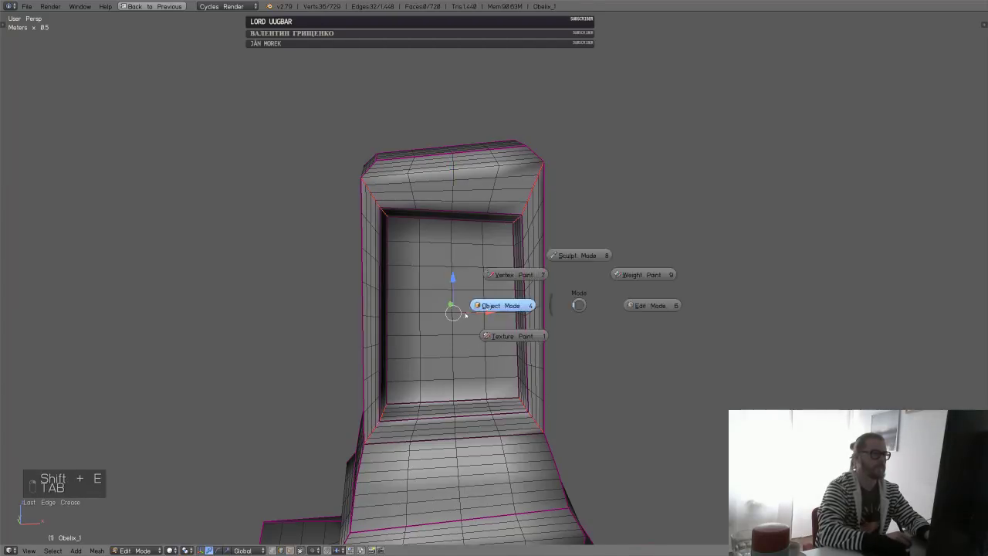
{"action": "left_click", "coordinate": [465, 315]}
- Crease the single vertical edge at the shaft's front corner just below the top bevel and inspect the smoothed shape
{"action": "mouse_move", "coordinate": [532, 307]}
{"action": "middle_mouse_down"}
{"action": "mouse_move", "coordinate": [548, 291]}
{"action": "mouse_move", "coordinate": [543, 300]}
{"action": "mouse_move", "coordinate": [582, 287]}
{"action": "mouse_move", "coordinate": [655, 306]}
{"action": "mouse_move", "coordinate": [717, 286]}
{"action": "mouse_move", "coordinate": [621, 293]}
{"action": "mouse_move", "coordinate": [651, 287]}
{"action": "mouse_move", "coordinate": [579, 273]}
{"action": "middle_mouse_up"}
{"action": "key", "text": "Tab"}
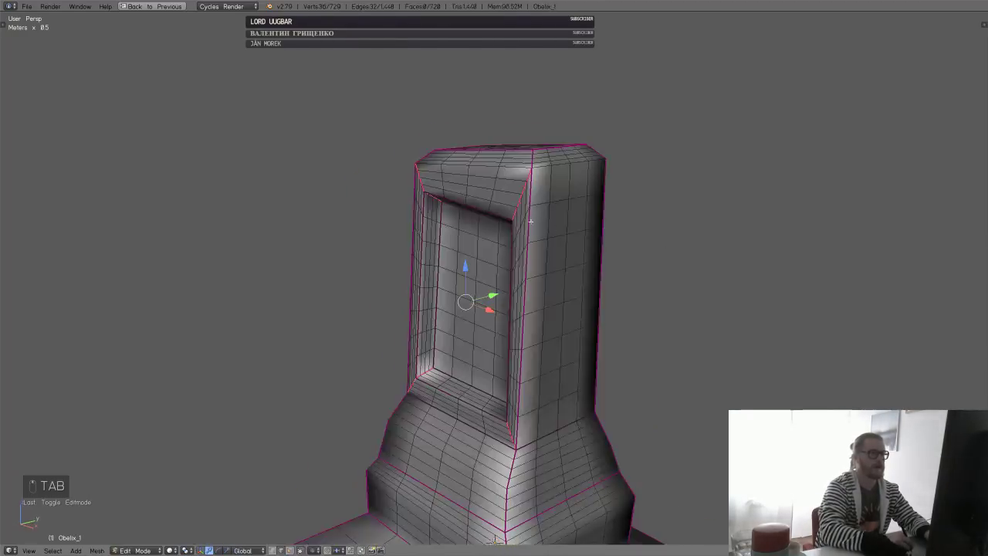
{"action": "right_click", "coordinate": [530, 221]}
{"action": "key", "text": "shift+e"}
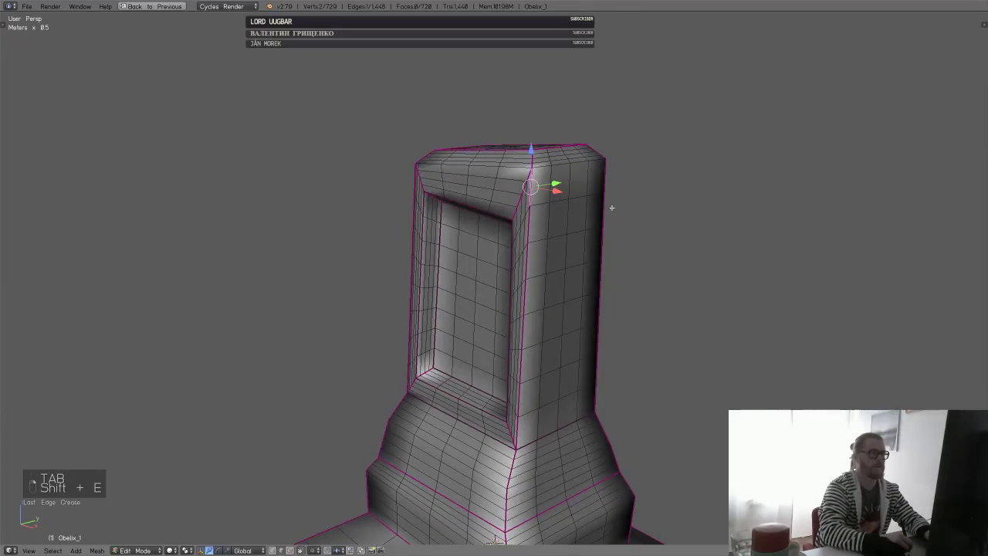
{"action": "key", "text": "Tab"}
{"action": "key", "text": "Tab"}
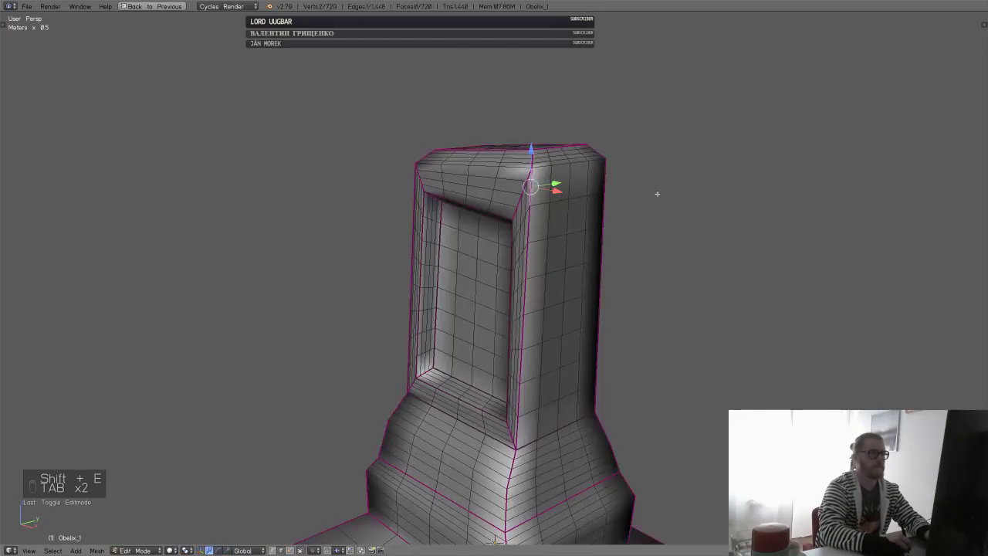
{"action": "key", "text": "Tab"}
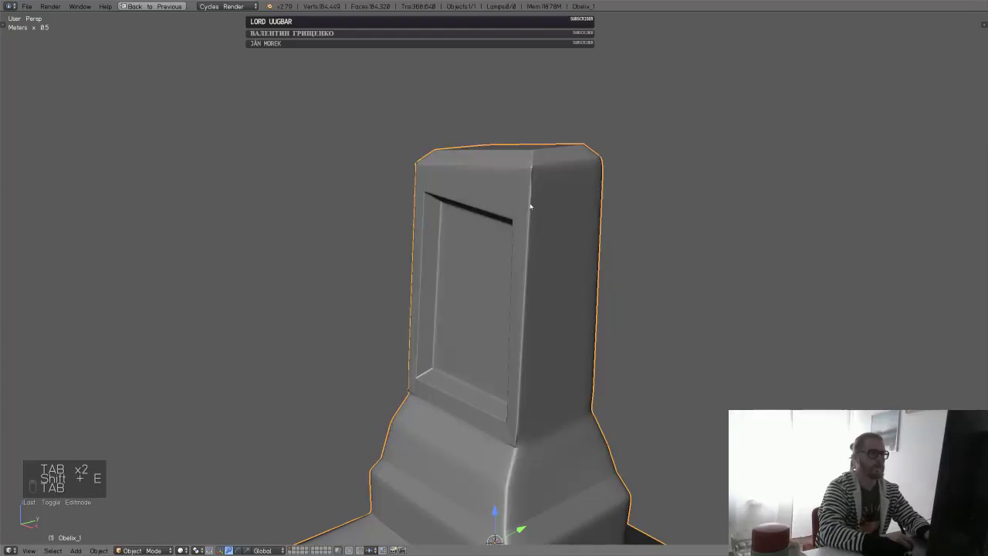
- Restore the full window layout, enable Matcap shading in the viewport, and deselect the obelisk
{"action": "middle_click_drag", "start_coordinate": [590, 185], "coordinate": [540, 276]}
{"action": "key", "text": "ctrl+Down"}
{"action": "key", "text": "n"}
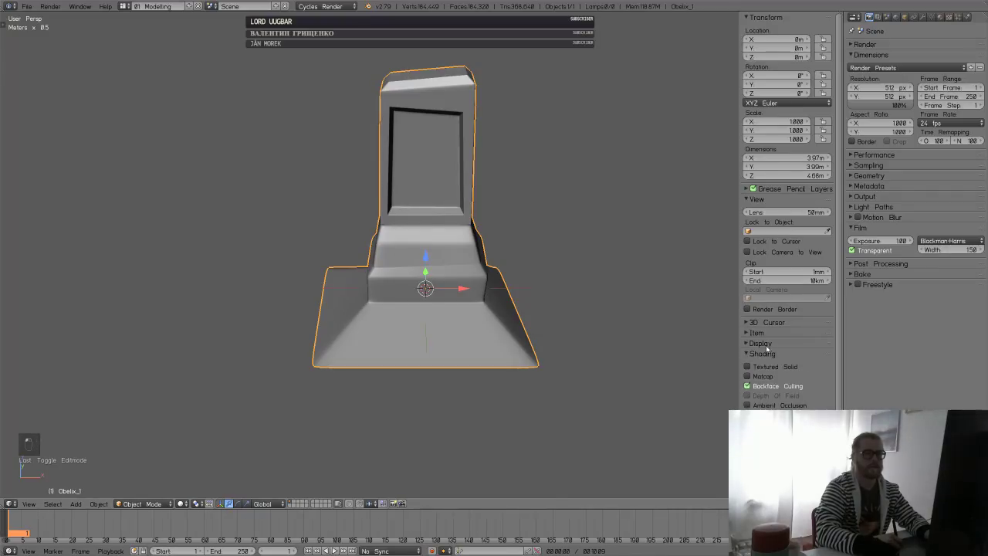
{"action": "left_click", "coordinate": [747, 376]}
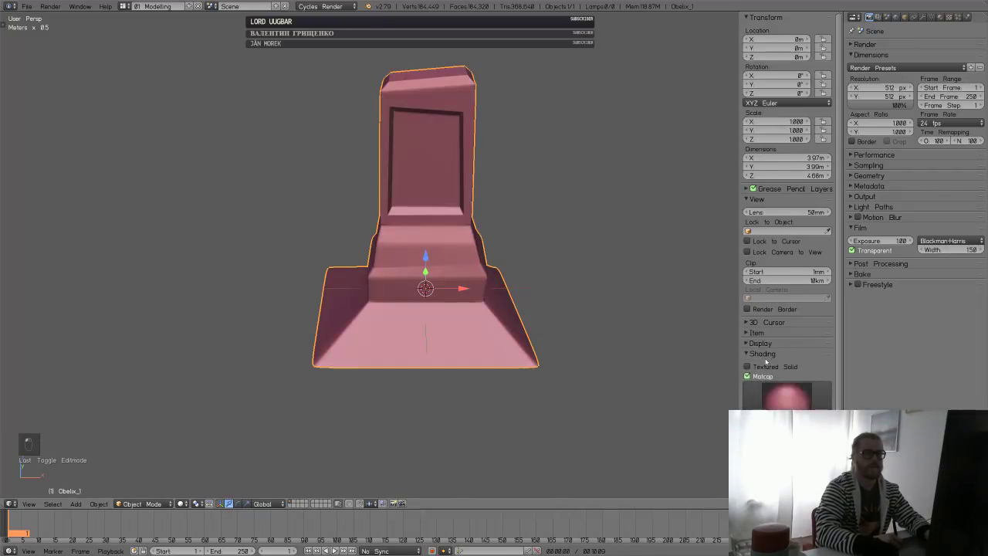
{"action": "key", "text": "n"}
{"action": "key", "text": "a"}
- Examine the shading of the obelisk's base, corners and recessed panel from several angles
{"action": "scroll", "coordinate": [461, 289], "scroll_direction": "up", "scroll_amount": 5}
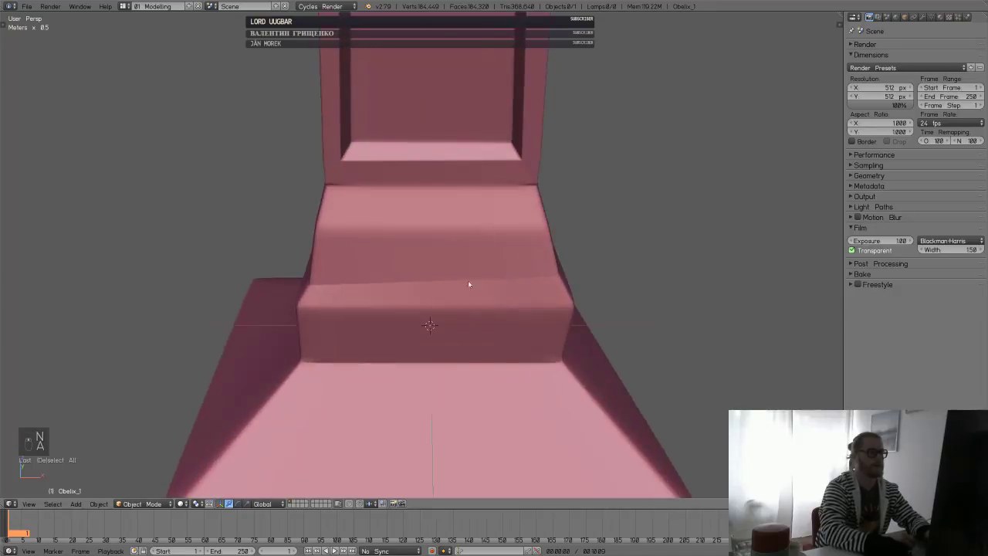
{"action": "middle_click_drag", "start_coordinate": [468, 281], "coordinate": [575, 229]}
{"action": "scroll", "coordinate": [503, 261], "scroll_direction": "down", "scroll_amount": 2}
{"action": "middle_click_drag", "start_coordinate": [502, 262], "coordinate": [587, 292], "text": "shift"}
{"action": "scroll", "coordinate": [586, 269], "scroll_direction": "down", "scroll_amount": 1}
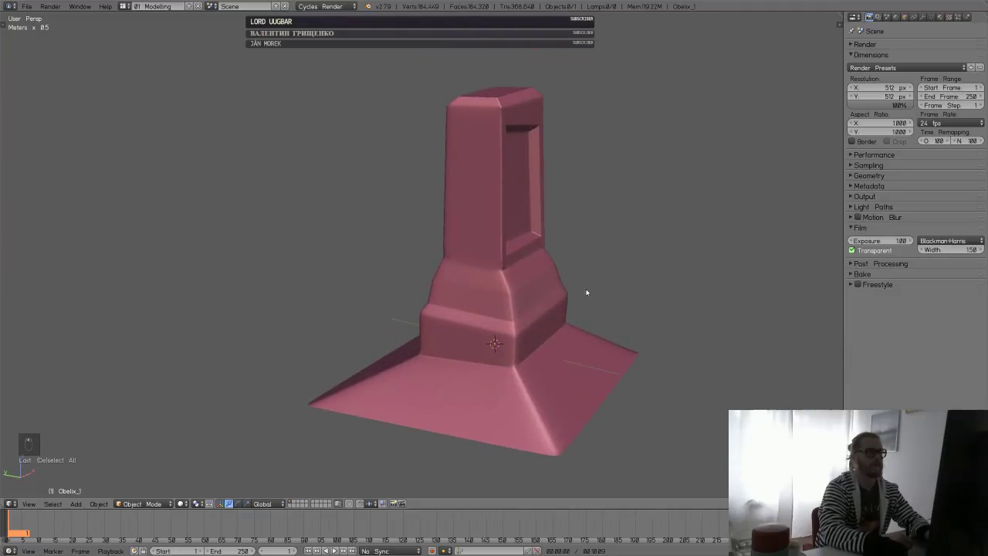
{"action": "scroll", "coordinate": [586, 292], "scroll_direction": "up", "scroll_amount": 2}
{"action": "middle_click_drag", "start_coordinate": [612, 252], "coordinate": [583, 246]}
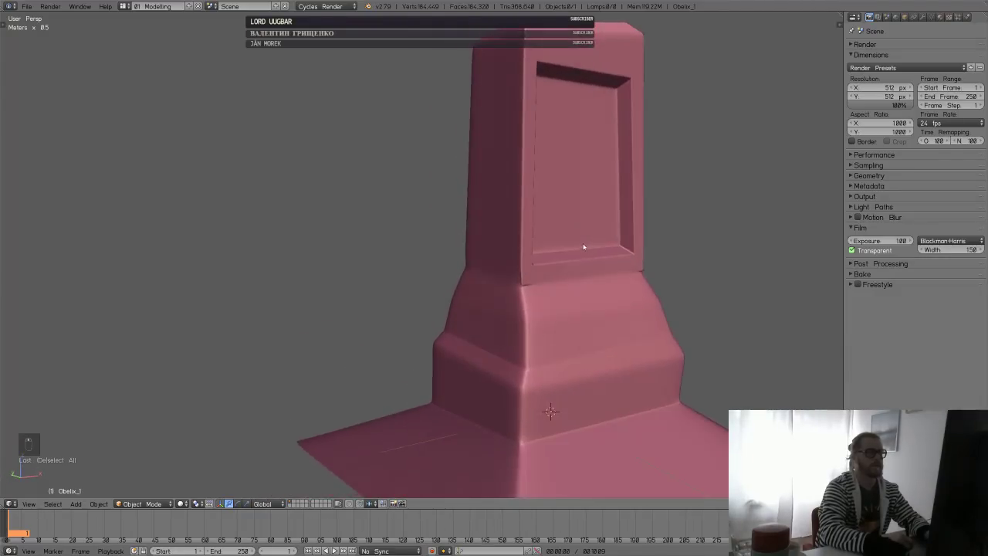
{"action": "middle_click_drag", "start_coordinate": [643, 274], "coordinate": [469, 266]}
- Select the obelisk, enter Sculpt Mode, and subdivide its Multires modifier once more to sculpt level 5
{"action": "right_click", "coordinate": [476, 326]}
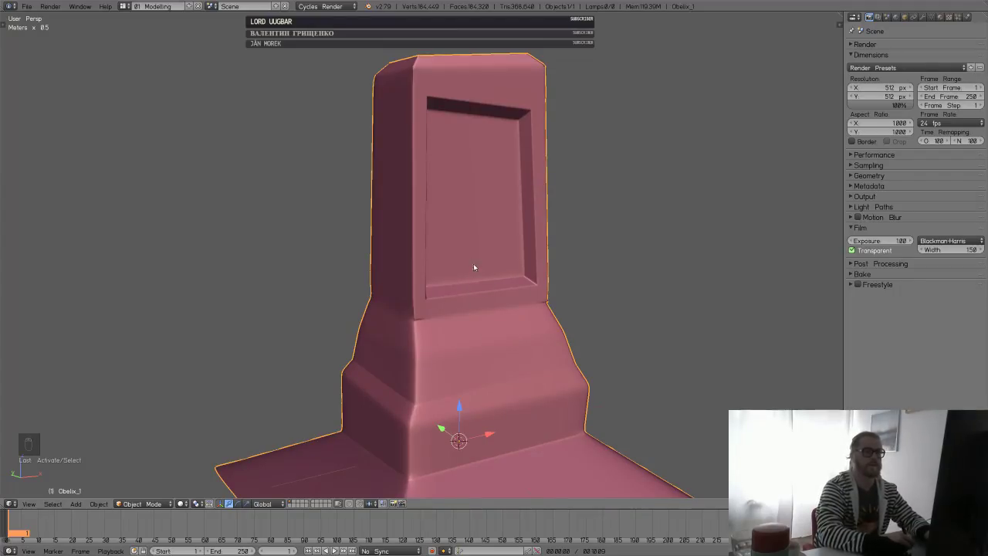
{"action": "key", "text": "Tab"}
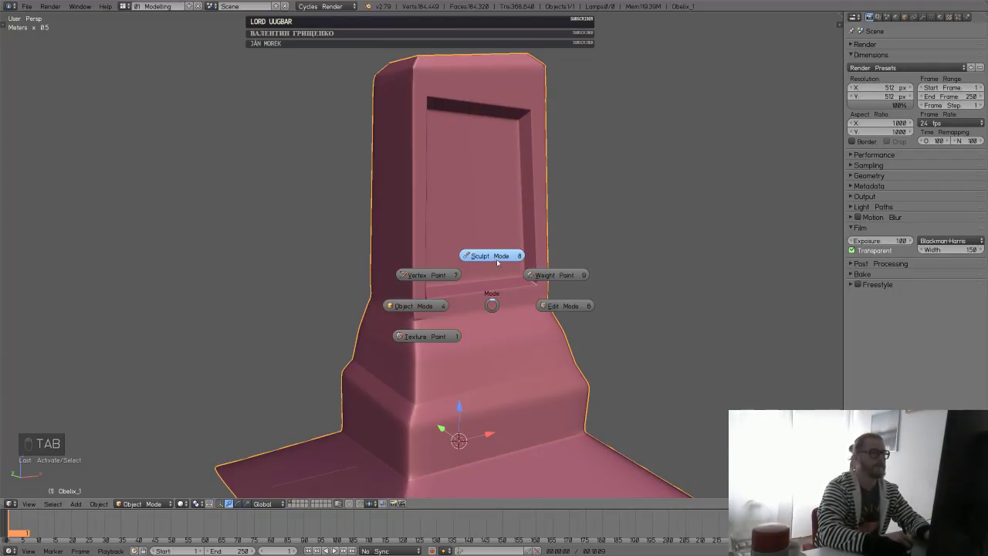
{"action": "left_click", "coordinate": [490, 255]}
{"action": "left_click", "coordinate": [923, 17]}
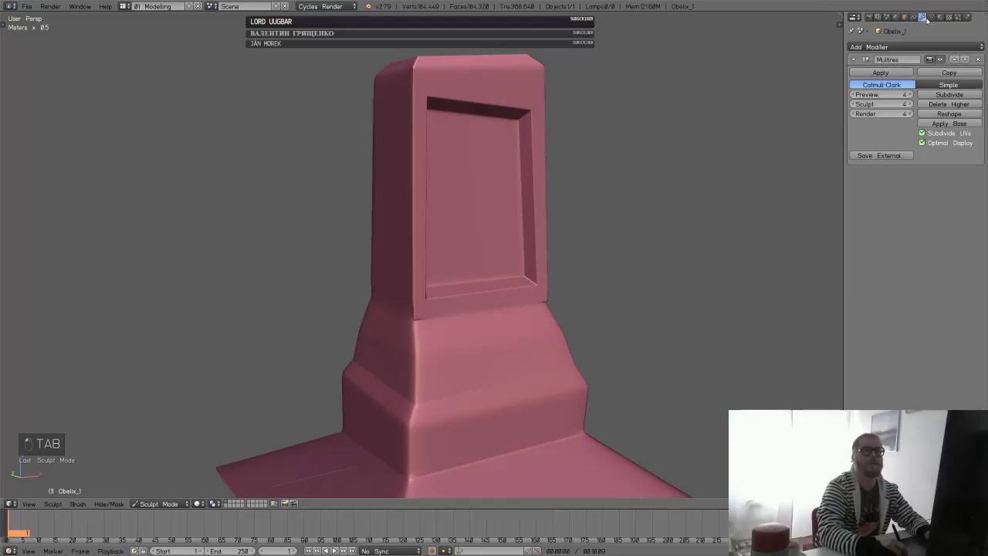
{"action": "left_click", "coordinate": [954, 96]}
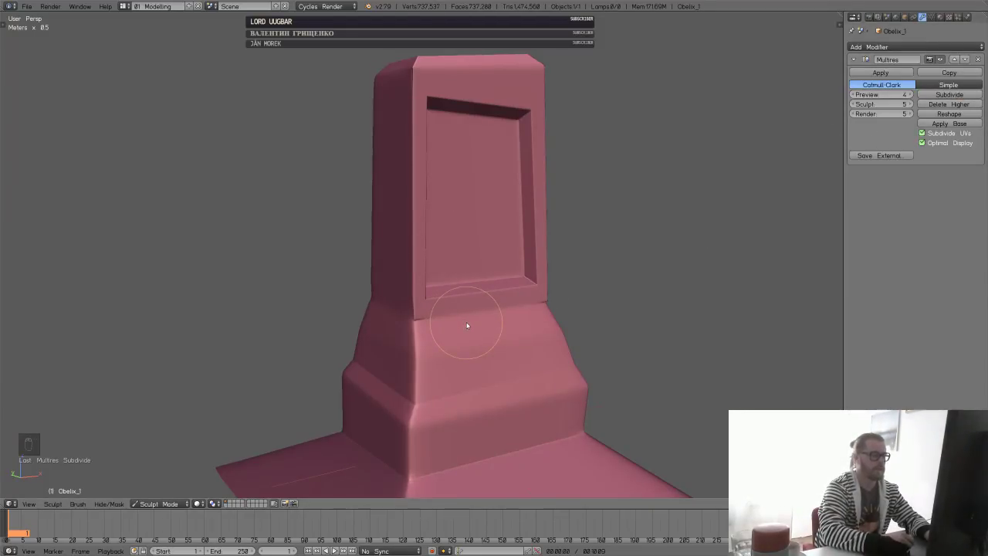
- Show the sculpt brush settings and choose the Orb slash brush with the anchored stroke
{"action": "key", "text": "b"}
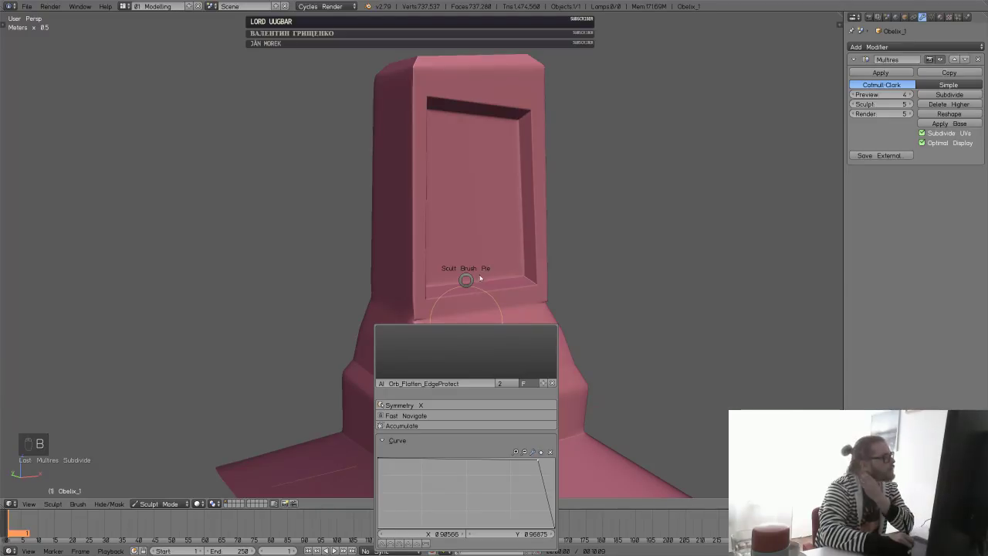
{"action": "key", "text": "t"}
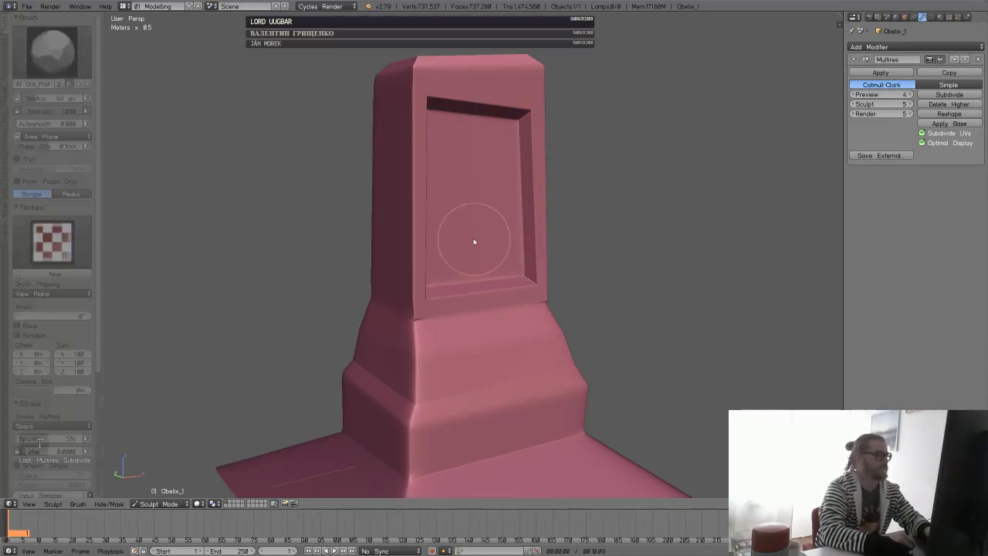
{"action": "left_click", "coordinate": [71, 73]}
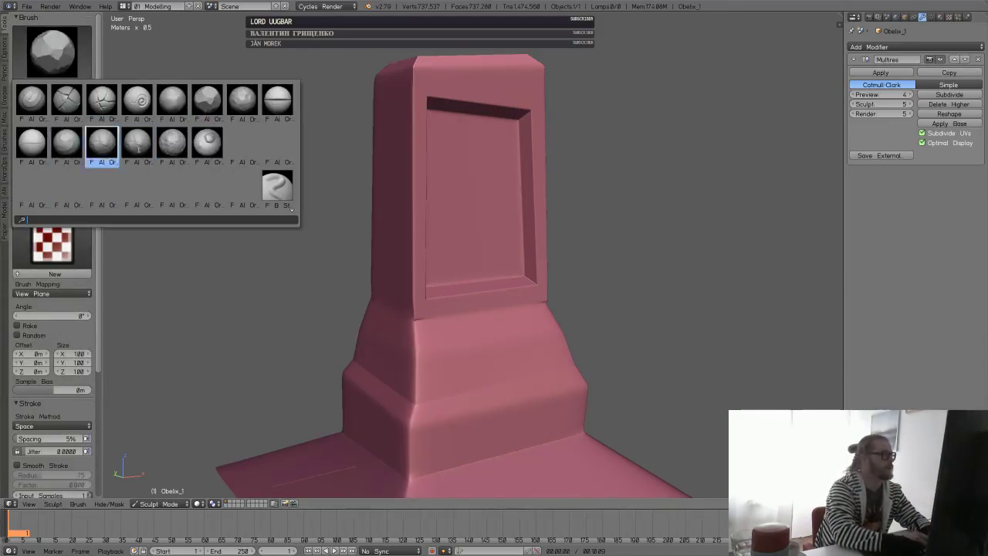
{"action": "left_click", "coordinate": [171, 185]}
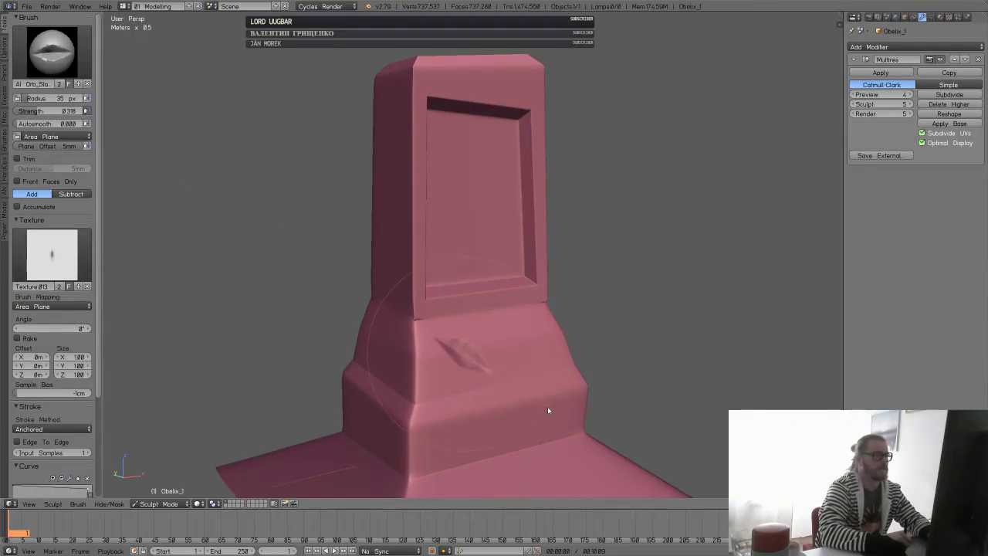
- Undo the test slash on the obelisk's base and smooth the panel frame's lower corner where it meets the base
{"action": "key", "text": "ctrl+z"}
{"action": "scroll", "coordinate": [491, 315], "scroll_direction": "up", "scroll_amount": 4}
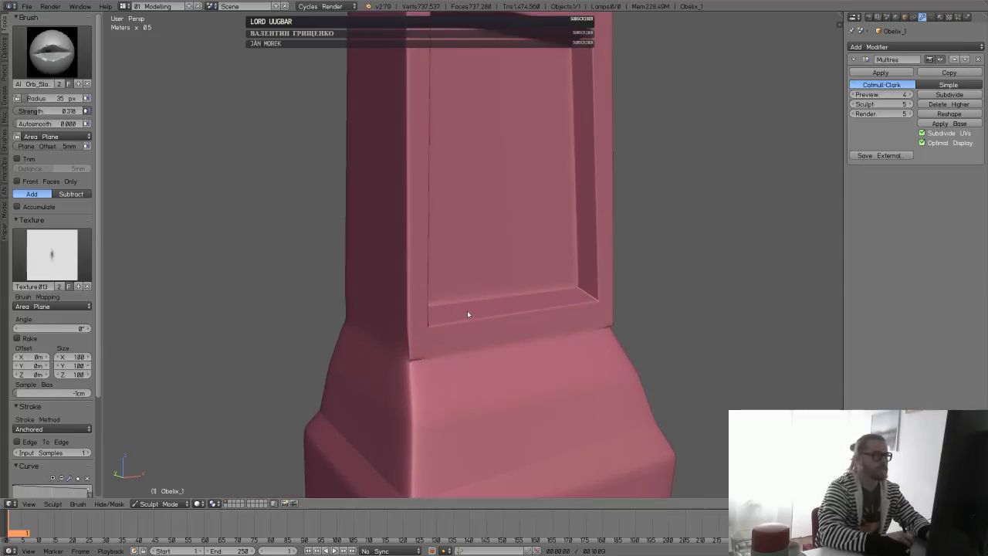
{"action": "key", "text": "shift+s"}
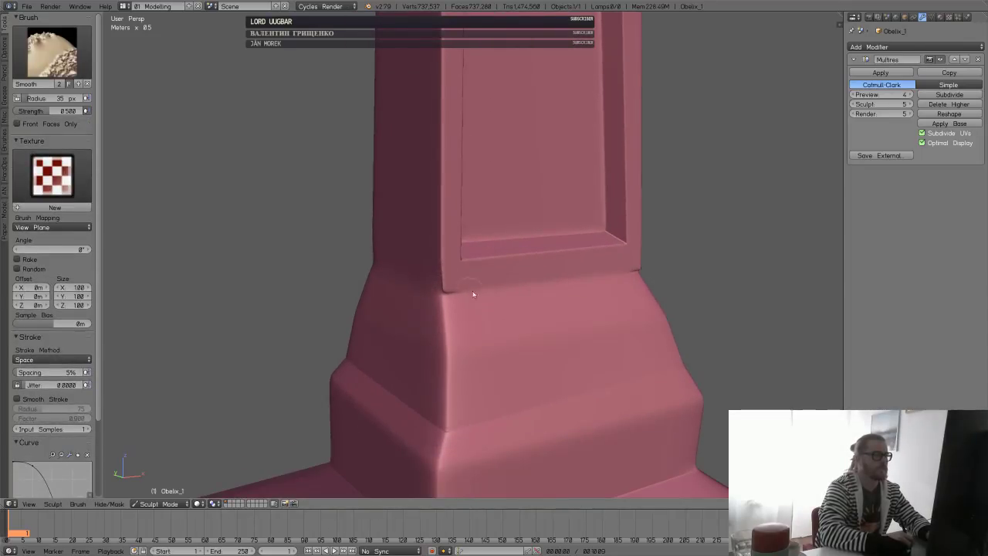
{"action": "left_click_drag", "start_coordinate": [455, 292], "coordinate": [464, 286], "text": "shift"}
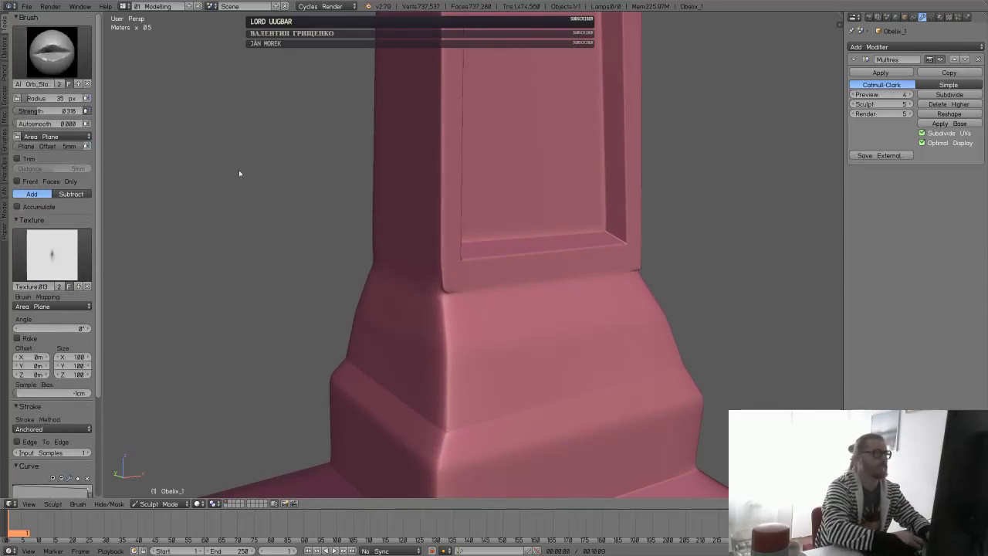
- Choose the Orb_Flat scrape brush, reduce its radius to 37 px, and chip the corner edge along the base's upper slope
{"action": "left_click", "coordinate": [52, 52]}
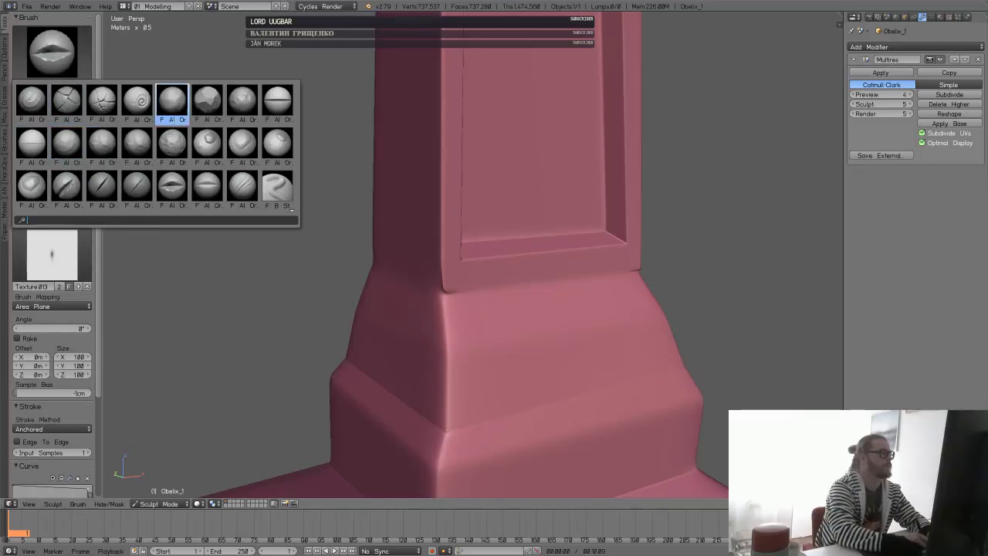
{"action": "left_click", "coordinate": [207, 99]}
{"action": "mouse_move", "coordinate": [355, 188]}
{"action": "middle_mouse_down"}
{"action": "mouse_move", "coordinate": [512, 327]}
{"action": "mouse_move", "coordinate": [512, 357]}
{"action": "middle_mouse_up"}
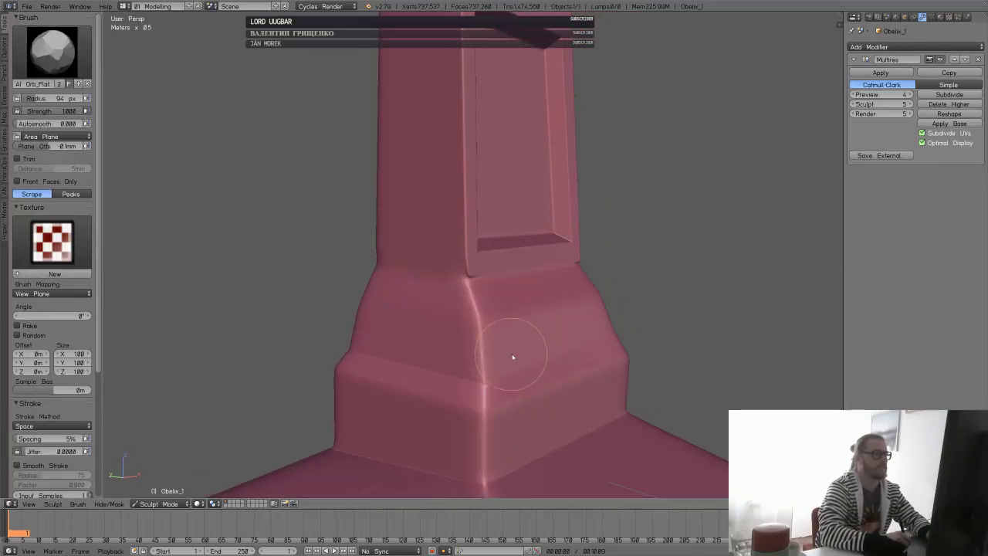
{"action": "key", "text": "f"}
{"action": "left_click", "coordinate": [480, 330]}
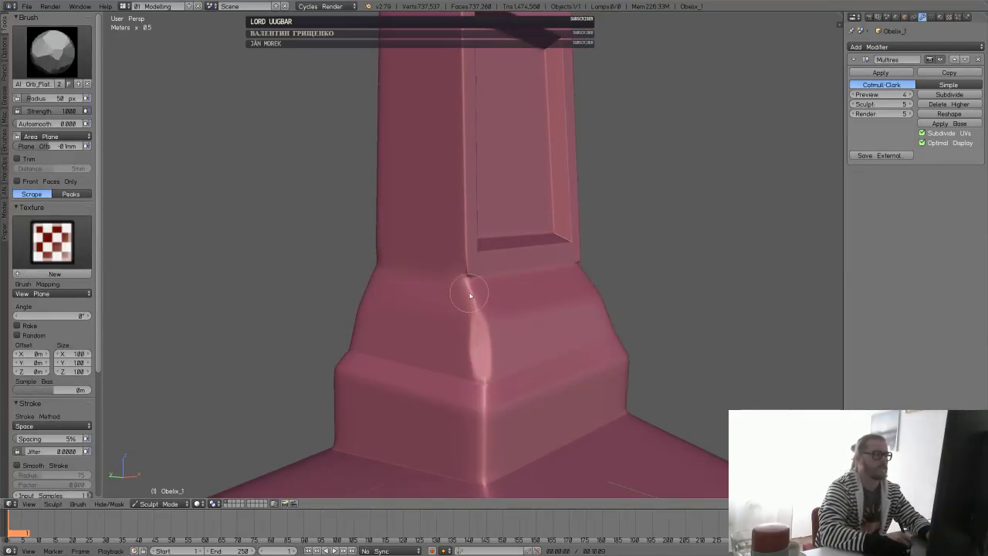
{"action": "key", "text": "f"}
{"action": "left_click", "coordinate": [484, 305]}
{"action": "left_click_drag", "start_coordinate": [466, 282], "coordinate": [482, 316]}
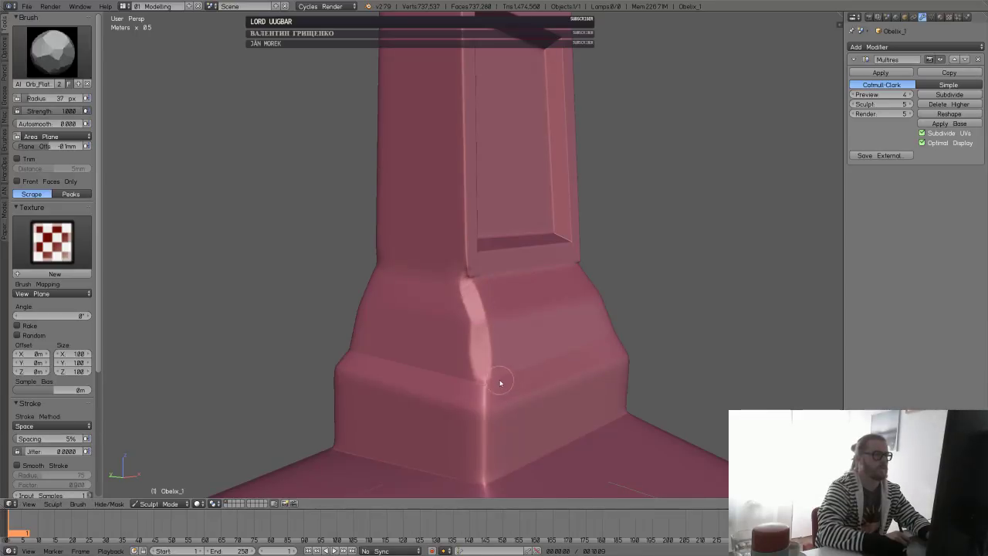
- Scrape the same corner edge down the base's lower tier to the plinth, plus that tier's upper edge below the panel
{"action": "left_click_drag", "start_coordinate": [484, 380], "coordinate": [480, 419]}
{"action": "middle_click_drag", "start_coordinate": [499, 436], "coordinate": [471, 371]}
{"action": "left_click_drag", "start_coordinate": [472, 372], "coordinate": [474, 425]}
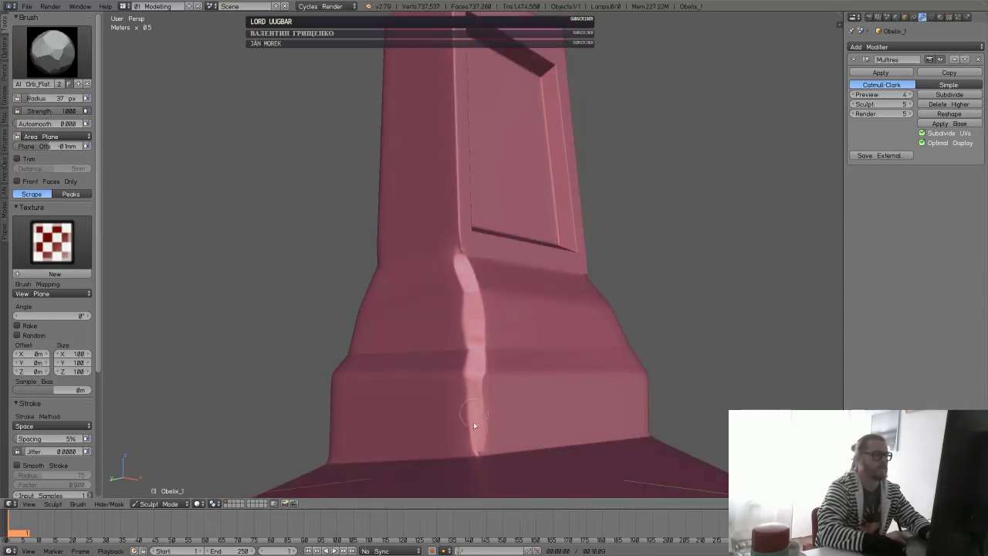
{"action": "middle_click_drag", "start_coordinate": [551, 363], "coordinate": [377, 406]}
{"action": "left_click_drag", "start_coordinate": [382, 416], "coordinate": [604, 404]}
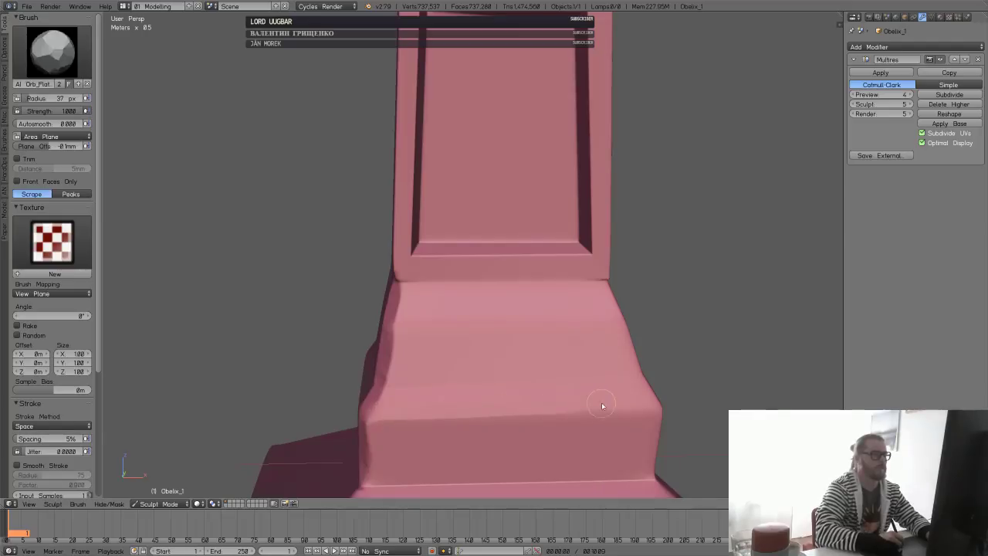
- Scrape the base's corner edge at the other end of the panel side and smooth the frame corner above it
{"action": "middle_click_drag", "start_coordinate": [604, 404], "coordinate": [441, 443]}
{"action": "left_click_drag", "start_coordinate": [553, 458], "coordinate": [571, 476]}
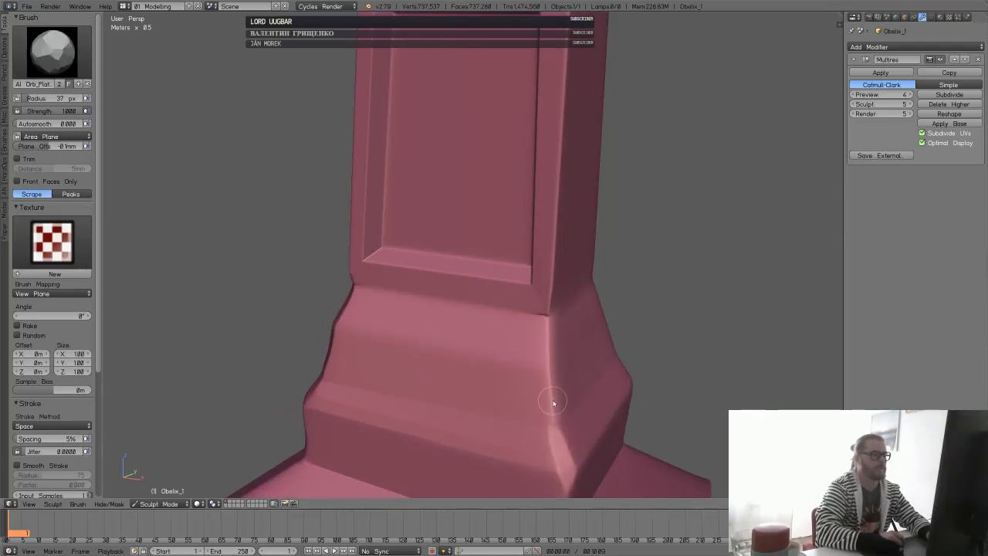
{"action": "left_click_drag", "start_coordinate": [553, 402], "coordinate": [549, 348]}
{"action": "left_click_drag", "start_coordinate": [553, 309], "coordinate": [540, 318], "text": "shift"}
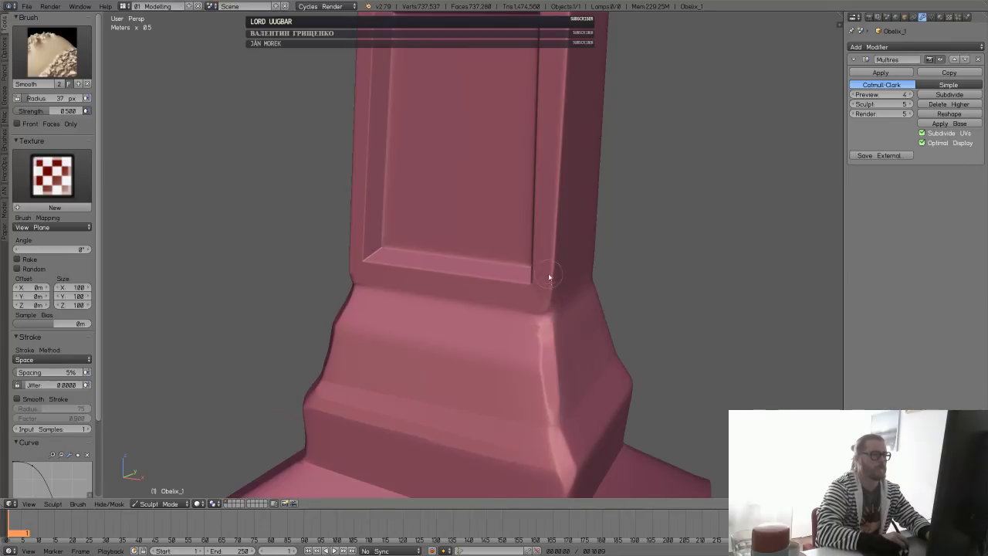
- Chip the shaft's vertical edge beside the panel up to the top with a 31 px brush radius, and maximize the viewport
{"action": "mouse_move", "coordinate": [593, 267]}
{"action": "middle_mouse_down"}
{"action": "mouse_move", "coordinate": [518, 272]}
{"action": "mouse_move", "coordinate": [543, 221]}
{"action": "mouse_move", "coordinate": [533, 342]}
{"action": "mouse_move", "coordinate": [500, 369]}
{"action": "middle_mouse_up"}
{"action": "mouse_move", "coordinate": [500, 369]}
{"action": "left_mouse_down"}
{"action": "mouse_move", "coordinate": [494, 294]}
{"action": "mouse_move", "coordinate": [496, 349]}
{"action": "left_mouse_up"}
{"action": "middle_click_drag", "start_coordinate": [523, 309], "coordinate": [507, 353]}
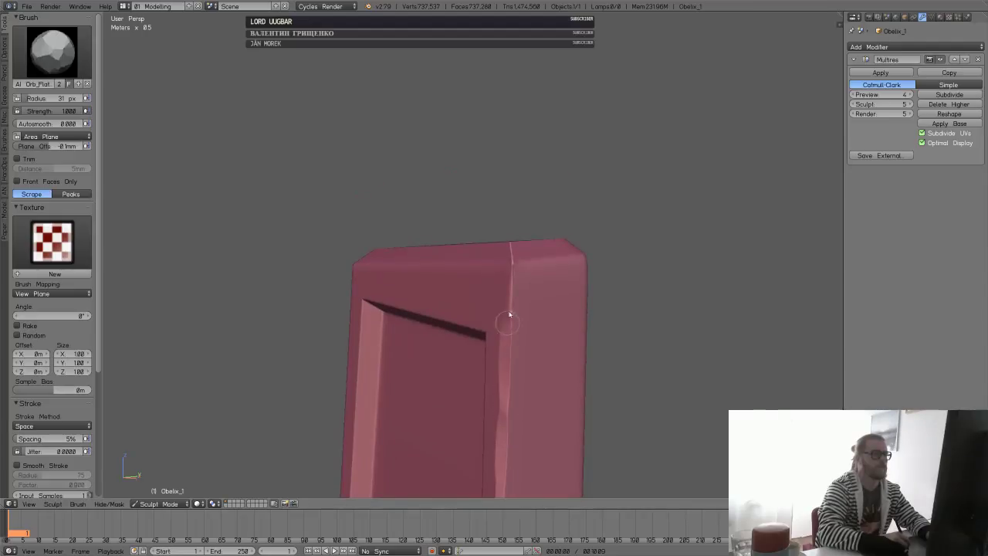
{"action": "key", "text": "ctrl+Up"}
{"action": "middle_click_drag", "start_coordinate": [631, 339], "coordinate": [525, 355]}
{"action": "mouse_move", "coordinate": [520, 348]}
{"action": "left_mouse_down", "text": "shift"}
{"action": "mouse_move", "coordinate": [518, 357]}
{"action": "mouse_move", "coordinate": [519, 301]}
{"action": "left_mouse_up", "text": "shift"}
- Scrape the beveled edges and corners around the obelisk's flat top from all sides
{"action": "middle_click_drag", "start_coordinate": [526, 307], "coordinate": [477, 375]}
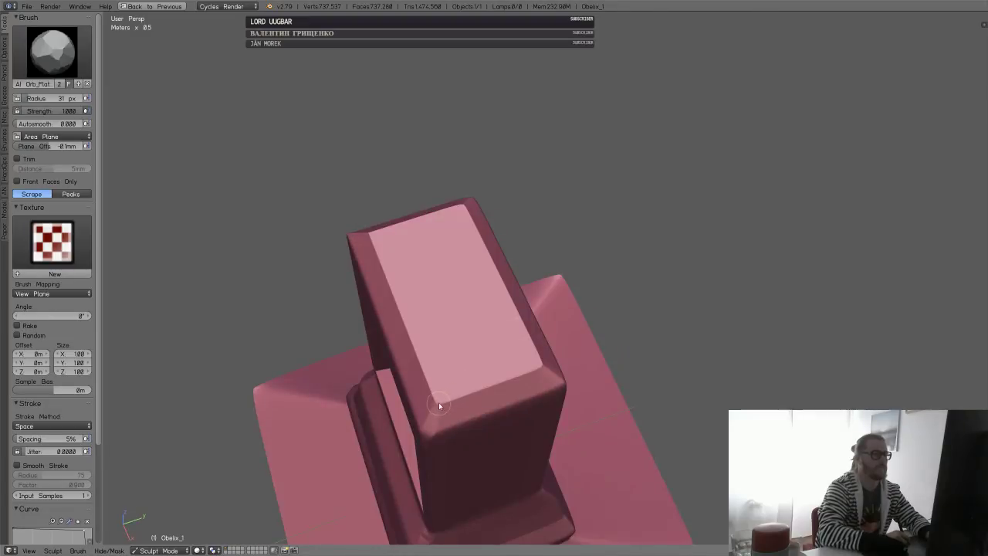
{"action": "left_click_drag", "start_coordinate": [472, 398], "coordinate": [526, 372]}
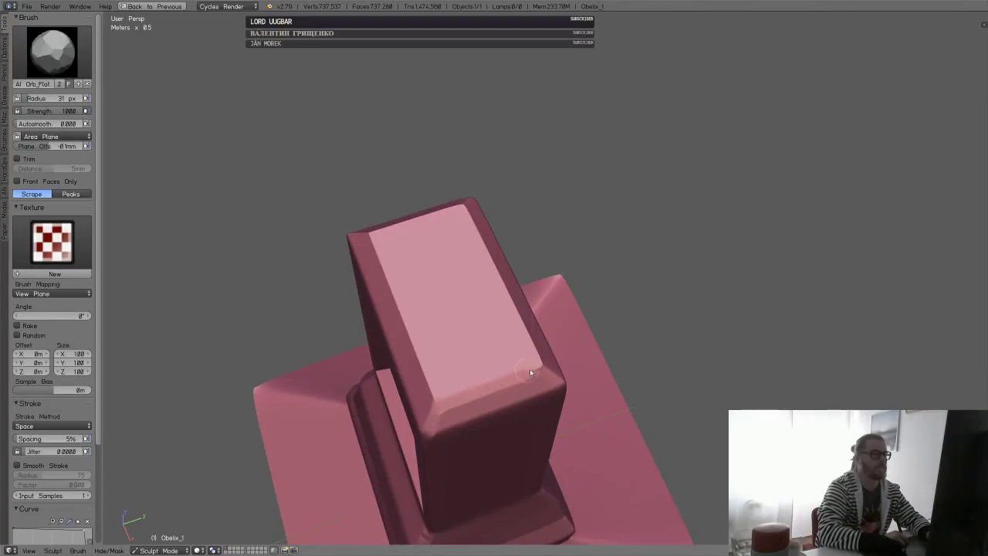
{"action": "middle_click_drag", "start_coordinate": [530, 372], "coordinate": [436, 348]}
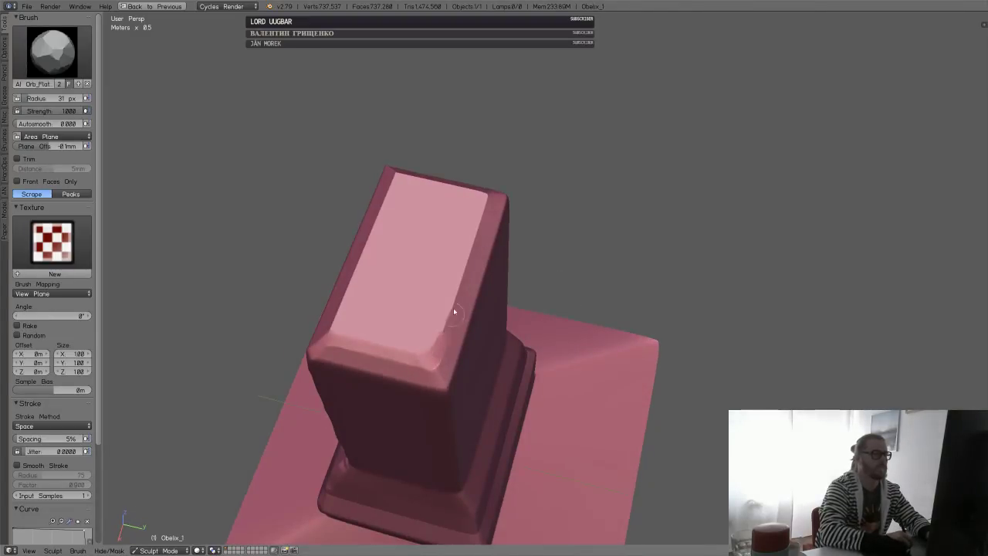
{"action": "middle_click_drag", "start_coordinate": [456, 270], "coordinate": [452, 308]}
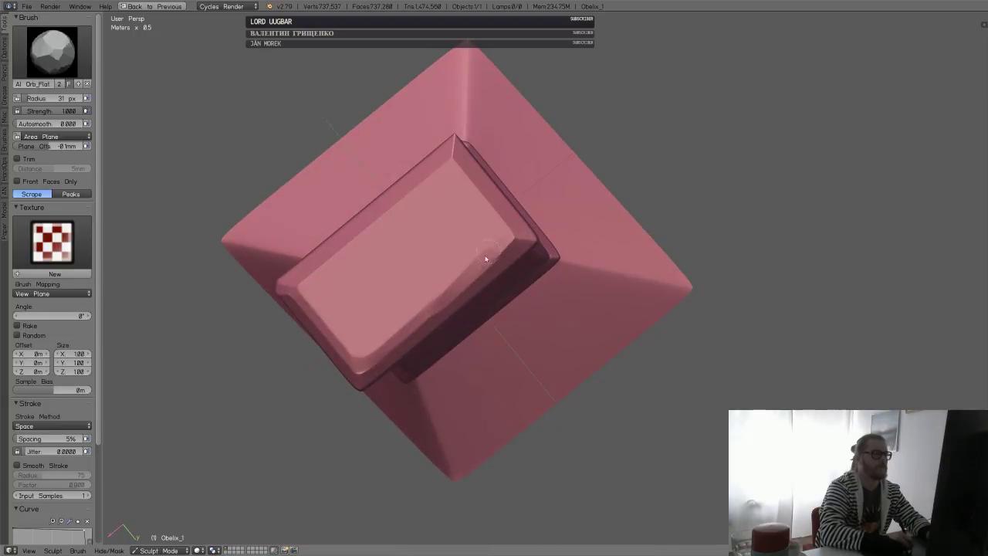
{"action": "middle_click_drag", "start_coordinate": [528, 257], "coordinate": [584, 251]}
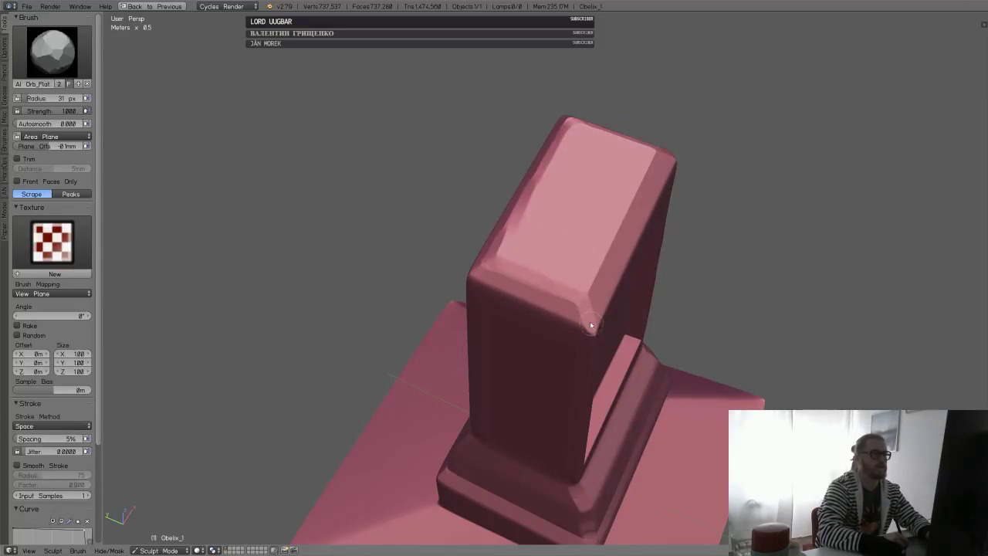
{"action": "middle_click_drag", "start_coordinate": [591, 325], "coordinate": [639, 289]}
{"action": "middle_click_drag", "start_coordinate": [532, 240], "coordinate": [541, 282]}
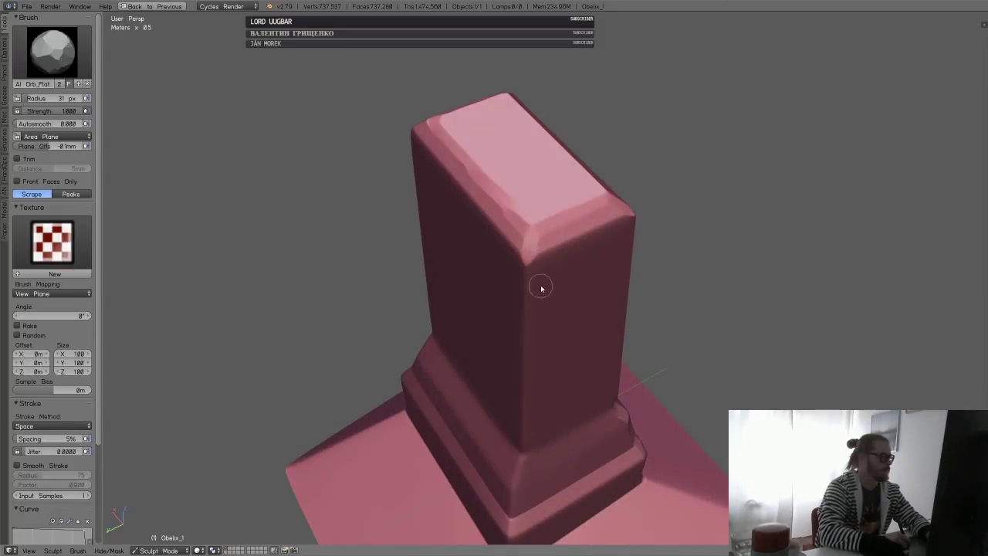
- Scrape the shaft's vertical edge between the two panel-free sides from the top corner down to the base
{"action": "middle_click_drag", "start_coordinate": [547, 319], "coordinate": [554, 286]}
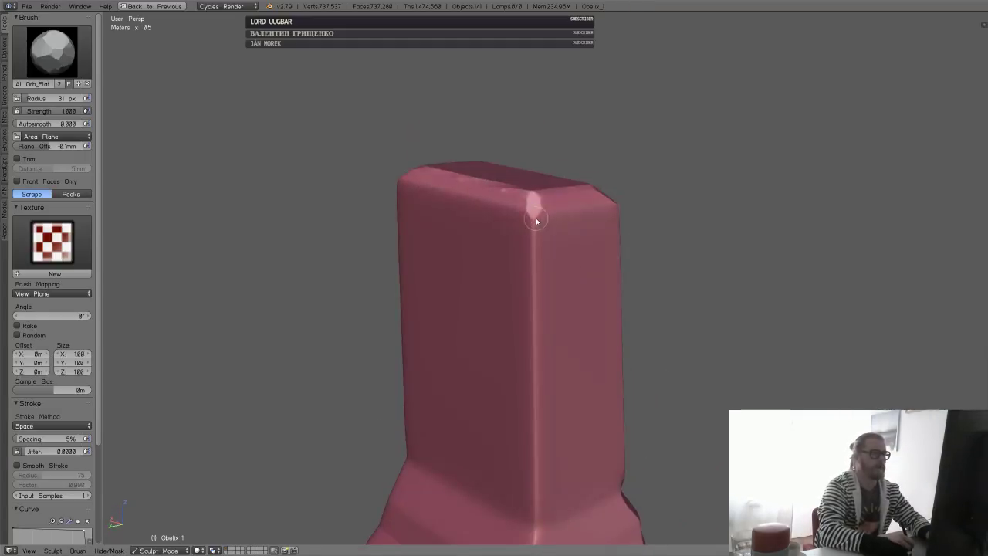
{"action": "left_click_drag", "start_coordinate": [534, 212], "coordinate": [536, 354]}
{"action": "left_click_drag", "start_coordinate": [536, 389], "coordinate": [537, 514]}
{"action": "mouse_move", "coordinate": [536, 514]}
{"action": "middle_mouse_down"}
{"action": "mouse_move", "coordinate": [536, 395]}
{"action": "mouse_move", "coordinate": [522, 375]}
{"action": "middle_mouse_up"}
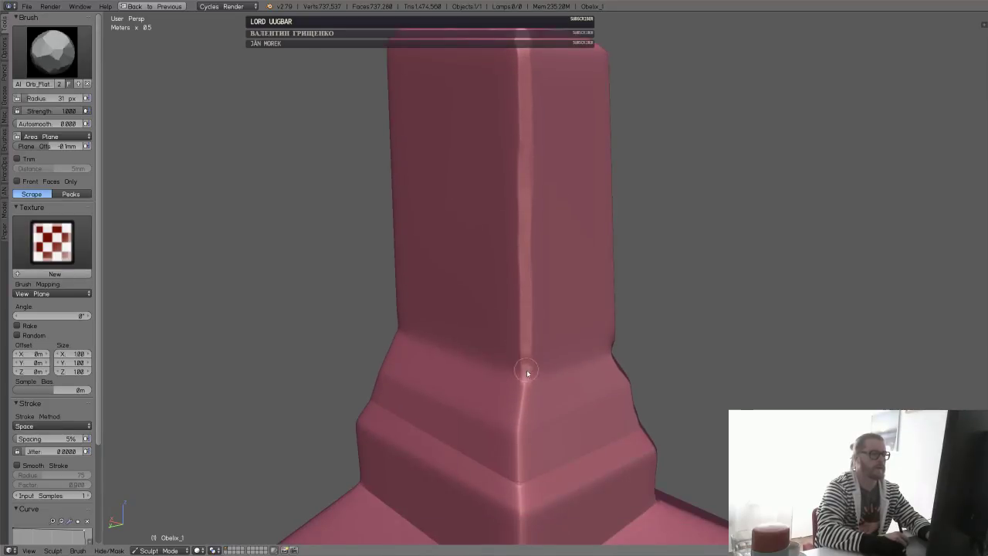
- Continue the scraped edge down the base's stepped corner below the panel-free sides until it meets the plinth
{"action": "left_click_drag", "start_coordinate": [527, 380], "coordinate": [521, 412]}
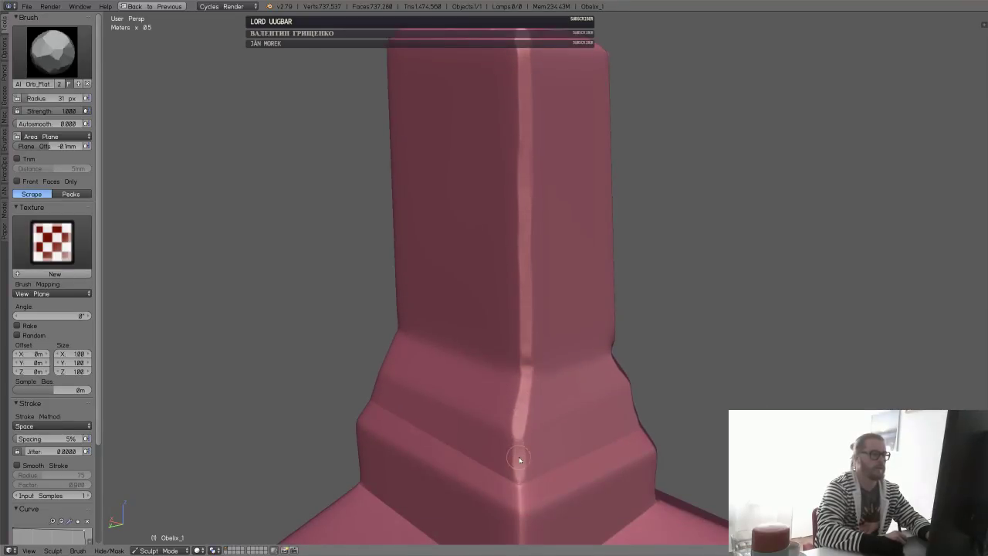
{"action": "mouse_move", "coordinate": [544, 468]}
{"action": "middle_mouse_down"}
{"action": "mouse_move", "coordinate": [540, 490]}
{"action": "mouse_move", "coordinate": [523, 412]}
{"action": "middle_mouse_up"}
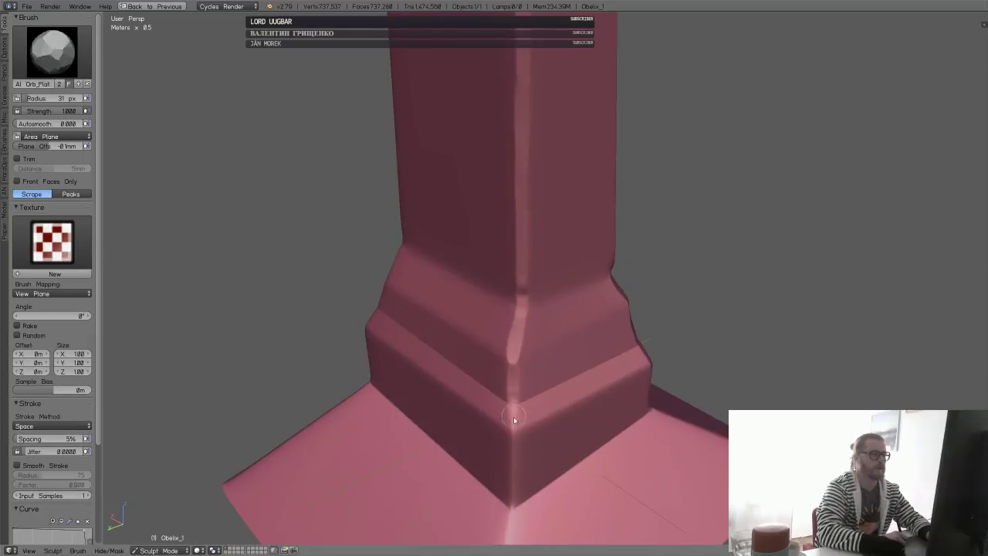
{"action": "left_click_drag", "start_coordinate": [513, 401], "coordinate": [514, 429]}
{"action": "mouse_move", "coordinate": [514, 429]}
{"action": "middle_mouse_down"}
{"action": "mouse_move", "coordinate": [523, 393]}
{"action": "mouse_move", "coordinate": [527, 416]}
{"action": "mouse_move", "coordinate": [525, 347]}
{"action": "middle_mouse_up"}
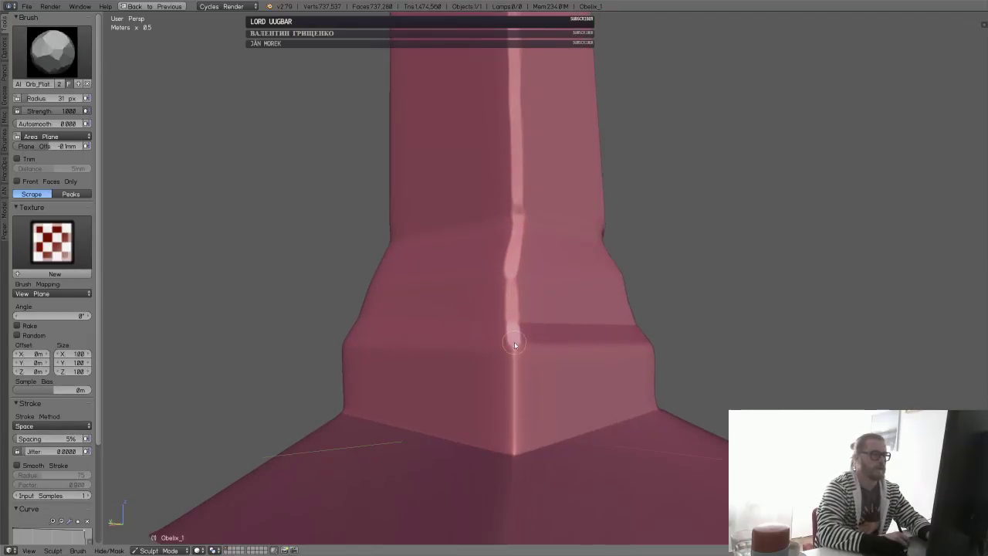
{"action": "left_click_drag", "start_coordinate": [514, 345], "coordinate": [514, 445]}
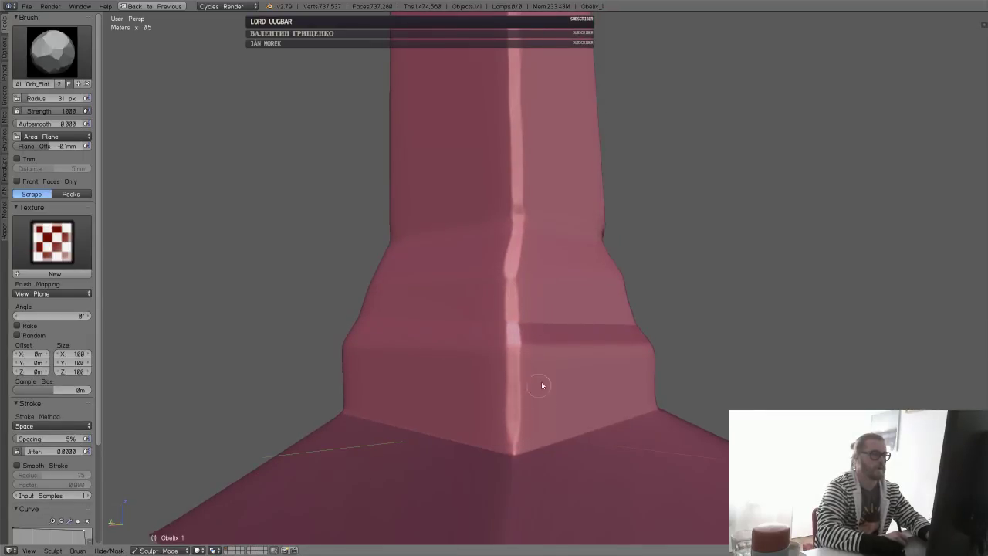
- Flatten the sloping corner ridges of the plinth and chip the base's lower corner edge beside the panel side
{"action": "middle_click_drag", "start_coordinate": [542, 385], "coordinate": [525, 415]}
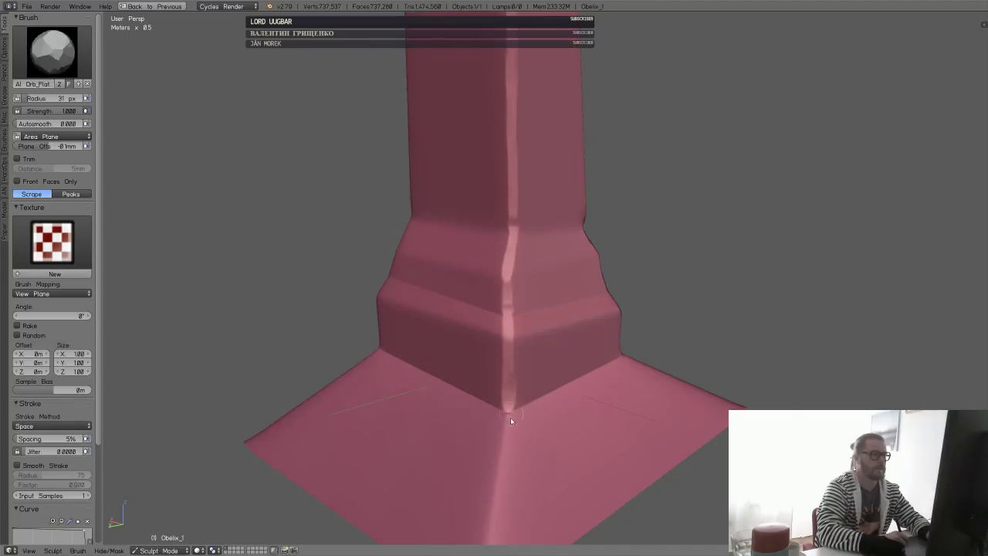
{"action": "mouse_move", "coordinate": [532, 426]}
{"action": "middle_mouse_down"}
{"action": "mouse_move", "coordinate": [520, 456]}
{"action": "mouse_move", "coordinate": [498, 422]}
{"action": "middle_mouse_up"}
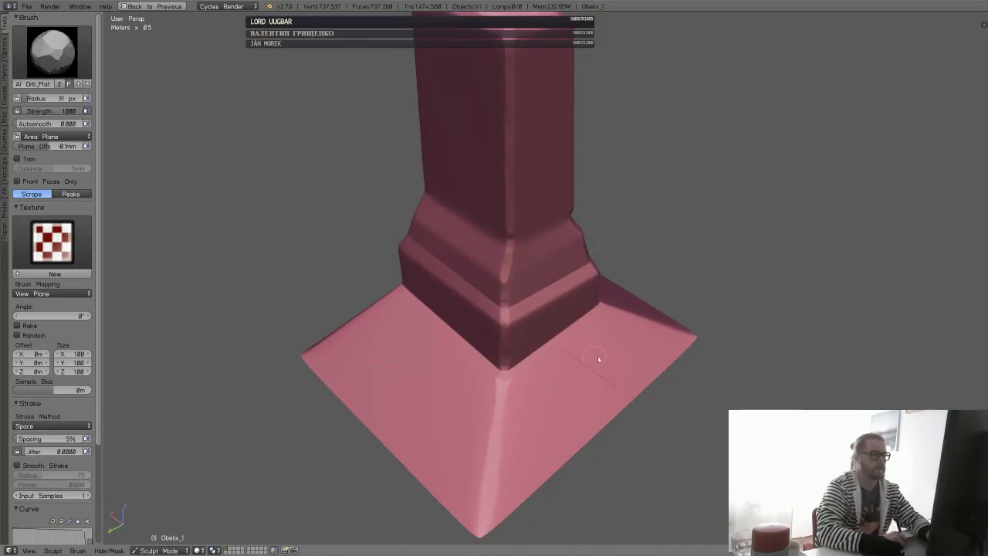
{"action": "middle_click_drag", "start_coordinate": [597, 358], "coordinate": [502, 347]}
{"action": "middle_click_drag", "start_coordinate": [527, 458], "coordinate": [531, 348], "text": "shift"}
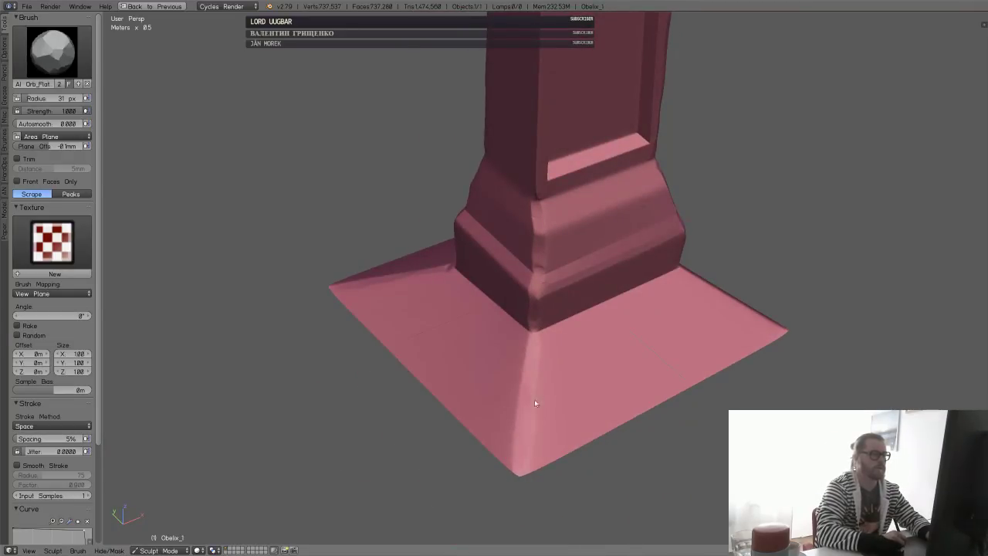
{"action": "middle_click_drag", "start_coordinate": [534, 402], "coordinate": [538, 382]}
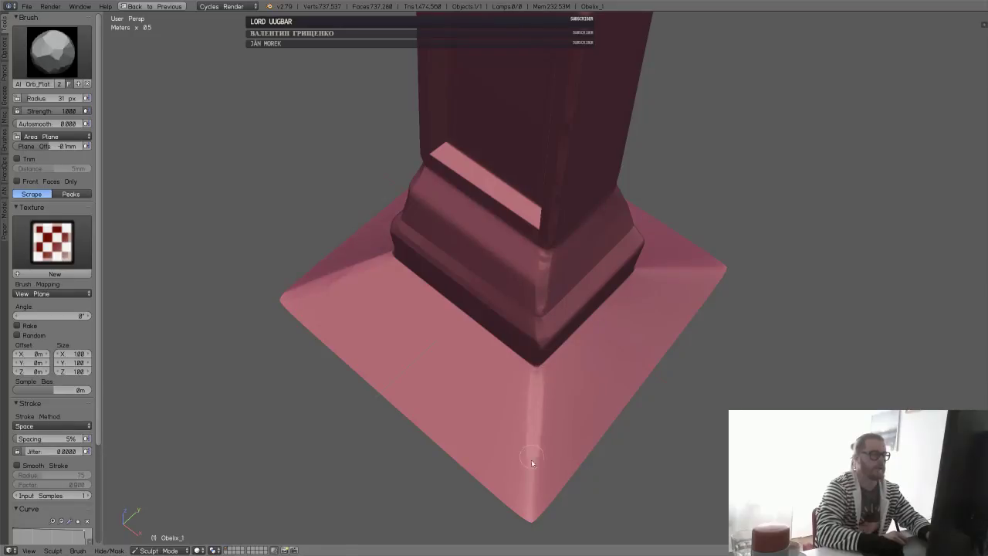
{"action": "mouse_move", "coordinate": [564, 424]}
{"action": "middle_mouse_down"}
{"action": "mouse_move", "coordinate": [569, 273]}
{"action": "mouse_move", "coordinate": [556, 355]}
{"action": "mouse_move", "coordinate": [522, 346]}
{"action": "mouse_move", "coordinate": [513, 407]}
{"action": "middle_mouse_up"}
{"action": "left_click_drag", "start_coordinate": [496, 381], "coordinate": [500, 345]}
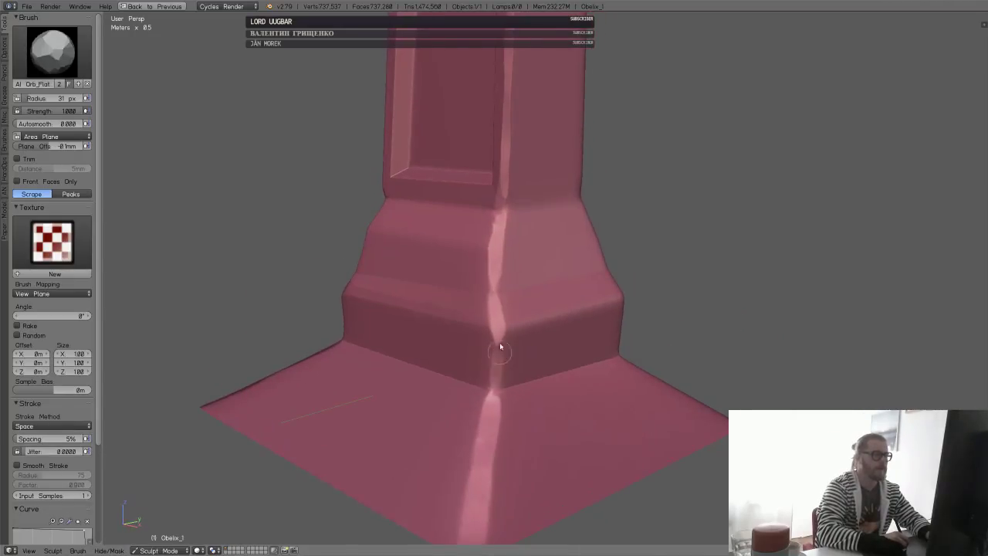
- Scrape the obelisk plinth's vertical corners, its lower ledge edge and the sloping base ridge with the flatten brush
{"action": "middle_click_drag", "start_coordinate": [497, 358], "coordinate": [515, 320]}
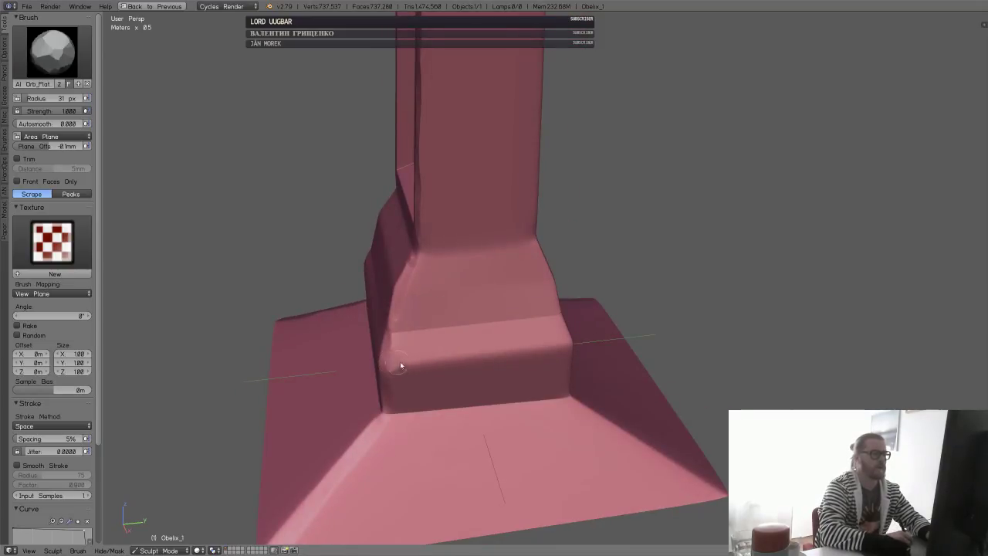
{"action": "left_click_drag", "start_coordinate": [401, 365], "coordinate": [498, 357]}
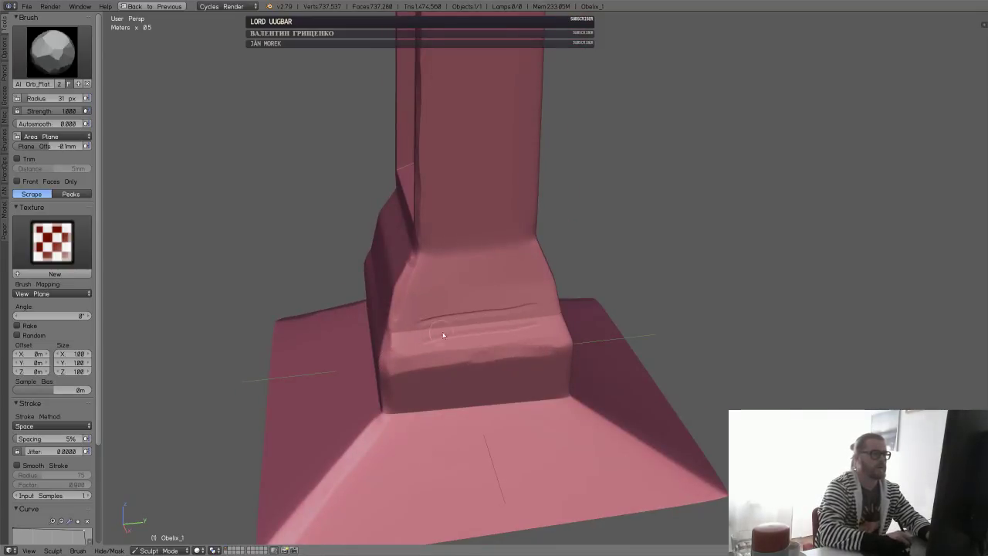
{"action": "mouse_move", "coordinate": [538, 326]}
{"action": "middle_mouse_down"}
{"action": "mouse_move", "coordinate": [474, 331]}
{"action": "mouse_move", "coordinate": [496, 406]}
{"action": "mouse_move", "coordinate": [457, 409]}
{"action": "middle_mouse_up"}
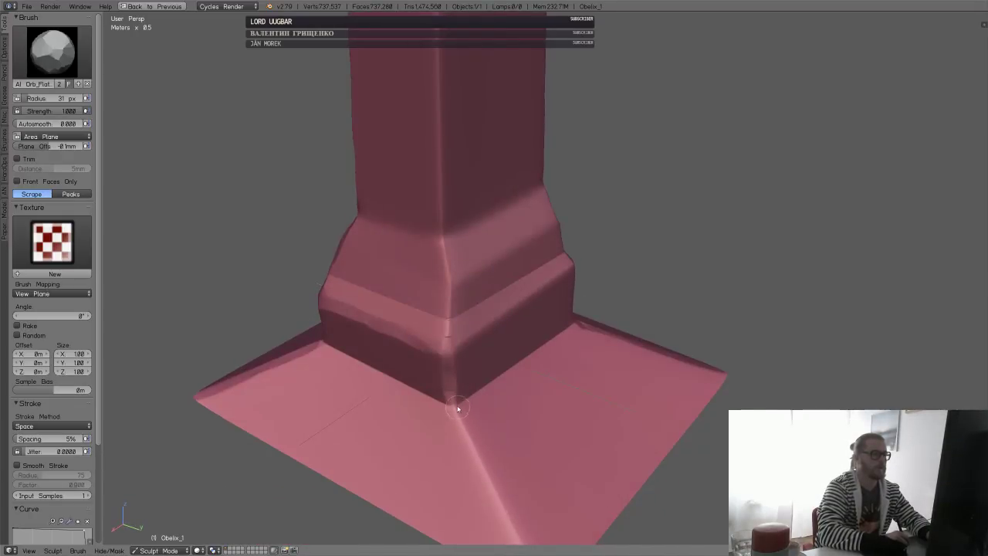
{"action": "middle_click_drag", "start_coordinate": [480, 476], "coordinate": [491, 459]}
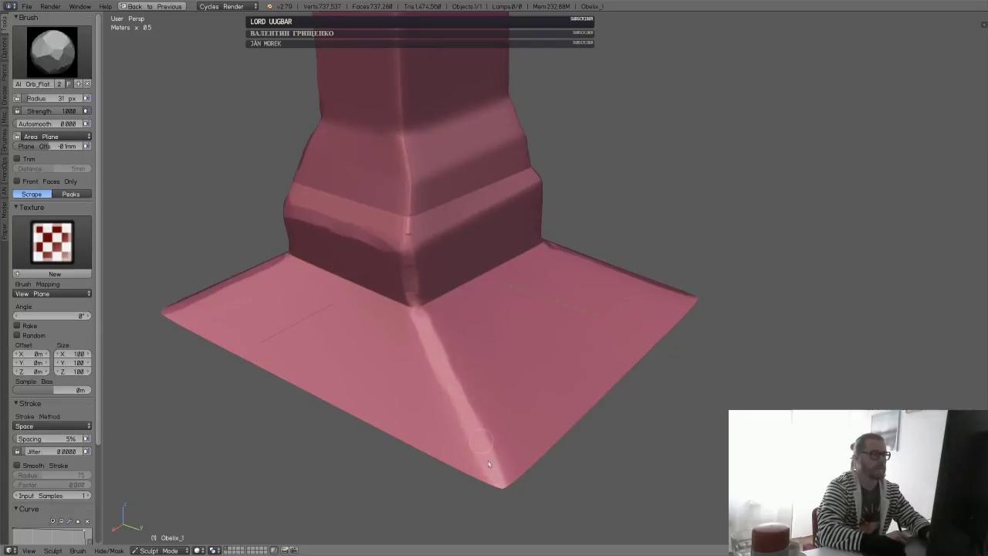
{"action": "middle_click_drag", "start_coordinate": [524, 354], "coordinate": [415, 376]}
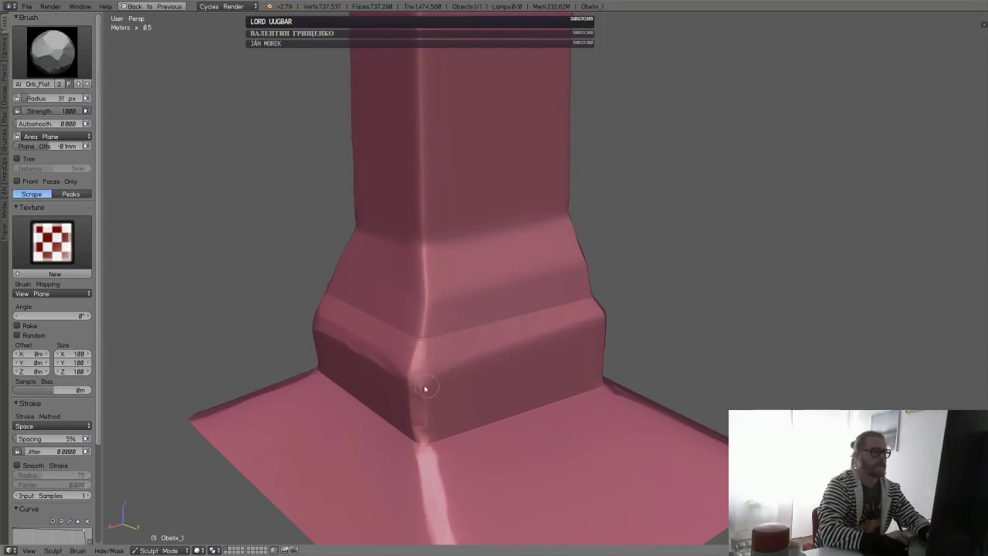
- Continue wearing down the plinth's remaining corners and stepped ledge edges with the flatten brush on the other sides
{"action": "middle_click_drag", "start_coordinate": [534, 338], "coordinate": [555, 393]}
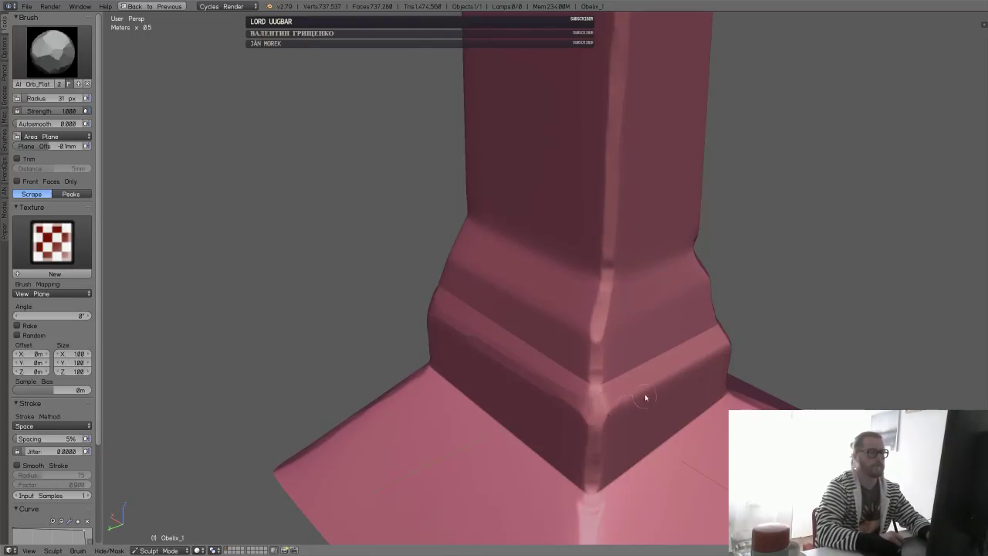
{"action": "middle_click_drag", "start_coordinate": [645, 397], "coordinate": [507, 409]}
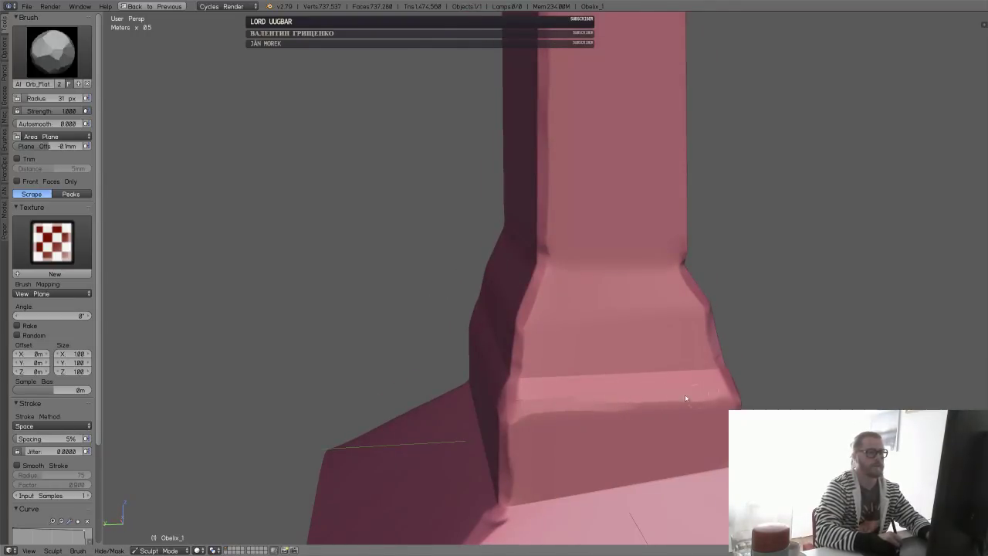
{"action": "middle_click_drag", "start_coordinate": [584, 410], "coordinate": [612, 400]}
{"action": "middle_click_drag", "start_coordinate": [423, 430], "coordinate": [508, 453]}
{"action": "middle_click_drag", "start_coordinate": [529, 410], "coordinate": [655, 352]}
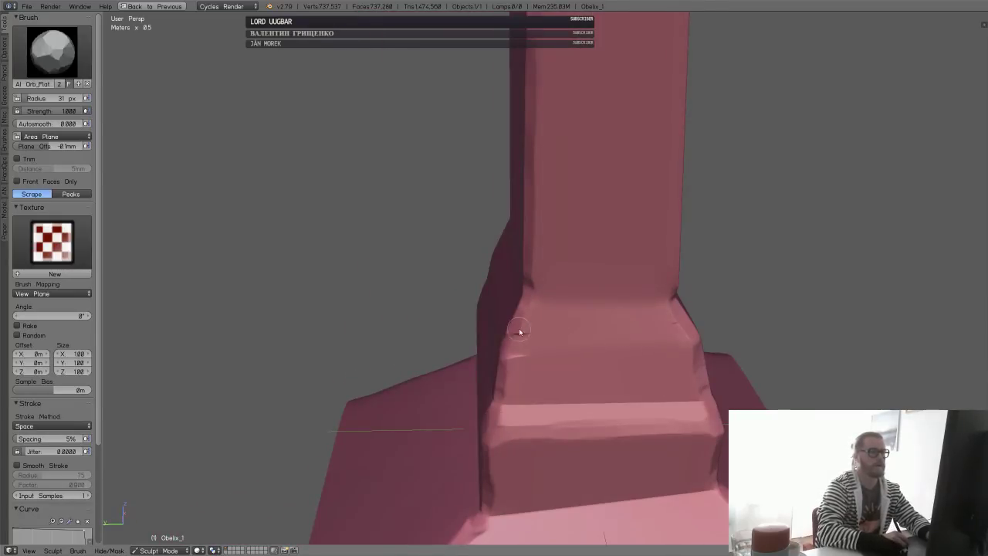
{"action": "scroll", "coordinate": [540, 375], "scroll_direction": "down", "scroll_amount": 2}
{"action": "middle_click_drag", "start_coordinate": [520, 386], "coordinate": [433, 381]}
- Choose the Orb_rub rubble brush with Texture.007 and stamp raised rocks on the sloping faces of the obelisk base
{"action": "left_click", "coordinate": [52, 51]}
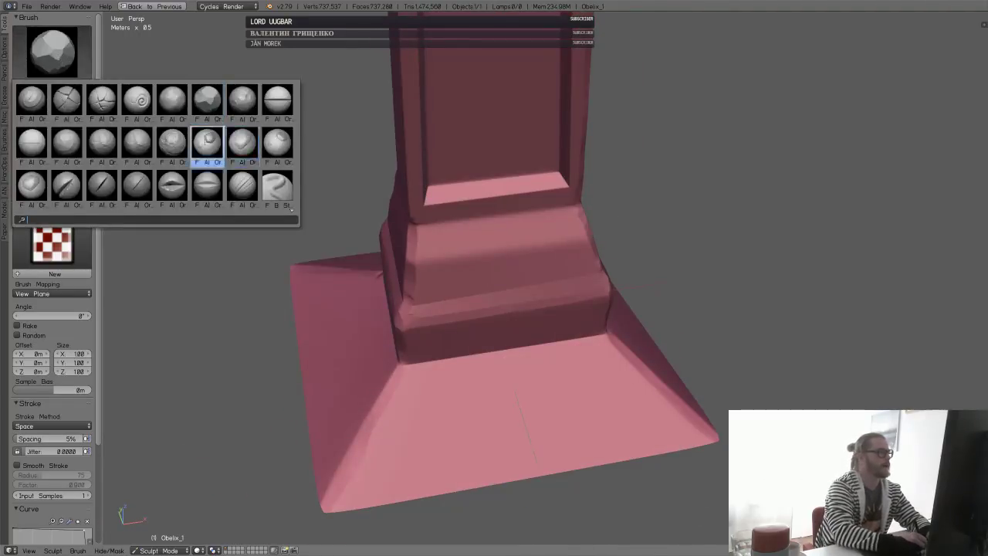
{"action": "left_click", "coordinate": [203, 146]}
{"action": "mouse_move", "coordinate": [461, 395]}
{"action": "left_mouse_down"}
{"action": "mouse_move", "coordinate": [535, 399]}
{"action": "mouse_move", "coordinate": [597, 348]}
{"action": "mouse_move", "coordinate": [496, 298]}
{"action": "left_mouse_up"}
{"action": "mouse_move", "coordinate": [497, 298]}
{"action": "middle_mouse_down"}
{"action": "mouse_move", "coordinate": [553, 324]}
{"action": "mouse_move", "coordinate": [540, 328]}
{"action": "middle_mouse_up"}
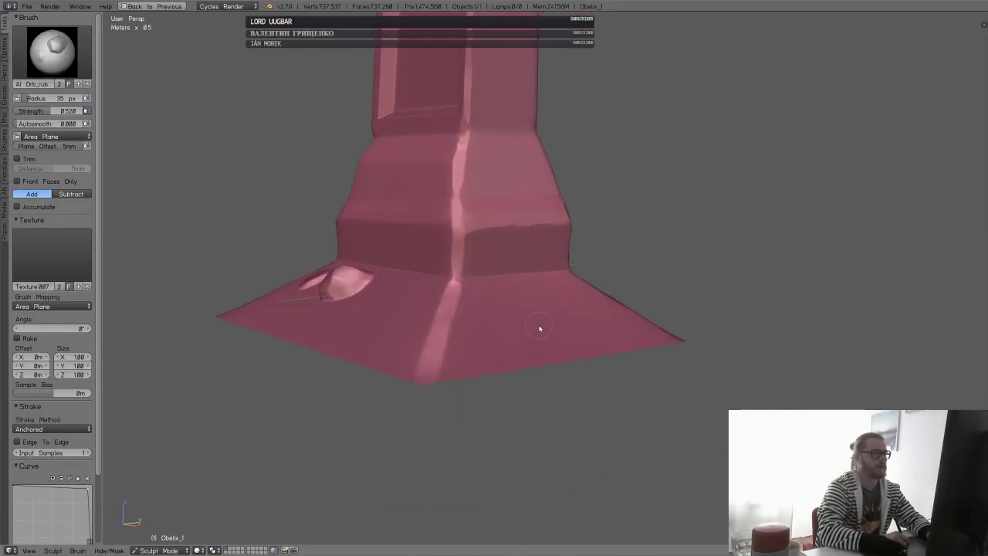
{"action": "middle_click_drag", "start_coordinate": [431, 320], "coordinate": [420, 346]}
{"action": "mouse_move", "coordinate": [506, 352]}
{"action": "left_mouse_down"}
{"action": "mouse_move", "coordinate": [529, 296]}
{"action": "mouse_move", "coordinate": [531, 334]}
{"action": "mouse_move", "coordinate": [474, 385]}
{"action": "mouse_move", "coordinate": [453, 416]}
{"action": "mouse_move", "coordinate": [463, 429]}
{"action": "left_mouse_up"}
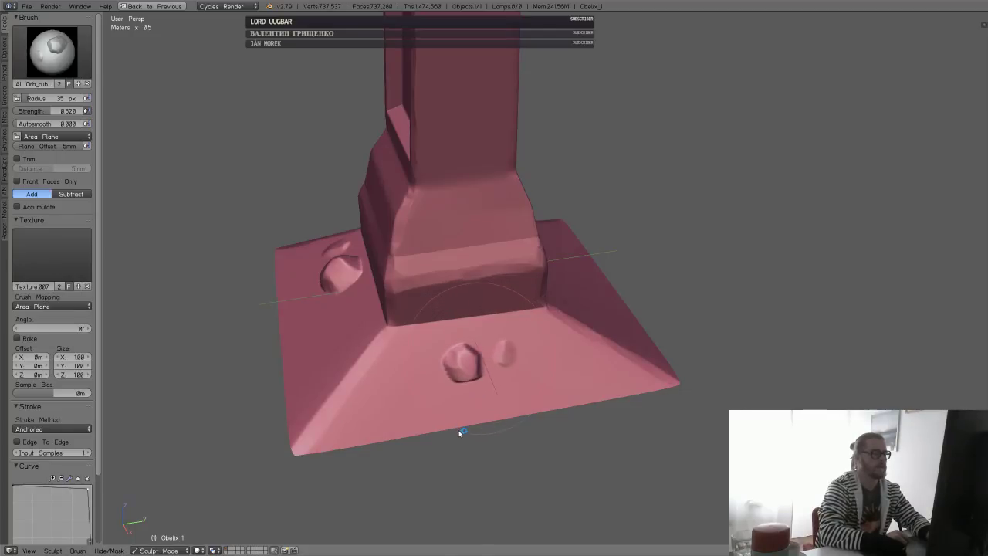
{"action": "mouse_move", "coordinate": [463, 430]}
{"action": "middle_mouse_down"}
{"action": "mouse_move", "coordinate": [562, 383]}
{"action": "mouse_move", "coordinate": [495, 390]}
{"action": "mouse_move", "coordinate": [452, 377]}
{"action": "middle_mouse_up"}
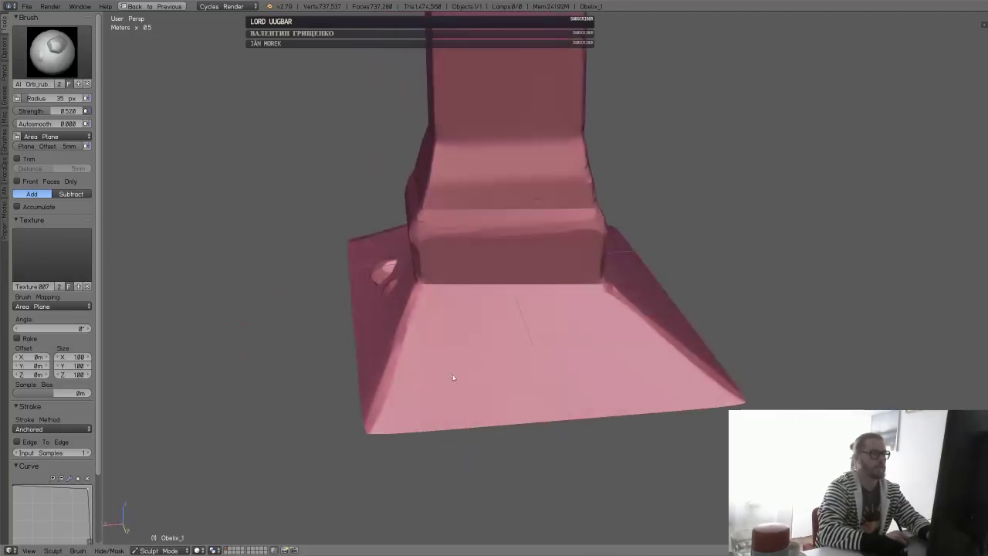
{"action": "mouse_move", "coordinate": [504, 338]}
{"action": "left_mouse_down"}
{"action": "mouse_move", "coordinate": [578, 295]}
{"action": "mouse_move", "coordinate": [573, 262]}
{"action": "left_mouse_up"}
{"action": "mouse_move", "coordinate": [572, 262]}
{"action": "middle_mouse_down"}
{"action": "mouse_move", "coordinate": [613, 311]}
{"action": "mouse_move", "coordinate": [604, 342]}
{"action": "mouse_move", "coordinate": [544, 336]}
{"action": "middle_mouse_up"}
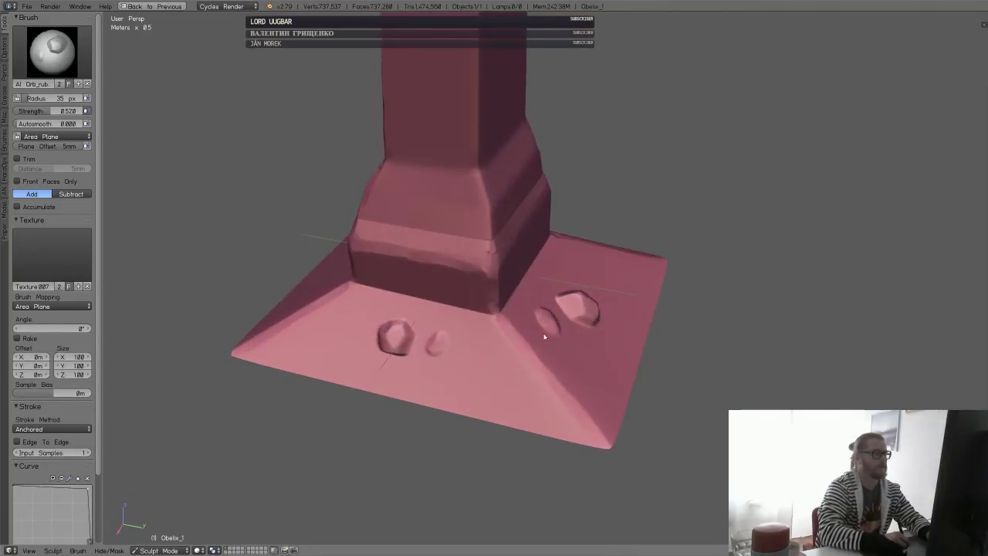
- Change the Texture.007 rubble brush's mapping to View Plane and stamp rocks on the sloping base
{"action": "left_click", "coordinate": [53, 306]}
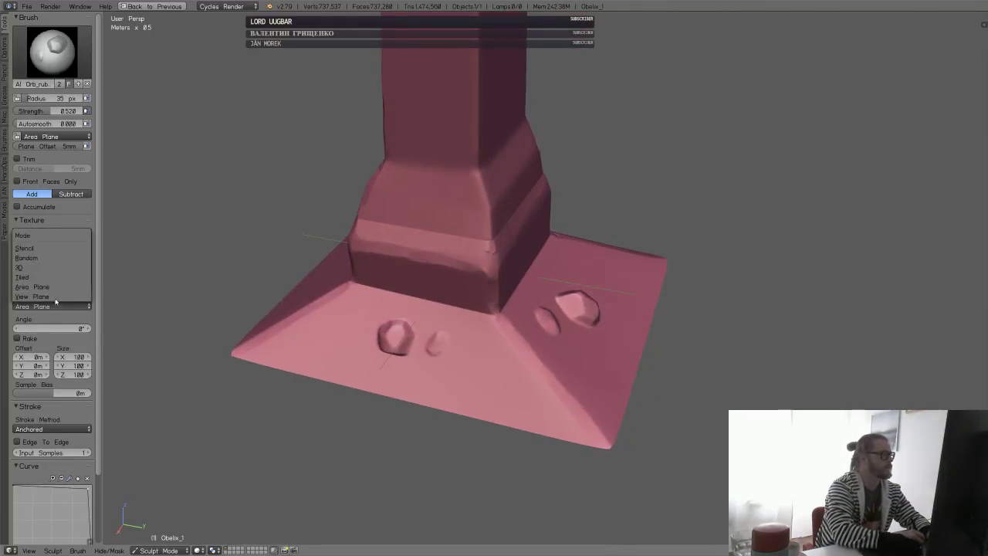
{"action": "left_click", "coordinate": [33, 296]}
{"action": "mouse_move", "coordinate": [610, 285]}
{"action": "middle_mouse_down"}
{"action": "mouse_move", "coordinate": [638, 266]}
{"action": "mouse_move", "coordinate": [562, 283]}
{"action": "mouse_move", "coordinate": [540, 422]}
{"action": "middle_mouse_up"}
{"action": "mouse_move", "coordinate": [570, 407]}
{"action": "left_mouse_down"}
{"action": "mouse_move", "coordinate": [561, 363]}
{"action": "mouse_move", "coordinate": [554, 372]}
{"action": "left_mouse_up"}
{"action": "mouse_move", "coordinate": [554, 372]}
{"action": "middle_mouse_down"}
{"action": "mouse_move", "coordinate": [640, 335]}
{"action": "mouse_move", "coordinate": [686, 337]}
{"action": "mouse_move", "coordinate": [653, 332]}
{"action": "mouse_move", "coordinate": [613, 275]}
{"action": "mouse_move", "coordinate": [555, 276]}
{"action": "mouse_move", "coordinate": [455, 309]}
{"action": "mouse_move", "coordinate": [471, 333]}
{"action": "middle_mouse_up"}
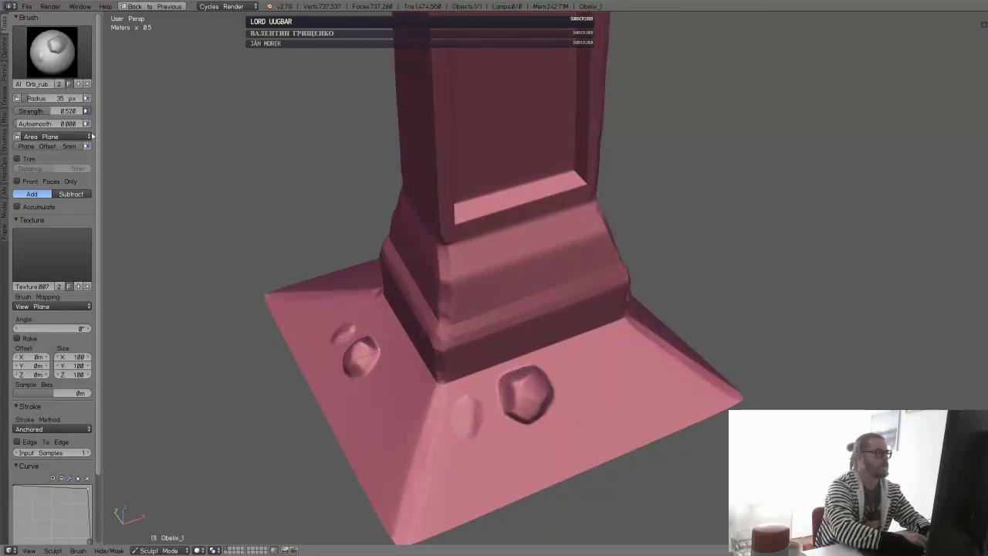
- Switch to the Orb_rub brush with Texture.009 and stamp a rock and pebble beside the existing rocks below the recessed panel
{"action": "left_click", "coordinate": [52, 52]}
{"action": "left_click", "coordinate": [277, 151]}
{"action": "middle_click_drag", "start_coordinate": [319, 180], "coordinate": [591, 396]}
{"action": "left_click_drag", "start_coordinate": [608, 433], "coordinate": [627, 404]}
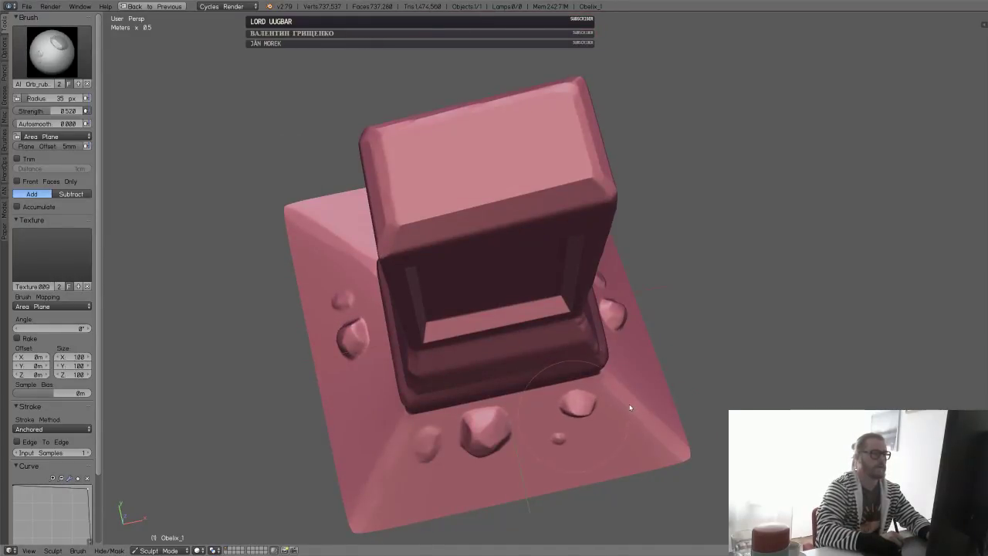
{"action": "mouse_move", "coordinate": [627, 403]}
{"action": "middle_mouse_down"}
{"action": "mouse_move", "coordinate": [540, 356]}
{"action": "mouse_move", "coordinate": [356, 312]}
{"action": "middle_mouse_up"}
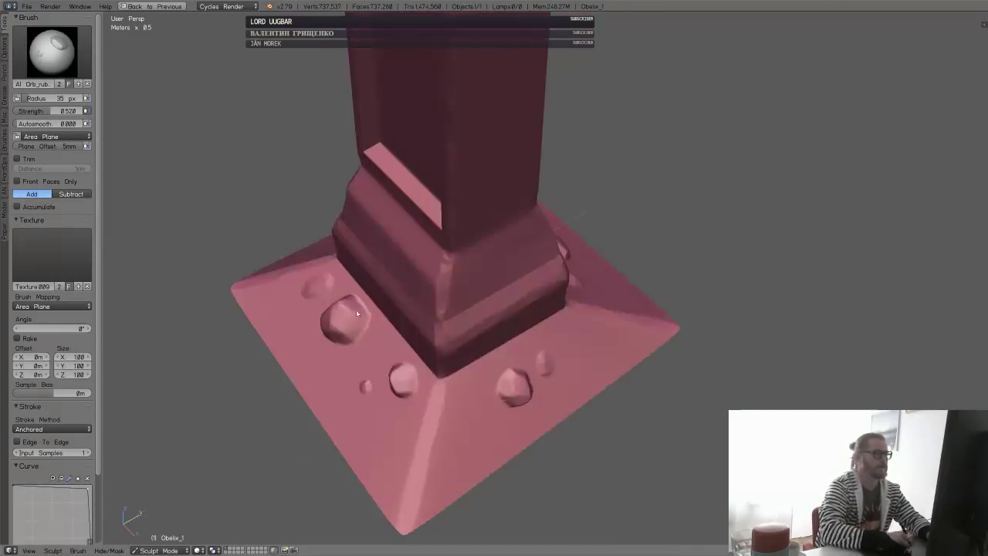
- Set the Texture.009 rubble brush's mapping to View Plane and stamp another rock and pebble on a sloping base face
{"action": "left_click", "coordinate": [50, 307]}
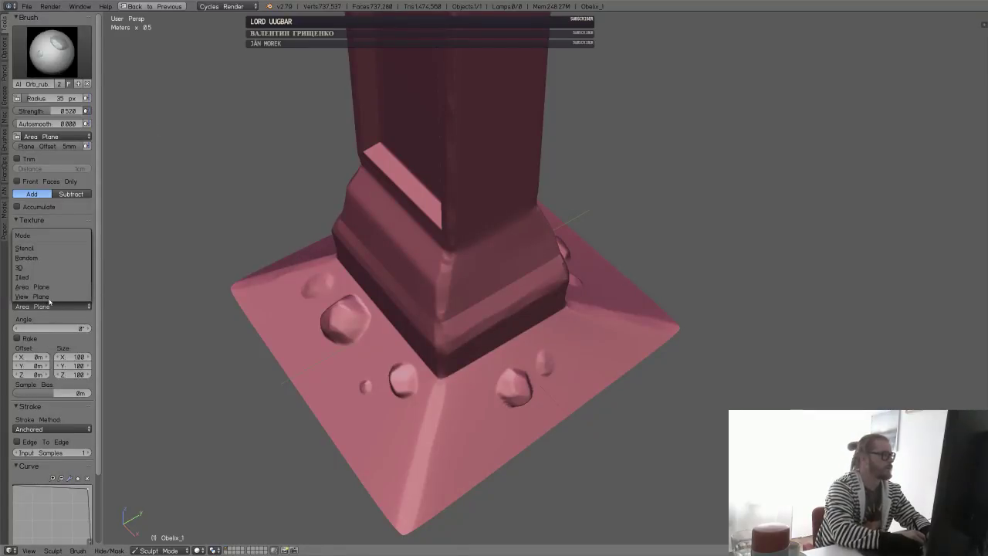
{"action": "left_click", "coordinate": [46, 297]}
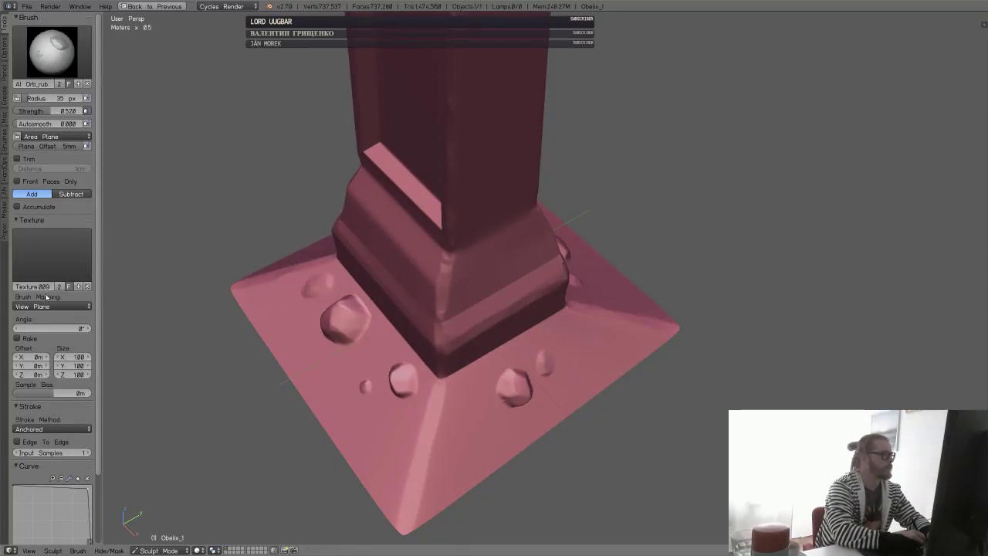
{"action": "middle_click_drag", "start_coordinate": [454, 430], "coordinate": [596, 428]}
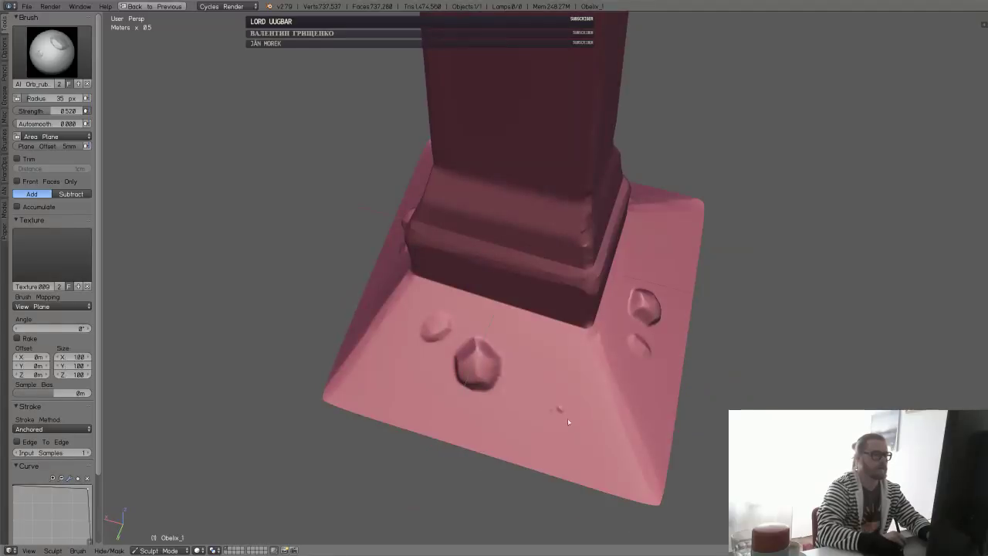
{"action": "mouse_move", "coordinate": [568, 422]}
{"action": "left_mouse_down"}
{"action": "mouse_move", "coordinate": [607, 459]}
{"action": "mouse_move", "coordinate": [568, 477]}
{"action": "left_mouse_up"}
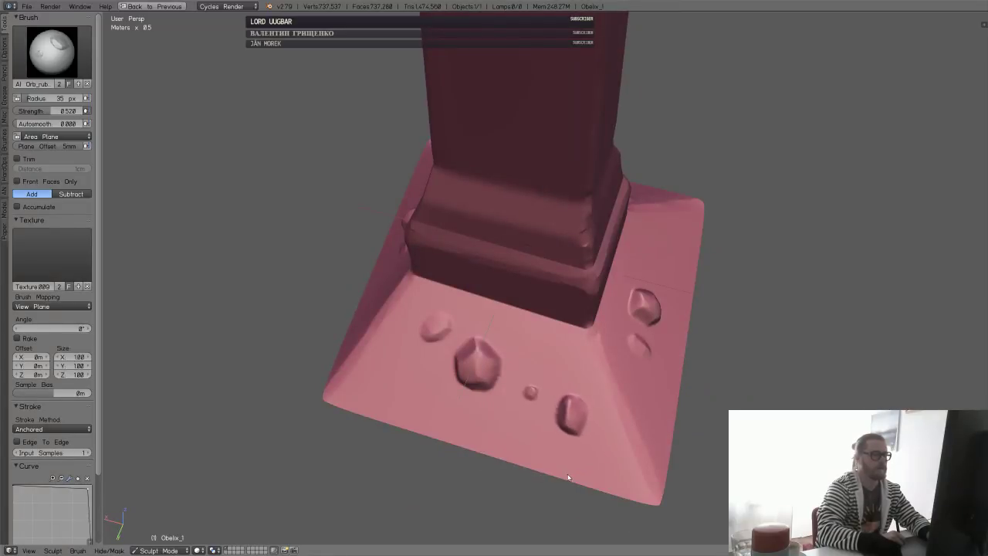
- Set the Texture.009 rubble brush's mapping back to Area Plane and stamp rocks on another side of the base
{"action": "left_click", "coordinate": [46, 306]}
{"action": "left_click", "coordinate": [46, 292]}
{"action": "mouse_move", "coordinate": [471, 363]}
{"action": "middle_mouse_down"}
{"action": "mouse_move", "coordinate": [505, 360]}
{"action": "mouse_move", "coordinate": [590, 311]}
{"action": "middle_mouse_up"}
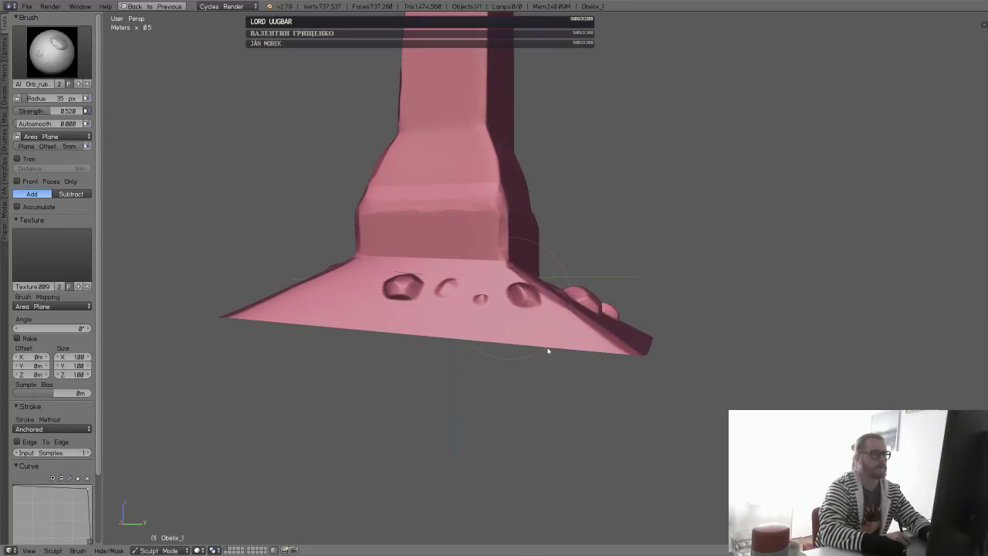
{"action": "mouse_move", "coordinate": [551, 342]}
{"action": "middle_mouse_down"}
{"action": "mouse_move", "coordinate": [557, 314]}
{"action": "mouse_move", "coordinate": [500, 320]}
{"action": "mouse_move", "coordinate": [539, 349]}
{"action": "mouse_move", "coordinate": [544, 328]}
{"action": "mouse_move", "coordinate": [555, 355]}
{"action": "middle_mouse_up"}
- Reselect the Orb_rub brush with Texture.007 and restore its mapping to Area Plane
{"action": "left_click", "coordinate": [30, 34]}
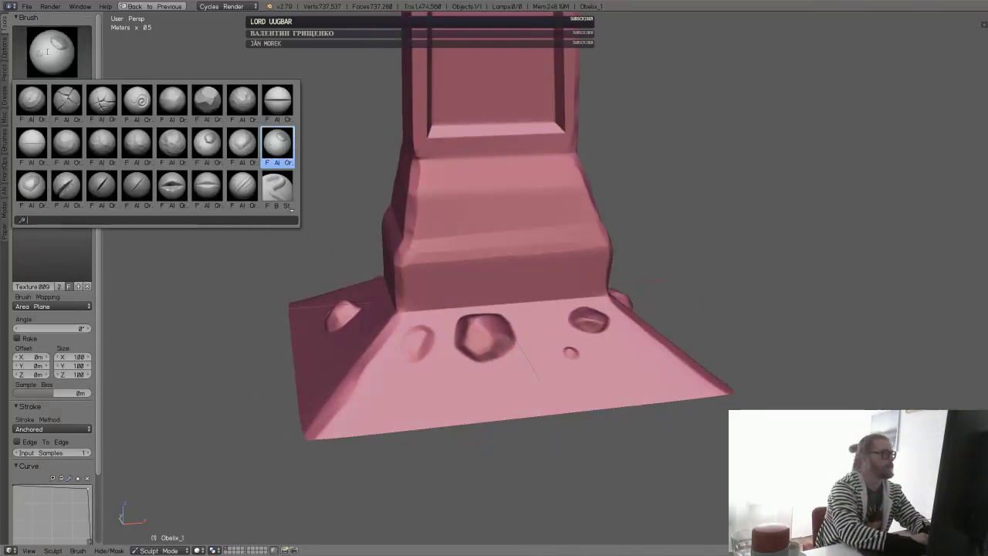
{"action": "left_click", "coordinate": [242, 147]}
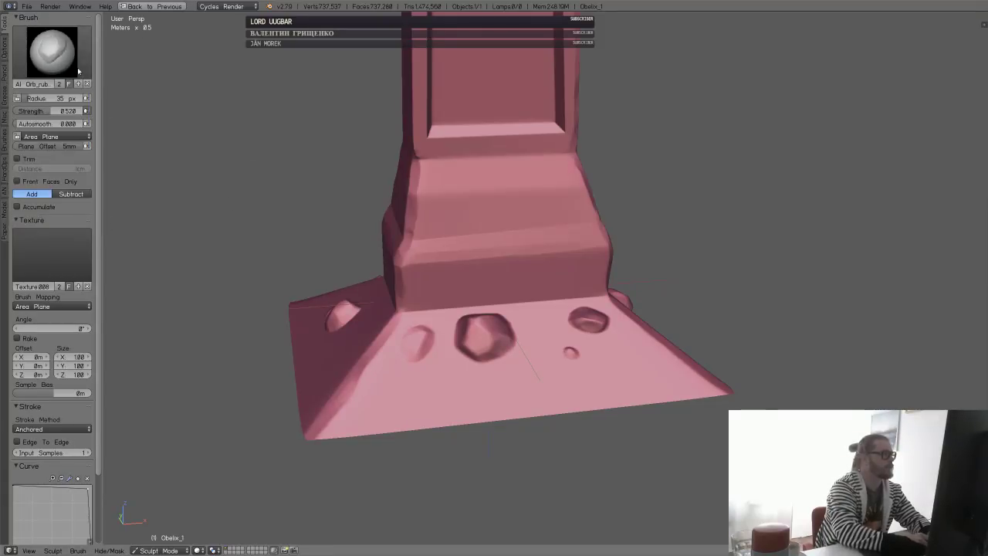
{"action": "left_click", "coordinate": [51, 51]}
{"action": "left_click", "coordinate": [206, 159]}
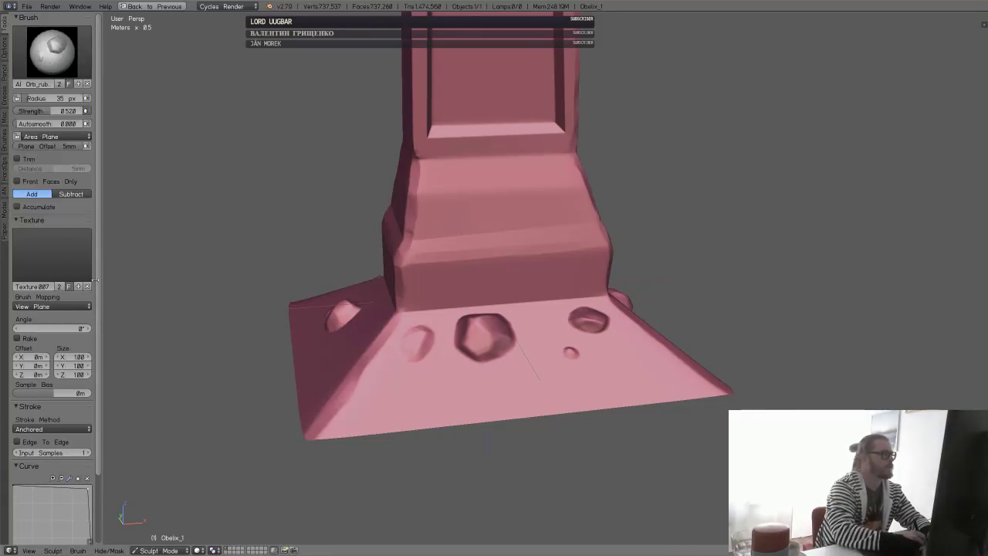
{"action": "left_click", "coordinate": [51, 306]}
{"action": "left_click", "coordinate": [46, 290]}
- Choose the Orb_rub brush with Texture.008 and stamp larger rocks between the existing ones on the sloping base
{"action": "left_click", "coordinate": [60, 67]}
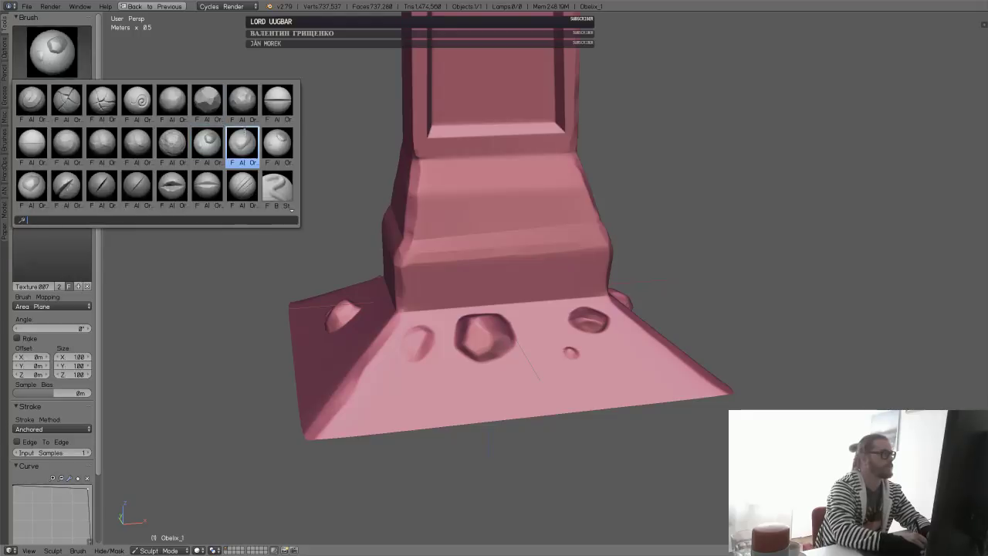
{"action": "left_click", "coordinate": [242, 147]}
{"action": "middle_click_drag", "start_coordinate": [321, 231], "coordinate": [546, 378]}
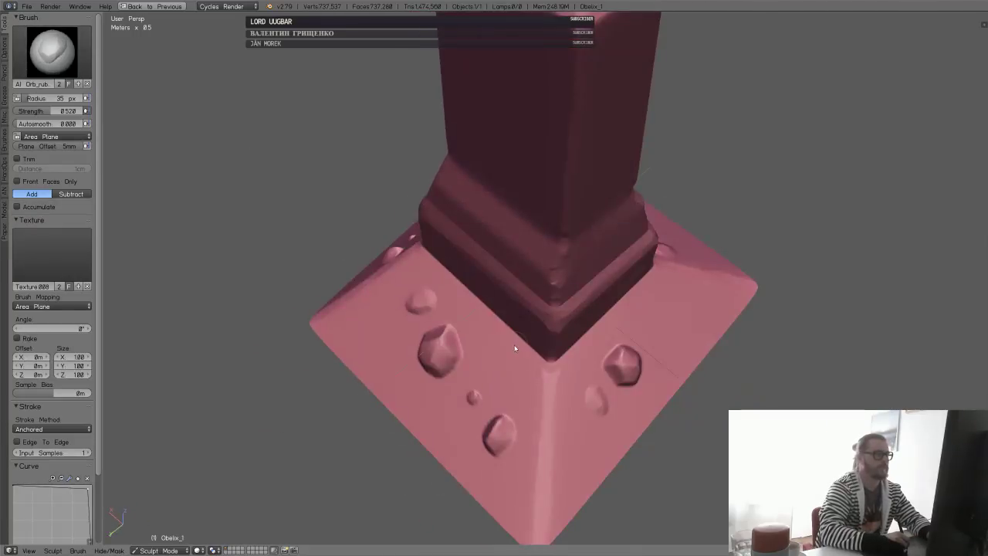
{"action": "left_click_drag", "start_coordinate": [513, 346], "coordinate": [553, 381]}
{"action": "middle_click_drag", "start_coordinate": [553, 381], "coordinate": [523, 330]}
{"action": "left_click_drag", "start_coordinate": [523, 330], "coordinate": [569, 292]}
{"action": "mouse_move", "coordinate": [570, 292]}
{"action": "middle_mouse_down"}
{"action": "mouse_move", "coordinate": [608, 386]}
{"action": "mouse_move", "coordinate": [479, 454]}
{"action": "middle_mouse_up"}
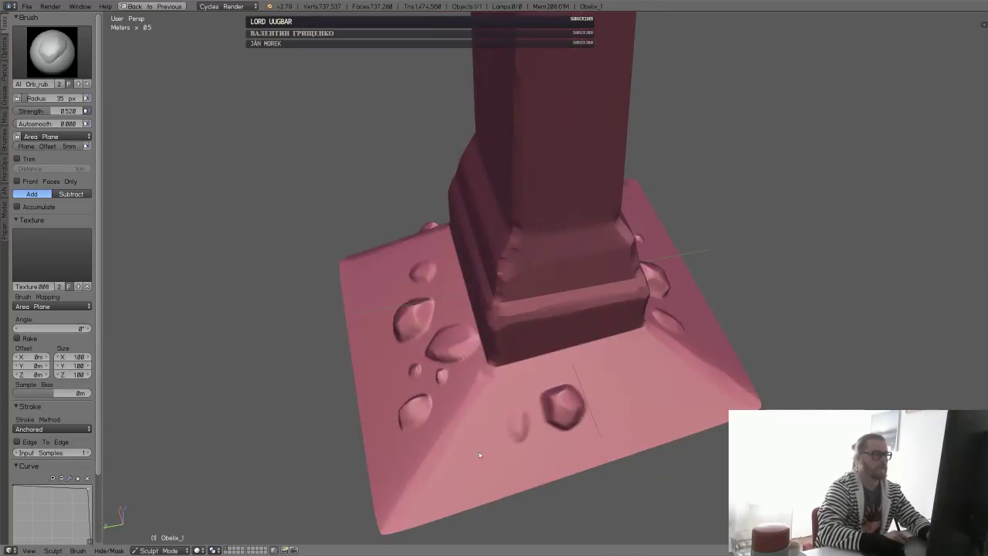
- Stamp more Texture.008 rocks of varied sizes near the corner ridges of the sloping base
{"action": "middle_click_drag", "start_coordinate": [516, 481], "coordinate": [452, 441]}
{"action": "mouse_move", "coordinate": [452, 441]}
{"action": "left_mouse_down"}
{"action": "mouse_move", "coordinate": [481, 471]}
{"action": "mouse_move", "coordinate": [505, 522]}
{"action": "left_mouse_up"}
{"action": "mouse_move", "coordinate": [506, 522]}
{"action": "middle_mouse_down"}
{"action": "mouse_move", "coordinate": [547, 462]}
{"action": "mouse_move", "coordinate": [402, 471]}
{"action": "middle_mouse_up"}
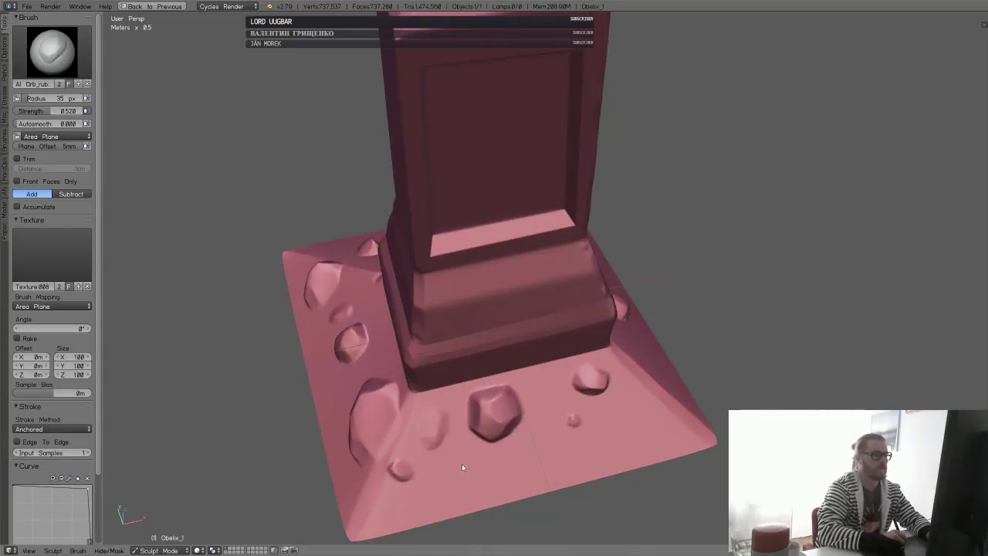
{"action": "middle_click_drag", "start_coordinate": [559, 449], "coordinate": [504, 489]}
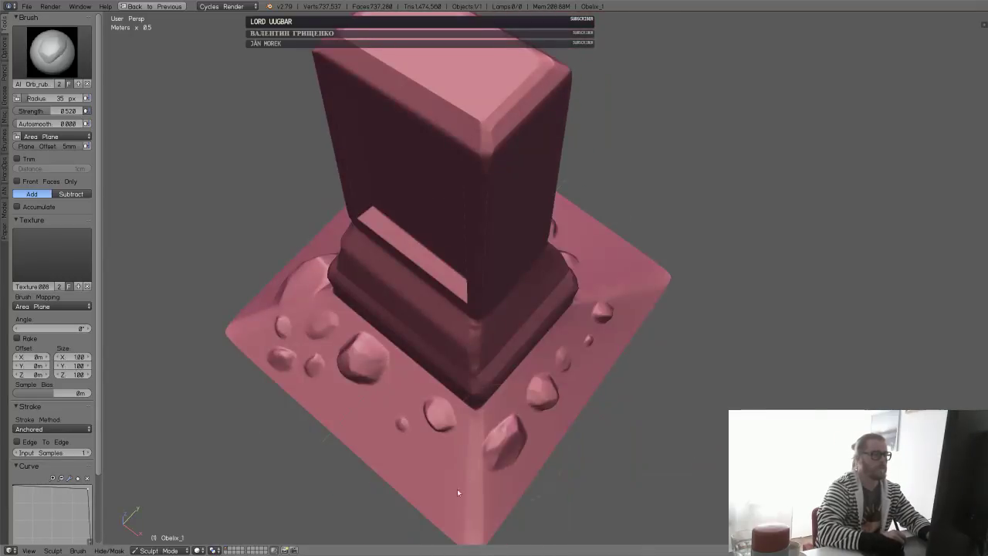
{"action": "left_click_drag", "start_coordinate": [457, 489], "coordinate": [454, 467]}
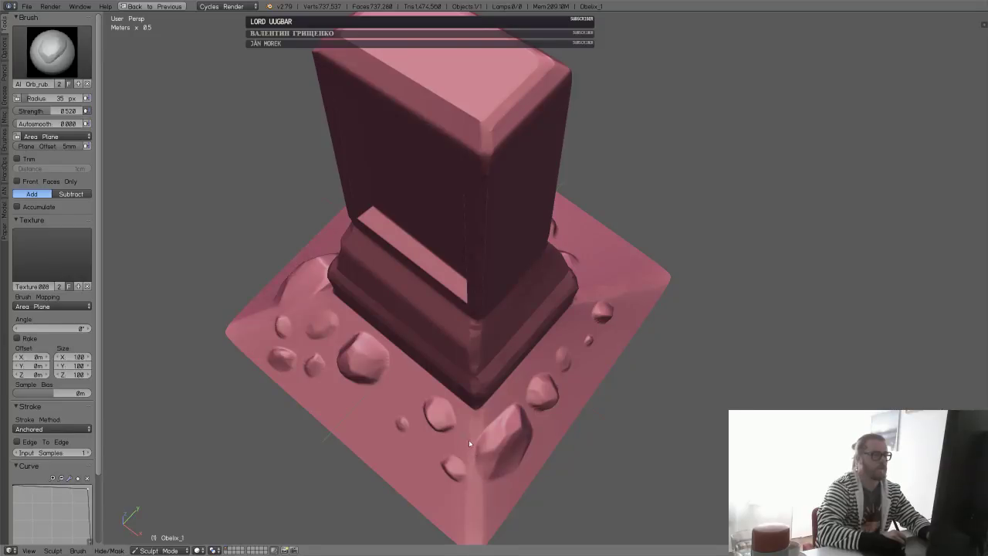
{"action": "mouse_move", "coordinate": [468, 443]}
{"action": "middle_mouse_down"}
{"action": "mouse_move", "coordinate": [478, 424]}
{"action": "mouse_move", "coordinate": [473, 398]}
{"action": "mouse_move", "coordinate": [475, 451]}
{"action": "mouse_move", "coordinate": [470, 434]}
{"action": "mouse_move", "coordinate": [498, 425]}
{"action": "middle_mouse_up"}
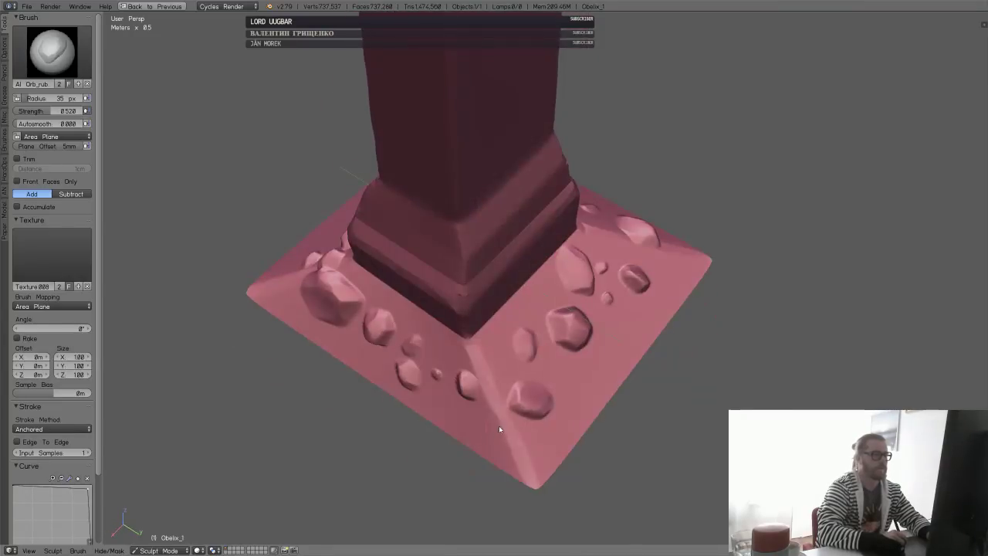
- Fill the gaps around a base corner with additional rocks, including one on the ridge beside the plinth
{"action": "left_click_drag", "start_coordinate": [530, 456], "coordinate": [551, 431]}
{"action": "mouse_move", "coordinate": [551, 430]}
{"action": "middle_mouse_down"}
{"action": "mouse_move", "coordinate": [496, 392]}
{"action": "mouse_move", "coordinate": [446, 396]}
{"action": "mouse_move", "coordinate": [436, 416]}
{"action": "mouse_move", "coordinate": [500, 370]}
{"action": "middle_mouse_up"}
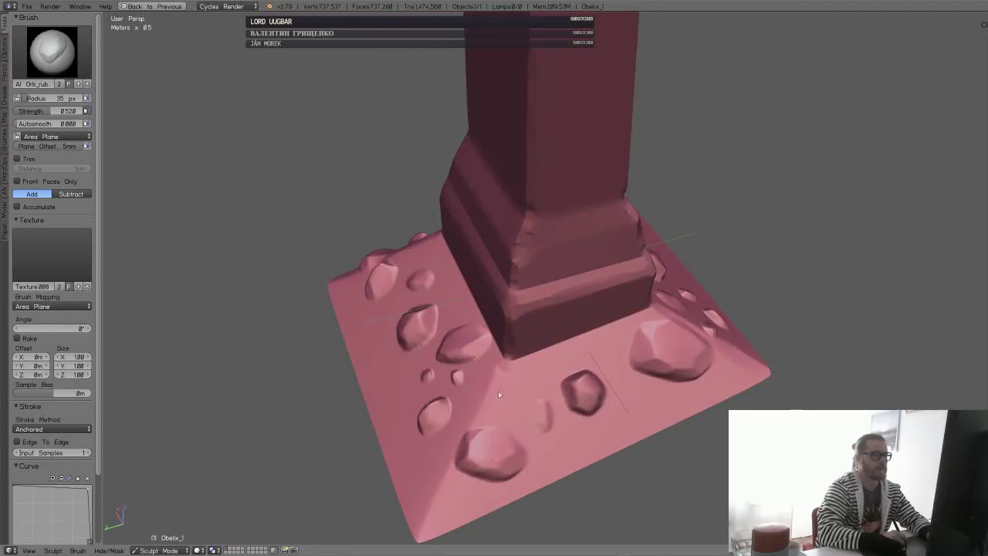
{"action": "mouse_move", "coordinate": [497, 390]}
{"action": "left_mouse_down"}
{"action": "mouse_move", "coordinate": [536, 446]}
{"action": "mouse_move", "coordinate": [525, 435]}
{"action": "left_mouse_up"}
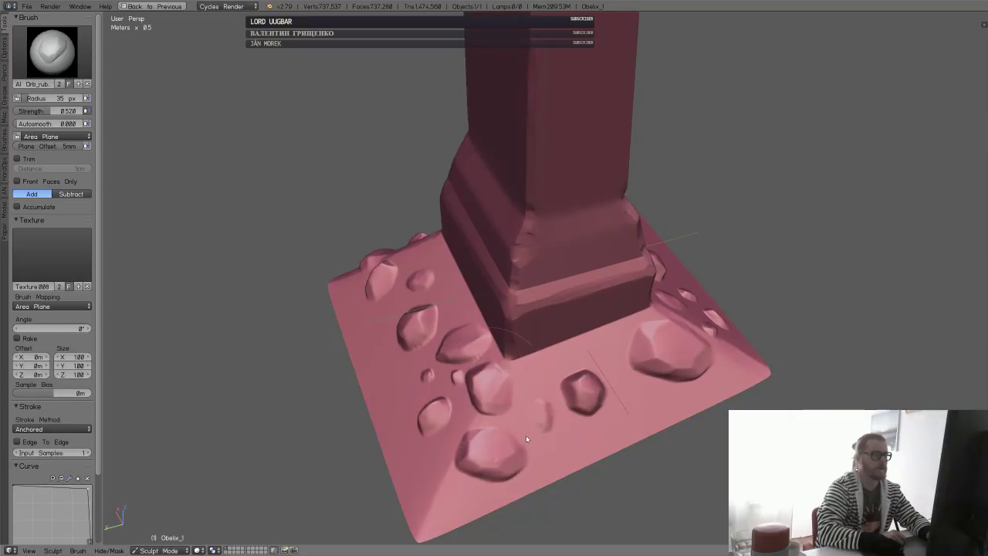
- Smooth the corner ridge of the sloping base and stamp a small dent into the plinth's lower block
{"action": "mouse_move", "coordinate": [526, 434]}
{"action": "middle_mouse_down"}
{"action": "mouse_move", "coordinate": [578, 396]}
{"action": "mouse_move", "coordinate": [555, 393]}
{"action": "middle_mouse_up"}
{"action": "key", "text": "shift+s"}
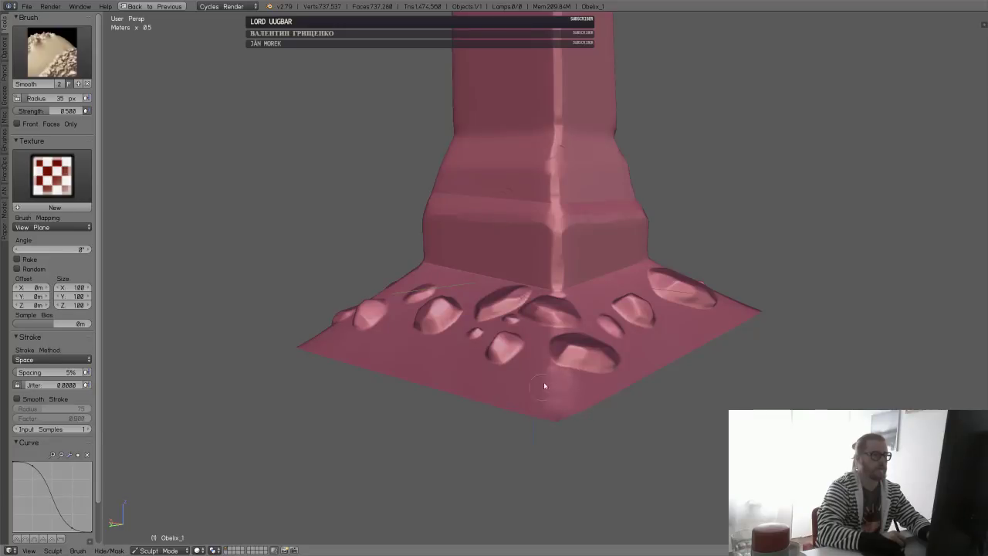
{"action": "mouse_move", "coordinate": [544, 385]}
{"action": "middle_mouse_down"}
{"action": "mouse_move", "coordinate": [558, 403]}
{"action": "mouse_move", "coordinate": [526, 399]}
{"action": "middle_mouse_up"}
{"action": "mouse_move", "coordinate": [510, 364]}
{"action": "left_mouse_down"}
{"action": "mouse_move", "coordinate": [544, 379]}
{"action": "mouse_move", "coordinate": [552, 358]}
{"action": "left_mouse_up"}
{"action": "mouse_move", "coordinate": [552, 358]}
{"action": "middle_mouse_down"}
{"action": "mouse_move", "coordinate": [541, 285]}
{"action": "mouse_move", "coordinate": [609, 301]}
{"action": "middle_mouse_up"}
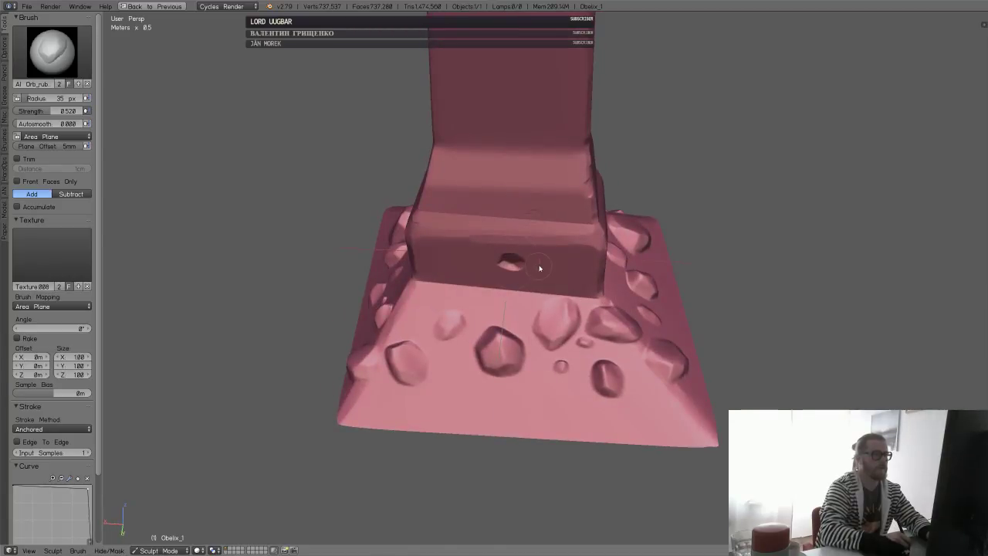
{"action": "middle_click_drag", "start_coordinate": [512, 194], "coordinate": [533, 243]}
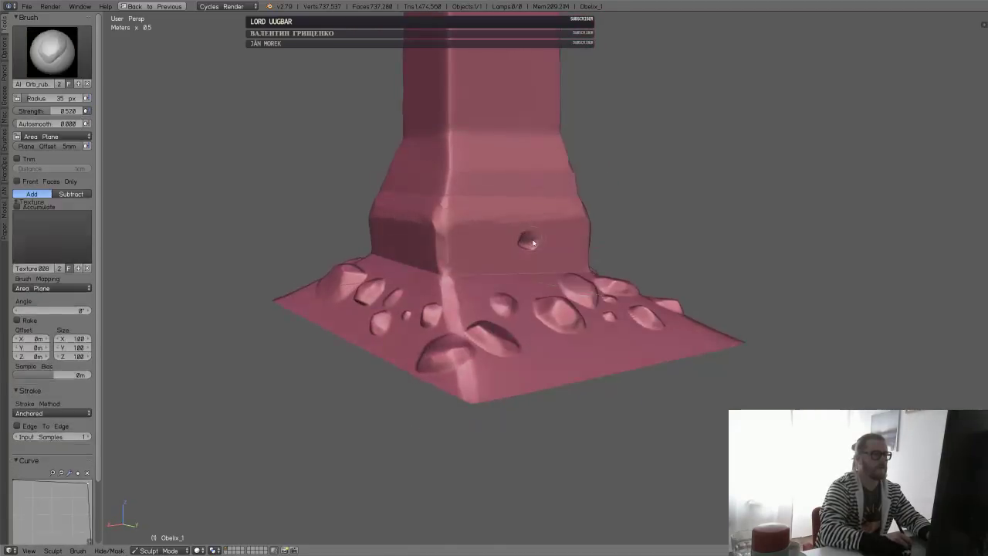
- Lower the brush strength to 0.245 and stamp faint dents across the plinth's lower block and sloped faces
{"action": "middle_click_drag", "start_coordinate": [455, 236], "coordinate": [517, 242]}
{"action": "key", "text": "shift+f"}
{"action": "left_click", "coordinate": [470, 212]}
{"action": "middle_click_drag", "start_coordinate": [445, 233], "coordinate": [479, 231]}
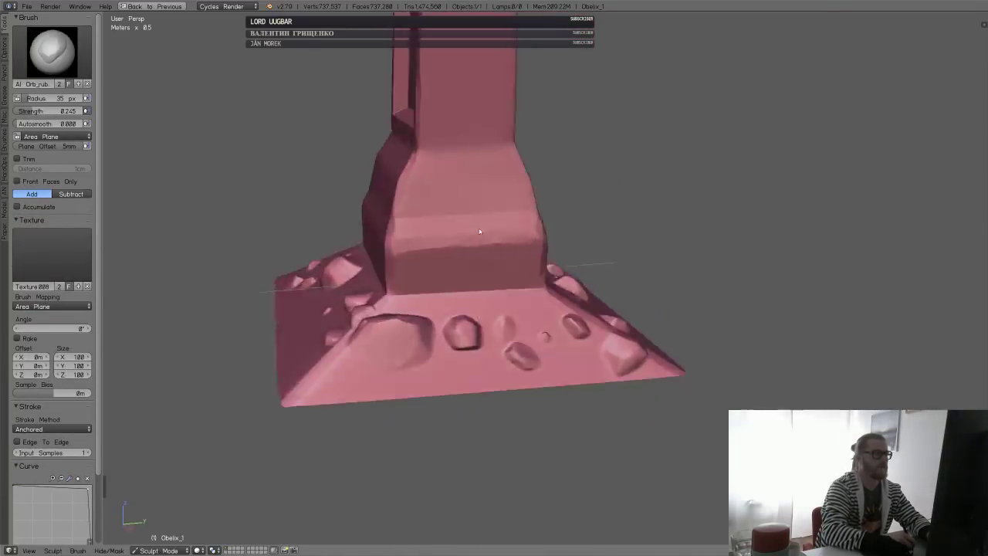
{"action": "mouse_move", "coordinate": [480, 268]}
{"action": "middle_mouse_down"}
{"action": "mouse_move", "coordinate": [516, 270]}
{"action": "mouse_move", "coordinate": [498, 216]}
{"action": "mouse_move", "coordinate": [509, 203]}
{"action": "mouse_move", "coordinate": [495, 177]}
{"action": "middle_mouse_up"}
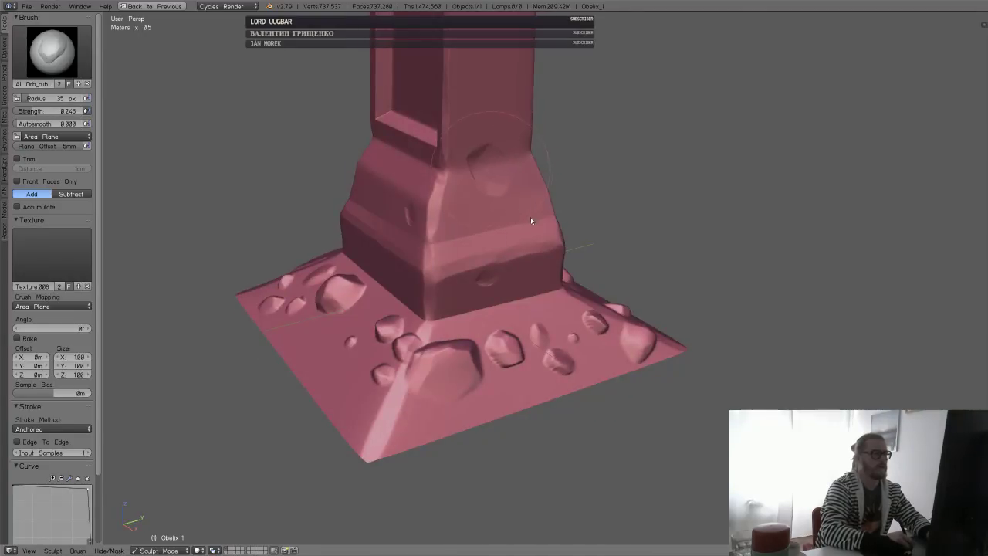
{"action": "middle_click_drag", "start_coordinate": [521, 303], "coordinate": [462, 364]}
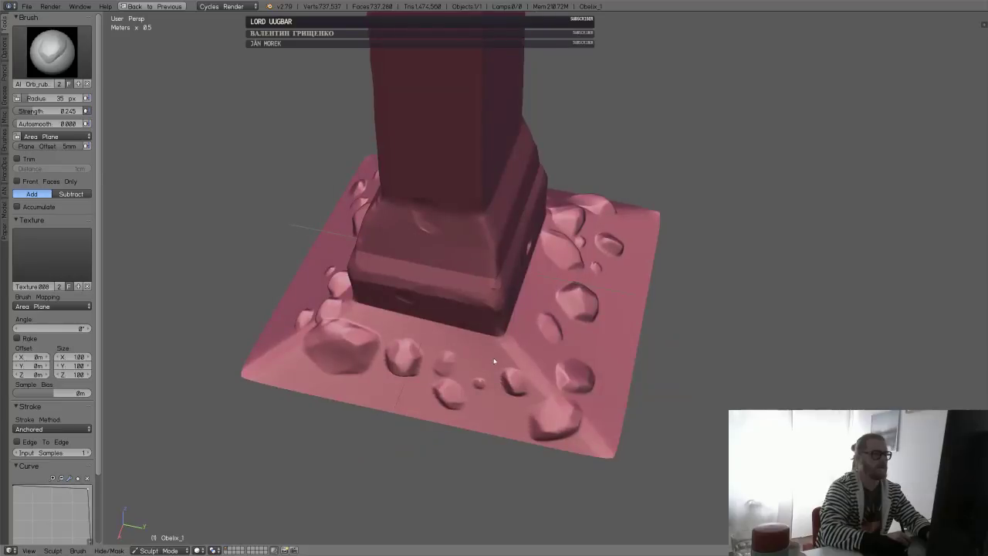
- Raise the brush strength to 0.510 and stamp more rocks into the open areas of the sloping base
{"action": "key", "text": "shift+f"}
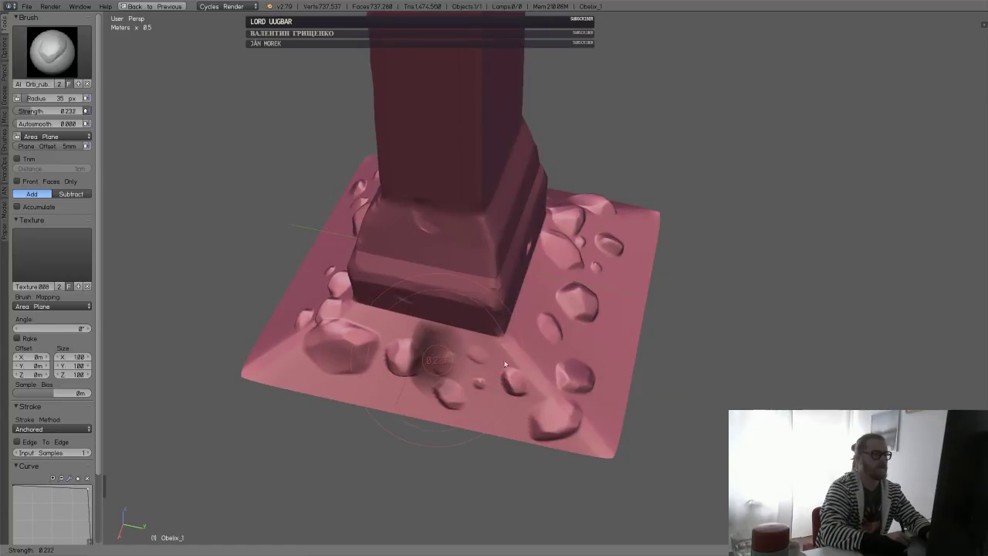
{"action": "left_click", "coordinate": [482, 366]}
{"action": "middle_click_drag", "start_coordinate": [554, 368], "coordinate": [472, 379]}
{"action": "mouse_move", "coordinate": [500, 414]}
{"action": "left_mouse_down"}
{"action": "mouse_move", "coordinate": [548, 419]}
{"action": "mouse_move", "coordinate": [502, 477]}
{"action": "left_mouse_up"}
{"action": "mouse_move", "coordinate": [567, 443]}
{"action": "middle_mouse_down"}
{"action": "mouse_move", "coordinate": [453, 403]}
{"action": "mouse_move", "coordinate": [490, 421]}
{"action": "middle_mouse_up"}
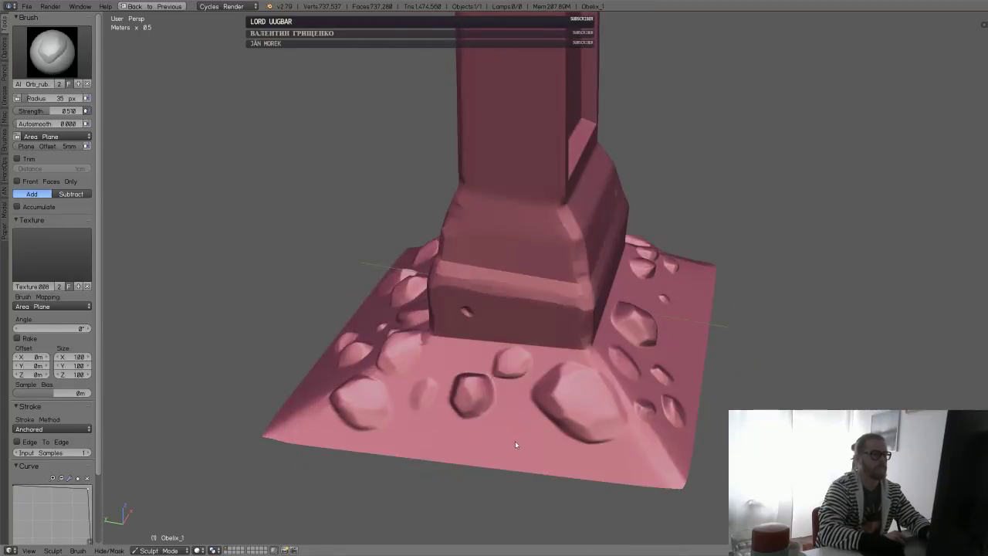
{"action": "mouse_move", "coordinate": [516, 444]}
{"action": "left_mouse_down"}
{"action": "mouse_move", "coordinate": [502, 476]}
{"action": "mouse_move", "coordinate": [479, 473]}
{"action": "left_mouse_up"}
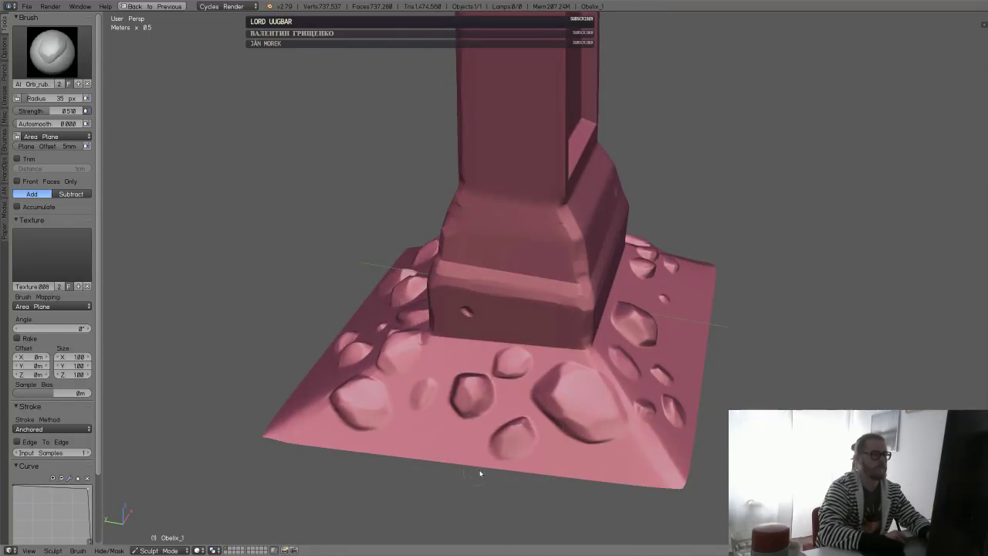
{"action": "mouse_move", "coordinate": [479, 473]}
{"action": "middle_mouse_down"}
{"action": "mouse_move", "coordinate": [483, 419]}
{"action": "mouse_move", "coordinate": [447, 416]}
{"action": "mouse_move", "coordinate": [458, 465]}
{"action": "middle_mouse_up"}
{"action": "mouse_move", "coordinate": [472, 490]}
{"action": "left_mouse_down"}
{"action": "mouse_move", "coordinate": [482, 519]}
{"action": "mouse_move", "coordinate": [417, 533]}
{"action": "left_mouse_up"}
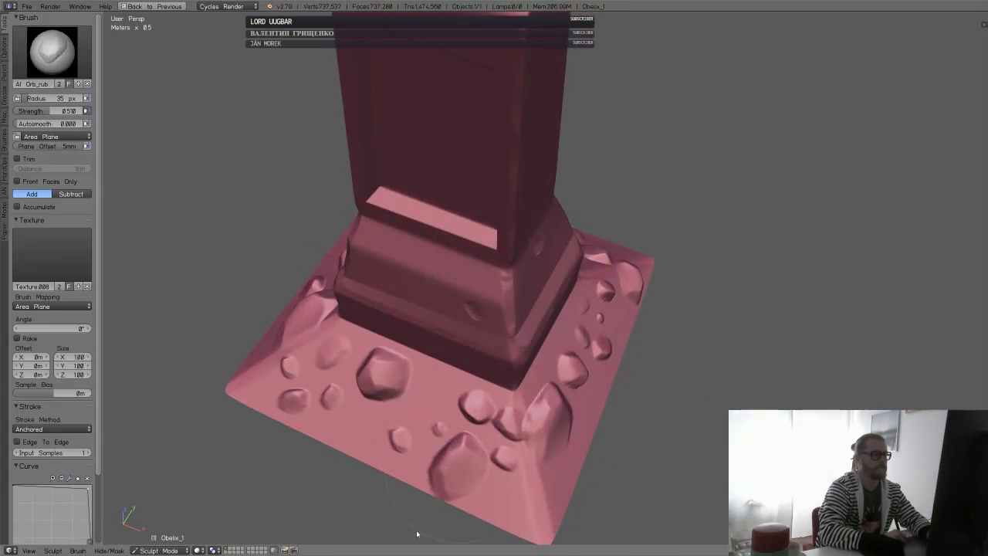
- Stamp additional rocks on the base along the foot of the plinth and smooth where they meet the block
{"action": "middle_click_drag", "start_coordinate": [515, 400], "coordinate": [460, 366]}
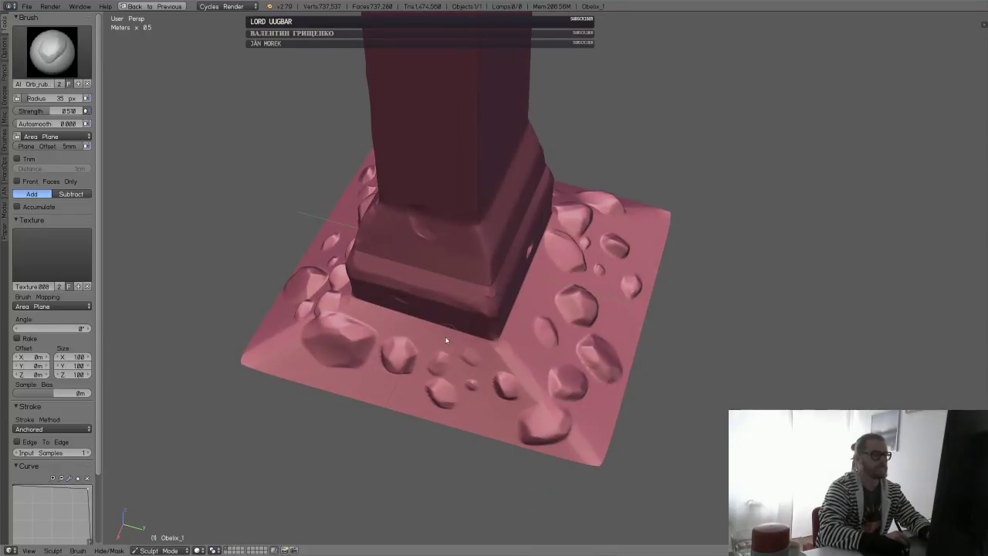
{"action": "left_click_drag", "start_coordinate": [487, 335], "coordinate": [489, 355]}
{"action": "middle_click_drag", "start_coordinate": [489, 355], "coordinate": [446, 266]}
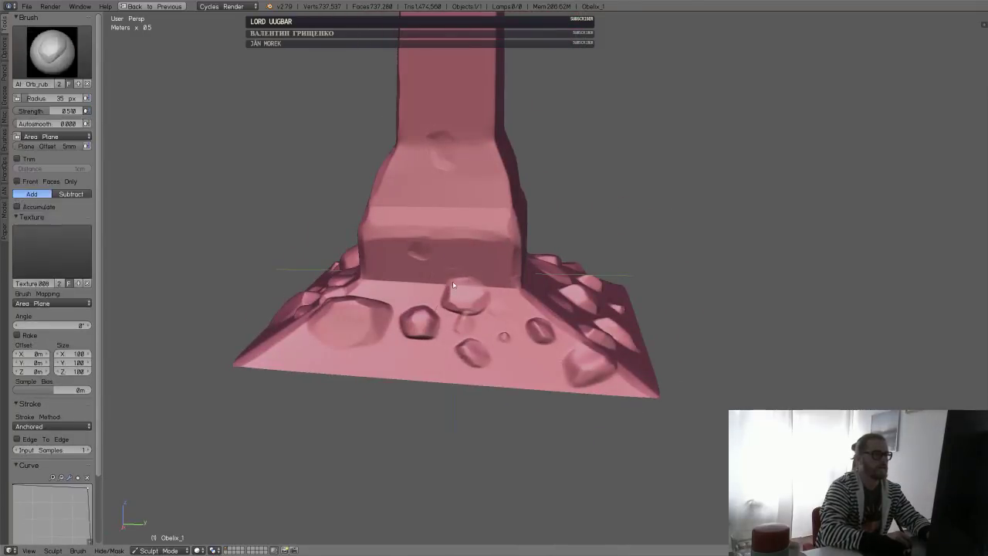
{"action": "key", "text": "s"}
{"action": "left_click_drag", "start_coordinate": [468, 274], "coordinate": [486, 282], "text": "shift"}
{"action": "mouse_move", "coordinate": [550, 294]}
{"action": "middle_mouse_down"}
{"action": "mouse_move", "coordinate": [456, 311]}
{"action": "mouse_move", "coordinate": [456, 325]}
{"action": "middle_mouse_up"}
{"action": "mouse_move", "coordinate": [447, 307]}
{"action": "left_mouse_down"}
{"action": "mouse_move", "coordinate": [485, 333]}
{"action": "mouse_move", "coordinate": [512, 314]}
{"action": "mouse_move", "coordinate": [491, 314]}
{"action": "mouse_move", "coordinate": [507, 354]}
{"action": "mouse_move", "coordinate": [536, 313]}
{"action": "mouse_move", "coordinate": [530, 290]}
{"action": "left_mouse_up"}
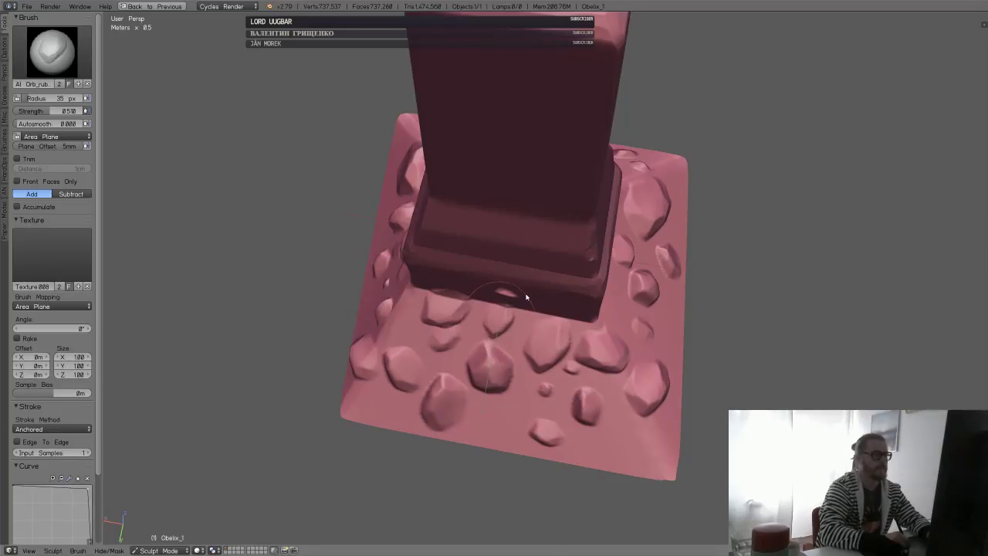
{"action": "mouse_move", "coordinate": [529, 290]}
{"action": "middle_mouse_down"}
{"action": "mouse_move", "coordinate": [512, 292]}
{"action": "mouse_move", "coordinate": [517, 330]}
{"action": "middle_mouse_up"}
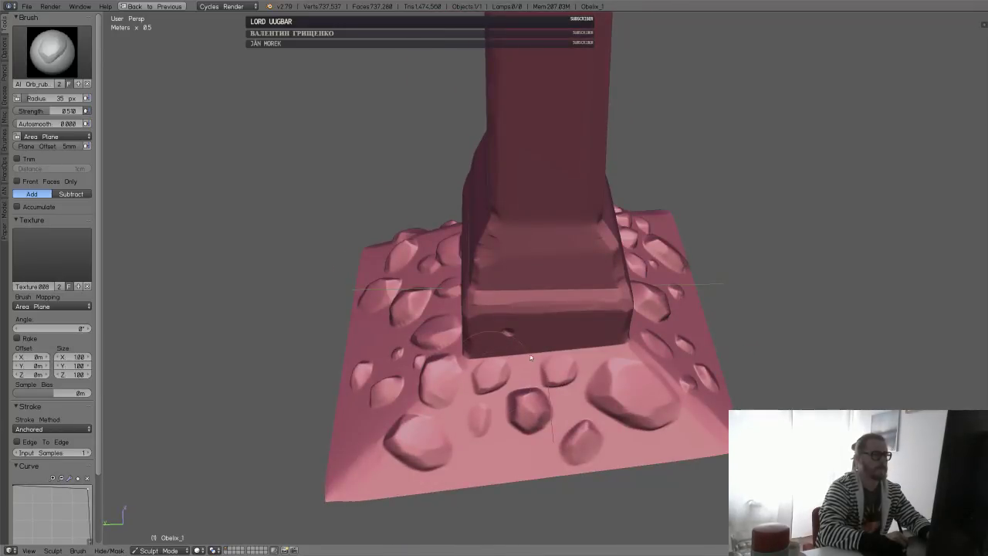
- Choose the Orb_Roc brush with Texture.006, set its radius to 105 px, and roughen the ground between the rocks
{"action": "left_click", "coordinate": [46, 53]}
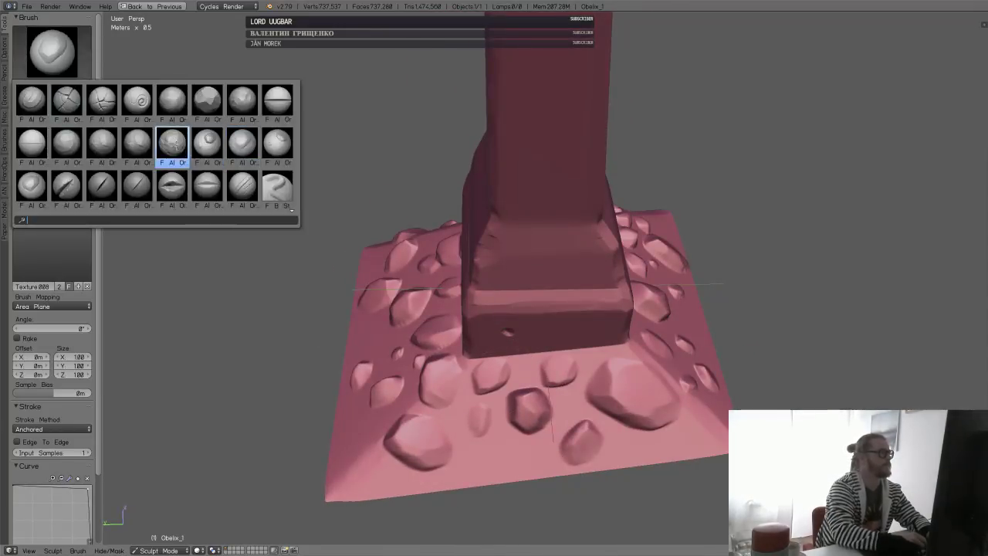
{"action": "left_click", "coordinate": [171, 141]}
{"action": "middle_click_drag", "start_coordinate": [494, 385], "coordinate": [514, 427]}
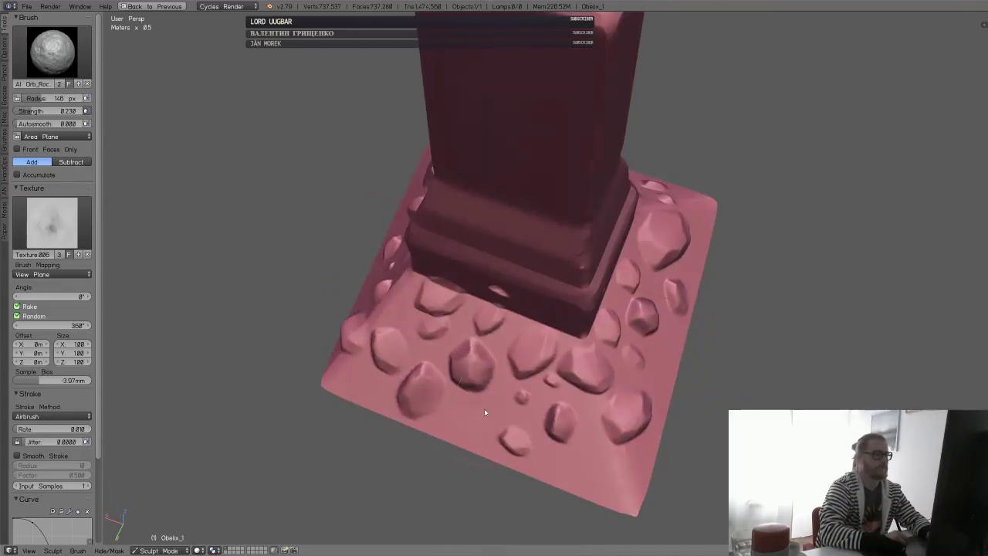
{"action": "key", "text": "f"}
{"action": "left_click", "coordinate": [466, 416]}
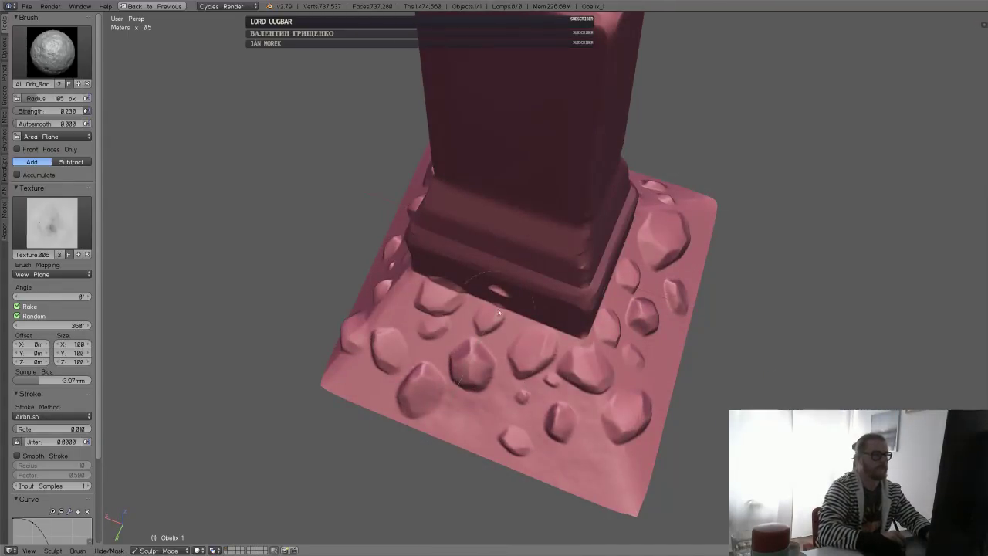
{"action": "middle_click_drag", "start_coordinate": [486, 355], "coordinate": [521, 354]}
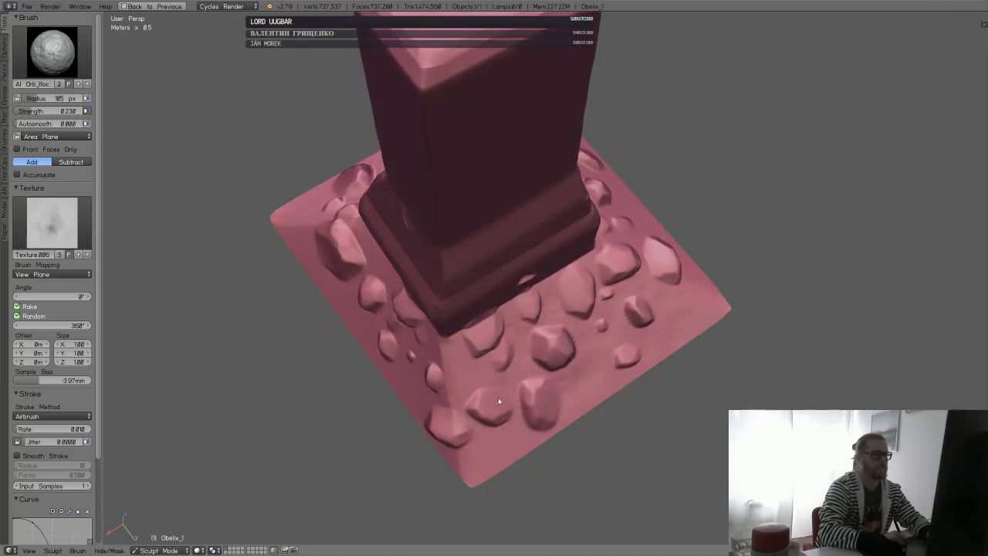
{"action": "mouse_move", "coordinate": [473, 412]}
{"action": "middle_mouse_down"}
{"action": "mouse_move", "coordinate": [495, 357]}
{"action": "mouse_move", "coordinate": [535, 382]}
{"action": "middle_mouse_up"}
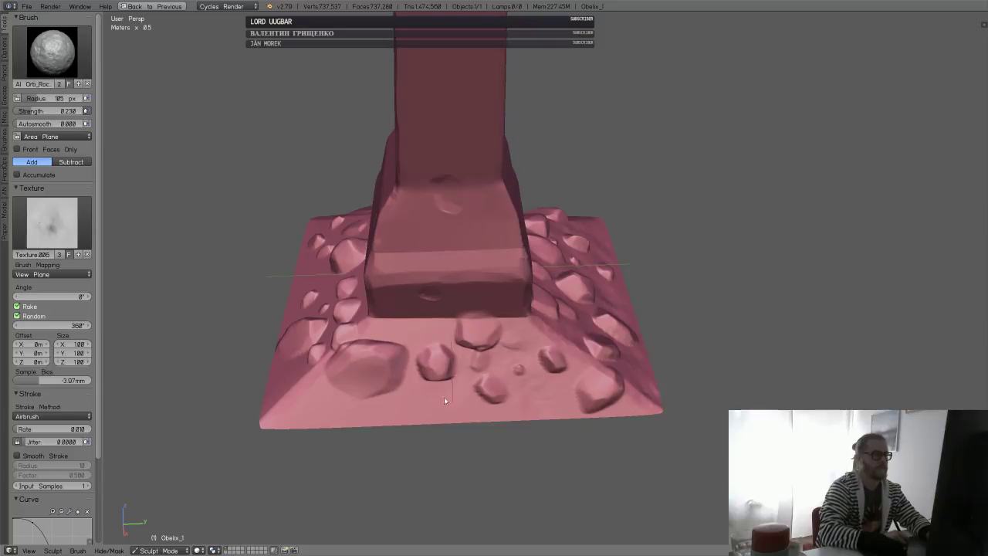
- Apply the rocky surface texture around the remaining sides and corner ridges of the sloping base
{"action": "mouse_move", "coordinate": [283, 438]}
{"action": "middle_mouse_down"}
{"action": "mouse_move", "coordinate": [370, 405]}
{"action": "mouse_move", "coordinate": [393, 378]}
{"action": "mouse_move", "coordinate": [540, 326]}
{"action": "middle_mouse_up"}
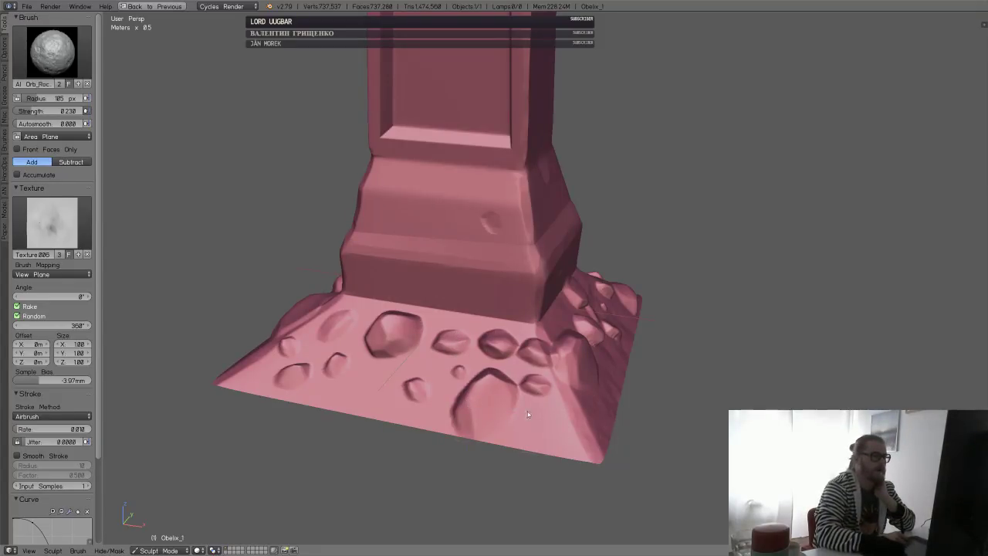
{"action": "middle_click_drag", "start_coordinate": [523, 360], "coordinate": [565, 388]}
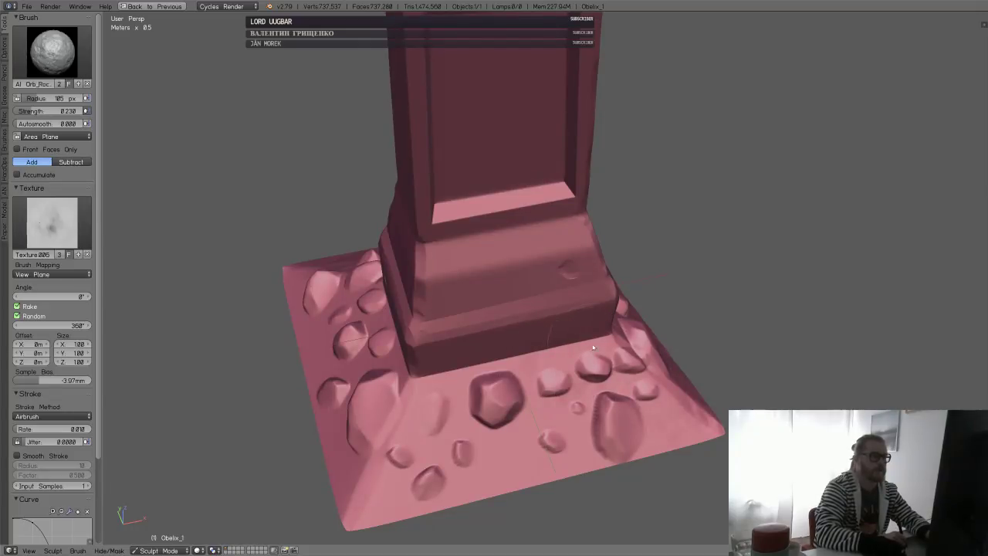
{"action": "middle_click_drag", "start_coordinate": [509, 373], "coordinate": [466, 423]}
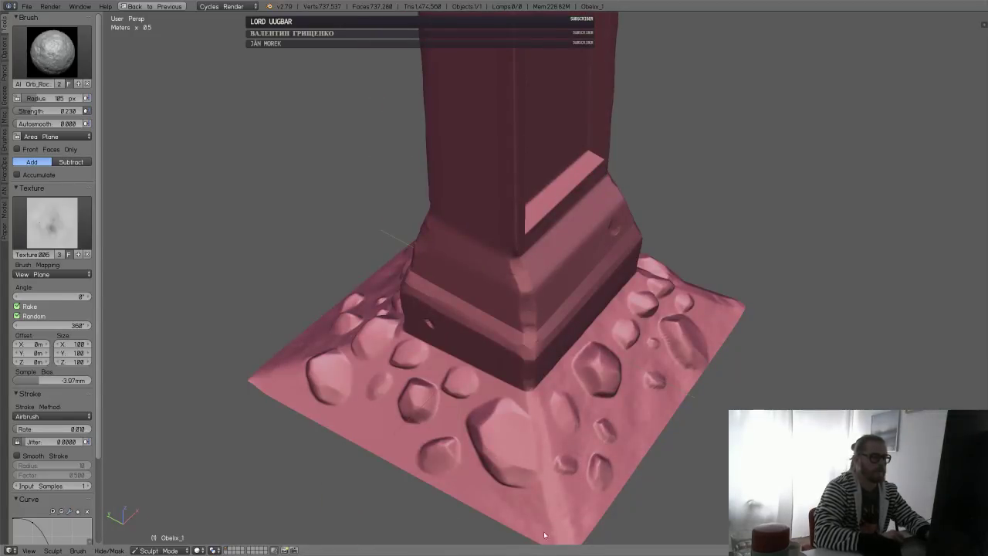
{"action": "mouse_move", "coordinate": [544, 535]}
{"action": "middle_mouse_down"}
{"action": "mouse_move", "coordinate": [540, 494]}
{"action": "mouse_move", "coordinate": [590, 463]}
{"action": "middle_mouse_up"}
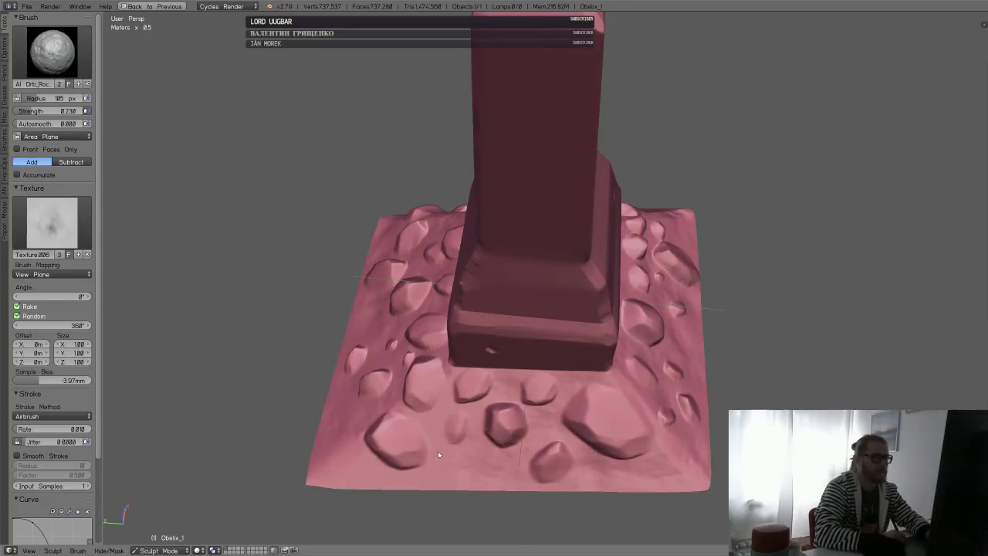
{"action": "middle_click_drag", "start_coordinate": [452, 395], "coordinate": [601, 459]}
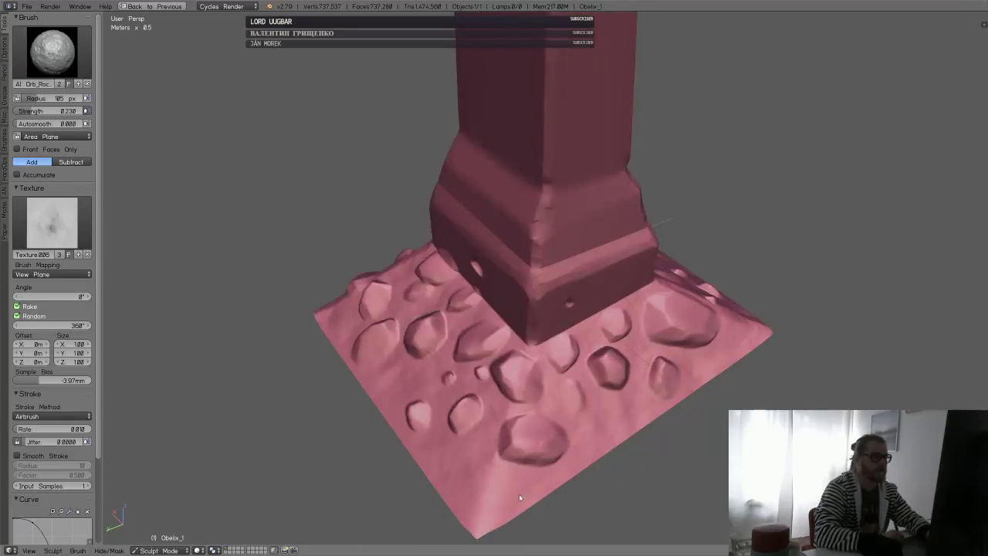
{"action": "mouse_move", "coordinate": [474, 459]}
{"action": "middle_mouse_down"}
{"action": "mouse_move", "coordinate": [540, 423]}
{"action": "mouse_move", "coordinate": [653, 403]}
{"action": "mouse_move", "coordinate": [641, 364]}
{"action": "mouse_move", "coordinate": [555, 359]}
{"action": "mouse_move", "coordinate": [525, 381]}
{"action": "middle_mouse_up"}
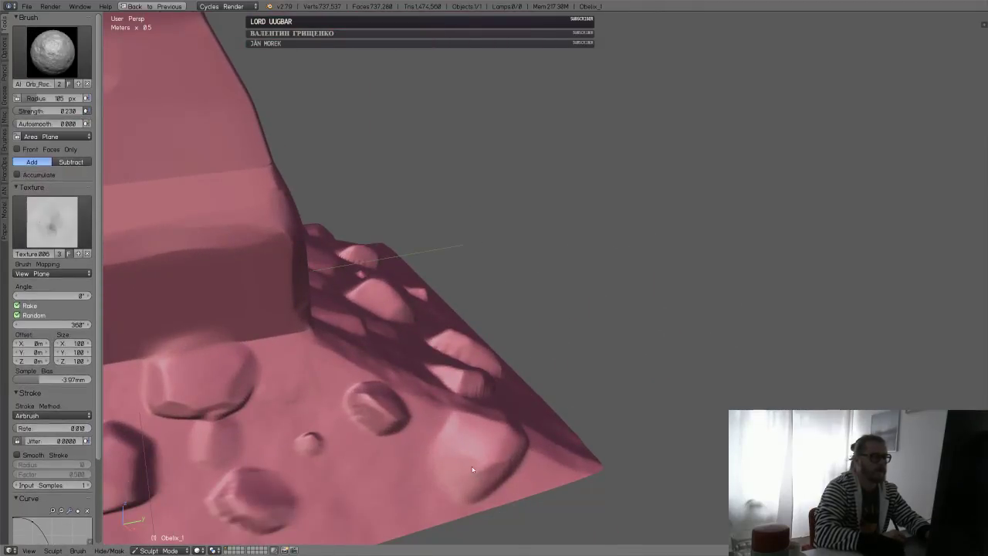
- Smooth the surfaces of several rocks on the slope near the plinth's foot
{"action": "mouse_move", "coordinate": [472, 469]}
{"action": "left_mouse_down", "text": "shift"}
{"action": "mouse_move", "coordinate": [386, 416]}
{"action": "mouse_move", "coordinate": [407, 449]}
{"action": "left_mouse_up", "text": "shift"}
{"action": "middle_click_drag", "start_coordinate": [407, 449], "coordinate": [400, 428]}
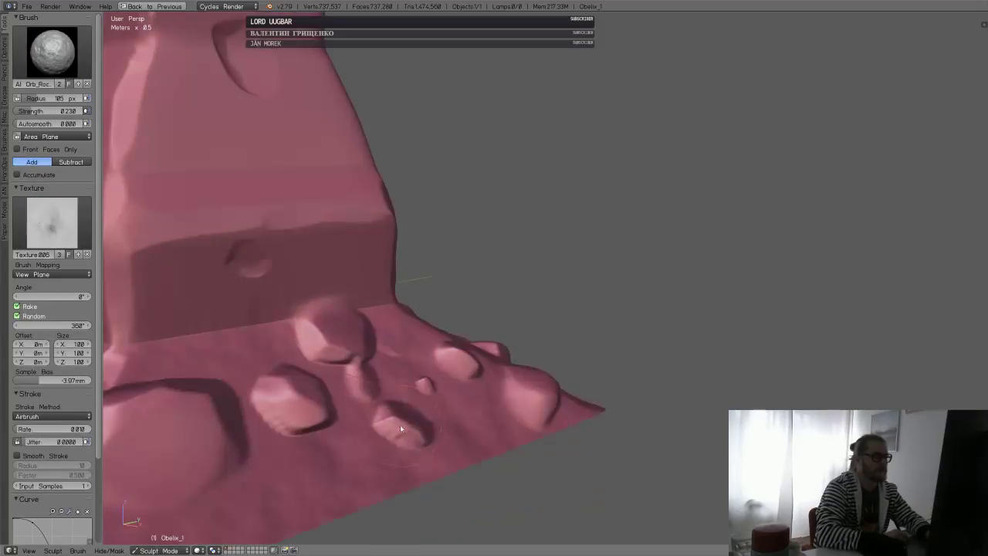
{"action": "left_click_drag", "start_coordinate": [400, 429], "coordinate": [424, 442], "text": "shift"}
{"action": "left_click_drag", "start_coordinate": [265, 412], "coordinate": [290, 423], "text": "shift"}
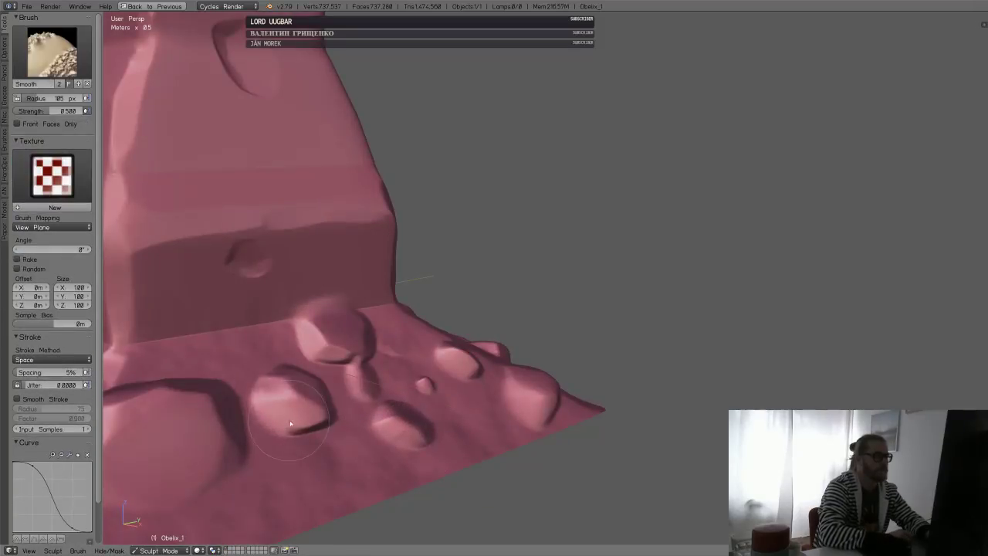
{"action": "mouse_move", "coordinate": [305, 336]}
{"action": "left_mouse_down", "text": "shift"}
{"action": "mouse_move", "coordinate": [295, 304]}
{"action": "mouse_move", "coordinate": [331, 328]}
{"action": "left_mouse_up", "text": "shift"}
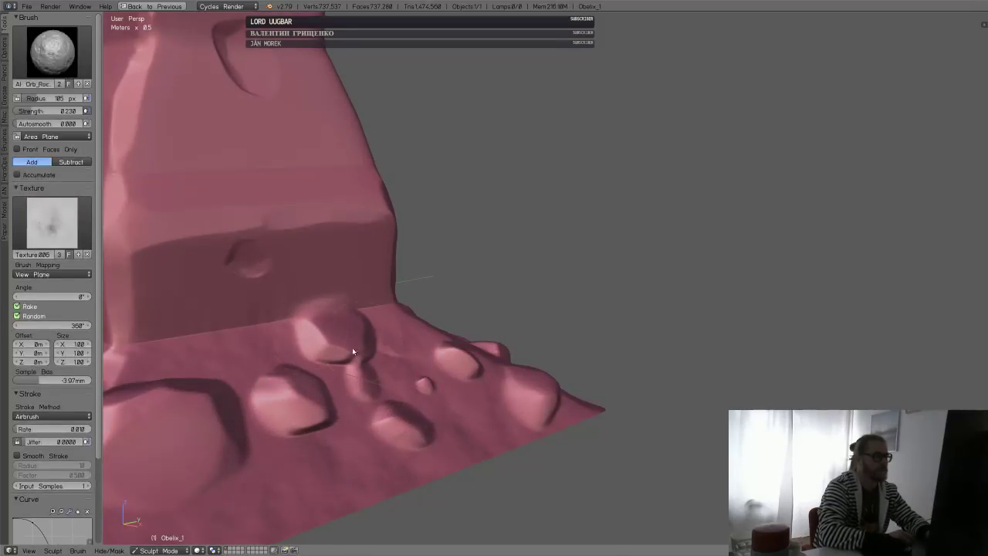
- Add subtle rock texture to the faces of the plinth's lower block and check the obelisk from all around
{"action": "middle_click_drag", "start_coordinate": [355, 351], "coordinate": [363, 416], "text": "ctrl"}
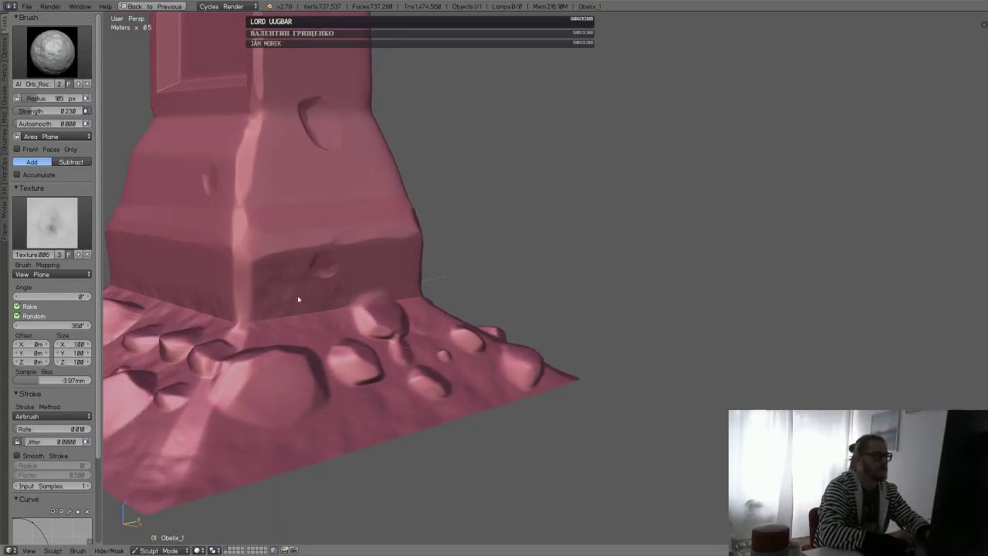
{"action": "mouse_move", "coordinate": [400, 265]}
{"action": "middle_mouse_down"}
{"action": "mouse_move", "coordinate": [395, 291]}
{"action": "mouse_move", "coordinate": [598, 357]}
{"action": "middle_mouse_up"}
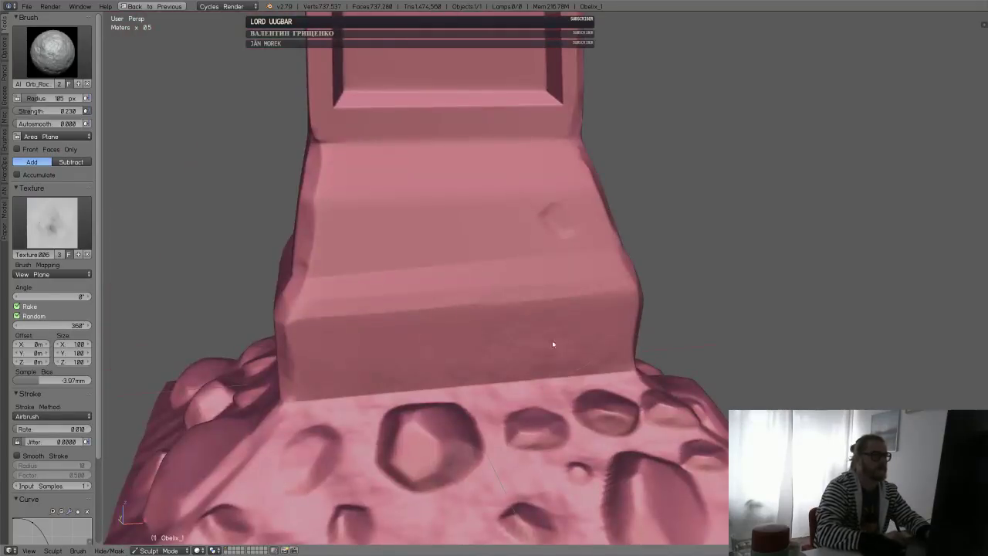
{"action": "middle_click_drag", "start_coordinate": [325, 381], "coordinate": [437, 425]}
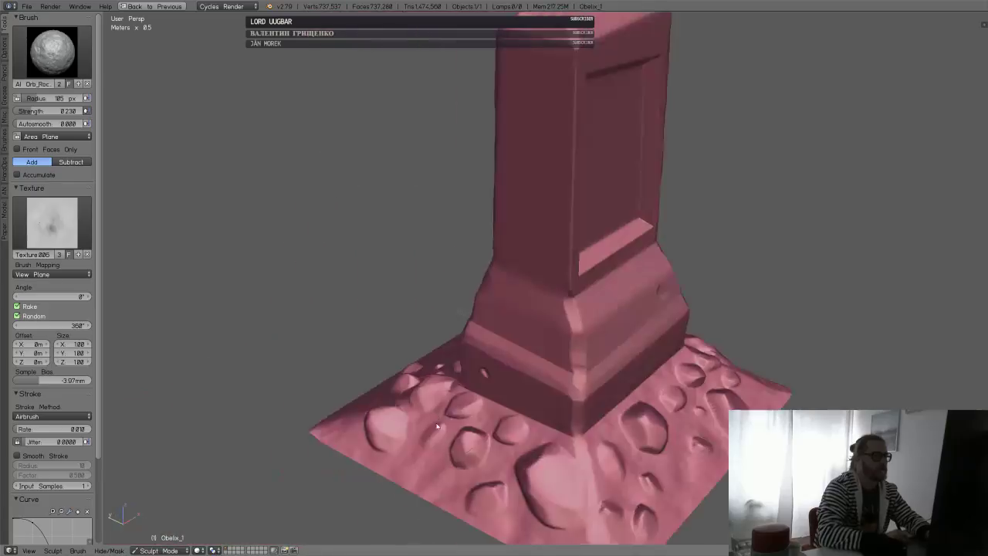
{"action": "middle_click_drag", "start_coordinate": [587, 489], "coordinate": [558, 476]}
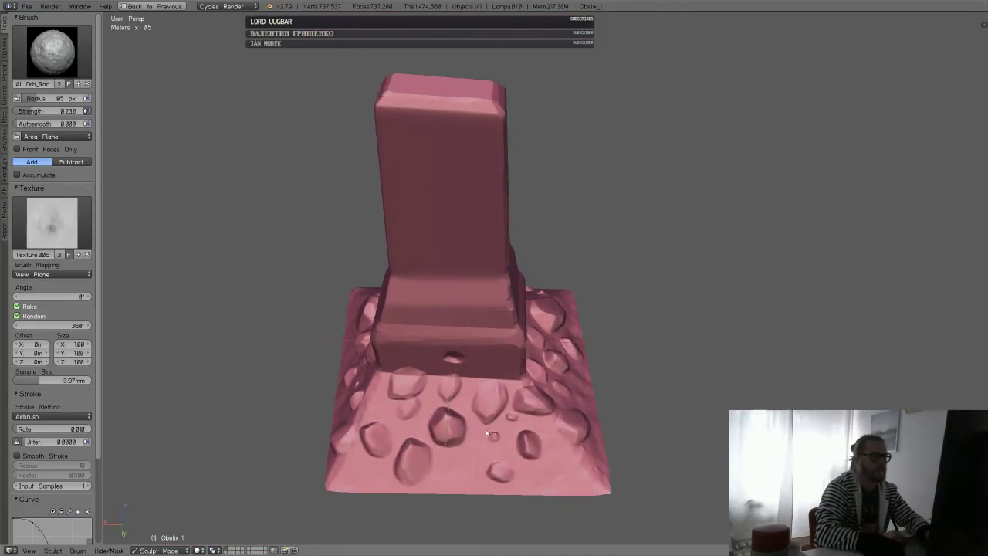
{"action": "mouse_move", "coordinate": [418, 431]}
{"action": "middle_mouse_down"}
{"action": "mouse_move", "coordinate": [459, 331]}
{"action": "mouse_move", "coordinate": [298, 291]}
{"action": "middle_mouse_up"}
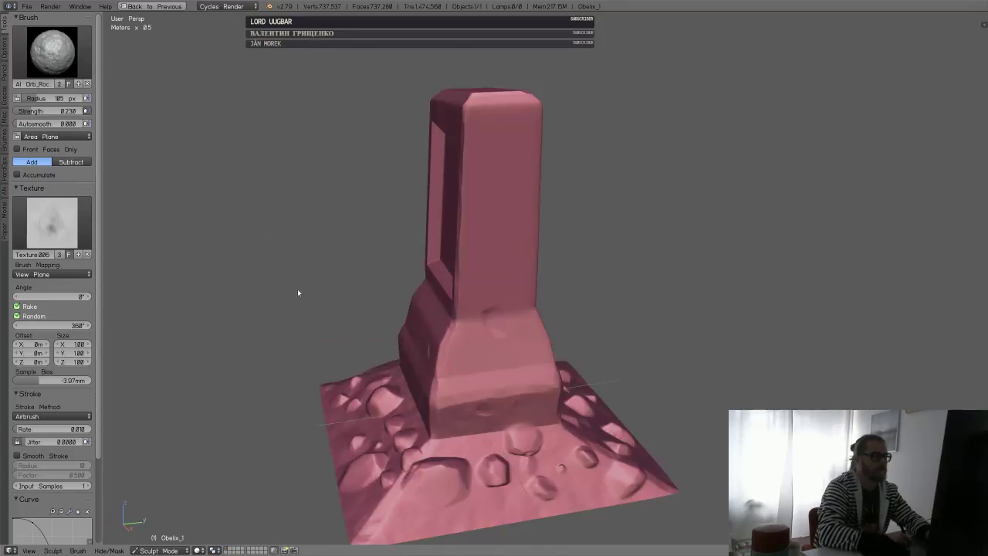
- Choose the Orb_Flat scrape brush, set its radius to 51 px, and flatten the large rock on the sloping base's corner ridge
{"action": "left_click", "coordinate": [52, 52]}
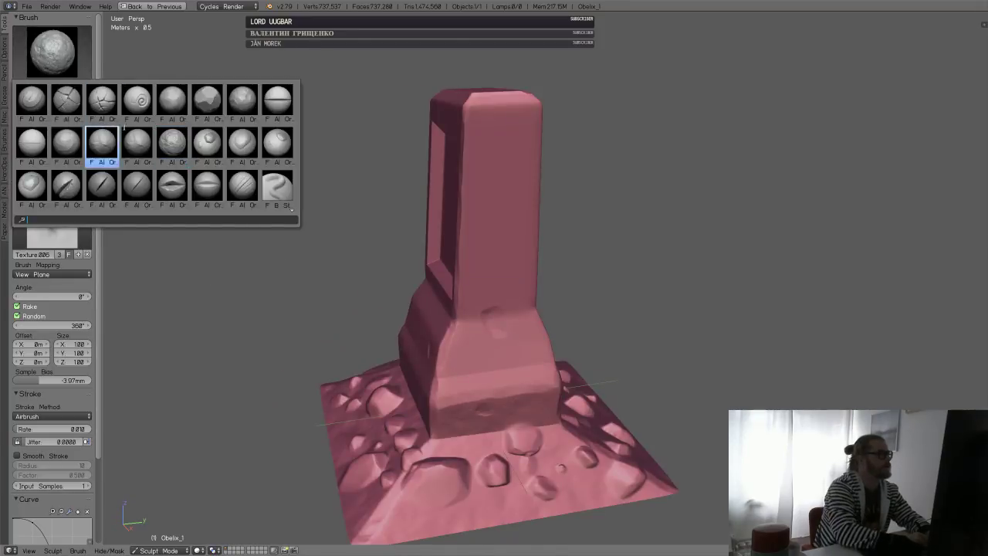
{"action": "left_click", "coordinate": [207, 97]}
{"action": "scroll", "coordinate": [490, 408], "scroll_direction": "up", "scroll_amount": 2}
{"action": "middle_click_drag", "start_coordinate": [490, 407], "coordinate": [433, 396]}
{"action": "mouse_move", "coordinate": [433, 396]}
{"action": "left_mouse_down"}
{"action": "mouse_move", "coordinate": [427, 385]}
{"action": "mouse_move", "coordinate": [440, 394]}
{"action": "mouse_move", "coordinate": [444, 451]}
{"action": "left_mouse_up"}
{"action": "key", "text": "f"}
{"action": "left_click", "coordinate": [482, 398]}
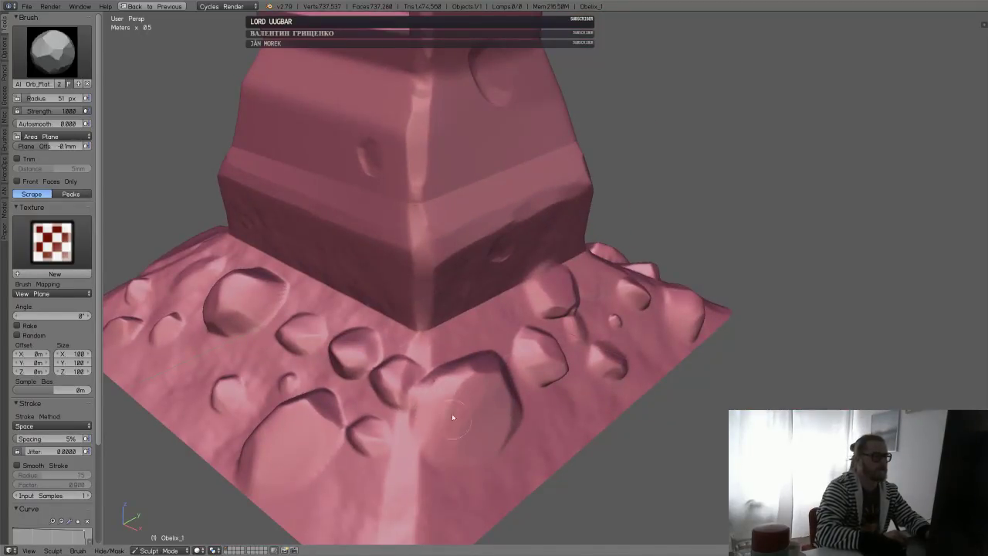
- Scrape a small rock on the adjoining slope, then undo the stroke over the rock at the plinth's foot
{"action": "middle_click_drag", "start_coordinate": [494, 378], "coordinate": [400, 361]}
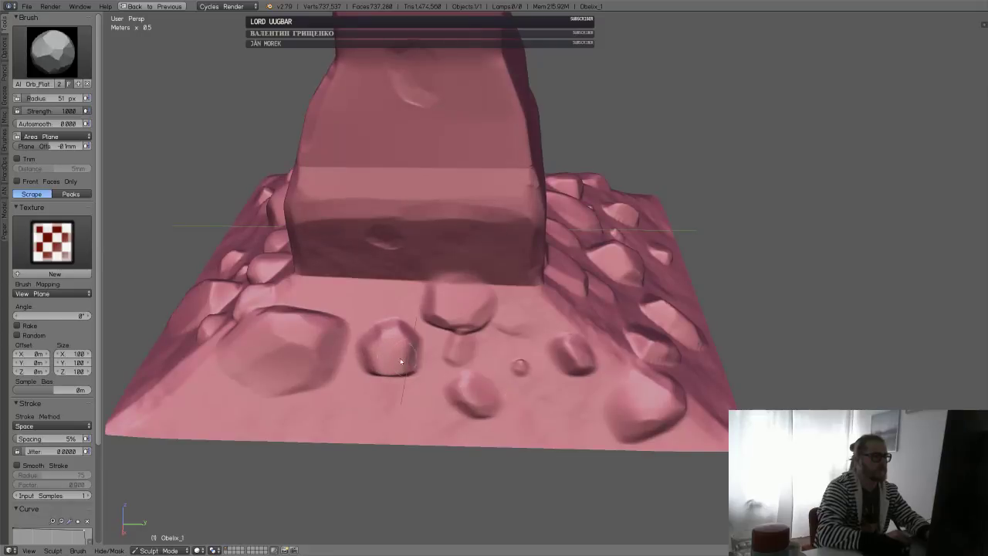
{"action": "left_click_drag", "start_coordinate": [463, 386], "coordinate": [471, 401]}
{"action": "mouse_move", "coordinate": [449, 284]}
{"action": "left_mouse_down"}
{"action": "mouse_move", "coordinate": [464, 317]}
{"action": "mouse_move", "coordinate": [455, 272]}
{"action": "left_mouse_up"}
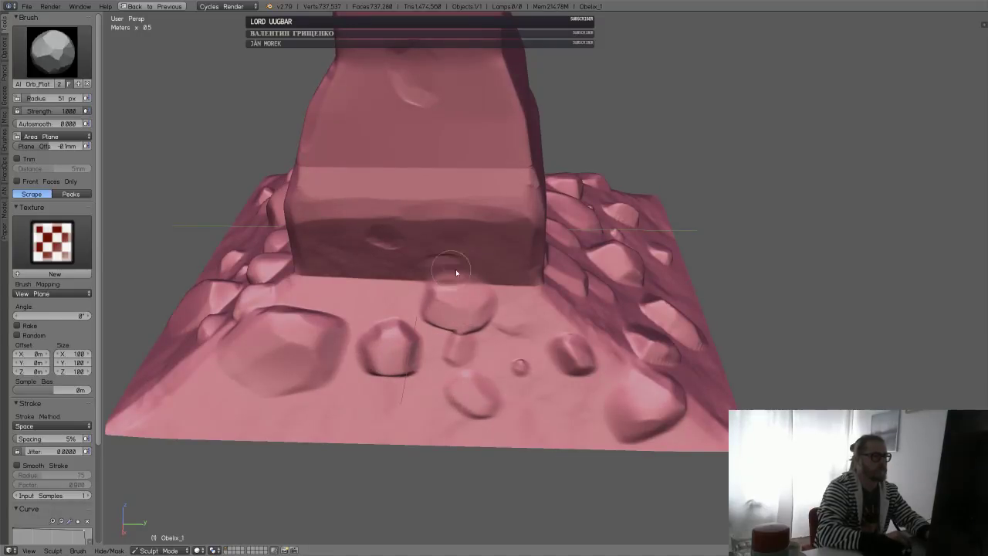
{"action": "key", "text": "ctrl+z"}
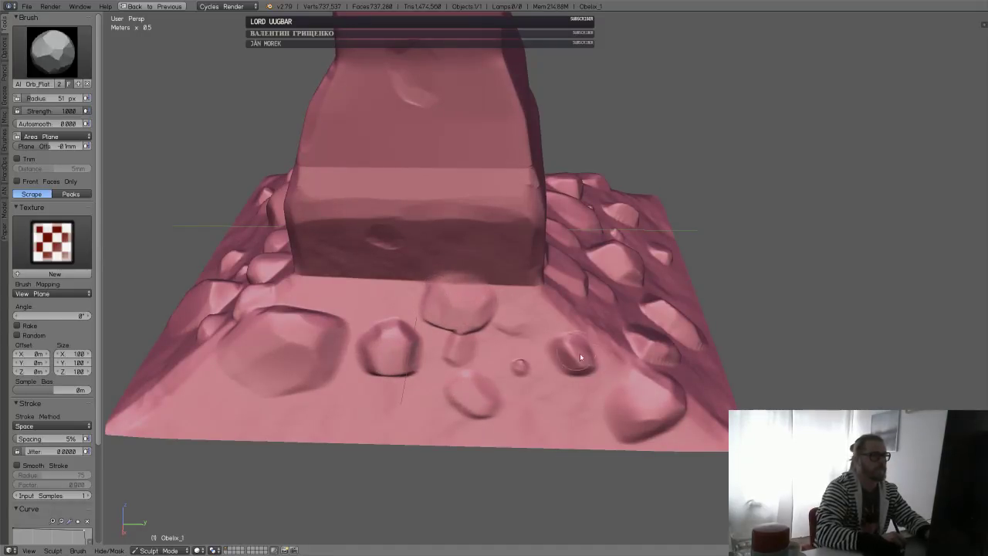
- Smooth the creased rock below the plinth's corner and scrape flatter facets on the rock beside it
{"action": "middle_click_drag", "start_coordinate": [574, 346], "coordinate": [596, 394]}
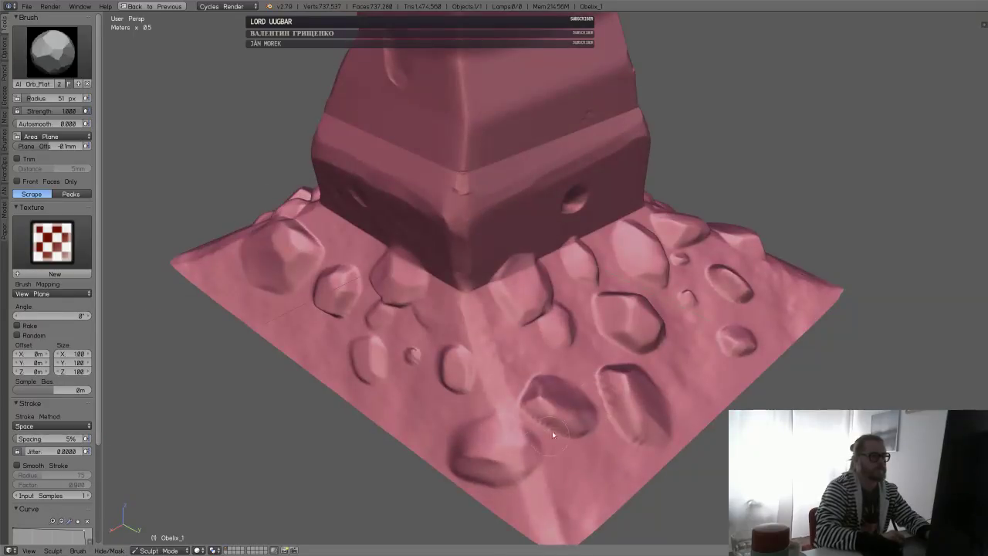
{"action": "mouse_move", "coordinate": [641, 393]}
{"action": "middle_mouse_down"}
{"action": "mouse_move", "coordinate": [655, 378]}
{"action": "mouse_move", "coordinate": [544, 370]}
{"action": "mouse_move", "coordinate": [566, 392]}
{"action": "mouse_move", "coordinate": [557, 392]}
{"action": "middle_mouse_up"}
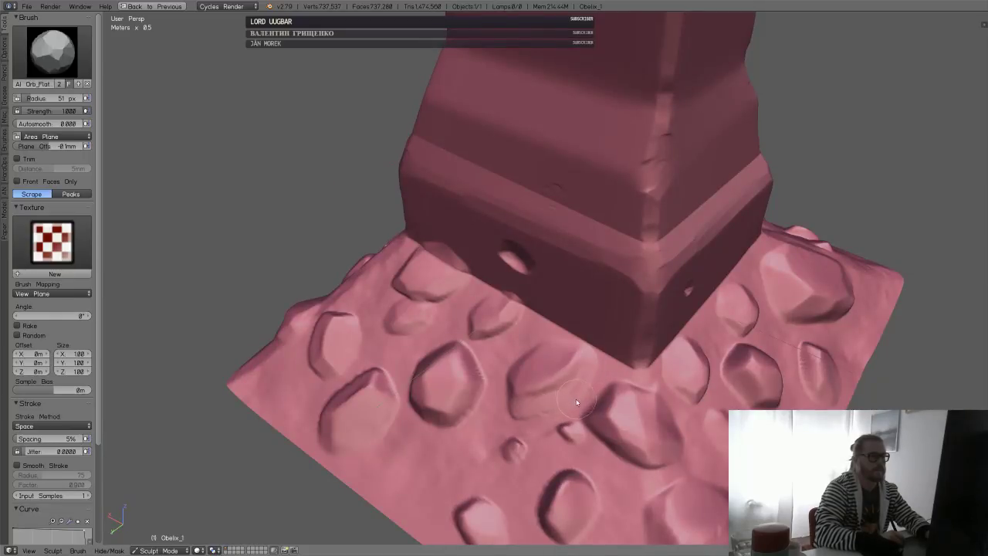
{"action": "key", "text": "s"}
{"action": "left_click_drag", "start_coordinate": [557, 415], "coordinate": [545, 379], "text": "shift"}
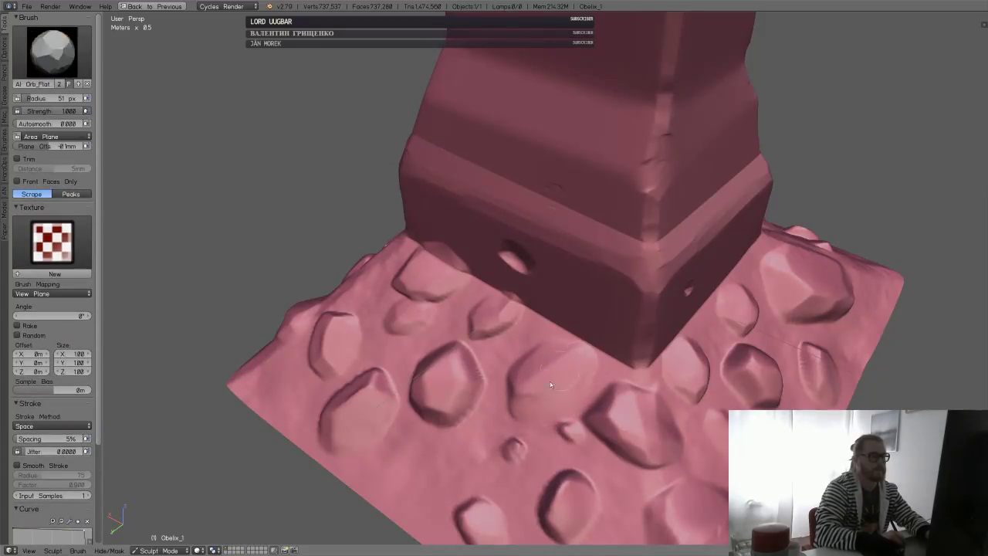
{"action": "left_click_drag", "start_coordinate": [640, 446], "coordinate": [616, 399]}
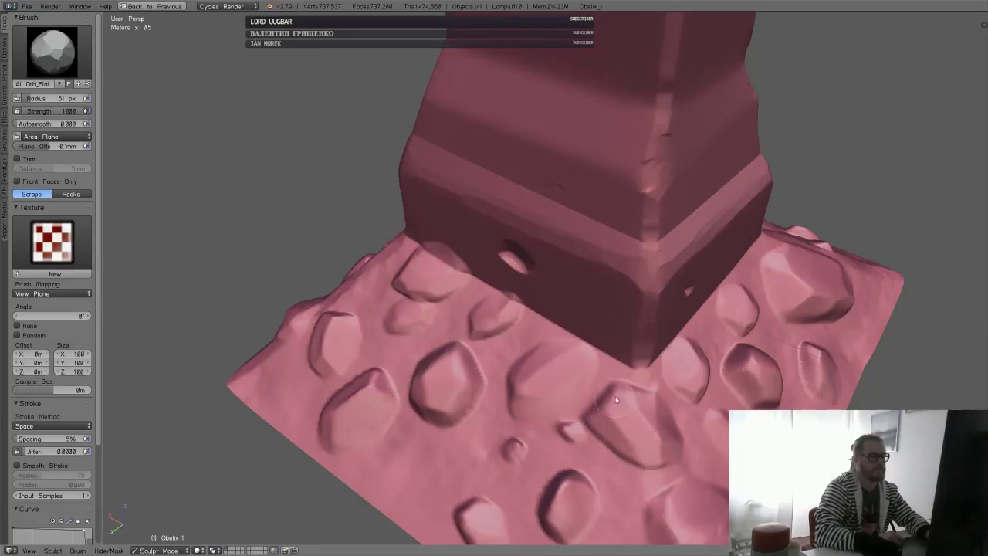
- Soften the ridges of the largest rock on the next slope and flatten the small rock below it
{"action": "mouse_move", "coordinate": [660, 441]}
{"action": "middle_mouse_down"}
{"action": "mouse_move", "coordinate": [643, 397]}
{"action": "mouse_move", "coordinate": [541, 426]}
{"action": "mouse_move", "coordinate": [648, 375]}
{"action": "mouse_move", "coordinate": [575, 363]}
{"action": "mouse_move", "coordinate": [553, 372]}
{"action": "mouse_move", "coordinate": [546, 339]}
{"action": "mouse_move", "coordinate": [489, 364]}
{"action": "middle_mouse_up"}
{"action": "key", "text": "s"}
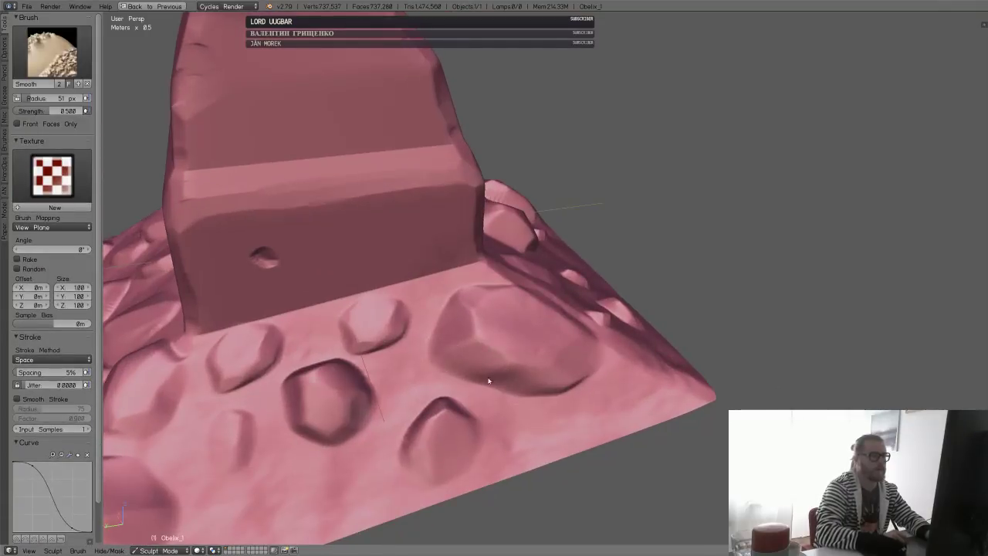
{"action": "mouse_move", "coordinate": [431, 319]}
{"action": "left_mouse_down", "text": "shift"}
{"action": "mouse_move", "coordinate": [479, 319]}
{"action": "mouse_move", "coordinate": [463, 318]}
{"action": "mouse_move", "coordinate": [505, 344]}
{"action": "mouse_move", "coordinate": [511, 361]}
{"action": "mouse_move", "coordinate": [548, 371]}
{"action": "mouse_move", "coordinate": [539, 353]}
{"action": "left_mouse_up", "text": "shift"}
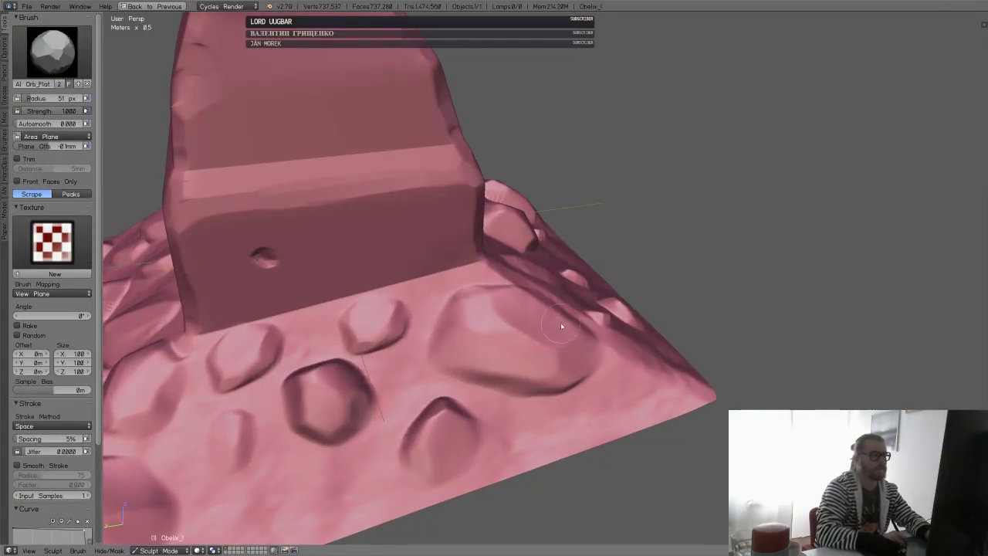
{"action": "middle_click_drag", "start_coordinate": [561, 327], "coordinate": [485, 341]}
{"action": "left_click_drag", "start_coordinate": [491, 312], "coordinate": [477, 368]}
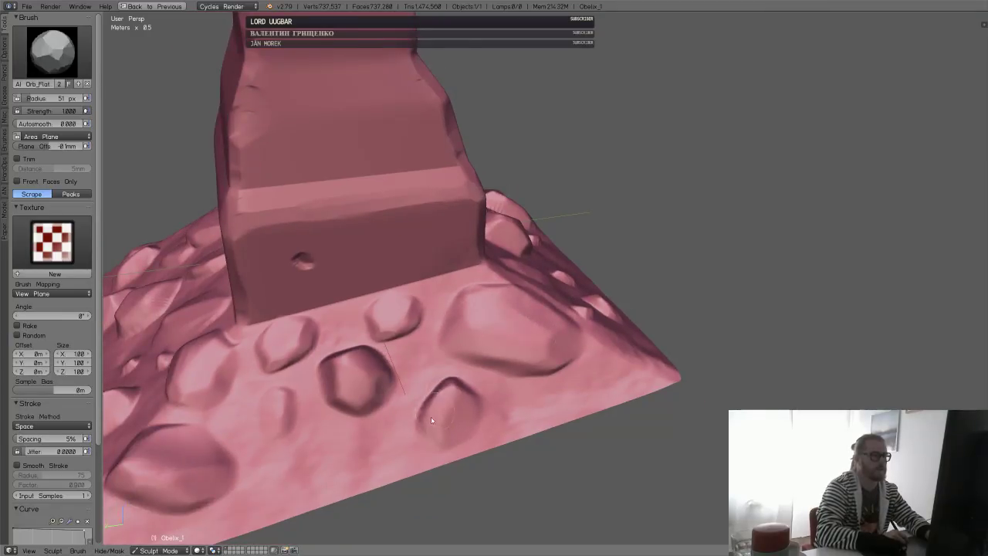
{"action": "mouse_move", "coordinate": [431, 417]}
{"action": "left_mouse_down"}
{"action": "mouse_move", "coordinate": [437, 402]}
{"action": "mouse_move", "coordinate": [447, 417]}
{"action": "mouse_move", "coordinate": [452, 397]}
{"action": "mouse_move", "coordinate": [446, 412]}
{"action": "left_mouse_up"}
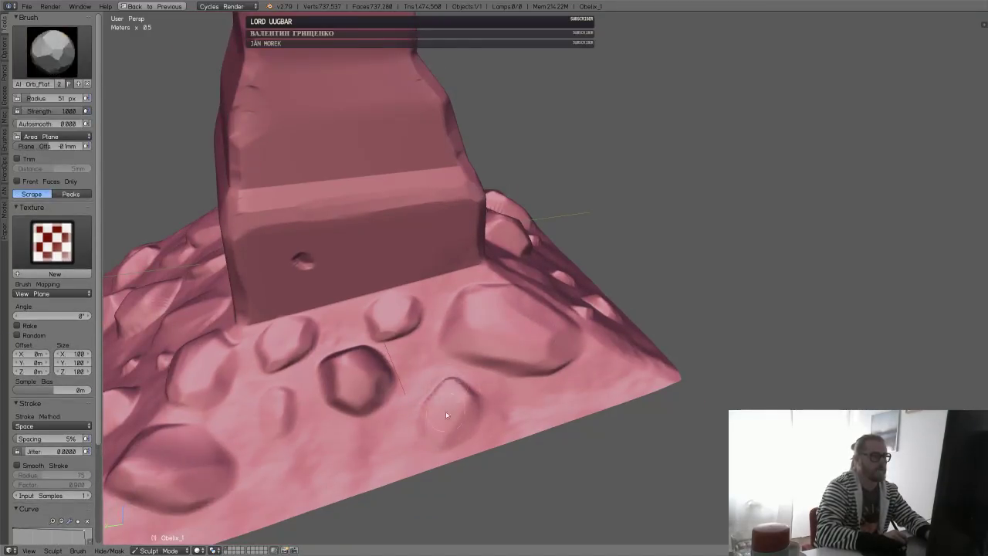
- Smooth and scrape the rocks along the slopes toward the recessed panel side, including those at the plinth's corner
{"action": "mouse_move", "coordinate": [551, 358]}
{"action": "middle_mouse_down"}
{"action": "mouse_move", "coordinate": [563, 344]}
{"action": "mouse_move", "coordinate": [502, 348]}
{"action": "mouse_move", "coordinate": [569, 263]}
{"action": "mouse_move", "coordinate": [556, 296]}
{"action": "middle_mouse_up"}
{"action": "mouse_move", "coordinate": [442, 332]}
{"action": "left_mouse_down", "text": "shift"}
{"action": "mouse_move", "coordinate": [458, 335]}
{"action": "mouse_move", "coordinate": [455, 327]}
{"action": "mouse_move", "coordinate": [377, 349]}
{"action": "left_mouse_up", "text": "shift"}
{"action": "mouse_move", "coordinate": [377, 359]}
{"action": "middle_mouse_down"}
{"action": "mouse_move", "coordinate": [571, 237]}
{"action": "mouse_move", "coordinate": [461, 330]}
{"action": "middle_mouse_up"}
{"action": "mouse_move", "coordinate": [461, 330]}
{"action": "left_mouse_down"}
{"action": "mouse_move", "coordinate": [499, 352]}
{"action": "mouse_move", "coordinate": [456, 359]}
{"action": "left_mouse_up"}
{"action": "mouse_move", "coordinate": [536, 337]}
{"action": "left_mouse_down"}
{"action": "mouse_move", "coordinate": [560, 333]}
{"action": "mouse_move", "coordinate": [547, 328]}
{"action": "left_mouse_up"}
{"action": "middle_click_drag", "start_coordinate": [602, 331], "coordinate": [532, 362]}
{"action": "left_click_drag", "start_coordinate": [533, 363], "coordinate": [608, 352], "text": "shift"}
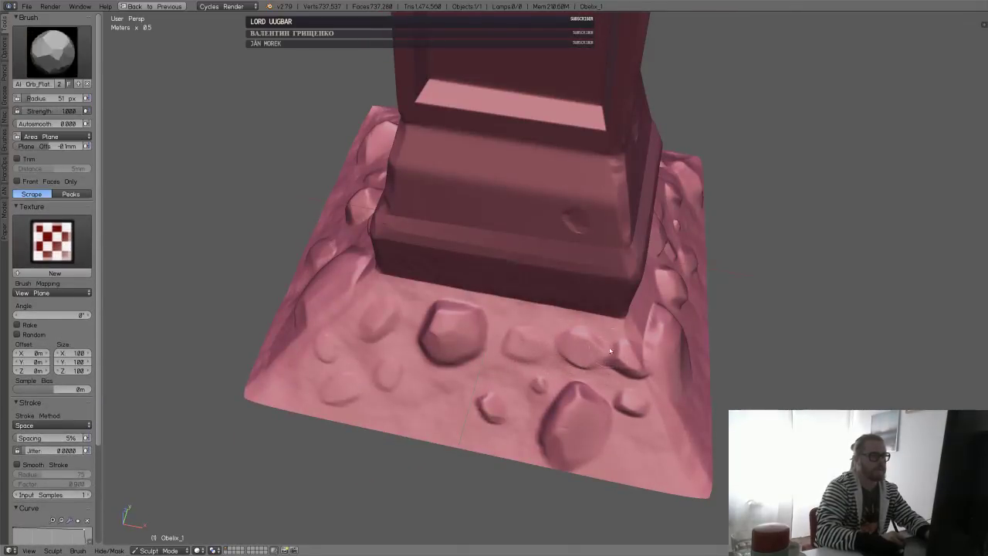
- Soften and flatten more rocks while working around the remaining corners of the sloping base
{"action": "mouse_move", "coordinate": [609, 351]}
{"action": "middle_mouse_down"}
{"action": "mouse_move", "coordinate": [583, 346]}
{"action": "mouse_move", "coordinate": [594, 376]}
{"action": "mouse_move", "coordinate": [531, 381]}
{"action": "mouse_move", "coordinate": [551, 390]}
{"action": "middle_mouse_up"}
{"action": "middle_click_drag", "start_coordinate": [485, 476], "coordinate": [563, 386]}
{"action": "mouse_move", "coordinate": [562, 386]}
{"action": "left_mouse_down", "text": "shift"}
{"action": "mouse_move", "coordinate": [581, 371]}
{"action": "mouse_move", "coordinate": [546, 375]}
{"action": "mouse_move", "coordinate": [567, 360]}
{"action": "mouse_move", "coordinate": [543, 372]}
{"action": "left_mouse_up", "text": "shift"}
{"action": "middle_click_drag", "start_coordinate": [579, 366], "coordinate": [517, 394]}
{"action": "mouse_move", "coordinate": [474, 416]}
{"action": "left_mouse_down"}
{"action": "mouse_move", "coordinate": [469, 435]}
{"action": "mouse_move", "coordinate": [494, 425]}
{"action": "mouse_move", "coordinate": [418, 415]}
{"action": "left_mouse_up"}
{"action": "mouse_move", "coordinate": [416, 388]}
{"action": "middle_mouse_down"}
{"action": "mouse_move", "coordinate": [565, 410]}
{"action": "mouse_move", "coordinate": [521, 430]}
{"action": "middle_mouse_up"}
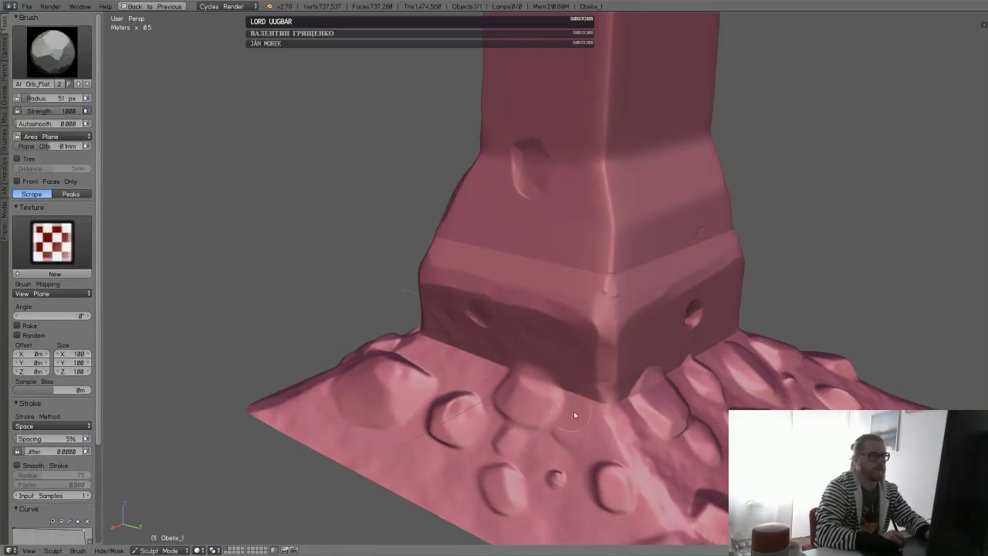
- Smooth the jagged stroke marks off the rocks on the slope below the plinth's chipped hole
{"action": "mouse_move", "coordinate": [573, 410]}
{"action": "middle_mouse_down"}
{"action": "mouse_move", "coordinate": [608, 408]}
{"action": "mouse_move", "coordinate": [540, 366]}
{"action": "middle_mouse_up"}
{"action": "scroll", "coordinate": [540, 365], "scroll_direction": "up", "scroll_amount": 1}
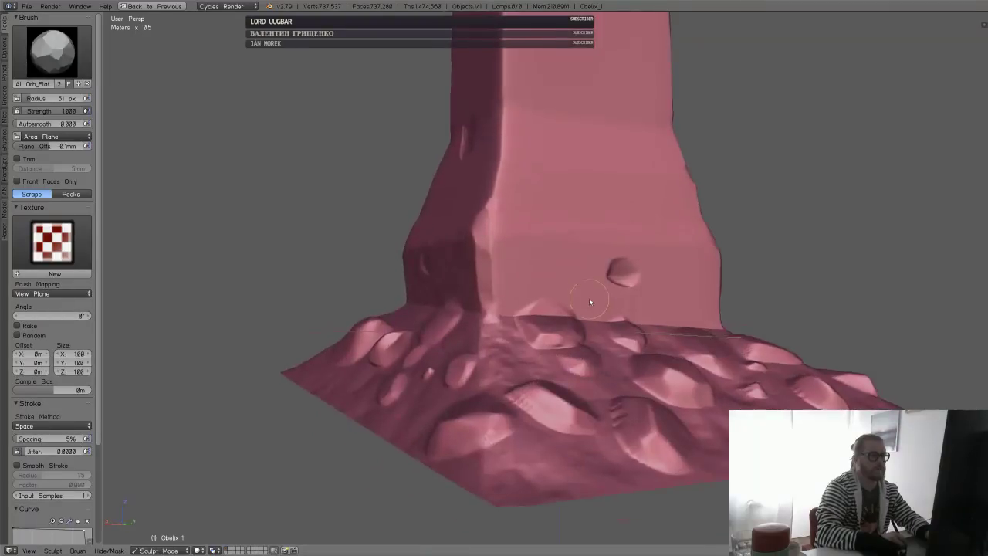
{"action": "scroll", "coordinate": [591, 302], "scroll_direction": "up", "scroll_amount": 1}
{"action": "middle_click_drag", "start_coordinate": [587, 232], "coordinate": [564, 384], "text": "shift"}
{"action": "mouse_move", "coordinate": [507, 510]}
{"action": "middle_mouse_down"}
{"action": "mouse_move", "coordinate": [514, 373]}
{"action": "mouse_move", "coordinate": [538, 409]}
{"action": "mouse_move", "coordinate": [528, 503]}
{"action": "mouse_move", "coordinate": [524, 391]}
{"action": "middle_mouse_up"}
{"action": "key", "text": "s"}
{"action": "mouse_move", "coordinate": [519, 379]}
{"action": "left_mouse_down", "text": "shift"}
{"action": "mouse_move", "coordinate": [494, 351]}
{"action": "mouse_move", "coordinate": [509, 369]}
{"action": "mouse_move", "coordinate": [495, 357]}
{"action": "mouse_move", "coordinate": [525, 359]}
{"action": "mouse_move", "coordinate": [529, 389]}
{"action": "mouse_move", "coordinate": [509, 392]}
{"action": "left_mouse_up", "text": "shift"}
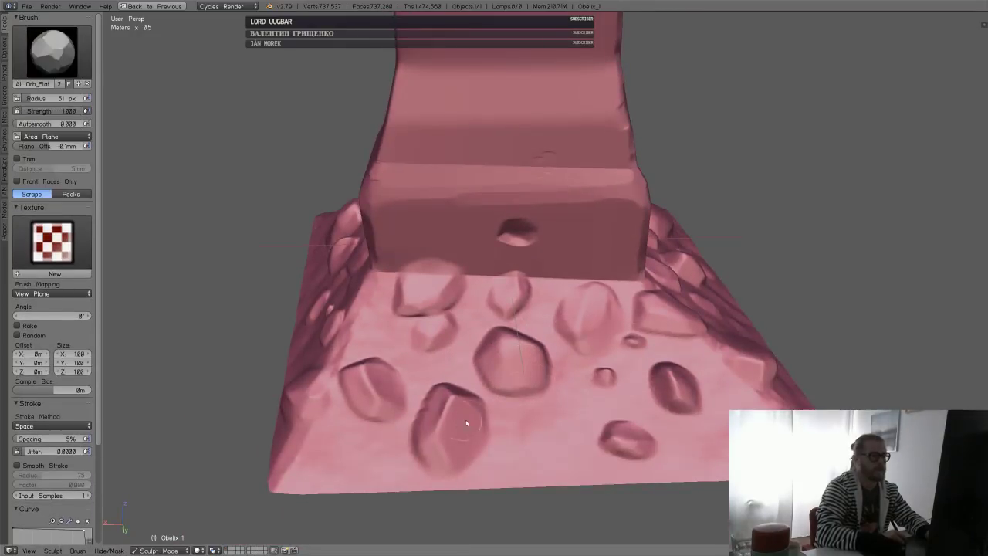
- Smooth the rocks and ground around the base's corner ridge and scrape the ground near its lower edge
{"action": "middle_click_drag", "start_coordinate": [467, 423], "coordinate": [637, 402]}
{"action": "mouse_move", "coordinate": [638, 402]}
{"action": "left_mouse_down", "text": "shift"}
{"action": "mouse_move", "coordinate": [624, 416]}
{"action": "mouse_move", "coordinate": [662, 437]}
{"action": "left_mouse_up", "text": "shift"}
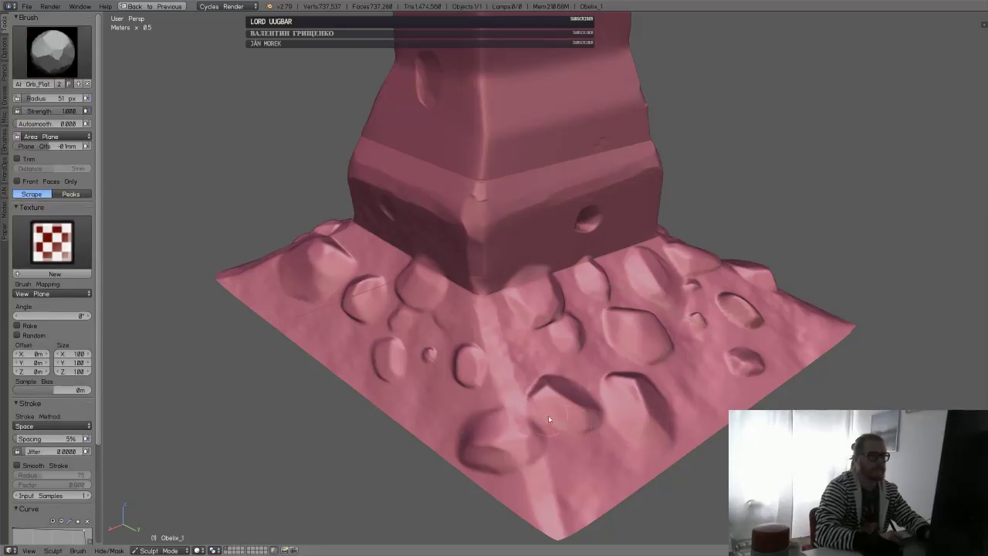
{"action": "mouse_move", "coordinate": [549, 419]}
{"action": "left_mouse_down", "text": "shift"}
{"action": "mouse_move", "coordinate": [571, 430]}
{"action": "mouse_move", "coordinate": [529, 437]}
{"action": "mouse_move", "coordinate": [576, 518]}
{"action": "left_mouse_up", "text": "shift"}
{"action": "mouse_move", "coordinate": [572, 463]}
{"action": "left_mouse_down"}
{"action": "mouse_move", "coordinate": [546, 405]}
{"action": "mouse_move", "coordinate": [516, 425]}
{"action": "mouse_move", "coordinate": [529, 454]}
{"action": "mouse_move", "coordinate": [557, 460]}
{"action": "left_mouse_up"}
- Choose the Orb_Sla brush with the lip-shaped slash and Texture.013, and frame the obelisk's recessed panel side
{"action": "scroll", "coordinate": [563, 432], "scroll_direction": "down", "scroll_amount": 4}
{"action": "mouse_move", "coordinate": [571, 401]}
{"action": "middle_mouse_down"}
{"action": "mouse_move", "coordinate": [509, 347]}
{"action": "mouse_move", "coordinate": [579, 254]}
{"action": "mouse_move", "coordinate": [602, 326]}
{"action": "mouse_move", "coordinate": [486, 346]}
{"action": "mouse_move", "coordinate": [529, 364]}
{"action": "mouse_move", "coordinate": [493, 363]}
{"action": "middle_mouse_up"}
{"action": "left_click", "coordinate": [51, 52]}
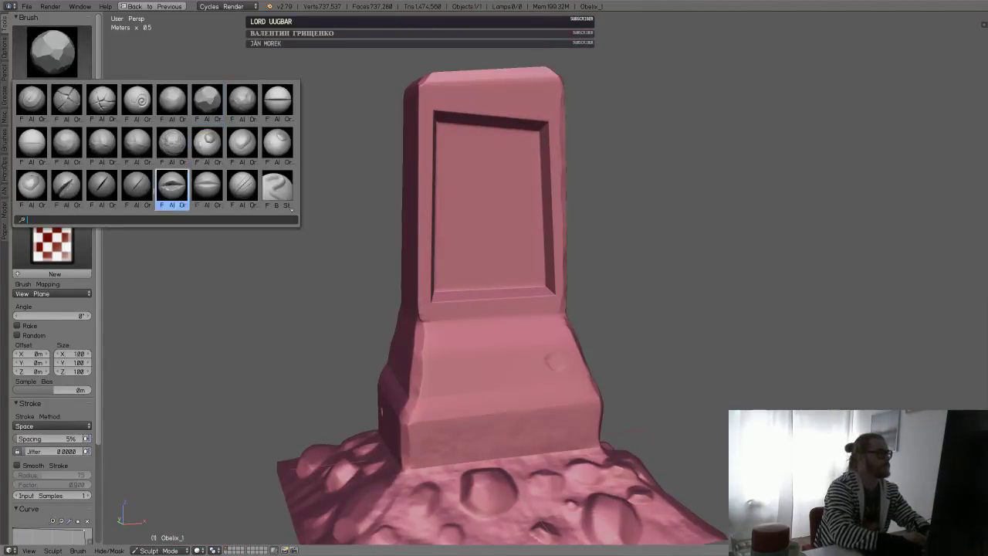
{"action": "left_click", "coordinate": [171, 185]}
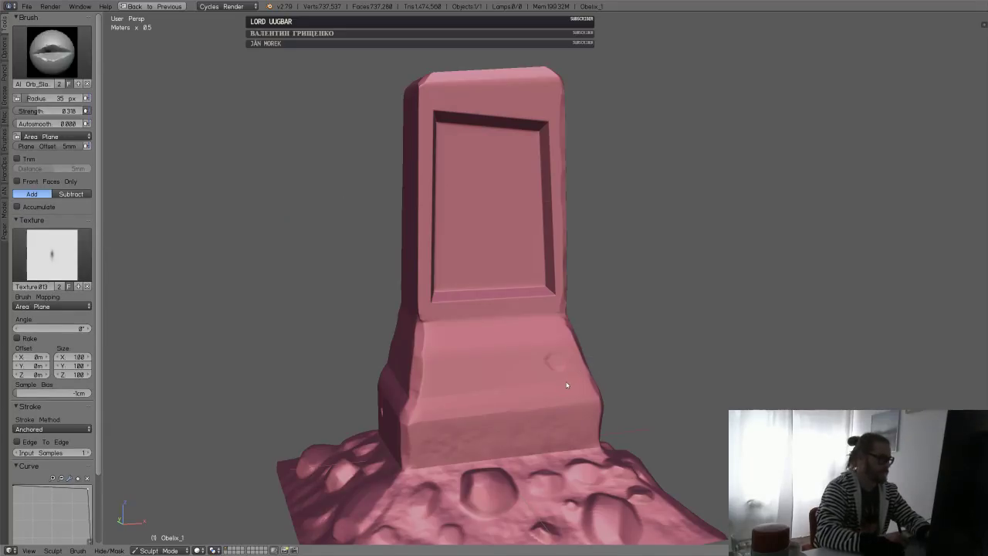
{"action": "middle_click_drag", "start_coordinate": [569, 393], "coordinate": [573, 338], "text": "shift"}
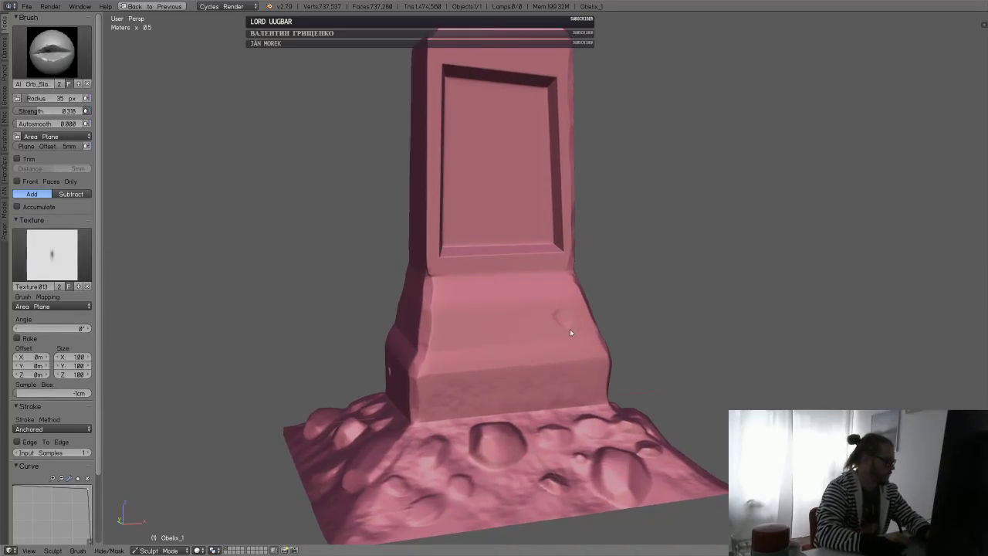
{"action": "key", "text": "alt+Tab"}
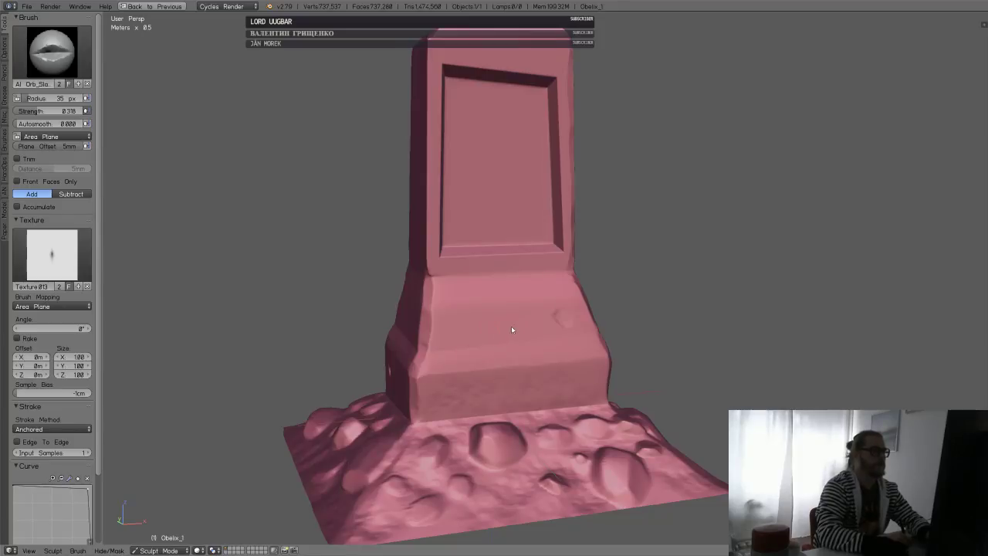
- Inspect the plinth below the recessed panel up close and save over the existing file Obelix_1_001.blend
{"action": "scroll", "coordinate": [510, 325], "scroll_direction": "up", "scroll_amount": 5}
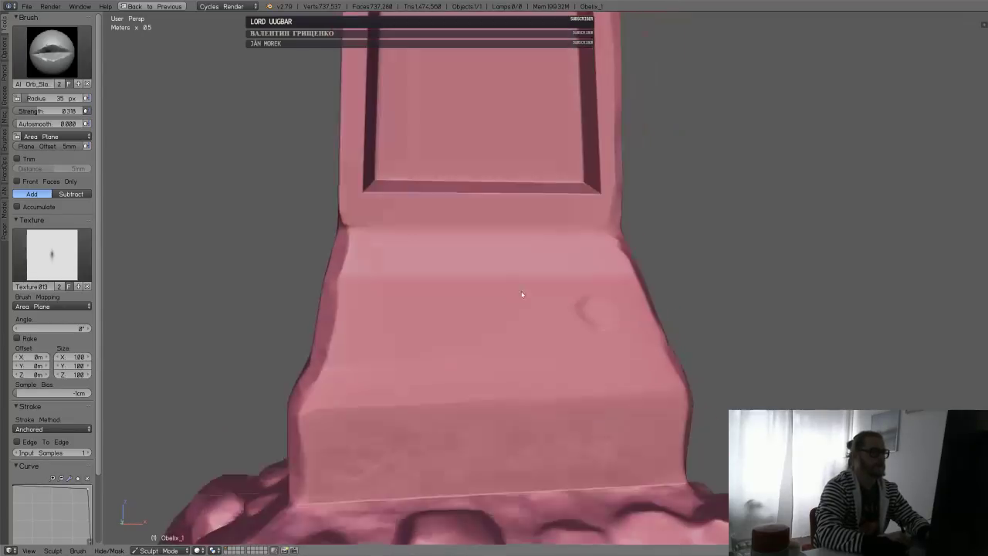
{"action": "mouse_move", "coordinate": [521, 294]}
{"action": "middle_mouse_down"}
{"action": "mouse_move", "coordinate": [536, 331]}
{"action": "mouse_move", "coordinate": [496, 380]}
{"action": "middle_mouse_up"}
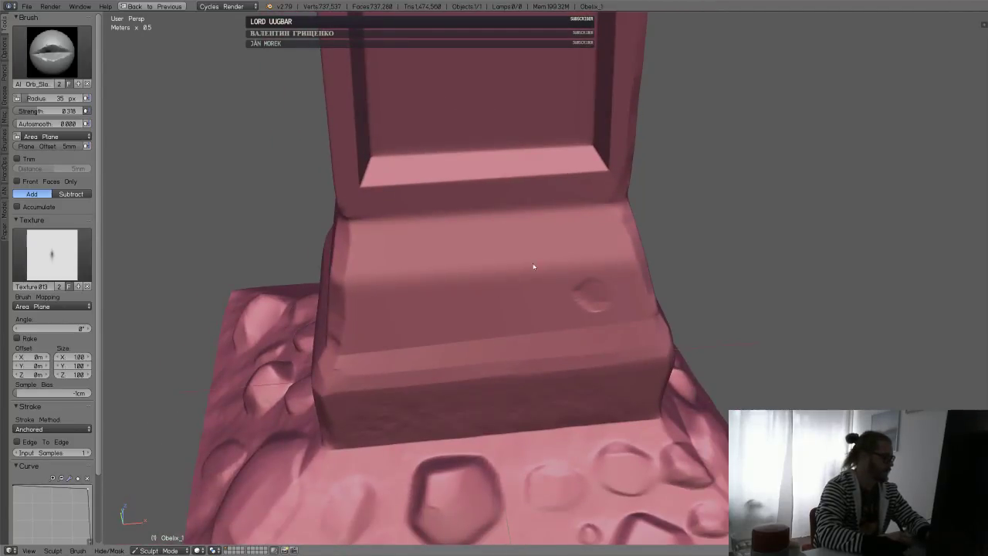
{"action": "middle_click_drag", "start_coordinate": [543, 358], "coordinate": [550, 320]}
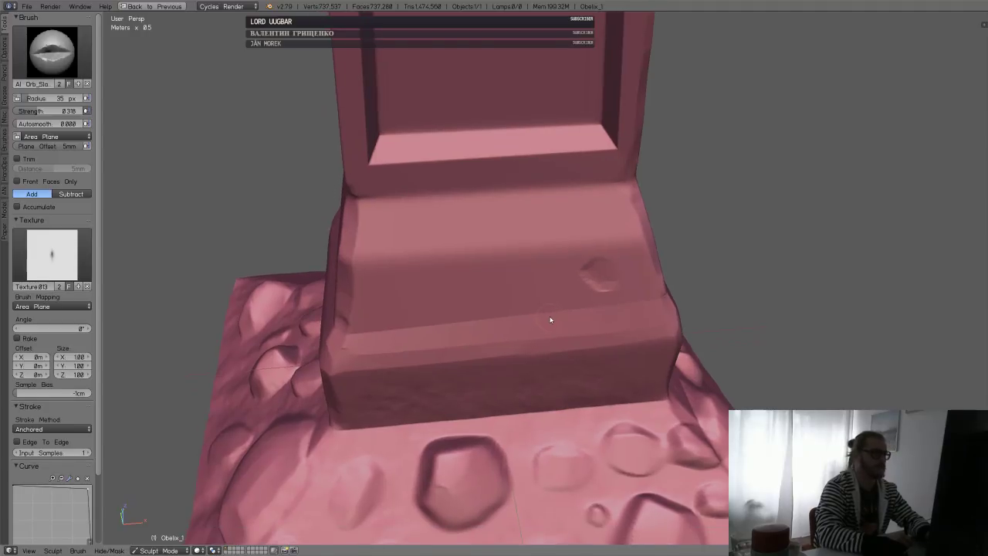
{"action": "scroll", "coordinate": [544, 319], "scroll_direction": "up", "scroll_amount": 4}
{"action": "mouse_move", "coordinate": [523, 261]}
{"action": "middle_mouse_down"}
{"action": "mouse_move", "coordinate": [549, 285]}
{"action": "mouse_move", "coordinate": [533, 313]}
{"action": "mouse_move", "coordinate": [507, 313]}
{"action": "mouse_move", "coordinate": [509, 330]}
{"action": "middle_mouse_up"}
{"action": "scroll", "coordinate": [525, 317], "scroll_direction": "down", "scroll_amount": 2}
{"action": "key", "text": "ctrl+s"}
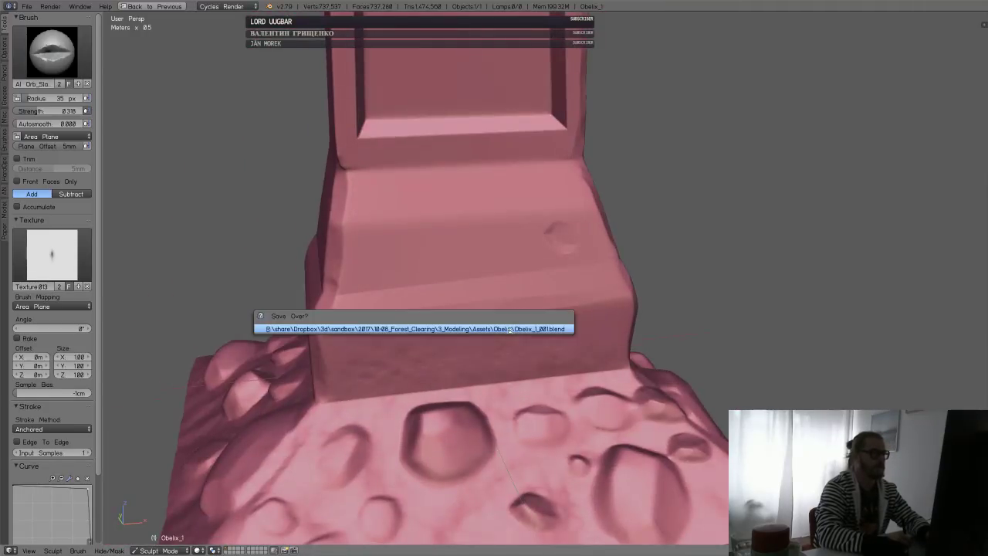
{"action": "left_click", "coordinate": [517, 328]}
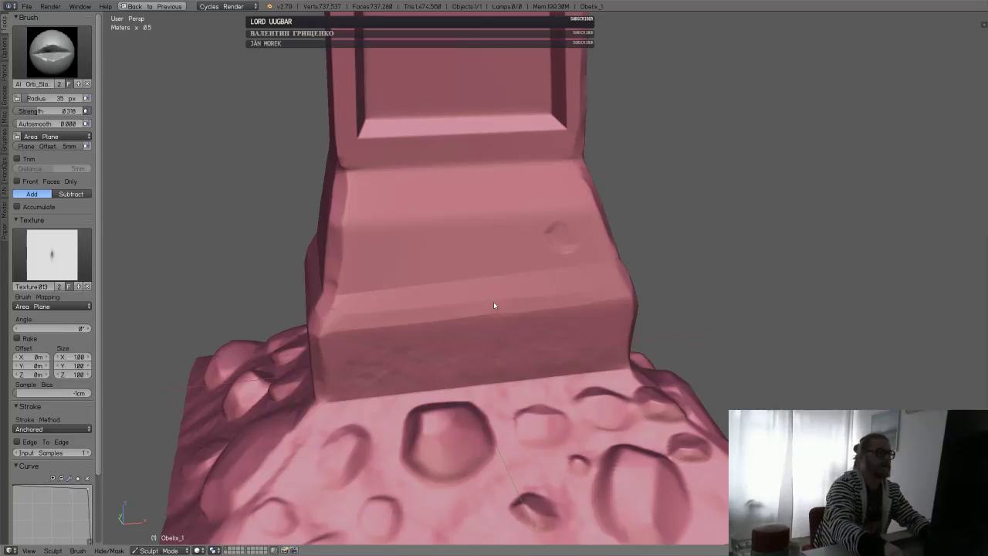
- Carve a large slash notch into the plinth's ledge below the recessed panel and apply another slash at the adjacent corner
{"action": "mouse_move", "coordinate": [506, 294]}
{"action": "middle_mouse_down"}
{"action": "mouse_move", "coordinate": [489, 291]}
{"action": "mouse_move", "coordinate": [519, 289]}
{"action": "mouse_move", "coordinate": [508, 274]}
{"action": "middle_mouse_up"}
{"action": "scroll", "coordinate": [518, 289], "scroll_direction": "up", "scroll_amount": 1}
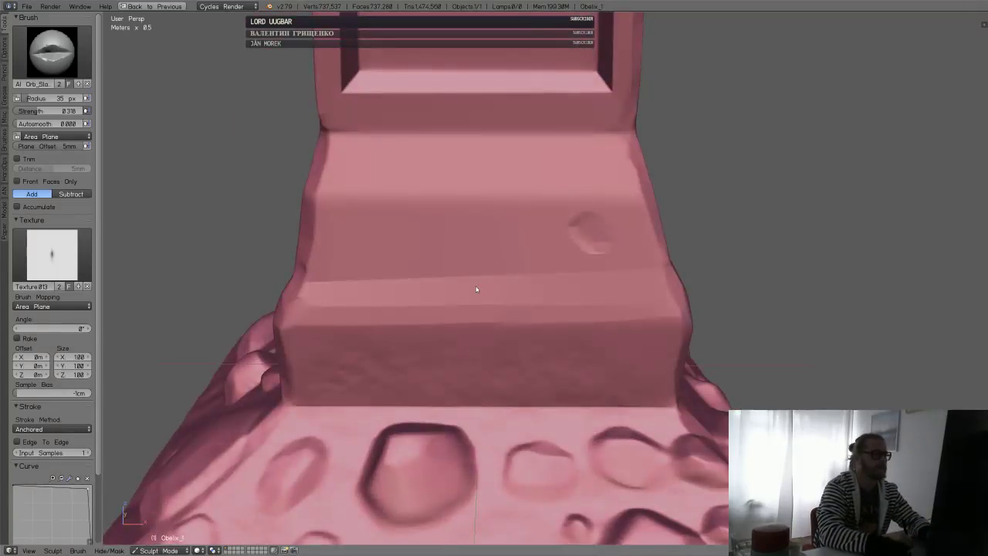
{"action": "mouse_move", "coordinate": [480, 297]}
{"action": "left_mouse_down"}
{"action": "mouse_move", "coordinate": [536, 355]}
{"action": "mouse_move", "coordinate": [601, 386]}
{"action": "mouse_move", "coordinate": [587, 410]}
{"action": "mouse_move", "coordinate": [567, 301]}
{"action": "left_mouse_up"}
{"action": "mouse_move", "coordinate": [568, 300]}
{"action": "middle_mouse_down"}
{"action": "mouse_move", "coordinate": [561, 291]}
{"action": "mouse_move", "coordinate": [529, 307]}
{"action": "mouse_move", "coordinate": [564, 305]}
{"action": "mouse_move", "coordinate": [588, 283]}
{"action": "mouse_move", "coordinate": [429, 276]}
{"action": "middle_mouse_up"}
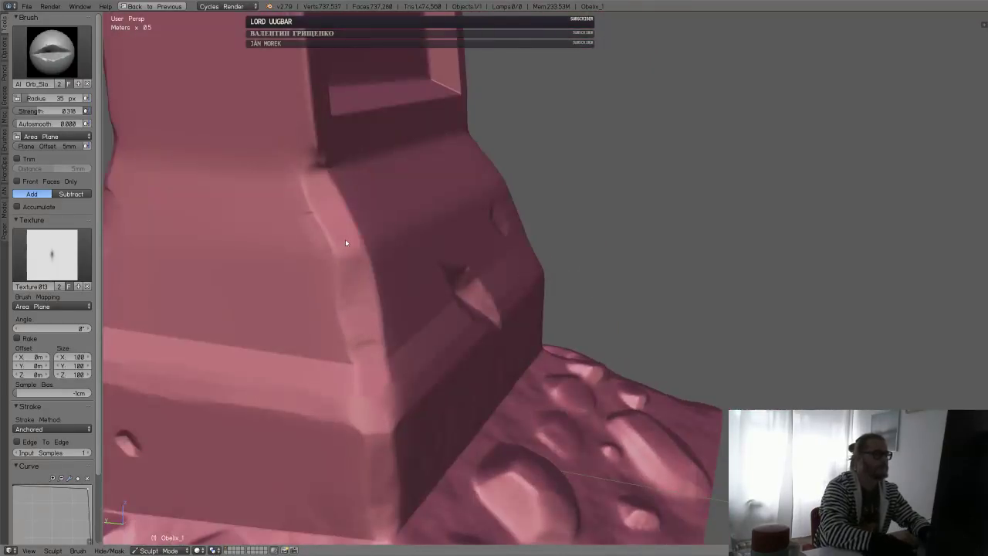
{"action": "left_click_drag", "start_coordinate": [344, 242], "coordinate": [255, 335]}
- Choose the Orb_Flat brush and scrape a worn bevel along the plinth's upper corner edge where it meets the shaft
{"action": "mouse_move", "coordinate": [641, 238]}
{"action": "middle_mouse_down"}
{"action": "mouse_move", "coordinate": [588, 255]}
{"action": "mouse_move", "coordinate": [481, 260]}
{"action": "mouse_move", "coordinate": [439, 383]}
{"action": "mouse_move", "coordinate": [500, 287]}
{"action": "mouse_move", "coordinate": [487, 286]}
{"action": "mouse_move", "coordinate": [525, 298]}
{"action": "middle_mouse_up"}
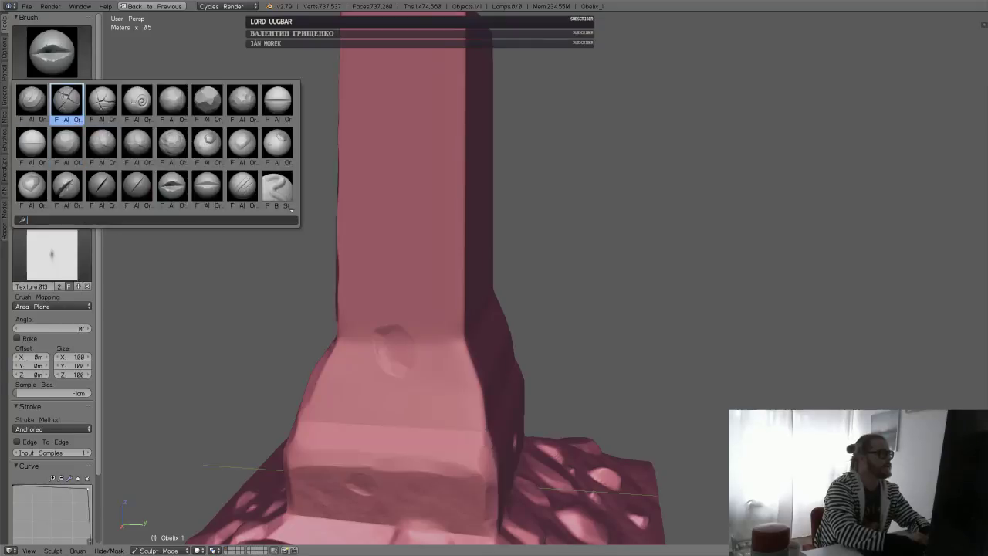
{"action": "left_click", "coordinate": [207, 99]}
{"action": "middle_click_drag", "start_coordinate": [440, 243], "coordinate": [463, 331]}
{"action": "scroll", "coordinate": [463, 332], "scroll_direction": "up", "scroll_amount": 4}
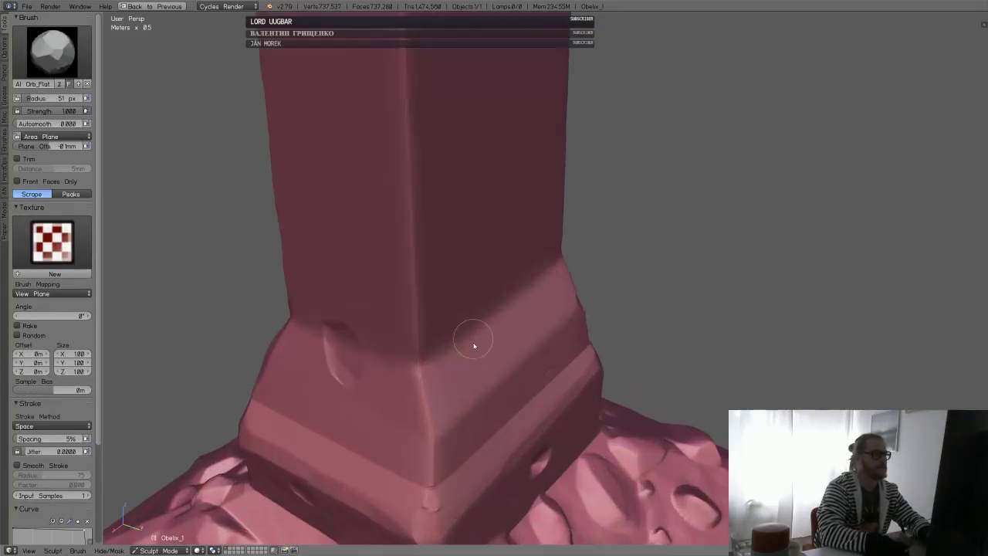
{"action": "mouse_move", "coordinate": [410, 449]}
{"action": "left_mouse_down"}
{"action": "mouse_move", "coordinate": [397, 470]}
{"action": "mouse_move", "coordinate": [403, 359]}
{"action": "left_mouse_up"}
{"action": "mouse_move", "coordinate": [443, 379]}
{"action": "middle_mouse_down"}
{"action": "mouse_move", "coordinate": [451, 358]}
{"action": "mouse_move", "coordinate": [499, 349]}
{"action": "middle_mouse_up"}
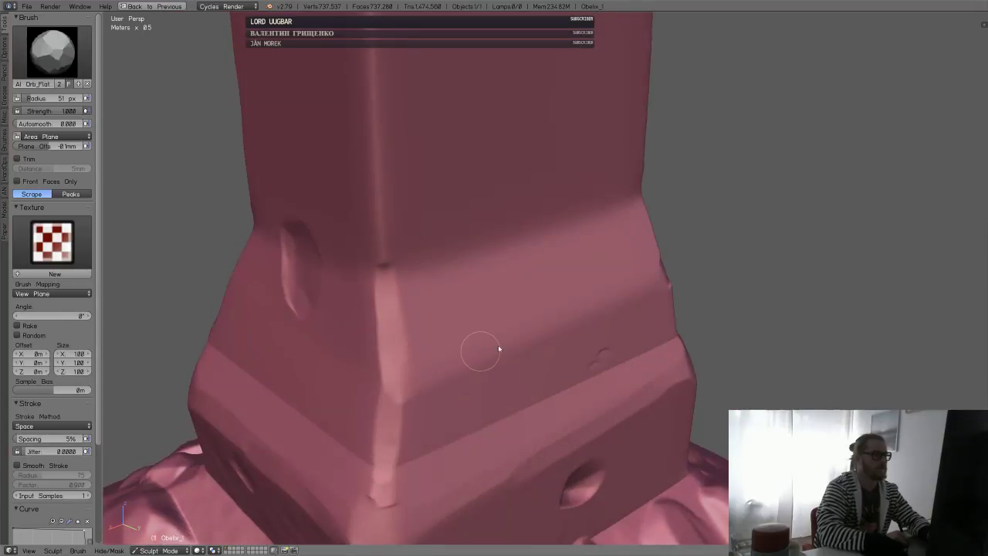
{"action": "middle_click_drag", "start_coordinate": [404, 375], "coordinate": [491, 327]}
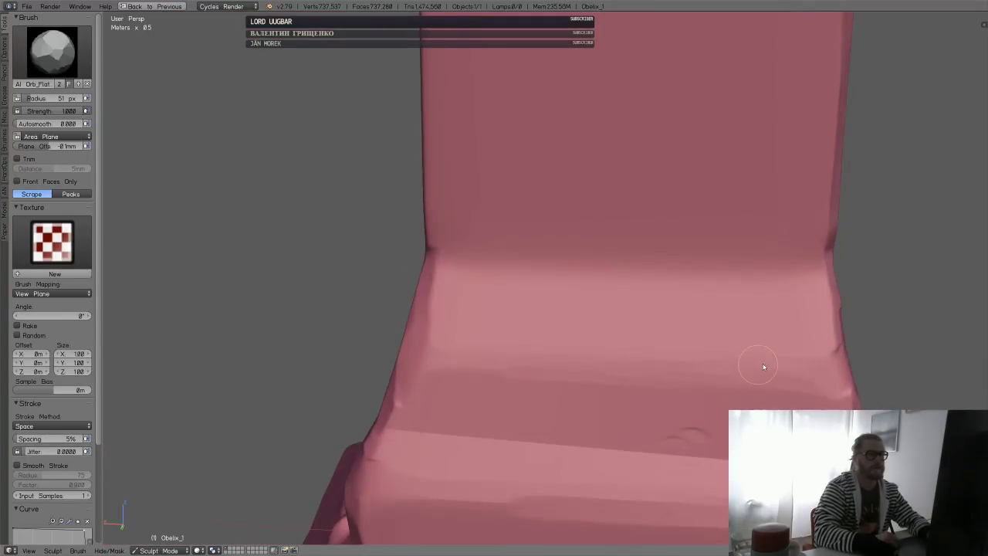
{"action": "middle_click_drag", "start_coordinate": [763, 366], "coordinate": [804, 411]}
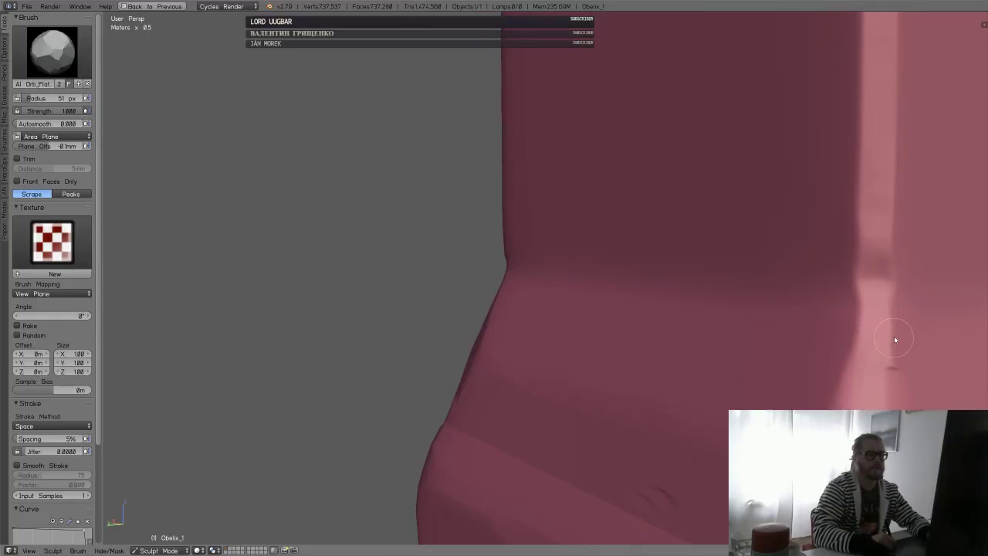
{"action": "middle_click_drag", "start_coordinate": [893, 341], "coordinate": [625, 231]}
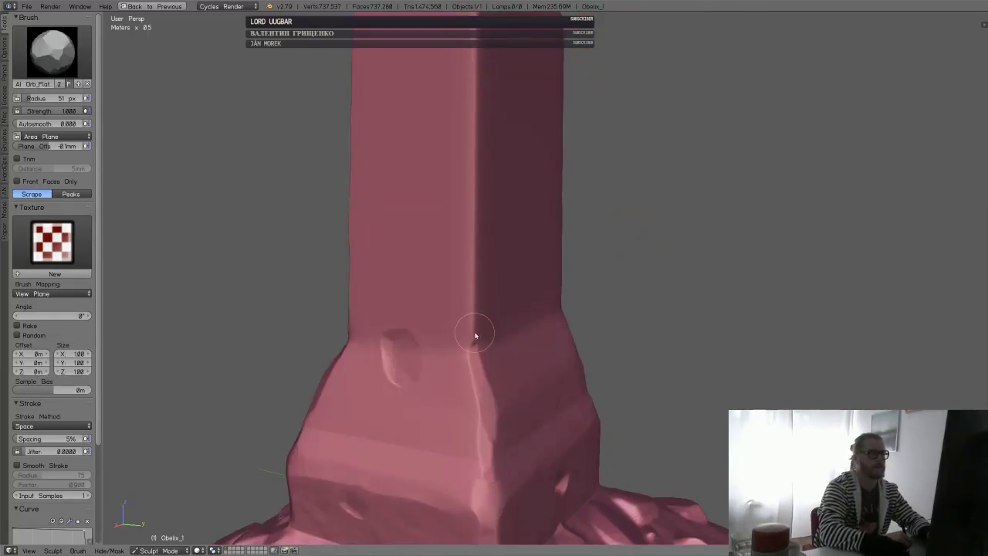
- Scrape an irregular worn bevel up the shaft's vertical corner edge to its top corner, reducing the brush radius to 35 px
{"action": "middle_click_drag", "start_coordinate": [470, 269], "coordinate": [492, 319]}
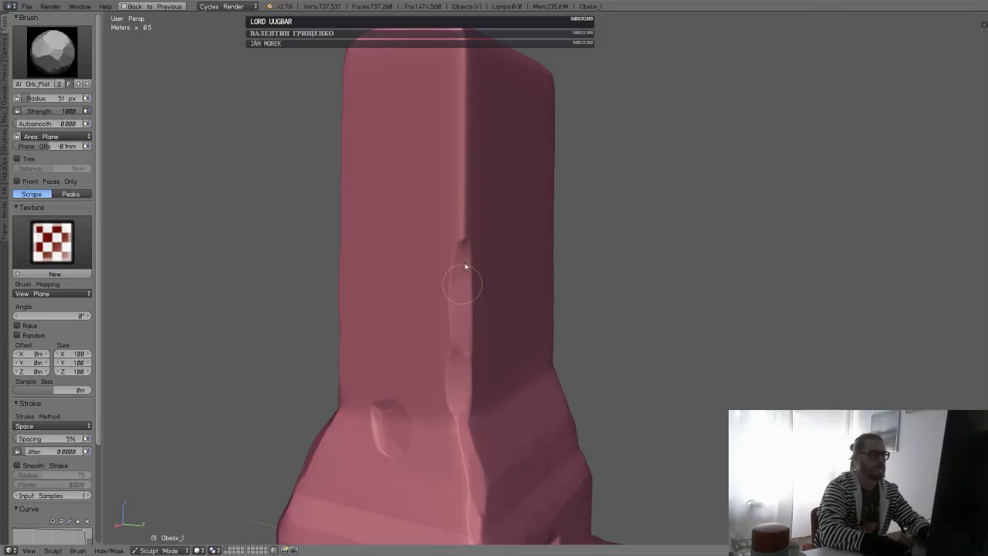
{"action": "middle_click_drag", "start_coordinate": [467, 251], "coordinate": [483, 345]}
{"action": "key", "text": "f"}
{"action": "left_click", "coordinate": [458, 330]}
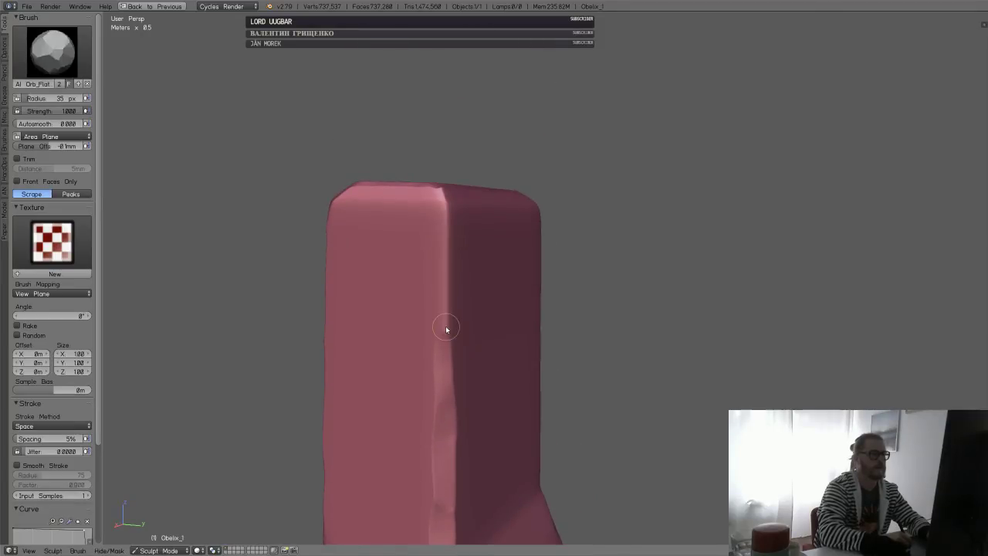
{"action": "mouse_move", "coordinate": [448, 328]}
{"action": "left_mouse_down"}
{"action": "mouse_move", "coordinate": [449, 308]}
{"action": "mouse_move", "coordinate": [450, 323]}
{"action": "left_mouse_up"}
{"action": "middle_click_drag", "start_coordinate": [452, 353], "coordinate": [470, 309]}
{"action": "left_click_drag", "start_coordinate": [425, 276], "coordinate": [439, 302]}
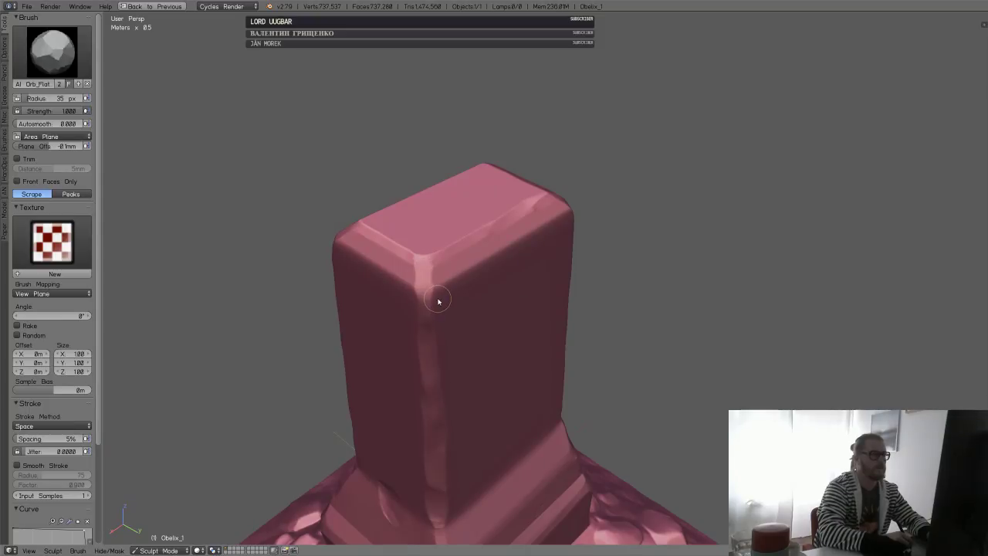
- Scrape worn bevels along the edges and corners around the shaft's top face
{"action": "middle_click_drag", "start_coordinate": [439, 301], "coordinate": [486, 295]}
{"action": "left_click_drag", "start_coordinate": [505, 277], "coordinate": [396, 276]}
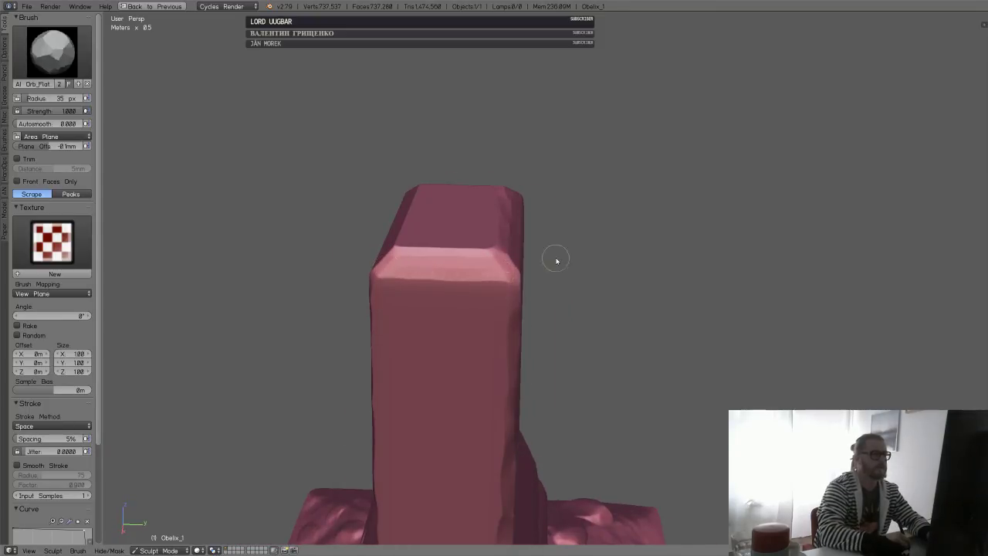
{"action": "middle_click_drag", "start_coordinate": [556, 261], "coordinate": [441, 266]}
{"action": "left_click_drag", "start_coordinate": [401, 266], "coordinate": [519, 244]}
{"action": "left_click_drag", "start_coordinate": [454, 251], "coordinate": [569, 245]}
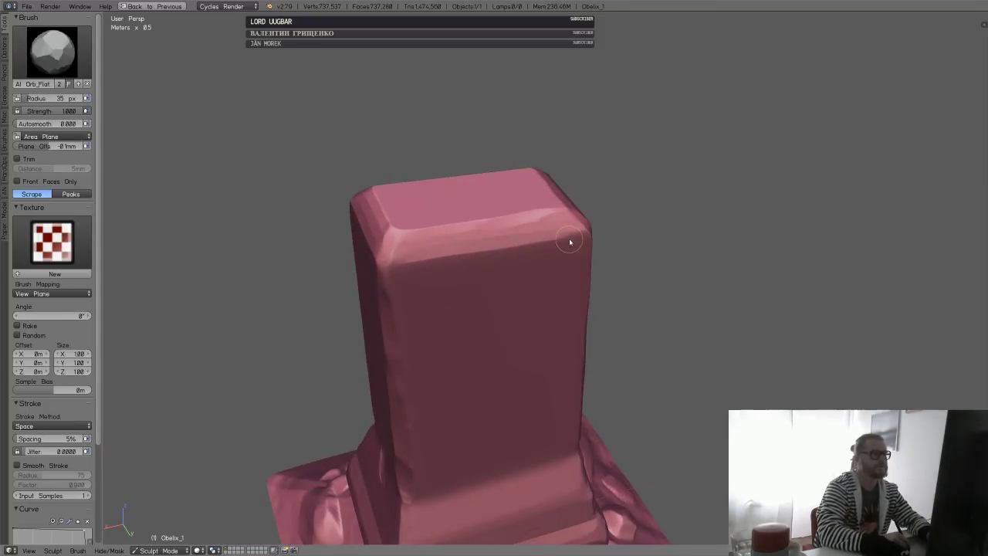
{"action": "mouse_move", "coordinate": [568, 244]}
{"action": "middle_mouse_down"}
{"action": "mouse_move", "coordinate": [556, 242]}
{"action": "mouse_move", "coordinate": [574, 260]}
{"action": "mouse_move", "coordinate": [580, 248]}
{"action": "mouse_move", "coordinate": [569, 289]}
{"action": "middle_mouse_up"}
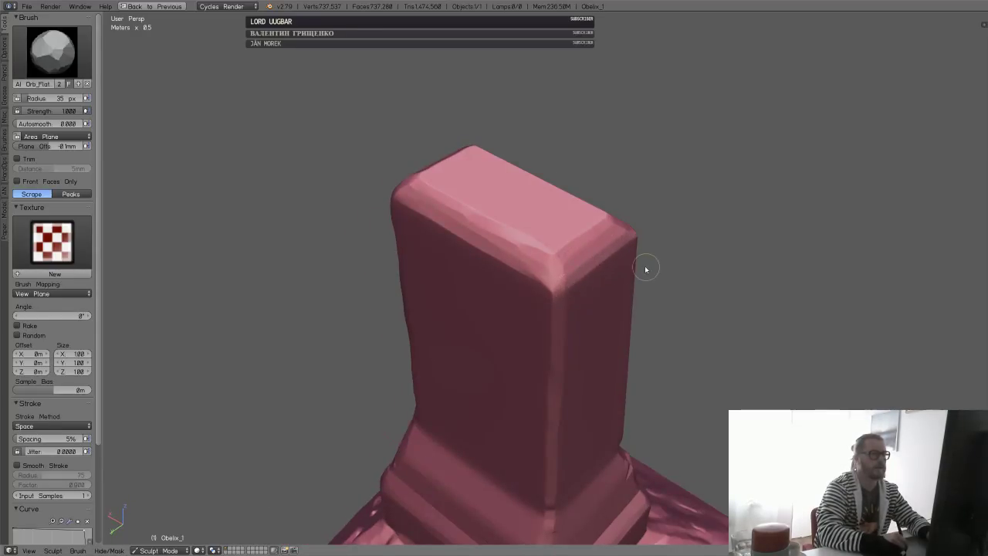
{"action": "middle_click_drag", "start_coordinate": [645, 267], "coordinate": [599, 302]}
- Return the obelisk to Object Mode, save over the existing file Obelix_1_001.blend, and deselect everything
{"action": "key", "text": "Tab"}
{"action": "left_click", "coordinate": [503, 289]}
{"action": "scroll", "coordinate": [648, 256], "scroll_direction": "down", "scroll_amount": 5}
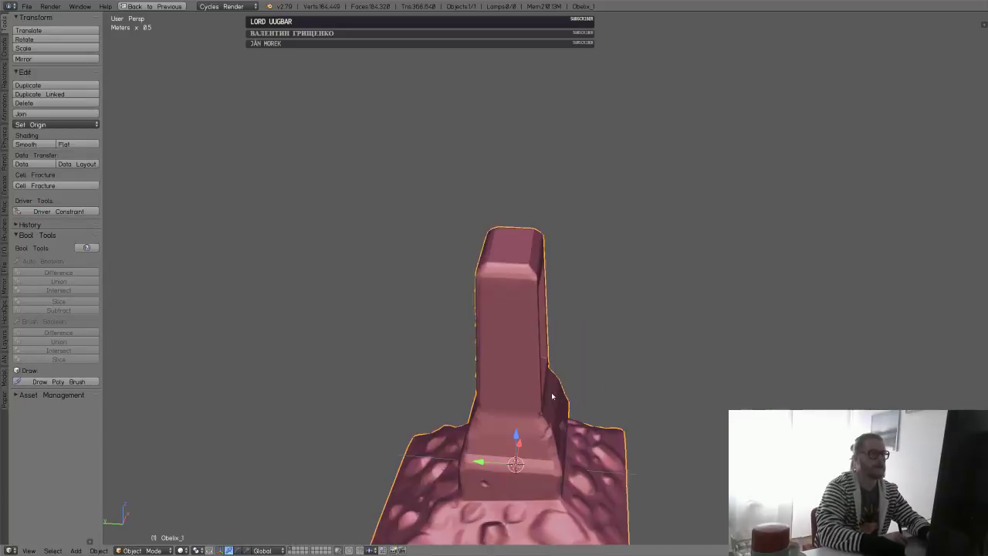
{"action": "middle_click_drag", "start_coordinate": [603, 323], "coordinate": [534, 289]}
{"action": "key", "text": "ctrl+s"}
{"action": "key", "text": "Return"}
{"action": "scroll", "coordinate": [589, 332], "scroll_direction": "down", "scroll_amount": 2}
{"action": "key", "text": "a"}
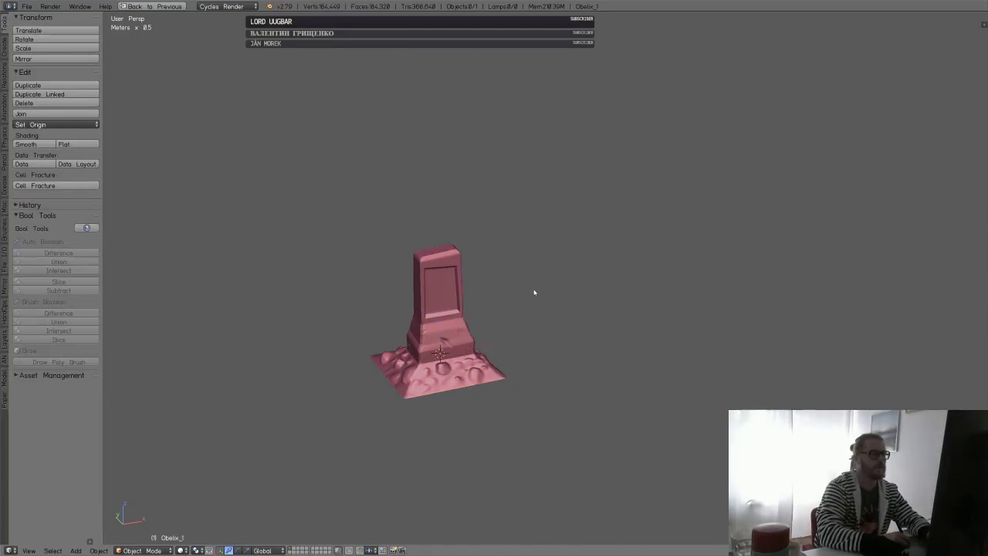
- Add a cube beside the obelisk, subdivide it twice in Edit Mode, and frame it with the tool shelf hidden
{"action": "key", "text": "shift+a"}
{"action": "mouse_move", "coordinate": [604, 291]}
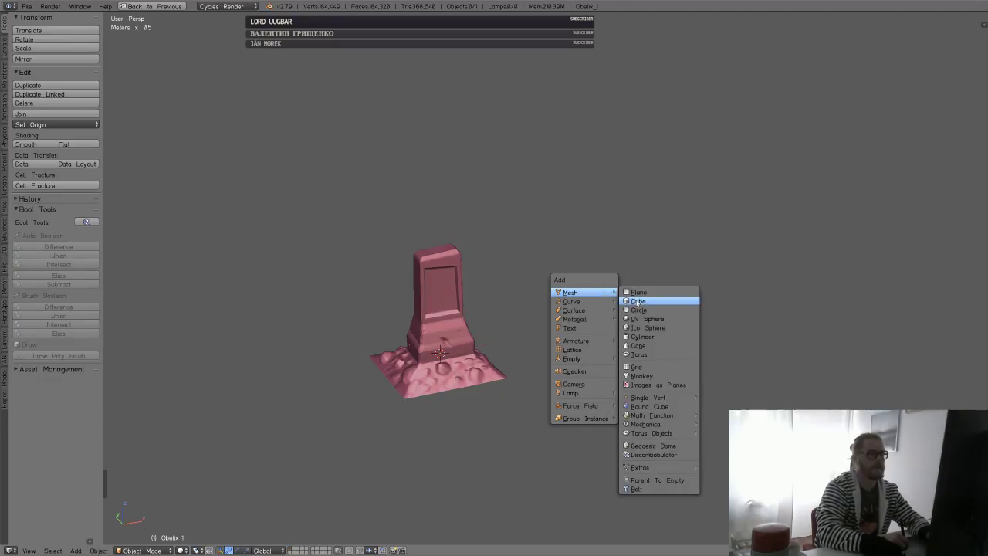
{"action": "left_click", "coordinate": [637, 301]}
{"action": "key", "text": "Tab"}
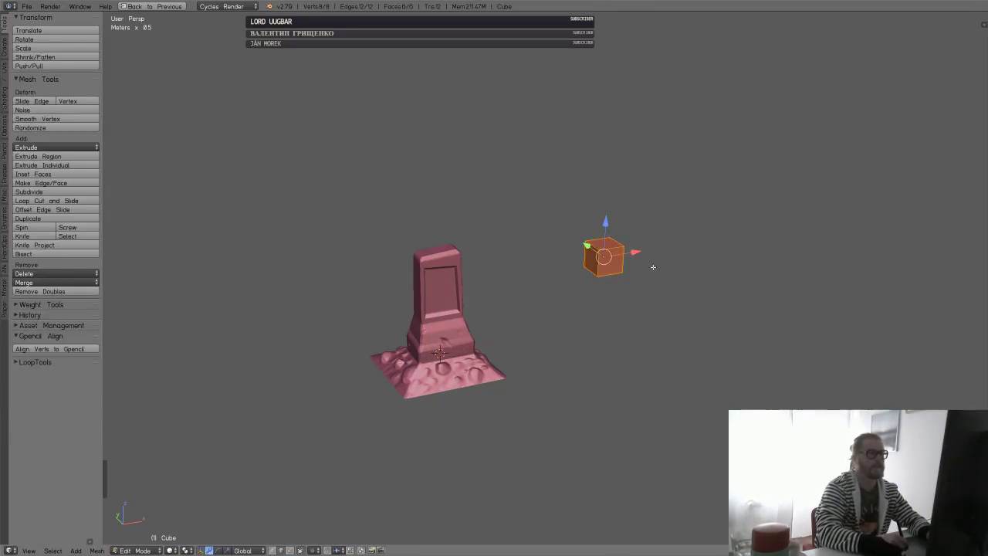
{"action": "key", "text": "w"}
{"action": "left_click", "coordinate": [627, 255]}
{"action": "key", "text": "w"}
{"action": "left_click", "coordinate": [628, 254]}
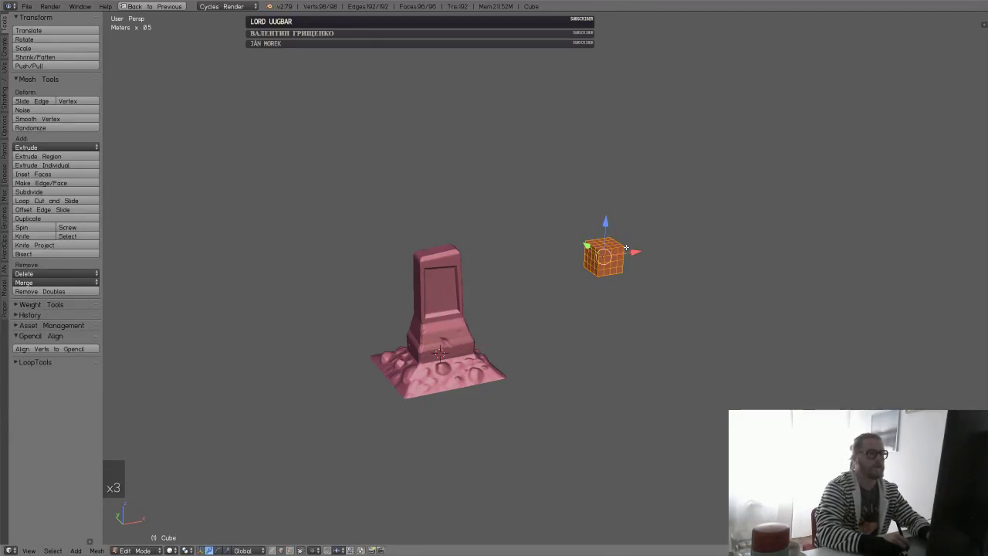
{"action": "key", "text": "KP_Decimal"}
{"action": "scroll", "coordinate": [707, 214], "scroll_direction": "down", "scroll_amount": 6}
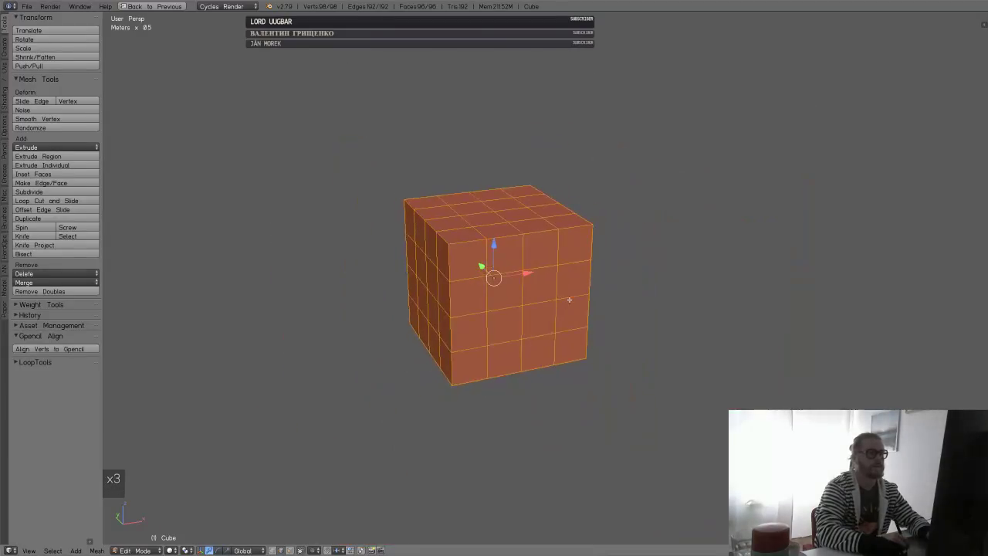
{"action": "middle_click_drag", "start_coordinate": [569, 299], "coordinate": [632, 288]}
{"action": "key", "text": "t"}
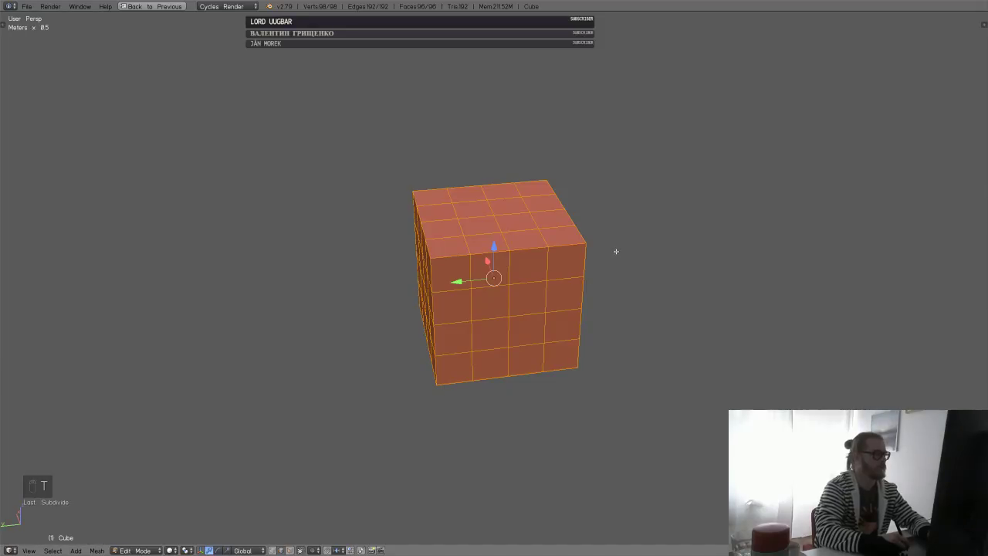
- Apply To Sphere to the subdivided cube and raise the factor until it is fully round
{"action": "key", "text": "alt+shift+s"}
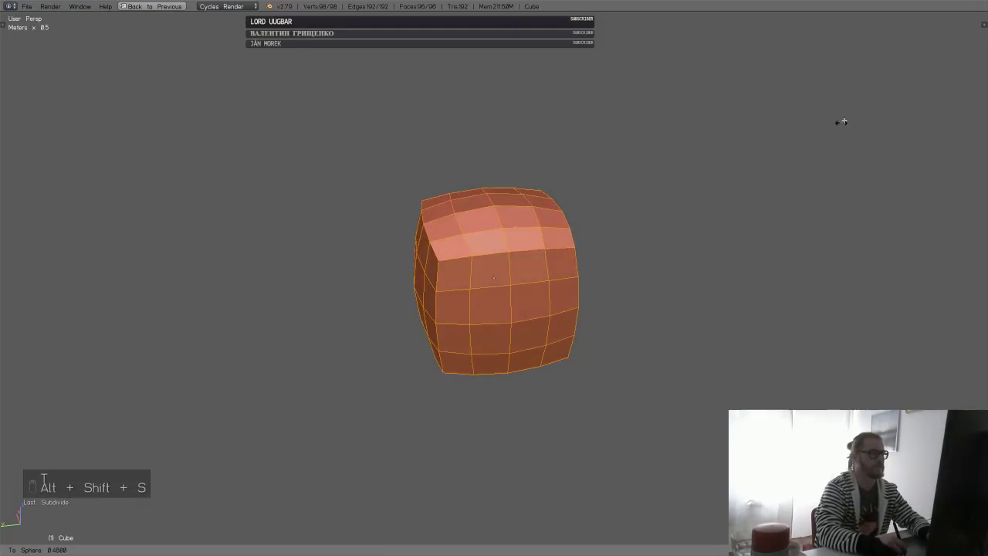
{"action": "left_click", "coordinate": [817, 122]}
{"action": "key", "text": "F6"}
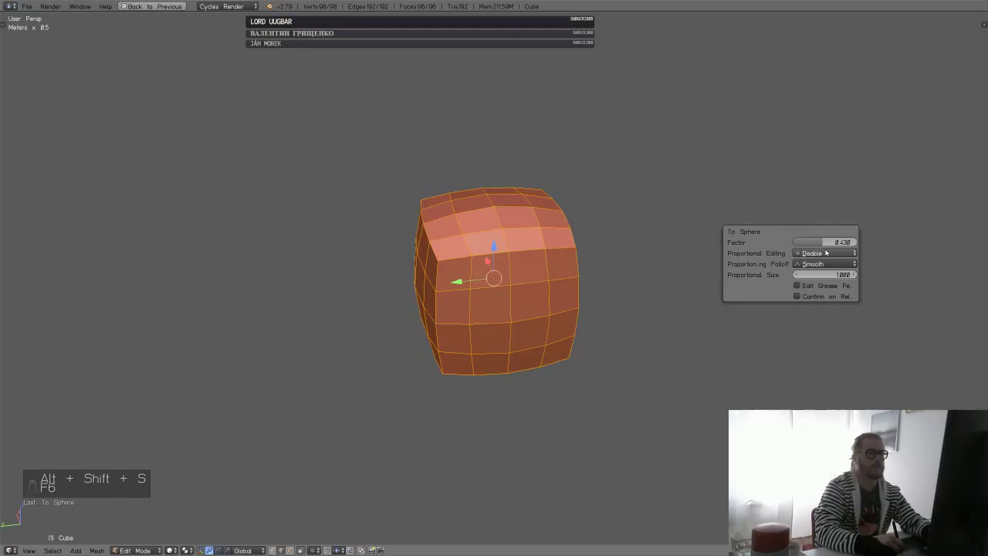
{"action": "left_click_drag", "start_coordinate": [824, 242], "coordinate": [876, 243]}
{"action": "mouse_move", "coordinate": [516, 178]}
{"action": "middle_mouse_down"}
{"action": "mouse_move", "coordinate": [602, 265]}
{"action": "mouse_move", "coordinate": [630, 220]}
{"action": "mouse_move", "coordinate": [589, 271]}
{"action": "mouse_move", "coordinate": [641, 242]}
{"action": "mouse_move", "coordinate": [599, 270]}
{"action": "mouse_move", "coordinate": [630, 260]}
{"action": "mouse_move", "coordinate": [578, 278]}
{"action": "middle_mouse_up"}
- Select the four faces on the sphere's top and spin them in front view into a curved arm
{"action": "key", "text": "3"}
{"action": "right_click", "coordinate": [483, 236]}
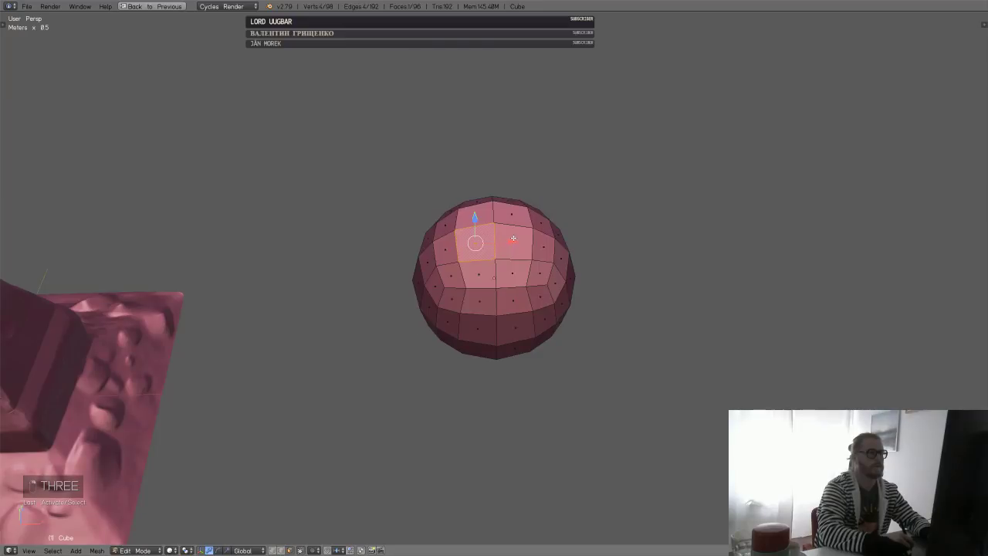
{"action": "right_click", "coordinate": [512, 239], "text": "shift"}
{"action": "right_click", "coordinate": [512, 216], "text": "shift"}
{"action": "right_click", "coordinate": [477, 216], "text": "shift"}
{"action": "key", "text": "q"}
{"action": "middle_click_drag", "start_coordinate": [558, 223], "coordinate": [482, 297], "text": "shift"}
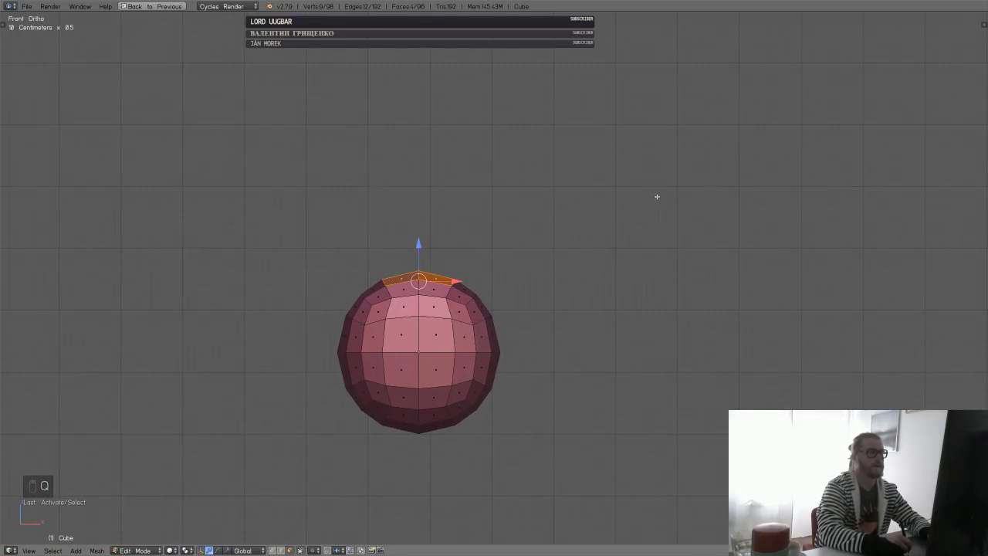
{"action": "scroll", "coordinate": [610, 223], "scroll_direction": "down", "scroll_amount": 1}
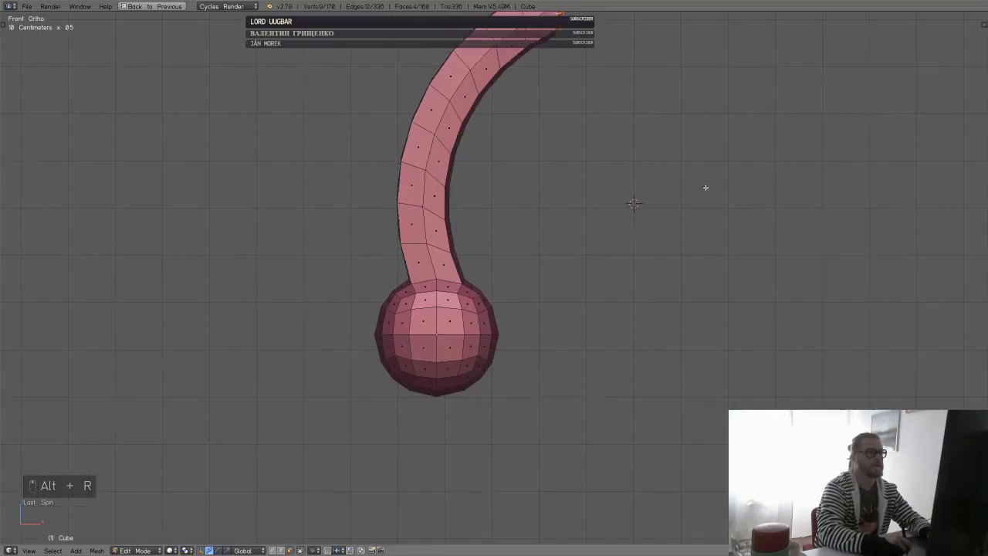
{"action": "scroll", "coordinate": [652, 229], "scroll_direction": "down", "scroll_amount": 3}
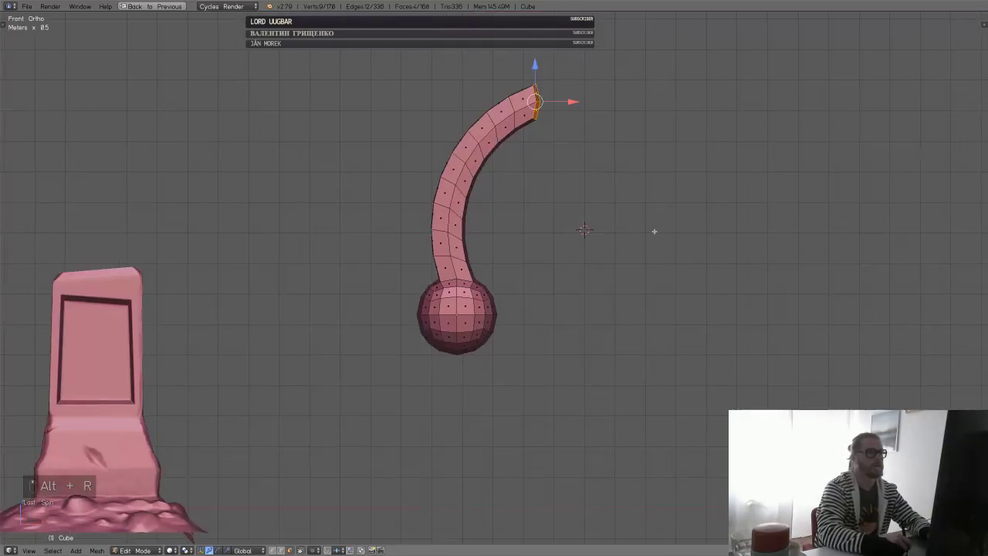
- Place the 3D cursor below the arm's free end and spin the end faces again to extend the arch
{"action": "scroll", "coordinate": [676, 204], "scroll_direction": "up", "scroll_amount": 1}
{"action": "middle_click_drag", "start_coordinate": [690, 190], "coordinate": [525, 260]}
{"action": "scroll", "coordinate": [606, 229], "scroll_direction": "down", "scroll_amount": 2}
{"action": "key", "text": "q"}
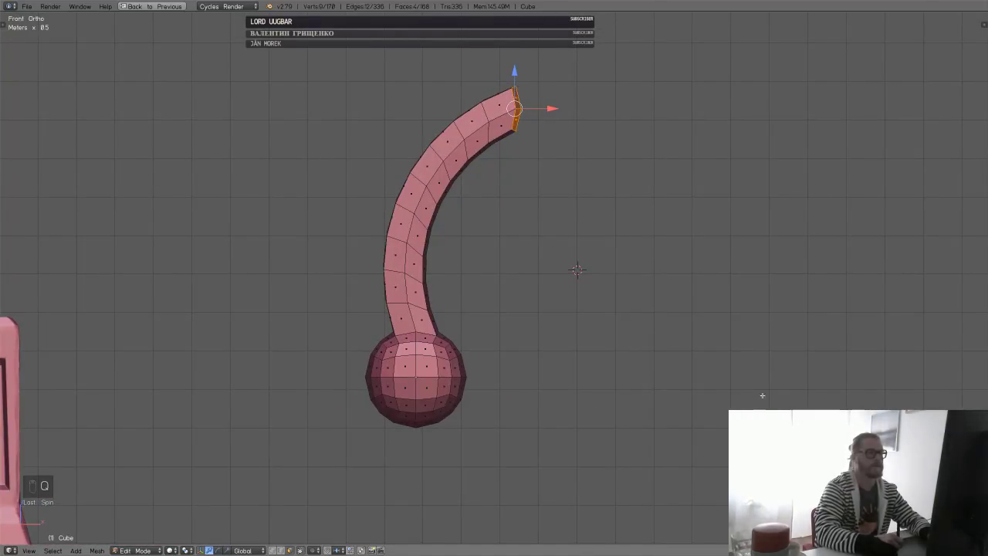
{"action": "left_click", "coordinate": [717, 429]}
{"action": "key", "text": "alt+r"}
{"action": "scroll", "coordinate": [779, 258], "scroll_direction": "down", "scroll_amount": 3}
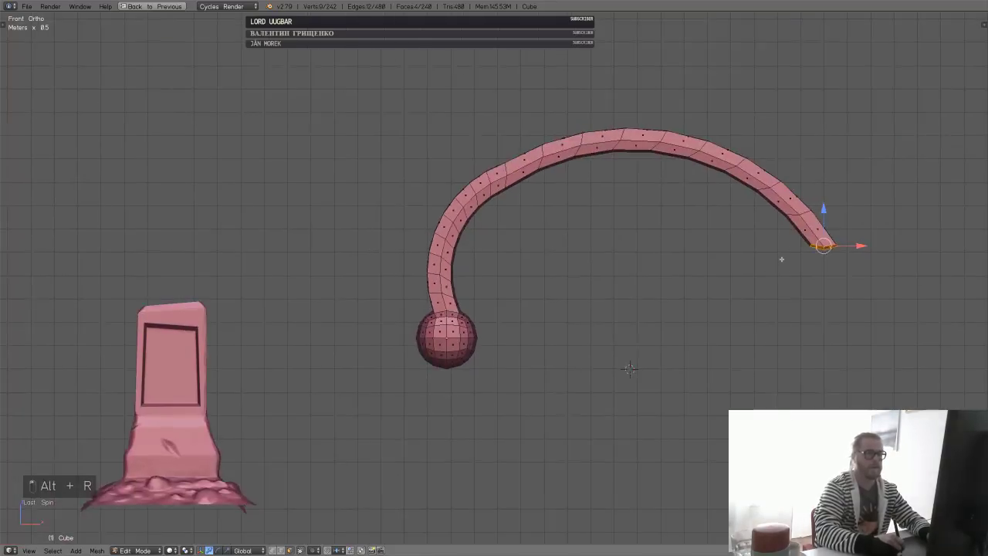
{"action": "scroll", "coordinate": [800, 221], "scroll_direction": "up", "scroll_amount": 3}
{"action": "scroll", "coordinate": [536, 315], "scroll_direction": "down", "scroll_amount": 1}
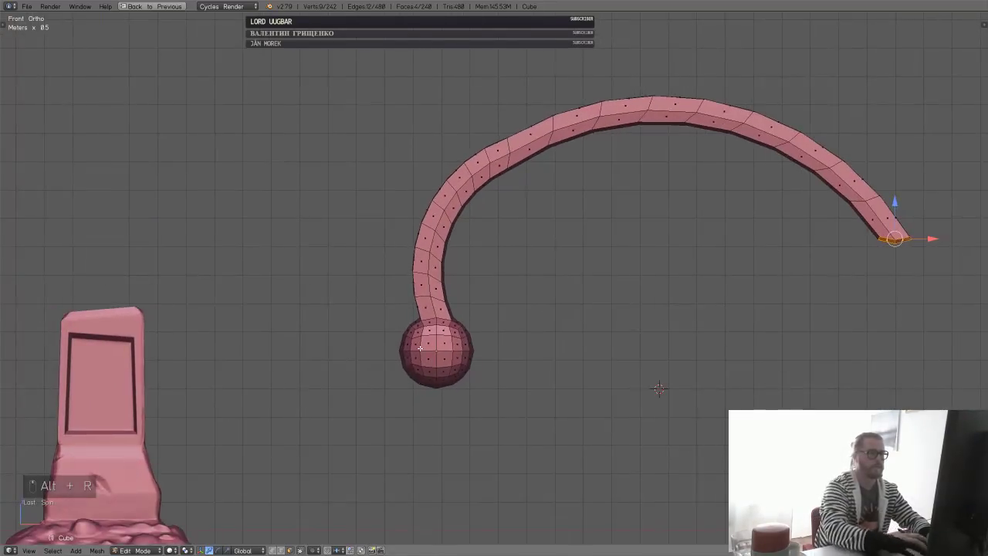
- Leave Edit Mode and delete the sphere with its curved arm
{"action": "key", "text": "l"}
{"action": "key", "text": "l"}
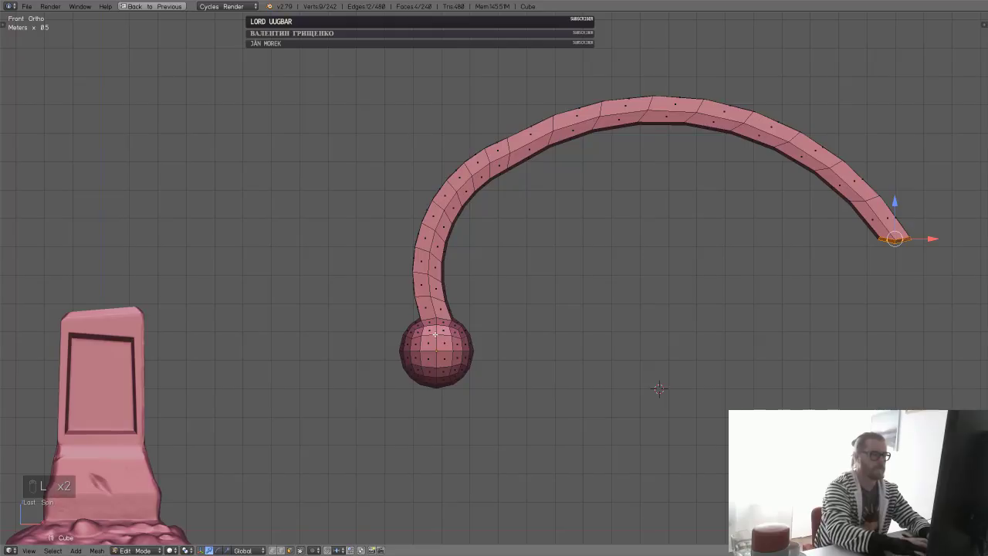
{"action": "key", "text": "Tab"}
{"action": "key", "text": "x"}
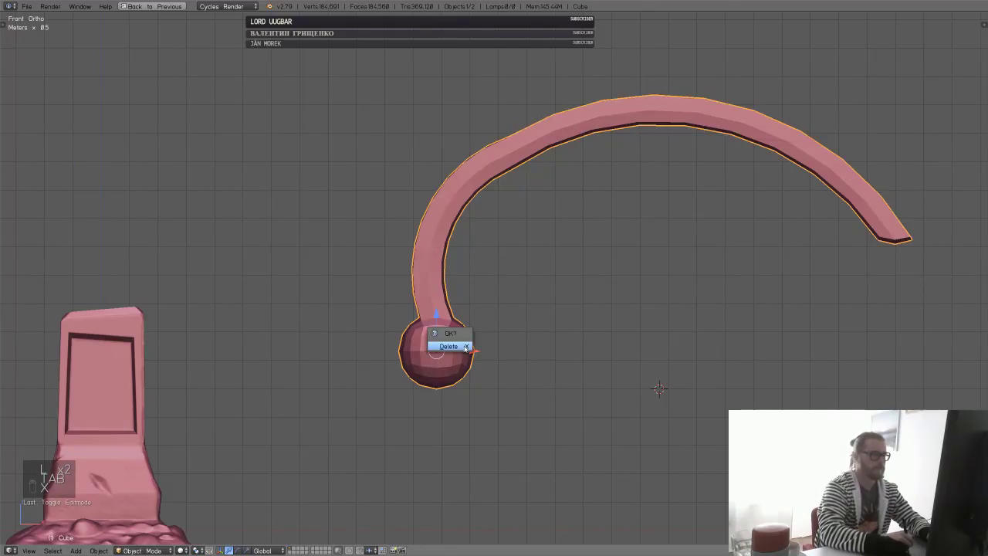
{"action": "left_click", "coordinate": [462, 347]}
- Add a new cube at the 3D cursor and show it in wireframe in Edit Mode with vertex selection
{"action": "key", "text": "shift+a"}
{"action": "mouse_move", "coordinate": [472, 340]}
{"action": "left_click", "coordinate": [549, 349]}
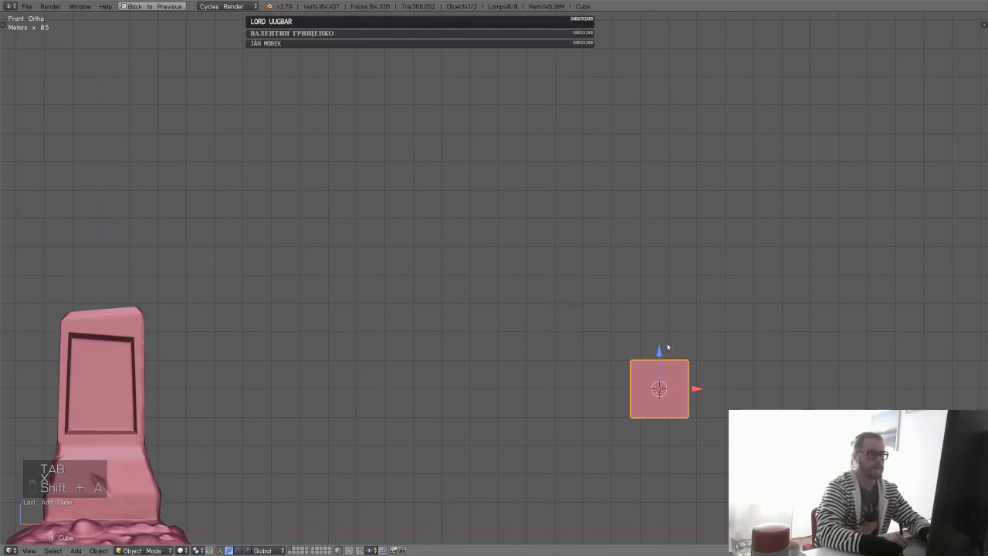
{"action": "key", "text": "Tab"}
{"action": "key", "text": "1"}
{"action": "key", "text": "z"}
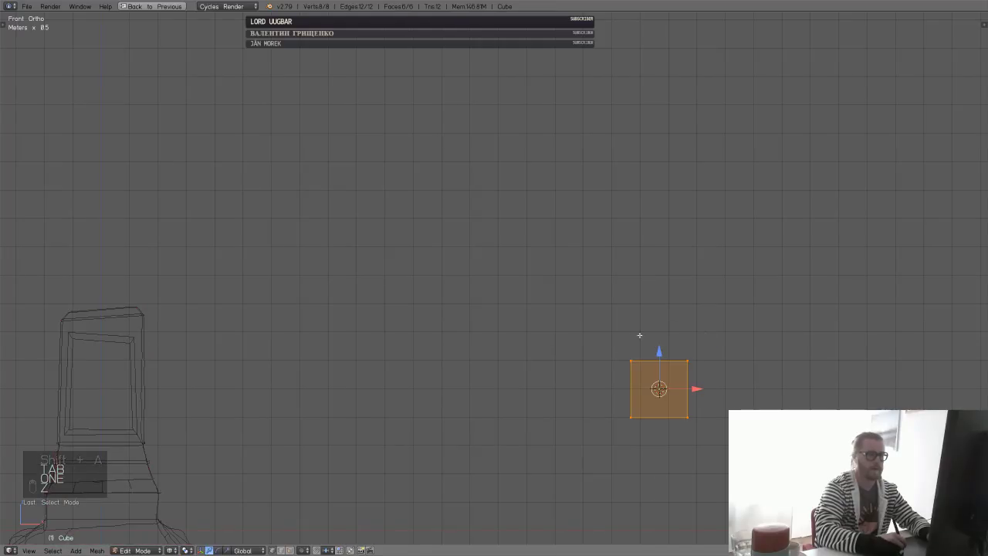
- Spin the cube's top face around a 3D cursor placed beside it into a quarter arch, and inspect it in solid shading
{"action": "key", "text": "a"}
{"action": "key", "text": "b"}
{"action": "left_click_drag", "start_coordinate": [597, 326], "coordinate": [754, 373]}
{"action": "left_click", "coordinate": [788, 362]}
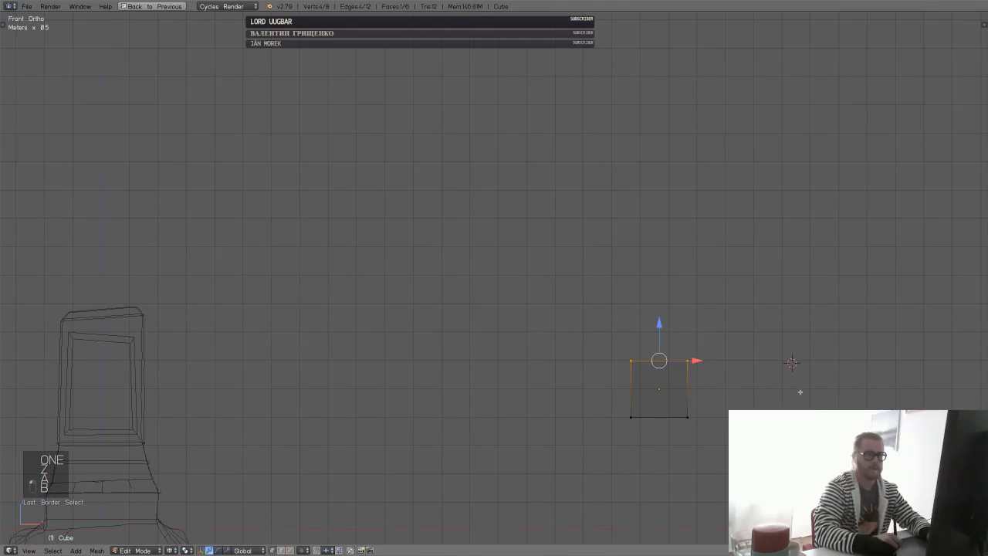
{"action": "key", "text": "alt+r"}
{"action": "key", "text": "a"}
{"action": "mouse_move", "coordinate": [811, 359]}
{"action": "middle_mouse_down"}
{"action": "mouse_move", "coordinate": [784, 322]}
{"action": "mouse_move", "coordinate": [712, 336]}
{"action": "mouse_move", "coordinate": [757, 267]}
{"action": "middle_mouse_up"}
{"action": "middle_click_drag", "start_coordinate": [756, 267], "coordinate": [656, 302], "text": "shift"}
{"action": "key", "text": "z"}
{"action": "mouse_move", "coordinate": [692, 360]}
{"action": "middle_mouse_down"}
{"action": "mouse_move", "coordinate": [683, 296]}
{"action": "mouse_move", "coordinate": [600, 293]}
{"action": "mouse_move", "coordinate": [708, 300]}
{"action": "middle_mouse_up"}
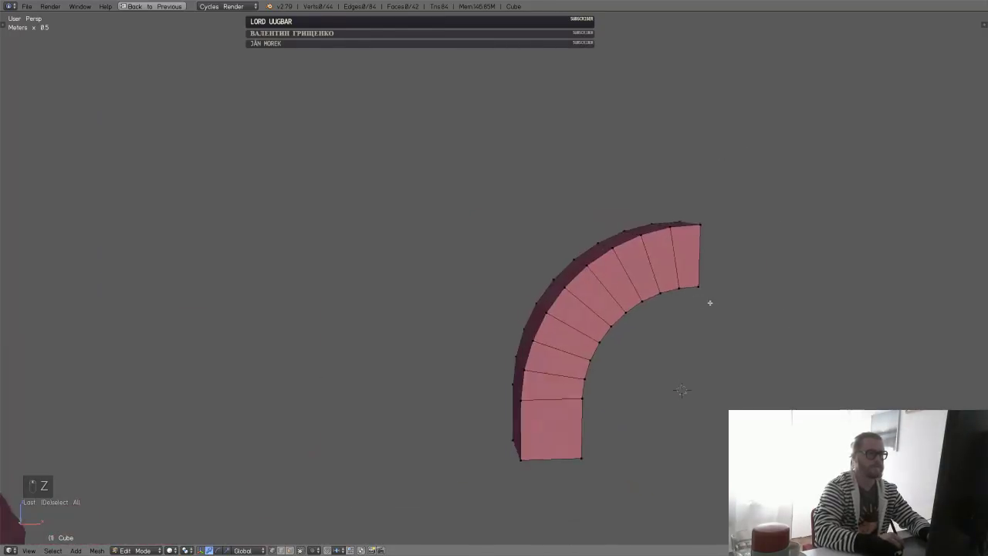
- Delete the quarter arch, then recentre the 3D cursor and frame the obelisk
{"action": "key", "text": "Tab"}
{"action": "key", "text": "x"}
{"action": "left_click", "coordinate": [619, 300]}
{"action": "key", "text": "shift+c"}
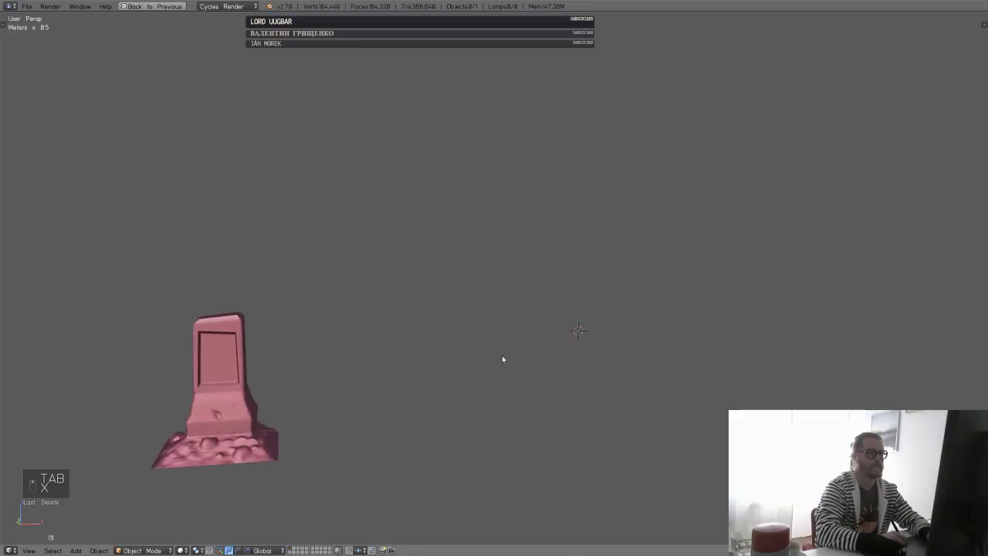
- Save over the existing file Obelix_1_001.blend and return the obelisk to Sculpt Mode
{"action": "key", "text": "ctrl+s"}
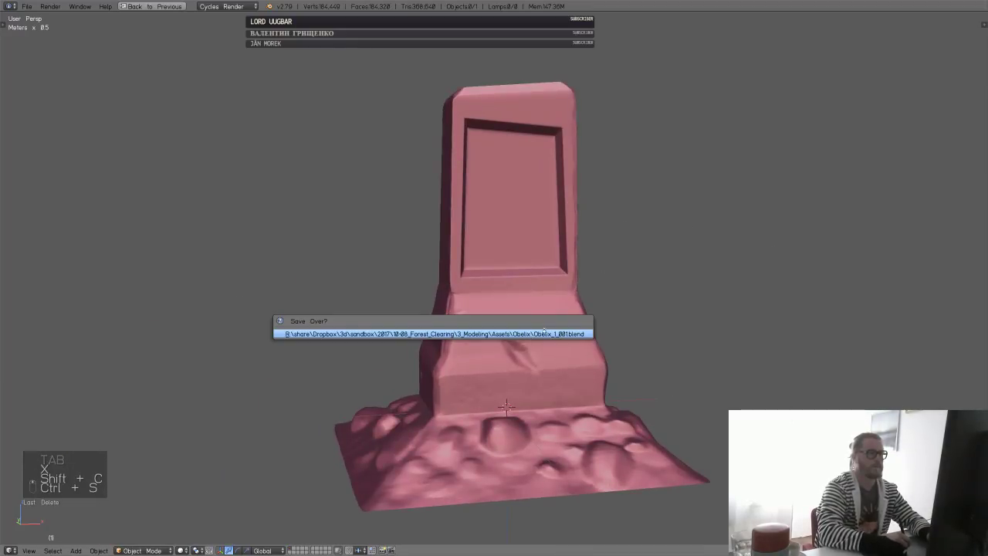
{"action": "left_click", "coordinate": [532, 326]}
{"action": "right_click", "coordinate": [539, 320]}
{"action": "key", "text": "Tab"}
{"action": "left_click", "coordinate": [556, 285]}
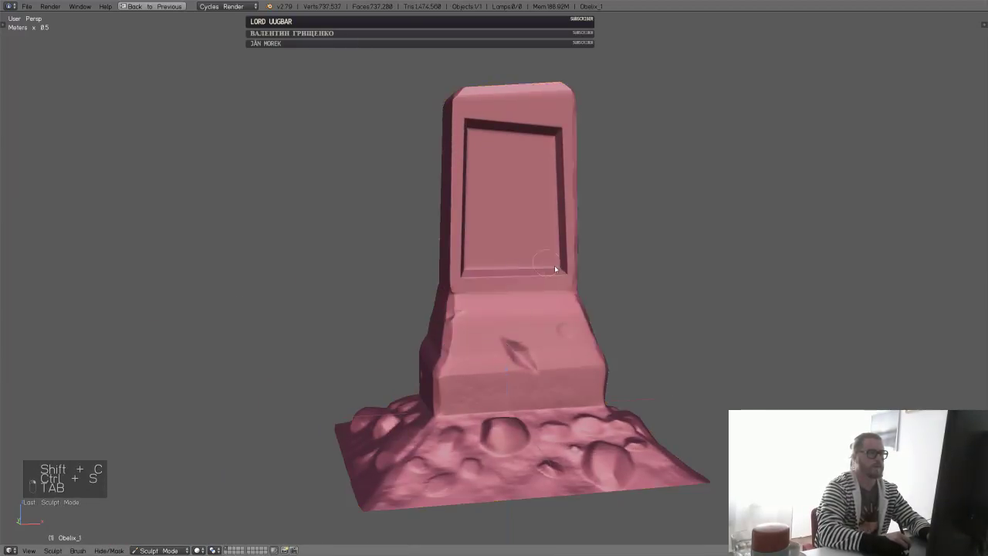
{"action": "middle_click_drag", "start_coordinate": [578, 279], "coordinate": [556, 293]}
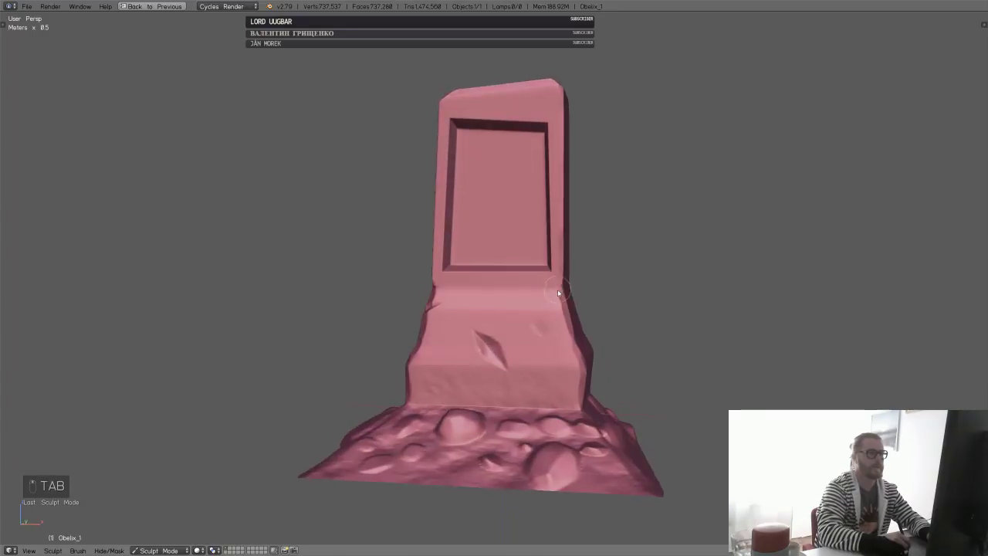
- With the Grab brush at 241 px radius and 0.535 strength, bend the shaft's sides and top into an irregular outline in front view
{"action": "key", "text": "g"}
{"action": "key", "text": "f"}
{"action": "left_click", "coordinate": [641, 252]}
{"action": "key", "text": "shift+f"}
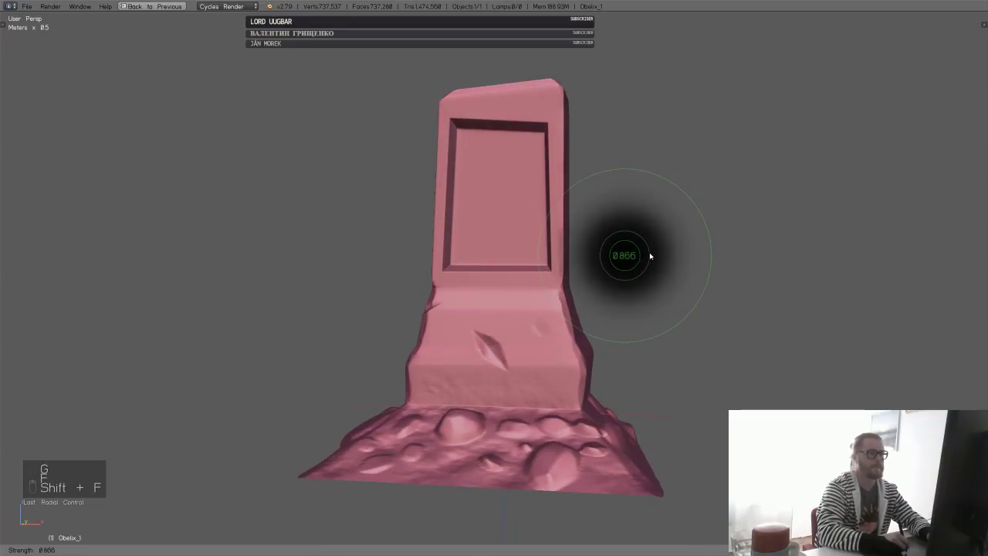
{"action": "left_click", "coordinate": [674, 254]}
{"action": "key", "text": "q"}
{"action": "left_click", "coordinate": [575, 241]}
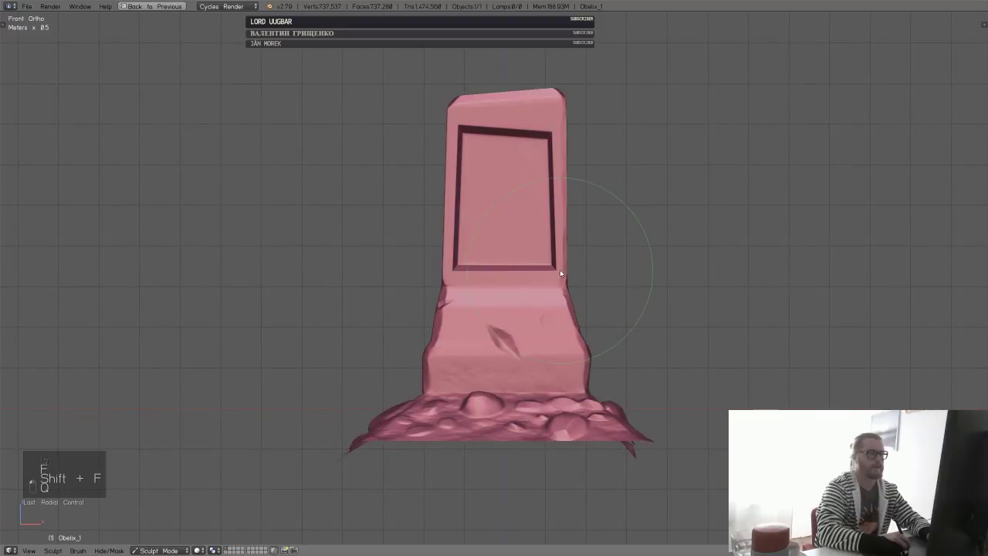
{"action": "left_click_drag", "start_coordinate": [567, 214], "coordinate": [569, 172]}
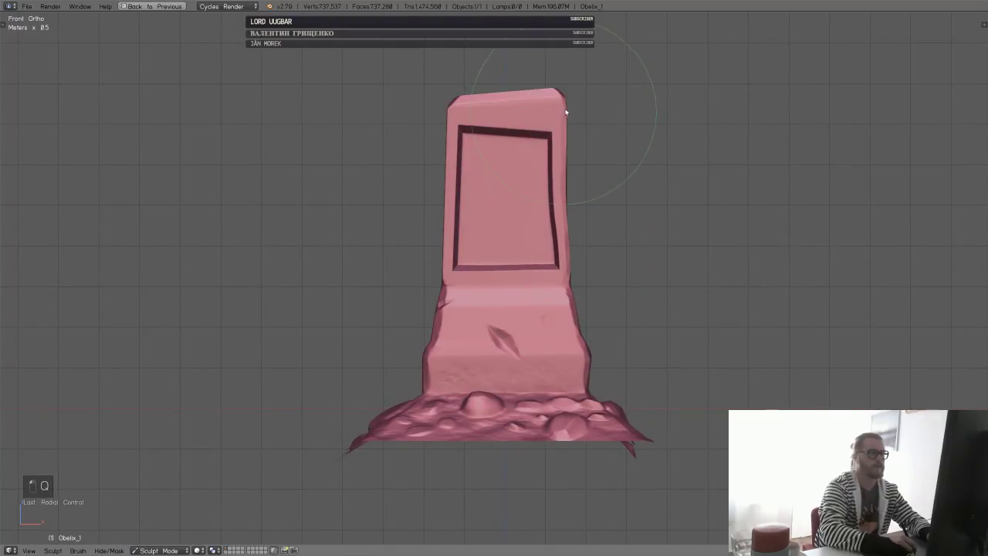
{"action": "left_click_drag", "start_coordinate": [565, 111], "coordinate": [566, 105]}
{"action": "mouse_move", "coordinate": [536, 140]}
{"action": "left_mouse_down"}
{"action": "mouse_move", "coordinate": [545, 131]}
{"action": "mouse_move", "coordinate": [488, 128]}
{"action": "left_mouse_up"}
{"action": "left_click_drag", "start_coordinate": [456, 175], "coordinate": [451, 205]}
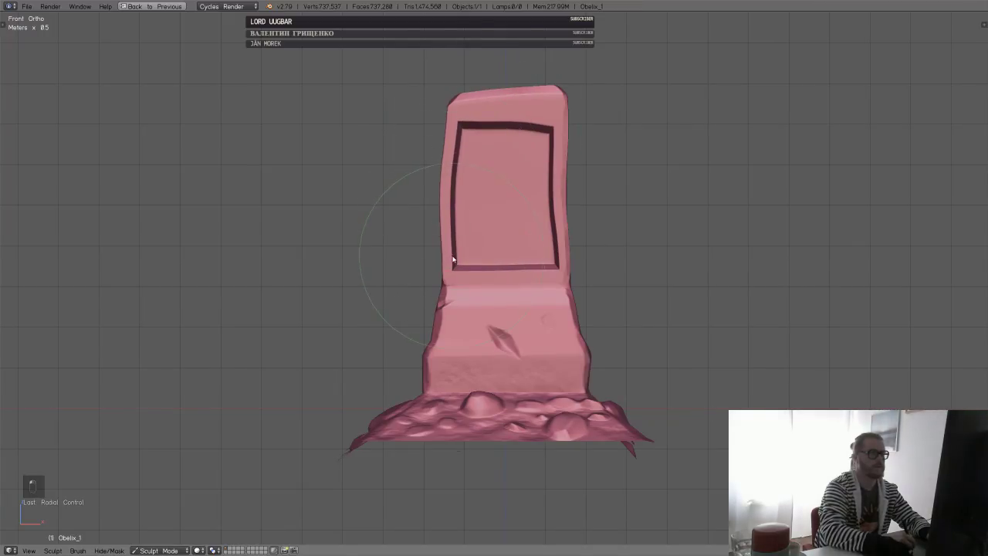
{"action": "left_click_drag", "start_coordinate": [452, 256], "coordinate": [461, 275]}
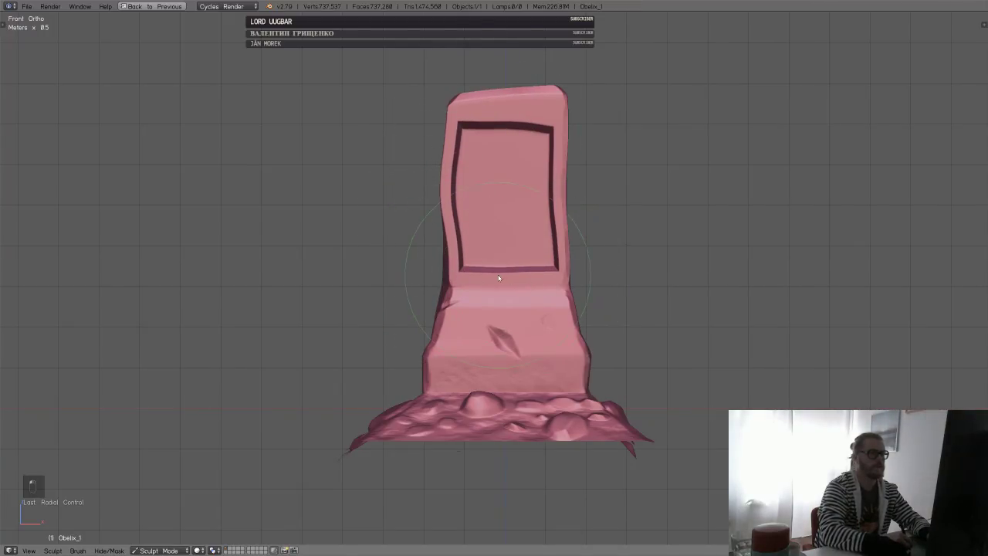
- Check the shaft from the back, and nudge the recessed panel frame's right side and top edge with the Grab brush
{"action": "middle_click_drag", "start_coordinate": [564, 200], "coordinate": [542, 186]}
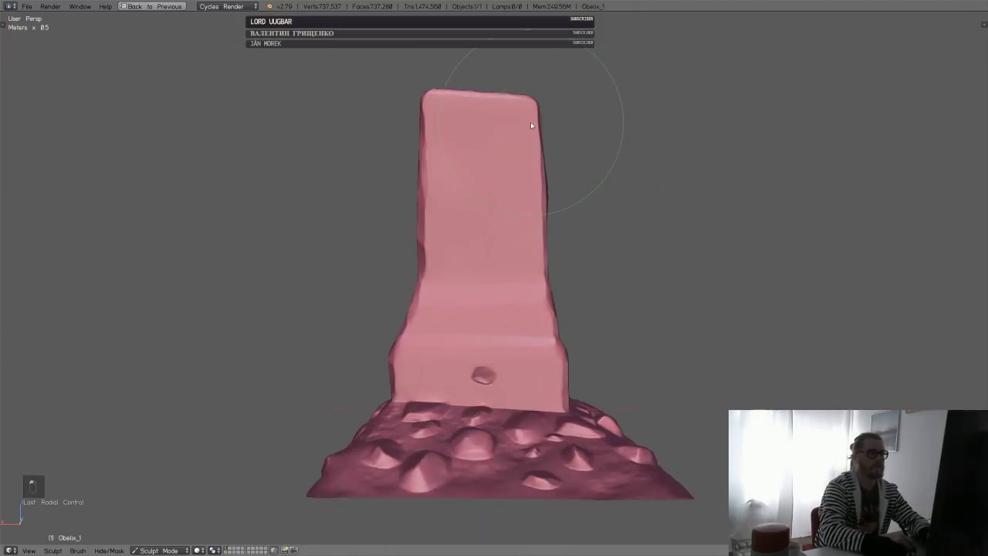
{"action": "mouse_move", "coordinate": [531, 125]}
{"action": "middle_mouse_down"}
{"action": "mouse_move", "coordinate": [548, 194]}
{"action": "mouse_move", "coordinate": [494, 243]}
{"action": "mouse_move", "coordinate": [479, 212]}
{"action": "middle_mouse_up"}
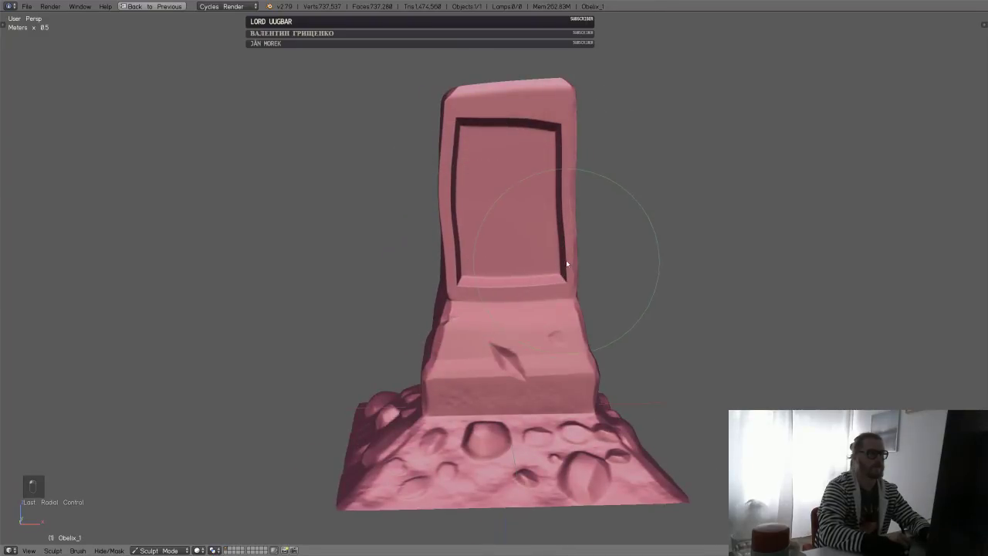
{"action": "left_click_drag", "start_coordinate": [566, 264], "coordinate": [563, 262]}
{"action": "left_click_drag", "start_coordinate": [551, 150], "coordinate": [554, 157]}
{"action": "left_click_drag", "start_coordinate": [522, 115], "coordinate": [521, 112]}
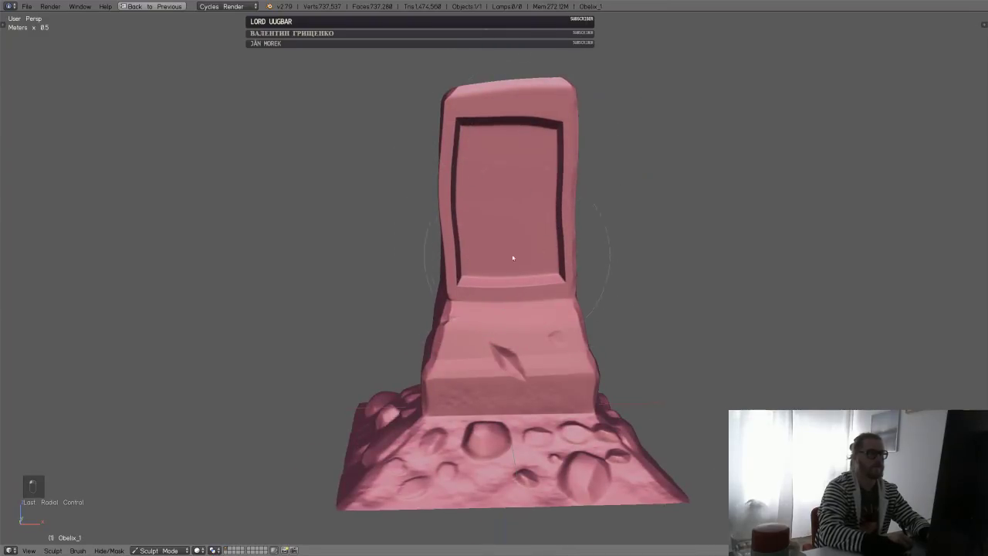
- Switch to the Inflate/Deflate brush at 107 px radius and puff up the frame around the recessed panel
{"action": "key", "text": "t"}
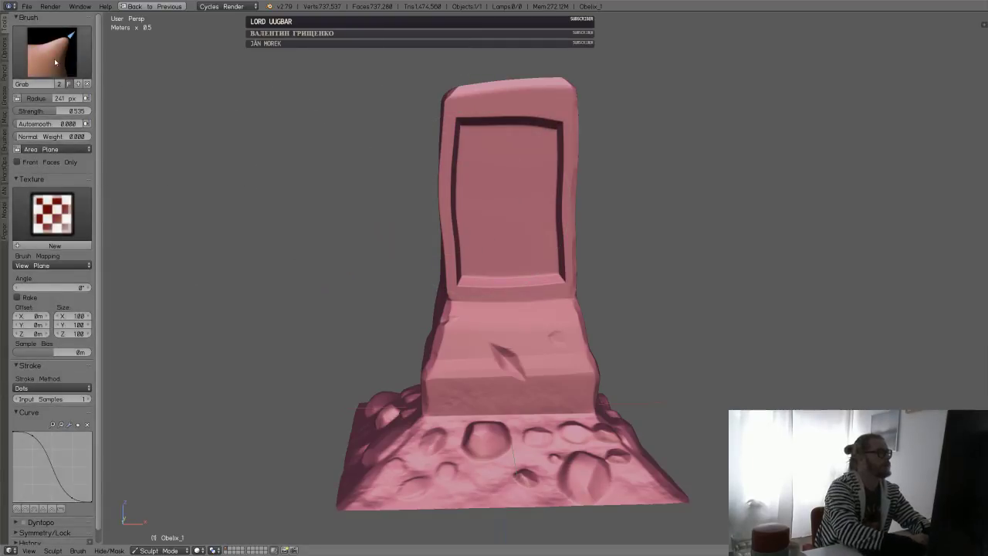
{"action": "left_click", "coordinate": [52, 51]}
{"action": "left_click", "coordinate": [178, 145]}
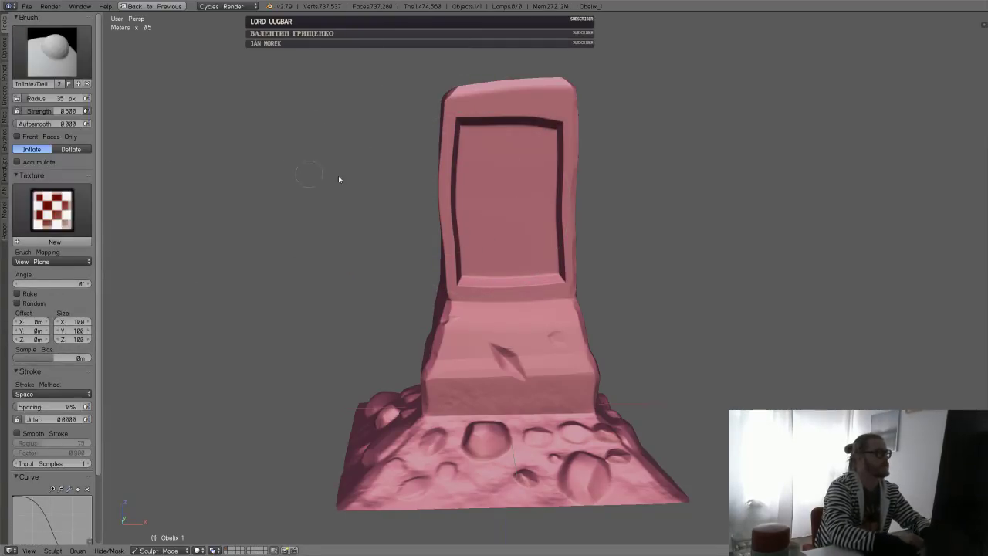
{"action": "key", "text": "f"}
{"action": "left_click", "coordinate": [507, 228]}
{"action": "left_click_drag", "start_coordinate": [454, 262], "coordinate": [461, 291]}
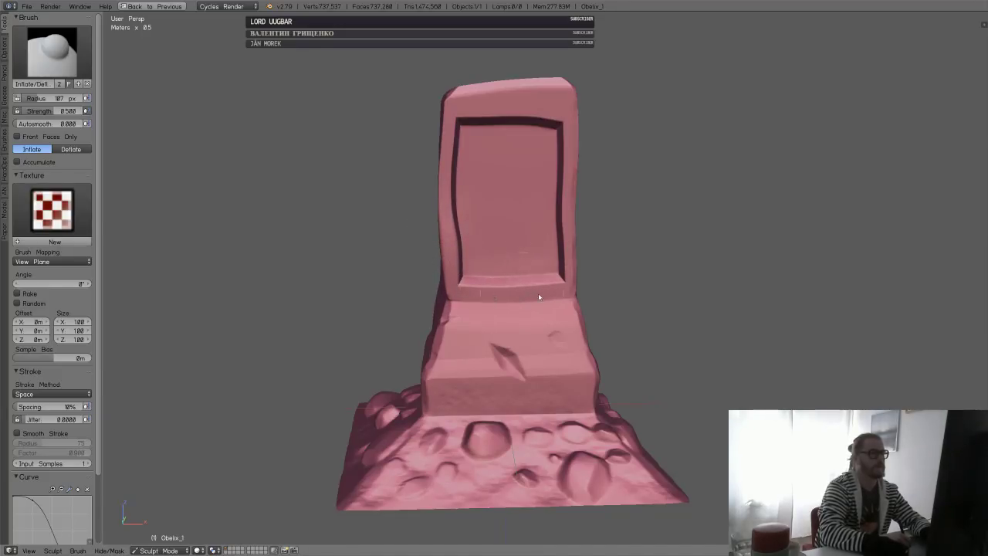
{"action": "mouse_move", "coordinate": [571, 256]}
{"action": "left_mouse_down"}
{"action": "mouse_move", "coordinate": [572, 135]}
{"action": "mouse_move", "coordinate": [572, 167]}
{"action": "left_mouse_up"}
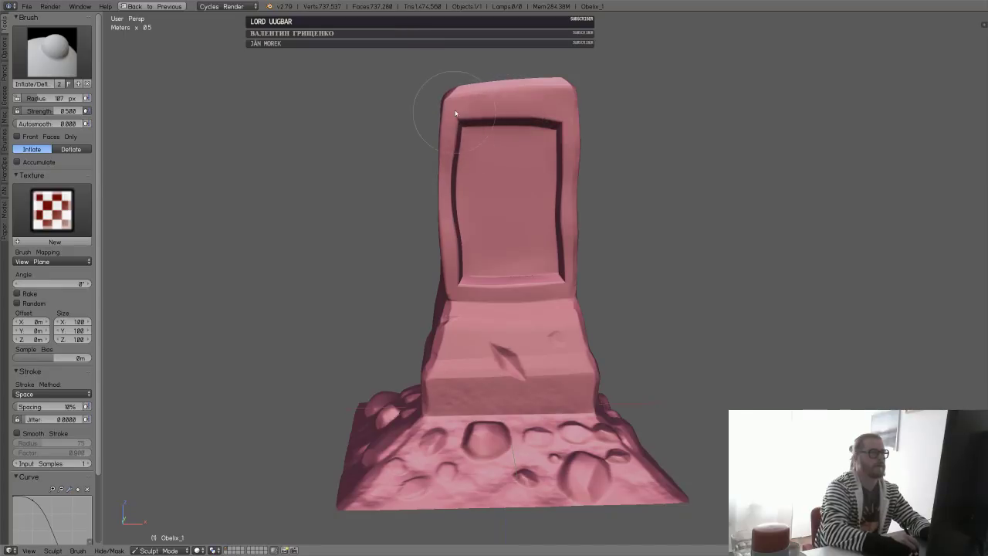
- Smooth the shaft's upper front corner beside the recessed panel
{"action": "mouse_move", "coordinate": [469, 177]}
{"action": "middle_mouse_down"}
{"action": "mouse_move", "coordinate": [517, 186]}
{"action": "mouse_move", "coordinate": [481, 130]}
{"action": "middle_mouse_up"}
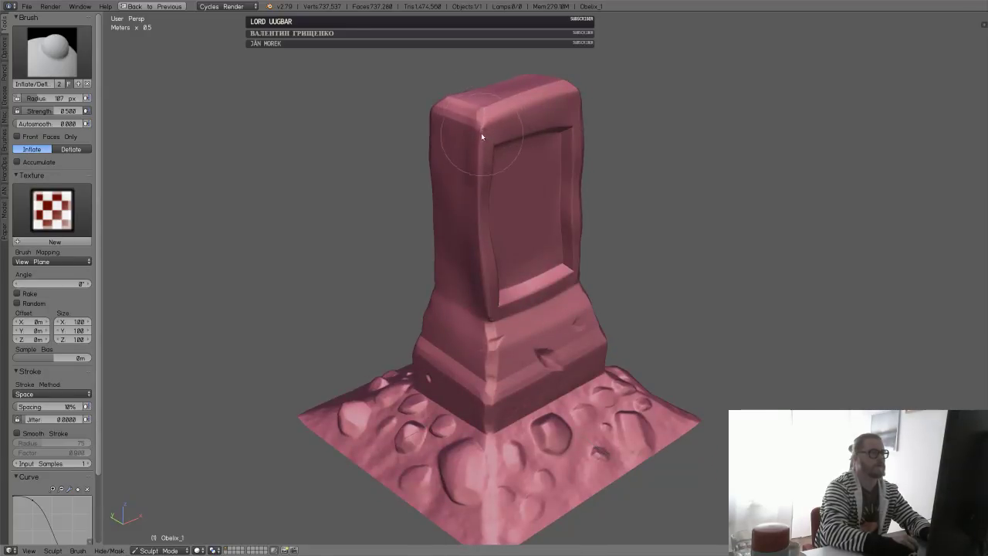
{"action": "left_click_drag", "start_coordinate": [481, 137], "coordinate": [481, 139], "text": "shift"}
{"action": "scroll", "coordinate": [517, 126], "scroll_direction": "up", "scroll_amount": 4}
{"action": "mouse_move", "coordinate": [518, 125]}
{"action": "middle_mouse_down", "text": "shift"}
{"action": "mouse_move", "coordinate": [565, 287]}
{"action": "mouse_move", "coordinate": [599, 210]}
{"action": "mouse_move", "coordinate": [661, 220]}
{"action": "mouse_move", "coordinate": [606, 176]}
{"action": "middle_mouse_up", "text": "shift"}
{"action": "key", "text": "s"}
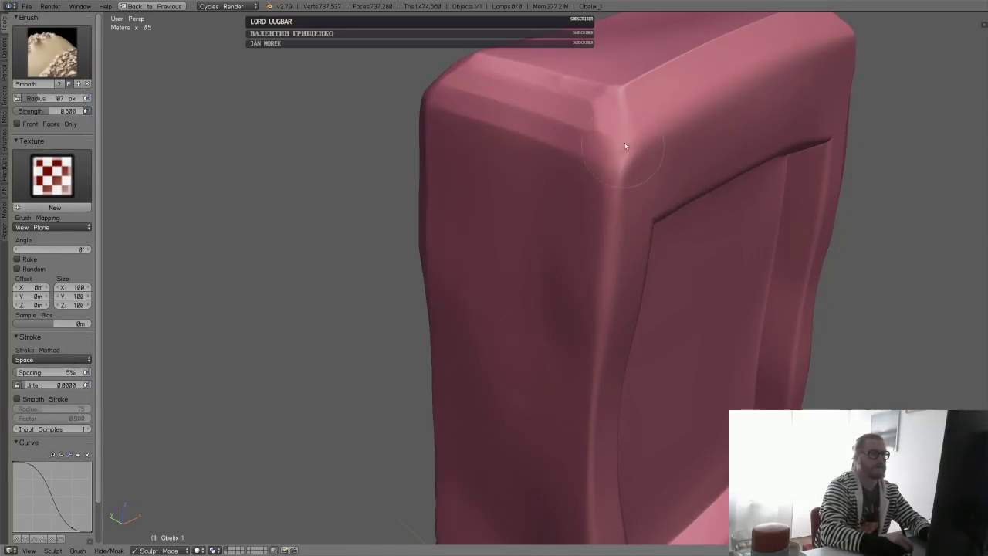
- Undo the last Inflate stroke on the panel frame, and inflate its right side and lower border again
{"action": "key", "text": "i"}
{"action": "middle_click_drag", "start_coordinate": [740, 209], "coordinate": [694, 181]}
{"action": "scroll", "coordinate": [628, 258], "scroll_direction": "down", "scroll_amount": 3}
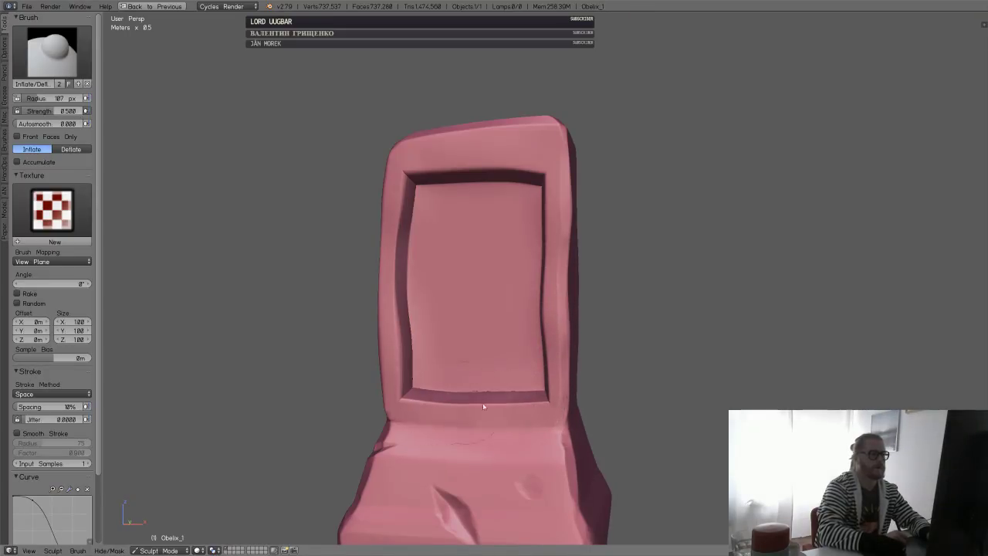
{"action": "key", "text": "ctrl+z"}
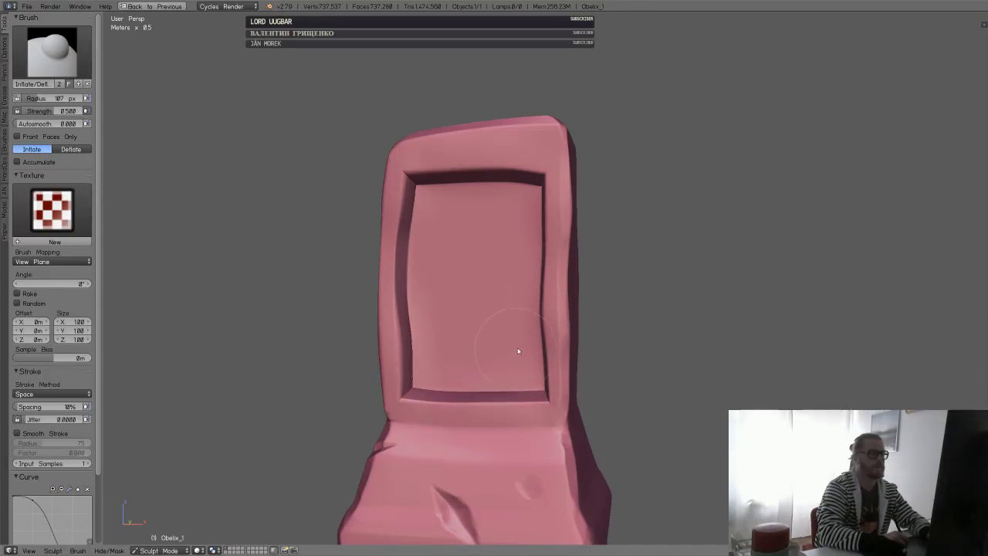
{"action": "left_click_drag", "start_coordinate": [553, 334], "coordinate": [568, 374]}
{"action": "middle_click_drag", "start_coordinate": [570, 336], "coordinate": [588, 263]}
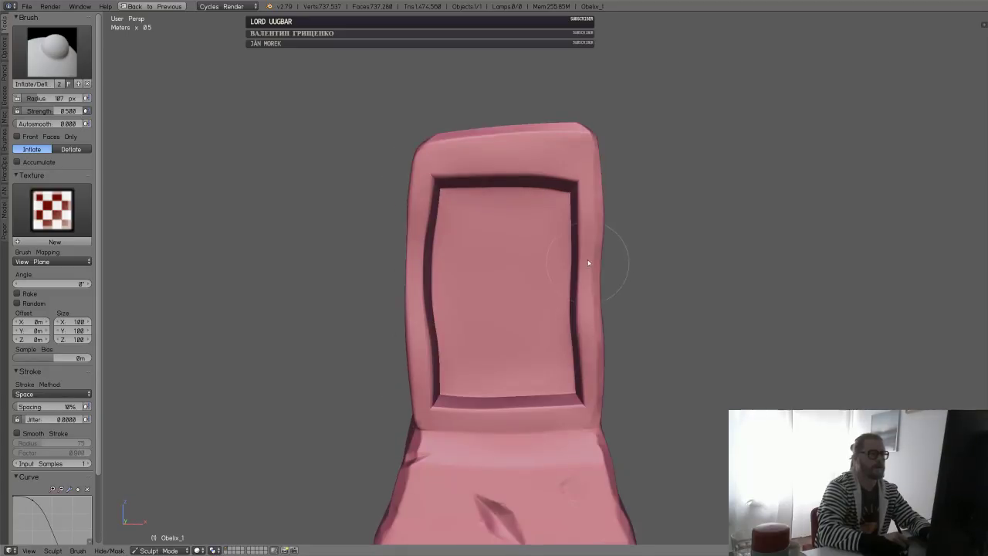
{"action": "mouse_move", "coordinate": [542, 399]}
{"action": "left_mouse_down"}
{"action": "mouse_move", "coordinate": [489, 403]}
{"action": "mouse_move", "coordinate": [530, 412]}
{"action": "left_mouse_up"}
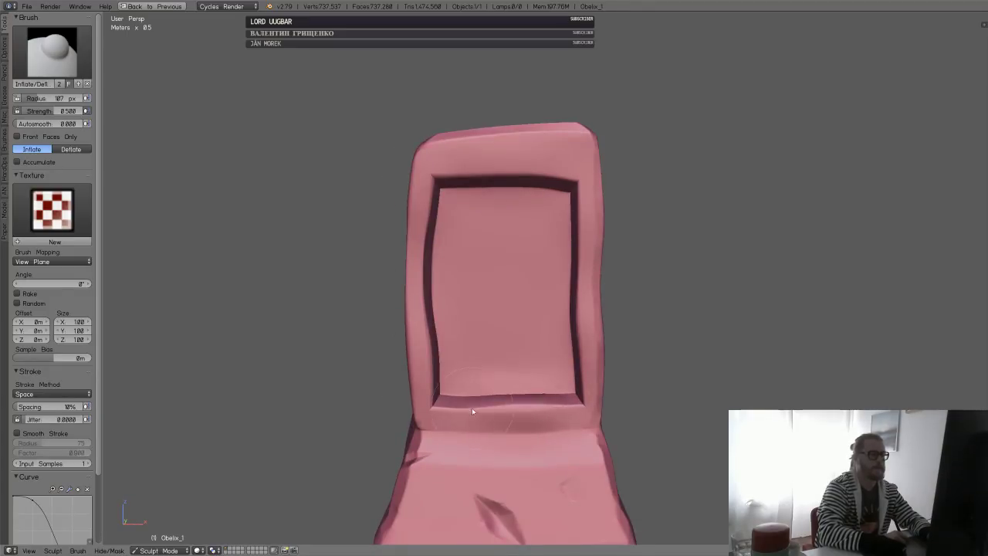
- Smooth the sloped ledge at the bottom of the recessed panel and return to the Inflate brush
{"action": "mouse_move", "coordinate": [497, 415]}
{"action": "middle_mouse_down"}
{"action": "mouse_move", "coordinate": [481, 406]}
{"action": "mouse_move", "coordinate": [467, 414]}
{"action": "mouse_move", "coordinate": [520, 388]}
{"action": "middle_mouse_up"}
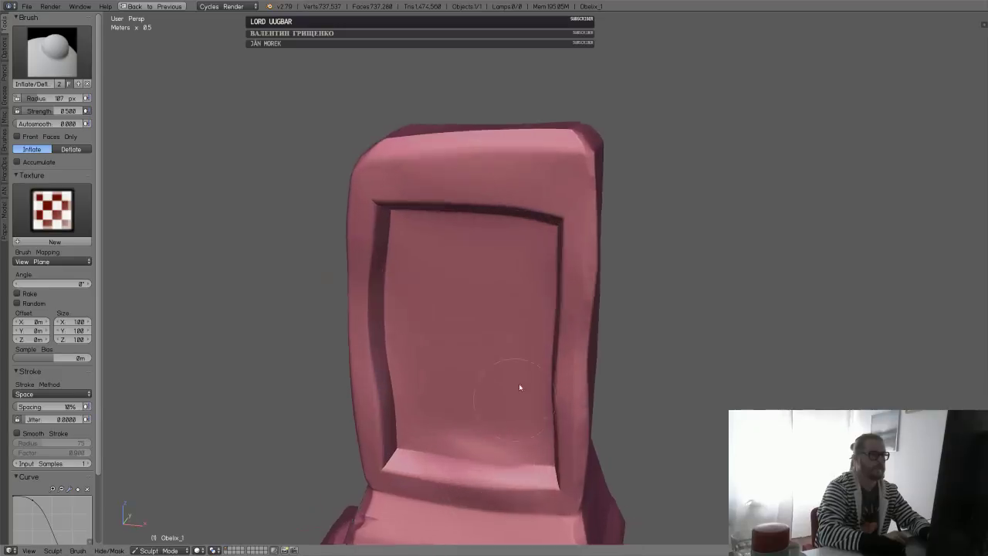
{"action": "scroll", "coordinate": [517, 283], "scroll_direction": "up", "scroll_amount": 3}
{"action": "key", "text": "s"}
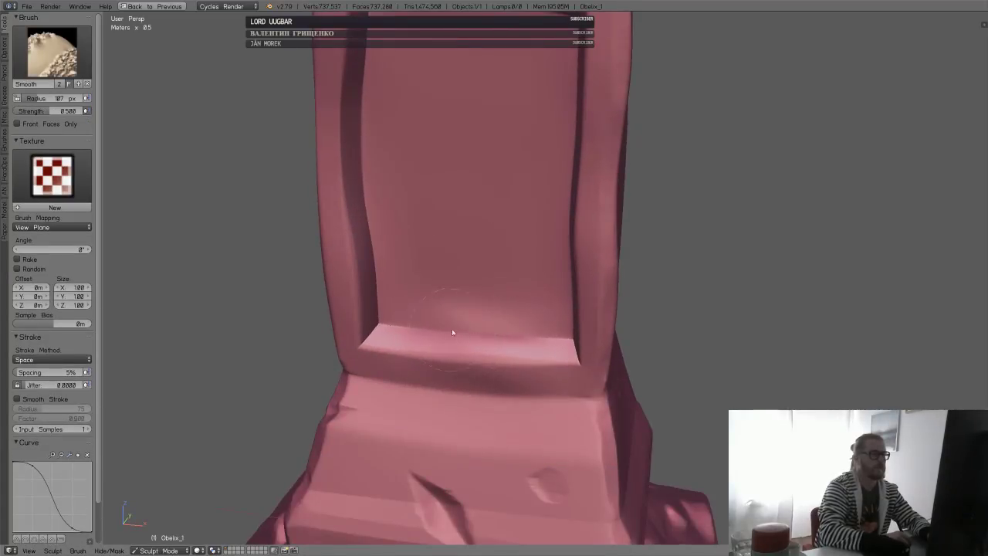
{"action": "mouse_move", "coordinate": [541, 342]}
{"action": "middle_mouse_down"}
{"action": "mouse_move", "coordinate": [588, 362]}
{"action": "mouse_move", "coordinate": [582, 260]}
{"action": "mouse_move", "coordinate": [439, 201]}
{"action": "middle_mouse_up"}
{"action": "key", "text": "i"}
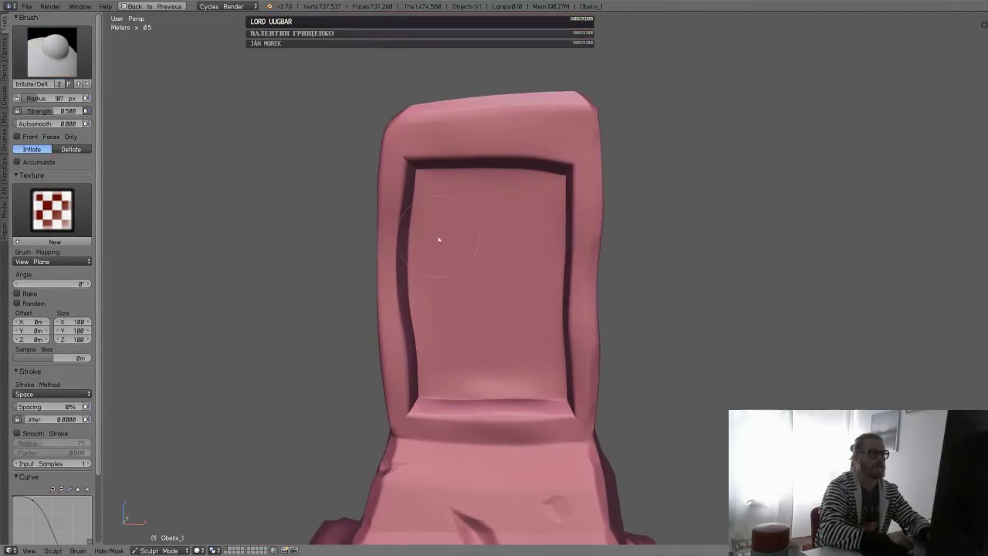
- Choose the Orb clay brush and sculpt a raised letter G in the middle of the recessed panel
{"action": "left_click", "coordinate": [51, 51]}
{"action": "scroll", "coordinate": [110, 139], "scroll_direction": "up", "scroll_amount": 20}
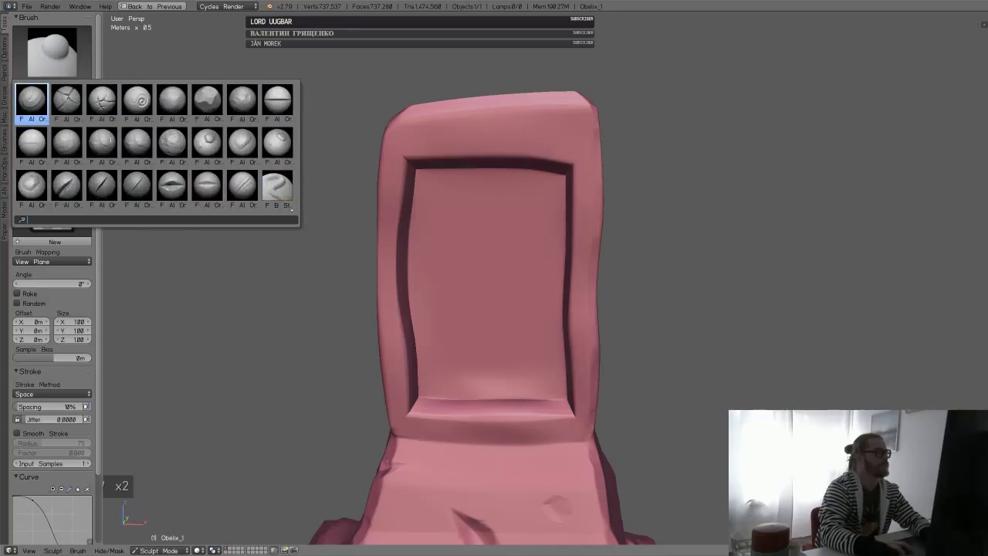
{"action": "left_click", "coordinate": [110, 139]}
{"action": "middle_click_drag", "start_coordinate": [467, 286], "coordinate": [502, 271]}
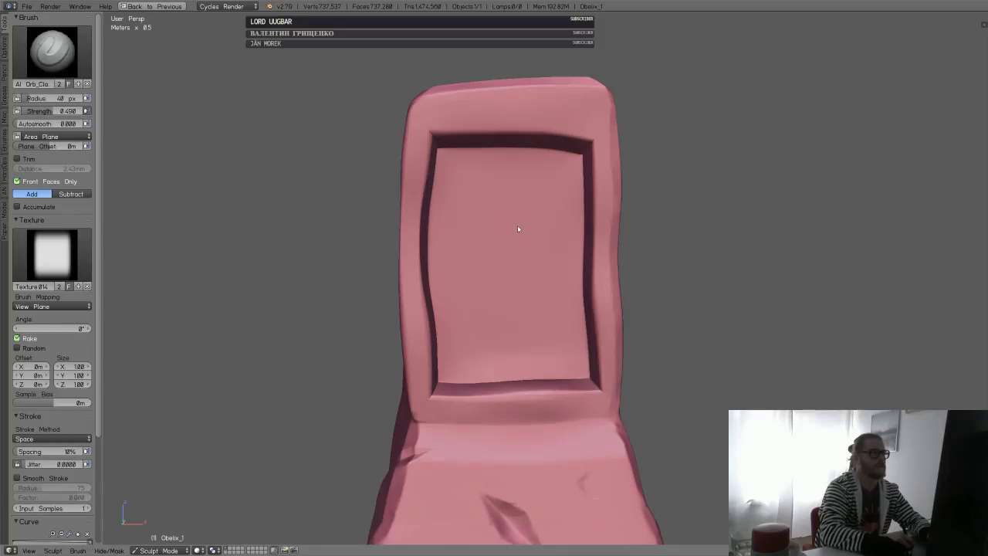
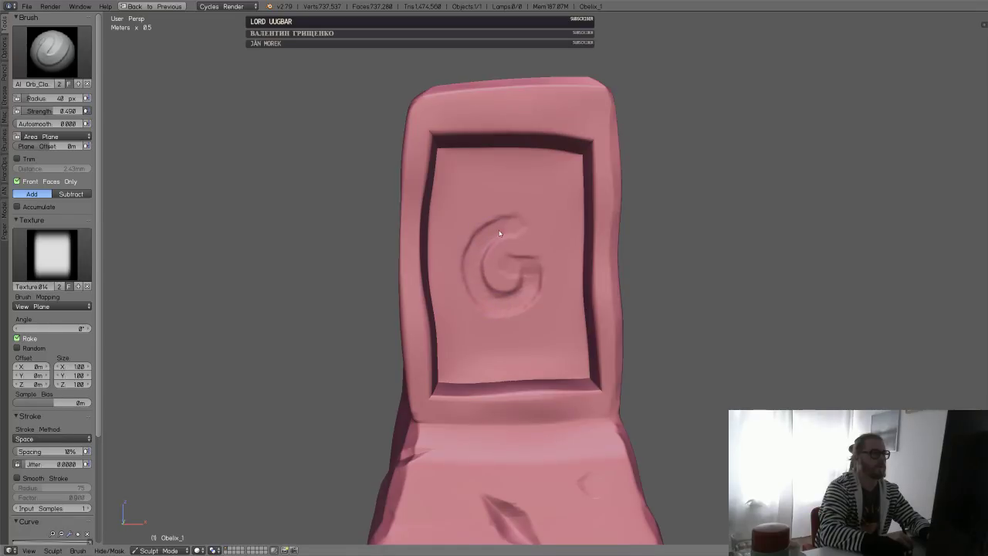
{"action": "left_click_drag", "start_coordinate": [528, 266], "coordinate": [535, 267]}
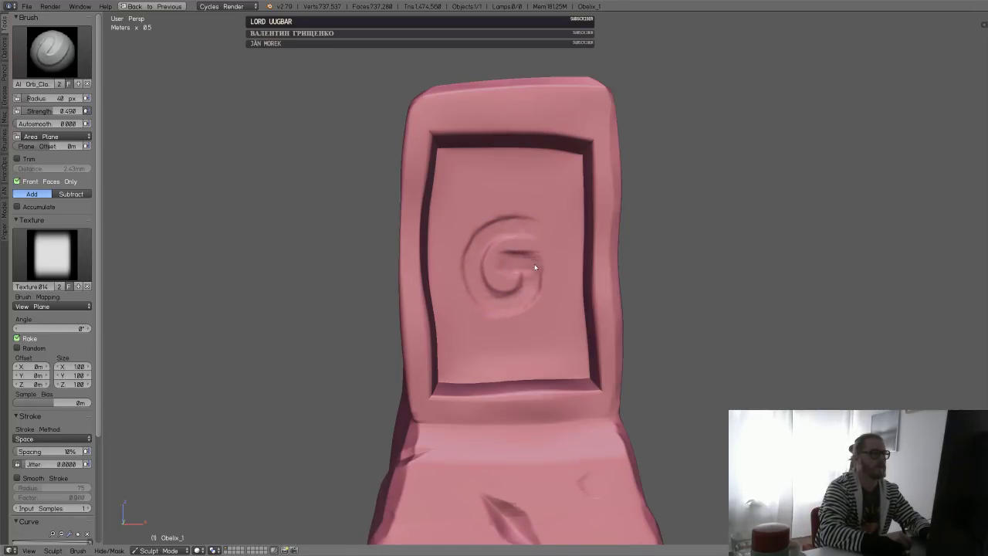
- Add rough clay strokes across the panel's bottom area and smooth the crease where it meets the ledge
{"action": "left_click_drag", "start_coordinate": [446, 344], "coordinate": [471, 336]}
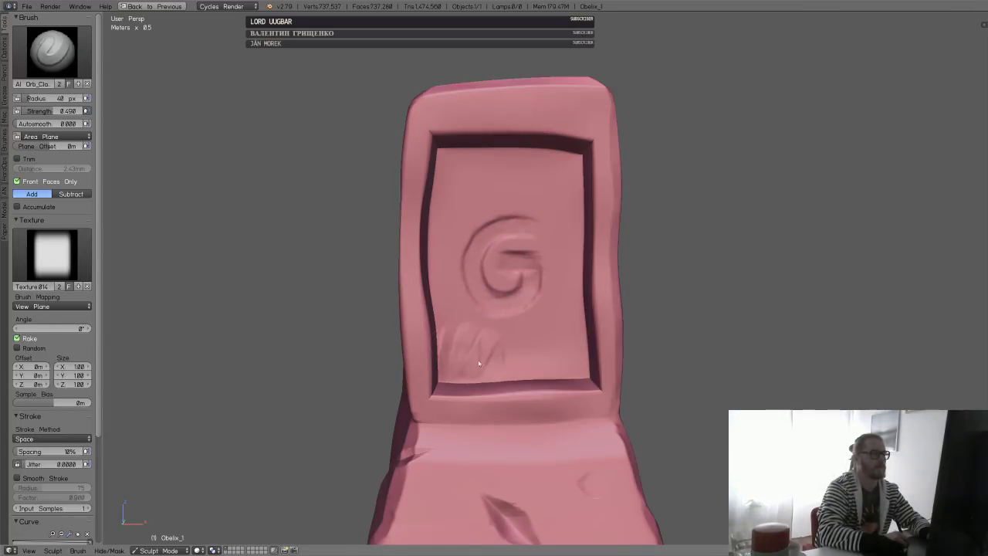
{"action": "left_click_drag", "start_coordinate": [464, 371], "coordinate": [530, 375]}
{"action": "mouse_move", "coordinate": [531, 375]}
{"action": "middle_mouse_down"}
{"action": "mouse_move", "coordinate": [529, 416]}
{"action": "mouse_move", "coordinate": [543, 423]}
{"action": "middle_mouse_up"}
{"action": "scroll", "coordinate": [543, 401], "scroll_direction": "up", "scroll_amount": 2}
{"action": "mouse_move", "coordinate": [518, 505]}
{"action": "middle_mouse_down", "text": "shift"}
{"action": "mouse_move", "coordinate": [521, 367]}
{"action": "mouse_move", "coordinate": [526, 401]}
{"action": "middle_mouse_up", "text": "shift"}
{"action": "scroll", "coordinate": [521, 367], "scroll_direction": "up", "scroll_amount": 1}
{"action": "mouse_move", "coordinate": [494, 370]}
{"action": "left_mouse_down"}
{"action": "mouse_move", "coordinate": [577, 358]}
{"action": "mouse_move", "coordinate": [487, 362]}
{"action": "left_mouse_up"}
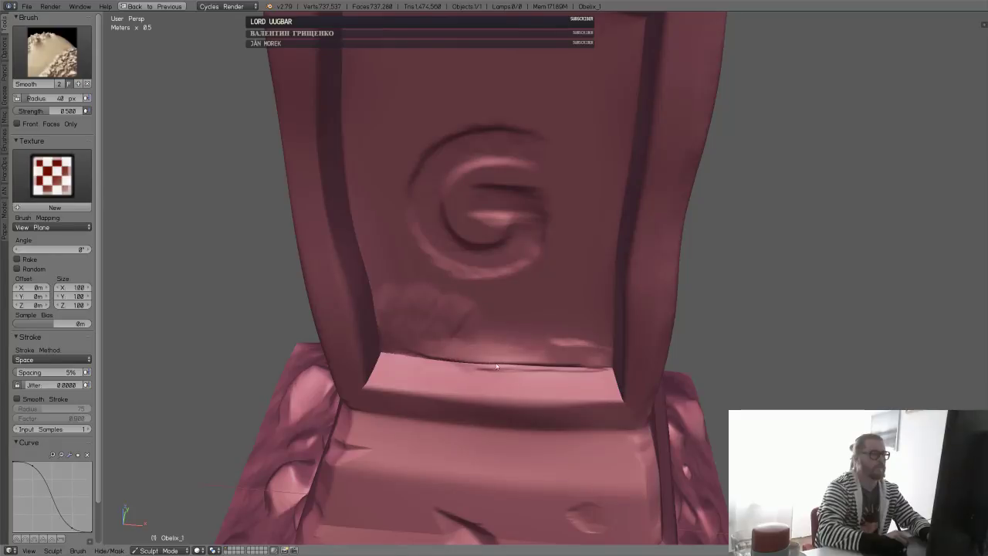
{"action": "left_click_drag", "start_coordinate": [391, 350], "coordinate": [441, 350]}
- Smooth the rest of the ledge crease and fill the panel's lower band with clay strokes up to the right edge
{"action": "middle_click_drag", "start_coordinate": [441, 351], "coordinate": [470, 352]}
{"action": "key", "text": "s"}
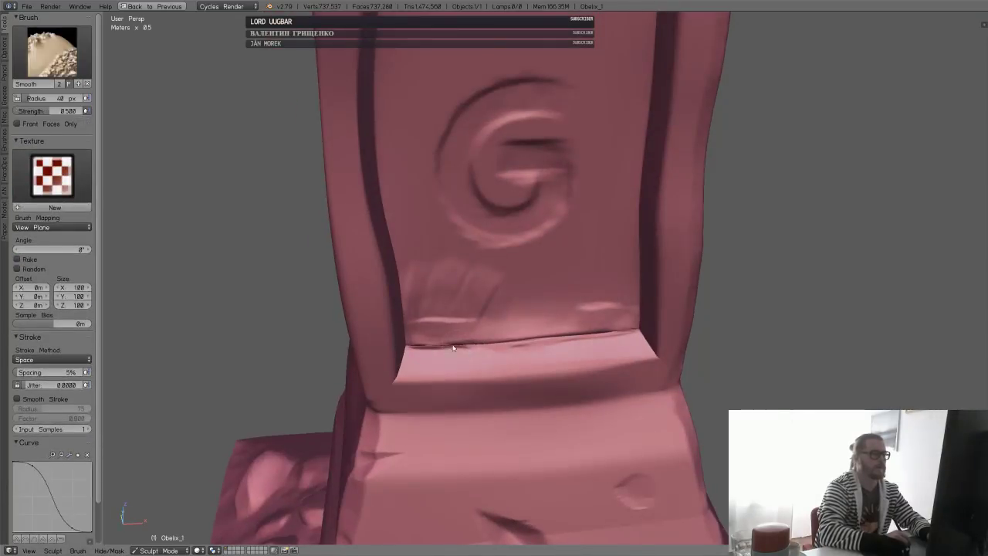
{"action": "mouse_move", "coordinate": [453, 348]}
{"action": "left_mouse_down", "text": "shift"}
{"action": "mouse_move", "coordinate": [622, 330]}
{"action": "mouse_move", "coordinate": [463, 302]}
{"action": "mouse_move", "coordinate": [420, 320]}
{"action": "mouse_move", "coordinate": [469, 293]}
{"action": "mouse_move", "coordinate": [580, 293]}
{"action": "mouse_move", "coordinate": [628, 306]}
{"action": "left_mouse_up", "text": "shift"}
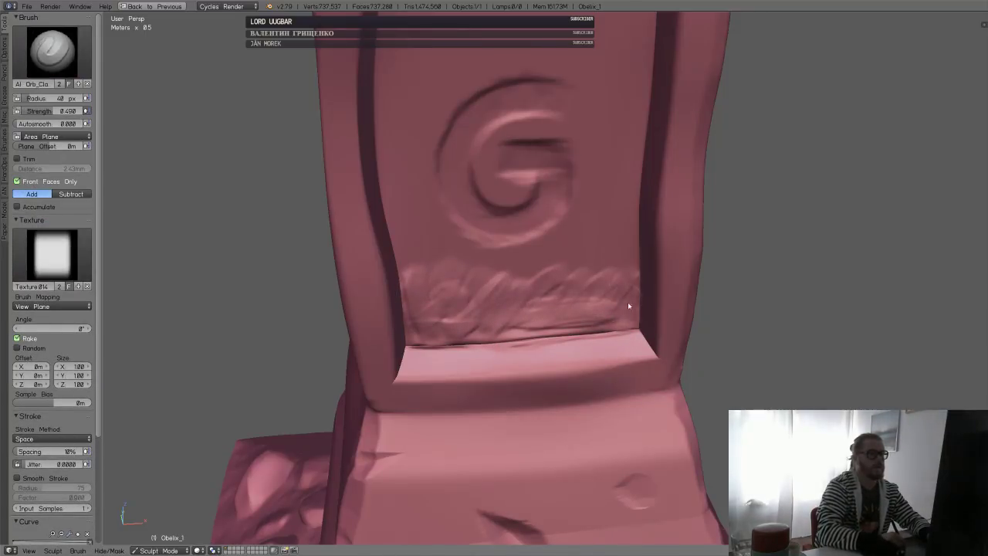
- Extend the rough clay strokes up the panel's sides and rework the lower curve of the letter G
{"action": "mouse_move", "coordinate": [622, 233]}
{"action": "left_mouse_down"}
{"action": "mouse_move", "coordinate": [598, 266]}
{"action": "mouse_move", "coordinate": [555, 286]}
{"action": "mouse_move", "coordinate": [402, 243]}
{"action": "left_mouse_up"}
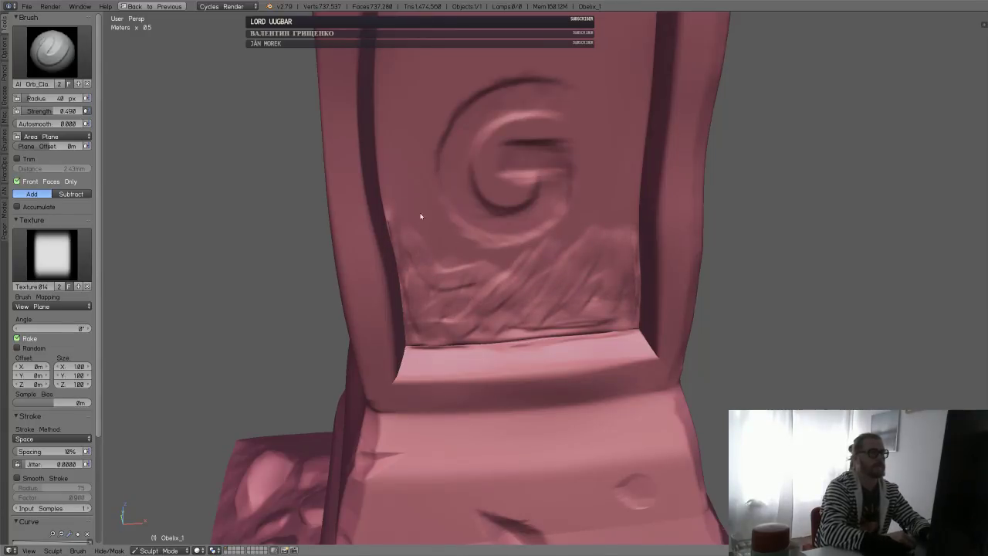
{"action": "middle_click_drag", "start_coordinate": [415, 200], "coordinate": [500, 243]}
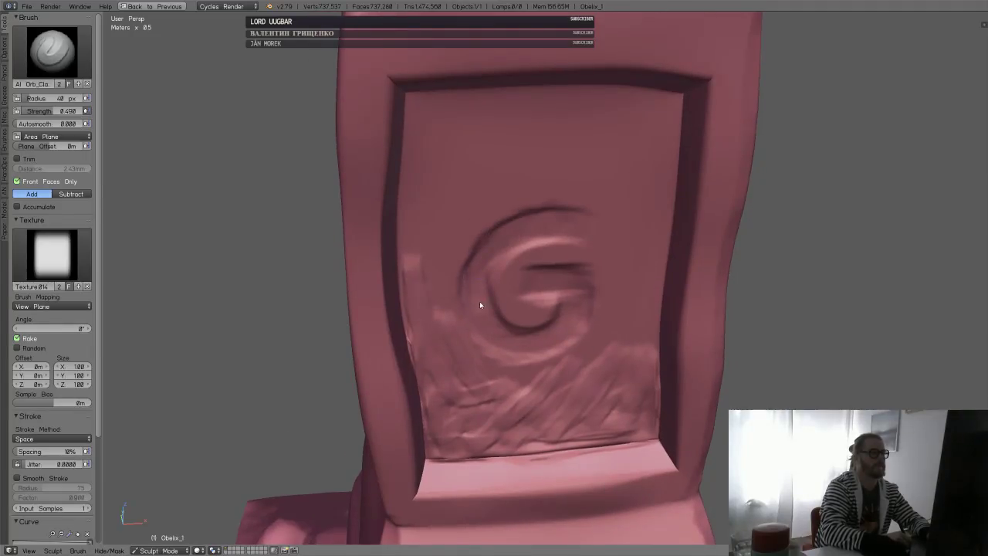
{"action": "left_click_drag", "start_coordinate": [480, 312], "coordinate": [578, 325]}
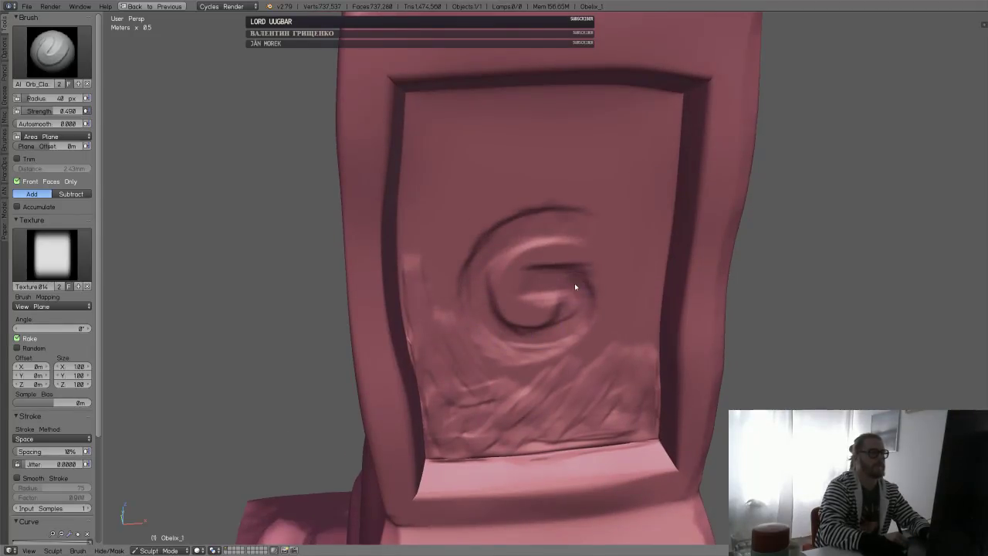
- Choose the Orb crack brush for sculpting on the sides of the obelisk away from the panel
{"action": "mouse_move", "coordinate": [657, 286]}
{"action": "middle_mouse_down"}
{"action": "mouse_move", "coordinate": [622, 265]}
{"action": "mouse_move", "coordinate": [545, 249]}
{"action": "mouse_move", "coordinate": [520, 276]}
{"action": "mouse_move", "coordinate": [523, 325]}
{"action": "mouse_move", "coordinate": [568, 236]}
{"action": "mouse_move", "coordinate": [523, 337]}
{"action": "mouse_move", "coordinate": [558, 271]}
{"action": "middle_mouse_up"}
{"action": "left_click", "coordinate": [52, 51]}
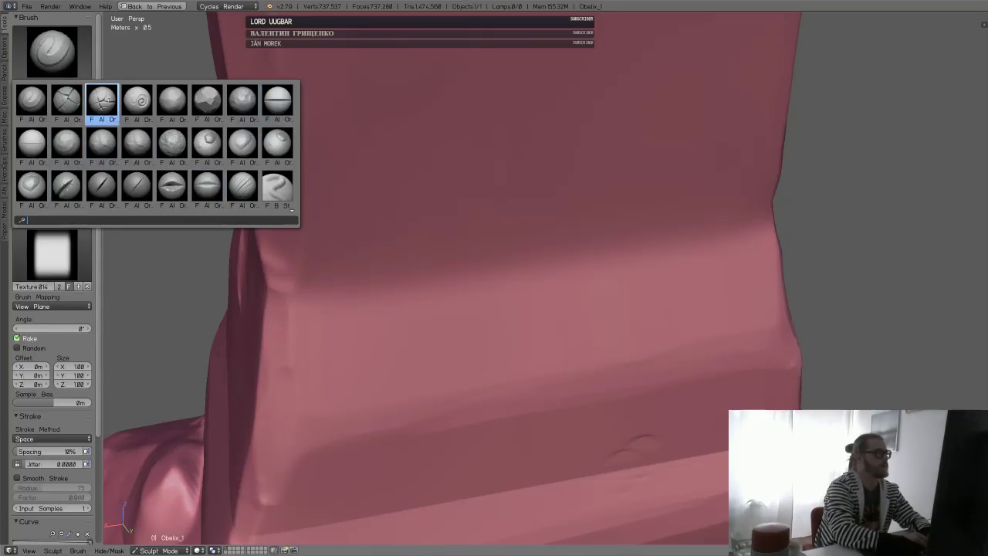
{"action": "left_click", "coordinate": [101, 103]}
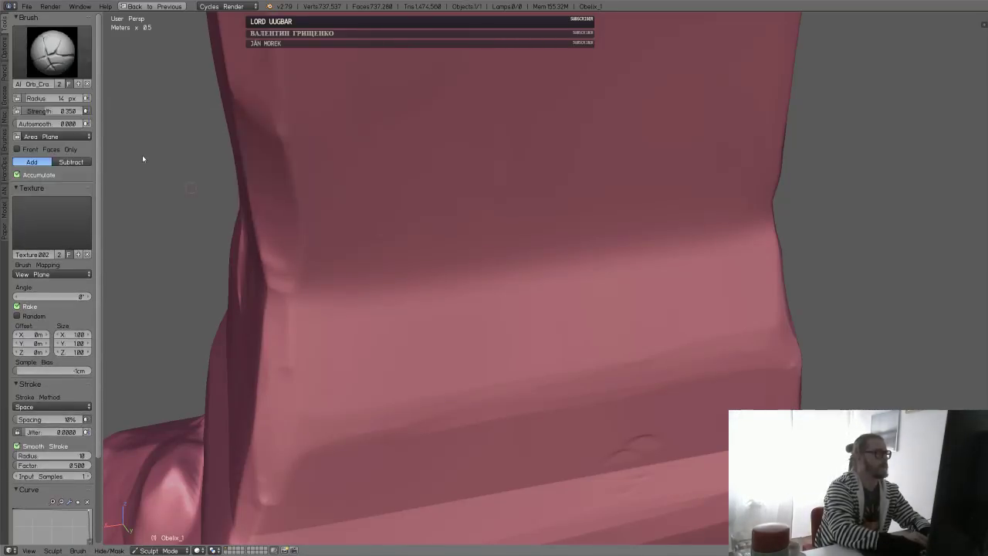
- Try small circular crack strokes on the sloped ledges of the base and undo each one
{"action": "mouse_move", "coordinate": [512, 373]}
{"action": "middle_mouse_down"}
{"action": "mouse_move", "coordinate": [512, 385]}
{"action": "mouse_move", "coordinate": [474, 403]}
{"action": "mouse_move", "coordinate": [538, 363]}
{"action": "mouse_move", "coordinate": [504, 334]}
{"action": "middle_mouse_up"}
{"action": "scroll", "coordinate": [494, 380], "scroll_direction": "up", "scroll_amount": 1}
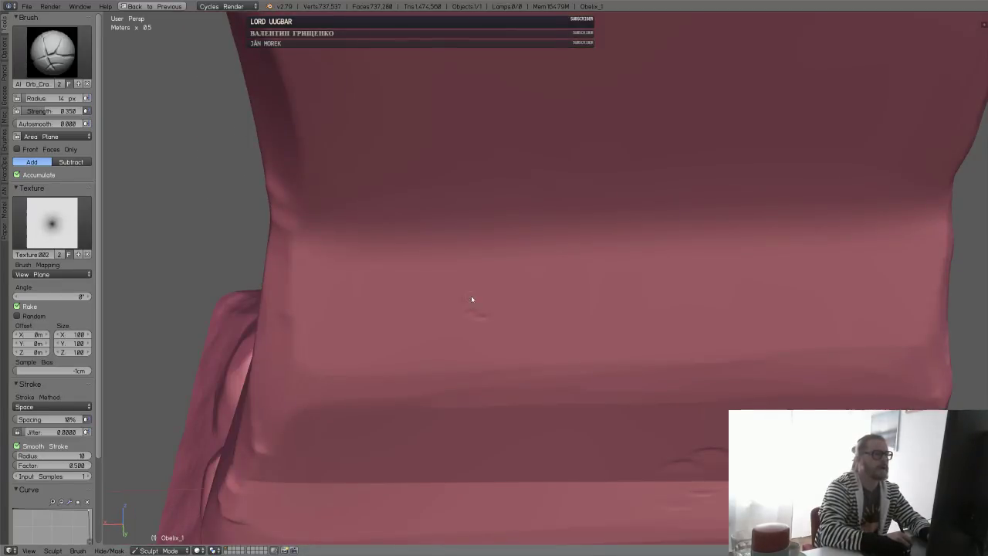
{"action": "key", "text": "ctrl+z"}
{"action": "mouse_move", "coordinate": [535, 339]}
{"action": "middle_mouse_down"}
{"action": "mouse_move", "coordinate": [536, 262]}
{"action": "mouse_move", "coordinate": [495, 342]}
{"action": "middle_mouse_up"}
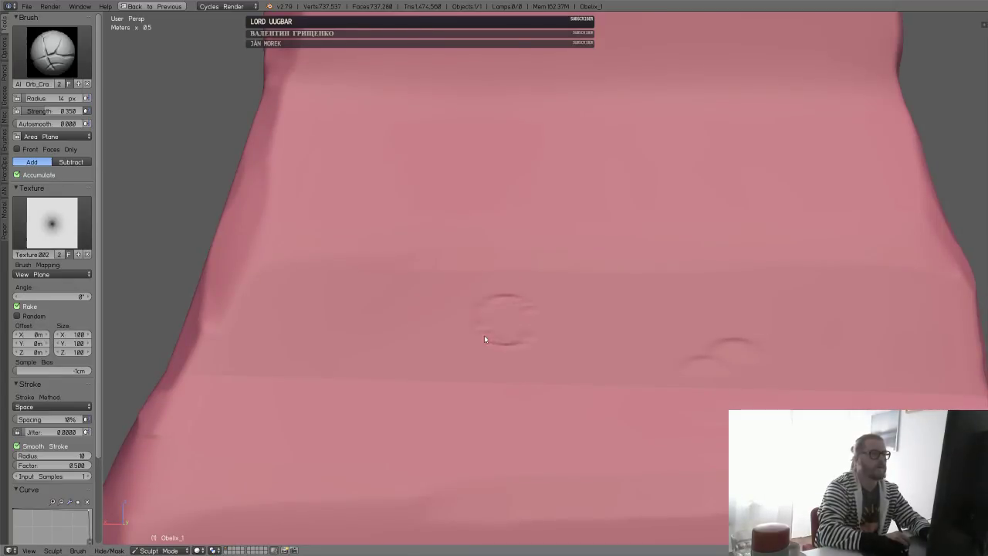
{"action": "key", "text": "ctrl+z"}
{"action": "mouse_move", "coordinate": [571, 282]}
{"action": "middle_mouse_down"}
{"action": "mouse_move", "coordinate": [567, 341]}
{"action": "mouse_move", "coordinate": [522, 291]}
{"action": "mouse_move", "coordinate": [454, 328]}
{"action": "mouse_move", "coordinate": [432, 302]}
{"action": "middle_mouse_up"}
{"action": "left_click", "coordinate": [422, 299]}
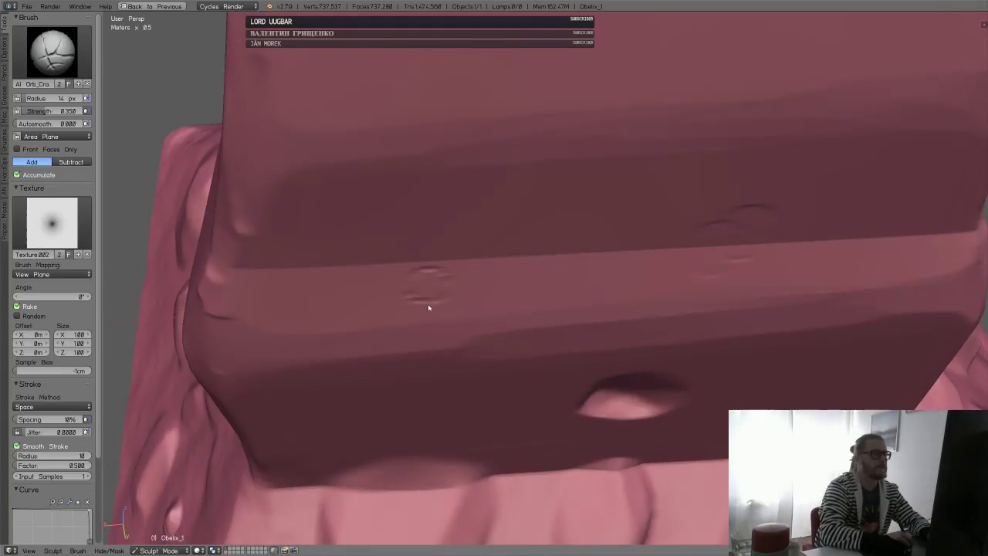
{"action": "key", "text": "ctrl+z"}
{"action": "middle_click_drag", "start_coordinate": [496, 365], "coordinate": [483, 434]}
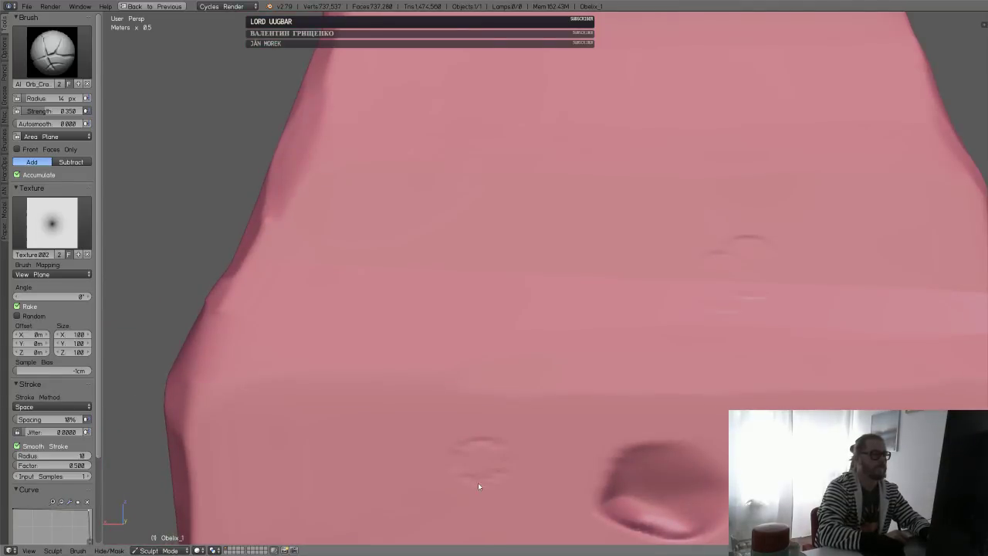
{"action": "key", "text": "ctrl+z"}
- Sculpt a small loop with short strokes low on the shaft's narrow side face and soften its lower end
{"action": "mouse_move", "coordinate": [573, 341]}
{"action": "middle_mouse_down"}
{"action": "mouse_move", "coordinate": [470, 346]}
{"action": "mouse_move", "coordinate": [571, 356]}
{"action": "mouse_move", "coordinate": [522, 340]}
{"action": "mouse_move", "coordinate": [467, 375]}
{"action": "mouse_move", "coordinate": [557, 335]}
{"action": "mouse_move", "coordinate": [518, 379]}
{"action": "mouse_move", "coordinate": [578, 358]}
{"action": "middle_mouse_up"}
{"action": "middle_click_drag", "start_coordinate": [625, 269], "coordinate": [543, 362], "text": "shift"}
{"action": "scroll", "coordinate": [586, 299], "scroll_direction": "up", "scroll_amount": 1}
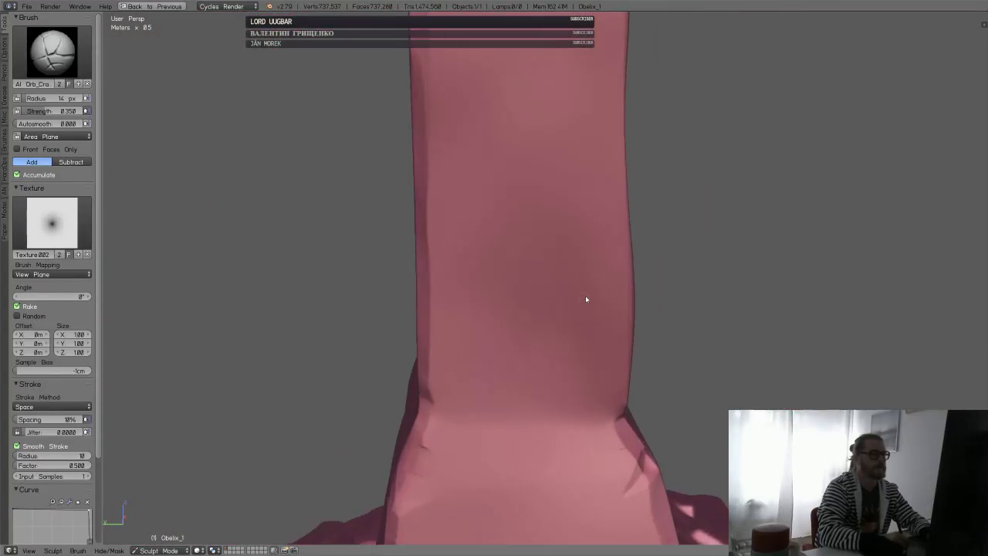
{"action": "scroll", "coordinate": [518, 399], "scroll_direction": "up", "scroll_amount": 2}
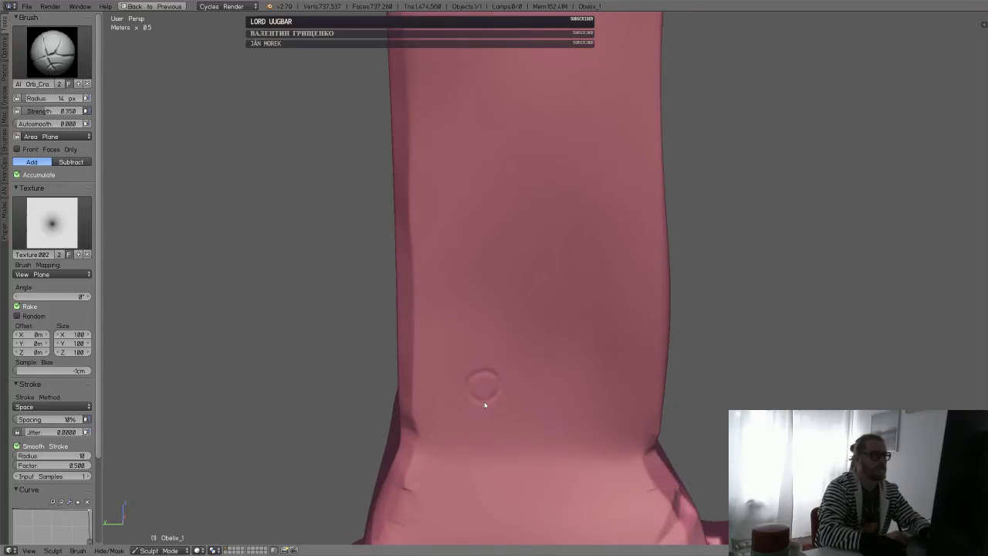
{"action": "scroll", "coordinate": [512, 418], "scroll_direction": "up", "scroll_amount": 2}
{"action": "mouse_move", "coordinate": [520, 416]}
{"action": "middle_mouse_down"}
{"action": "mouse_move", "coordinate": [551, 315]}
{"action": "mouse_move", "coordinate": [570, 296]}
{"action": "mouse_move", "coordinate": [480, 359]}
{"action": "middle_mouse_up"}
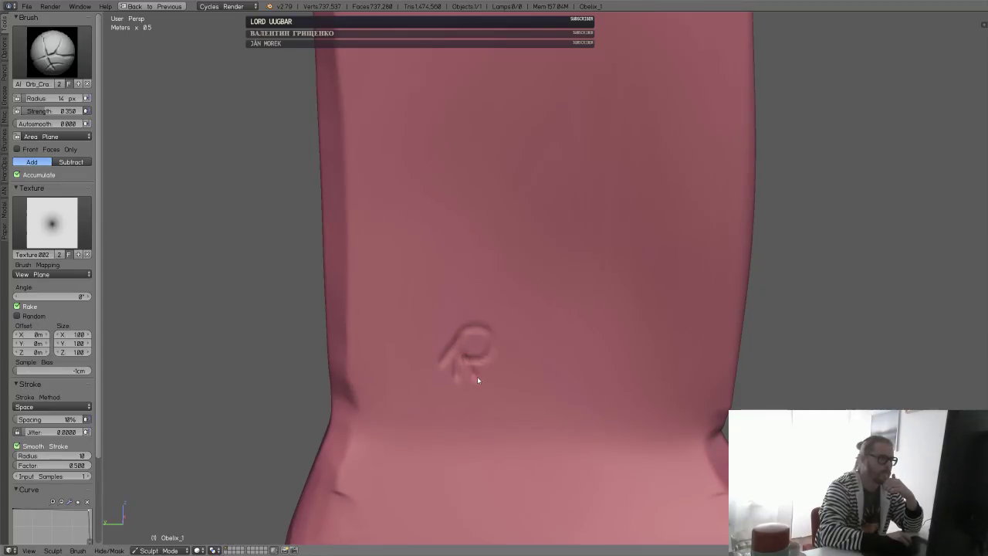
{"action": "mouse_move", "coordinate": [472, 377]}
{"action": "left_mouse_down", "text": "shift"}
{"action": "mouse_move", "coordinate": [483, 333]}
{"action": "mouse_move", "coordinate": [459, 357]}
{"action": "mouse_move", "coordinate": [460, 384]}
{"action": "left_mouse_up", "text": "shift"}
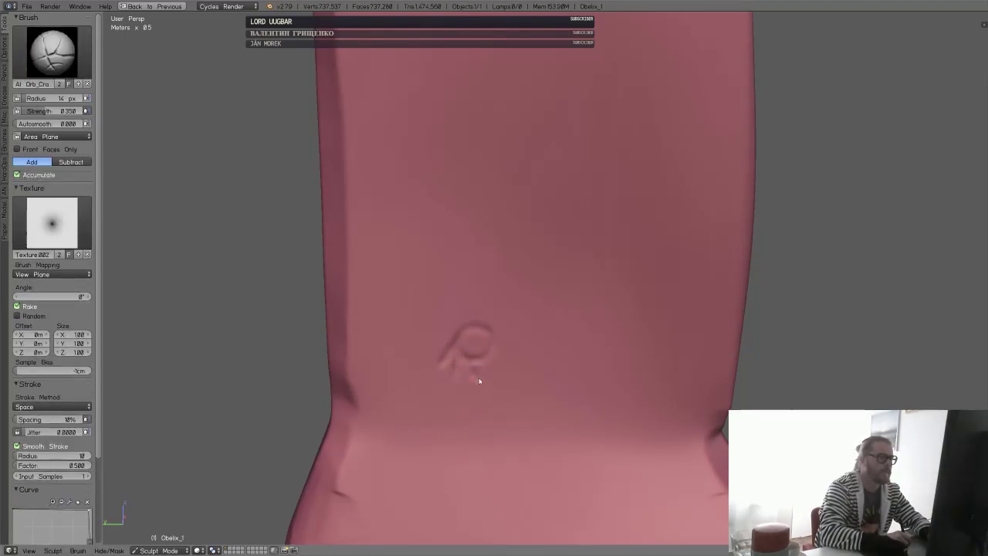
- Choose the Orb clay brush and cover the rest of the recessed panel around the letter G with rough strokes
{"action": "mouse_move", "coordinate": [666, 256]}
{"action": "middle_mouse_down"}
{"action": "mouse_move", "coordinate": [578, 331]}
{"action": "mouse_move", "coordinate": [595, 283]}
{"action": "mouse_move", "coordinate": [499, 302]}
{"action": "mouse_move", "coordinate": [527, 303]}
{"action": "mouse_move", "coordinate": [566, 267]}
{"action": "mouse_move", "coordinate": [579, 370]}
{"action": "middle_mouse_up"}
{"action": "scroll", "coordinate": [580, 370], "scroll_direction": "up", "scroll_amount": 2}
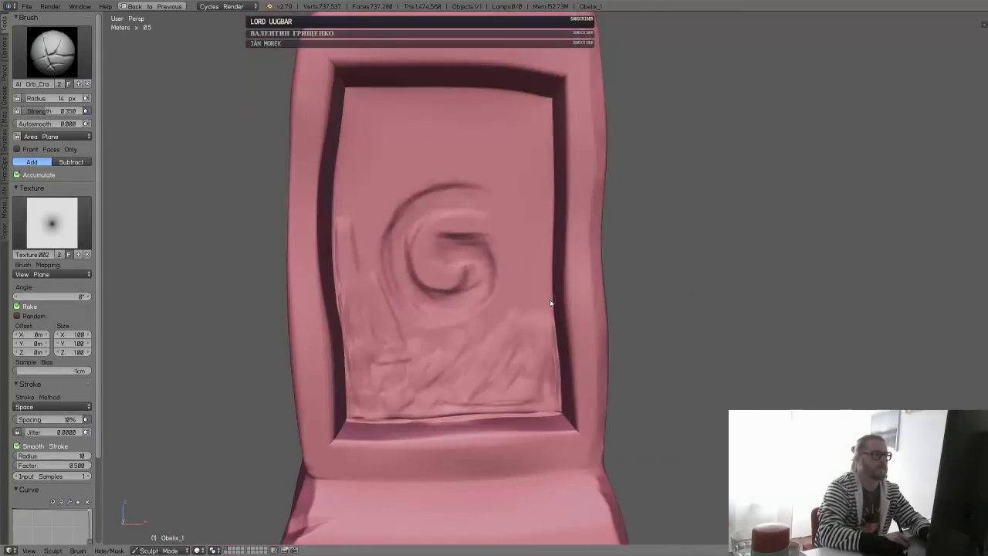
{"action": "left_click", "coordinate": [77, 55]}
{"action": "left_click", "coordinate": [66, 100]}
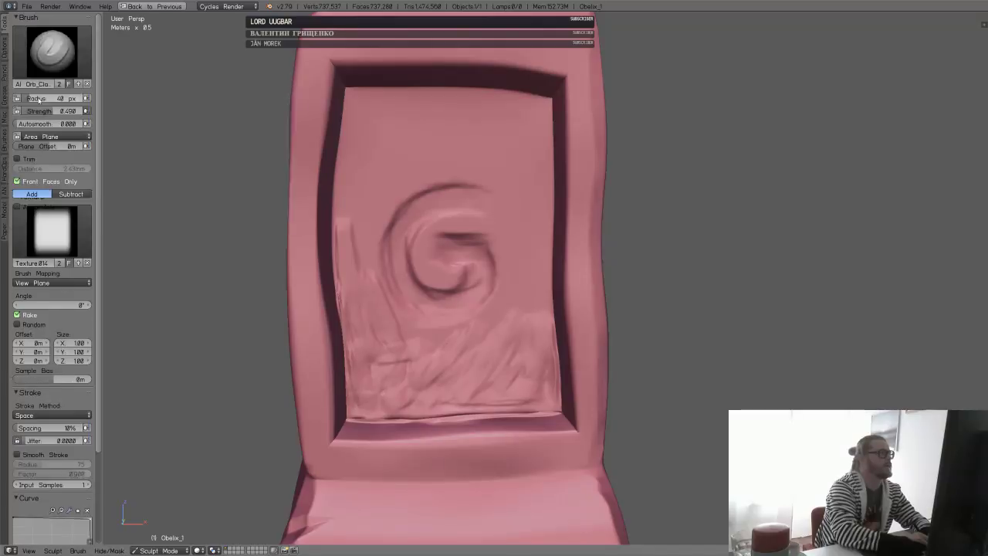
{"action": "mouse_move", "coordinate": [327, 190]}
{"action": "left_mouse_down"}
{"action": "mouse_move", "coordinate": [370, 247]}
{"action": "mouse_move", "coordinate": [401, 173]}
{"action": "mouse_move", "coordinate": [443, 148]}
{"action": "mouse_move", "coordinate": [350, 128]}
{"action": "left_mouse_up"}
{"action": "mouse_move", "coordinate": [381, 93]}
{"action": "left_mouse_down"}
{"action": "mouse_move", "coordinate": [436, 146]}
{"action": "mouse_move", "coordinate": [476, 165]}
{"action": "mouse_move", "coordinate": [535, 144]}
{"action": "mouse_move", "coordinate": [461, 108]}
{"action": "mouse_move", "coordinate": [483, 123]}
{"action": "mouse_move", "coordinate": [507, 218]}
{"action": "mouse_move", "coordinate": [545, 180]}
{"action": "mouse_move", "coordinate": [543, 282]}
{"action": "mouse_move", "coordinate": [527, 303]}
{"action": "mouse_move", "coordinate": [512, 254]}
{"action": "mouse_move", "coordinate": [481, 331]}
{"action": "mouse_move", "coordinate": [397, 343]}
{"action": "mouse_move", "coordinate": [436, 382]}
{"action": "left_mouse_up"}
- Choose the Orb flatten brush, set its strength to 0.656 and scrape down the clay strokes in the panel's lower area
{"action": "left_click", "coordinate": [51, 51]}
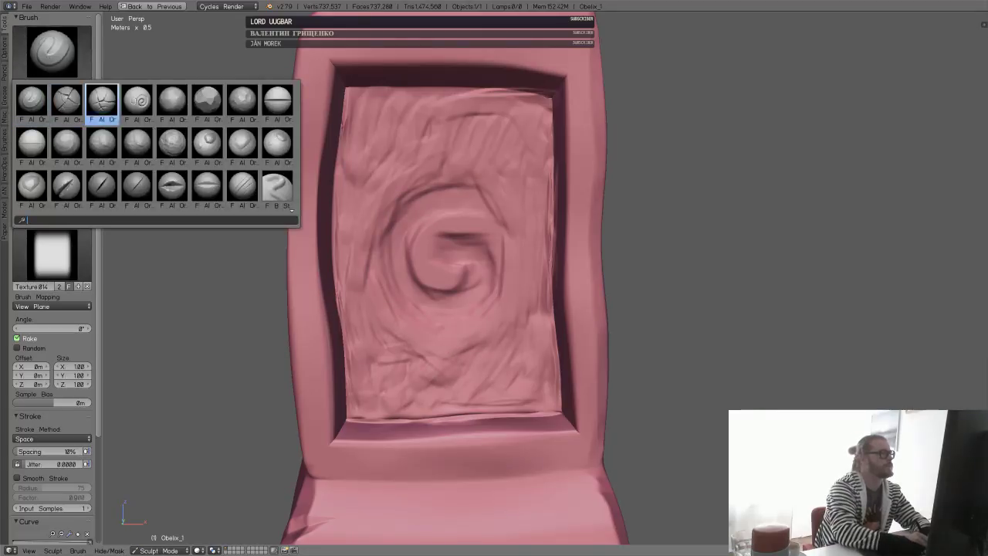
{"action": "left_click", "coordinate": [207, 99]}
{"action": "mouse_move", "coordinate": [358, 294]}
{"action": "left_mouse_down"}
{"action": "mouse_move", "coordinate": [349, 248]}
{"action": "mouse_move", "coordinate": [358, 358]}
{"action": "left_mouse_up"}
{"action": "key", "text": "shift+f"}
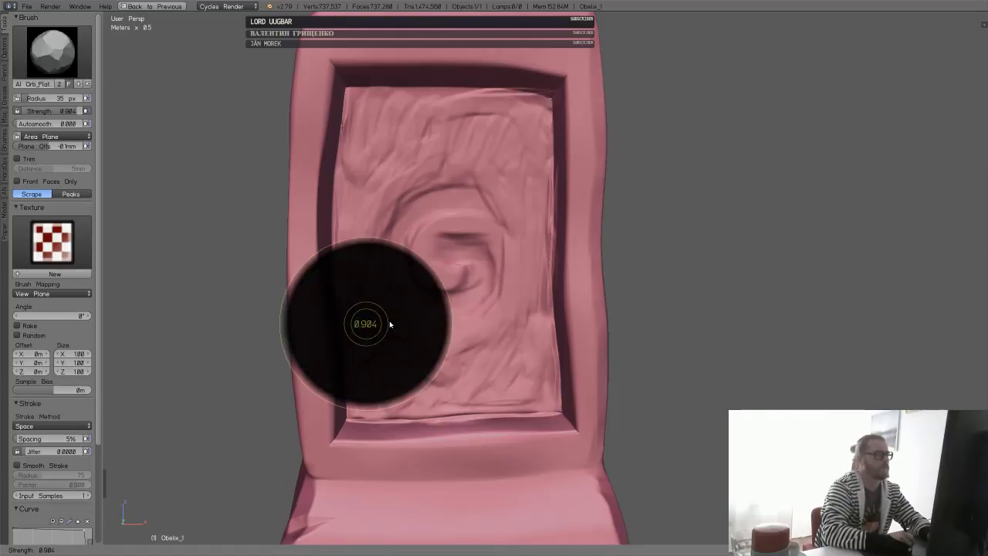
{"action": "left_click", "coordinate": [383, 338]}
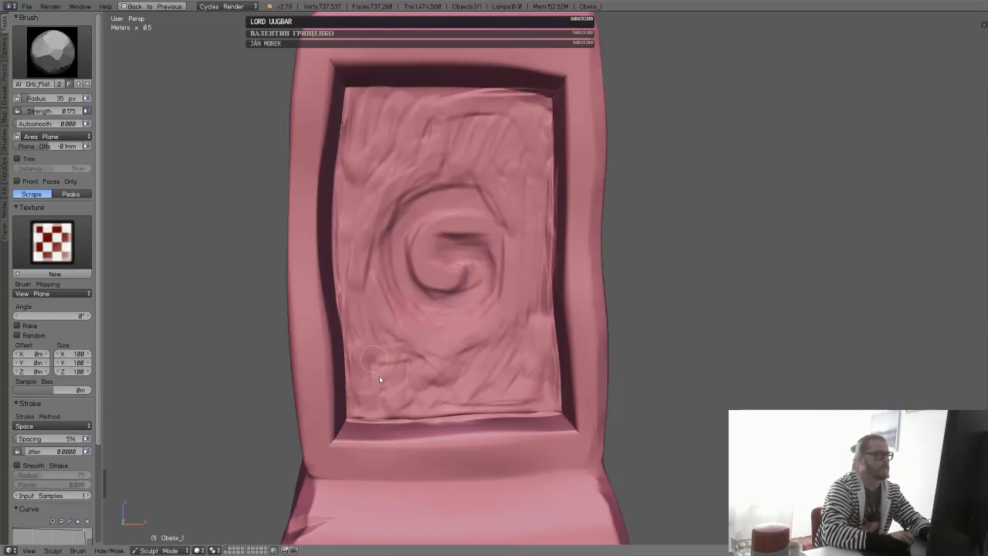
{"action": "key", "text": "shift+f"}
{"action": "left_click", "coordinate": [365, 330]}
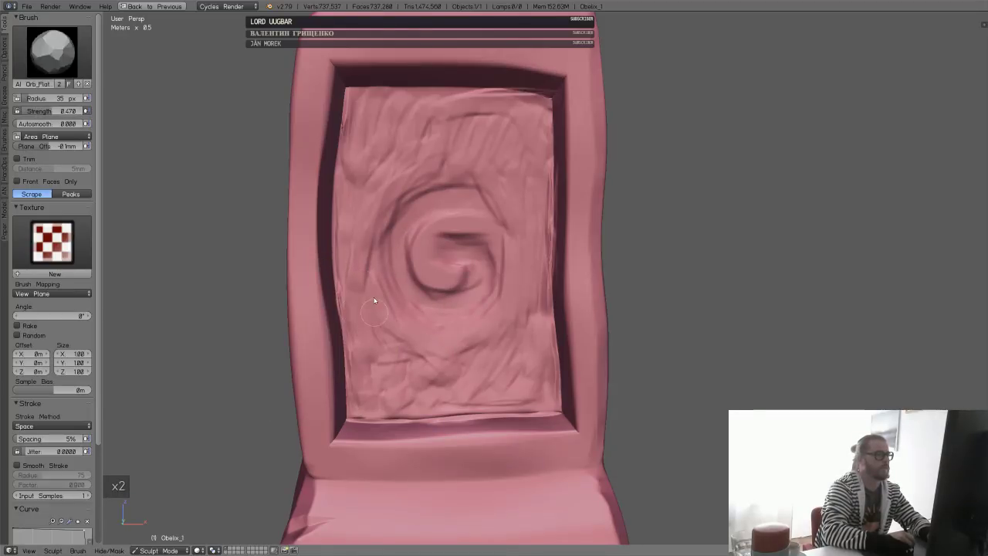
{"action": "key", "text": "shift+f"}
{"action": "left_click", "coordinate": [387, 380]}
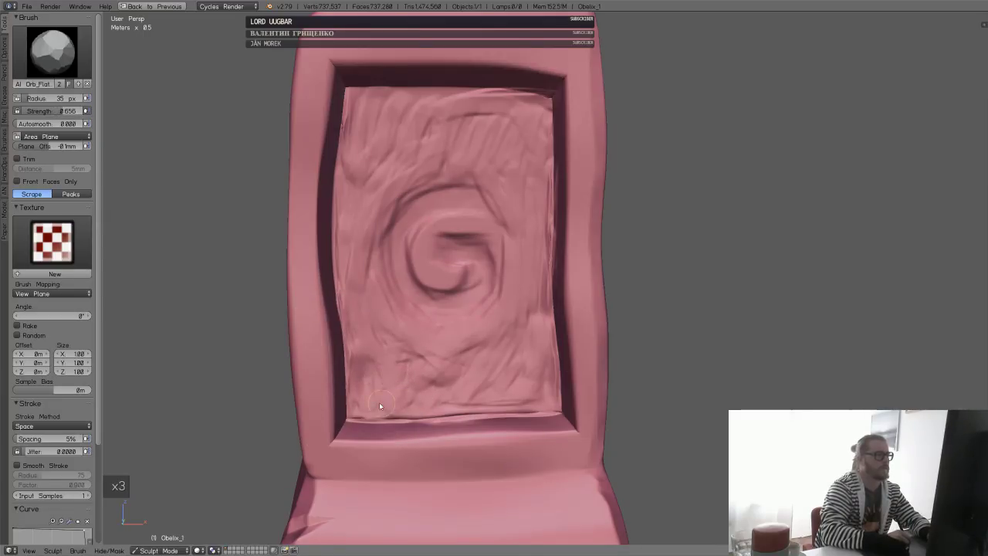
{"action": "left_click_drag", "start_coordinate": [421, 372], "coordinate": [463, 361]}
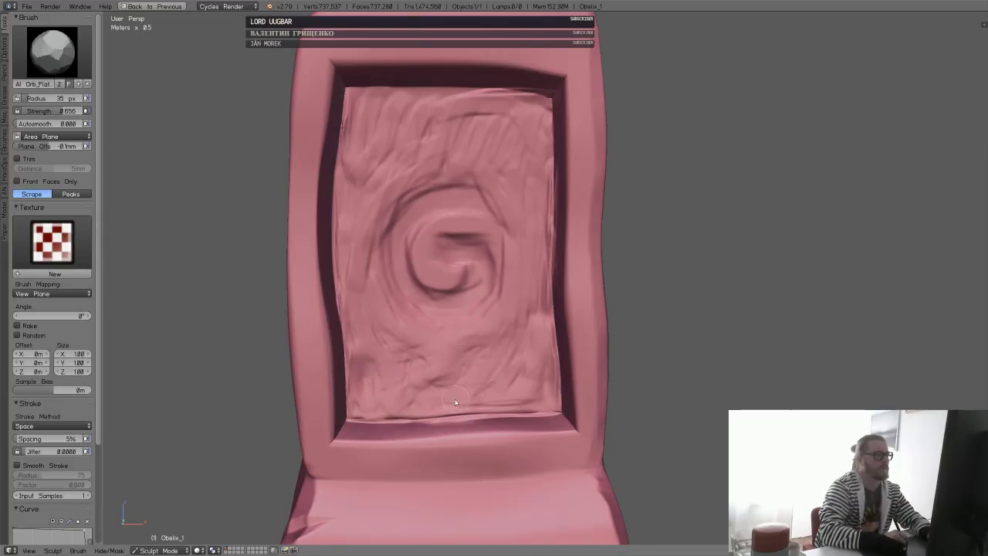
- Smooth the clay strokes along the panel's bottom and left edges up to the upper left corner
{"action": "key", "text": "s"}
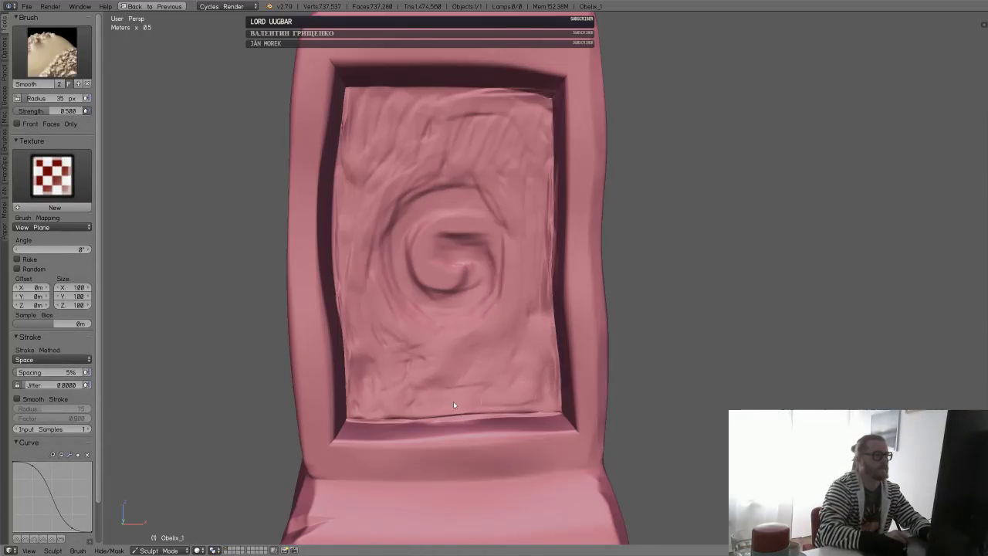
{"action": "middle_click_drag", "start_coordinate": [426, 396], "coordinate": [348, 433]}
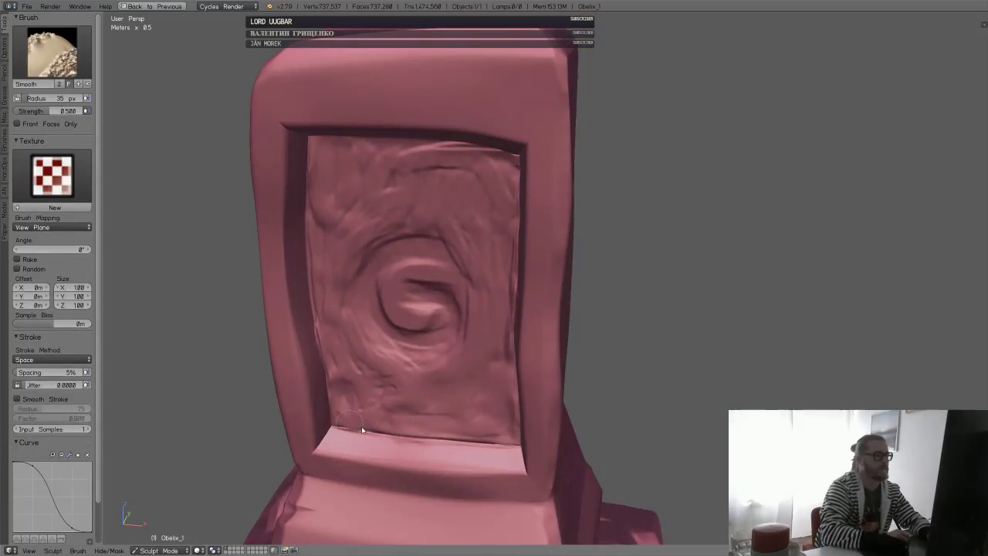
{"action": "mouse_move", "coordinate": [324, 325]}
{"action": "left_mouse_down", "text": "shift"}
{"action": "mouse_move", "coordinate": [316, 329]}
{"action": "mouse_move", "coordinate": [313, 302]}
{"action": "mouse_move", "coordinate": [327, 383]}
{"action": "left_mouse_up", "text": "shift"}
{"action": "middle_click_drag", "start_coordinate": [324, 366], "coordinate": [368, 263]}
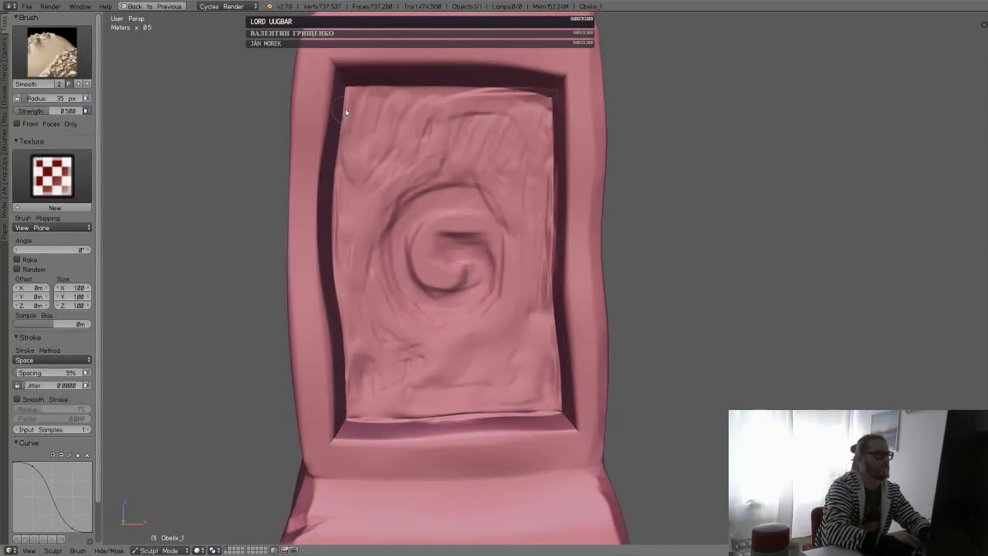
{"action": "left_click_drag", "start_coordinate": [346, 111], "coordinate": [344, 143], "text": "shift"}
- Raise the flatten brush's strength, set its radius to 61 px and flatten the rough strokes around the letter G, undoing the last strokes
{"action": "left_click_drag", "start_coordinate": [429, 111], "coordinate": [484, 112]}
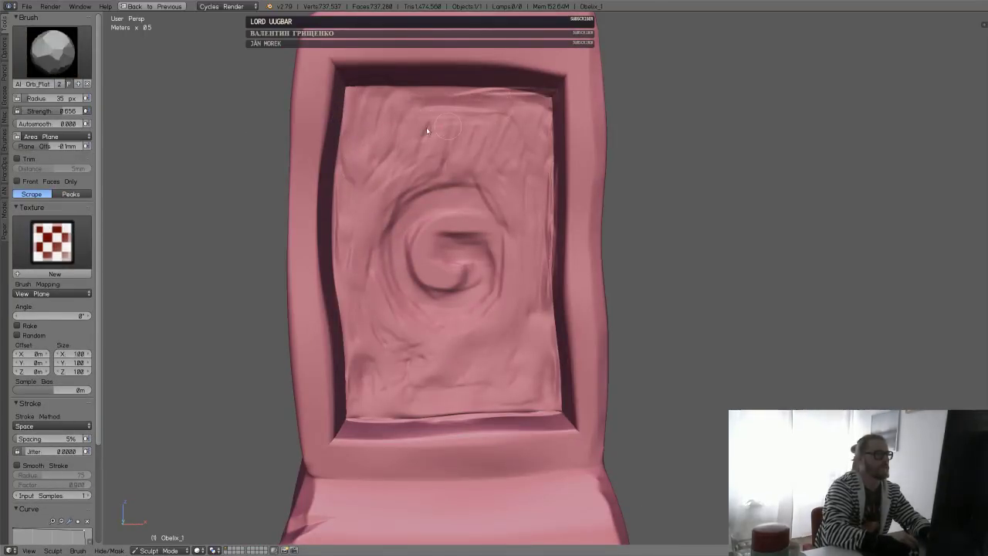
{"action": "key", "text": "shift+f"}
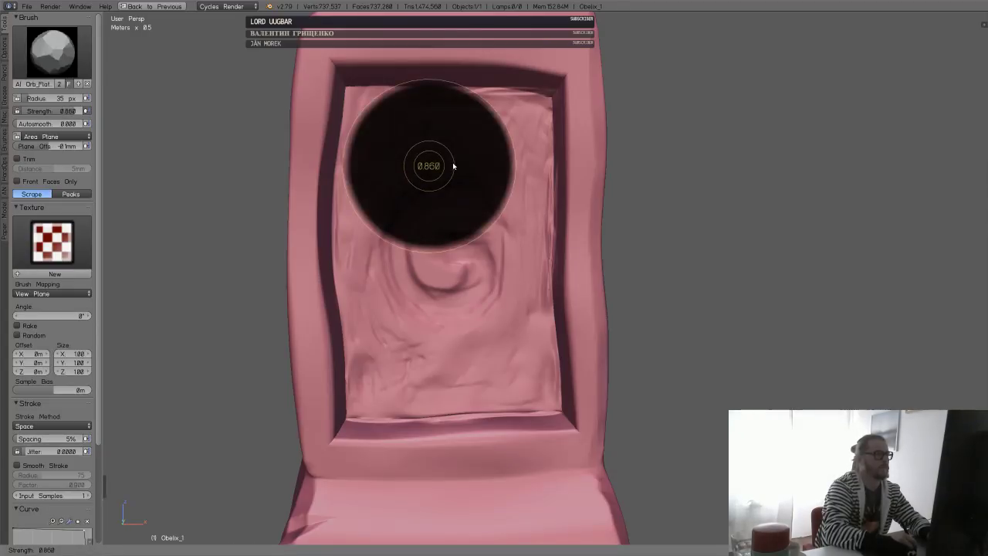
{"action": "left_click", "coordinate": [453, 166]}
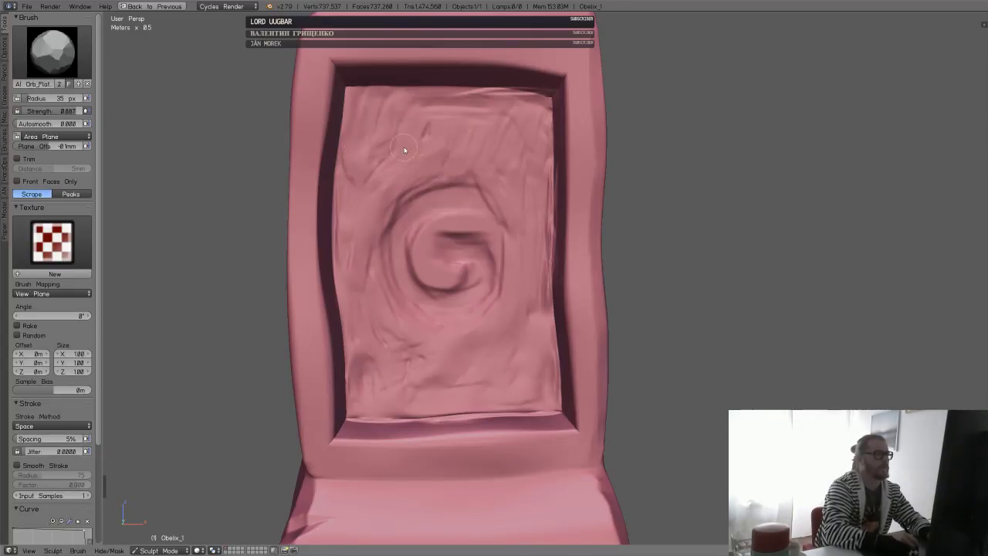
{"action": "key", "text": "f"}
{"action": "left_click", "coordinate": [427, 137]}
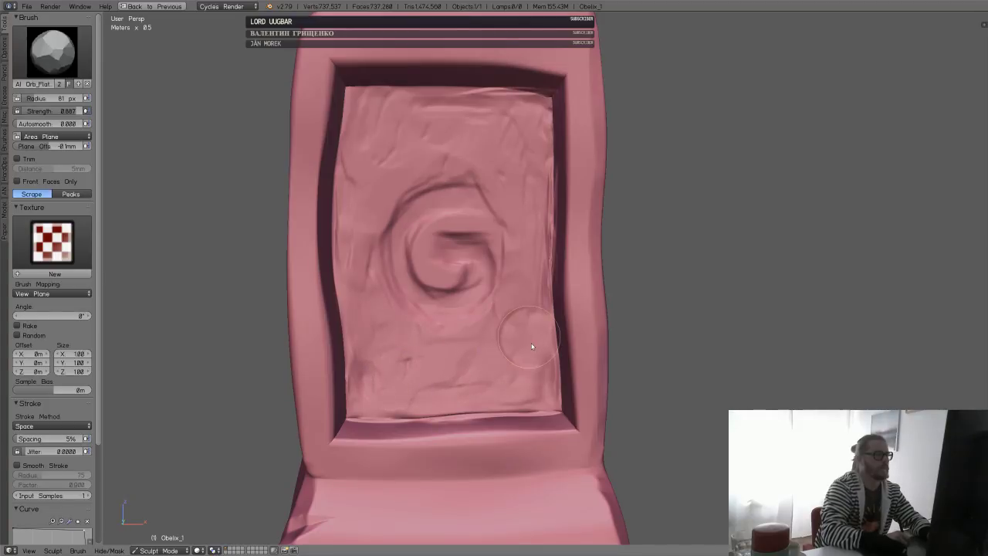
{"action": "mouse_move", "coordinate": [530, 339]}
{"action": "left_mouse_down"}
{"action": "mouse_move", "coordinate": [517, 330]}
{"action": "mouse_move", "coordinate": [443, 359]}
{"action": "mouse_move", "coordinate": [412, 360]}
{"action": "mouse_move", "coordinate": [478, 331]}
{"action": "left_mouse_up"}
{"action": "key", "text": "ctrl+z"}
{"action": "key", "text": "ctrl+z"}
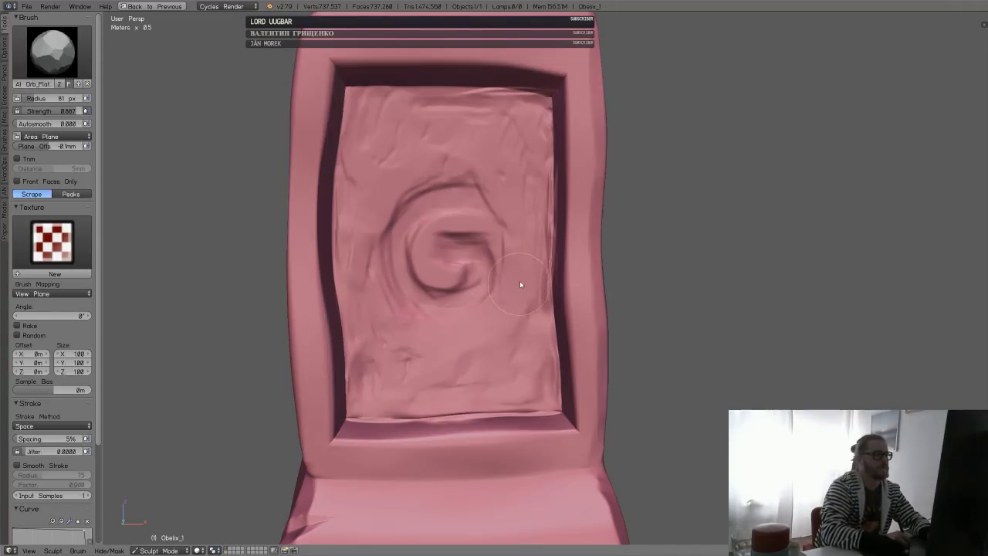
- Enter Edit Mode and select the edge loops along all four sides of the recessed panel's inner face
{"action": "key", "text": "Tab"}
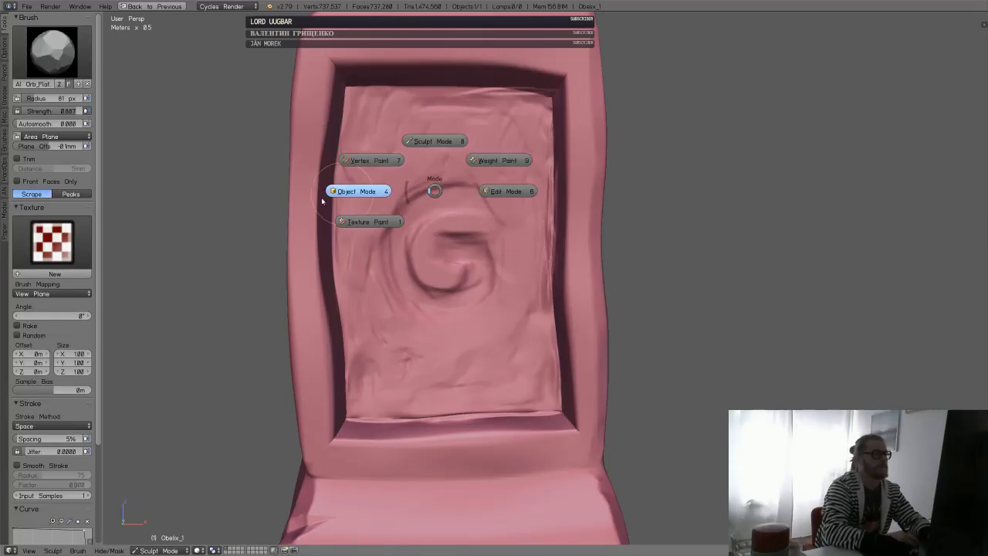
{"action": "left_click", "coordinate": [405, 187]}
{"action": "mouse_move", "coordinate": [639, 222]}
{"action": "middle_mouse_down"}
{"action": "mouse_move", "coordinate": [589, 247]}
{"action": "mouse_move", "coordinate": [679, 208]}
{"action": "mouse_move", "coordinate": [636, 224]}
{"action": "middle_mouse_up"}
{"action": "right_click", "coordinate": [568, 221], "text": "alt"}
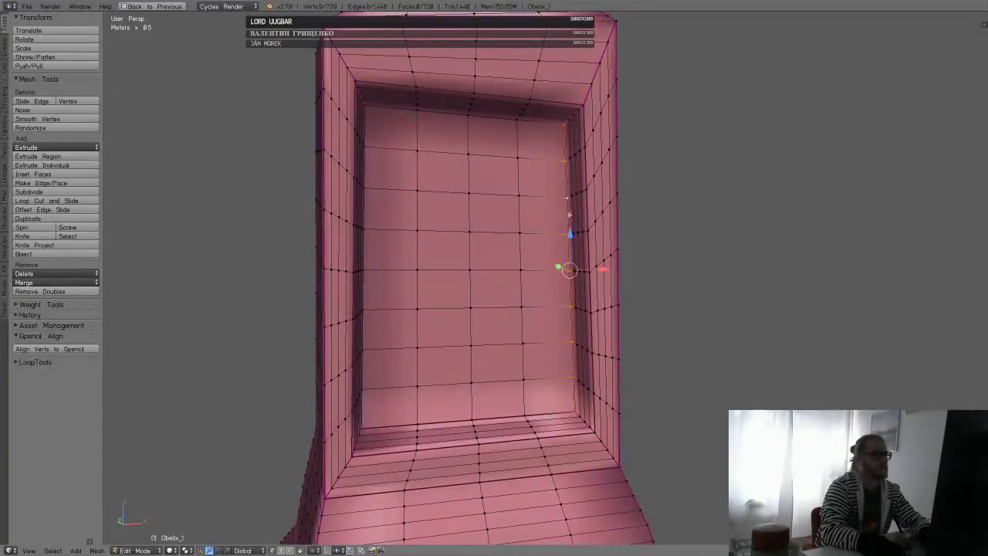
{"action": "right_click", "coordinate": [536, 122], "text": "alt+shift"}
{"action": "middle_click_drag", "start_coordinate": [375, 229], "coordinate": [333, 262]}
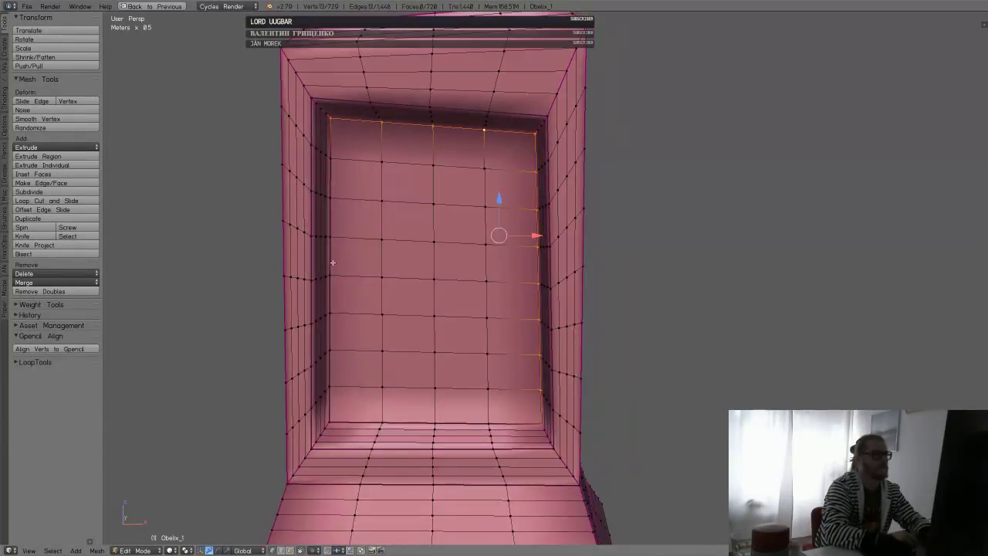
{"action": "right_click", "coordinate": [331, 264], "text": "alt+shift"}
{"action": "right_click", "coordinate": [367, 418], "text": "alt+shift"}
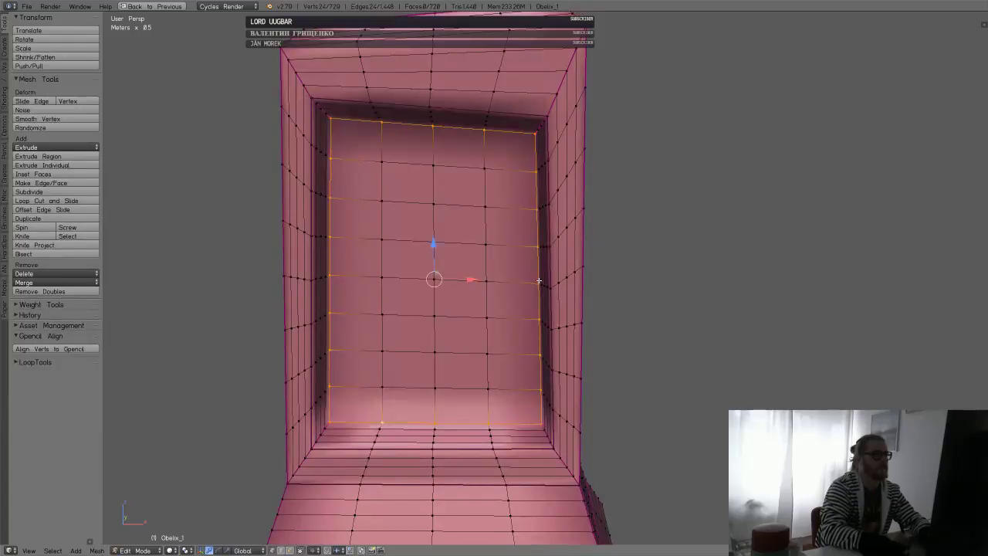
- Adjust the edge crease of the selected panel border, checking the sculpted surface in Object Mode, and deselect everything
{"action": "key", "text": "s"}
{"action": "right_click", "coordinate": [861, 150]}
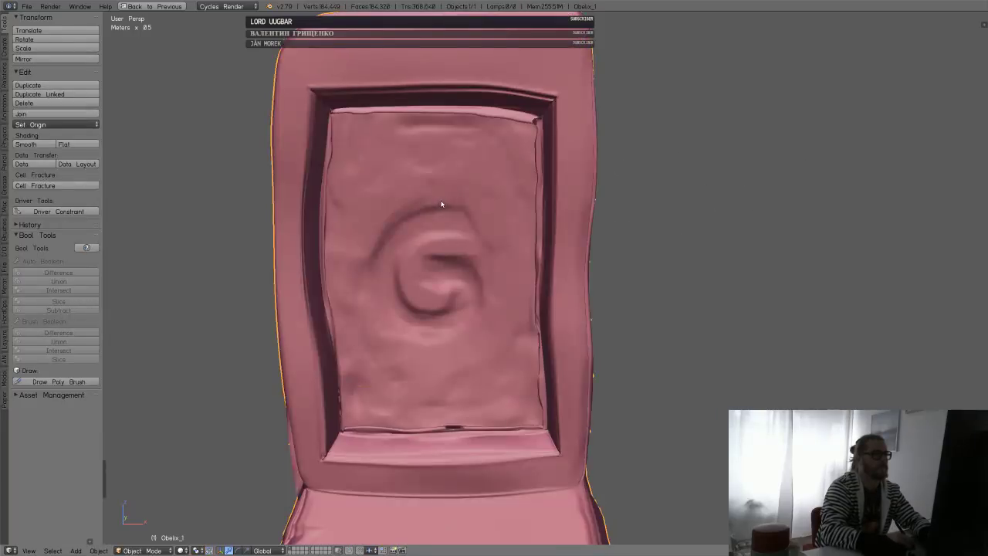
{"action": "key", "text": "ctrl+Tab"}
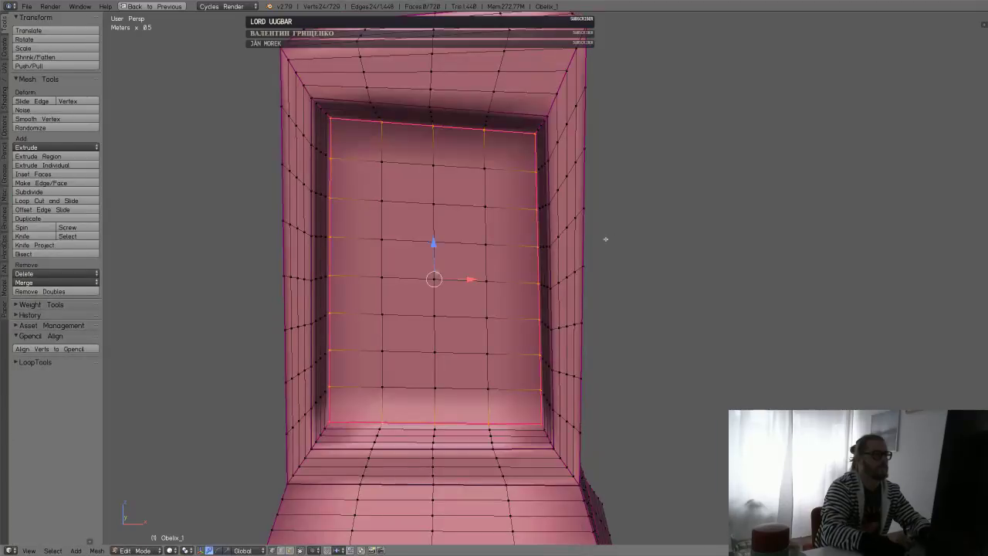
{"action": "key", "text": "shift+e"}
{"action": "left_click", "coordinate": [561, 225]}
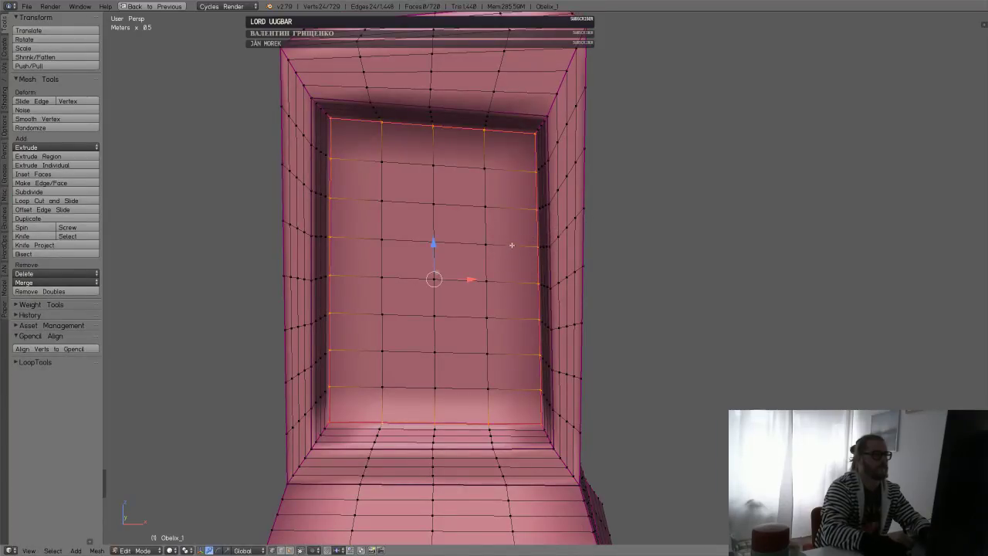
{"action": "key", "text": "a"}
- Return to Sculpt Mode and smooth the jagged seams along the panel's top, sides and bottom ledge
{"action": "middle_click_drag", "start_coordinate": [511, 246], "coordinate": [516, 335]}
{"action": "key", "text": "Tab"}
{"action": "left_click", "coordinate": [438, 232]}
{"action": "key", "text": "Tab"}
{"action": "left_click", "coordinate": [508, 157]}
{"action": "scroll", "coordinate": [544, 199], "scroll_direction": "up", "scroll_amount": 2}
{"action": "left_click_drag", "start_coordinate": [324, 504], "coordinate": [470, 498], "text": "shift"}
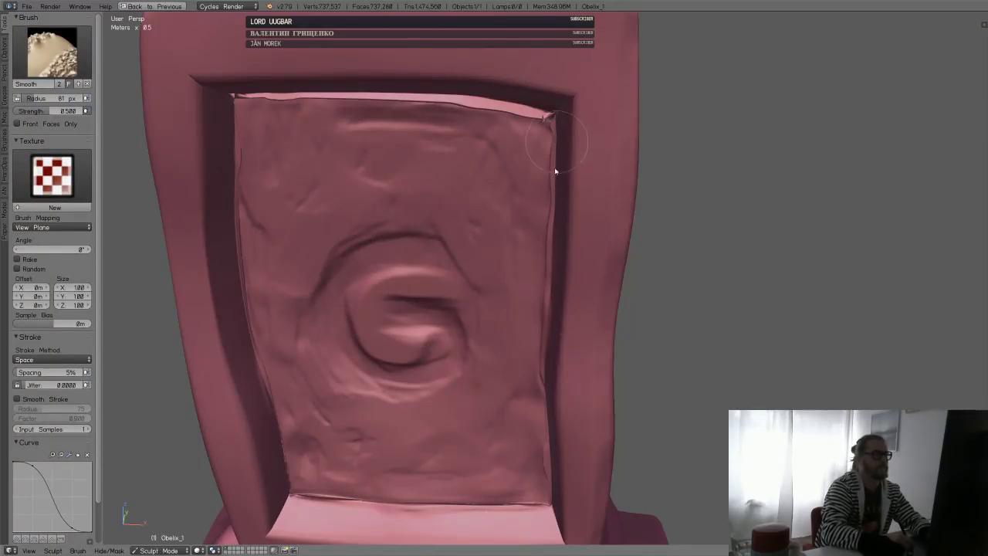
{"action": "mouse_move", "coordinate": [546, 133]}
{"action": "left_mouse_down"}
{"action": "mouse_move", "coordinate": [543, 117]}
{"action": "mouse_move", "coordinate": [372, 99]}
{"action": "mouse_move", "coordinate": [390, 102]}
{"action": "mouse_move", "coordinate": [239, 100]}
{"action": "mouse_move", "coordinate": [326, 95]}
{"action": "mouse_move", "coordinate": [255, 108]}
{"action": "left_mouse_up"}
{"action": "mouse_move", "coordinate": [242, 207]}
{"action": "left_mouse_down"}
{"action": "mouse_move", "coordinate": [249, 302]}
{"action": "mouse_move", "coordinate": [280, 456]}
{"action": "mouse_move", "coordinate": [275, 358]}
{"action": "mouse_move", "coordinate": [281, 448]}
{"action": "left_mouse_up"}
{"action": "mouse_move", "coordinate": [362, 502]}
{"action": "left_mouse_down", "text": "shift"}
{"action": "mouse_move", "coordinate": [293, 493]}
{"action": "mouse_move", "coordinate": [544, 506]}
{"action": "left_mouse_up", "text": "shift"}
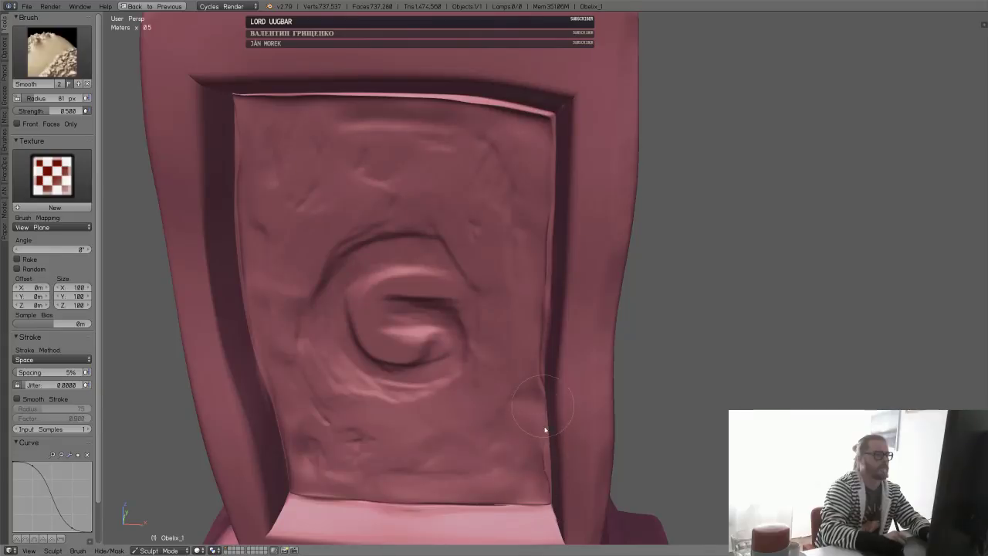
{"action": "mouse_move", "coordinate": [527, 410]}
{"action": "middle_mouse_down"}
{"action": "mouse_move", "coordinate": [512, 357]}
{"action": "mouse_move", "coordinate": [577, 308]}
{"action": "mouse_move", "coordinate": [503, 329]}
{"action": "mouse_move", "coordinate": [543, 308]}
{"action": "mouse_move", "coordinate": [440, 196]}
{"action": "middle_mouse_up"}
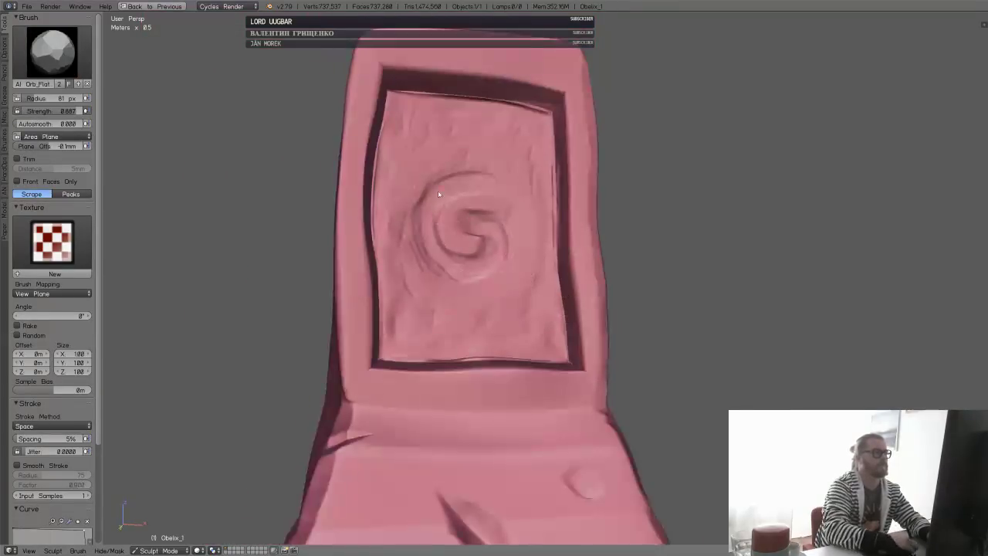
{"action": "left_click", "coordinate": [64, 44]}
{"action": "left_click", "coordinate": [243, 116]}
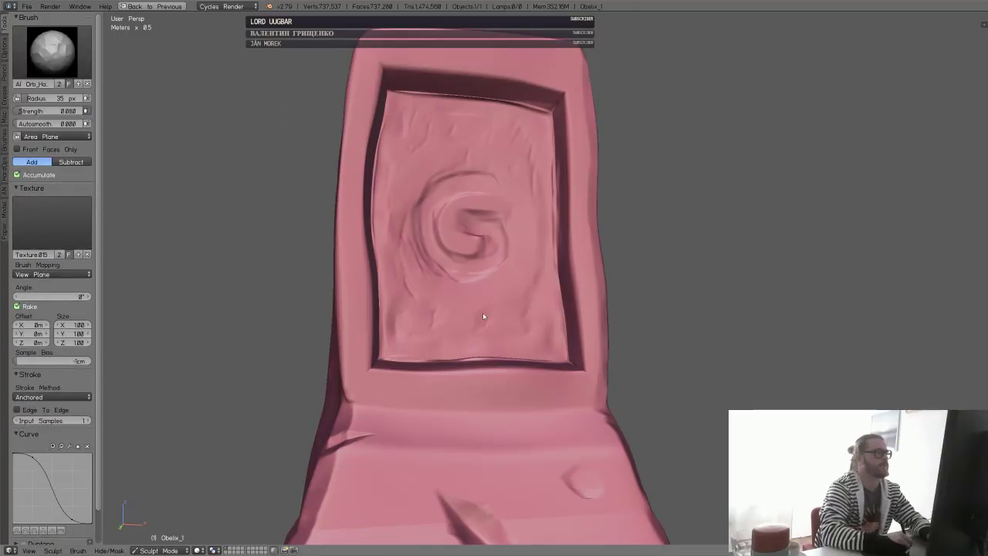
{"action": "middle_click_drag", "start_coordinate": [483, 315], "coordinate": [485, 308]}
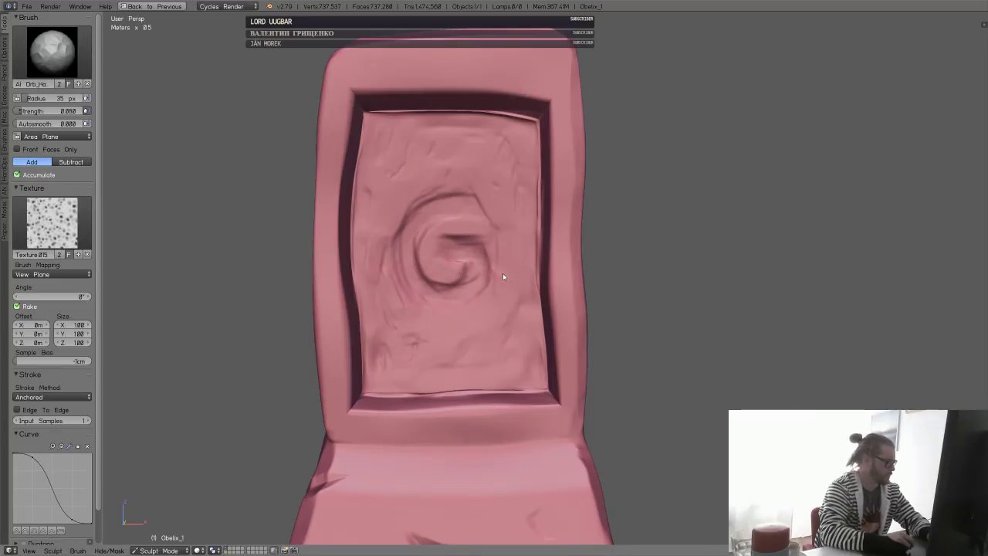
{"action": "mouse_move", "coordinate": [500, 272]}
{"action": "middle_mouse_down"}
{"action": "mouse_move", "coordinate": [483, 268]}
{"action": "mouse_move", "coordinate": [489, 292]}
{"action": "mouse_move", "coordinate": [490, 270]}
{"action": "middle_mouse_up"}
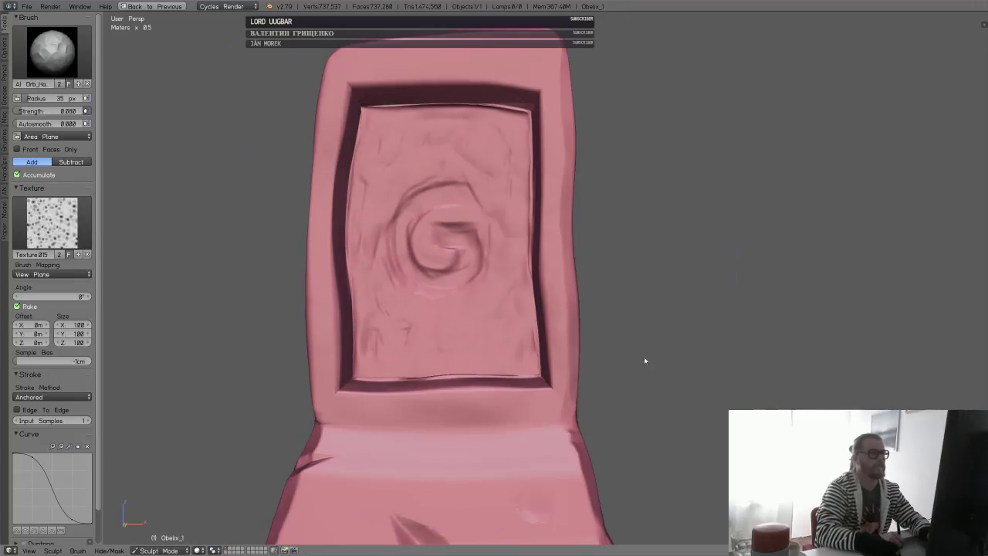
{"action": "mouse_move", "coordinate": [483, 268]}
{"action": "middle_mouse_down"}
{"action": "mouse_move", "coordinate": [562, 304]}
{"action": "mouse_move", "coordinate": [541, 296]}
{"action": "middle_mouse_up"}
- With the Mask brush at 126 px radius and 0.893 strength, mask the recessed panel's face around the letter G
{"action": "key", "text": "m"}
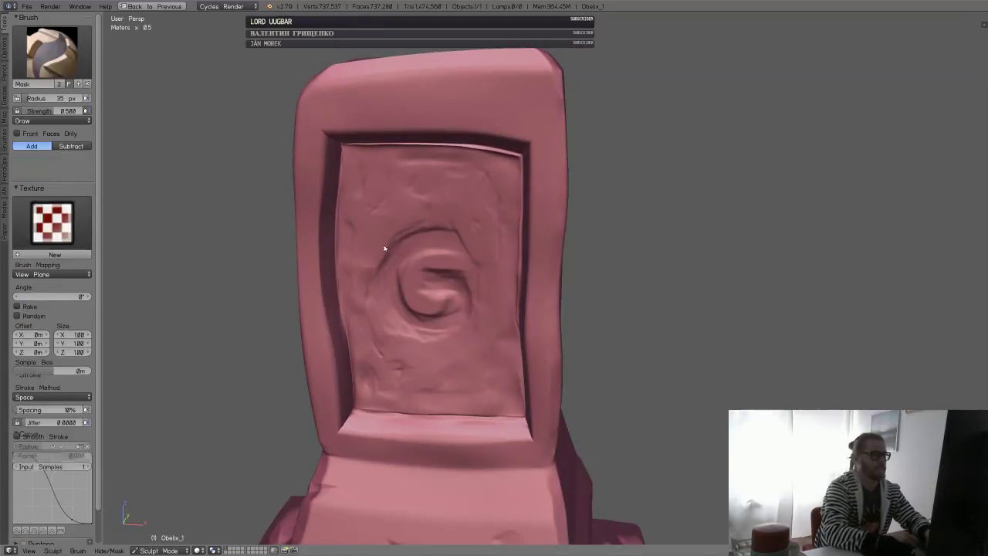
{"action": "mouse_move", "coordinate": [346, 165]}
{"action": "left_mouse_down"}
{"action": "mouse_move", "coordinate": [347, 228]}
{"action": "mouse_move", "coordinate": [357, 179]}
{"action": "mouse_move", "coordinate": [378, 249]}
{"action": "mouse_move", "coordinate": [409, 248]}
{"action": "mouse_move", "coordinate": [372, 296]}
{"action": "mouse_move", "coordinate": [365, 287]}
{"action": "mouse_move", "coordinate": [377, 379]}
{"action": "mouse_move", "coordinate": [434, 363]}
{"action": "mouse_move", "coordinate": [410, 396]}
{"action": "mouse_move", "coordinate": [501, 399]}
{"action": "mouse_move", "coordinate": [489, 375]}
{"action": "mouse_move", "coordinate": [502, 396]}
{"action": "mouse_move", "coordinate": [501, 249]}
{"action": "mouse_move", "coordinate": [468, 208]}
{"action": "mouse_move", "coordinate": [468, 181]}
{"action": "mouse_move", "coordinate": [408, 170]}
{"action": "mouse_move", "coordinate": [489, 176]}
{"action": "mouse_move", "coordinate": [362, 206]}
{"action": "mouse_move", "coordinate": [448, 194]}
{"action": "mouse_move", "coordinate": [484, 233]}
{"action": "left_mouse_up"}
{"action": "key", "text": "f"}
{"action": "left_click", "coordinate": [417, 198]}
{"action": "key", "text": "shift+f"}
{"action": "left_click", "coordinate": [375, 209]}
{"action": "left_click_drag", "start_coordinate": [487, 302], "coordinate": [502, 347]}
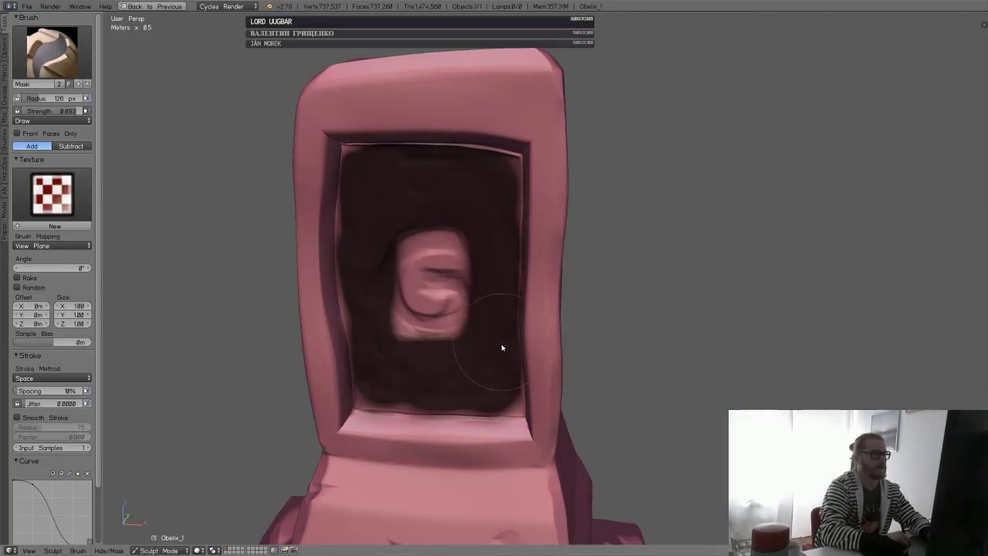
{"action": "middle_click_drag", "start_coordinate": [502, 346], "coordinate": [532, 317]}
{"action": "middle_click_drag", "start_coordinate": [432, 347], "coordinate": [362, 362]}
{"action": "mouse_move", "coordinate": [368, 368]}
{"action": "left_mouse_down"}
{"action": "mouse_move", "coordinate": [401, 369]}
{"action": "mouse_move", "coordinate": [375, 316]}
{"action": "mouse_move", "coordinate": [460, 309]}
{"action": "mouse_move", "coordinate": [375, 311]}
{"action": "mouse_move", "coordinate": [396, 336]}
{"action": "left_mouse_up"}
{"action": "middle_click_drag", "start_coordinate": [396, 337], "coordinate": [450, 346]}
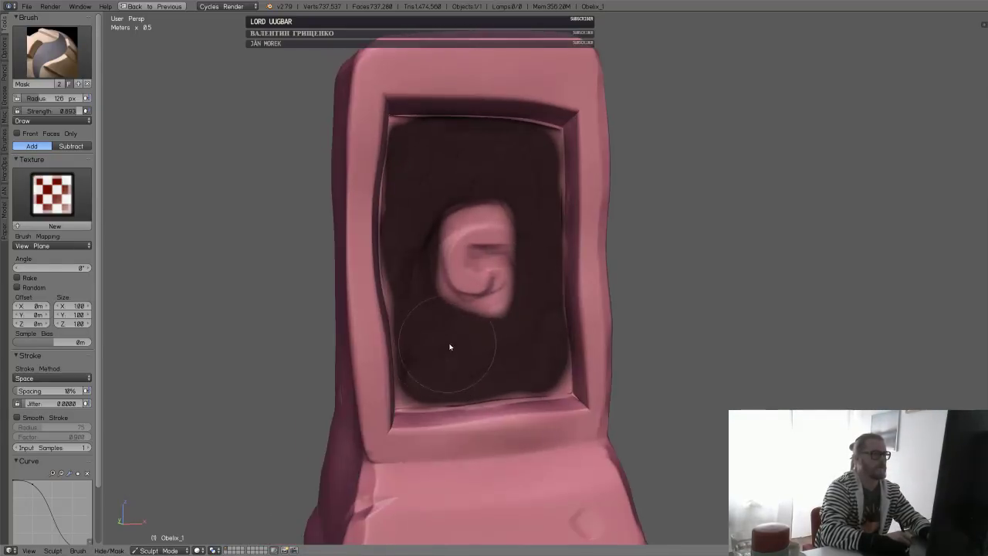
- Refine the mask around and inside the letter G with a 48 px radius so only the letter is exposed, and invert the mask
{"action": "key", "text": "f"}
{"action": "left_click", "coordinate": [451, 254]}
{"action": "mouse_move", "coordinate": [447, 236]}
{"action": "left_mouse_down", "text": "ctrl"}
{"action": "mouse_move", "coordinate": [445, 282]}
{"action": "mouse_move", "coordinate": [486, 304]}
{"action": "mouse_move", "coordinate": [482, 260]}
{"action": "left_mouse_up", "text": "ctrl"}
{"action": "middle_click_drag", "start_coordinate": [489, 267], "coordinate": [476, 280]}
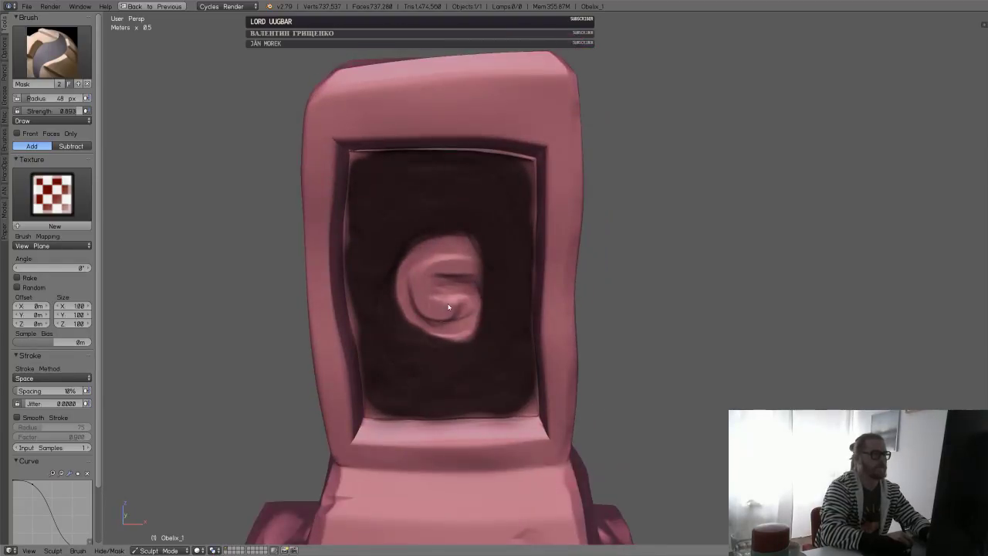
{"action": "mouse_move", "coordinate": [442, 301]}
{"action": "left_mouse_down"}
{"action": "mouse_move", "coordinate": [448, 310]}
{"action": "mouse_move", "coordinate": [468, 270]}
{"action": "mouse_move", "coordinate": [456, 267]}
{"action": "mouse_move", "coordinate": [456, 298]}
{"action": "mouse_move", "coordinate": [416, 319]}
{"action": "mouse_move", "coordinate": [437, 334]}
{"action": "mouse_move", "coordinate": [403, 311]}
{"action": "mouse_move", "coordinate": [410, 262]}
{"action": "mouse_move", "coordinate": [433, 236]}
{"action": "mouse_move", "coordinate": [447, 250]}
{"action": "left_mouse_up"}
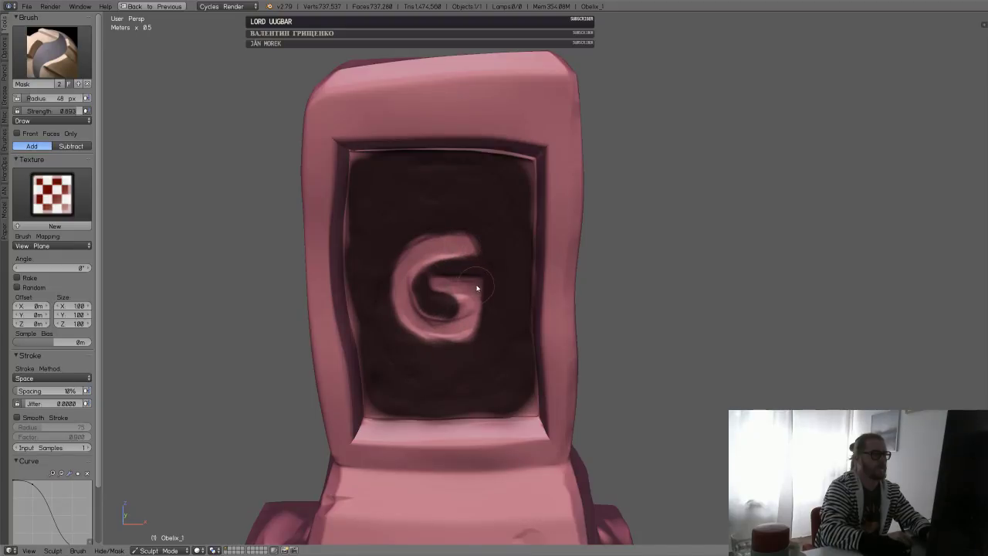
{"action": "mouse_move", "coordinate": [481, 283]}
{"action": "middle_mouse_down"}
{"action": "mouse_move", "coordinate": [511, 245]}
{"action": "mouse_move", "coordinate": [520, 271]}
{"action": "middle_mouse_up"}
{"action": "key", "text": "ctrl+i"}
- Switch the sculpting brush from Mask to the hammered-stone Orb_Ha brush
{"action": "left_click", "coordinate": [52, 52]}
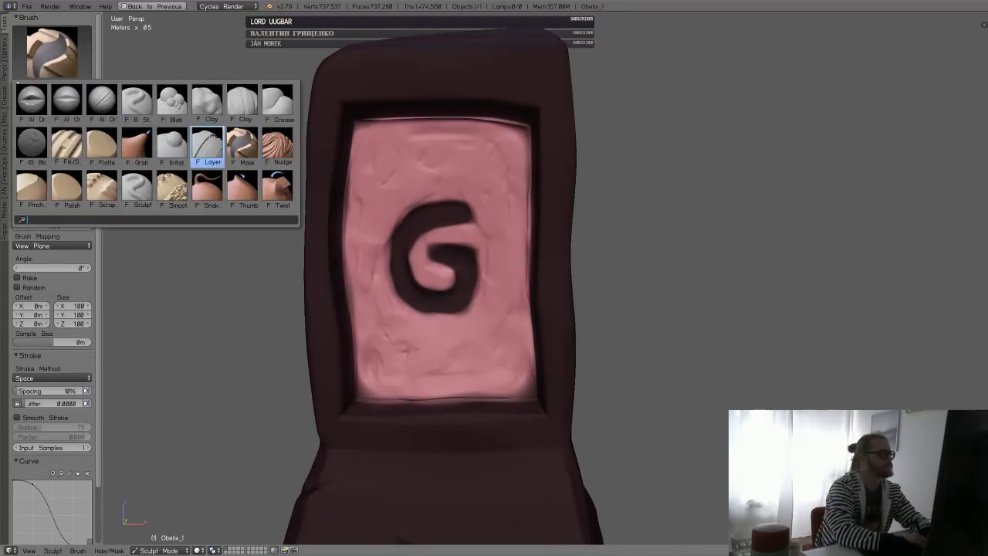
{"action": "key", "text": "Down"}
{"action": "key", "text": "Down"}
{"action": "key", "text": "Down"}
{"action": "key", "text": "Down"}
{"action": "key", "text": "Down"}
{"action": "key", "text": "Down"}
{"action": "key", "text": "Down"}
{"action": "key", "text": "Up"}
{"action": "key", "text": "Up"}
{"action": "key", "text": "Up"}
{"action": "key", "text": "Up"}
{"action": "key", "text": "Up"}
{"action": "key", "text": "Up"}
{"action": "key", "text": "Up"}
{"action": "key", "text": "Up"}
{"action": "key", "text": "Up"}
{"action": "key", "text": "Up"}
{"action": "key", "text": "Up"}
{"action": "key", "text": "Up"}
{"action": "key", "text": "Up"}
{"action": "key", "text": "Up"}
{"action": "key", "text": "Up"}
{"action": "key", "text": "Up"}
{"action": "key", "text": "Up"}
{"action": "key", "text": "Up"}
{"action": "key", "text": "Up"}
{"action": "key", "text": "Up"}
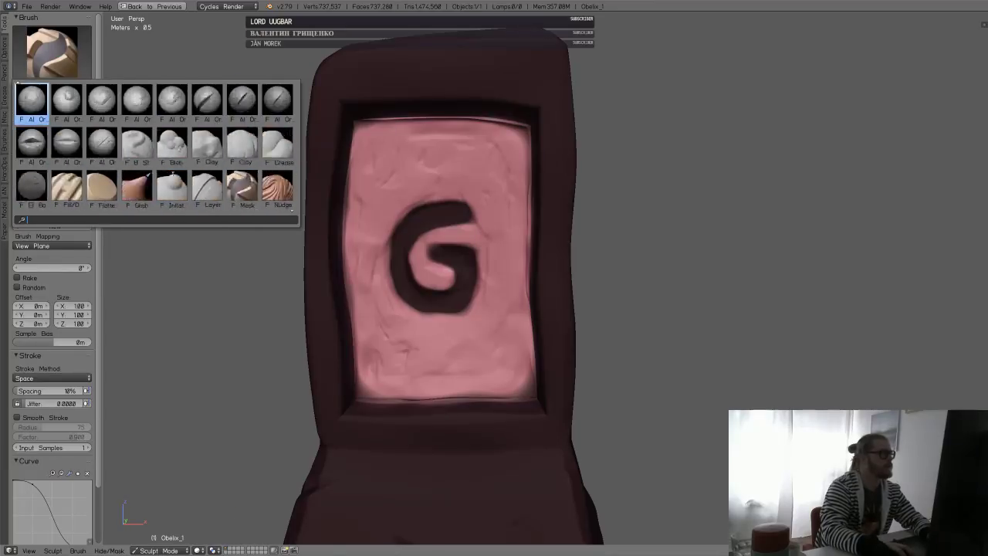
{"action": "key", "text": "Up"}
{"action": "key", "text": "Up"}
{"action": "key", "text": "Right"}
{"action": "key", "text": "Right"}
{"action": "key", "text": "Right"}
{"action": "key", "text": "Right"}
{"action": "key", "text": "Right"}
{"action": "key", "text": "Right"}
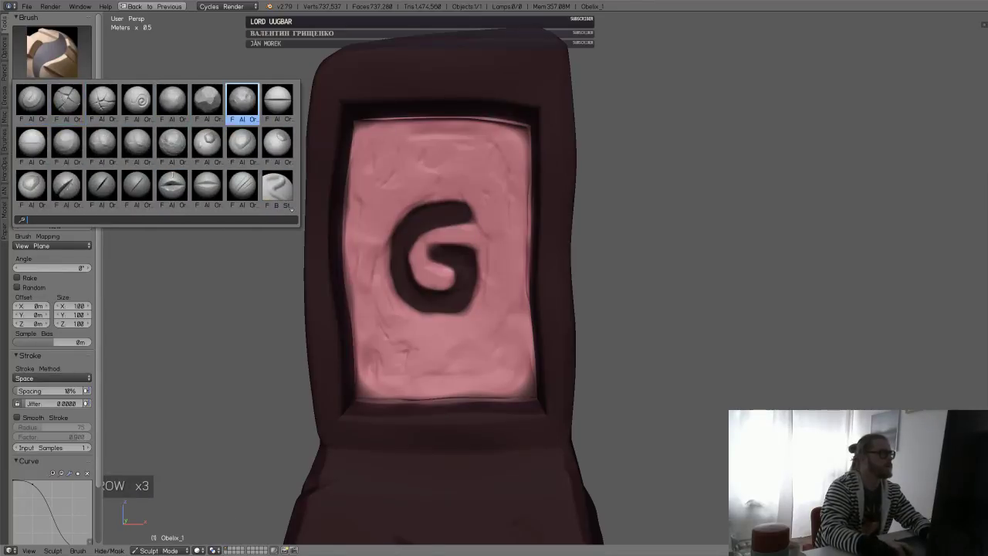
{"action": "key", "text": "Return"}
- Set the brush radius to 146 px, add hammered texture to the unmasked panel surface around the G, and clear the mask
{"action": "left_click_drag", "start_coordinate": [435, 270], "coordinate": [466, 268]}
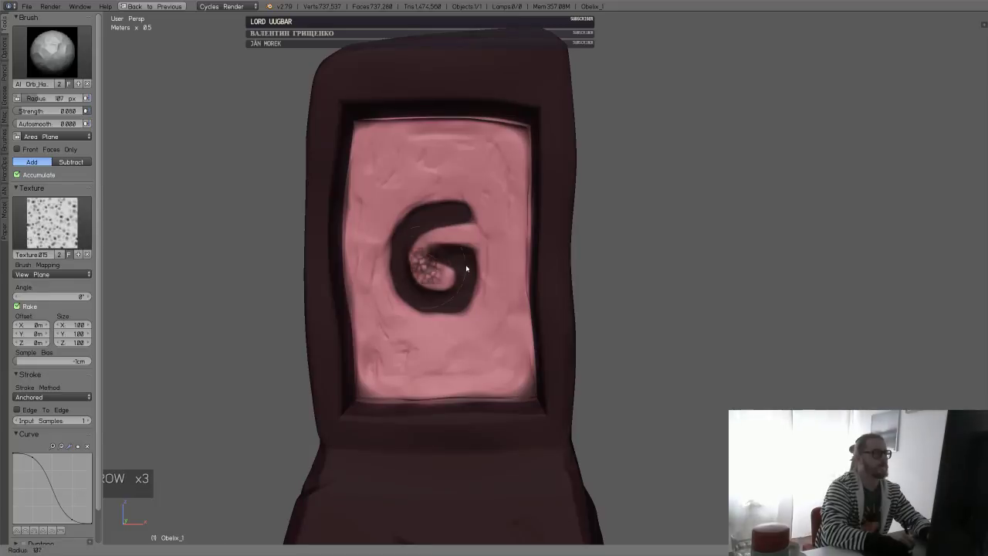
{"action": "left_click", "coordinate": [482, 269]}
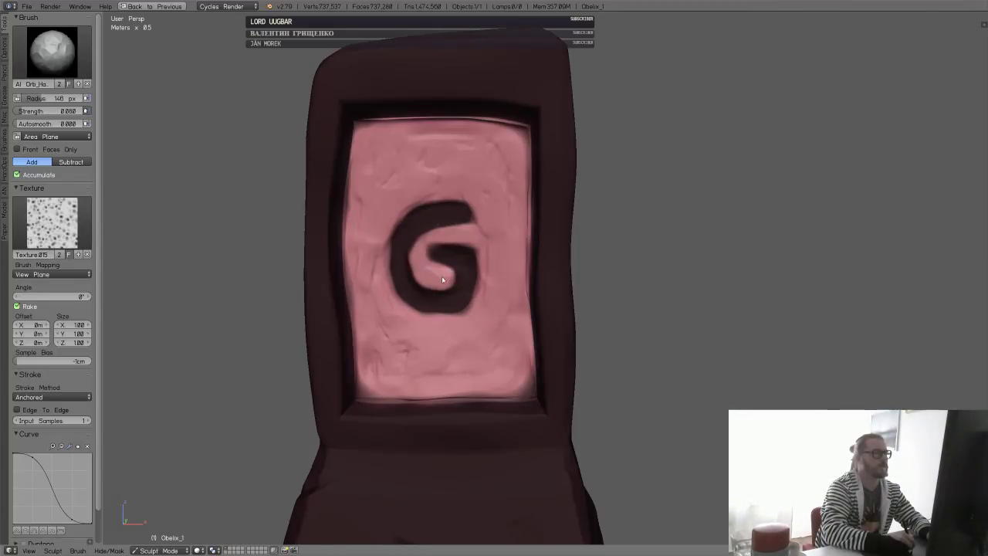
{"action": "mouse_move", "coordinate": [473, 310]}
{"action": "left_mouse_down"}
{"action": "mouse_move", "coordinate": [680, 431]}
{"action": "mouse_move", "coordinate": [608, 381]}
{"action": "left_mouse_up"}
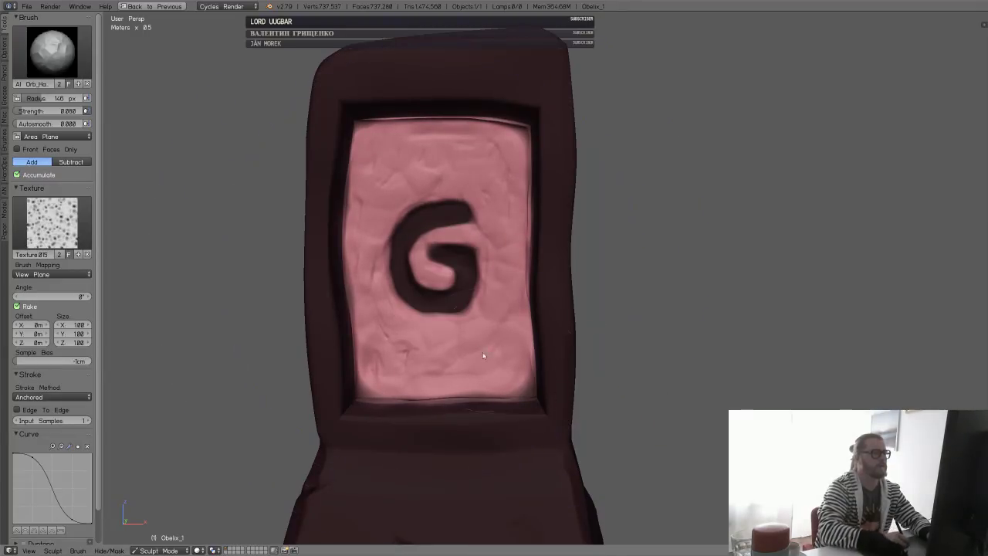
{"action": "middle_click_drag", "start_coordinate": [482, 352], "coordinate": [507, 324]}
{"action": "key", "text": "alt+m"}
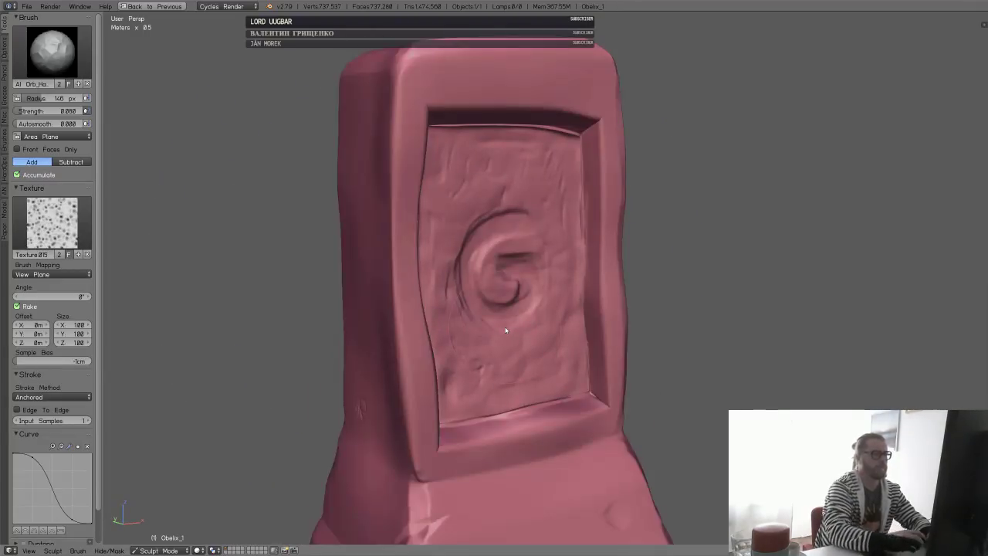
- Switch to the Orb_Flat scrape brush and flatten the frame edge along the recessed panel's left side
{"action": "left_click", "coordinate": [52, 52]}
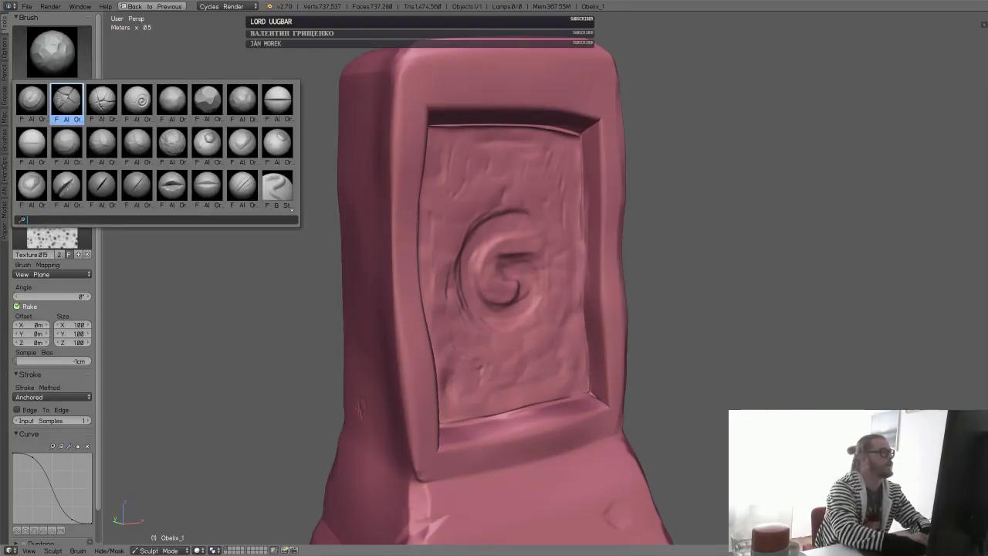
{"action": "left_click", "coordinate": [207, 99]}
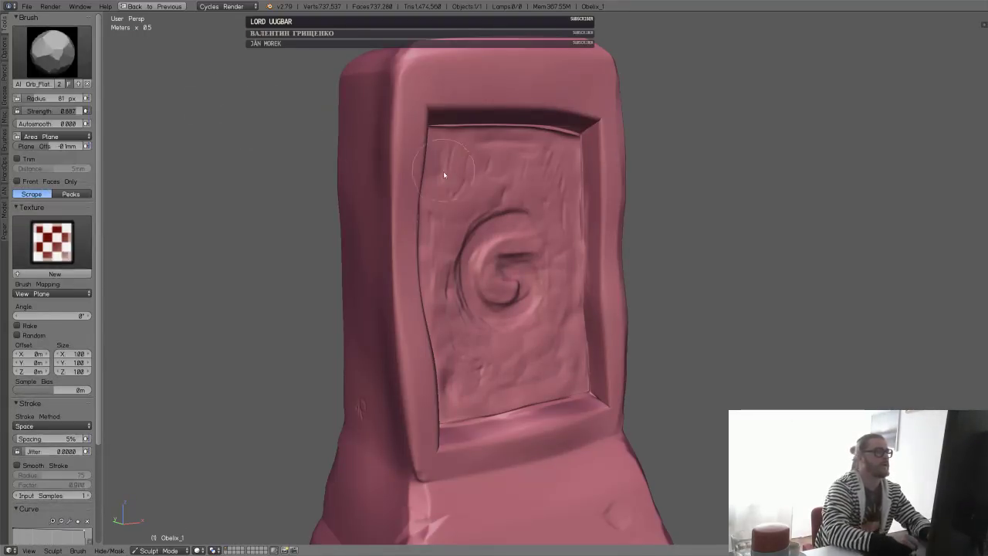
{"action": "middle_click_drag", "start_coordinate": [445, 162], "coordinate": [514, 193]}
{"action": "left_click", "coordinate": [488, 185]}
{"action": "mouse_move", "coordinate": [463, 139]}
{"action": "left_mouse_down"}
{"action": "mouse_move", "coordinate": [464, 451]}
{"action": "mouse_move", "coordinate": [479, 502]}
{"action": "left_mouse_up"}
- Set the flatten brush radius to 53 px and scrape the frame edges along the panel's bottom and right side
{"action": "key", "text": "f"}
{"action": "left_click", "coordinate": [465, 223]}
{"action": "middle_click_drag", "start_coordinate": [490, 507], "coordinate": [399, 453]}
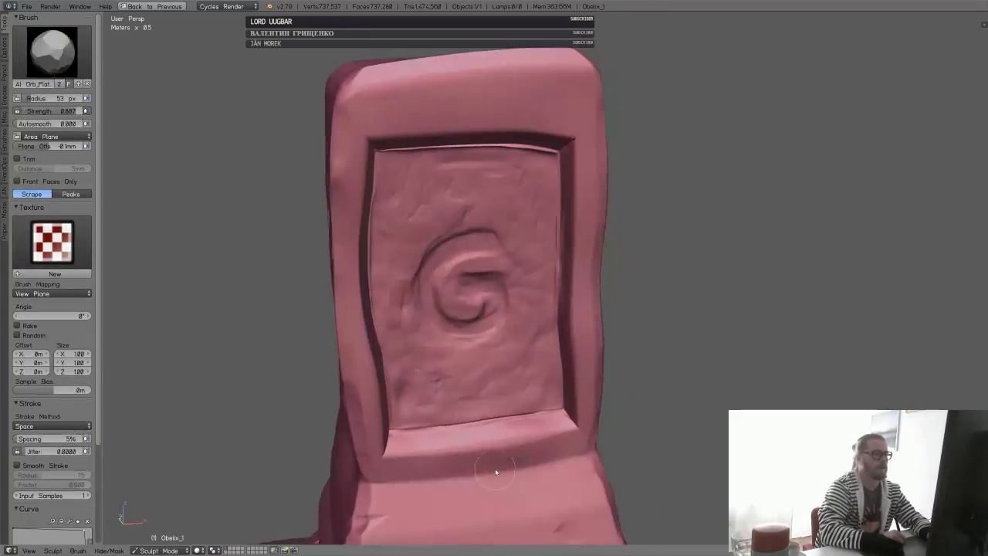
{"action": "mouse_move", "coordinate": [400, 452]}
{"action": "left_mouse_down"}
{"action": "mouse_move", "coordinate": [503, 449]}
{"action": "mouse_move", "coordinate": [549, 436]}
{"action": "left_mouse_up"}
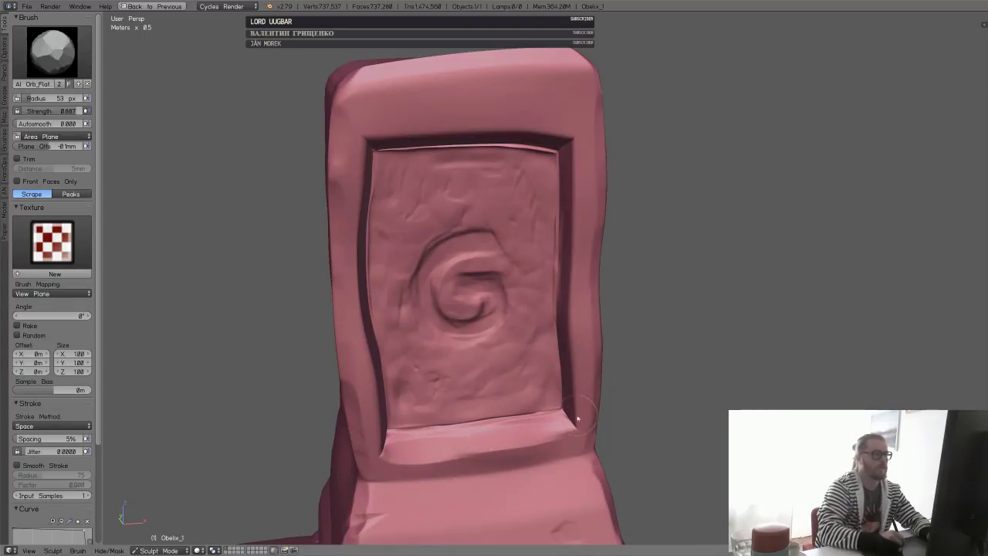
{"action": "scroll", "coordinate": [649, 364], "scroll_direction": "up", "scroll_amount": 2}
{"action": "middle_click_drag", "start_coordinate": [648, 364], "coordinate": [679, 378]}
{"action": "left_click_drag", "start_coordinate": [657, 434], "coordinate": [645, 69]}
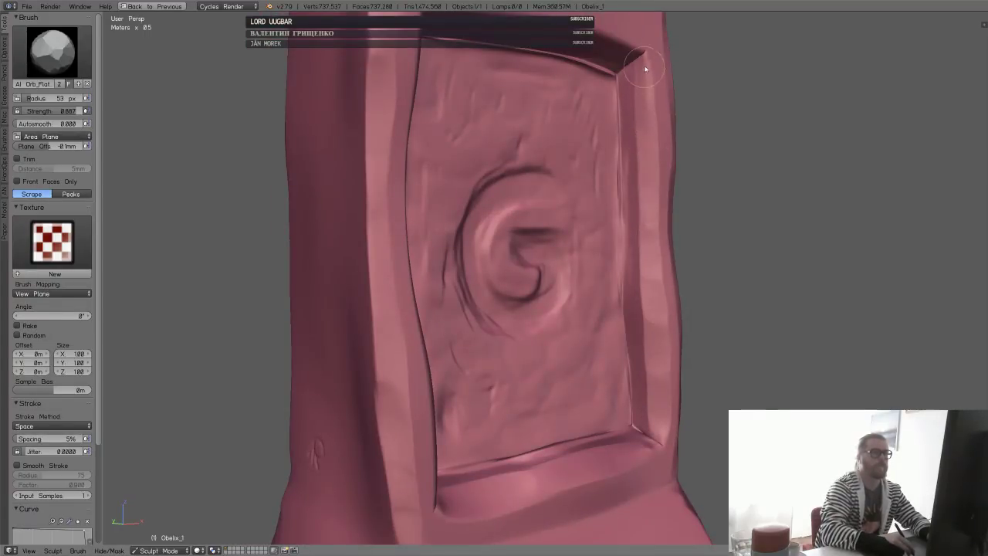
- Flatten the frame edge along the top of the recessed panel and the shaft's outer left edge
{"action": "mouse_move", "coordinate": [645, 69]}
{"action": "middle_mouse_down"}
{"action": "mouse_move", "coordinate": [602, 70]}
{"action": "mouse_move", "coordinate": [602, 237]}
{"action": "middle_mouse_up"}
{"action": "scroll", "coordinate": [617, 239], "scroll_direction": "up", "scroll_amount": 3}
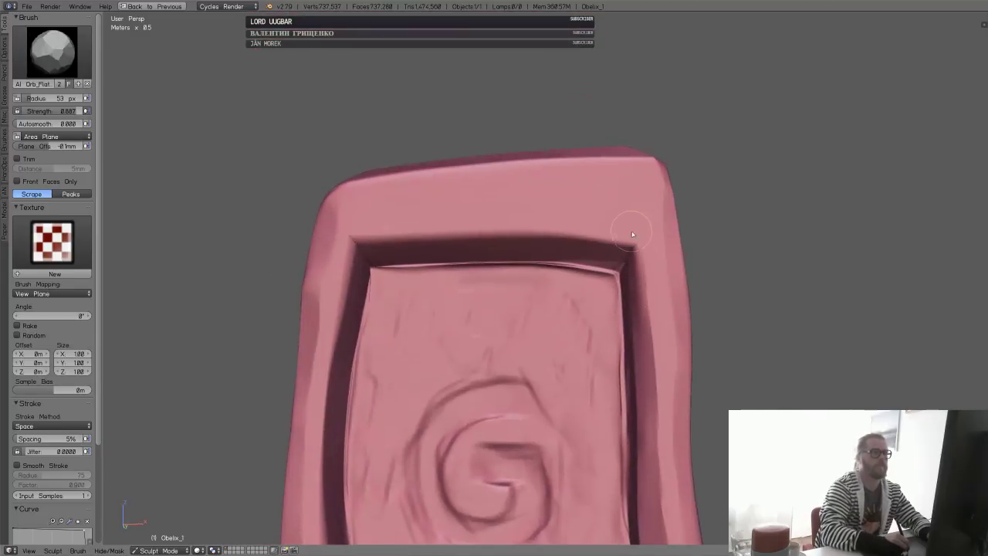
{"action": "left_click_drag", "start_coordinate": [632, 234], "coordinate": [356, 236]}
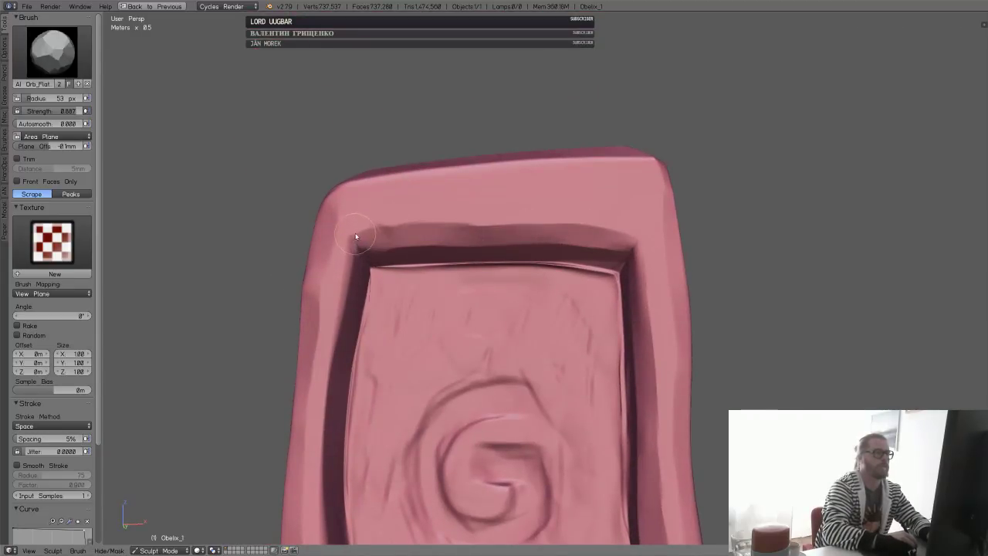
{"action": "scroll", "coordinate": [339, 405], "scroll_direction": "down", "scroll_amount": 2}
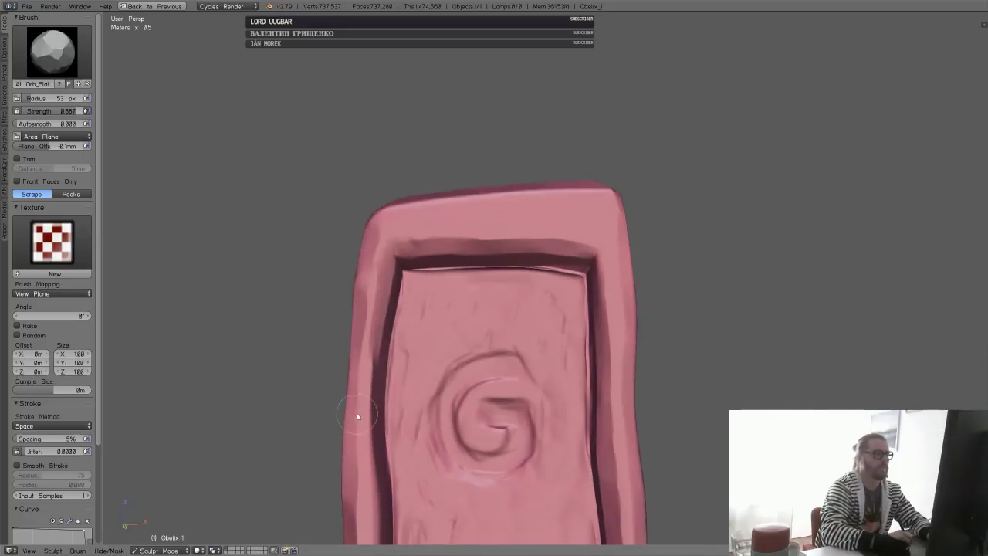
{"action": "middle_click_drag", "start_coordinate": [357, 415], "coordinate": [343, 401]}
{"action": "left_click_drag", "start_coordinate": [343, 432], "coordinate": [352, 490]}
{"action": "mouse_move", "coordinate": [383, 464]}
{"action": "middle_mouse_down", "text": "shift"}
{"action": "mouse_move", "coordinate": [399, 296]}
{"action": "mouse_move", "coordinate": [518, 338]}
{"action": "mouse_move", "coordinate": [475, 348]}
{"action": "middle_mouse_up", "text": "shift"}
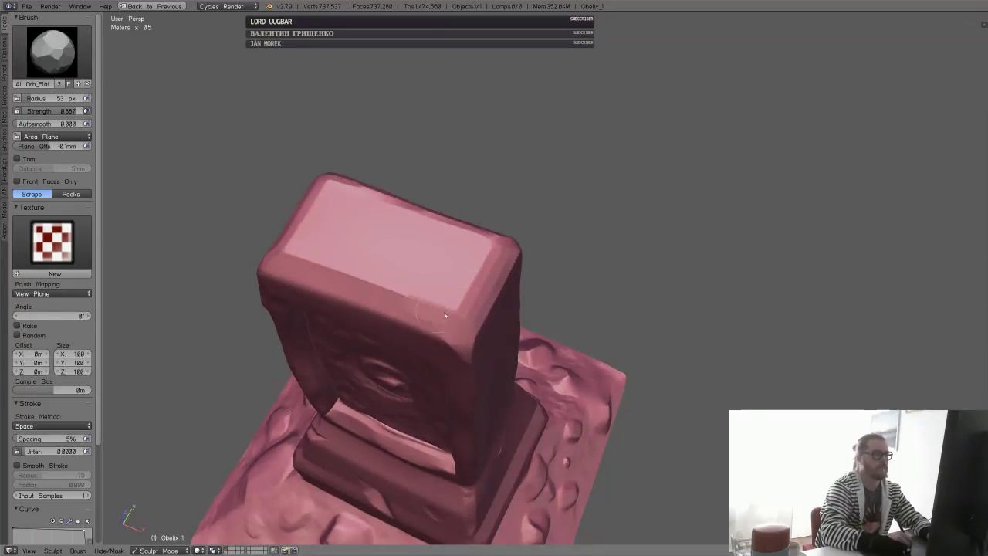
{"action": "middle_click_drag", "start_coordinate": [444, 315], "coordinate": [478, 253]}
- Switch to the Orb_Sla slash brush and carve a slash into the frame above the recessed panel
{"action": "left_click", "coordinate": [35, 50]}
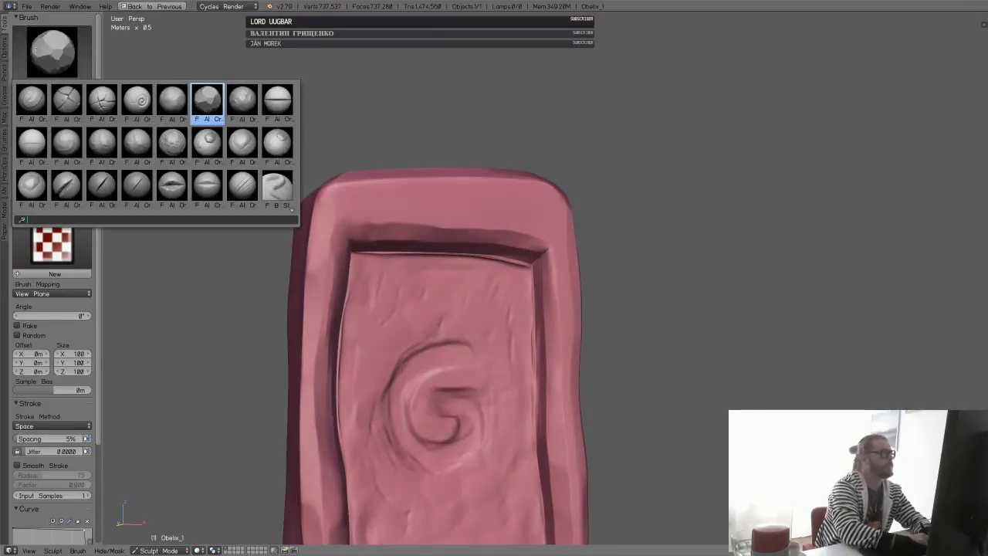
{"action": "left_click", "coordinate": [171, 184]}
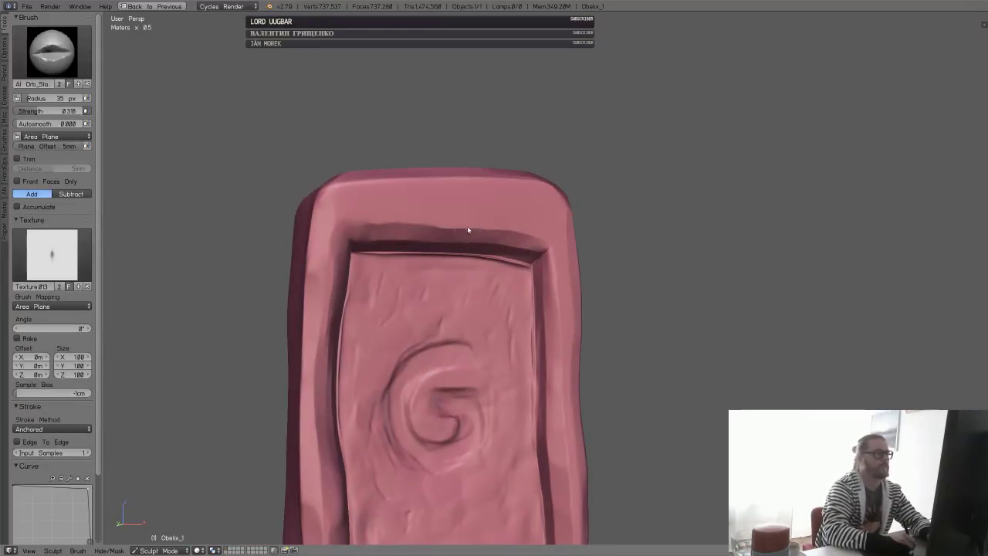
{"action": "mouse_move", "coordinate": [463, 218]}
{"action": "left_mouse_down"}
{"action": "mouse_move", "coordinate": [485, 267]}
{"action": "mouse_move", "coordinate": [599, 348]}
{"action": "mouse_move", "coordinate": [547, 306]}
{"action": "mouse_move", "coordinate": [609, 302]}
{"action": "mouse_move", "coordinate": [597, 294]}
{"action": "left_mouse_up"}
- Carve slash damage into the vertical corner edges at the back of the obelisk's shaft
{"action": "mouse_move", "coordinate": [597, 293]}
{"action": "middle_mouse_down"}
{"action": "mouse_move", "coordinate": [575, 270]}
{"action": "mouse_move", "coordinate": [511, 355]}
{"action": "mouse_move", "coordinate": [499, 396]}
{"action": "mouse_move", "coordinate": [433, 425]}
{"action": "middle_mouse_up"}
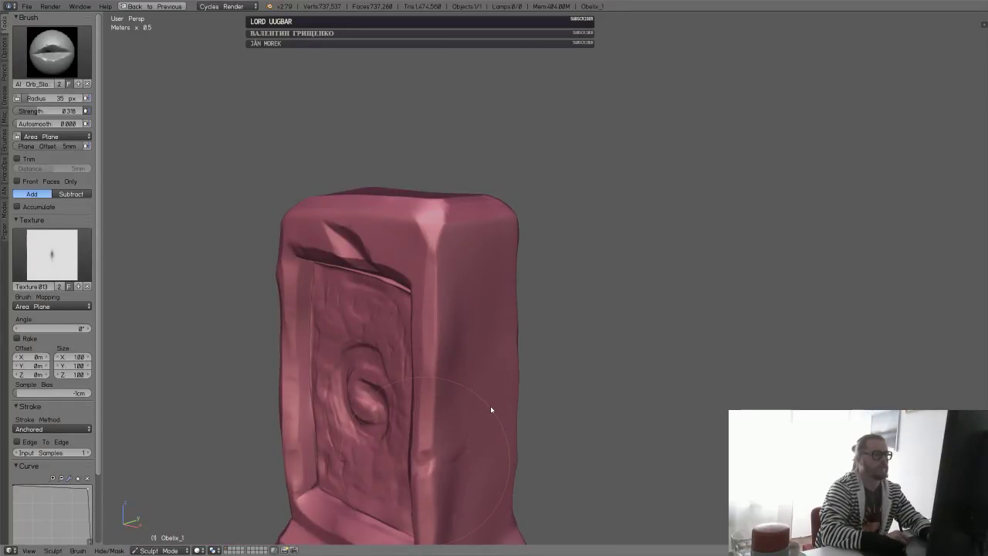
{"action": "mouse_move", "coordinate": [489, 408]}
{"action": "middle_mouse_down"}
{"action": "mouse_move", "coordinate": [540, 404]}
{"action": "mouse_move", "coordinate": [440, 410]}
{"action": "mouse_move", "coordinate": [486, 427]}
{"action": "mouse_move", "coordinate": [528, 341]}
{"action": "mouse_move", "coordinate": [585, 338]}
{"action": "mouse_move", "coordinate": [560, 329]}
{"action": "mouse_move", "coordinate": [595, 278]}
{"action": "mouse_move", "coordinate": [523, 305]}
{"action": "middle_mouse_up"}
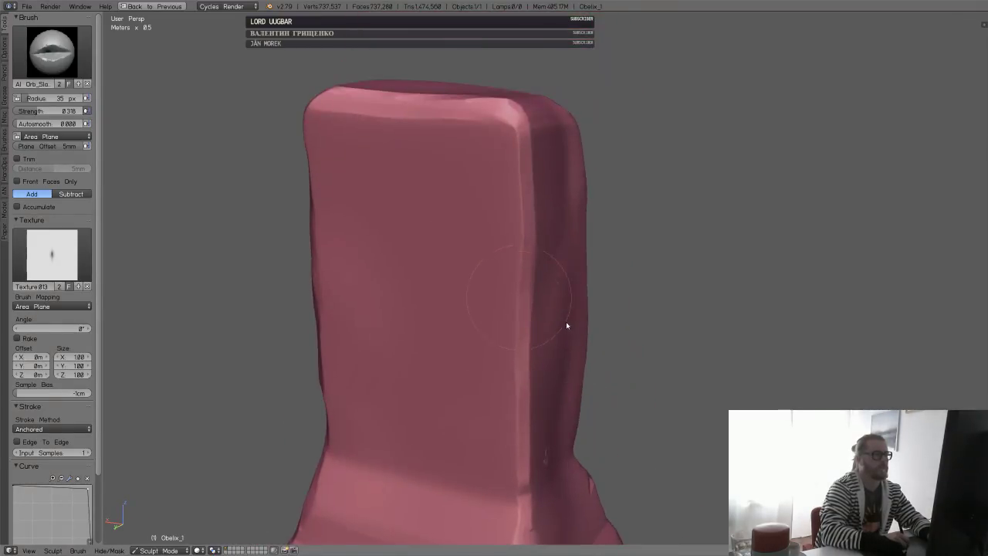
{"action": "left_click_drag", "start_coordinate": [567, 322], "coordinate": [561, 330]}
{"action": "left_click_drag", "start_coordinate": [548, 368], "coordinate": [586, 409]}
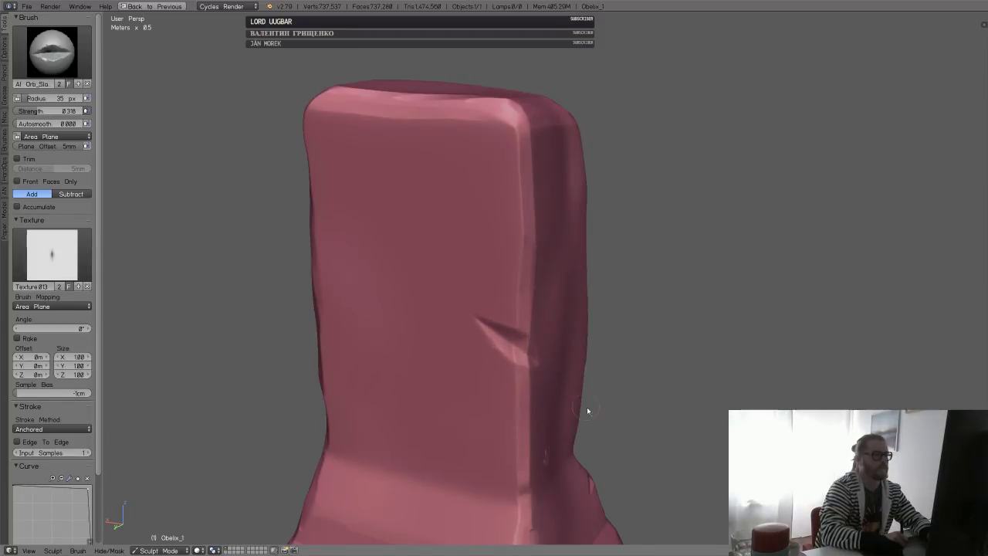
{"action": "mouse_move", "coordinate": [586, 409]}
{"action": "middle_mouse_down"}
{"action": "mouse_move", "coordinate": [531, 357]}
{"action": "mouse_move", "coordinate": [491, 365]}
{"action": "mouse_move", "coordinate": [502, 353]}
{"action": "mouse_move", "coordinate": [514, 381]}
{"action": "middle_mouse_up"}
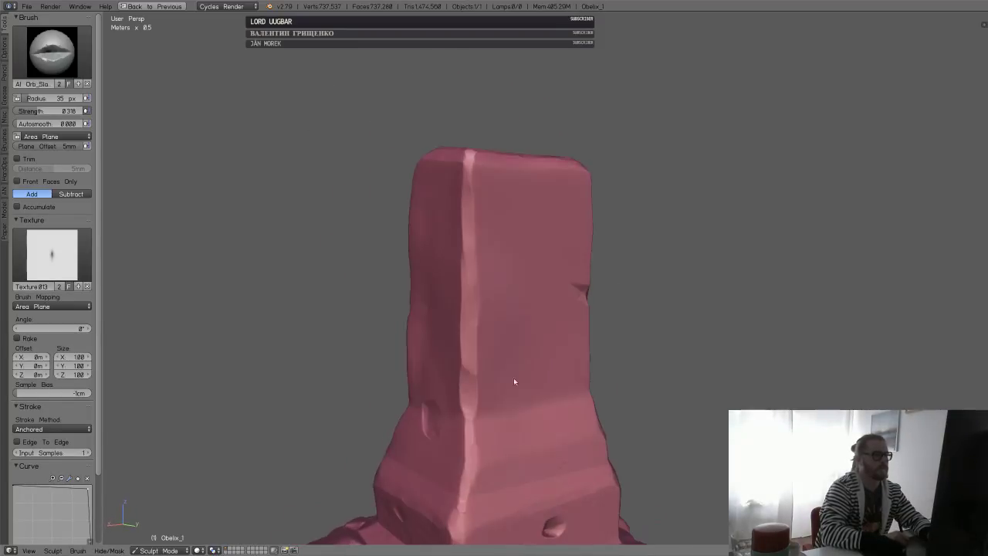
{"action": "left_click_drag", "start_coordinate": [474, 392], "coordinate": [534, 304]}
{"action": "mouse_move", "coordinate": [516, 335]}
{"action": "middle_mouse_down"}
{"action": "mouse_move", "coordinate": [609, 335]}
{"action": "mouse_move", "coordinate": [580, 377]}
{"action": "mouse_move", "coordinate": [504, 372]}
{"action": "mouse_move", "coordinate": [489, 412]}
{"action": "mouse_move", "coordinate": [485, 346]}
{"action": "mouse_move", "coordinate": [390, 335]}
{"action": "middle_mouse_up"}
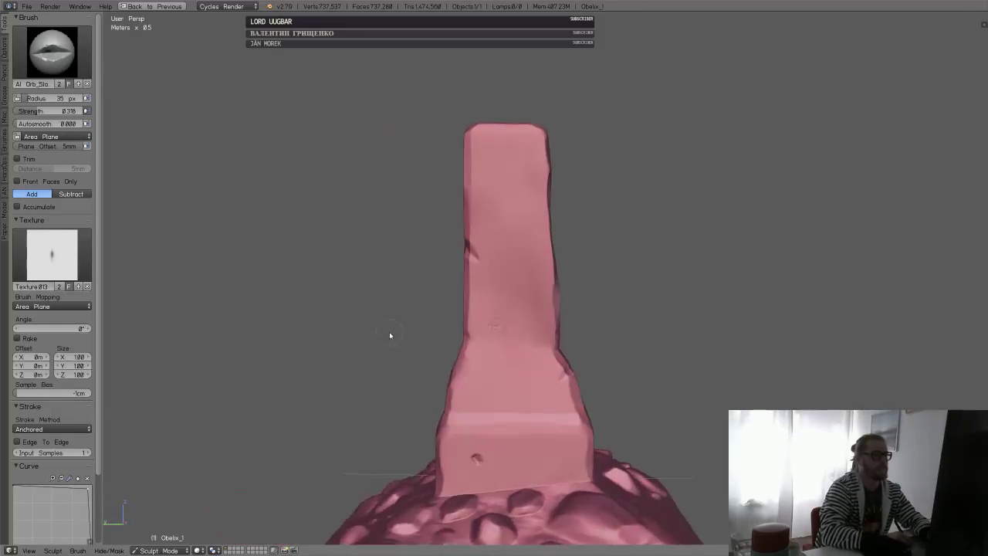
- Switch to the Orb_Cra crack brush, set its strength to 0.312 and draw trial cracks from the slash on the shaft's back
{"action": "middle_click_drag", "start_coordinate": [493, 319], "coordinate": [491, 361], "text": "shift"}
{"action": "middle_click_drag", "start_coordinate": [491, 362], "coordinate": [544, 258], "text": "ctrl"}
{"action": "left_click", "coordinate": [52, 52]}
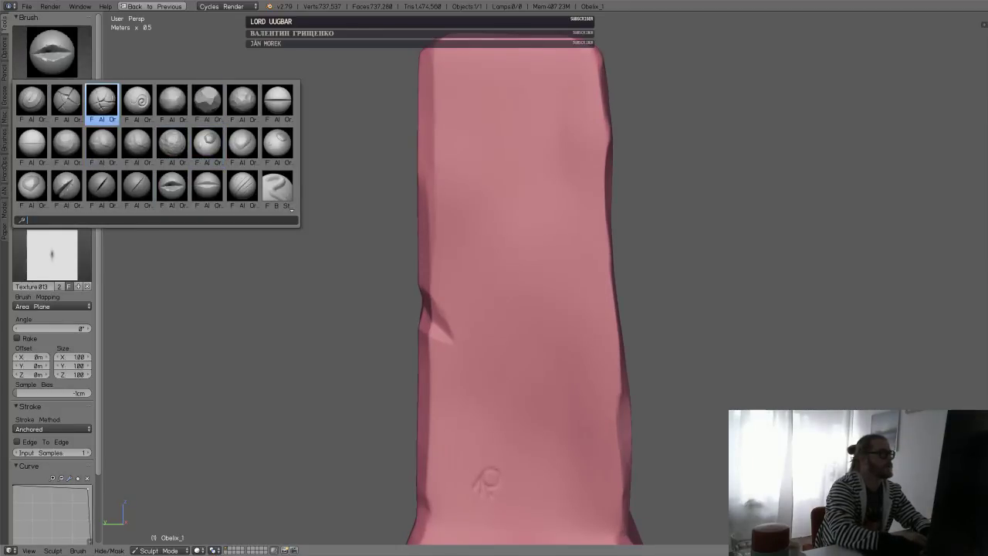
{"action": "left_click", "coordinate": [102, 100]}
{"action": "mouse_move", "coordinate": [434, 290]}
{"action": "middle_mouse_down"}
{"action": "mouse_move", "coordinate": [480, 342]}
{"action": "mouse_move", "coordinate": [520, 327]}
{"action": "mouse_move", "coordinate": [455, 321]}
{"action": "mouse_move", "coordinate": [468, 306]}
{"action": "mouse_move", "coordinate": [416, 329]}
{"action": "middle_mouse_up"}
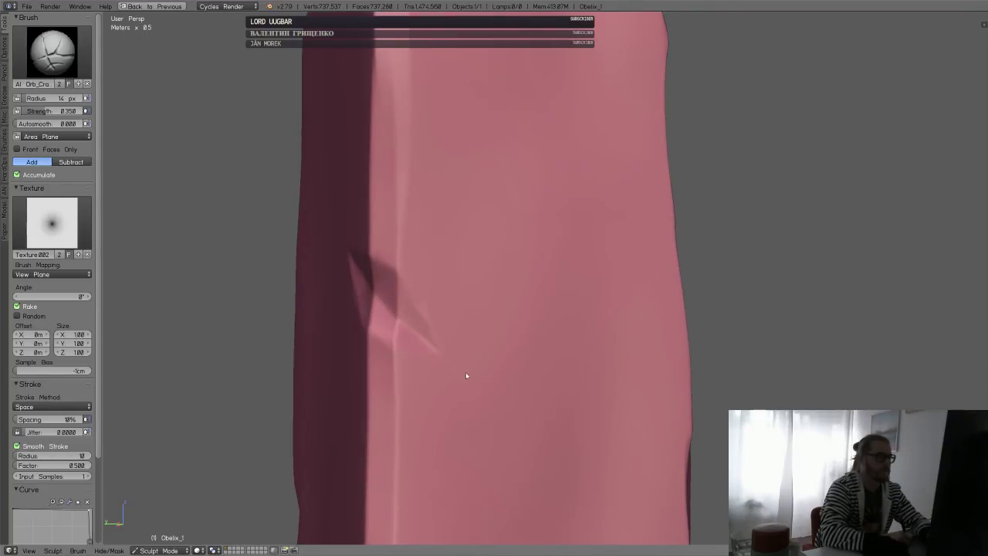
{"action": "middle_click_drag", "start_coordinate": [466, 376], "coordinate": [448, 379]}
{"action": "key", "text": "shift+f"}
{"action": "left_click", "coordinate": [478, 359]}
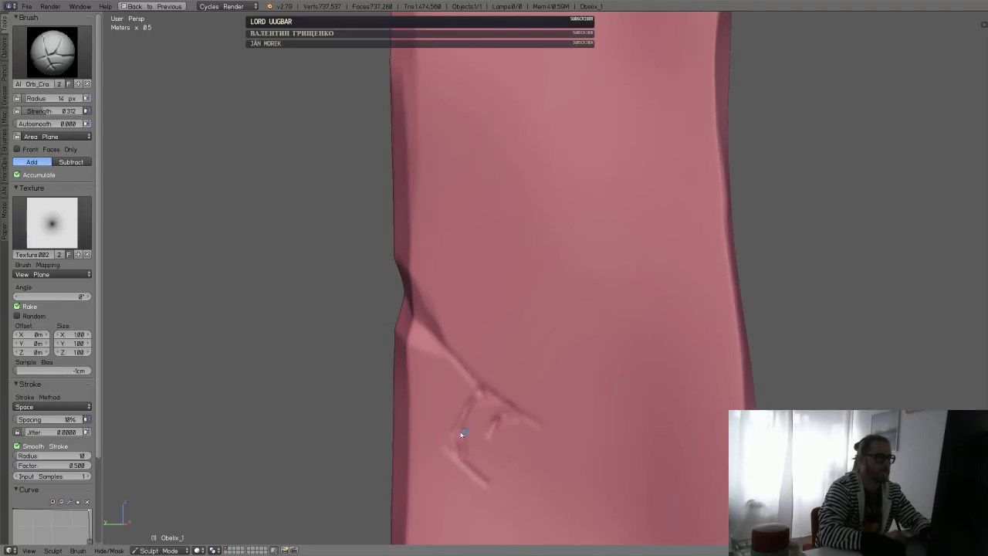
- Undo the trial crack strokes below the slash on the shaft's back
{"action": "scroll", "coordinate": [552, 332], "scroll_direction": "down", "scroll_amount": 2}
{"action": "key", "text": "ctrl+z"}
{"action": "key", "text": "ctrl+z"}
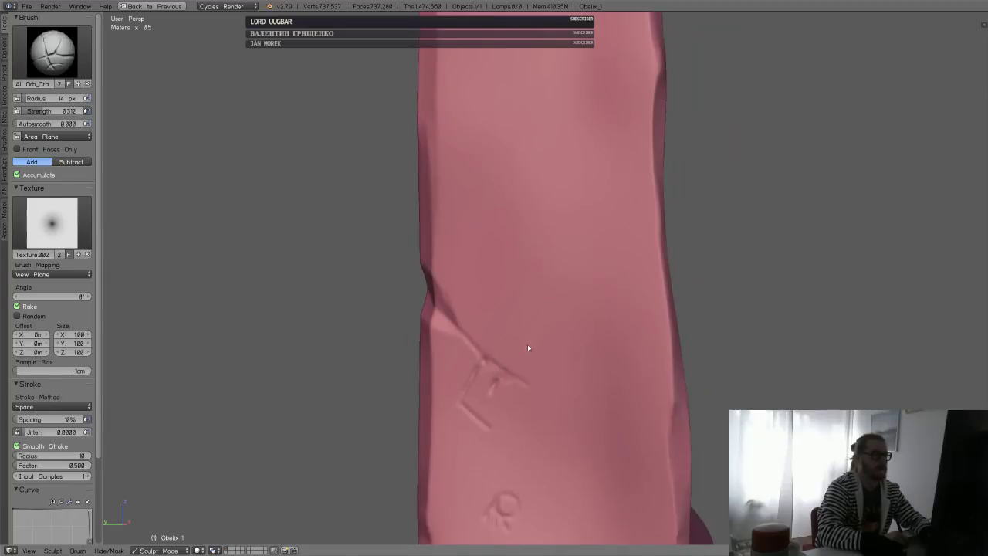
{"action": "key", "text": "ctrl+z"}
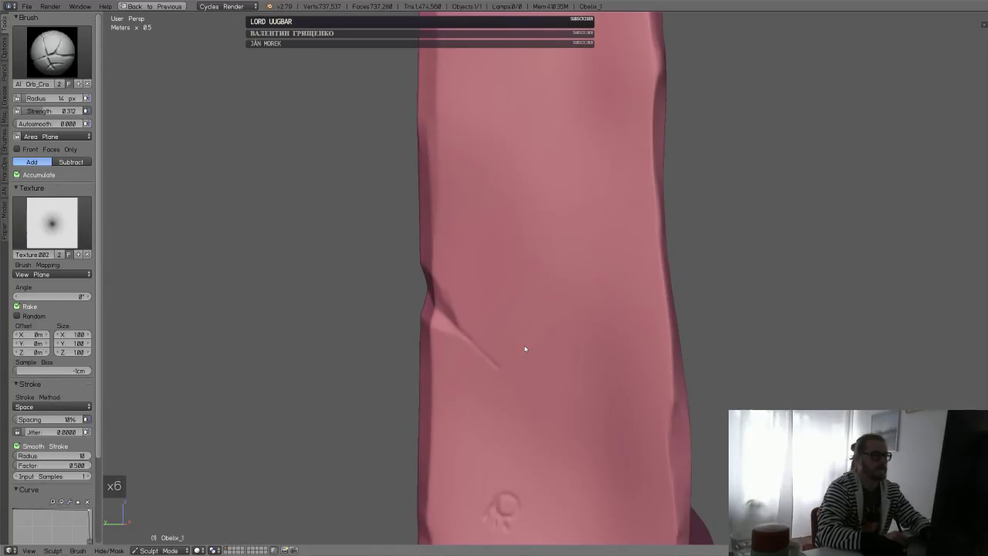
- Leave Sculpt Mode, subdivide the obelisk's Multires modifier to level 6 and return to Sculpt Mode
{"action": "key", "text": "Tab"}
{"action": "left_click", "coordinate": [397, 294]}
{"action": "key", "text": "ctrl+Down"}
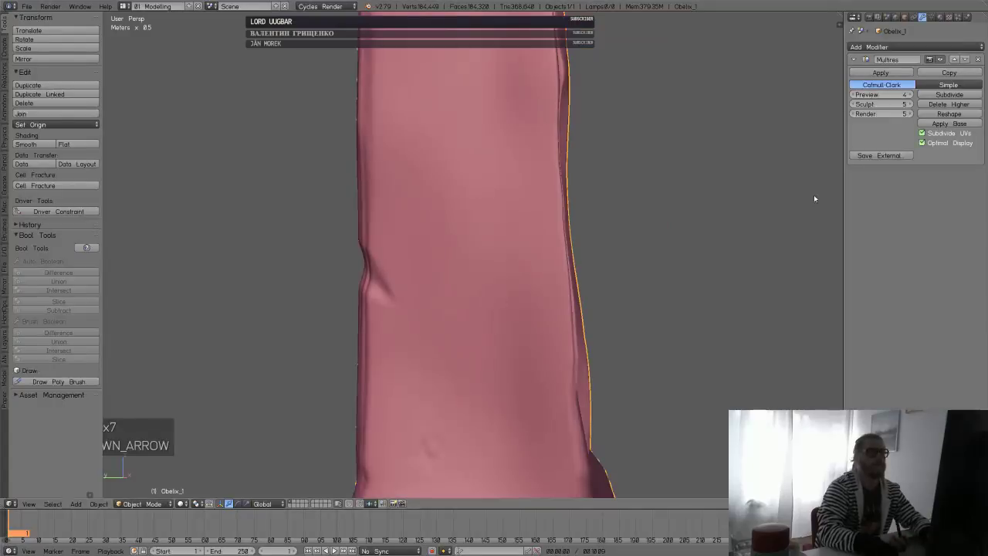
{"action": "left_click", "coordinate": [946, 95]}
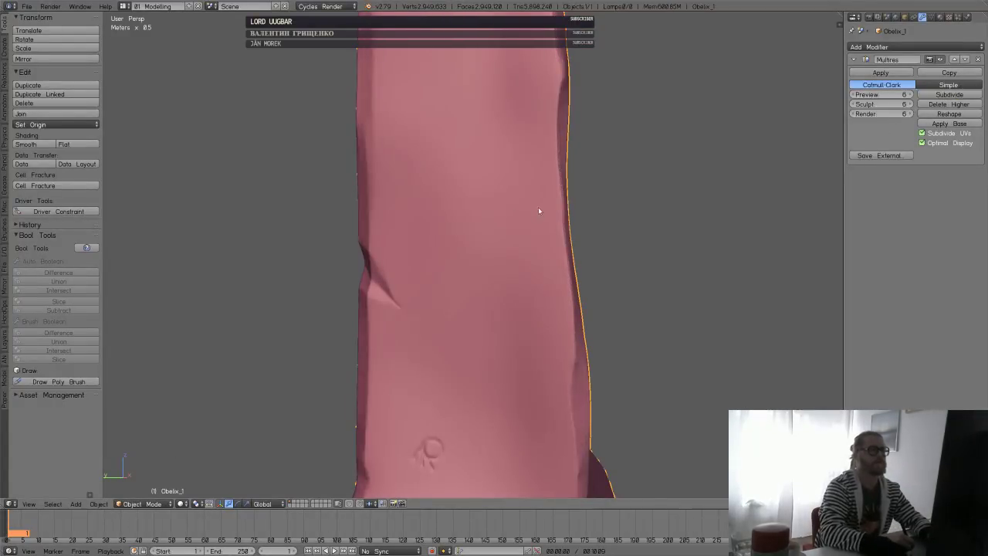
{"action": "key", "text": "Tab"}
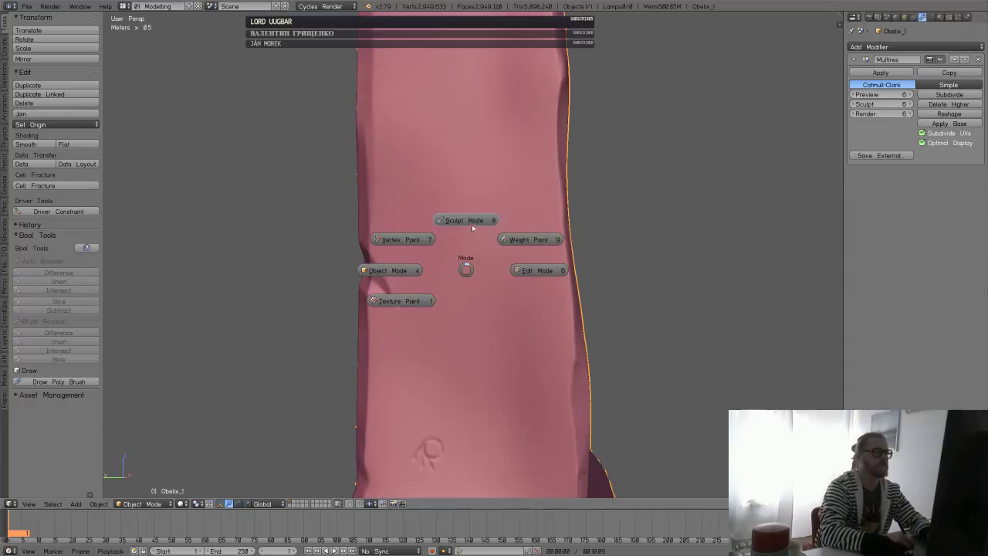
{"action": "key", "text": "8"}
- Draw fine branching cracks outward from the tip of the slash on the shaft's back face
{"action": "scroll", "coordinate": [429, 284], "scroll_direction": "up", "scroll_amount": 4}
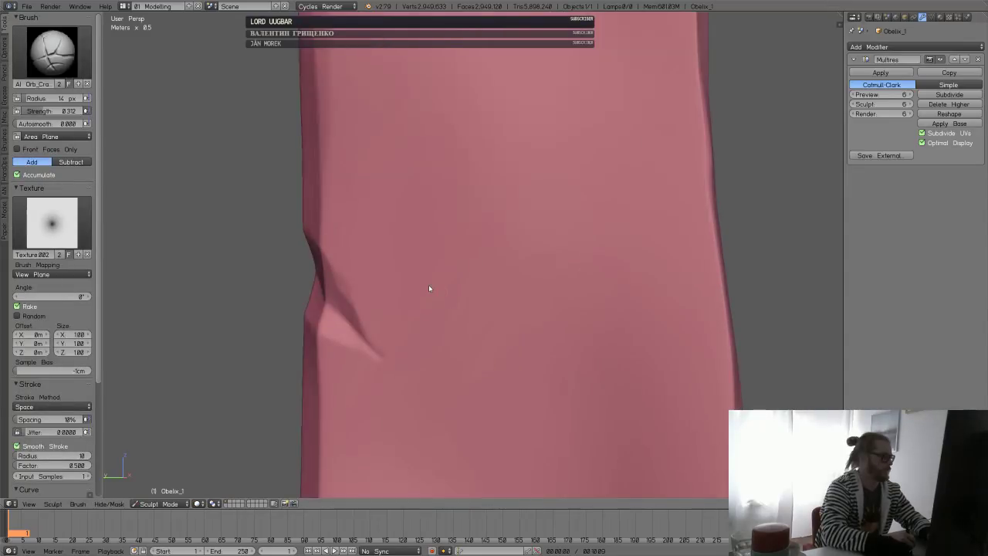
{"action": "middle_click_drag", "start_coordinate": [485, 275], "coordinate": [408, 318]}
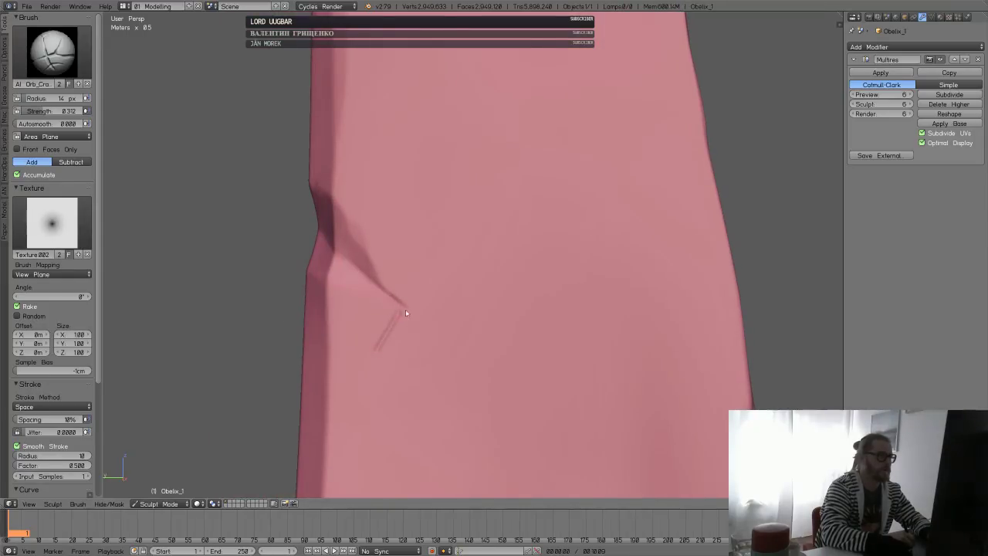
{"action": "left_click_drag", "start_coordinate": [385, 354], "coordinate": [408, 383]}
{"action": "mouse_move", "coordinate": [403, 306]}
{"action": "left_mouse_down"}
{"action": "mouse_move", "coordinate": [443, 340]}
{"action": "mouse_move", "coordinate": [417, 371]}
{"action": "mouse_move", "coordinate": [425, 358]}
{"action": "left_mouse_up"}
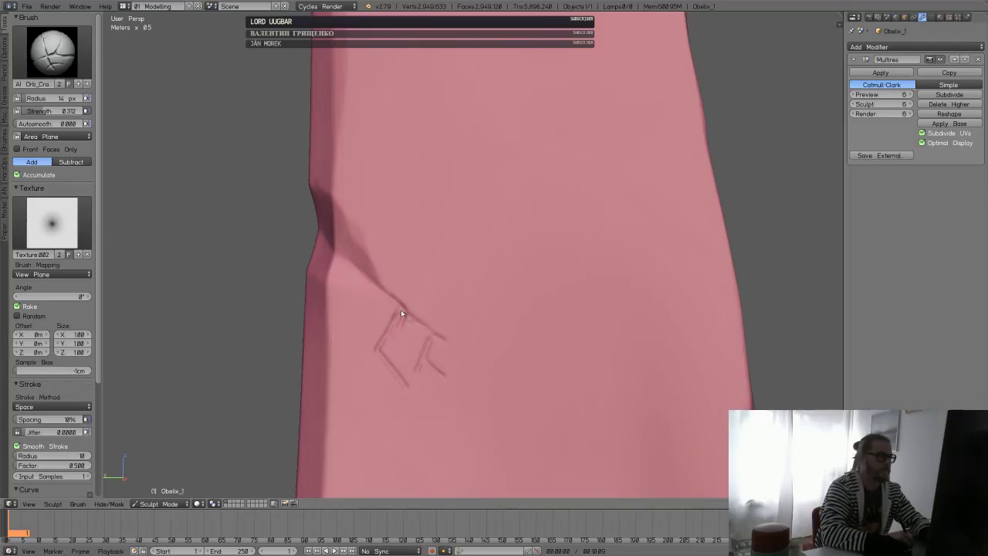
{"action": "left_click_drag", "start_coordinate": [400, 311], "coordinate": [382, 291]}
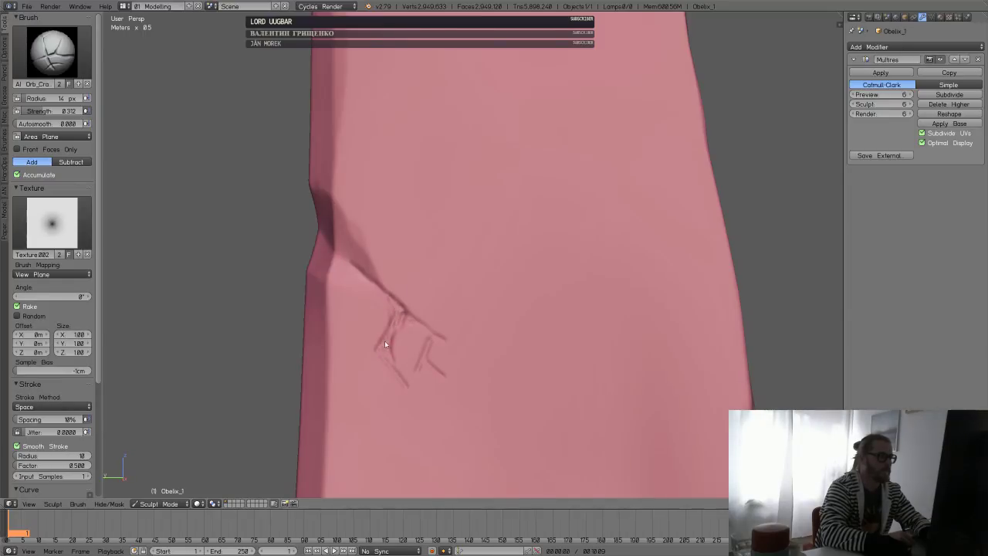
{"action": "left_click_drag", "start_coordinate": [417, 318], "coordinate": [428, 334]}
{"action": "mouse_move", "coordinate": [454, 345]}
{"action": "left_mouse_down"}
{"action": "mouse_move", "coordinate": [414, 380]}
{"action": "mouse_move", "coordinate": [452, 382]}
{"action": "mouse_move", "coordinate": [462, 350]}
{"action": "mouse_move", "coordinate": [454, 344]}
{"action": "left_mouse_up"}
- Smooth the ends and junctions of the cracks and add a forked branch below them
{"action": "left_click_drag", "start_coordinate": [392, 355], "coordinate": [386, 356], "text": "shift"}
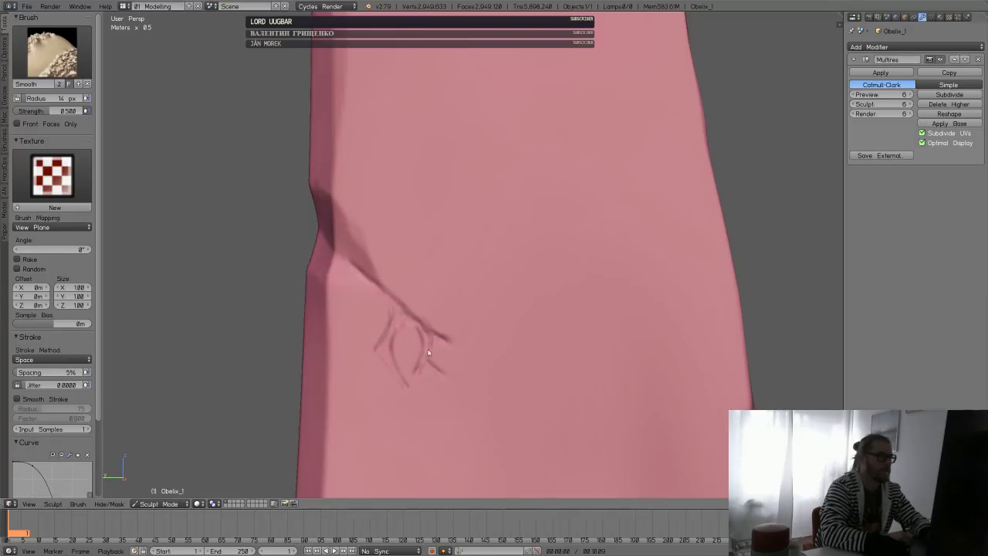
{"action": "left_click_drag", "start_coordinate": [416, 379], "coordinate": [419, 377], "text": "shift"}
{"action": "left_click_drag", "start_coordinate": [432, 365], "coordinate": [442, 373], "text": "shift"}
{"action": "left_click_drag", "start_coordinate": [447, 340], "coordinate": [446, 339], "text": "shift"}
{"action": "left_click_drag", "start_coordinate": [391, 318], "coordinate": [395, 332], "text": "shift"}
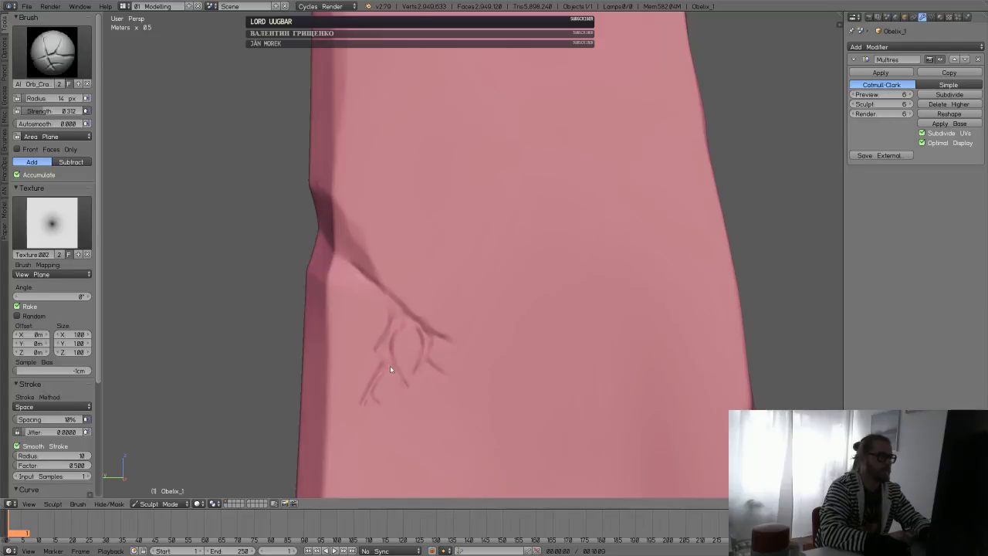
{"action": "mouse_move", "coordinate": [389, 369]}
{"action": "left_mouse_down", "text": "shift"}
{"action": "mouse_move", "coordinate": [381, 373]}
{"action": "mouse_move", "coordinate": [385, 361]}
{"action": "left_mouse_up", "text": "shift"}
- Switch to the Orb_Roc rock brush, set its radius to 76 px and roughen the surface around the cracks
{"action": "left_click", "coordinate": [62, 54]}
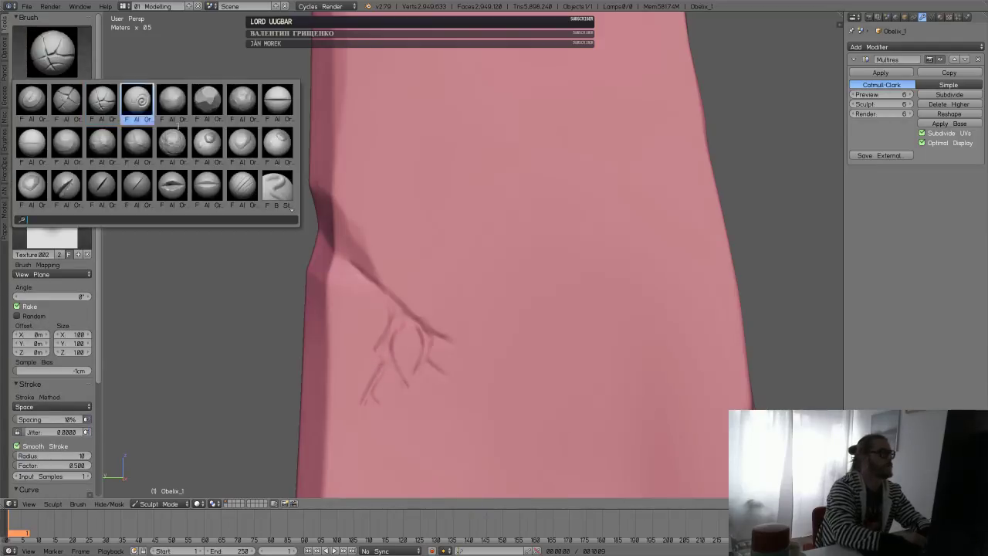
{"action": "left_click", "coordinate": [185, 157]}
{"action": "key", "text": "f"}
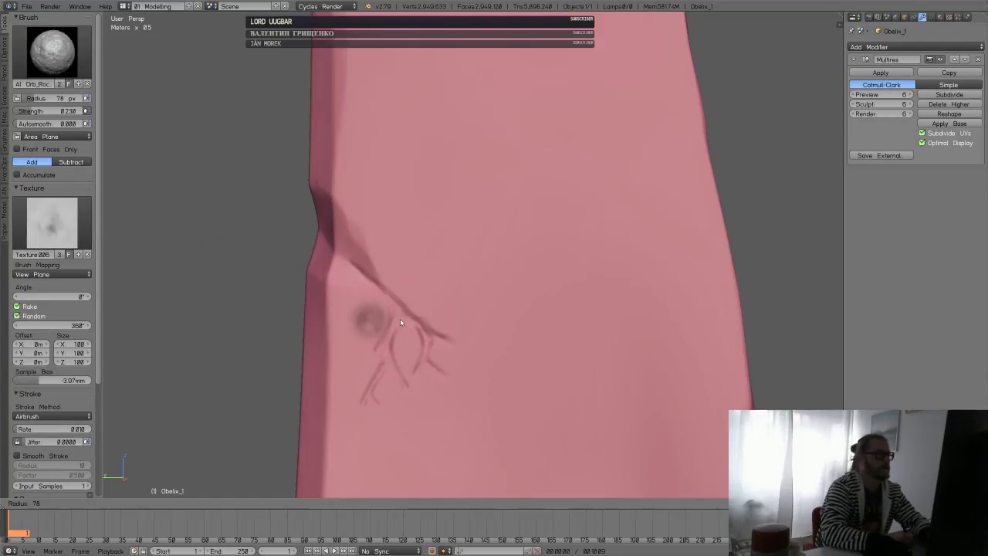
{"action": "left_click", "coordinate": [397, 316]}
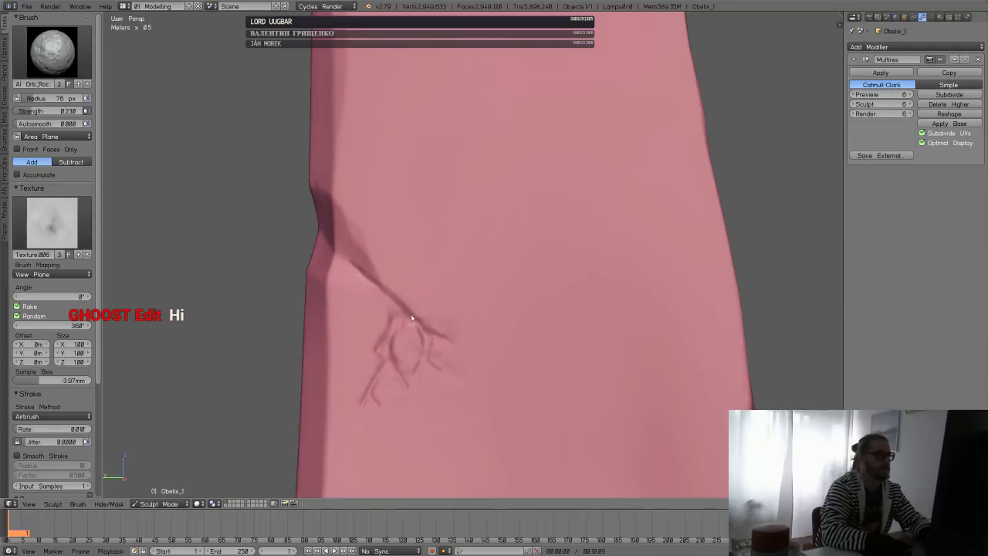
- Choose the Orb_Pitch pinch brush and soften the crack branches' outer ends by smoothing them
{"action": "left_click", "coordinate": [51, 52]}
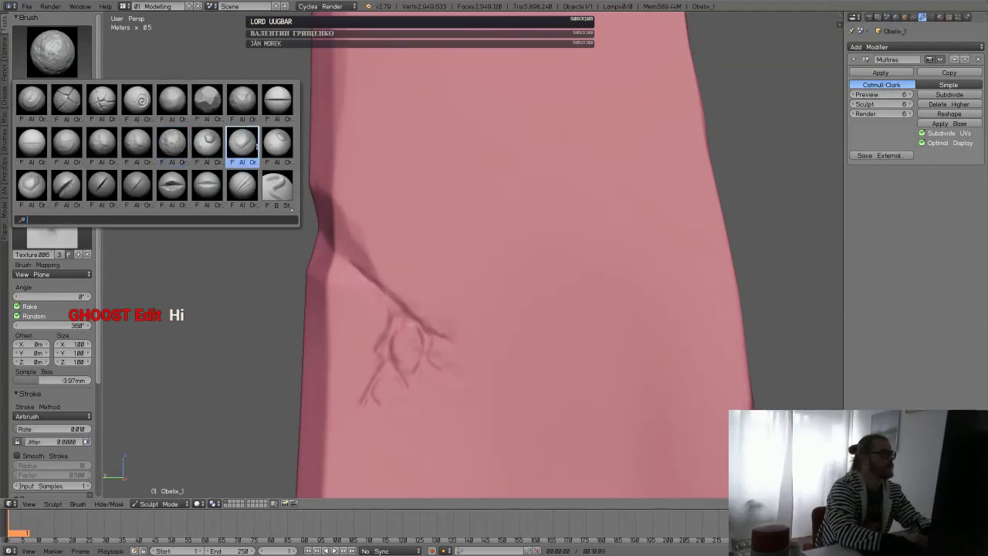
{"action": "left_click", "coordinate": [67, 141]}
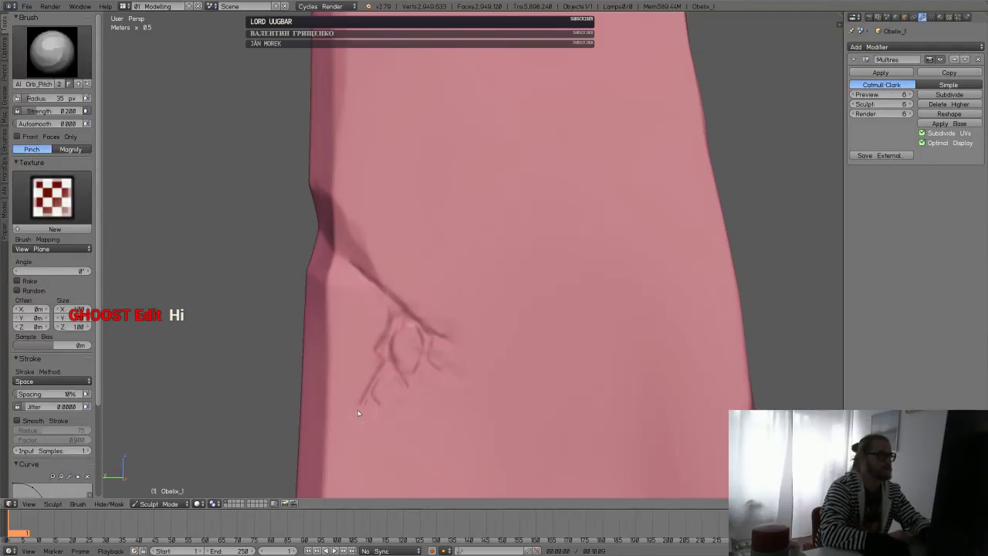
{"action": "mouse_move", "coordinate": [358, 410]}
{"action": "left_mouse_down", "text": "shift"}
{"action": "mouse_move", "coordinate": [368, 398]}
{"action": "mouse_move", "coordinate": [381, 409]}
{"action": "mouse_move", "coordinate": [410, 386]}
{"action": "mouse_move", "coordinate": [413, 399]}
{"action": "mouse_move", "coordinate": [453, 344]}
{"action": "mouse_move", "coordinate": [455, 357]}
{"action": "left_mouse_up", "text": "shift"}
{"action": "left_click_drag", "start_coordinate": [368, 355], "coordinate": [376, 375], "text": "shift"}
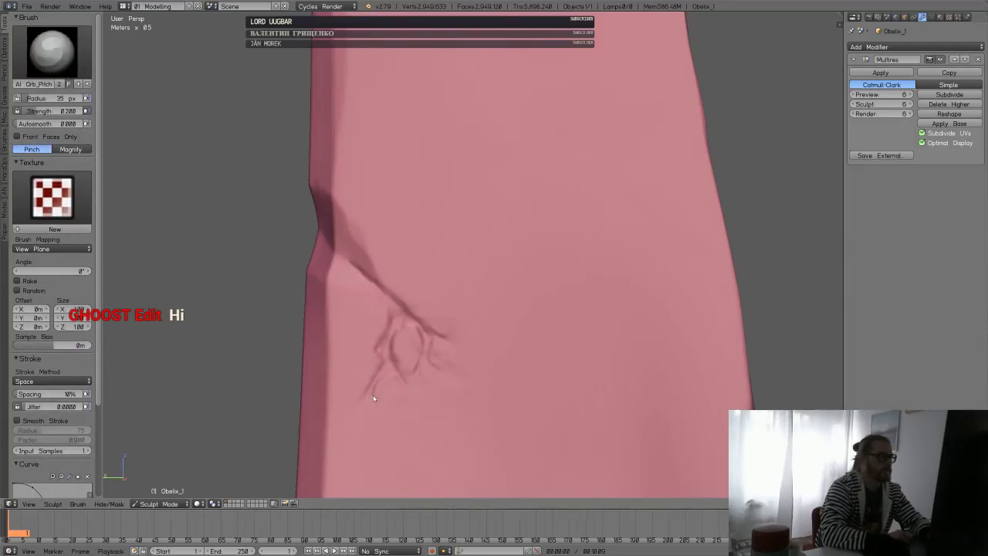
- Set the pinch brush to radius 49 px and strength 0.608 and sharpen the cracks and the slash's lower edge
{"action": "key", "text": "shift+f"}
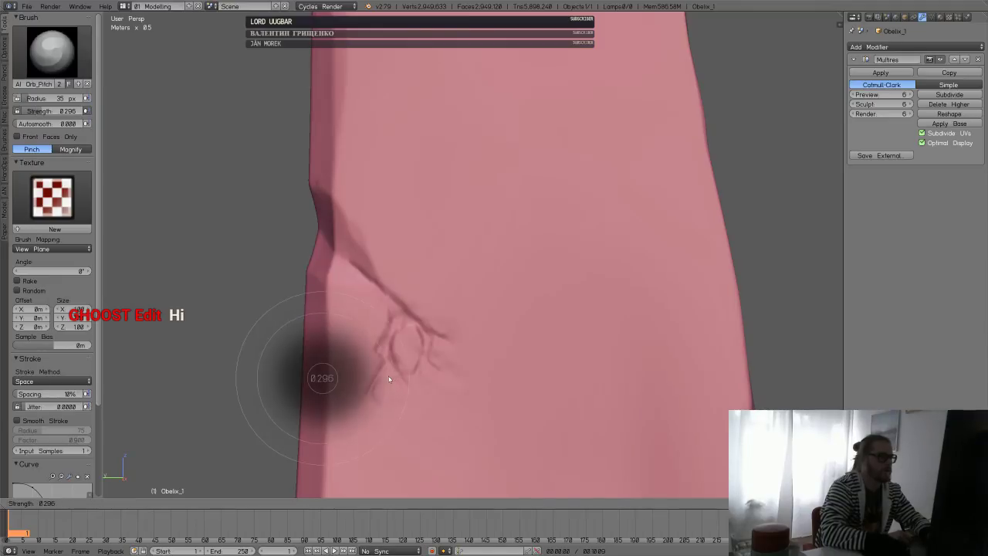
{"action": "left_click", "coordinate": [395, 374]}
{"action": "key", "text": "f"}
{"action": "left_click", "coordinate": [381, 386]}
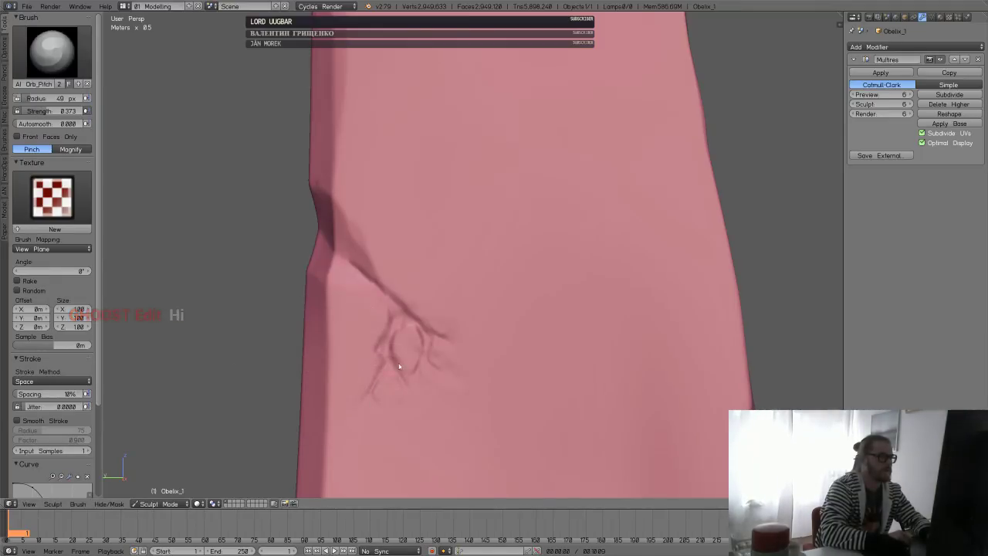
{"action": "key", "text": "shift+f"}
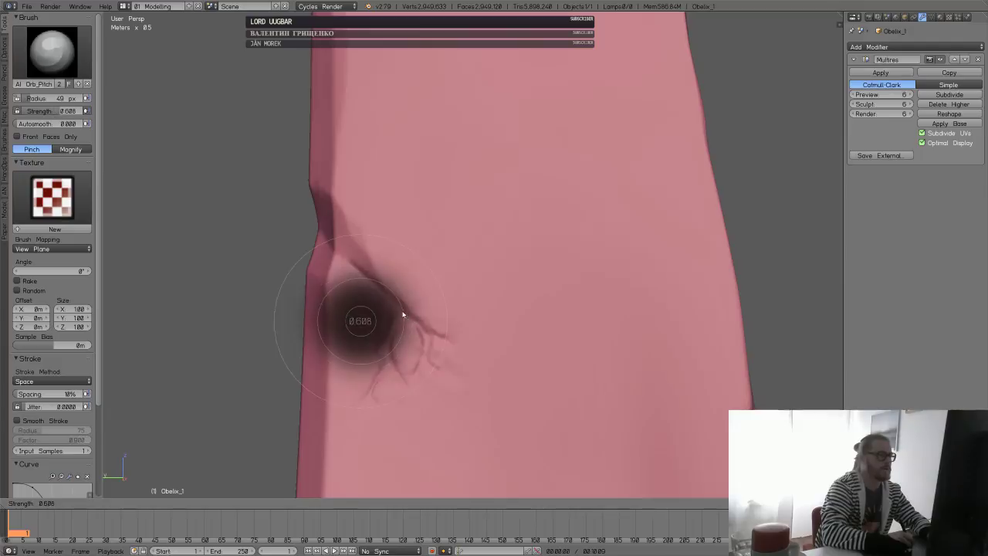
{"action": "left_click", "coordinate": [388, 290]}
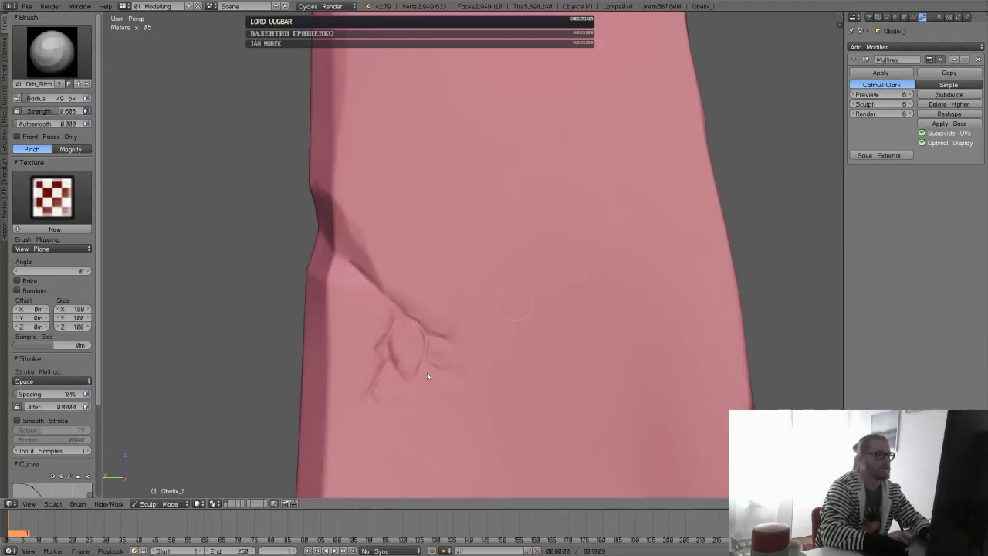
- Switch to the Orb_Flat scrape brush and chip the vertical corner edge above the slash
{"action": "mouse_move", "coordinate": [427, 376]}
{"action": "middle_mouse_down"}
{"action": "mouse_move", "coordinate": [455, 325]}
{"action": "mouse_move", "coordinate": [434, 358]}
{"action": "mouse_move", "coordinate": [522, 289]}
{"action": "mouse_move", "coordinate": [439, 355]}
{"action": "mouse_move", "coordinate": [485, 306]}
{"action": "mouse_move", "coordinate": [446, 314]}
{"action": "mouse_move", "coordinate": [448, 278]}
{"action": "mouse_move", "coordinate": [483, 324]}
{"action": "mouse_move", "coordinate": [494, 255]}
{"action": "mouse_move", "coordinate": [213, 193]}
{"action": "middle_mouse_up"}
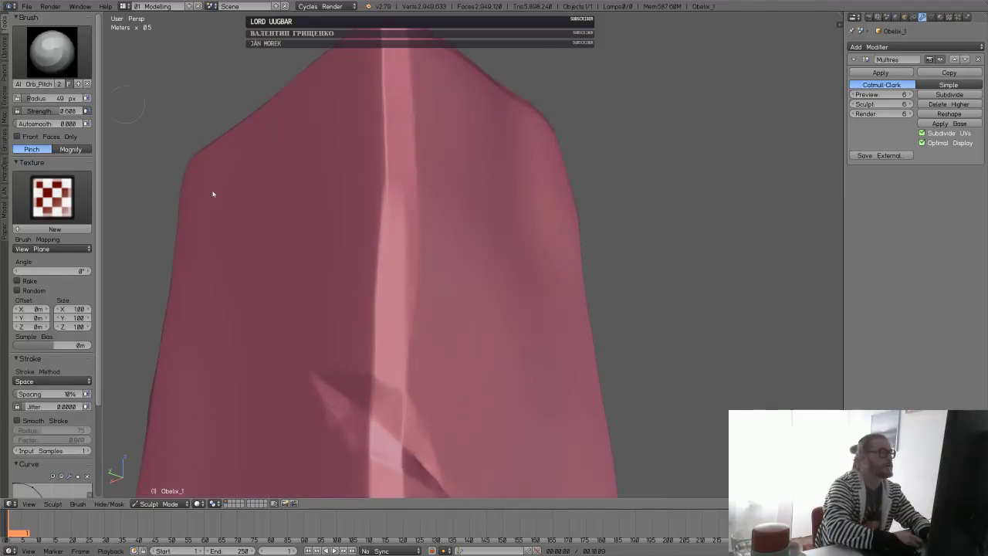
{"action": "left_click", "coordinate": [53, 52]}
{"action": "left_click", "coordinate": [205, 100]}
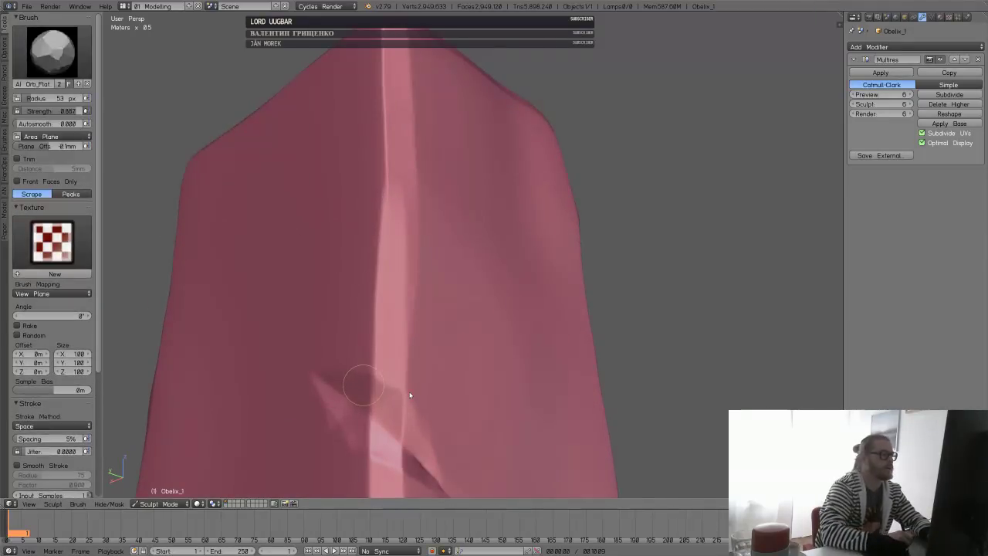
{"action": "mouse_move", "coordinate": [409, 395]}
{"action": "left_mouse_down"}
{"action": "mouse_move", "coordinate": [348, 391]}
{"action": "mouse_move", "coordinate": [403, 335]}
{"action": "mouse_move", "coordinate": [408, 145]}
{"action": "mouse_move", "coordinate": [379, 166]}
{"action": "left_mouse_up"}
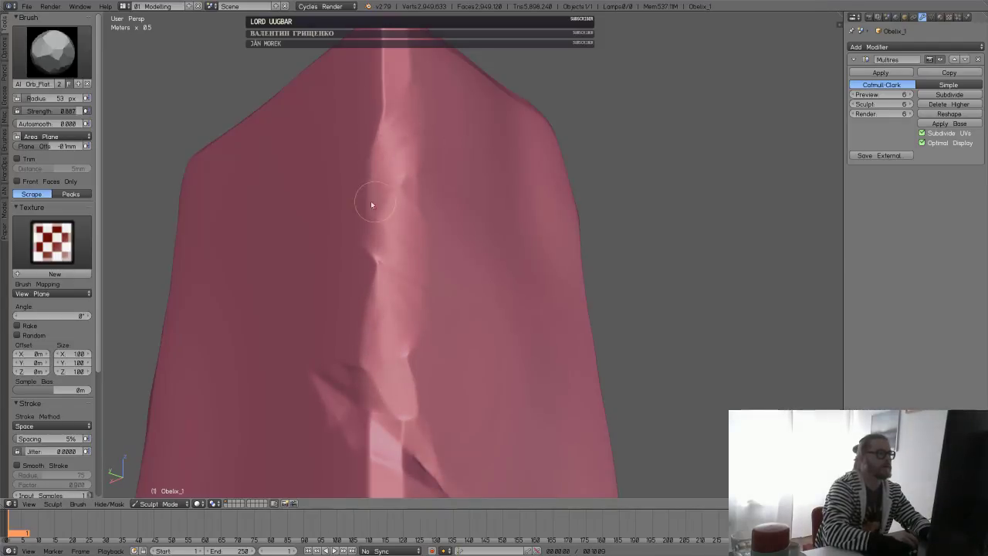
{"action": "mouse_move", "coordinate": [371, 205]}
{"action": "left_mouse_down"}
{"action": "mouse_move", "coordinate": [397, 67]}
{"action": "mouse_move", "coordinate": [452, 236]}
{"action": "left_mouse_up"}
- Scrape the vertical corner edge below the slash into worn facets and save over the current file
{"action": "mouse_move", "coordinate": [452, 236]}
{"action": "middle_mouse_down"}
{"action": "mouse_move", "coordinate": [426, 342]}
{"action": "mouse_move", "coordinate": [441, 348]}
{"action": "mouse_move", "coordinate": [443, 279]}
{"action": "middle_mouse_up"}
{"action": "middle_click_drag", "start_coordinate": [489, 342], "coordinate": [490, 268], "text": "shift"}
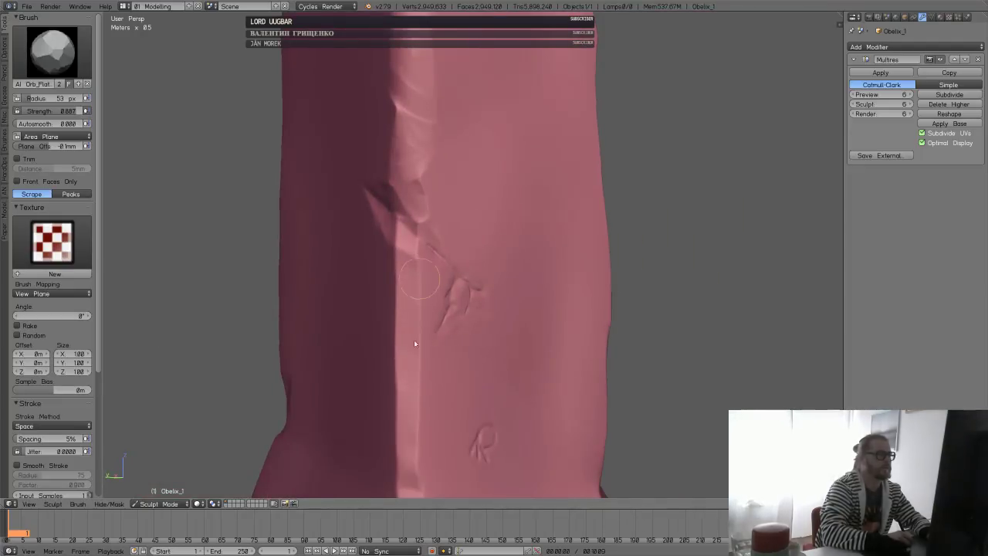
{"action": "scroll", "coordinate": [422, 405], "scroll_direction": "down", "scroll_amount": 1}
{"action": "middle_click_drag", "start_coordinate": [421, 410], "coordinate": [430, 412]}
{"action": "left_click_drag", "start_coordinate": [428, 416], "coordinate": [424, 376]}
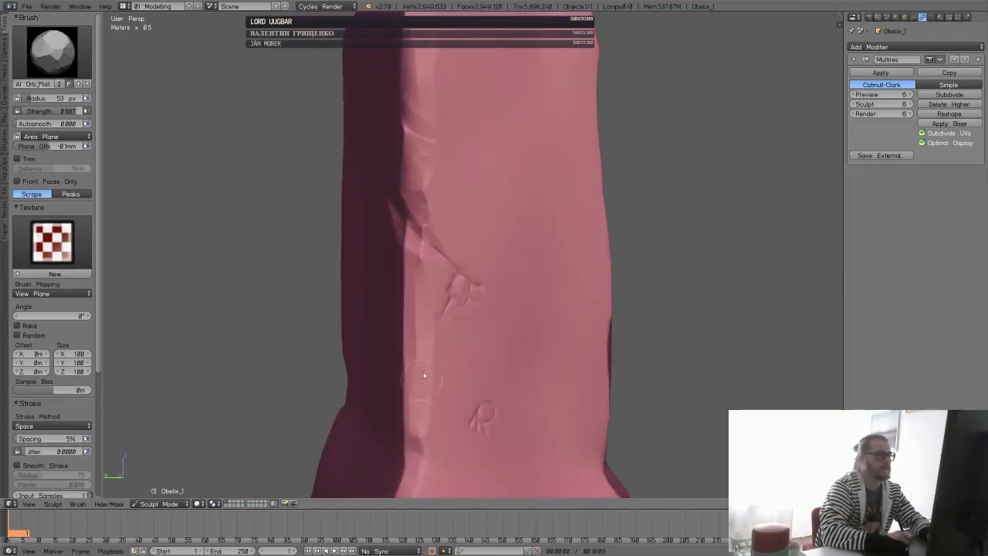
{"action": "key", "text": "ctrl+s"}
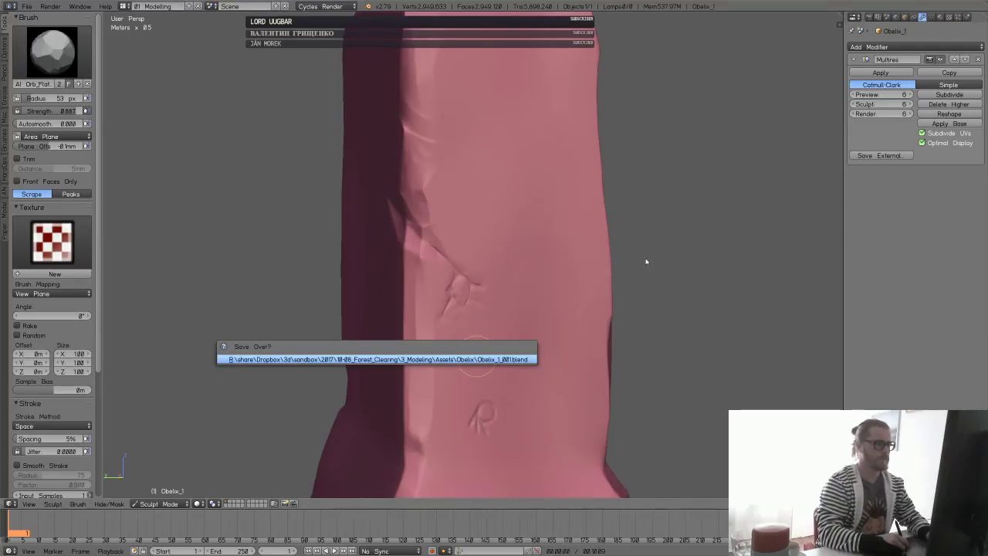
- Switch to the Orb_Roc rock brush and add rough stone texture across the recessed panel around the letter G
{"action": "mouse_move", "coordinate": [647, 287]}
{"action": "middle_mouse_down"}
{"action": "mouse_move", "coordinate": [585, 280]}
{"action": "mouse_move", "coordinate": [564, 323]}
{"action": "mouse_move", "coordinate": [571, 306]}
{"action": "mouse_move", "coordinate": [551, 308]}
{"action": "mouse_move", "coordinate": [582, 293]}
{"action": "mouse_move", "coordinate": [574, 290]}
{"action": "middle_mouse_up"}
{"action": "left_click", "coordinate": [52, 52]}
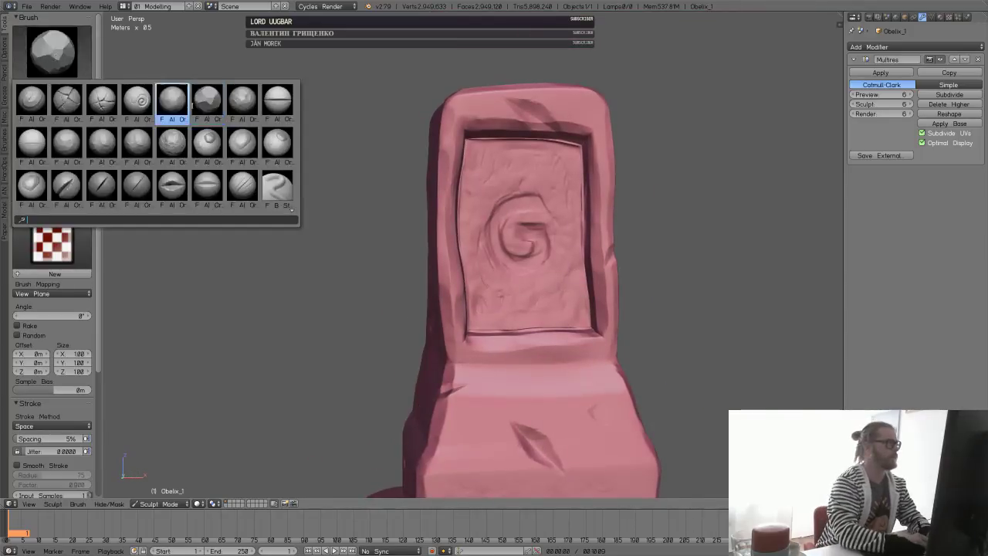
{"action": "left_click", "coordinate": [171, 142]}
{"action": "scroll", "coordinate": [568, 253], "scroll_direction": "up", "scroll_amount": 5}
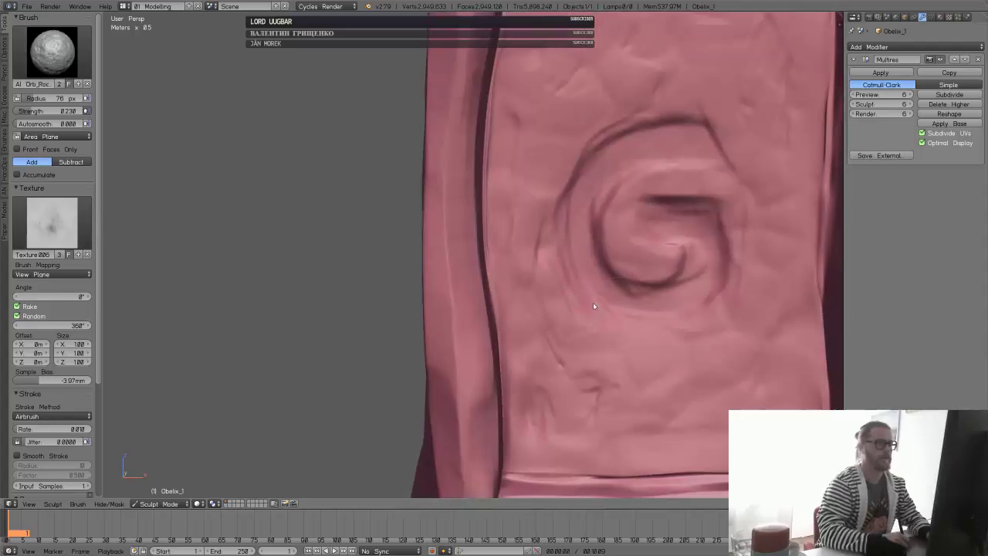
{"action": "middle_click_drag", "start_coordinate": [592, 305], "coordinate": [560, 321], "text": "shift"}
{"action": "scroll", "coordinate": [549, 342], "scroll_direction": "down", "scroll_amount": 1}
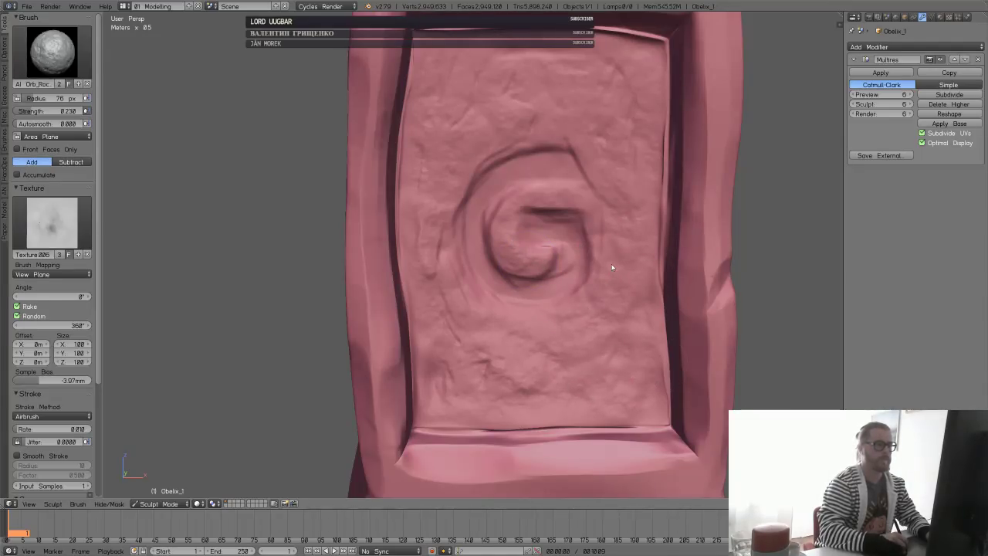
- Smooth the stone surface beside the outer curve of the letter G
{"action": "middle_click_drag", "start_coordinate": [650, 244], "coordinate": [563, 315], "text": "ctrl"}
{"action": "mouse_move", "coordinate": [481, 315]}
{"action": "middle_mouse_down", "text": "ctrl"}
{"action": "mouse_move", "coordinate": [488, 210]}
{"action": "mouse_move", "coordinate": [445, 255]}
{"action": "mouse_move", "coordinate": [517, 257]}
{"action": "middle_mouse_up", "text": "ctrl"}
{"action": "key", "text": "s"}
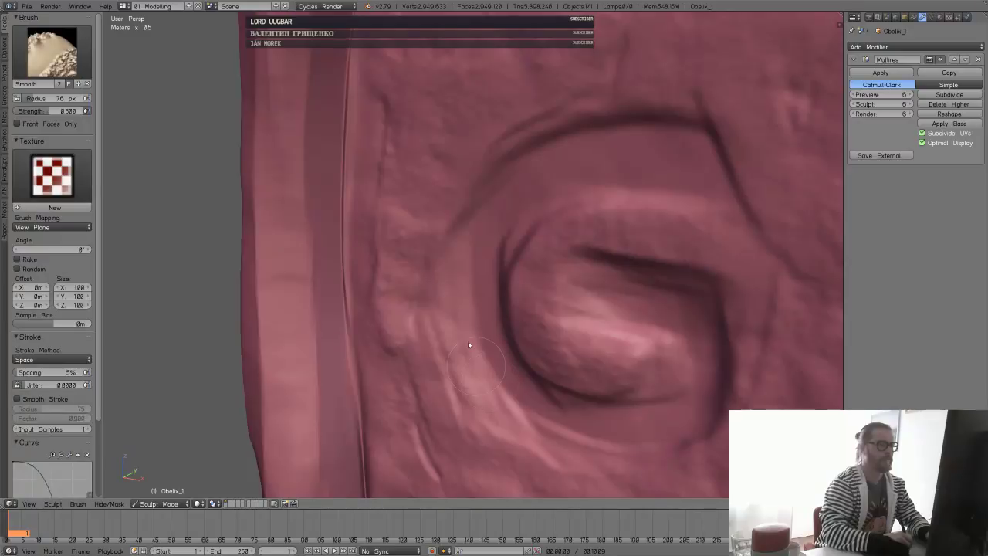
- Switch to the Orb_Pitch pinch brush and sharpen the edges of the letter G, smoothing its rough spots
{"action": "left_click", "coordinate": [52, 52]}
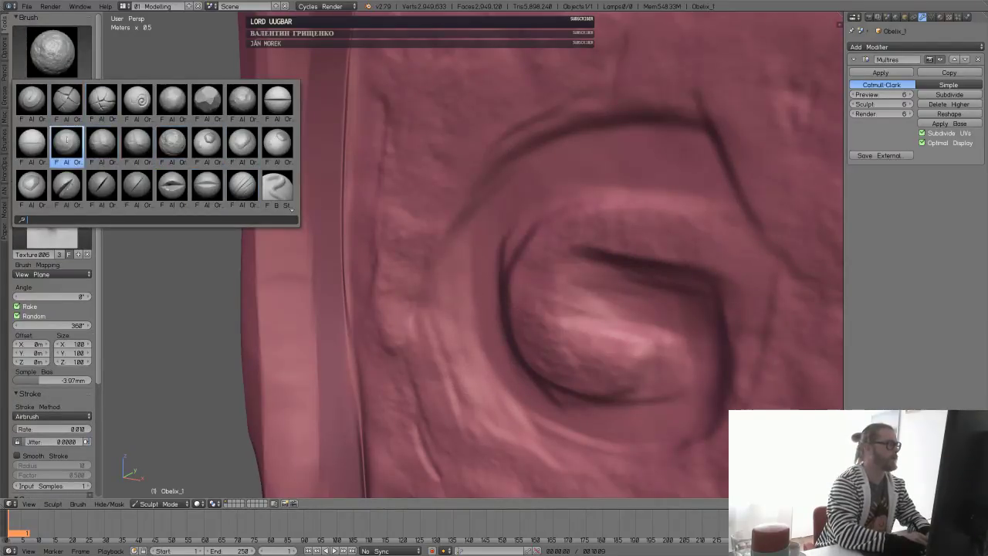
{"action": "left_click", "coordinate": [66, 142]}
{"action": "middle_click_drag", "start_coordinate": [578, 363], "coordinate": [637, 342]}
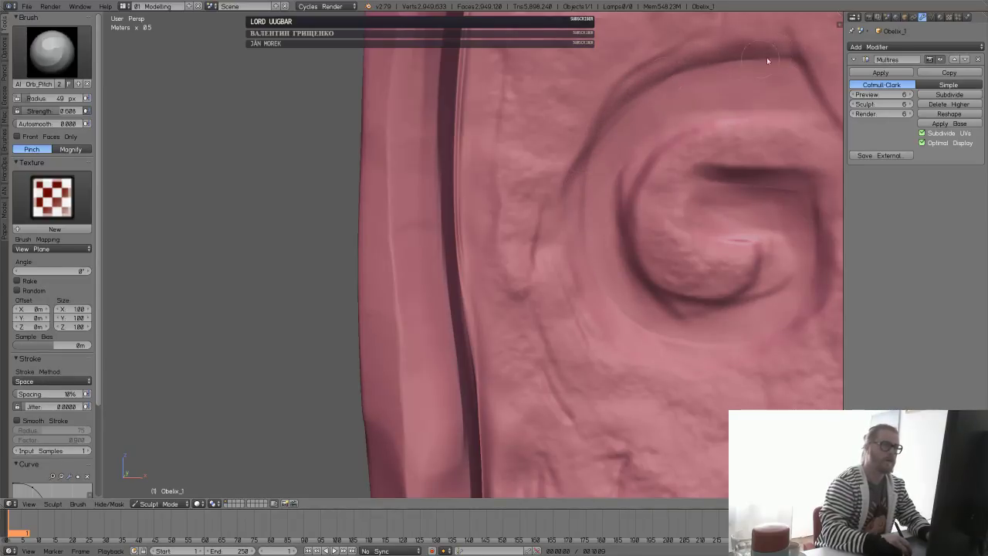
{"action": "mouse_move", "coordinate": [767, 60]}
{"action": "middle_mouse_down"}
{"action": "mouse_move", "coordinate": [746, 93]}
{"action": "mouse_move", "coordinate": [671, 146]}
{"action": "mouse_move", "coordinate": [671, 177]}
{"action": "middle_mouse_up"}
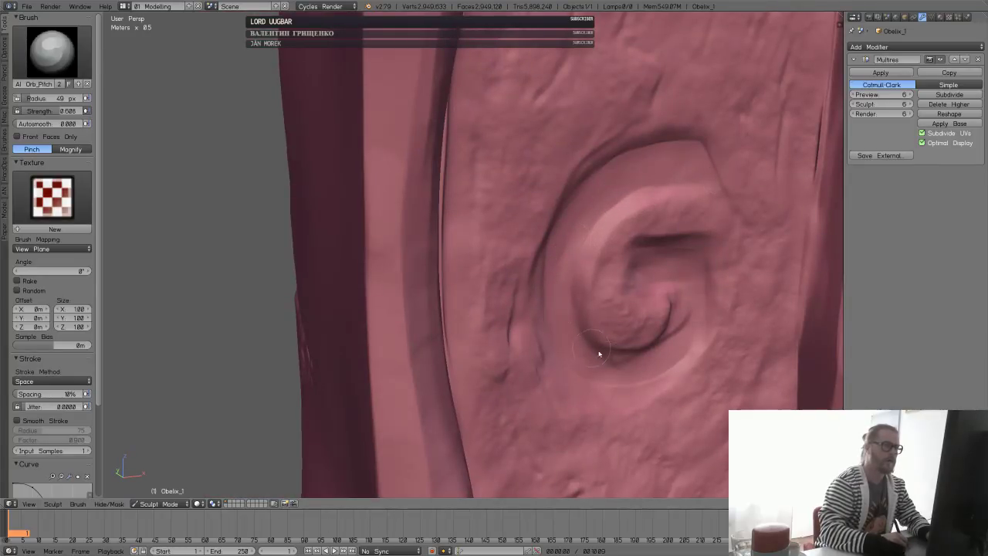
{"action": "middle_click_drag", "start_coordinate": [601, 362], "coordinate": [669, 344]}
{"action": "mouse_move", "coordinate": [601, 262]}
{"action": "left_mouse_down", "text": "shift"}
{"action": "mouse_move", "coordinate": [640, 254]}
{"action": "mouse_move", "coordinate": [611, 258]}
{"action": "left_mouse_up", "text": "shift"}
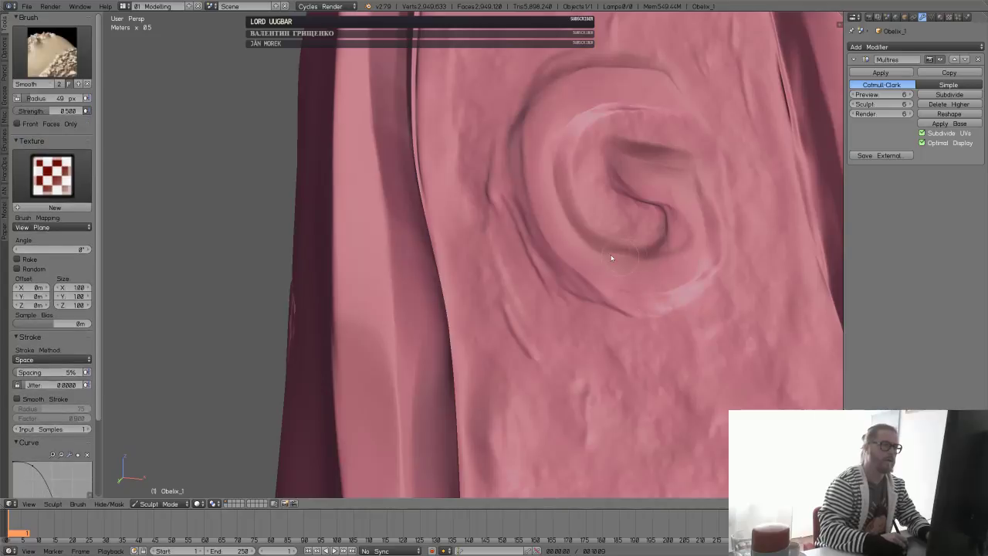
{"action": "mouse_move", "coordinate": [611, 258]}
{"action": "middle_mouse_down"}
{"action": "mouse_move", "coordinate": [637, 267]}
{"action": "mouse_move", "coordinate": [557, 223]}
{"action": "middle_mouse_up"}
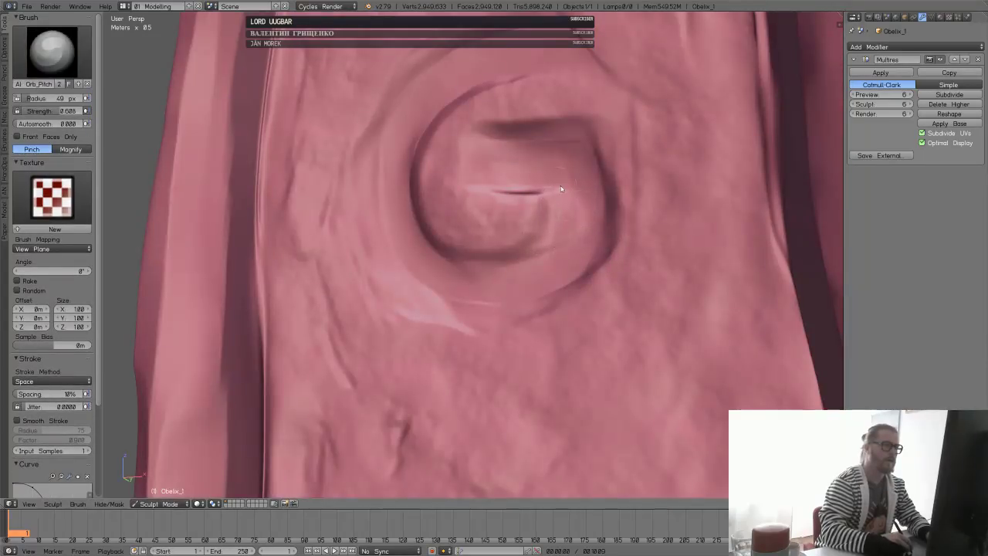
{"action": "middle_click_drag", "start_coordinate": [561, 188], "coordinate": [580, 235]}
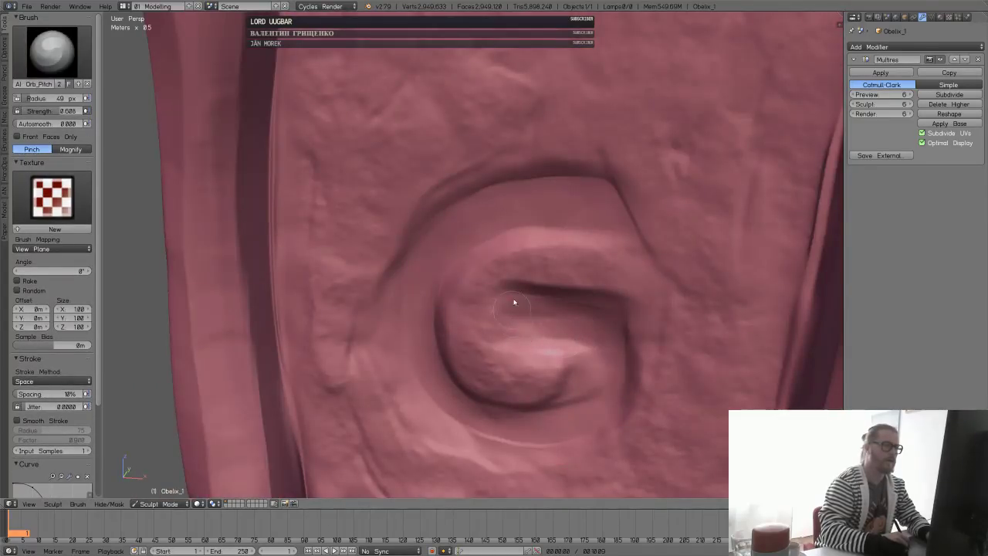
- Switch to the Orb clay brush with radius 40 px and strength 0.490 and reshape and smooth the letter G's inner hollow
{"action": "left_click", "coordinate": [52, 54]}
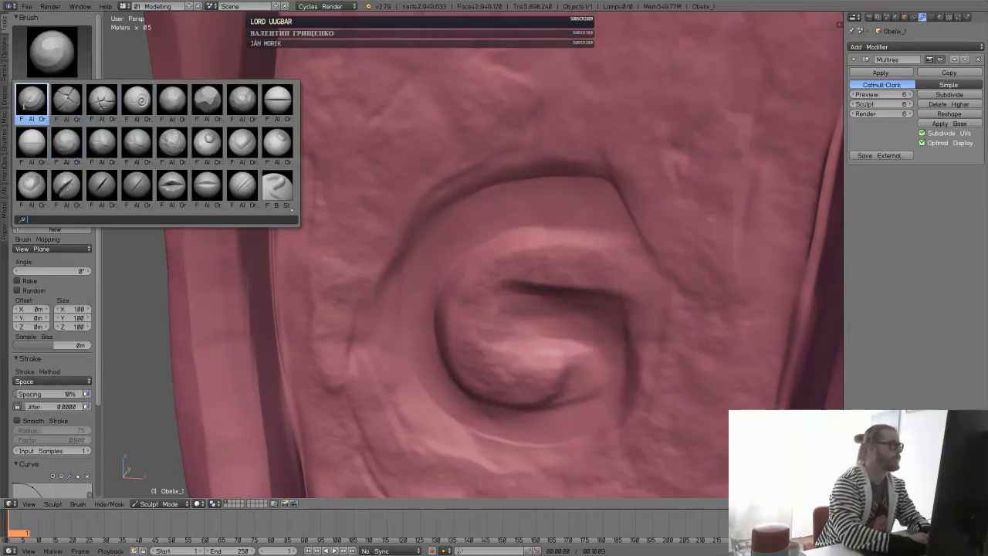
{"action": "left_click", "coordinate": [31, 97]}
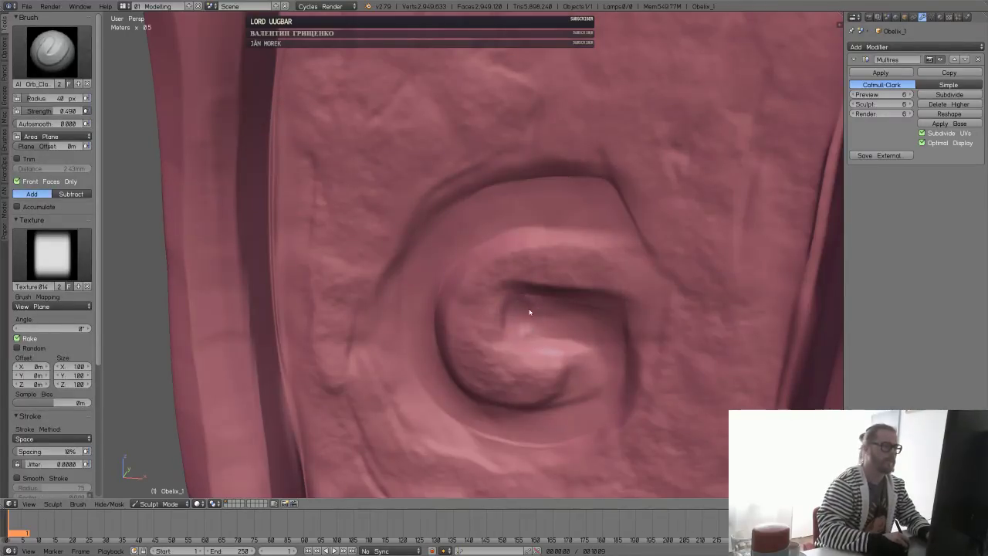
{"action": "left_click_drag", "start_coordinate": [528, 313], "coordinate": [595, 330]}
{"action": "key", "text": "s"}
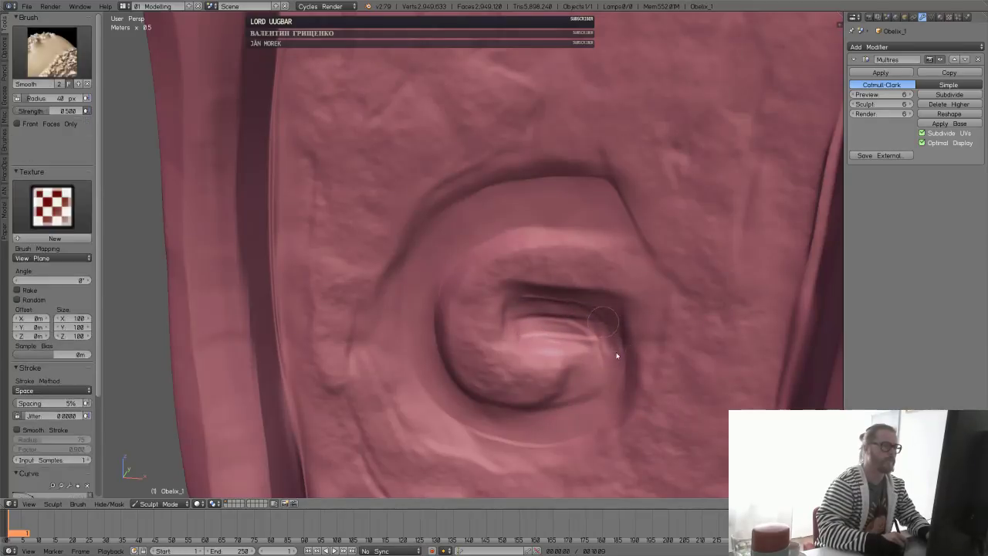
{"action": "key", "text": "c"}
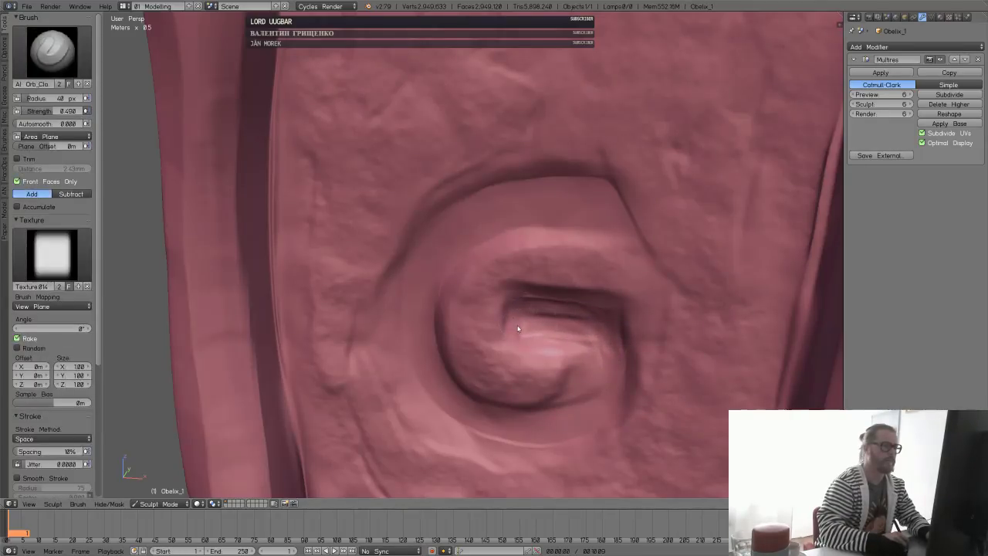
{"action": "middle_click_drag", "start_coordinate": [563, 309], "coordinate": [577, 203]}
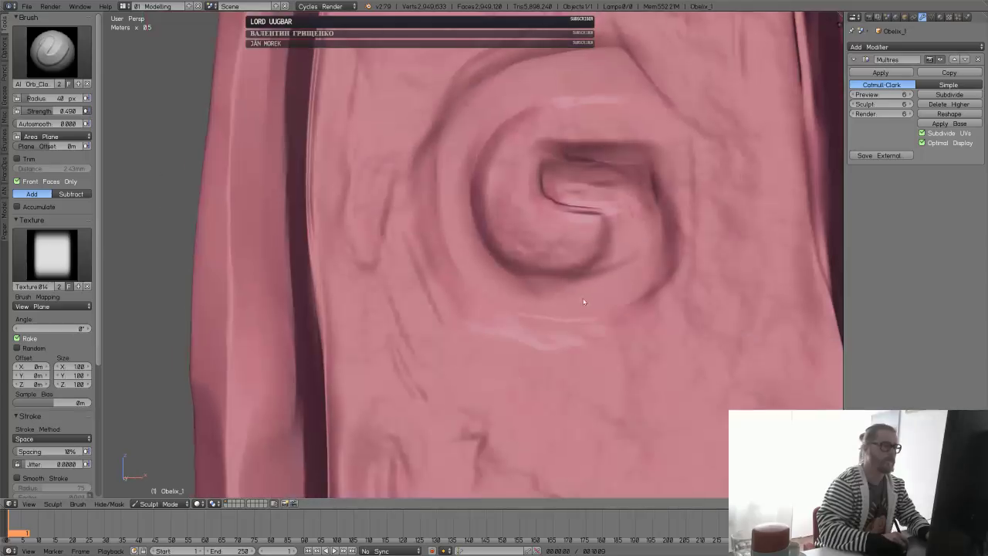
{"action": "key", "text": "s"}
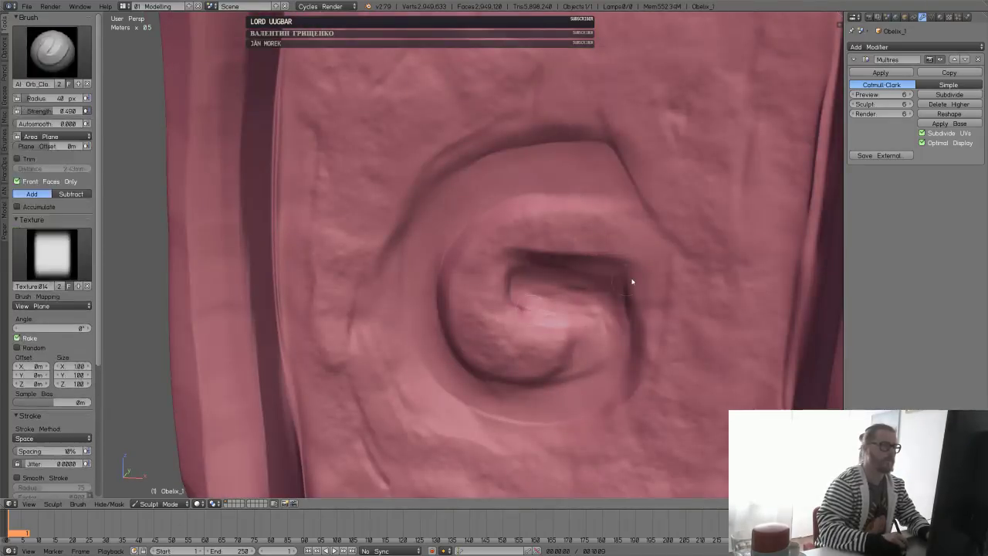
- Check the whole obelisk and save over the current file Obelix_1_001.blend
{"action": "scroll", "coordinate": [631, 282], "scroll_direction": "down", "scroll_amount": 10}
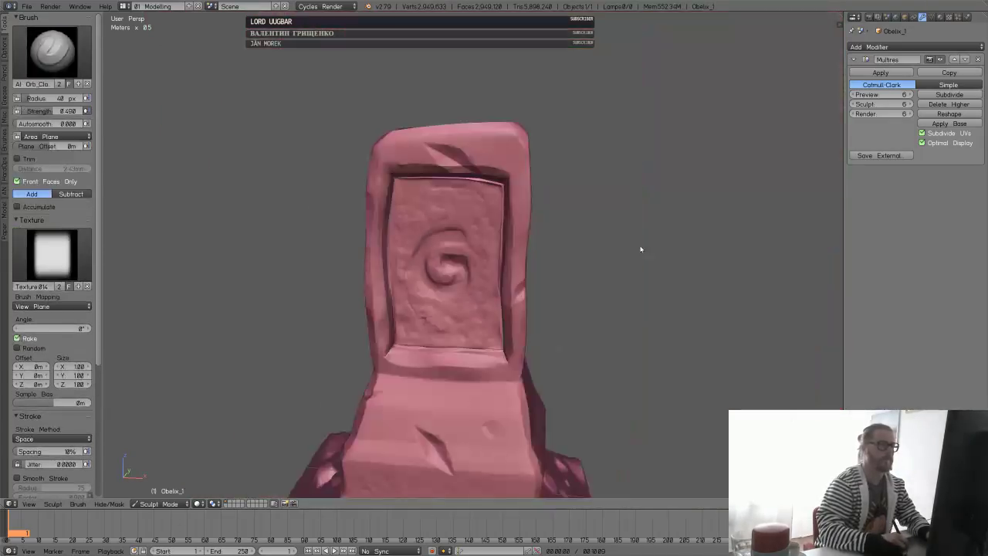
{"action": "middle_click_drag", "start_coordinate": [641, 247], "coordinate": [556, 260]}
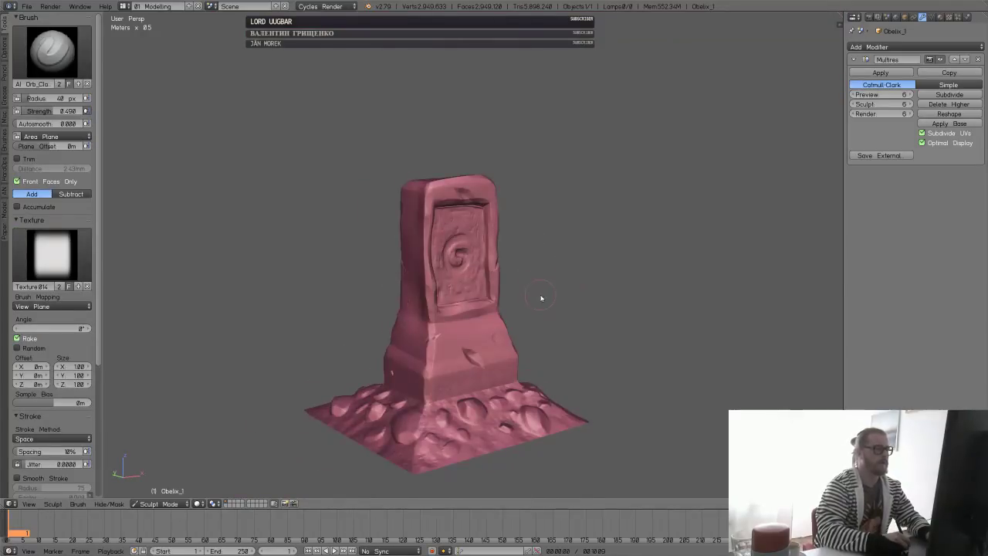
{"action": "key", "text": "ctrl+s"}
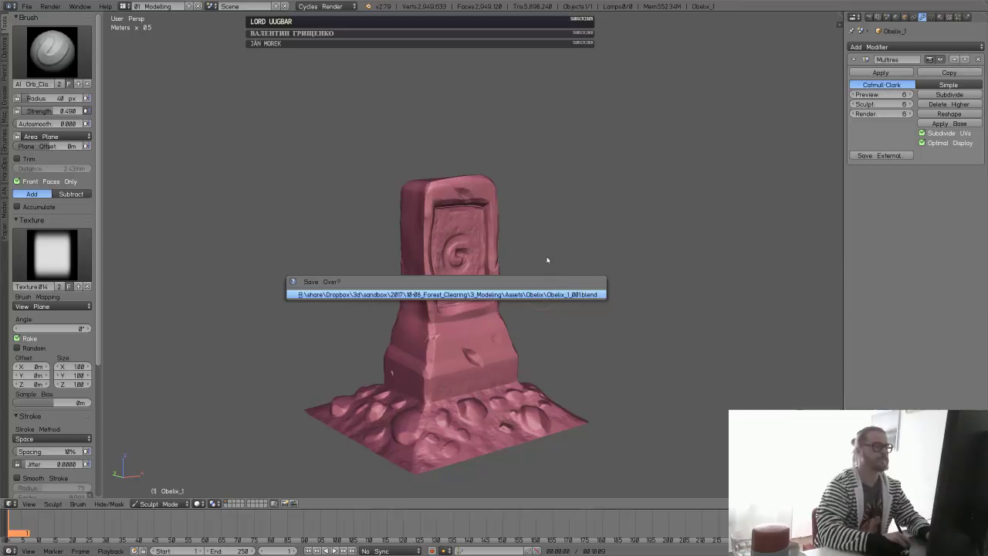
{"action": "key", "text": "Return"}
- Switch to the Grab brush, set its strength to 0.324 and nudge the silhouette of the obelisk's upper block
{"action": "mouse_move", "coordinate": [551, 274]}
{"action": "middle_mouse_down"}
{"action": "mouse_move", "coordinate": [562, 260]}
{"action": "mouse_move", "coordinate": [535, 236]}
{"action": "mouse_move", "coordinate": [543, 223]}
{"action": "mouse_move", "coordinate": [484, 282]}
{"action": "mouse_move", "coordinate": [353, 273]}
{"action": "mouse_move", "coordinate": [474, 306]}
{"action": "mouse_move", "coordinate": [332, 289]}
{"action": "mouse_move", "coordinate": [511, 286]}
{"action": "mouse_move", "coordinate": [405, 344]}
{"action": "mouse_move", "coordinate": [470, 288]}
{"action": "mouse_move", "coordinate": [520, 327]}
{"action": "mouse_move", "coordinate": [604, 322]}
{"action": "mouse_move", "coordinate": [529, 371]}
{"action": "mouse_move", "coordinate": [513, 325]}
{"action": "mouse_move", "coordinate": [498, 324]}
{"action": "mouse_move", "coordinate": [566, 324]}
{"action": "mouse_move", "coordinate": [506, 342]}
{"action": "mouse_move", "coordinate": [522, 326]}
{"action": "middle_mouse_up"}
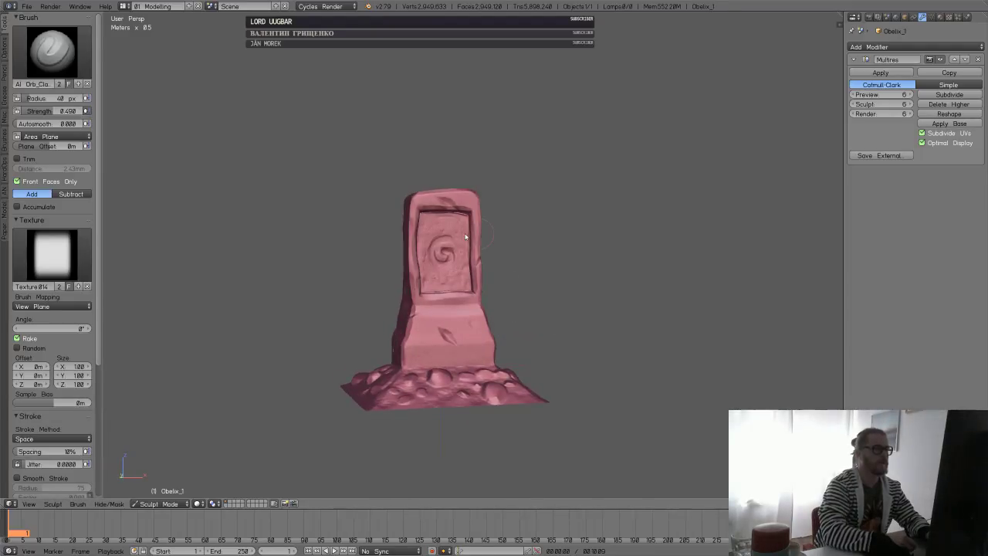
{"action": "key", "text": "g"}
{"action": "middle_click_drag", "start_coordinate": [472, 211], "coordinate": [496, 227]}
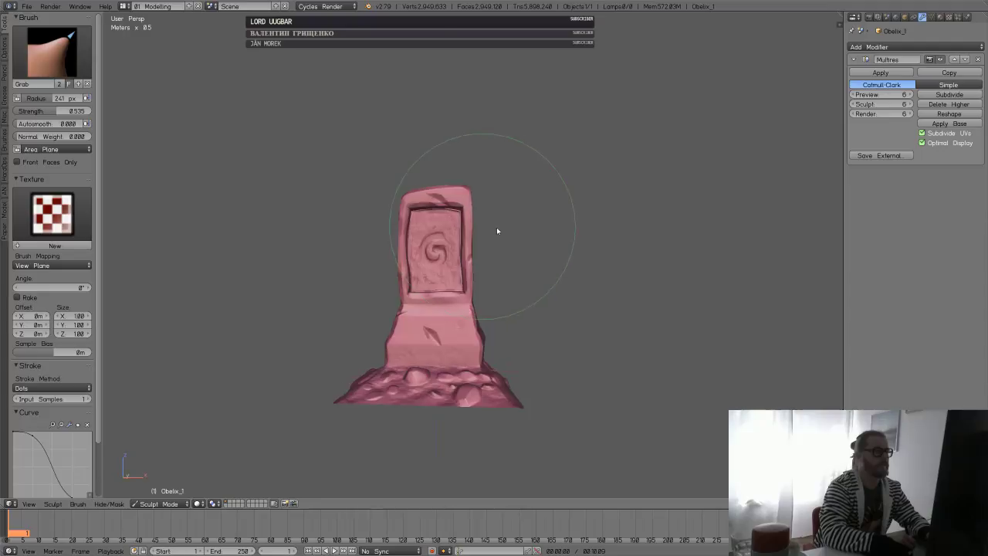
{"action": "key", "text": "shift+f"}
{"action": "left_click", "coordinate": [429, 293]}
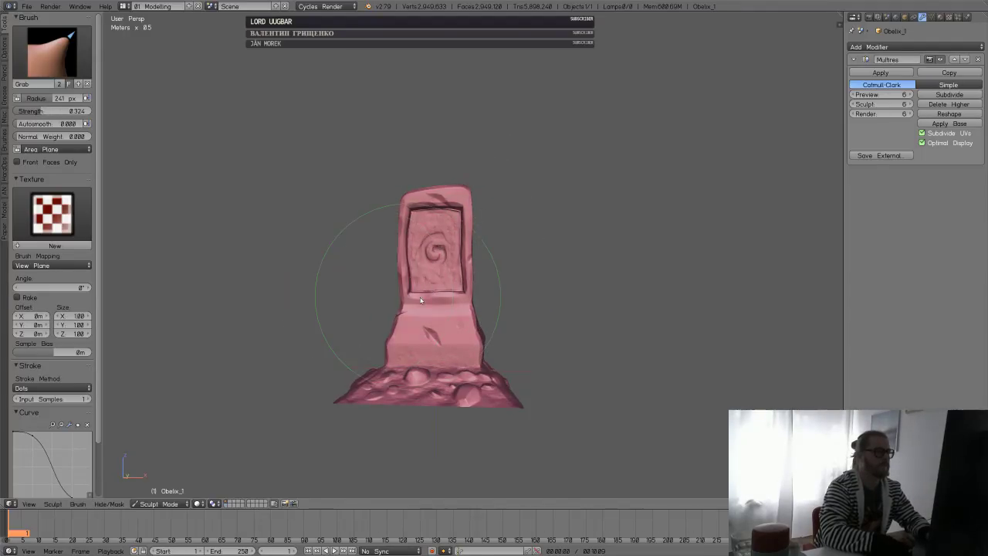
{"action": "left_click_drag", "start_coordinate": [406, 296], "coordinate": [470, 280]}
{"action": "left_click_drag", "start_coordinate": [466, 201], "coordinate": [472, 196]}
{"action": "left_click_drag", "start_coordinate": [473, 243], "coordinate": [452, 265]}
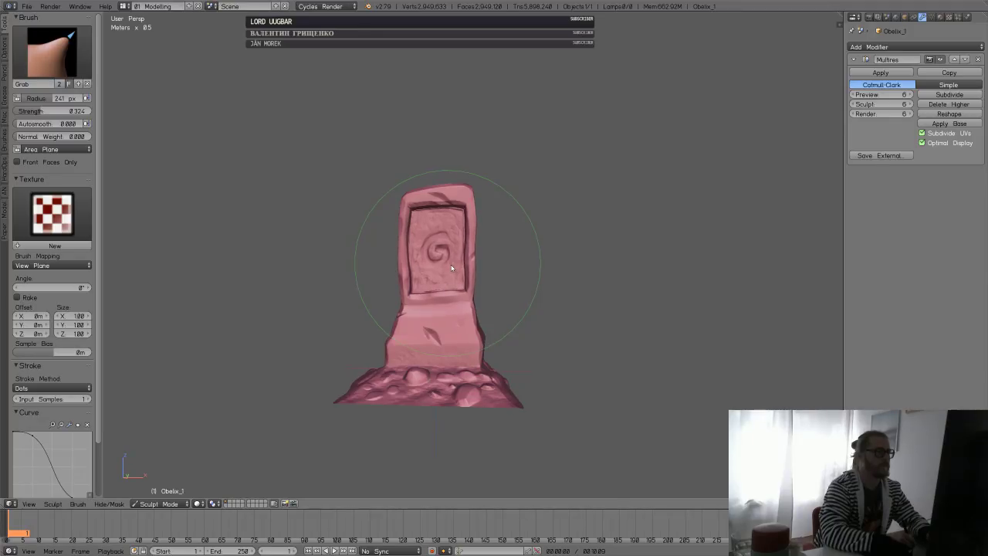
- Use the Grab brush to adjust the obelisk's lower side, its rubble base and the waist below the panel
{"action": "mouse_move", "coordinate": [451, 267]}
{"action": "middle_mouse_down"}
{"action": "mouse_move", "coordinate": [517, 298]}
{"action": "mouse_move", "coordinate": [456, 296]}
{"action": "mouse_move", "coordinate": [419, 351]}
{"action": "middle_mouse_up"}
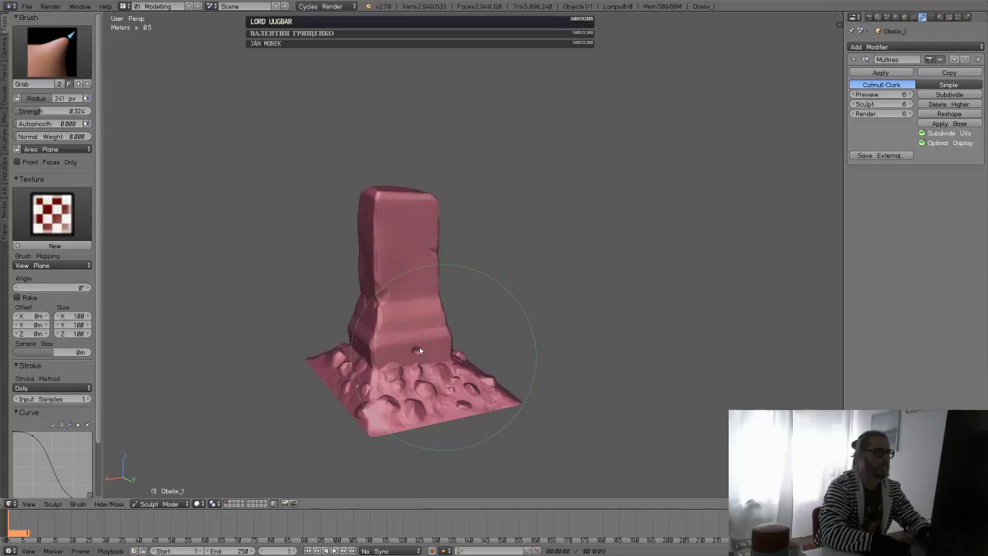
{"action": "left_click_drag", "start_coordinate": [457, 359], "coordinate": [458, 353]}
{"action": "left_click_drag", "start_coordinate": [435, 386], "coordinate": [430, 380]}
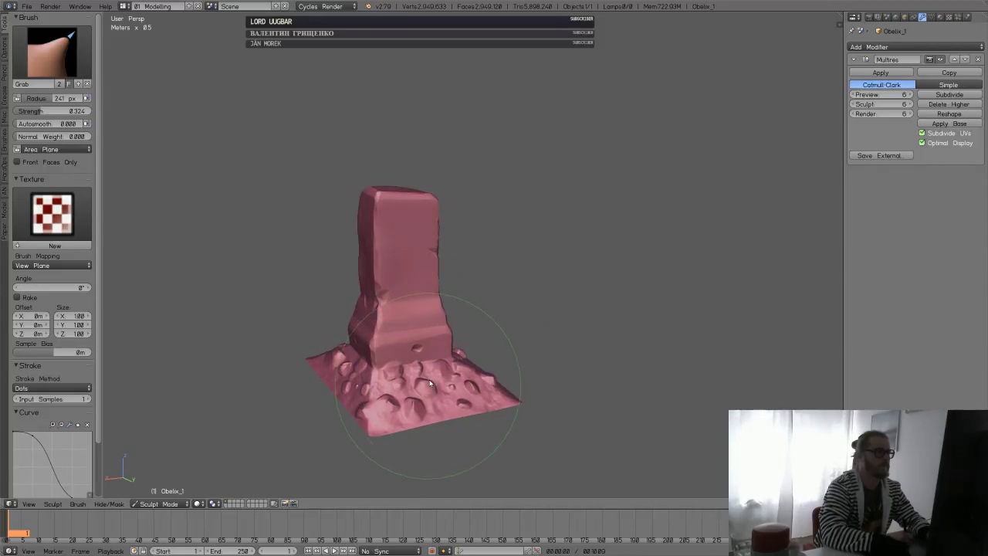
{"action": "mouse_move", "coordinate": [430, 383]}
{"action": "middle_mouse_down"}
{"action": "mouse_move", "coordinate": [398, 345]}
{"action": "mouse_move", "coordinate": [452, 357]}
{"action": "mouse_move", "coordinate": [461, 368]}
{"action": "mouse_move", "coordinate": [393, 364]}
{"action": "middle_mouse_up"}
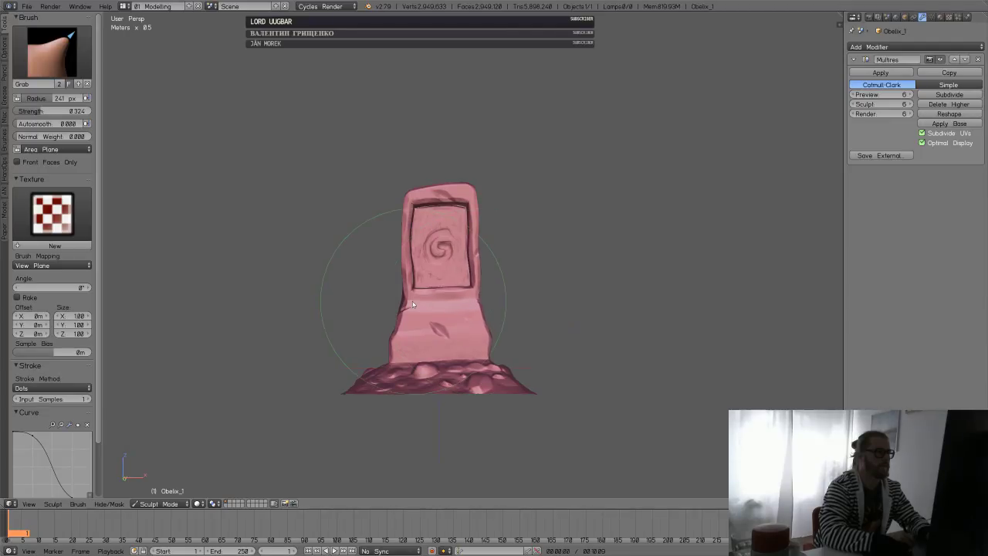
{"action": "mouse_move", "coordinate": [410, 302]}
{"action": "left_mouse_down"}
{"action": "mouse_move", "coordinate": [399, 297]}
{"action": "mouse_move", "coordinate": [407, 302]}
{"action": "left_mouse_up"}
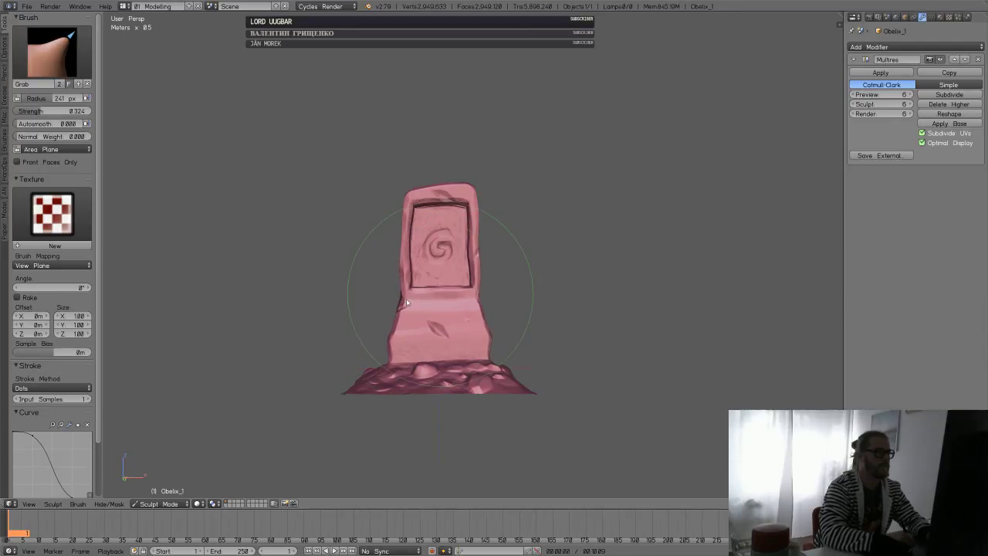
- Switch the obelisk to Object Mode and save over Obelix_1_001.blend
{"action": "key", "text": "Tab"}
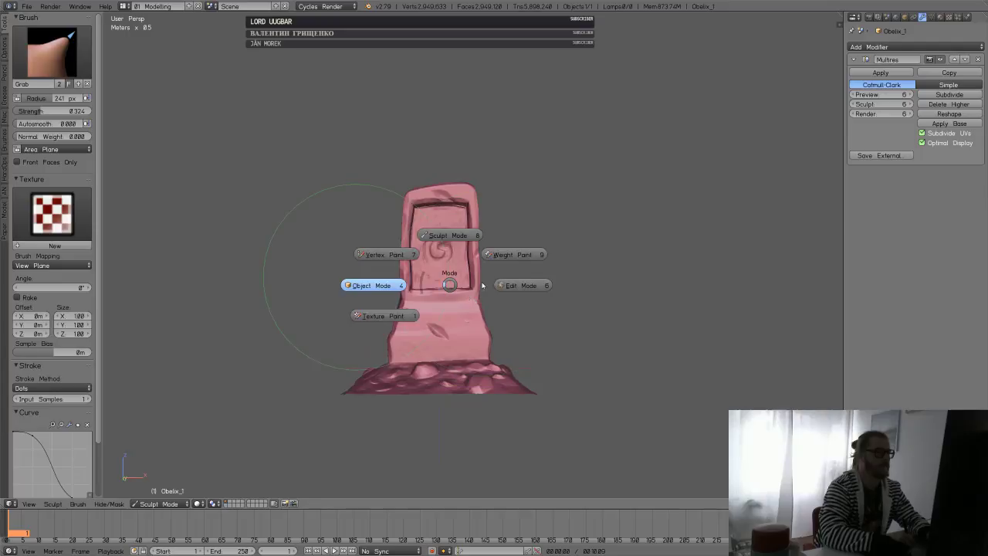
{"action": "left_click", "coordinate": [344, 279]}
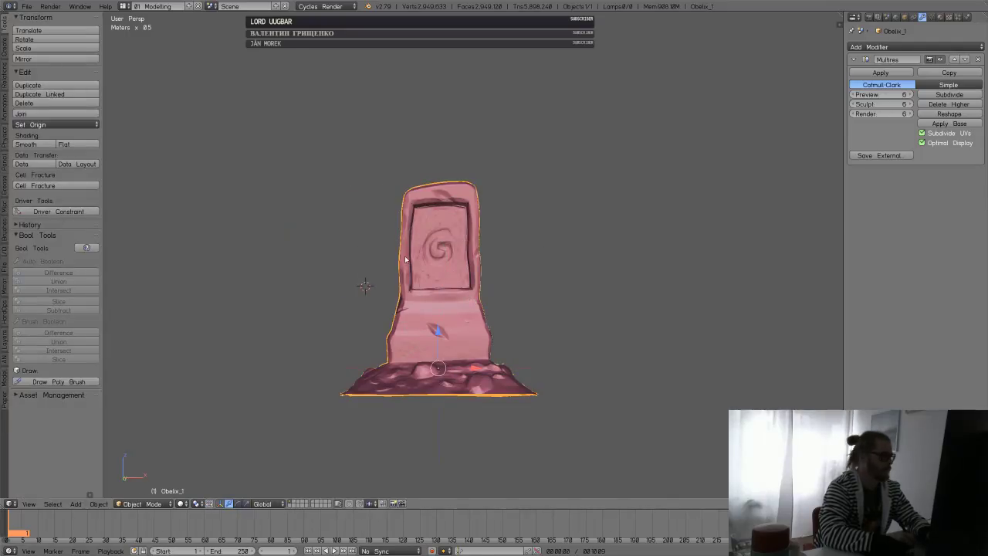
{"action": "key", "text": "ctrl+s"}
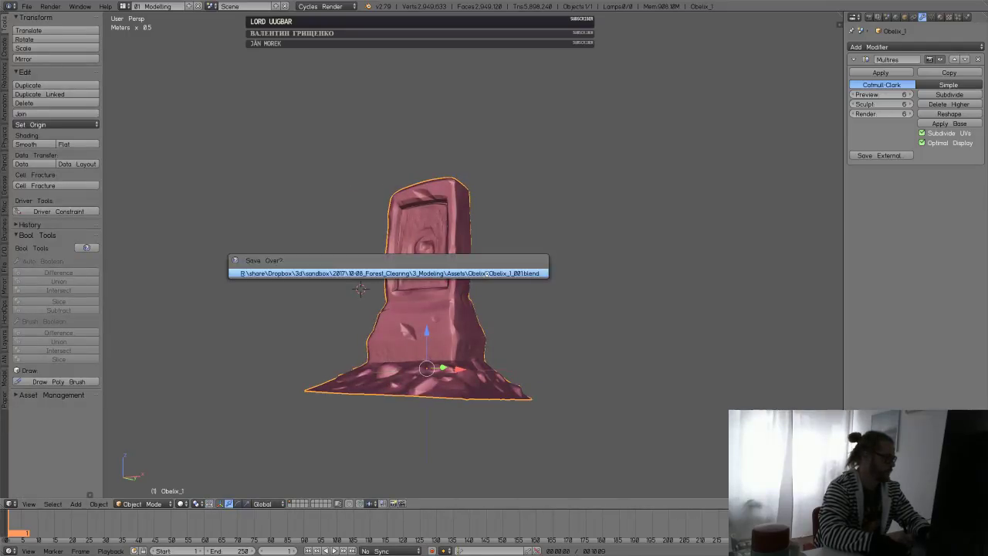
{"action": "left_click", "coordinate": [486, 273]}
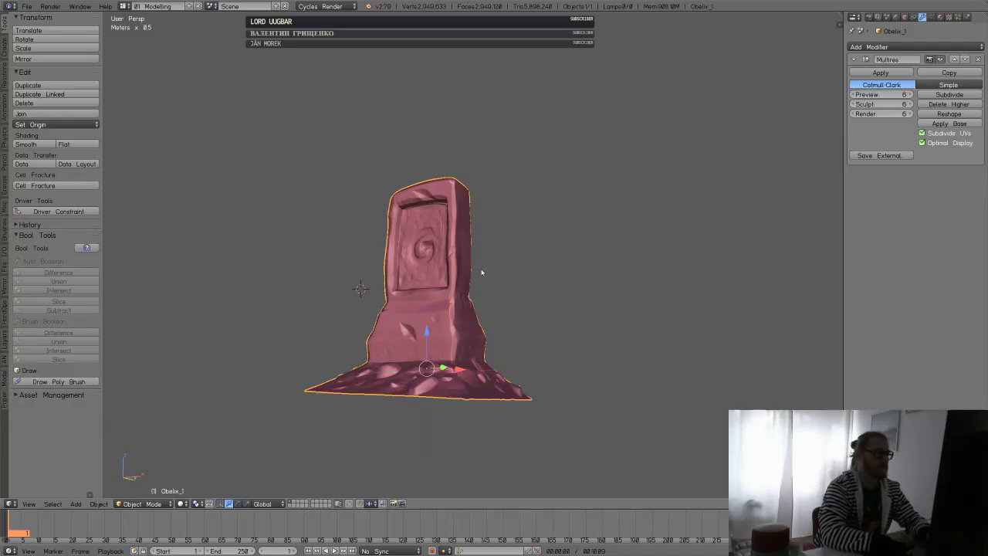
- Deselect the obelisk, set the Multires preview level to 5 and examine its sides and lower corner at that level
{"action": "mouse_move", "coordinate": [481, 273]}
{"action": "middle_mouse_down"}
{"action": "mouse_move", "coordinate": [536, 307]}
{"action": "mouse_move", "coordinate": [508, 318]}
{"action": "mouse_move", "coordinate": [555, 278]}
{"action": "mouse_move", "coordinate": [498, 305]}
{"action": "mouse_move", "coordinate": [490, 302]}
{"action": "mouse_move", "coordinate": [544, 281]}
{"action": "mouse_move", "coordinate": [489, 278]}
{"action": "mouse_move", "coordinate": [510, 293]}
{"action": "middle_mouse_up"}
{"action": "key", "text": "a"}
{"action": "left_click", "coordinate": [852, 94]}
{"action": "left_click", "coordinate": [852, 95]}
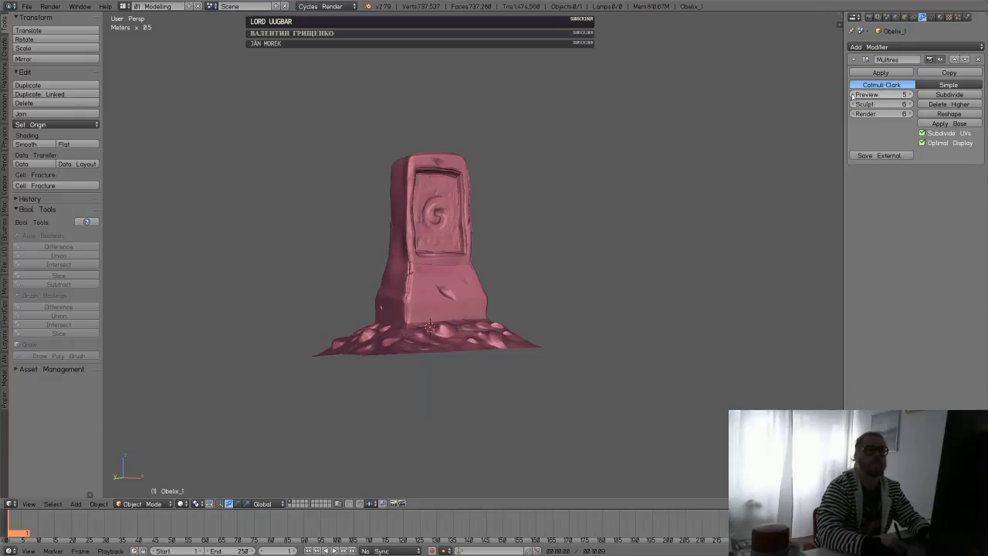
{"action": "middle_click_drag", "start_coordinate": [748, 162], "coordinate": [568, 282]}
{"action": "scroll", "coordinate": [456, 325], "scroll_direction": "up", "scroll_amount": 5}
{"action": "left_click", "coordinate": [909, 94]}
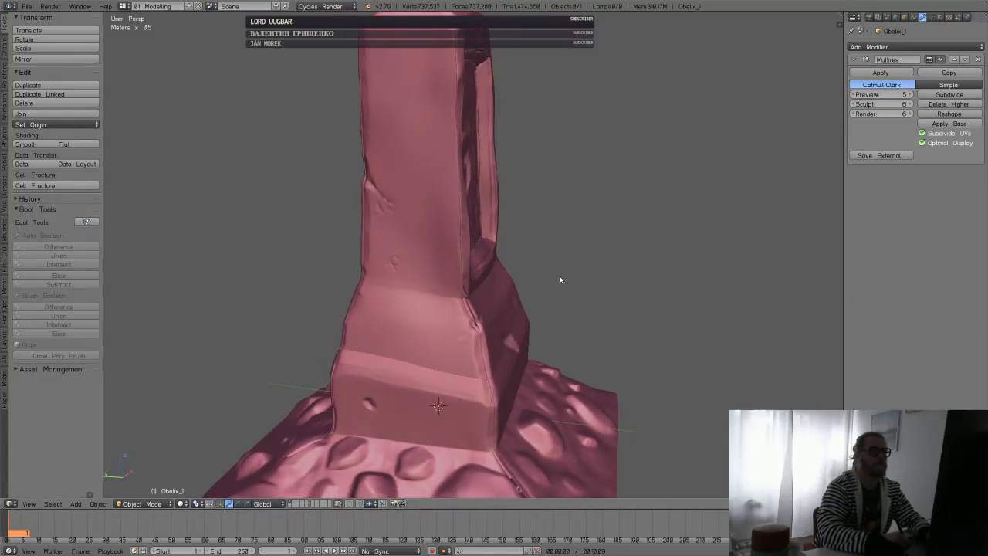
{"action": "middle_click_drag", "start_coordinate": [551, 259], "coordinate": [518, 269]}
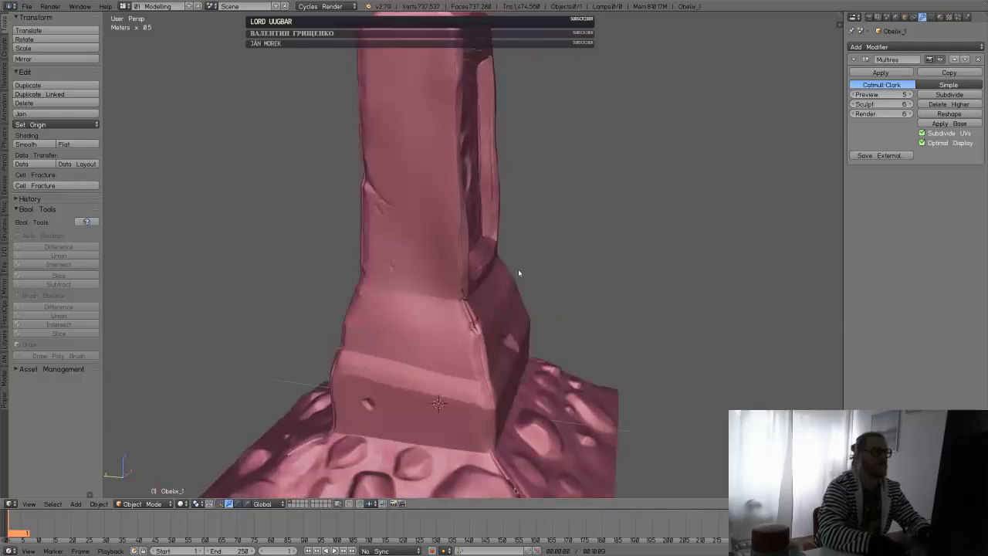
- Return the obelisk to Sculpt Mode and switch to the Orb_Flat scrape brush
{"action": "key", "text": "Tab"}
{"action": "left_click", "coordinate": [501, 270]}
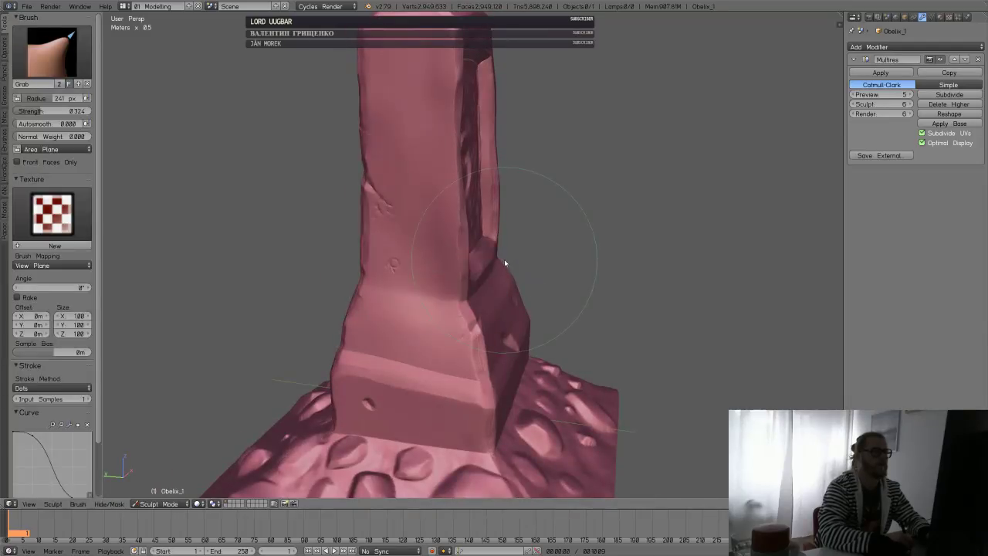
{"action": "mouse_move", "coordinate": [470, 338]}
{"action": "middle_mouse_down"}
{"action": "mouse_move", "coordinate": [540, 291]}
{"action": "mouse_move", "coordinate": [569, 317]}
{"action": "middle_mouse_up"}
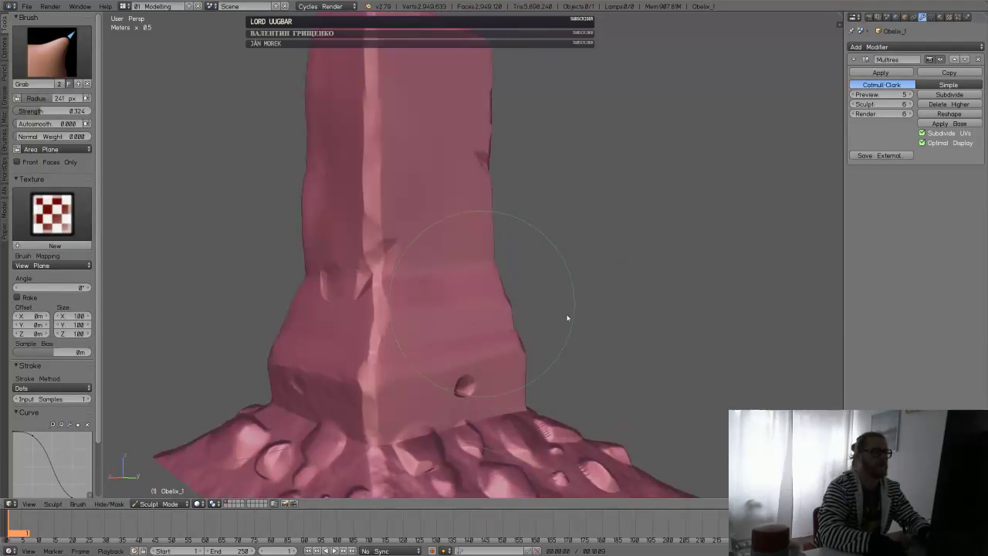
{"action": "left_click", "coordinate": [77, 71]}
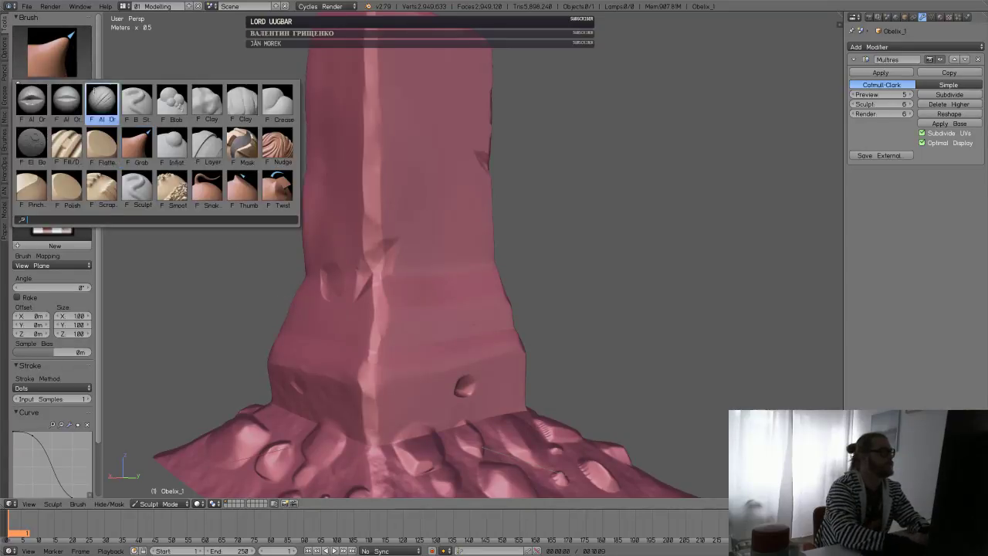
{"action": "scroll", "coordinate": [165, 130], "scroll_direction": "up", "scroll_amount": 20}
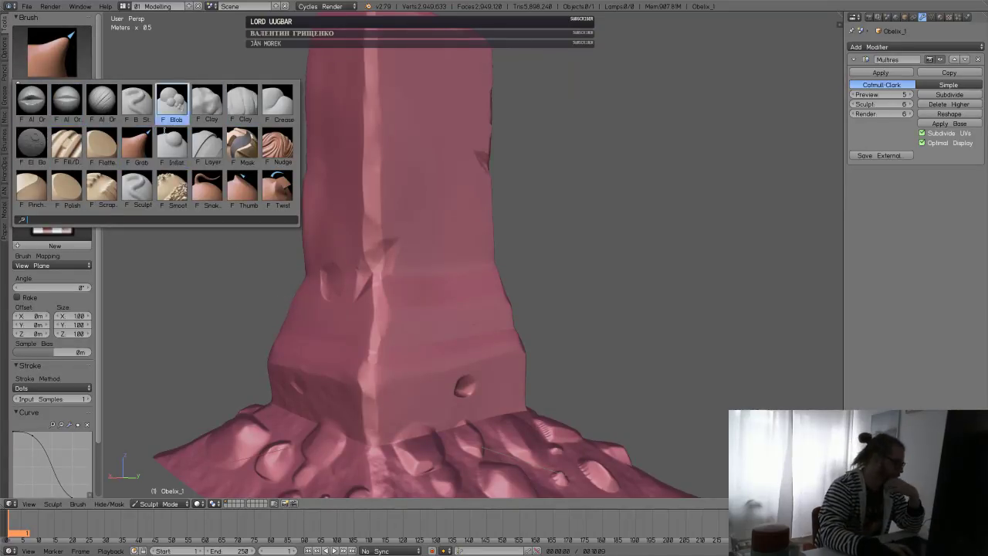
{"action": "scroll", "coordinate": [164, 131], "scroll_direction": "up", "scroll_amount": 1}
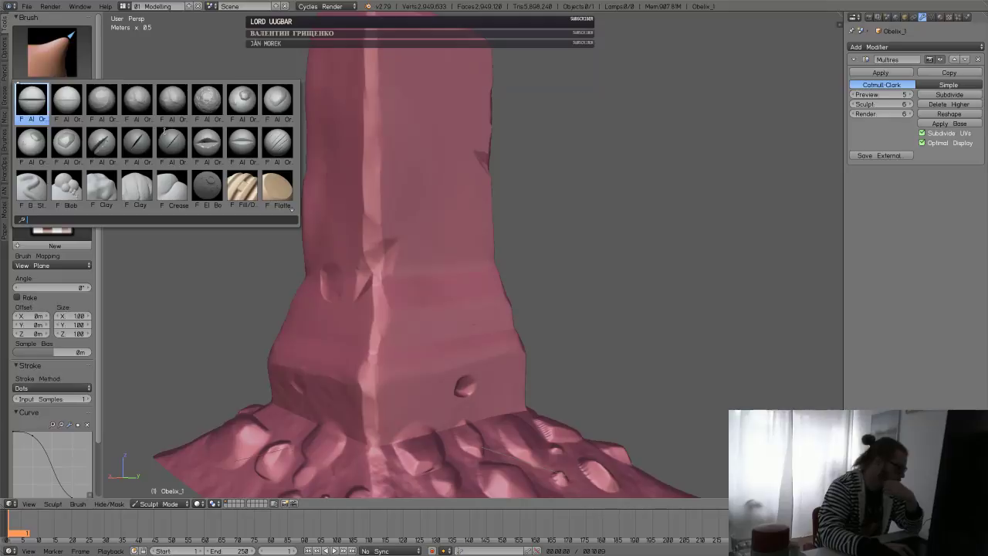
{"action": "scroll", "coordinate": [165, 132], "scroll_direction": "up", "scroll_amount": 1}
{"action": "scroll", "coordinate": [164, 132], "scroll_direction": "up", "scroll_amount": 6}
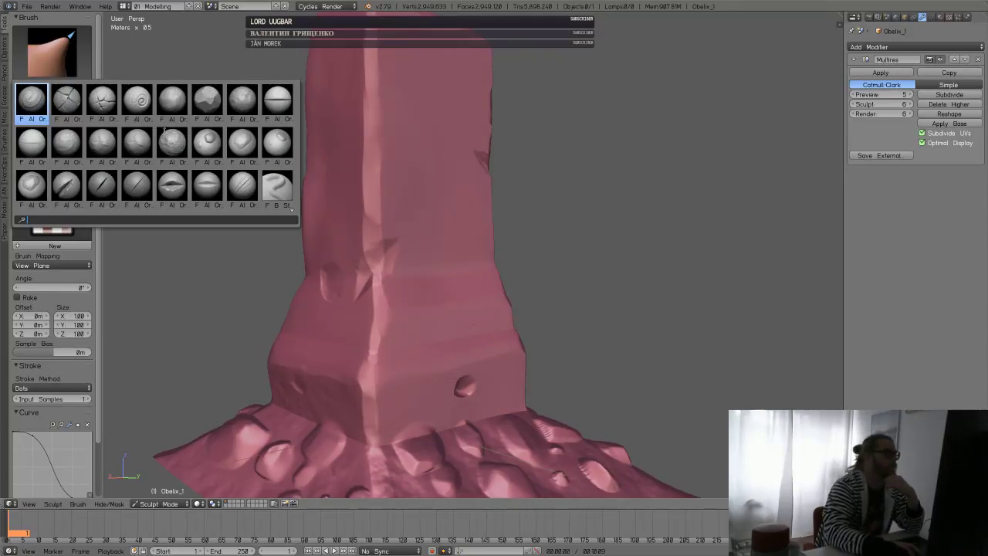
{"action": "key", "text": "Right"}
{"action": "key", "text": "Right"}
{"action": "key", "text": "Right"}
{"action": "key", "text": "Right"}
{"action": "key", "text": "Right"}
{"action": "key", "text": "Return"}
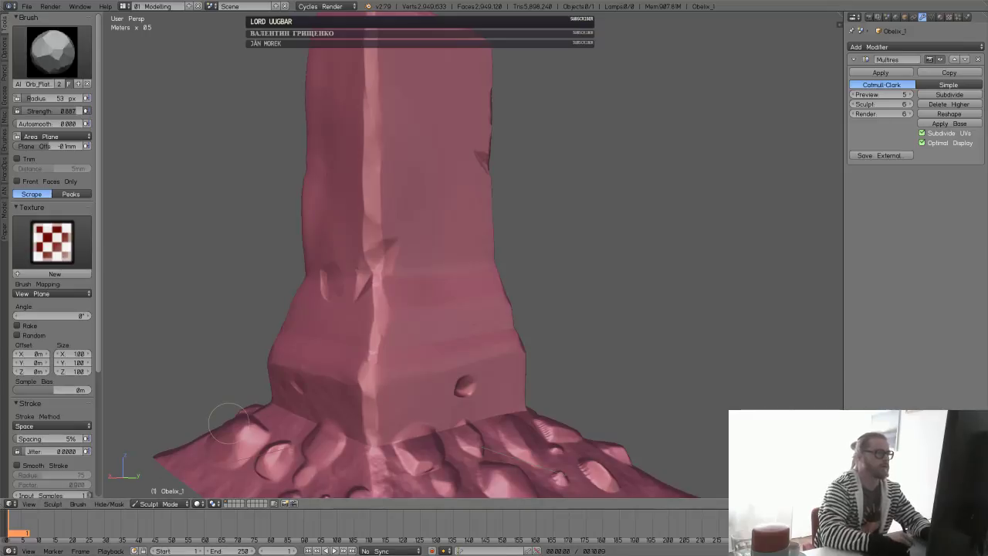
- Save over Obelix_1_001.blend and scrape the obelisk's front corner edges beside the letter panel flatter
{"action": "key", "text": "ctrl+s"}
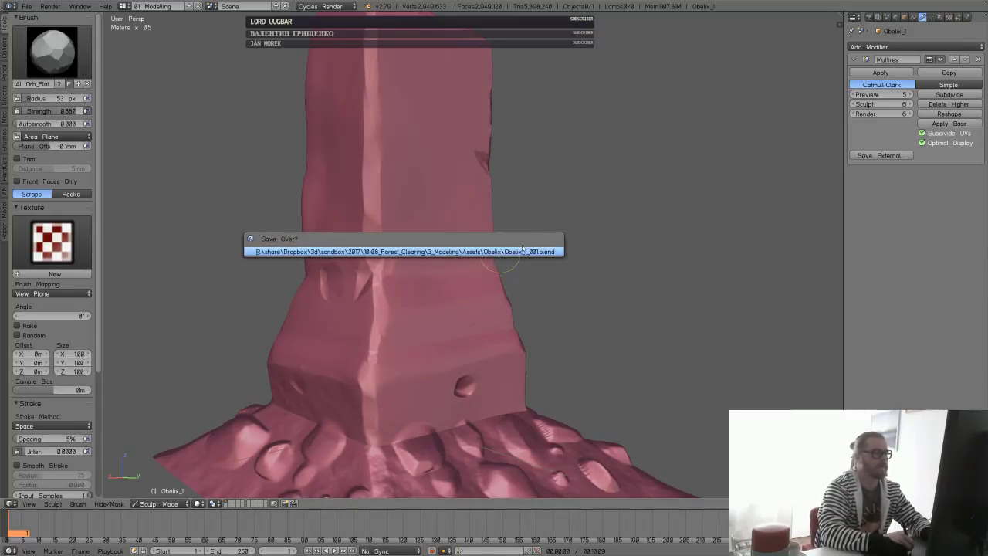
{"action": "key", "text": "Return"}
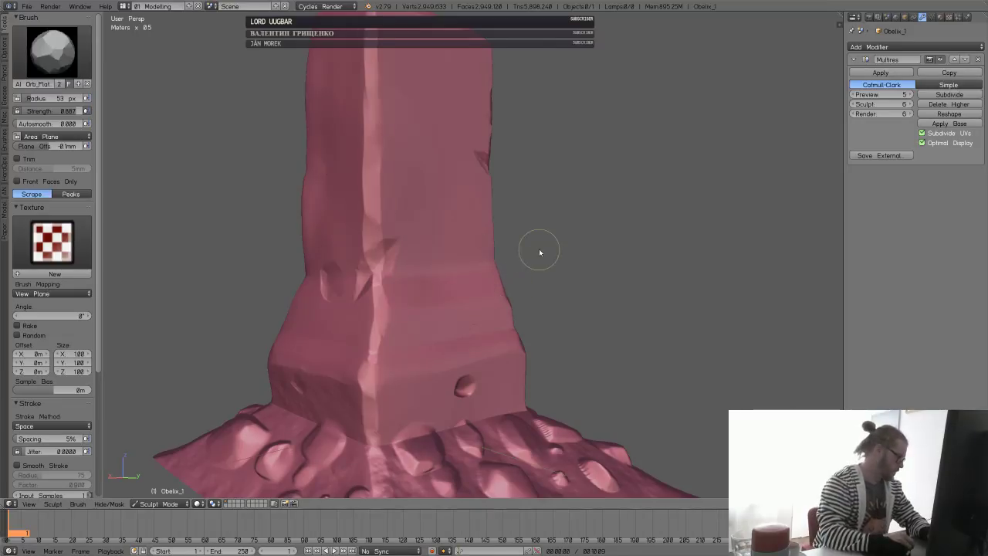
{"action": "middle_click_drag", "start_coordinate": [540, 252], "coordinate": [443, 263]}
{"action": "scroll", "coordinate": [455, 287], "scroll_direction": "up", "scroll_amount": 2}
{"action": "mouse_move", "coordinate": [464, 319]}
{"action": "middle_mouse_down"}
{"action": "mouse_move", "coordinate": [466, 334]}
{"action": "mouse_move", "coordinate": [421, 305]}
{"action": "mouse_move", "coordinate": [451, 316]}
{"action": "middle_mouse_up"}
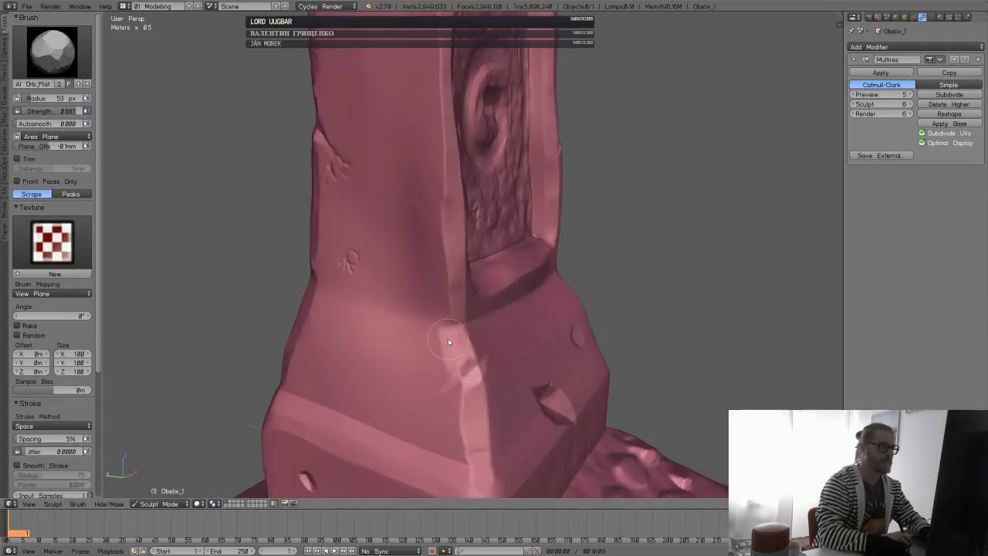
{"action": "mouse_move", "coordinate": [444, 255]}
{"action": "middle_mouse_down"}
{"action": "mouse_move", "coordinate": [481, 260]}
{"action": "mouse_move", "coordinate": [466, 236]}
{"action": "middle_mouse_up"}
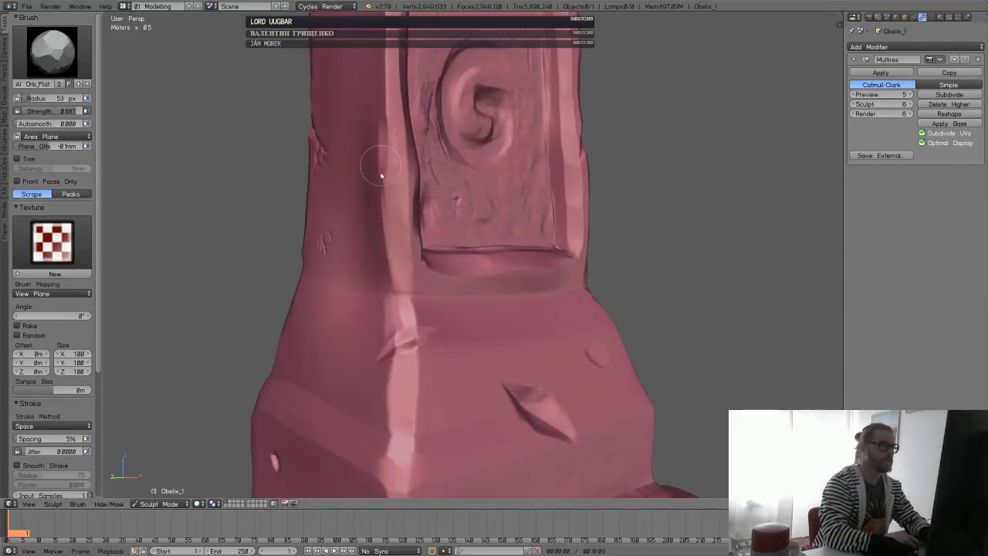
{"action": "mouse_move", "coordinate": [381, 161]}
{"action": "middle_mouse_down"}
{"action": "mouse_move", "coordinate": [502, 309]}
{"action": "mouse_move", "coordinate": [571, 309]}
{"action": "mouse_move", "coordinate": [659, 287]}
{"action": "mouse_move", "coordinate": [543, 258]}
{"action": "mouse_move", "coordinate": [551, 242]}
{"action": "mouse_move", "coordinate": [538, 229]}
{"action": "mouse_move", "coordinate": [595, 214]}
{"action": "mouse_move", "coordinate": [481, 238]}
{"action": "mouse_move", "coordinate": [535, 229]}
{"action": "mouse_move", "coordinate": [551, 271]}
{"action": "mouse_move", "coordinate": [517, 252]}
{"action": "mouse_move", "coordinate": [489, 297]}
{"action": "mouse_move", "coordinate": [584, 242]}
{"action": "middle_mouse_up"}
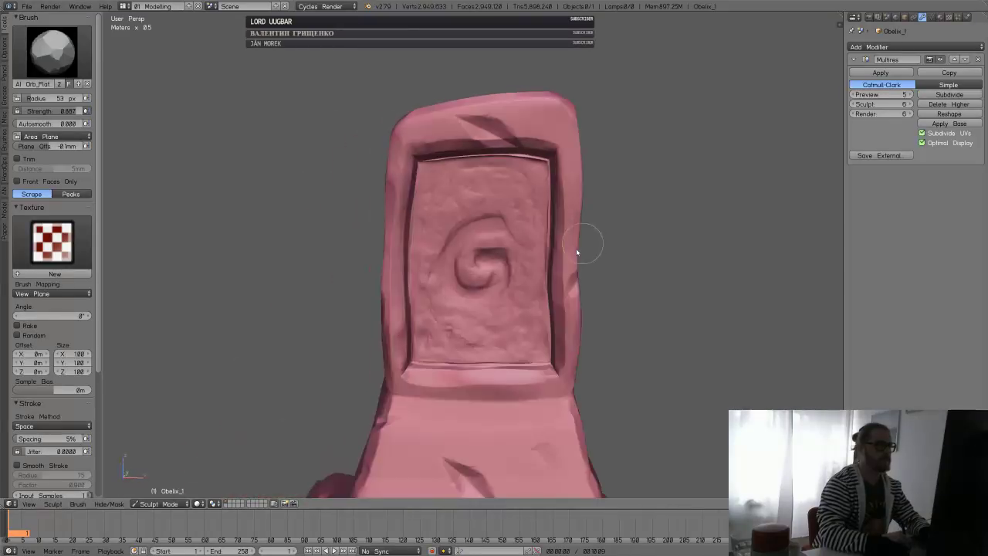
- Switch to the Orb_Rock texture brush and set its strength to about 0.23
{"action": "left_click", "coordinate": [52, 52]}
{"action": "left_click", "coordinate": [173, 148]}
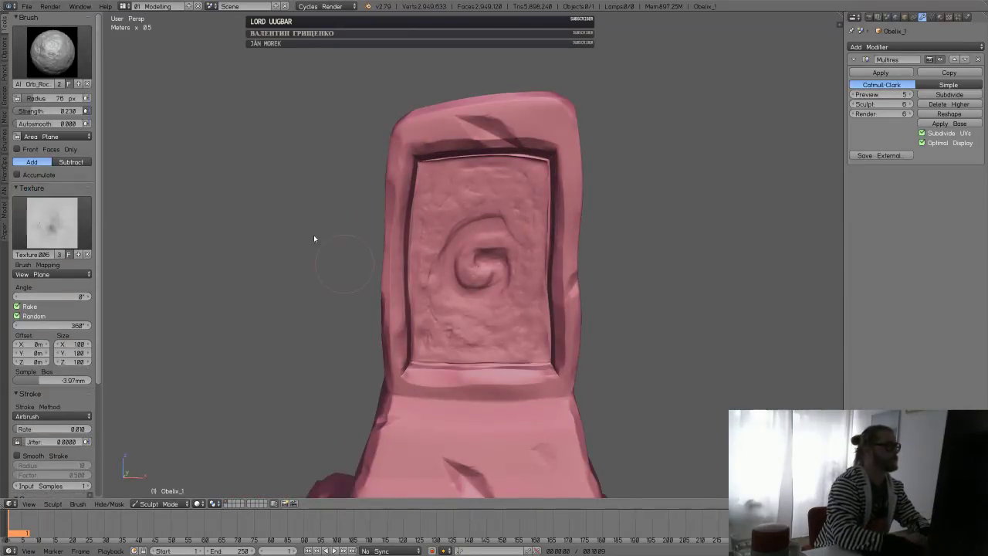
{"action": "mouse_move", "coordinate": [313, 235]}
{"action": "middle_mouse_down"}
{"action": "mouse_move", "coordinate": [487, 406]}
{"action": "mouse_move", "coordinate": [392, 340]}
{"action": "middle_mouse_up"}
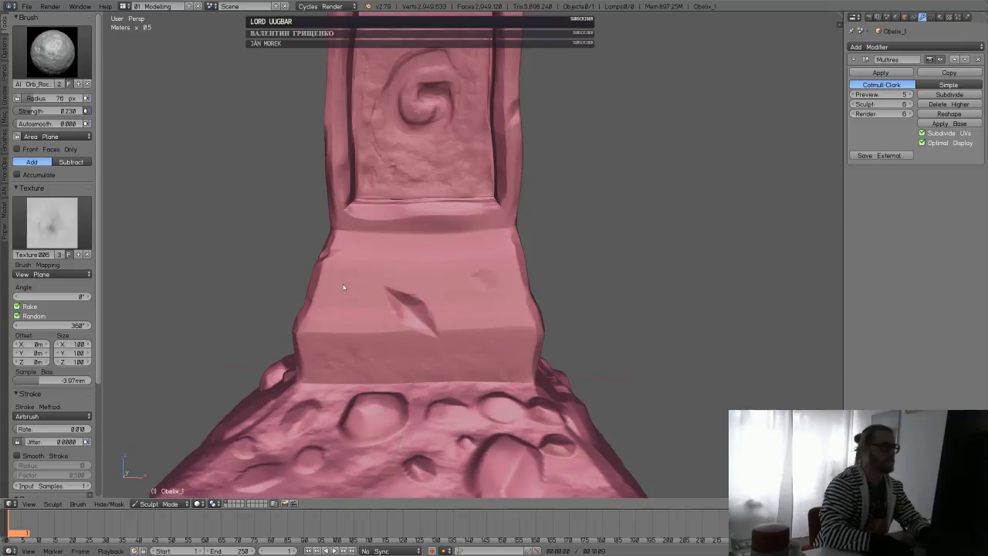
{"action": "key", "text": "shift+f"}
{"action": "left_click", "coordinate": [389, 289]}
- Brush light rock texture onto the obelisk's lower front block, top face and broad back face
{"action": "mouse_move", "coordinate": [422, 271]}
{"action": "middle_mouse_down"}
{"action": "mouse_move", "coordinate": [499, 292]}
{"action": "mouse_move", "coordinate": [431, 313]}
{"action": "mouse_move", "coordinate": [426, 288]}
{"action": "middle_mouse_up"}
{"action": "middle_click_drag", "start_coordinate": [383, 218], "coordinate": [428, 231]}
{"action": "middle_click_drag", "start_coordinate": [390, 328], "coordinate": [345, 362]}
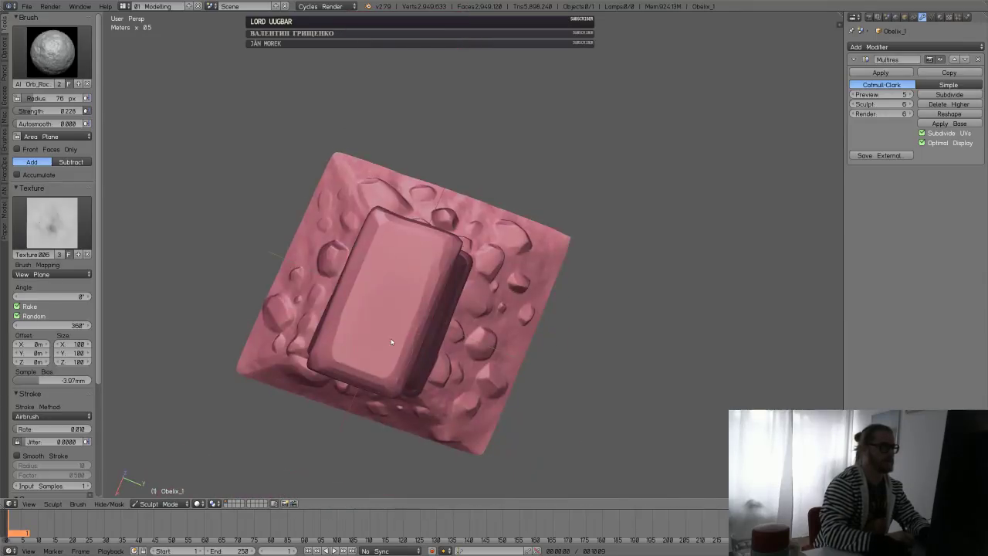
{"action": "middle_click_drag", "start_coordinate": [411, 342], "coordinate": [379, 282]}
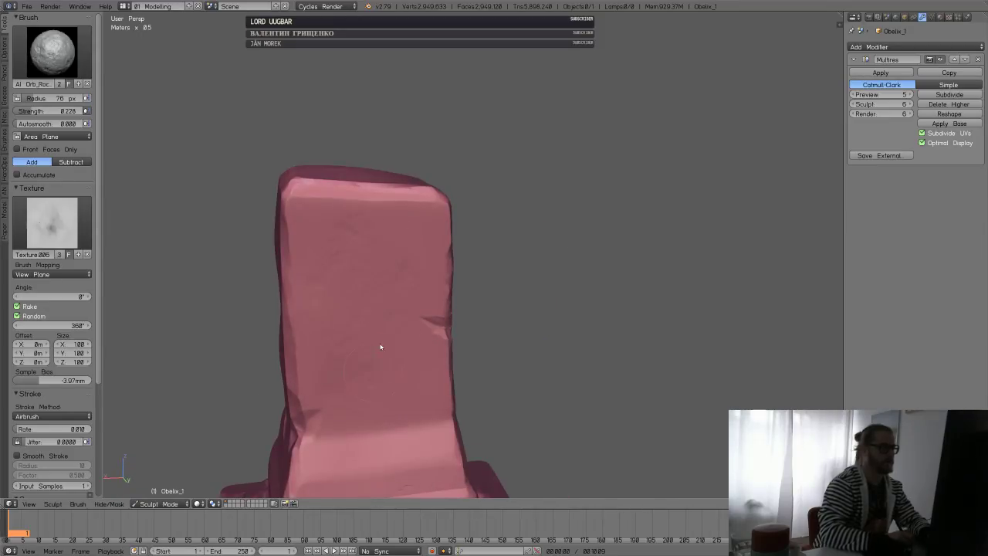
{"action": "middle_click_drag", "start_coordinate": [378, 347], "coordinate": [395, 340]}
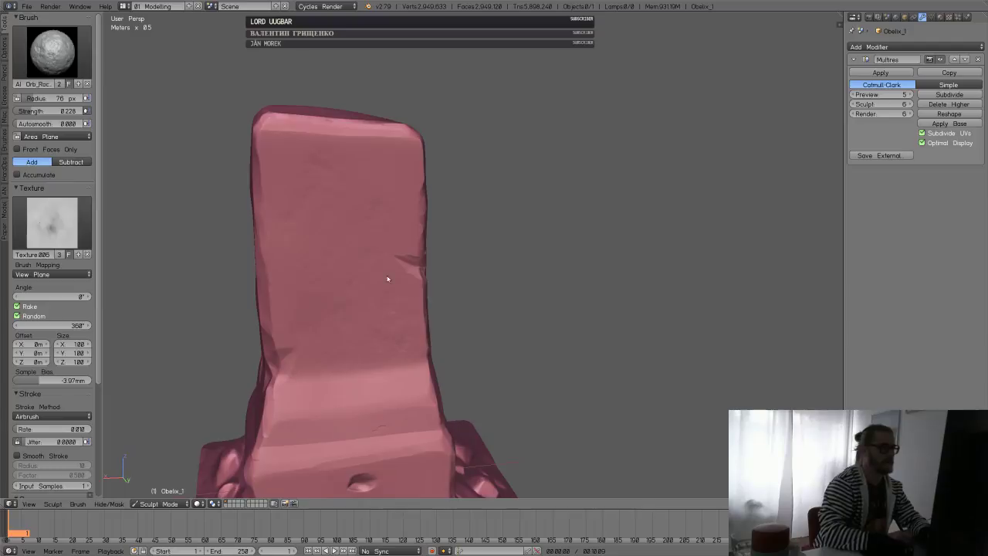
{"action": "middle_click_drag", "start_coordinate": [411, 241], "coordinate": [378, 313]}
- Brush the rock texture over the obelisk's narrow side, lower block and remaining smooth faces around the panel
{"action": "middle_click_drag", "start_coordinate": [446, 315], "coordinate": [422, 296]}
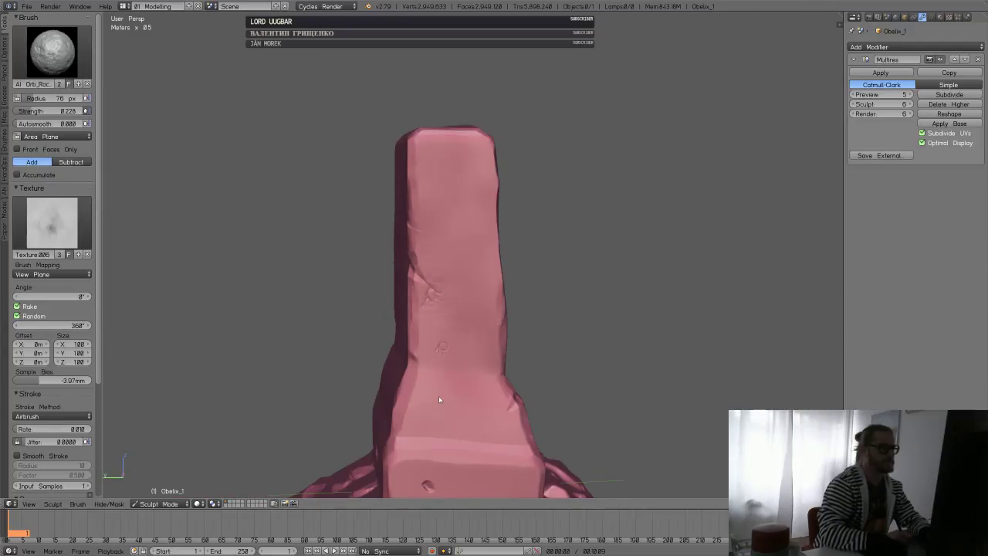
{"action": "mouse_move", "coordinate": [473, 425]}
{"action": "middle_mouse_down"}
{"action": "mouse_move", "coordinate": [481, 409]}
{"action": "mouse_move", "coordinate": [431, 312]}
{"action": "middle_mouse_up"}
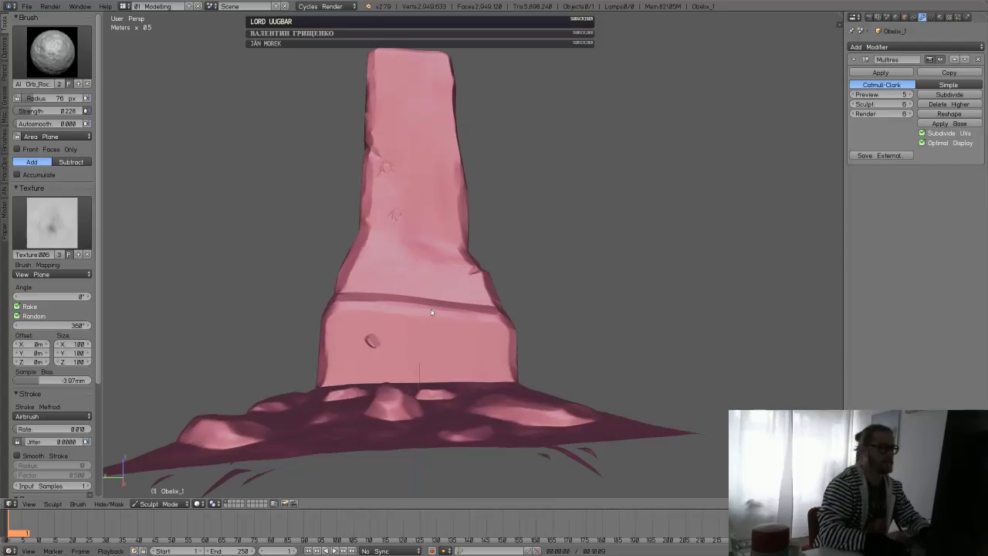
{"action": "middle_click_drag", "start_coordinate": [376, 353], "coordinate": [366, 364]}
{"action": "left_click_drag", "start_coordinate": [365, 364], "coordinate": [350, 374], "text": "shift"}
{"action": "mouse_move", "coordinate": [350, 374]}
{"action": "middle_mouse_down"}
{"action": "mouse_move", "coordinate": [375, 386]}
{"action": "mouse_move", "coordinate": [412, 366]}
{"action": "middle_mouse_up"}
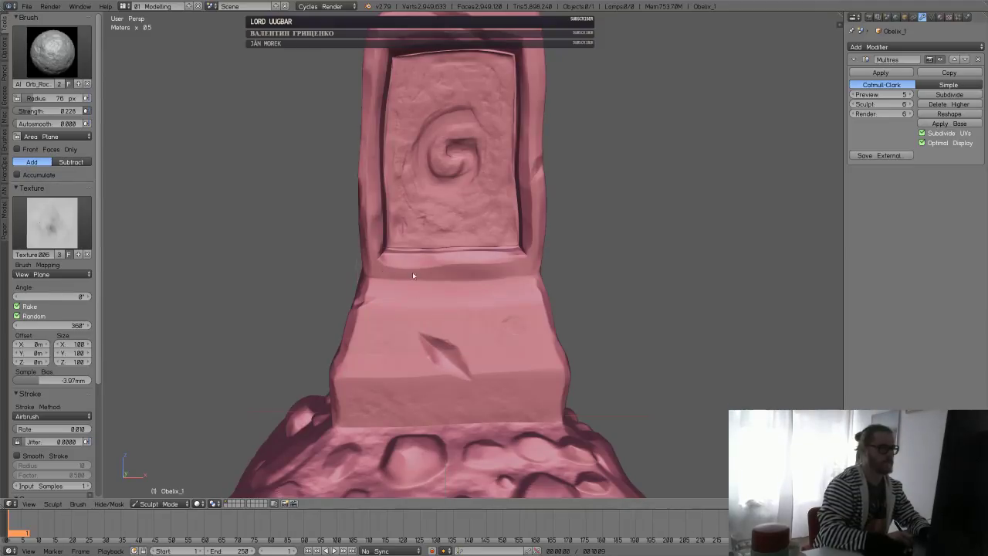
{"action": "mouse_move", "coordinate": [412, 275]}
{"action": "middle_mouse_down"}
{"action": "mouse_move", "coordinate": [492, 314]}
{"action": "mouse_move", "coordinate": [518, 357]}
{"action": "mouse_move", "coordinate": [473, 338]}
{"action": "mouse_move", "coordinate": [422, 356]}
{"action": "middle_mouse_up"}
{"action": "mouse_move", "coordinate": [408, 405]}
{"action": "middle_mouse_down"}
{"action": "mouse_move", "coordinate": [404, 324]}
{"action": "mouse_move", "coordinate": [412, 317]}
{"action": "middle_mouse_up"}
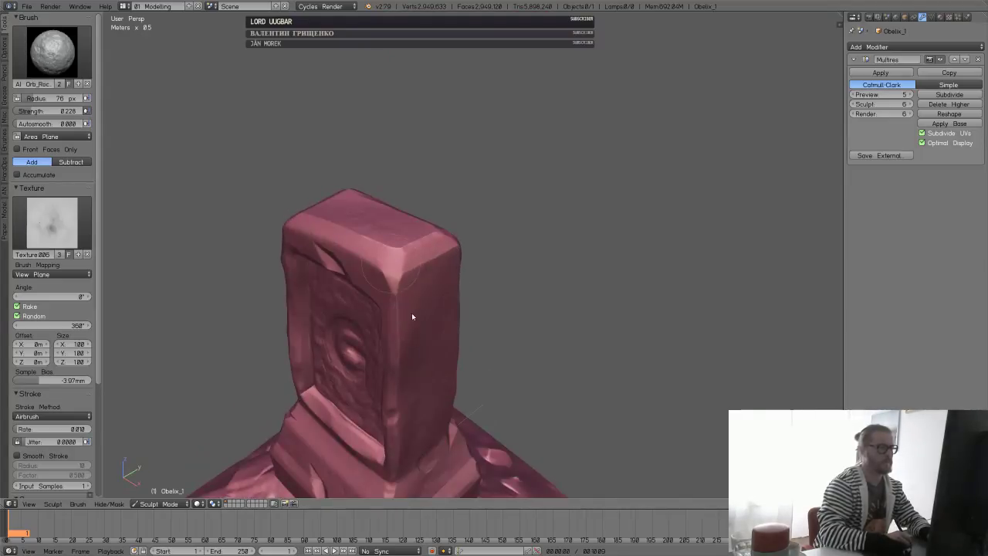
{"action": "mouse_move", "coordinate": [398, 284]}
{"action": "middle_mouse_down"}
{"action": "mouse_move", "coordinate": [522, 293]}
{"action": "mouse_move", "coordinate": [503, 273]}
{"action": "mouse_move", "coordinate": [551, 274]}
{"action": "middle_mouse_up"}
- Switch to Object Mode and select the whole obelisk
{"action": "key", "text": "Tab"}
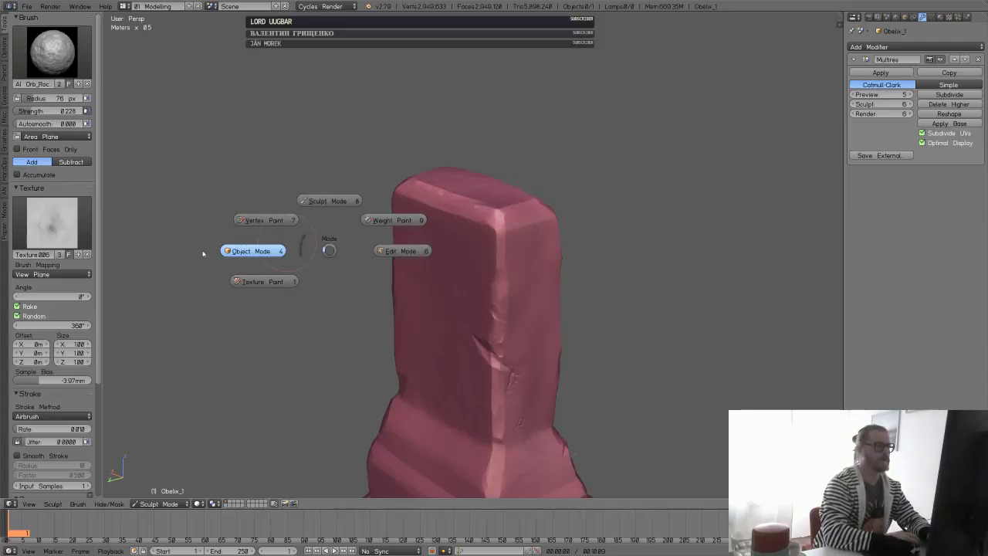
{"action": "left_click", "coordinate": [226, 244]}
{"action": "right_click", "coordinate": [496, 242]}
{"action": "scroll", "coordinate": [564, 280], "scroll_direction": "down", "scroll_amount": 7}
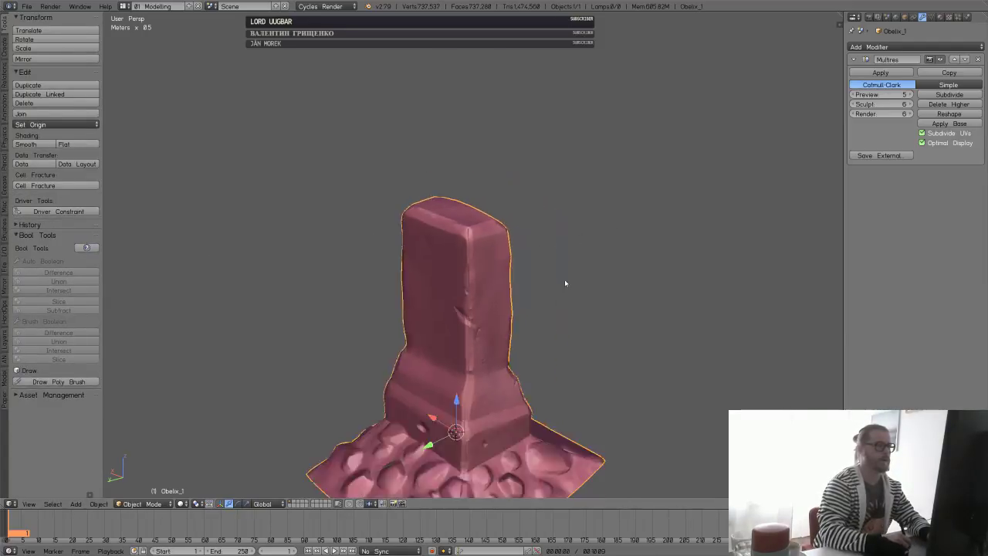
{"action": "middle_click_drag", "start_coordinate": [633, 297], "coordinate": [483, 308]}
- Examine the complete obelisk from several angles and save over Obelix_1_001.blend
{"action": "key", "text": "ctrl+s"}
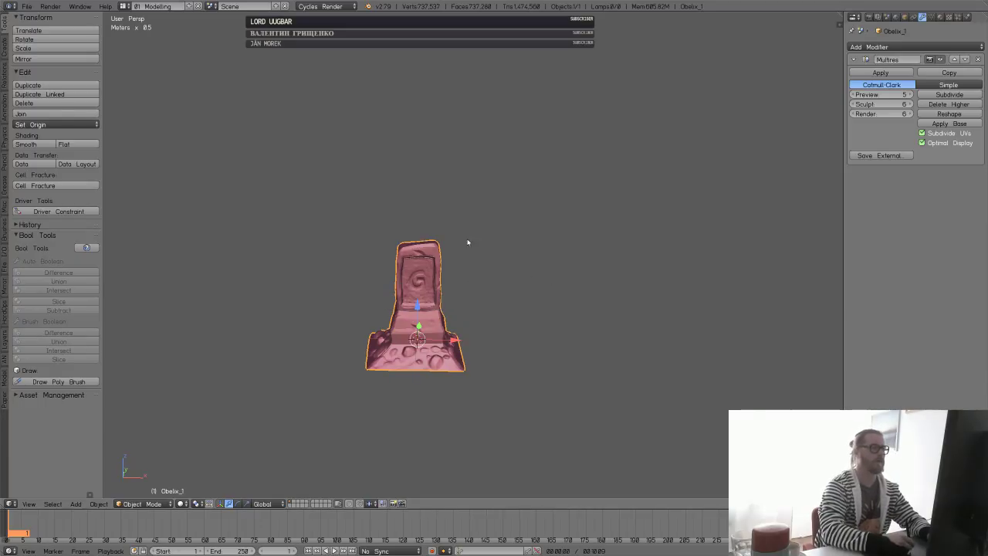
{"action": "middle_click_drag", "start_coordinate": [490, 278], "coordinate": [520, 269]}
{"action": "scroll", "coordinate": [507, 288], "scroll_direction": "up", "scroll_amount": 5}
{"action": "scroll", "coordinate": [520, 269], "scroll_direction": "down", "scroll_amount": 2}
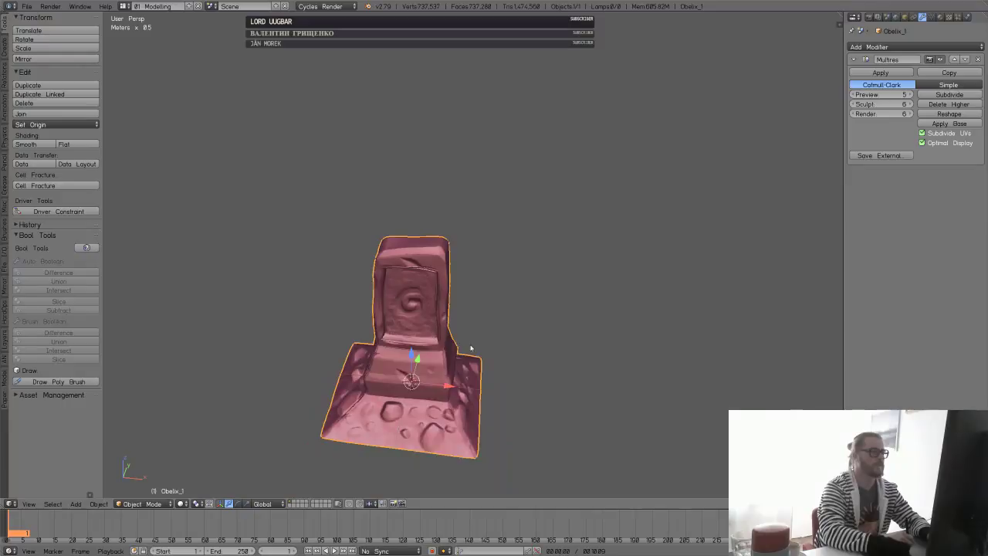
{"action": "middle_click_drag", "start_coordinate": [467, 345], "coordinate": [519, 265]}
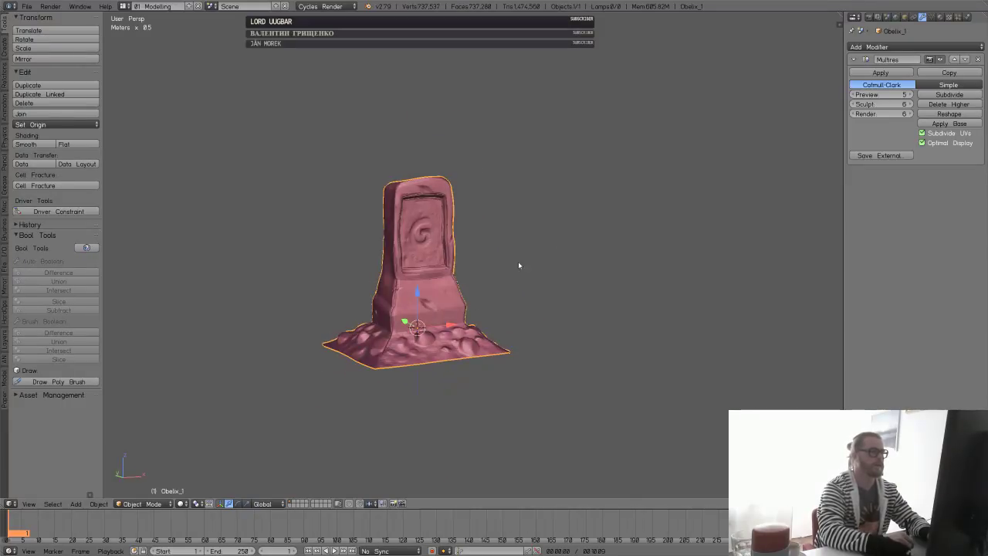
{"action": "key", "text": "ctrl+s"}
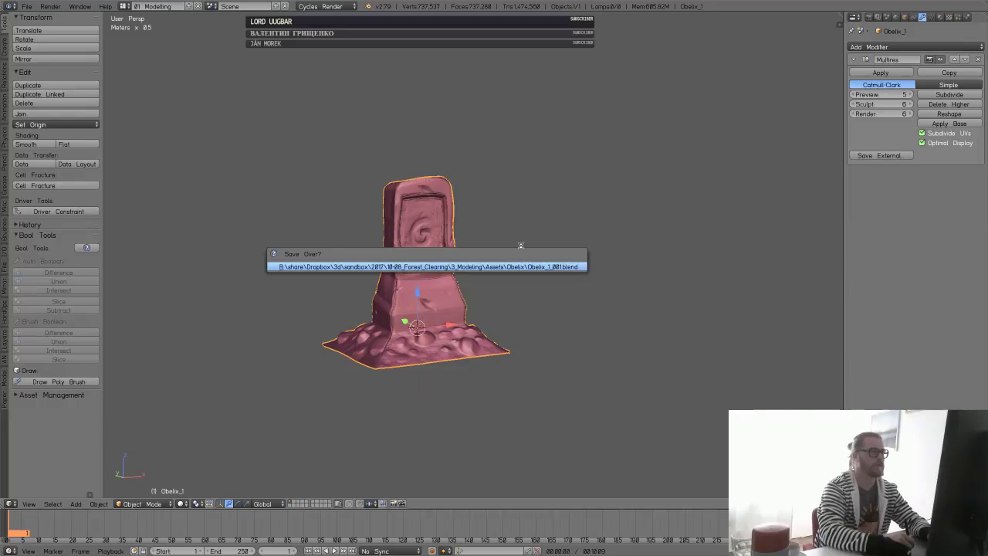
{"action": "key", "text": "Return"}
- Duplicate the obelisk and place the copy about 5.34 m away along the global X axis
{"action": "middle_click_drag", "start_coordinate": [522, 236], "coordinate": [488, 318]}
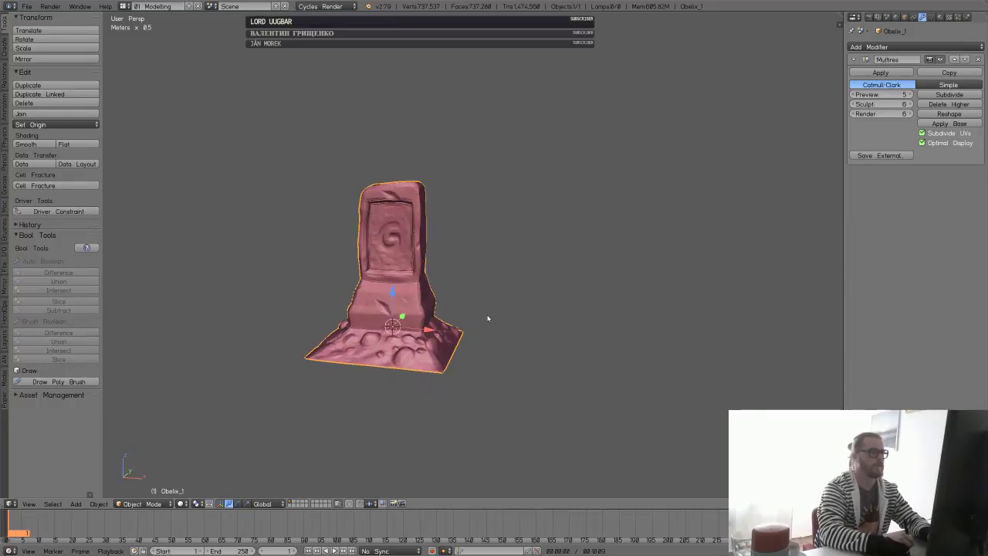
{"action": "key", "text": "shift+d"}
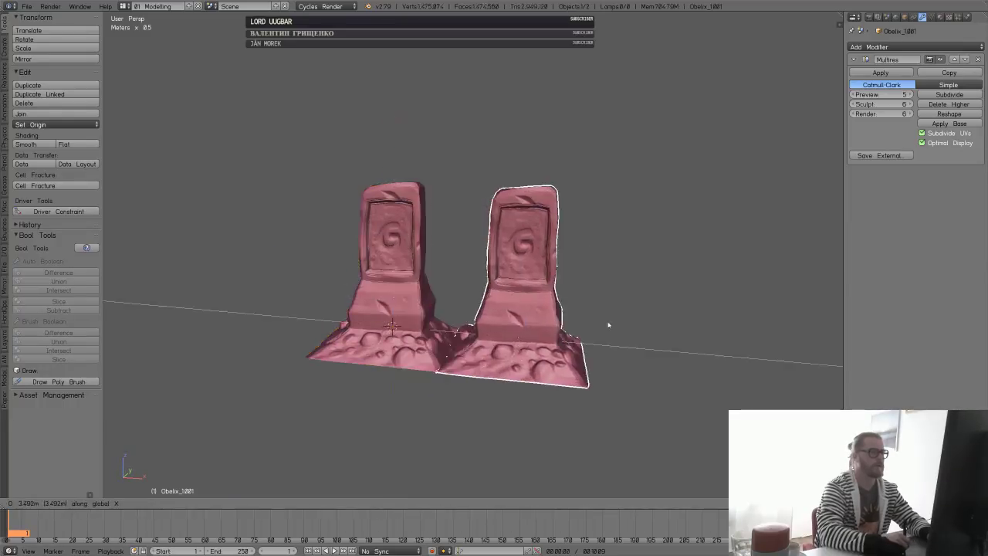
{"action": "left_click", "coordinate": [679, 301]}
- Rename the duplicated obelisk object as Obelix_1_LP
{"action": "left_click", "coordinate": [905, 17]}
{"action": "left_click", "coordinate": [906, 46]}
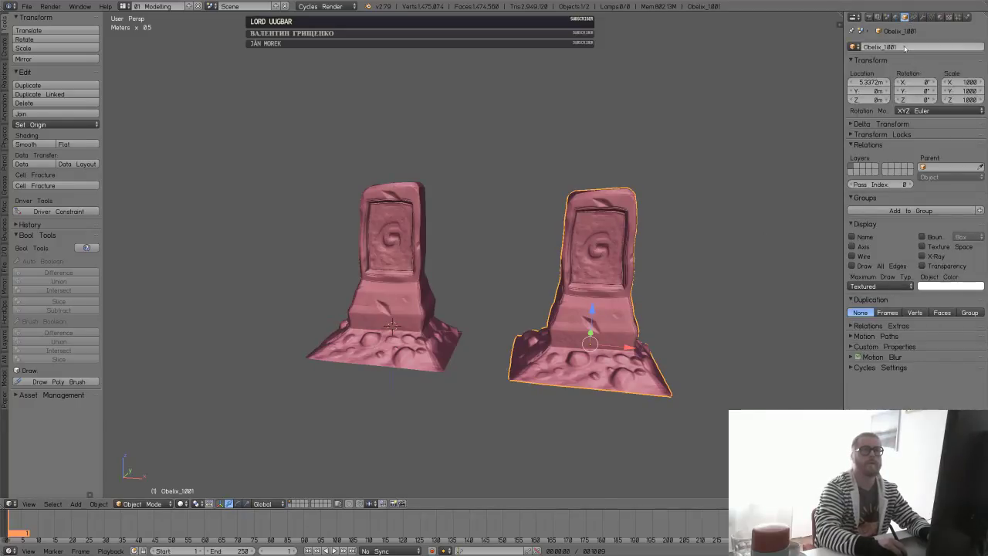
{"action": "type", "text": "Obelix_1_LP"}
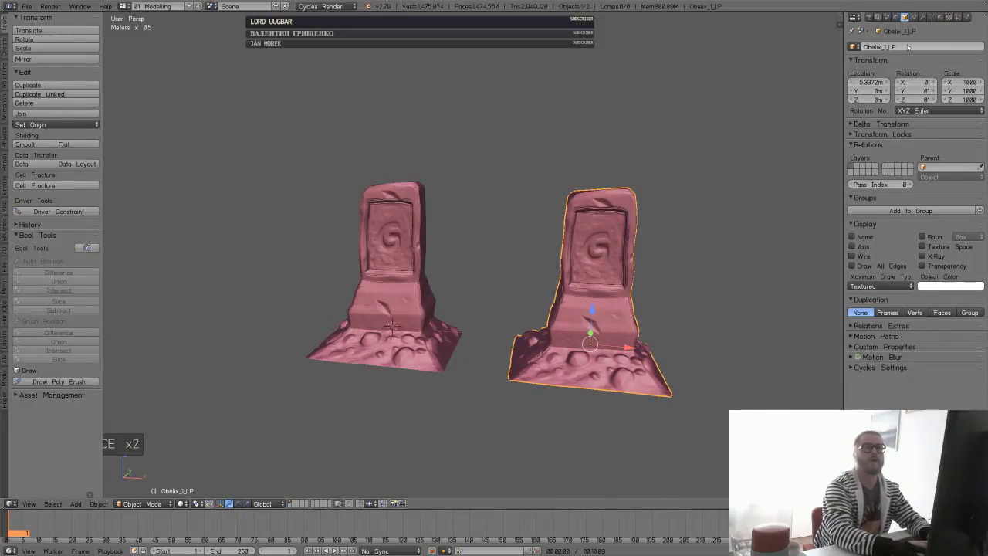
{"action": "key", "text": "Return"}
- Add a triangulating Decimate modifier below the Multires modifier on the Obelix_1_LP copy
{"action": "left_click", "coordinate": [933, 17]}
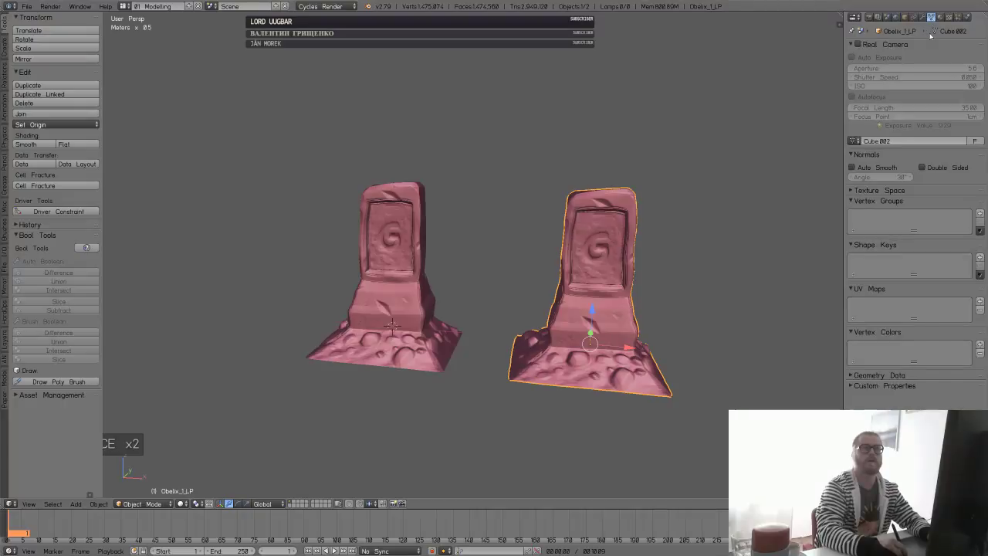
{"action": "left_click", "coordinate": [923, 17]}
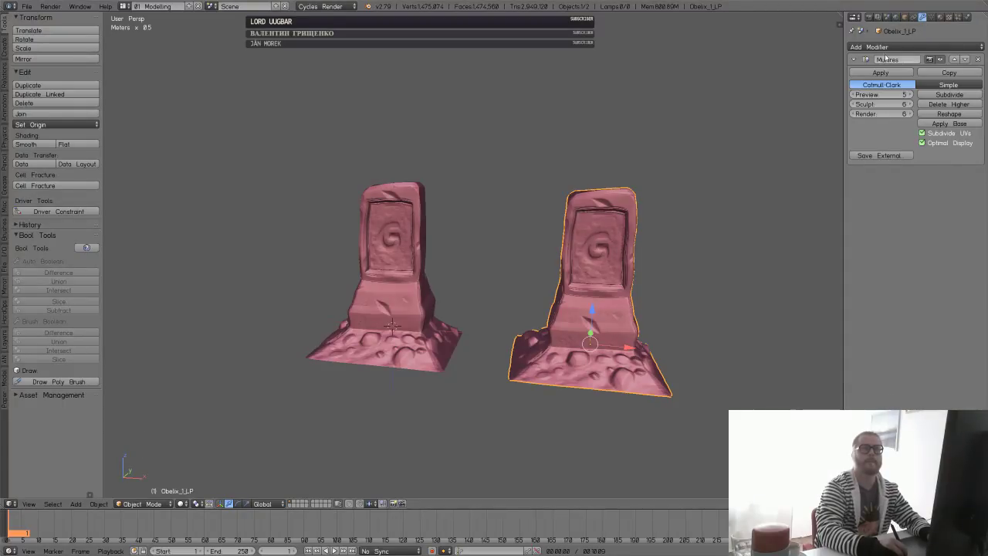
{"action": "key", "text": "alt+m"}
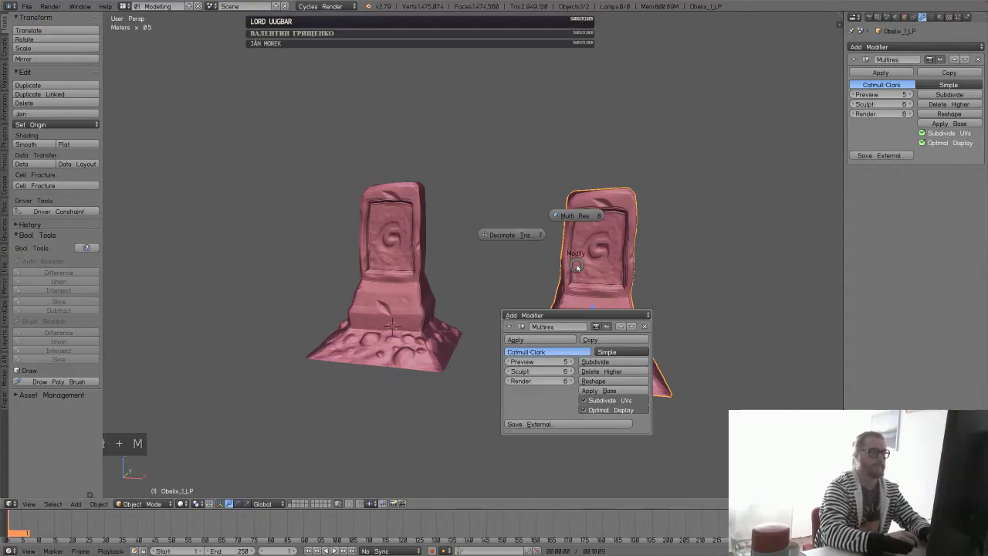
{"action": "left_click", "coordinate": [522, 239]}
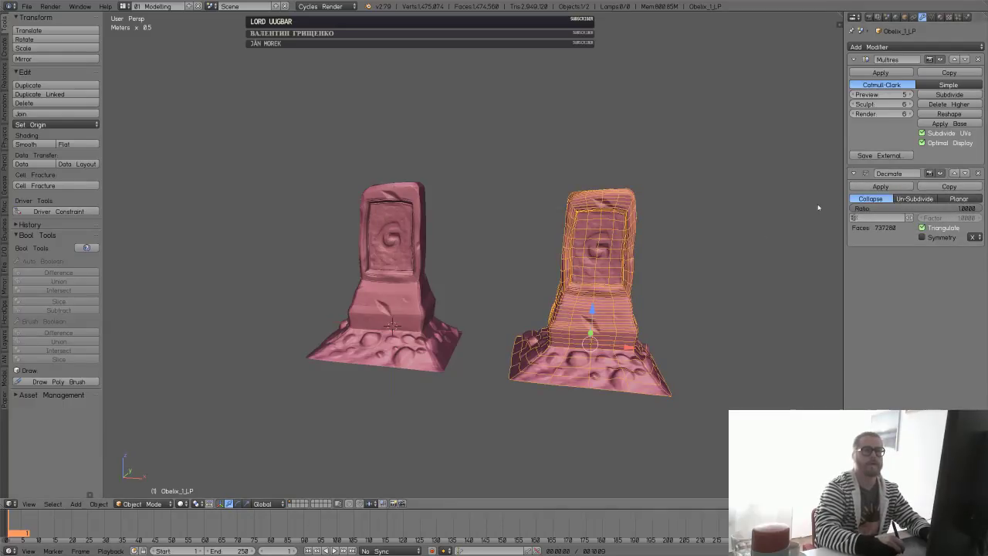
- Try a Decimate ratio of 0.0004 on the duplicated obelisk and inspect the reduced mesh
{"action": "left_click", "coordinate": [930, 209]}
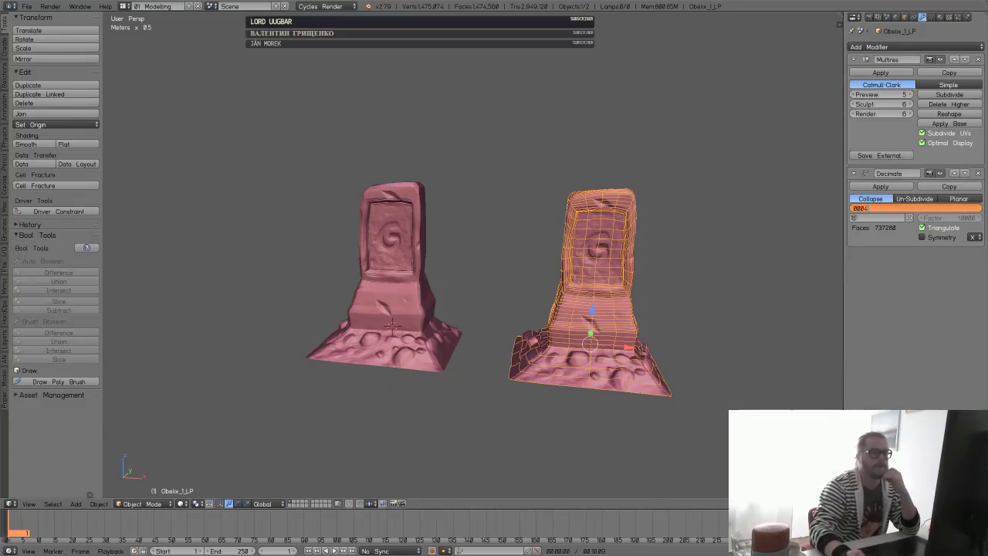
{"action": "key", "text": "Return"}
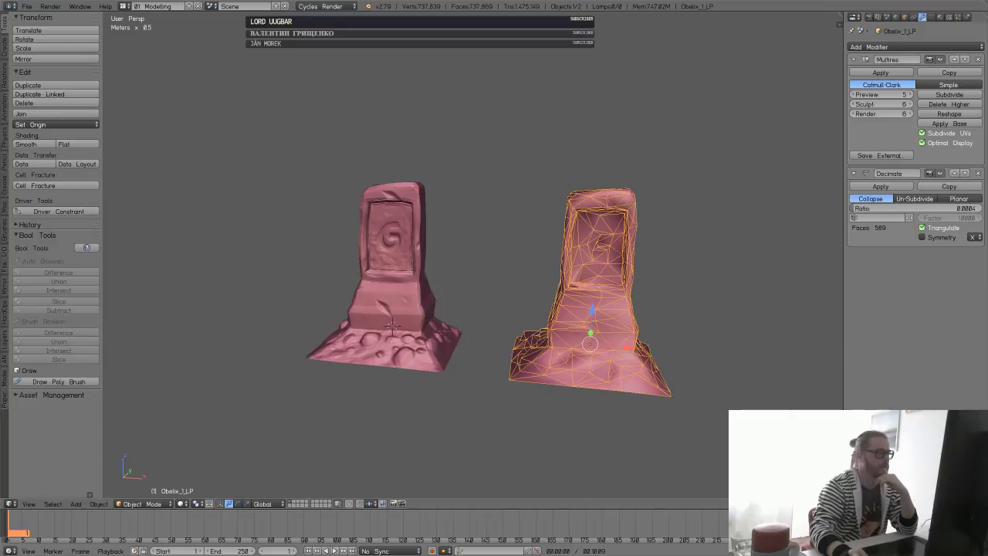
{"action": "mouse_move", "coordinate": [520, 267]}
{"action": "middle_mouse_down"}
{"action": "mouse_move", "coordinate": [610, 346]}
{"action": "mouse_move", "coordinate": [603, 350]}
{"action": "mouse_move", "coordinate": [609, 340]}
{"action": "middle_mouse_up"}
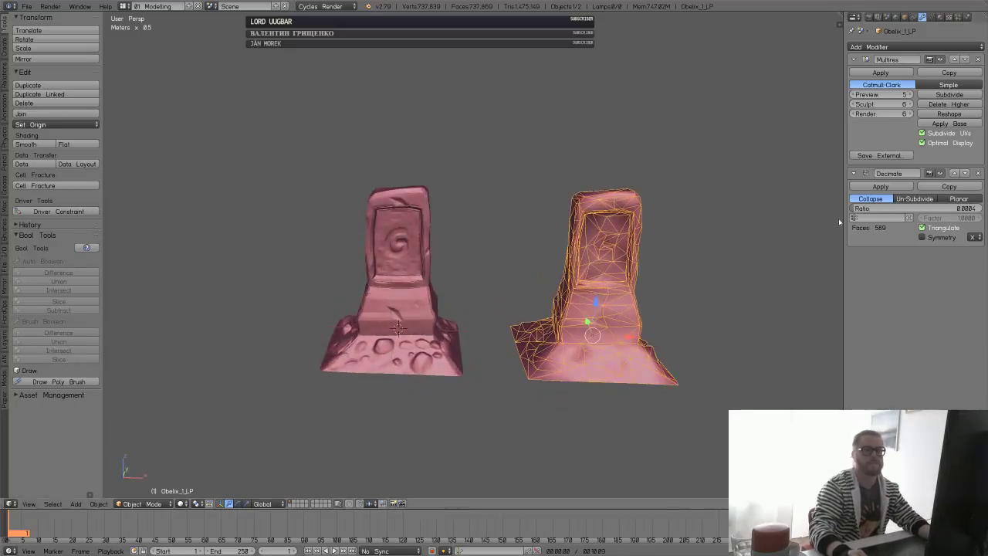
- Set the Decimate ratio of the duplicated obelisk to 0.0003
{"action": "left_click", "coordinate": [912, 209]}
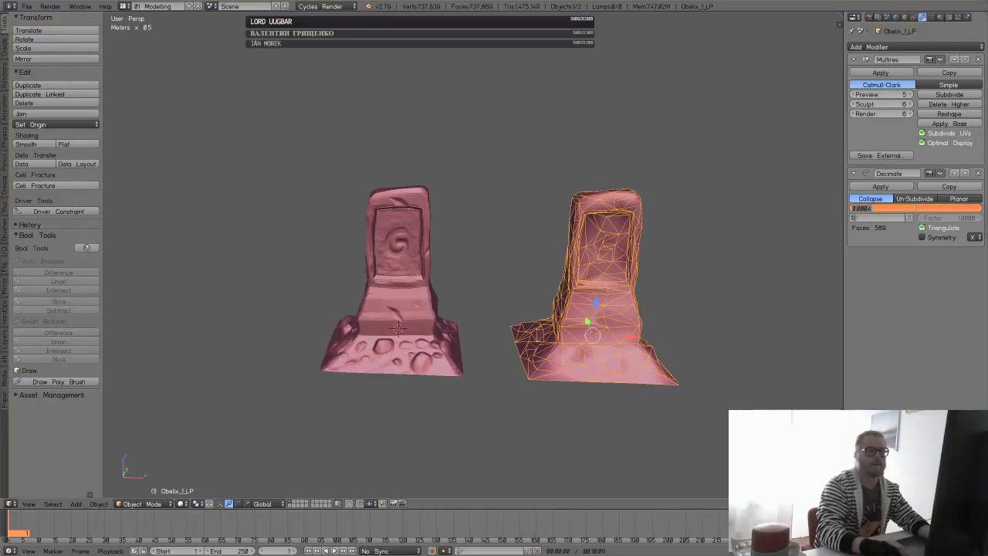
{"action": "type", "text": "0.0003"}
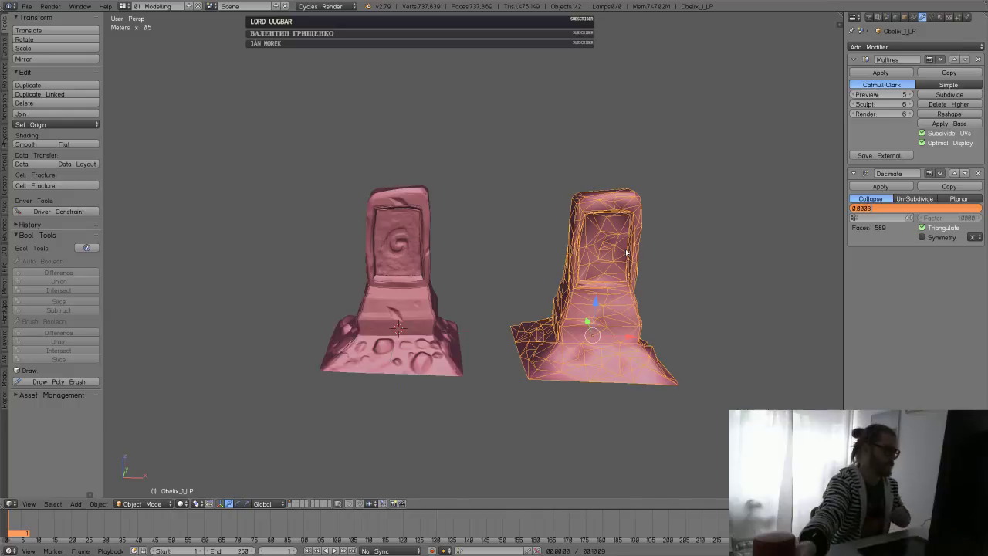
{"action": "key", "text": "Return"}
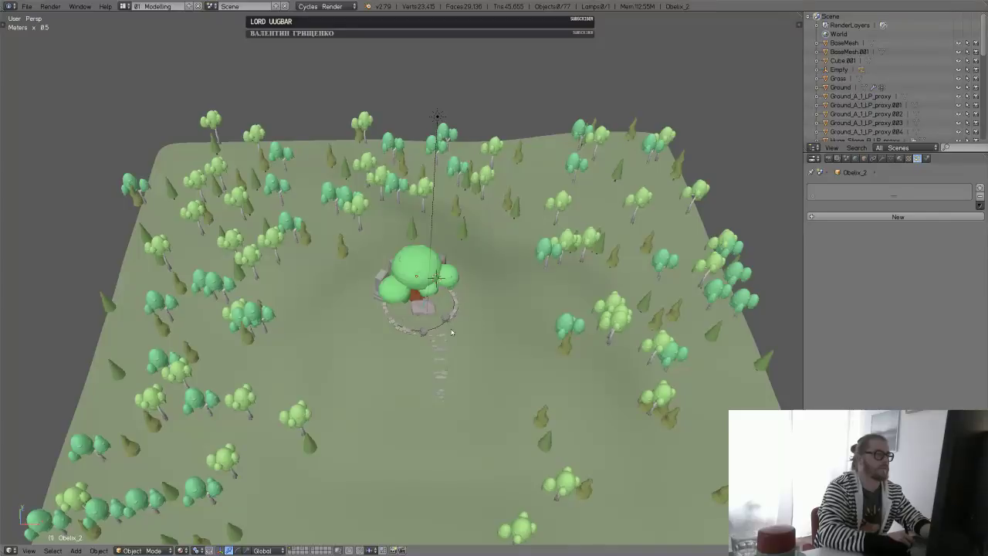
- Examine the forest scene around the central tree, obelisks, stone ring and stairway from low and high angles
{"action": "middle_click_drag", "start_coordinate": [451, 332], "coordinate": [484, 292]}
{"action": "scroll", "coordinate": [525, 247], "scroll_direction": "up", "scroll_amount": 3}
{"action": "scroll", "coordinate": [452, 344], "scroll_direction": "down", "scroll_amount": 2}
{"action": "scroll", "coordinate": [471, 301], "scroll_direction": "up", "scroll_amount": 4}
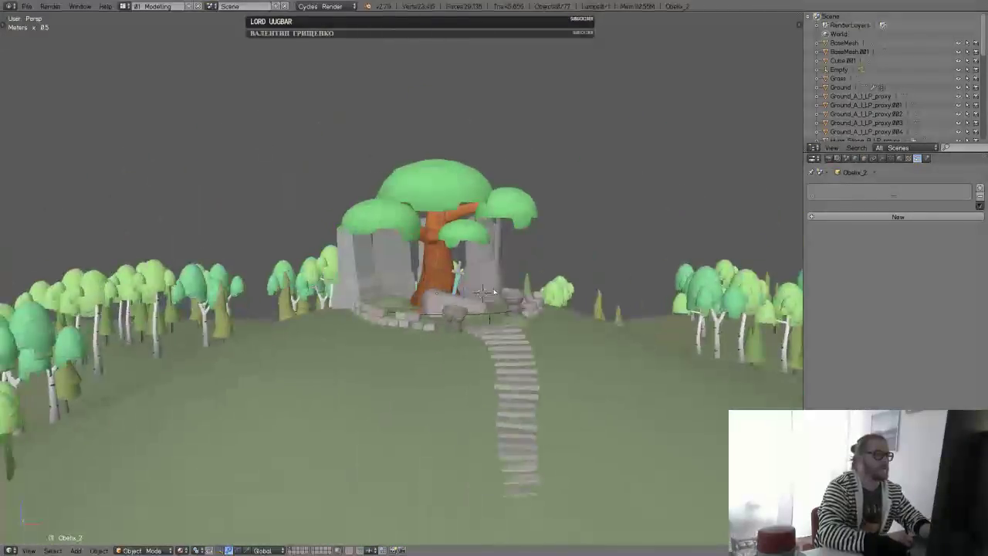
{"action": "scroll", "coordinate": [494, 291], "scroll_direction": "down", "scroll_amount": 3}
{"action": "middle_click_drag", "start_coordinate": [452, 326], "coordinate": [486, 386]}
{"action": "scroll", "coordinate": [488, 315], "scroll_direction": "up", "scroll_amount": 3}
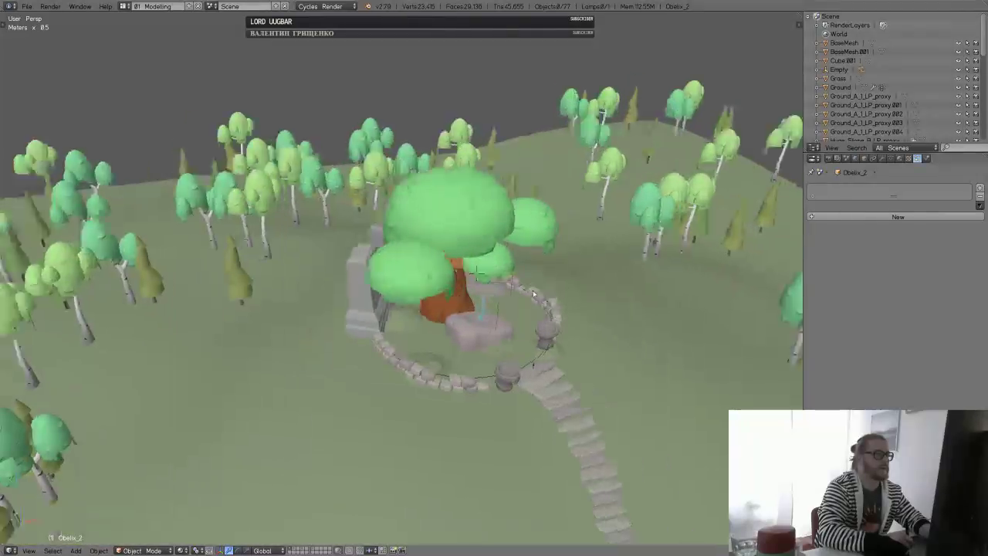
- Examine the low-poly forest scene around the central tree, stone circle and stairs from several angles and distances
{"action": "scroll", "coordinate": [532, 293], "scroll_direction": "down", "scroll_amount": 3}
{"action": "middle_click_drag", "start_coordinate": [533, 293], "coordinate": [467, 357]}
{"action": "scroll", "coordinate": [512, 315], "scroll_direction": "up", "scroll_amount": 4}
{"action": "scroll", "coordinate": [512, 315], "scroll_direction": "down", "scroll_amount": 3}
{"action": "scroll", "coordinate": [480, 302], "scroll_direction": "up", "scroll_amount": 3}
{"action": "scroll", "coordinate": [480, 302], "scroll_direction": "down", "scroll_amount": 2}
{"action": "scroll", "coordinate": [503, 330], "scroll_direction": "up", "scroll_amount": 2}
{"action": "scroll", "coordinate": [503, 329], "scroll_direction": "down", "scroll_amount": 2}
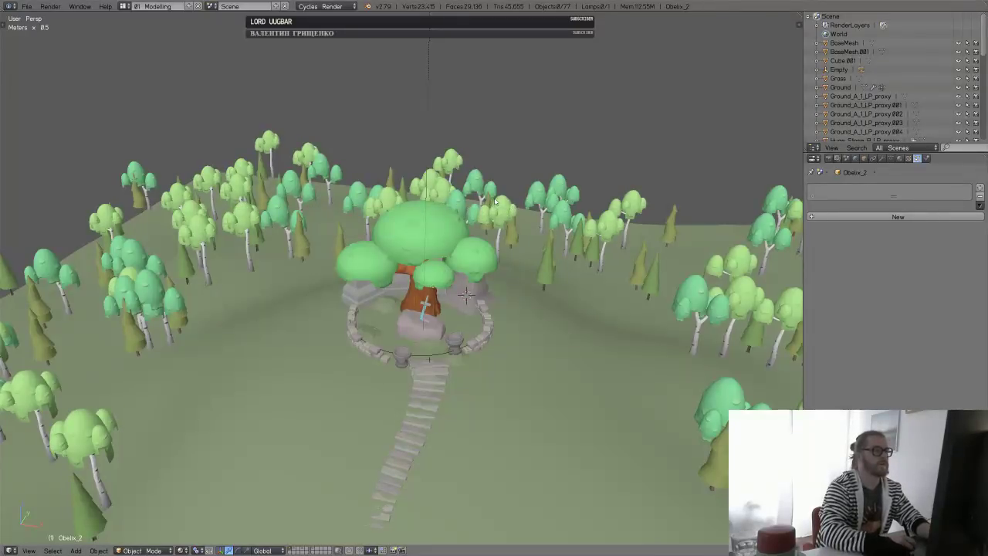
- Quit the forest scene's Blender 2.79 session and toggle window fullscreen in Blender 2.80
{"action": "key", "text": "ctrl+q"}
{"action": "left_click", "coordinate": [474, 254]}
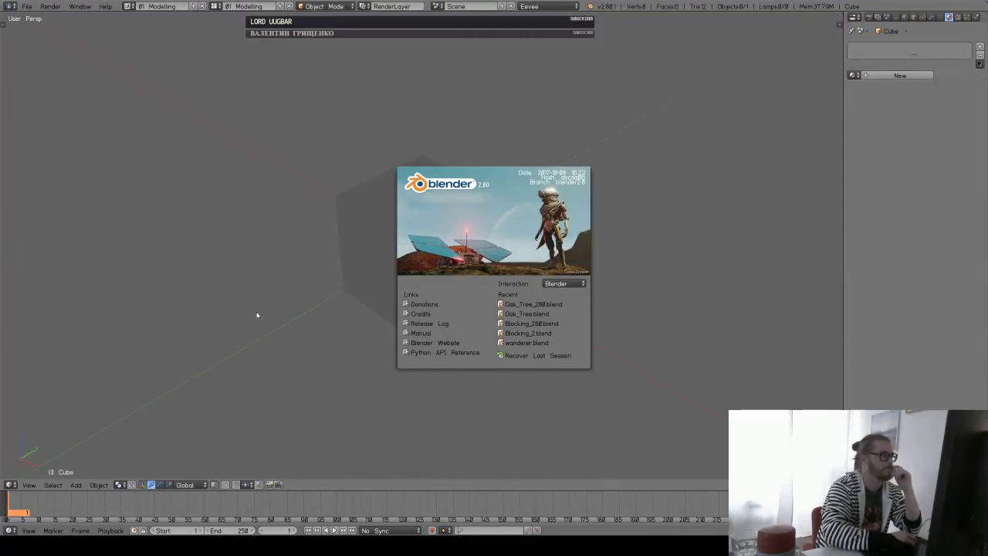
{"action": "left_click", "coordinate": [84, 9]}
{"action": "left_click", "coordinate": [83, 7]}
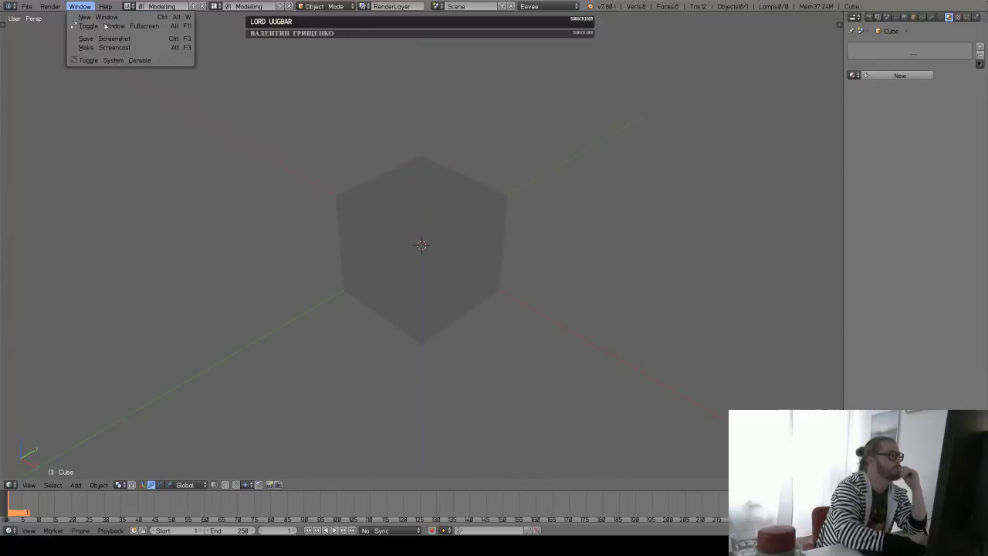
{"action": "left_click", "coordinate": [107, 25]}
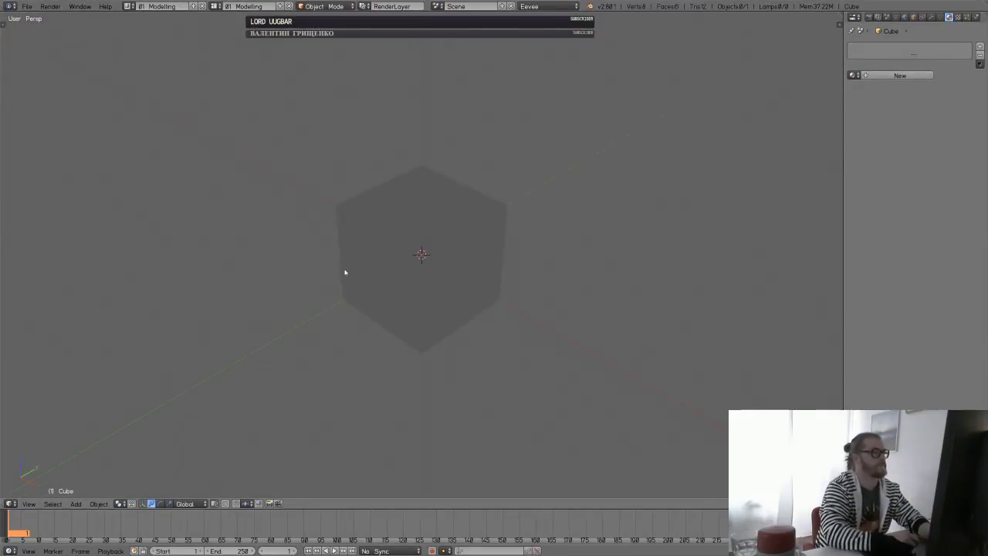
- Add a Sun lamp, place it above the cube and rotate it so the light falls at an angle
{"action": "scroll", "coordinate": [452, 281], "scroll_direction": "down", "scroll_amount": 6}
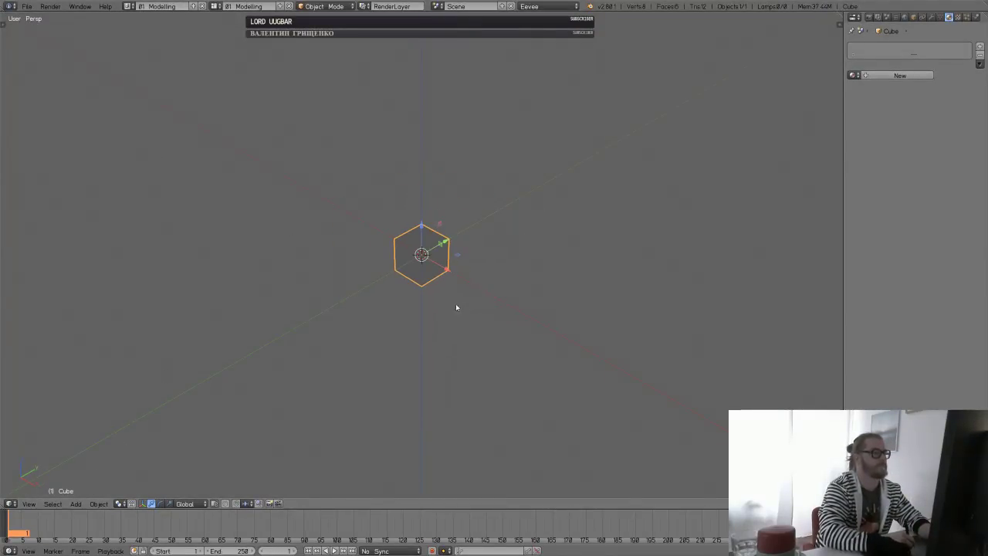
{"action": "key", "text": "shift+a"}
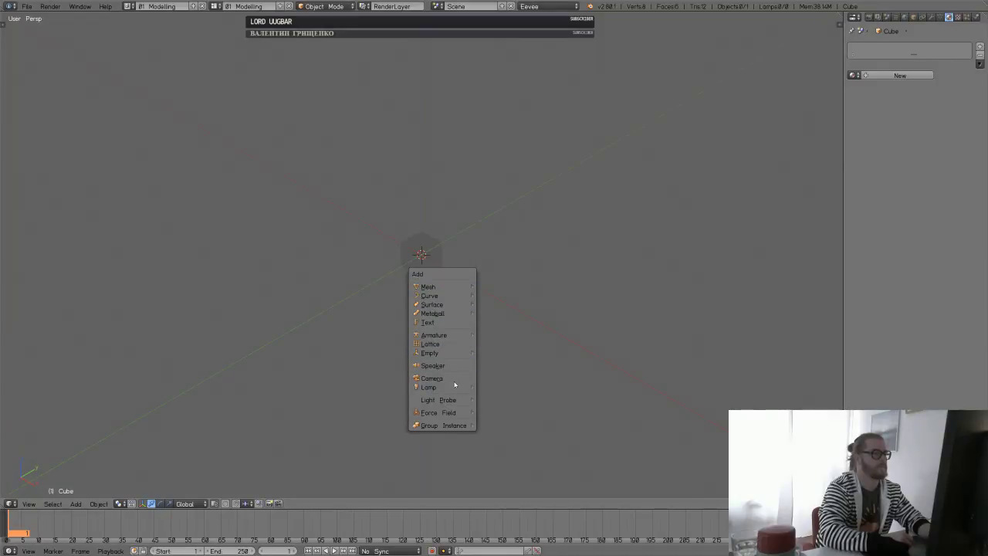
{"action": "mouse_move", "coordinate": [457, 386]}
{"action": "left_click", "coordinate": [526, 396]}
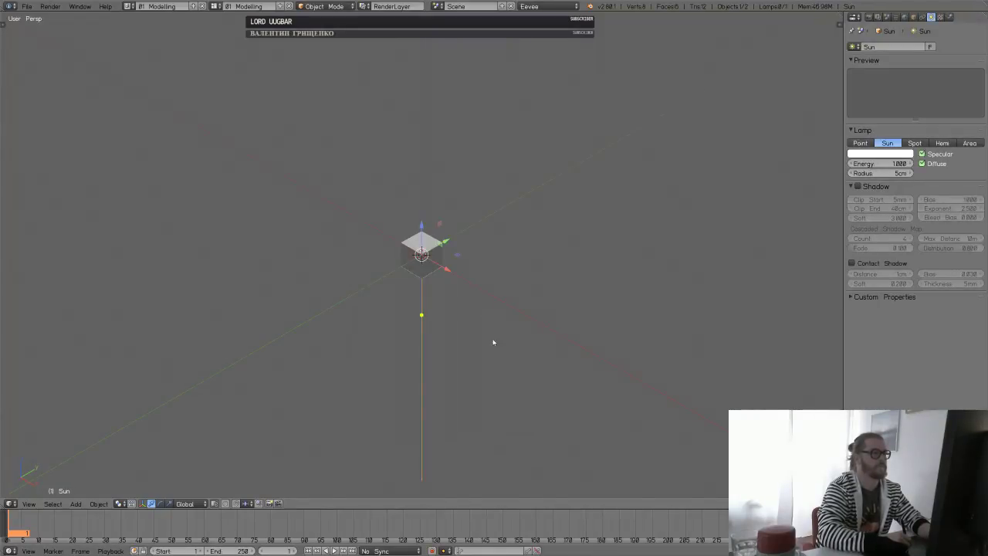
{"action": "middle_click_drag", "start_coordinate": [493, 341], "coordinate": [570, 187]}
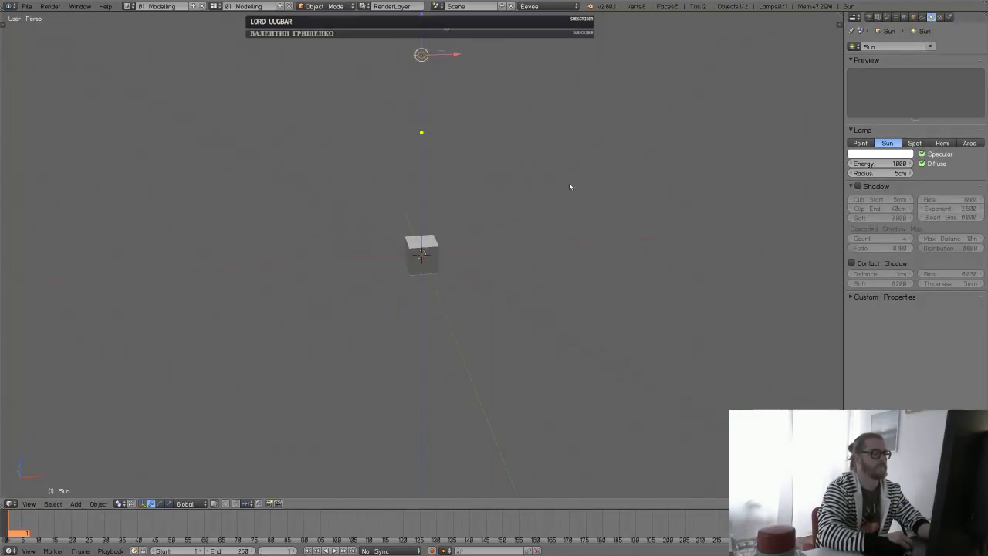
{"action": "key", "text": "r"}
{"action": "left_click", "coordinate": [505, 292]}
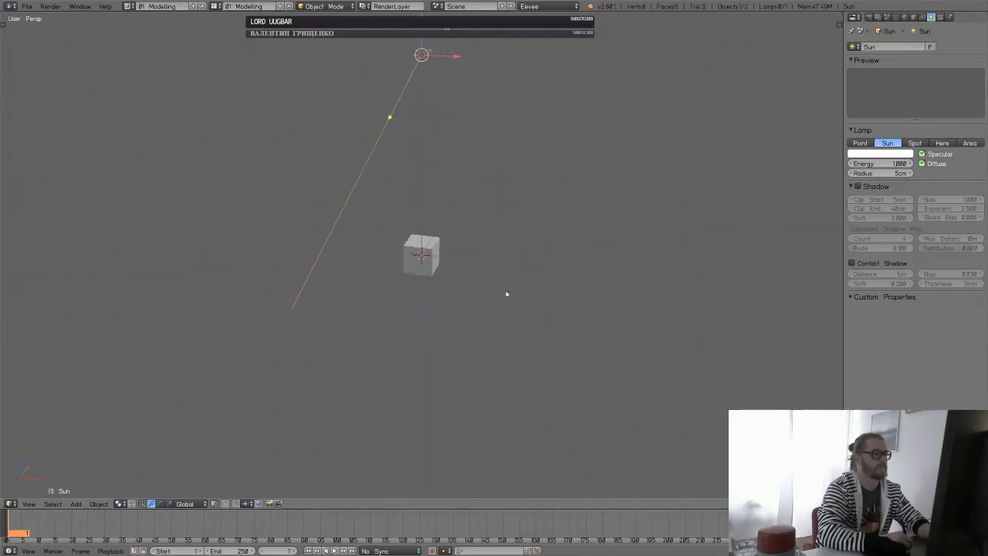
- Subdivide the cube's mesh in Edit Mode into a dense grid and round it with To Sphere at factor 1.000
{"action": "middle_click_drag", "start_coordinate": [507, 293], "coordinate": [441, 279]}
{"action": "right_click", "coordinate": [436, 249]}
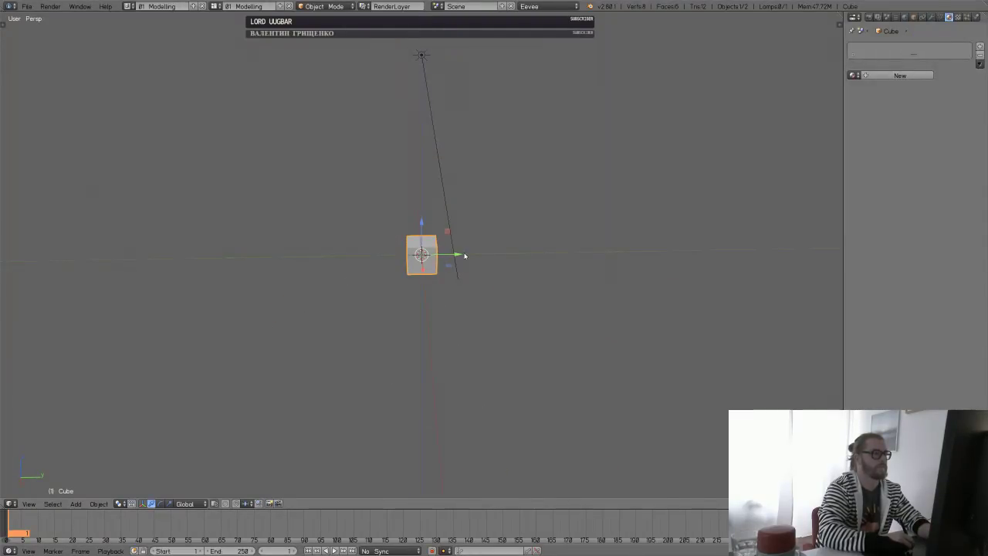
{"action": "key", "text": "ctrl+Tab"}
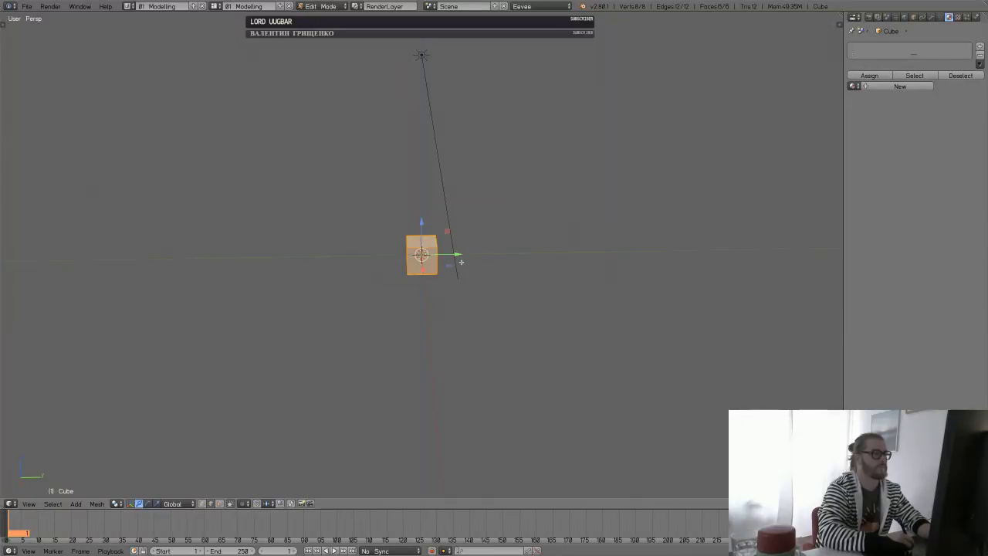
{"action": "key", "text": "ctrl+2"}
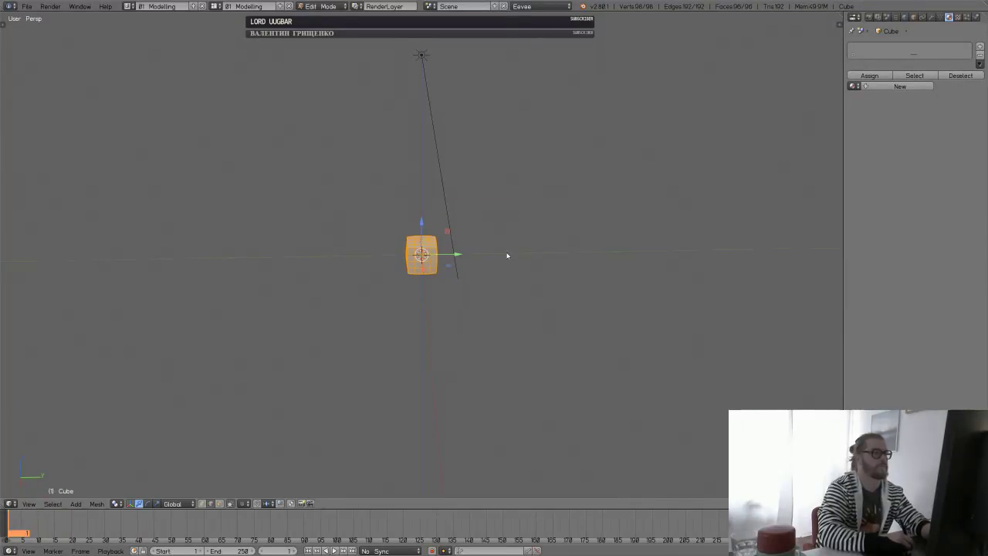
{"action": "key", "text": "F6"}
{"action": "left_click_drag", "start_coordinate": [589, 267], "coordinate": [669, 265]}
{"action": "key", "text": "w"}
{"action": "key", "text": "s"}
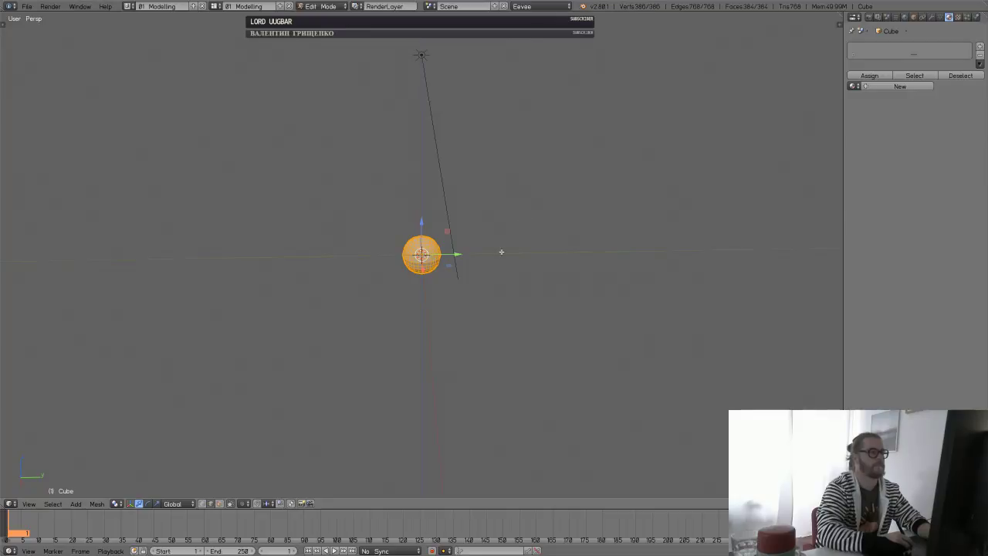
{"action": "key", "text": "F6"}
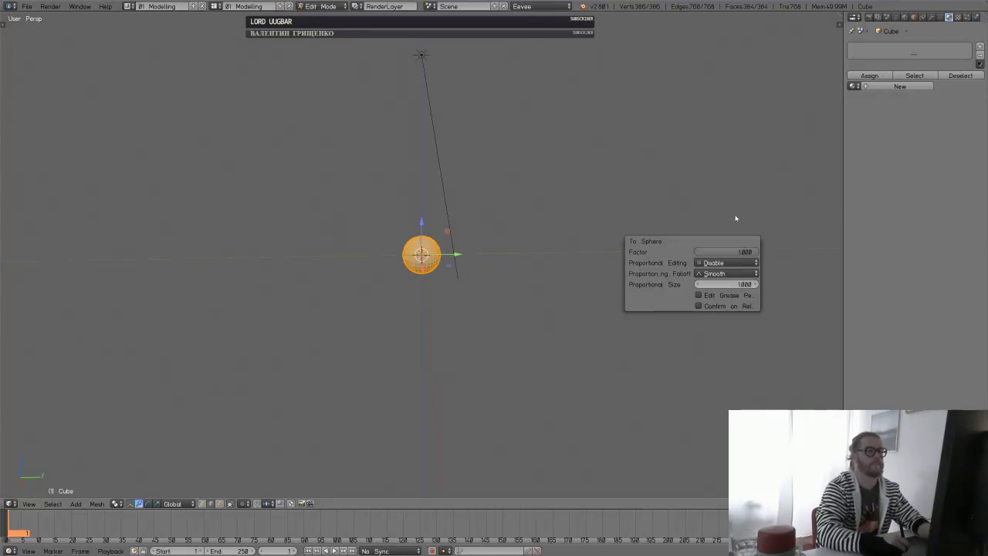
{"action": "key", "text": "a"}
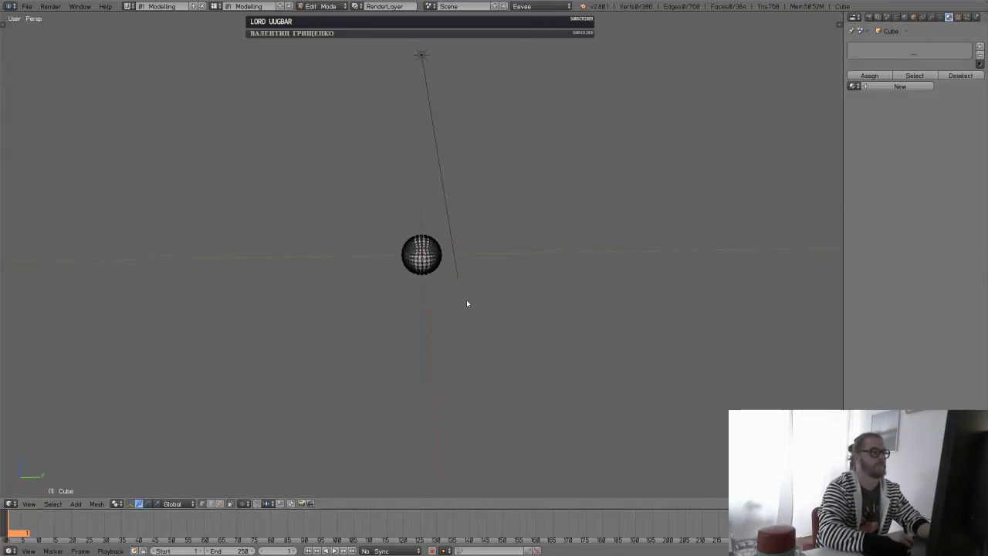
- Inspect the sphere's topology, return to Object Mode and apply Shade Smooth to the sphere
{"action": "middle_click_drag", "start_coordinate": [466, 303], "coordinate": [487, 341]}
{"action": "scroll", "coordinate": [538, 245], "scroll_direction": "up", "scroll_amount": 7}
{"action": "scroll", "coordinate": [515, 255], "scroll_direction": "down", "scroll_amount": 4}
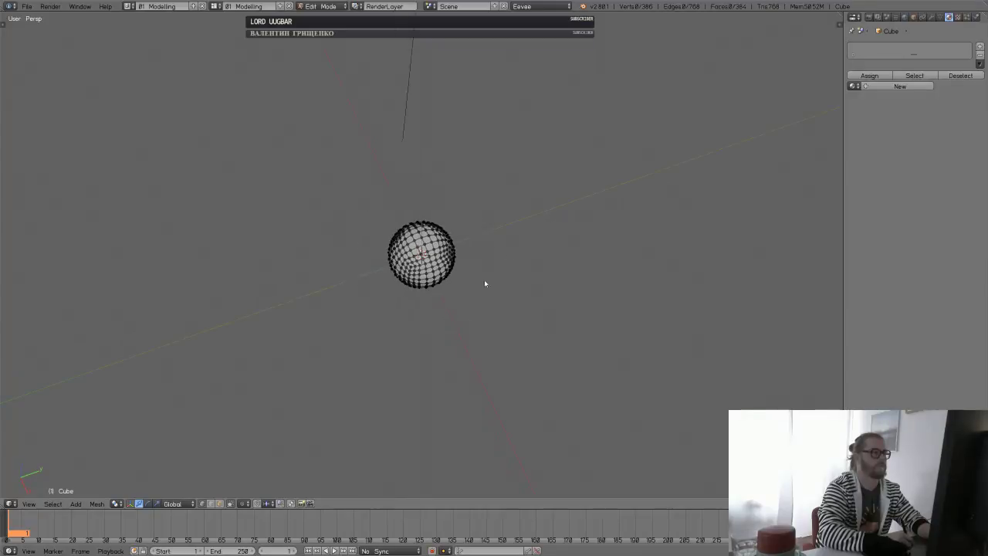
{"action": "scroll", "coordinate": [484, 280], "scroll_direction": "down", "scroll_amount": 5}
{"action": "key", "text": "a"}
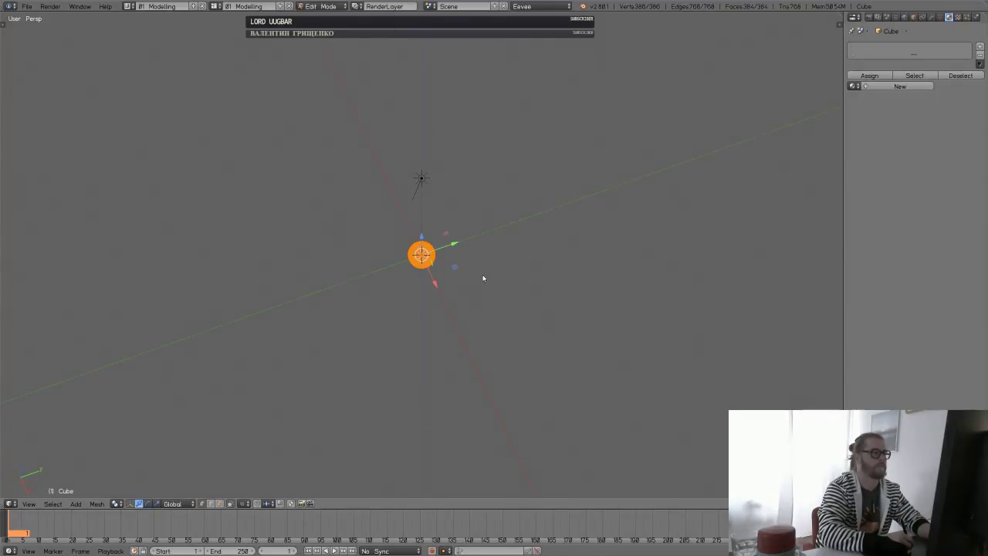
{"action": "scroll", "coordinate": [531, 243], "scroll_direction": "up", "scroll_amount": 6}
{"action": "key", "text": "a"}
{"action": "key", "text": "ctrl+Tab"}
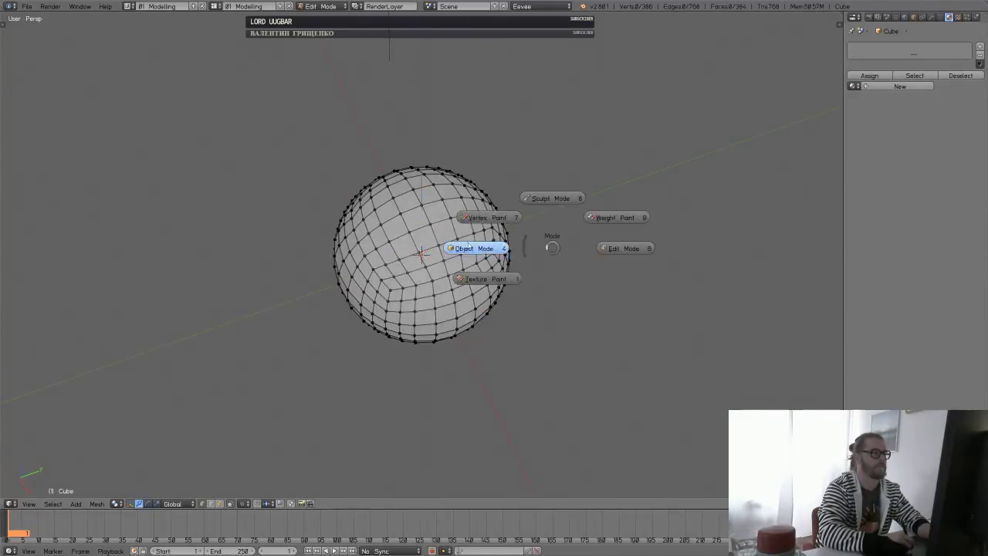
{"action": "left_click", "coordinate": [469, 247]}
{"action": "scroll", "coordinate": [501, 274], "scroll_direction": "down", "scroll_amount": 5}
{"action": "key", "text": "z"}
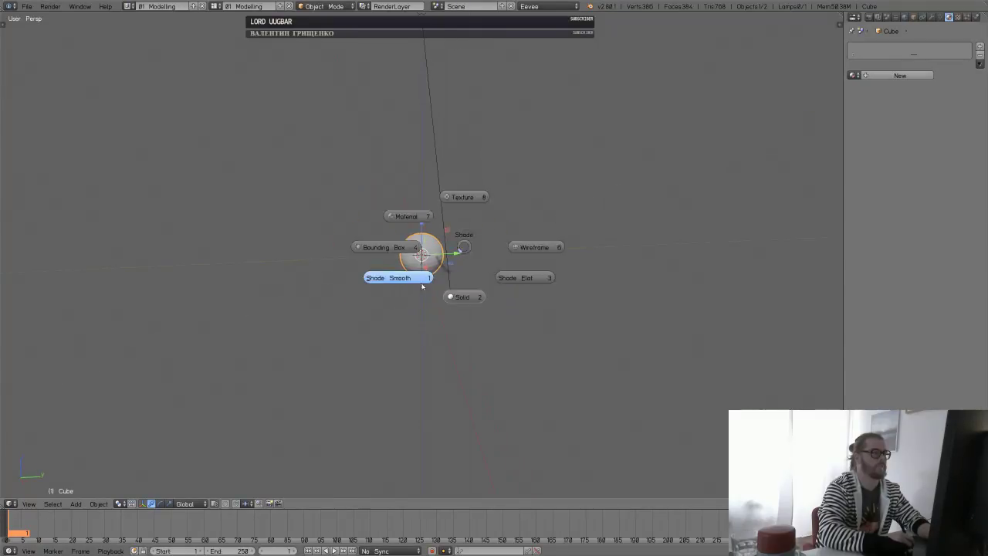
{"action": "left_click", "coordinate": [422, 278]}
{"action": "scroll", "coordinate": [602, 185], "scroll_direction": "up", "scroll_amount": 5}
{"action": "scroll", "coordinate": [540, 216], "scroll_direction": "down", "scroll_amount": 5}
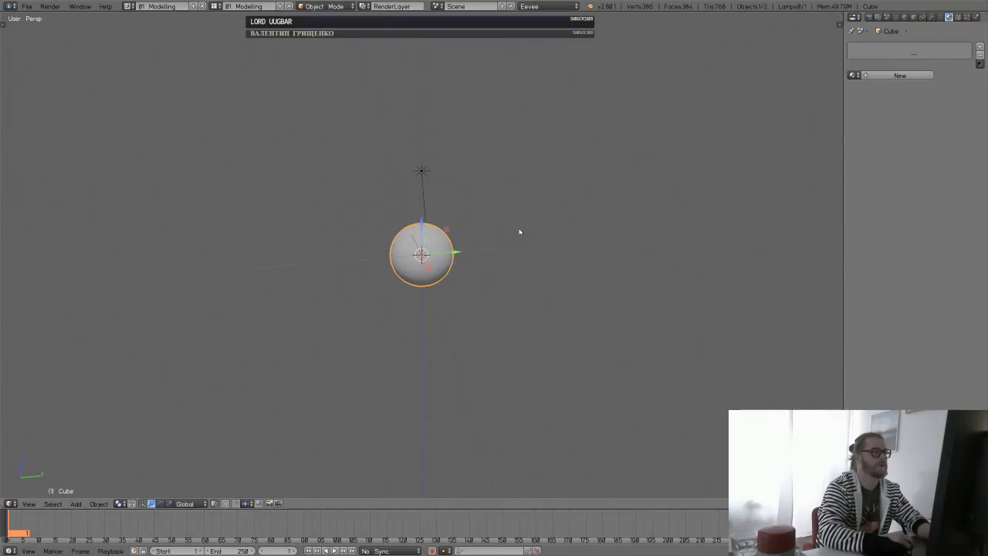
{"action": "scroll", "coordinate": [532, 232], "scroll_direction": "down", "scroll_amount": 3}
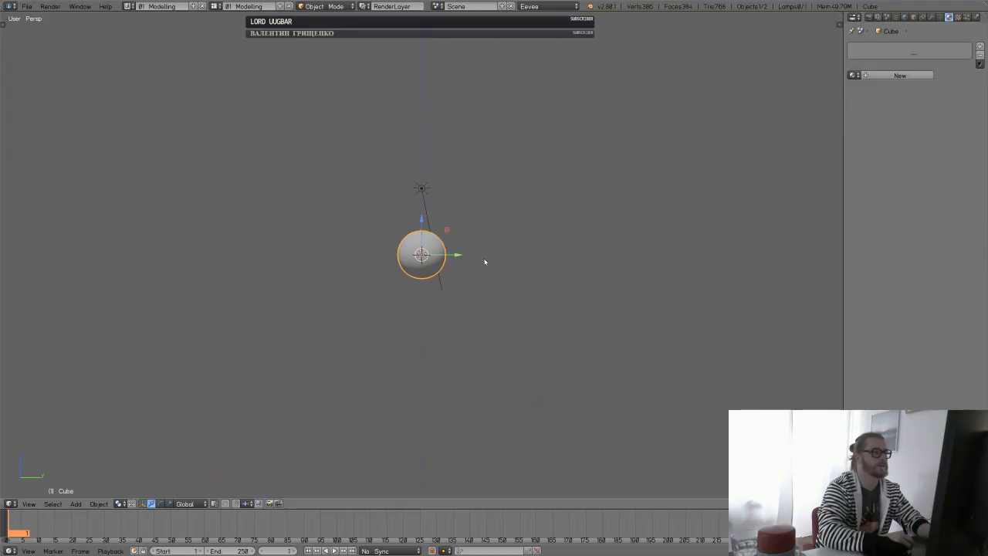
- Enlarge the timeline area to about a third of the window height and turn it into a Node Editor
{"action": "left_click", "coordinate": [407, 512]}
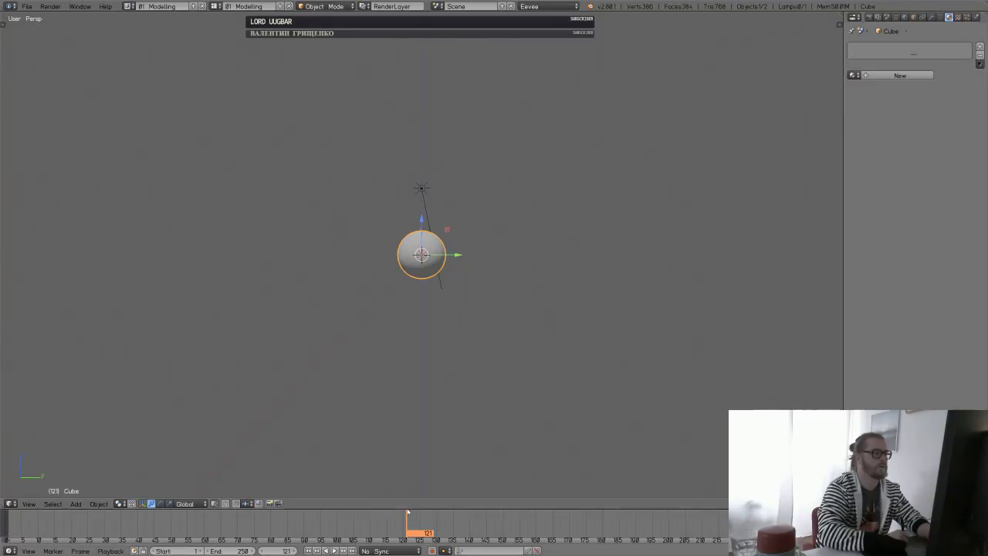
{"action": "left_click", "coordinate": [411, 512]}
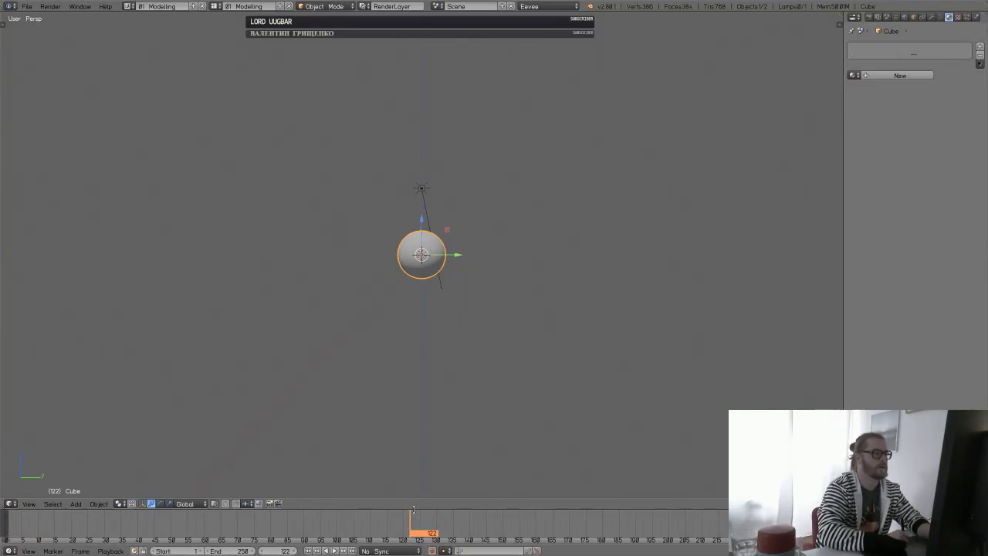
{"action": "left_click_drag", "start_coordinate": [414, 509], "coordinate": [414, 339]}
{"action": "left_click", "coordinate": [244, 443]}
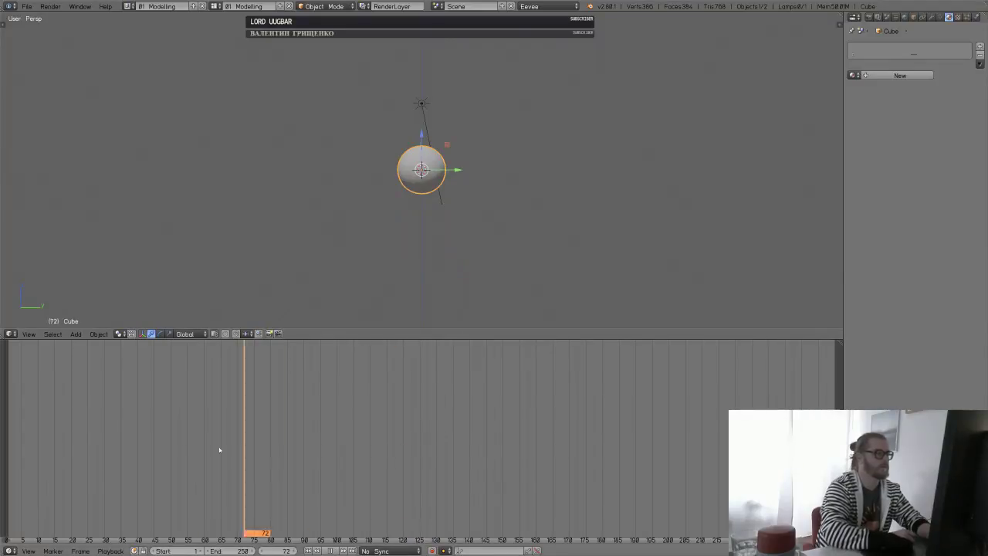
{"action": "left_click_drag", "start_coordinate": [220, 450], "coordinate": [16, 455]}
{"action": "left_click", "coordinate": [11, 550]}
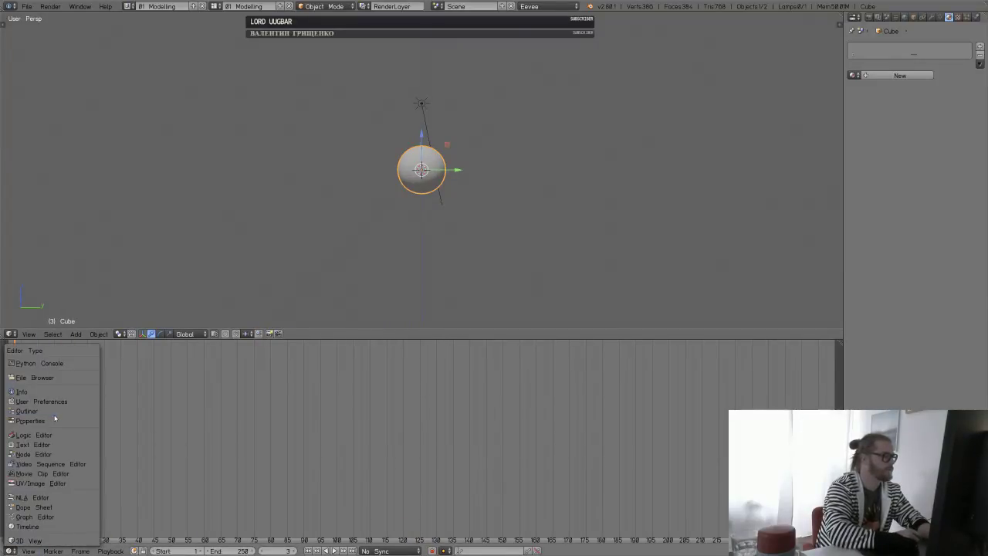
{"action": "left_click", "coordinate": [34, 454]}
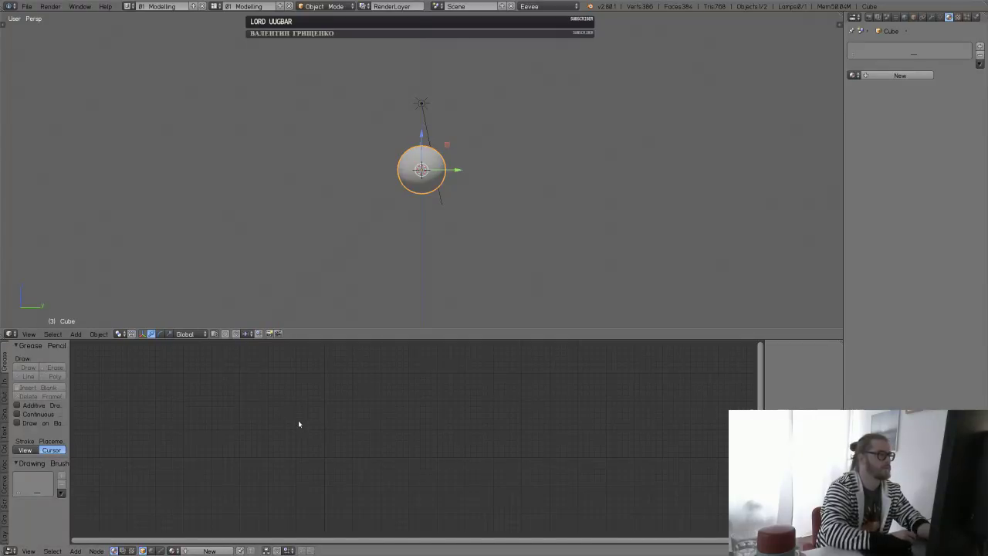
- Create a new material for the sphere and spread its Principled BSDF and Material Output nodes apart
{"action": "left_click", "coordinate": [913, 77]}
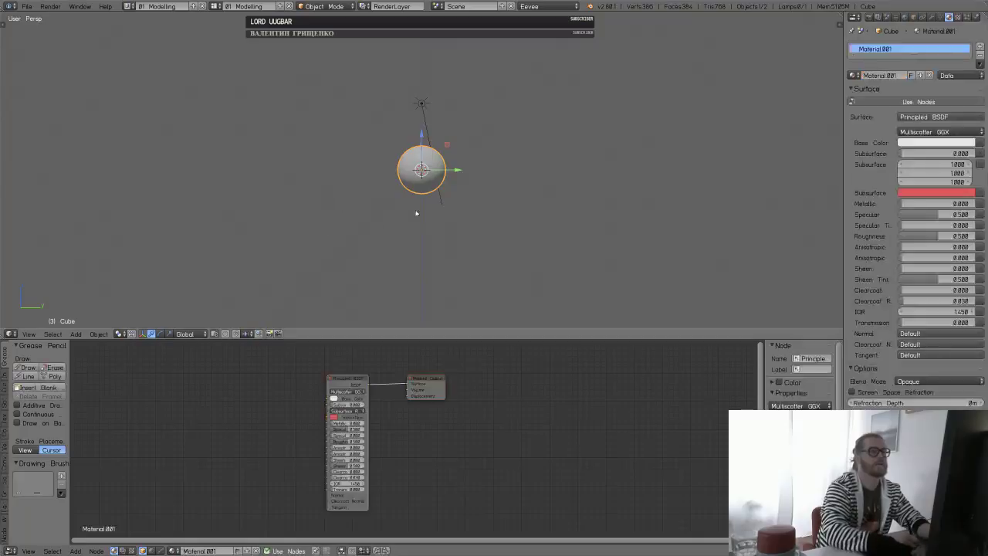
{"action": "left_click_drag", "start_coordinate": [423, 385], "coordinate": [445, 395]}
{"action": "left_click_drag", "start_coordinate": [344, 380], "coordinate": [326, 365]}
{"action": "scroll", "coordinate": [383, 445], "scroll_direction": "up", "scroll_amount": 2}
{"action": "middle_click_drag", "start_coordinate": [375, 404], "coordinate": [457, 451]}
{"action": "scroll", "coordinate": [408, 438], "scroll_direction": "up", "scroll_amount": 2}
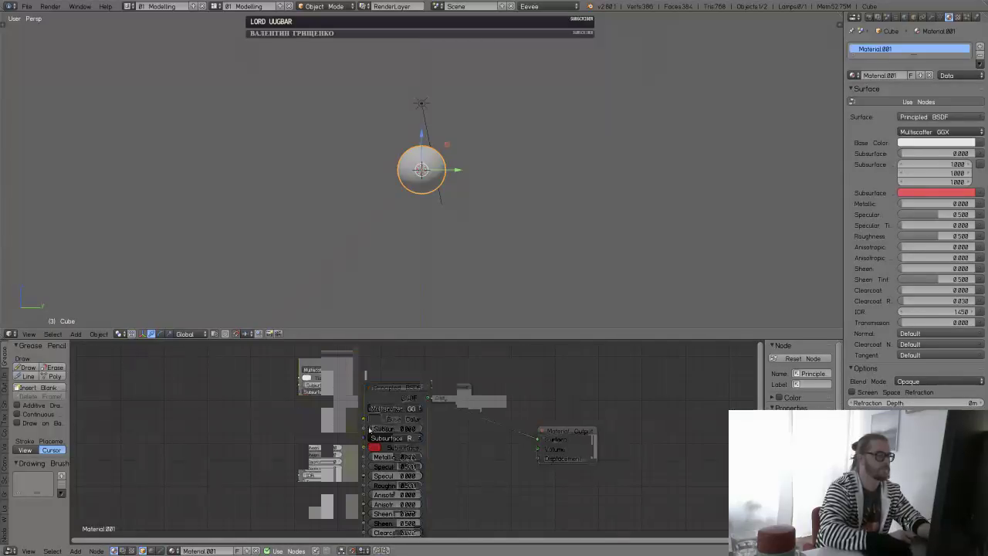
- Set the Principled BSDF base color to a light green
{"action": "left_click", "coordinate": [379, 417]}
{"action": "left_click_drag", "start_coordinate": [413, 311], "coordinate": [412, 288]}
{"action": "left_click_drag", "start_coordinate": [391, 356], "coordinate": [400, 355]}
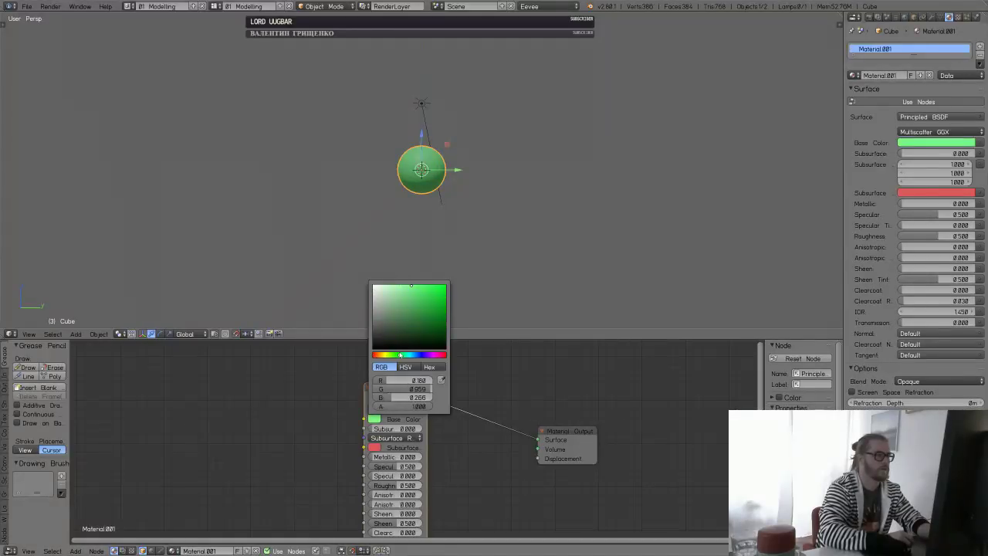
- Set the Principled BSDF base color to a light orange, about R 0.844, G 0.429, B 0.227, and inspect the sphere
{"action": "left_click", "coordinate": [374, 418]}
{"action": "left_click_drag", "start_coordinate": [390, 357], "coordinate": [378, 356]}
{"action": "left_click", "coordinate": [413, 294]}
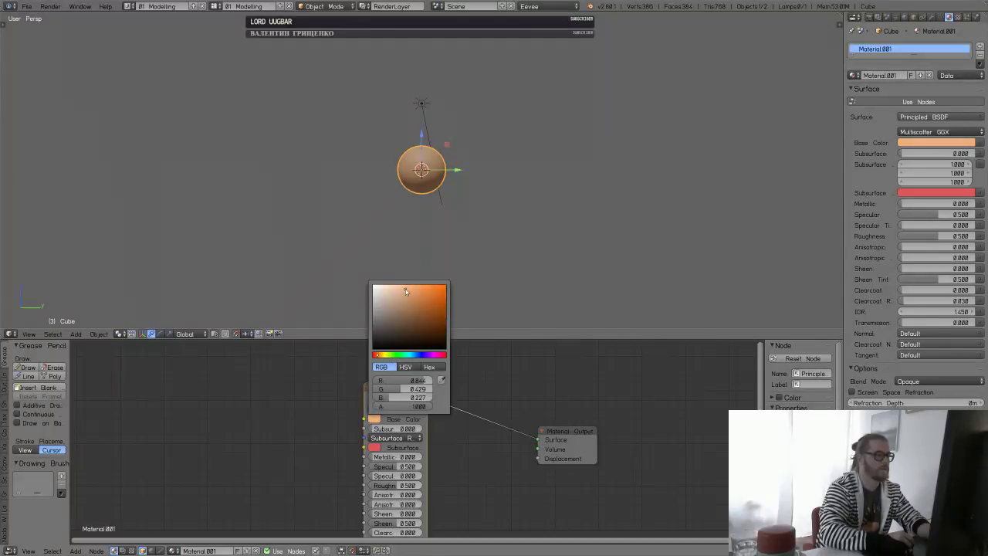
{"action": "scroll", "coordinate": [513, 154], "scroll_direction": "up", "scroll_amount": 3}
{"action": "scroll", "coordinate": [513, 209], "scroll_direction": "up", "scroll_amount": 5}
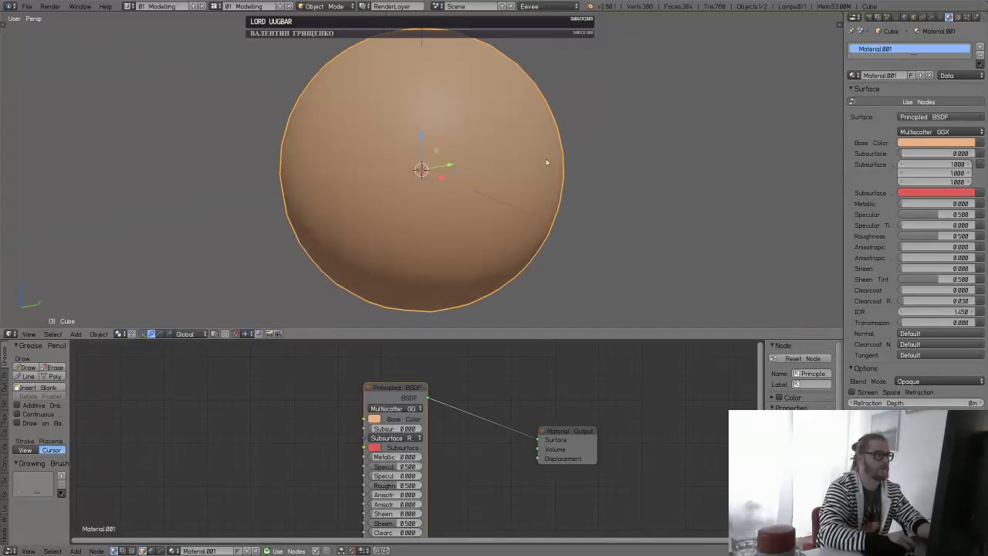
{"action": "scroll", "coordinate": [507, 205], "scroll_direction": "down", "scroll_amount": 1}
{"action": "scroll", "coordinate": [508, 205], "scroll_direction": "down", "scroll_amount": 2}
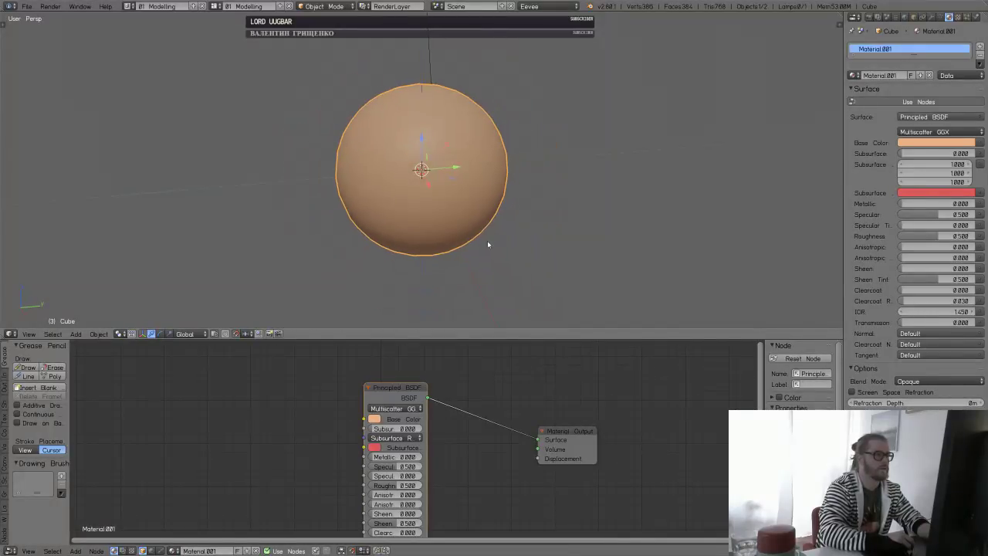
- Start a new file and examine the reflections and materials in the workshop scene with the metallic head and glossy spheres
{"action": "key", "text": "ctrl+n"}
{"action": "left_click", "coordinate": [431, 230]}
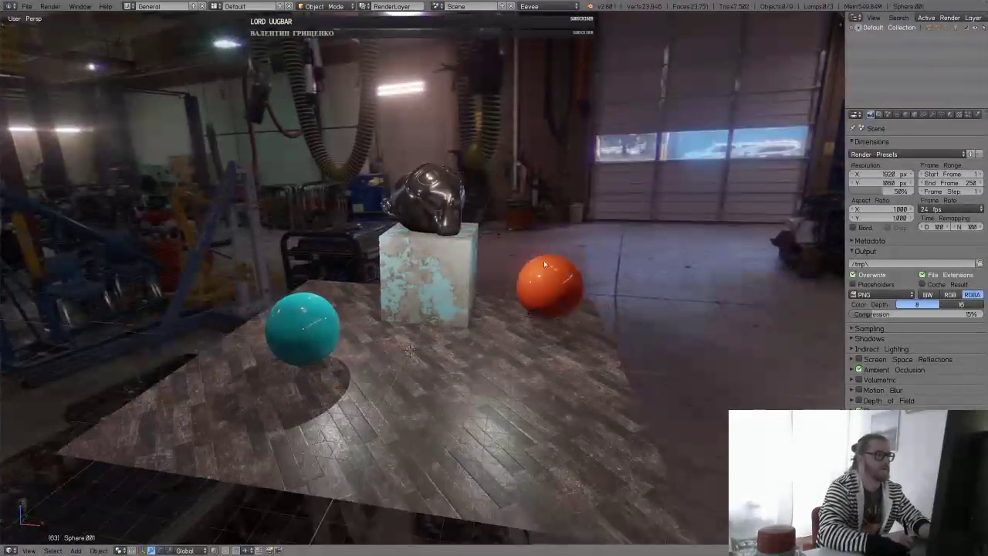
{"action": "middle_click_drag", "start_coordinate": [544, 260], "coordinate": [500, 285]}
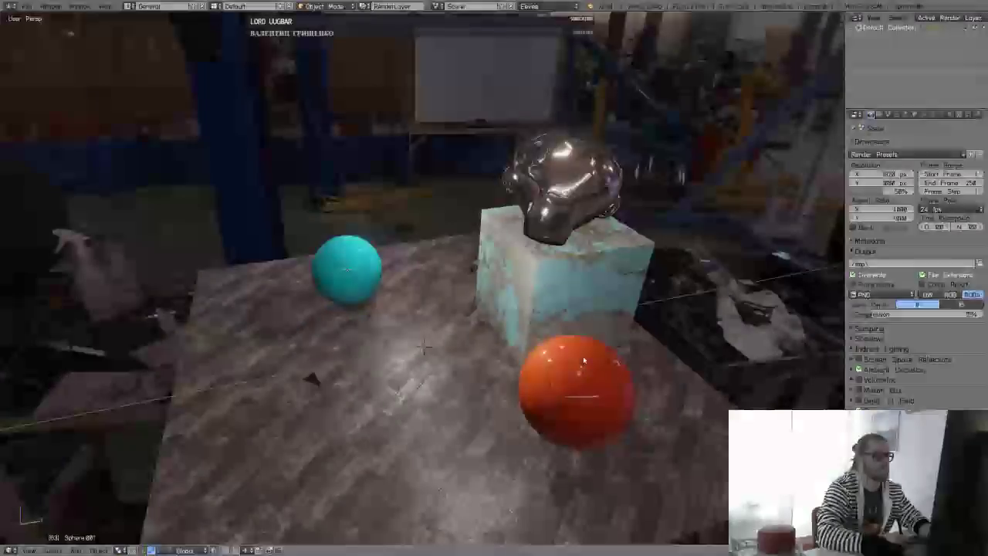
{"action": "key", "text": "a"}
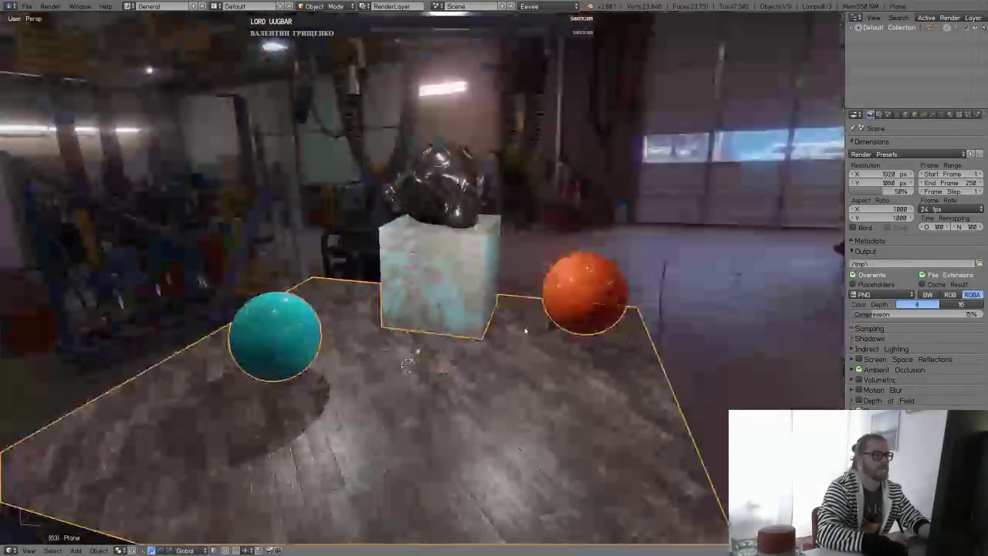
- Select only the orange sphere in the workshop scene
{"action": "key", "text": "a"}
{"action": "right_click", "coordinate": [584, 291]}
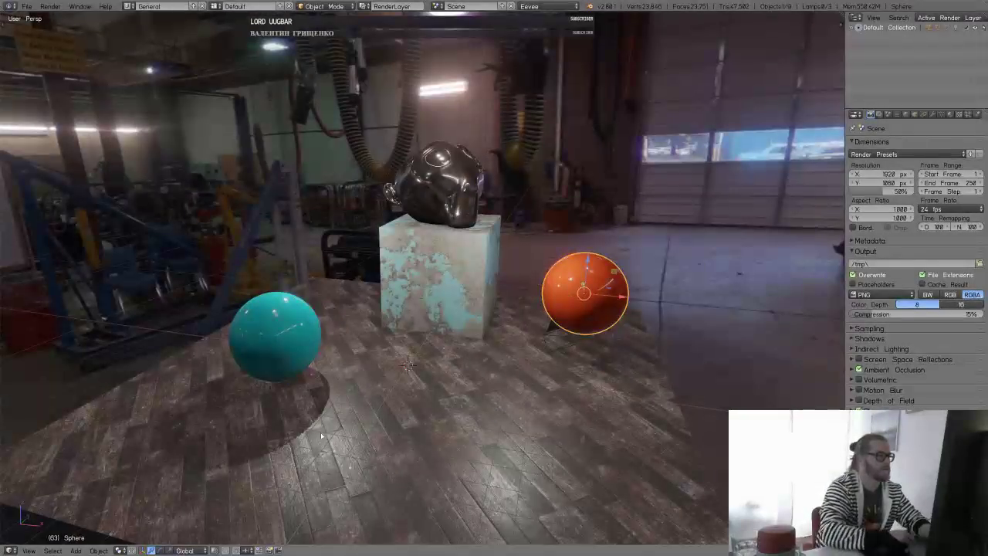
{"action": "key", "text": "ctrl+space"}
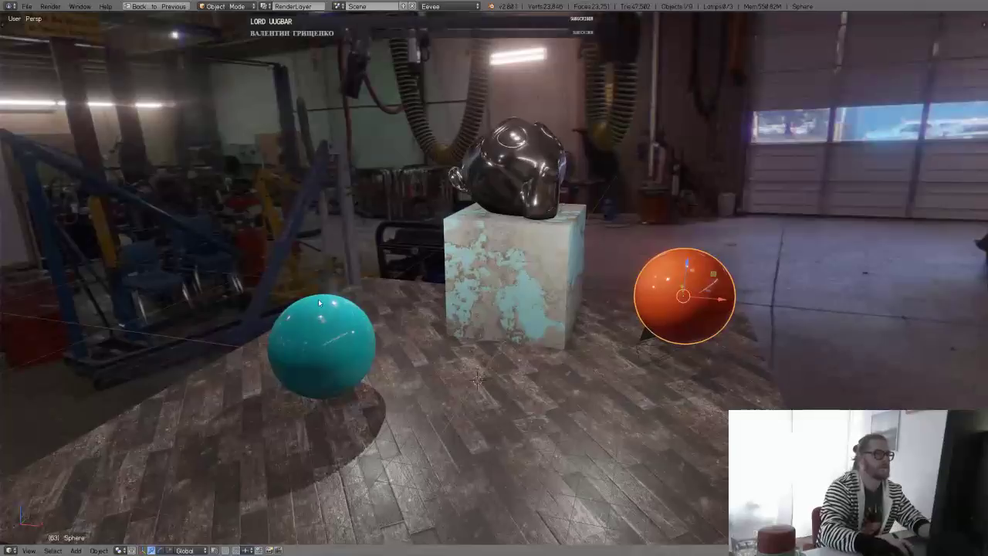
{"action": "key", "text": "ctrl+space"}
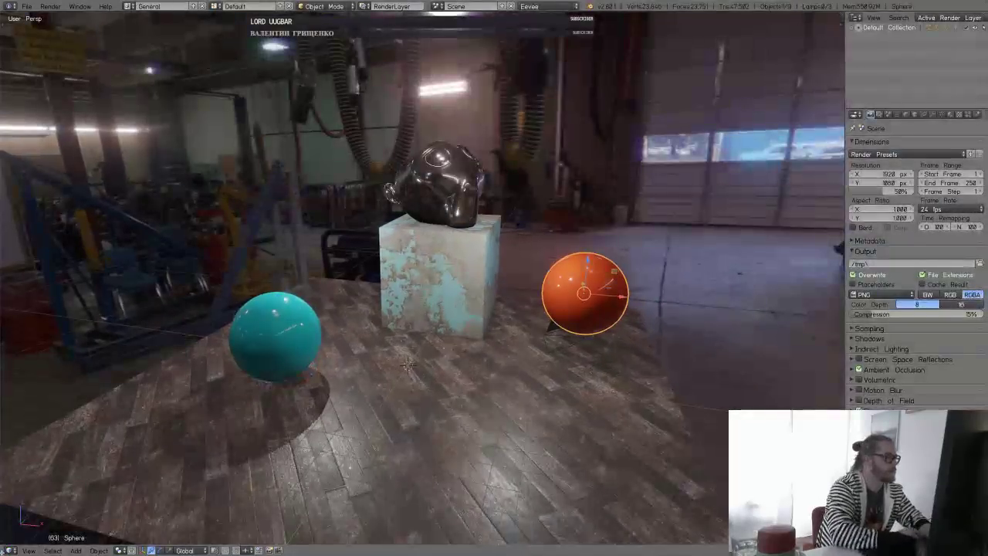
- Split the 3D view horizontally and turn the lower area into a Node Editor for the orange sphere's material
{"action": "left_click_drag", "start_coordinate": [17, 461], "coordinate": [50, 347]}
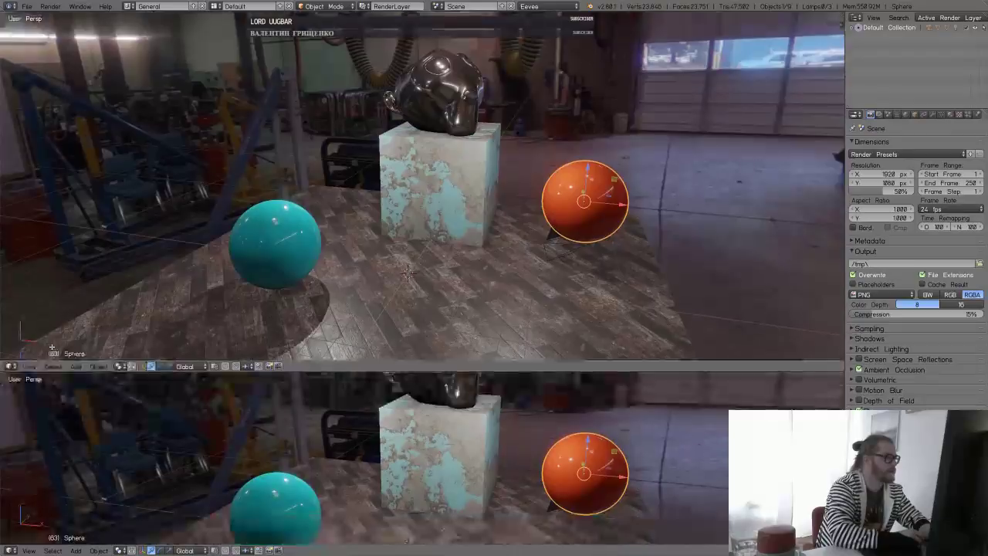
{"action": "left_click", "coordinate": [10, 549]}
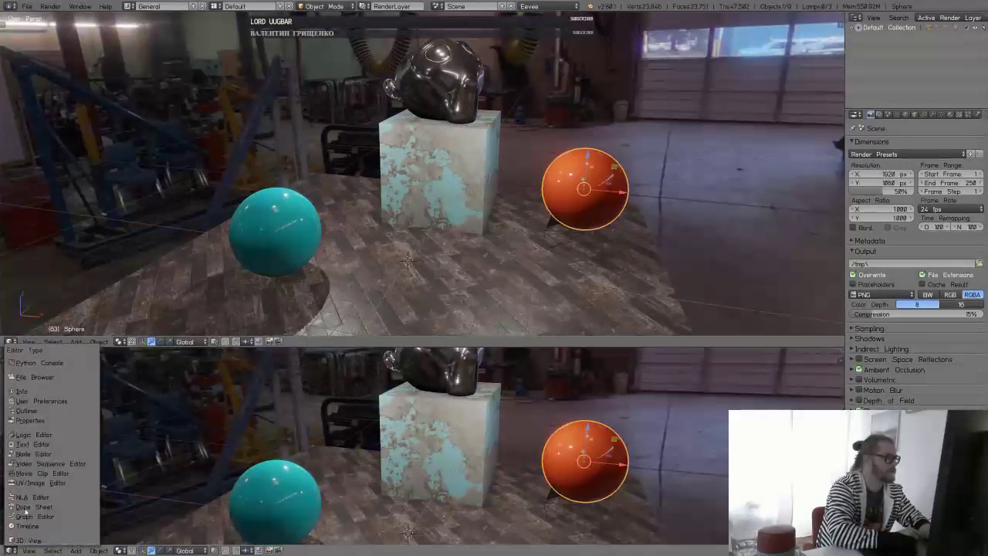
{"action": "left_click", "coordinate": [35, 453]}
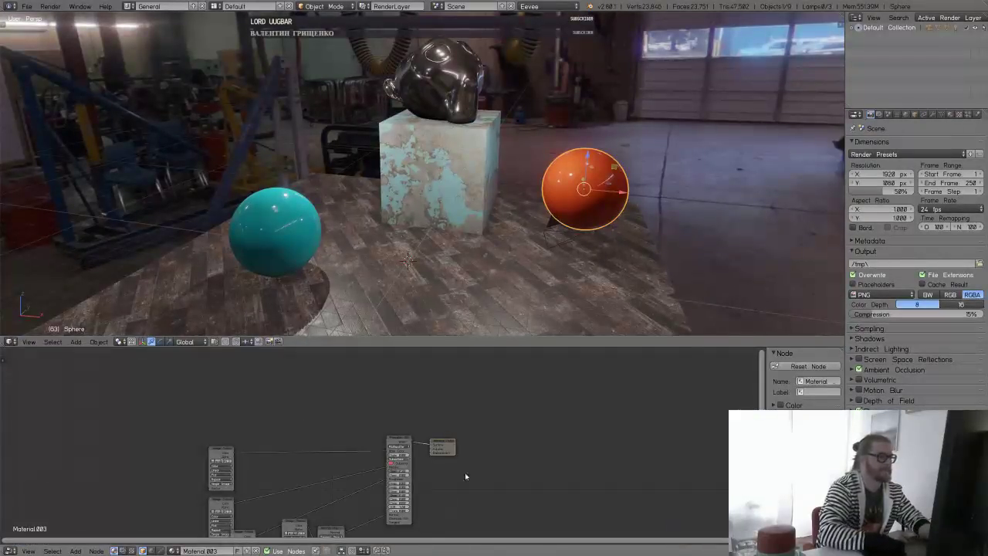
{"action": "middle_click_drag", "start_coordinate": [465, 476], "coordinate": [492, 489]}
{"action": "scroll", "coordinate": [505, 483], "scroll_direction": "up", "scroll_amount": 5}
- Frame the orange sphere and lower the specular of its Principled BSDF to about 0.288
{"action": "key", "text": "KP_Decimal"}
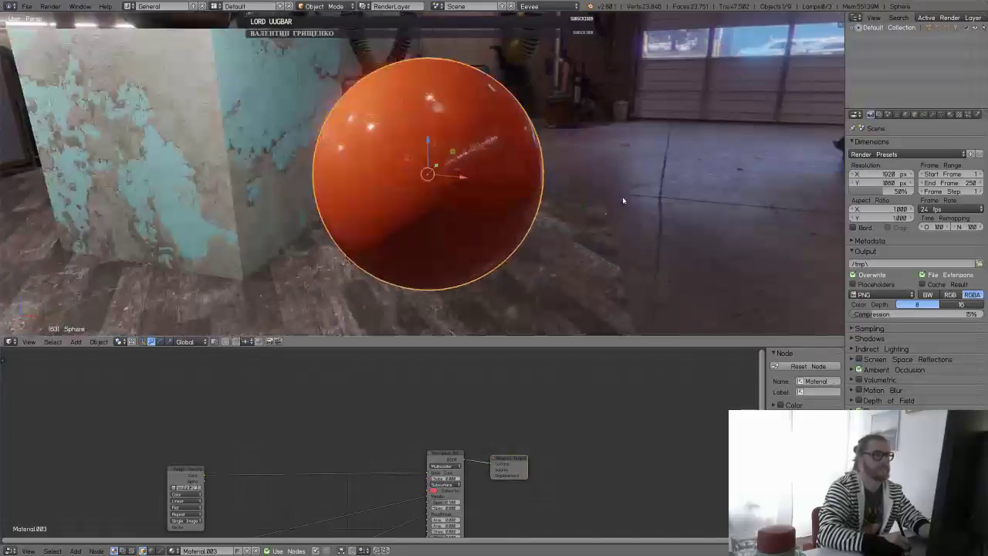
{"action": "middle_click_drag", "start_coordinate": [624, 200], "coordinate": [569, 268]}
{"action": "key", "text": "alt+a"}
{"action": "scroll", "coordinate": [560, 228], "scroll_direction": "up", "scroll_amount": 4}
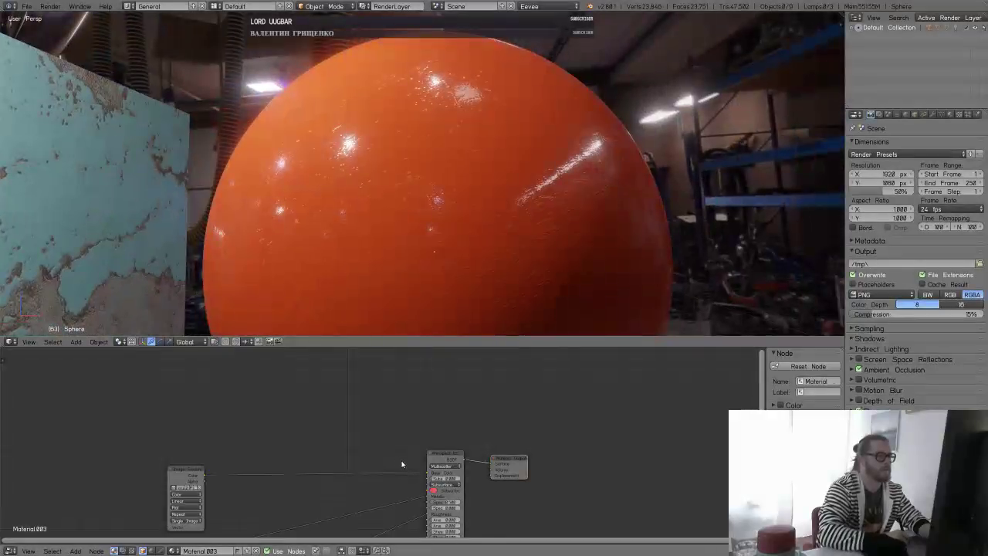
{"action": "scroll", "coordinate": [402, 464], "scroll_direction": "up", "scroll_amount": 4}
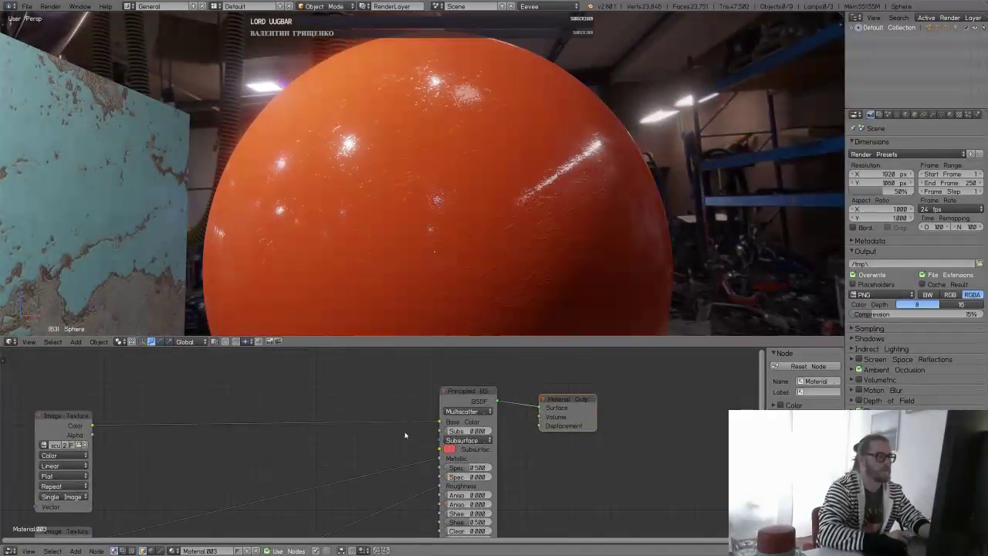
{"action": "middle_click_drag", "start_coordinate": [389, 443], "coordinate": [456, 413]}
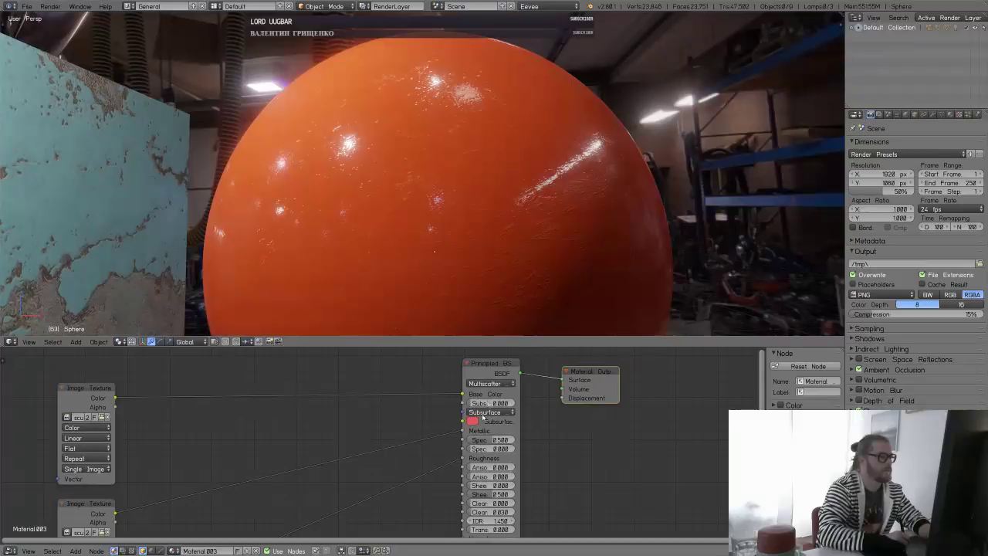
{"action": "left_click_drag", "start_coordinate": [488, 440], "coordinate": [483, 439]}
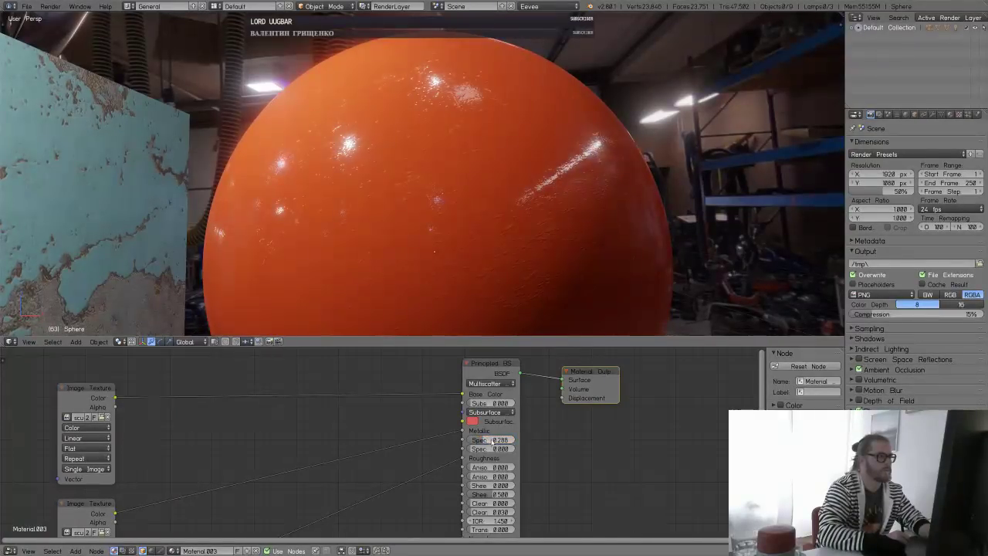
- Examine the orange sphere's reflections and surface detail along with the texture and normal map nodes feeding its shader
{"action": "middle_click_drag", "start_coordinate": [545, 446], "coordinate": [525, 405]}
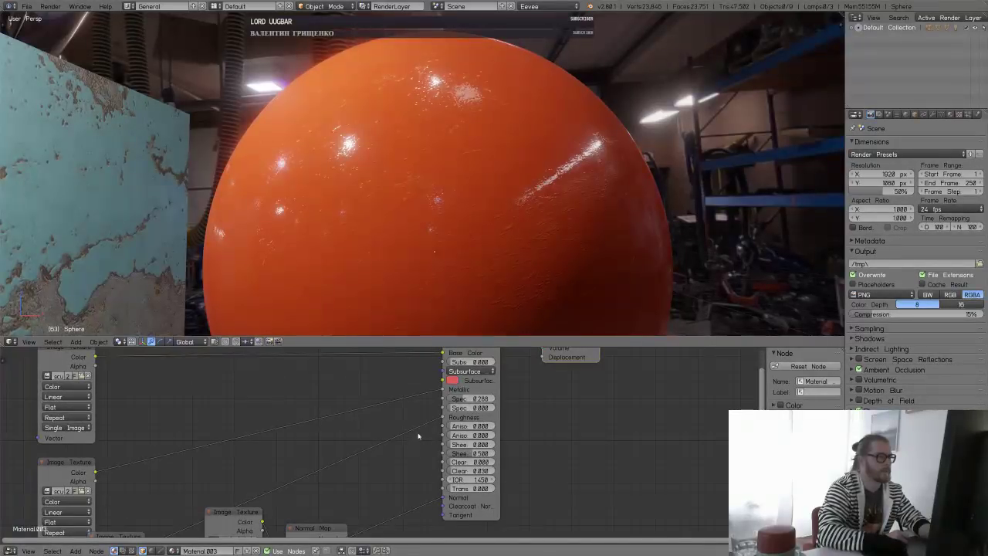
{"action": "middle_click_drag", "start_coordinate": [488, 193], "coordinate": [518, 216]}
{"action": "scroll", "coordinate": [496, 273], "scroll_direction": "down", "scroll_amount": 4}
{"action": "scroll", "coordinate": [518, 216], "scroll_direction": "up", "scroll_amount": 3}
{"action": "middle_click_drag", "start_coordinate": [396, 485], "coordinate": [407, 375]}
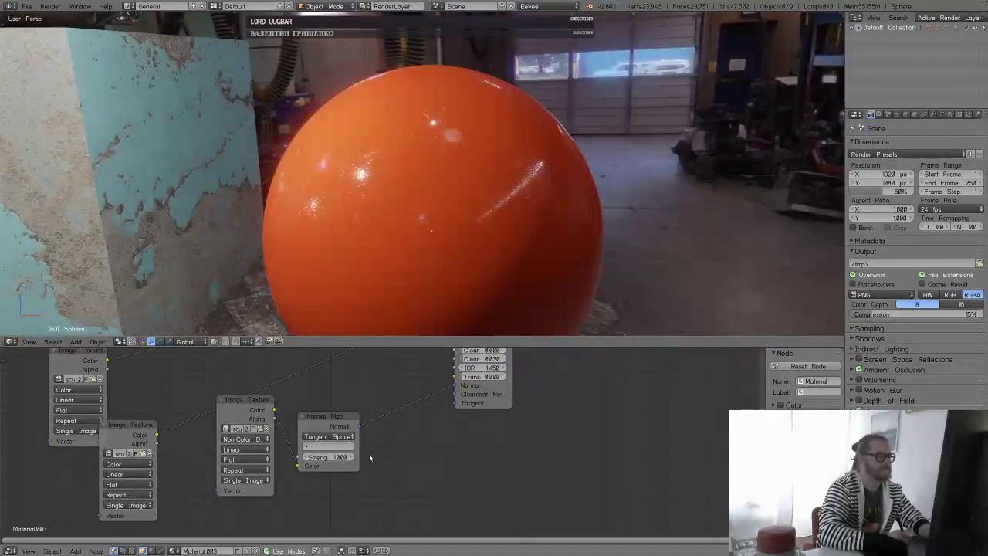
{"action": "middle_click_drag", "start_coordinate": [536, 216], "coordinate": [564, 205]}
{"action": "scroll", "coordinate": [498, 197], "scroll_direction": "up", "scroll_amount": 2}
{"action": "scroll", "coordinate": [527, 222], "scroll_direction": "down", "scroll_amount": 5}
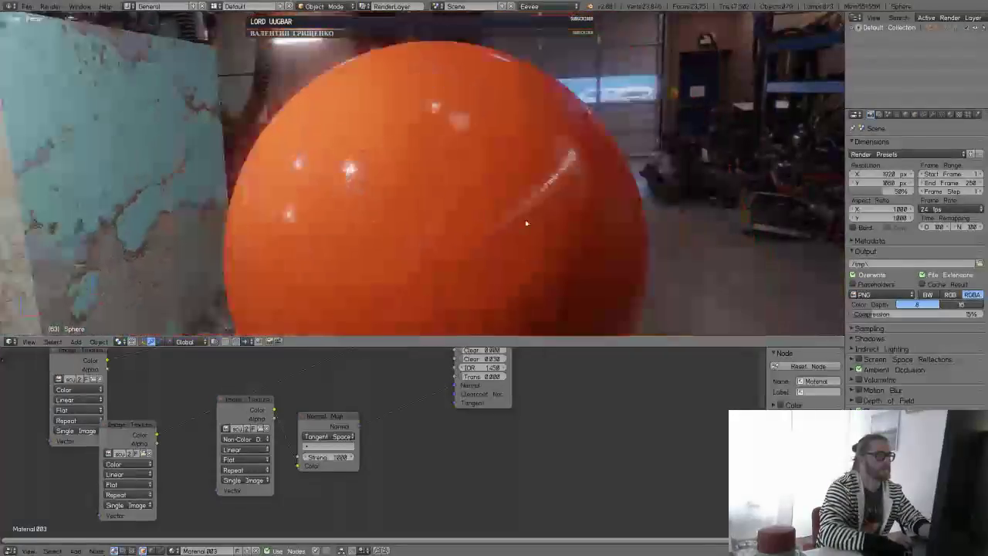
{"action": "middle_click_drag", "start_coordinate": [487, 219], "coordinate": [528, 221]}
{"action": "scroll", "coordinate": [523, 227], "scroll_direction": "down", "scroll_amount": 5}
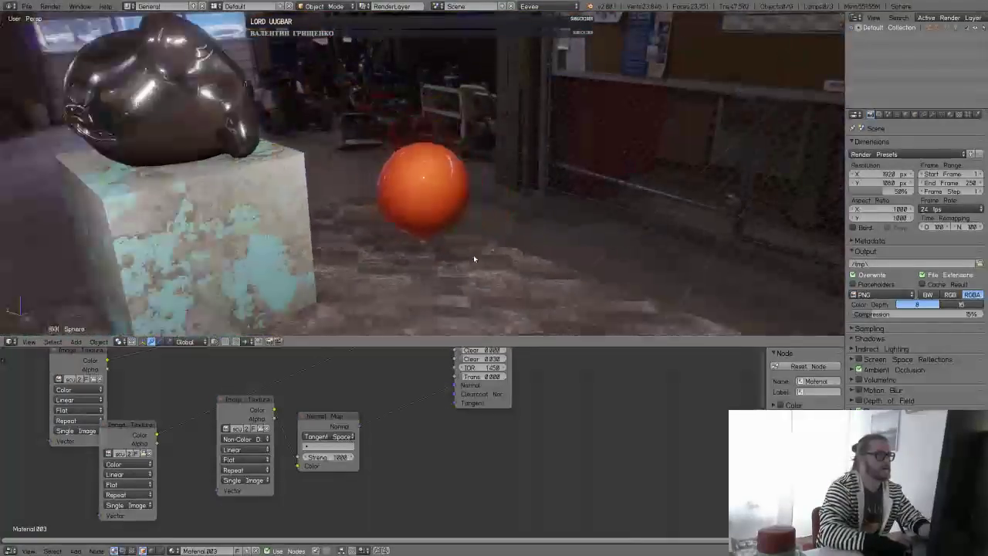
{"action": "middle_click_drag", "start_coordinate": [473, 255], "coordinate": [521, 175]}
{"action": "scroll", "coordinate": [555, 132], "scroll_direction": "up", "scroll_amount": 9}
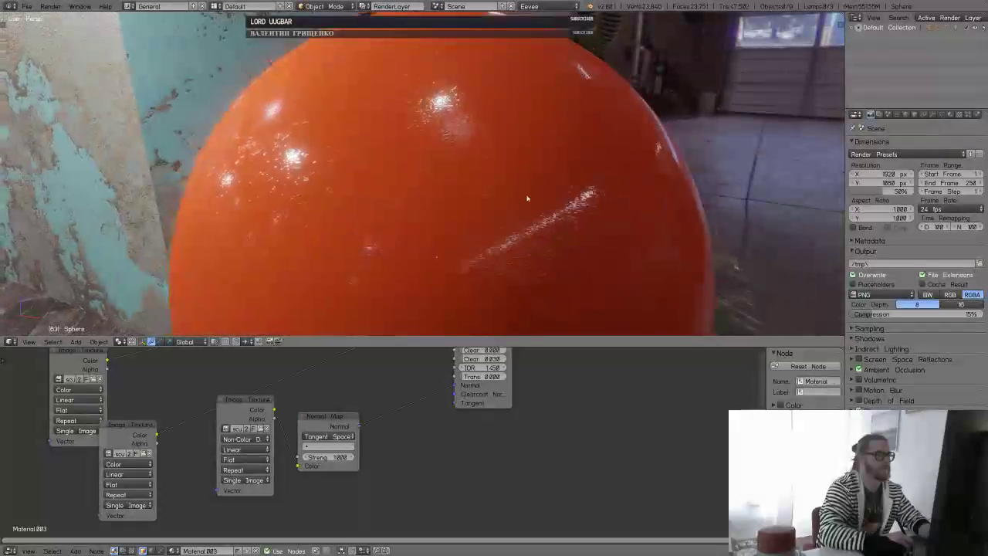
{"action": "scroll", "coordinate": [531, 193], "scroll_direction": "up", "scroll_amount": 2}
{"action": "scroll", "coordinate": [536, 180], "scroll_direction": "down", "scroll_amount": 2}
{"action": "middle_click_drag", "start_coordinate": [490, 447], "coordinate": [468, 544]}
{"action": "middle_click_drag", "start_coordinate": [508, 429], "coordinate": [499, 486]}
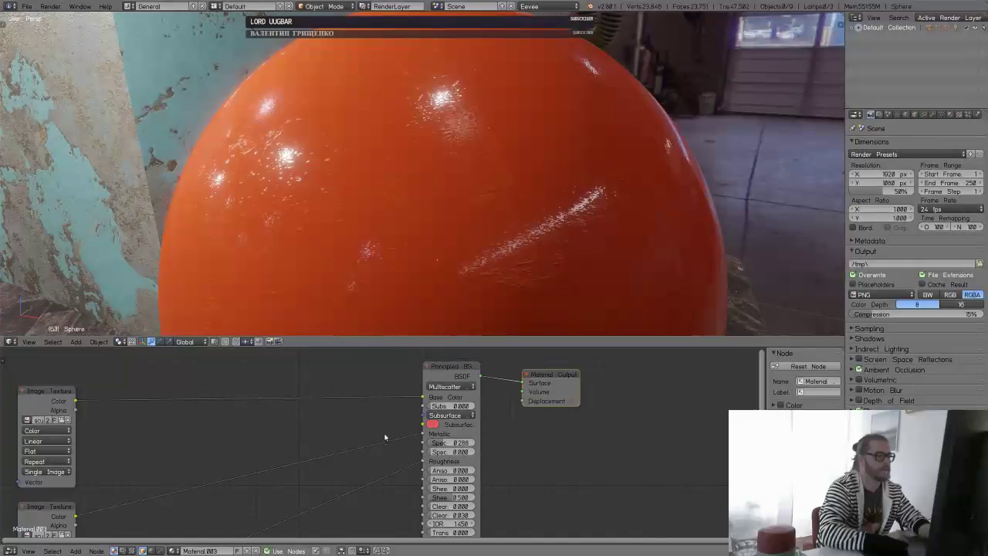
{"action": "middle_click_drag", "start_coordinate": [439, 456], "coordinate": [453, 392]}
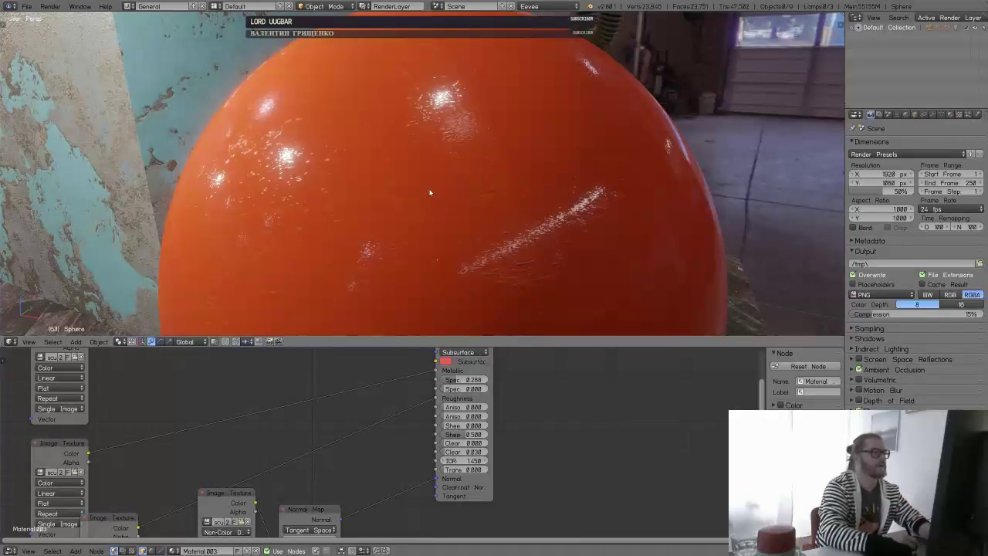
{"action": "scroll", "coordinate": [430, 192], "scroll_direction": "down", "scroll_amount": 10}
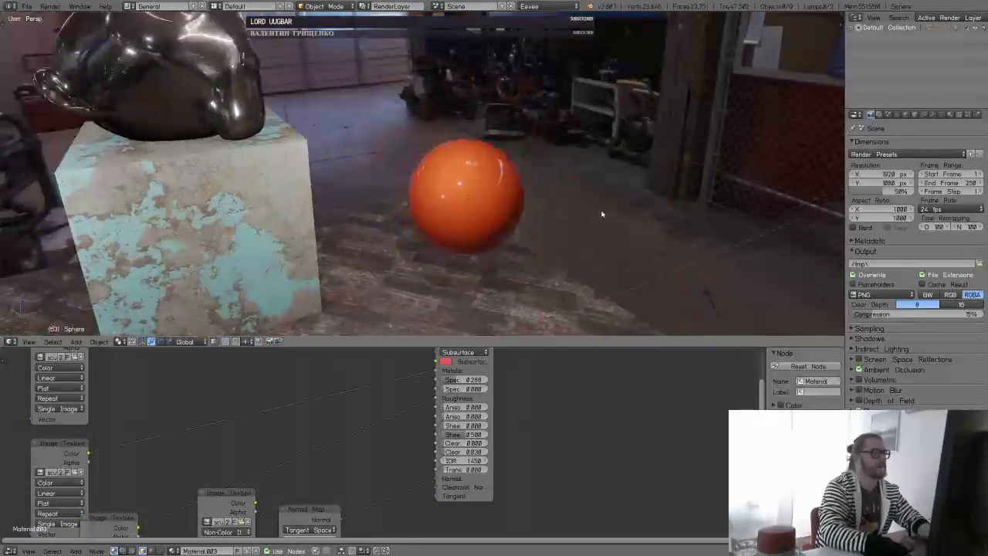
- Select the metallic monkey head and examine its reflections from several angles and distances
{"action": "middle_click_drag", "start_coordinate": [426, 140], "coordinate": [625, 256], "text": "shift"}
{"action": "right_click", "coordinate": [412, 210]}
{"action": "scroll", "coordinate": [514, 209], "scroll_direction": "down", "scroll_amount": 2}
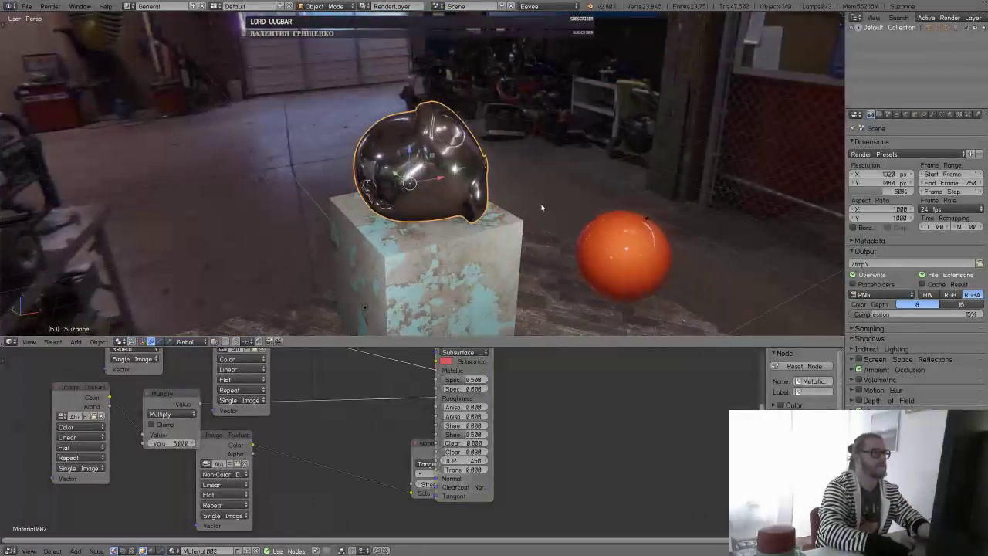
{"action": "middle_click_drag", "start_coordinate": [541, 208], "coordinate": [432, 202]}
{"action": "scroll", "coordinate": [432, 202], "scroll_direction": "up", "scroll_amount": 5}
{"action": "middle_click_drag", "start_coordinate": [617, 186], "coordinate": [502, 208]}
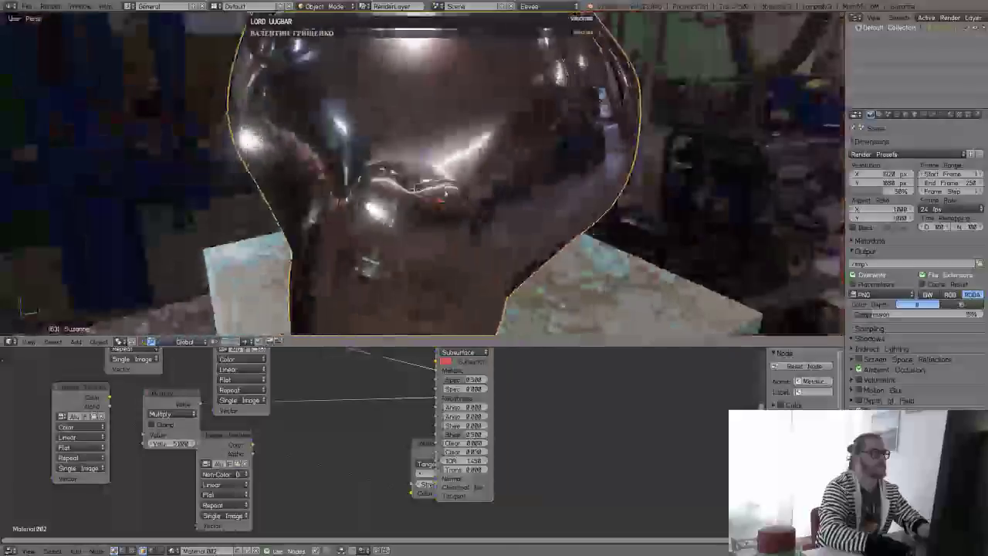
{"action": "middle_click_drag", "start_coordinate": [446, 193], "coordinate": [533, 166]}
{"action": "scroll", "coordinate": [493, 192], "scroll_direction": "down", "scroll_amount": 5}
{"action": "middle_click_drag", "start_coordinate": [494, 192], "coordinate": [540, 212]}
- Select the peeling-paint cube and reposition the Principled BSDF and Material Output nodes in its material
{"action": "right_click", "coordinate": [478, 254]}
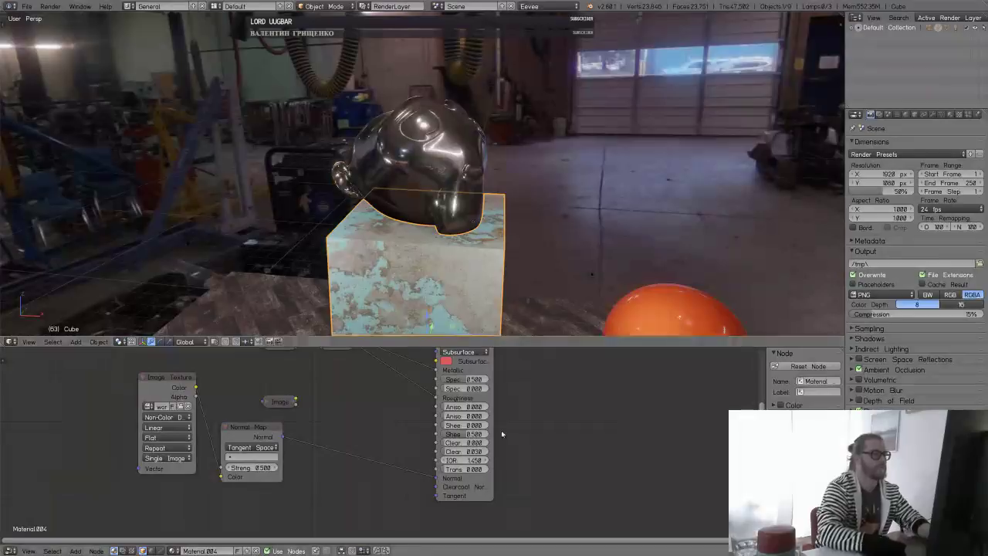
{"action": "middle_click_drag", "start_coordinate": [501, 430], "coordinate": [526, 498]}
{"action": "left_click_drag", "start_coordinate": [446, 400], "coordinate": [448, 381]}
{"action": "left_click_drag", "start_coordinate": [539, 399], "coordinate": [553, 372]}
{"action": "key", "text": "a"}
- Enable Volumetric in the Eevee render settings and expand its options
{"action": "middle_click_drag", "start_coordinate": [489, 241], "coordinate": [537, 221]}
{"action": "scroll", "coordinate": [530, 205], "scroll_direction": "up", "scroll_amount": 4}
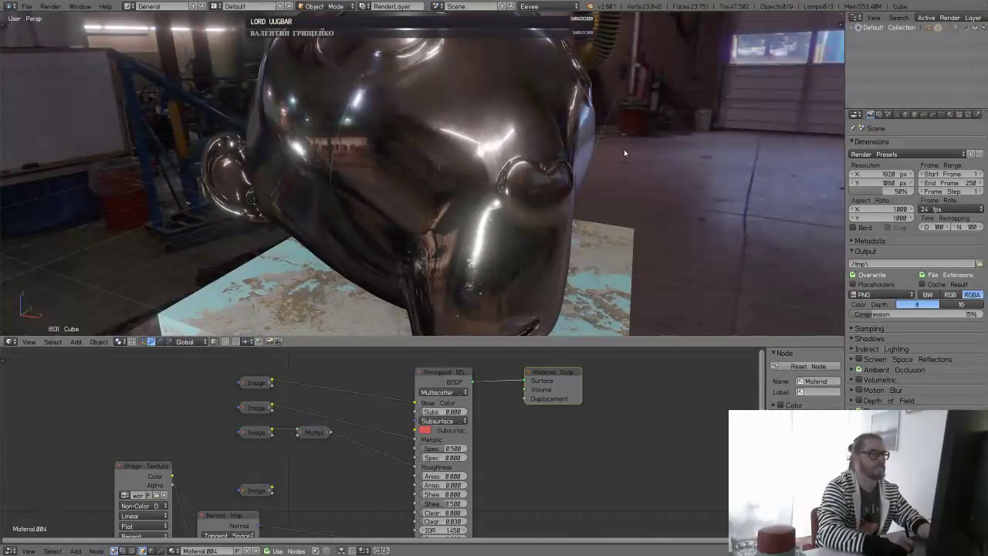
{"action": "scroll", "coordinate": [551, 213], "scroll_direction": "down", "scroll_amount": 8}
{"action": "middle_click_drag", "start_coordinate": [551, 213], "coordinate": [545, 237]}
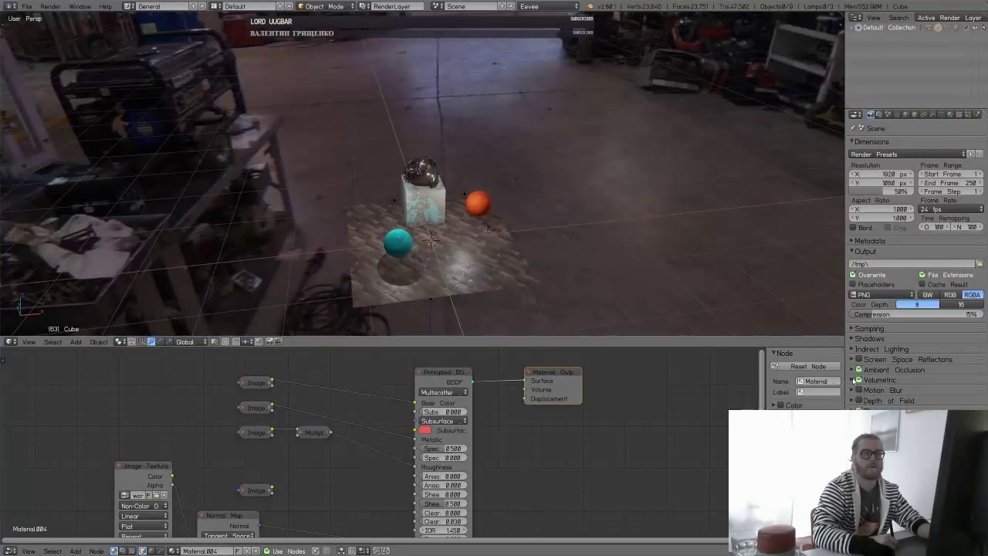
{"action": "left_click", "coordinate": [852, 380]}
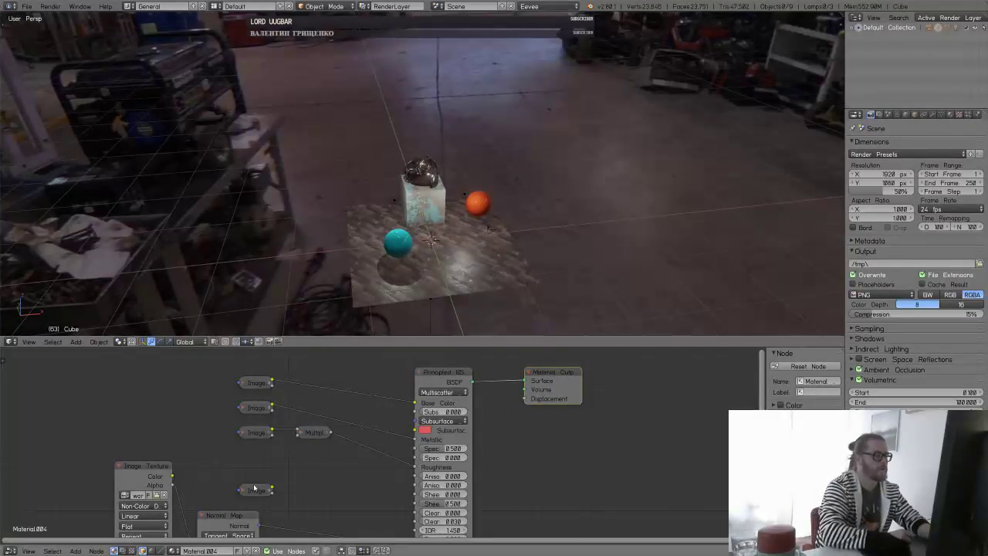
- In the world shader, add a Volume Absorption node and link it to the World Output's Volume input
{"action": "left_click", "coordinate": [152, 550]}
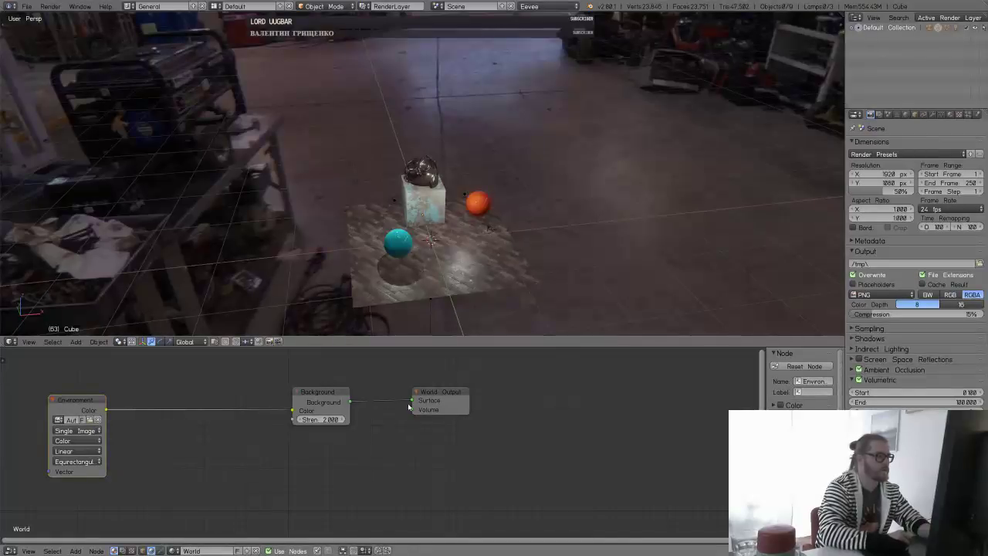
{"action": "middle_click_drag", "start_coordinate": [398, 442], "coordinate": [473, 433]}
{"action": "key", "text": "shift+a"}
{"action": "mouse_move", "coordinate": [387, 472]}
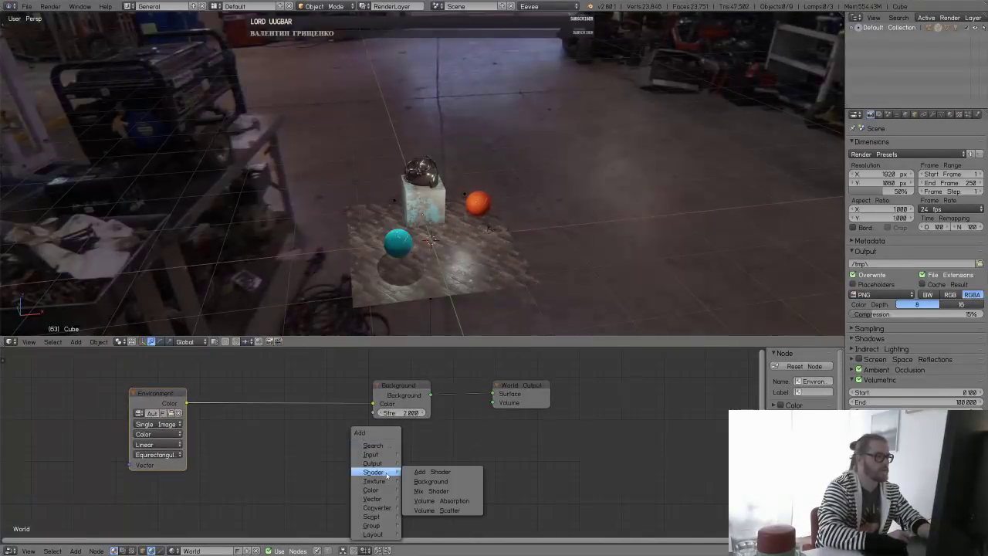
{"action": "left_click", "coordinate": [449, 501]}
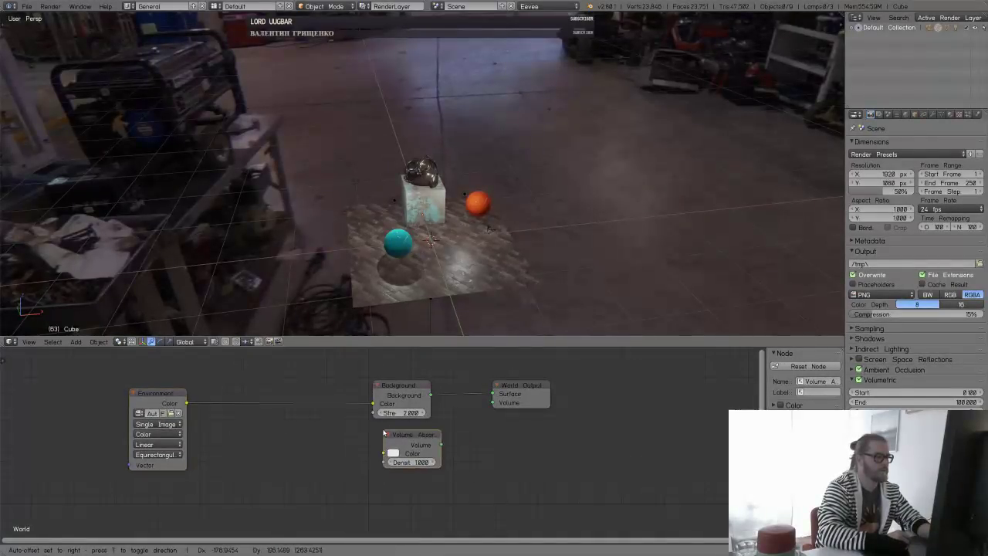
{"action": "left_click", "coordinate": [440, 449]}
{"action": "left_click_drag", "start_coordinate": [437, 446], "coordinate": [492, 409]}
- Try Volume Absorption densities of 0.001 and 0.02 on the world volume
{"action": "left_click", "coordinate": [407, 463]}
{"action": "type", "text": "."}
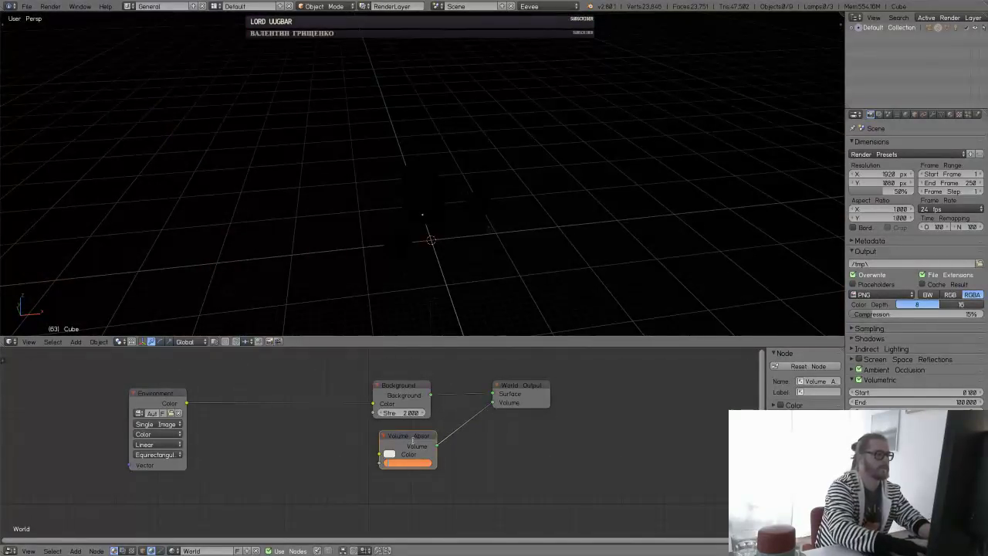
{"action": "type", "text": "001"}
{"action": "key", "text": "Return"}
{"action": "middle_click_drag", "start_coordinate": [494, 266], "coordinate": [447, 255]}
{"action": "left_click", "coordinate": [408, 463]}
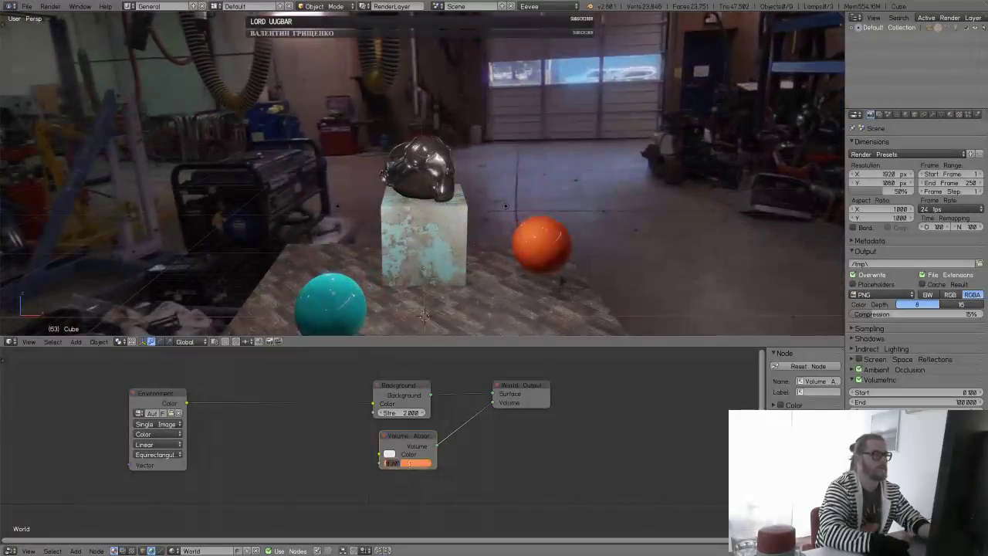
{"action": "key", "text": "Return"}
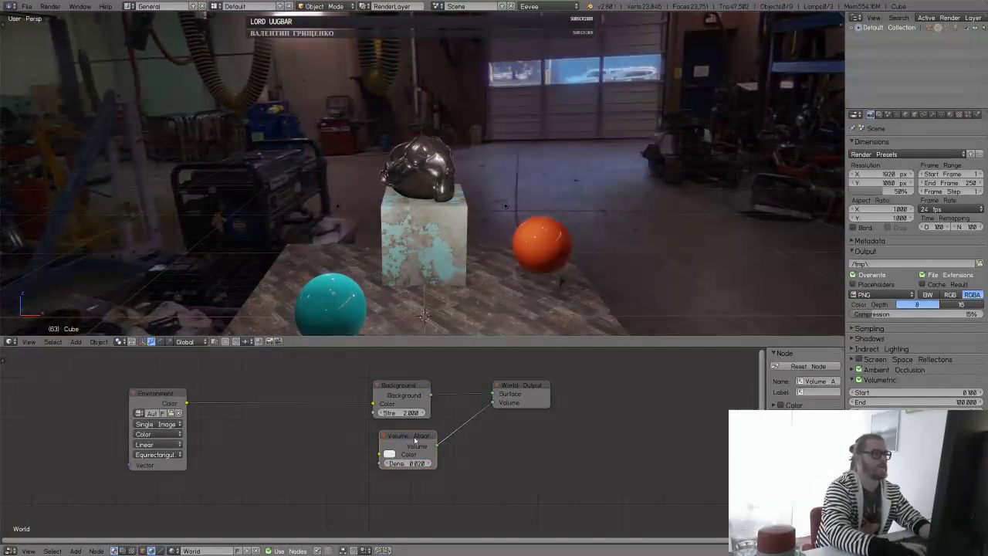
- Set the Volume Absorption density to 0.1 and inspect the scene from different angles
{"action": "left_click", "coordinate": [412, 463]}
{"action": "type", "text": "0.0"}
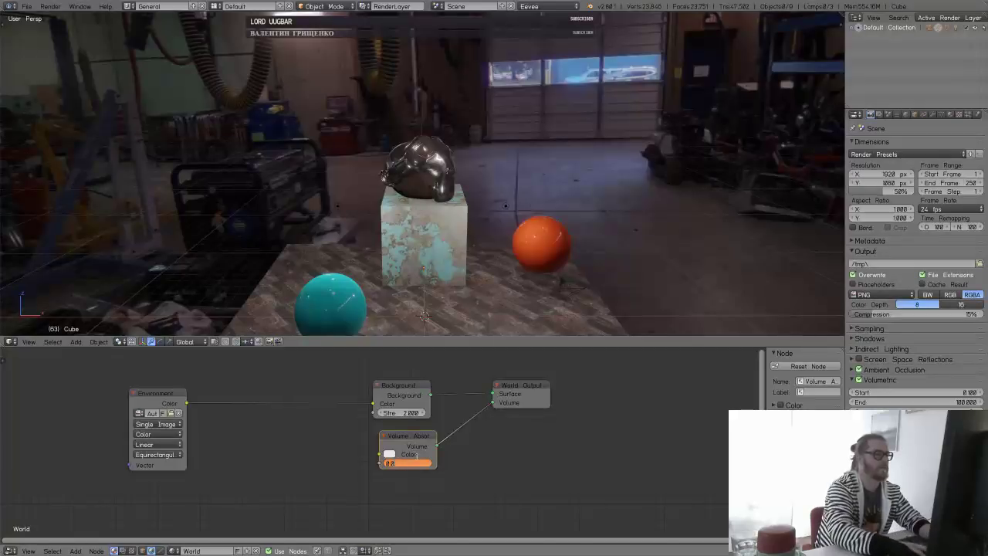
{"action": "key", "text": "BackSpace"}
{"action": "type", "text": "1"}
{"action": "key", "text": "Return"}
{"action": "mouse_move", "coordinate": [476, 243]}
{"action": "middle_mouse_down"}
{"action": "mouse_move", "coordinate": [531, 226]}
{"action": "mouse_move", "coordinate": [478, 223]}
{"action": "mouse_move", "coordinate": [492, 247]}
{"action": "middle_mouse_up"}
{"action": "scroll", "coordinate": [491, 246], "scroll_direction": "down", "scroll_amount": 2}
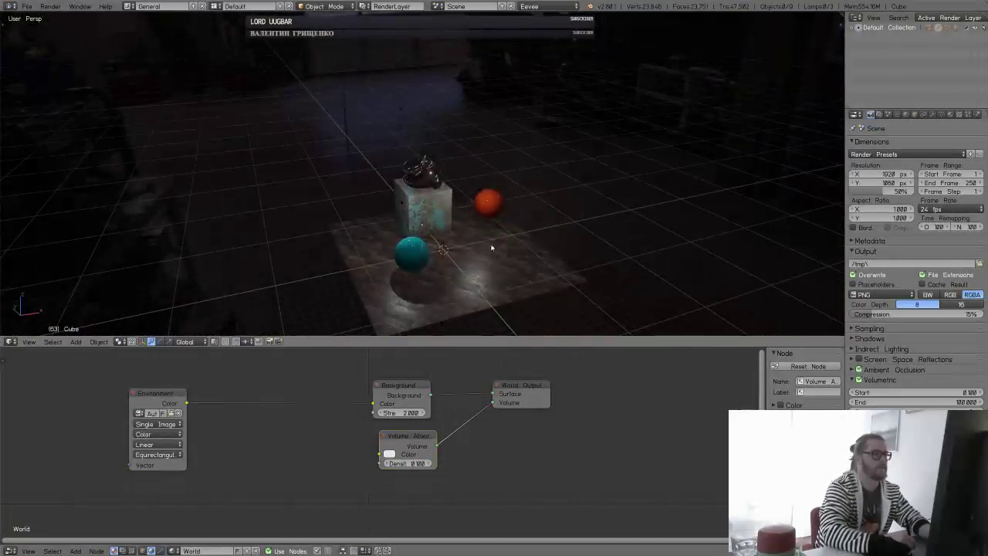
{"action": "key", "text": "a"}
{"action": "key", "text": "a"}
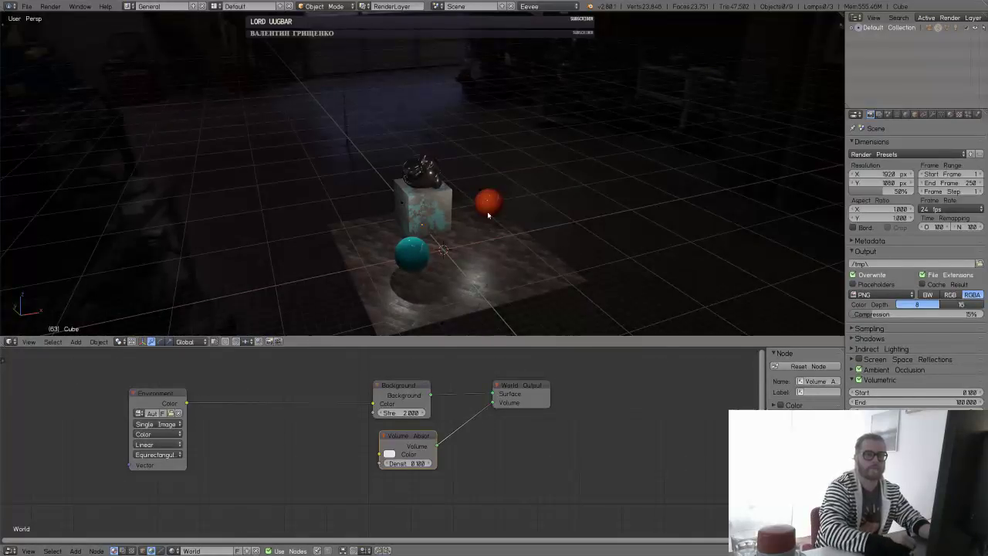
{"action": "middle_click_drag", "start_coordinate": [515, 229], "coordinate": [486, 241]}
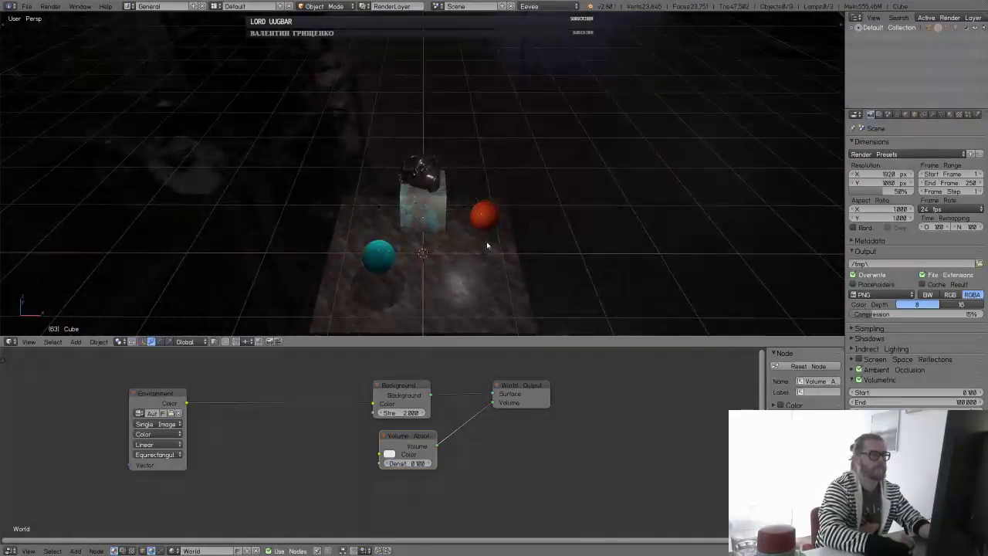
- Add an area lamp to the scene, raise it above the cube to the monkey head's height and scale it
{"action": "key", "text": "shift+a"}
{"action": "mouse_move", "coordinate": [483, 245]}
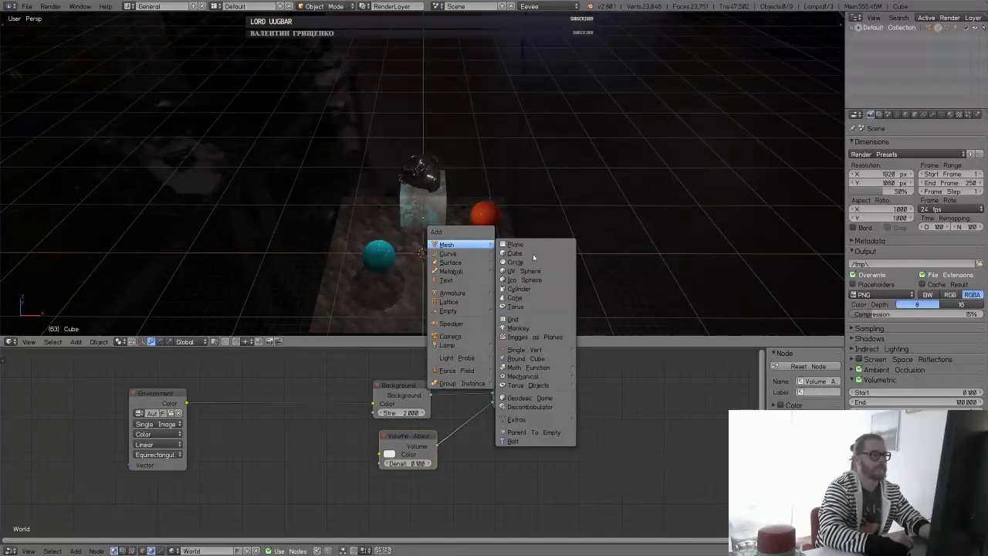
{"action": "mouse_move", "coordinate": [483, 345]}
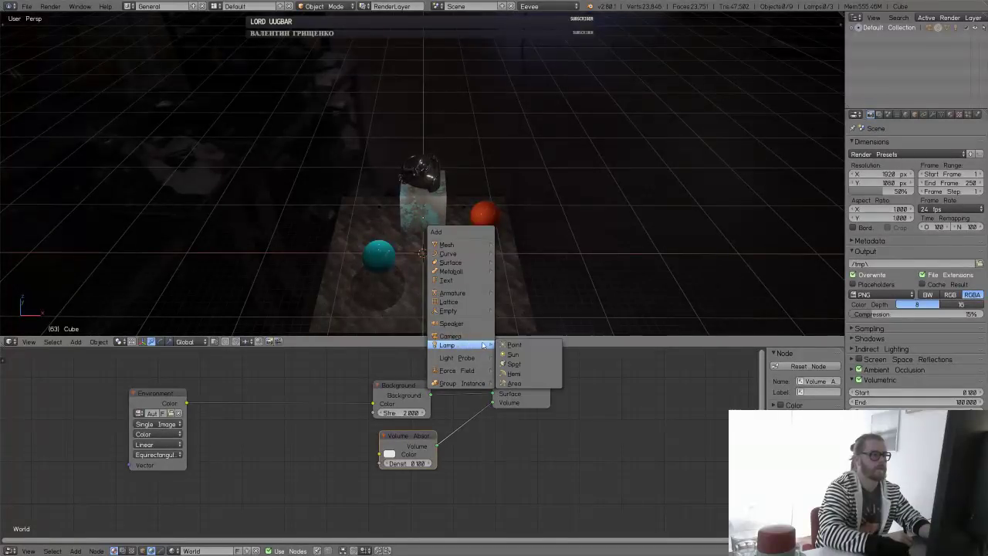
{"action": "left_click", "coordinate": [527, 384]}
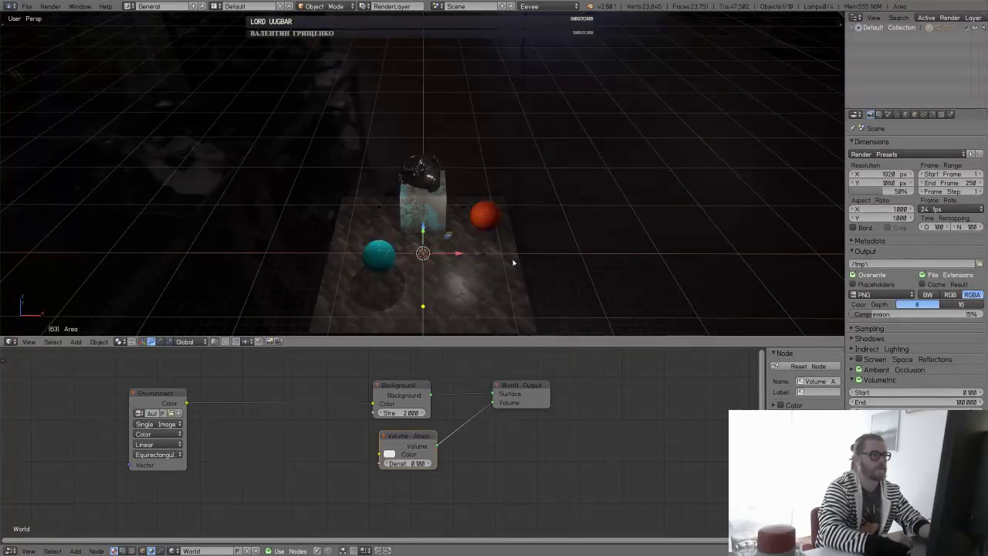
{"action": "left_click", "coordinate": [511, 162]}
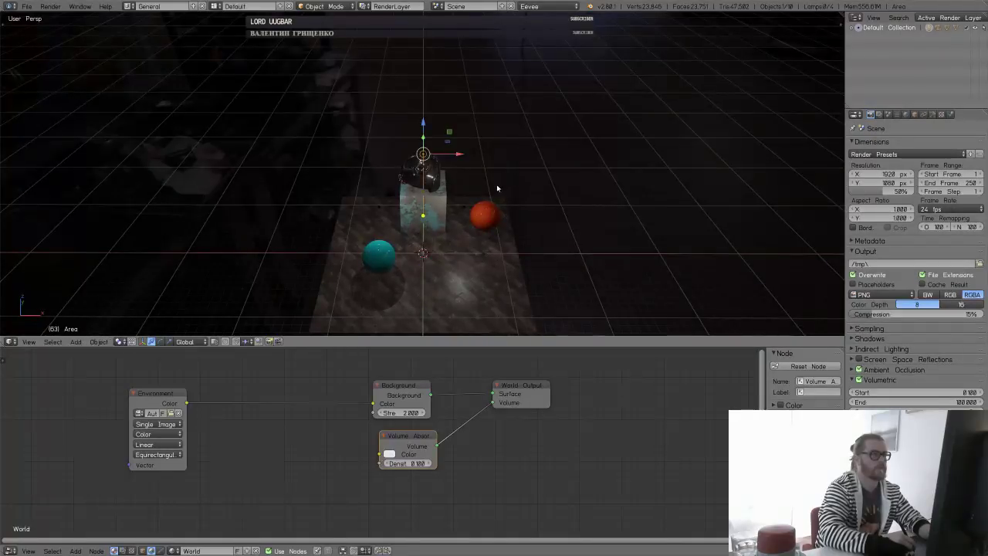
{"action": "key", "text": "s"}
{"action": "left_click", "coordinate": [521, 173]}
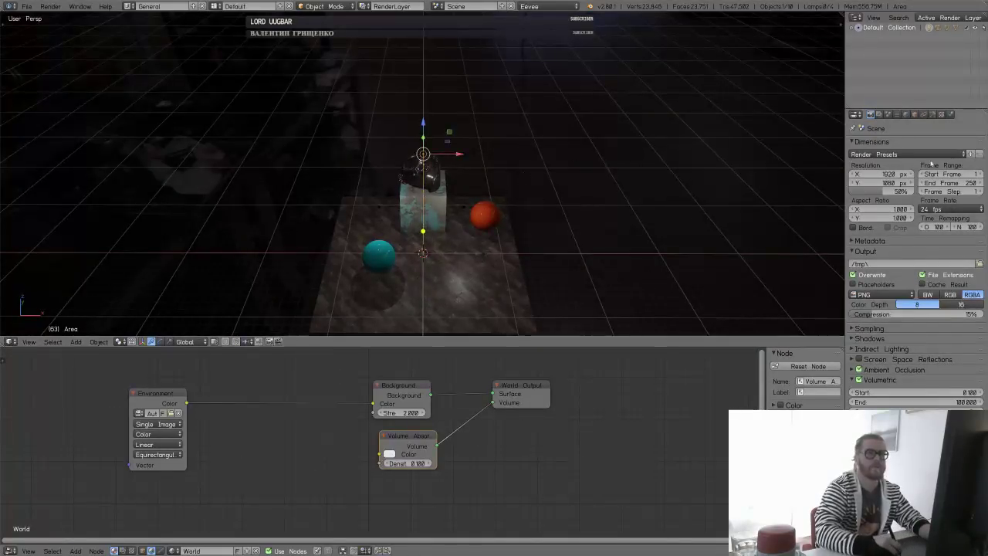
- Set the area lamp's square size to about 5.584 and enable Contact Shadow for it
{"action": "left_click", "coordinate": [932, 114]}
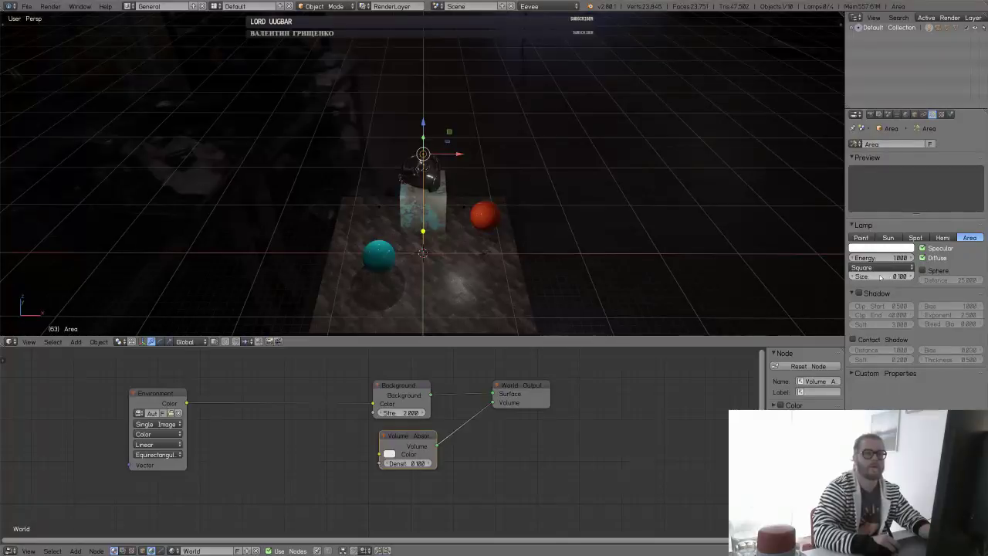
{"action": "left_click_drag", "start_coordinate": [887, 275], "coordinate": [942, 259]}
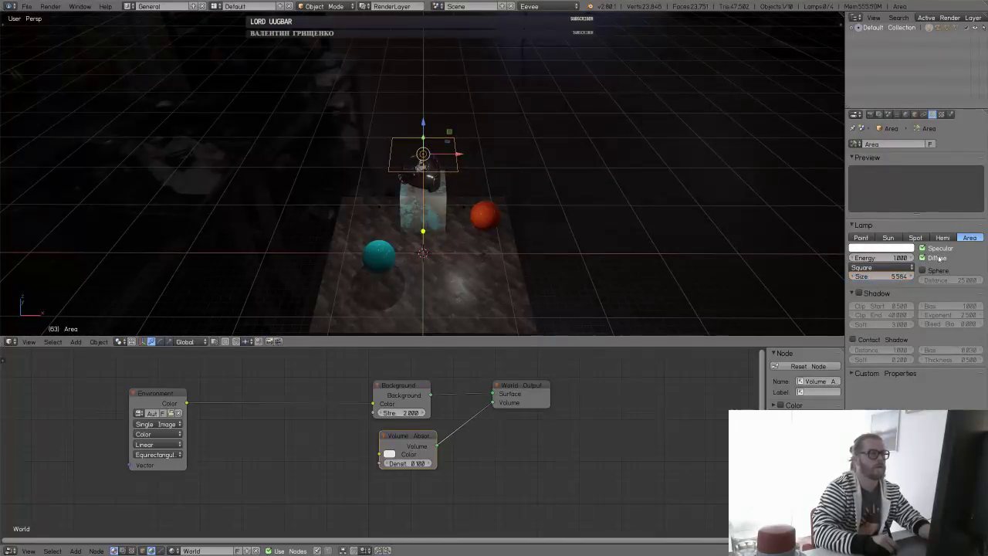
{"action": "middle_click_drag", "start_coordinate": [481, 188], "coordinate": [544, 160]}
{"action": "mouse_move", "coordinate": [588, 142]}
{"action": "middle_mouse_down"}
{"action": "mouse_move", "coordinate": [600, 152]}
{"action": "mouse_move", "coordinate": [578, 151]}
{"action": "middle_mouse_up"}
{"action": "middle_click_drag", "start_coordinate": [692, 146], "coordinate": [622, 221], "text": "shift"}
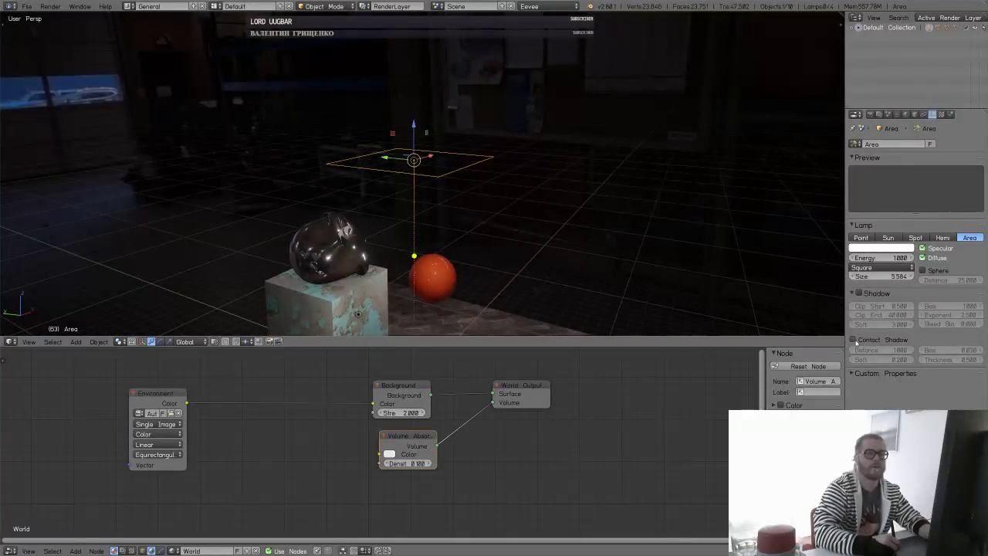
{"action": "left_click", "coordinate": [853, 340]}
- Reposition and rotate the area lamp, and lower it toward the teal sphere
{"action": "middle_click_drag", "start_coordinate": [482, 236], "coordinate": [529, 177]}
{"action": "scroll", "coordinate": [532, 224], "scroll_direction": "down", "scroll_amount": 2}
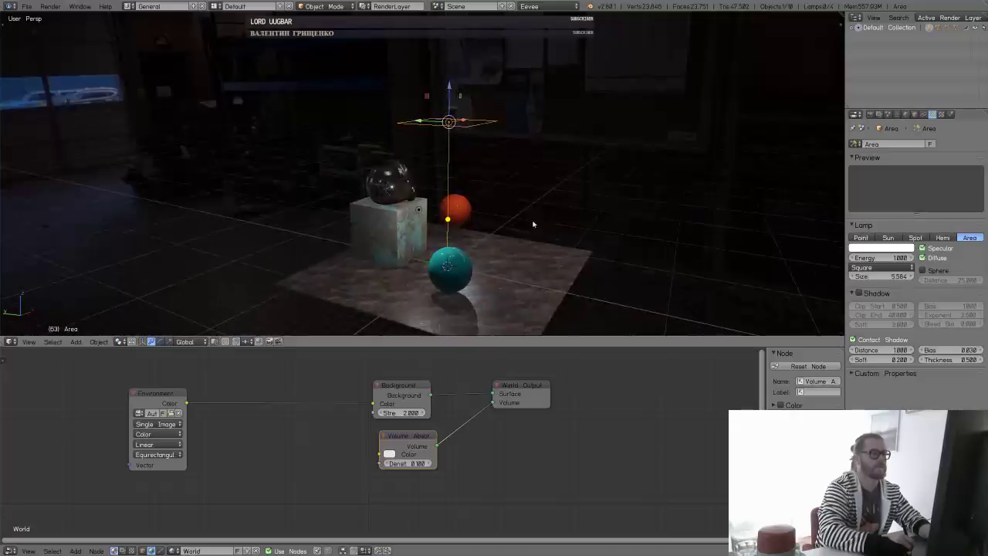
{"action": "mouse_move", "coordinate": [532, 223]}
{"action": "middle_mouse_down"}
{"action": "mouse_move", "coordinate": [514, 256]}
{"action": "mouse_move", "coordinate": [536, 227]}
{"action": "mouse_move", "coordinate": [578, 229]}
{"action": "mouse_move", "coordinate": [566, 229]}
{"action": "mouse_move", "coordinate": [529, 285]}
{"action": "mouse_move", "coordinate": [548, 214]}
{"action": "middle_mouse_up"}
{"action": "scroll", "coordinate": [607, 120], "scroll_direction": "up", "scroll_amount": 3}
{"action": "key", "text": "g"}
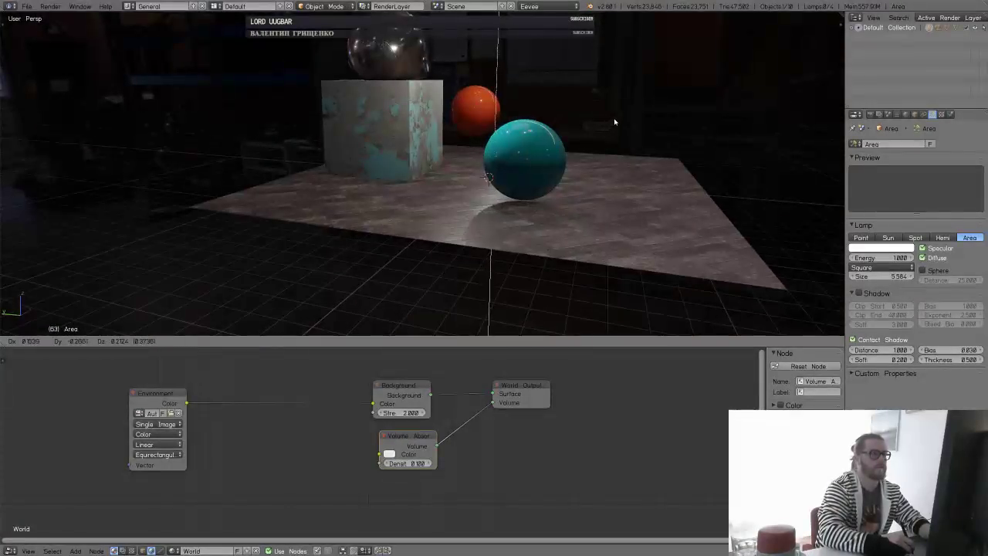
{"action": "left_click", "coordinate": [625, 188]}
{"action": "key", "text": "r"}
{"action": "key", "text": "r"}
{"action": "left_click", "coordinate": [612, 182]}
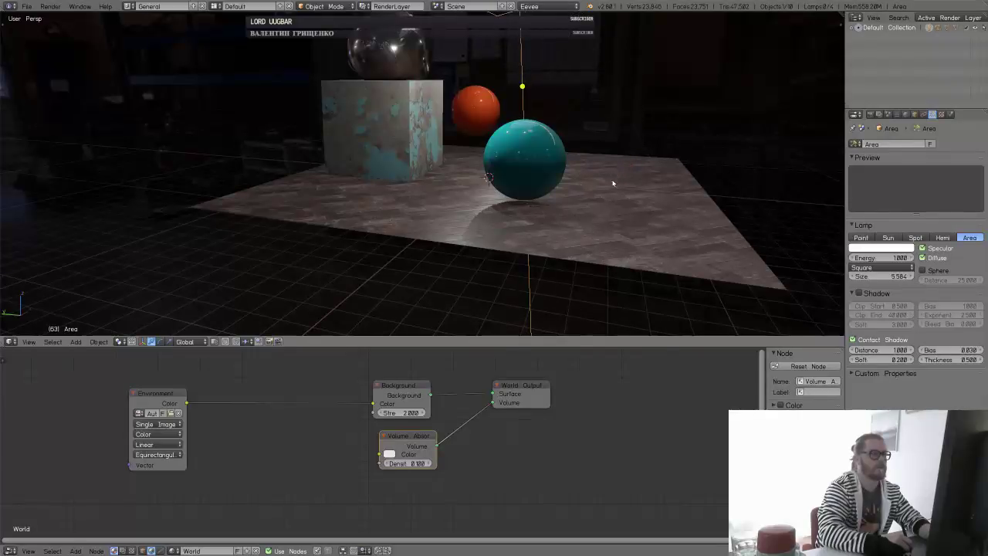
{"action": "key", "text": "g"}
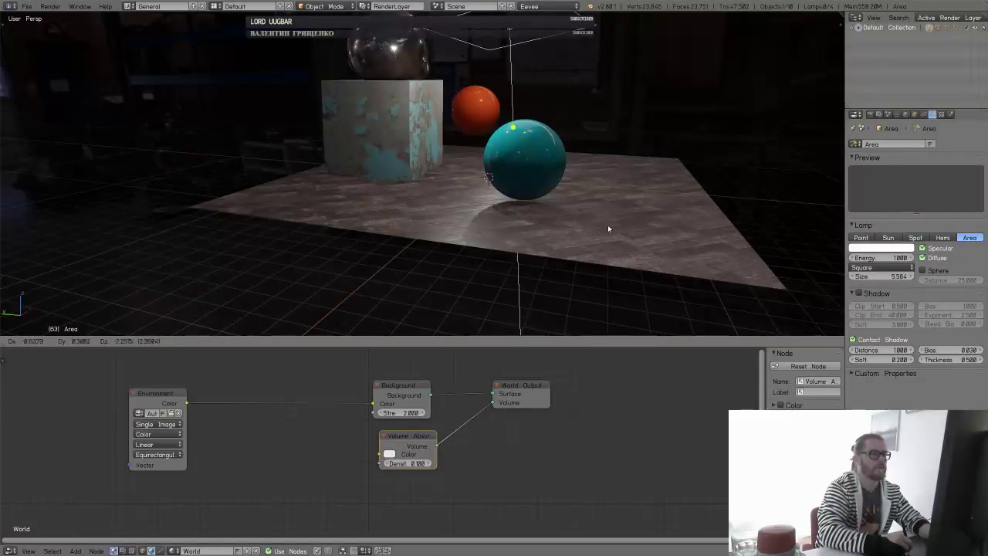
{"action": "left_click", "coordinate": [608, 228]}
- Compare the area lamp's Shadow and Contact Shadow options on and off, leaving both enabled
{"action": "left_click", "coordinate": [852, 340]}
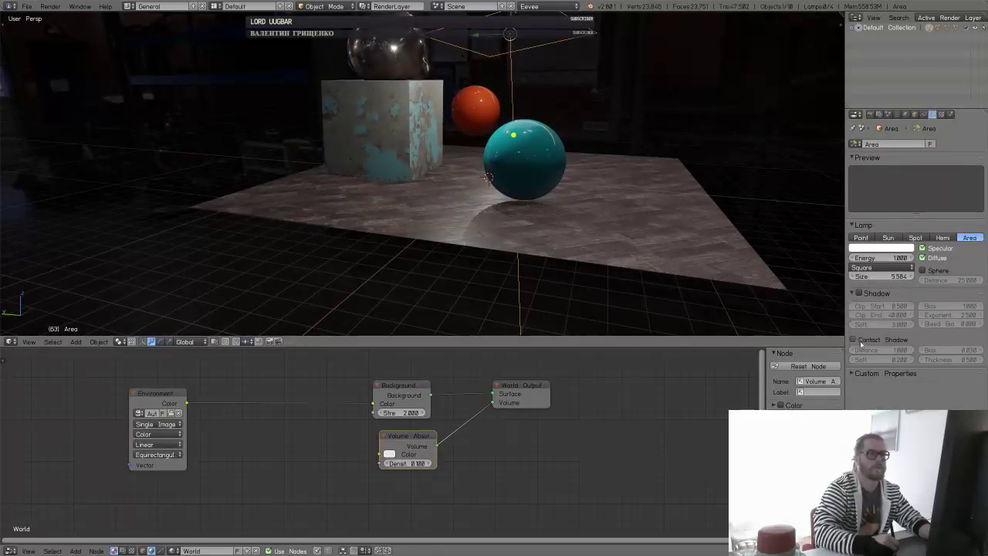
{"action": "left_click", "coordinate": [858, 293]}
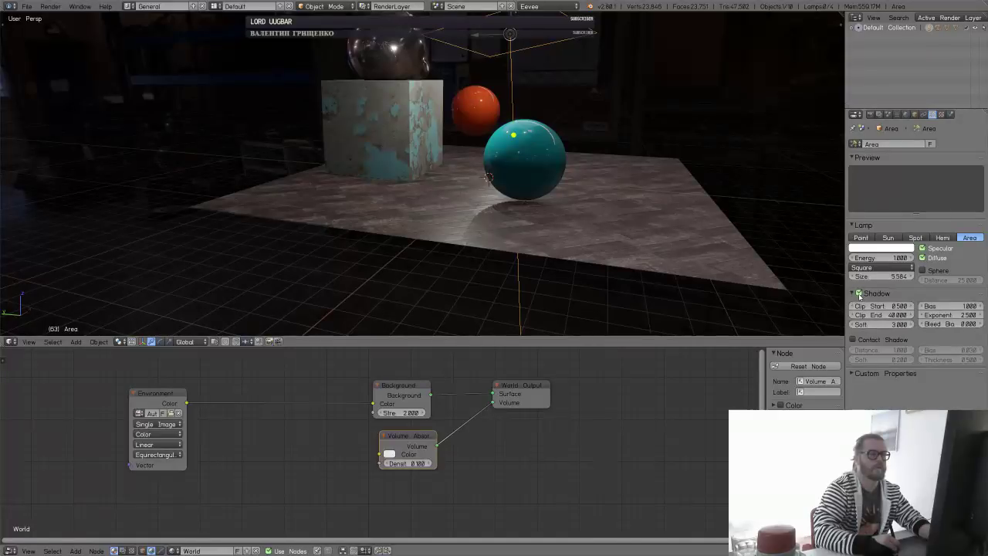
{"action": "left_click", "coordinate": [859, 293]}
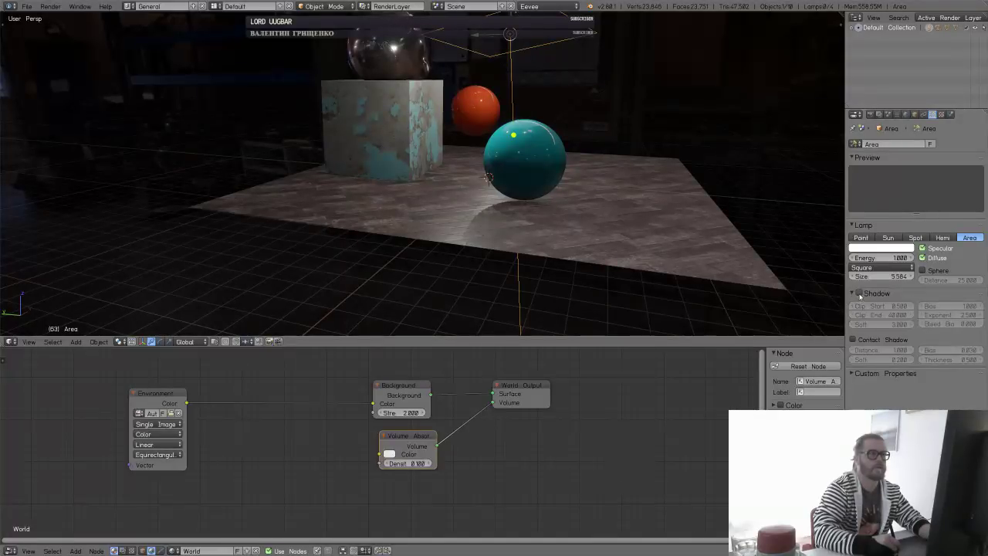
{"action": "left_click", "coordinate": [859, 293]}
{"action": "left_click", "coordinate": [852, 340]}
{"action": "left_click", "coordinate": [853, 340]}
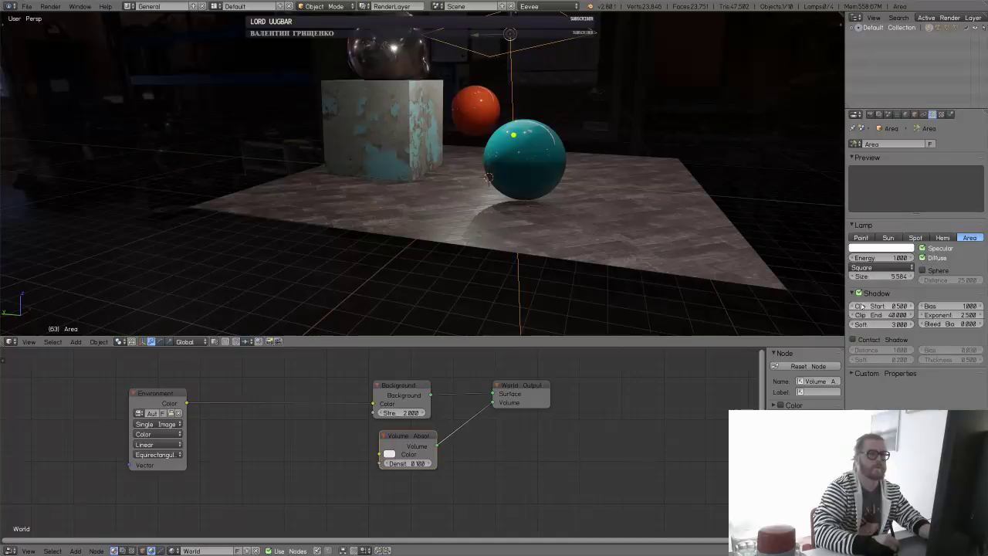
{"action": "left_click", "coordinate": [858, 293]}
{"action": "left_click", "coordinate": [859, 293]}
{"action": "left_click", "coordinate": [859, 293]}
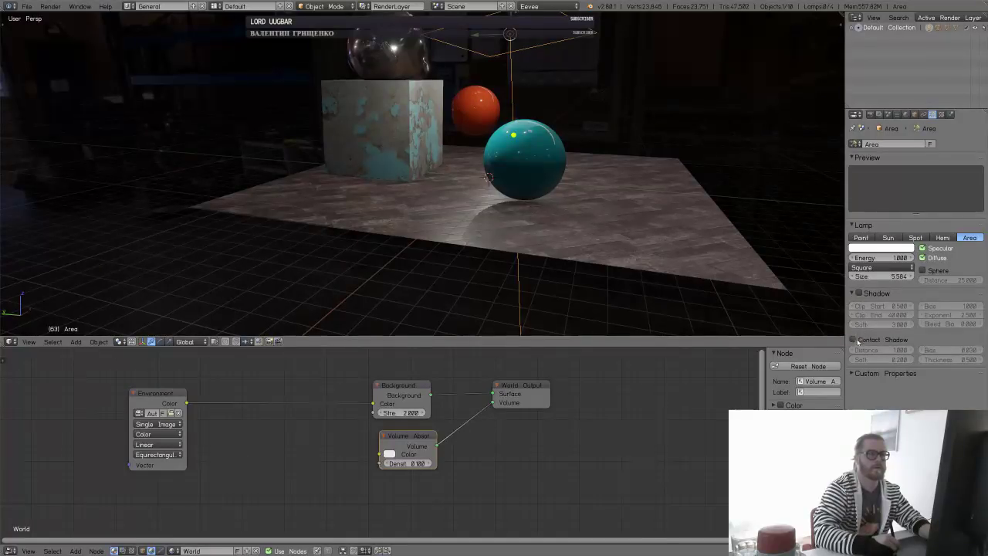
{"action": "left_click", "coordinate": [853, 340]}
{"action": "left_click", "coordinate": [853, 339]}
{"action": "left_click", "coordinate": [853, 339]}
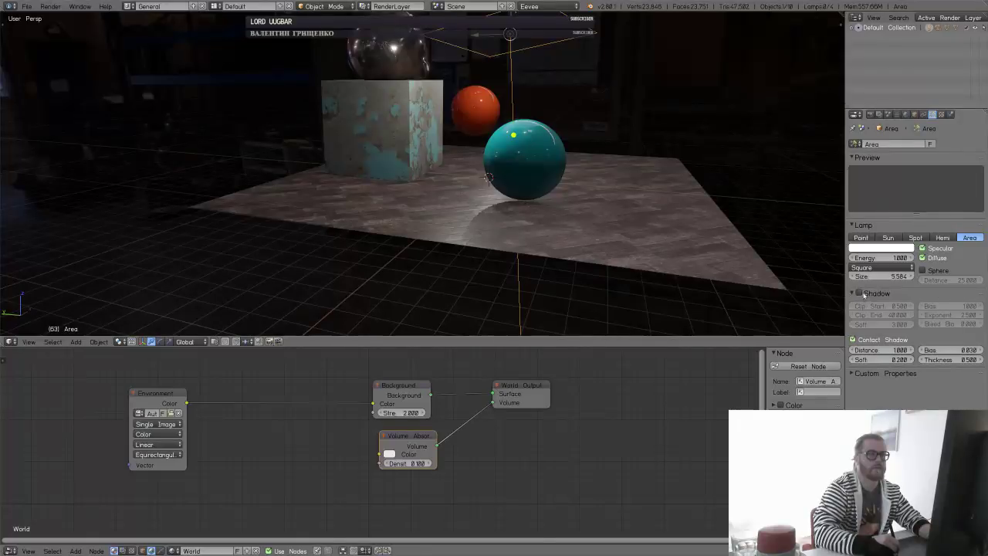
{"action": "left_click", "coordinate": [859, 293]}
- In the Eevee render settings, expand Shadows and set the shadow method to VSM
{"action": "middle_click_drag", "start_coordinate": [643, 157], "coordinate": [553, 236]}
{"action": "scroll", "coordinate": [567, 188], "scroll_direction": "down", "scroll_amount": 4}
{"action": "scroll", "coordinate": [553, 236], "scroll_direction": "up", "scroll_amount": 5}
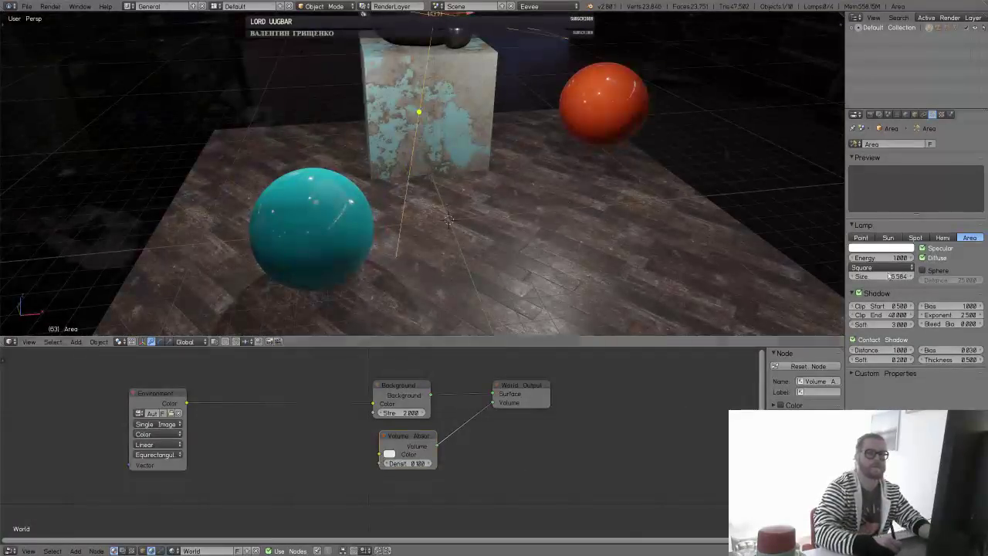
{"action": "left_click", "coordinate": [870, 114]}
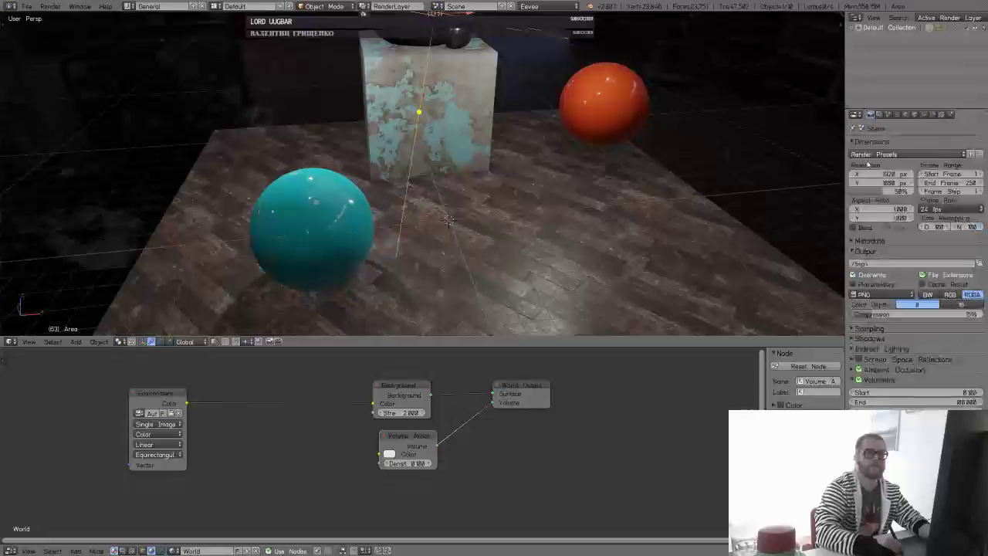
{"action": "left_click", "coordinate": [870, 339]}
{"action": "left_click", "coordinate": [918, 351]}
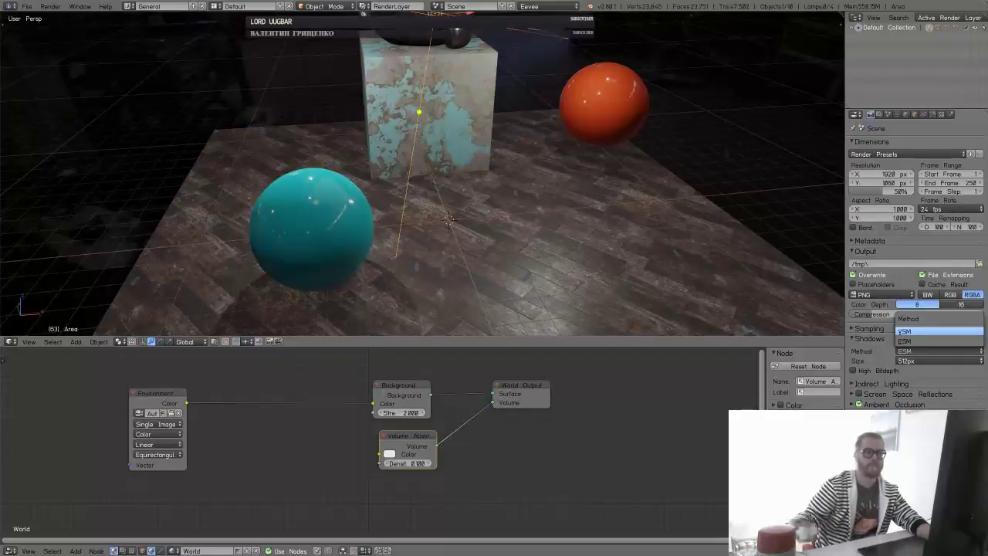
{"action": "left_click", "coordinate": [926, 331]}
{"action": "left_click", "coordinate": [533, 199]}
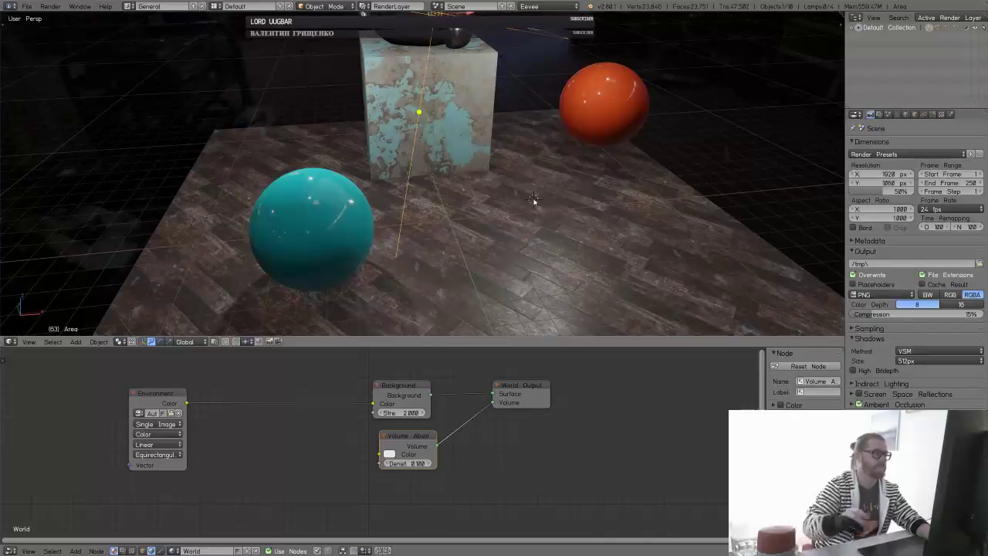
- Set the render shadow size to 2048px while viewing the teal sphere's shadow on the floor
{"action": "scroll", "coordinate": [471, 236], "scroll_direction": "down", "scroll_amount": 2}
{"action": "middle_click_drag", "start_coordinate": [465, 293], "coordinate": [514, 221], "text": "shift"}
{"action": "scroll", "coordinate": [518, 217], "scroll_direction": "up", "scroll_amount": 2}
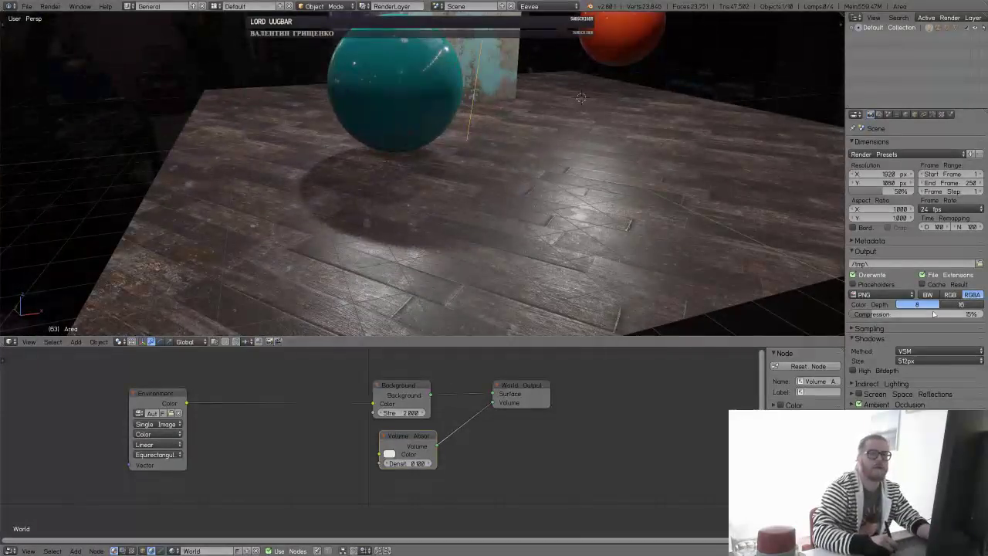
{"action": "left_click", "coordinate": [914, 361]}
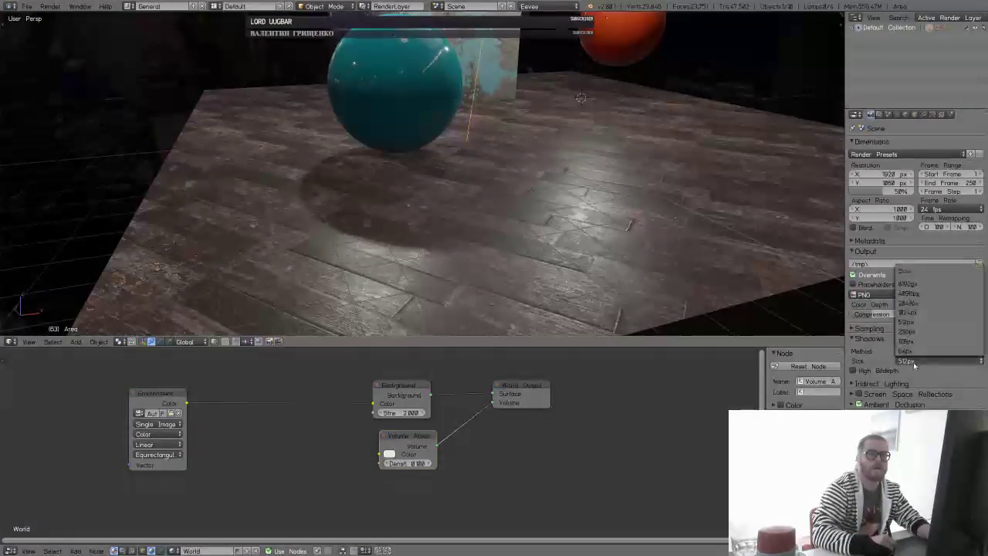
{"action": "left_click", "coordinate": [915, 304]}
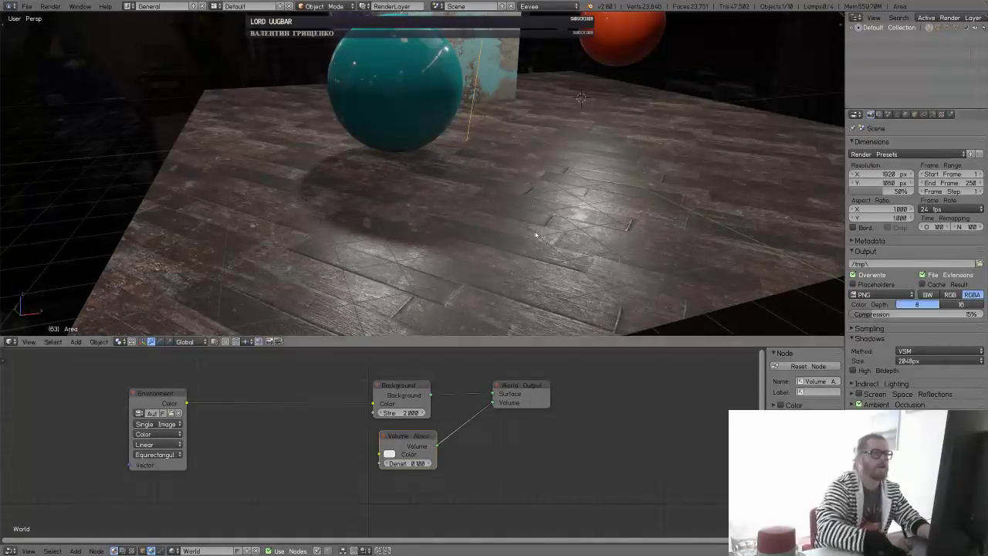
- Inspect the lit scene from several angles and try moving the monkey head on its cube
{"action": "middle_click_drag", "start_coordinate": [533, 193], "coordinate": [570, 196]}
{"action": "scroll", "coordinate": [659, 128], "scroll_direction": "down", "scroll_amount": 7}
{"action": "scroll", "coordinate": [548, 212], "scroll_direction": "up", "scroll_amount": 4}
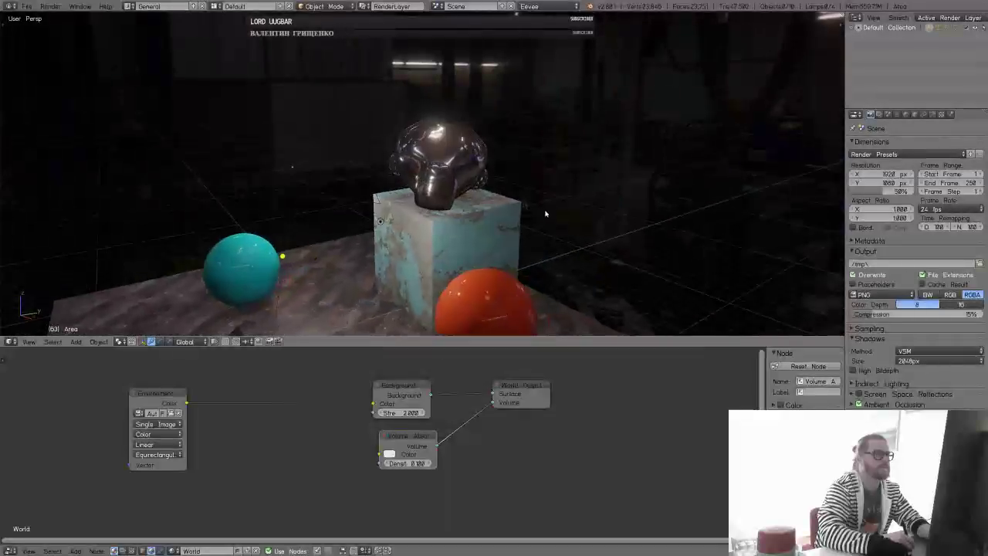
{"action": "scroll", "coordinate": [563, 193], "scroll_direction": "up", "scroll_amount": 5}
{"action": "scroll", "coordinate": [586, 159], "scroll_direction": "down", "scroll_amount": 3}
{"action": "middle_click_drag", "start_coordinate": [587, 160], "coordinate": [558, 180]}
{"action": "right_click", "coordinate": [455, 198]}
{"action": "key", "text": "g"}
{"action": "middle_click_drag", "start_coordinate": [472, 216], "coordinate": [516, 216]}
{"action": "right_click", "coordinate": [516, 217]}
{"action": "middle_click_drag", "start_coordinate": [492, 259], "coordinate": [569, 229]}
{"action": "key", "text": "a"}
{"action": "scroll", "coordinate": [548, 264], "scroll_direction": "down", "scroll_amount": 3}
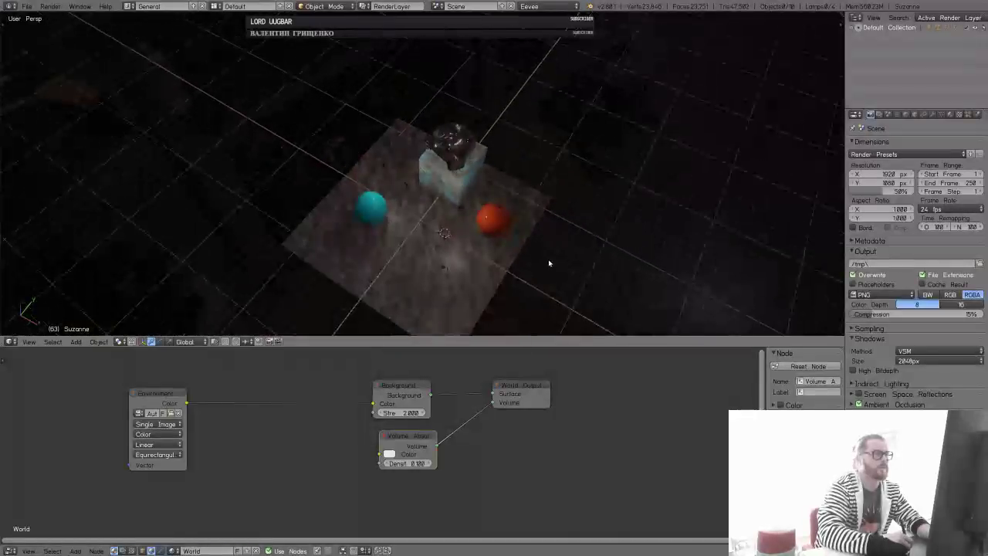
- Show the orange sphere's material nodes in the node editor and look through the list of available materials
{"action": "right_click", "coordinate": [507, 220]}
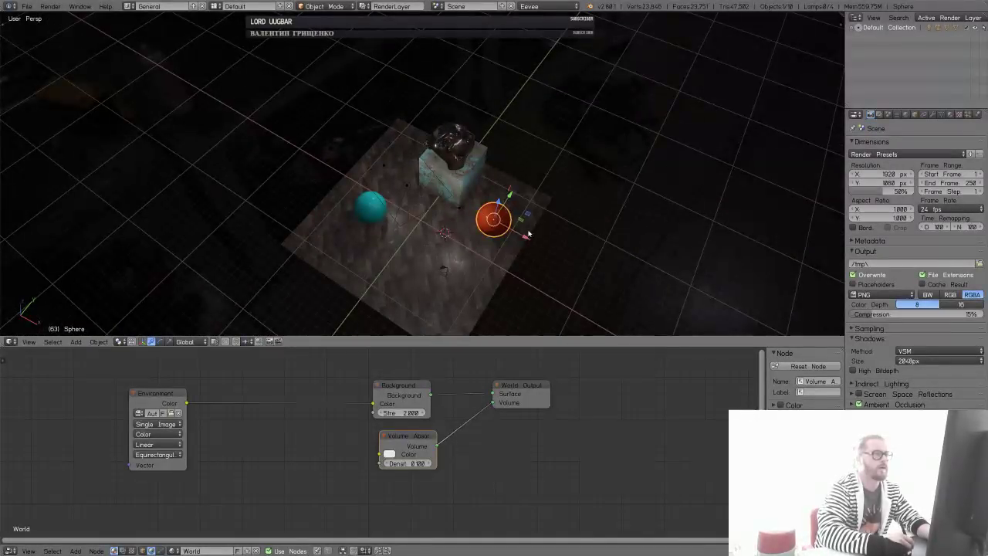
{"action": "middle_click_drag", "start_coordinate": [528, 233], "coordinate": [564, 221]}
{"action": "scroll", "coordinate": [564, 221], "scroll_direction": "up", "scroll_amount": 8}
{"action": "middle_click_drag", "start_coordinate": [666, 148], "coordinate": [582, 154], "text": "shift"}
{"action": "scroll", "coordinate": [535, 215], "scroll_direction": "down", "scroll_amount": 4}
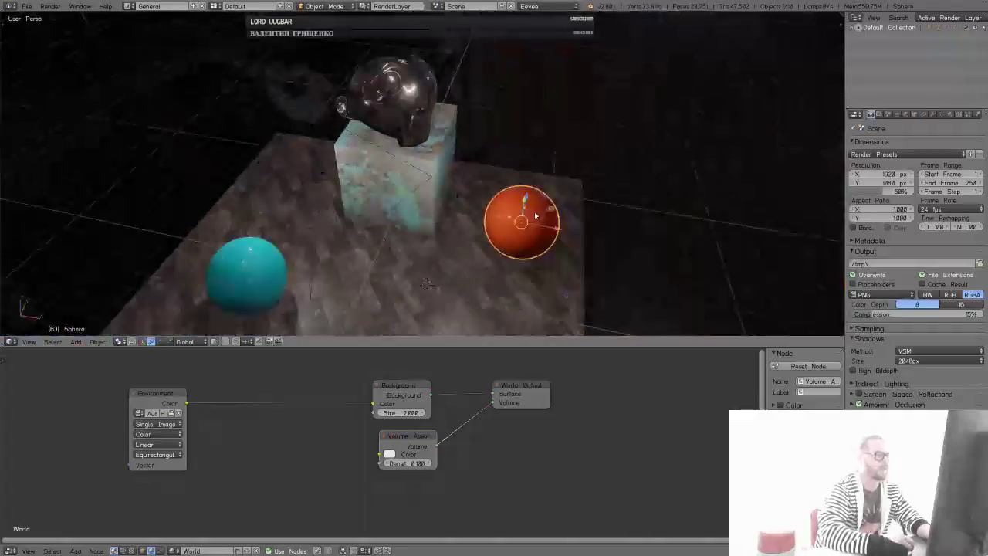
{"action": "left_click", "coordinate": [140, 550]}
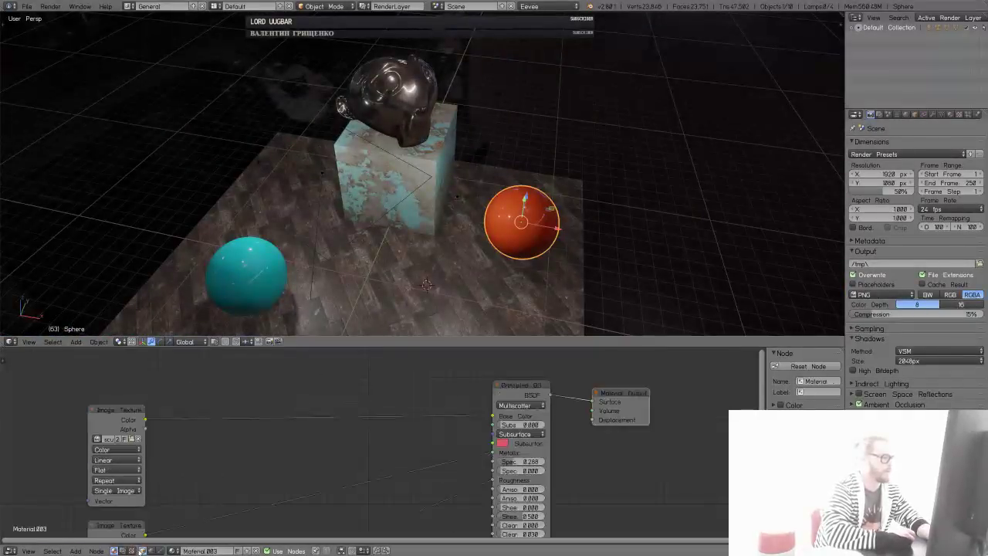
{"action": "left_click", "coordinate": [174, 550]}
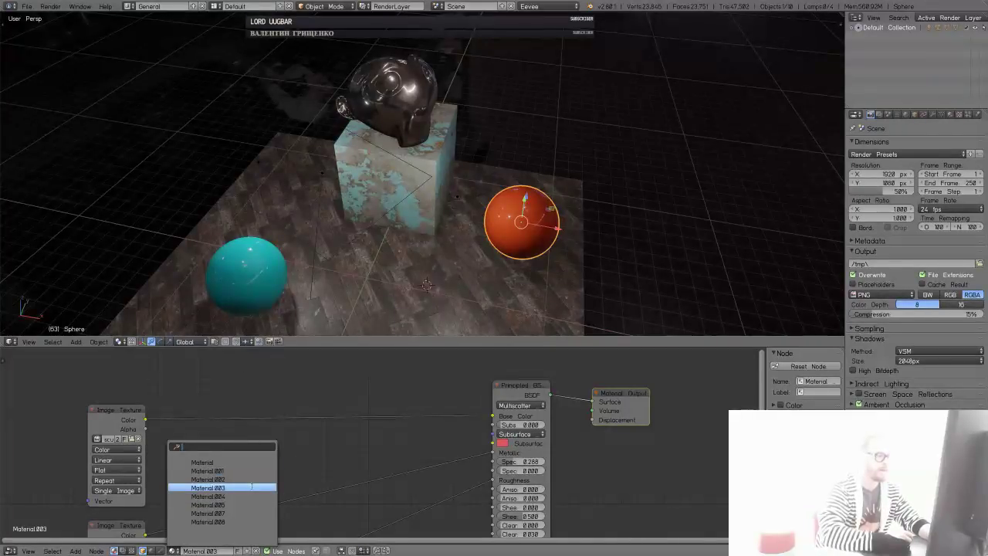
{"action": "key", "text": "Escape"}
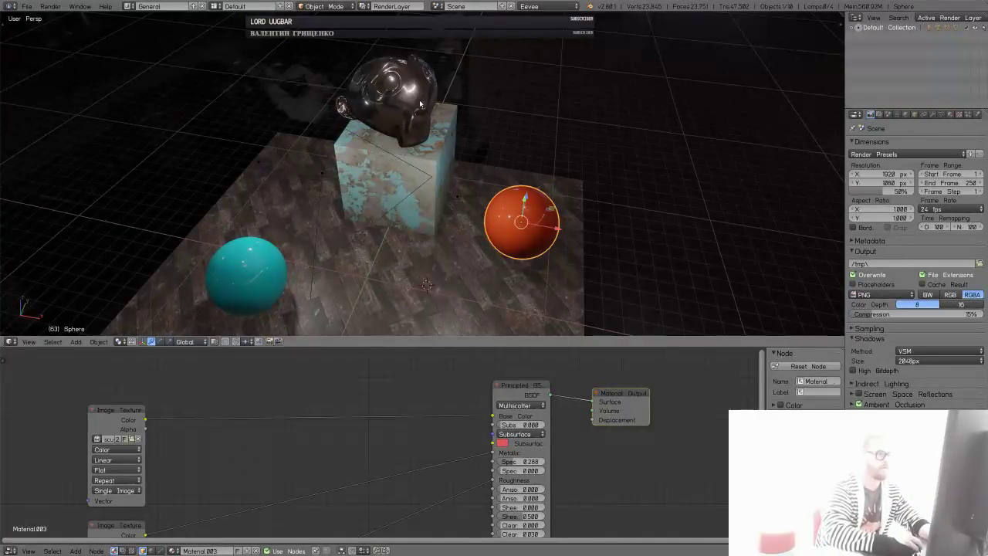
- Rename the monkey head's material to Metalic_Monkey and open the material list for the orange sphere
{"action": "right_click", "coordinate": [411, 189]}
{"action": "right_click", "coordinate": [415, 72]}
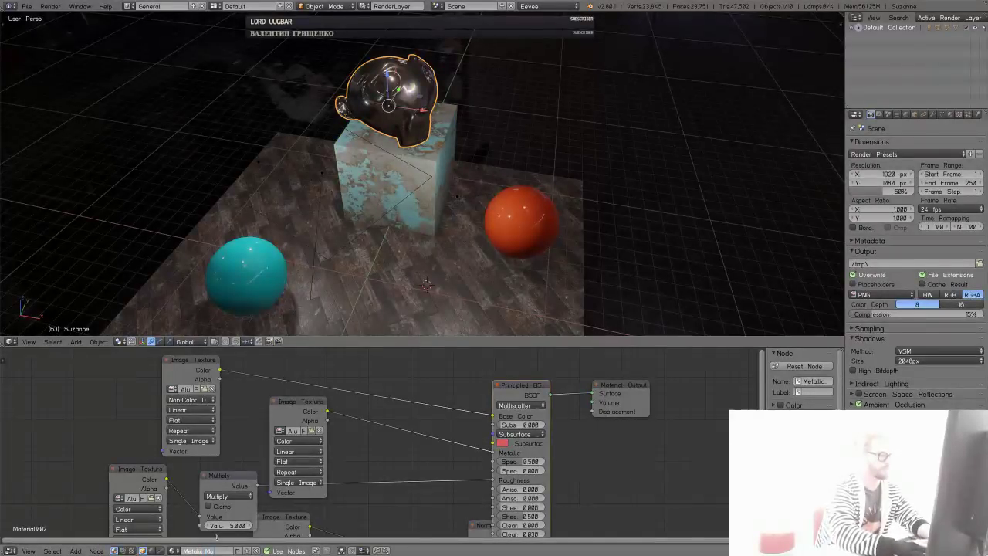
{"action": "right_click", "coordinate": [504, 241]}
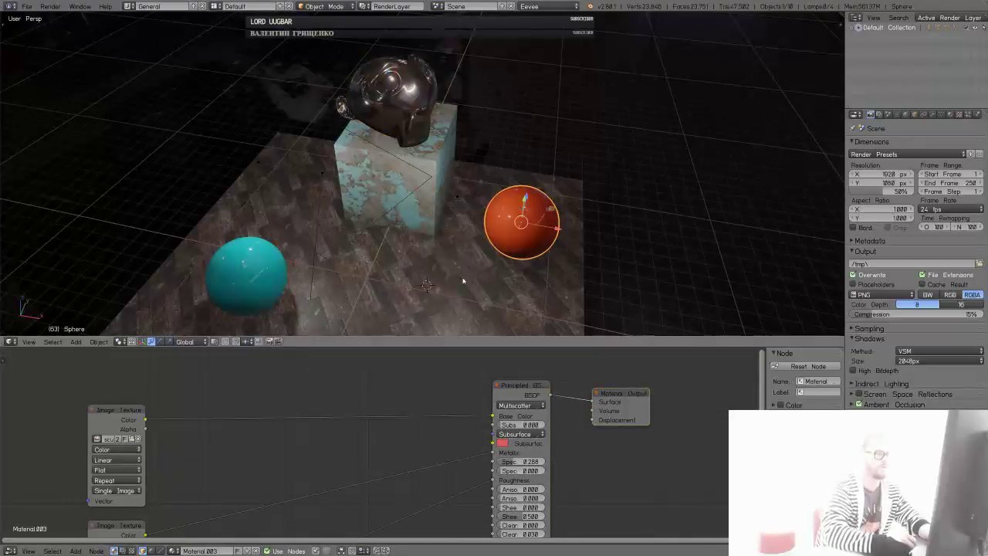
{"action": "left_click", "coordinate": [177, 550]}
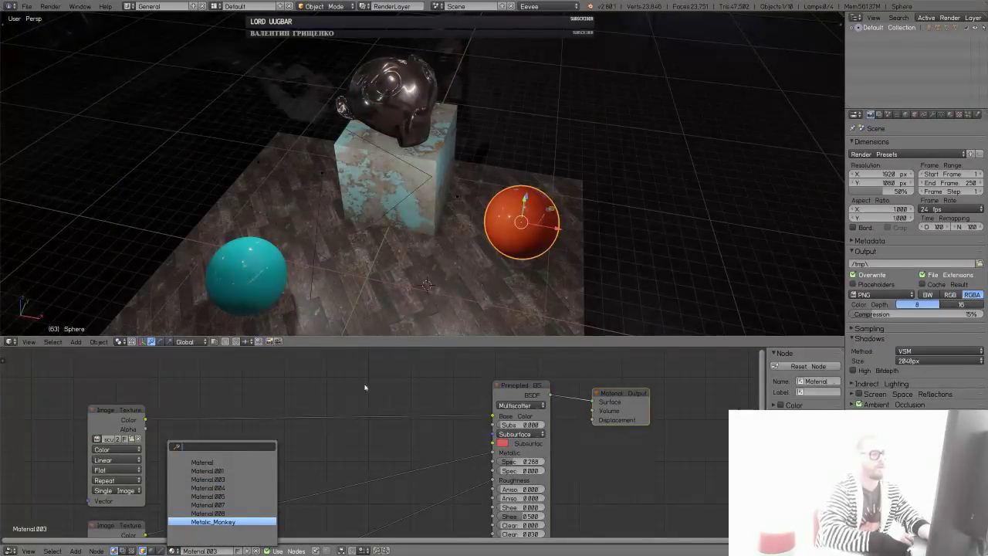
- Assign the Metalic_Monkey material to the orange sphere and frame the sphere in a maximized 3D view
{"action": "key", "text": "Return"}
{"action": "key", "text": "KP_Decimal"}
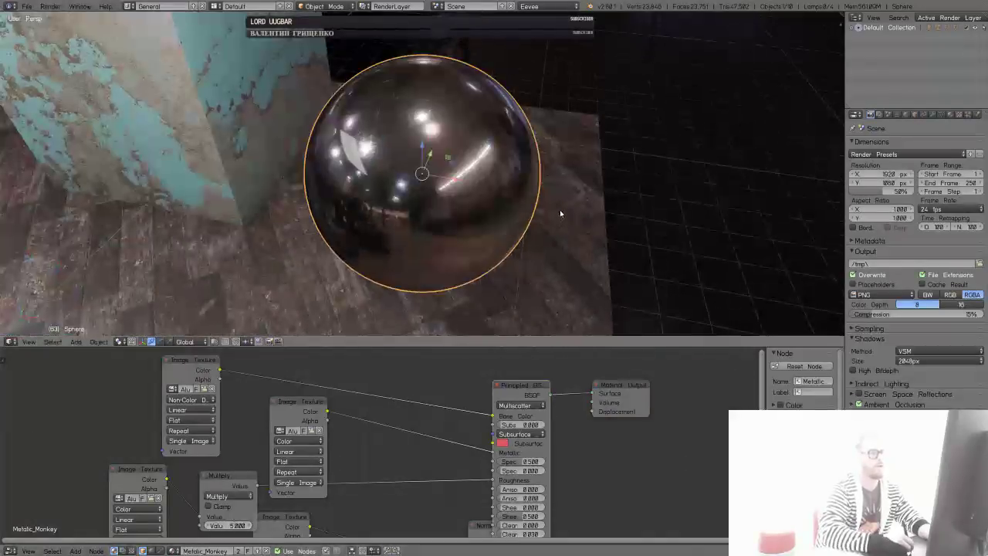
{"action": "middle_click_drag", "start_coordinate": [560, 213], "coordinate": [553, 185]}
{"action": "key", "text": "shift+space"}
{"action": "scroll", "coordinate": [656, 218], "scroll_direction": "up", "scroll_amount": 1}
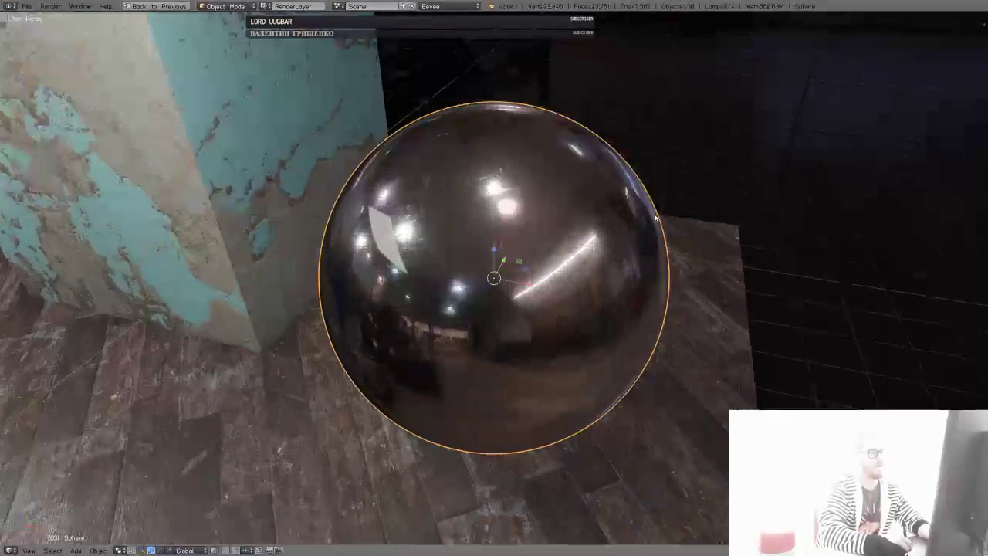
- Examine the reflections on the metallic sphere and the monkey head up close and from several angles
{"action": "scroll", "coordinate": [655, 218], "scroll_direction": "up", "scroll_amount": 2}
{"action": "middle_click_drag", "start_coordinate": [655, 218], "coordinate": [626, 247]}
{"action": "scroll", "coordinate": [552, 329], "scroll_direction": "down", "scroll_amount": 3}
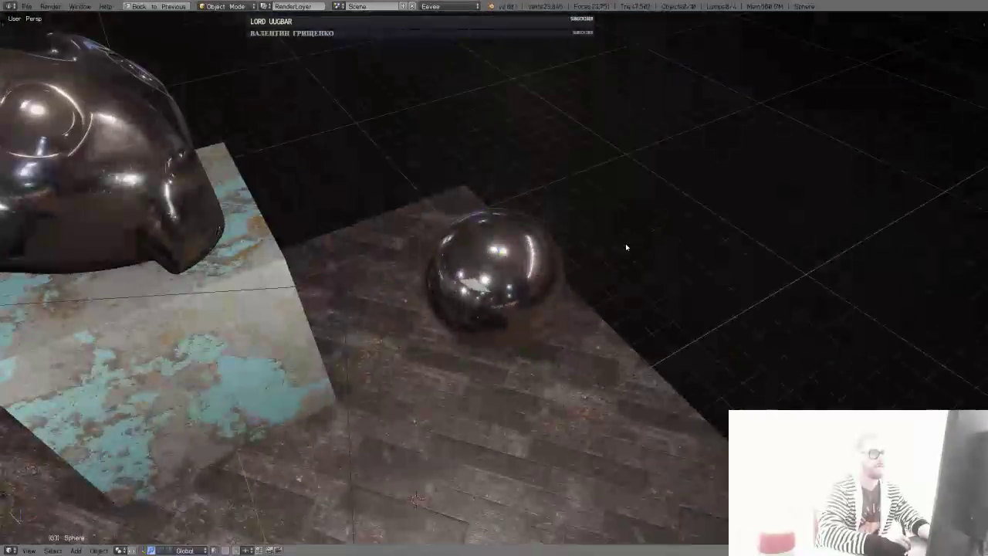
{"action": "scroll", "coordinate": [625, 247], "scroll_direction": "down", "scroll_amount": 3}
{"action": "mouse_move", "coordinate": [584, 286]}
{"action": "middle_mouse_down"}
{"action": "mouse_move", "coordinate": [545, 334]}
{"action": "mouse_move", "coordinate": [538, 366]}
{"action": "mouse_move", "coordinate": [543, 303]}
{"action": "mouse_move", "coordinate": [571, 275]}
{"action": "mouse_move", "coordinate": [576, 291]}
{"action": "middle_mouse_up"}
{"action": "scroll", "coordinate": [575, 291], "scroll_direction": "down", "scroll_amount": 2}
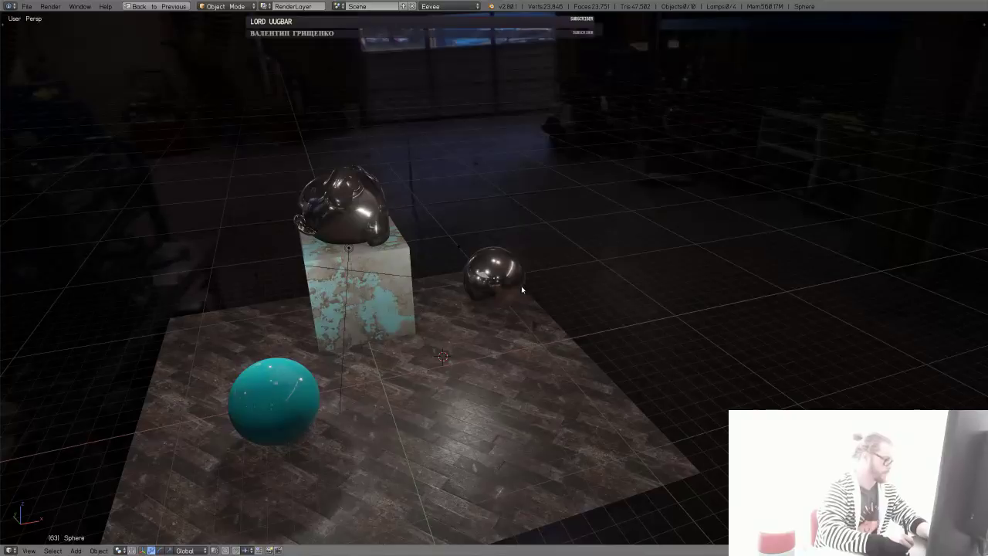
{"action": "middle_click_drag", "start_coordinate": [525, 294], "coordinate": [398, 320]}
{"action": "scroll", "coordinate": [554, 229], "scroll_direction": "up", "scroll_amount": 1}
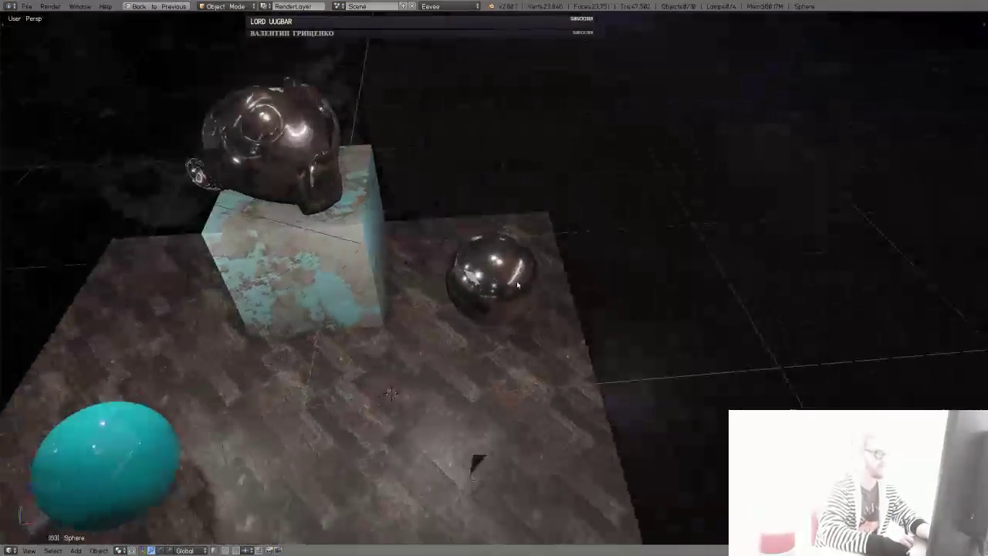
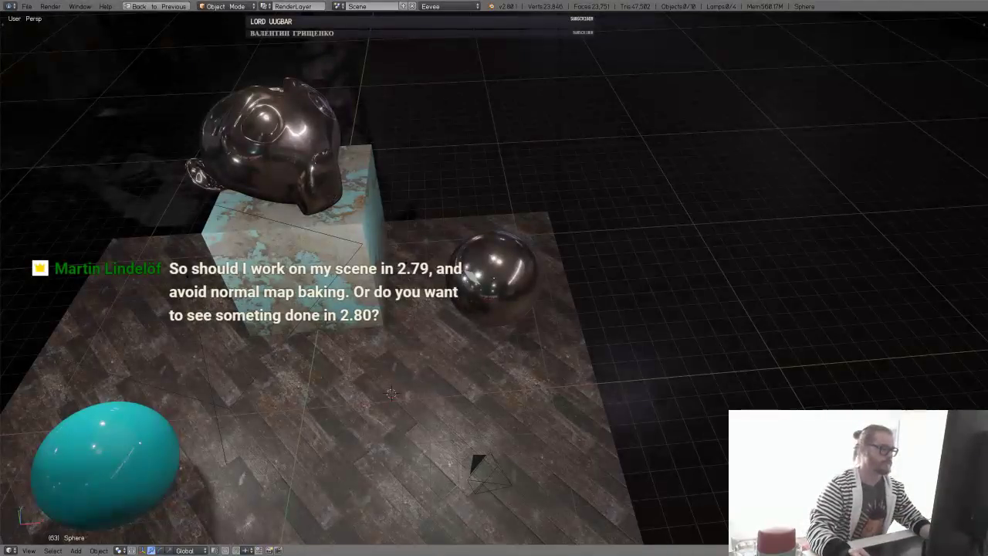
{"action": "scroll", "coordinate": [409, 342], "scroll_direction": "down", "scroll_amount": 8}
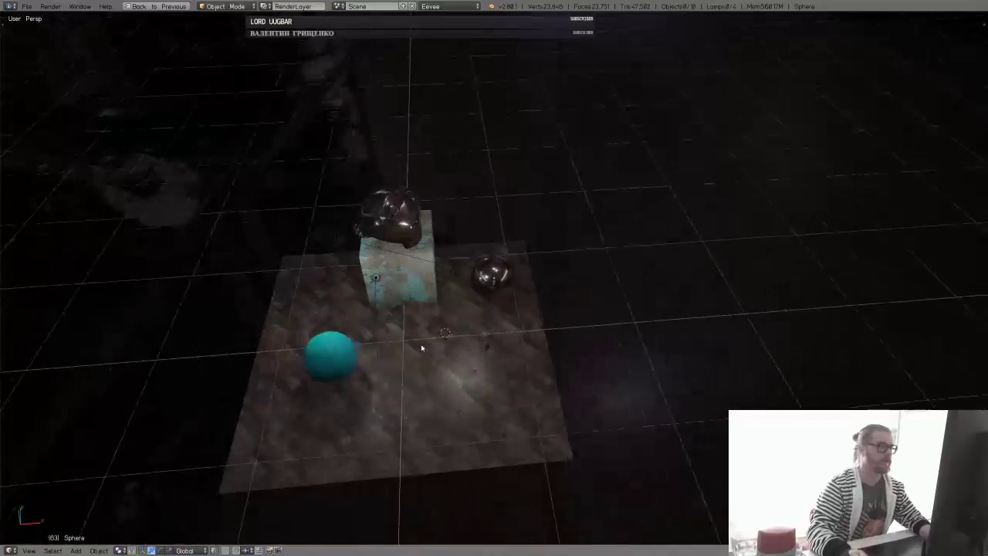
{"action": "middle_click_drag", "start_coordinate": [421, 348], "coordinate": [504, 337]}
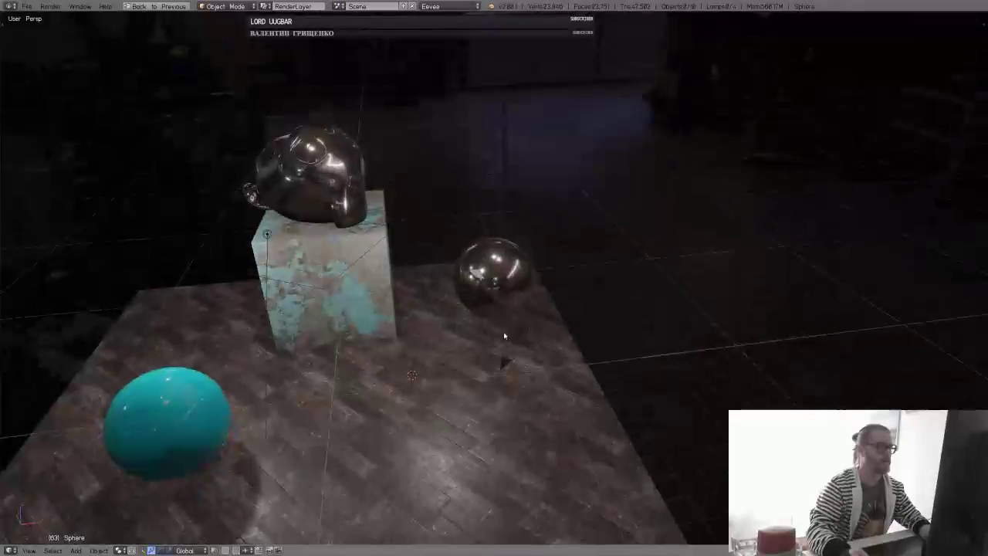
{"action": "scroll", "coordinate": [503, 343], "scroll_direction": "down", "scroll_amount": 4}
{"action": "middle_click_drag", "start_coordinate": [564, 324], "coordinate": [514, 342]}
{"action": "scroll", "coordinate": [436, 350], "scroll_direction": "up", "scroll_amount": 2}
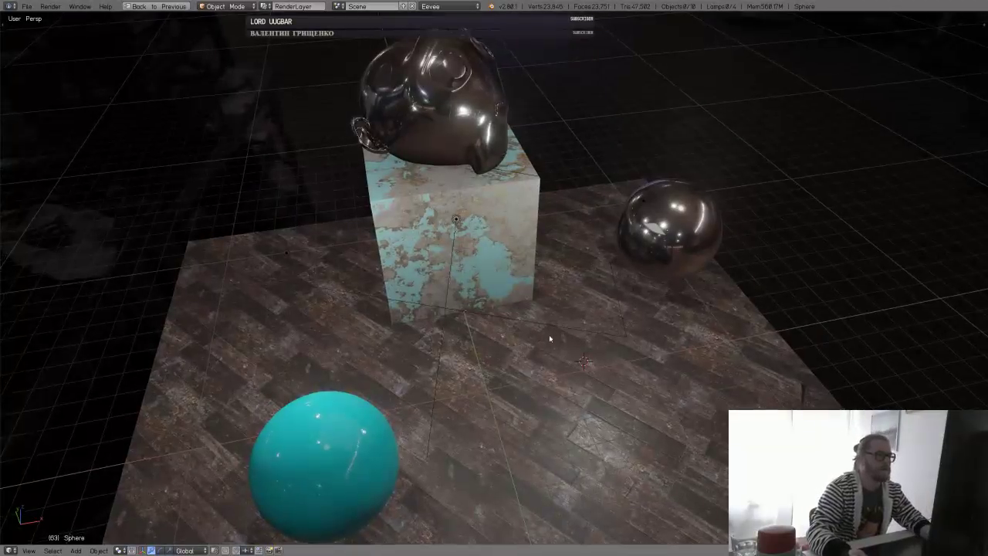
- Scale up the wooden floor plane so it extends well beyond the cube and both spheres, and deselect everything
{"action": "middle_click_drag", "start_coordinate": [549, 338], "coordinate": [575, 390]}
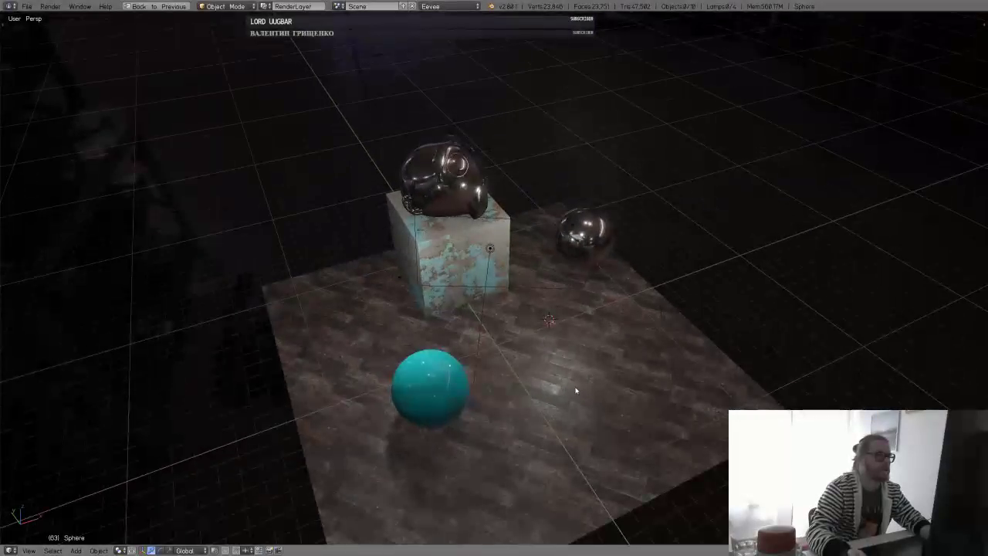
{"action": "right_click", "coordinate": [580, 386]}
{"action": "key", "text": "s"}
{"action": "left_click", "coordinate": [779, 368]}
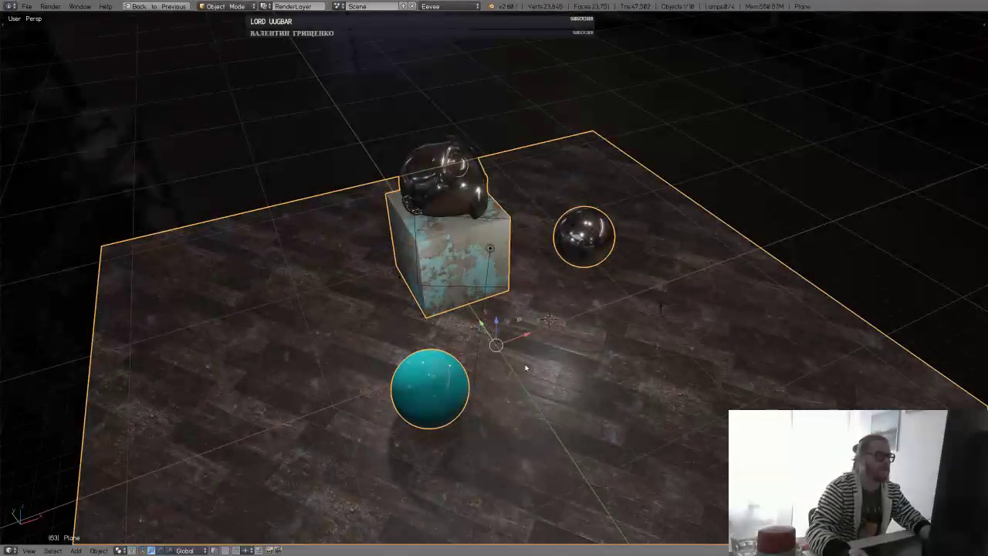
{"action": "key", "text": "a"}
{"action": "middle_click_drag", "start_coordinate": [487, 371], "coordinate": [529, 353]}
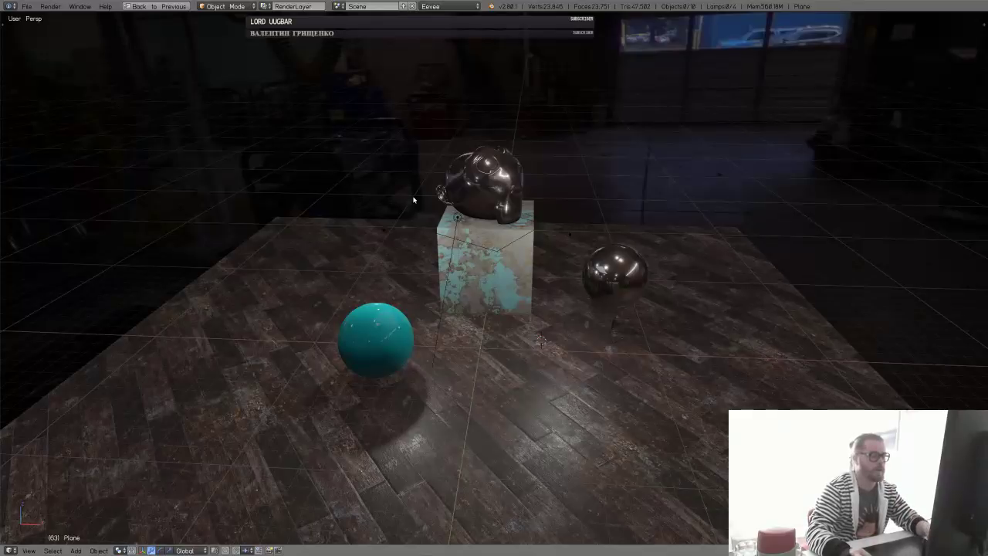
- Quit the Eevee session in Blender 2.80 and select the sword stuck in the stone in the 2.79 forest scene
{"action": "key", "text": "ctrl+q"}
{"action": "left_click", "coordinate": [360, 230]}
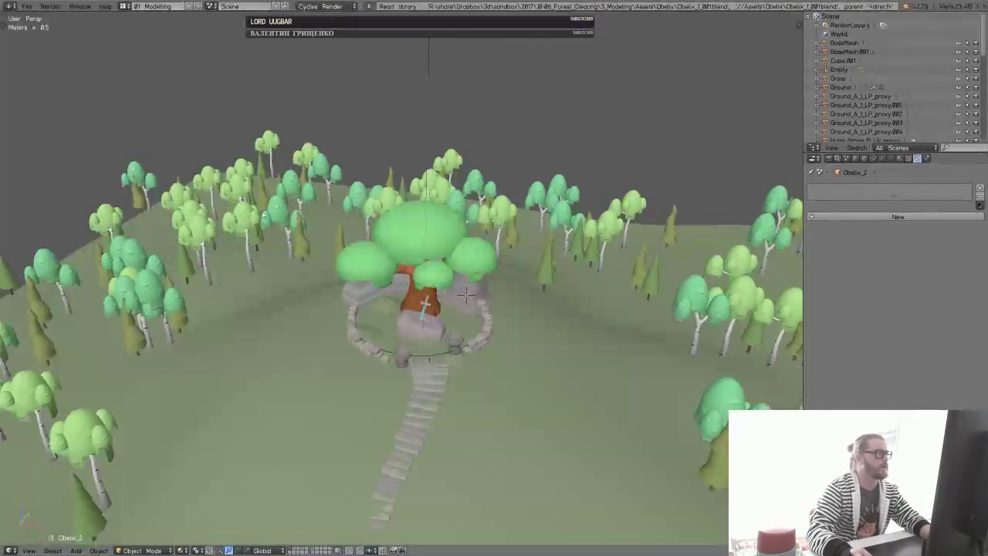
{"action": "scroll", "coordinate": [471, 328], "scroll_direction": "up", "scroll_amount": 8}
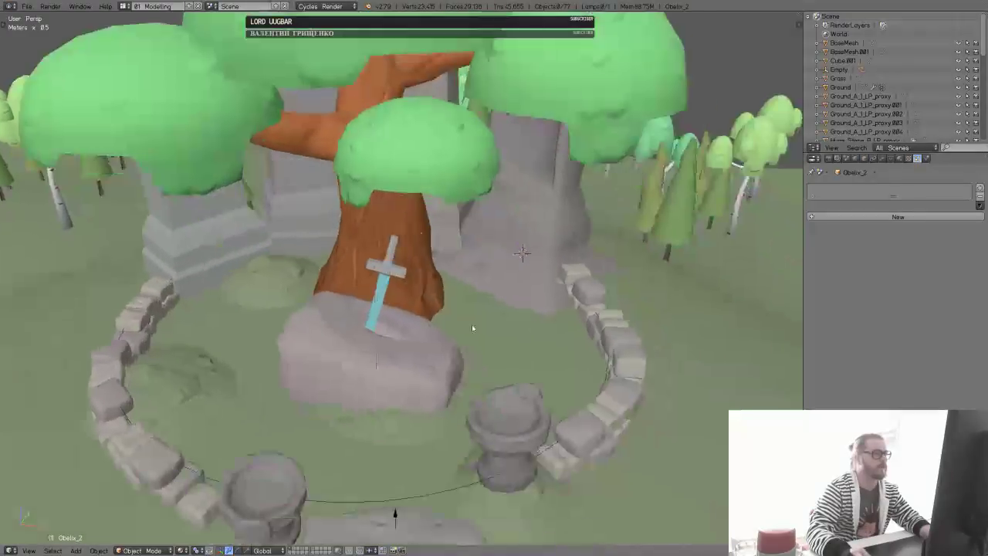
{"action": "mouse_move", "coordinate": [472, 328]}
{"action": "middle_mouse_down"}
{"action": "mouse_move", "coordinate": [445, 336]}
{"action": "mouse_move", "coordinate": [485, 331]}
{"action": "mouse_move", "coordinate": [485, 321]}
{"action": "middle_mouse_up"}
{"action": "right_click", "coordinate": [448, 313]}
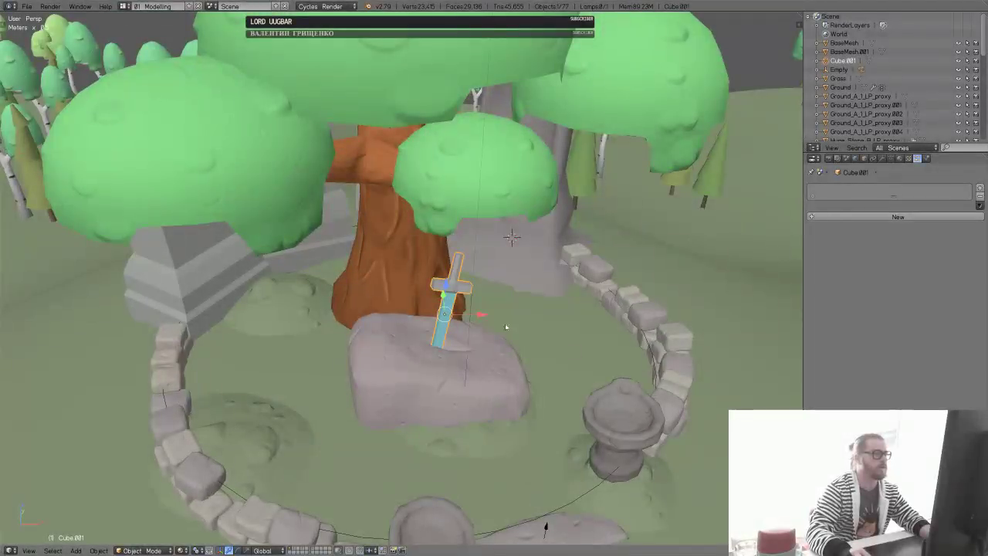
- Show the asset layer, select the standalone Sword object and display its object properties
{"action": "key", "text": "2"}
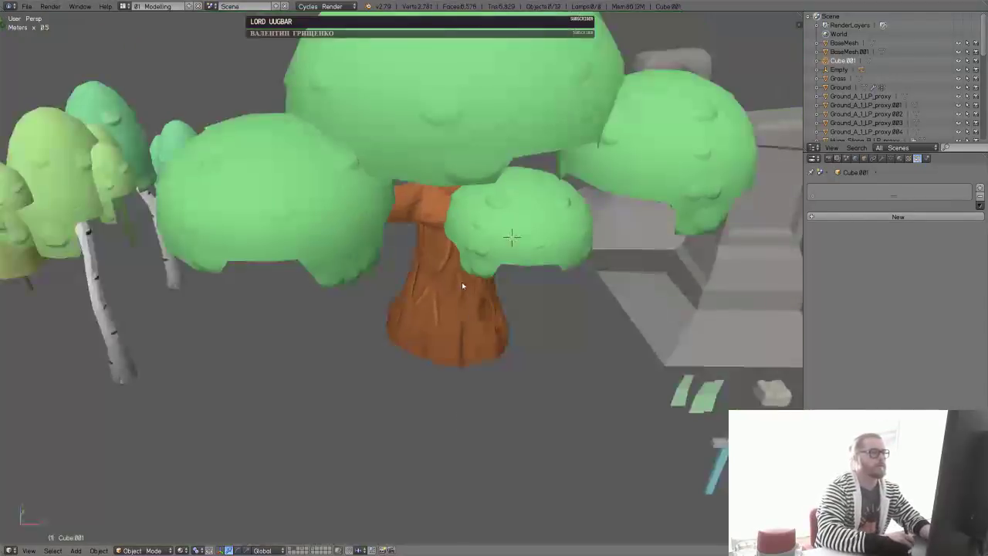
{"action": "scroll", "coordinate": [642, 340], "scroll_direction": "down", "scroll_amount": 3}
{"action": "middle_click_drag", "start_coordinate": [580, 382], "coordinate": [530, 335], "text": "shift"}
{"action": "right_click", "coordinate": [511, 337]}
{"action": "left_click", "coordinate": [863, 159]}
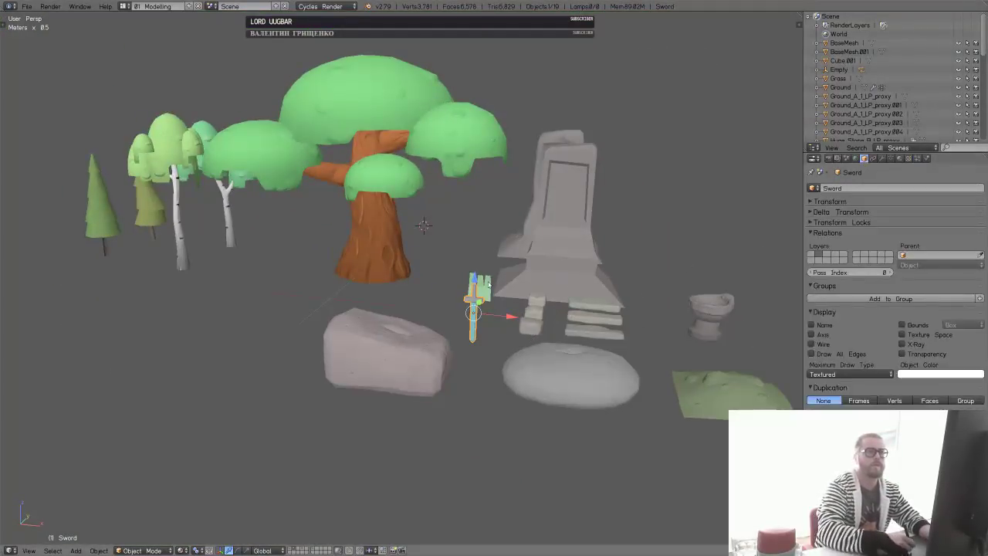
- Save the forest scene over its existing file, start a new file and delete all its default objects
{"action": "middle_click_drag", "start_coordinate": [386, 278], "coordinate": [475, 272]}
{"action": "key", "text": "ctrl+s"}
{"action": "left_click", "coordinate": [477, 266]}
{"action": "key", "text": "ctrl+n"}
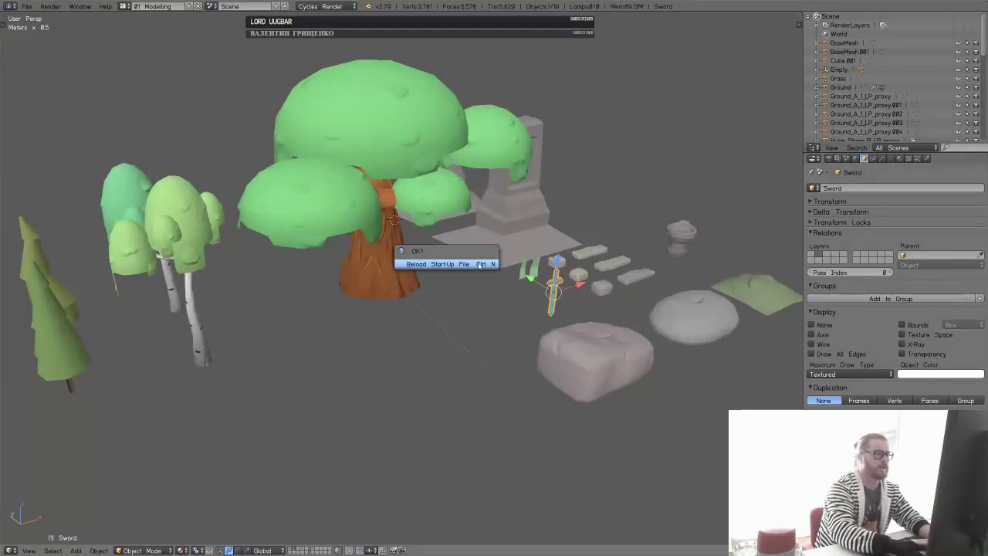
{"action": "left_click", "coordinate": [455, 263]}
{"action": "key", "text": "a"}
{"action": "key", "text": "Delete"}
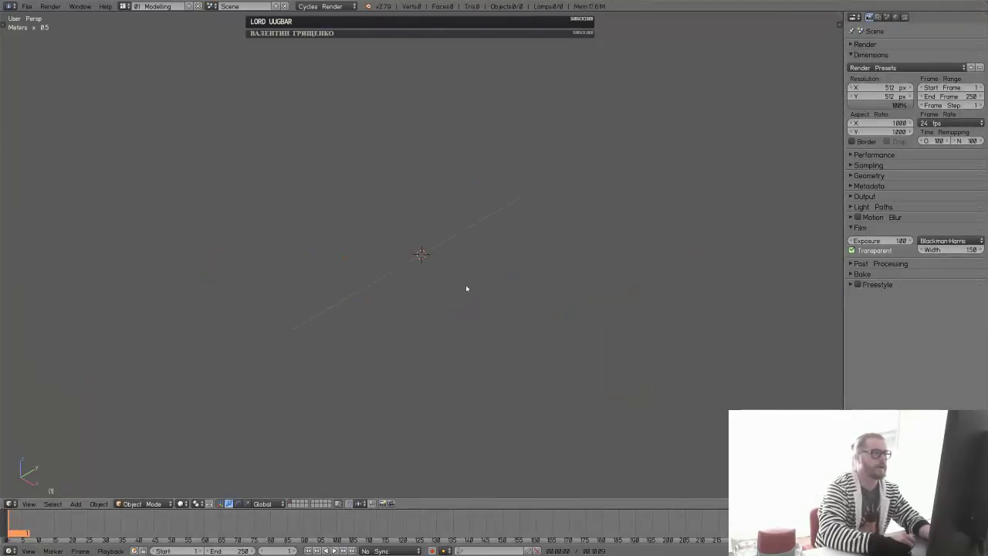
- Append the Sword object from Modeling_5.blend in the 3_Modeling folder and reset its location to the world origin
{"action": "key", "text": "shift+F1"}
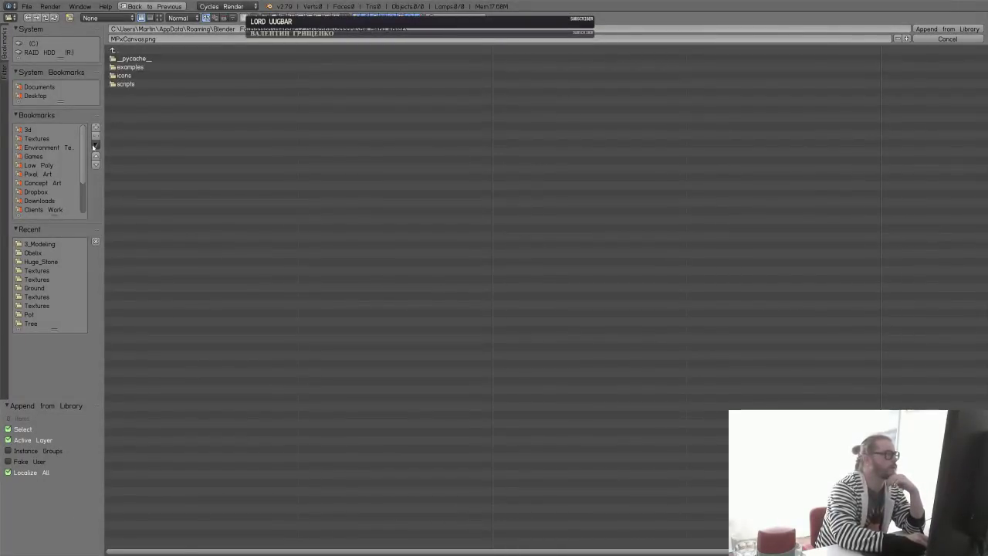
{"action": "left_click", "coordinate": [39, 244]}
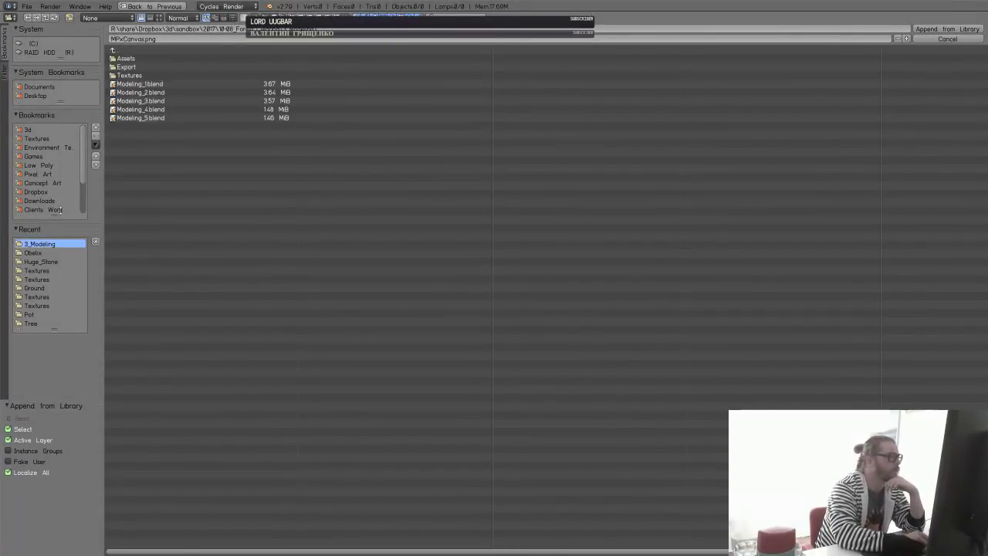
{"action": "double_click", "coordinate": [144, 116]}
{"action": "double_click", "coordinate": [125, 144]}
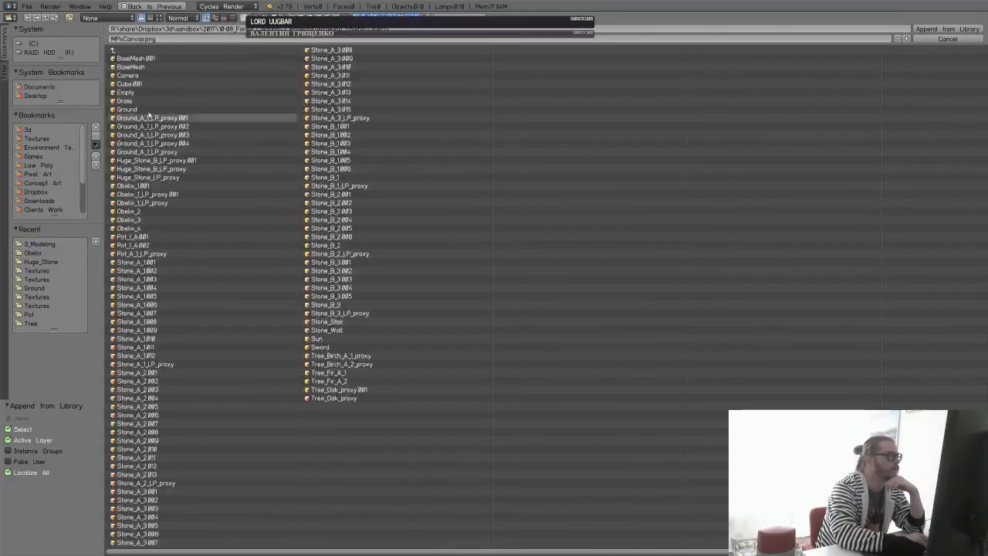
{"action": "left_click", "coordinate": [319, 346]}
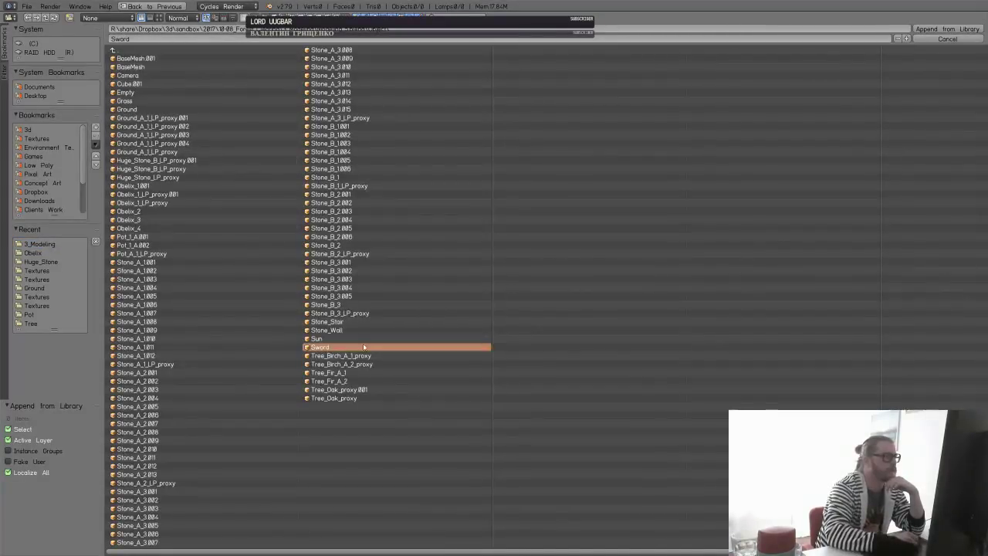
{"action": "left_click", "coordinate": [948, 29]}
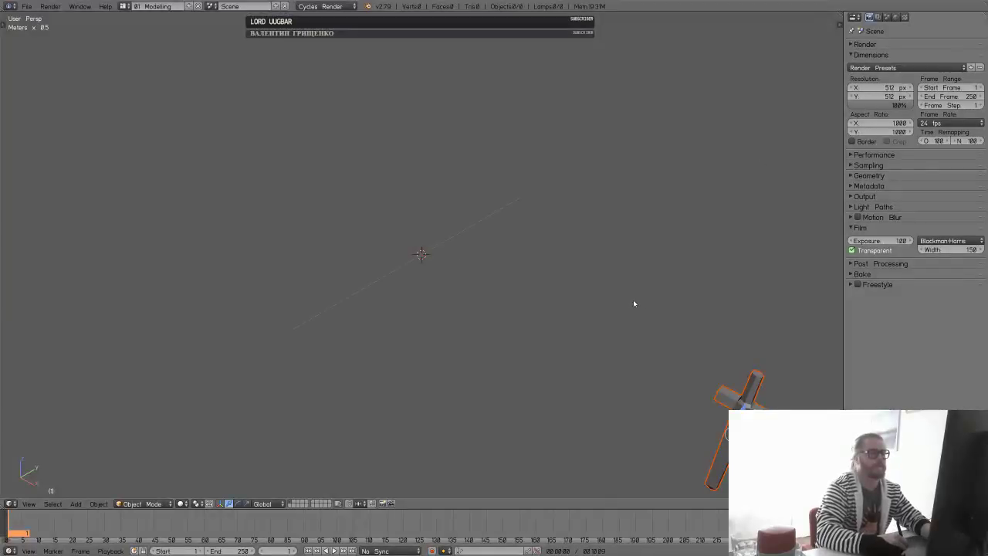
{"action": "key", "text": "alt+g"}
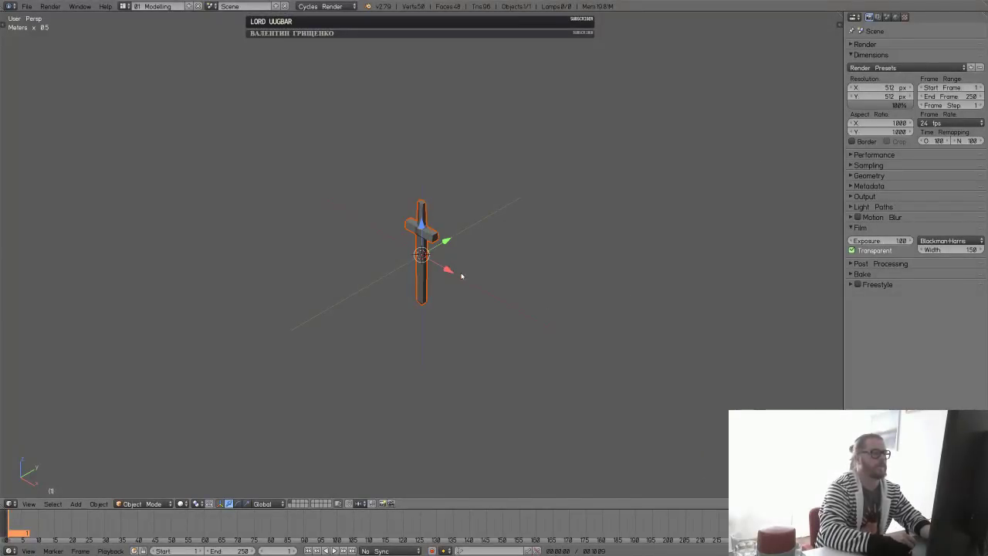
{"action": "mouse_move", "coordinate": [462, 275]}
{"action": "middle_mouse_down"}
{"action": "mouse_move", "coordinate": [441, 210]}
{"action": "mouse_move", "coordinate": [470, 283]}
{"action": "middle_mouse_up"}
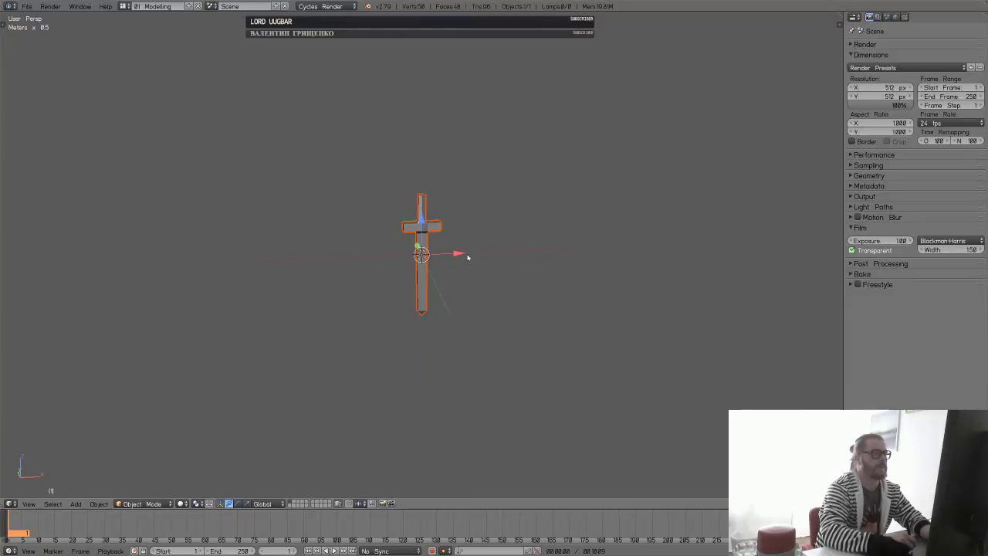
- Start saving the new file and create a folder named Sword inside the Assets folder
{"action": "key", "text": "ctrl+s"}
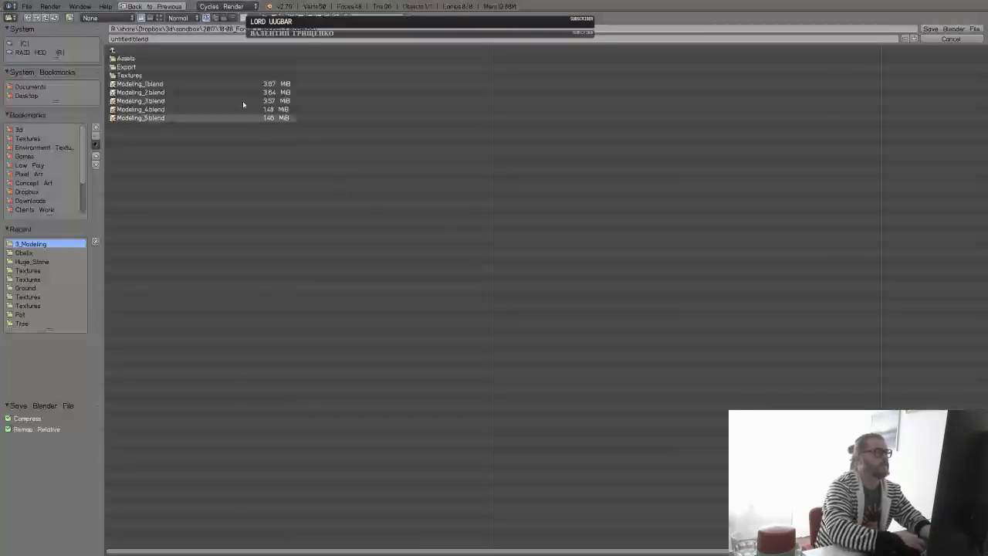
{"action": "left_click", "coordinate": [125, 58]}
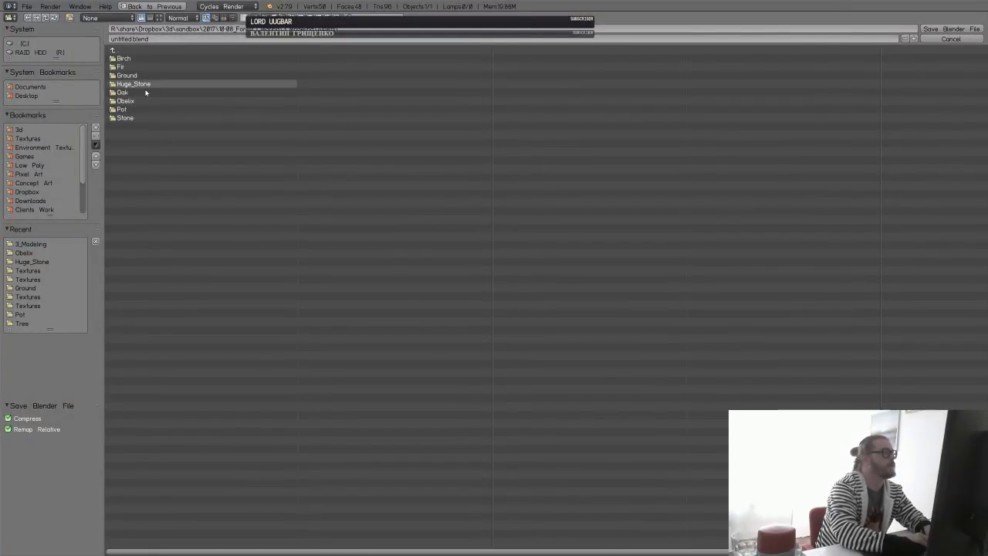
{"action": "key", "text": "i"}
{"action": "left_click", "coordinate": [199, 262]}
{"action": "type", "text": "Swo"}
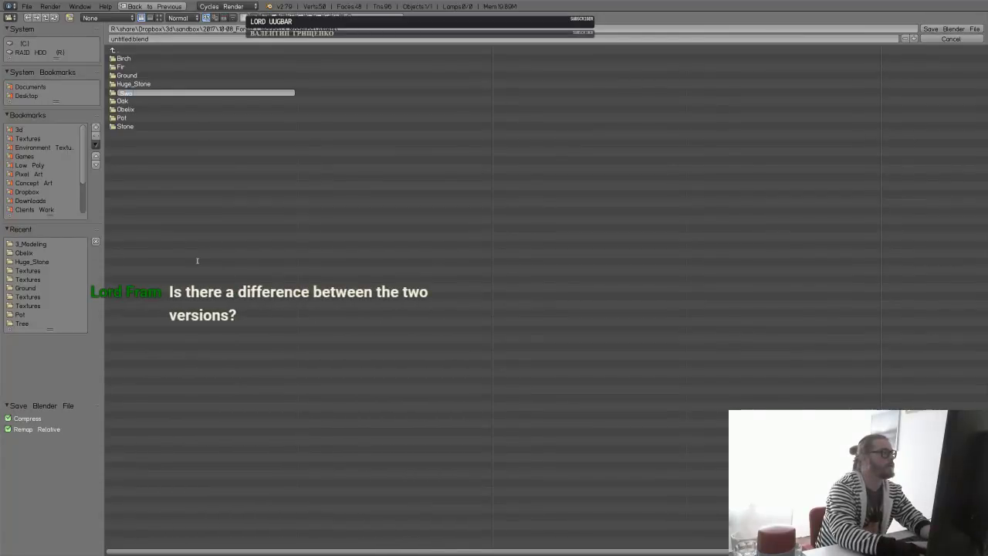
{"action": "type", "text": "rd"}
{"action": "key", "text": "Return"}
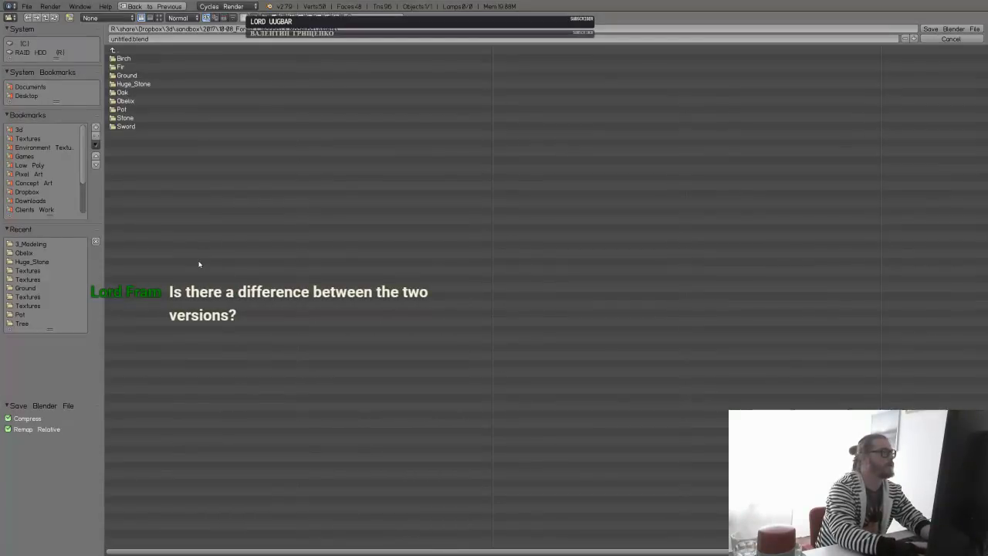
- Save the file as Sword_001.blend in the Sword folder
{"action": "left_click", "coordinate": [130, 128]}
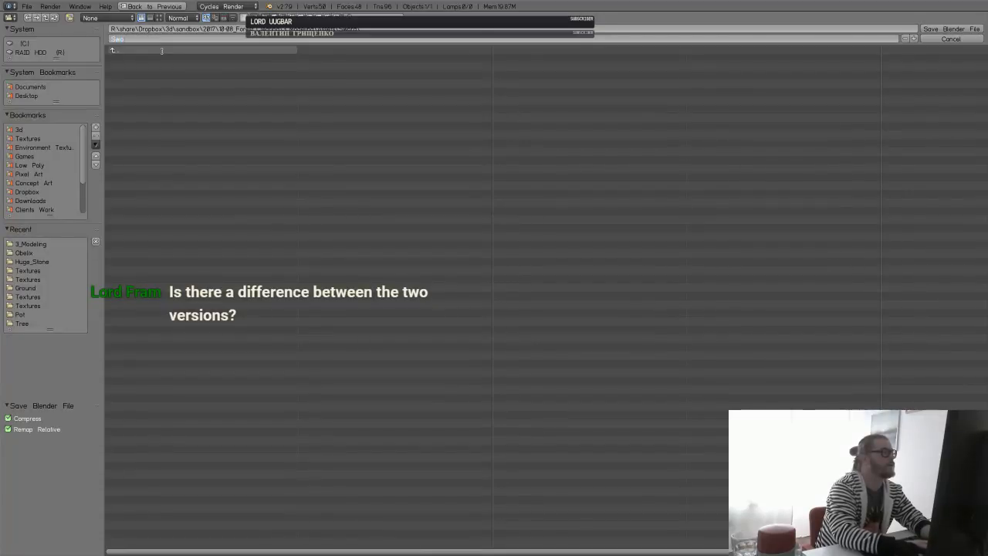
{"action": "type", "text": "Sword_001"}
{"action": "key", "text": "Return"}
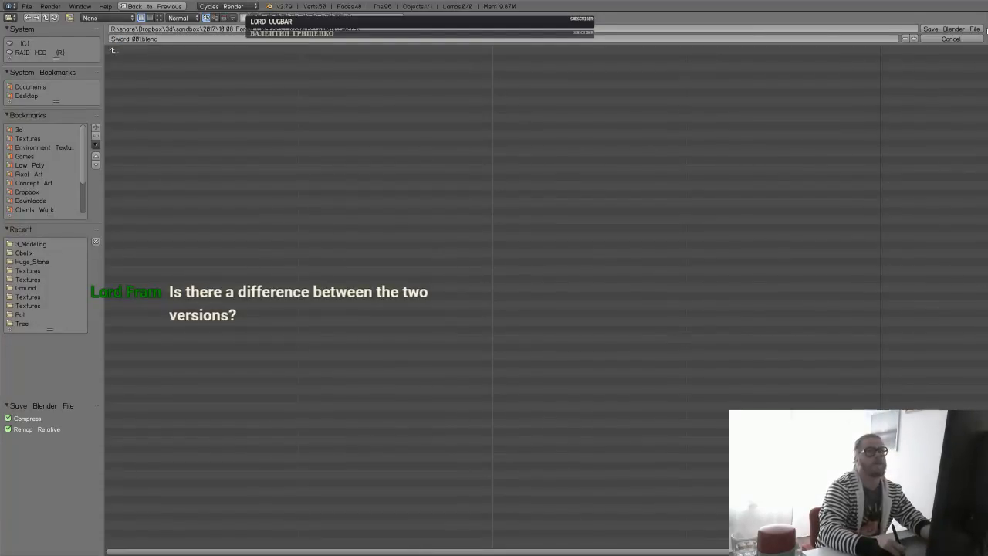
{"action": "left_click", "coordinate": [964, 33]}
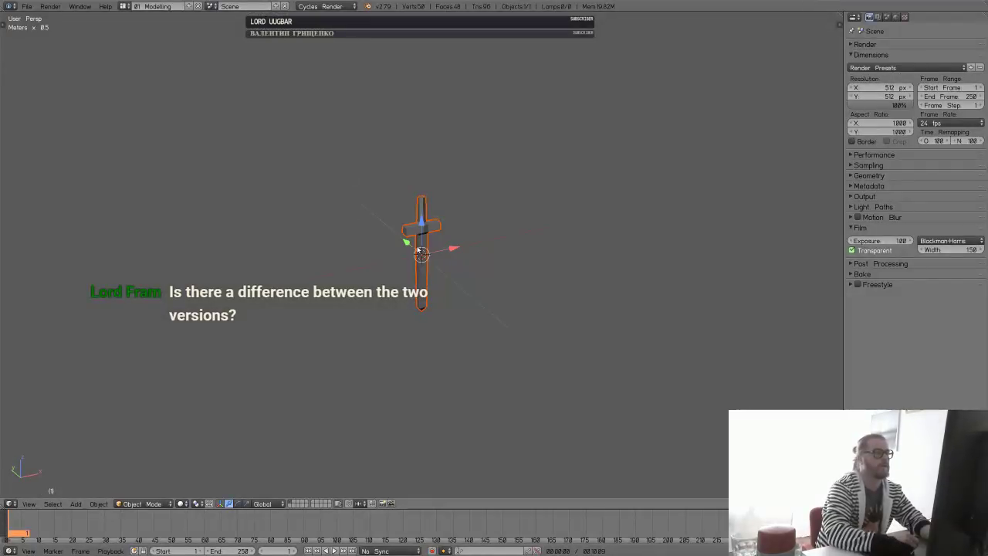
- Switch the viewport to textured shading to show the sword's colours and view it up close
{"action": "key", "text": "KP_1"}
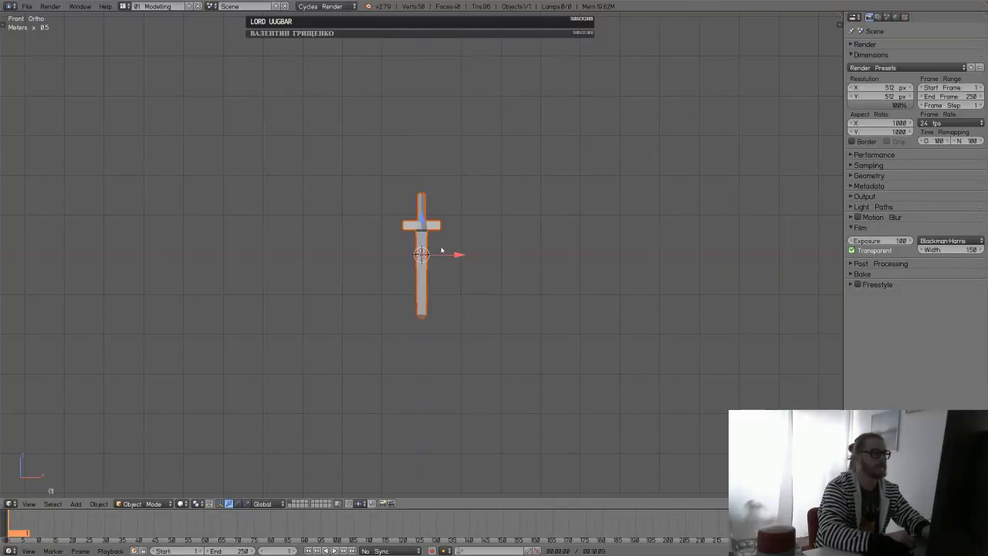
{"action": "middle_click_drag", "start_coordinate": [441, 250], "coordinate": [468, 269]}
{"action": "key", "text": "alt+z"}
{"action": "mouse_move", "coordinate": [380, 207]}
{"action": "middle_mouse_down"}
{"action": "mouse_move", "coordinate": [498, 239]}
{"action": "mouse_move", "coordinate": [475, 210]}
{"action": "mouse_move", "coordinate": [487, 211]}
{"action": "mouse_move", "coordinate": [483, 227]}
{"action": "middle_mouse_up"}
{"action": "scroll", "coordinate": [475, 207], "scroll_direction": "up", "scroll_amount": 2}
{"action": "scroll", "coordinate": [475, 207], "scroll_direction": "up", "scroll_amount": 3}
{"action": "middle_click_drag", "start_coordinate": [483, 227], "coordinate": [463, 317], "text": "shift"}
- Check the sword's geometry in wireframe and return to the shaded display
{"action": "key", "text": "z"}
{"action": "left_click", "coordinate": [466, 165]}
{"action": "mouse_move", "coordinate": [457, 283]}
{"action": "middle_mouse_down"}
{"action": "mouse_move", "coordinate": [478, 304]}
{"action": "mouse_move", "coordinate": [453, 326]}
{"action": "mouse_move", "coordinate": [470, 293]}
{"action": "mouse_move", "coordinate": [447, 285]}
{"action": "middle_mouse_up"}
{"action": "key", "text": "z"}
{"action": "left_click", "coordinate": [453, 270]}
{"action": "scroll", "coordinate": [452, 269], "scroll_direction": "down", "scroll_amount": 3}
{"action": "scroll", "coordinate": [473, 291], "scroll_direction": "down", "scroll_amount": 2}
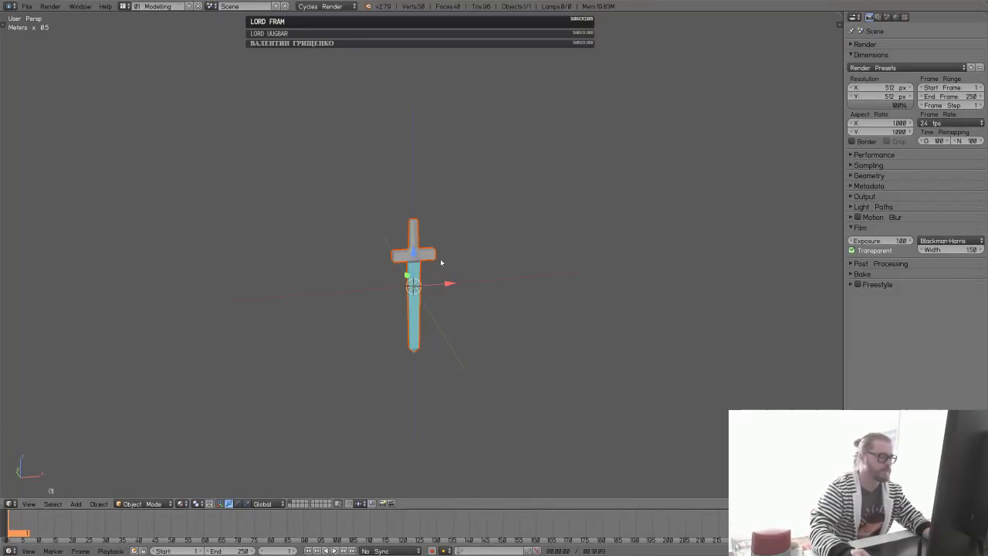
- Switch the sword's viewport display to solid shading and save the file over the existing one
{"action": "middle_click_drag", "start_coordinate": [440, 263], "coordinate": [465, 260]}
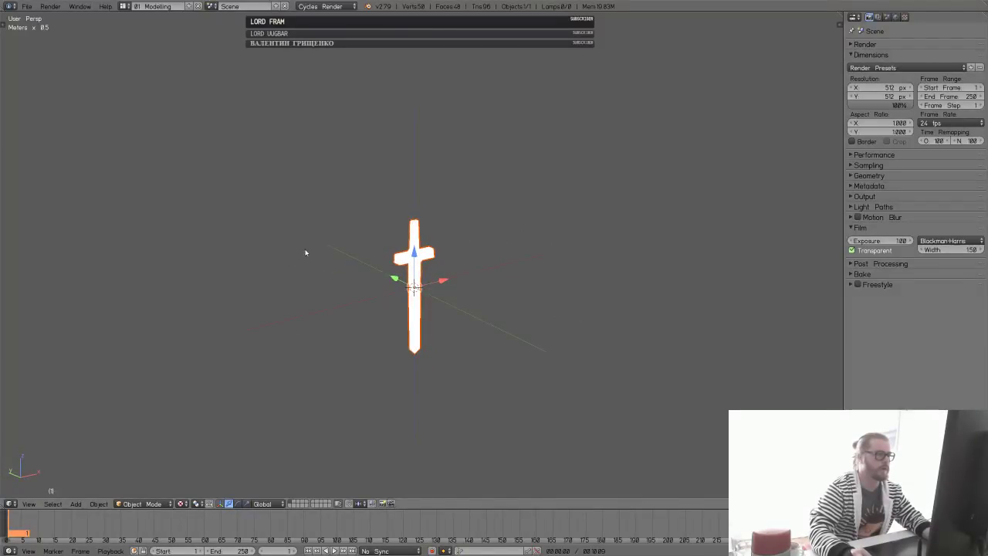
{"action": "key", "text": "z"}
{"action": "left_click", "coordinate": [432, 308]}
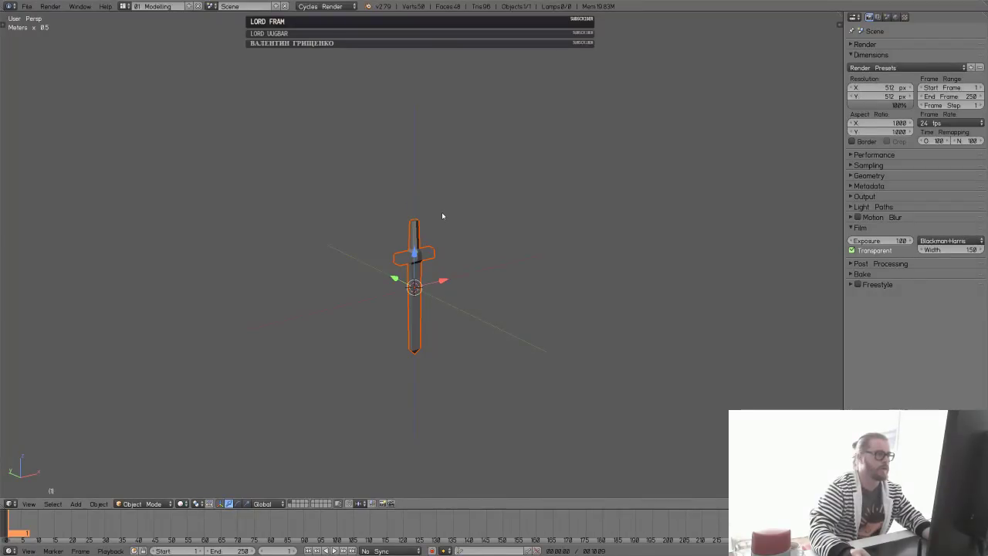
{"action": "key", "text": "ctrl+s"}
{"action": "left_click", "coordinate": [442, 211]}
- Open Oak_Tree_4_Blender.blend from the Oak folder in Assets
{"action": "key", "text": "ctrl+o"}
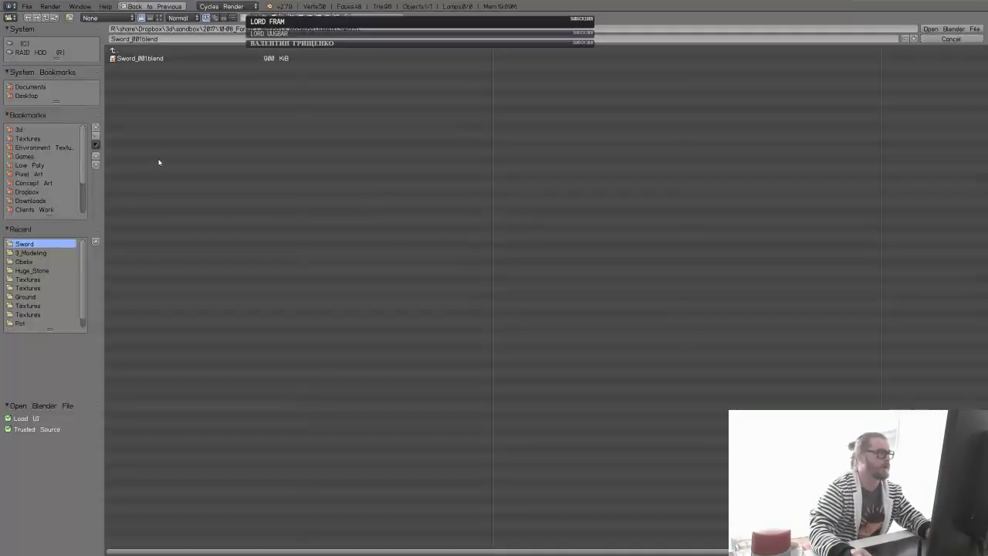
{"action": "left_click", "coordinate": [123, 51]}
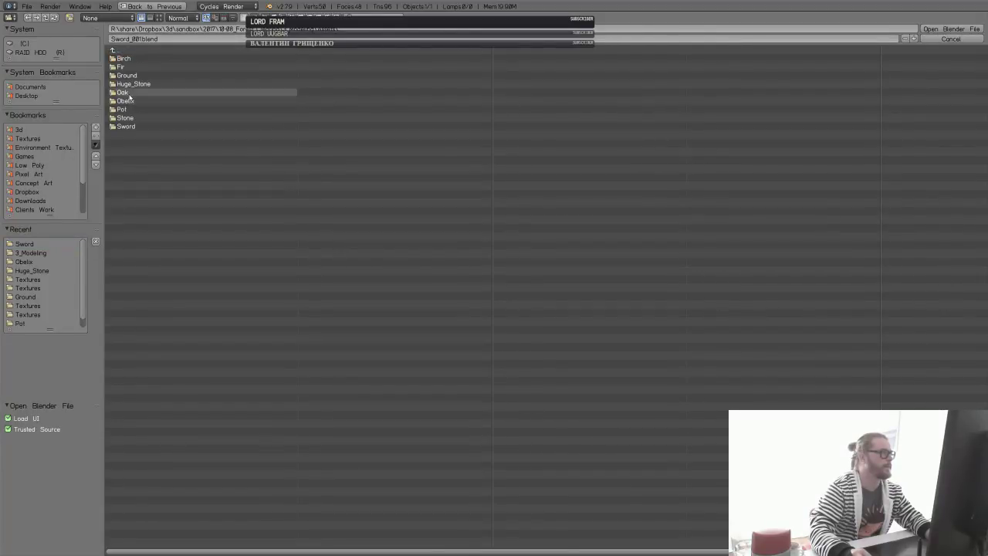
{"action": "left_click", "coordinate": [125, 92]}
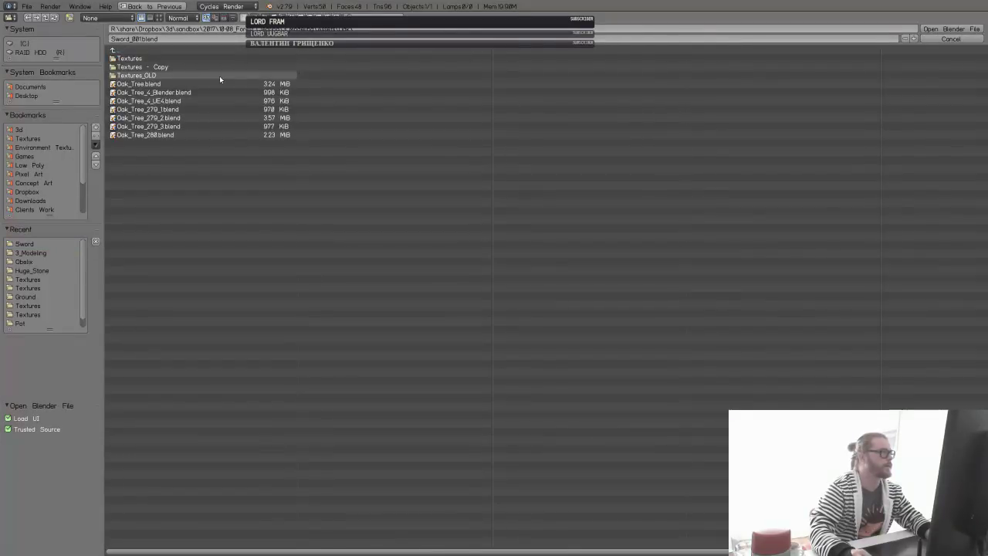
{"action": "left_click", "coordinate": [168, 127]}
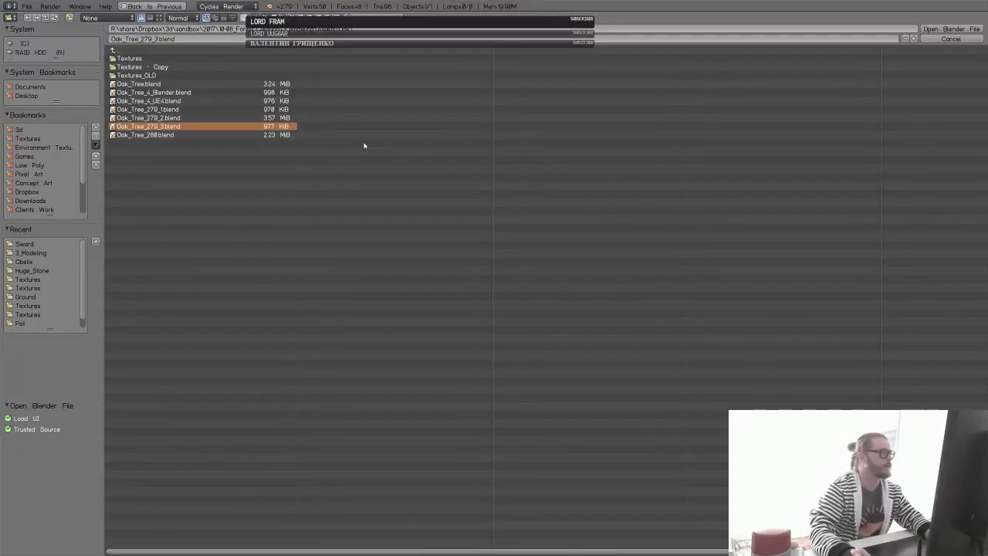
{"action": "left_click", "coordinate": [188, 94]}
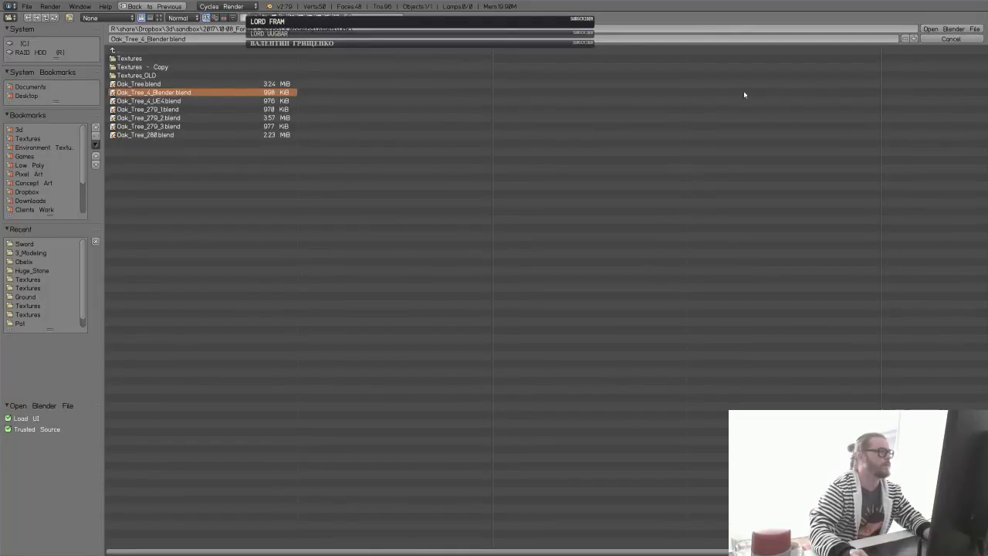
{"action": "left_click", "coordinate": [952, 29]}
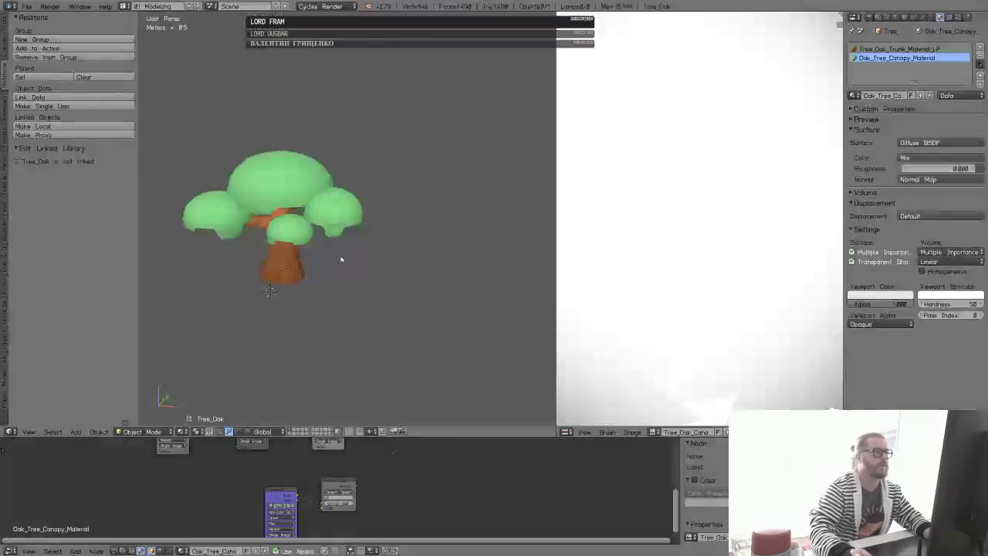
- Maximize the 3D view without the tool shelf and select the oak tree's entire mesh in Edit Mode
{"action": "key", "text": "ctrl+space"}
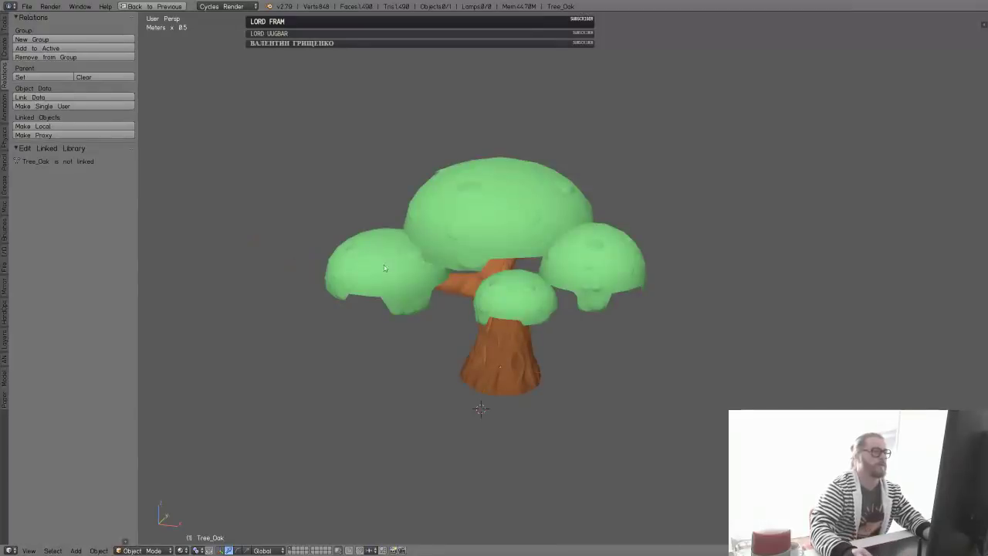
{"action": "key", "text": "t"}
{"action": "right_click", "coordinate": [384, 265]}
{"action": "key", "text": "Tab"}
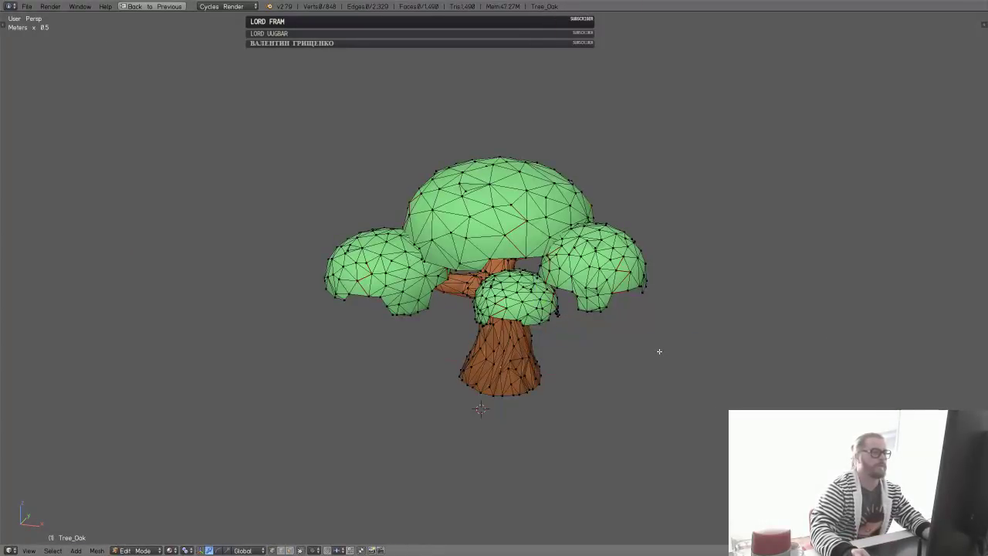
{"action": "key", "text": "a"}
- Examine the oak's mesh from above, near and far, and return to Object Mode
{"action": "middle_click_drag", "start_coordinate": [553, 353], "coordinate": [523, 311]}
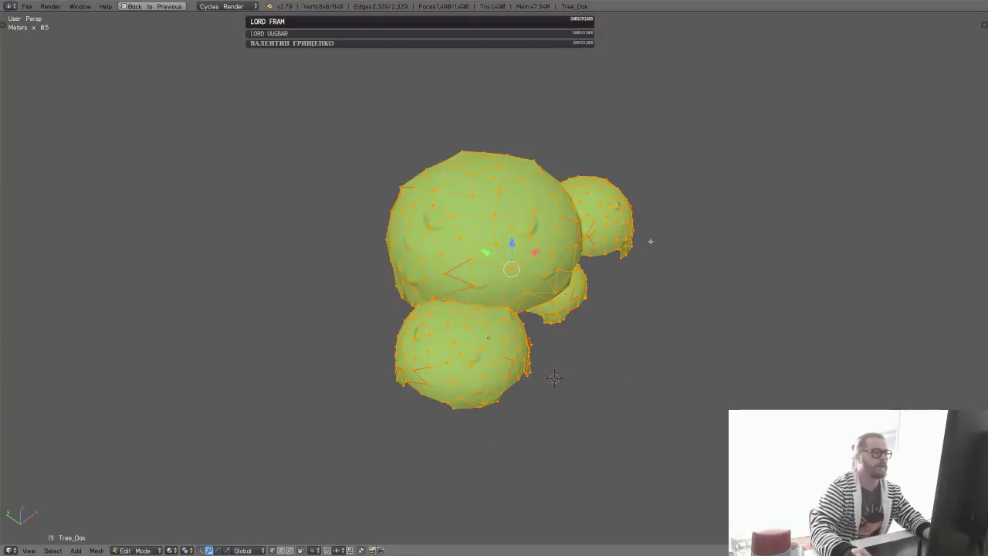
{"action": "middle_click_drag", "start_coordinate": [604, 300], "coordinate": [554, 316]}
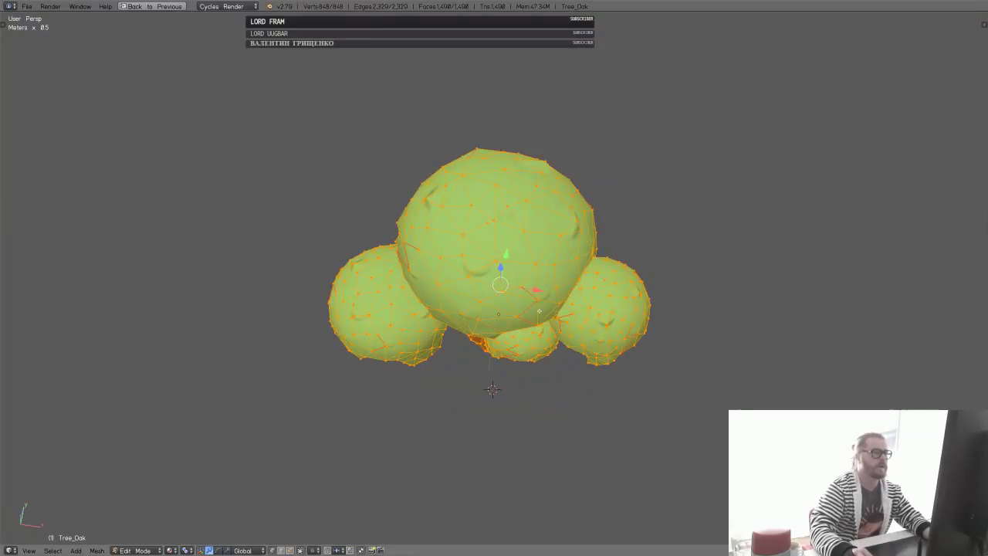
{"action": "scroll", "coordinate": [492, 389], "scroll_direction": "down", "scroll_amount": 6}
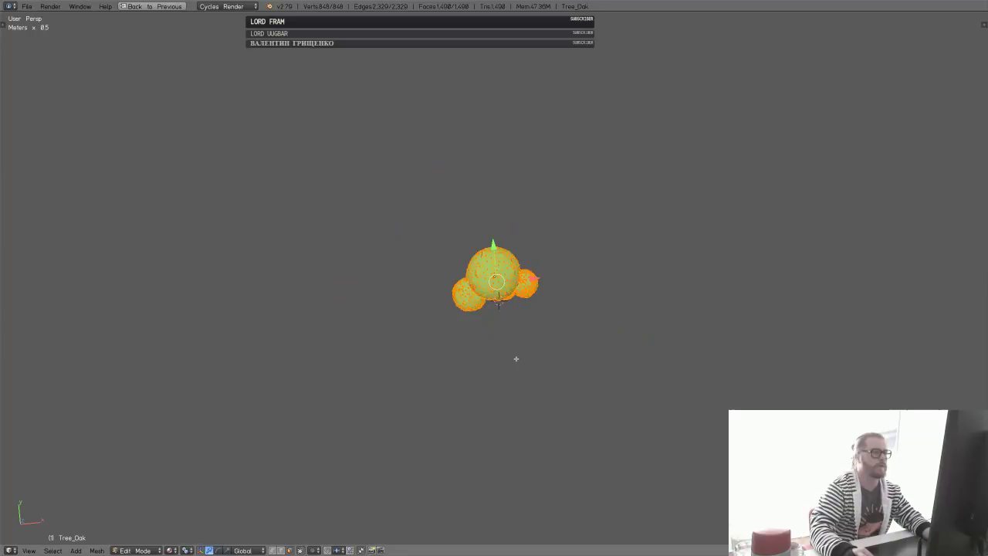
{"action": "scroll", "coordinate": [516, 358], "scroll_direction": "down", "scroll_amount": 2}
{"action": "scroll", "coordinate": [547, 352], "scroll_direction": "up", "scroll_amount": 10}
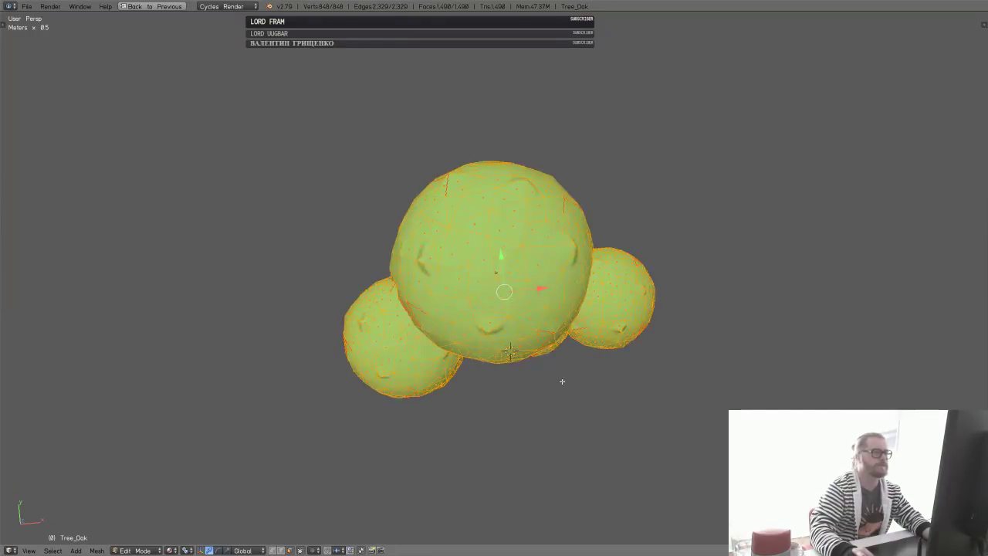
{"action": "middle_click_drag", "start_coordinate": [562, 381], "coordinate": [537, 330]}
{"action": "key", "text": "Tab"}
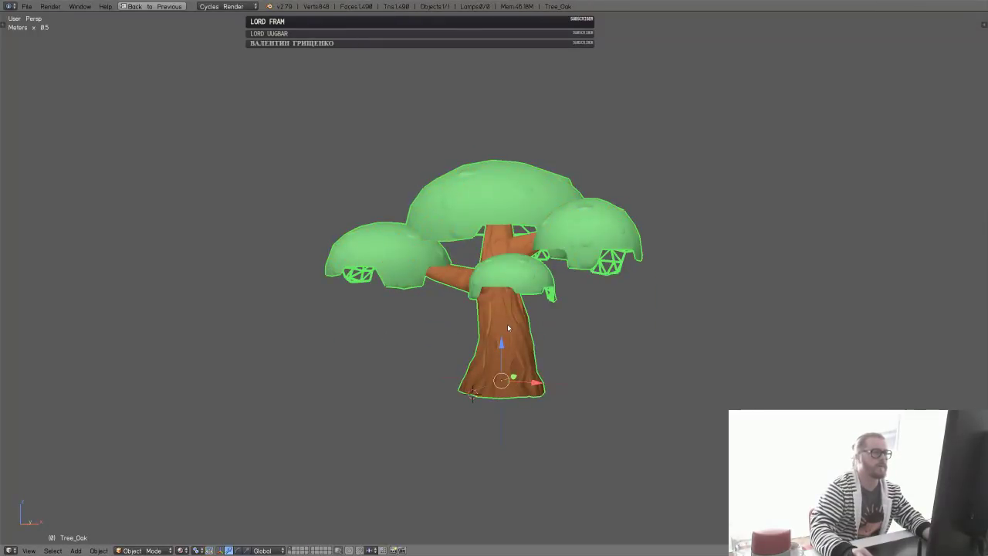
- Display the oak with textured shading, clear the mesh selection, and enter Texture Paint mode with the tool shelf shown
{"action": "key", "text": "Tab"}
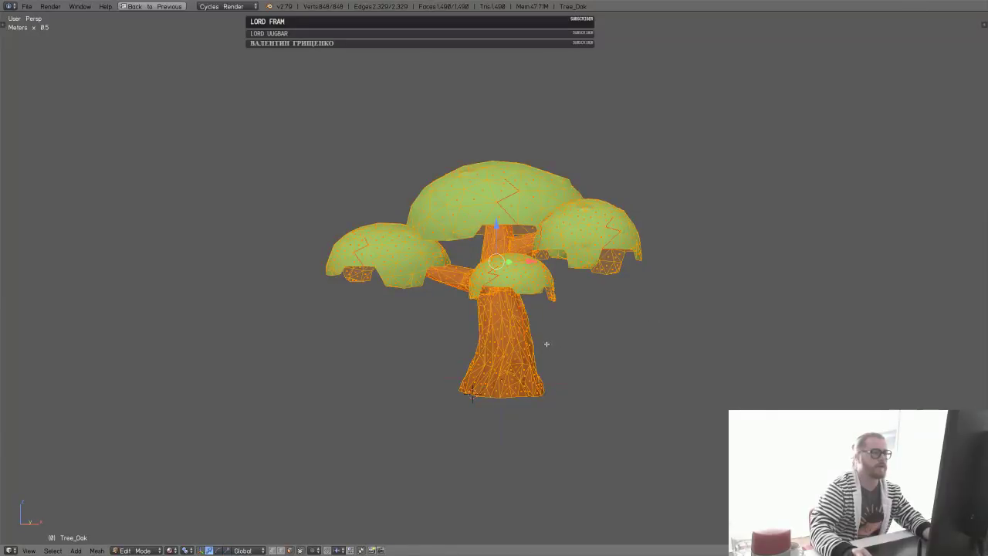
{"action": "key", "text": "alt+z"}
{"action": "middle_click_drag", "start_coordinate": [472, 395], "coordinate": [509, 323]}
{"action": "key", "text": "a"}
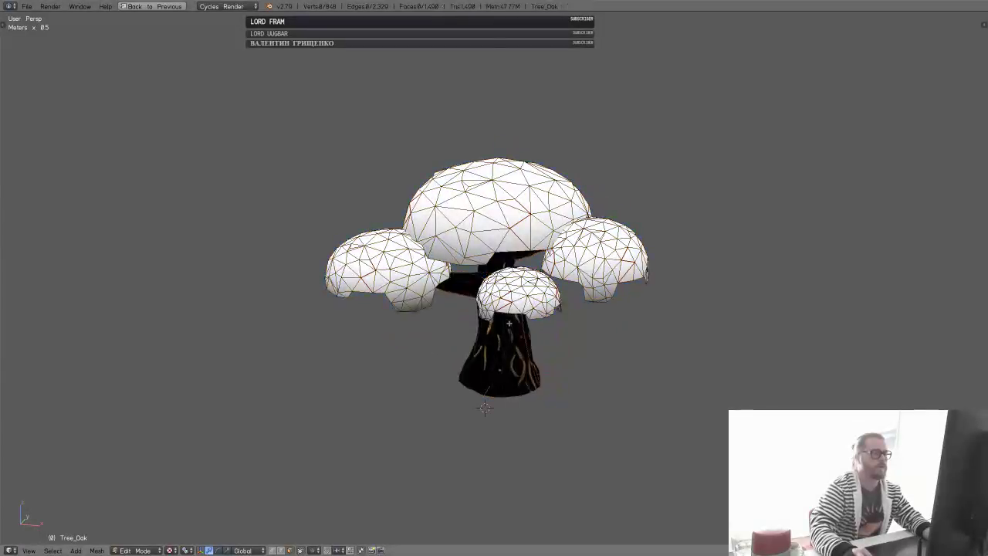
{"action": "key", "text": "w"}
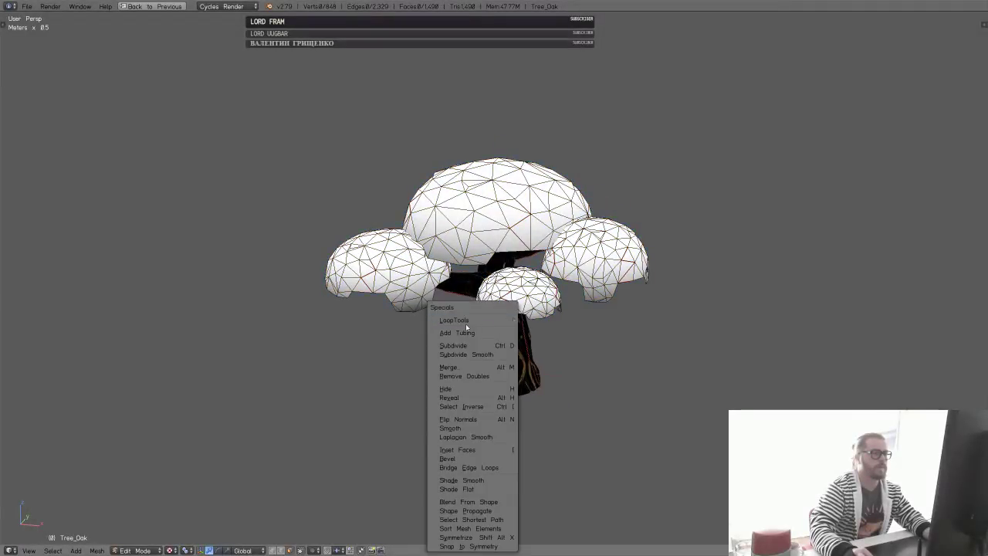
{"action": "key", "text": "Tab"}
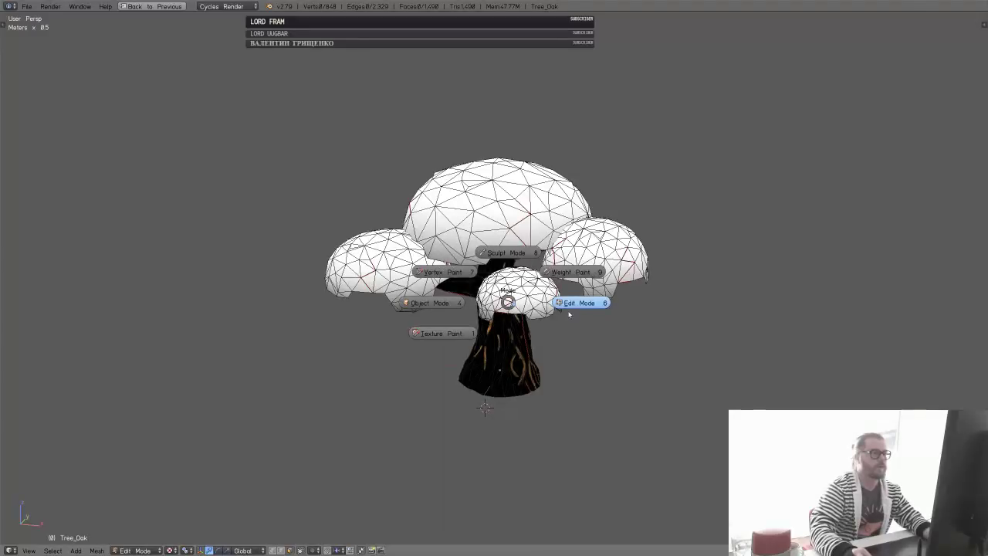
{"action": "left_click", "coordinate": [442, 332]}
{"action": "key", "text": "t"}
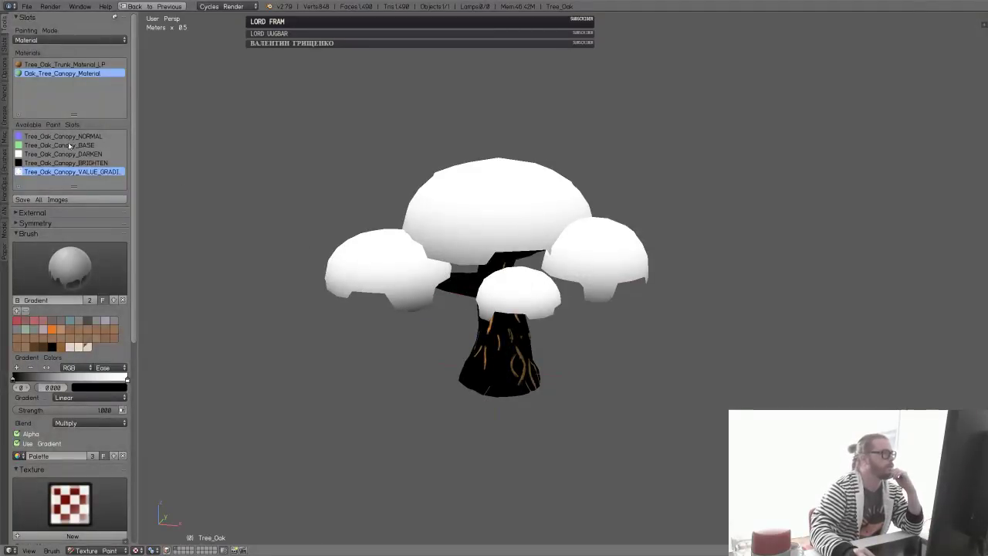
- Show the BASE textures of the canopy and trunk materials and examine the flat colours around the tree
{"action": "left_click", "coordinate": [46, 145]}
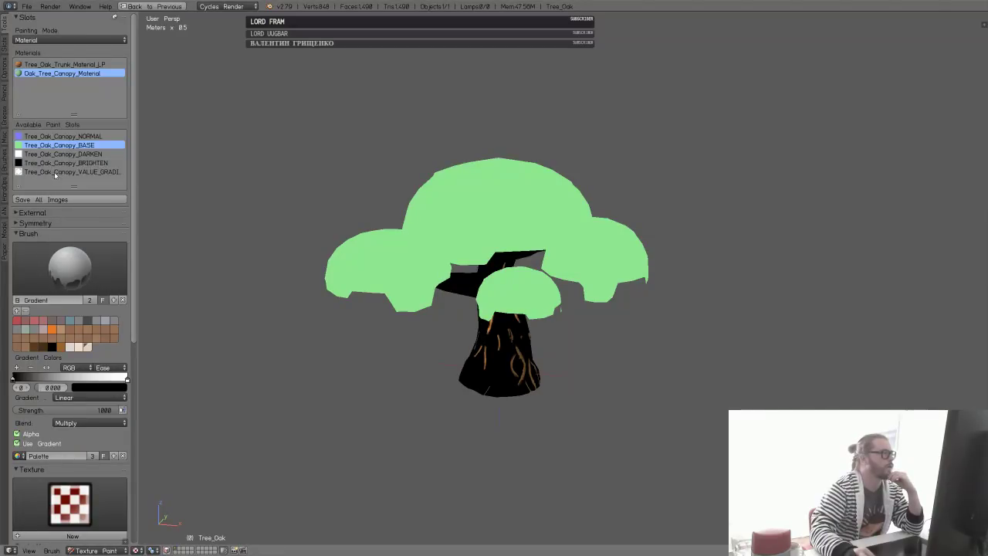
{"action": "left_click", "coordinate": [58, 66]}
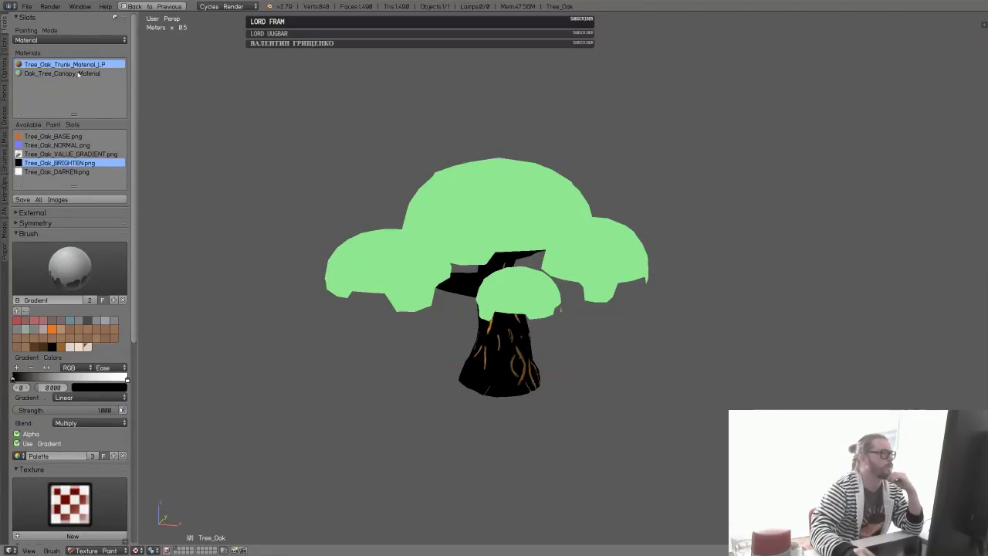
{"action": "left_click", "coordinate": [47, 137]}
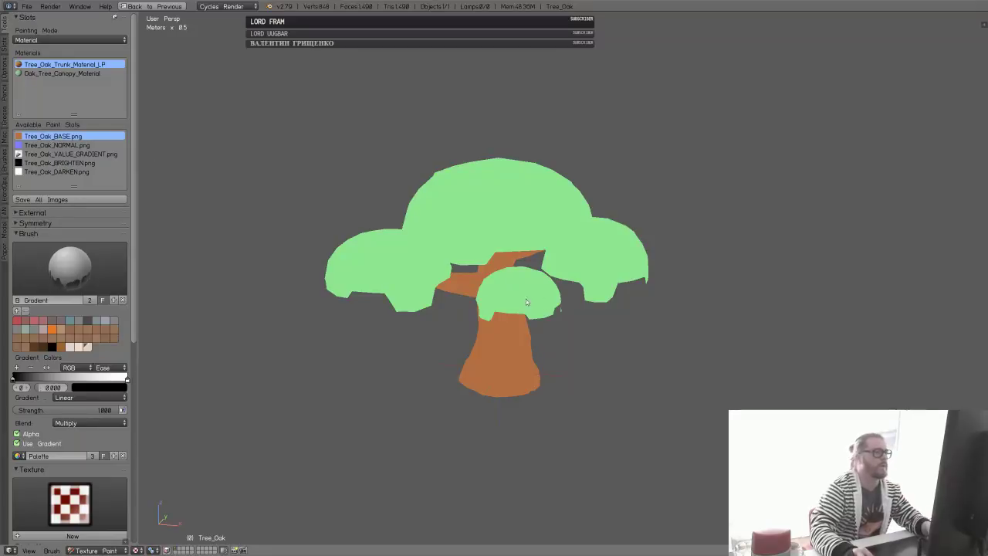
{"action": "mouse_move", "coordinate": [526, 298]}
{"action": "middle_mouse_down"}
{"action": "mouse_move", "coordinate": [629, 308]}
{"action": "mouse_move", "coordinate": [665, 268]}
{"action": "mouse_move", "coordinate": [554, 302]}
{"action": "mouse_move", "coordinate": [485, 309]}
{"action": "mouse_move", "coordinate": [513, 340]}
{"action": "mouse_move", "coordinate": [502, 360]}
{"action": "mouse_move", "coordinate": [600, 348]}
{"action": "mouse_move", "coordinate": [646, 356]}
{"action": "mouse_move", "coordinate": [533, 286]}
{"action": "mouse_move", "coordinate": [616, 296]}
{"action": "middle_mouse_up"}
{"action": "scroll", "coordinate": [513, 337], "scroll_direction": "up", "scroll_amount": 3}
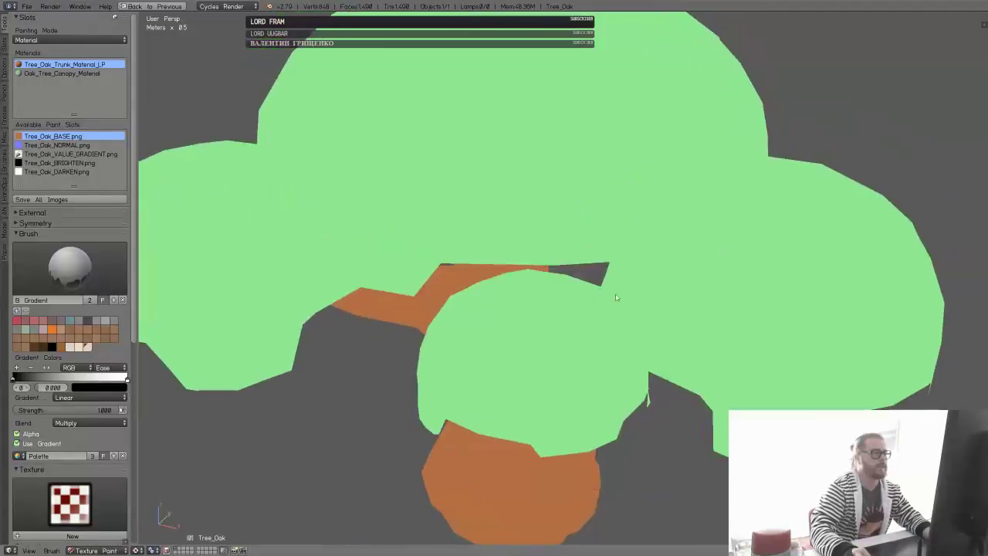
{"action": "middle_click_drag", "start_coordinate": [409, 312], "coordinate": [521, 312]}
{"action": "scroll", "coordinate": [522, 312], "scroll_direction": "down", "scroll_amount": 5}
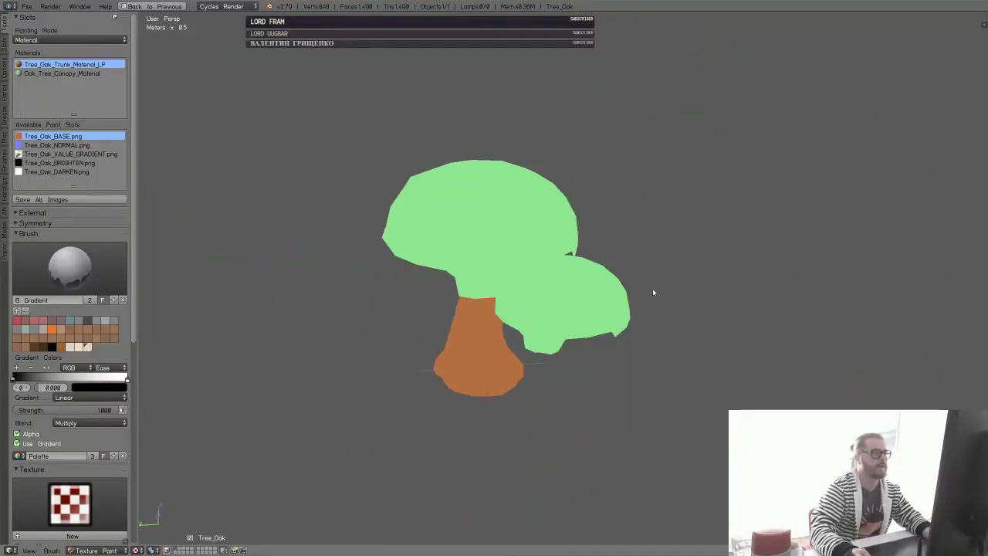
{"action": "middle_click_drag", "start_coordinate": [652, 289], "coordinate": [529, 306]}
{"action": "scroll", "coordinate": [497, 311], "scroll_direction": "up", "scroll_amount": 3}
- Display the trunk's NORMAL texture and its VALUE_GRADIENT texture for comparison
{"action": "left_click", "coordinate": [66, 145]}
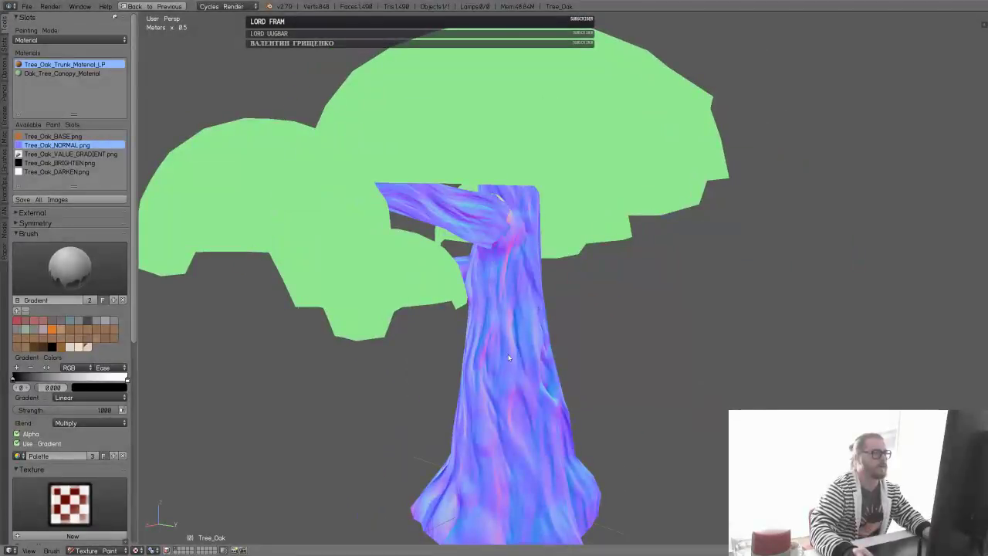
{"action": "left_click", "coordinate": [71, 154]}
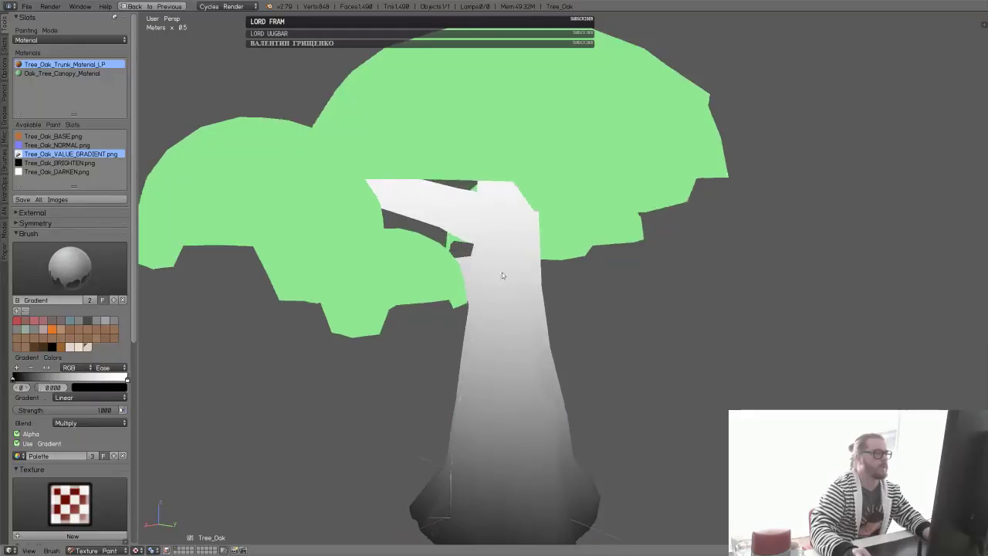
{"action": "mouse_move", "coordinate": [501, 273]}
{"action": "middle_mouse_down"}
{"action": "mouse_move", "coordinate": [596, 374]}
{"action": "mouse_move", "coordinate": [479, 324]}
{"action": "middle_mouse_up"}
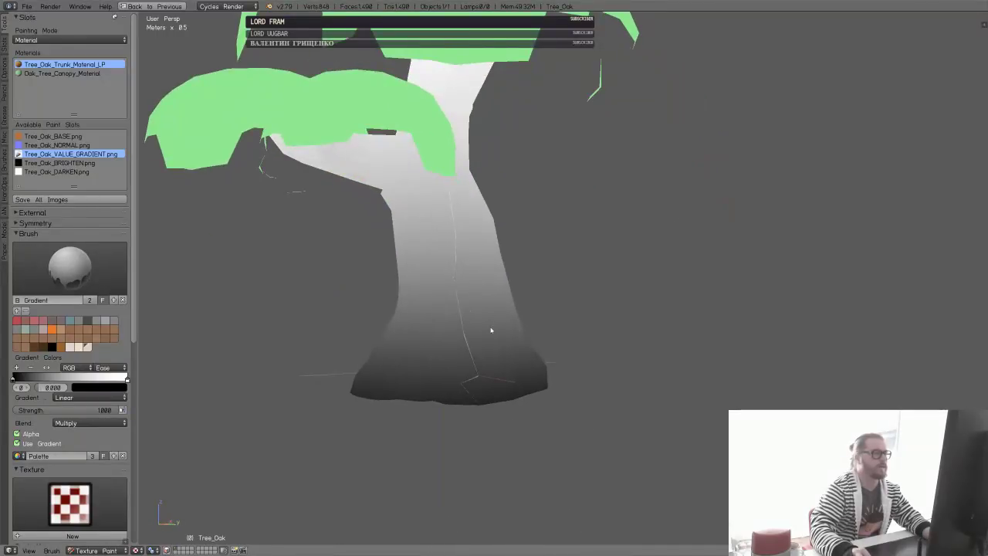
- Switch to Material shading and inspect the combined textures on the lower trunk up close
{"action": "key", "text": "z"}
{"action": "left_click", "coordinate": [421, 292]}
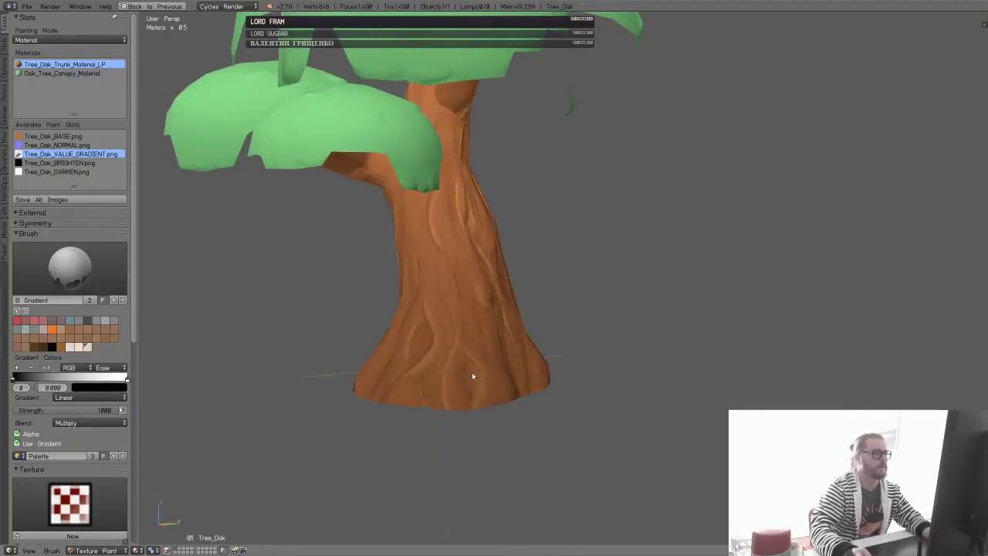
{"action": "middle_click_drag", "start_coordinate": [495, 377], "coordinate": [521, 326]}
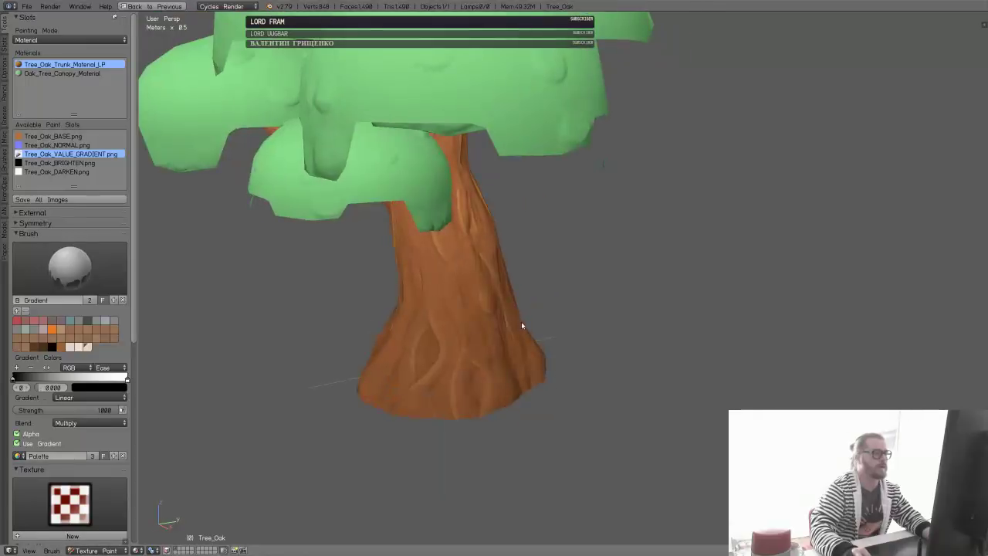
{"action": "scroll", "coordinate": [494, 399], "scroll_direction": "up", "scroll_amount": 6}
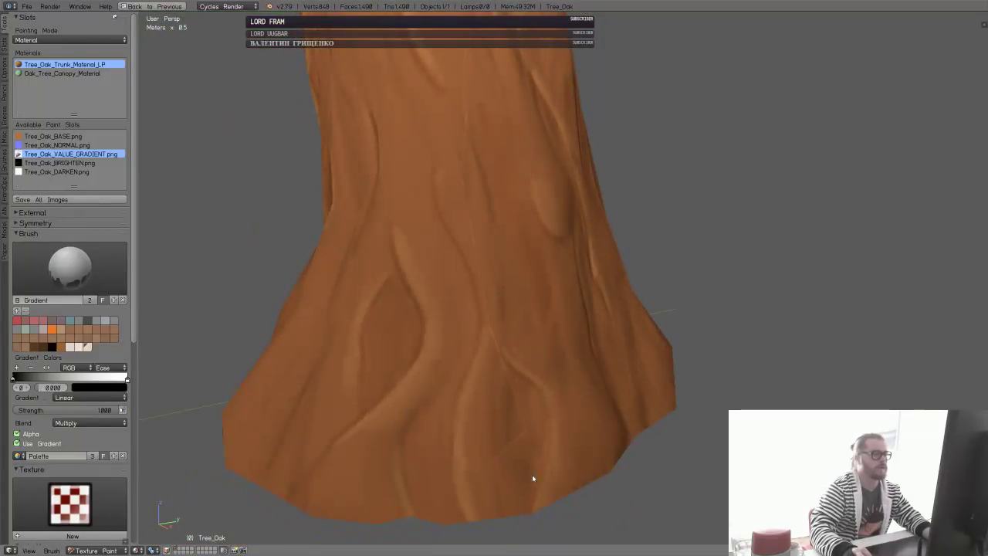
- Return to textured shading and examine the VALUE_GRADIENT map around the trunk, staying in Texture Paint mode
{"action": "key", "text": "z"}
{"action": "left_click", "coordinate": [469, 321]}
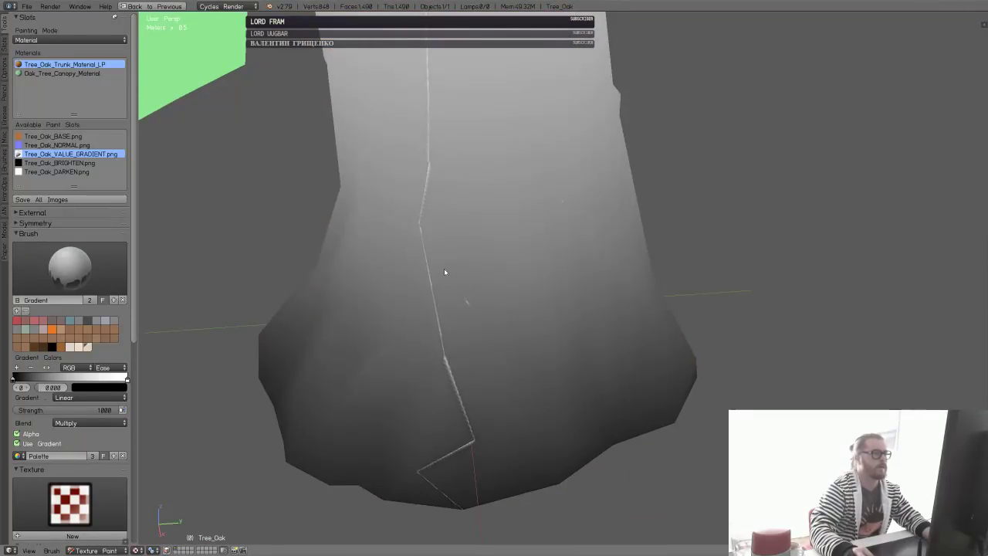
{"action": "scroll", "coordinate": [446, 271], "scroll_direction": "up", "scroll_amount": 5}
{"action": "scroll", "coordinate": [510, 229], "scroll_direction": "down", "scroll_amount": 4}
{"action": "middle_click_drag", "start_coordinate": [510, 229], "coordinate": [521, 283]}
{"action": "scroll", "coordinate": [556, 263], "scroll_direction": "down", "scroll_amount": 3}
{"action": "scroll", "coordinate": [521, 280], "scroll_direction": "up", "scroll_amount": 3}
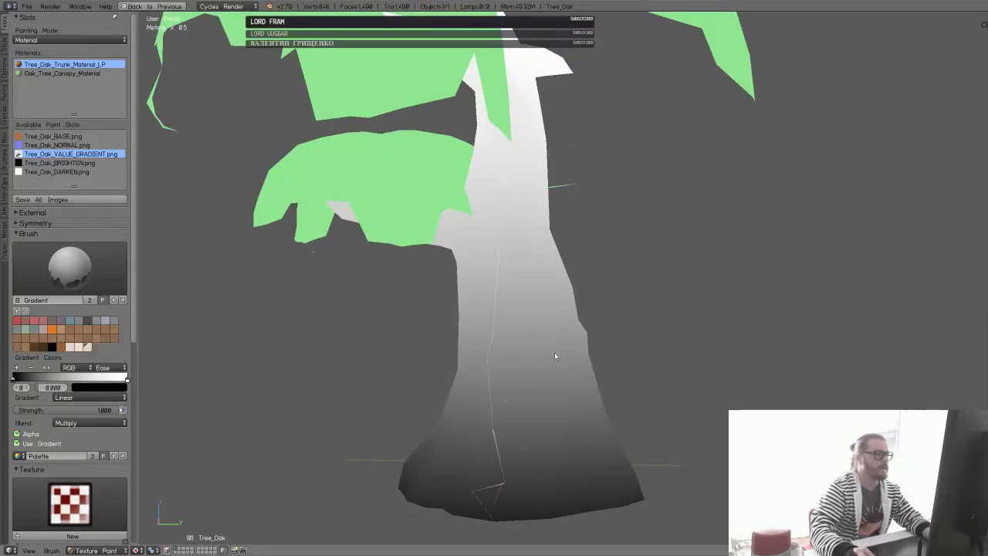
{"action": "middle_click_drag", "start_coordinate": [554, 355], "coordinate": [522, 356]}
{"action": "key", "text": "Tab"}
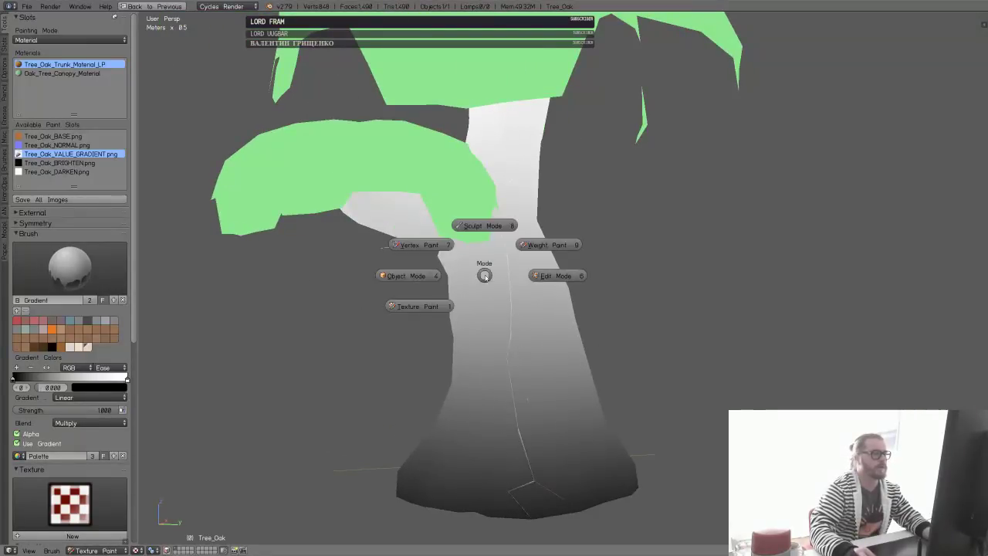
{"action": "left_click", "coordinate": [423, 307]}
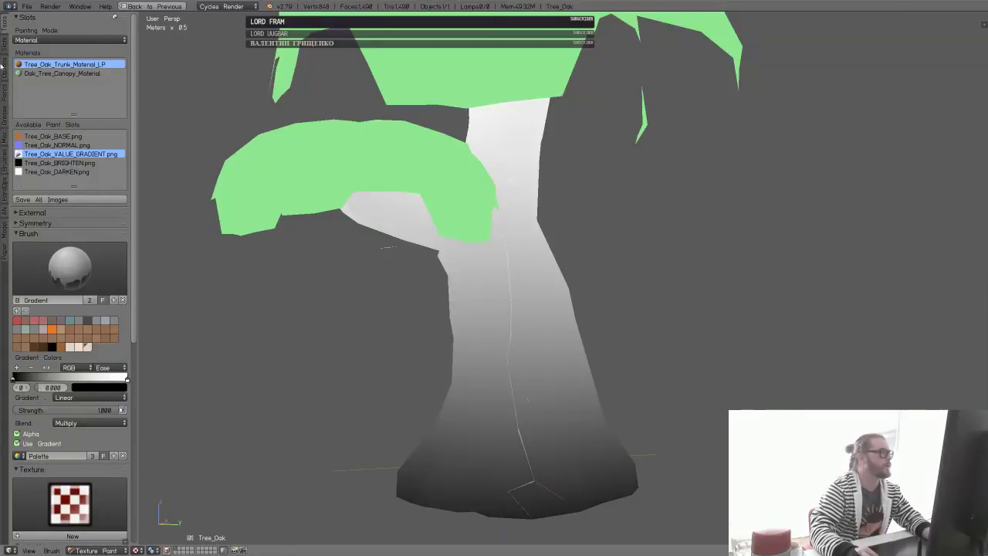
- Try the Blur brush and then the Smear brush on the trunk's VALUE_GRADIENT texture, focusing on the light seam near the base
{"action": "left_click", "coordinate": [95, 248]}
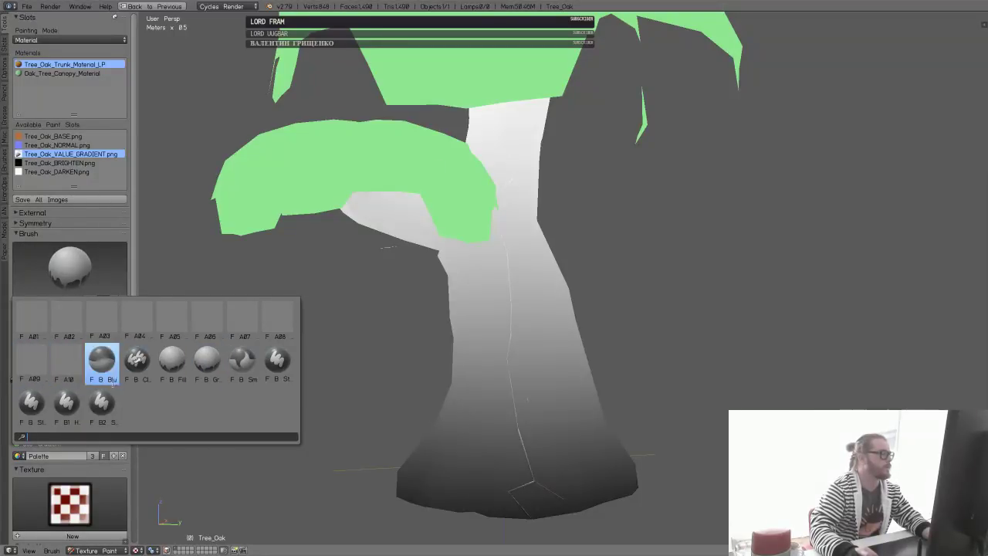
{"action": "left_click", "coordinate": [101, 360]}
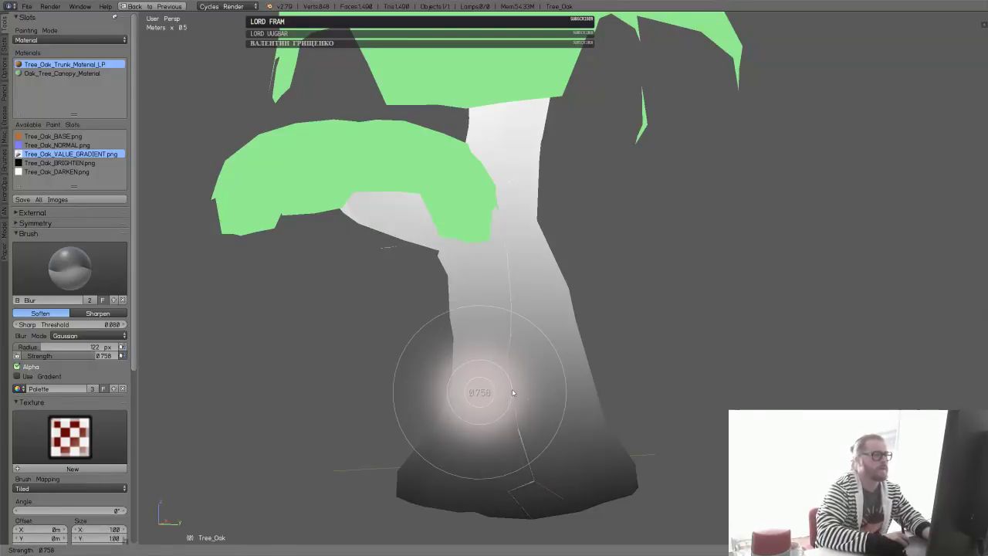
{"action": "left_click", "coordinate": [70, 266]}
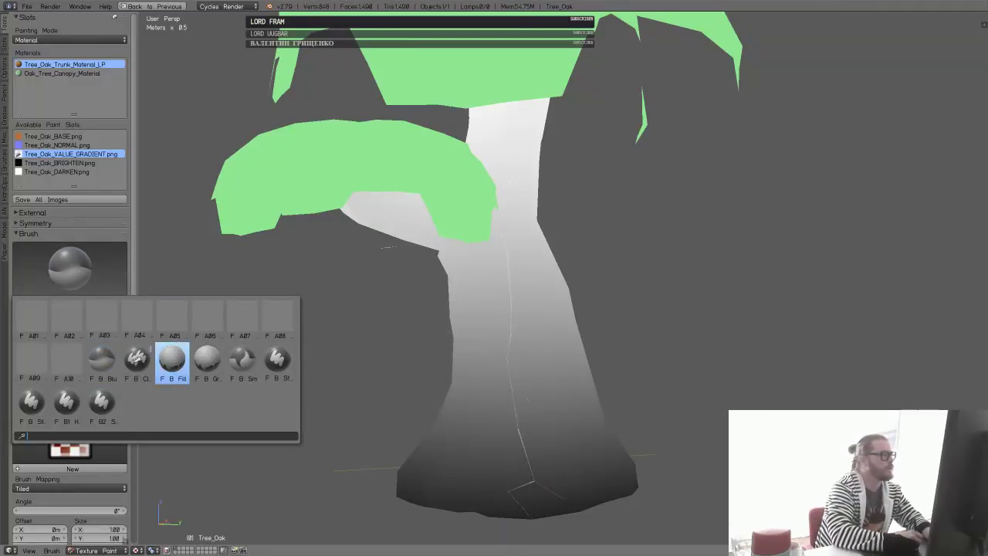
{"action": "left_click", "coordinate": [244, 357]}
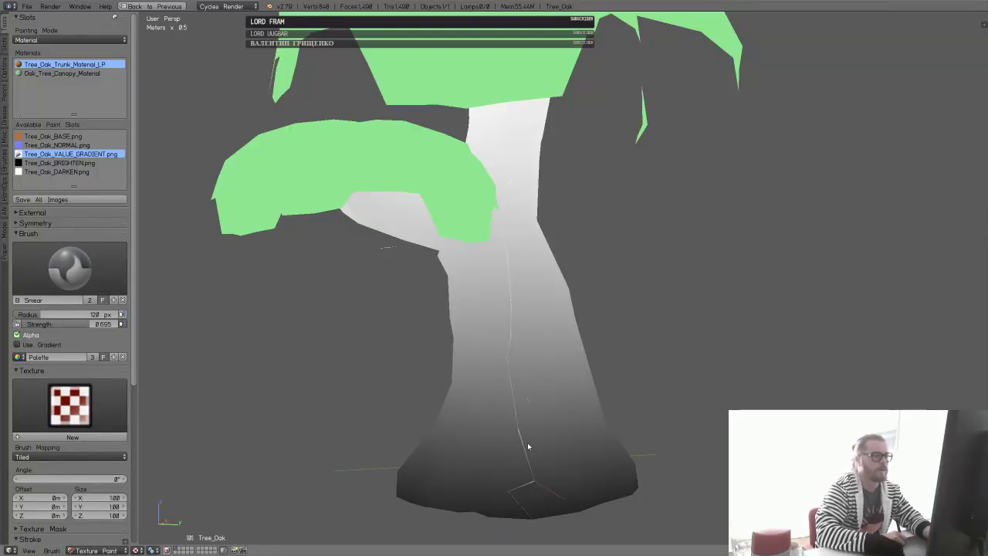
{"action": "scroll", "coordinate": [541, 417], "scroll_direction": "up", "scroll_amount": 4}
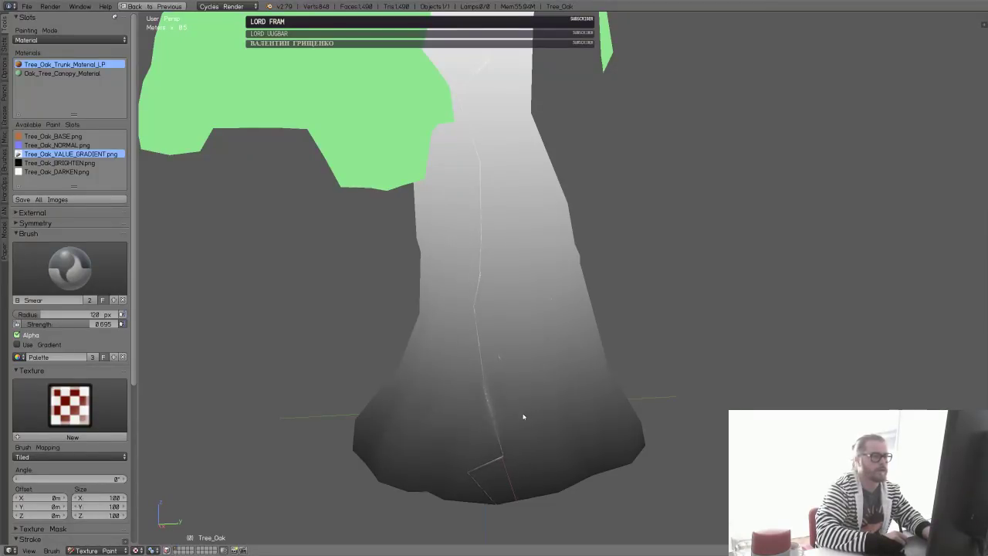
- Paint over the light seam at the trunk's base with the B2 Soft Brush at 99 px radius, using dark grey sampled from the surface
{"action": "left_click", "coordinate": [69, 266]}
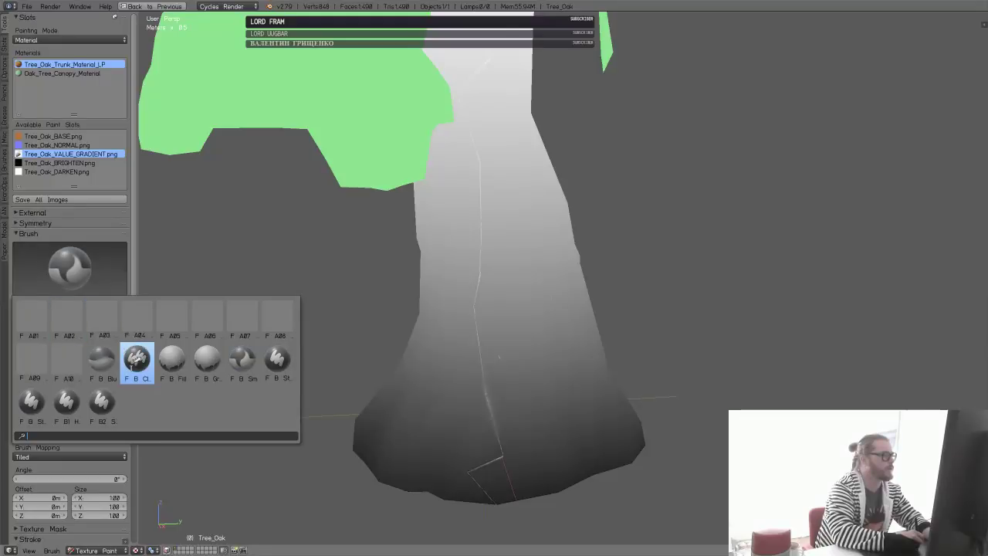
{"action": "left_click", "coordinate": [102, 401]}
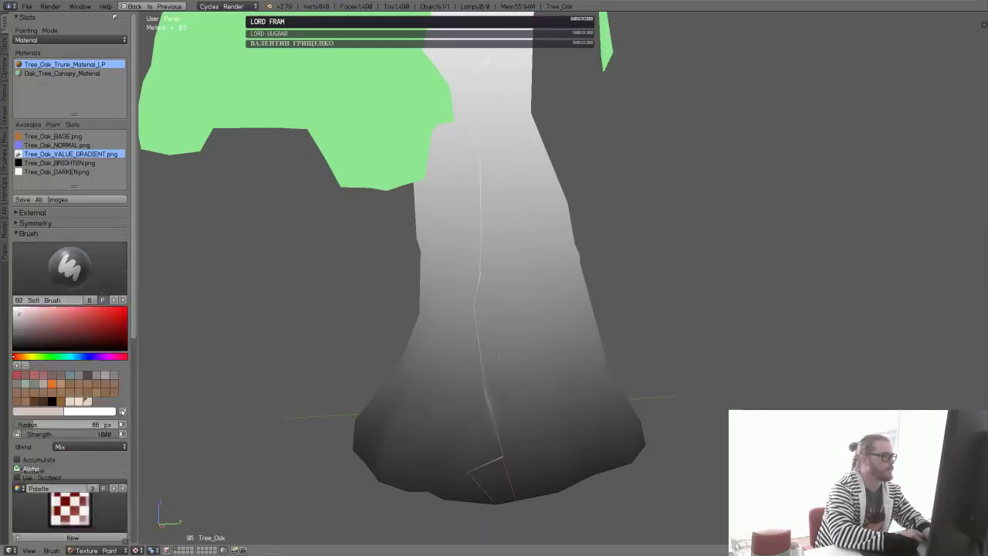
{"action": "left_click", "coordinate": [478, 420]}
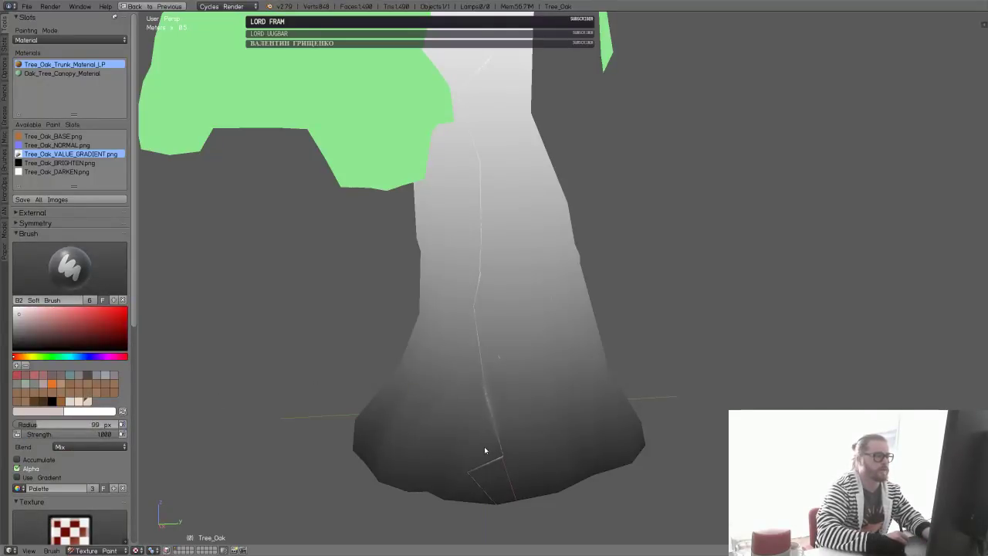
{"action": "key", "text": "s"}
{"action": "mouse_move", "coordinate": [491, 448]}
{"action": "left_mouse_down"}
{"action": "mouse_move", "coordinate": [460, 465]}
{"action": "mouse_move", "coordinate": [474, 470]}
{"action": "mouse_move", "coordinate": [449, 475]}
{"action": "left_mouse_up"}
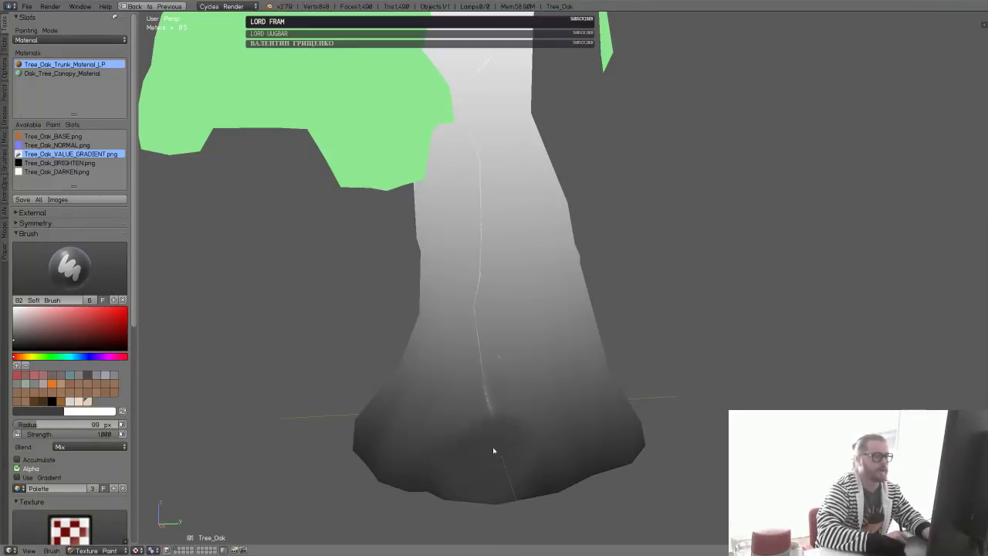
- Undo the last light stroke, reduce the brush radius to 34 px and continue covering the seam a little higher up the trunk
{"action": "mouse_move", "coordinate": [494, 449]}
{"action": "middle_mouse_down"}
{"action": "mouse_move", "coordinate": [502, 425]}
{"action": "mouse_move", "coordinate": [485, 401]}
{"action": "middle_mouse_up"}
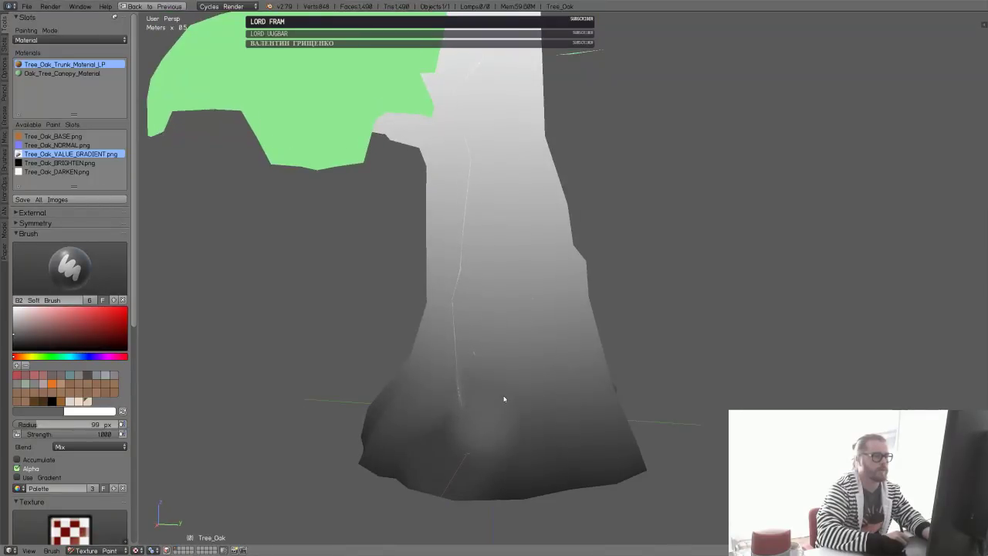
{"action": "key", "text": "ctrl+z"}
{"action": "key", "text": "f"}
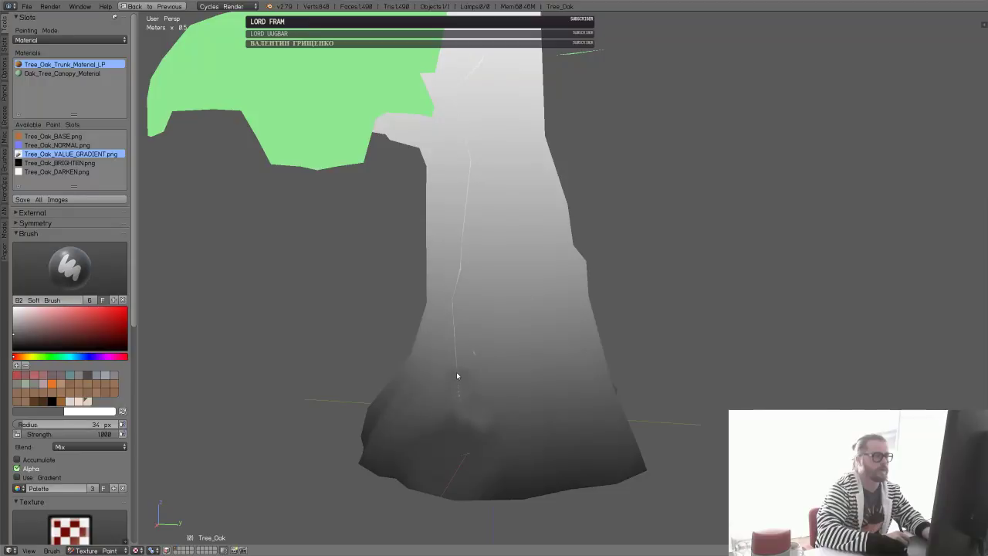
{"action": "middle_click_drag", "start_coordinate": [463, 368], "coordinate": [490, 355]}
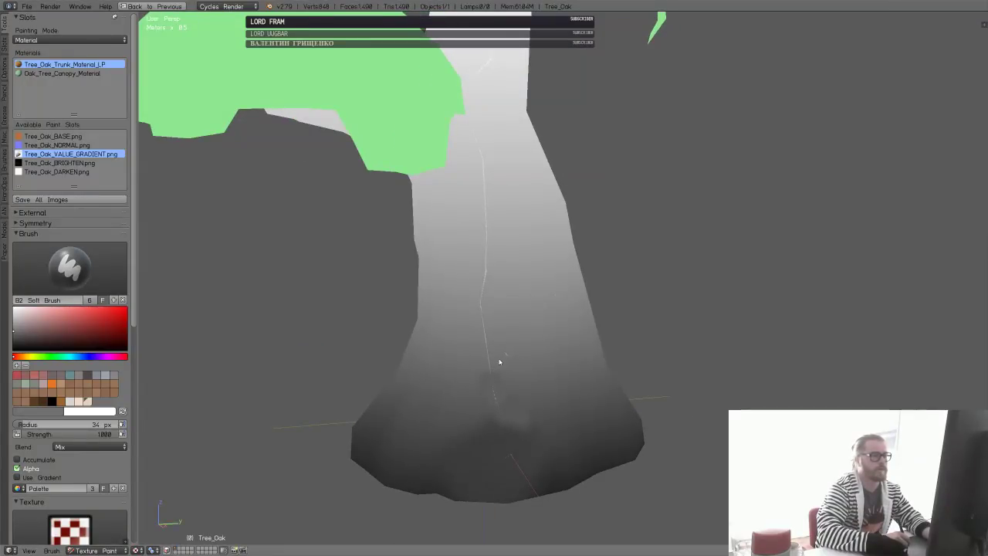
- Switch to Material shading to examine the whole tree with its combined textures, and return to textured shading
{"action": "mouse_move", "coordinate": [528, 360]}
{"action": "middle_mouse_down"}
{"action": "mouse_move", "coordinate": [494, 357]}
{"action": "mouse_move", "coordinate": [507, 347]}
{"action": "middle_mouse_up"}
{"action": "key", "text": "z"}
{"action": "left_click", "coordinate": [402, 242]}
{"action": "middle_click_drag", "start_coordinate": [554, 270], "coordinate": [465, 401], "text": "ctrl"}
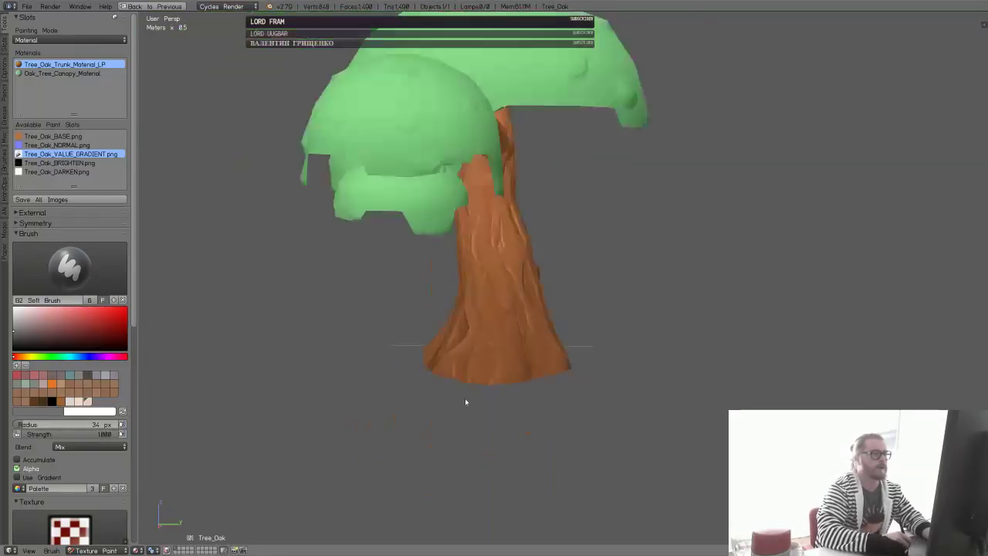
{"action": "middle_click_drag", "start_coordinate": [509, 224], "coordinate": [540, 331], "text": "ctrl"}
{"action": "middle_click_drag", "start_coordinate": [540, 332], "coordinate": [551, 257], "text": "ctrl"}
{"action": "key", "text": "z"}
{"action": "left_click", "coordinate": [534, 164]}
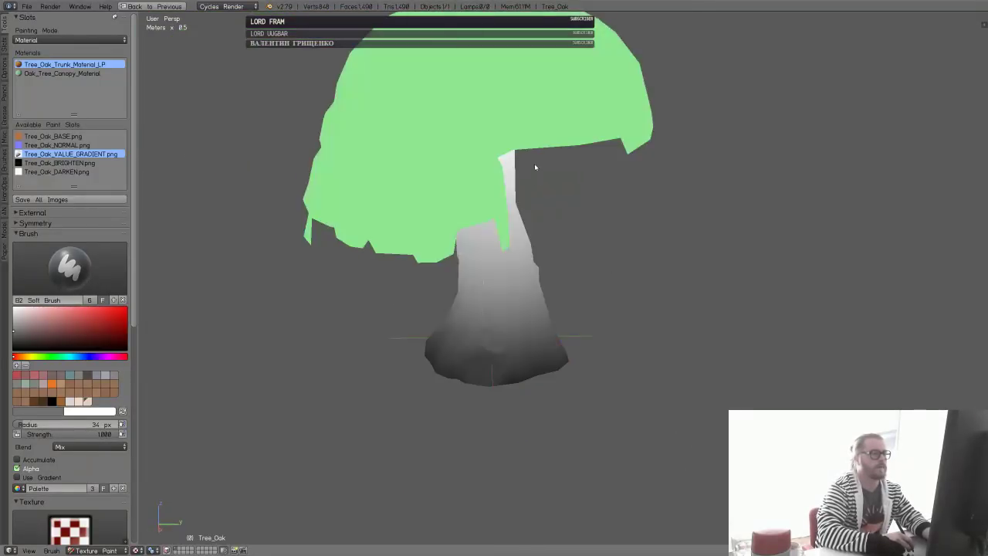
{"action": "mouse_move", "coordinate": [540, 294]}
{"action": "middle_mouse_down"}
{"action": "mouse_move", "coordinate": [569, 273]}
{"action": "mouse_move", "coordinate": [561, 251]}
{"action": "mouse_move", "coordinate": [530, 297]}
{"action": "middle_mouse_up"}
{"action": "middle_click_drag", "start_coordinate": [529, 297], "coordinate": [516, 338], "text": "ctrl"}
{"action": "middle_click_drag", "start_coordinate": [516, 337], "coordinate": [563, 289]}
- Return to Object Mode and open Sword_001.blend from the Sword asset folder
{"action": "key", "text": "Tab"}
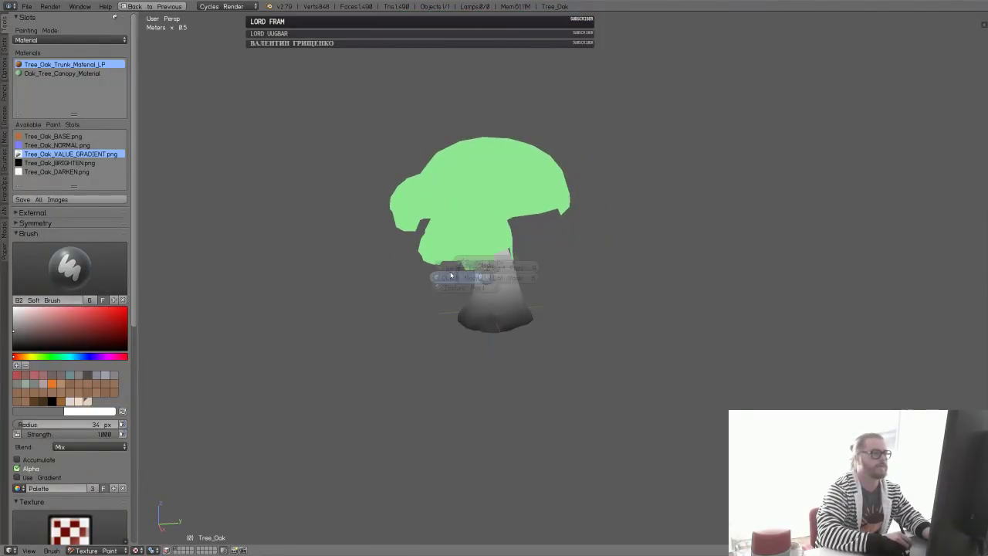
{"action": "left_click", "coordinate": [453, 276]}
{"action": "key", "text": "ctrl+o"}
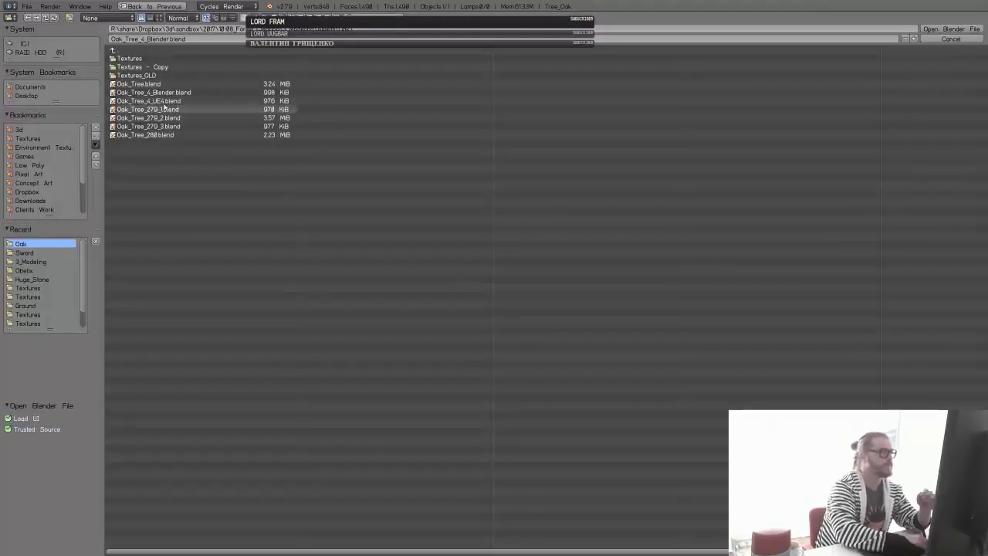
{"action": "left_click", "coordinate": [128, 52]}
{"action": "left_click", "coordinate": [131, 126]}
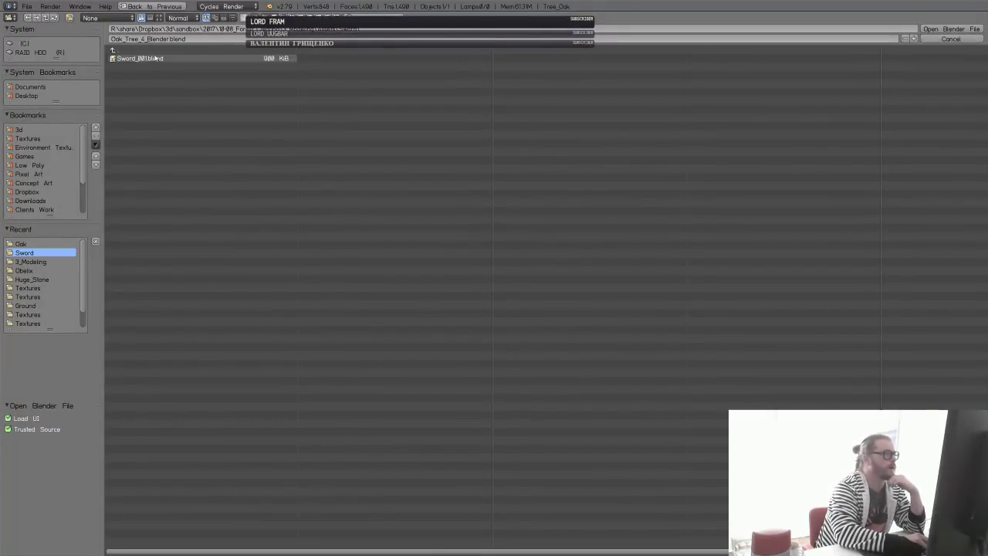
{"action": "left_click", "coordinate": [154, 55]}
{"action": "left_click", "coordinate": [949, 29]}
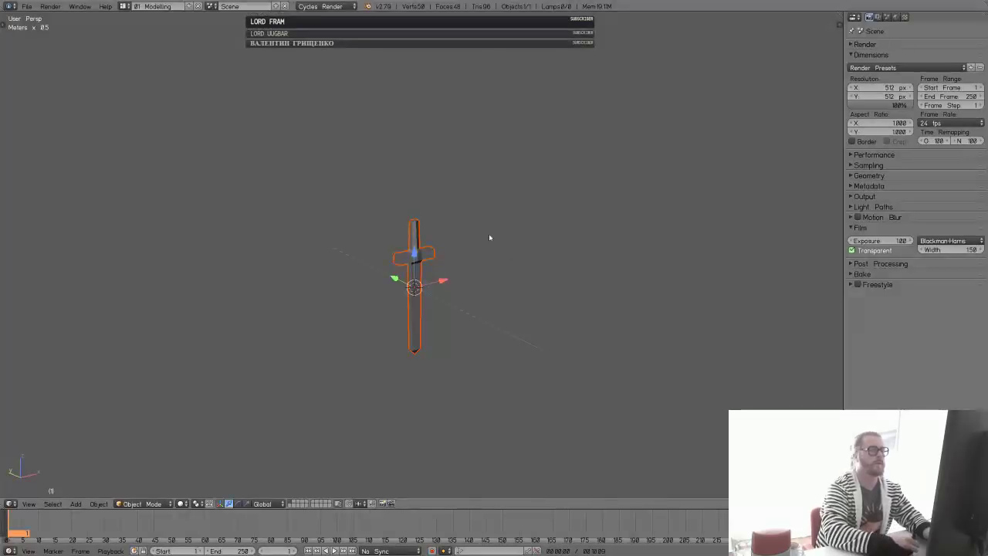
- Delete all vertices of the existing sword mesh in Edit Mode, working from the front view
{"action": "scroll", "coordinate": [514, 218], "scroll_direction": "up", "scroll_amount": 5}
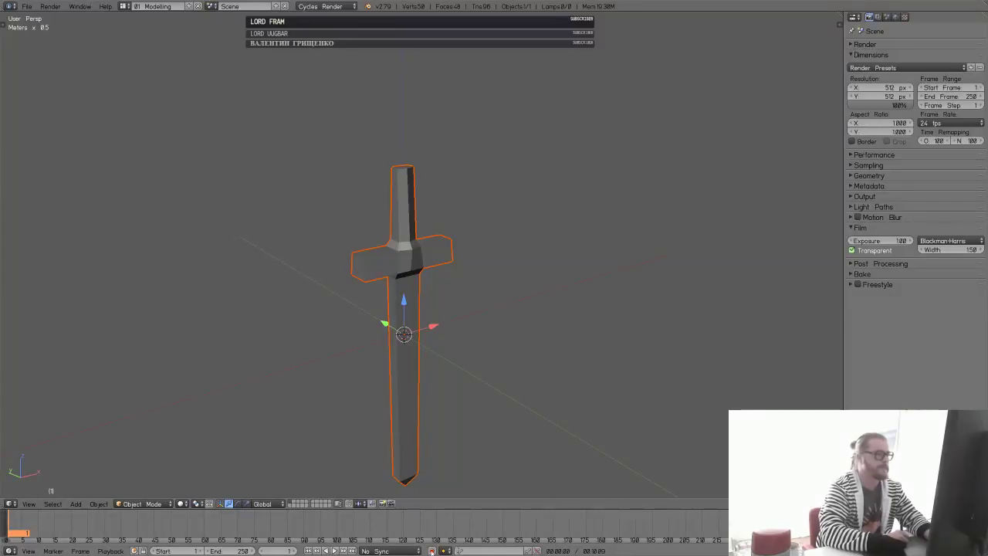
{"action": "key", "text": "KP_1"}
{"action": "scroll", "coordinate": [447, 292], "scroll_direction": "down", "scroll_amount": 3}
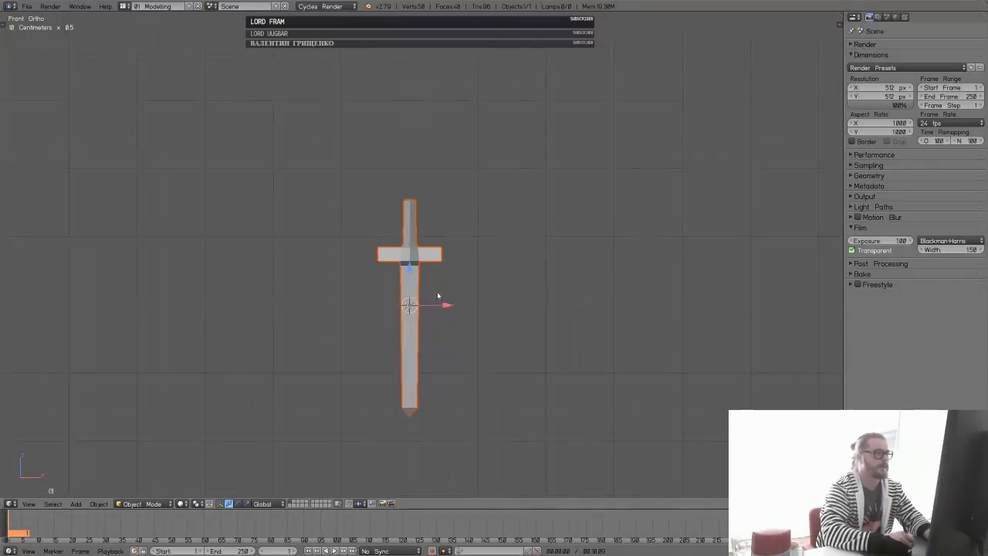
{"action": "middle_click_drag", "start_coordinate": [442, 267], "coordinate": [430, 218], "text": "shift"}
{"action": "key", "text": "Tab"}
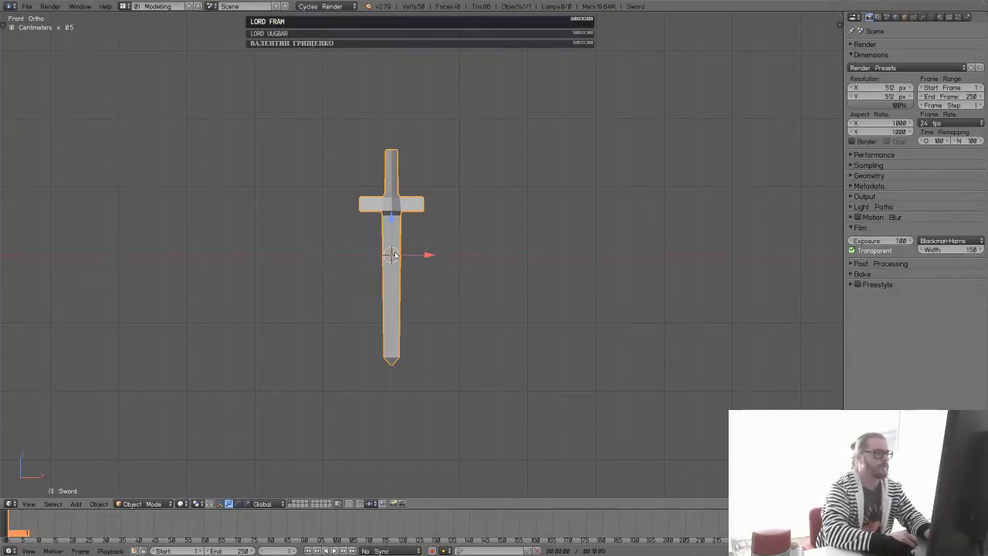
{"action": "key", "text": "a"}
{"action": "key", "text": "a"}
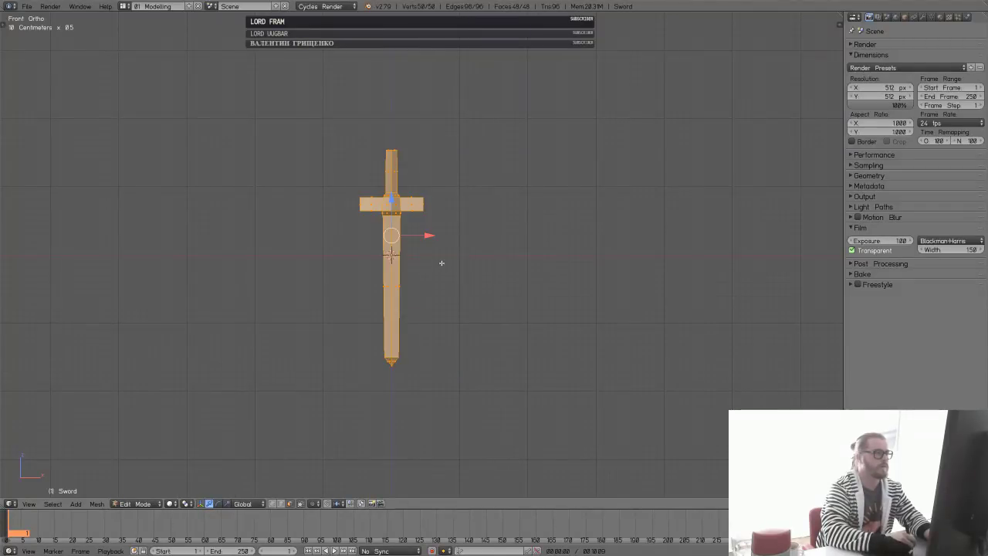
{"action": "key", "text": "shift+a"}
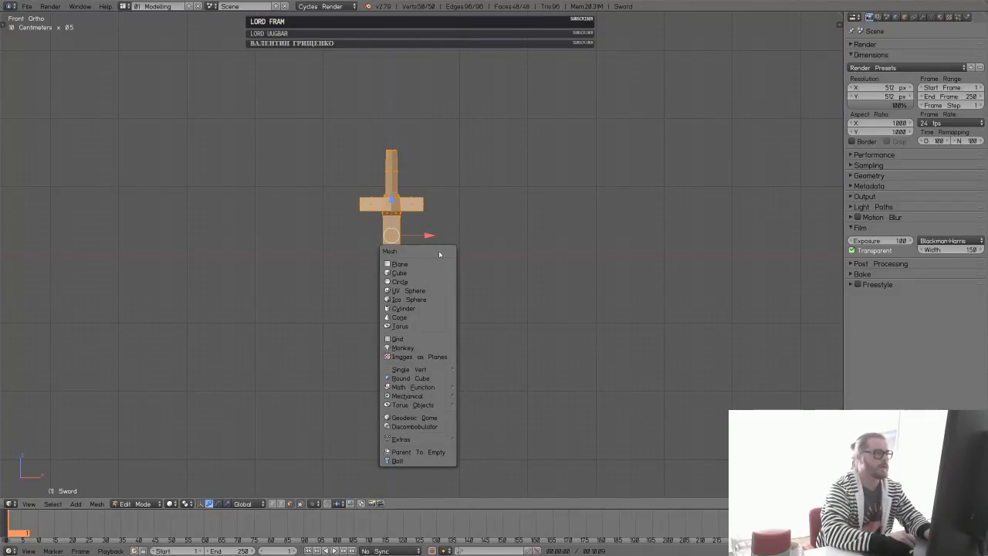
{"action": "key", "text": "x"}
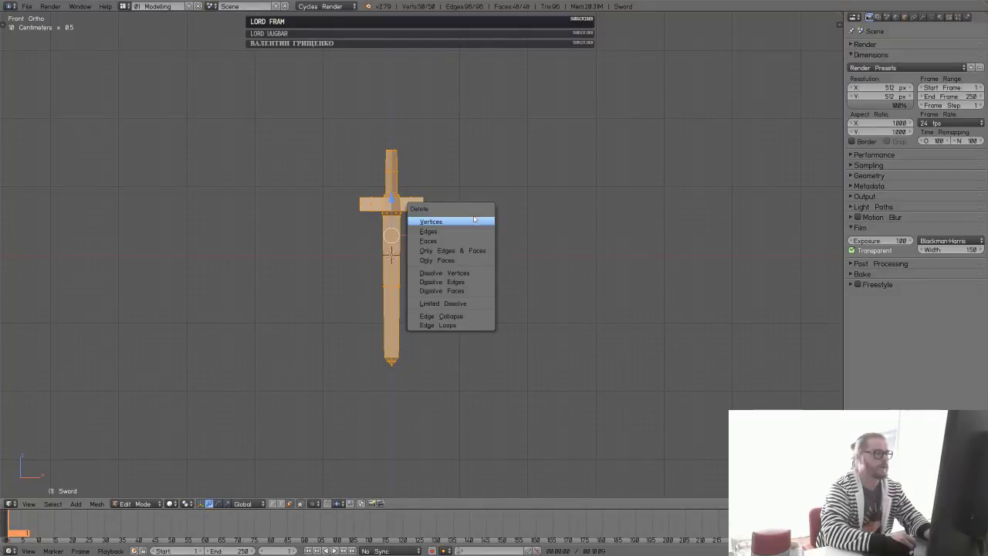
{"action": "left_click", "coordinate": [476, 222]}
- Add a circle to the emptied Sword mesh and set its vertex count to 6
{"action": "key", "text": "shift+a"}
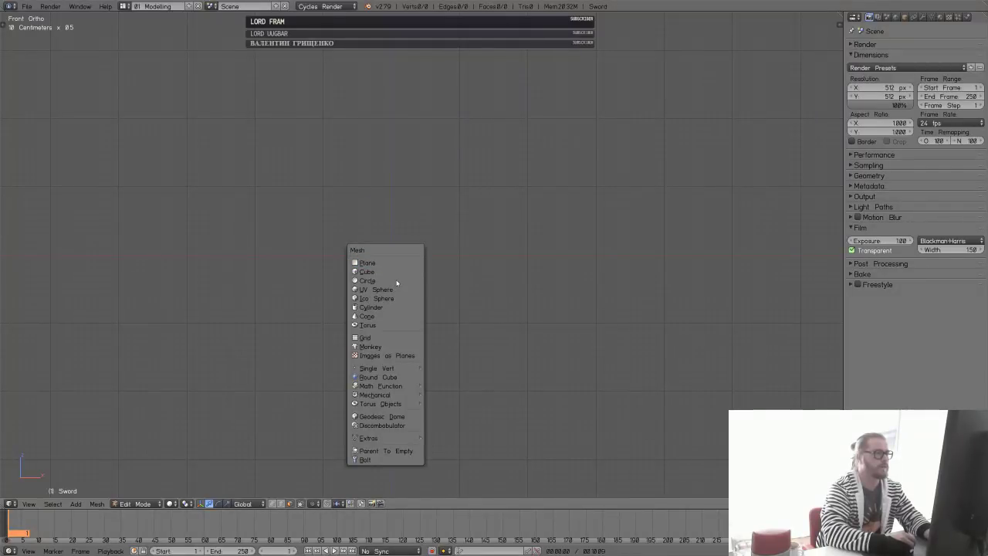
{"action": "left_click", "coordinate": [397, 280]}
{"action": "middle_click_drag", "start_coordinate": [404, 274], "coordinate": [443, 303]}
{"action": "key", "text": "Tab"}
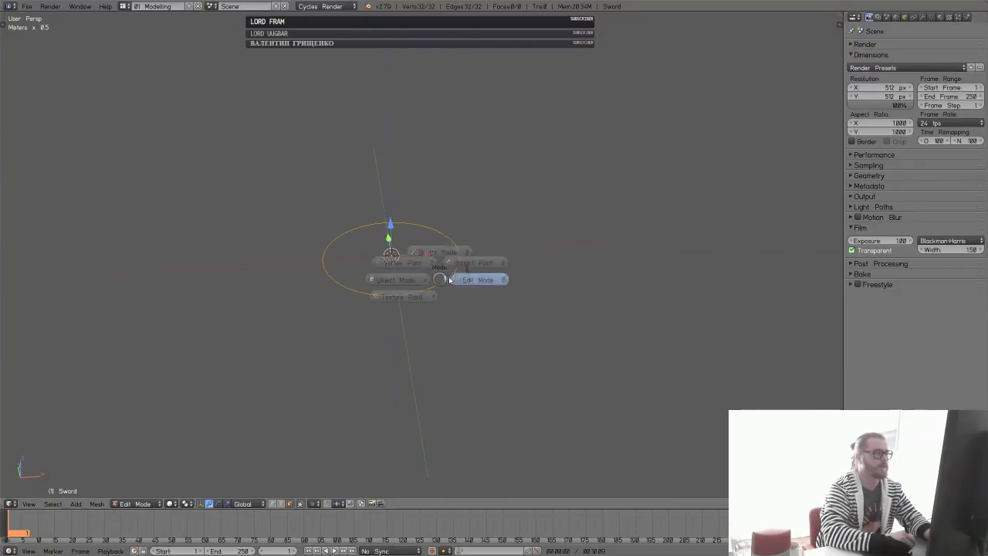
{"action": "key", "text": "Escape"}
{"action": "key", "text": "F6"}
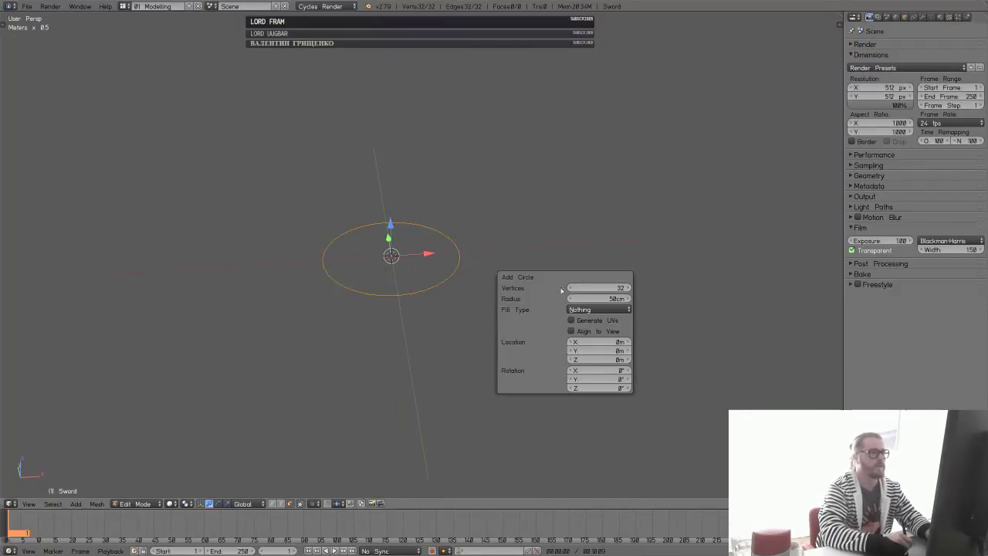
{"action": "left_click_drag", "start_coordinate": [608, 288], "coordinate": [572, 289]}
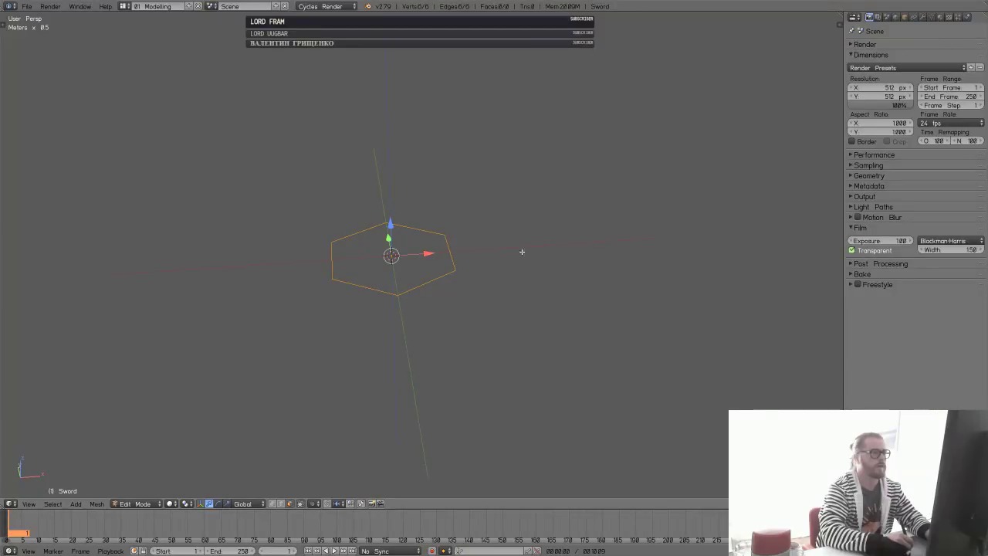
- Select two opposite edges of the hexagon to examine the profile's sides from several angles, and clear the selection
{"action": "middle_click_drag", "start_coordinate": [521, 252], "coordinate": [491, 262]}
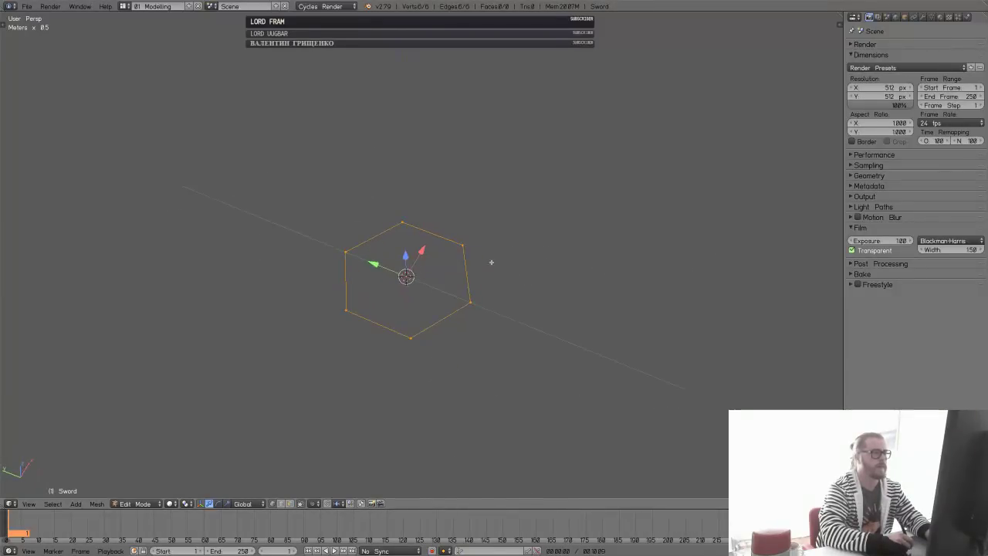
{"action": "key", "text": "a"}
{"action": "right_click", "coordinate": [421, 238]}
{"action": "right_click", "coordinate": [368, 337], "text": "shift"}
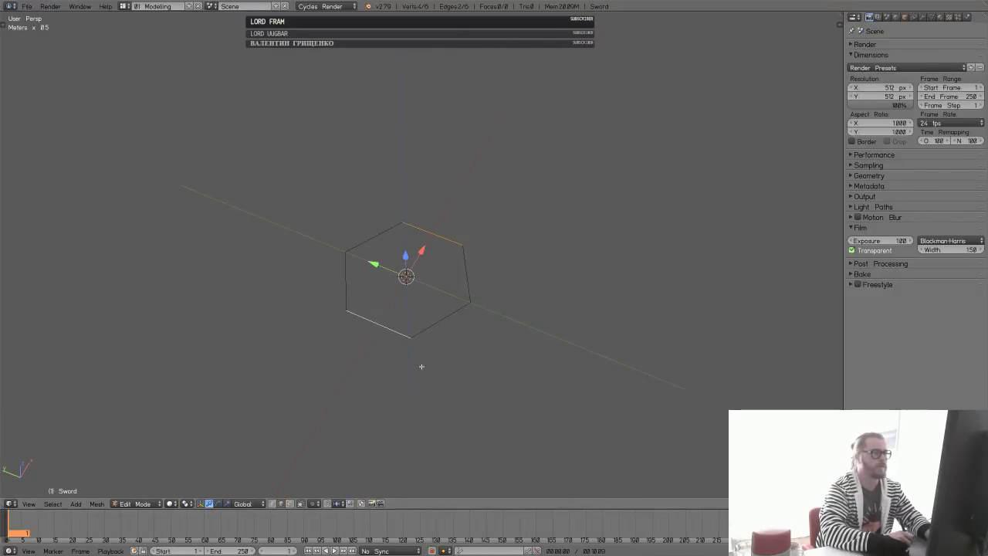
{"action": "middle_click_drag", "start_coordinate": [419, 363], "coordinate": [485, 302]}
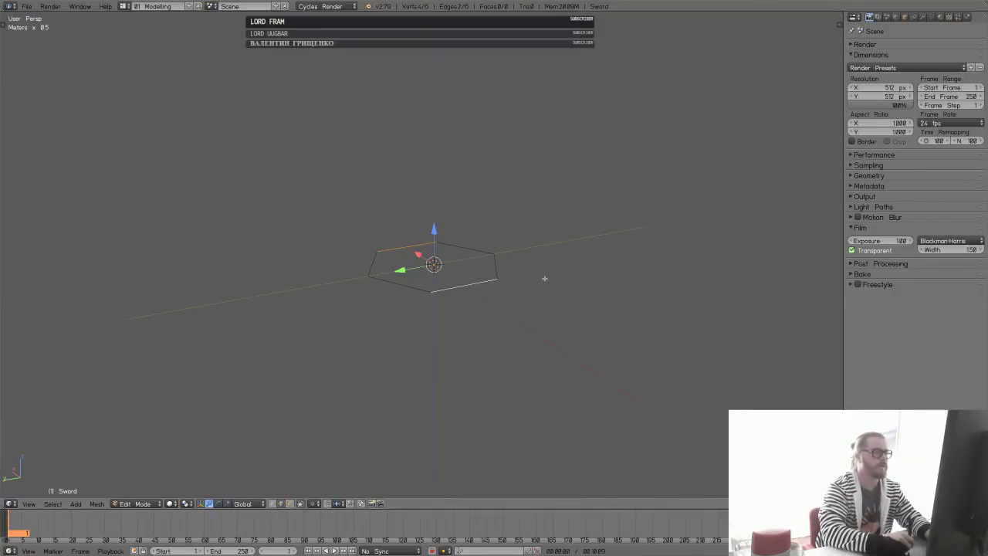
{"action": "mouse_move", "coordinate": [544, 278]}
{"action": "middle_mouse_down"}
{"action": "mouse_move", "coordinate": [469, 297]}
{"action": "mouse_move", "coordinate": [470, 311]}
{"action": "mouse_move", "coordinate": [487, 326]}
{"action": "mouse_move", "coordinate": [547, 289]}
{"action": "middle_mouse_up"}
{"action": "key", "text": "a"}
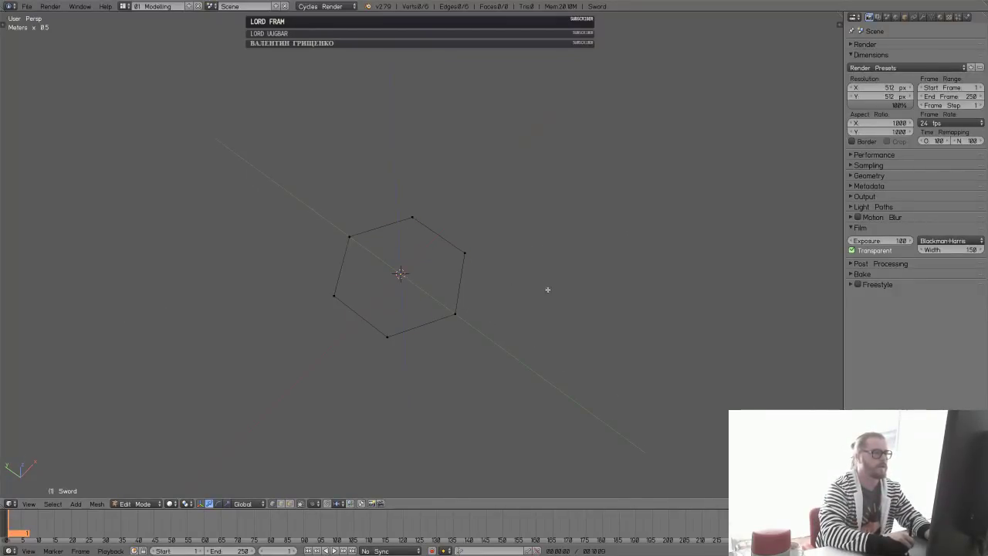
- Scale the whole hexagon down to about a third of its size
{"action": "key", "text": "a"}
{"action": "key", "text": "s"}
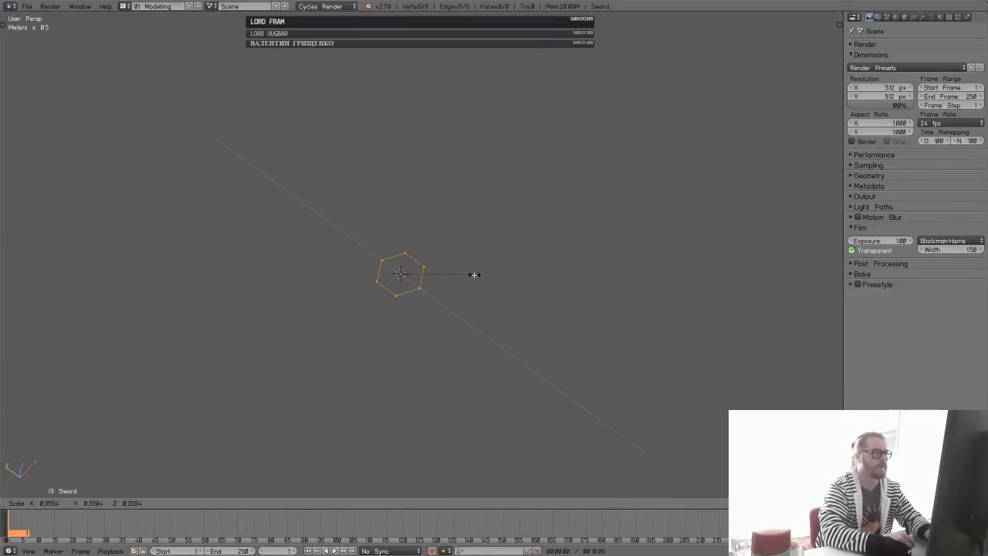
{"action": "left_click", "coordinate": [474, 274]}
- Extrude the hexagon about 1 m upward along Z to form the grip, and clear the selection
{"action": "key", "text": "KP_1"}
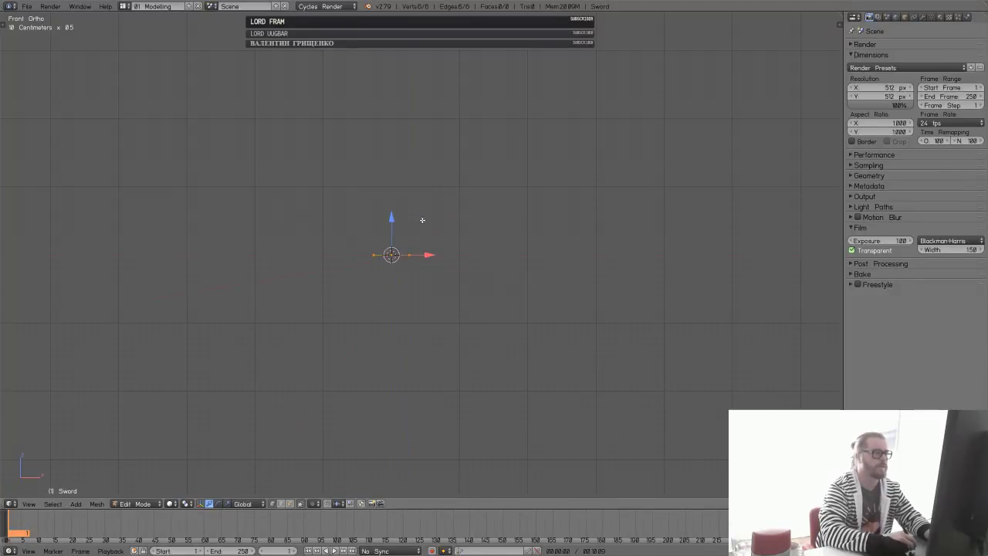
{"action": "key", "text": "e"}
{"action": "key", "text": "z"}
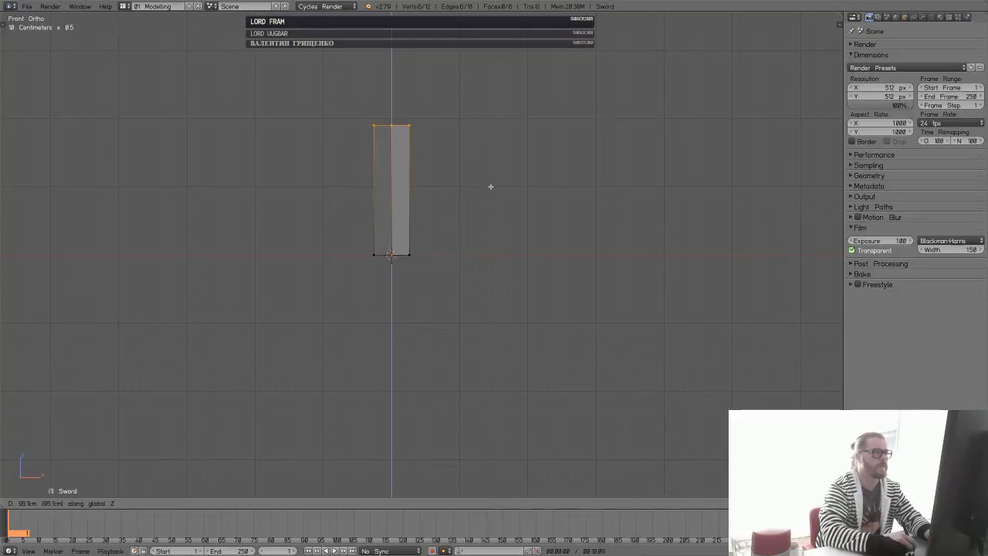
{"action": "left_click", "coordinate": [489, 179]}
{"action": "middle_click_drag", "start_coordinate": [517, 156], "coordinate": [497, 216]}
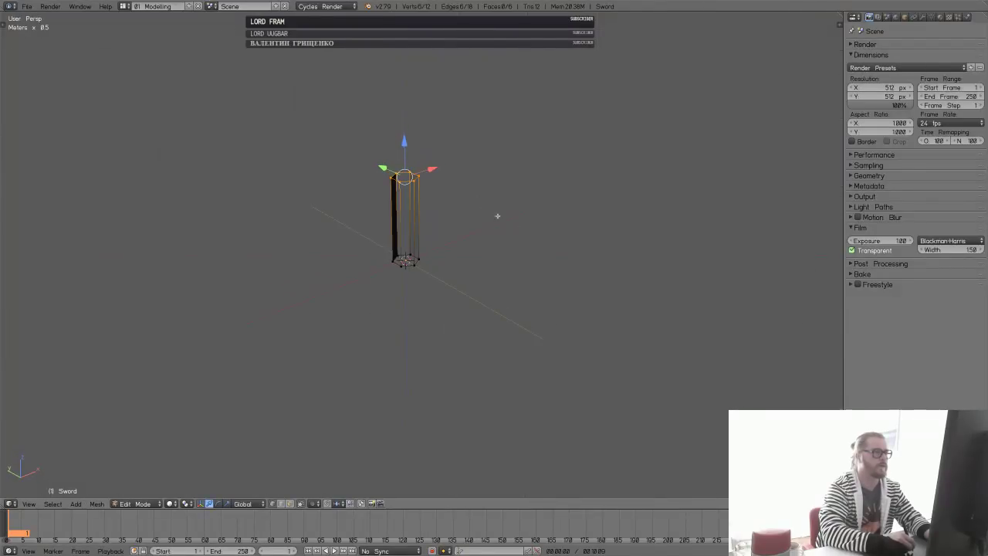
{"action": "key", "text": "a"}
{"action": "key", "text": "a"}
{"action": "key", "text": "a"}
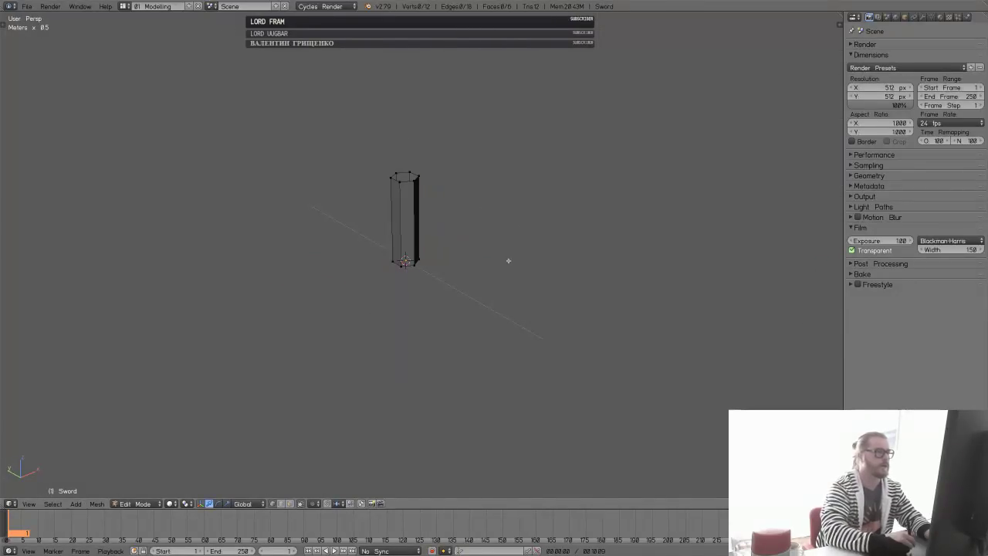
- From the front view, extrude the grip's top ring another 32 cm or so upward along Z
{"action": "key", "text": "KP_1"}
{"action": "key", "text": "KP_5"}
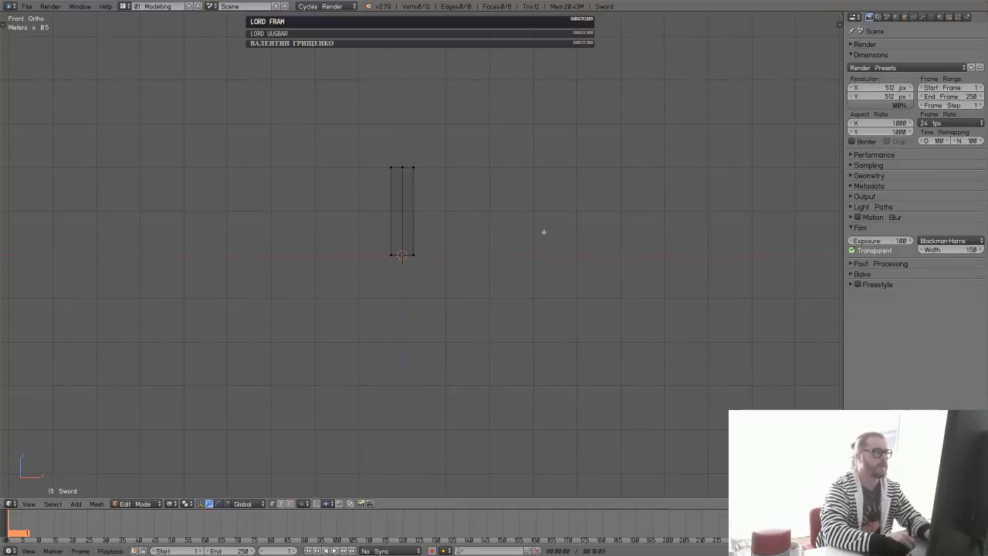
{"action": "middle_click_drag", "start_coordinate": [443, 183], "coordinate": [474, 291], "text": "shift"}
{"action": "middle_click_drag", "start_coordinate": [397, 265], "coordinate": [448, 251], "text": "ctrl"}
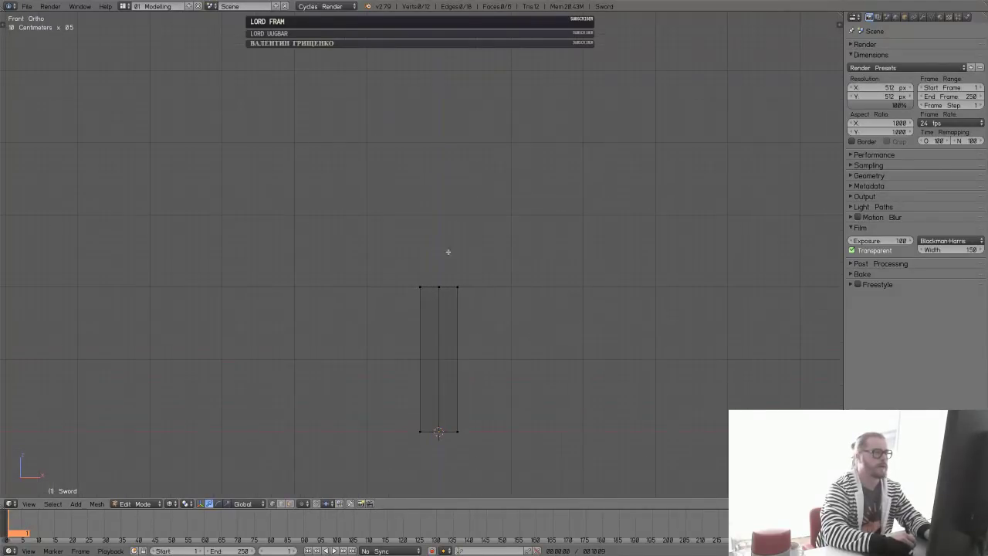
{"action": "key", "text": "b"}
{"action": "left_click_drag", "start_coordinate": [381, 243], "coordinate": [502, 297]}
{"action": "key", "text": "e"}
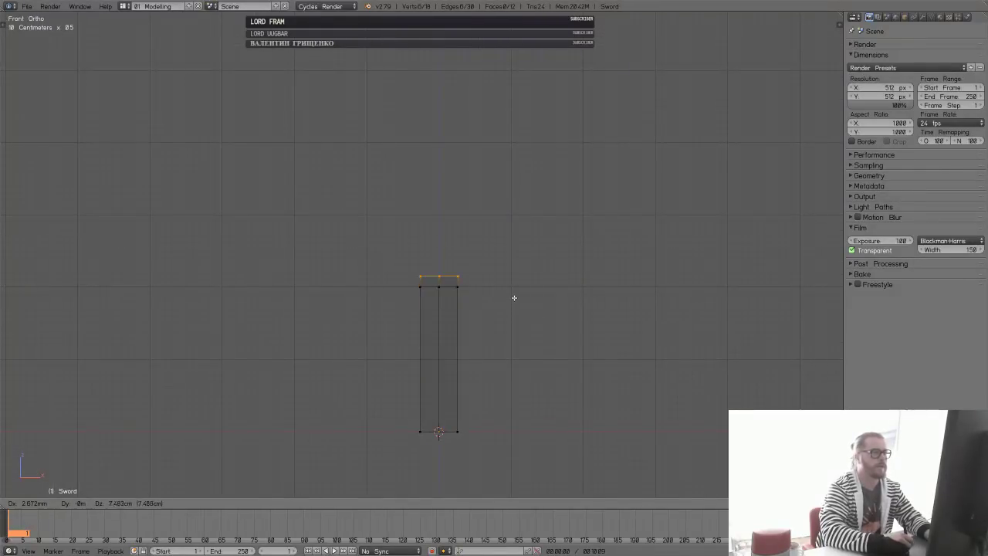
{"action": "key", "text": "x"}
{"action": "key", "text": "z"}
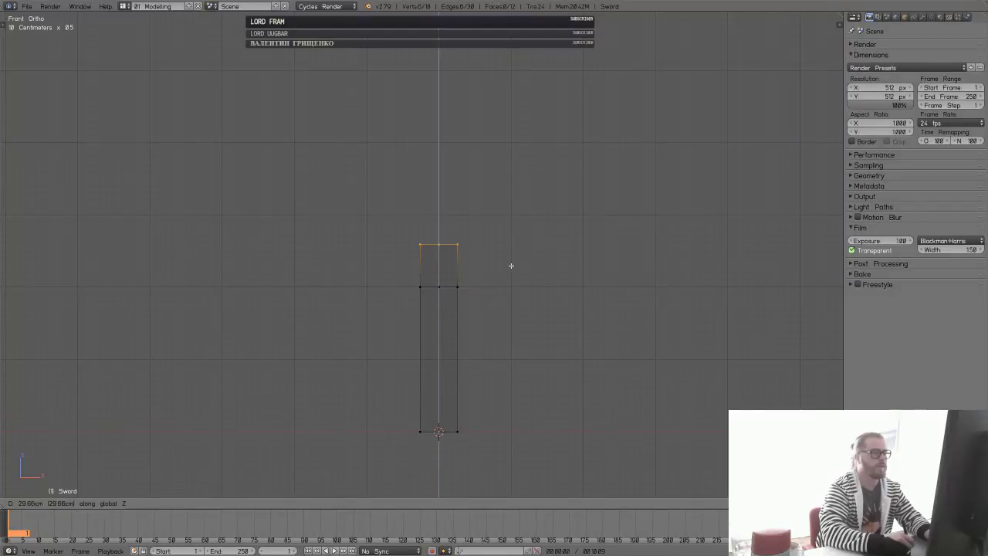
{"action": "left_click", "coordinate": [509, 261]}
{"action": "key", "text": "a"}
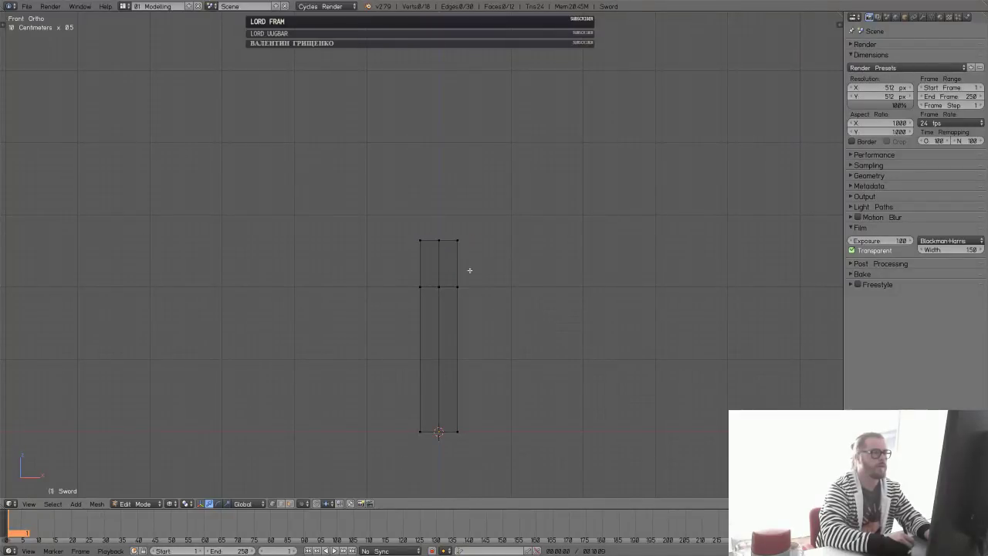
- Add an edge loop around the grip and slide it up close to the upper section
{"action": "key", "text": "ctrl+r"}
{"action": "left_click", "coordinate": [453, 338]}
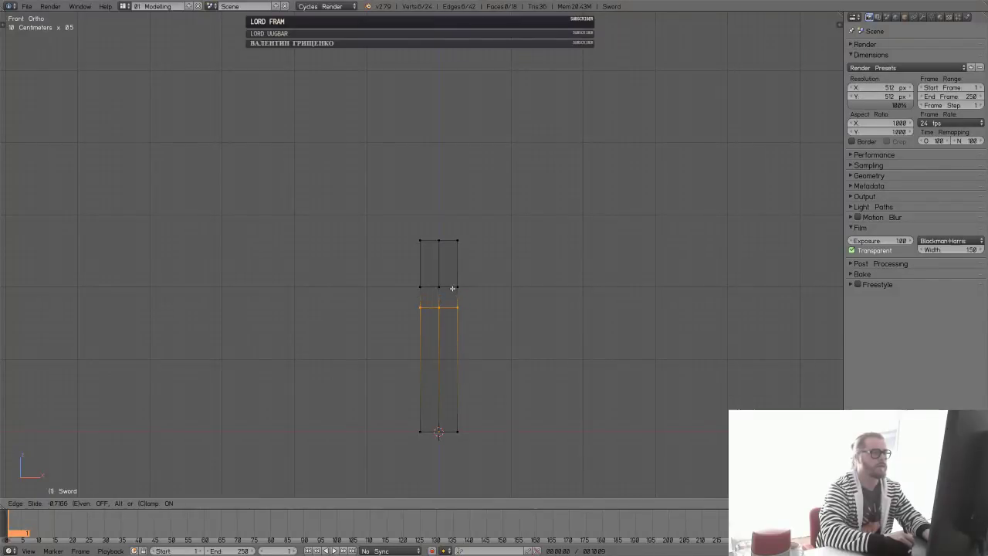
{"action": "left_click", "coordinate": [452, 305]}
{"action": "key", "text": "a"}
- Enlarge the upper section to about 1.4 times its size and reduce its height along Z
{"action": "key", "text": "b"}
{"action": "left_click_drag", "start_coordinate": [377, 203], "coordinate": [475, 296]}
{"action": "key", "text": "s"}
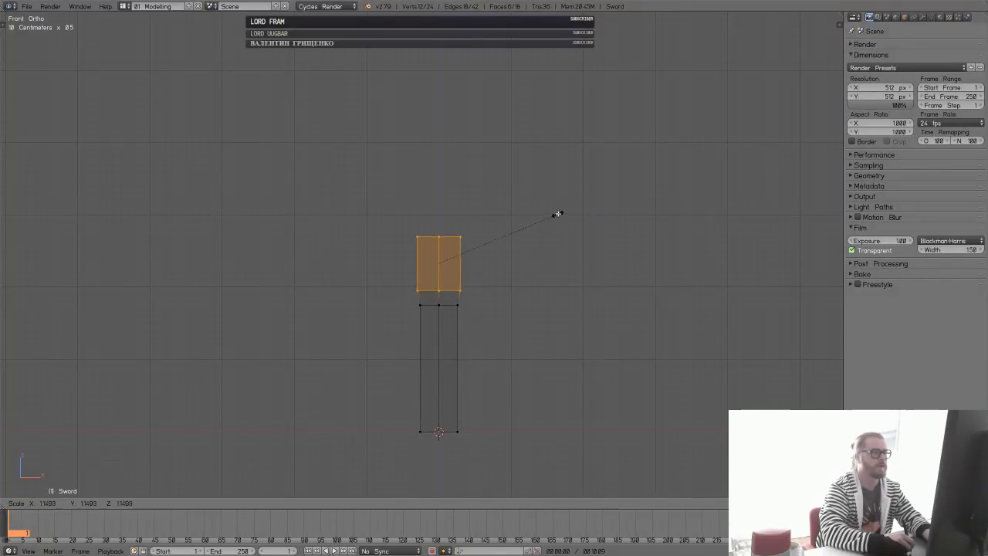
{"action": "key", "text": "Escape"}
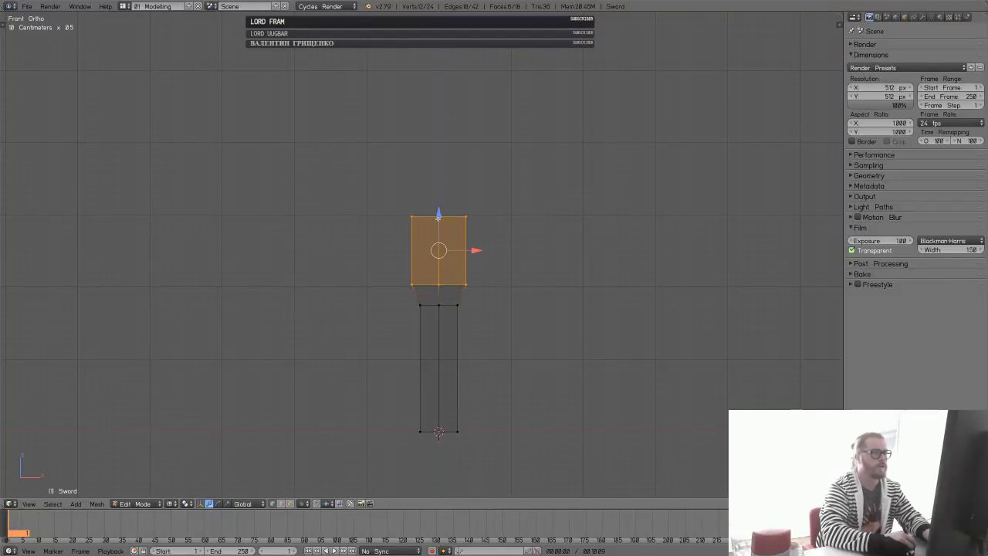
{"action": "key", "text": "s"}
{"action": "key", "text": "z"}
{"action": "left_click", "coordinate": [531, 172]}
{"action": "key", "text": "a"}
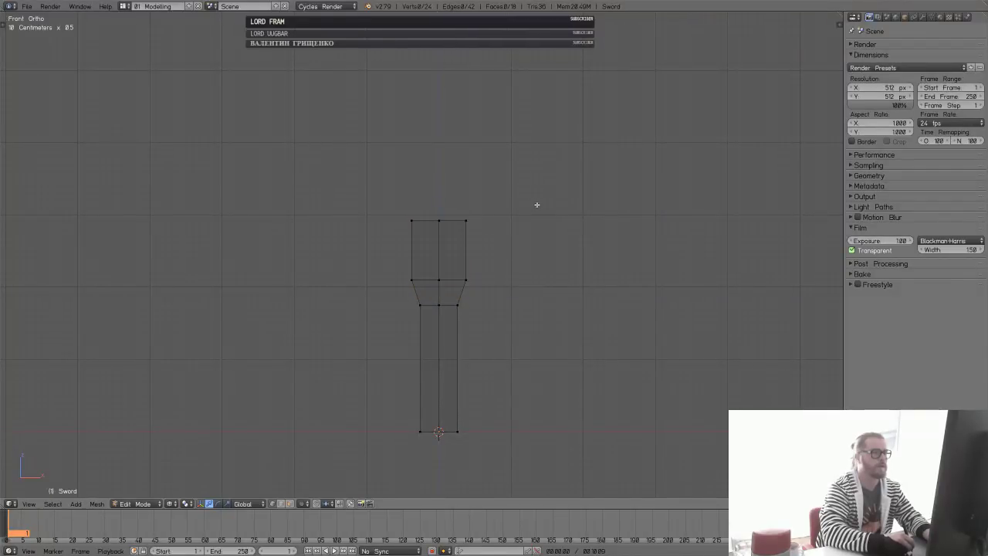
- Select the two opposite X-facing side faces of the upper section and scale them along Y
{"action": "middle_click_drag", "start_coordinate": [535, 205], "coordinate": [505, 205]}
{"action": "right_click", "coordinate": [463, 263]}
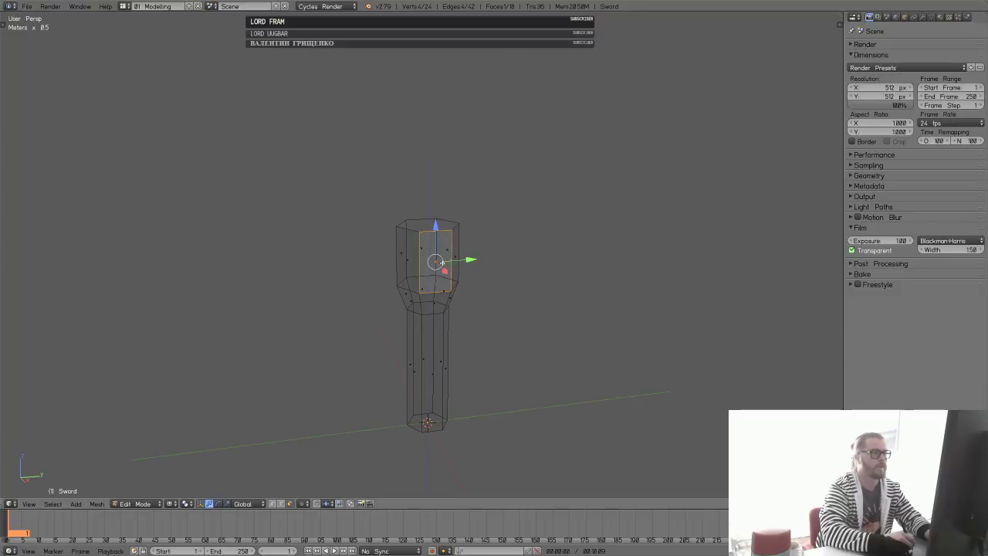
{"action": "mouse_move", "coordinate": [463, 262]}
{"action": "middle_mouse_down"}
{"action": "mouse_move", "coordinate": [424, 249]}
{"action": "mouse_move", "coordinate": [463, 262]}
{"action": "middle_mouse_up"}
{"action": "key", "text": "z"}
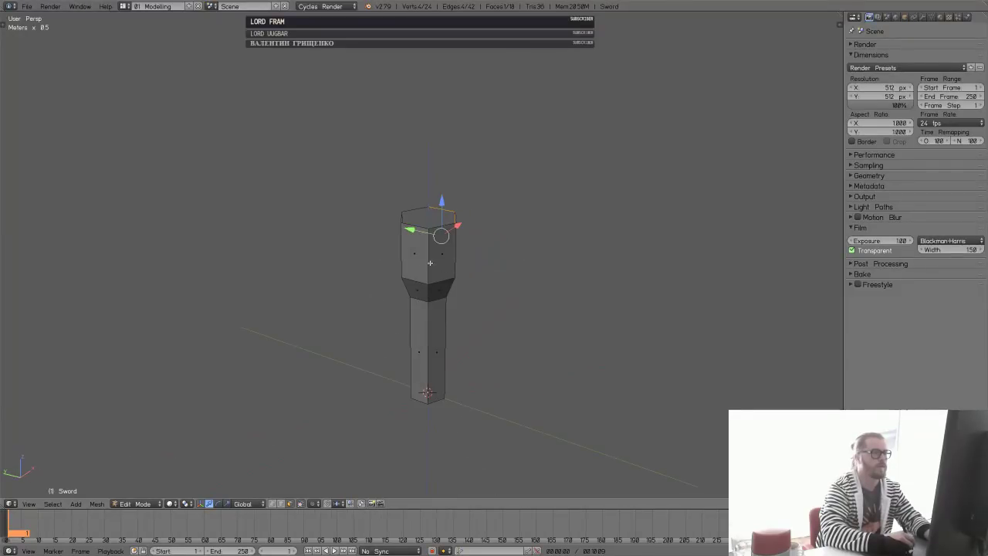
{"action": "right_click", "coordinate": [424, 263], "text": "shift"}
{"action": "scroll", "coordinate": [513, 230], "scroll_direction": "up", "scroll_amount": 2}
{"action": "key", "text": "ctrl+Up"}
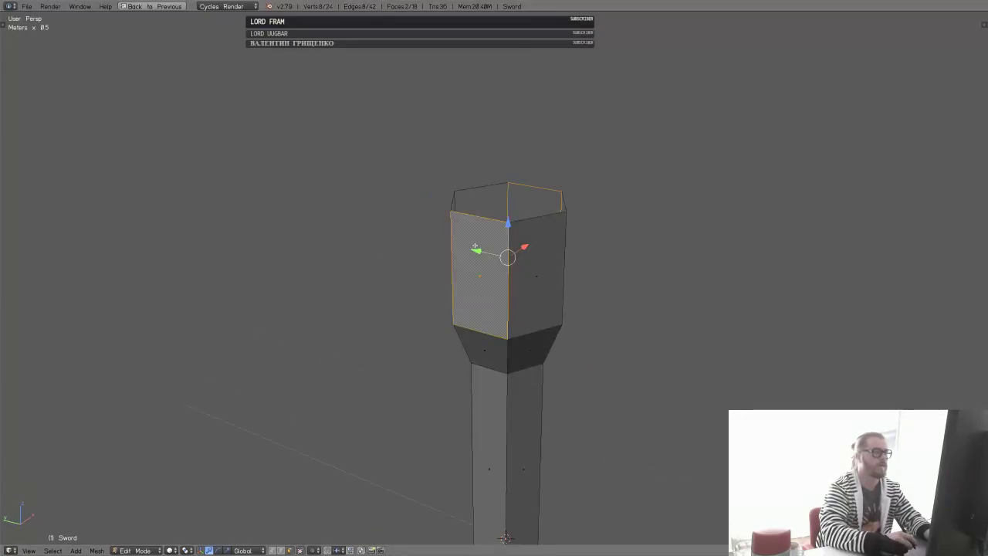
{"action": "scroll", "coordinate": [537, 292], "scroll_direction": "down", "scroll_amount": 3}
{"action": "middle_click_drag", "start_coordinate": [537, 291], "coordinate": [491, 292]}
{"action": "key", "text": "s"}
{"action": "key", "text": "y"}
{"action": "left_click", "coordinate": [609, 241]}
- Scale the two opposite side faces along Z and move them slightly down
{"action": "key", "text": "s"}
{"action": "key", "text": "z"}
{"action": "left_click", "coordinate": [562, 240]}
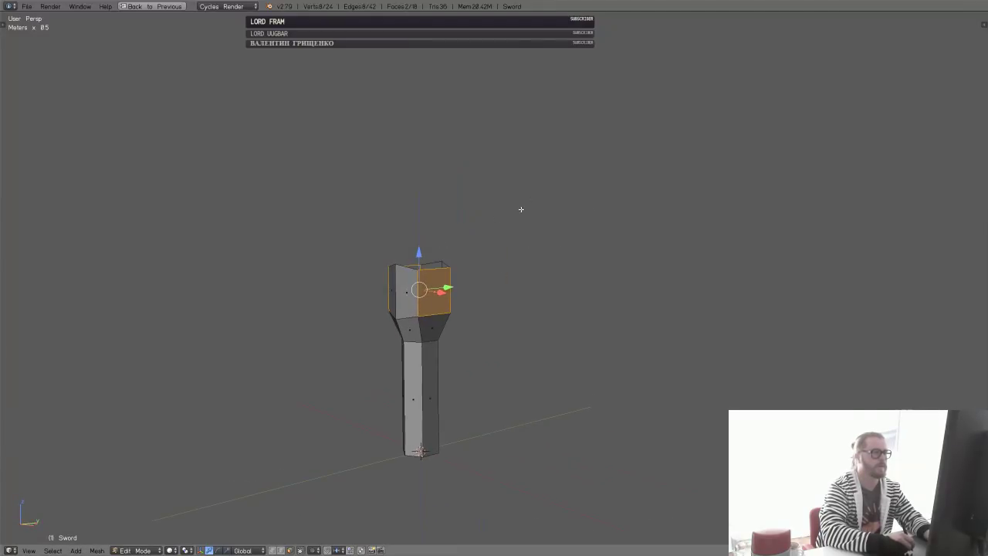
{"action": "key", "text": "s"}
{"action": "key", "text": "z"}
{"action": "left_click", "coordinate": [531, 199]}
{"action": "left_click_drag", "start_coordinate": [418, 249], "coordinate": [419, 255]}
{"action": "middle_click_drag", "start_coordinate": [419, 255], "coordinate": [482, 281]}
{"action": "middle_click_drag", "start_coordinate": [469, 316], "coordinate": [529, 278], "text": "shift"}
- Extrude the two opposite side faces outward as individual faces to form the crossguard arms
{"action": "key", "text": "e"}
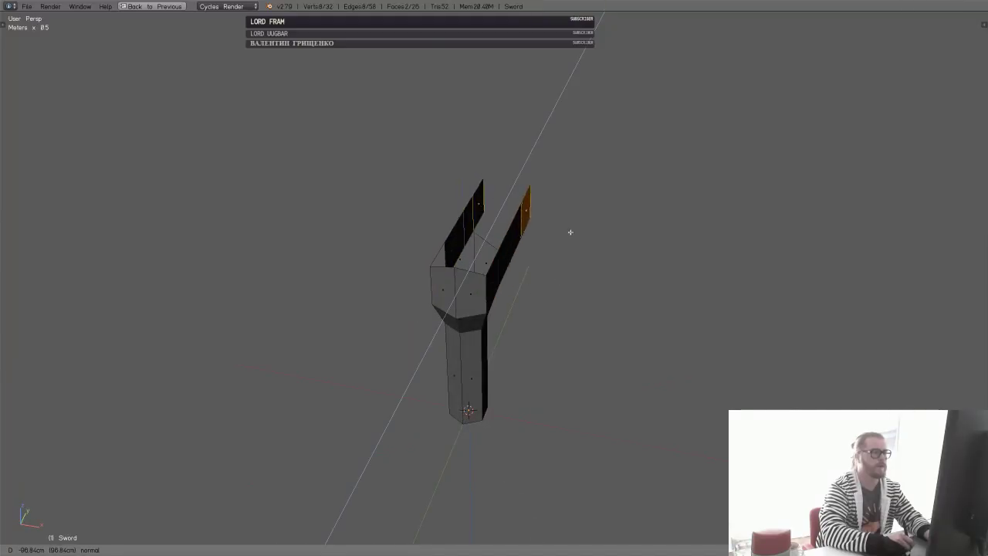
{"action": "key", "text": "Escape"}
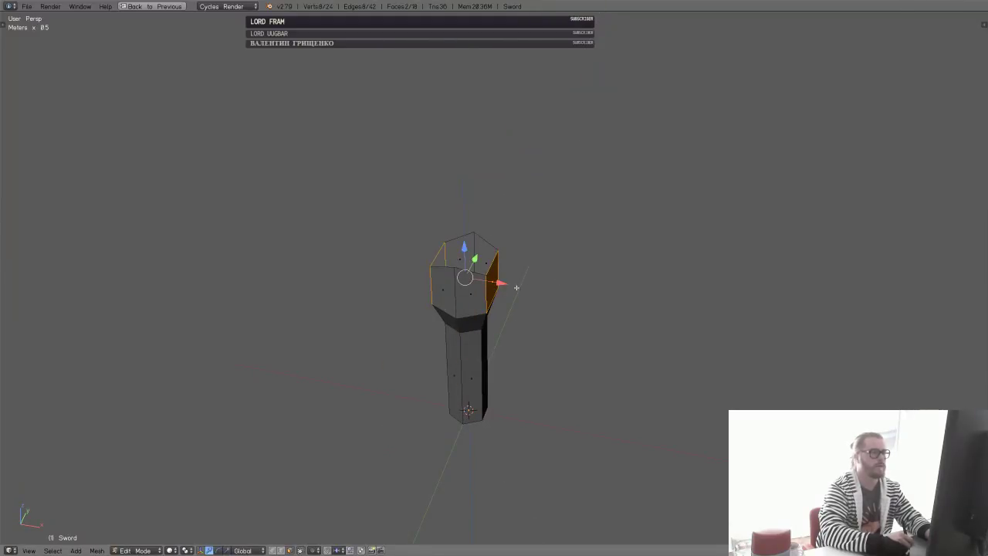
{"action": "middle_click_drag", "start_coordinate": [517, 287], "coordinate": [519, 284]}
{"action": "key", "text": "alt+e"}
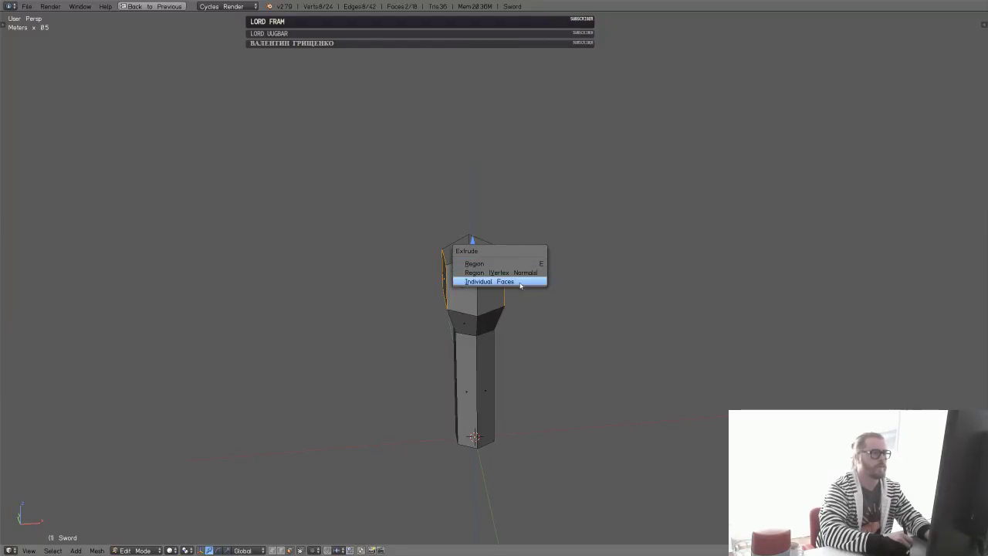
{"action": "left_click", "coordinate": [521, 281]}
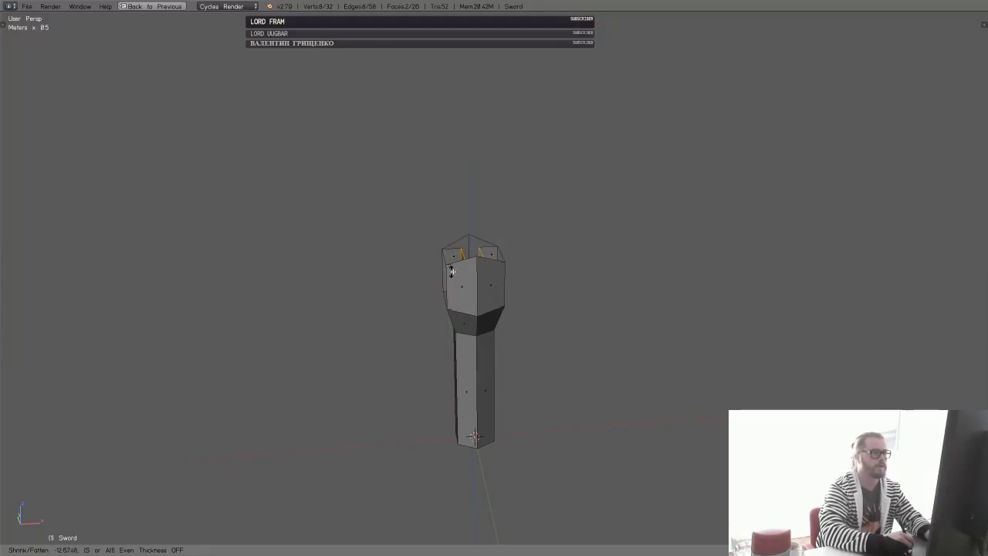
{"action": "left_click", "coordinate": [474, 335]}
- Set the pivot to Individual Origins and scale both end faces of the crossguard arms down
{"action": "middle_click_drag", "start_coordinate": [458, 318], "coordinate": [439, 306]}
{"action": "right_click", "coordinate": [436, 315]}
{"action": "right_click", "coordinate": [577, 305], "text": "shift"}
{"action": "middle_click_drag", "start_coordinate": [577, 306], "coordinate": [609, 254]}
{"action": "key", "text": "shift+s"}
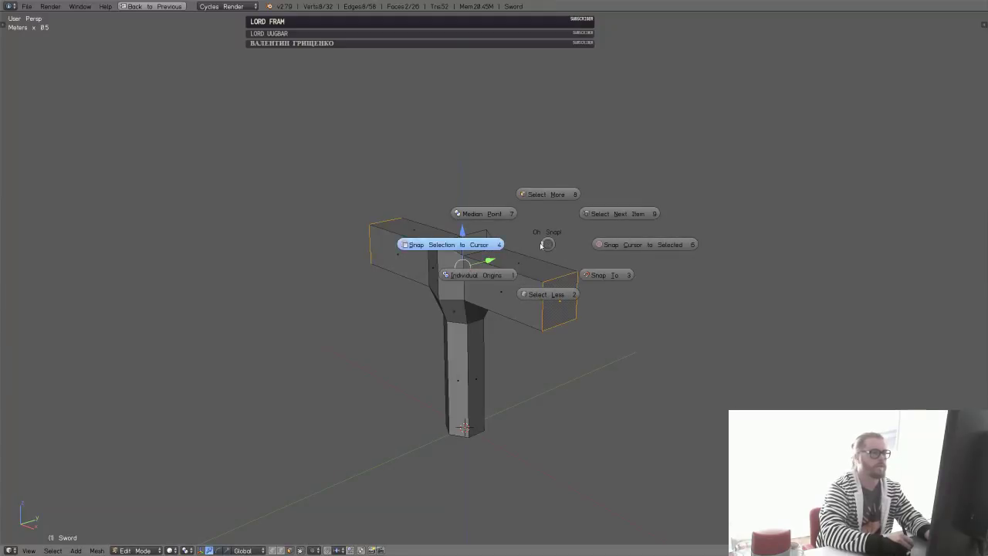
{"action": "left_click", "coordinate": [486, 275]}
{"action": "key", "text": "s"}
{"action": "left_click", "coordinate": [587, 249]}
- Move both crossguard end faces up about 14 cm so the arms slant upward
{"action": "middle_click_drag", "start_coordinate": [501, 270], "coordinate": [575, 258]}
{"action": "left_click_drag", "start_coordinate": [470, 236], "coordinate": [474, 212]}
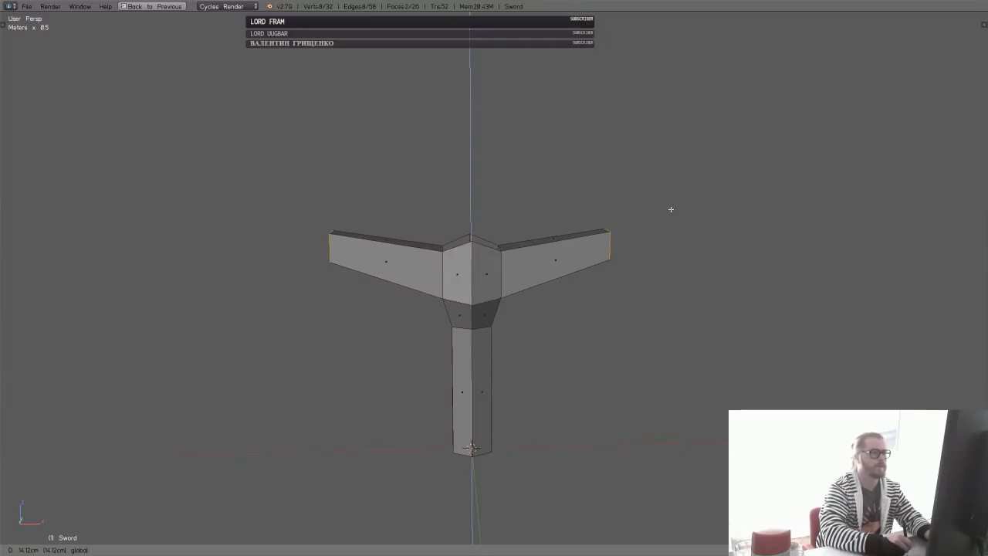
{"action": "left_click_drag", "start_coordinate": [671, 209], "coordinate": [555, 268]}
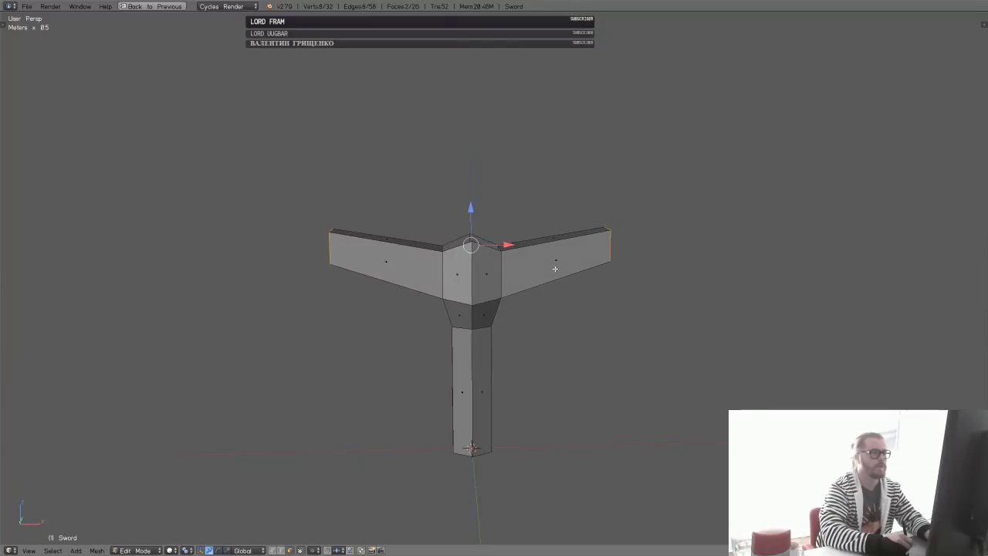
{"action": "middle_click_drag", "start_coordinate": [532, 239], "coordinate": [528, 273]}
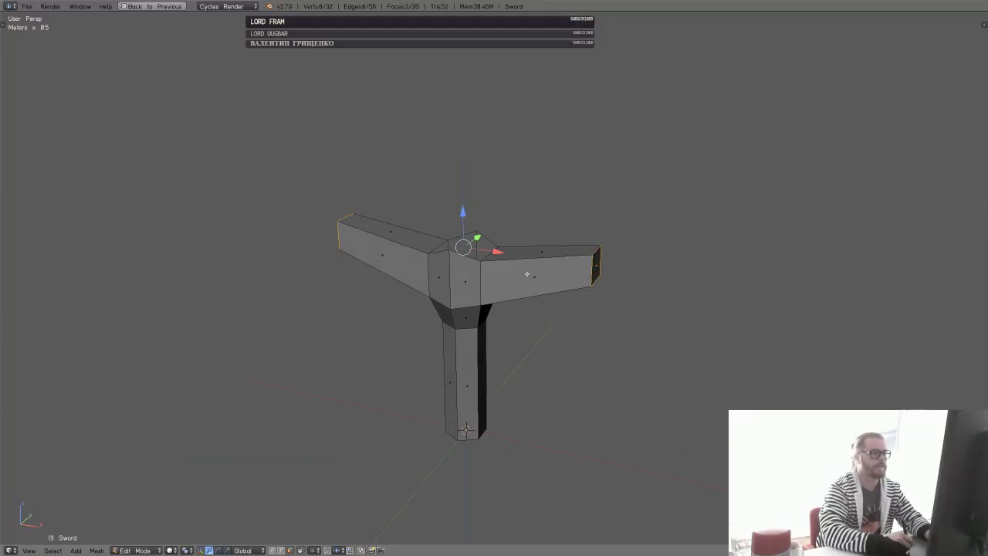
- Set the pivot to Median Point and shorten the crossguard by scaling its end faces to about 0.92 along X
{"action": "key", "text": "shift+s"}
{"action": "left_click", "coordinate": [463, 243]}
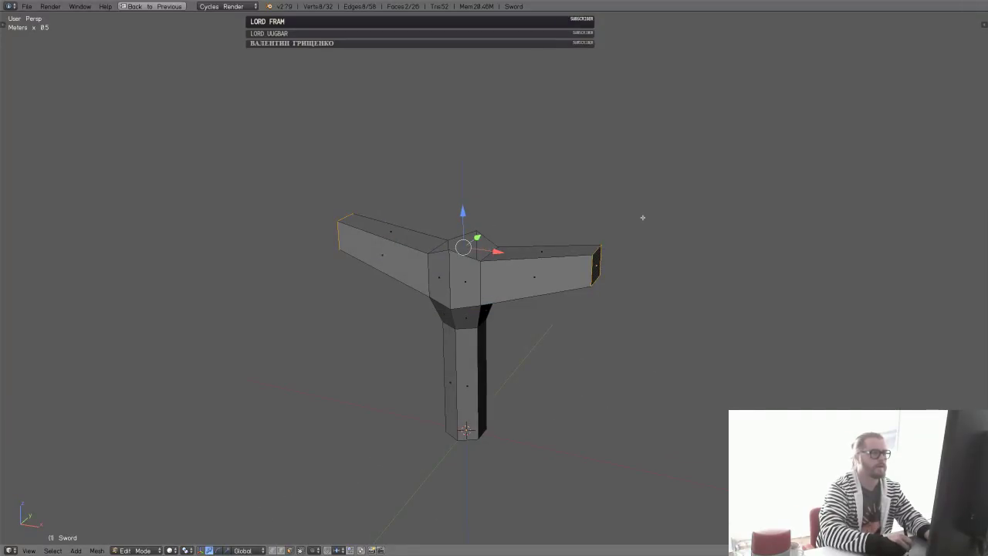
{"action": "key", "text": "s"}
{"action": "key", "text": "Escape"}
{"action": "key", "text": "s"}
{"action": "key", "text": "x"}
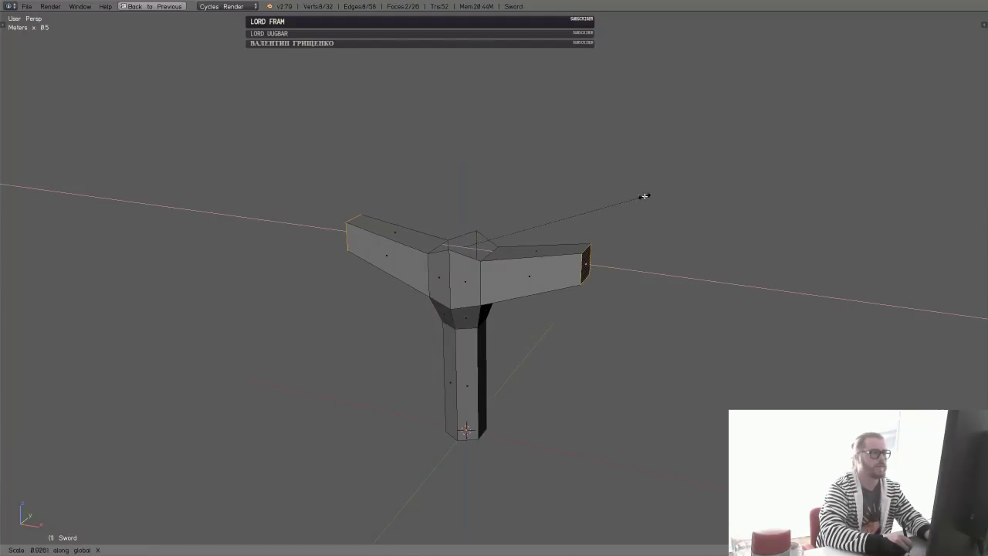
{"action": "left_click", "coordinate": [639, 198]}
{"action": "middle_click_drag", "start_coordinate": [525, 228], "coordinate": [484, 293]}
- Add a centred edge loop across each of the two crossguard arms
{"action": "key", "text": "a"}
{"action": "key", "text": "ctrl+r"}
{"action": "left_click", "coordinate": [417, 279]}
{"action": "right_click", "coordinate": [420, 283]}
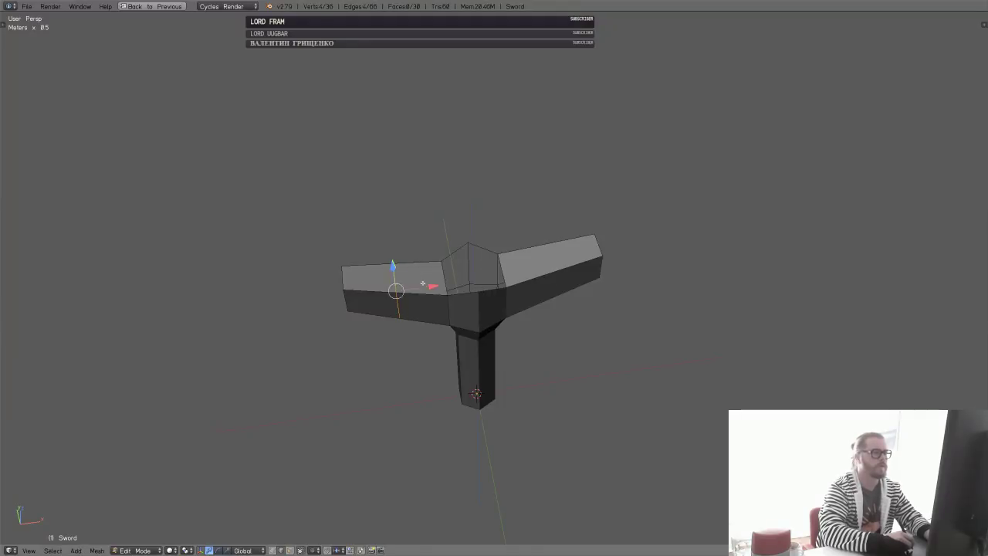
{"action": "key", "text": "ctrl+r"}
{"action": "left_click", "coordinate": [550, 270]}
{"action": "right_click", "coordinate": [549, 270]}
{"action": "key", "text": "a"}
{"action": "middle_click_drag", "start_coordinate": [550, 270], "coordinate": [535, 248]}
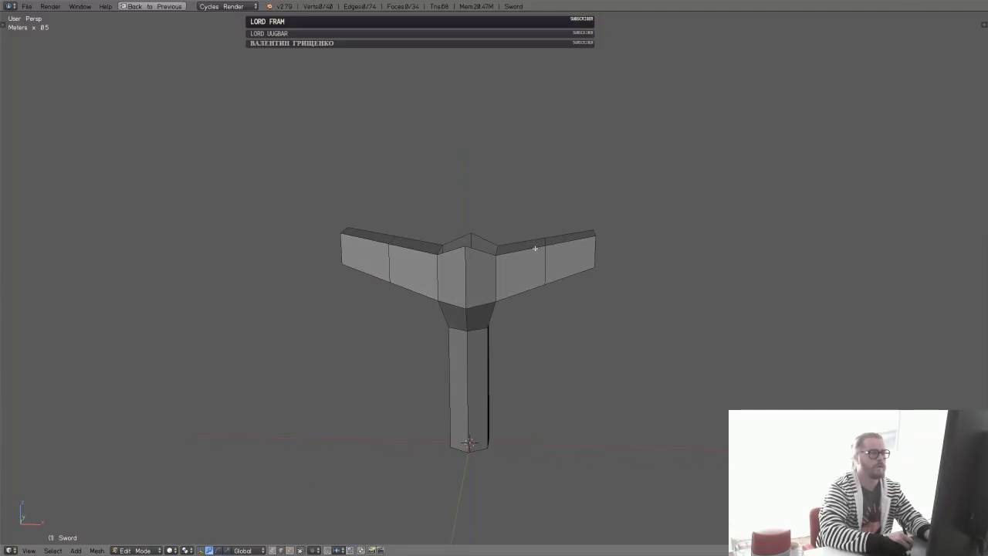
- In the front wireframe view, delete all vertices on the sword's negative X side, keeping the centre line
{"action": "scroll", "coordinate": [489, 342], "scroll_direction": "down", "scroll_amount": 2}
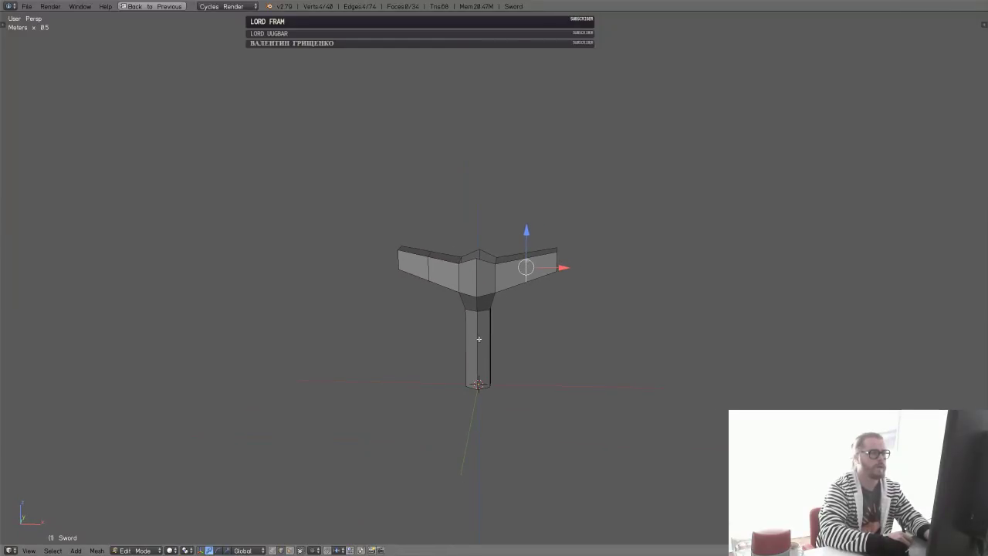
{"action": "key", "text": "KP_1"}
{"action": "key", "text": "KP_5"}
{"action": "key", "text": "z"}
{"action": "key", "text": "b"}
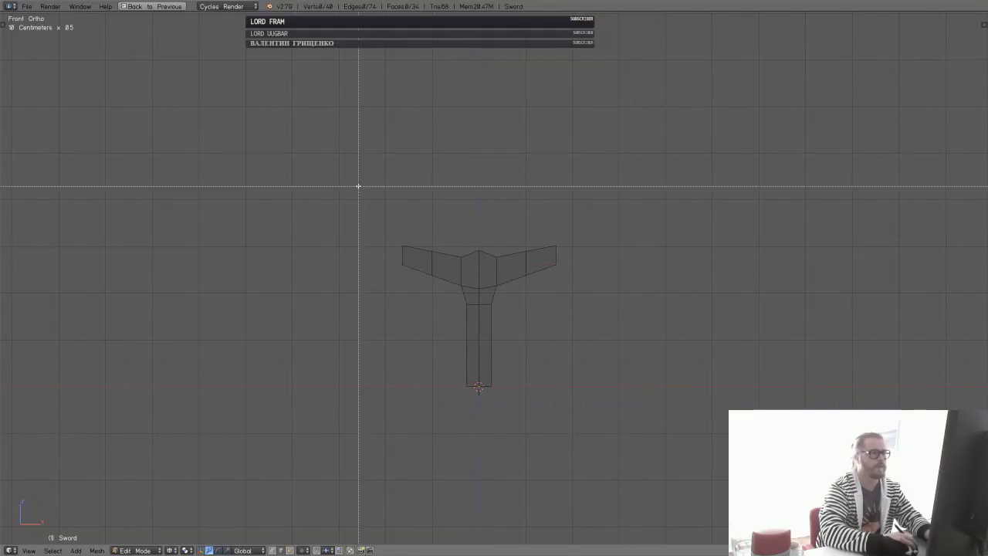
{"action": "left_click_drag", "start_coordinate": [357, 185], "coordinate": [472, 433]}
{"action": "key", "text": "x"}
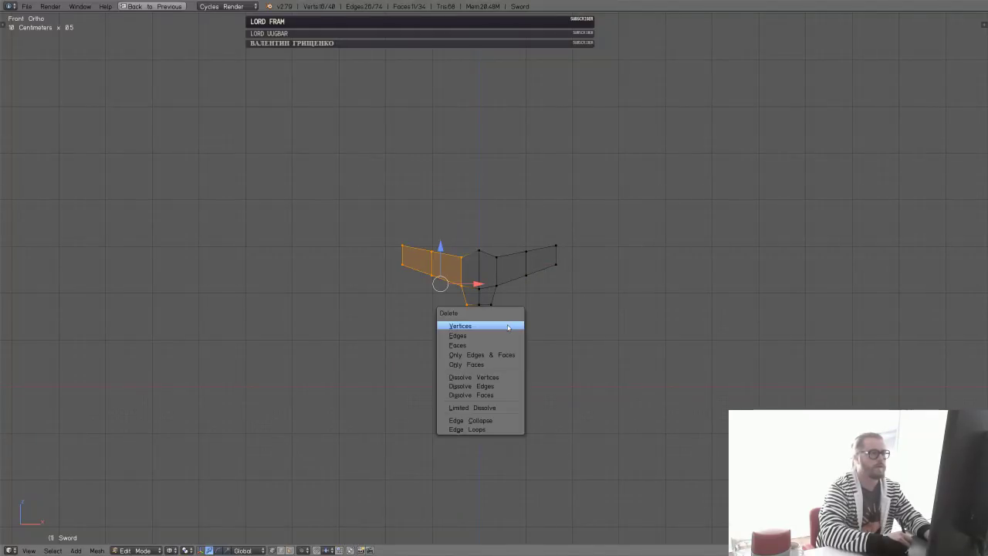
{"action": "left_click", "coordinate": [477, 324]}
- Return to Object Mode and add a Mirror modifier to the sword
{"action": "key", "text": "Tab"}
{"action": "key", "text": "ctrl+Up"}
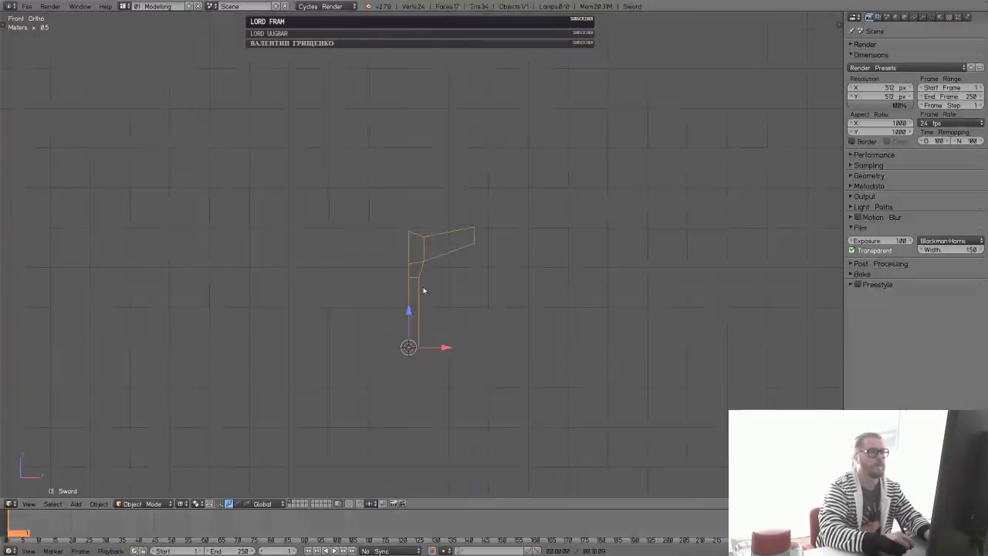
{"action": "left_click", "coordinate": [923, 17]}
{"action": "left_click", "coordinate": [893, 47]}
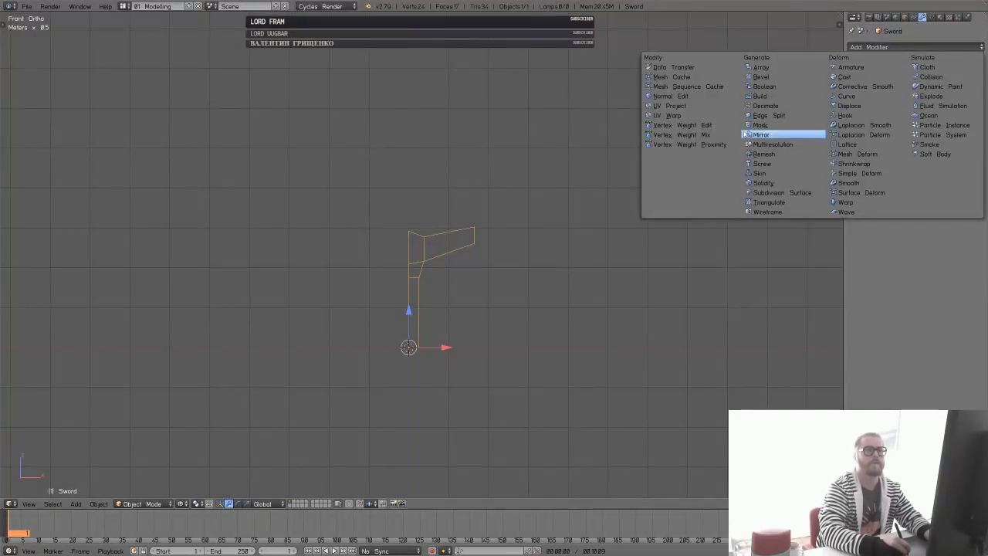
{"action": "left_click", "coordinate": [760, 135]}
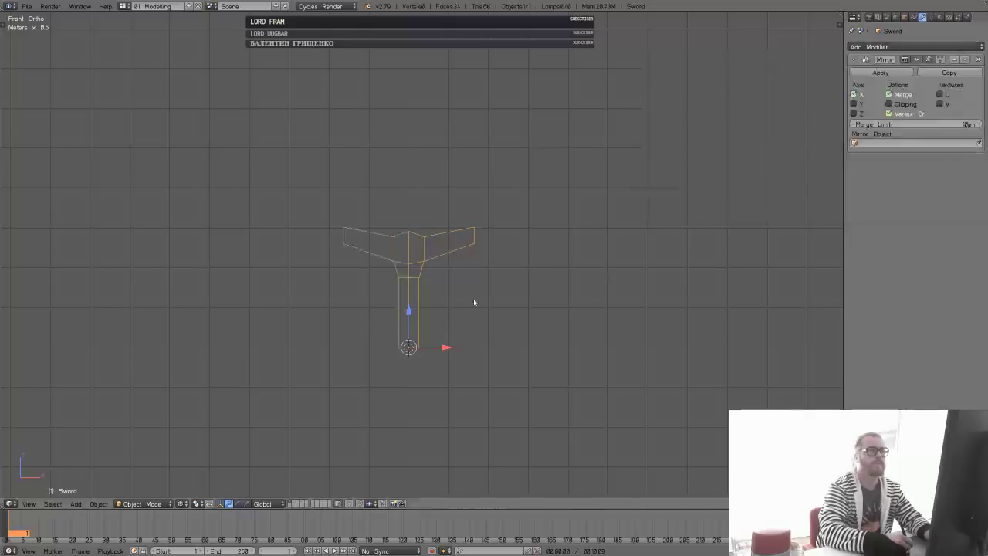
- Enable Clipping on the sword's Mirror modifier and enter Edit Mode
{"action": "left_click", "coordinate": [888, 104]}
{"action": "middle_click_drag", "start_coordinate": [682, 234], "coordinate": [449, 267]}
{"action": "key", "text": "Tab"}
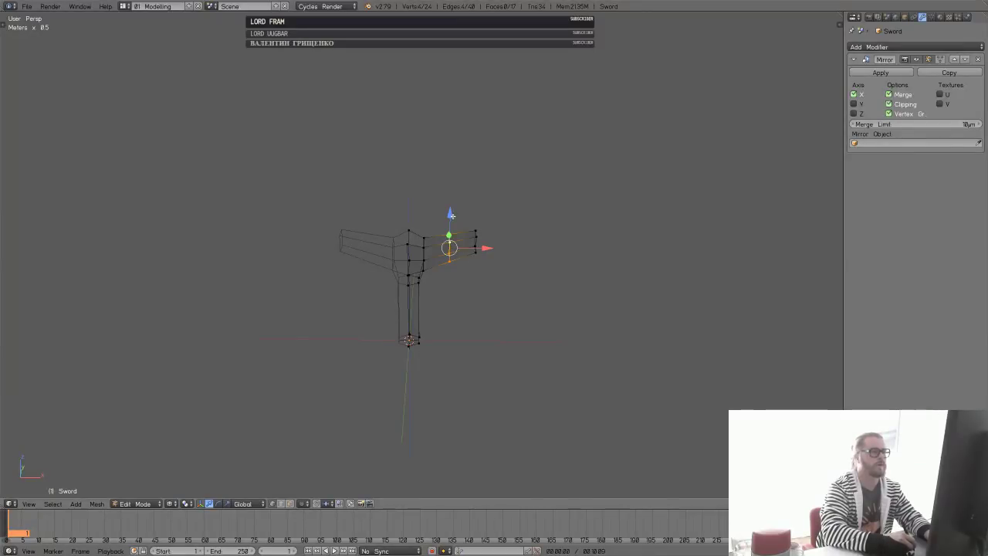
- Curve the crossguard arm upward by raising its middle edge loop slightly and its end face further along Z
{"action": "left_click_drag", "start_coordinate": [451, 214], "coordinate": [509, 298]}
{"action": "key", "text": "z"}
{"action": "key", "text": "b"}
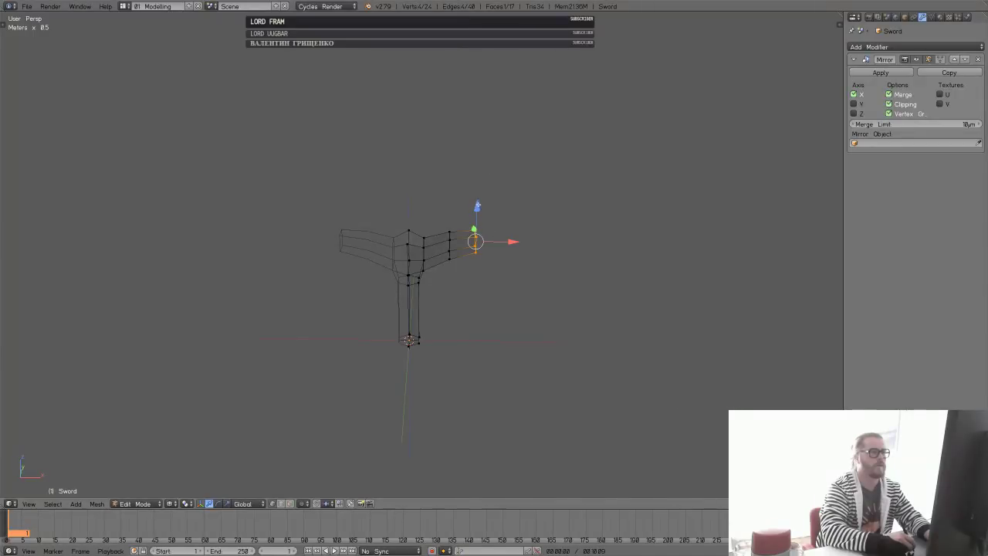
{"action": "left_click_drag", "start_coordinate": [474, 229], "coordinate": [478, 193]}
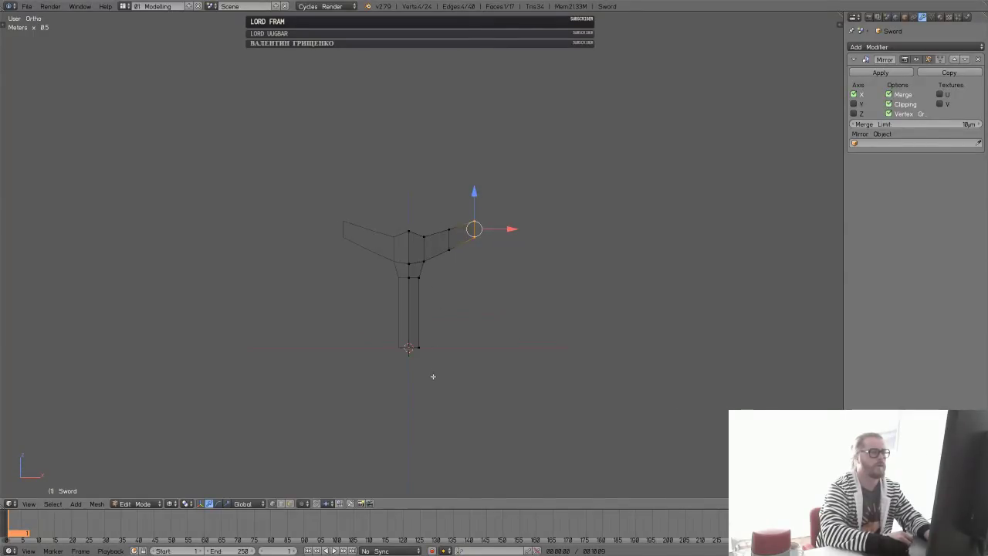
- In the front view, extrude the lower end of the grip straight down along Z to start the pommel
{"action": "key", "text": "KP_1"}
{"action": "scroll", "coordinate": [443, 376], "scroll_direction": "up", "scroll_amount": 5}
{"action": "middle_click_drag", "start_coordinate": [447, 375], "coordinate": [486, 178], "text": "shift"}
{"action": "key", "text": "b"}
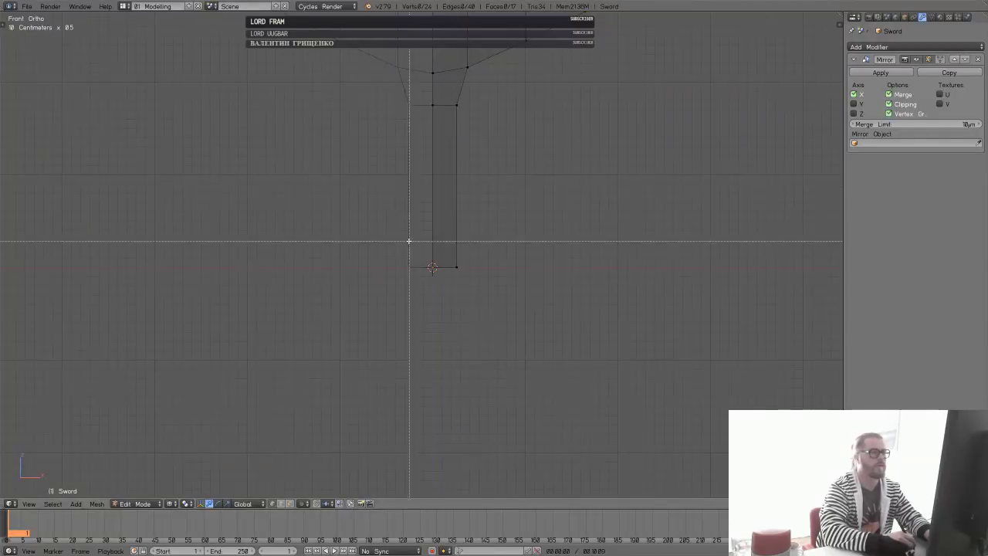
{"action": "left_click_drag", "start_coordinate": [408, 238], "coordinate": [468, 282]}
{"action": "key", "text": "e"}
{"action": "key", "text": "z"}
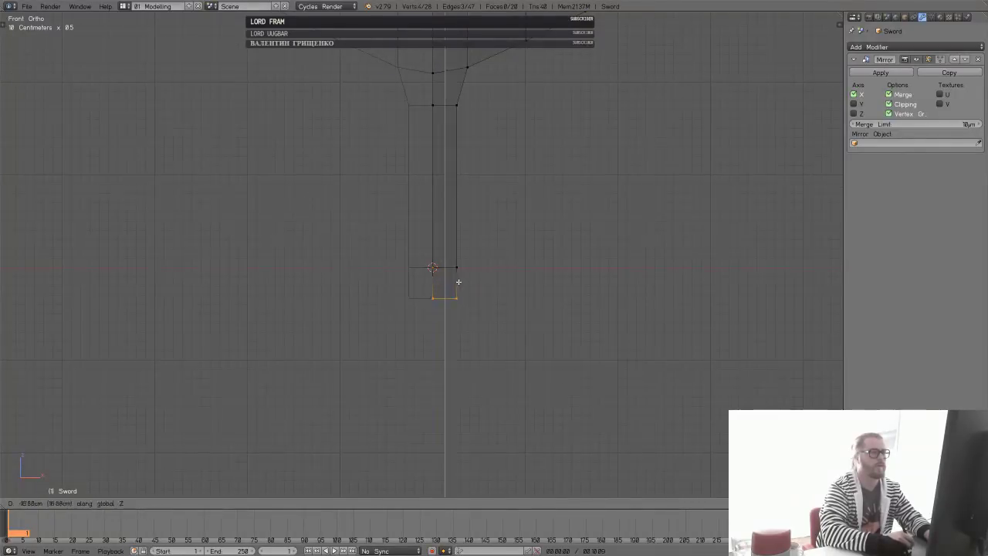
{"action": "left_click", "coordinate": [463, 289]}
- Add an edge loop around the grip just above the pommel and narrow it to the grip's width
{"action": "middle_click_drag", "start_coordinate": [463, 289], "coordinate": [483, 299]}
{"action": "left_click_drag", "start_coordinate": [484, 297], "coordinate": [494, 298]}
{"action": "key", "text": "ctrl+r"}
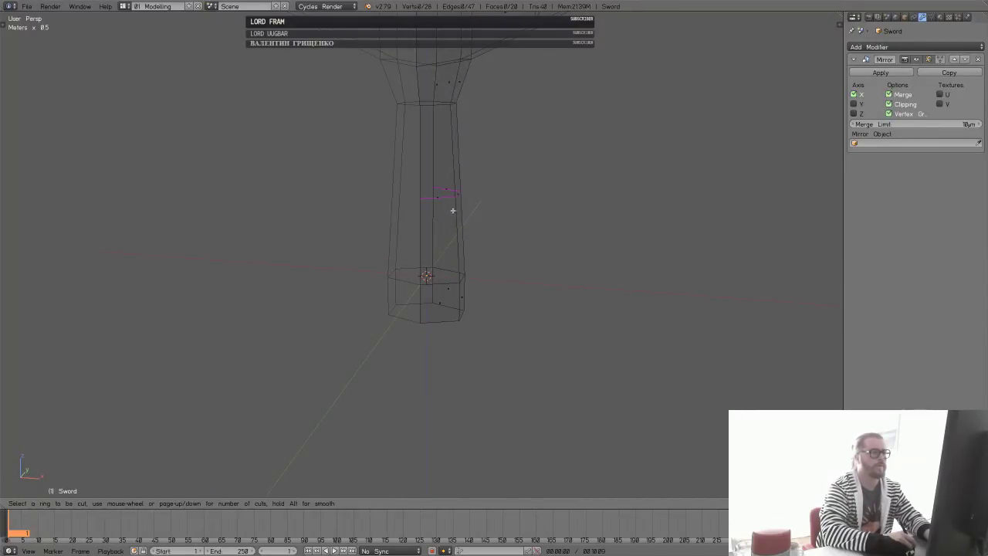
{"action": "left_click", "coordinate": [452, 224]}
{"action": "left_click", "coordinate": [465, 263]}
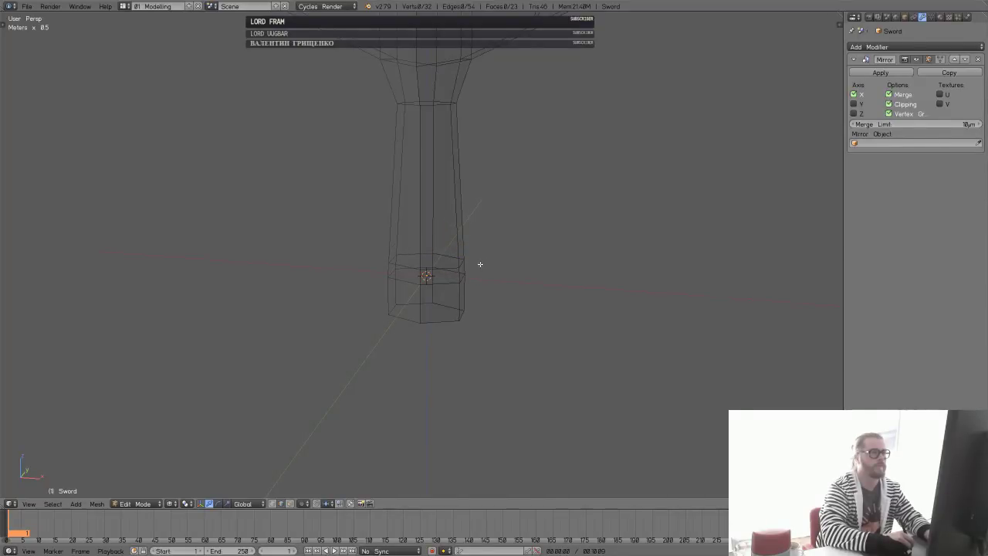
{"action": "right_click", "coordinate": [462, 264]}
{"action": "left_click_drag", "start_coordinate": [487, 266], "coordinate": [479, 264]}
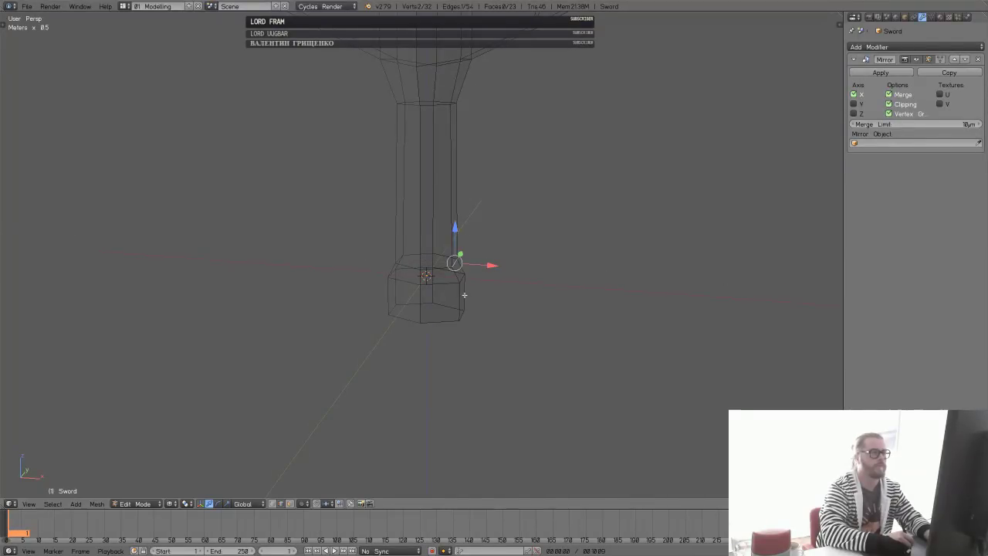
- Adjust the pommel block's proportions by scaling its side geometry along X and Y
{"action": "key", "text": "3"}
{"action": "right_click", "coordinate": [463, 297]}
{"action": "mouse_move", "coordinate": [502, 298]}
{"action": "middle_mouse_down"}
{"action": "mouse_move", "coordinate": [457, 296]}
{"action": "mouse_move", "coordinate": [502, 290]}
{"action": "middle_mouse_up"}
{"action": "key", "text": "s"}
{"action": "key", "text": "x"}
{"action": "right_click", "coordinate": [463, 269]}
{"action": "key", "text": "s"}
{"action": "key", "text": "y"}
{"action": "left_click", "coordinate": [487, 289]}
- Select the opposite bottom edges of the pommel and fill its open underside with a face
{"action": "right_click", "coordinate": [402, 317]}
{"action": "middle_click_drag", "start_coordinate": [420, 312], "coordinate": [439, 301]}
{"action": "left_click_drag", "start_coordinate": [444, 303], "coordinate": [449, 306]}
{"action": "middle_click_drag", "start_coordinate": [445, 310], "coordinate": [392, 266]}
{"action": "right_click", "coordinate": [387, 266]}
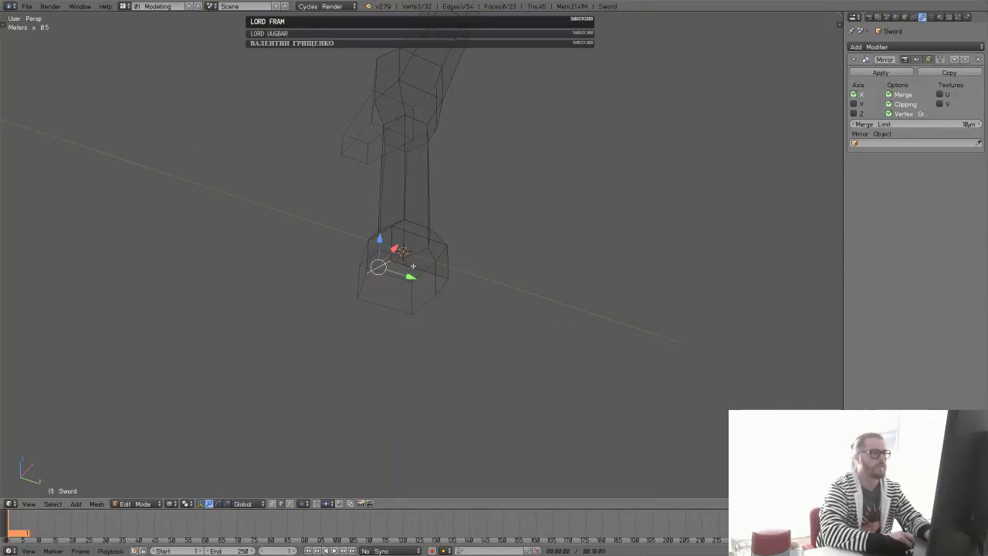
{"action": "right_click", "coordinate": [416, 268], "text": "shift"}
{"action": "middle_click_drag", "start_coordinate": [446, 308], "coordinate": [489, 292]}
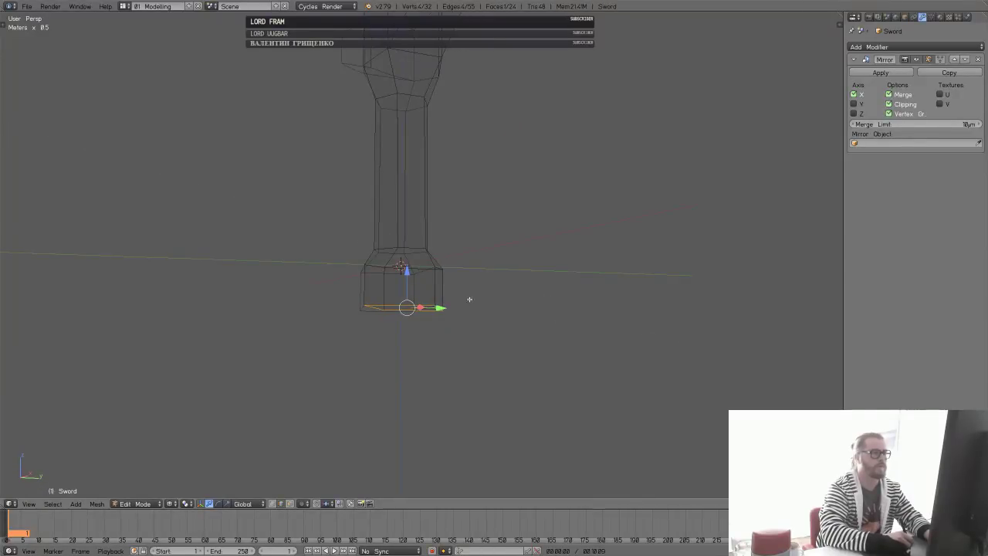
- Lower the pommel's central bottom edge along Z and scale the underside geometry to form a pointed end
{"action": "mouse_move", "coordinate": [425, 330]}
{"action": "middle_mouse_down"}
{"action": "mouse_move", "coordinate": [438, 305]}
{"action": "mouse_move", "coordinate": [434, 328]}
{"action": "middle_mouse_up"}
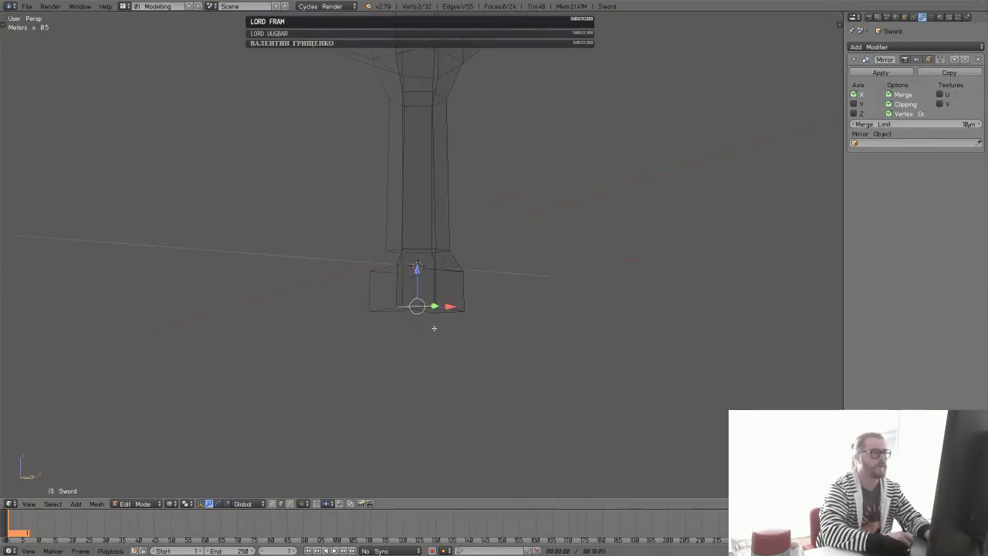
{"action": "left_click_drag", "start_coordinate": [416, 270], "coordinate": [417, 304]}
{"action": "key", "text": "a"}
{"action": "middle_click_drag", "start_coordinate": [472, 305], "coordinate": [505, 296]}
{"action": "right_click", "coordinate": [407, 335]}
{"action": "key", "text": "s"}
{"action": "left_click", "coordinate": [496, 304]}
{"action": "left_click", "coordinate": [446, 326]}
{"action": "left_click_drag", "start_coordinate": [466, 276], "coordinate": [467, 283]}
{"action": "left_click_drag", "start_coordinate": [496, 316], "coordinate": [503, 315]}
{"action": "key", "text": "a"}
{"action": "scroll", "coordinate": [477, 299], "scroll_direction": "down", "scroll_amount": 4}
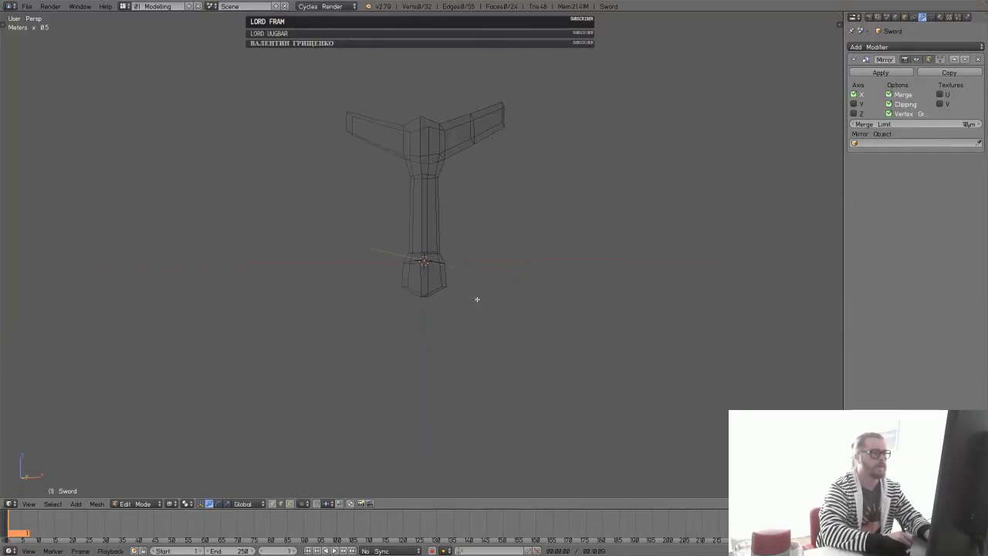
- Select the four outer faces of the pommel and scale them up to about 1.08 in the front view
{"action": "middle_click_drag", "start_coordinate": [477, 298], "coordinate": [444, 297]}
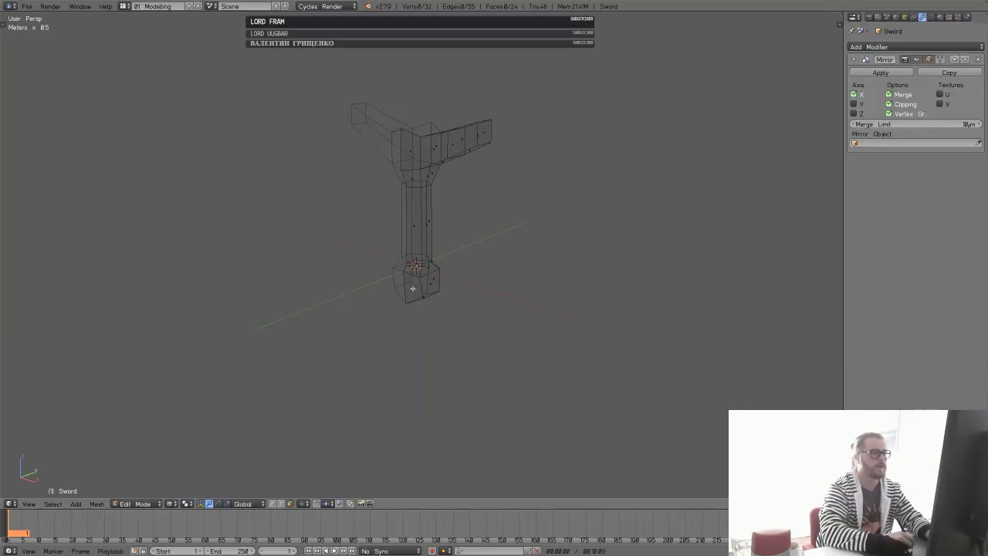
{"action": "right_click", "coordinate": [428, 281], "text": "shift"}
{"action": "middle_click_drag", "start_coordinate": [517, 297], "coordinate": [375, 297]}
{"action": "right_click", "coordinate": [417, 282], "text": "shift"}
{"action": "middle_click_drag", "start_coordinate": [370, 332], "coordinate": [411, 292]}
{"action": "key", "text": "KP_1"}
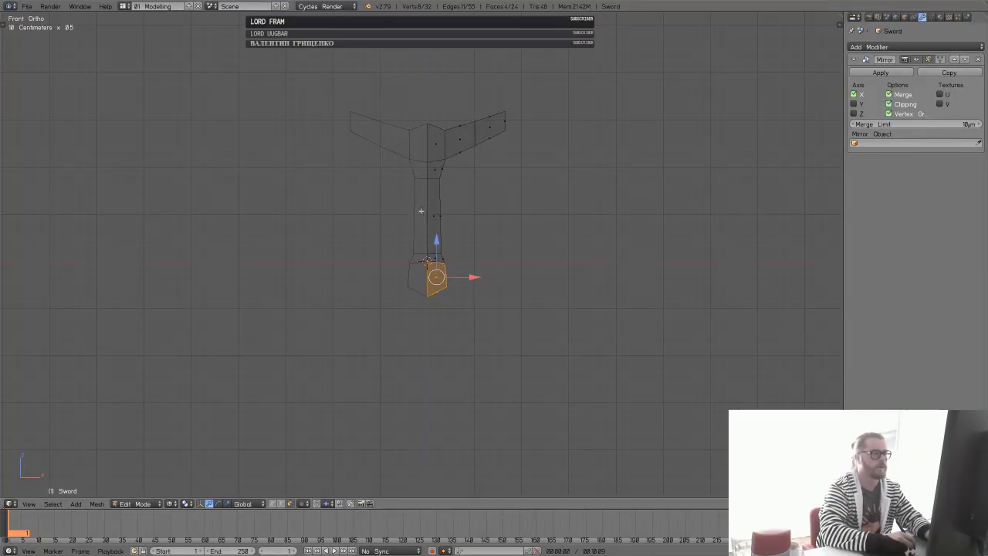
{"action": "scroll", "coordinate": [478, 283], "scroll_direction": "up", "scroll_amount": 3}
{"action": "middle_click_drag", "start_coordinate": [471, 349], "coordinate": [489, 265], "text": "shift"}
{"action": "key", "text": "s"}
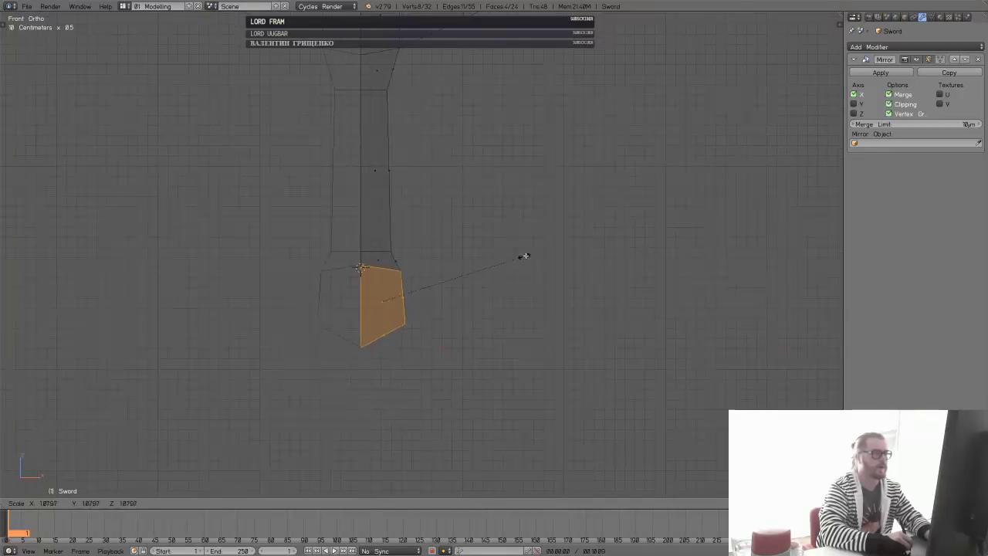
{"action": "left_click", "coordinate": [529, 255]}
- Move the pommel faces about 11.4 cm along X and -7.8 cm along Z, and rotate them about -12.6°
{"action": "key", "text": "g"}
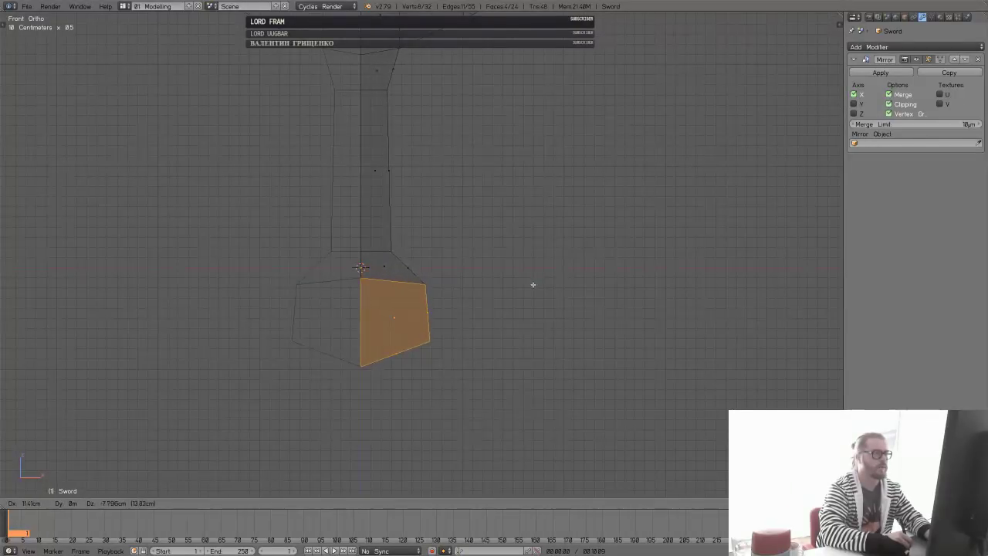
{"action": "left_click", "coordinate": [533, 285]}
{"action": "key", "text": "r"}
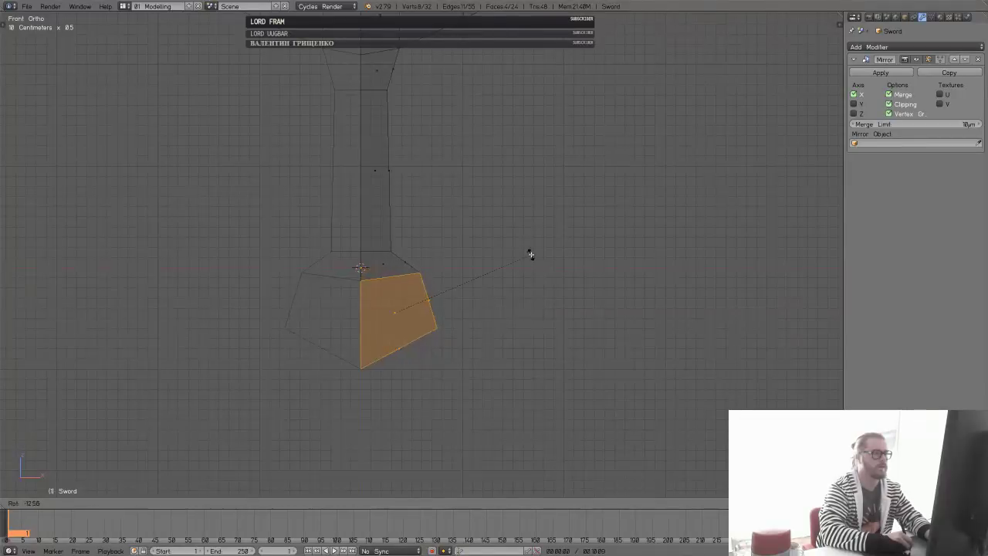
{"action": "left_click", "coordinate": [524, 263]}
{"action": "key", "text": "a"}
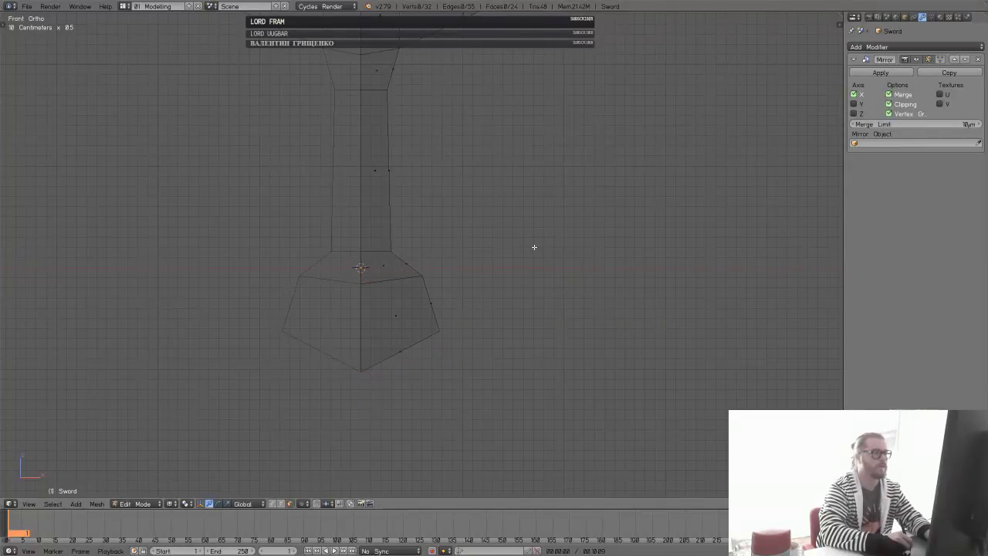
- Reselect the four outer pommel faces, scale them down and fine-tune their position and rotation in the front view
{"action": "middle_click_drag", "start_coordinate": [525, 268], "coordinate": [430, 283]}
{"action": "key", "text": "b"}
{"action": "left_click_drag", "start_coordinate": [369, 267], "coordinate": [514, 326]}
{"action": "key", "text": "KP_1"}
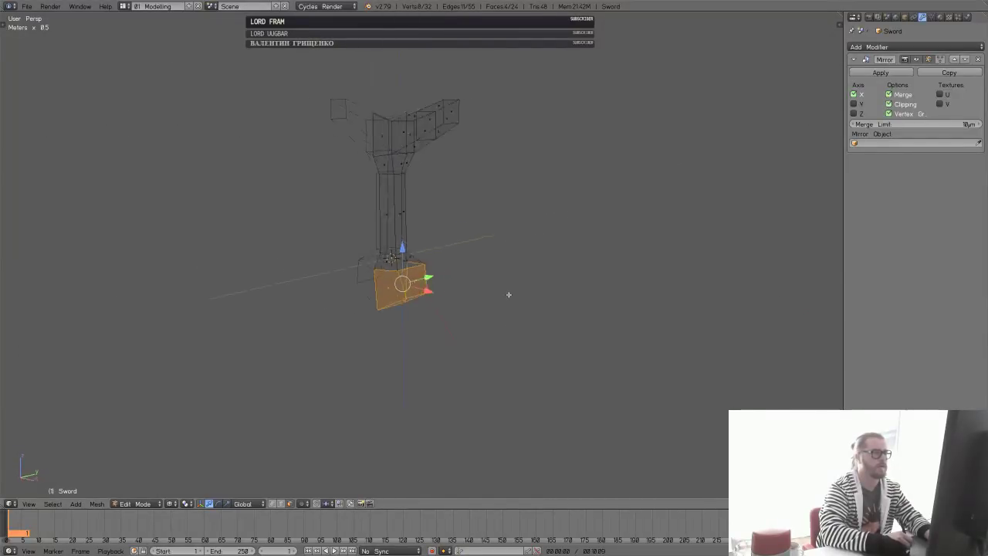
{"action": "key", "text": "s"}
{"action": "left_click", "coordinate": [548, 250]}
{"action": "key", "text": "g"}
{"action": "left_click", "coordinate": [517, 270]}
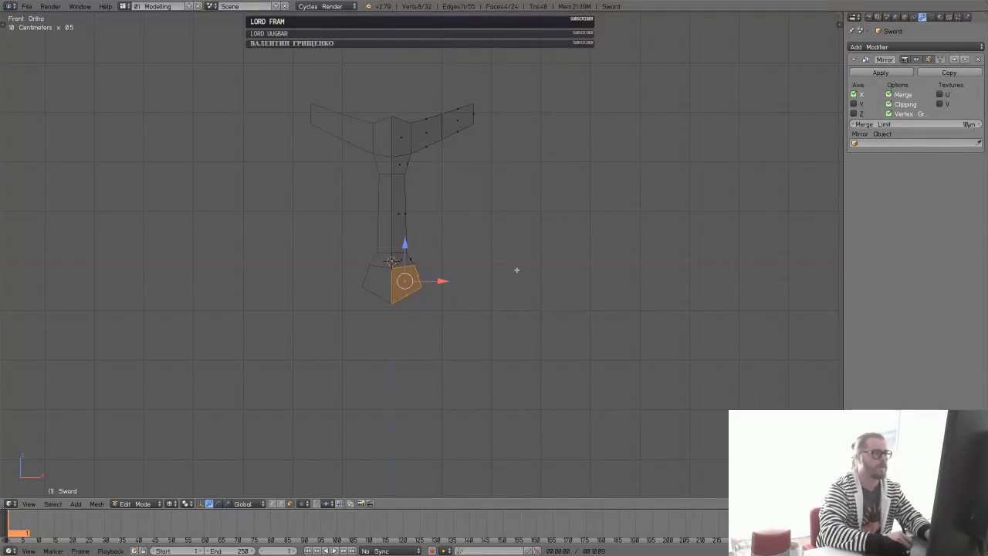
{"action": "key", "text": "r"}
{"action": "left_click", "coordinate": [519, 269]}
{"action": "key", "text": "a"}
- Fill the open top of the crossguard's central block with a face
{"action": "middle_click_drag", "start_coordinate": [519, 270], "coordinate": [447, 270]}
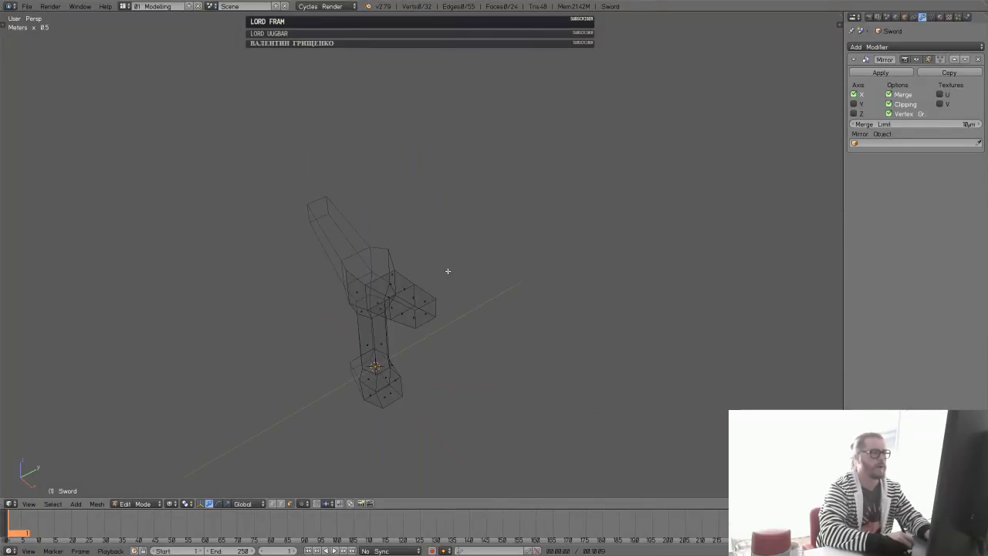
{"action": "middle_click_drag", "start_coordinate": [370, 231], "coordinate": [437, 208]}
{"action": "key", "text": "f"}
{"action": "key", "text": "a"}
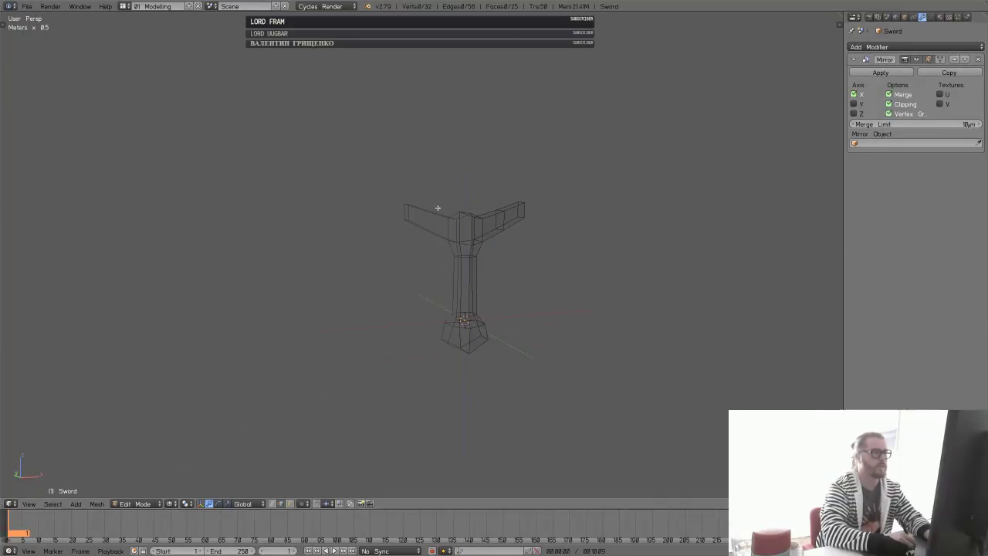
- Switch to solid shading and inspect the crossguard, grip and pommel shapes from the front
{"action": "key", "text": "KP_1"}
{"action": "scroll", "coordinate": [445, 280], "scroll_direction": "up", "scroll_amount": 5}
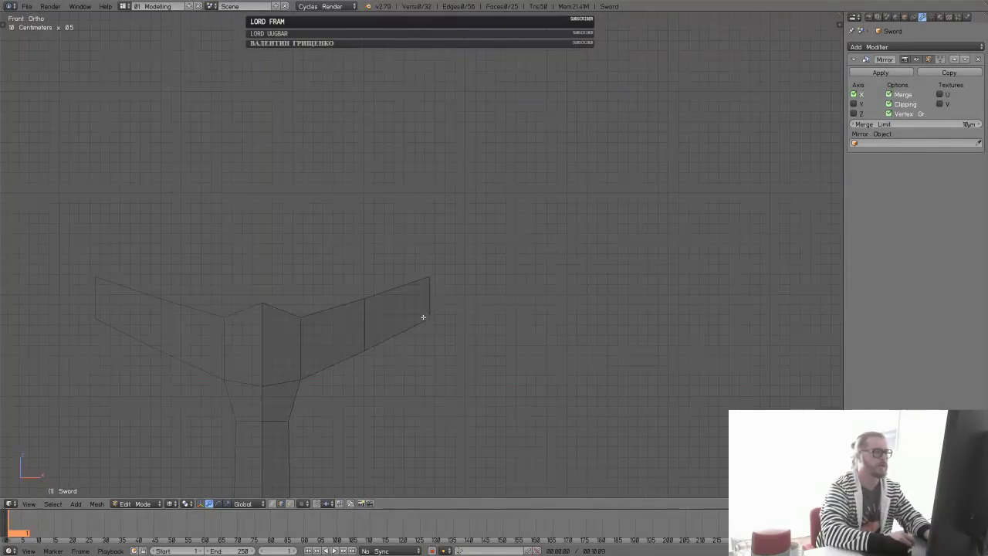
{"action": "middle_click_drag", "start_coordinate": [423, 316], "coordinate": [512, 217], "text": "shift"}
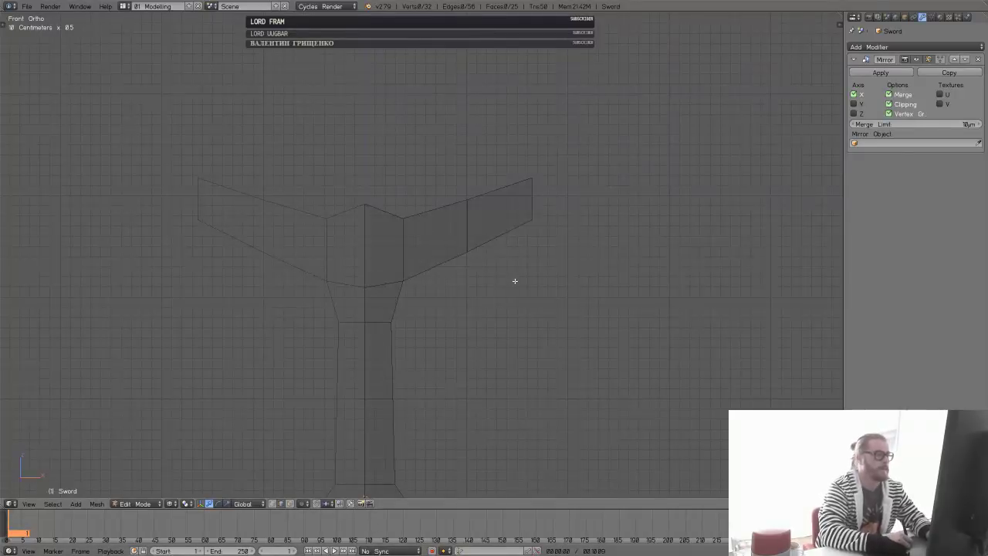
{"action": "mouse_move", "coordinate": [514, 280]}
{"action": "middle_mouse_down"}
{"action": "mouse_move", "coordinate": [483, 295]}
{"action": "mouse_move", "coordinate": [506, 271]}
{"action": "mouse_move", "coordinate": [509, 289]}
{"action": "mouse_move", "coordinate": [527, 257]}
{"action": "middle_mouse_up"}
{"action": "key", "text": "z"}
{"action": "key", "text": "KP_1"}
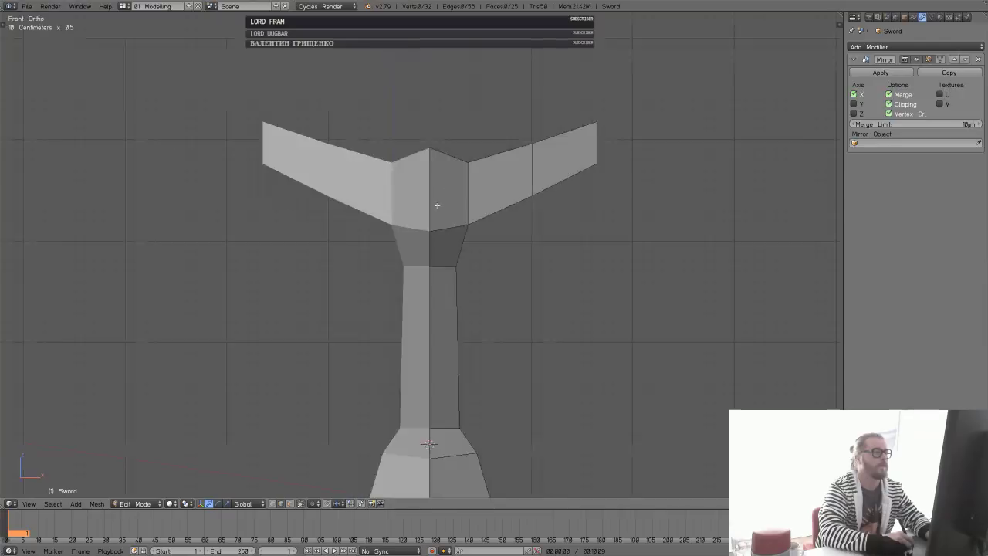
{"action": "scroll", "coordinate": [453, 301], "scroll_direction": "down", "scroll_amount": 4}
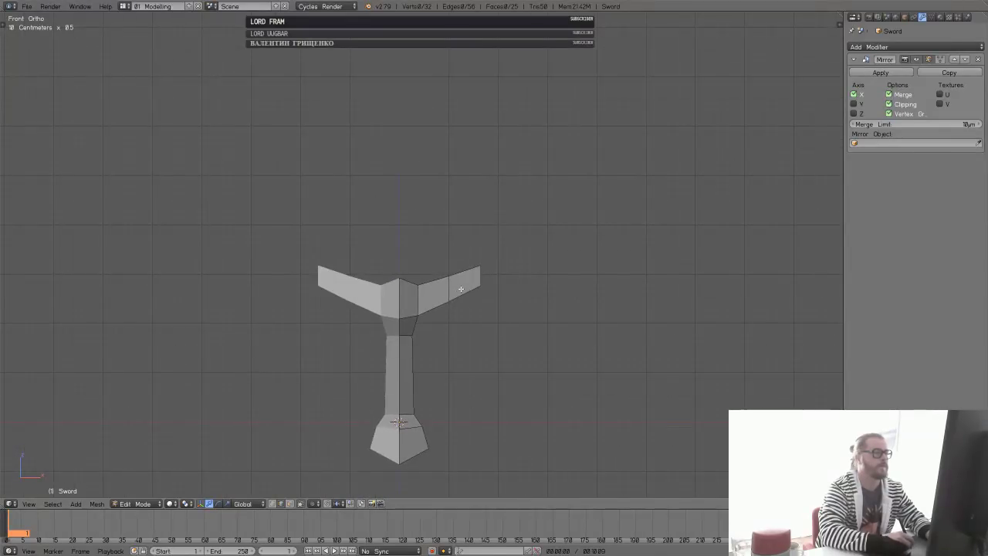
- Return to Object Mode and add a plane mesh at the 3D cursor
{"action": "key", "text": "Tab"}
{"action": "key", "text": "shift+a"}
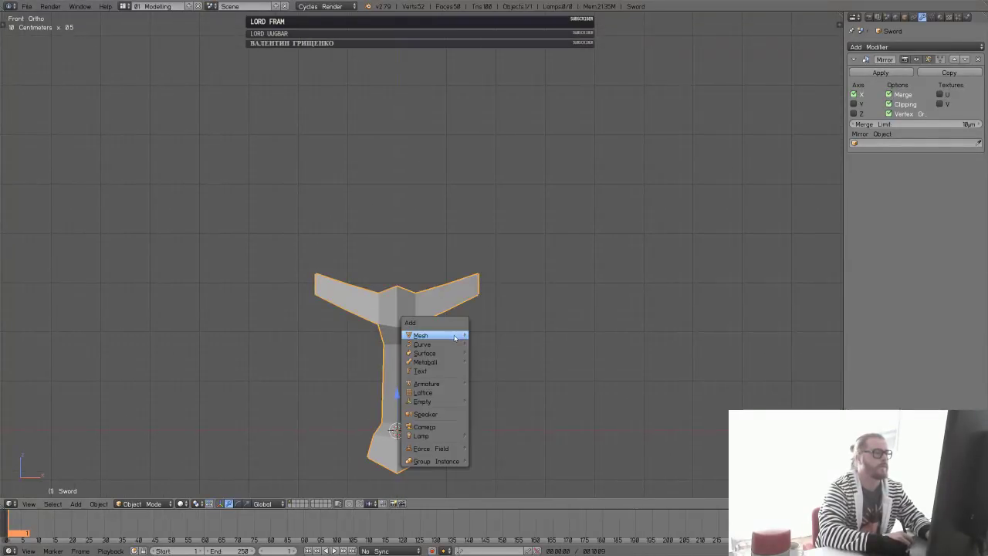
{"action": "mouse_move", "coordinate": [420, 335]}
{"action": "left_click", "coordinate": [504, 335]}
- Rotate the plane 90° around X so it stands upright, and apply its rotation
{"action": "key", "text": "r"}
{"action": "key", "text": "x"}
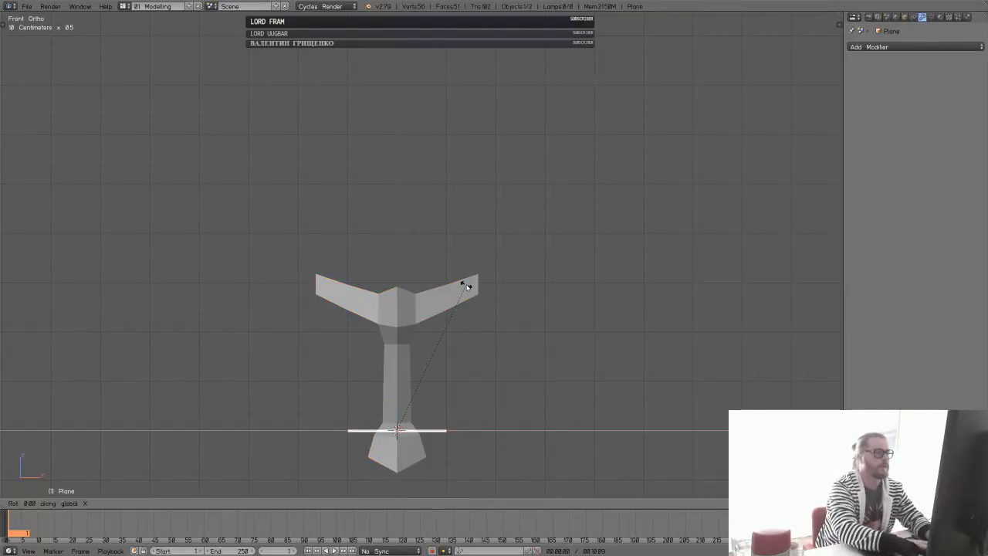
{"action": "key", "text": "9"}
{"action": "key", "text": "0"}
{"action": "key", "text": "Return"}
{"action": "key", "text": "ctrl+a"}
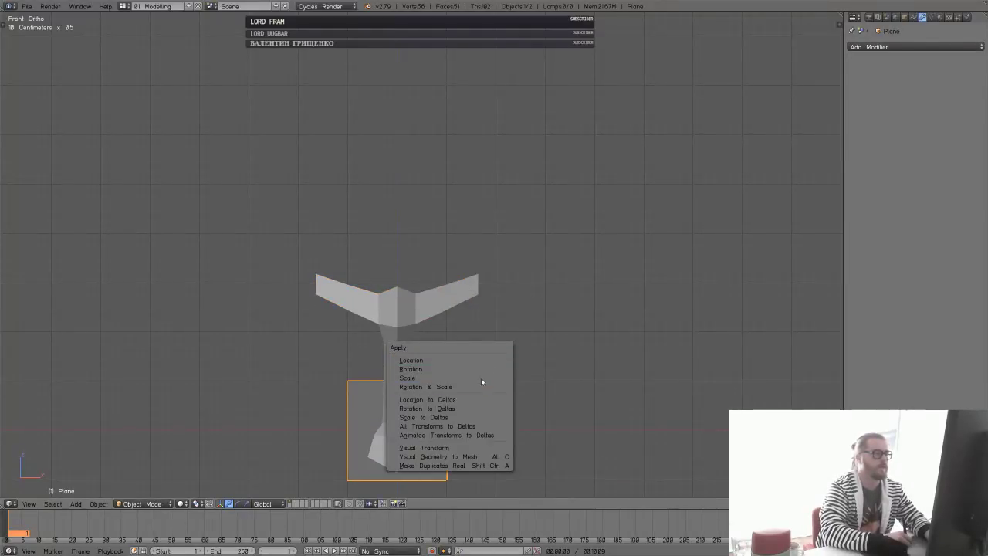
{"action": "left_click", "coordinate": [485, 368]}
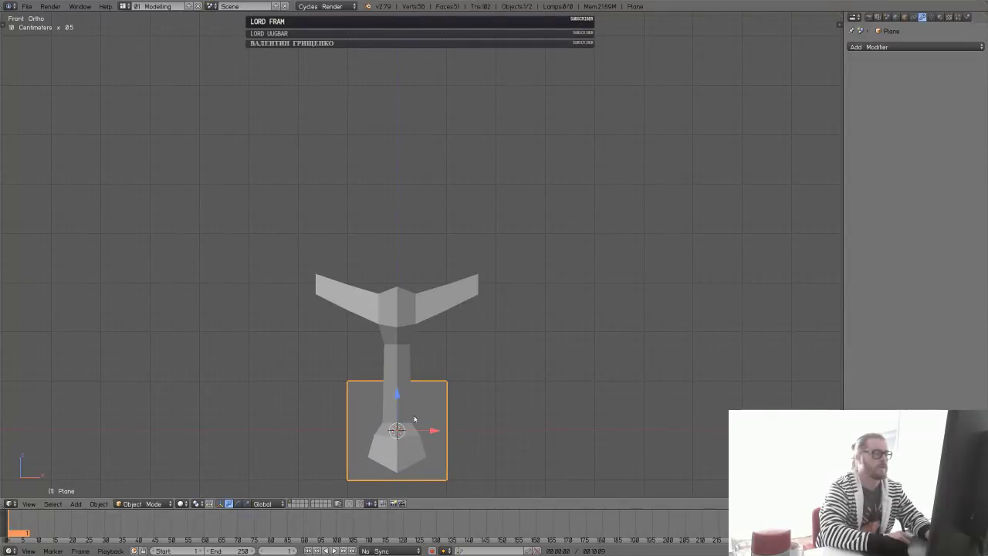
- In Edit Mode, add a centred vertical edge loop through the plane
{"action": "key", "text": "Tab"}
{"action": "key", "text": "a"}
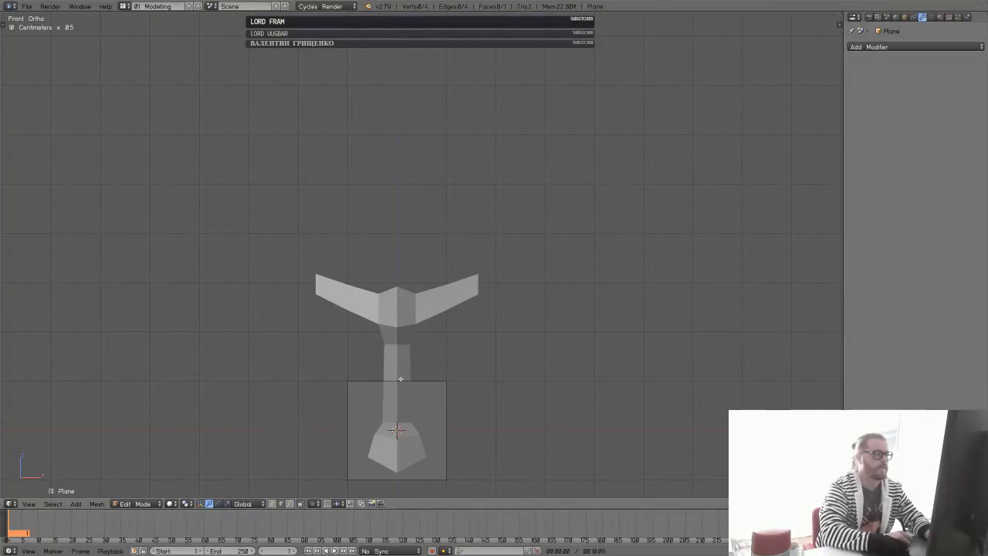
{"action": "key", "text": "ctrl+r"}
{"action": "left_click", "coordinate": [402, 379]}
{"action": "right_click", "coordinate": [402, 379]}
{"action": "key", "text": "a"}
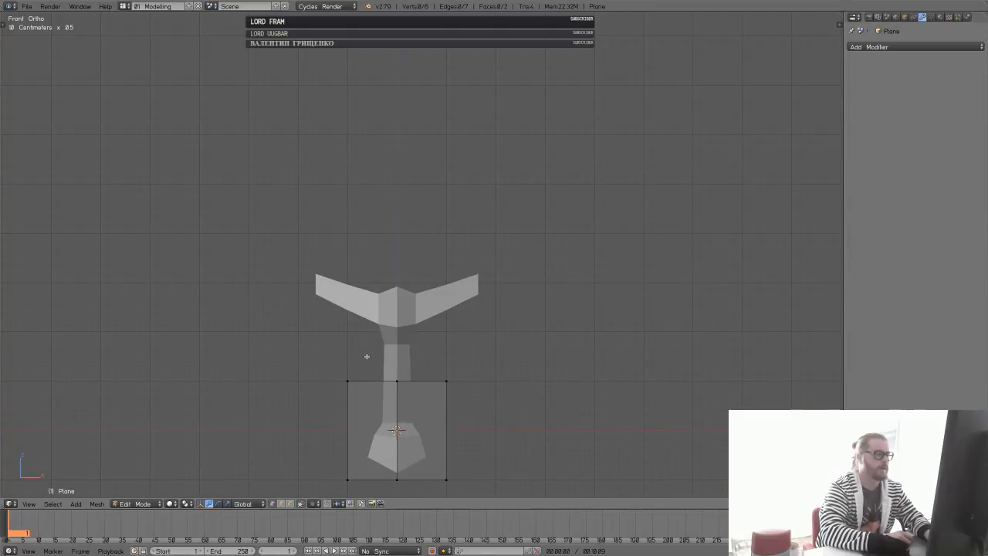
- Delete the plane's outer vertices on the negative X side, keeping the centre line
{"action": "left_click_drag", "start_coordinate": [335, 371], "coordinate": [367, 488]}
{"action": "key", "text": "x"}
{"action": "left_click", "coordinate": [352, 370]}
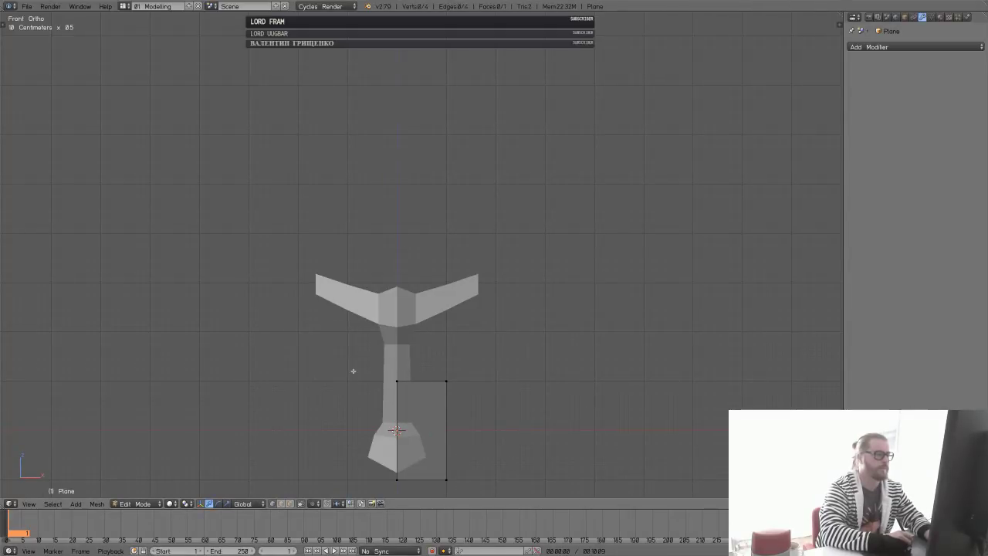
- Return to Object Mode and add a Mirror modifier to the half plane
{"action": "key", "text": "Tab"}
{"action": "left_click", "coordinate": [454, 374]}
{"action": "left_click", "coordinate": [880, 47]}
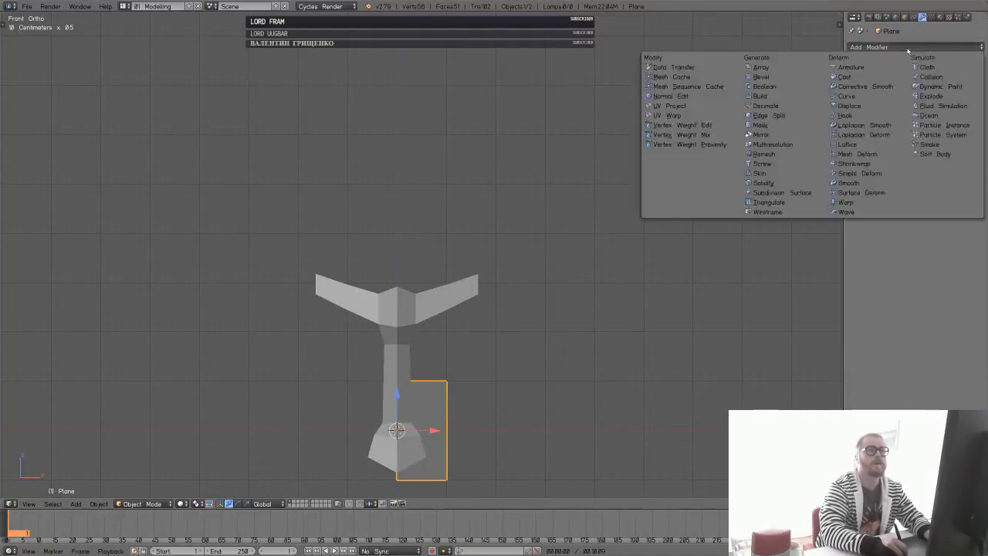
{"action": "left_click", "coordinate": [781, 136]}
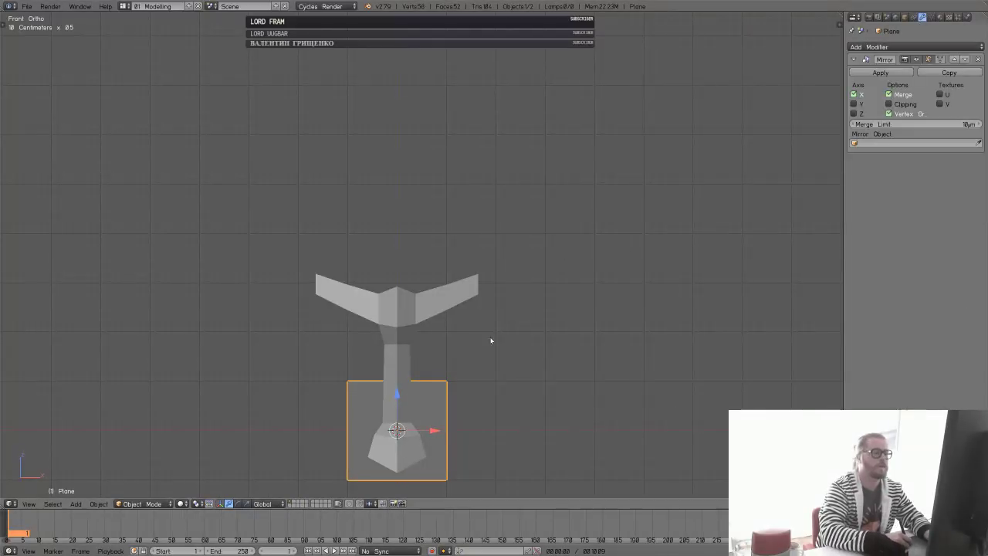
- In Edit Mode, move the whole half plane up along Z by about 1.88 m so it sits above the crossguard
{"action": "key", "text": "Tab"}
{"action": "key", "text": "Tab"}
{"action": "key", "text": "Tab"}
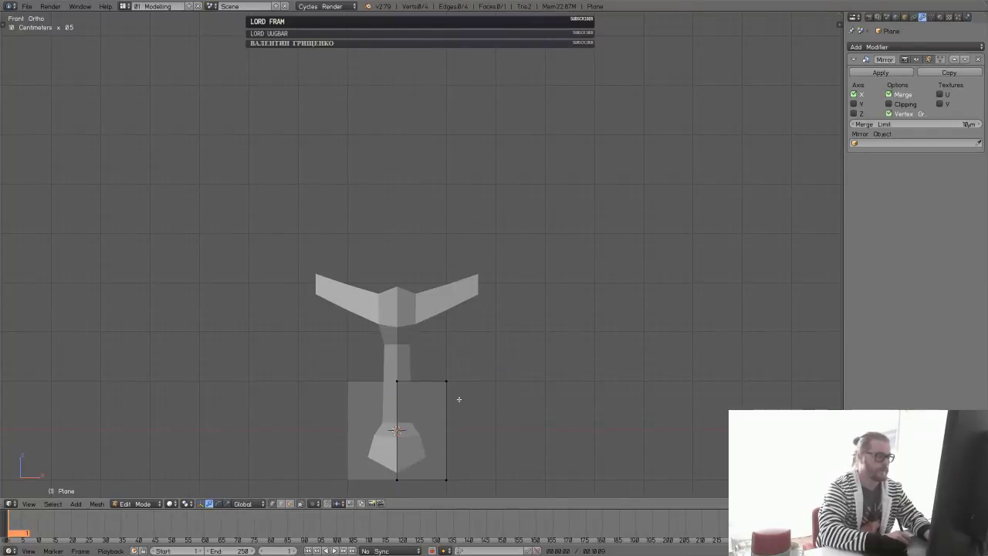
{"action": "key", "text": "Tab"}
{"action": "right_click", "coordinate": [414, 344]}
{"action": "right_click", "coordinate": [439, 387]}
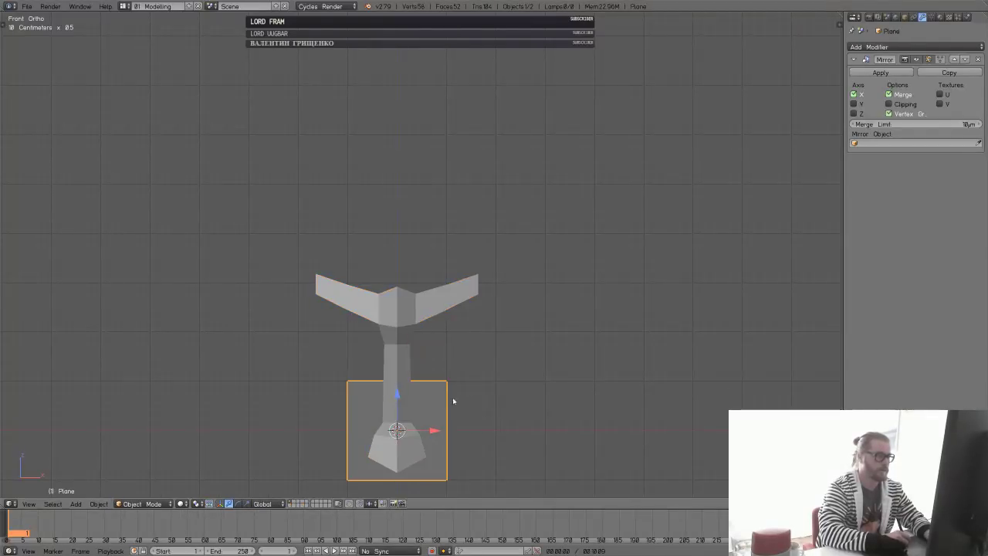
{"action": "key", "text": "Tab"}
{"action": "key", "text": "a"}
{"action": "key", "text": "g"}
{"action": "key", "text": "z"}
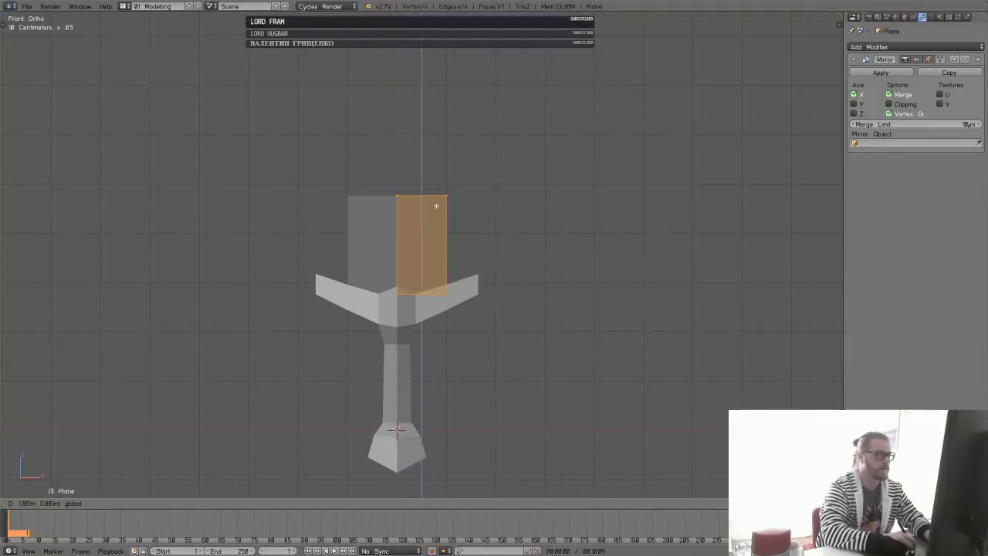
{"action": "left_click", "coordinate": [436, 207]}
- Raise the plane's top edge along Z to stretch it into a long sword blade
{"action": "middle_click_drag", "start_coordinate": [450, 186], "coordinate": [453, 267], "text": "shift"}
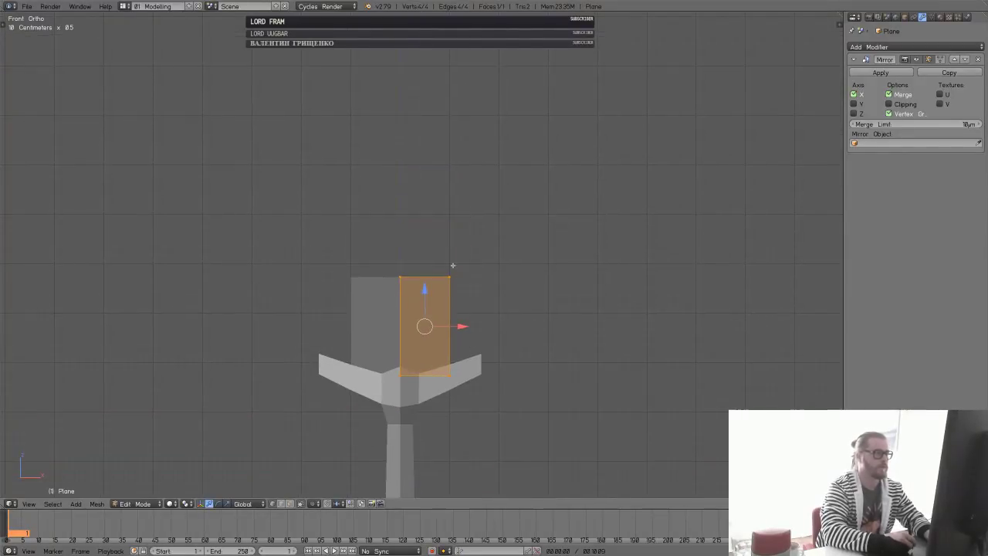
{"action": "key", "text": "a"}
{"action": "key", "text": "b"}
{"action": "left_click_drag", "start_coordinate": [389, 244], "coordinate": [487, 299]}
{"action": "left_click_drag", "start_coordinate": [429, 232], "coordinate": [437, 45]}
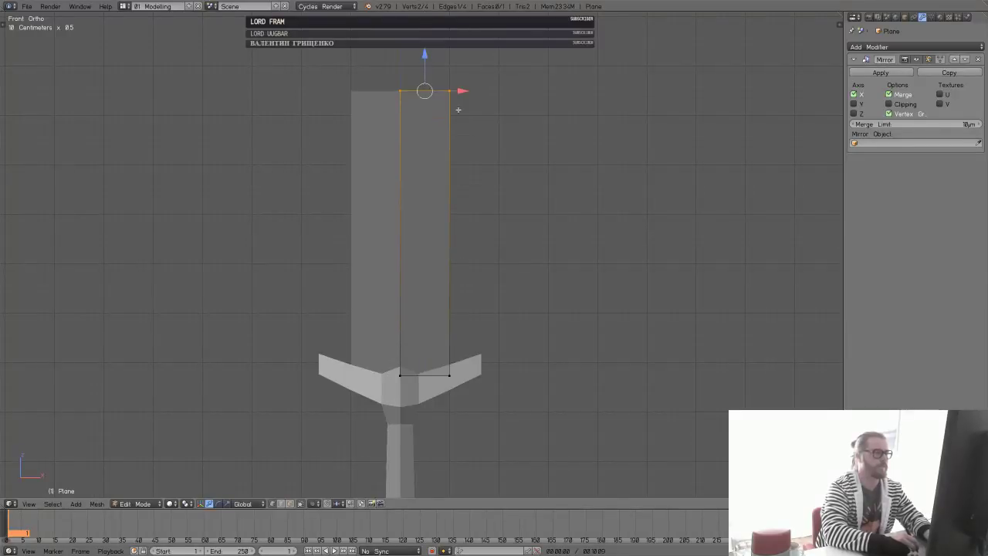
{"action": "scroll", "coordinate": [440, 282], "scroll_direction": "down", "scroll_amount": 5}
{"action": "middle_click_drag", "start_coordinate": [465, 261], "coordinate": [446, 388], "text": "shift"}
{"action": "left_click_drag", "start_coordinate": [405, 293], "coordinate": [424, 146]}
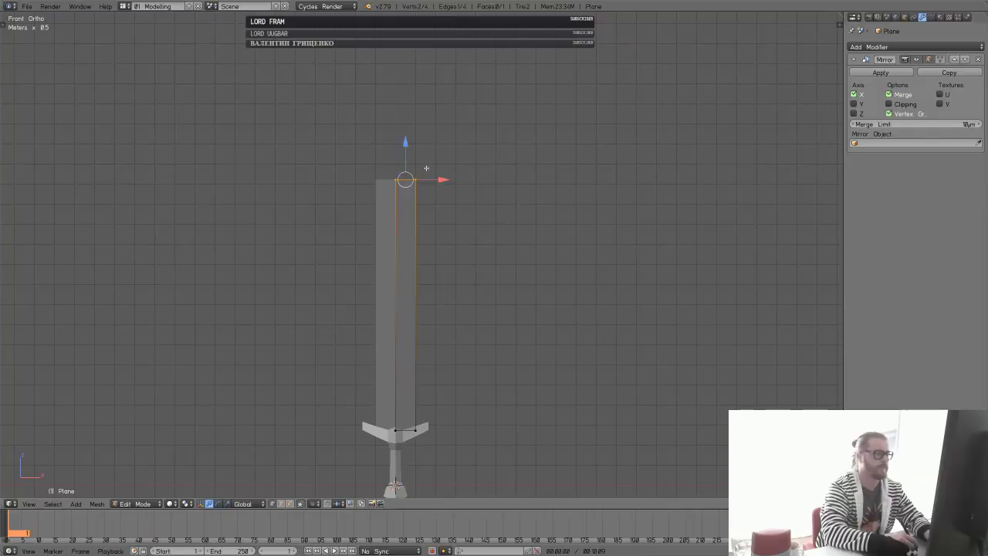
- Add a horizontal edge loop across the blade and slide it by 0.5 toward the crossguard
{"action": "key", "text": "a"}
{"action": "key", "text": "ctrl+r"}
{"action": "left_click", "coordinate": [425, 335]}
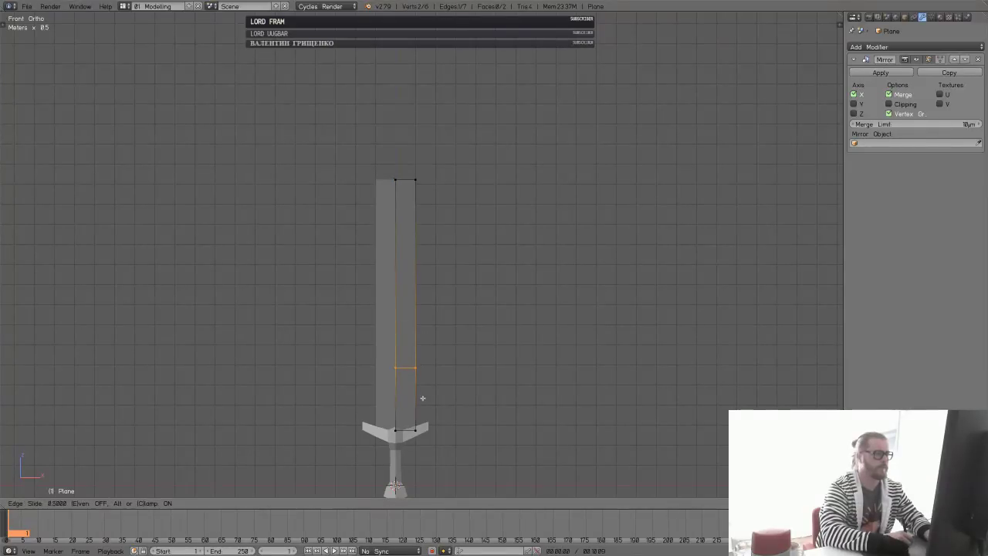
{"action": "left_click", "coordinate": [424, 397]}
- Move the new loop's outer vertex slightly inward along X
{"action": "key", "text": "a"}
{"action": "right_click", "coordinate": [421, 370]}
{"action": "key", "text": "g"}
{"action": "key", "text": "x"}
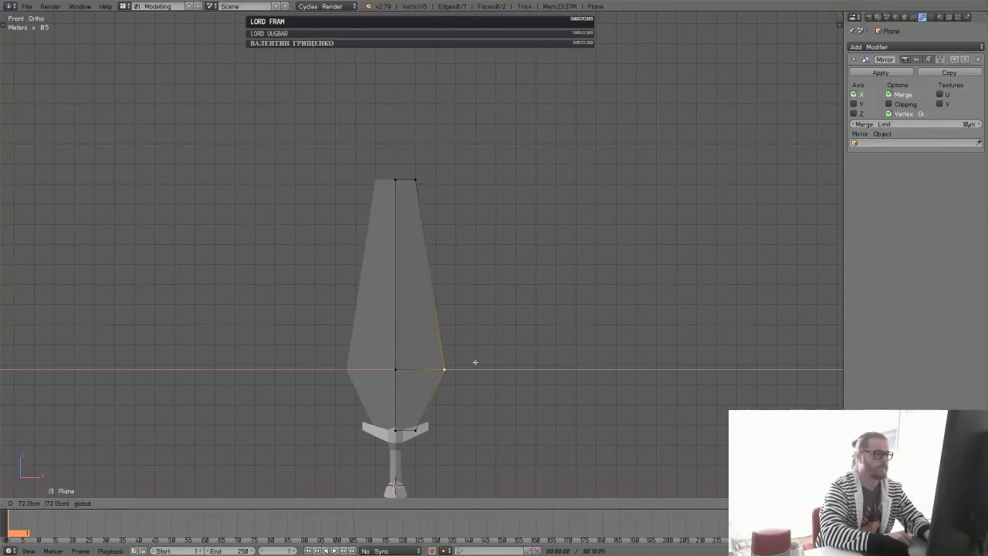
{"action": "left_click", "coordinate": [445, 365]}
{"action": "key", "text": "a"}
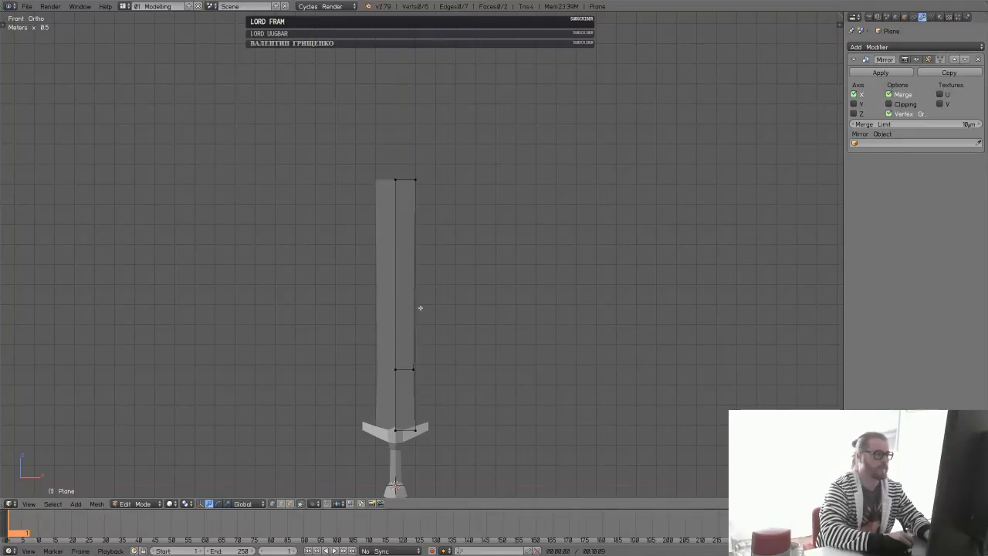
- Add a second horizontal edge loop near mid-blade and move its outer vertex outward along X by about 27 cm
{"action": "key", "text": "ctrl+r"}
{"action": "left_click", "coordinate": [414, 308]}
{"action": "left_click", "coordinate": [416, 328]}
{"action": "right_click", "coordinate": [421, 297]}
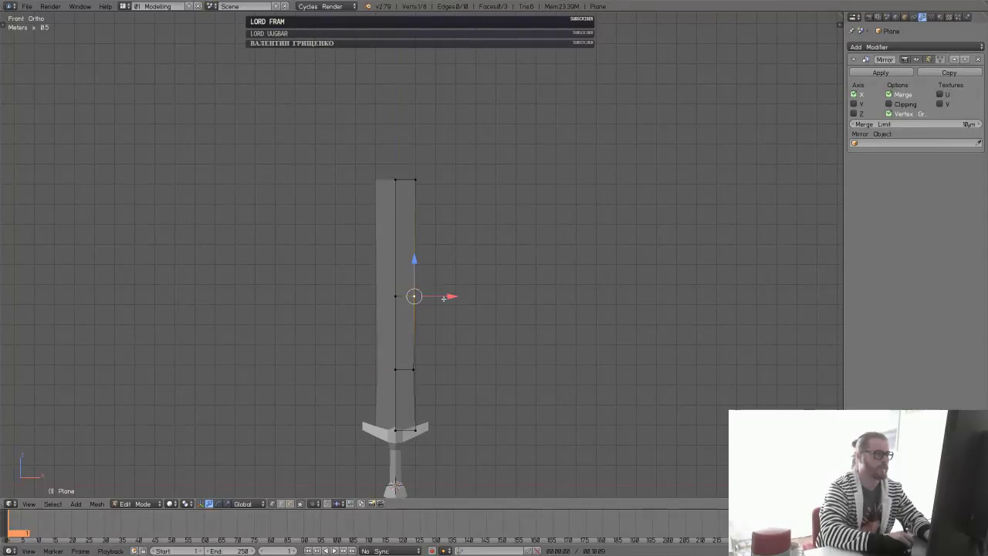
{"action": "key", "text": "g"}
{"action": "key", "text": "x"}
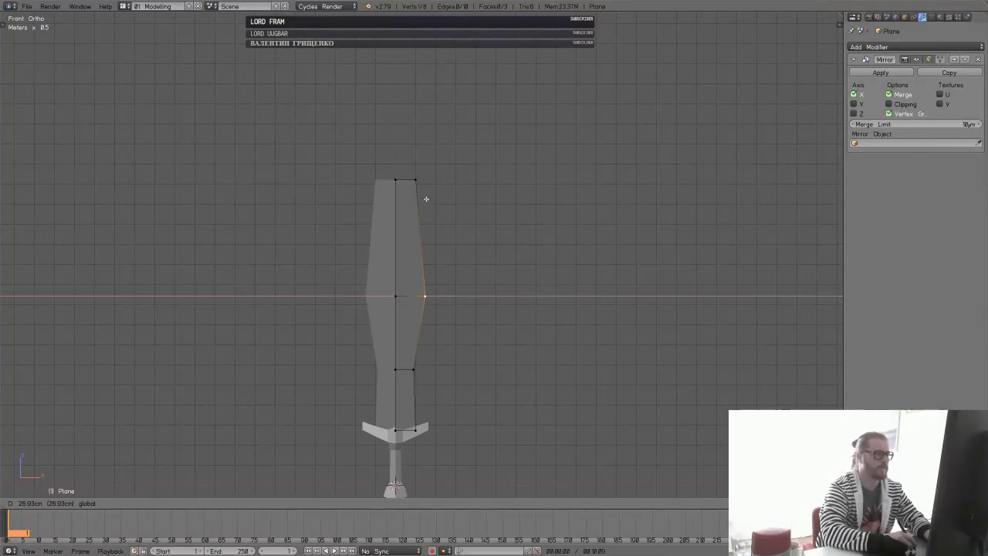
{"action": "left_click", "coordinate": [425, 199]}
{"action": "right_click", "coordinate": [415, 180]}
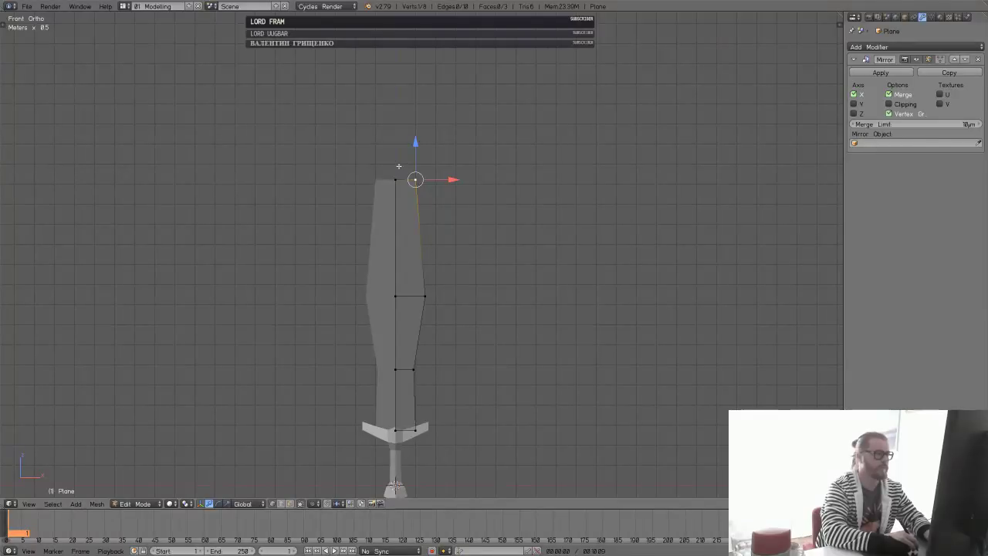
{"action": "right_click", "coordinate": [395, 180]}
{"action": "key", "text": "g"}
{"action": "key", "text": "z"}
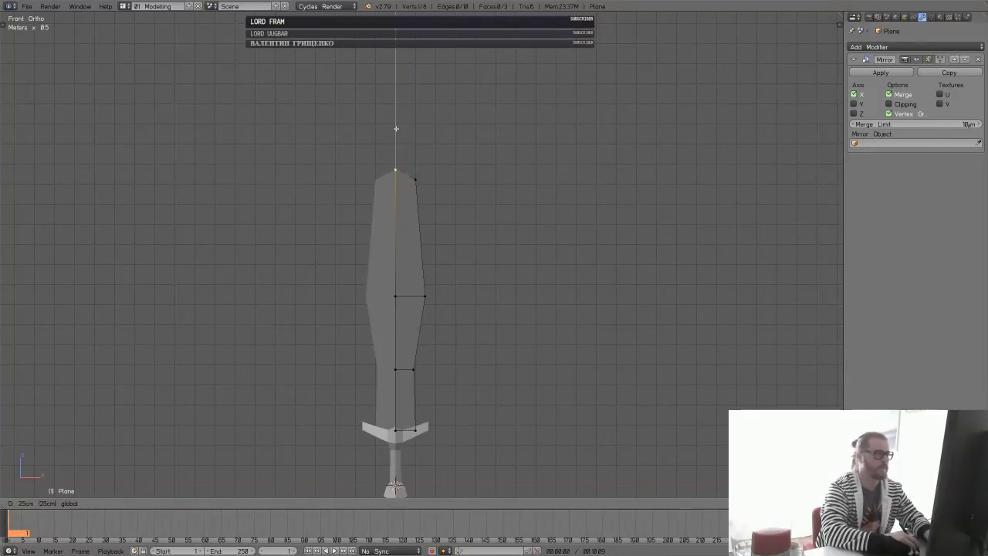
{"action": "key", "text": "Escape"}
- Save the file over Sword_001.blend and check the blade in Object Mode before resuming mesh editing
{"action": "key", "text": "ctrl+s"}
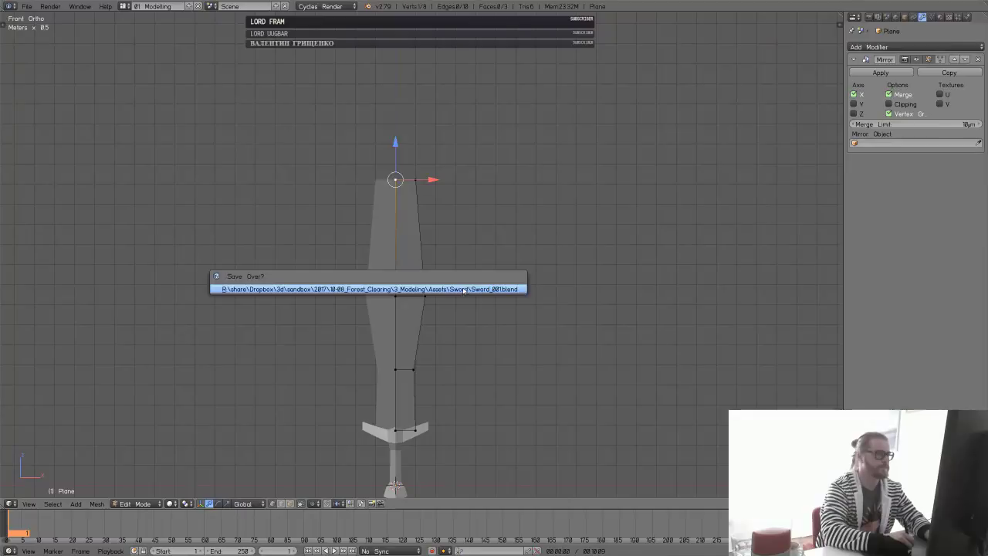
{"action": "left_click", "coordinate": [496, 289]}
{"action": "key", "text": "Tab"}
{"action": "left_click", "coordinate": [432, 304]}
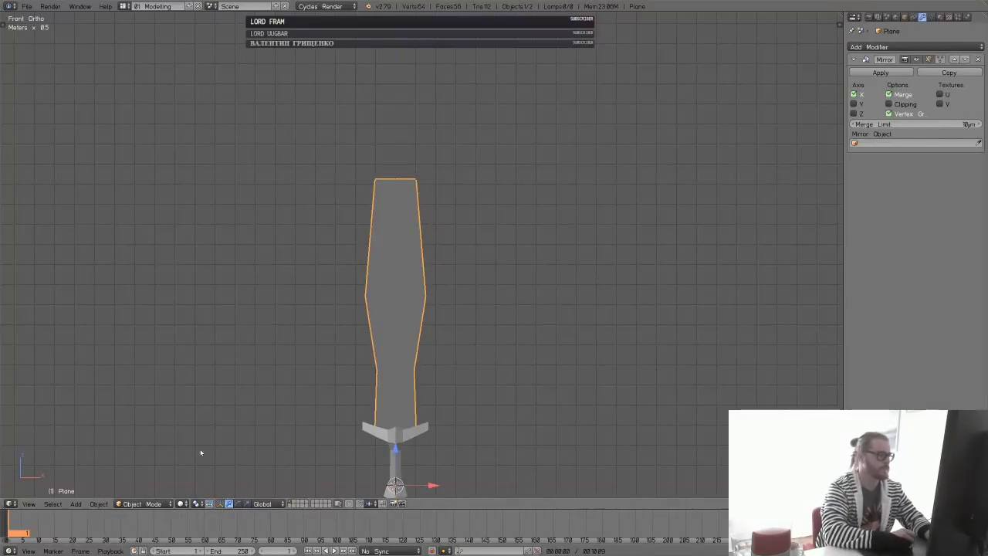
{"action": "key", "text": "Tab"}
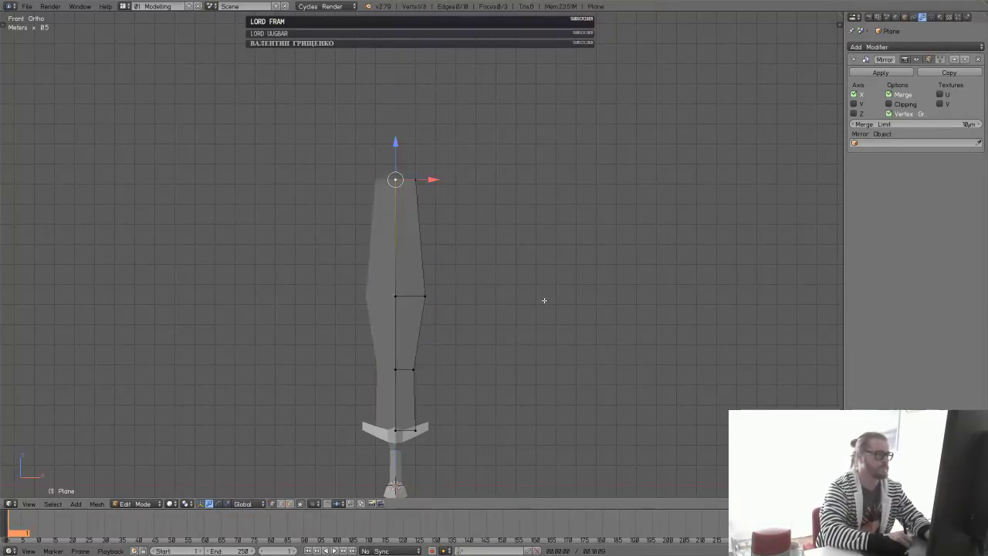
- Slim the blade by moving its mid-blade, lower and base outer vertices inward along X
{"action": "right_click", "coordinate": [434, 298]}
{"action": "left_click_drag", "start_coordinate": [470, 297], "coordinate": [464, 296]}
{"action": "right_click", "coordinate": [424, 369]}
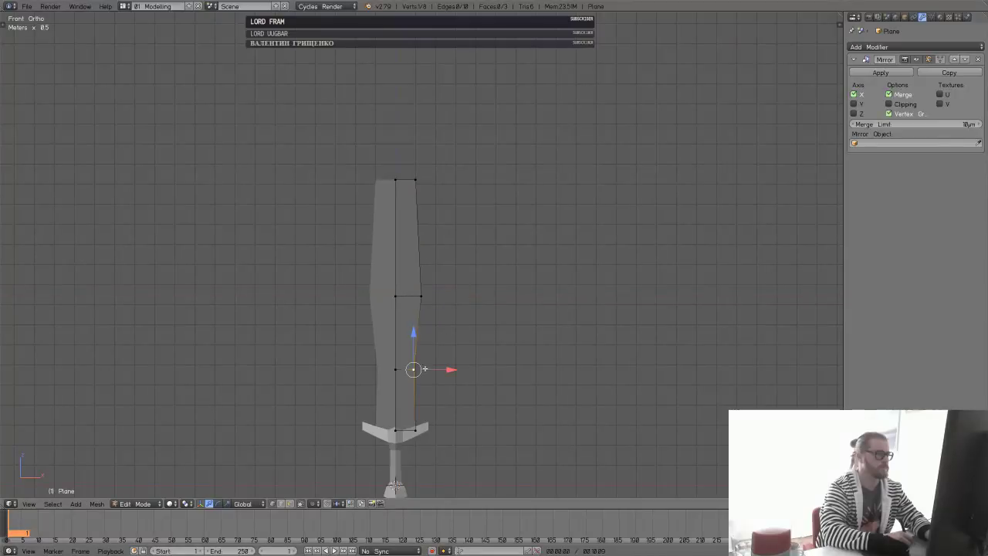
{"action": "left_click_drag", "start_coordinate": [449, 371], "coordinate": [452, 372]}
{"action": "right_click", "coordinate": [415, 429]}
{"action": "left_click_drag", "start_coordinate": [455, 429], "coordinate": [449, 425]}
{"action": "right_click", "coordinate": [414, 369]}
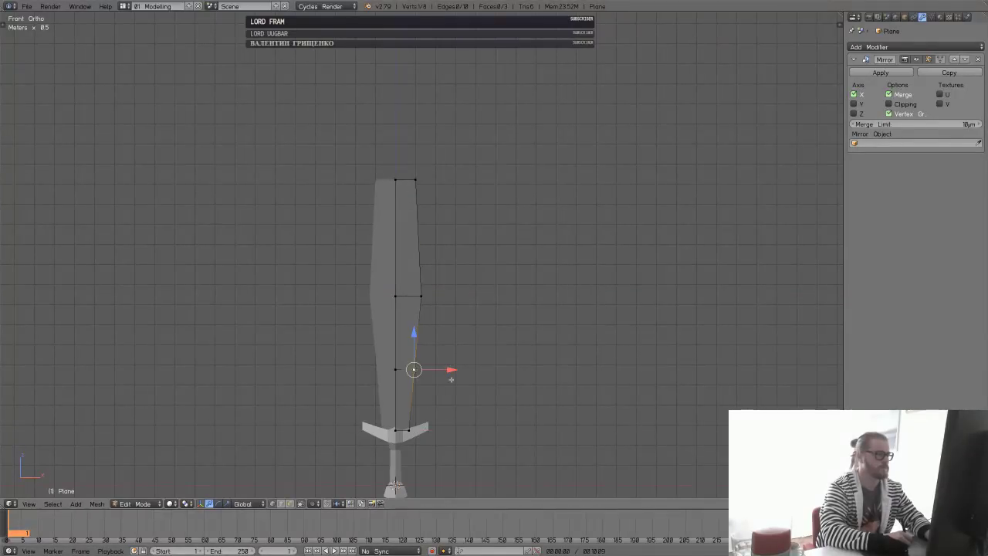
{"action": "mouse_move", "coordinate": [450, 372]}
{"action": "left_mouse_down"}
{"action": "mouse_move", "coordinate": [440, 375]}
{"action": "mouse_move", "coordinate": [448, 371]}
{"action": "left_mouse_up"}
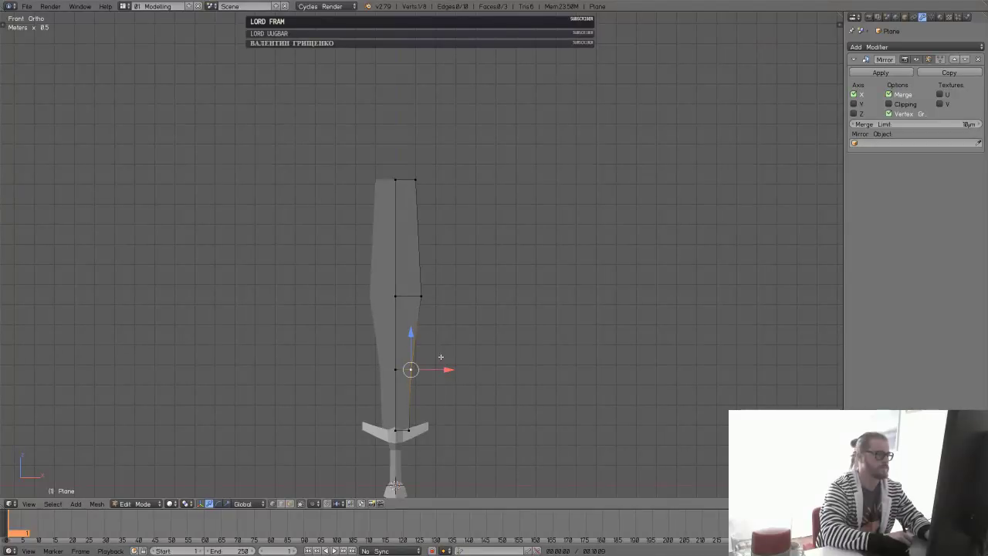
- Widen the blade's base and lower outer vertices outward along X, and return to Object Mode
{"action": "right_click", "coordinate": [410, 429]}
{"action": "left_click_drag", "start_coordinate": [445, 429], "coordinate": [457, 426]}
{"action": "right_click", "coordinate": [411, 368]}
{"action": "mouse_move", "coordinate": [452, 371]}
{"action": "left_mouse_down"}
{"action": "mouse_move", "coordinate": [468, 371]}
{"action": "mouse_move", "coordinate": [459, 374]}
{"action": "left_mouse_up"}
{"action": "right_click_drag", "start_coordinate": [419, 424], "coordinate": [423, 426]}
{"action": "right_click", "coordinate": [417, 422]}
{"action": "left_click_drag", "start_coordinate": [460, 429], "coordinate": [454, 378]}
{"action": "key", "text": "Tab"}
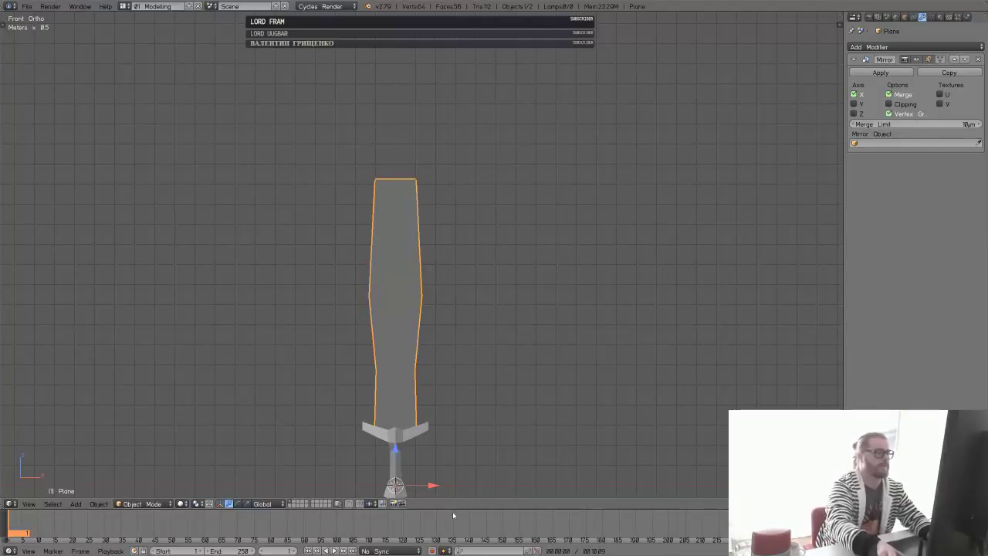
- In Edit Mode, move the mid-blade outer vertex inward along X to give the blade a narrow waist
{"action": "key", "text": "Tab"}
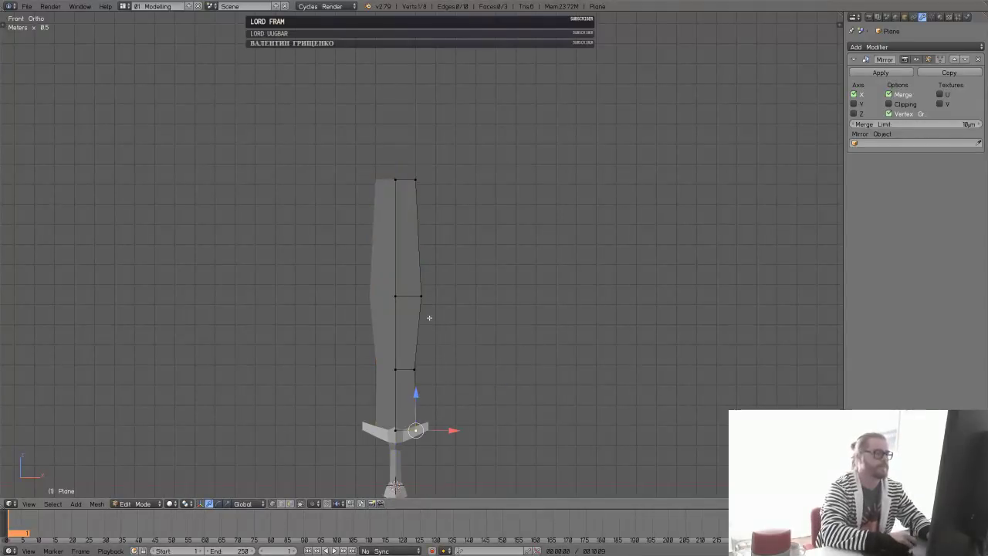
{"action": "right_click", "coordinate": [425, 301]}
{"action": "left_click_drag", "start_coordinate": [453, 297], "coordinate": [443, 298]}
{"action": "right_click", "coordinate": [417, 365]}
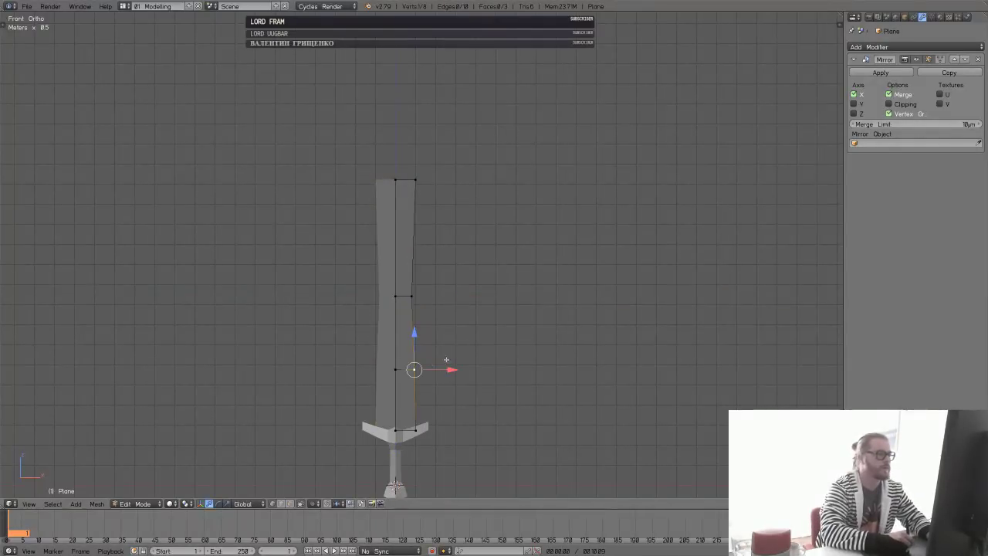
{"action": "left_click_drag", "start_coordinate": [416, 333], "coordinate": [457, 394]}
{"action": "key", "text": "ctrl+z"}
{"action": "key", "text": "b"}
- Add an edge loop just above the crossguard that bulges outward, and pull the blade's bottom outer vertex slightly inward
{"action": "key", "text": "ctrl+r"}
{"action": "left_click", "coordinate": [421, 401]}
{"action": "right_click", "coordinate": [420, 401]}
{"action": "right_click", "coordinate": [417, 429]}
{"action": "left_click_drag", "start_coordinate": [452, 430], "coordinate": [450, 432]}
{"action": "left_click", "coordinate": [450, 431]}
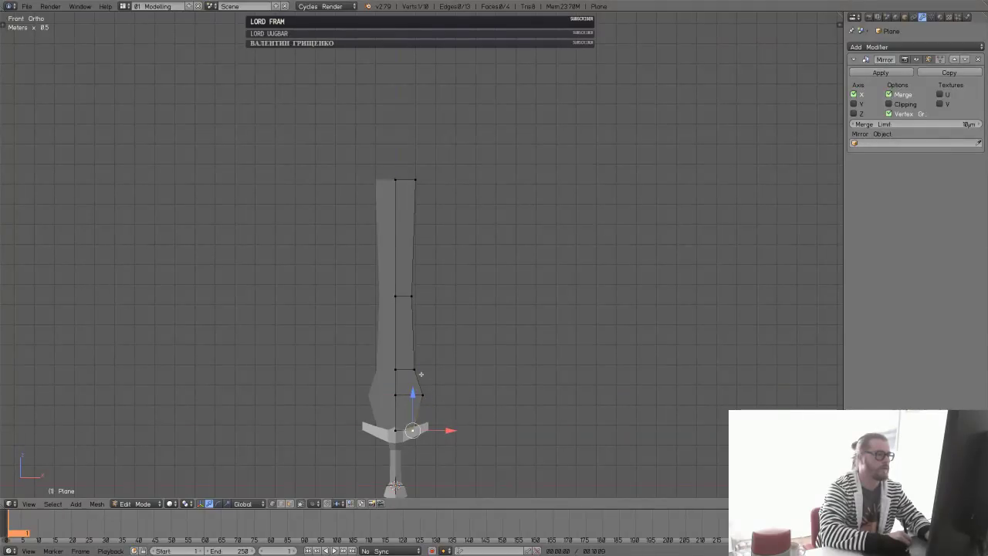
- Raise the edge loop directly above the bulge along Z, undoing the extra sideways move
{"action": "right_click", "coordinate": [418, 369]}
{"action": "right_click", "coordinate": [396, 369], "text": "shift"}
{"action": "left_click_drag", "start_coordinate": [407, 336], "coordinate": [409, 316]}
{"action": "left_click_drag", "start_coordinate": [445, 347], "coordinate": [448, 347]}
{"action": "key", "text": "ctrl+z"}
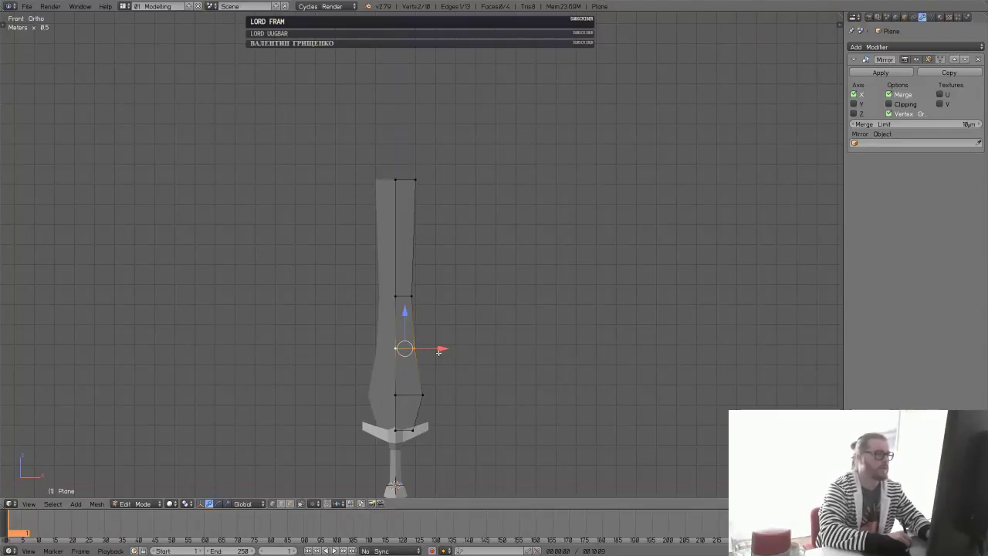
- Enable Clipping on the Mirror modifier and move the raised loop's outer vertex slightly outward along X
{"action": "right_click", "coordinate": [417, 350]}
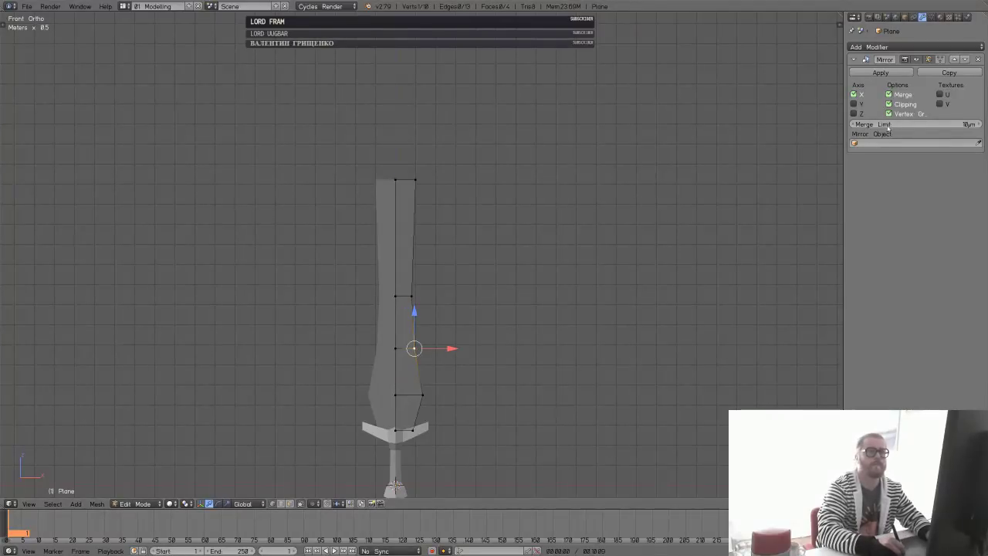
{"action": "mouse_move", "coordinate": [452, 349]}
{"action": "left_mouse_down"}
{"action": "mouse_move", "coordinate": [432, 357]}
{"action": "mouse_move", "coordinate": [442, 342]}
{"action": "left_mouse_up"}
{"action": "right_click", "coordinate": [401, 350]}
{"action": "right_click", "coordinate": [426, 350]}
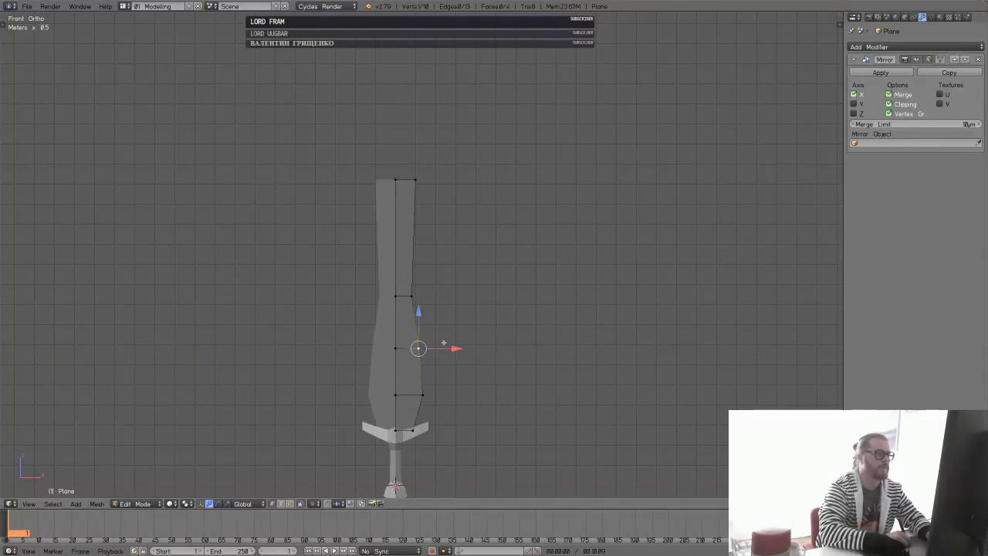
{"action": "right_click", "coordinate": [416, 294]}
{"action": "left_click_drag", "start_coordinate": [411, 267], "coordinate": [417, 250]}
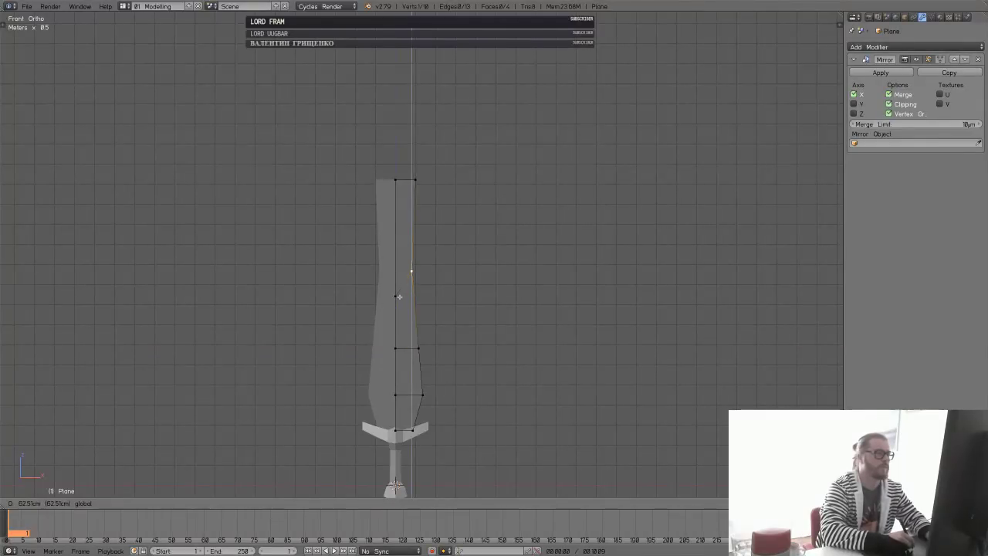
{"action": "left_click_drag", "start_coordinate": [400, 296], "coordinate": [399, 296]}
{"action": "right_click", "coordinate": [396, 295], "text": "shift"}
{"action": "key", "text": "ctrl+z"}
{"action": "key", "text": "ctrl+z"}
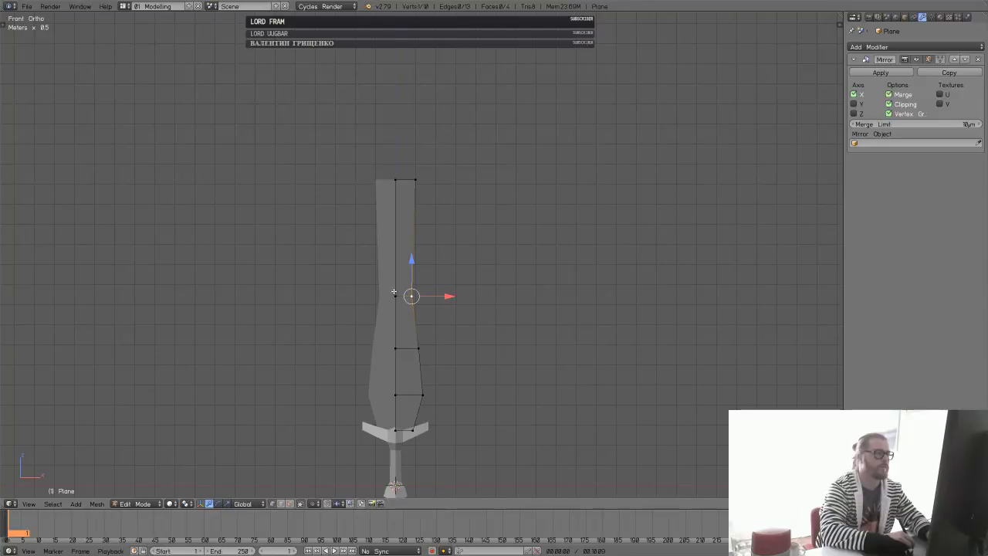
- Select the mid-blade edge in edge select mode, raise it along Z and scale it wider
{"action": "right_click", "coordinate": [395, 294], "text": "shift"}
{"action": "key", "text": "2"}
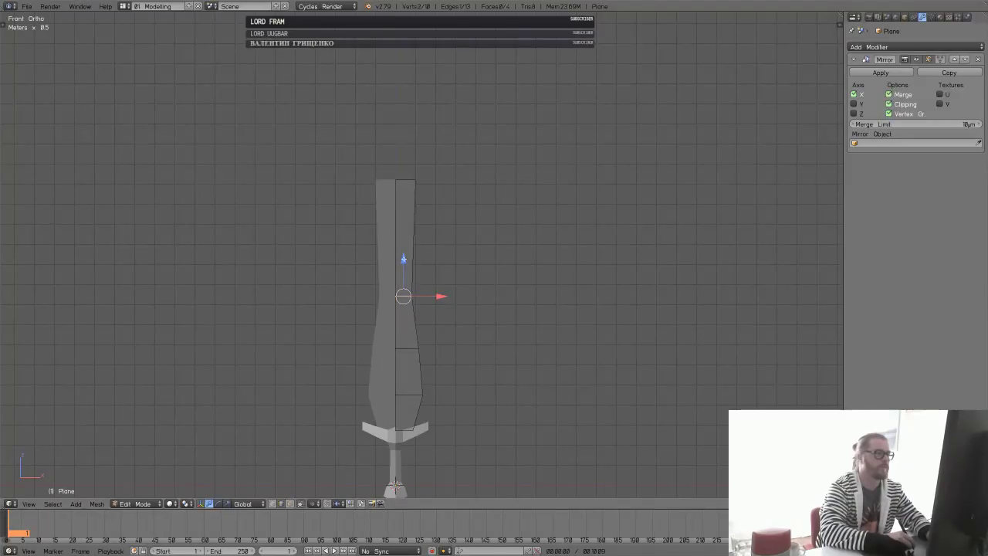
{"action": "key", "text": "s"}
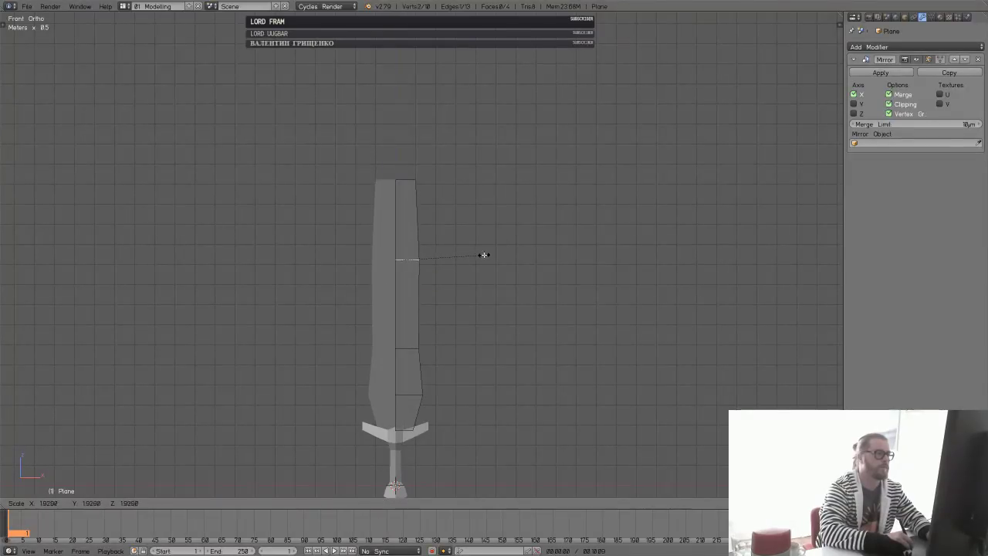
{"action": "left_click", "coordinate": [484, 254]}
- Scale the bulge edge above the crossguard slightly narrower, and rescale the blade's bottom edge
{"action": "right_click", "coordinate": [409, 416]}
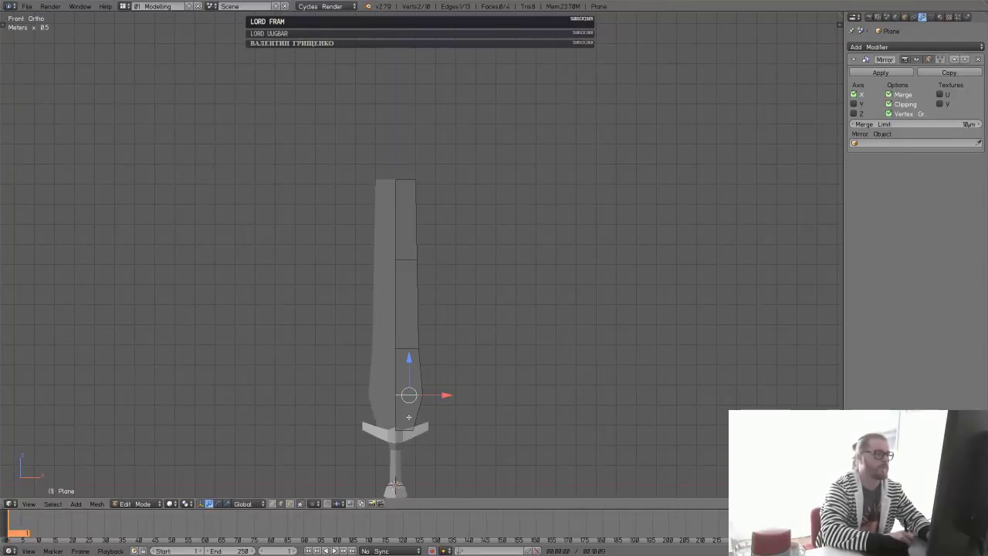
{"action": "key", "text": "s"}
{"action": "left_click", "coordinate": [491, 392]}
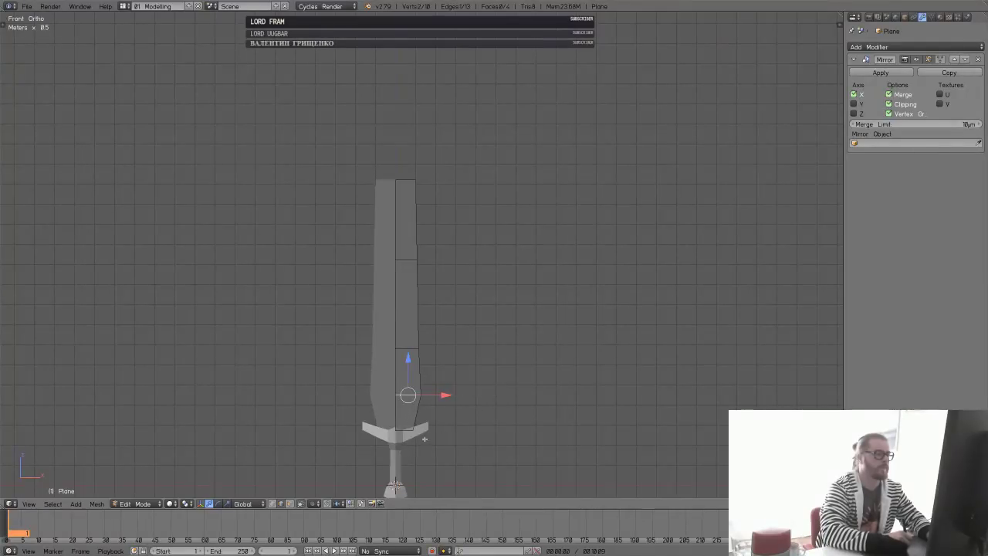
{"action": "right_click", "coordinate": [423, 438]}
{"action": "key", "text": "s"}
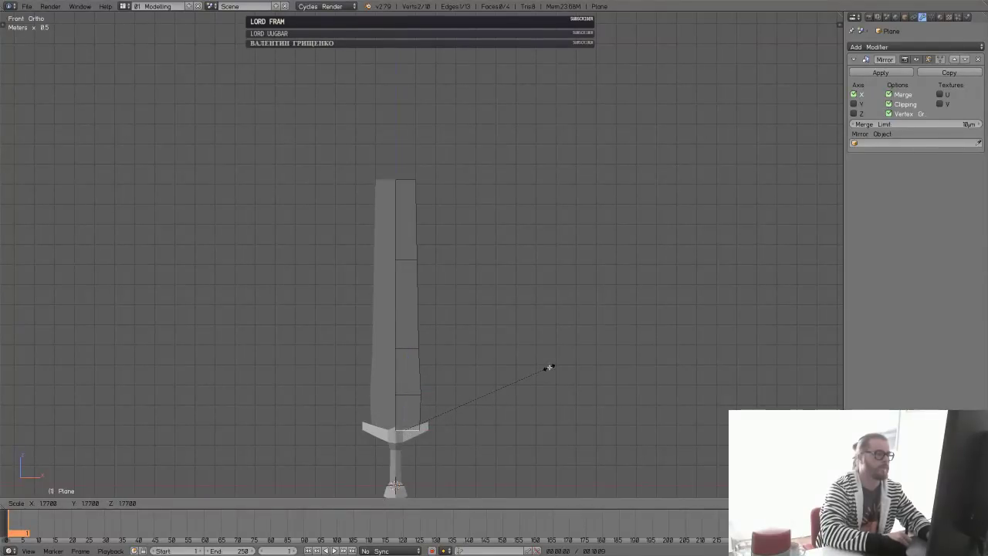
{"action": "left_click", "coordinate": [479, 396]}
- Raise the edge directly above the bulge along Z and scale it narrower
{"action": "right_click", "coordinate": [425, 352]}
{"action": "right_click", "coordinate": [410, 348]}
{"action": "left_click_drag", "start_coordinate": [406, 319], "coordinate": [407, 301]}
{"action": "key", "text": "s"}
{"action": "left_click", "coordinate": [439, 330]}
- Scale the uppermost inner edge, below the blade's top, narrower
{"action": "right_click", "coordinate": [414, 262]}
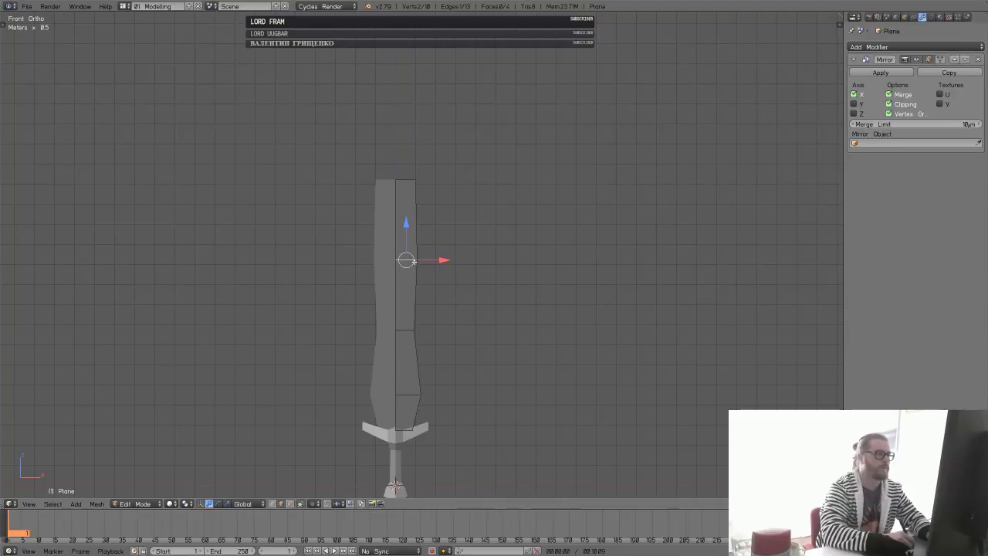
{"action": "key", "text": "s"}
{"action": "left_click", "coordinate": [452, 269]}
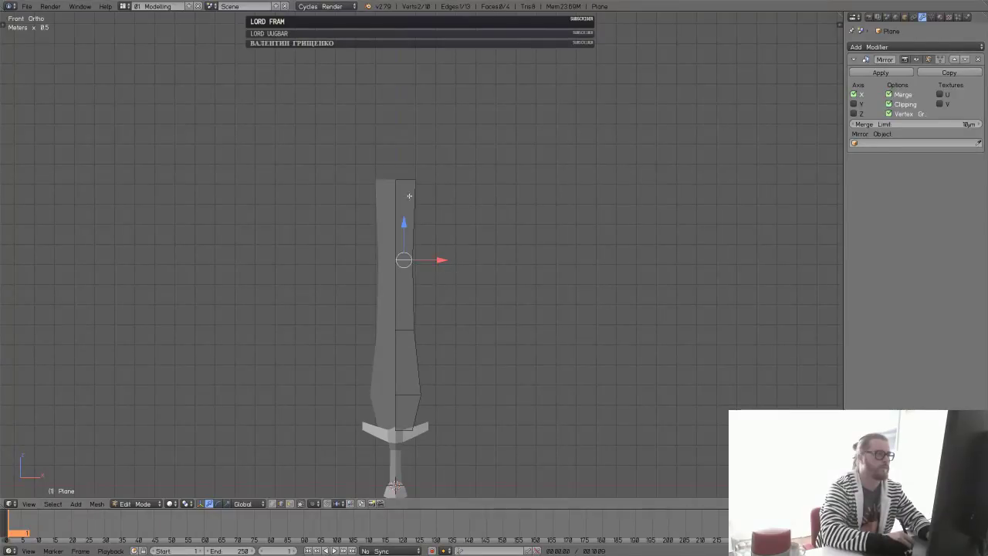
- Scale the blade's top edge narrower to match the width of the edge below it
{"action": "right_click", "coordinate": [409, 193]}
{"action": "key", "text": "s"}
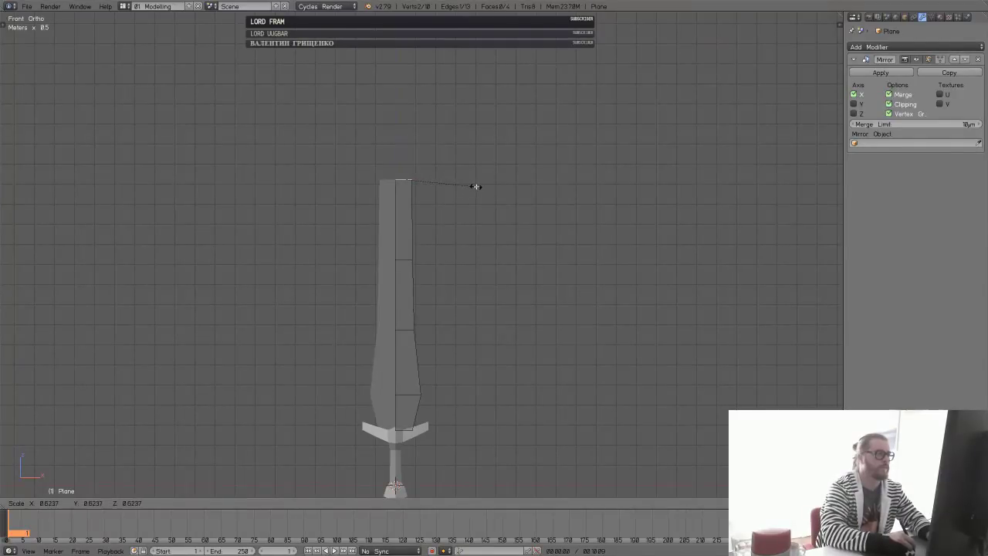
{"action": "left_click", "coordinate": [475, 186]}
{"action": "key", "text": "a"}
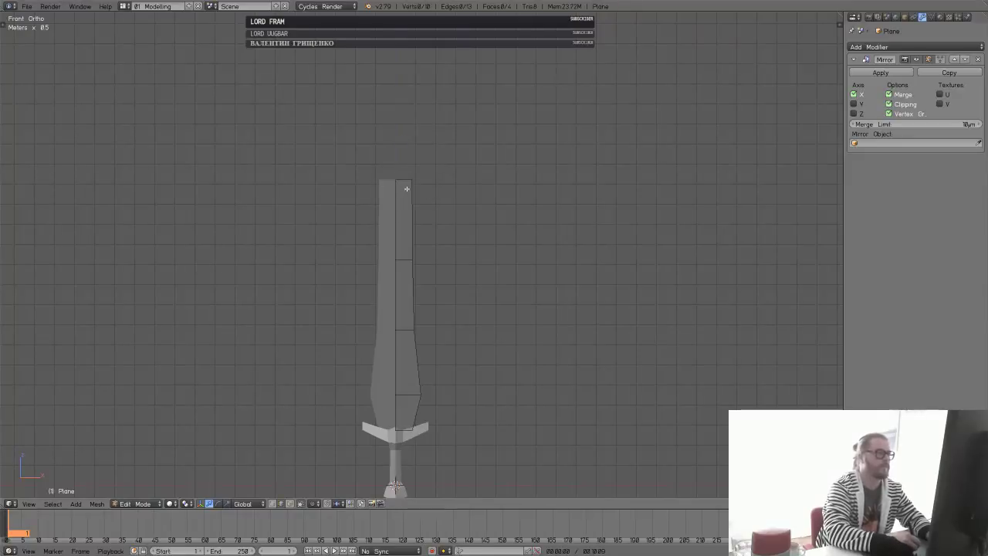
- Select the blade's two top vertices and extrude them a short distance upward along Z
{"action": "right_click", "coordinate": [398, 181]}
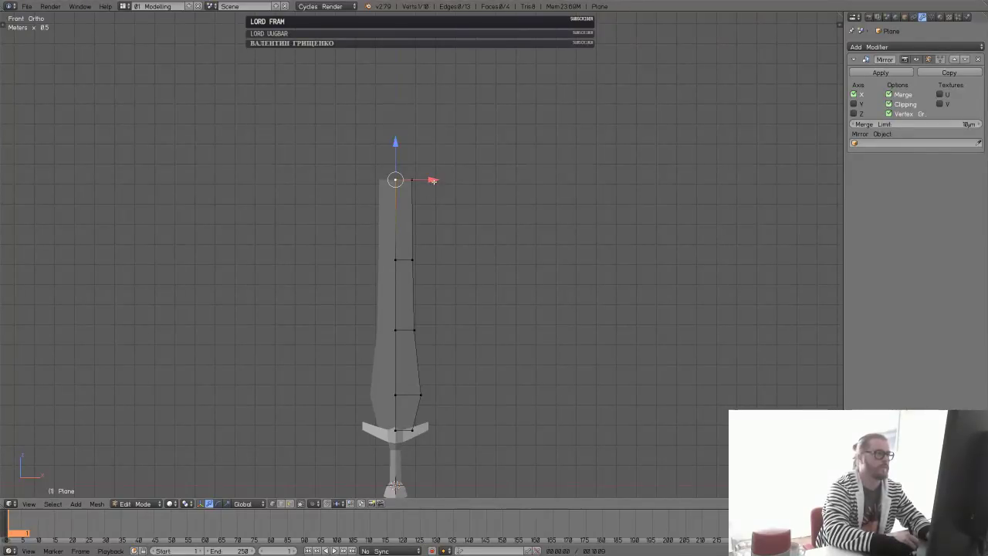
{"action": "right_click", "coordinate": [412, 179], "text": "shift"}
{"action": "key", "text": "e"}
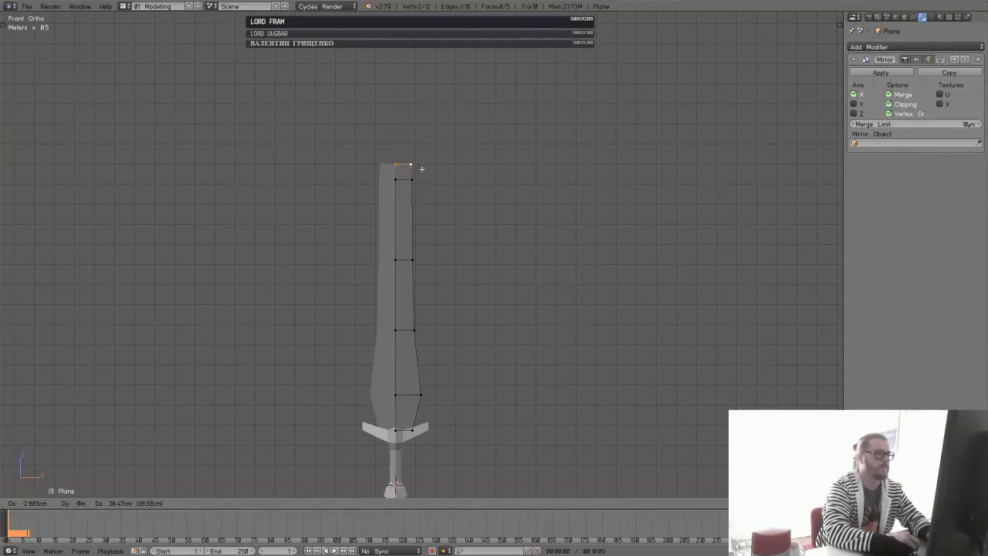
{"action": "key", "text": "z"}
{"action": "left_click", "coordinate": [420, 165]}
- Raise the new top edge's centre vertex into a point and pull its outer vertex inward and slightly down
{"action": "right_click", "coordinate": [396, 160]}
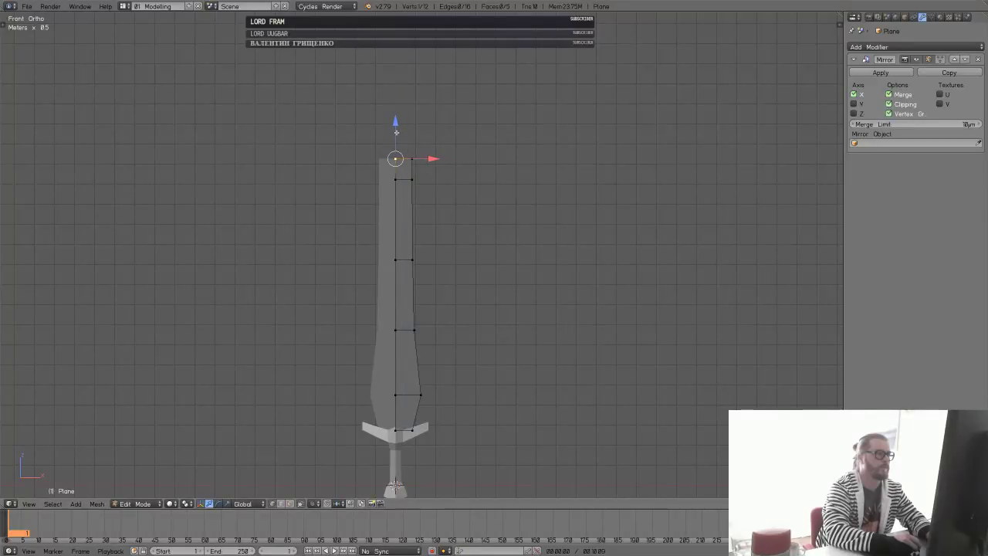
{"action": "right_click", "coordinate": [412, 159]}
{"action": "key", "text": "g"}
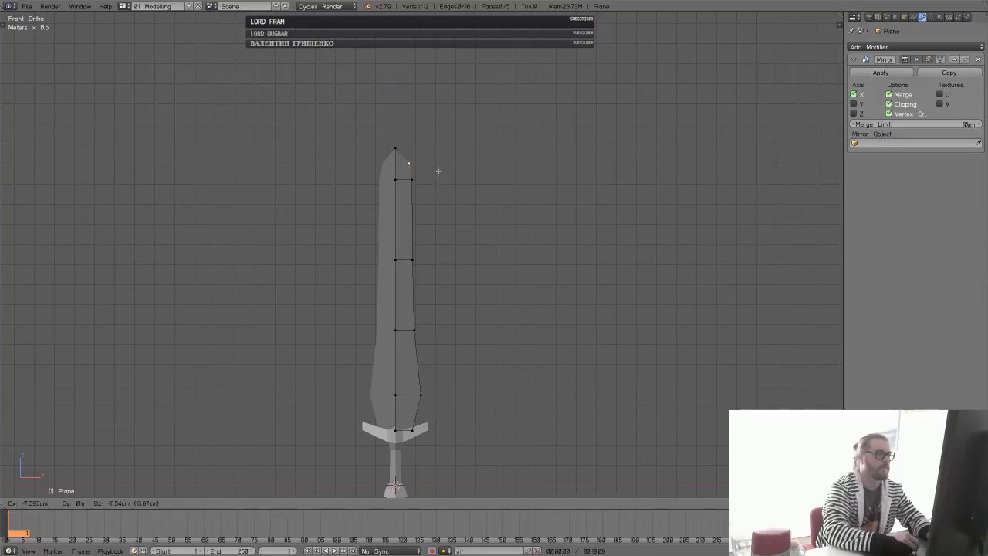
{"action": "left_click", "coordinate": [435, 173]}
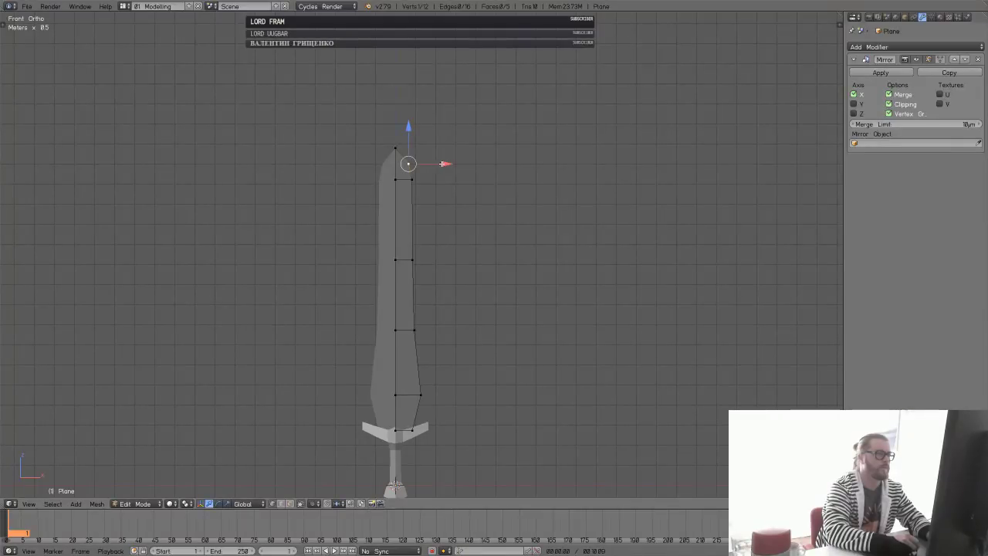
{"action": "left_click_drag", "start_coordinate": [442, 164], "coordinate": [439, 165]}
- Lower the tip's centre vertex along Z and bring the outer tip vertex level with it
{"action": "right_click", "coordinate": [398, 144]}
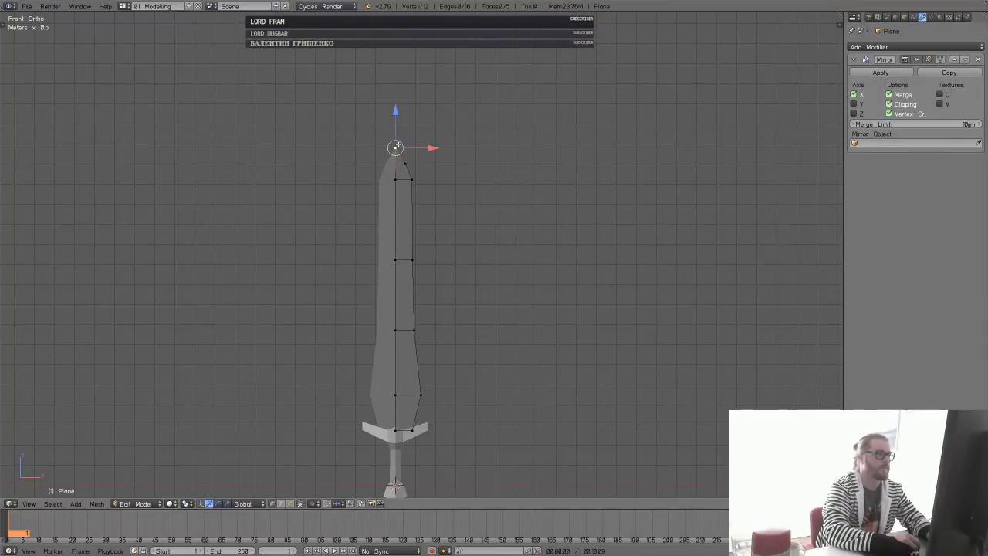
{"action": "key", "text": "g"}
{"action": "key", "text": "z"}
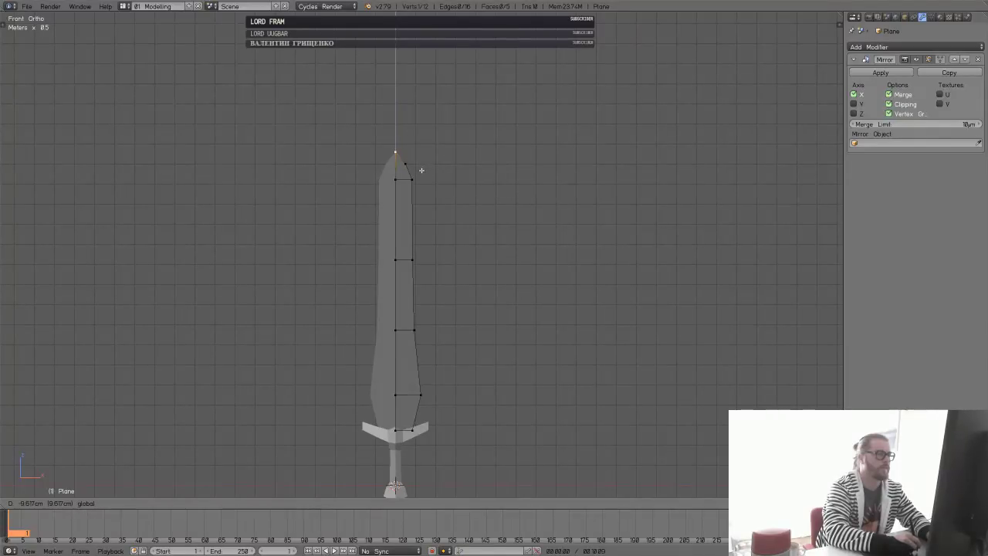
{"action": "left_click", "coordinate": [412, 166]}
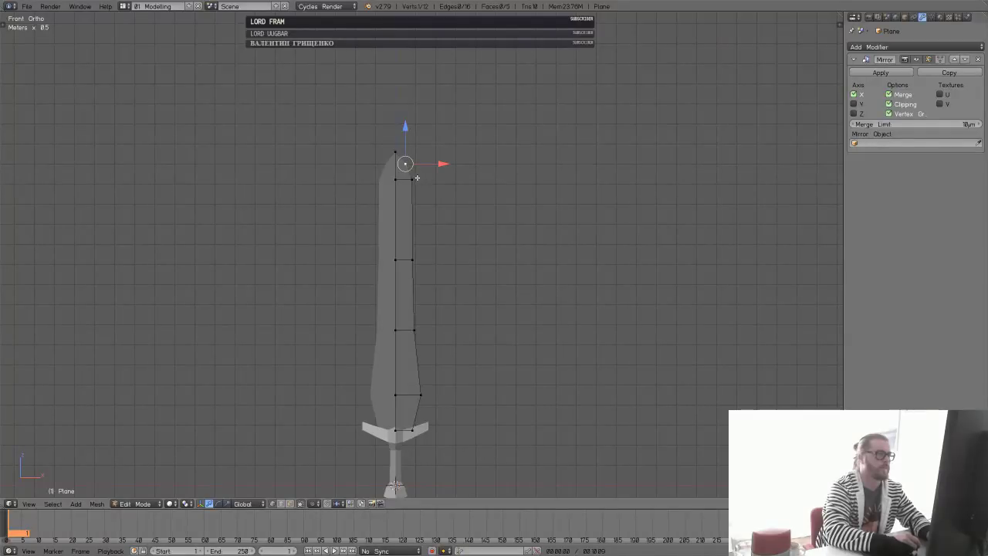
{"action": "key", "text": "g"}
{"action": "key", "text": "z"}
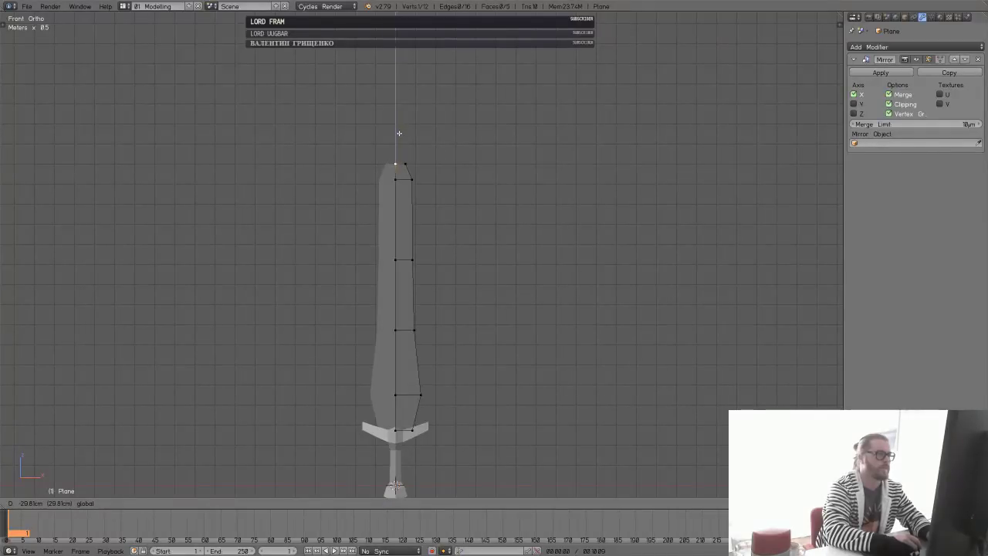
{"action": "left_click_drag", "start_coordinate": [399, 134], "coordinate": [402, 122]}
- Select both tip vertices and scale the top edge down to a very narrow tip
{"action": "right_click", "coordinate": [405, 164], "text": "shift"}
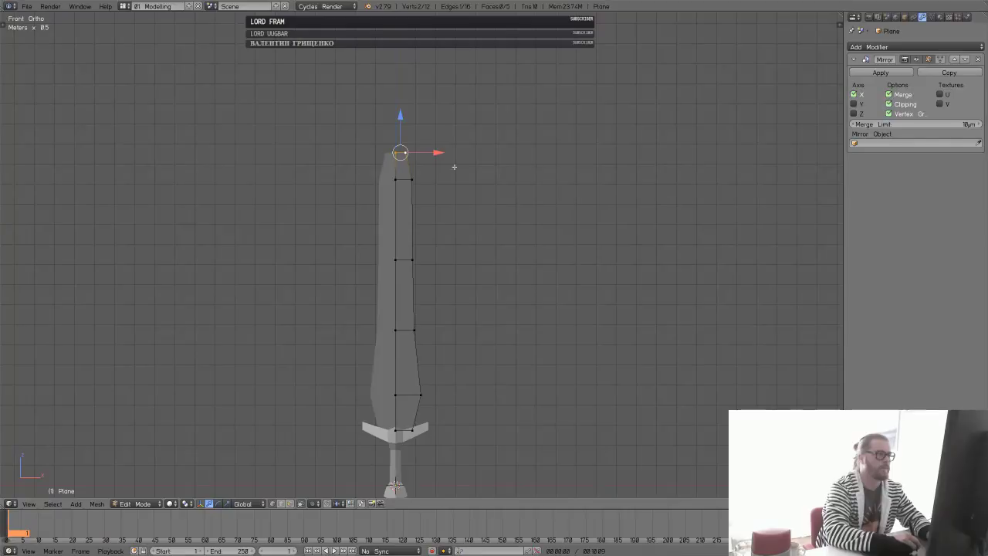
{"action": "key", "text": "s"}
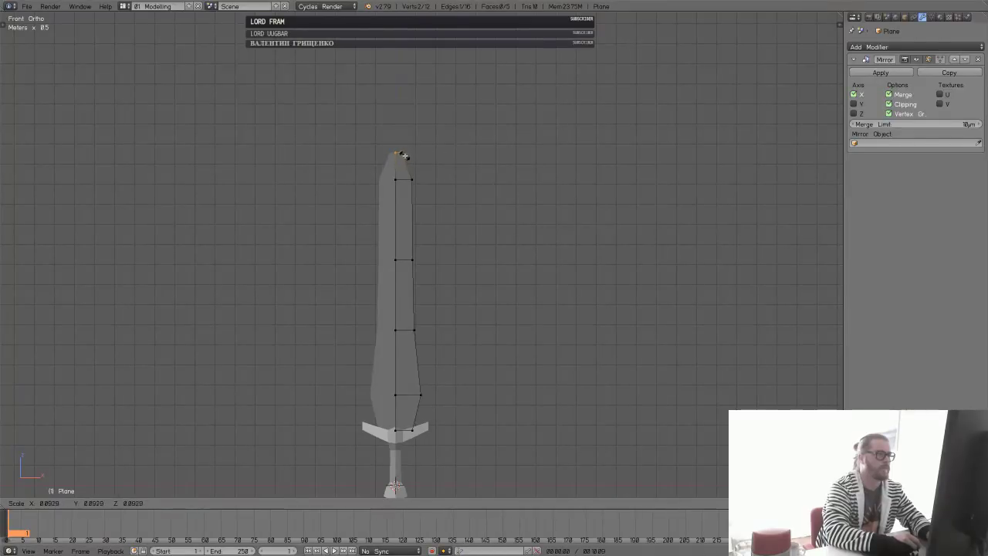
{"action": "left_click", "coordinate": [429, 152]}
{"action": "key", "text": "s"}
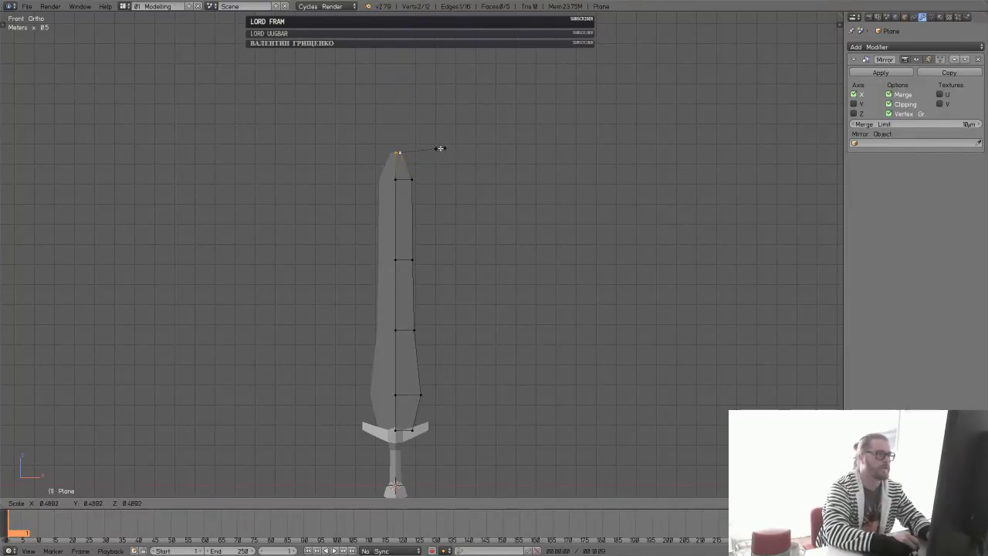
{"action": "left_click", "coordinate": [440, 148]}
- Box-select the six uppermost blade vertices and raise them along Z to lengthen the blade
{"action": "key", "text": "b"}
{"action": "left_click_drag", "start_coordinate": [360, 126], "coordinate": [462, 260]}
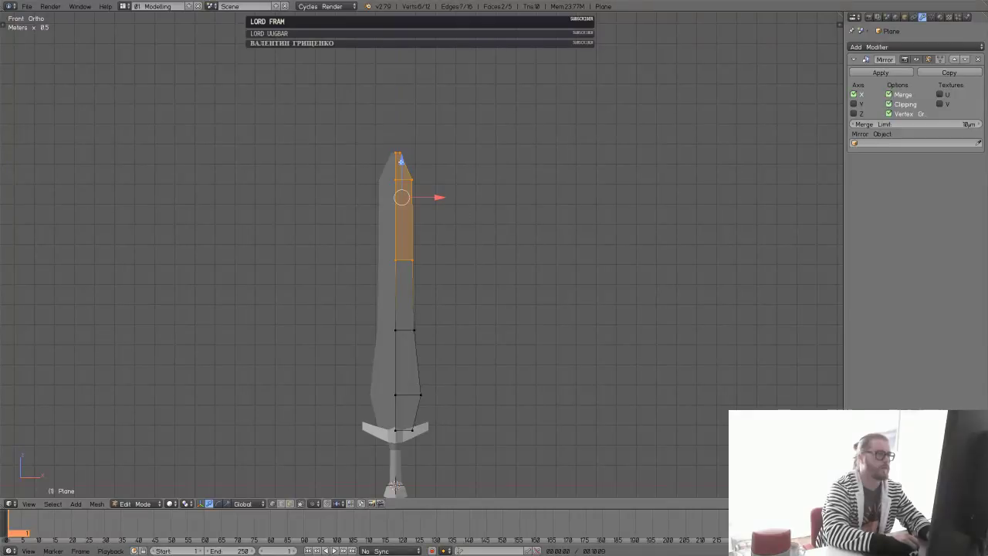
{"action": "left_click_drag", "start_coordinate": [401, 161], "coordinate": [405, 133]}
{"action": "key", "text": "a"}
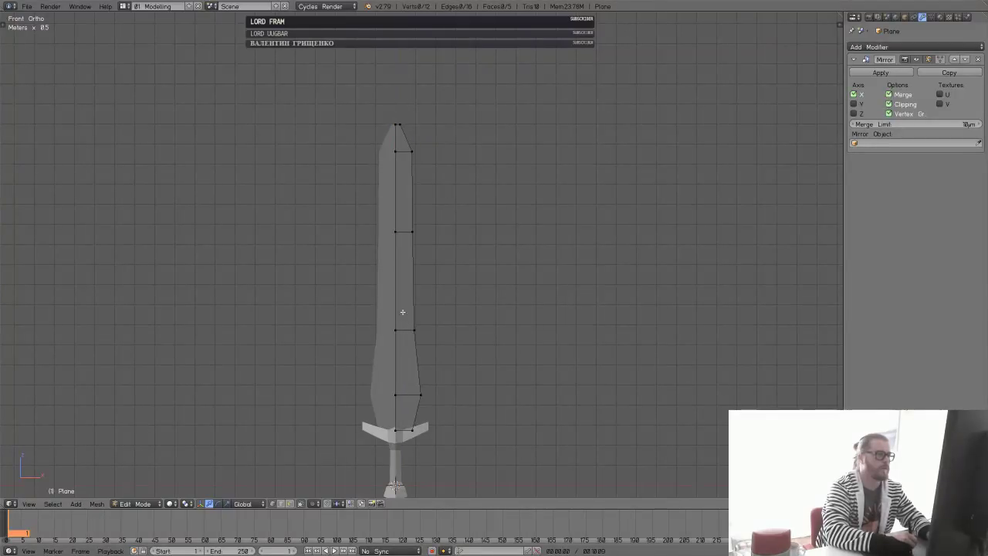
- Box-select the edge directly above the bulge and nudge it slightly along Z
{"action": "key", "text": "b"}
{"action": "left_click_drag", "start_coordinate": [393, 323], "coordinate": [419, 337]}
{"action": "left_click_drag", "start_coordinate": [406, 299], "coordinate": [407, 298]}
{"action": "key", "text": "Tab"}
{"action": "key", "text": "Tab"}
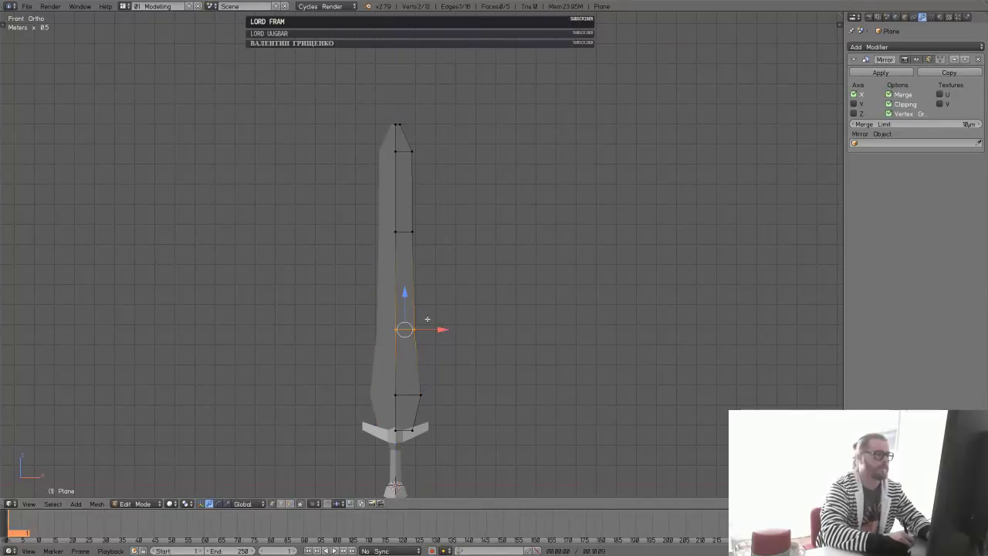
- Select all centre-line edges of the blade in edge select mode and pull them out along Y to form a ridge
{"action": "middle_click_drag", "start_coordinate": [426, 319], "coordinate": [399, 332]}
{"action": "key", "text": "2"}
{"action": "right_click", "coordinate": [382, 407]}
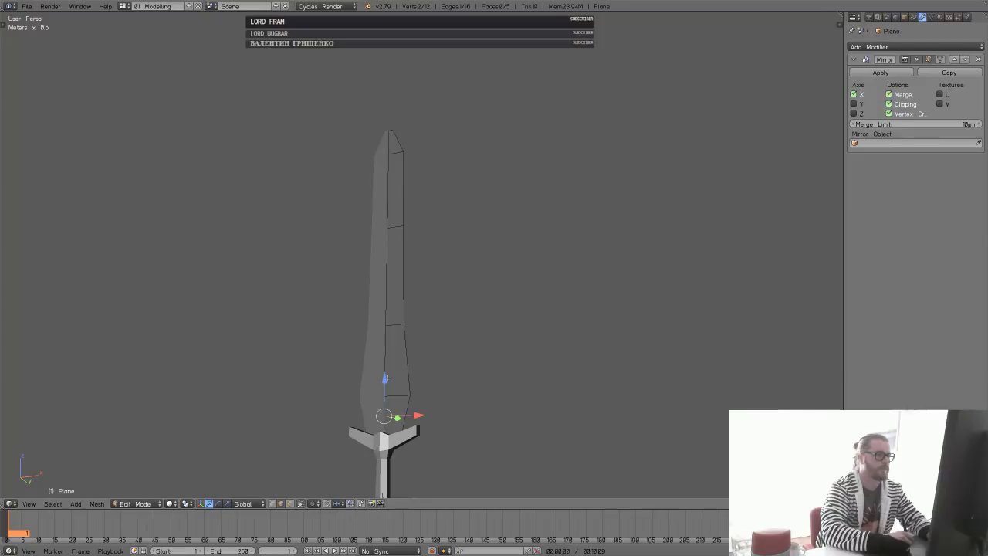
{"action": "right_click", "coordinate": [385, 375], "text": "shift"}
{"action": "right_click", "coordinate": [386, 295], "text": "shift"}
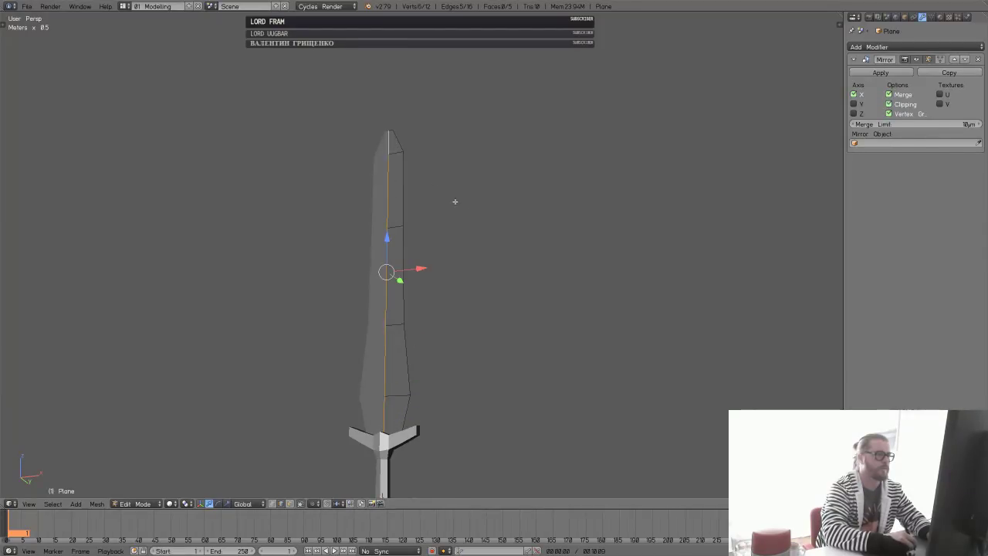
{"action": "middle_click_drag", "start_coordinate": [454, 201], "coordinate": [463, 293]}
{"action": "key", "text": "g"}
{"action": "key", "text": "y"}
{"action": "left_click", "coordinate": [435, 277]}
{"action": "key", "text": "Tab"}
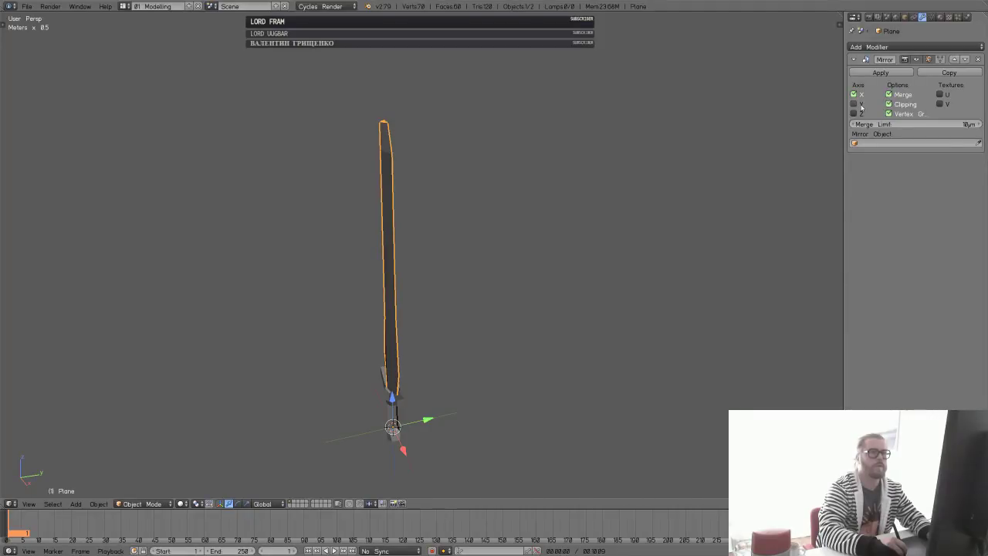
- Enable Y-axis mirroring on the blade and move the tip's centre vertex along Y to the middle plane
{"action": "middle_click_drag", "start_coordinate": [566, 229], "coordinate": [470, 186]}
{"action": "key", "text": "Tab"}
{"action": "scroll", "coordinate": [471, 147], "scroll_direction": "up", "scroll_amount": 5}
{"action": "middle_click_drag", "start_coordinate": [471, 147], "coordinate": [425, 248]}
{"action": "right_click", "coordinate": [420, 241]}
{"action": "key", "text": "g"}
{"action": "key", "text": "y"}
{"action": "left_click", "coordinate": [439, 313]}
- Move the ridge vertex just below the tip along Y toward the middle plane to thin the blade
{"action": "right_click", "coordinate": [413, 292]}
{"action": "key", "text": "g"}
{"action": "key", "text": "y"}
{"action": "left_click", "coordinate": [456, 315]}
{"action": "key", "text": "g"}
{"action": "key", "text": "y"}
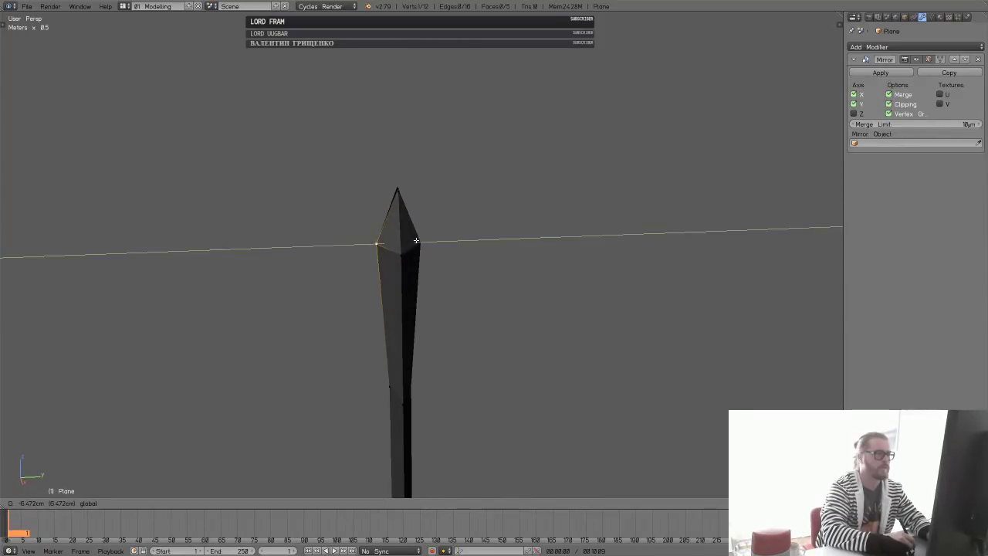
{"action": "left_click", "coordinate": [429, 244]}
- Adjust the ridge vertices at the bulge and directly above it along Y
{"action": "middle_click_drag", "start_coordinate": [439, 307], "coordinate": [445, 314], "text": "shift"}
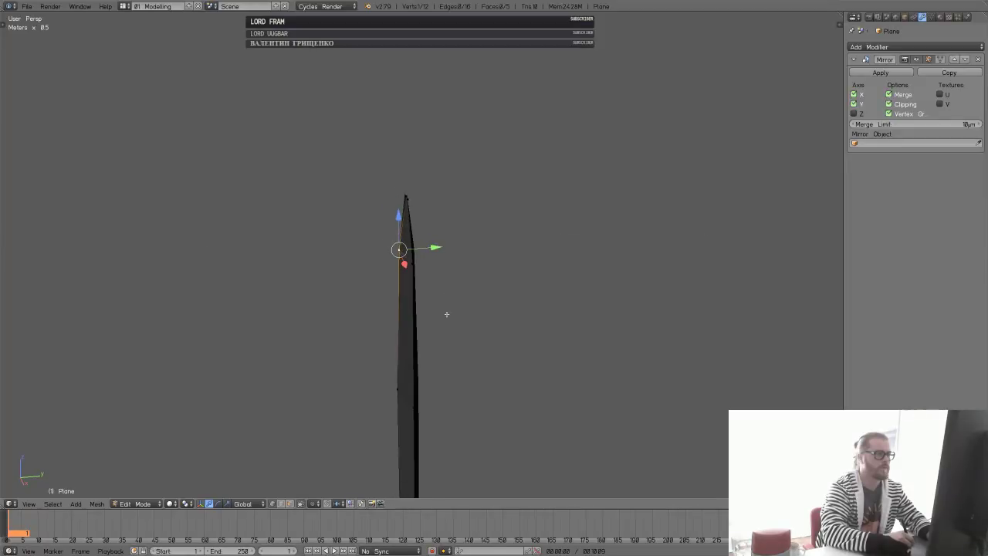
{"action": "middle_click_drag", "start_coordinate": [423, 476], "coordinate": [488, 304], "text": "shift"}
{"action": "middle_click_drag", "start_coordinate": [446, 353], "coordinate": [446, 270], "text": "shift"}
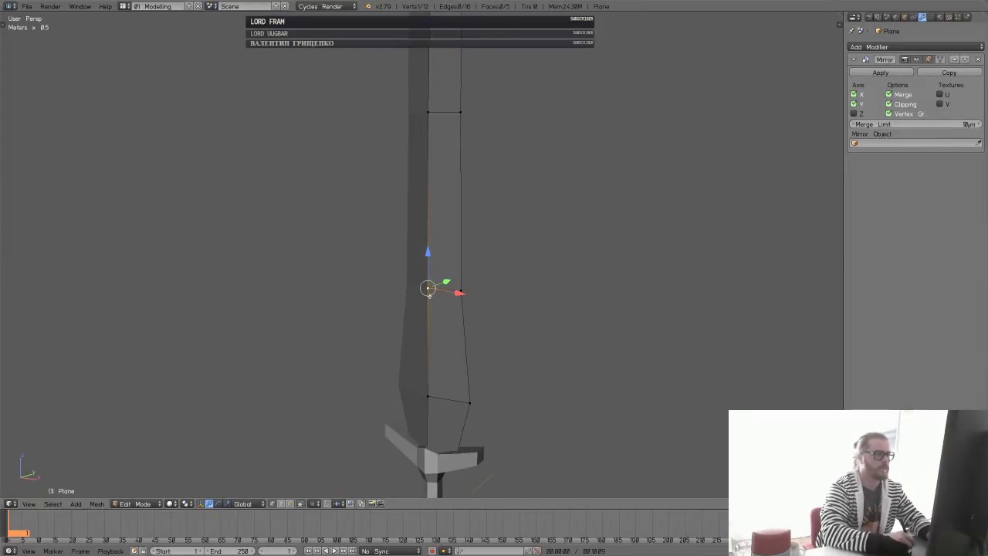
{"action": "right_click", "coordinate": [428, 396], "text": "shift"}
{"action": "middle_click_drag", "start_coordinate": [427, 396], "coordinate": [426, 354]}
{"action": "left_click_drag", "start_coordinate": [454, 336], "coordinate": [450, 334]}
{"action": "middle_click_drag", "start_coordinate": [455, 339], "coordinate": [431, 312]}
{"action": "left_click_drag", "start_coordinate": [425, 289], "coordinate": [452, 287]}
- Select the ridge vertex on the upper half of the blade and shift it slightly along Y
{"action": "middle_click_drag", "start_coordinate": [455, 286], "coordinate": [449, 228]}
{"action": "right_click", "coordinate": [449, 227]}
{"action": "left_click_drag", "start_coordinate": [472, 225], "coordinate": [472, 229]}
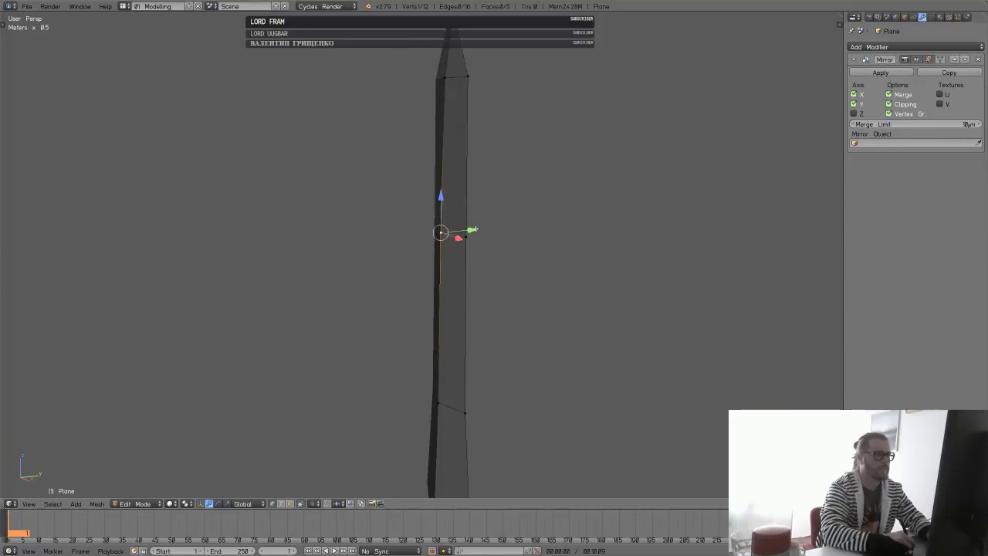
- Select the four centre-ridge vertices from the bulge up to the one just below the tip
{"action": "mouse_move", "coordinate": [472, 229]}
{"action": "middle_mouse_down"}
{"action": "mouse_move", "coordinate": [526, 269]}
{"action": "mouse_move", "coordinate": [490, 279]}
{"action": "mouse_move", "coordinate": [483, 316]}
{"action": "mouse_move", "coordinate": [437, 394]}
{"action": "middle_mouse_up"}
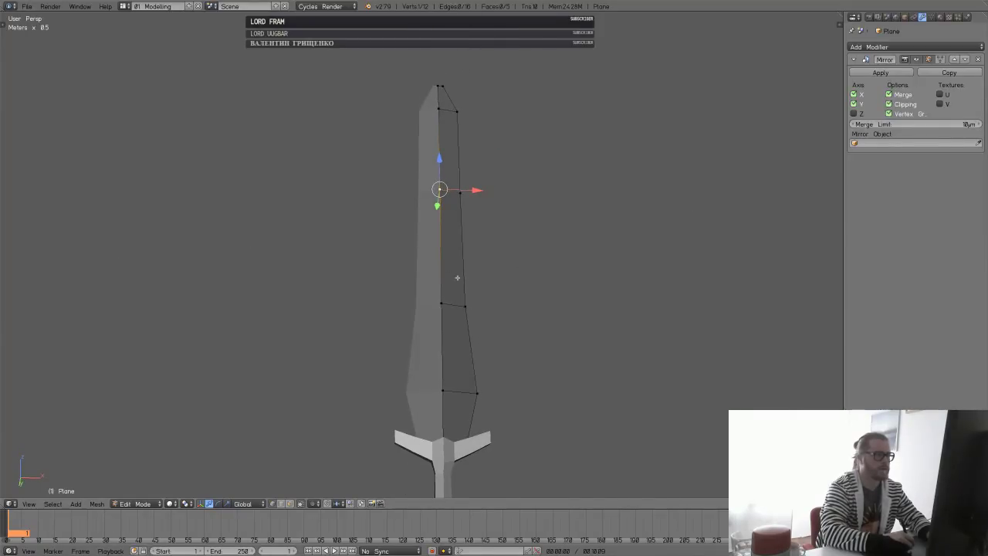
{"action": "middle_click_drag", "start_coordinate": [459, 361], "coordinate": [444, 394]}
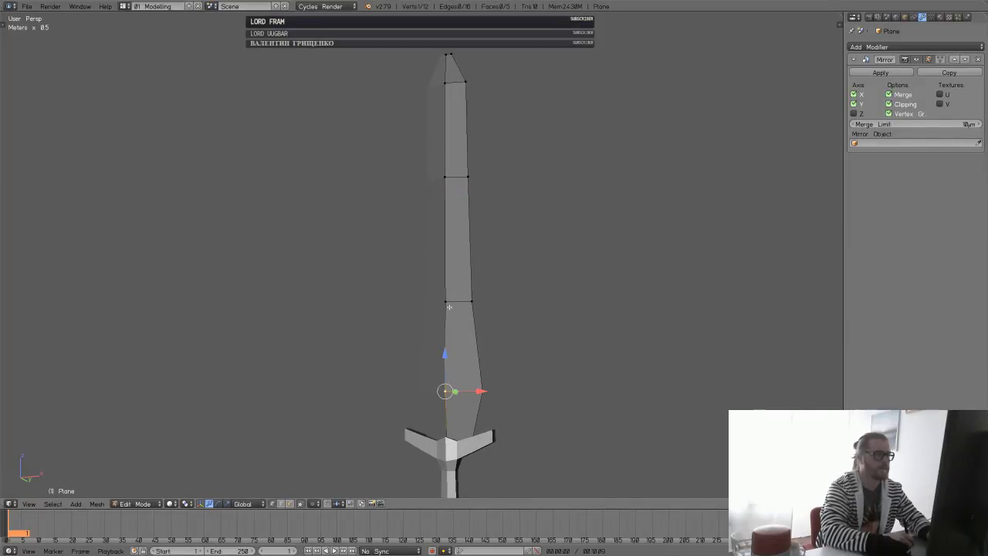
{"action": "right_click", "coordinate": [444, 176], "text": "shift"}
{"action": "right_click", "coordinate": [445, 83], "text": "shift"}
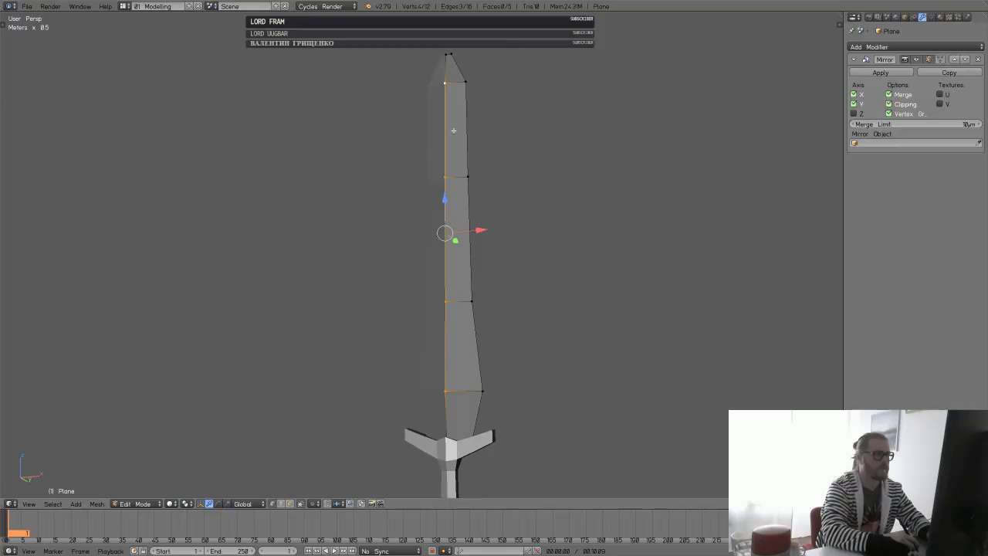
- Add a centred lengthwise loop cut through the visible half of the sword blade
{"action": "key", "text": "ctrl+r"}
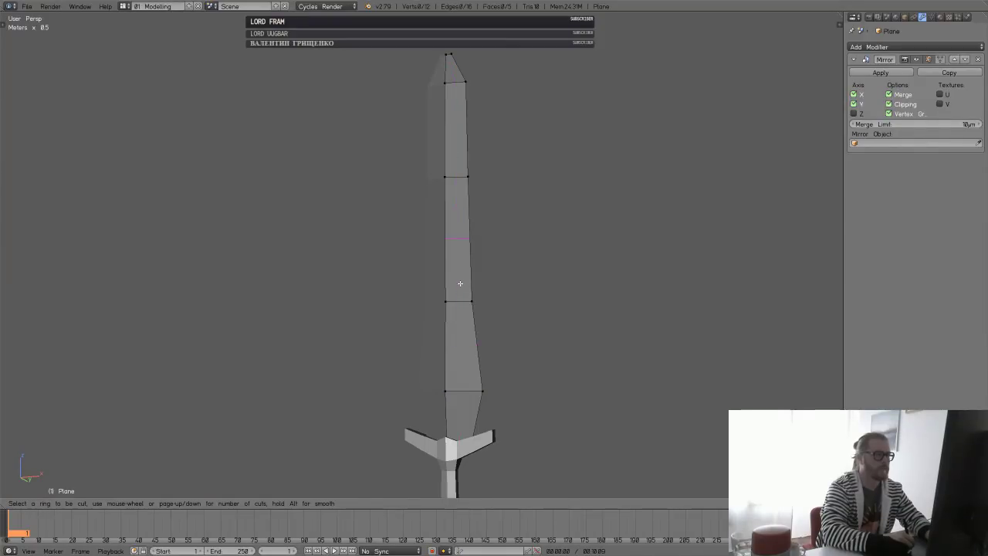
{"action": "left_click", "coordinate": [459, 295]}
{"action": "right_click", "coordinate": [460, 309]}
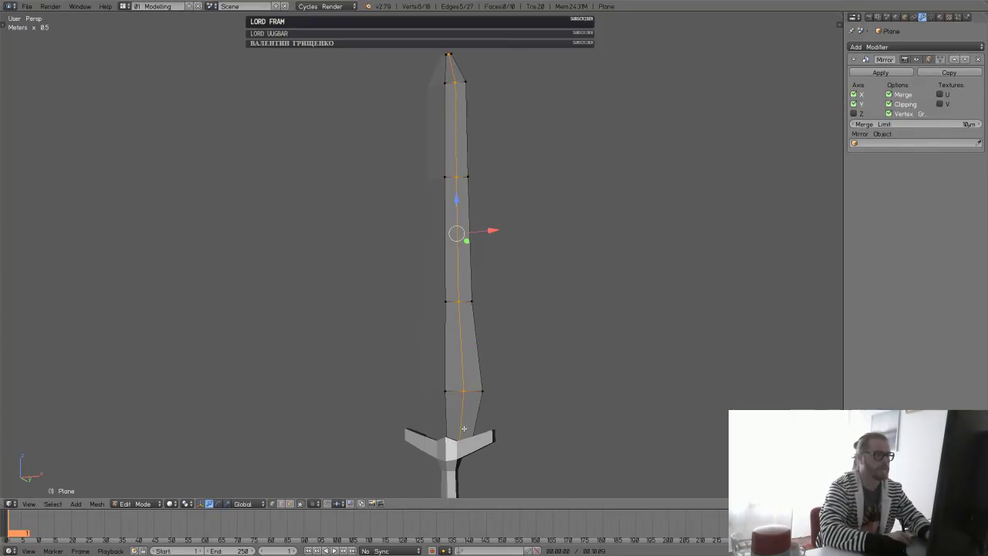
- Set the snap element to Vertex
{"action": "key", "text": "shift+s"}
{"action": "left_click", "coordinate": [606, 334]}
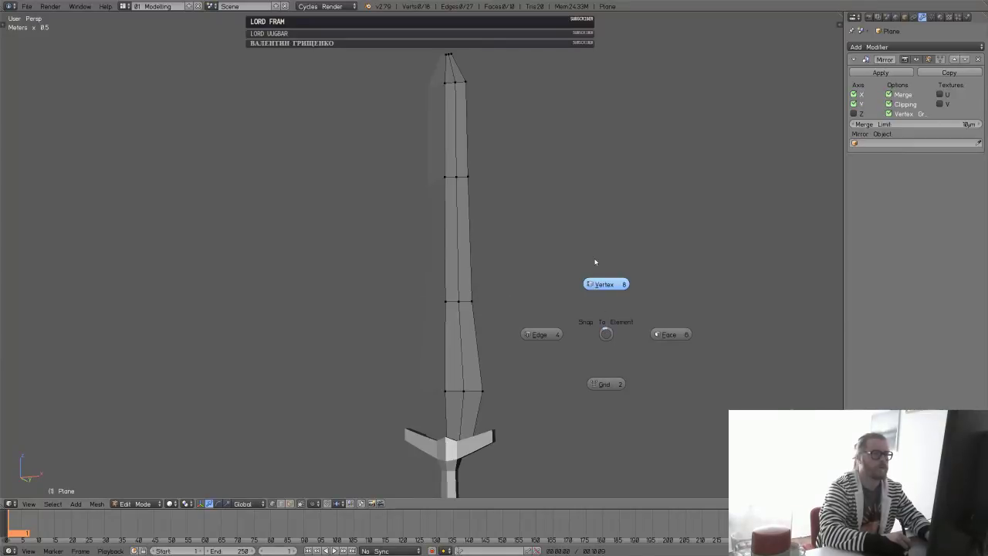
{"action": "left_click", "coordinate": [603, 284]}
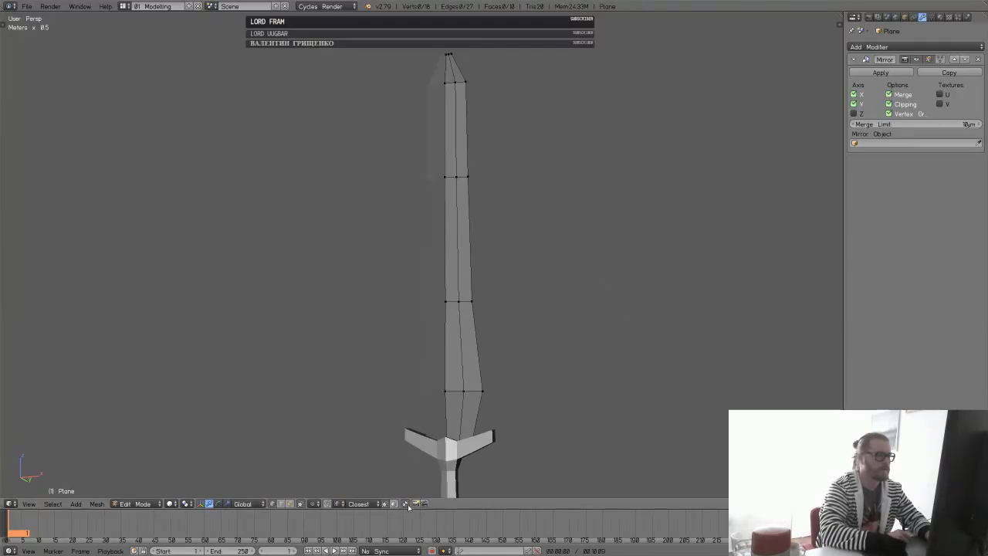
- Merge the new loop's two lowest vertices into the blade's centre line by snapping them to its vertices
{"action": "middle_click_drag", "start_coordinate": [471, 405], "coordinate": [488, 411]}
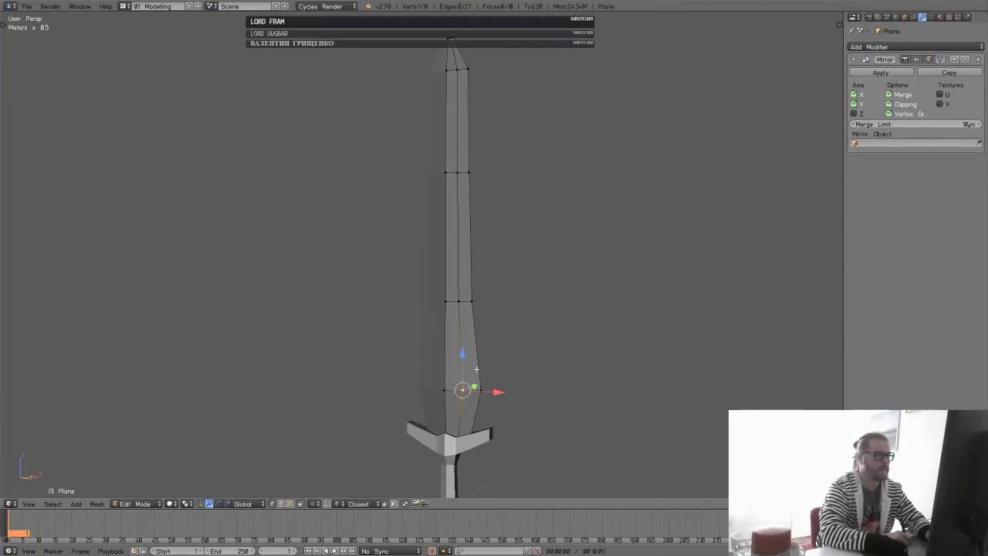
{"action": "middle_click_drag", "start_coordinate": [476, 370], "coordinate": [487, 411]}
{"action": "key", "text": "g"}
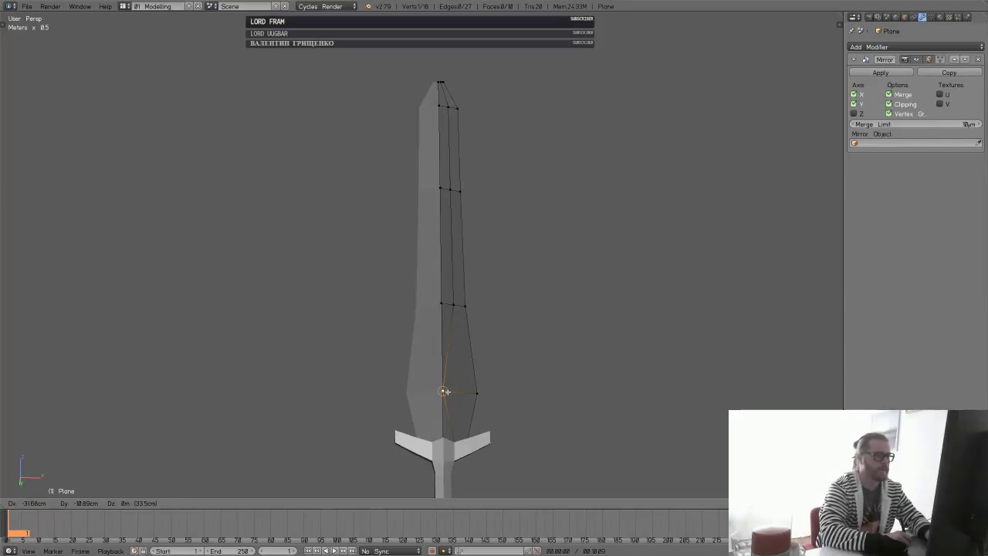
{"action": "left_click", "coordinate": [455, 435]}
{"action": "key", "text": "g"}
{"action": "left_click", "coordinate": [457, 392]}
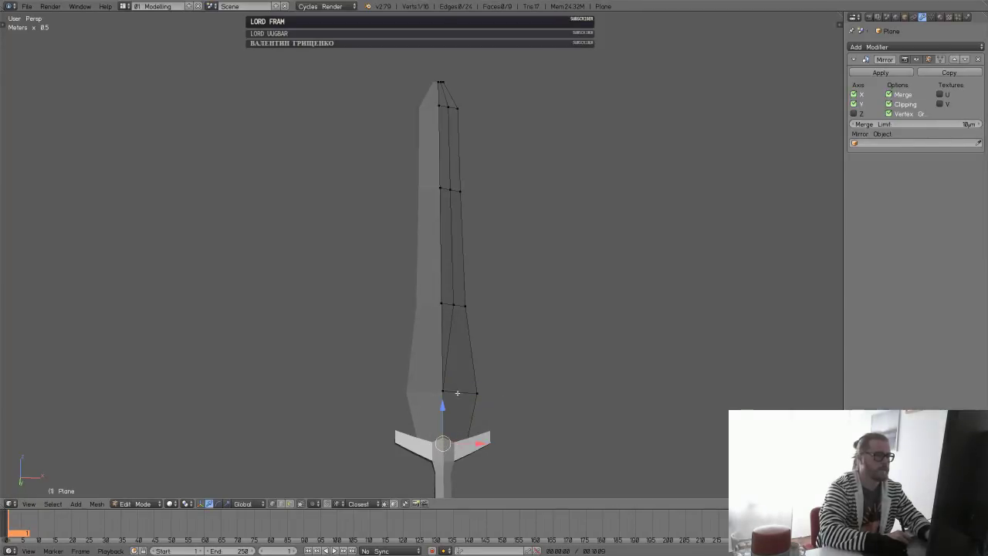
- Merge the loop's upper vertices at the blade's shoulder and tip into the matching centre-line vertices
{"action": "middle_click_drag", "start_coordinate": [477, 225], "coordinate": [473, 369], "text": "shift"}
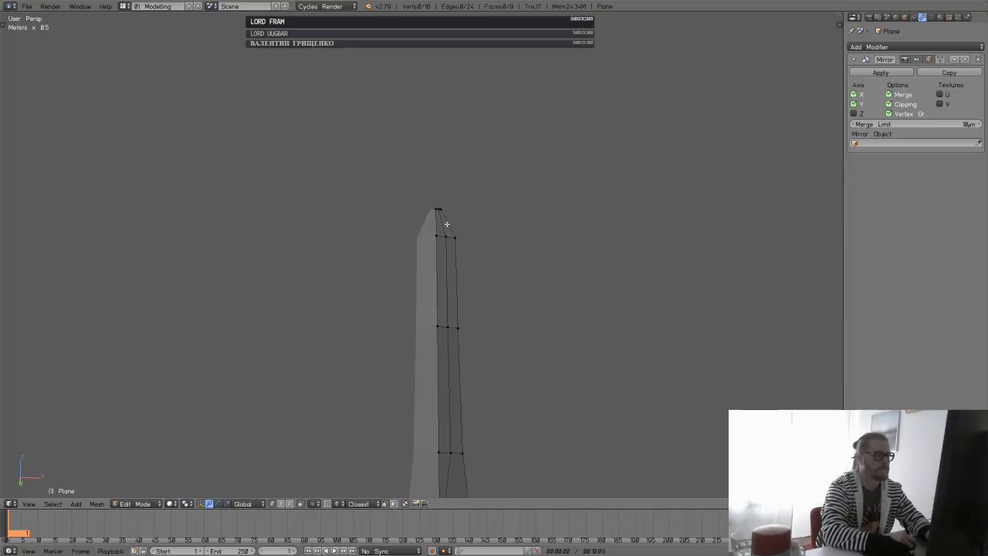
{"action": "right_click", "coordinate": [445, 235]}
{"action": "key", "text": "g"}
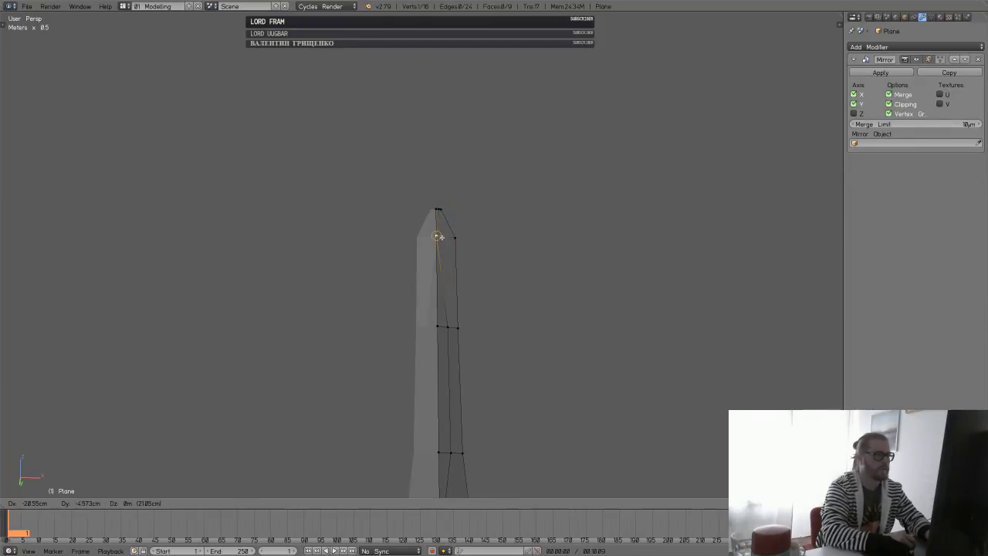
{"action": "key", "text": "Escape"}
{"action": "middle_click_drag", "start_coordinate": [463, 229], "coordinate": [455, 301]}
{"action": "key", "text": "g"}
{"action": "left_click", "coordinate": [419, 291]}
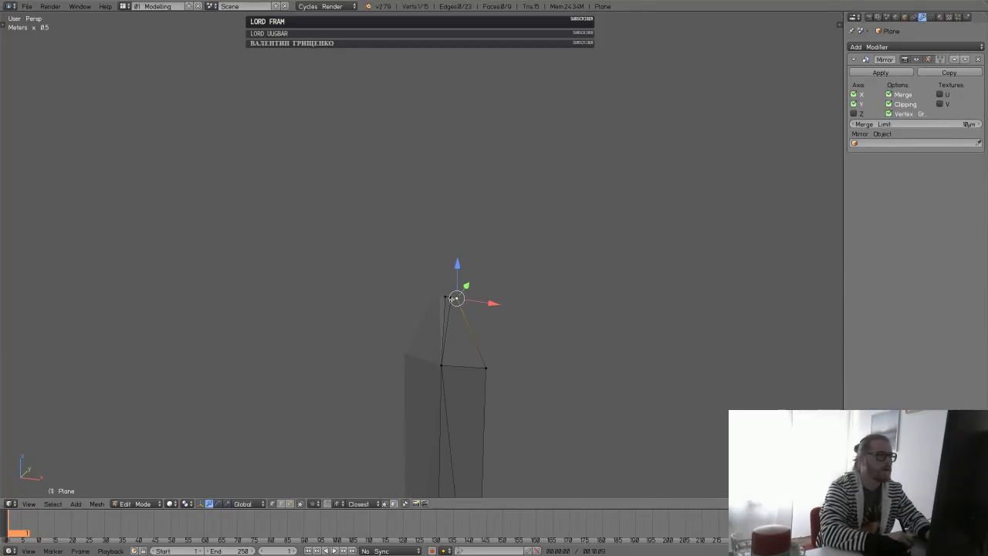
{"action": "key", "text": "g"}
{"action": "left_click", "coordinate": [445, 298]}
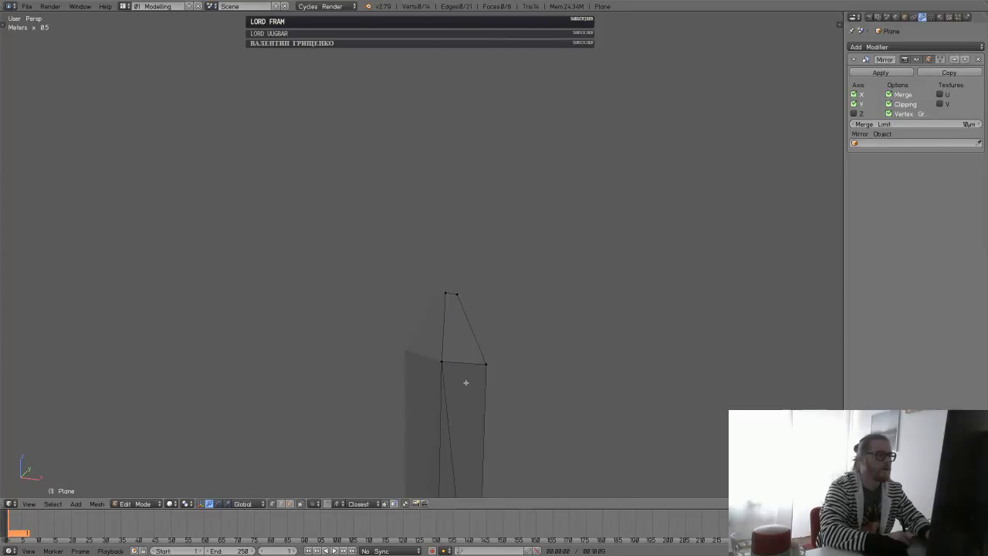
- Slide the loop's two remaining middle vertices toward the centre line, each by a factor of about 0.3
{"action": "middle_click_drag", "start_coordinate": [465, 381], "coordinate": [468, 335]}
{"action": "right_click", "coordinate": [458, 346]}
{"action": "key", "text": "shift+v"}
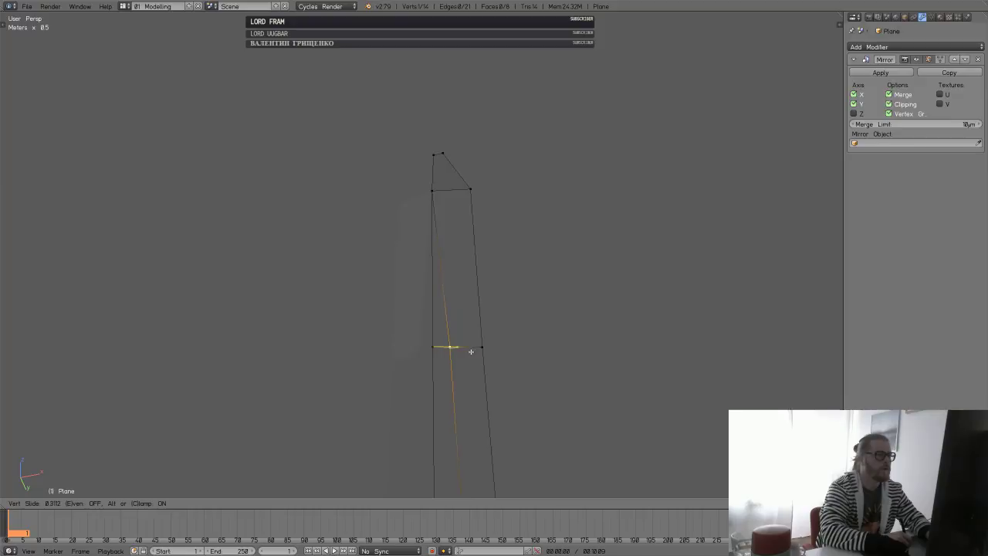
{"action": "left_click", "coordinate": [468, 352]}
{"action": "middle_click_drag", "start_coordinate": [469, 352], "coordinate": [479, 250], "text": "shift"}
{"action": "right_click", "coordinate": [478, 267]}
{"action": "key", "text": "shift+v"}
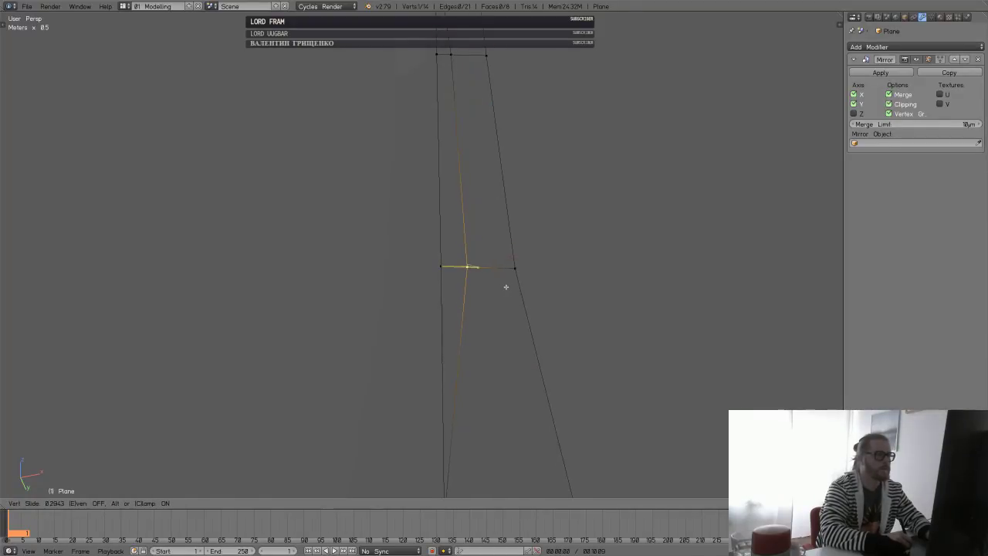
{"action": "left_click", "coordinate": [505, 286]}
- Extrude the three narrow faces beside the blade's centre line, scale the extrusion and shift it to start the fuller groove
{"action": "middle_click_drag", "start_coordinate": [505, 286], "coordinate": [450, 291]}
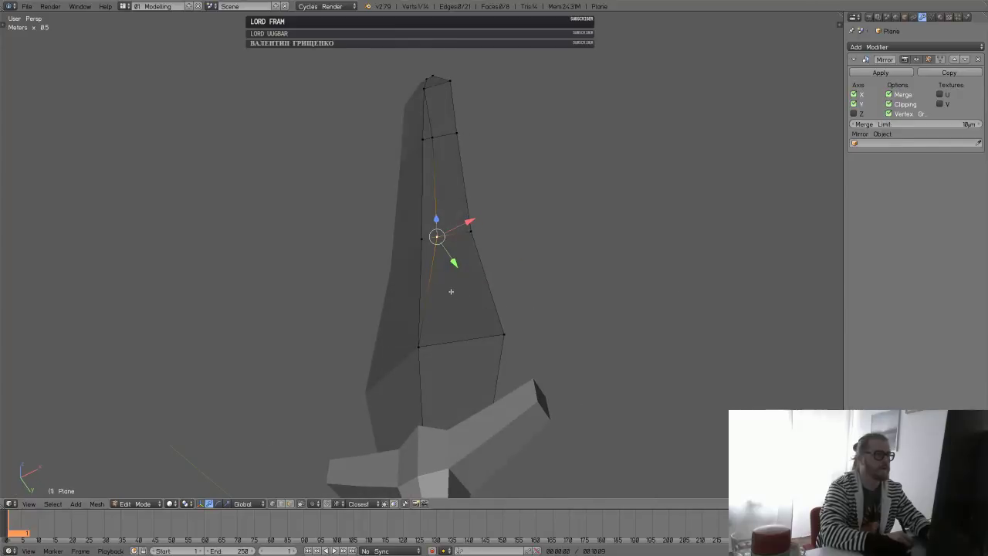
{"action": "key", "text": "ctrl+Tab"}
{"action": "key", "text": "3"}
{"action": "right_click", "coordinate": [429, 265]}
{"action": "right_click", "coordinate": [428, 190], "text": "shift"}
{"action": "right_click", "coordinate": [427, 125], "text": "shift"}
{"action": "middle_click_drag", "start_coordinate": [426, 126], "coordinate": [456, 203]}
{"action": "key", "text": "e"}
{"action": "left_click", "coordinate": [478, 225]}
{"action": "key", "text": "s"}
{"action": "left_click", "coordinate": [553, 246]}
{"action": "left_click_drag", "start_coordinate": [442, 182], "coordinate": [438, 179]}
- Select the extruded strip's edges along the blade's centre and adjust their position in the groove
{"action": "middle_click_drag", "start_coordinate": [439, 193], "coordinate": [424, 260]}
{"action": "key", "text": "a"}
{"action": "scroll", "coordinate": [487, 280], "scroll_direction": "down", "scroll_amount": 3}
{"action": "right_click", "coordinate": [431, 137], "text": "shift"}
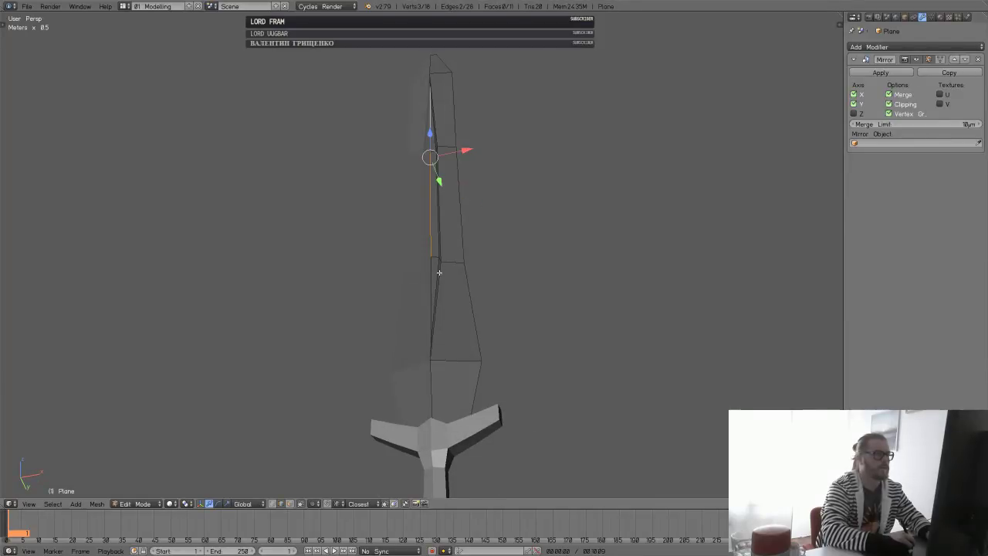
{"action": "middle_click_drag", "start_coordinate": [438, 293], "coordinate": [414, 309]}
{"action": "left_click_drag", "start_coordinate": [437, 202], "coordinate": [443, 202]}
- Move the long side edge of the groove floor along X toward the blade's centre
{"action": "middle_click_drag", "start_coordinate": [443, 202], "coordinate": [511, 249]}
{"action": "right_click", "coordinate": [446, 282]}
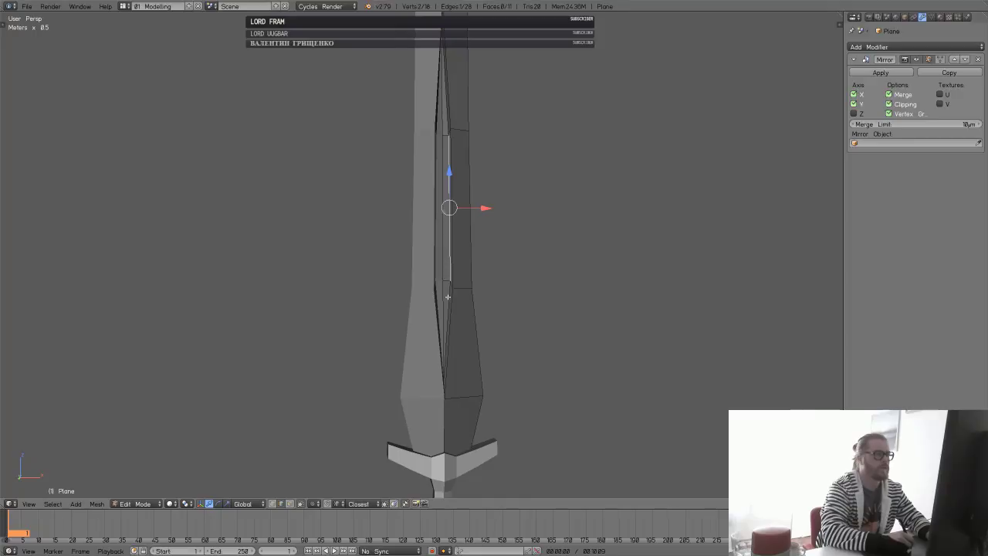
{"action": "left_click_drag", "start_coordinate": [485, 207], "coordinate": [482, 209]}
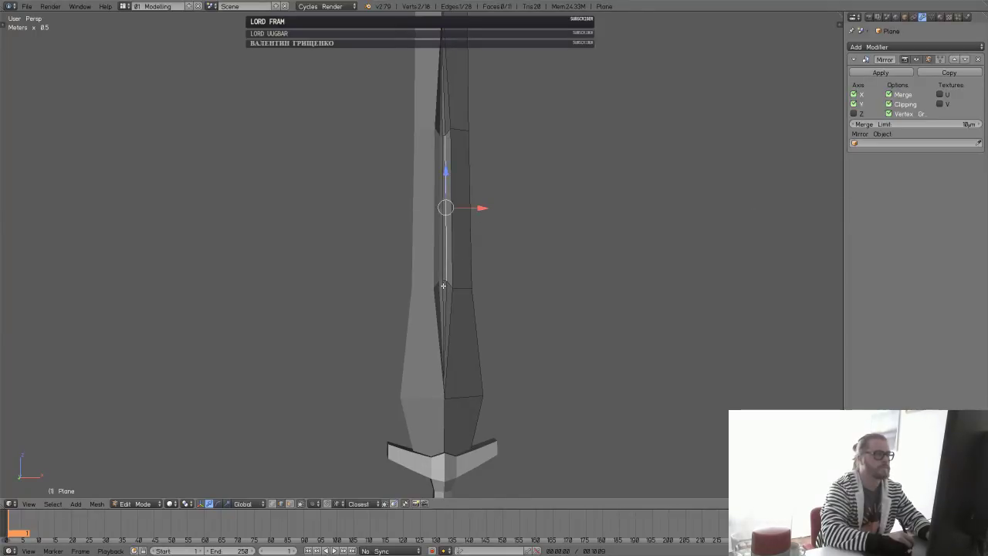
{"action": "middle_click_drag", "start_coordinate": [462, 310], "coordinate": [464, 335]}
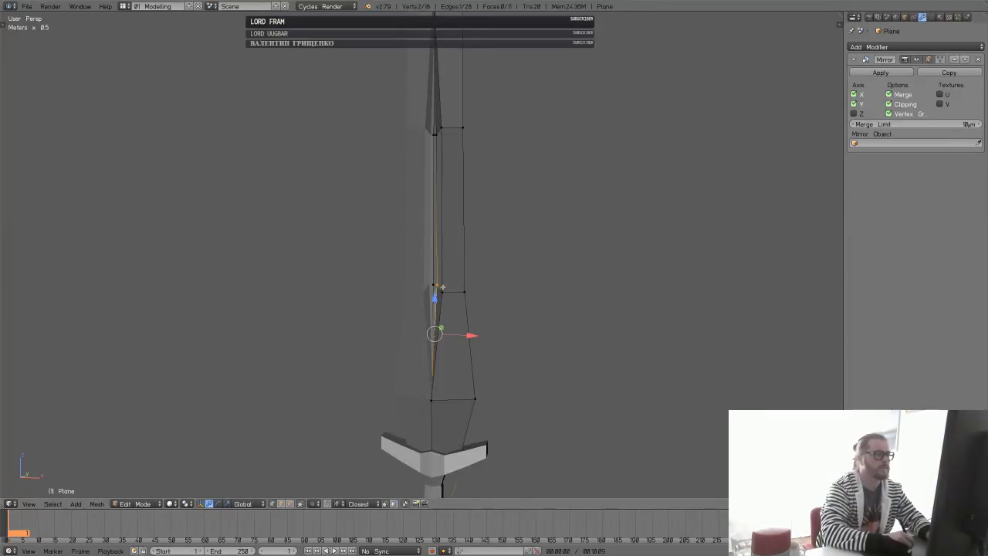
- In front view, level the groove's floor vertices with the neighbouring blade vertices and nudge the upper rim vertex inward
{"action": "key", "text": "KP_1"}
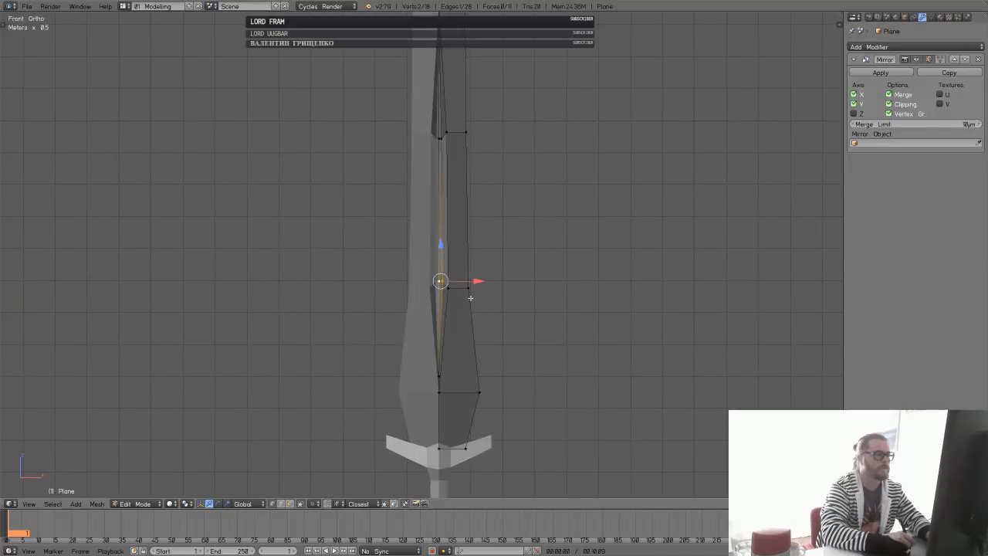
{"action": "scroll", "coordinate": [481, 279], "scroll_direction": "up", "scroll_amount": 2}
{"action": "left_click_drag", "start_coordinate": [449, 256], "coordinate": [449, 265]}
{"action": "middle_click_drag", "start_coordinate": [482, 250], "coordinate": [484, 398], "text": "shift"}
{"action": "right_click", "coordinate": [450, 235]}
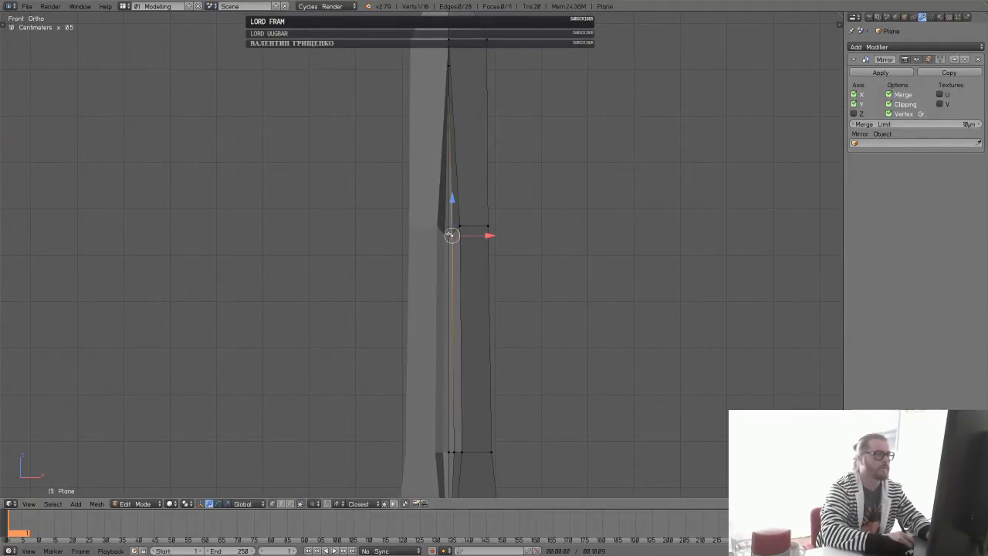
{"action": "left_click_drag", "start_coordinate": [449, 204], "coordinate": [449, 197]}
{"action": "right_click", "coordinate": [460, 225]}
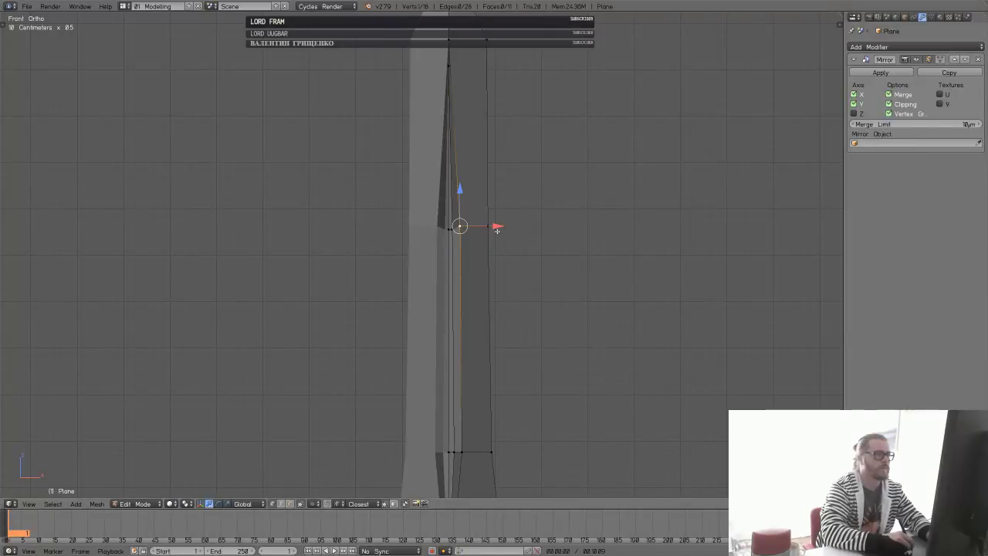
{"action": "left_click_drag", "start_coordinate": [498, 229], "coordinate": [496, 227]}
- Move the groove's floor face along the Y axis to adjust the groove's depth
{"action": "middle_click_drag", "start_coordinate": [496, 228], "coordinate": [502, 177]}
{"action": "middle_click_drag", "start_coordinate": [453, 268], "coordinate": [478, 319]}
{"action": "right_click", "coordinate": [456, 337], "text": "shift"}
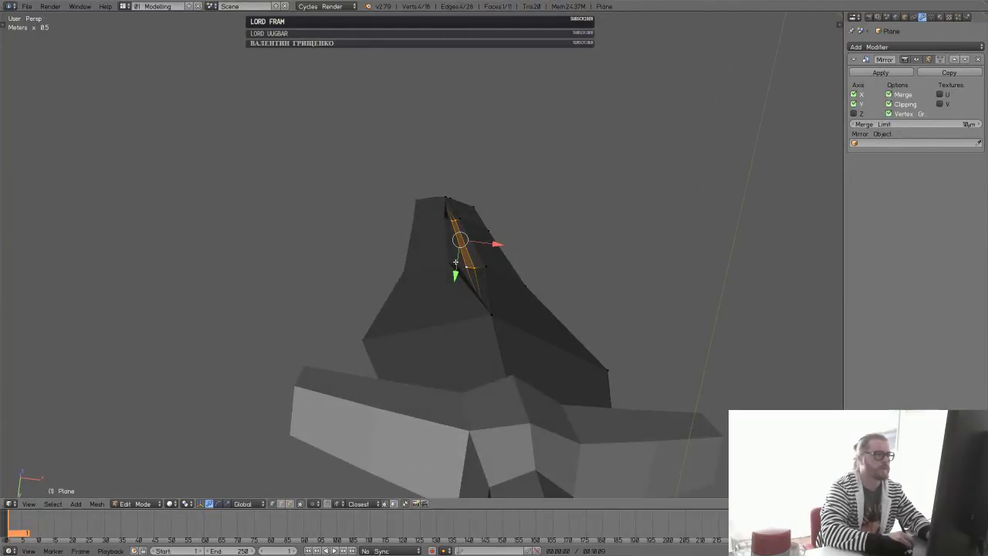
{"action": "left_click_drag", "start_coordinate": [455, 274], "coordinate": [458, 265]}
{"action": "middle_click_drag", "start_coordinate": [458, 266], "coordinate": [443, 368]}
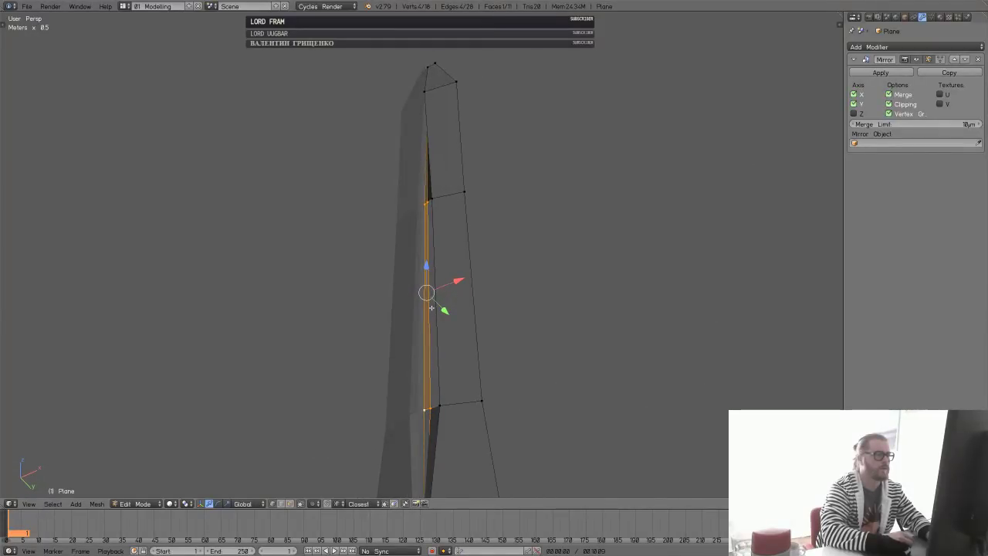
{"action": "middle_click_drag", "start_coordinate": [443, 324], "coordinate": [465, 257]}
{"action": "key", "text": "a"}
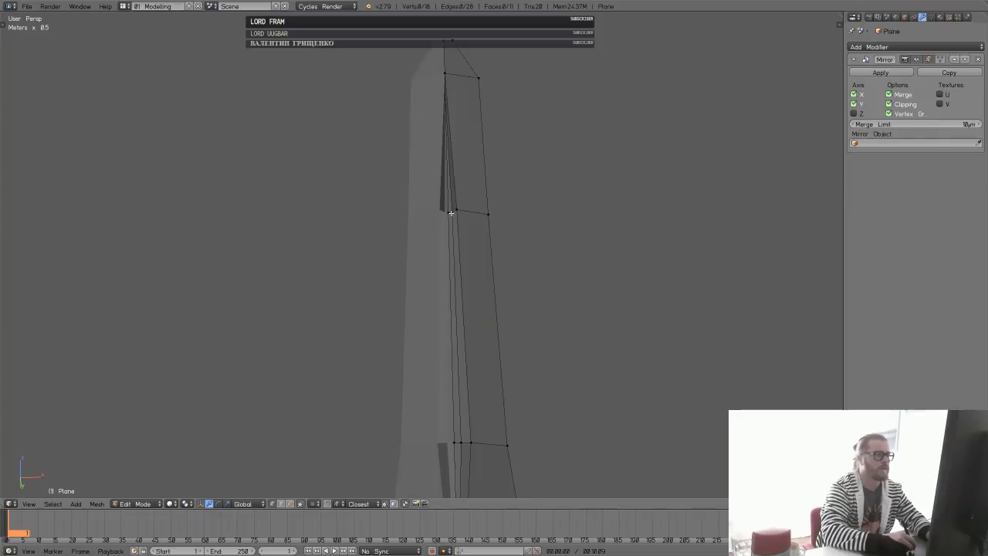
- Merge the groove floor's upper and lower side vertices into the adjacent centre vertices by snapping
{"action": "right_click", "coordinate": [451, 213]}
{"action": "key", "text": "g"}
{"action": "left_click", "coordinate": [450, 215], "text": "ctrl"}
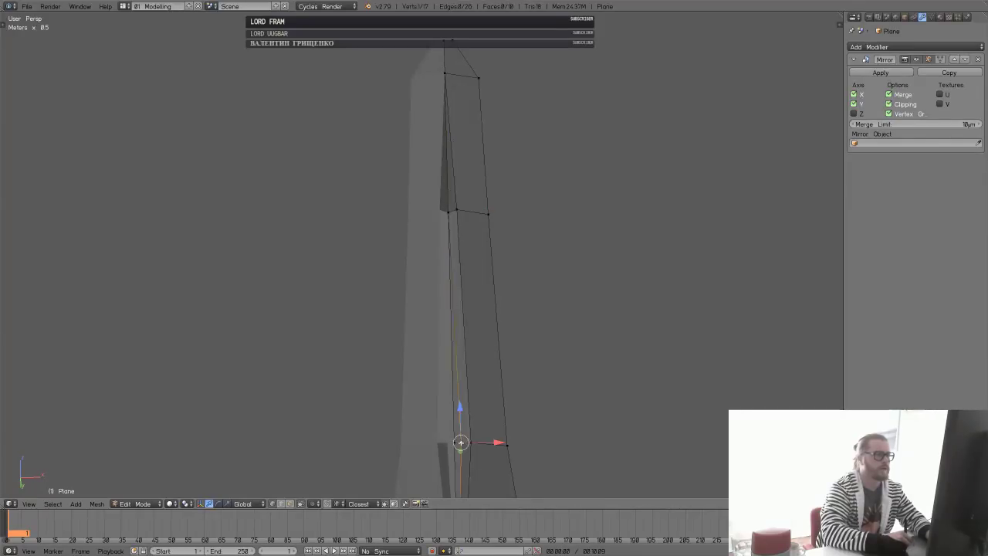
{"action": "key", "text": "g"}
{"action": "left_click", "coordinate": [455, 443], "text": "ctrl"}
{"action": "middle_click_drag", "start_coordinate": [455, 447], "coordinate": [478, 398]}
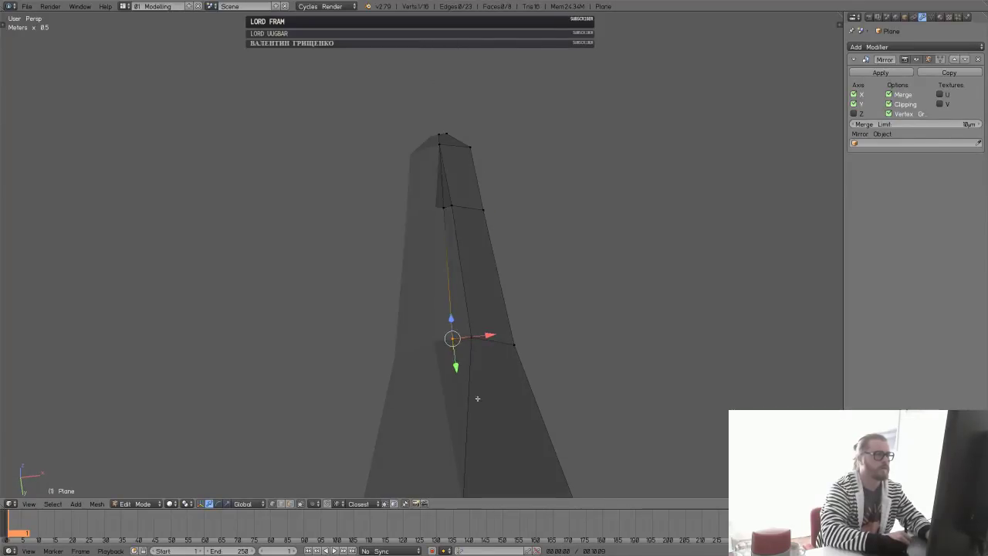
- Using wireframe display, merge the groove's lower end vertex into the centre vertex at the blade's widest point
{"action": "middle_click_drag", "start_coordinate": [505, 356], "coordinate": [435, 389]}
{"action": "key", "text": "z"}
{"action": "left_click", "coordinate": [417, 439]}
{"action": "mouse_move", "coordinate": [417, 440]}
{"action": "middle_mouse_down"}
{"action": "mouse_move", "coordinate": [357, 444]}
{"action": "mouse_move", "coordinate": [430, 357]}
{"action": "mouse_move", "coordinate": [439, 379]}
{"action": "middle_mouse_up"}
{"action": "right_click", "coordinate": [346, 440]}
{"action": "key", "text": "g"}
{"action": "left_click", "coordinate": [333, 466], "text": "ctrl"}
{"action": "key", "text": "z"}
{"action": "key", "text": "a"}
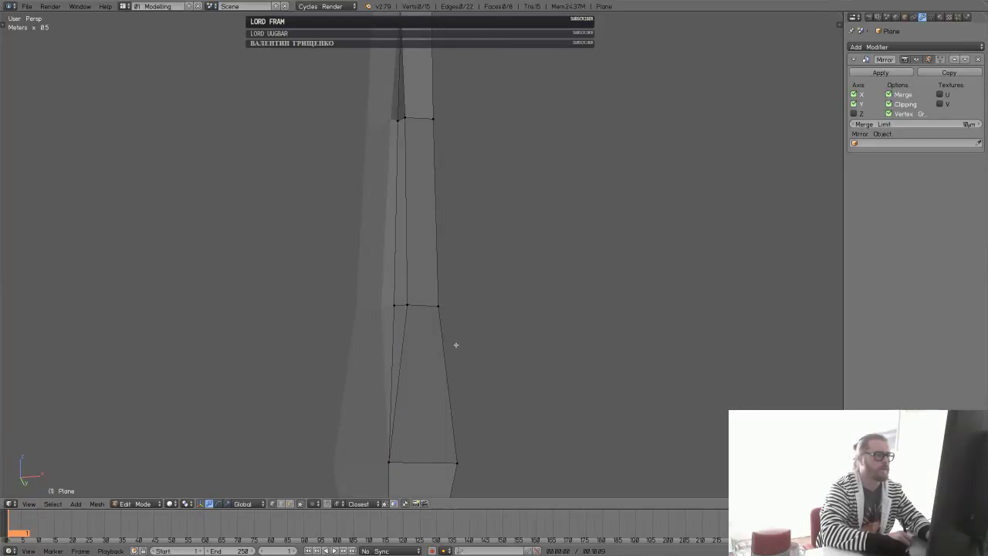
- Finish editing the blade and open the sword's hilt object for mesh editing
{"action": "scroll", "coordinate": [456, 345], "scroll_direction": "down", "scroll_amount": 6}
{"action": "key", "text": "Tab"}
{"action": "middle_click_drag", "start_coordinate": [454, 327], "coordinate": [443, 378]}
{"action": "scroll", "coordinate": [451, 412], "scroll_direction": "up", "scroll_amount": 4}
{"action": "middle_click_drag", "start_coordinate": [458, 415], "coordinate": [444, 220], "text": "shift"}
{"action": "scroll", "coordinate": [459, 283], "scroll_direction": "up", "scroll_amount": 3}
{"action": "right_click", "coordinate": [425, 370]}
{"action": "key", "text": "Tab"}
- Extrude the end face of the crossguard arm outward into a short block
{"action": "middle_click_drag", "start_coordinate": [517, 354], "coordinate": [385, 357]}
{"action": "right_click", "coordinate": [381, 358]}
{"action": "key", "text": "e"}
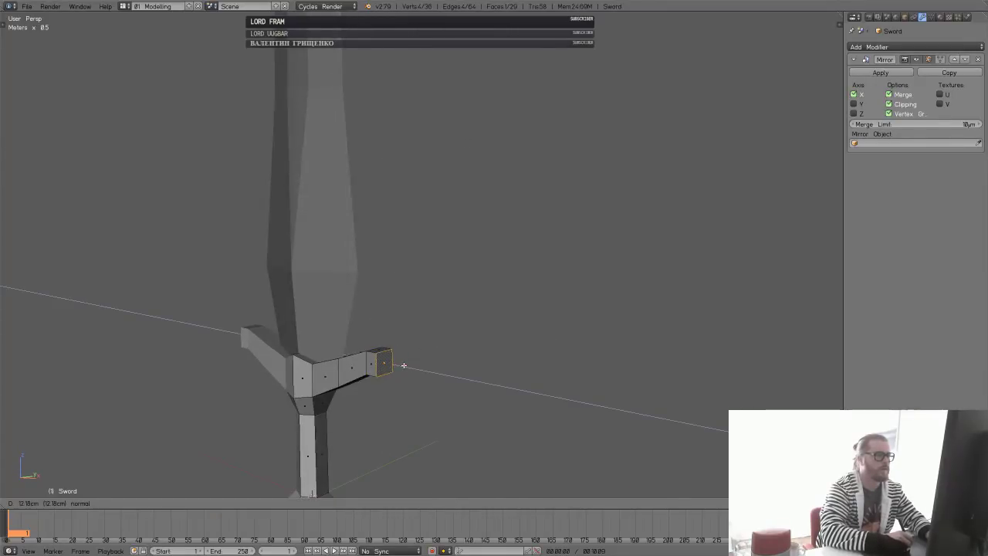
{"action": "left_click", "coordinate": [409, 367]}
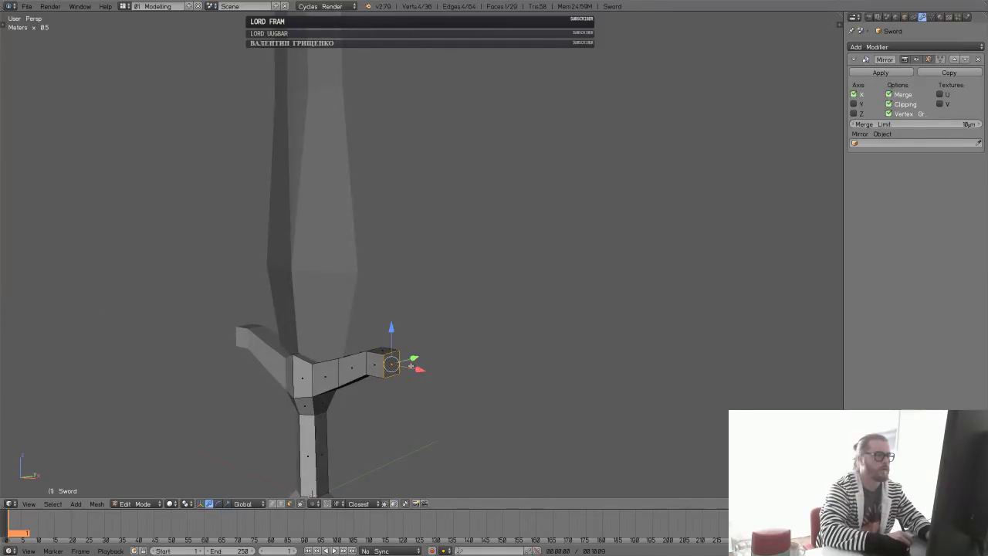
- Select the five outer faces of the crossguard's end block and subdivide them
{"action": "right_click", "coordinate": [378, 365], "text": "shift"}
{"action": "right_click", "coordinate": [384, 352], "text": "shift"}
{"action": "middle_click_drag", "start_coordinate": [405, 367], "coordinate": [391, 321]}
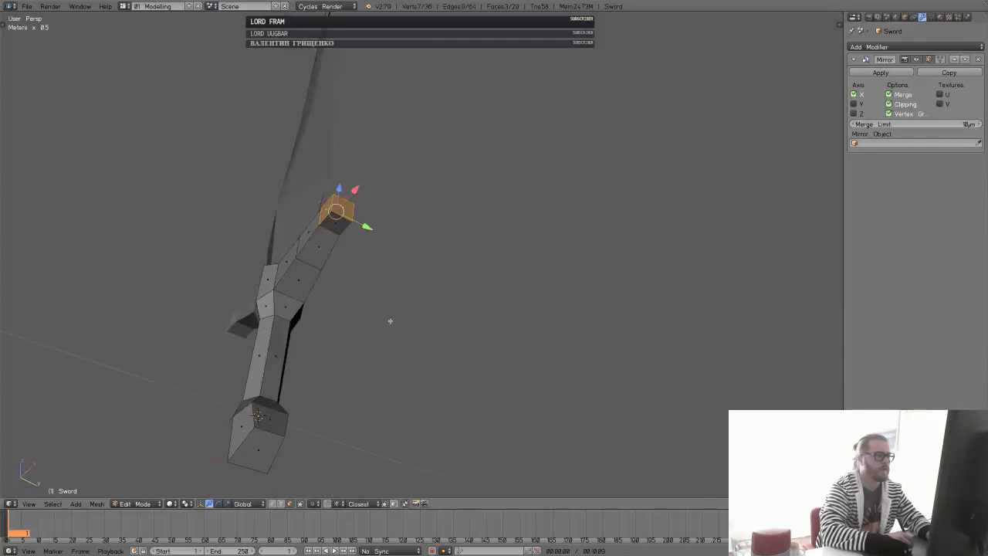
{"action": "right_click", "coordinate": [336, 219], "text": "shift"}
{"action": "middle_click_drag", "start_coordinate": [397, 202], "coordinate": [543, 350]}
{"action": "key", "text": "w"}
{"action": "key", "text": "s"}
- Round the subdivided crossguard end into a ball with To Sphere, raising the operation's factor
{"action": "key", "text": "alt+shift+s"}
{"action": "left_click", "coordinate": [550, 327]}
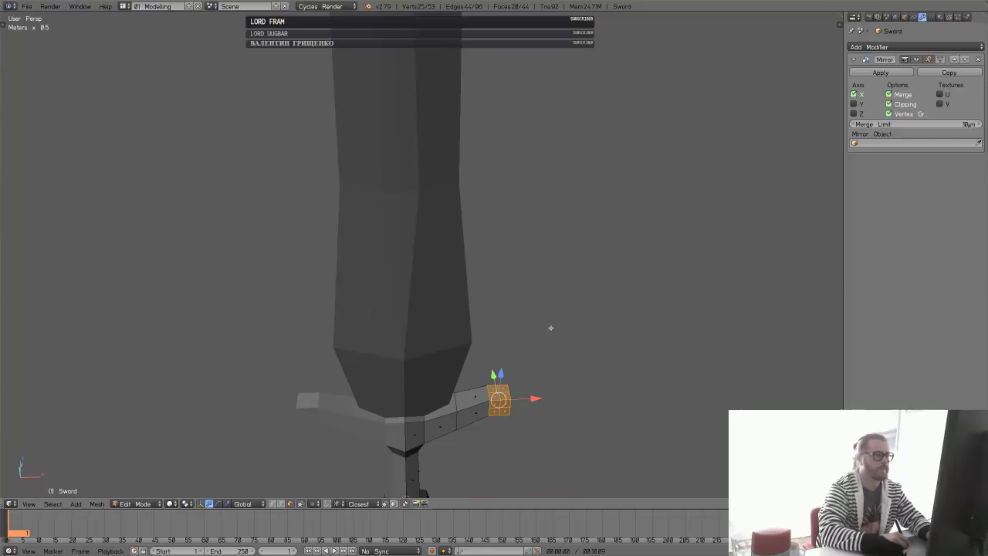
{"action": "key", "text": "shift+s"}
{"action": "key", "text": "Escape"}
{"action": "key", "text": "alt+shift+s"}
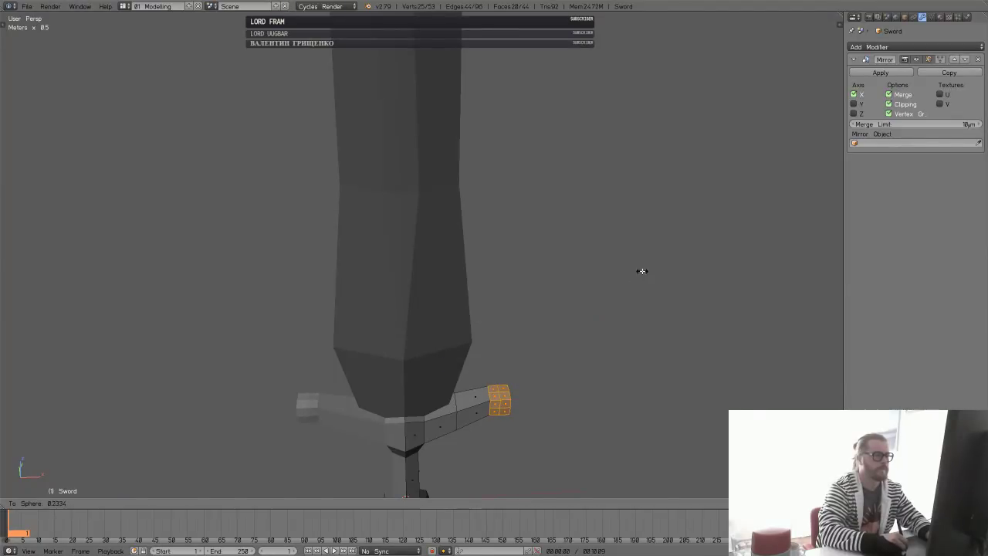
{"action": "left_click", "coordinate": [605, 296]}
{"action": "key", "text": "F6"}
{"action": "left_click_drag", "start_coordinate": [695, 320], "coordinate": [813, 307]}
{"action": "middle_click_drag", "start_coordinate": [496, 375], "coordinate": [540, 335]}
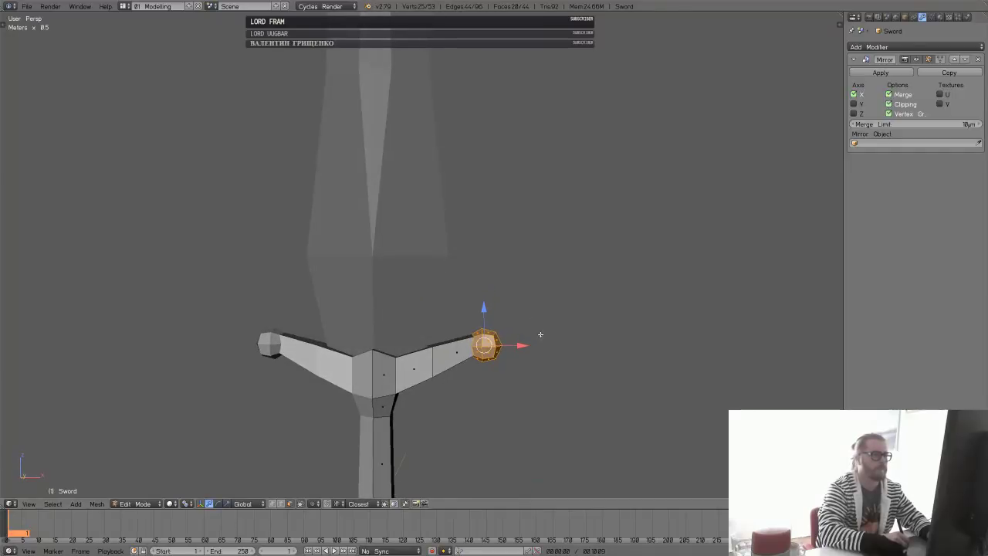
- Rotate the crossguard's ball end, enlarge it by a factor of about 1.1 and raise it so the arm curves upward
{"action": "key", "text": "r"}
{"action": "left_click", "coordinate": [558, 315]}
{"action": "key", "text": "s"}
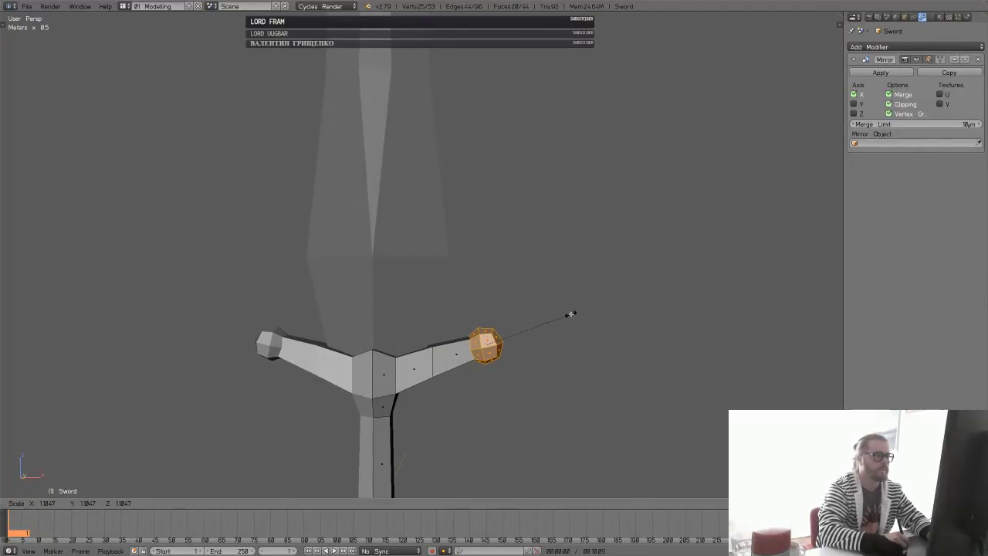
{"action": "left_click", "coordinate": [570, 313]}
{"action": "key", "text": "g"}
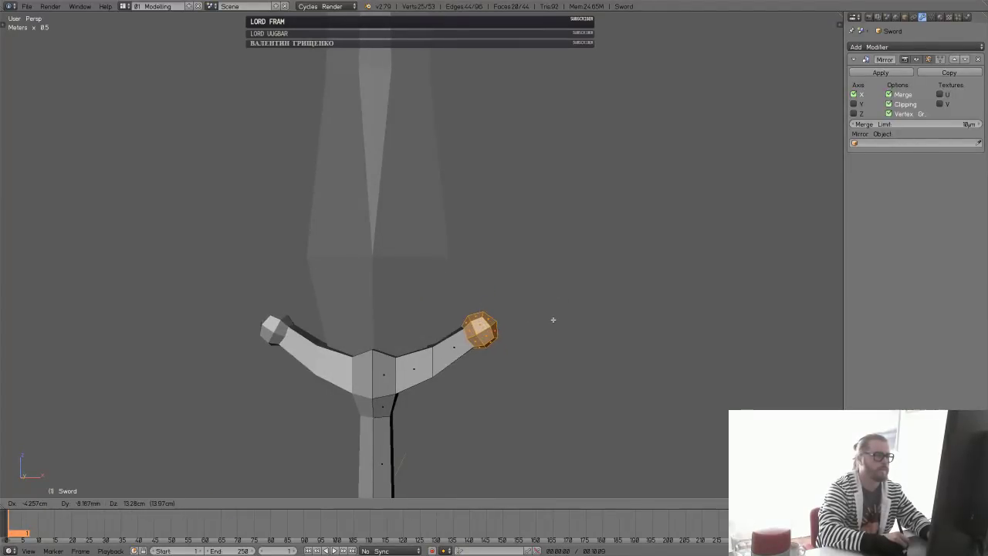
{"action": "left_click", "coordinate": [556, 322]}
- From the front, move the crossguard's ball end slightly inward and upward and rotate it to follow the arm
{"action": "key", "text": "KP_1"}
{"action": "key", "text": "g"}
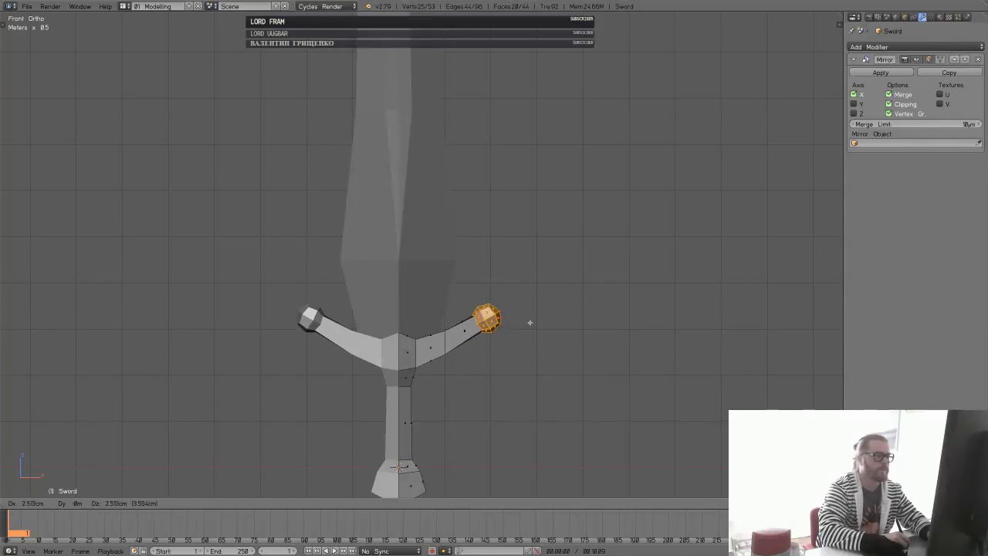
{"action": "left_click", "coordinate": [535, 303]}
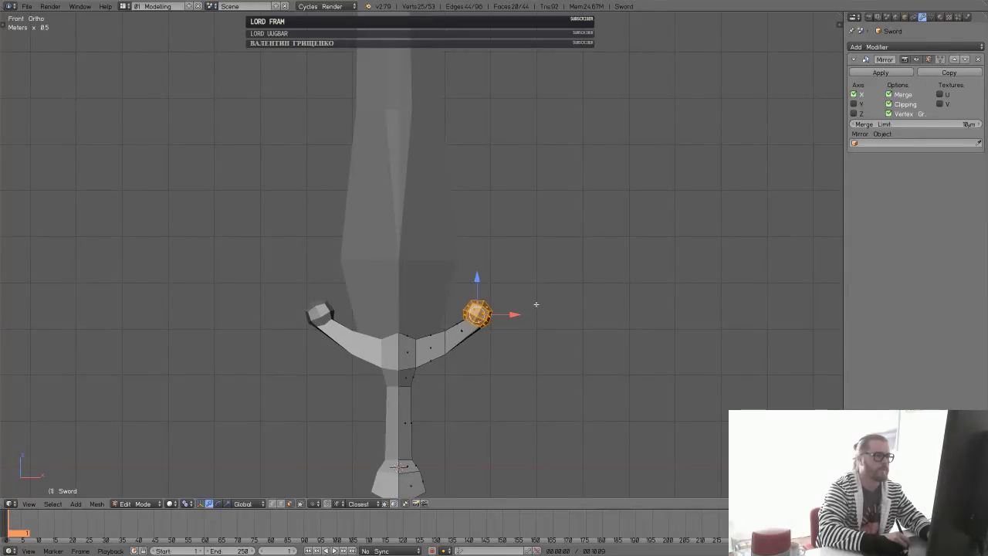
{"action": "key", "text": "r"}
{"action": "left_click", "coordinate": [548, 313]}
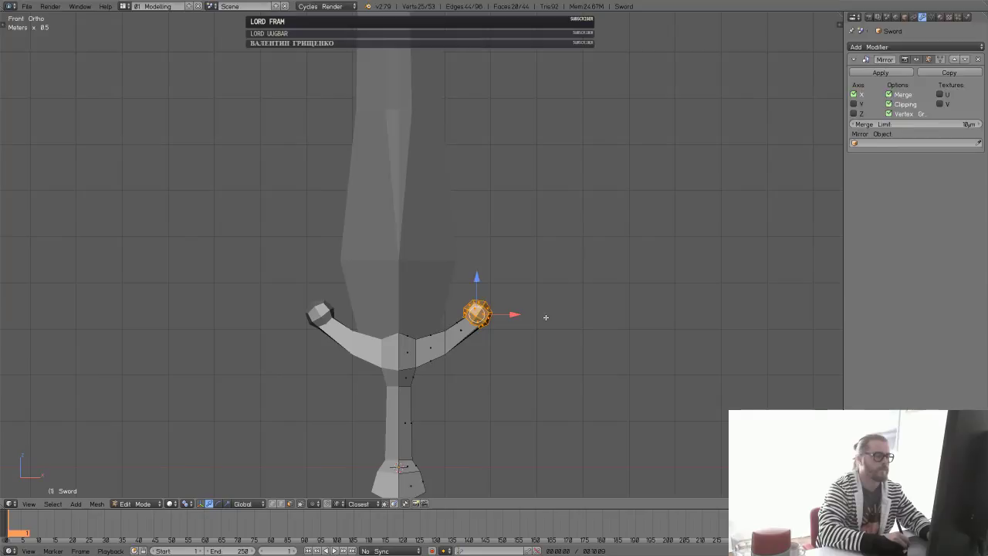
- Return to Object Mode, deselect everything and save over Sword_001.blend
{"action": "key", "text": "Tab"}
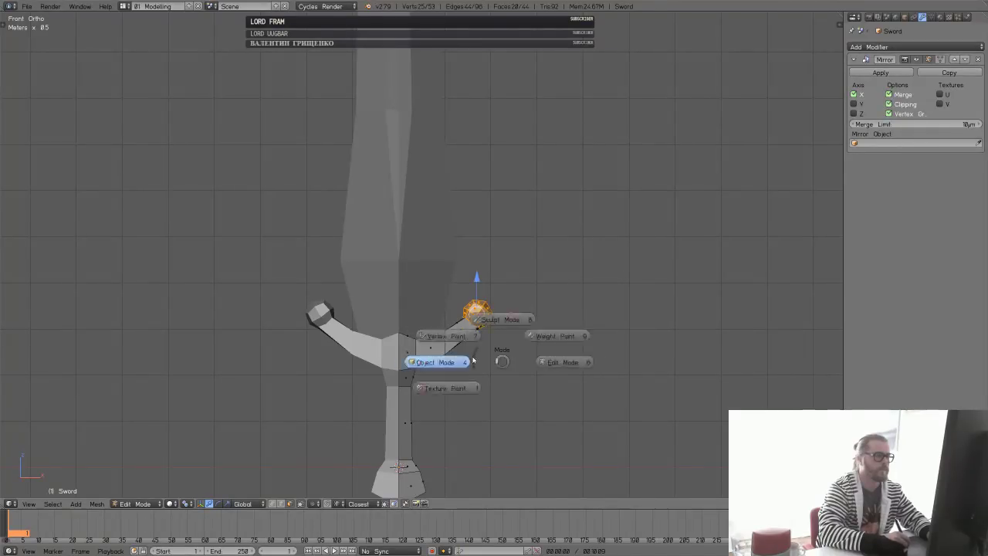
{"action": "left_click", "coordinate": [430, 357]}
{"action": "middle_click_drag", "start_coordinate": [469, 375], "coordinate": [417, 331]}
{"action": "key", "text": "a"}
{"action": "key", "text": "ctrl+s"}
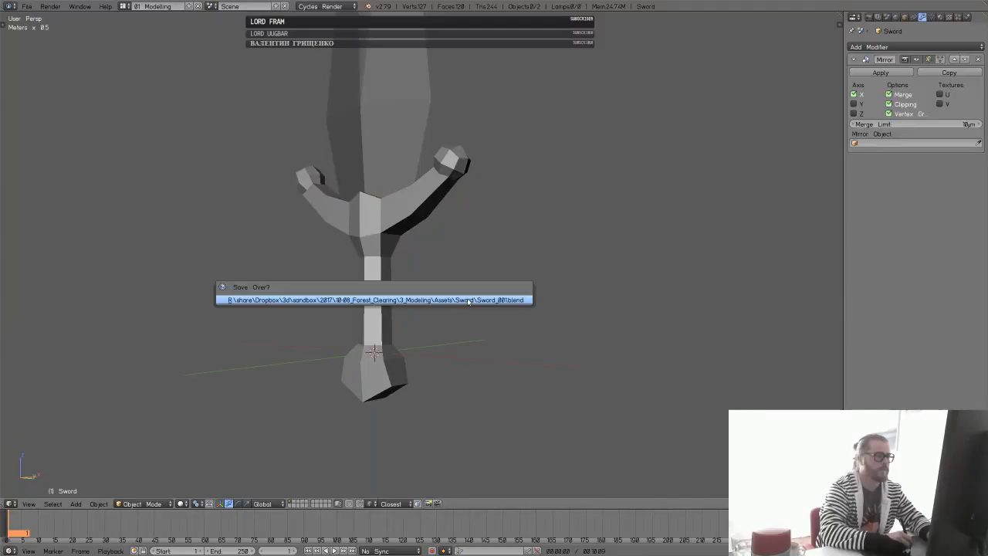
{"action": "left_click", "coordinate": [467, 300]}
- Open the blade mesh in wireframe and move the centre vertex at its base about 1.8 cm along the Y axis
{"action": "middle_click_drag", "start_coordinate": [546, 243], "coordinate": [467, 368], "text": "ctrl"}
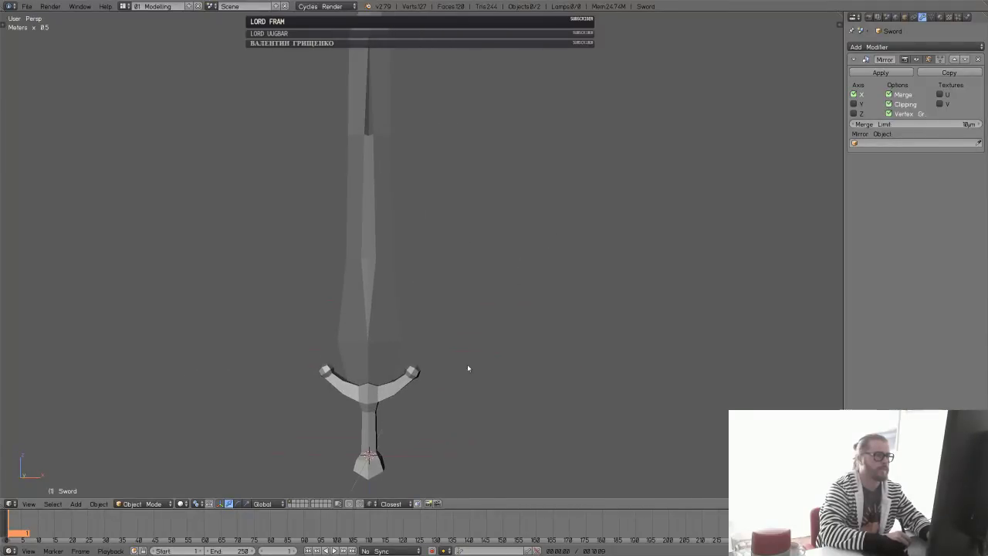
{"action": "right_click", "coordinate": [395, 327]}
{"action": "middle_click_drag", "start_coordinate": [394, 327], "coordinate": [498, 362]}
{"action": "key", "text": "Tab"}
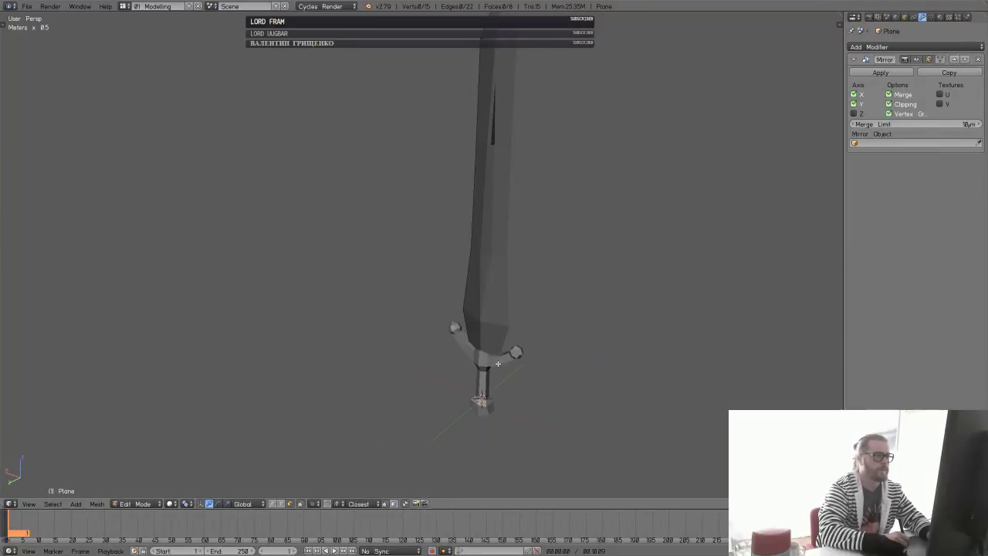
{"action": "key", "text": "z"}
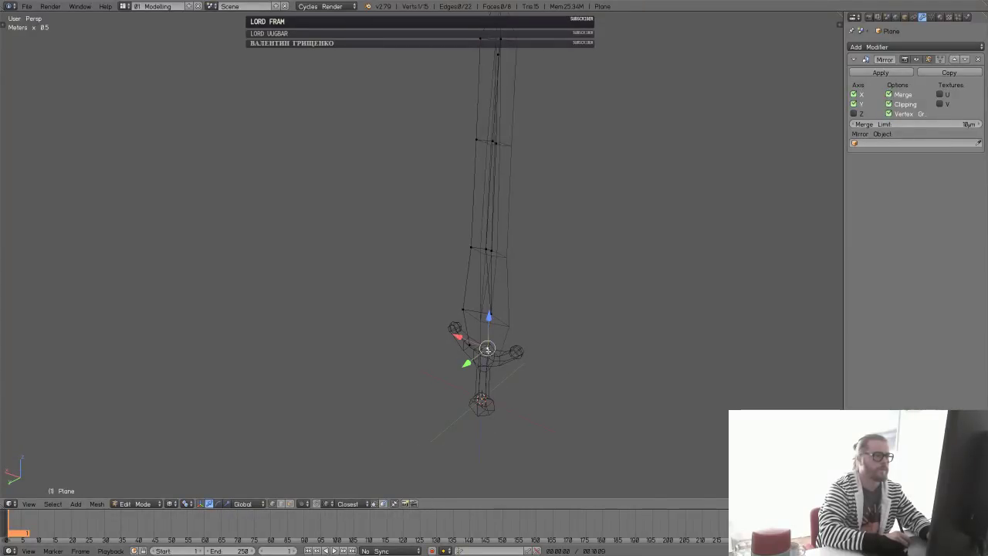
{"action": "middle_click_drag", "start_coordinate": [496, 349], "coordinate": [465, 362]}
{"action": "left_click_drag", "start_coordinate": [466, 362], "coordinate": [461, 363]}
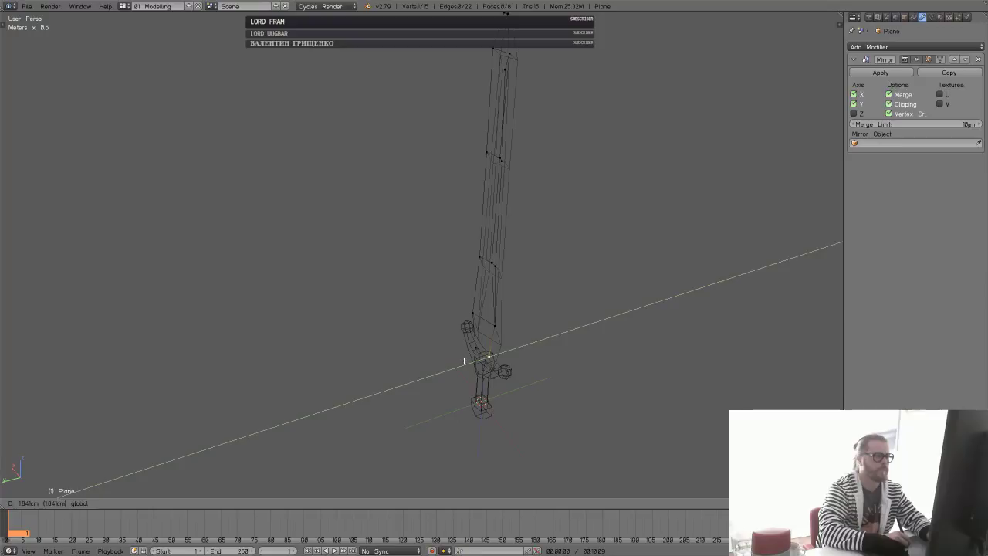
{"action": "left_click", "coordinate": [464, 360]}
{"action": "key", "text": "Tab"}
{"action": "key", "text": "z"}
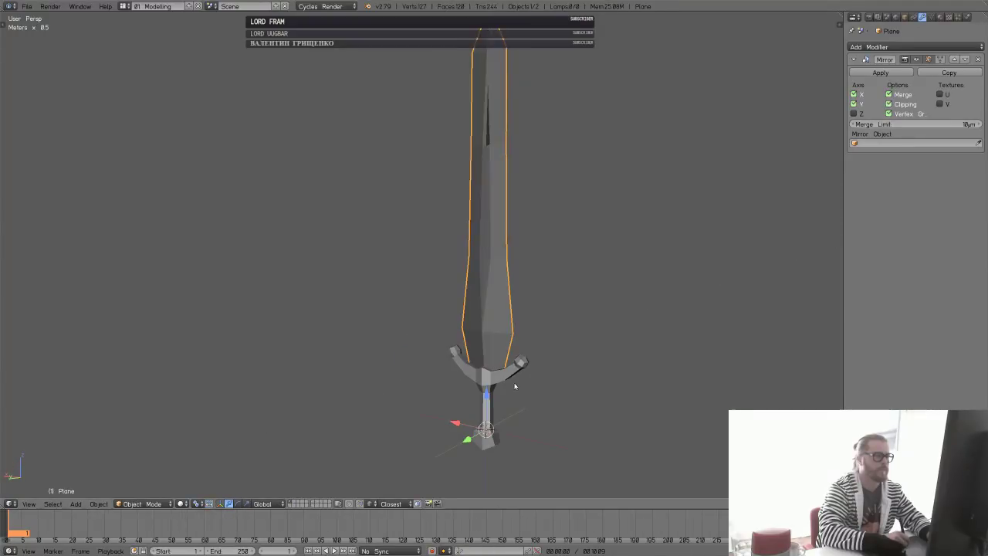
- Save the blade change over the existing Sword_001.blend file
{"action": "mouse_move", "coordinate": [516, 386]}
{"action": "middle_mouse_down"}
{"action": "mouse_move", "coordinate": [545, 362]}
{"action": "mouse_move", "coordinate": [456, 328]}
{"action": "mouse_move", "coordinate": [490, 307]}
{"action": "mouse_move", "coordinate": [342, 308]}
{"action": "mouse_move", "coordinate": [509, 276]}
{"action": "mouse_move", "coordinate": [479, 337]}
{"action": "middle_mouse_up"}
{"action": "key", "text": "ctrl+s"}
{"action": "left_click", "coordinate": [522, 346]}
- Move the groove's centre vertex at the edge row below the blade tip along the Y axis and finish the mesh edit
{"action": "scroll", "coordinate": [470, 329], "scroll_direction": "down", "scroll_amount": 3}
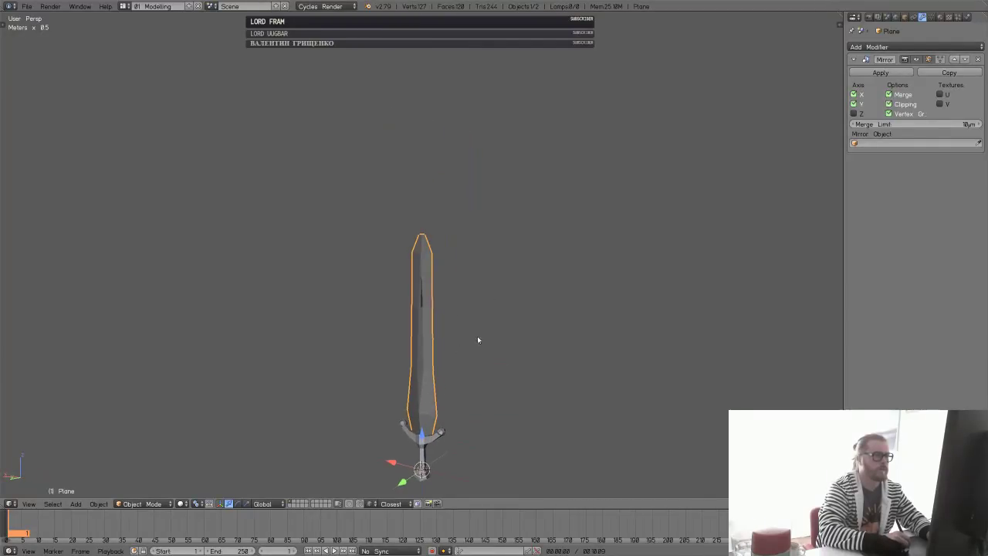
{"action": "scroll", "coordinate": [479, 337], "scroll_direction": "up", "scroll_amount": 5}
{"action": "mouse_move", "coordinate": [484, 285]}
{"action": "middle_mouse_down"}
{"action": "mouse_move", "coordinate": [487, 342]}
{"action": "mouse_move", "coordinate": [495, 282]}
{"action": "middle_mouse_up"}
{"action": "key", "text": "Tab"}
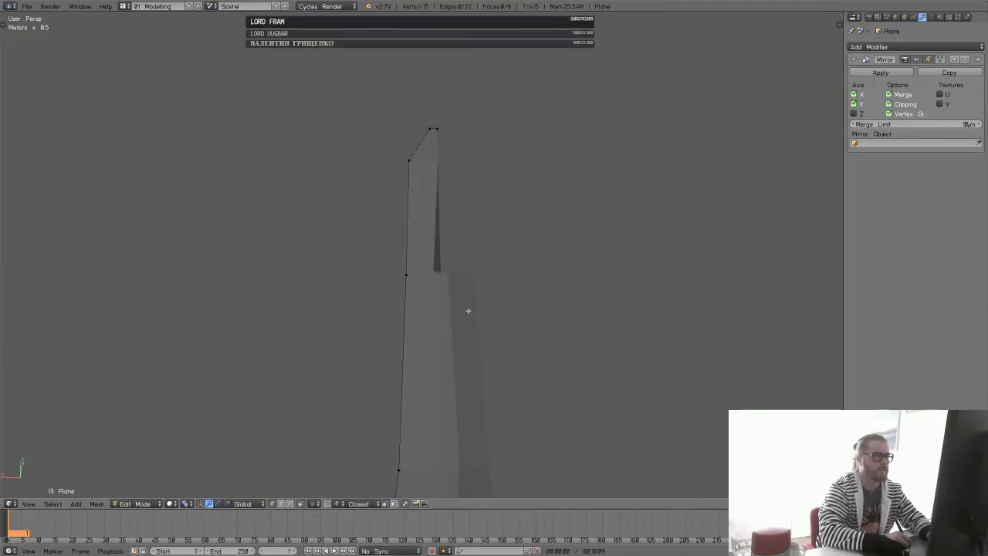
{"action": "middle_click_drag", "start_coordinate": [470, 329], "coordinate": [495, 361]}
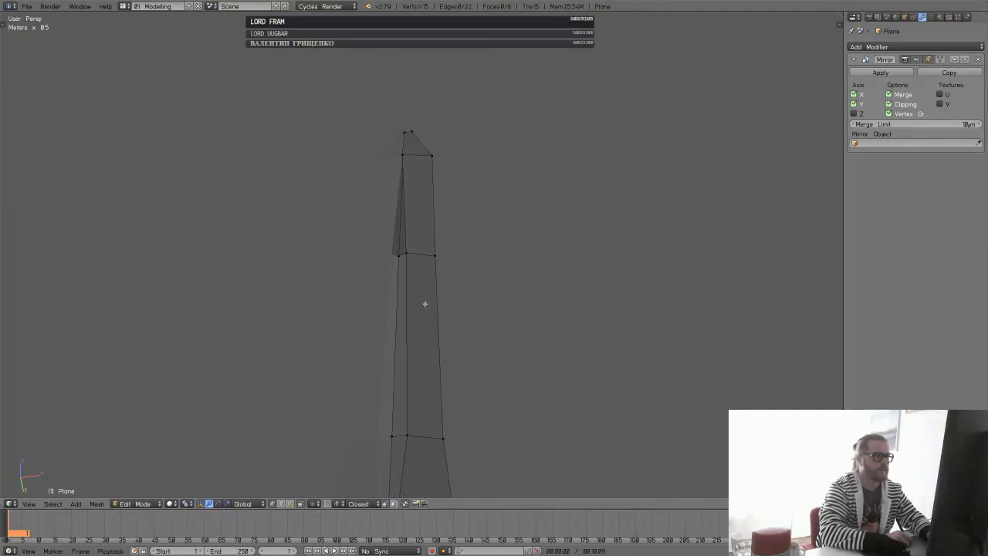
{"action": "middle_click_drag", "start_coordinate": [424, 303], "coordinate": [402, 278]}
{"action": "right_click", "coordinate": [399, 277]}
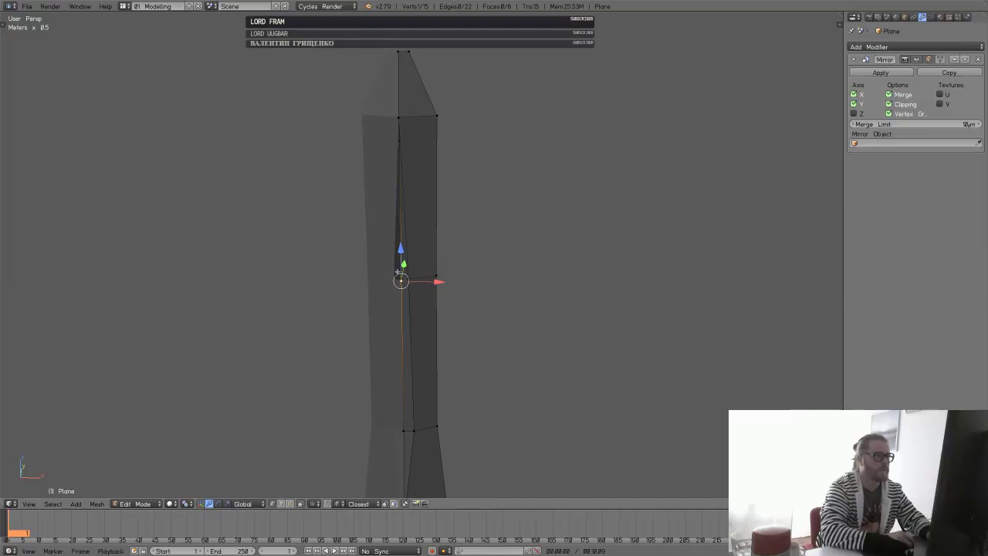
{"action": "key", "text": "g"}
{"action": "key", "text": "y"}
{"action": "left_click", "coordinate": [453, 303]}
{"action": "mouse_move", "coordinate": [453, 303]}
{"action": "middle_mouse_down"}
{"action": "mouse_move", "coordinate": [397, 271]}
{"action": "mouse_move", "coordinate": [459, 260]}
{"action": "mouse_move", "coordinate": [479, 230]}
{"action": "mouse_move", "coordinate": [463, 199]}
{"action": "mouse_move", "coordinate": [485, 236]}
{"action": "mouse_move", "coordinate": [452, 280]}
{"action": "mouse_move", "coordinate": [448, 305]}
{"action": "mouse_move", "coordinate": [459, 291]}
{"action": "mouse_move", "coordinate": [386, 346]}
{"action": "mouse_move", "coordinate": [456, 294]}
{"action": "middle_mouse_up"}
{"action": "key", "text": "Tab"}
{"action": "key", "text": "z"}
{"action": "left_click", "coordinate": [501, 331]}
{"action": "mouse_move", "coordinate": [501, 331]}
{"action": "middle_mouse_down"}
{"action": "mouse_move", "coordinate": [483, 311]}
{"action": "mouse_move", "coordinate": [463, 325]}
{"action": "mouse_move", "coordinate": [457, 348]}
{"action": "mouse_move", "coordinate": [524, 364]}
{"action": "mouse_move", "coordinate": [463, 362]}
{"action": "mouse_move", "coordinate": [504, 341]}
{"action": "mouse_move", "coordinate": [491, 339]}
{"action": "mouse_move", "coordinate": [516, 337]}
{"action": "mouse_move", "coordinate": [501, 333]}
{"action": "mouse_move", "coordinate": [474, 356]}
{"action": "mouse_move", "coordinate": [524, 304]}
{"action": "mouse_move", "coordinate": [527, 342]}
{"action": "mouse_move", "coordinate": [469, 391]}
{"action": "mouse_move", "coordinate": [474, 341]}
{"action": "mouse_move", "coordinate": [449, 370]}
{"action": "mouse_move", "coordinate": [448, 340]}
{"action": "mouse_move", "coordinate": [476, 311]}
{"action": "mouse_move", "coordinate": [467, 325]}
{"action": "middle_mouse_up"}
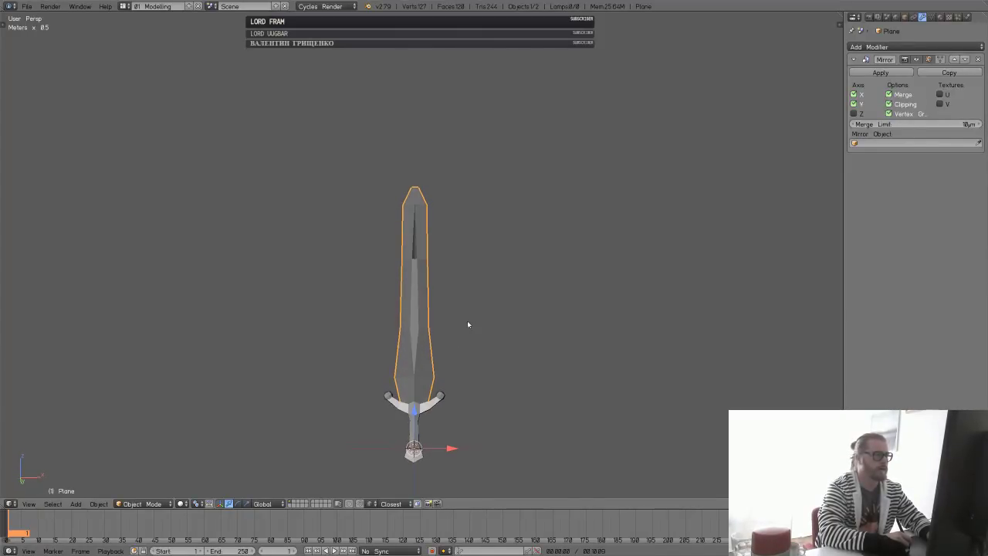
- Snap the 3D cursor to the centre vertex at the blade's base and use the cursor as the pivot point
{"action": "key", "text": "Tab"}
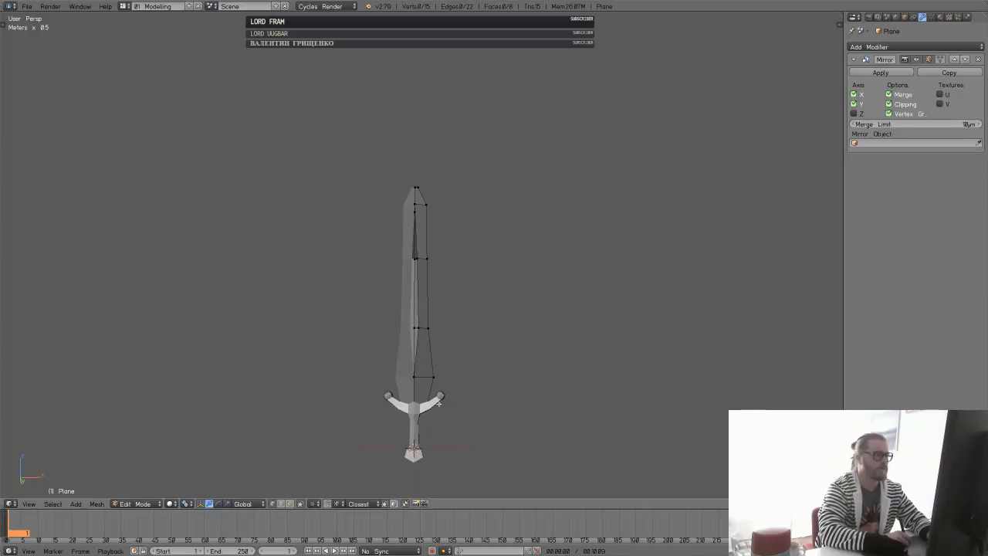
{"action": "key", "text": "z"}
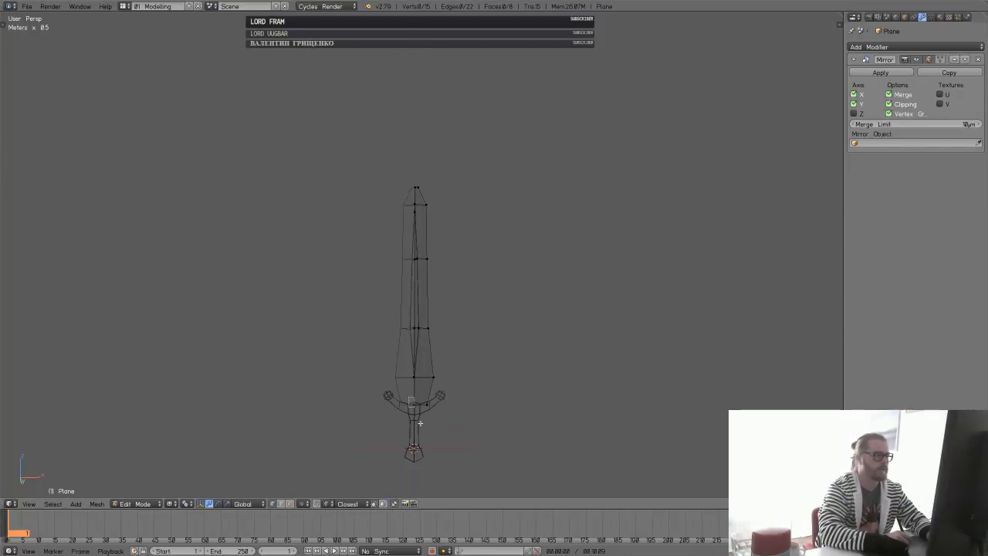
{"action": "key", "text": "shift+s"}
{"action": "left_click", "coordinate": [545, 397]}
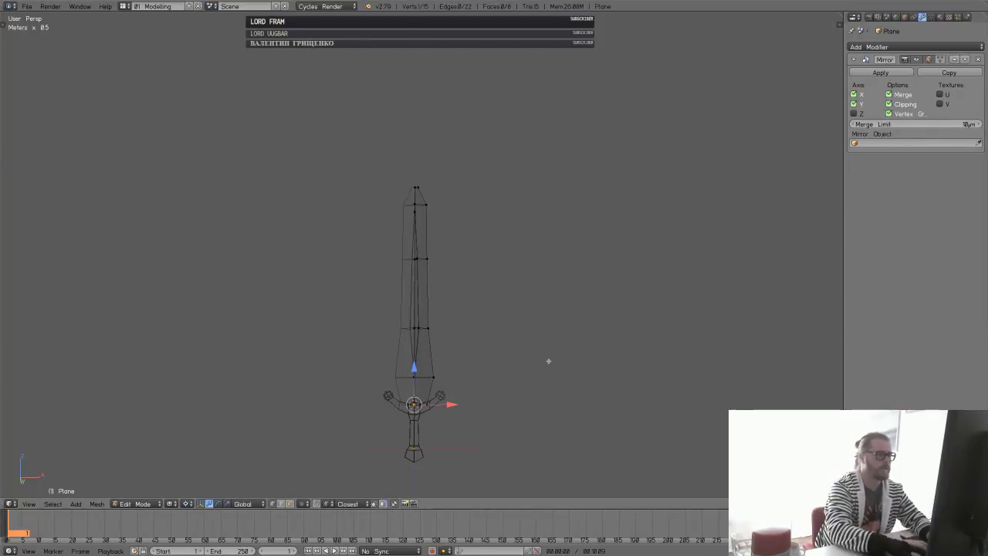
- From the front view, lengthen the whole blade by scaling its mesh about 1.2 along Z
{"action": "key", "text": "KP_1"}
{"action": "key", "text": "KP_5"}
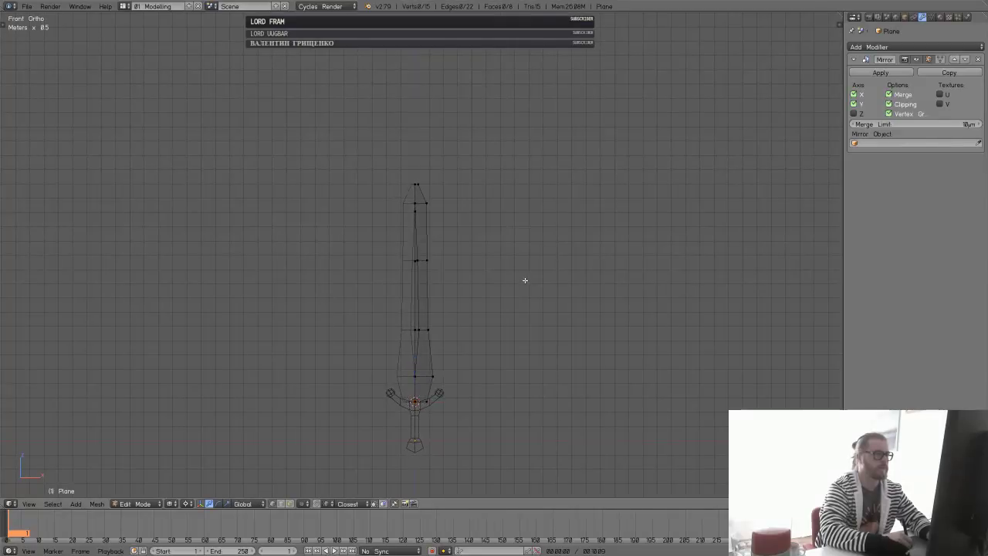
{"action": "key", "text": "a"}
{"action": "key", "text": "s"}
{"action": "key", "text": "z"}
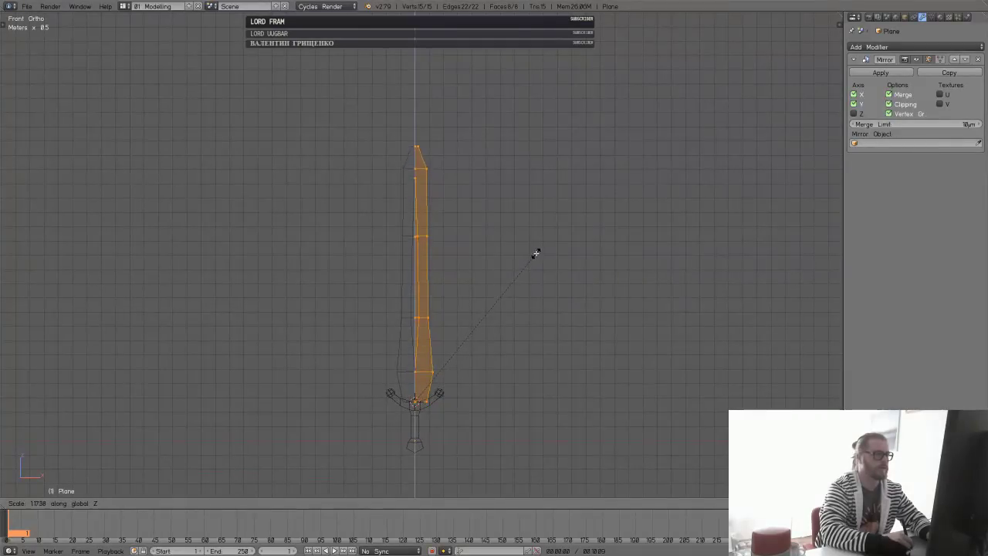
{"action": "left_click", "coordinate": [537, 252]}
{"action": "key", "text": "Tab"}
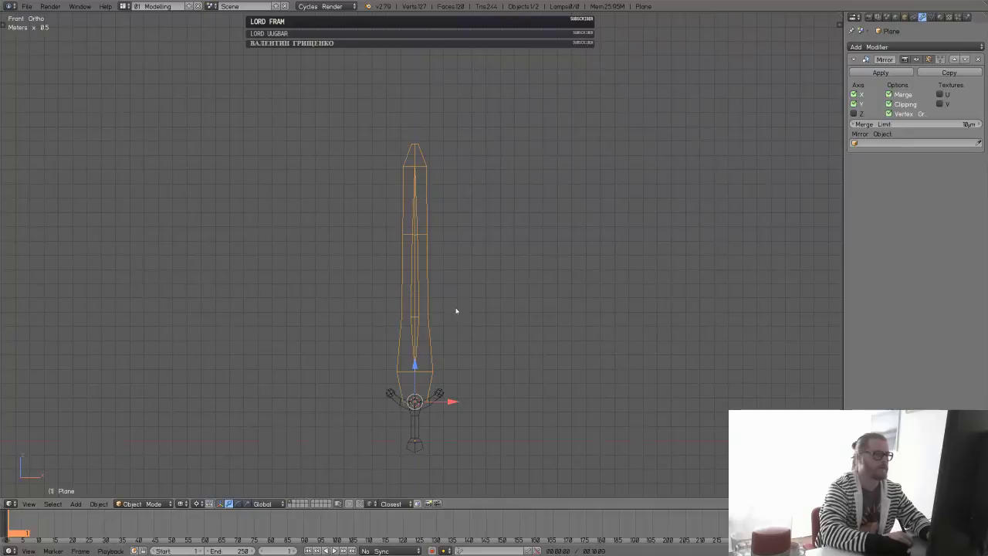
- Switch back to solid shading and save the lengthened sword over the current file
{"action": "key", "text": "z"}
{"action": "mouse_move", "coordinate": [518, 317]}
{"action": "middle_mouse_down"}
{"action": "mouse_move", "coordinate": [480, 319]}
{"action": "mouse_move", "coordinate": [541, 282]}
{"action": "mouse_move", "coordinate": [527, 300]}
{"action": "middle_mouse_up"}
{"action": "key", "text": "ctrl+s"}
{"action": "left_click", "coordinate": [481, 316]}
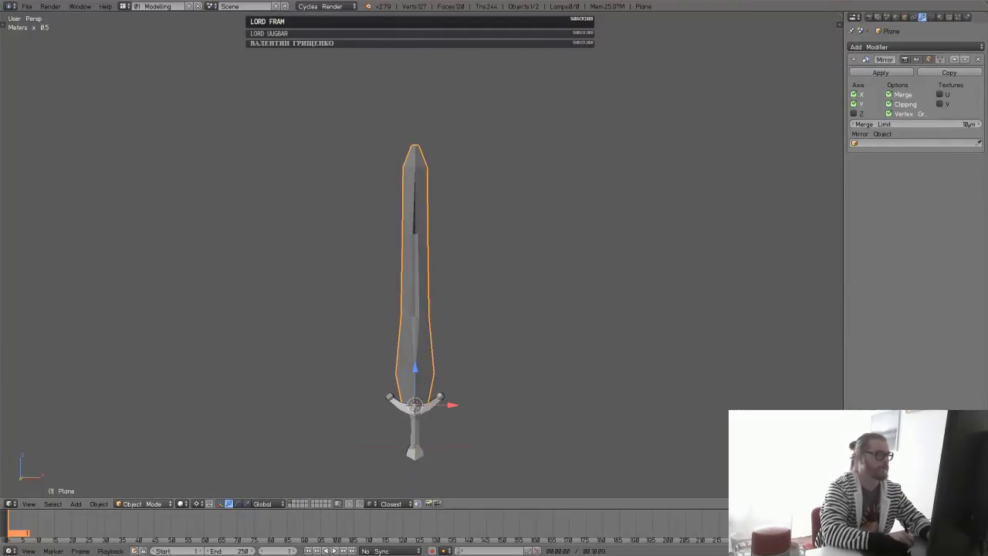
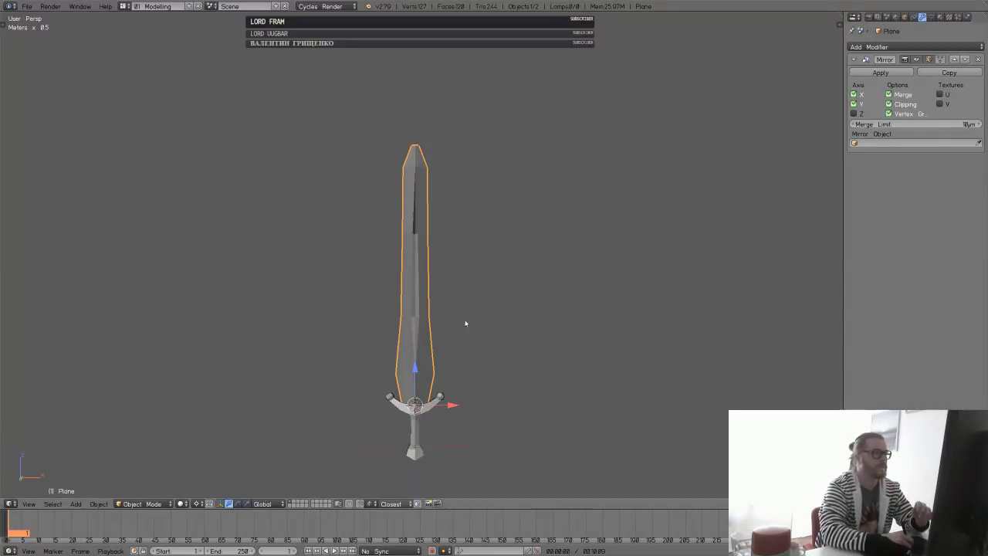
- Rename the blade object Blade_BASE and the hilt object Sword_BASE
{"action": "scroll", "coordinate": [479, 347], "scroll_direction": "down", "scroll_amount": 3}
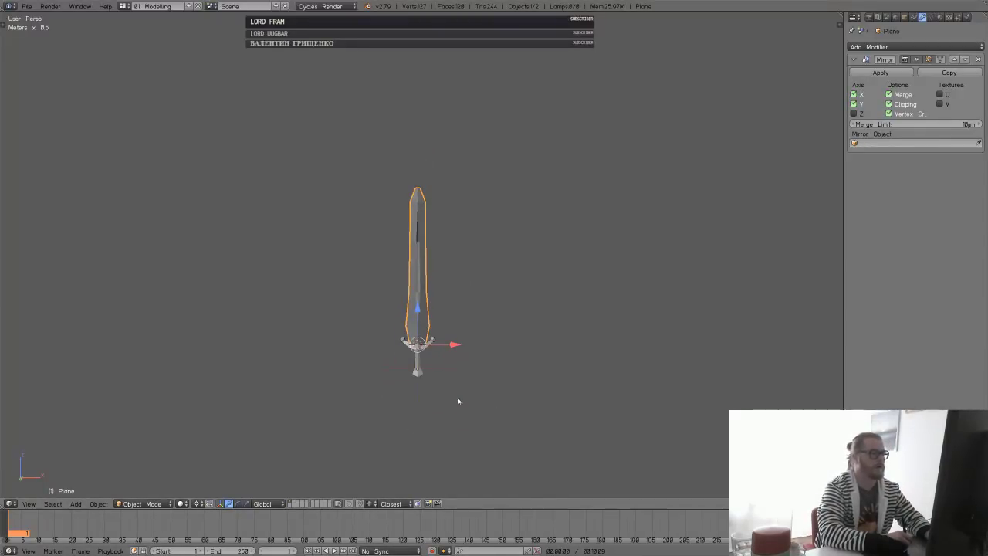
{"action": "key", "text": "a"}
{"action": "middle_click_drag", "start_coordinate": [424, 348], "coordinate": [464, 316]}
{"action": "scroll", "coordinate": [520, 281], "scroll_direction": "up", "scroll_amount": 4}
{"action": "right_click", "coordinate": [420, 301]}
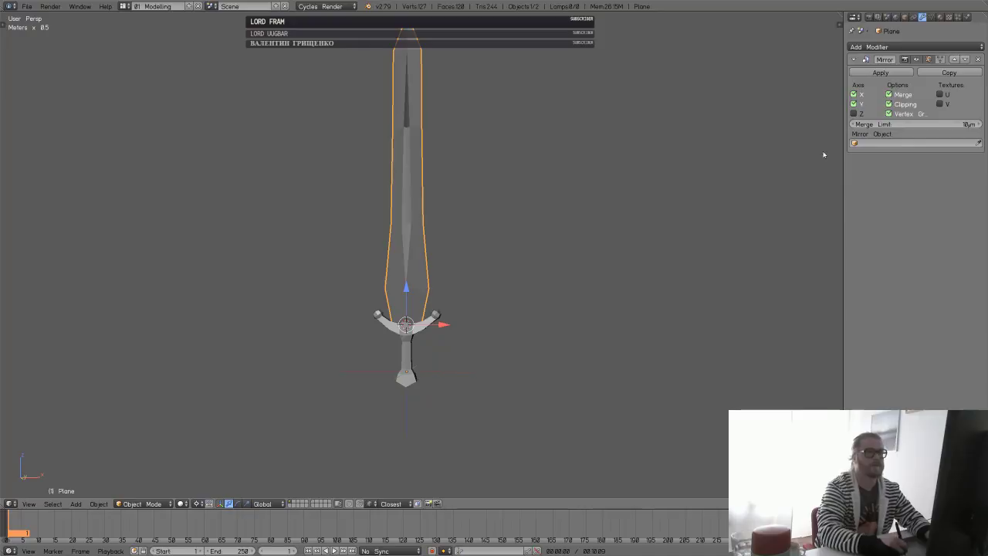
{"action": "left_click", "coordinate": [904, 16]}
{"action": "left_click", "coordinate": [884, 48]}
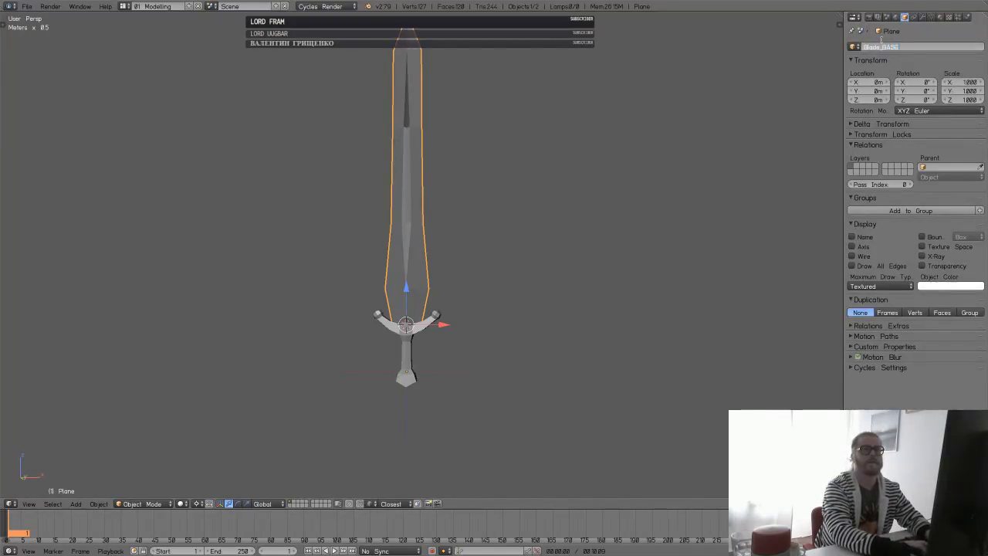
{"action": "key", "text": "Return"}
{"action": "right_click", "coordinate": [412, 363]}
{"action": "left_click", "coordinate": [895, 46]}
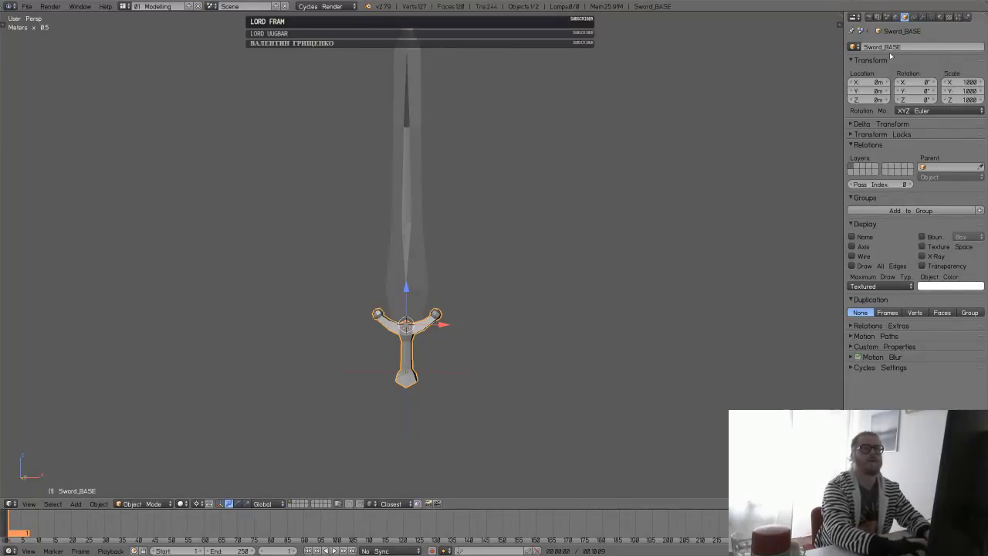
- Save the file as a new version with the number in its name incremented by one
{"action": "key", "text": "ctrl+shift+s"}
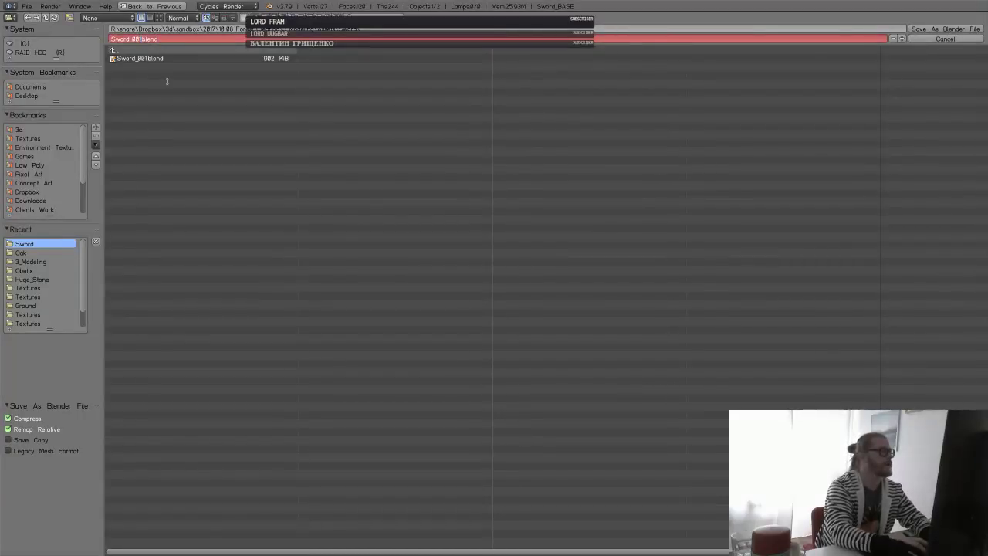
{"action": "key", "text": "KP_Add"}
{"action": "key", "text": "Return"}
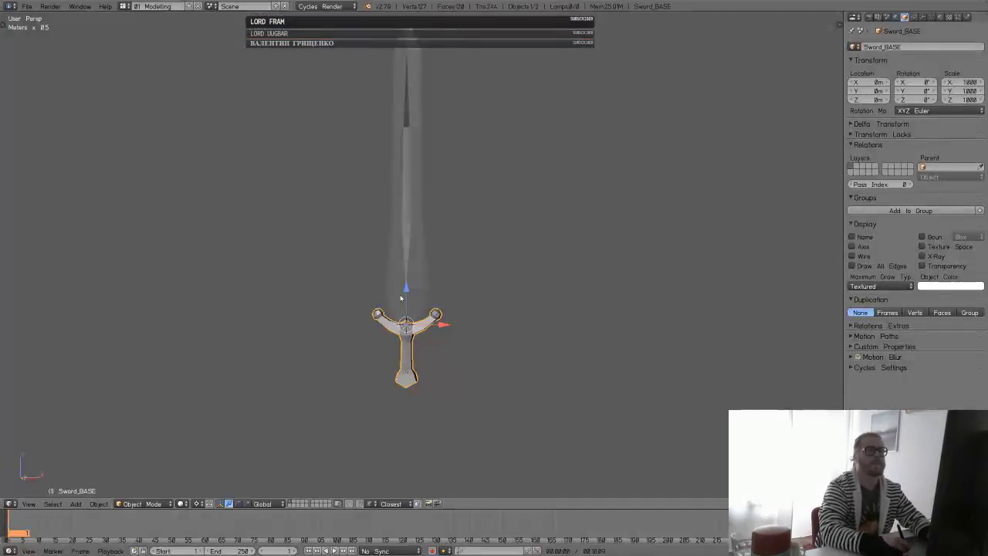
- Apply the Mirror modifier on both the blade and the hilt
{"action": "left_click", "coordinate": [895, 17]}
{"action": "left_click", "coordinate": [922, 17]}
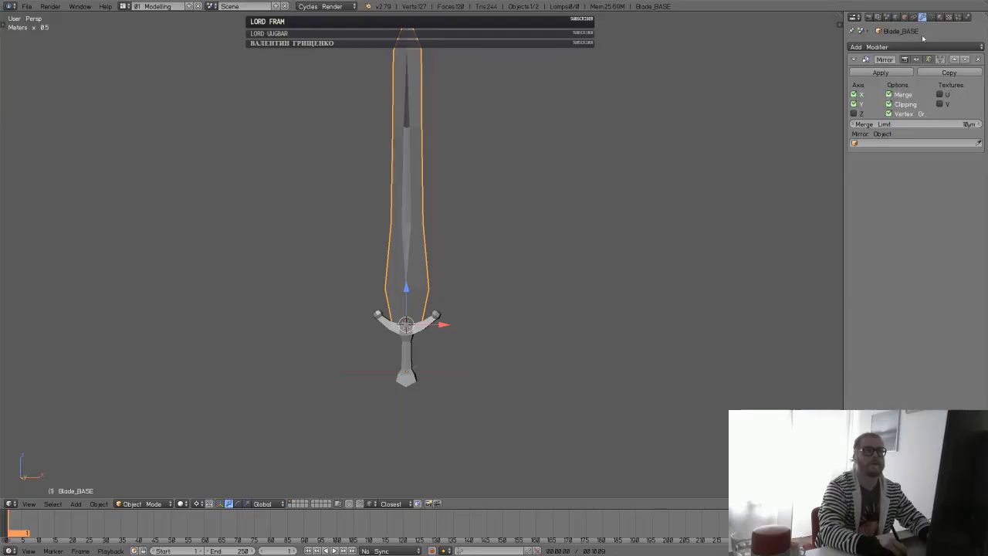
{"action": "left_click", "coordinate": [891, 71]}
{"action": "right_click", "coordinate": [406, 347]}
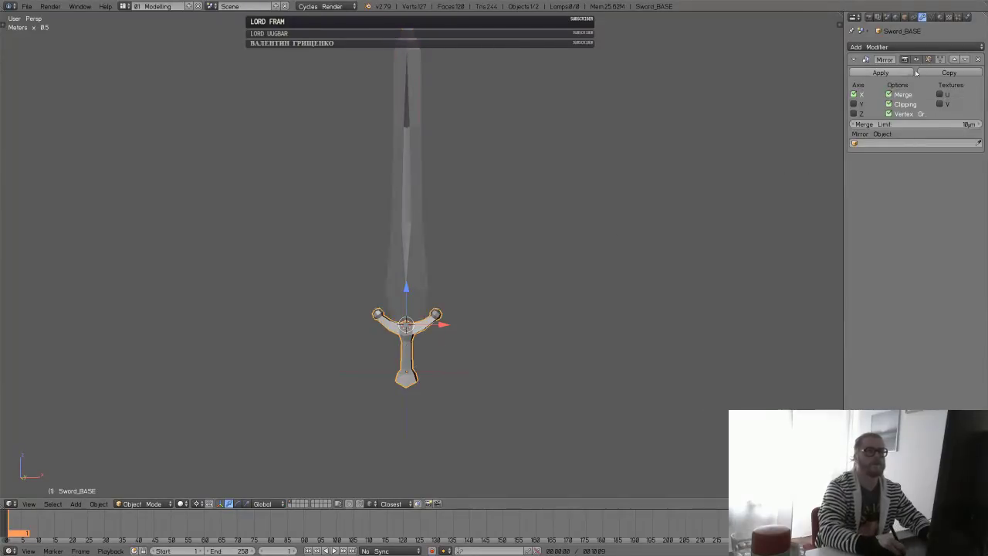
{"action": "left_click", "coordinate": [904, 72]}
- Join the blade into the hilt object as one mesh and deselect it
{"action": "right_click", "coordinate": [399, 250]}
{"action": "right_click", "coordinate": [408, 378], "text": "shift"}
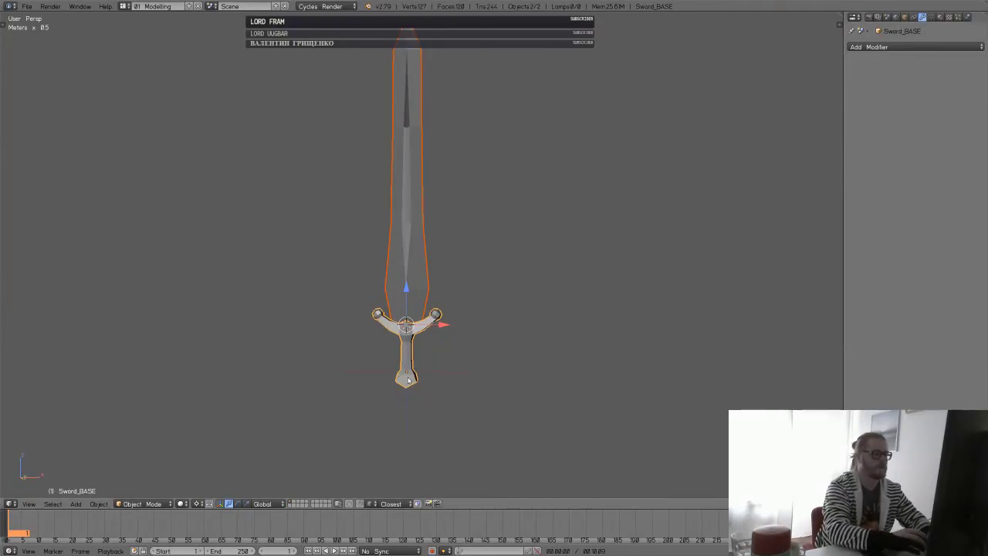
{"action": "key", "text": "ctrl+j"}
{"action": "key", "text": "a"}
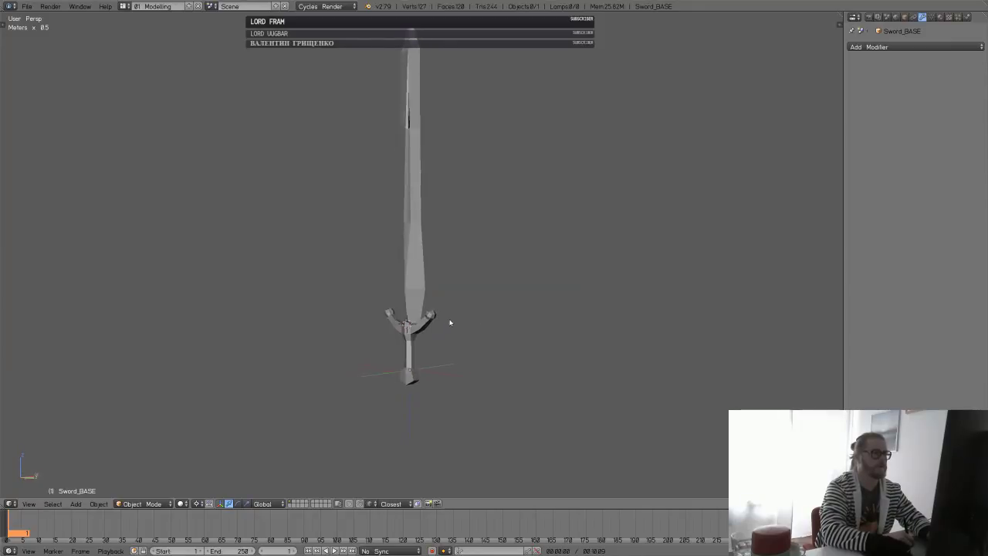
- Select the joined sword and rename the object Sword_HP
{"action": "middle_click_drag", "start_coordinate": [459, 326], "coordinate": [390, 297]}
{"action": "right_click", "coordinate": [421, 333]}
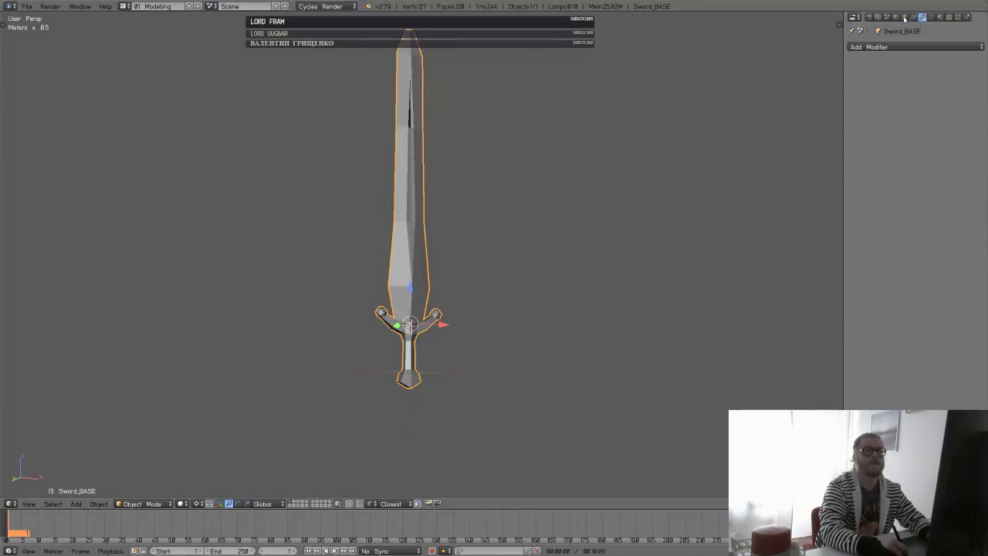
{"action": "left_click", "coordinate": [904, 17]}
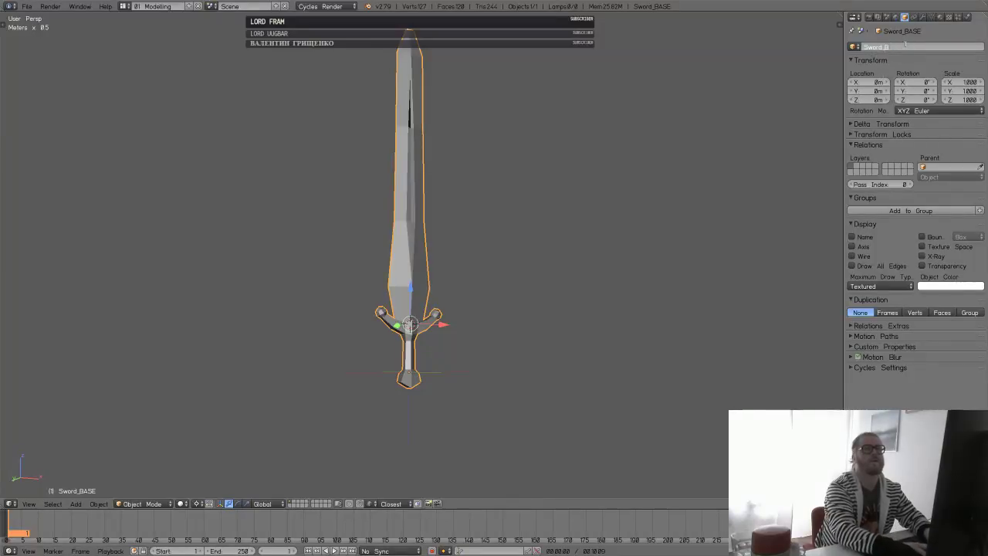
{"action": "key", "text": "Return"}
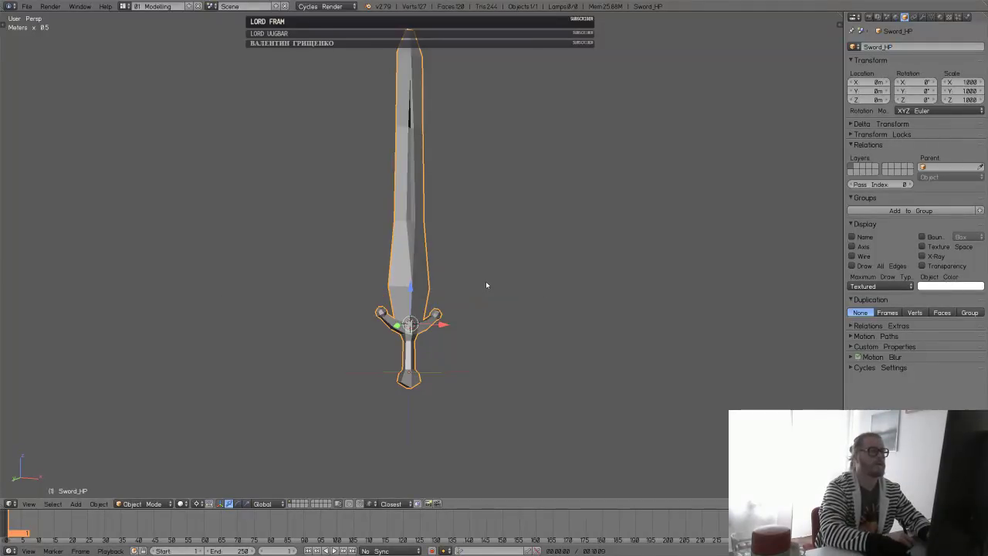
- Select the sharp outer edges on both sides of the blade, from the crossguard up to the tip
{"action": "scroll", "coordinate": [487, 316], "scroll_direction": "up", "scroll_amount": 5}
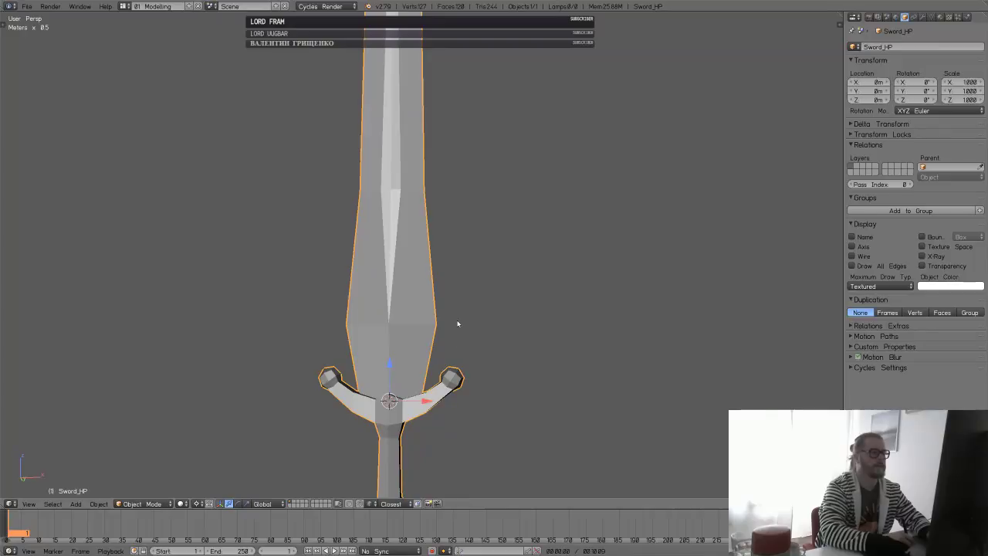
{"action": "scroll", "coordinate": [457, 324], "scroll_direction": "down", "scroll_amount": 2}
{"action": "mouse_move", "coordinate": [455, 355]}
{"action": "middle_mouse_down"}
{"action": "mouse_move", "coordinate": [480, 367]}
{"action": "mouse_move", "coordinate": [443, 364]}
{"action": "middle_mouse_up"}
{"action": "key", "text": "Tab"}
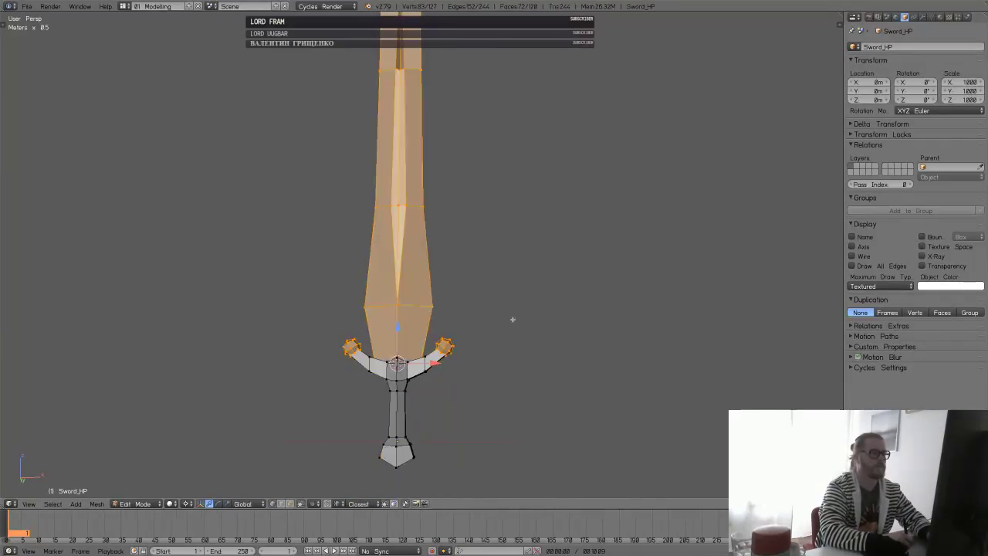
{"action": "key", "text": "2"}
{"action": "right_click", "coordinate": [432, 326]}
{"action": "right_click", "coordinate": [430, 270], "text": "shift"}
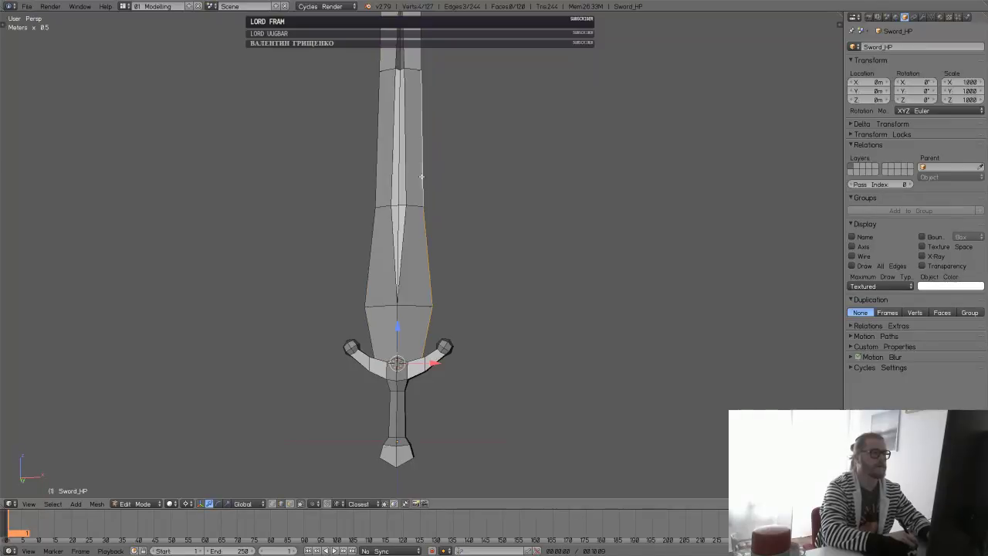
{"action": "right_click", "coordinate": [363, 257], "text": "shift"}
{"action": "right_click", "coordinate": [379, 163], "text": "shift"}
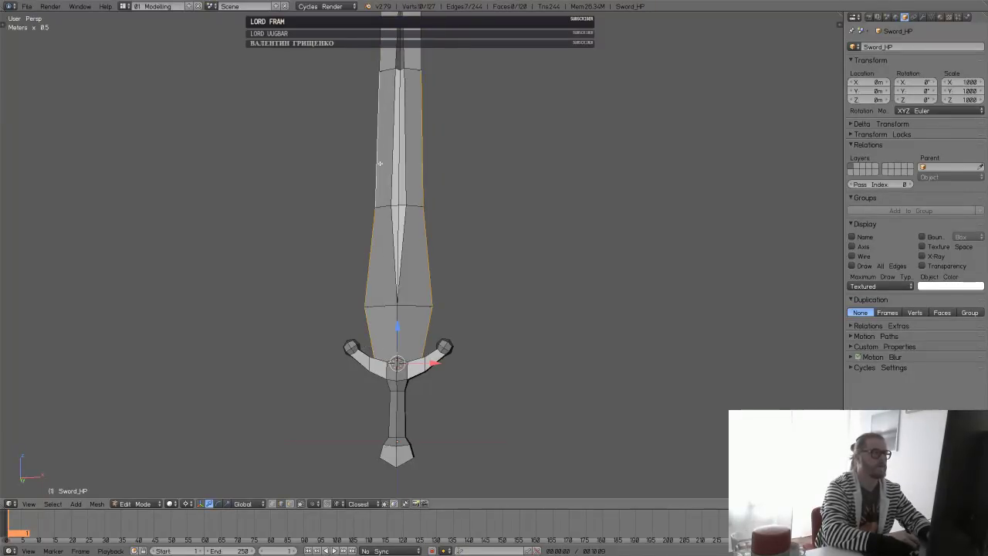
{"action": "middle_click_drag", "start_coordinate": [449, 144], "coordinate": [454, 363], "text": "shift"}
{"action": "right_click", "coordinate": [423, 229], "text": "shift"}
{"action": "right_click", "coordinate": [385, 214], "text": "shift"}
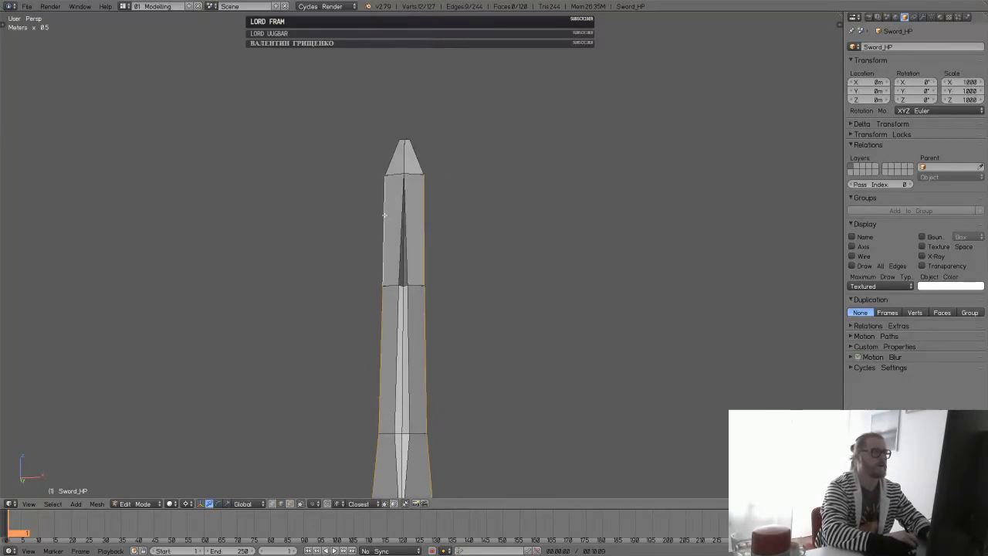
{"action": "right_click", "coordinate": [398, 147], "text": "shift"}
{"action": "right_click", "coordinate": [416, 157], "text": "shift"}
- Add the central groove's edges on one face of the blade to the selection, try an edge crease, and undo it
{"action": "middle_click_drag", "start_coordinate": [519, 221], "coordinate": [480, 240]}
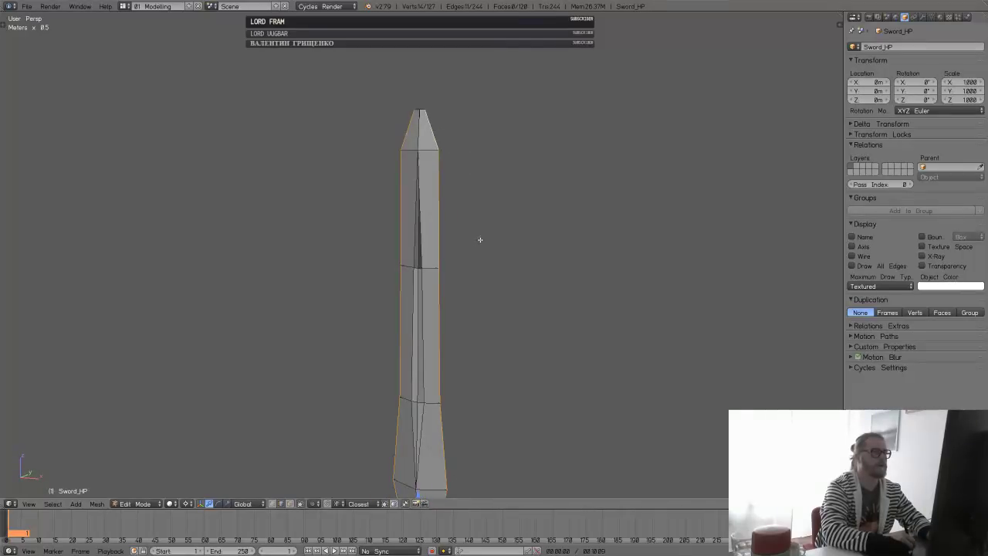
{"action": "right_click", "coordinate": [431, 150], "text": "shift"}
{"action": "middle_click_drag", "start_coordinate": [430, 149], "coordinate": [418, 173]}
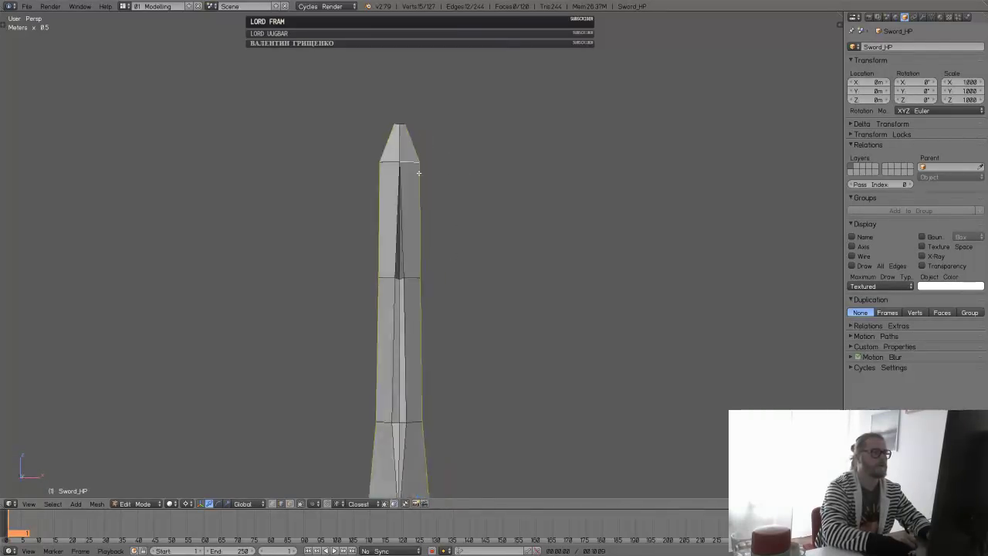
{"action": "right_click", "coordinate": [402, 256], "text": "shift"}
{"action": "right_click", "coordinate": [395, 348], "text": "shift"}
{"action": "right_click", "coordinate": [406, 371], "text": "shift"}
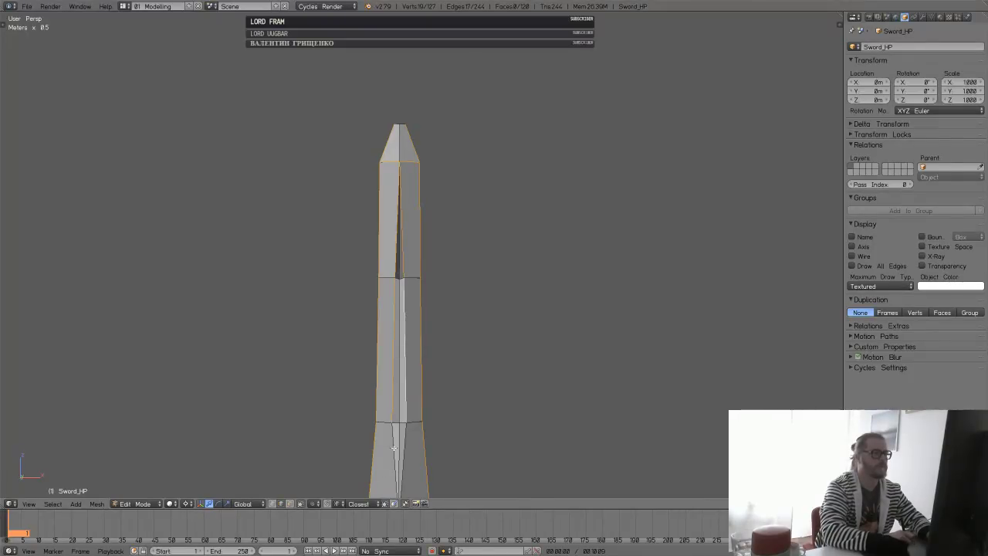
{"action": "right_click", "coordinate": [406, 445], "text": "shift"}
{"action": "key", "text": "shift+e"}
{"action": "left_click", "coordinate": [553, 350]}
{"action": "middle_click_drag", "start_coordinate": [553, 350], "coordinate": [472, 365]}
{"action": "key", "text": "ctrl+z"}
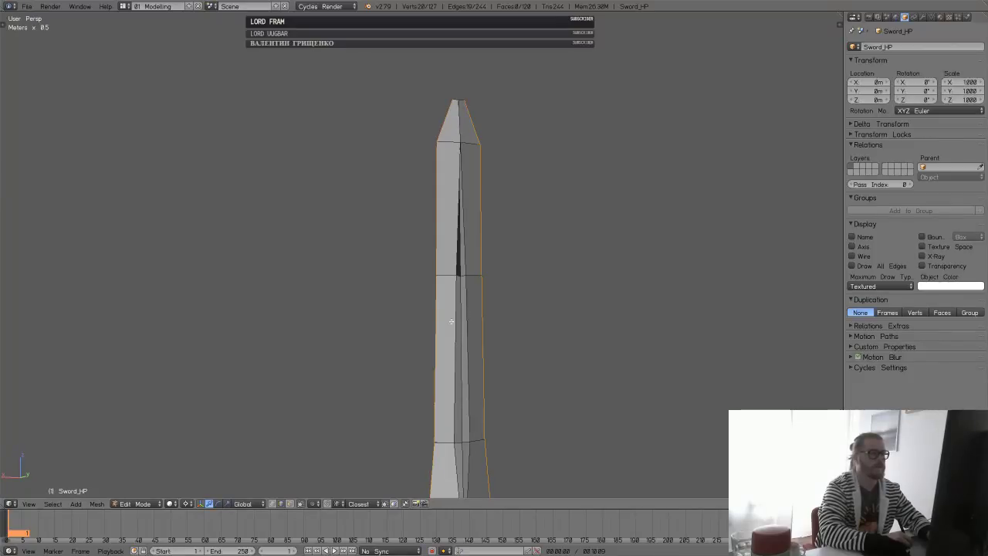
- Add the groove edges on the opposite blade face to the selection and partially crease all selected edges
{"action": "right_click", "coordinate": [453, 460], "text": "shift"}
{"action": "right_click", "coordinate": [472, 459], "text": "shift"}
{"action": "right_click", "coordinate": [470, 402], "text": "shift"}
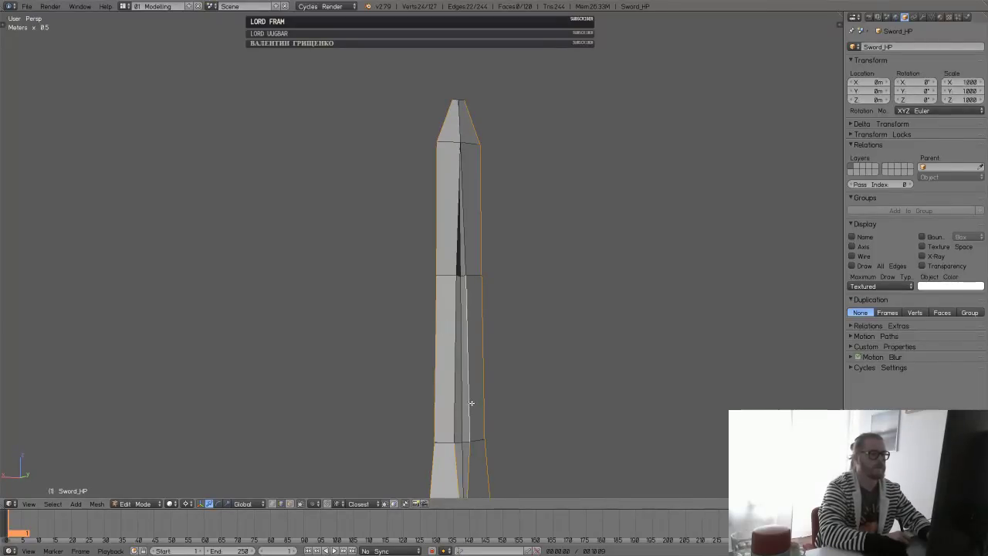
{"action": "right_click", "coordinate": [451, 344], "text": "shift"}
{"action": "right_click", "coordinate": [456, 258], "text": "shift"}
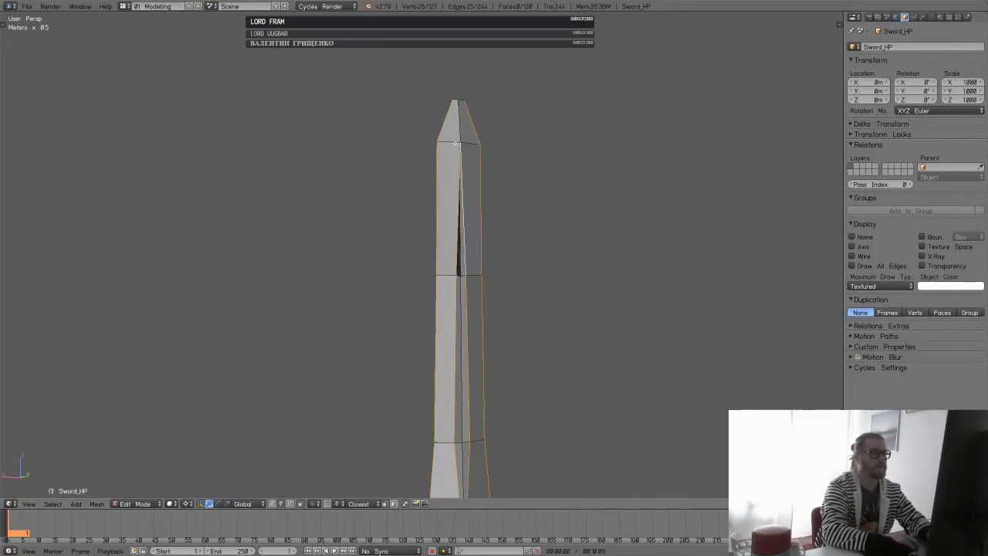
{"action": "middle_click_drag", "start_coordinate": [470, 138], "coordinate": [494, 260]}
{"action": "key", "text": "shift+e"}
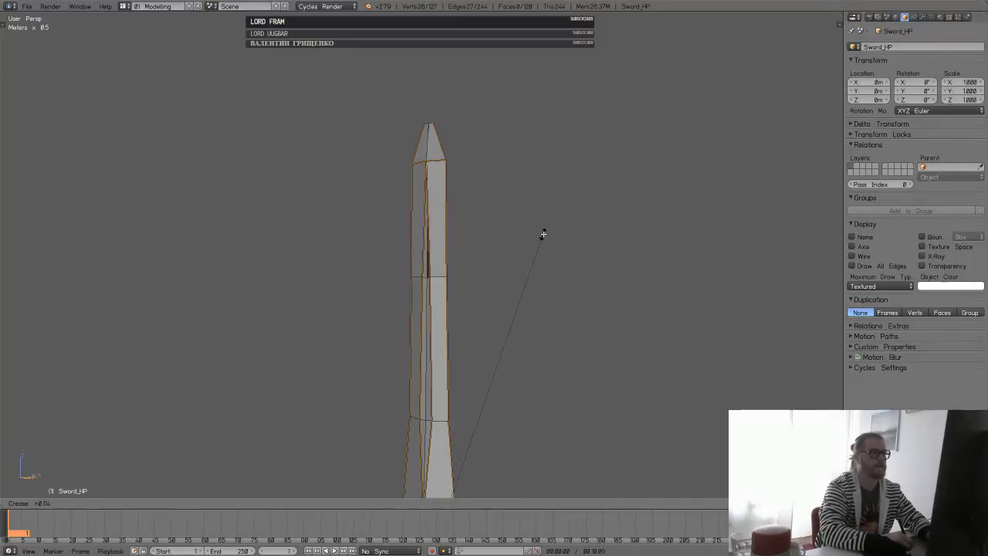
{"action": "left_click", "coordinate": [566, 219]}
- Return to Object Mode and smooth the sword with a Subdivision Surface modifier
{"action": "scroll", "coordinate": [479, 332], "scroll_direction": "down", "scroll_amount": 3}
{"action": "middle_click_drag", "start_coordinate": [472, 354], "coordinate": [512, 303]}
{"action": "key", "text": "Tab"}
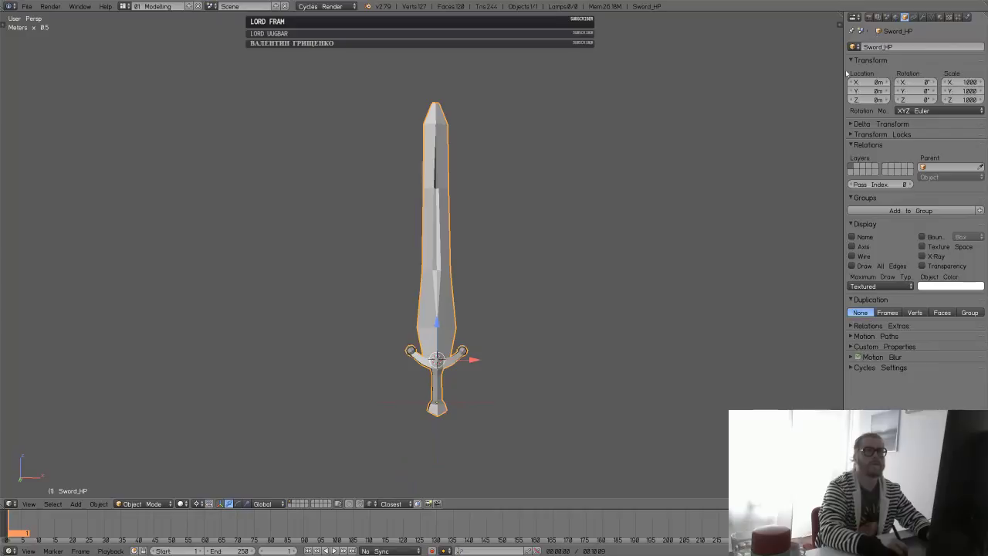
{"action": "key", "text": "q"}
{"action": "left_click", "coordinate": [513, 244]}
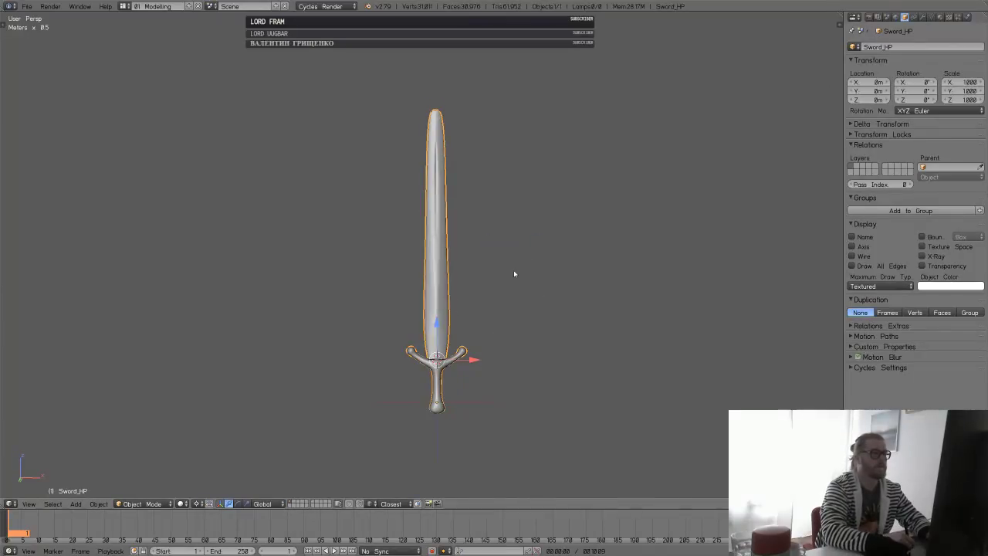
- Raise the crease to the full 1.000 on the outer edges of the blade's lower sections beside the crossguard
{"action": "key", "text": "Tab"}
{"action": "right_click", "coordinate": [424, 344]}
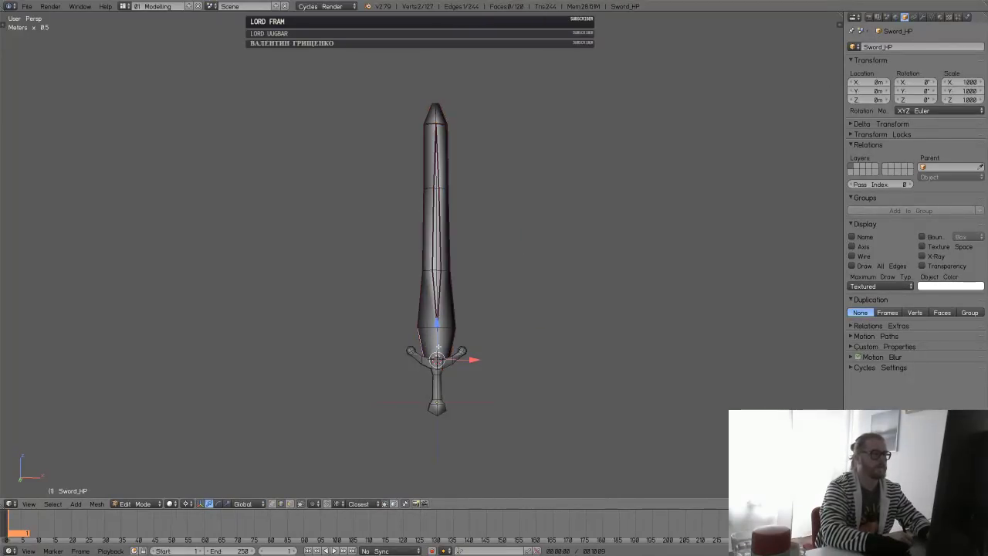
{"action": "right_click", "coordinate": [420, 318], "text": "shift"}
{"action": "key", "text": "shift+e"}
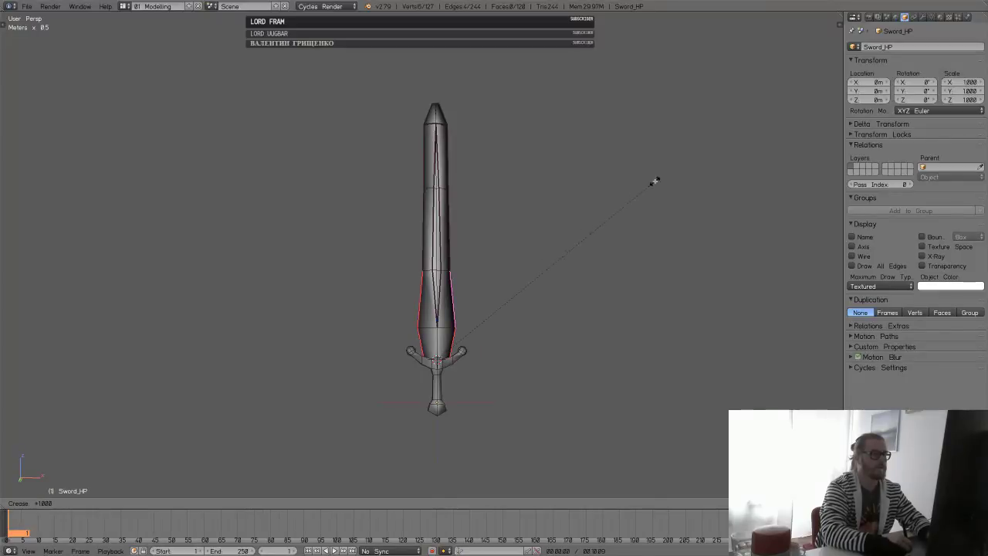
{"action": "left_click", "coordinate": [654, 181]}
- Increase the crease on both outer edges of the blade's middle section and of its upper section
{"action": "right_click", "coordinate": [424, 254]}
{"action": "right_click", "coordinate": [451, 246], "text": "shift"}
{"action": "key", "text": "shift+e"}
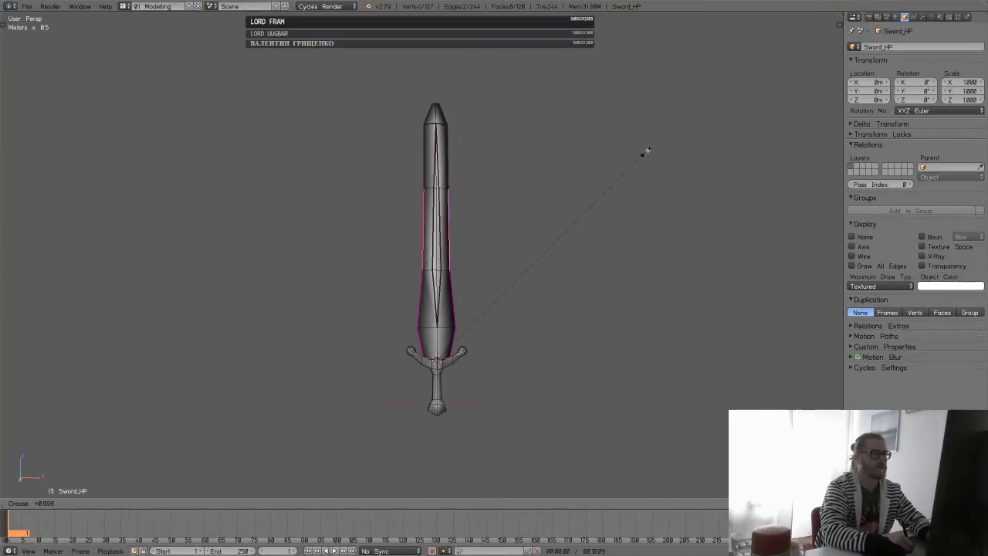
{"action": "left_click", "coordinate": [644, 150]}
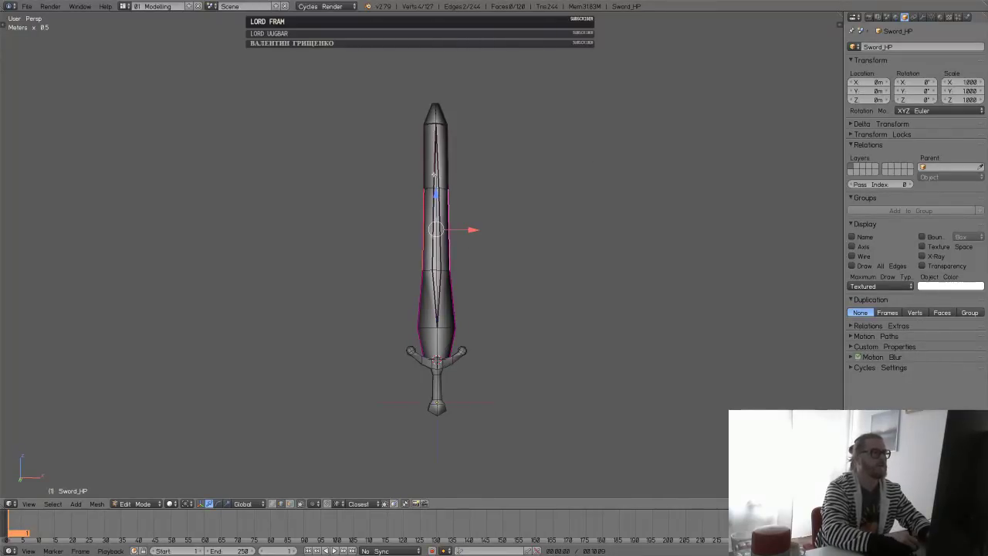
{"action": "right_click", "coordinate": [423, 155]}
{"action": "right_click", "coordinate": [449, 158], "text": "shift"}
{"action": "key", "text": "shift+e"}
{"action": "left_click", "coordinate": [685, 57]}
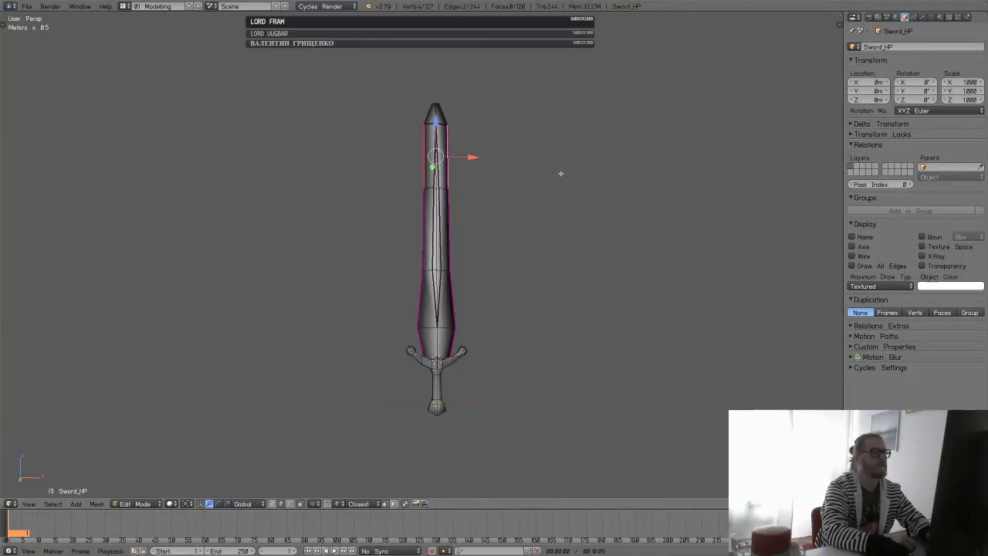
{"action": "key", "text": "Tab"}
{"action": "key", "text": "Tab"}
{"action": "middle_click_drag", "start_coordinate": [487, 227], "coordinate": [466, 232]}
{"action": "right_click", "coordinate": [442, 296]}
{"action": "right_click", "coordinate": [433, 294], "text": "shift"}
{"action": "right_click", "coordinate": [433, 246], "text": "shift"}
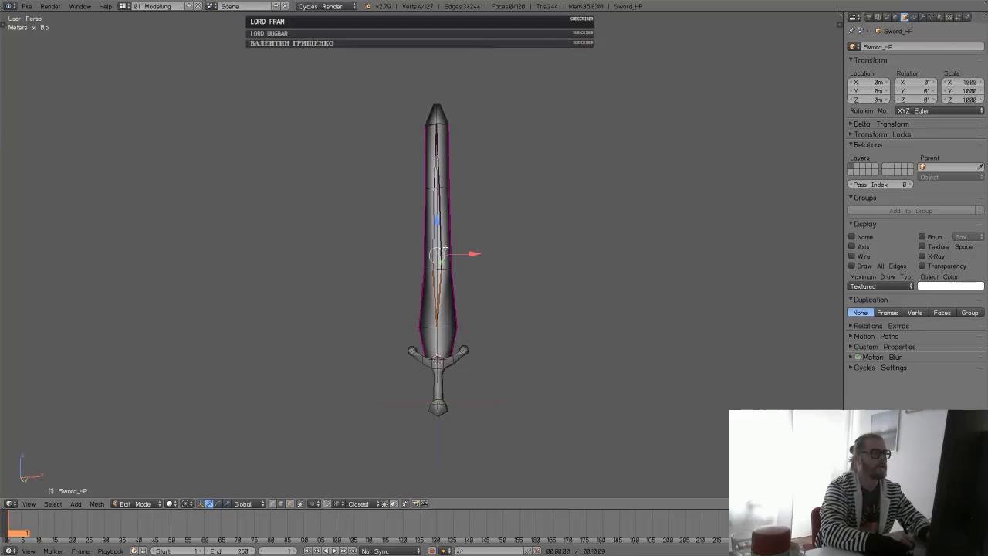
{"action": "right_click", "coordinate": [447, 177], "text": "shift"}
{"action": "key", "text": "a"}
- Select the groove's border edges on both blade faces and increase their crease by 1.000
{"action": "right_click", "coordinate": [441, 290]}
{"action": "right_click", "coordinate": [432, 284], "text": "shift"}
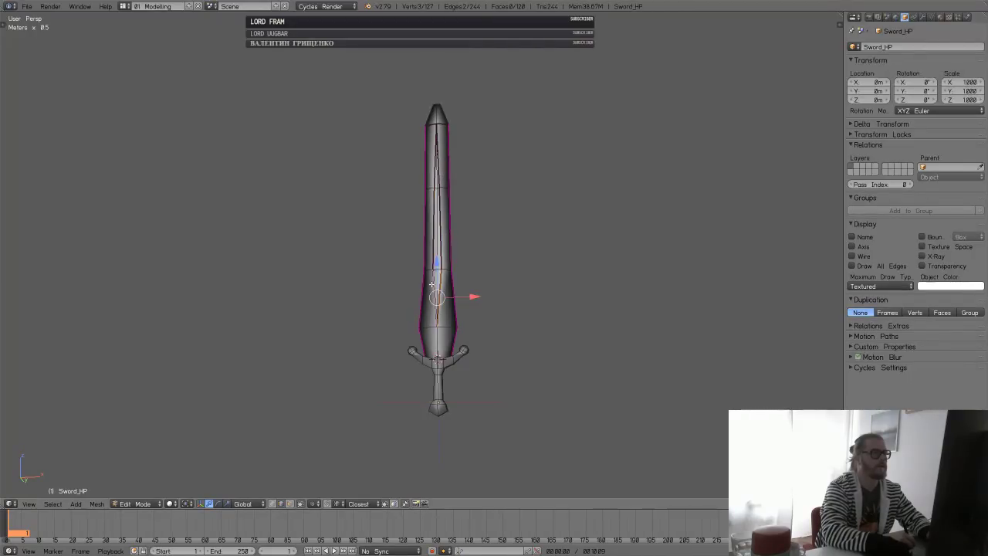
{"action": "right_click", "coordinate": [434, 232], "text": "shift"}
{"action": "right_click", "coordinate": [439, 186], "text": "shift"}
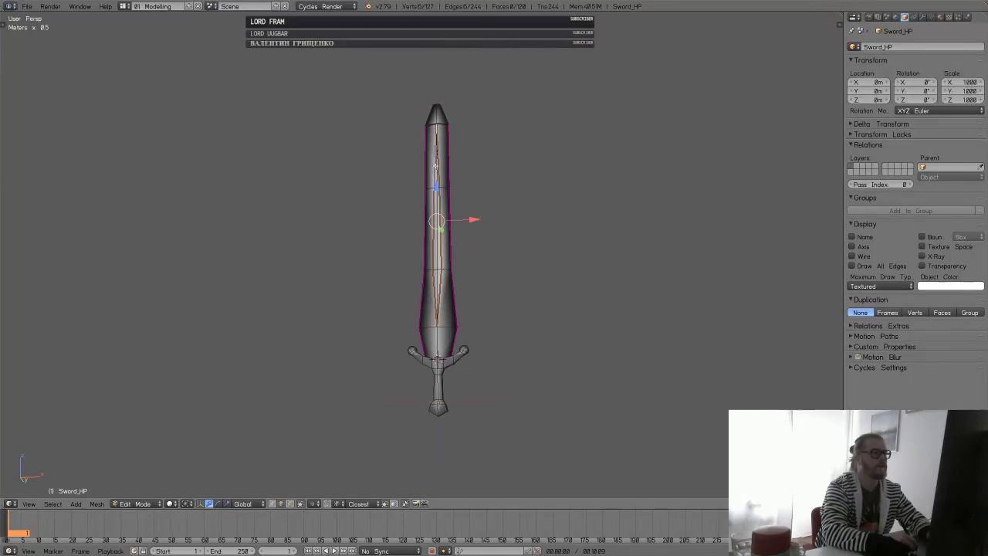
{"action": "middle_click_drag", "start_coordinate": [435, 165], "coordinate": [359, 207]}
{"action": "right_click", "coordinate": [410, 288], "text": "shift"}
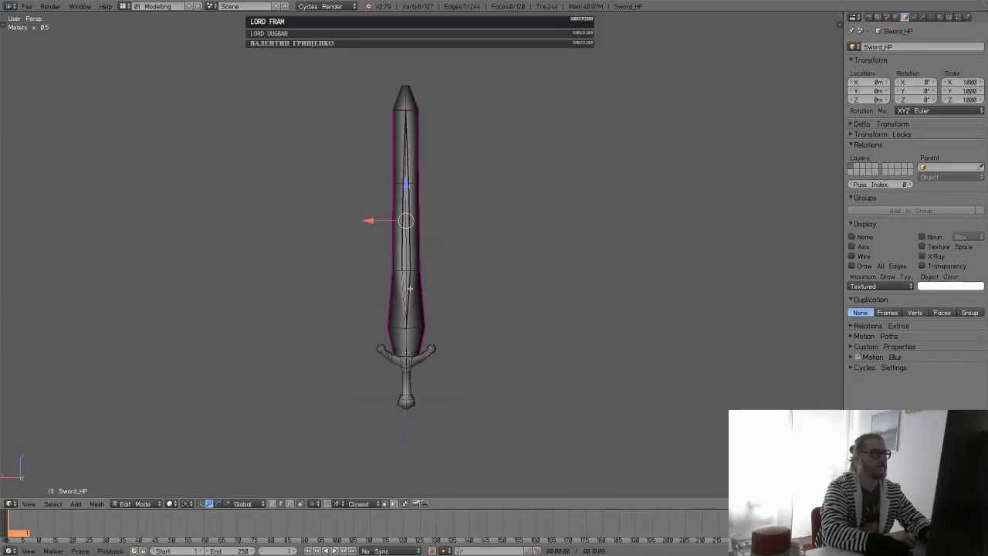
{"action": "right_click", "coordinate": [410, 250], "text": "shift"}
{"action": "right_click", "coordinate": [401, 244], "text": "shift"}
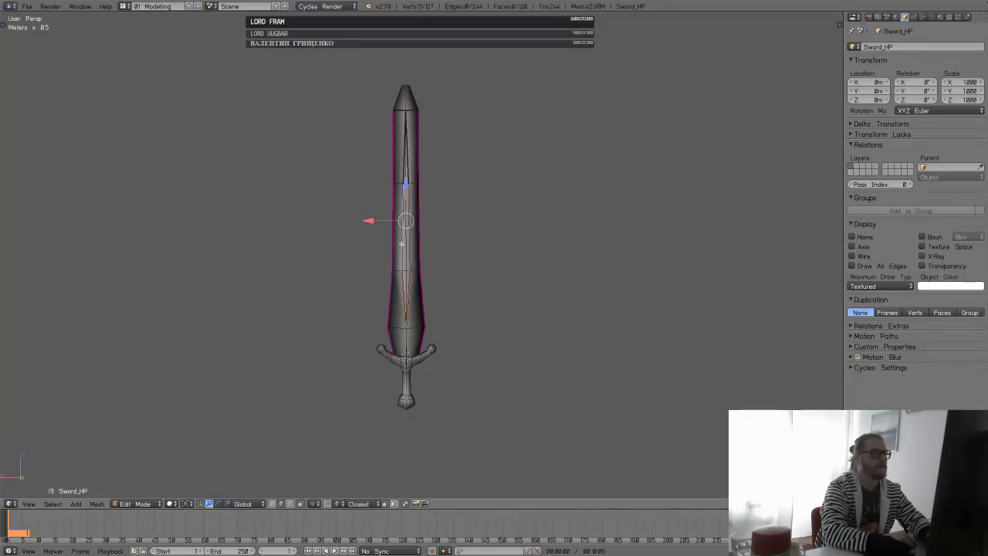
{"action": "right_click", "coordinate": [407, 166], "text": "shift"}
{"action": "key", "text": "shift+e"}
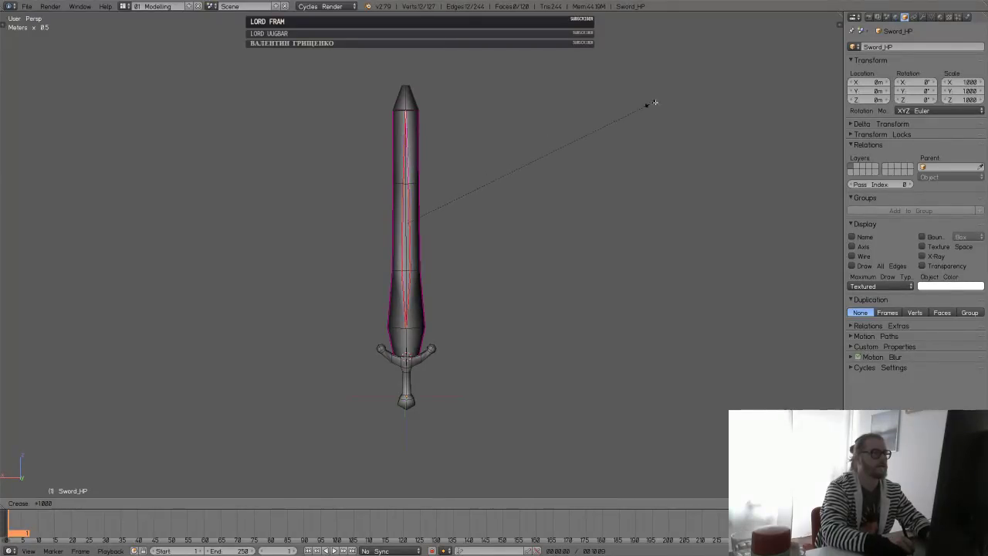
{"action": "left_click", "coordinate": [561, 194]}
{"action": "key", "text": "Tab"}
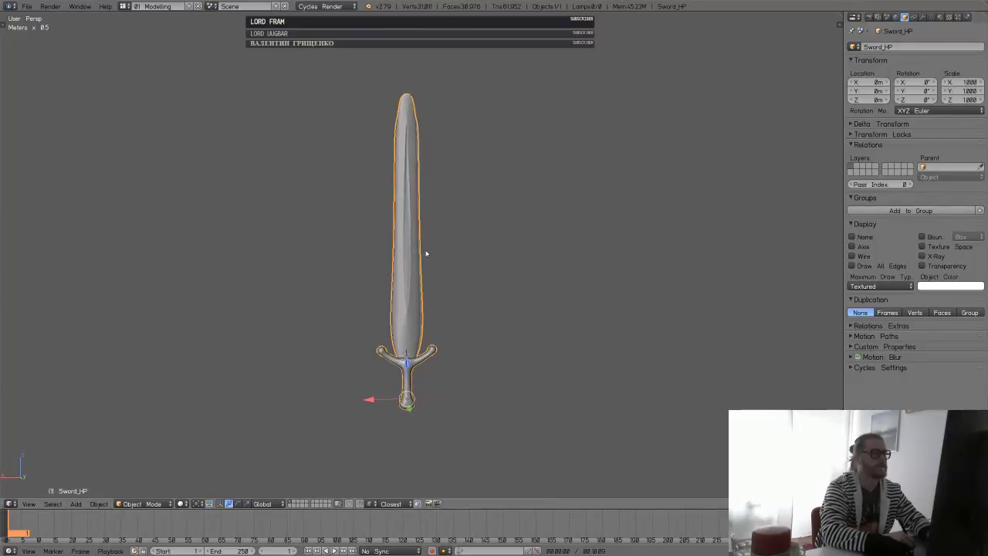
- Crease the three centre-line edges running along the bottom of the groove on one blade face
{"action": "key", "text": "Tab"}
{"action": "scroll", "coordinate": [494, 308], "scroll_direction": "up", "scroll_amount": 5}
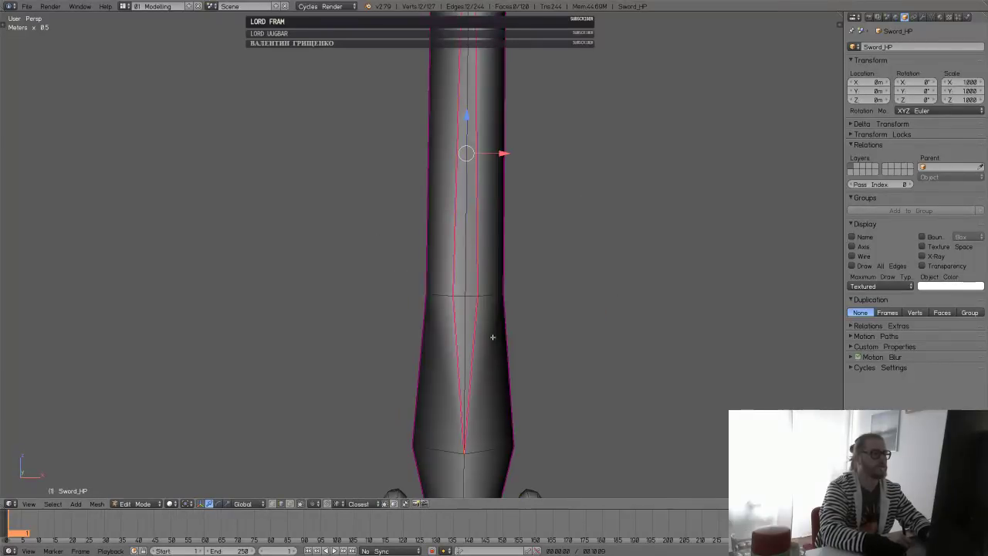
{"action": "right_click", "coordinate": [465, 347]}
{"action": "right_click", "coordinate": [468, 259], "text": "shift"}
{"action": "middle_click_drag", "start_coordinate": [509, 223], "coordinate": [504, 379], "text": "shift"}
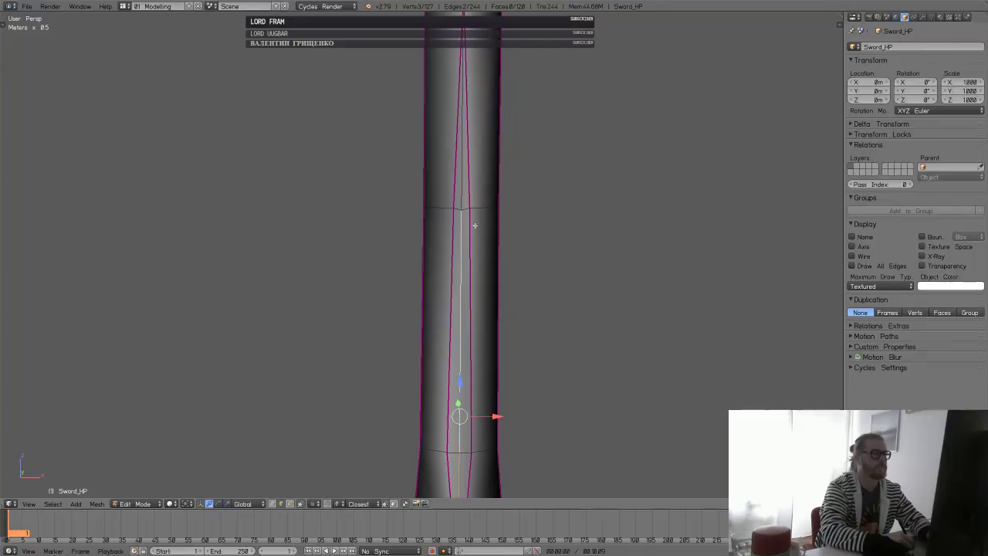
{"action": "right_click", "coordinate": [465, 171], "text": "shift"}
{"action": "key", "text": "shift+e"}
{"action": "left_click", "coordinate": [769, 115]}
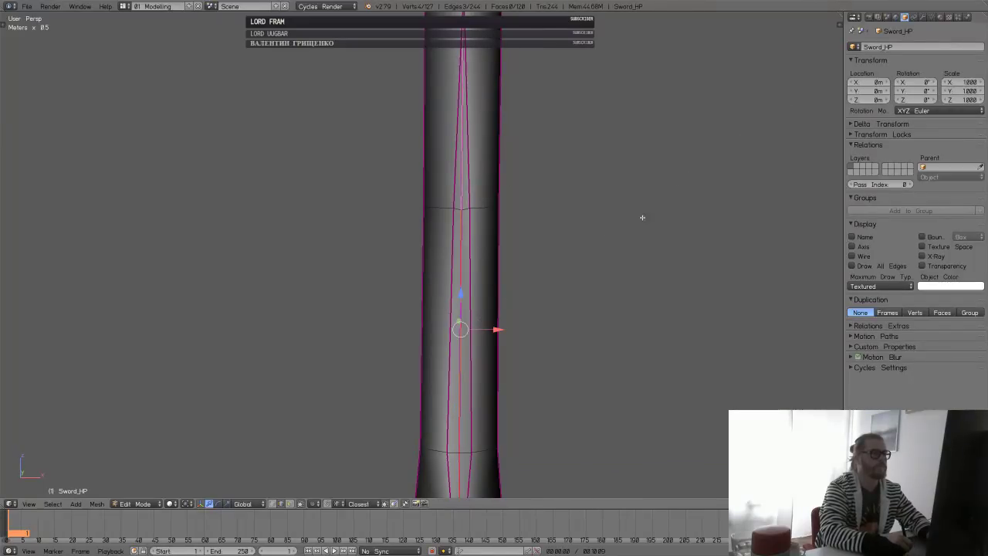
{"action": "key", "text": "Tab"}
{"action": "scroll", "coordinate": [583, 200], "scroll_direction": "down", "scroll_amount": 4}
- Remove the crease from all edges of the sword mesh, leaving nothing selected
{"action": "key", "text": "Tab"}
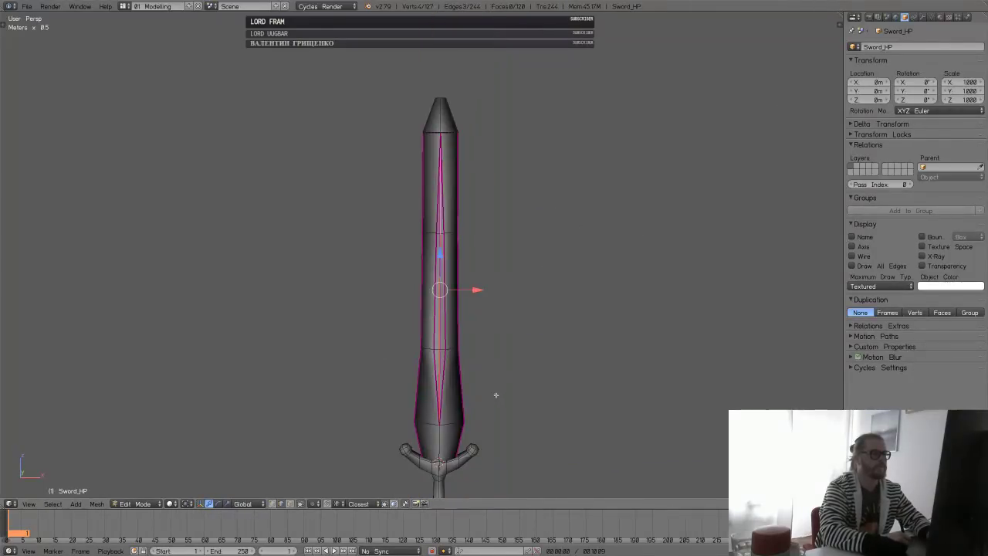
{"action": "key", "text": "a"}
{"action": "key", "text": "shift+e"}
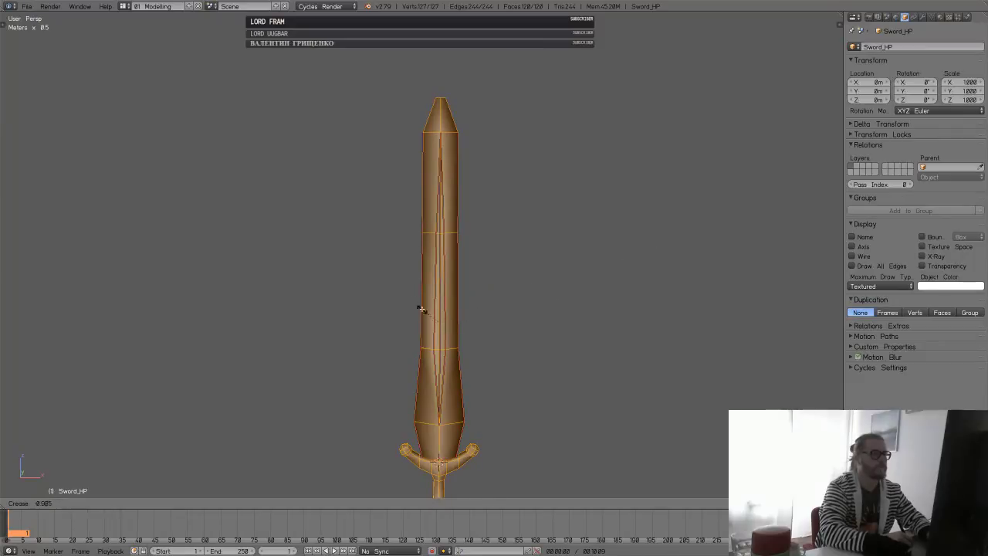
{"action": "left_click", "coordinate": [444, 311]}
{"action": "key", "text": "a"}
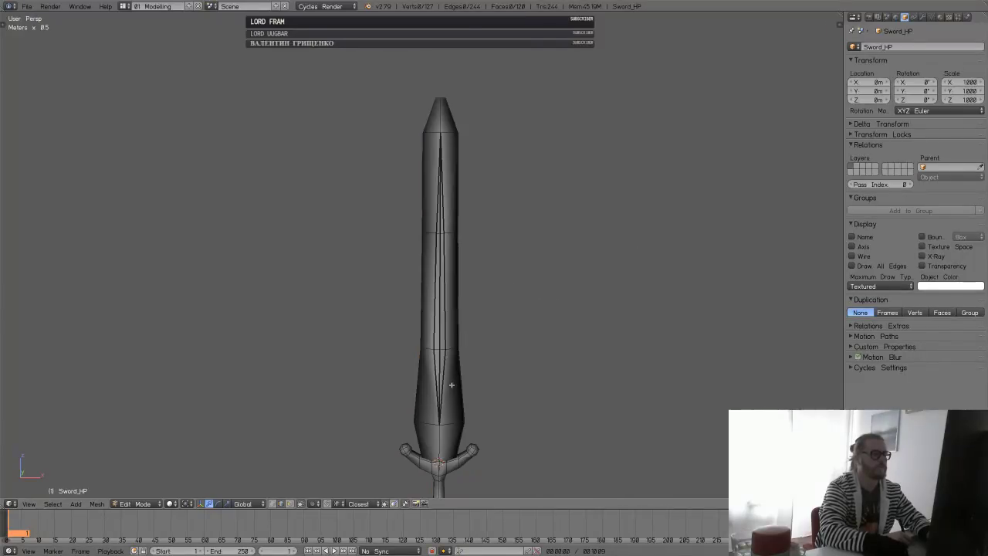
- Set the mean crease of all sword mesh edges to 0 and check the smoothed blade in Object Mode
{"action": "scroll", "coordinate": [490, 354], "scroll_direction": "up", "scroll_amount": 4}
{"action": "key", "text": "a"}
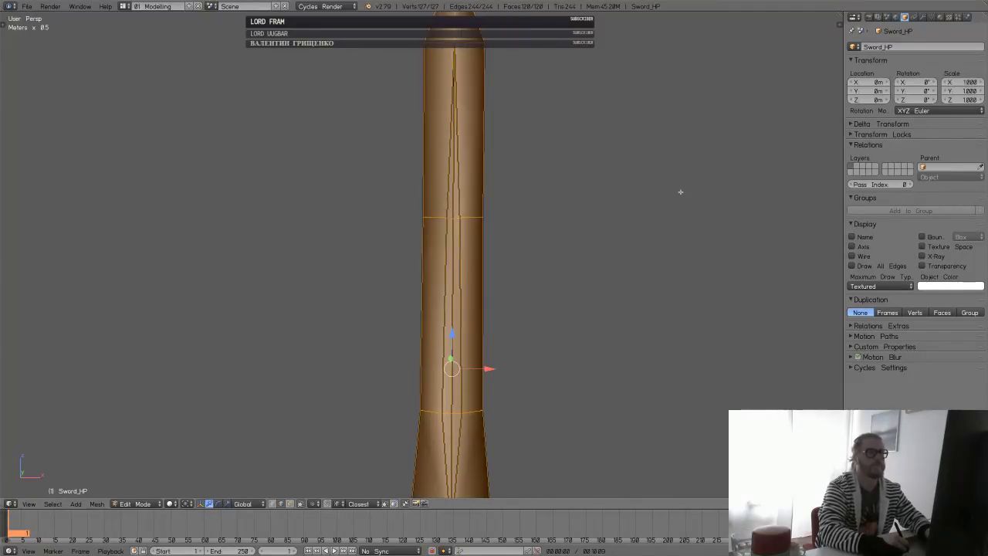
{"action": "key", "text": "n"}
{"action": "left_click", "coordinate": [812, 113]}
{"action": "type", "text": "0"}
{"action": "key", "text": "Return"}
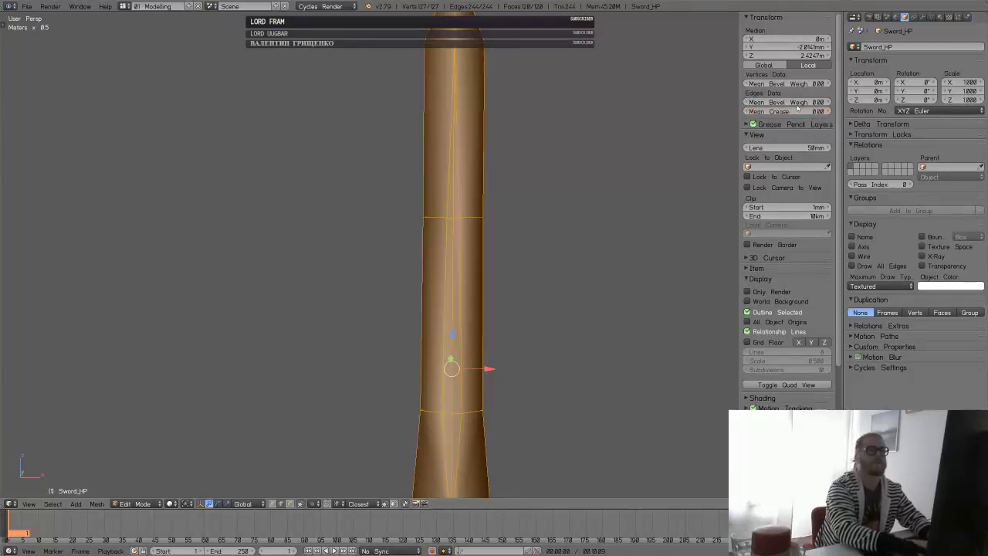
{"action": "key", "text": "Tab"}
{"action": "left_click", "coordinate": [472, 266]}
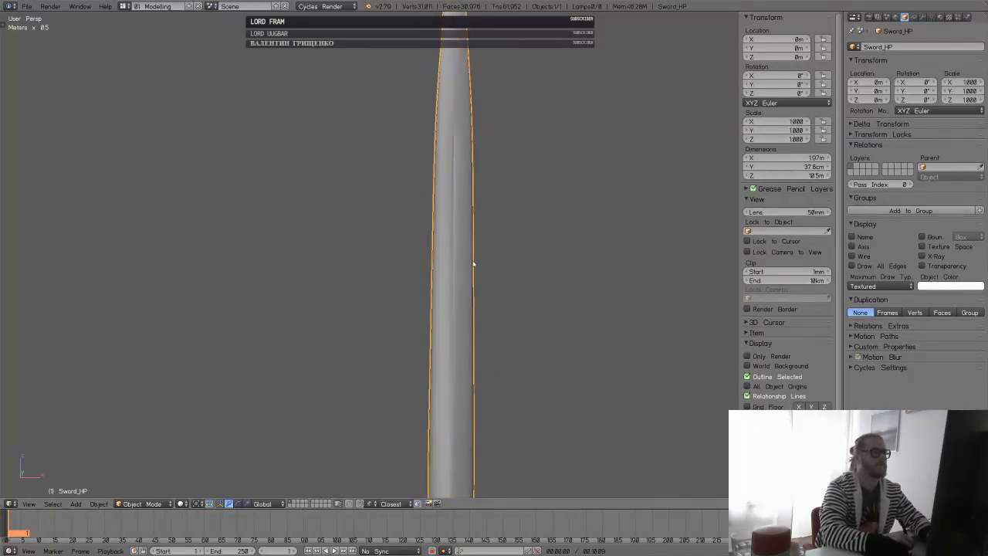
- Try beveling the centre-line edges of the groove on one blade face with one segment, and undo the bevel
{"action": "key", "text": "Tab"}
{"action": "right_click", "coordinate": [451, 209], "text": "shift"}
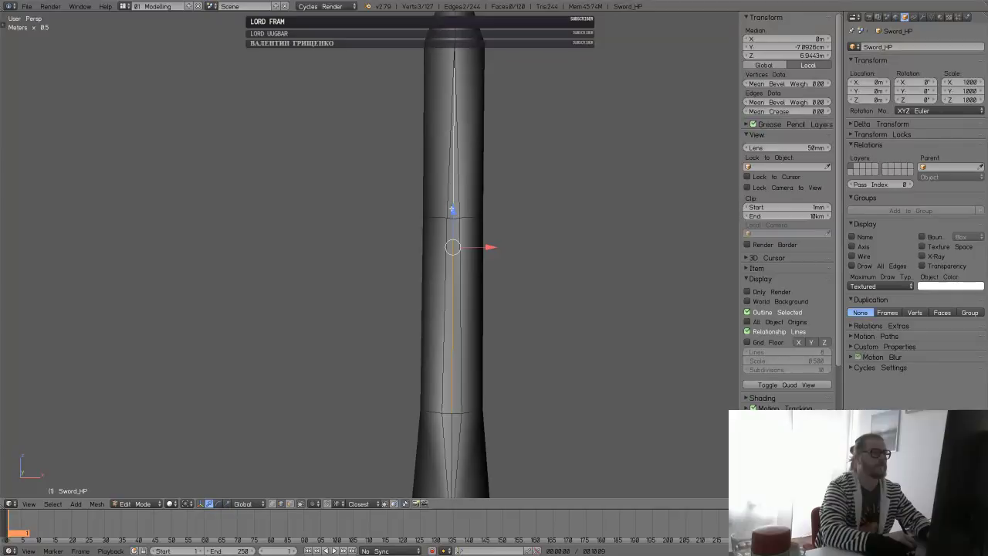
{"action": "key", "text": "ctrl+b"}
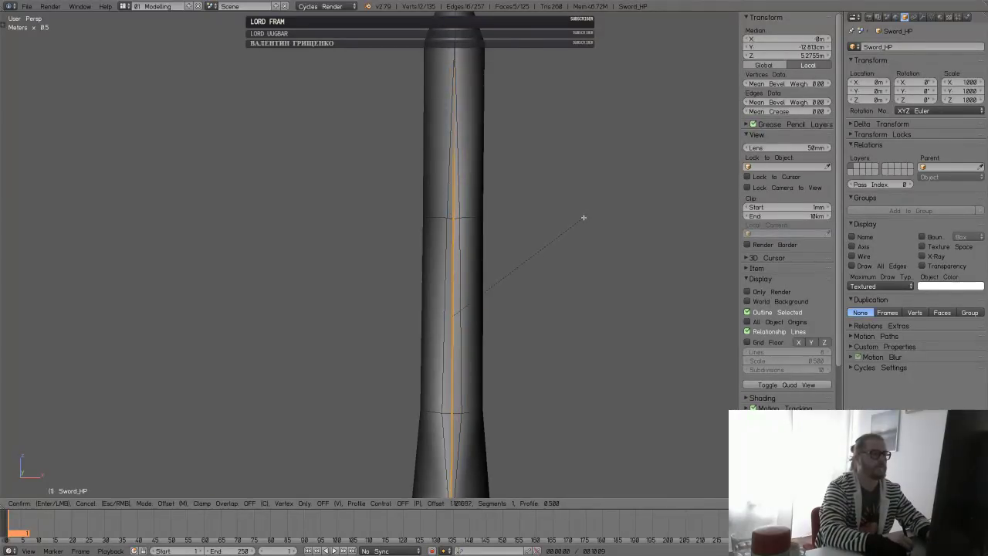
{"action": "left_click", "coordinate": [582, 216]}
{"action": "key", "text": "Tab"}
{"action": "key", "text": "Tab"}
{"action": "left_click", "coordinate": [517, 257]}
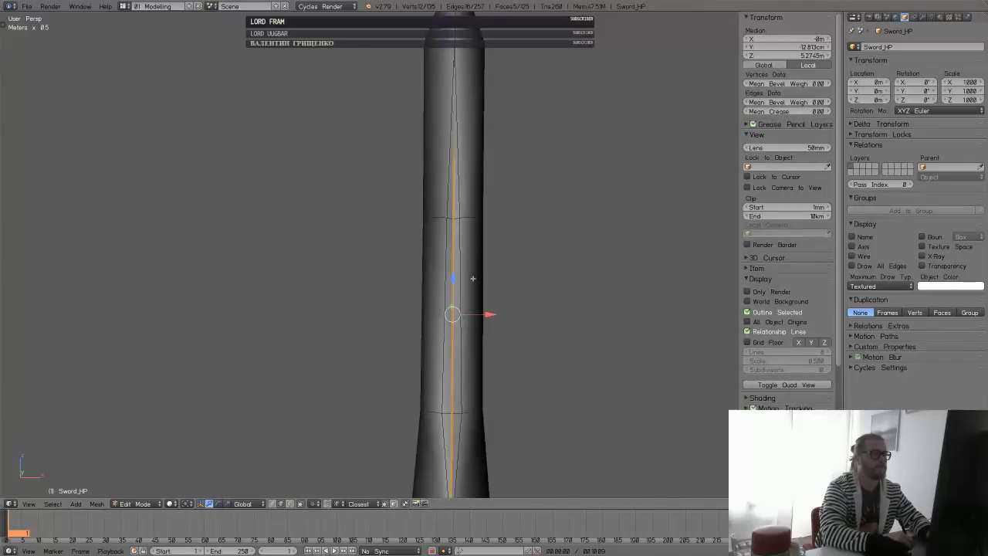
{"action": "key", "text": "ctrl+z"}
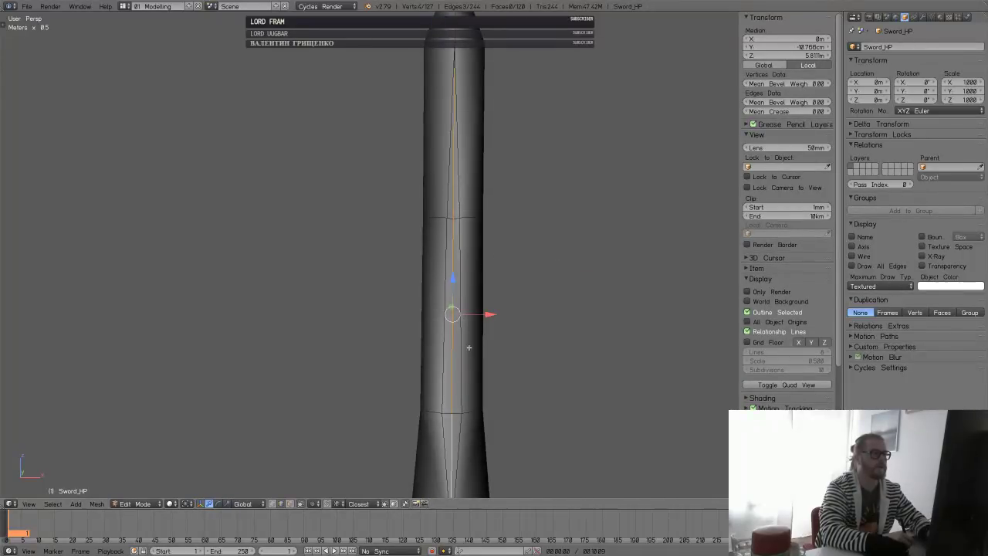
- Select the border edges of the groove on one blade face, crease them by 1.000 and check the smoothed result
{"action": "key", "text": "a"}
{"action": "mouse_move", "coordinate": [471, 361]}
{"action": "middle_mouse_down"}
{"action": "mouse_move", "coordinate": [494, 373]}
{"action": "mouse_move", "coordinate": [473, 437]}
{"action": "mouse_move", "coordinate": [465, 354]}
{"action": "middle_mouse_up"}
{"action": "scroll", "coordinate": [474, 436], "scroll_direction": "down", "scroll_amount": 2}
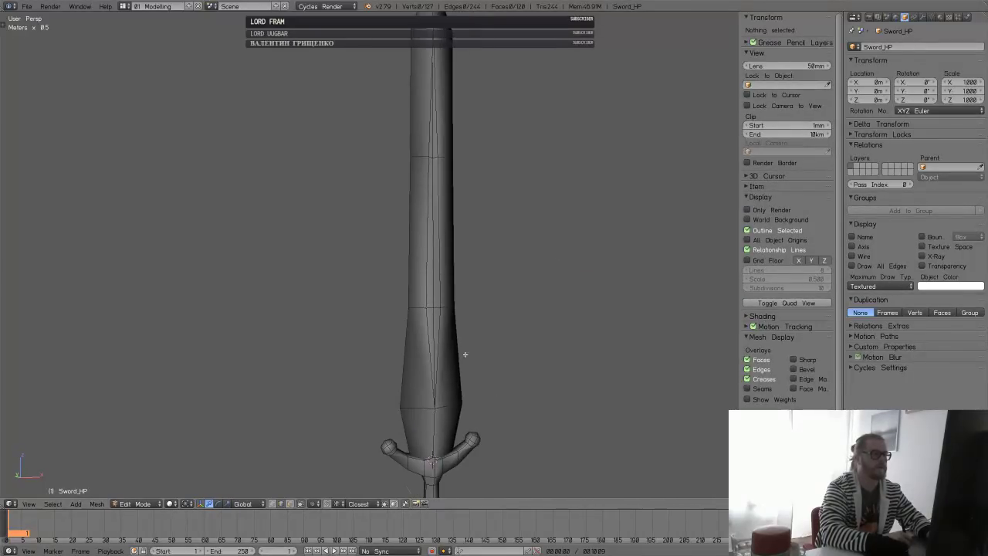
{"action": "right_click", "coordinate": [447, 343]}
{"action": "right_click", "coordinate": [429, 332], "text": "shift"}
{"action": "right_click", "coordinate": [427, 270], "text": "shift"}
{"action": "right_click", "coordinate": [439, 224], "text": "shift"}
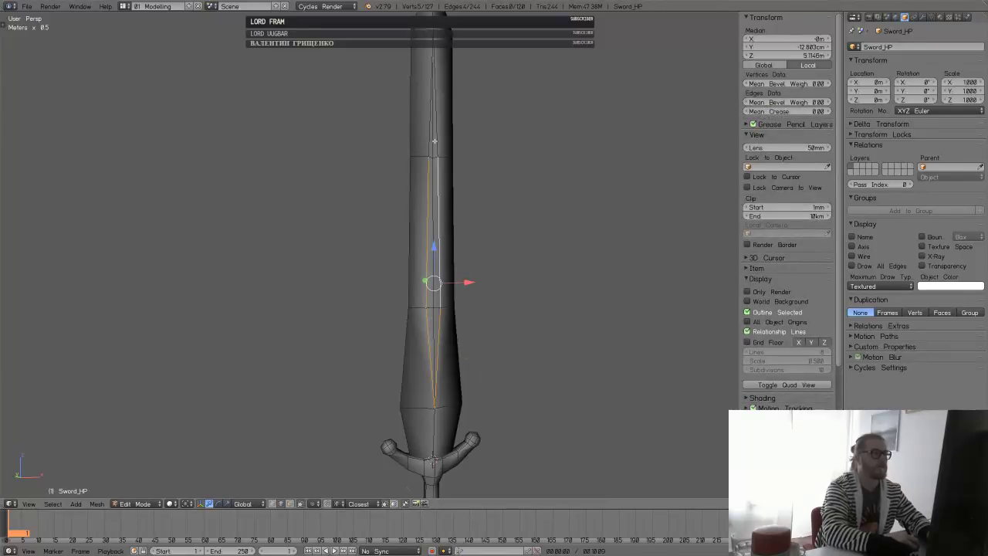
{"action": "right_click", "coordinate": [434, 141], "text": "shift"}
{"action": "key", "text": "shift+e"}
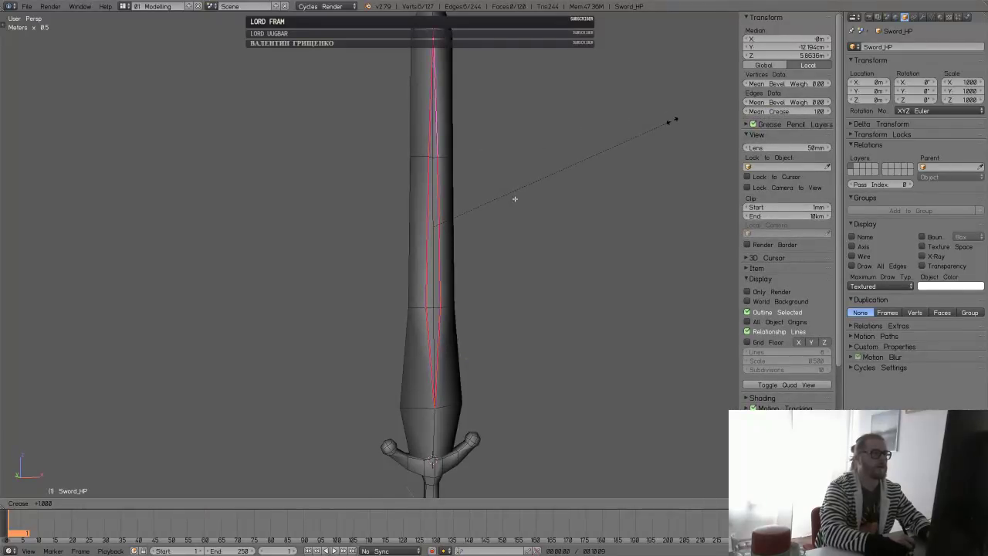
{"action": "left_click", "coordinate": [590, 174]}
{"action": "key", "text": "Tab"}
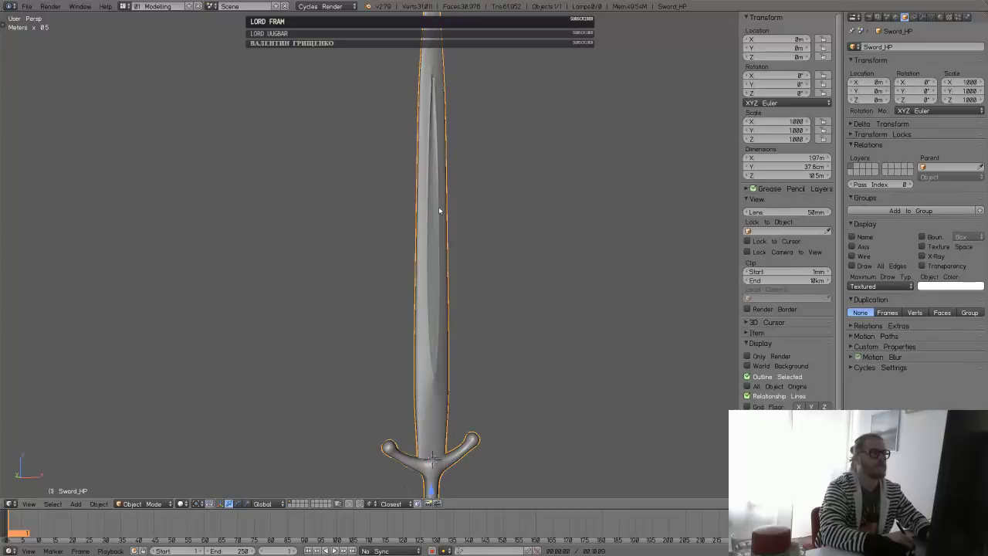
- Select the outer edges along both sides of the blade from the guard to below the tip and crease them by 1.000
{"action": "key", "text": "Tab"}
{"action": "right_click", "coordinate": [405, 425]}
{"action": "right_click", "coordinate": [405, 363], "text": "shift"}
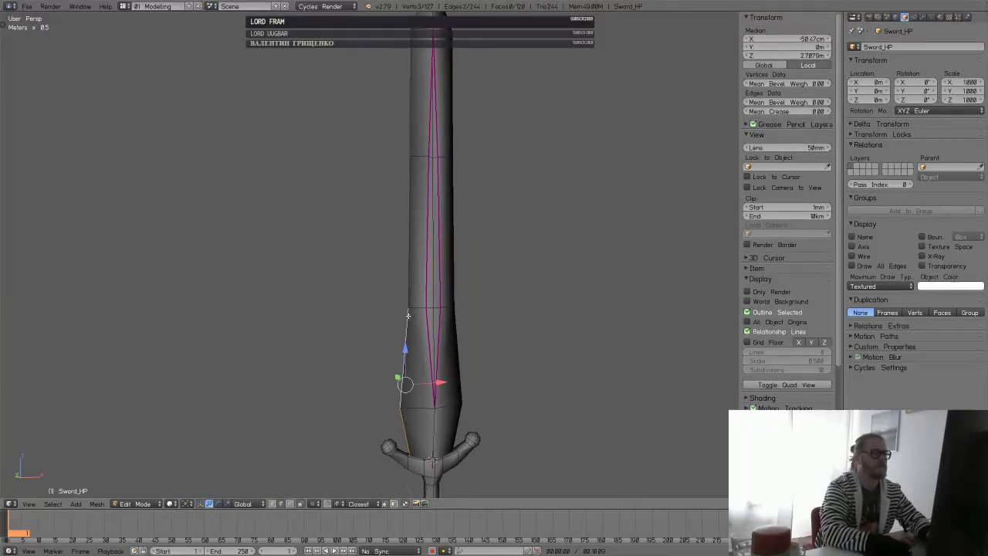
{"action": "right_click", "coordinate": [409, 285], "text": "shift"}
{"action": "middle_click_drag", "start_coordinate": [463, 355], "coordinate": [456, 417]}
{"action": "right_click", "coordinate": [459, 425], "text": "shift"}
{"action": "right_click", "coordinate": [458, 362], "text": "shift"}
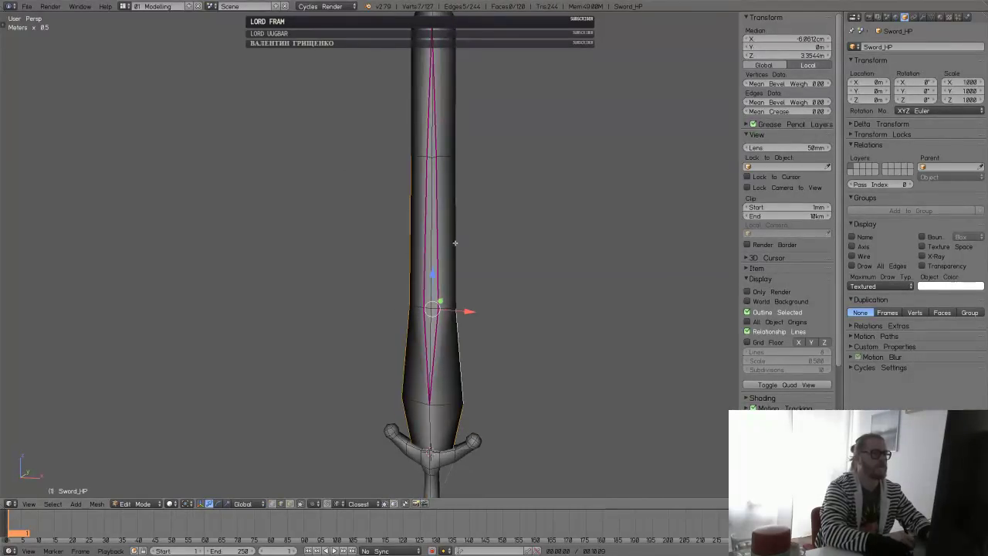
{"action": "right_click", "coordinate": [454, 242], "text": "shift"}
{"action": "right_click", "coordinate": [455, 105], "text": "shift"}
{"action": "right_click", "coordinate": [414, 88], "text": "shift"}
{"action": "key", "text": "shift+e"}
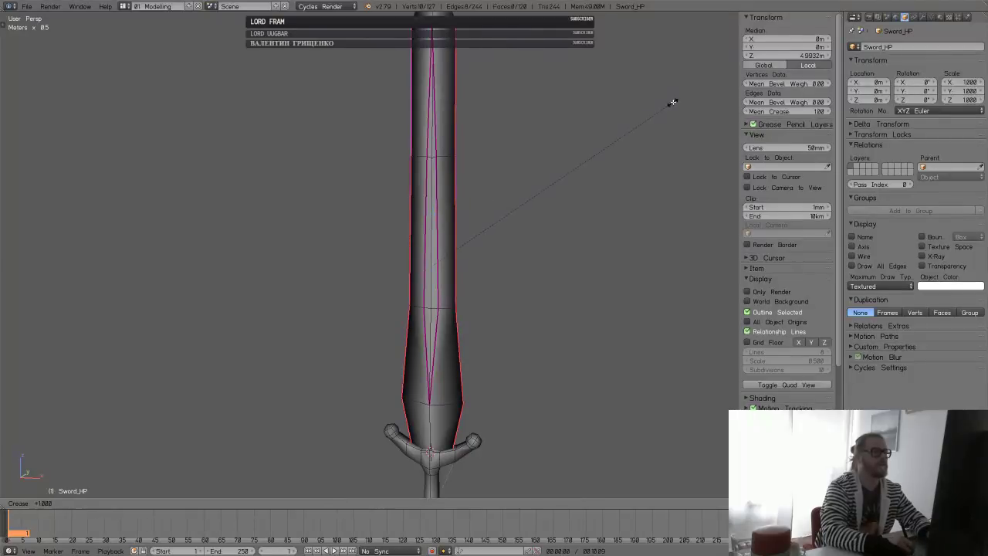
{"action": "left_click", "coordinate": [672, 104]}
- Crease the two slanted outer edges of the blade tip fully and check the smoothed tip
{"action": "middle_click_drag", "start_coordinate": [518, 182], "coordinate": [549, 388], "text": "shift"}
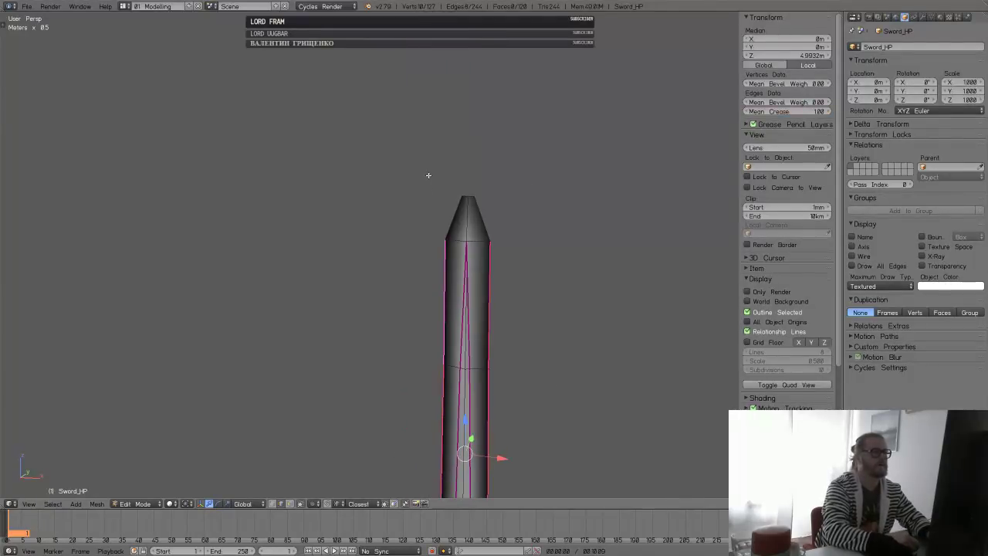
{"action": "right_click", "coordinate": [452, 217]}
{"action": "right_click", "coordinate": [485, 218], "text": "shift"}
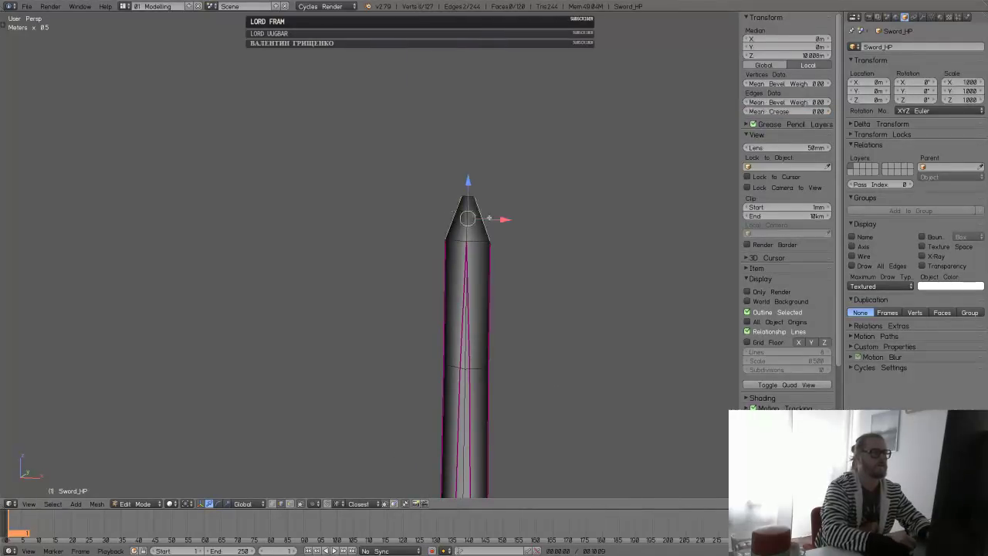
{"action": "left_click", "coordinate": [696, 100]}
{"action": "key", "text": "Tab"}
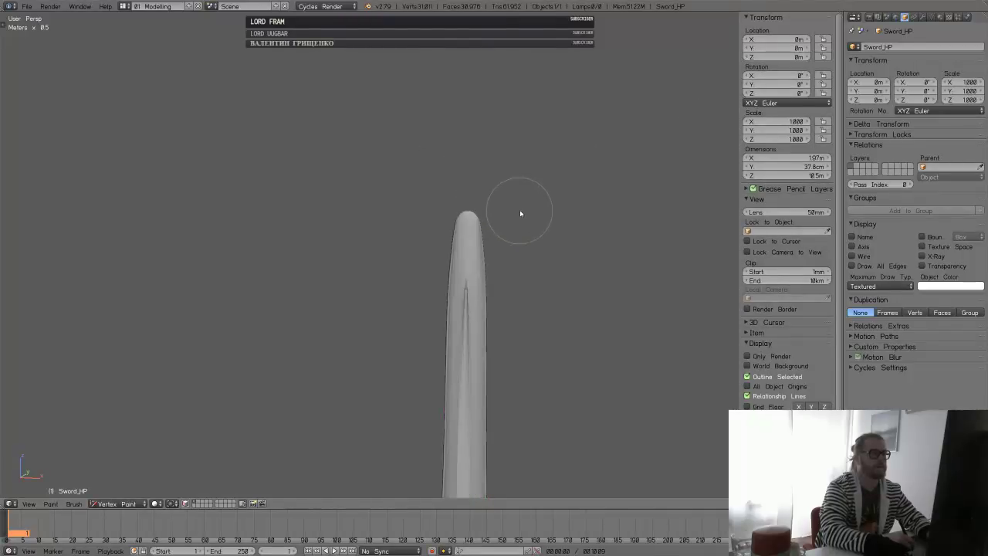
{"action": "key", "text": "Tab"}
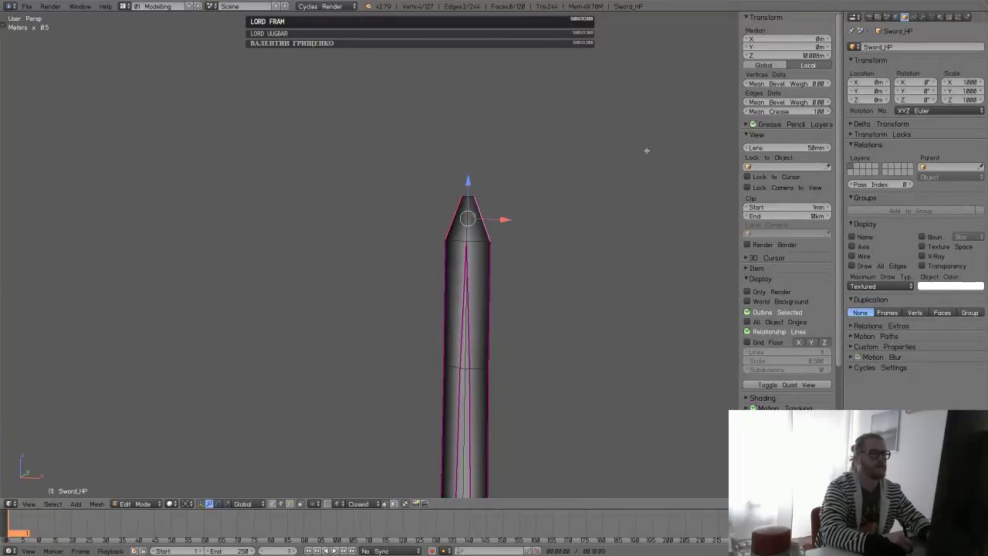
- Select both outer edge chains of the blade from tip to guard and bevel them with one segment
{"action": "middle_click_drag", "start_coordinate": [646, 149], "coordinate": [457, 242]}
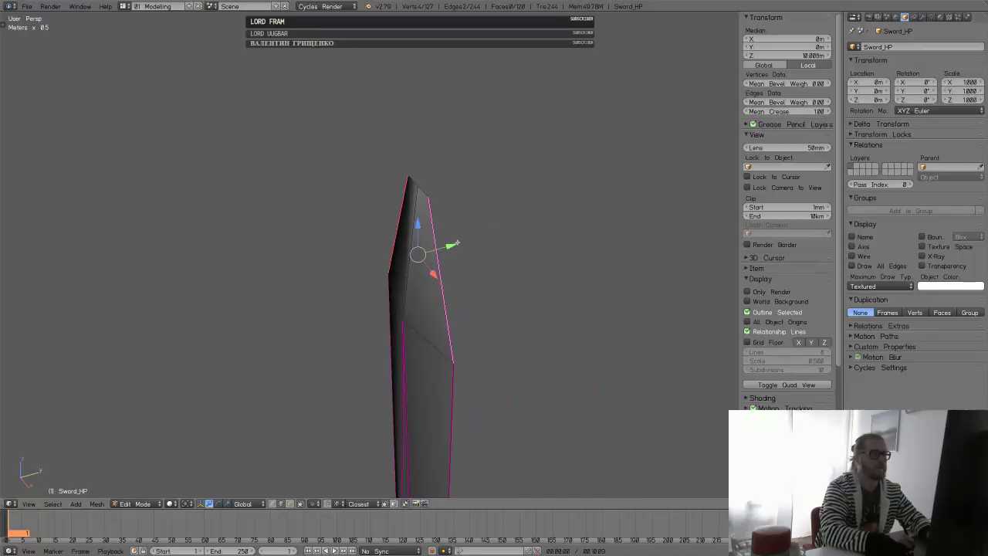
{"action": "right_click", "coordinate": [443, 290]}
{"action": "right_click", "coordinate": [399, 208], "text": "shift"}
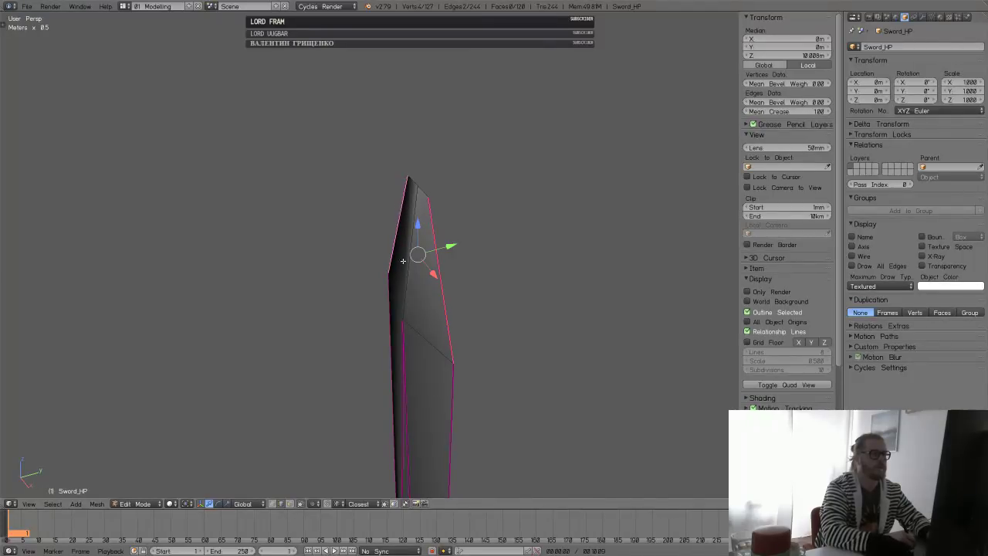
{"action": "middle_click_drag", "start_coordinate": [401, 260], "coordinate": [462, 337]}
{"action": "scroll", "coordinate": [465, 371], "scroll_direction": "down", "scroll_amount": 3}
{"action": "middle_click_drag", "start_coordinate": [468, 410], "coordinate": [460, 255], "text": "shift"}
{"action": "right_click", "coordinate": [458, 255], "text": "shift"}
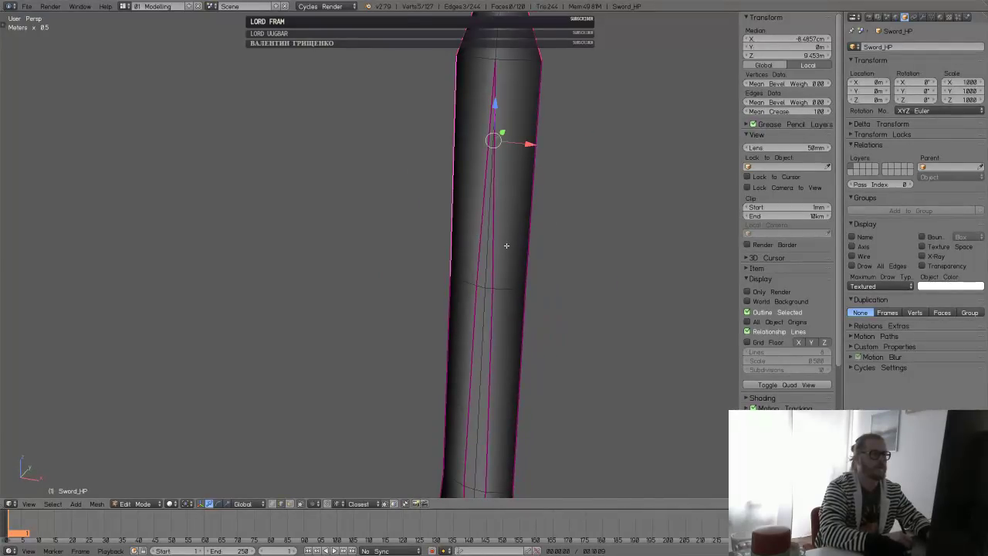
{"action": "right_click", "coordinate": [516, 273], "text": "shift"}
{"action": "right_click", "coordinate": [452, 326], "text": "shift"}
{"action": "right_click", "coordinate": [523, 335], "text": "shift"}
{"action": "middle_click_drag", "start_coordinate": [523, 335], "coordinate": [516, 175]}
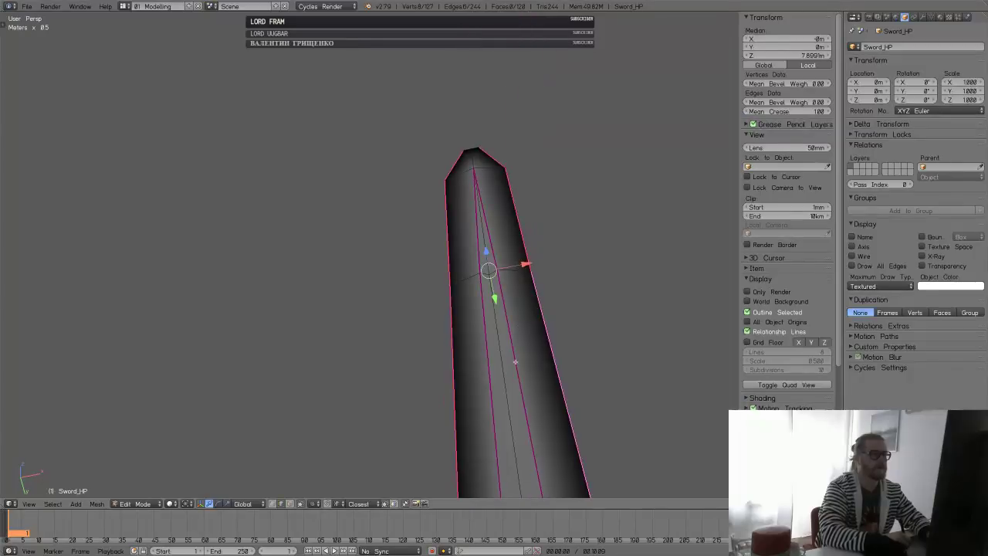
{"action": "middle_click_drag", "start_coordinate": [514, 362], "coordinate": [509, 150], "text": "shift"}
{"action": "scroll", "coordinate": [509, 150], "scroll_direction": "down", "scroll_amount": 5}
{"action": "right_click", "coordinate": [435, 272], "text": "shift"}
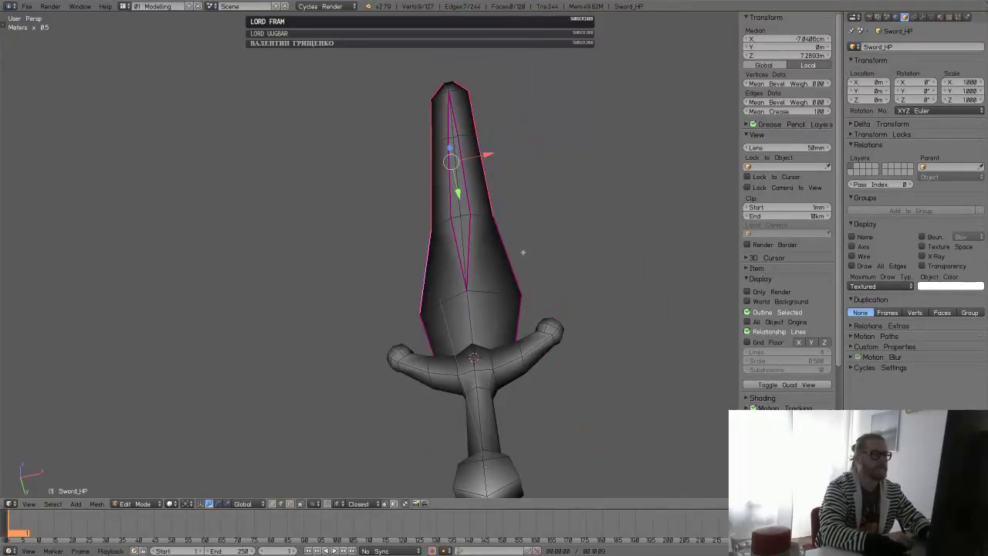
{"action": "right_click", "coordinate": [510, 260], "text": "shift"}
{"action": "right_click", "coordinate": [425, 335], "text": "shift"}
{"action": "right_click", "coordinate": [520, 312], "text": "shift"}
{"action": "middle_click_drag", "start_coordinate": [521, 313], "coordinate": [551, 231]}
{"action": "key", "text": "ctrl+b"}
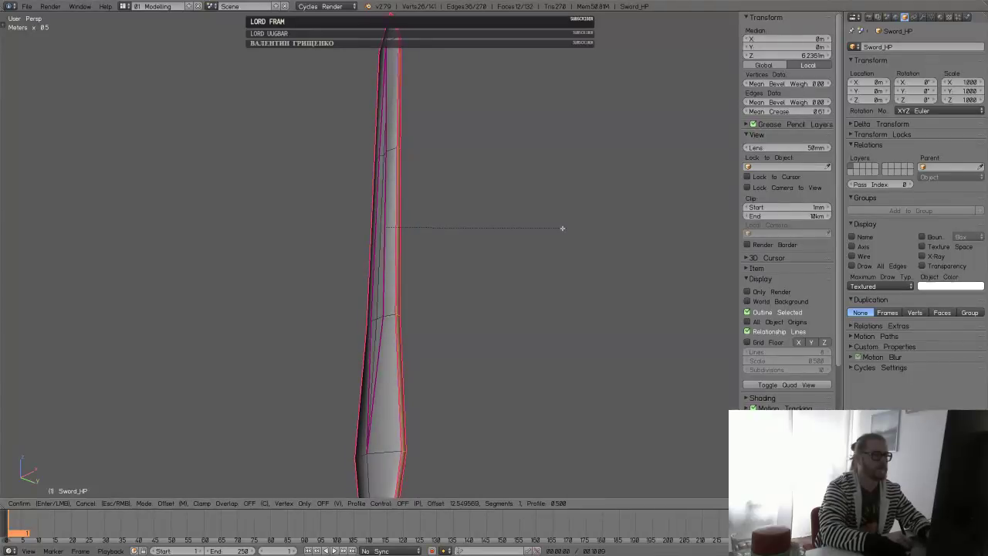
{"action": "left_click", "coordinate": [536, 254]}
- Widen the blade in front view by scaling the beveled outer edges along X by about 1.13
{"action": "key", "text": "KP_1"}
{"action": "middle_click_drag", "start_coordinate": [553, 308], "coordinate": [490, 221], "text": "shift"}
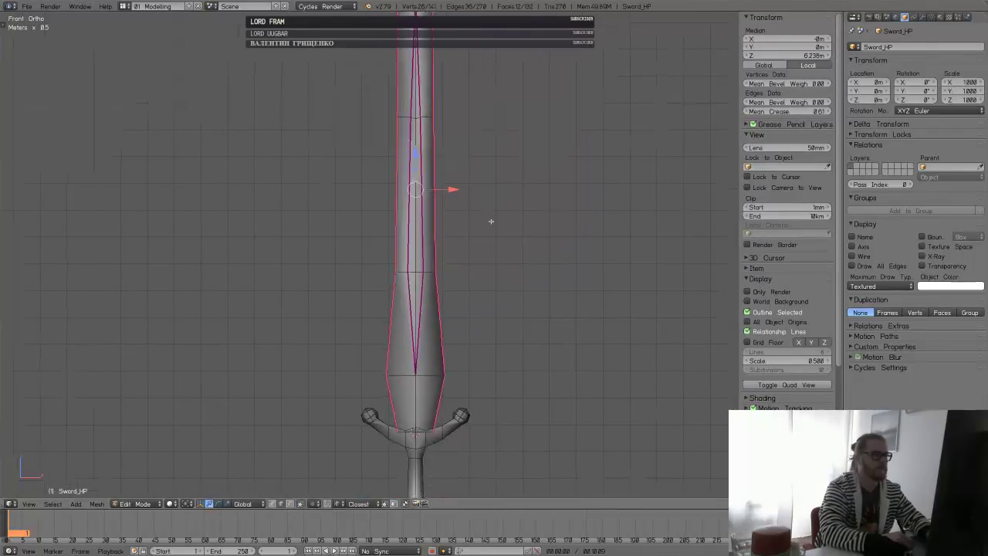
{"action": "key", "text": "s"}
{"action": "key", "text": "x"}
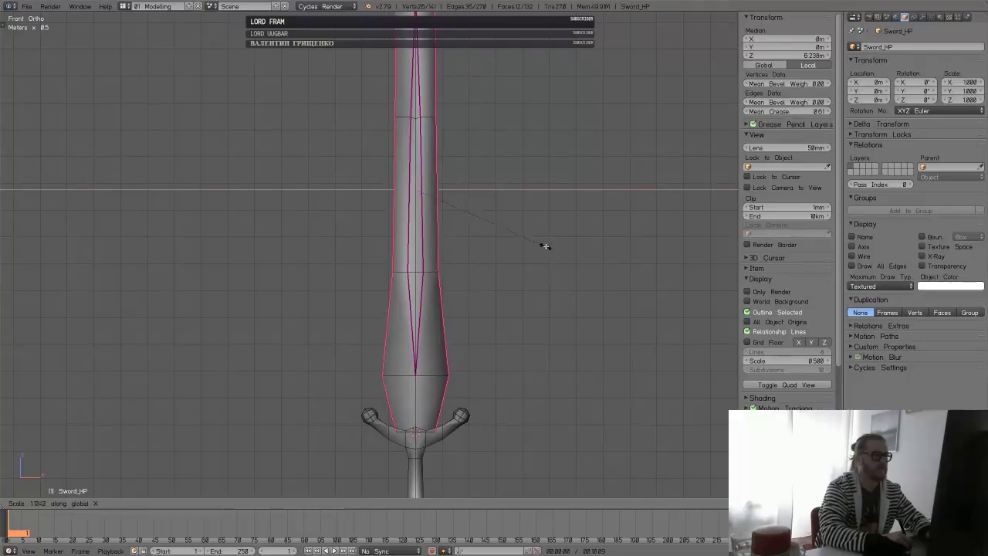
{"action": "left_click", "coordinate": [550, 243]}
- Try to widen the blade above its broadest section by scaling two outer vertices along X
{"action": "key", "text": "a"}
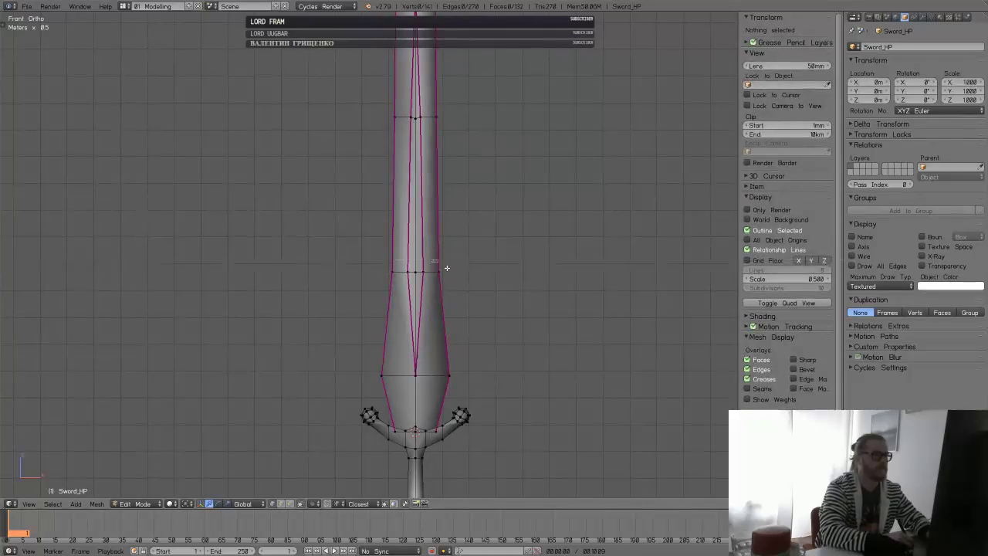
{"action": "right_click", "coordinate": [441, 271]}
{"action": "key", "text": "s"}
{"action": "key", "text": "x"}
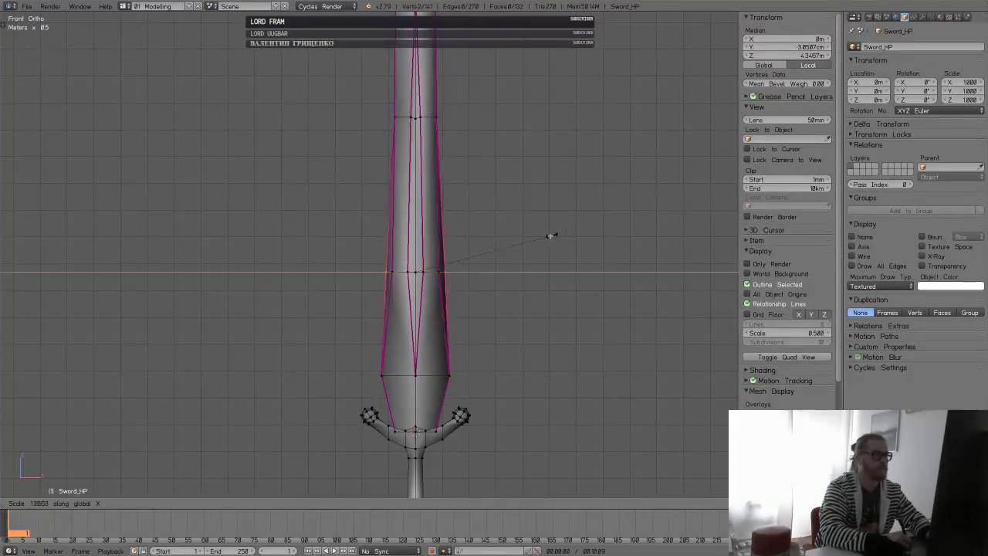
{"action": "left_click", "coordinate": [529, 243]}
- Show the mesh in wireframe, box-select the vertex row above the blade's broadest section, widen it along X and switch to Object Mode
{"action": "key", "text": "z"}
{"action": "key", "text": "a"}
{"action": "key", "text": "b"}
{"action": "left_click_drag", "start_coordinate": [384, 254], "coordinate": [449, 288]}
{"action": "key", "text": "b"}
{"action": "key", "text": "s"}
{"action": "key", "text": "x"}
{"action": "left_click", "coordinate": [527, 236]}
{"action": "key", "text": "Tab"}
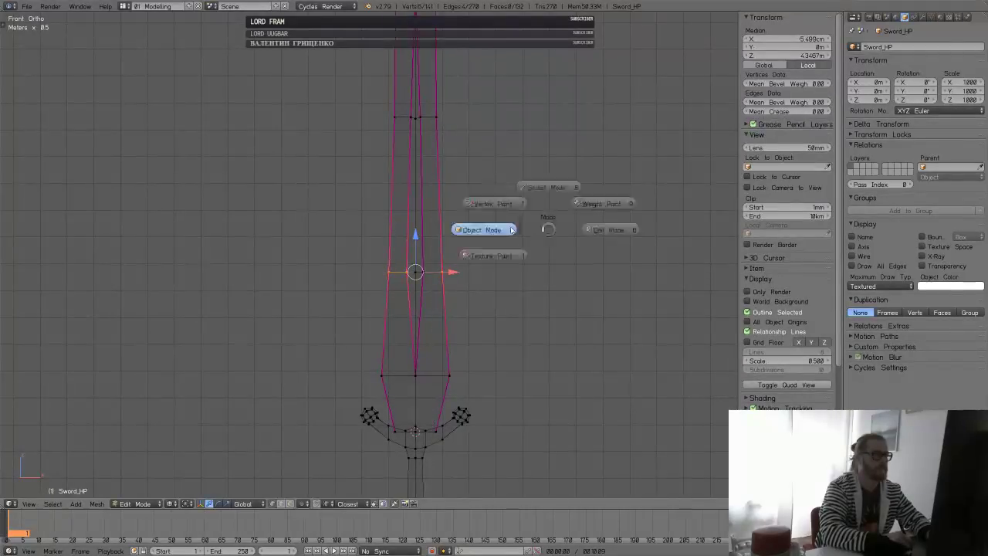
{"action": "left_click", "coordinate": [511, 230]}
- Select the edge loop at the blade's base by the guard, crease it by 1.000 and check the smoothed shape
{"action": "key", "text": "Tab"}
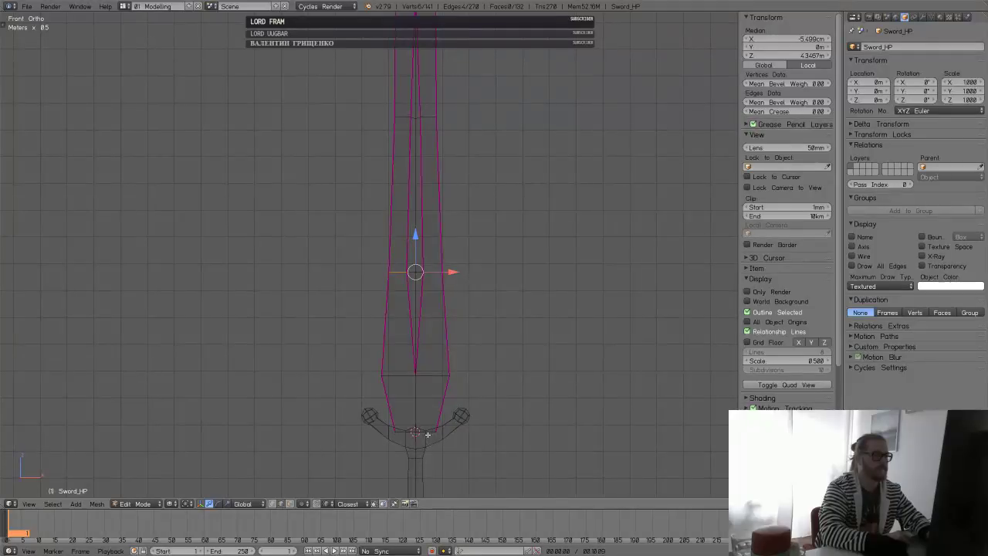
{"action": "right_click", "coordinate": [423, 433], "text": "alt"}
{"action": "middle_click_drag", "start_coordinate": [444, 419], "coordinate": [480, 379]}
{"action": "key", "text": "shift+e"}
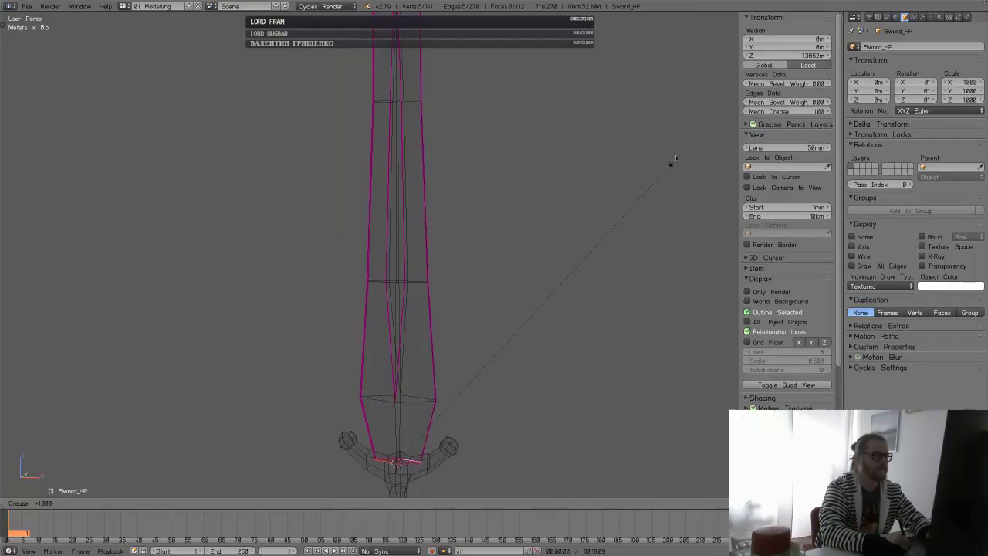
{"action": "left_click", "coordinate": [699, 127]}
{"action": "key", "text": "Tab"}
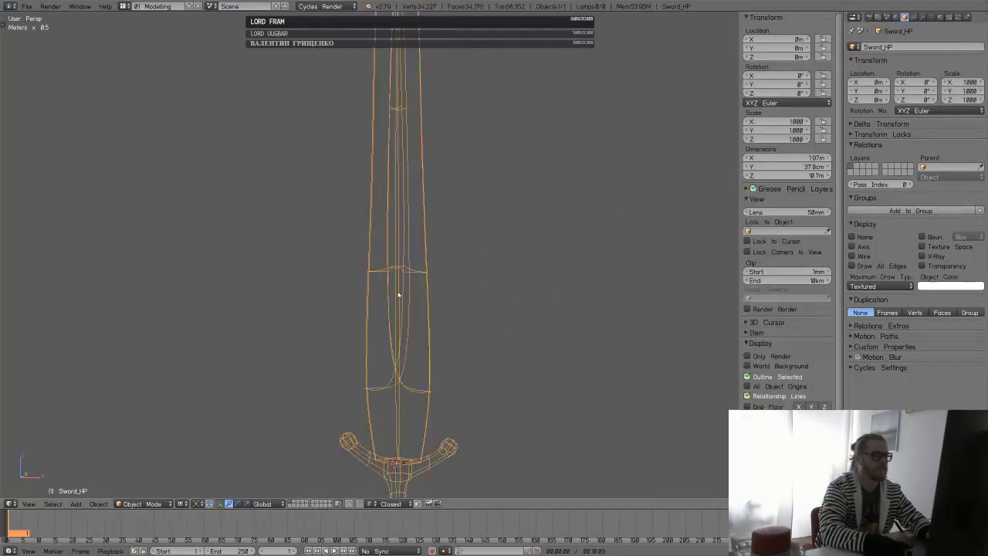
- Widen the blade's base loop slightly along X and clear the selection
{"action": "key", "text": "Tab"}
{"action": "key", "text": "s"}
{"action": "key", "text": "x"}
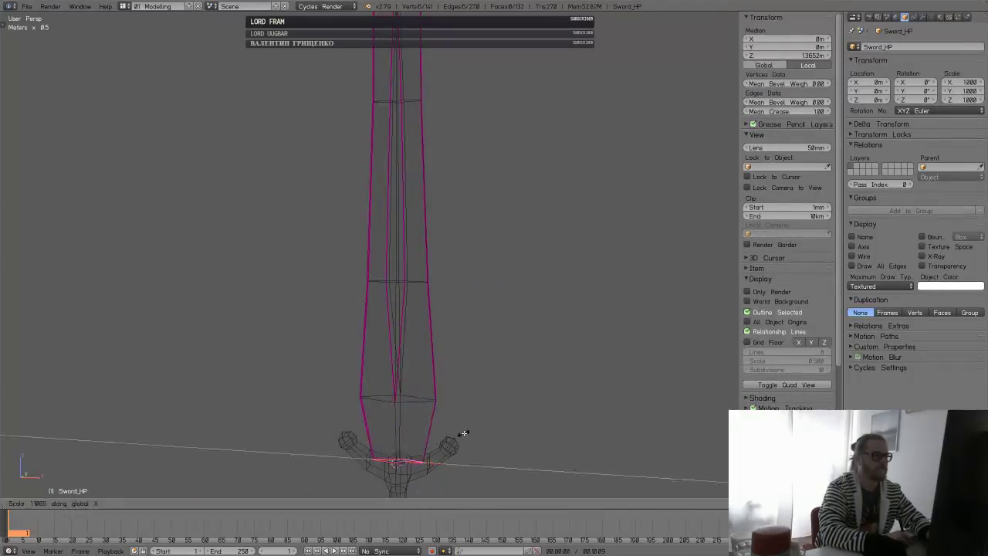
{"action": "left_click", "coordinate": [462, 432]}
{"action": "key", "text": "a"}
- Insert an edge loop around the blade just below its broadest section, slide it up close to it and check the smoothed shape
{"action": "right_click", "coordinate": [415, 400]}
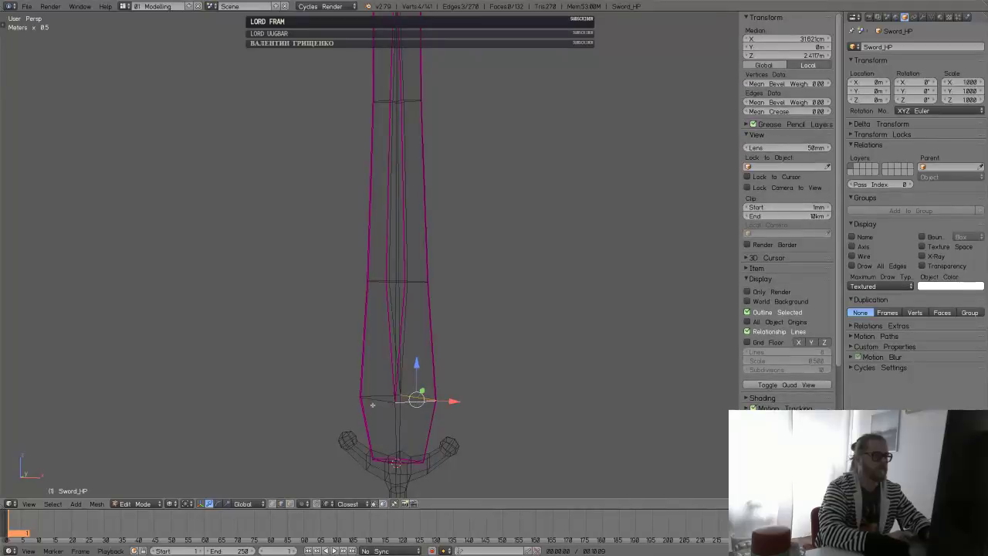
{"action": "right_click", "coordinate": [374, 403], "text": "shift"}
{"action": "key", "text": "a"}
{"action": "key", "text": "ctrl+r"}
{"action": "left_click", "coordinate": [433, 417]}
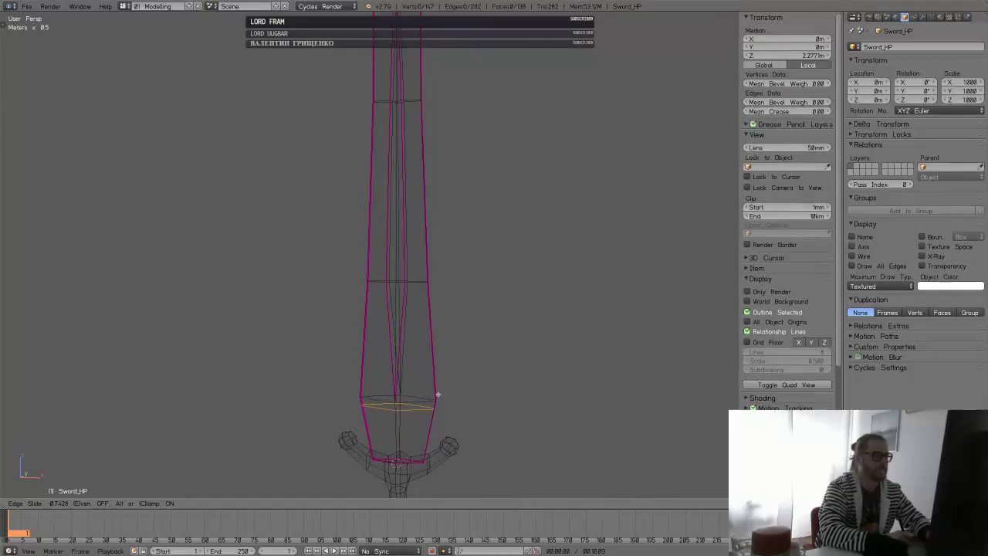
{"action": "left_click", "coordinate": [440, 389]}
{"action": "key", "text": "Tab"}
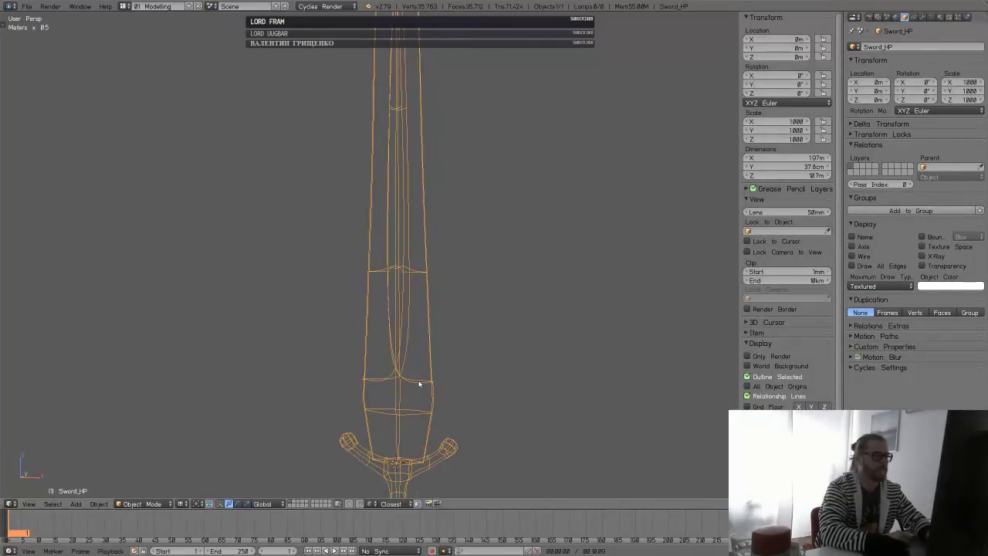
{"action": "key", "text": "Tab"}
{"action": "left_click", "coordinate": [466, 381]}
{"action": "key", "text": "z"}
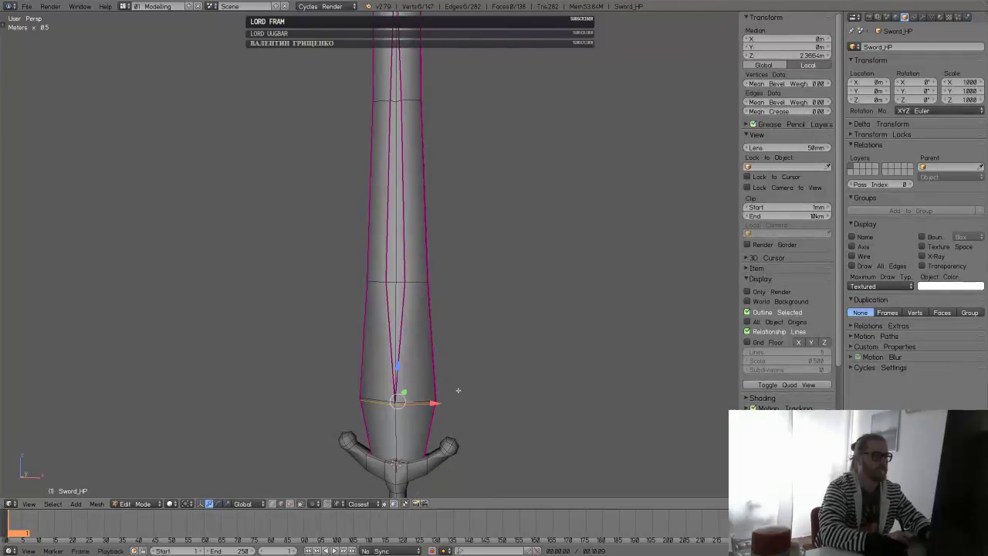
{"action": "key", "text": "Tab"}
{"action": "middle_click_drag", "start_coordinate": [419, 352], "coordinate": [442, 310]}
{"action": "key", "text": "Tab"}
- Select the groove's central edge on the upper blade, bevel it with one segment and return to Object Mode
{"action": "middle_click_drag", "start_coordinate": [484, 226], "coordinate": [491, 403], "text": "shift"}
{"action": "middle_click_drag", "start_coordinate": [459, 266], "coordinate": [460, 308], "text": "shift"}
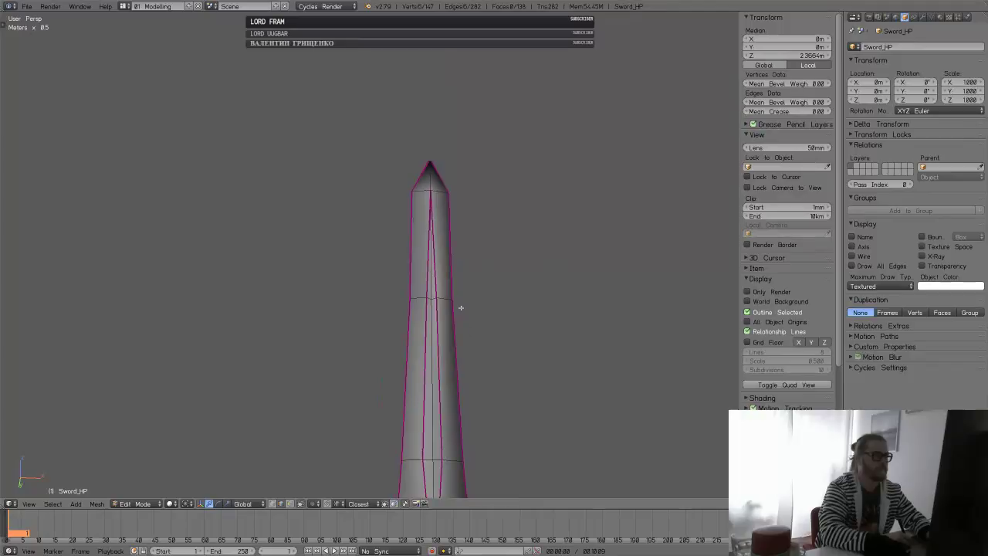
{"action": "right_click", "coordinate": [430, 282]}
{"action": "right_click", "coordinate": [435, 280]}
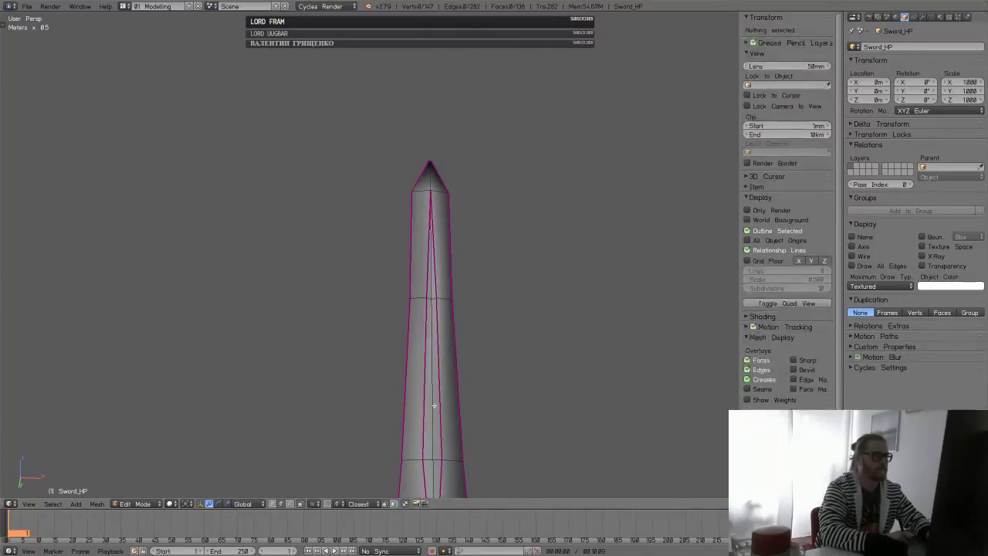
{"action": "right_click", "coordinate": [432, 277], "text": "shift"}
{"action": "right_click", "coordinate": [431, 446]}
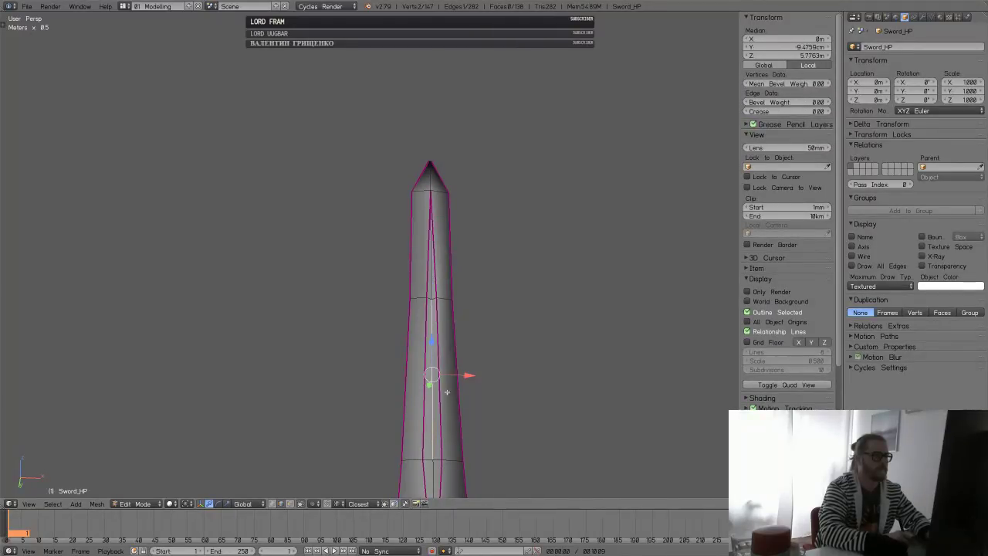
{"action": "key", "text": "ctrl+b"}
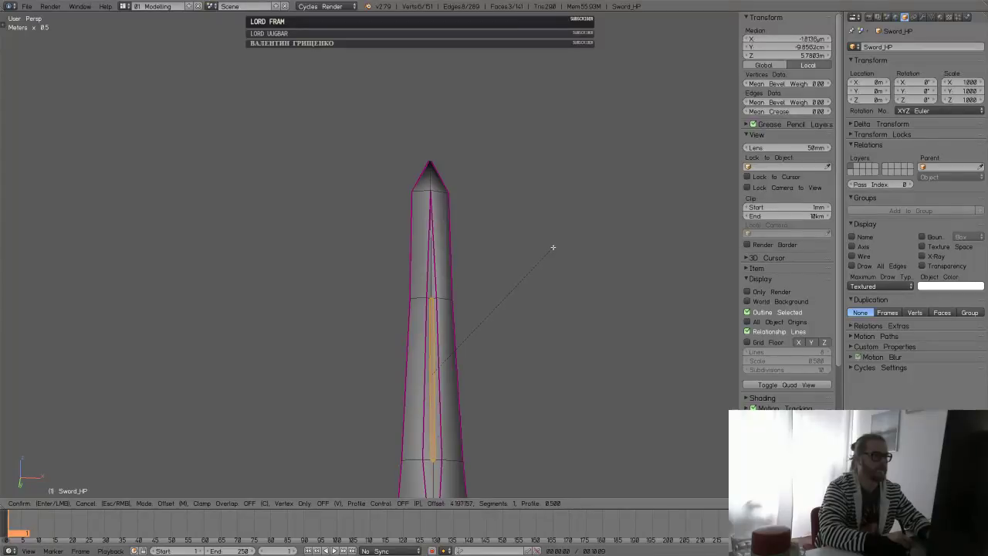
{"action": "left_click", "coordinate": [554, 247]}
{"action": "key", "text": "Tab"}
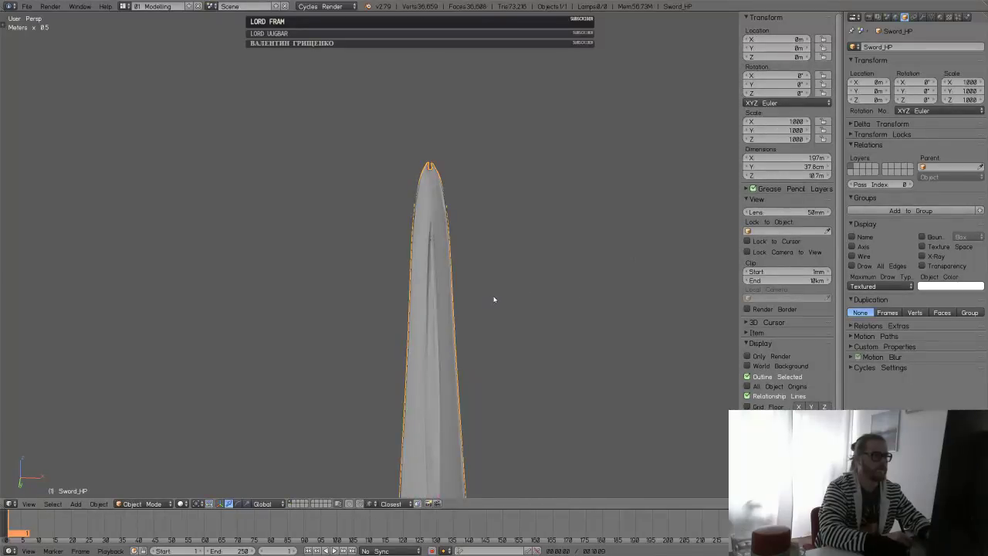
- Replace the Multires modifier on Sword_HP with a Subdivision Surface modifier
{"action": "scroll", "coordinate": [553, 253], "scroll_direction": "down", "scroll_amount": 5}
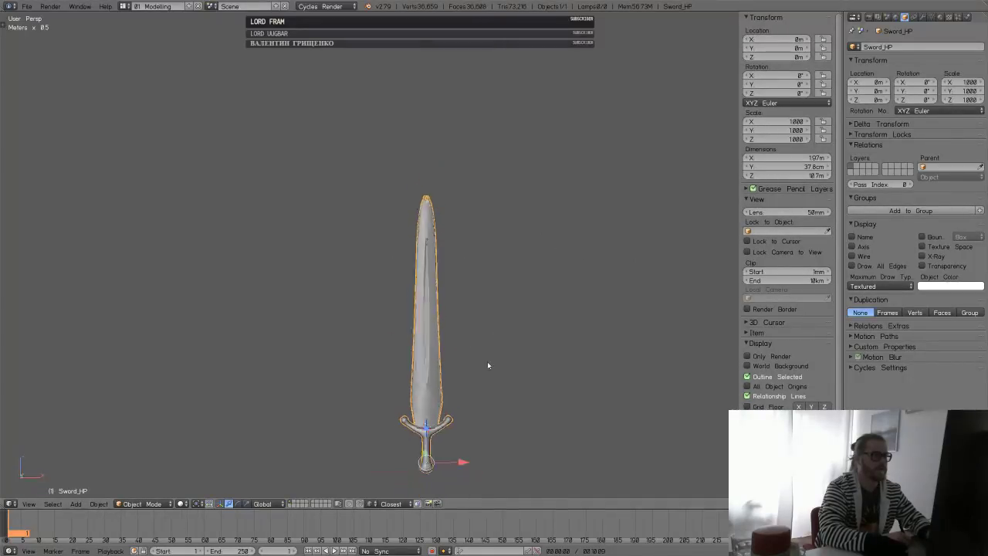
{"action": "left_click", "coordinate": [922, 17]}
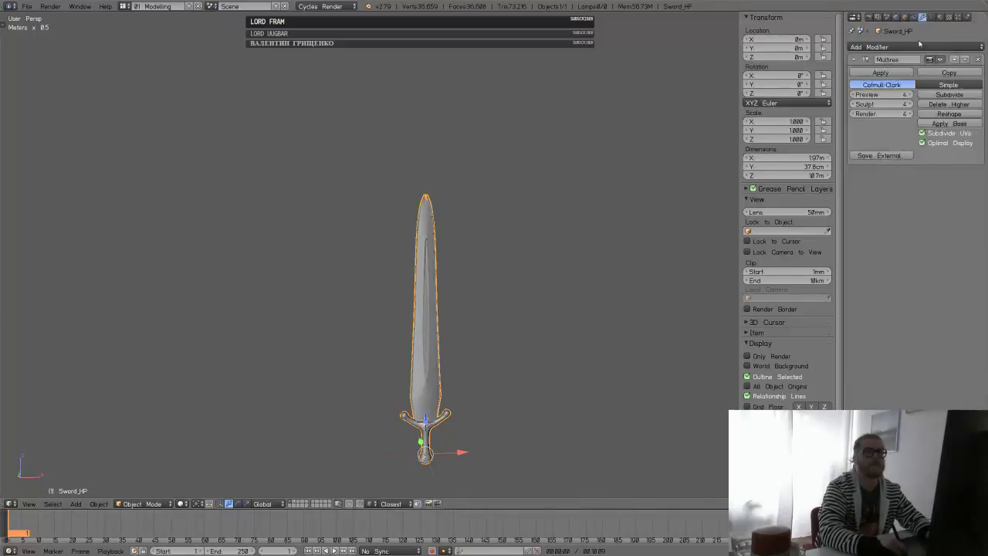
{"action": "left_click", "coordinate": [978, 60]}
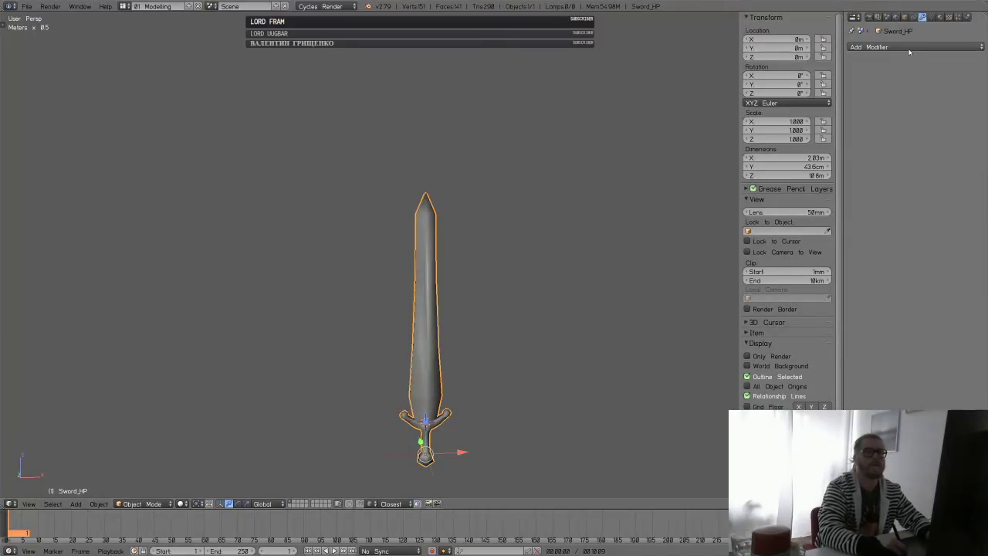
{"action": "left_click", "coordinate": [877, 47]}
{"action": "left_click", "coordinate": [781, 192]}
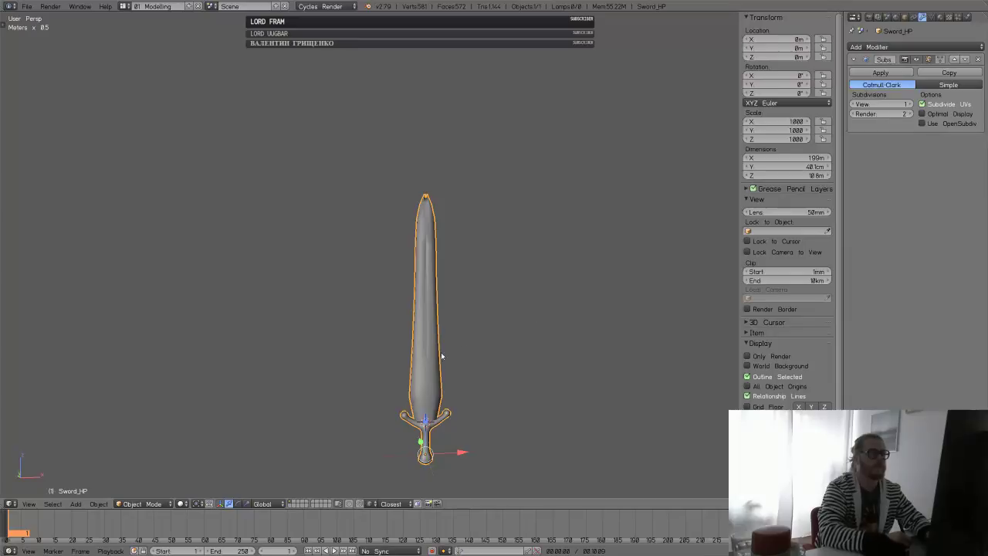
- Slide the groove's lower central vertex down its edge towards the blade's broadest section and check the smoothed blade
{"action": "scroll", "coordinate": [473, 306], "scroll_direction": "up", "scroll_amount": 3}
{"action": "key", "text": "Tab"}
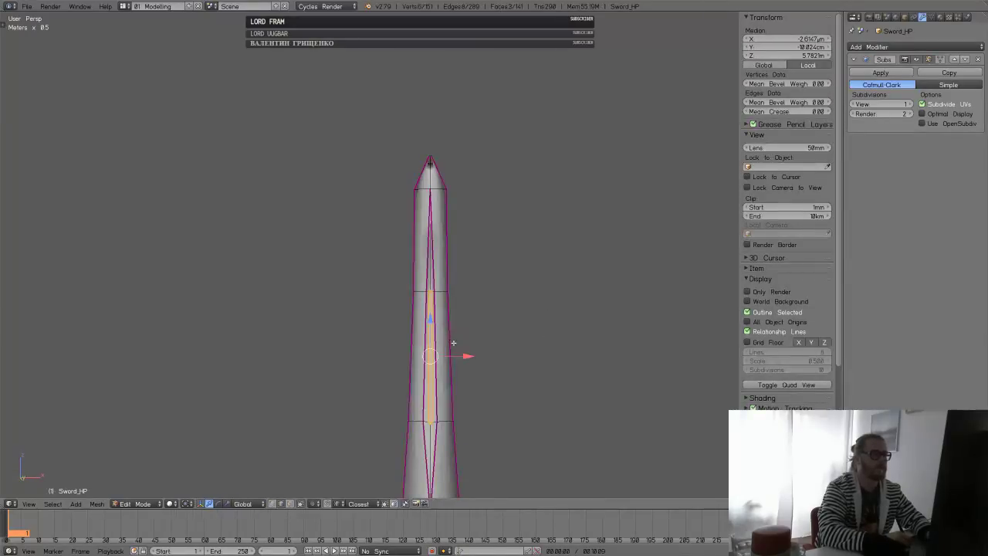
{"action": "key", "text": "1"}
{"action": "right_click", "coordinate": [433, 425]}
{"action": "middle_click_drag", "start_coordinate": [457, 449], "coordinate": [463, 323], "text": "shift"}
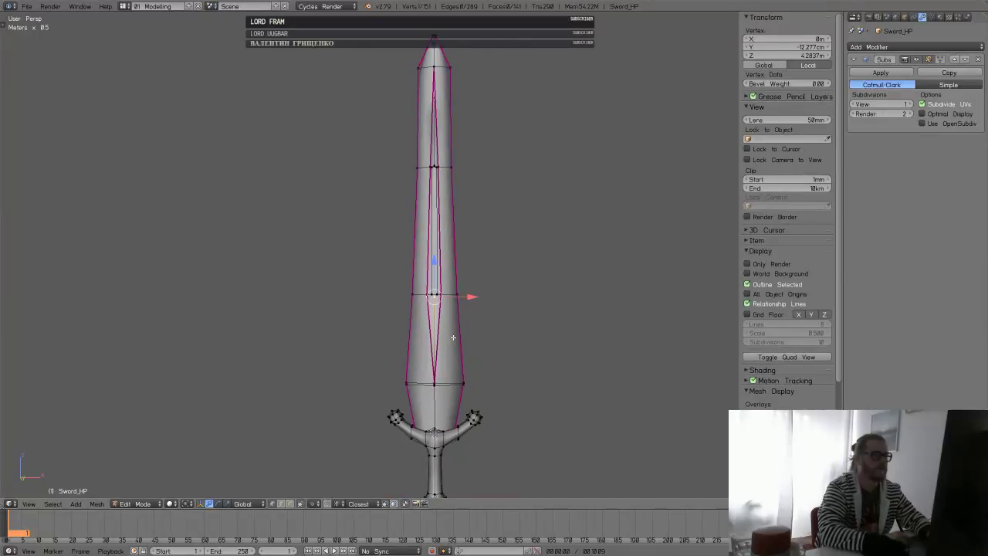
{"action": "key", "text": "g"}
{"action": "key", "text": "g"}
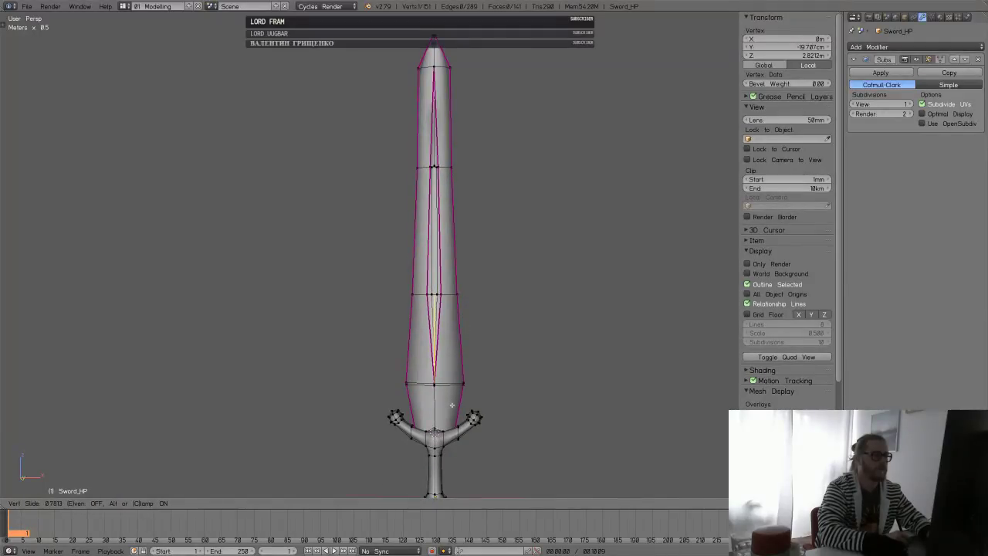
{"action": "left_click", "coordinate": [452, 405]}
{"action": "key", "text": "Tab"}
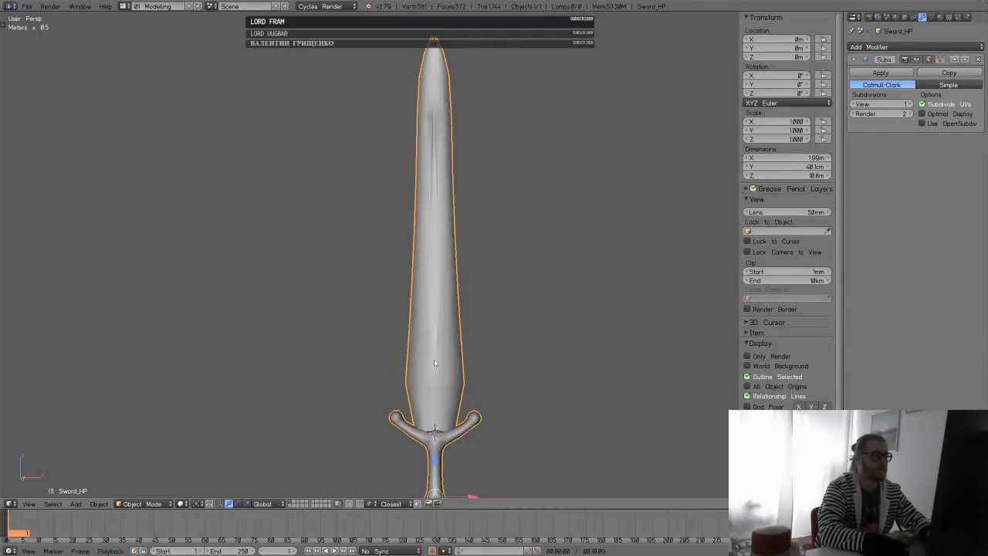
{"action": "middle_click_drag", "start_coordinate": [434, 361], "coordinate": [483, 346]}
- Slide the groove's upper central vertex along its edge towards the blade tip and check the whole smoothed sword
{"action": "key", "text": "Tab"}
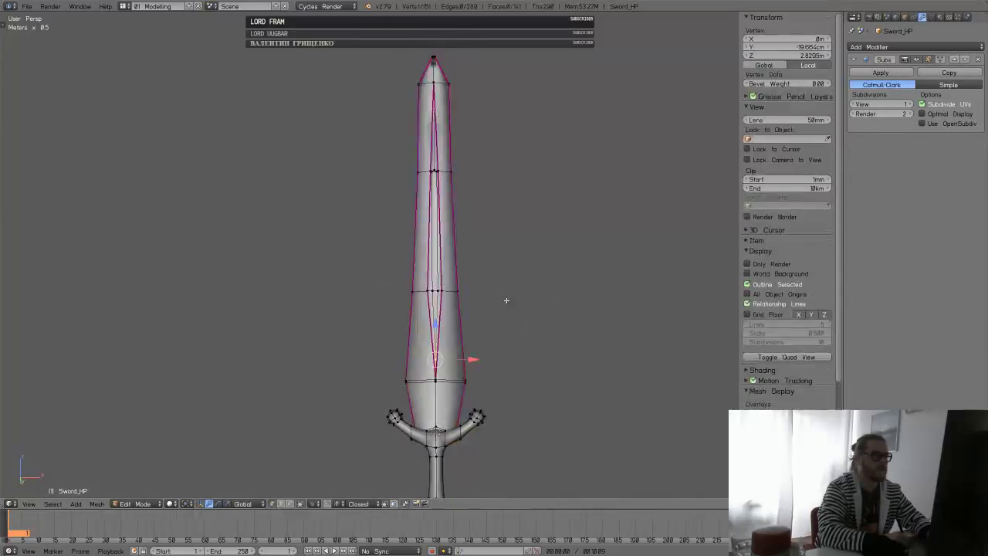
{"action": "middle_click_drag", "start_coordinate": [506, 300], "coordinate": [484, 442], "text": "shift"}
{"action": "key", "text": "shift+v"}
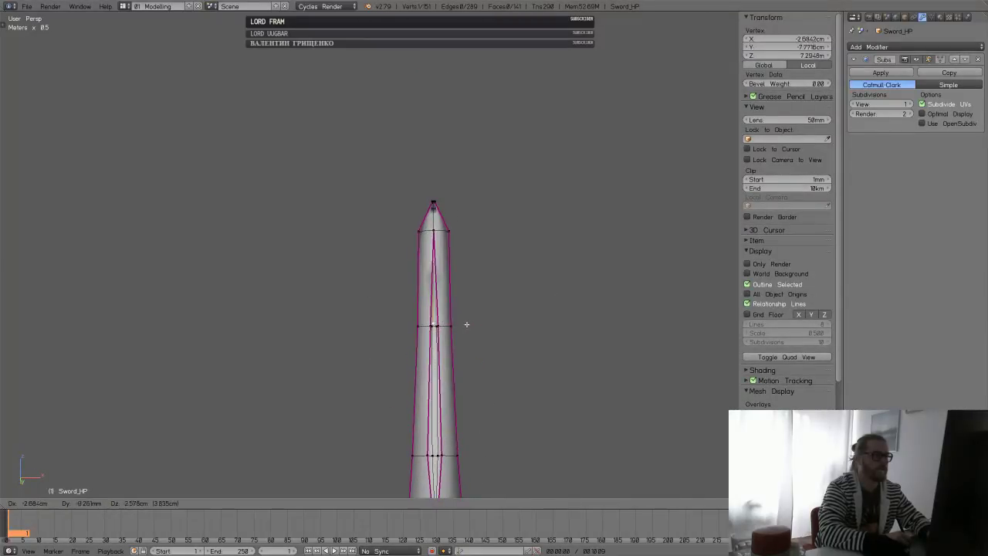
{"action": "left_click", "coordinate": [470, 263]}
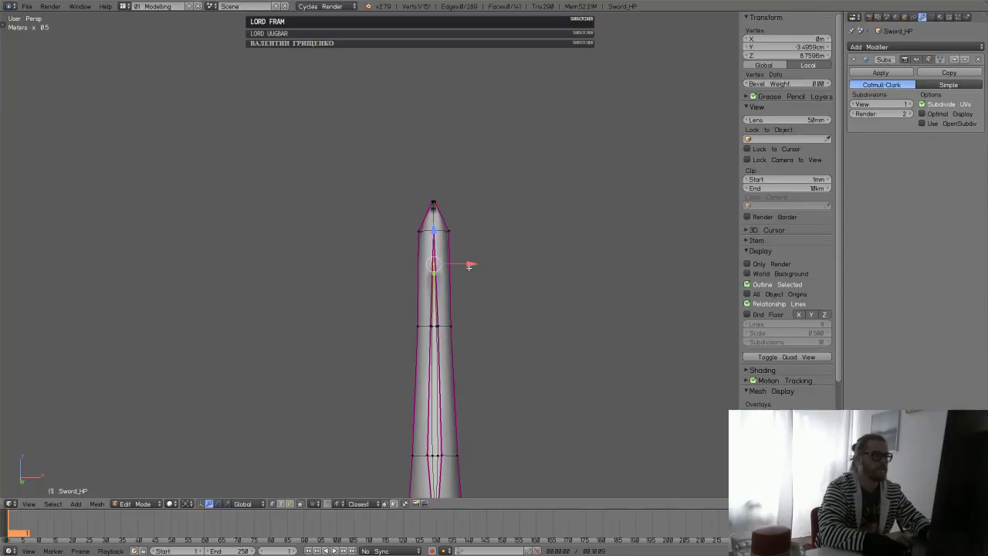
{"action": "middle_click_drag", "start_coordinate": [469, 264], "coordinate": [496, 322]}
{"action": "key", "text": "Tab"}
{"action": "scroll", "coordinate": [456, 388], "scroll_direction": "down", "scroll_amount": 3}
{"action": "middle_click_drag", "start_coordinate": [466, 354], "coordinate": [559, 340]}
{"action": "scroll", "coordinate": [559, 341], "scroll_direction": "up", "scroll_amount": 5}
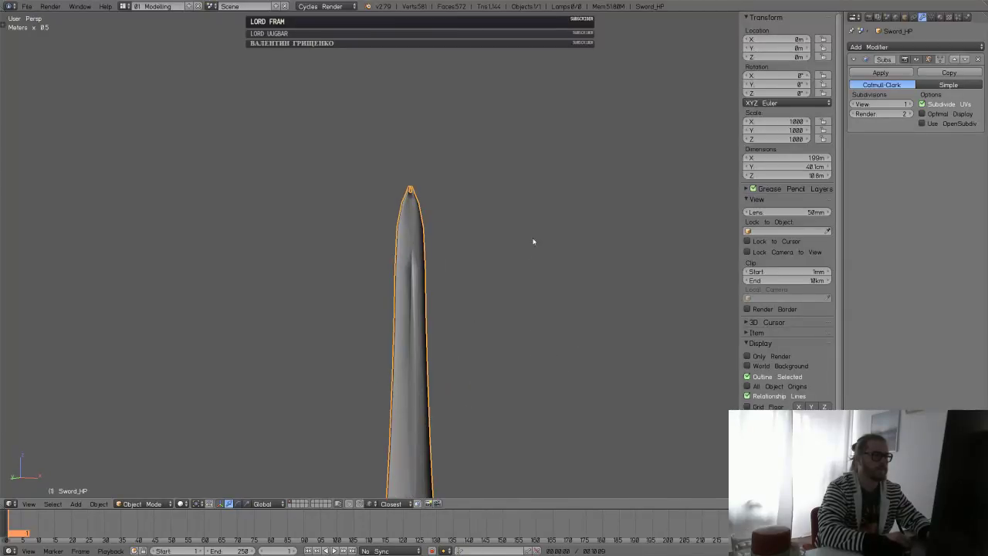
{"action": "scroll", "coordinate": [531, 240], "scroll_direction": "down", "scroll_amount": 5}
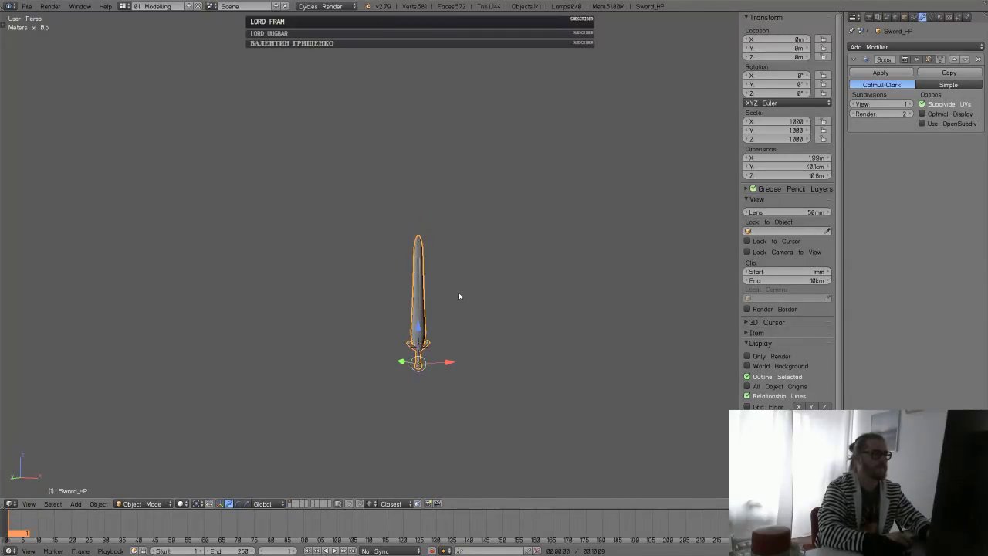
- Open the earlier sword file Sword_001.blend
{"action": "key", "text": "shift+F1"}
{"action": "key", "text": "Escape"}
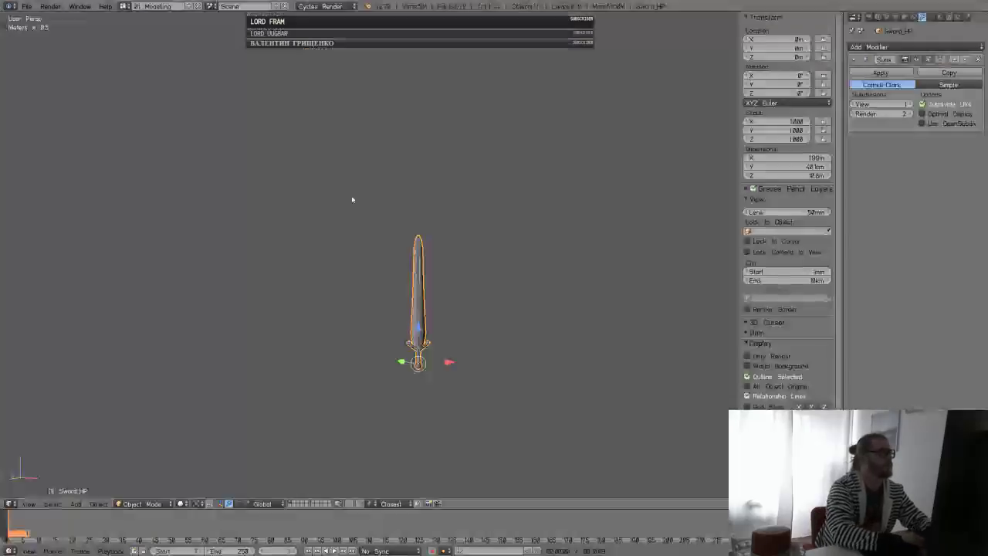
{"action": "key", "text": "ctrl+o"}
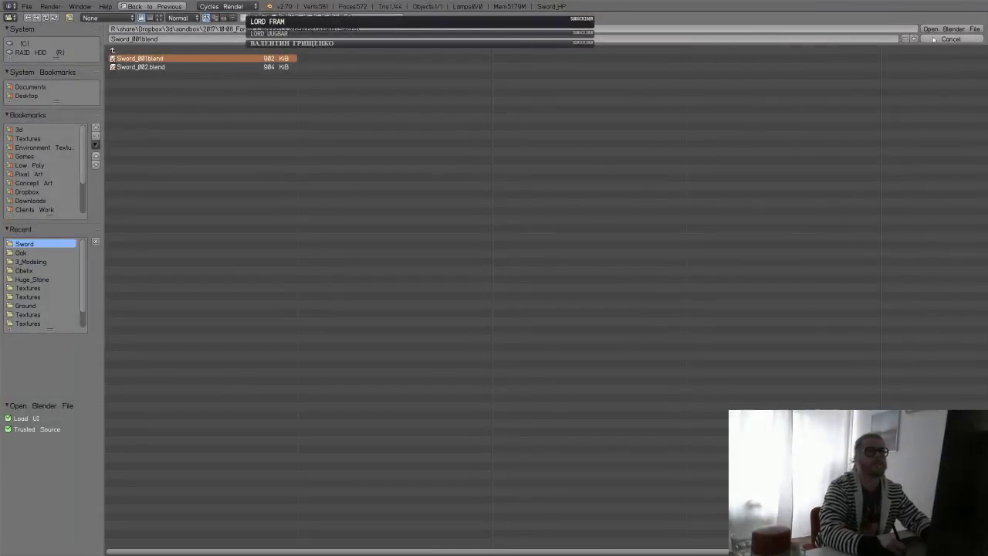
{"action": "left_click", "coordinate": [951, 29]}
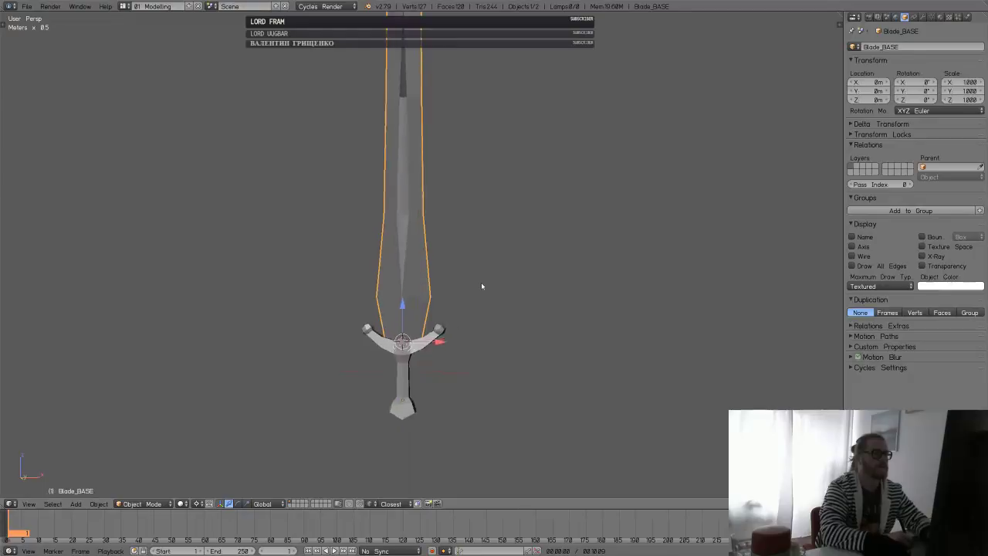
- Inspect the half-blade mesh of Blade_BASE in Edit Mode, and call up and cancel saving the file as Sword_002.blend
{"action": "scroll", "coordinate": [481, 286], "scroll_direction": "up", "scroll_amount": 2}
{"action": "key", "text": "Tab"}
{"action": "middle_click_drag", "start_coordinate": [516, 267], "coordinate": [507, 218]}
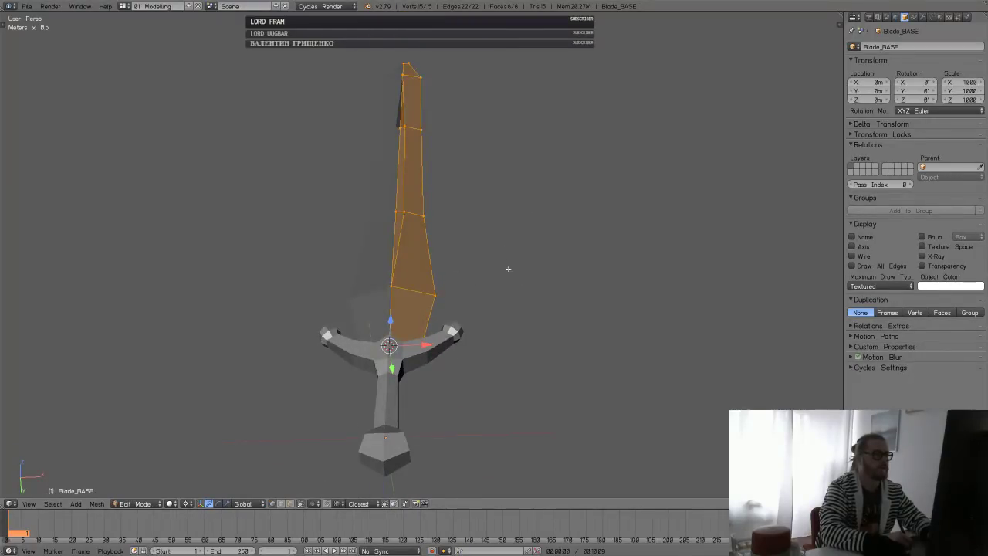
{"action": "middle_click_drag", "start_coordinate": [499, 268], "coordinate": [469, 297]}
{"action": "key", "text": "Tab"}
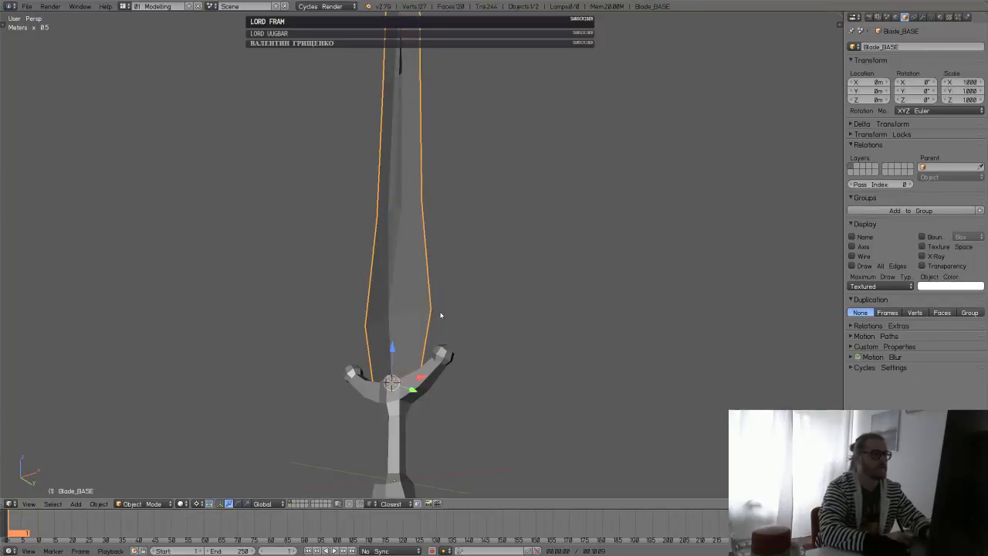
{"action": "key", "text": "ctrl+shift+s"}
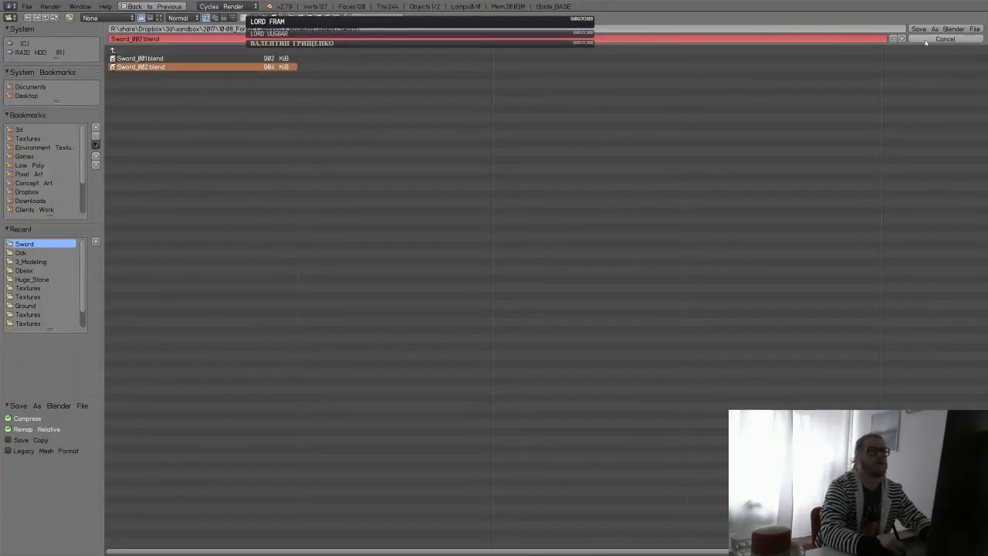
{"action": "left_click", "coordinate": [925, 40]}
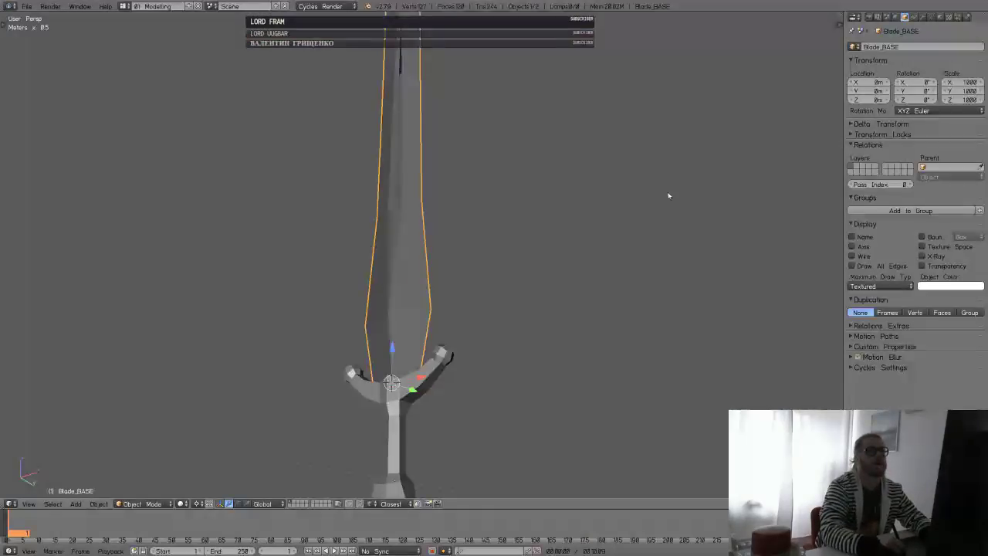
- Add a Subdivision Surface modifier after the Mirror on Blade_BASE, with Optimal Display and OpenSubdiv enabled
{"action": "left_click", "coordinate": [922, 16]}
{"action": "left_click", "coordinate": [895, 47]}
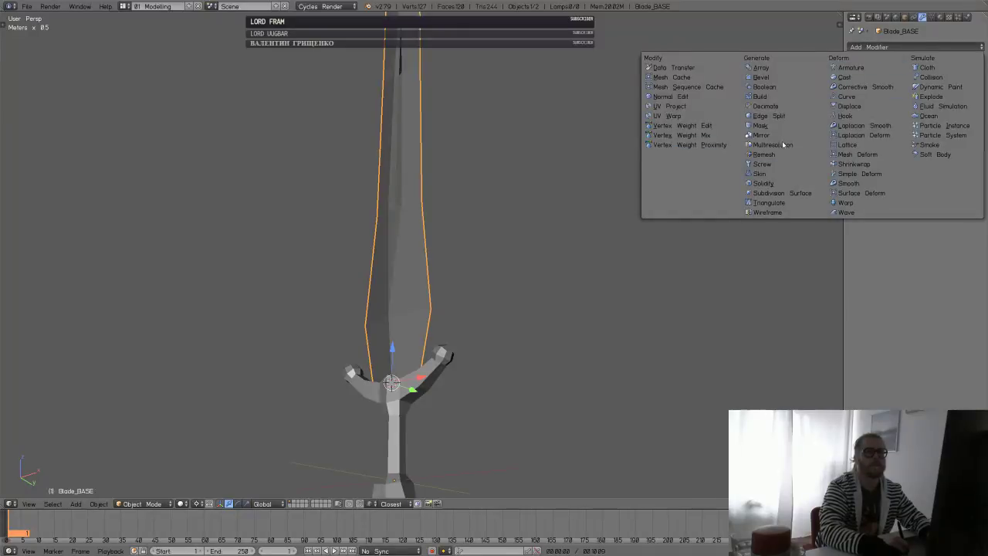
{"action": "left_click", "coordinate": [779, 193]}
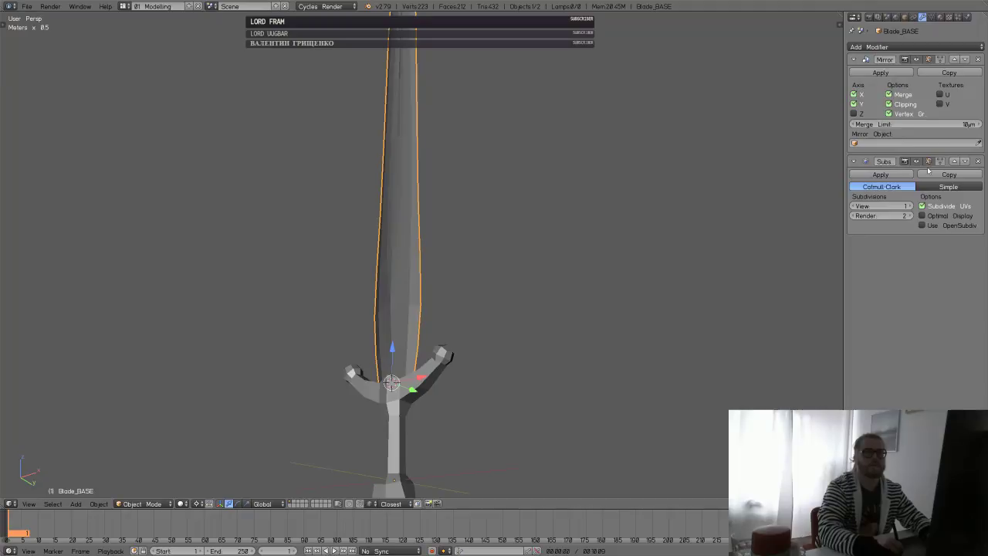
{"action": "left_click", "coordinate": [922, 225]}
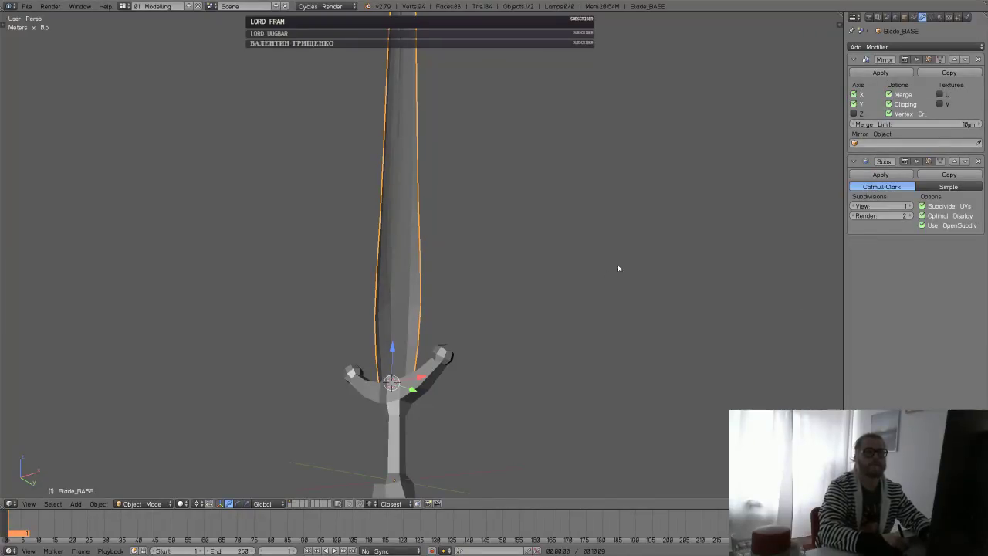
- Try to bevel the two vertical edges along the centre of Blade_BASE's groove in Edit Mode
{"action": "key", "text": "Tab"}
{"action": "scroll", "coordinate": [487, 273], "scroll_direction": "up", "scroll_amount": 1}
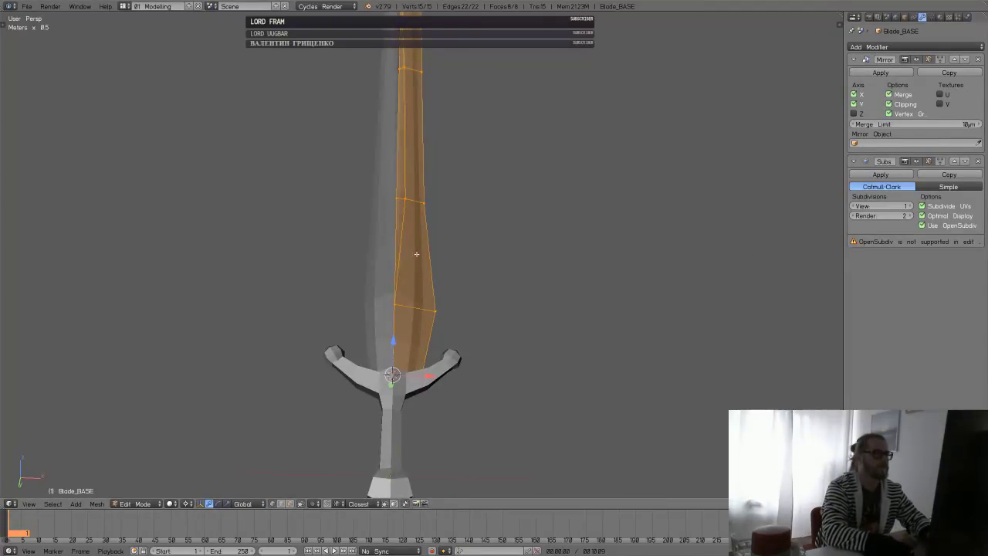
{"action": "key", "text": "a"}
{"action": "right_click", "coordinate": [395, 228]}
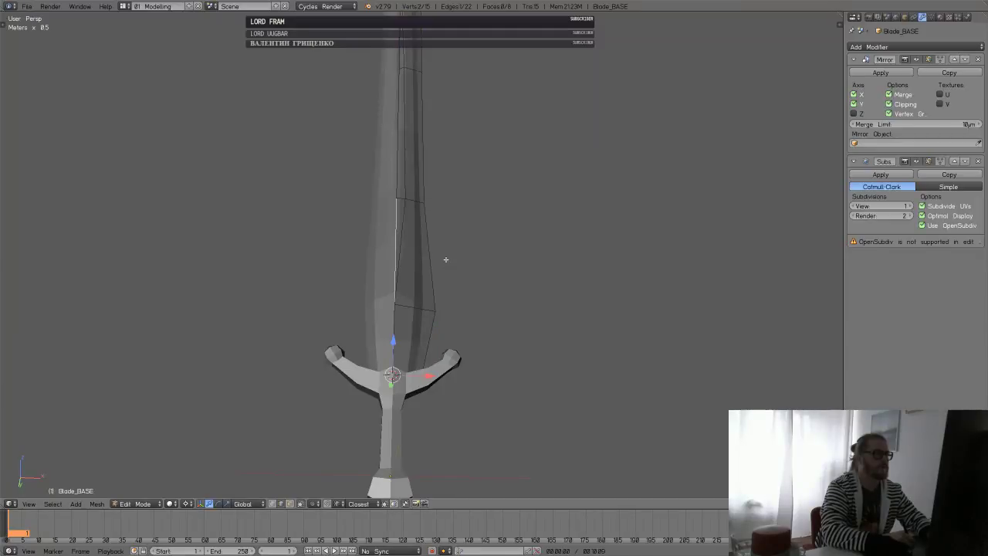
{"action": "middle_click_drag", "start_coordinate": [445, 258], "coordinate": [427, 254]}
{"action": "middle_click_drag", "start_coordinate": [402, 144], "coordinate": [406, 298], "text": "shift"}
{"action": "right_click", "coordinate": [402, 268], "text": "shift"}
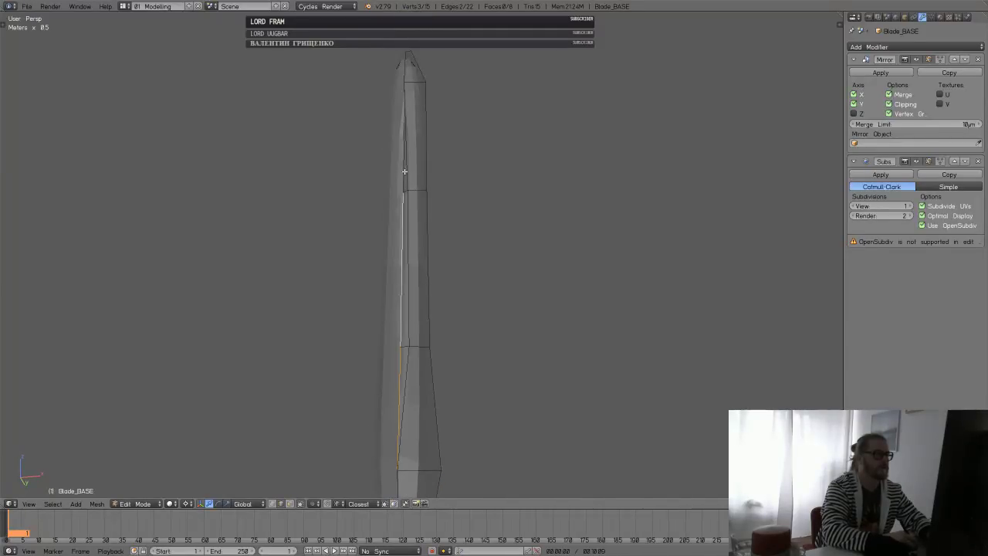
{"action": "middle_click_drag", "start_coordinate": [404, 171], "coordinate": [527, 205]}
{"action": "key", "text": "ctrl+b"}
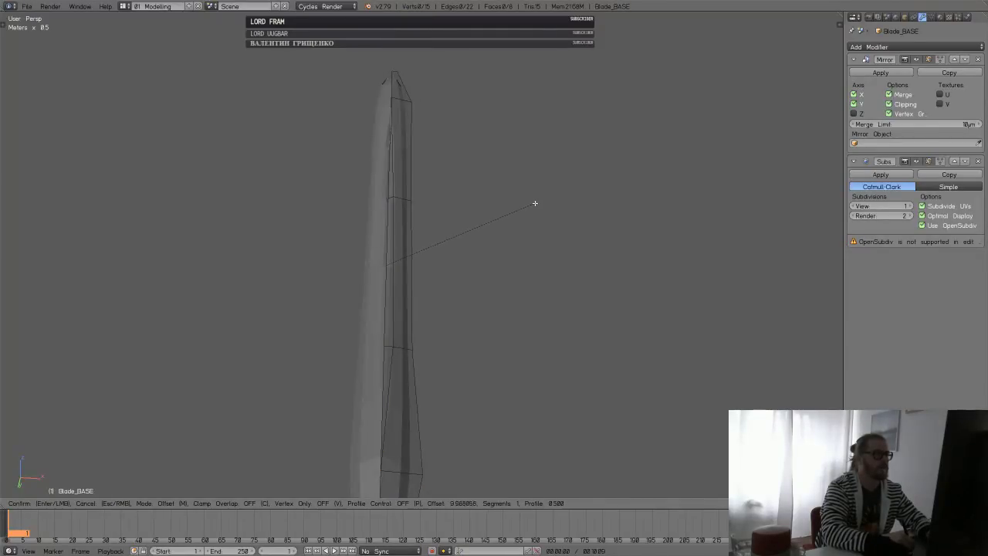
{"action": "right_click", "coordinate": [521, 206]}
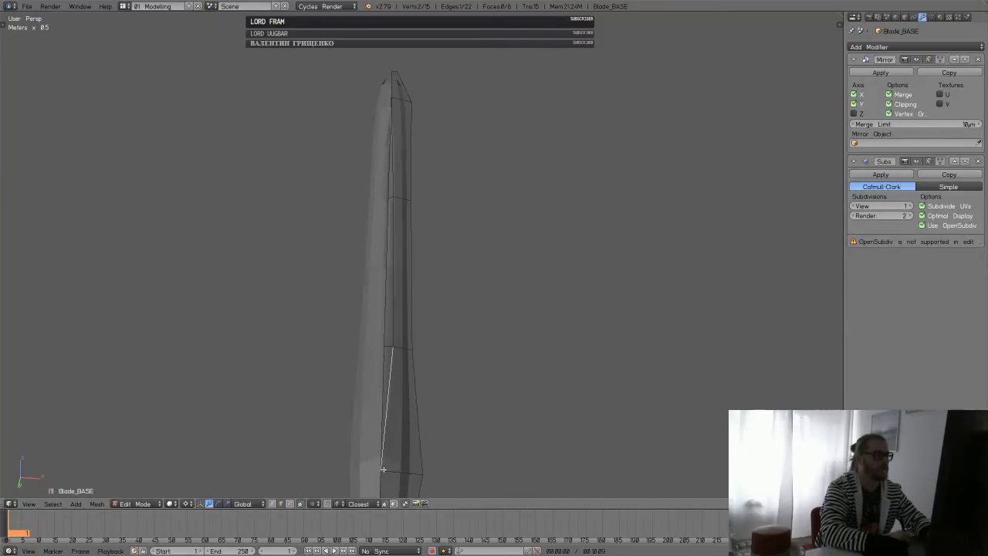
{"action": "middle_click_drag", "start_coordinate": [411, 359], "coordinate": [443, 359]}
{"action": "scroll", "coordinate": [452, 398], "scroll_direction": "down", "scroll_amount": 2}
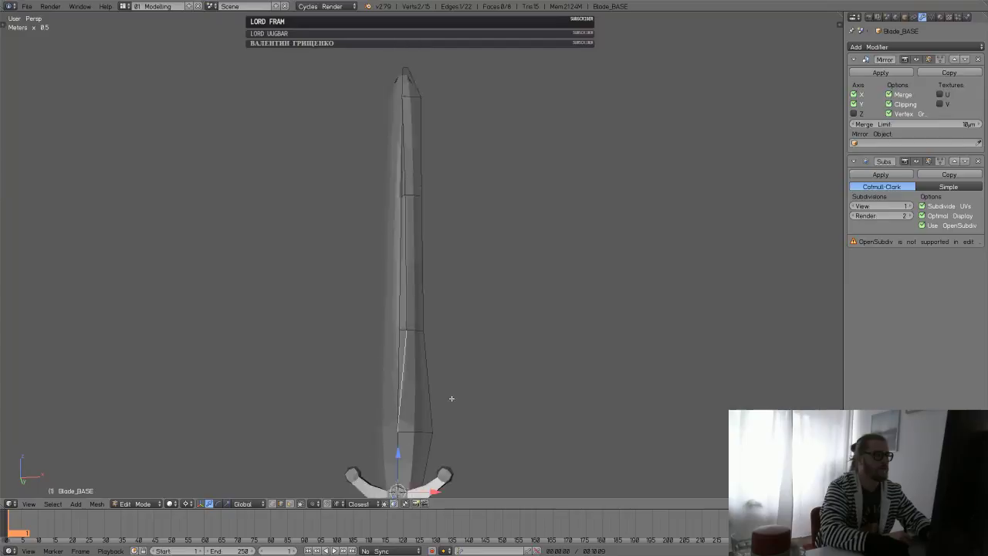
- Select the five edges along the half-blade's outer cutting edge in a maximized front view and try to bevel them
{"action": "key", "text": "KP_1"}
{"action": "scroll", "coordinate": [498, 404], "scroll_direction": "up", "scroll_amount": 5}
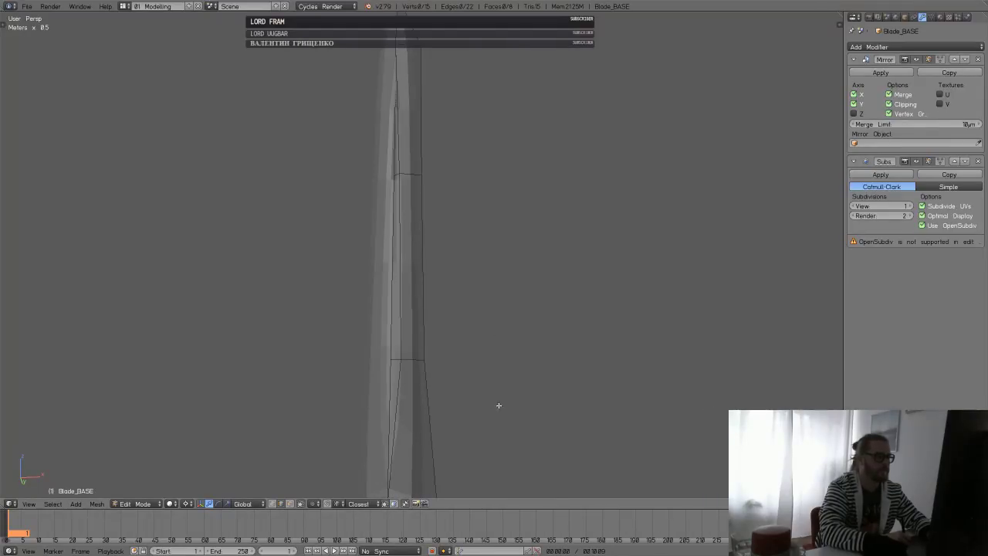
{"action": "key", "text": "ctrl+Up"}
{"action": "middle_click_drag", "start_coordinate": [489, 442], "coordinate": [476, 317], "text": "shift"}
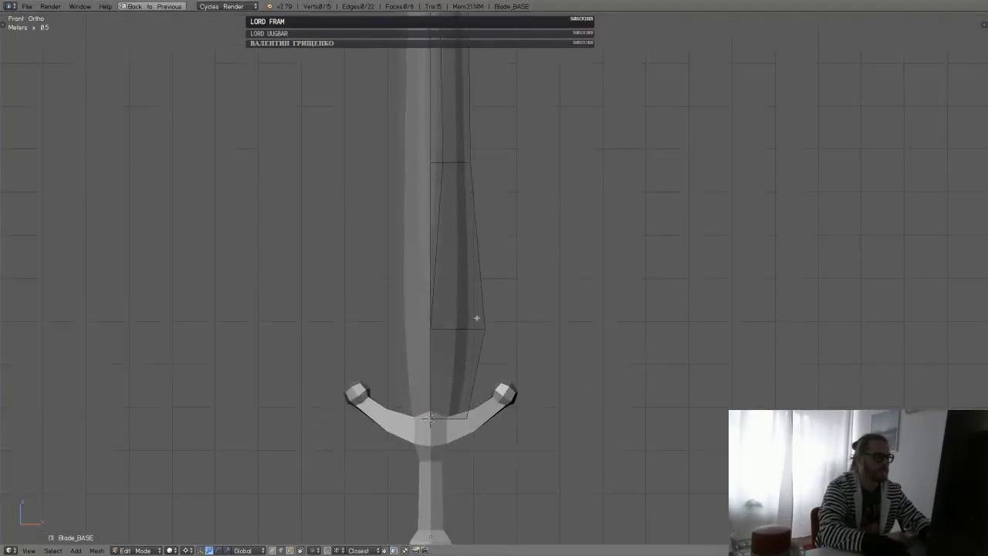
{"action": "right_click", "coordinate": [481, 364]}
{"action": "right_click", "coordinate": [485, 276], "text": "shift"}
{"action": "middle_click_drag", "start_coordinate": [498, 59], "coordinate": [476, 208], "text": "shift"}
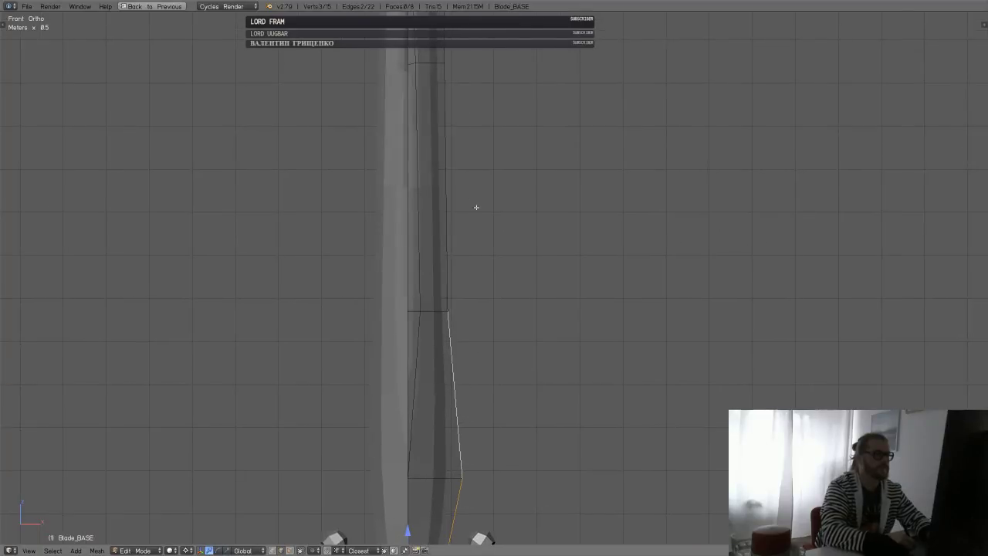
{"action": "right_click", "coordinate": [452, 196], "text": "shift"}
{"action": "middle_click_drag", "start_coordinate": [476, 119], "coordinate": [489, 294], "text": "shift"}
{"action": "right_click", "coordinate": [466, 156], "text": "shift"}
{"action": "scroll", "coordinate": [494, 173], "scroll_direction": "down", "scroll_amount": 2}
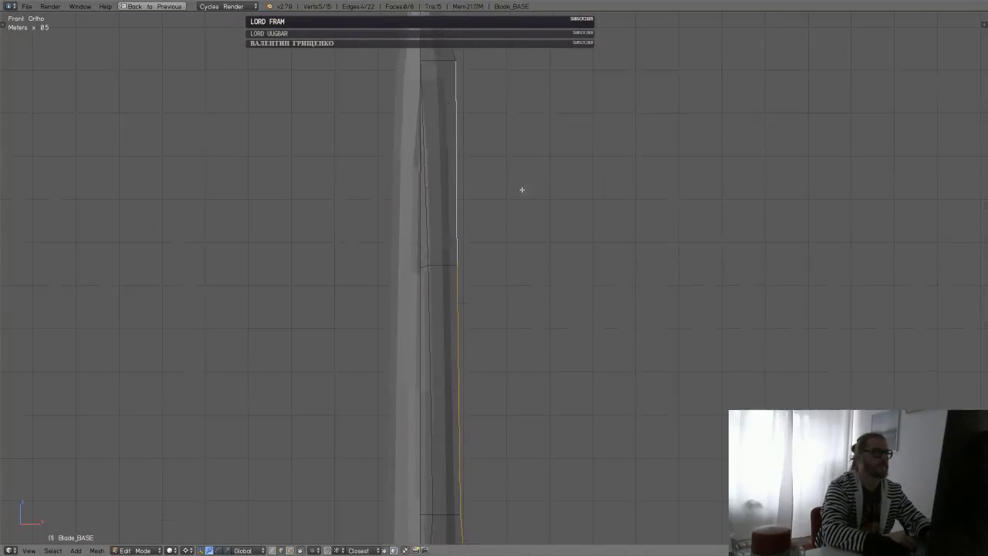
{"action": "right_click", "coordinate": [472, 139], "text": "shift"}
{"action": "scroll", "coordinate": [519, 231], "scroll_direction": "down", "scroll_amount": 1}
{"action": "scroll", "coordinate": [528, 298], "scroll_direction": "up", "scroll_amount": 2}
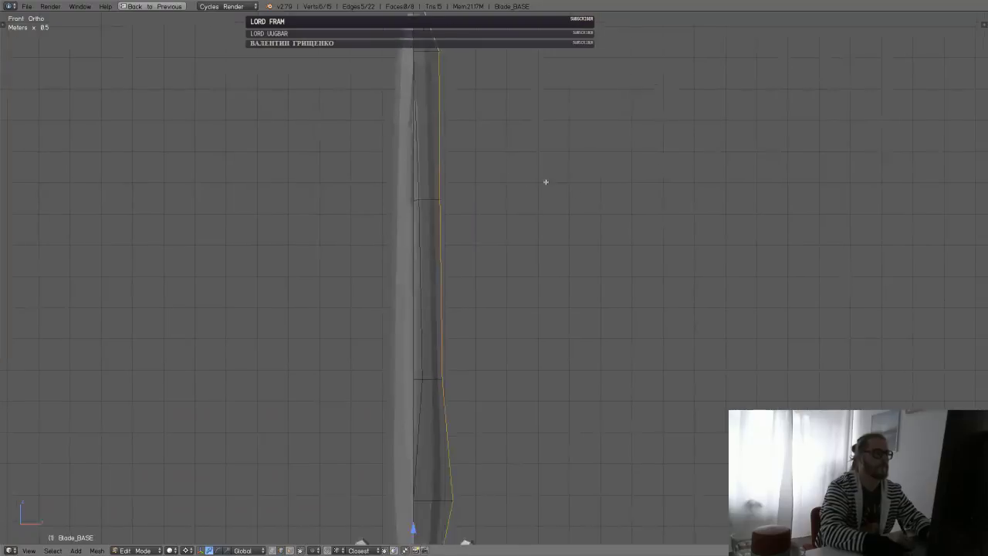
{"action": "key", "text": "ctrl+b"}
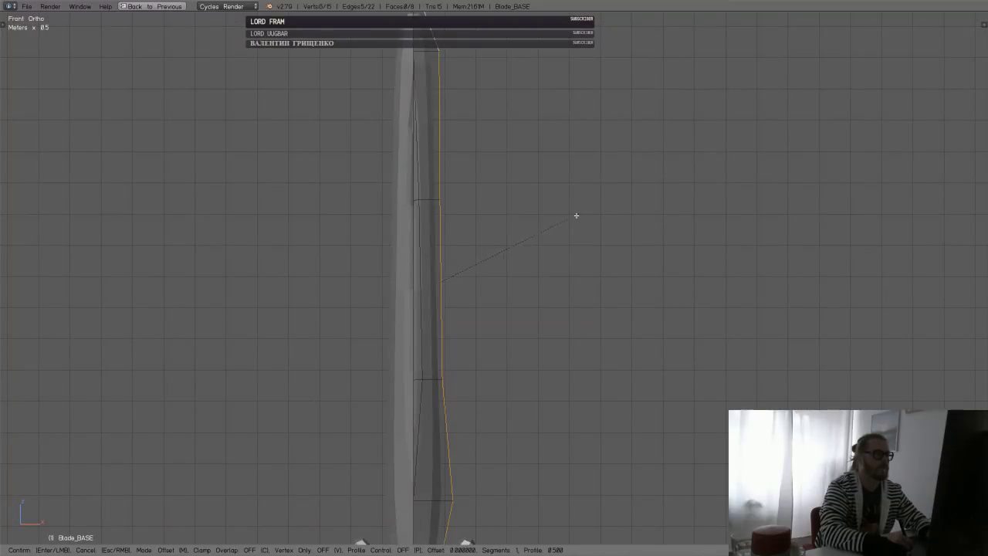
{"action": "key", "text": "Escape"}
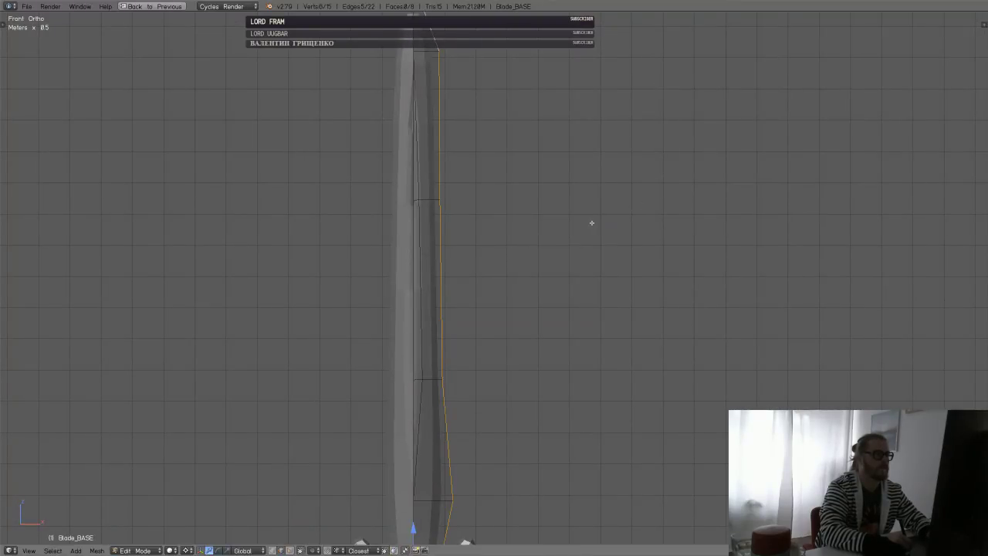
- Retry the bevel on the outer cutting edge and test its Vertex Only option
{"action": "middle_click_drag", "start_coordinate": [591, 221], "coordinate": [554, 246]}
{"action": "key", "text": "ctrl+b"}
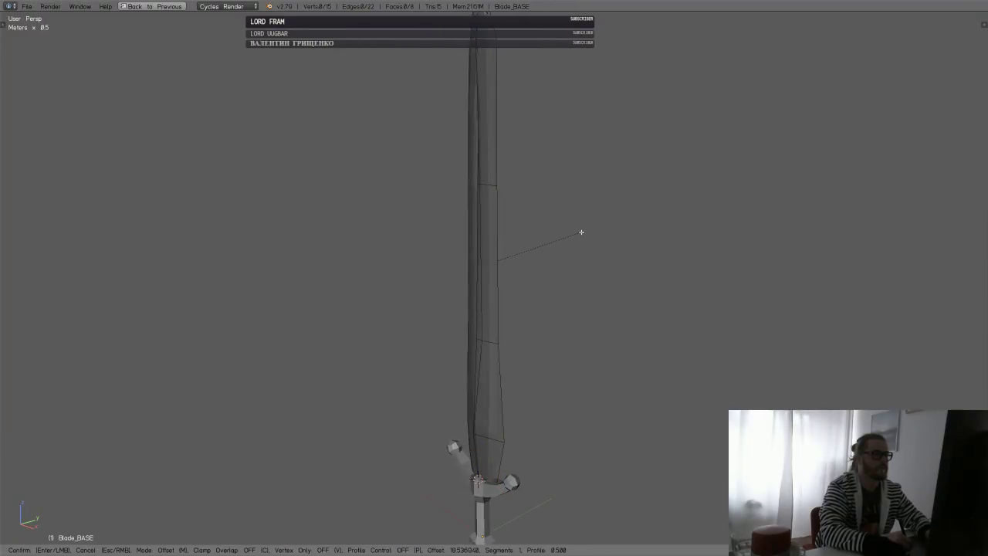
{"action": "left_click", "coordinate": [580, 239]}
{"action": "key", "text": "F6"}
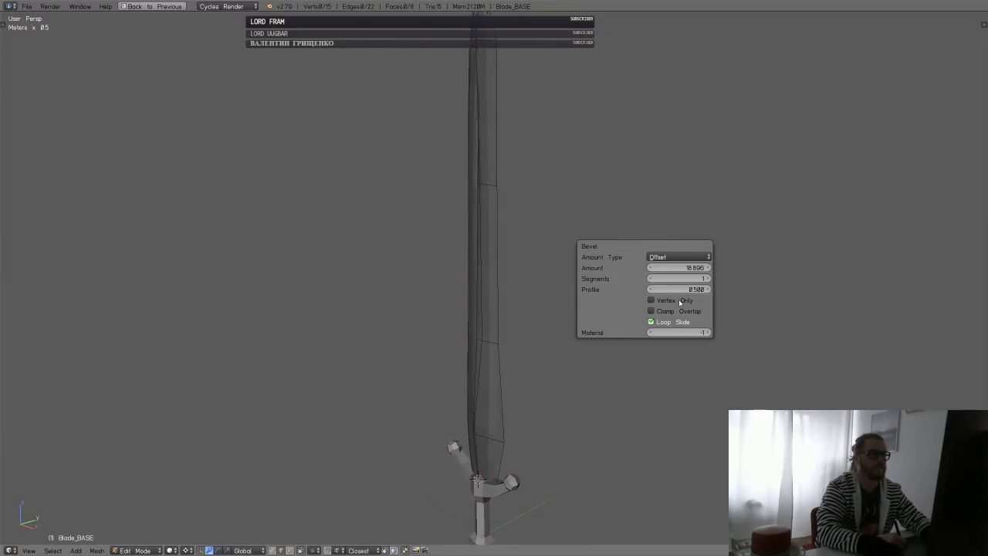
{"action": "left_click", "coordinate": [650, 300]}
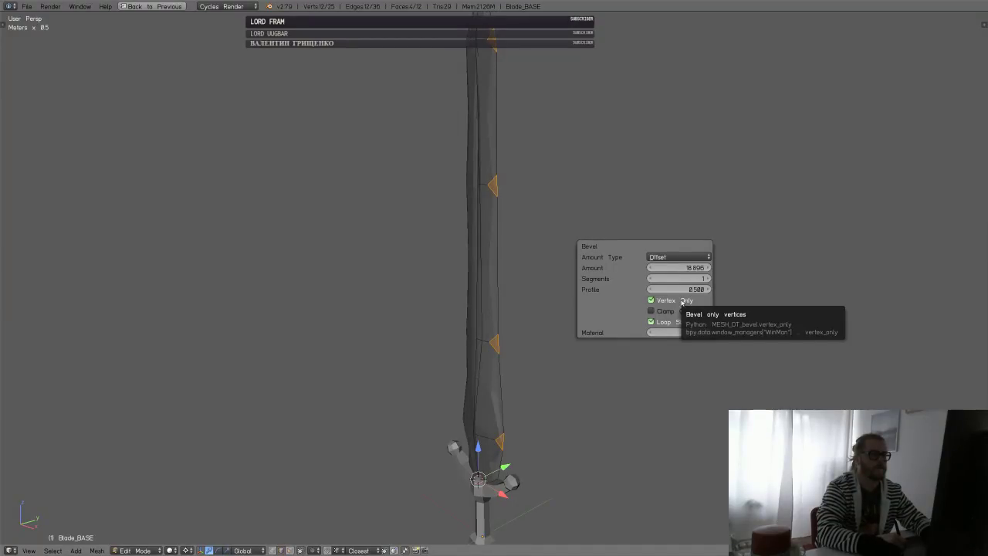
{"action": "left_click", "coordinate": [681, 301]}
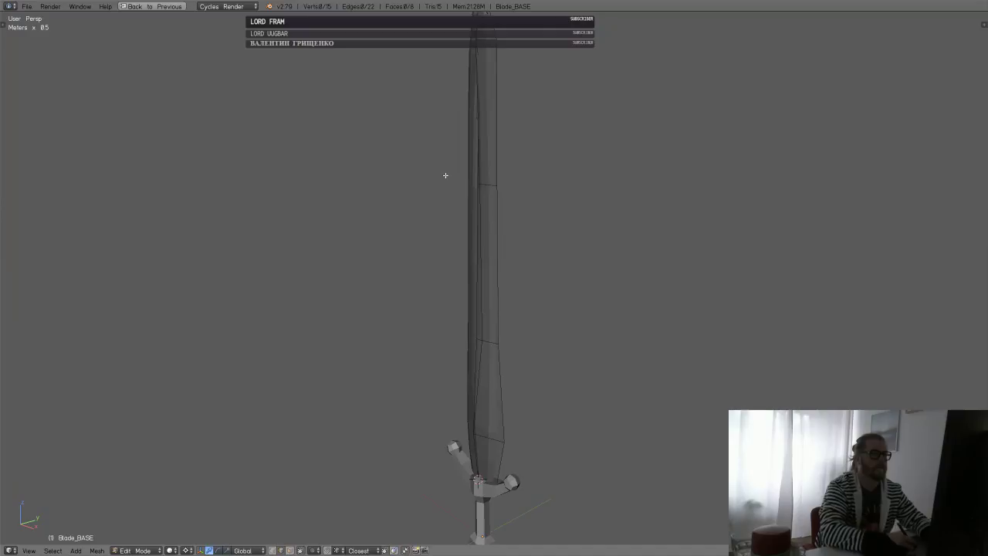
- Add a lengthwise edge loop to the half-blade and slide it close to the outer cutting edge
{"action": "key", "text": "a"}
{"action": "middle_click_drag", "start_coordinate": [509, 347], "coordinate": [515, 373]}
{"action": "key", "text": "a"}
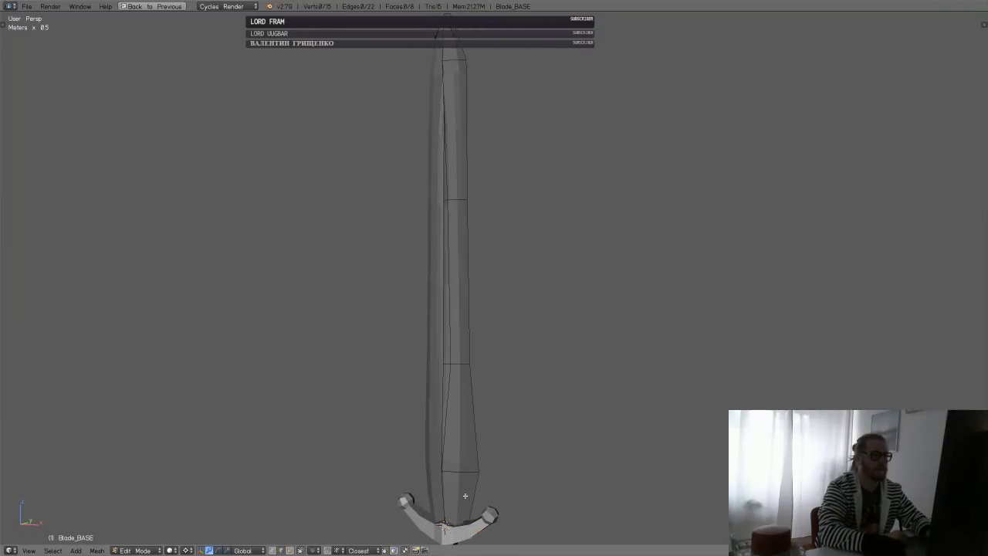
{"action": "key", "text": "ctrl+r"}
{"action": "left_click", "coordinate": [466, 473]}
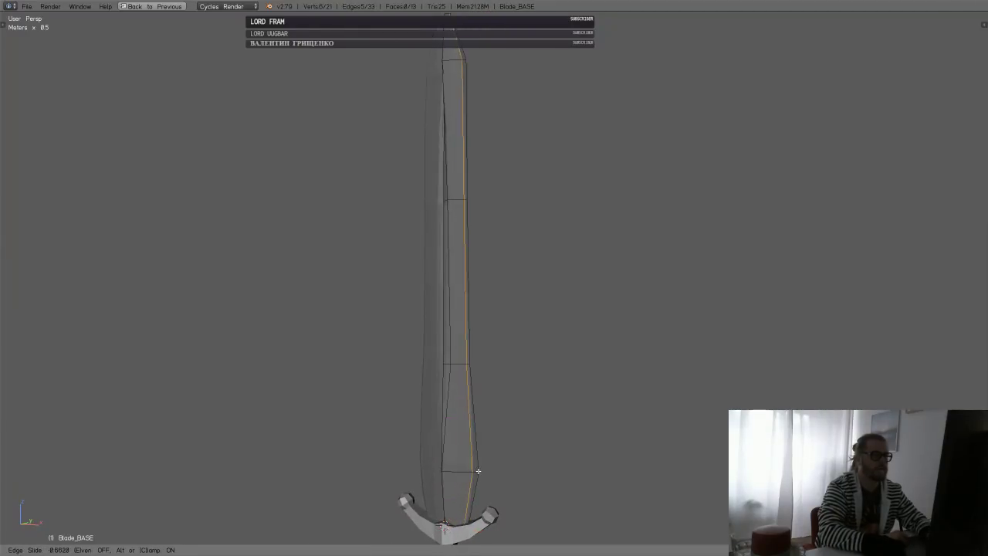
{"action": "left_click", "coordinate": [479, 470]}
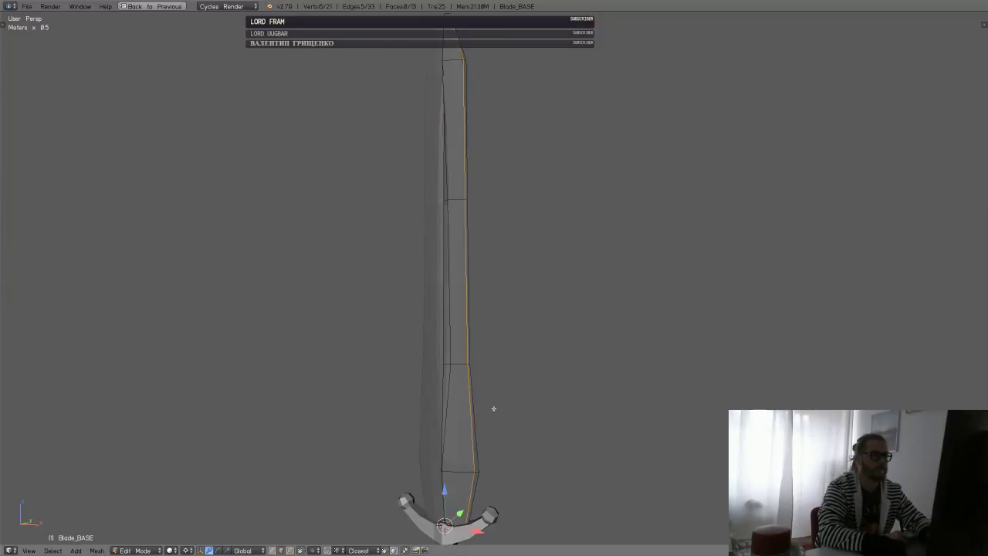
{"action": "mouse_move", "coordinate": [493, 408]}
{"action": "middle_mouse_down"}
{"action": "mouse_move", "coordinate": [522, 406]}
{"action": "mouse_move", "coordinate": [512, 386]}
{"action": "mouse_move", "coordinate": [512, 450]}
{"action": "mouse_move", "coordinate": [494, 394]}
{"action": "middle_mouse_up"}
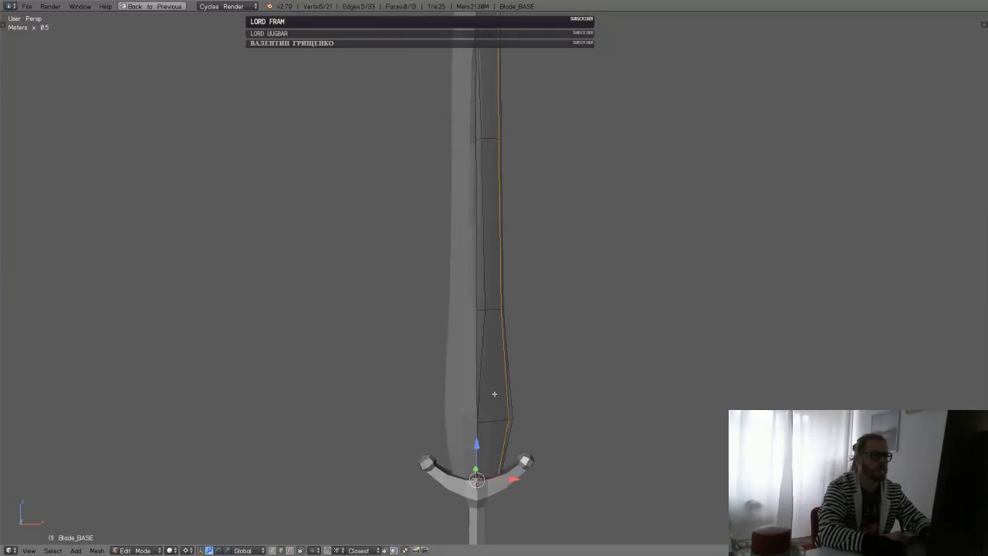
- Add a second lengthwise edge loop and slide it close to the groove's border
{"action": "key", "text": "a"}
{"action": "key", "text": "ctrl+r"}
{"action": "left_click", "coordinate": [492, 433]}
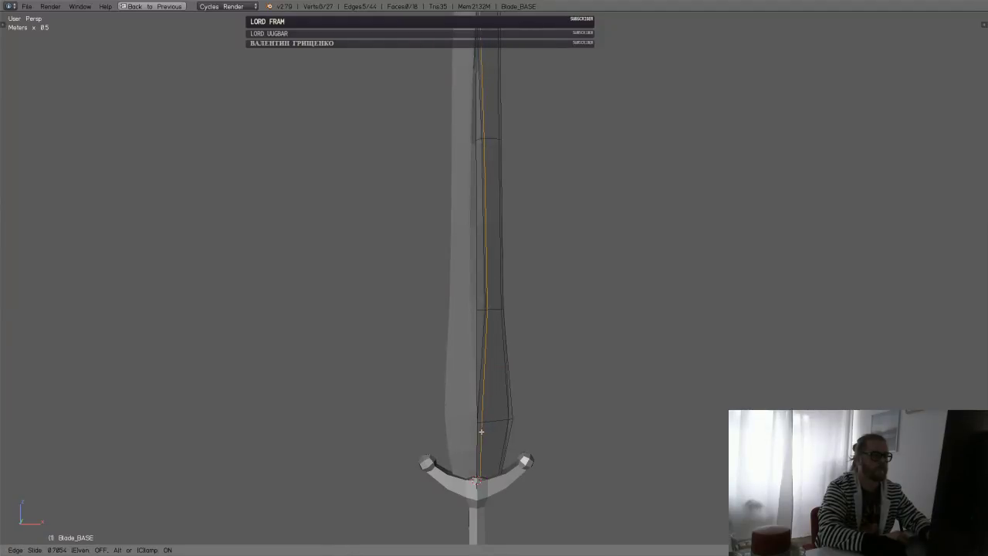
{"action": "left_click", "coordinate": [482, 429]}
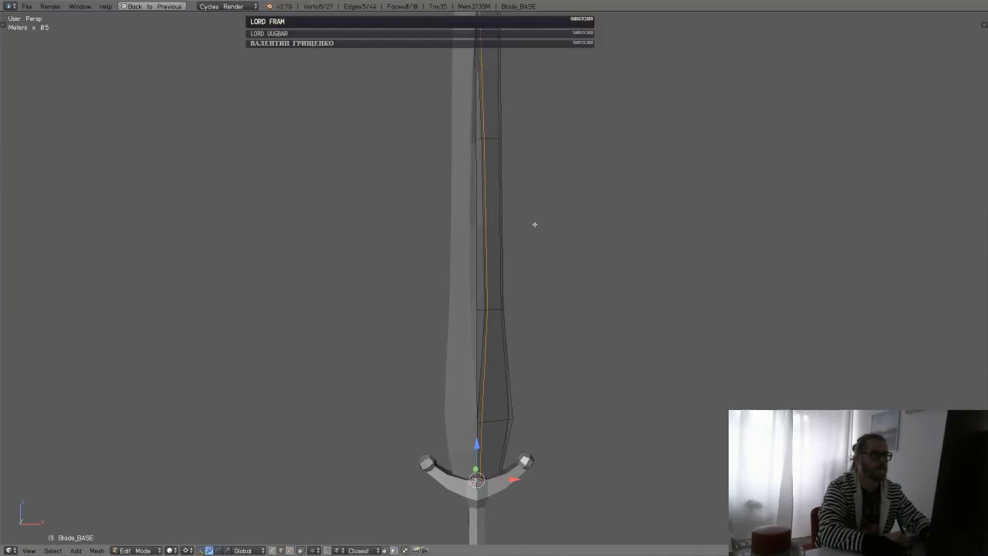
- Try to snap the inner loop's end vertex at the blade tip onto the central tip vertex
{"action": "middle_click_drag", "start_coordinate": [534, 224], "coordinate": [455, 290]}
{"action": "right_click", "coordinate": [491, 238]}
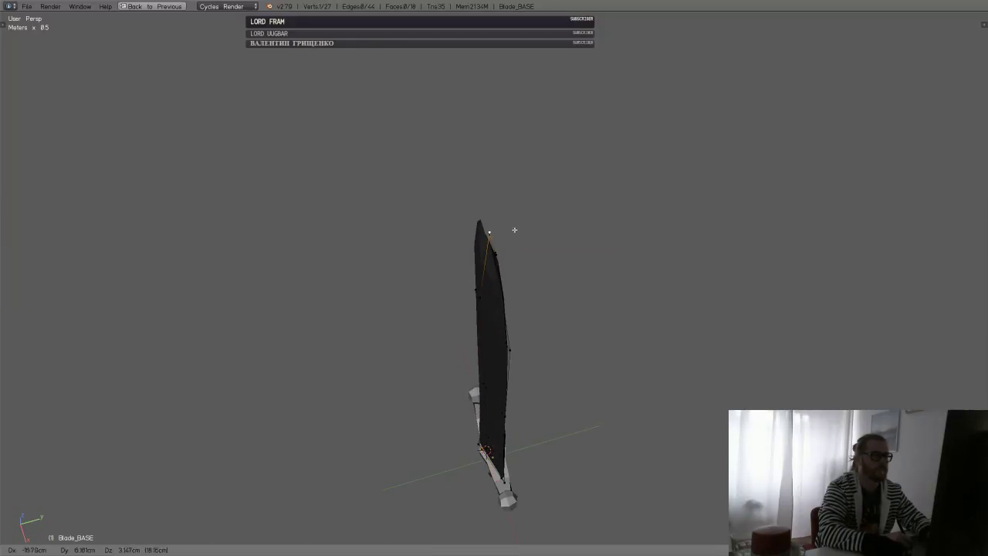
{"action": "middle_click_drag", "start_coordinate": [494, 255], "coordinate": [560, 225]}
{"action": "scroll", "coordinate": [560, 224], "scroll_direction": "up", "scroll_amount": 4}
{"action": "key", "text": "shift+s"}
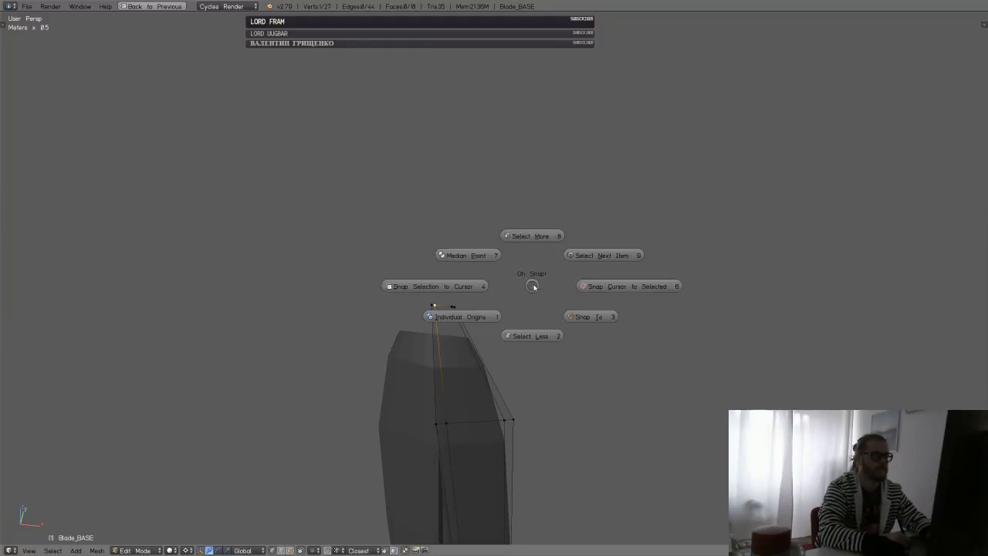
{"action": "left_click", "coordinate": [588, 315]}
{"action": "left_click", "coordinate": [601, 262]}
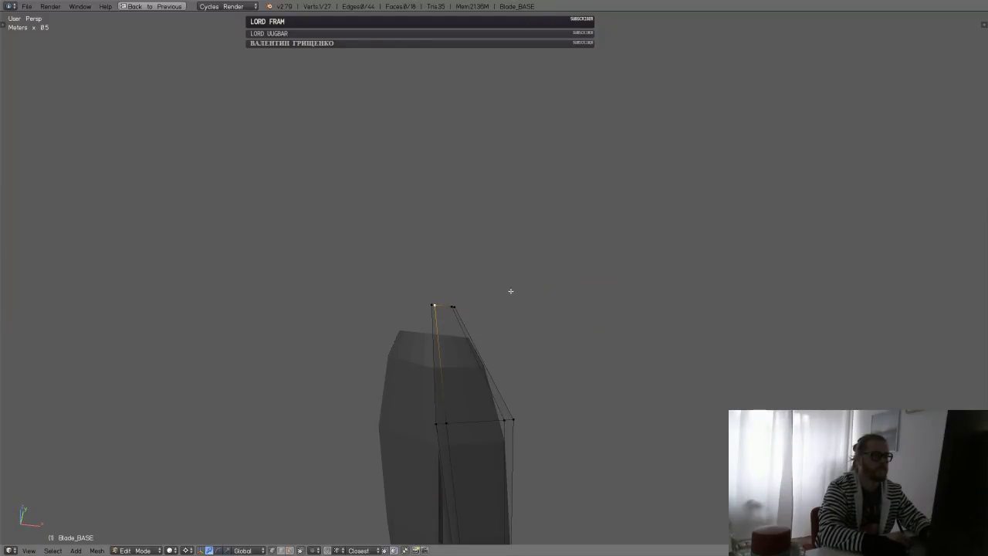
{"action": "key", "text": "g"}
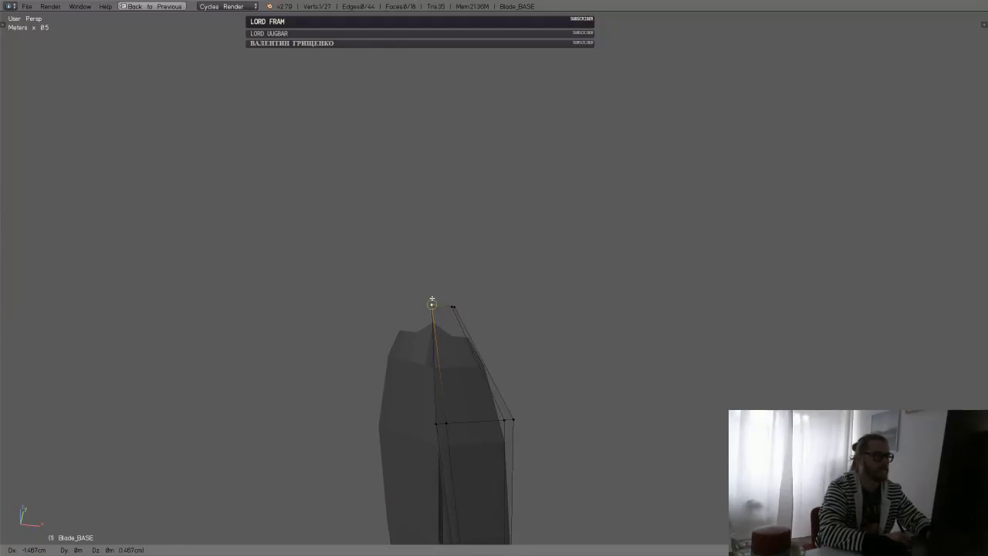
{"action": "left_click", "coordinate": [431, 304]}
- Try to move the merged central tip vertex upwards along the global Z axis
{"action": "key", "text": "g"}
{"action": "key", "text": "g"}
{"action": "key", "text": "c"}
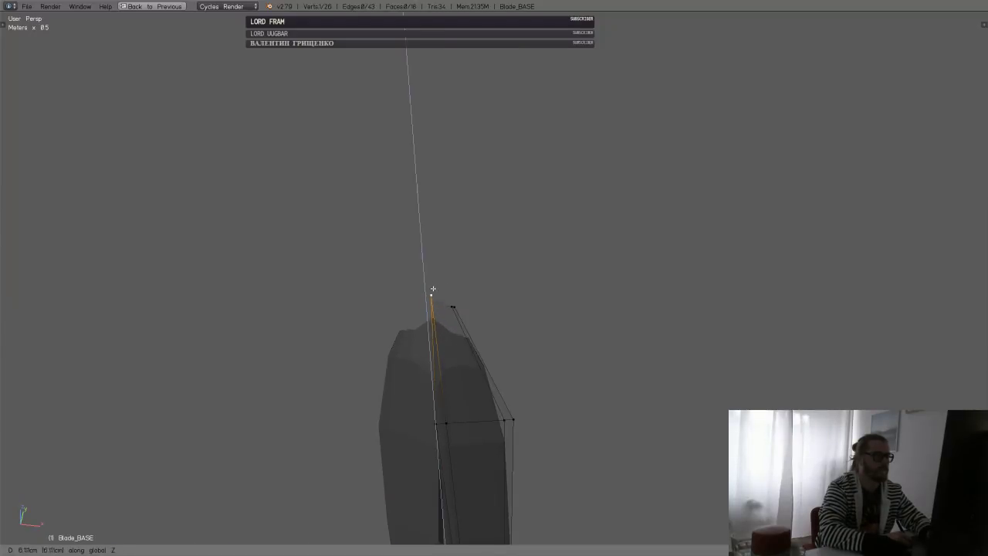
{"action": "right_click", "coordinate": [447, 277]}
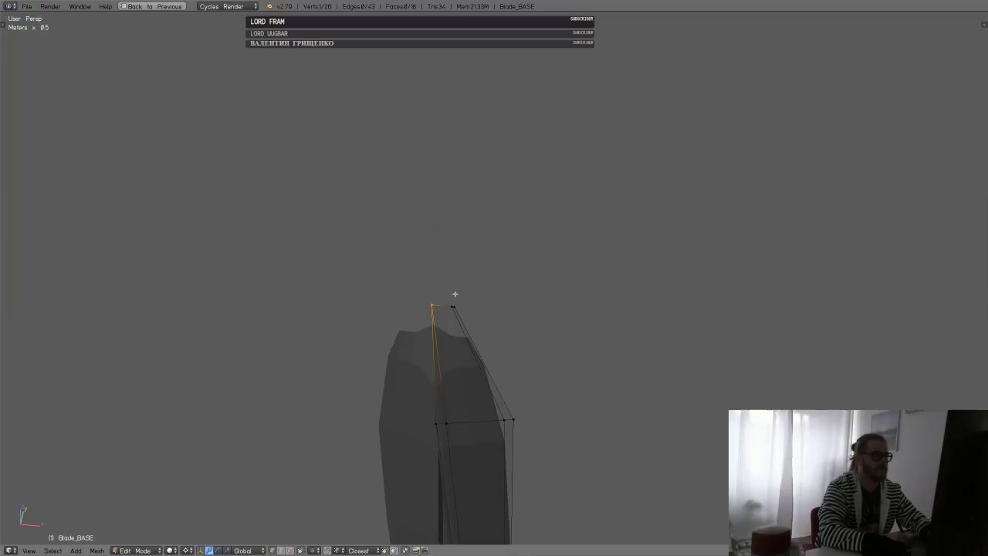
- Inspect the smoothed upper end of the groove in Object Mode and restore the full screen layout
{"action": "mouse_move", "coordinate": [502, 367]}
{"action": "middle_mouse_down"}
{"action": "mouse_move", "coordinate": [487, 425]}
{"action": "mouse_move", "coordinate": [491, 337]}
{"action": "mouse_move", "coordinate": [481, 337]}
{"action": "mouse_move", "coordinate": [479, 282]}
{"action": "mouse_move", "coordinate": [486, 355]}
{"action": "mouse_move", "coordinate": [517, 219]}
{"action": "mouse_move", "coordinate": [480, 259]}
{"action": "middle_mouse_up"}
{"action": "key", "text": "Tab"}
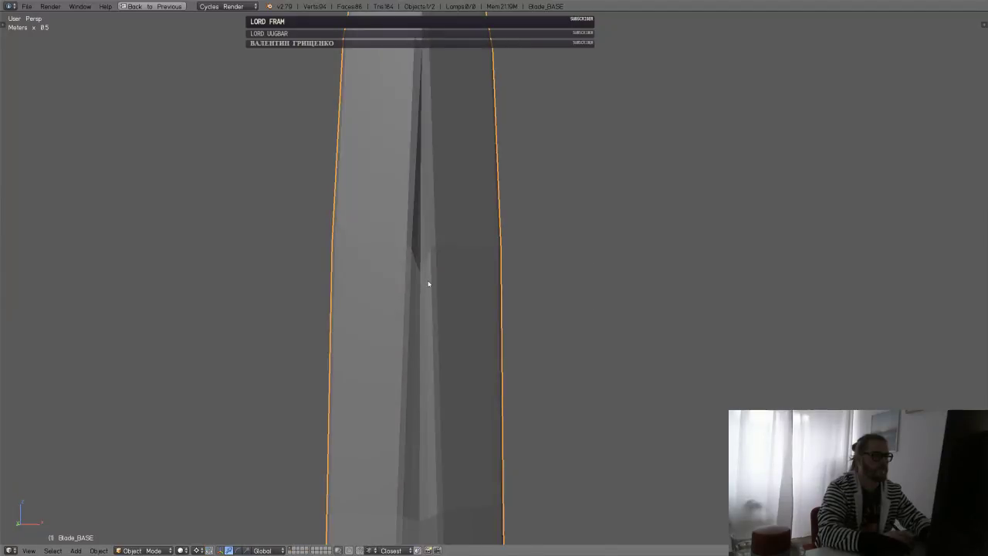
{"action": "key", "text": "shift+space"}
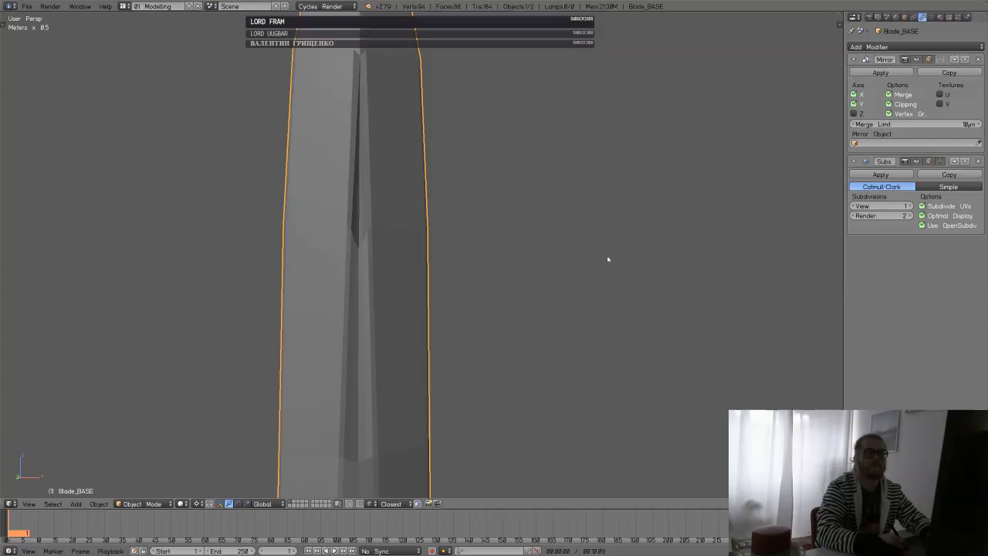
- Try to move the groove's upper central vertex in Edit Mode
{"action": "key", "text": "Tab"}
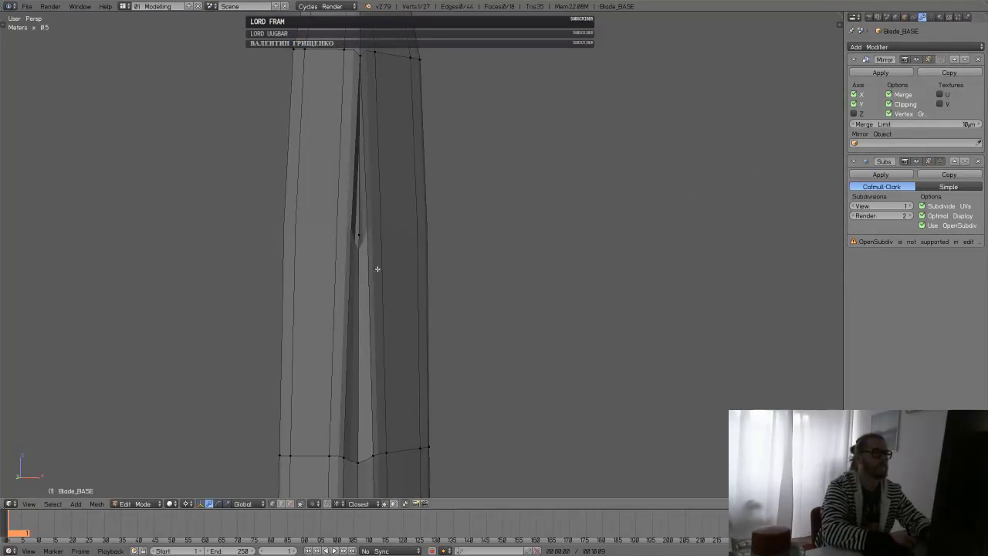
{"action": "middle_click_drag", "start_coordinate": [375, 269], "coordinate": [425, 258]}
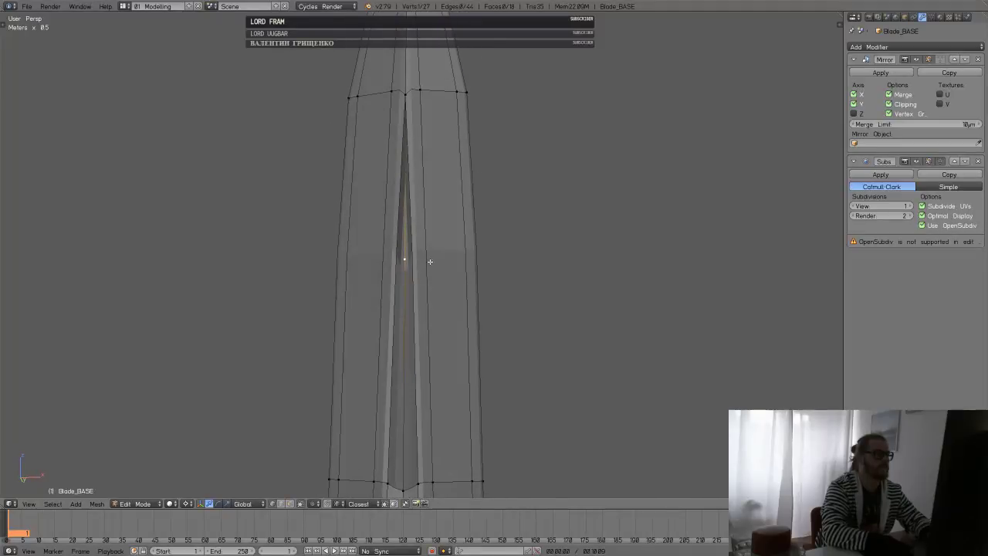
{"action": "key", "text": "g"}
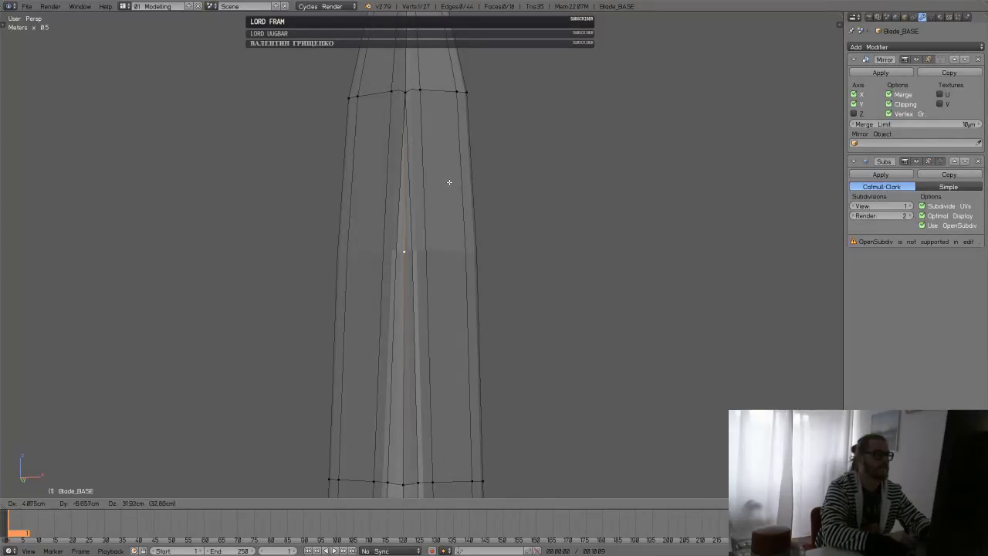
{"action": "left_click", "coordinate": [443, 170]}
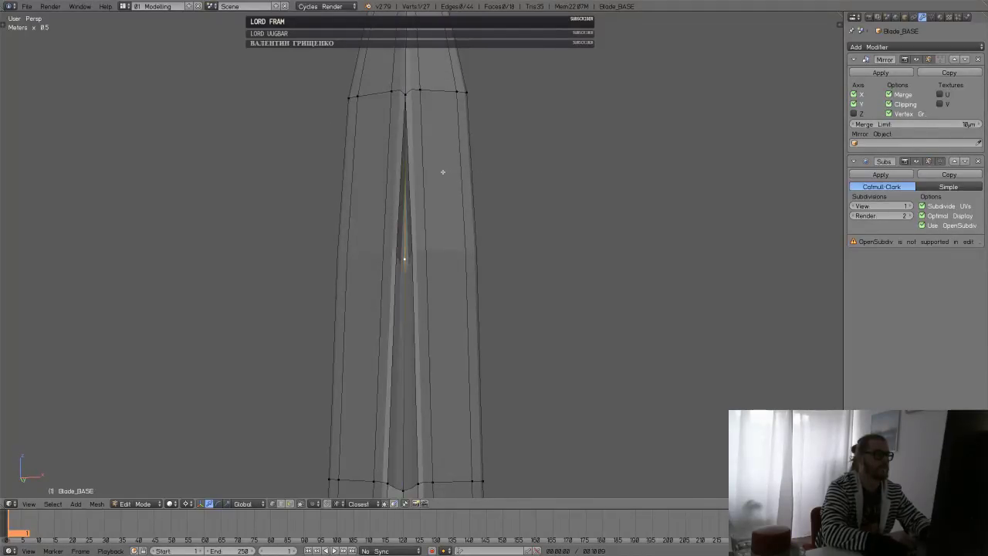
- Raise the selected central vertex at the groove's upper end along the global Z axis
{"action": "middle_click_drag", "start_coordinate": [443, 170], "coordinate": [405, 265]}
{"action": "middle_click_drag", "start_coordinate": [498, 284], "coordinate": [502, 260]}
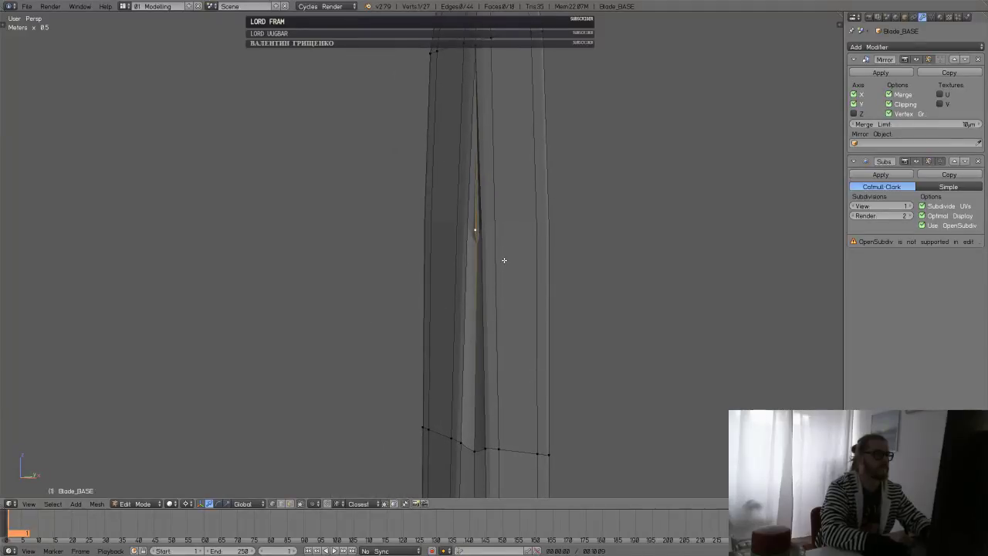
{"action": "key", "text": "g"}
{"action": "key", "text": "z"}
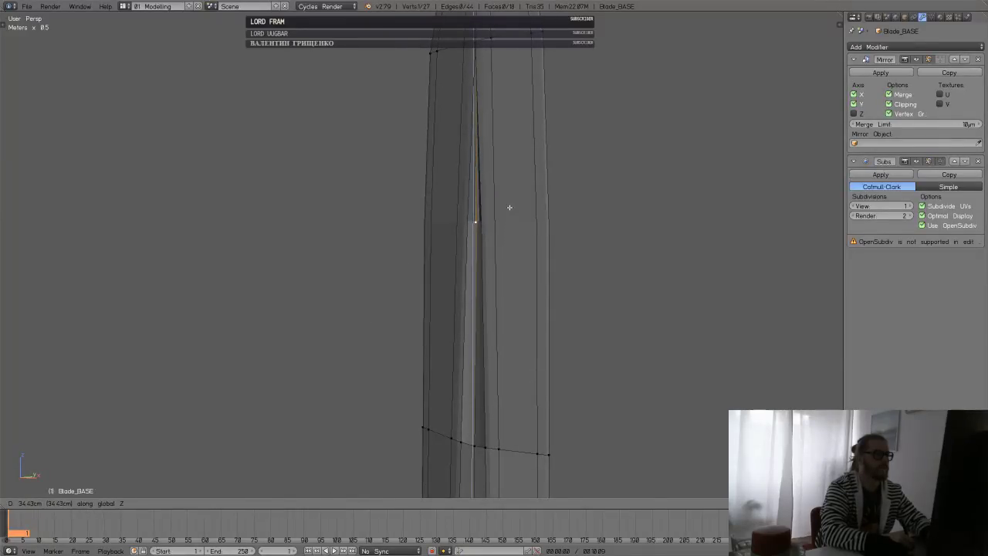
{"action": "left_click", "coordinate": [508, 212]}
- Lower the groove's central vertex on the middle cross loop of the blade along the global Z axis
{"action": "middle_click_drag", "start_coordinate": [496, 260], "coordinate": [465, 223]}
{"action": "right_click", "coordinate": [463, 228]}
{"action": "key", "text": "g"}
{"action": "key", "text": "z"}
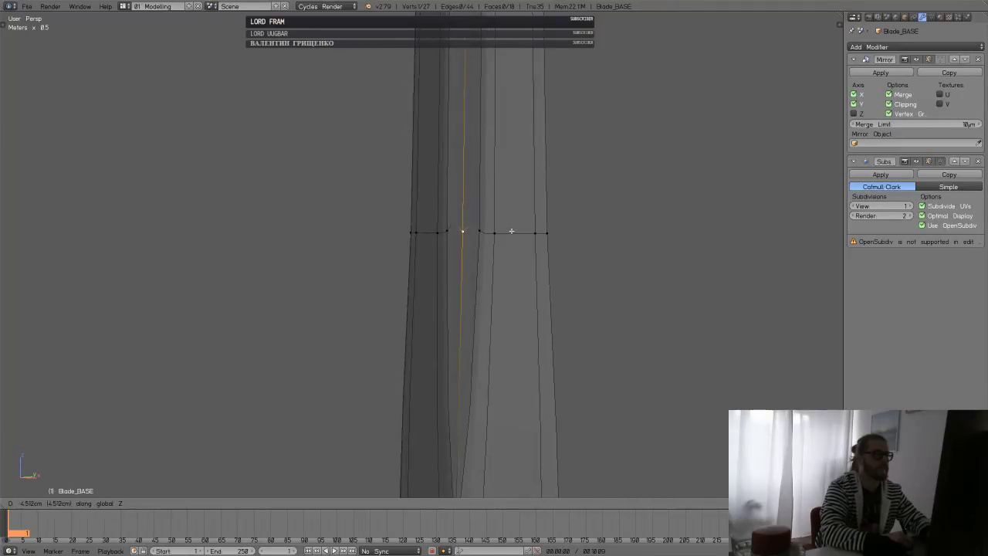
{"action": "left_click", "coordinate": [497, 337]}
- Lower the vertex at the groove's bottom end, near the blade's widest section, slightly along the global Z axis
{"action": "mouse_move", "coordinate": [497, 337]}
{"action": "middle_mouse_down"}
{"action": "mouse_move", "coordinate": [503, 346]}
{"action": "mouse_move", "coordinate": [487, 269]}
{"action": "mouse_move", "coordinate": [487, 327]}
{"action": "middle_mouse_up"}
{"action": "right_click", "coordinate": [429, 377]}
{"action": "key", "text": "g"}
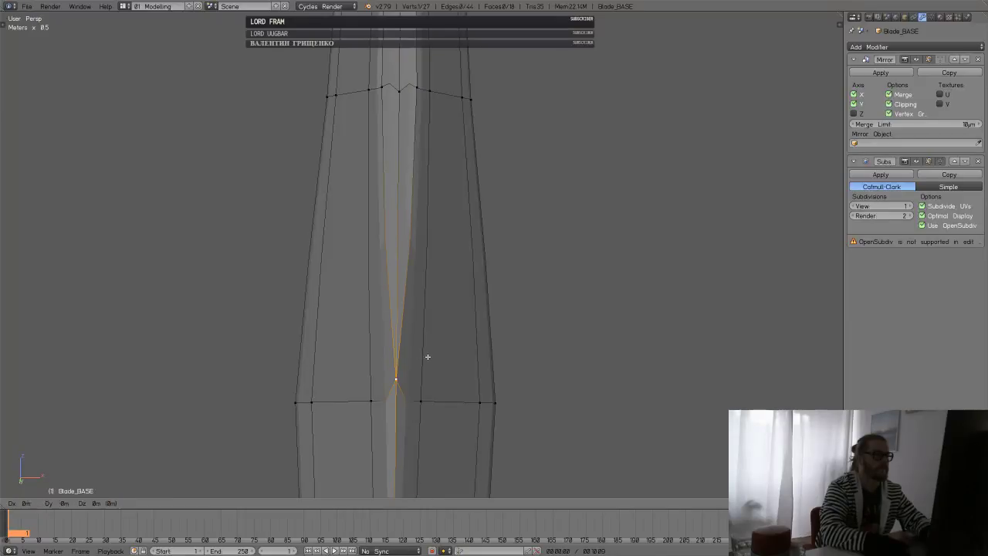
{"action": "key", "text": "z"}
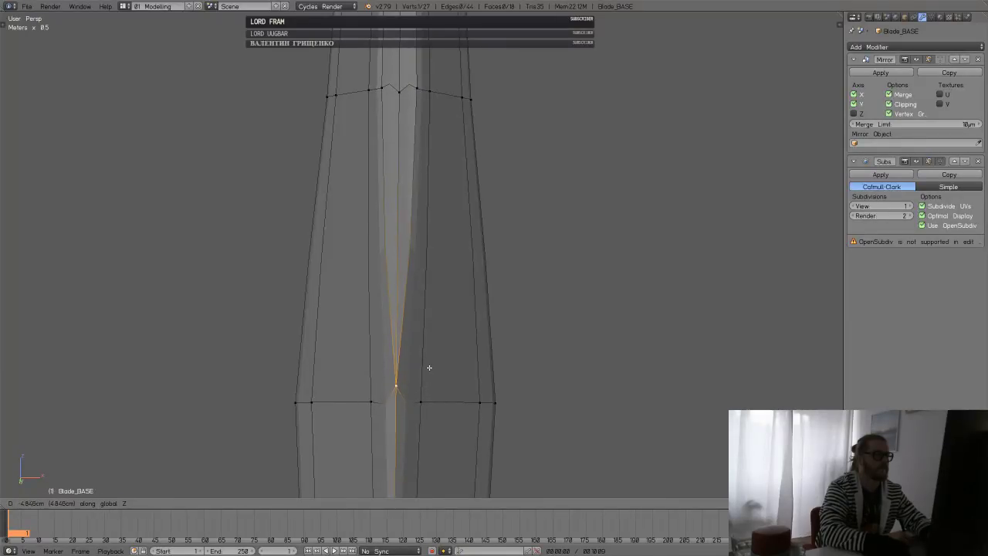
{"action": "left_click", "coordinate": [430, 361]}
- Add an edge loop across the blade between its widest section and the crossguard
{"action": "middle_click_drag", "start_coordinate": [445, 373], "coordinate": [482, 298]}
{"action": "scroll", "coordinate": [489, 254], "scroll_direction": "up", "scroll_amount": 3, "text": "shift"}
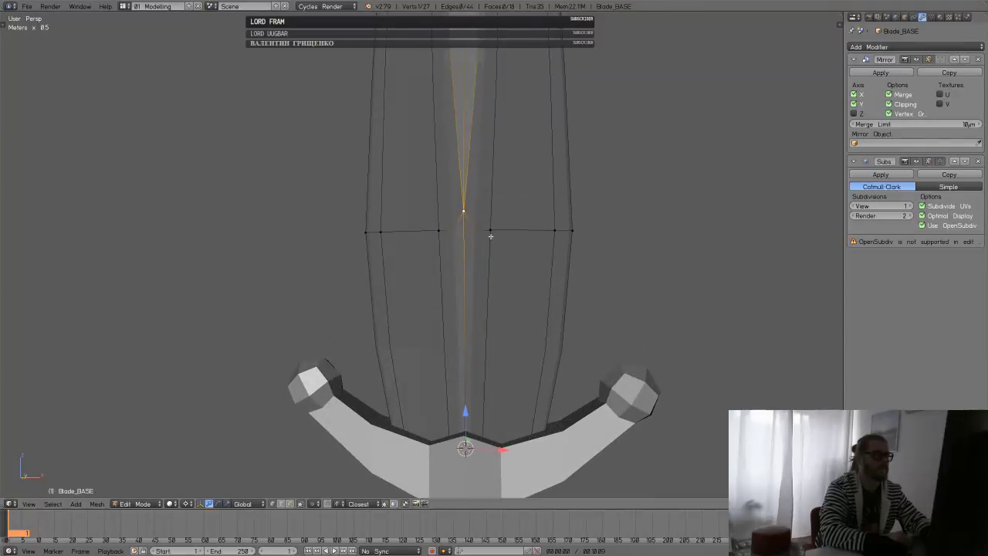
{"action": "right_click", "coordinate": [489, 229]}
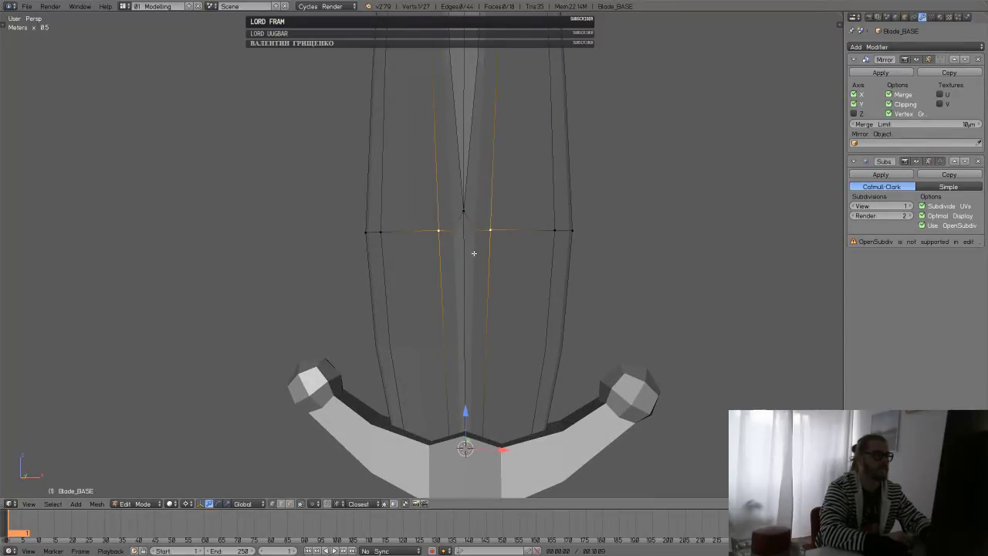
{"action": "scroll", "coordinate": [489, 295], "scroll_direction": "down", "scroll_amount": 2}
{"action": "key", "text": "ctrl+r"}
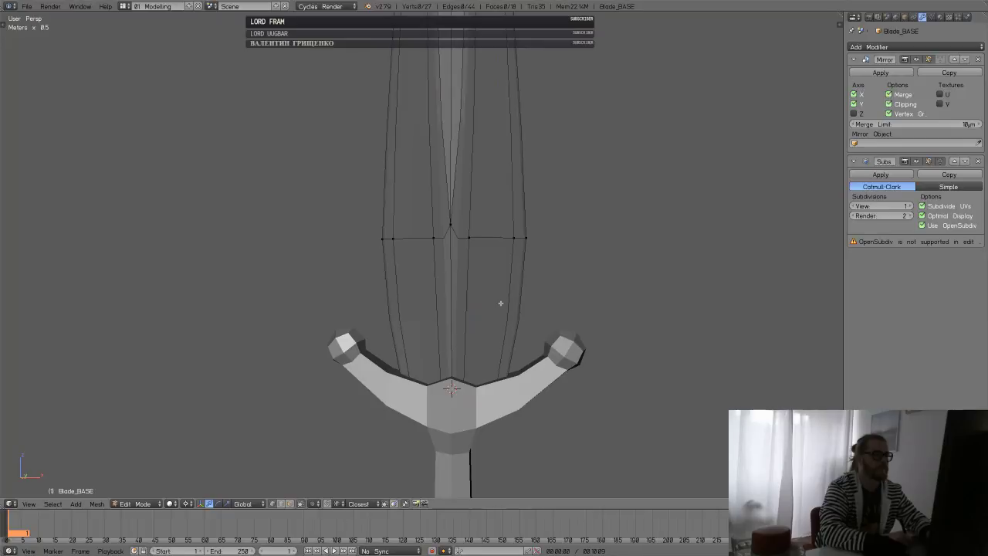
{"action": "left_click", "coordinate": [502, 305]}
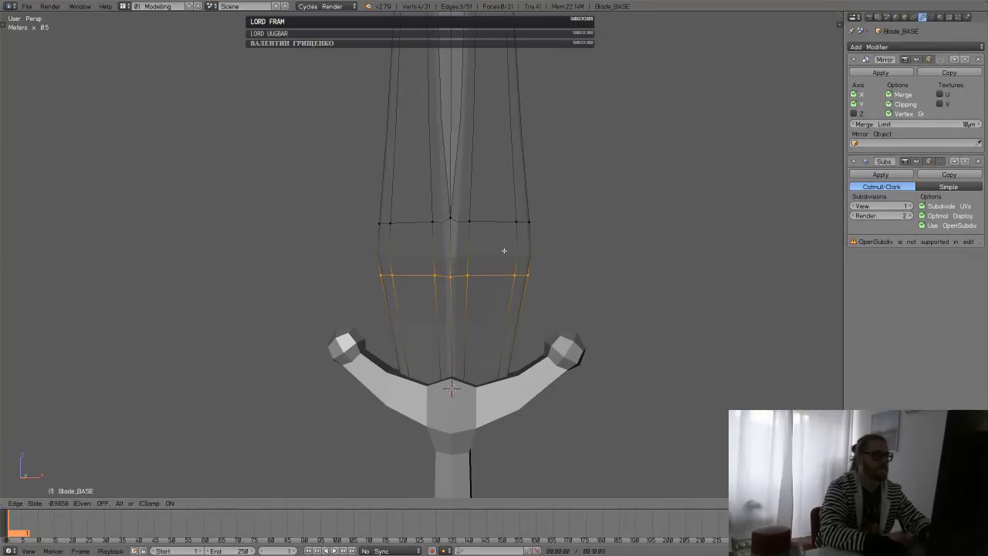
{"action": "left_click", "coordinate": [504, 279]}
- Turn off the blade Subdivision modifier's on-cage display and, in front wireframe view, slide the new loop up close below the widest section
{"action": "left_click", "coordinate": [941, 162]}
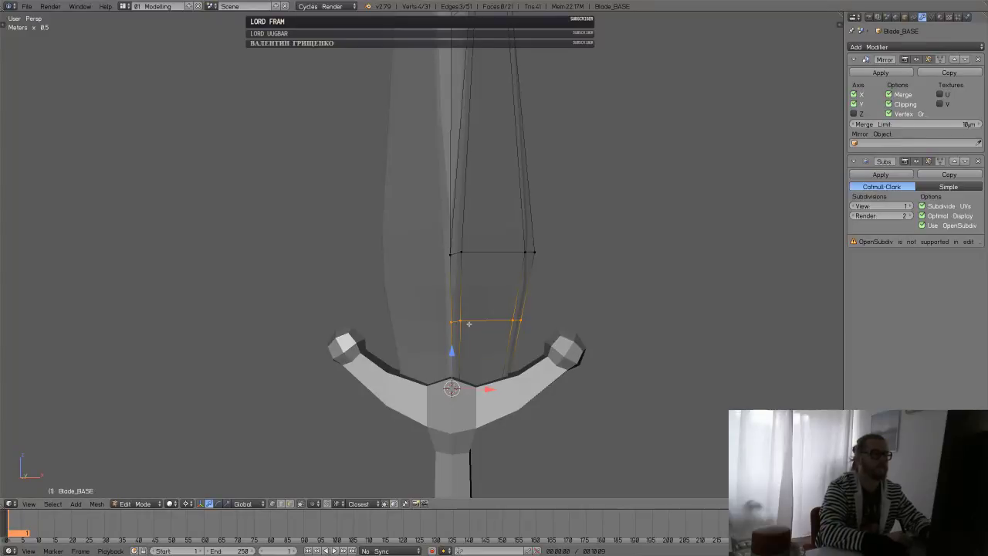
{"action": "key", "text": "z"}
{"action": "key", "text": "KP_1"}
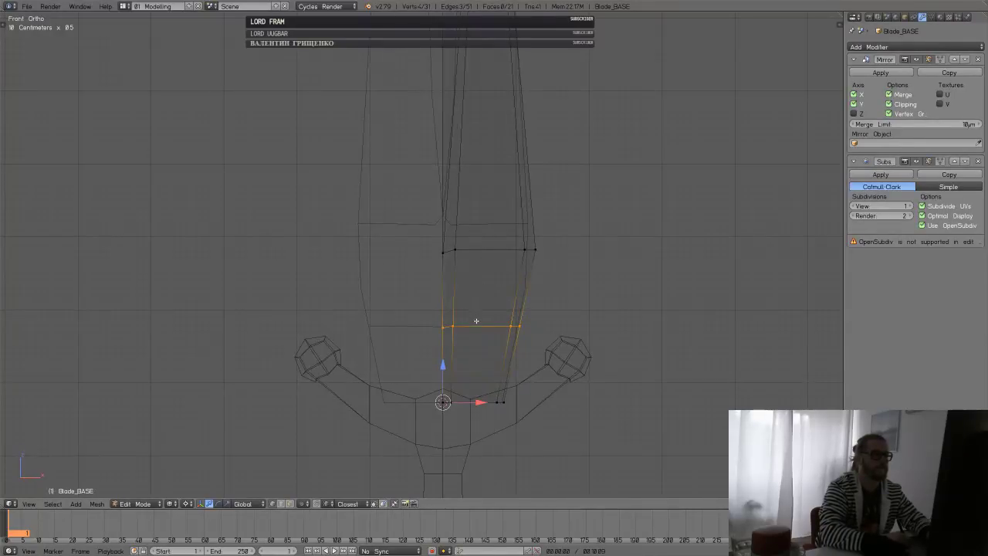
{"action": "key", "text": "g"}
{"action": "key", "text": "Escape"}
{"action": "key", "text": "g"}
{"action": "key", "text": "g"}
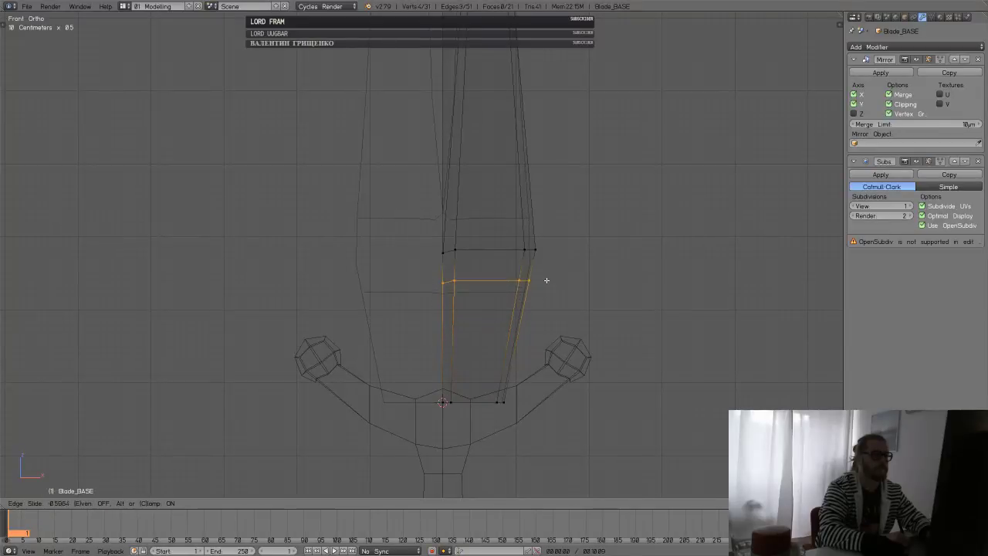
{"action": "left_click", "coordinate": [552, 273]}
{"action": "key", "text": "a"}
- Add an edge loop across the blade between its widest section and the cross loop above it
{"action": "key", "text": "ctrl+r"}
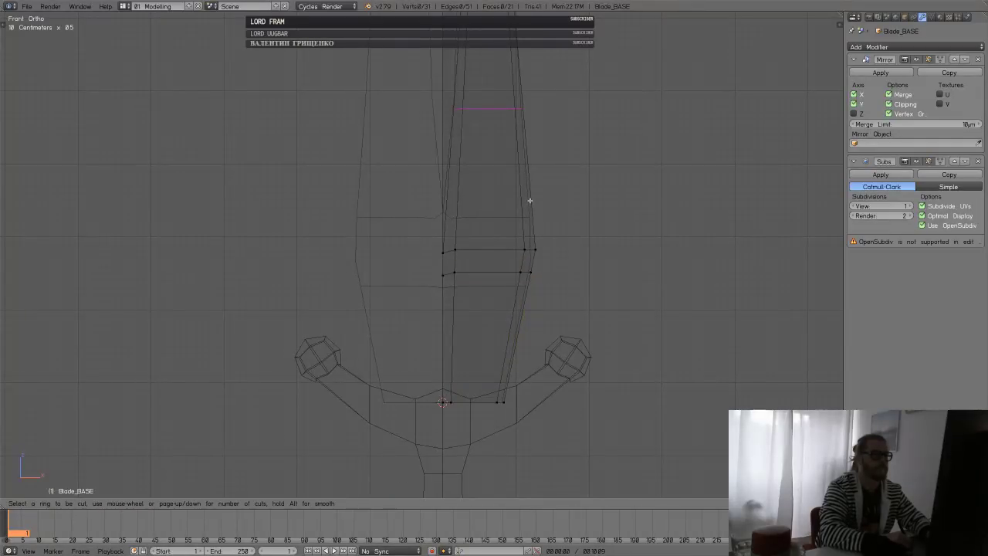
{"action": "key", "text": "Escape"}
{"action": "scroll", "coordinate": [540, 201], "scroll_direction": "down", "scroll_amount": 5}
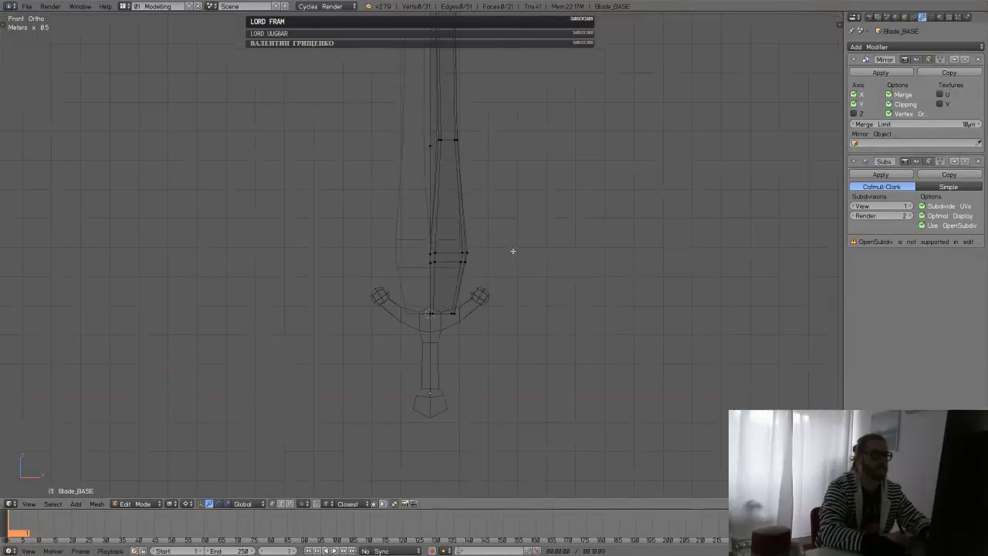
{"action": "scroll", "coordinate": [512, 331], "scroll_direction": "up", "scroll_amount": 4}
{"action": "key", "text": "ctrl+r"}
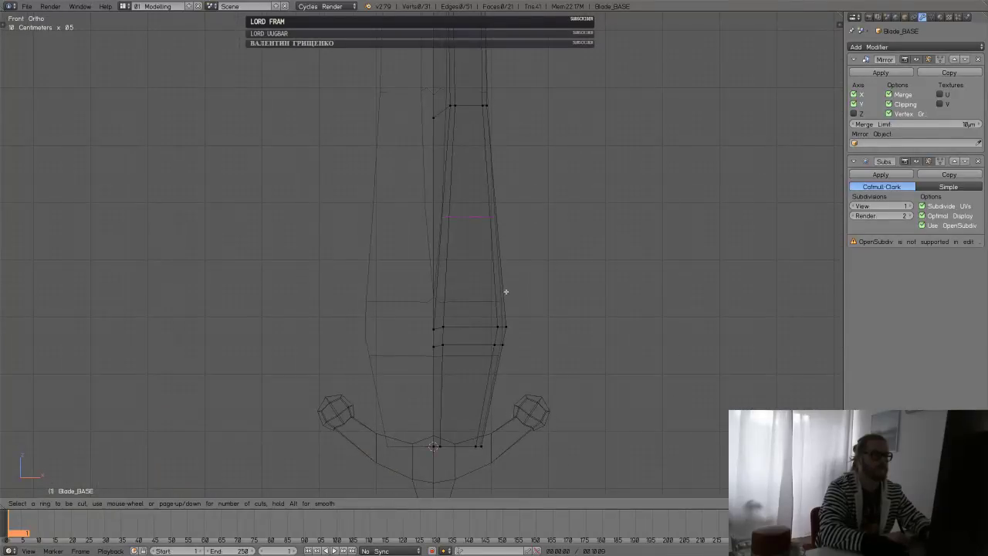
{"action": "left_click", "coordinate": [505, 290]}
{"action": "left_click", "coordinate": [513, 282]}
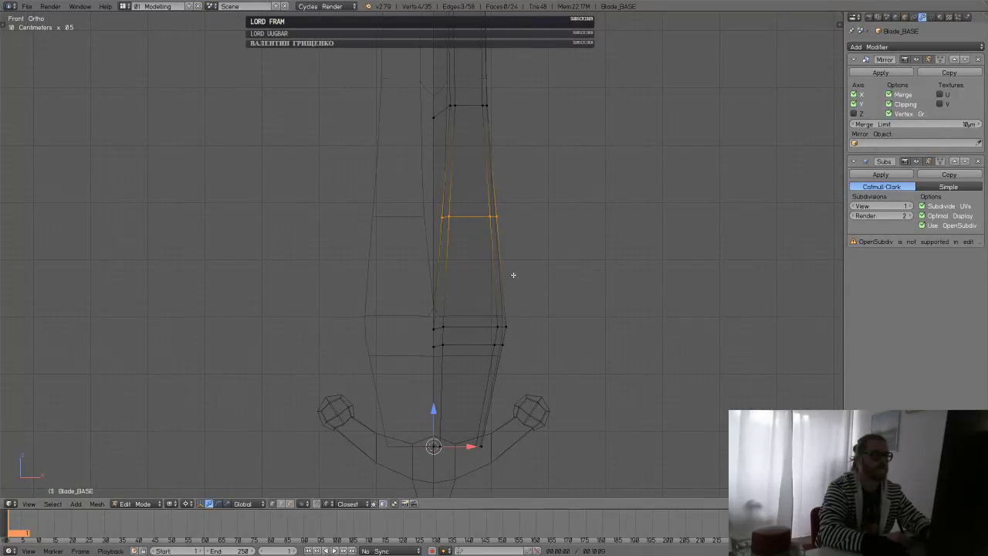
- Slide the new upper loop down to just above the blade's widest section, return to solid shading and clear the selection
{"action": "key", "text": "g"}
{"action": "key", "text": "g"}
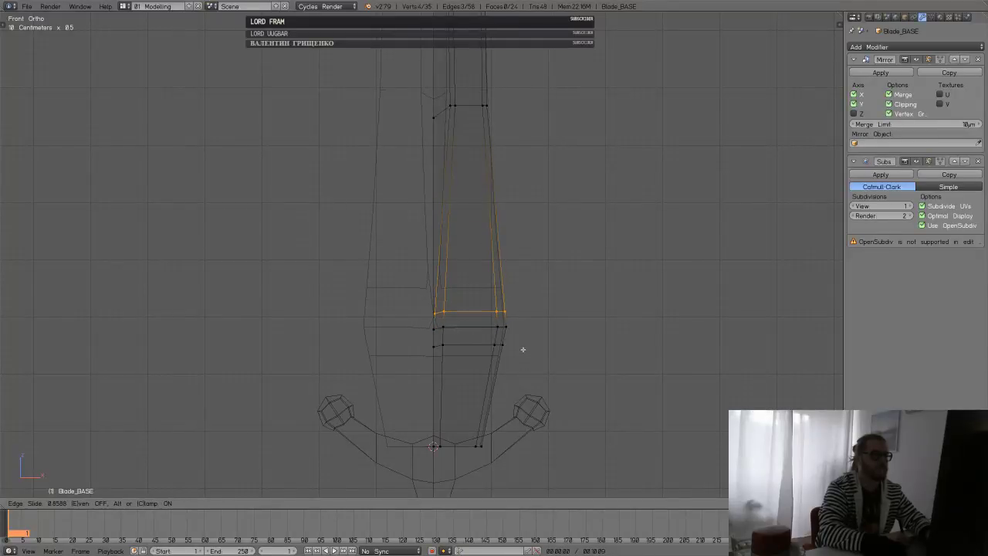
{"action": "left_click", "coordinate": [524, 339]}
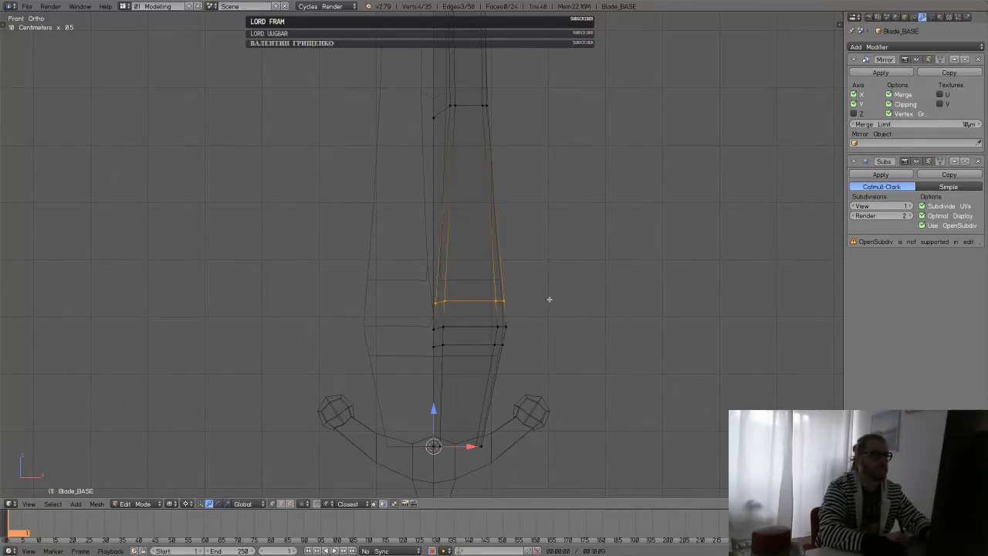
{"action": "key", "text": "z"}
{"action": "left_click", "coordinate": [532, 317]}
{"action": "key", "text": "a"}
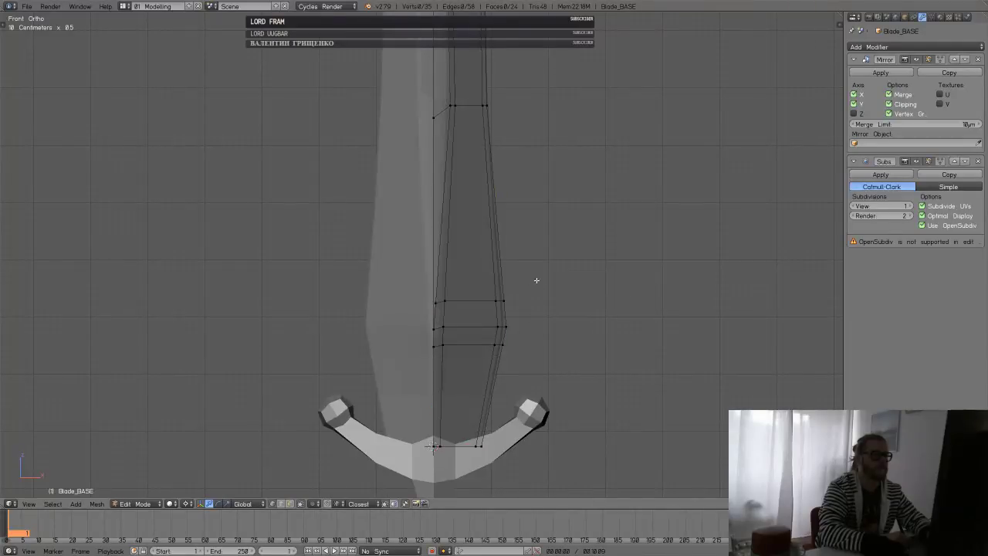
- Inspect the smoothed lower part of the blade in Object Mode from several angles
{"action": "mouse_move", "coordinate": [553, 281]}
{"action": "middle_mouse_down", "text": "shift"}
{"action": "mouse_move", "coordinate": [560, 313]}
{"action": "mouse_move", "coordinate": [530, 255]}
{"action": "mouse_move", "coordinate": [529, 220]}
{"action": "mouse_move", "coordinate": [502, 334]}
{"action": "middle_mouse_up", "text": "shift"}
{"action": "key", "text": "Tab"}
{"action": "scroll", "coordinate": [548, 273], "scroll_direction": "down", "scroll_amount": 5}
{"action": "scroll", "coordinate": [471, 298], "scroll_direction": "up", "scroll_amount": 2}
{"action": "middle_click_drag", "start_coordinate": [472, 298], "coordinate": [500, 333]}
{"action": "key", "text": "Tab"}
{"action": "key", "text": "a"}
{"action": "key", "text": "a"}
{"action": "middle_click_drag", "start_coordinate": [521, 299], "coordinate": [569, 267]}
{"action": "key", "text": "Tab"}
{"action": "scroll", "coordinate": [564, 213], "scroll_direction": "down", "scroll_amount": 4}
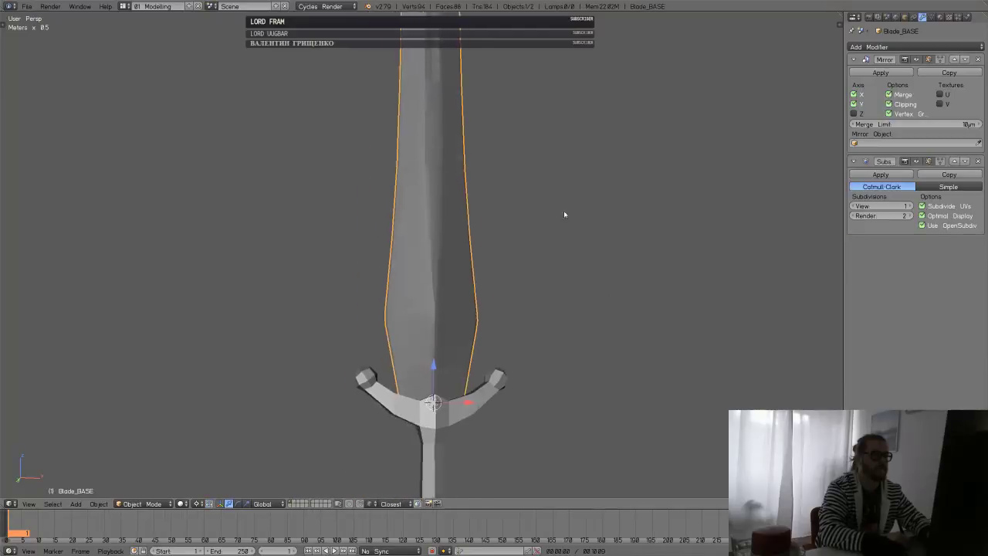
- Give the Sword_BASE hilt a level 2 Subdivision Surface modifier and start editing its mesh
{"action": "right_click", "coordinate": [487, 322]}
{"action": "key", "text": "ctrl+2"}
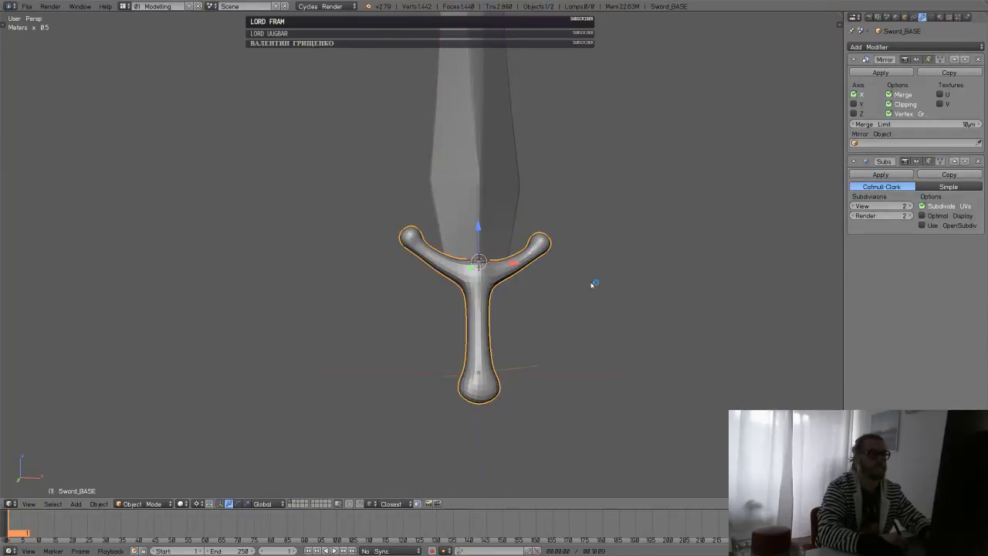
{"action": "key", "text": "Tab"}
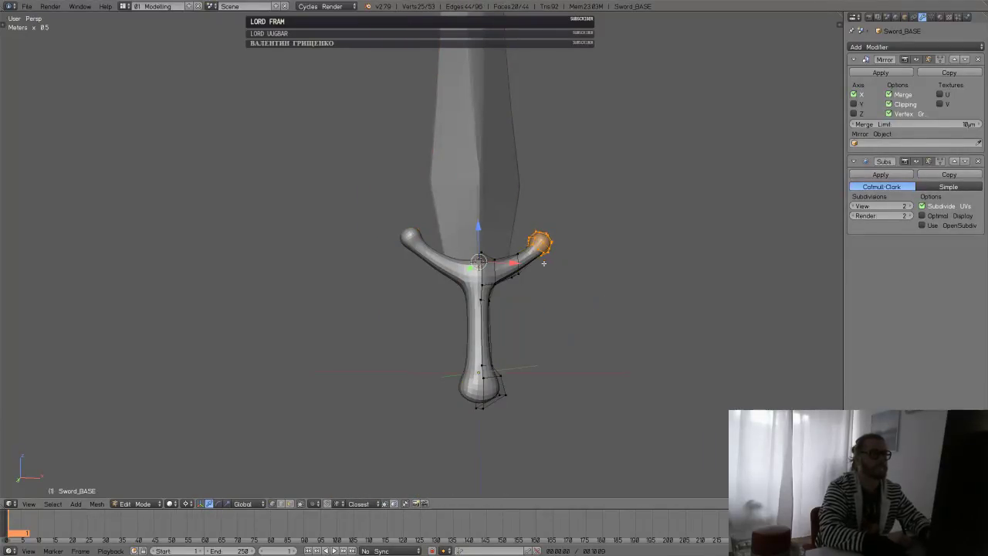
{"action": "key", "text": "a"}
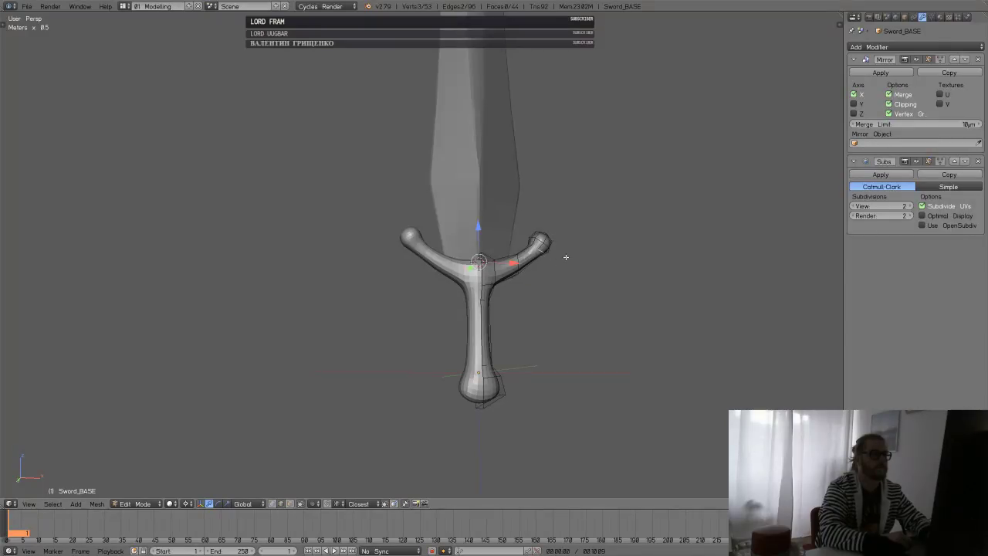
- Try the hilt Subdivision modifier's on-cage display around the guard's end ball and switch it back off
{"action": "middle_click_drag", "start_coordinate": [565, 257], "coordinate": [578, 259]}
{"action": "scroll", "coordinate": [612, 248], "scroll_direction": "up", "scroll_amount": 8}
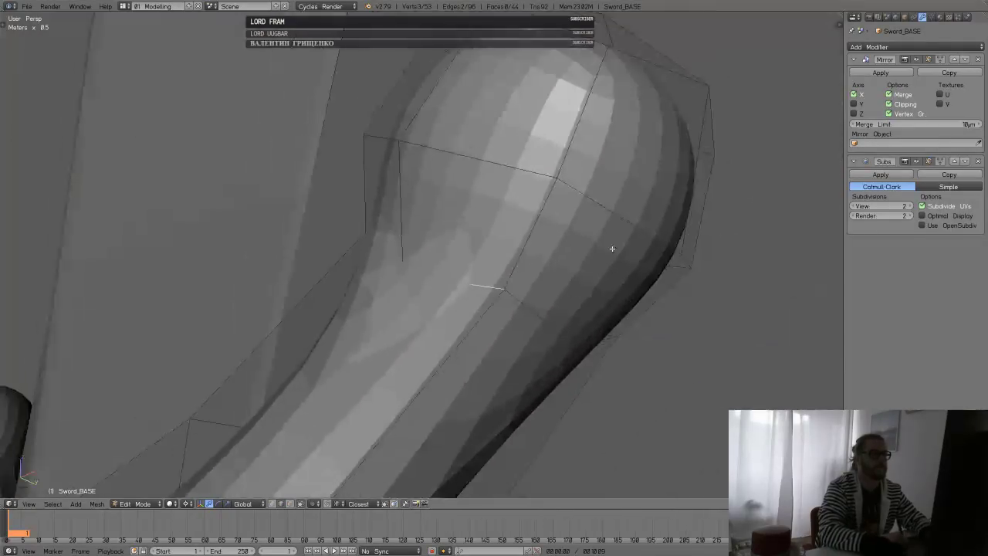
{"action": "scroll", "coordinate": [612, 248], "scroll_direction": "down", "scroll_amount": 5}
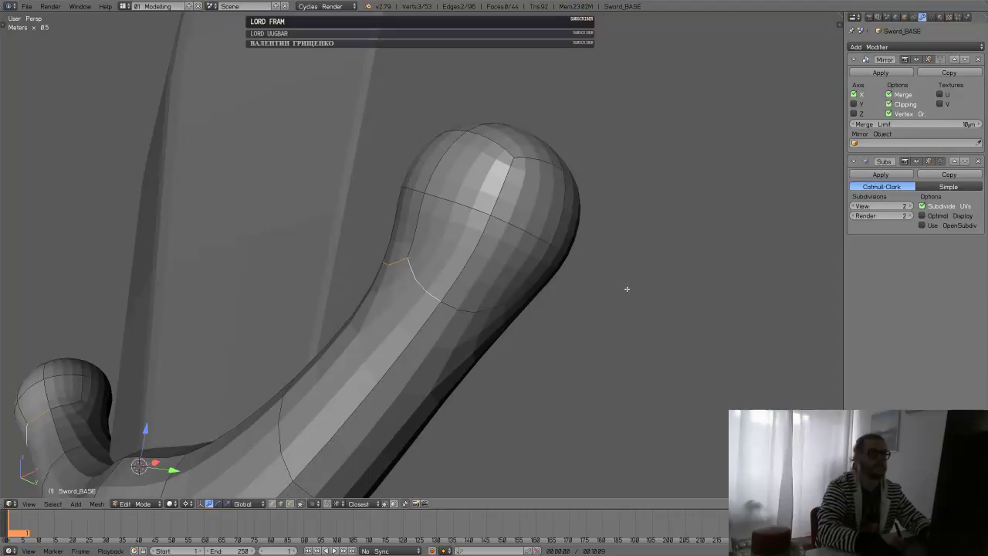
{"action": "left_click", "coordinate": [941, 162]}
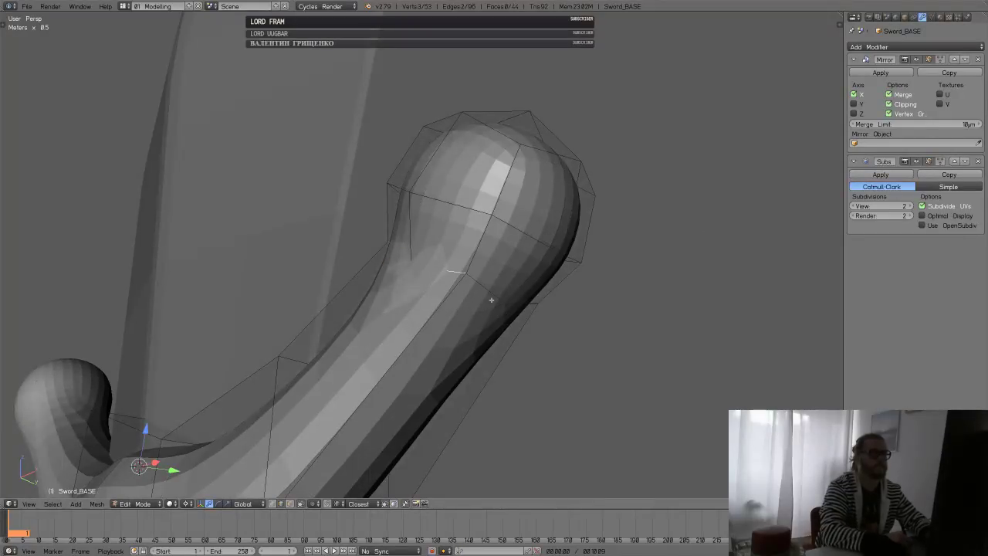
- Crease the edge loop where the end ball meets the guard arm, and set the pivot to the bounding box center
{"action": "middle_click_drag", "start_coordinate": [533, 304], "coordinate": [467, 298]}
{"action": "key", "text": "shift+e"}
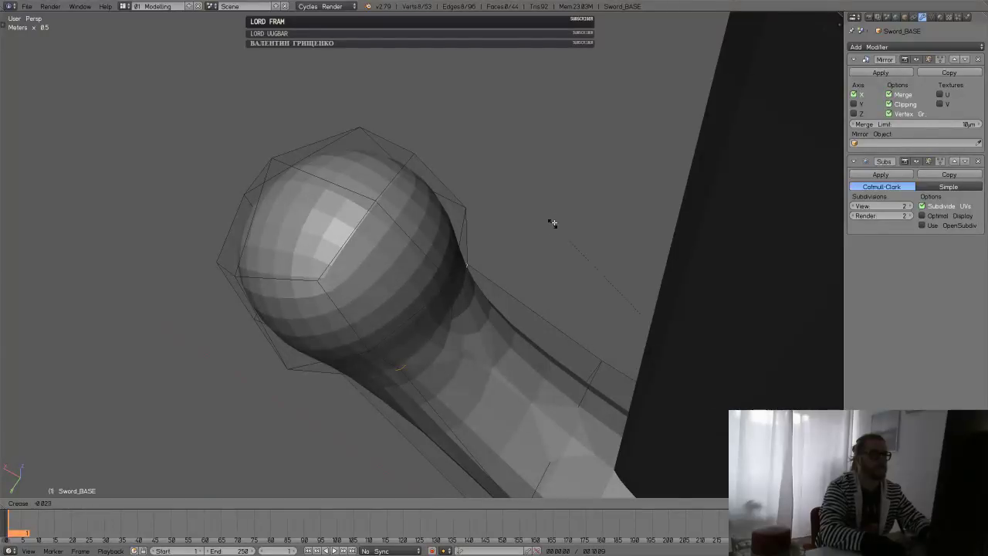
{"action": "right_click", "coordinate": [567, 226]}
{"action": "key", "text": "comma"}
{"action": "key", "text": "shift+e"}
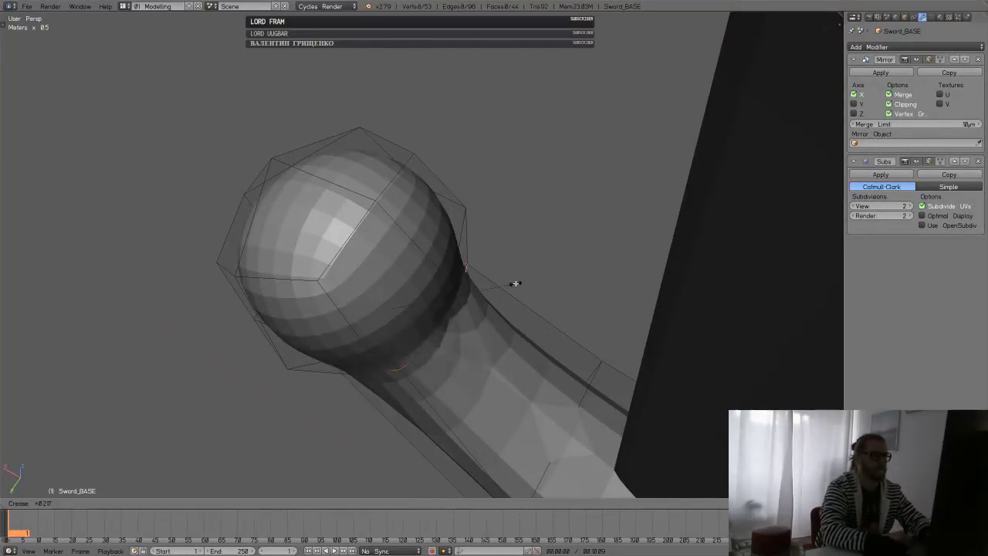
{"action": "left_click", "coordinate": [574, 267]}
{"action": "middle_click_drag", "start_coordinate": [574, 267], "coordinate": [594, 257]}
{"action": "scroll", "coordinate": [516, 296], "scroll_direction": "down", "scroll_amount": 3}
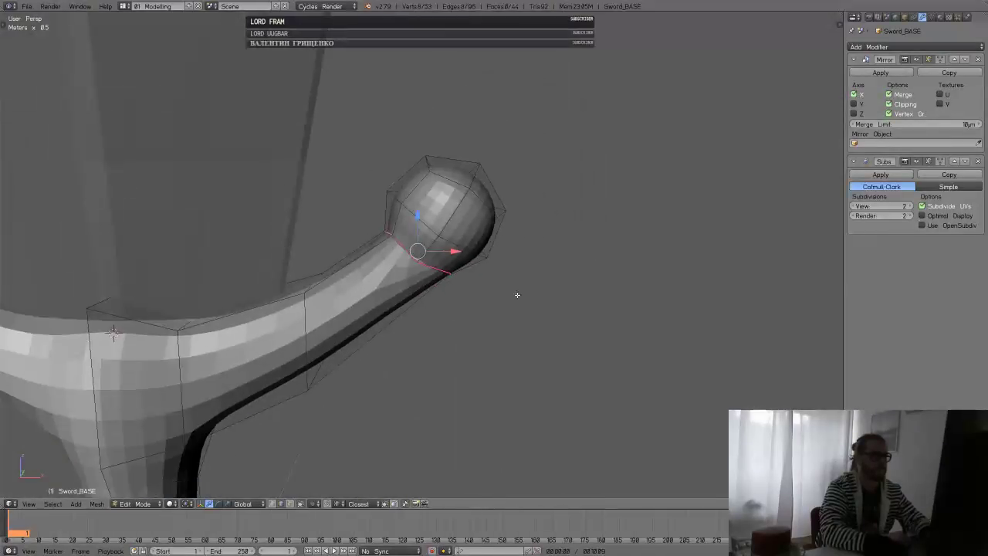
- Select all faces of the guard's end ball by growing the selection, shade them smooth and clear the selection
{"action": "right_click", "coordinate": [482, 165]}
{"action": "key", "text": "shift+s"}
{"action": "left_click", "coordinate": [526, 169]}
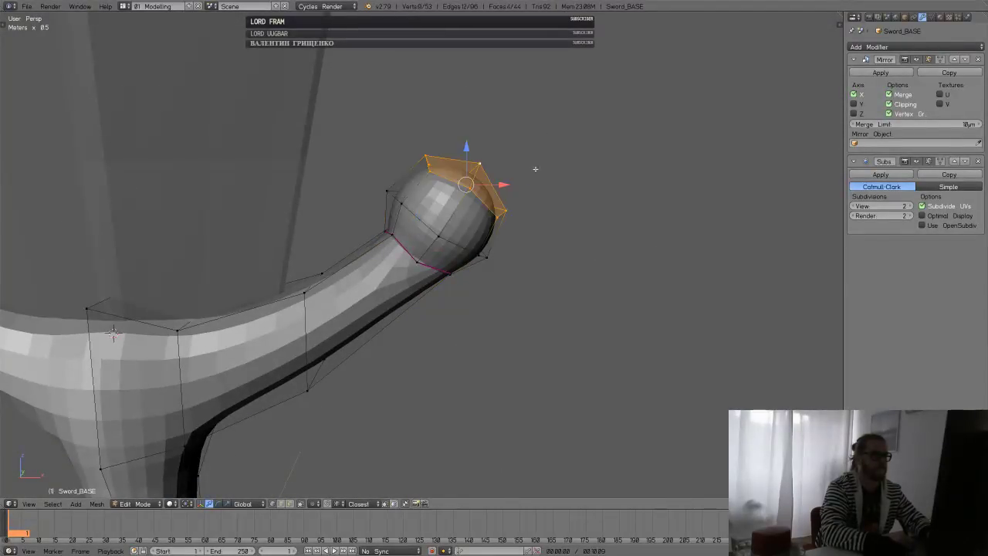
{"action": "key", "text": "ctrl+KP_Add"}
{"action": "key", "text": "ctrl+KP_Add"}
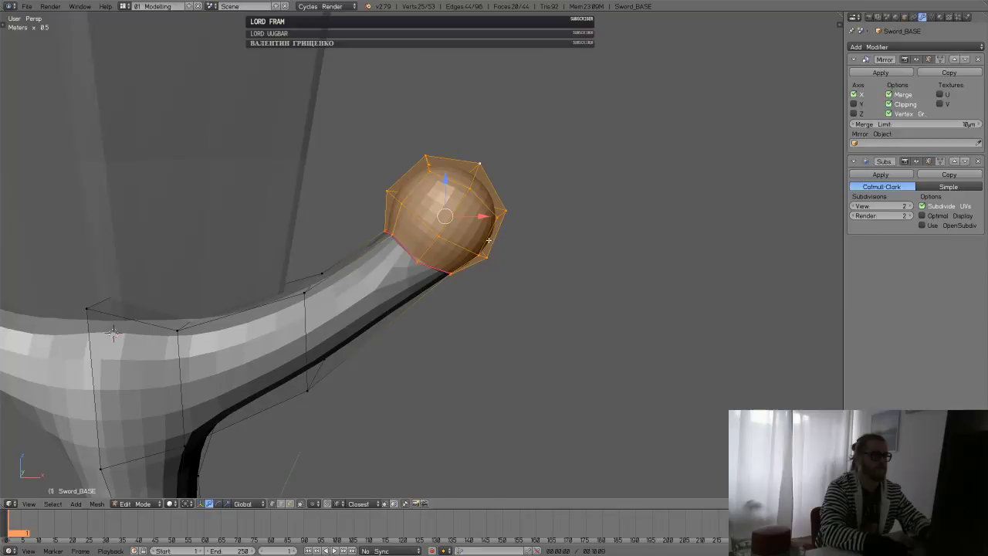
{"action": "middle_click_drag", "start_coordinate": [458, 291], "coordinate": [571, 199], "text": "shift"}
{"action": "key", "text": "a"}
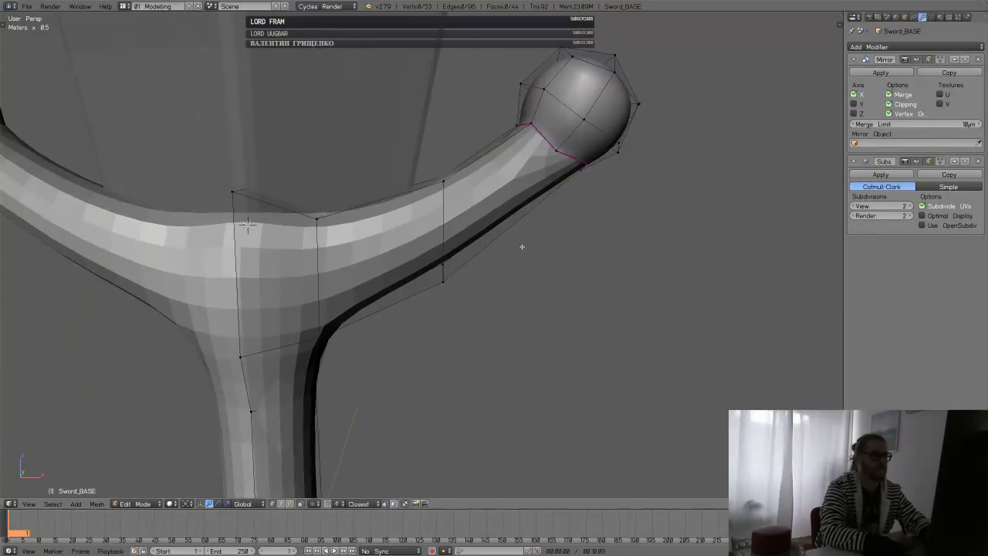
{"action": "key", "text": "ctrl+r"}
{"action": "key", "text": "Escape"}
{"action": "key", "text": "ctrl+r"}
{"action": "key", "text": "Escape"}
{"action": "scroll", "coordinate": [545, 255], "scroll_direction": "down", "scroll_amount": 3}
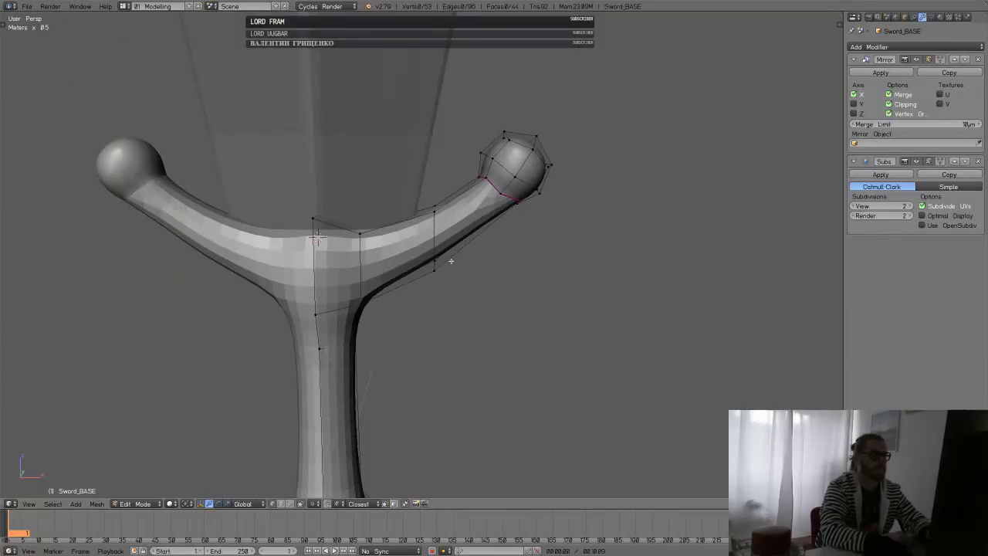
{"action": "right_click", "coordinate": [434, 245], "text": "alt"}
{"action": "key", "text": "ctrl+r"}
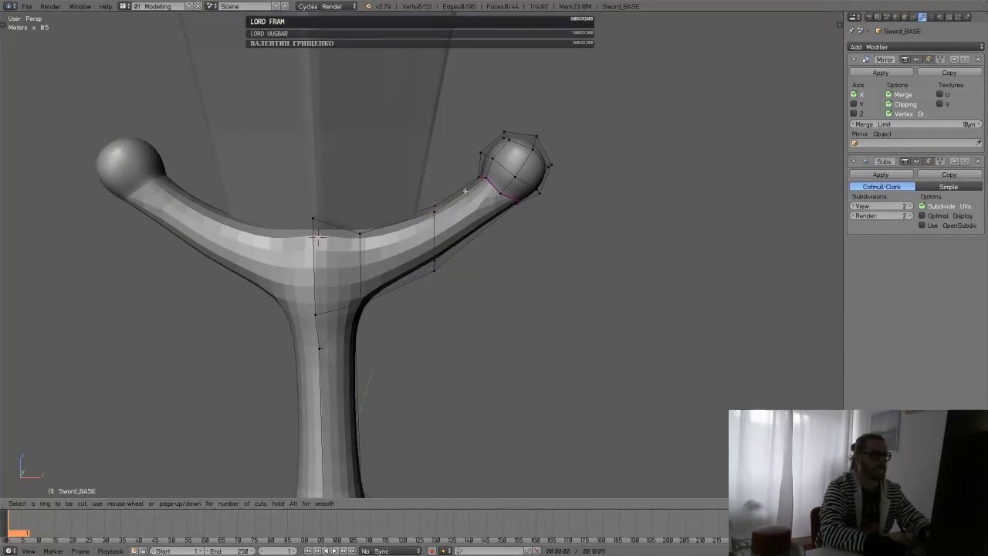
{"action": "key", "text": "Escape"}
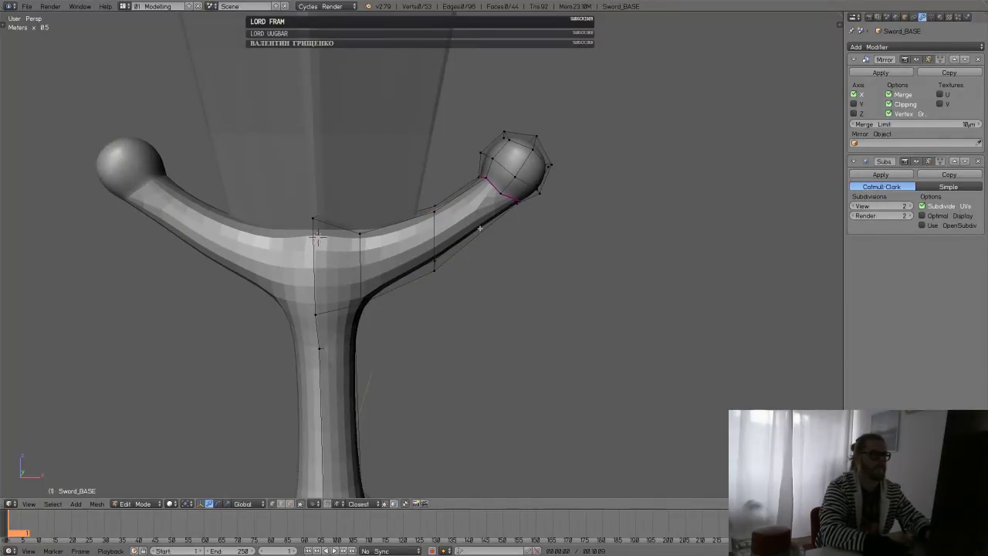
{"action": "key", "text": "ctrl+r"}
{"action": "left_click", "coordinate": [478, 231]}
{"action": "key", "text": "ctrl+z"}
- Move the guard arm's middle edge loop out beside the end ball, rotating and scaling it to fit across the arm
{"action": "middle_click_drag", "start_coordinate": [498, 231], "coordinate": [445, 244]}
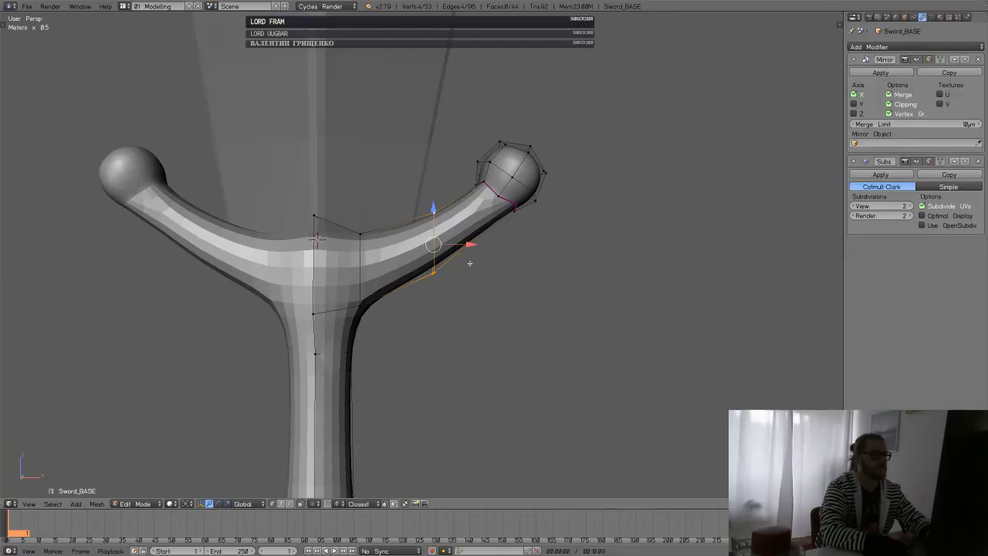
{"action": "key", "text": "q"}
{"action": "left_click", "coordinate": [435, 240]}
{"action": "key", "text": "z"}
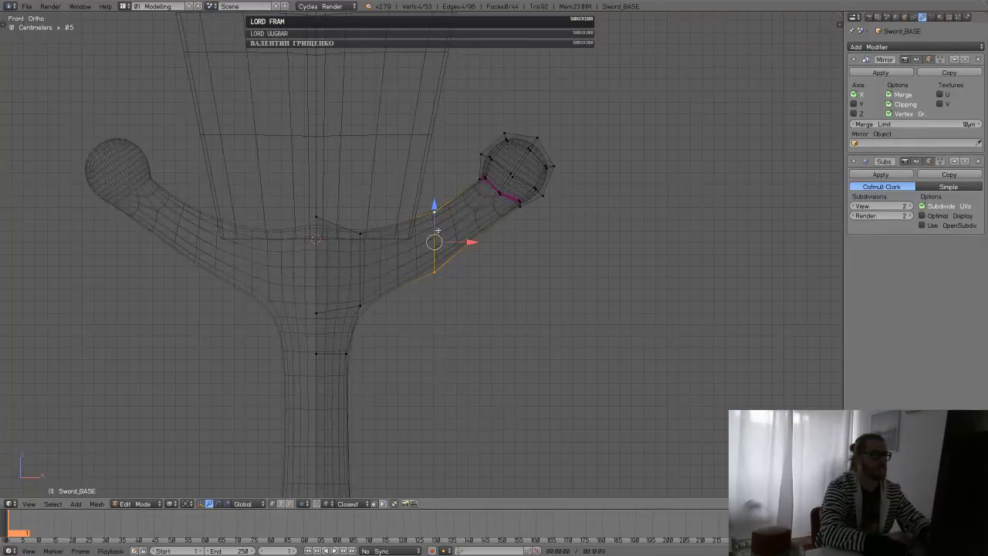
{"action": "right_click", "coordinate": [437, 258], "text": "alt"}
{"action": "key", "text": "g"}
{"action": "left_click", "coordinate": [526, 255]}
{"action": "key", "text": "r"}
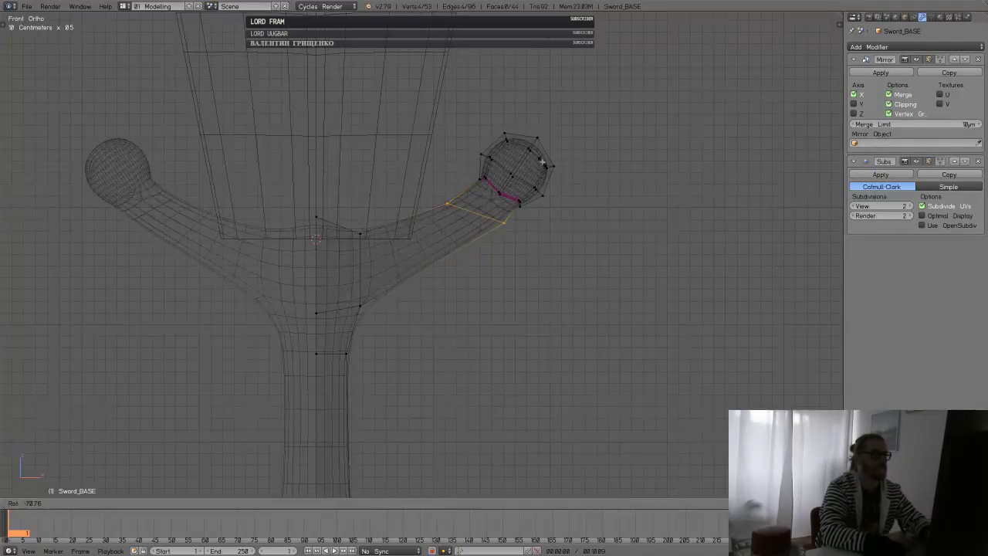
{"action": "left_click", "coordinate": [542, 197]}
{"action": "key", "text": "g"}
{"action": "left_click", "coordinate": [551, 216]}
{"action": "key", "text": "s"}
{"action": "left_click", "coordinate": [540, 222]}
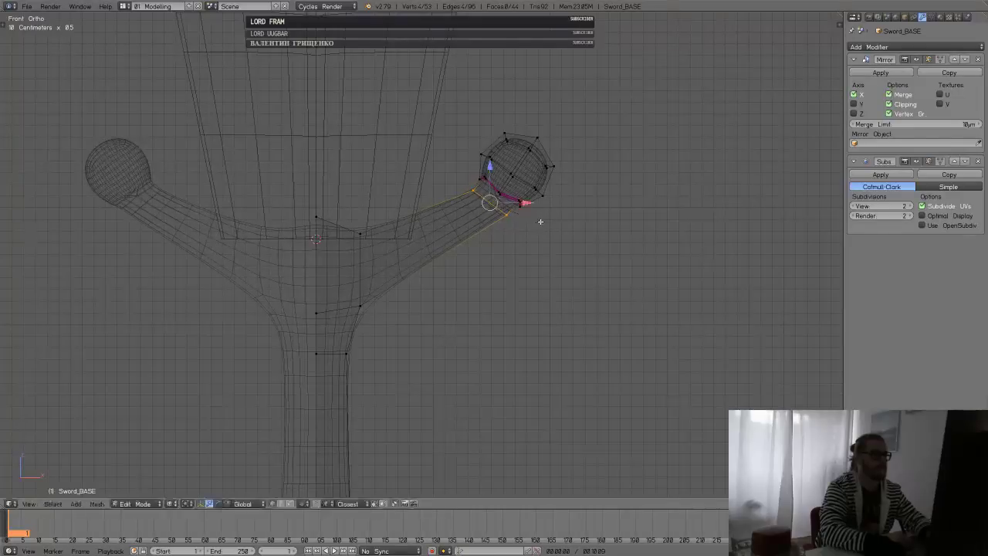
- Add two edge loops across the guard arm between the centre block and the end ball
{"action": "key", "text": "a"}
{"action": "key", "text": "ctrl+r"}
{"action": "left_click", "coordinate": [435, 212]}
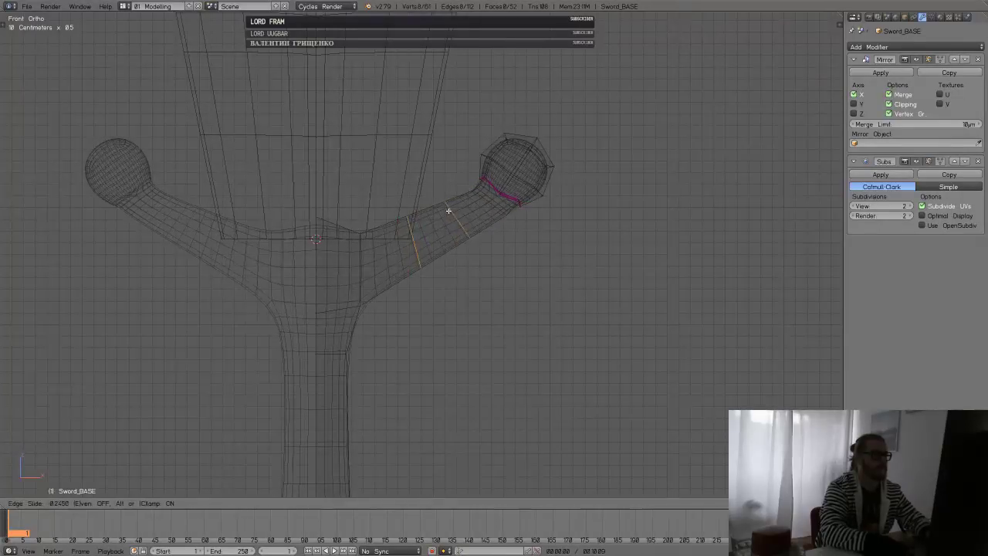
{"action": "left_click", "coordinate": [444, 222]}
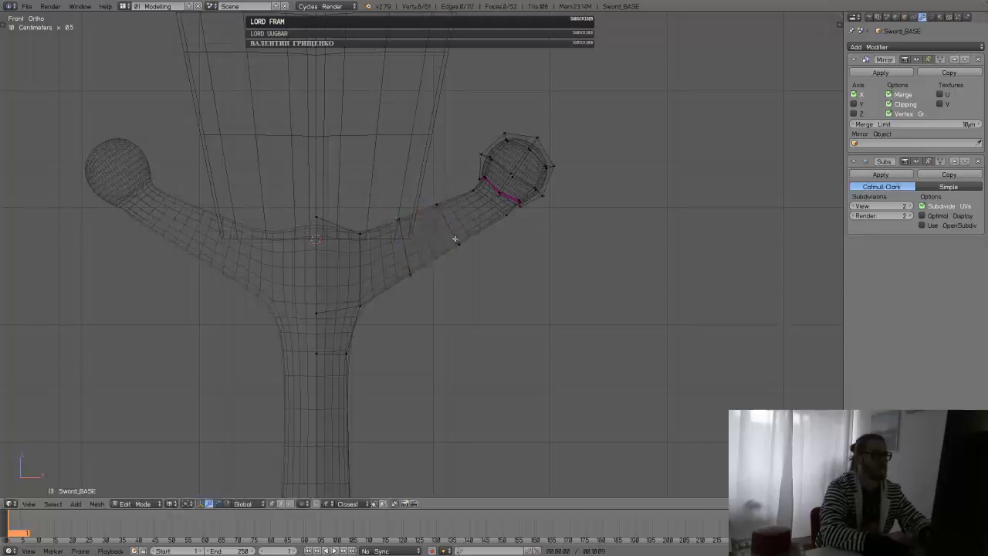
- Select the outer of the two new guard arm loops, then rotate and move it to follow the arm's curve
{"action": "key", "text": "g"}
{"action": "left_click", "coordinate": [490, 266]}
{"action": "key", "text": "a"}
{"action": "key", "text": "b"}
{"action": "left_click_drag", "start_coordinate": [428, 192], "coordinate": [455, 244]}
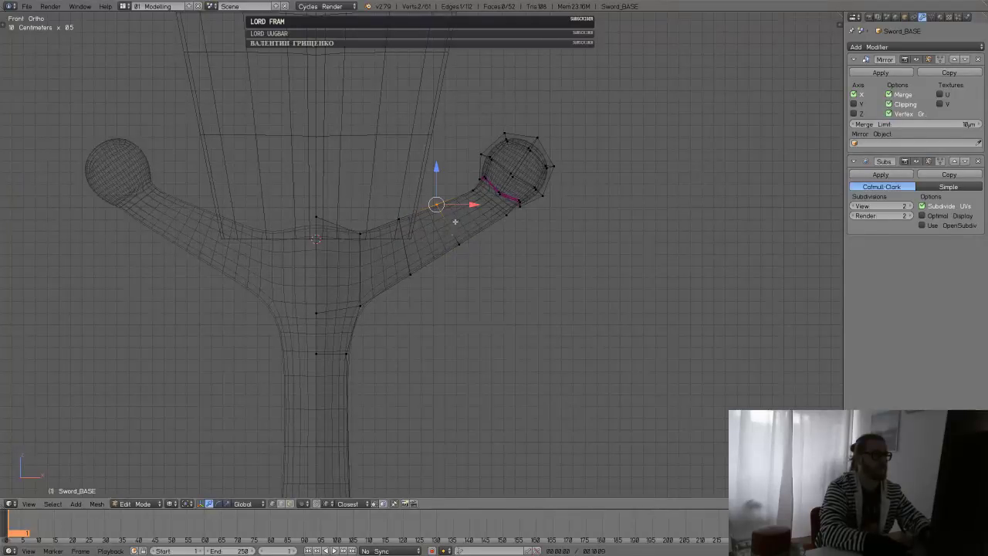
{"action": "key", "text": "a"}
{"action": "key", "text": "c"}
{"action": "key", "text": "r"}
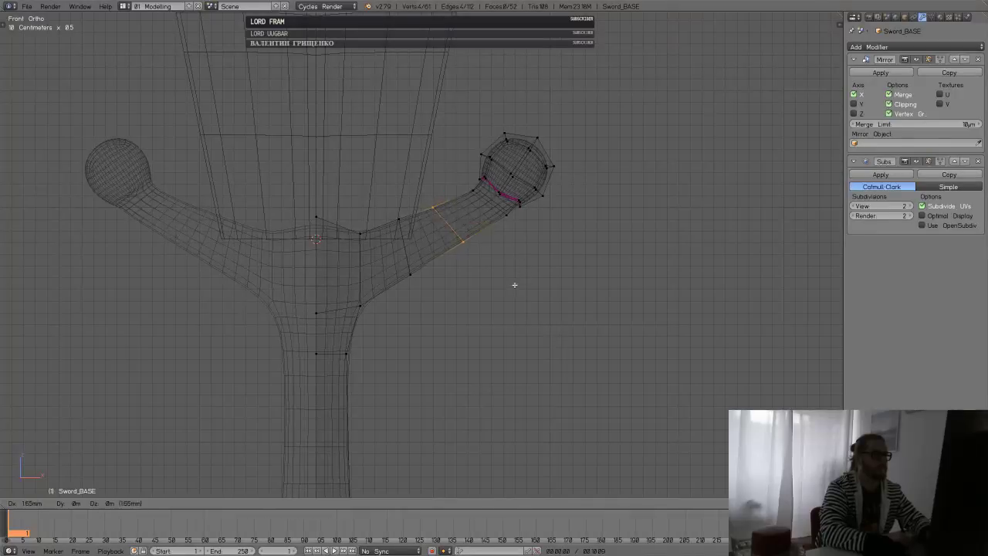
{"action": "left_click", "coordinate": [525, 288]}
- Select the inner new guard arm loop and reposition it to smooth the arm's curve
{"action": "key", "text": "a"}
{"action": "key", "text": "b"}
{"action": "left_click_drag", "start_coordinate": [392, 207], "coordinate": [427, 282]}
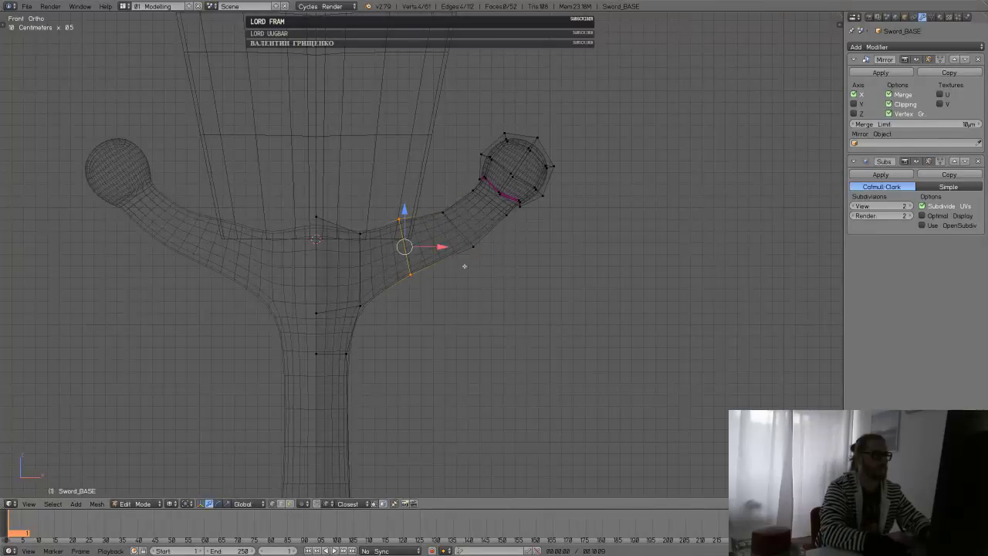
{"action": "key", "text": "g"}
{"action": "left_click", "coordinate": [466, 306]}
{"action": "key", "text": "a"}
- Add an edge loop around the top of the grip, close beneath the guard
{"action": "middle_click_drag", "start_coordinate": [405, 338], "coordinate": [445, 220], "text": "shift"}
{"action": "key", "text": "z"}
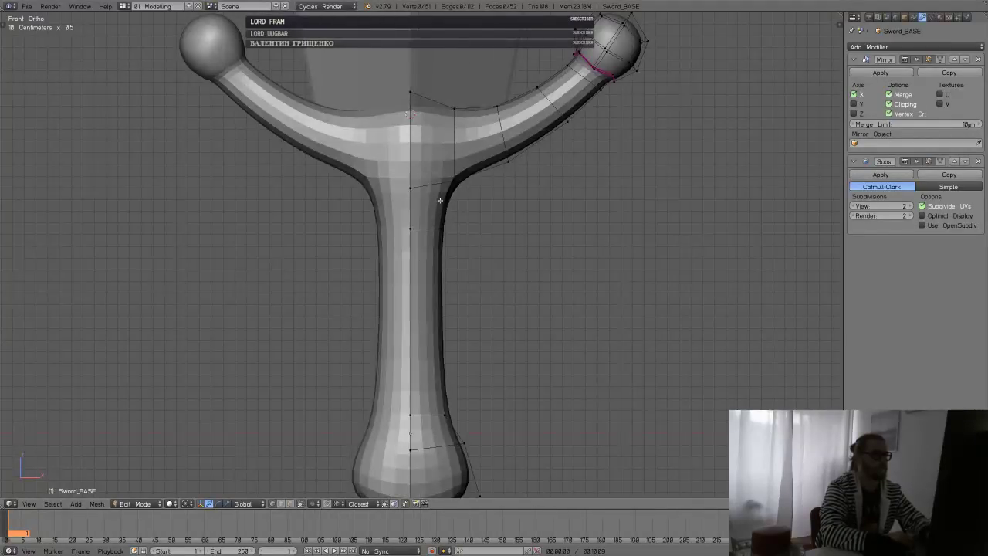
{"action": "key", "text": "ctrl+r"}
{"action": "left_click", "coordinate": [439, 202]}
{"action": "left_click", "coordinate": [443, 183]}
- Raise the centre vertices at the guard's underside along Z to level the loop where guard and grip meet
{"action": "right_click", "coordinate": [412, 182]}
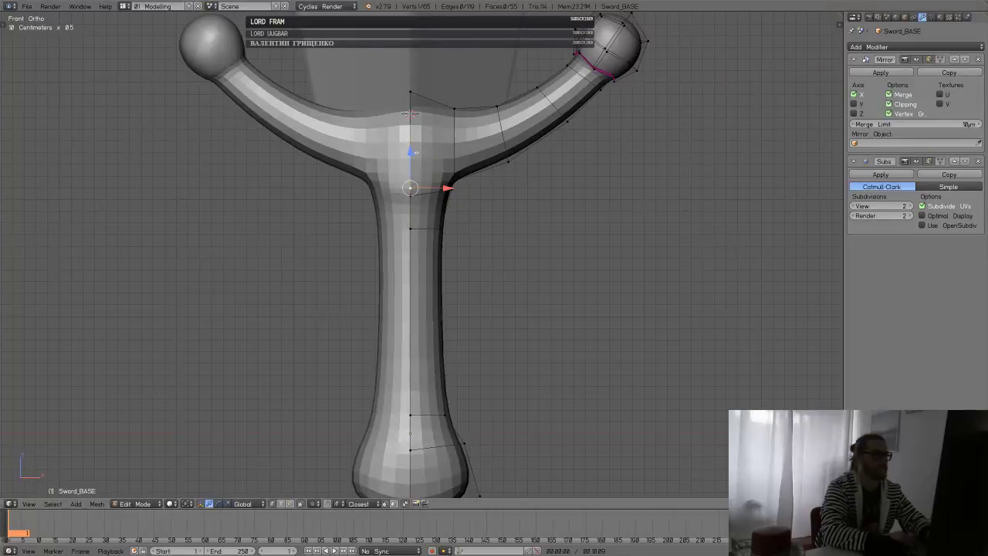
{"action": "key", "text": "g"}
{"action": "left_click", "coordinate": [415, 138]}
{"action": "key", "text": "z"}
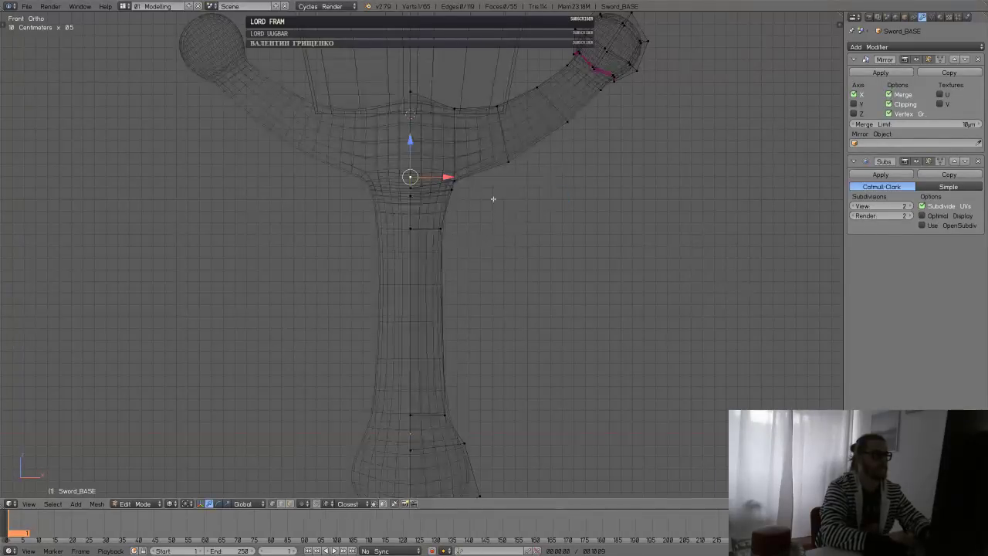
{"action": "key", "text": "b"}
{"action": "left_click_drag", "start_coordinate": [400, 176], "coordinate": [430, 189]}
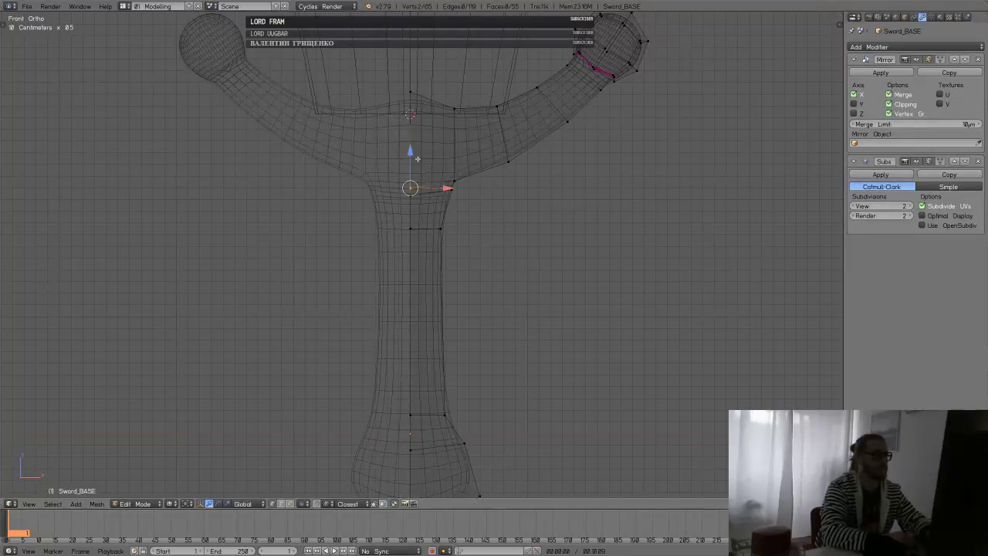
{"action": "key", "text": "g"}
{"action": "key", "text": "z"}
{"action": "left_click", "coordinate": [413, 148]}
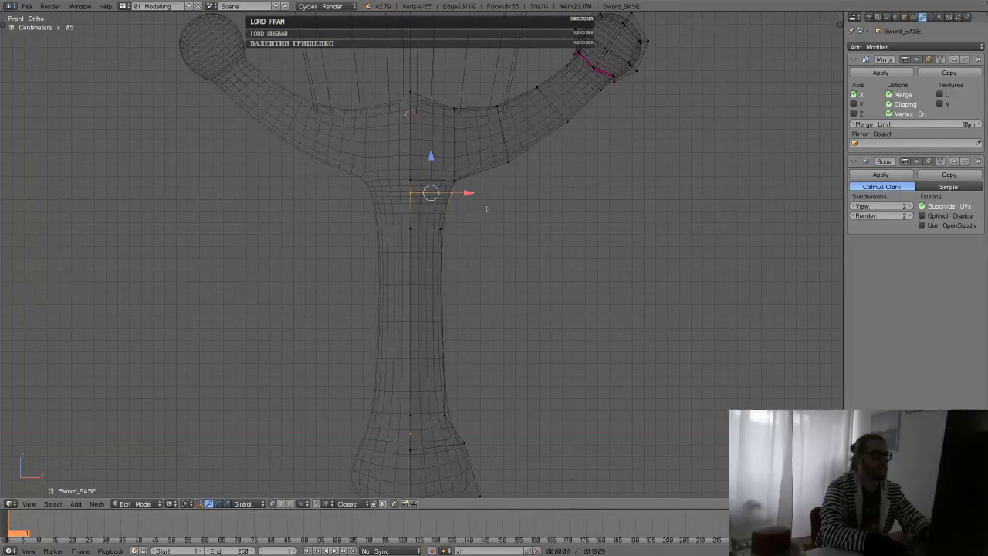
- Crease the edge loop where the guard's underside meets the grip
{"action": "key", "text": "z"}
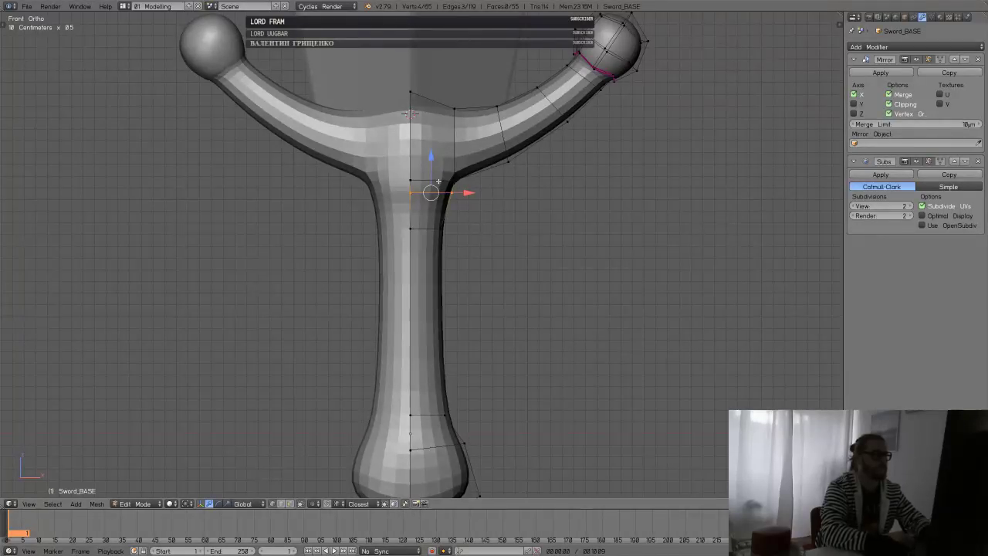
{"action": "middle_click_drag", "start_coordinate": [471, 202], "coordinate": [487, 186]}
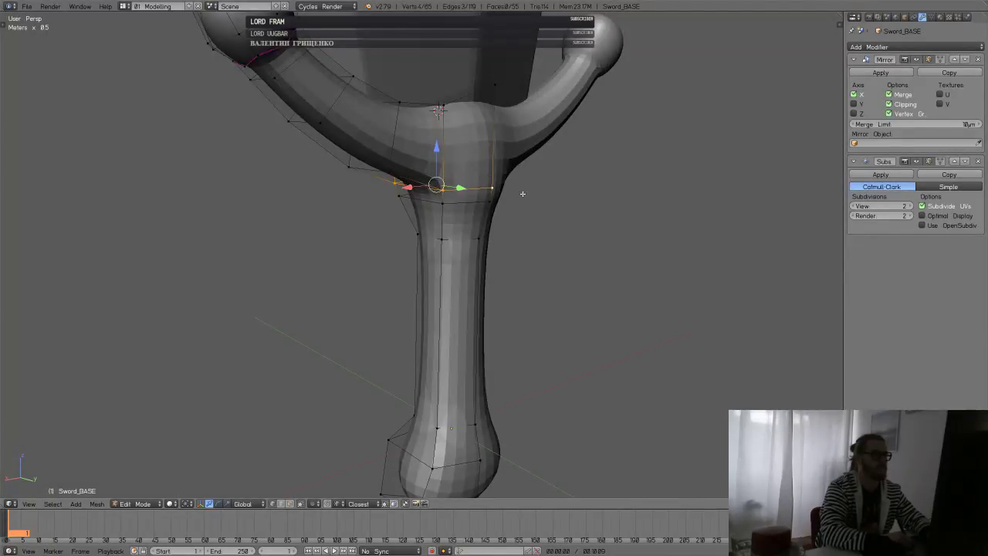
{"action": "key", "text": "shift+e"}
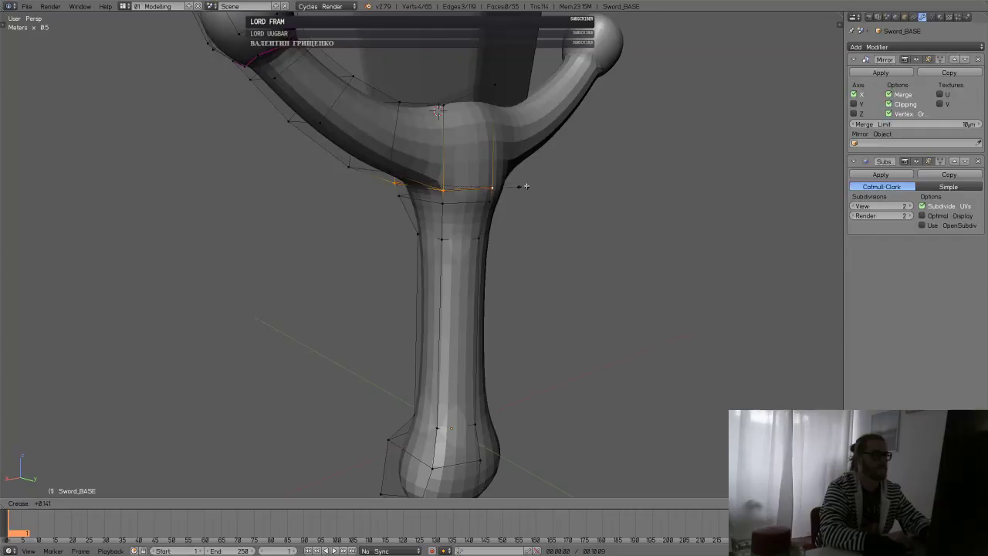
{"action": "key", "text": "Return"}
- Crease four connected edges along one upper side of the guard, from its centre towards the end ball
{"action": "middle_click_drag", "start_coordinate": [507, 218], "coordinate": [441, 217]}
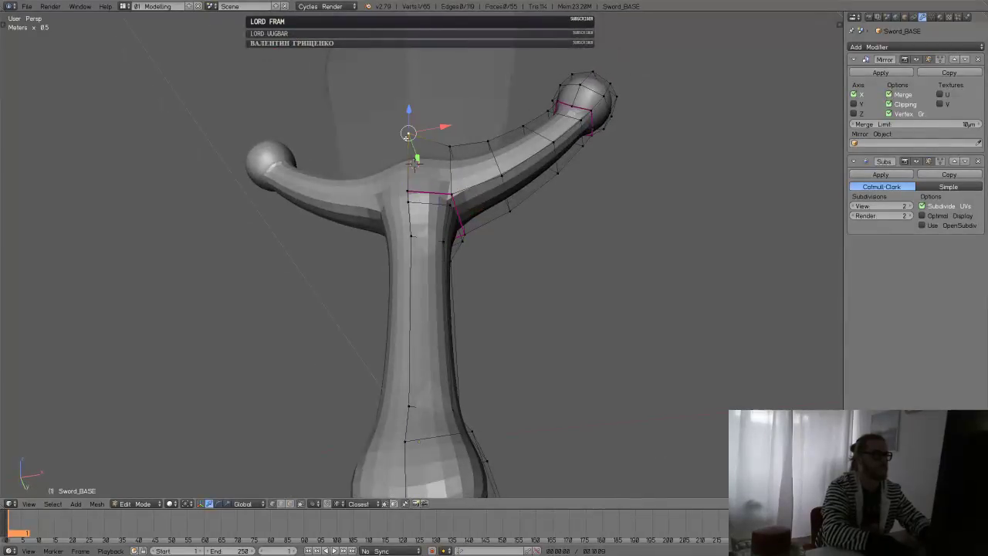
{"action": "middle_click_drag", "start_coordinate": [407, 125], "coordinate": [414, 168]}
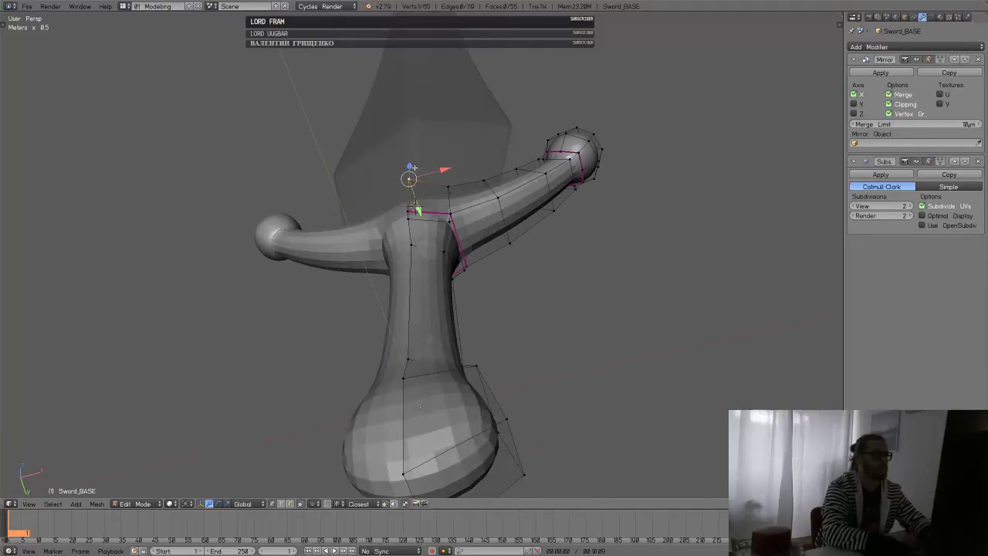
{"action": "middle_click_drag", "start_coordinate": [416, 208], "coordinate": [459, 259]}
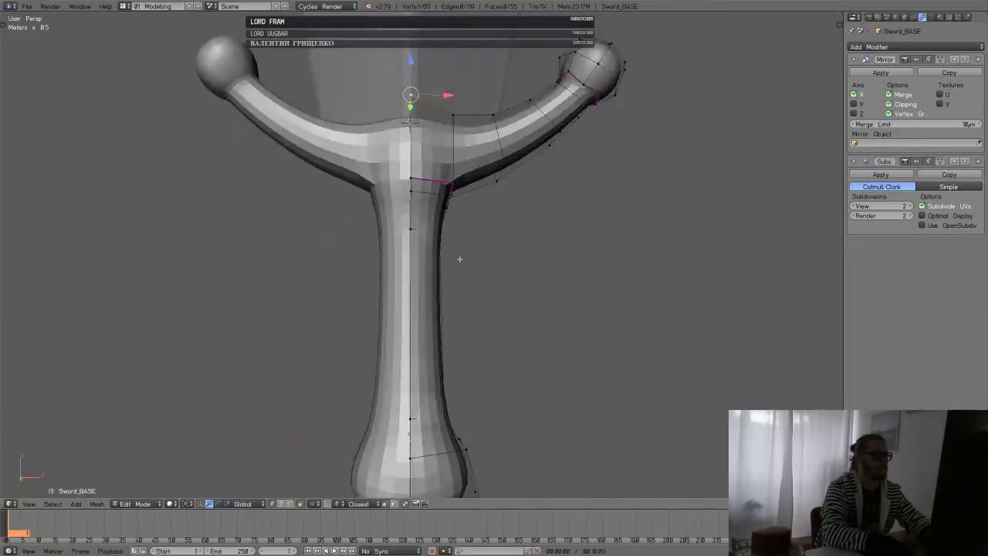
{"action": "scroll", "coordinate": [463, 293], "scroll_direction": "up", "scroll_amount": 3}
{"action": "middle_click_drag", "start_coordinate": [467, 319], "coordinate": [444, 257]}
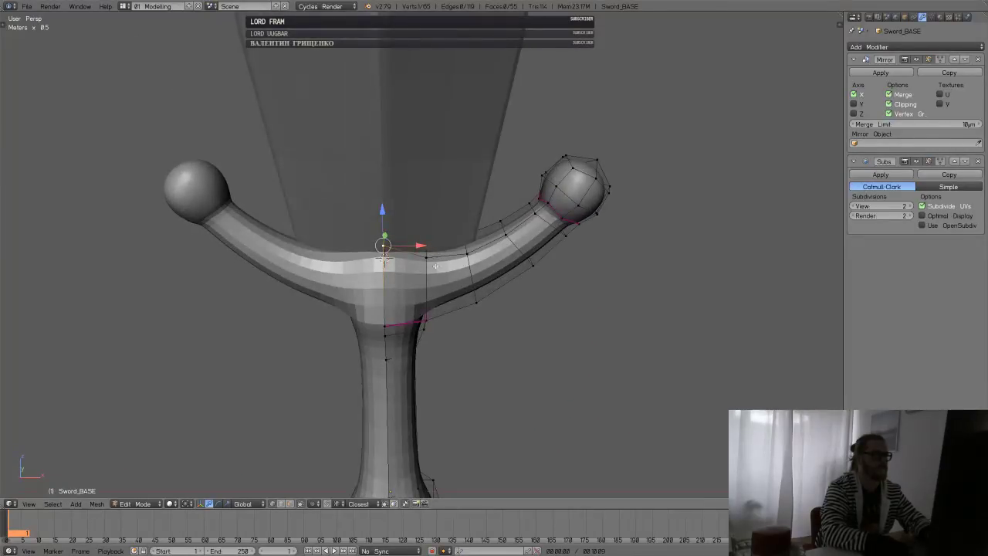
{"action": "key", "text": "2"}
{"action": "right_click", "coordinate": [416, 254]}
{"action": "right_click", "coordinate": [449, 255], "text": "shift"}
{"action": "right_click", "coordinate": [488, 242], "text": "shift"}
{"action": "right_click", "coordinate": [523, 225], "text": "shift"}
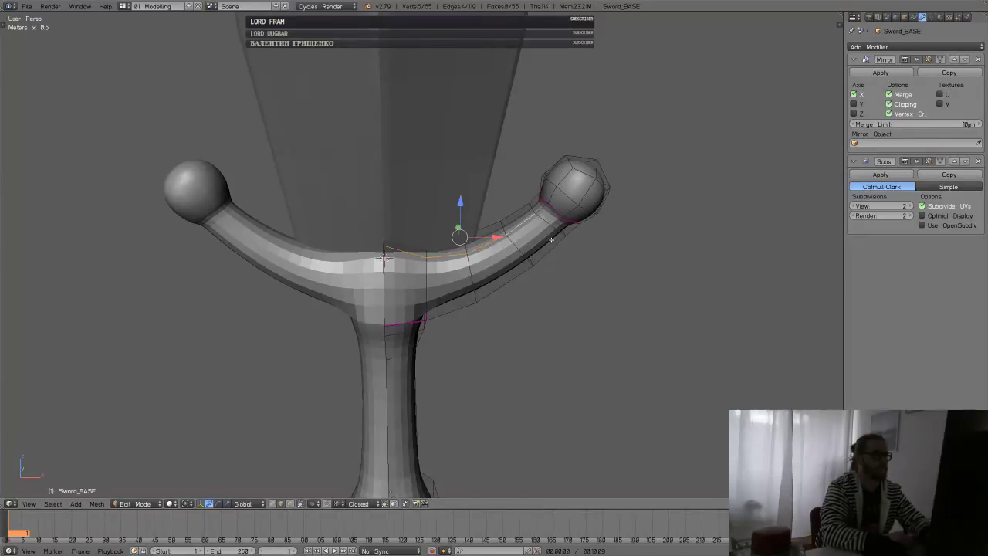
{"action": "key", "text": "shift+e"}
{"action": "left_click", "coordinate": [624, 197]}
- Crease the lower edges of the guard arm on both sides, from the grip junction to the end ball
{"action": "middle_click_drag", "start_coordinate": [575, 260], "coordinate": [510, 274]}
{"action": "right_click", "coordinate": [473, 328]}
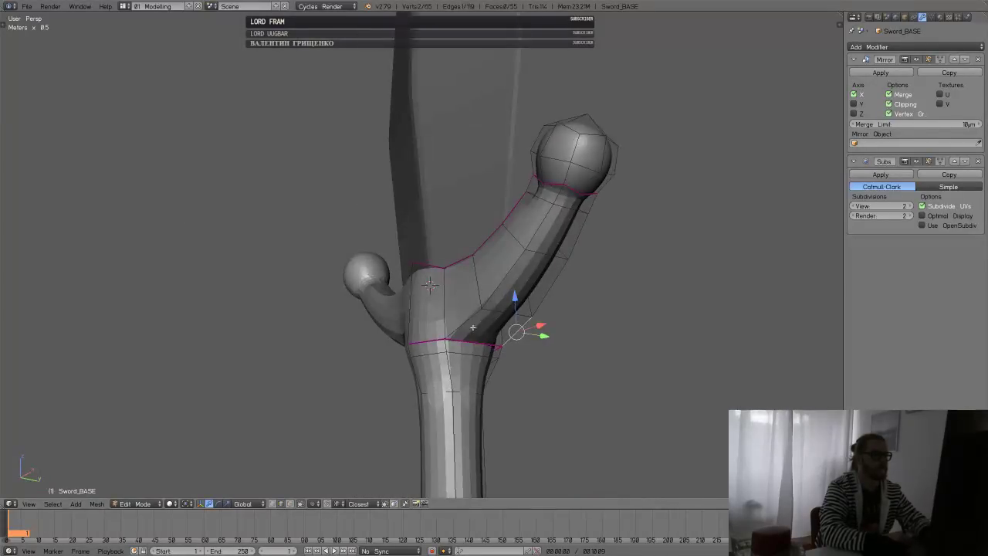
{"action": "right_click", "coordinate": [512, 268], "text": "shift"}
{"action": "right_click", "coordinate": [541, 227], "text": "shift"}
{"action": "key", "text": "shift+e"}
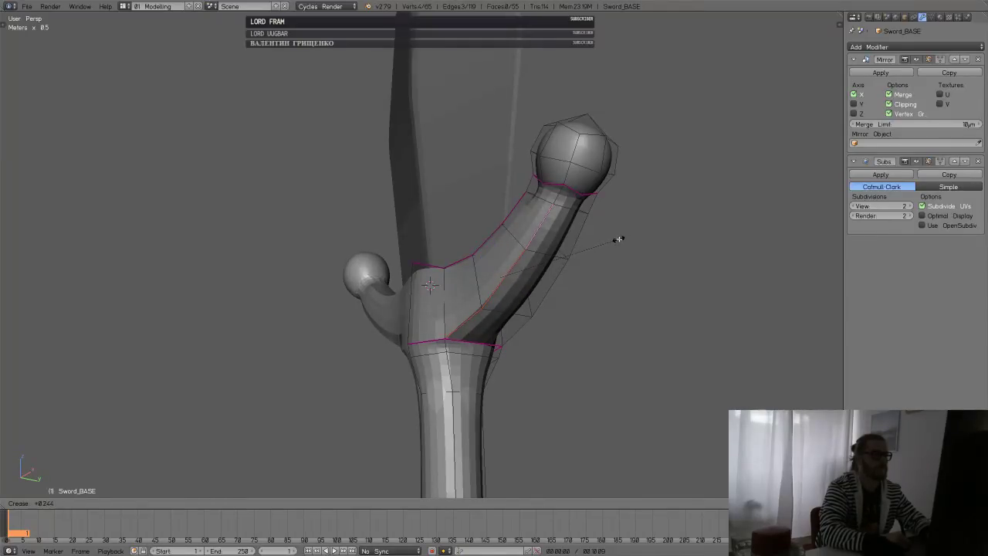
{"action": "right_click", "coordinate": [619, 236]}
{"action": "right_click", "coordinate": [522, 327], "text": "shift"}
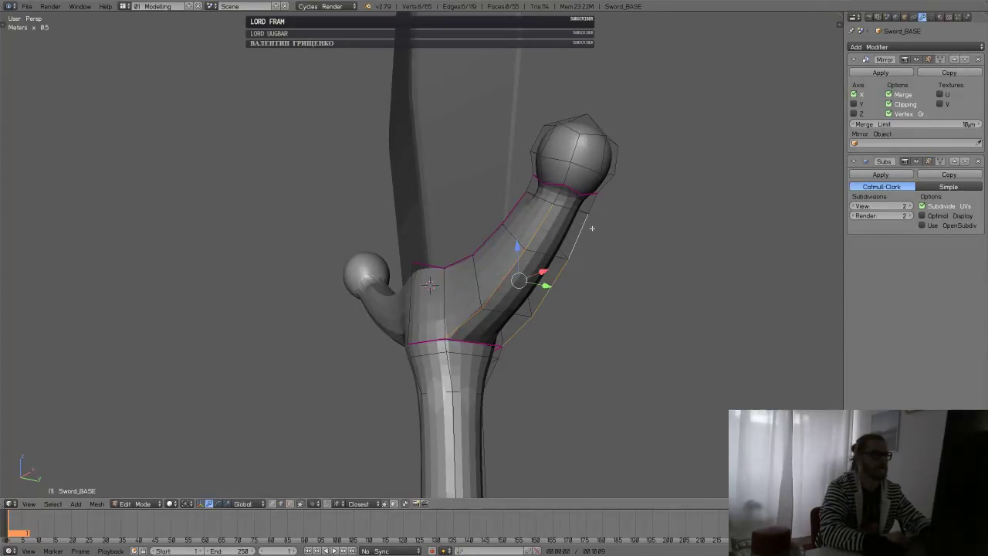
{"action": "right_click", "coordinate": [598, 199], "text": "shift"}
{"action": "right_click", "coordinate": [560, 198], "text": "shift"}
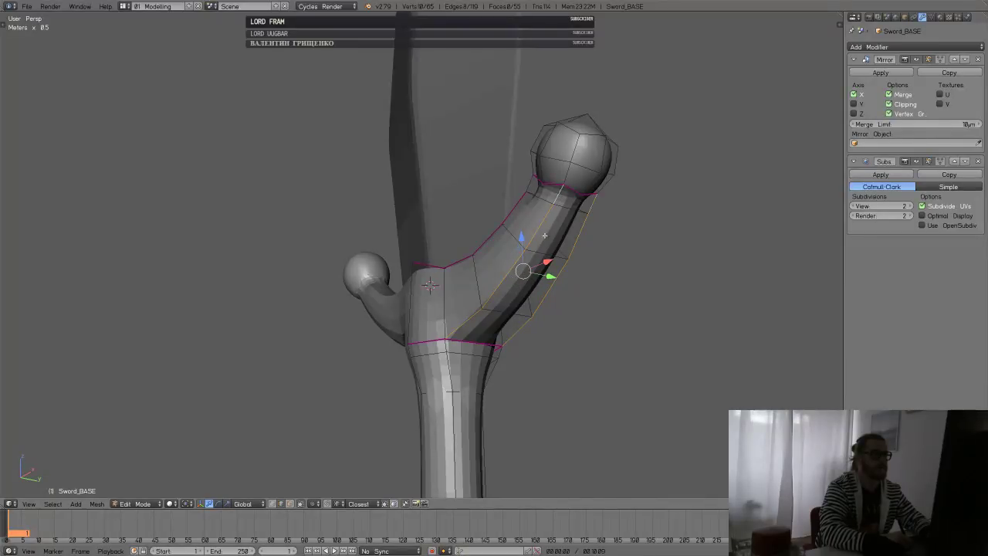
{"action": "middle_click_drag", "start_coordinate": [535, 196], "coordinate": [599, 238]}
{"action": "key", "text": "shift+e"}
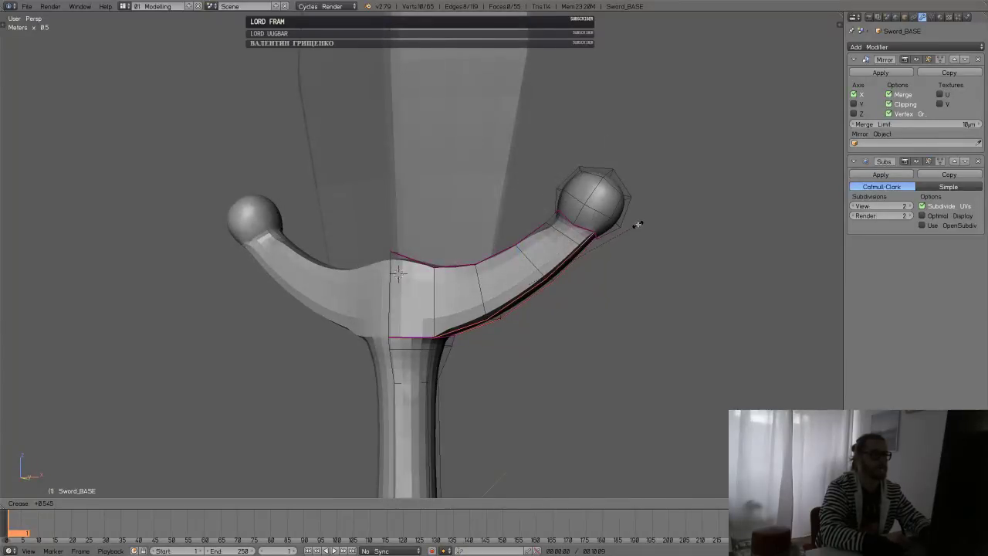
{"action": "left_click", "coordinate": [606, 232]}
- Crease the short remaining upper edge of the guard arm next to the end ball
{"action": "right_click", "coordinate": [545, 218]}
{"action": "key", "text": "shift+e"}
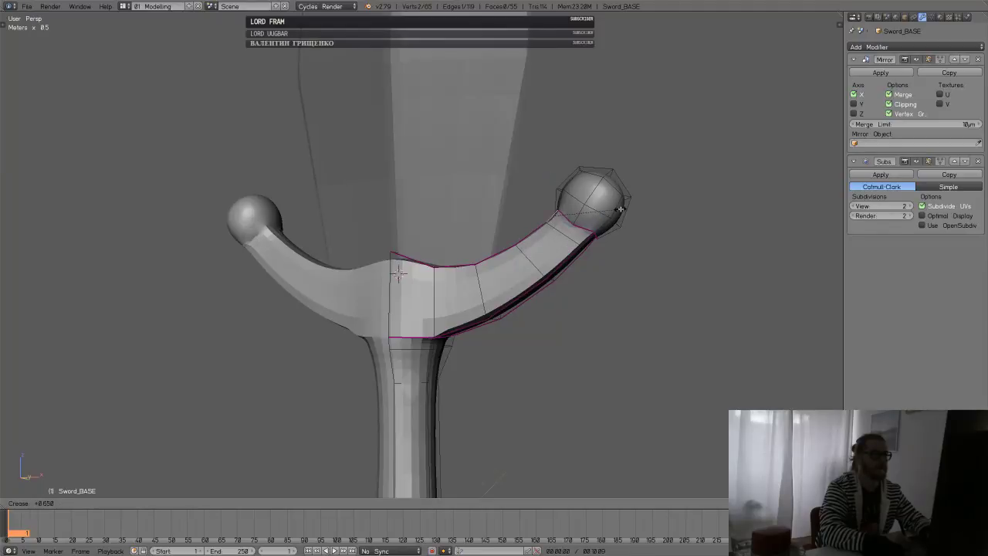
{"action": "left_click", "coordinate": [626, 205]}
- Crease the upper edges on the opposite side of the guard, from the end ball to the centre
{"action": "middle_click_drag", "start_coordinate": [626, 205], "coordinate": [313, 244]}
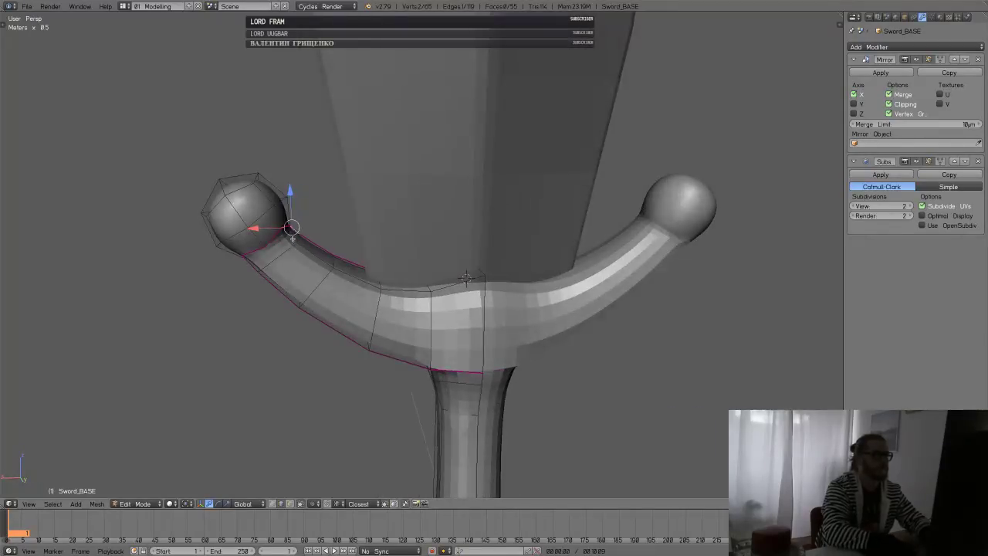
{"action": "right_click", "coordinate": [331, 254], "text": "shift"}
{"action": "right_click", "coordinate": [405, 285], "text": "shift"}
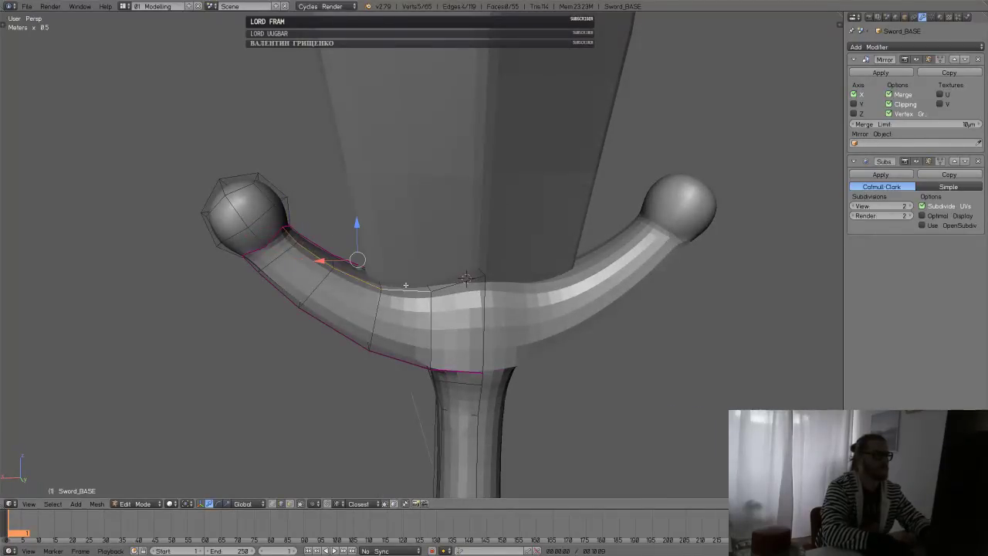
{"action": "right_click", "coordinate": [447, 287], "text": "shift"}
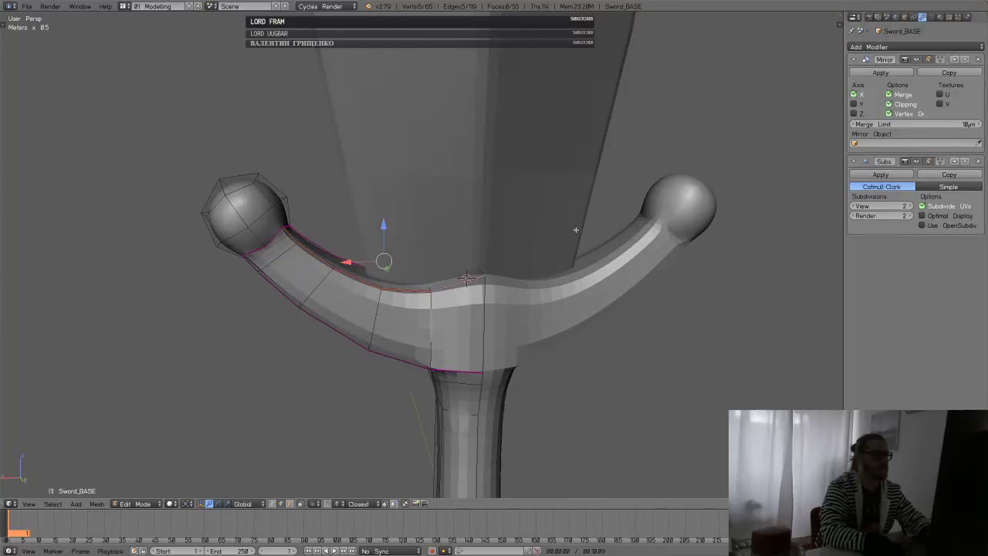
{"action": "middle_click_drag", "start_coordinate": [576, 230], "coordinate": [546, 190]}
{"action": "key", "text": "1"}
{"action": "right_click", "coordinate": [418, 249]}
{"action": "left_click_drag", "start_coordinate": [418, 219], "coordinate": [368, 208]}
{"action": "right_click", "coordinate": [373, 244]}
- Crease the front and rear vertical edges where the guard arm meets the centre block
{"action": "middle_click_drag", "start_coordinate": [375, 308], "coordinate": [470, 295]}
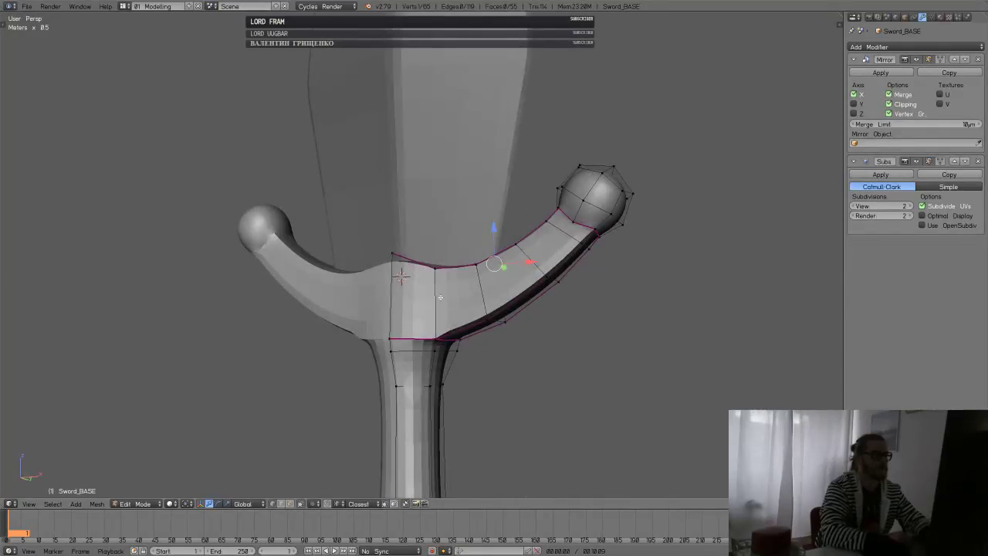
{"action": "key", "text": "a"}
{"action": "key", "text": "2"}
{"action": "right_click", "coordinate": [436, 298]}
{"action": "middle_click_drag", "start_coordinate": [436, 299], "coordinate": [512, 188]}
{"action": "right_click", "coordinate": [465, 307], "text": "shift"}
{"action": "key", "text": "shift+e"}
{"action": "left_click", "coordinate": [575, 272]}
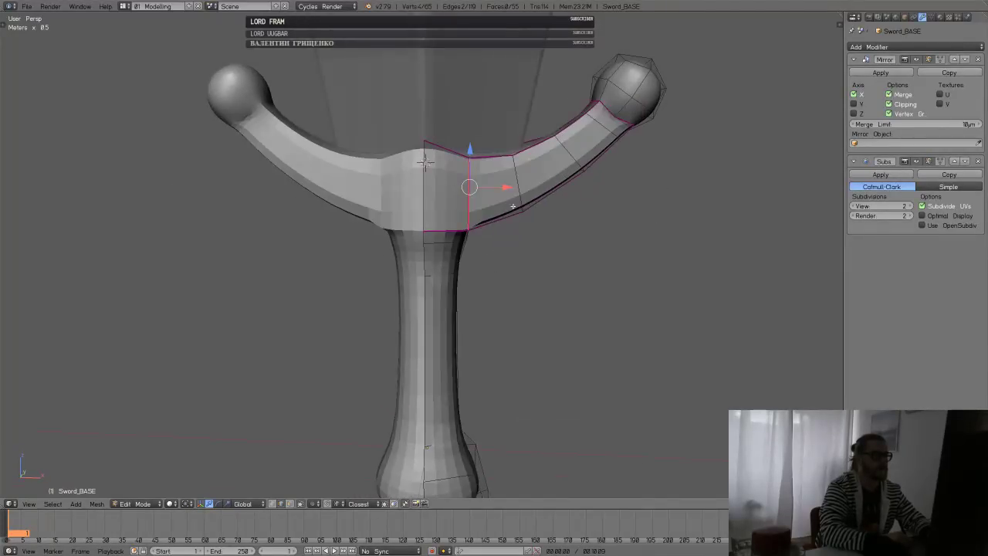
- Move the two creased vertical edges slightly outward along X to widen the guard's centre block
{"action": "key", "text": "g"}
{"action": "key", "text": "x"}
{"action": "left_click", "coordinate": [515, 186]}
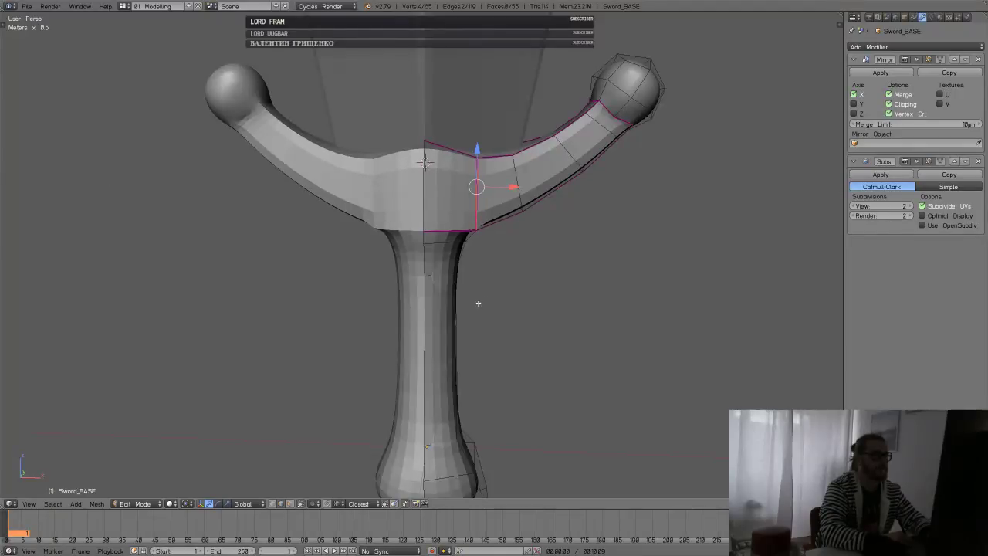
- Move the edge loop at the top of the grip up against the underside of the guard and crease it
{"action": "middle_click_drag", "start_coordinate": [479, 302], "coordinate": [484, 265], "text": "shift"}
{"action": "right_click", "coordinate": [450, 203], "text": "alt"}
{"action": "key", "text": "g"}
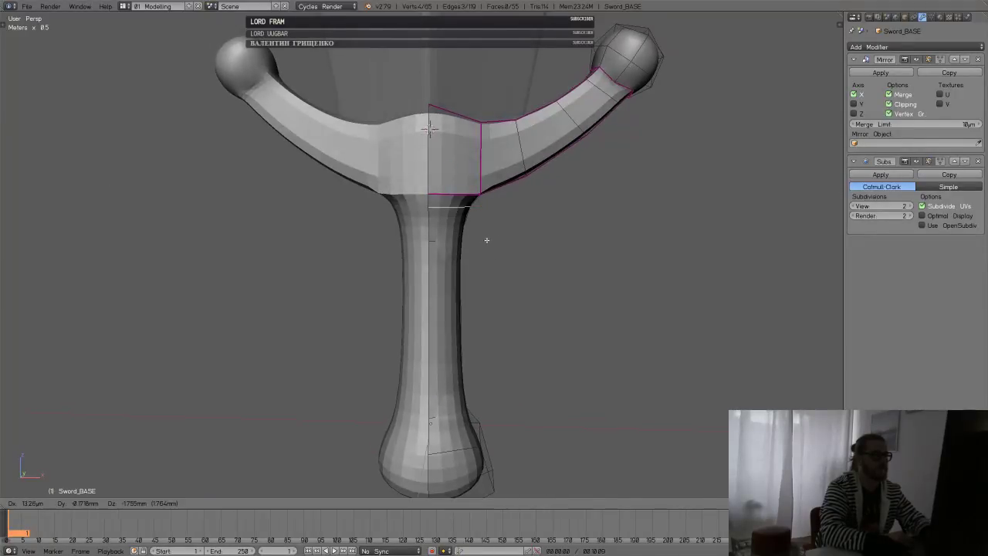
{"action": "left_click", "coordinate": [489, 228]}
{"action": "key", "text": "shift+e"}
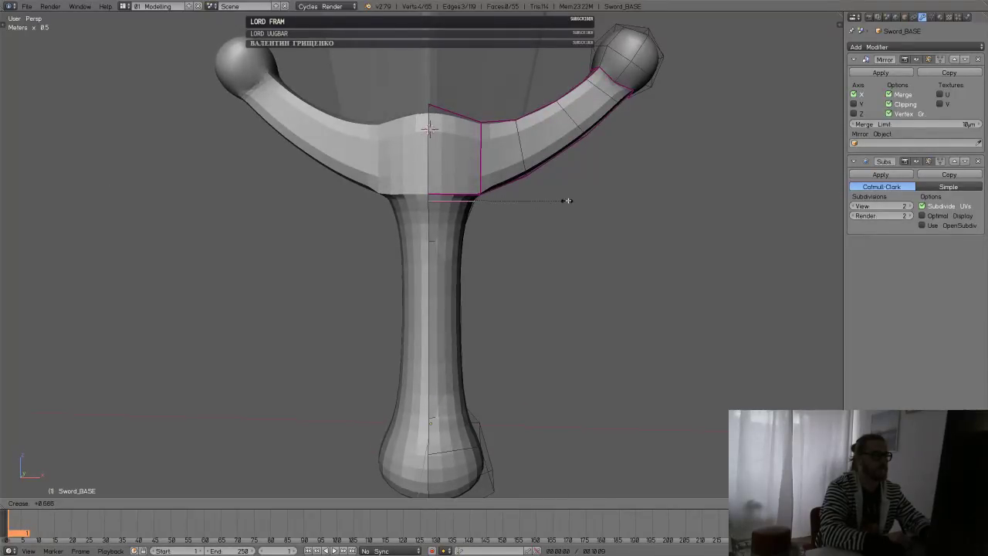
{"action": "left_click", "coordinate": [668, 157]}
{"action": "middle_click_drag", "start_coordinate": [669, 157], "coordinate": [685, 153]}
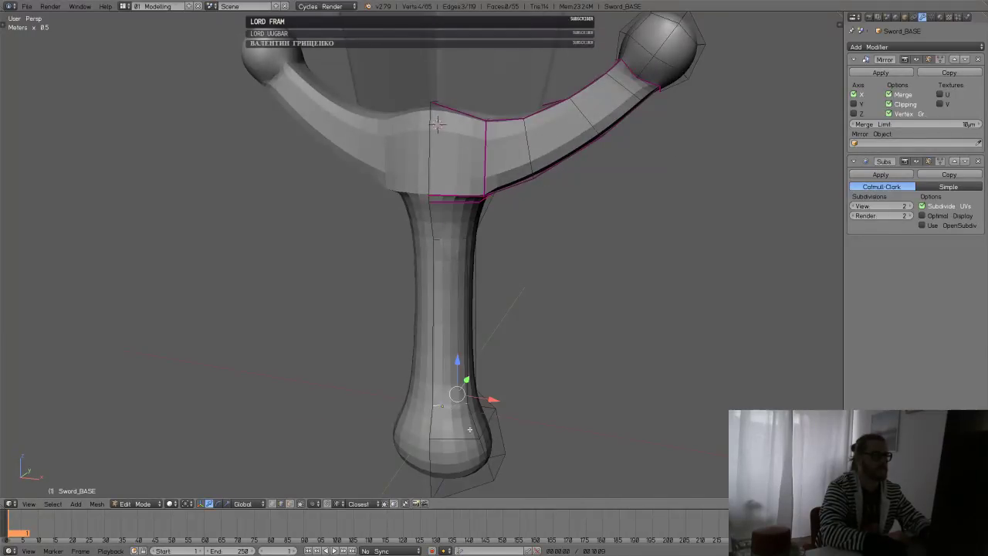
- Crease the edge loop where the grip meets the pommel with a value of 1.000
{"action": "middle_click_drag", "start_coordinate": [469, 429], "coordinate": [494, 394]}
{"action": "key", "text": "shift+e"}
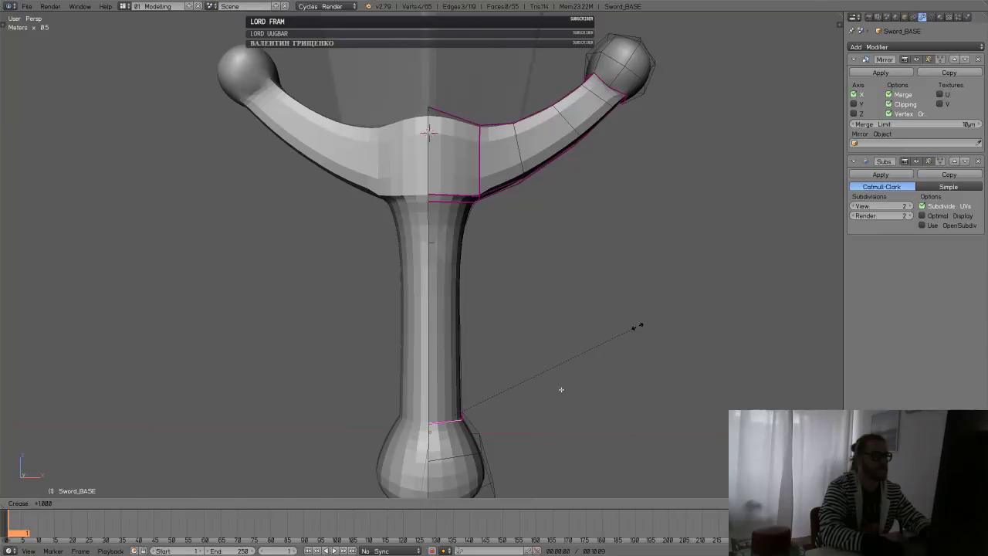
{"action": "left_click", "coordinate": [561, 389]}
- Select the faces of the pommel below the creased edge and shade them smooth
{"action": "middle_click_drag", "start_coordinate": [561, 389], "coordinate": [573, 226], "text": "shift"}
{"action": "middle_click_drag", "start_coordinate": [540, 386], "coordinate": [515, 348]}
{"action": "right_click", "coordinate": [485, 377]}
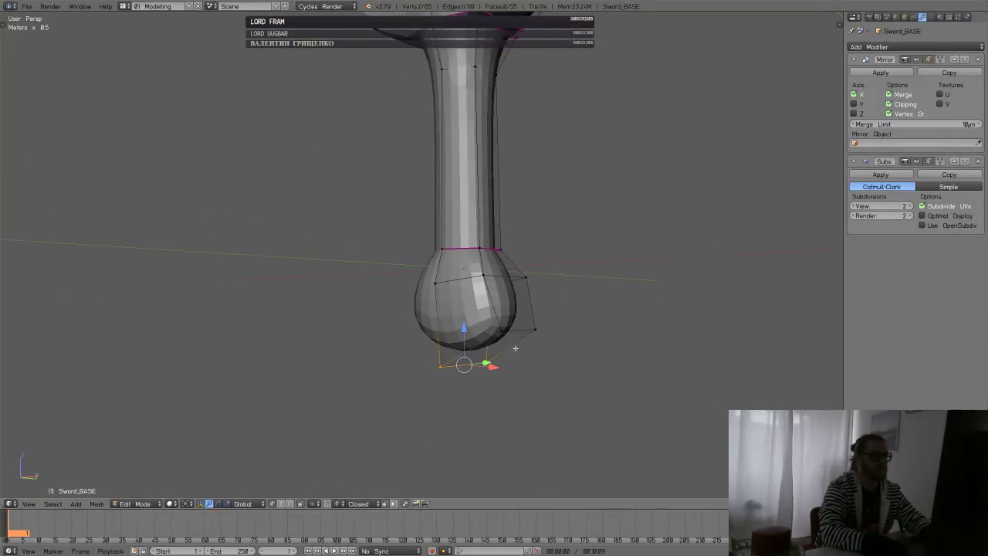
{"action": "key", "text": "q"}
{"action": "left_click", "coordinate": [529, 304]}
{"action": "key", "text": "shift+r"}
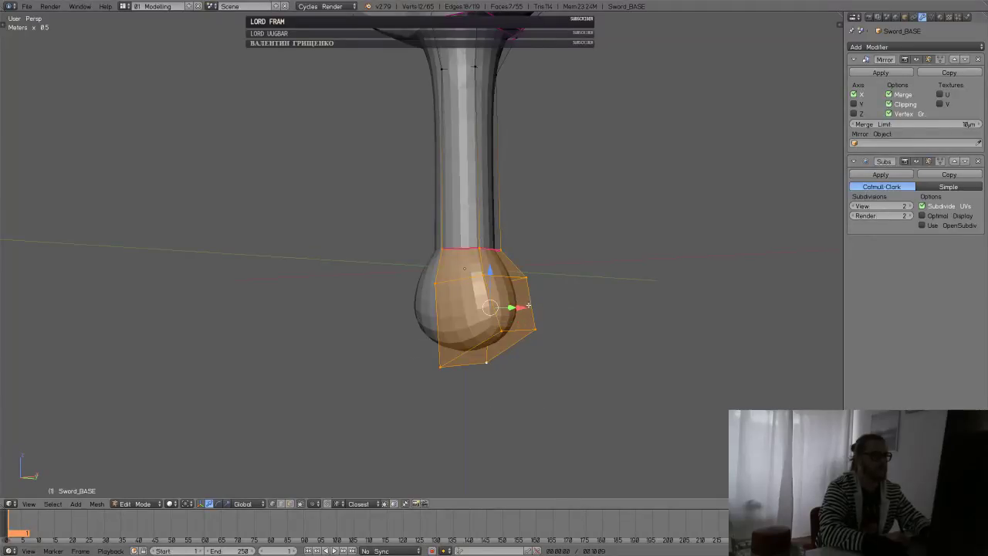
{"action": "mouse_move", "coordinate": [527, 304]}
{"action": "middle_mouse_down"}
{"action": "mouse_move", "coordinate": [530, 320]}
{"action": "mouse_move", "coordinate": [533, 311]}
{"action": "mouse_move", "coordinate": [552, 312]}
{"action": "mouse_move", "coordinate": [496, 275]}
{"action": "mouse_move", "coordinate": [498, 318]}
{"action": "middle_mouse_up"}
{"action": "key", "text": "z"}
{"action": "left_click", "coordinate": [516, 320]}
- Insert an edge loop around the upper pommel just below the creased grip edge
{"action": "key", "text": "a"}
{"action": "key", "text": "ctrl+r"}
{"action": "left_click", "coordinate": [482, 254]}
{"action": "left_click", "coordinate": [480, 252]}
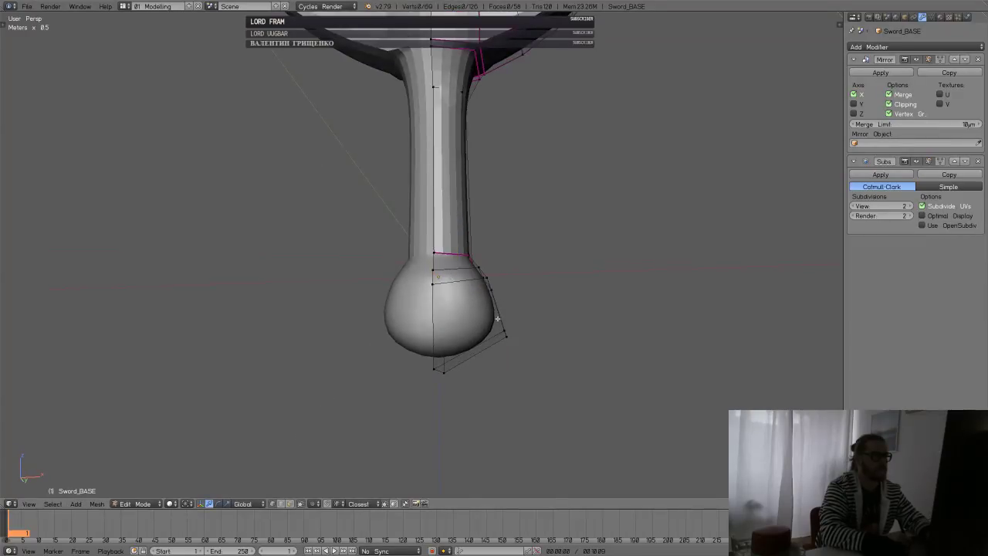
- In front view, select the pommel's bottom faces and move them up to shorten and flatten the pommel
{"action": "key", "text": "KP_1"}
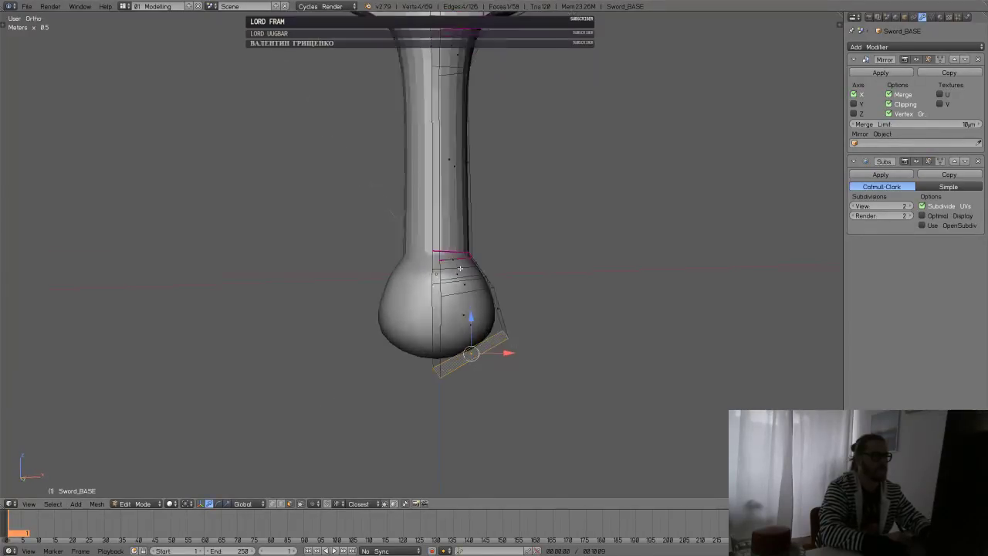
{"action": "key", "text": "r"}
{"action": "left_click", "coordinate": [519, 325]}
{"action": "key", "text": "g"}
{"action": "key", "text": "g"}
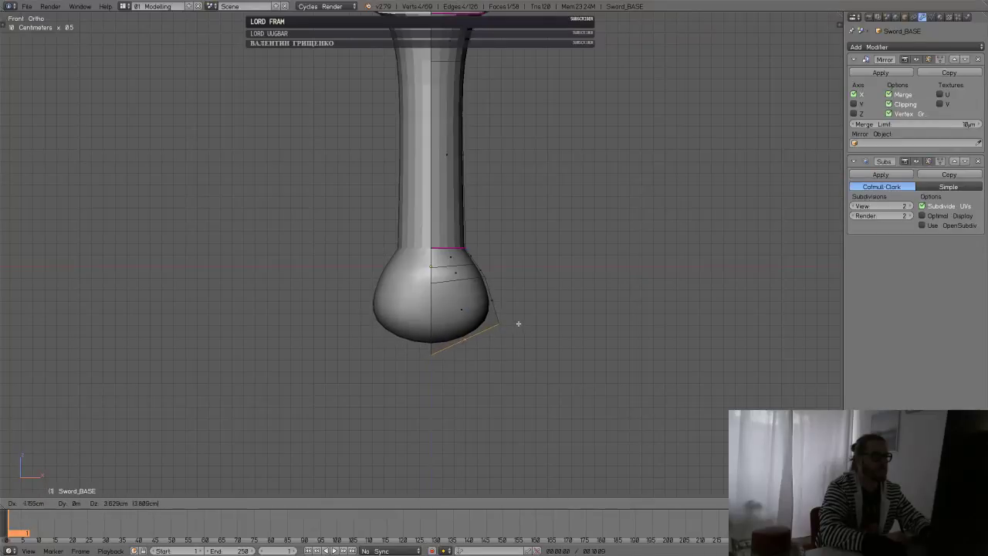
- Insert an edge loop around the lower pommel, level it, and move it up slightly above the widest edge
{"action": "left_click", "coordinate": [496, 310]}
{"action": "key", "text": "r"}
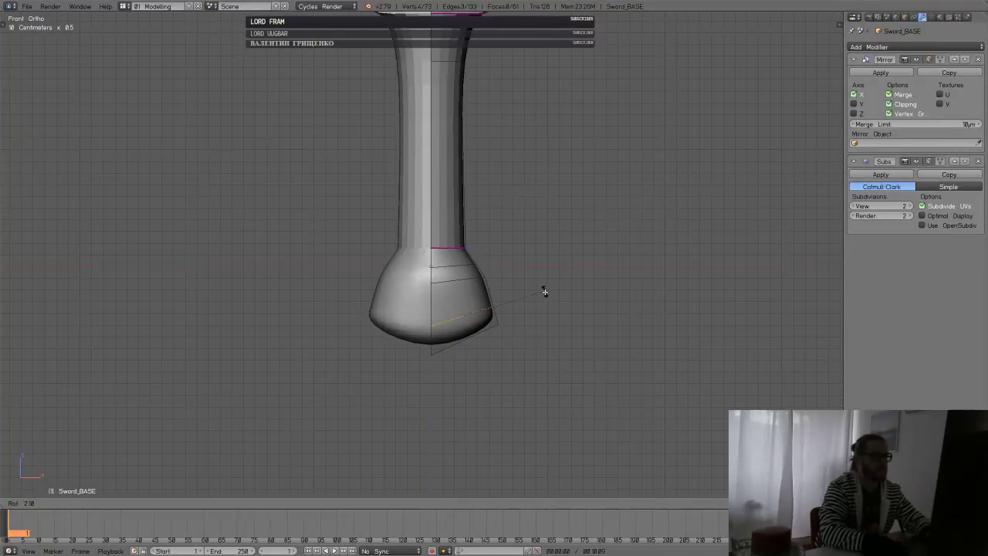
{"action": "key", "text": "Escape"}
{"action": "key", "text": "g"}
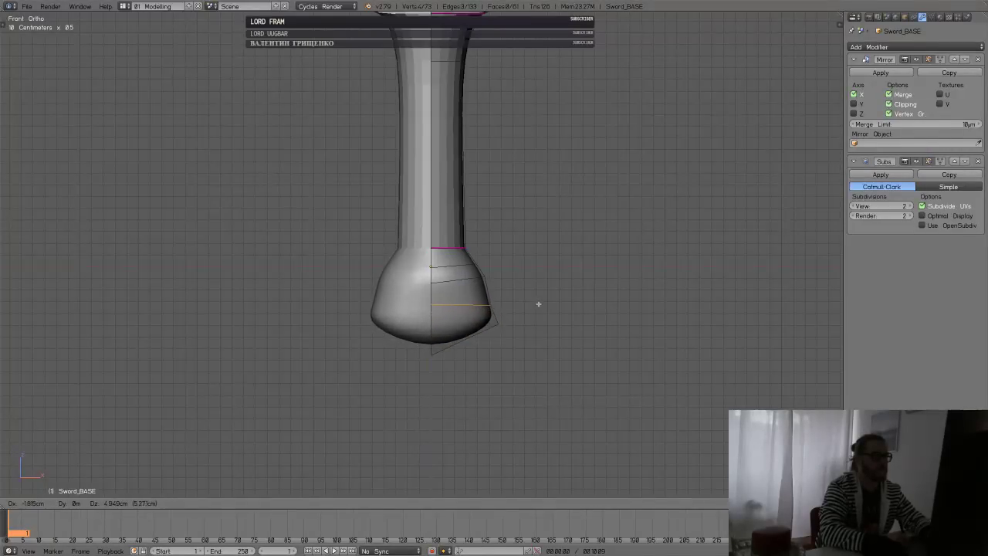
{"action": "left_click", "coordinate": [537, 303]}
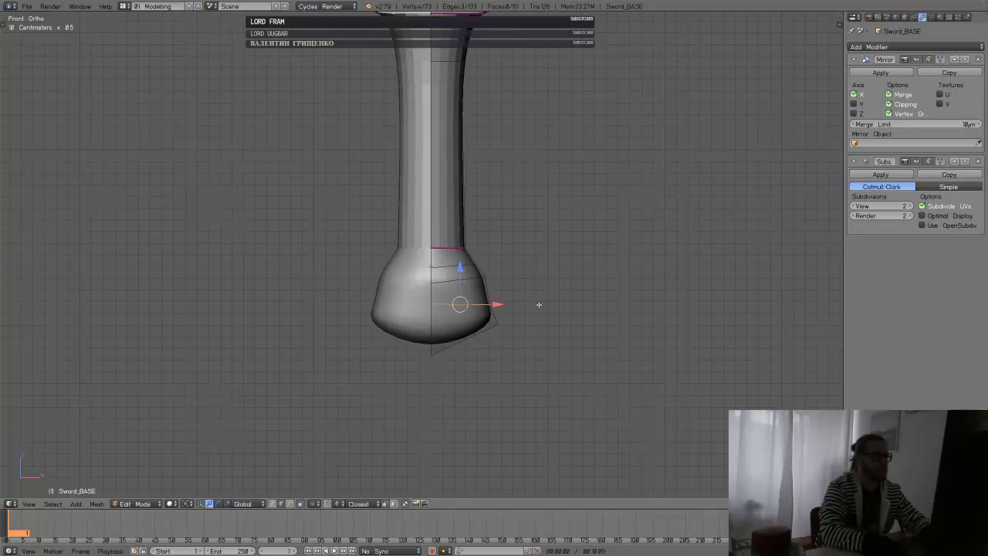
- Try another edge loop around the middle of the pommel, scaled in slightly, and dissolve it
{"action": "key", "text": "ctrl+r"}
{"action": "left_click", "coordinate": [489, 293]}
{"action": "left_click", "coordinate": [560, 286]}
{"action": "key", "text": "s"}
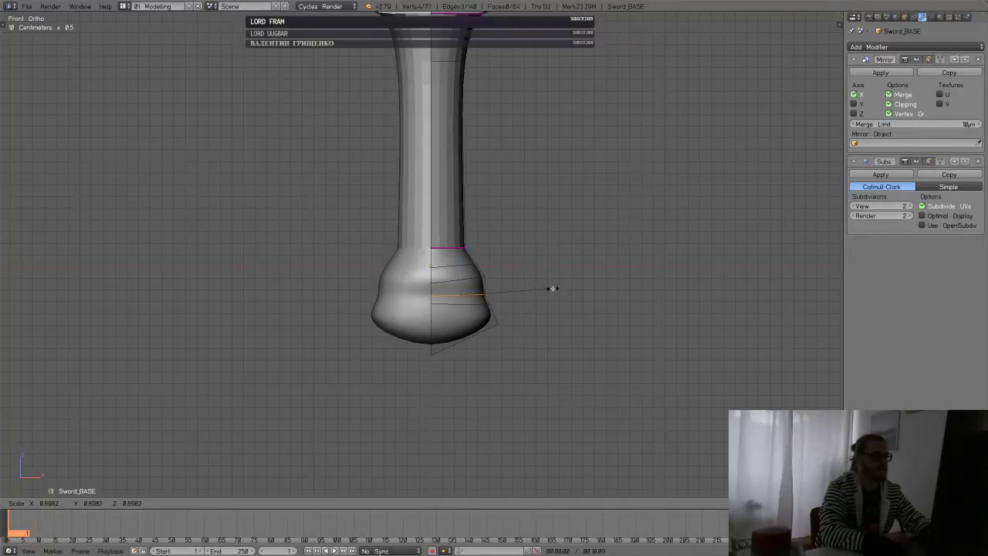
{"action": "left_click", "coordinate": [554, 287]}
{"action": "middle_click_drag", "start_coordinate": [487, 340], "coordinate": [550, 301]}
{"action": "key", "text": "ctrl+x"}
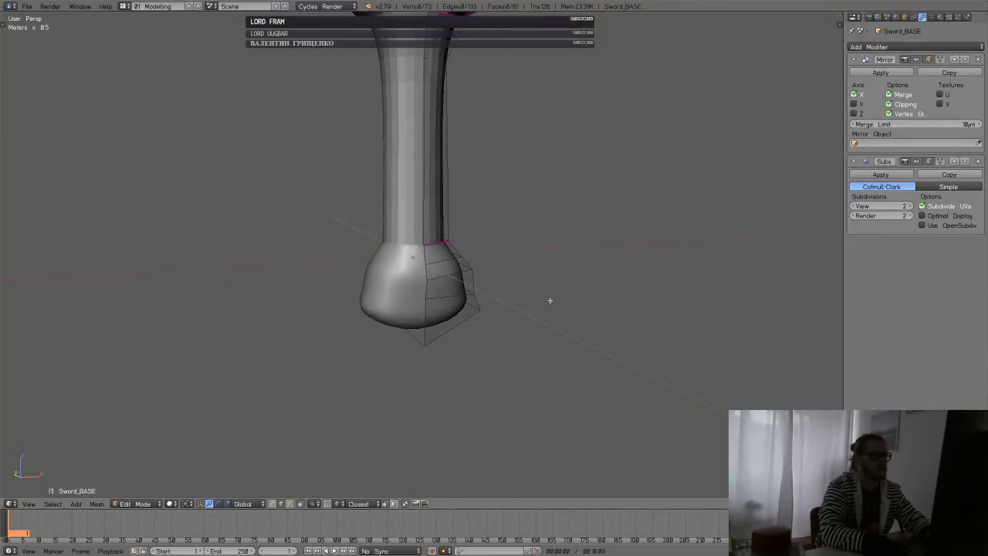
- Leave mesh editing and examine the whole sword from several angles and in front view
{"action": "key", "text": "Tab"}
{"action": "scroll", "coordinate": [555, 227], "scroll_direction": "down", "scroll_amount": 8}
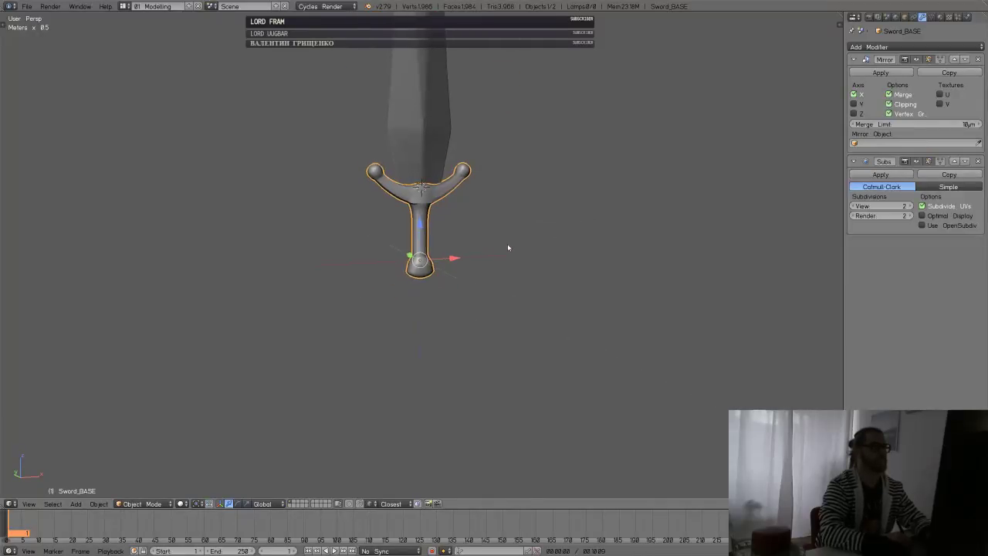
{"action": "middle_click_drag", "start_coordinate": [507, 223], "coordinate": [464, 232], "text": "shift"}
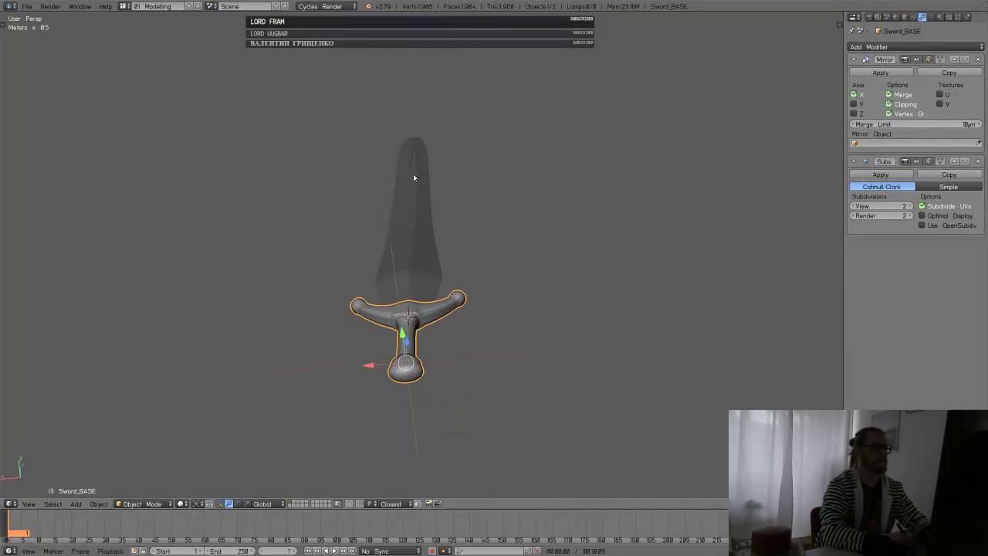
{"action": "middle_click_drag", "start_coordinate": [412, 177], "coordinate": [515, 315]}
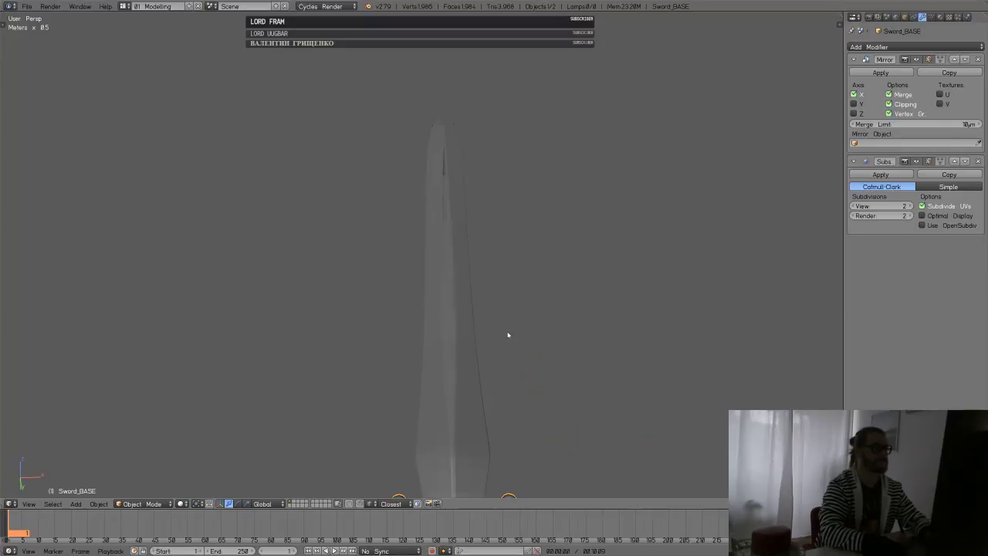
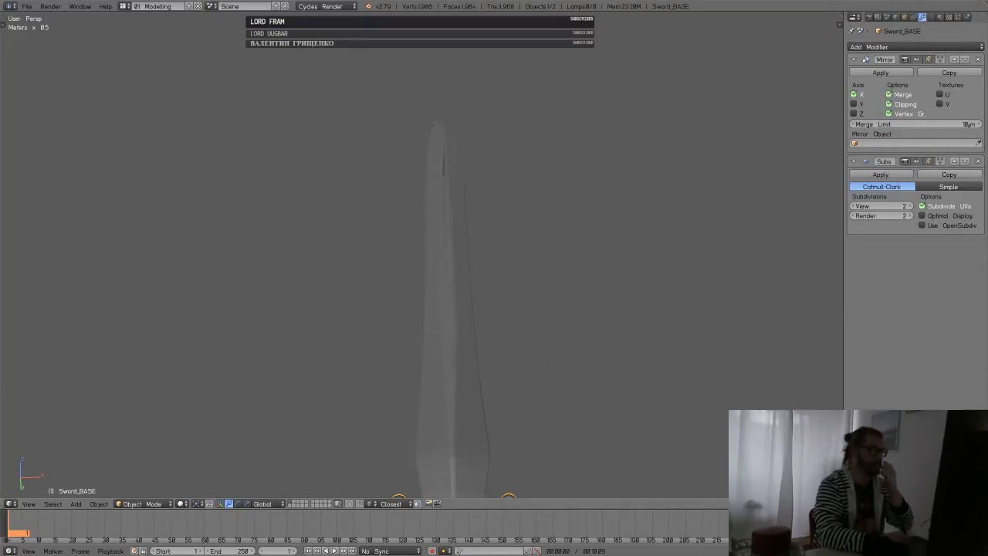
{"action": "key", "text": "KP_5"}
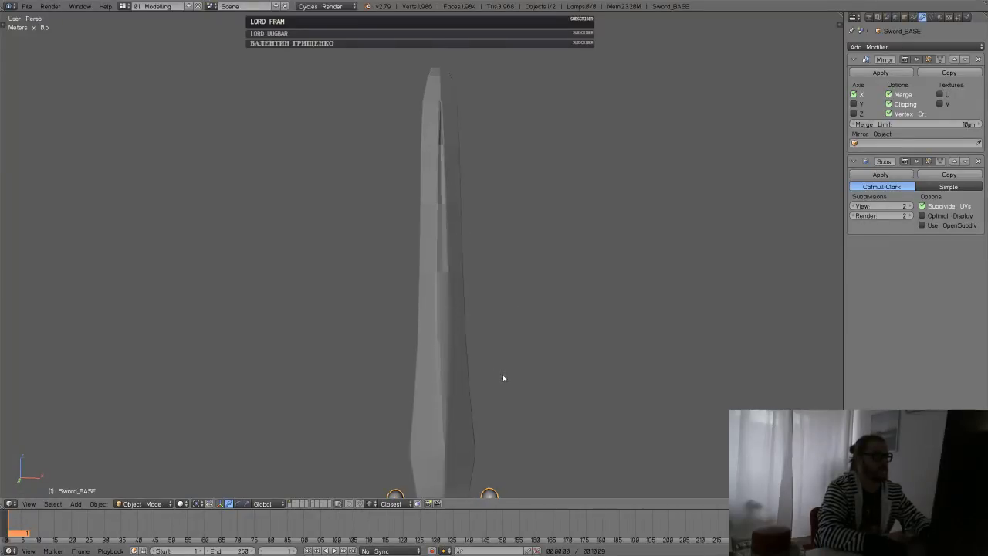
{"action": "key", "text": "KP_1"}
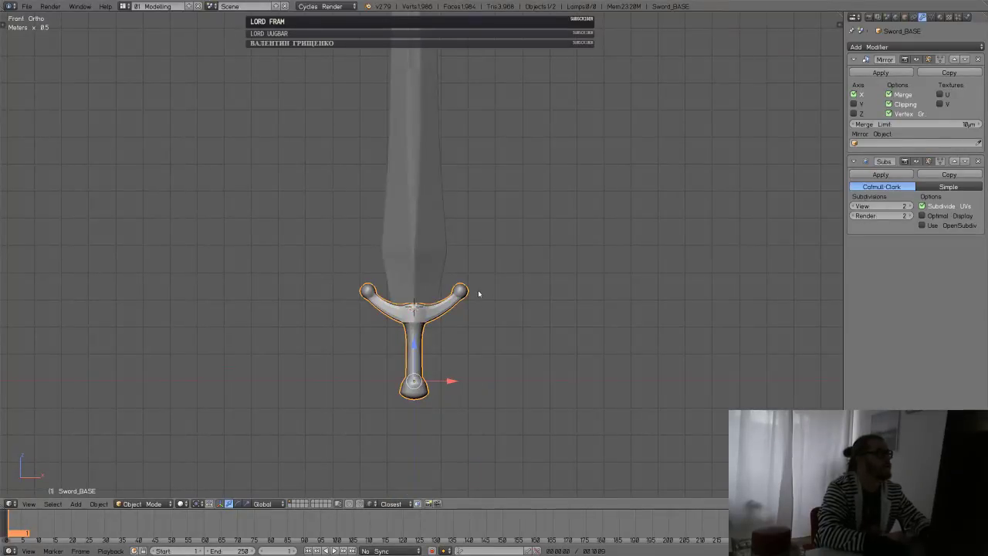
{"action": "key", "text": "ctrl+shift+s"}
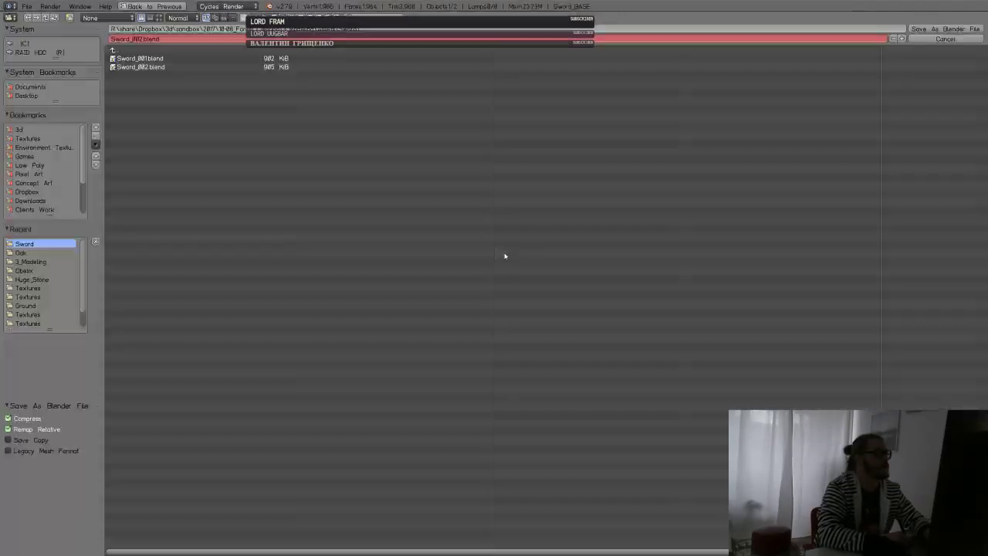
{"action": "left_click", "coordinate": [943, 39]}
- Try rotating the blade and the hilt individually in front view, cancelling each rotation
{"action": "right_click", "coordinate": [435, 264]}
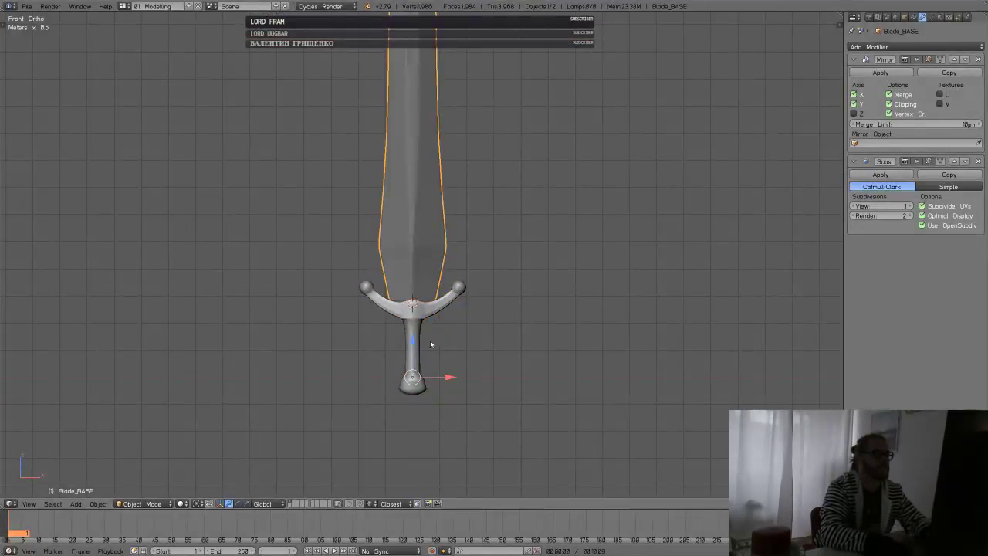
{"action": "right_click", "coordinate": [425, 344]}
{"action": "right_click", "coordinate": [437, 258]}
{"action": "key", "text": "r"}
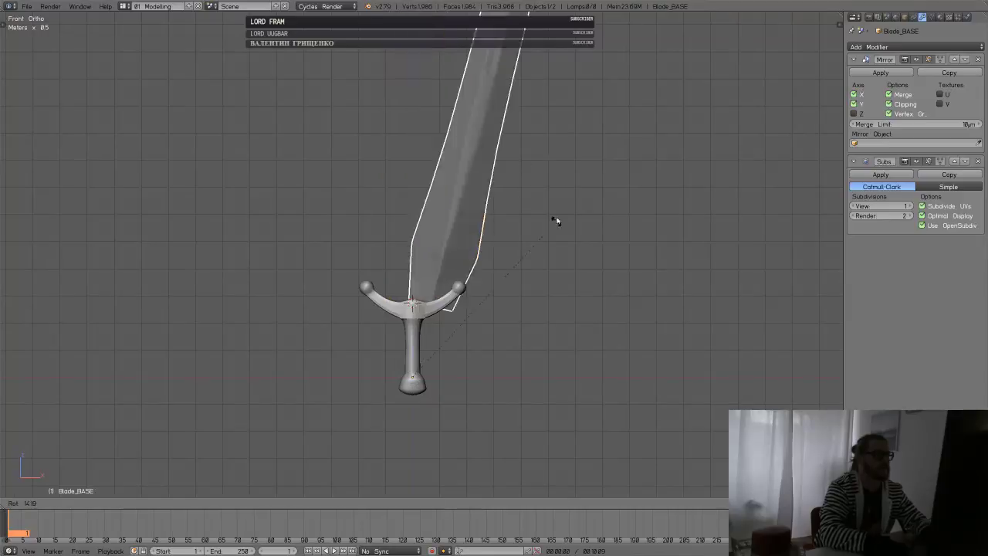
{"action": "key", "text": "Escape"}
{"action": "right_click", "coordinate": [450, 377]}
{"action": "key", "text": "r"}
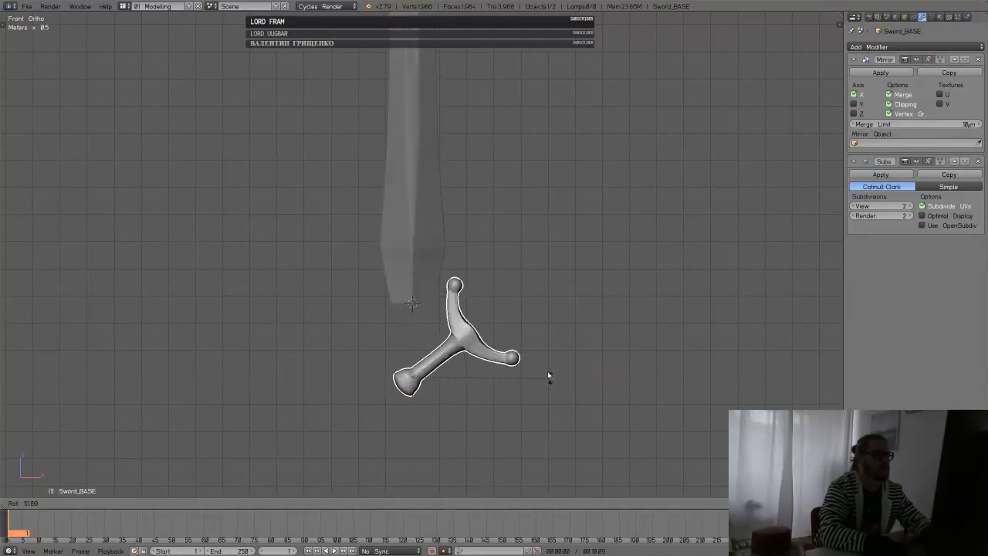
{"action": "right_click", "coordinate": [409, 220]}
{"action": "key", "text": "r"}
{"action": "right_click", "coordinate": [414, 222]}
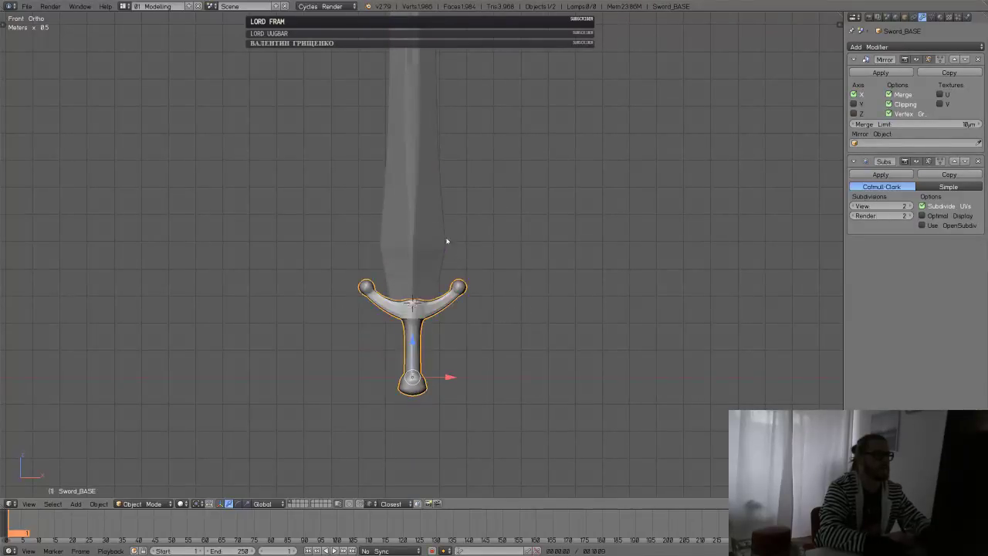
{"action": "right_click", "coordinate": [437, 228]}
{"action": "key", "text": "g"}
{"action": "key", "text": "r"}
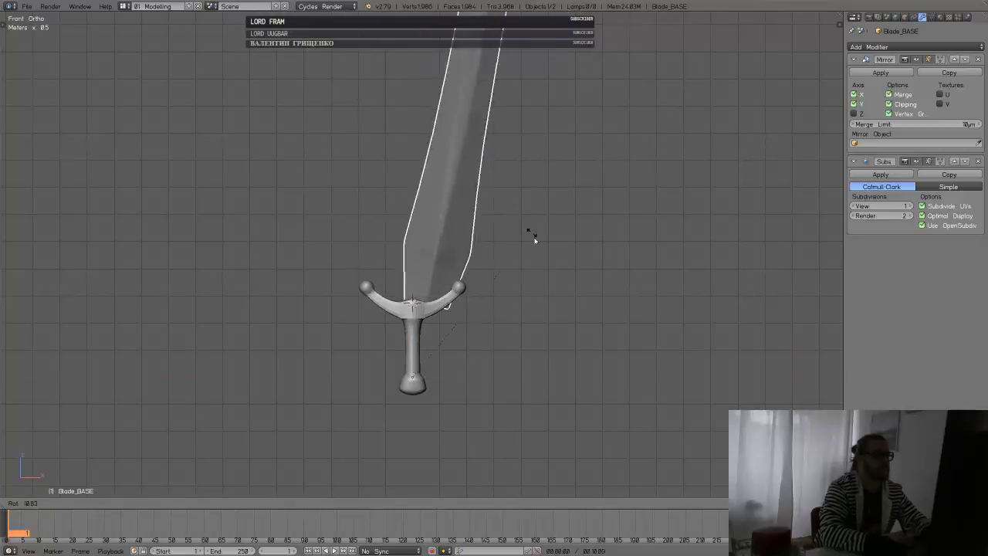
{"action": "key", "text": "Escape"}
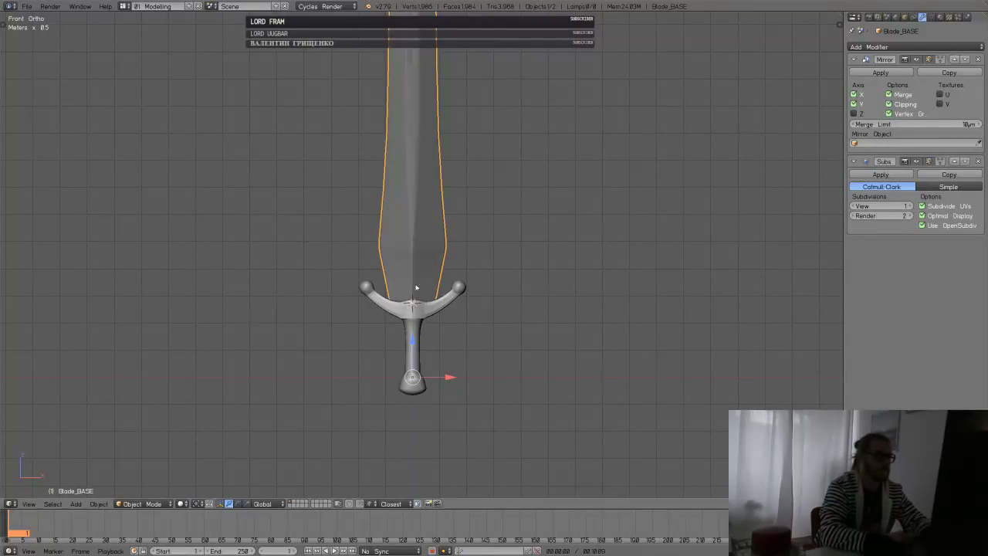
- Select the hilt object and shade it smooth
{"action": "right_click", "coordinate": [419, 324]}
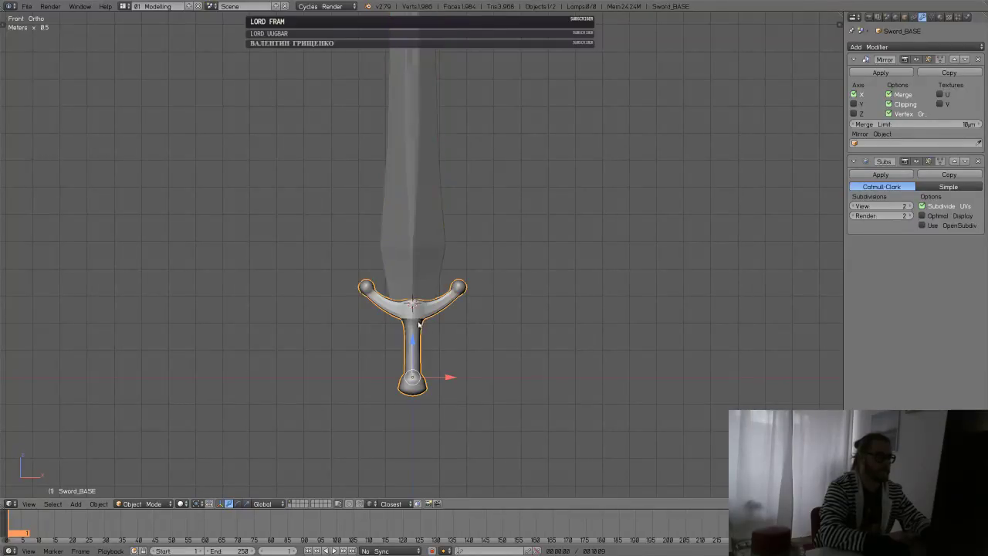
{"action": "middle_click_drag", "start_coordinate": [452, 342], "coordinate": [414, 307]}
{"action": "scroll", "coordinate": [491, 274], "scroll_direction": "up", "scroll_amount": 3}
{"action": "middle_click_drag", "start_coordinate": [503, 375], "coordinate": [514, 253], "text": "shift"}
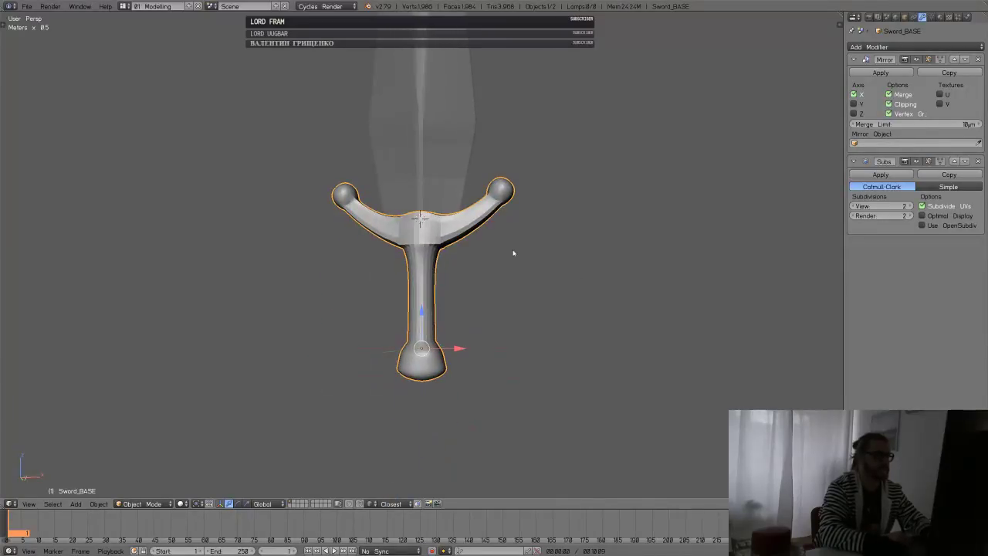
{"action": "middle_click_drag", "start_coordinate": [421, 352], "coordinate": [502, 310]}
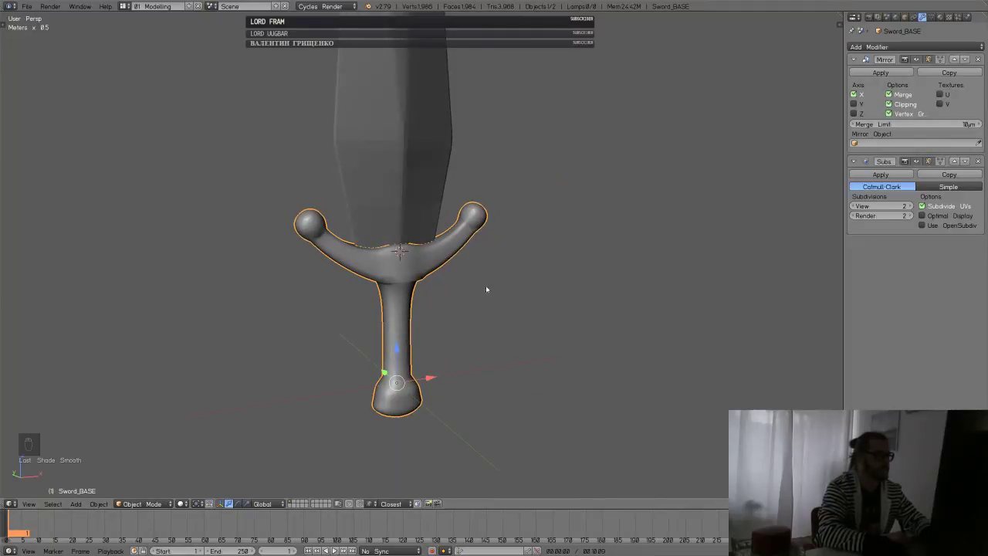
- Try the hilt without its Subdivision Surface modifier and undo the removal
{"action": "left_click", "coordinate": [978, 161]}
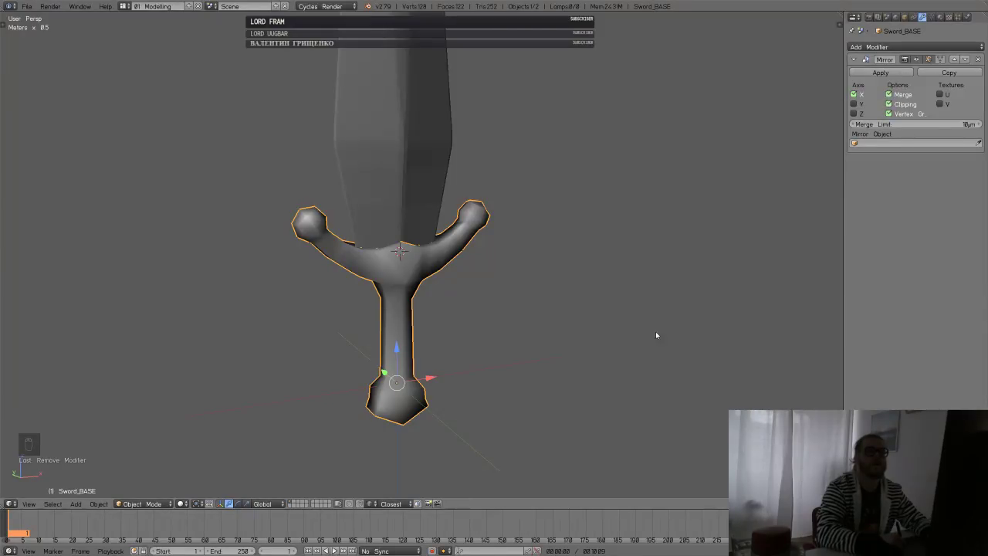
{"action": "key", "text": "ctrl+z"}
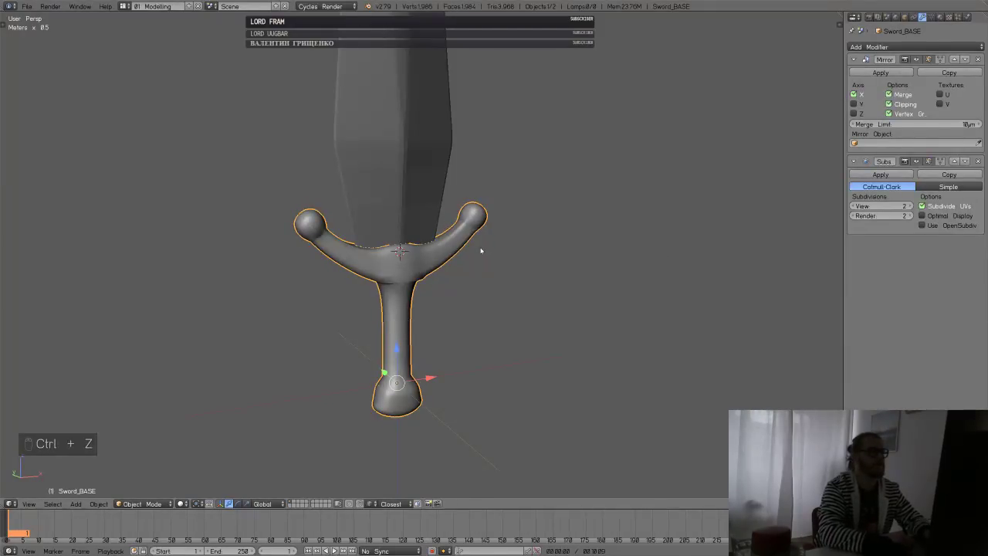
{"action": "key", "text": "ctrl+shift+s"}
{"action": "key", "text": "Escape"}
- Save the current Sword_002.blend file, and save another copy under the next incremented version number
{"action": "key", "text": "ctrl+s"}
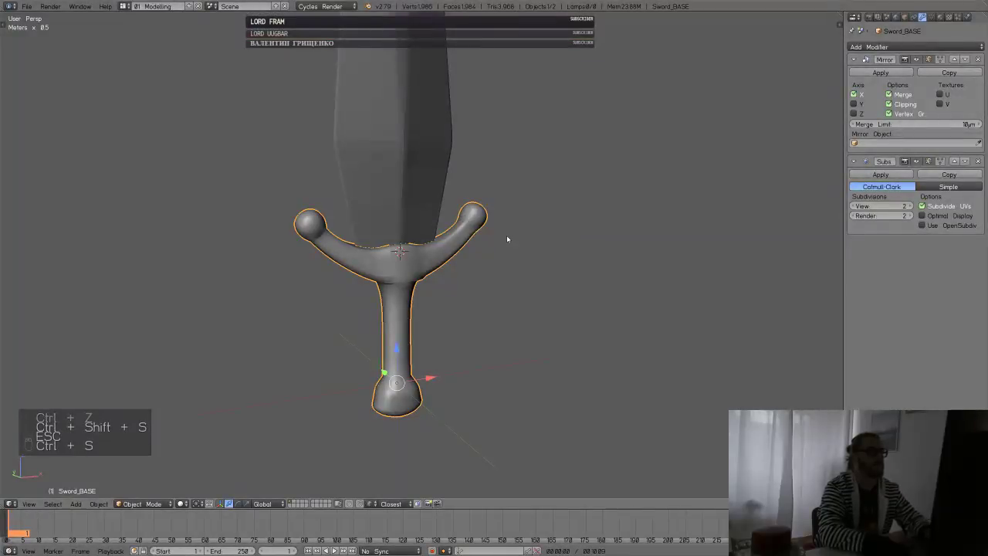
{"action": "key", "text": "ctrl+shift+s"}
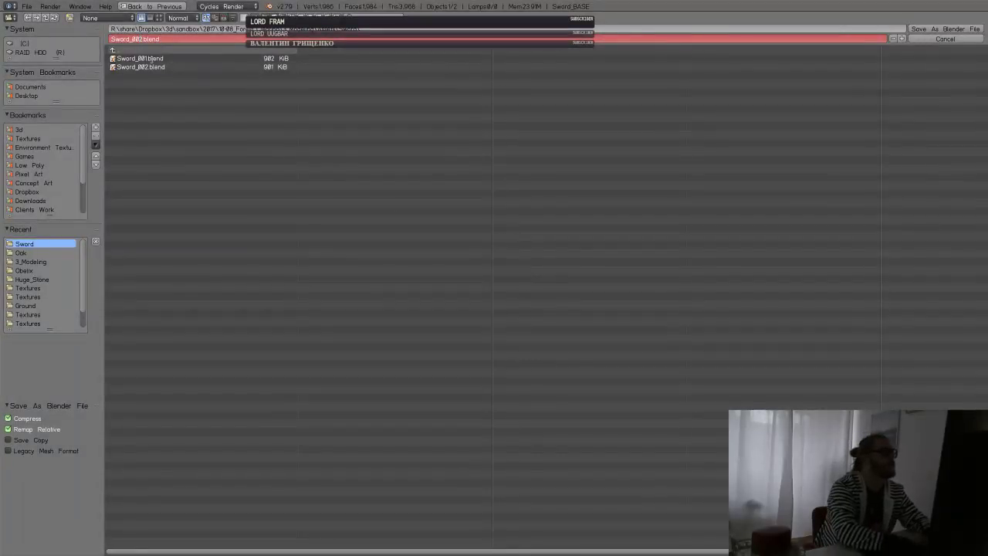
{"action": "key", "text": "KP_Add"}
{"action": "left_click", "coordinate": [948, 28]}
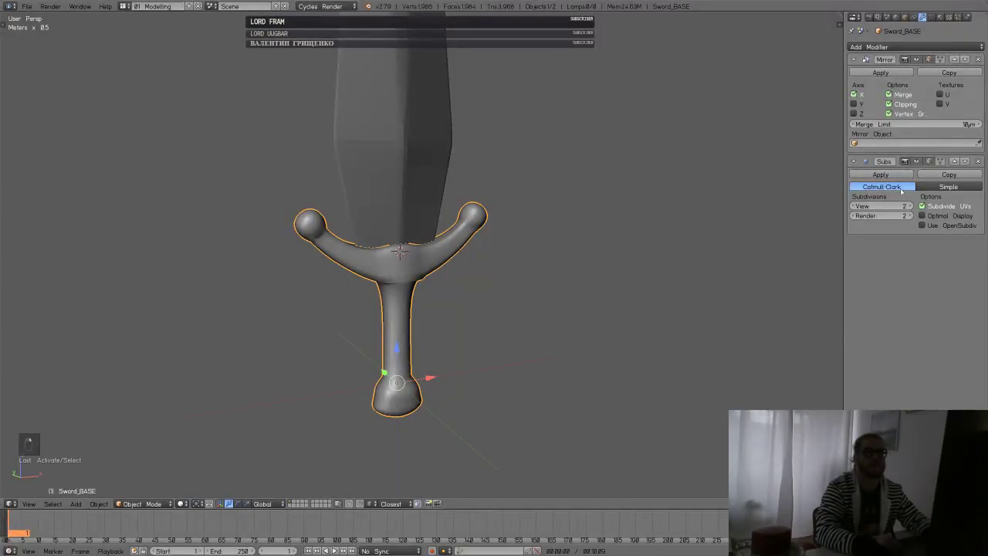
- Remove the hilt's Subdivision Surface modifier and apply its Mirror modifier
{"action": "left_click", "coordinate": [979, 160]}
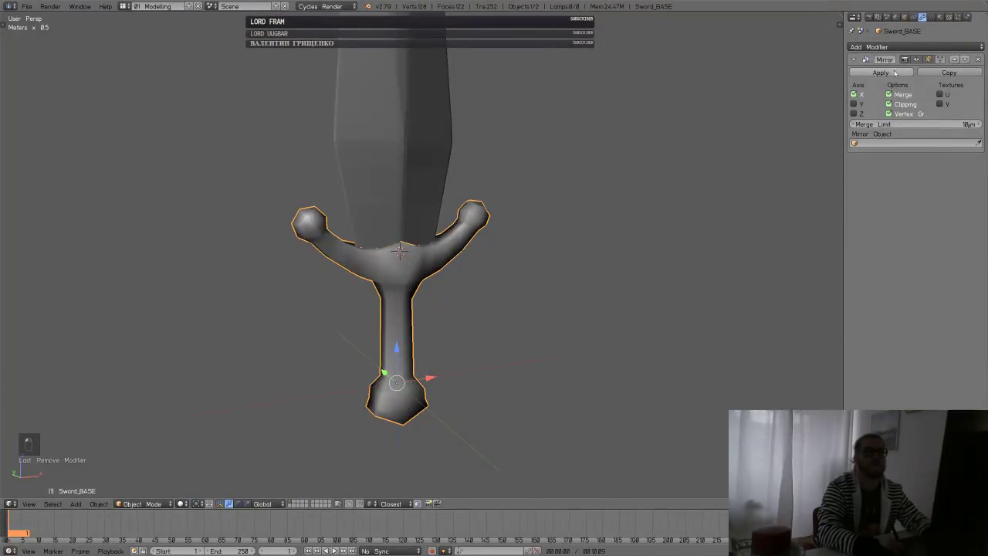
{"action": "left_click", "coordinate": [894, 72]}
- Add a Multires modifier to the hilt and subdivide it to level 5
{"action": "key", "text": "alt+shift+m"}
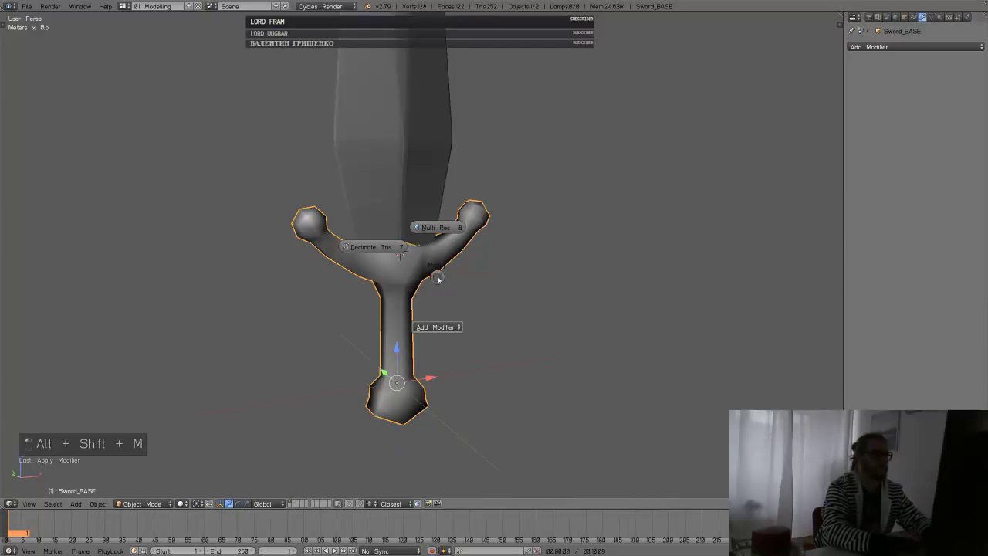
{"action": "left_click", "coordinate": [437, 227]}
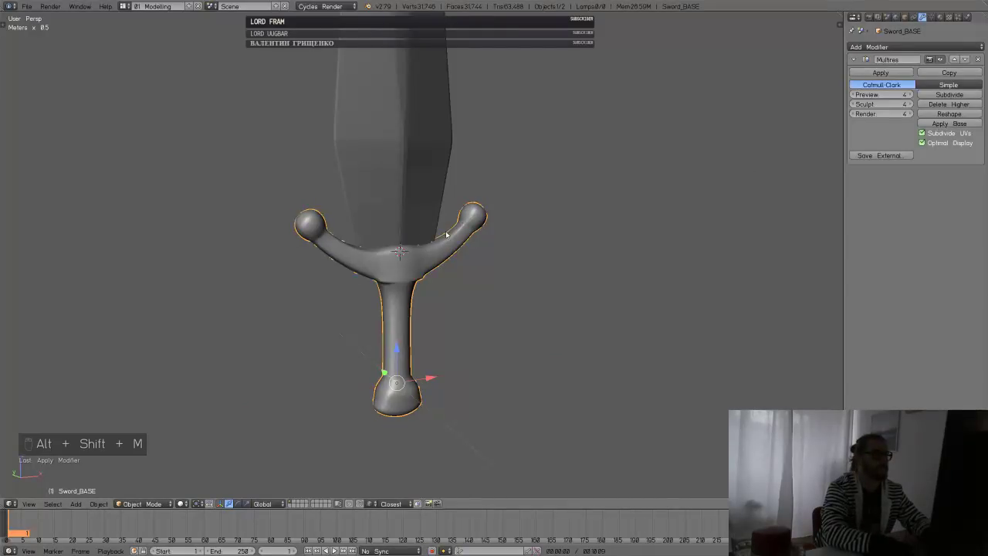
{"action": "left_click", "coordinate": [949, 95]}
- In Edit Mode, cut three evenly spaced edge loops around the hilt's grip
{"action": "key", "text": "Tab"}
{"action": "key", "text": "a"}
{"action": "key", "text": "a"}
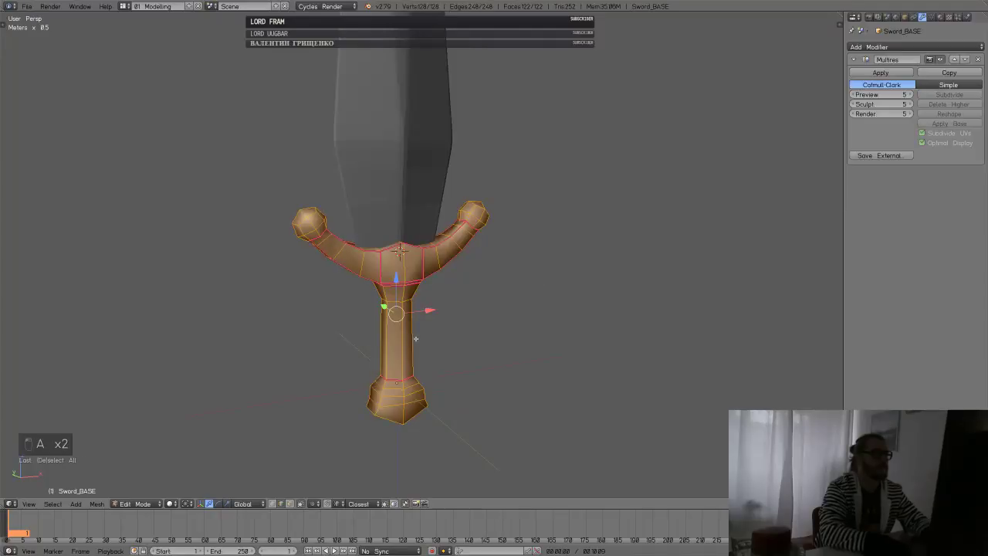
{"action": "key", "text": "a"}
{"action": "key", "text": "ctrl+r"}
{"action": "left_click", "coordinate": [414, 344]}
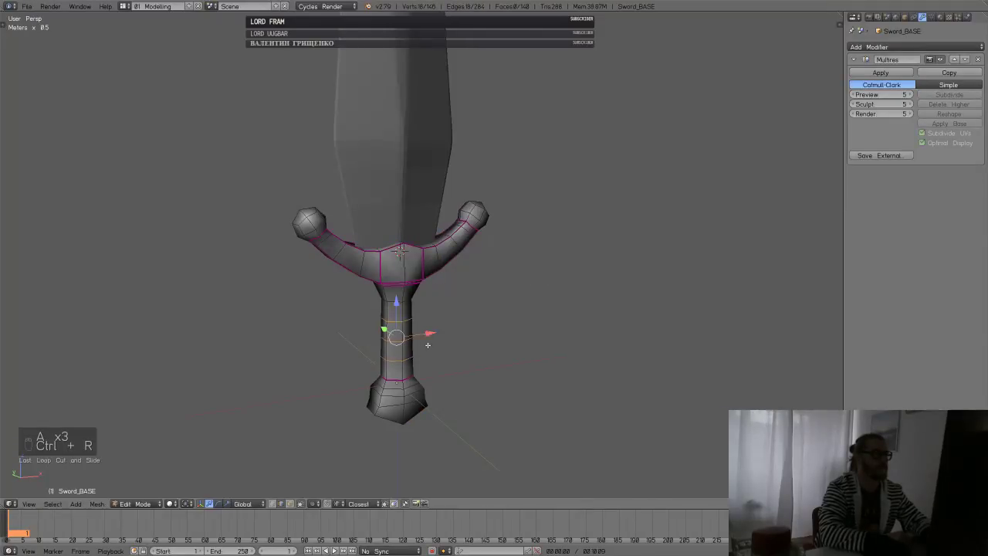
{"action": "right_click", "coordinate": [444, 360]}
{"action": "middle_click_drag", "start_coordinate": [474, 343], "coordinate": [372, 261]}
{"action": "key", "text": "ctrl+r"}
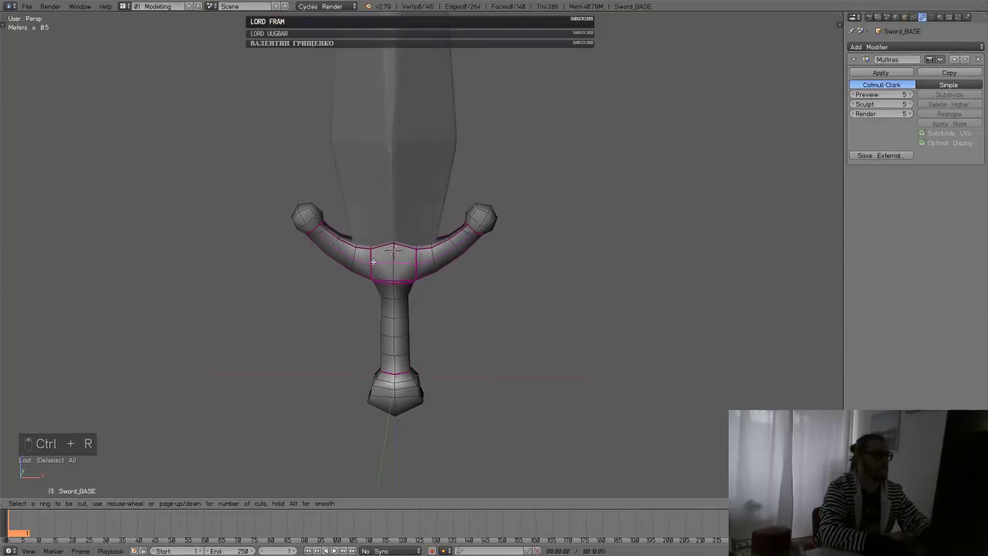
{"action": "left_click", "coordinate": [372, 262]}
{"action": "right_click", "coordinate": [392, 273]}
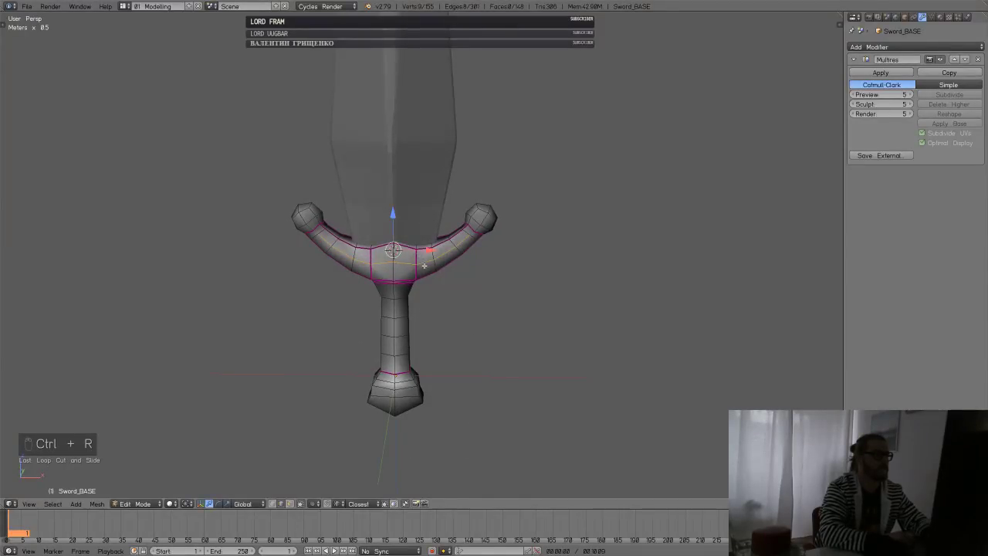
{"action": "key", "text": "ctrl+z"}
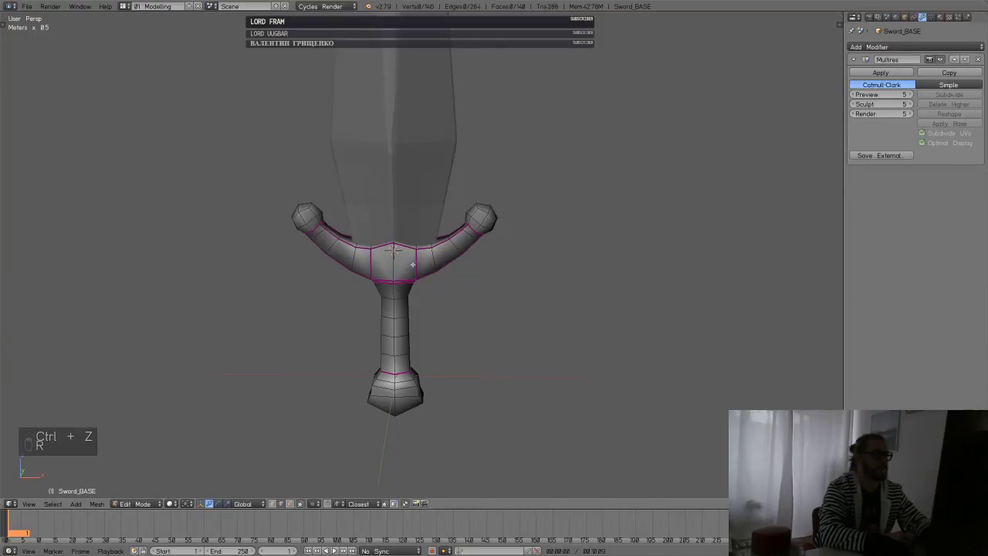
- Cut two lengthwise edge loops across the crossguard's front face, one near its lower border and one near its upper border
{"action": "key", "text": "ctrl+r"}
{"action": "left_click", "coordinate": [415, 263]}
{"action": "right_click", "coordinate": [423, 258]}
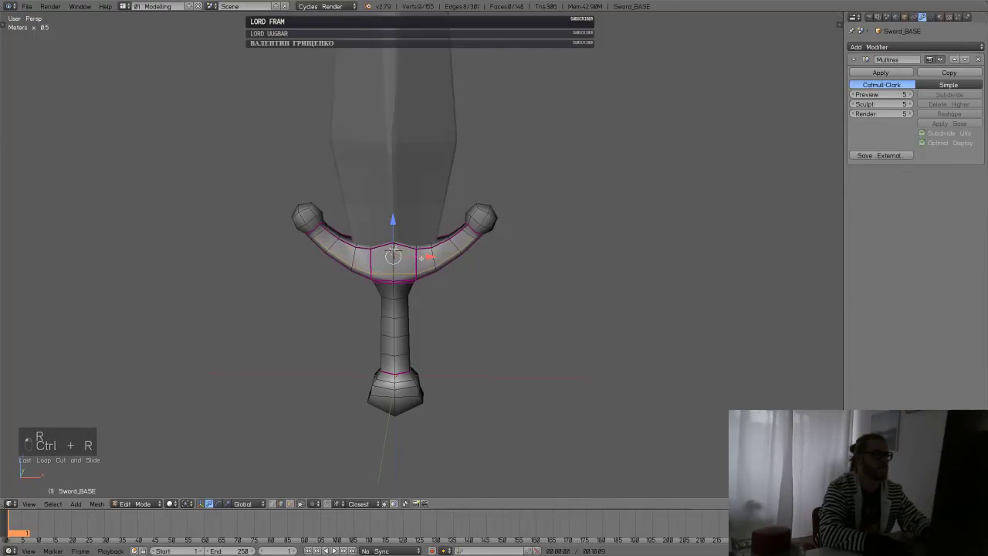
{"action": "key", "text": "ctrl+r"}
{"action": "left_click", "coordinate": [417, 256]}
{"action": "left_click", "coordinate": [418, 254]}
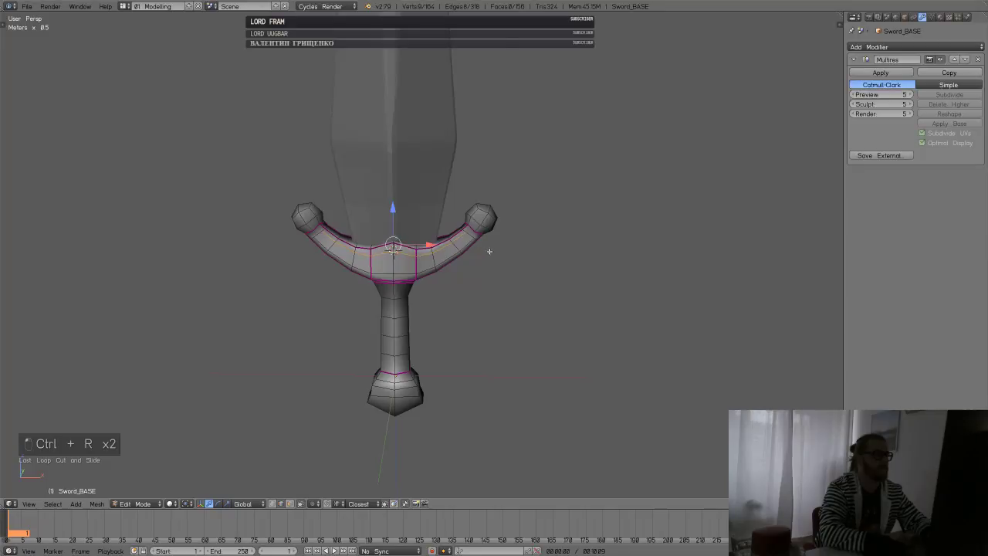
- Cut two matching lengthwise edge loops across the crossguard's back face, near its lower and upper borders
{"action": "middle_click_drag", "start_coordinate": [489, 251], "coordinate": [331, 249]}
{"action": "key", "text": "ctrl+r"}
{"action": "left_click", "coordinate": [465, 262]}
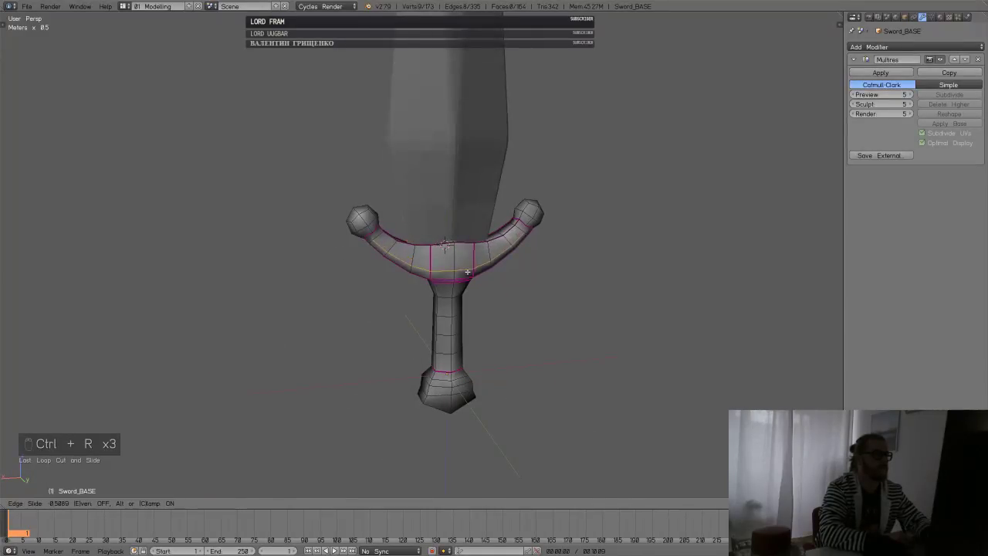
{"action": "left_click", "coordinate": [465, 261]}
{"action": "key", "text": "ctrl+r"}
{"action": "left_click", "coordinate": [475, 253]}
{"action": "left_click", "coordinate": [476, 251]}
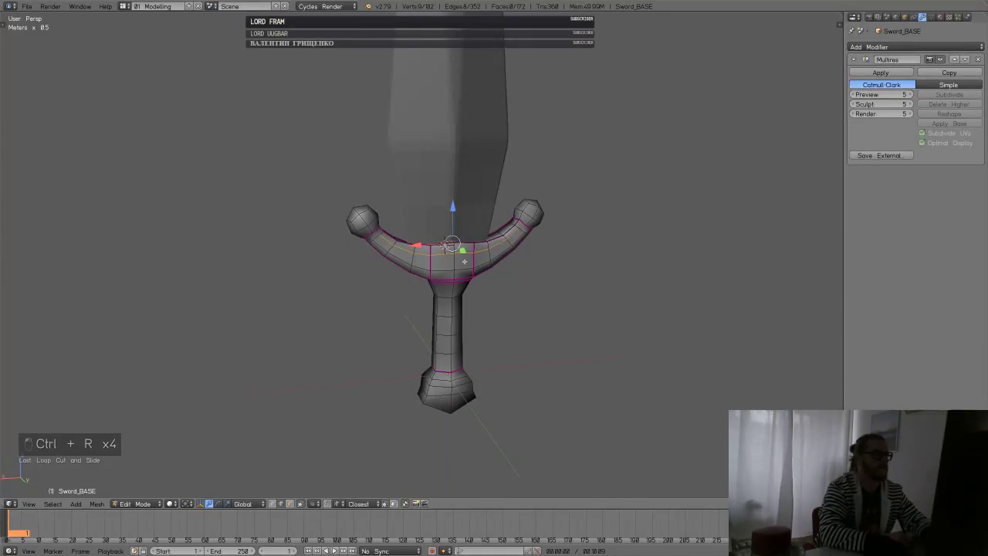
- Reshape the pommel by moving geometry on its front and back sides along the Y axis
{"action": "middle_click_drag", "start_coordinate": [442, 268], "coordinate": [504, 293]}
{"action": "key", "text": "Tab"}
{"action": "middle_click_drag", "start_coordinate": [465, 337], "coordinate": [533, 357]}
{"action": "key", "text": "Tab"}
{"action": "left_click", "coordinate": [511, 360]}
{"action": "key", "text": "3"}
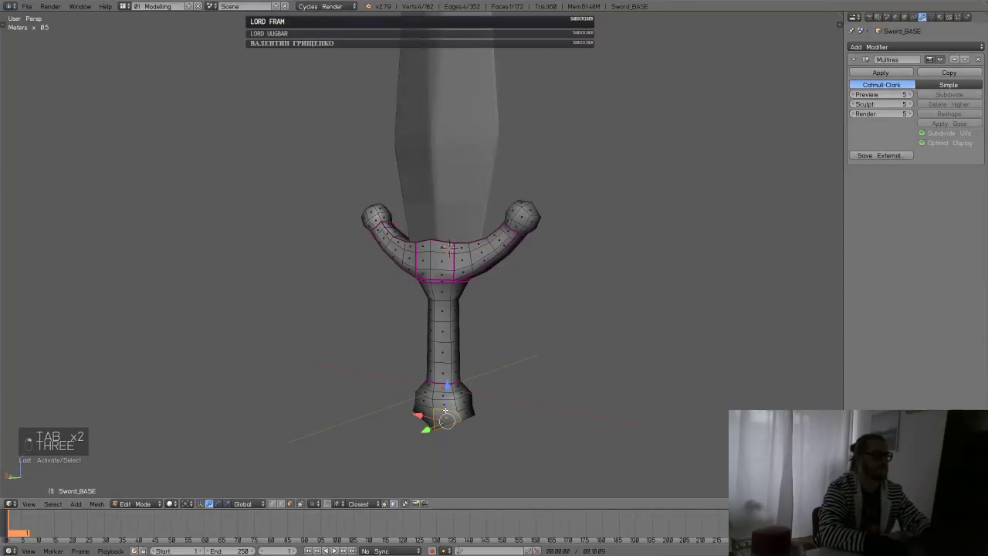
{"action": "middle_click_drag", "start_coordinate": [448, 405], "coordinate": [395, 397]}
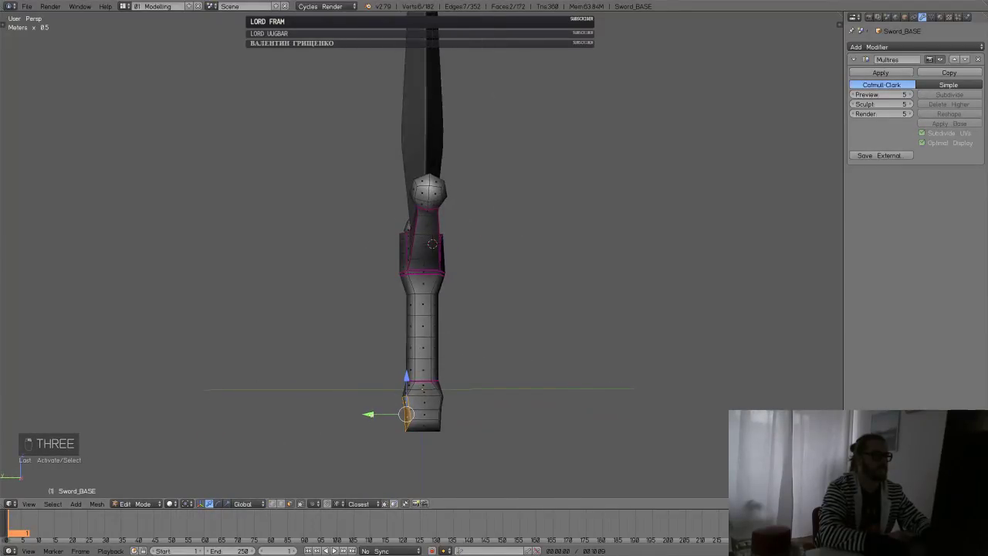
{"action": "left_click_drag", "start_coordinate": [368, 415], "coordinate": [380, 407]}
{"action": "mouse_move", "coordinate": [461, 411]}
{"action": "middle_mouse_down"}
{"action": "mouse_move", "coordinate": [423, 417]}
{"action": "mouse_move", "coordinate": [456, 410]}
{"action": "middle_mouse_up"}
{"action": "right_click", "coordinate": [418, 408]}
{"action": "left_click_drag", "start_coordinate": [404, 408], "coordinate": [405, 406]}
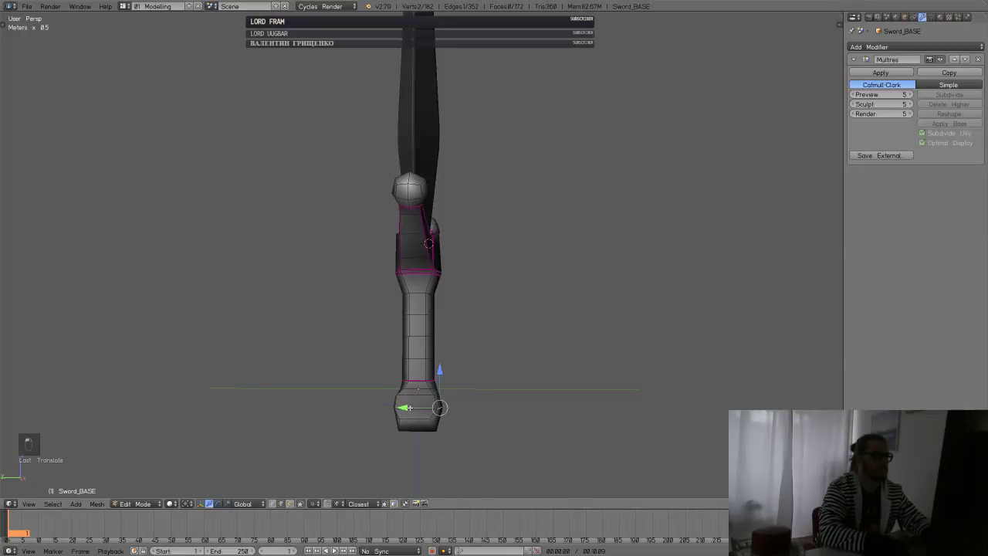
- Return the hilt to Object Mode and save the file
{"action": "middle_click_drag", "start_coordinate": [406, 407], "coordinate": [485, 329]}
{"action": "key", "text": "Tab"}
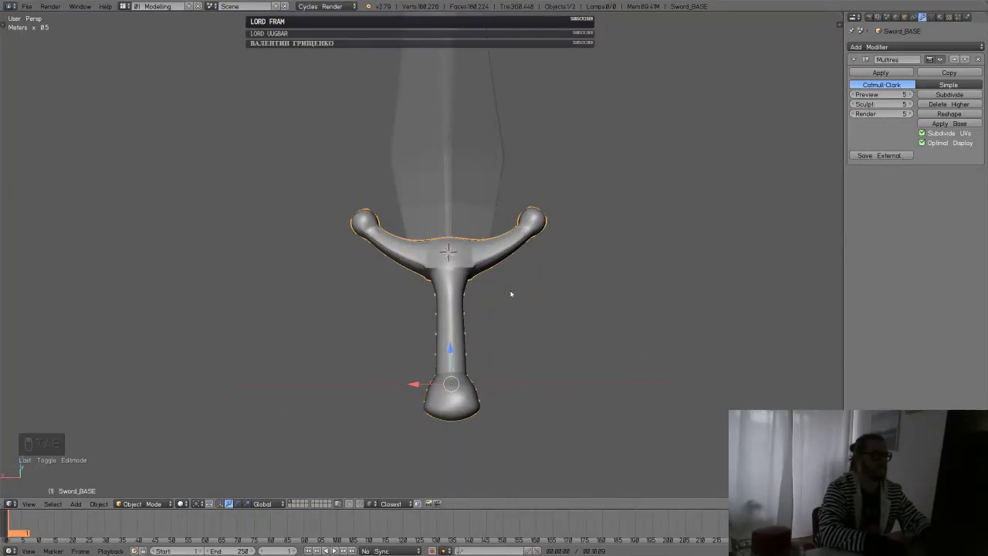
{"action": "key", "text": "ctrl+s"}
- Select the lower border edges along both crossguard arms, front and back, and adjust their edge crease
{"action": "scroll", "coordinate": [502, 280], "scroll_direction": "up", "scroll_amount": 6}
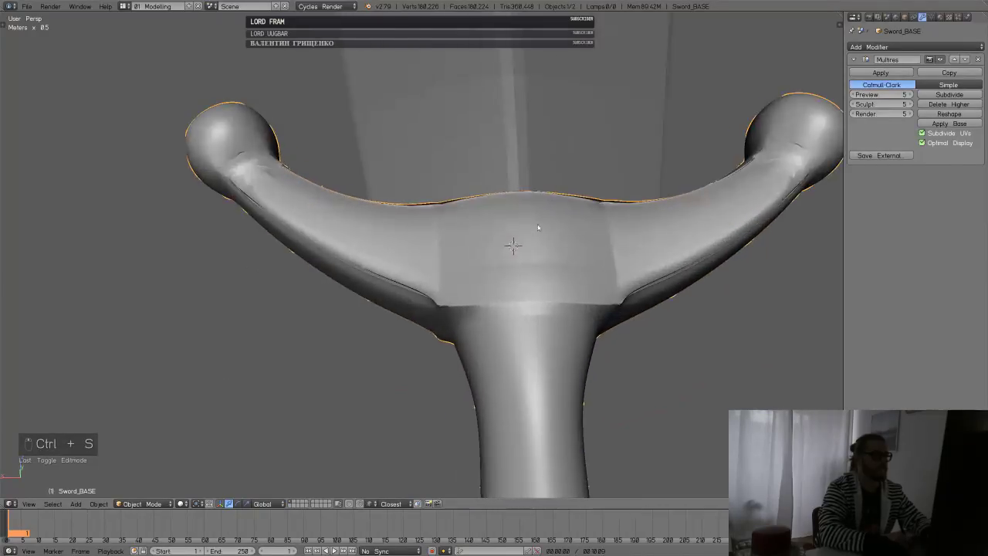
{"action": "key", "text": "Tab"}
{"action": "right_click", "coordinate": [473, 282], "text": "alt"}
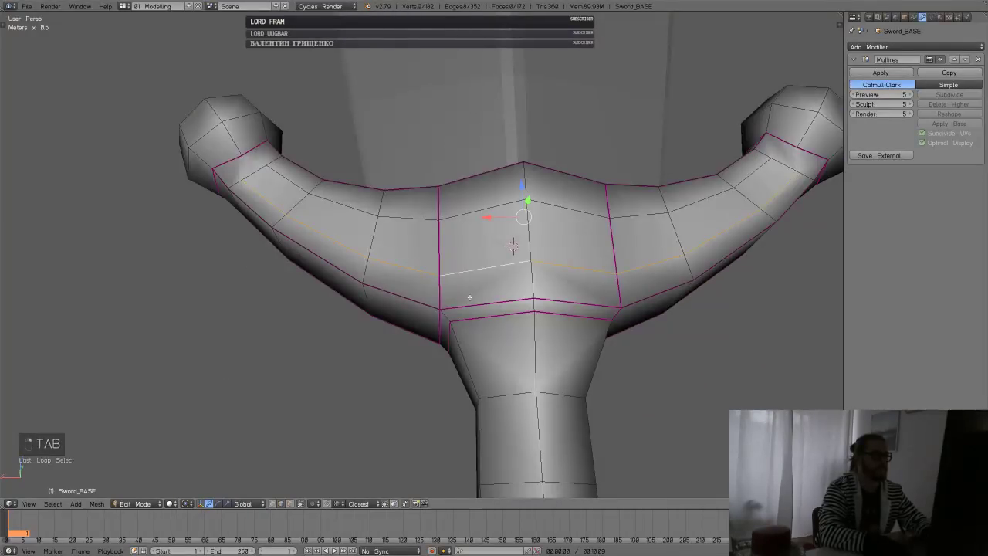
{"action": "right_click", "coordinate": [420, 302]}
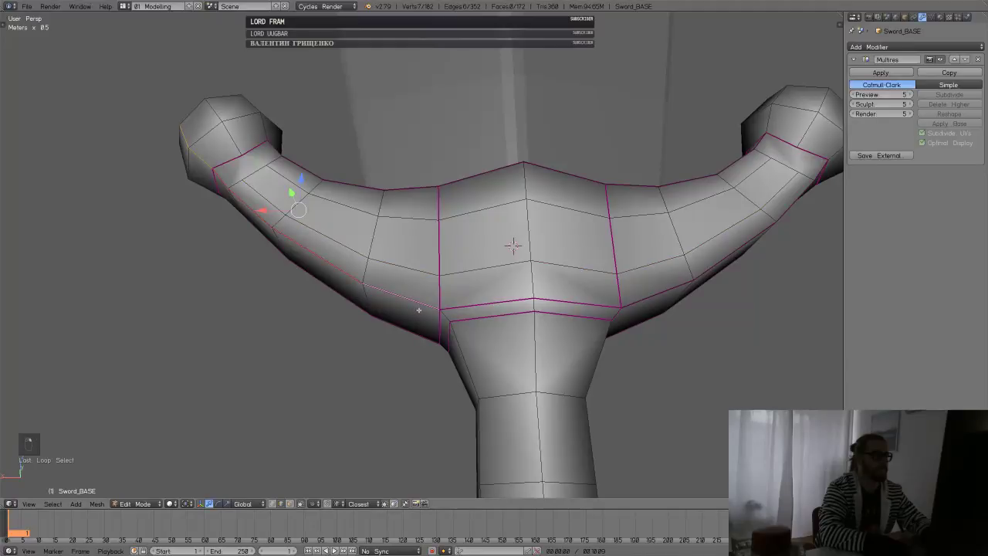
{"action": "key", "text": "a"}
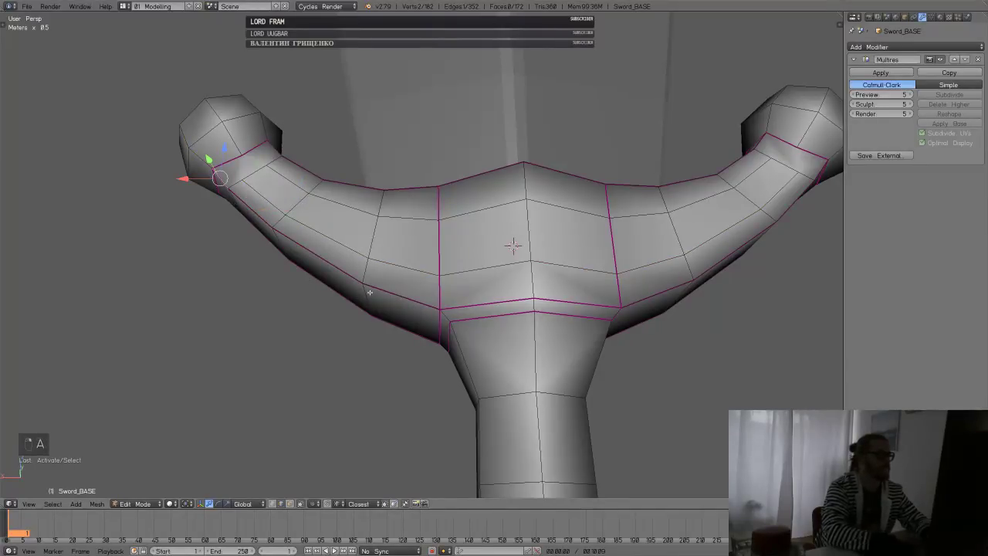
{"action": "right_click", "coordinate": [369, 291], "text": "ctrl"}
{"action": "middle_click_drag", "start_coordinate": [370, 292], "coordinate": [478, 330]}
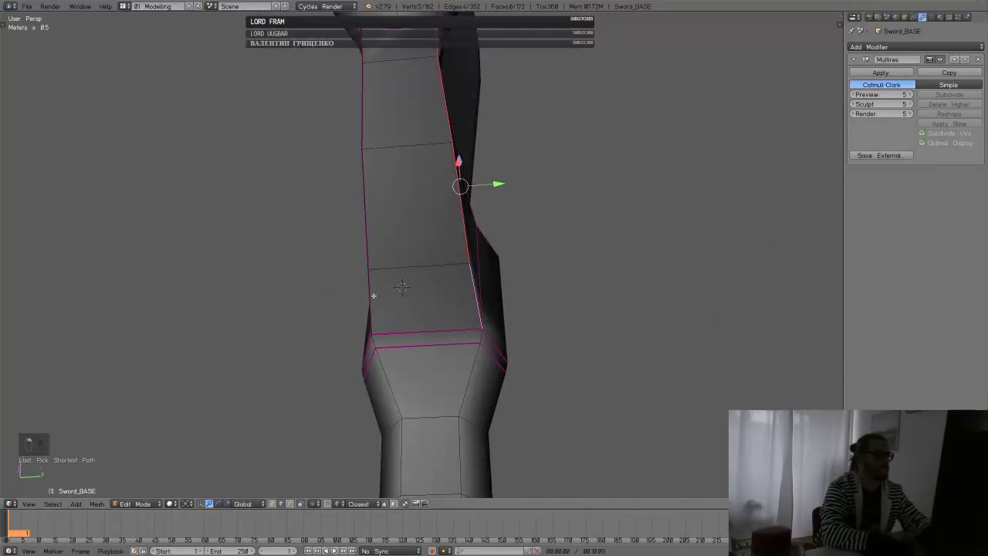
{"action": "middle_click_drag", "start_coordinate": [371, 291], "coordinate": [597, 215]}
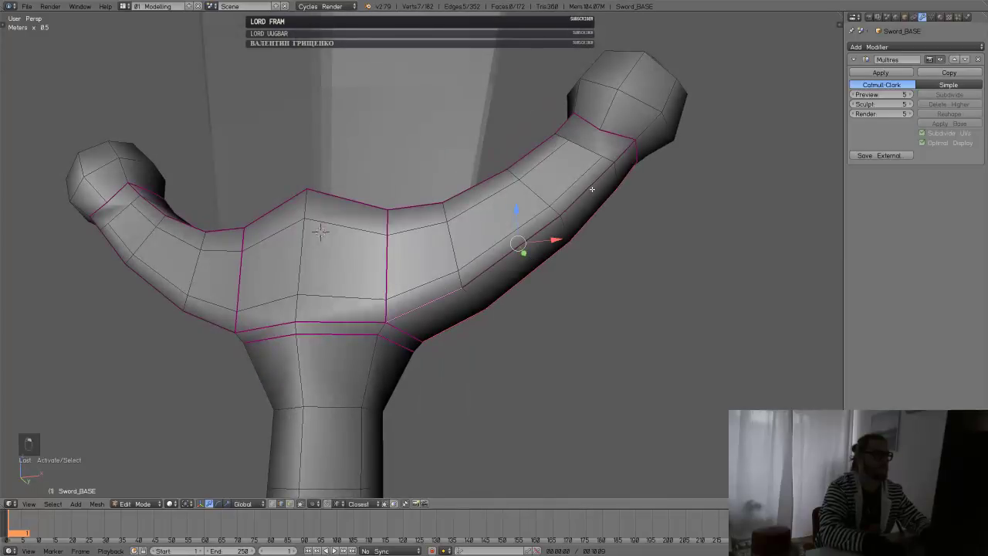
{"action": "right_click", "coordinate": [604, 199], "text": "ctrl"}
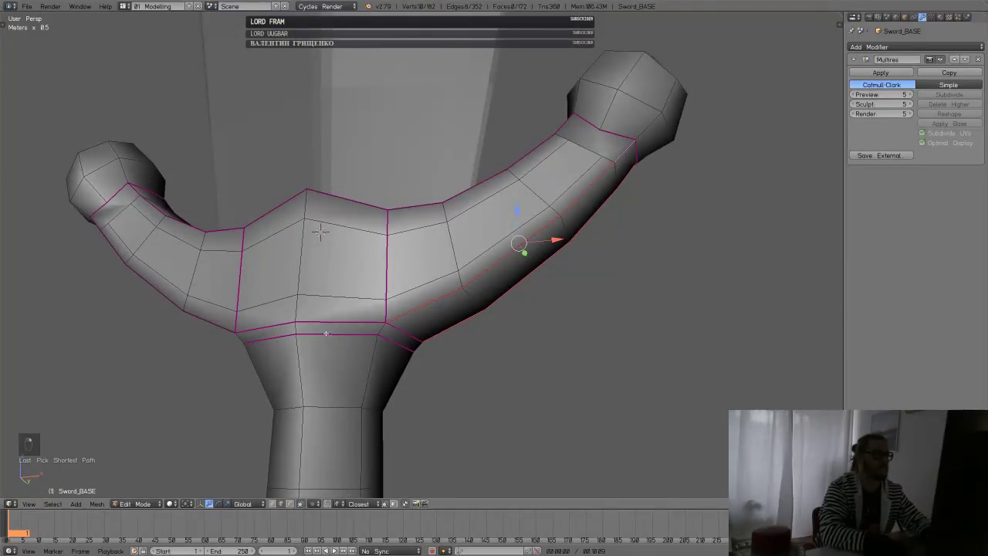
{"action": "middle_click_drag", "start_coordinate": [325, 334], "coordinate": [333, 311]}
{"action": "right_click", "coordinate": [236, 239], "text": "ctrl"}
{"action": "middle_click_drag", "start_coordinate": [289, 232], "coordinate": [427, 300]}
{"action": "key", "text": "ctrl+z"}
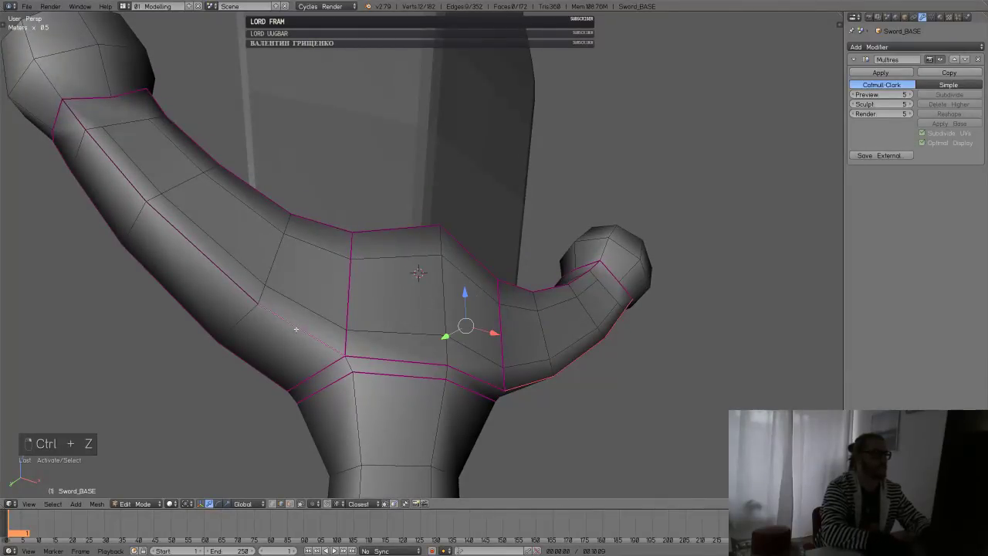
{"action": "right_click", "coordinate": [121, 172], "text": "ctrl"}
{"action": "middle_click_drag", "start_coordinate": [463, 197], "coordinate": [239, 208]}
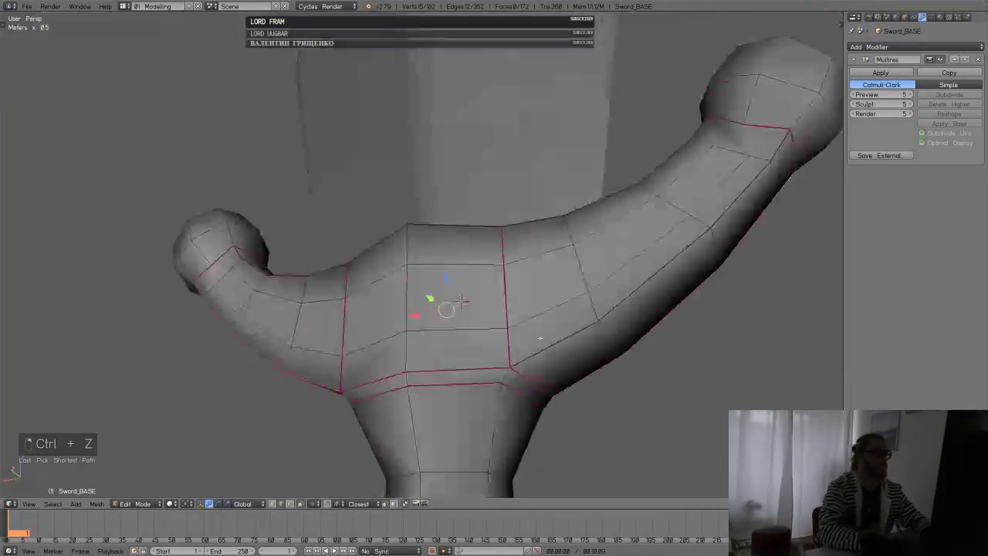
{"action": "right_click_drag", "start_coordinate": [761, 162], "coordinate": [769, 187], "text": "ctrl"}
{"action": "key", "text": "shift+e"}
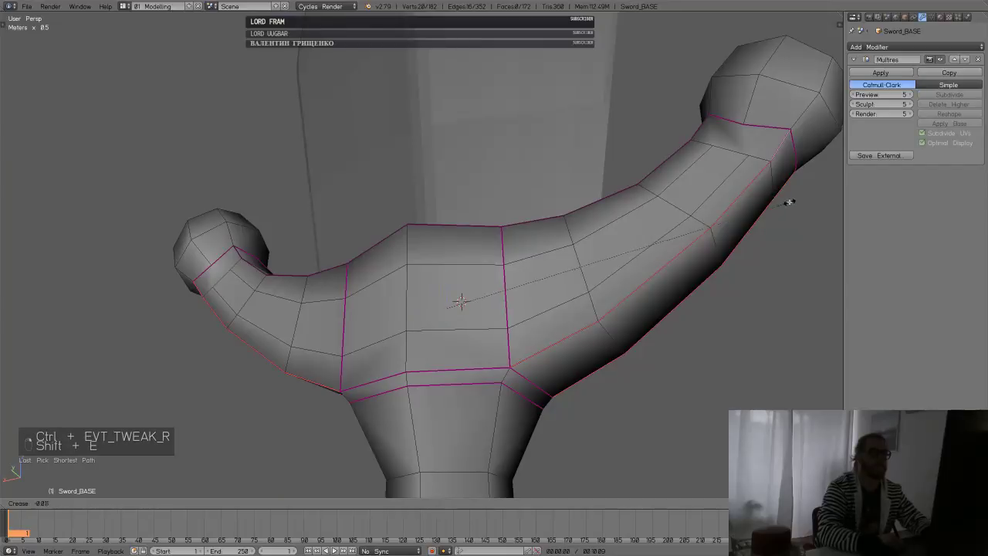
{"action": "left_click", "coordinate": [769, 202]}
- Slide the lower and upper edge loops on the crossguard's back face slightly toward the middle of that face
{"action": "key", "text": "Tab"}
{"action": "key", "text": "Tab"}
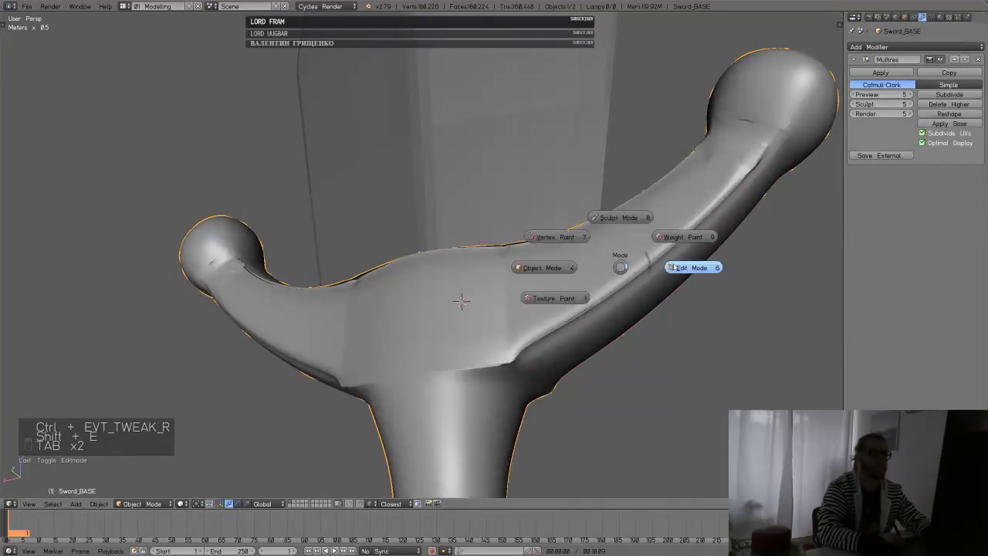
{"action": "right_click", "coordinate": [579, 295], "text": "alt"}
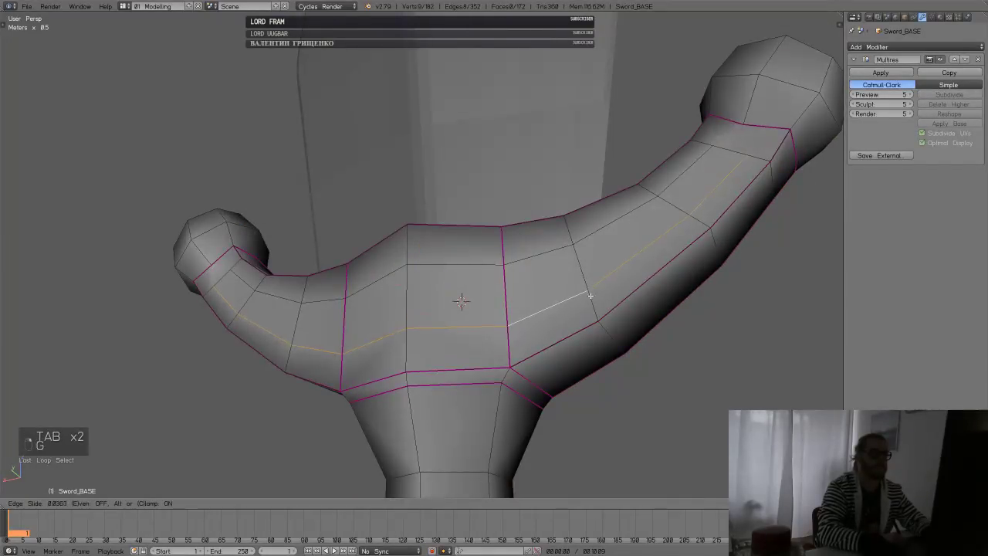
{"action": "right_click", "coordinate": [572, 253]}
{"action": "key", "text": "g"}
{"action": "key", "text": "g"}
{"action": "right_click", "coordinate": [572, 254]}
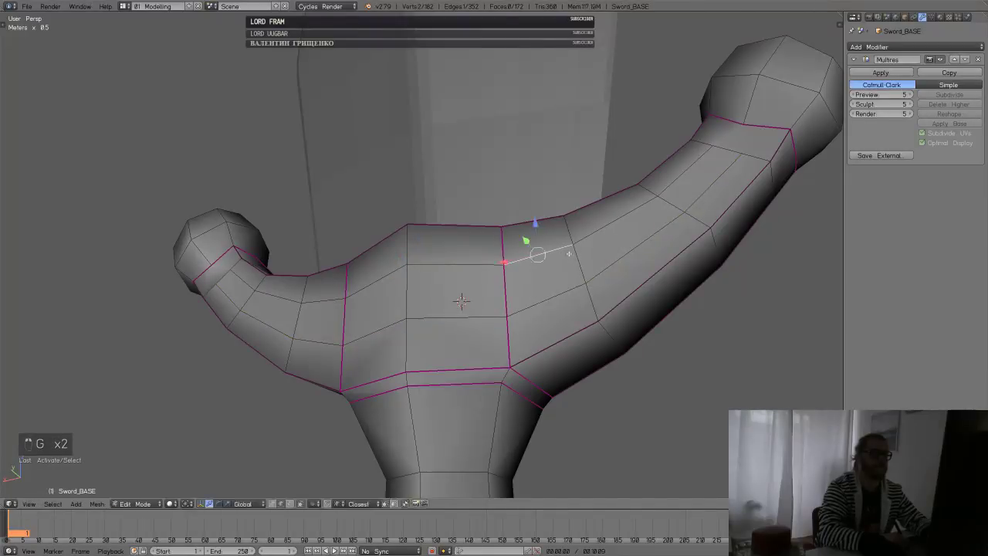
{"action": "right_click", "coordinate": [569, 249], "text": "alt"}
{"action": "key", "text": "g"}
{"action": "key", "text": "g"}
{"action": "left_click", "coordinate": [574, 256]}
{"action": "key", "text": "Tab"}
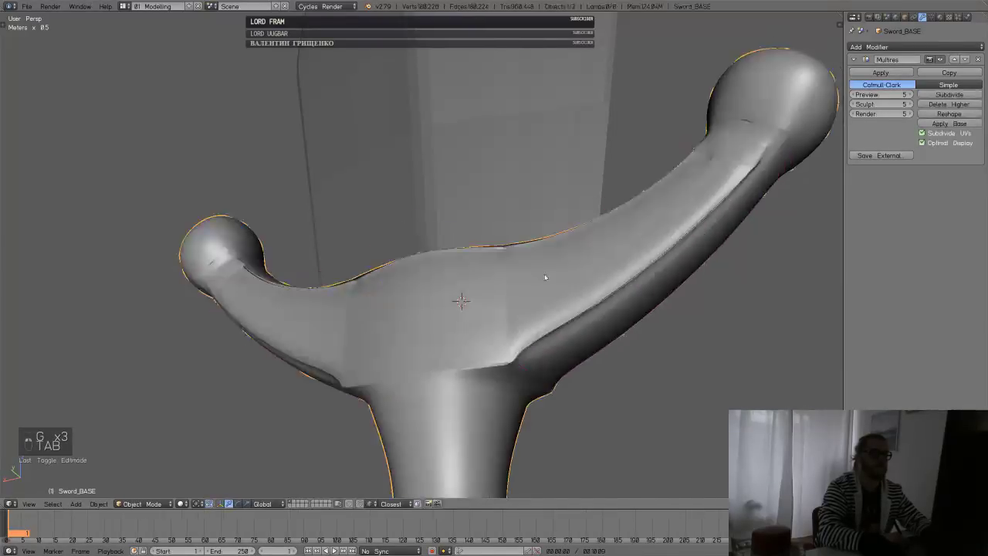
- Slide the upper edge loop on the crossguard's front face away from the creased upper border
{"action": "middle_click_drag", "start_coordinate": [542, 277], "coordinate": [437, 342]}
{"action": "scroll", "coordinate": [422, 300], "scroll_direction": "up", "scroll_amount": 2}
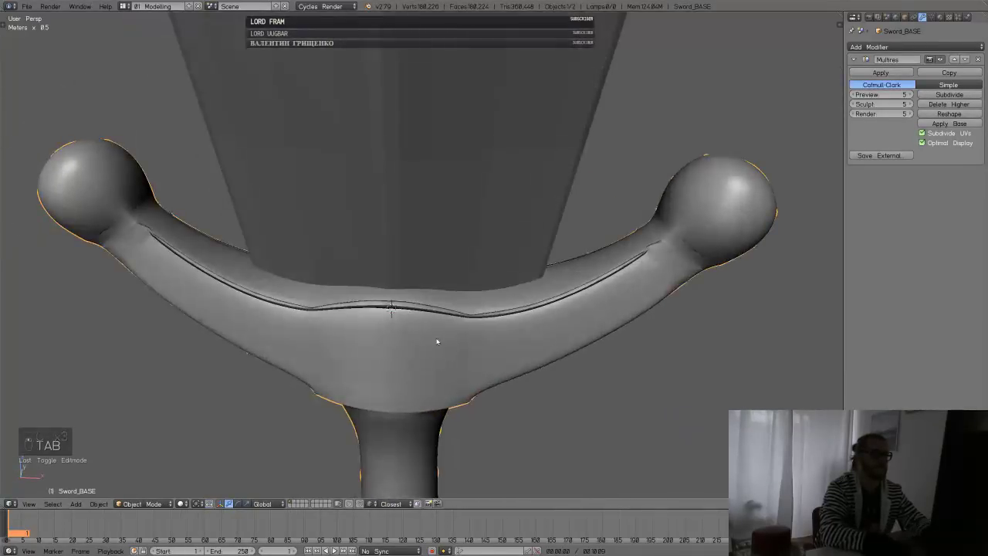
{"action": "key", "text": "Tab"}
{"action": "right_click", "coordinate": [486, 343], "text": "alt"}
{"action": "right_click", "coordinate": [489, 367], "text": "alt"}
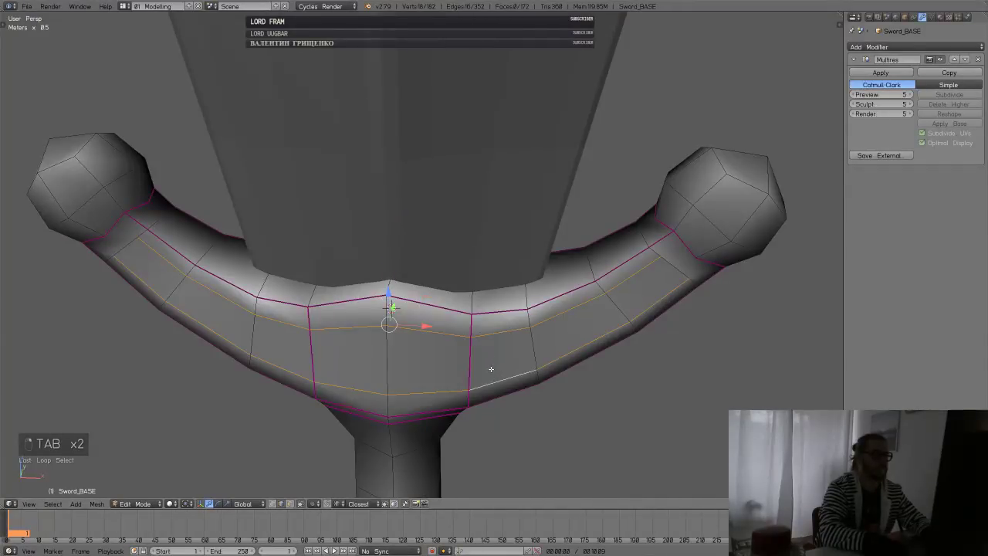
{"action": "right_click", "coordinate": [498, 330], "text": "alt"}
{"action": "key", "text": "g"}
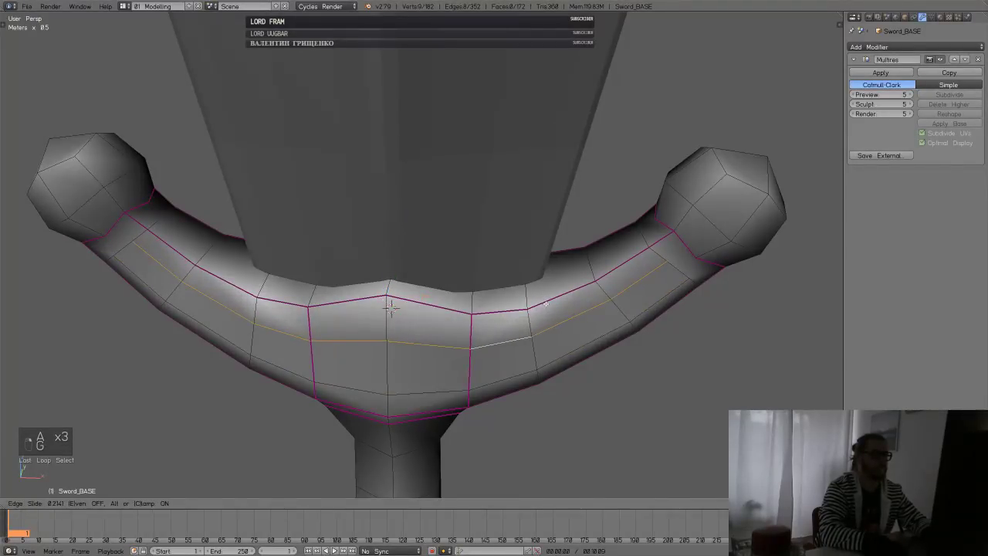
- Slide the lengthwise edge loops on the crossguard's front face toward its middle and return to Object Mode
{"action": "left_click", "coordinate": [500, 379]}
{"action": "key", "text": "g"}
{"action": "left_click", "coordinate": [543, 341]}
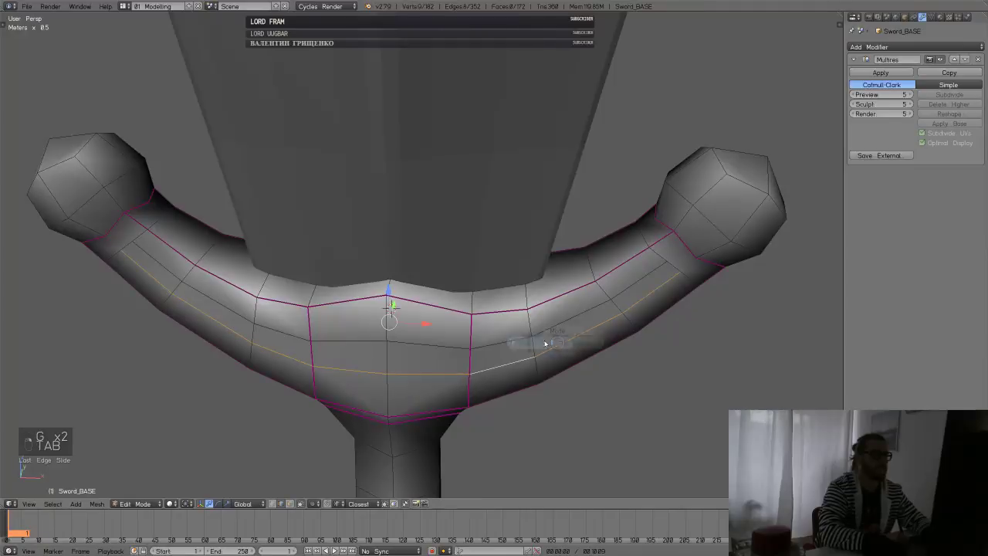
{"action": "key", "text": "Tab"}
{"action": "middle_click_drag", "start_coordinate": [510, 342], "coordinate": [543, 340]}
{"action": "scroll", "coordinate": [493, 370], "scroll_direction": "down", "scroll_amount": 3}
{"action": "middle_click_drag", "start_coordinate": [454, 397], "coordinate": [663, 278]}
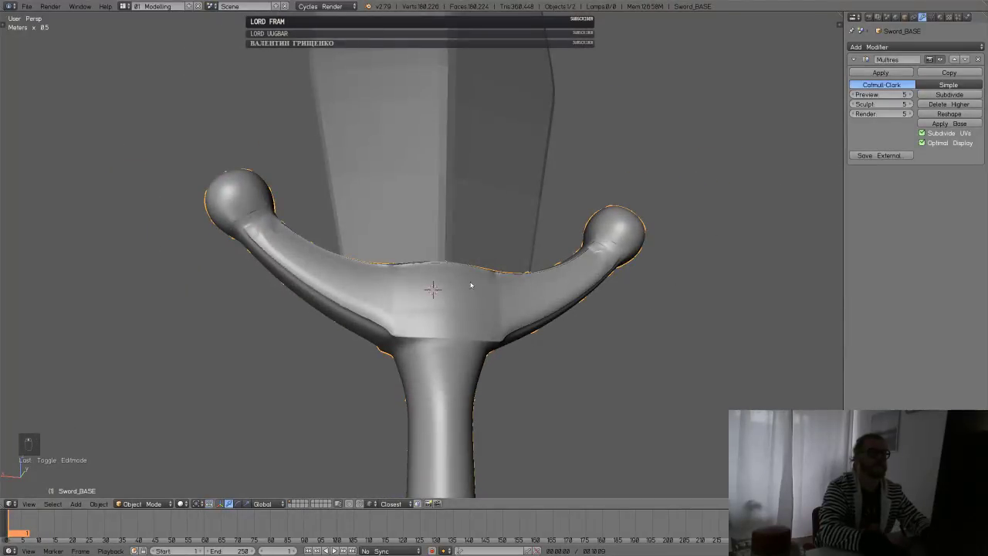
- Switch to Sculpt Mode, shrink the brush and smooth the creases along the back of the crossguard and its arms
{"action": "key", "text": "Tab"}
{"action": "left_click", "coordinate": [523, 223]}
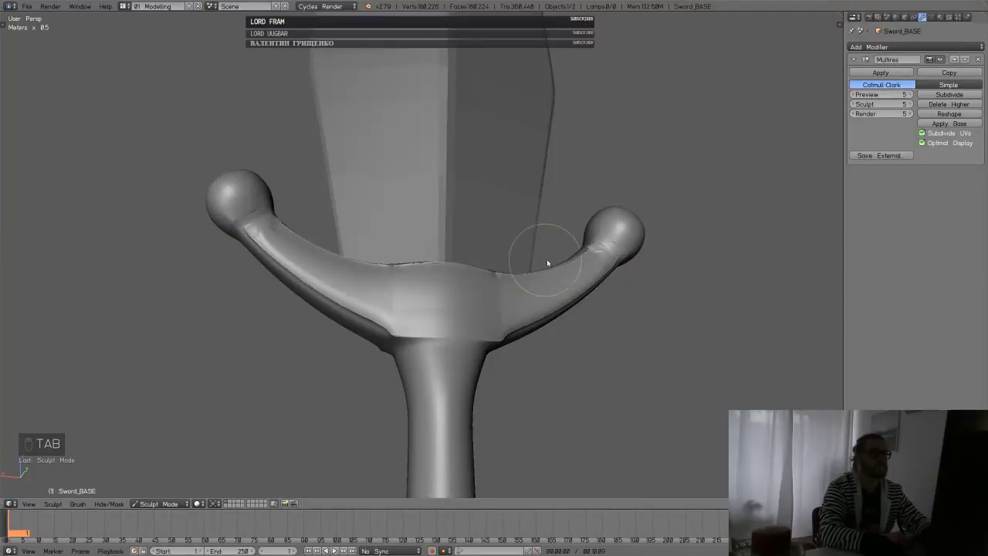
{"action": "key", "text": "f"}
{"action": "left_click", "coordinate": [610, 247]}
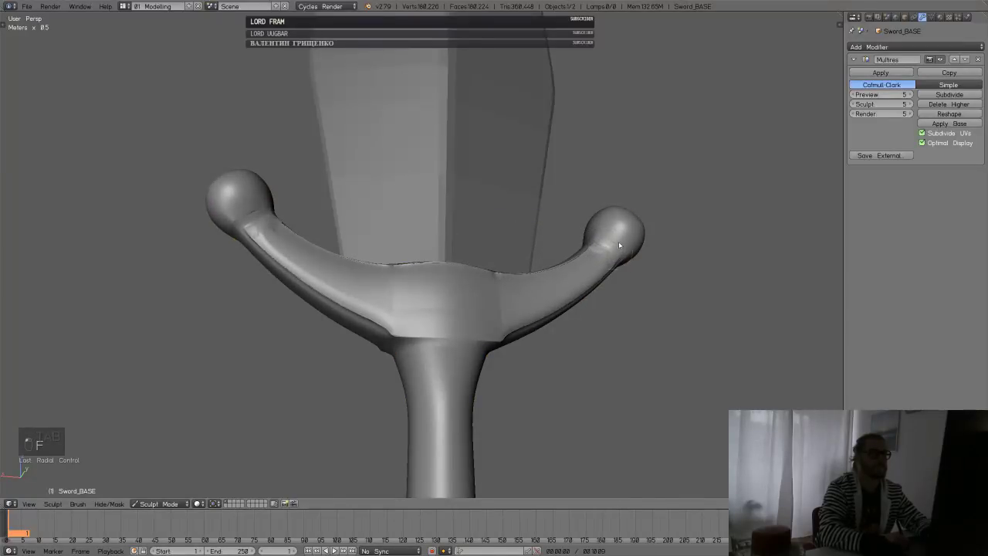
{"action": "middle_click_drag", "start_coordinate": [619, 245], "coordinate": [551, 247]}
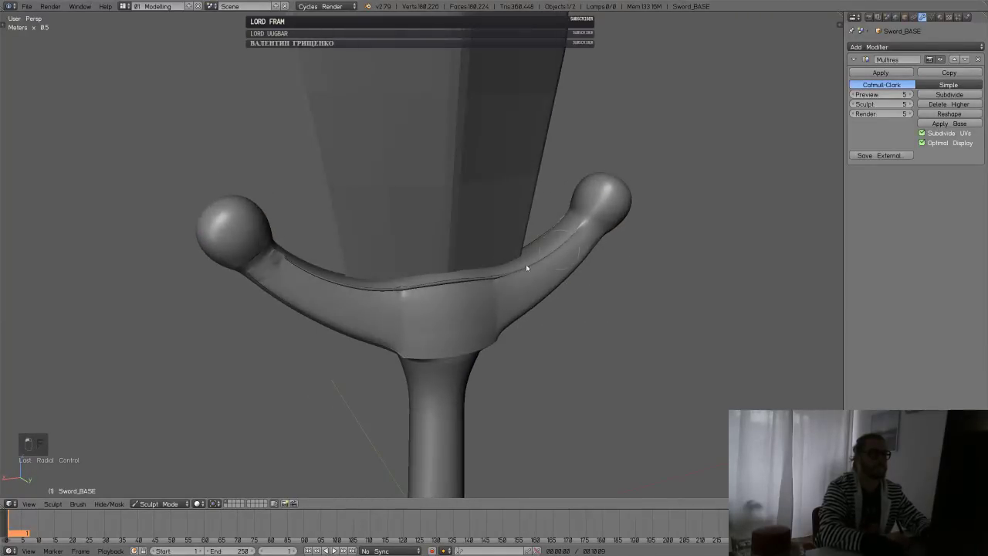
{"action": "mouse_move", "coordinate": [520, 269]}
{"action": "left_mouse_down"}
{"action": "mouse_move", "coordinate": [375, 287]}
{"action": "mouse_move", "coordinate": [388, 289]}
{"action": "left_mouse_up"}
{"action": "middle_click_drag", "start_coordinate": [268, 263], "coordinate": [381, 268]}
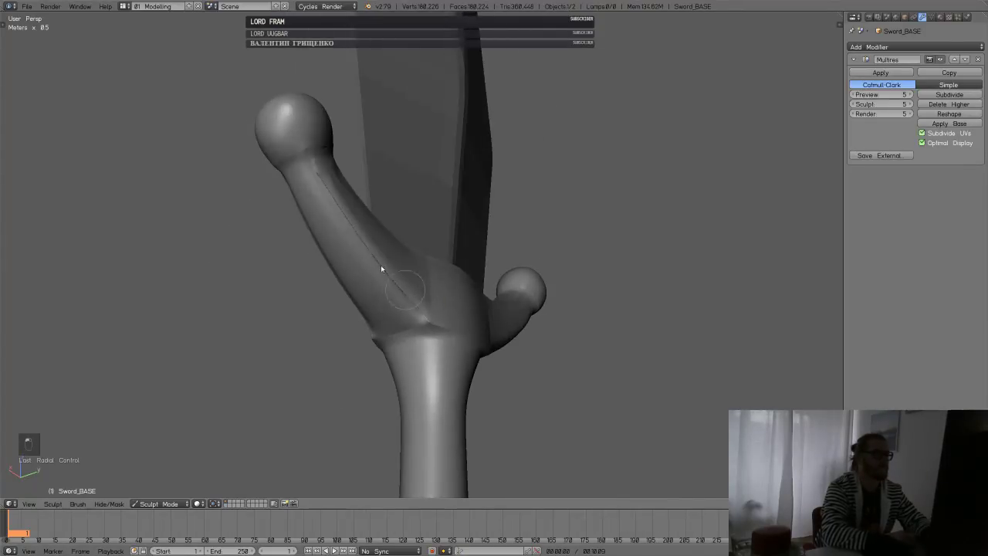
{"action": "middle_click_drag", "start_coordinate": [322, 193], "coordinate": [287, 207]}
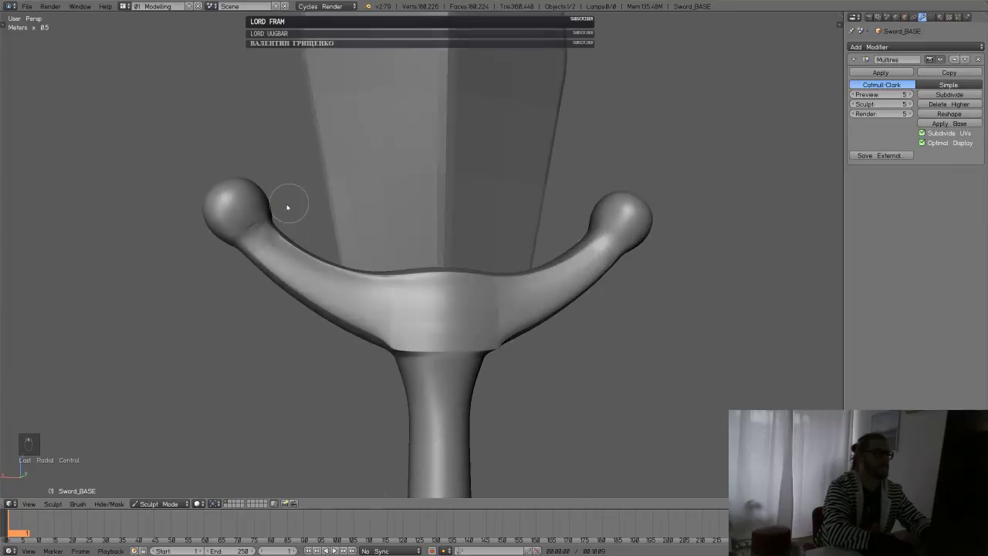
{"action": "middle_click_drag", "start_coordinate": [295, 249], "coordinate": [328, 290]}
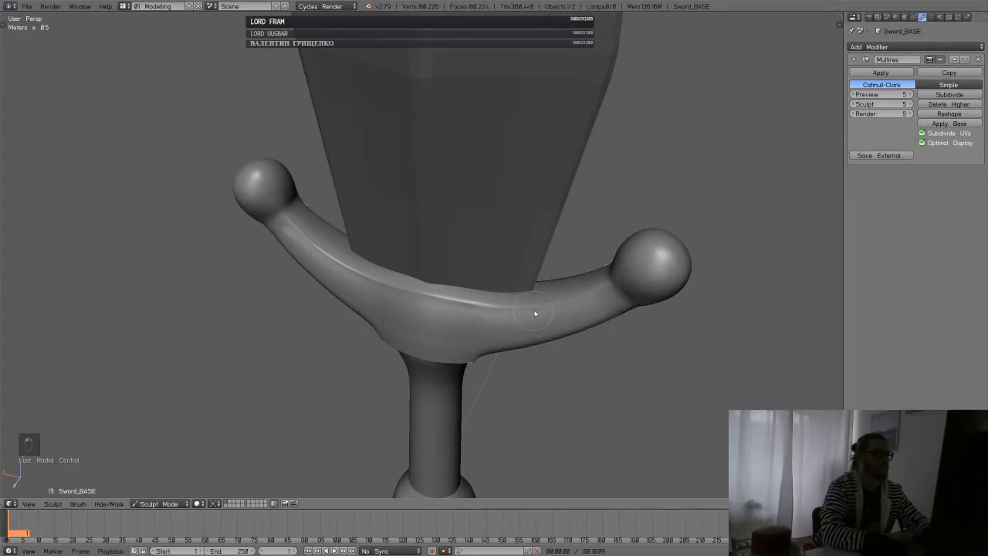
{"action": "middle_click_drag", "start_coordinate": [522, 337], "coordinate": [503, 329]}
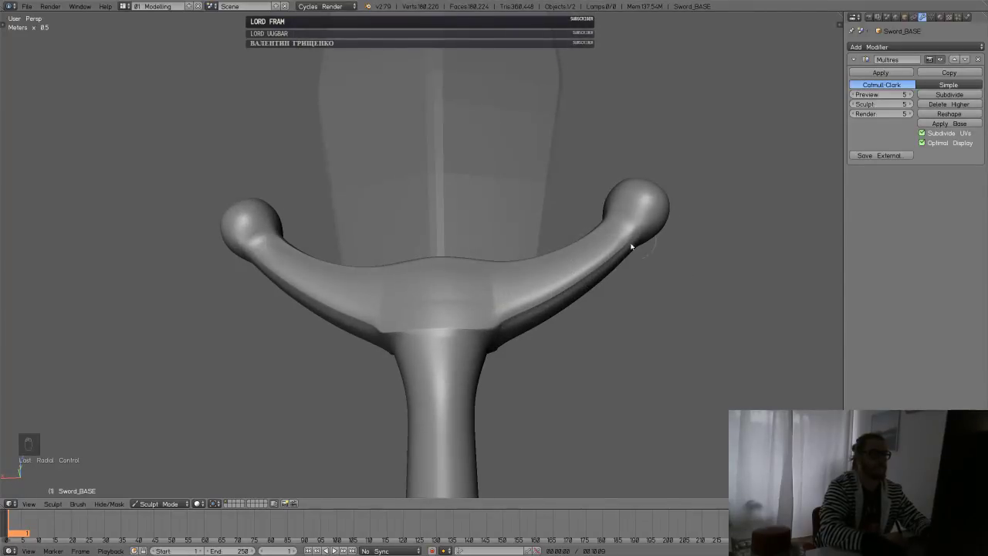
- Smooth the crease running along the front upper edge of the crossguard and around the bases of its end knobs
{"action": "middle_click_drag", "start_coordinate": [631, 246], "coordinate": [396, 295]}
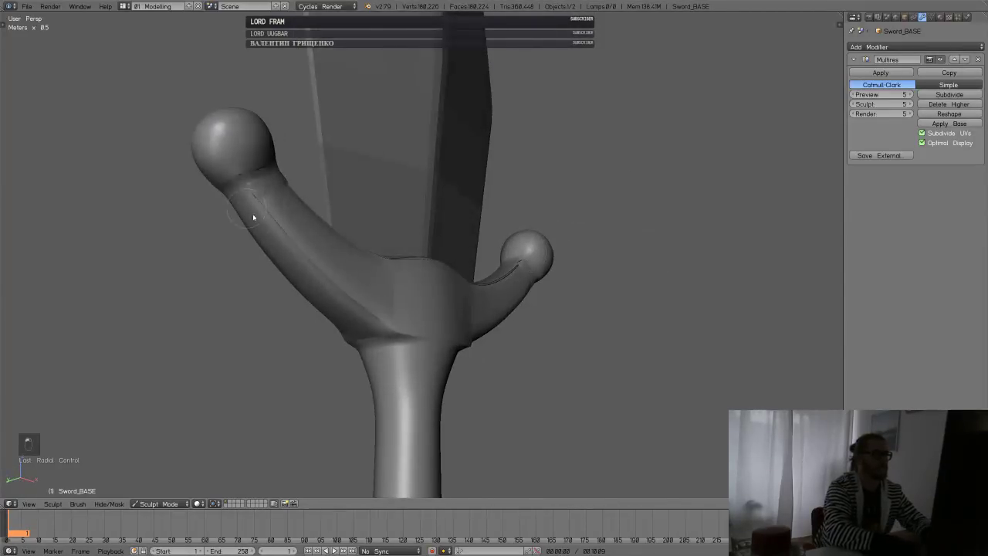
{"action": "mouse_move", "coordinate": [280, 156]}
{"action": "middle_mouse_down"}
{"action": "mouse_move", "coordinate": [324, 242]}
{"action": "mouse_move", "coordinate": [261, 207]}
{"action": "middle_mouse_up"}
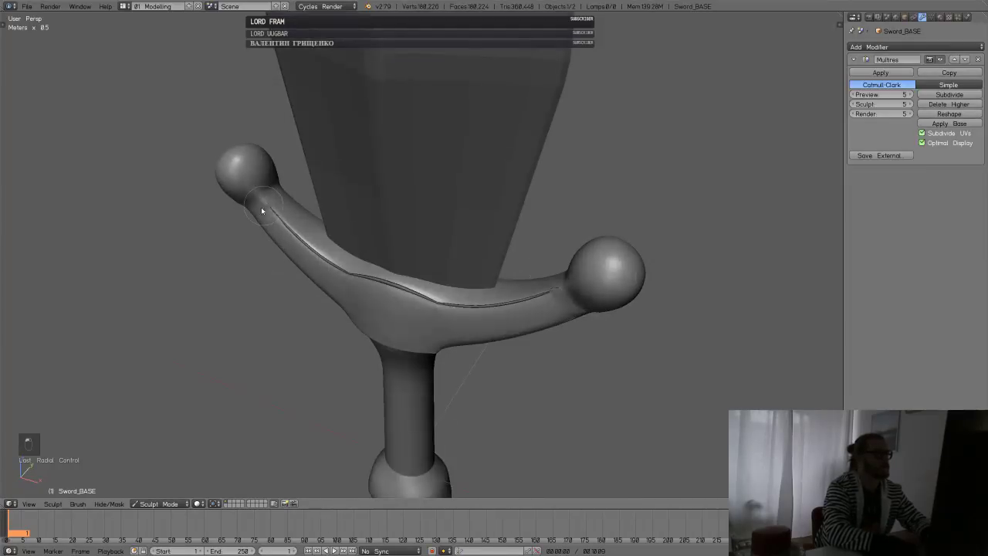
{"action": "left_click_drag", "start_coordinate": [324, 258], "coordinate": [551, 298]}
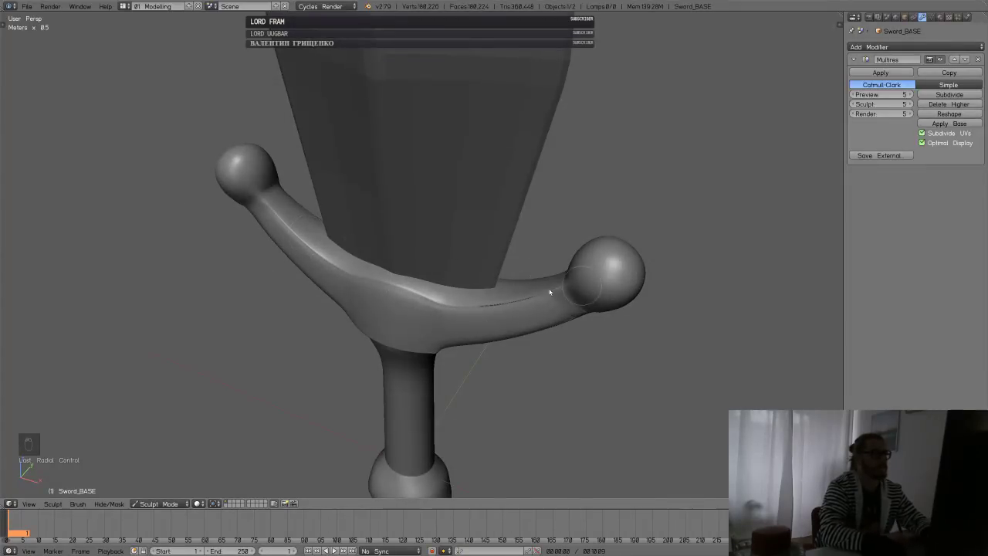
{"action": "middle_click_drag", "start_coordinate": [578, 276], "coordinate": [609, 270]}
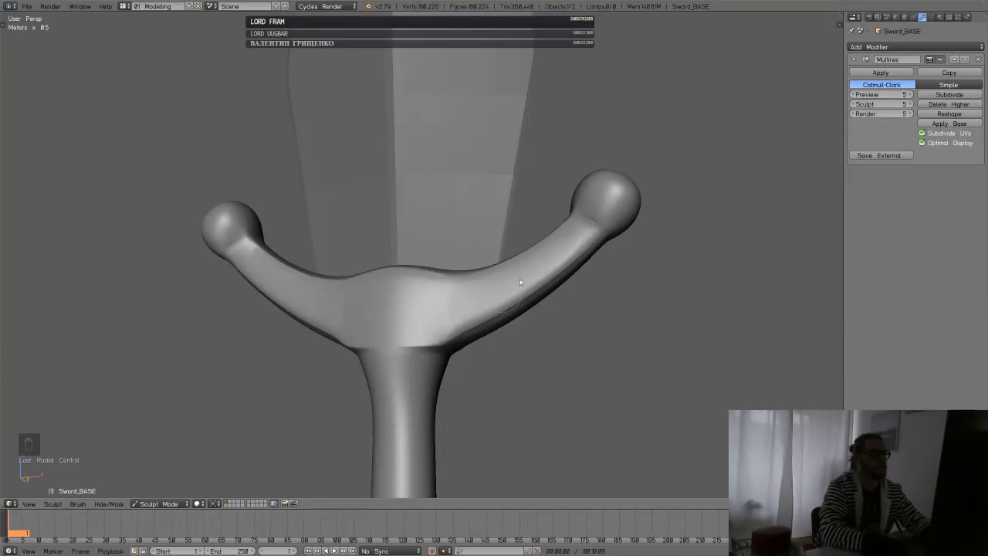
{"action": "middle_click_drag", "start_coordinate": [524, 264], "coordinate": [392, 321]}
{"action": "scroll", "coordinate": [437, 388], "scroll_direction": "down", "scroll_amount": 2}
{"action": "middle_click_drag", "start_coordinate": [522, 342], "coordinate": [468, 372]}
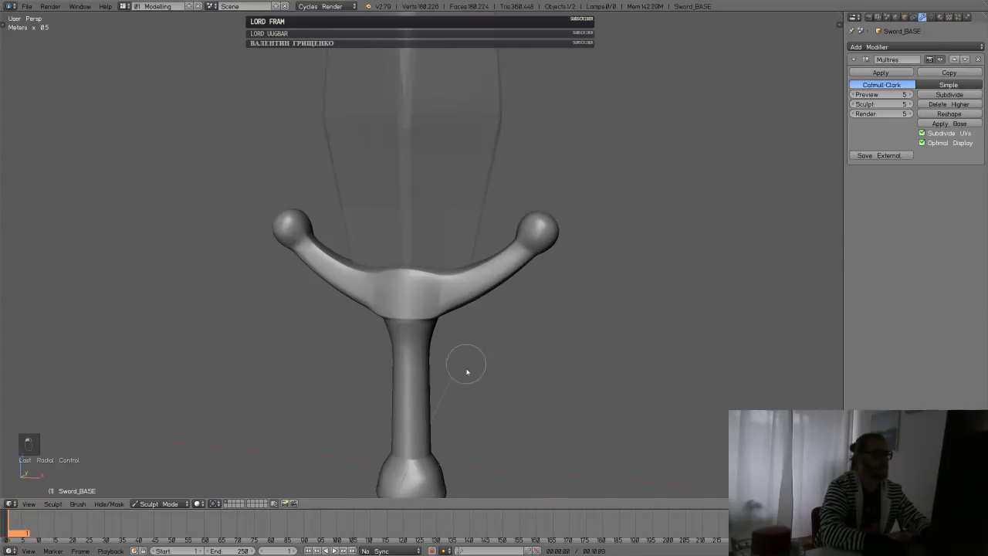
- Choose the Orb clay brush for sculpting the sword's handle
{"action": "middle_click_drag", "start_coordinate": [449, 437], "coordinate": [474, 351], "text": "shift"}
{"action": "scroll", "coordinate": [506, 304], "scroll_direction": "up", "scroll_amount": 5}
{"action": "middle_click_drag", "start_coordinate": [505, 306], "coordinate": [498, 300]}
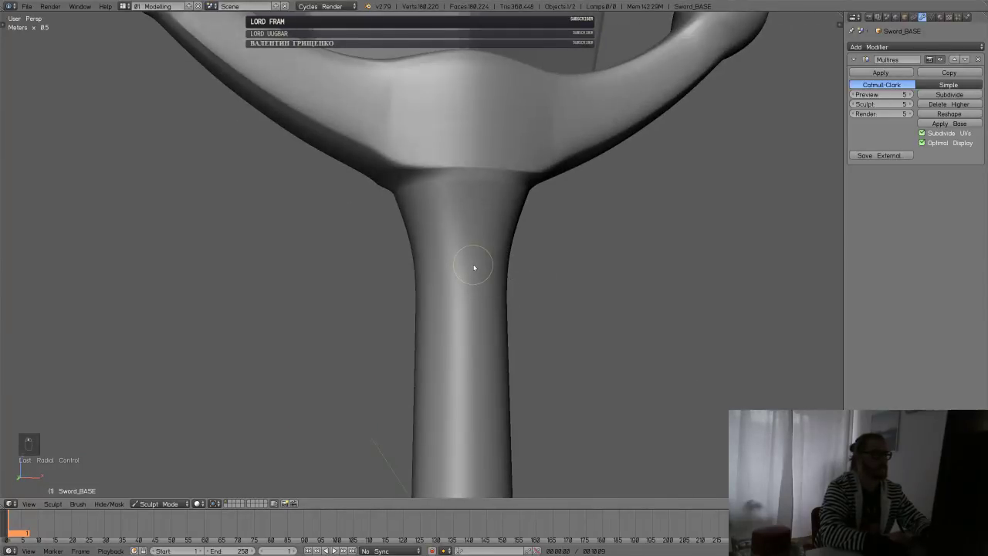
{"action": "key", "text": "b"}
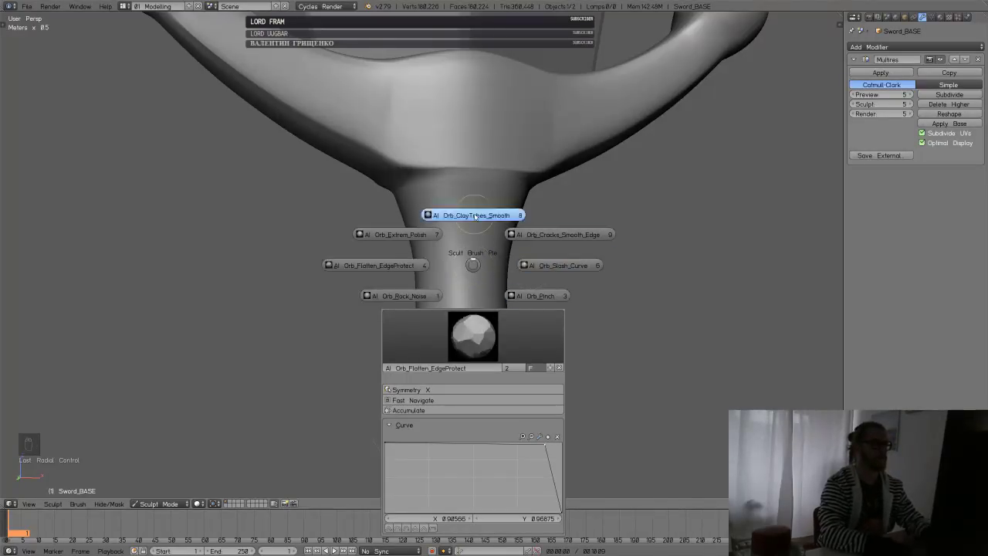
{"action": "left_click", "coordinate": [475, 215]}
{"action": "key", "text": "t"}
{"action": "left_click", "coordinate": [52, 51]}
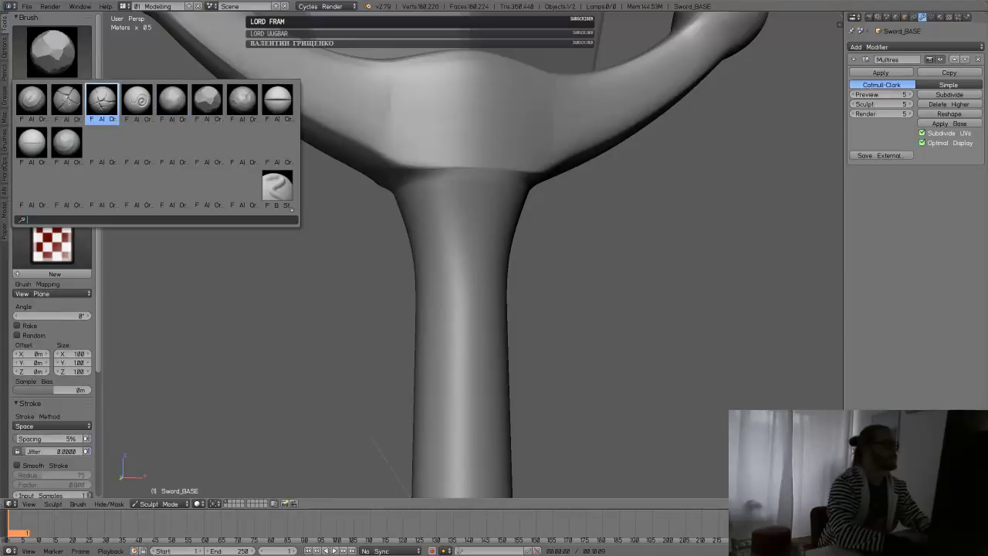
{"action": "left_click", "coordinate": [277, 185]}
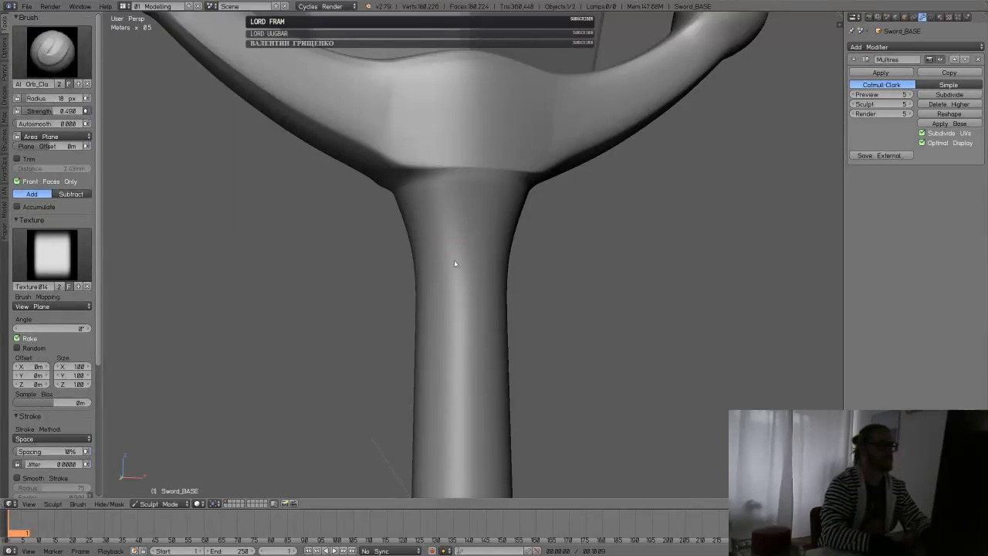
- Try a diagonal clay stroke across the upper handle with a 37 px brush radius, and undo it
{"action": "mouse_move", "coordinate": [455, 263]}
{"action": "middle_mouse_down"}
{"action": "mouse_move", "coordinate": [463, 273]}
{"action": "mouse_move", "coordinate": [462, 264]}
{"action": "middle_mouse_up"}
{"action": "key", "text": "f"}
{"action": "left_click", "coordinate": [473, 266]}
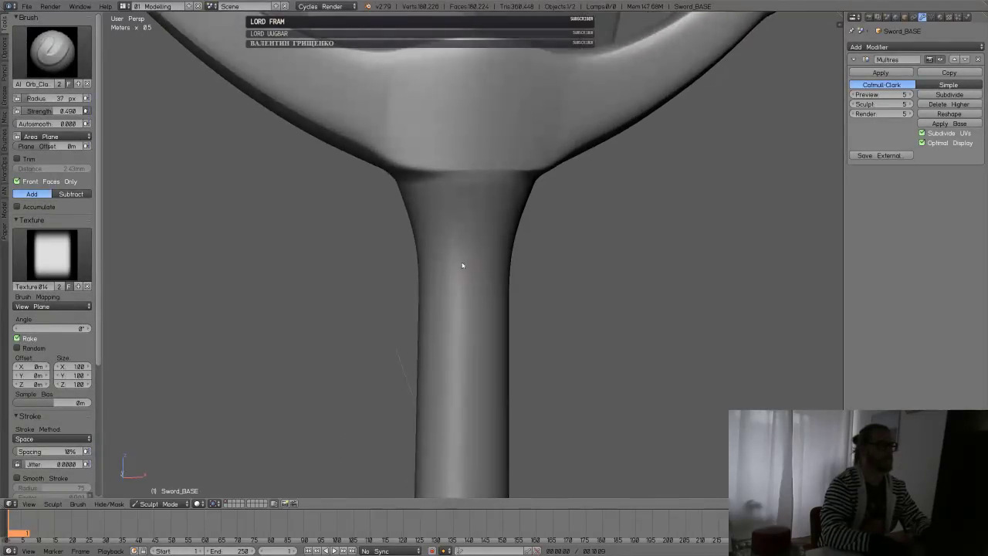
{"action": "left_click_drag", "start_coordinate": [485, 222], "coordinate": [447, 244]}
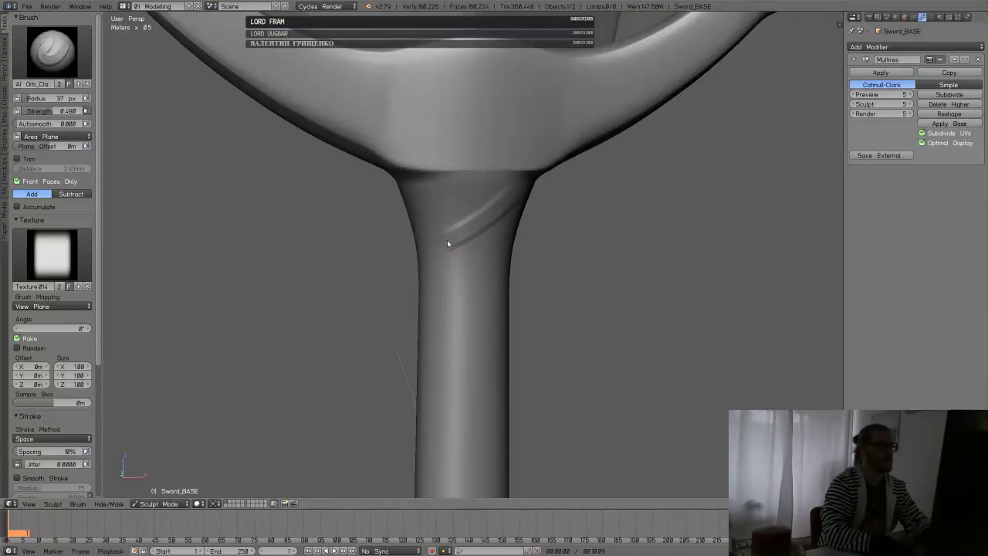
{"action": "key", "text": "ctrl+z"}
- Set the brush radius to 90 px and sculpt parallel diagonal wrap bands down the handle in front view
{"action": "key", "text": "f"}
{"action": "left_click", "coordinate": [538, 232]}
{"action": "key", "text": "q"}
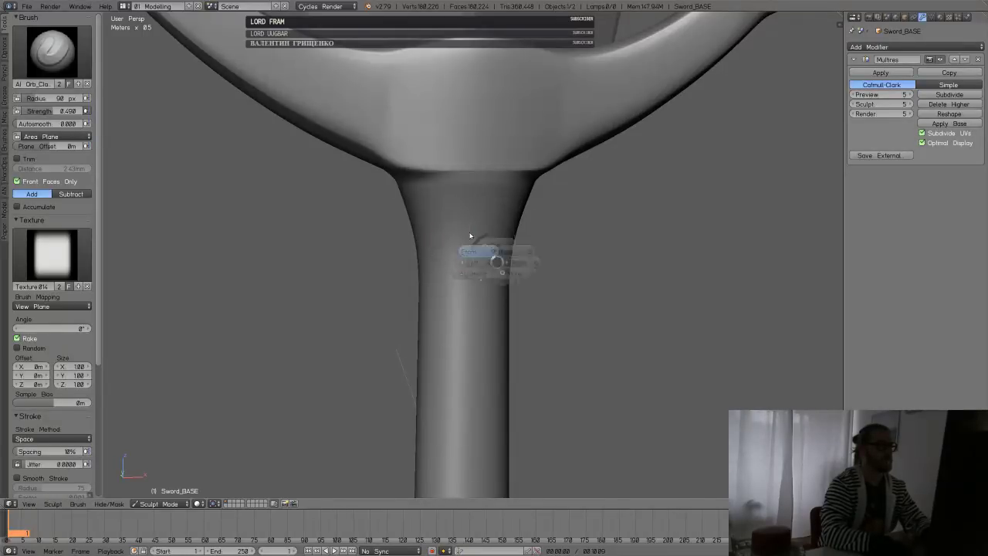
{"action": "left_click", "coordinate": [470, 236]}
{"action": "key", "text": "KP_1"}
{"action": "left_click_drag", "start_coordinate": [505, 214], "coordinate": [455, 253]}
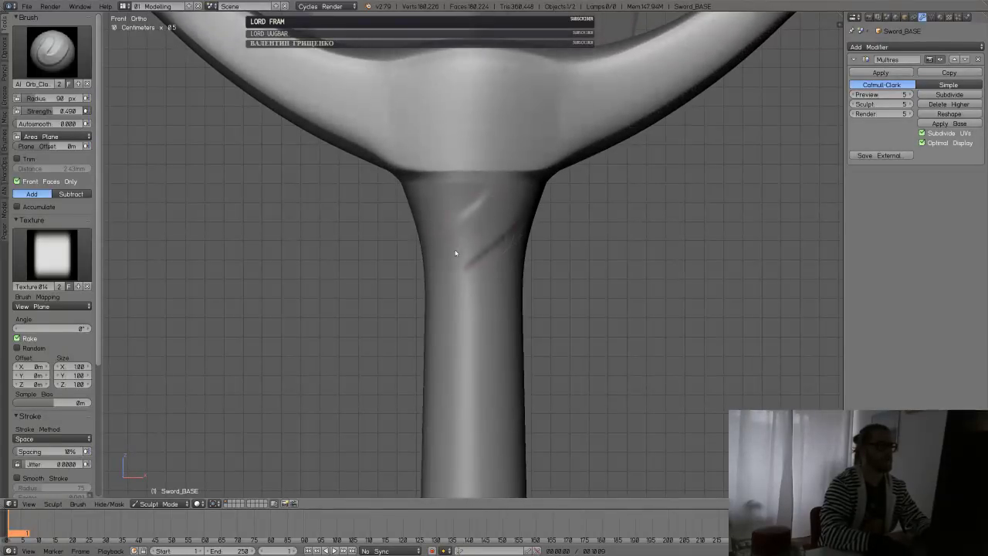
{"action": "left_click_drag", "start_coordinate": [497, 284], "coordinate": [432, 334]}
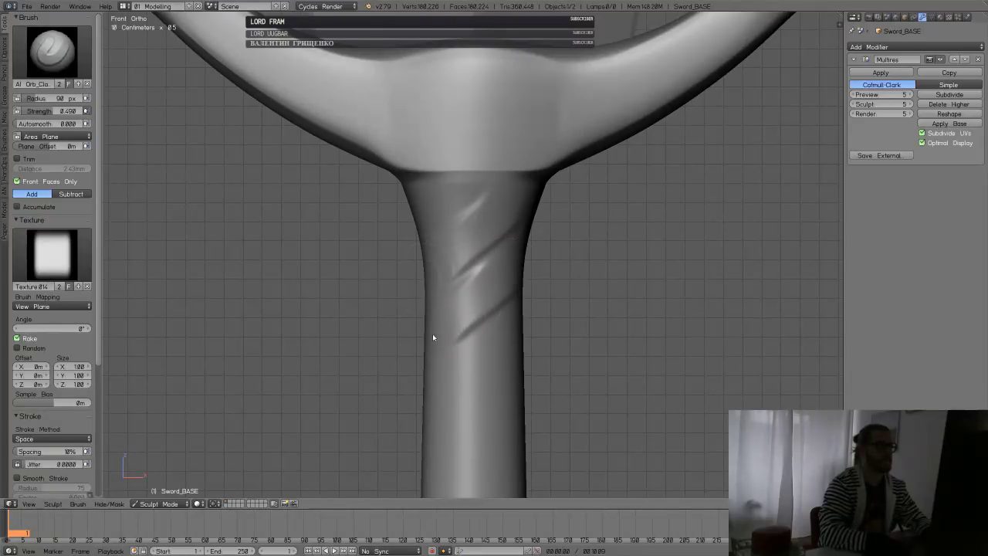
{"action": "left_click_drag", "start_coordinate": [497, 350], "coordinate": [403, 422]}
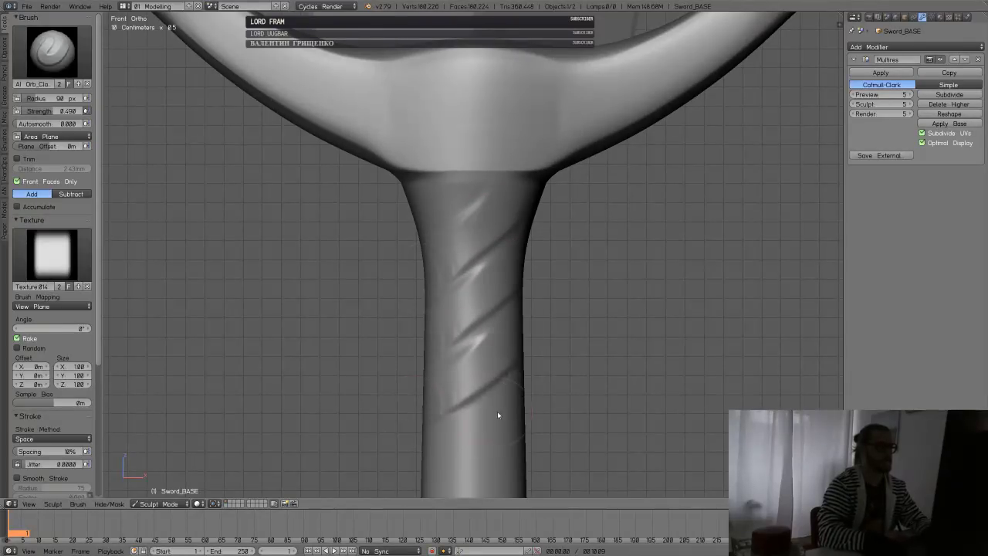
- Continue the wrap bands on the lower handle above the pommel, working from the front around the side
{"action": "mouse_move", "coordinate": [541, 419]}
{"action": "middle_mouse_down"}
{"action": "mouse_move", "coordinate": [534, 401]}
{"action": "mouse_move", "coordinate": [463, 408]}
{"action": "mouse_move", "coordinate": [479, 276]}
{"action": "middle_mouse_up"}
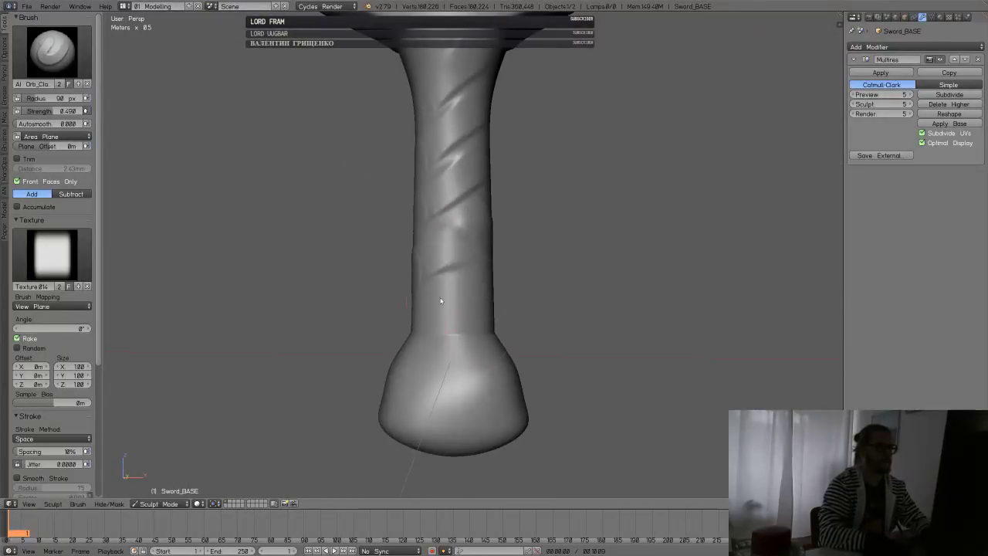
{"action": "left_click_drag", "start_coordinate": [441, 315], "coordinate": [483, 296]}
{"action": "middle_click_drag", "start_coordinate": [483, 296], "coordinate": [412, 308]}
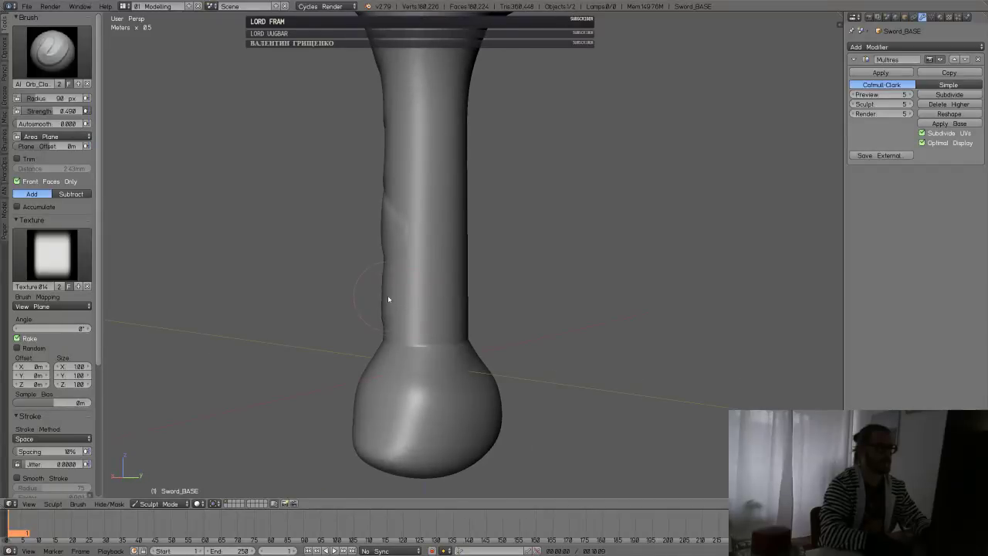
{"action": "left_click_drag", "start_coordinate": [414, 310], "coordinate": [447, 270]}
{"action": "mouse_move", "coordinate": [493, 297]}
{"action": "middle_mouse_down"}
{"action": "mouse_move", "coordinate": [409, 304]}
{"action": "mouse_move", "coordinate": [378, 275]}
{"action": "mouse_move", "coordinate": [396, 301]}
{"action": "mouse_move", "coordinate": [362, 304]}
{"action": "middle_mouse_up"}
{"action": "left_click_drag", "start_coordinate": [362, 304], "coordinate": [424, 300]}
- Sculpt slanted wrap bands across the back of the handle to link up with the side bands
{"action": "mouse_move", "coordinate": [423, 300]}
{"action": "middle_mouse_down"}
{"action": "mouse_move", "coordinate": [391, 261]}
{"action": "mouse_move", "coordinate": [419, 216]}
{"action": "mouse_move", "coordinate": [386, 155]}
{"action": "middle_mouse_up"}
{"action": "left_click_drag", "start_coordinate": [375, 175], "coordinate": [419, 200]}
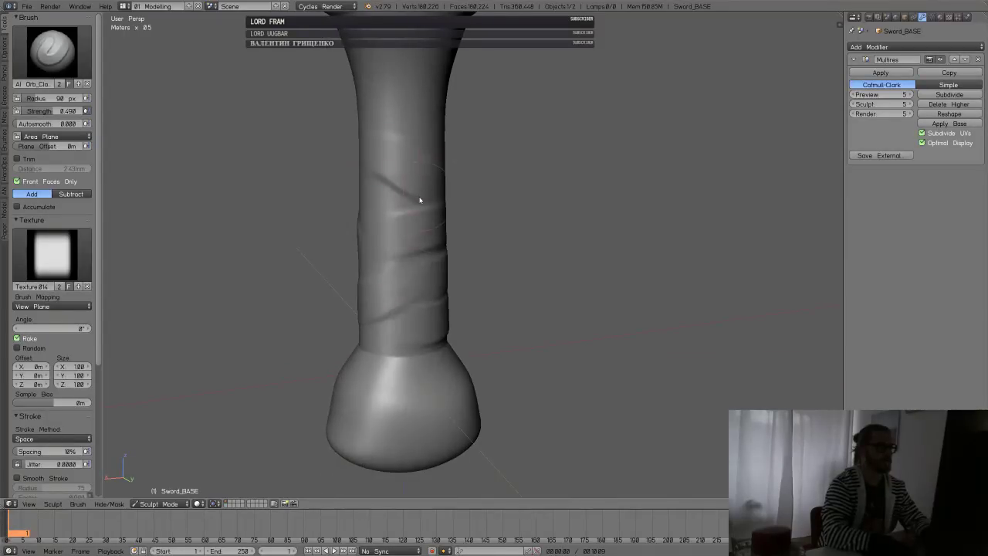
{"action": "mouse_move", "coordinate": [420, 200]}
{"action": "middle_mouse_down"}
{"action": "mouse_move", "coordinate": [442, 200]}
{"action": "mouse_move", "coordinate": [427, 201]}
{"action": "mouse_move", "coordinate": [410, 274]}
{"action": "mouse_move", "coordinate": [355, 259]}
{"action": "middle_mouse_up"}
{"action": "left_click_drag", "start_coordinate": [355, 259], "coordinate": [423, 273]}
{"action": "middle_click_drag", "start_coordinate": [423, 273], "coordinate": [346, 233]}
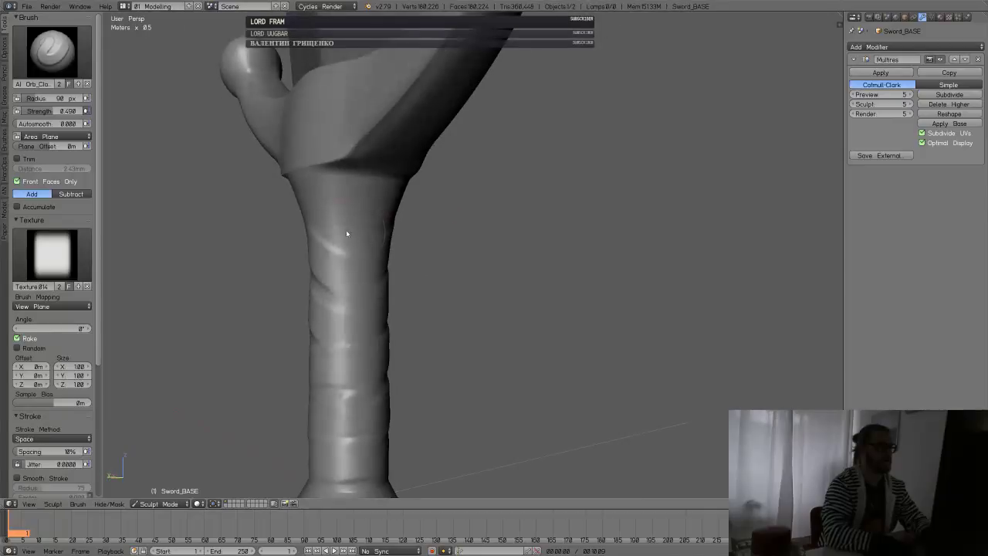
- Sculpt wrap bands around the upper handle just below the crossguard
{"action": "mouse_move", "coordinate": [378, 199]}
{"action": "middle_mouse_down"}
{"action": "mouse_move", "coordinate": [396, 220]}
{"action": "mouse_move", "coordinate": [375, 202]}
{"action": "mouse_move", "coordinate": [441, 181]}
{"action": "middle_mouse_up"}
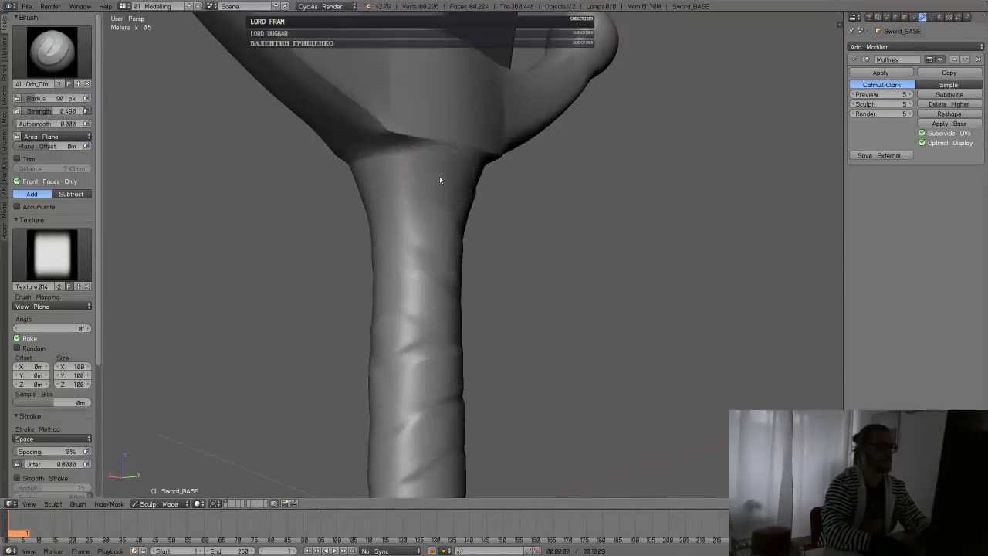
{"action": "left_click_drag", "start_coordinate": [423, 197], "coordinate": [376, 201]}
{"action": "mouse_move", "coordinate": [376, 202]}
{"action": "middle_mouse_down"}
{"action": "mouse_move", "coordinate": [487, 220]}
{"action": "mouse_move", "coordinate": [478, 212]}
{"action": "middle_mouse_up"}
{"action": "left_click_drag", "start_coordinate": [479, 213], "coordinate": [469, 220]}
{"action": "mouse_move", "coordinate": [491, 232]}
{"action": "middle_mouse_down"}
{"action": "mouse_move", "coordinate": [470, 276]}
{"action": "mouse_move", "coordinate": [416, 327]}
{"action": "mouse_move", "coordinate": [445, 308]}
{"action": "mouse_move", "coordinate": [452, 257]}
{"action": "mouse_move", "coordinate": [372, 258]}
{"action": "middle_mouse_up"}
{"action": "middle_click_drag", "start_coordinate": [426, 229], "coordinate": [388, 221]}
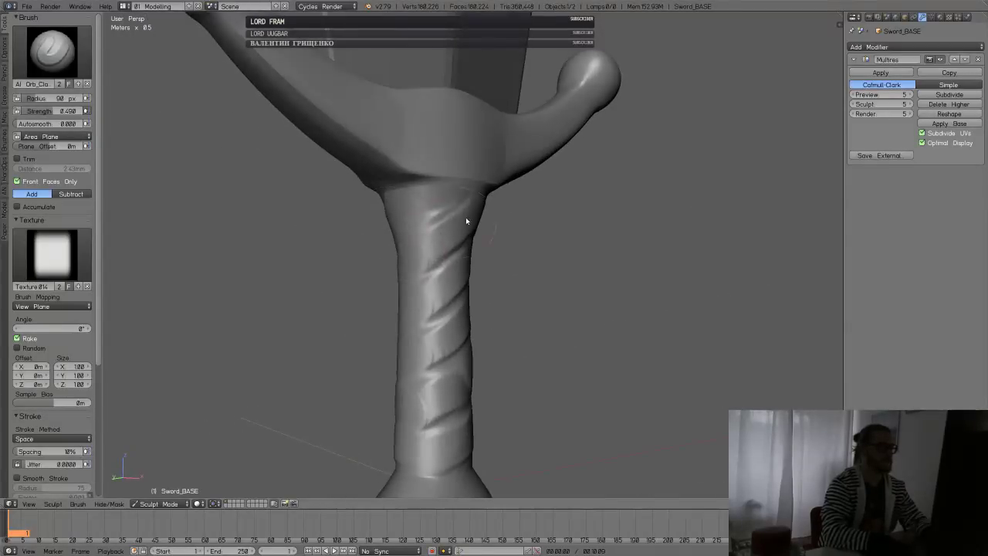
{"action": "middle_click_drag", "start_coordinate": [466, 217], "coordinate": [437, 249]}
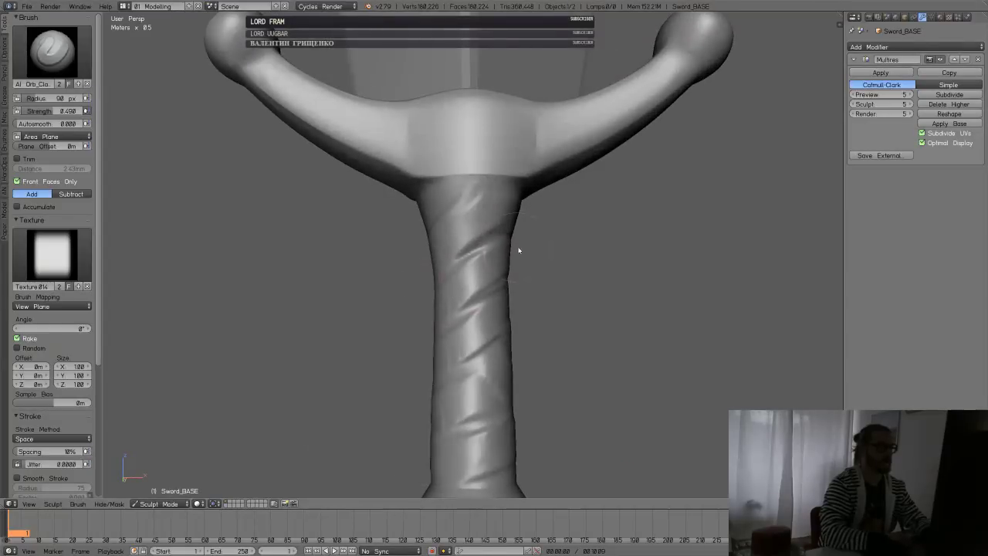
- Add more wrap bands around the side of the lower handle where it meets the pommel
{"action": "middle_click_drag", "start_coordinate": [520, 391], "coordinate": [463, 402]}
{"action": "middle_click_drag", "start_coordinate": [402, 419], "coordinate": [473, 316]}
{"action": "middle_click_drag", "start_coordinate": [413, 318], "coordinate": [386, 319]}
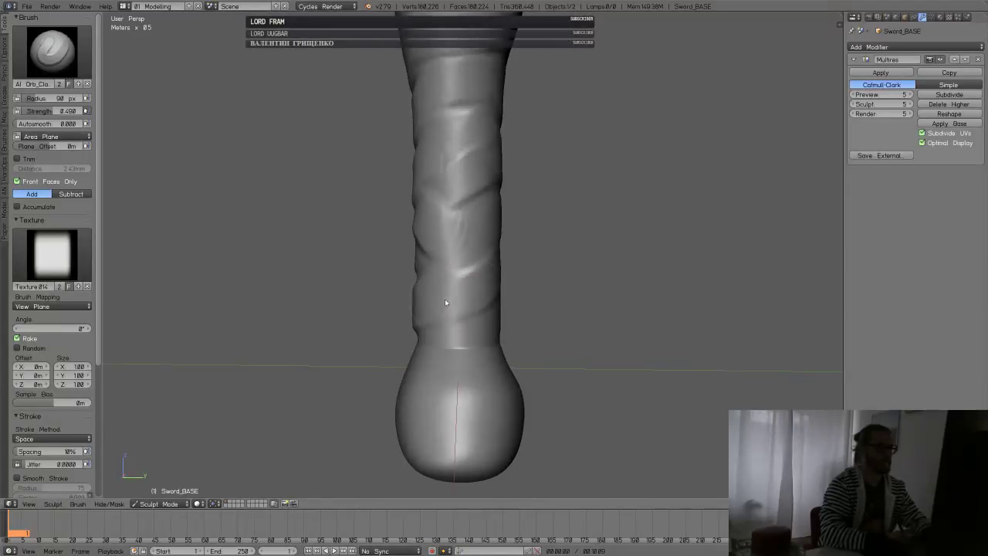
{"action": "middle_click_drag", "start_coordinate": [445, 304], "coordinate": [396, 323]}
{"action": "left_click_drag", "start_coordinate": [396, 321], "coordinate": [428, 311]}
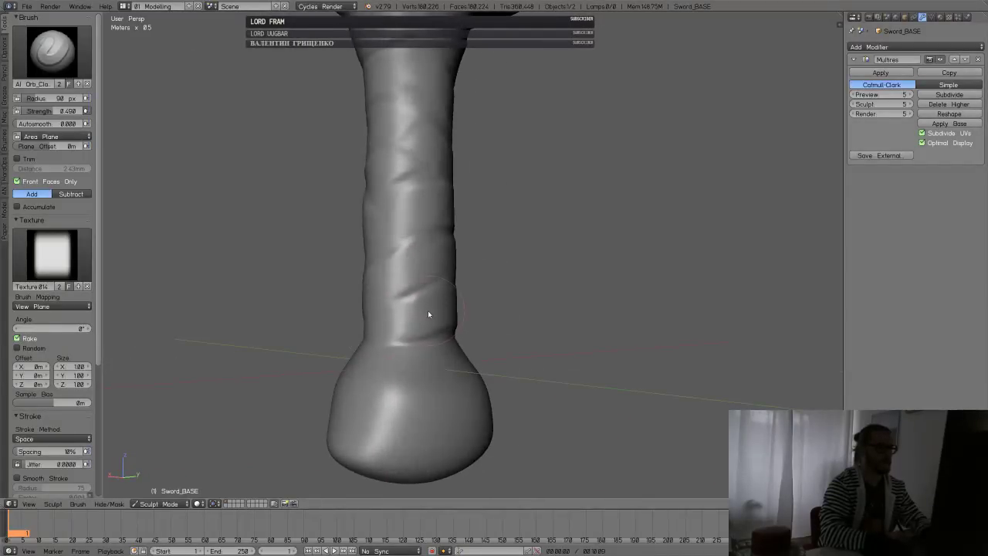
{"action": "middle_click_drag", "start_coordinate": [491, 310], "coordinate": [387, 255]}
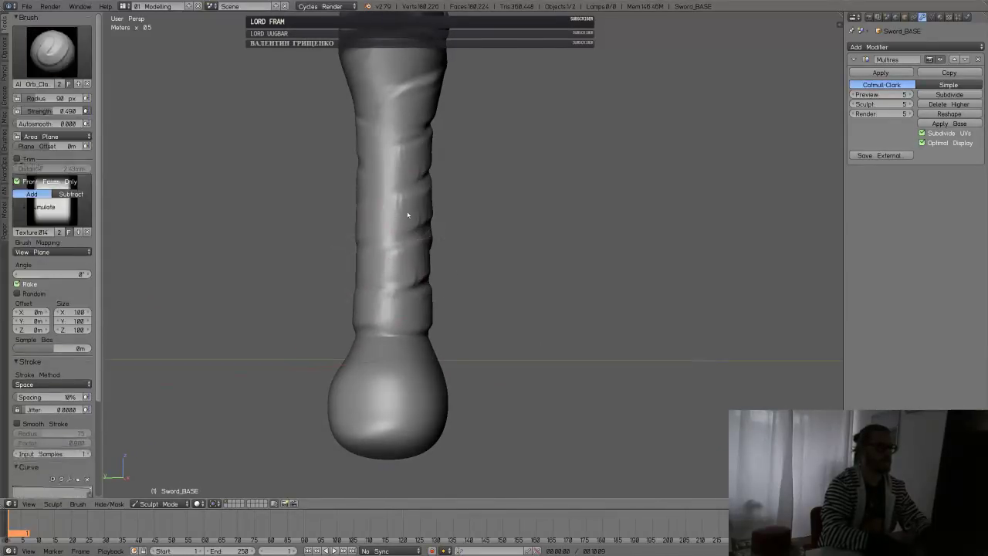
{"action": "middle_click_drag", "start_coordinate": [403, 213], "coordinate": [468, 240]}
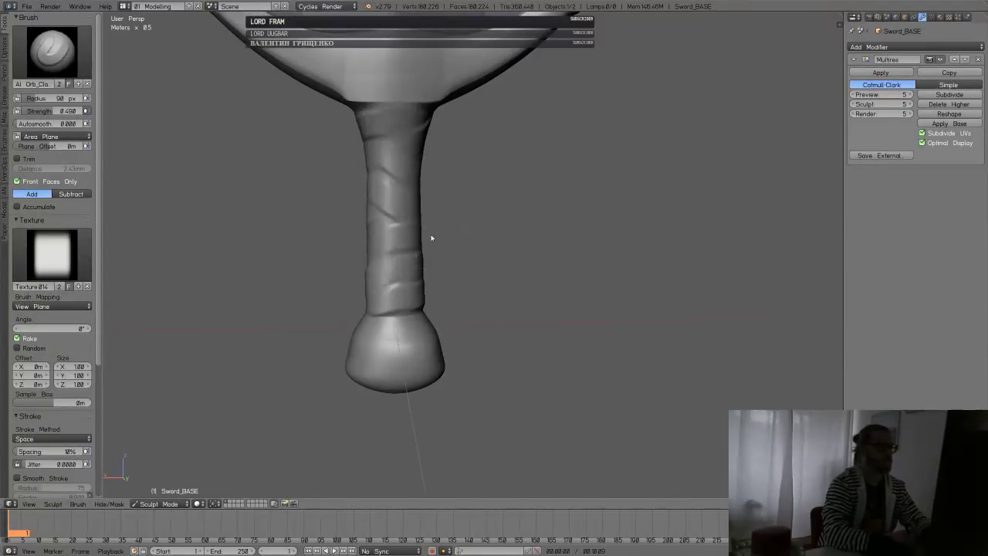
- Smooth the wrap bands on the lower handle above the pommel and up along its side with a 53 px brush
{"action": "scroll", "coordinate": [429, 236], "scroll_direction": "up", "scroll_amount": 5}
{"action": "key", "text": "shift+s"}
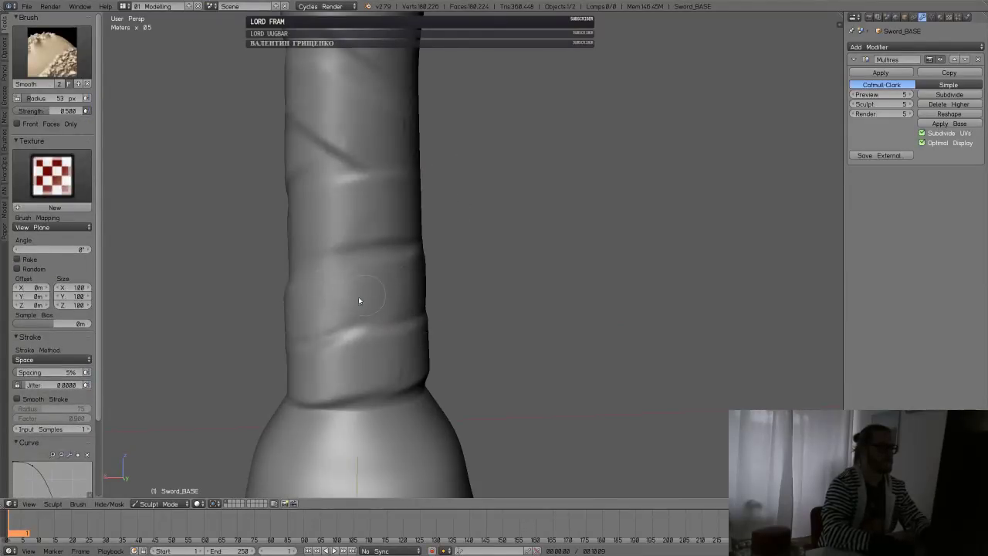
{"action": "left_click_drag", "start_coordinate": [358, 297], "coordinate": [348, 309], "text": "shift"}
{"action": "left_click_drag", "start_coordinate": [312, 373], "coordinate": [424, 357], "text": "shift"}
{"action": "middle_click_drag", "start_coordinate": [452, 231], "coordinate": [385, 217]}
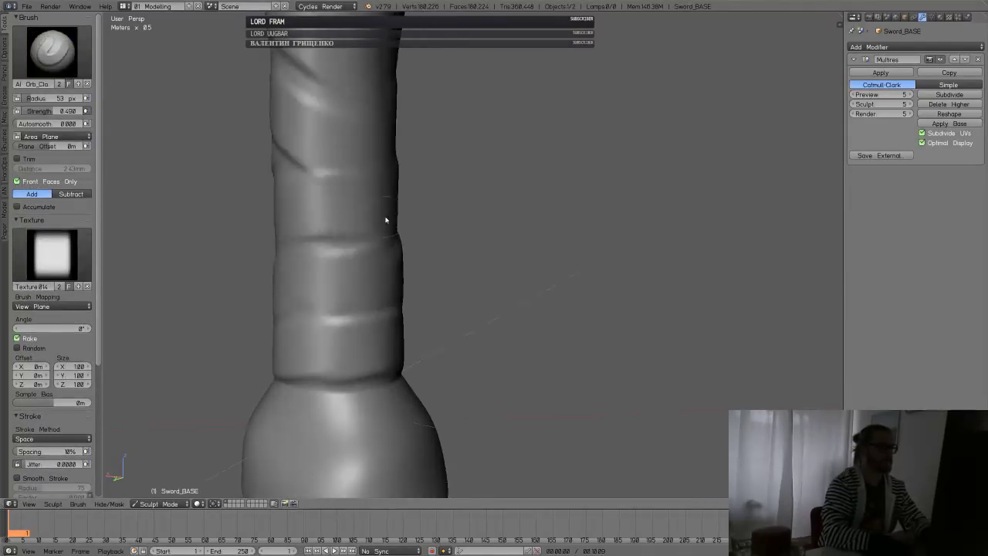
{"action": "middle_click_drag", "start_coordinate": [383, 181], "coordinate": [450, 276], "text": "shift"}
{"action": "mouse_move", "coordinate": [450, 275]}
{"action": "left_mouse_down", "text": "shift"}
{"action": "mouse_move", "coordinate": [424, 244]}
{"action": "mouse_move", "coordinate": [436, 240]}
{"action": "left_mouse_up", "text": "shift"}
{"action": "middle_click_drag", "start_coordinate": [437, 239], "coordinate": [361, 180]}
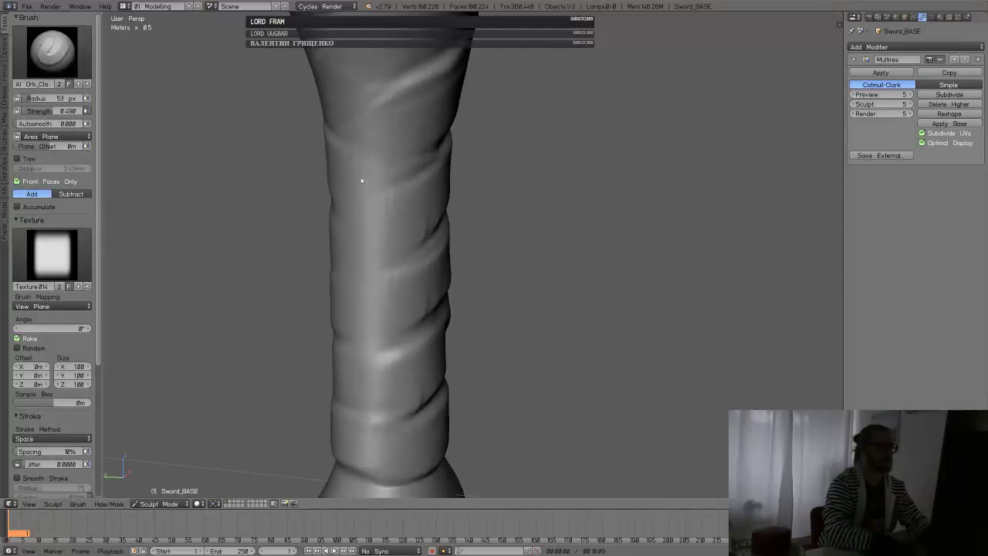
{"action": "mouse_move", "coordinate": [362, 180]}
{"action": "left_mouse_down", "text": "shift"}
{"action": "mouse_move", "coordinate": [339, 170]}
{"action": "mouse_move", "coordinate": [452, 209]}
{"action": "mouse_move", "coordinate": [385, 216]}
{"action": "mouse_move", "coordinate": [425, 267]}
{"action": "mouse_move", "coordinate": [425, 284]}
{"action": "mouse_move", "coordinate": [394, 286]}
{"action": "left_mouse_up", "text": "shift"}
- Sculpt wrap bands across the side of the mid handle at brush radius 82 px and smooth their edges
{"action": "middle_click_drag", "start_coordinate": [386, 286], "coordinate": [431, 301]}
{"action": "key", "text": "f"}
{"action": "left_click", "coordinate": [460, 311]}
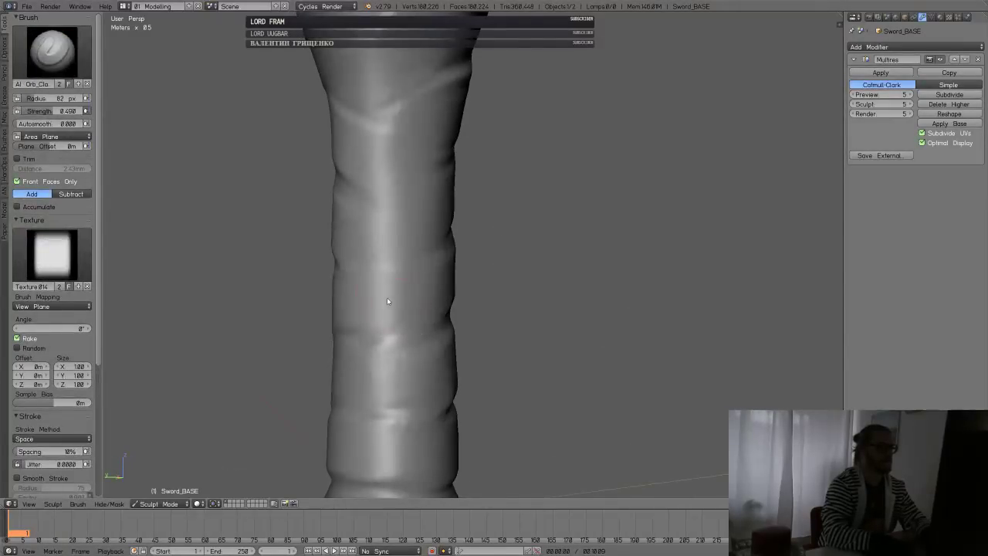
{"action": "left_click_drag", "start_coordinate": [430, 307], "coordinate": [374, 312]}
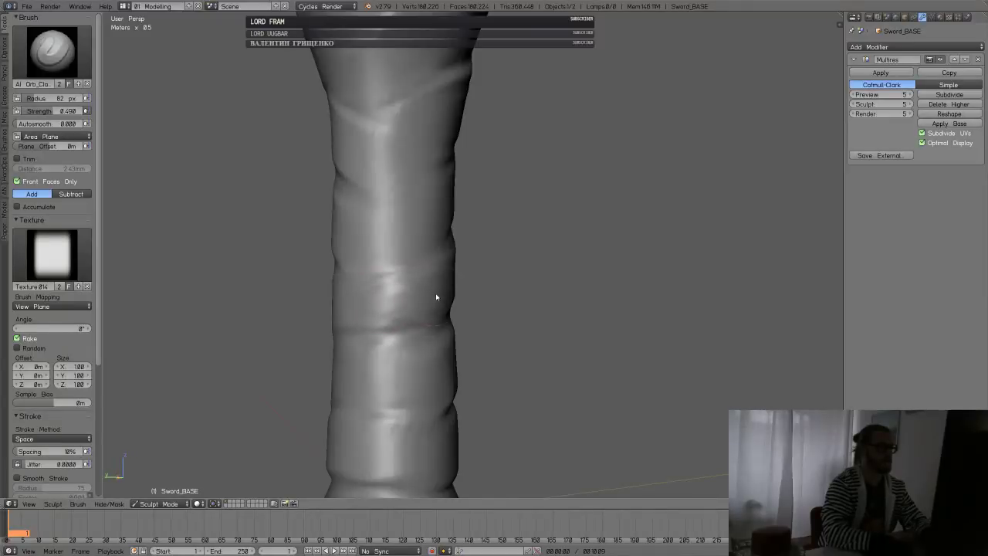
{"action": "left_click_drag", "start_coordinate": [434, 295], "coordinate": [421, 300], "text": "shift"}
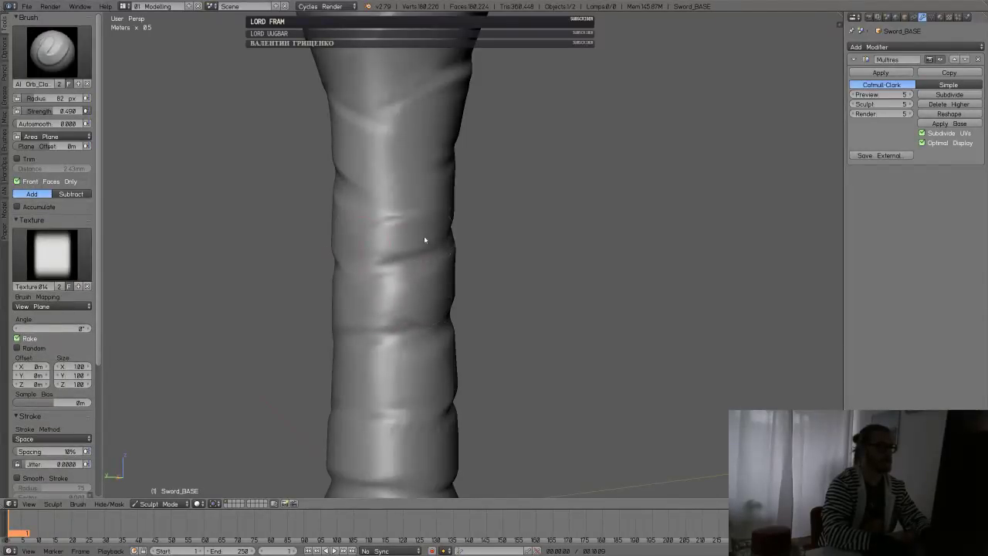
{"action": "middle_click_drag", "start_coordinate": [425, 240], "coordinate": [372, 235]}
{"action": "left_click_drag", "start_coordinate": [340, 170], "coordinate": [396, 151]}
{"action": "mouse_move", "coordinate": [427, 167]}
{"action": "middle_mouse_down", "text": "shift"}
{"action": "mouse_move", "coordinate": [447, 249]}
{"action": "mouse_move", "coordinate": [470, 249]}
{"action": "middle_mouse_up", "text": "shift"}
{"action": "mouse_move", "coordinate": [392, 200]}
{"action": "left_mouse_down"}
{"action": "mouse_move", "coordinate": [441, 172]}
{"action": "mouse_move", "coordinate": [389, 196]}
{"action": "left_mouse_up"}
{"action": "key", "text": "ctrl+z"}
{"action": "key", "text": "ctrl+z"}
{"action": "key", "text": "ctrl+z"}
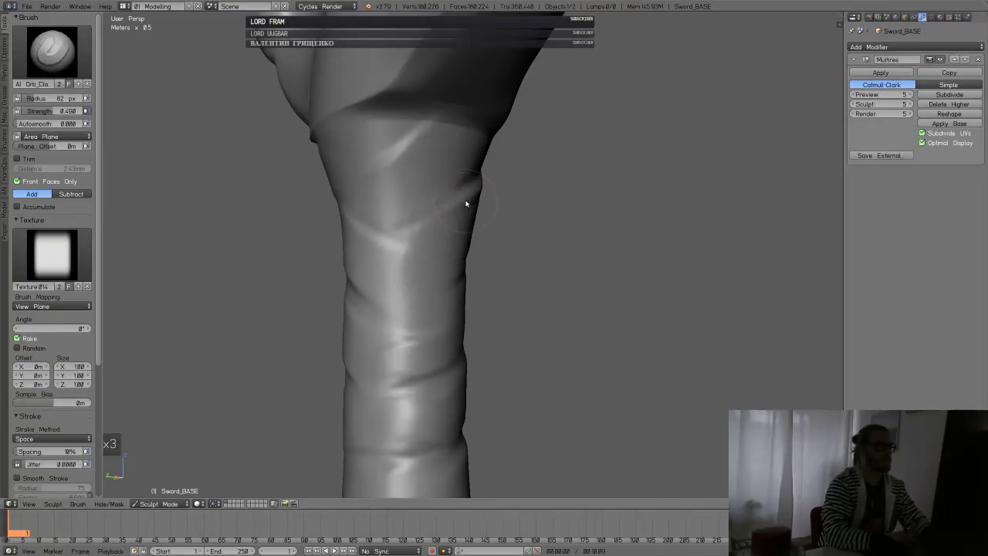
- Enlarge the brush radius to 130 px, sculpt wrap bands on the upper handle's side below the crossguard, and soften them
{"action": "key", "text": "f"}
{"action": "left_click", "coordinate": [467, 222]}
{"action": "mouse_move", "coordinate": [413, 264]}
{"action": "left_mouse_down"}
{"action": "mouse_move", "coordinate": [439, 254]}
{"action": "mouse_move", "coordinate": [399, 266]}
{"action": "left_mouse_up"}
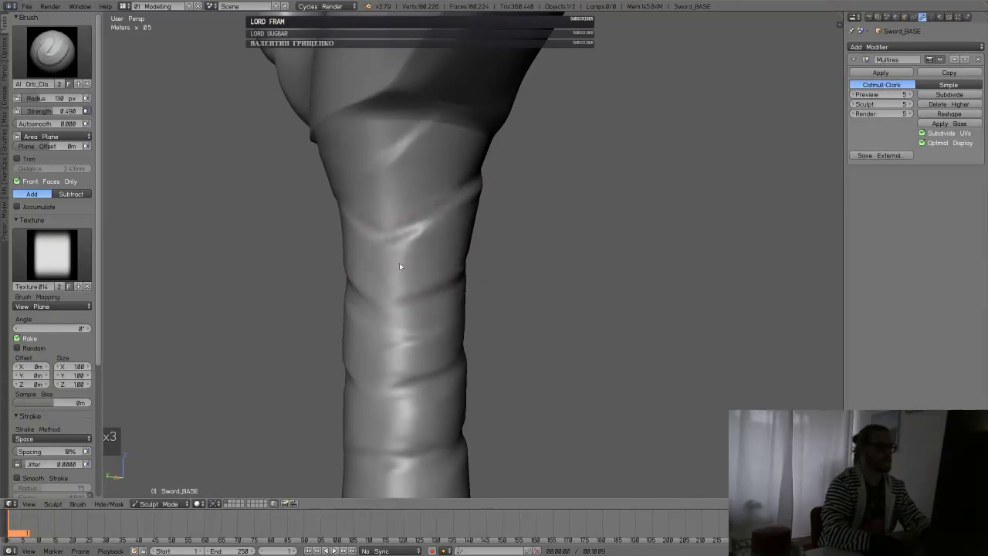
{"action": "left_click_drag", "start_coordinate": [384, 185], "coordinate": [399, 188]}
{"action": "middle_click_drag", "start_coordinate": [399, 187], "coordinate": [448, 198]}
{"action": "mouse_move", "coordinate": [446, 194]}
{"action": "left_mouse_down", "text": "shift"}
{"action": "mouse_move", "coordinate": [427, 150]}
{"action": "mouse_move", "coordinate": [406, 170]}
{"action": "left_mouse_up", "text": "shift"}
- Smooth the wrap bands around the upper handle just below the crossguard, working around its sides
{"action": "mouse_move", "coordinate": [407, 170]}
{"action": "middle_mouse_down"}
{"action": "mouse_move", "coordinate": [431, 201]}
{"action": "mouse_move", "coordinate": [465, 196]}
{"action": "middle_mouse_up"}
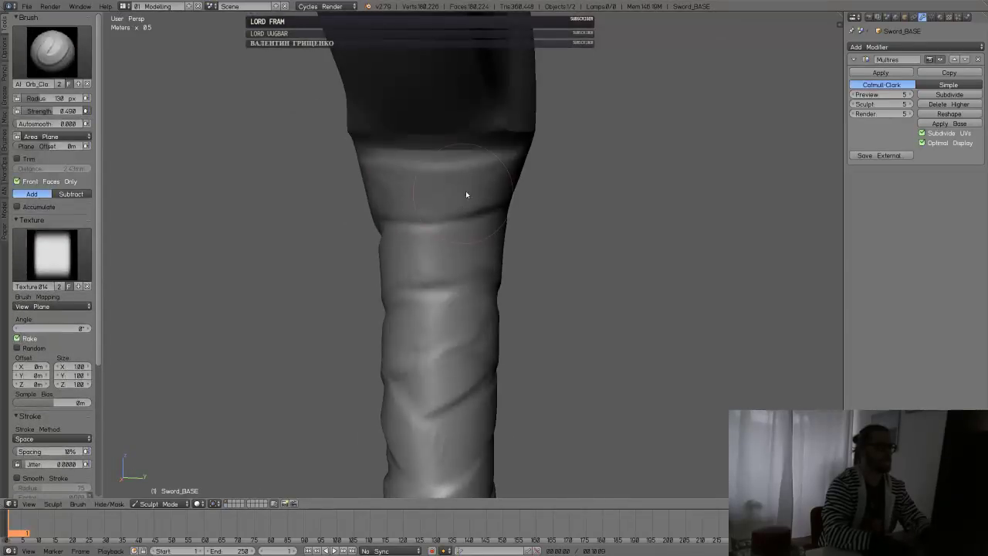
{"action": "key", "text": "s"}
{"action": "left_click_drag", "start_coordinate": [449, 186], "coordinate": [456, 189], "text": "shift"}
{"action": "middle_click_drag", "start_coordinate": [455, 189], "coordinate": [461, 232]}
{"action": "mouse_move", "coordinate": [460, 233]}
{"action": "left_mouse_down", "text": "shift"}
{"action": "mouse_move", "coordinate": [448, 244]}
{"action": "mouse_move", "coordinate": [421, 232]}
{"action": "left_mouse_up", "text": "shift"}
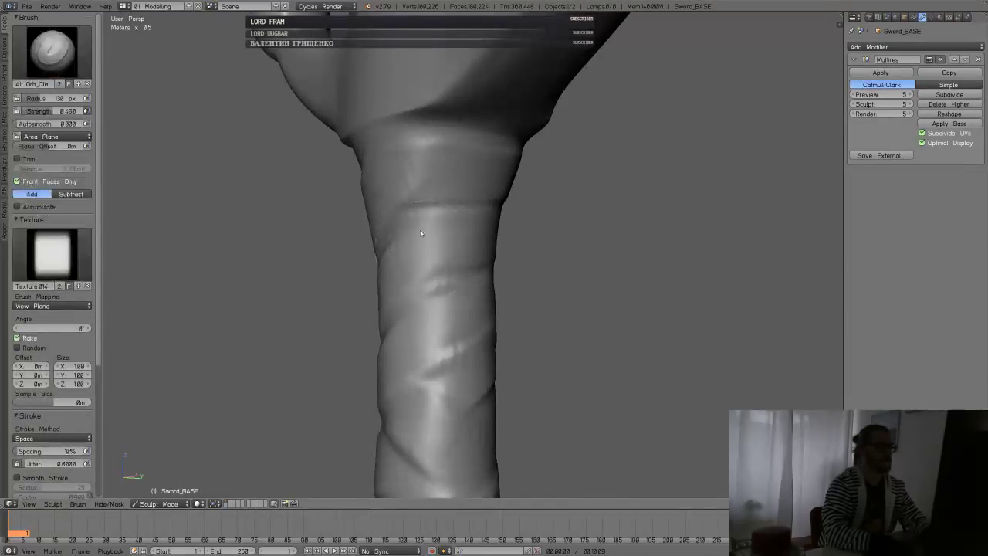
{"action": "middle_click_drag", "start_coordinate": [422, 233], "coordinate": [436, 183]}
{"action": "left_click_drag", "start_coordinate": [438, 186], "coordinate": [449, 174], "text": "shift"}
{"action": "mouse_move", "coordinate": [450, 174]}
{"action": "middle_mouse_down"}
{"action": "mouse_move", "coordinate": [463, 216]}
{"action": "mouse_move", "coordinate": [439, 219]}
{"action": "middle_mouse_up"}
{"action": "mouse_move", "coordinate": [394, 228]}
{"action": "left_mouse_down", "text": "shift"}
{"action": "mouse_move", "coordinate": [371, 239]}
{"action": "mouse_move", "coordinate": [387, 222]}
{"action": "left_mouse_up", "text": "shift"}
{"action": "middle_click_drag", "start_coordinate": [387, 223], "coordinate": [430, 148]}
{"action": "left_click_drag", "start_coordinate": [430, 148], "coordinate": [444, 174], "text": "shift"}
{"action": "middle_click_drag", "start_coordinate": [444, 174], "coordinate": [409, 266]}
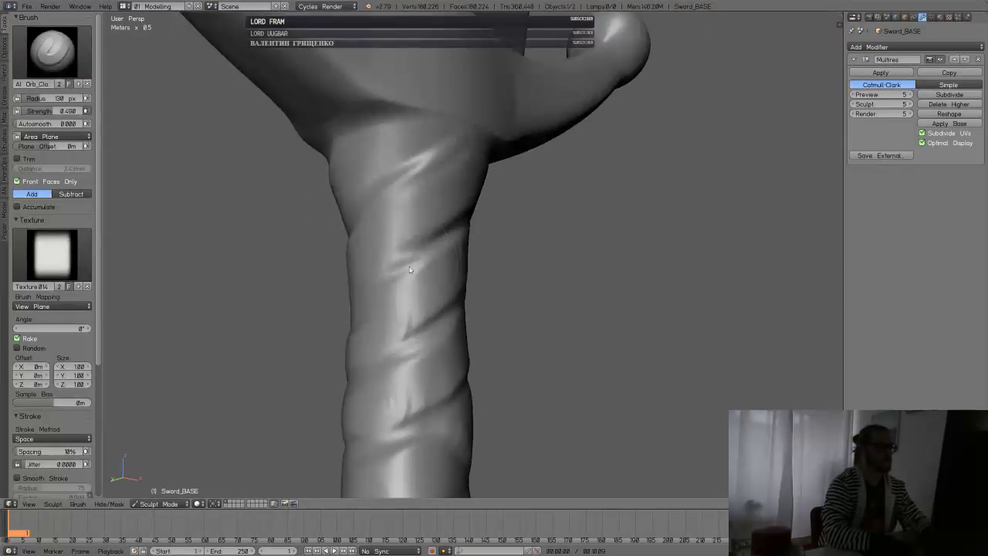
- Smooth the slanted wrap bands down the middle of the handle from several sides
{"action": "left_click_drag", "start_coordinate": [442, 288], "coordinate": [432, 311], "text": "shift"}
{"action": "middle_click_drag", "start_coordinate": [432, 311], "coordinate": [415, 379]}
{"action": "left_click_drag", "start_coordinate": [414, 379], "coordinate": [456, 355], "text": "shift"}
{"action": "mouse_move", "coordinate": [455, 355]}
{"action": "middle_mouse_down"}
{"action": "mouse_move", "coordinate": [386, 409]}
{"action": "mouse_move", "coordinate": [394, 414]}
{"action": "middle_mouse_up"}
{"action": "left_click_drag", "start_coordinate": [450, 445], "coordinate": [411, 425], "text": "shift"}
{"action": "middle_click_drag", "start_coordinate": [410, 425], "coordinate": [463, 384]}
{"action": "mouse_move", "coordinate": [459, 330]}
{"action": "left_mouse_down", "text": "shift"}
{"action": "mouse_move", "coordinate": [446, 324]}
{"action": "mouse_move", "coordinate": [419, 337]}
{"action": "left_mouse_up", "text": "shift"}
{"action": "middle_click_drag", "start_coordinate": [404, 267], "coordinate": [432, 236]}
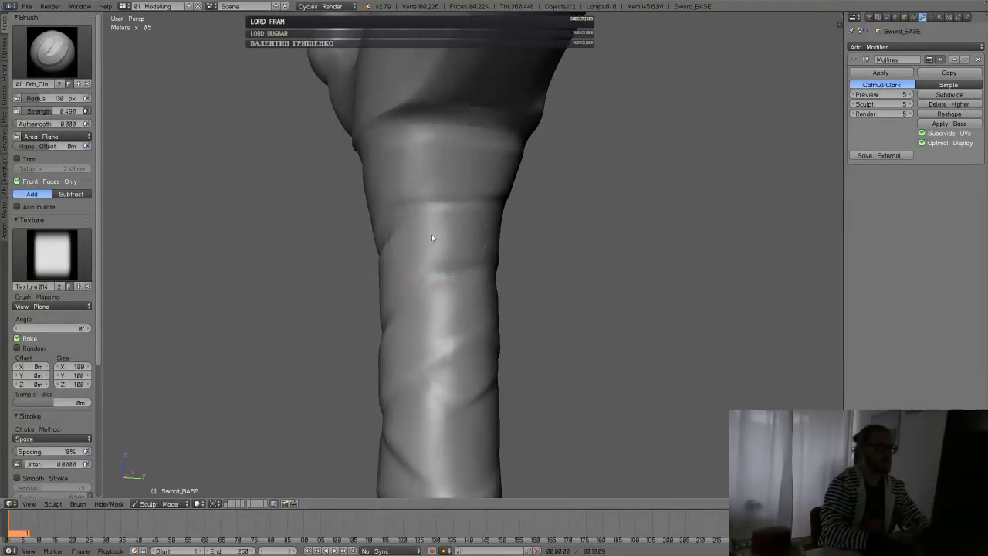
- Switch to the Pinch brush with strength 0.427 and radius 44 px for the handle wrap
{"action": "scroll", "coordinate": [560, 244], "scroll_direction": "down", "scroll_amount": 6}
{"action": "middle_click_drag", "start_coordinate": [571, 247], "coordinate": [432, 264]}
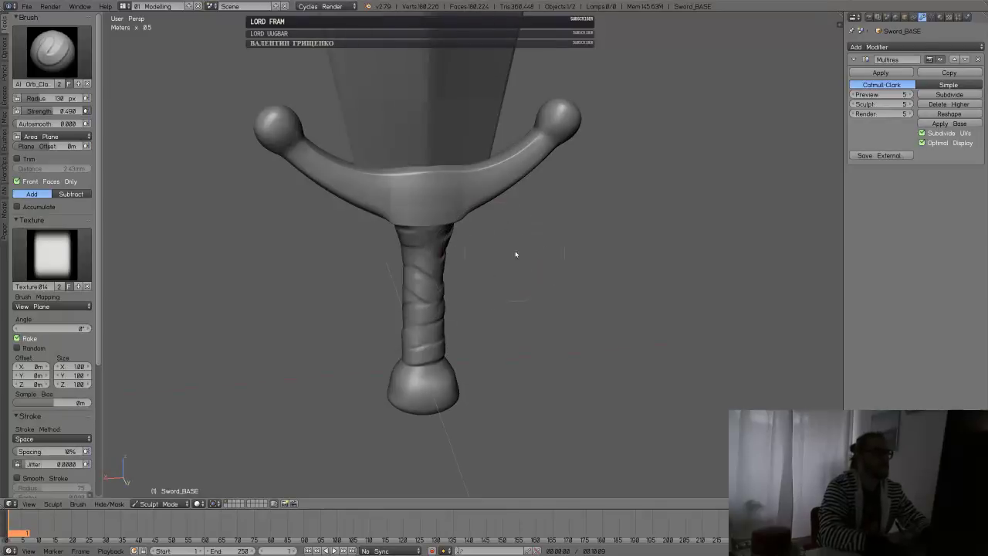
{"action": "scroll", "coordinate": [520, 285], "scroll_direction": "up", "scroll_amount": 3}
{"action": "mouse_move", "coordinate": [523, 307]}
{"action": "middle_mouse_down"}
{"action": "mouse_move", "coordinate": [507, 304]}
{"action": "mouse_move", "coordinate": [489, 271]}
{"action": "middle_mouse_up"}
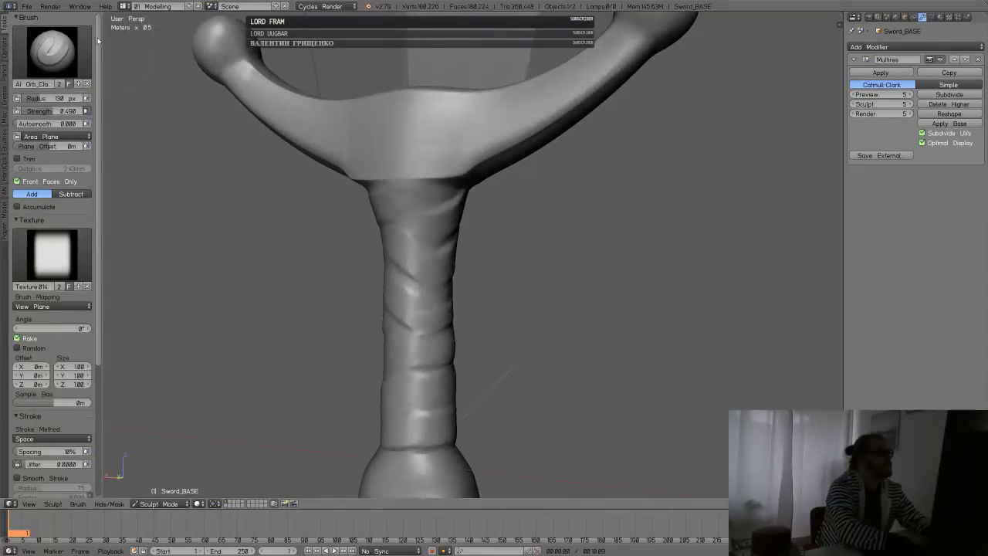
{"action": "left_click", "coordinate": [65, 48]}
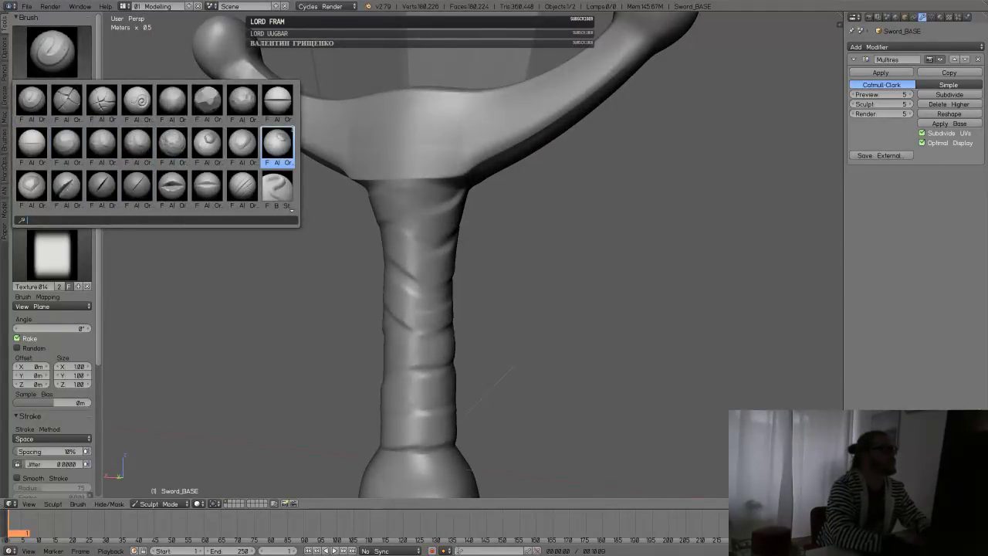
{"action": "left_click", "coordinate": [67, 141]}
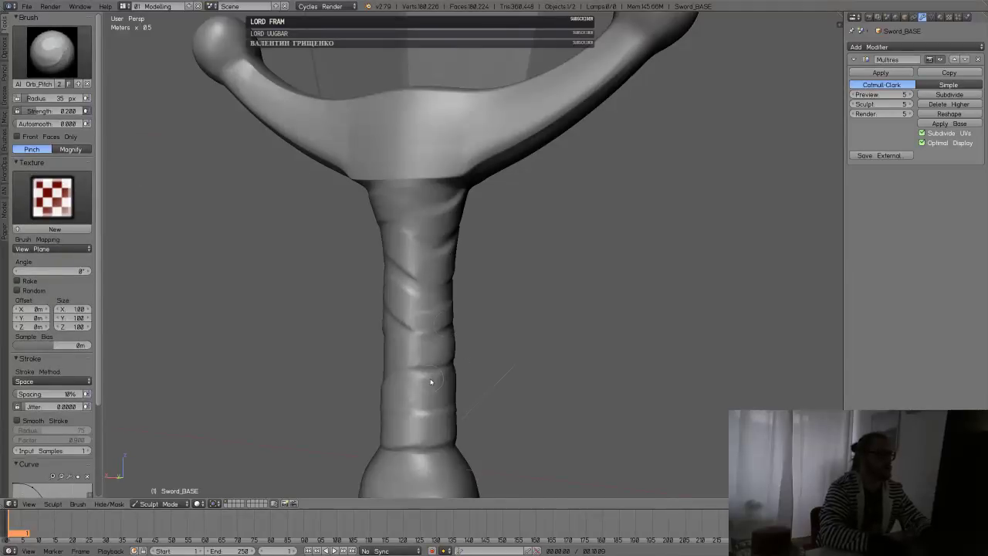
{"action": "key", "text": "shift+f"}
{"action": "left_click", "coordinate": [363, 373]}
{"action": "key", "text": "f"}
{"action": "left_click", "coordinate": [436, 377]}
- Maximize the 3D view around the handle and enable Matcap shading with the pink-red matcap
{"action": "mouse_move", "coordinate": [427, 373]}
{"action": "middle_mouse_down"}
{"action": "mouse_move", "coordinate": [432, 339]}
{"action": "mouse_move", "coordinate": [438, 421]}
{"action": "mouse_move", "coordinate": [429, 300]}
{"action": "mouse_move", "coordinate": [441, 309]}
{"action": "middle_mouse_up"}
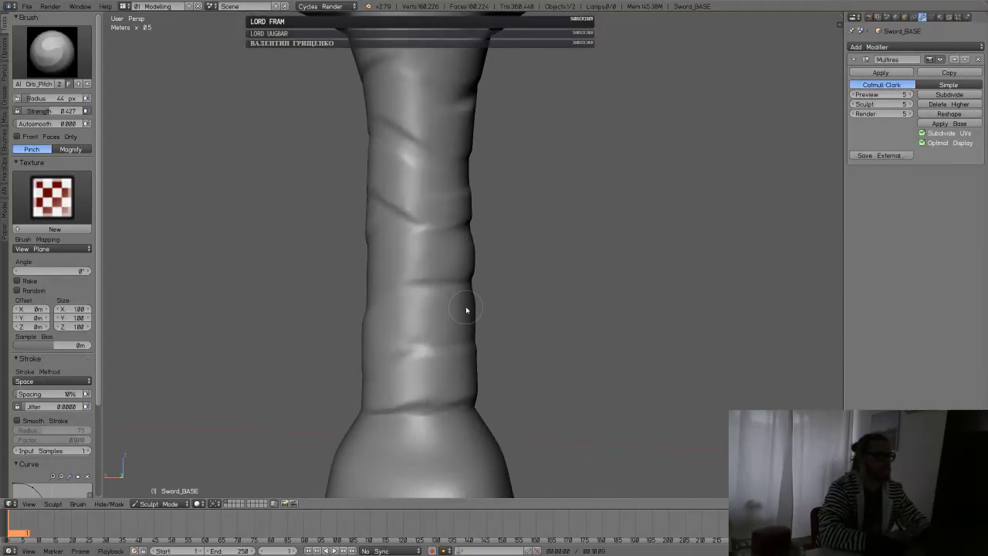
{"action": "key", "text": "ctrl+Up"}
{"action": "middle_click_drag", "start_coordinate": [533, 337], "coordinate": [463, 357], "text": "shift"}
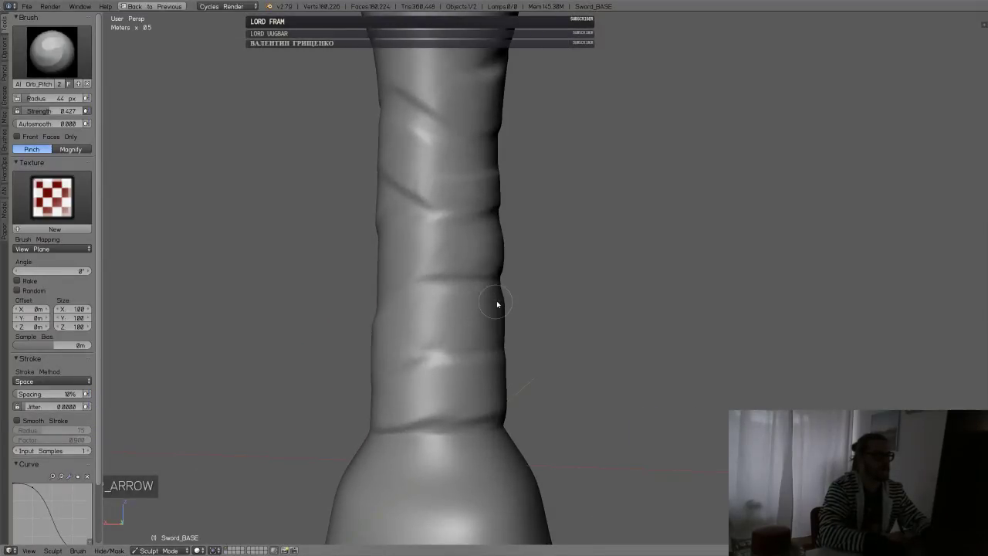
{"action": "key", "text": "n"}
{"action": "left_click", "coordinate": [905, 344]}
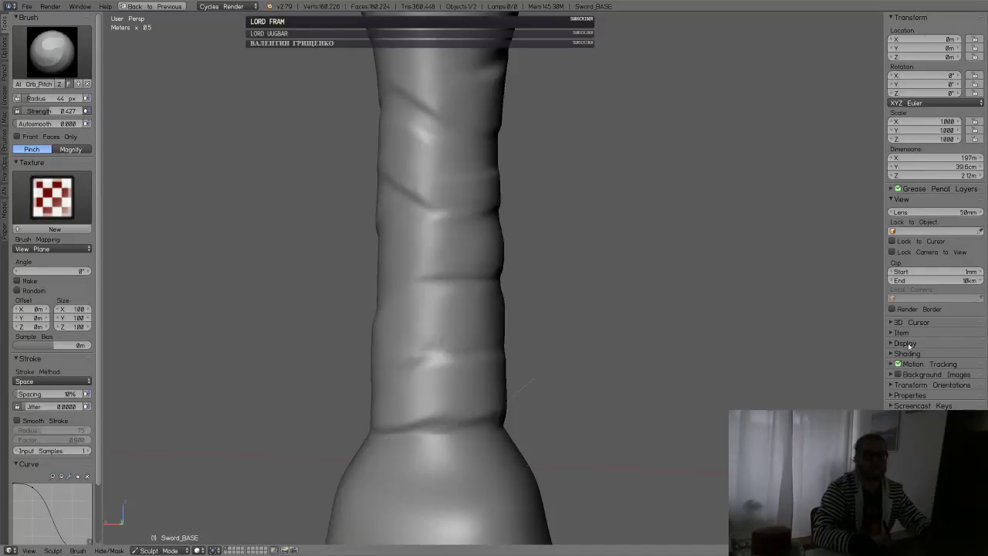
{"action": "left_click", "coordinate": [912, 355]}
{"action": "left_click", "coordinate": [908, 375]}
{"action": "left_click", "coordinate": [913, 407]}
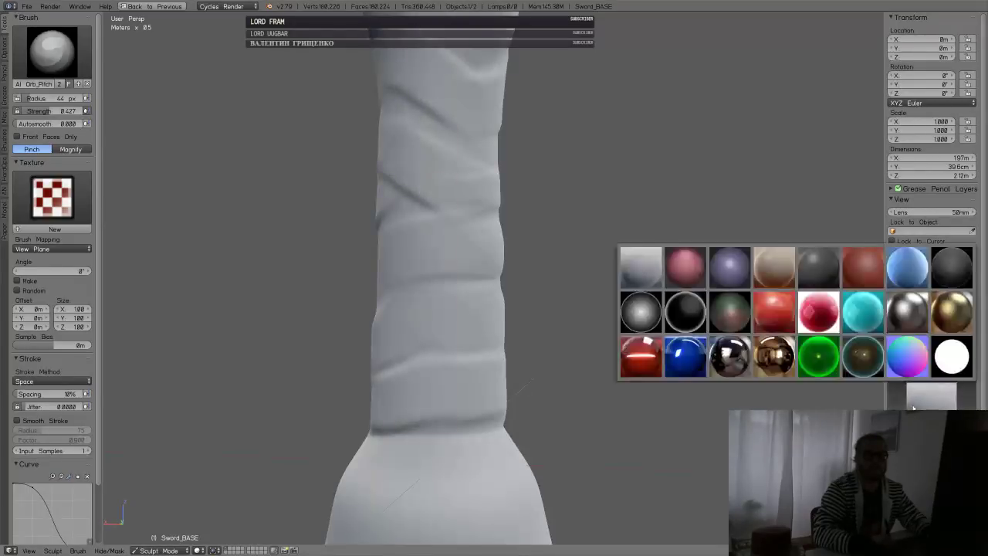
{"action": "left_click", "coordinate": [684, 277]}
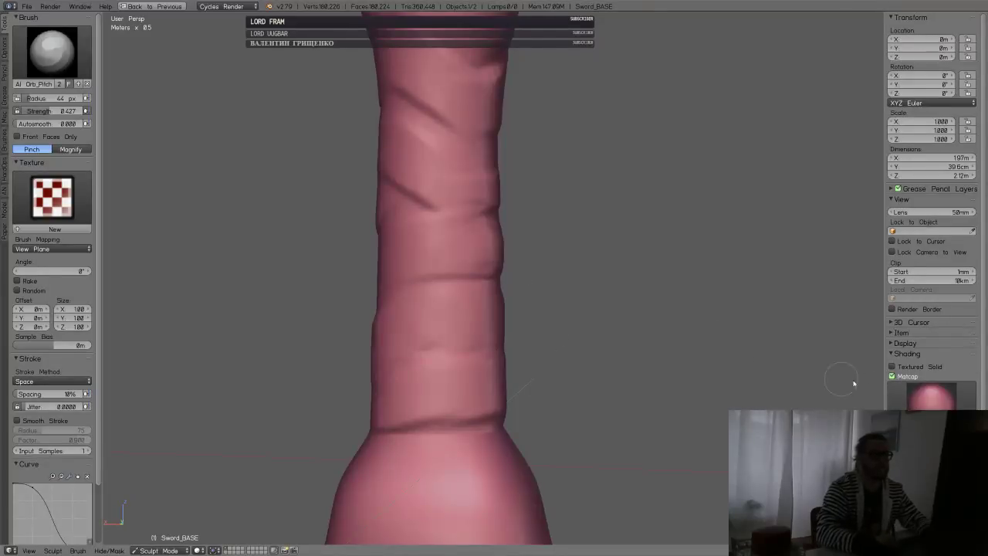
{"action": "left_click", "coordinate": [893, 376]}
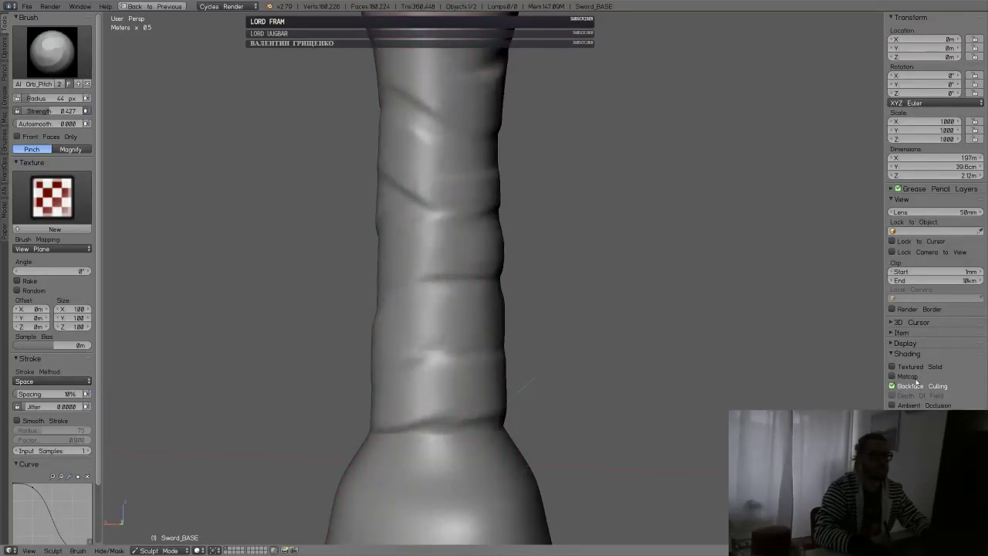
{"action": "left_click", "coordinate": [893, 376]}
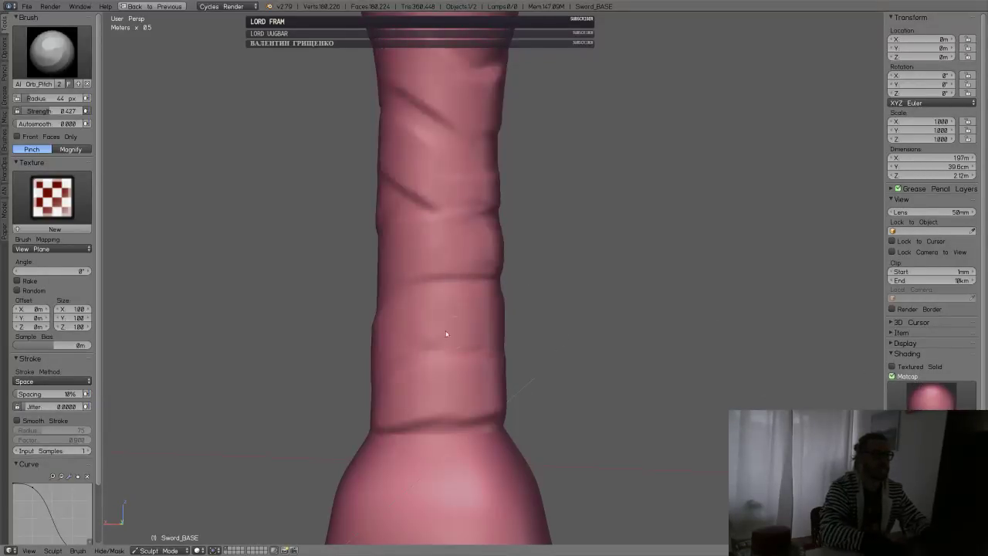
- Pinch the creases between the wrap bands around the handle to sharpen them
{"action": "mouse_move", "coordinate": [448, 334]}
{"action": "middle_mouse_down"}
{"action": "mouse_move", "coordinate": [485, 379]}
{"action": "mouse_move", "coordinate": [506, 374]}
{"action": "mouse_move", "coordinate": [390, 367]}
{"action": "middle_mouse_up"}
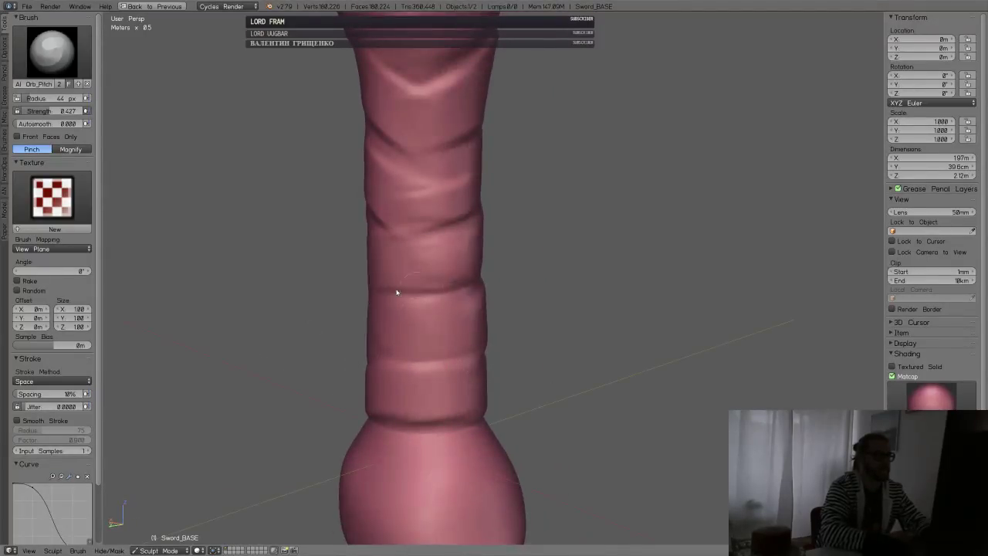
{"action": "mouse_move", "coordinate": [472, 302]}
{"action": "middle_mouse_down"}
{"action": "mouse_move", "coordinate": [452, 308]}
{"action": "mouse_move", "coordinate": [437, 231]}
{"action": "mouse_move", "coordinate": [538, 256]}
{"action": "middle_mouse_up"}
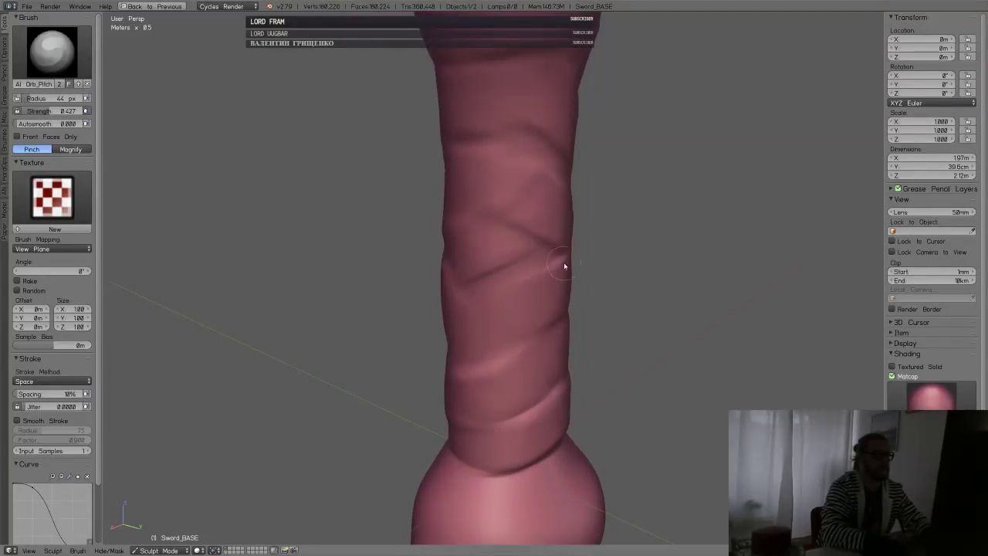
{"action": "mouse_move", "coordinate": [564, 266]}
{"action": "middle_mouse_down"}
{"action": "mouse_move", "coordinate": [547, 249]}
{"action": "mouse_move", "coordinate": [537, 285]}
{"action": "middle_mouse_up"}
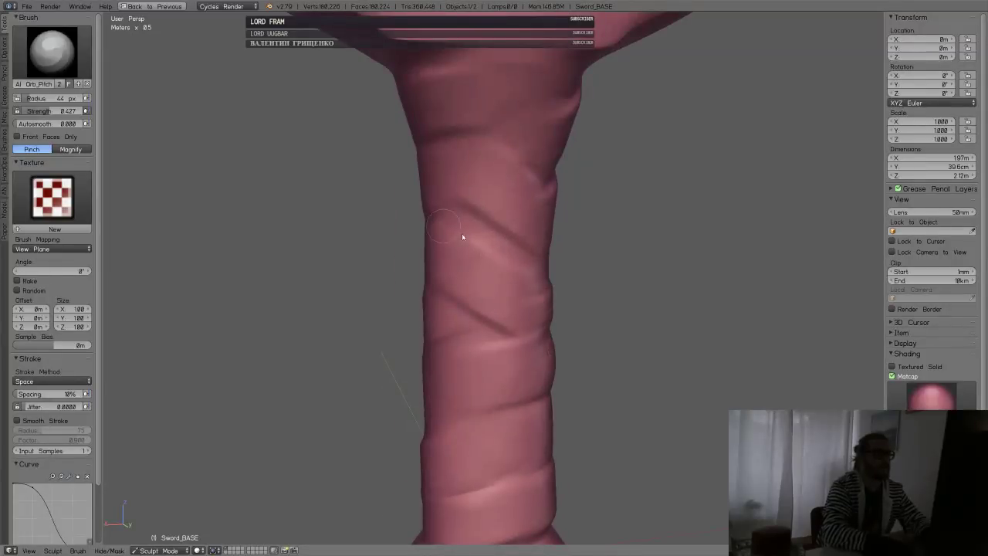
{"action": "middle_click_drag", "start_coordinate": [434, 203], "coordinate": [489, 214]}
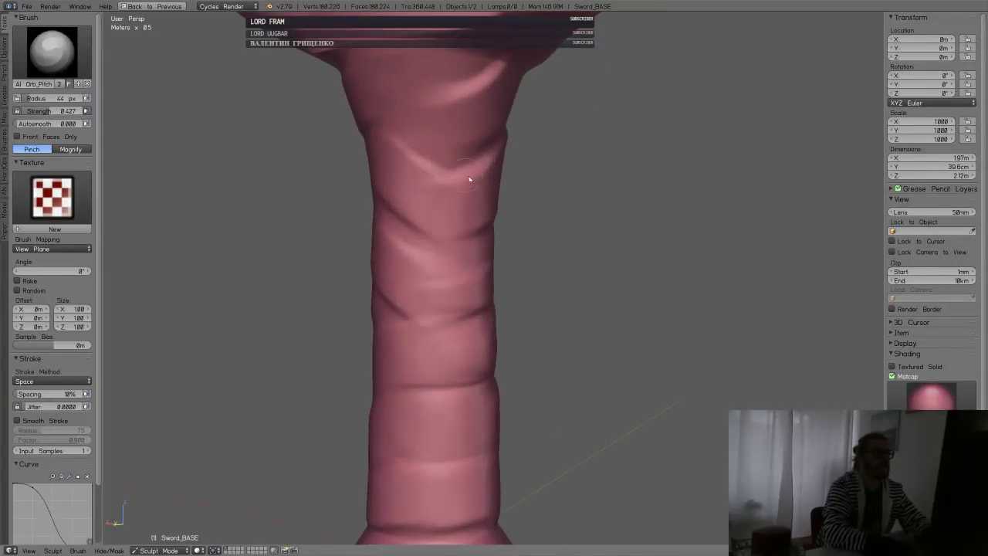
{"action": "mouse_move", "coordinate": [432, 168]}
{"action": "middle_mouse_down"}
{"action": "mouse_move", "coordinate": [434, 159]}
{"action": "mouse_move", "coordinate": [423, 215]}
{"action": "middle_mouse_up"}
{"action": "mouse_move", "coordinate": [501, 191]}
{"action": "middle_mouse_down"}
{"action": "mouse_move", "coordinate": [483, 203]}
{"action": "mouse_move", "coordinate": [490, 281]}
{"action": "middle_mouse_up"}
{"action": "mouse_move", "coordinate": [542, 240]}
{"action": "middle_mouse_down"}
{"action": "mouse_move", "coordinate": [560, 203]}
{"action": "mouse_move", "coordinate": [520, 182]}
{"action": "middle_mouse_up"}
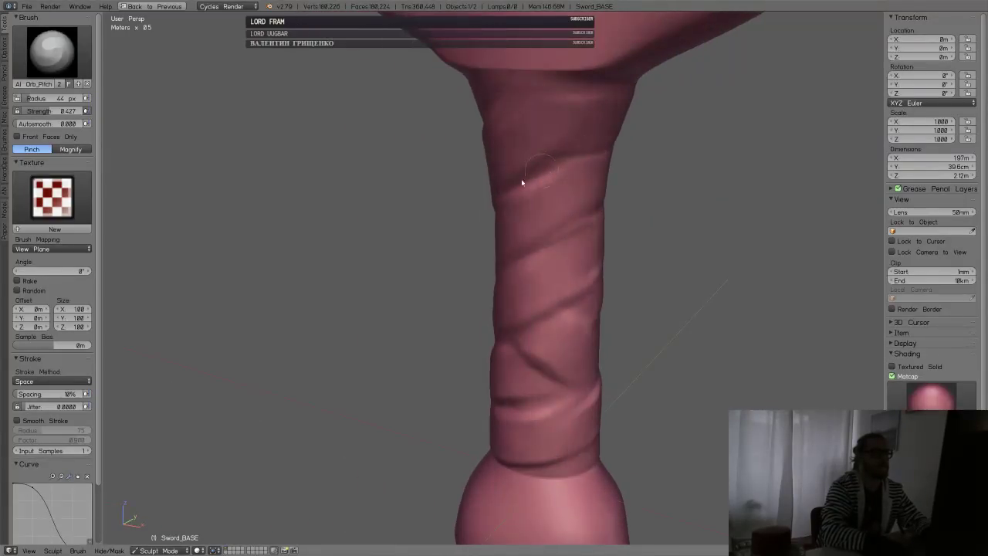
{"action": "mouse_move", "coordinate": [584, 154]}
{"action": "middle_mouse_down"}
{"action": "mouse_move", "coordinate": [529, 323]}
{"action": "mouse_move", "coordinate": [517, 296]}
{"action": "middle_mouse_up"}
- Set the Pinch brush to radius 114 px and strength 0.533 and sharpen the wrap creases around the upper handle
{"action": "key", "text": "shift+f"}
{"action": "left_click", "coordinate": [517, 300]}
{"action": "key", "text": "f"}
{"action": "left_click", "coordinate": [551, 296]}
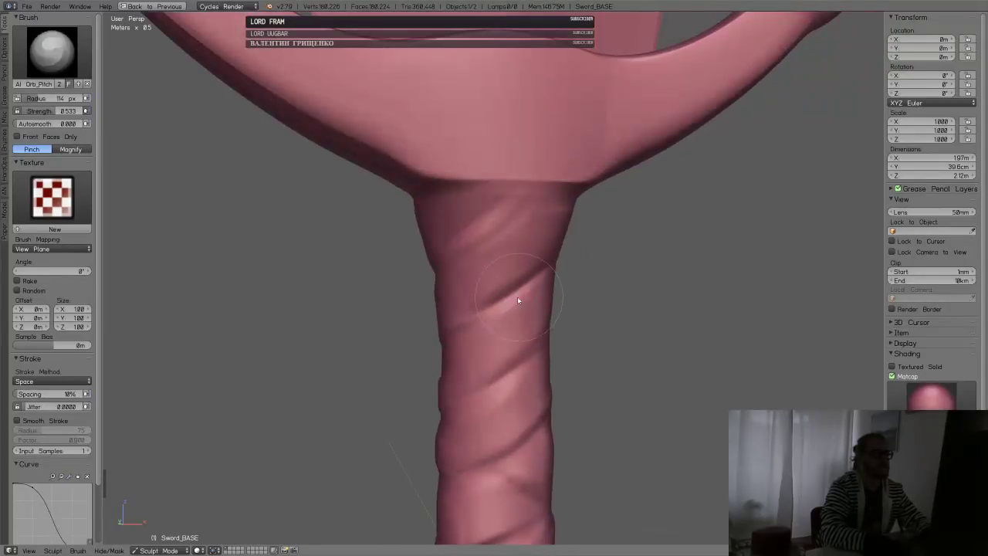
{"action": "middle_click_drag", "start_coordinate": [453, 240], "coordinate": [557, 271]}
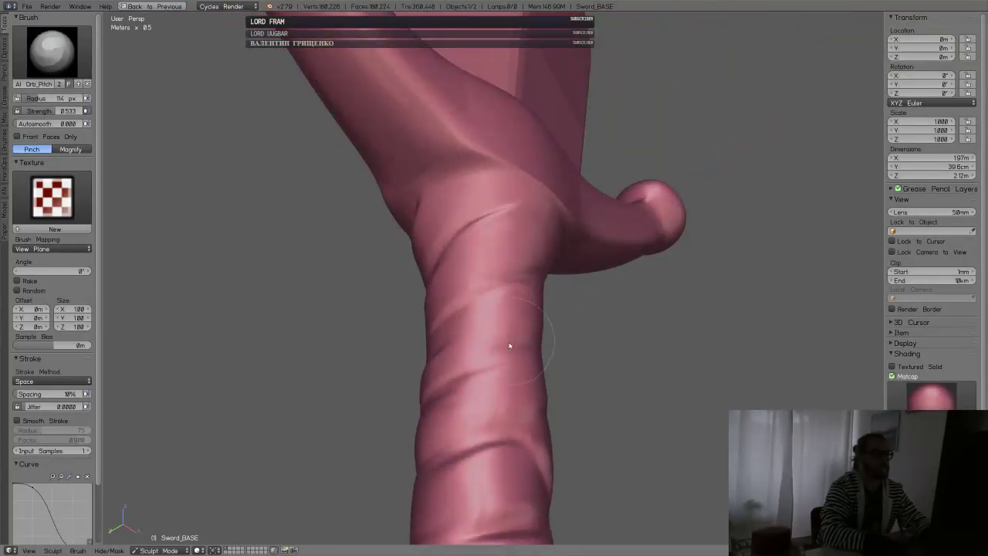
{"action": "mouse_move", "coordinate": [502, 333]}
{"action": "middle_mouse_down"}
{"action": "mouse_move", "coordinate": [495, 314]}
{"action": "mouse_move", "coordinate": [515, 378]}
{"action": "middle_mouse_up"}
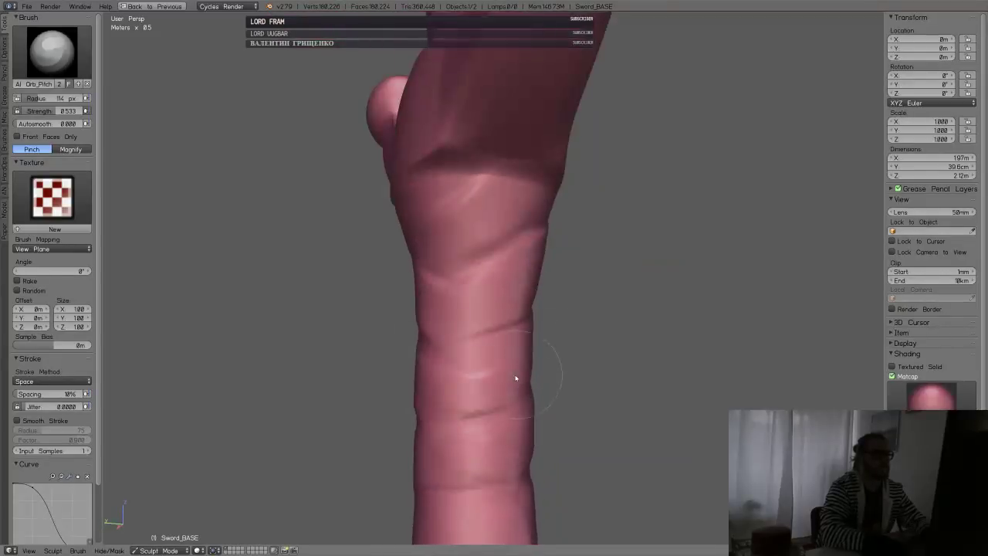
{"action": "mouse_move", "coordinate": [482, 460]}
{"action": "middle_mouse_down"}
{"action": "mouse_move", "coordinate": [514, 482]}
{"action": "mouse_move", "coordinate": [502, 432]}
{"action": "mouse_move", "coordinate": [505, 443]}
{"action": "middle_mouse_up"}
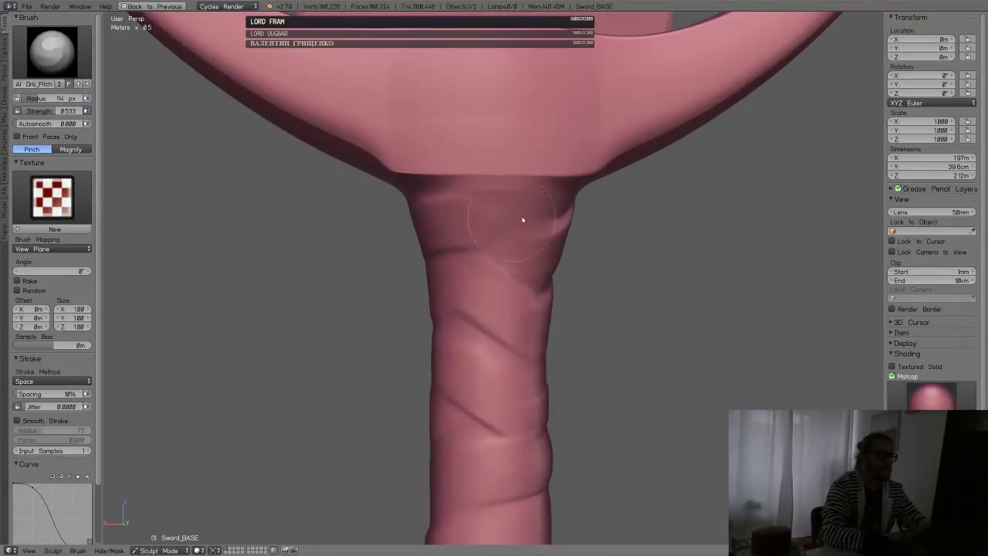
{"action": "middle_click_drag", "start_coordinate": [516, 232], "coordinate": [494, 339], "text": "ctrl"}
{"action": "mouse_move", "coordinate": [515, 397]}
{"action": "middle_mouse_down", "text": "shift"}
{"action": "mouse_move", "coordinate": [500, 322]}
{"action": "mouse_move", "coordinate": [468, 380]}
{"action": "middle_mouse_up", "text": "shift"}
{"action": "middle_click_drag", "start_coordinate": [458, 370], "coordinate": [437, 352]}
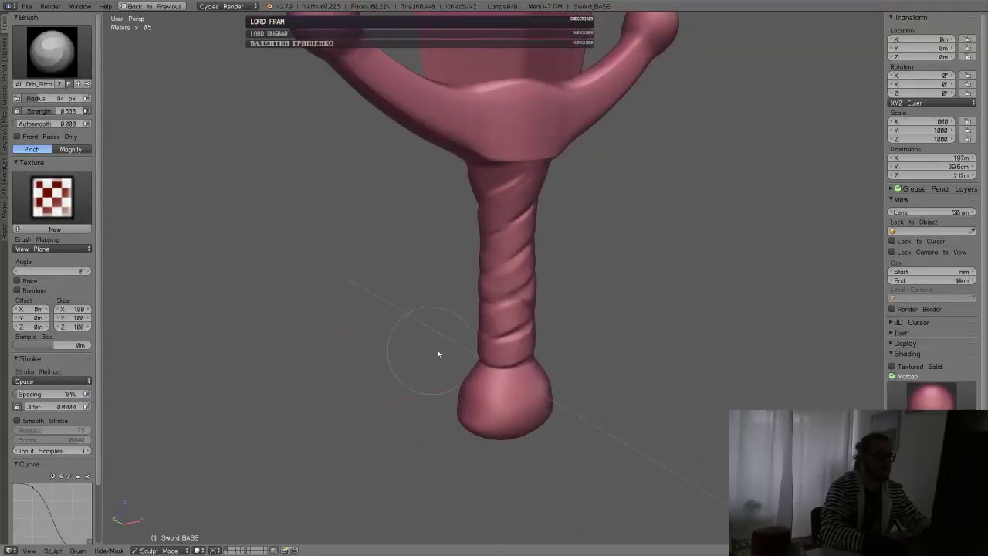
{"action": "middle_click_drag", "start_coordinate": [536, 366], "coordinate": [507, 347]}
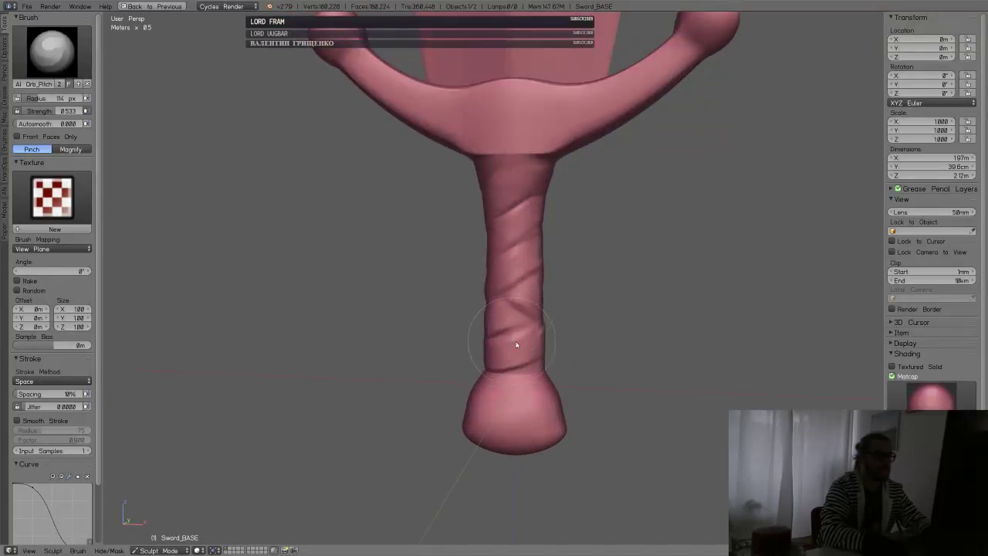
- Switch to the Orb_Flat scrape brush with a radius of 83 px and strength 1.000 for the pommel
{"action": "middle_click_drag", "start_coordinate": [583, 373], "coordinate": [493, 297], "text": "shift"}
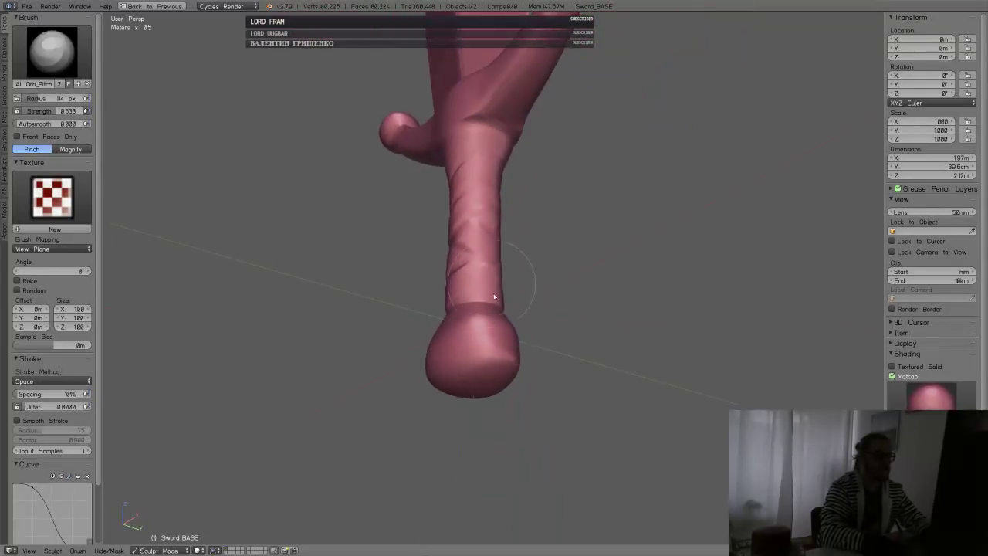
{"action": "scroll", "coordinate": [513, 324], "scroll_direction": "up", "scroll_amount": 5}
{"action": "middle_click_drag", "start_coordinate": [513, 360], "coordinate": [524, 291], "text": "shift"}
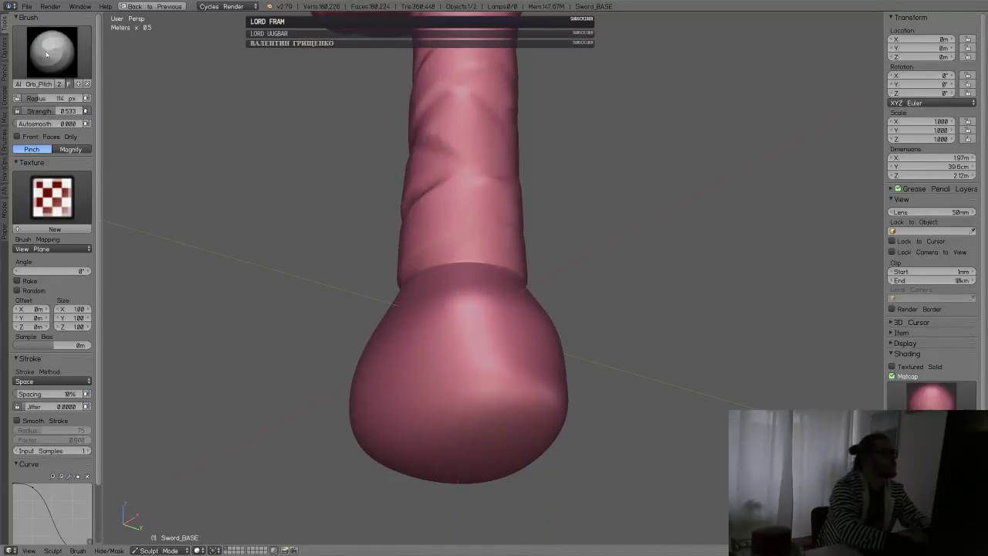
{"action": "left_click", "coordinate": [49, 54]}
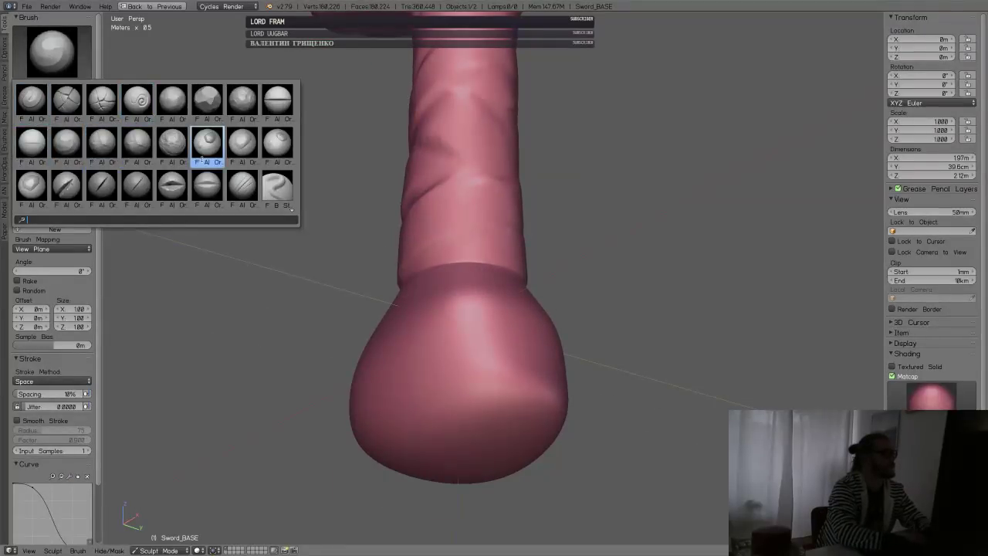
{"action": "left_click", "coordinate": [207, 99]}
{"action": "scroll", "coordinate": [515, 366], "scroll_direction": "down", "scroll_amount": 3}
{"action": "key", "text": "f"}
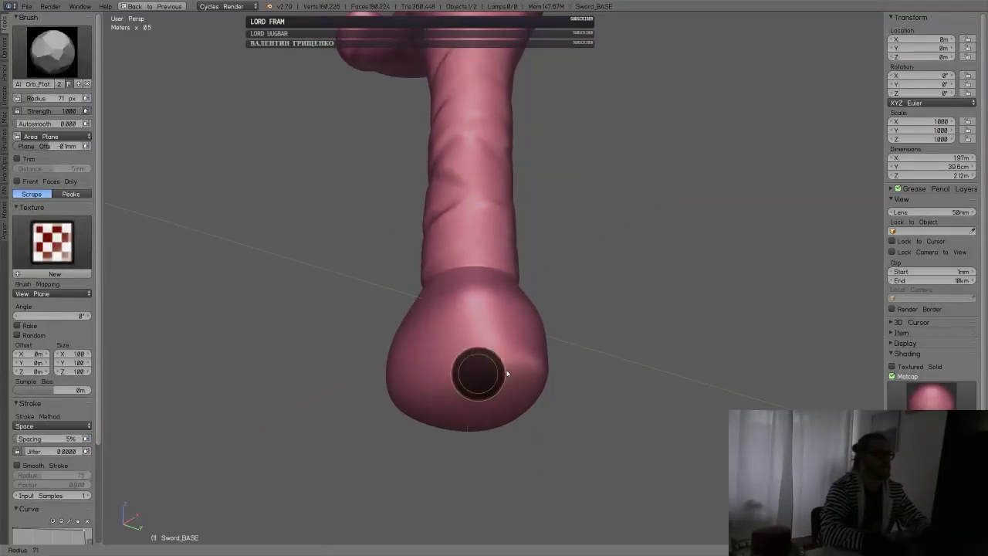
{"action": "left_click", "coordinate": [507, 374]}
- Scrape flat facets into the pommel's front, back and sides
{"action": "middle_click_drag", "start_coordinate": [506, 373], "coordinate": [468, 368]}
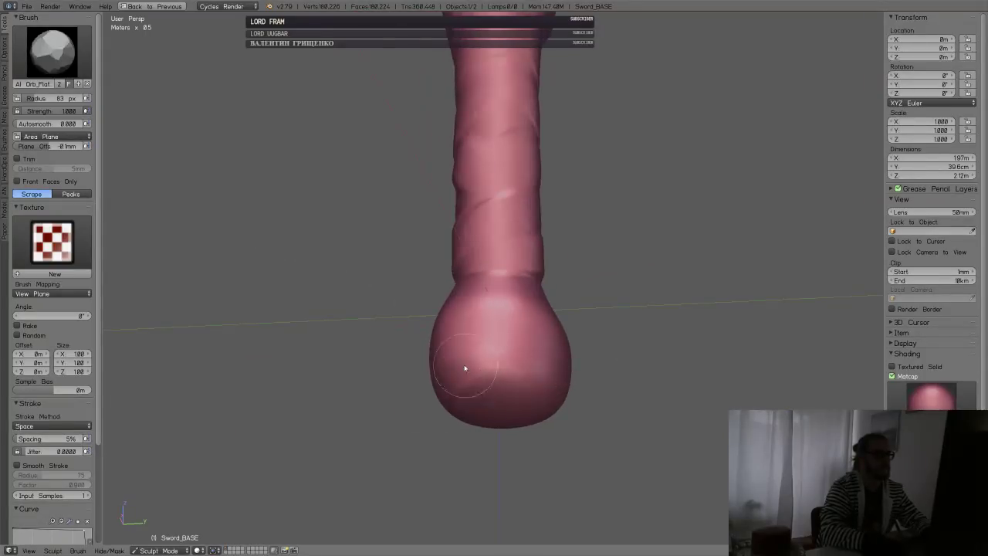
{"action": "mouse_move", "coordinate": [474, 410]}
{"action": "middle_mouse_down"}
{"action": "mouse_move", "coordinate": [534, 348]}
{"action": "mouse_move", "coordinate": [552, 350]}
{"action": "middle_mouse_up"}
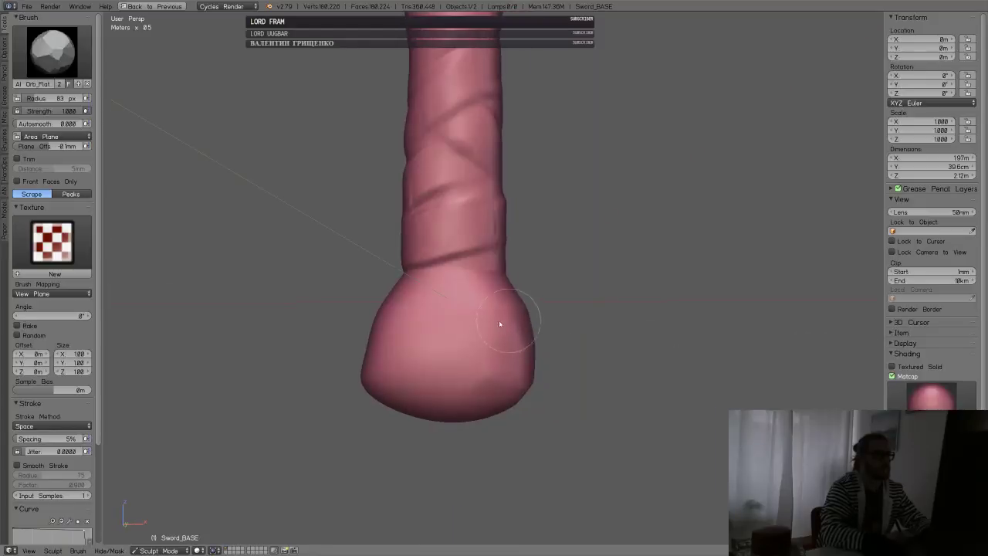
{"action": "mouse_move", "coordinate": [419, 353]}
{"action": "left_mouse_down"}
{"action": "mouse_move", "coordinate": [463, 390]}
{"action": "mouse_move", "coordinate": [483, 384]}
{"action": "left_mouse_up"}
{"action": "middle_click_drag", "start_coordinate": [482, 385], "coordinate": [567, 348]}
{"action": "left_click_drag", "start_coordinate": [483, 347], "coordinate": [373, 361]}
{"action": "middle_click_drag", "start_coordinate": [372, 351], "coordinate": [461, 343]}
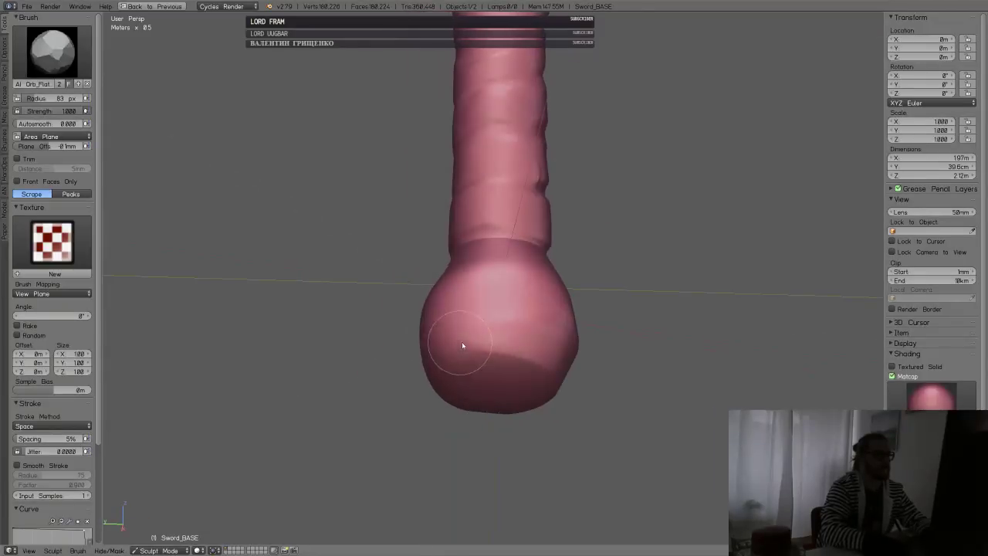
{"action": "left_click_drag", "start_coordinate": [523, 364], "coordinate": [423, 347]}
{"action": "middle_click_drag", "start_coordinate": [424, 346], "coordinate": [500, 339]}
{"action": "left_click_drag", "start_coordinate": [501, 343], "coordinate": [510, 394]}
{"action": "middle_click_drag", "start_coordinate": [510, 393], "coordinate": [529, 372]}
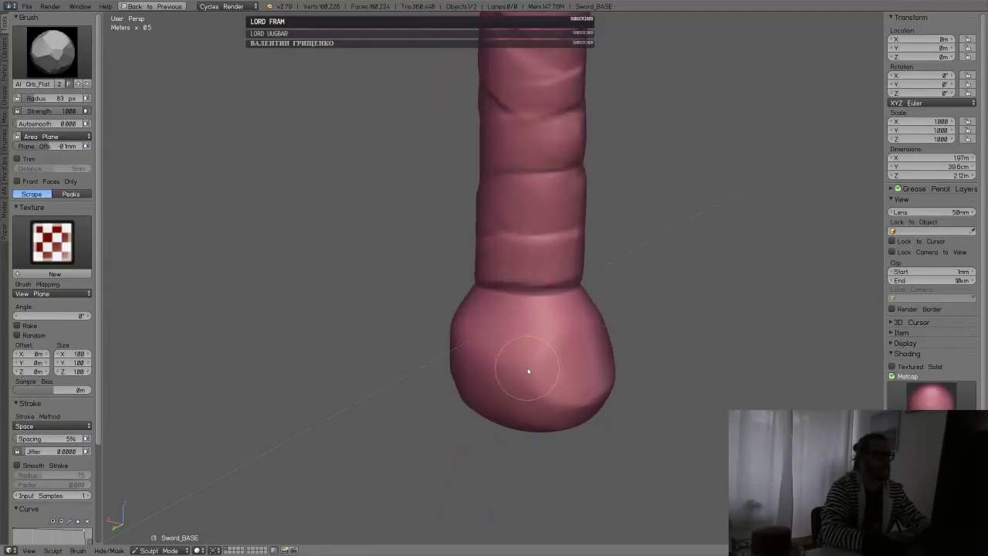
{"action": "left_click_drag", "start_coordinate": [529, 373], "coordinate": [520, 355]}
{"action": "middle_click_drag", "start_coordinate": [520, 355], "coordinate": [564, 346]}
{"action": "mouse_move", "coordinate": [564, 346]}
{"action": "left_mouse_down"}
{"action": "mouse_move", "coordinate": [562, 381]}
{"action": "mouse_move", "coordinate": [535, 313]}
{"action": "mouse_move", "coordinate": [545, 315]}
{"action": "left_mouse_up"}
- Flatten facets across the pommel's underside and around its lower edges
{"action": "middle_click_drag", "start_coordinate": [545, 324], "coordinate": [546, 270]}
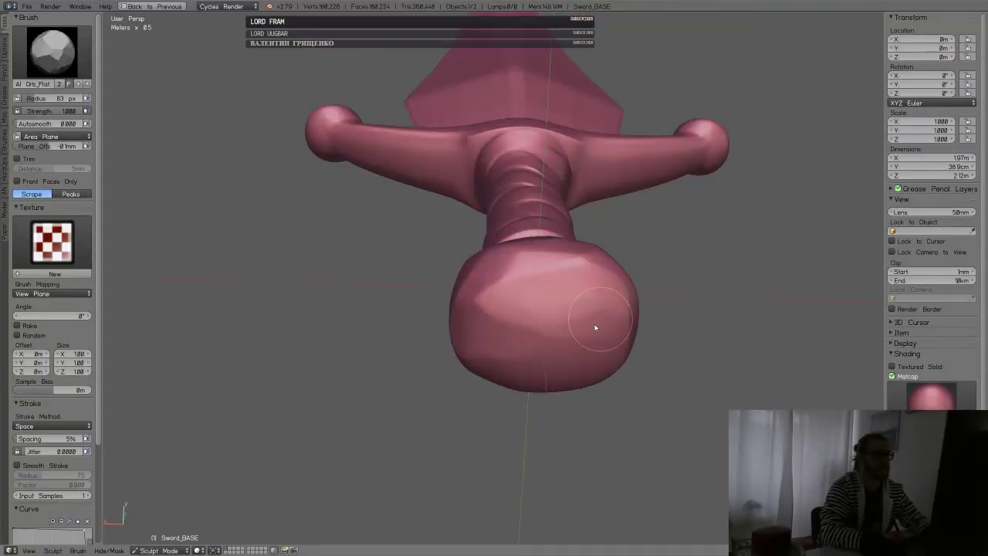
{"action": "middle_click_drag", "start_coordinate": [593, 326], "coordinate": [550, 286]}
{"action": "middle_click_drag", "start_coordinate": [567, 190], "coordinate": [544, 188]}
{"action": "middle_click_drag", "start_coordinate": [628, 178], "coordinate": [459, 188]}
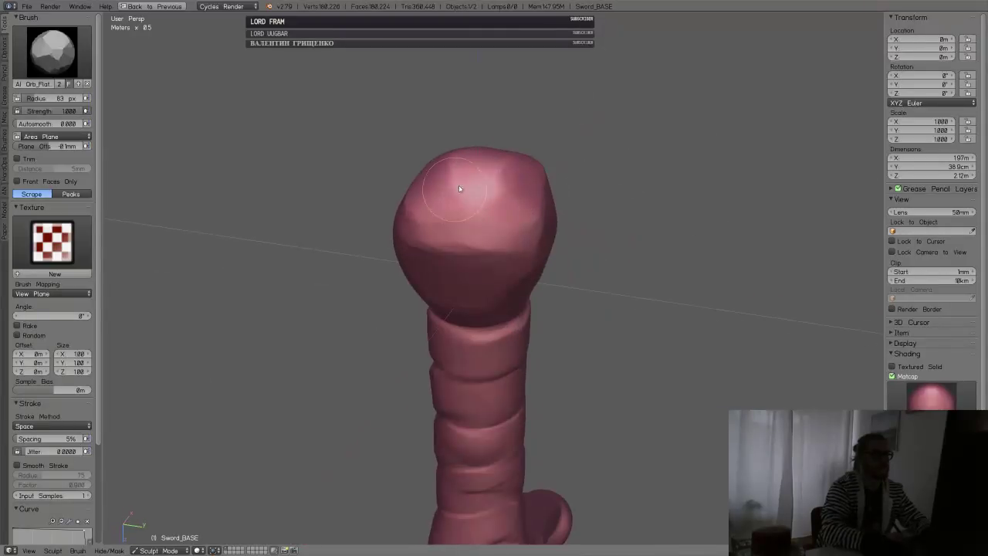
{"action": "middle_click_drag", "start_coordinate": [508, 225], "coordinate": [530, 207]}
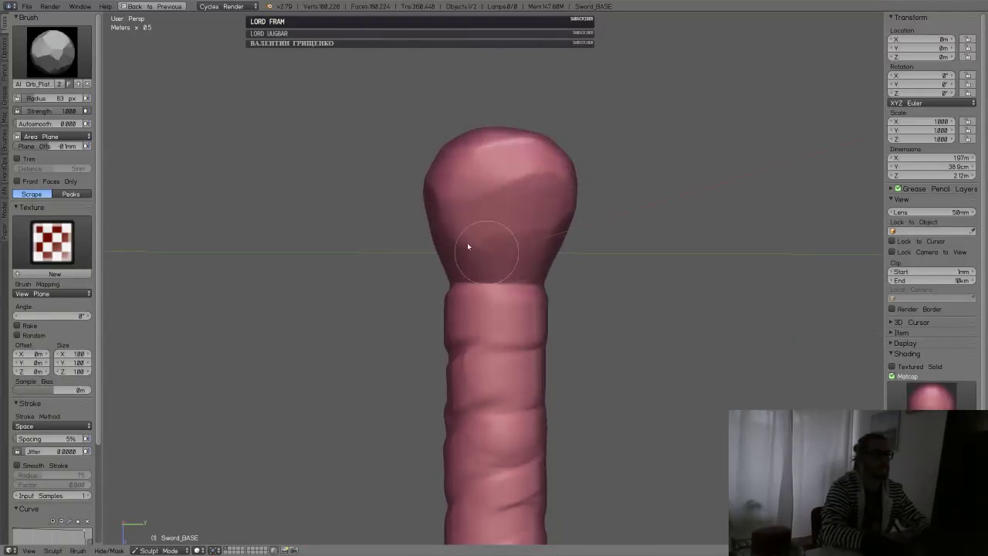
{"action": "mouse_move", "coordinate": [467, 243]}
{"action": "middle_mouse_down"}
{"action": "mouse_move", "coordinate": [578, 198]}
{"action": "mouse_move", "coordinate": [558, 247]}
{"action": "mouse_move", "coordinate": [446, 246]}
{"action": "middle_mouse_up"}
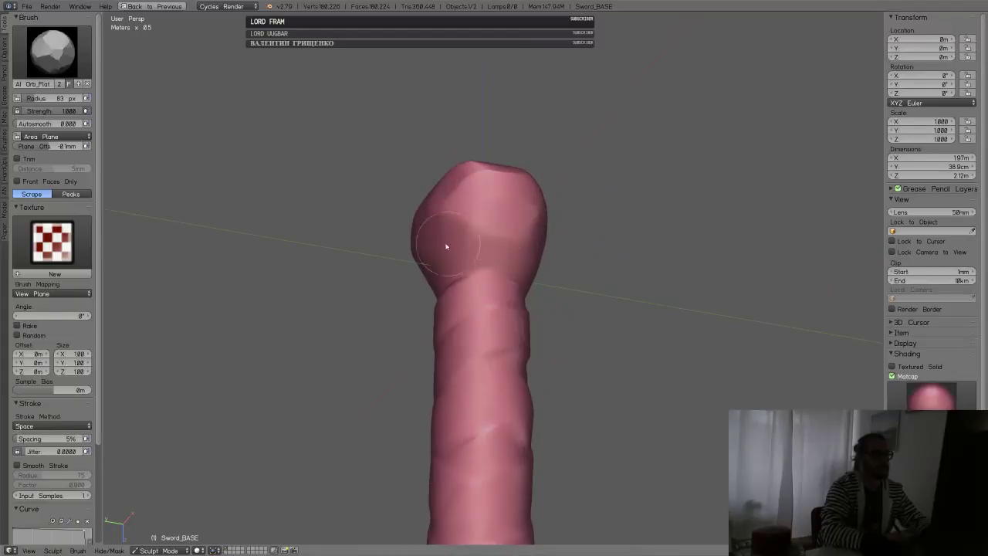
{"action": "left_click", "coordinate": [52, 52]}
{"action": "left_click", "coordinate": [225, 102]}
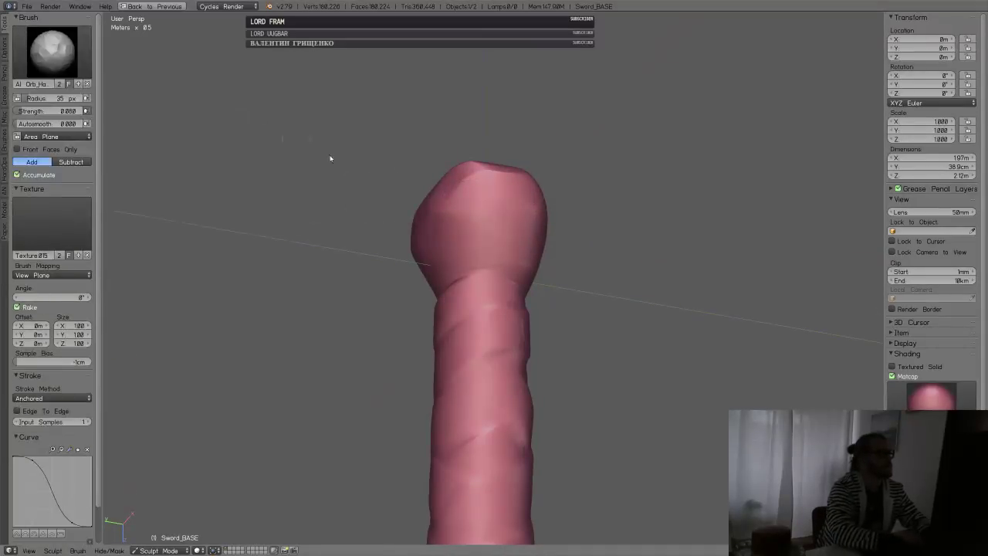
{"action": "mouse_move", "coordinate": [331, 157]}
{"action": "middle_mouse_down"}
{"action": "mouse_move", "coordinate": [498, 266]}
{"action": "mouse_move", "coordinate": [466, 197]}
{"action": "middle_mouse_up"}
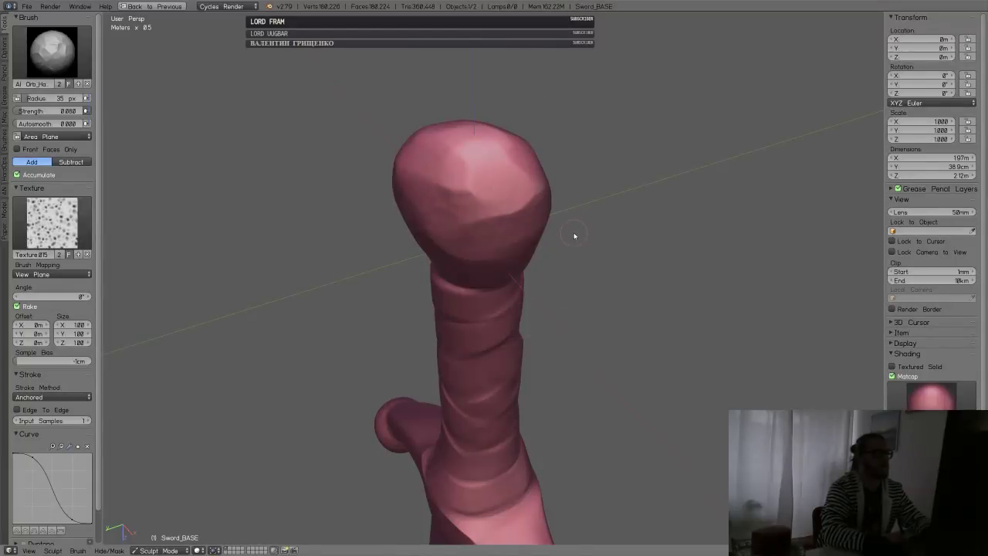
- Mask the front of the pommel using the Mask brush with radius 202 px and strength 0.947
{"action": "middle_click_drag", "start_coordinate": [574, 235], "coordinate": [479, 346]}
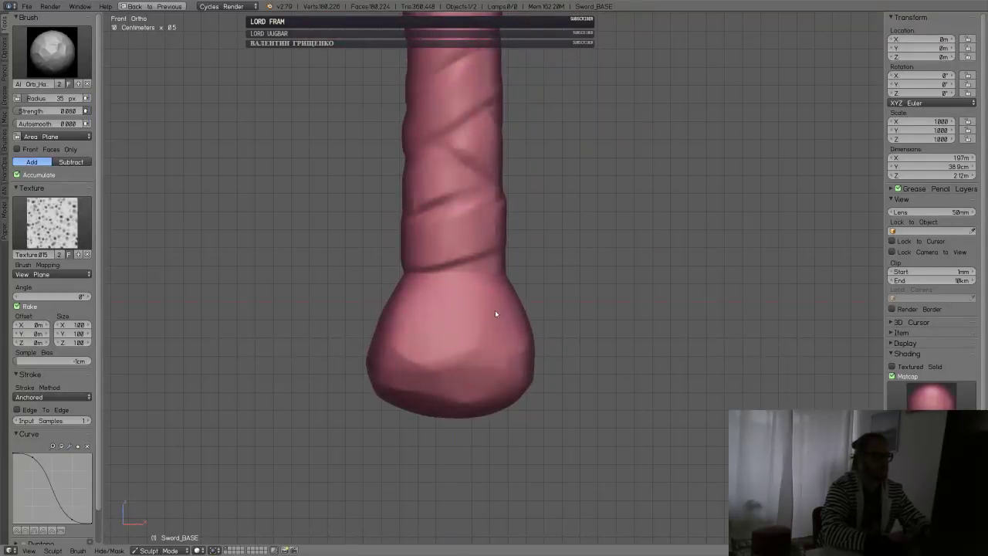
{"action": "key", "text": "m"}
{"action": "key", "text": "f"}
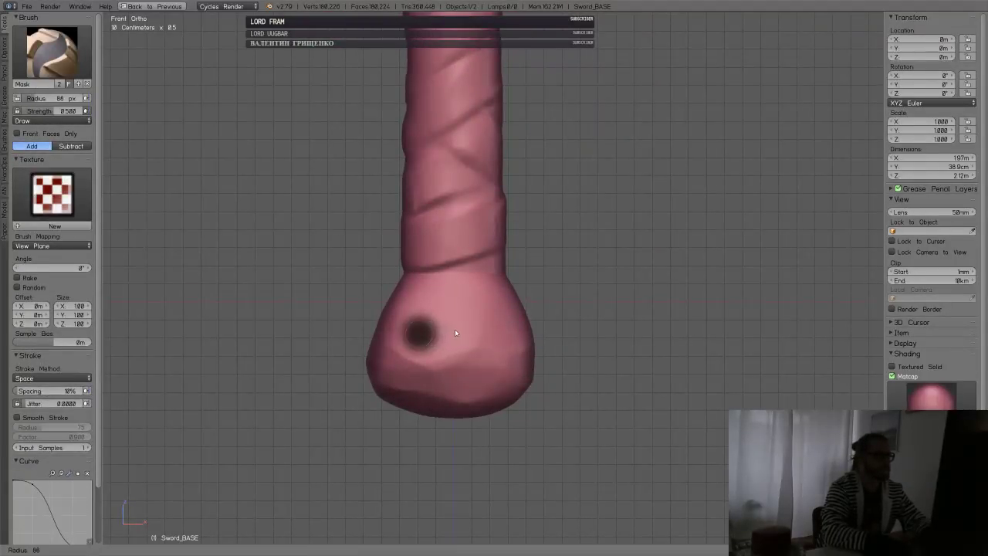
{"action": "left_click", "coordinate": [431, 337]}
{"action": "mouse_move", "coordinate": [431, 337]}
{"action": "left_mouse_down"}
{"action": "mouse_move", "coordinate": [513, 377]}
{"action": "mouse_move", "coordinate": [503, 367]}
{"action": "left_mouse_up"}
{"action": "key", "text": "shift+f"}
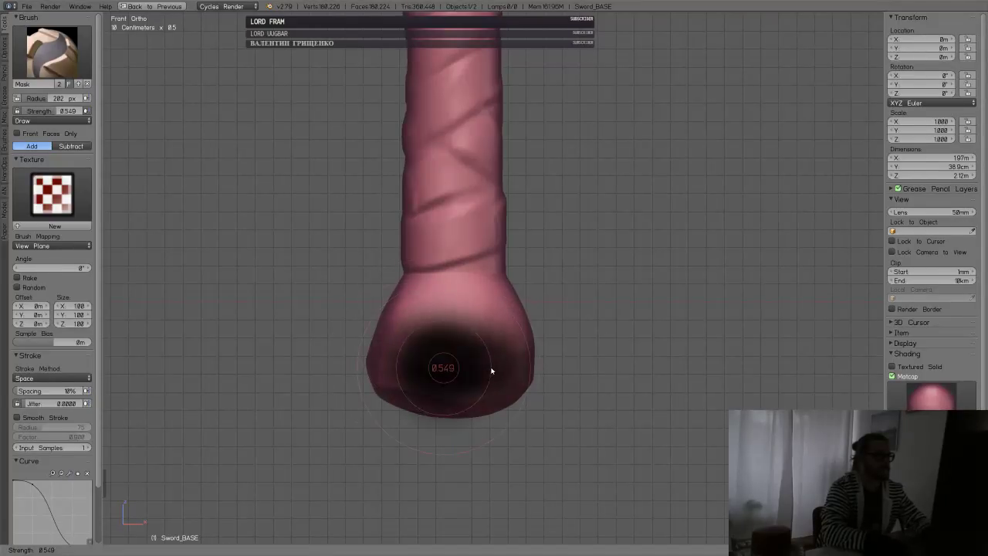
{"action": "left_click", "coordinate": [465, 364]}
{"action": "mouse_move", "coordinate": [390, 391]}
{"action": "left_mouse_down"}
{"action": "mouse_move", "coordinate": [378, 395]}
{"action": "mouse_move", "coordinate": [396, 315]}
{"action": "mouse_move", "coordinate": [464, 317]}
{"action": "left_mouse_up"}
- Extend the mask around the sides and back of the pommel
{"action": "middle_click_drag", "start_coordinate": [588, 324], "coordinate": [463, 324]}
{"action": "mouse_move", "coordinate": [462, 324]}
{"action": "left_mouse_down"}
{"action": "mouse_move", "coordinate": [530, 326]}
{"action": "mouse_move", "coordinate": [474, 316]}
{"action": "mouse_move", "coordinate": [557, 347]}
{"action": "mouse_move", "coordinate": [563, 381]}
{"action": "mouse_move", "coordinate": [589, 396]}
{"action": "left_mouse_up"}
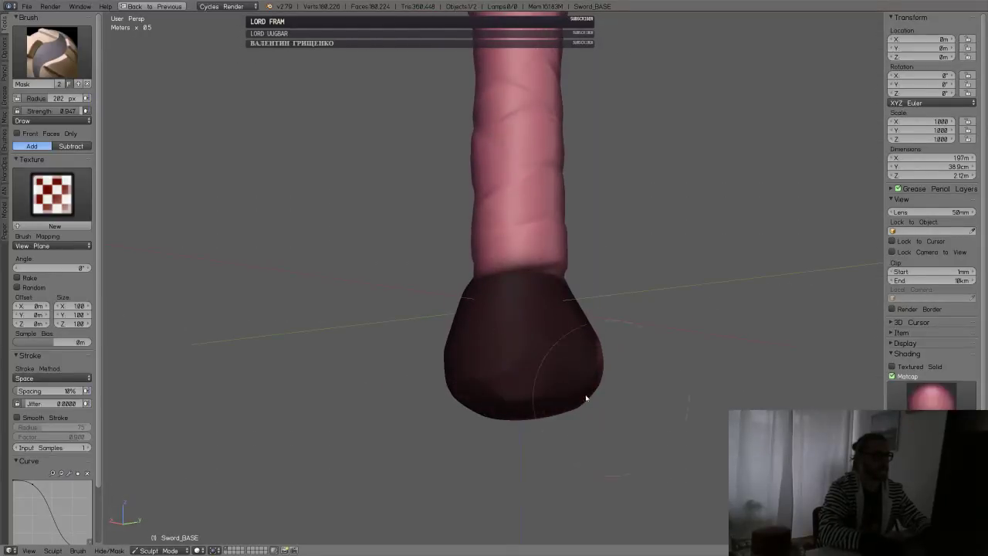
{"action": "middle_click_drag", "start_coordinate": [589, 396], "coordinate": [547, 339]}
{"action": "mouse_move", "coordinate": [547, 339]}
{"action": "left_mouse_down"}
{"action": "mouse_move", "coordinate": [653, 319]}
{"action": "mouse_move", "coordinate": [591, 298]}
{"action": "mouse_move", "coordinate": [560, 332]}
{"action": "left_mouse_up"}
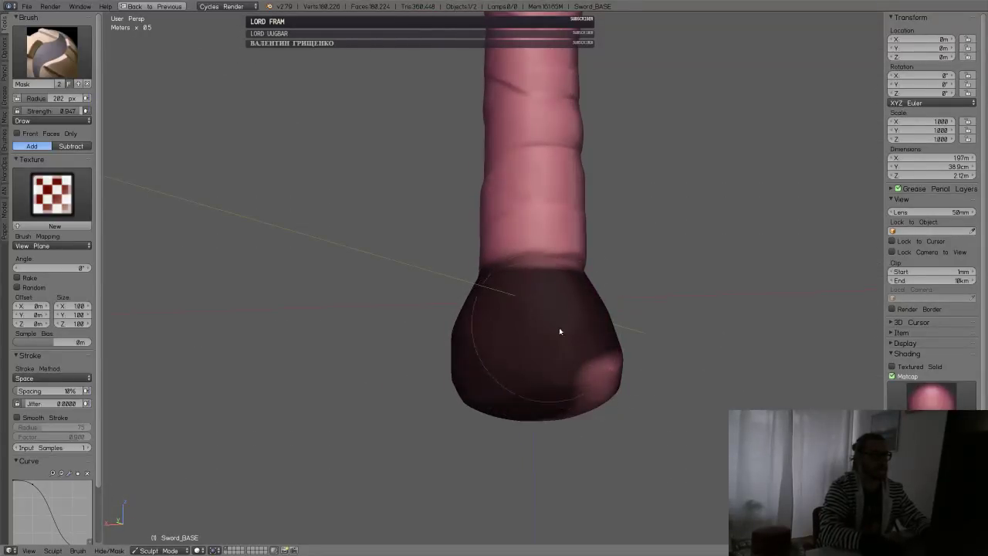
{"action": "middle_click_drag", "start_coordinate": [560, 331], "coordinate": [536, 348]}
{"action": "left_click_drag", "start_coordinate": [535, 348], "coordinate": [426, 342]}
- Mask the pommel's underside and fill the remaining unmasked patches around it
{"action": "middle_click_drag", "start_coordinate": [470, 370], "coordinate": [440, 254]}
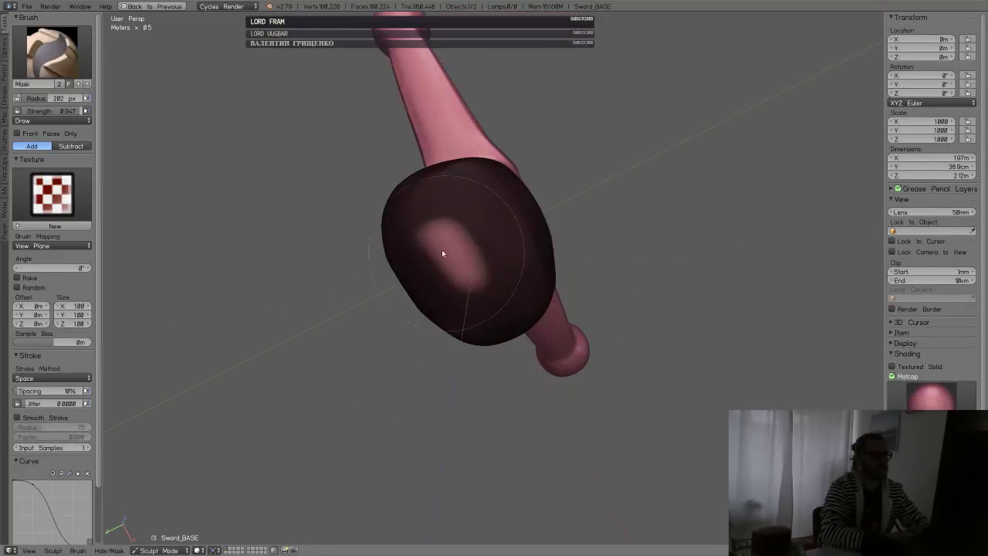
{"action": "left_click_drag", "start_coordinate": [440, 254], "coordinate": [509, 265]}
{"action": "mouse_move", "coordinate": [509, 265]}
{"action": "middle_mouse_down"}
{"action": "mouse_move", "coordinate": [479, 269]}
{"action": "mouse_move", "coordinate": [458, 367]}
{"action": "middle_mouse_up"}
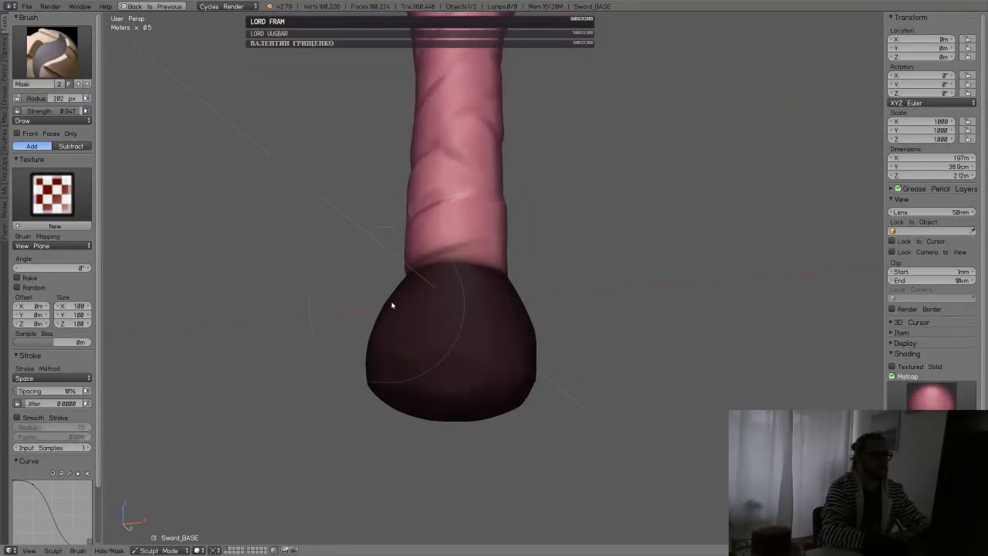
{"action": "middle_click_drag", "start_coordinate": [392, 306], "coordinate": [427, 341]}
{"action": "left_click_drag", "start_coordinate": [428, 342], "coordinate": [600, 332]}
{"action": "middle_click_drag", "start_coordinate": [610, 355], "coordinate": [486, 328]}
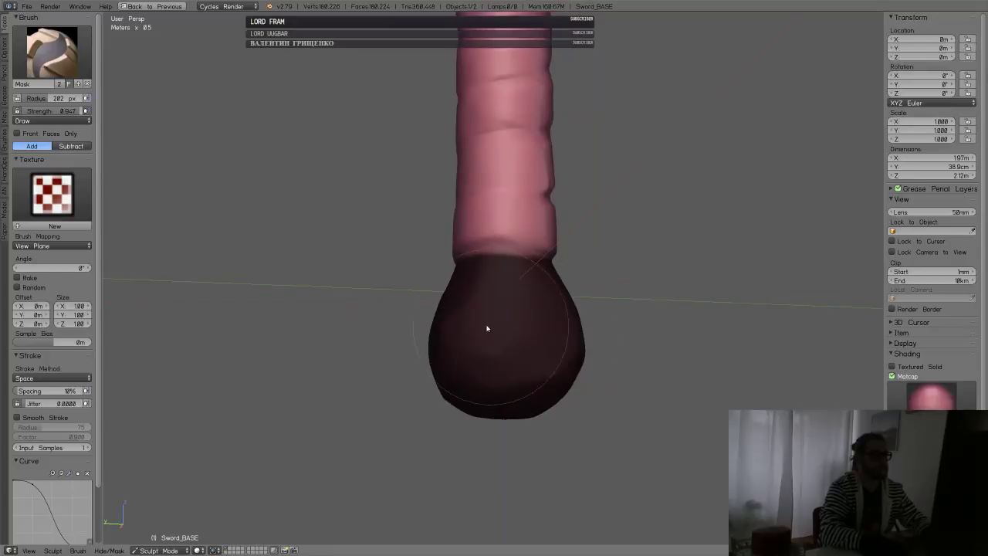
- Invert the mask and swell the pommel in front view with the Inflate brush at radius 447 px and strength 0.720
{"action": "key", "text": "KP_1"}
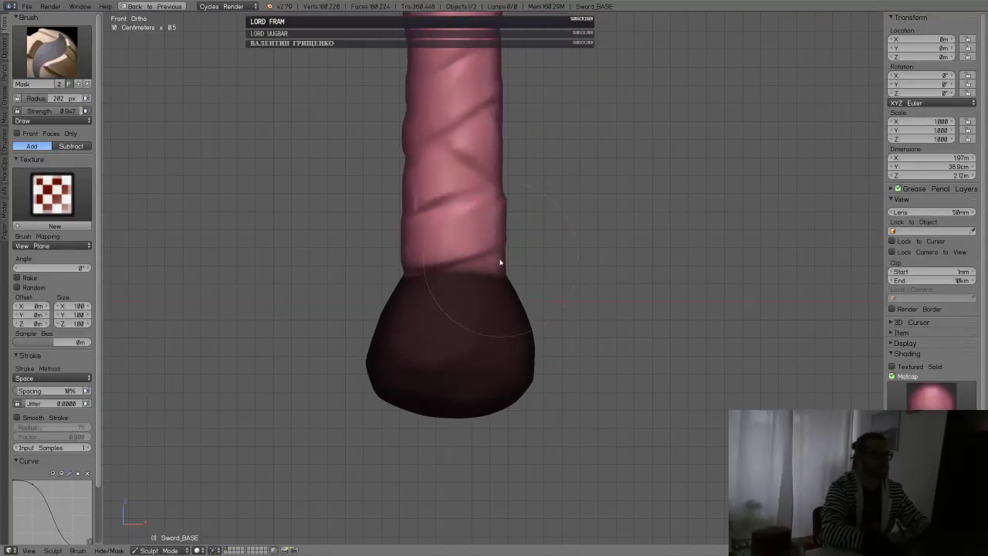
{"action": "key", "text": "i"}
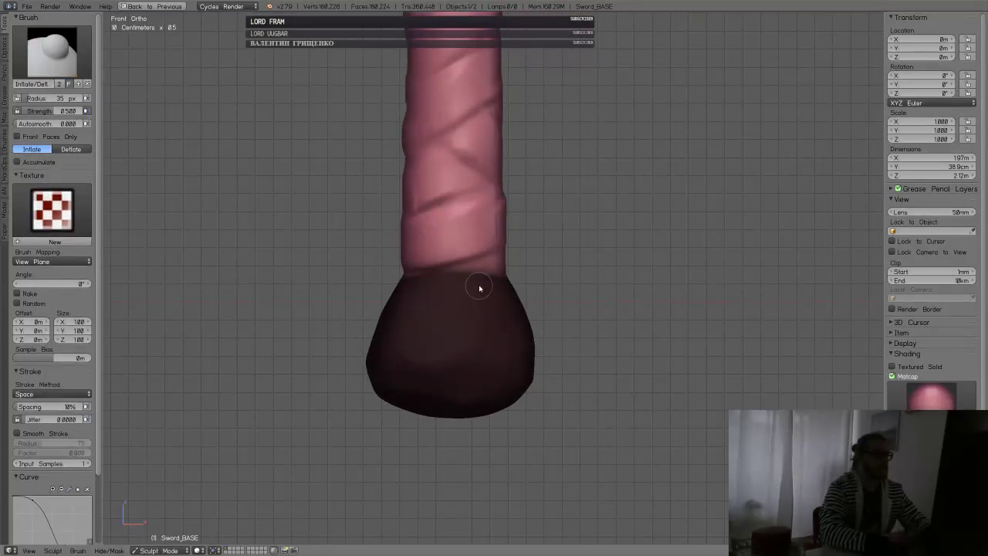
{"action": "key", "text": "f"}
{"action": "left_click", "coordinate": [548, 329]}
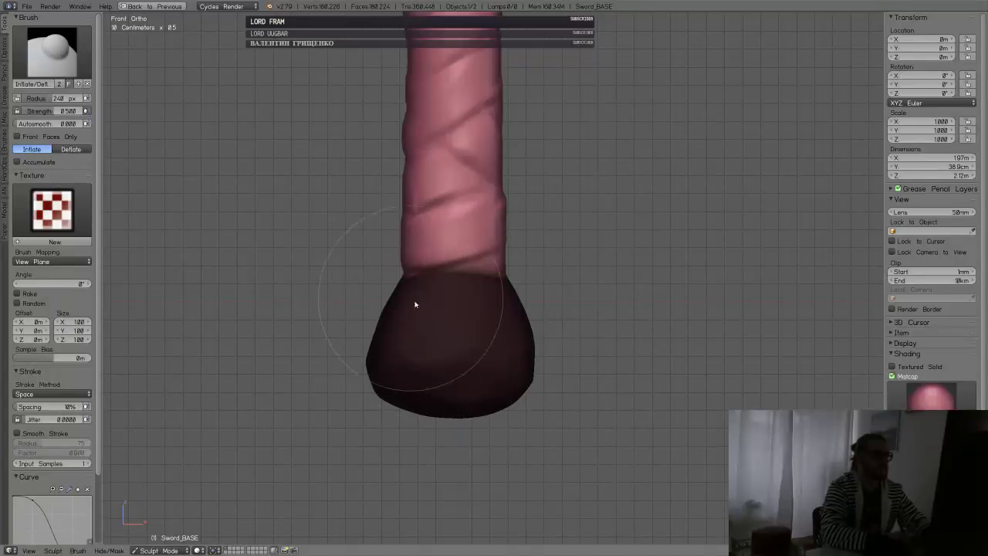
{"action": "key", "text": "shift+f"}
{"action": "left_click", "coordinate": [452, 342]}
{"action": "key", "text": "f"}
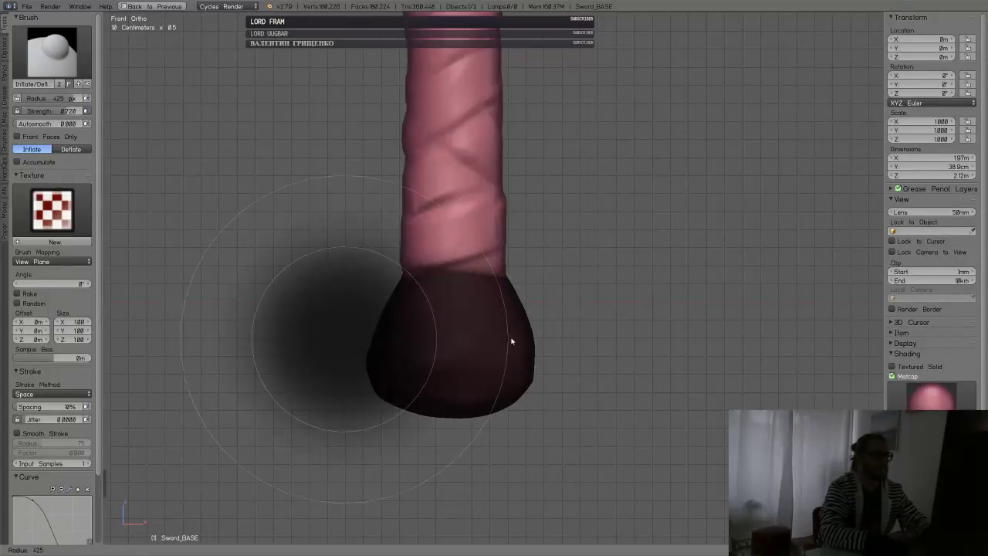
{"action": "left_click", "coordinate": [518, 343]}
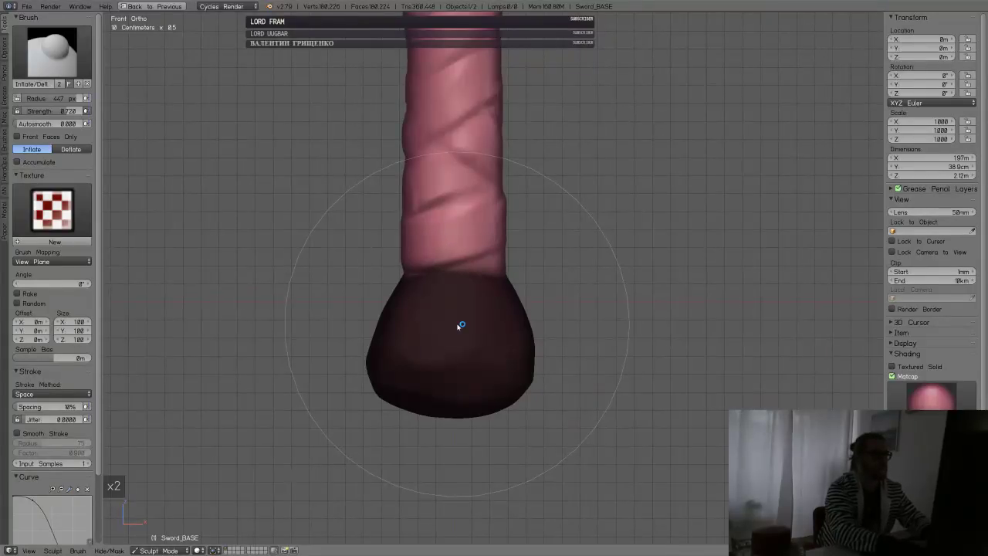
{"action": "key", "text": "ctrl+i"}
{"action": "left_click_drag", "start_coordinate": [413, 340], "coordinate": [484, 363]}
- Reshape the pommel's lower edge in front view with the Grab brush at radius 230 px
{"action": "key", "text": "g"}
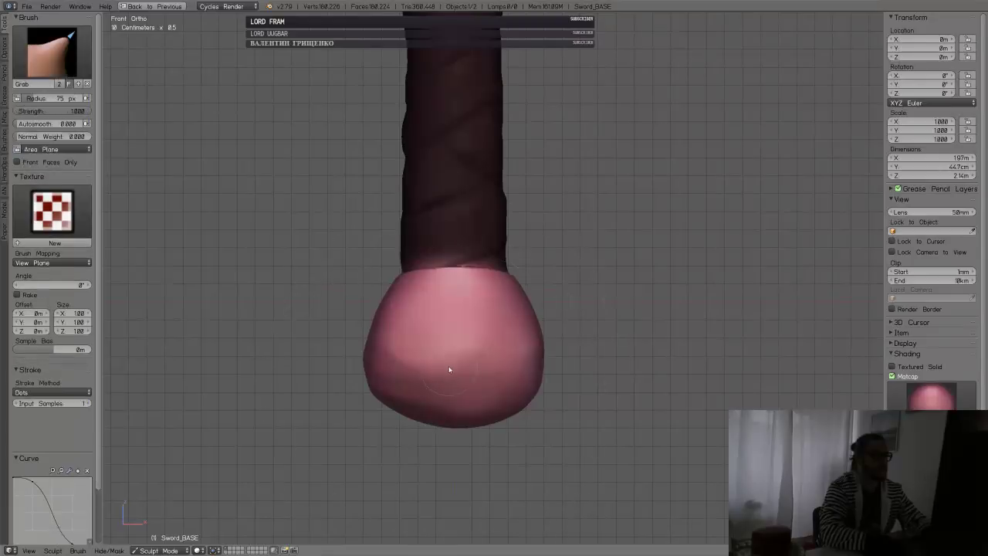
{"action": "left_click_drag", "start_coordinate": [415, 416], "coordinate": [509, 416]}
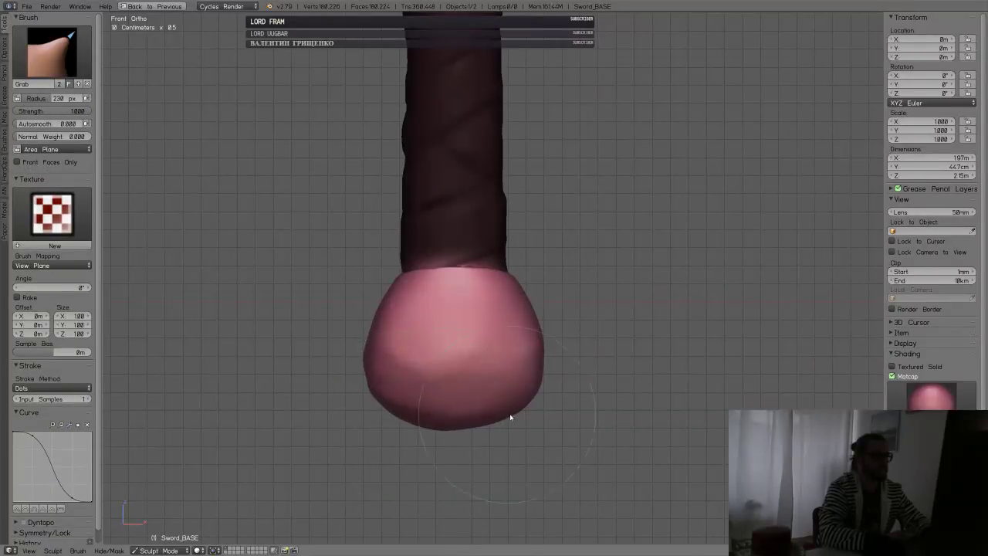
{"action": "mouse_move", "coordinate": [509, 407]}
{"action": "middle_mouse_down"}
{"action": "mouse_move", "coordinate": [589, 375]}
{"action": "mouse_move", "coordinate": [523, 366]}
{"action": "mouse_move", "coordinate": [514, 407]}
{"action": "mouse_move", "coordinate": [593, 363]}
{"action": "mouse_move", "coordinate": [556, 357]}
{"action": "mouse_move", "coordinate": [504, 310]}
{"action": "mouse_move", "coordinate": [558, 331]}
{"action": "mouse_move", "coordinate": [500, 318]}
{"action": "middle_mouse_up"}
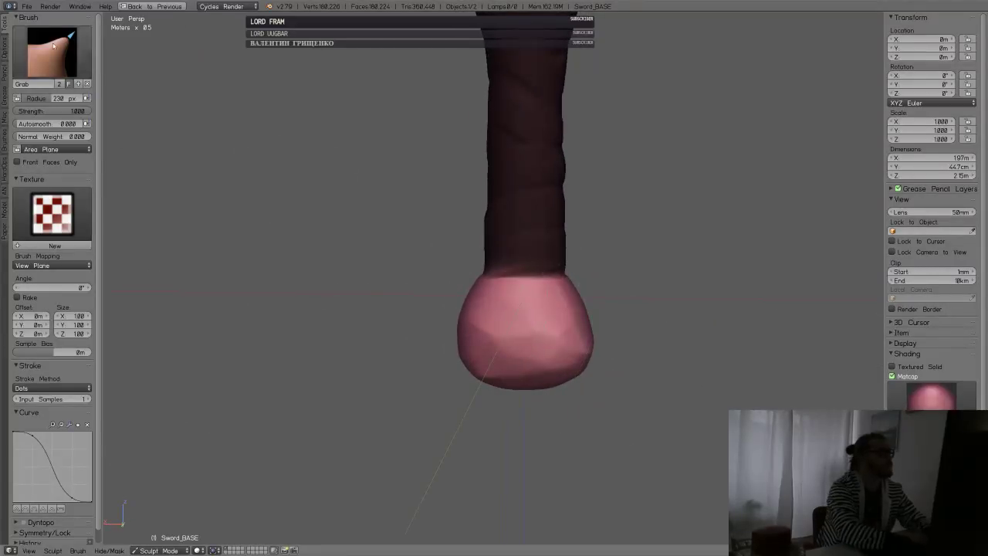
- Stamp hammered facets around the pommel's sides and underside with the Orb_Hammered_Metal brush at strength 0.080
{"action": "left_click", "coordinate": [71, 54]}
{"action": "scroll", "coordinate": [185, 152], "scroll_direction": "up", "scroll_amount": 14}
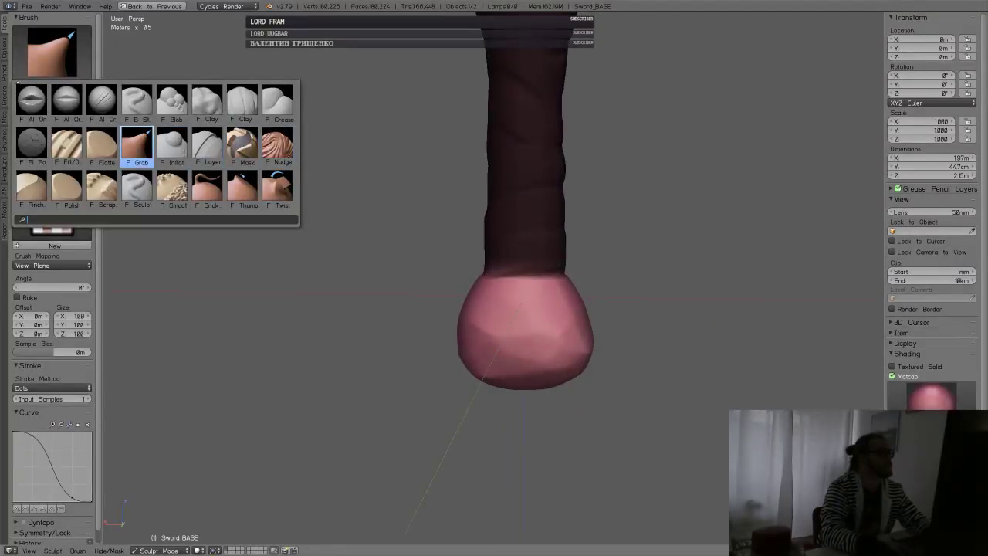
{"action": "scroll", "coordinate": [184, 152], "scroll_direction": "up", "scroll_amount": 18}
{"action": "scroll", "coordinate": [184, 152], "scroll_direction": "down", "scroll_amount": 5}
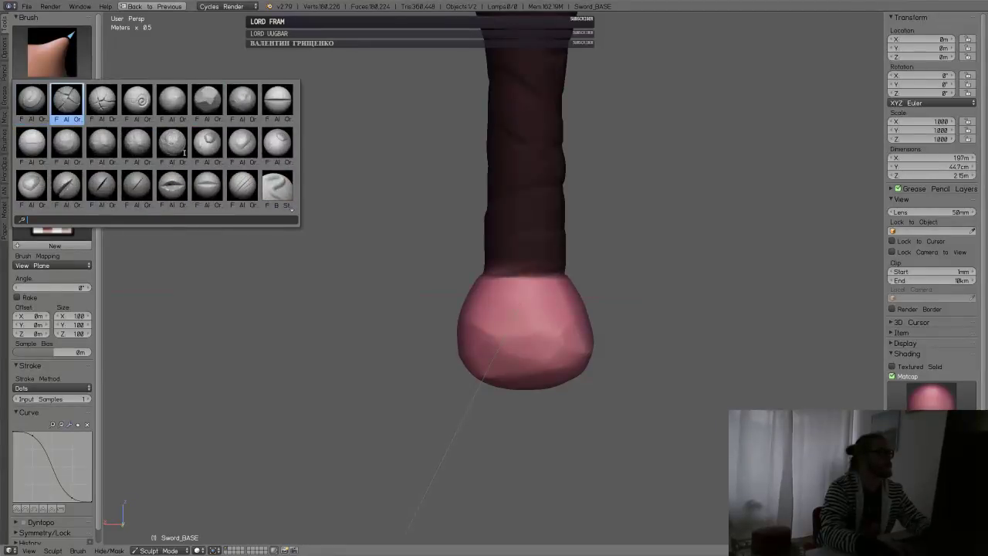
{"action": "key", "text": "Return"}
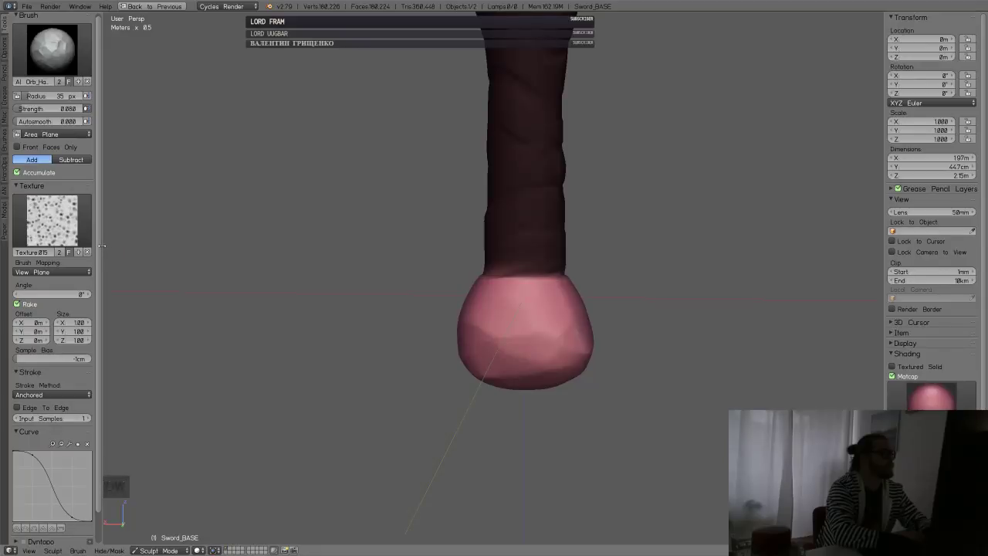
{"action": "left_click_drag", "start_coordinate": [101, 245], "coordinate": [159, 245]}
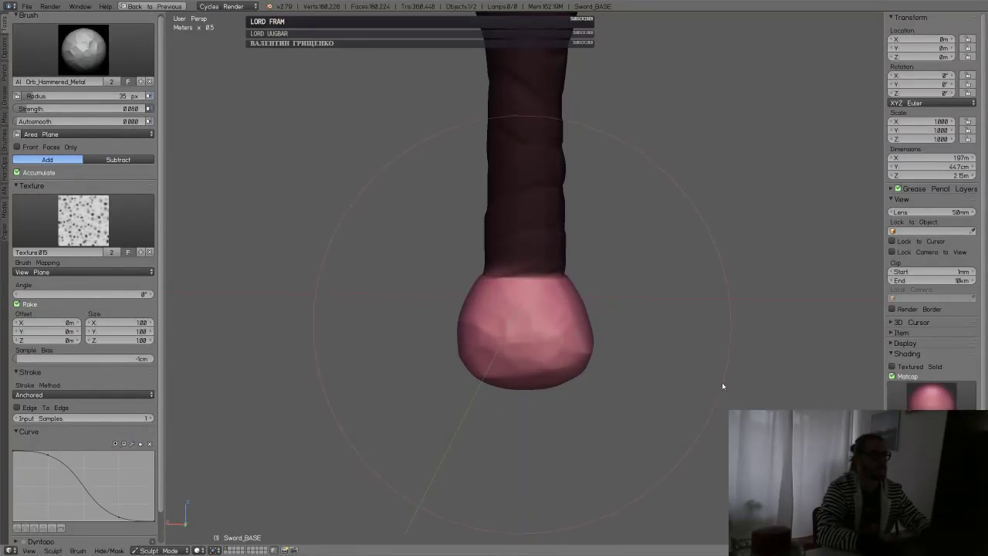
{"action": "mouse_move", "coordinate": [722, 382]}
{"action": "middle_mouse_down"}
{"action": "mouse_move", "coordinate": [688, 351]}
{"action": "mouse_move", "coordinate": [523, 329]}
{"action": "middle_mouse_up"}
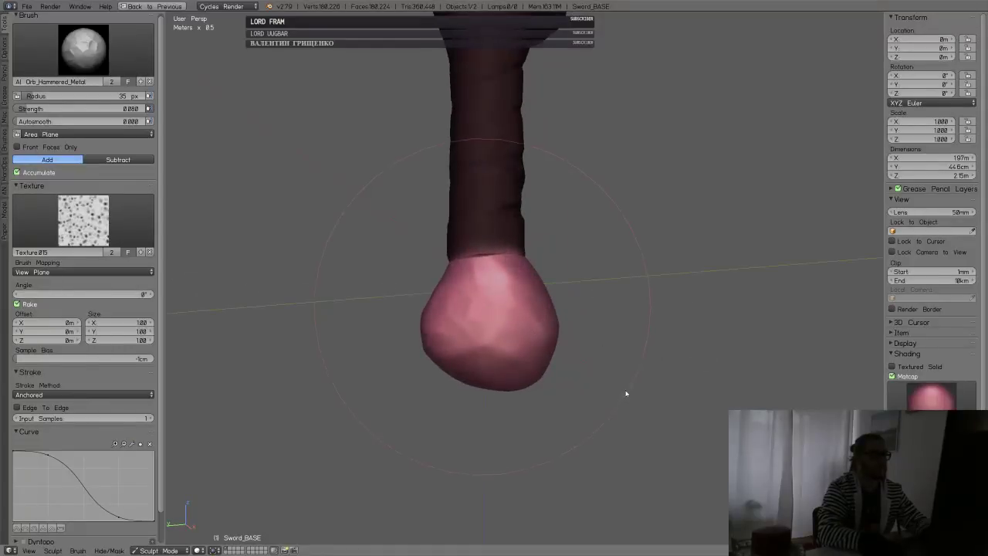
{"action": "mouse_move", "coordinate": [625, 393]}
{"action": "middle_mouse_down"}
{"action": "mouse_move", "coordinate": [553, 348]}
{"action": "mouse_move", "coordinate": [529, 351]}
{"action": "middle_mouse_up"}
{"action": "middle_click_drag", "start_coordinate": [604, 355], "coordinate": [494, 311]}
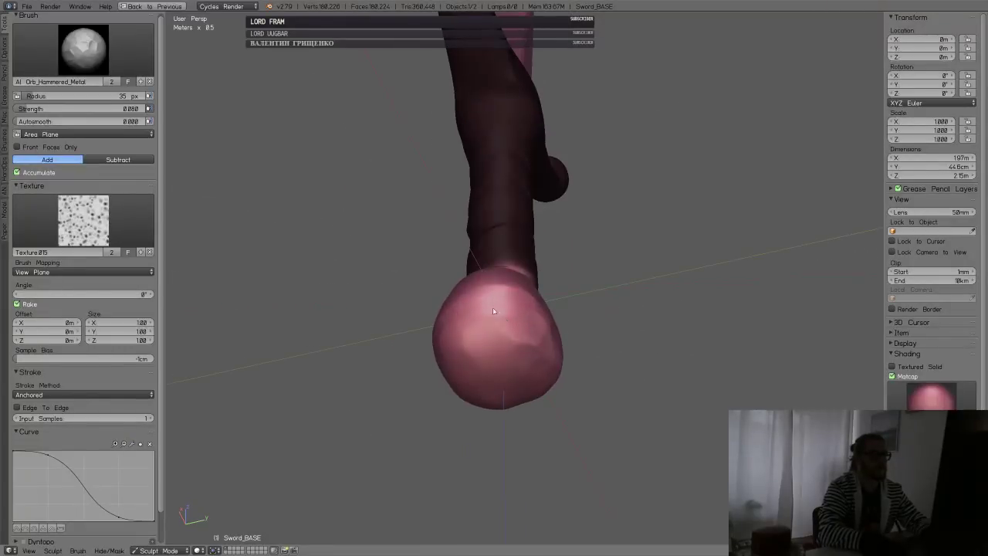
{"action": "middle_click_drag", "start_coordinate": [542, 342], "coordinate": [525, 269]}
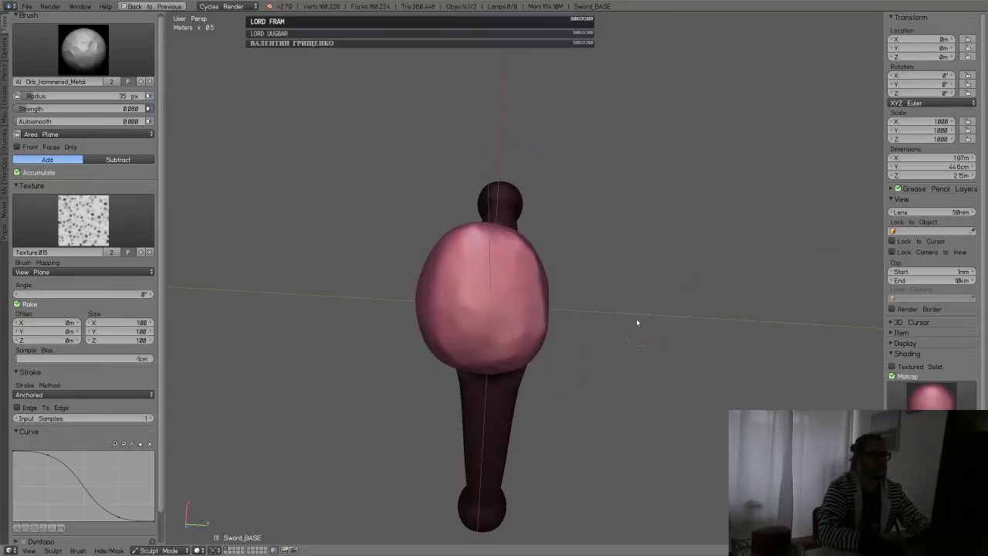
{"action": "mouse_move", "coordinate": [638, 323]}
{"action": "middle_mouse_down"}
{"action": "mouse_move", "coordinate": [551, 344]}
{"action": "mouse_move", "coordinate": [640, 399]}
{"action": "mouse_move", "coordinate": [686, 375]}
{"action": "mouse_move", "coordinate": [623, 402]}
{"action": "mouse_move", "coordinate": [486, 382]}
{"action": "mouse_move", "coordinate": [470, 394]}
{"action": "mouse_move", "coordinate": [391, 267]}
{"action": "middle_mouse_up"}
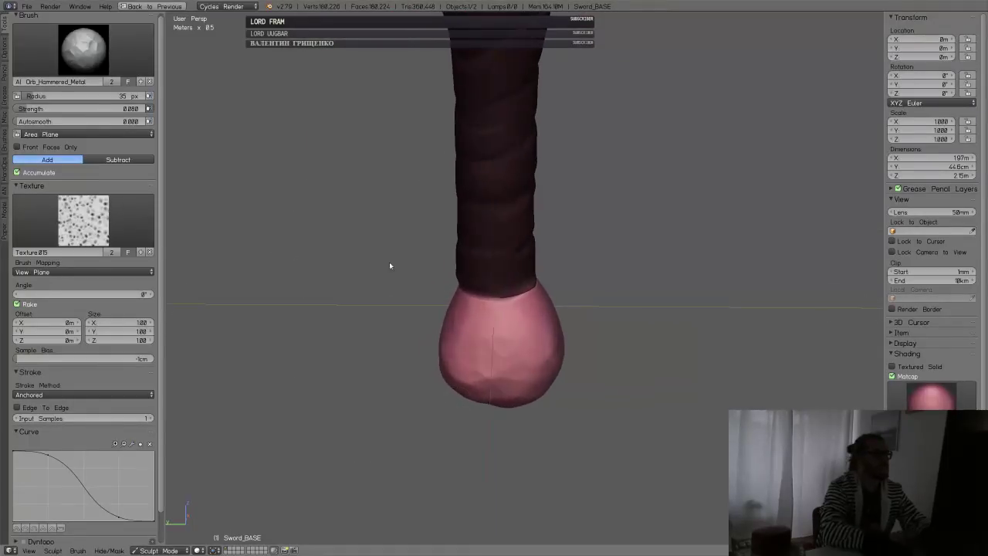
- Flatten broad facets on the pommel's front and sides with the Orb_Flatten_EdgeProtect brush at radius 150 px
{"action": "left_click", "coordinate": [77, 49]}
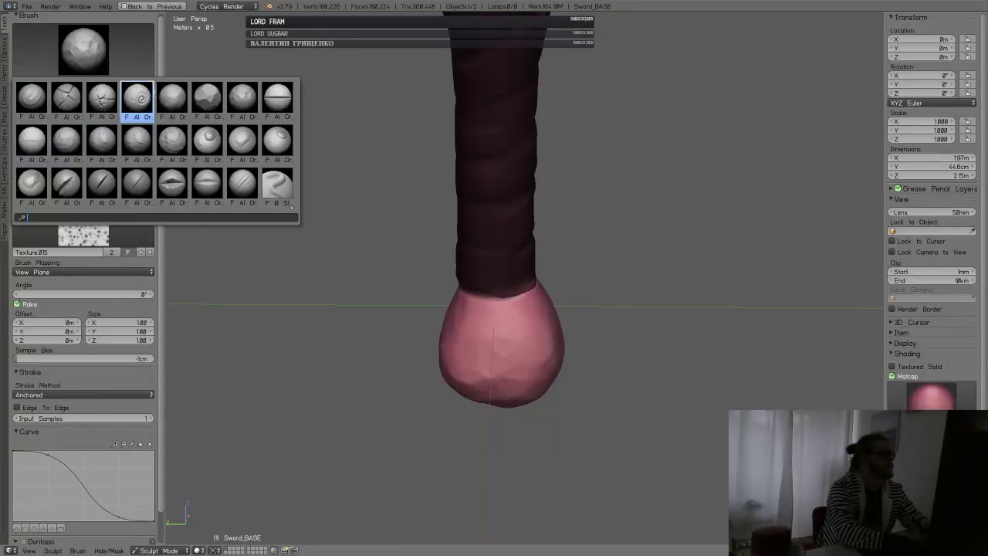
{"action": "left_click", "coordinate": [207, 101]}
{"action": "key", "text": "f"}
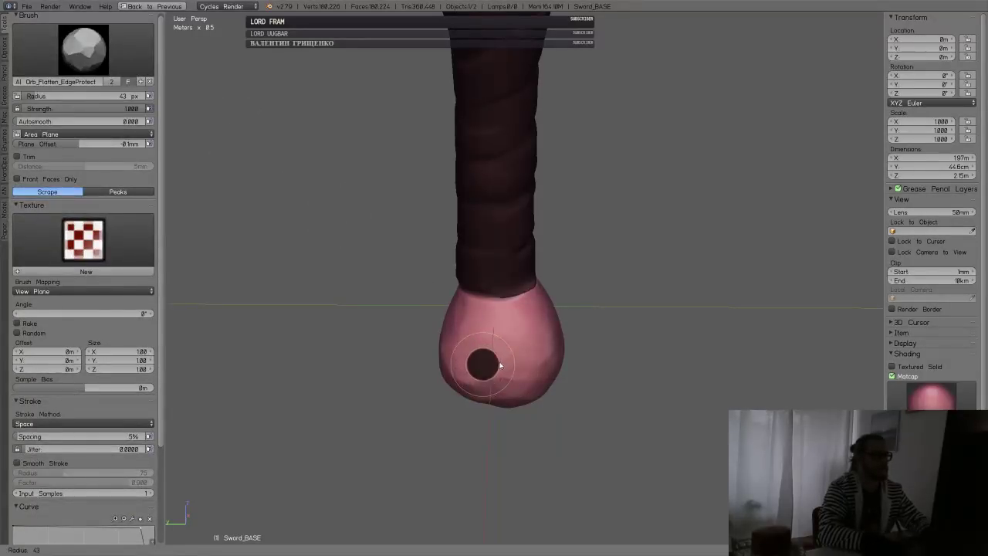
{"action": "left_click", "coordinate": [529, 346]}
{"action": "scroll", "coordinate": [537, 325], "scroll_direction": "up", "scroll_amount": 3}
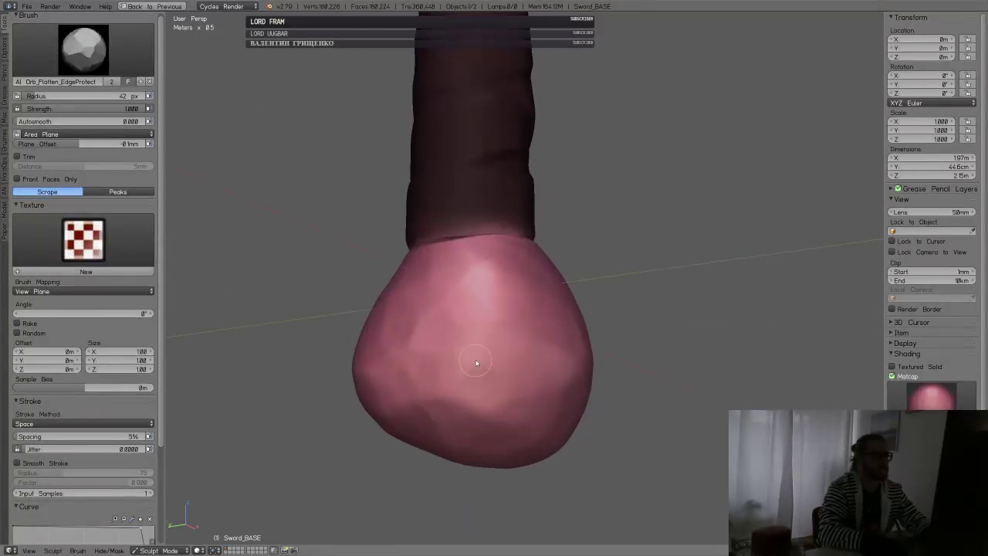
{"action": "key", "text": "f"}
{"action": "left_click", "coordinate": [519, 361]}
{"action": "mouse_move", "coordinate": [391, 326]}
{"action": "middle_mouse_down"}
{"action": "mouse_move", "coordinate": [517, 378]}
{"action": "mouse_move", "coordinate": [498, 386]}
{"action": "mouse_move", "coordinate": [529, 347]}
{"action": "mouse_move", "coordinate": [529, 424]}
{"action": "mouse_move", "coordinate": [516, 393]}
{"action": "mouse_move", "coordinate": [527, 397]}
{"action": "mouse_move", "coordinate": [525, 375]}
{"action": "mouse_move", "coordinate": [445, 379]}
{"action": "mouse_move", "coordinate": [523, 434]}
{"action": "middle_mouse_up"}
{"action": "middle_click_drag", "start_coordinate": [506, 356], "coordinate": [484, 407]}
{"action": "key", "text": "KP_5"}
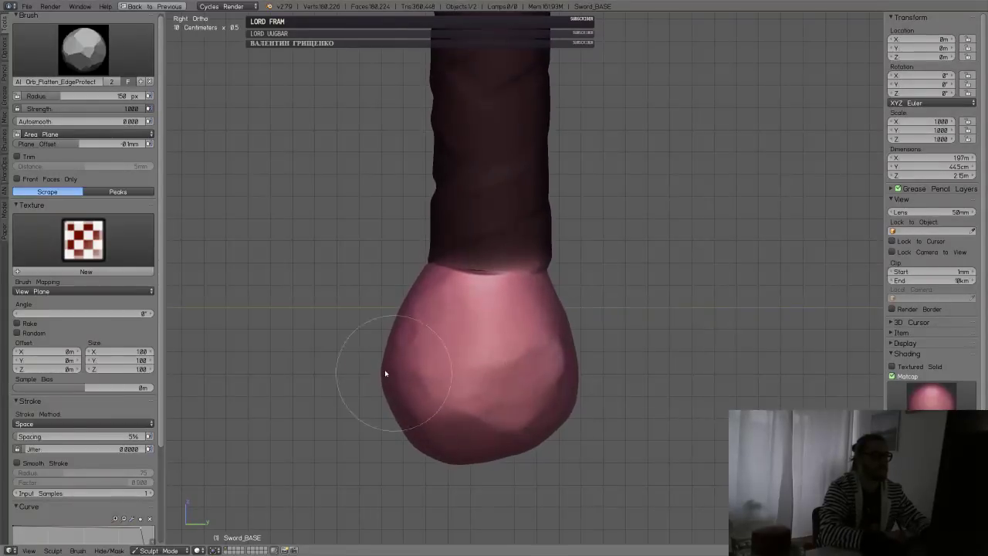
{"action": "key", "text": "KP_1"}
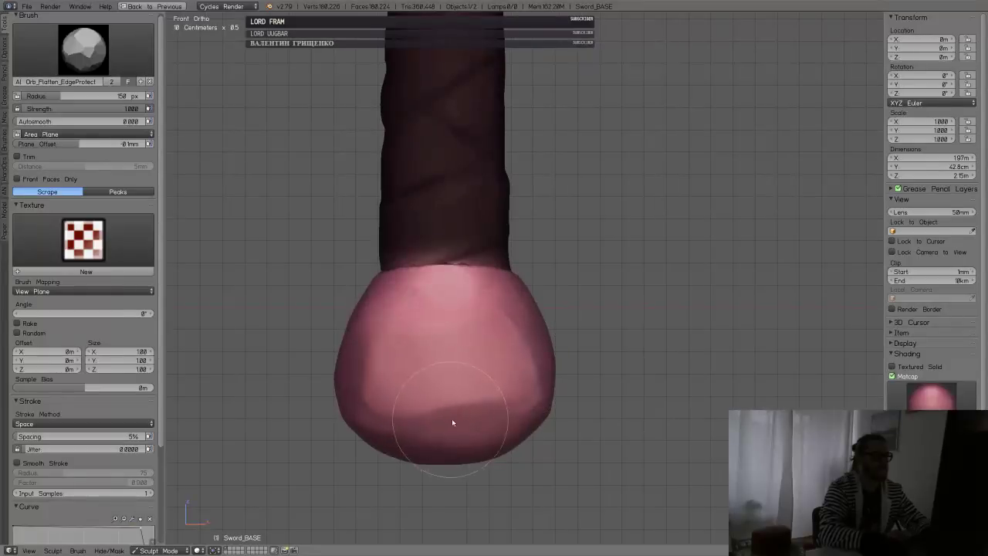
{"action": "mouse_move", "coordinate": [451, 418]}
{"action": "middle_mouse_down"}
{"action": "mouse_move", "coordinate": [497, 348]}
{"action": "mouse_move", "coordinate": [470, 386]}
{"action": "mouse_move", "coordinate": [426, 385]}
{"action": "middle_mouse_up"}
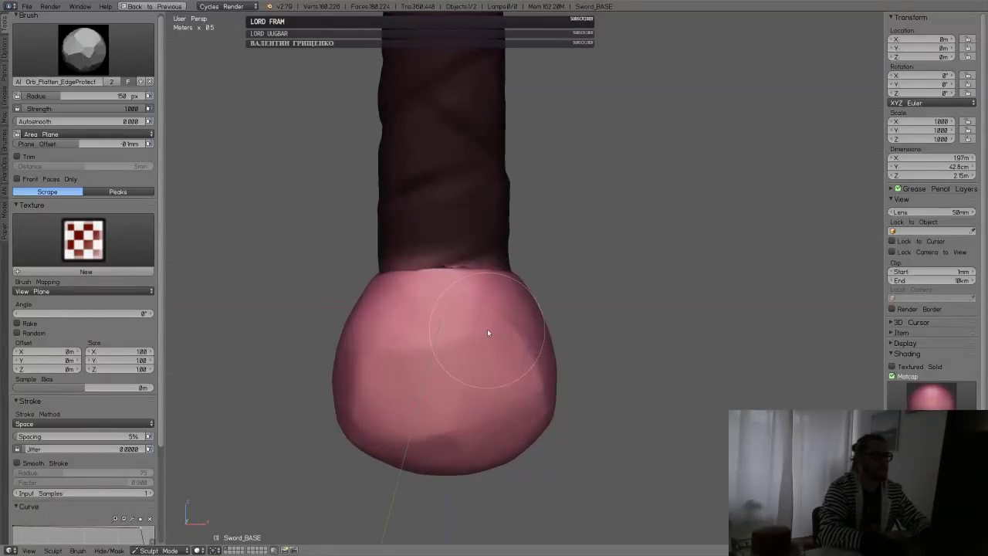
- Clear the mask and smooth the first stretch of the seam between handle and pommel at radius 28 px, strength 0.500
{"action": "scroll", "coordinate": [481, 359], "scroll_direction": "down", "scroll_amount": 3}
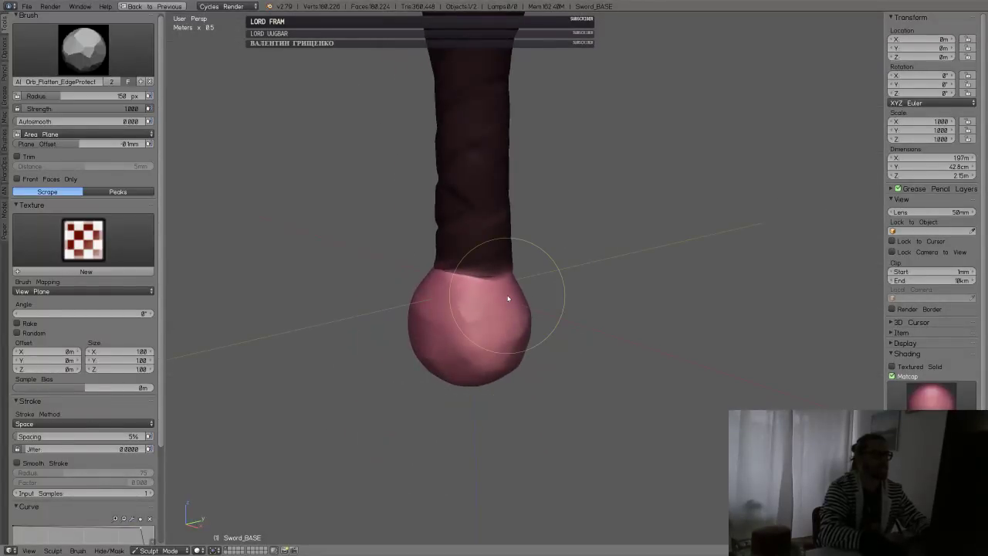
{"action": "key", "text": "alt+m"}
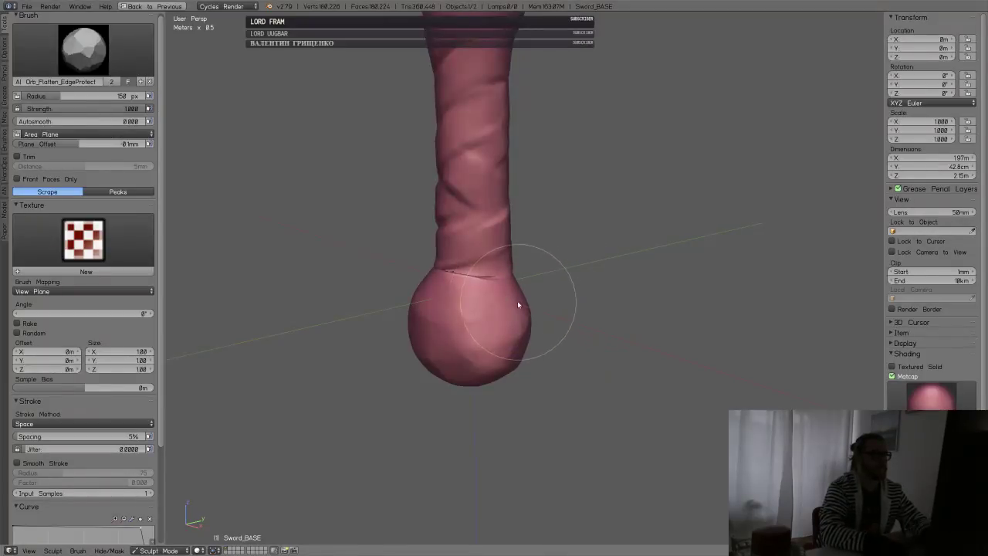
{"action": "key", "text": "f"}
{"action": "left_click", "coordinate": [463, 301]}
{"action": "middle_click_drag", "start_coordinate": [465, 302], "coordinate": [495, 332]}
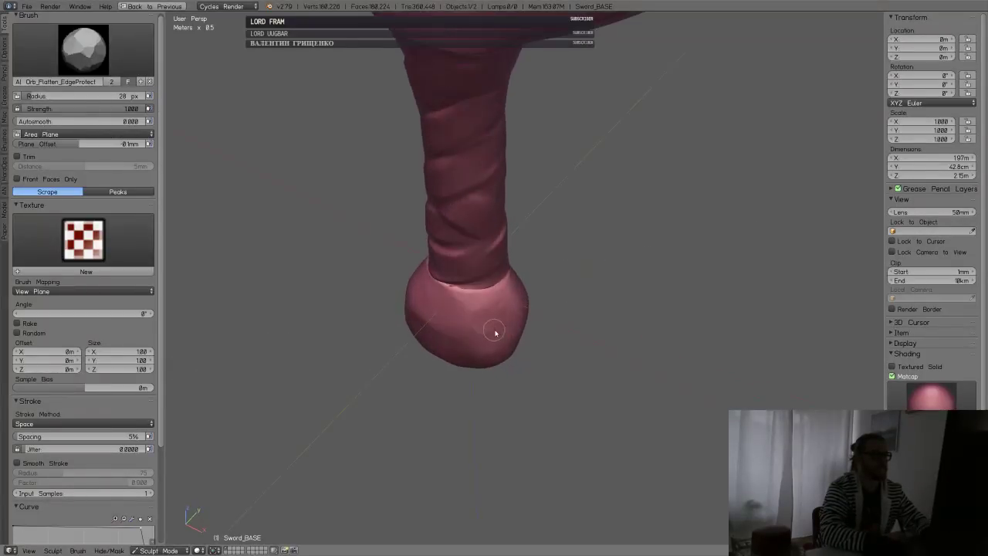
{"action": "scroll", "coordinate": [467, 301], "scroll_direction": "up", "scroll_amount": 2}
{"action": "key", "text": "s"}
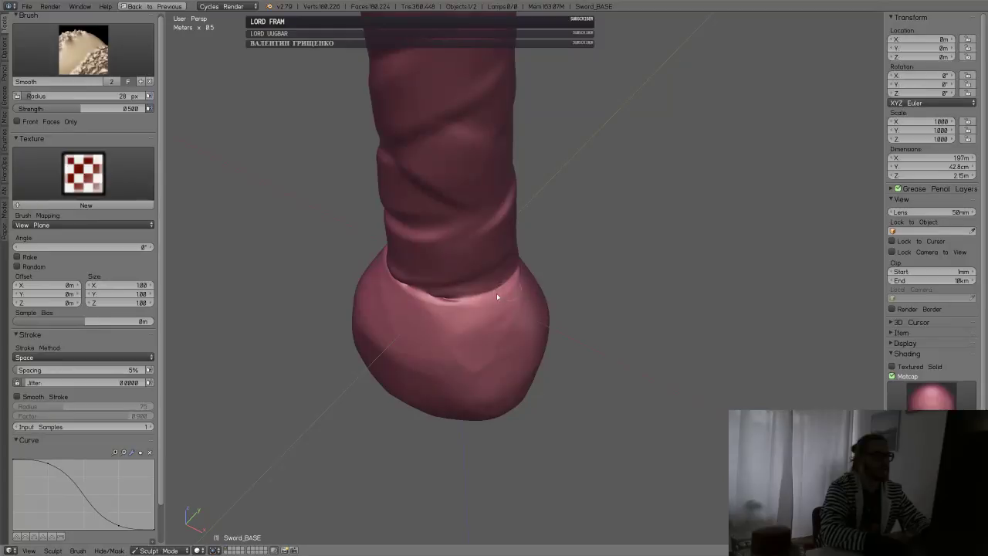
{"action": "left_click_drag", "start_coordinate": [428, 303], "coordinate": [419, 280], "text": "shift"}
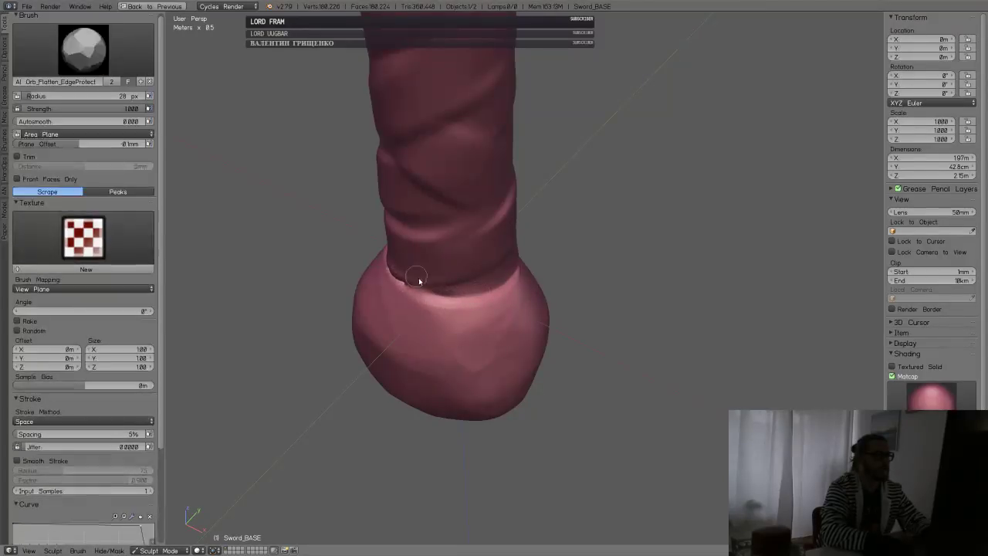
- Smooth the remaining seam around the top of the pommel where it meets the handle wrap
{"action": "middle_click_drag", "start_coordinate": [419, 280], "coordinate": [499, 260]}
{"action": "left_click_drag", "start_coordinate": [459, 321], "coordinate": [483, 317], "text": "shift"}
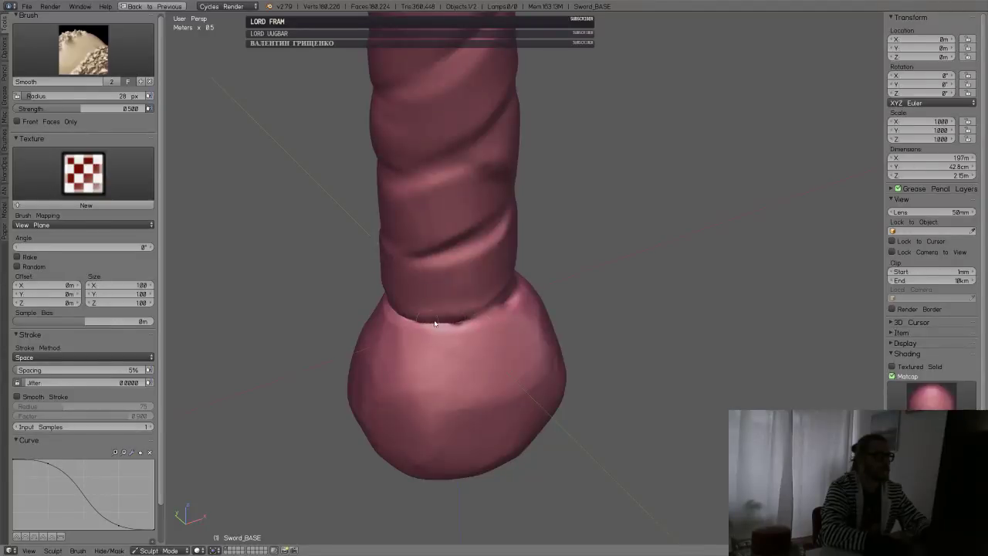
{"action": "left_click_drag", "start_coordinate": [436, 324], "coordinate": [462, 323], "text": "shift"}
{"action": "mouse_move", "coordinate": [499, 306]}
{"action": "middle_mouse_down"}
{"action": "mouse_move", "coordinate": [486, 302]}
{"action": "mouse_move", "coordinate": [567, 318]}
{"action": "middle_mouse_up"}
{"action": "middle_click_drag", "start_coordinate": [474, 301], "coordinate": [551, 309]}
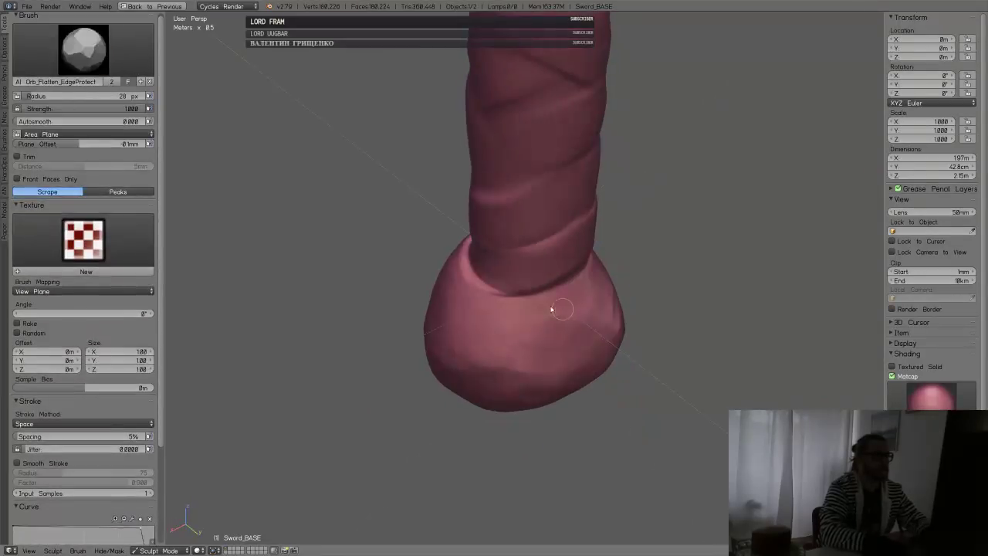
{"action": "left_click_drag", "start_coordinate": [551, 308], "coordinate": [534, 295], "text": "shift"}
{"action": "scroll", "coordinate": [540, 313], "scroll_direction": "up", "scroll_amount": 3}
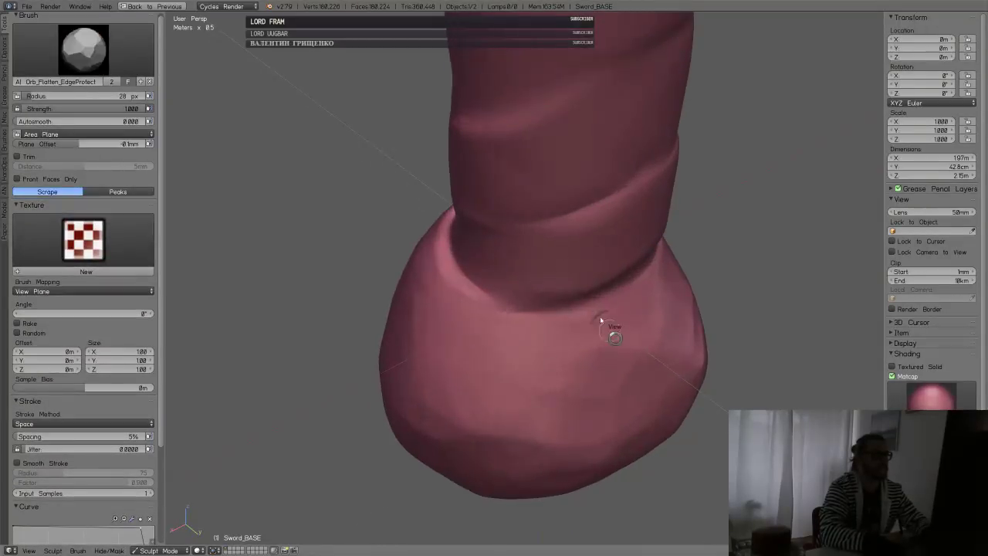
- Scrape a flat bevel along the crossguard's upper edge near the blade with Orb_Flatten_EdgeProtect at radius 54 px
{"action": "mouse_move", "coordinate": [600, 322]}
{"action": "middle_mouse_down", "text": "alt"}
{"action": "mouse_move", "coordinate": [615, 209]}
{"action": "mouse_move", "coordinate": [468, 371]}
{"action": "middle_mouse_up", "text": "alt"}
{"action": "scroll", "coordinate": [469, 371], "scroll_direction": "down", "scroll_amount": 6}
{"action": "scroll", "coordinate": [540, 255], "scroll_direction": "down", "scroll_amount": 3}
{"action": "scroll", "coordinate": [547, 358], "scroll_direction": "up", "scroll_amount": 5}
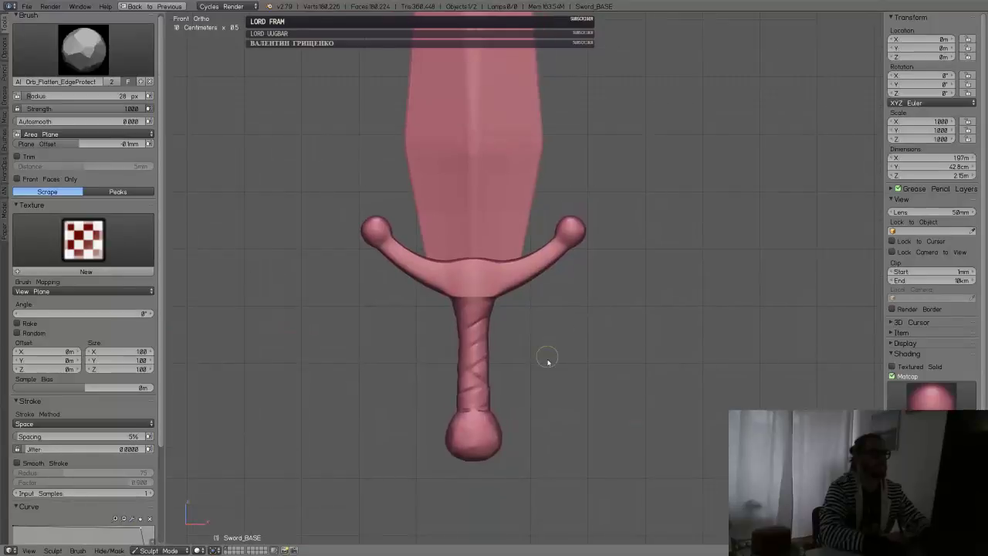
{"action": "mouse_move", "coordinate": [586, 269]}
{"action": "middle_mouse_down"}
{"action": "mouse_move", "coordinate": [594, 286]}
{"action": "mouse_move", "coordinate": [507, 293]}
{"action": "mouse_move", "coordinate": [429, 279]}
{"action": "mouse_move", "coordinate": [425, 267]}
{"action": "mouse_move", "coordinate": [435, 266]}
{"action": "mouse_move", "coordinate": [363, 283]}
{"action": "mouse_move", "coordinate": [552, 267]}
{"action": "mouse_move", "coordinate": [533, 295]}
{"action": "mouse_move", "coordinate": [538, 305]}
{"action": "middle_mouse_up"}
{"action": "key", "text": "f"}
{"action": "left_click", "coordinate": [483, 302]}
{"action": "key", "text": "f"}
{"action": "left_click", "coordinate": [529, 287]}
{"action": "scroll", "coordinate": [532, 302], "scroll_direction": "up", "scroll_amount": 1}
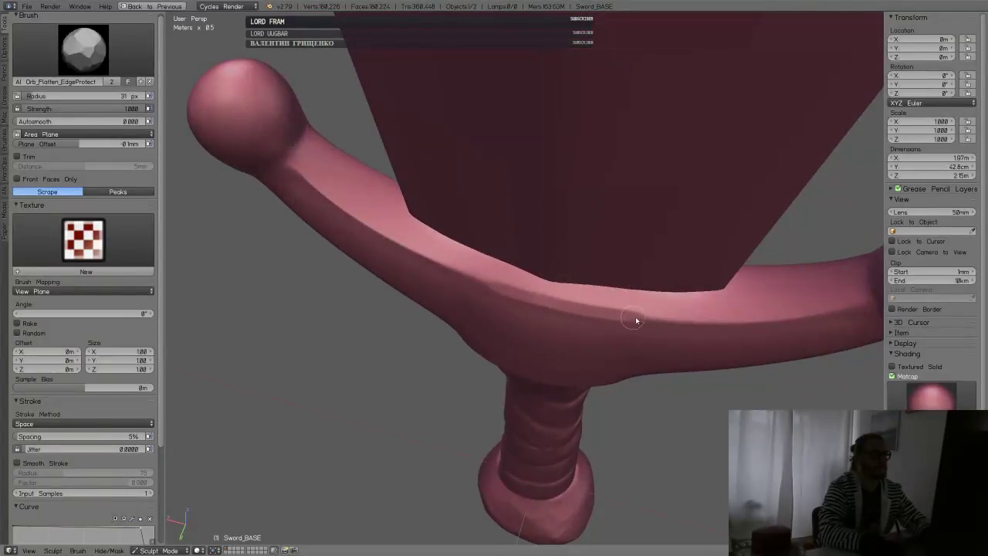
{"action": "key", "text": "f"}
{"action": "left_click", "coordinate": [491, 282]}
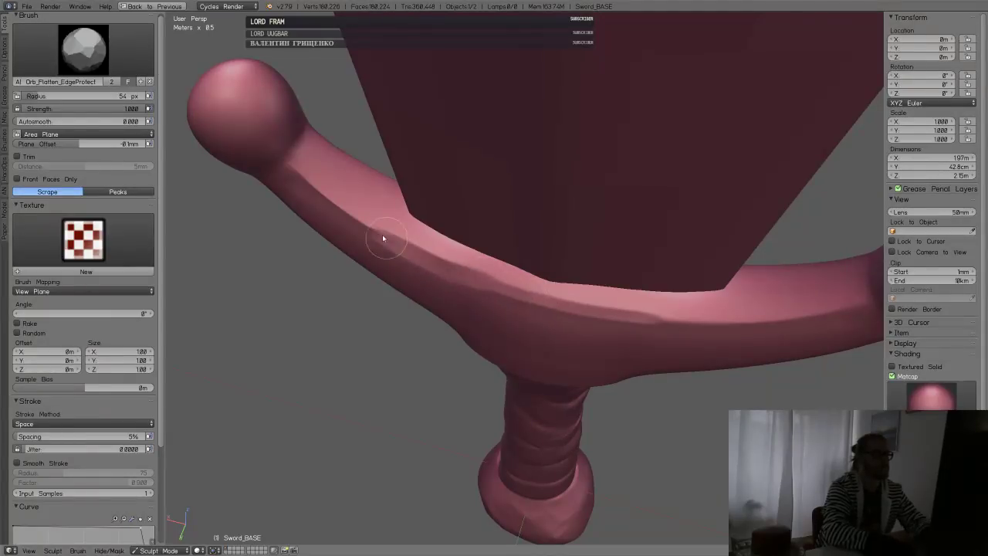
- Flatten the lower edges of both crossguard arms where they run into the handle
{"action": "mouse_move", "coordinate": [346, 239]}
{"action": "middle_mouse_down"}
{"action": "mouse_move", "coordinate": [425, 177]}
{"action": "mouse_move", "coordinate": [403, 198]}
{"action": "middle_mouse_up"}
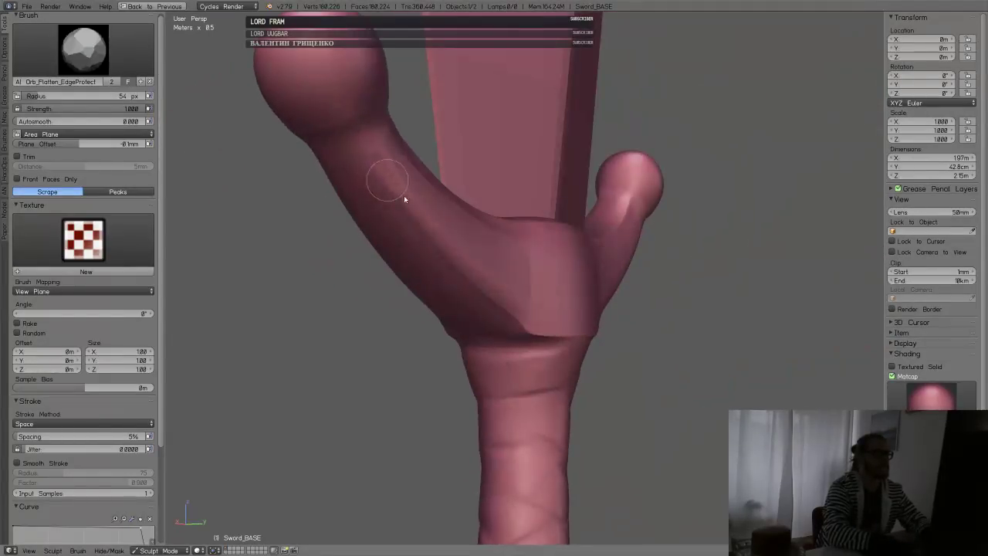
{"action": "left_click_drag", "start_coordinate": [444, 246], "coordinate": [497, 302]}
{"action": "middle_click_drag", "start_coordinate": [527, 324], "coordinate": [530, 293]}
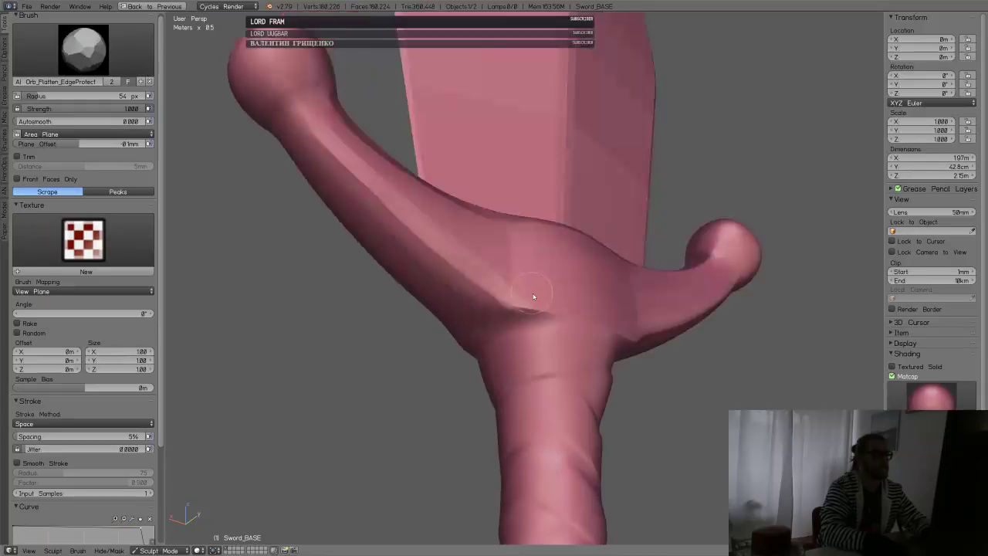
{"action": "left_click_drag", "start_coordinate": [503, 307], "coordinate": [494, 301]}
{"action": "middle_click_drag", "start_coordinate": [494, 301], "coordinate": [565, 292]}
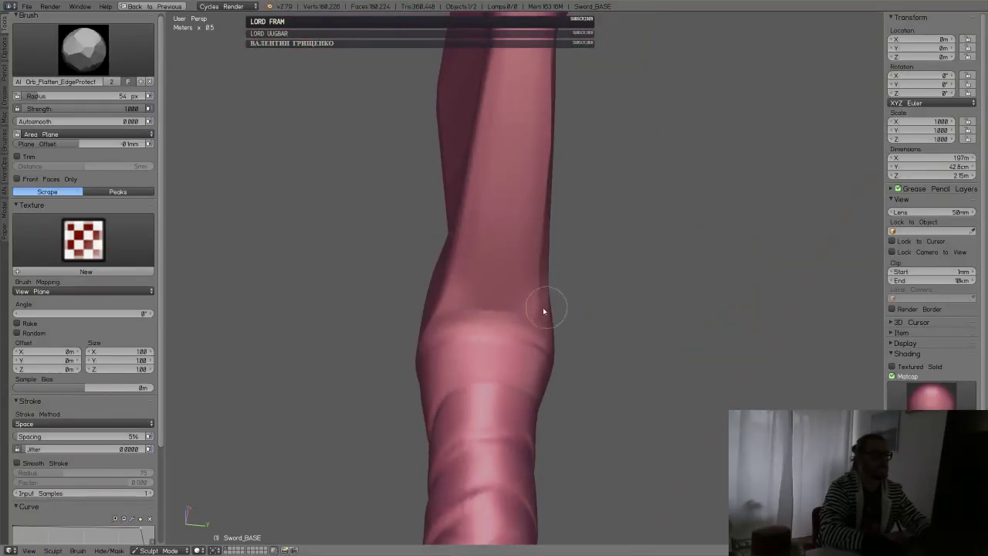
{"action": "left_click_drag", "start_coordinate": [545, 311], "coordinate": [455, 287]}
{"action": "middle_click_drag", "start_coordinate": [443, 286], "coordinate": [524, 290]}
{"action": "left_click_drag", "start_coordinate": [496, 271], "coordinate": [600, 187]}
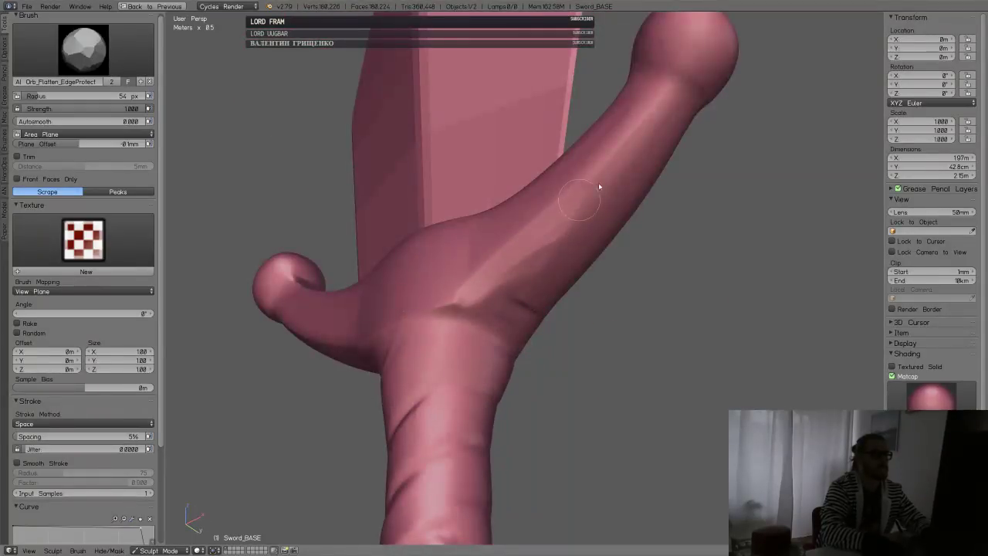
- Carve a crisp bevel along the opposite upper edge of the crossguard, from its centre out along the arm
{"action": "mouse_move", "coordinate": [599, 188]}
{"action": "middle_mouse_down"}
{"action": "mouse_move", "coordinate": [595, 220]}
{"action": "mouse_move", "coordinate": [617, 234]}
{"action": "mouse_move", "coordinate": [507, 293]}
{"action": "middle_mouse_up"}
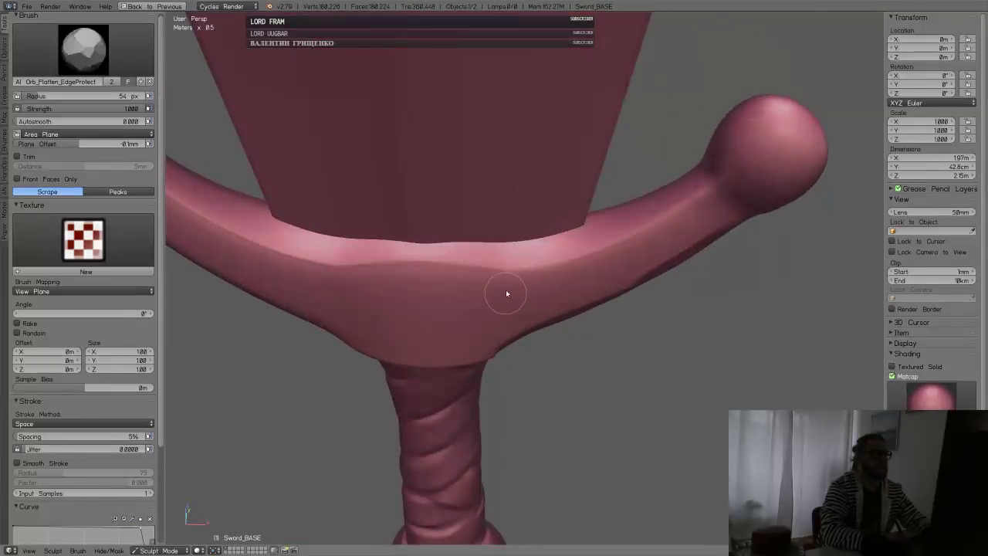
{"action": "left_click_drag", "start_coordinate": [495, 264], "coordinate": [350, 273]}
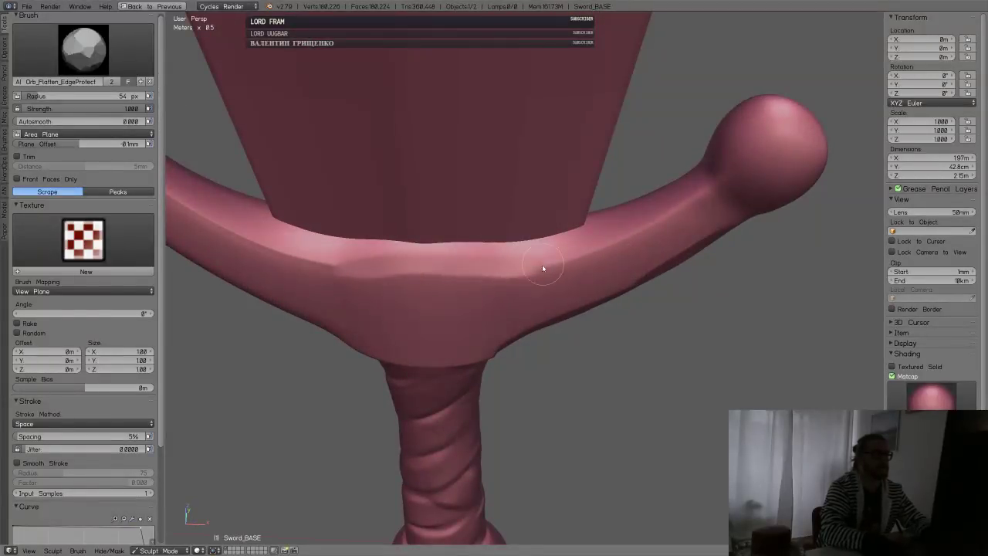
{"action": "left_click_drag", "start_coordinate": [543, 267], "coordinate": [696, 208]}
{"action": "mouse_move", "coordinate": [697, 208]}
{"action": "middle_mouse_down"}
{"action": "mouse_move", "coordinate": [662, 229]}
{"action": "mouse_move", "coordinate": [523, 238]}
{"action": "middle_mouse_up"}
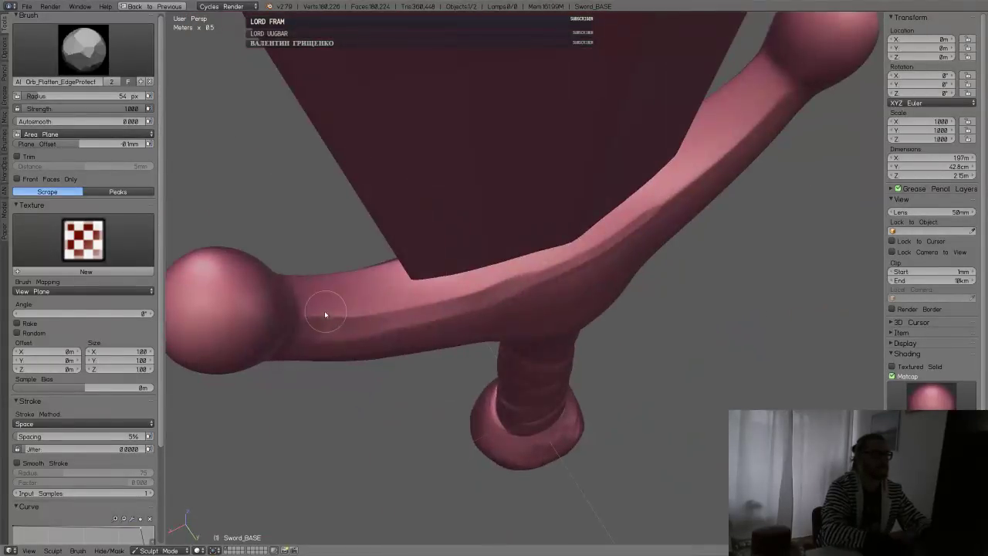
- Scrape a flat bevel along the crossguard's upper edges on both sides of the blade, from near the end balls toward the centre
{"action": "mouse_move", "coordinate": [324, 314]}
{"action": "left_mouse_down"}
{"action": "mouse_move", "coordinate": [584, 274]}
{"action": "mouse_move", "coordinate": [779, 100]}
{"action": "left_mouse_up"}
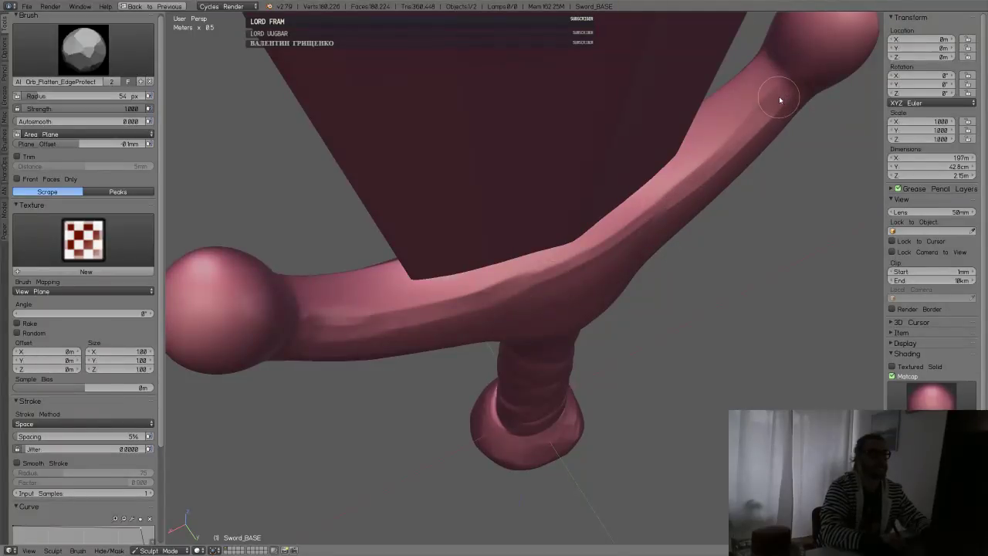
{"action": "middle_click_drag", "start_coordinate": [780, 99], "coordinate": [687, 107]}
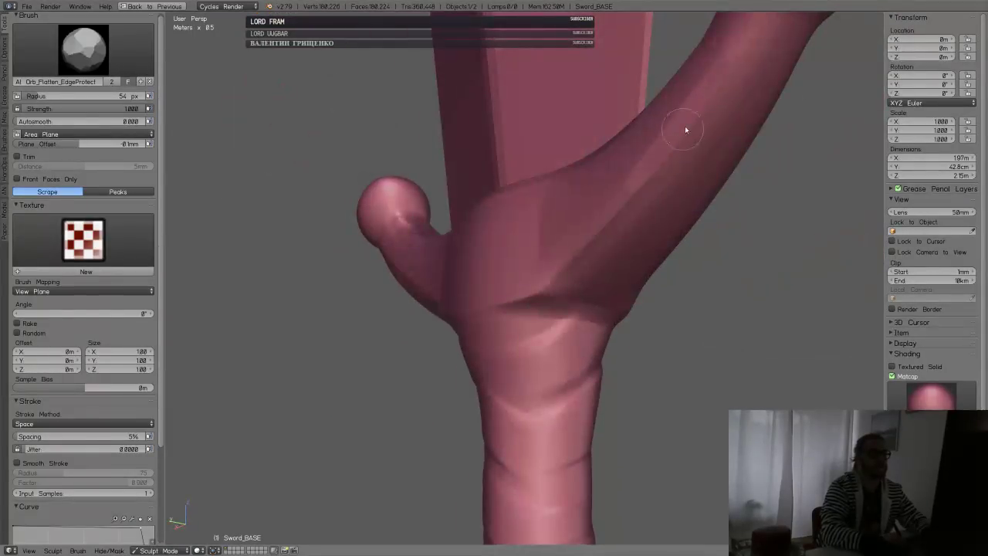
{"action": "middle_click_drag", "start_coordinate": [674, 144], "coordinate": [260, 324]}
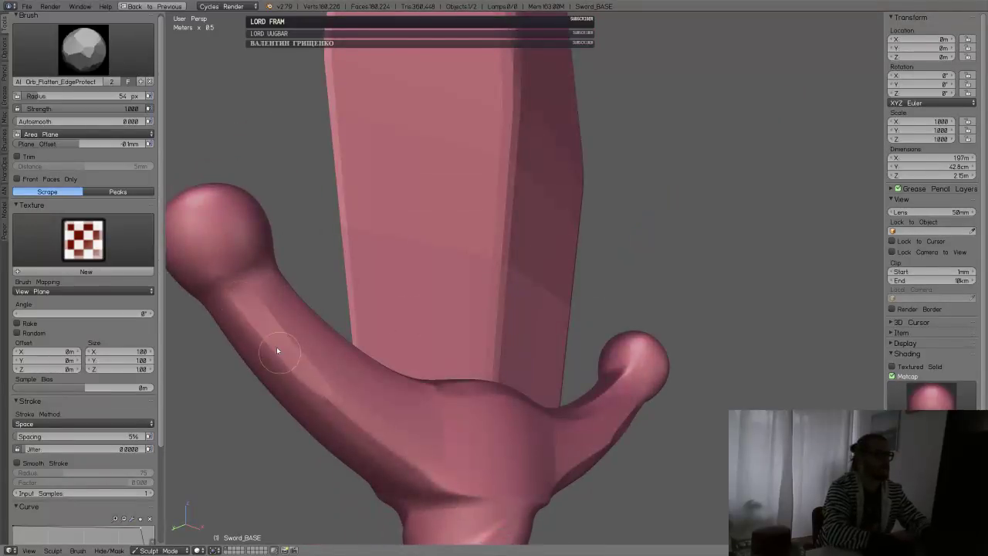
{"action": "middle_click_drag", "start_coordinate": [411, 434], "coordinate": [356, 484]}
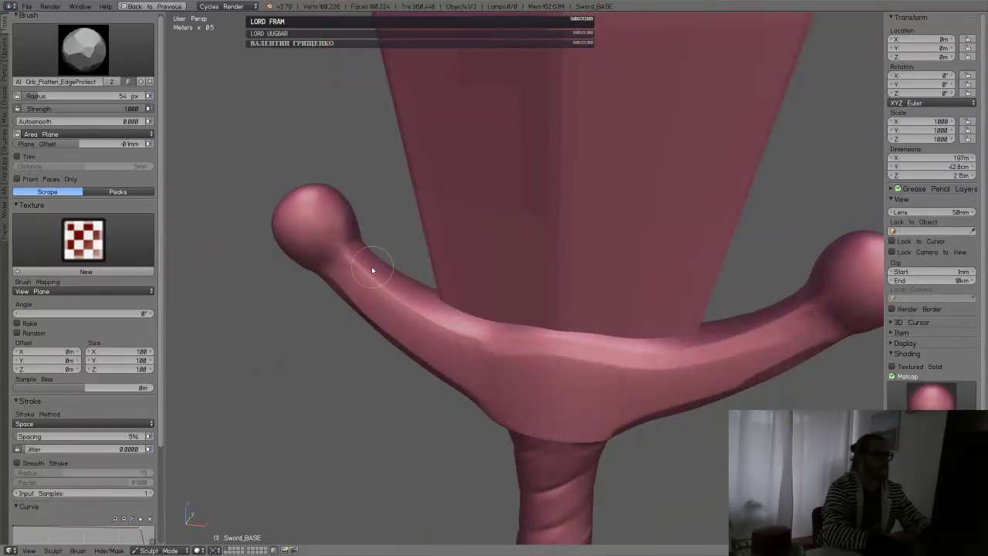
{"action": "left_click_drag", "start_coordinate": [361, 263], "coordinate": [454, 343]}
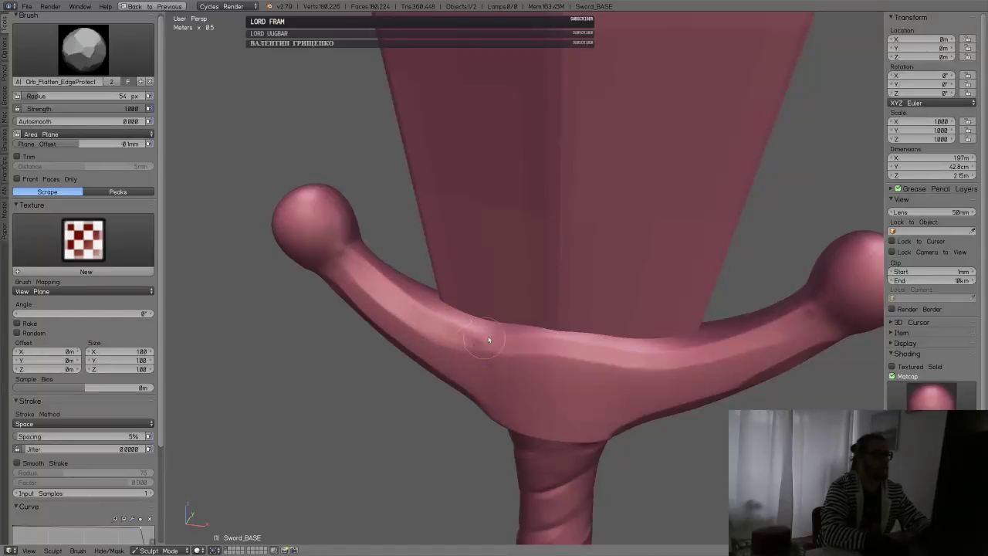
- Set the flatten brush radius to 57 px and scrape flat facets into the ball at the end of one crossguard arm
{"action": "scroll", "coordinate": [535, 319], "scroll_direction": "down", "scroll_amount": 3}
{"action": "middle_click_drag", "start_coordinate": [535, 319], "coordinate": [548, 301]}
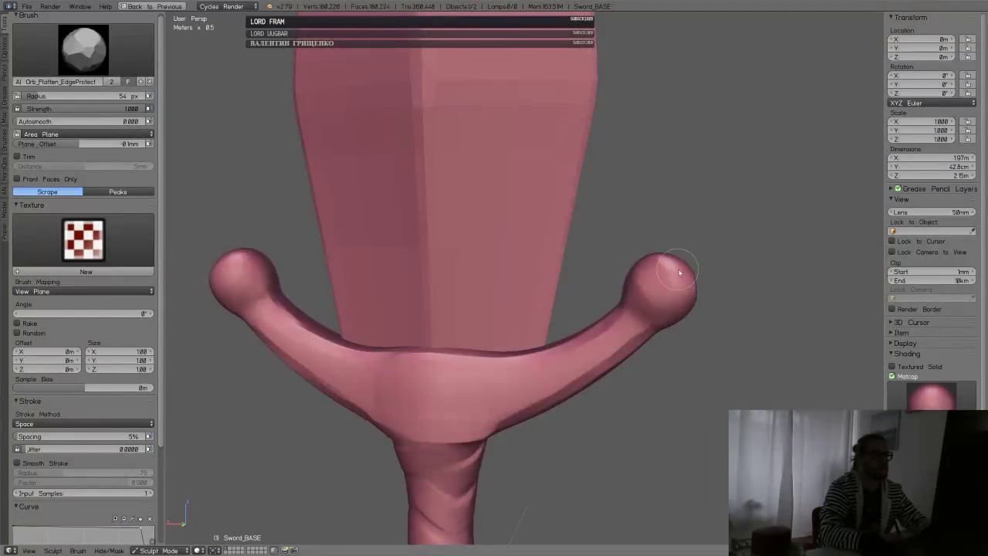
{"action": "middle_click_drag", "start_coordinate": [679, 271], "coordinate": [633, 280]}
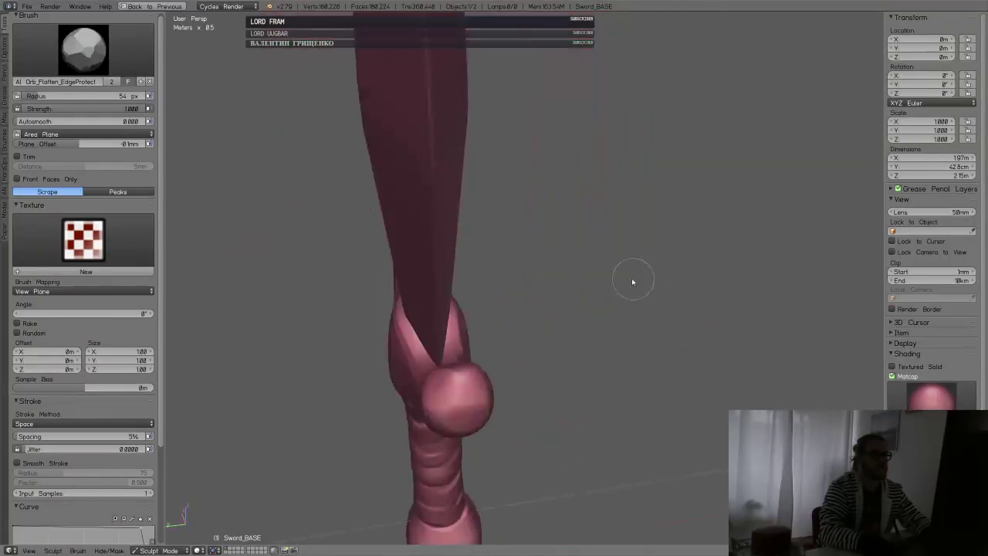
{"action": "mouse_move", "coordinate": [463, 376]}
{"action": "middle_mouse_down"}
{"action": "mouse_move", "coordinate": [320, 283]}
{"action": "mouse_move", "coordinate": [323, 246]}
{"action": "mouse_move", "coordinate": [359, 268]}
{"action": "mouse_move", "coordinate": [402, 227]}
{"action": "mouse_move", "coordinate": [447, 230]}
{"action": "middle_mouse_up"}
{"action": "key", "text": "f"}
{"action": "left_click", "coordinate": [420, 246]}
{"action": "middle_click_drag", "start_coordinate": [580, 299], "coordinate": [520, 249], "text": "ctrl"}
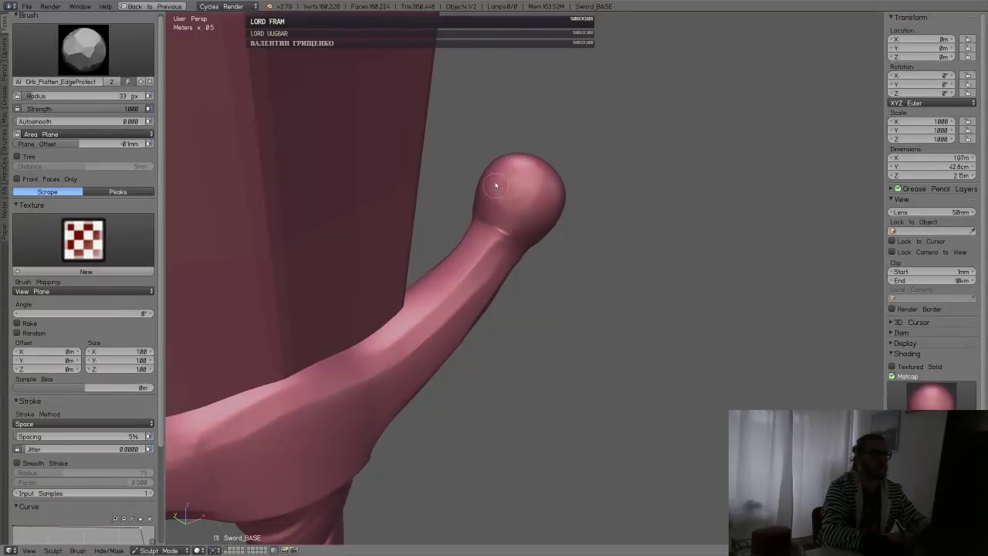
{"action": "mouse_move", "coordinate": [495, 185]}
{"action": "middle_mouse_down"}
{"action": "mouse_move", "coordinate": [525, 185]}
{"action": "mouse_move", "coordinate": [529, 197]}
{"action": "middle_mouse_up"}
{"action": "key", "text": "f"}
{"action": "left_click", "coordinate": [701, 298]}
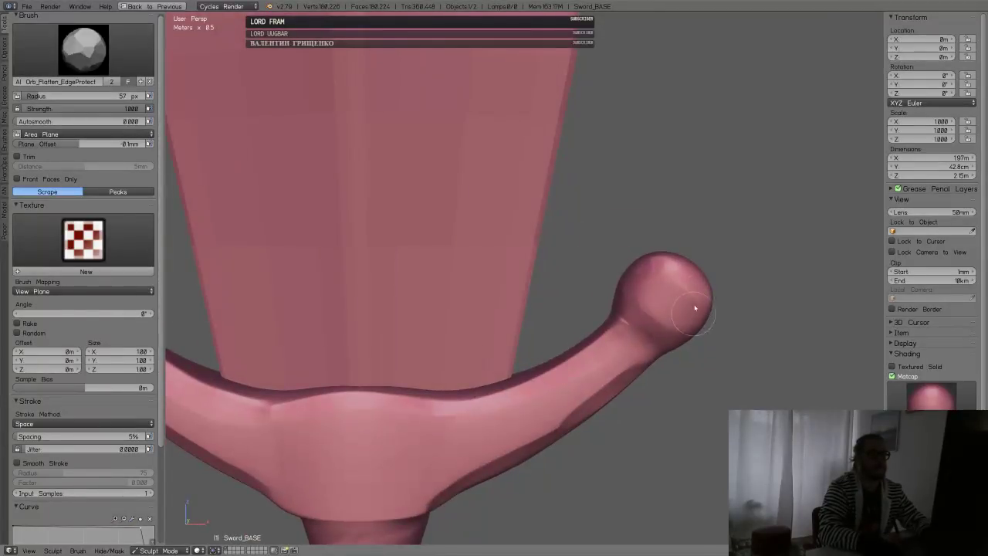
{"action": "middle_click_drag", "start_coordinate": [695, 308], "coordinate": [563, 326]}
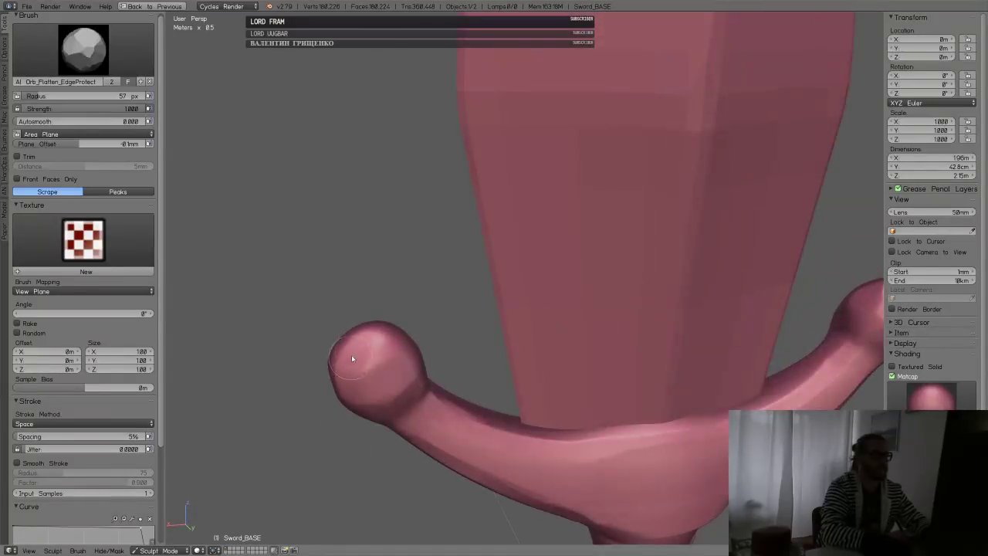
- Scrape further flat facets around the crossguard's end balls, including their outer and upper faces
{"action": "middle_click_drag", "start_coordinate": [355, 356], "coordinate": [656, 317]}
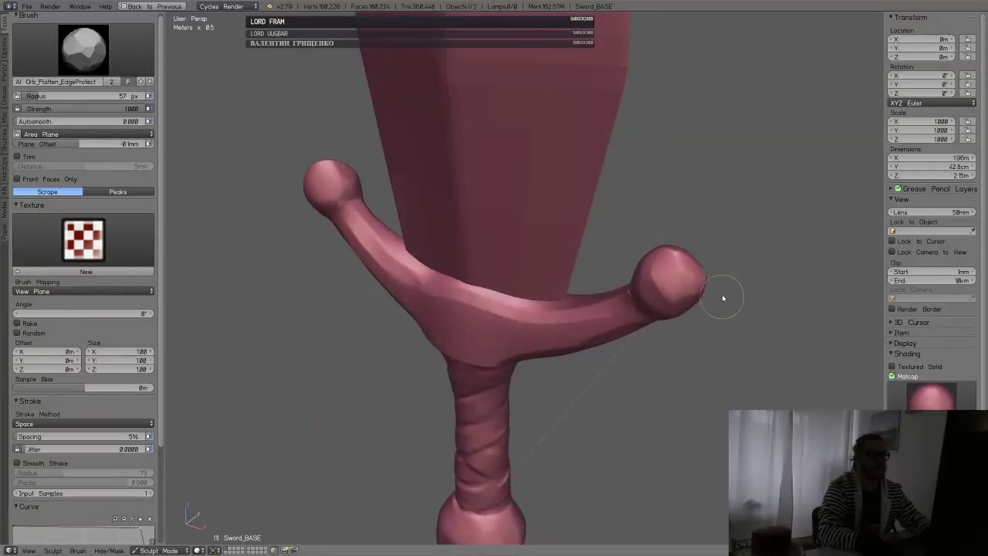
{"action": "middle_click_drag", "start_coordinate": [722, 298], "coordinate": [516, 336]}
{"action": "scroll", "coordinate": [498, 347], "scroll_direction": "down", "scroll_amount": 3}
{"action": "middle_click_drag", "start_coordinate": [640, 320], "coordinate": [615, 348]}
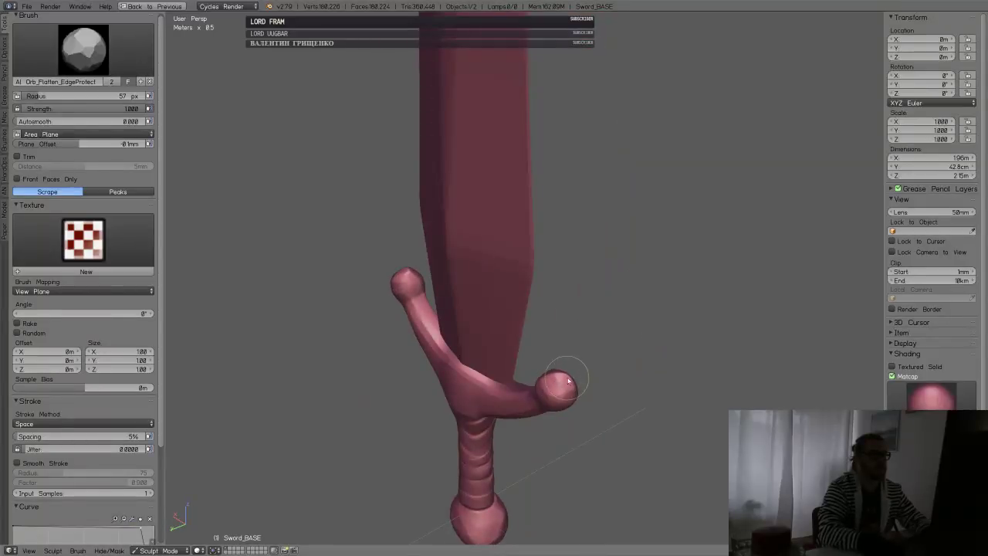
{"action": "middle_click_drag", "start_coordinate": [581, 392], "coordinate": [561, 247], "text": "ctrl"}
{"action": "left_click_drag", "start_coordinate": [560, 246], "coordinate": [586, 232]}
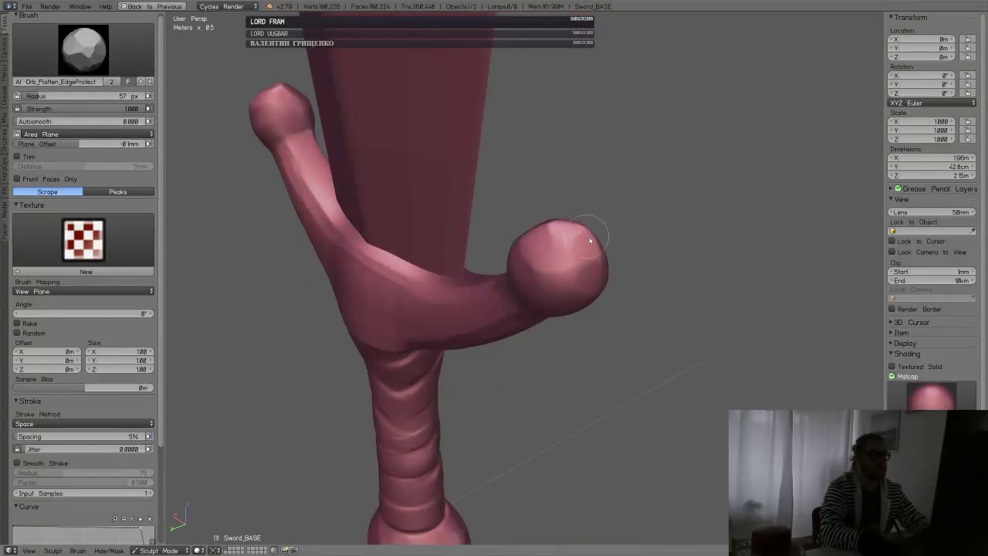
{"action": "scroll", "coordinate": [592, 246], "scroll_direction": "down", "scroll_amount": 6}
{"action": "middle_click_drag", "start_coordinate": [596, 256], "coordinate": [561, 290]}
{"action": "scroll", "coordinate": [543, 301], "scroll_direction": "up", "scroll_amount": 8}
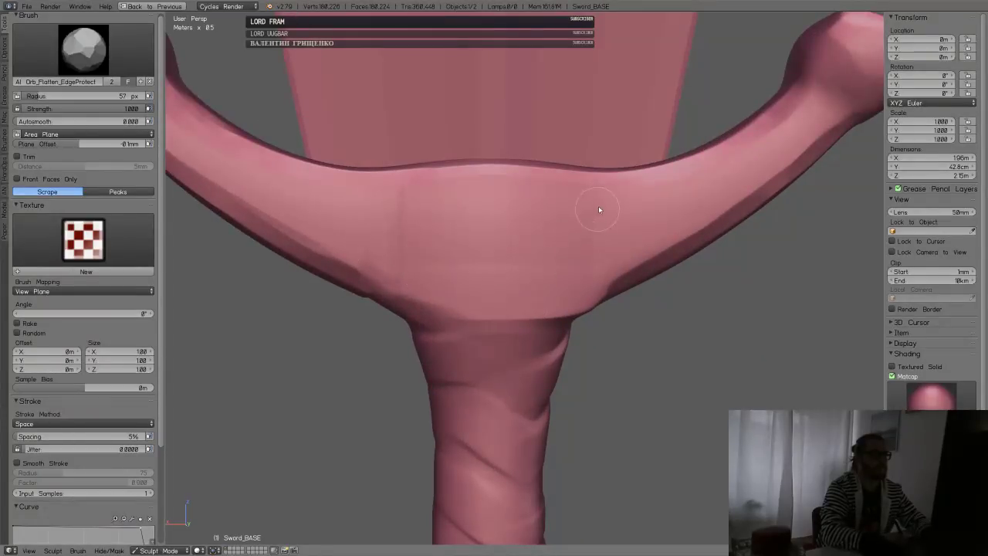
- Switch to the Orb_Slash_04 brush and save the file over the existing version
{"action": "scroll", "coordinate": [635, 264], "scroll_direction": "down", "scroll_amount": 4}
{"action": "middle_click_drag", "start_coordinate": [636, 264], "coordinate": [470, 261]}
{"action": "left_click", "coordinate": [85, 51]}
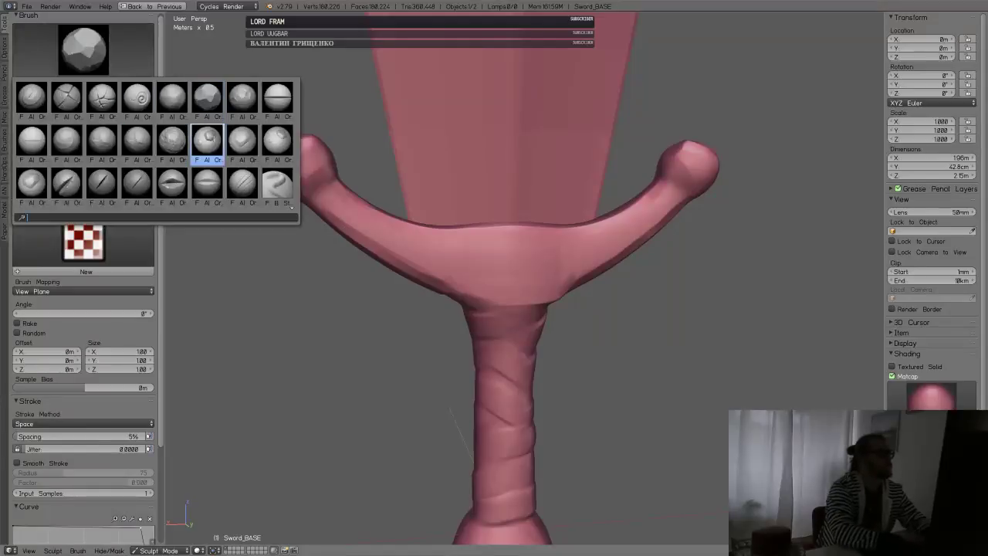
{"action": "left_click", "coordinate": [244, 105]}
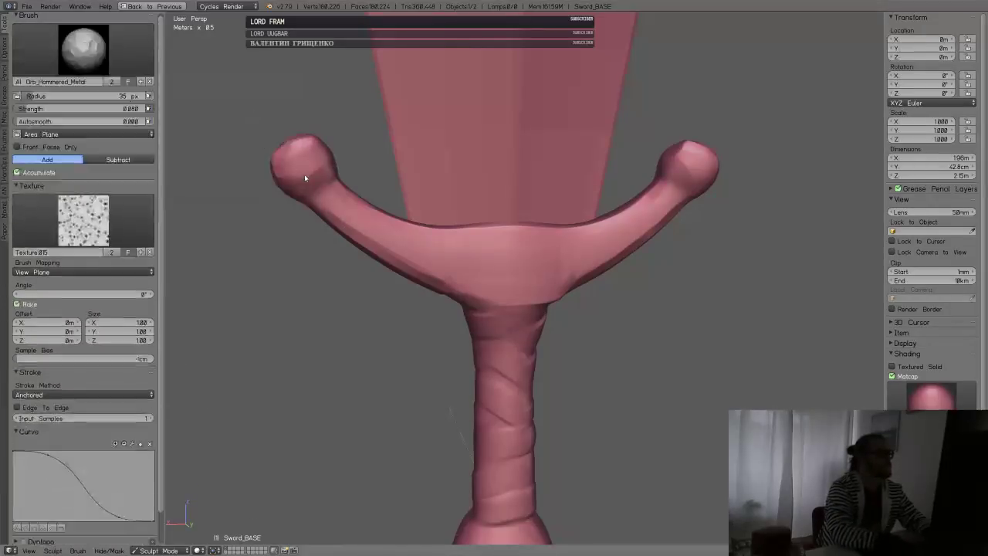
{"action": "left_click", "coordinate": [88, 43]}
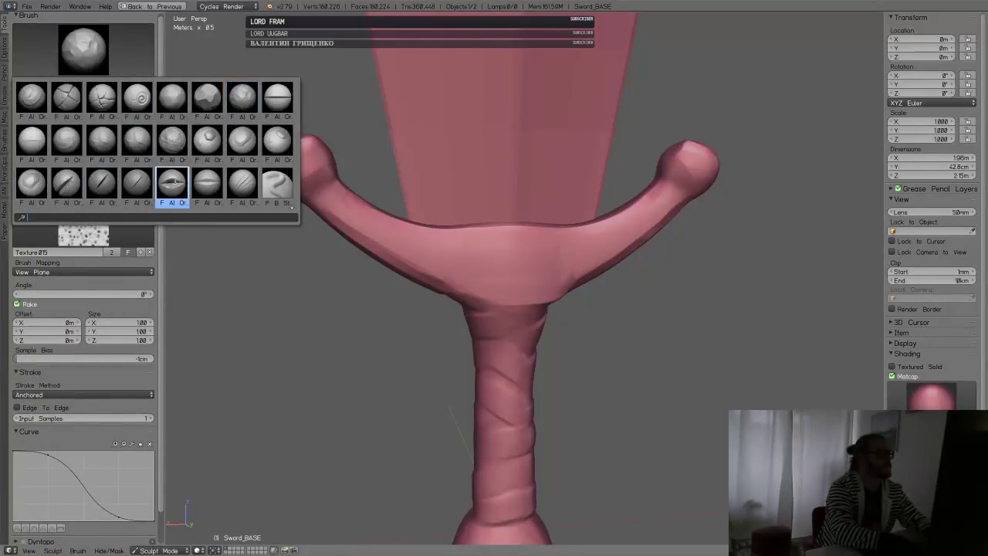
{"action": "left_click", "coordinate": [171, 183]}
{"action": "mouse_move", "coordinate": [382, 228]}
{"action": "middle_mouse_down"}
{"action": "mouse_move", "coordinate": [439, 308]}
{"action": "mouse_move", "coordinate": [453, 403]}
{"action": "middle_mouse_up"}
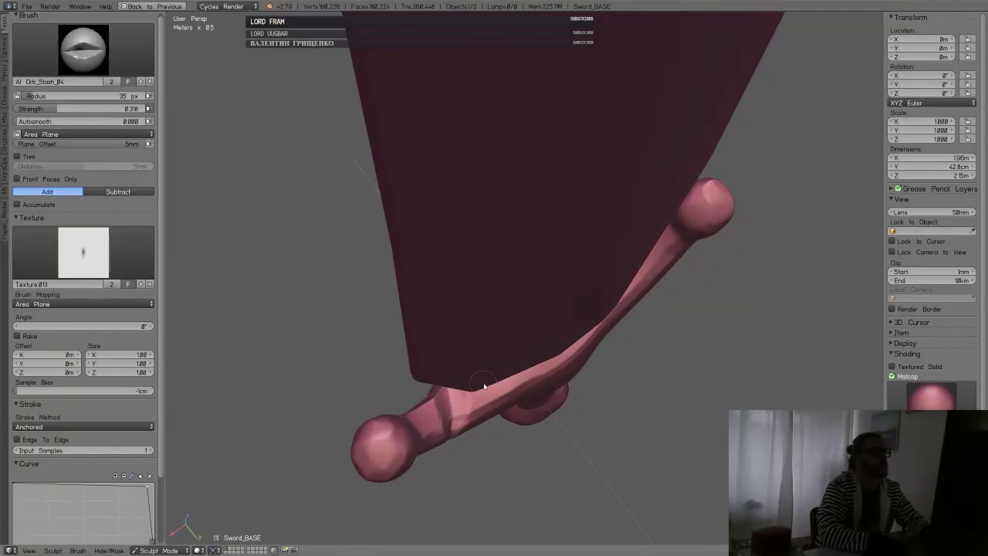
{"action": "key", "text": "ctrl+s"}
{"action": "left_click", "coordinate": [498, 340]}
- Cut slash marks into the crossguard arm's upper and lower edges with Orb_Slash_04 at radius 35 px and strength 0.318
{"action": "scroll", "coordinate": [498, 354], "scroll_direction": "up", "scroll_amount": 3}
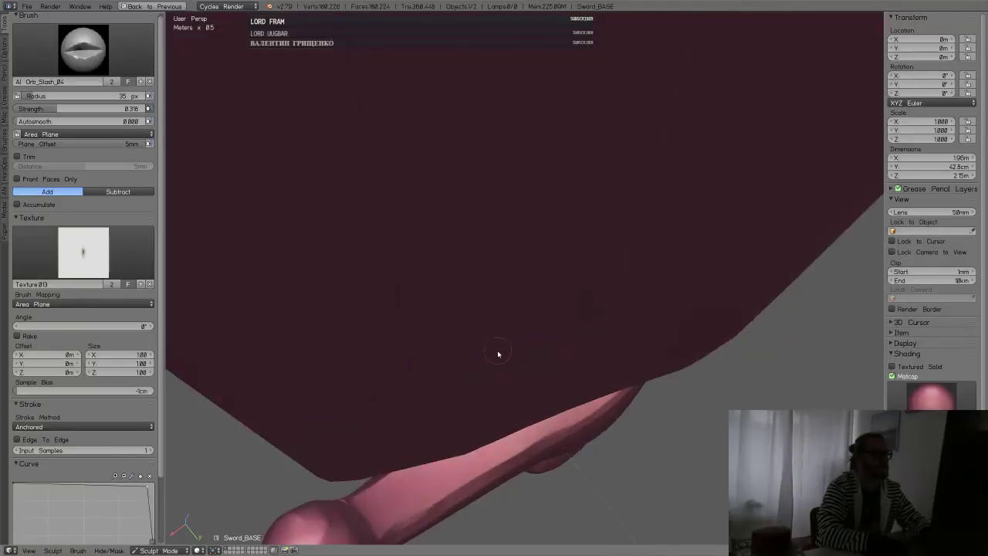
{"action": "mouse_move", "coordinate": [501, 357]}
{"action": "middle_mouse_down"}
{"action": "mouse_move", "coordinate": [507, 380]}
{"action": "mouse_move", "coordinate": [491, 390]}
{"action": "middle_mouse_up"}
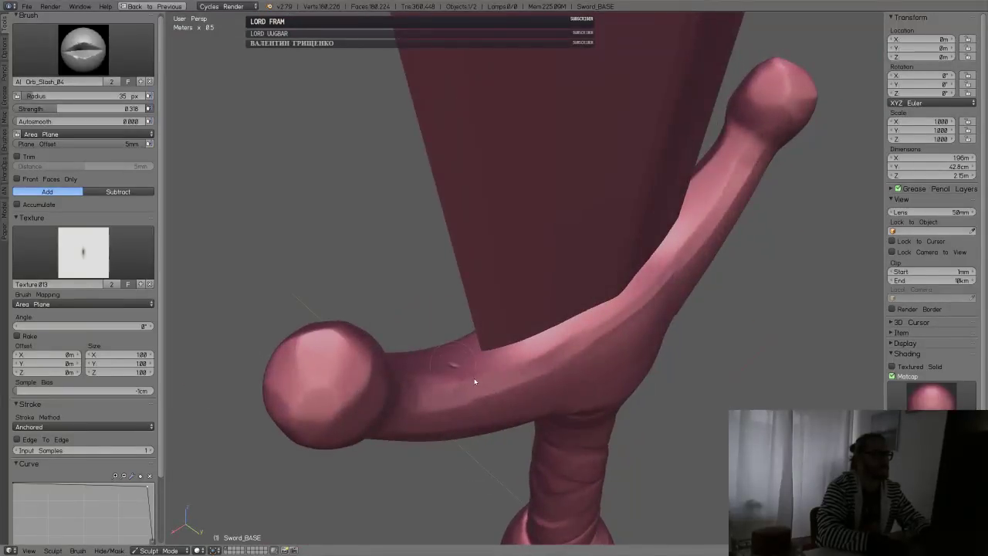
{"action": "left_click_drag", "start_coordinate": [475, 381], "coordinate": [545, 456]}
{"action": "mouse_move", "coordinate": [544, 455]}
{"action": "middle_mouse_down"}
{"action": "mouse_move", "coordinate": [527, 395]}
{"action": "mouse_move", "coordinate": [555, 386]}
{"action": "mouse_move", "coordinate": [646, 425]}
{"action": "mouse_move", "coordinate": [662, 452]}
{"action": "mouse_move", "coordinate": [649, 359]}
{"action": "mouse_move", "coordinate": [609, 339]}
{"action": "mouse_move", "coordinate": [486, 333]}
{"action": "mouse_move", "coordinate": [462, 365]}
{"action": "mouse_move", "coordinate": [571, 370]}
{"action": "mouse_move", "coordinate": [615, 353]}
{"action": "mouse_move", "coordinate": [508, 374]}
{"action": "mouse_move", "coordinate": [540, 344]}
{"action": "mouse_move", "coordinate": [556, 274]}
{"action": "middle_mouse_up"}
{"action": "mouse_move", "coordinate": [552, 271]}
{"action": "left_mouse_down"}
{"action": "mouse_move", "coordinate": [420, 373]}
{"action": "mouse_move", "coordinate": [434, 360]}
{"action": "left_mouse_up"}
{"action": "mouse_move", "coordinate": [435, 360]}
{"action": "middle_mouse_down"}
{"action": "mouse_move", "coordinate": [527, 340]}
{"action": "mouse_move", "coordinate": [515, 298]}
{"action": "mouse_move", "coordinate": [431, 289]}
{"action": "mouse_move", "coordinate": [425, 236]}
{"action": "mouse_move", "coordinate": [463, 213]}
{"action": "middle_mouse_up"}
- Smooth the slash marks on the crossguard arm and flatten the edges around them with Orb_Flatten_EdgeProtect at radius 57 px
{"action": "key", "text": "shift+s"}
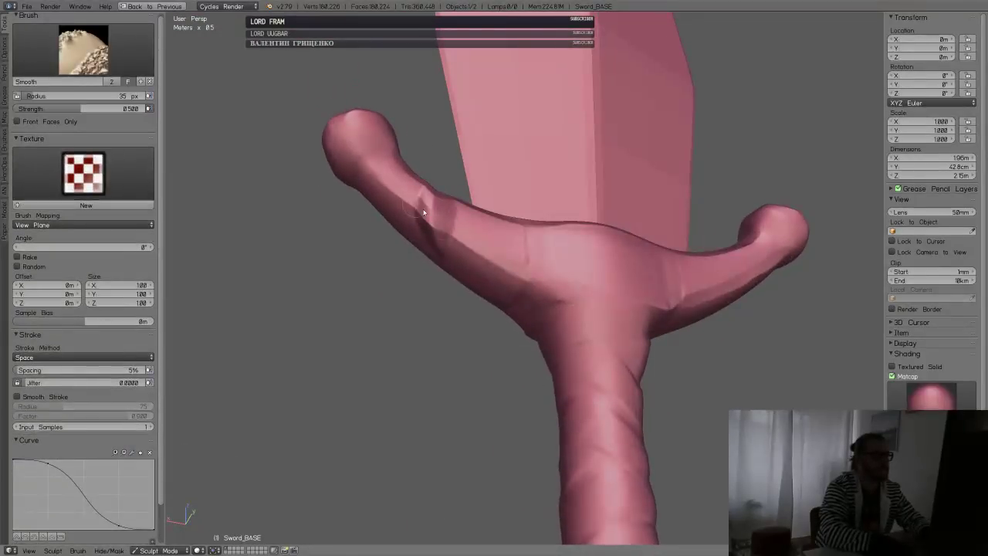
{"action": "middle_click_drag", "start_coordinate": [453, 247], "coordinate": [477, 235]}
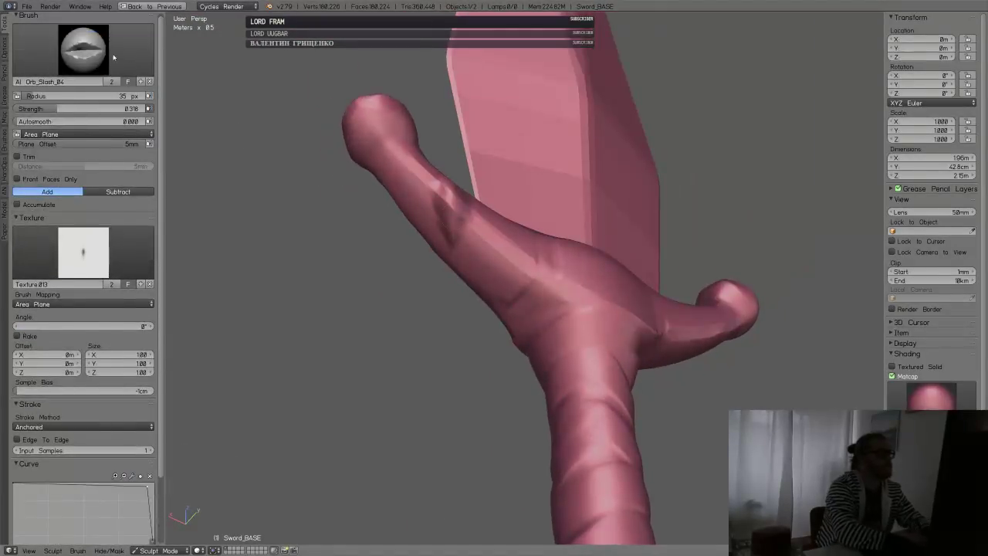
{"action": "left_click", "coordinate": [84, 49]}
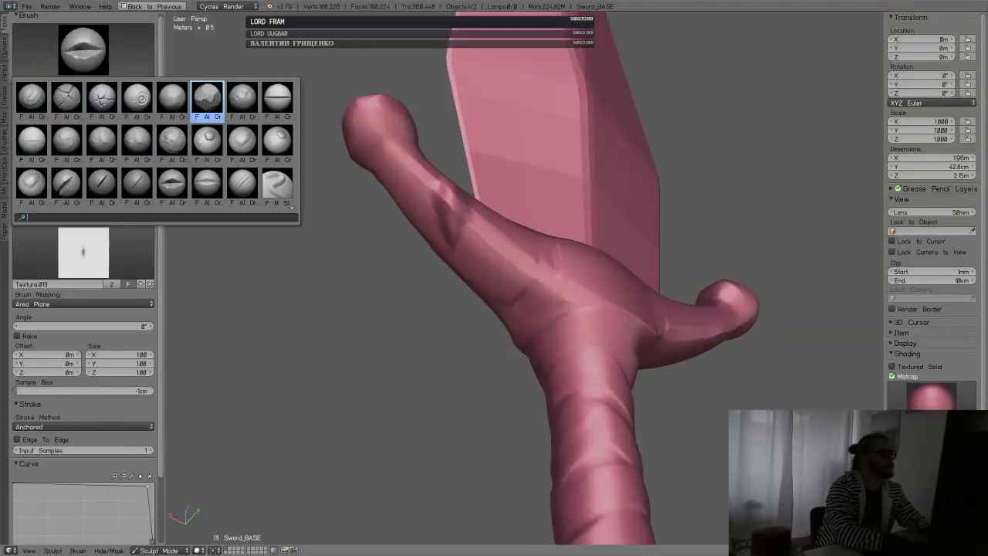
{"action": "left_click", "coordinate": [206, 98]}
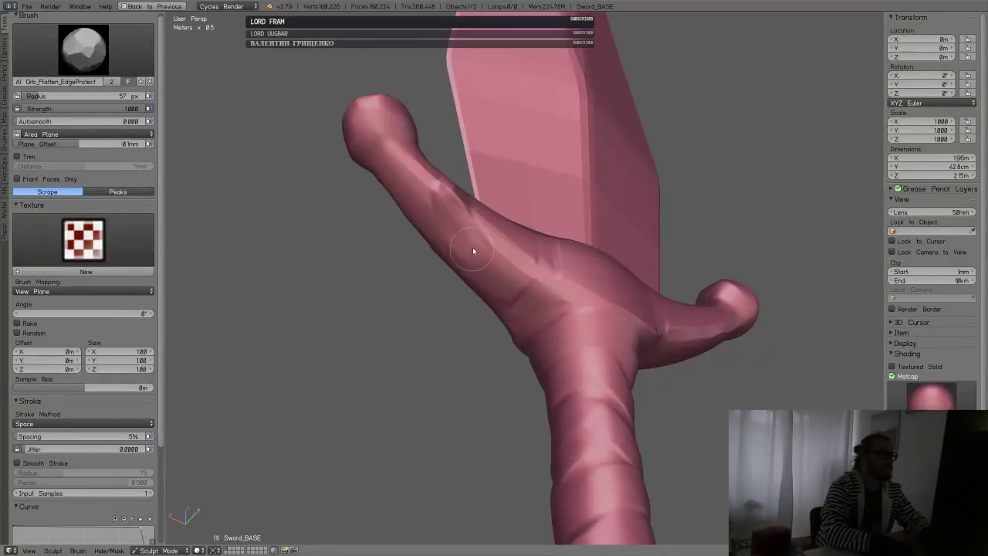
{"action": "mouse_move", "coordinate": [473, 251]}
{"action": "middle_mouse_down"}
{"action": "mouse_move", "coordinate": [463, 260]}
{"action": "mouse_move", "coordinate": [402, 222]}
{"action": "mouse_move", "coordinate": [426, 211]}
{"action": "middle_mouse_up"}
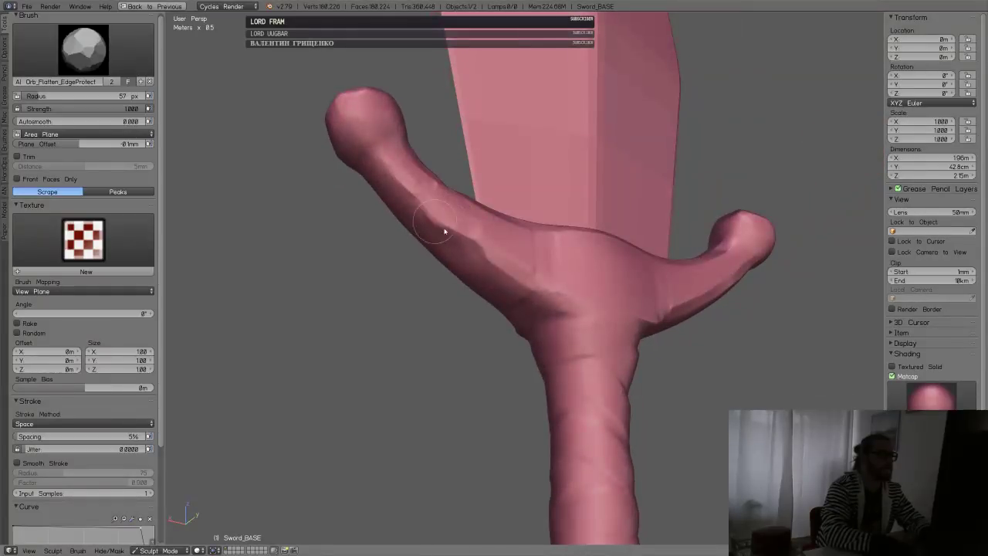
{"action": "middle_click_drag", "start_coordinate": [494, 274], "coordinate": [639, 245]}
{"action": "scroll", "coordinate": [589, 290], "scroll_direction": "down", "scroll_amount": 3}
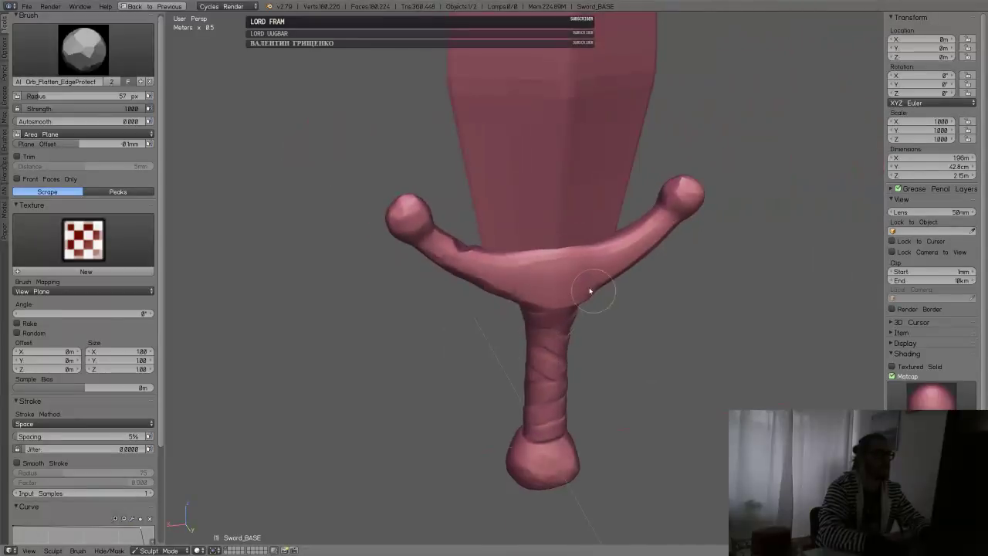
{"action": "mouse_move", "coordinate": [589, 290]}
{"action": "middle_mouse_down"}
{"action": "mouse_move", "coordinate": [607, 223]}
{"action": "mouse_move", "coordinate": [599, 284]}
{"action": "middle_mouse_up"}
- Leave sculpting for Object Mode, save the file and inspect the sword from several sides
{"action": "key", "text": "Tab"}
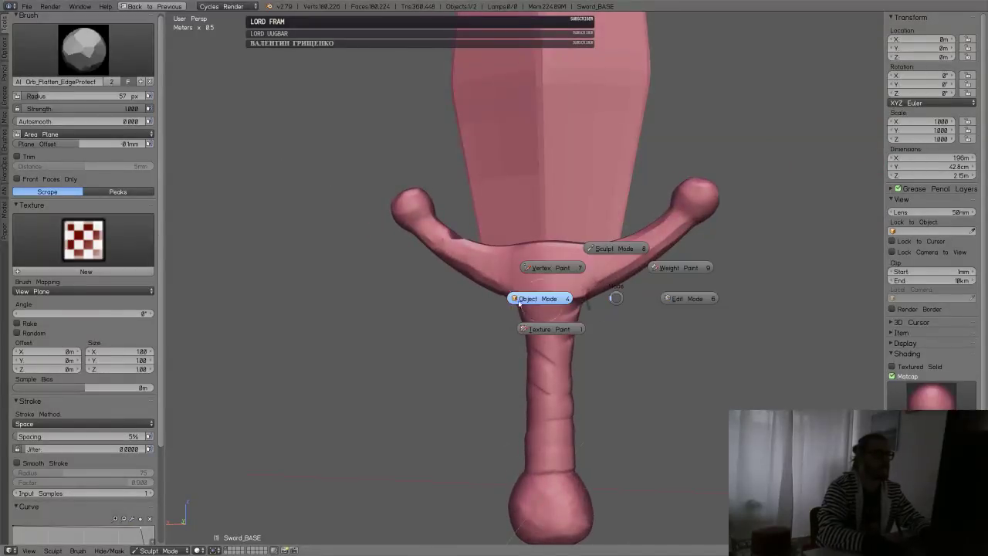
{"action": "left_click", "coordinate": [518, 301]}
{"action": "middle_click_drag", "start_coordinate": [548, 304], "coordinate": [488, 282]}
{"action": "key", "text": "ctrl+s"}
{"action": "left_click", "coordinate": [605, 287]}
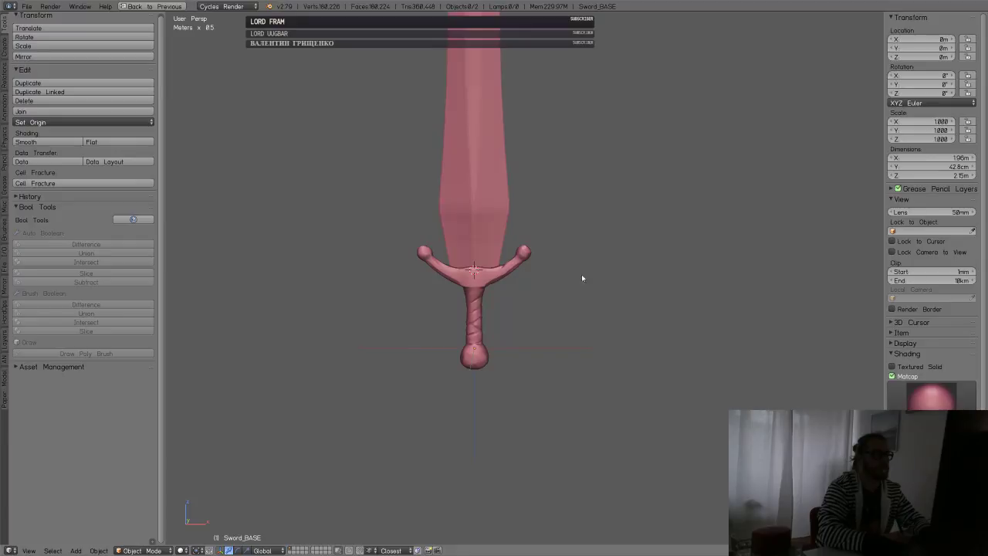
{"action": "middle_click_drag", "start_coordinate": [582, 277], "coordinate": [510, 371]}
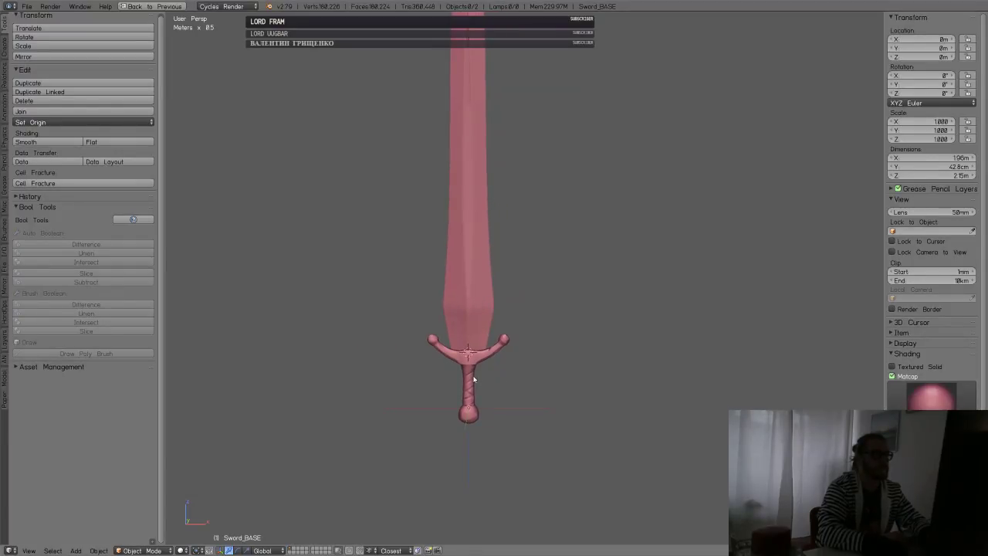
{"action": "scroll", "coordinate": [491, 411], "scroll_direction": "up", "scroll_amount": 8}
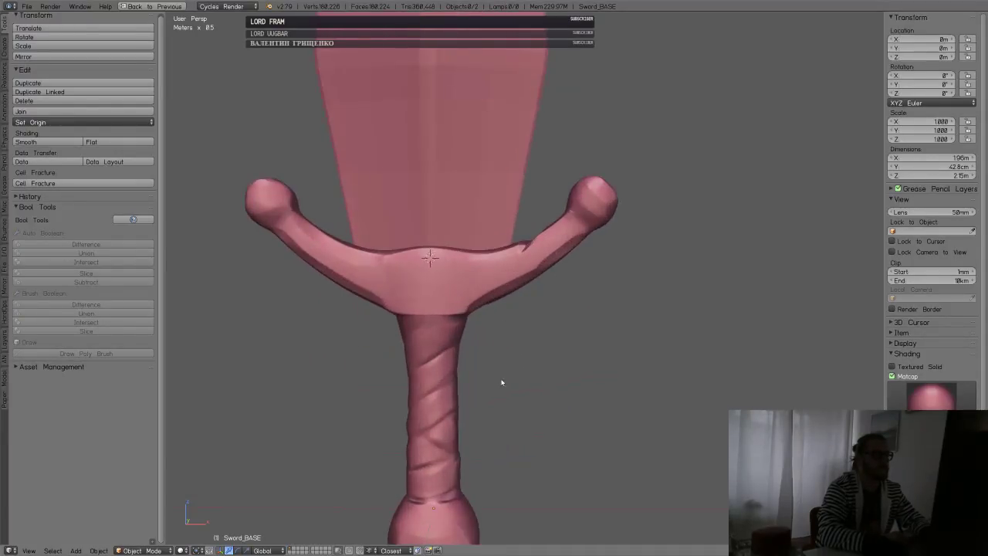
{"action": "middle_click_drag", "start_coordinate": [510, 303], "coordinate": [529, 317]}
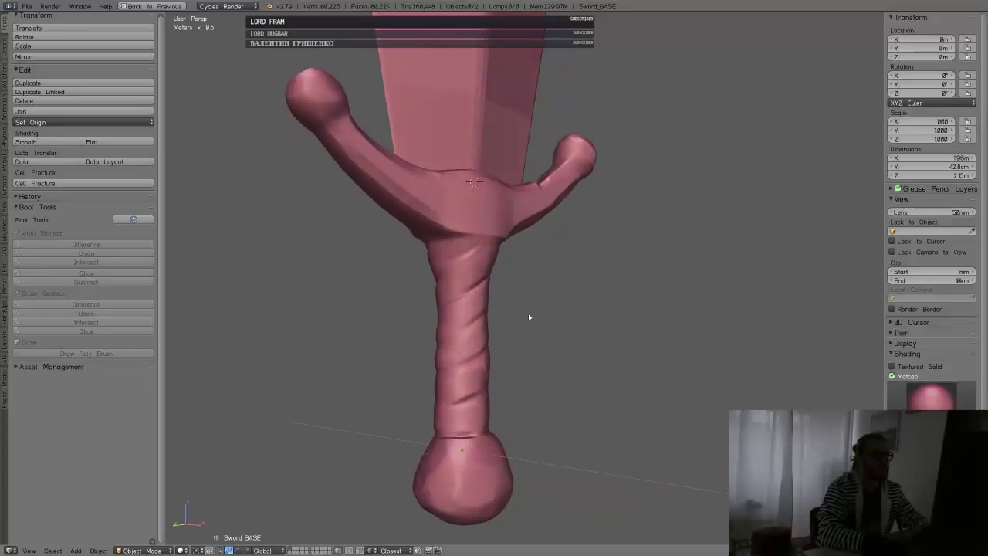
- Return Sword_BASE to Sculpt Mode and fatten the front of the handle wrap with Inflate/Deflate at radius 59 px and strength 0.720
{"action": "right_click", "coordinate": [464, 339]}
{"action": "key", "text": "Tab"}
{"action": "left_click", "coordinate": [480, 284]}
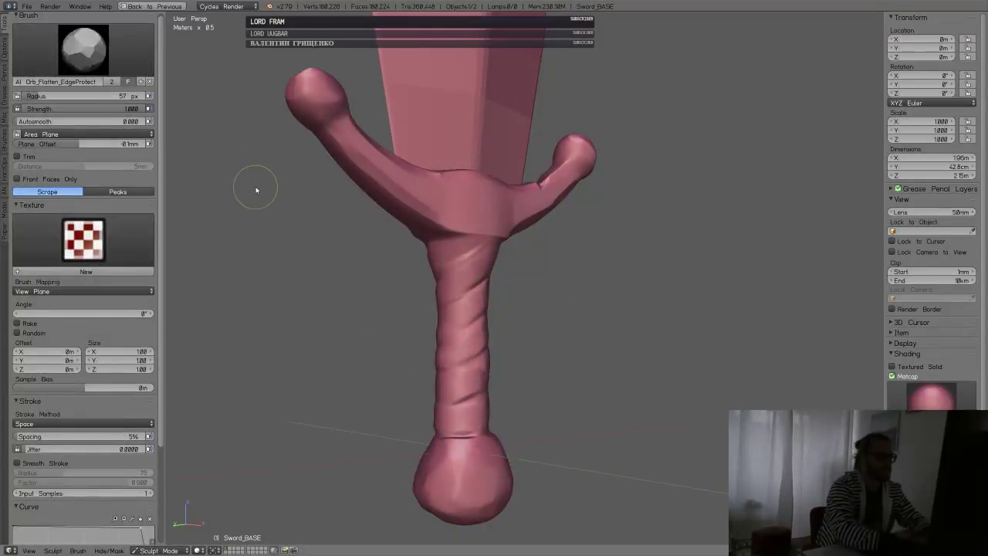
{"action": "key", "text": "i"}
{"action": "key", "text": "f"}
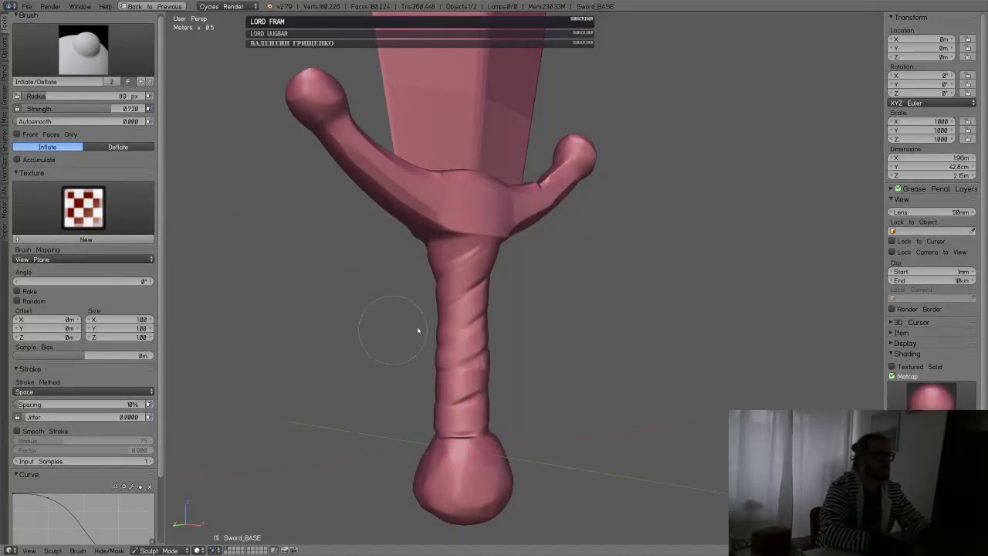
{"action": "left_click", "coordinate": [421, 326]}
{"action": "middle_click_drag", "start_coordinate": [471, 324], "coordinate": [472, 324]}
{"action": "key", "text": "f"}
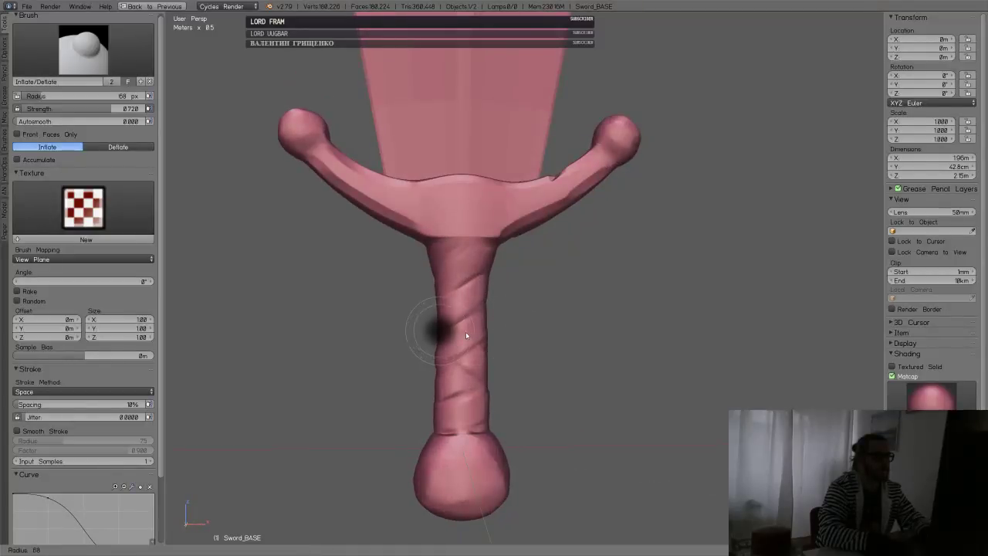
{"action": "left_click", "coordinate": [451, 350]}
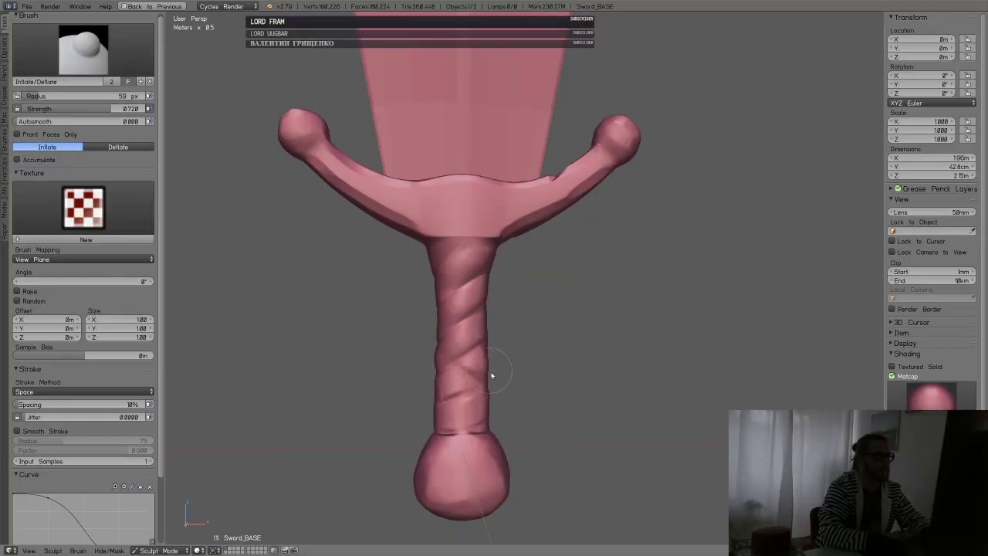
{"action": "left_click_drag", "start_coordinate": [444, 383], "coordinate": [472, 416]}
{"action": "middle_click_drag", "start_coordinate": [447, 422], "coordinate": [564, 346]}
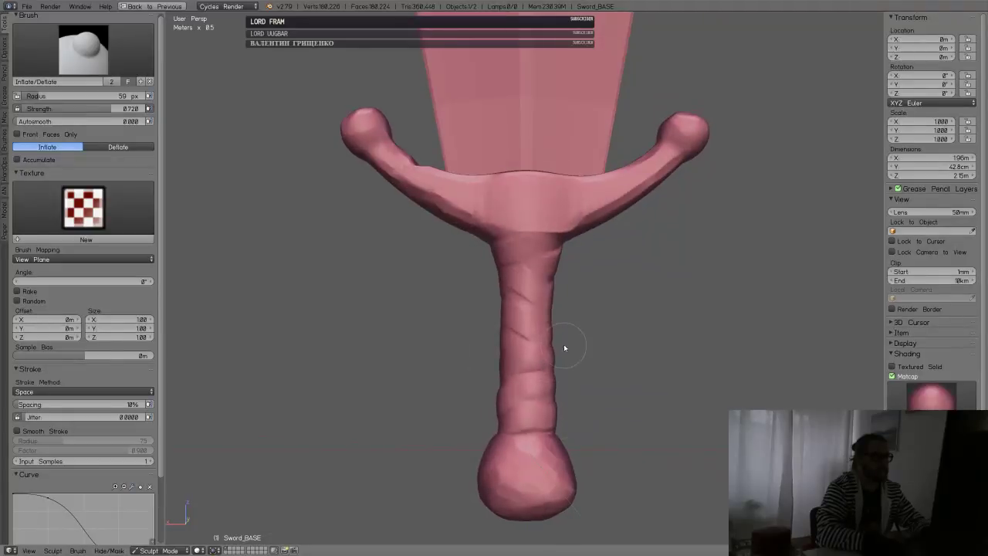
- Lower the Inflate/Deflate strength to 0.401 and puff up the wrap bands all around the handle
{"action": "key", "text": "shift+f"}
{"action": "left_click", "coordinate": [540, 330]}
{"action": "middle_click_drag", "start_coordinate": [514, 281], "coordinate": [722, 334]}
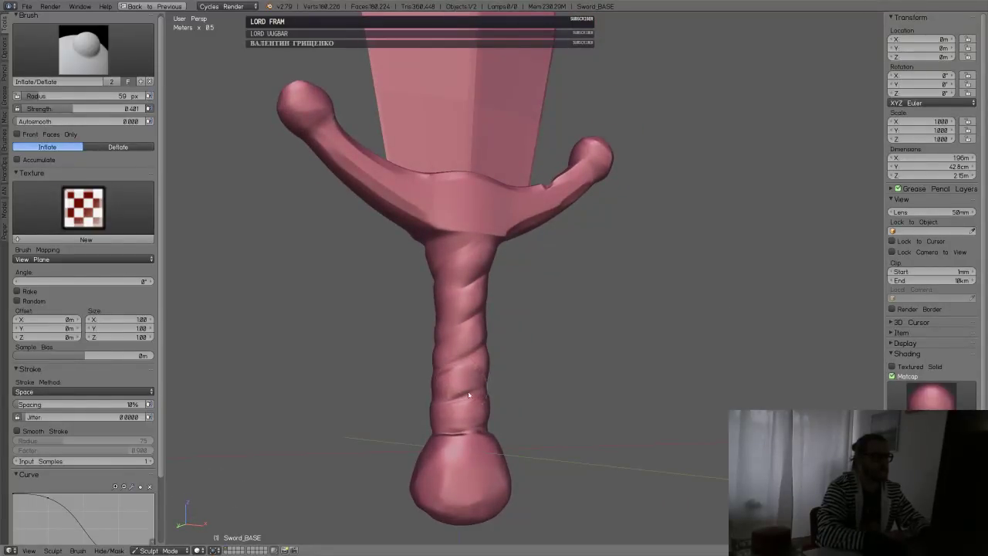
{"action": "middle_click_drag", "start_coordinate": [507, 407], "coordinate": [471, 410]}
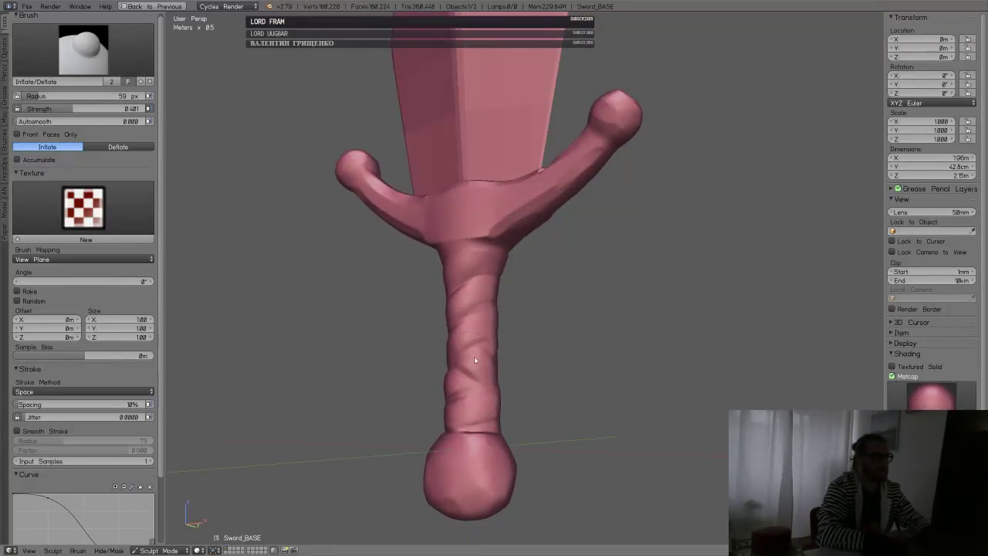
{"action": "middle_click_drag", "start_coordinate": [449, 341], "coordinate": [514, 344]}
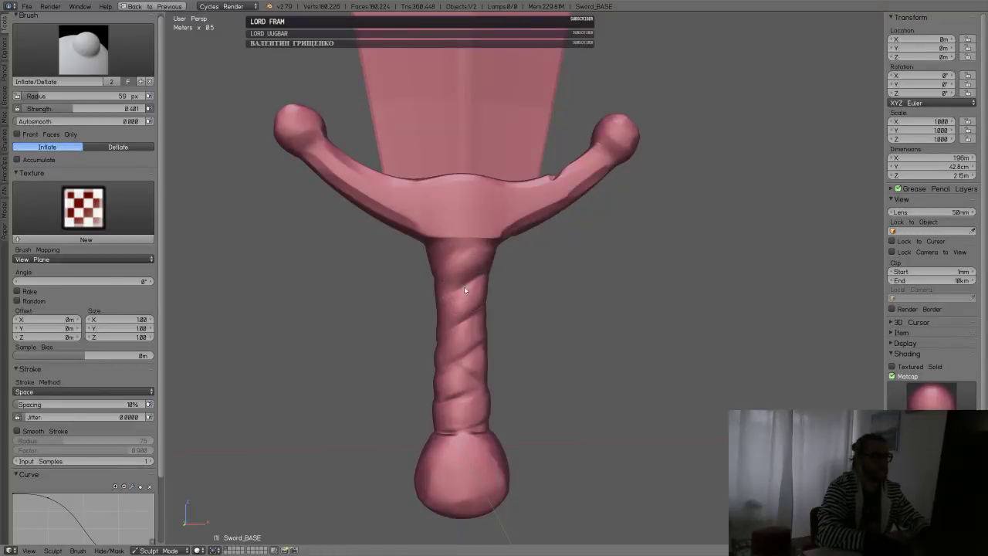
{"action": "middle_click_drag", "start_coordinate": [464, 287], "coordinate": [493, 286]}
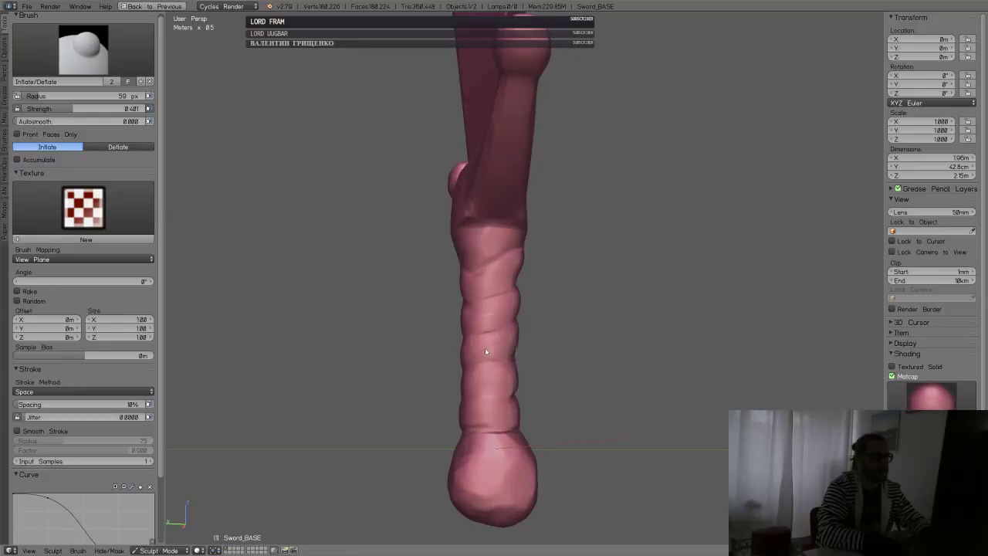
{"action": "middle_click_drag", "start_coordinate": [485, 352], "coordinate": [538, 337]}
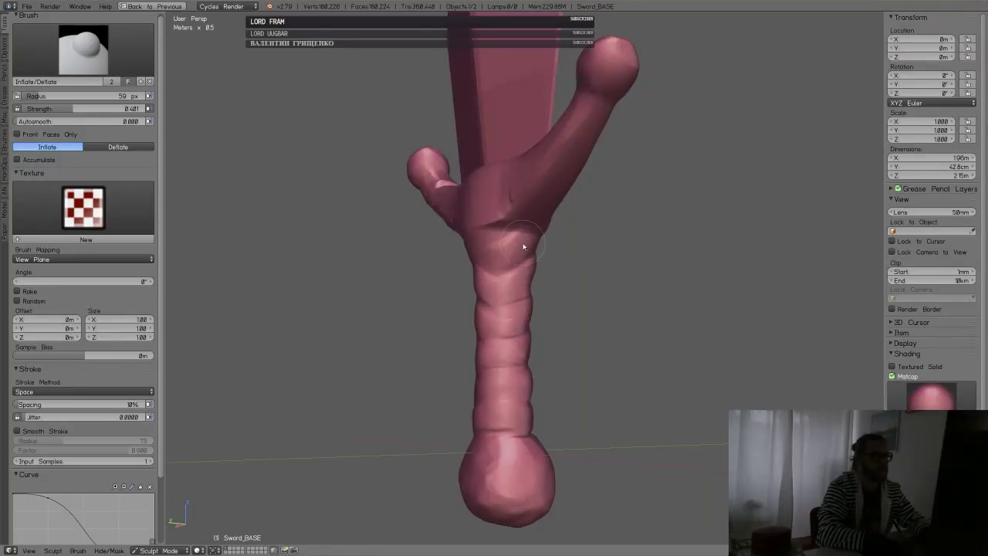
{"action": "mouse_move", "coordinate": [522, 246]}
{"action": "middle_mouse_down"}
{"action": "mouse_move", "coordinate": [606, 310]}
{"action": "mouse_move", "coordinate": [506, 261]}
{"action": "mouse_move", "coordinate": [522, 259]}
{"action": "mouse_move", "coordinate": [533, 296]}
{"action": "mouse_move", "coordinate": [513, 297]}
{"action": "mouse_move", "coordinate": [483, 352]}
{"action": "mouse_move", "coordinate": [462, 325]}
{"action": "middle_mouse_up"}
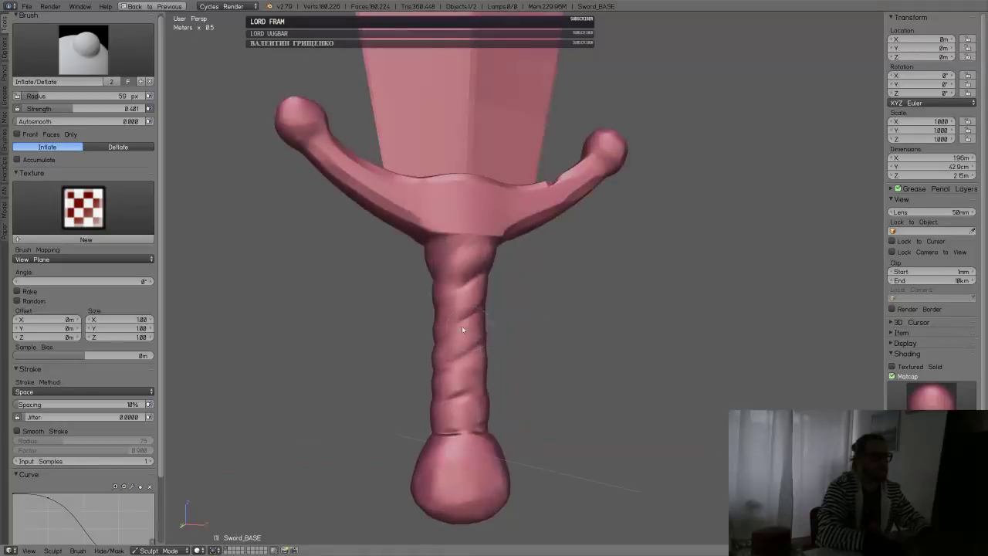
- Switch to the Orb_Flatten_EdgeProtect brush and flatten the upper wrap bands below the crossguard at radius 57 px
{"action": "left_click", "coordinate": [77, 54]}
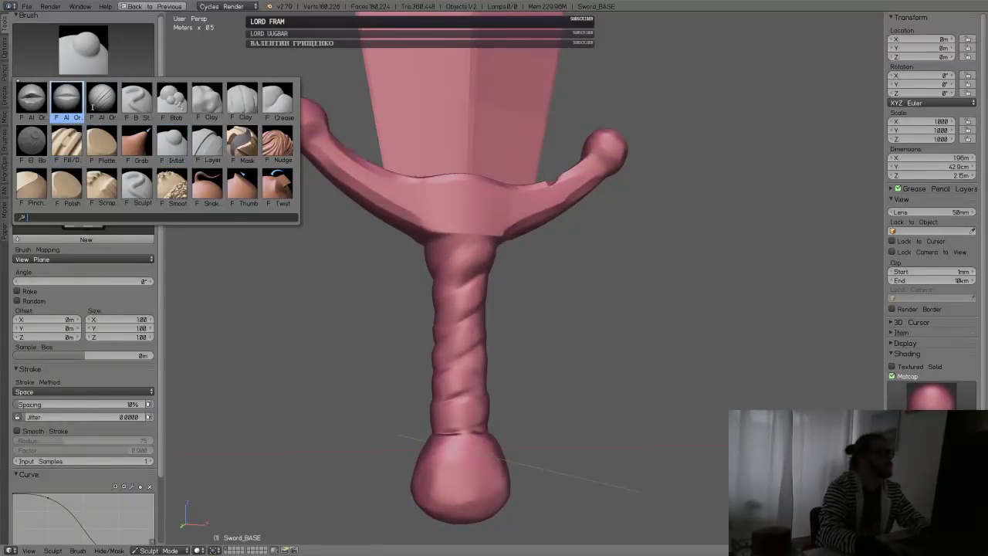
{"action": "scroll", "coordinate": [78, 107], "scroll_direction": "up", "scroll_amount": 3}
{"action": "scroll", "coordinate": [92, 108], "scroll_direction": "up", "scroll_amount": 3}
{"action": "scroll", "coordinate": [93, 107], "scroll_direction": "down", "scroll_amount": 5}
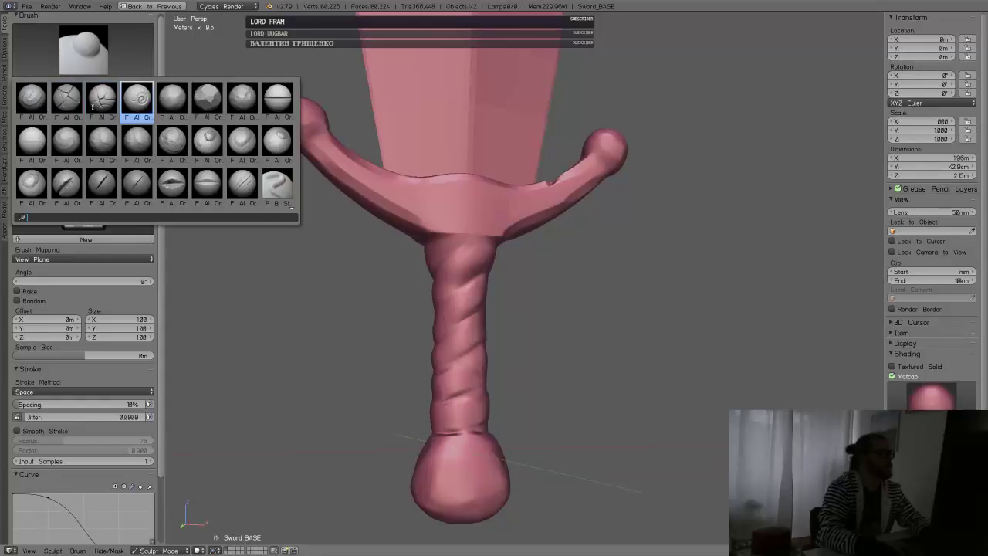
{"action": "key", "text": "Return"}
{"action": "scroll", "coordinate": [496, 324], "scroll_direction": "up", "scroll_amount": 5}
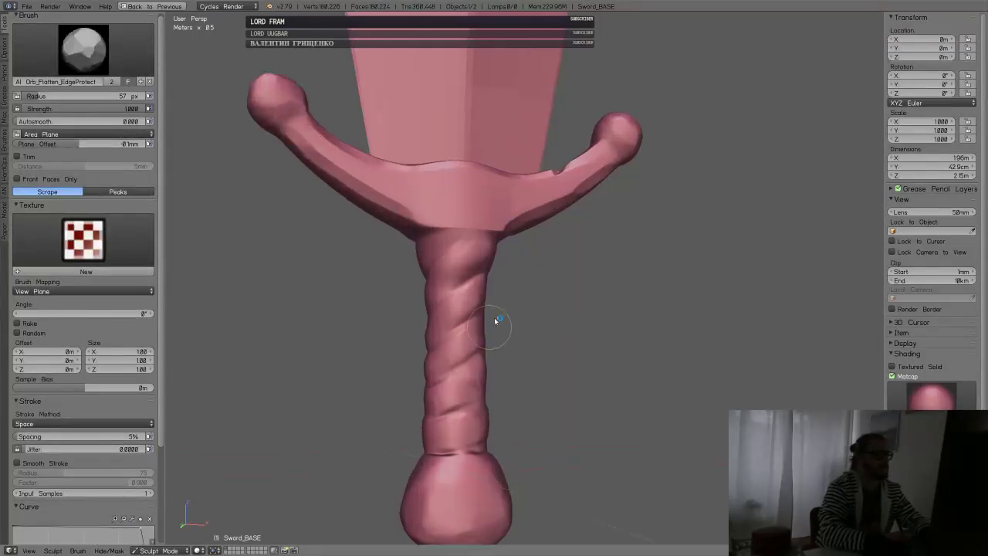
{"action": "left_click_drag", "start_coordinate": [443, 319], "coordinate": [433, 330]}
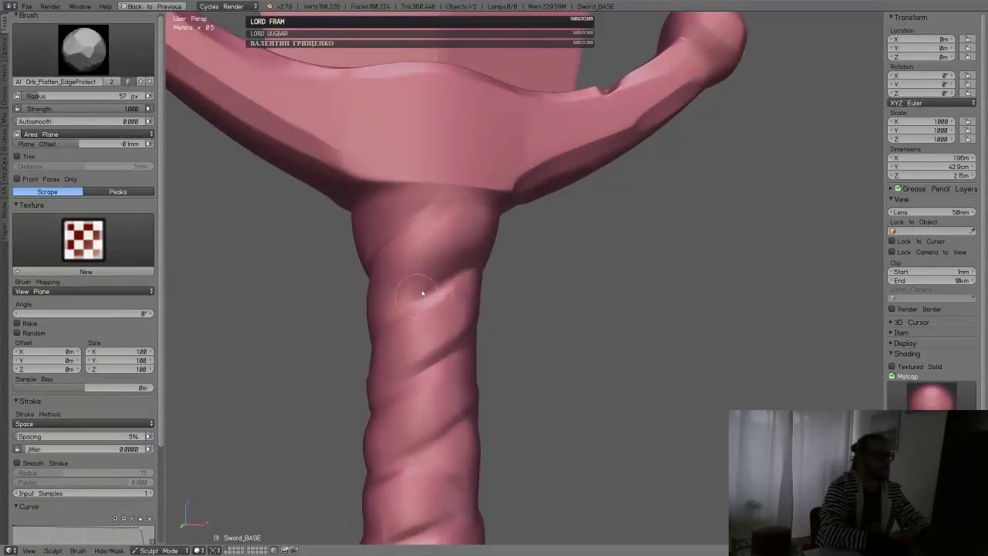
{"action": "left_click_drag", "start_coordinate": [408, 266], "coordinate": [389, 264]}
{"action": "middle_click_drag", "start_coordinate": [437, 249], "coordinate": [434, 238]}
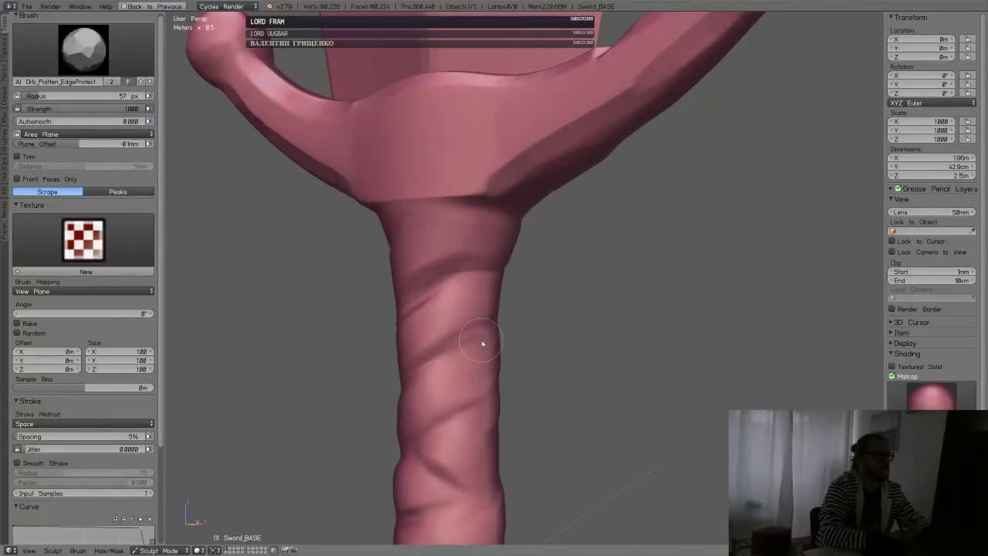
- Flatten the lower wrap bands near the pommel from all sides of the handle with Orb_Flatten_EdgeProtect
{"action": "mouse_move", "coordinate": [401, 408]}
{"action": "middle_mouse_down"}
{"action": "mouse_move", "coordinate": [505, 397]}
{"action": "mouse_move", "coordinate": [480, 371]}
{"action": "mouse_move", "coordinate": [420, 414]}
{"action": "middle_mouse_up"}
{"action": "middle_click_drag", "start_coordinate": [492, 385], "coordinate": [485, 335]}
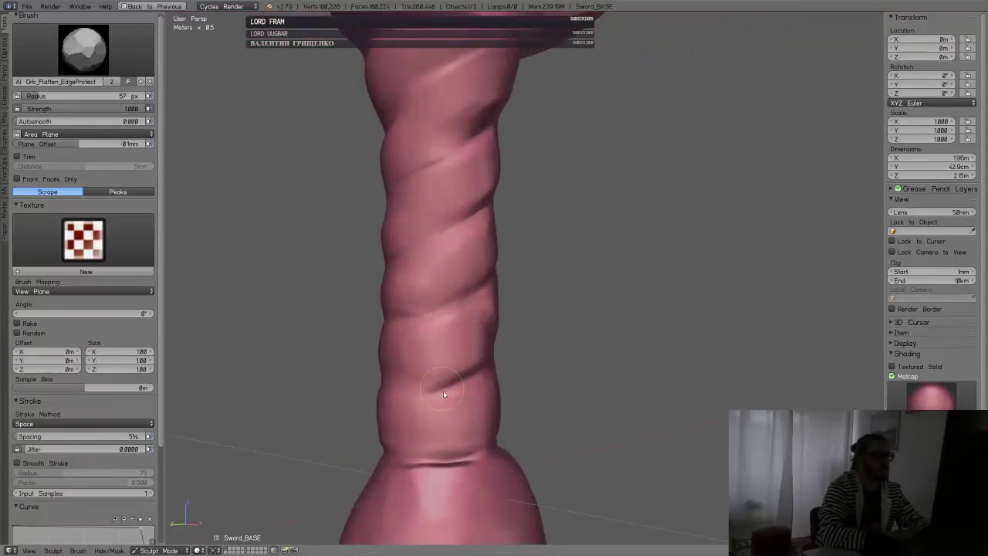
{"action": "mouse_move", "coordinate": [483, 429]}
{"action": "middle_mouse_down"}
{"action": "mouse_move", "coordinate": [456, 416]}
{"action": "mouse_move", "coordinate": [457, 402]}
{"action": "middle_mouse_up"}
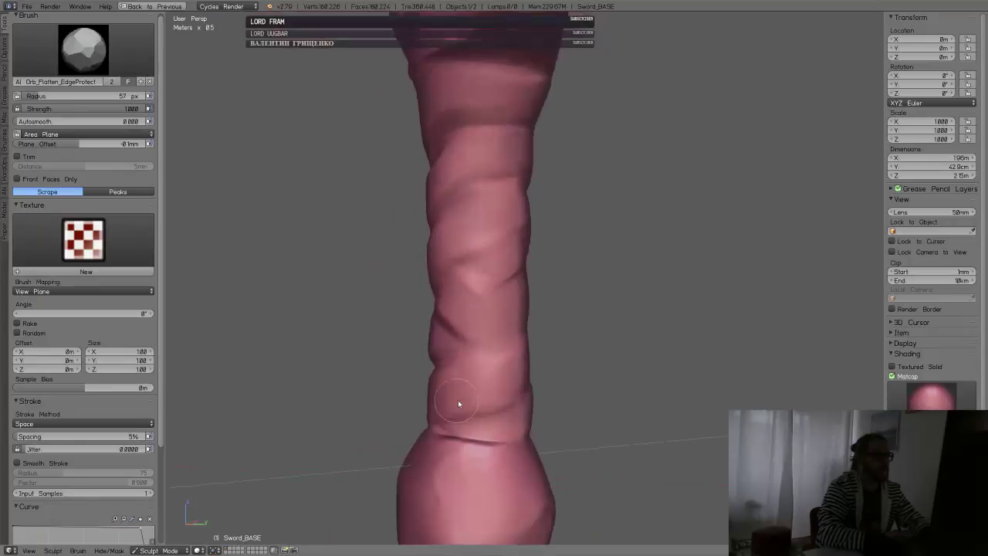
{"action": "left_click_drag", "start_coordinate": [428, 398], "coordinate": [526, 379]}
{"action": "middle_click_drag", "start_coordinate": [525, 375], "coordinate": [507, 391]}
{"action": "mouse_move", "coordinate": [579, 363]}
{"action": "middle_mouse_down"}
{"action": "mouse_move", "coordinate": [551, 326]}
{"action": "mouse_move", "coordinate": [554, 383]}
{"action": "middle_mouse_up"}
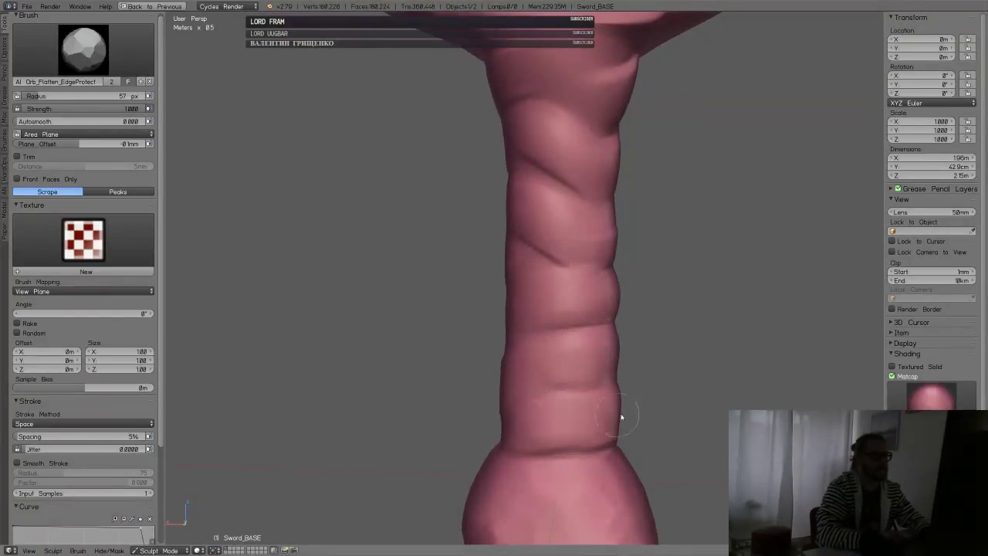
{"action": "middle_click_drag", "start_coordinate": [642, 390], "coordinate": [578, 342]}
{"action": "middle_click_drag", "start_coordinate": [610, 439], "coordinate": [557, 342]}
{"action": "middle_click_drag", "start_coordinate": [503, 356], "coordinate": [393, 340]}
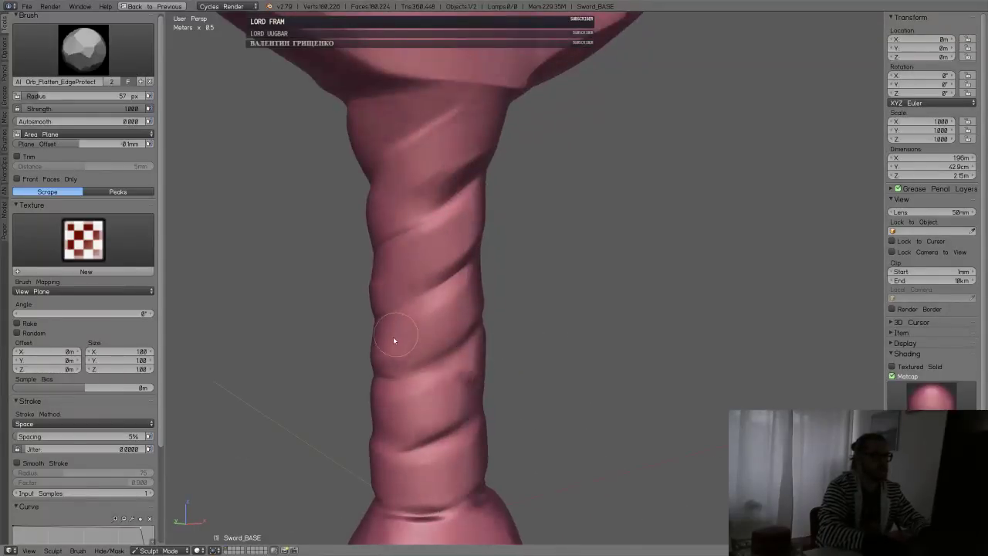
{"action": "mouse_move", "coordinate": [471, 320]}
{"action": "middle_mouse_down"}
{"action": "mouse_move", "coordinate": [460, 331]}
{"action": "mouse_move", "coordinate": [489, 304]}
{"action": "mouse_move", "coordinate": [503, 247]}
{"action": "mouse_move", "coordinate": [586, 278]}
{"action": "mouse_move", "coordinate": [586, 309]}
{"action": "mouse_move", "coordinate": [690, 319]}
{"action": "mouse_move", "coordinate": [587, 300]}
{"action": "mouse_move", "coordinate": [609, 300]}
{"action": "mouse_move", "coordinate": [641, 278]}
{"action": "middle_mouse_up"}
{"action": "scroll", "coordinate": [588, 267], "scroll_direction": "down", "scroll_amount": 3}
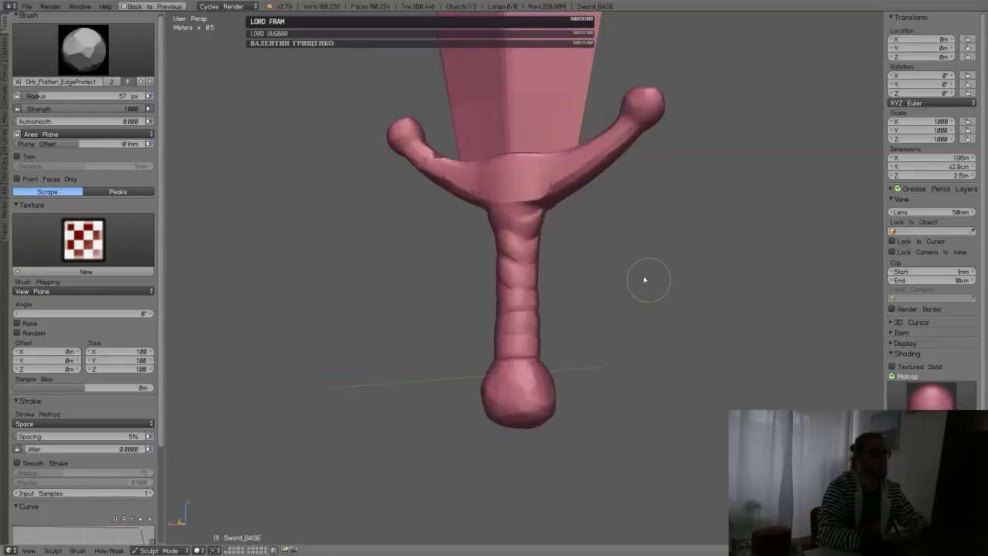
- Leave sculpting for Object Mode and save over the existing Sword_003.blend
{"action": "mouse_move", "coordinate": [607, 273]}
{"action": "middle_mouse_down"}
{"action": "mouse_move", "coordinate": [679, 271]}
{"action": "mouse_move", "coordinate": [591, 301]}
{"action": "mouse_move", "coordinate": [582, 317]}
{"action": "middle_mouse_up"}
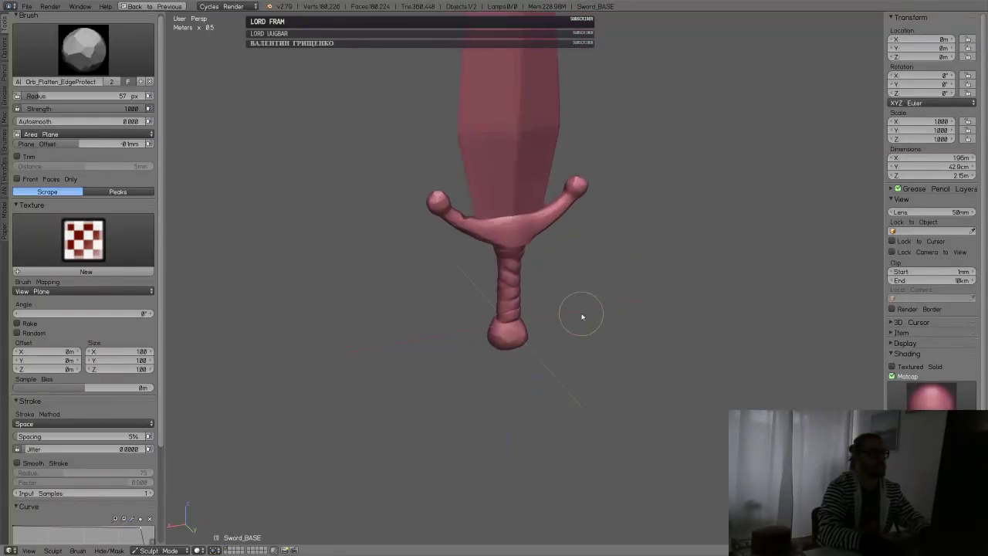
{"action": "mouse_move", "coordinate": [567, 351]}
{"action": "middle_mouse_down", "text": "ctrl"}
{"action": "mouse_move", "coordinate": [600, 331]}
{"action": "mouse_move", "coordinate": [571, 294]}
{"action": "mouse_move", "coordinate": [622, 245]}
{"action": "mouse_move", "coordinate": [557, 414]}
{"action": "middle_mouse_up", "text": "ctrl"}
{"action": "key", "text": "Tab"}
{"action": "left_click", "coordinate": [392, 306]}
{"action": "key", "text": "ctrl+s"}
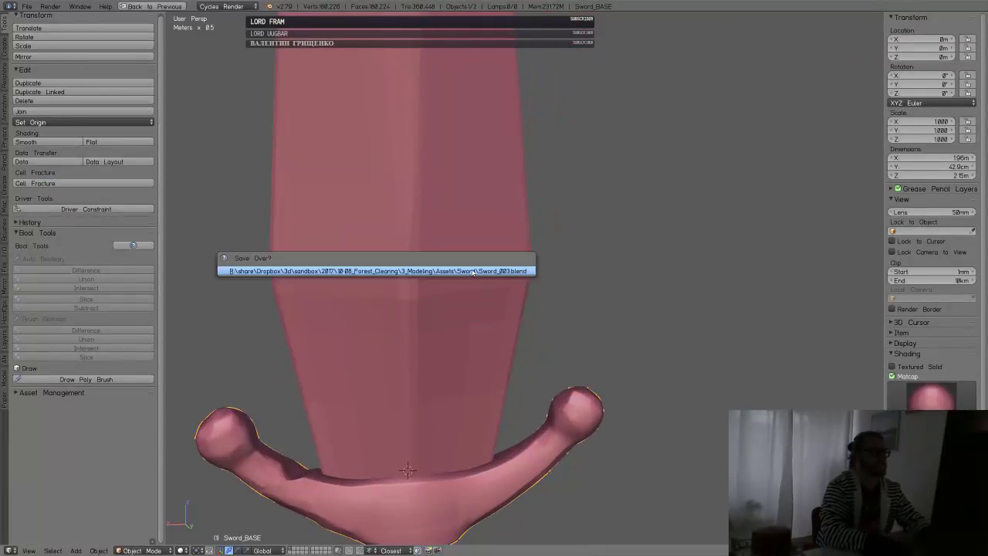
{"action": "left_click", "coordinate": [453, 269]}
- Select the blade, enter Edit Mode in front view and add two loop cuts between the crossguard and the blade's widest point
{"action": "right_click", "coordinate": [514, 255]}
{"action": "scroll", "coordinate": [516, 266], "scroll_direction": "down", "scroll_amount": 4}
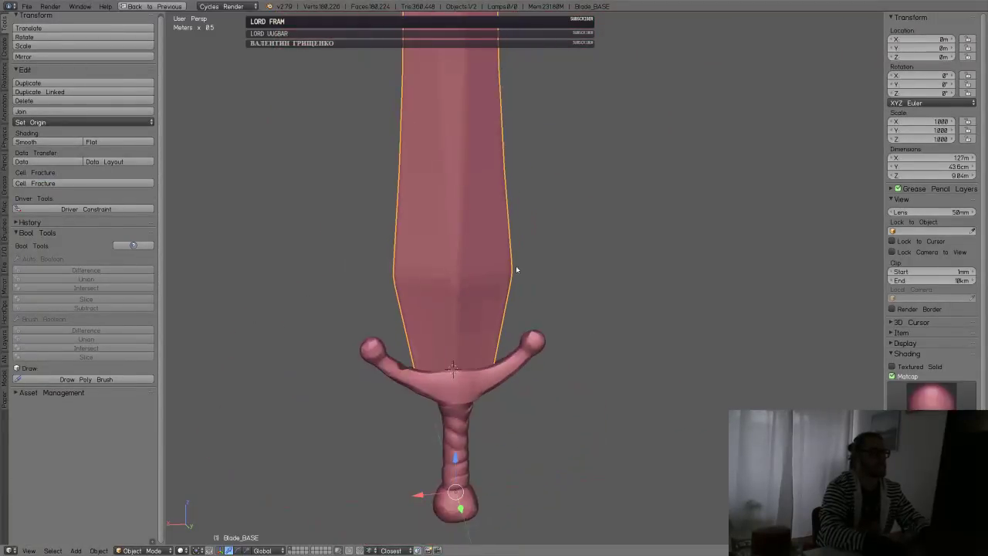
{"action": "key", "text": "Tab"}
{"action": "key", "text": "KP_1"}
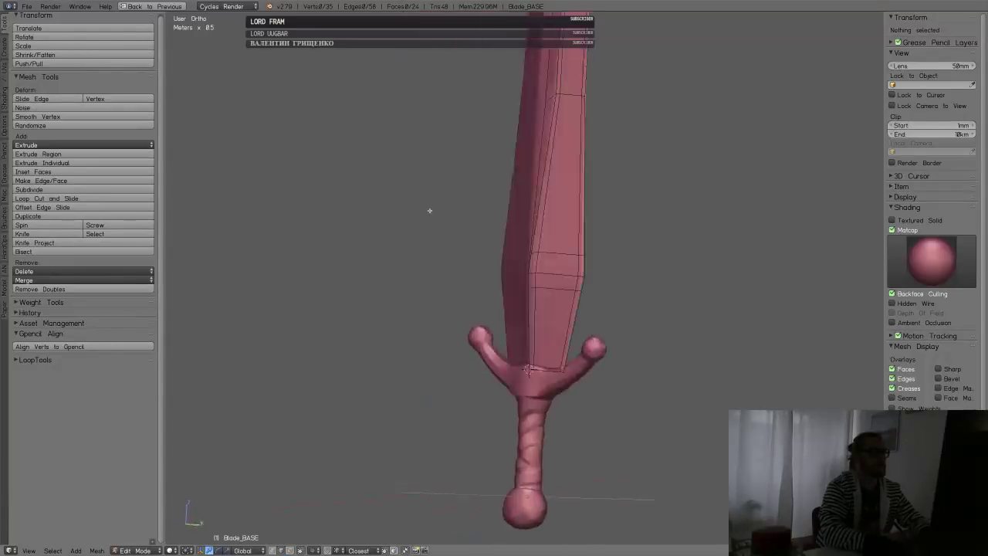
{"action": "scroll", "coordinate": [626, 237], "scroll_direction": "down", "scroll_amount": 2}
{"action": "middle_click_drag", "start_coordinate": [590, 258], "coordinate": [499, 315], "text": "shift"}
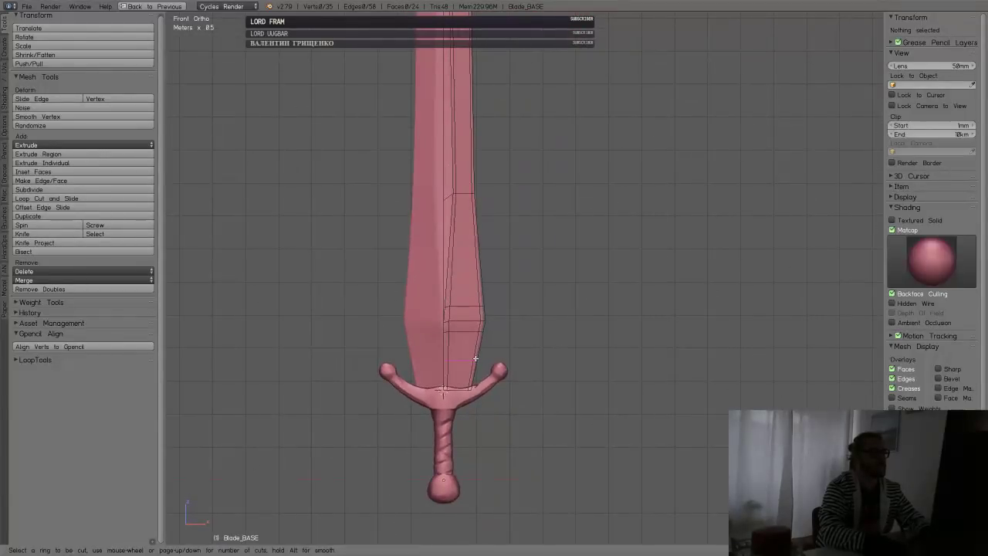
{"action": "key", "text": "ctrl+r"}
{"action": "left_click", "coordinate": [478, 349]}
{"action": "key", "text": "a"}
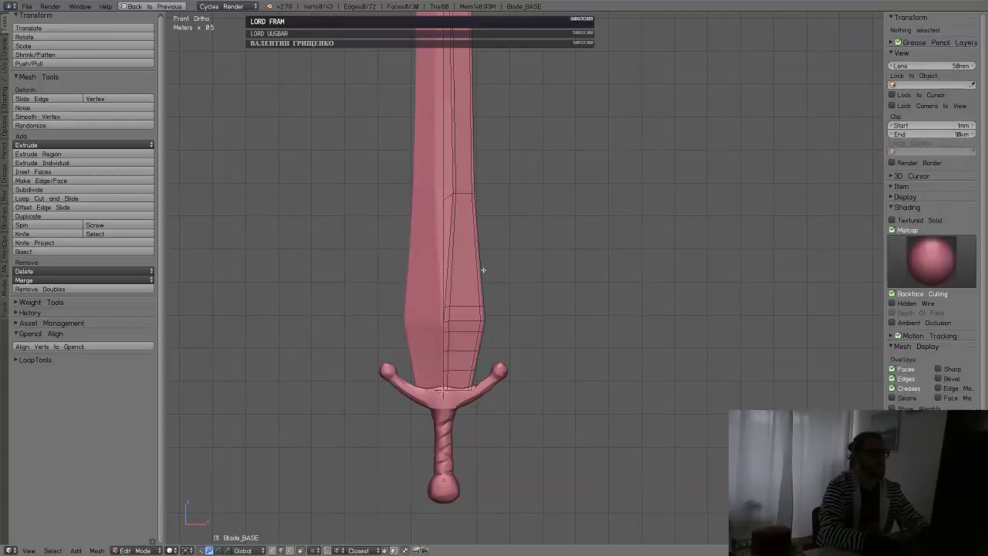
- Add four evenly spaced loop cuts to the tapering blade section just above its widest point
{"action": "key", "text": "ctrl+r"}
{"action": "scroll", "coordinate": [483, 271], "scroll_direction": "up", "scroll_amount": 3}
{"action": "left_click", "coordinate": [483, 272]}
{"action": "left_click", "coordinate": [483, 272]}
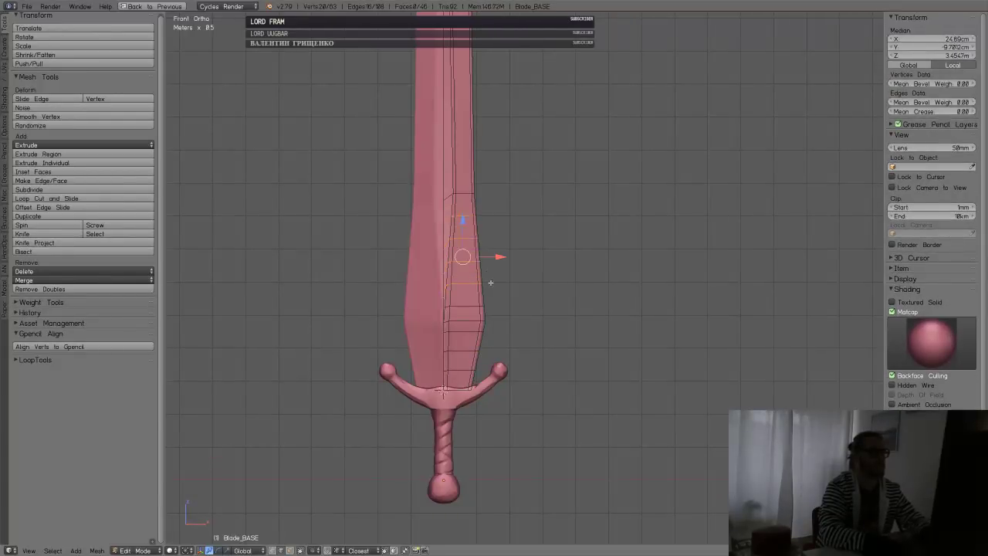
{"action": "key", "text": "a"}
- Add six evenly spaced loop cuts across the long middle section of the blade
{"action": "scroll", "coordinate": [495, 267], "scroll_direction": "up", "scroll_amount": 2}
{"action": "key", "text": "ctrl+r"}
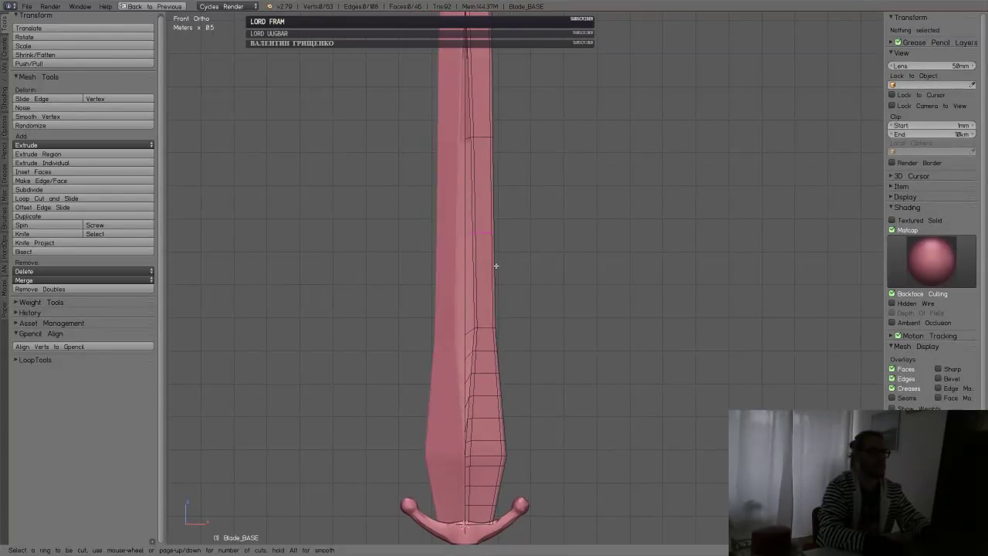
{"action": "scroll", "coordinate": [495, 266], "scroll_direction": "up", "scroll_amount": 5}
{"action": "left_click", "coordinate": [496, 262]}
{"action": "left_click", "coordinate": [500, 263]}
{"action": "key", "text": "a"}
- Add five evenly spaced loop cuts to the upper blade section just below the tip
{"action": "middle_click_drag", "start_coordinate": [532, 267], "coordinate": [525, 419], "text": "shift"}
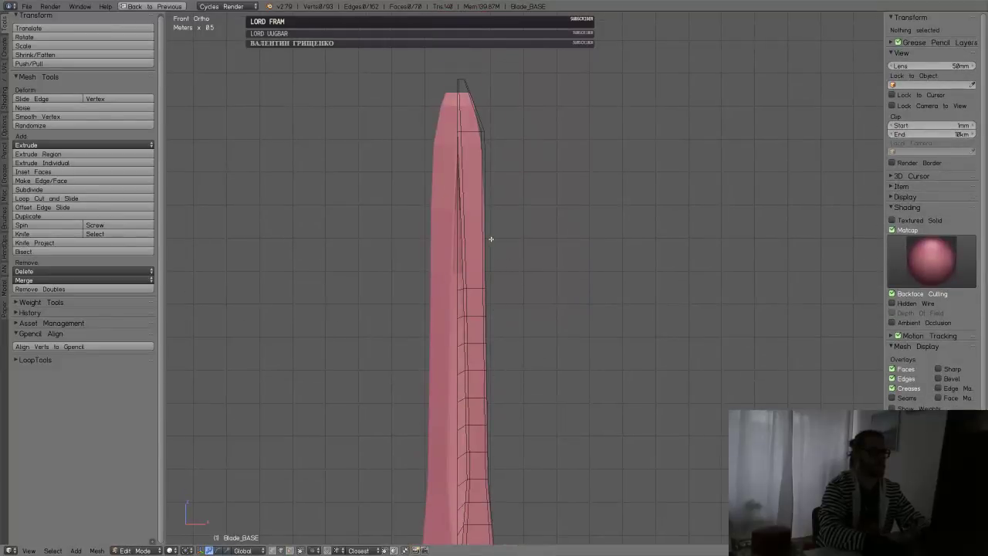
{"action": "key", "text": "ctrl+r"}
{"action": "left_click", "coordinate": [487, 237]}
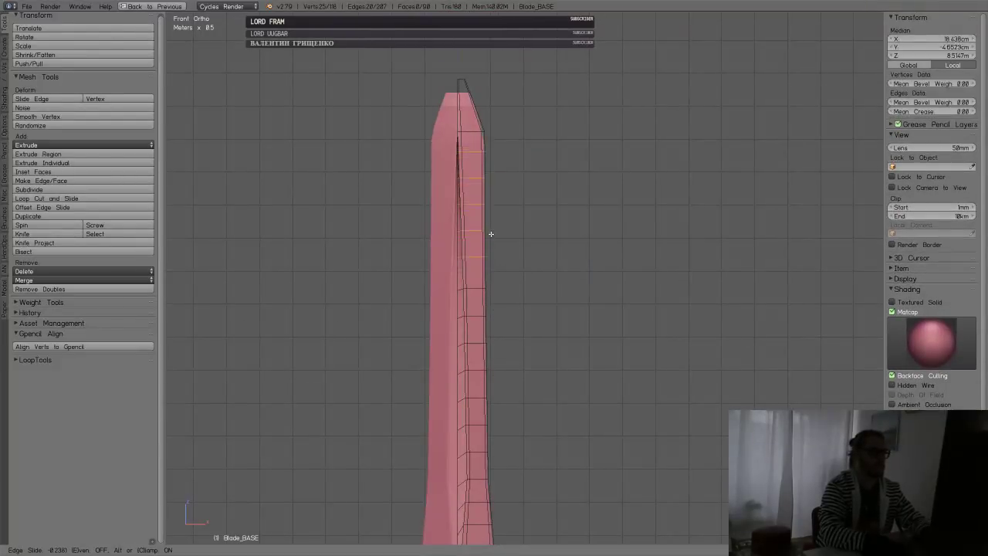
{"action": "left_click", "coordinate": [486, 237]}
{"action": "key", "text": "a"}
- Inspect the groove along the blade's centre near the tip in Object Mode, then reopen the blade mesh in Edit Mode
{"action": "key", "text": "Tab"}
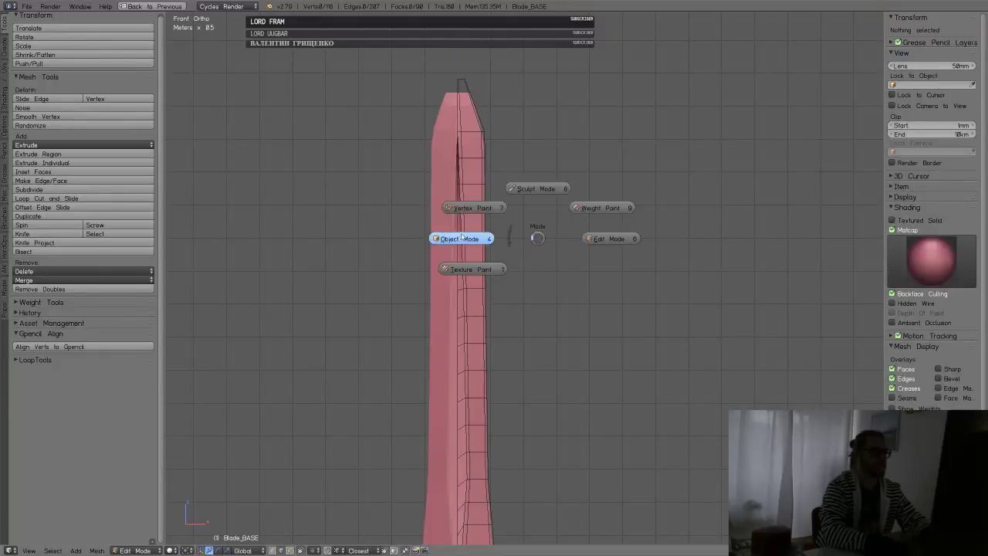
{"action": "left_click", "coordinate": [509, 239]}
{"action": "middle_click_drag", "start_coordinate": [487, 267], "coordinate": [494, 291]}
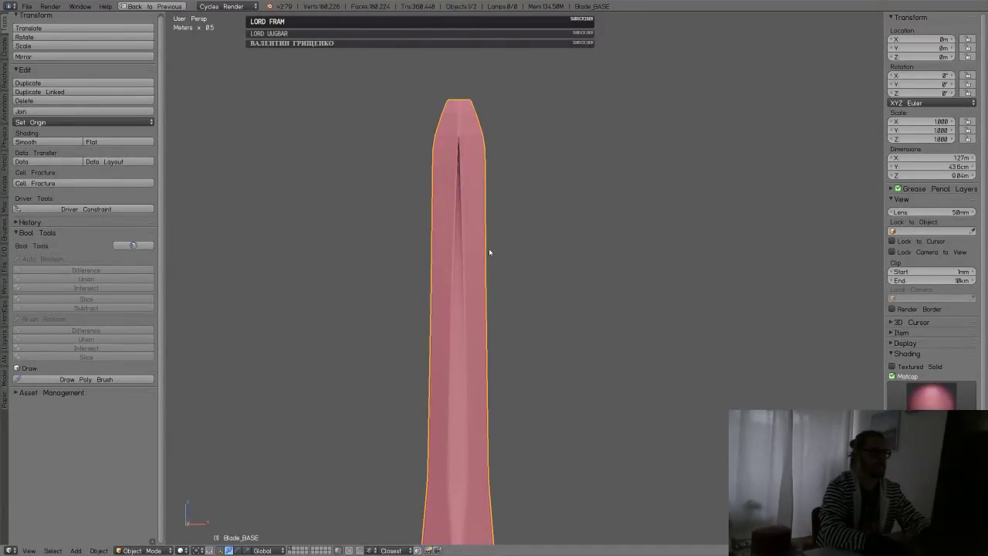
{"action": "mouse_move", "coordinate": [489, 252]}
{"action": "middle_mouse_down"}
{"action": "mouse_move", "coordinate": [487, 316]}
{"action": "mouse_move", "coordinate": [548, 278]}
{"action": "middle_mouse_up"}
{"action": "scroll", "coordinate": [533, 204], "scroll_direction": "up", "scroll_amount": 4}
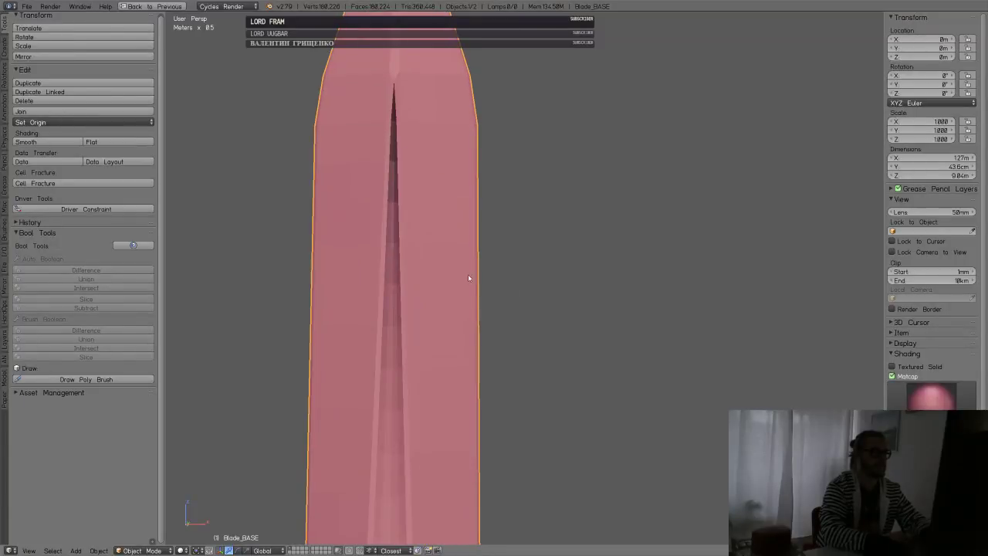
{"action": "middle_click_drag", "start_coordinate": [467, 274], "coordinate": [409, 237]}
{"action": "key", "text": "Tab"}
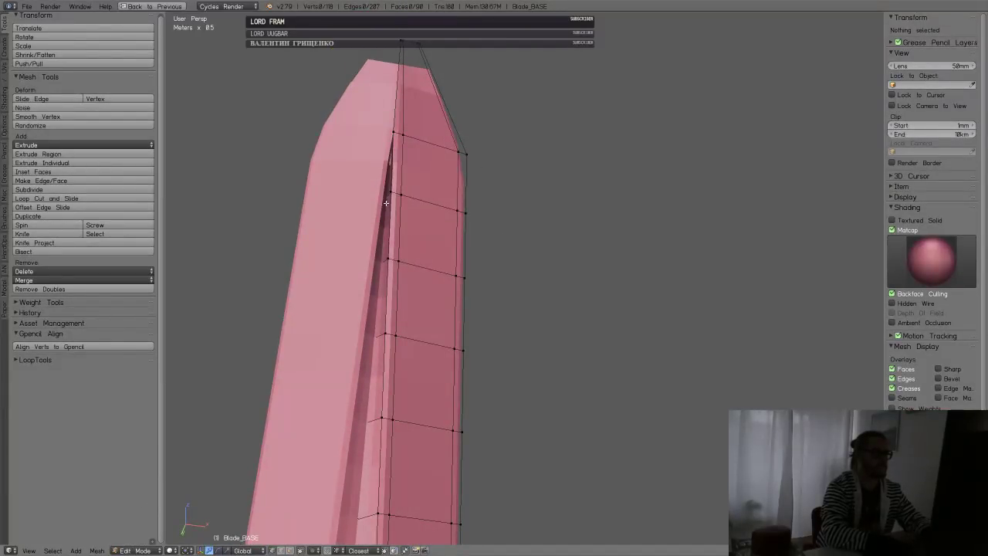
- Select the four centre vertices of the groove near the blade tip in wireframe, adjust their position and return to Object Mode
{"action": "key", "text": "z"}
{"action": "right_click", "coordinate": [387, 198]}
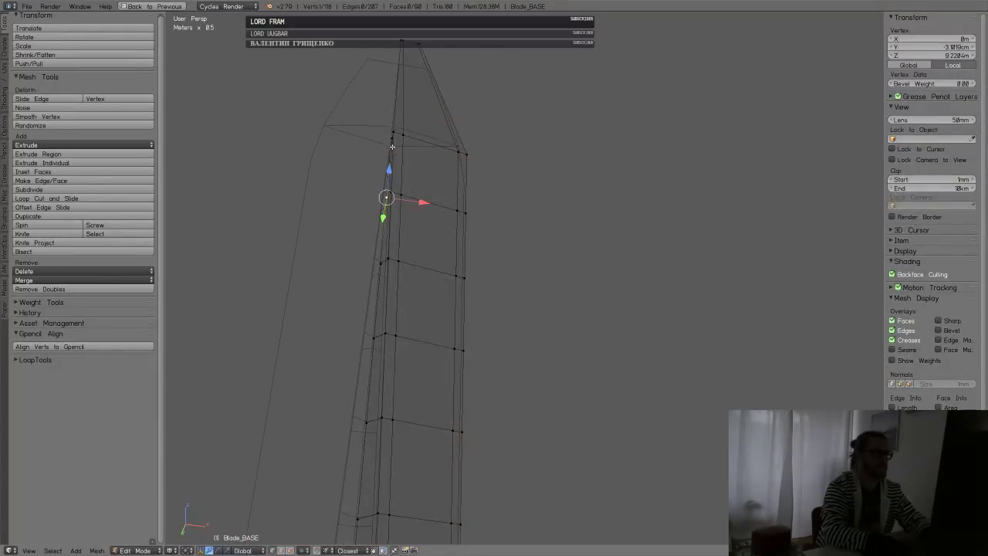
{"action": "right_click", "coordinate": [392, 146], "text": "shift"}
{"action": "right_click", "coordinate": [381, 266], "text": "shift"}
{"action": "right_click", "coordinate": [375, 335], "text": "shift"}
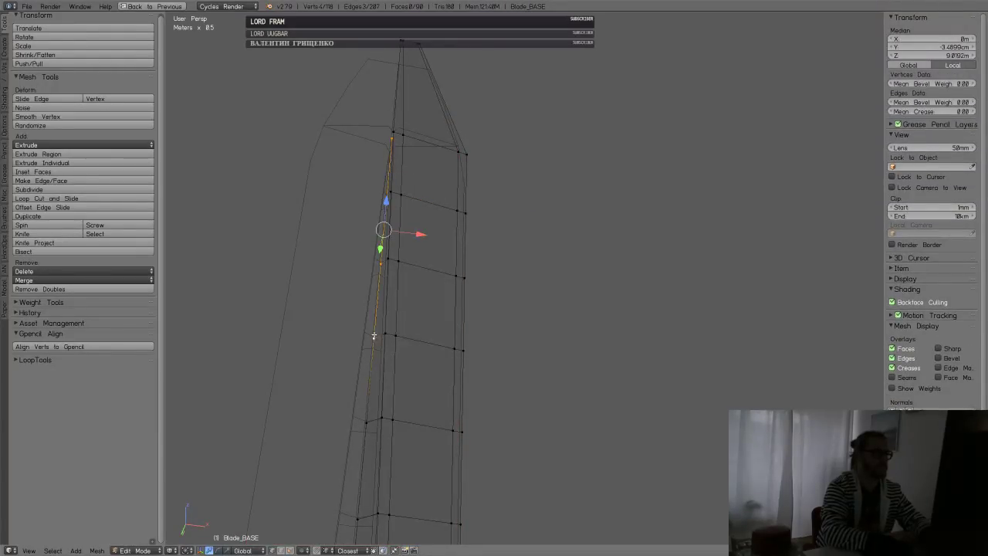
{"action": "key", "text": "q"}
{"action": "left_click", "coordinate": [366, 218]}
{"action": "key", "text": "z"}
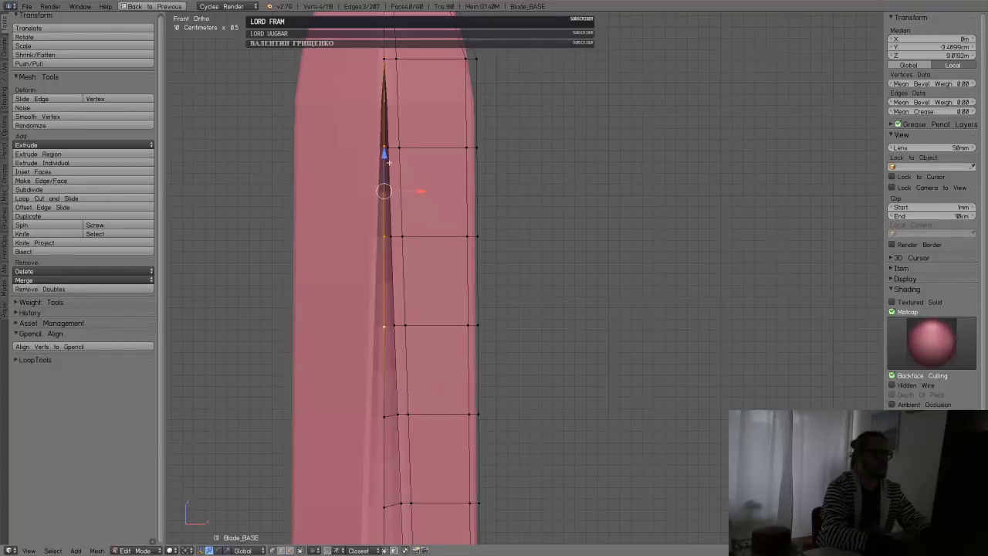
{"action": "left_click_drag", "start_coordinate": [388, 163], "coordinate": [392, 218]}
{"action": "middle_click_drag", "start_coordinate": [392, 218], "coordinate": [414, 240]}
{"action": "left_click_drag", "start_coordinate": [447, 335], "coordinate": [441, 335]}
{"action": "key", "text": "Tab"}
{"action": "middle_click_drag", "start_coordinate": [477, 336], "coordinate": [513, 324]}
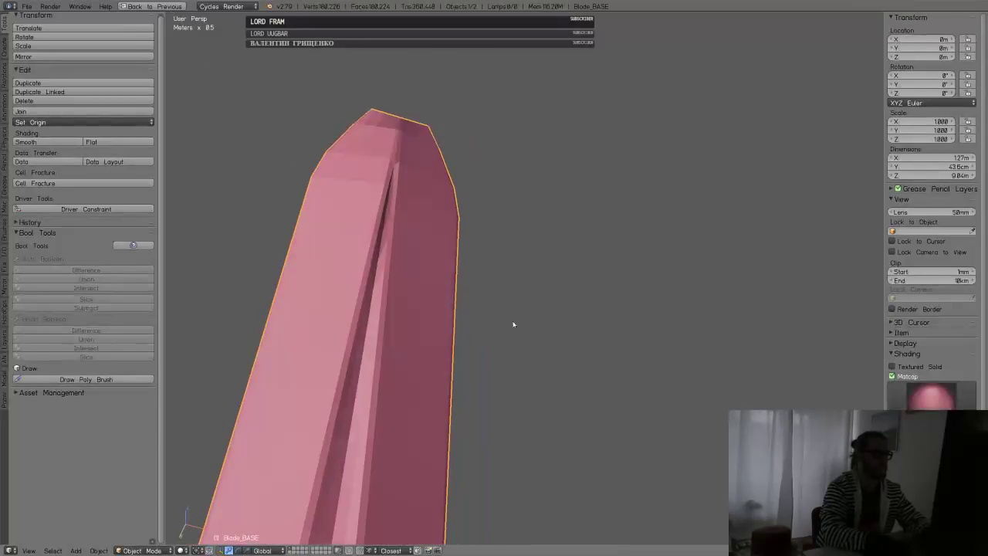
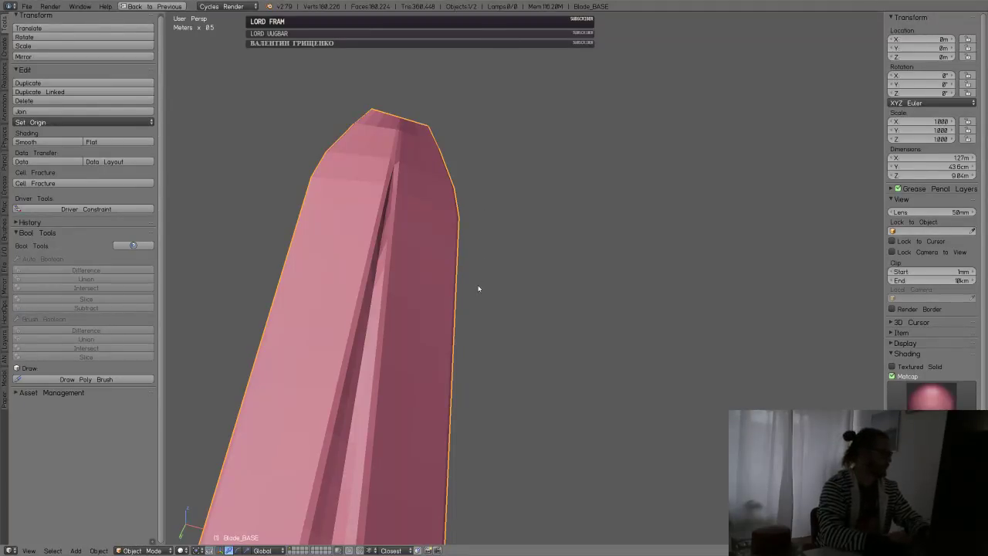
- Save the file over the existing Sword_003.blend
{"action": "scroll", "coordinate": [460, 327], "scroll_direction": "up", "scroll_amount": 1}
{"action": "key", "text": "ctrl+s"}
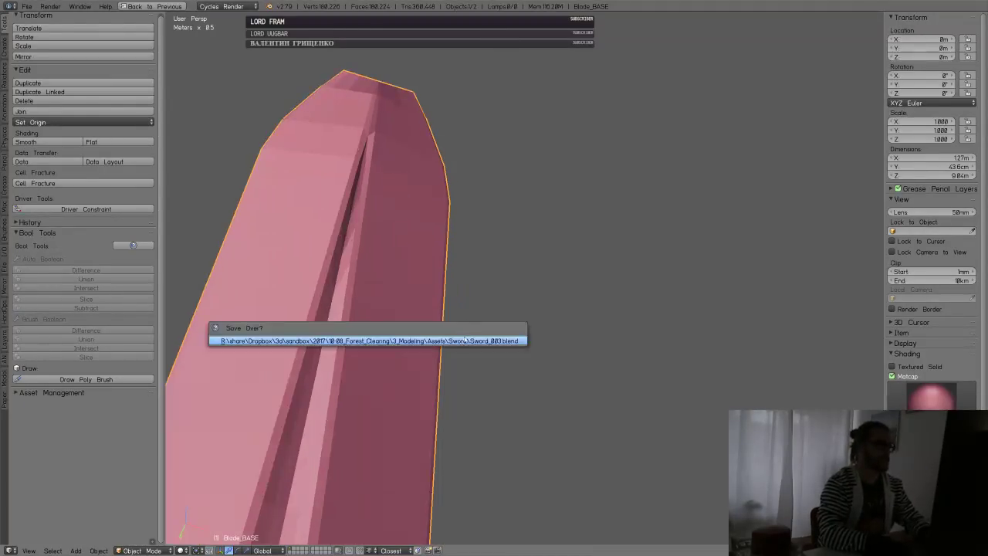
{"action": "scroll", "coordinate": [475, 308], "scroll_direction": "down", "scroll_amount": 2}
{"action": "key", "text": "ctrl+s"}
{"action": "scroll", "coordinate": [465, 321], "scroll_direction": "down", "scroll_amount": 2}
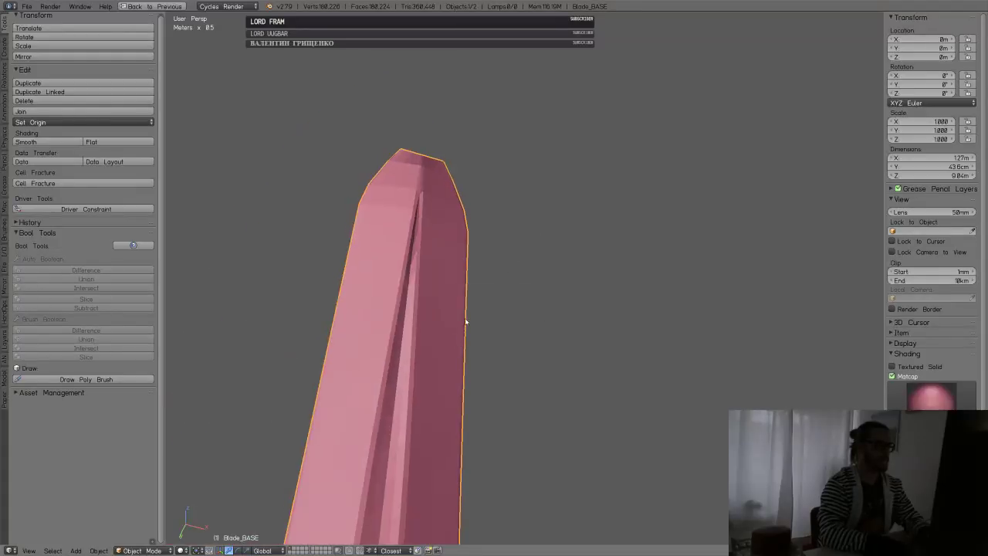
- Restore the full editor layout and remove the Subdivision Surface modifier from the blade
{"action": "scroll", "coordinate": [466, 322], "scroll_direction": "down", "scroll_amount": 6}
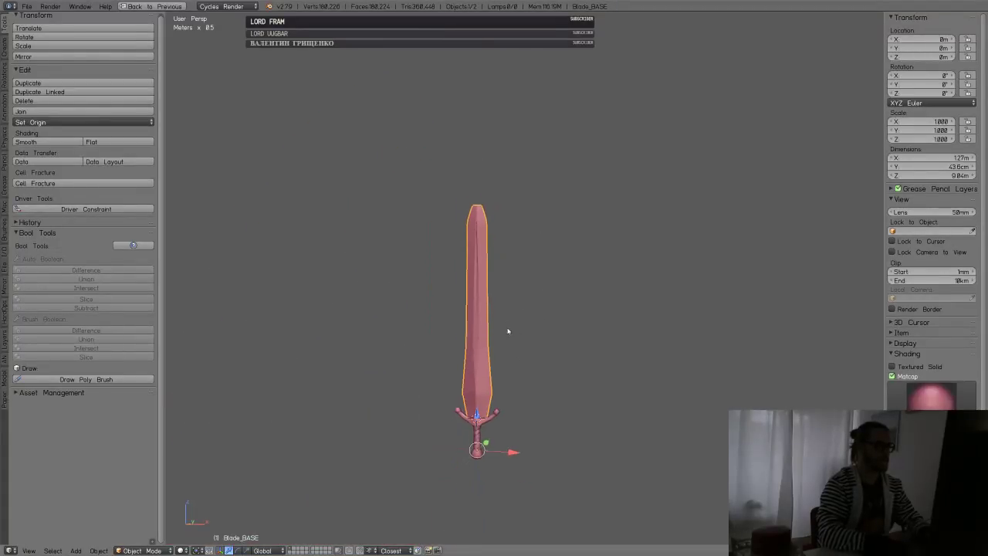
{"action": "scroll", "coordinate": [546, 271], "scroll_direction": "up", "scroll_amount": 3}
{"action": "middle_click_drag", "start_coordinate": [494, 440], "coordinate": [548, 305], "text": "shift"}
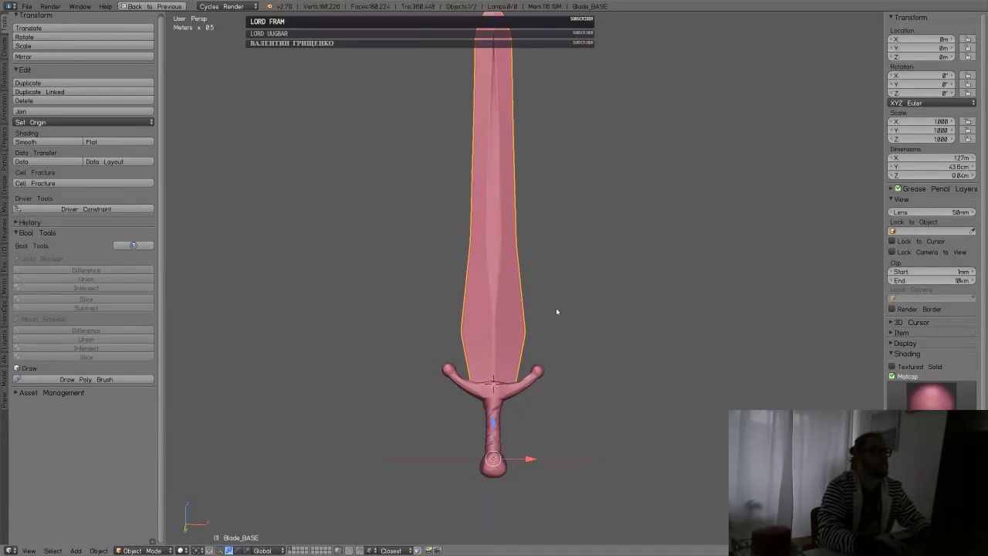
{"action": "key", "text": "ctrl+Up"}
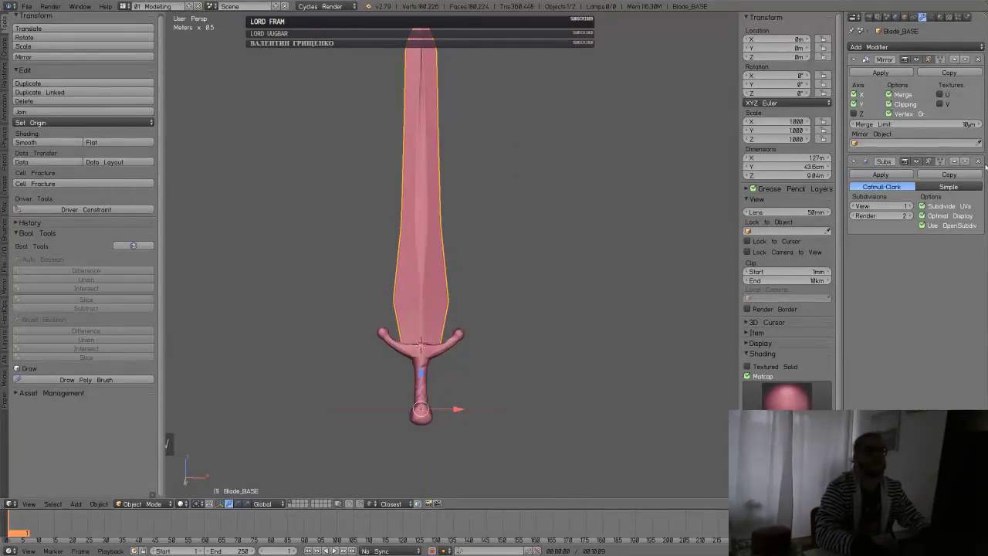
{"action": "left_click", "coordinate": [979, 160]}
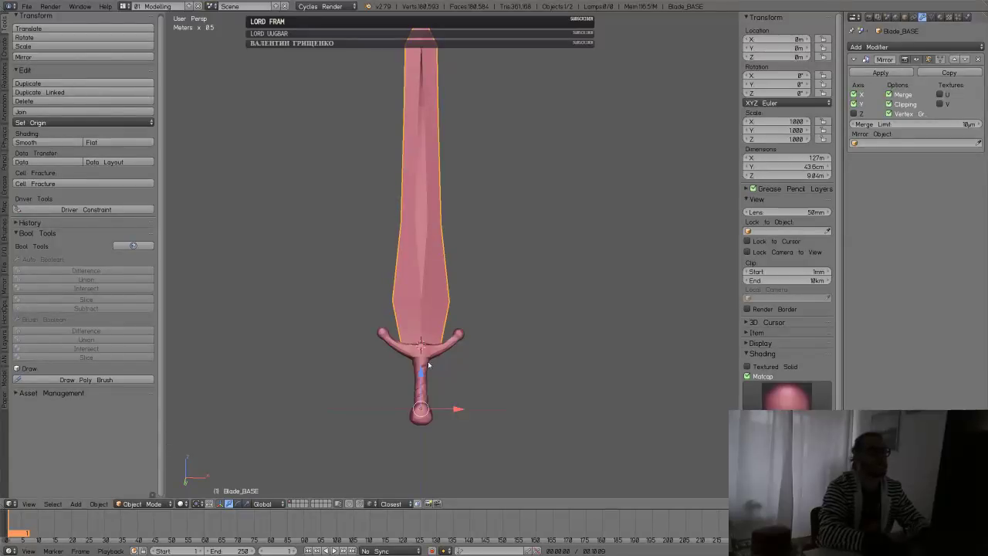
- Apply the blade's Mirror modifier and add a Multiresolution modifier at level 4
{"action": "right_click", "coordinate": [432, 363]}
{"action": "right_click", "coordinate": [443, 232]}
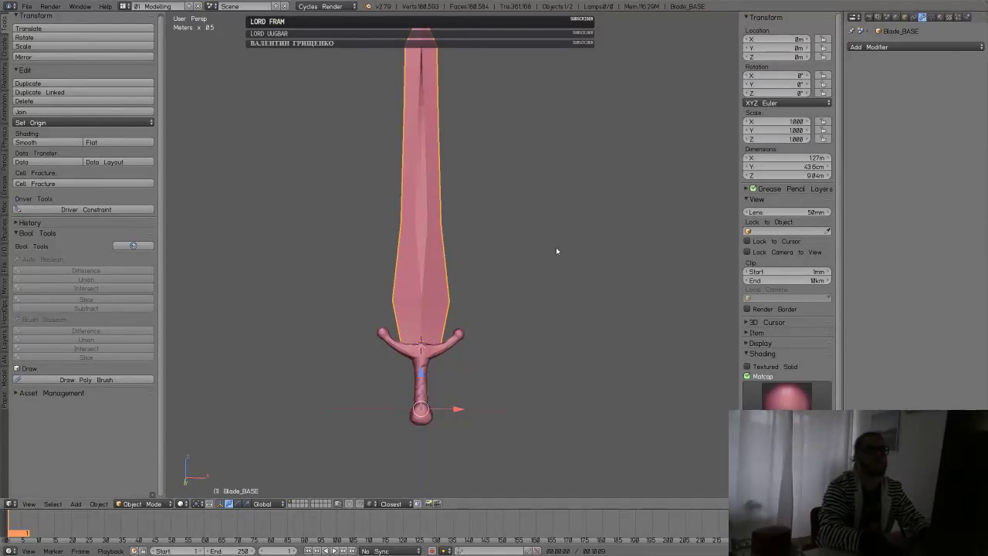
{"action": "key", "text": "q"}
{"action": "left_click", "coordinate": [440, 209]}
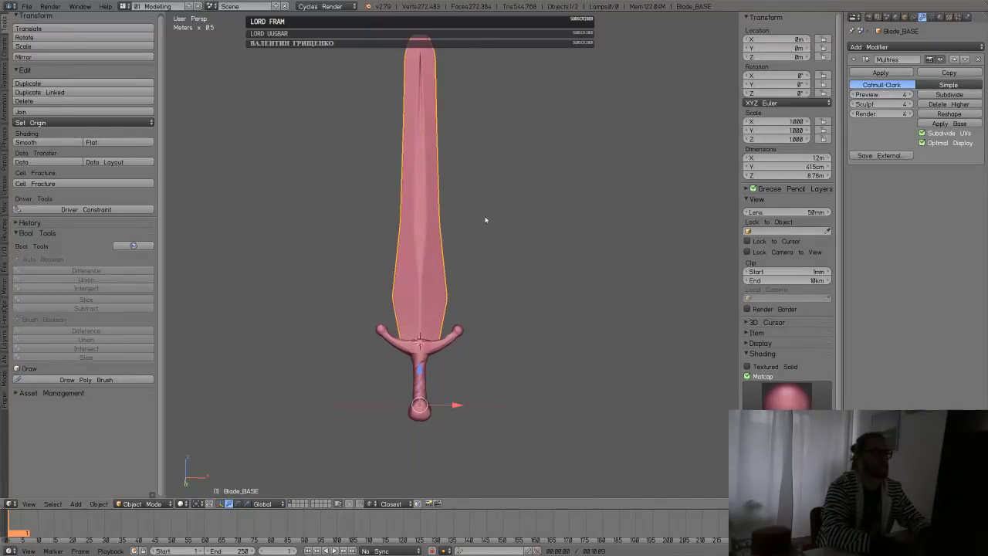
- Subdivide the blade's Multiresolution modifier two more times, up to level 6
{"action": "key", "text": "KP_Divide"}
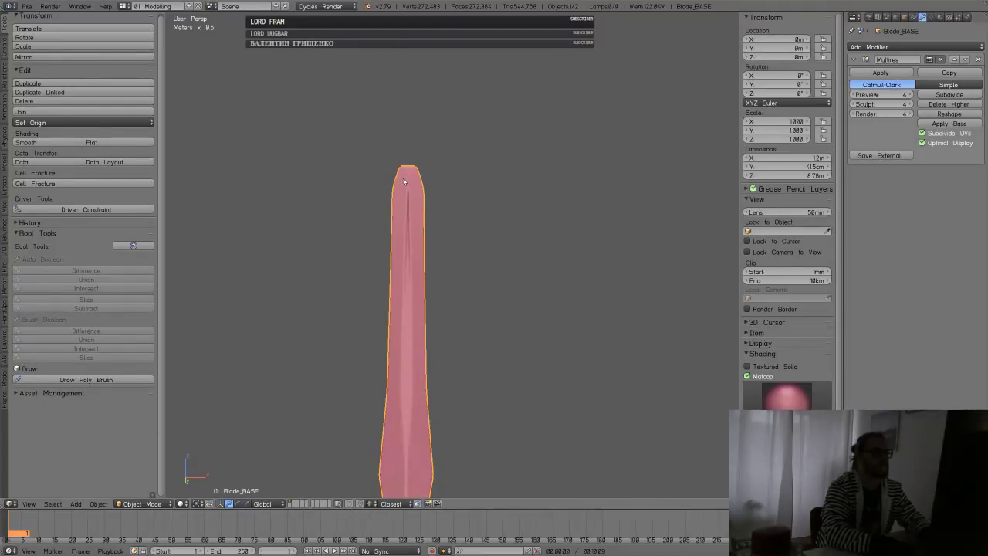
{"action": "key", "text": "KP_Divide"}
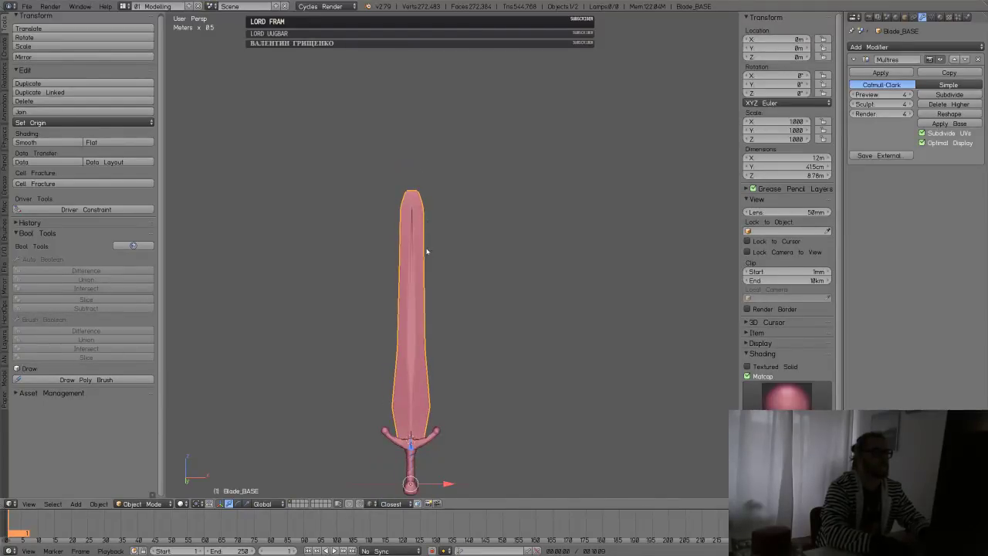
{"action": "middle_click_drag", "start_coordinate": [426, 251], "coordinate": [415, 318]}
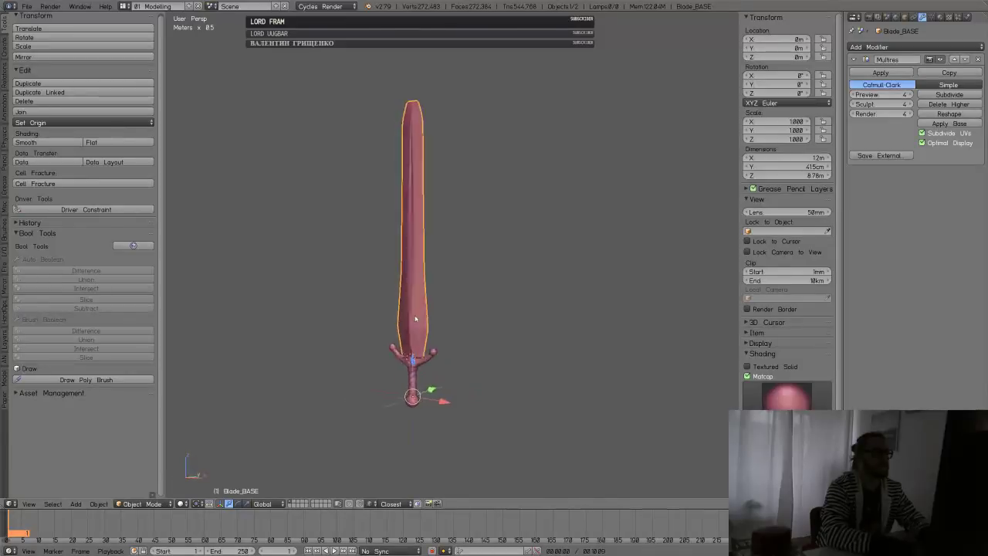
{"action": "scroll", "coordinate": [421, 325], "scroll_direction": "up", "scroll_amount": 6}
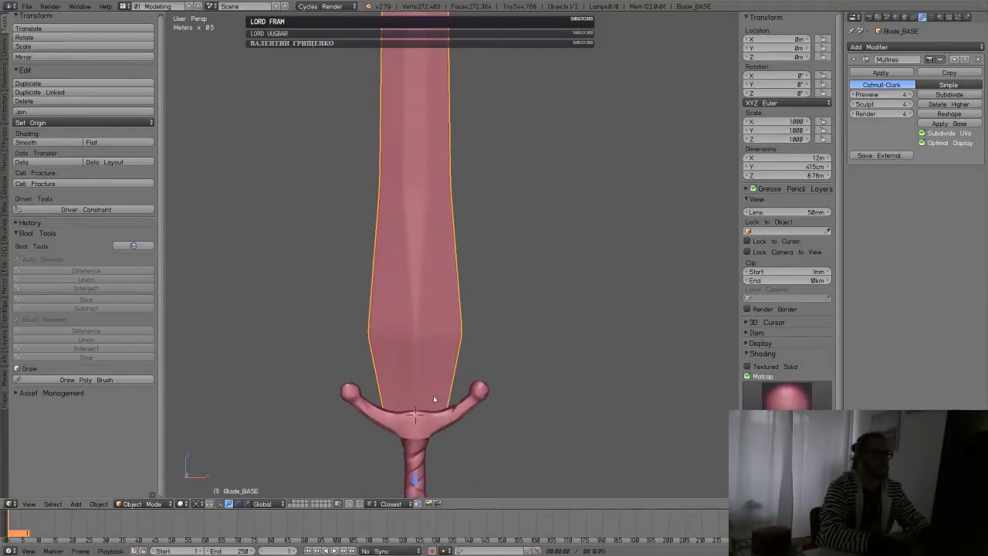
{"action": "scroll", "coordinate": [430, 183], "scroll_direction": "down", "scroll_amount": 6}
{"action": "middle_click_drag", "start_coordinate": [434, 203], "coordinate": [414, 286]}
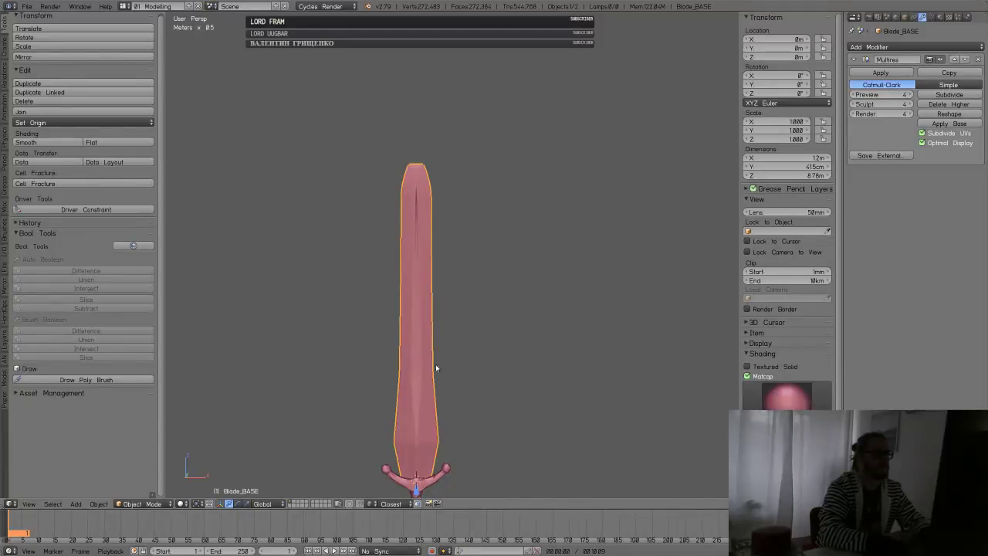
{"action": "scroll", "coordinate": [445, 368], "scroll_direction": "up", "scroll_amount": 5}
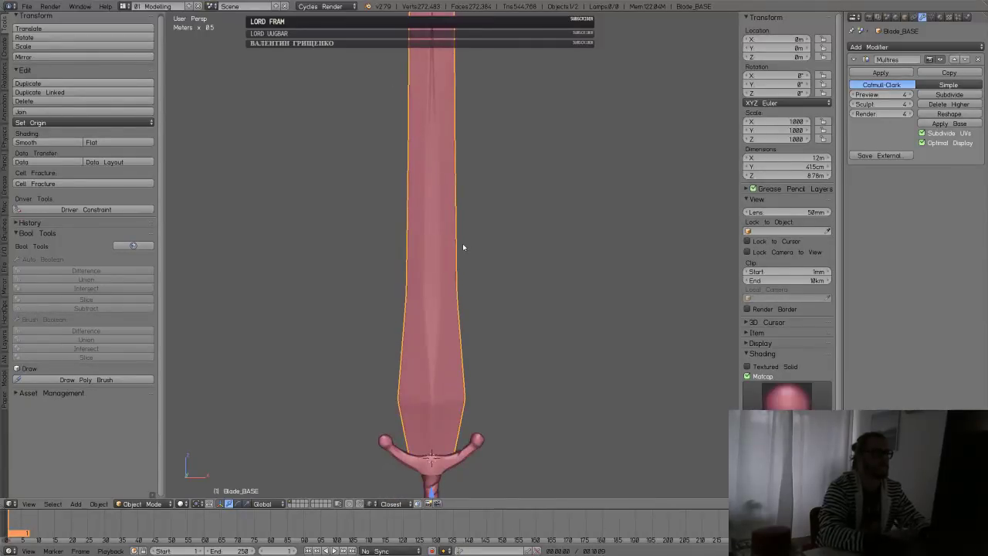
{"action": "left_click", "coordinate": [951, 94]}
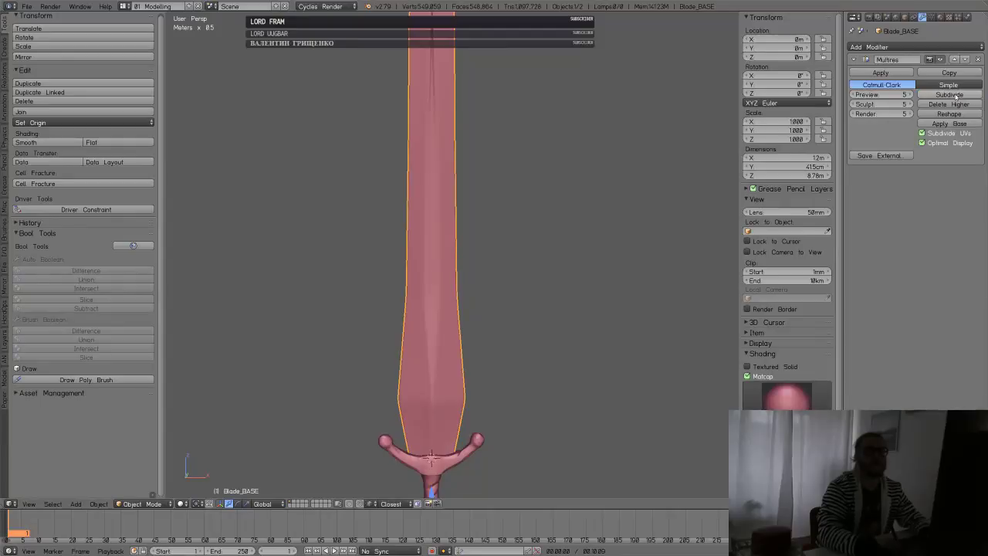
{"action": "left_click", "coordinate": [955, 98]}
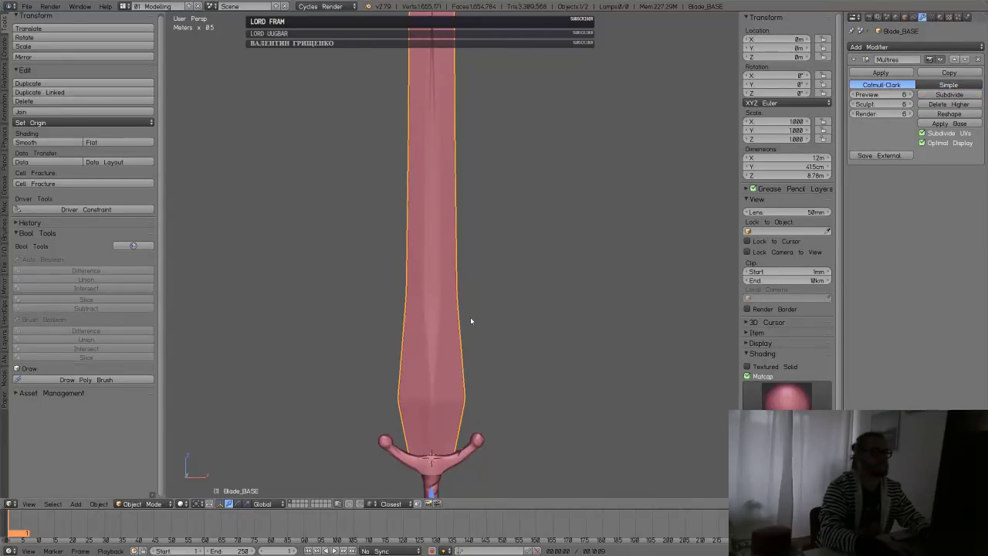
- Maximize the 3D view, switch the blade to Sculpt Mode and choose the AI Orb_ClayTubes_Smooth brush
{"action": "key", "text": "ctrl+space"}
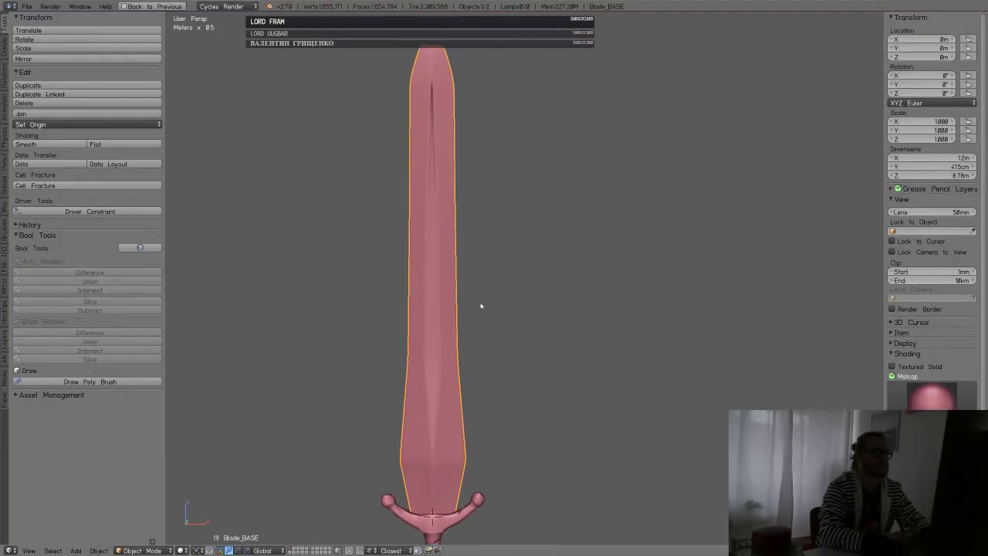
{"action": "key", "text": "Tab"}
{"action": "left_click", "coordinate": [442, 199]}
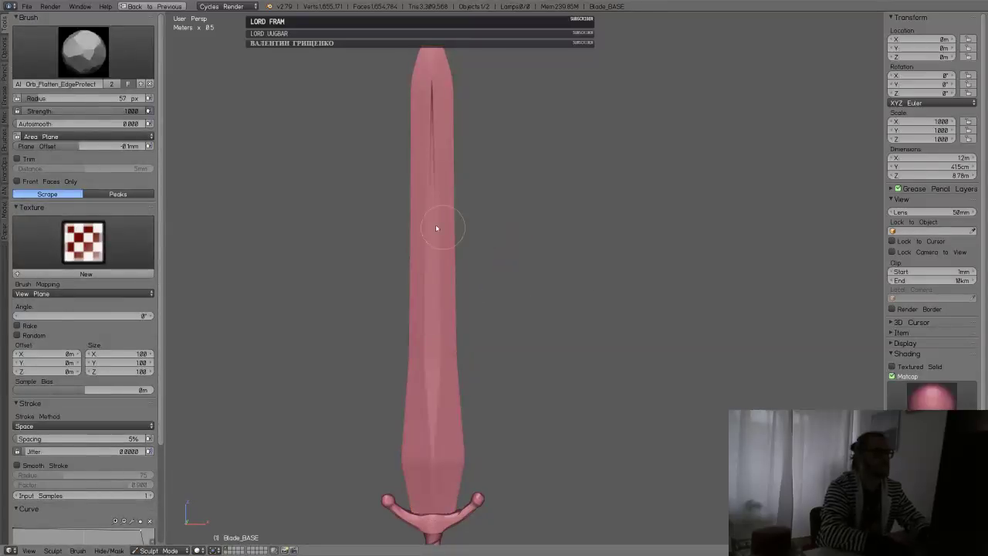
{"action": "left_click", "coordinate": [84, 50]}
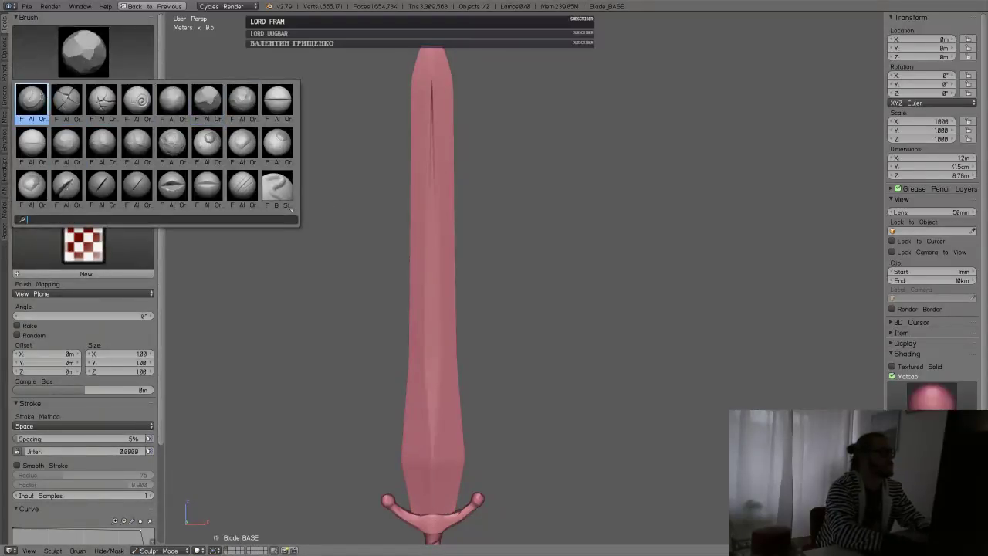
{"action": "left_click", "coordinate": [30, 99]}
- Set the clay brush to a radius of 35 px and a strength of 0.197
{"action": "scroll", "coordinate": [456, 262], "scroll_direction": "up", "scroll_amount": 3}
{"action": "key", "text": "f"}
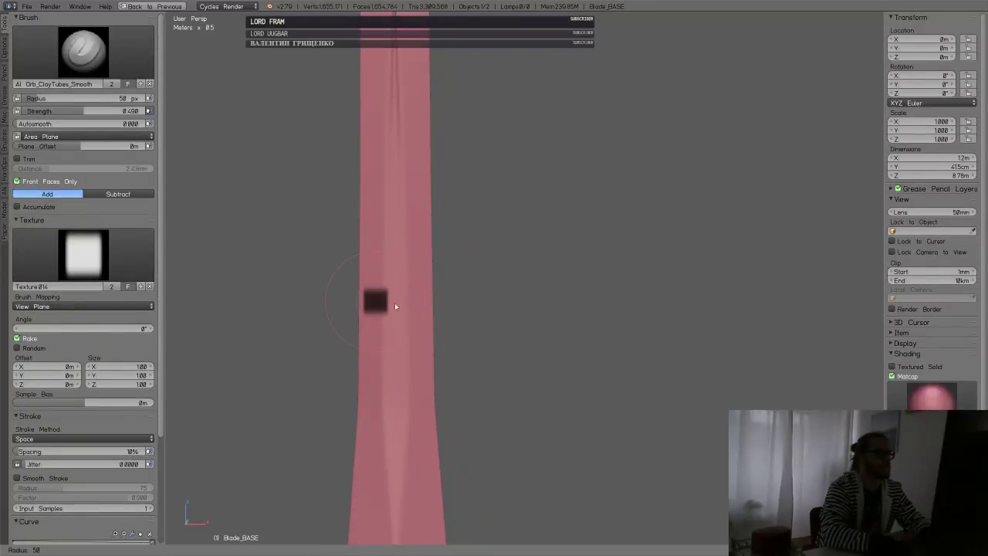
{"action": "left_click", "coordinate": [396, 290]}
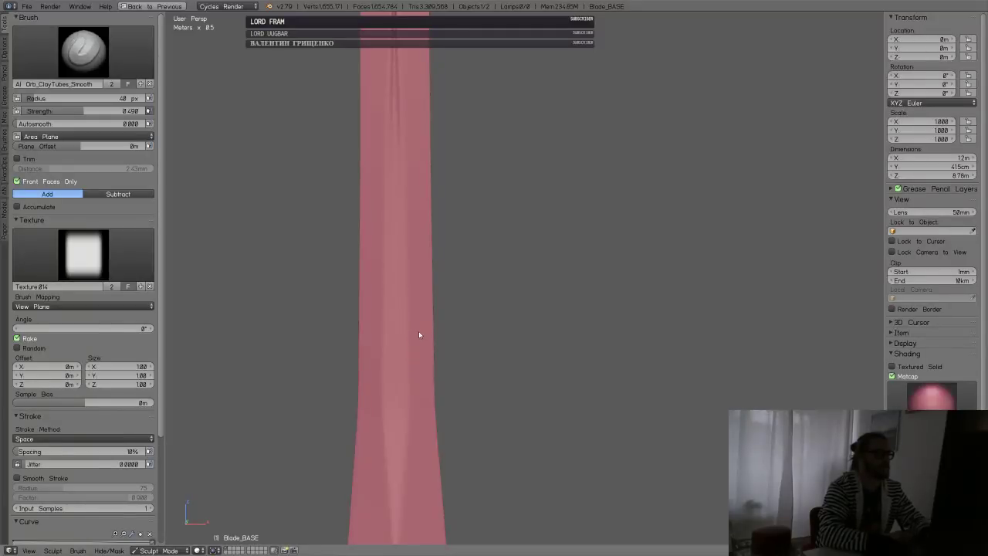
{"action": "middle_click_drag", "start_coordinate": [419, 334], "coordinate": [452, 298], "text": "shift"}
{"action": "key", "text": "shift+f"}
{"action": "left_click", "coordinate": [468, 294]}
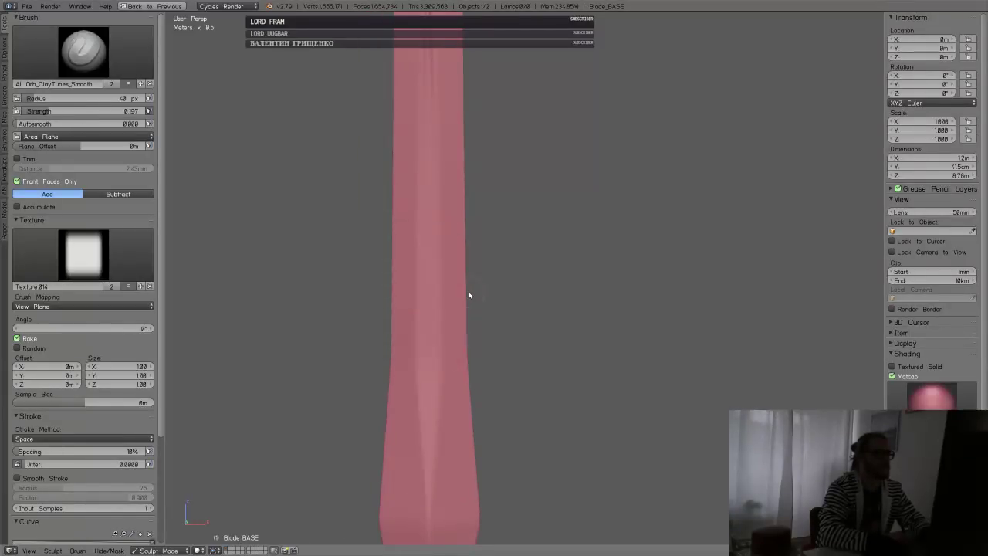
{"action": "key", "text": "f"}
{"action": "left_click", "coordinate": [429, 270]}
- Sculpt clay strokes along the blade's central ridge and smooth the groove just below the tip
{"action": "left_click_drag", "start_coordinate": [429, 301], "coordinate": [430, 340]}
{"action": "middle_click_drag", "start_coordinate": [441, 210], "coordinate": [437, 307], "text": "shift"}
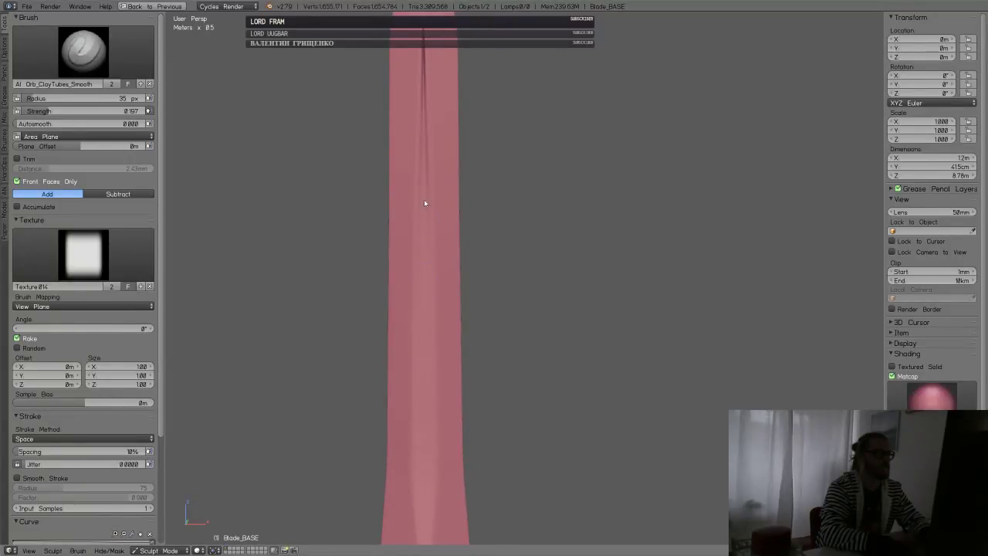
{"action": "middle_click_drag", "start_coordinate": [452, 110], "coordinate": [458, 226], "text": "shift"}
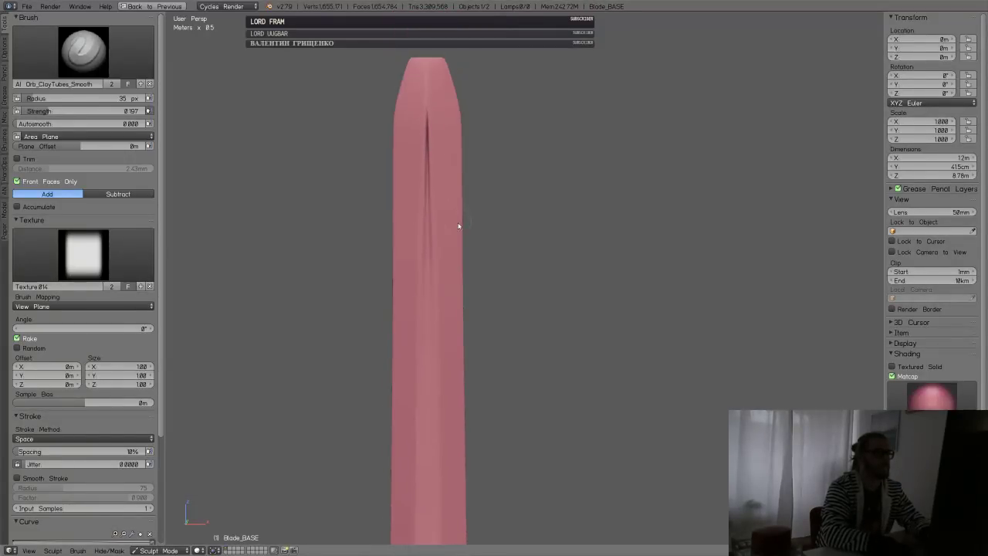
{"action": "scroll", "coordinate": [454, 235], "scroll_direction": "up", "scroll_amount": 4}
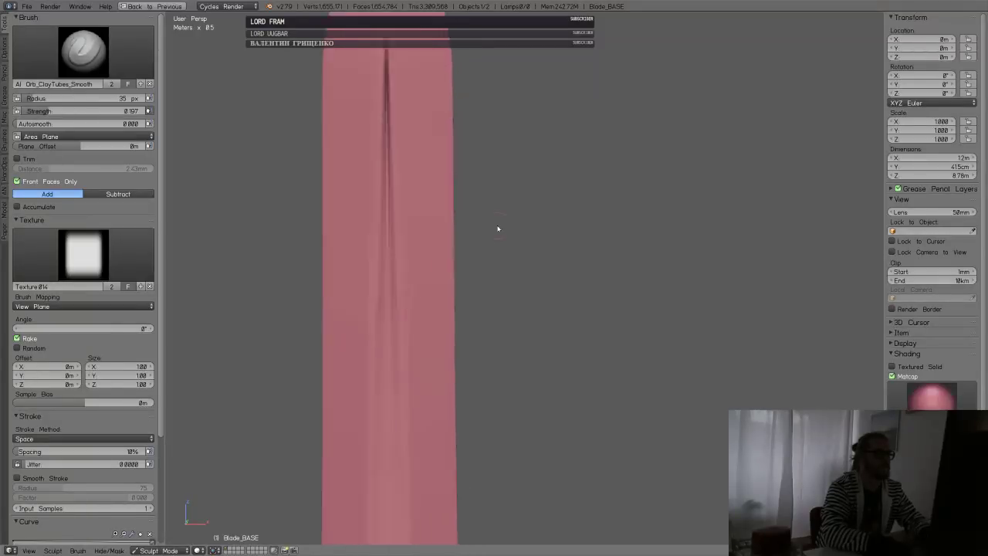
{"action": "key", "text": "alt+f"}
{"action": "mouse_move", "coordinate": [471, 165]}
{"action": "left_mouse_down", "text": "shift"}
{"action": "mouse_move", "coordinate": [471, 132]}
{"action": "mouse_move", "coordinate": [471, 145]}
{"action": "left_mouse_up", "text": "shift"}
- Set the clay brush radius to 62 px, and switch to the Smooth brush with strength 0.826 and radius 96 px
{"action": "key", "text": "f"}
{"action": "left_click", "coordinate": [504, 159]}
{"action": "key", "text": "s"}
{"action": "key", "text": "shift+f"}
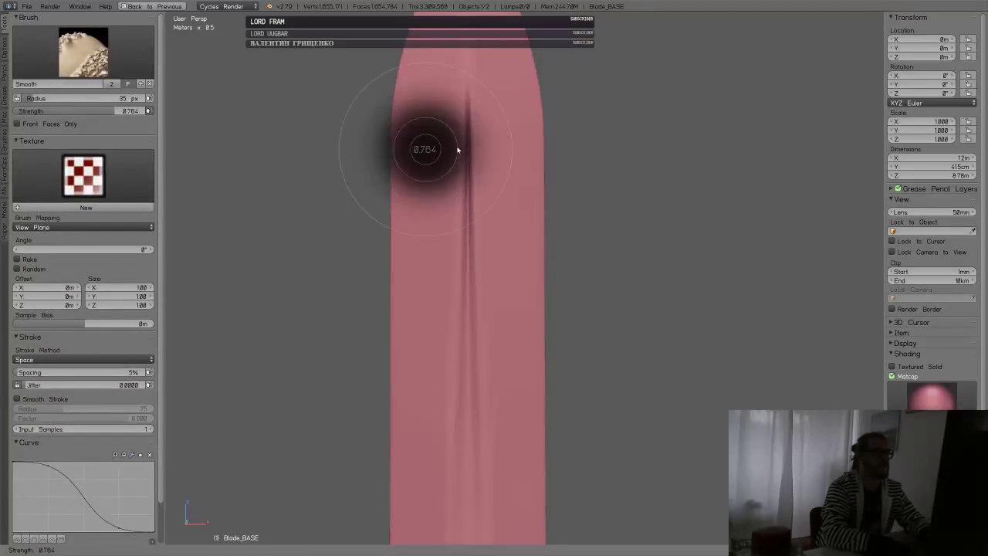
{"action": "left_click", "coordinate": [451, 151]}
{"action": "key", "text": "f"}
{"action": "left_click", "coordinate": [489, 152]}
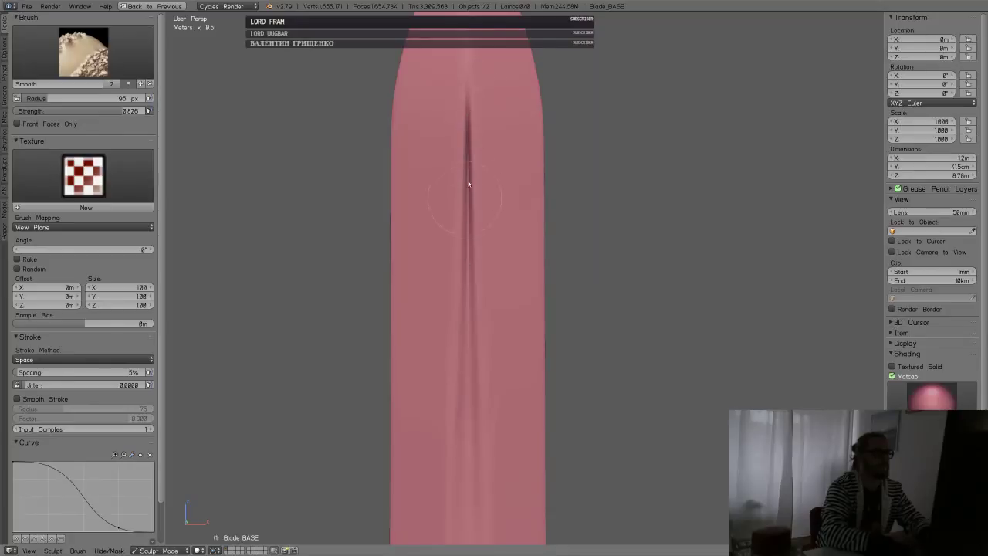
- Switch back to the AI Orb_ClayTubes_Smooth brush for sculpting the blade
{"action": "left_click", "coordinate": [83, 52]}
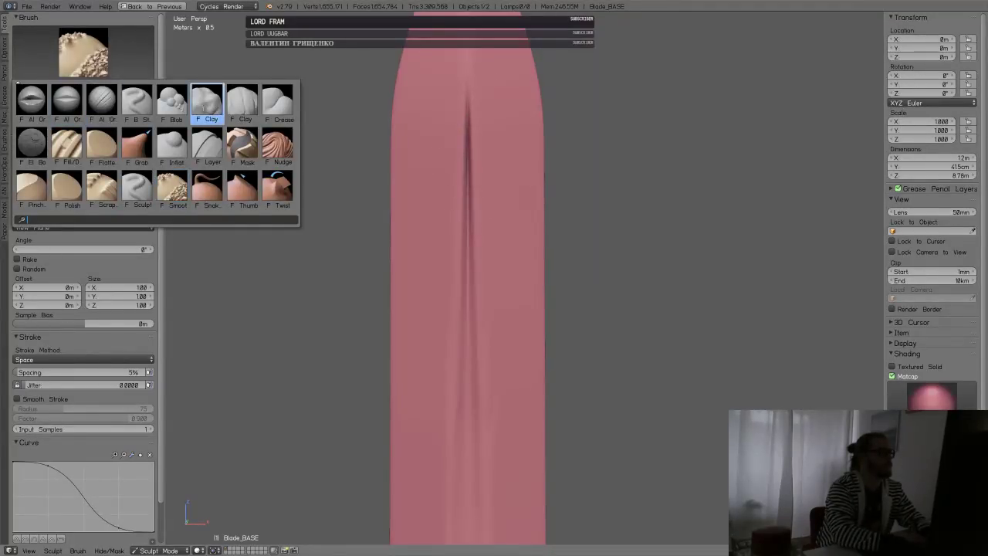
{"action": "scroll", "coordinate": [204, 108], "scroll_direction": "up", "scroll_amount": 20}
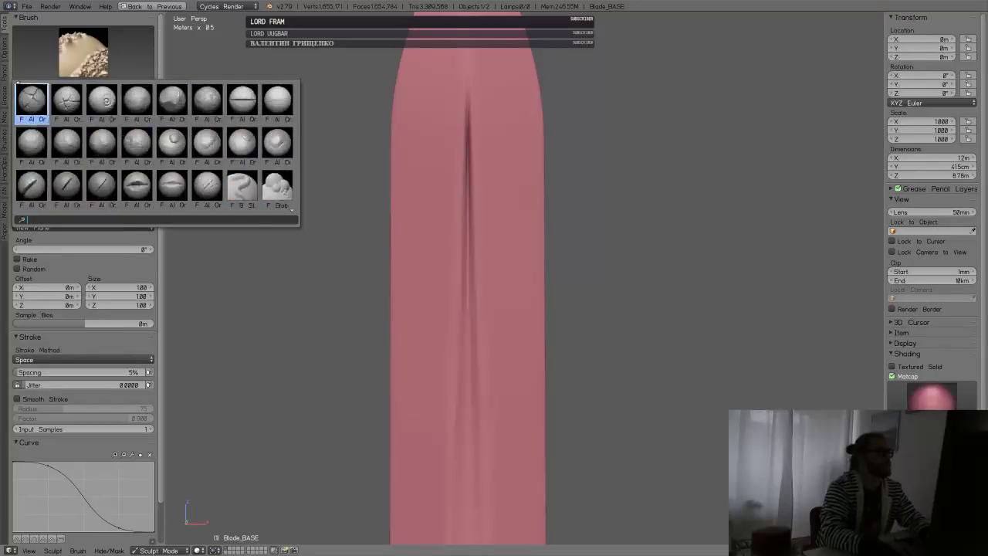
{"action": "scroll", "coordinate": [31, 104], "scroll_direction": "up", "scroll_amount": 1}
{"action": "left_click", "coordinate": [31, 103]}
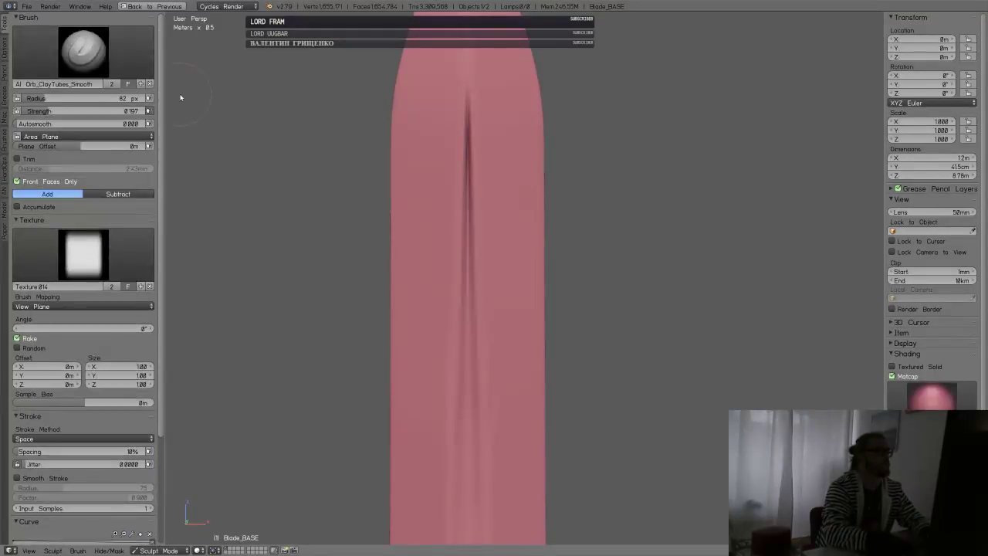
- Try clay strokes with a 60 px radius beside the groove below the blade's tip, smooth them, and undo the changes
{"action": "left_click_drag", "start_coordinate": [483, 152], "coordinate": [486, 158]}
{"action": "key", "text": "f"}
{"action": "left_click", "coordinate": [469, 148]}
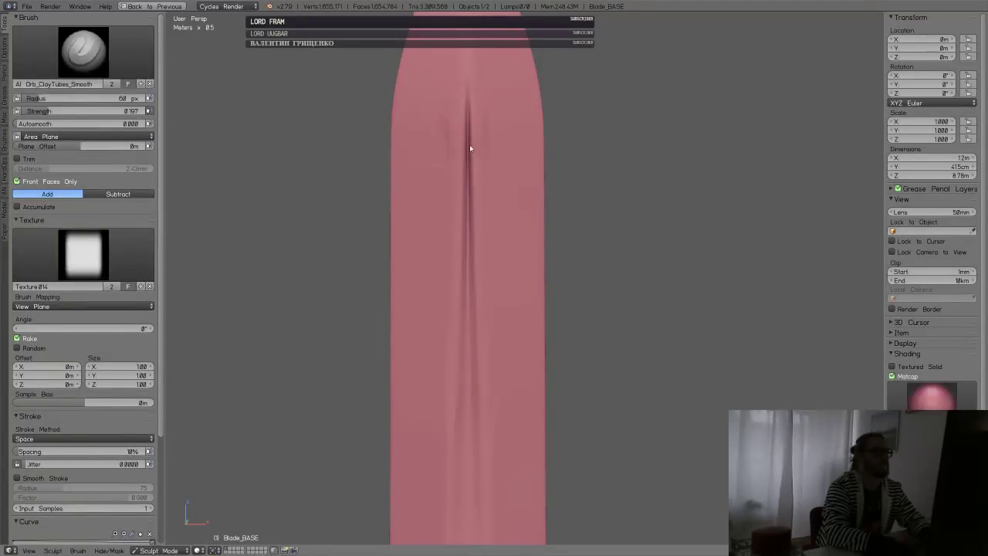
{"action": "key", "text": "s"}
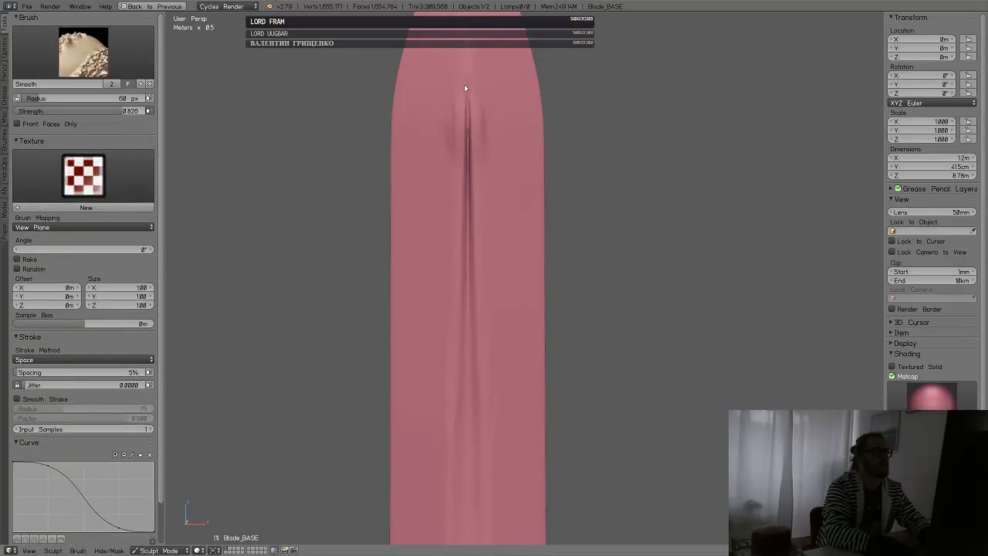
{"action": "left_click_drag", "start_coordinate": [465, 85], "coordinate": [466, 90], "text": "shift"}
{"action": "key", "text": "ctrl+z"}
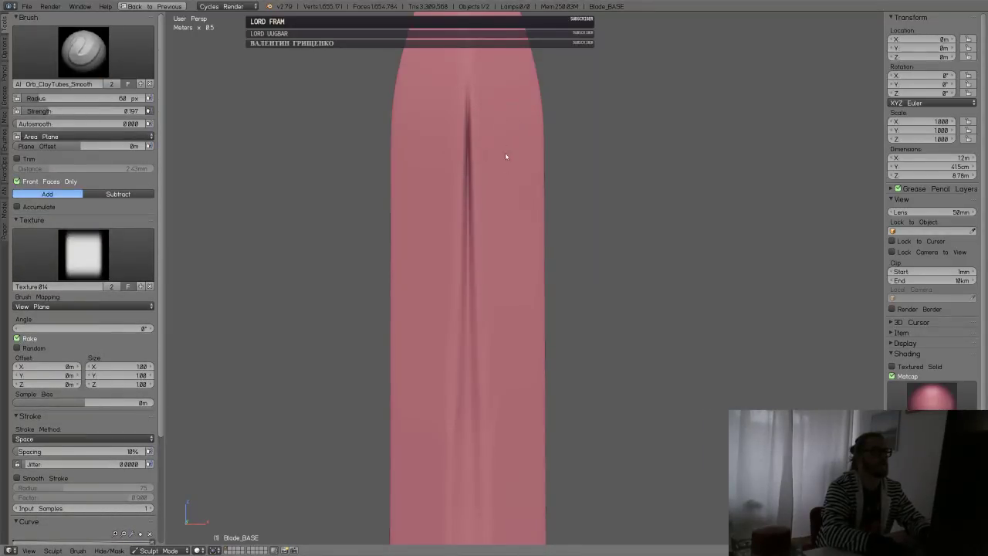
- Add a clay stroke along the central ridge just above where the blade widens toward the crossguard
{"action": "middle_click_drag", "start_coordinate": [467, 432], "coordinate": [462, 322], "text": "shift"}
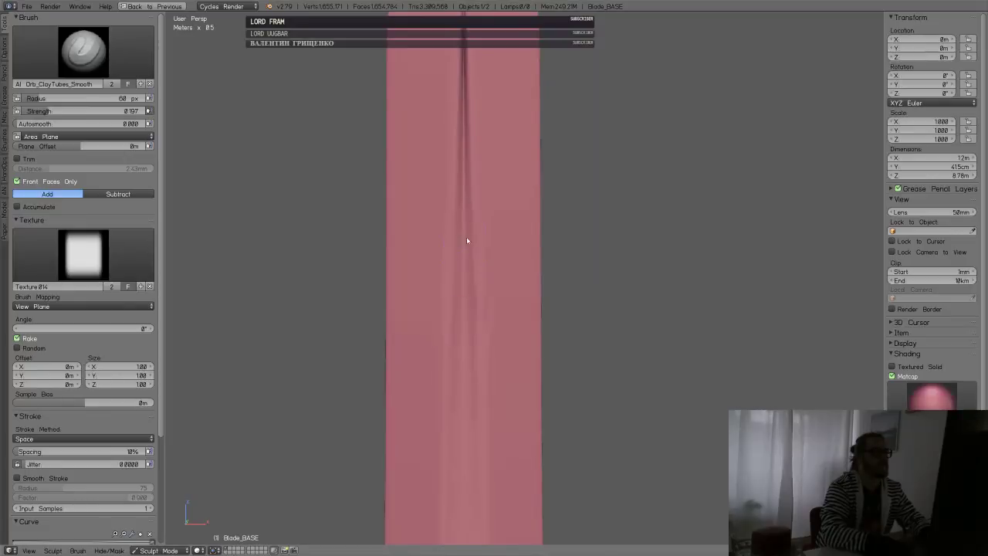
{"action": "scroll", "coordinate": [510, 223], "scroll_direction": "down", "scroll_amount": 4}
{"action": "middle_click_drag", "start_coordinate": [493, 283], "coordinate": [496, 182], "text": "shift"}
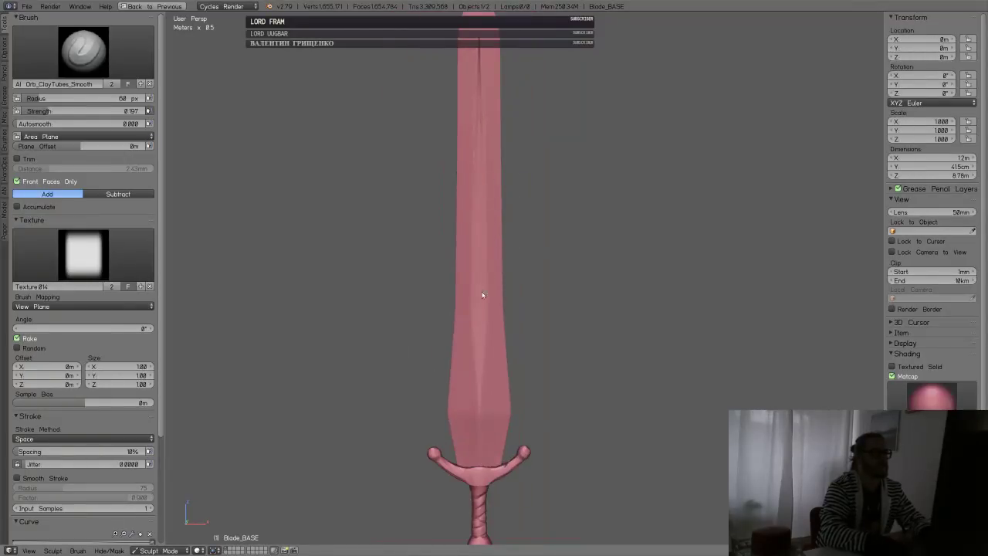
{"action": "scroll", "coordinate": [483, 295], "scroll_direction": "up", "scroll_amount": 6}
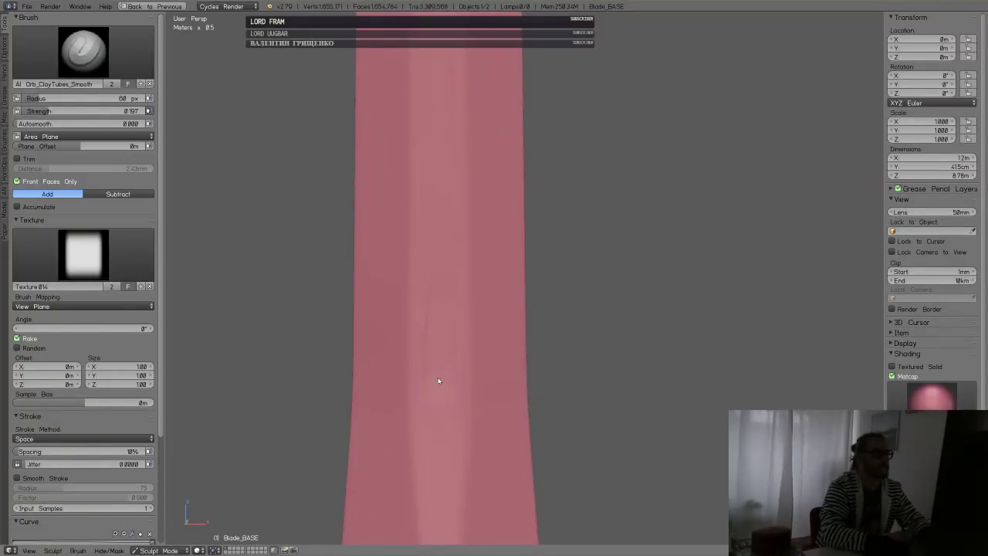
{"action": "left_click_drag", "start_coordinate": [437, 380], "coordinate": [440, 211]}
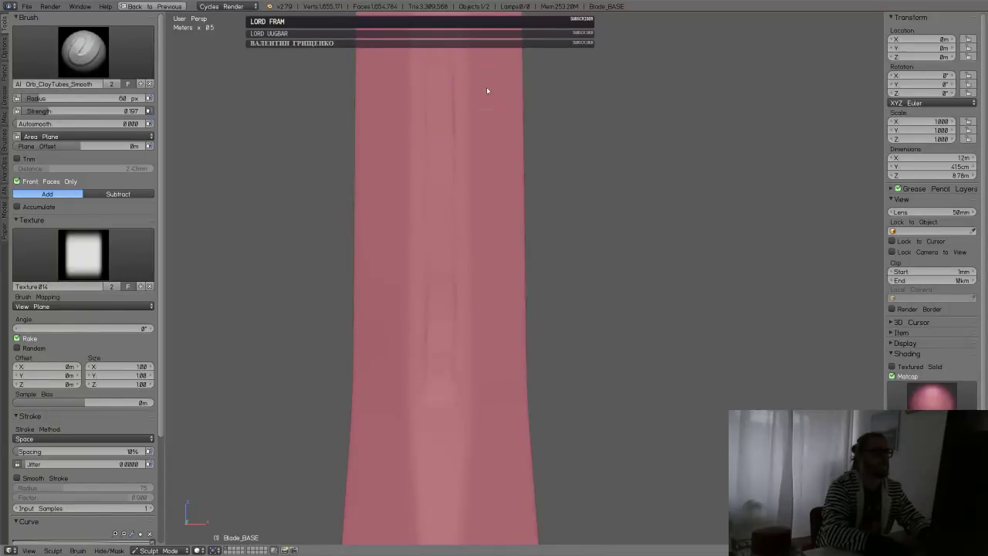
- Set the clay brush radius to 47 px for working on the blade's central ridge
{"action": "scroll", "coordinate": [479, 104], "scroll_direction": "down", "scroll_amount": 4}
{"action": "scroll", "coordinate": [477, 251], "scroll_direction": "up", "scroll_amount": 3}
{"action": "key", "text": "f"}
{"action": "left_click", "coordinate": [492, 257]}
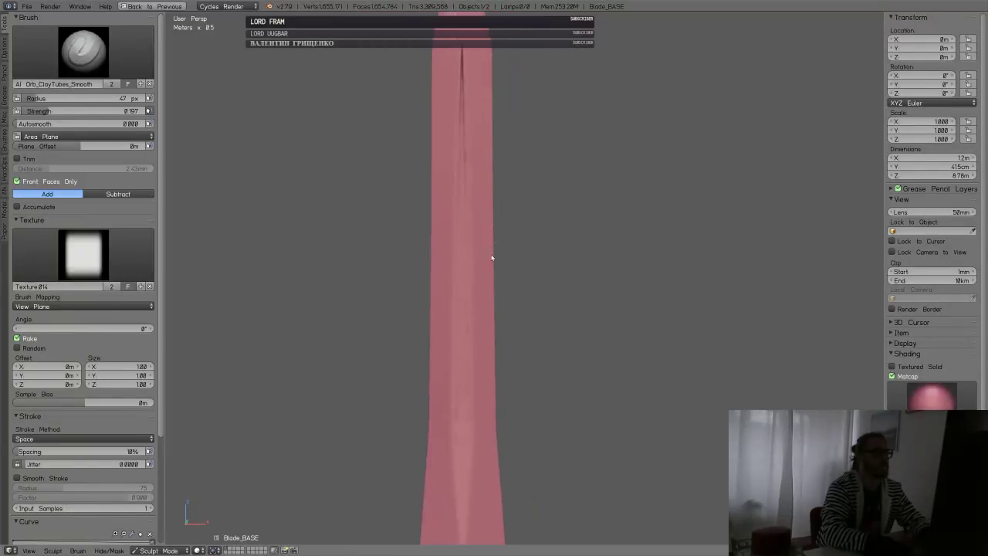
{"action": "scroll", "coordinate": [491, 257], "scroll_direction": "up", "scroll_amount": 6}
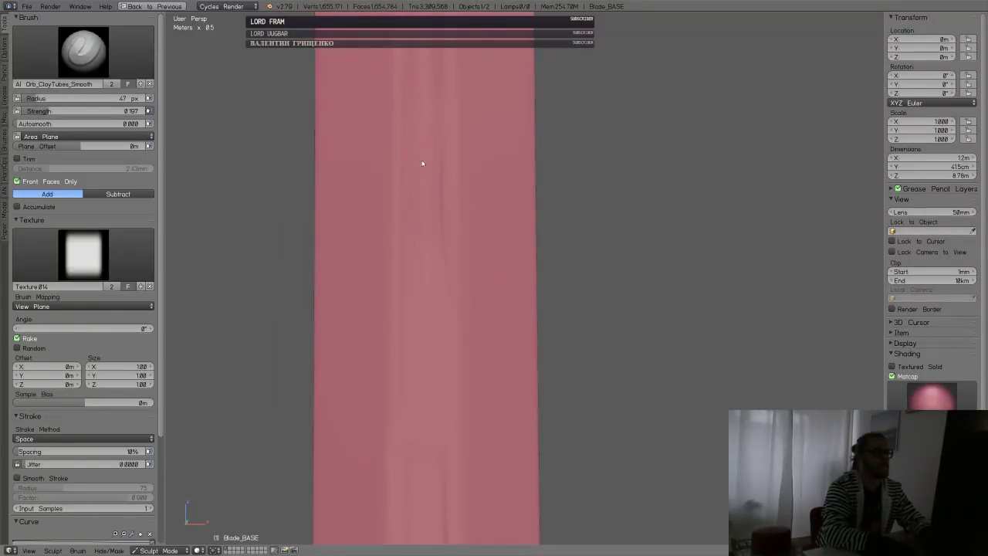
{"action": "mouse_move", "coordinate": [449, 224]}
{"action": "middle_mouse_down"}
{"action": "mouse_move", "coordinate": [561, 177]}
{"action": "mouse_move", "coordinate": [519, 198]}
{"action": "middle_mouse_up"}
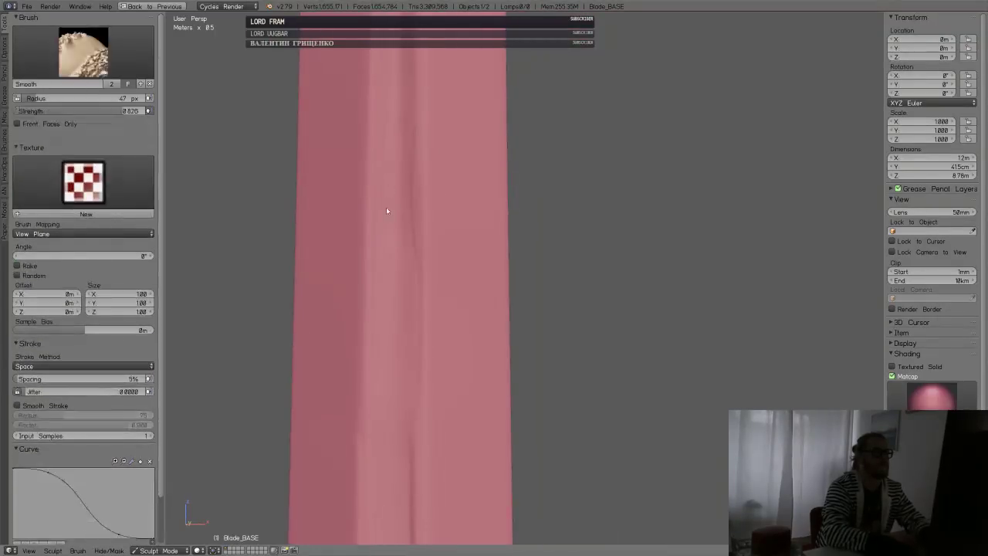
- Switch to the AI Orb_Flatten_EdgeProtect brush and flatten the central ridge on the widened lower section of the blade
{"action": "left_click", "coordinate": [83, 50]}
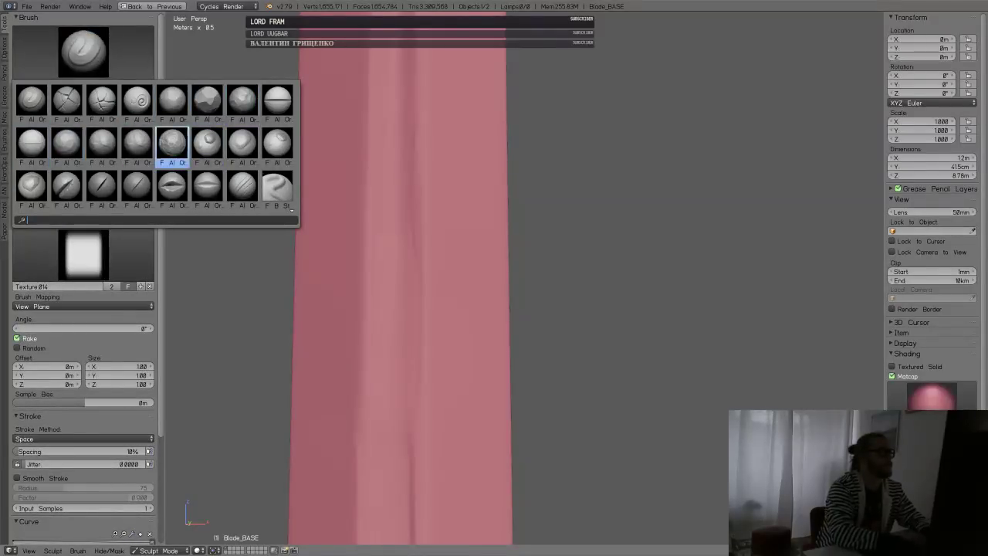
{"action": "left_click", "coordinate": [207, 101]}
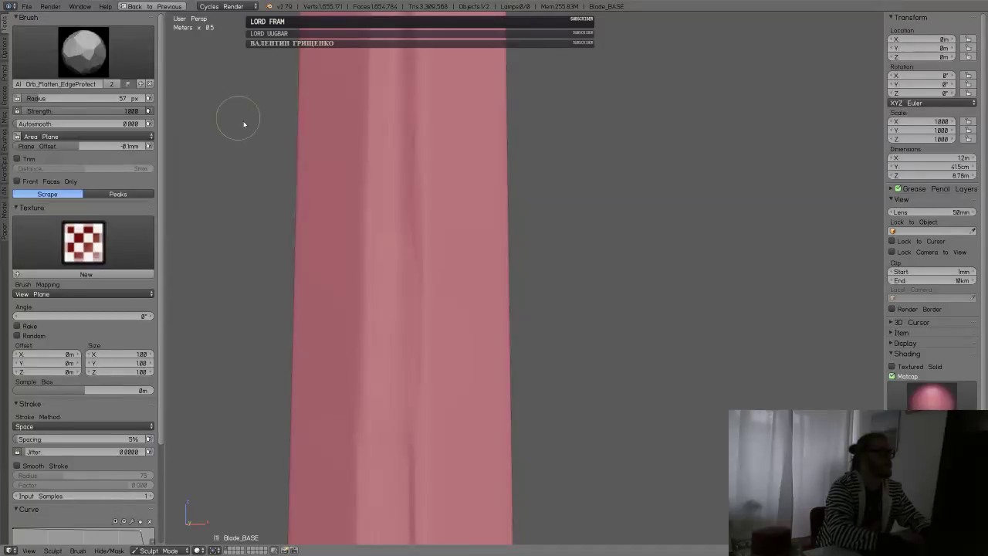
{"action": "mouse_move", "coordinate": [237, 121]}
{"action": "middle_mouse_down"}
{"action": "mouse_move", "coordinate": [419, 223]}
{"action": "mouse_move", "coordinate": [312, 217]}
{"action": "middle_mouse_up"}
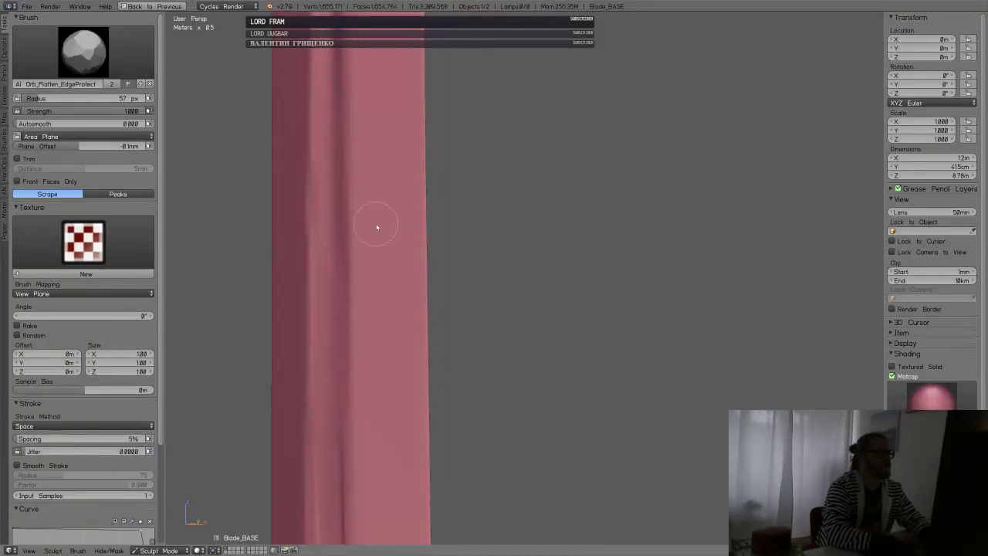
{"action": "mouse_move", "coordinate": [376, 227]}
{"action": "middle_mouse_down"}
{"action": "mouse_move", "coordinate": [359, 338]}
{"action": "mouse_move", "coordinate": [388, 293]}
{"action": "mouse_move", "coordinate": [399, 399]}
{"action": "mouse_move", "coordinate": [372, 308]}
{"action": "mouse_move", "coordinate": [414, 342]}
{"action": "middle_mouse_up"}
{"action": "scroll", "coordinate": [401, 340], "scroll_direction": "up", "scroll_amount": 2}
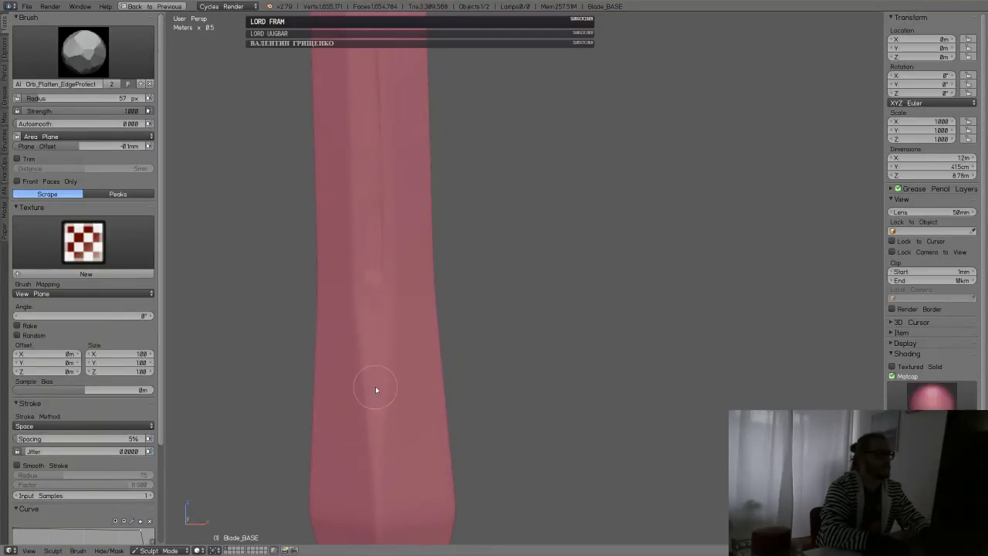
{"action": "middle_click_drag", "start_coordinate": [388, 394], "coordinate": [394, 405]}
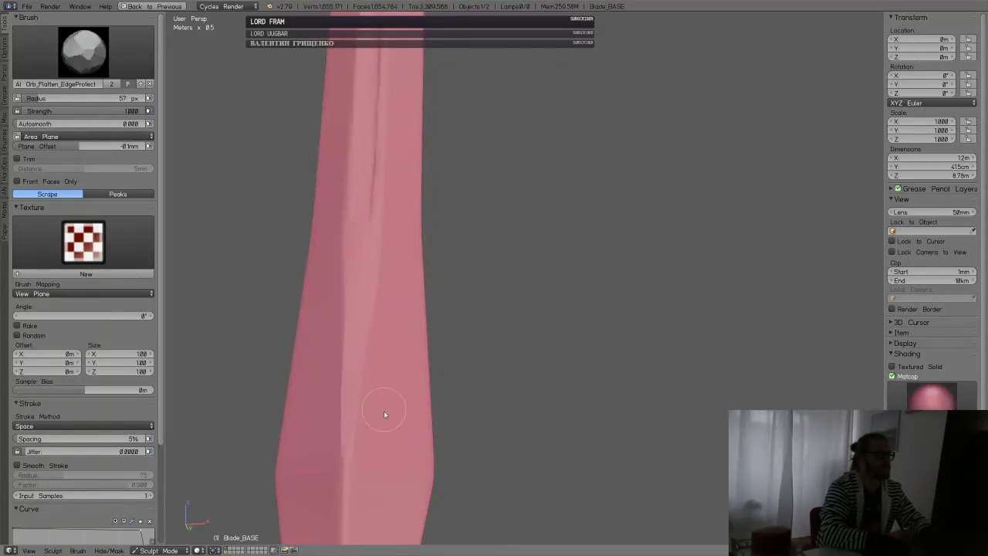
{"action": "scroll", "coordinate": [383, 412], "scroll_direction": "down", "scroll_amount": 1}
{"action": "middle_click_drag", "start_coordinate": [386, 440], "coordinate": [383, 287], "text": "shift"}
{"action": "left_click_drag", "start_coordinate": [366, 330], "coordinate": [371, 386]}
{"action": "mouse_move", "coordinate": [409, 308]}
{"action": "middle_mouse_down"}
{"action": "mouse_move", "coordinate": [435, 310]}
{"action": "mouse_move", "coordinate": [384, 353]}
{"action": "mouse_move", "coordinate": [357, 357]}
{"action": "middle_mouse_up"}
{"action": "left_click_drag", "start_coordinate": [358, 358], "coordinate": [360, 309]}
- Flatten a short stretch of the blade's outer edge just below the tip
{"action": "mouse_move", "coordinate": [372, 322]}
{"action": "middle_mouse_down"}
{"action": "mouse_move", "coordinate": [402, 312]}
{"action": "mouse_move", "coordinate": [403, 321]}
{"action": "mouse_move", "coordinate": [403, 300]}
{"action": "middle_mouse_up"}
{"action": "middle_click_drag", "start_coordinate": [391, 224], "coordinate": [404, 358], "text": "shift"}
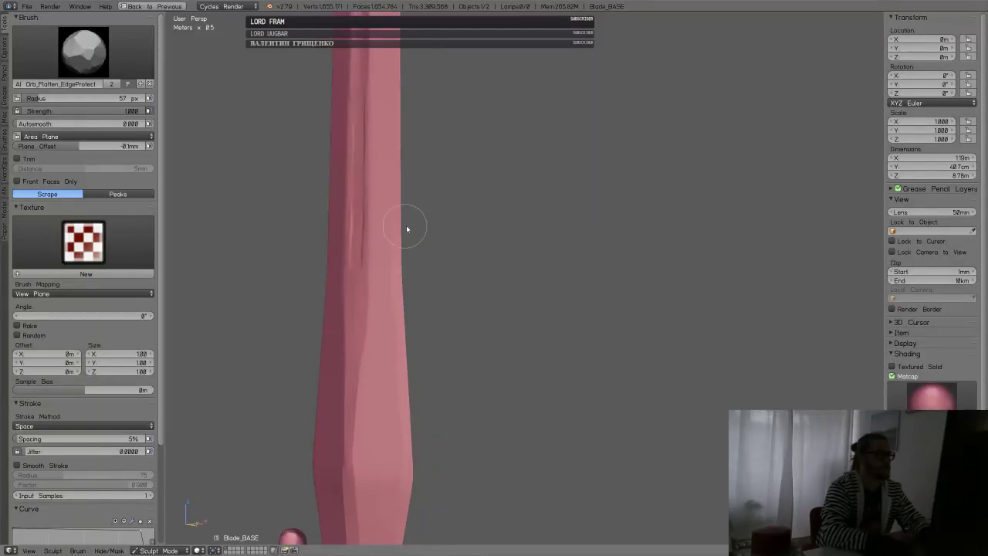
{"action": "middle_click_drag", "start_coordinate": [406, 229], "coordinate": [402, 317], "text": "shift"}
{"action": "middle_click_drag", "start_coordinate": [403, 205], "coordinate": [403, 333], "text": "shift"}
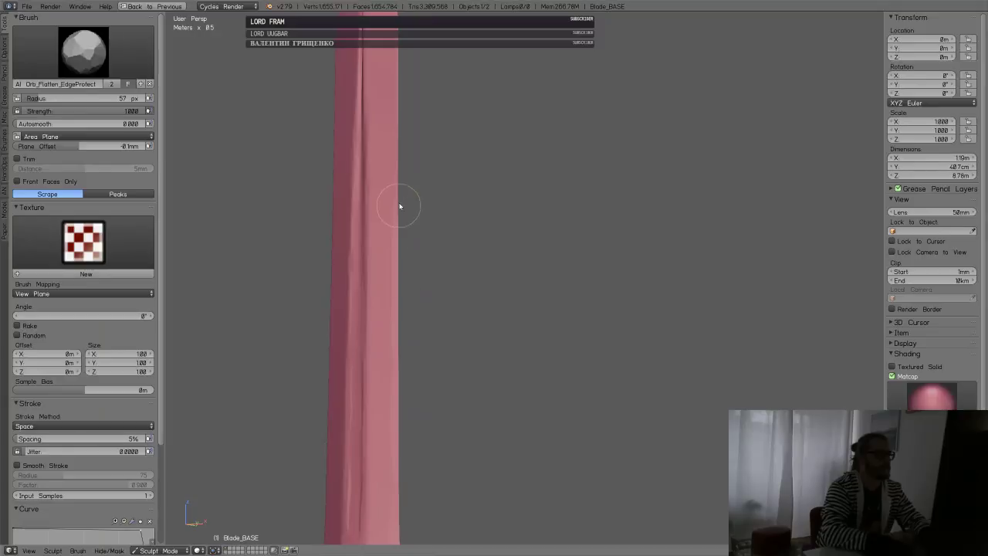
{"action": "middle_click_drag", "start_coordinate": [412, 205], "coordinate": [412, 321], "text": "shift"}
{"action": "left_click_drag", "start_coordinate": [395, 133], "coordinate": [393, 185]}
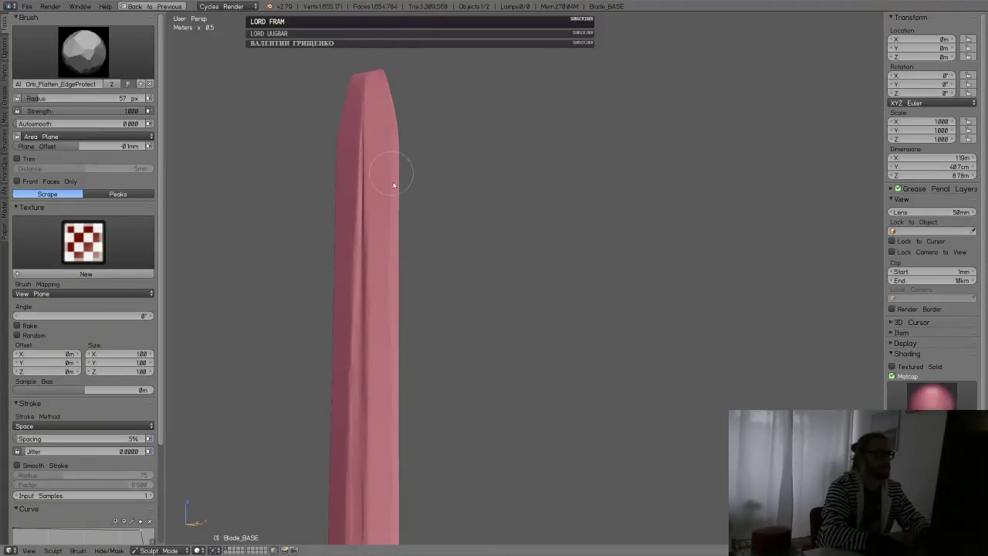
- Flatten the blade's opposite outer edge with long strokes from the tip down along the shaft
{"action": "middle_click_drag", "start_coordinate": [392, 124], "coordinate": [494, 328], "text": "ctrl"}
{"action": "middle_click_drag", "start_coordinate": [435, 286], "coordinate": [475, 193], "text": "ctrl"}
{"action": "left_click_drag", "start_coordinate": [389, 85], "coordinate": [408, 283]}
{"action": "middle_click_drag", "start_coordinate": [405, 324], "coordinate": [418, 172], "text": "shift"}
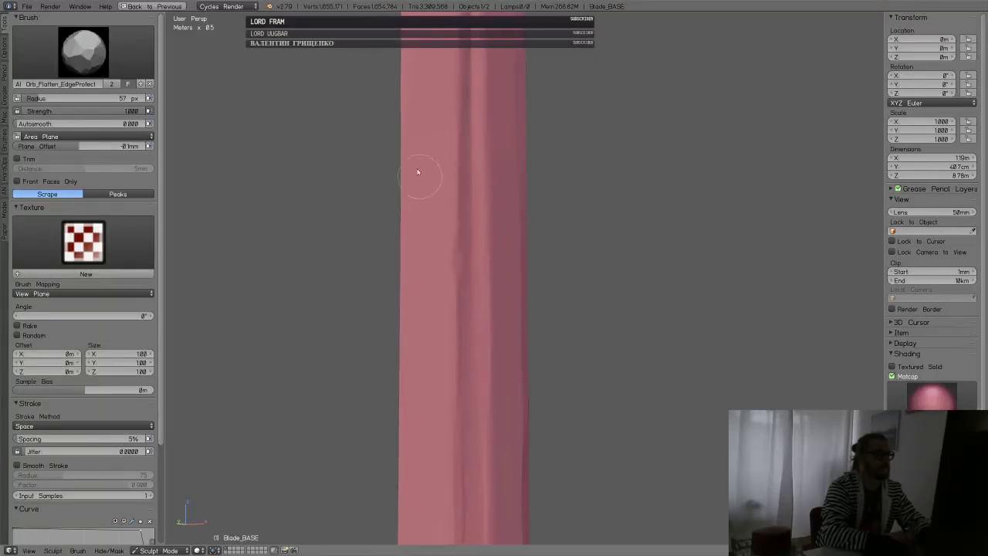
{"action": "left_click_drag", "start_coordinate": [397, 133], "coordinate": [401, 360]}
{"action": "middle_click_drag", "start_coordinate": [427, 324], "coordinate": [440, 185], "text": "shift"}
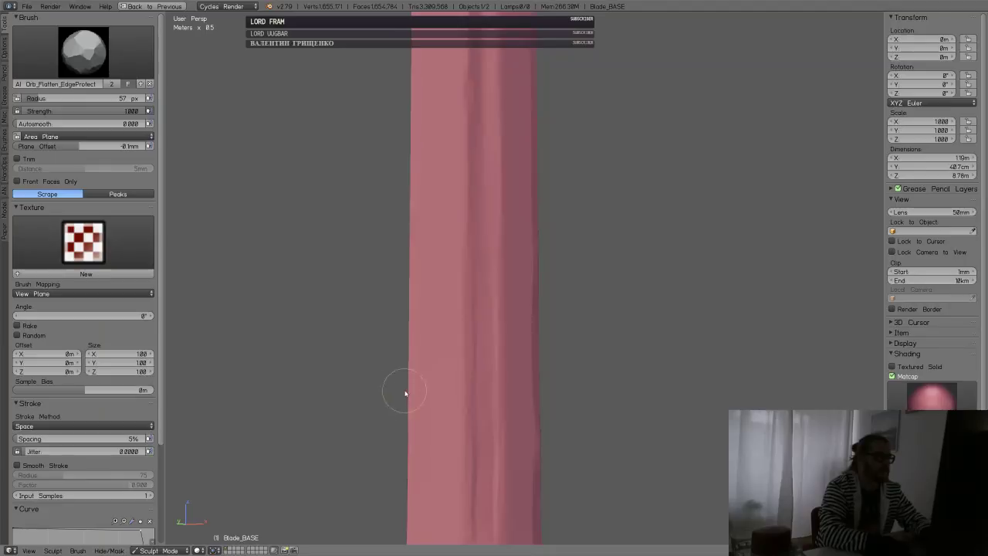
{"action": "middle_click_drag", "start_coordinate": [440, 428], "coordinate": [437, 218], "text": "shift"}
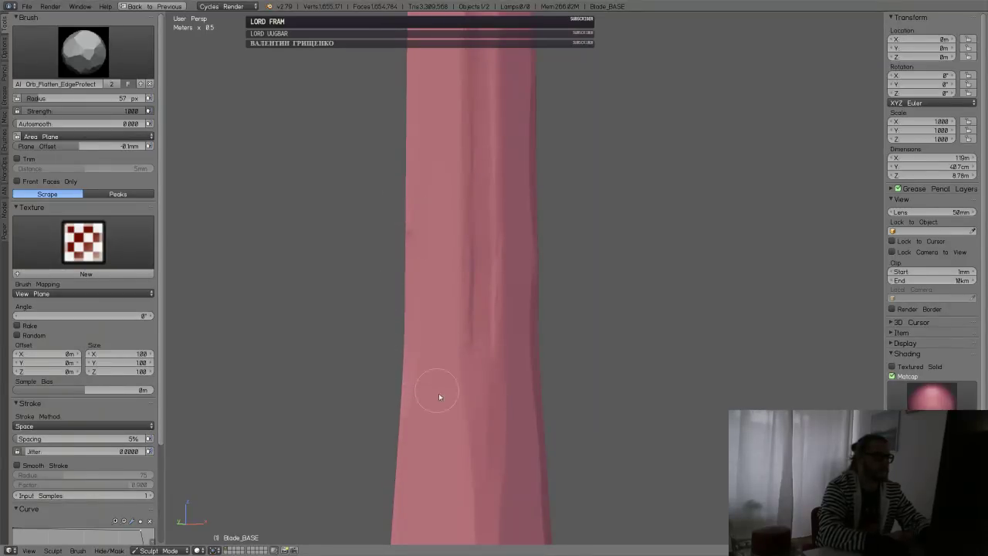
- Set the flatten brush to a strength of 0.969 and a radius of 50 px for the lower blade
{"action": "middle_click_drag", "start_coordinate": [440, 397], "coordinate": [401, 264]}
{"action": "middle_click_drag", "start_coordinate": [408, 386], "coordinate": [404, 334]}
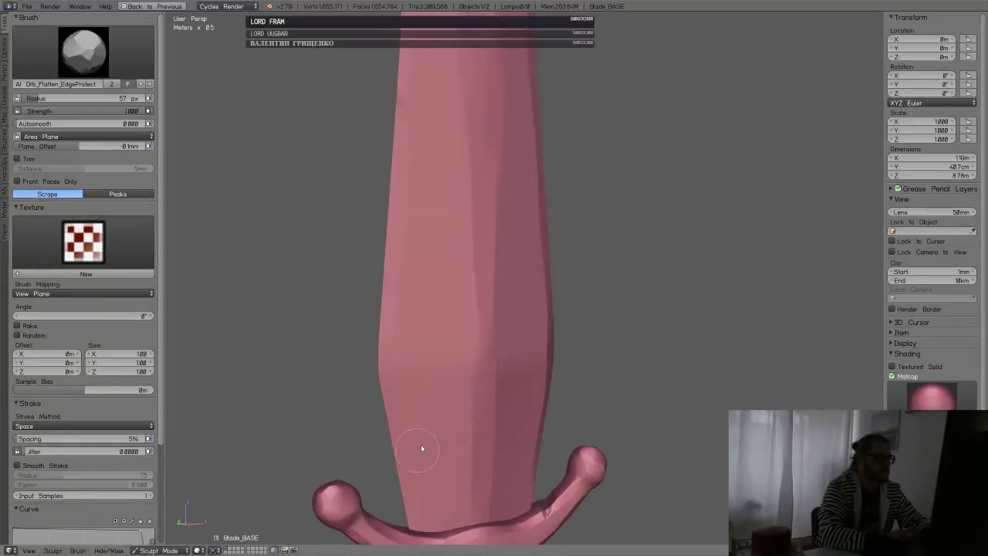
{"action": "middle_click_drag", "start_coordinate": [421, 448], "coordinate": [660, 371]}
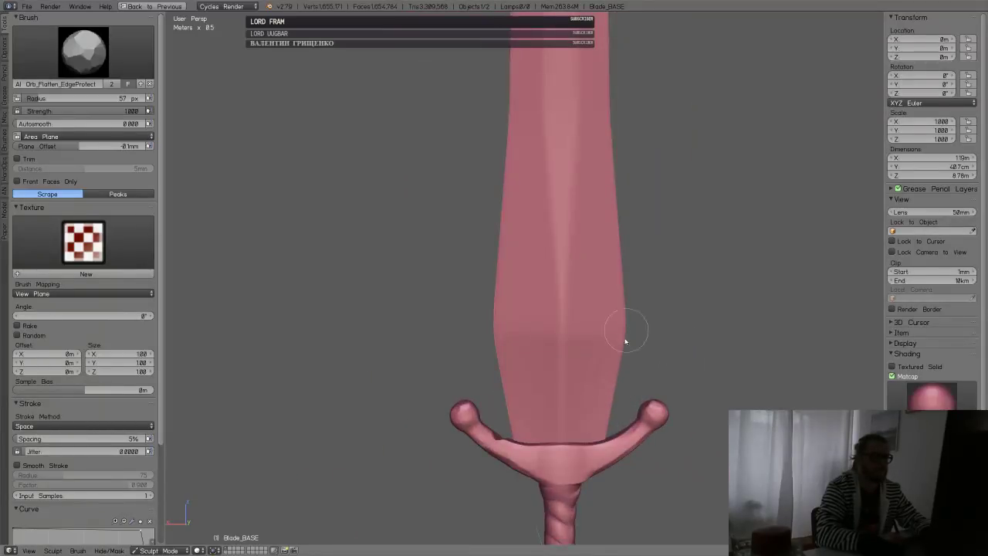
{"action": "middle_click_drag", "start_coordinate": [654, 287], "coordinate": [584, 296]}
{"action": "key", "text": "shift+f"}
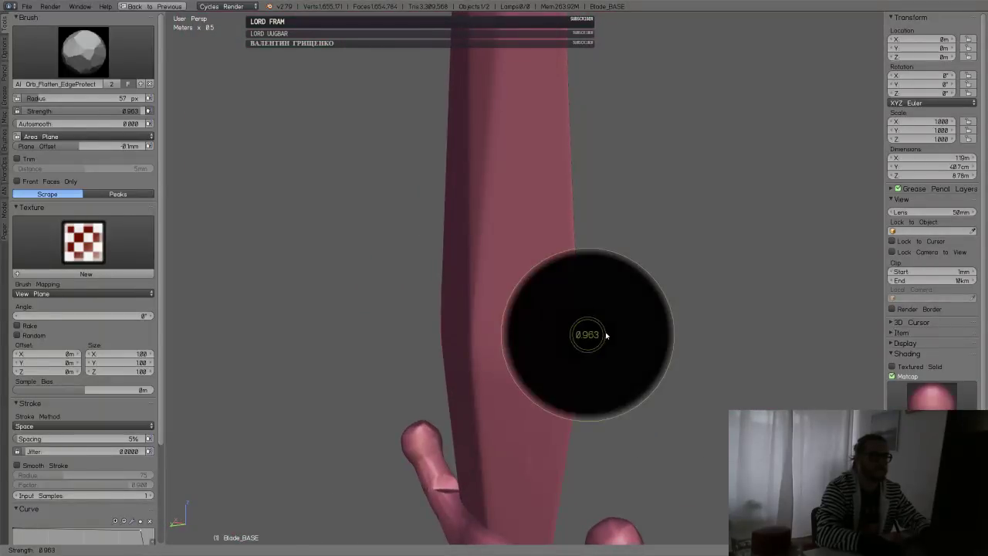
{"action": "left_click", "coordinate": [604, 334]}
{"action": "key", "text": "f"}
{"action": "left_click", "coordinate": [610, 334]}
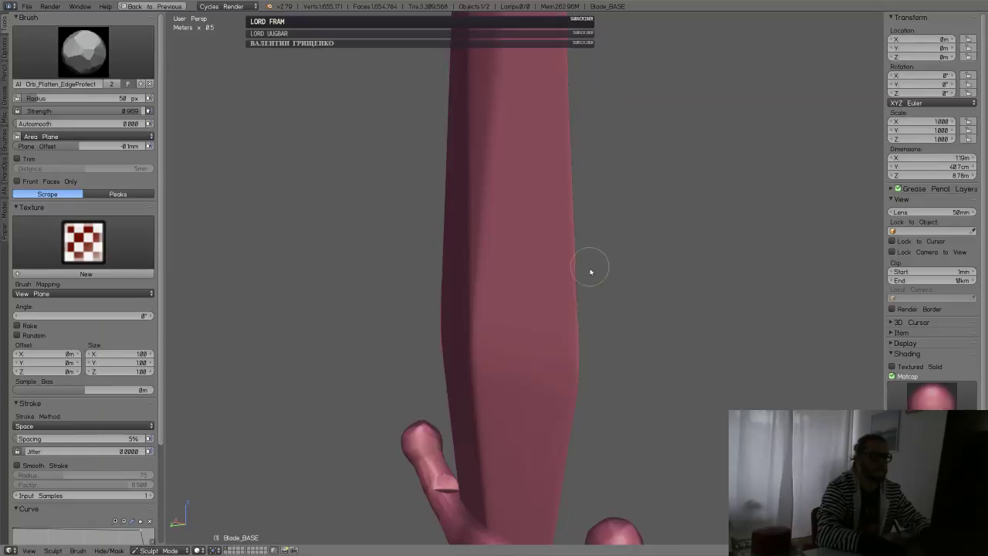
- Flatten the outer edge along the blade's widened section above the crossguard with two long strokes
{"action": "middle_click_drag", "start_coordinate": [591, 267], "coordinate": [599, 311]}
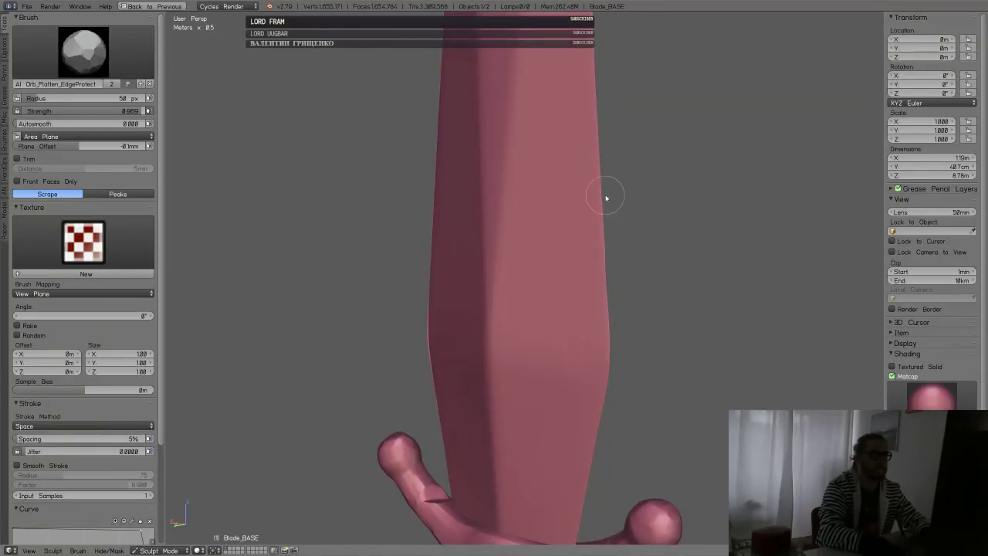
{"action": "left_click_drag", "start_coordinate": [593, 103], "coordinate": [615, 333]}
{"action": "mouse_move", "coordinate": [600, 132]}
{"action": "left_mouse_down"}
{"action": "mouse_move", "coordinate": [606, 324]}
{"action": "mouse_move", "coordinate": [592, 417]}
{"action": "left_mouse_up"}
- Flatten the central ridge from the widened section above the crossguard up into the narrower part of the blade
{"action": "mouse_move", "coordinate": [592, 416]}
{"action": "middle_mouse_down"}
{"action": "mouse_move", "coordinate": [574, 404]}
{"action": "mouse_move", "coordinate": [514, 399]}
{"action": "mouse_move", "coordinate": [514, 447]}
{"action": "middle_mouse_up"}
{"action": "left_click_drag", "start_coordinate": [517, 415], "coordinate": [520, 309]}
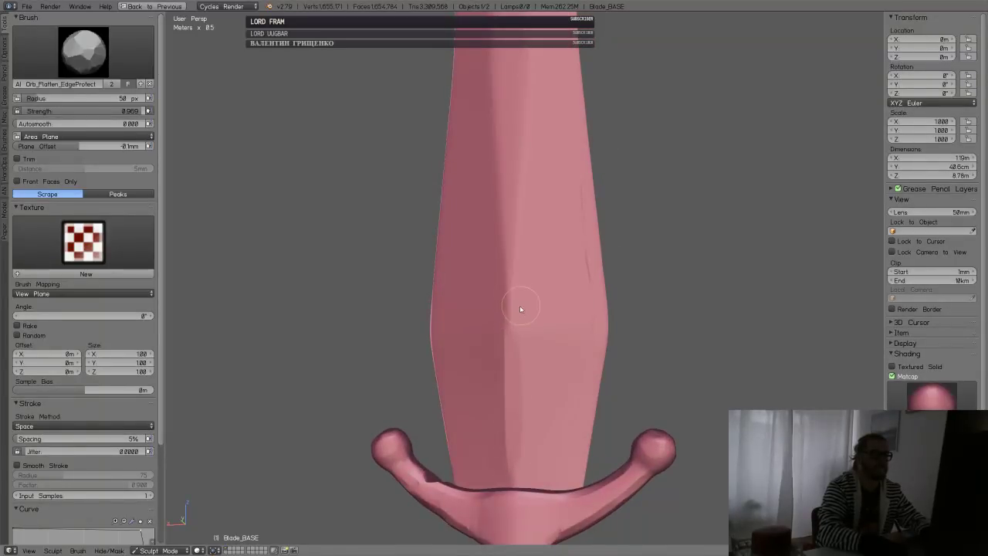
{"action": "middle_click_drag", "start_coordinate": [534, 189], "coordinate": [548, 273], "text": "shift"}
{"action": "left_click_drag", "start_coordinate": [526, 327], "coordinate": [507, 217]}
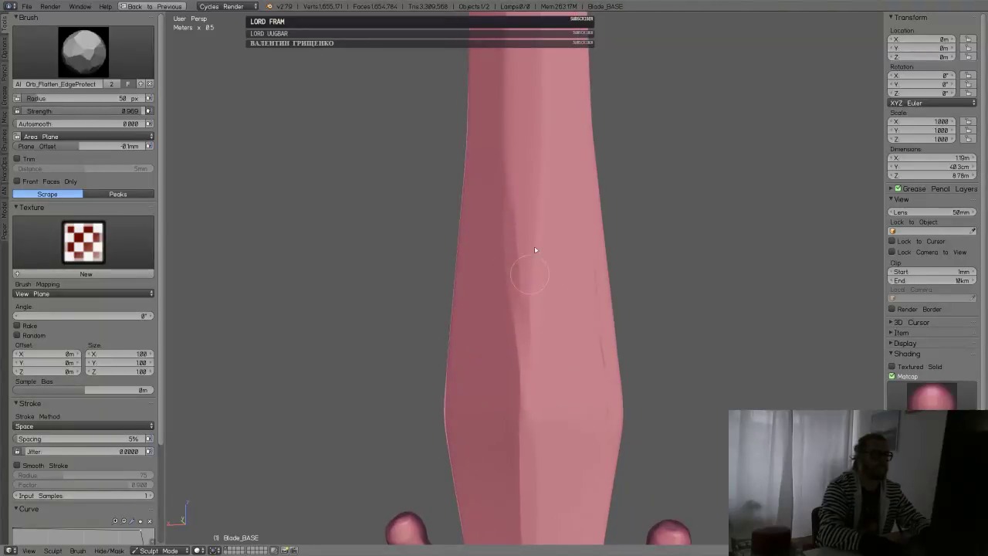
{"action": "middle_click_drag", "start_coordinate": [556, 162], "coordinate": [518, 355], "text": "shift"}
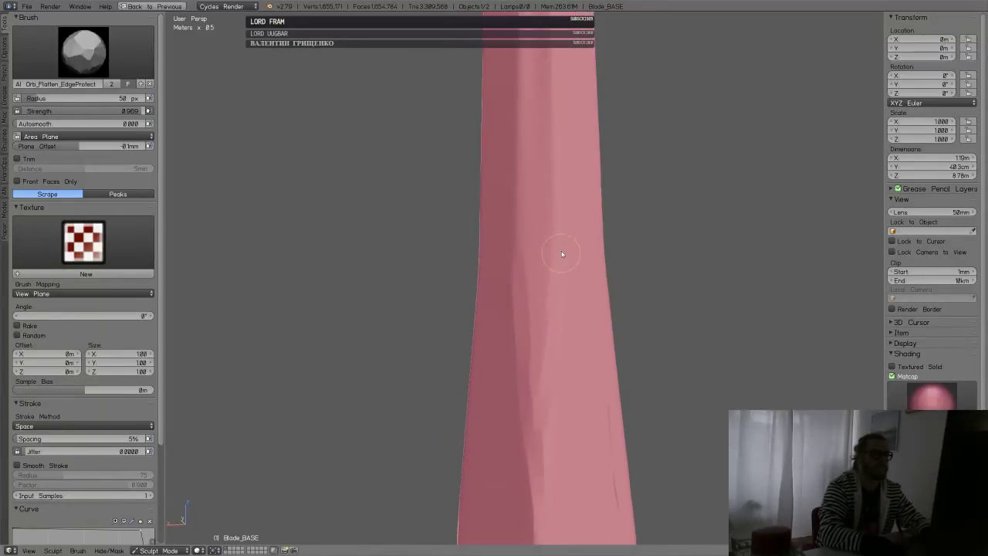
{"action": "mouse_move", "coordinate": [540, 271]}
{"action": "middle_mouse_down"}
{"action": "mouse_move", "coordinate": [518, 176]}
{"action": "mouse_move", "coordinate": [548, 276]}
{"action": "mouse_move", "coordinate": [543, 287]}
{"action": "middle_mouse_up"}
{"action": "left_click_drag", "start_coordinate": [542, 328], "coordinate": [544, 202]}
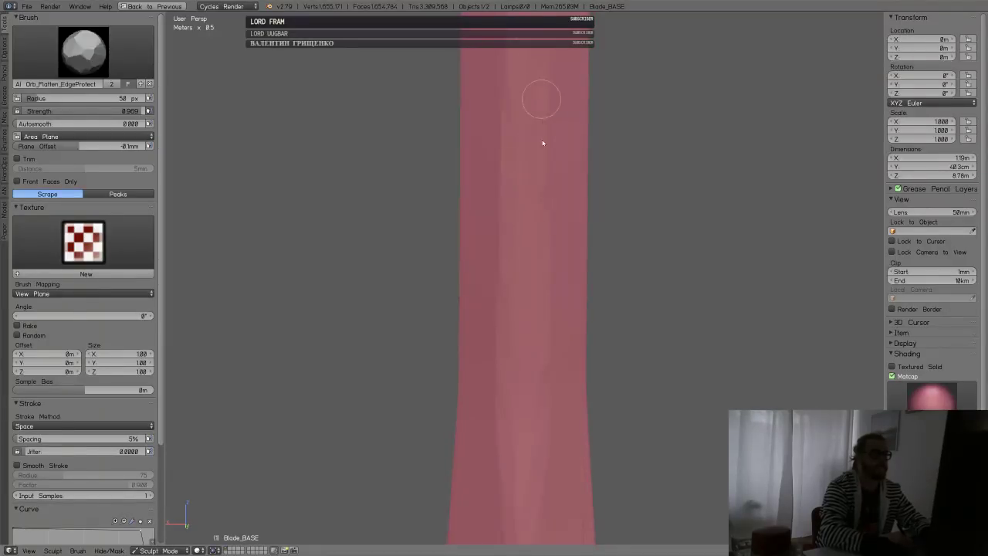
- Flatten the sides of the central ridge on the upper blade, up along the groove below the tip
{"action": "middle_click_drag", "start_coordinate": [547, 283], "coordinate": [541, 213]}
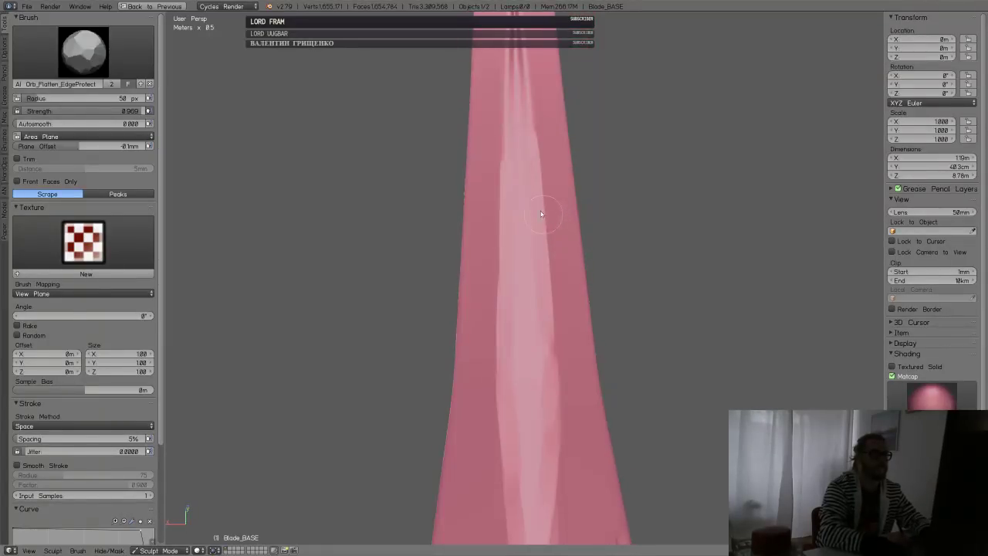
{"action": "left_click_drag", "start_coordinate": [506, 158], "coordinate": [512, 56]}
{"action": "left_click_drag", "start_coordinate": [527, 108], "coordinate": [526, 54]}
{"action": "middle_click_drag", "start_coordinate": [543, 82], "coordinate": [544, 202], "text": "shift"}
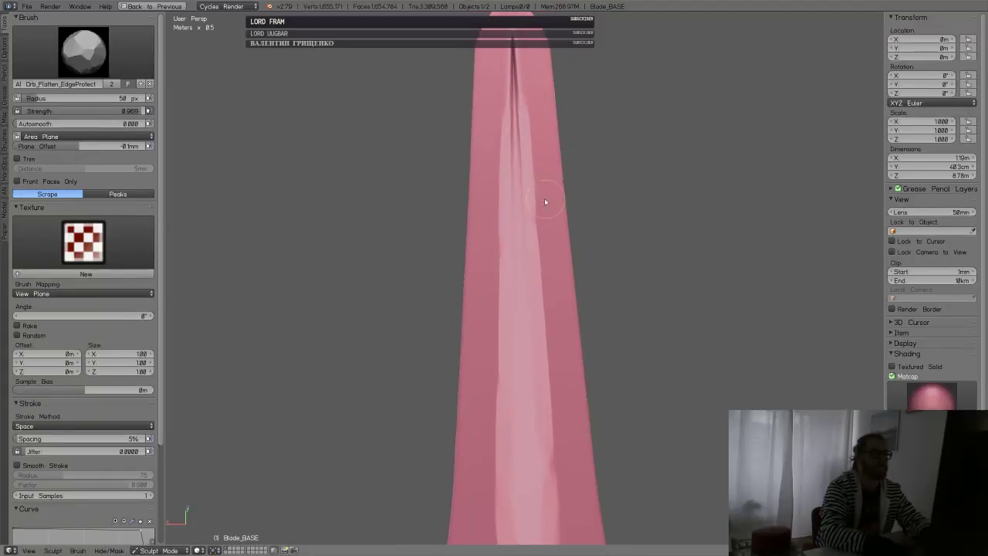
{"action": "left_click_drag", "start_coordinate": [516, 119], "coordinate": [513, 55]}
{"action": "mouse_move", "coordinate": [553, 283]}
{"action": "middle_mouse_down"}
{"action": "mouse_move", "coordinate": [551, 334]}
{"action": "mouse_move", "coordinate": [540, 224]}
{"action": "middle_mouse_up"}
- Switch to the AI Orb_ClayTubes_Smooth brush and add a clay stroke along the middle of the central ridge
{"action": "left_click", "coordinate": [83, 51]}
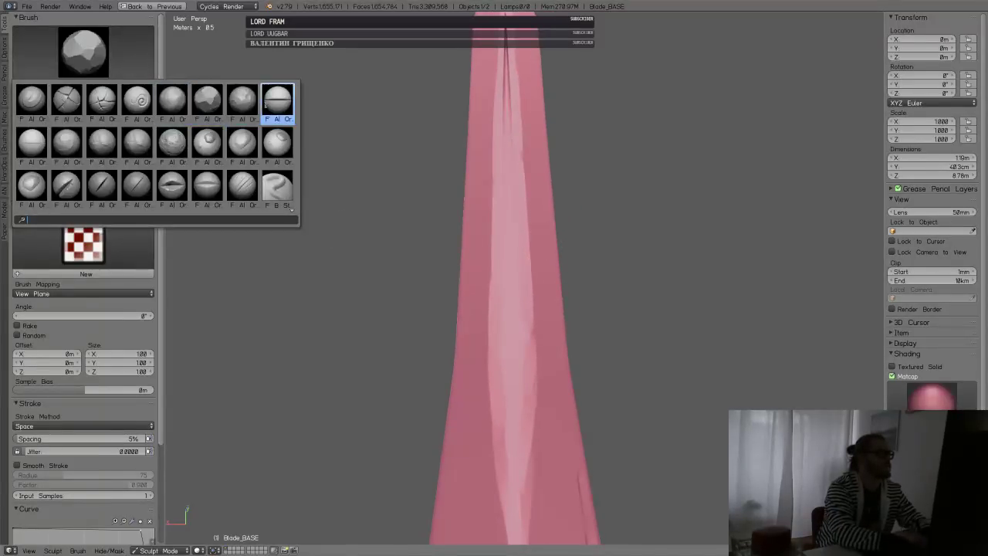
{"action": "left_click", "coordinate": [34, 96]}
{"action": "mouse_move", "coordinate": [545, 290]}
{"action": "middle_mouse_down", "text": "ctrl"}
{"action": "mouse_move", "coordinate": [537, 371]}
{"action": "mouse_move", "coordinate": [527, 352]}
{"action": "mouse_move", "coordinate": [521, 394]}
{"action": "middle_mouse_up", "text": "ctrl"}
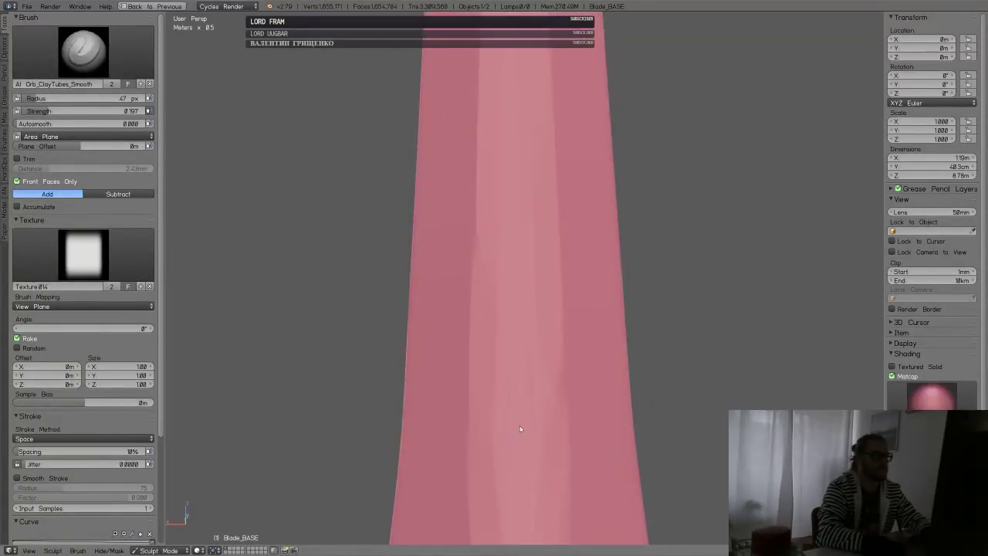
{"action": "middle_click_drag", "start_coordinate": [520, 428], "coordinate": [519, 356]}
{"action": "left_click_drag", "start_coordinate": [517, 218], "coordinate": [513, 103]}
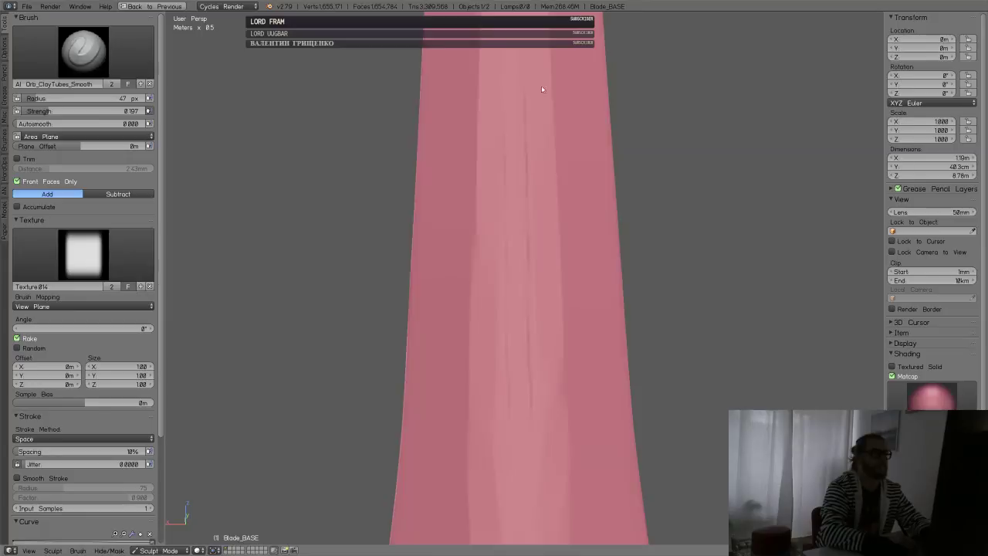
- Extend the clay stroke further up the middle of the blade's central ridge
{"action": "middle_click_drag", "start_coordinate": [542, 90], "coordinate": [533, 155]}
{"action": "middle_click_drag", "start_coordinate": [524, 255], "coordinate": [502, 230]}
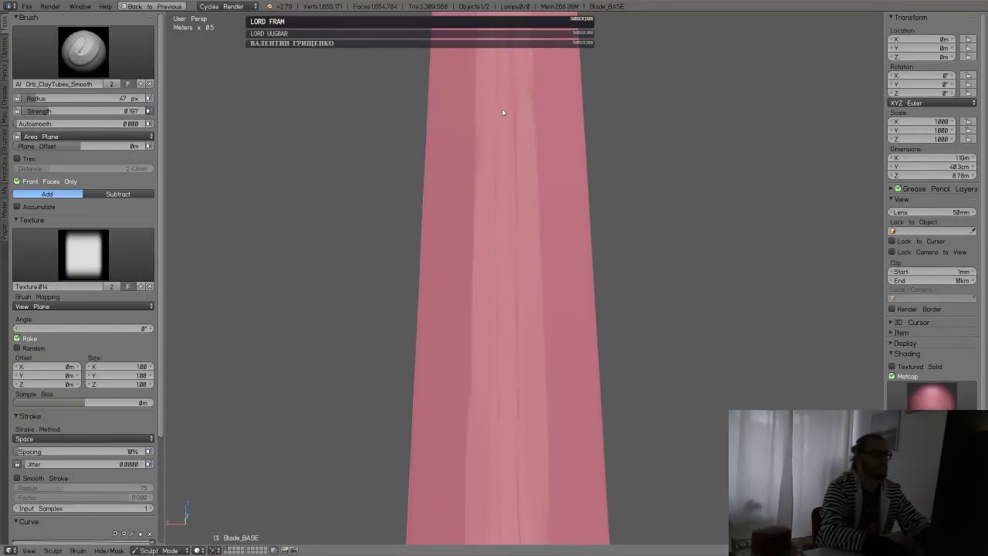
{"action": "mouse_move", "coordinate": [502, 113]}
{"action": "middle_mouse_down"}
{"action": "mouse_move", "coordinate": [530, 193]}
{"action": "mouse_move", "coordinate": [496, 218]}
{"action": "middle_mouse_up"}
{"action": "left_click_drag", "start_coordinate": [496, 187], "coordinate": [496, 97]}
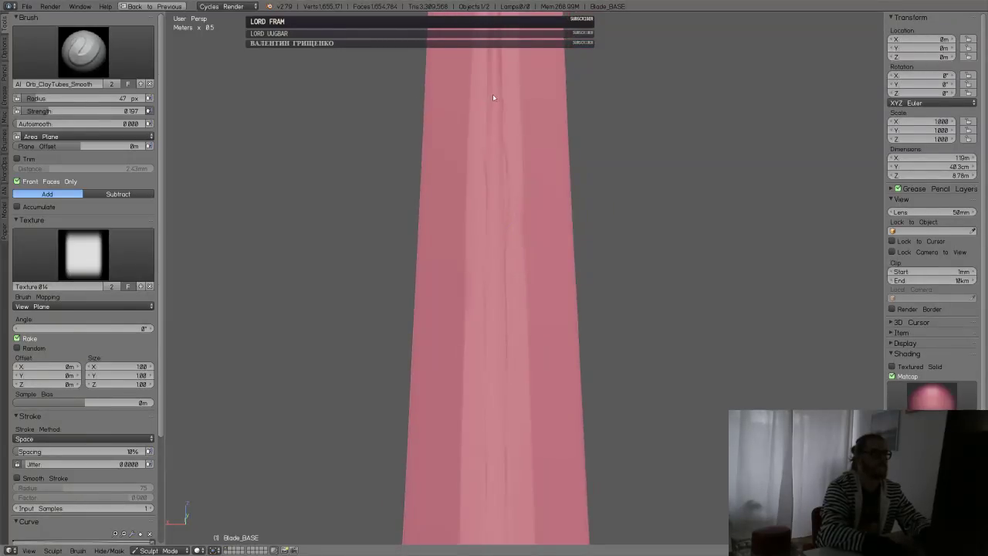
- Set the brush radius to 32 px and smooth the clay strokes along the central ridge on the narrow part of the blade
{"action": "key", "text": "f"}
{"action": "left_click", "coordinate": [495, 134]}
{"action": "mouse_move", "coordinate": [507, 254]}
{"action": "middle_mouse_down"}
{"action": "mouse_move", "coordinate": [522, 221]}
{"action": "mouse_move", "coordinate": [480, 150]}
{"action": "middle_mouse_up"}
{"action": "key", "text": "s"}
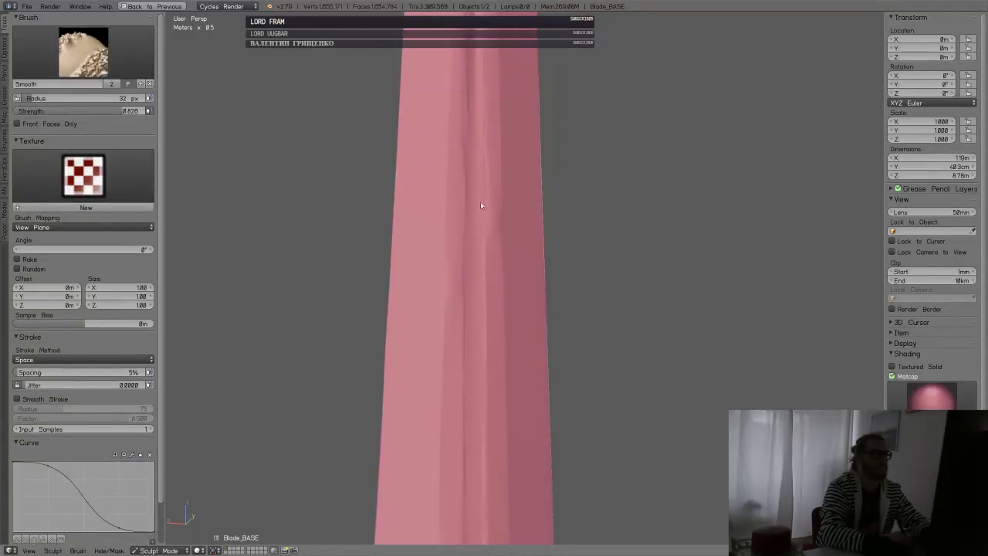
{"action": "mouse_move", "coordinate": [480, 206]}
{"action": "middle_mouse_down"}
{"action": "mouse_move", "coordinate": [469, 197]}
{"action": "mouse_move", "coordinate": [501, 177]}
{"action": "middle_mouse_up"}
{"action": "left_click_drag", "start_coordinate": [501, 177], "coordinate": [499, 223], "text": "shift"}
{"action": "middle_click_drag", "start_coordinate": [499, 223], "coordinate": [510, 196]}
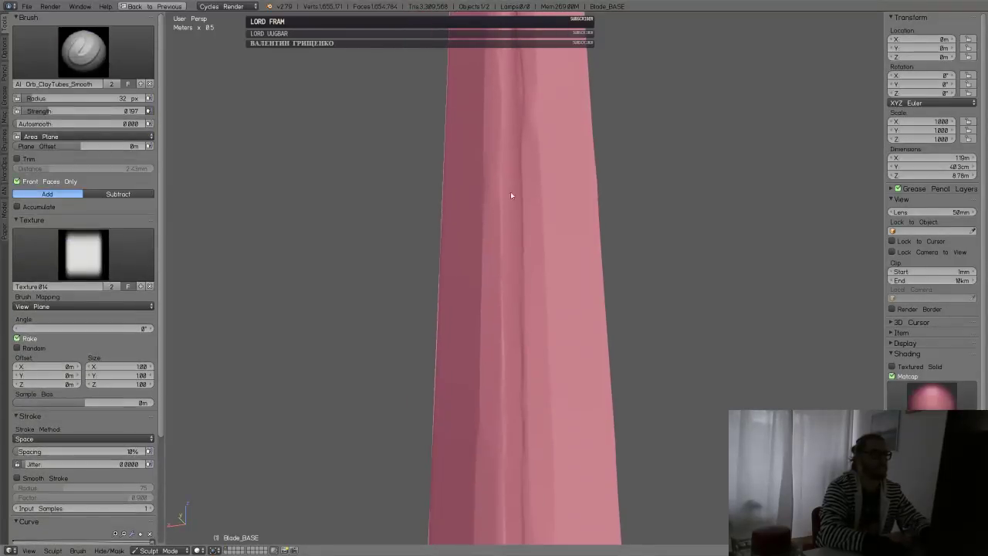
{"action": "left_click_drag", "start_coordinate": [510, 193], "coordinate": [515, 293], "text": "shift"}
- Smooth the central ridge down to the lower end of the grooves above the blade's widened section
{"action": "mouse_move", "coordinate": [549, 328]}
{"action": "middle_mouse_down"}
{"action": "mouse_move", "coordinate": [556, 356]}
{"action": "mouse_move", "coordinate": [506, 322]}
{"action": "middle_mouse_up"}
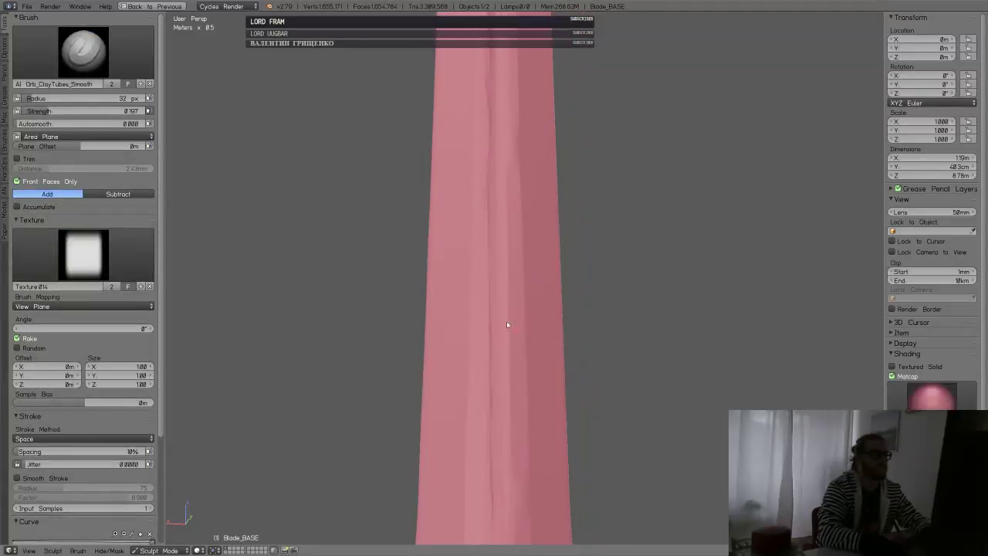
{"action": "left_click_drag", "start_coordinate": [507, 325], "coordinate": [502, 341], "text": "shift"}
{"action": "mouse_move", "coordinate": [499, 432]}
{"action": "middle_mouse_down"}
{"action": "mouse_move", "coordinate": [518, 414]}
{"action": "mouse_move", "coordinate": [501, 423]}
{"action": "middle_mouse_up"}
{"action": "middle_click_drag", "start_coordinate": [499, 495], "coordinate": [512, 400]}
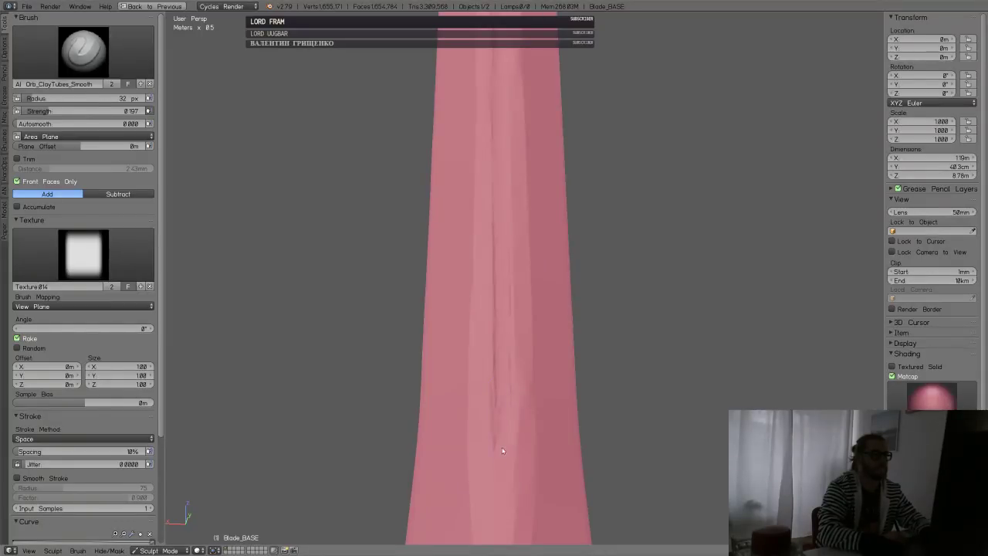
{"action": "mouse_move", "coordinate": [515, 349]}
{"action": "middle_mouse_down"}
{"action": "mouse_move", "coordinate": [540, 370]}
{"action": "mouse_move", "coordinate": [523, 401]}
{"action": "middle_mouse_up"}
{"action": "mouse_move", "coordinate": [521, 406]}
{"action": "left_mouse_down", "text": "shift"}
{"action": "mouse_move", "coordinate": [511, 432]}
{"action": "mouse_move", "coordinate": [501, 386]}
{"action": "left_mouse_up", "text": "shift"}
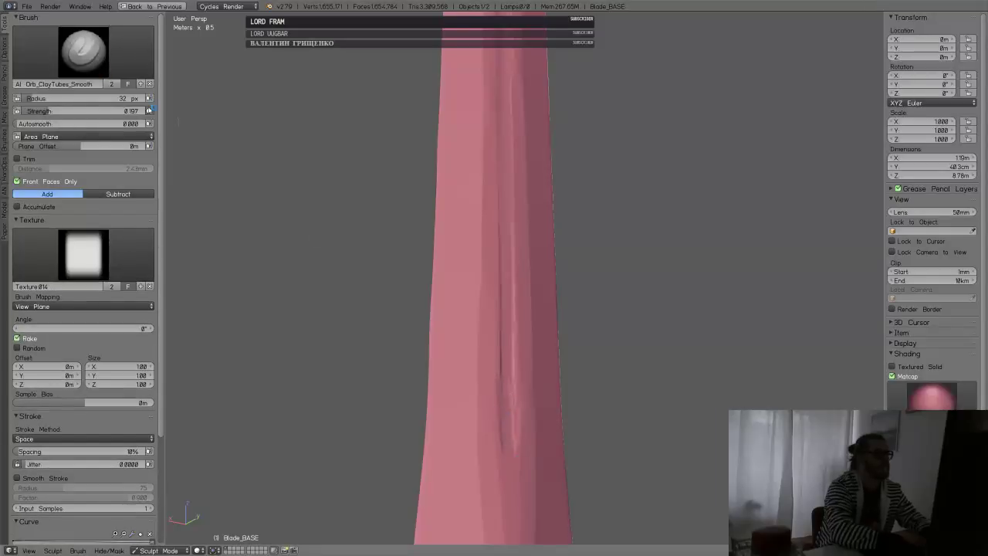
- Switch to the AI Orb_Flatten_EdgeProtect brush and flatten the side of the central ridge with a long upward stroke
{"action": "left_click", "coordinate": [93, 59]}
{"action": "left_click", "coordinate": [207, 105]}
{"action": "mouse_move", "coordinate": [360, 242]}
{"action": "middle_mouse_down"}
{"action": "mouse_move", "coordinate": [591, 331]}
{"action": "mouse_move", "coordinate": [563, 399]}
{"action": "mouse_move", "coordinate": [529, 390]}
{"action": "mouse_move", "coordinate": [520, 425]}
{"action": "middle_mouse_up"}
{"action": "left_click_drag", "start_coordinate": [521, 425], "coordinate": [505, 48]}
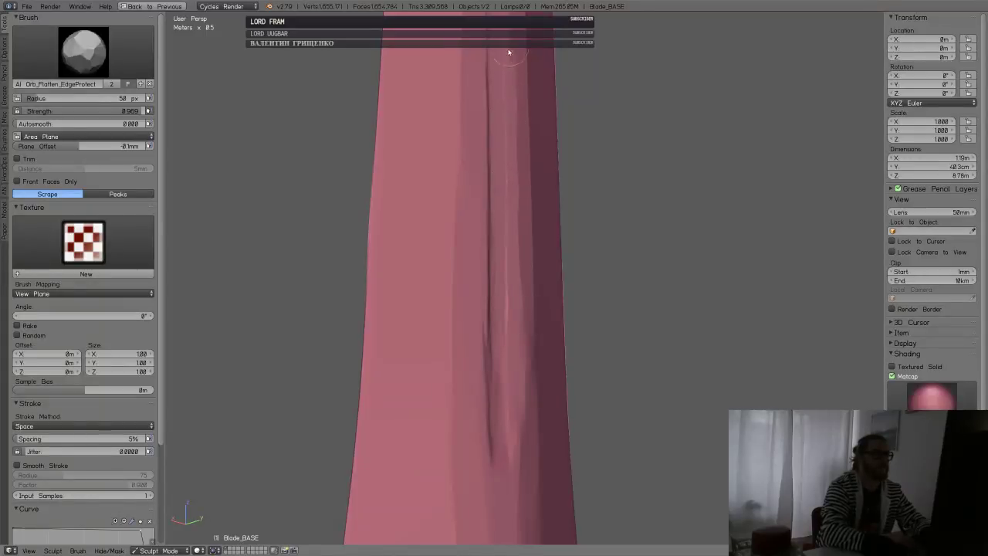
{"action": "mouse_move", "coordinate": [505, 49]}
{"action": "middle_mouse_down"}
{"action": "mouse_move", "coordinate": [514, 214]}
{"action": "mouse_move", "coordinate": [434, 310]}
{"action": "middle_mouse_up"}
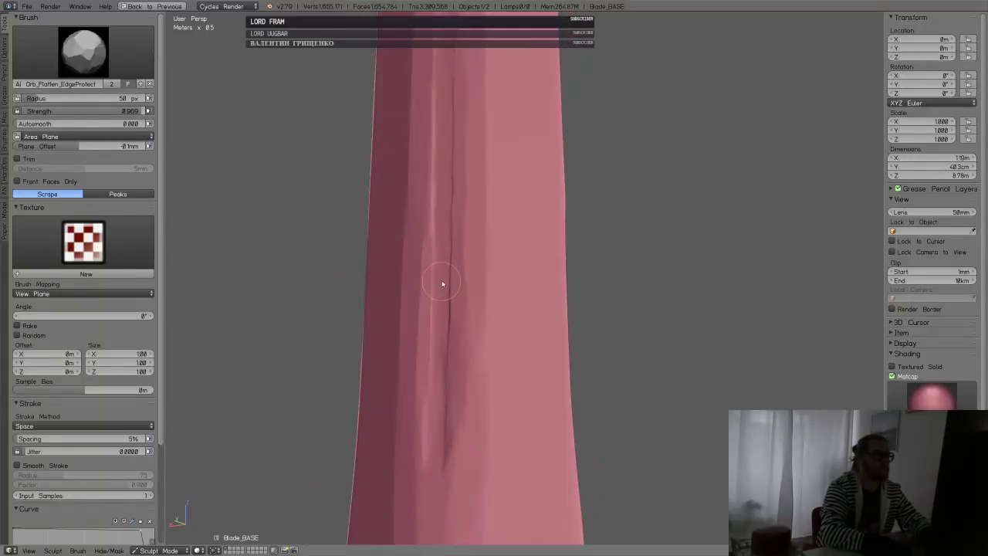
{"action": "middle_click_drag", "start_coordinate": [476, 152], "coordinate": [477, 291]}
- Switch to the AI Orb_Slash_clean brush and save the work over Sword_003.blend
{"action": "scroll", "coordinate": [477, 291], "scroll_direction": "down", "scroll_amount": 8}
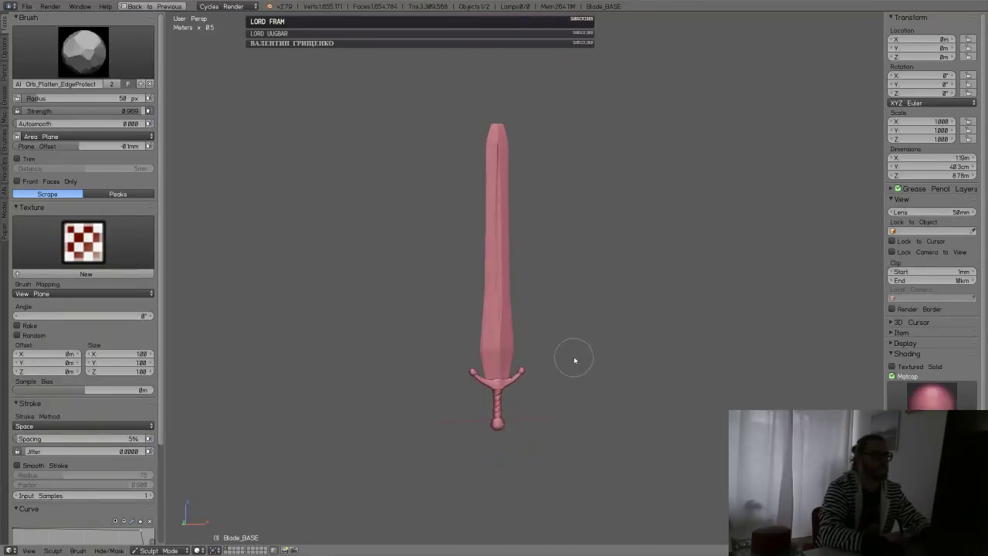
{"action": "scroll", "coordinate": [587, 309], "scroll_direction": "up", "scroll_amount": 6}
{"action": "scroll", "coordinate": [564, 344], "scroll_direction": "up", "scroll_amount": 1}
{"action": "middle_click_drag", "start_coordinate": [564, 344], "coordinate": [529, 341]}
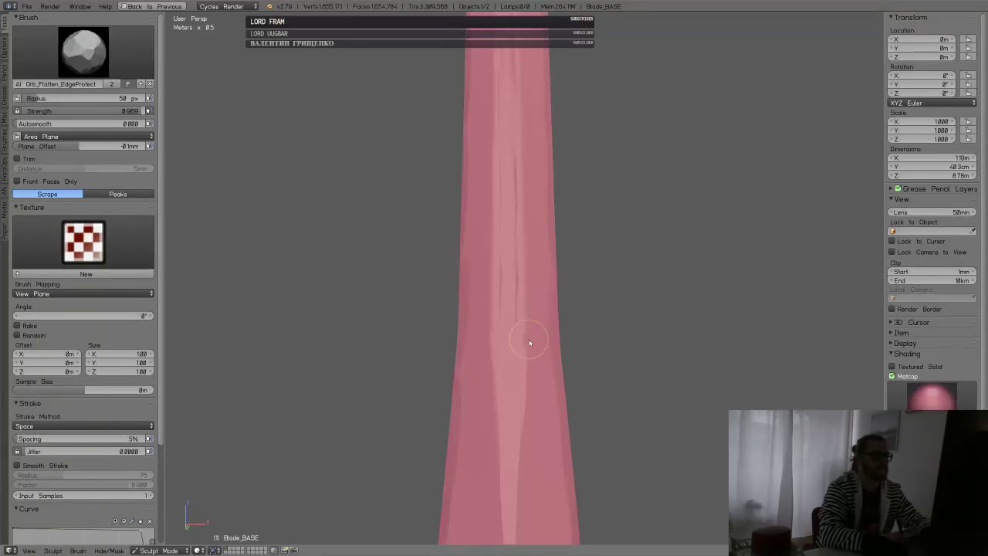
{"action": "scroll", "coordinate": [520, 423], "scroll_direction": "down", "scroll_amount": 3}
{"action": "mouse_move", "coordinate": [533, 404]}
{"action": "middle_mouse_down", "text": "shift"}
{"action": "mouse_move", "coordinate": [555, 301]}
{"action": "mouse_move", "coordinate": [511, 313]}
{"action": "mouse_move", "coordinate": [568, 307]}
{"action": "middle_mouse_up", "text": "shift"}
{"action": "left_click", "coordinate": [83, 51]}
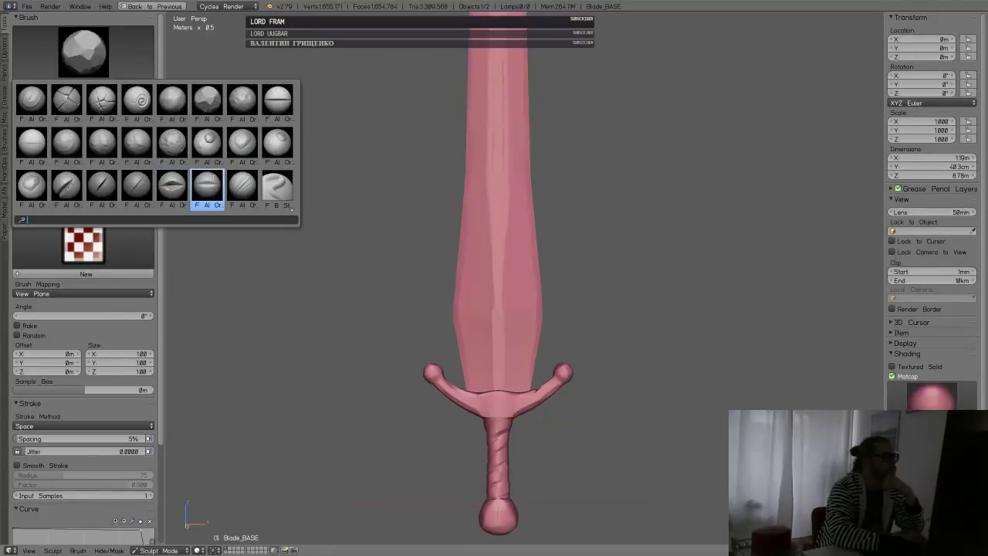
{"action": "left_click", "coordinate": [210, 188]}
{"action": "middle_click_drag", "start_coordinate": [524, 321], "coordinate": [489, 308]}
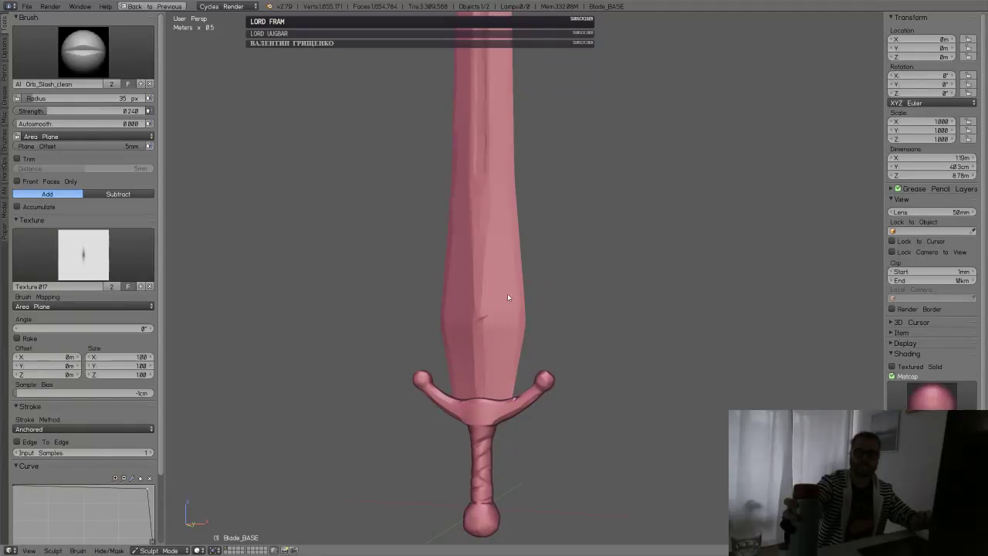
{"action": "key", "text": "ctrl+s"}
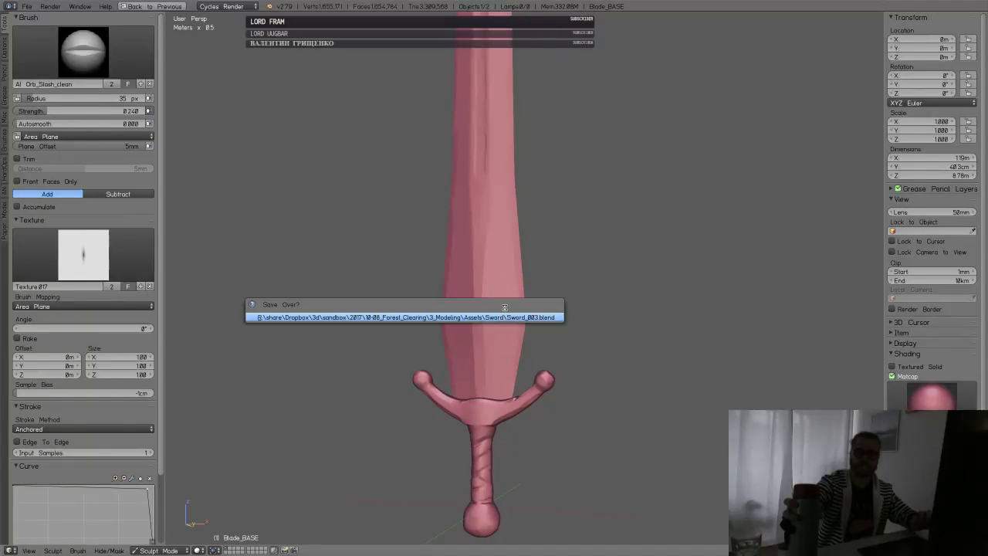
{"action": "key", "text": "Return"}
- Cut a diagonal slash from the blade's edge towards the ridge above the widened section, and smooth it
{"action": "middle_click_drag", "start_coordinate": [495, 304], "coordinate": [499, 308]}
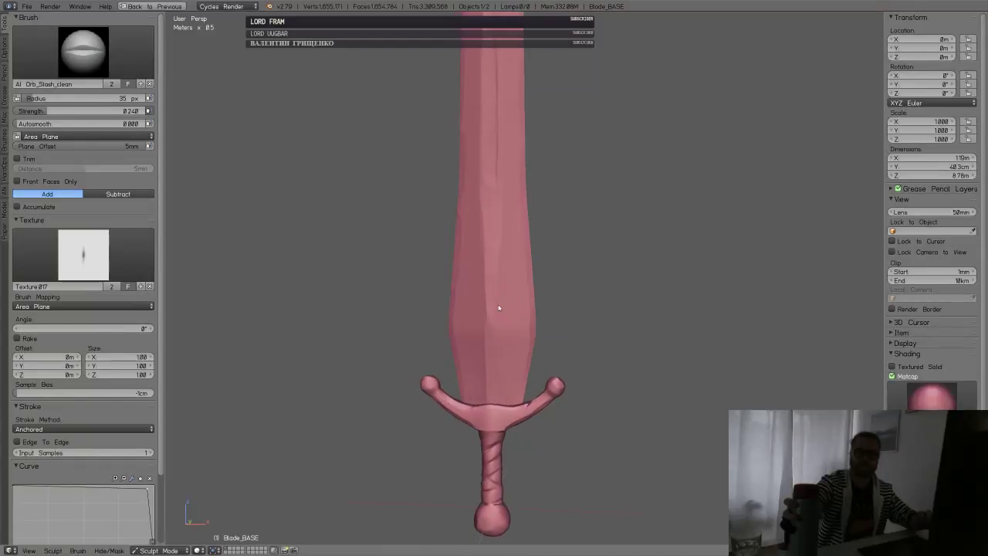
{"action": "left_click_drag", "start_coordinate": [492, 301], "coordinate": [488, 201]}
{"action": "middle_click_drag", "start_coordinate": [490, 201], "coordinate": [496, 310]}
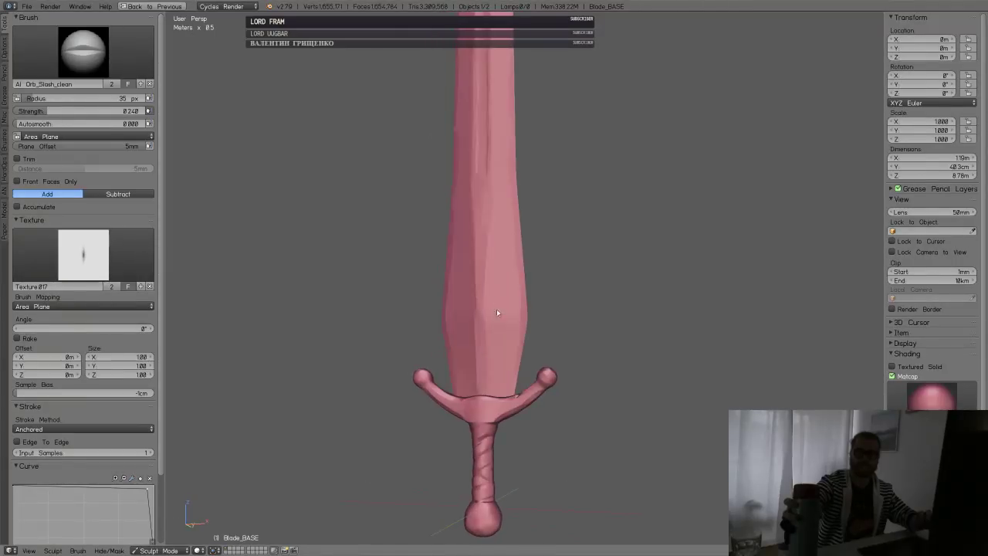
{"action": "scroll", "coordinate": [519, 273], "scroll_direction": "up", "scroll_amount": 3}
{"action": "mouse_move", "coordinate": [502, 148]}
{"action": "left_mouse_down"}
{"action": "mouse_move", "coordinate": [503, 286]}
{"action": "mouse_move", "coordinate": [558, 249]}
{"action": "mouse_move", "coordinate": [479, 337]}
{"action": "mouse_move", "coordinate": [556, 301]}
{"action": "left_mouse_up"}
{"action": "key", "text": "ctrl+z"}
{"action": "mouse_move", "coordinate": [555, 301]}
{"action": "middle_mouse_down"}
{"action": "mouse_move", "coordinate": [569, 315]}
{"action": "mouse_move", "coordinate": [415, 311]}
{"action": "mouse_move", "coordinate": [368, 283]}
{"action": "mouse_move", "coordinate": [445, 247]}
{"action": "mouse_move", "coordinate": [491, 273]}
{"action": "mouse_move", "coordinate": [508, 298]}
{"action": "mouse_move", "coordinate": [454, 315]}
{"action": "mouse_move", "coordinate": [409, 255]}
{"action": "middle_mouse_up"}
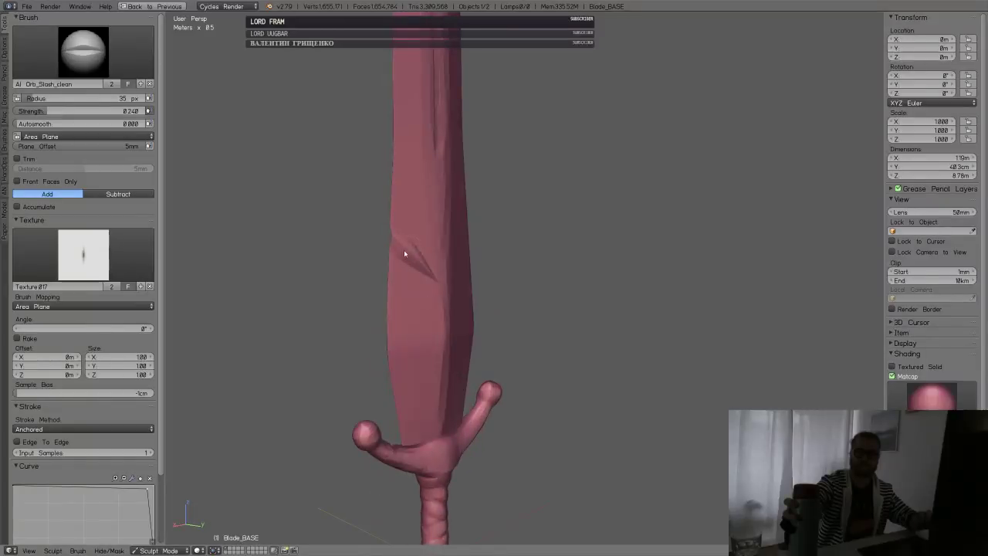
{"action": "key", "text": "s"}
{"action": "left_click_drag", "start_coordinate": [423, 280], "coordinate": [414, 256], "text": "shift"}
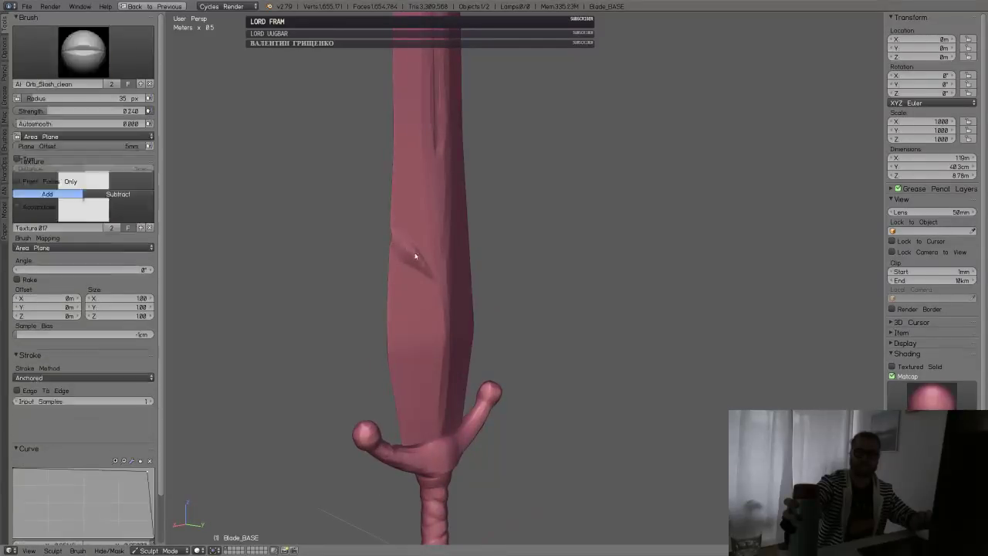
- Switch to the AI Orb_Flatten_EdgeProtect brush, then flatten and smooth the slash at the blade's edge
{"action": "left_click", "coordinate": [84, 52]}
{"action": "left_click", "coordinate": [207, 102]}
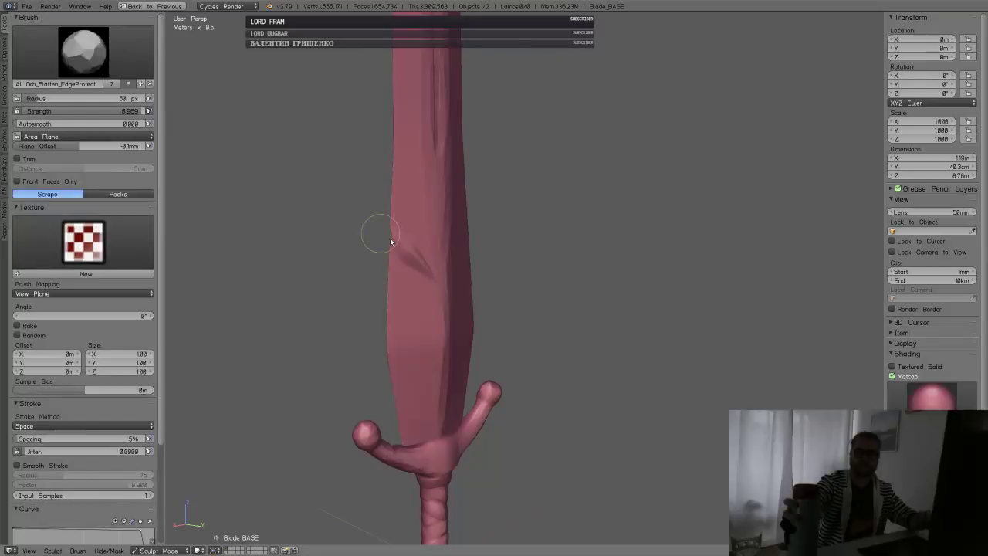
{"action": "scroll", "coordinate": [432, 255], "scroll_direction": "up", "scroll_amount": 2}
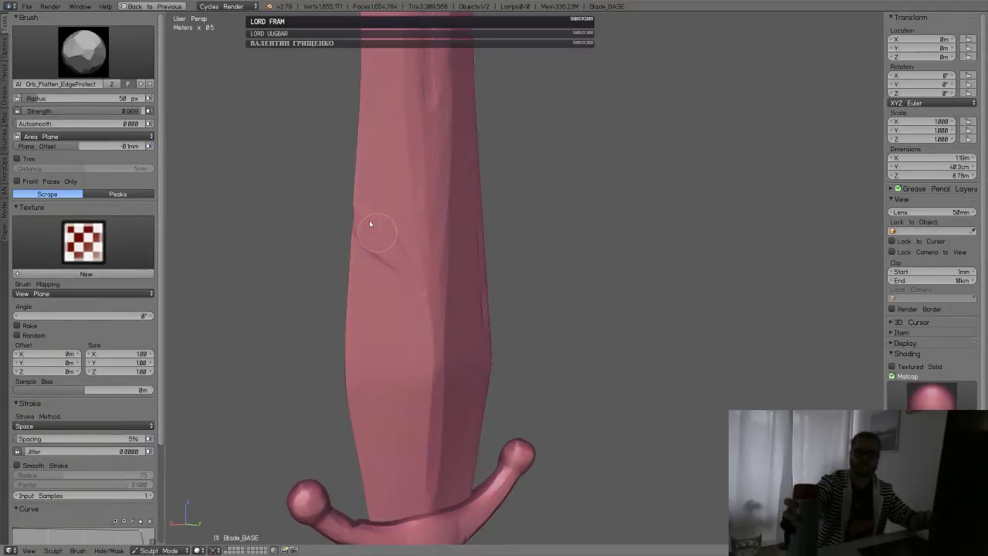
{"action": "mouse_move", "coordinate": [369, 224]}
{"action": "left_mouse_down"}
{"action": "mouse_move", "coordinate": [390, 240]}
{"action": "mouse_move", "coordinate": [388, 254]}
{"action": "left_mouse_up"}
{"action": "mouse_move", "coordinate": [389, 258]}
{"action": "left_mouse_down", "text": "shift"}
{"action": "mouse_move", "coordinate": [386, 275]}
{"action": "mouse_move", "coordinate": [366, 229]}
{"action": "mouse_move", "coordinate": [372, 222]}
{"action": "left_mouse_up", "text": "shift"}
{"action": "middle_click_drag", "start_coordinate": [395, 246], "coordinate": [411, 278]}
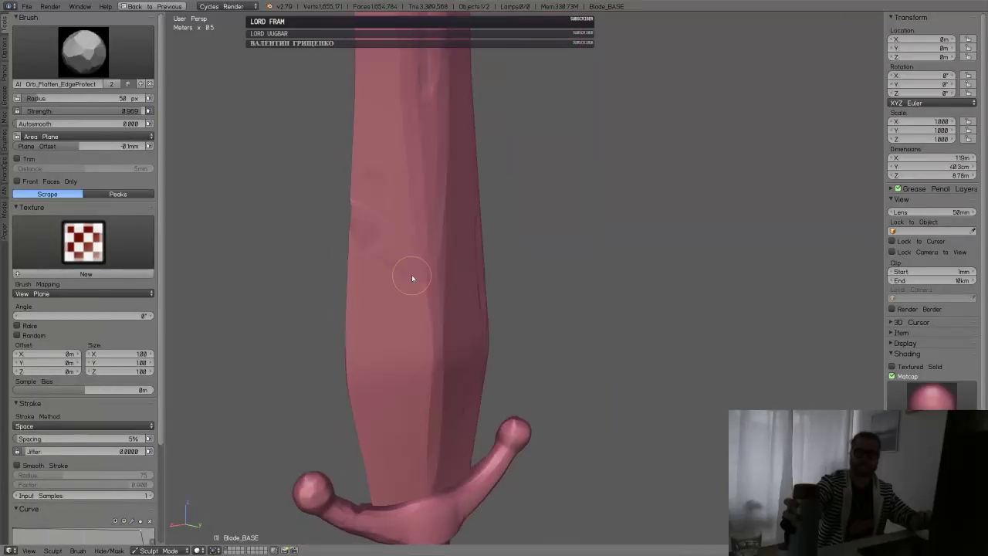
- Switch back to the AI Orb_Slash_clean brush and set its strength to 0.080
{"action": "scroll", "coordinate": [139, 363], "scroll_direction": "down", "scroll_amount": 5}
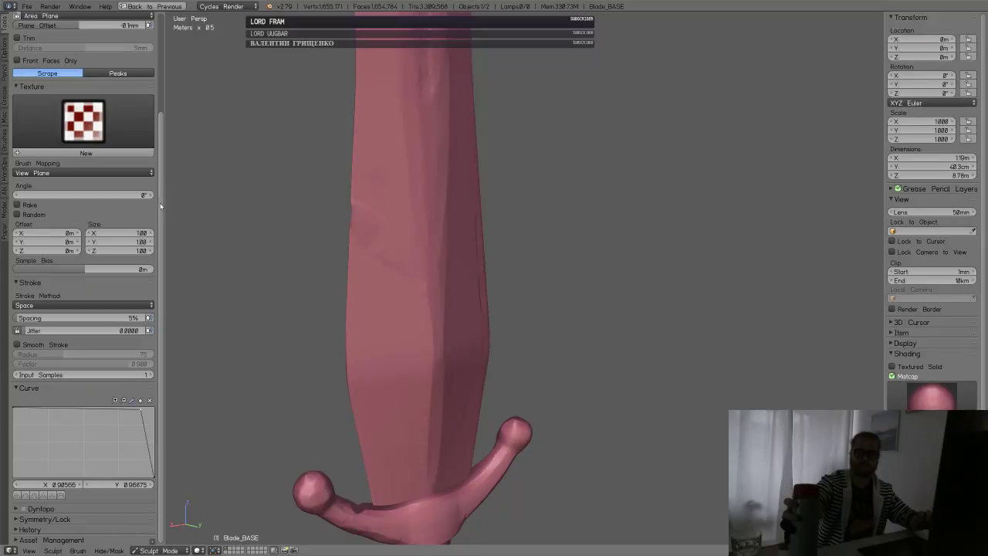
{"action": "scroll", "coordinate": [116, 133], "scroll_direction": "up", "scroll_amount": 5}
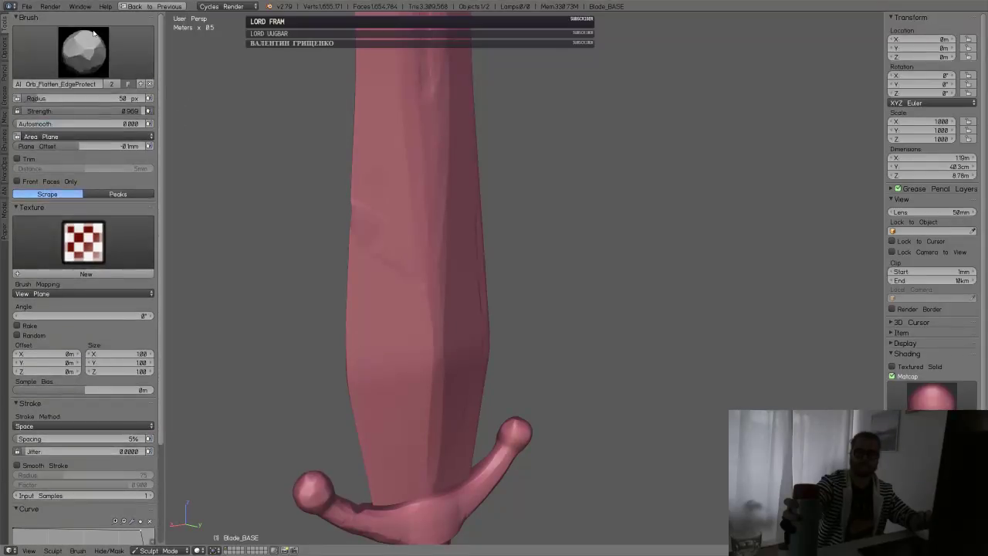
{"action": "left_click", "coordinate": [83, 51]}
{"action": "left_click", "coordinate": [206, 185]}
{"action": "scroll", "coordinate": [139, 467], "scroll_direction": "down", "scroll_amount": 5}
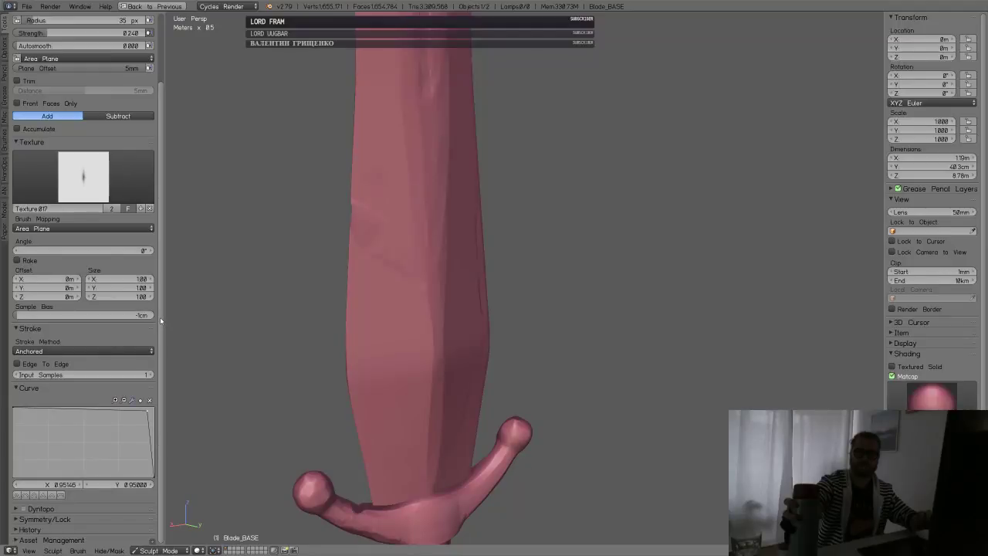
{"action": "key", "text": "shift+f"}
{"action": "left_click", "coordinate": [441, 300]}
- Clip the view from the right orthographic side to one lengthwise half of the sword's thickness
{"action": "middle_click_drag", "start_coordinate": [440, 300], "coordinate": [351, 330]}
{"action": "middle_click_drag", "start_coordinate": [424, 359], "coordinate": [470, 293]}
{"action": "key", "text": "KP_5"}
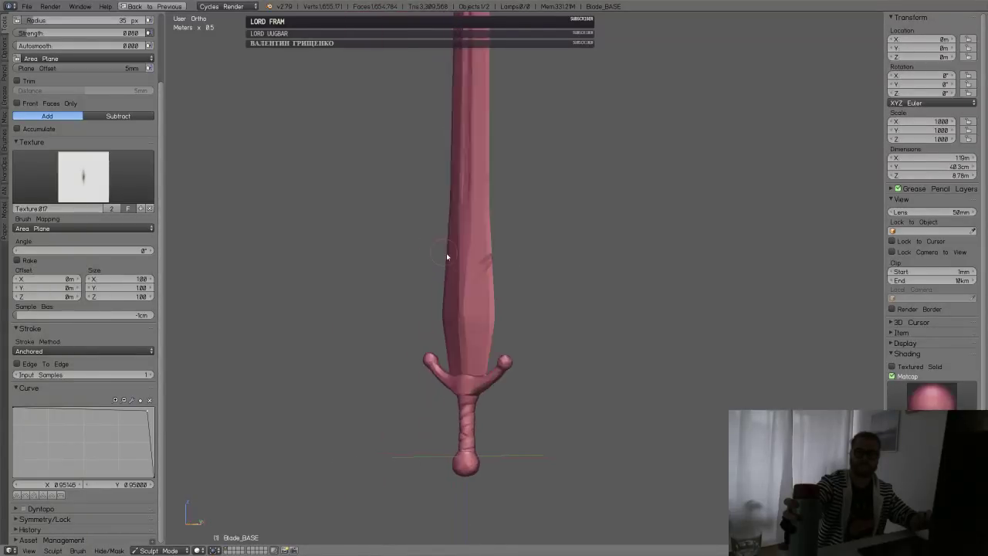
{"action": "key", "text": "q"}
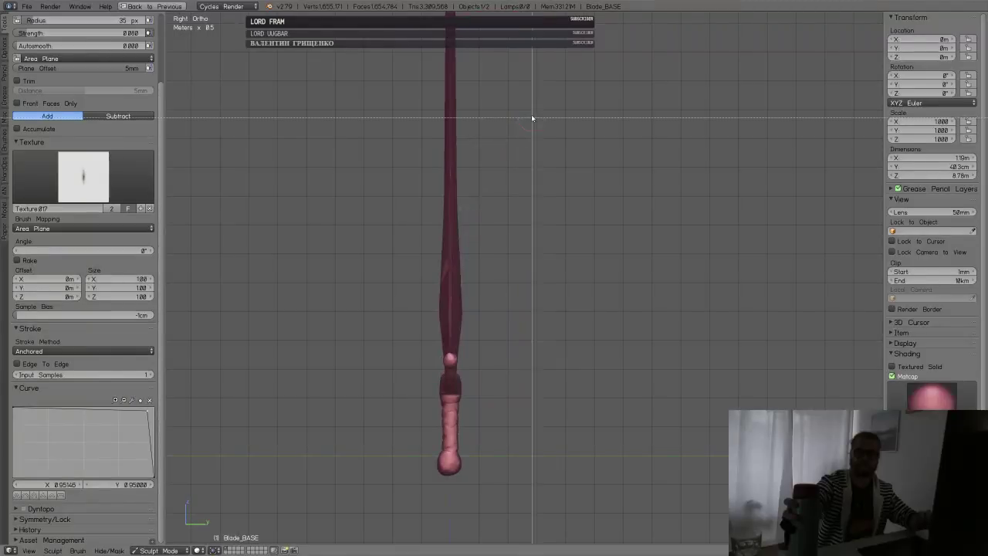
{"action": "left_click_drag", "start_coordinate": [525, 85], "coordinate": [450, 515]}
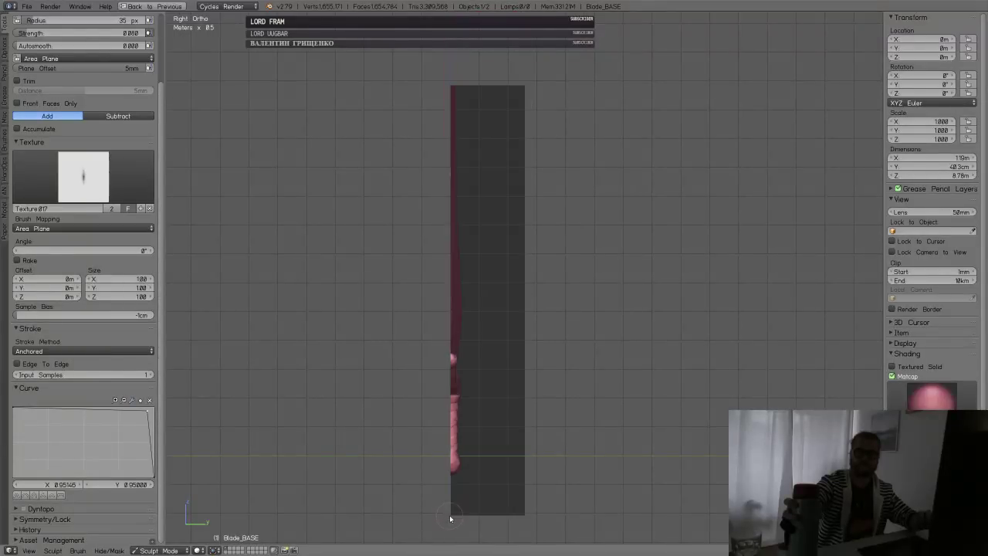
{"action": "middle_click_drag", "start_coordinate": [487, 388], "coordinate": [450, 387]}
{"action": "scroll", "coordinate": [450, 387], "scroll_direction": "up", "scroll_amount": 5}
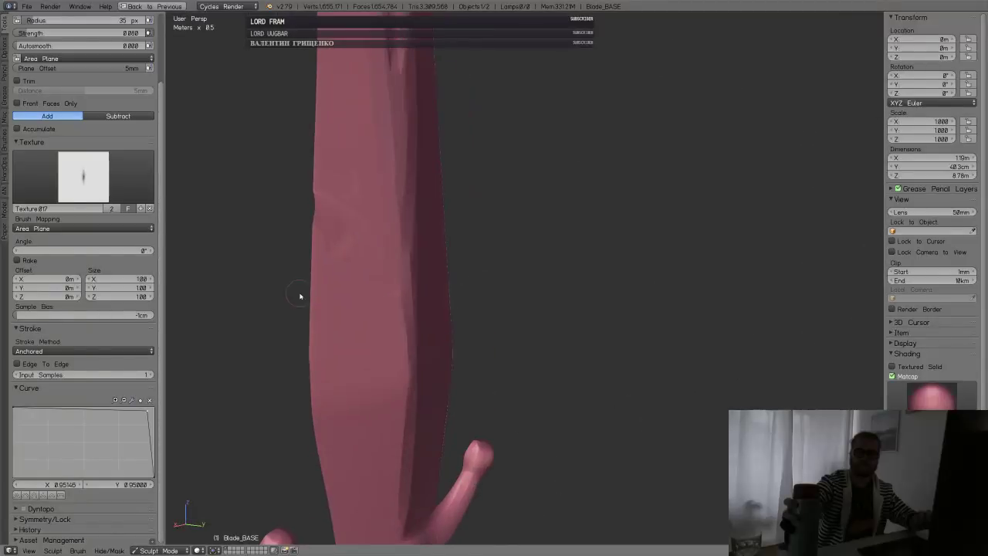
- Set the slash brush strength to 0.205 and cut a second slash into the blade's edge below the first
{"action": "key", "text": "shift+f"}
{"action": "left_click", "coordinate": [349, 315]}
{"action": "left_click_drag", "start_coordinate": [328, 316], "coordinate": [418, 368]}
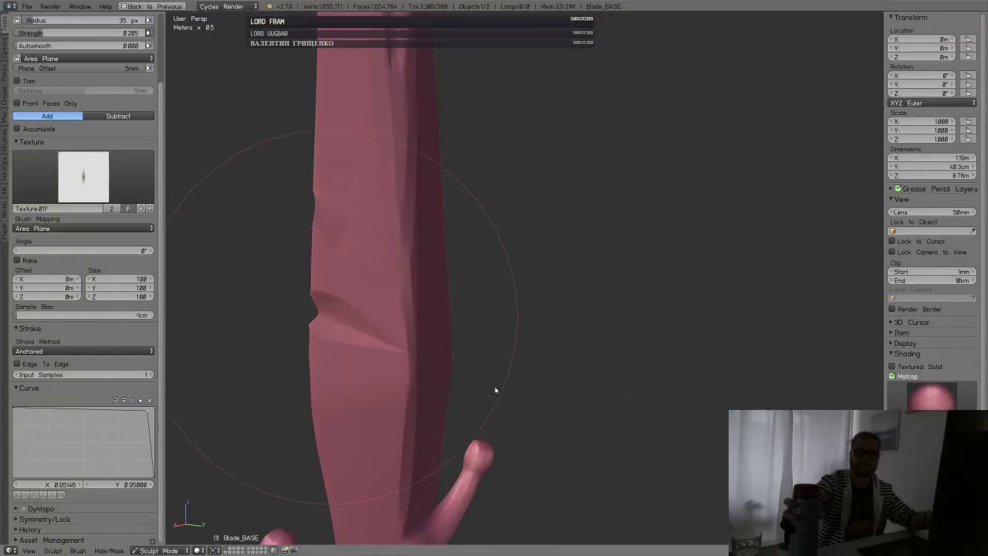
- Remove the view clipping and smooth the lower notch in the blade's edge
{"action": "middle_click_drag", "start_coordinate": [458, 361], "coordinate": [507, 353]}
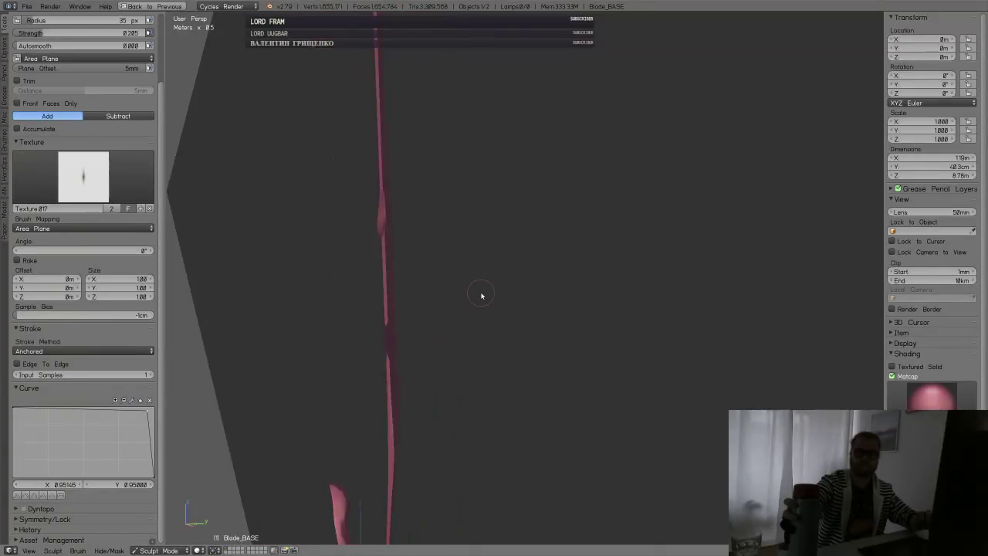
{"action": "key", "text": "alt+b"}
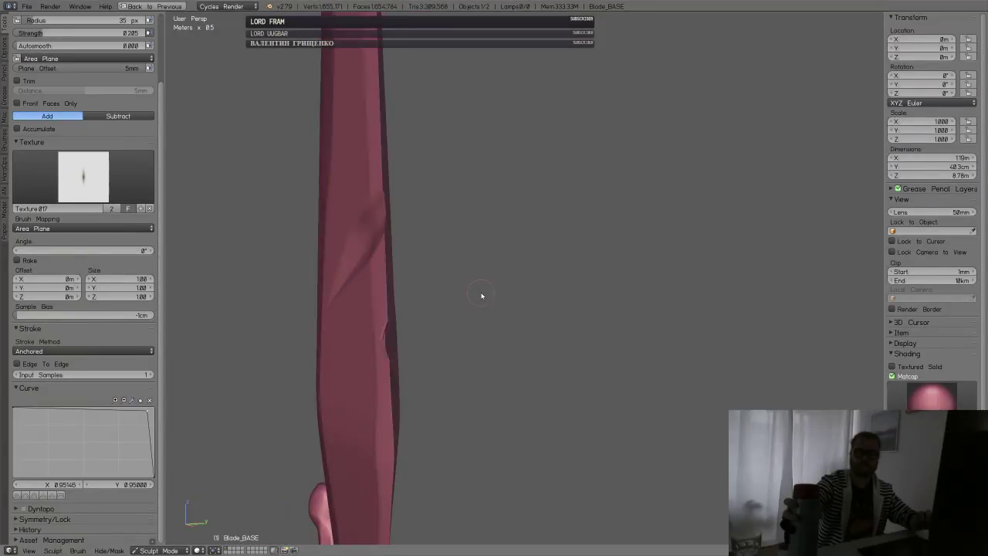
{"action": "mouse_move", "coordinate": [481, 296]}
{"action": "middle_mouse_down"}
{"action": "mouse_move", "coordinate": [467, 342]}
{"action": "mouse_move", "coordinate": [435, 335]}
{"action": "mouse_move", "coordinate": [497, 331]}
{"action": "mouse_move", "coordinate": [465, 304]}
{"action": "middle_mouse_up"}
{"action": "left_click_drag", "start_coordinate": [465, 304], "coordinate": [466, 331], "text": "shift"}
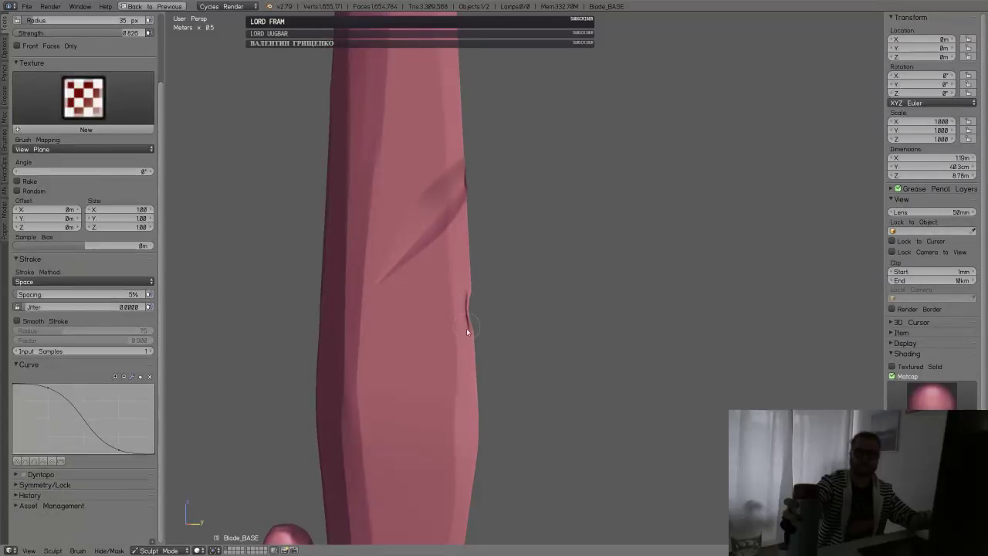
{"action": "middle_click_drag", "start_coordinate": [497, 342], "coordinate": [523, 307]}
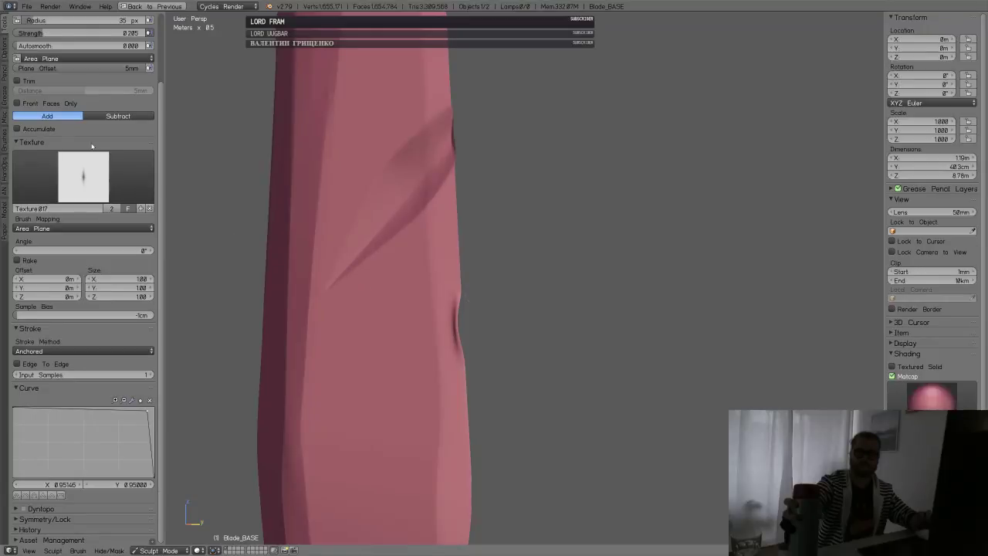
- Switch to the AI Orb_Flatten_EdgeProtect brush and soften the lower notch in the blade's edge with smoothing strokes
{"action": "scroll", "coordinate": [162, 116], "scroll_direction": "up", "scroll_amount": 4}
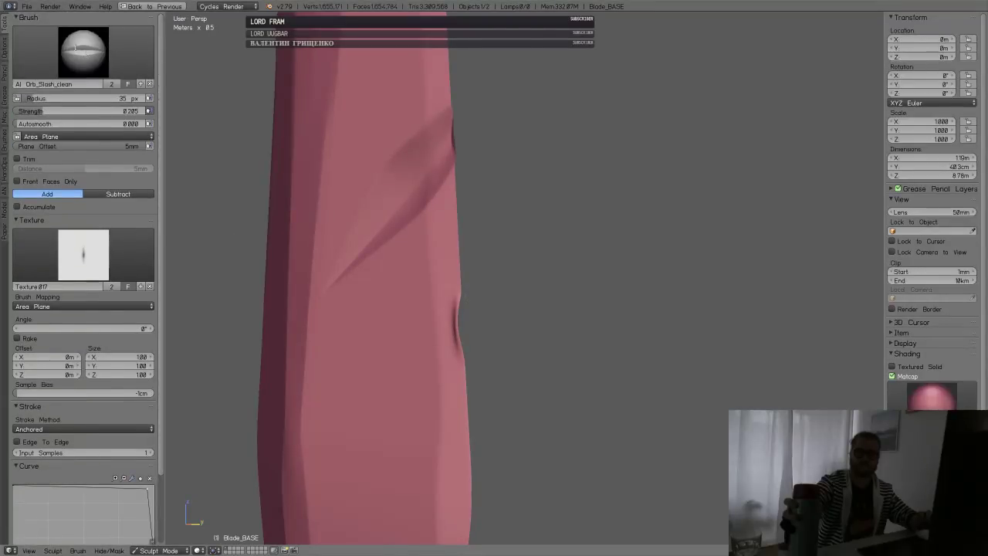
{"action": "left_click", "coordinate": [84, 52]}
{"action": "left_click", "coordinate": [206, 98]}
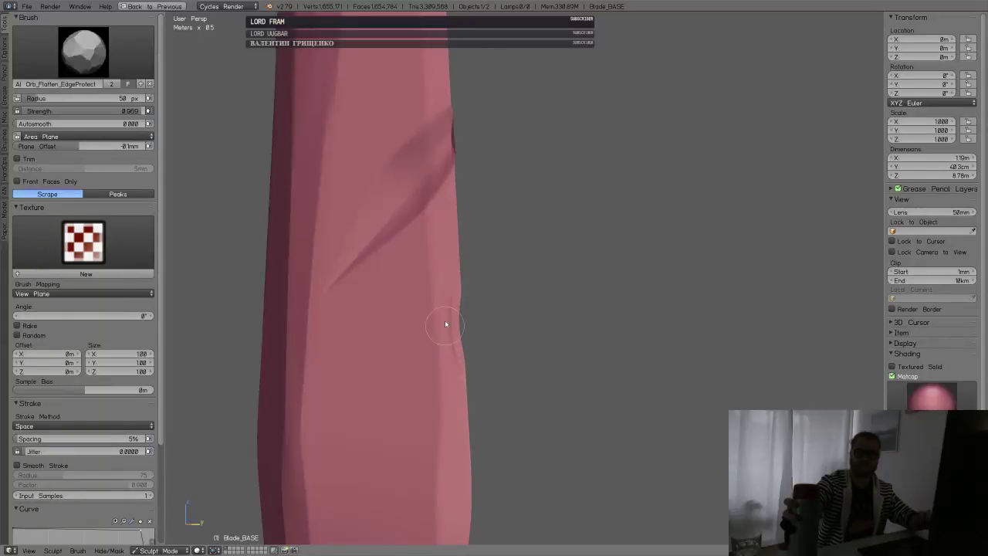
{"action": "key", "text": "s"}
{"action": "left_click_drag", "start_coordinate": [448, 315], "coordinate": [507, 321], "text": "shift"}
{"action": "middle_click_drag", "start_coordinate": [507, 321], "coordinate": [409, 328]}
{"action": "middle_click_drag", "start_coordinate": [409, 328], "coordinate": [460, 301], "text": "ctrl"}
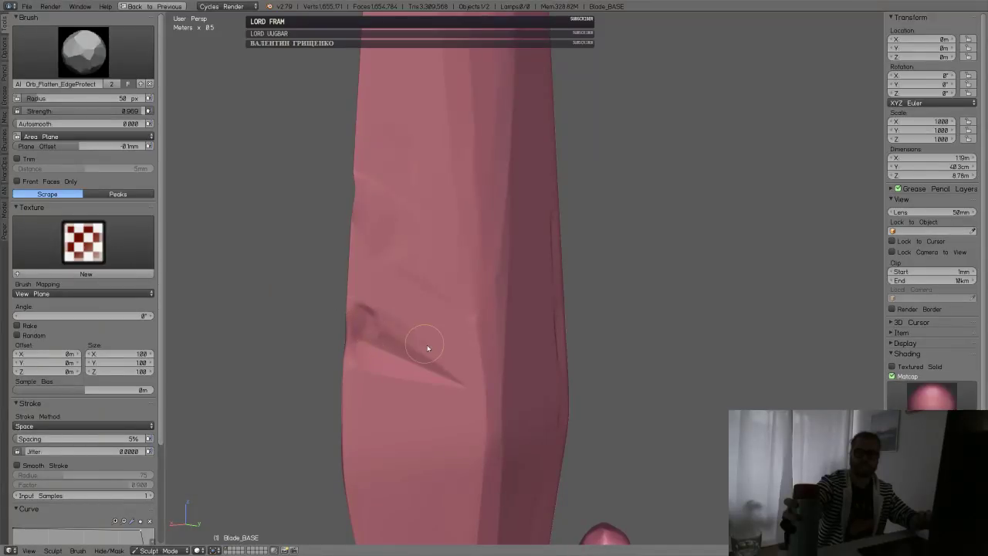
- Return the sword to Object Mode and clear the selection
{"action": "middle_click_drag", "start_coordinate": [472, 276], "coordinate": [421, 385], "text": "ctrl"}
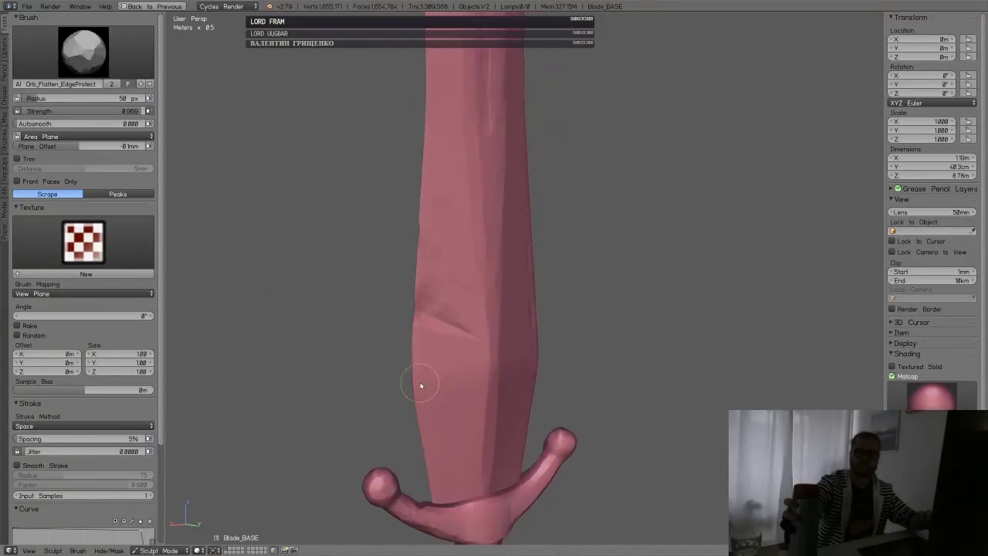
{"action": "mouse_move", "coordinate": [509, 274]}
{"action": "middle_mouse_down", "text": "ctrl"}
{"action": "mouse_move", "coordinate": [499, 311]}
{"action": "mouse_move", "coordinate": [580, 270]}
{"action": "mouse_move", "coordinate": [628, 284]}
{"action": "mouse_move", "coordinate": [520, 275]}
{"action": "mouse_move", "coordinate": [545, 329]}
{"action": "middle_mouse_up", "text": "ctrl"}
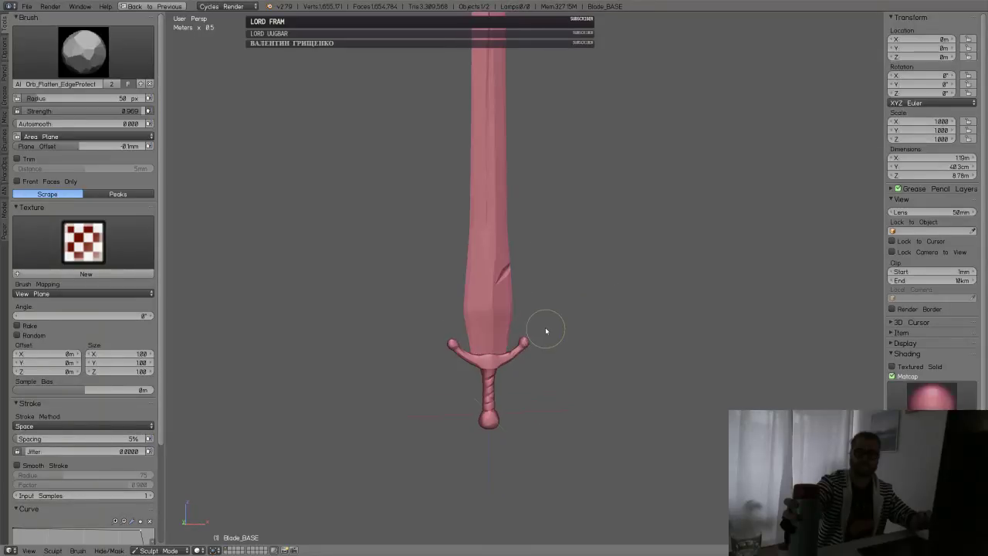
{"action": "key", "text": "Tab"}
{"action": "left_click", "coordinate": [529, 324]}
{"action": "right_click", "coordinate": [491, 377]}
{"action": "key", "text": "a"}
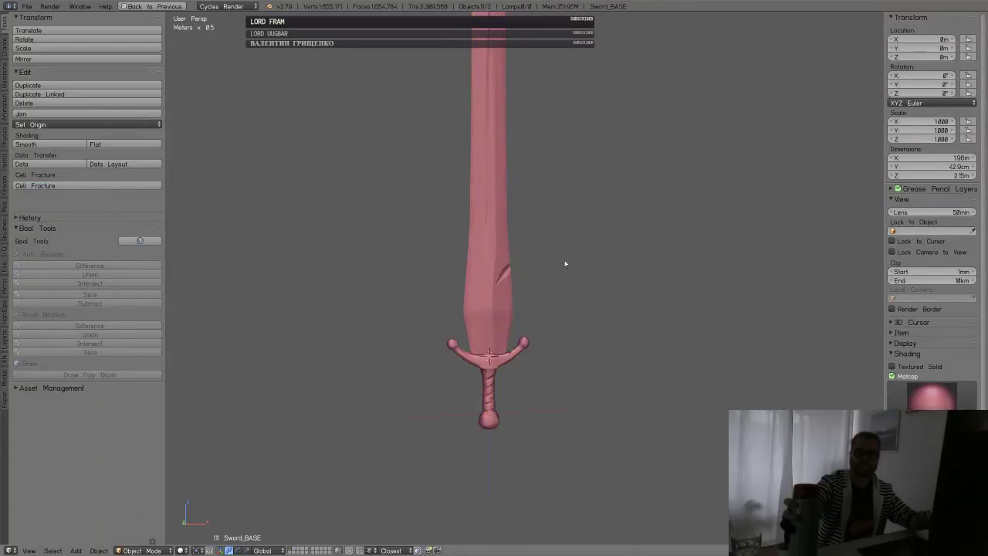
- Check the whole sword from several sides and save it over Sword_003.blend
{"action": "scroll", "coordinate": [584, 275], "scroll_direction": "down", "scroll_amount": 3}
{"action": "middle_click_drag", "start_coordinate": [412, 296], "coordinate": [613, 298]}
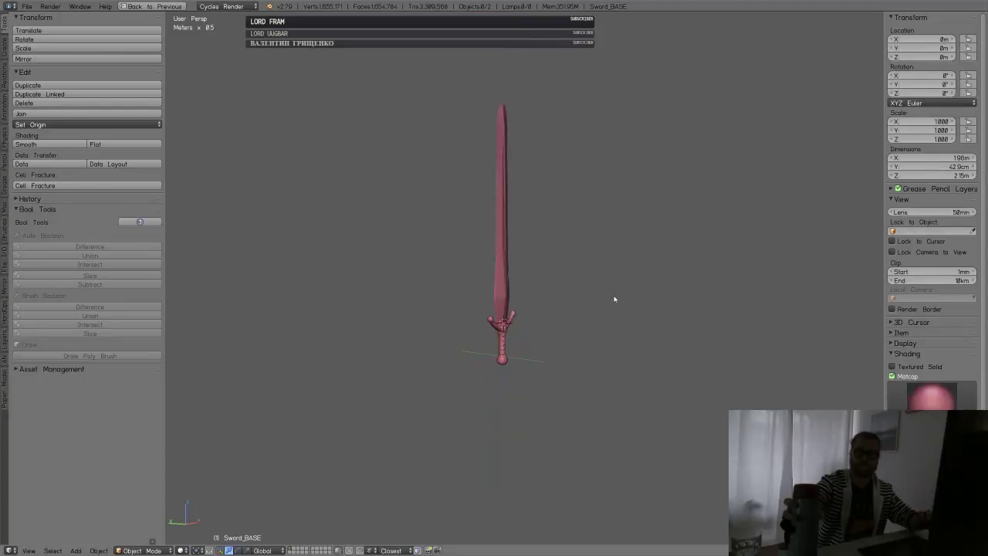
{"action": "middle_click_drag", "start_coordinate": [432, 309], "coordinate": [527, 313]}
{"action": "scroll", "coordinate": [591, 225], "scroll_direction": "up", "scroll_amount": 7}
{"action": "middle_click_drag", "start_coordinate": [591, 225], "coordinate": [710, 296]}
{"action": "scroll", "coordinate": [548, 395], "scroll_direction": "down", "scroll_amount": 4}
{"action": "middle_click_drag", "start_coordinate": [548, 395], "coordinate": [543, 318]}
{"action": "key", "text": "ctrl+s"}
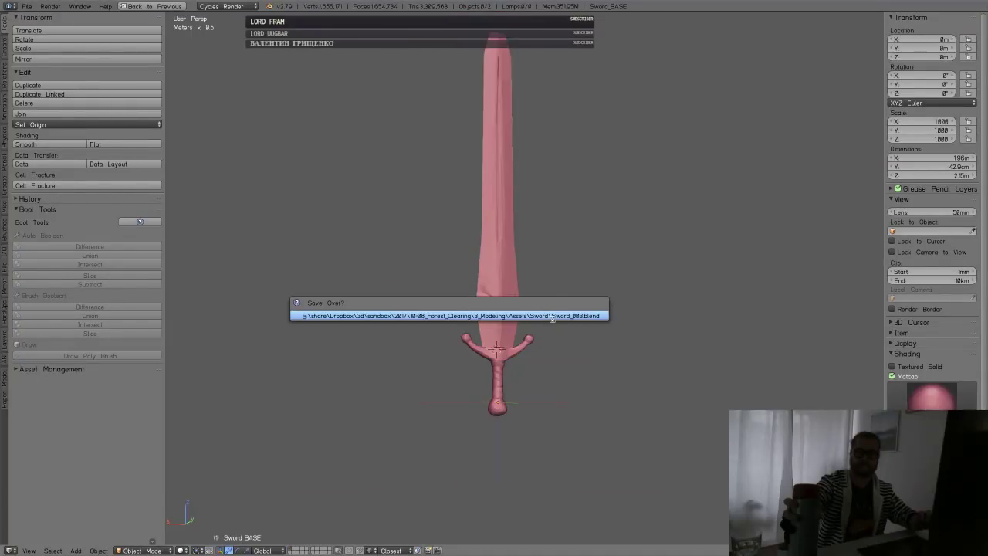
{"action": "key", "text": "Return"}
- Open the Modeling_5.blend scene from the 3_Modeling folder
{"action": "key", "text": "ctrl+o"}
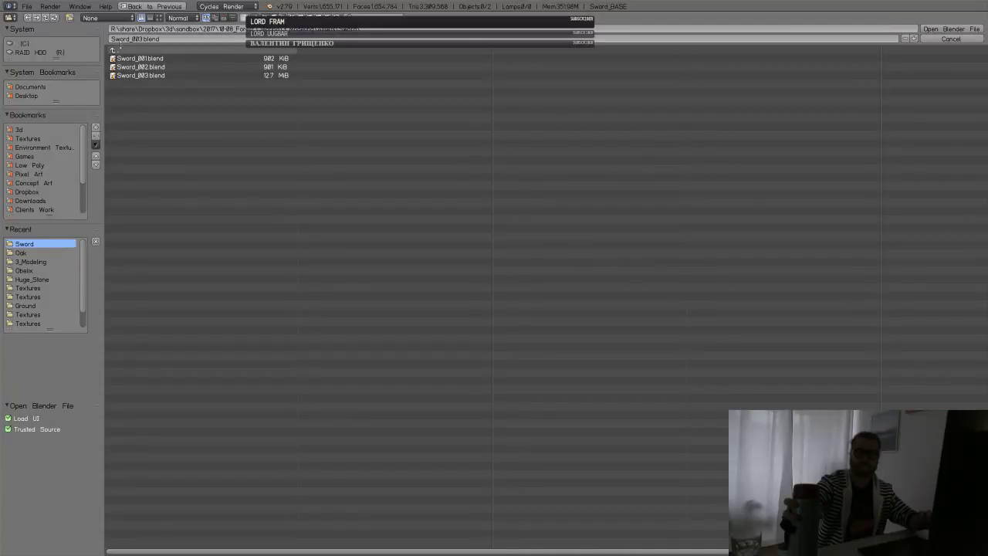
{"action": "left_click", "coordinate": [115, 50]}
{"action": "left_click", "coordinate": [126, 52]}
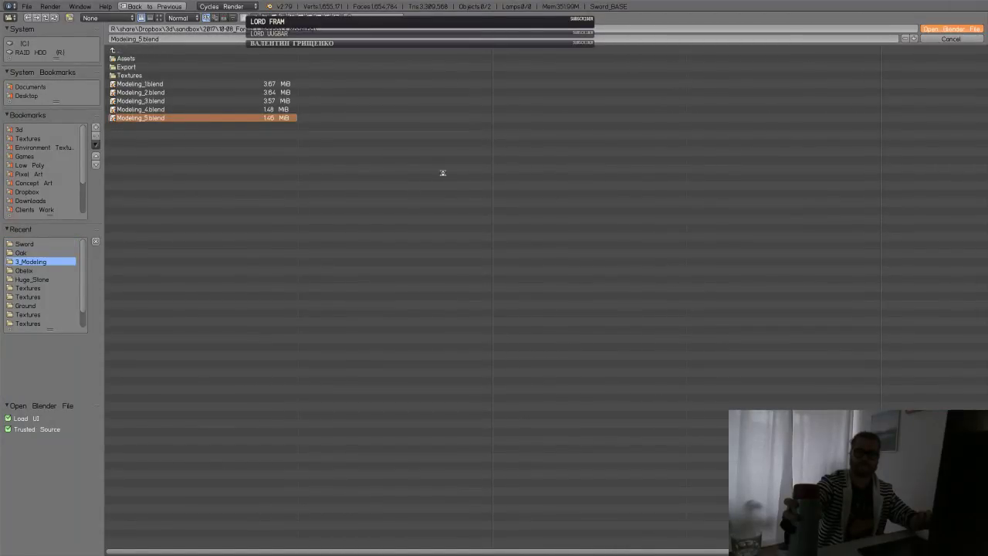
{"action": "scroll", "coordinate": [463, 245], "scroll_direction": "down", "scroll_amount": 3}
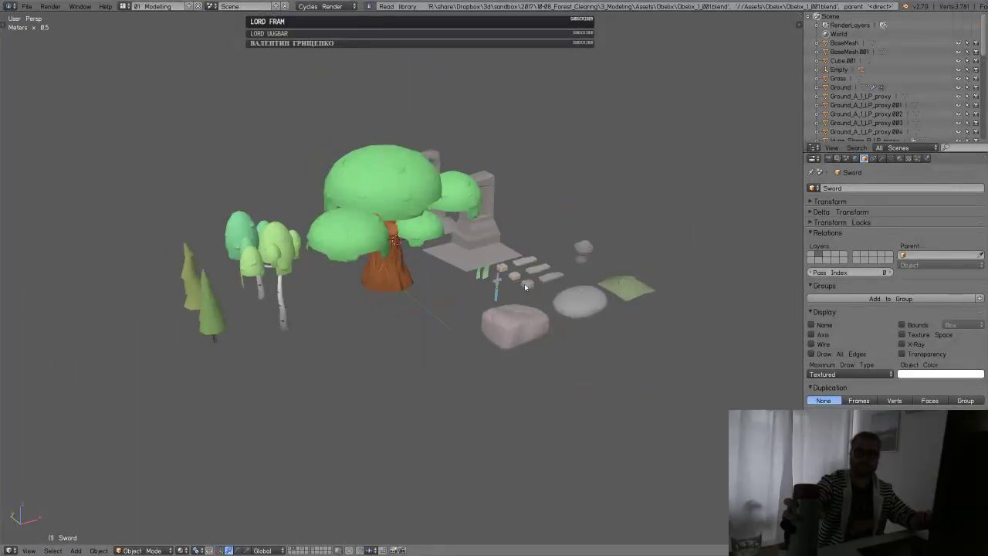
- Examine the obelisk models among the separate assets, selecting each one in turn
{"action": "middle_click_drag", "start_coordinate": [527, 286], "coordinate": [491, 276]}
{"action": "scroll", "coordinate": [527, 223], "scroll_direction": "up", "scroll_amount": 5}
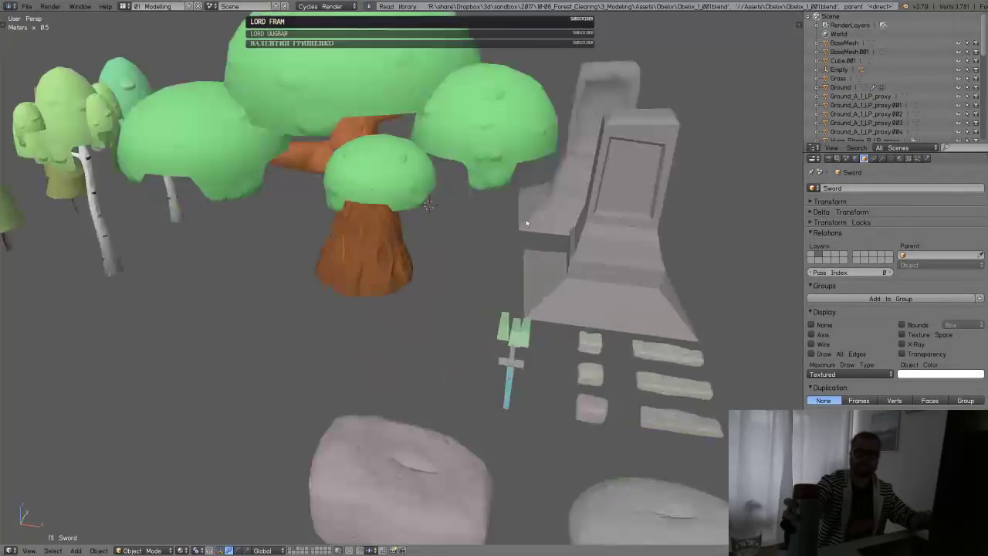
{"action": "right_click", "coordinate": [620, 261]}
{"action": "right_click", "coordinate": [571, 203]}
{"action": "right_click", "coordinate": [600, 274]}
{"action": "right_click", "coordinate": [559, 195]}
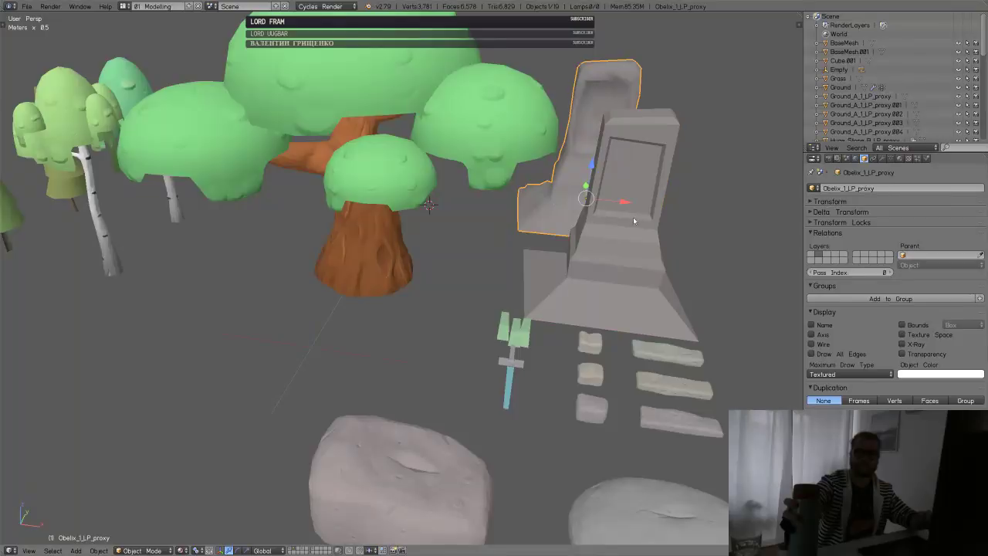
{"action": "scroll", "coordinate": [634, 221], "scroll_direction": "down", "scroll_amount": 4}
{"action": "middle_click_drag", "start_coordinate": [560, 272], "coordinate": [508, 286]}
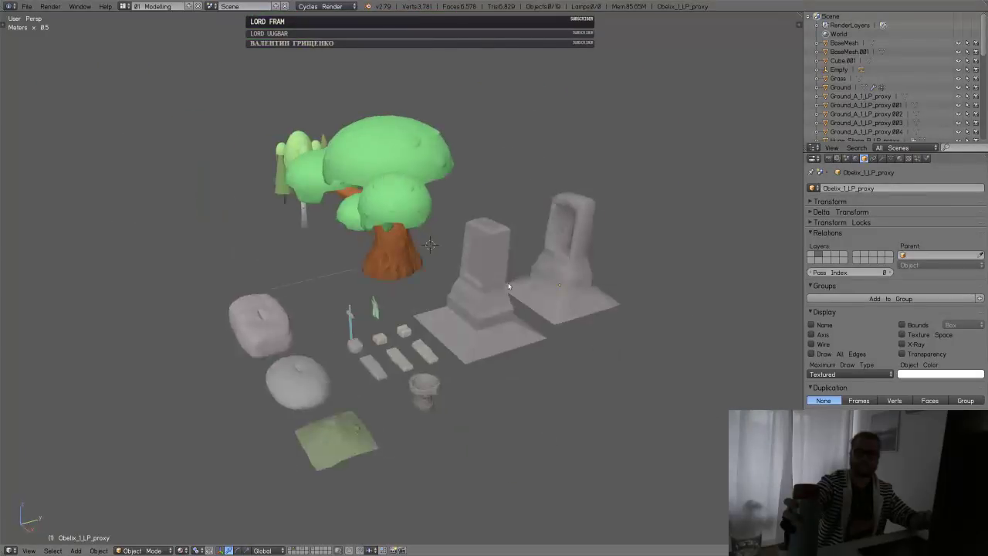
{"action": "right_click", "coordinate": [569, 267]}
{"action": "middle_click_drag", "start_coordinate": [516, 335], "coordinate": [484, 341]}
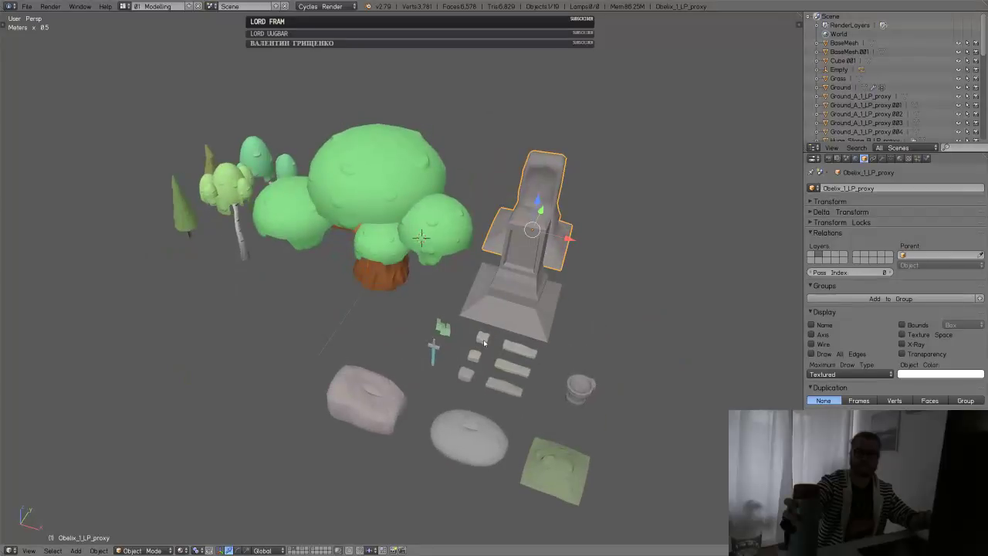
- Show the first layer and look at the sword, rock and stone wall in the assembled clearing
{"action": "key", "text": "1"}
{"action": "scroll", "coordinate": [493, 286], "scroll_direction": "up", "scroll_amount": 5}
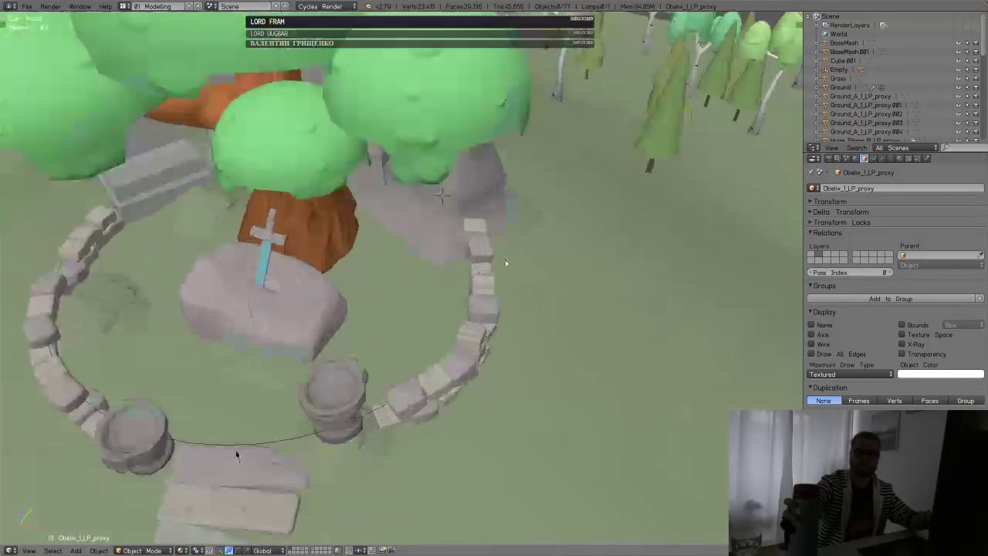
{"action": "middle_click_drag", "start_coordinate": [505, 260], "coordinate": [567, 369]}
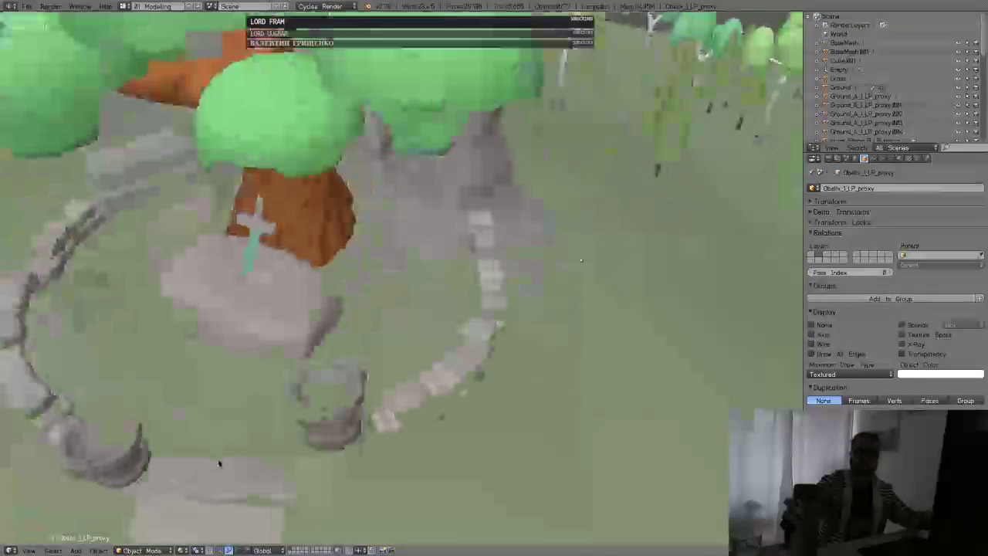
{"action": "scroll", "coordinate": [472, 324], "scroll_direction": "down", "scroll_amount": 4}
- Show the second layer with the separate assets and frame the Grass object for a close look
{"action": "key", "text": "2"}
{"action": "right_click", "coordinate": [449, 330]}
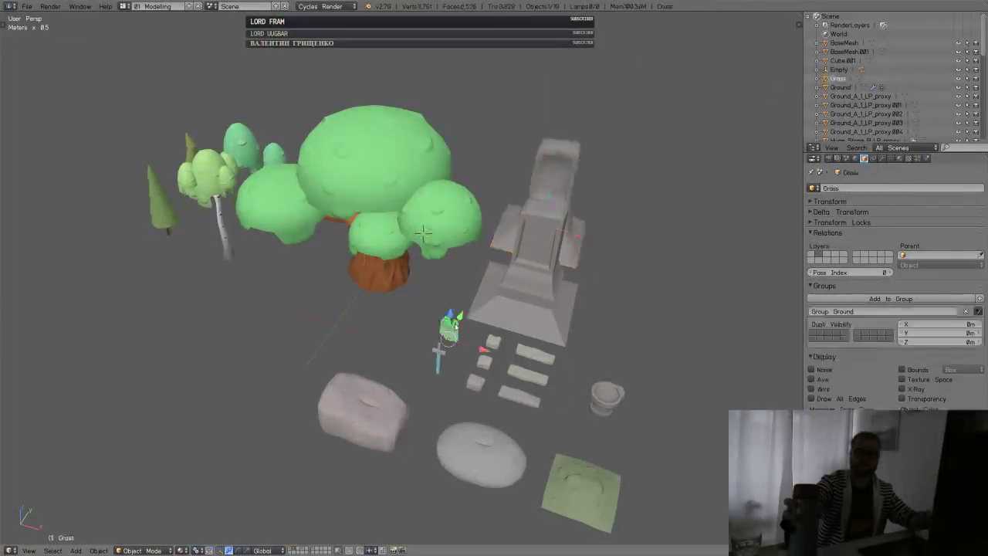
{"action": "key", "text": "KP_Decimal"}
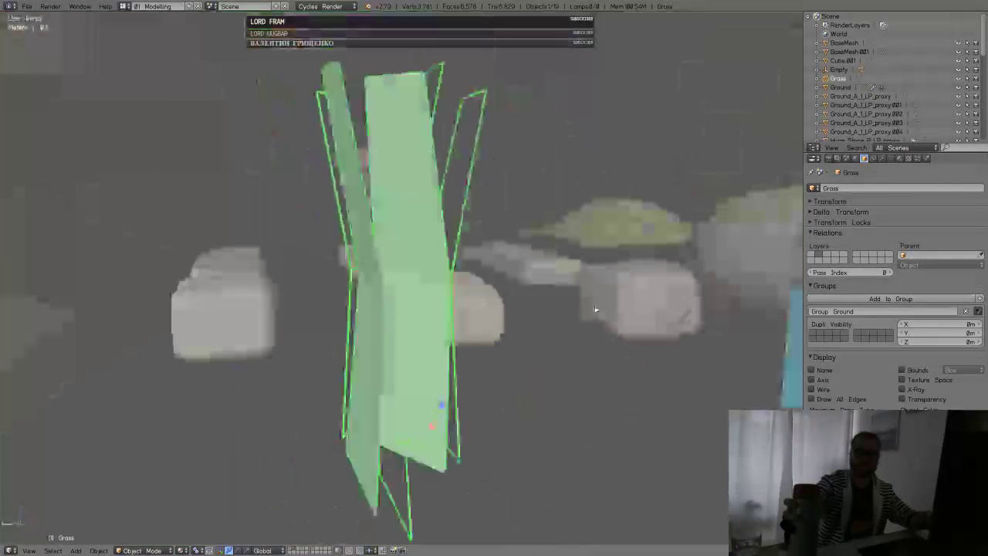
{"action": "middle_click_drag", "start_coordinate": [595, 309], "coordinate": [560, 262]}
{"action": "scroll", "coordinate": [569, 238], "scroll_direction": "down", "scroll_amount": 8}
- Show the first layer and examine the forest clearing with its oak, rock, pots and stairway
{"action": "key", "text": "1"}
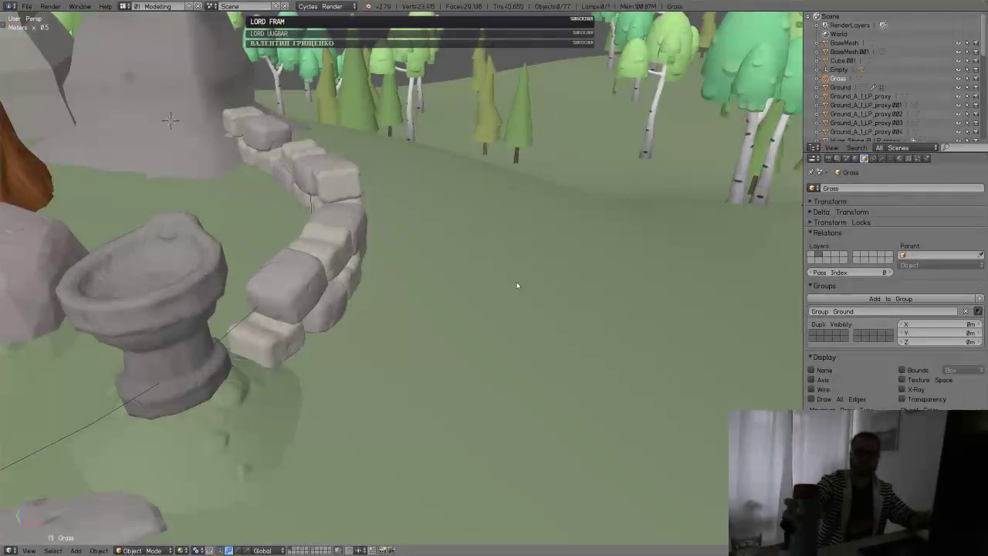
{"action": "scroll", "coordinate": [489, 280], "scroll_direction": "down", "scroll_amount": 8}
{"action": "middle_click_drag", "start_coordinate": [499, 288], "coordinate": [535, 287]}
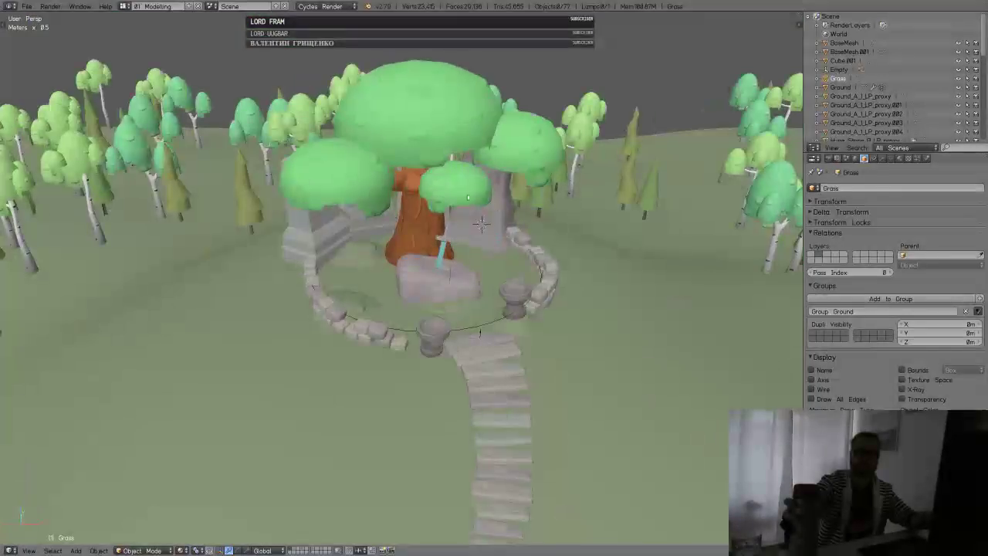
{"action": "right_click", "coordinate": [421, 279]}
{"action": "right_click", "coordinate": [444, 148]}
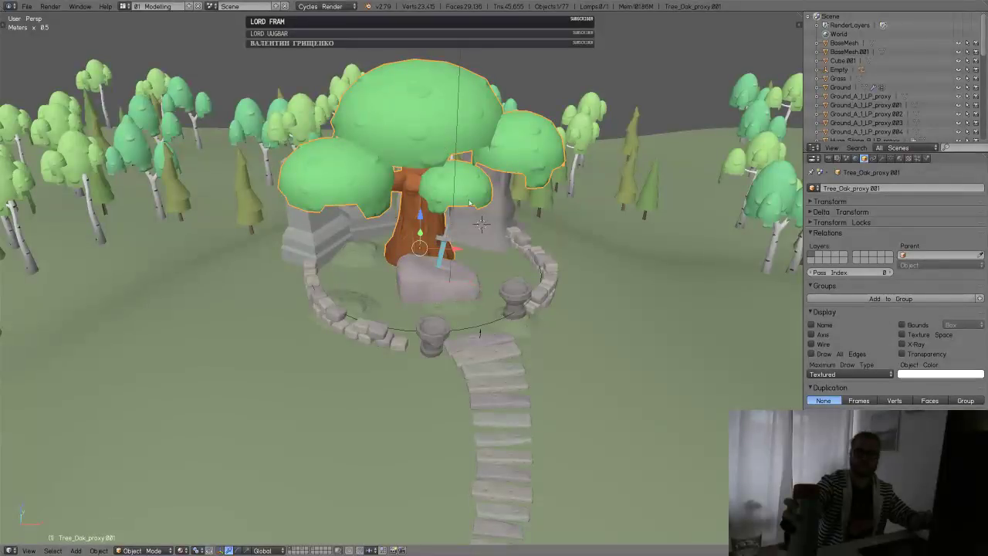
{"action": "key", "text": "a"}
{"action": "scroll", "coordinate": [529, 271], "scroll_direction": "down", "scroll_amount": 4}
{"action": "mouse_move", "coordinate": [530, 271]}
{"action": "middle_mouse_down"}
{"action": "mouse_move", "coordinate": [505, 286]}
{"action": "mouse_move", "coordinate": [530, 253]}
{"action": "middle_mouse_up"}
{"action": "scroll", "coordinate": [504, 286], "scroll_direction": "up", "scroll_amount": 5}
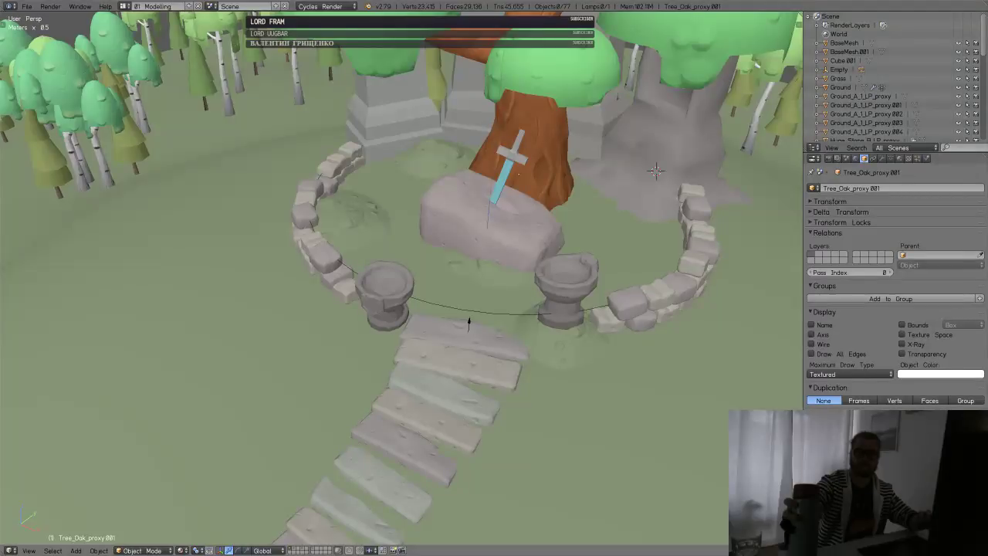
{"action": "middle_click_drag", "start_coordinate": [494, 308], "coordinate": [496, 304]}
- Save the scene over Modeling_5.blend
{"action": "key", "text": "ctrl+s"}
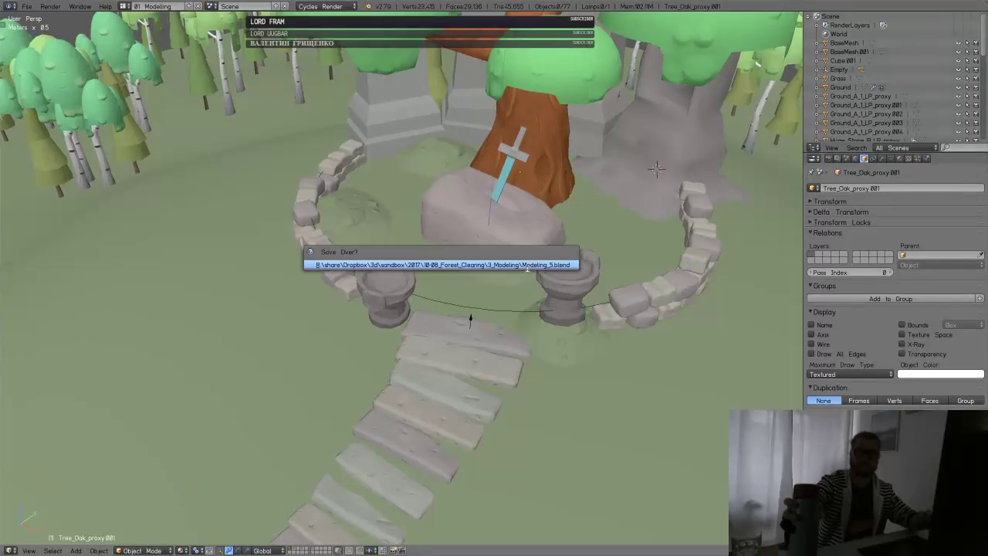
{"action": "left_click", "coordinate": [522, 263]}
{"action": "key", "text": "a"}
{"action": "scroll", "coordinate": [539, 280], "scroll_direction": "up", "scroll_amount": 4}
{"action": "scroll", "coordinate": [569, 241], "scroll_direction": "down", "scroll_amount": 4}
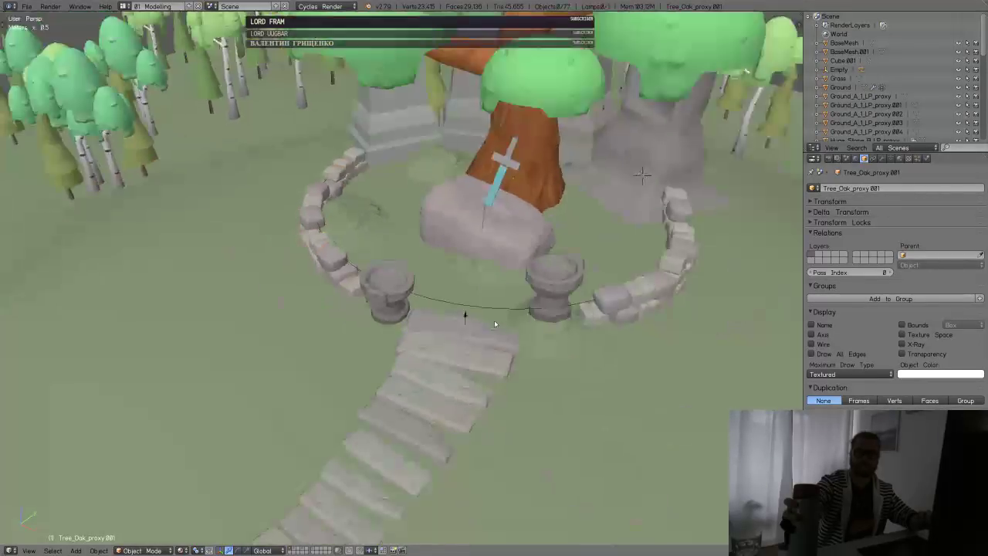
- Examine the obelisks behind the oak and the surrounding clearing from all sides
{"action": "middle_click_drag", "start_coordinate": [496, 324], "coordinate": [448, 272]}
{"action": "scroll", "coordinate": [542, 314], "scroll_direction": "down", "scroll_amount": 2}
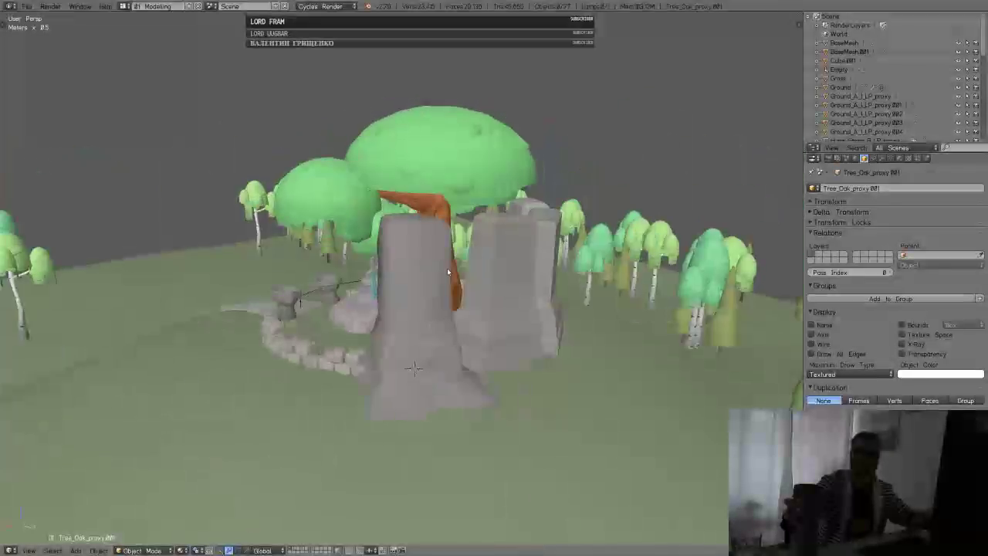
{"action": "middle_click_drag", "start_coordinate": [560, 309], "coordinate": [517, 304]}
{"action": "right_click", "coordinate": [401, 351]}
{"action": "middle_click_drag", "start_coordinate": [412, 357], "coordinate": [502, 277]}
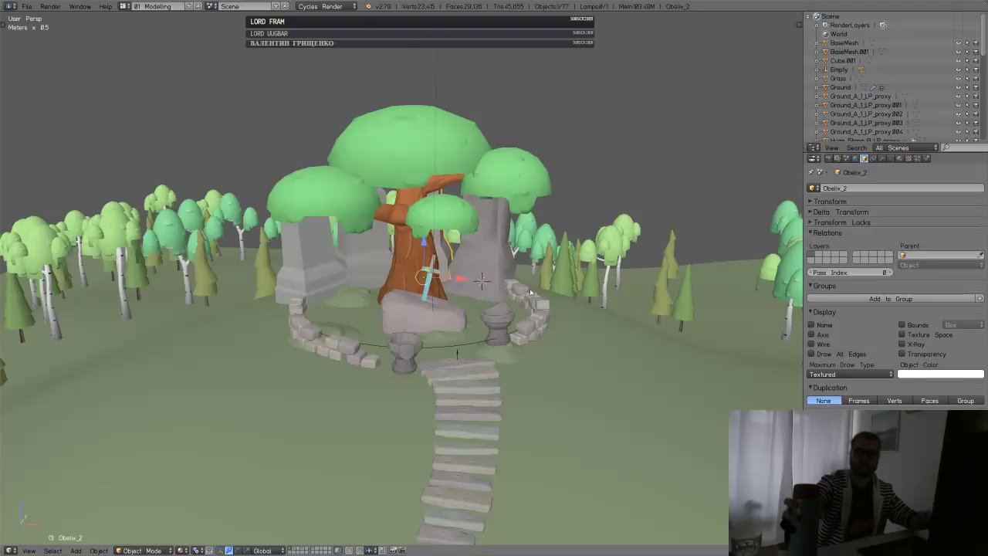
{"action": "middle_click_drag", "start_coordinate": [560, 310], "coordinate": [507, 274]}
{"action": "scroll", "coordinate": [533, 340], "scroll_direction": "down", "scroll_amount": 3}
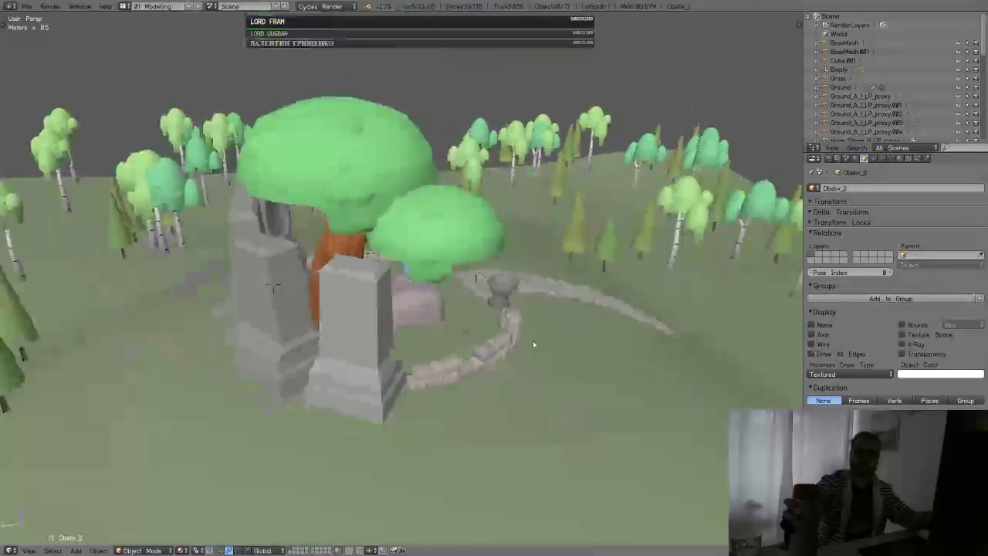
{"action": "middle_click_drag", "start_coordinate": [532, 340], "coordinate": [507, 312]}
{"action": "scroll", "coordinate": [401, 309], "scroll_direction": "down", "scroll_amount": 3}
{"action": "scroll", "coordinate": [450, 375], "scroll_direction": "up", "scroll_amount": 3}
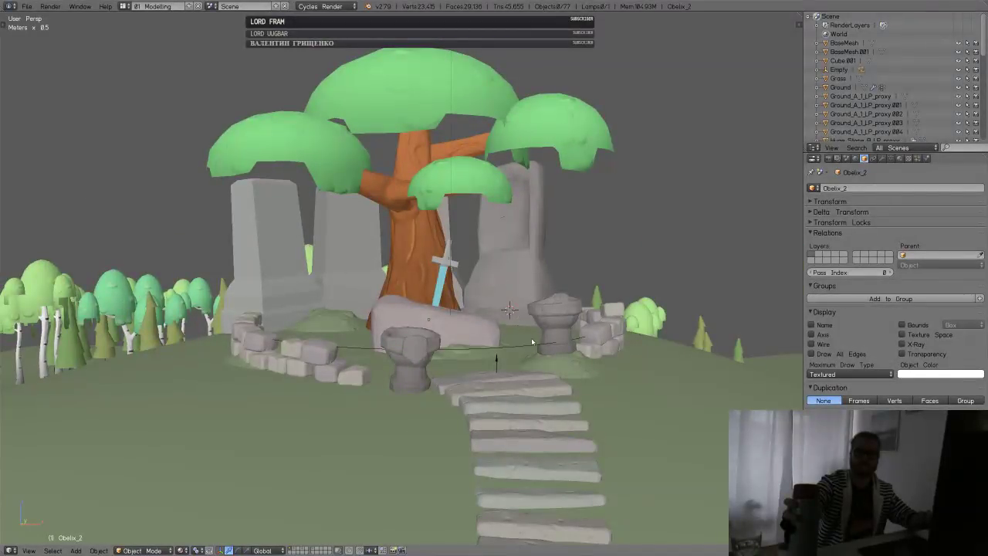
{"action": "middle_click_drag", "start_coordinate": [531, 341], "coordinate": [503, 332]}
{"action": "middle_click_drag", "start_coordinate": [538, 301], "coordinate": [527, 272]}
{"action": "middle_click_drag", "start_coordinate": [459, 274], "coordinate": [509, 317]}
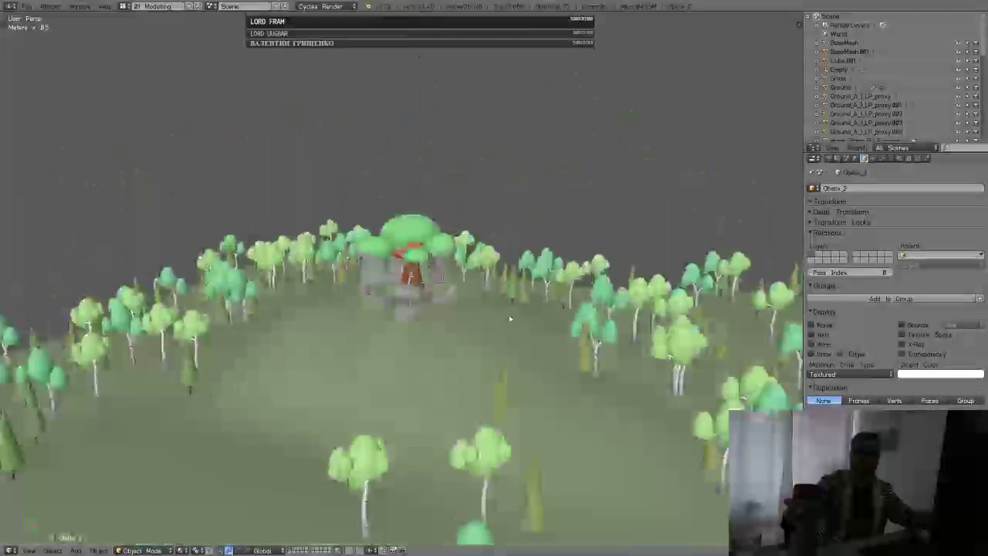
- Show the second layer and examine the birch, fir and oak tree models up close
{"action": "key", "text": "2"}
{"action": "middle_click_drag", "start_coordinate": [454, 304], "coordinate": [543, 337]}
{"action": "right_click", "coordinate": [351, 309]}
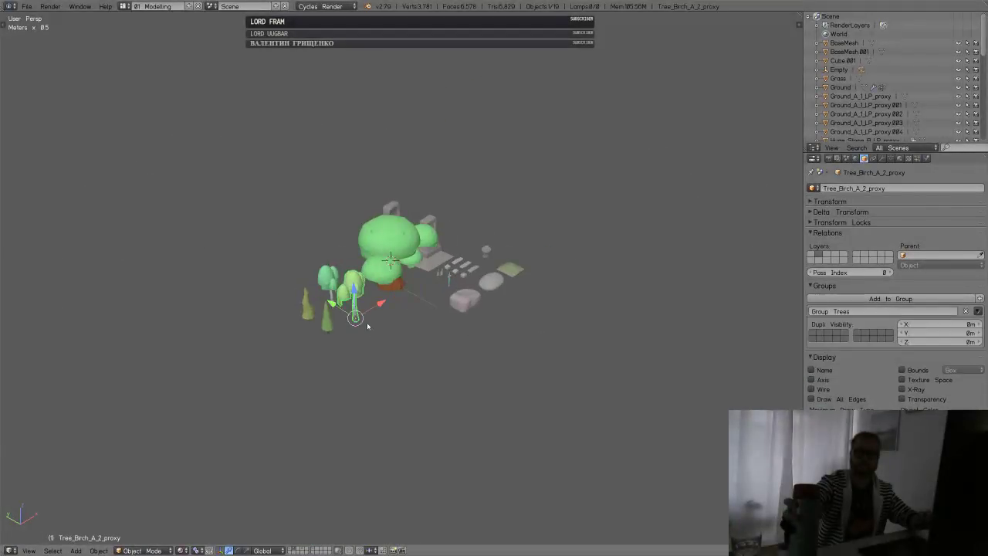
{"action": "key", "text": "KP_Decimal"}
{"action": "mouse_move", "coordinate": [431, 303]}
{"action": "middle_mouse_down"}
{"action": "mouse_move", "coordinate": [450, 316]}
{"action": "mouse_move", "coordinate": [425, 301]}
{"action": "mouse_move", "coordinate": [417, 311]}
{"action": "middle_mouse_up"}
{"action": "right_click", "coordinate": [270, 389]}
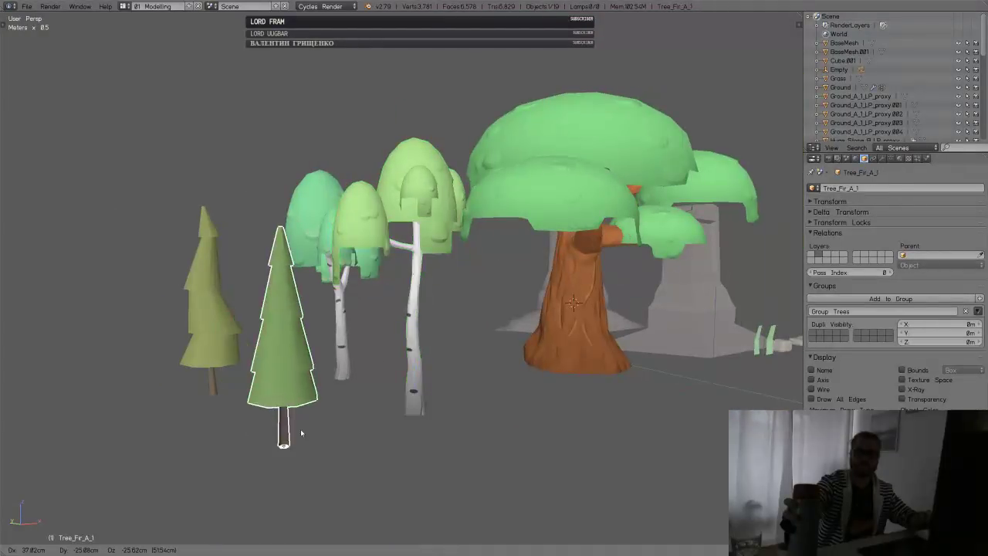
{"action": "right_click", "coordinate": [610, 339]}
- Save the modeling scene again over its existing file
{"action": "middle_click_drag", "start_coordinate": [619, 338], "coordinate": [590, 335]}
{"action": "key", "text": "ctrl+s"}
{"action": "left_click", "coordinate": [502, 294]}
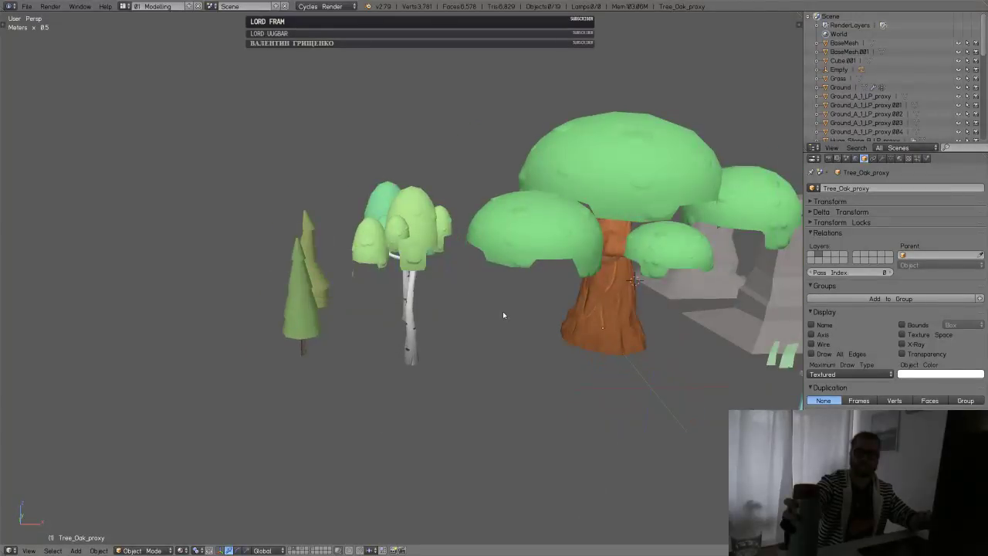
- Show the first layer, lower the Pot_1_A.002 stone pot beside the stairway slightly, and clear the selection
{"action": "middle_click_drag", "start_coordinate": [502, 311], "coordinate": [536, 333]}
{"action": "key", "text": "1"}
{"action": "middle_click_drag", "start_coordinate": [471, 423], "coordinate": [494, 328]}
{"action": "right_click", "coordinate": [502, 289]}
{"action": "scroll", "coordinate": [578, 317], "scroll_direction": "up", "scroll_amount": 3}
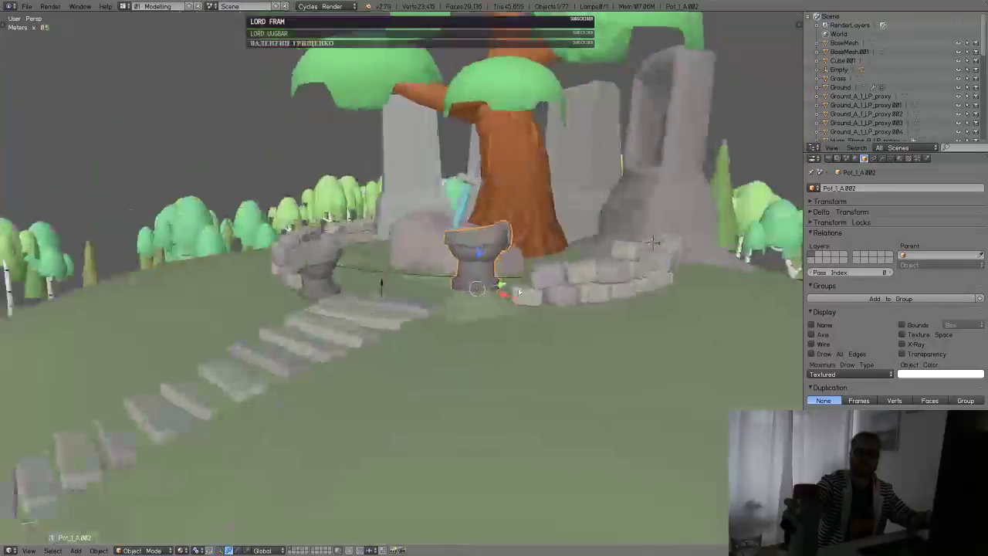
{"action": "left_click_drag", "start_coordinate": [477, 255], "coordinate": [476, 259]}
{"action": "left_click", "coordinate": [479, 288]}
{"action": "key", "text": "a"}
- Review the composition of the whole clearing and surrounding forest from high, low and distant viewpoints
{"action": "middle_click_drag", "start_coordinate": [479, 288], "coordinate": [531, 348]}
{"action": "scroll", "coordinate": [483, 364], "scroll_direction": "down", "scroll_amount": 2}
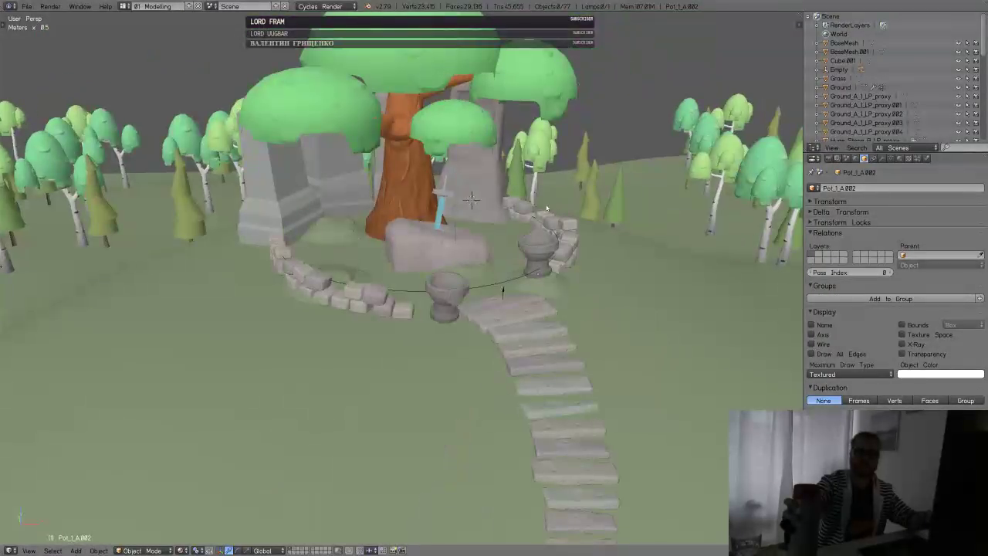
{"action": "scroll", "coordinate": [577, 300], "scroll_direction": "down", "scroll_amount": 2}
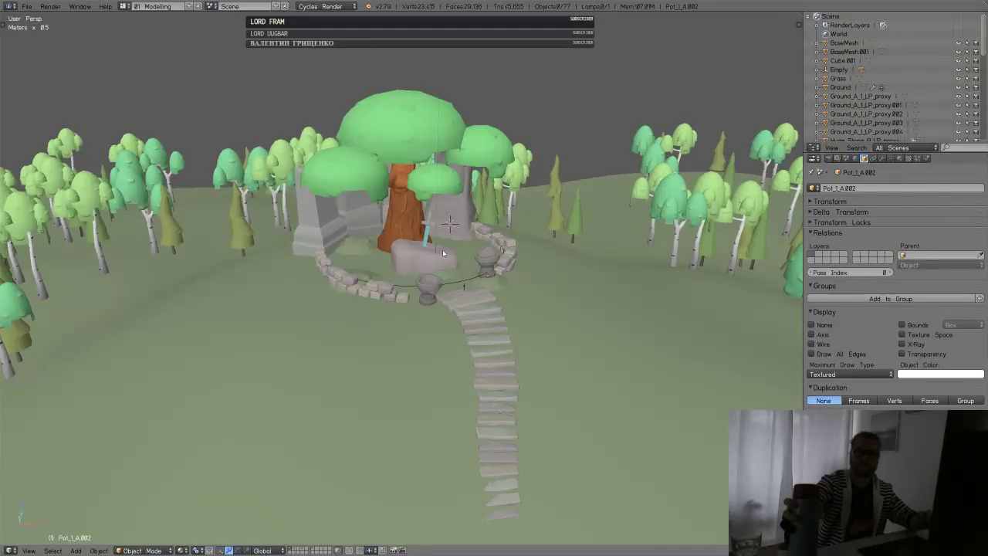
{"action": "middle_click_drag", "start_coordinate": [443, 253], "coordinate": [450, 299]}
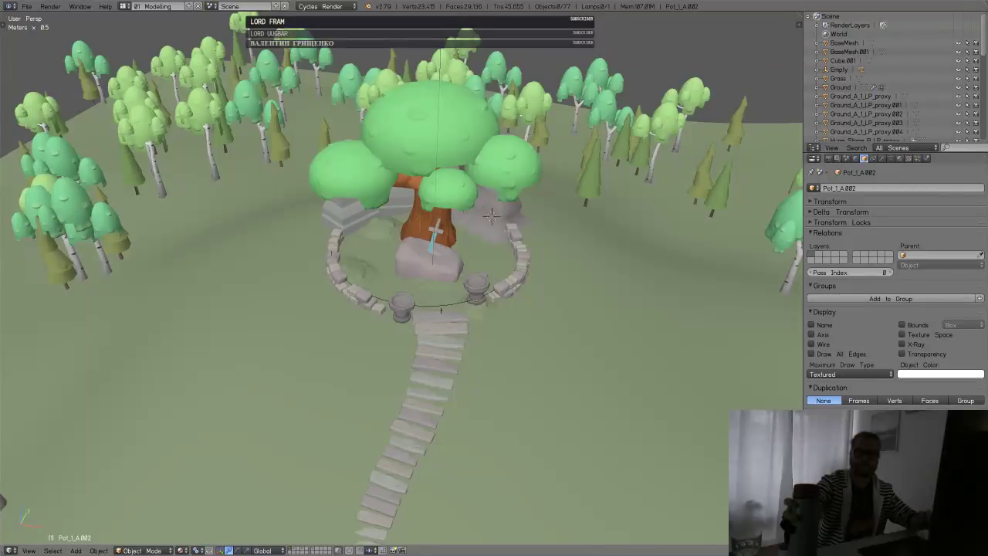
{"action": "scroll", "coordinate": [414, 275], "scroll_direction": "up", "scroll_amount": 4}
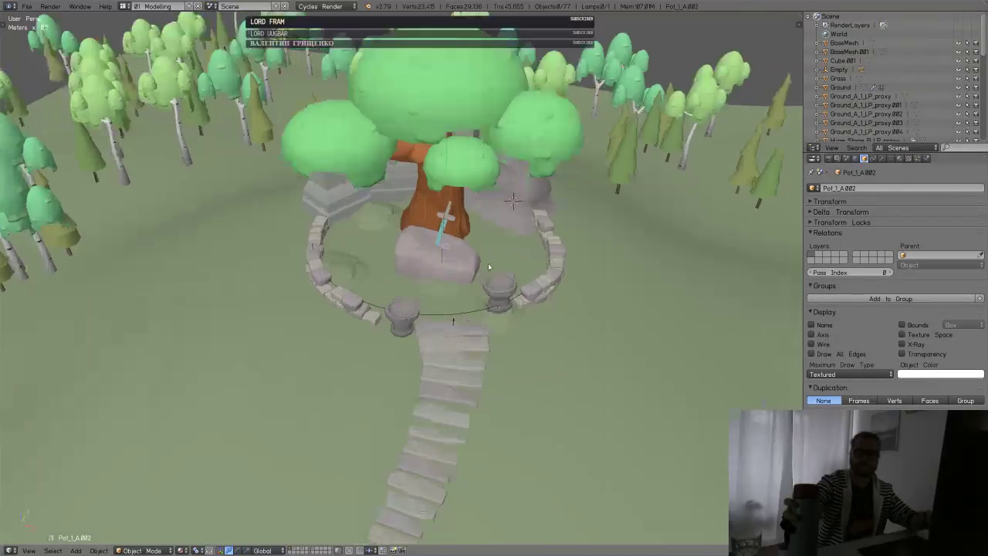
{"action": "middle_click_drag", "start_coordinate": [532, 297], "coordinate": [517, 243]}
{"action": "scroll", "coordinate": [516, 243], "scroll_direction": "down", "scroll_amount": 4}
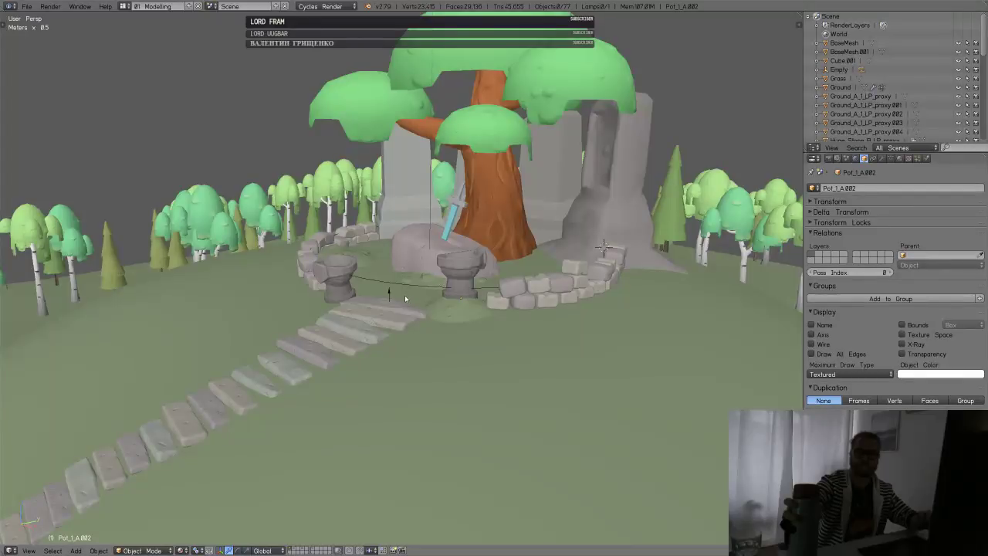
{"action": "scroll", "coordinate": [407, 294], "scroll_direction": "down", "scroll_amount": 8}
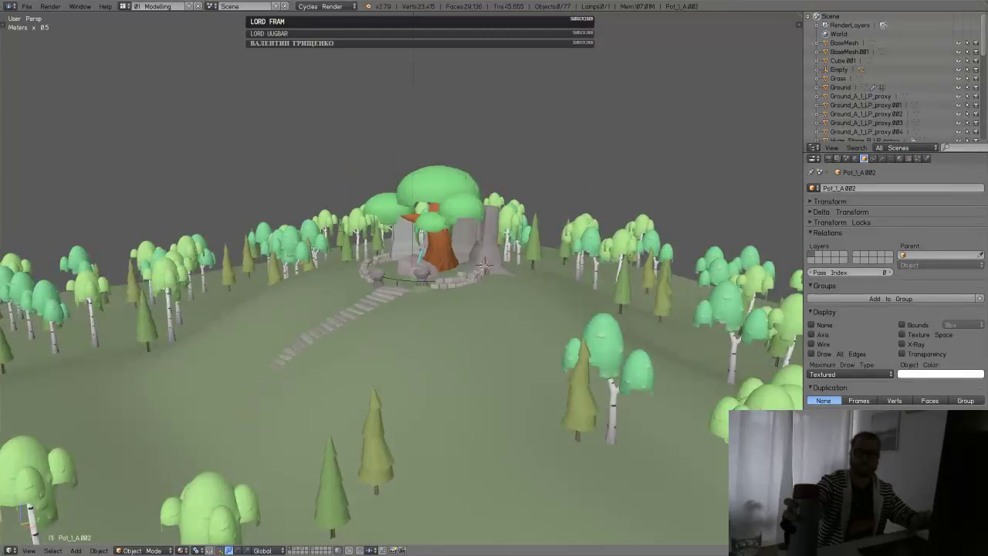